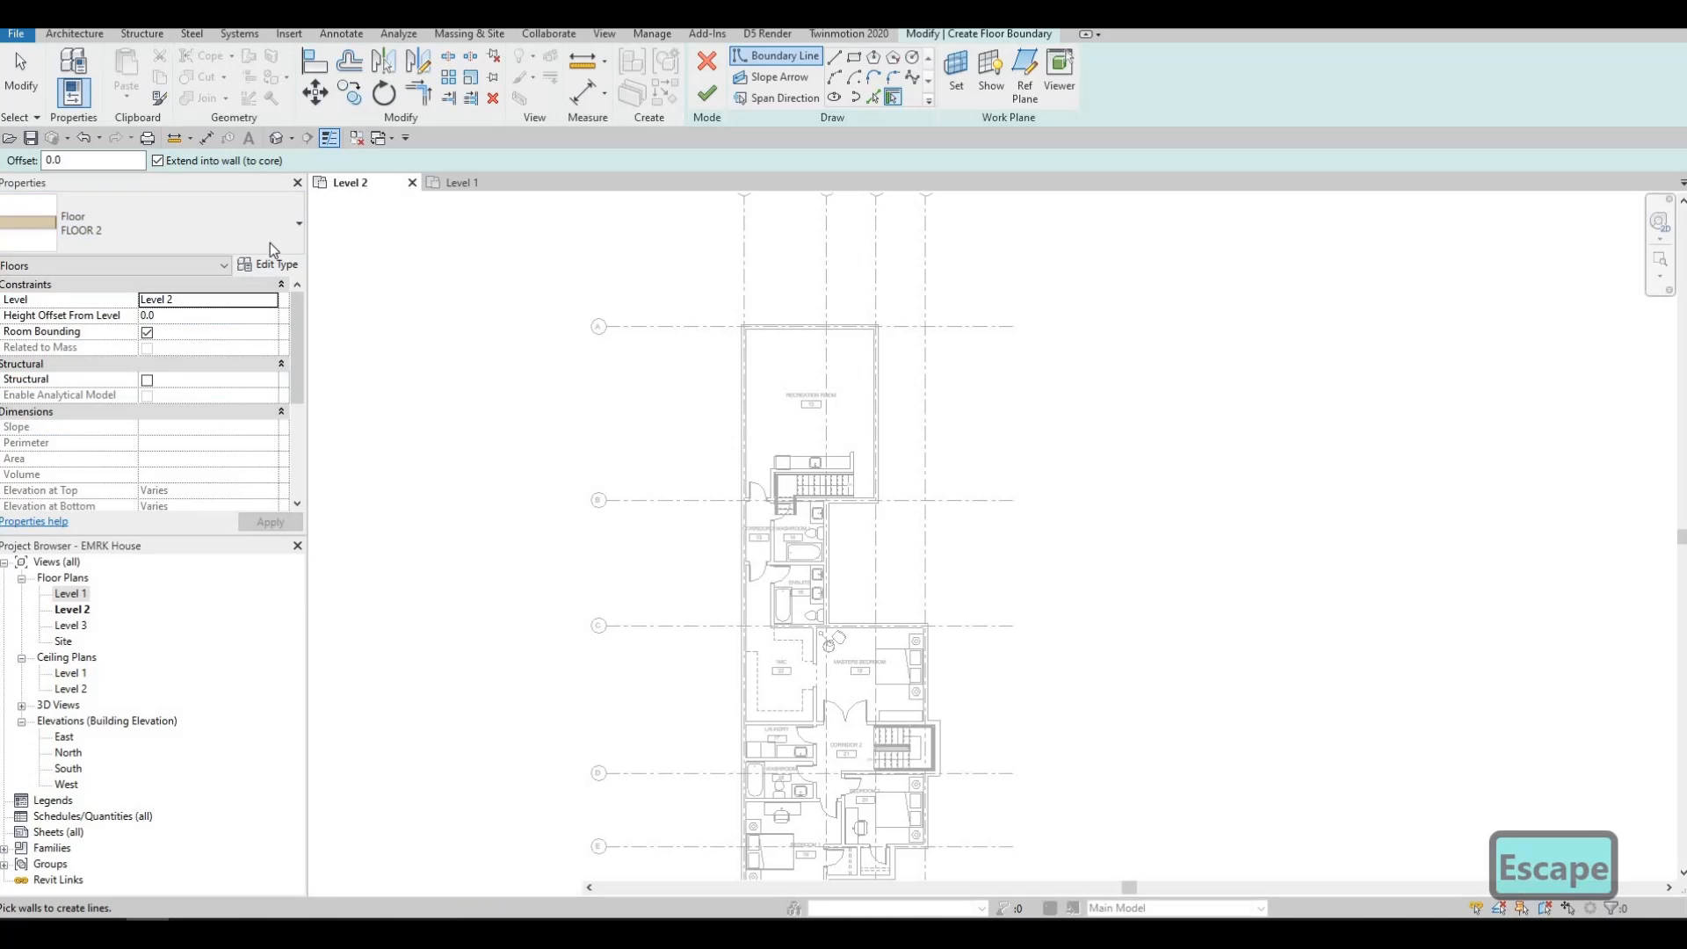
# Step: Duplicate the FLOOR 2 floor type under the name FLOOR 3
pyautogui.click(280, 244)
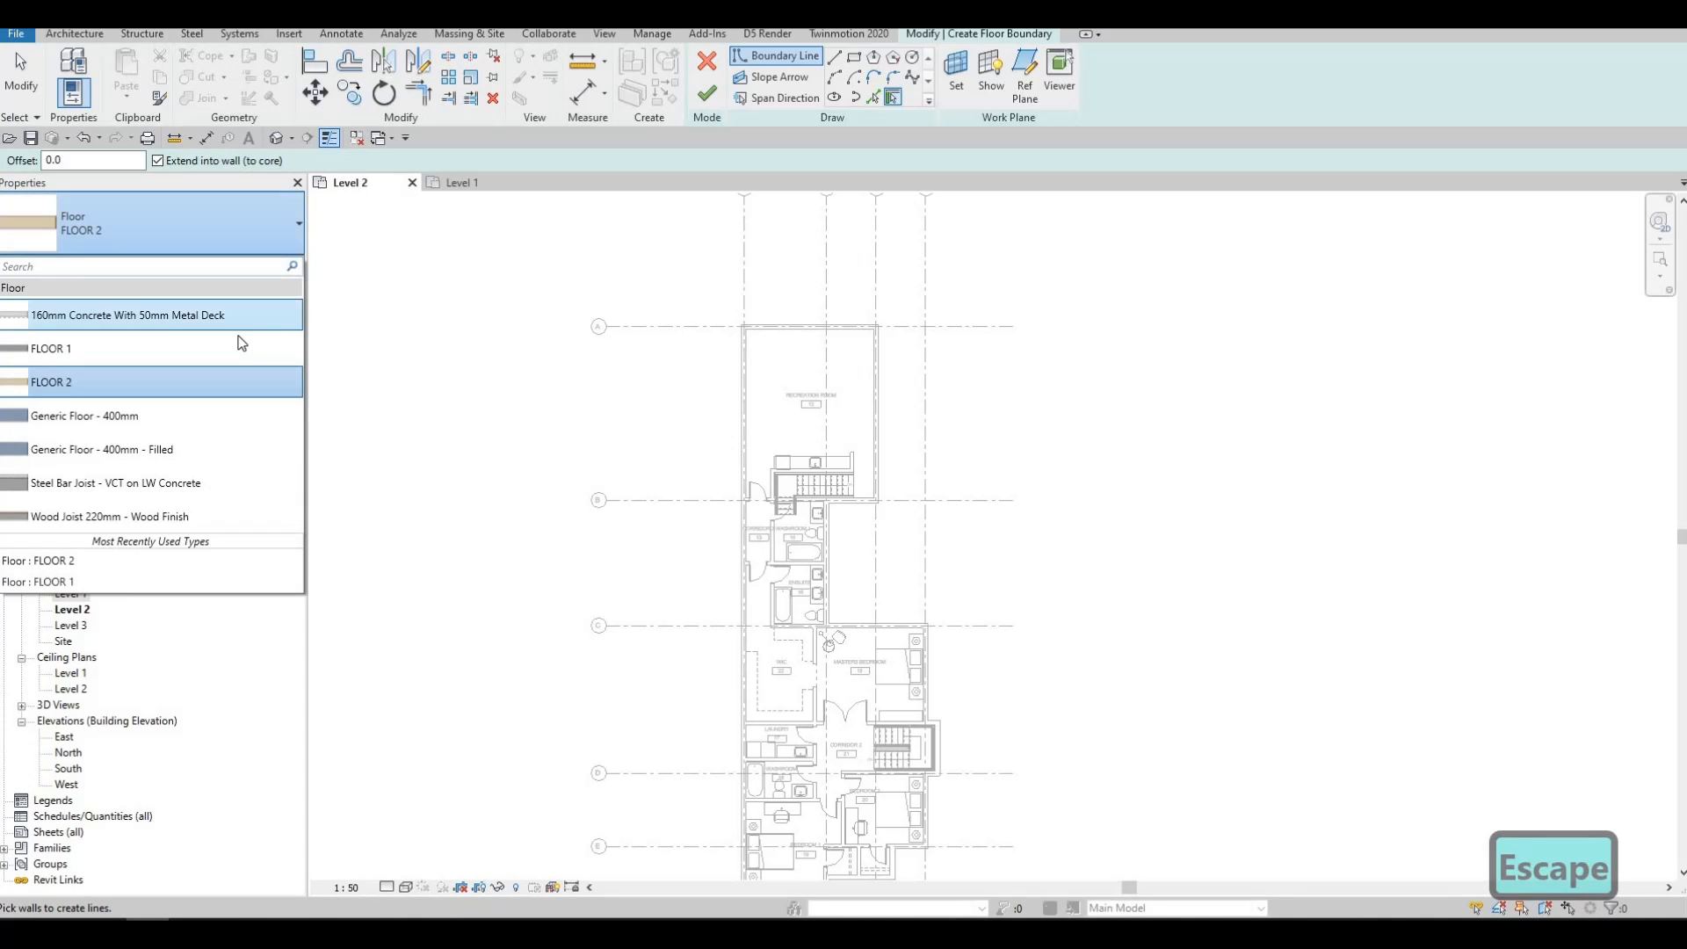
pyautogui.press('Escape')
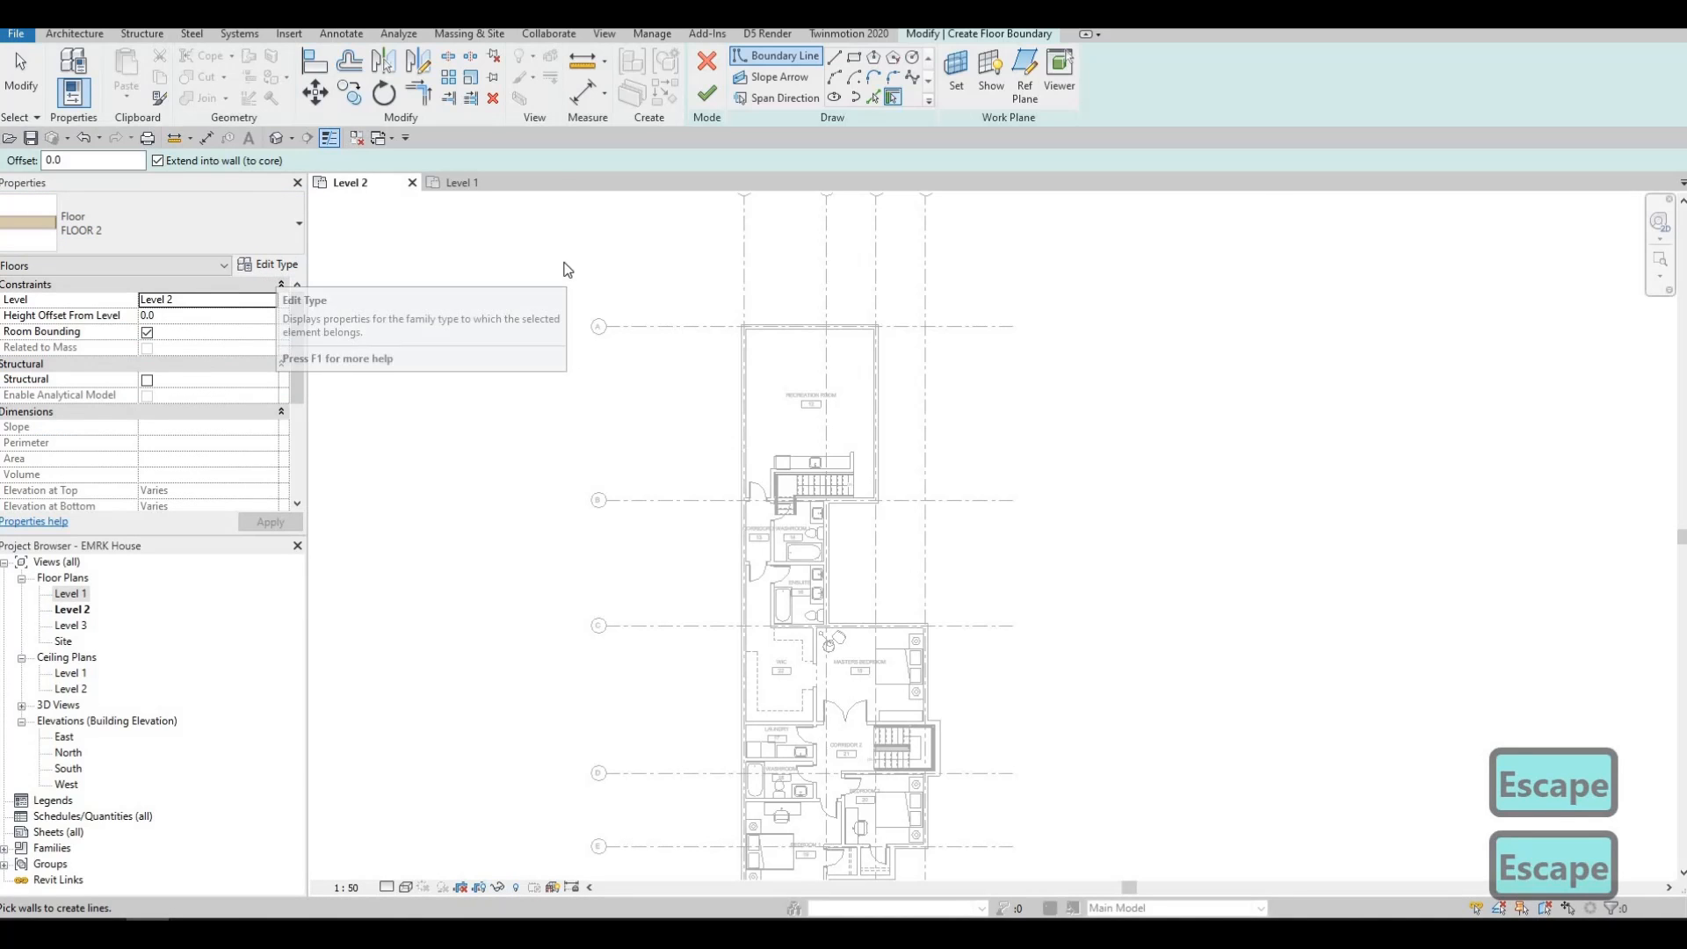
pyautogui.click(268, 265)
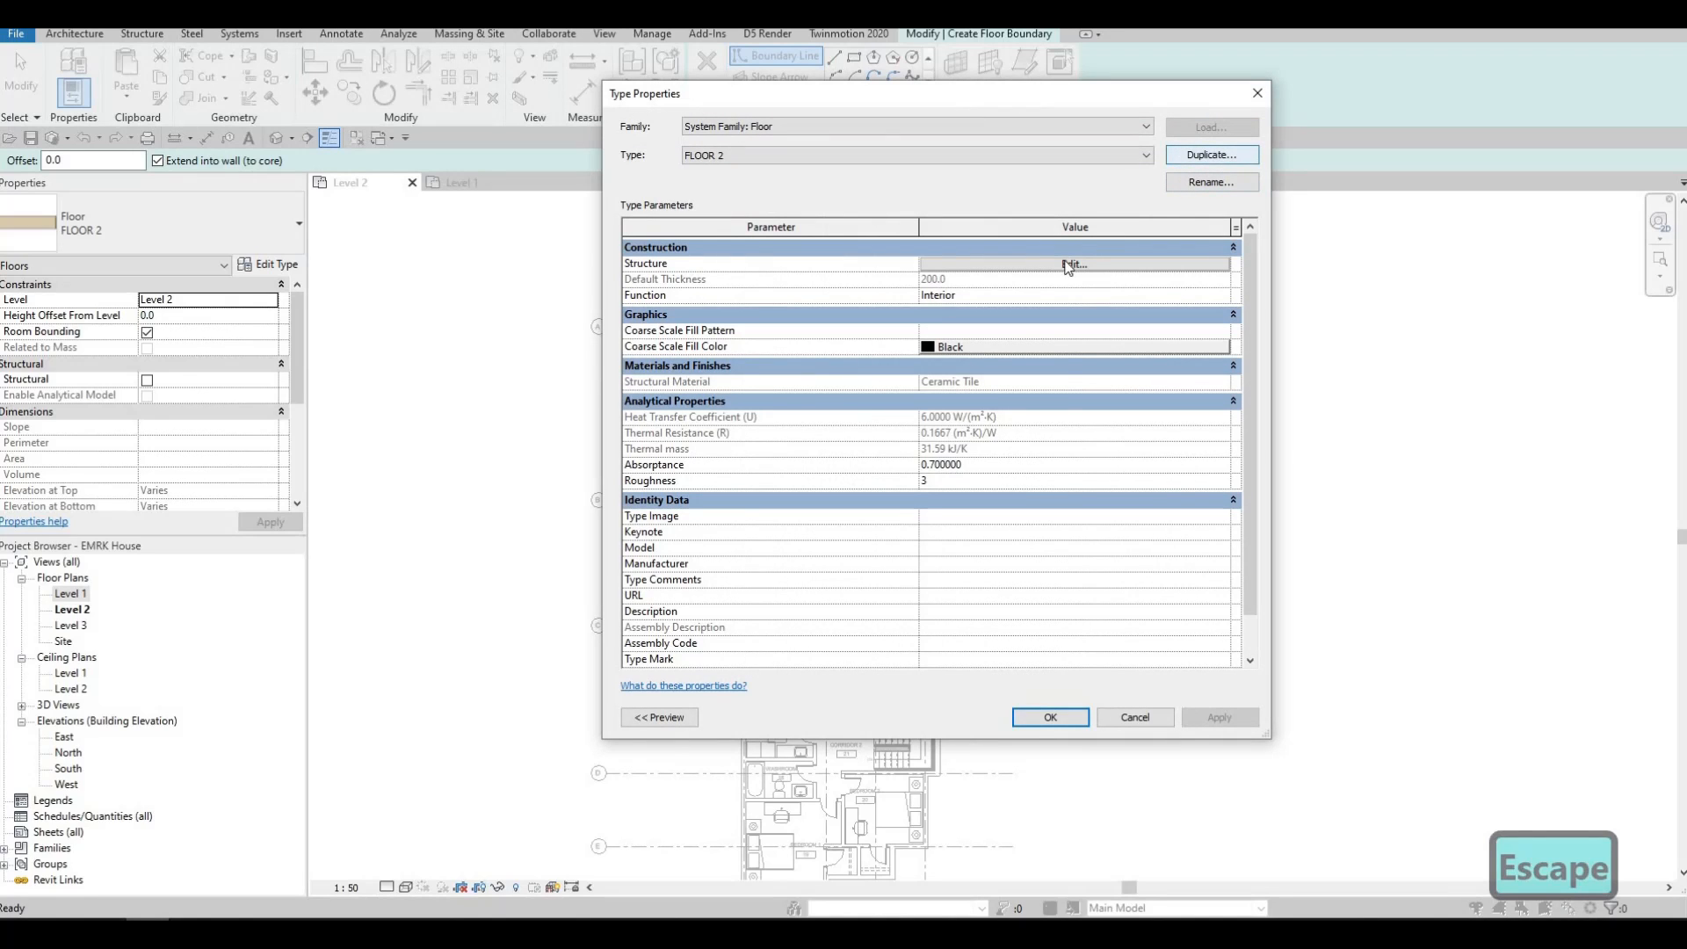
pyautogui.click(1212, 155)
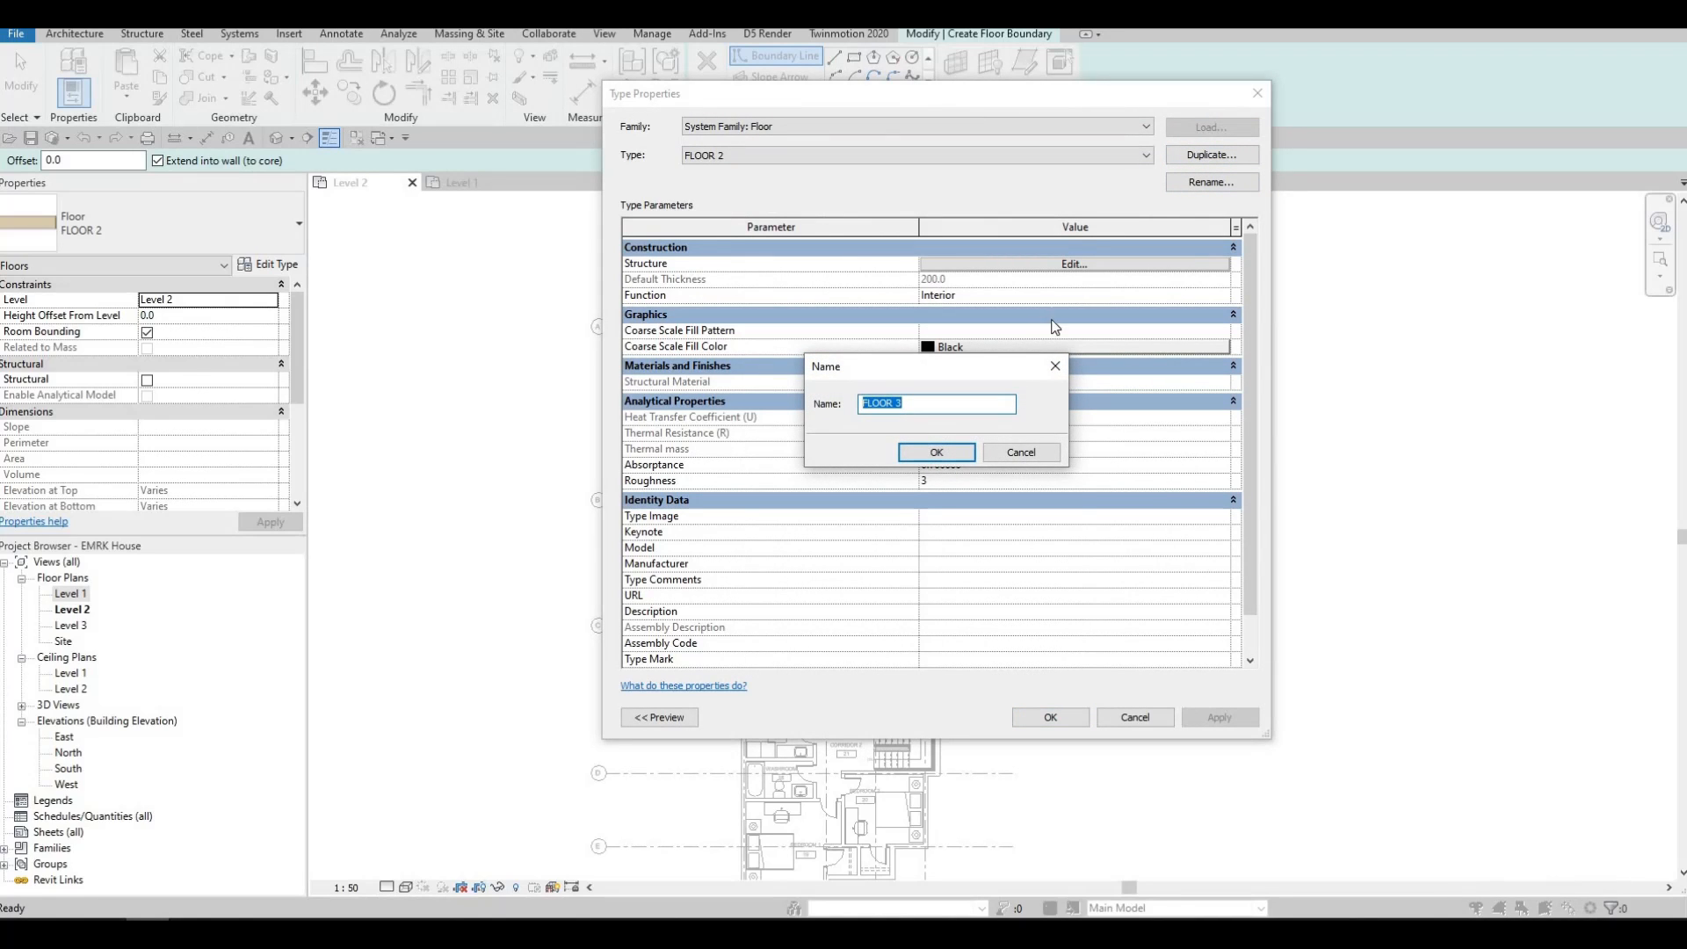
pyautogui.click(933, 452)
# Step: Change the structure layer material of FLOOR 3 to Concrete, Lightweight and accept the type settings
pyautogui.click(926, 264)
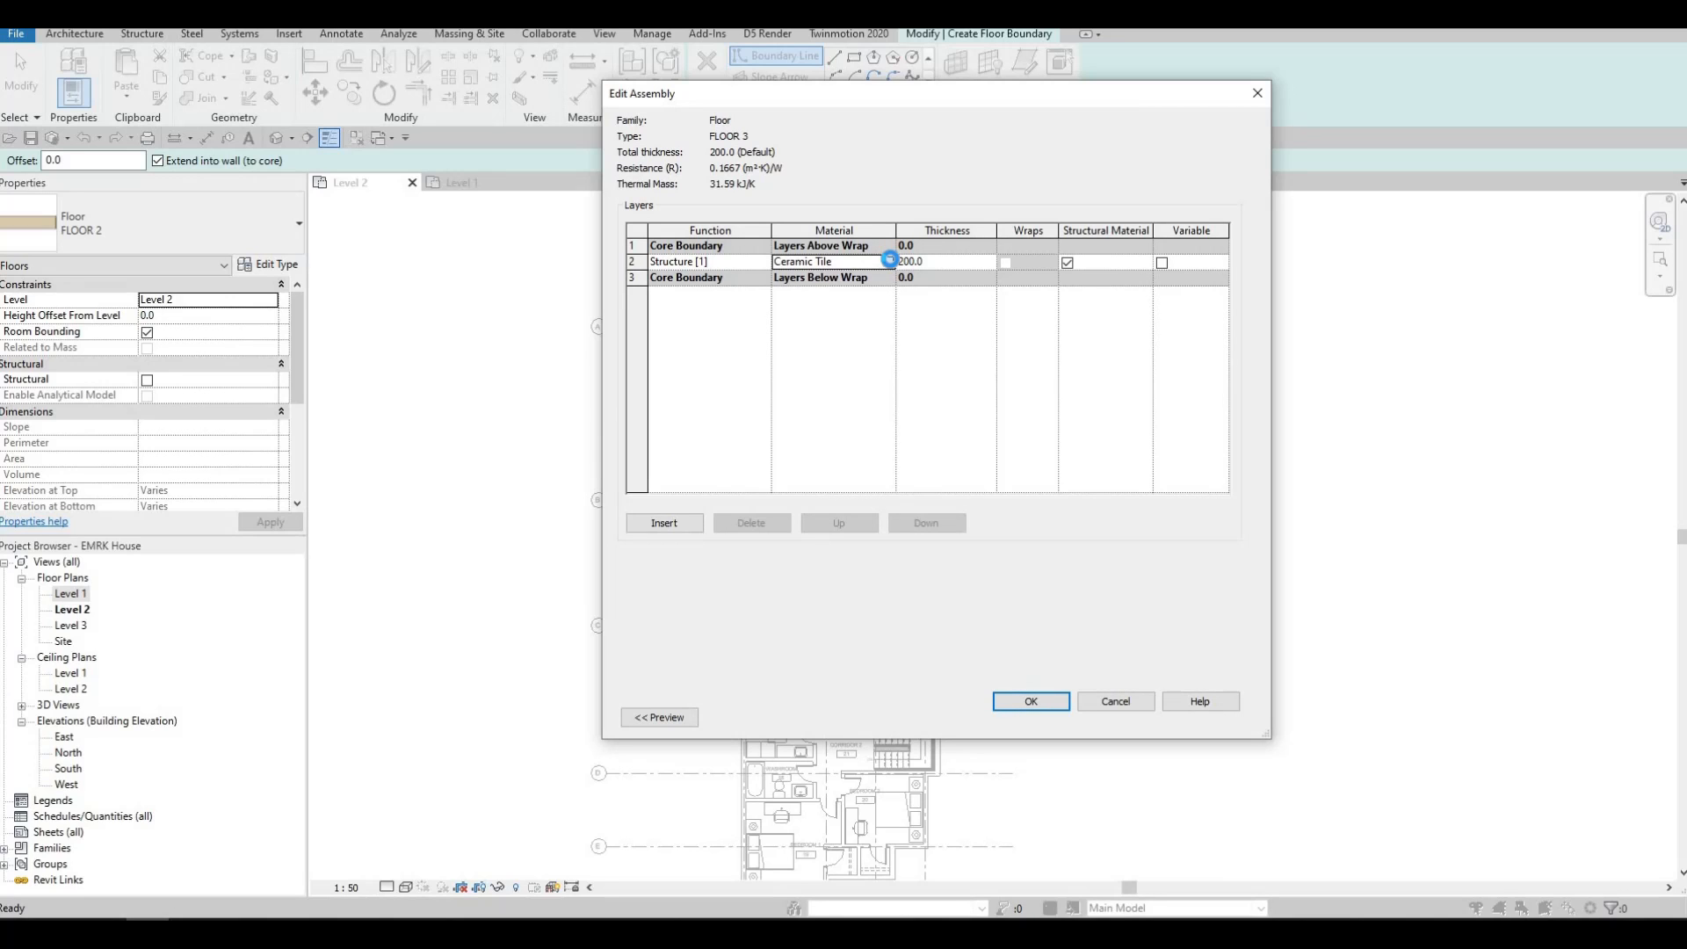
pyautogui.click(889, 262)
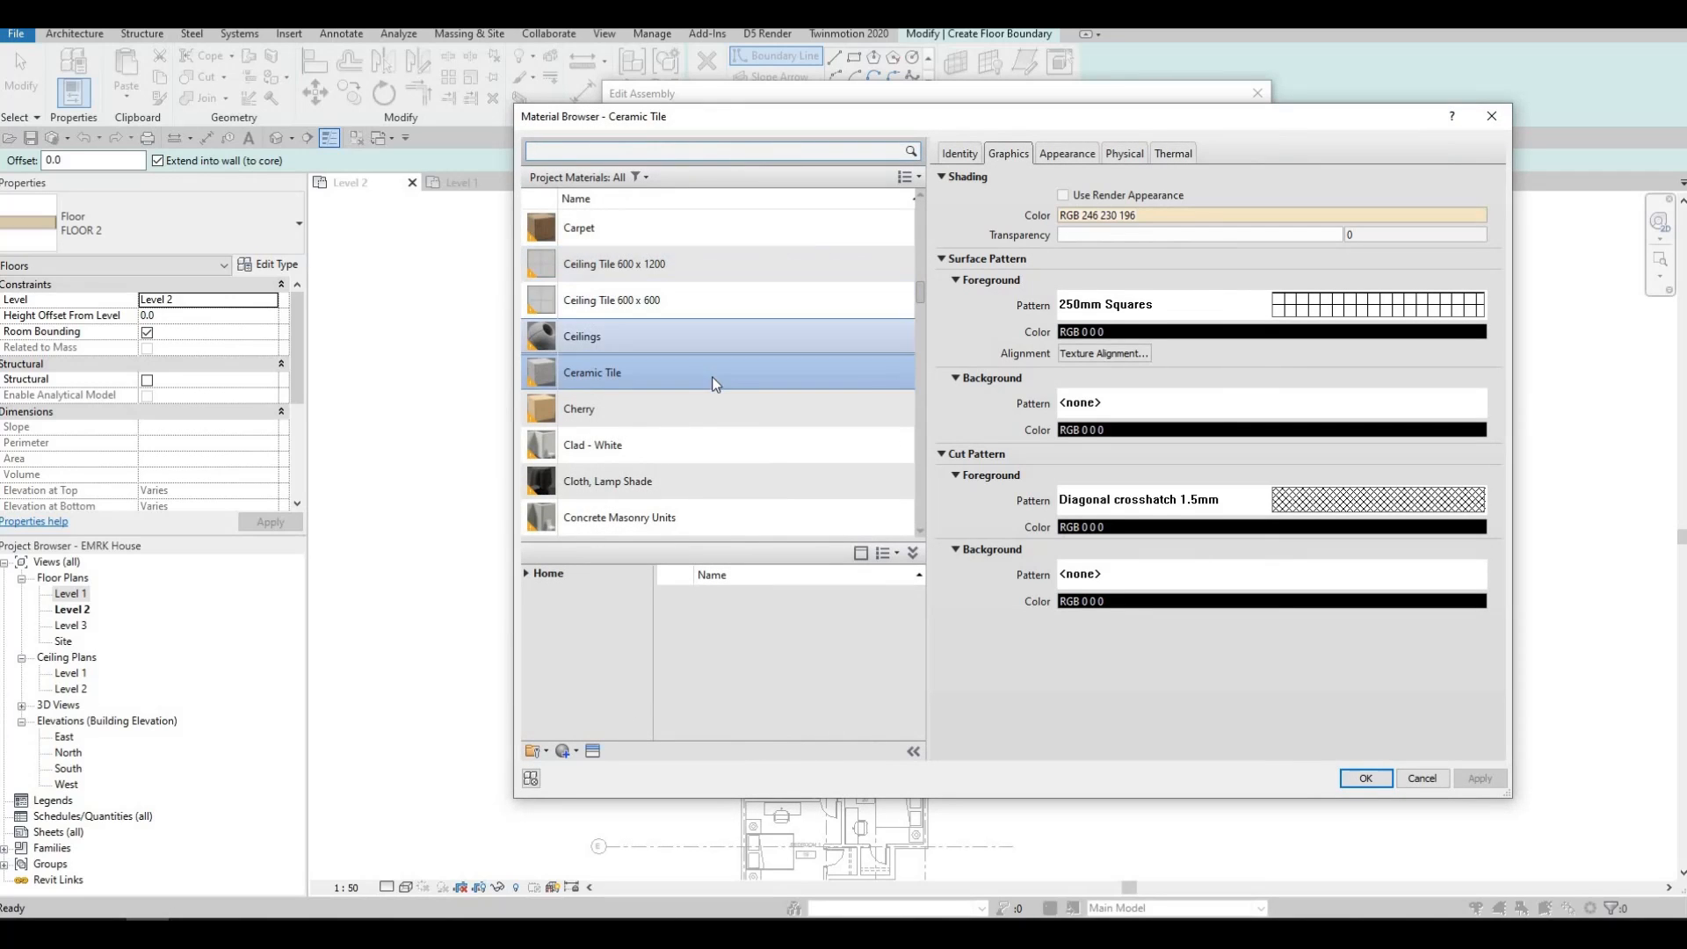
pyautogui.scroll(-2, 707, 386)
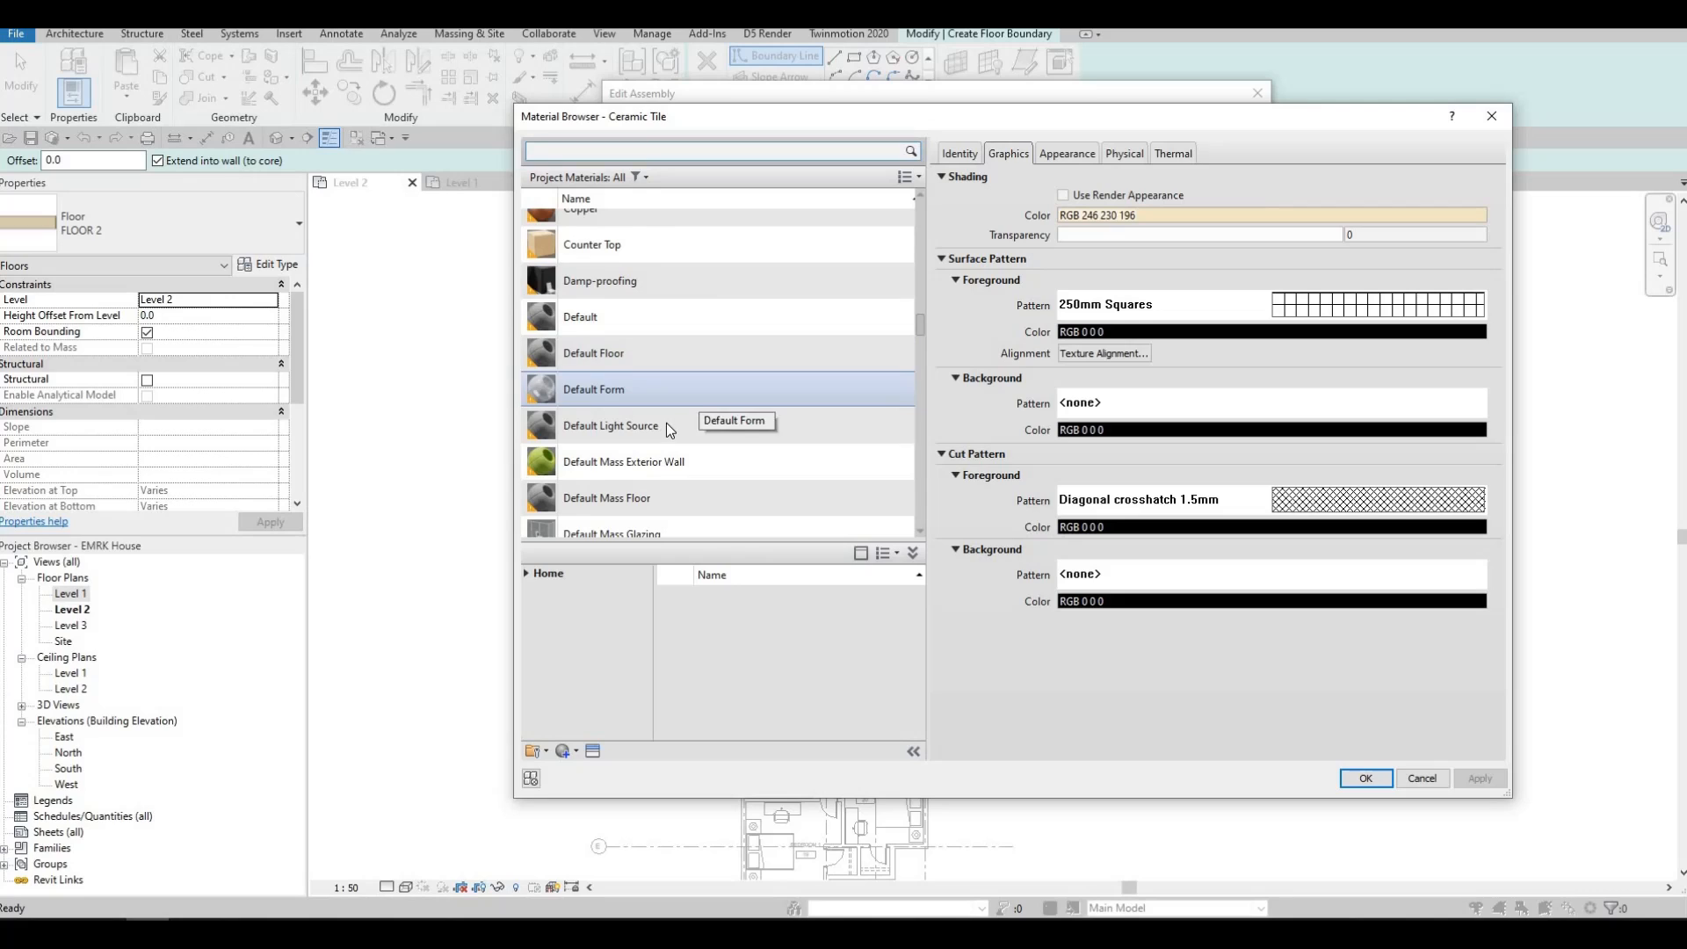
pyautogui.scroll(2, 666, 425)
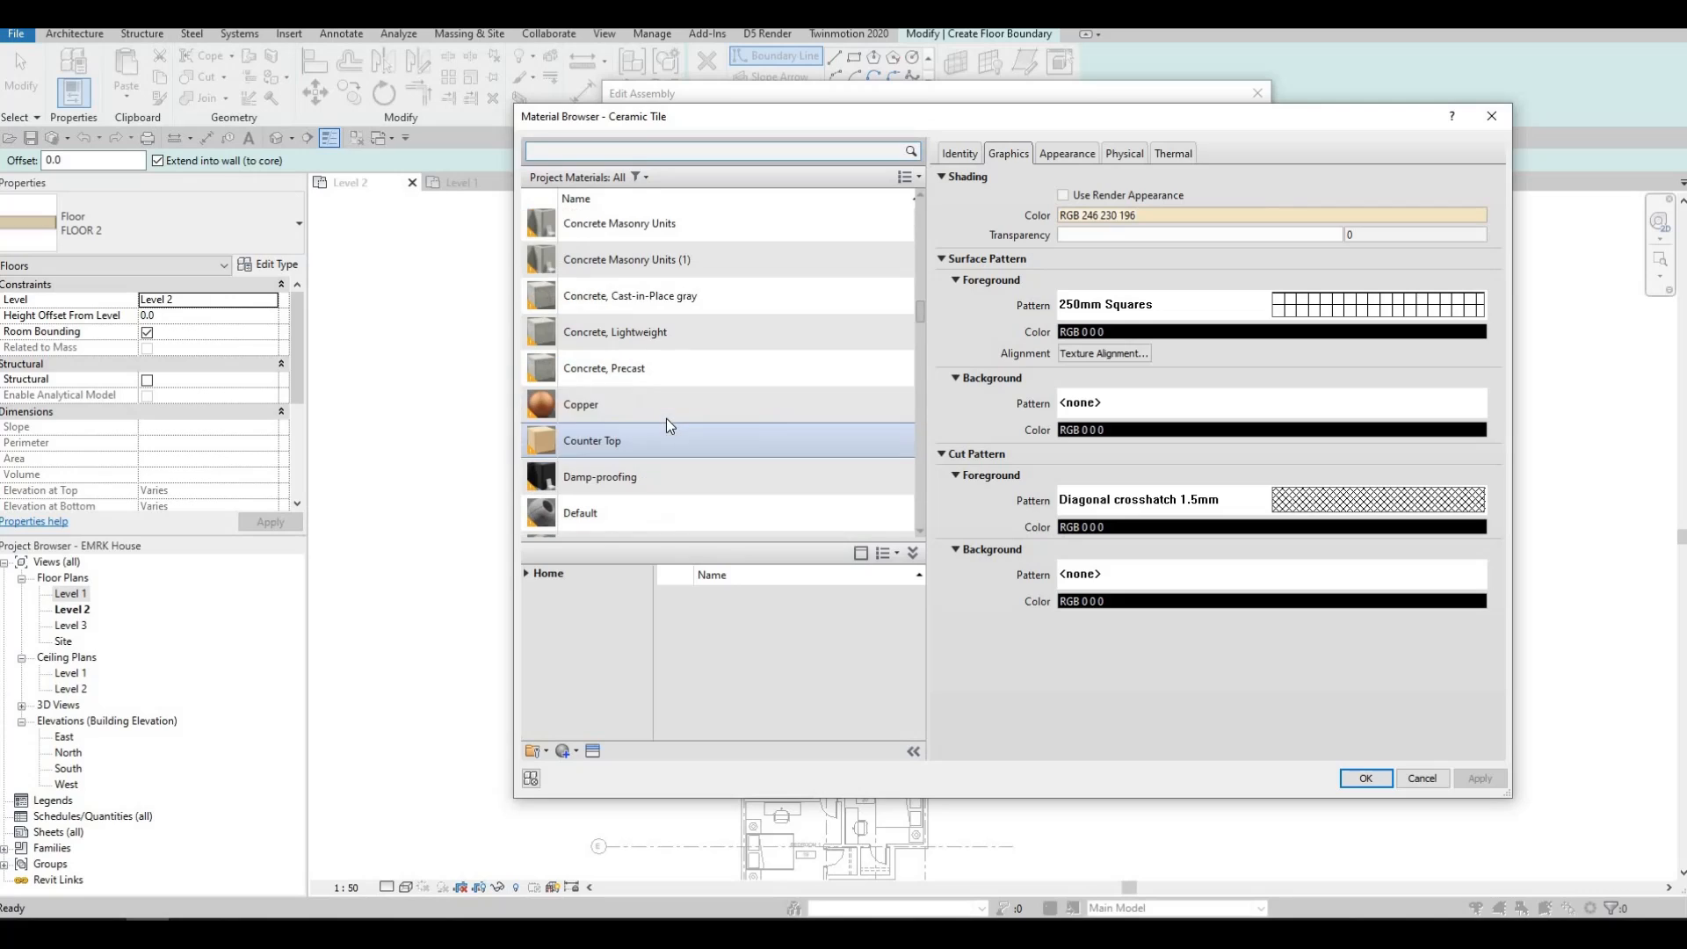
pyautogui.click(693, 346)
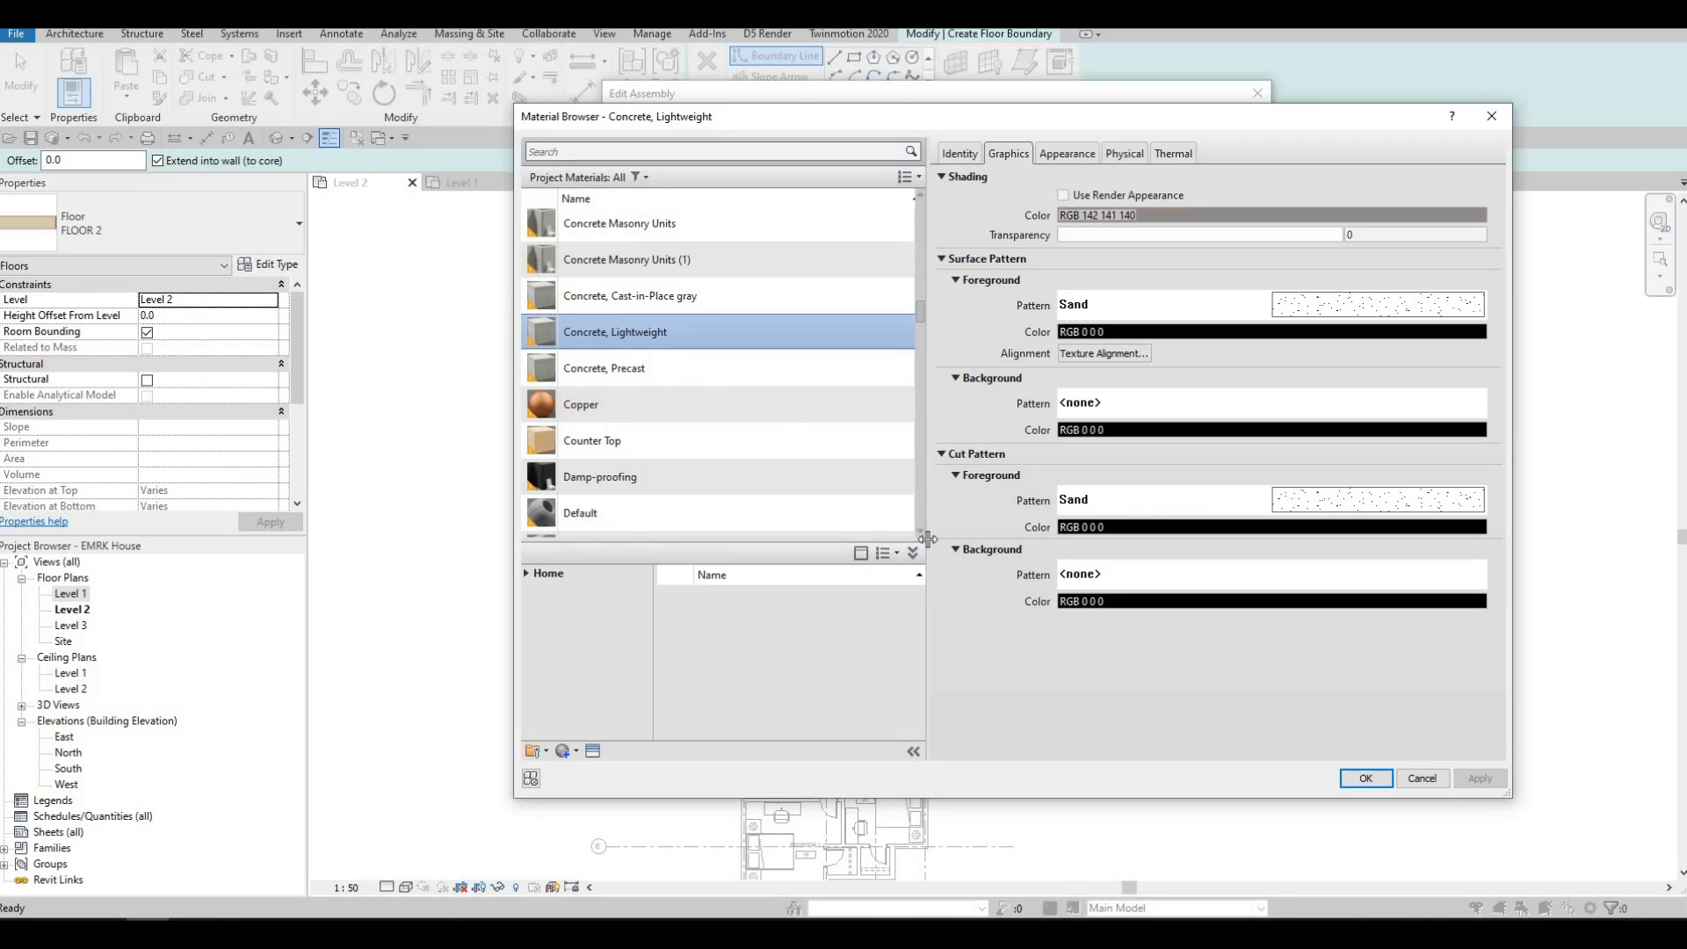
pyautogui.click(1366, 777)
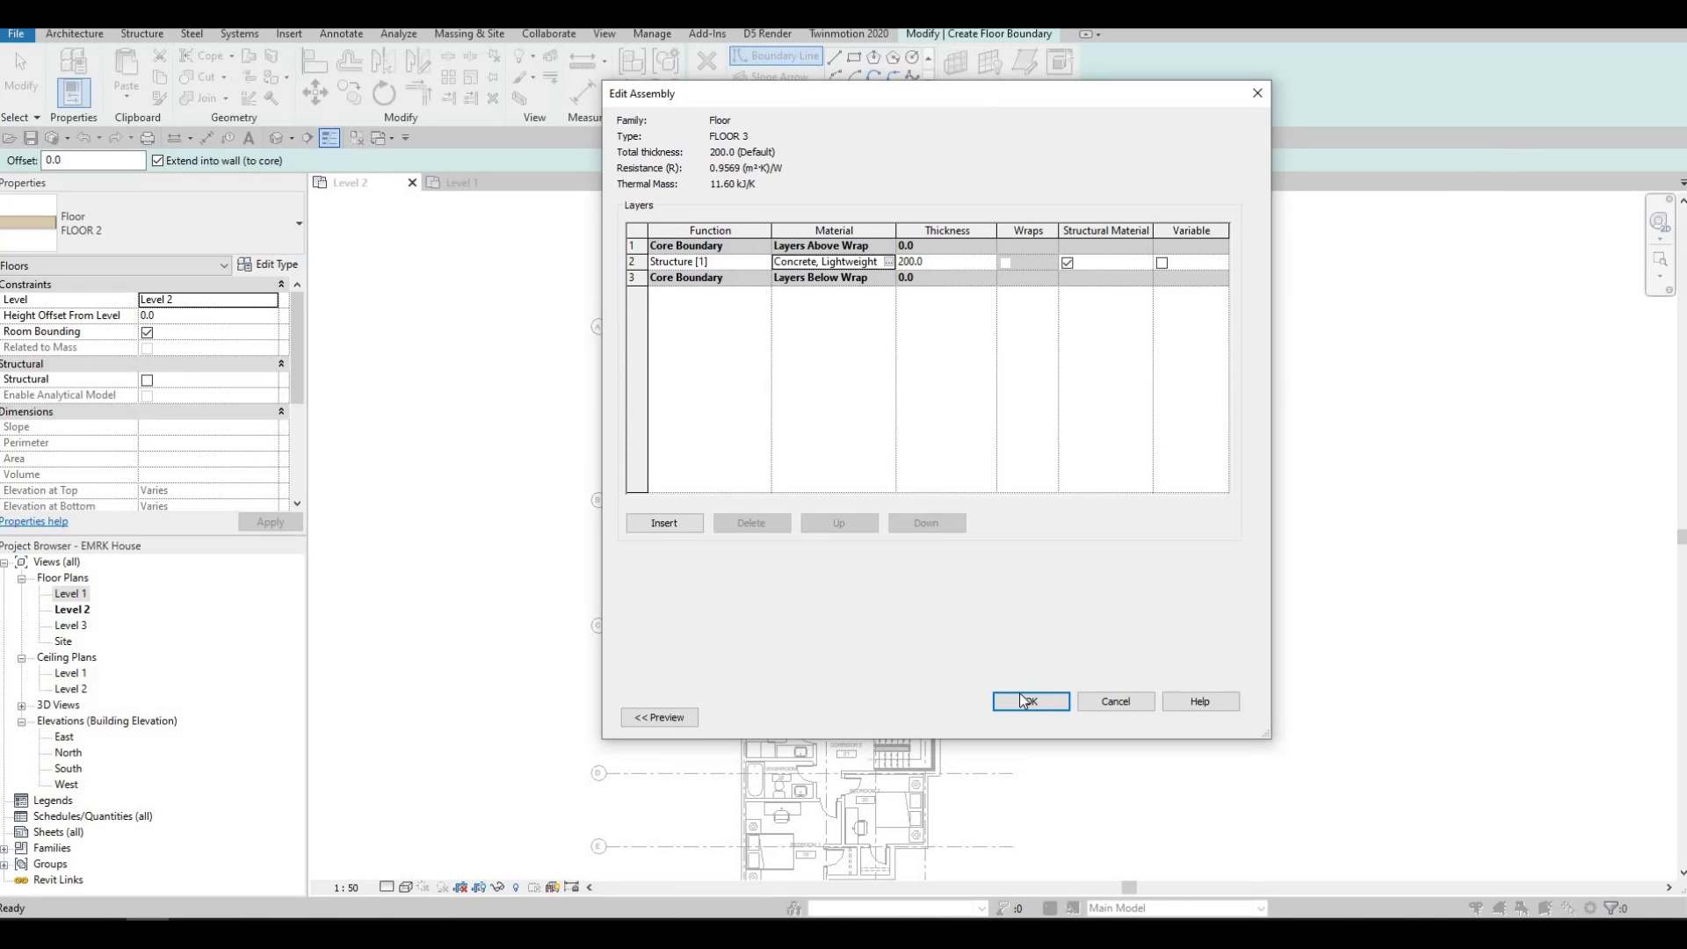
pyautogui.click(1025, 701)
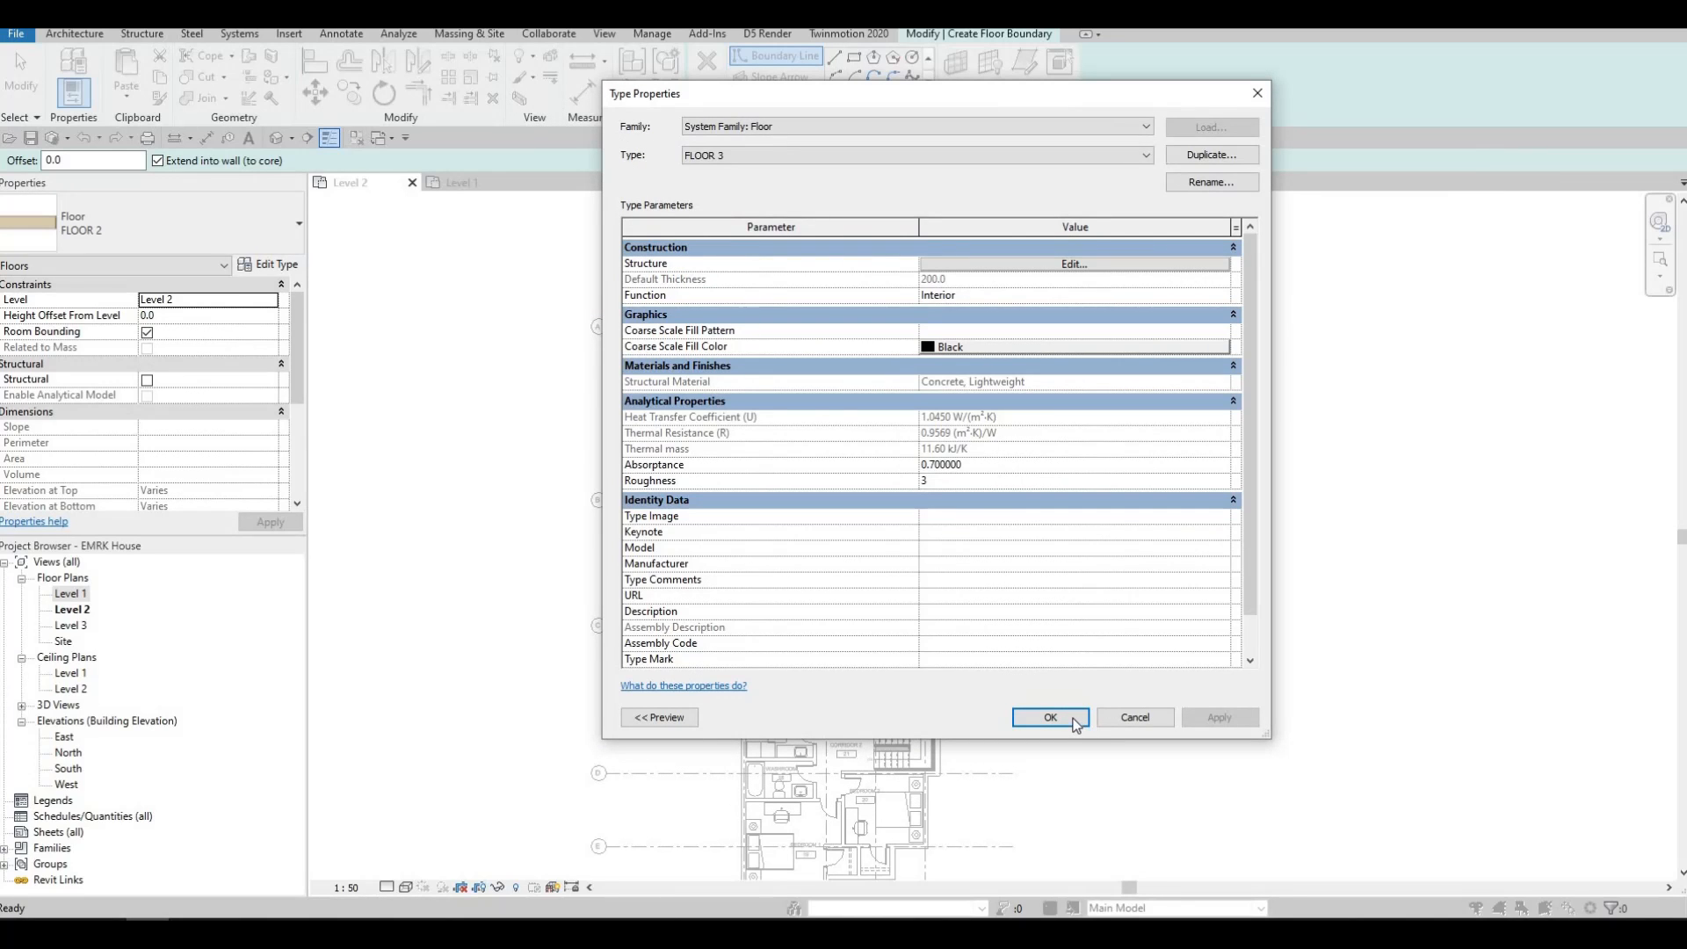
pyautogui.click(1049, 717)
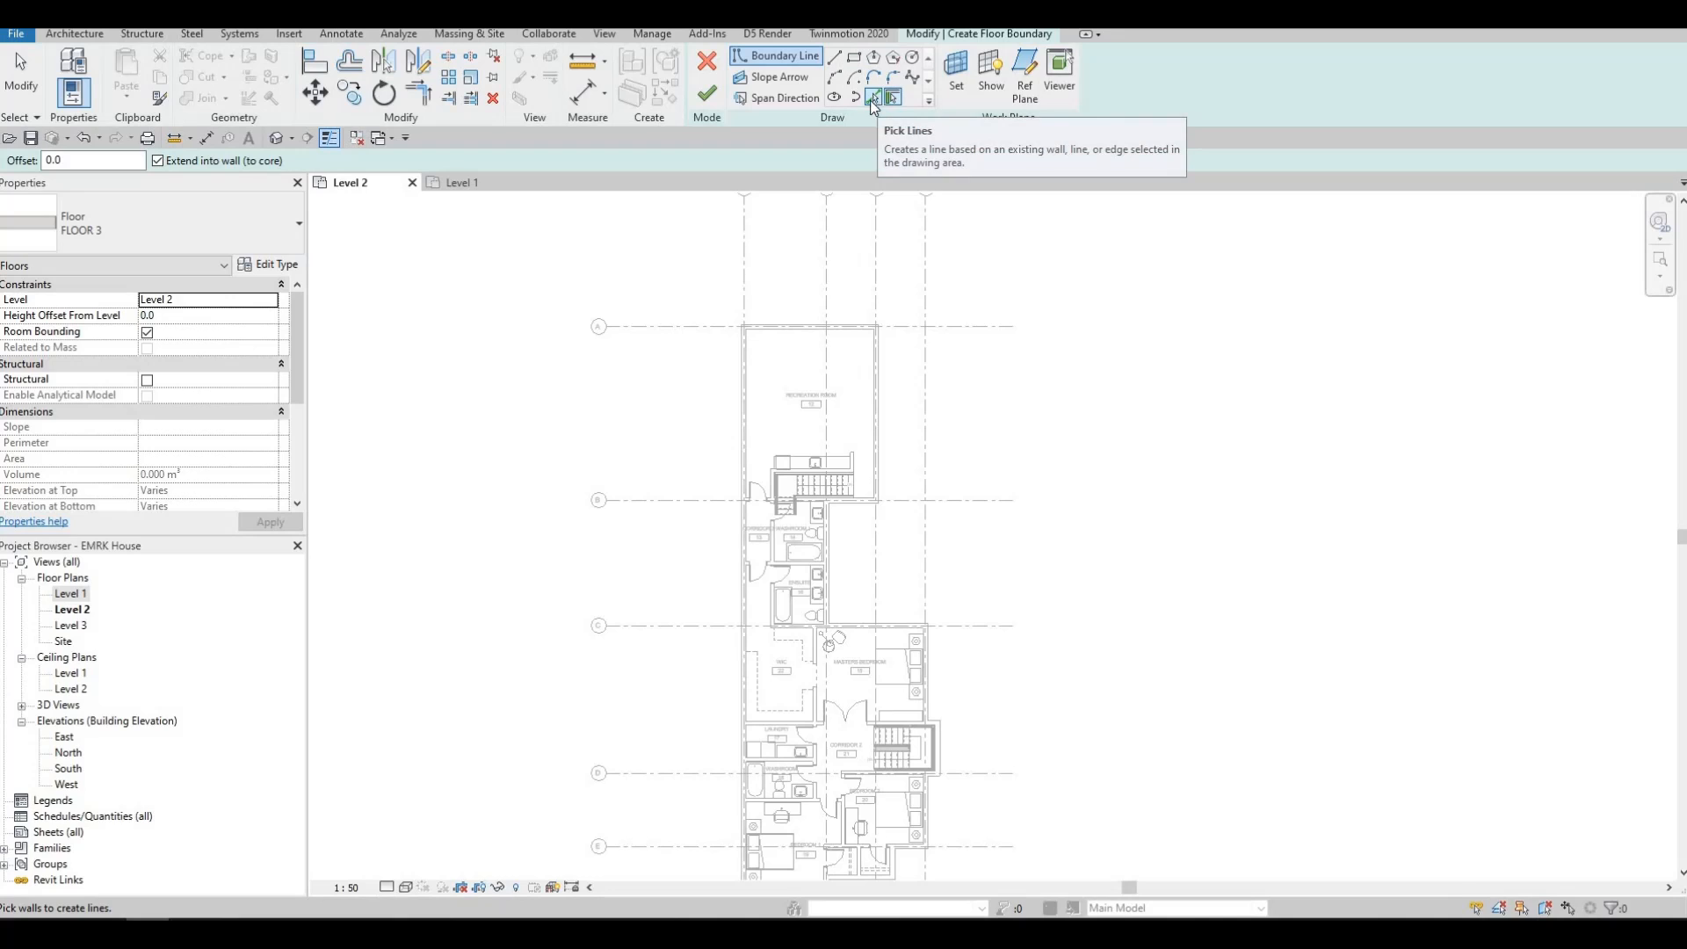
# Step: Use Pick Lines to create floor boundary lines along the inner wall faces of the Recreation Room
pyautogui.click(874, 98)
pyautogui.scroll(2, 810, 301)
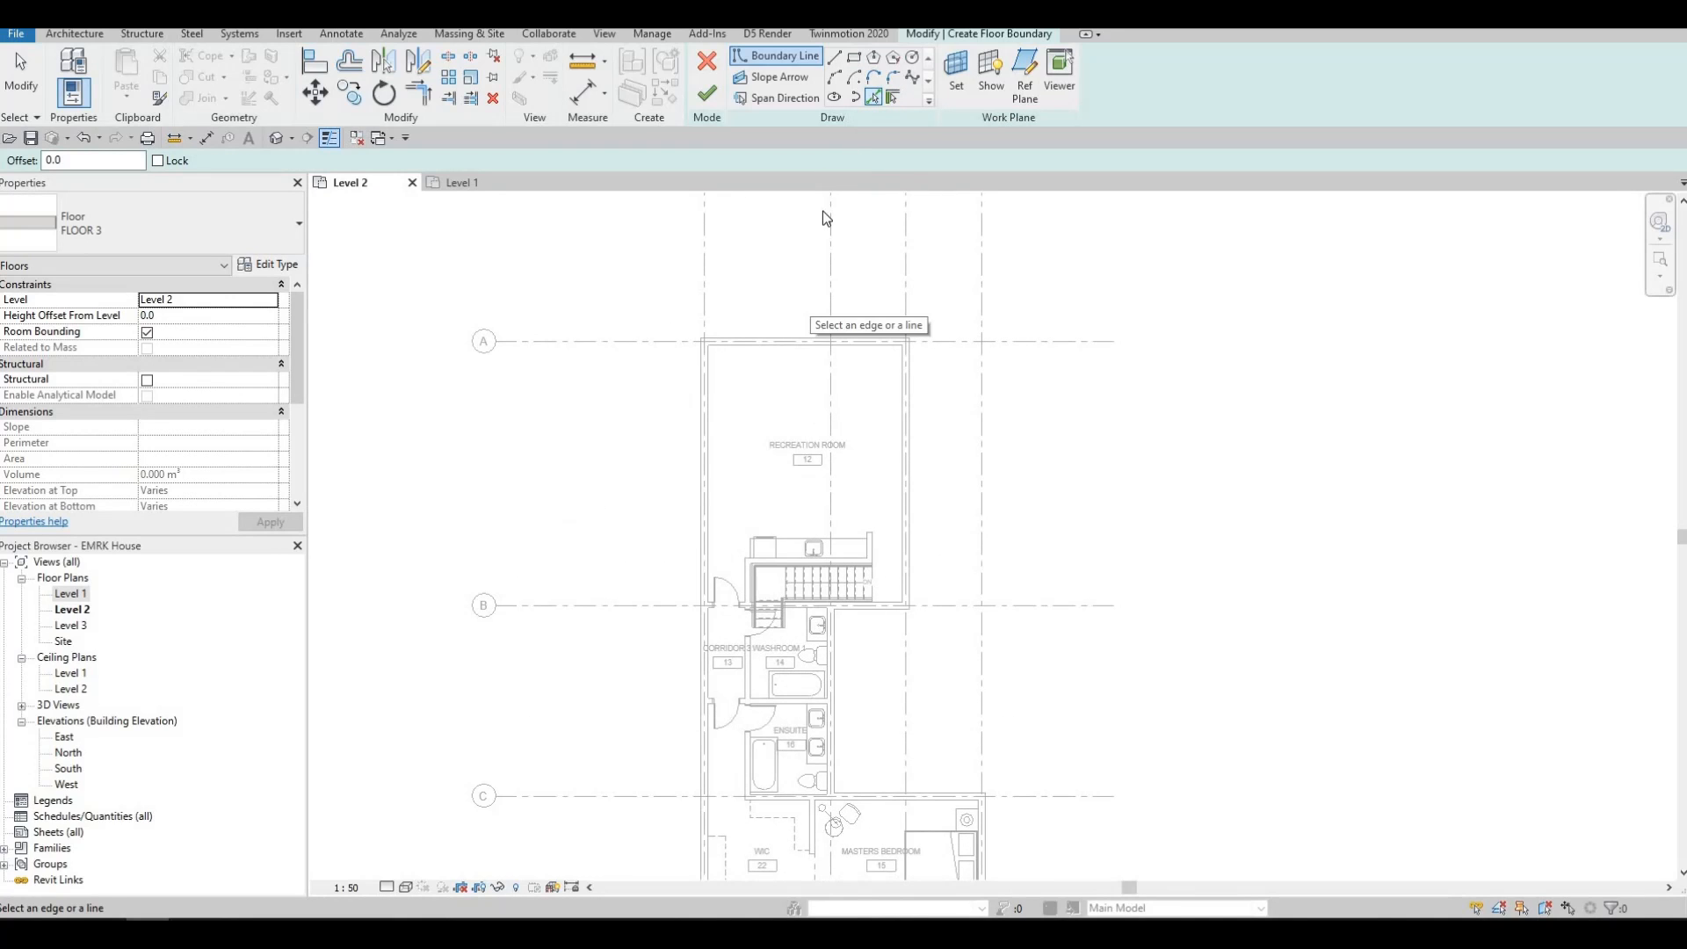
pyautogui.scroll(1, 768, 338)
pyautogui.click(768, 329)
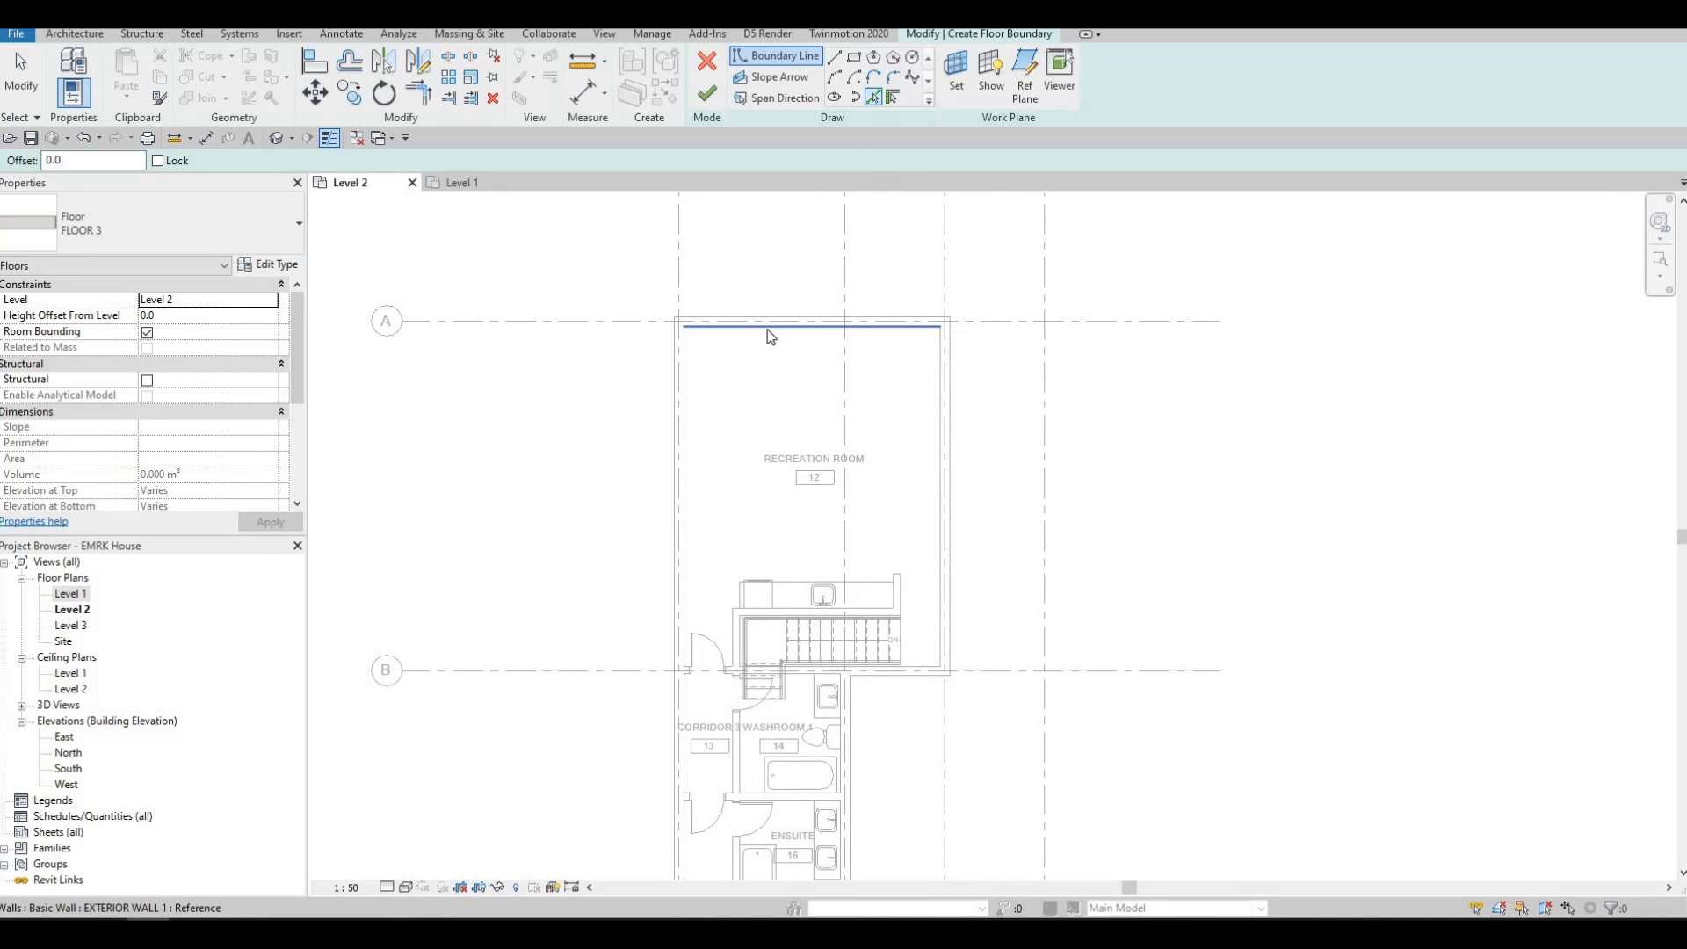
pyautogui.click(677, 375)
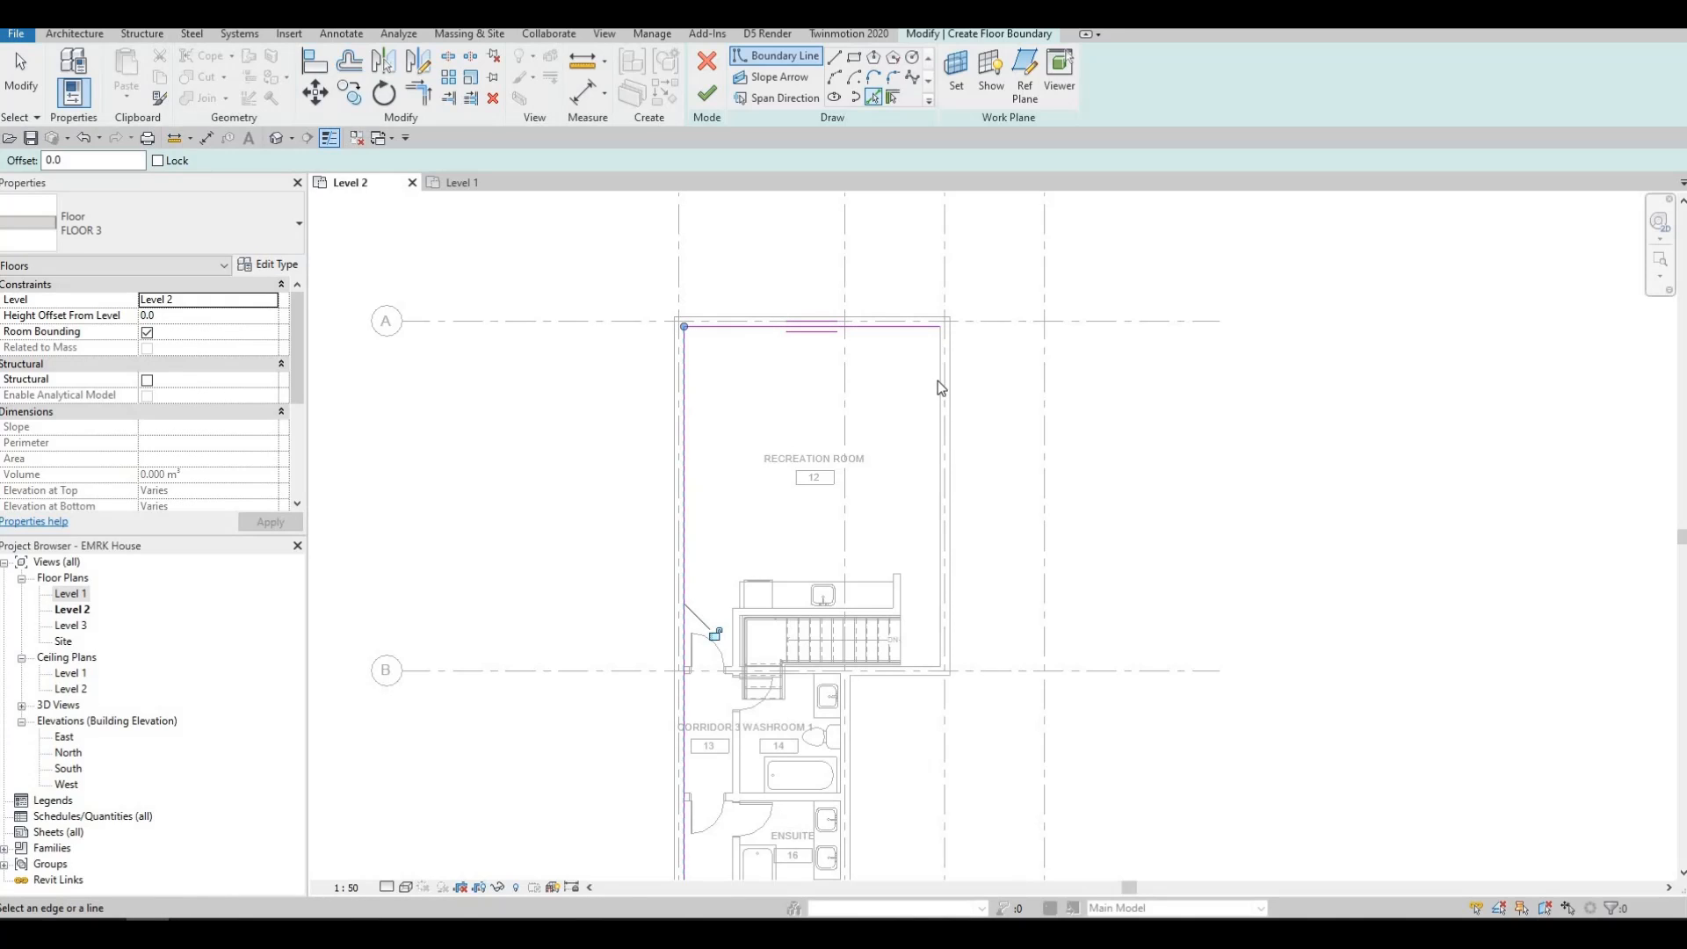
pyautogui.click(943, 632)
pyautogui.scroll(1, 944, 747)
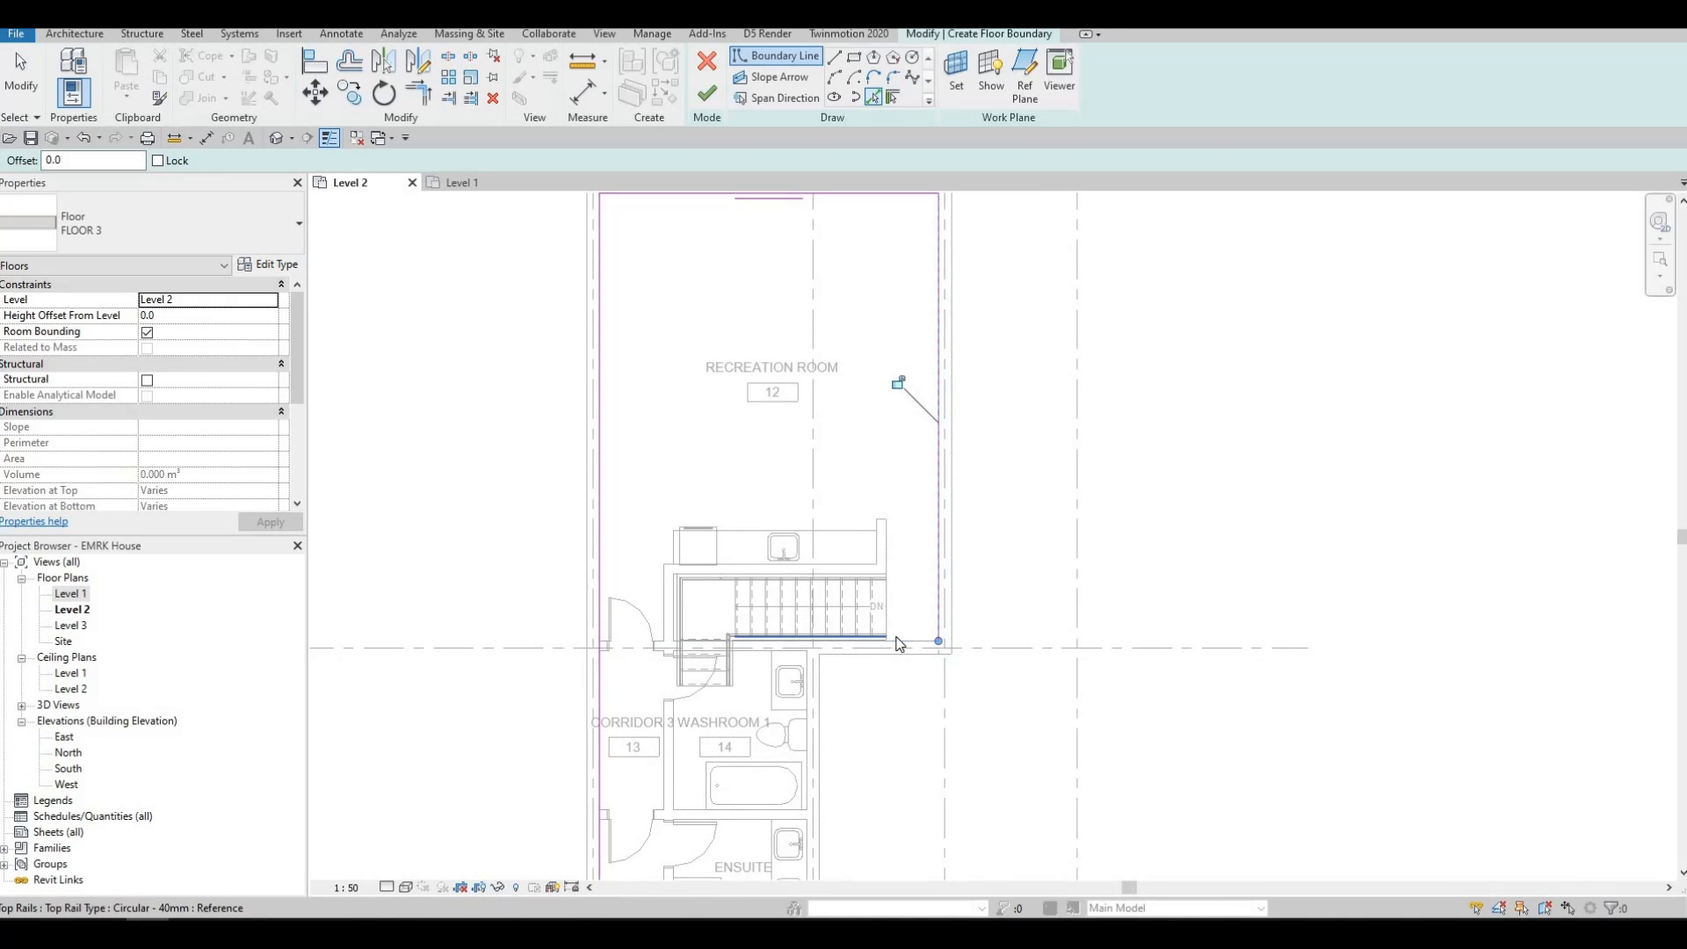
# Step: Add boundary lines along the exterior wall of Washroom 1 and Ensuite and the north and east walls of the Masters Bedroom
pyautogui.click(809, 678)
pyautogui.scroll(-2, 904, 661)
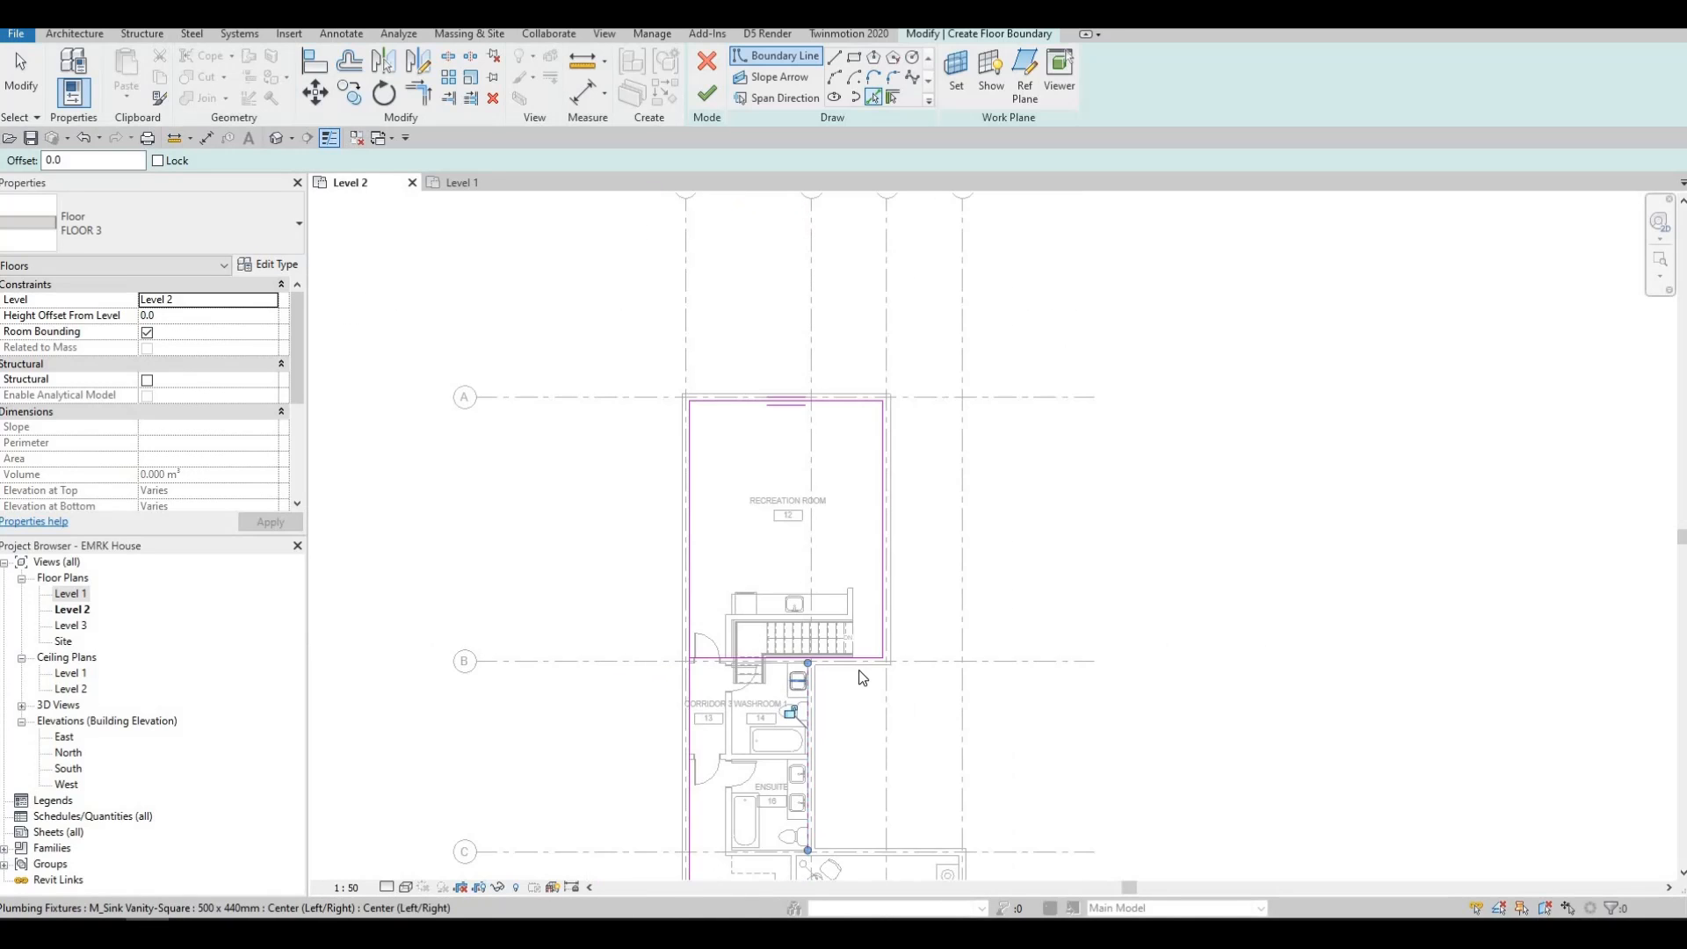
pyautogui.scroll(1, 904, 661)
pyautogui.scroll(1, 858, 649)
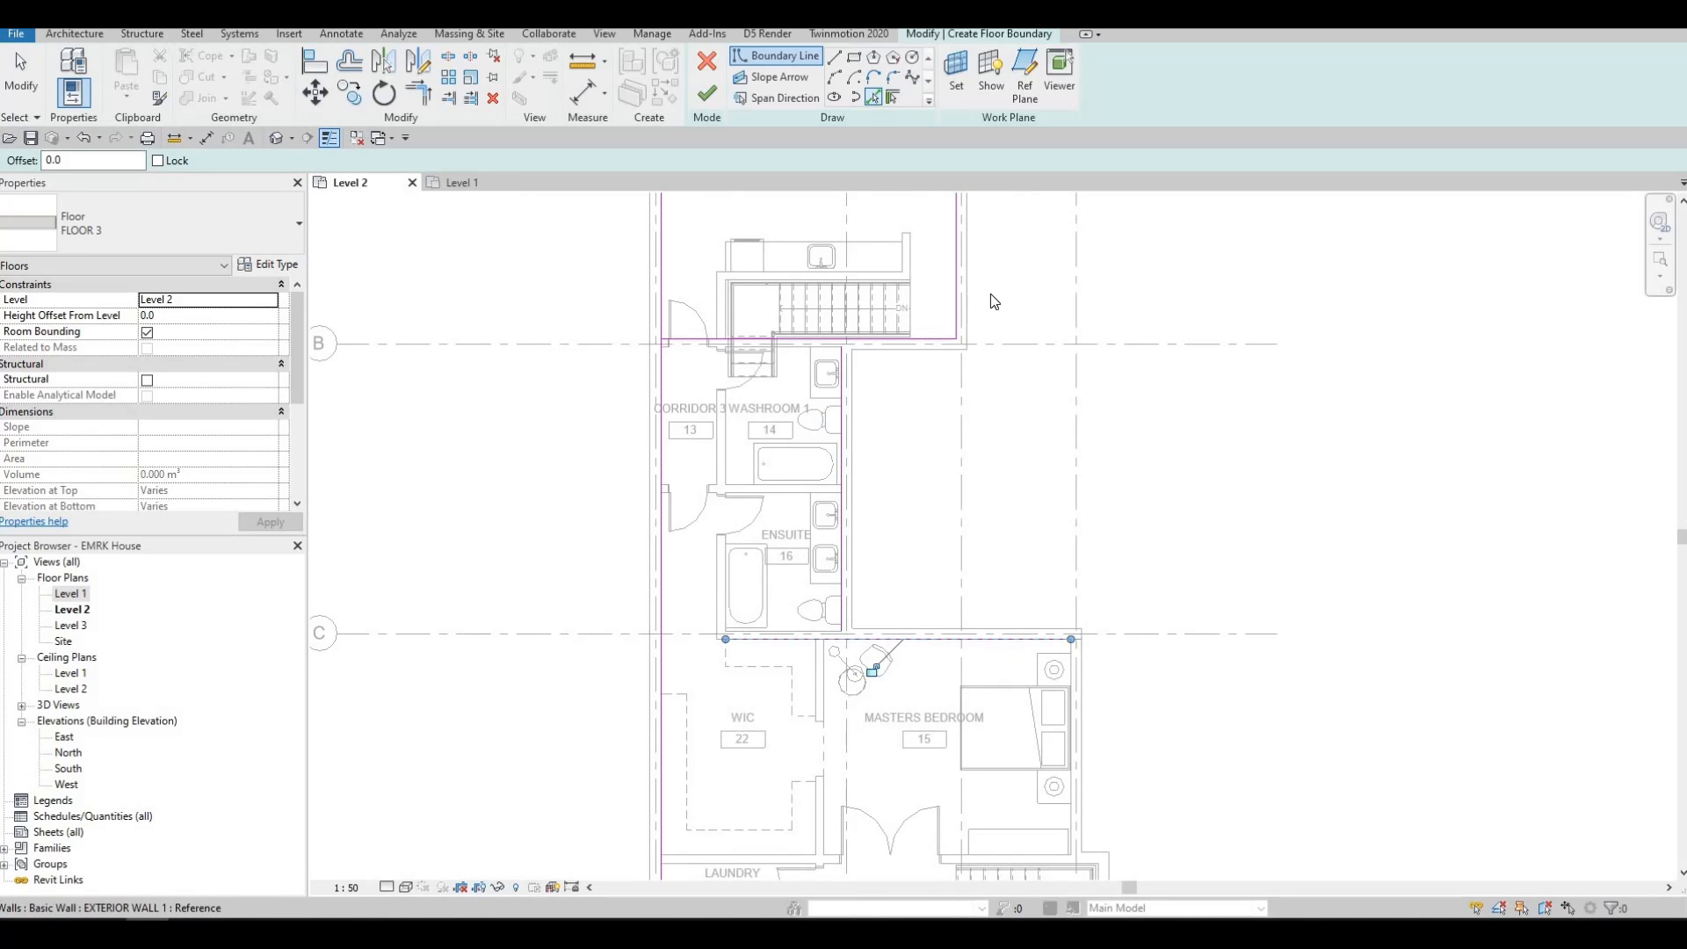
pyautogui.moveTo(1028, 527); pyautogui.dragTo(1005, 446, button='middle')
pyautogui.scroll(1, 1004, 441)
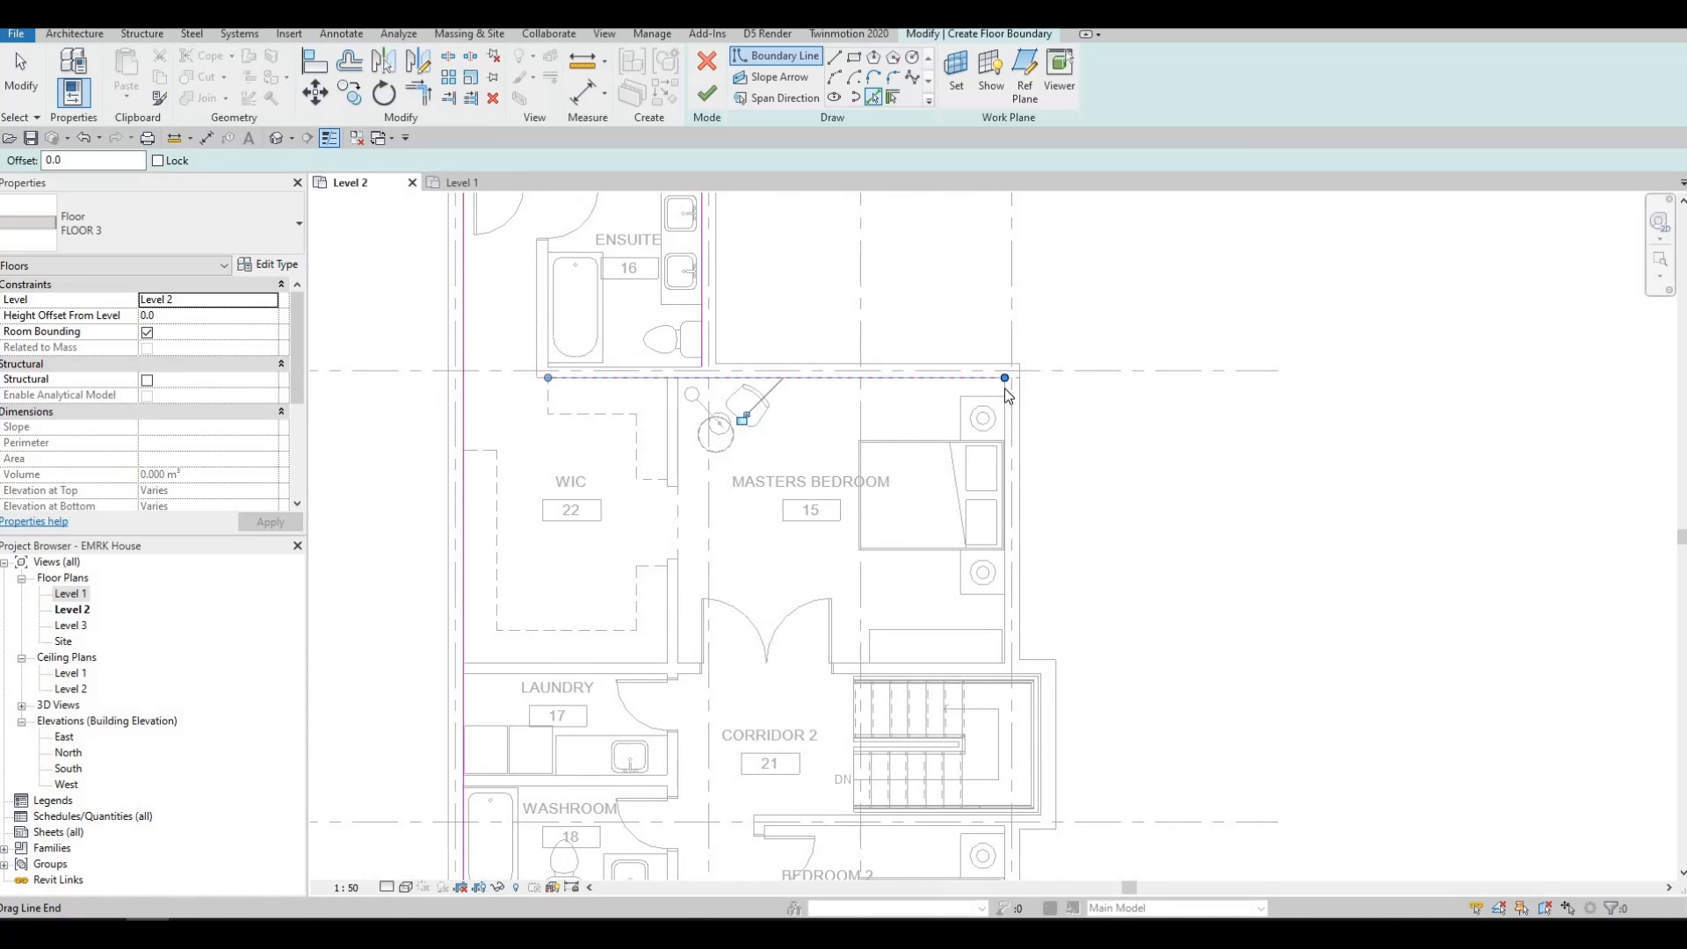
pyautogui.scroll(3, 1005, 395)
pyautogui.click(1008, 421)
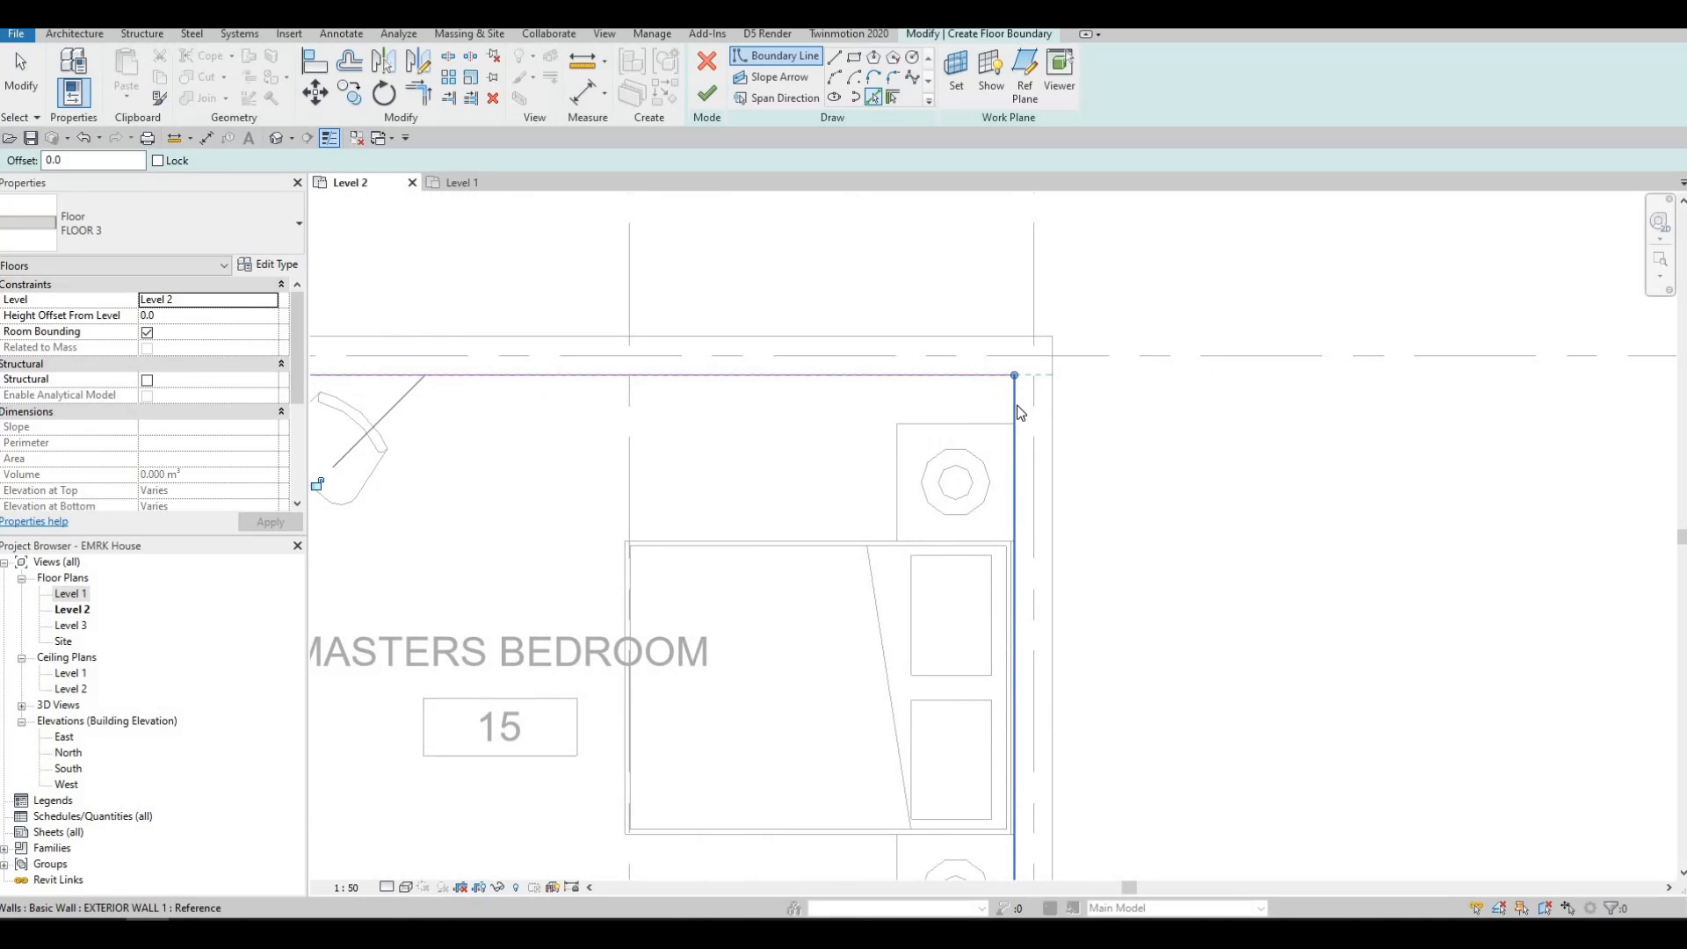
# Step: Add boundary lines along the walls enclosing the stairwell beside Corridor 2
pyautogui.scroll(-2, 997, 527)
pyautogui.moveTo(1045, 853); pyautogui.dragTo(997, 506, button='middle')
pyautogui.scroll(-2, 1010, 506)
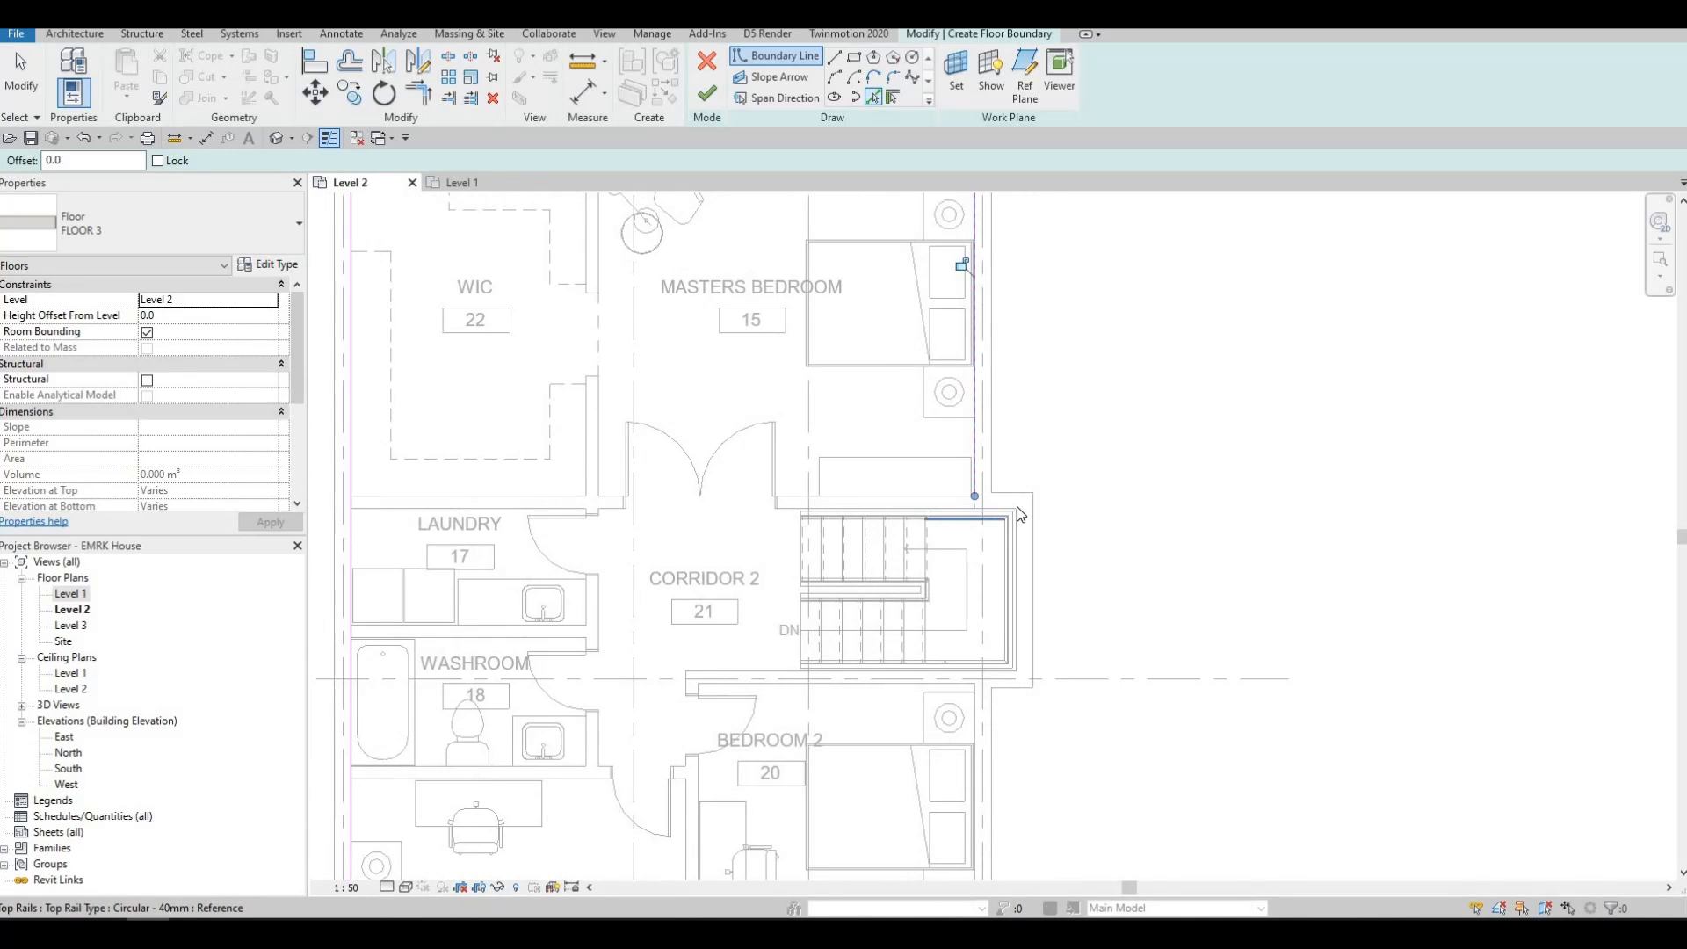
pyautogui.scroll(5, 1016, 506)
pyautogui.click(1050, 583)
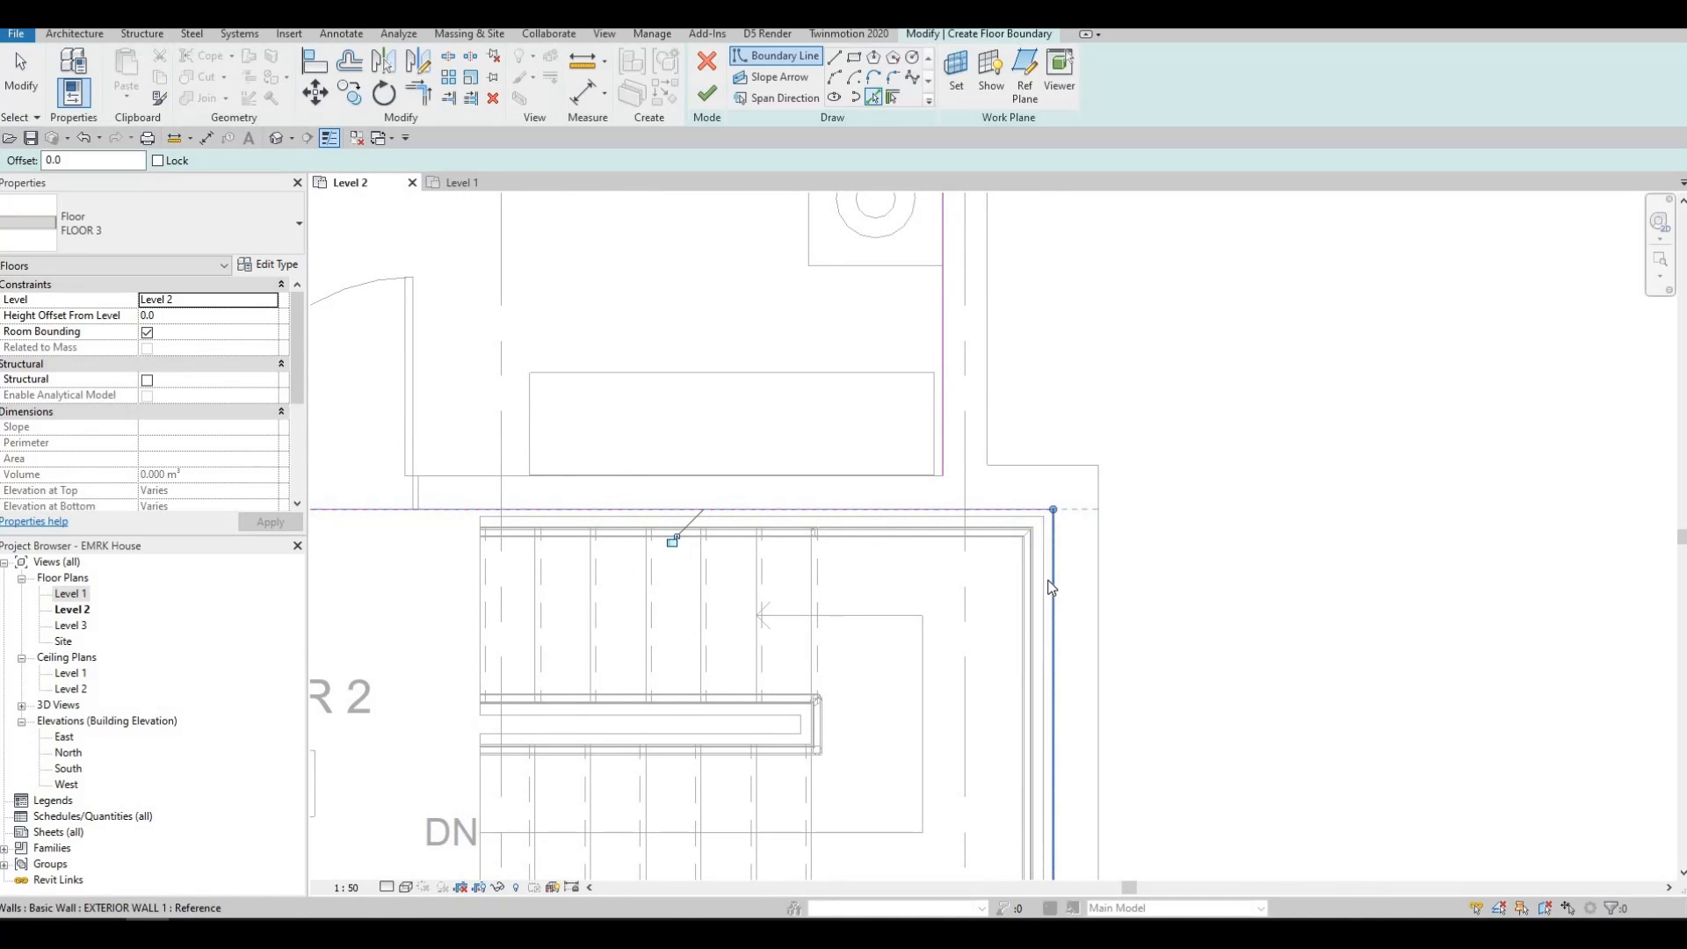
pyautogui.moveTo(1045, 382); pyautogui.dragTo(1041, 465, button='middle')
pyautogui.scroll(-4, 1037, 467)
pyautogui.moveTo(1022, 782); pyautogui.dragTo(1015, 451, button='middle')
pyautogui.scroll(3, 1013, 452)
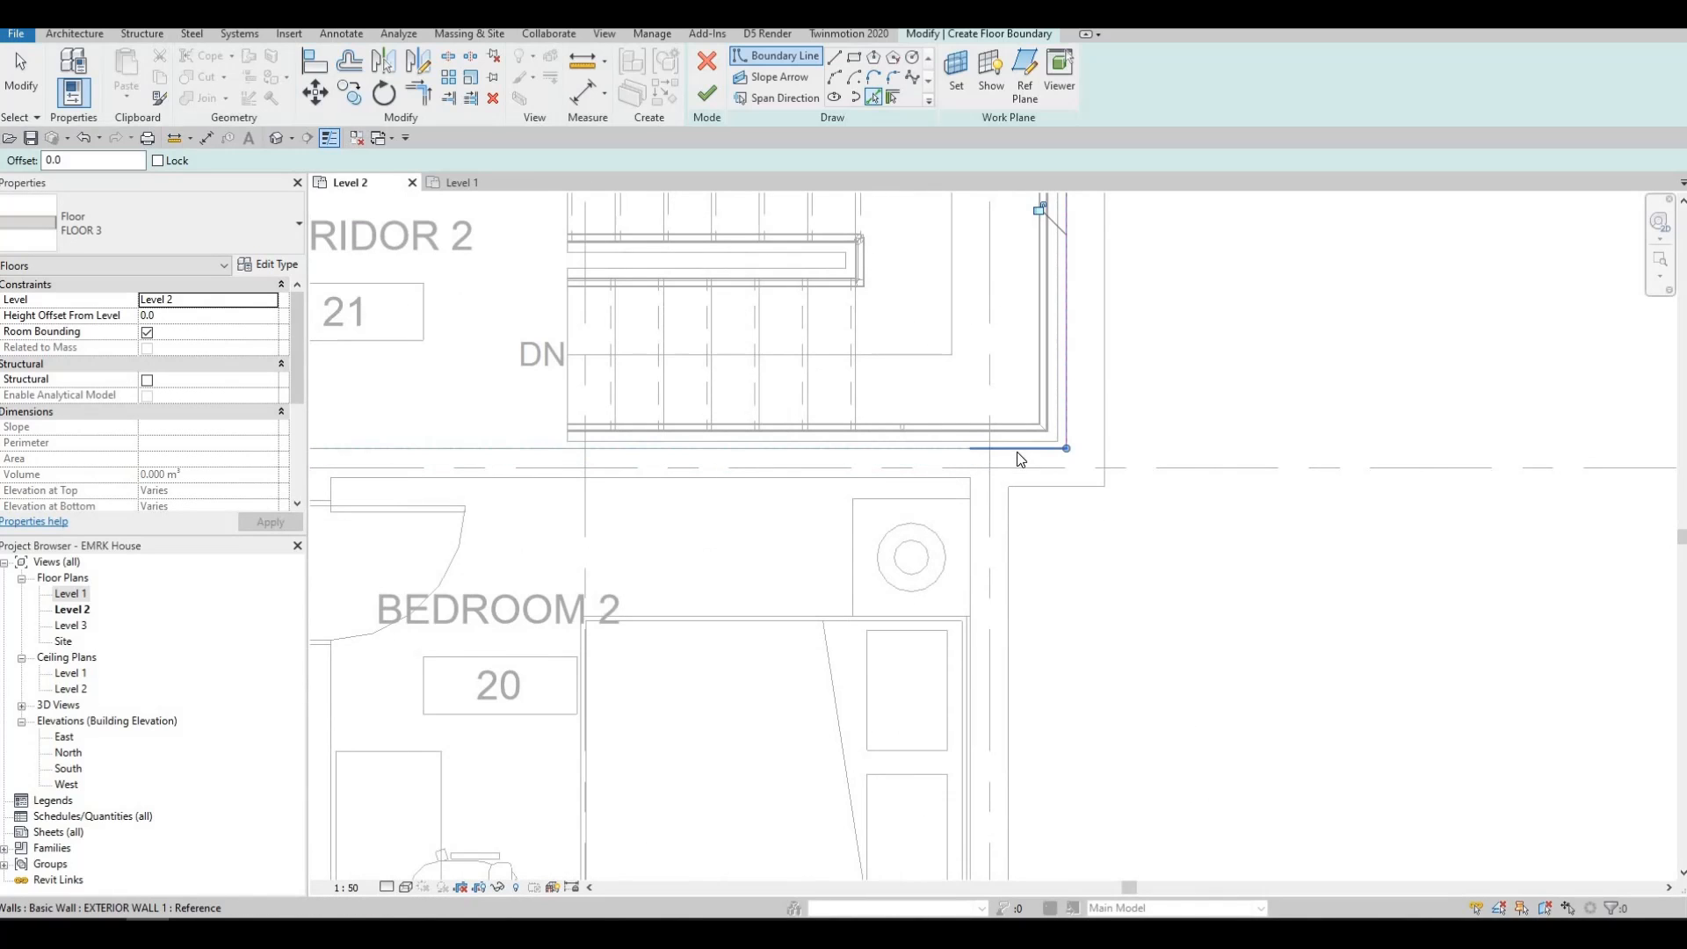
# Step: Add boundary lines along the east and south walls of Bedroom 2
pyautogui.click(987, 530)
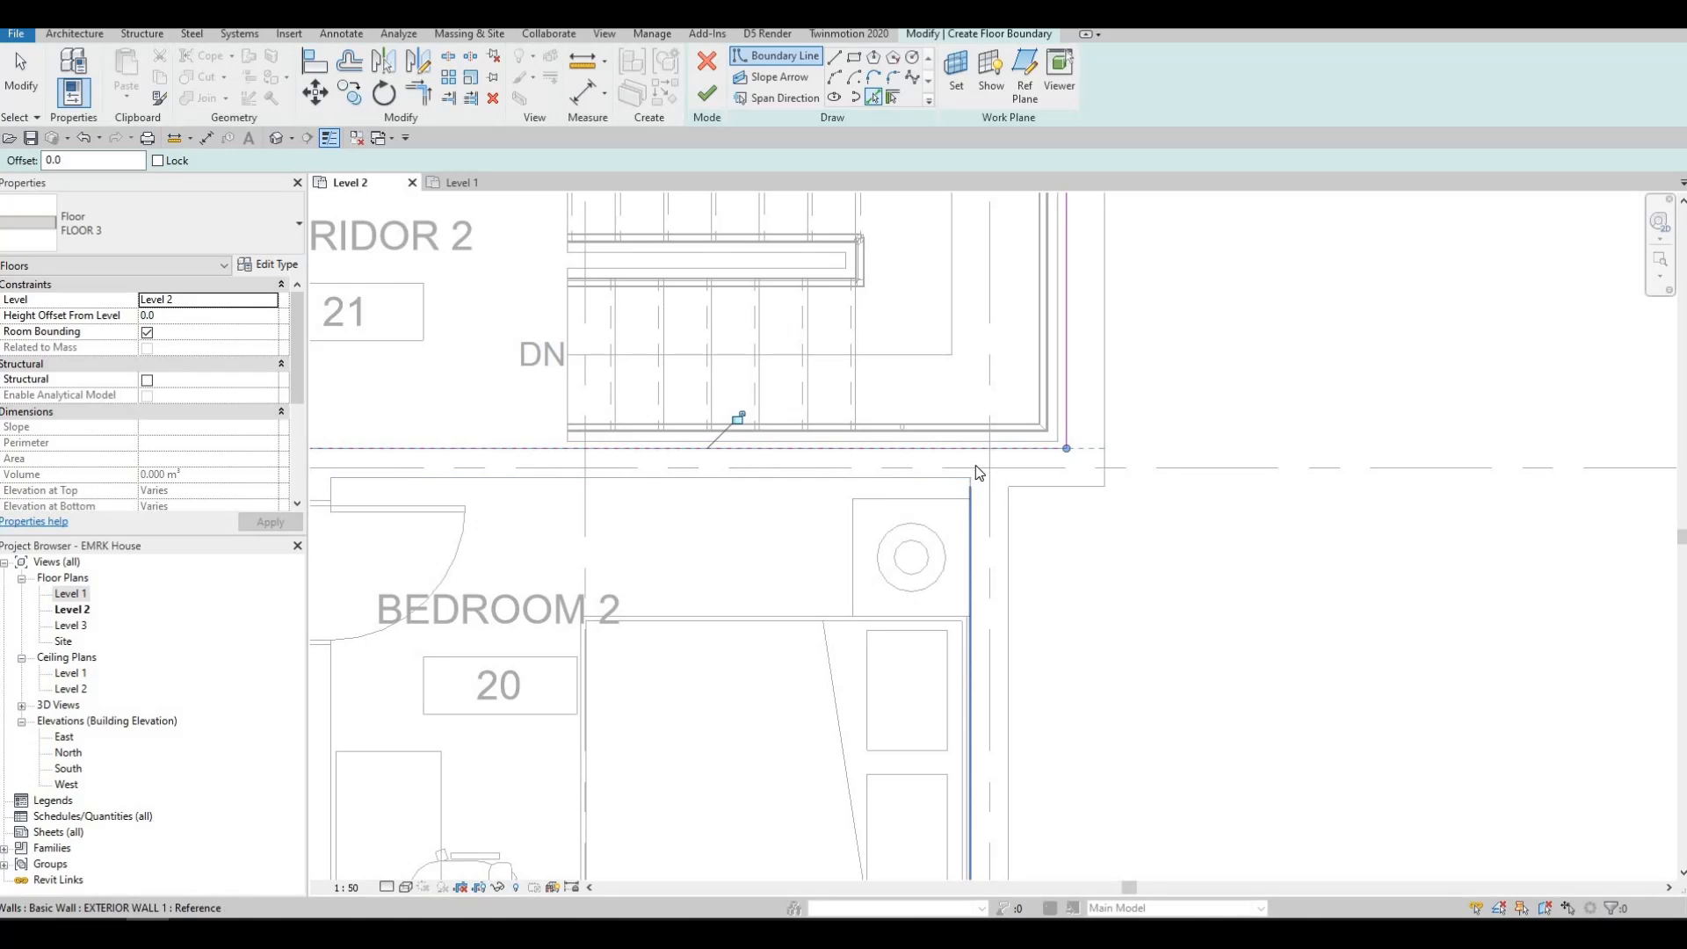
pyautogui.scroll(-5, 988, 548)
pyautogui.scroll(4, 986, 548)
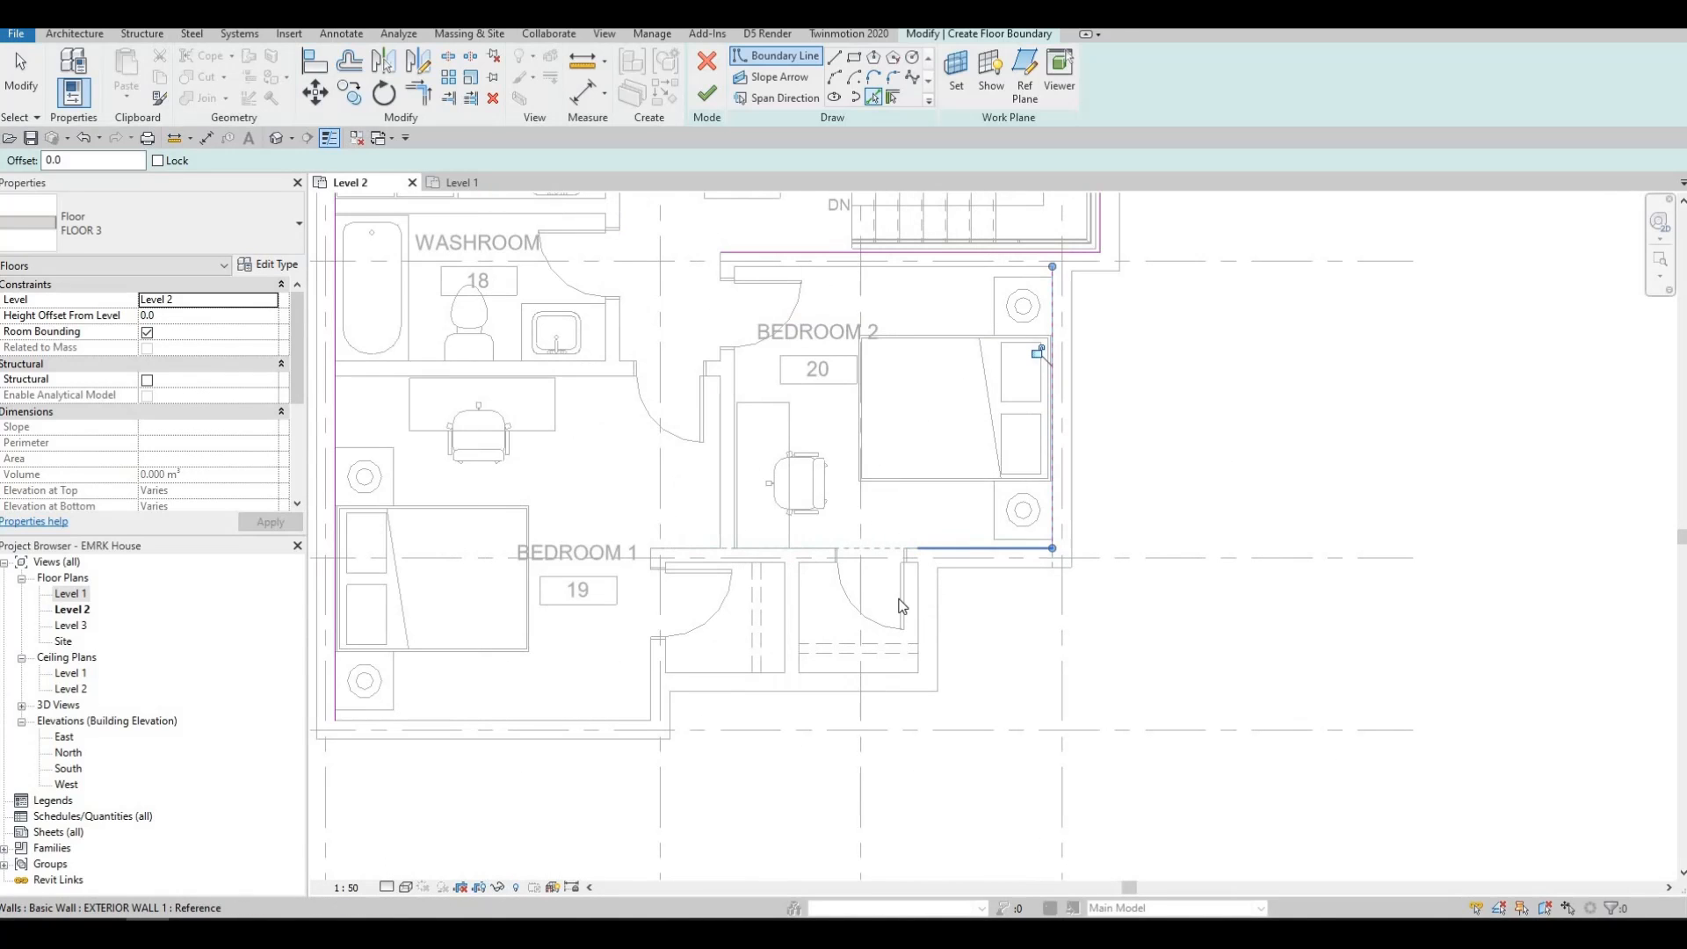
pyautogui.click(918, 557)
# Step: Add boundary lines along the closets' outer walls and the east and south walls of Bedroom 1
pyautogui.click(918, 620)
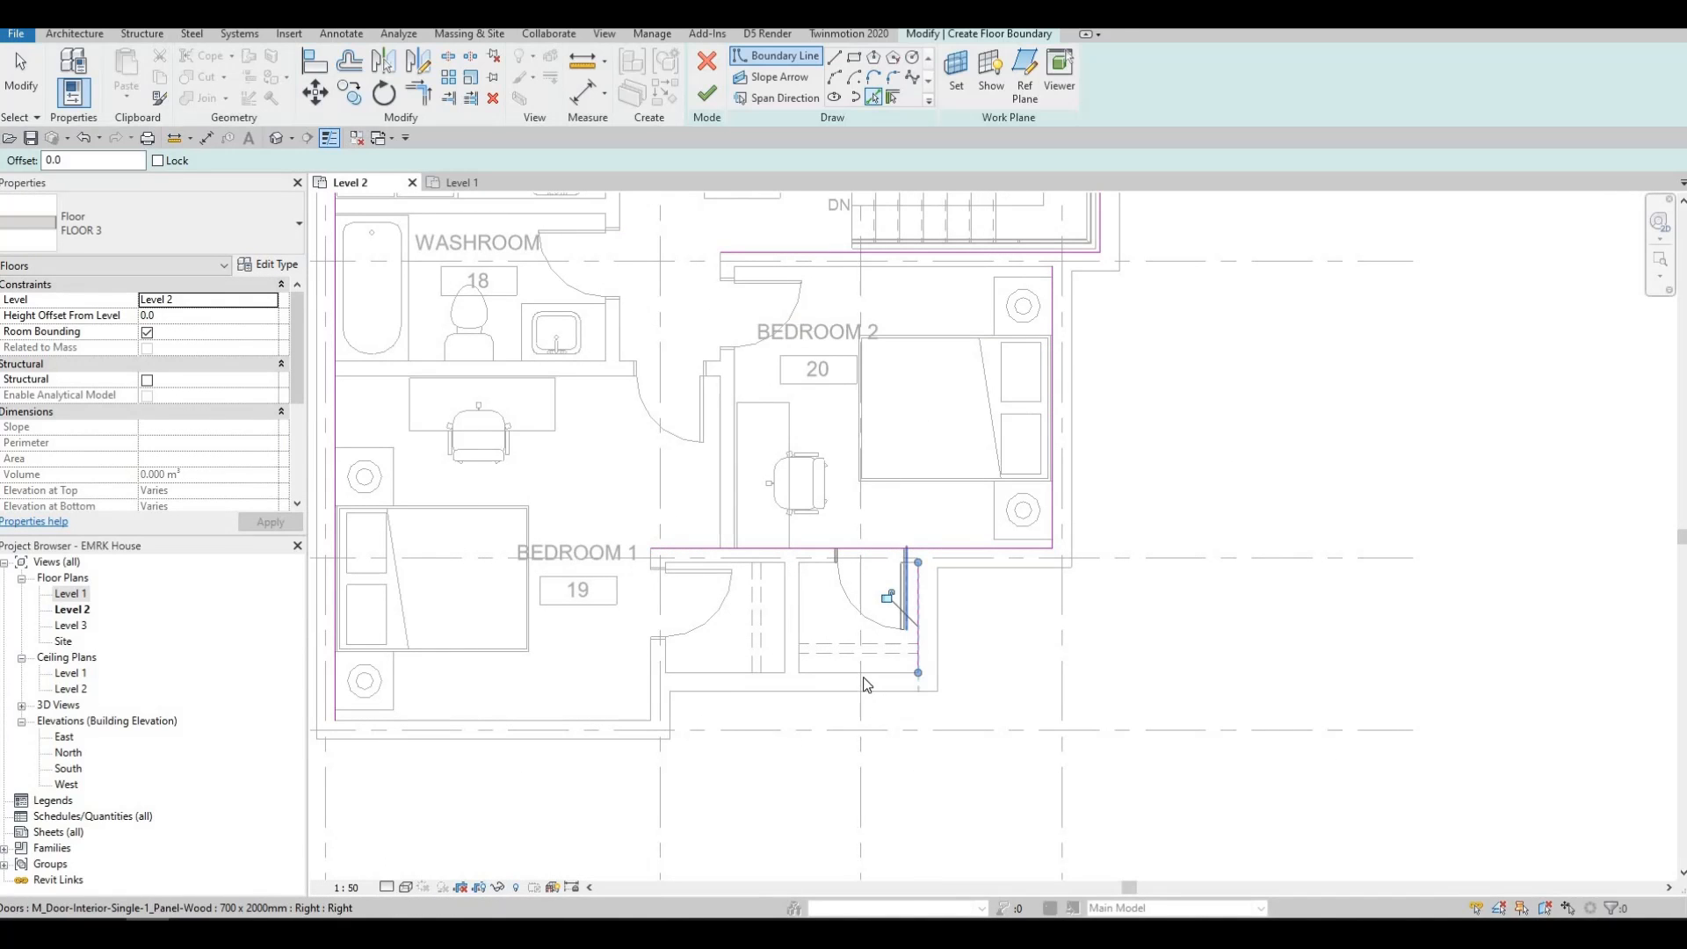
pyautogui.click(791, 672)
pyautogui.moveTo(650, 706); pyautogui.dragTo(850, 626, button='middle')
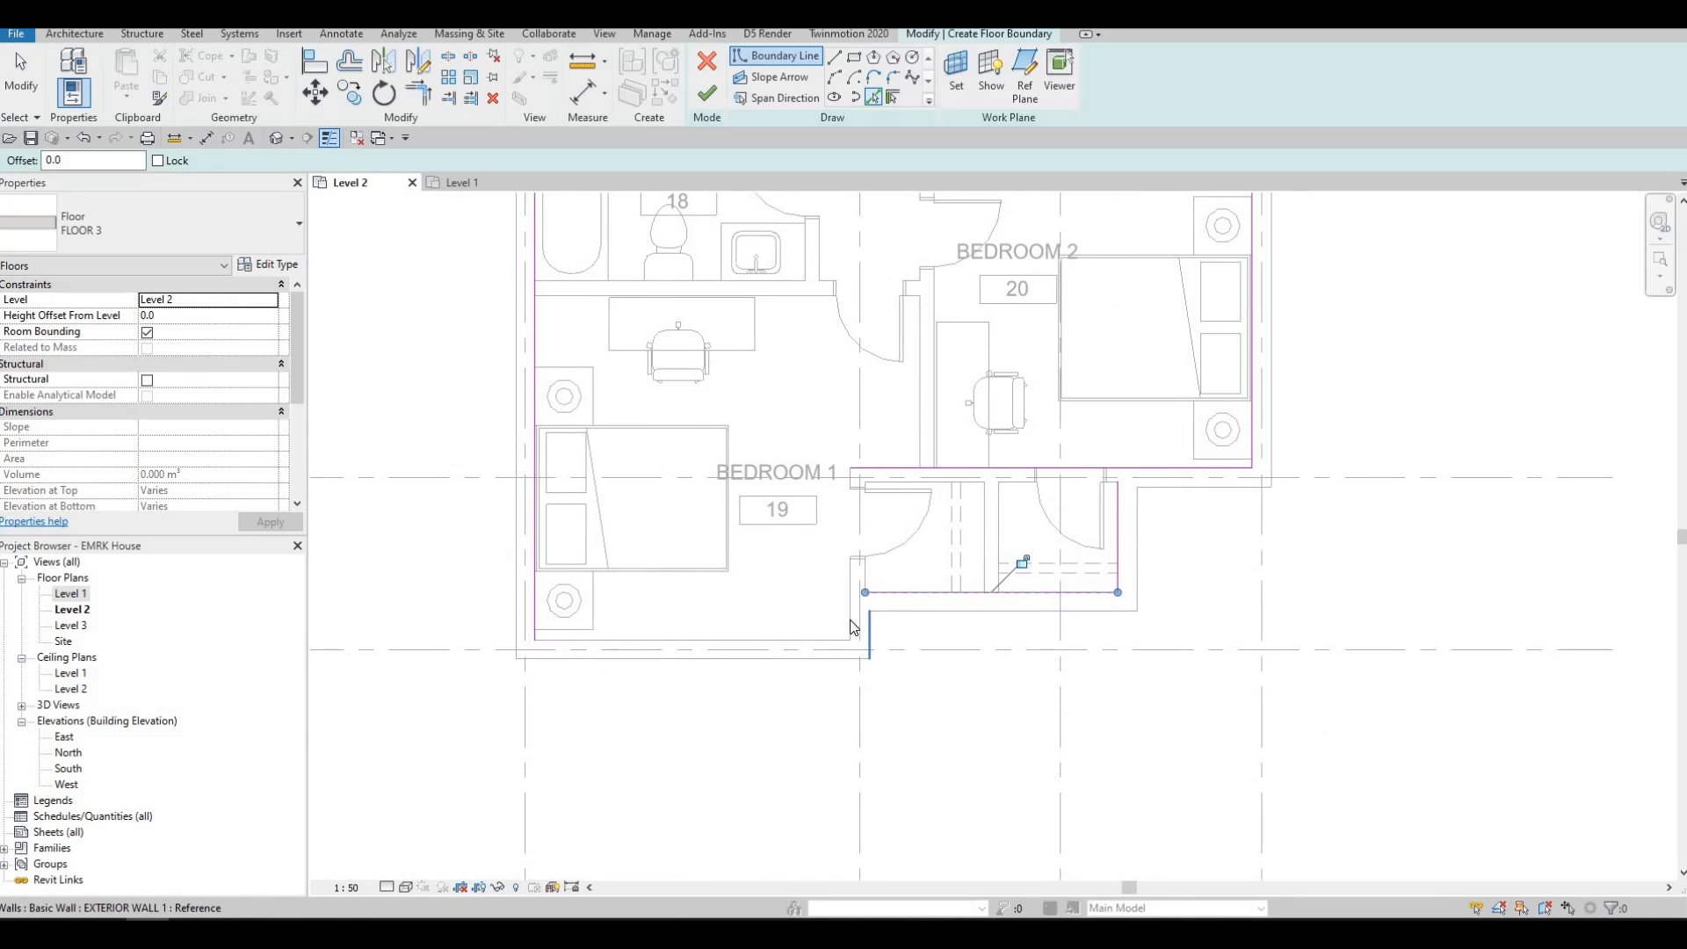
pyautogui.click(745, 649)
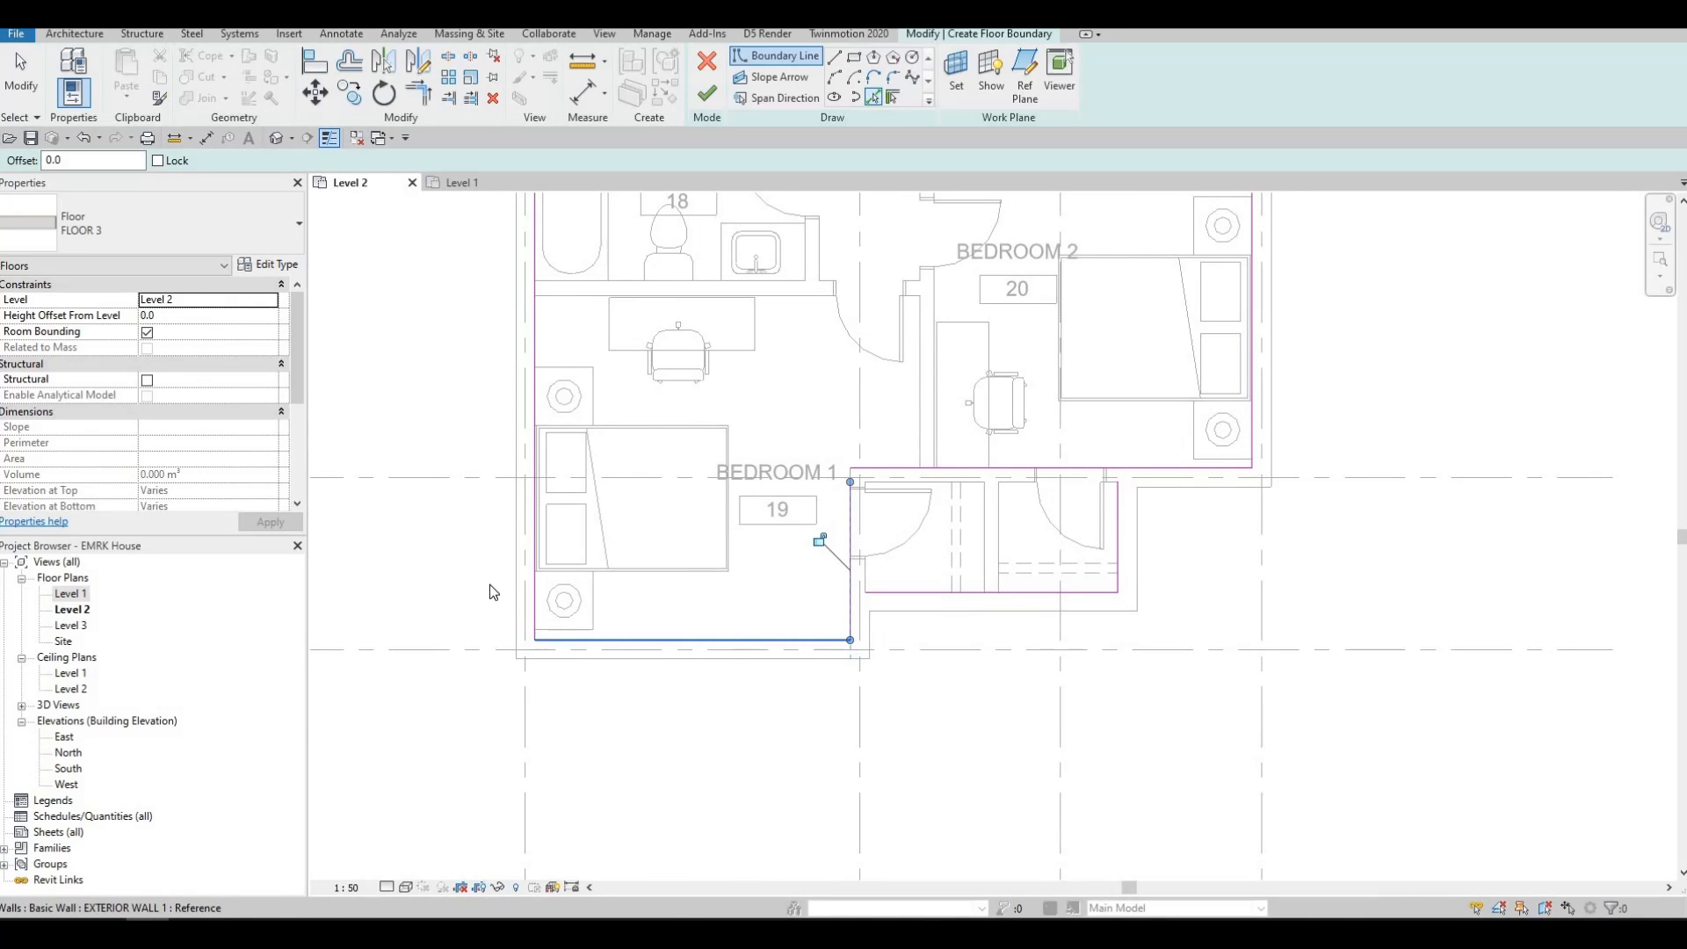
pyautogui.click(587, 654)
# Step: Trim the stairwell's north boundary line to a corner with the Masters Bedroom's east boundary line
pyautogui.moveTo(658, 502); pyautogui.dragTo(688, 594, button='middle')
pyautogui.scroll(-4, 636, 599)
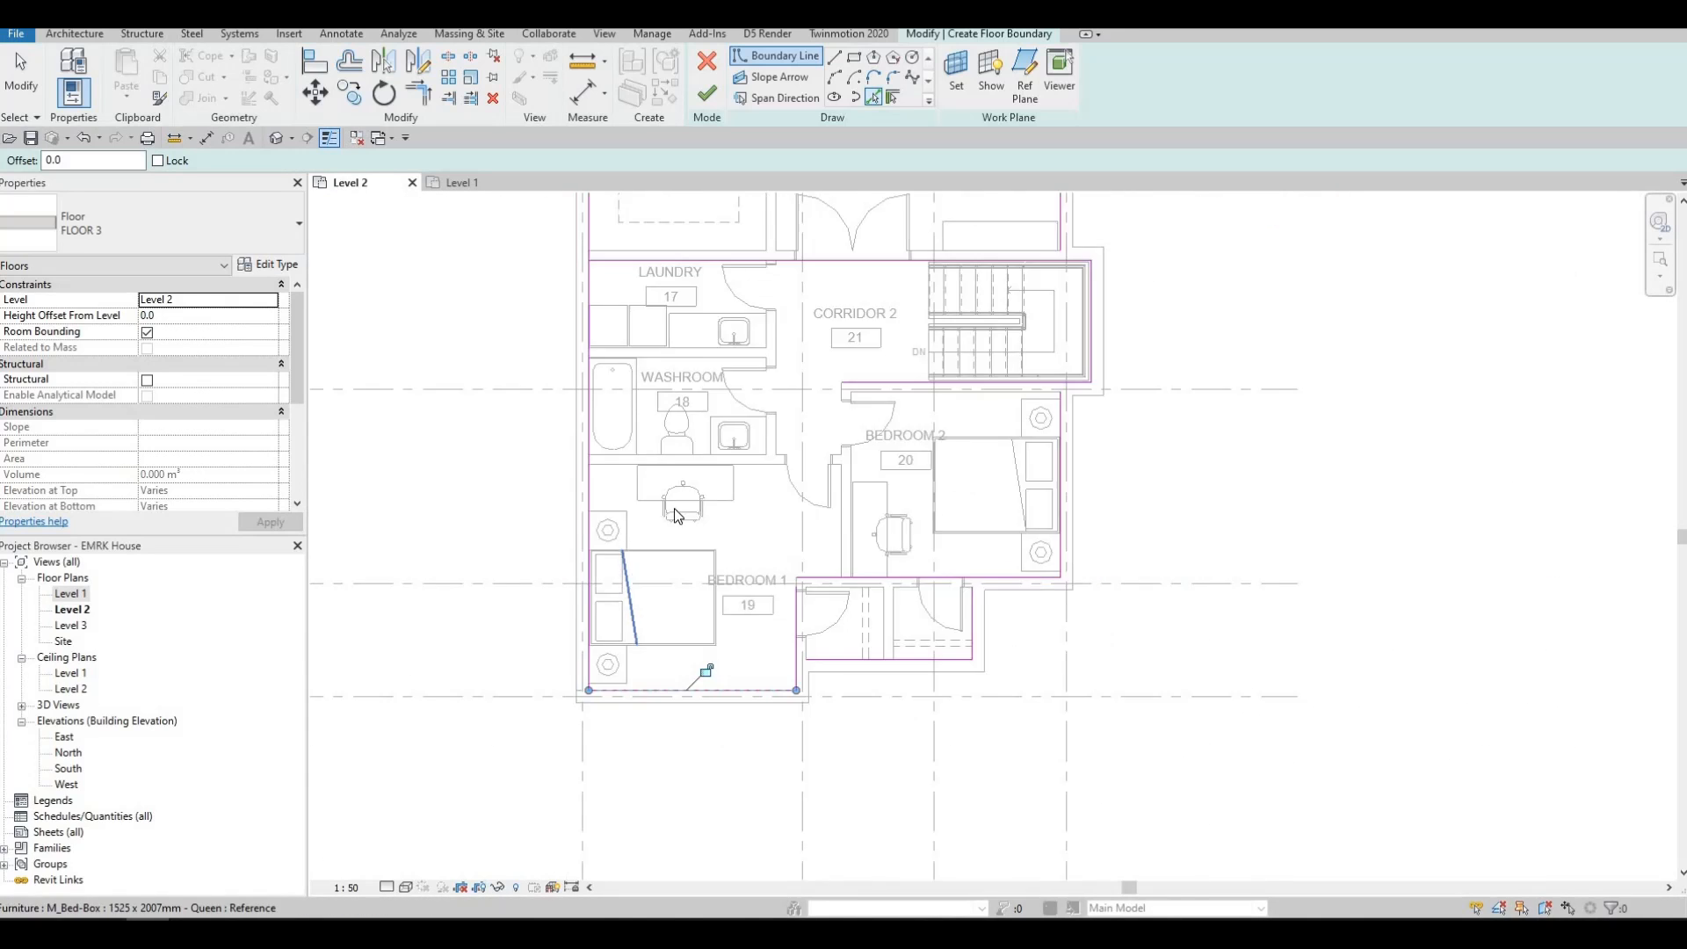
pyautogui.moveTo(679, 509); pyautogui.dragTo(656, 558, button='middle')
pyautogui.moveTo(986, 371); pyautogui.dragTo(924, 545, button='middle')
pyautogui.scroll(2, 924, 545)
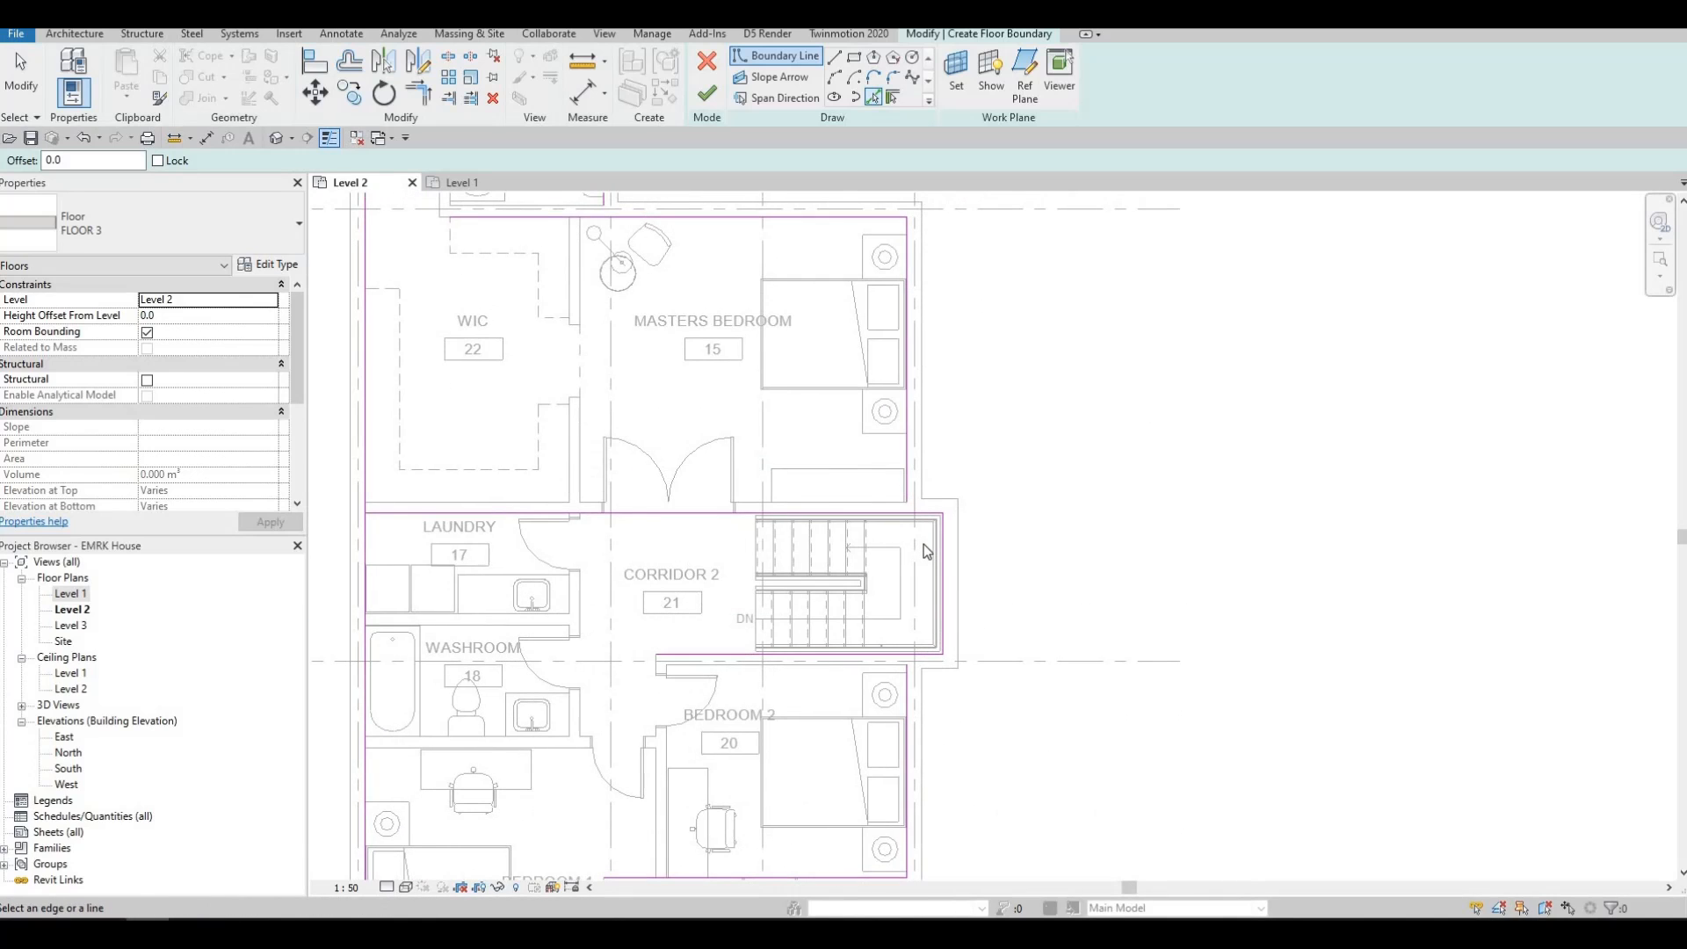
pyautogui.press('Escape')
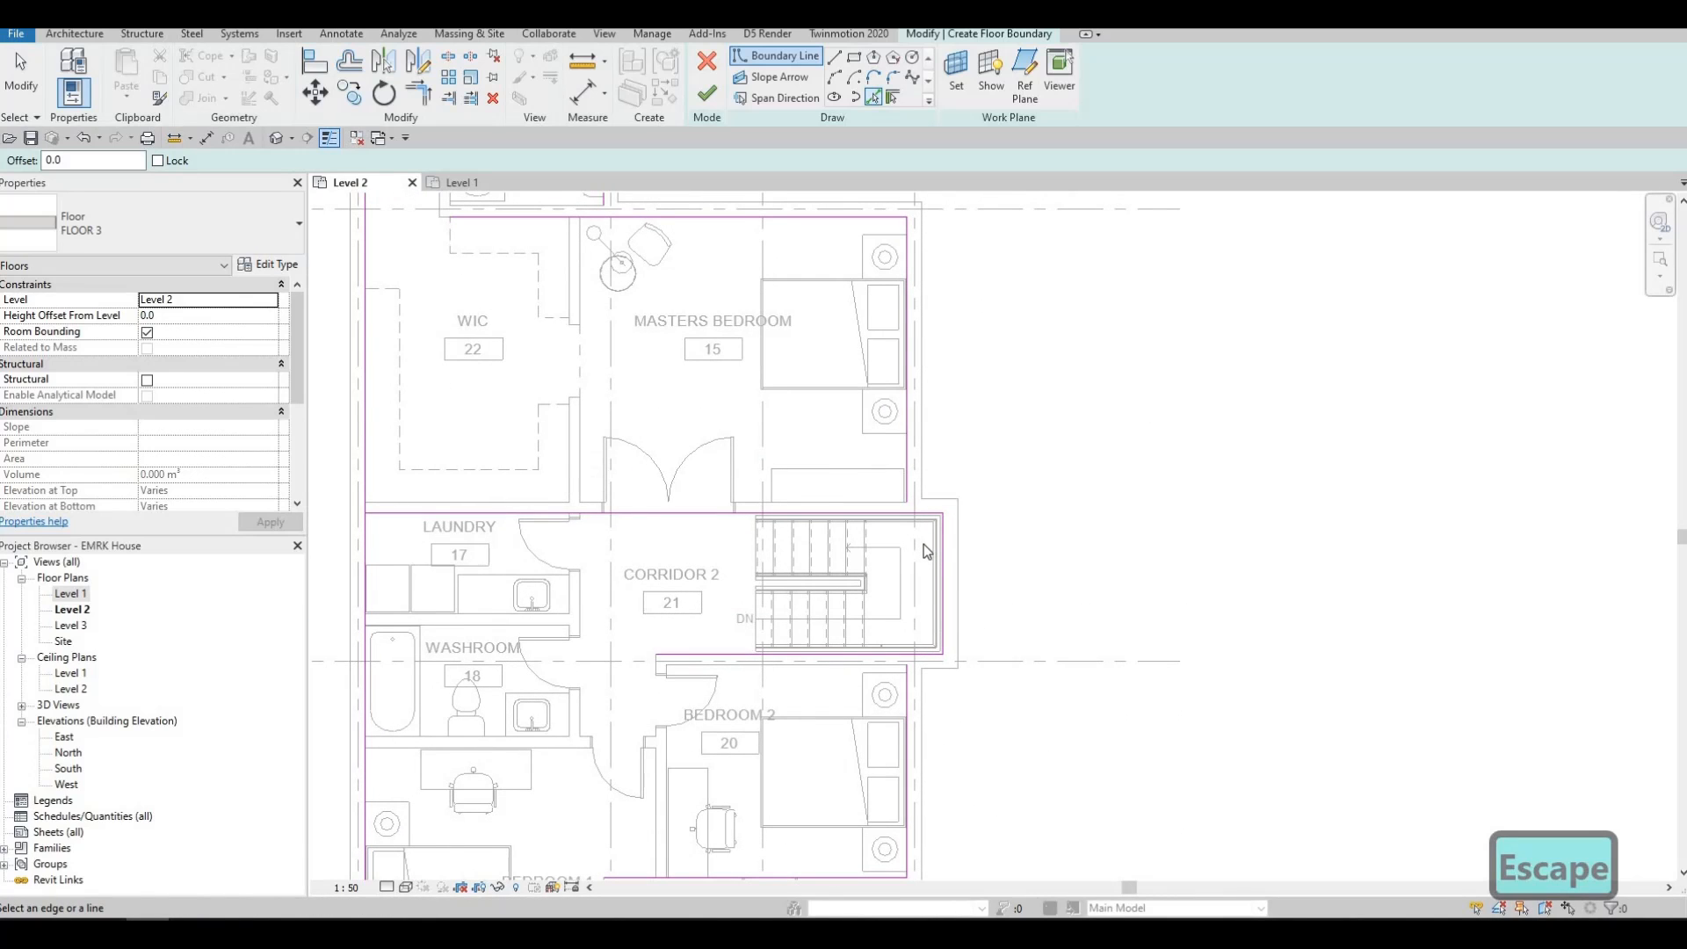
pyautogui.press('t')
pyautogui.press('r')
pyautogui.scroll(2, 924, 522)
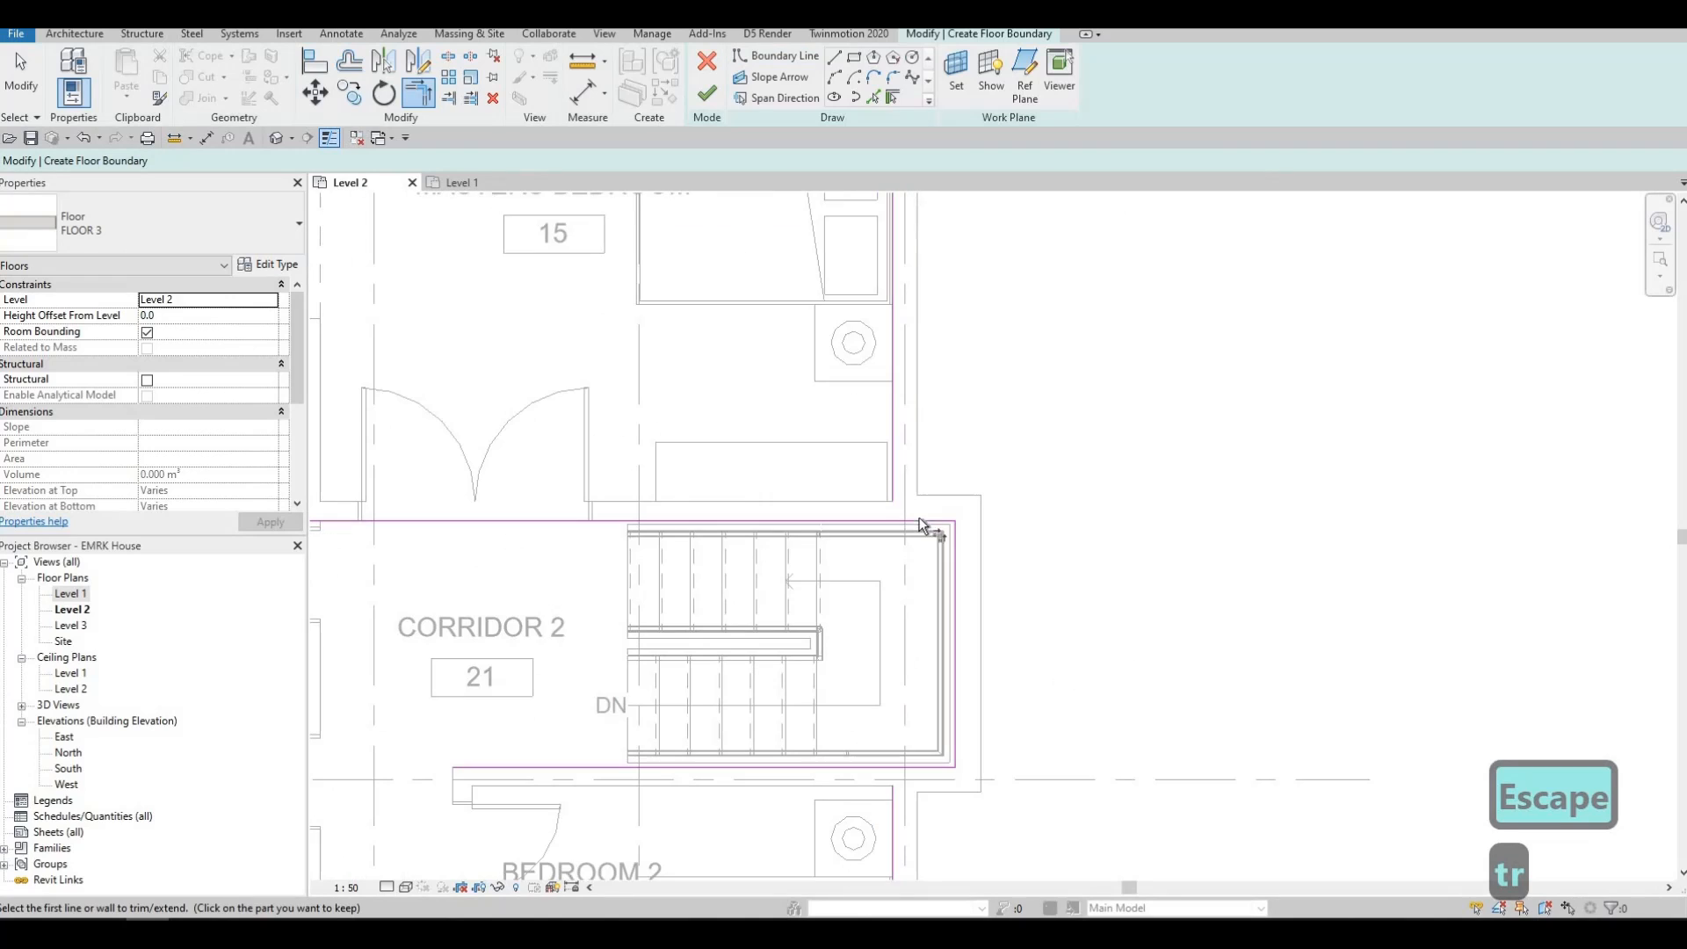
pyautogui.click(919, 514)
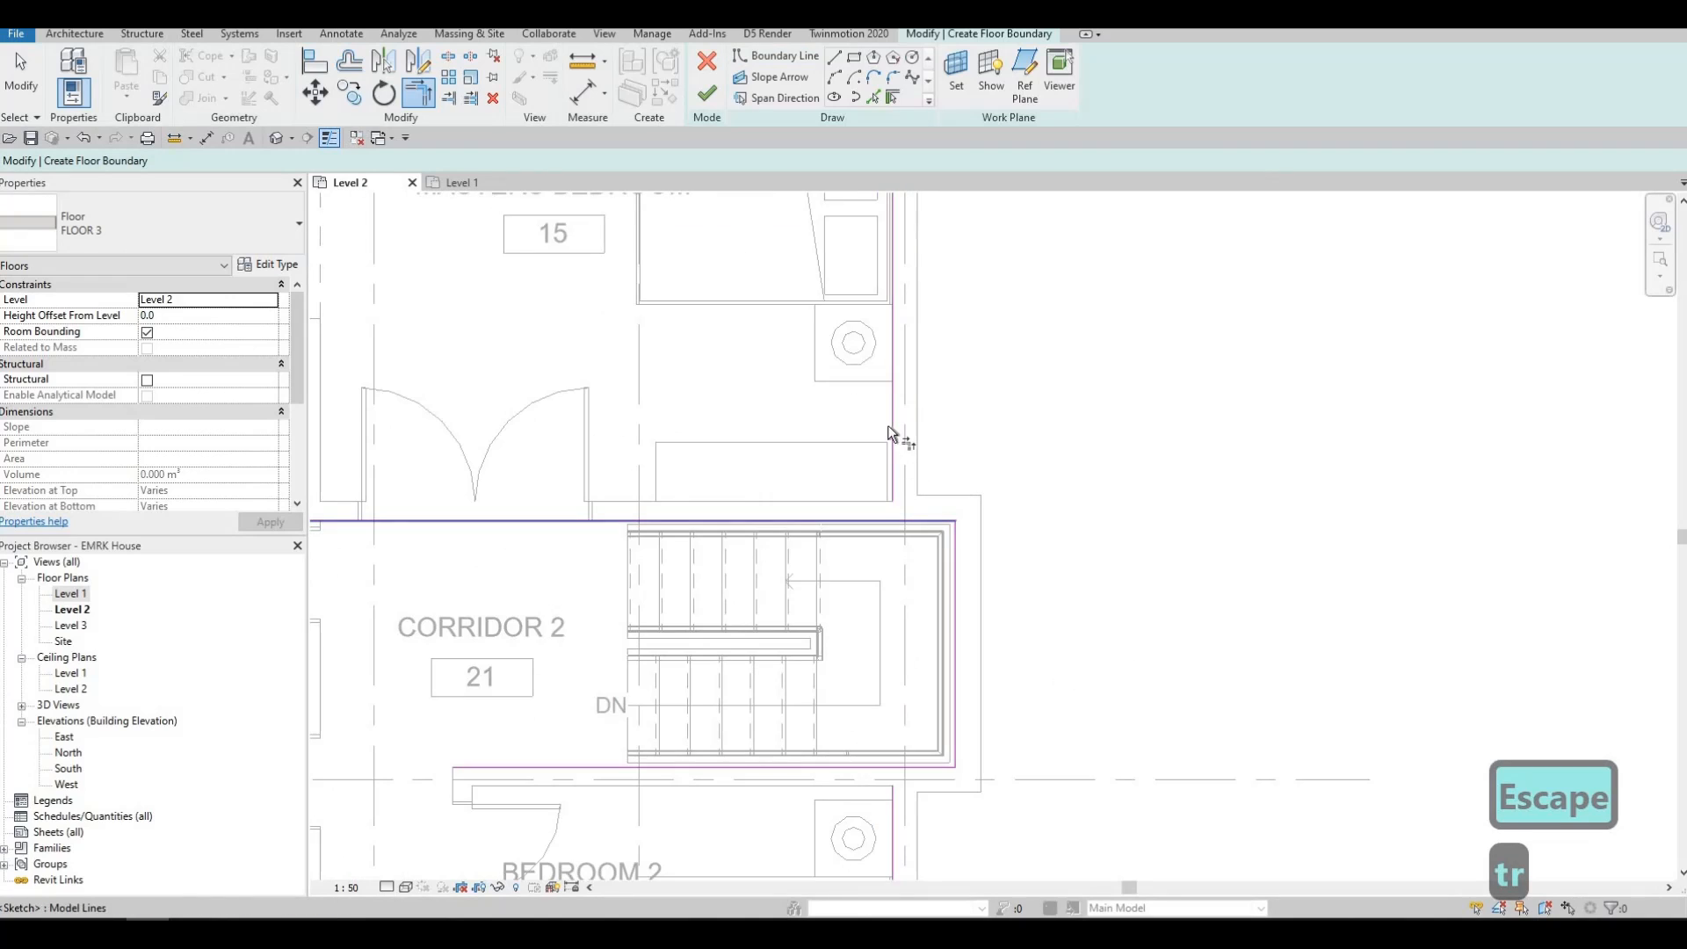
pyautogui.click(413, 95)
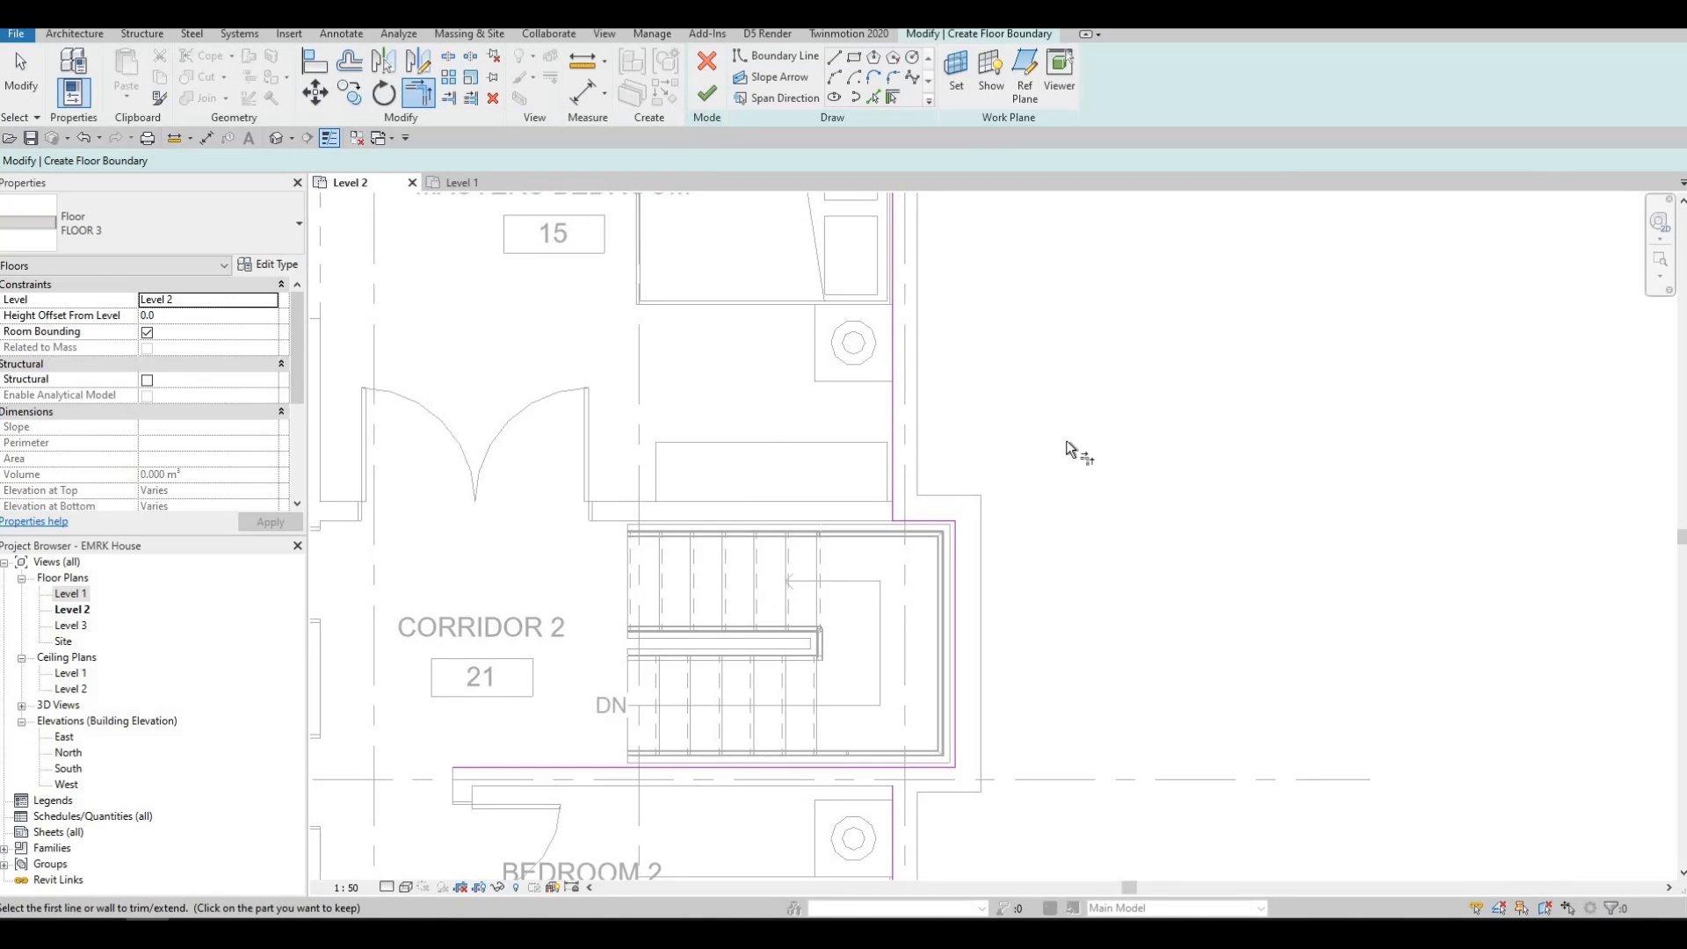
# Step: Trim the stairwell's south boundary line to a corner with Bedroom 2's east boundary line
pyautogui.moveTo(941, 761); pyautogui.dragTo(1125, 407, button='middle')
pyautogui.scroll(1, 1098, 439)
pyautogui.click(1086, 402)
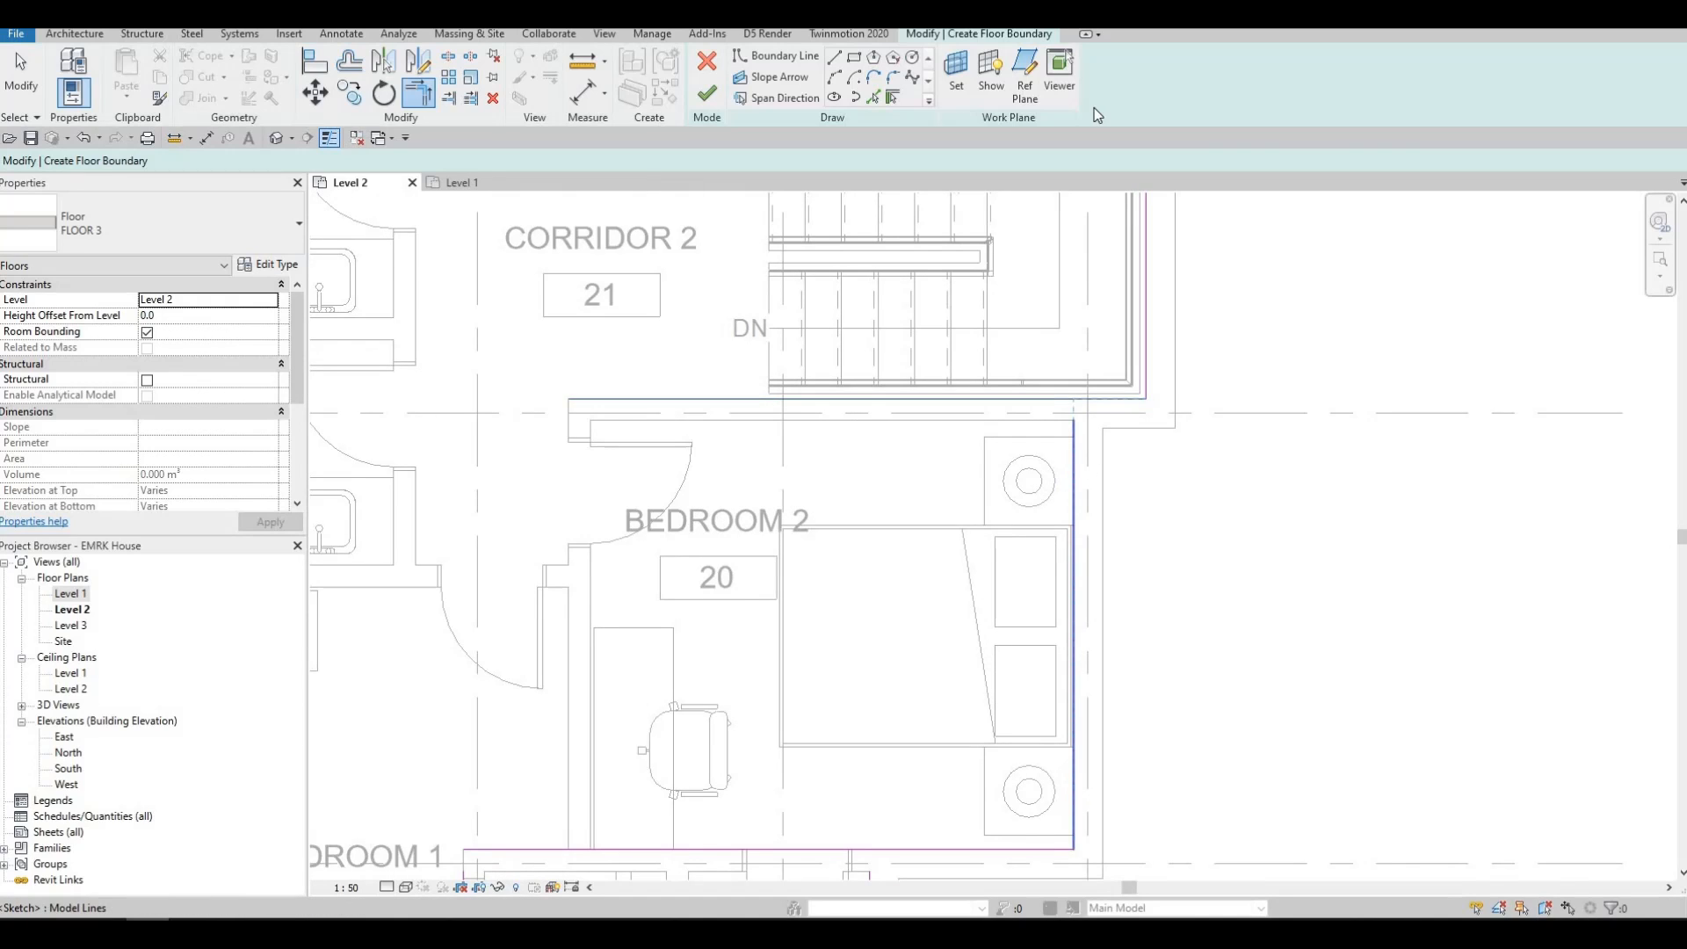
pyautogui.click(1075, 452)
# Step: Trim the closets' boundary lines to corners with Bedroom 2's south line and Bedroom 1's east line
pyautogui.moveTo(896, 821); pyautogui.dragTo(941, 419, button='middle')
pyautogui.click(937, 448)
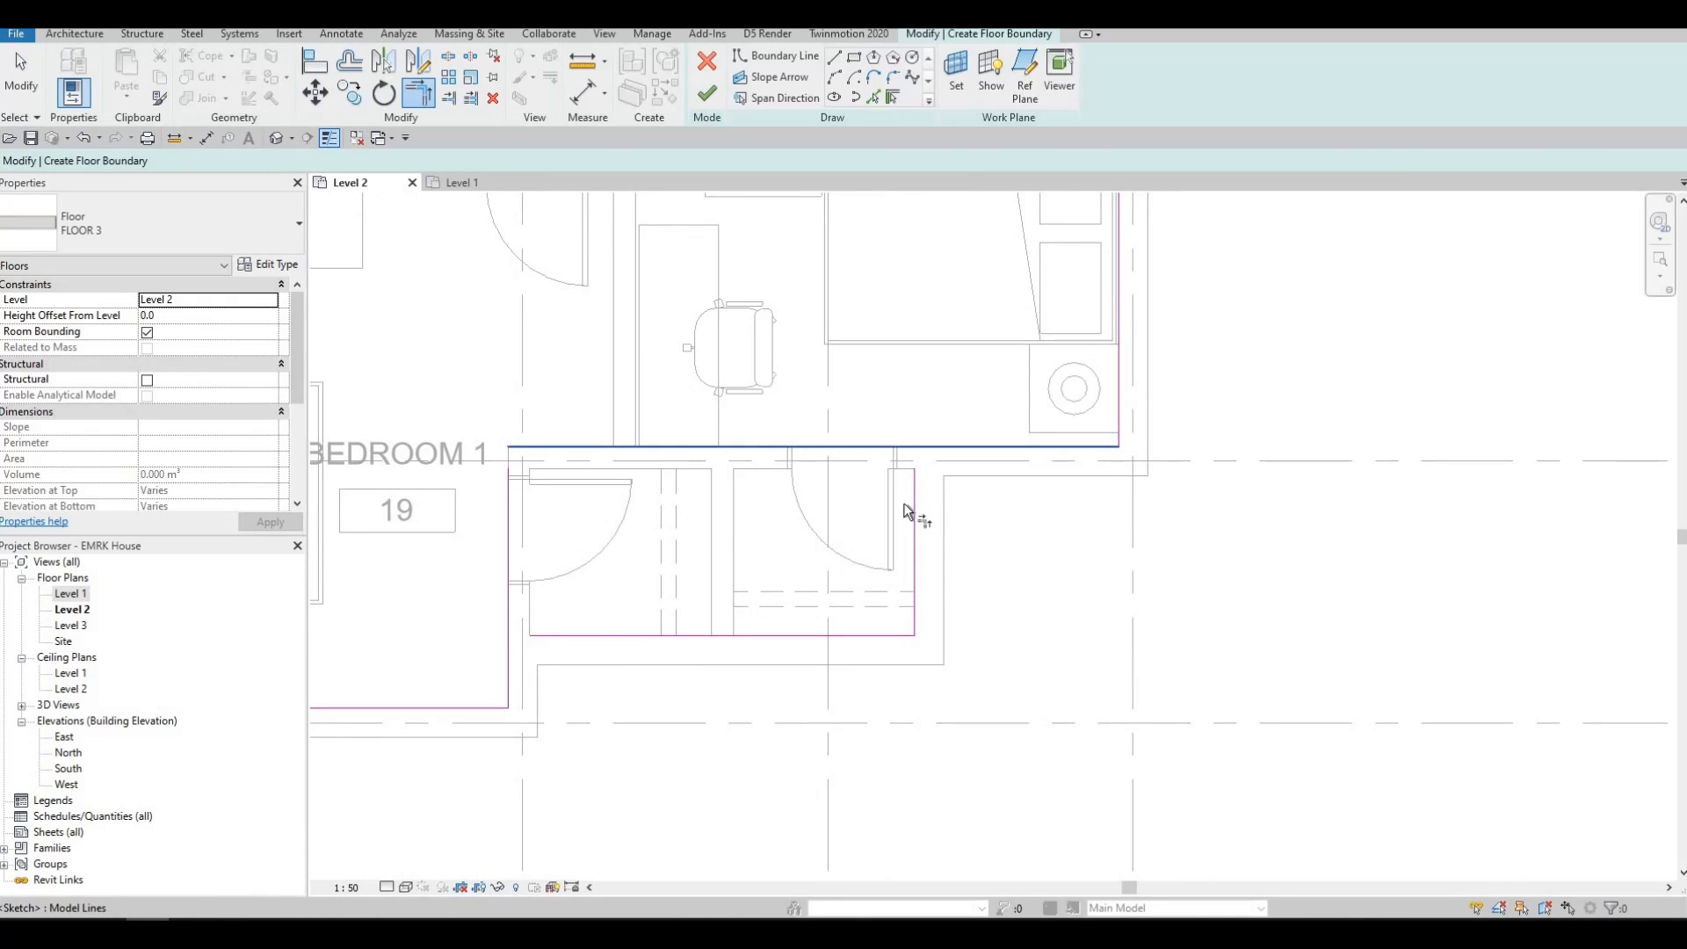
pyautogui.click(910, 513)
pyautogui.click(573, 636)
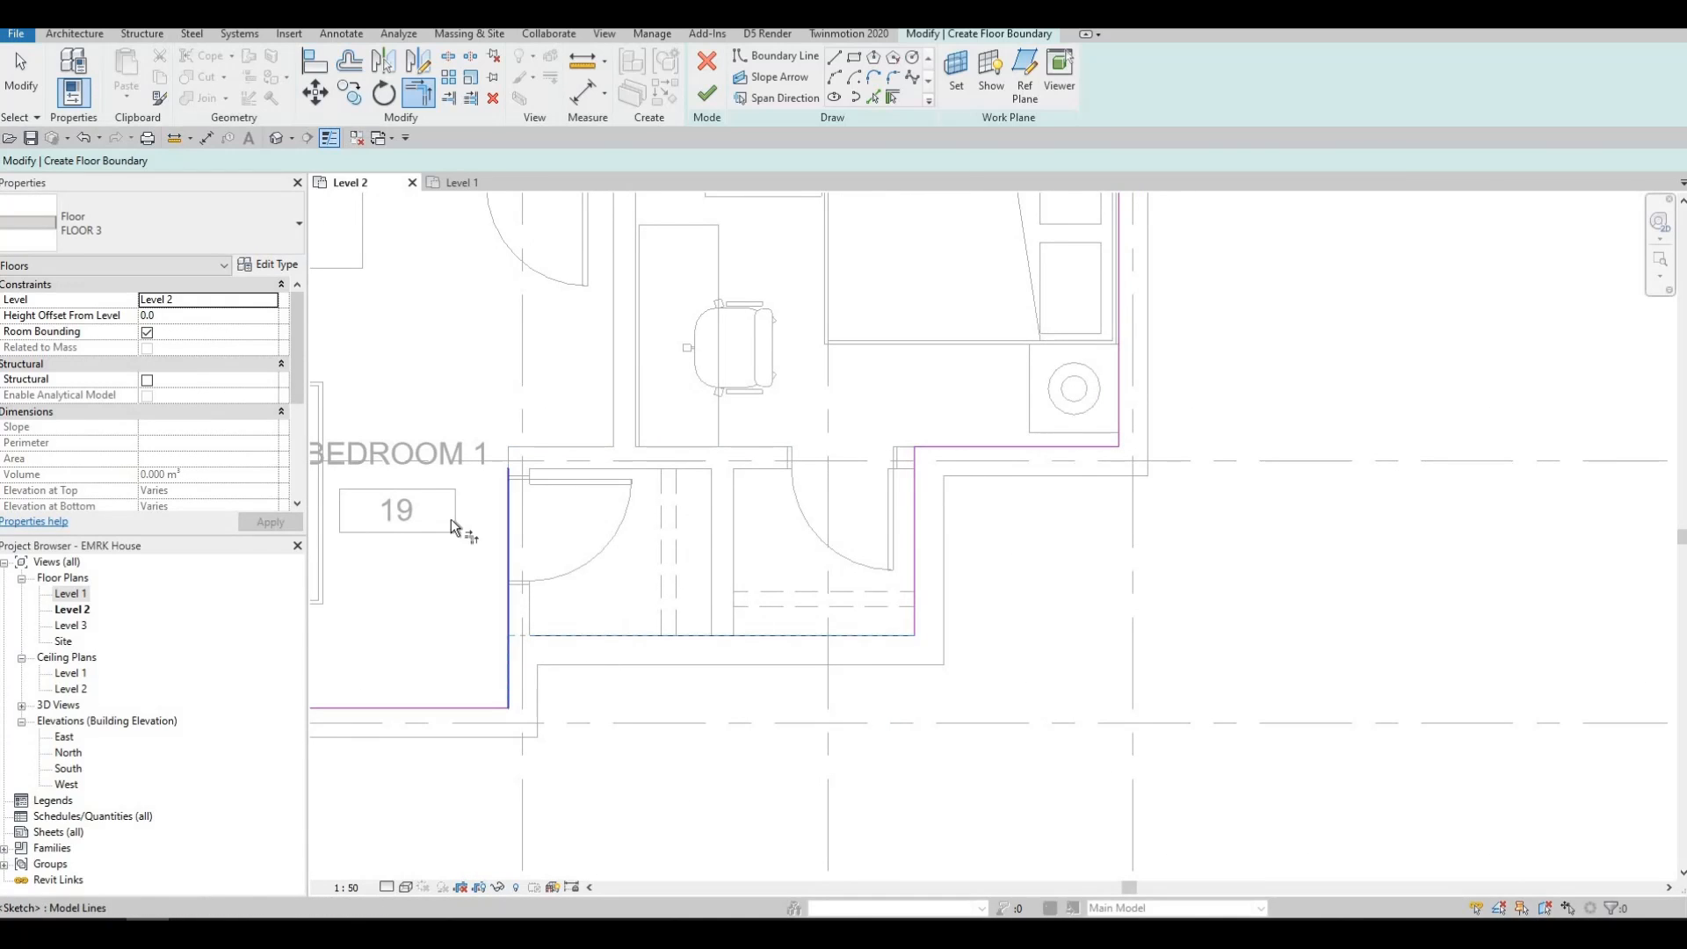
# Step: Trim the Masters Bedroom's north boundary line to a corner with the Ensuite's east boundary line
pyautogui.scroll(-4, 892, 657)
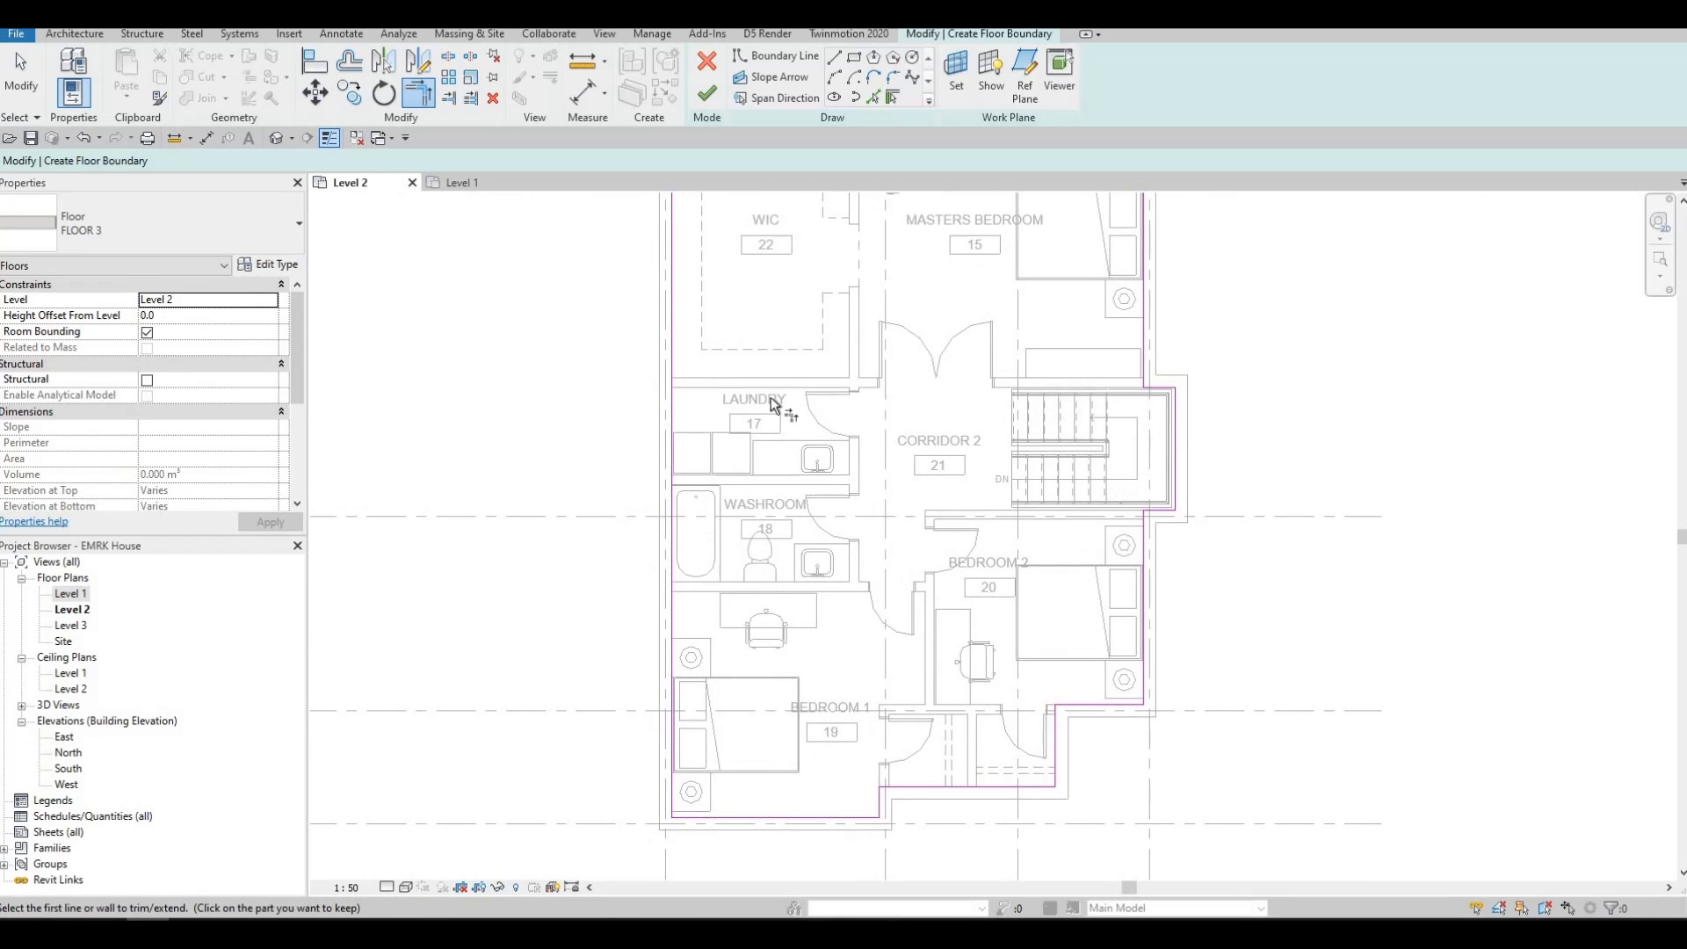
pyautogui.scroll(2, 920, 326)
pyautogui.moveTo(914, 254); pyautogui.dragTo(888, 409, button='middle')
pyautogui.scroll(2, 885, 404)
pyautogui.click(881, 412)
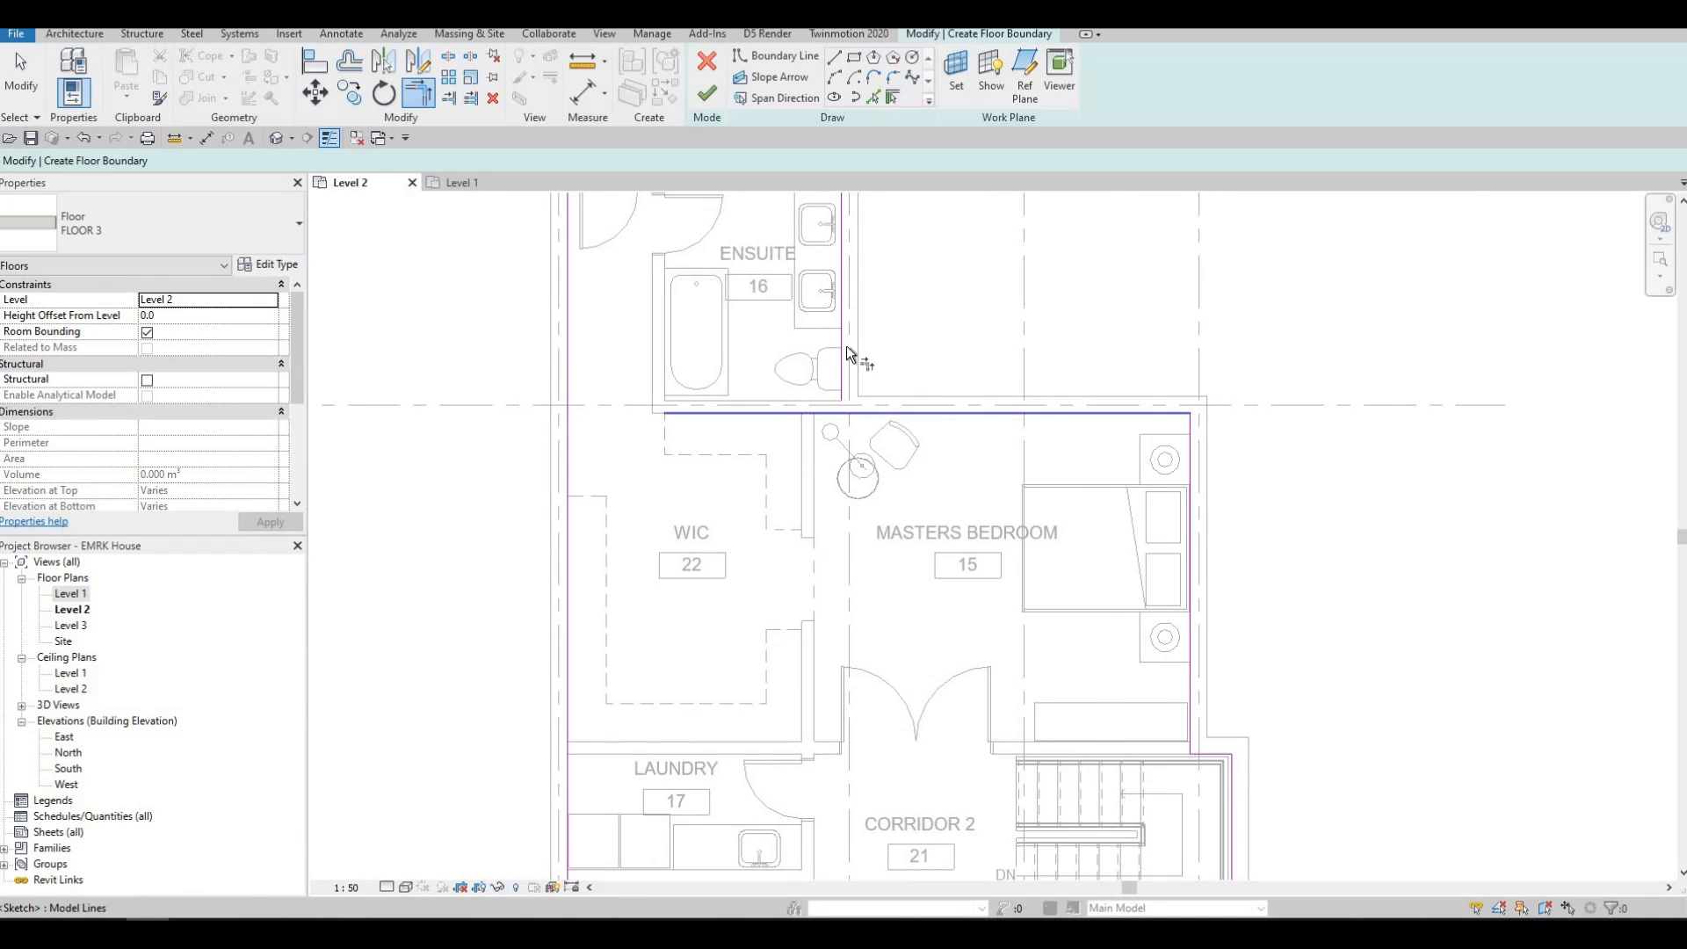
pyautogui.click(840, 342)
# Step: Trim Washroom 1's east boundary line to a corner with the Recreation Room's south boundary line, then exit the Trim command
pyautogui.moveTo(761, 535); pyautogui.dragTo(704, 851, button='middle')
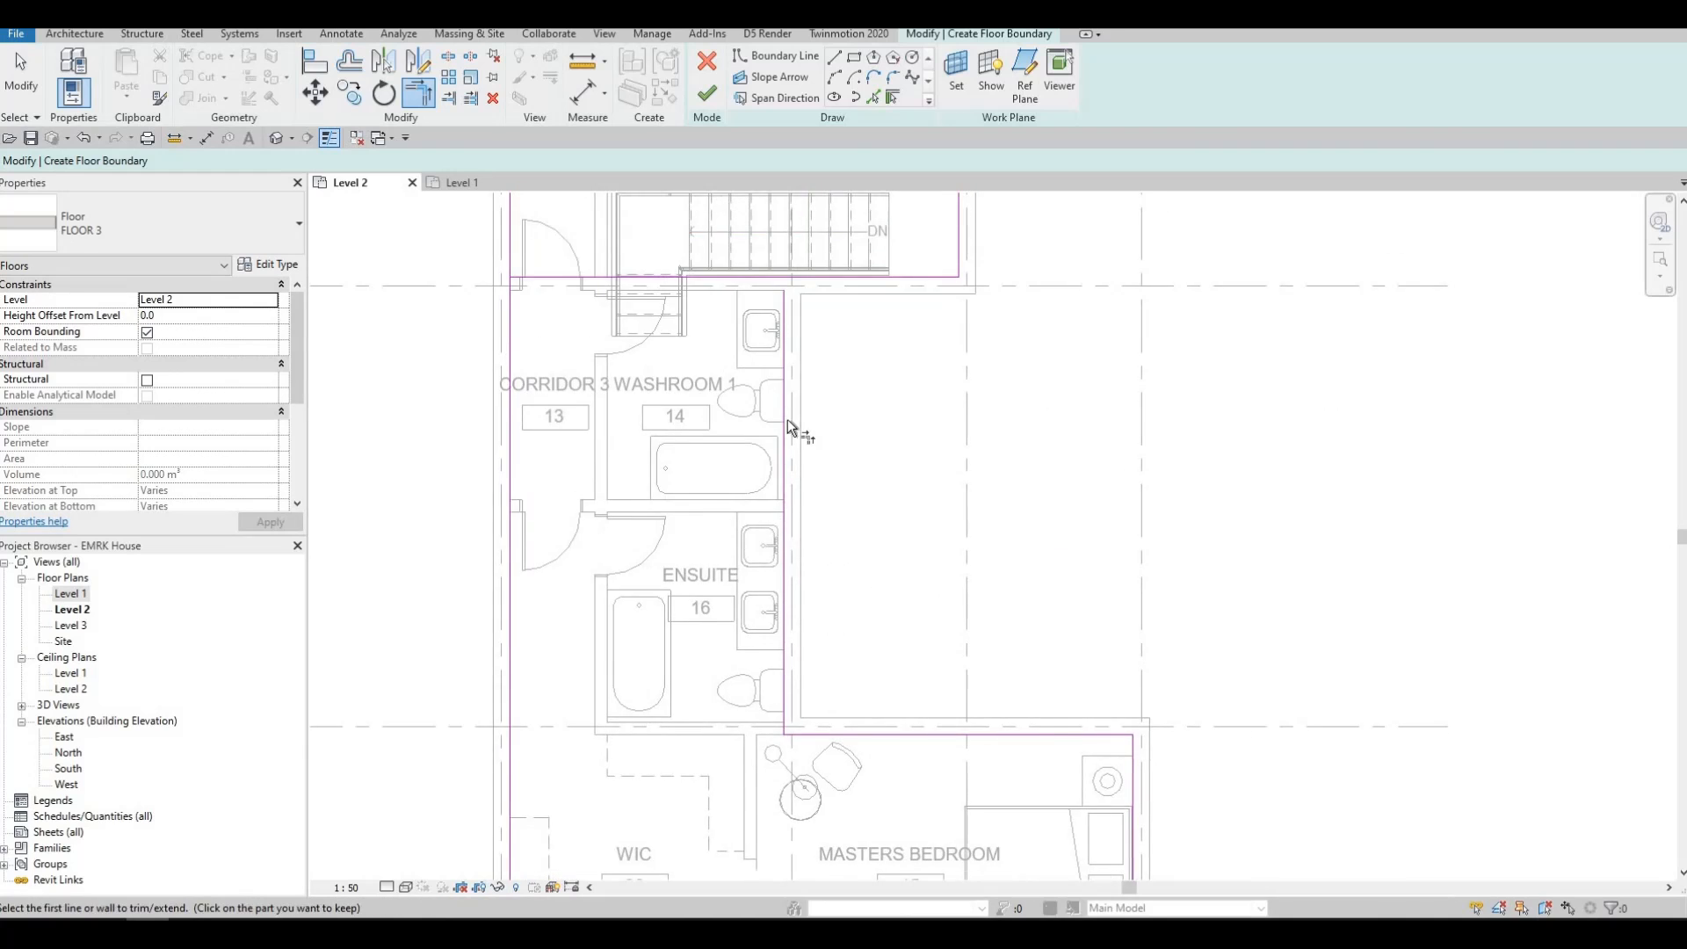
pyautogui.moveTo(785, 422); pyautogui.dragTo(809, 685, button='middle')
pyautogui.click(780, 434)
pyautogui.click(811, 399)
pyautogui.moveTo(803, 218); pyautogui.dragTo(802, 501, button='middle')
pyautogui.moveTo(872, 702); pyautogui.dragTo(837, 499, button='middle')
pyautogui.scroll(-1, 837, 500)
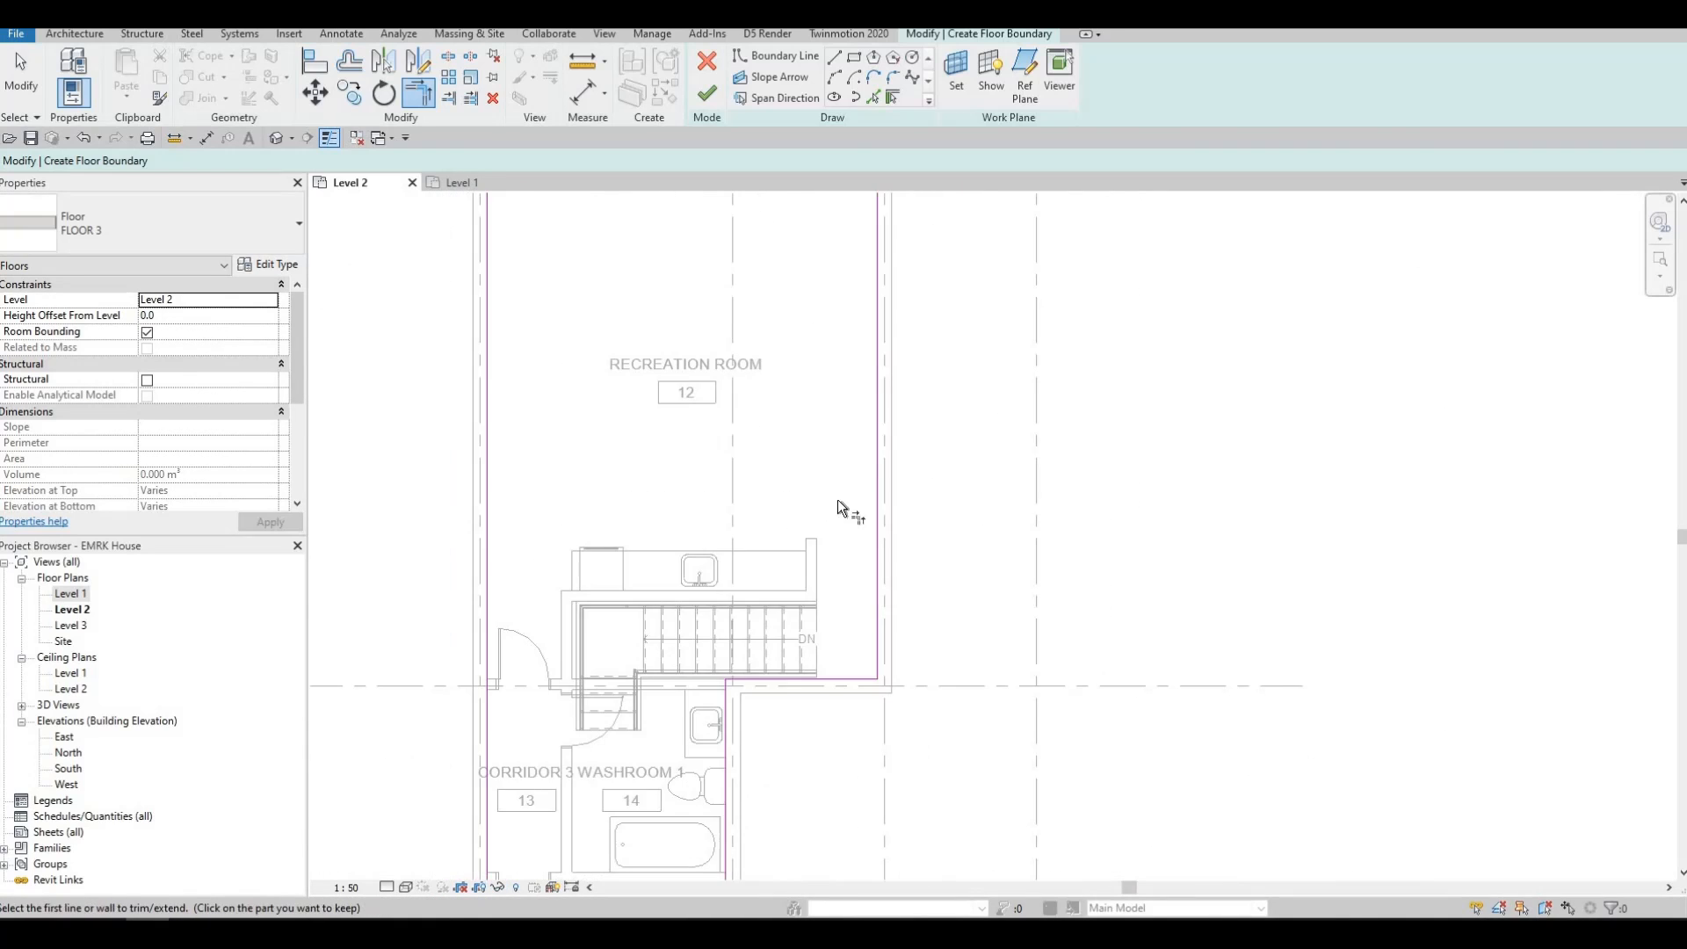
pyautogui.moveTo(786, 556); pyautogui.dragTo(741, 602, button='middle')
pyautogui.moveTo(878, 401); pyautogui.dragTo(778, 483, button='middle')
pyautogui.moveTo(701, 320); pyautogui.dragTo(766, 463, button='middle')
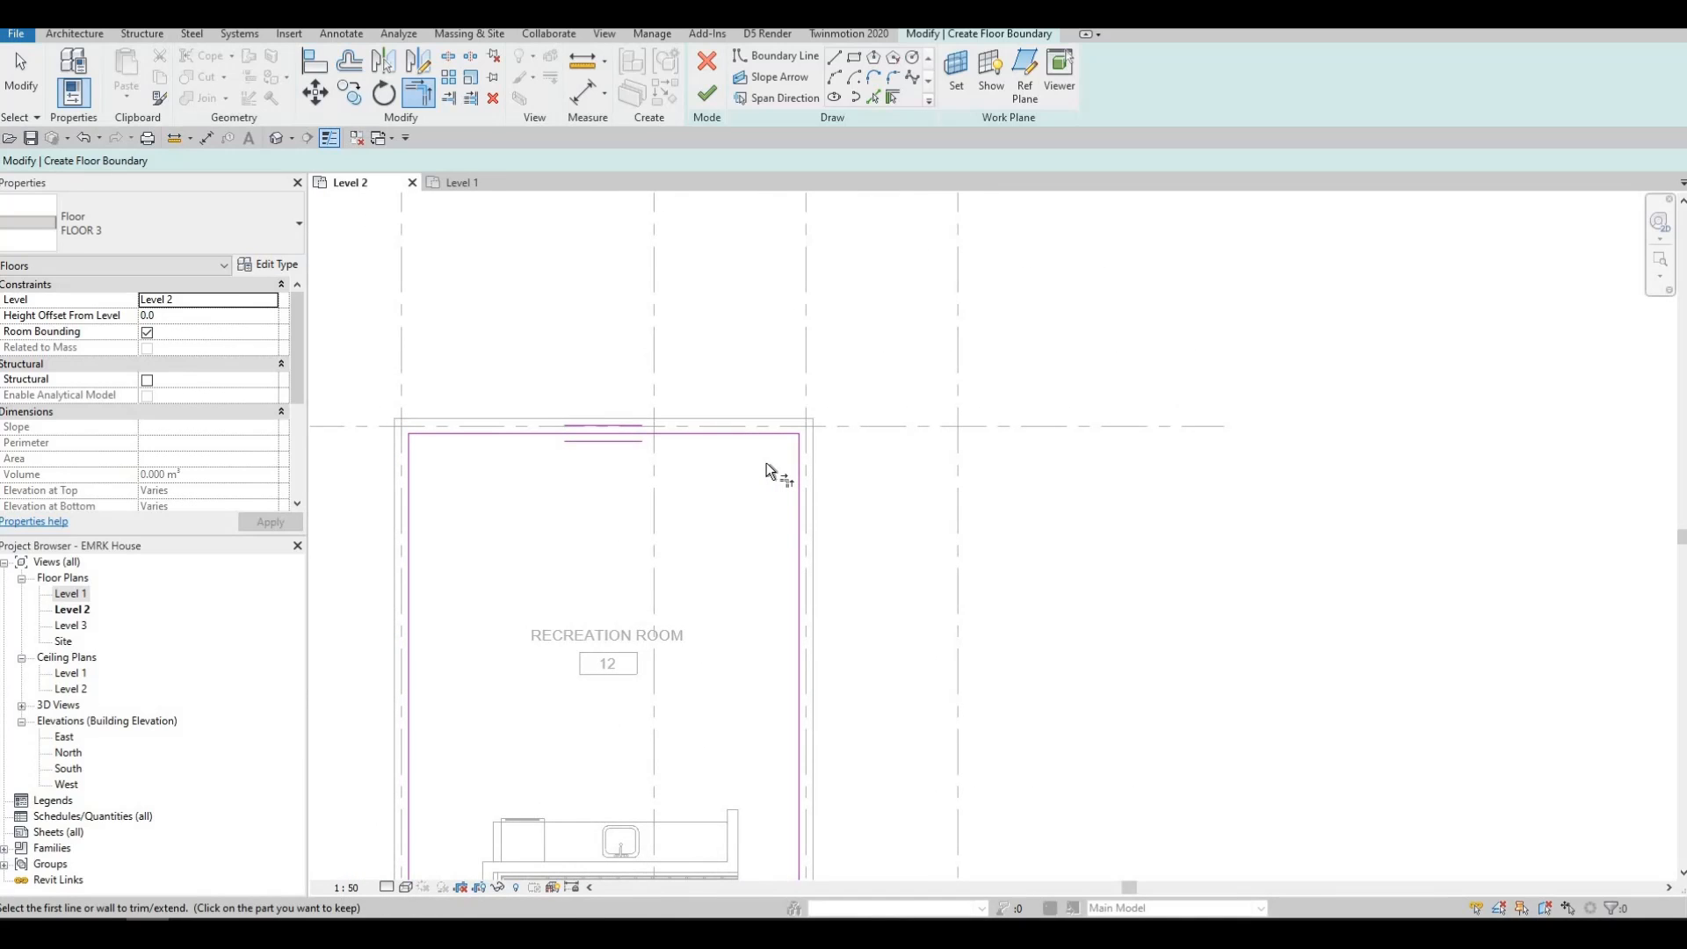
pyautogui.press('Escape')
pyautogui.press('Escape')
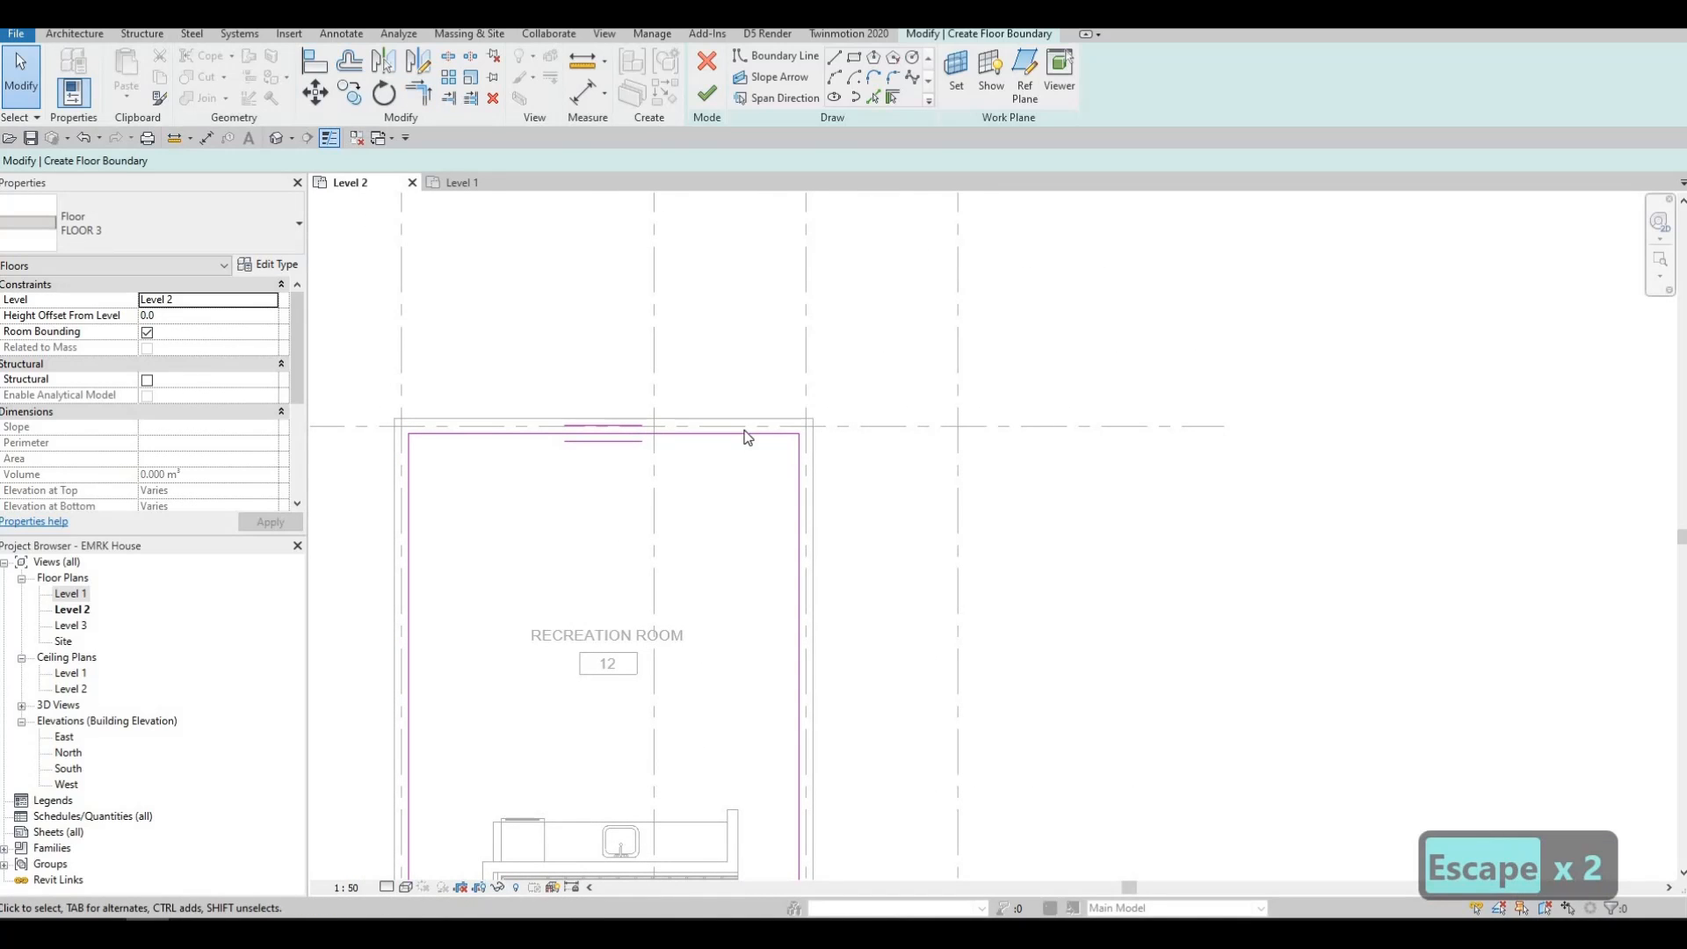
# Step: Move the Recreation Room's north boundary line outward to 1500 mm from grid line A
pyautogui.moveTo(744, 428); pyautogui.dragTo(749, 348)
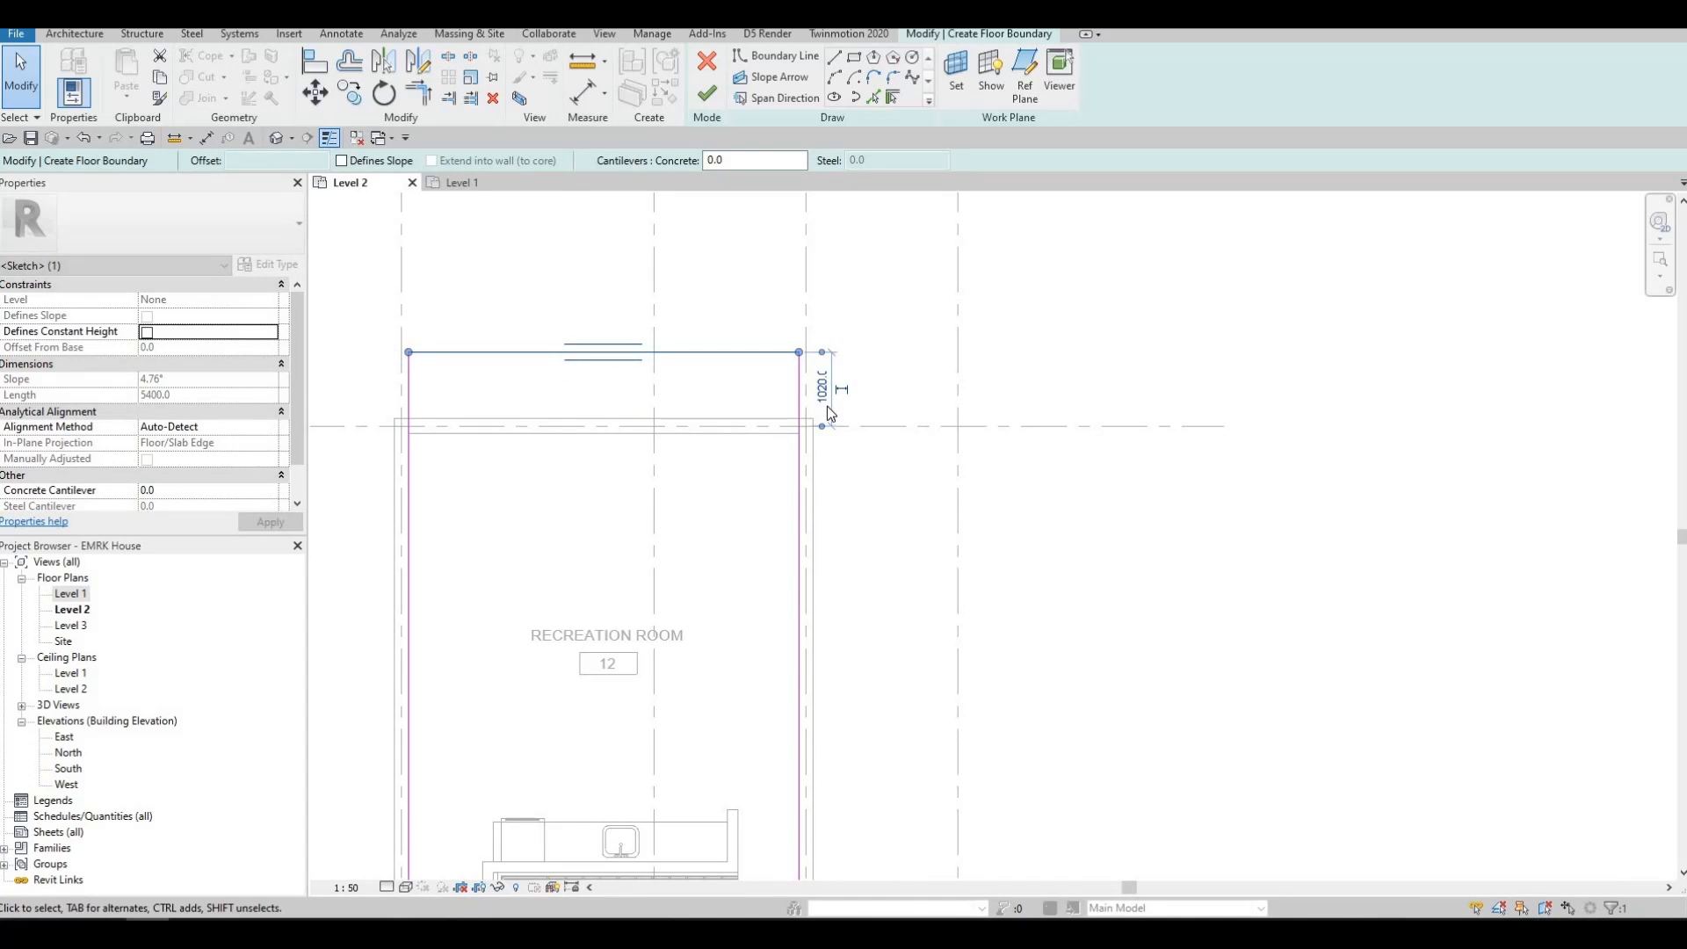
pyautogui.click(824, 388)
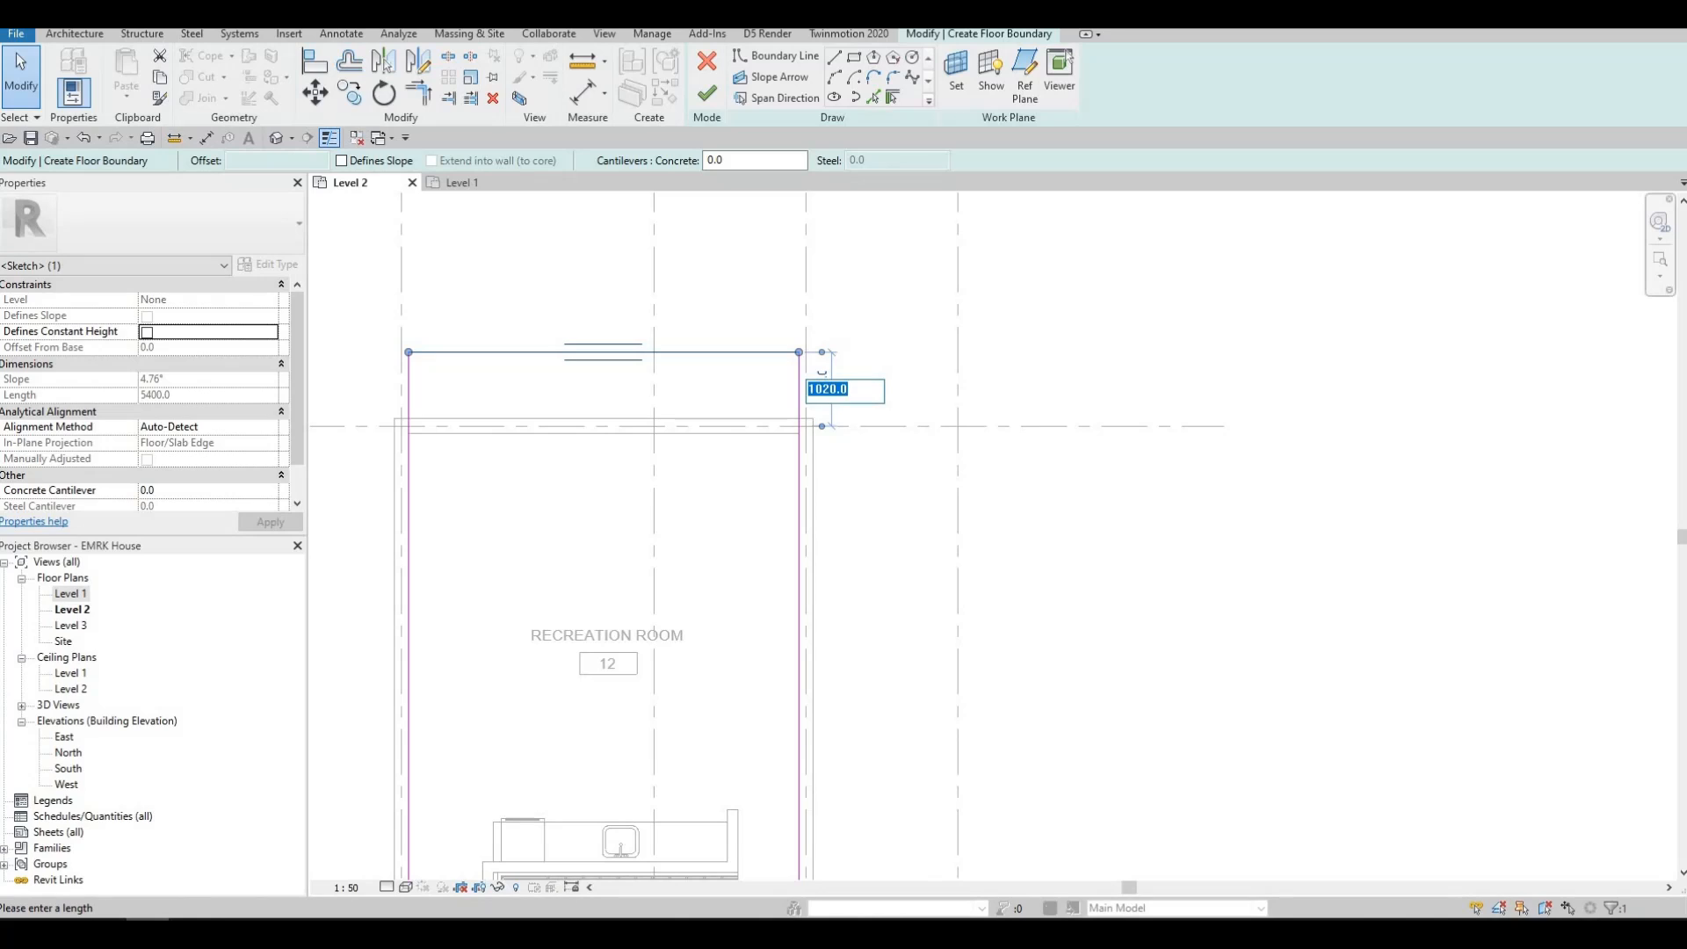
pyautogui.write('1500')
pyautogui.press('Return')
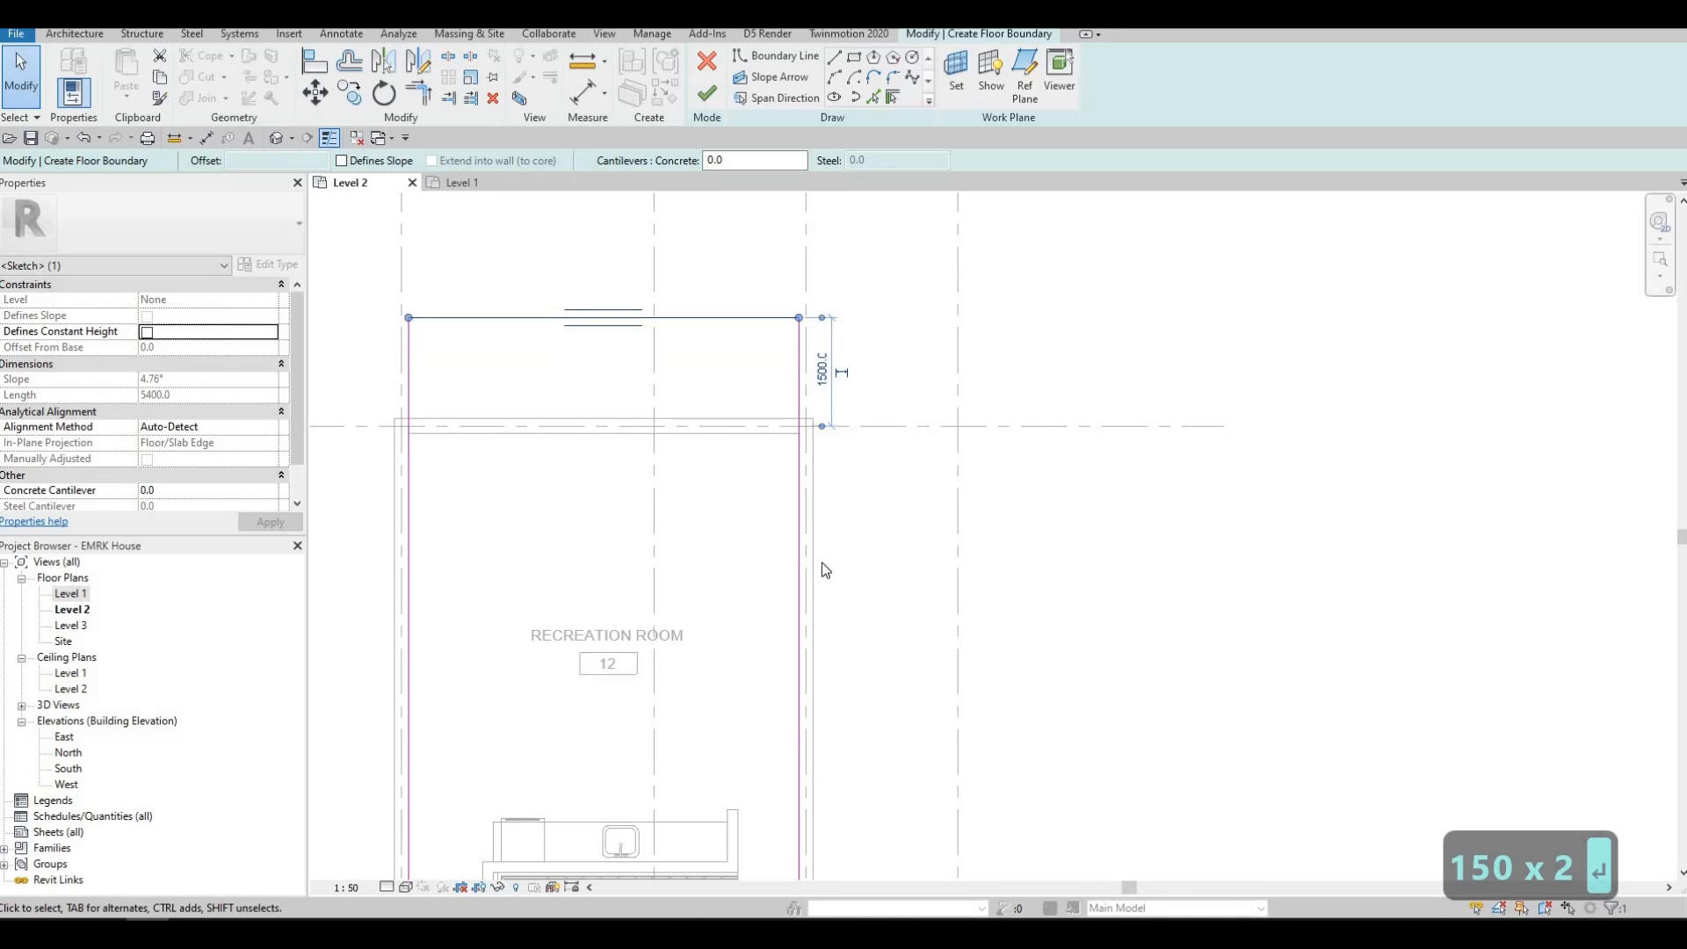
# Step: Move the Recreation Room's east boundary line outward to 1500 mm from the grid line along the east wall
pyautogui.moveTo(798, 537); pyautogui.dragTo(863, 538)
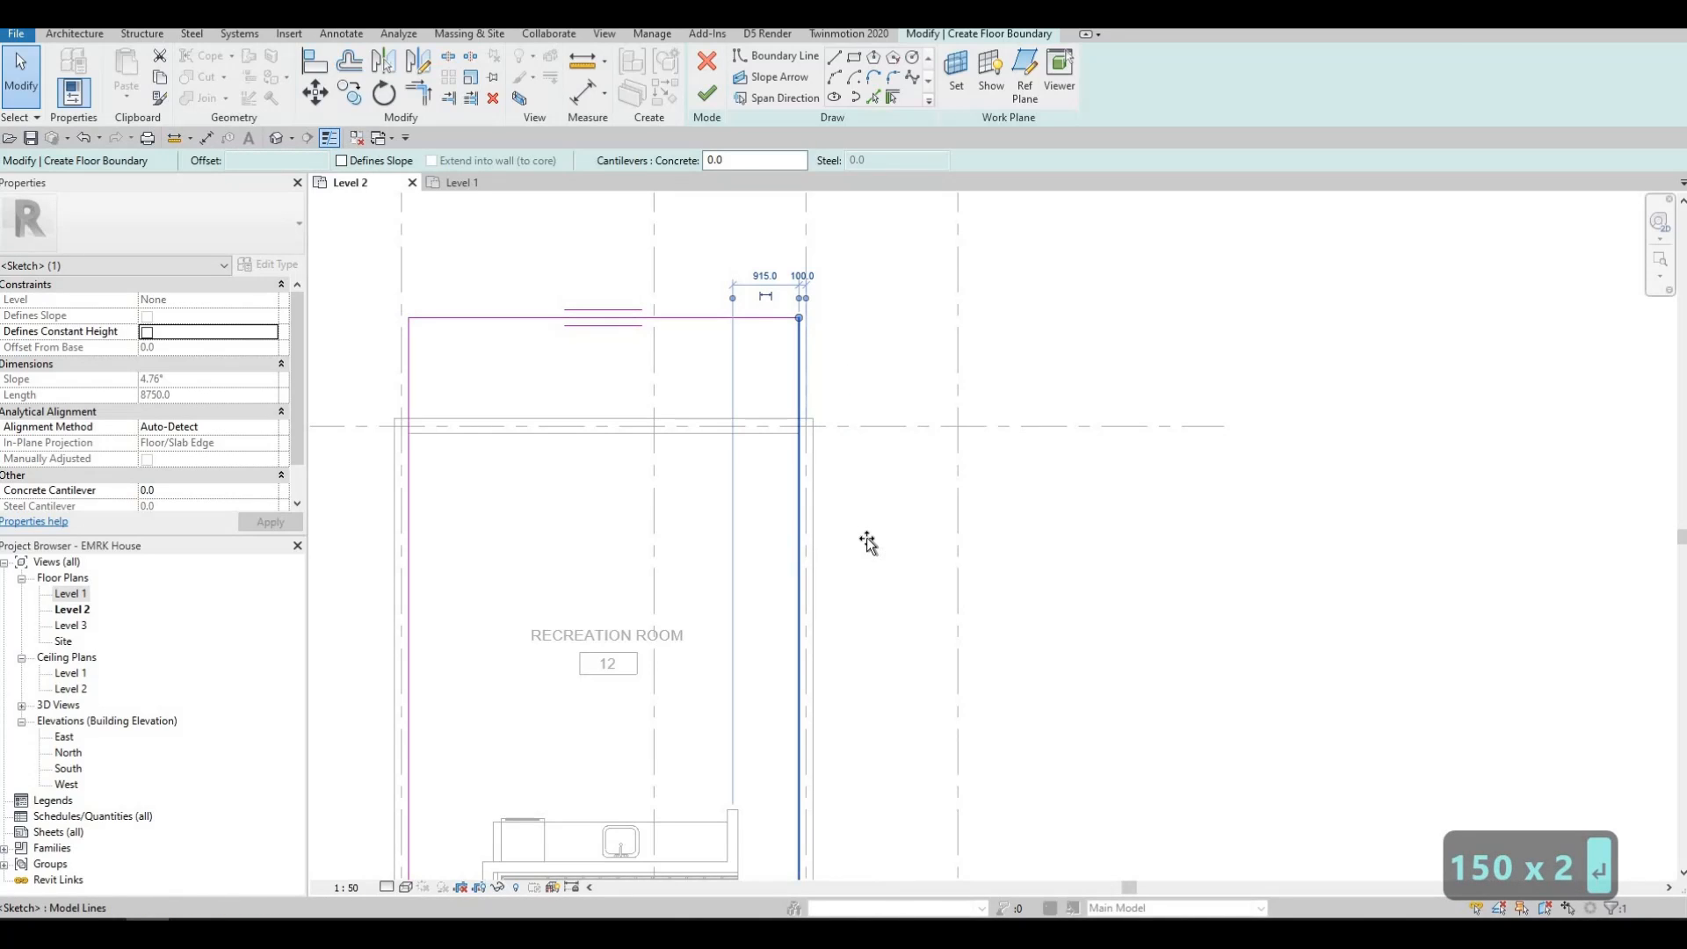
pyautogui.moveTo(848, 314); pyautogui.dragTo(855, 314)
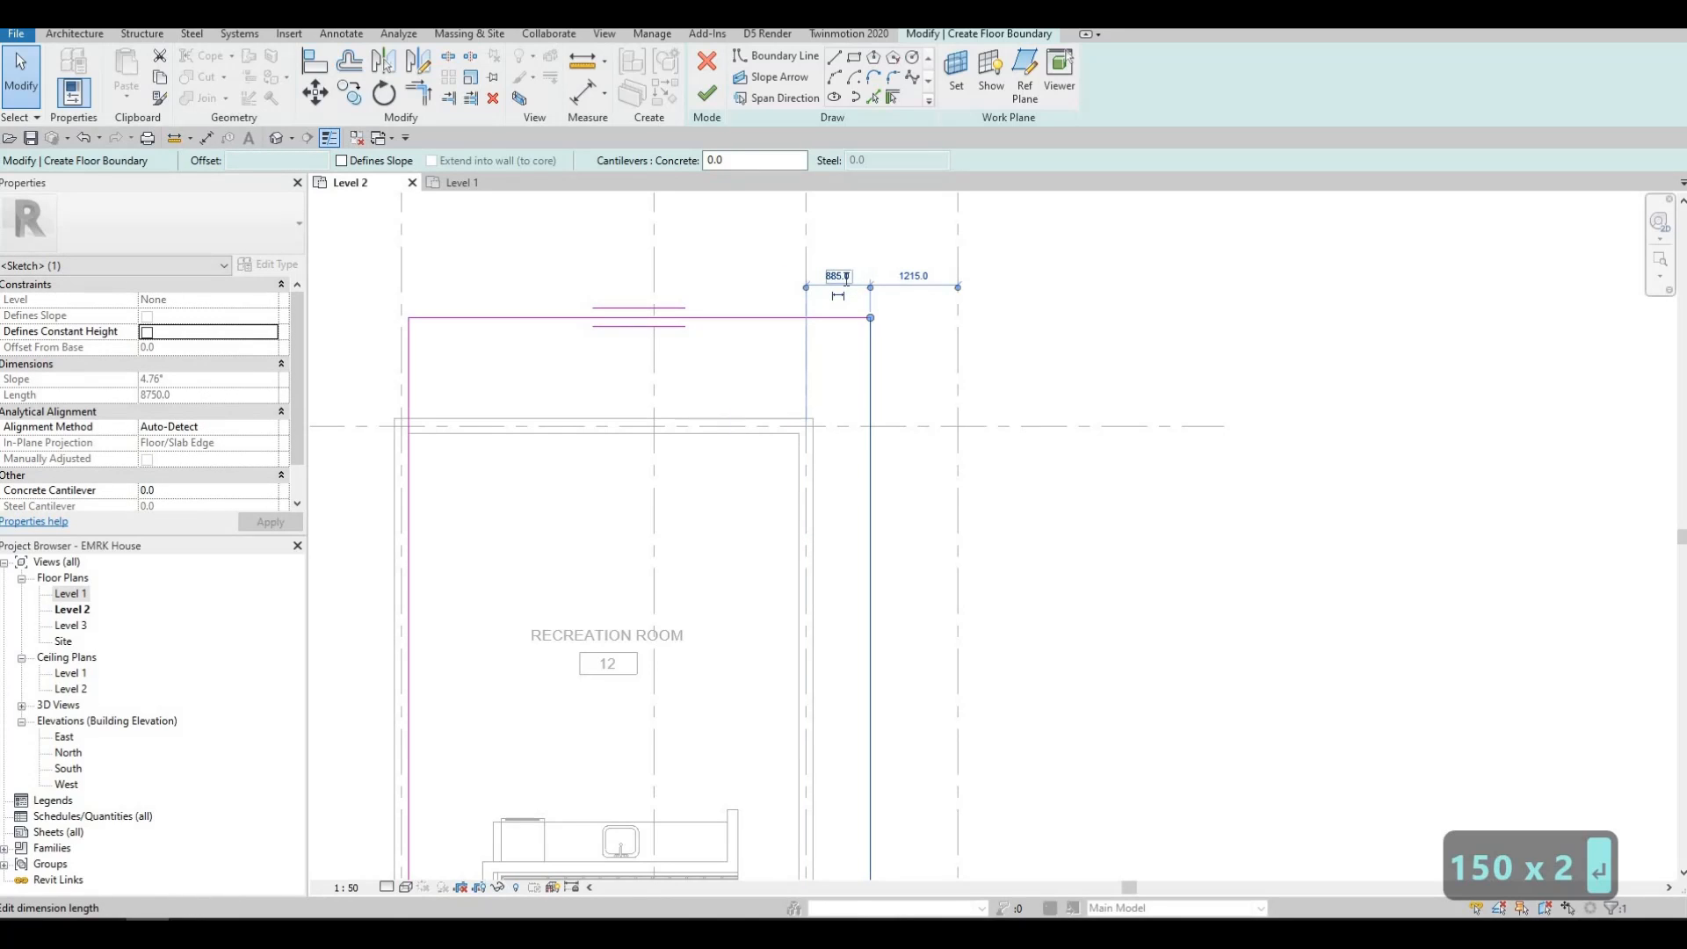
pyautogui.click(838, 275)
pyautogui.write('1500')
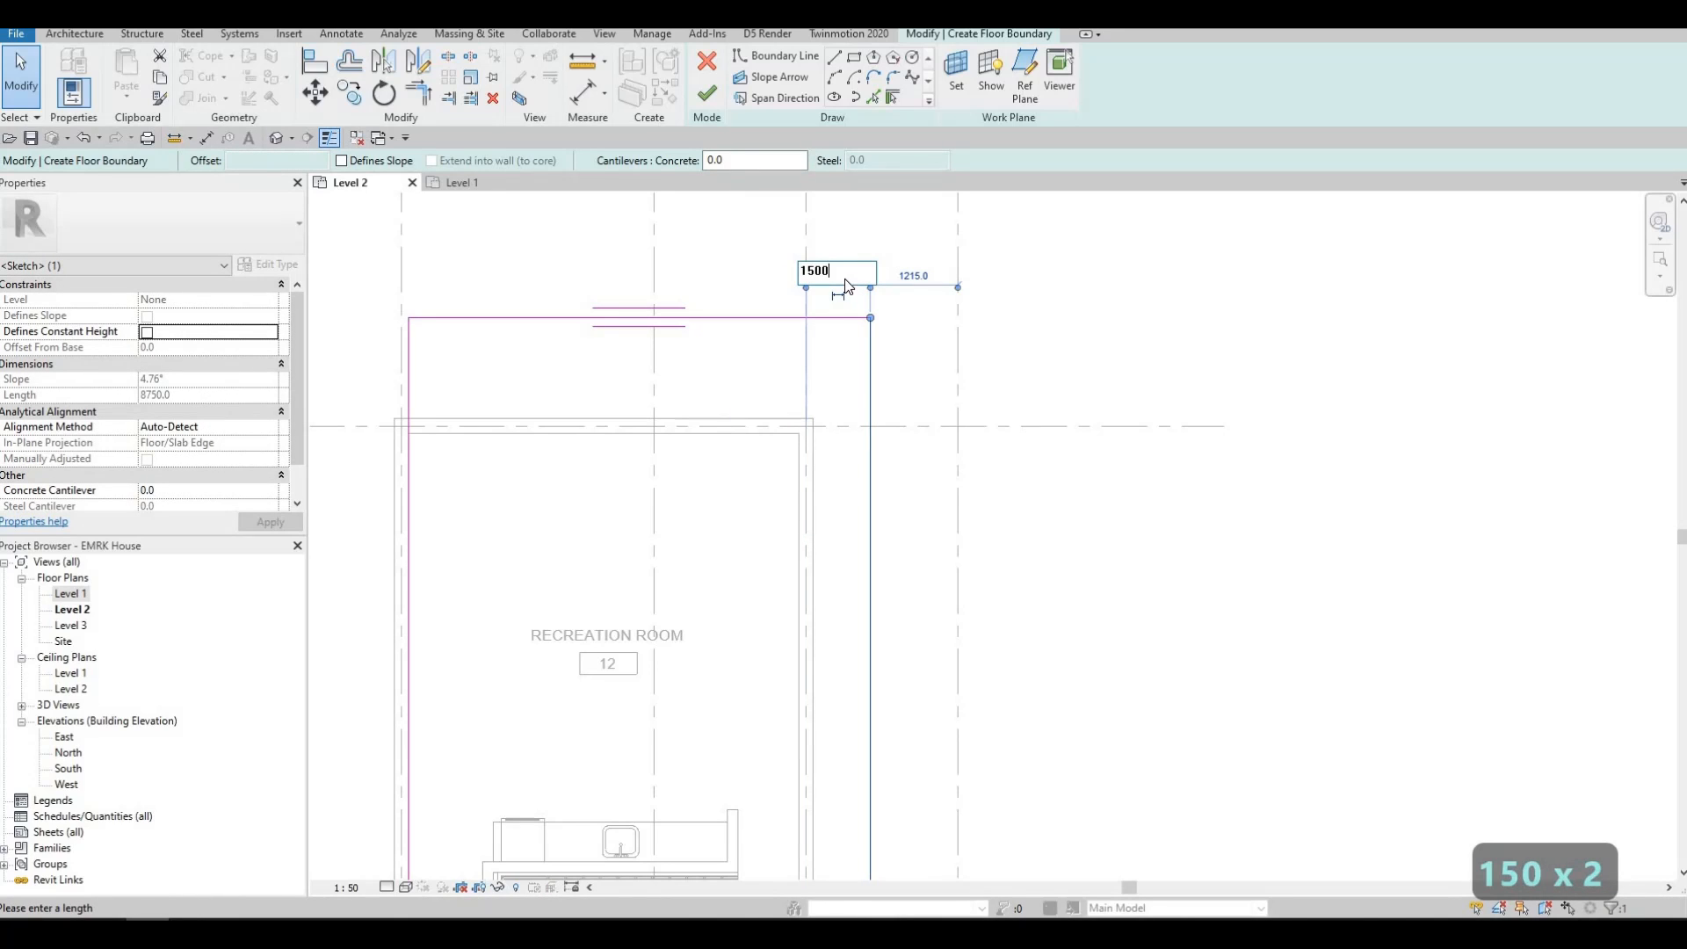
pyautogui.press('Return')
pyautogui.press('Escape')
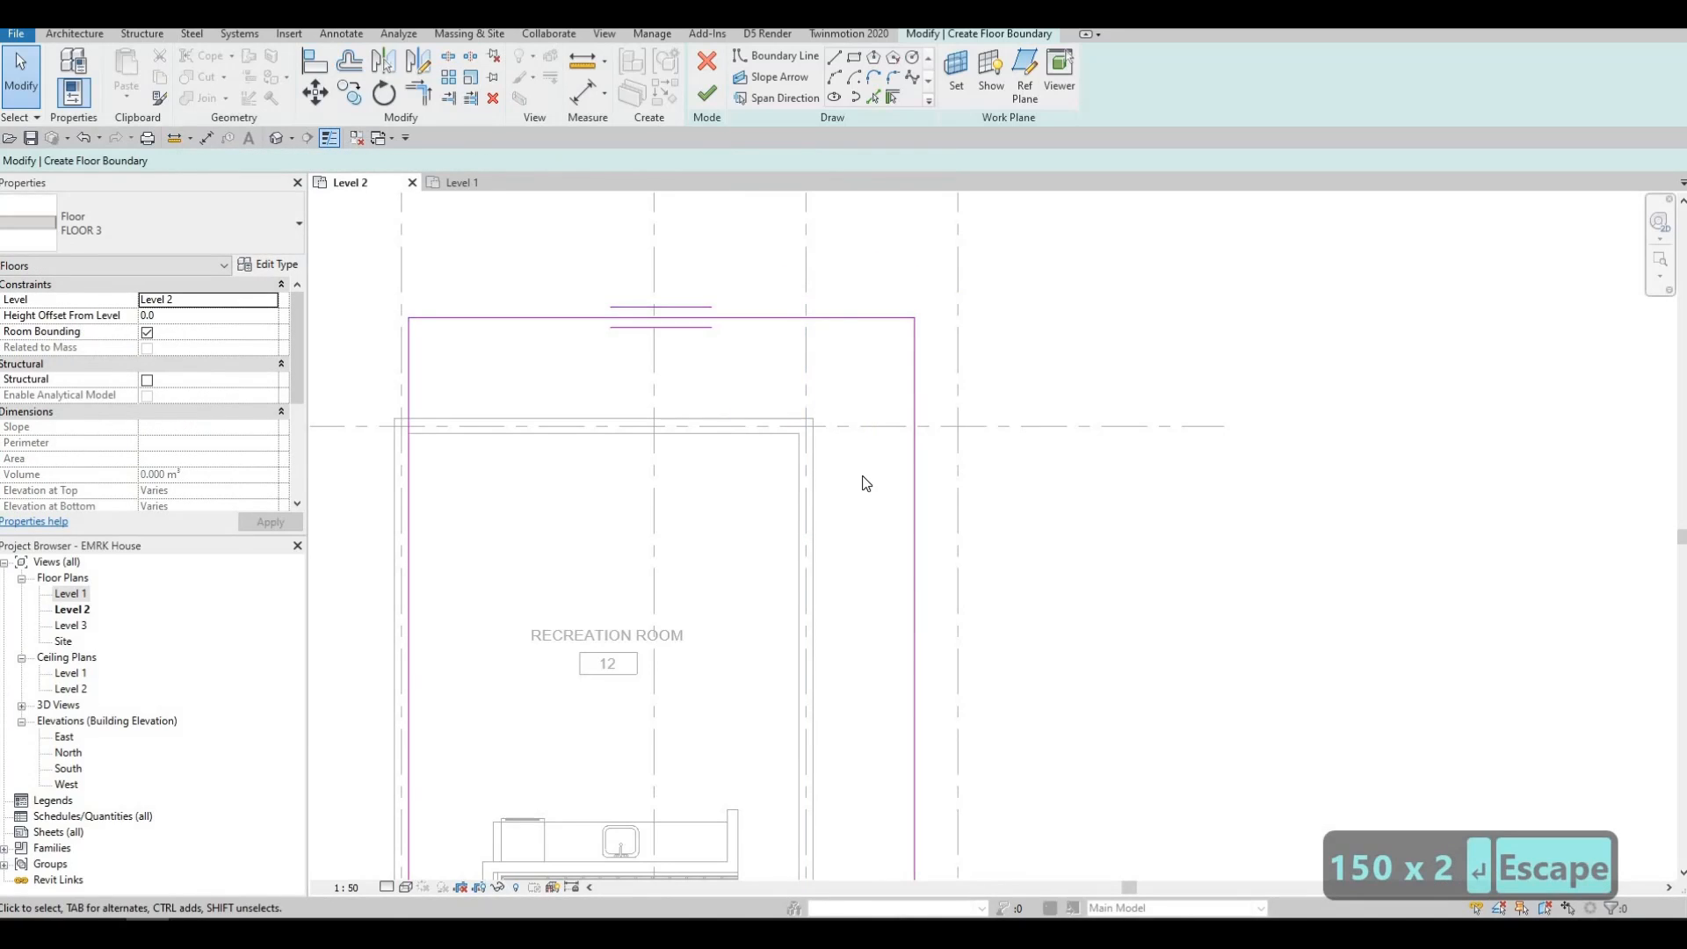
# Step: Finish the Level 2 floor boundary sketch to create the floor
pyautogui.scroll(-3, 927, 458)
pyautogui.click(913, 510)
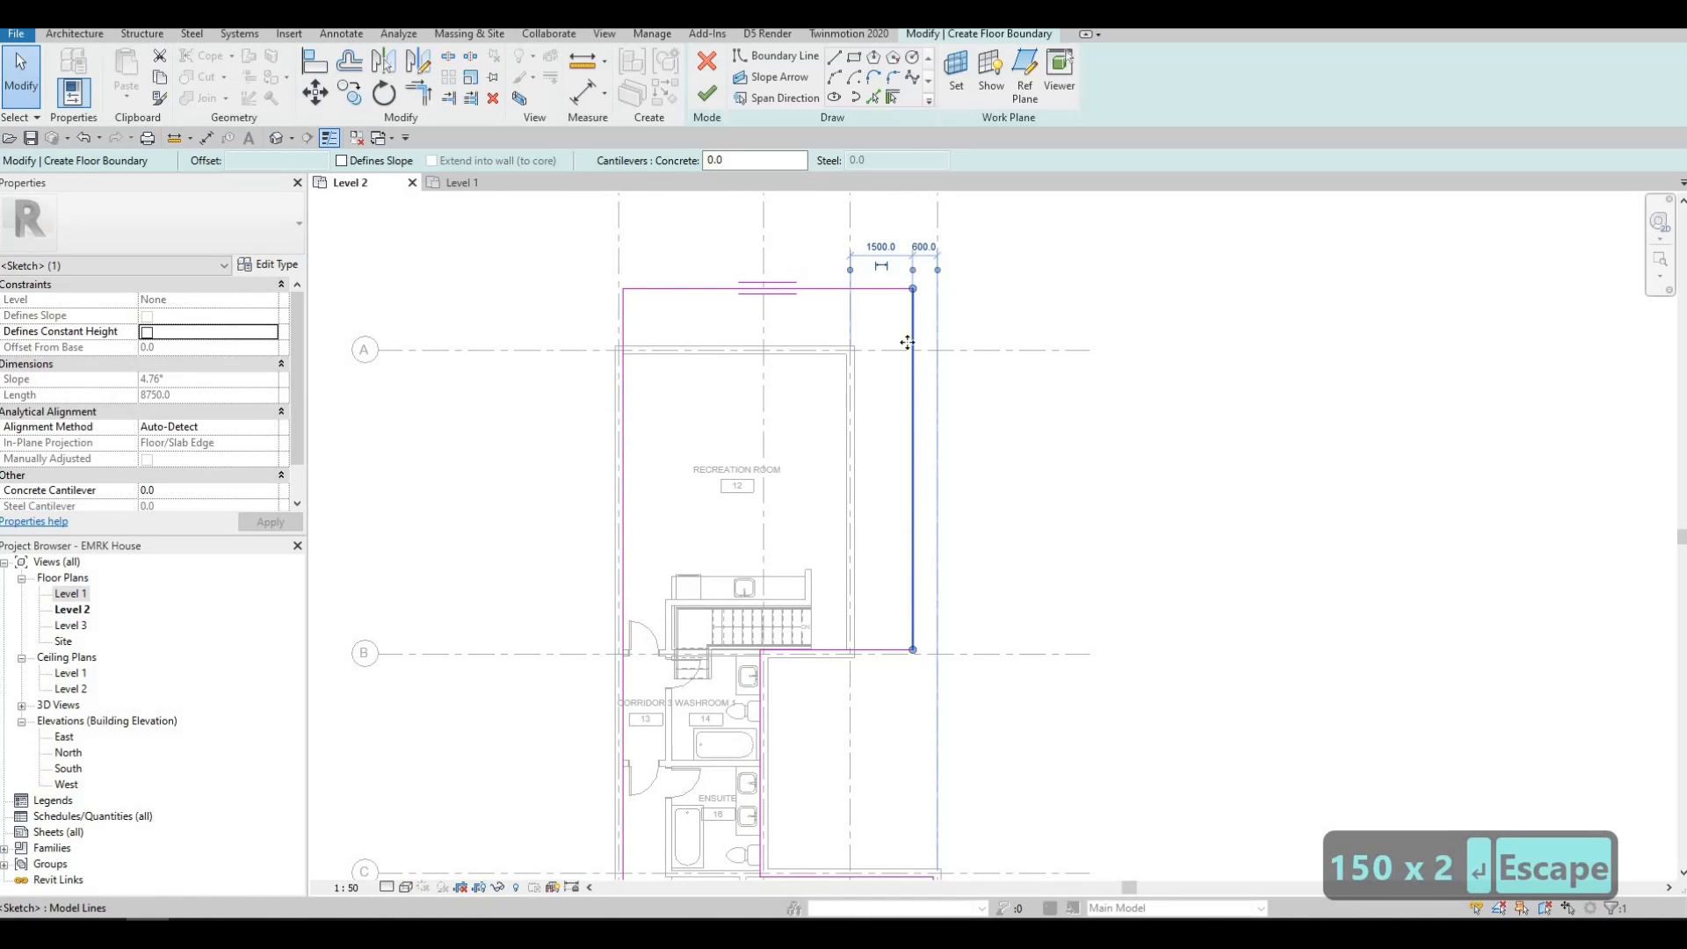
pyautogui.moveTo(898, 488); pyautogui.dragTo(876, 410, button='middle')
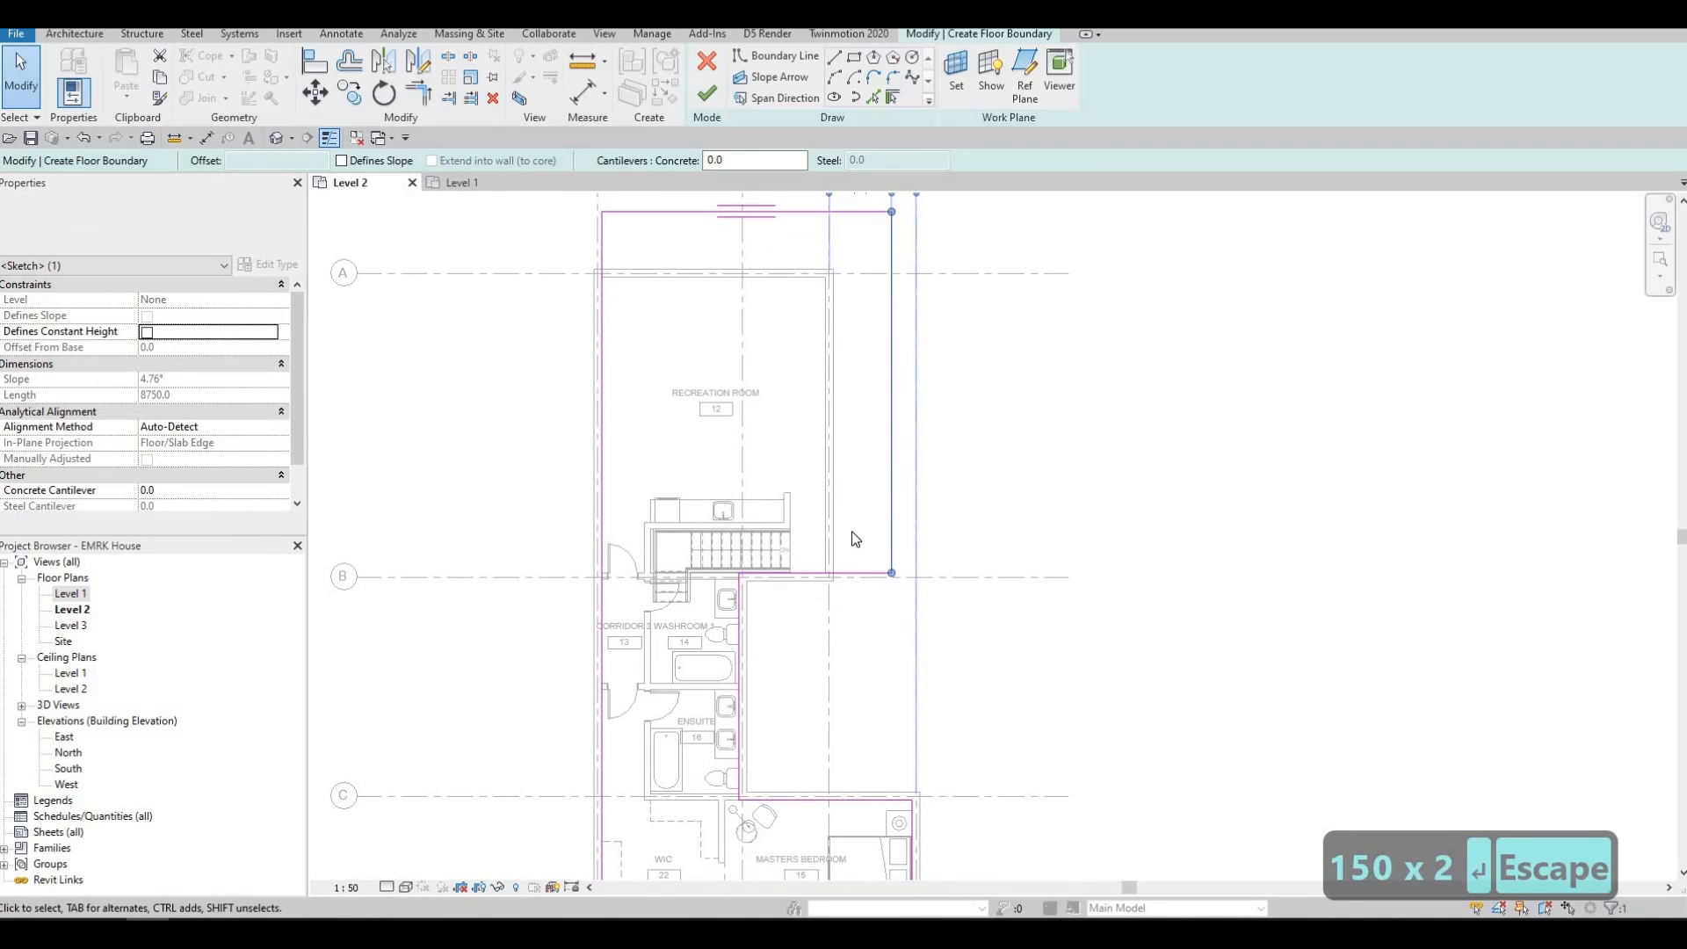
pyautogui.moveTo(915, 556); pyautogui.dragTo(901, 674, button='middle')
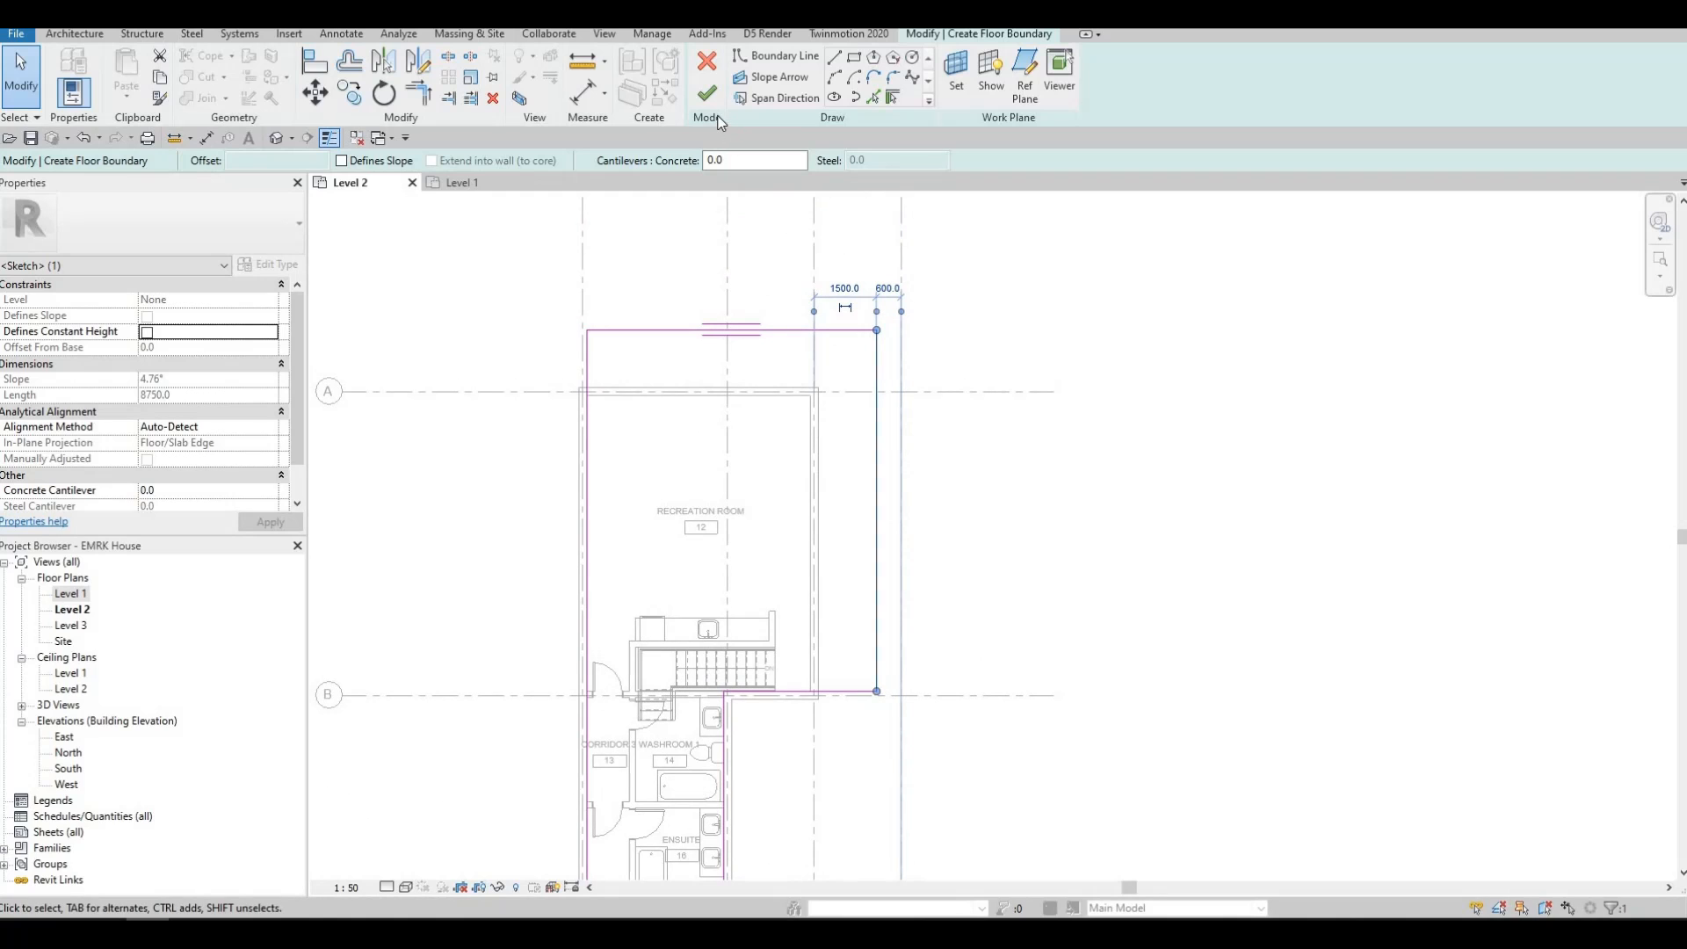
pyautogui.click(710, 95)
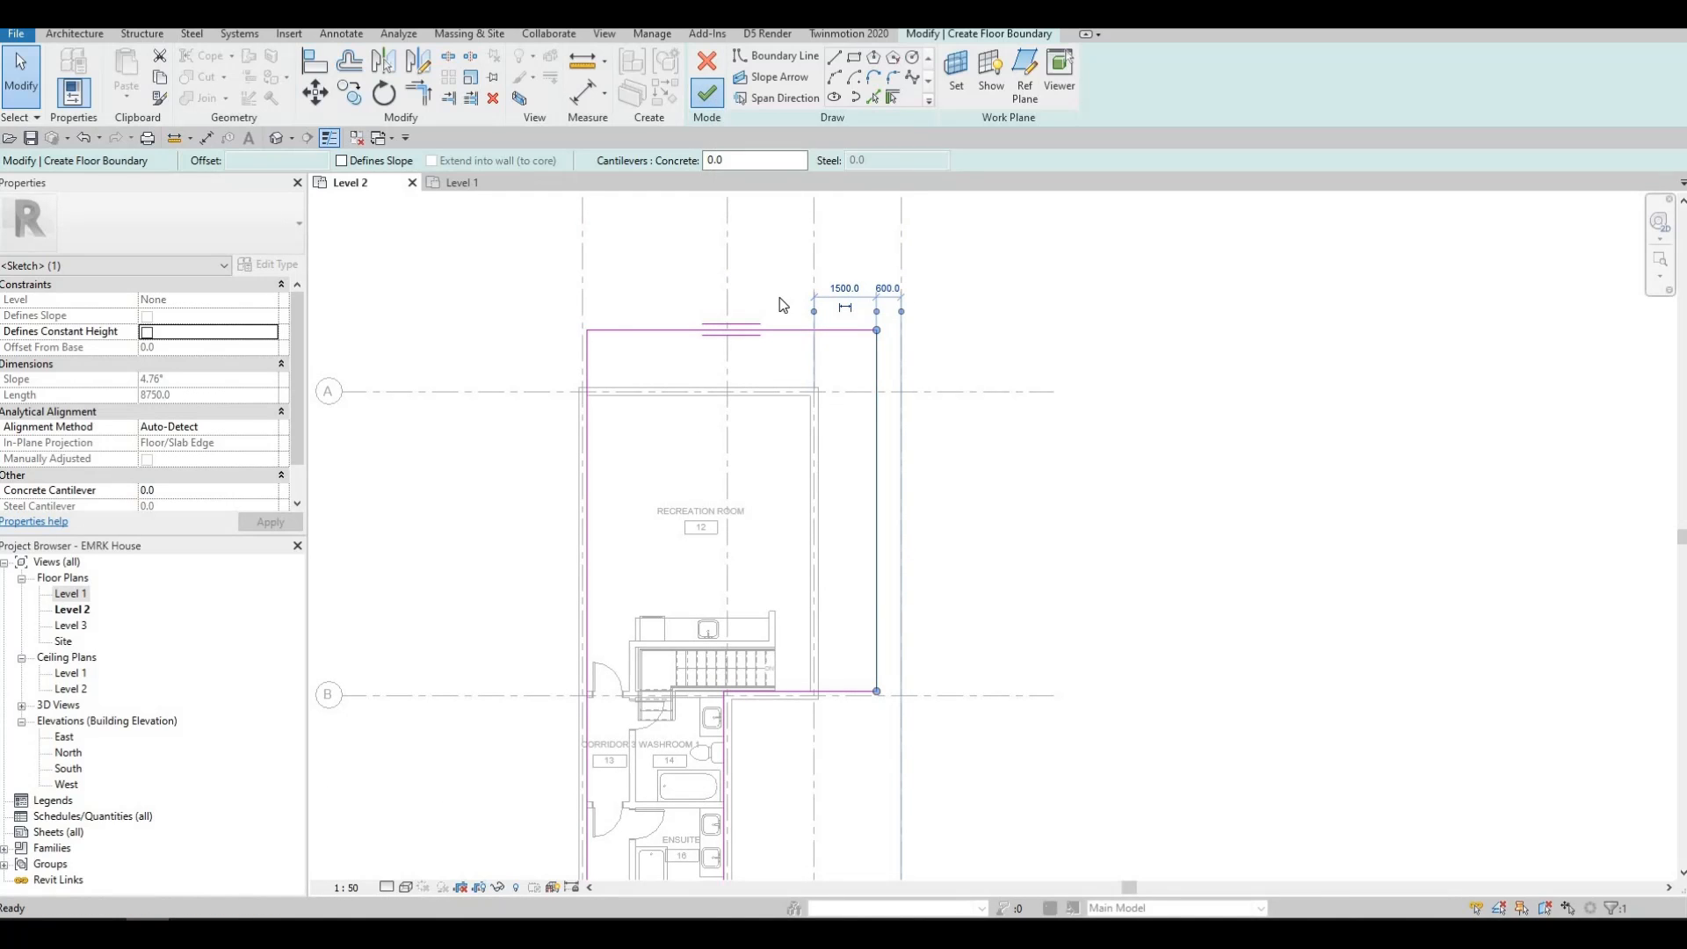
pyautogui.click(992, 477)
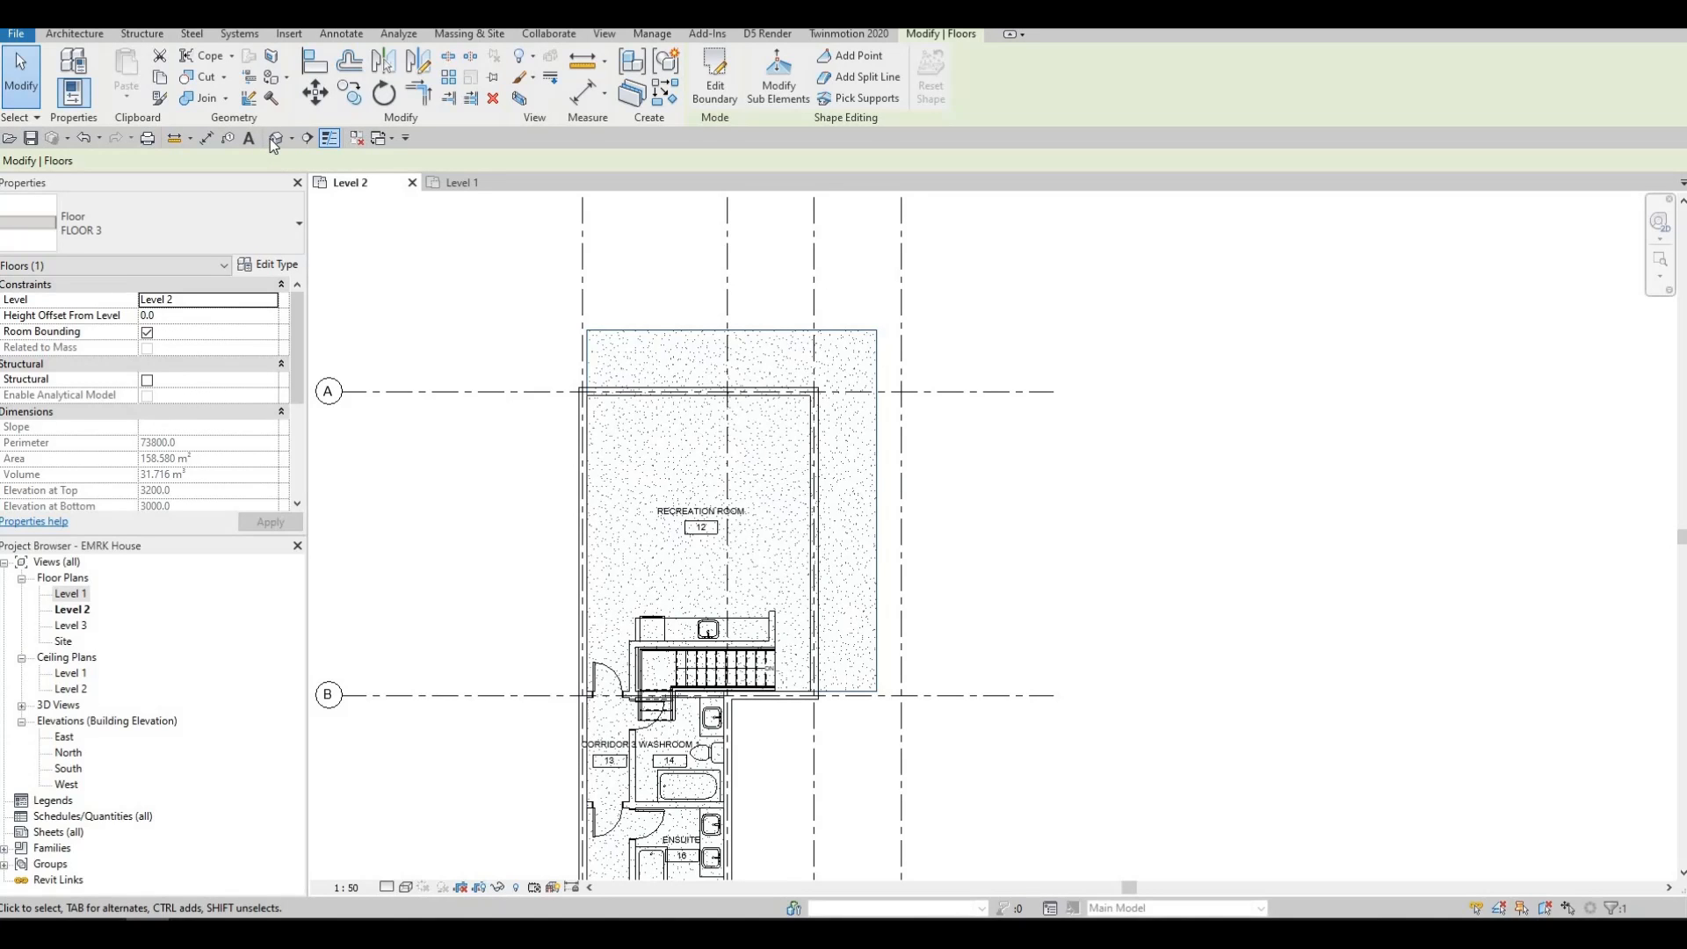
# Step: Open the 3D view and examine the new floor and its overhang around the Recreation Room from several sides
pyautogui.moveTo(845, 595); pyautogui.dragTo(621, 535, button='middle')
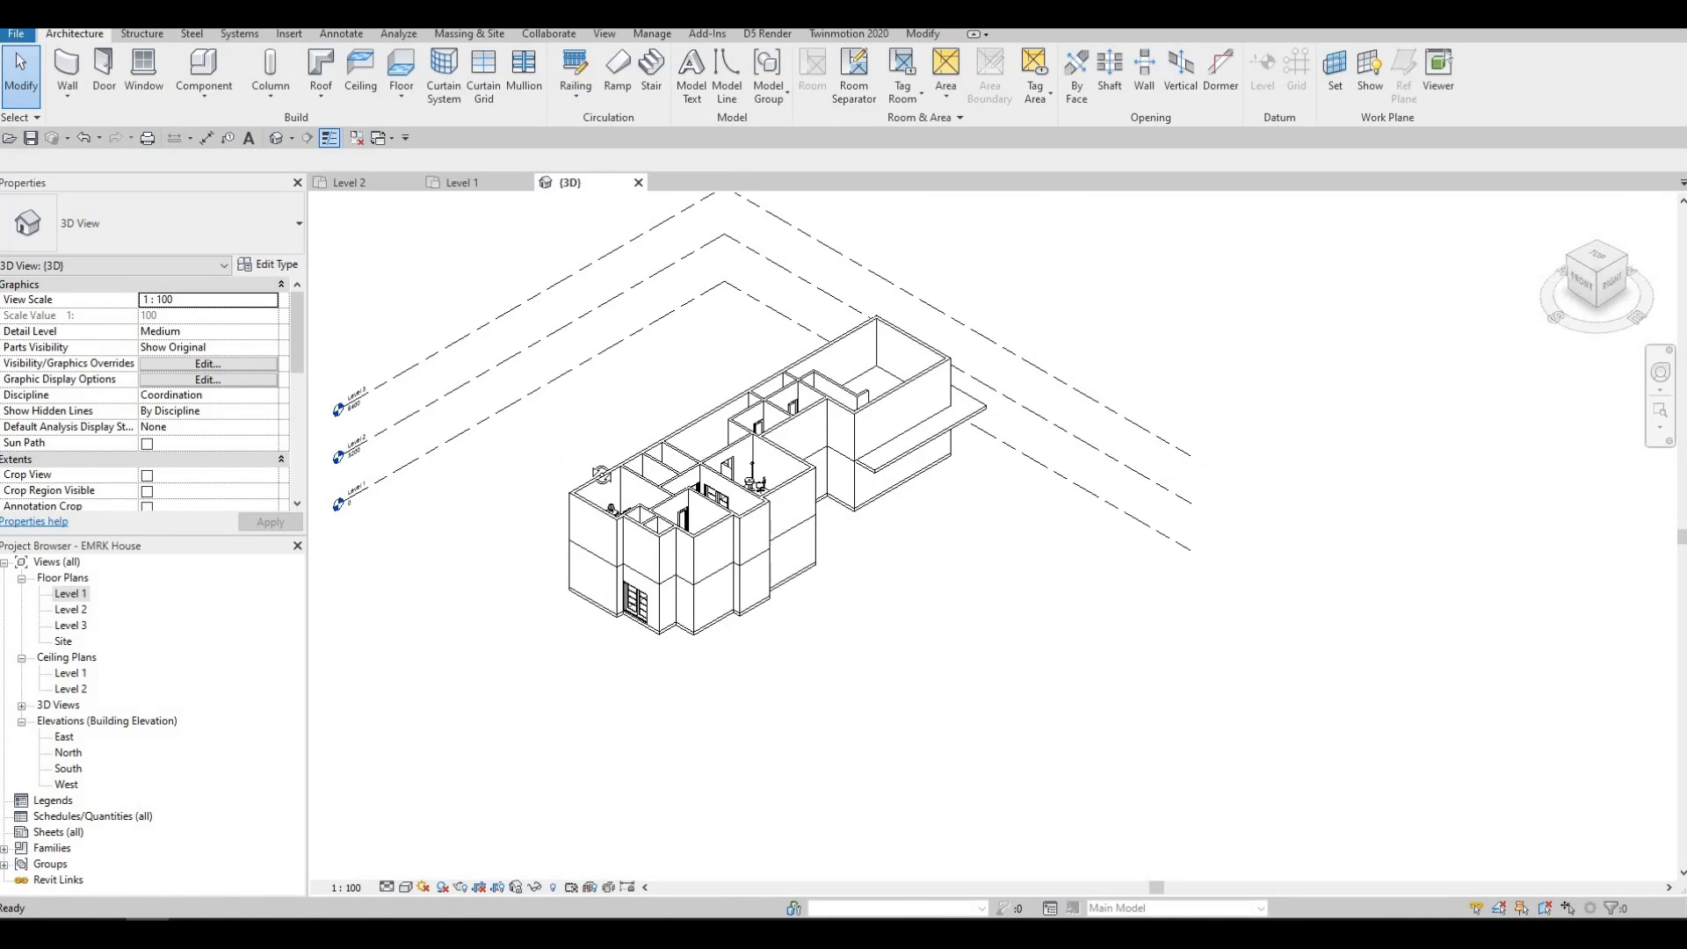
pyautogui.keyDown('shift'); pyautogui.moveTo(1041, 552); pyautogui.dragTo(845, 545, button='middle'); pyautogui.keyUp('shift')
pyautogui.keyDown('shift'); pyautogui.moveTo(959, 542); pyautogui.dragTo(830, 560, button='middle'); pyautogui.keyUp('shift')
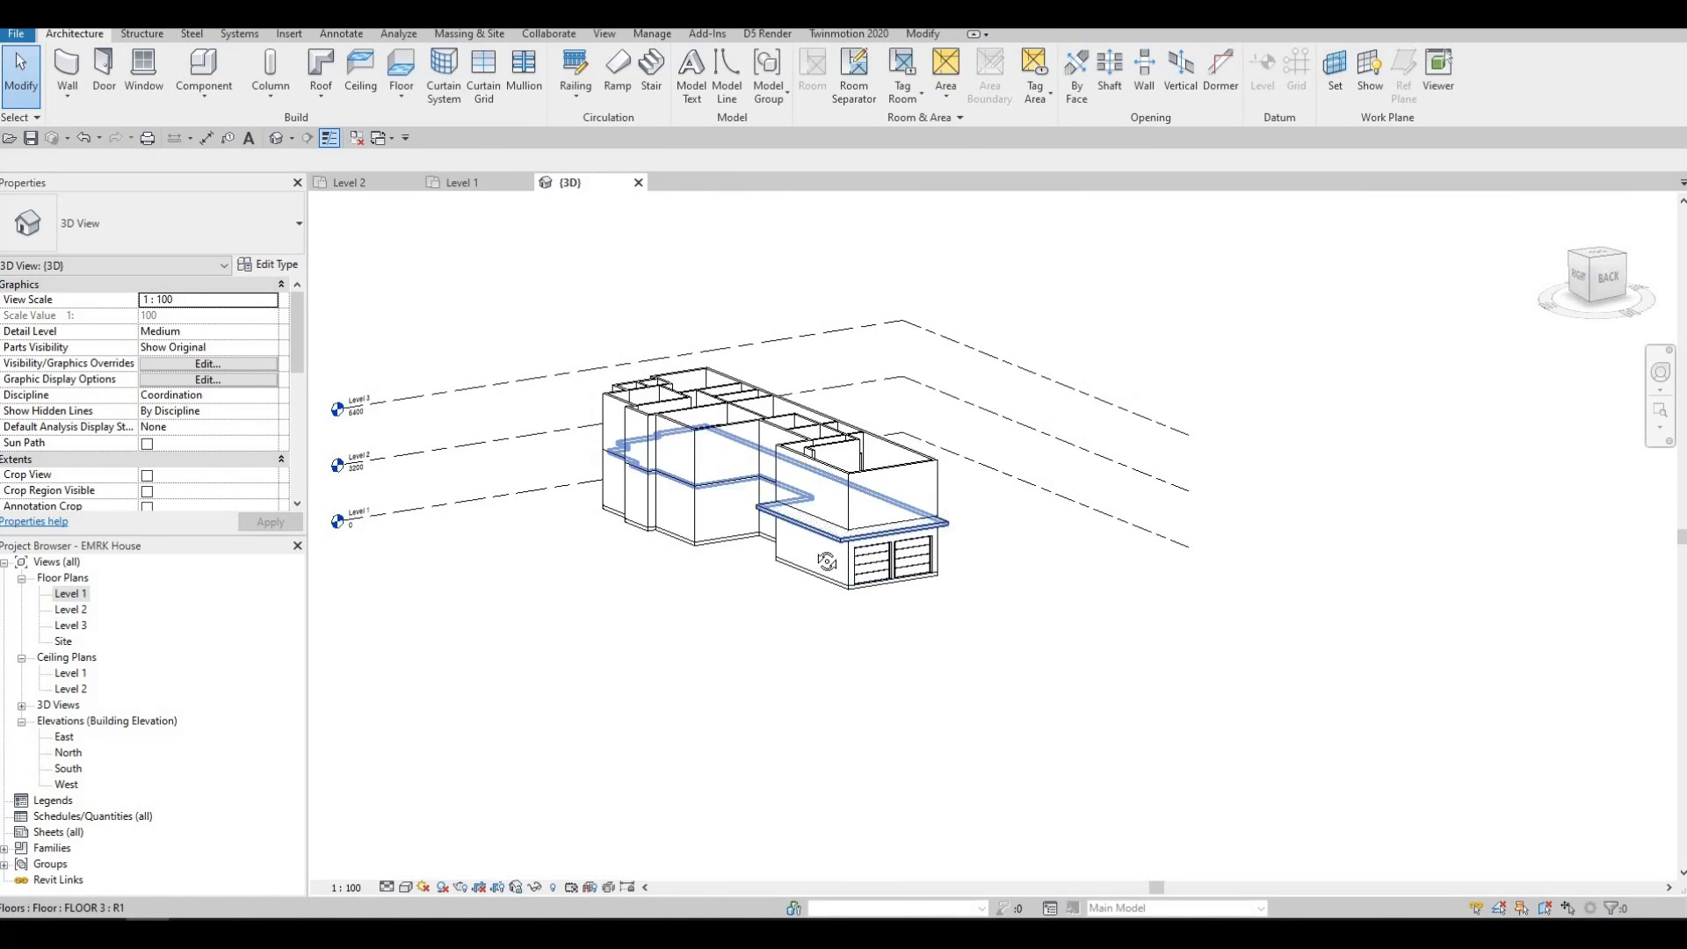
pyautogui.scroll(2, 831, 558)
pyautogui.keyDown('shift'); pyautogui.moveTo(936, 480); pyautogui.dragTo(1127, 579, button='middle'); pyautogui.keyUp('shift')
pyautogui.keyDown('shift'); pyautogui.moveTo(900, 464); pyautogui.dragTo(956, 514, button='middle'); pyautogui.keyUp('shift')
pyautogui.keyDown('shift'); pyautogui.moveTo(886, 564); pyautogui.dragTo(659, 439, button='middle'); pyautogui.keyUp('shift')
pyautogui.keyDown('shift'); pyautogui.moveTo(869, 528); pyautogui.dragTo(844, 454, button='middle'); pyautogui.keyUp('shift')
pyautogui.scroll(3, 848, 492)
pyautogui.keyDown('shift'); pyautogui.moveTo(1019, 580); pyautogui.dragTo(790, 533, button='middle'); pyautogui.keyUp('shift')
pyautogui.scroll(-5, 791, 533)
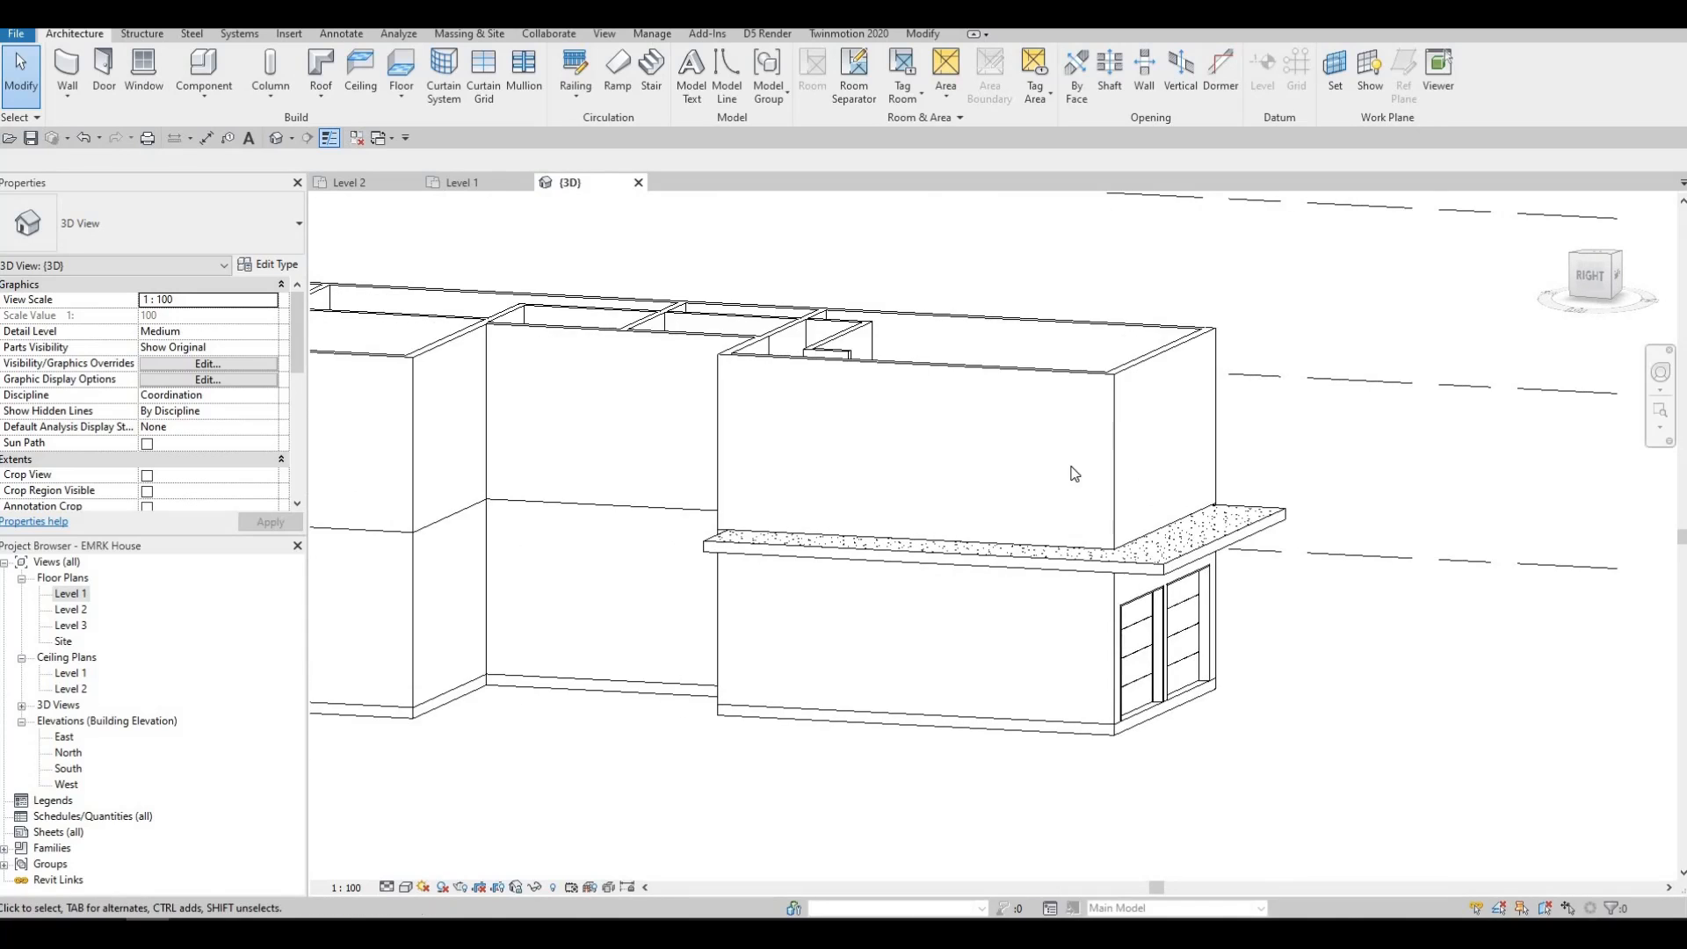
pyautogui.keyDown('shift'); pyautogui.moveTo(1128, 602); pyautogui.dragTo(914, 542, button='middle'); pyautogui.keyUp('shift')
pyautogui.moveTo(947, 373); pyautogui.dragTo(950, 409, button='middle')
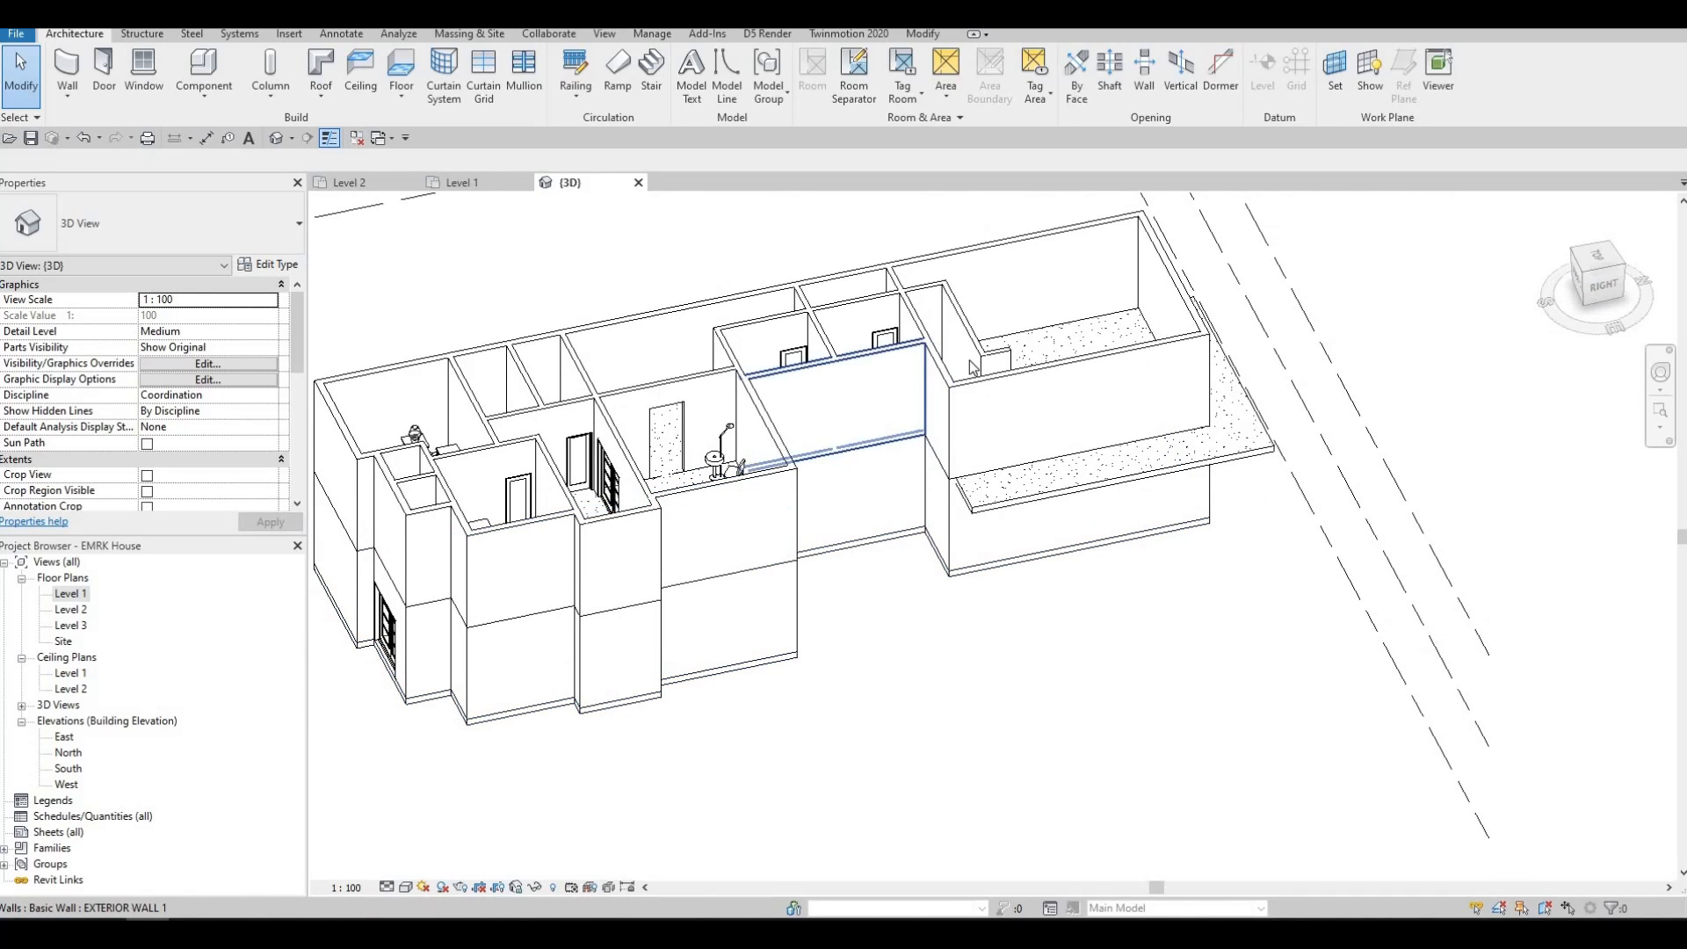
# Step: Return to the Level 2 floor plan and show the whole house
pyautogui.doubleClick(70, 626)
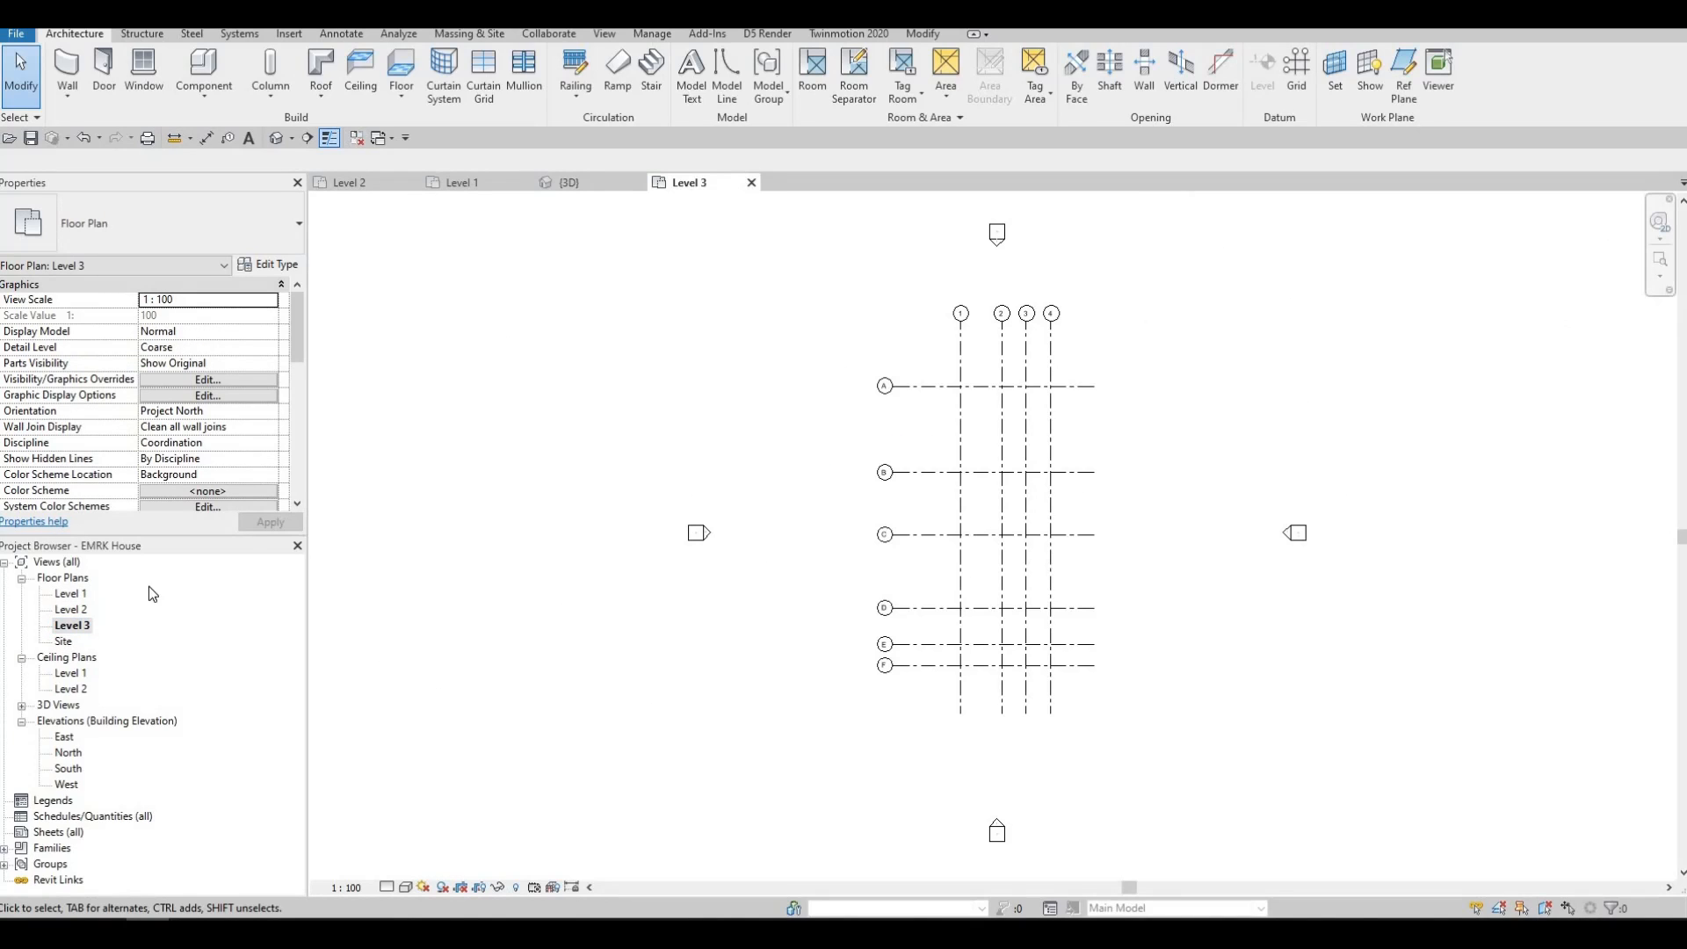
pyautogui.doubleClick(70, 609)
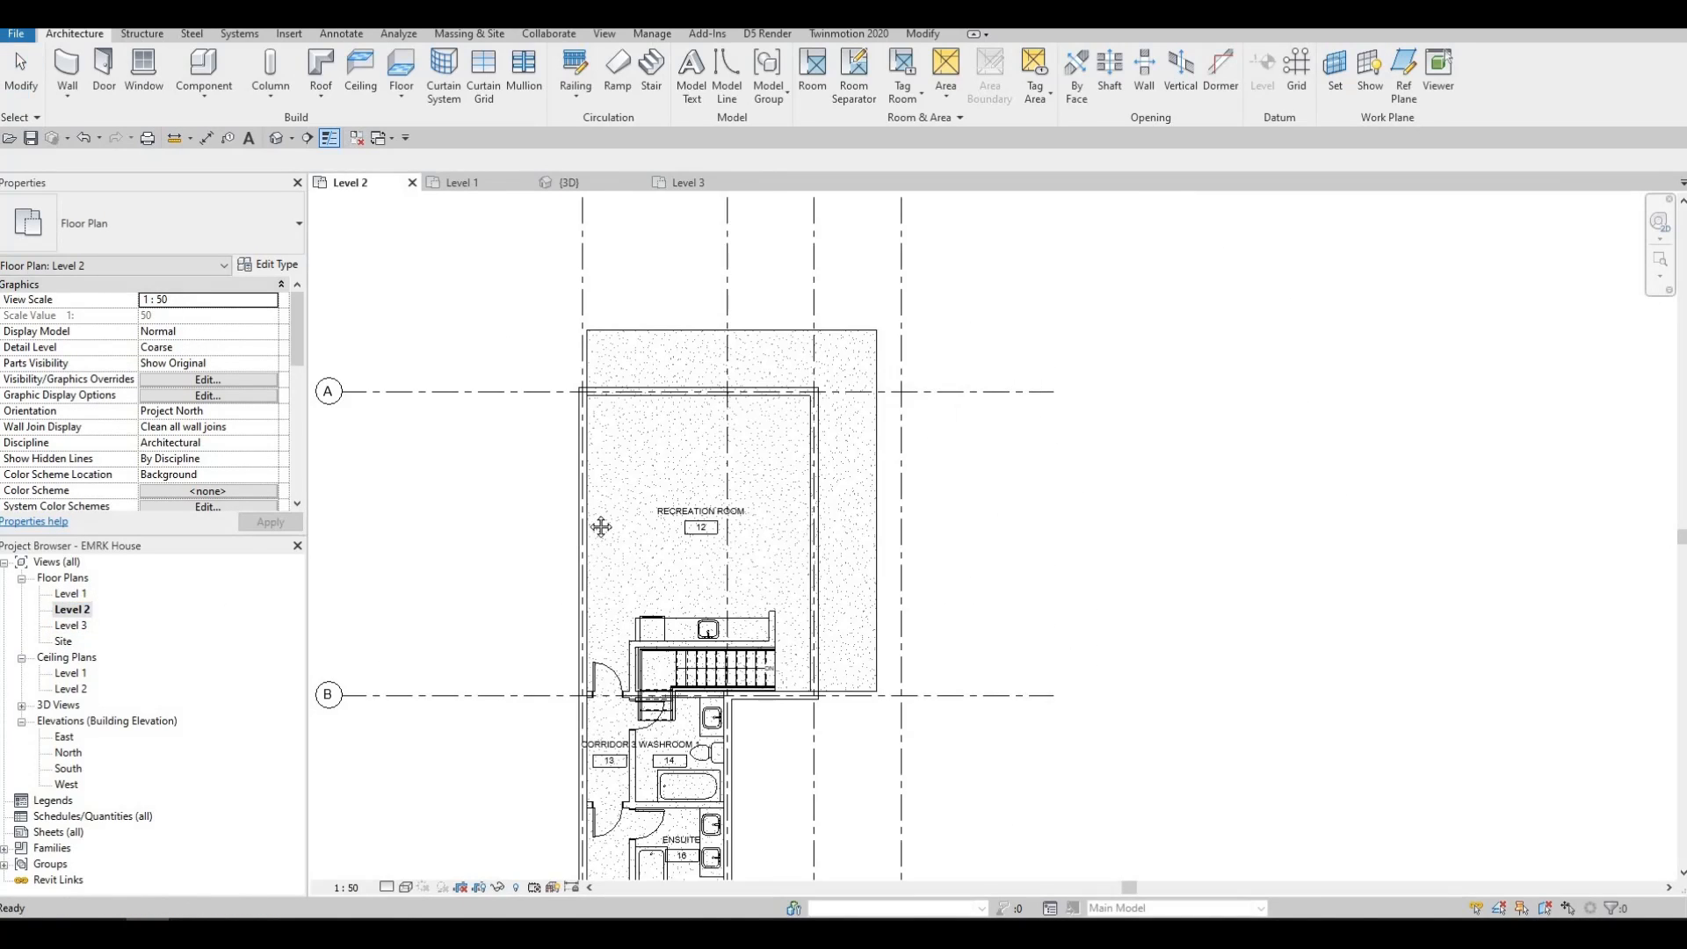
pyautogui.scroll(-3, 643, 451)
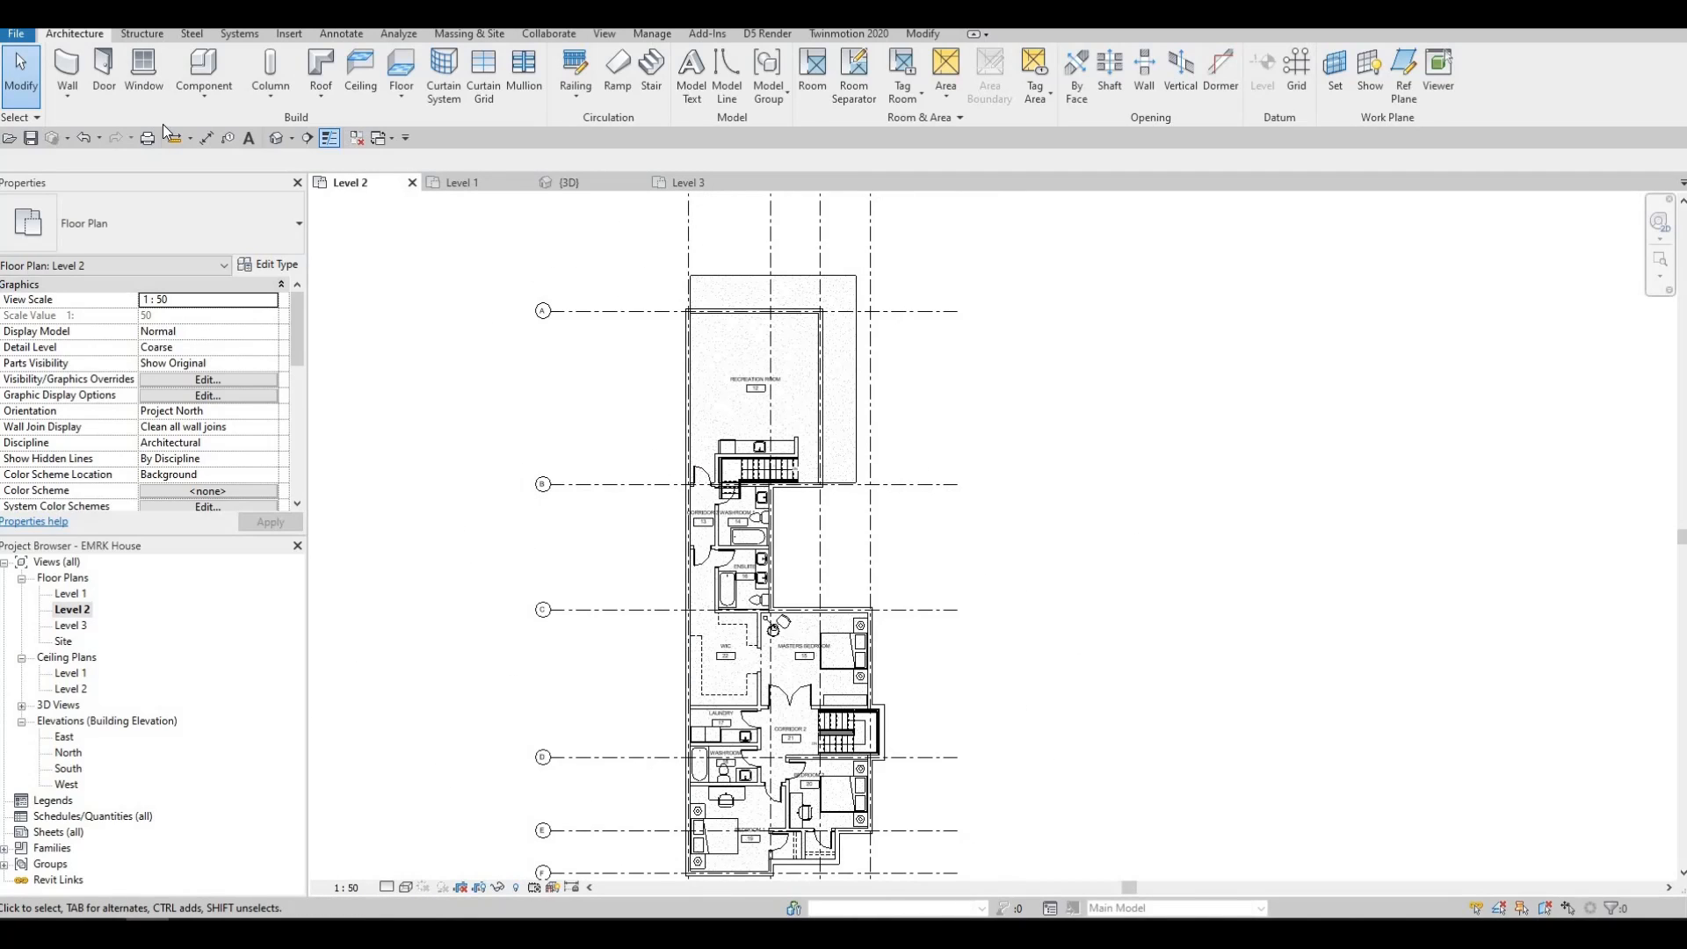
# Step: Start a footprint roof on Level 2 and duplicate the Generic Roof - 300mm type as ROOF 1
pyautogui.click(319, 78)
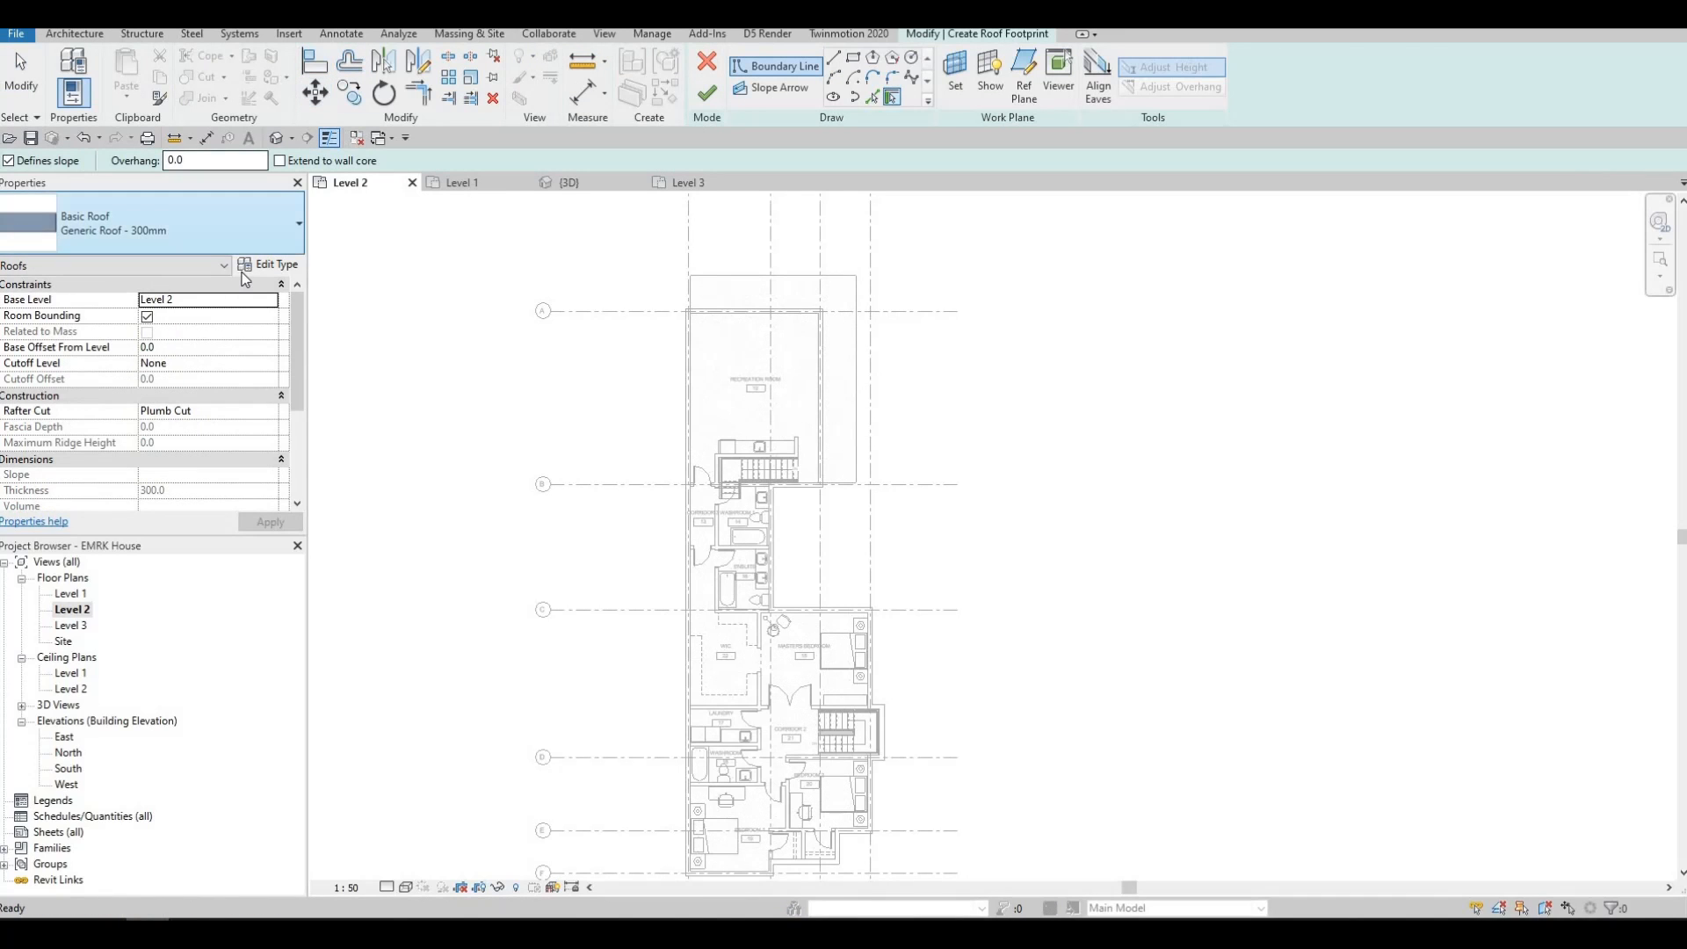
pyautogui.click(259, 271)
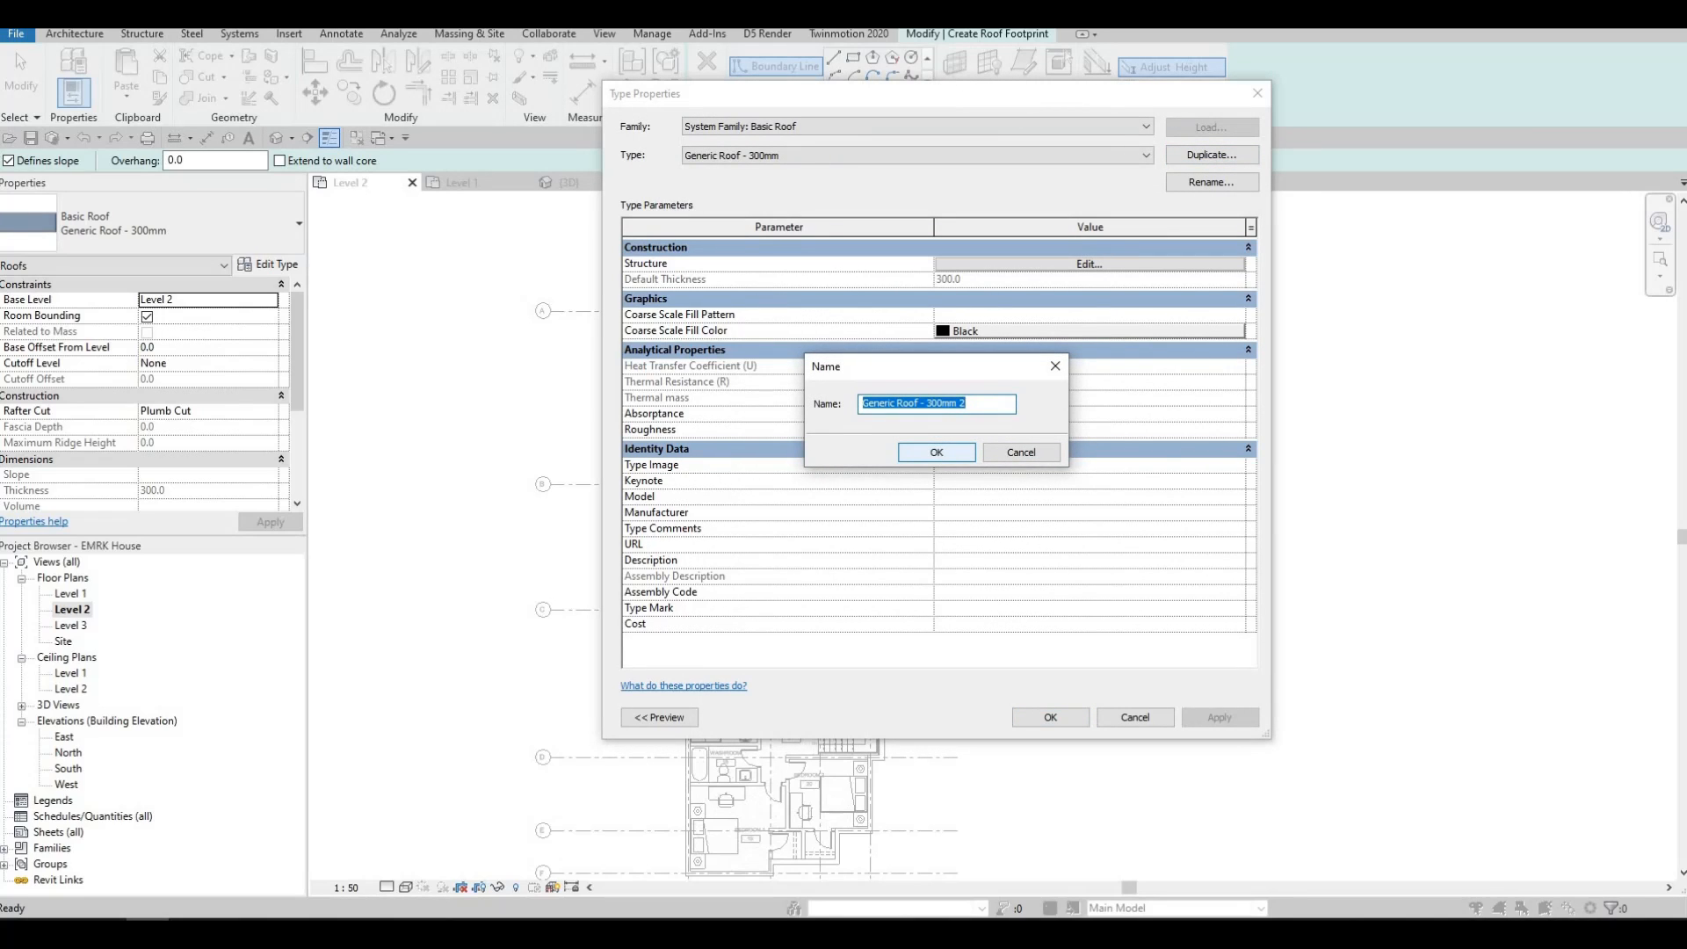
pyautogui.write('ROOF')
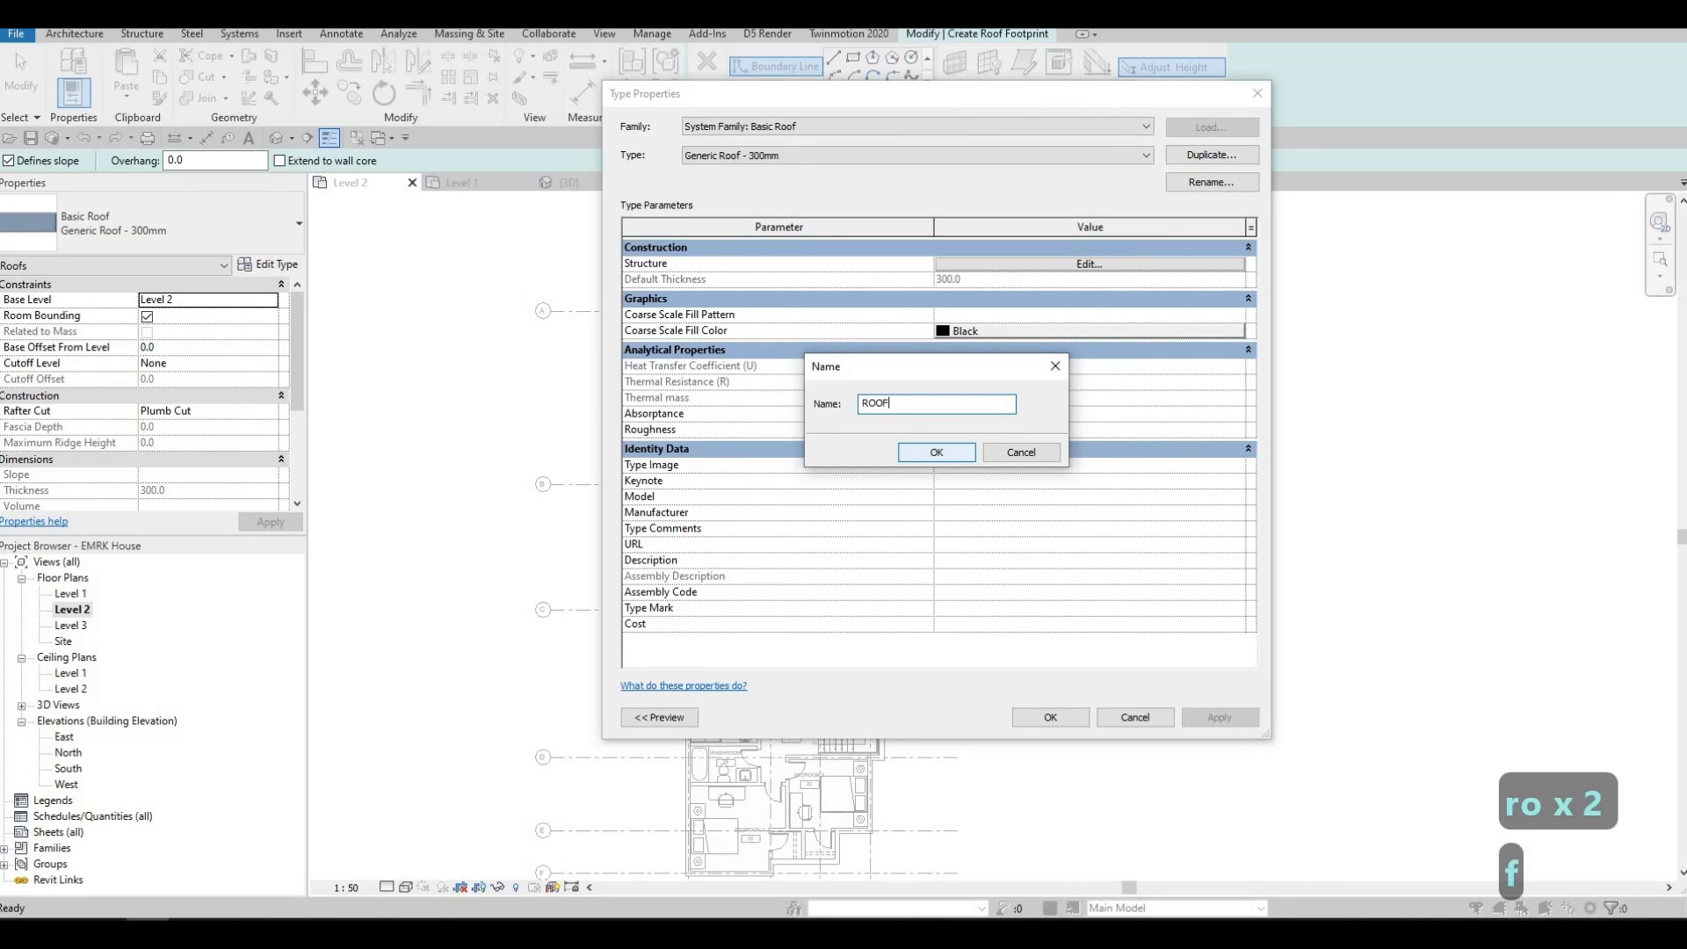
pyautogui.write(' 1')
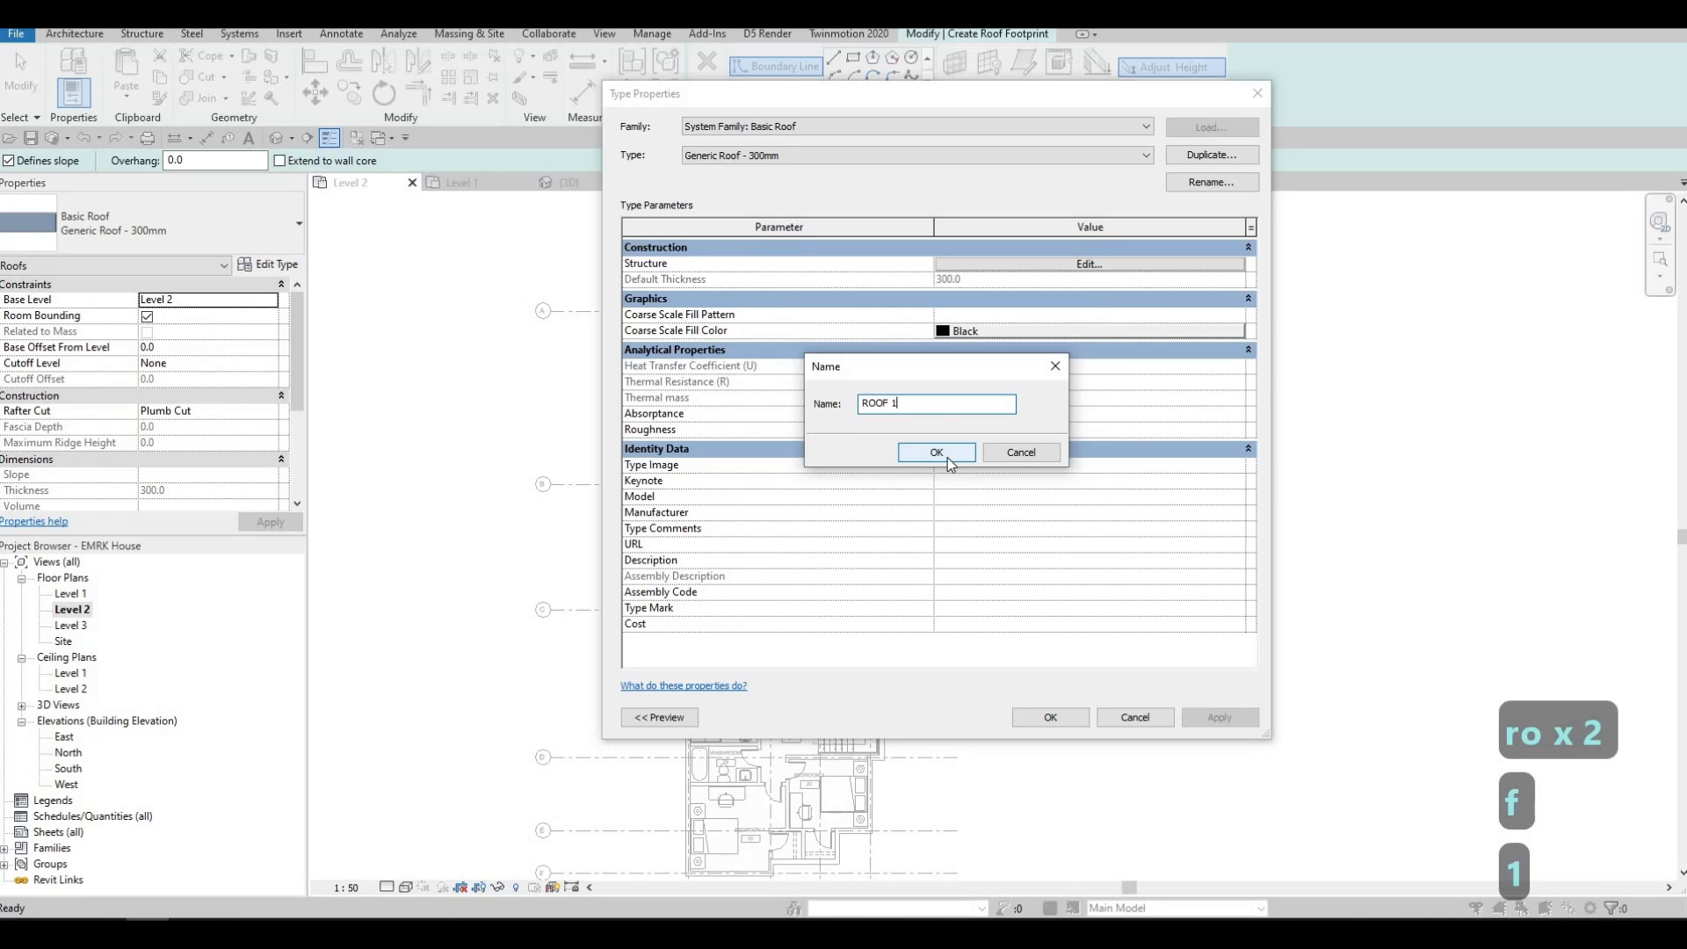
pyautogui.click(964, 448)
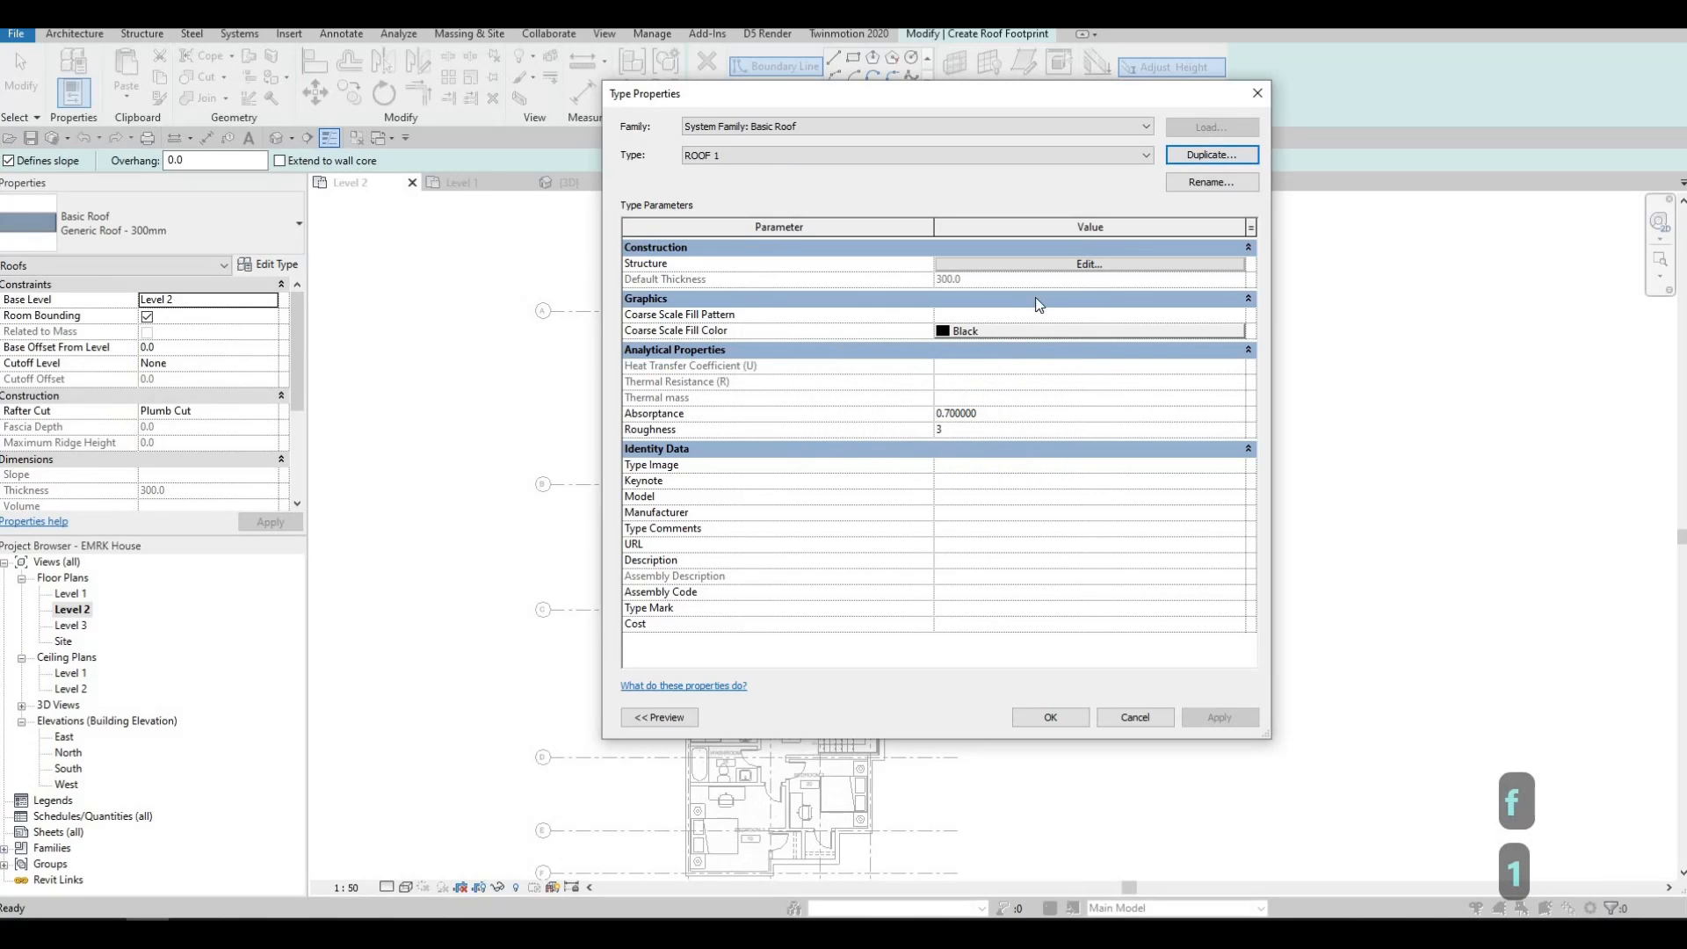
# Step: Set the thickness of ROOF 1's structure layer to 200 mm
pyautogui.click(1086, 264)
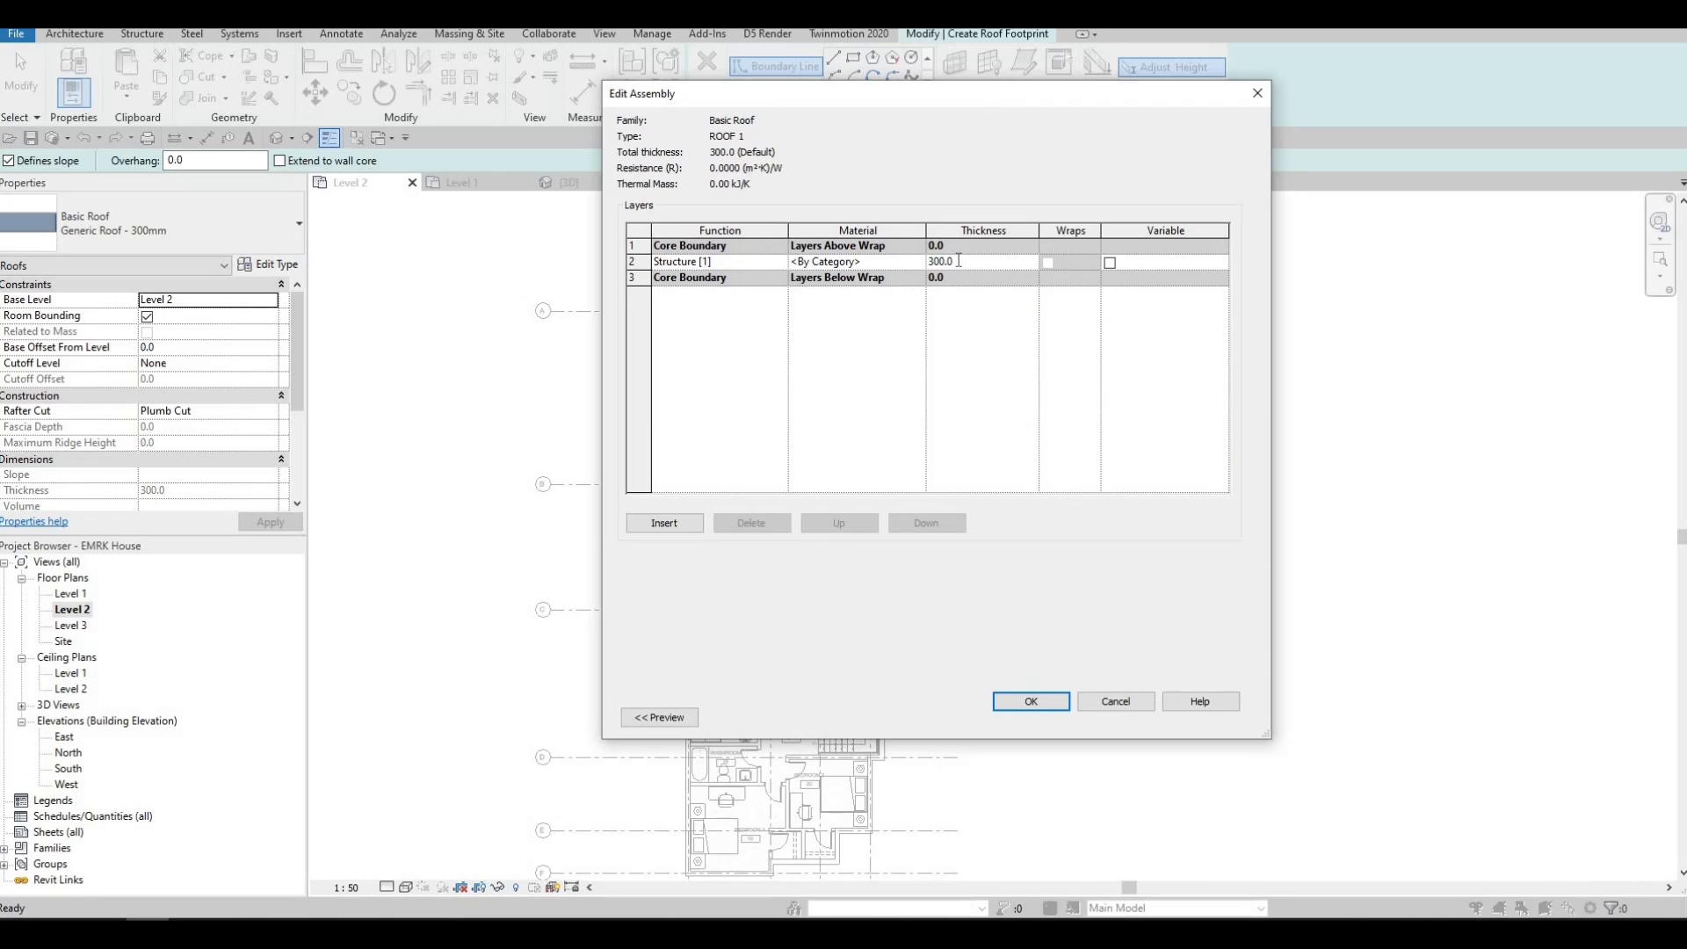
pyautogui.press('BackSpace')
pyautogui.press('BackSpace')
pyautogui.press('BackSpace')
pyautogui.press('BackSpace')
pyautogui.write('200')
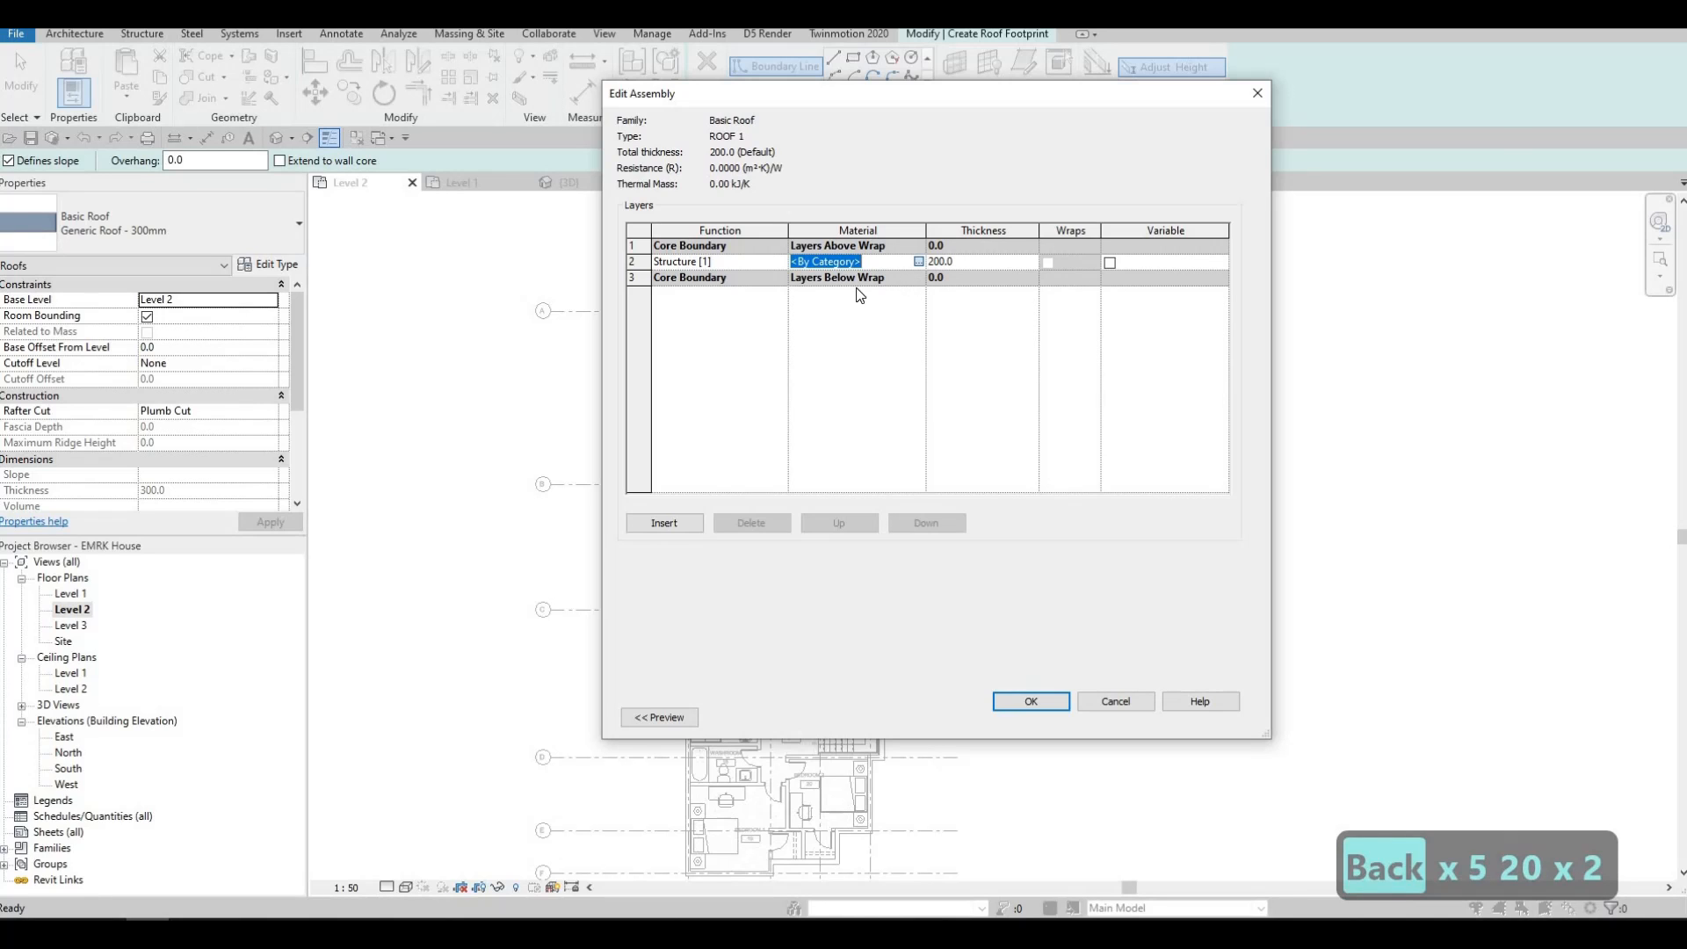
# Step: Assign the Linen, White material to ROOF 1's structure layer and accept the roof type
pyautogui.click(918, 261)
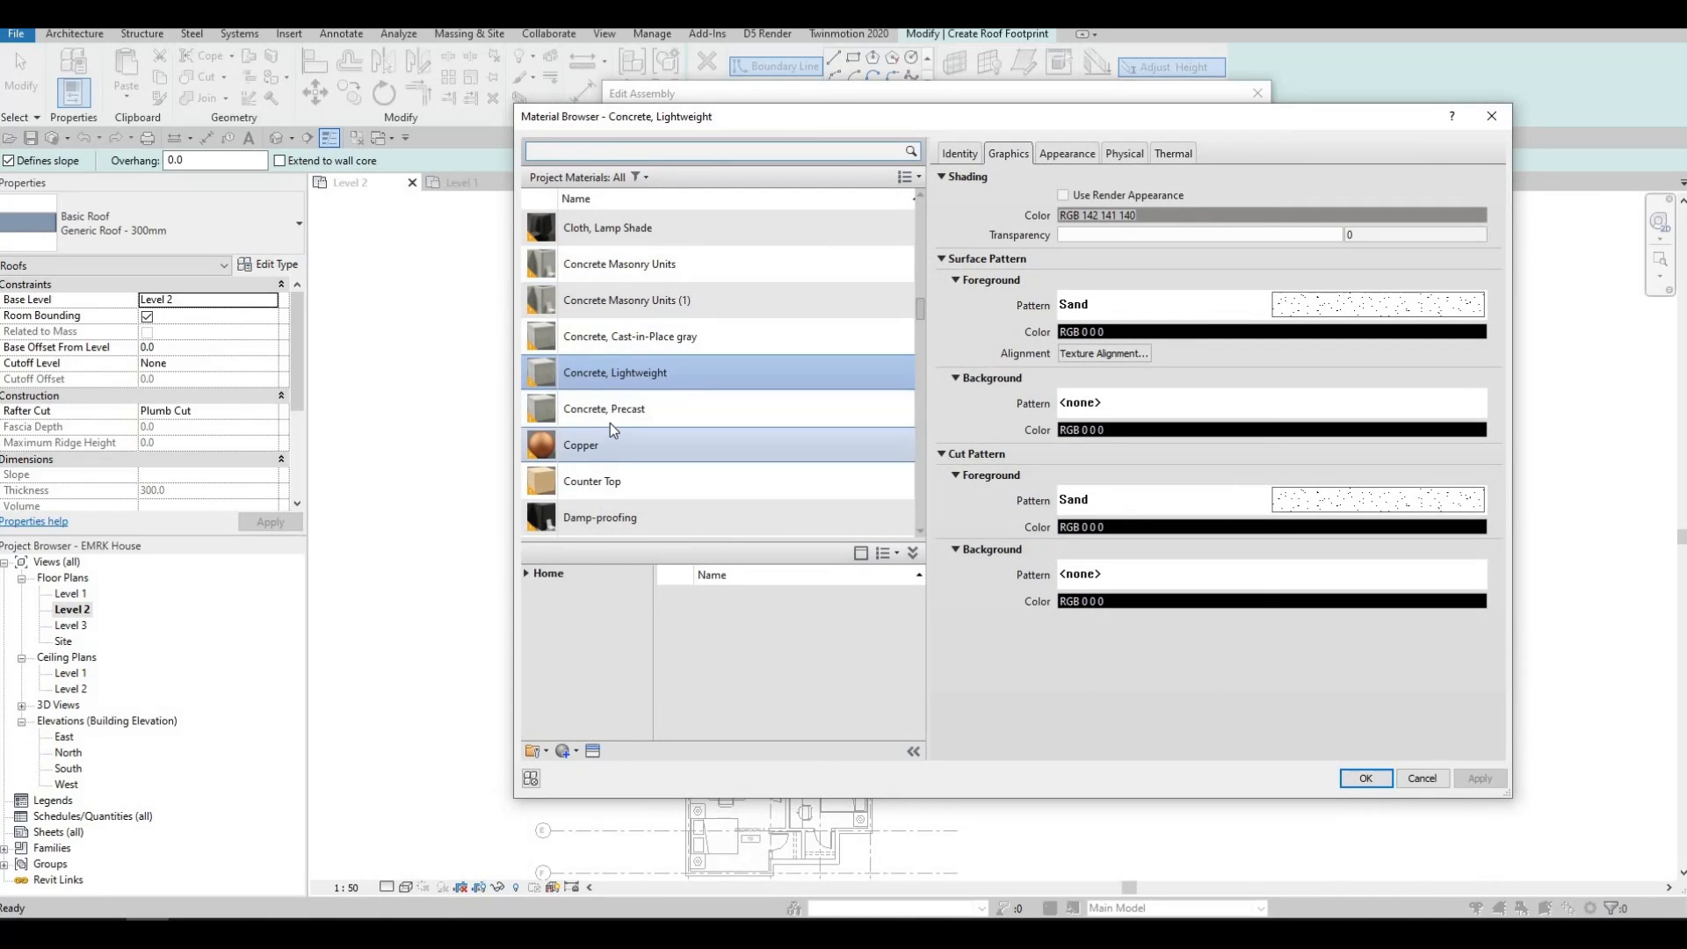
pyautogui.scroll(-3, 641, 455)
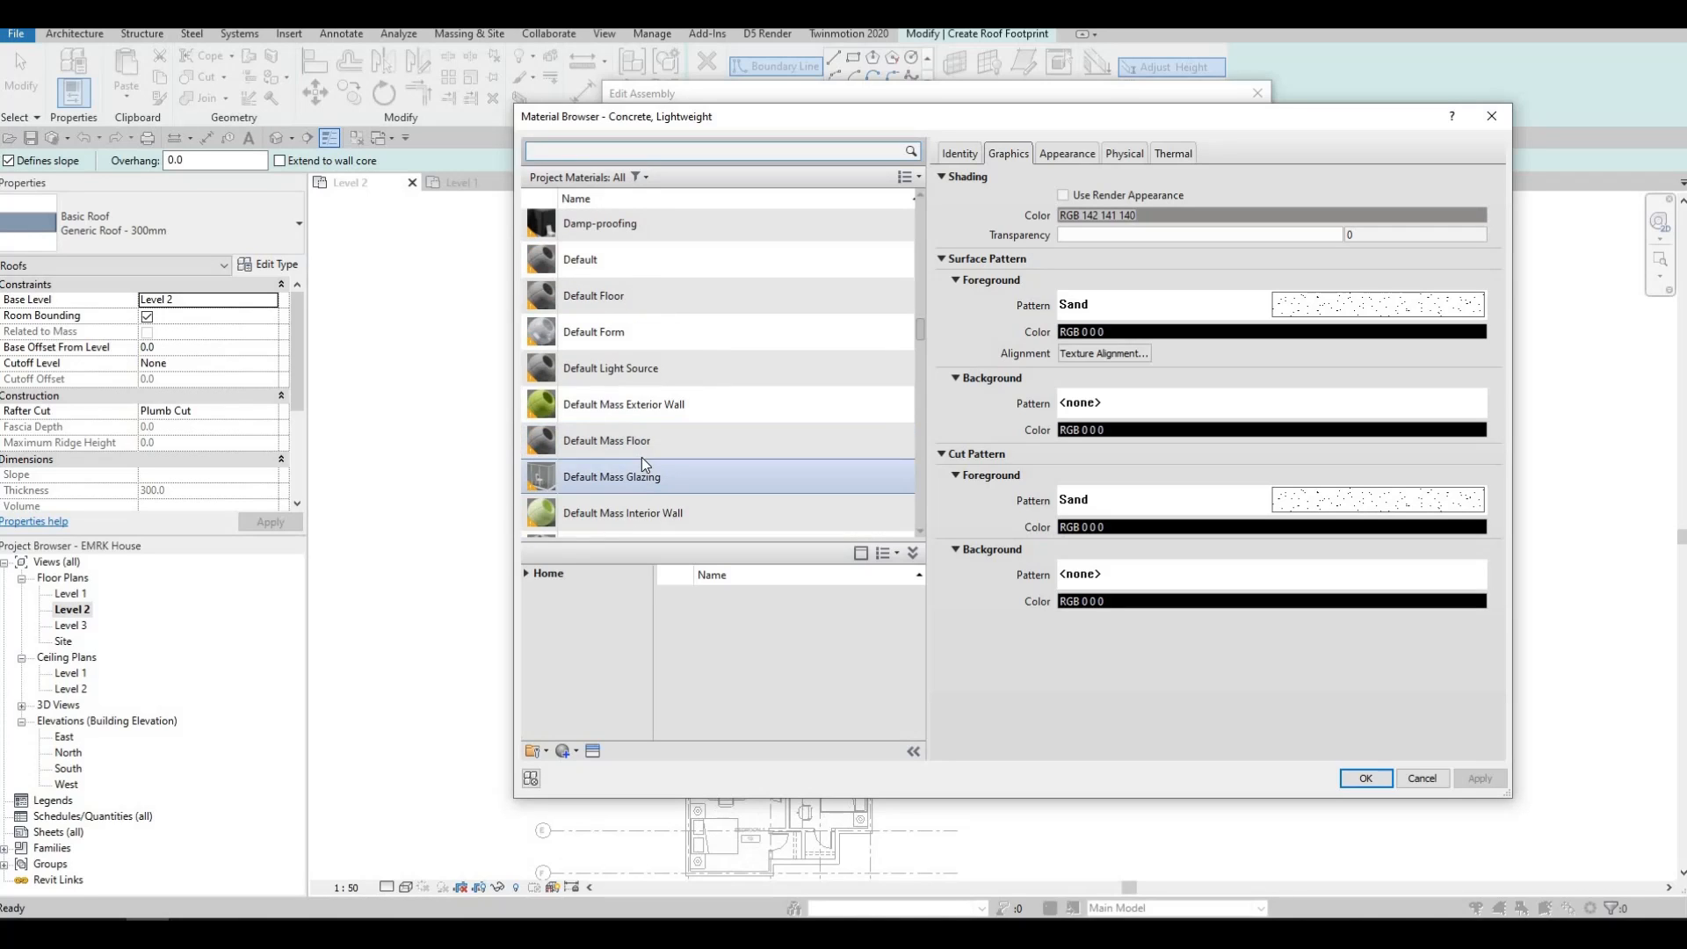
pyautogui.scroll(-10, 641, 457)
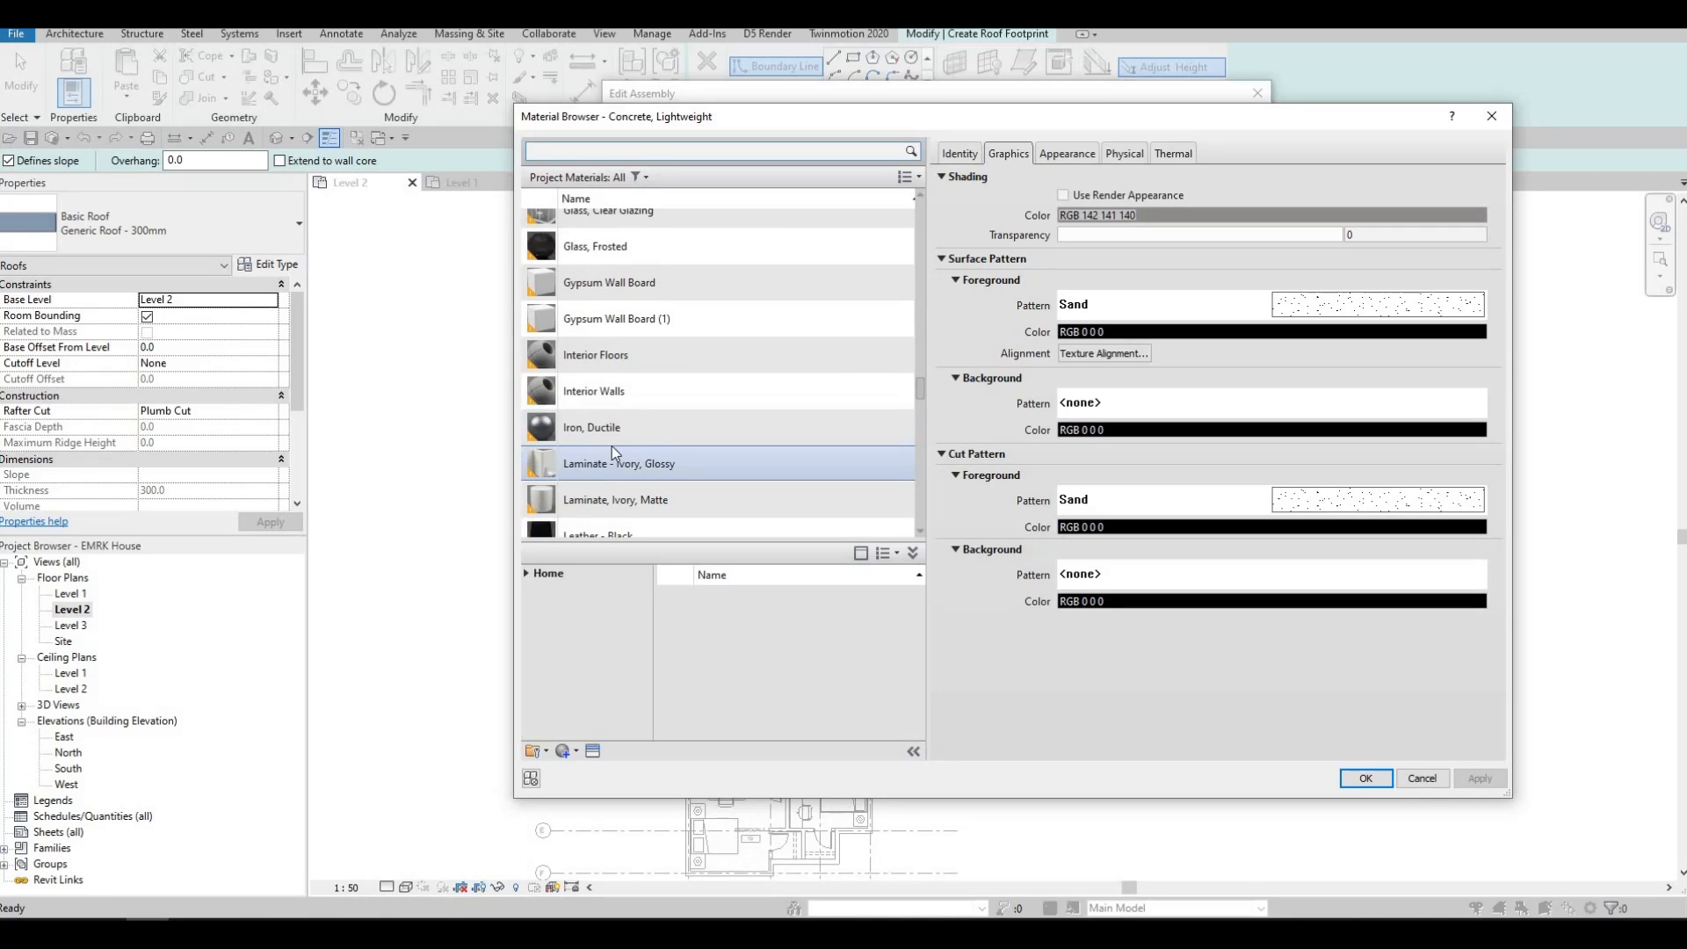
pyautogui.scroll(-3, 615, 451)
pyautogui.click(636, 278)
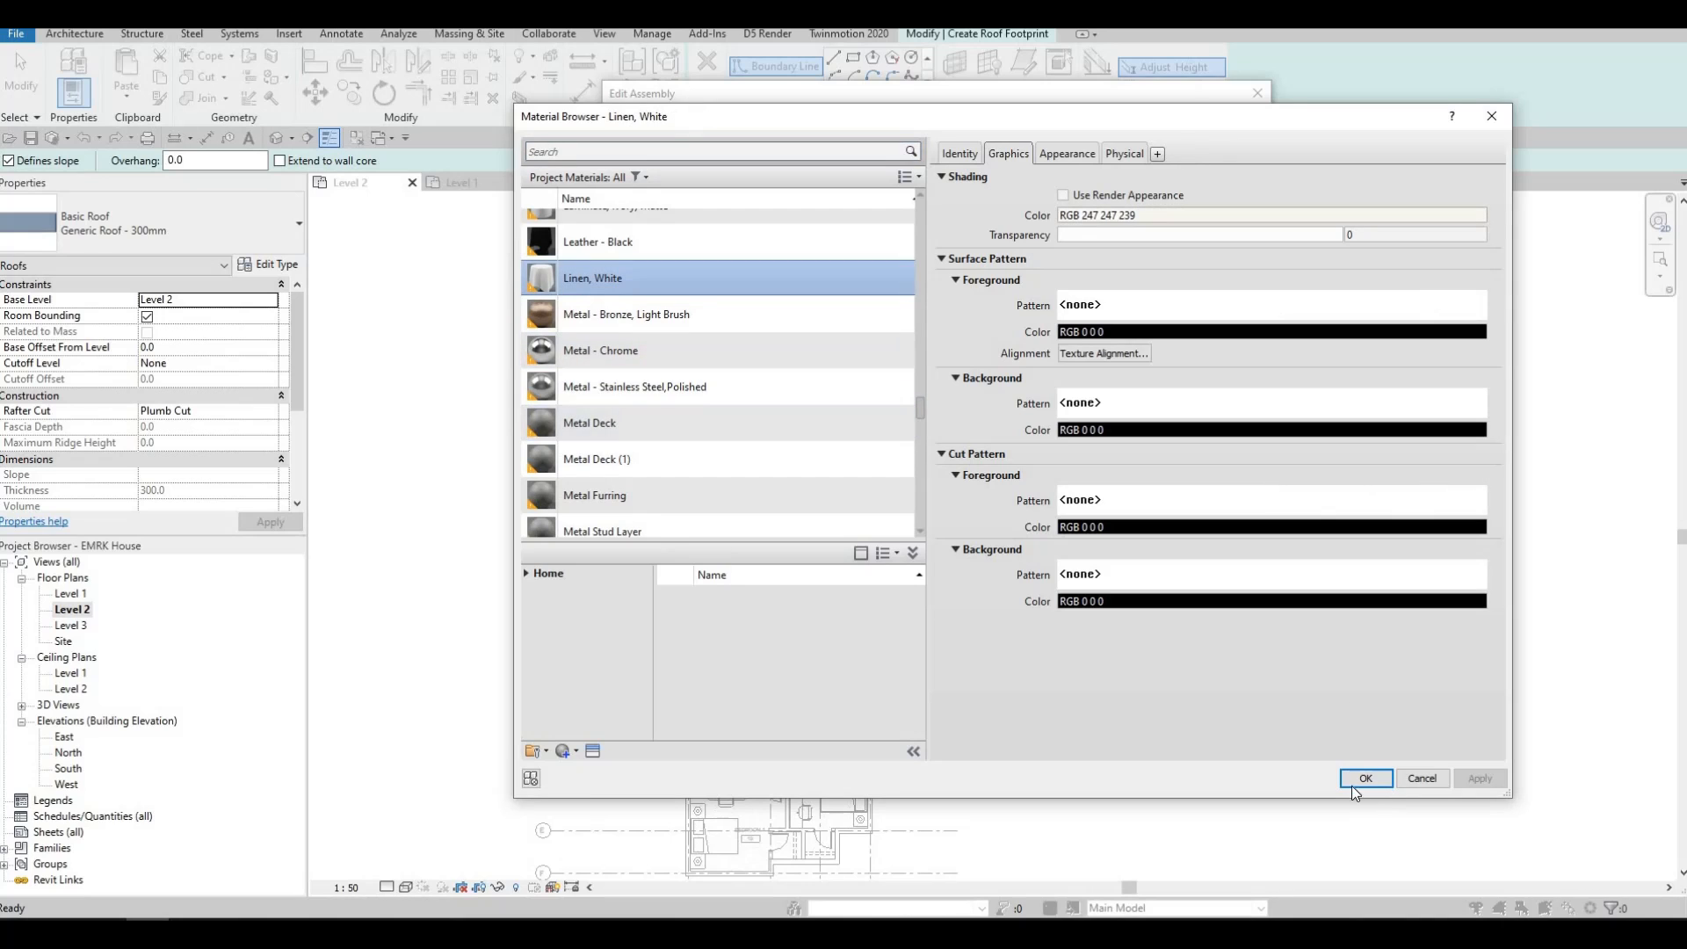
pyautogui.click(1365, 778)
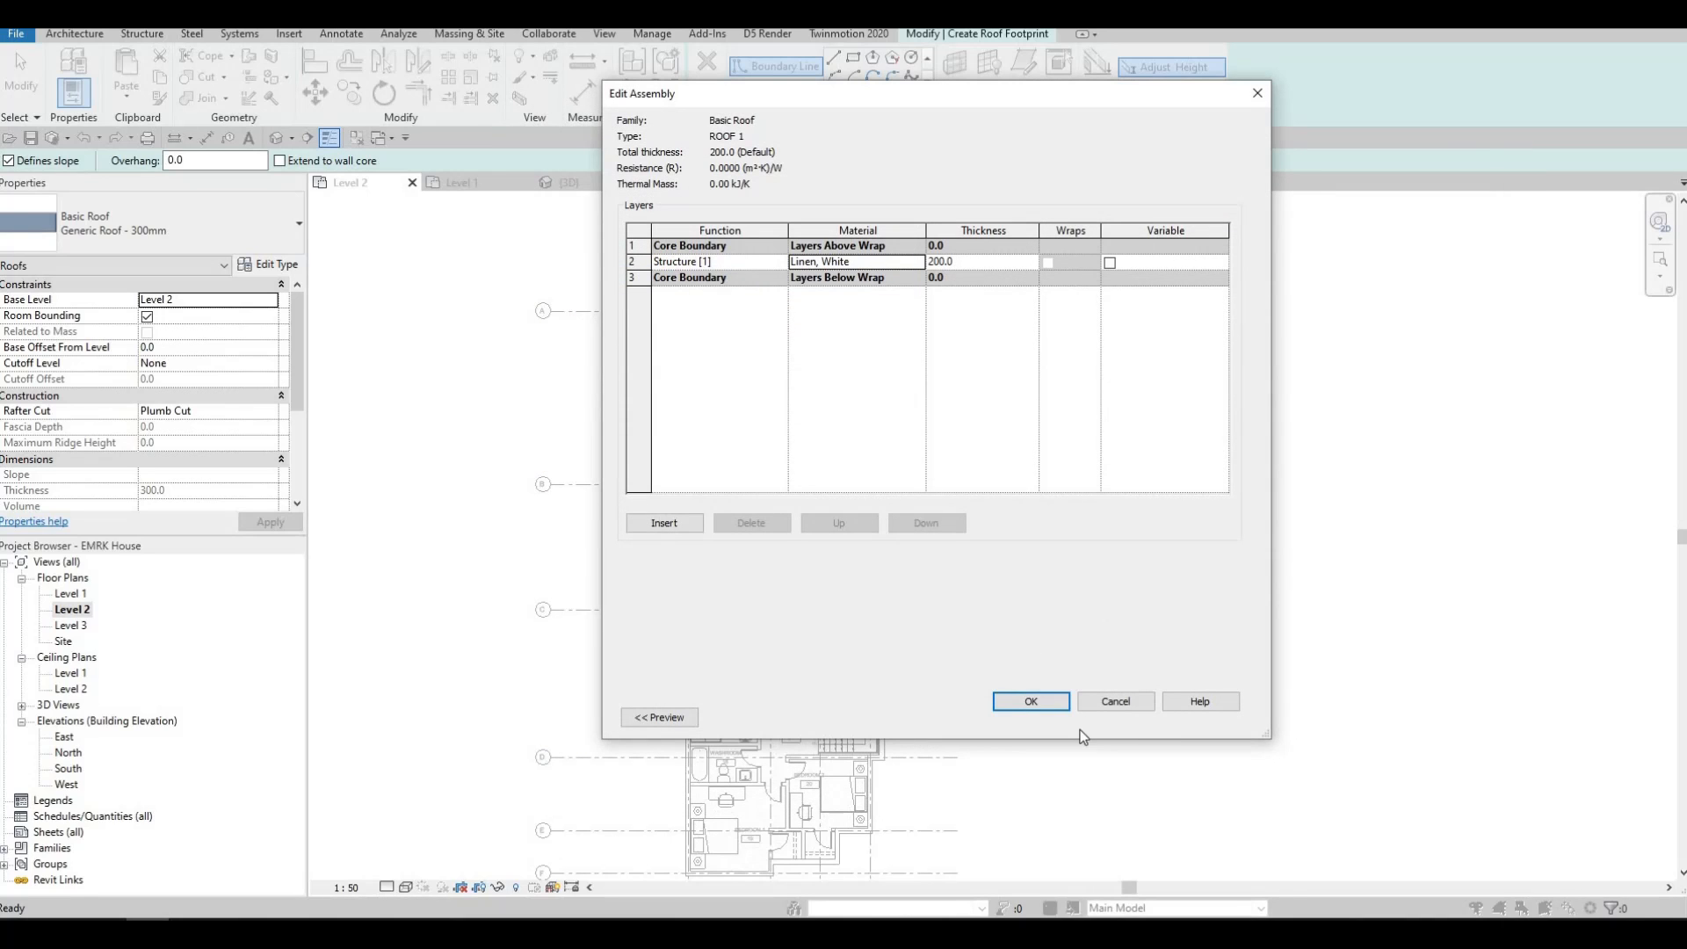
pyautogui.click(1026, 701)
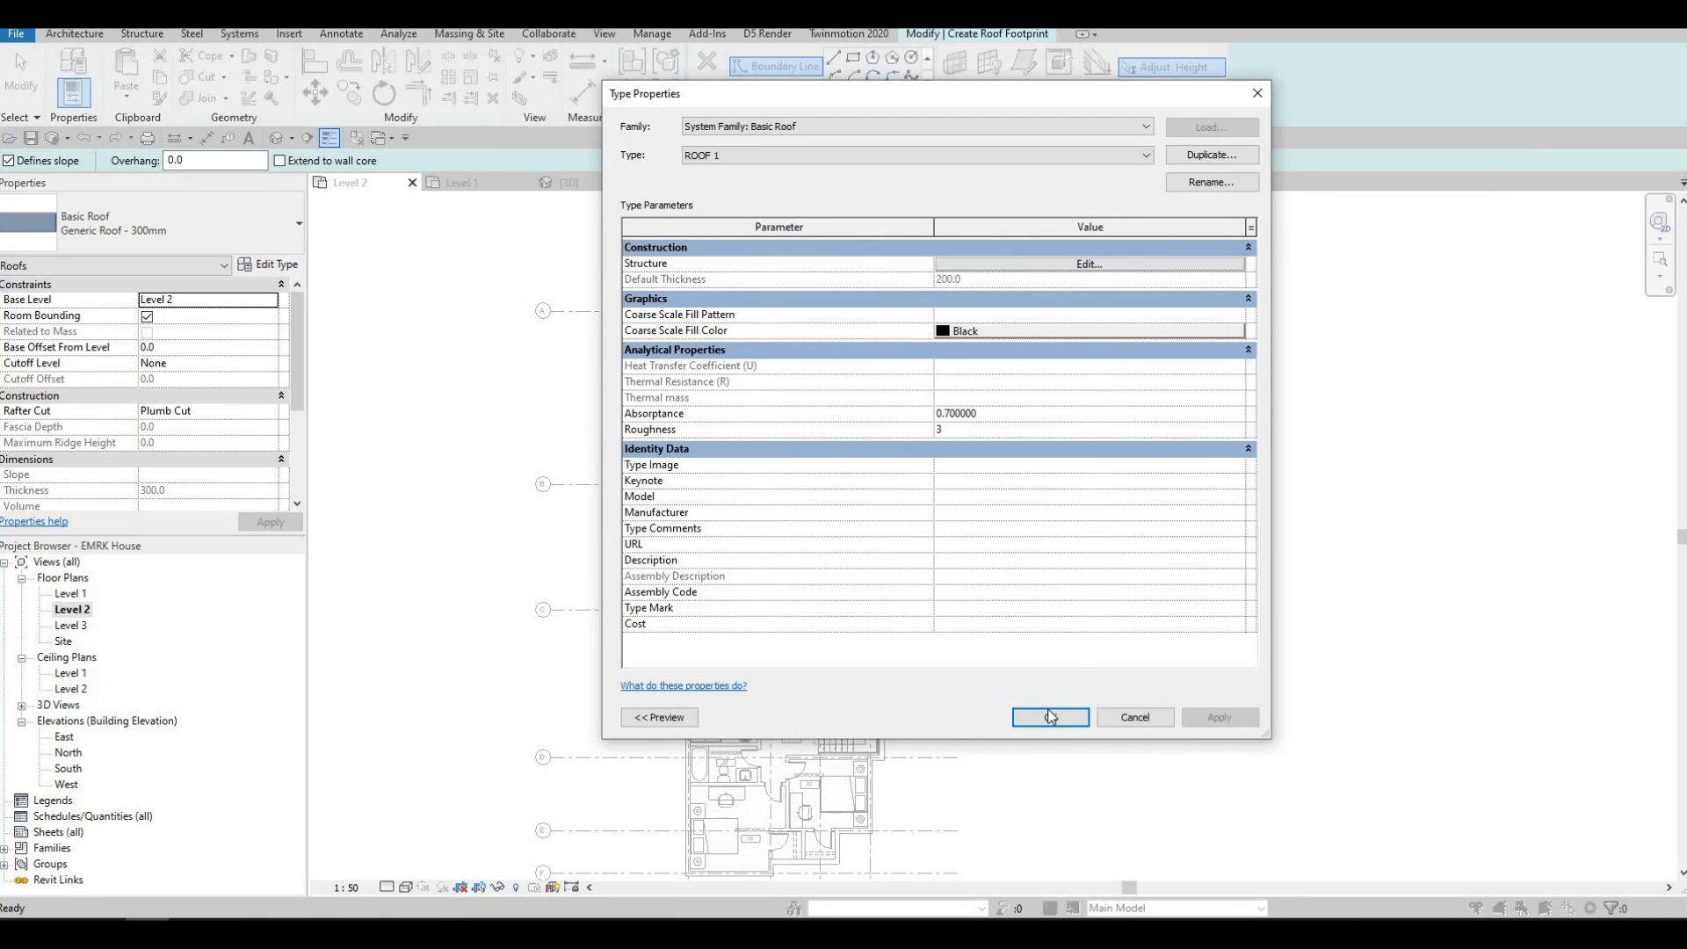
pyautogui.press('Return')
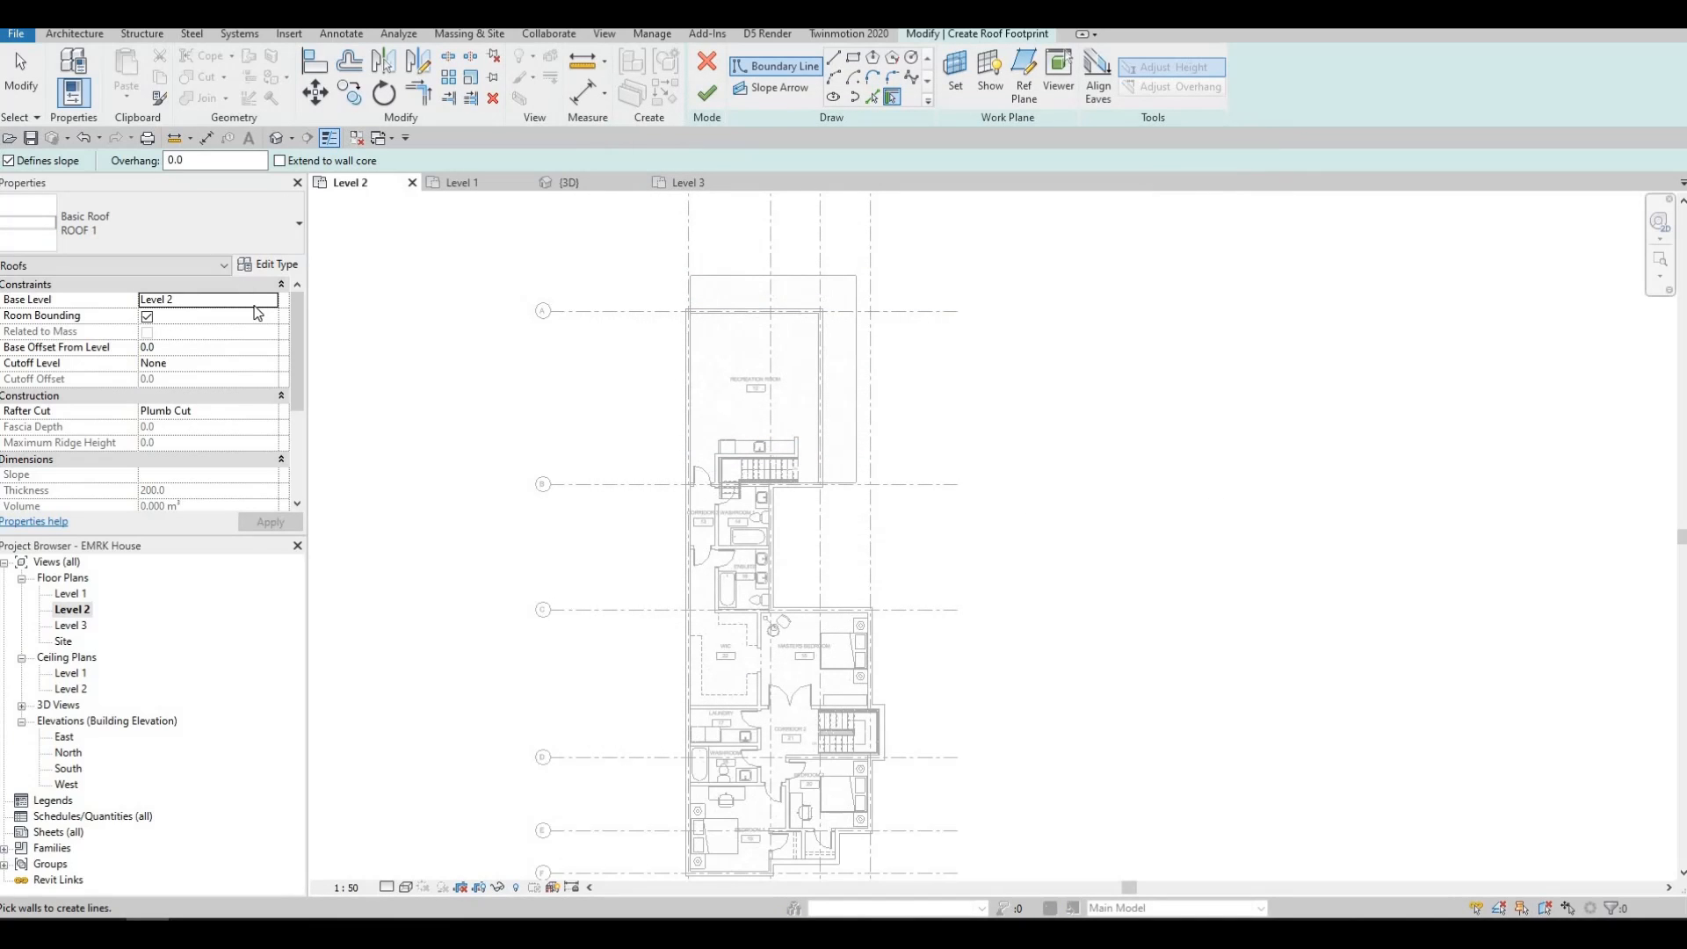
# Step: Set the roof's base level to Level 3
pyautogui.click(154, 299)
pyautogui.click(154, 343)
pyautogui.scroll(4, 746, 290)
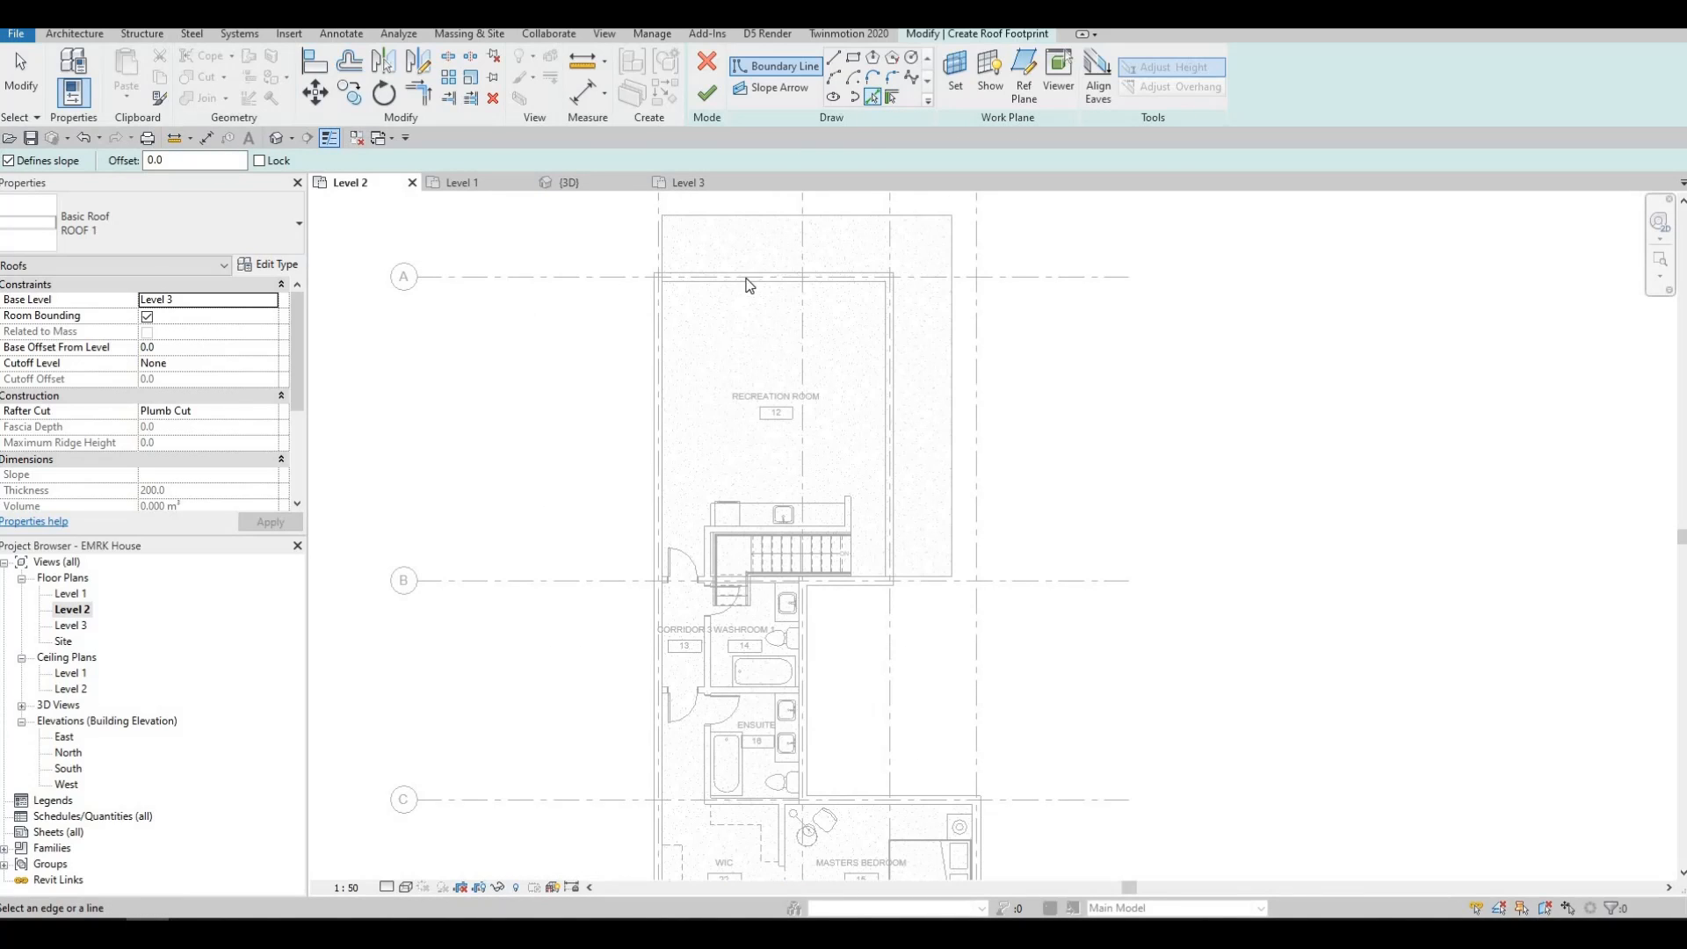
pyautogui.click(746, 281)
pyautogui.click(663, 329)
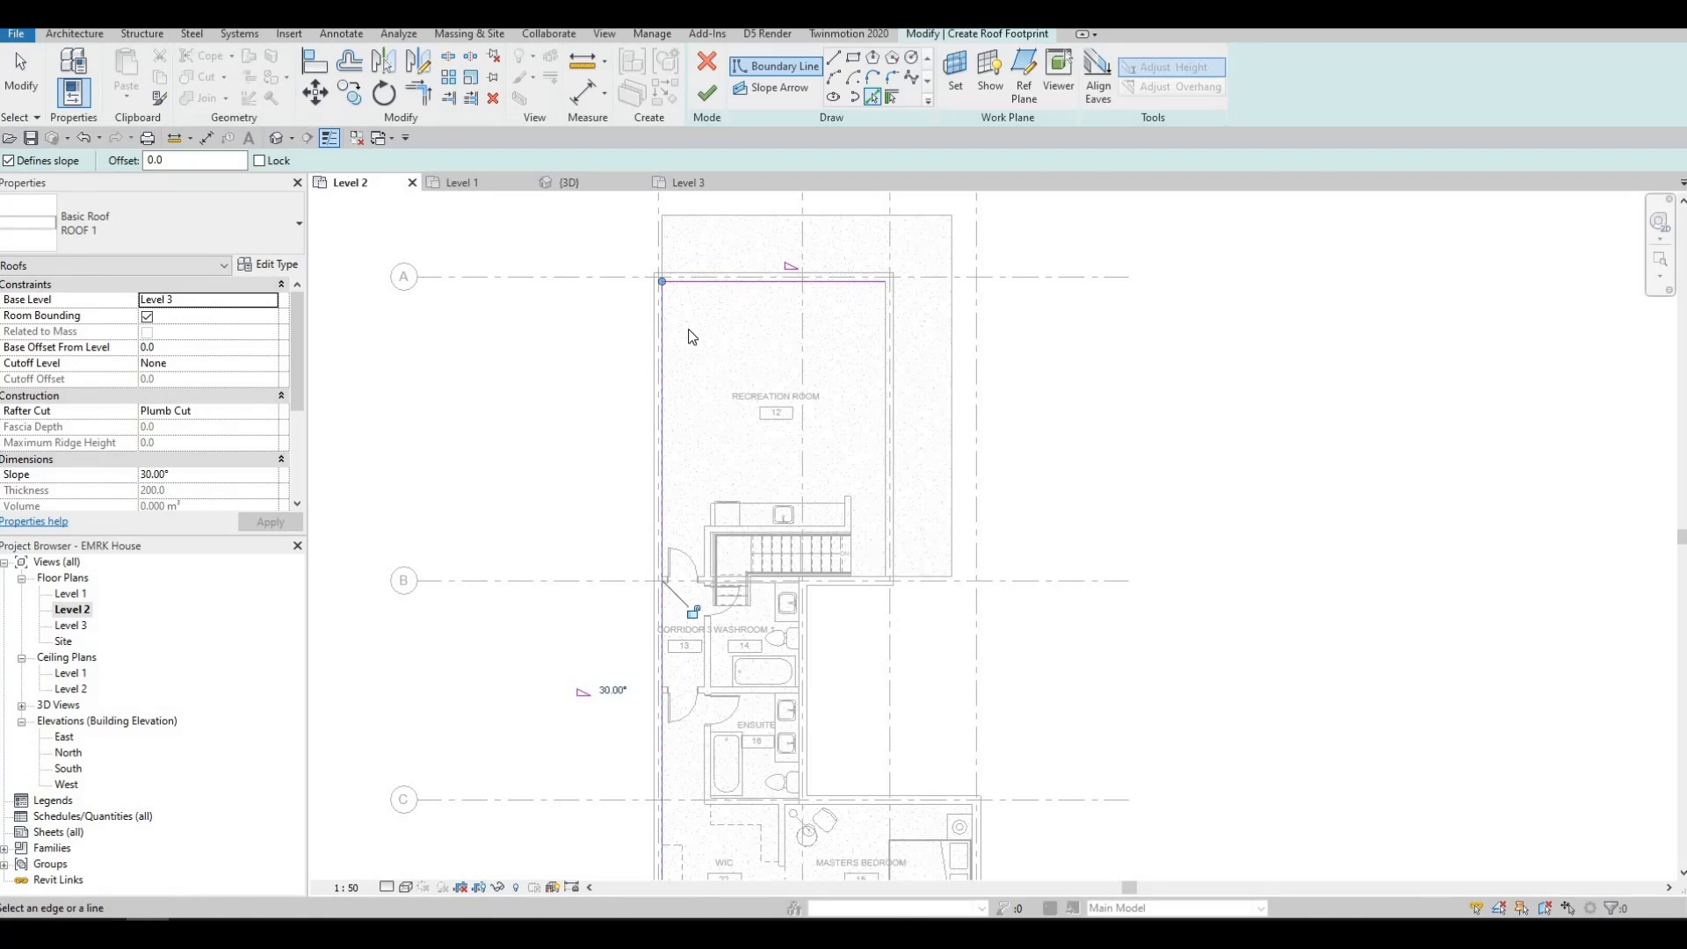
pyautogui.hotkey('ctrl', 'z')
pyautogui.hotkey('ctrl', 'z')
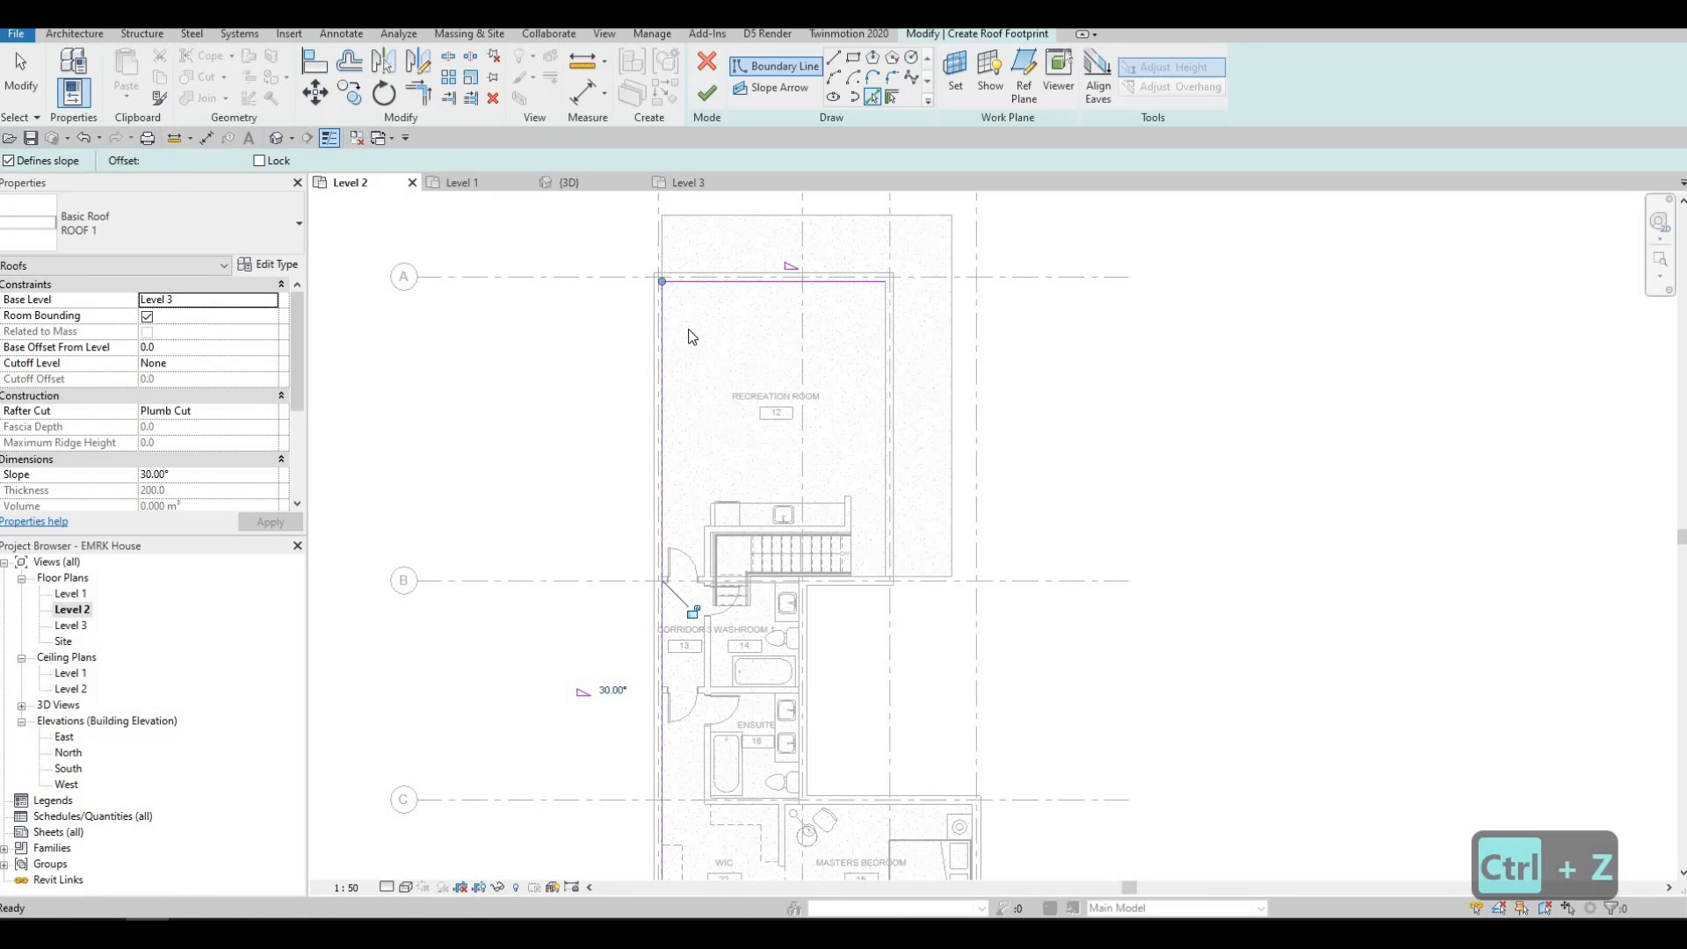
# Step: Turn off slope definition for the boundary lines and set the roof's base offset from level to -200
pyautogui.click(9, 162)
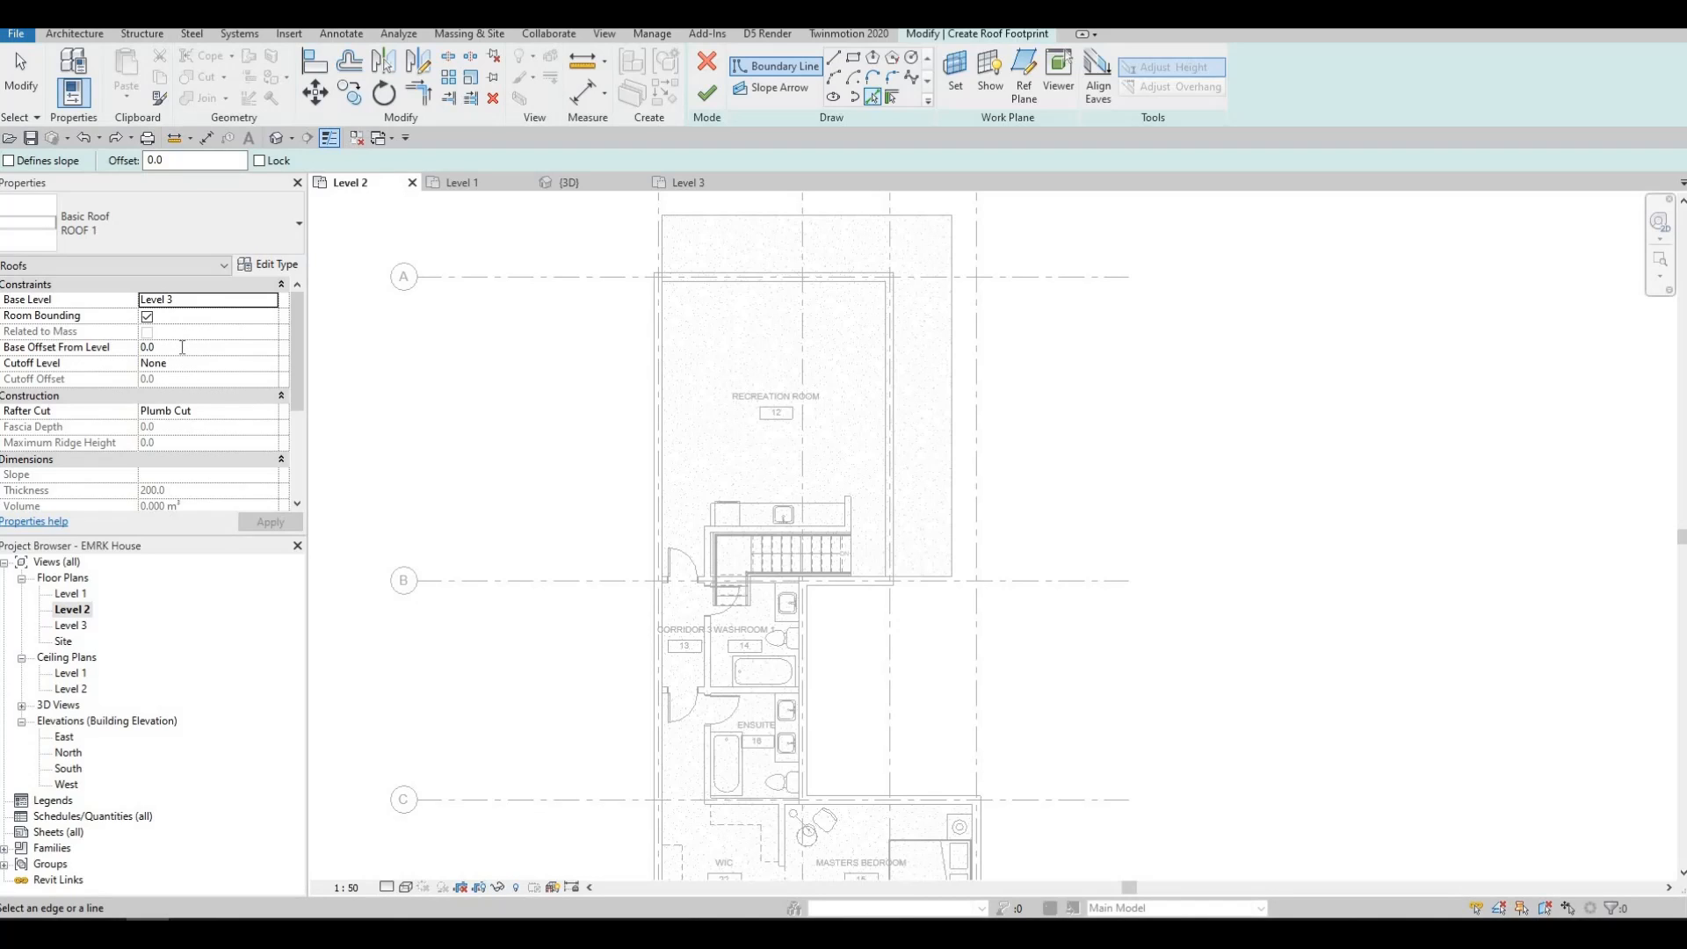
pyautogui.write('-')
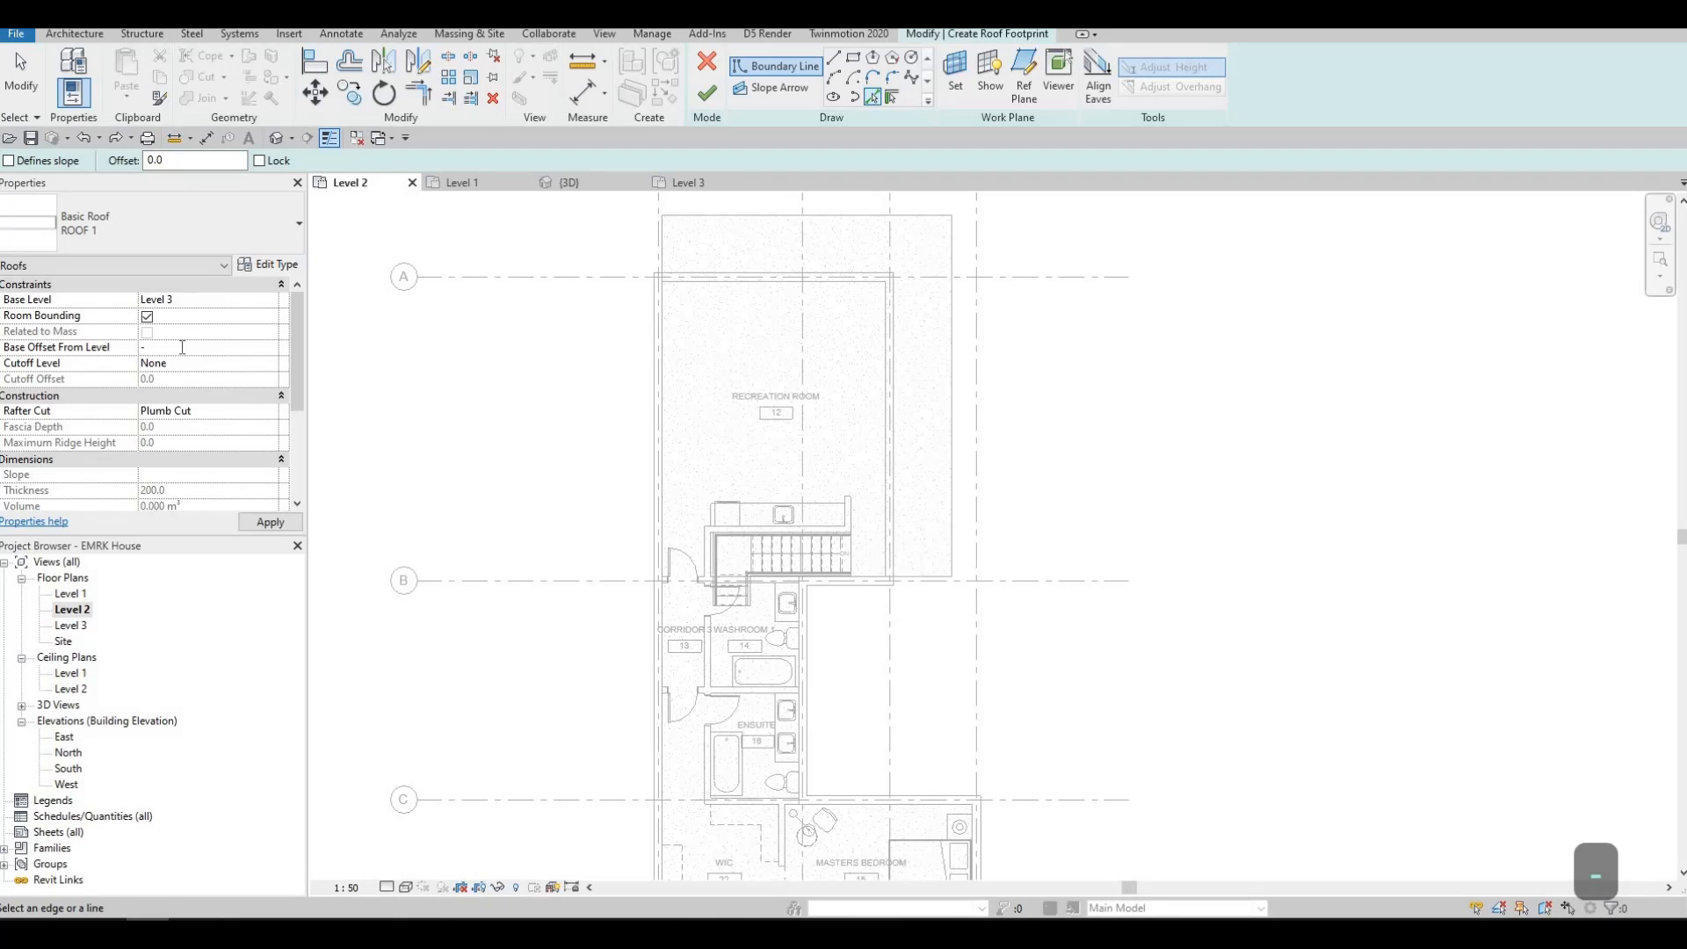
pyautogui.write('200')
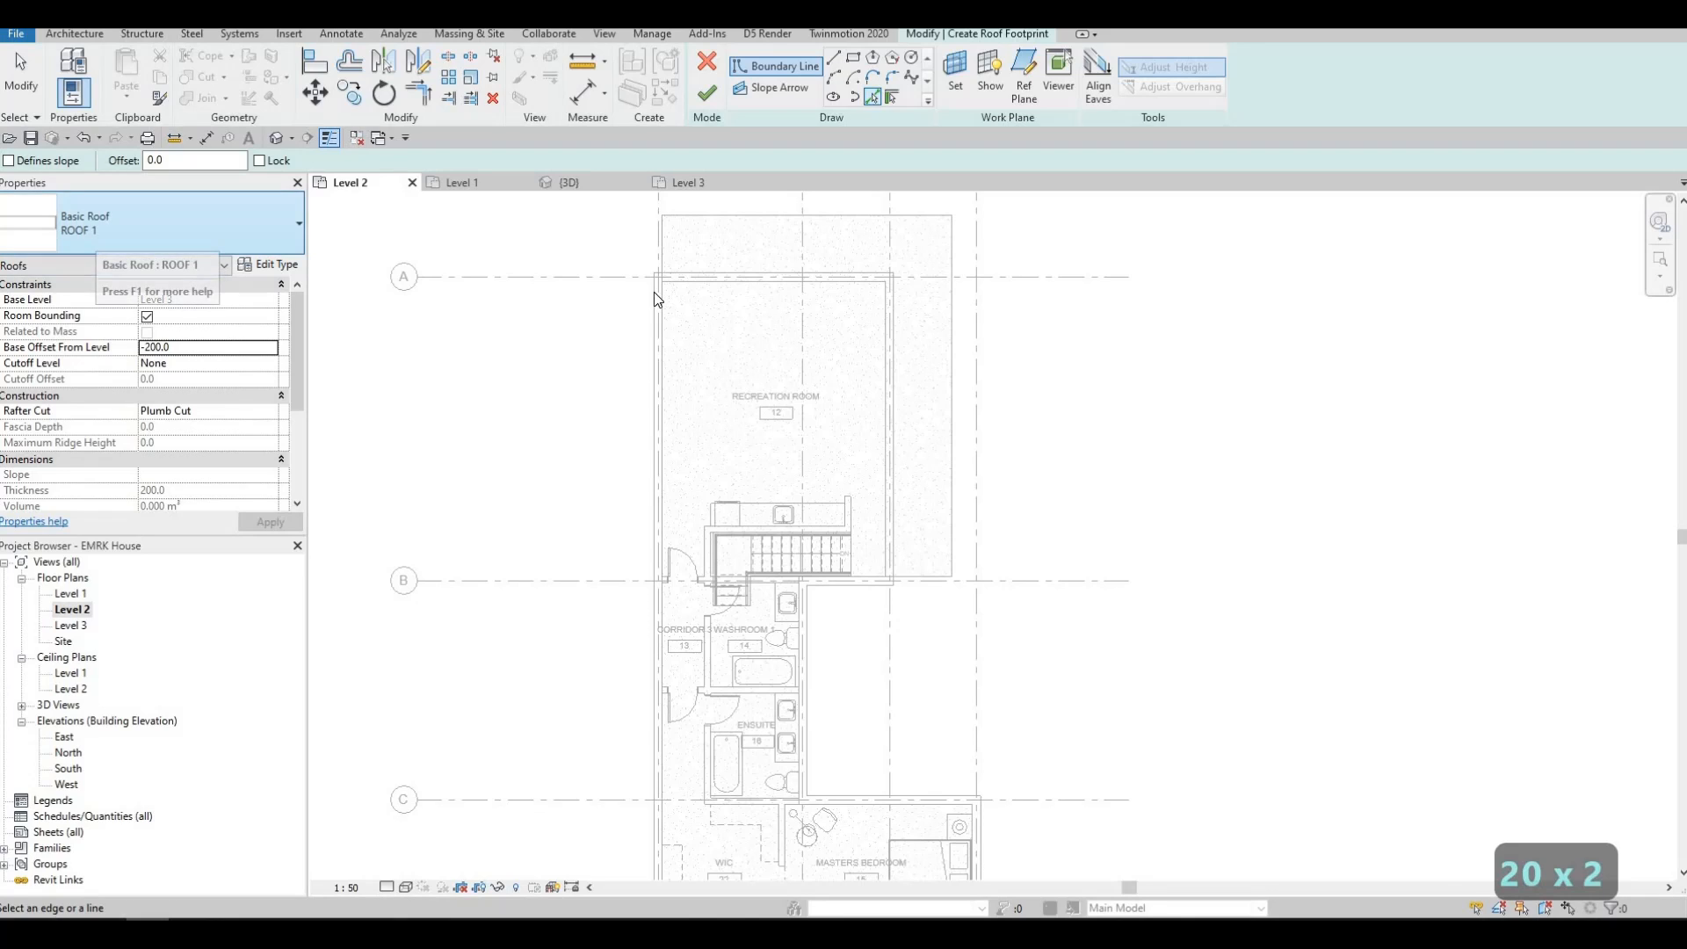
# Step: Create roof boundary lines by picking the inner wall faces around the Recreation Room and the long side wall
pyautogui.click(889, 325)
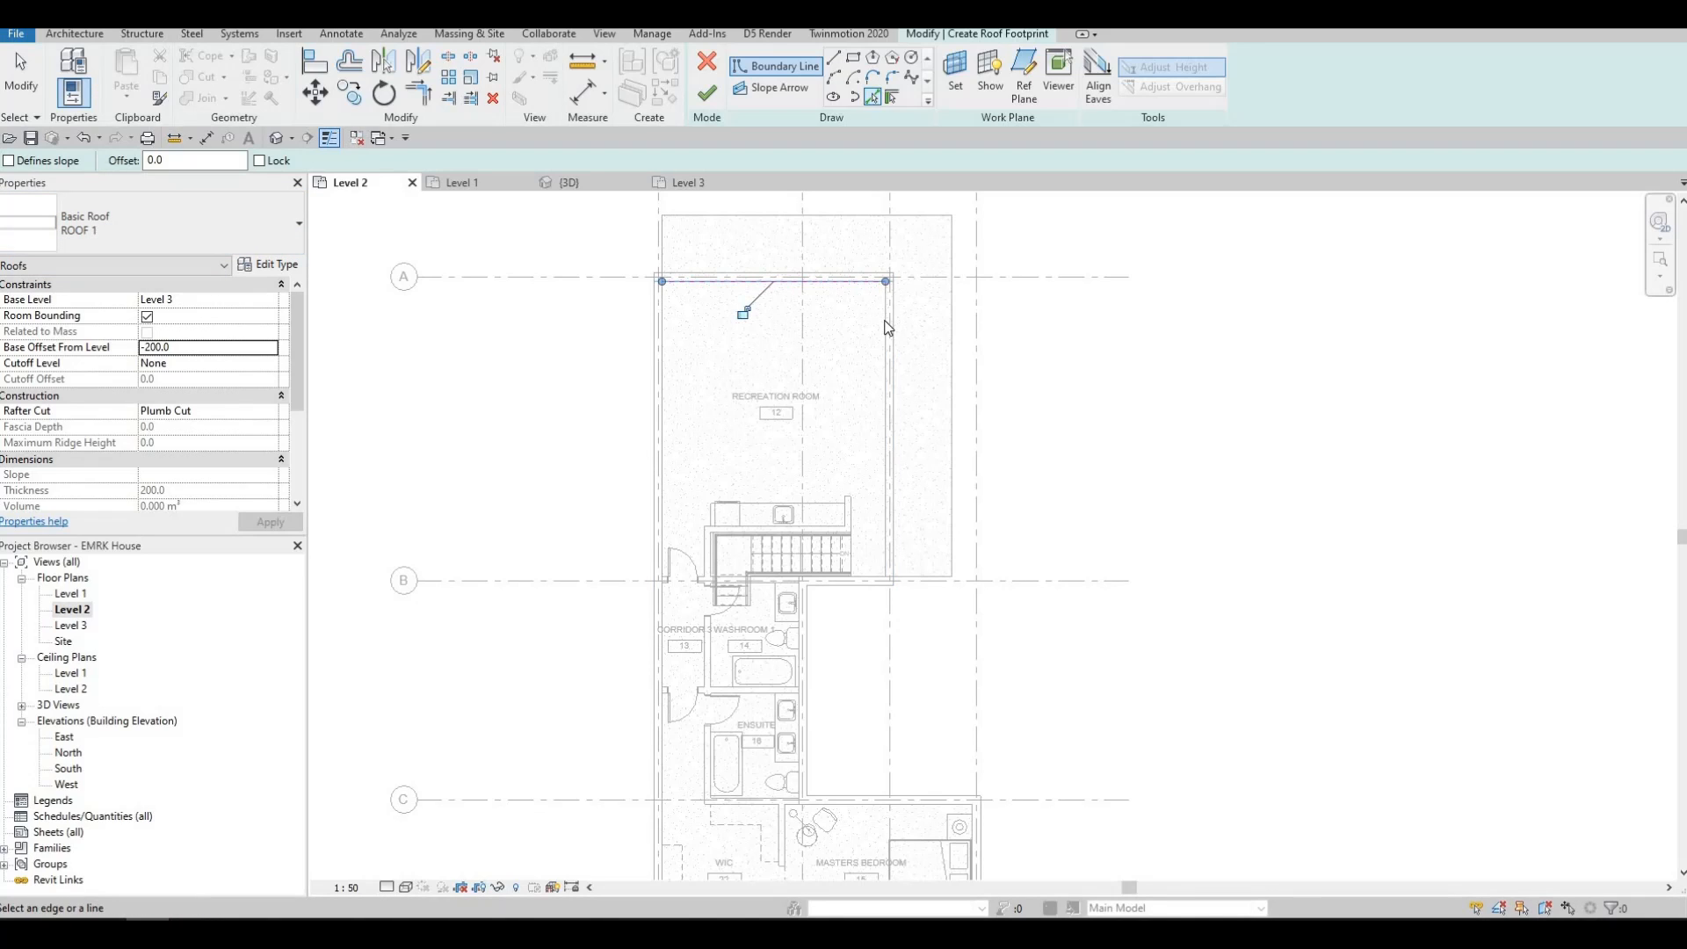
pyautogui.click(887, 332)
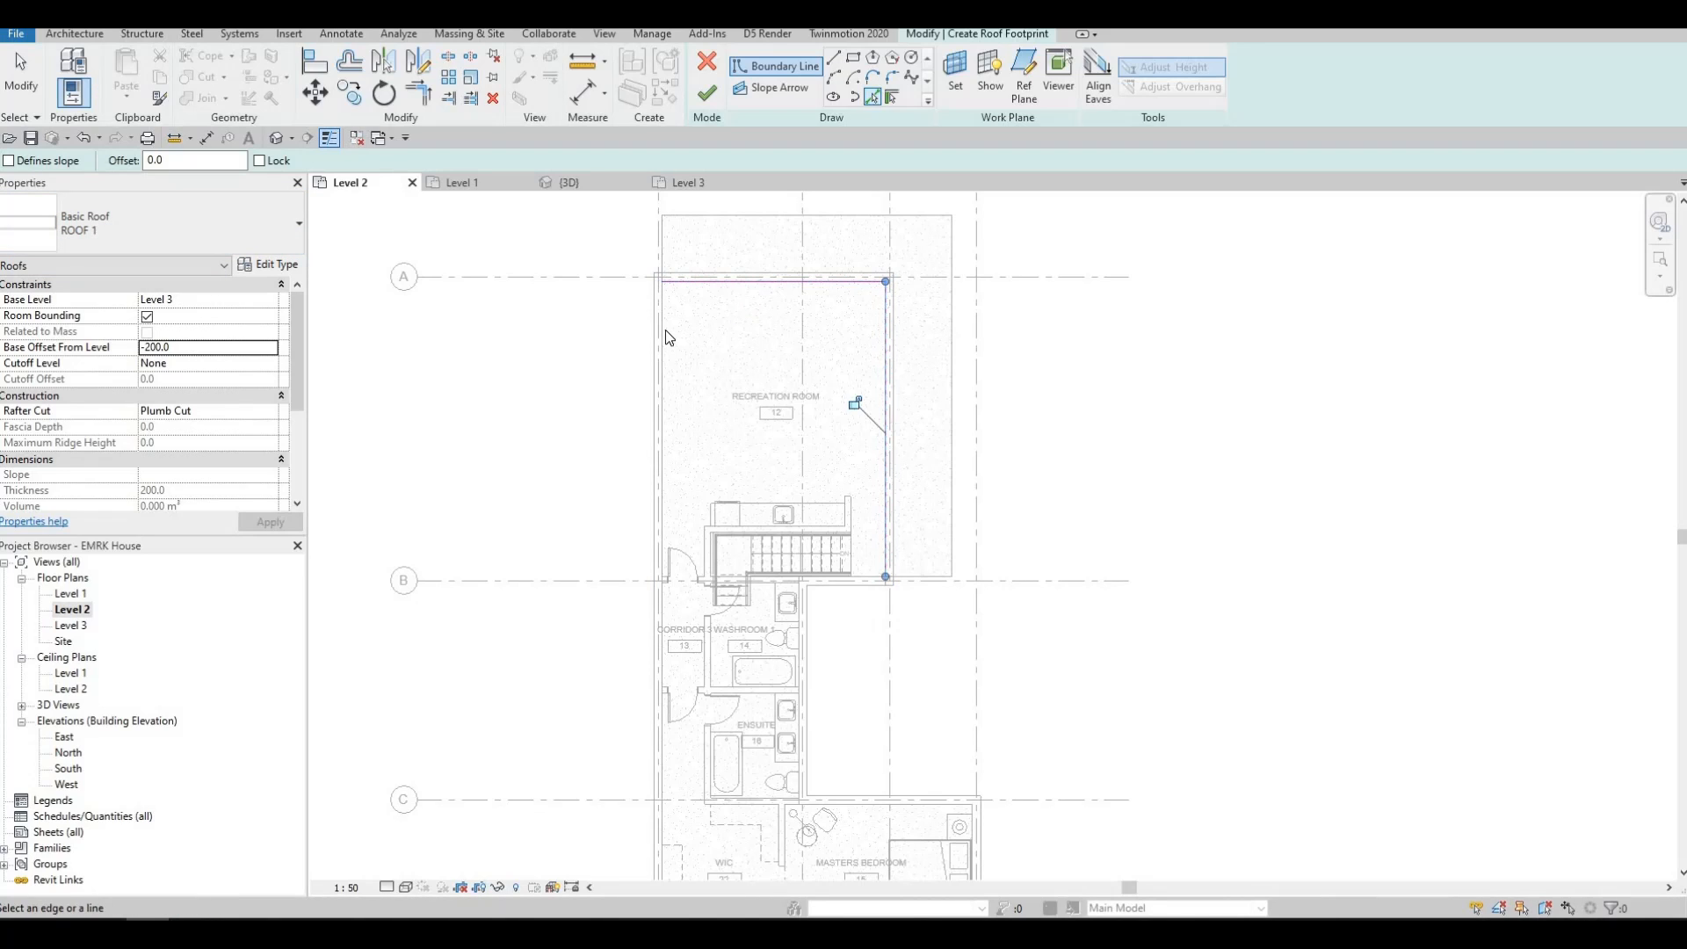
pyautogui.click(728, 553)
pyautogui.scroll(3, 891, 484)
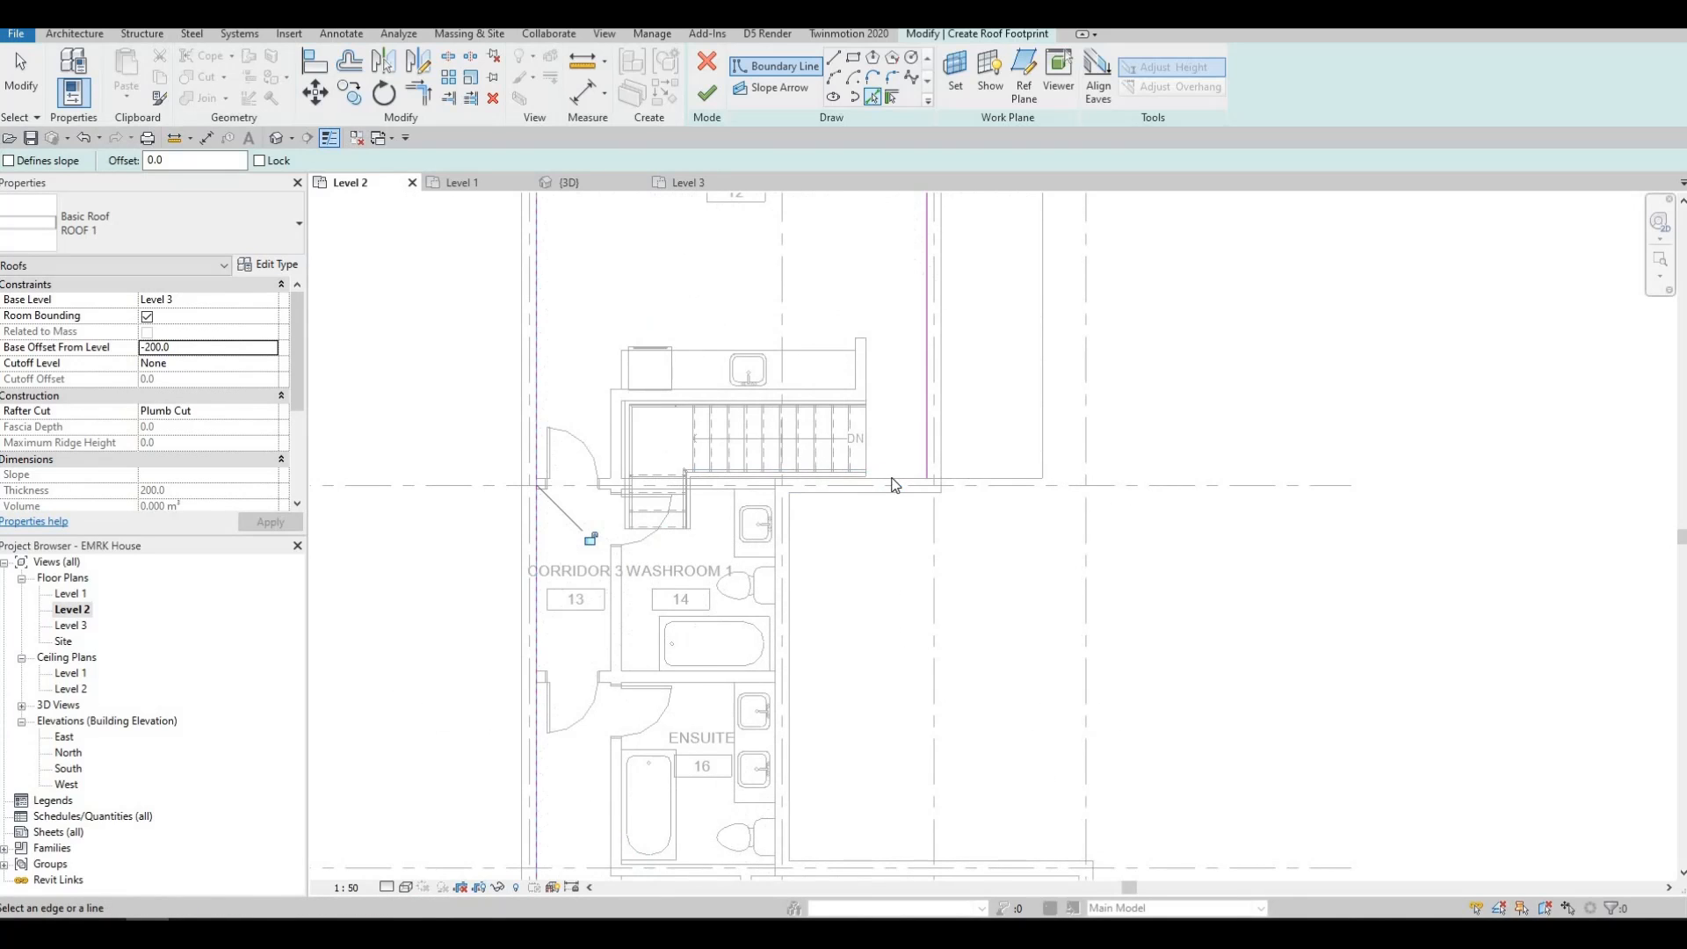
pyautogui.click(801, 486)
pyautogui.scroll(2, 777, 510)
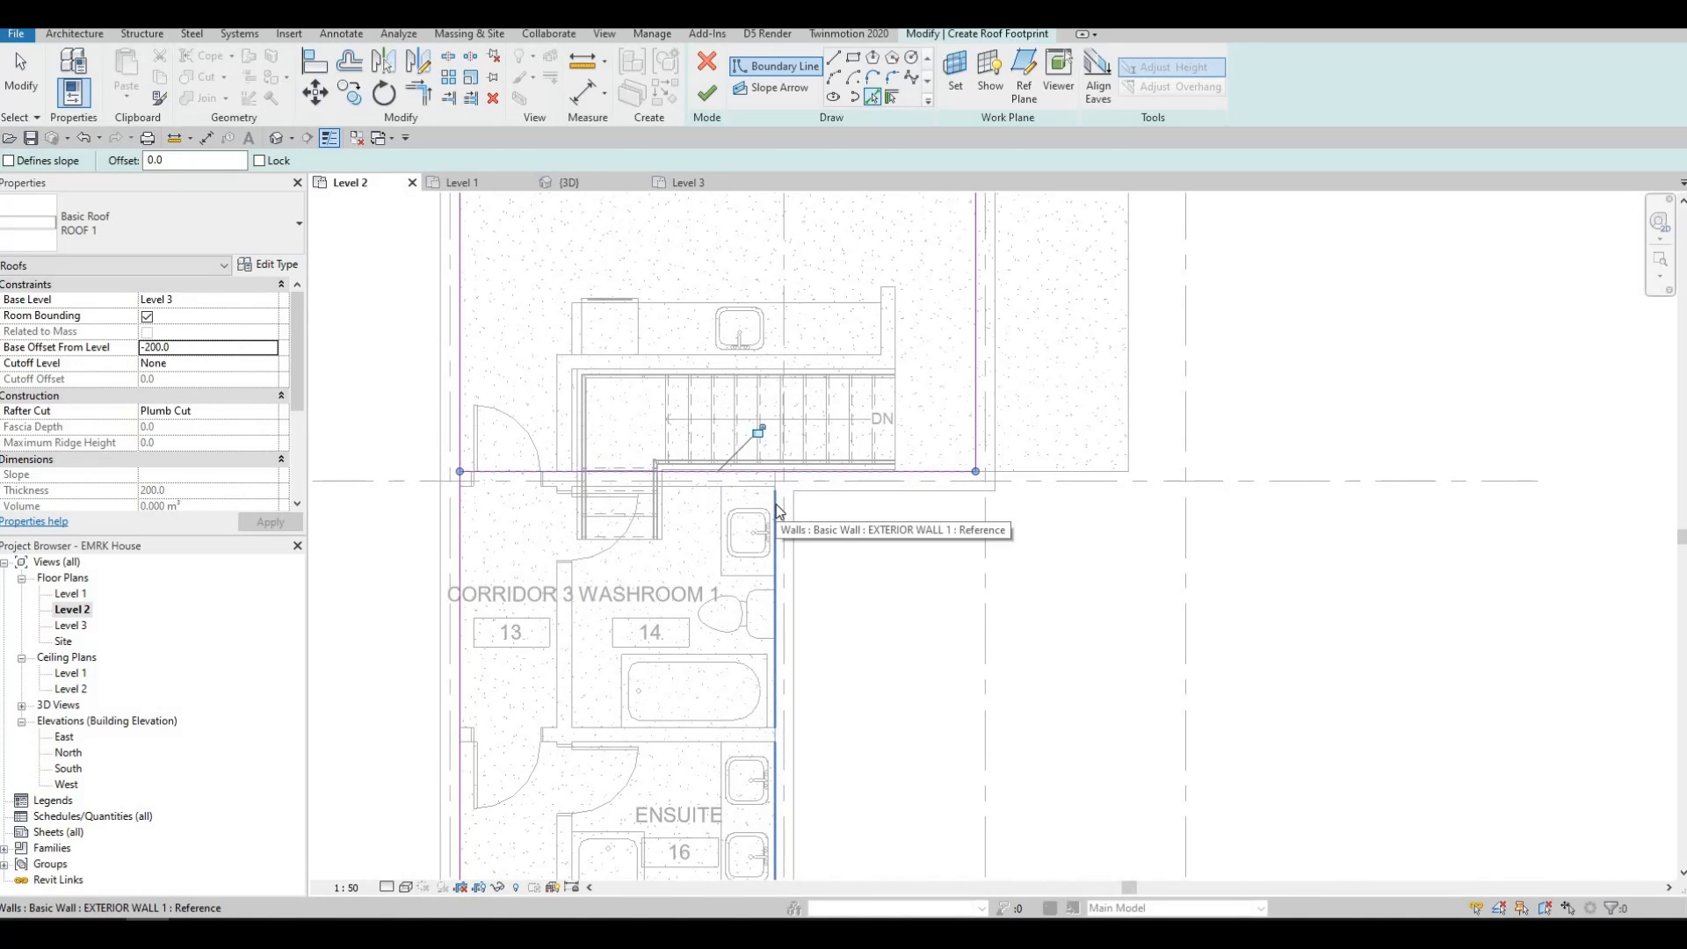
# Step: Add roof boundary lines along the outer wall beside Washroom 1 and the Ensuite and along the Masters Bedroom's two exterior walls
pyautogui.click(777, 505)
pyautogui.scroll(-2, 777, 505)
pyautogui.moveTo(821, 501); pyautogui.dragTo(797, 204, button='middle')
pyautogui.scroll(1, 822, 497)
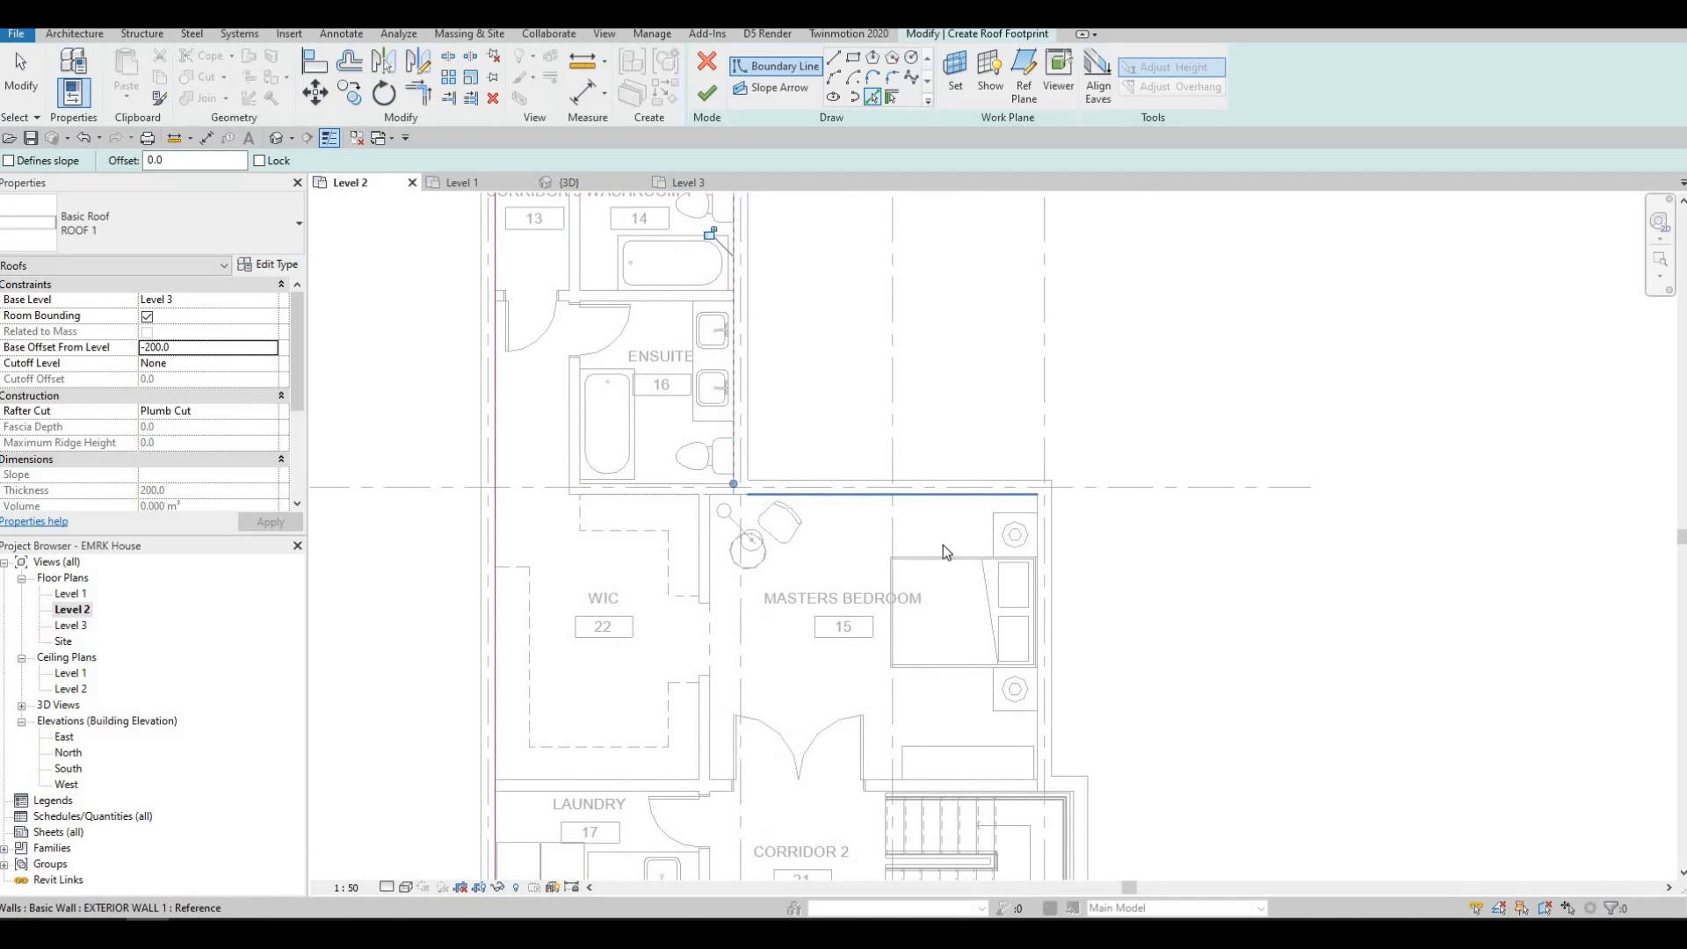
pyautogui.click(834, 495)
pyautogui.moveTo(1034, 449); pyautogui.dragTo(877, 276, button='middle')
pyautogui.scroll(2, 878, 454)
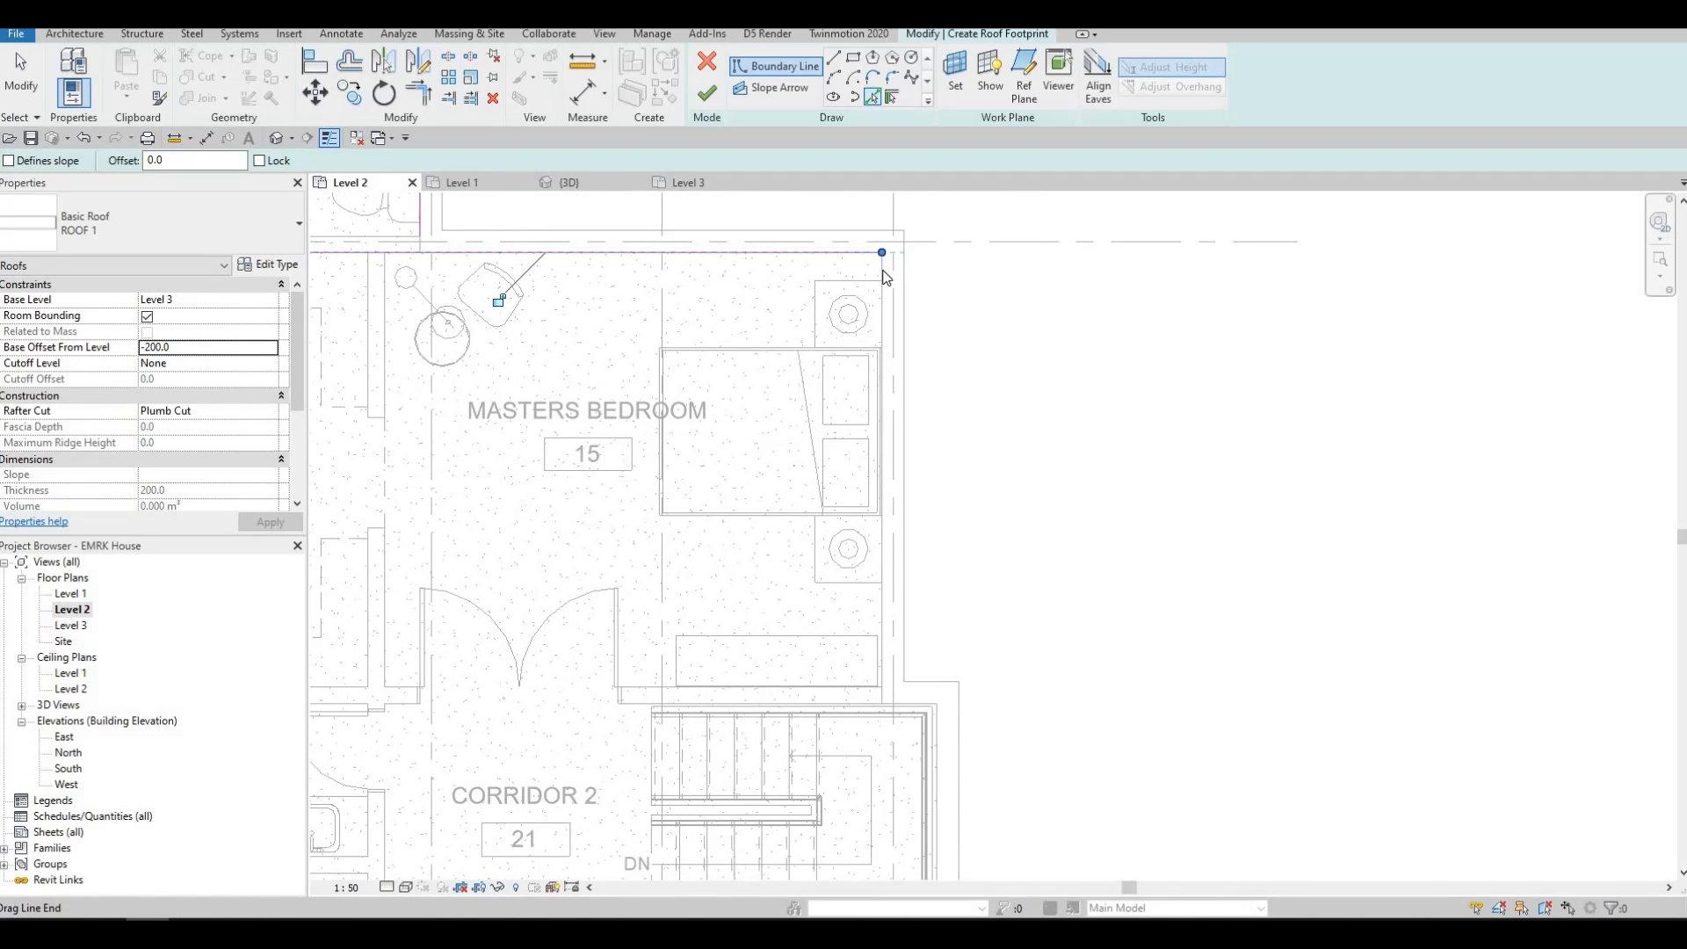
pyautogui.click(874, 360)
pyautogui.scroll(-2, 854, 380)
pyautogui.moveTo(834, 474); pyautogui.dragTo(830, 293, button='middle')
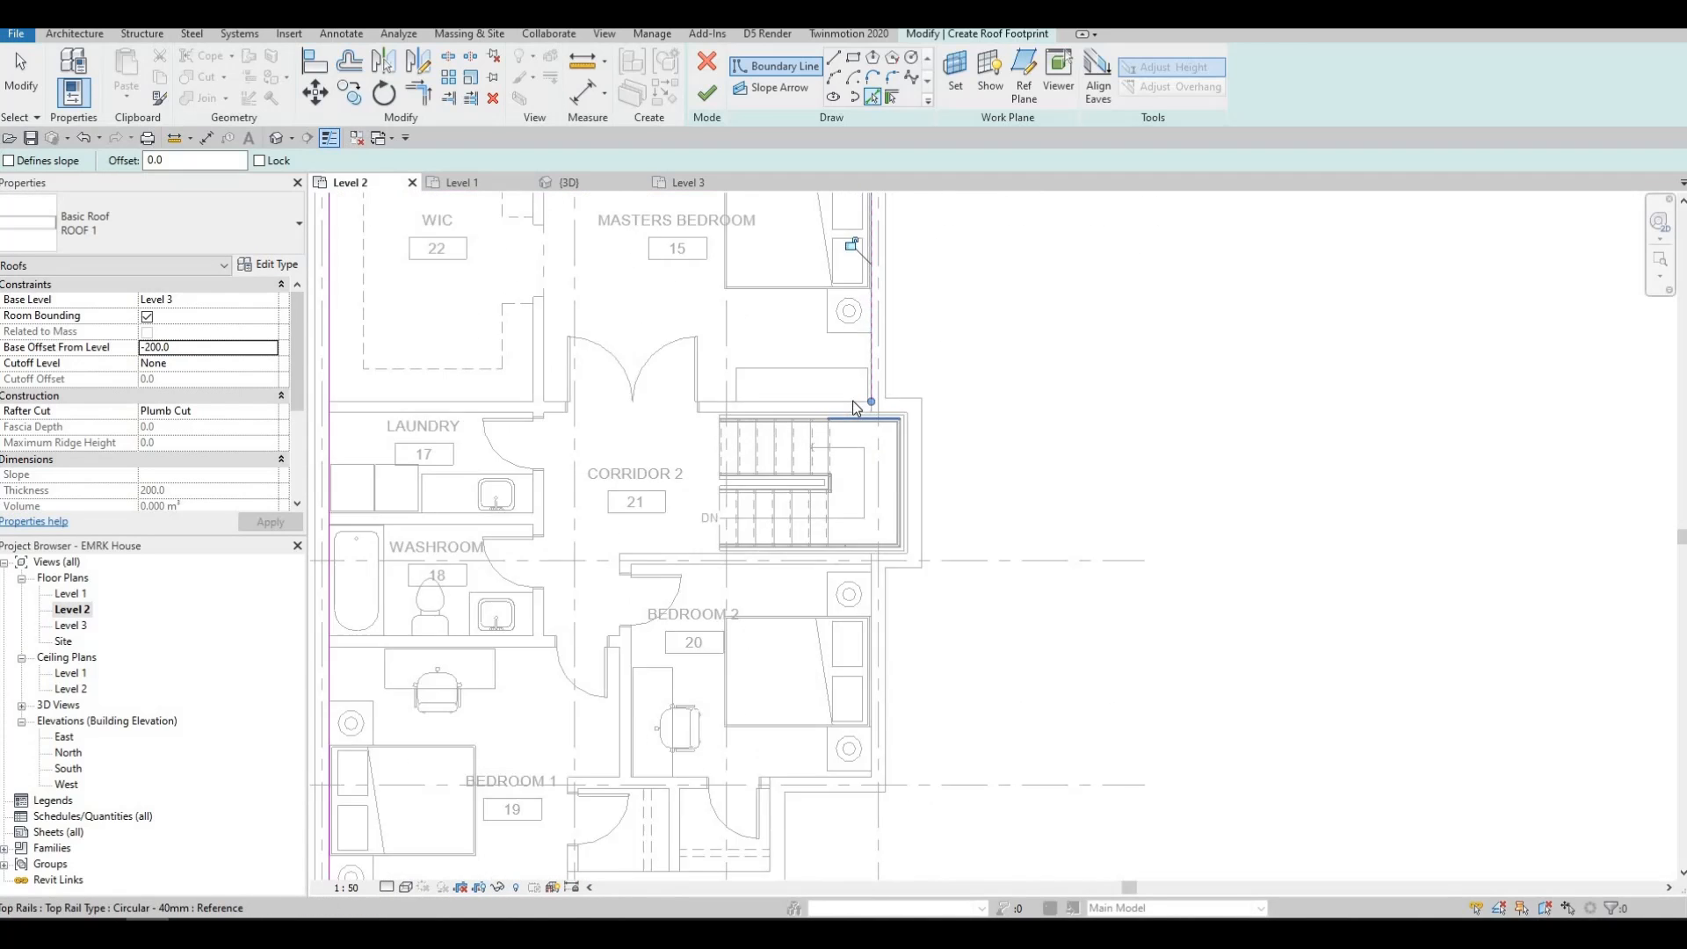
# Step: Add roof boundary lines along the three exterior walls enclosing the projecting staircase beside Corridor 2
pyautogui.scroll(1, 887, 406)
pyautogui.scroll(3, 901, 418)
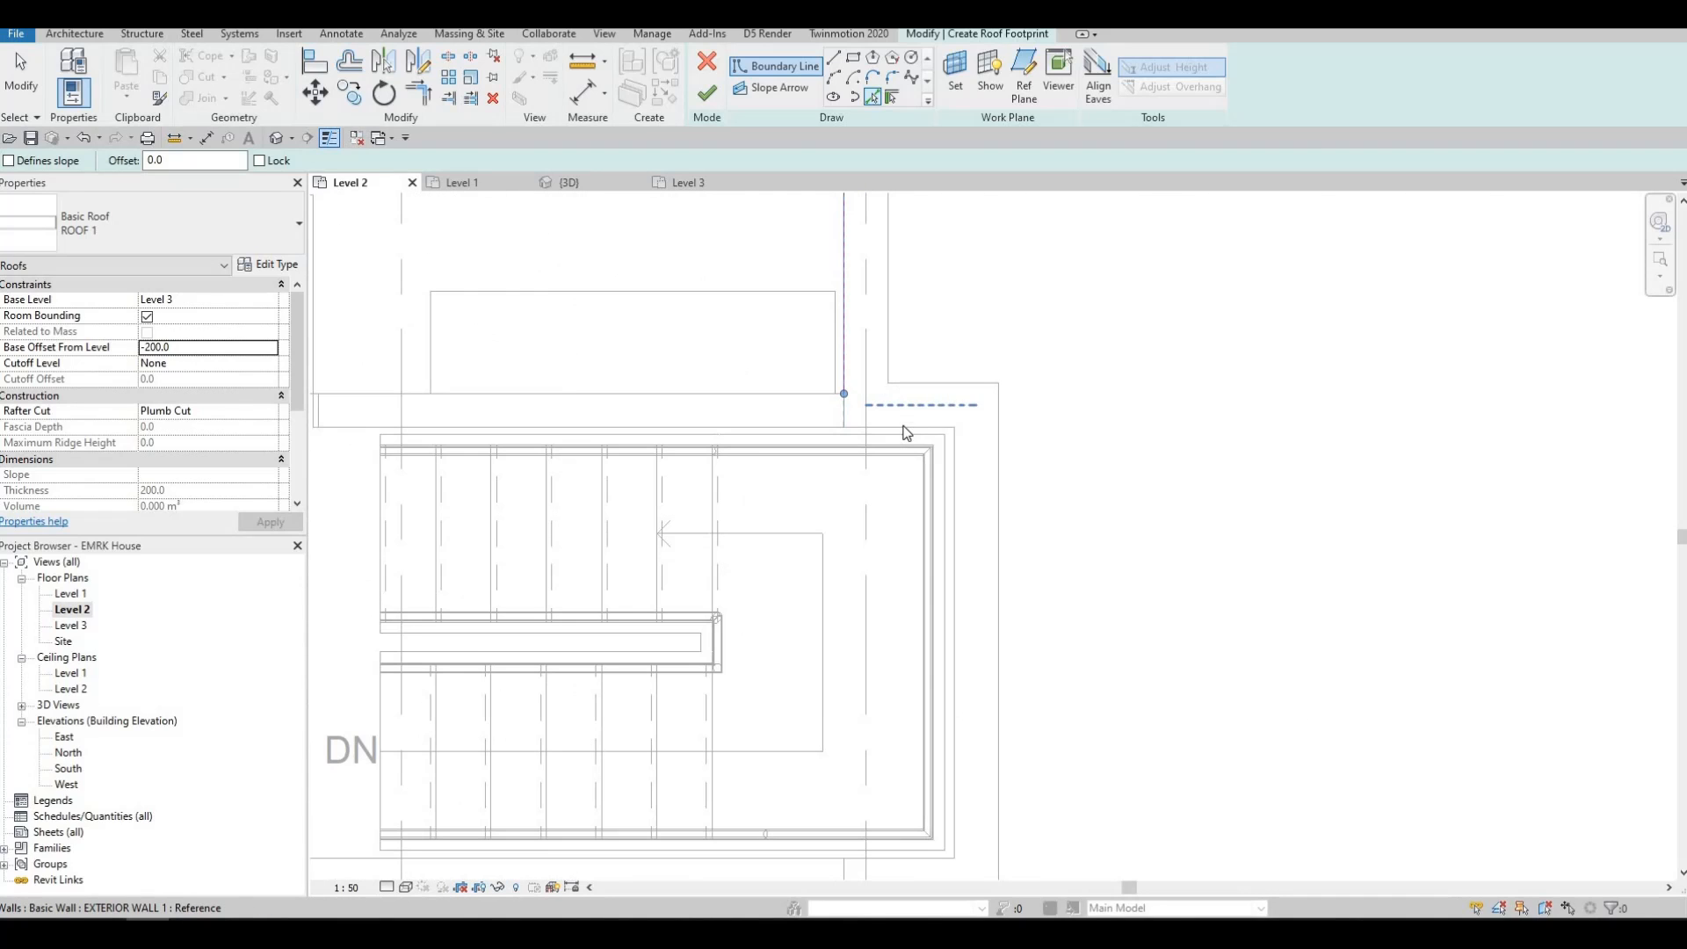
pyautogui.scroll(-2, 894, 395)
pyautogui.scroll(2, 905, 404)
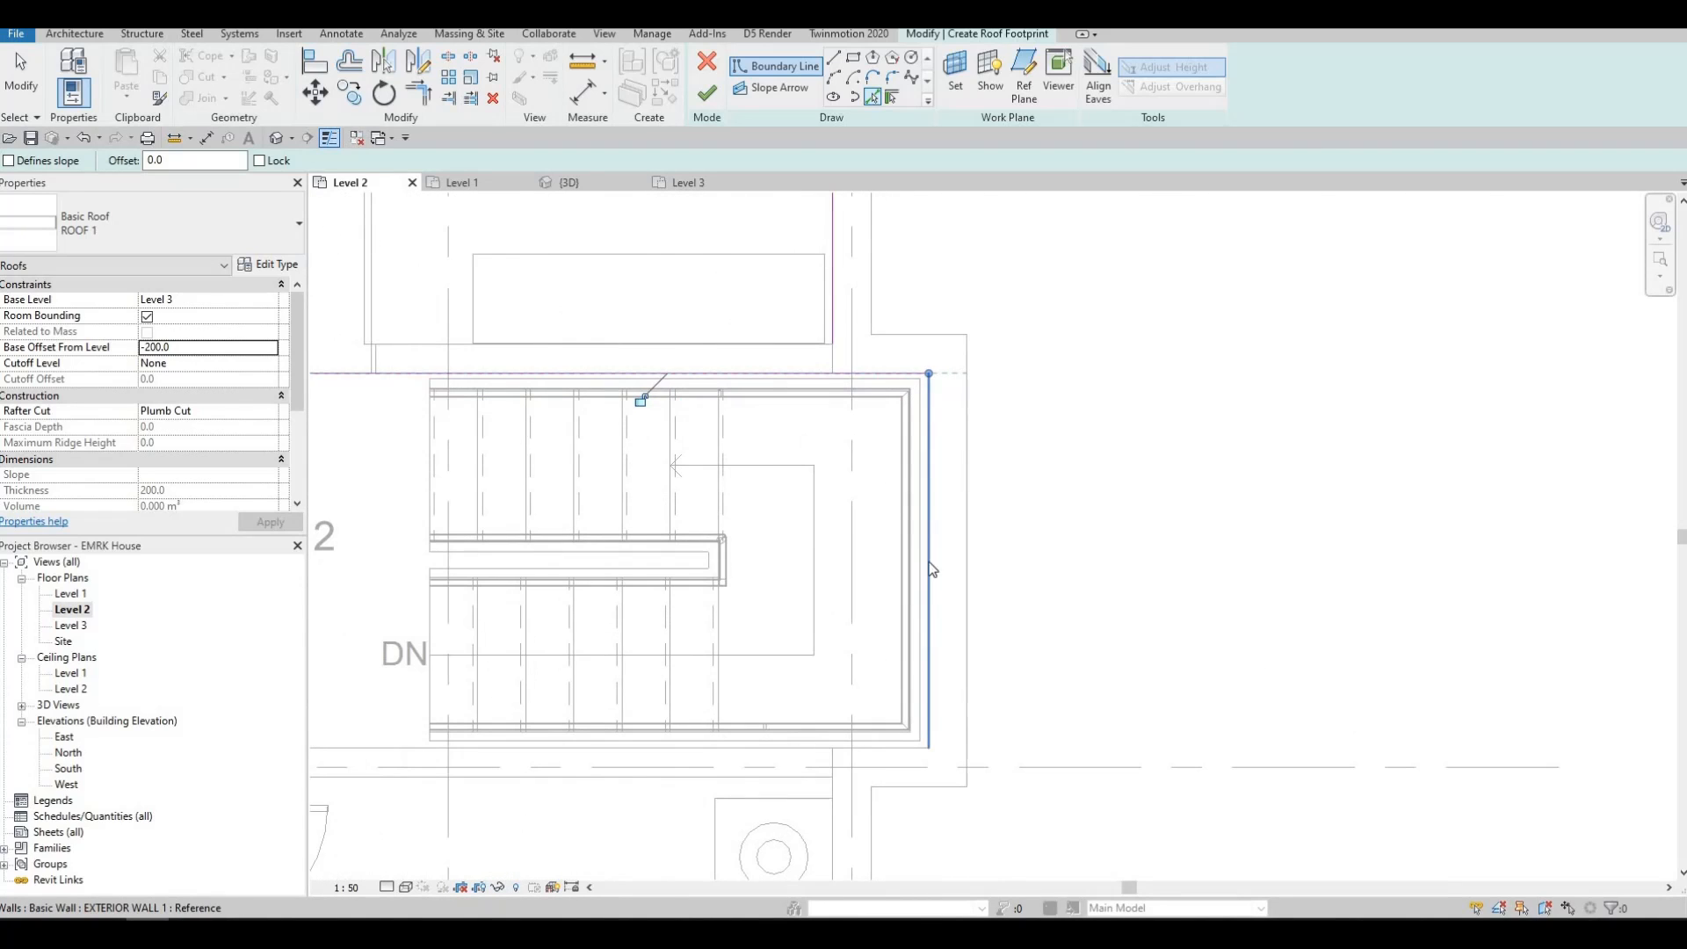
pyautogui.click(919, 548)
pyautogui.moveTo(918, 548); pyautogui.dragTo(931, 385, button='middle')
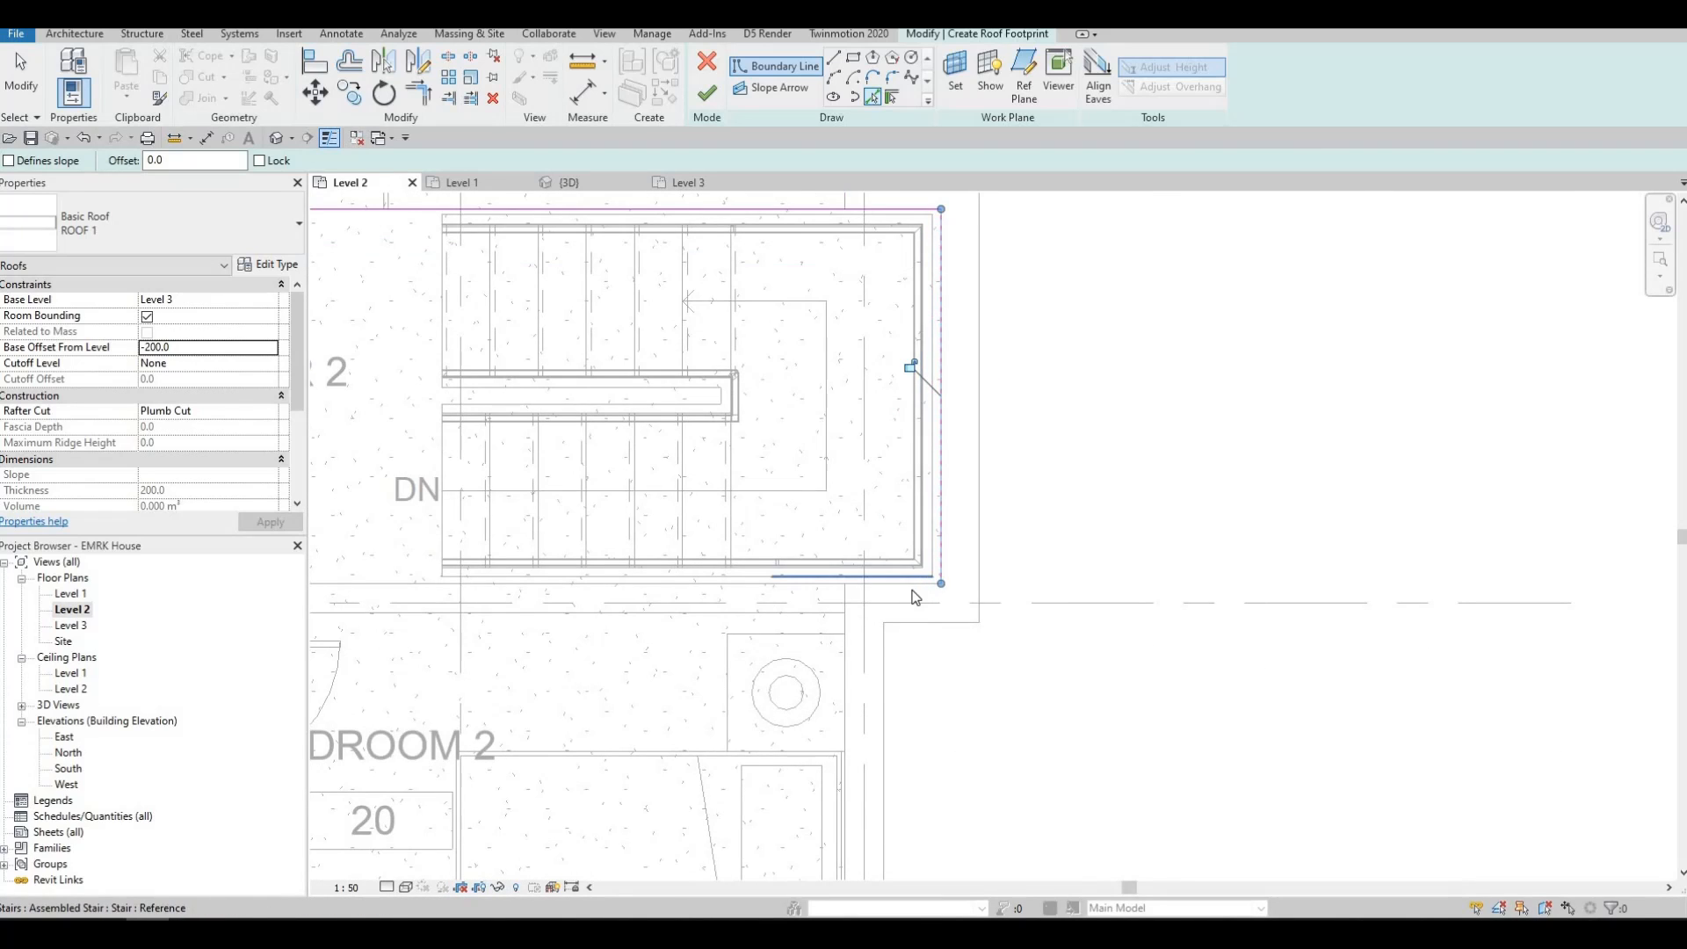
pyautogui.click(905, 585)
pyautogui.scroll(1, 918, 611)
pyautogui.moveTo(845, 626); pyautogui.dragTo(828, 408, button='middle')
pyautogui.scroll(-1, 828, 408)
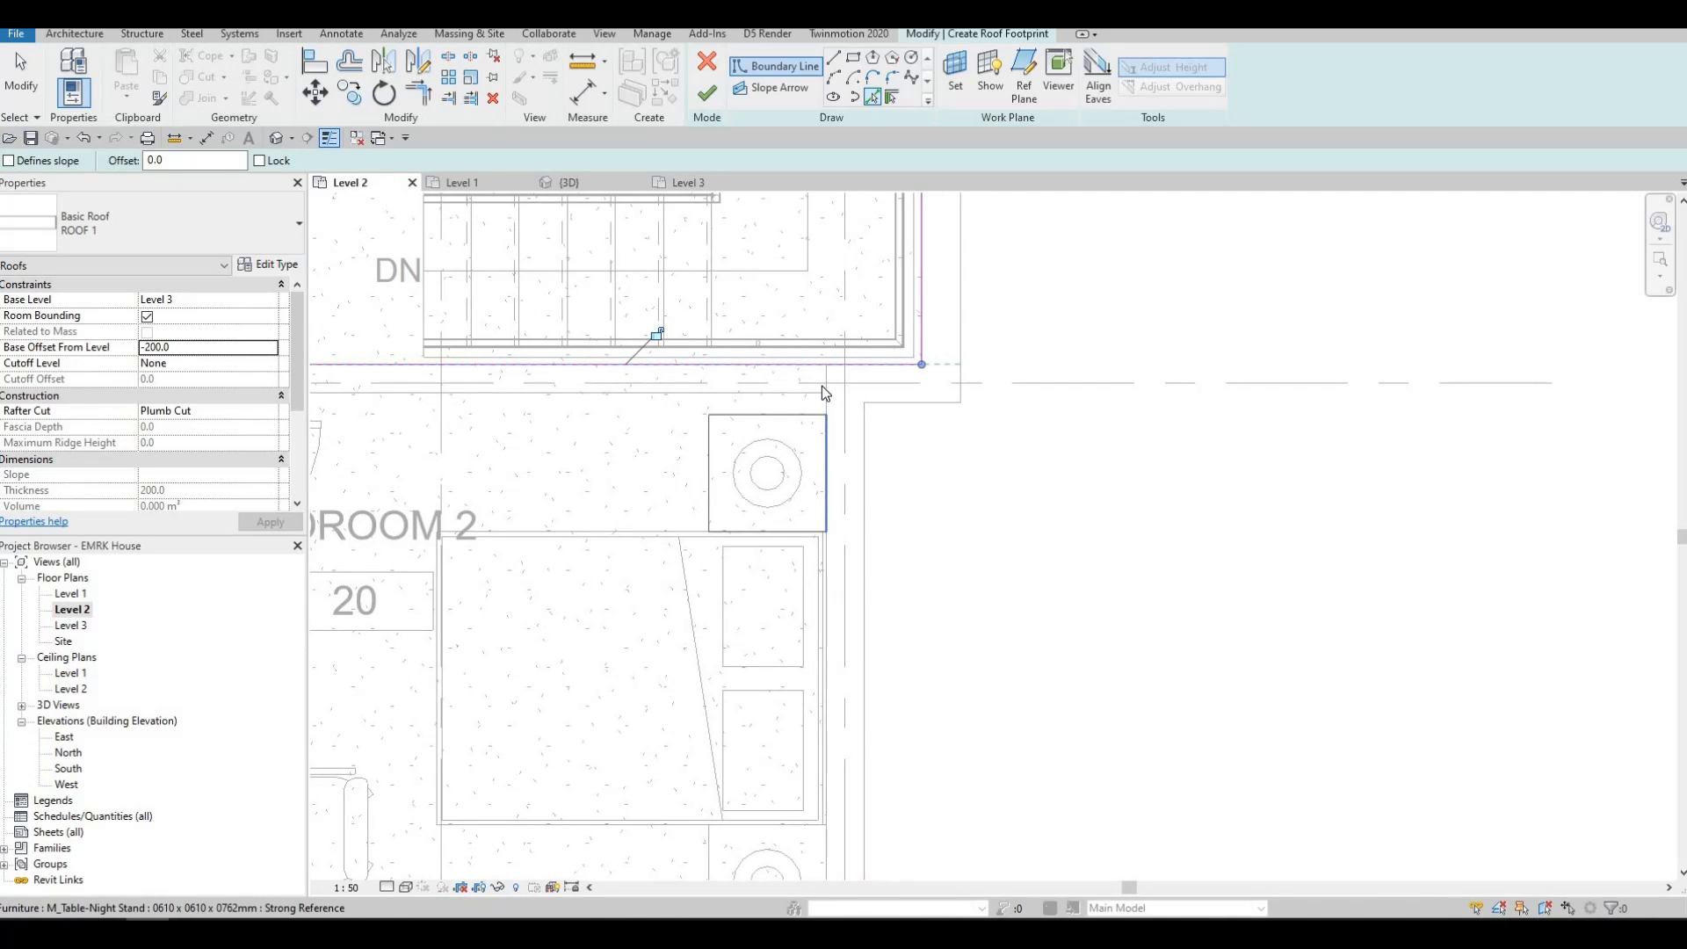
# Step: Add roof boundary lines along the exterior walls of Bedroom 2, the adjoining closets and Bedroom 1 to complete the outline
pyautogui.click(824, 395)
pyautogui.scroll(-2, 865, 395)
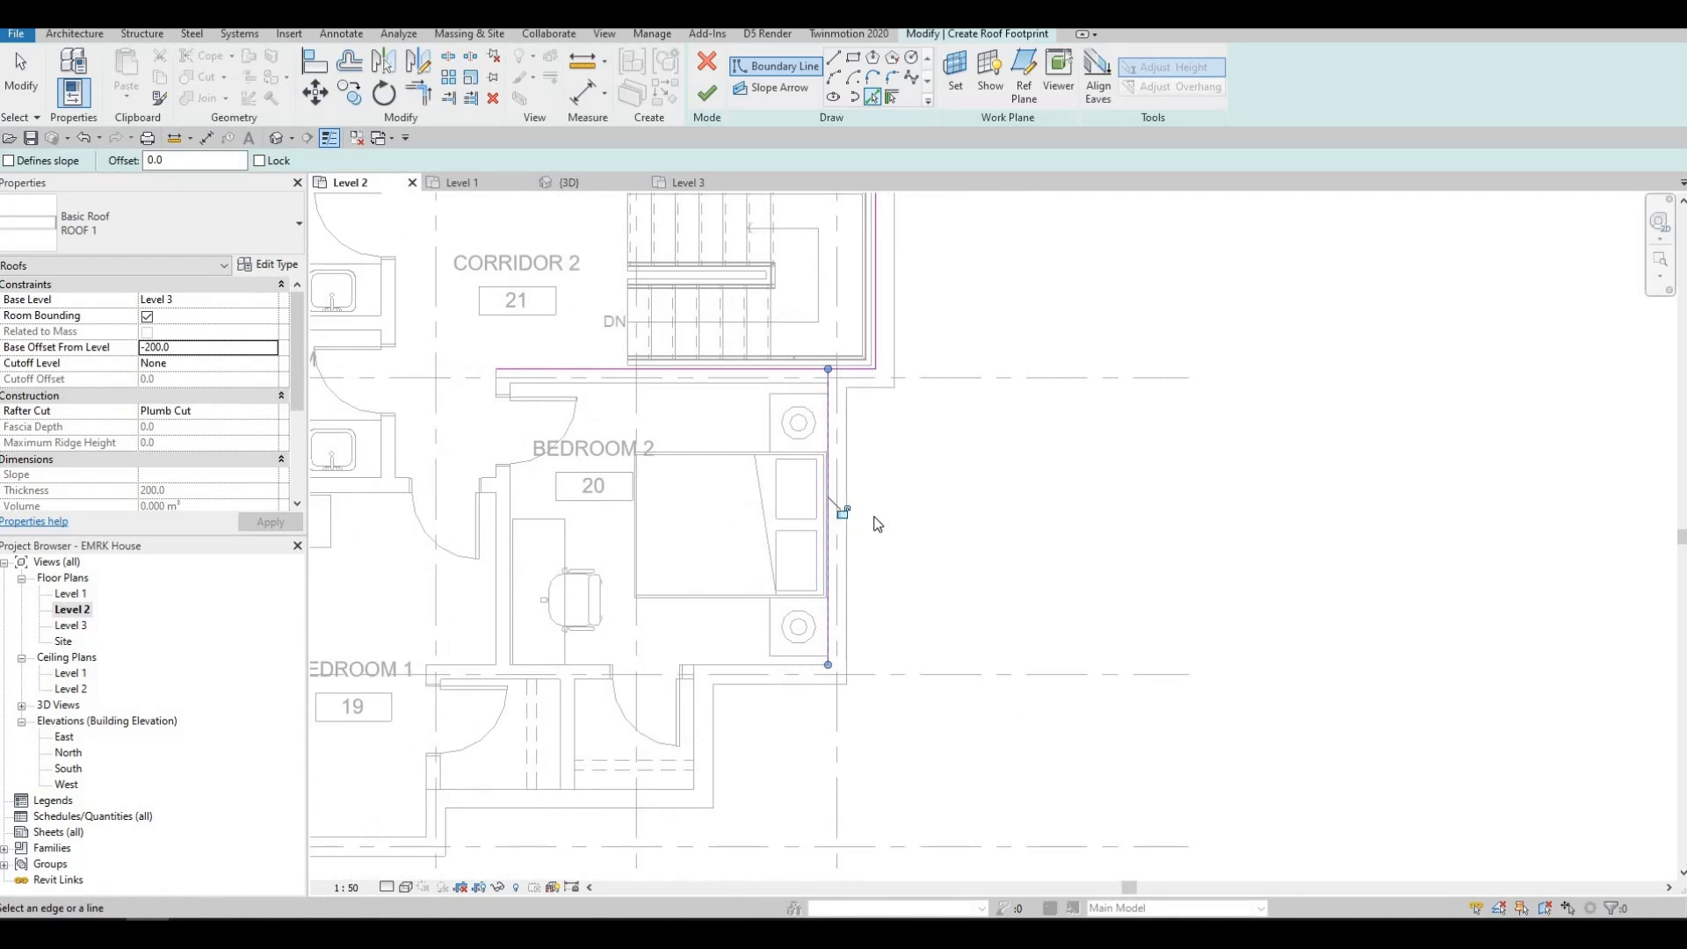
pyautogui.scroll(1, 857, 518)
pyautogui.scroll(1, 856, 517)
pyautogui.click(672, 572)
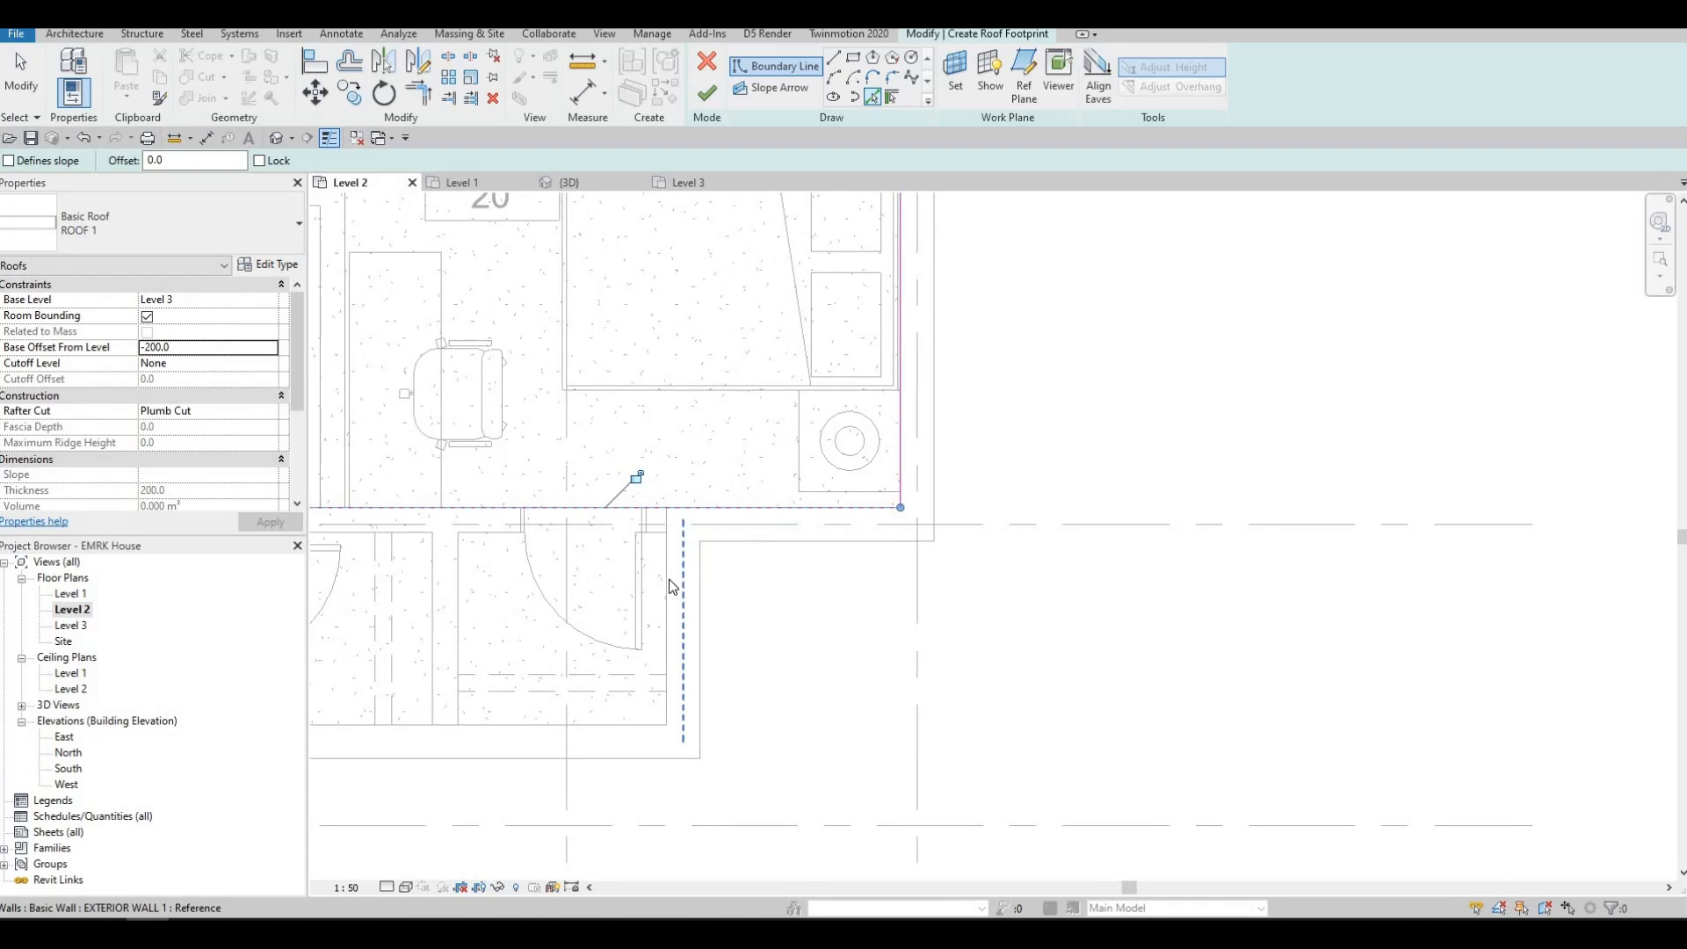
pyautogui.moveTo(830, 541); pyautogui.dragTo(1218, 354, button='middle')
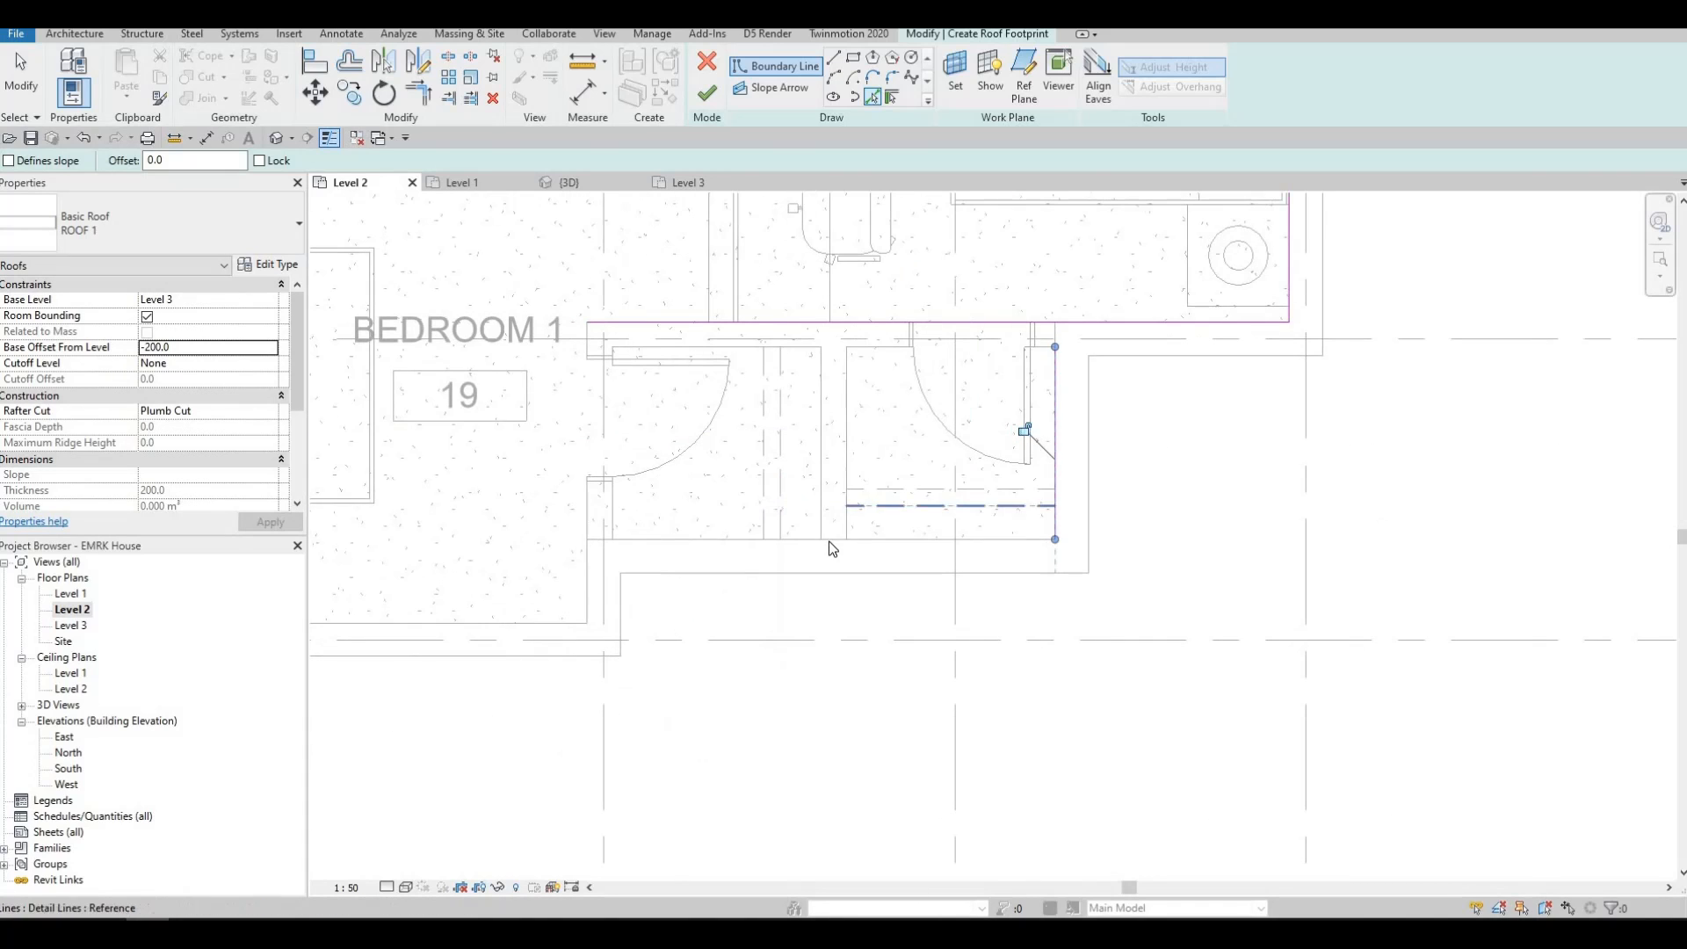
pyautogui.click(674, 566)
pyautogui.click(587, 596)
pyautogui.moveTo(397, 627); pyautogui.dragTo(764, 627, button='middle')
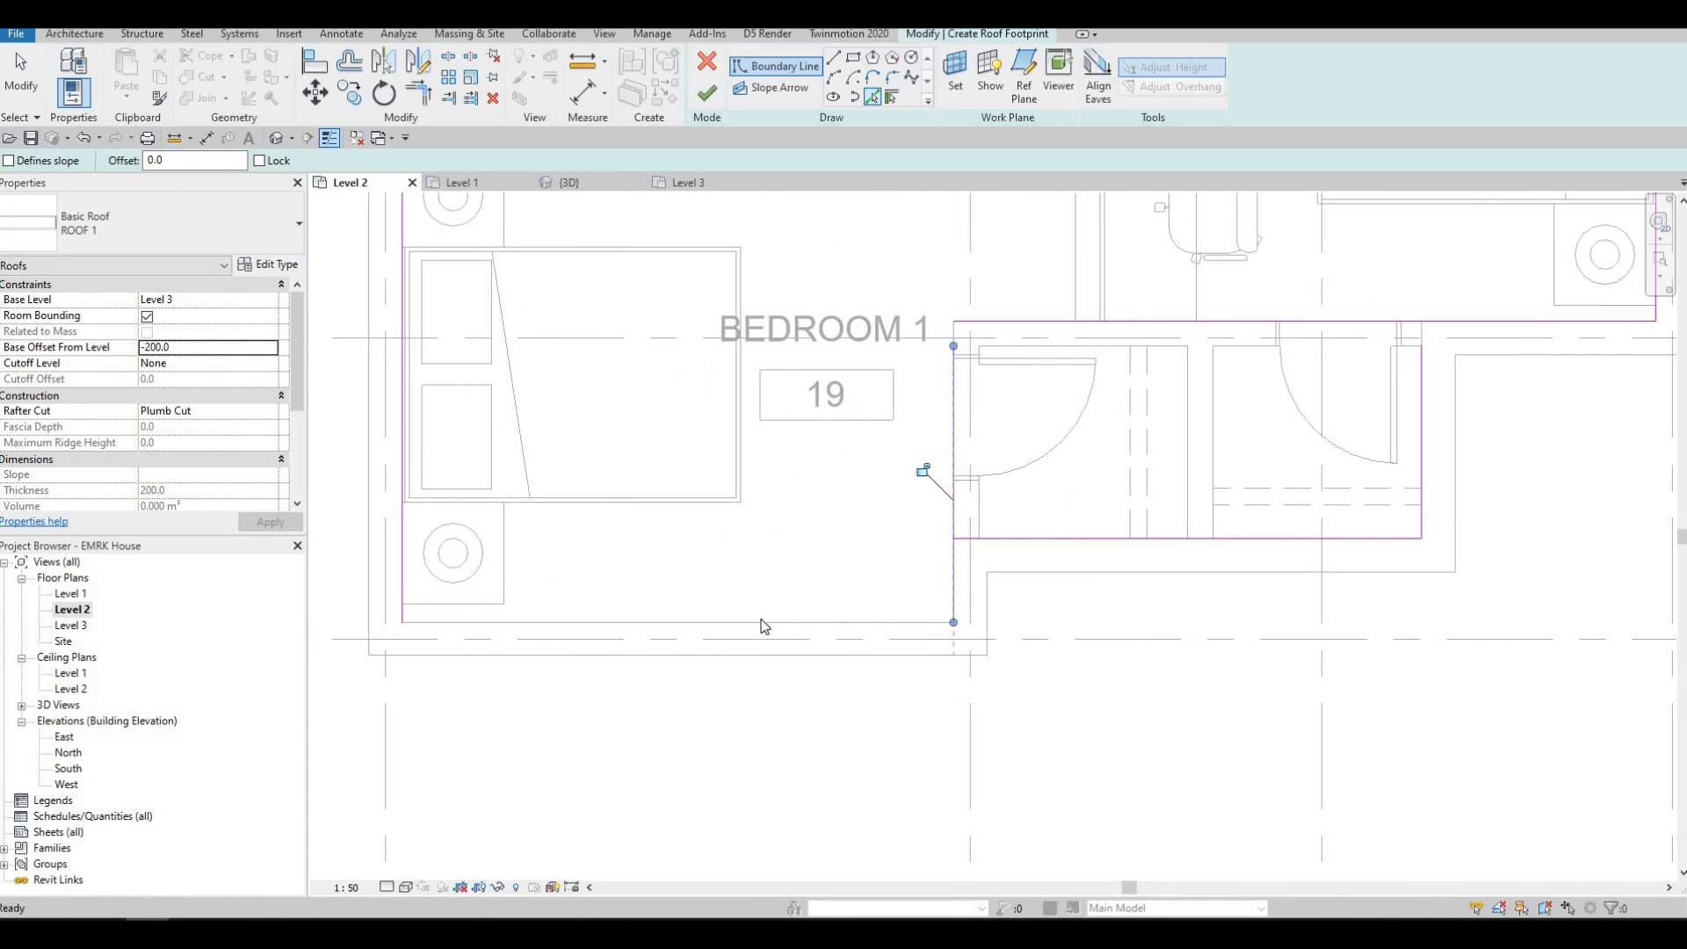
pyautogui.moveTo(940, 600); pyautogui.dragTo(771, 555, button='middle')
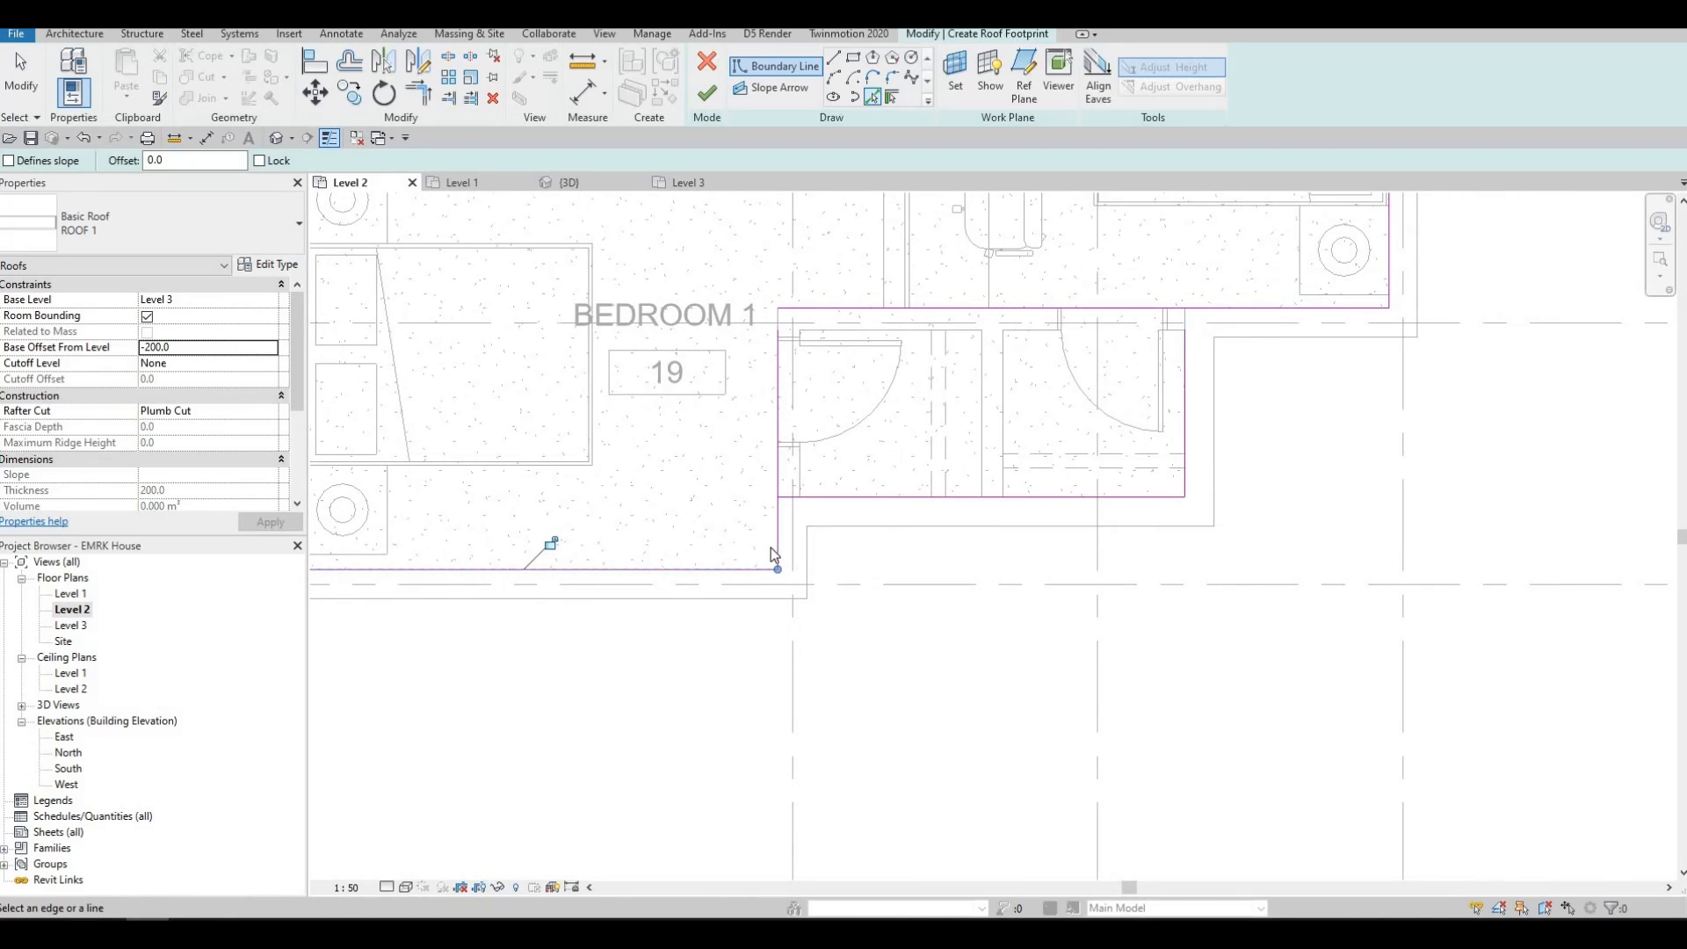
# Step: Trim the boundary lines to clean corners where the closets meet Bedroom 1 and Bedroom 2
pyautogui.press('Escape')
pyautogui.press('Escape')
pyautogui.press('t')
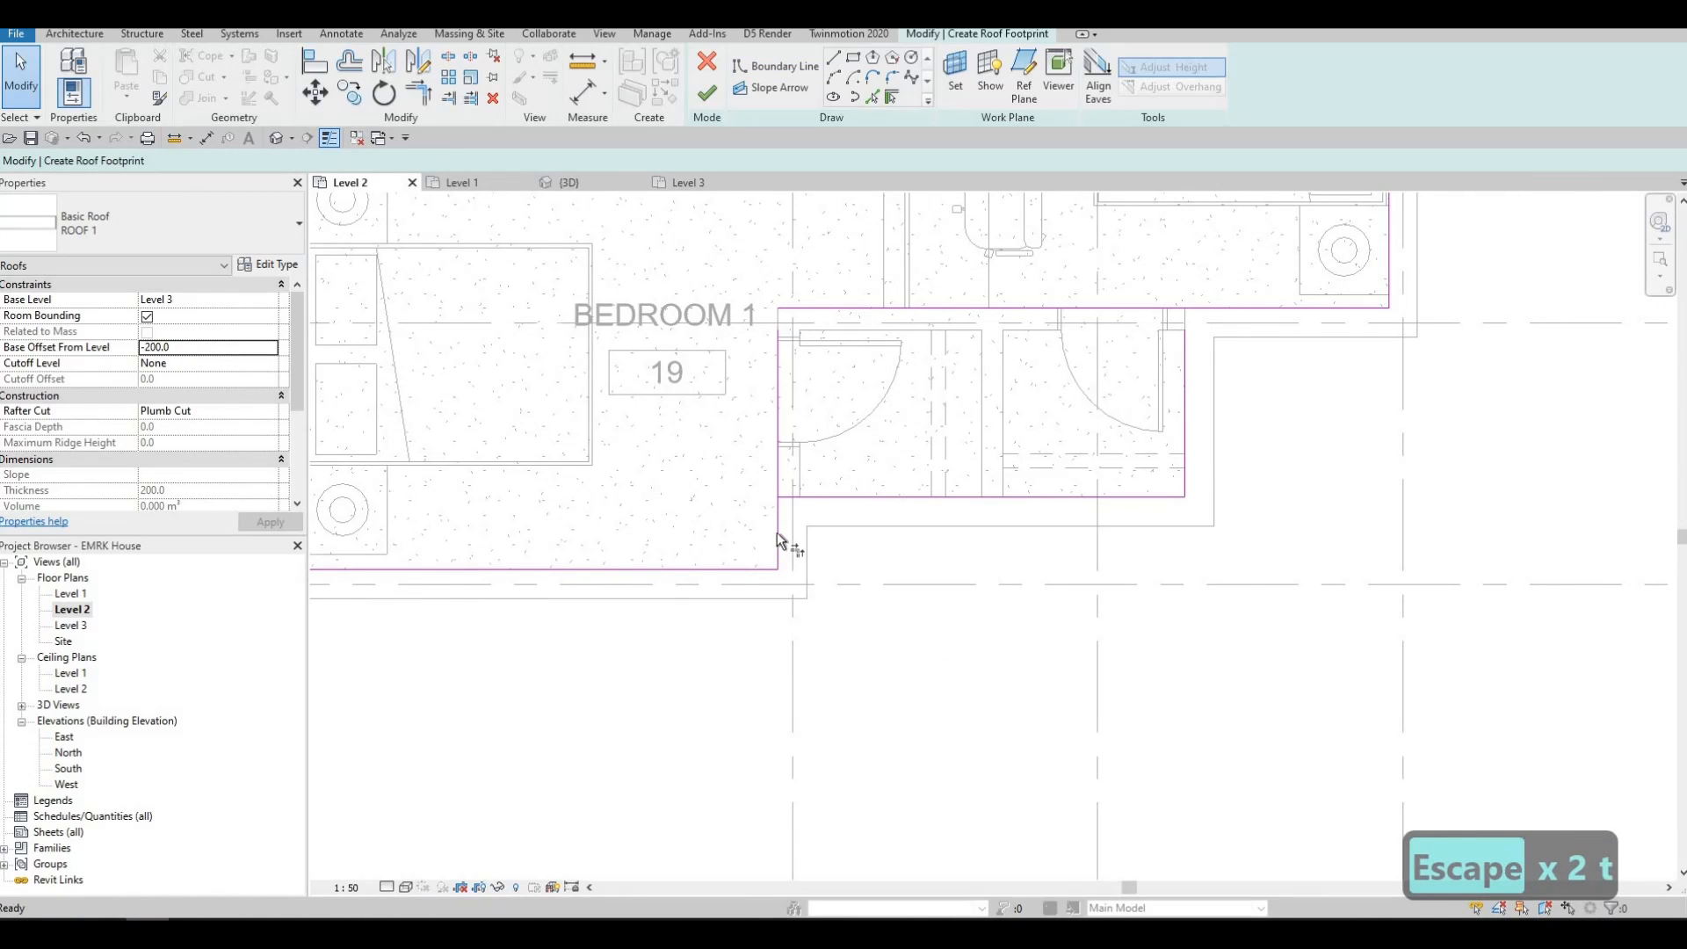
pyautogui.press('r')
pyautogui.click(796, 497)
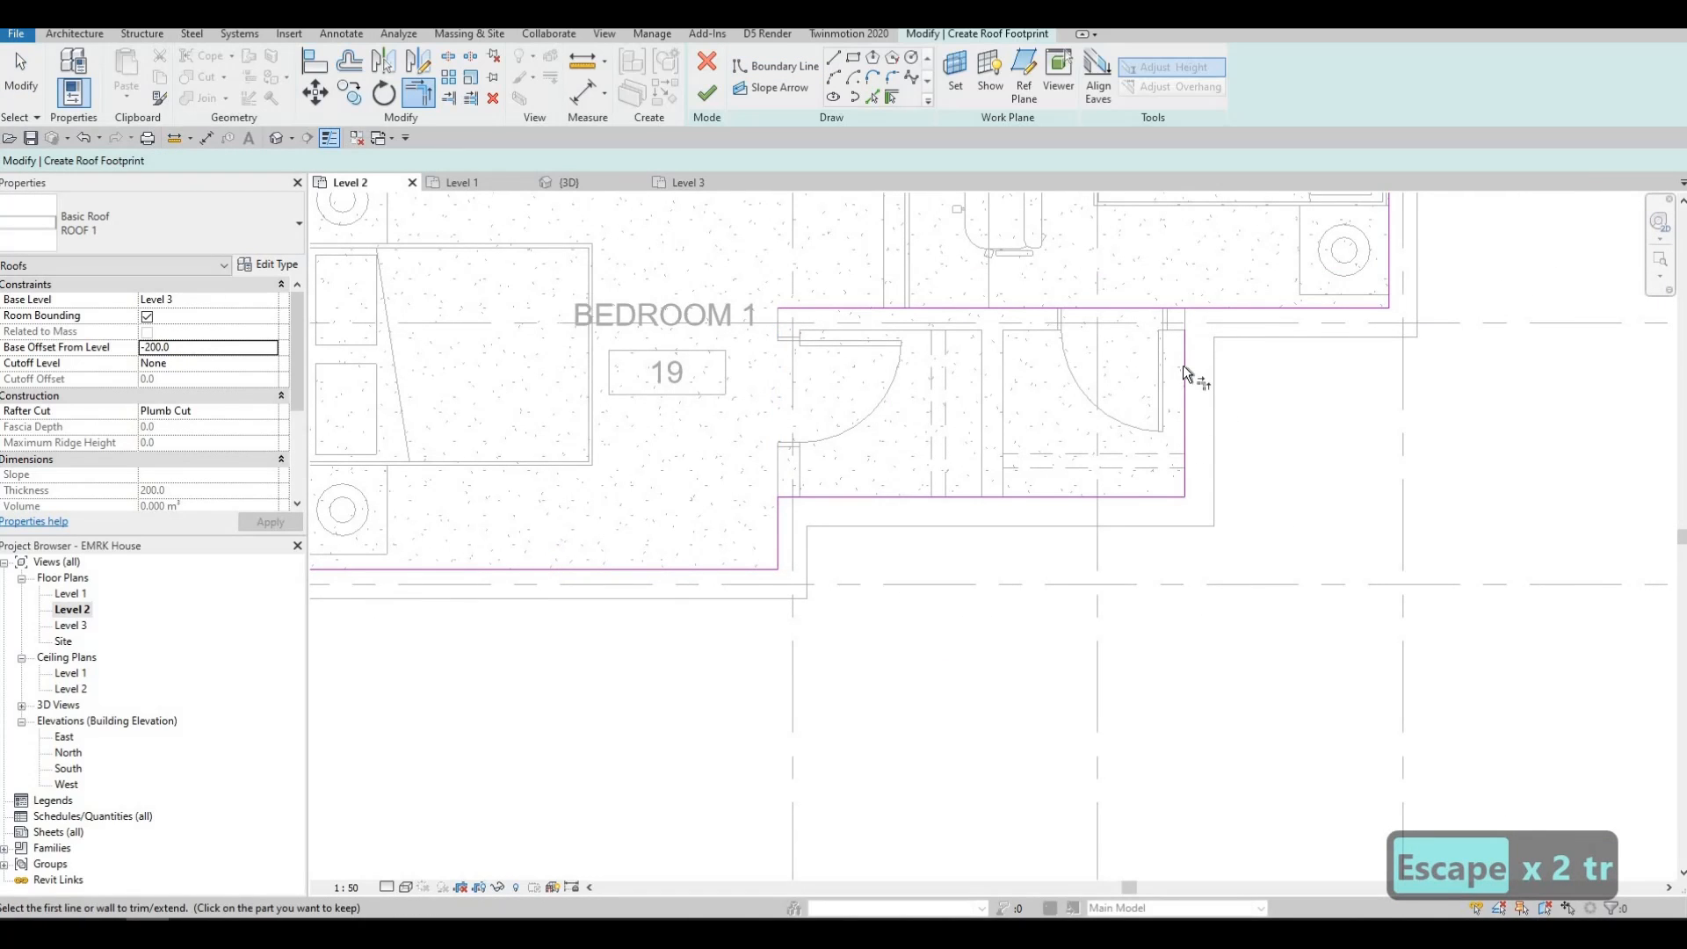
pyautogui.click(1212, 308)
pyautogui.moveTo(1249, 263); pyautogui.dragTo(1127, 634, button='middle')
pyautogui.moveTo(1258, 453); pyautogui.dragTo(1189, 647, button='middle')
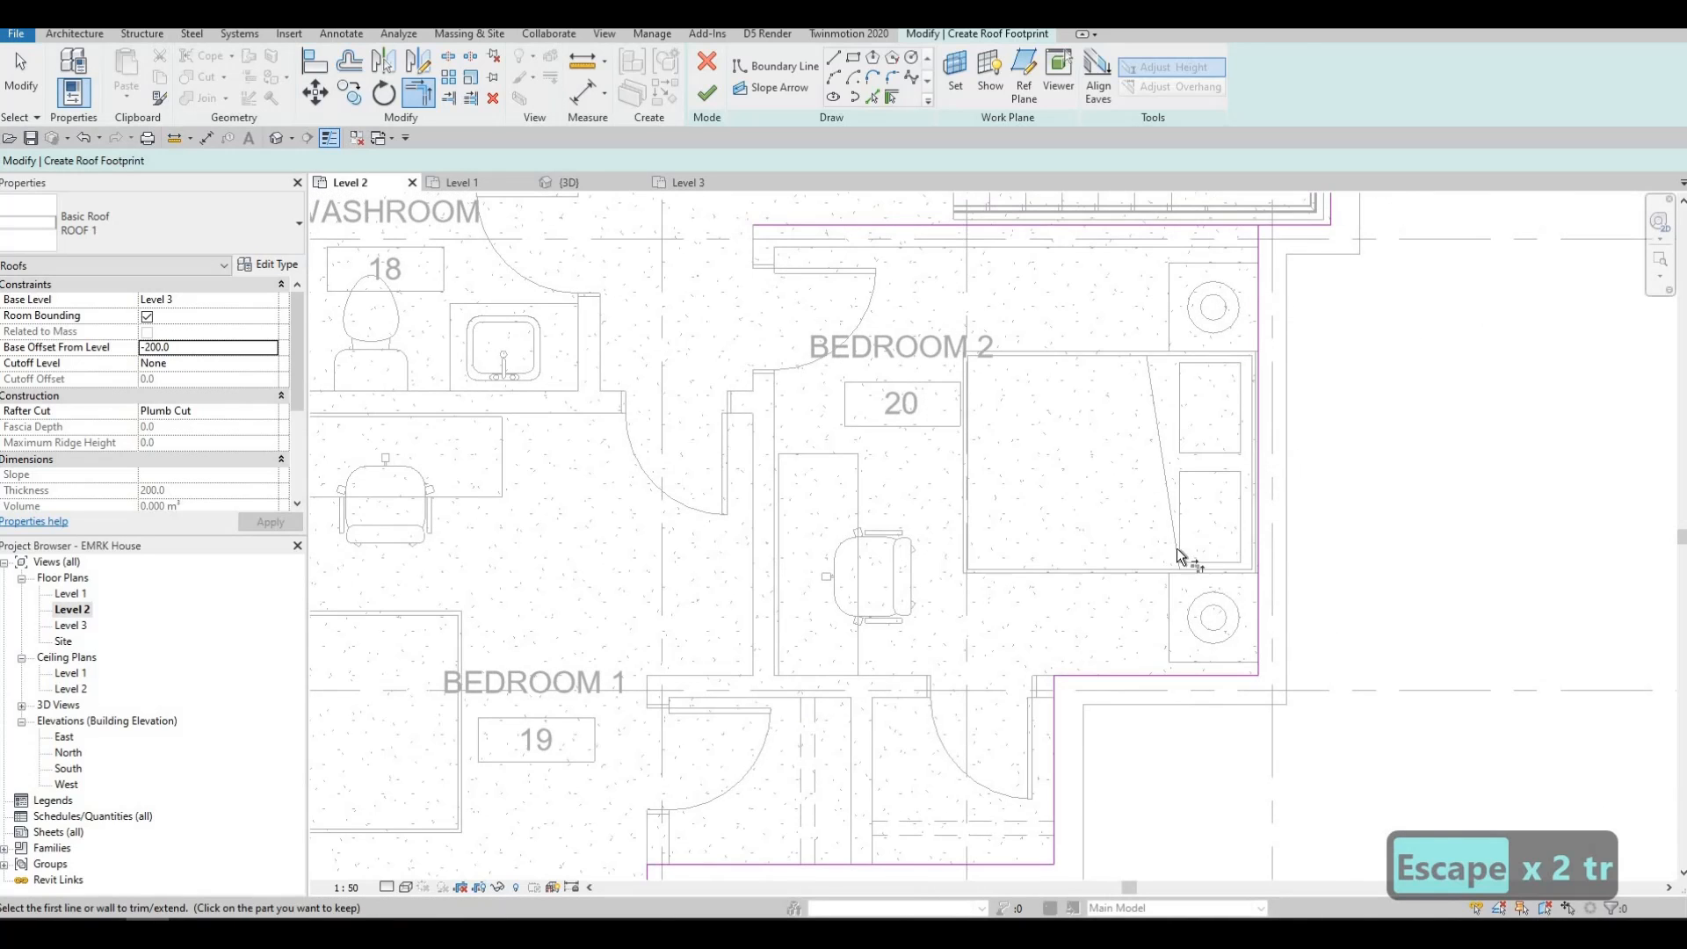
# Step: Trim the boundary lines to clean corners where the staircase walls meet the Bedroom 2 and Masters Bedroom walls
pyautogui.moveTo(1192, 489); pyautogui.dragTo(1212, 451, button='middle')
pyautogui.scroll(-3, 1208, 387)
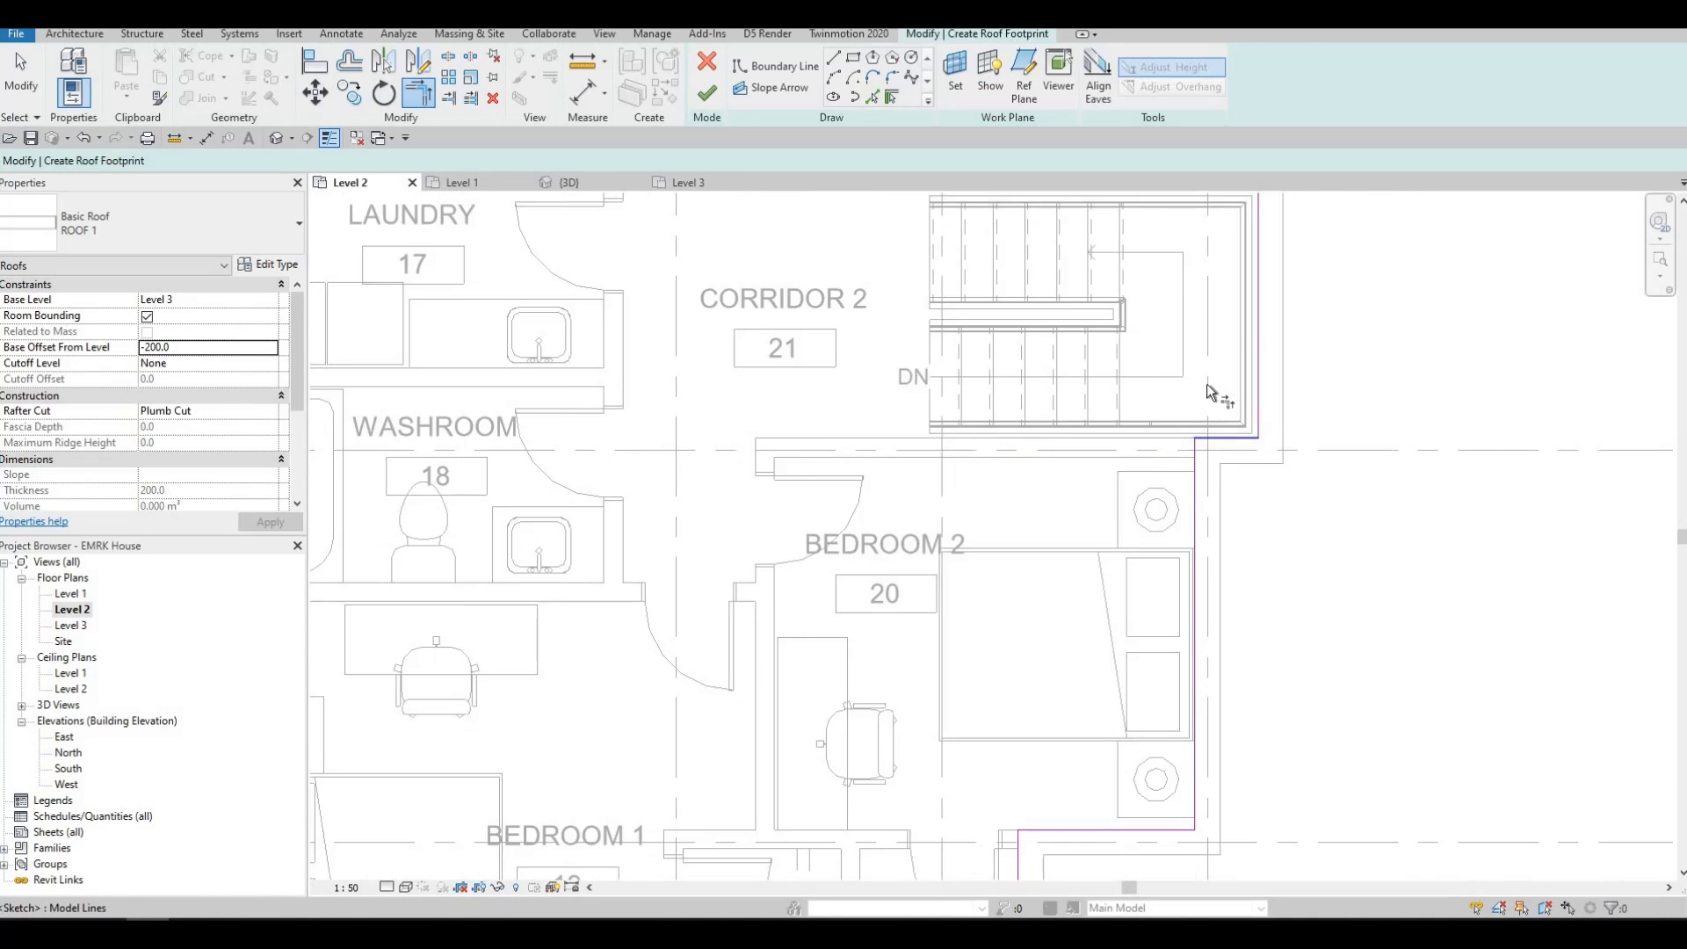
pyautogui.scroll(2, 1207, 383)
pyautogui.click(1176, 437)
pyautogui.click(1153, 381)
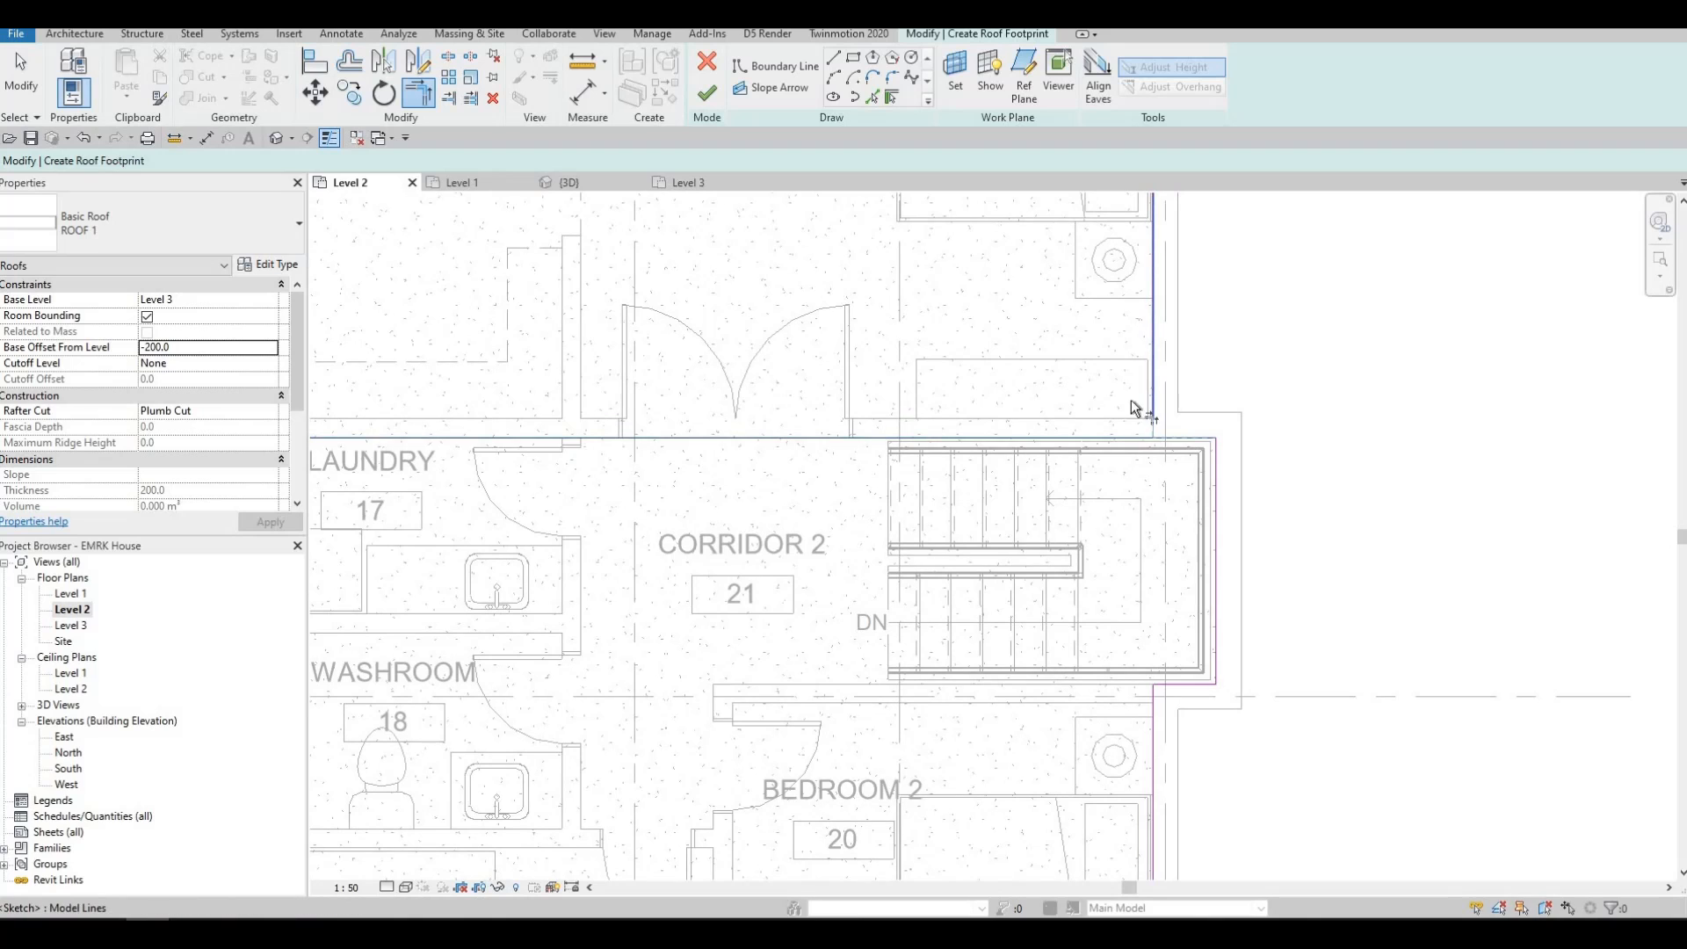
pyautogui.scroll(-2, 1063, 474)
pyautogui.scroll(2, 753, 489)
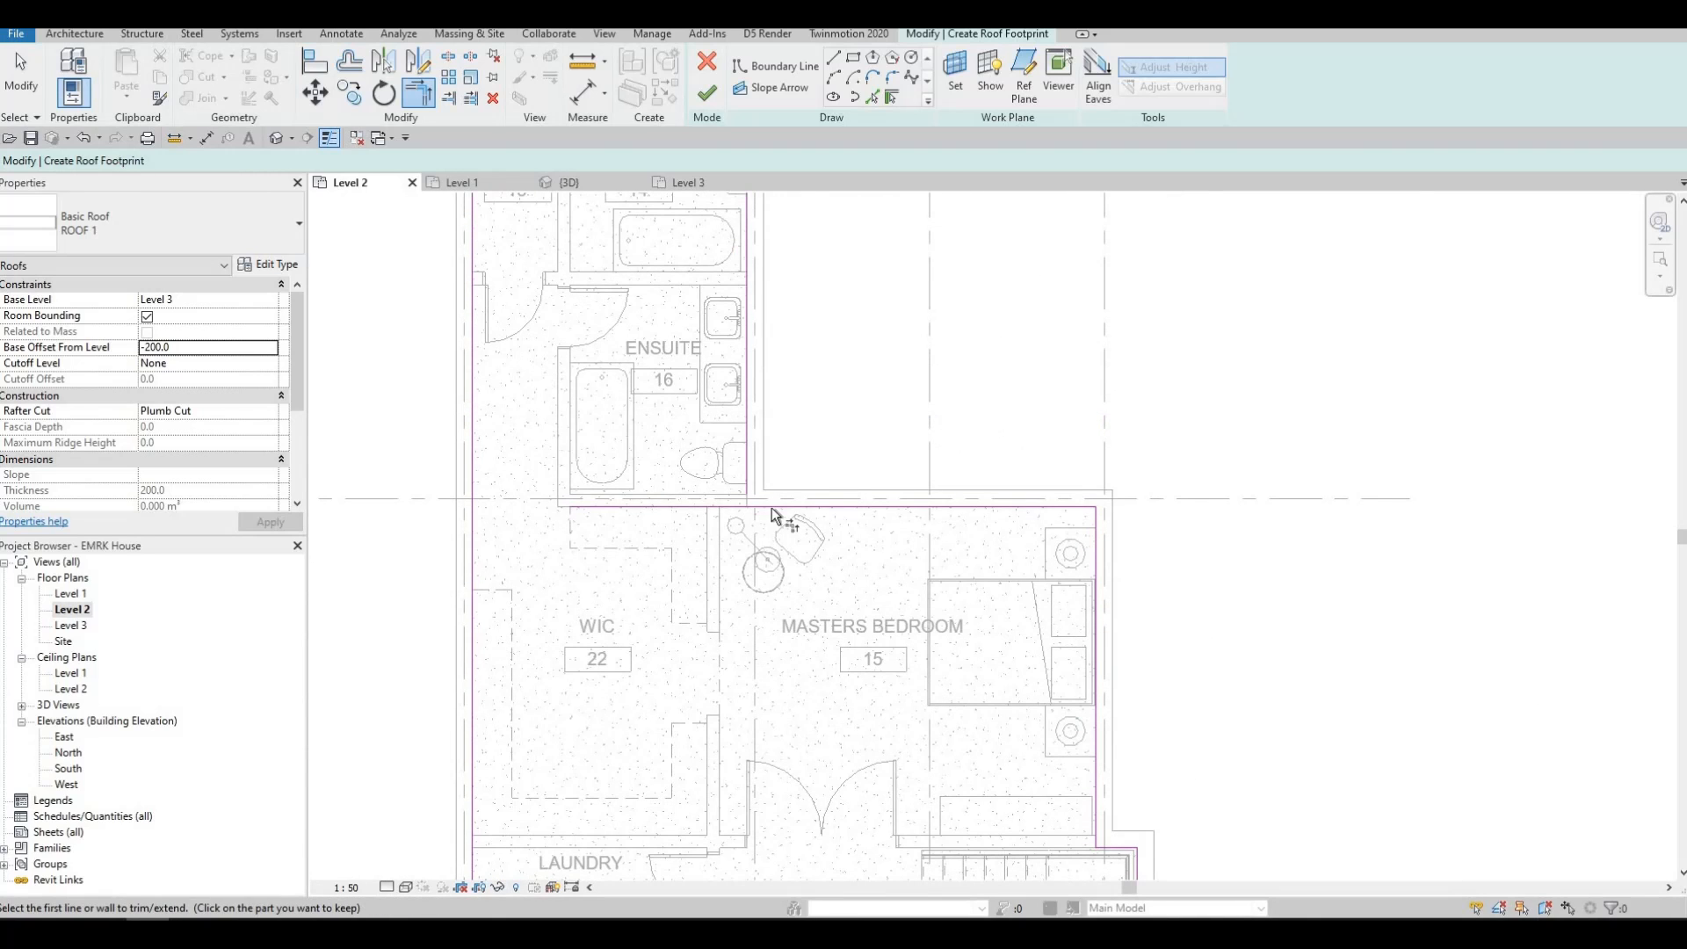
# Step: Trim the boundary lines to clean corners where the Ensuite wall meets the Masters Bedroom and where Washroom 1 meets the Recreation Room wall
pyautogui.click(763, 506)
pyautogui.click(746, 469)
pyautogui.moveTo(731, 341); pyautogui.dragTo(752, 435, button='middle')
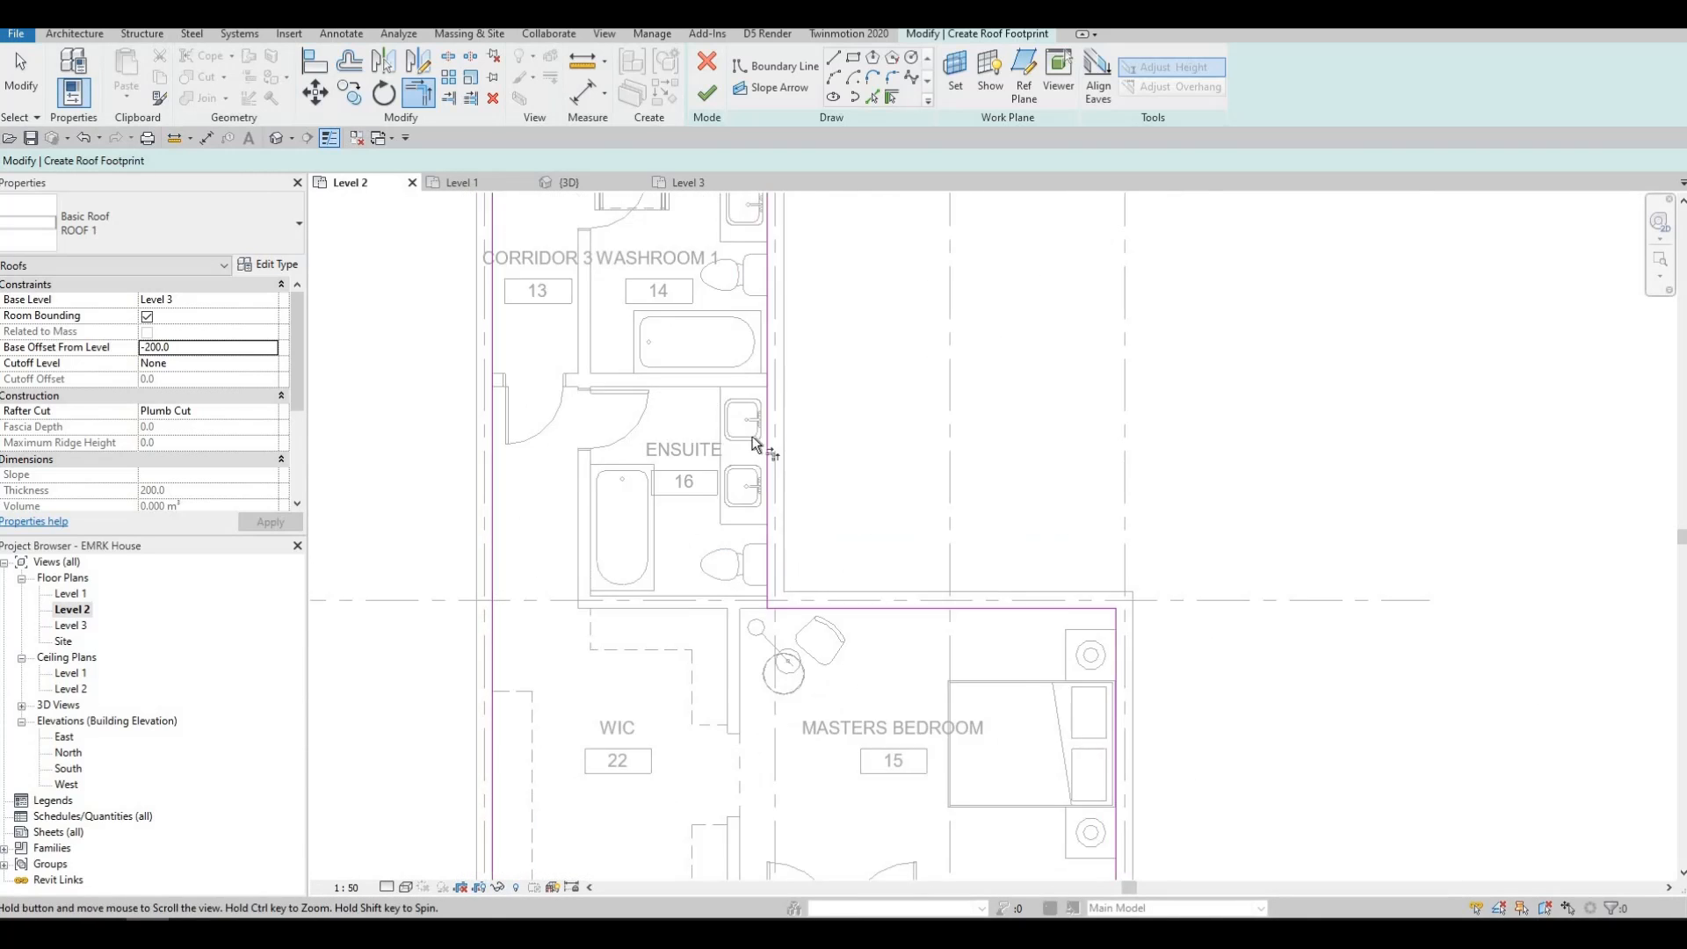
pyautogui.scroll(-1, 754, 436)
pyautogui.moveTo(764, 250); pyautogui.dragTo(761, 389, button='middle')
pyautogui.click(759, 387)
pyautogui.click(773, 362)
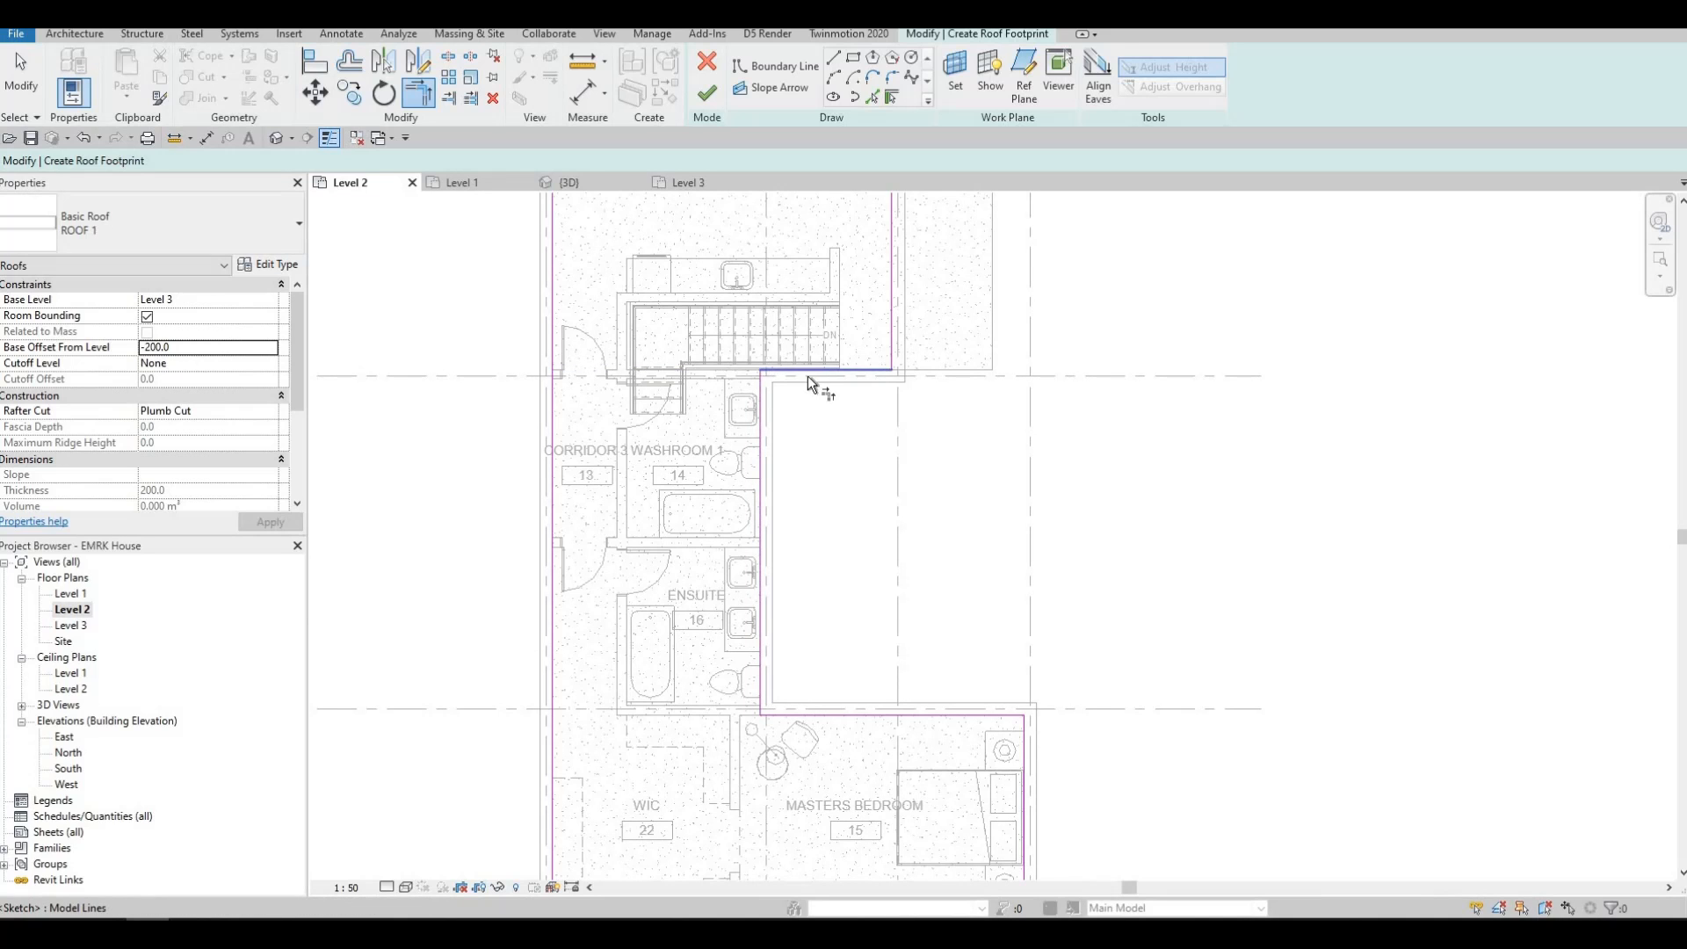
# Step: Check the closed boundary around the whole plan, finish the roof footprint sketch and save the project
pyautogui.moveTo(814, 507); pyautogui.dragTo(823, 480, button='middle')
pyautogui.scroll(-1, 823, 480)
pyautogui.moveTo(825, 542); pyautogui.dragTo(810, 644, button='middle')
pyautogui.moveTo(809, 459); pyautogui.dragTo(797, 538, button='middle')
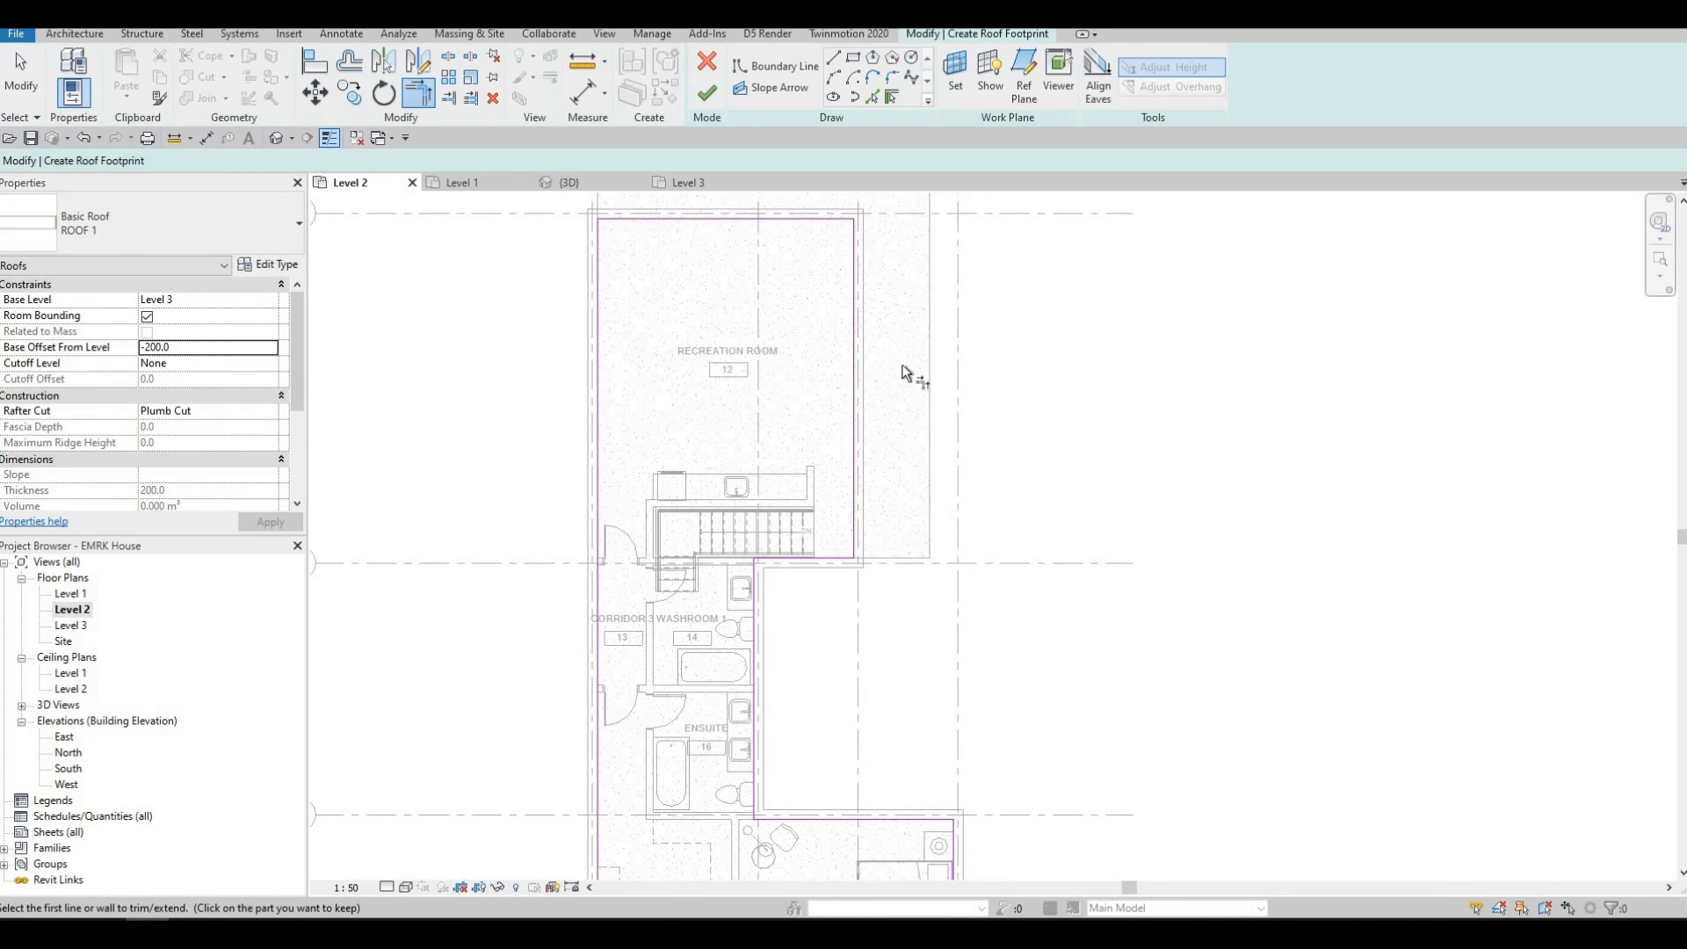
pyautogui.scroll(-1, 873, 446)
pyautogui.moveTo(873, 445)
pyautogui.mouseDown(button='middle')
pyautogui.moveTo(856, 472)
pyautogui.moveTo(887, 430)
pyautogui.mouseUp(button='middle')
pyautogui.moveTo(1001, 587); pyautogui.dragTo(1073, 463, button='middle')
pyautogui.scroll(1, 1073, 463)
pyautogui.scroll(-1, 1134, 502)
pyautogui.moveTo(1054, 650); pyautogui.dragTo(1160, 422, button='middle')
pyautogui.moveTo(1050, 553); pyautogui.dragTo(886, 588, button='middle')
pyautogui.moveTo(955, 579); pyautogui.dragTo(896, 641, button='middle')
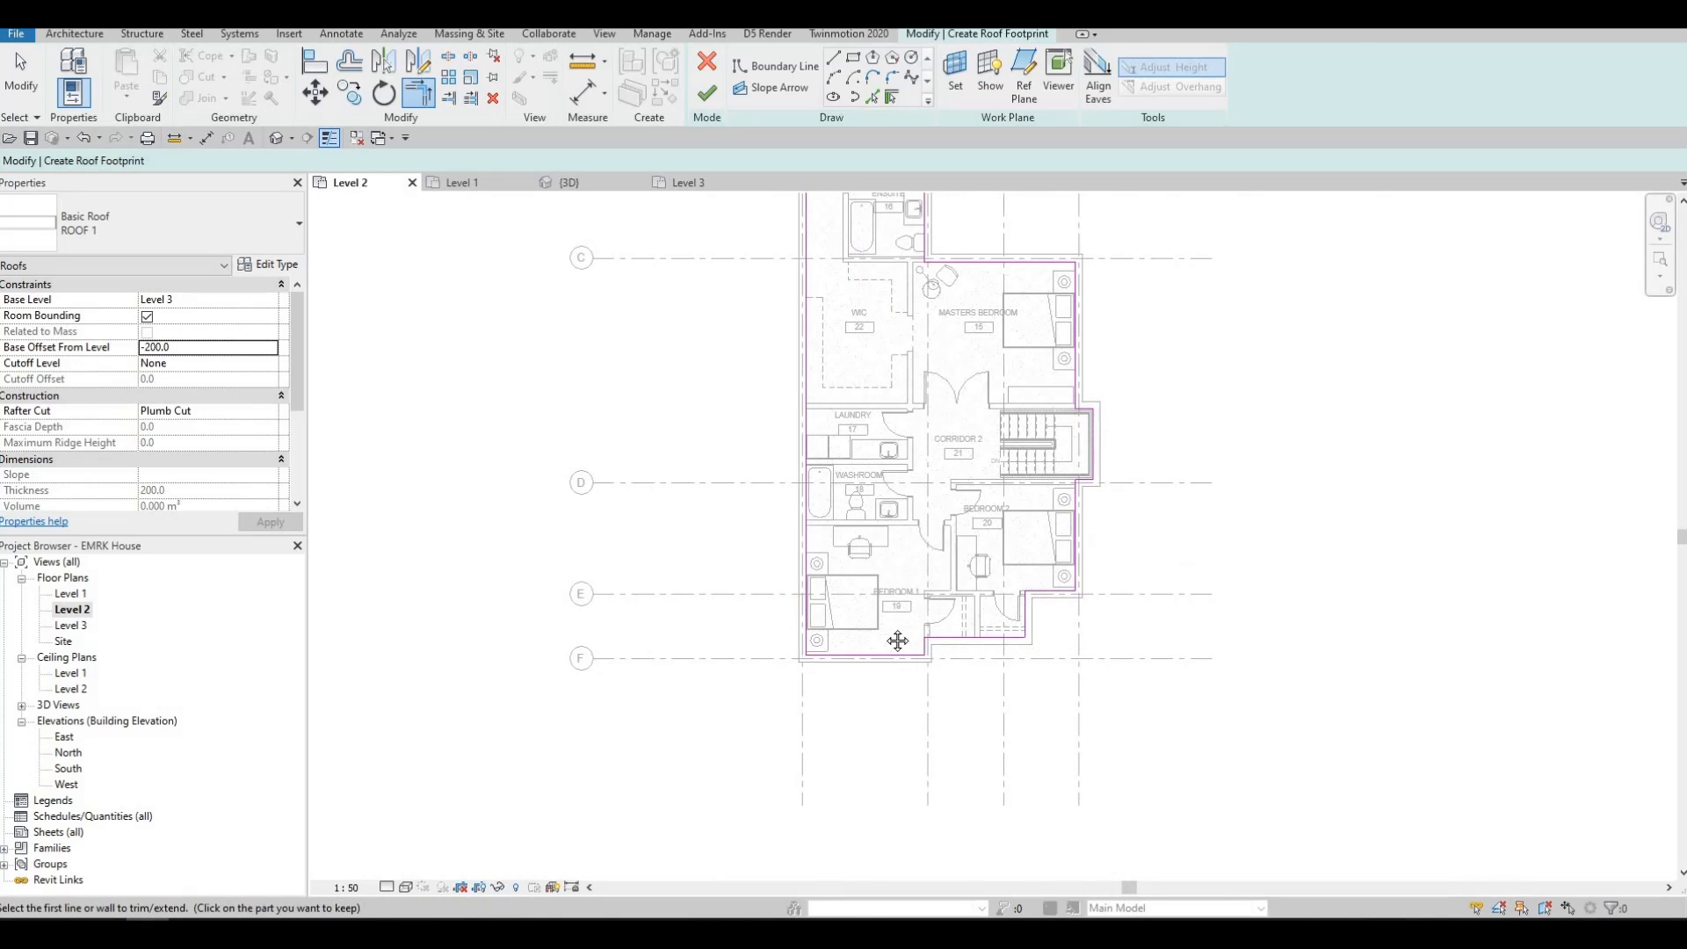
pyautogui.click(708, 93)
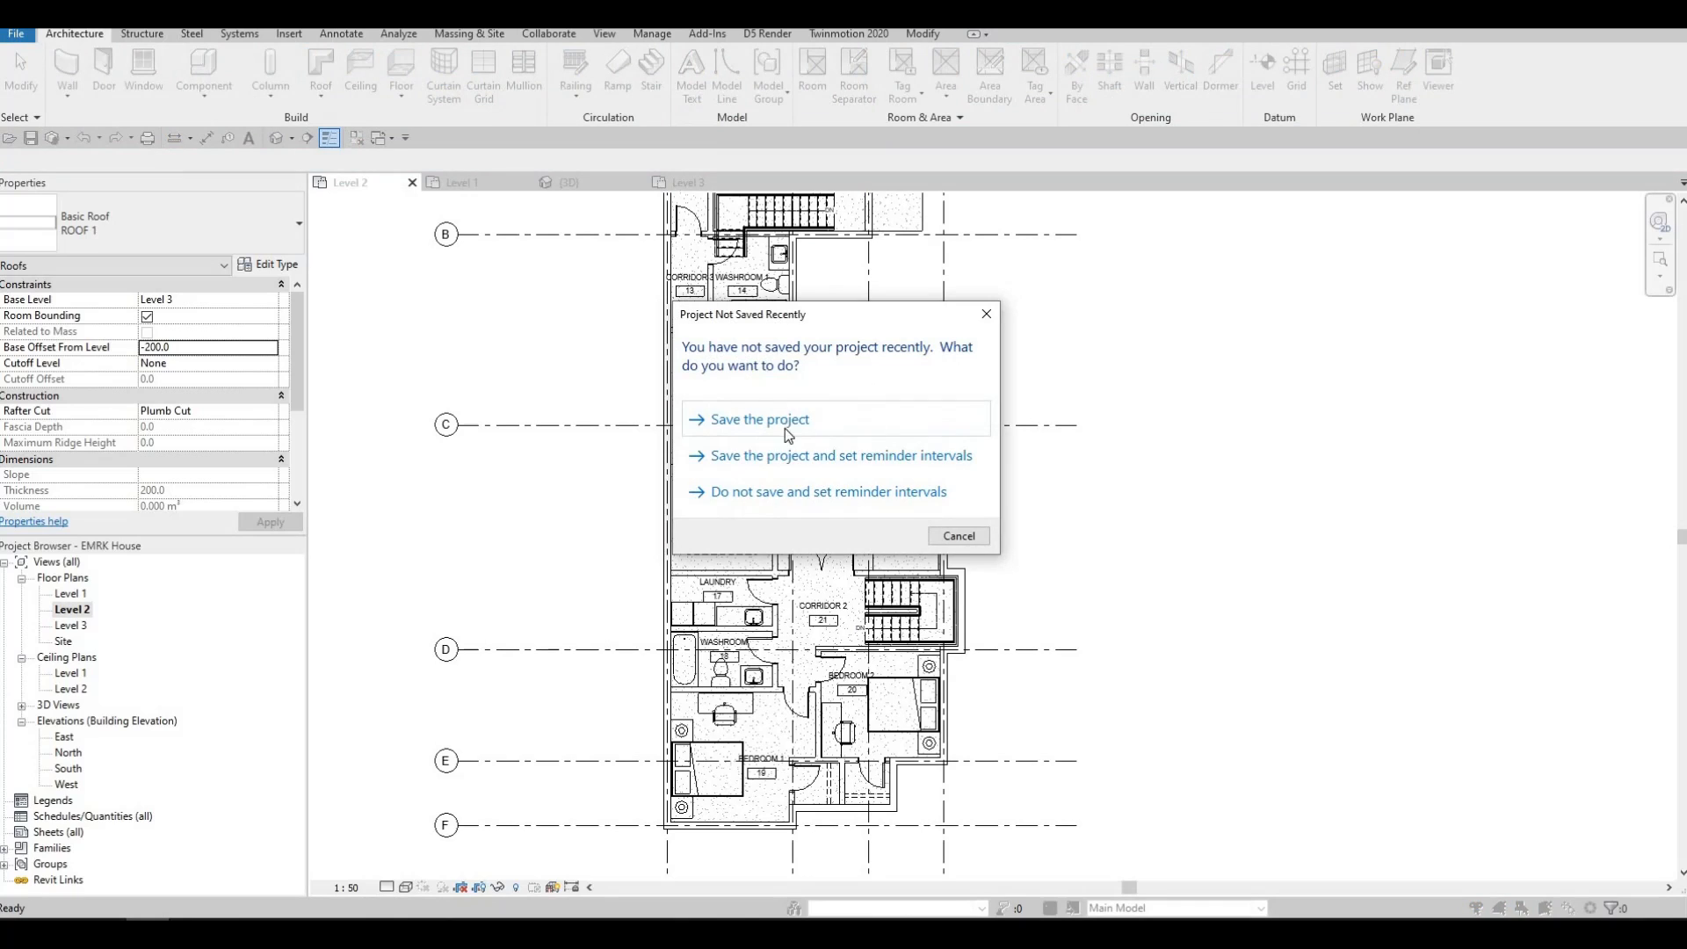
pyautogui.click(753, 468)
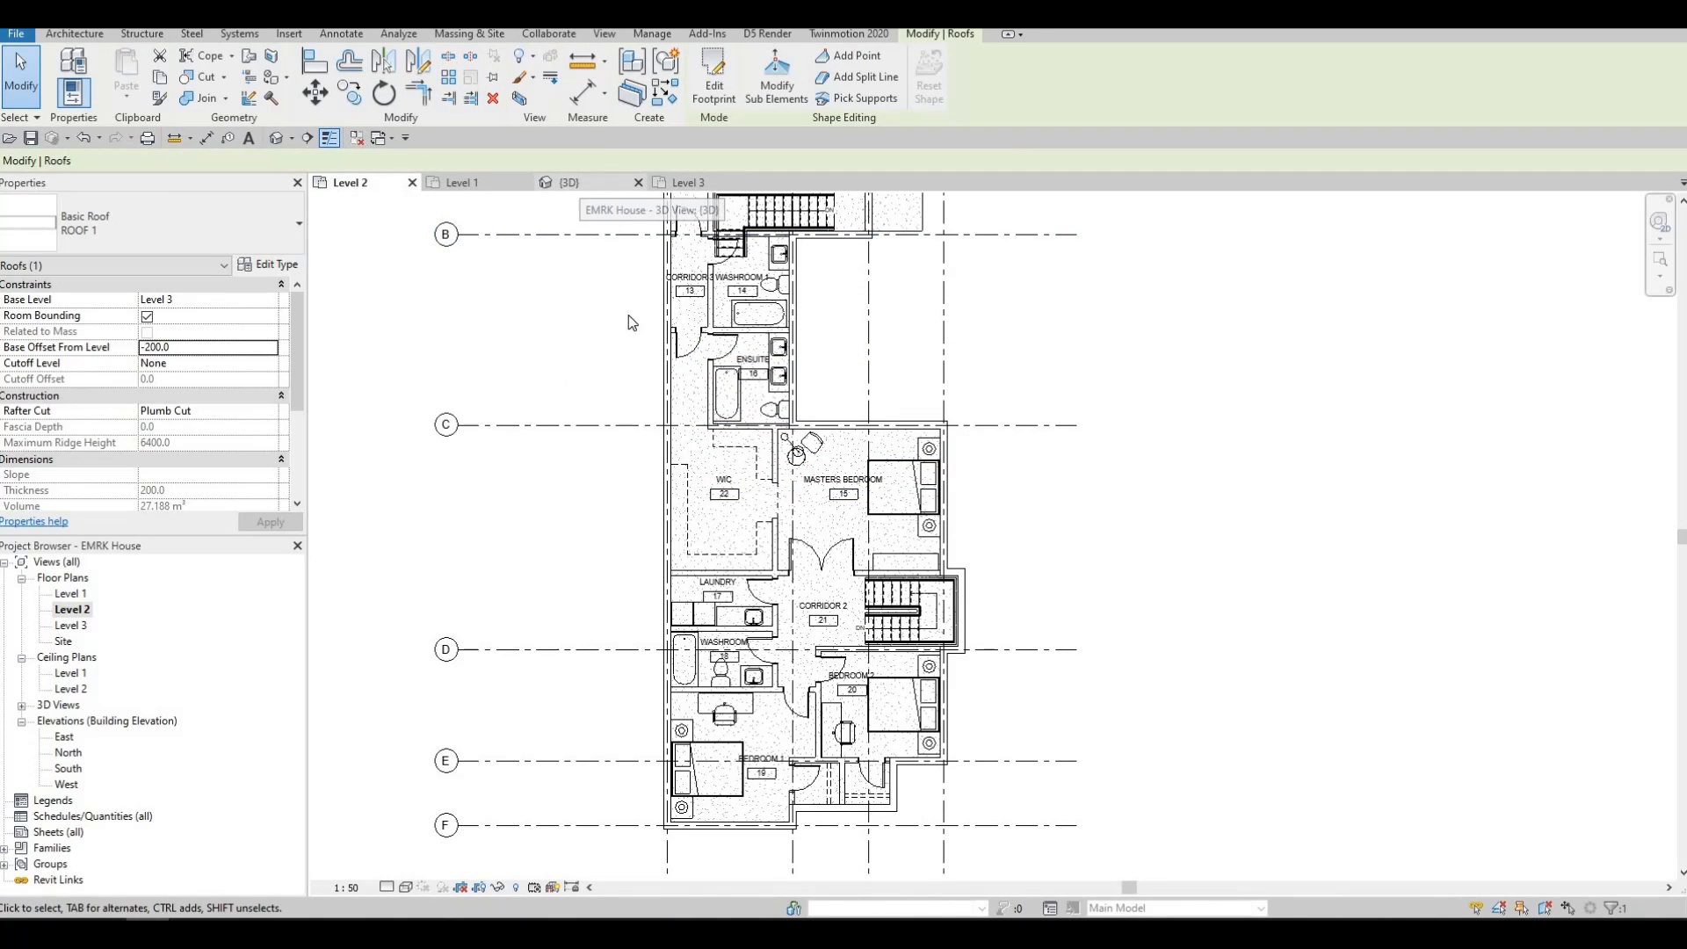
# Step: Examine the new roof against the tops of the interior walls in the 3D view, with nothing selected
pyautogui.click(575, 182)
pyautogui.keyDown('shift'); pyautogui.moveTo(739, 446); pyautogui.dragTo(801, 485, button='middle'); pyautogui.keyUp('shift')
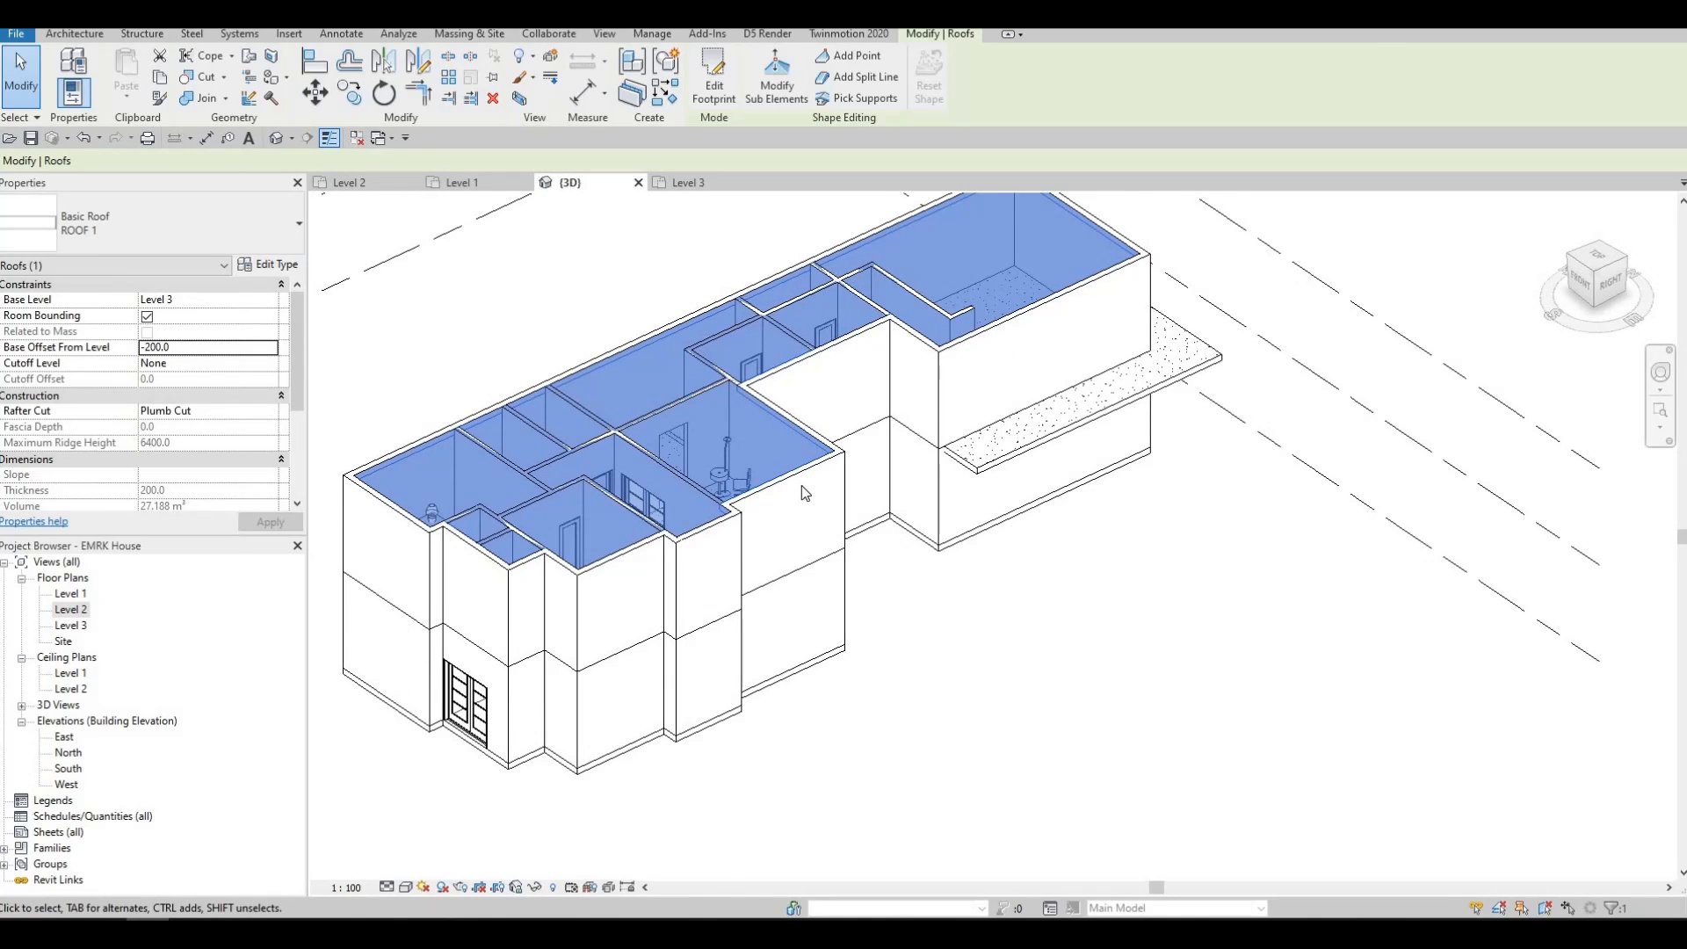
pyautogui.press('Escape')
pyautogui.press('Escape')
pyautogui.moveTo(665, 397); pyautogui.dragTo(809, 398, button='middle')
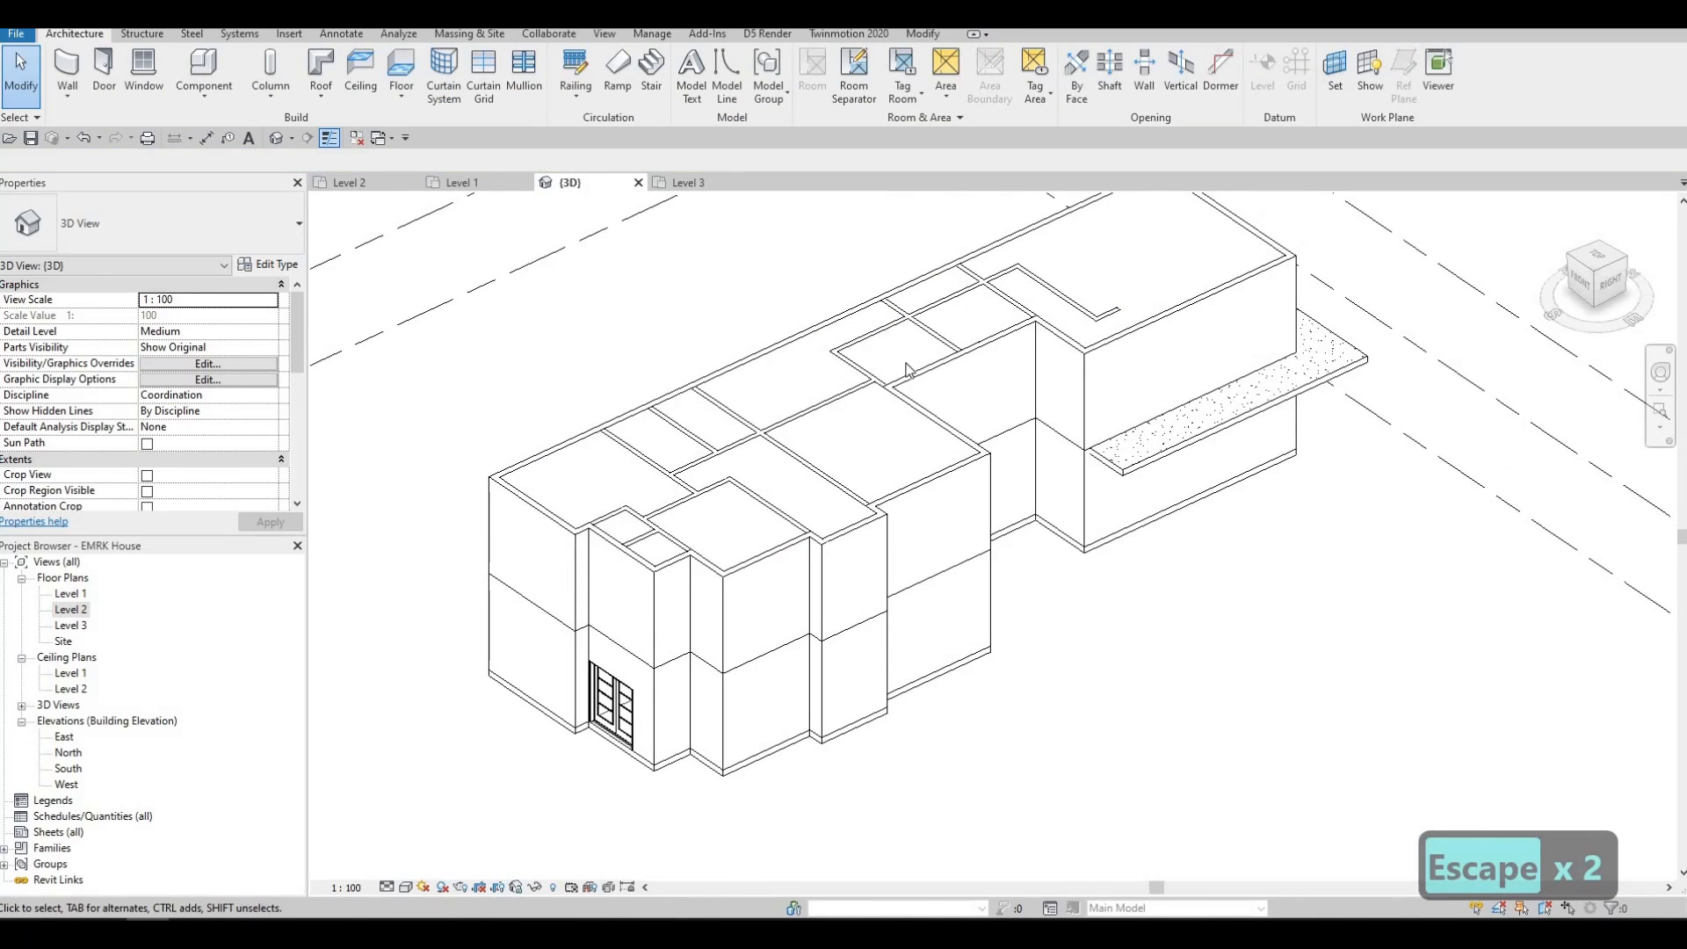
pyautogui.moveTo(1214, 292); pyautogui.dragTo(1154, 385, button='middle')
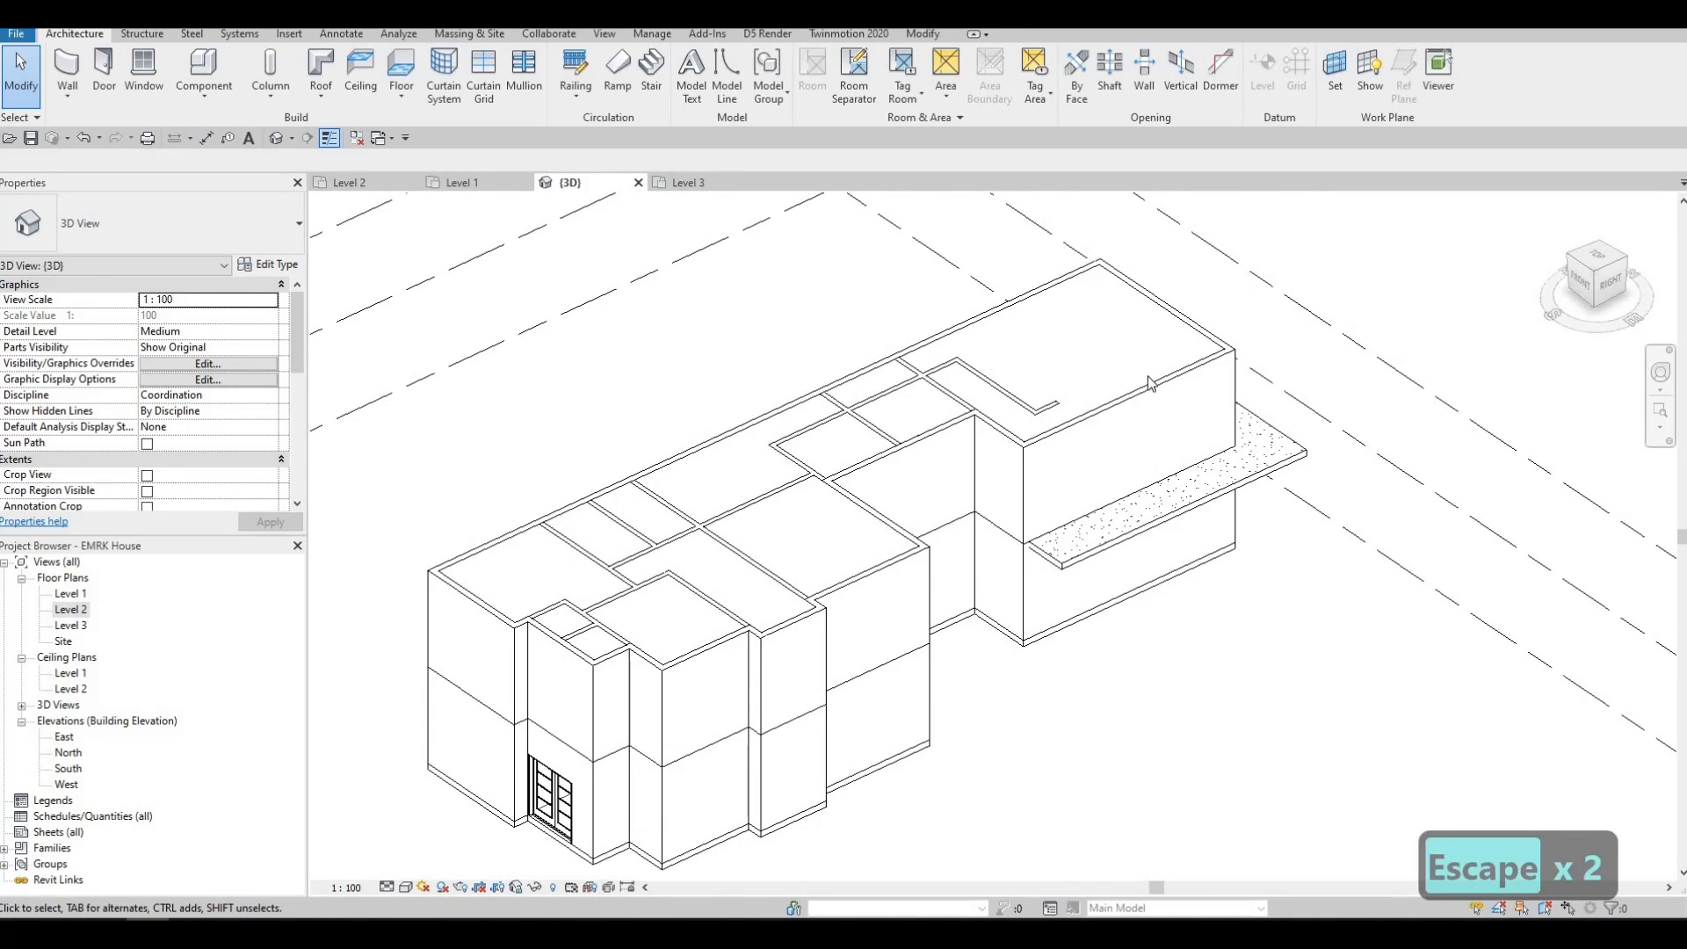
pyautogui.moveTo(664, 513); pyautogui.dragTo(717, 456, button='middle')
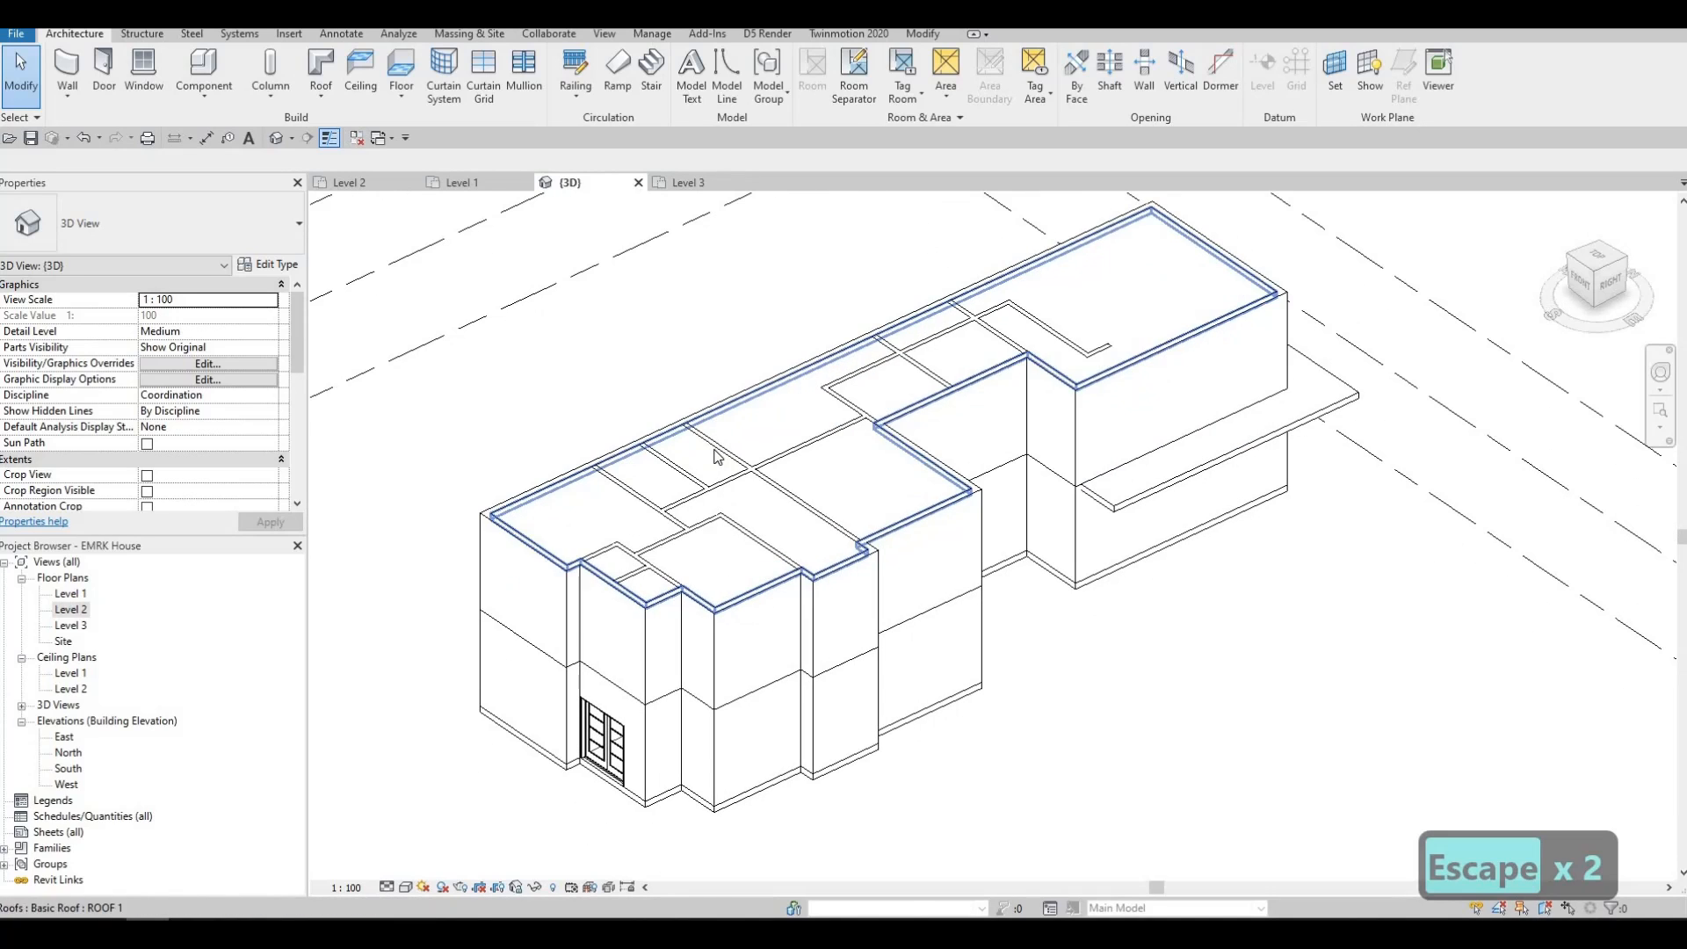
# Step: Attach the tops of the nine Level 2 interior walls around the bedrooms, closets, laundry and WIC to the roof
pyautogui.scroll(3, 693, 571)
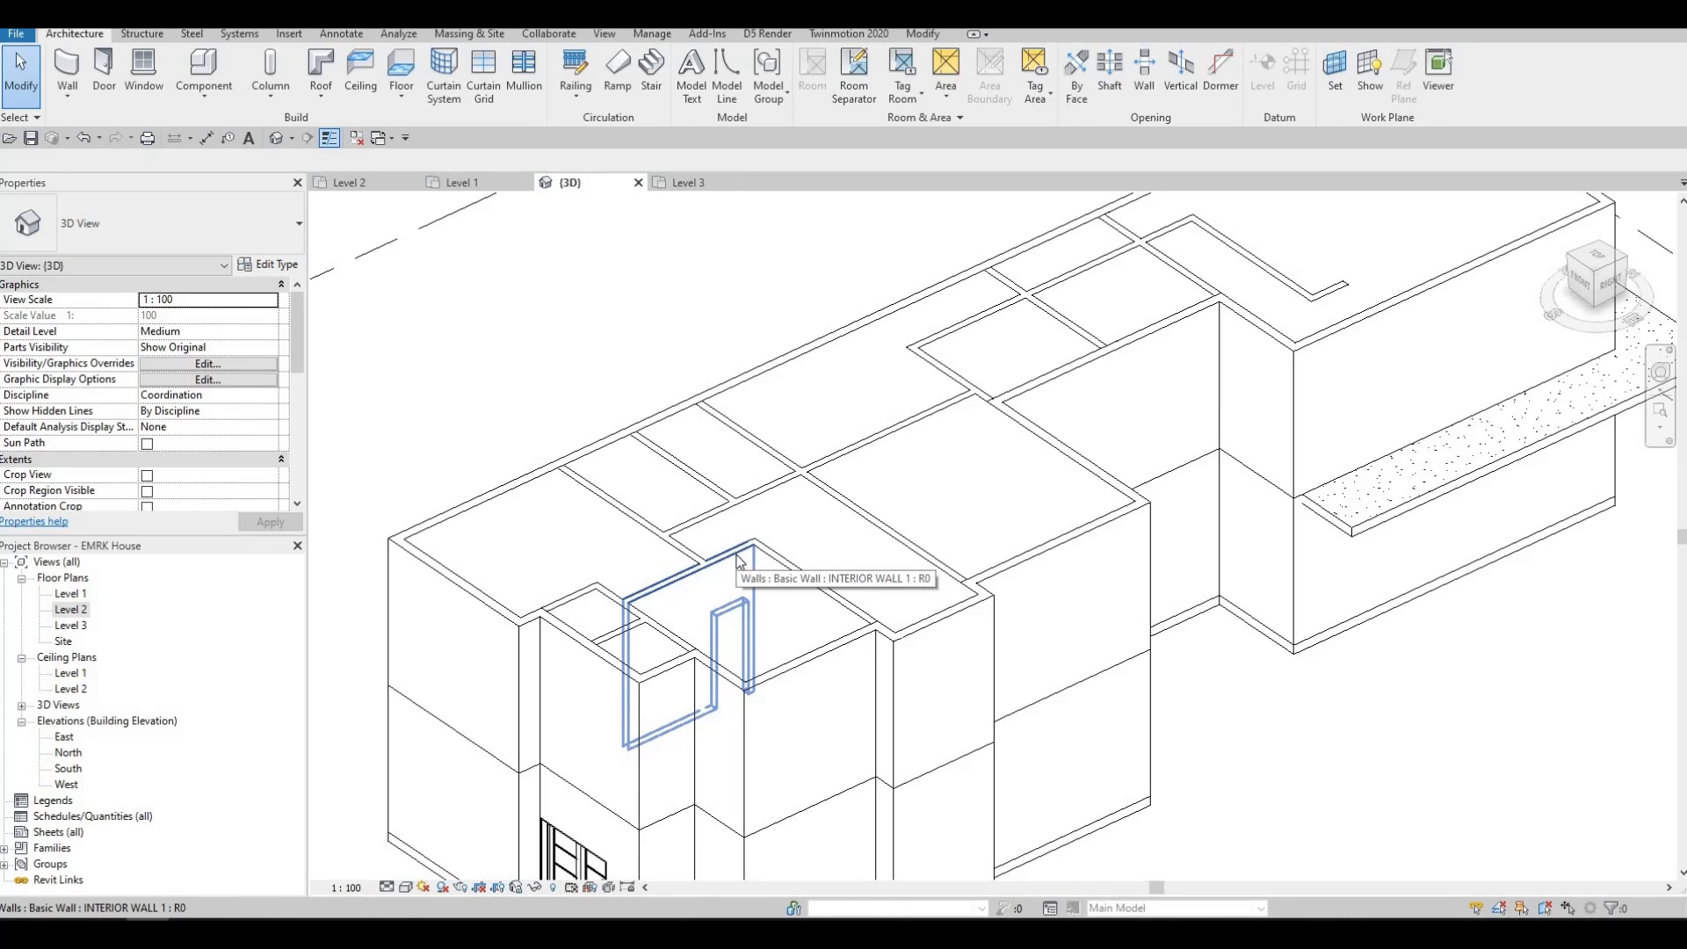
pyautogui.click(697, 562)
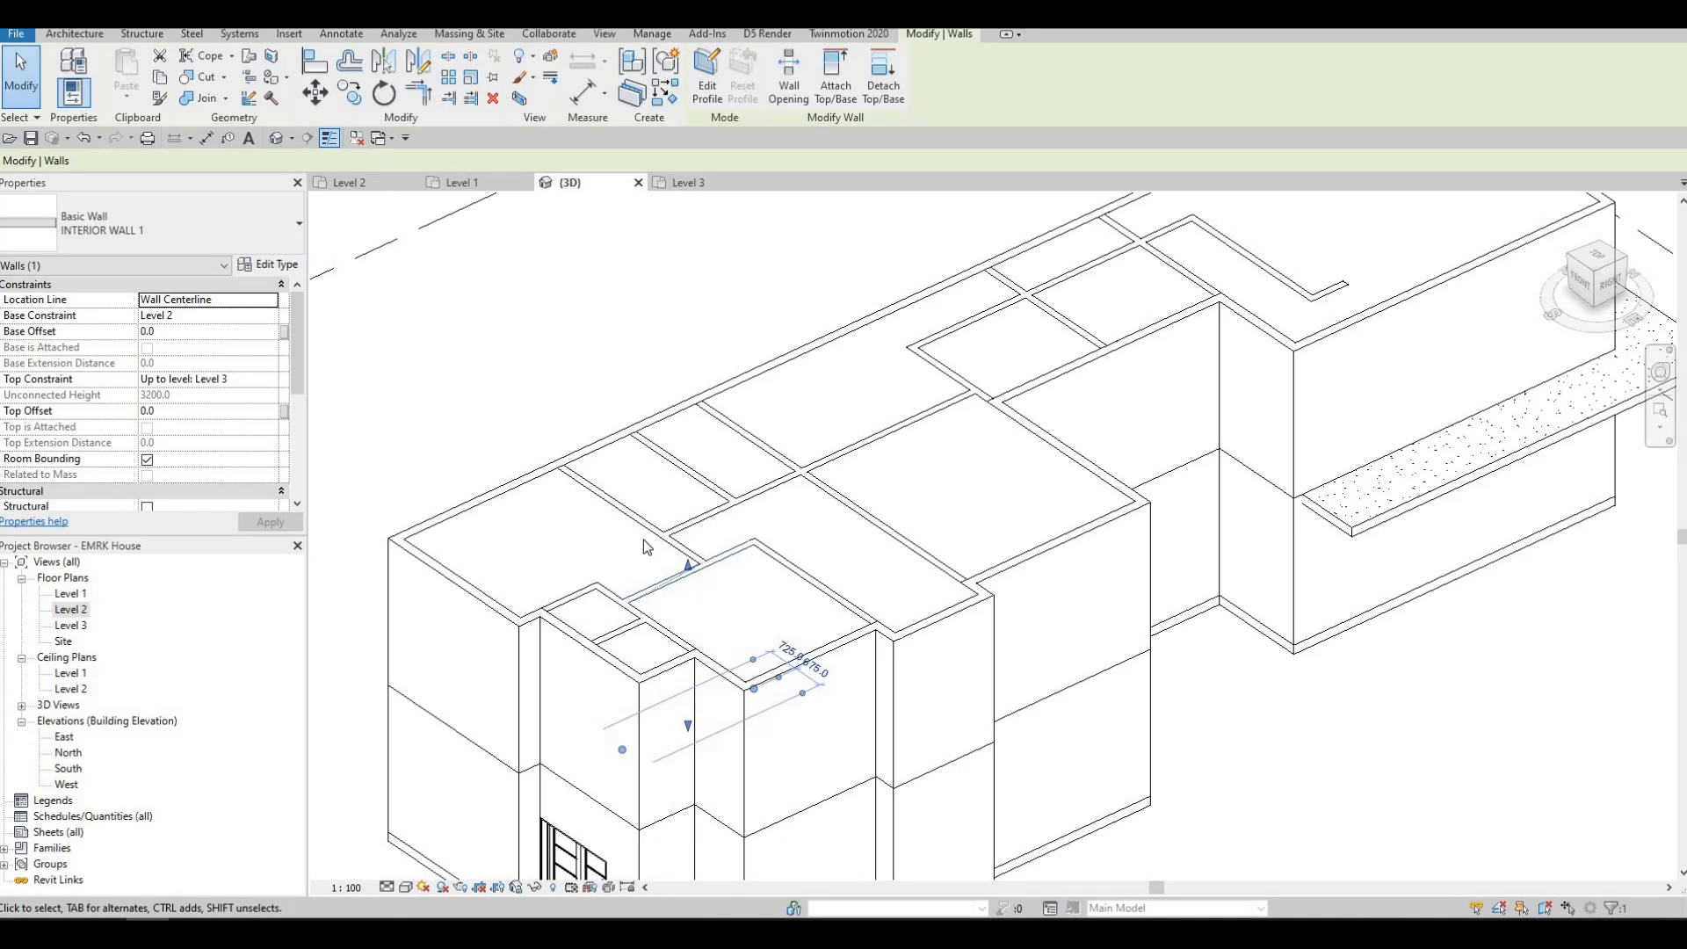
pyautogui.keyDown('ctrl'); pyautogui.click(698, 518); pyautogui.keyUp('ctrl')
pyautogui.keyDown('ctrl'); pyautogui.click(696, 477); pyautogui.keyUp('ctrl')
pyautogui.keyDown('ctrl'); pyautogui.click(754, 435); pyautogui.keyUp('ctrl')
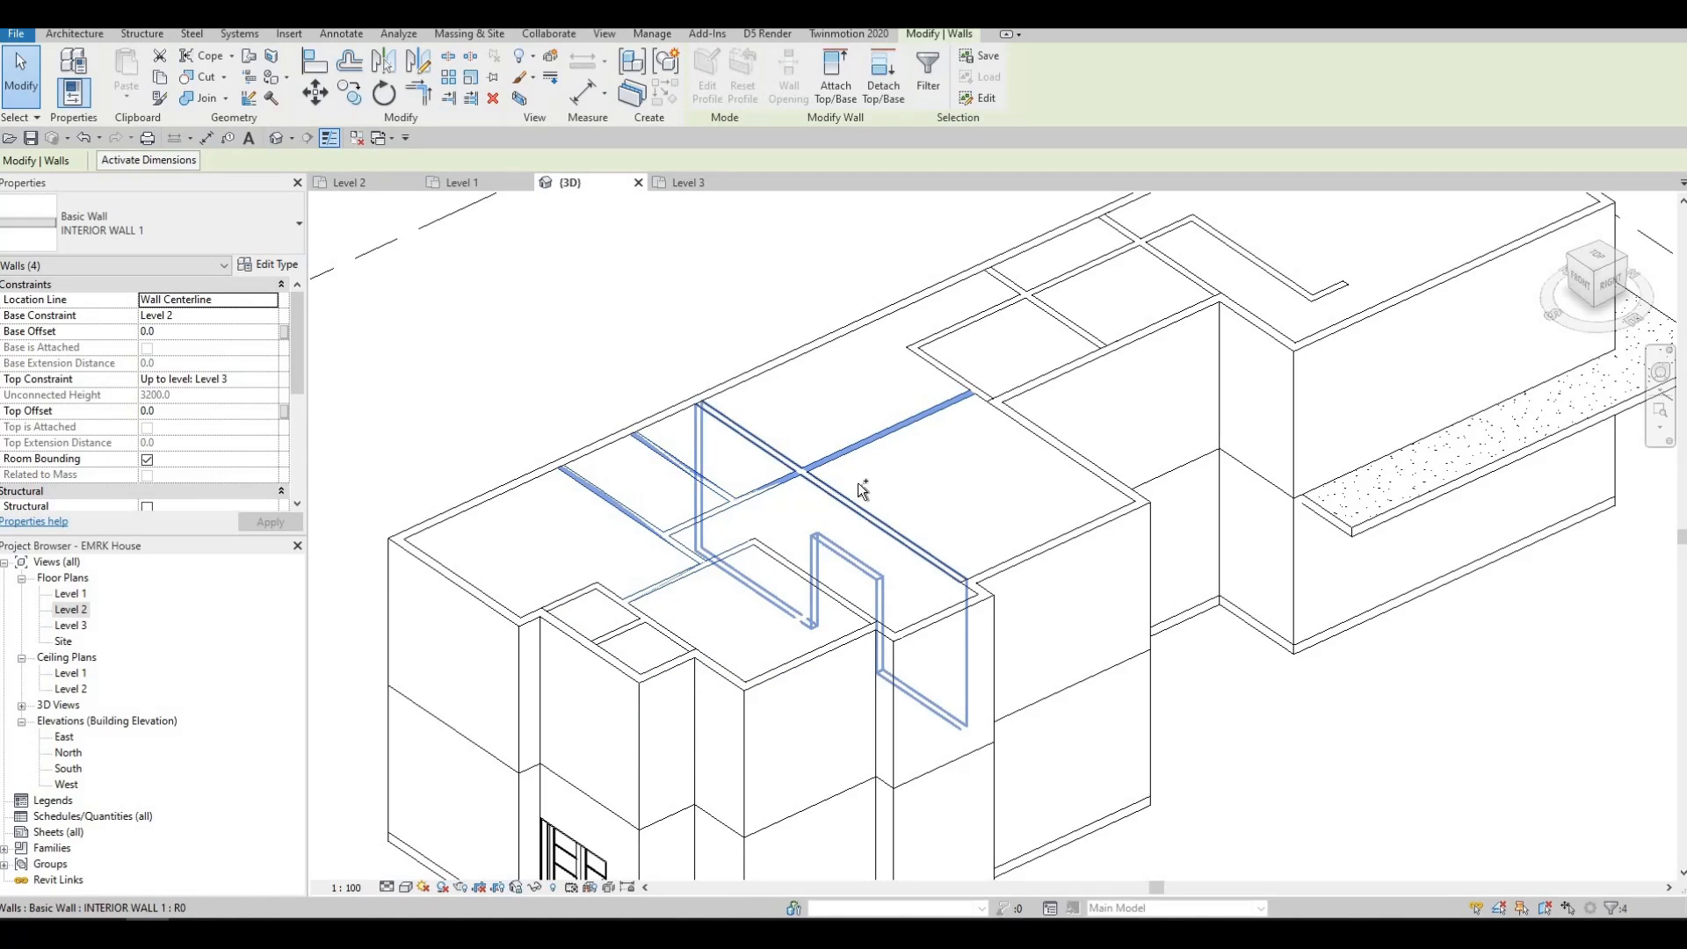
pyautogui.keyDown('ctrl'); pyautogui.click(838, 590); pyautogui.keyUp('ctrl')
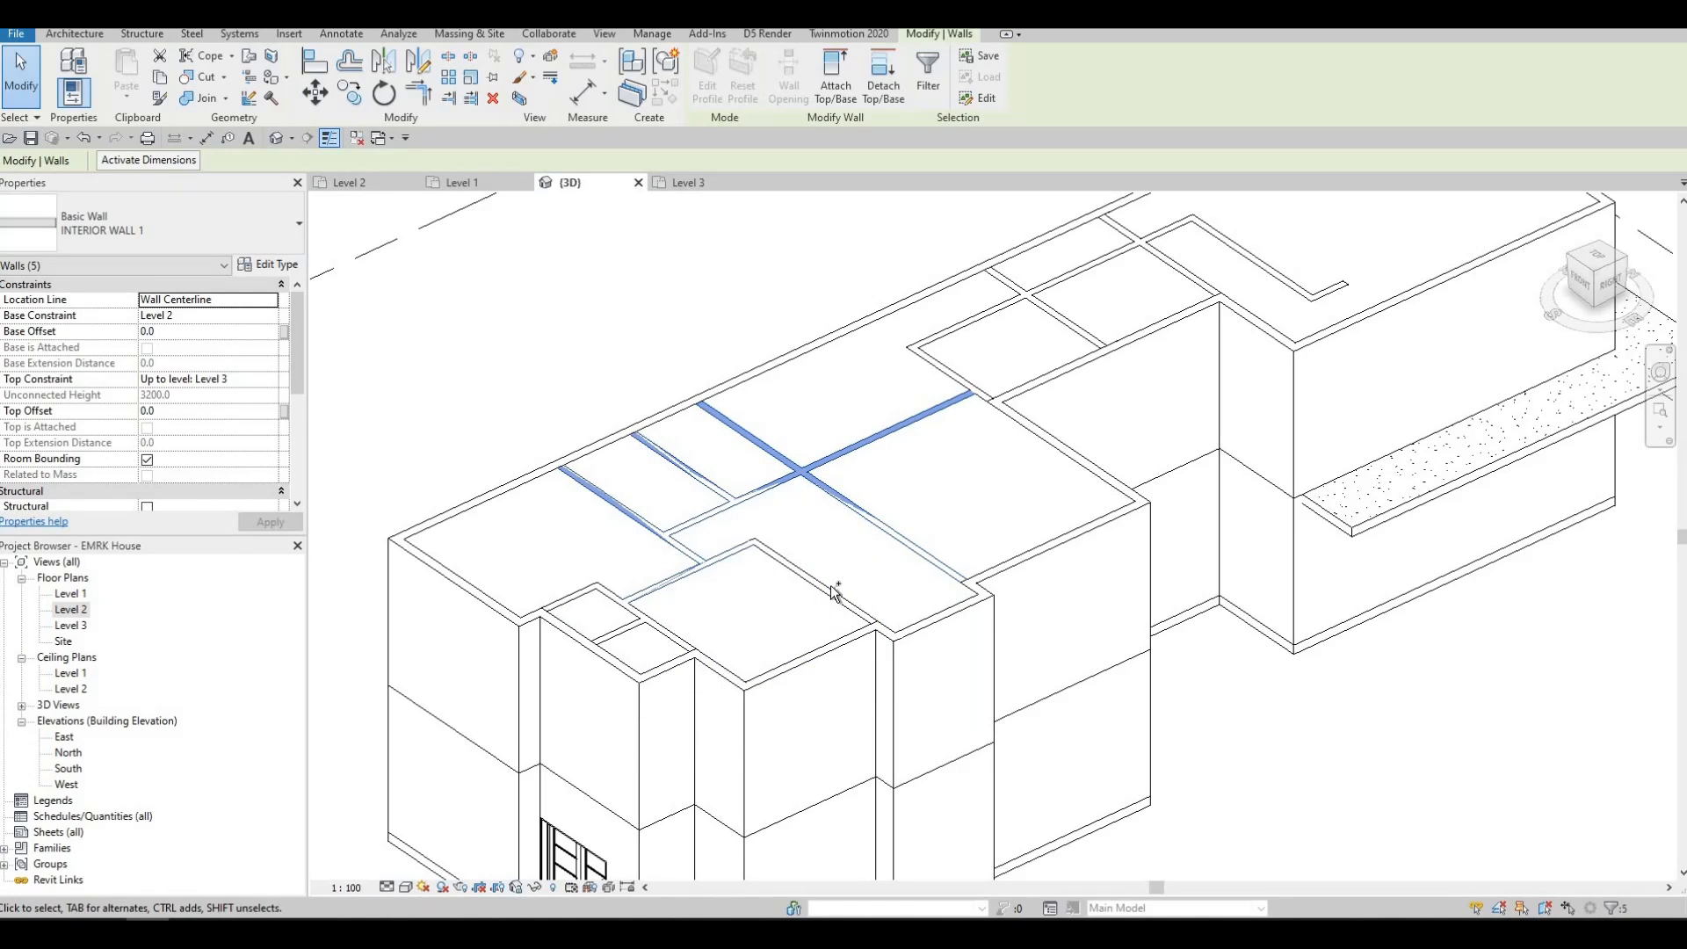
pyautogui.keyDown('ctrl'); pyautogui.click(629, 582); pyautogui.keyUp('ctrl')
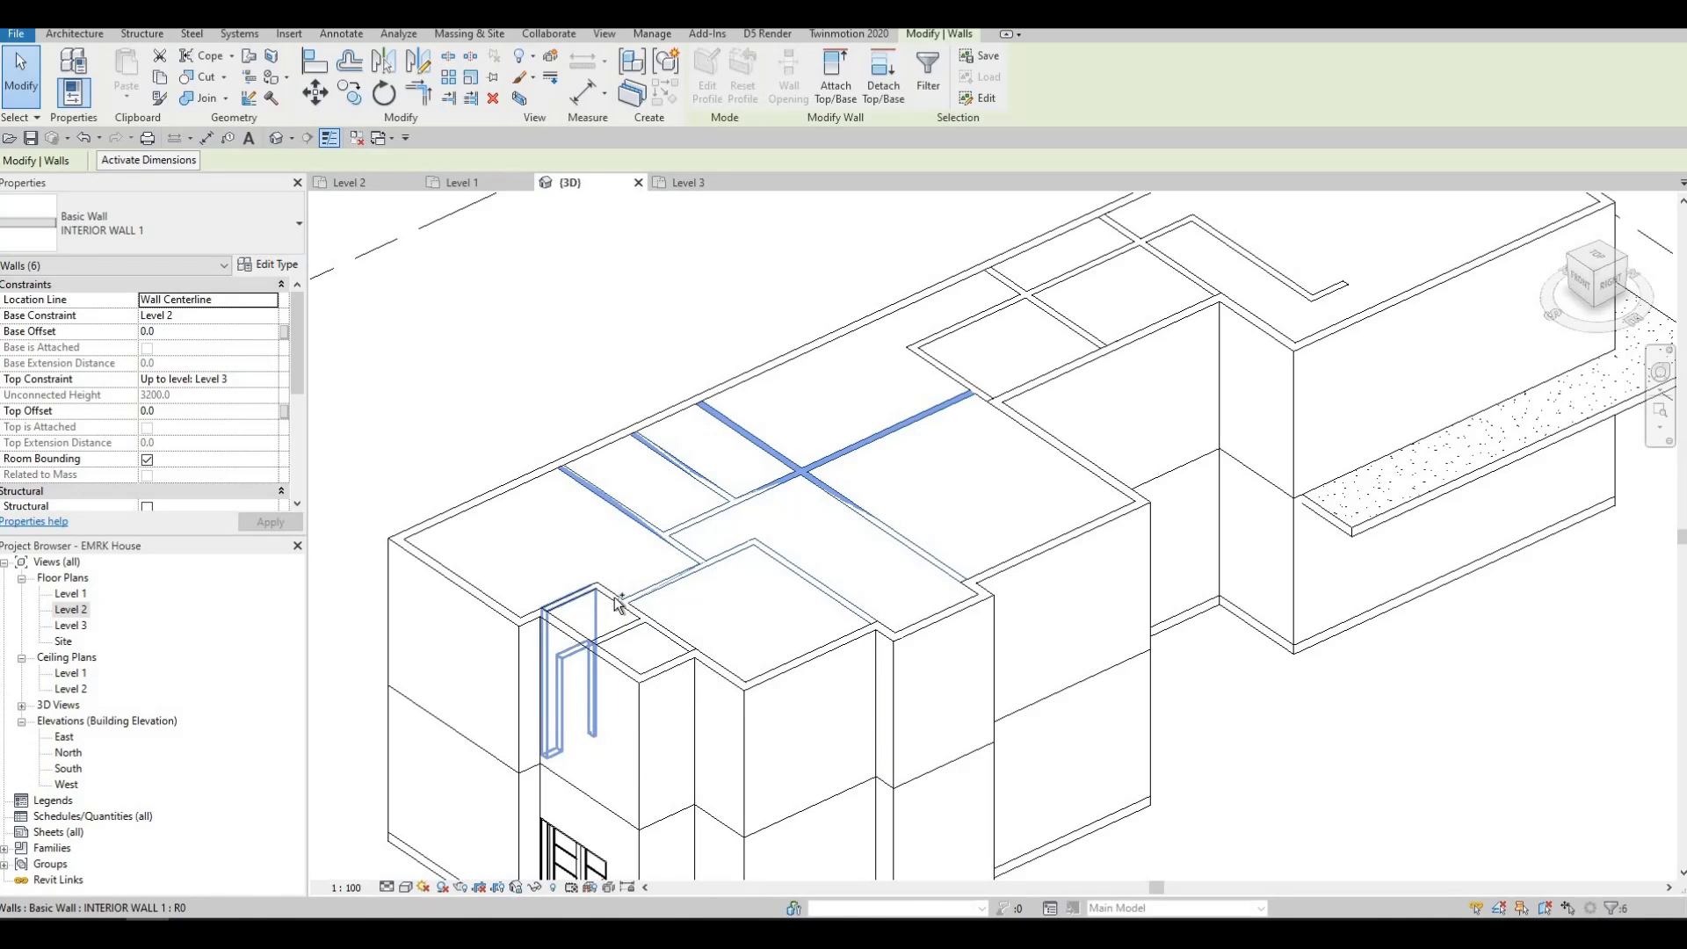
pyautogui.keyDown('ctrl'); pyautogui.click(618, 602); pyautogui.keyUp('ctrl')
pyautogui.keyDown('ctrl'); pyautogui.click(632, 630); pyautogui.keyUp('ctrl')
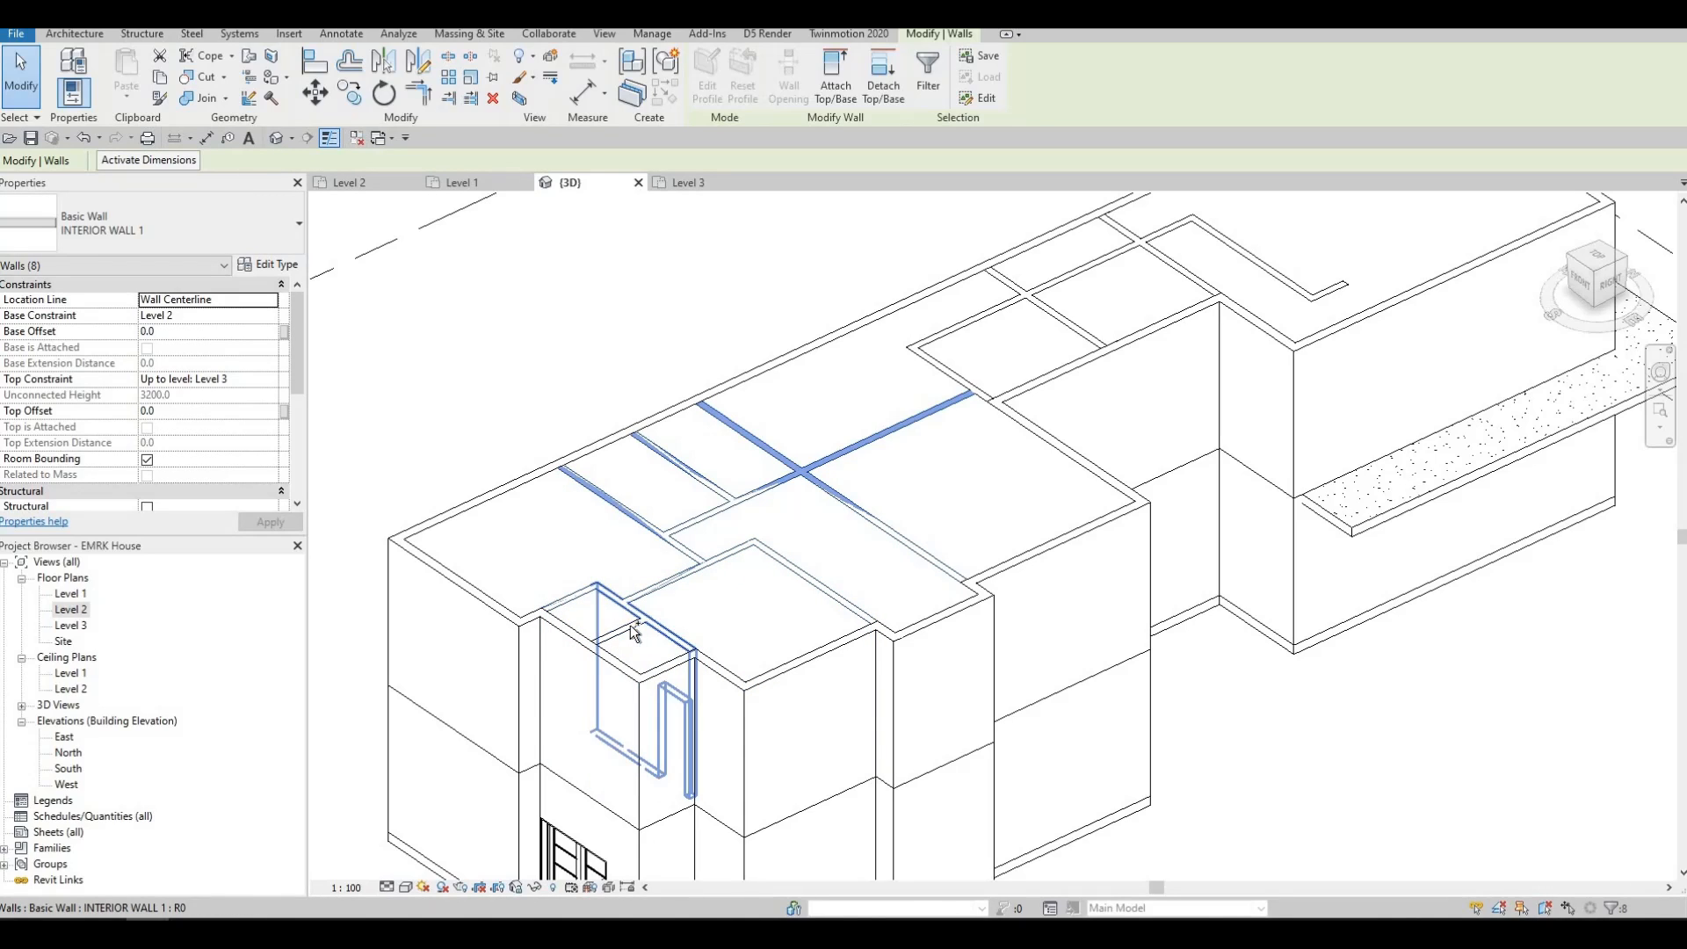
pyautogui.keyDown('ctrl'); pyautogui.click(708, 559); pyautogui.keyUp('ctrl')
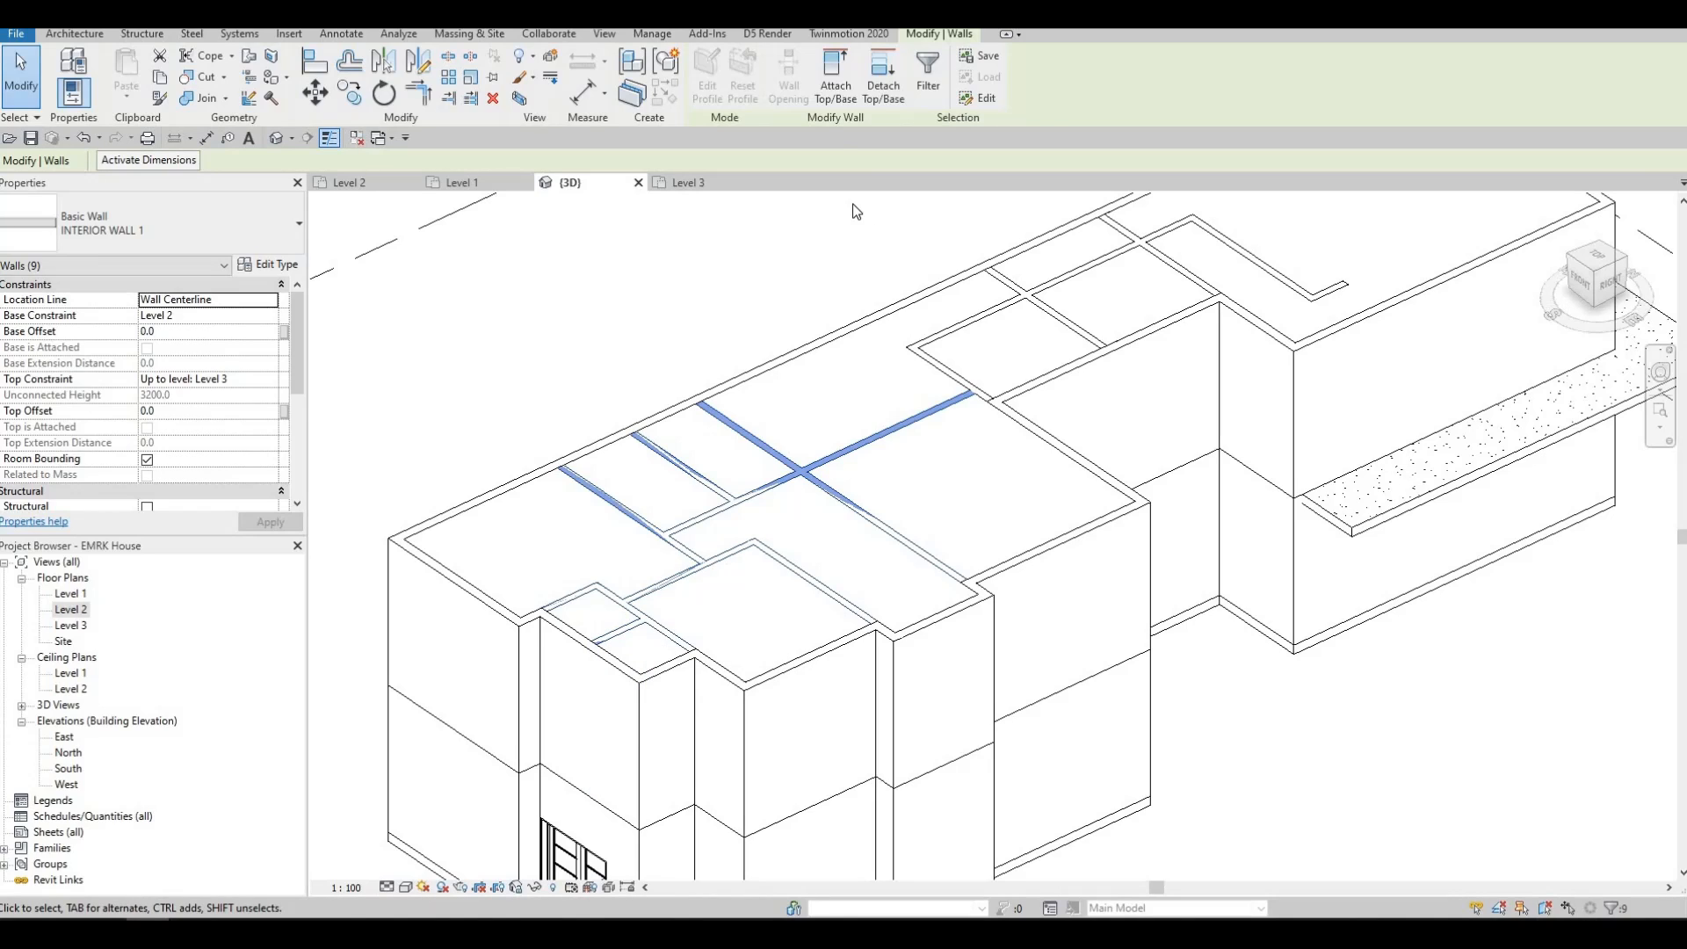
pyautogui.click(836, 100)
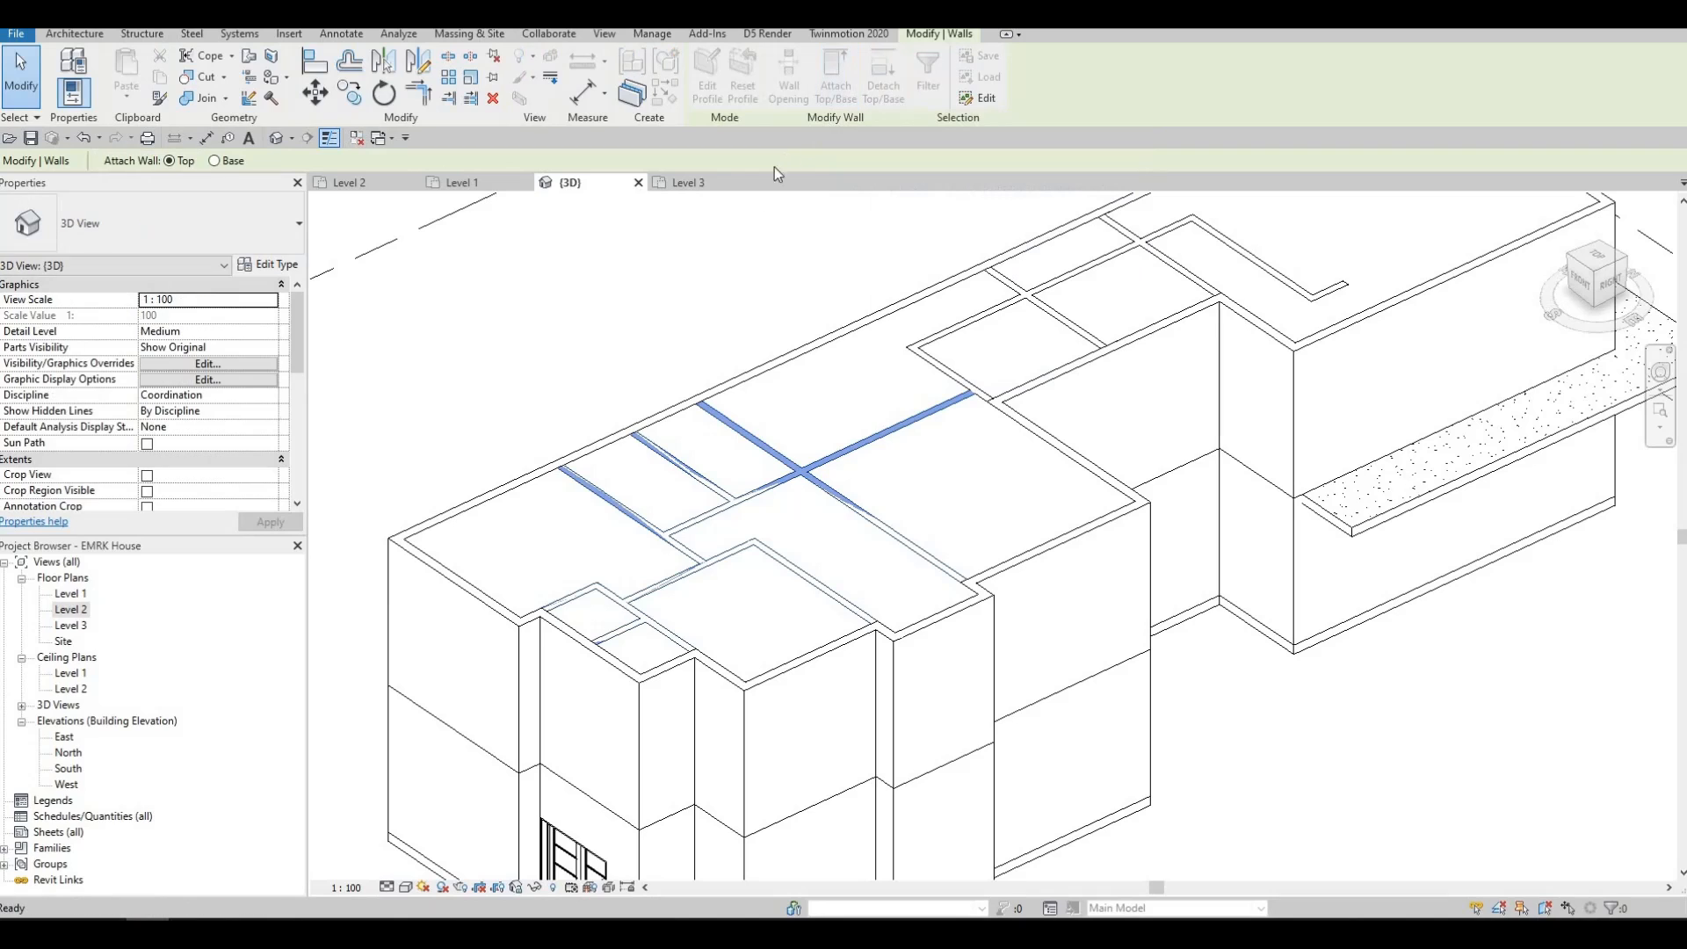
pyautogui.click(538, 490)
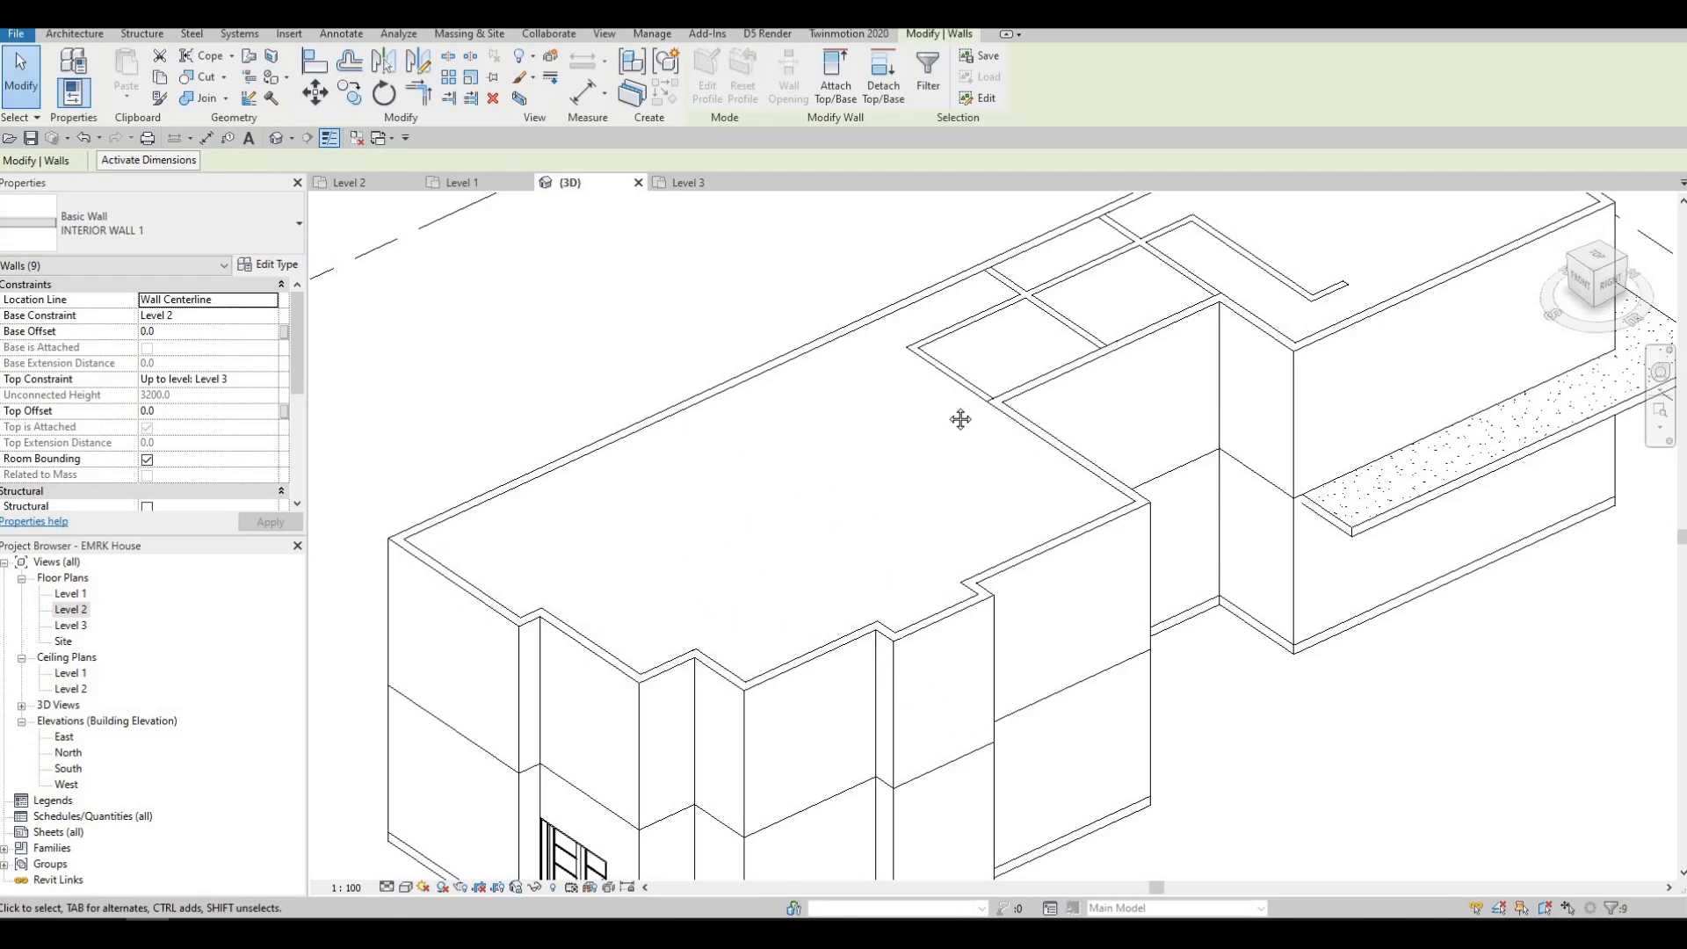
# Step: Attach the tops of the seven interior walls around the Ensuite, Washroom 1 and the Recreation Room staircase to the roof
pyautogui.moveTo(969, 387); pyautogui.dragTo(736, 545, button='middle')
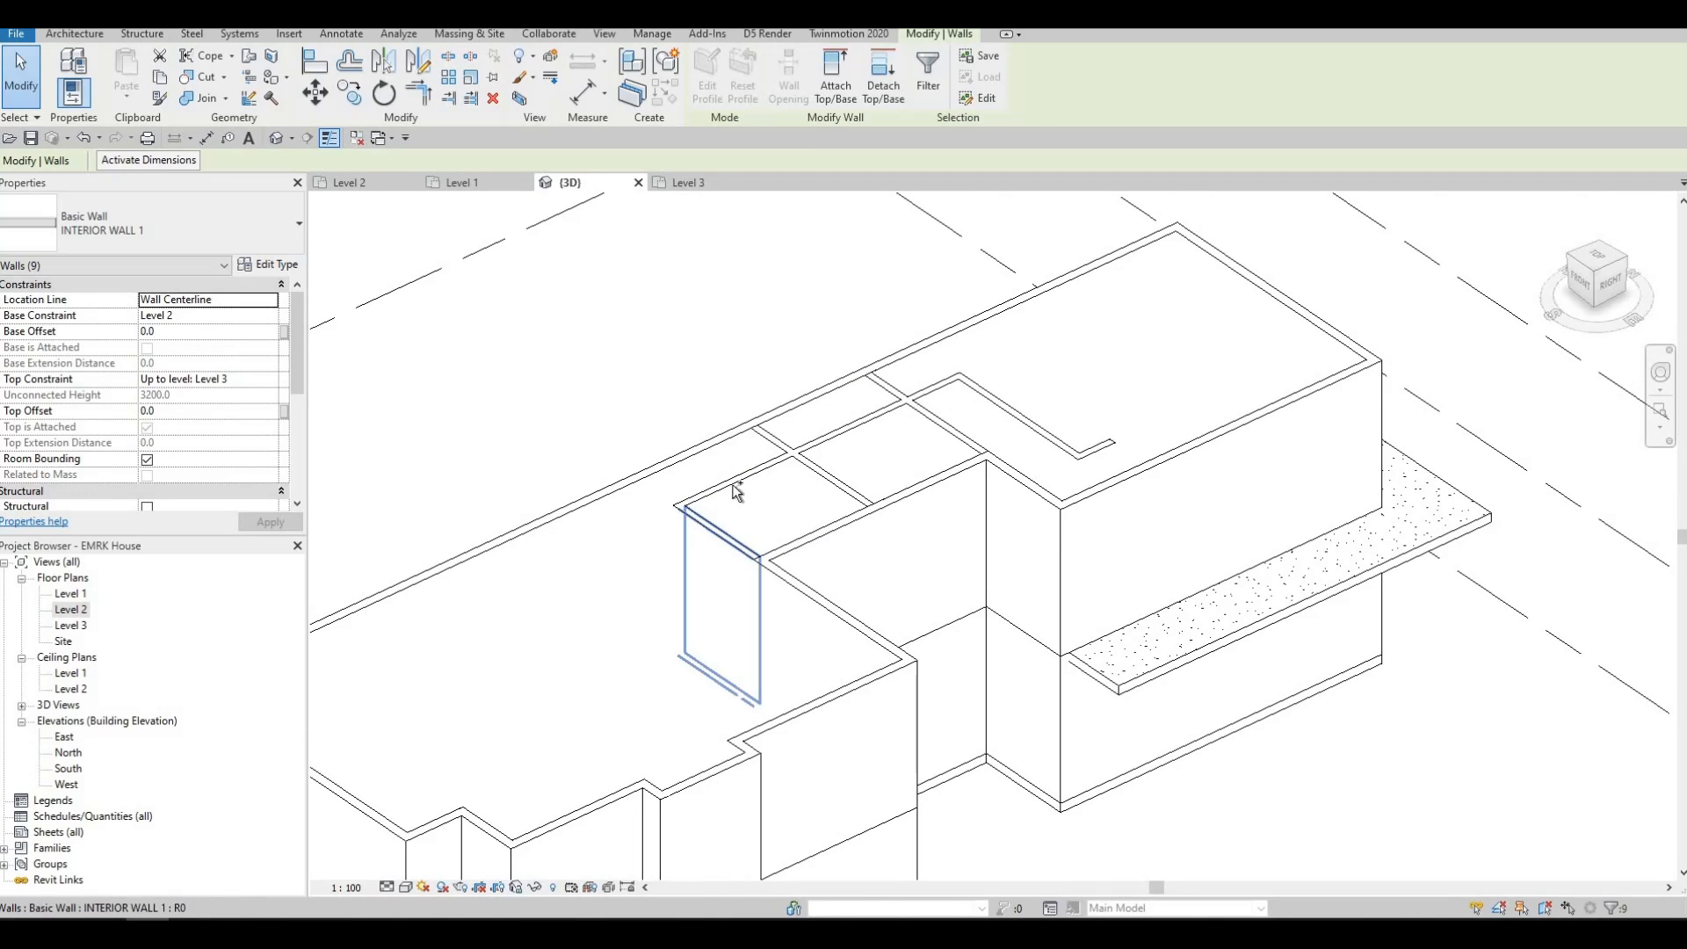
pyautogui.click(731, 536)
pyautogui.keyDown('ctrl'); pyautogui.click(736, 485); pyautogui.keyUp('ctrl')
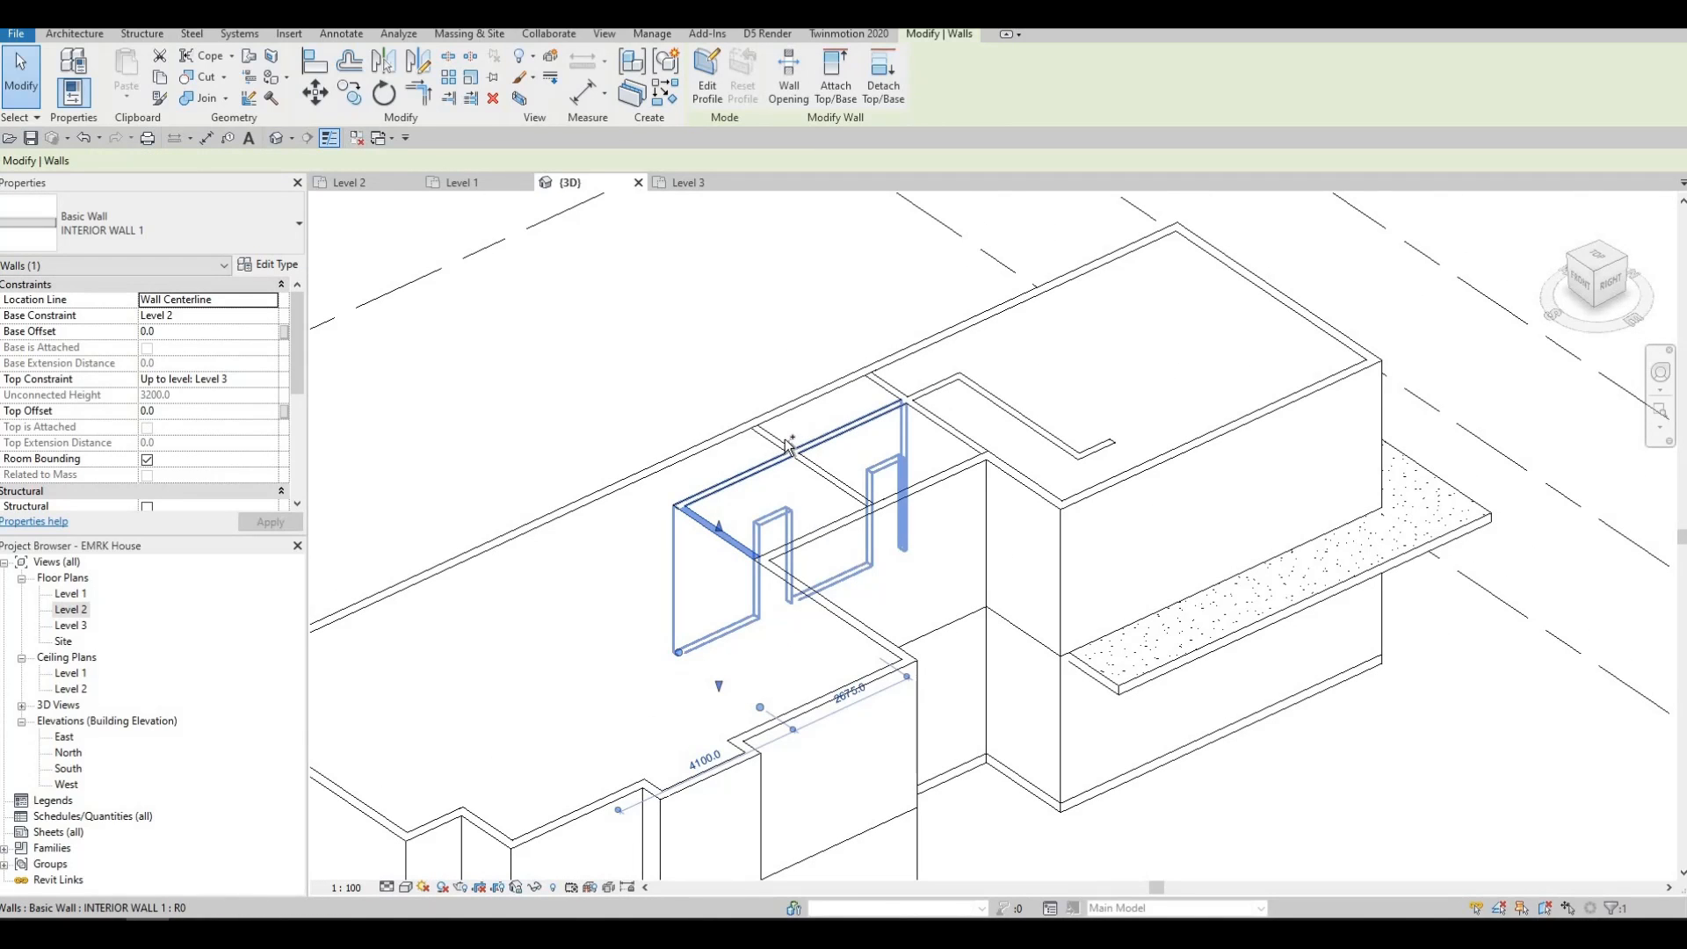
pyautogui.keyDown('ctrl'); pyautogui.click(920, 422); pyautogui.keyUp('ctrl')
pyautogui.keyDown('ctrl'); pyautogui.click(955, 380); pyautogui.keyUp('ctrl')
pyautogui.keyDown('ctrl'); pyautogui.click(1002, 403); pyautogui.keyUp('ctrl')
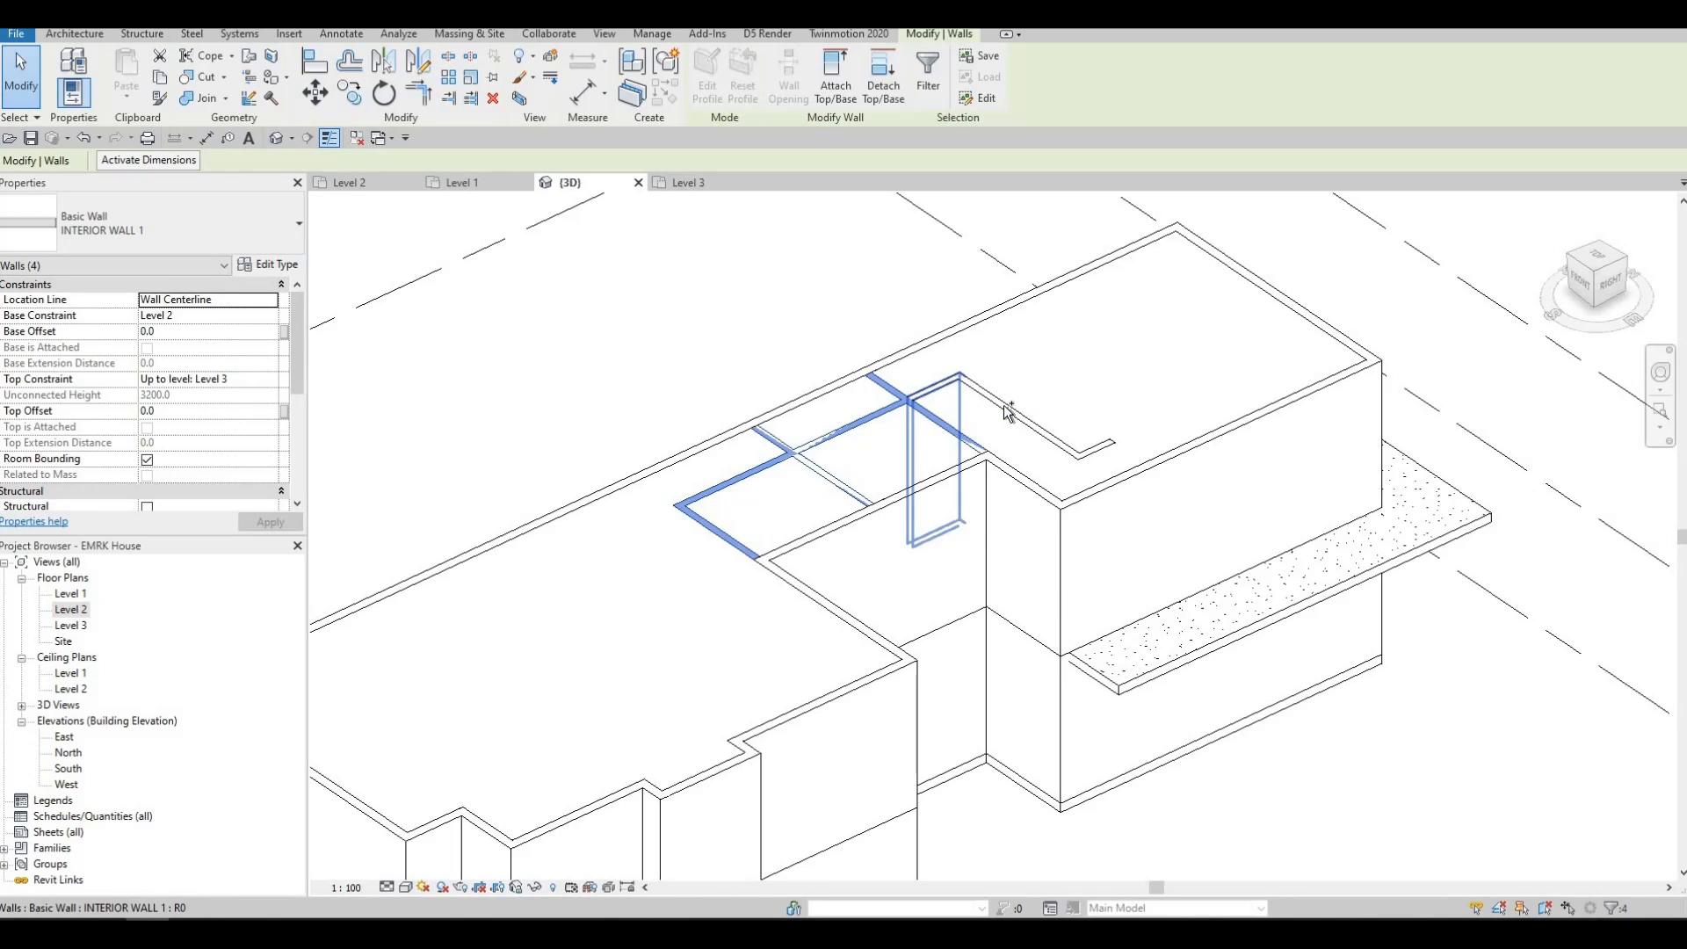
pyautogui.keyDown('ctrl'); pyautogui.click(859, 379); pyautogui.keyUp('ctrl')
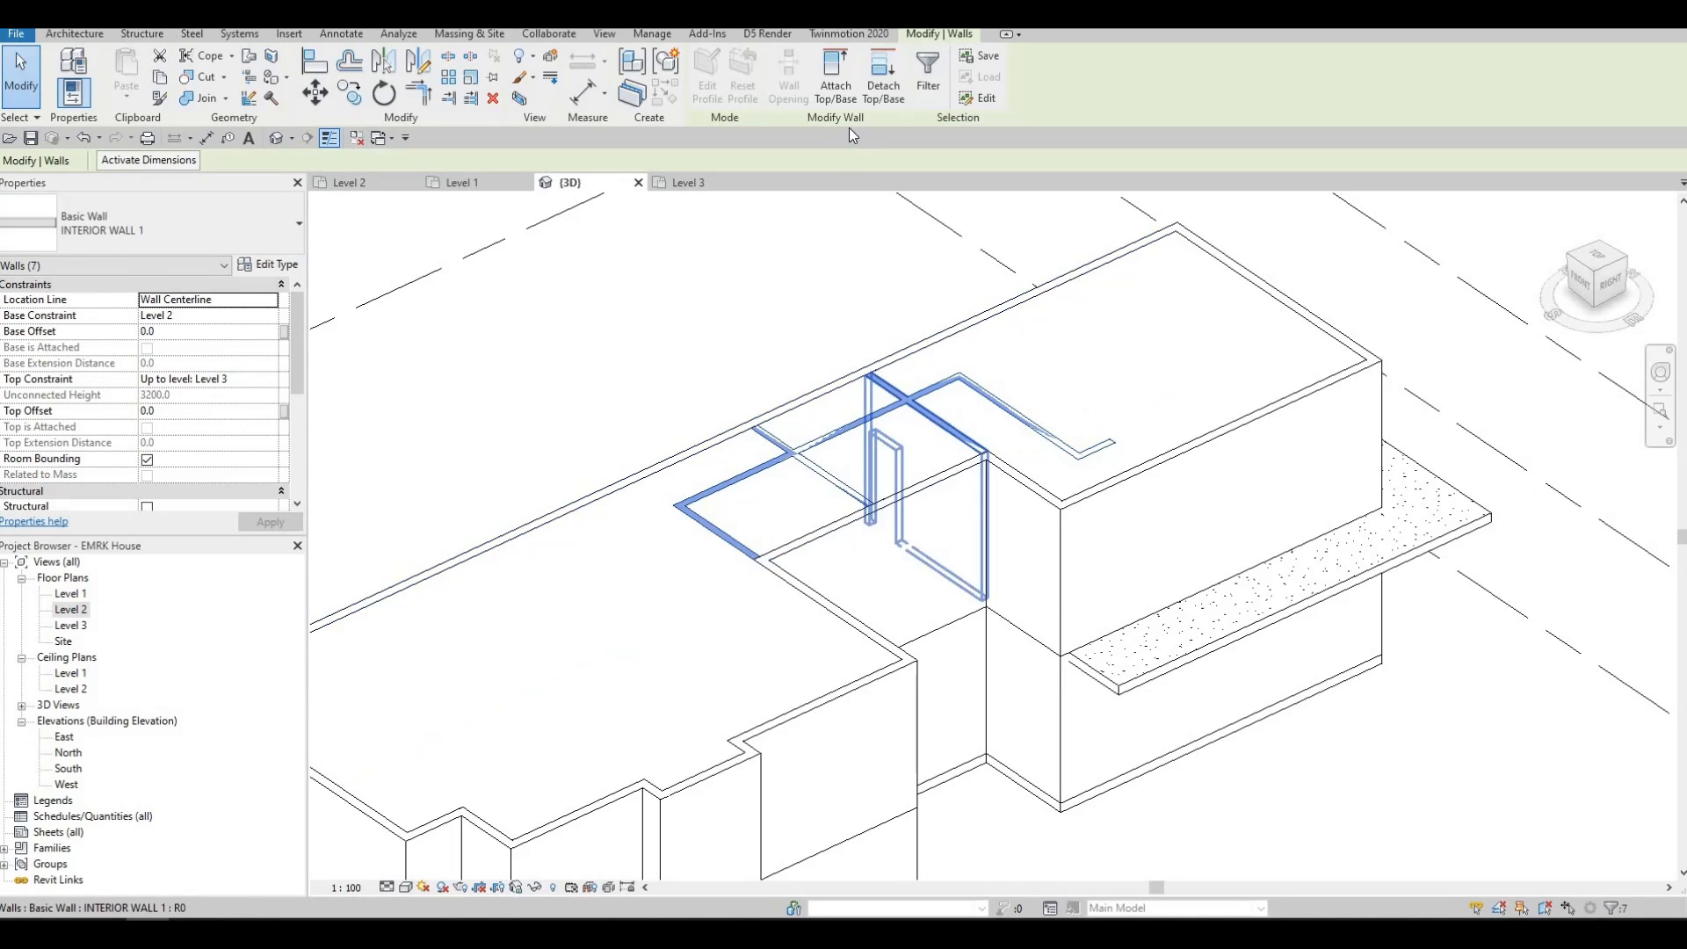
pyautogui.click(838, 88)
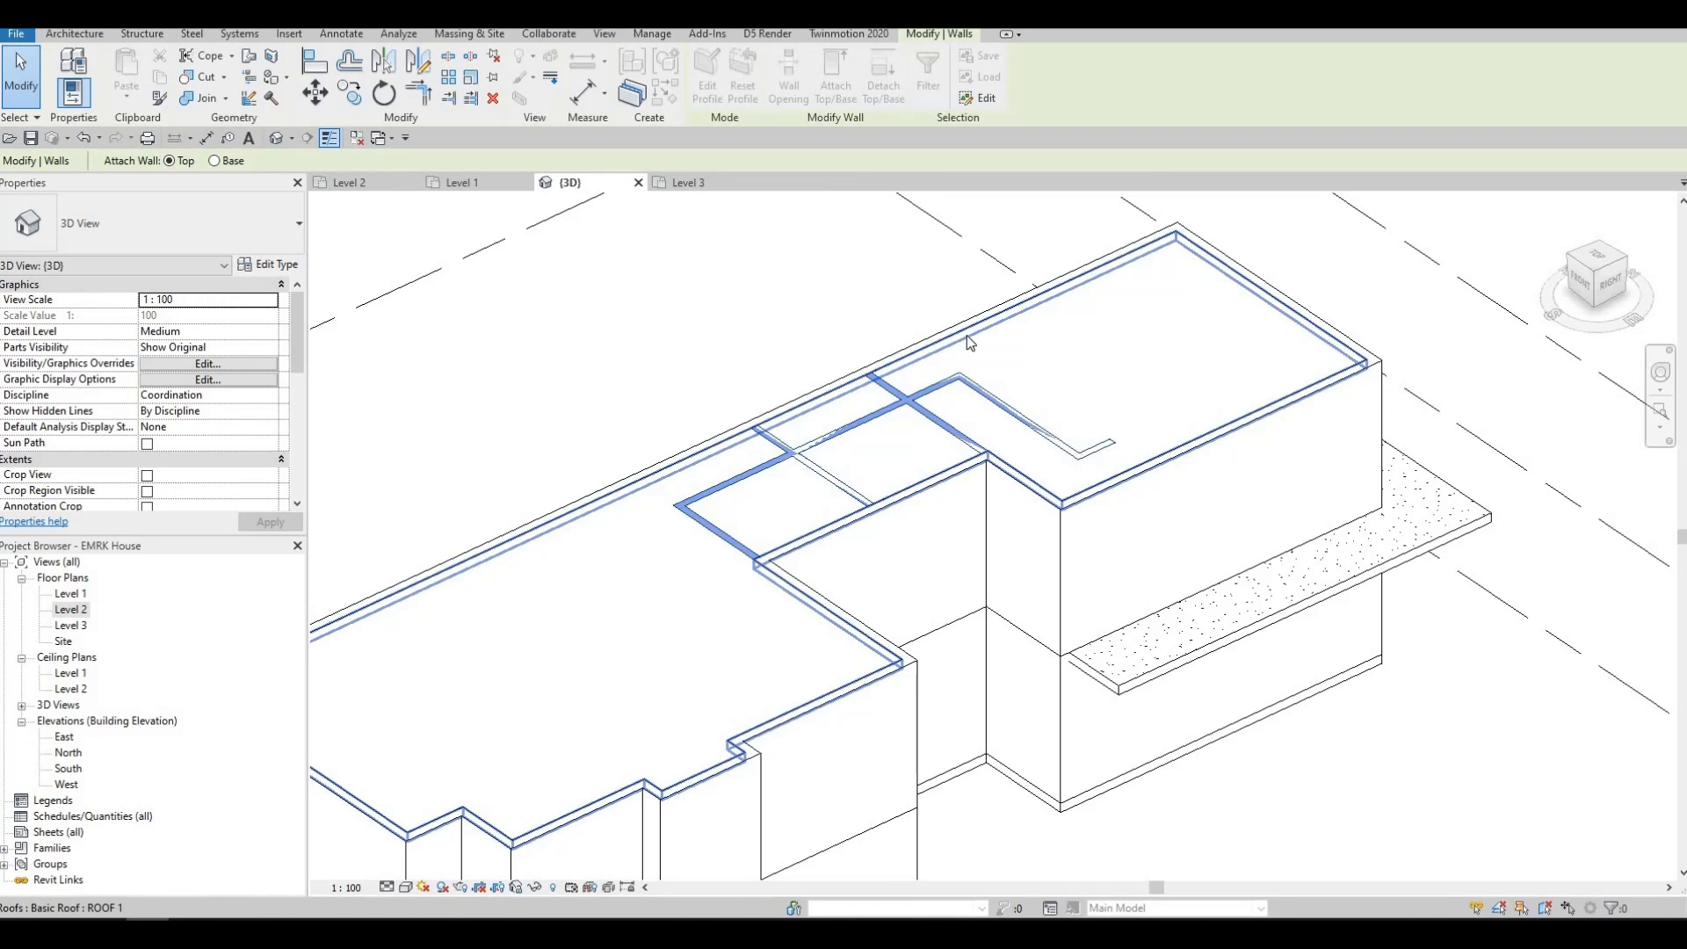
pyautogui.click(966, 337)
# Step: Clear the selection and examine the whole roof and its junctions with the walls in the 3D view
pyautogui.moveTo(1225, 376); pyautogui.dragTo(1288, 330, button='middle')
pyautogui.scroll(-1, 1288, 330)
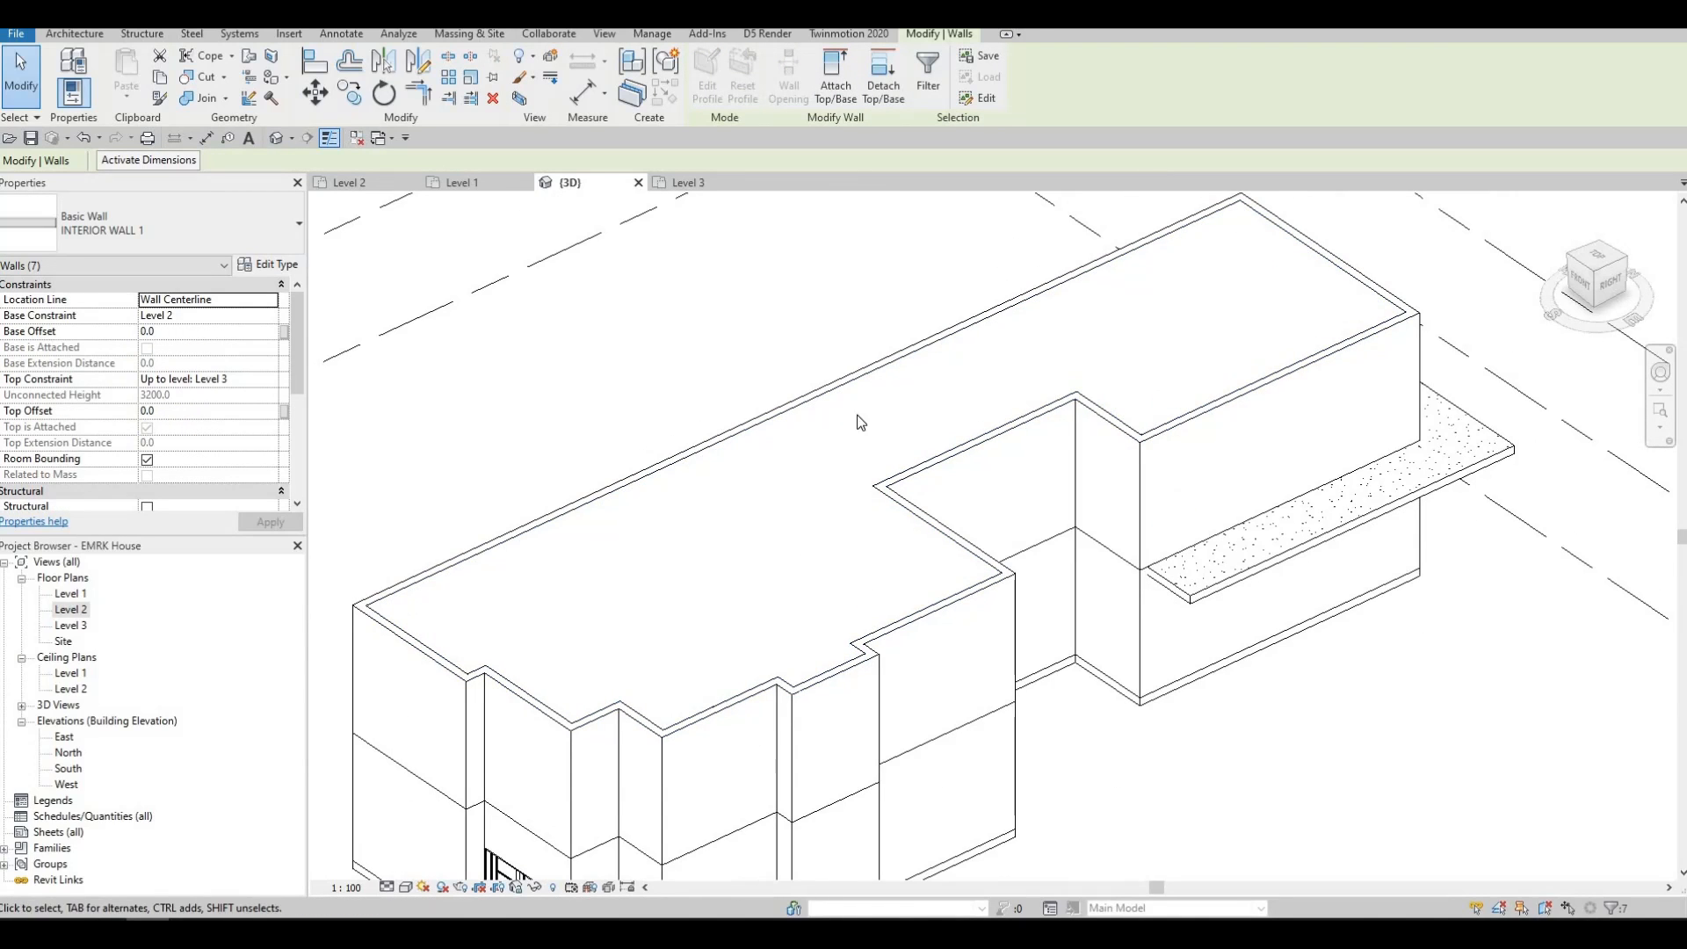
pyautogui.moveTo(817, 630); pyautogui.dragTo(821, 478, button='middle')
pyautogui.scroll(-2, 821, 478)
pyautogui.moveTo(980, 449); pyautogui.dragTo(777, 527, button='middle')
pyautogui.scroll(-1, 777, 527)
pyautogui.press('Escape')
pyautogui.scroll(-1, 777, 527)
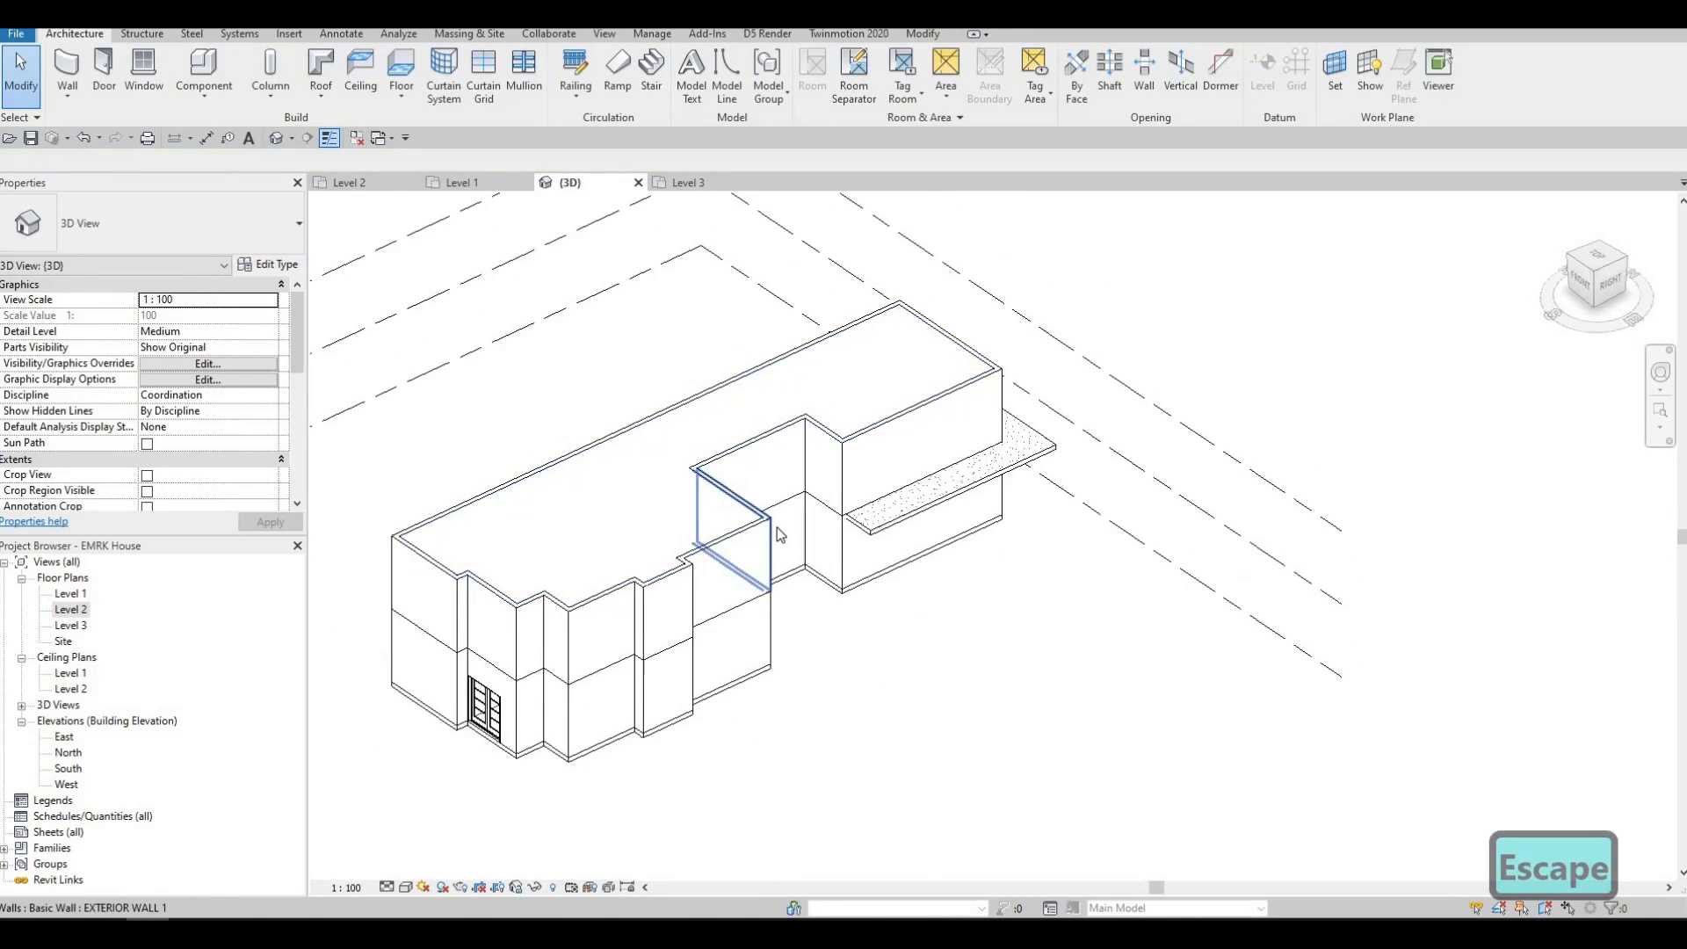
pyautogui.scroll(1, 776, 527)
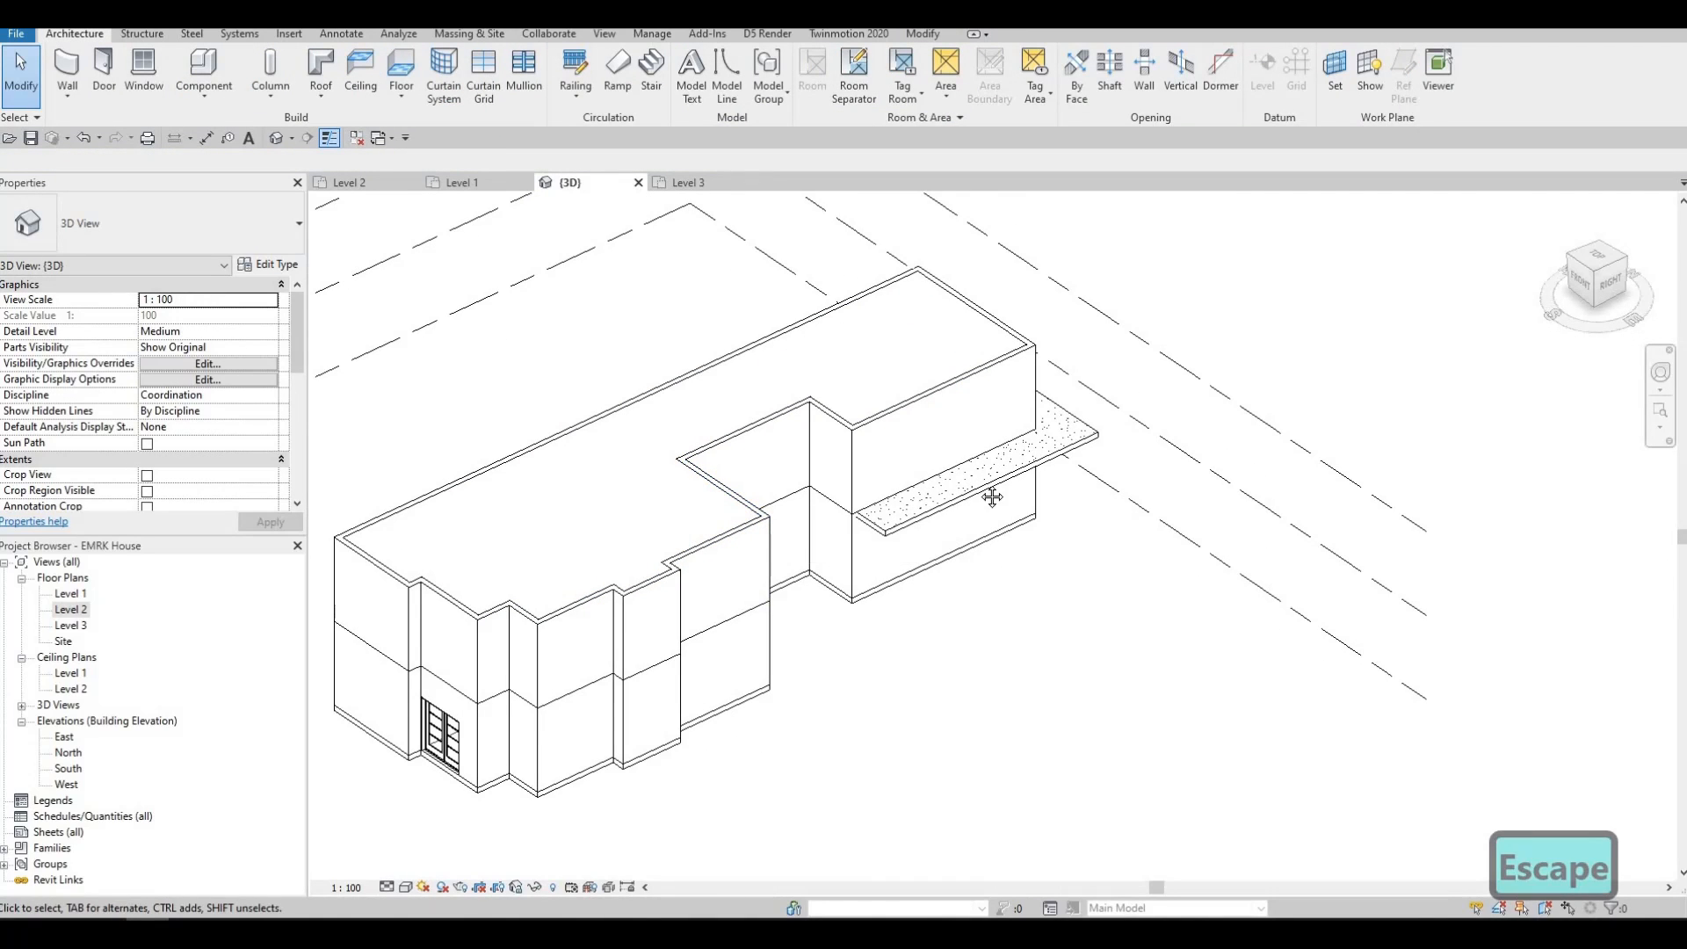
pyautogui.moveTo(993, 496); pyautogui.dragTo(1030, 455, button='middle')
pyautogui.moveTo(1263, 520); pyautogui.dragTo(1613, 510, button='middle')
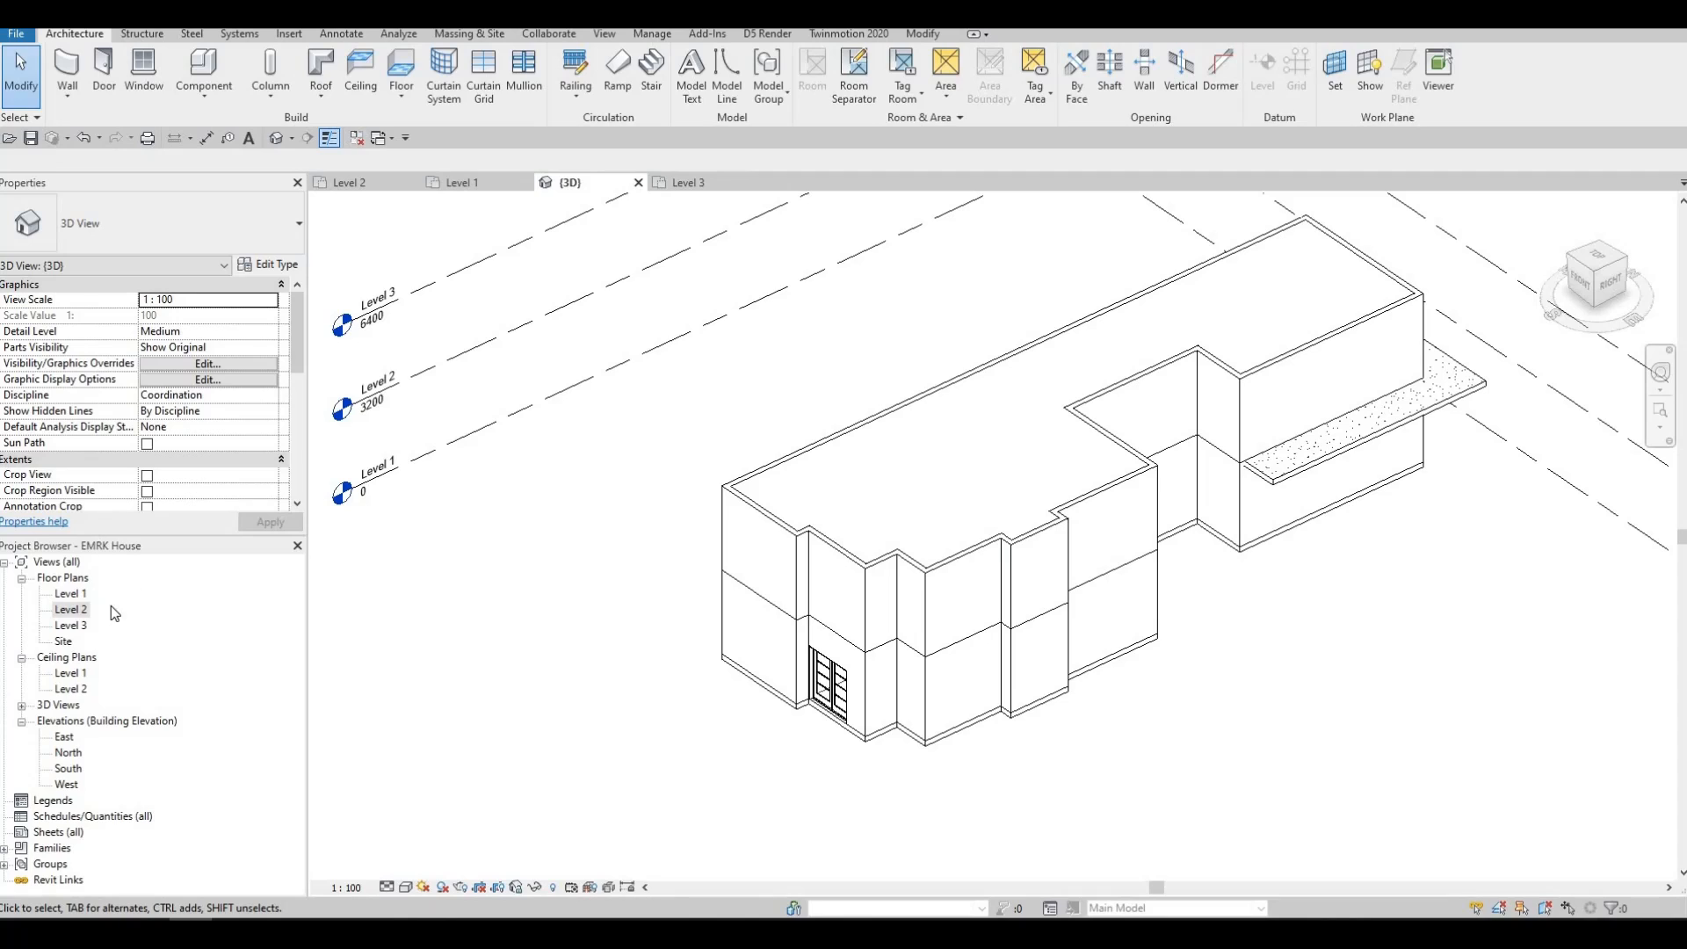
# Step: On the Level 1 floor plan, draw a 3000 mm Curtain Wall in the Living room's grid C exterior wall, 900 mm from the adjacent grid
pyautogui.doubleClick(69, 594)
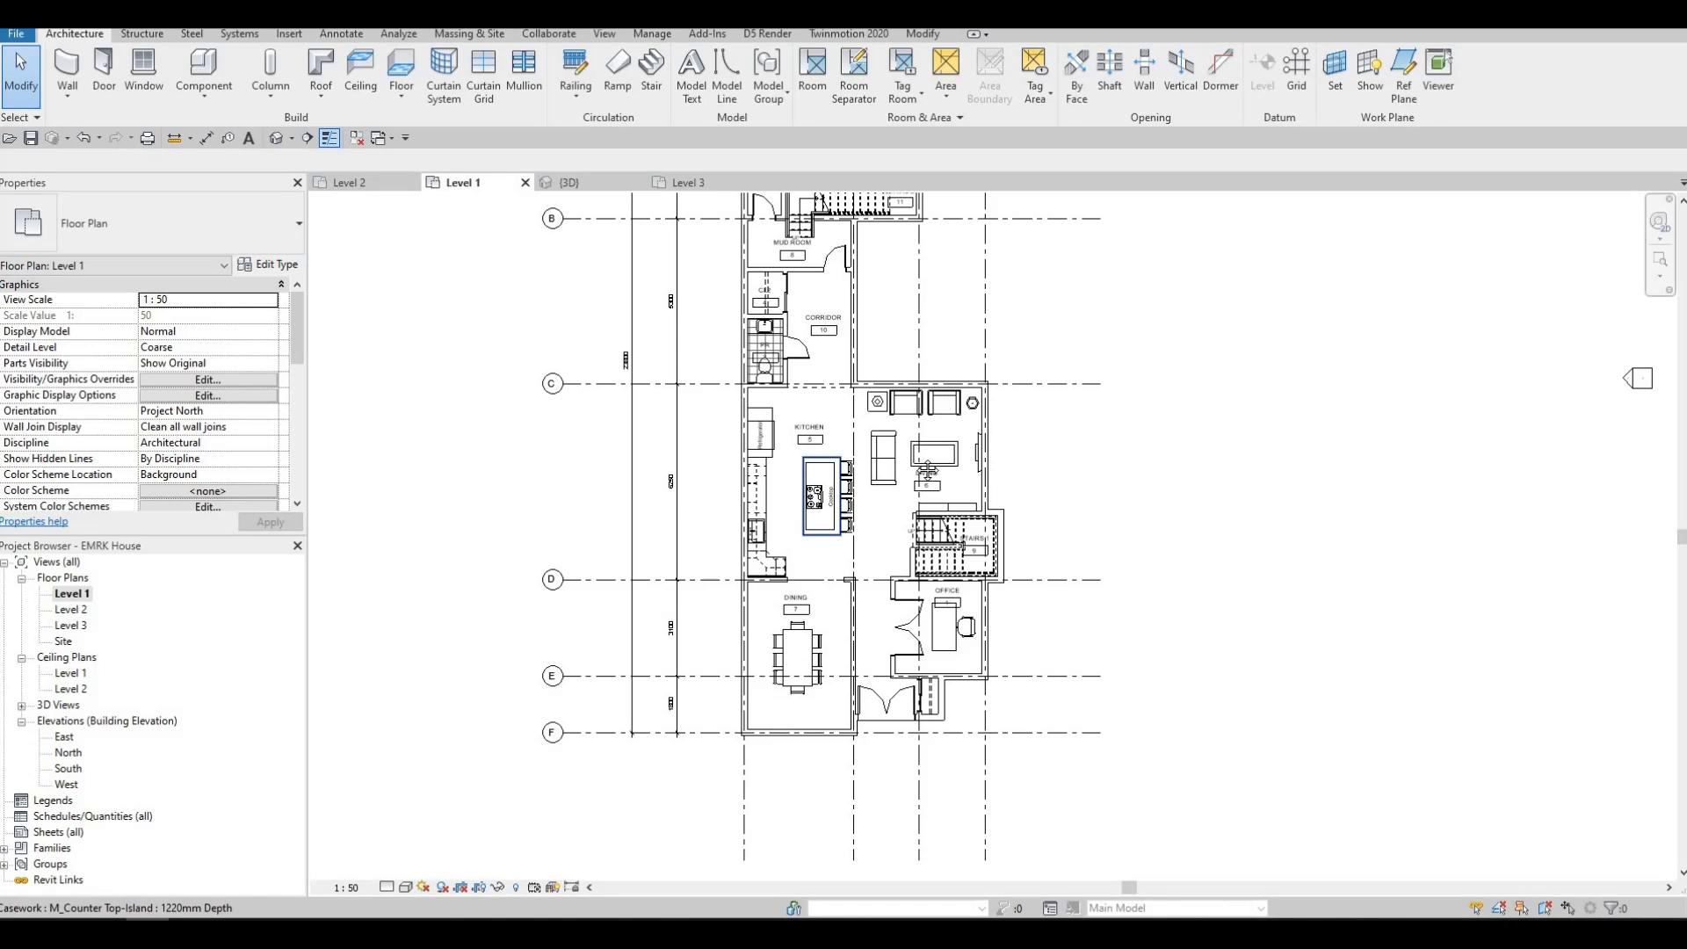
pyautogui.scroll(3, 962, 354)
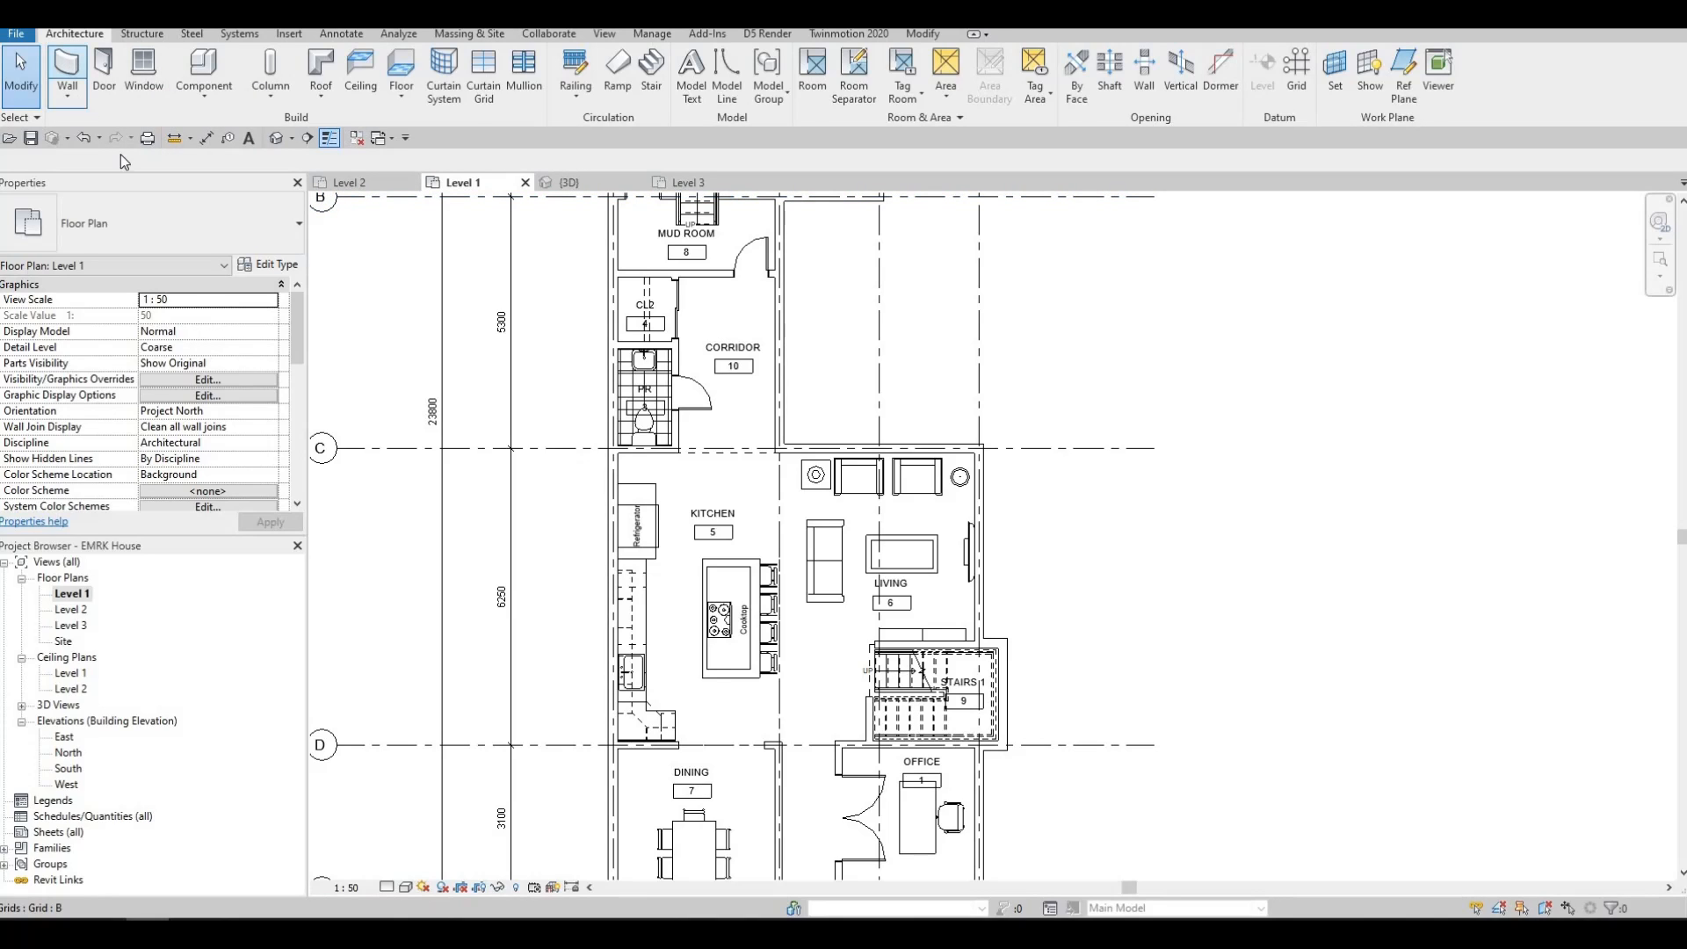
pyautogui.click(294, 225)
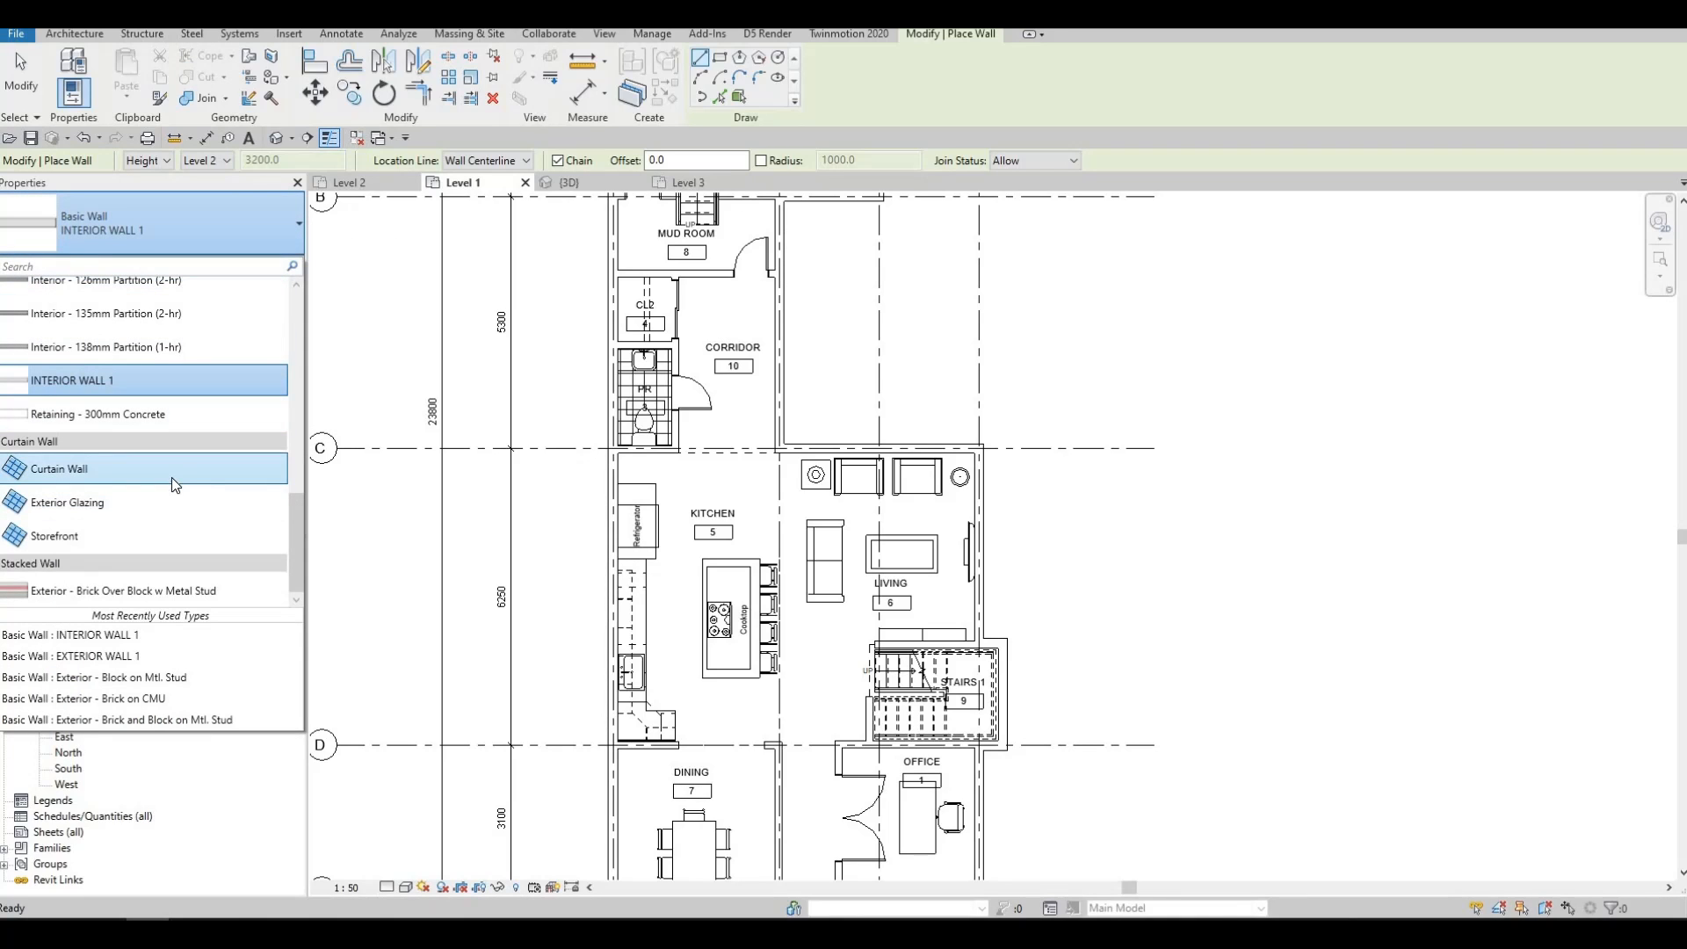
pyautogui.click(174, 477)
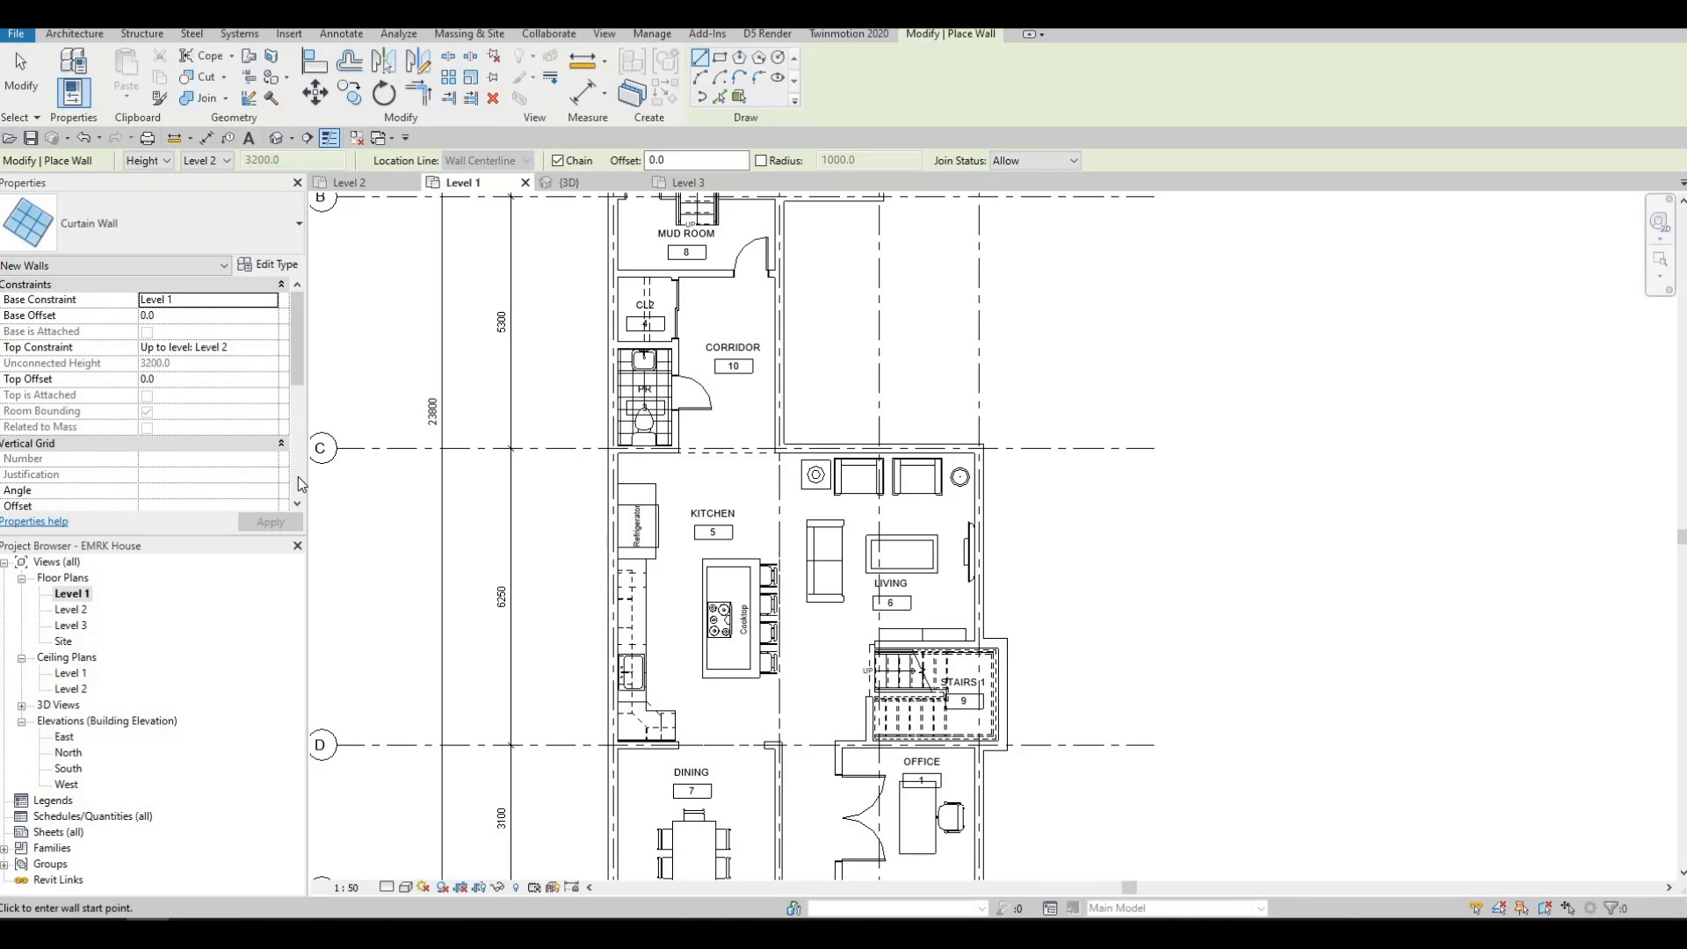
pyautogui.moveTo(650, 527); pyautogui.dragTo(610, 427, button='middle')
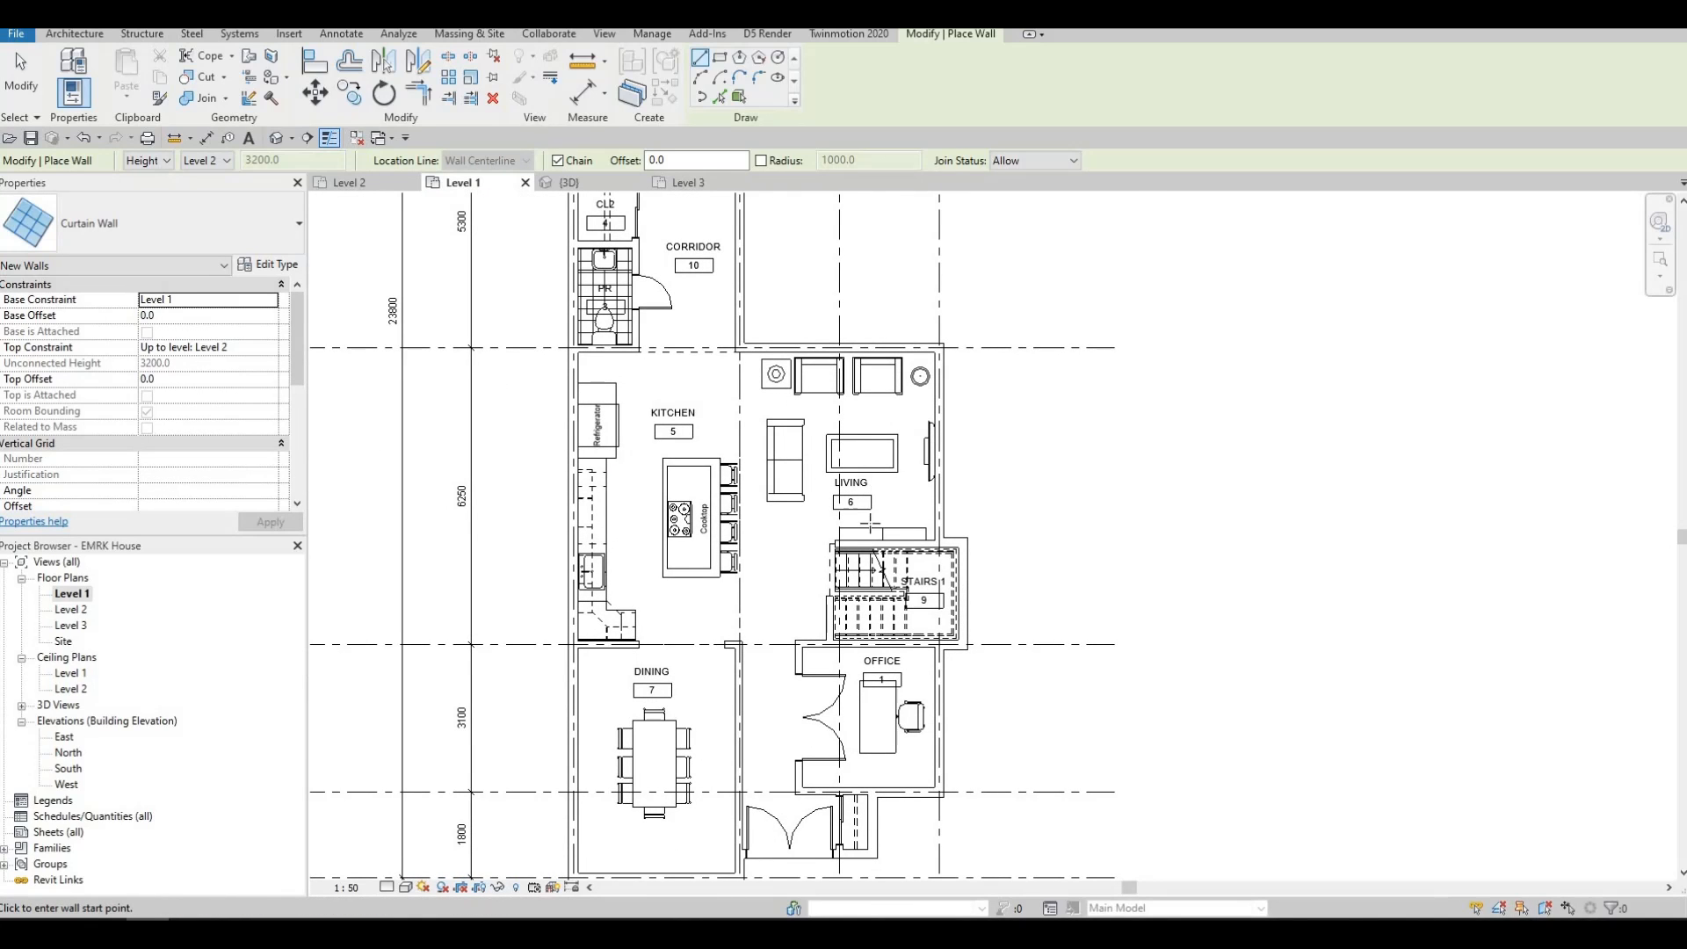
pyautogui.moveTo(869, 523); pyautogui.dragTo(864, 559, button='middle')
pyautogui.scroll(5, 710, 416)
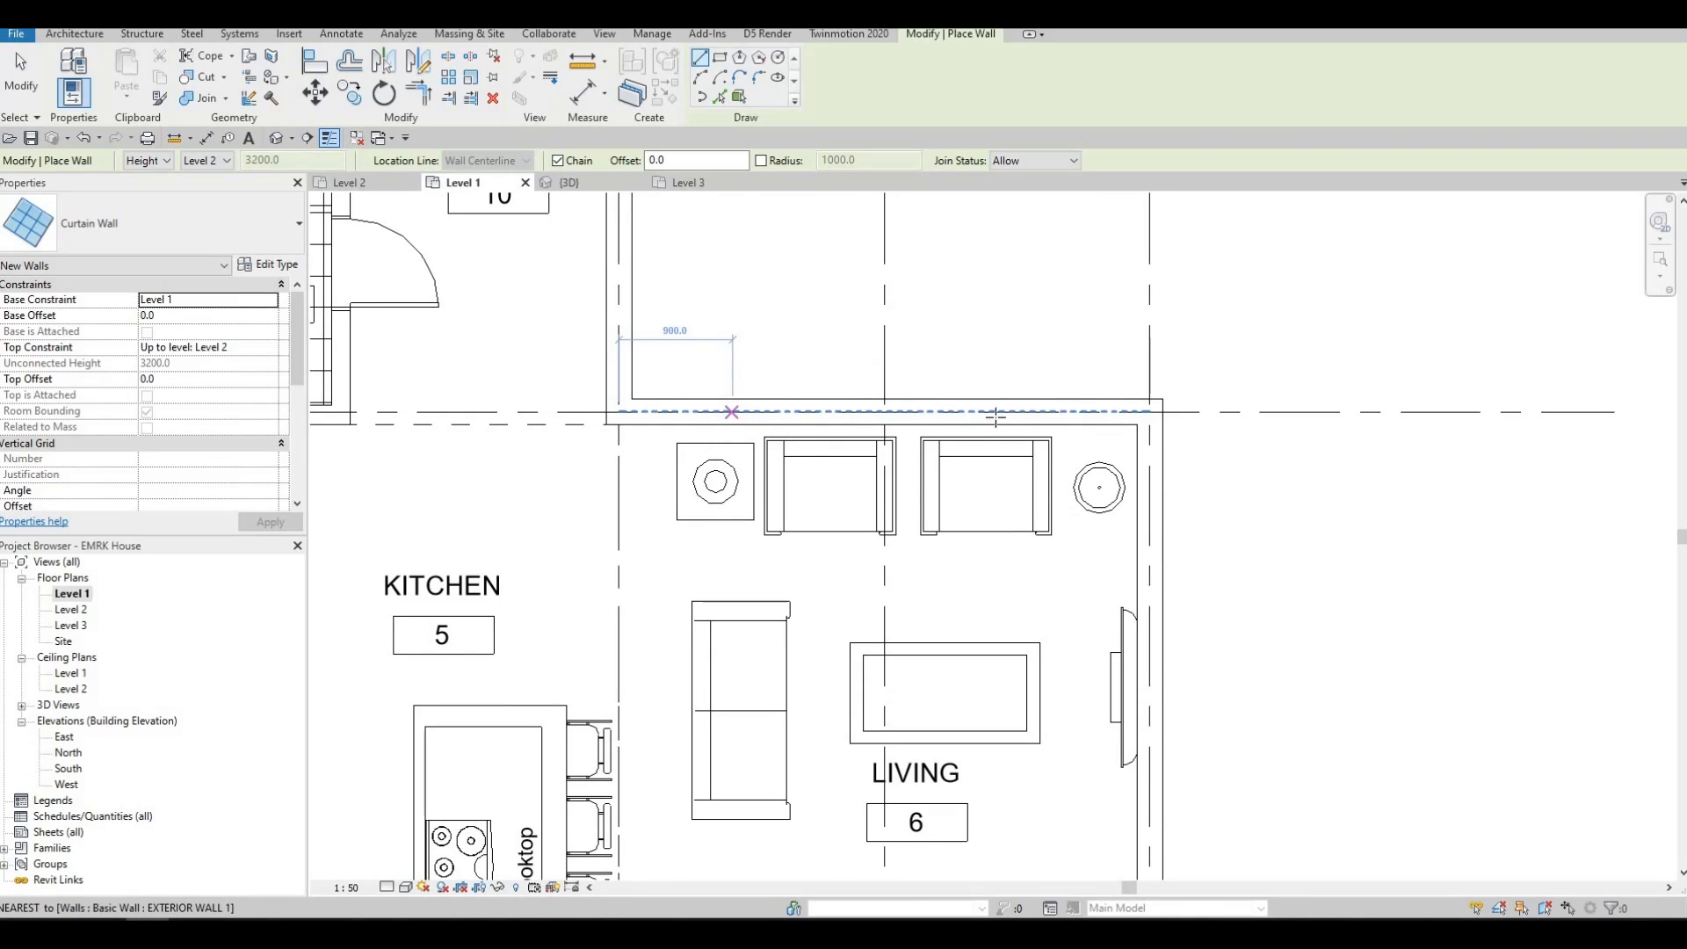
pyautogui.click(732, 411)
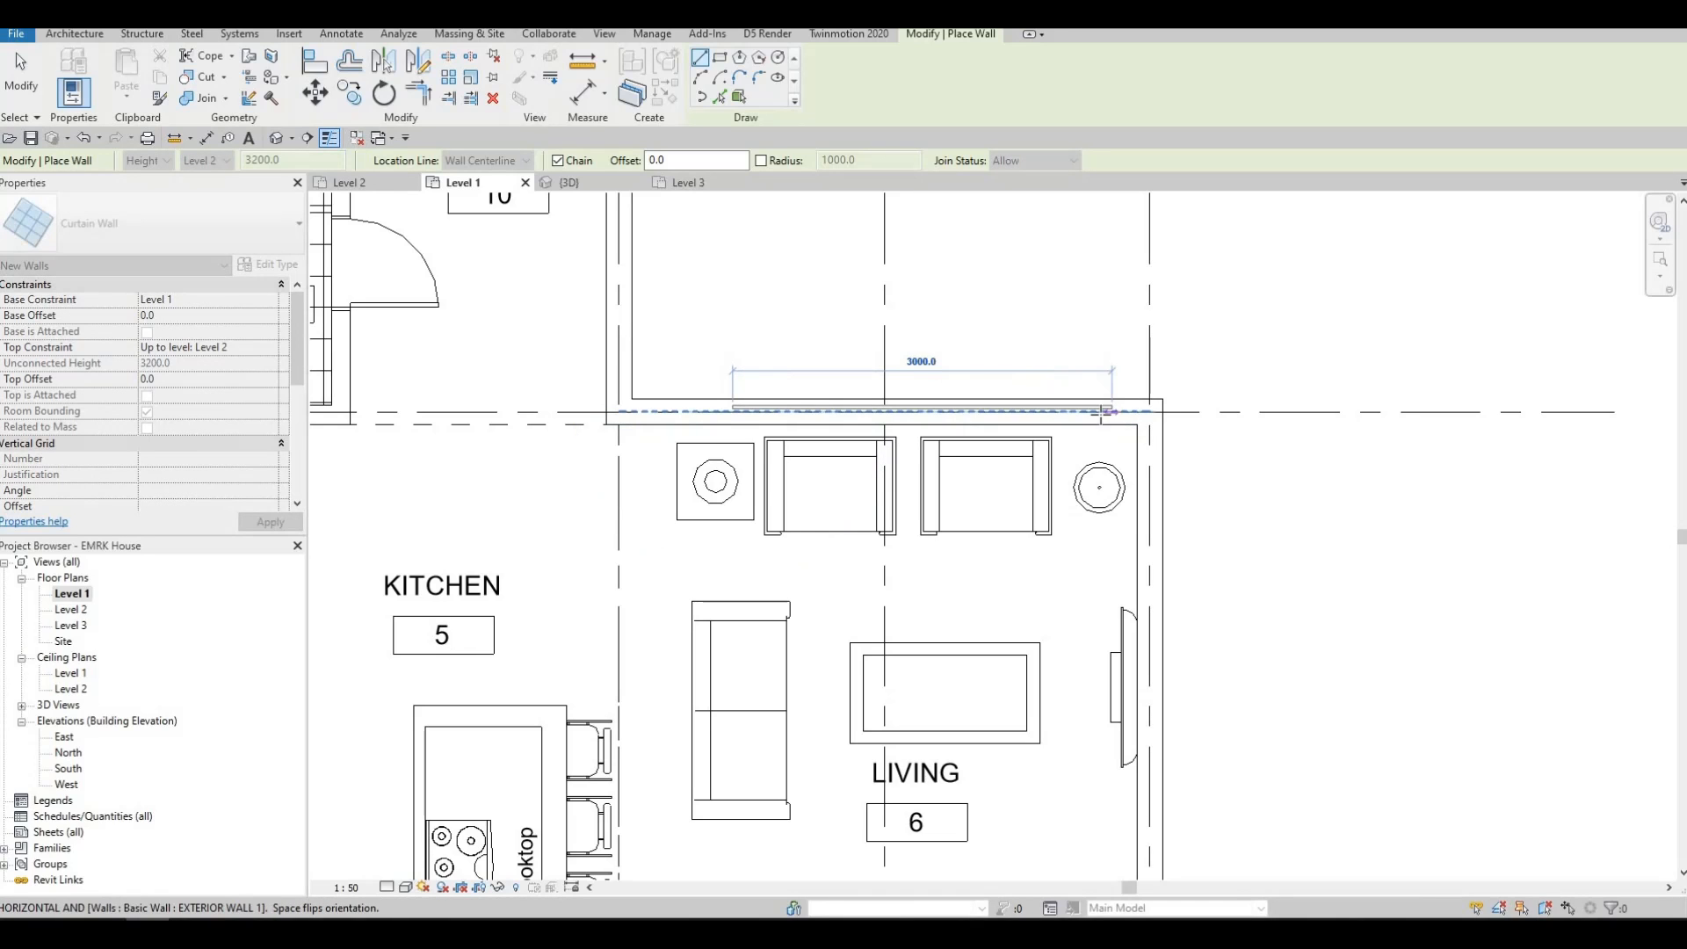
pyautogui.click(1111, 411)
pyautogui.scroll(2, 1002, 411)
pyautogui.press('Escape')
pyautogui.press('Escape')
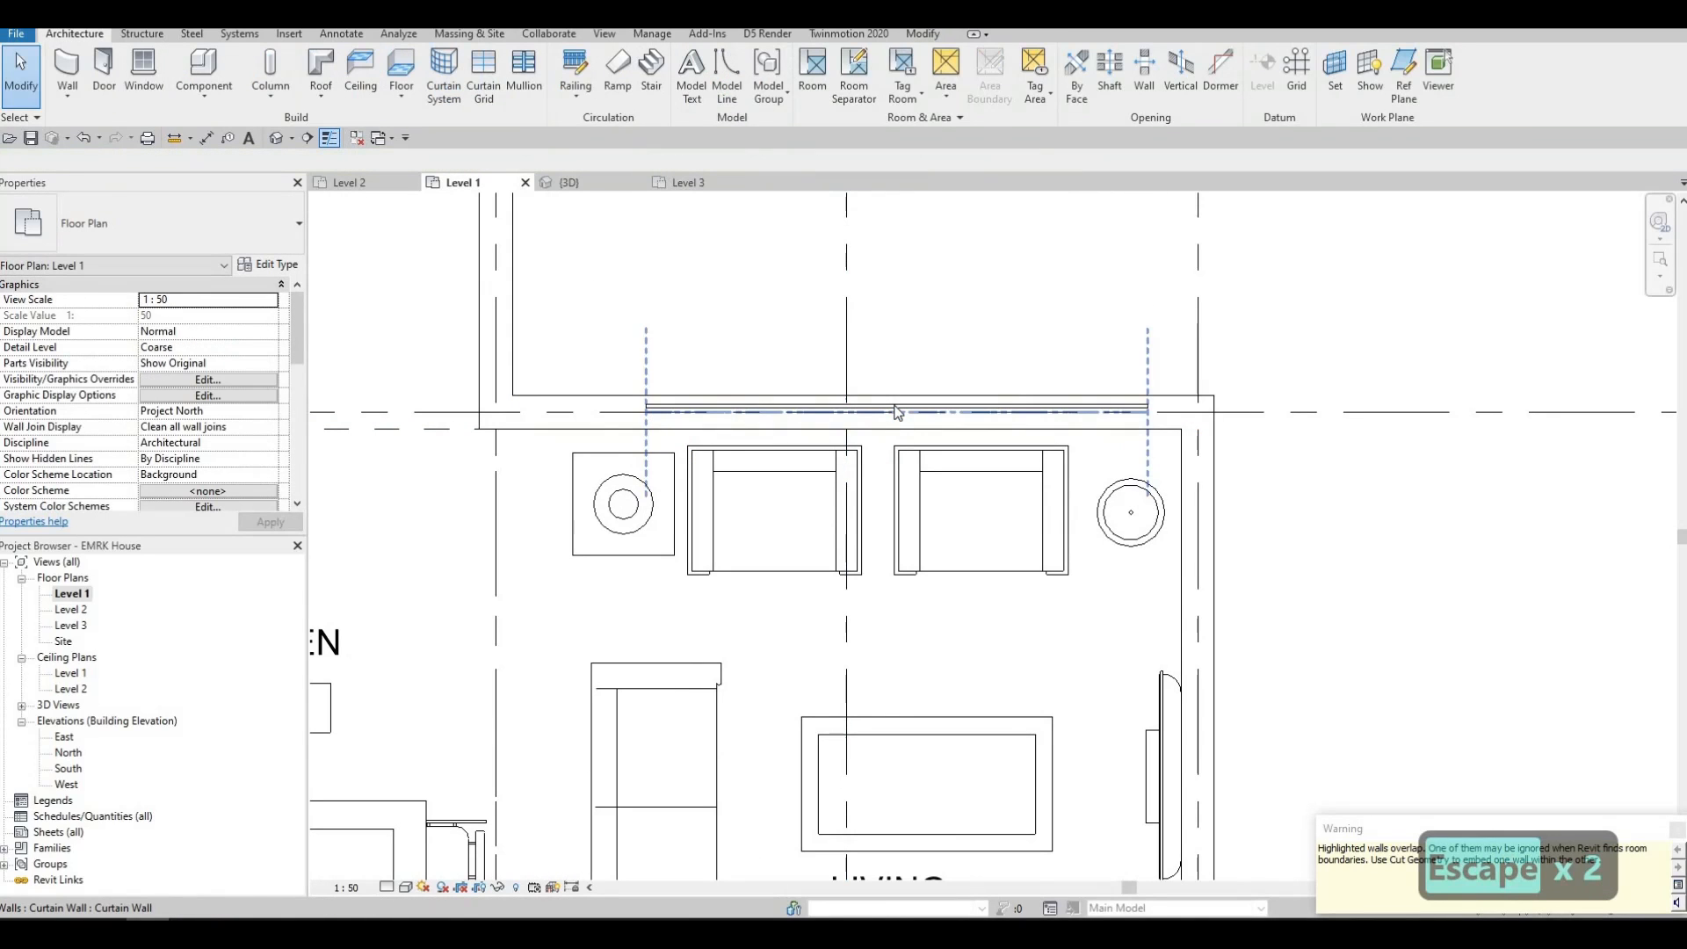
# Step: Flip the 3000 mm curtain wall's orientation toward the inside of the Living room
pyautogui.click(896, 411)
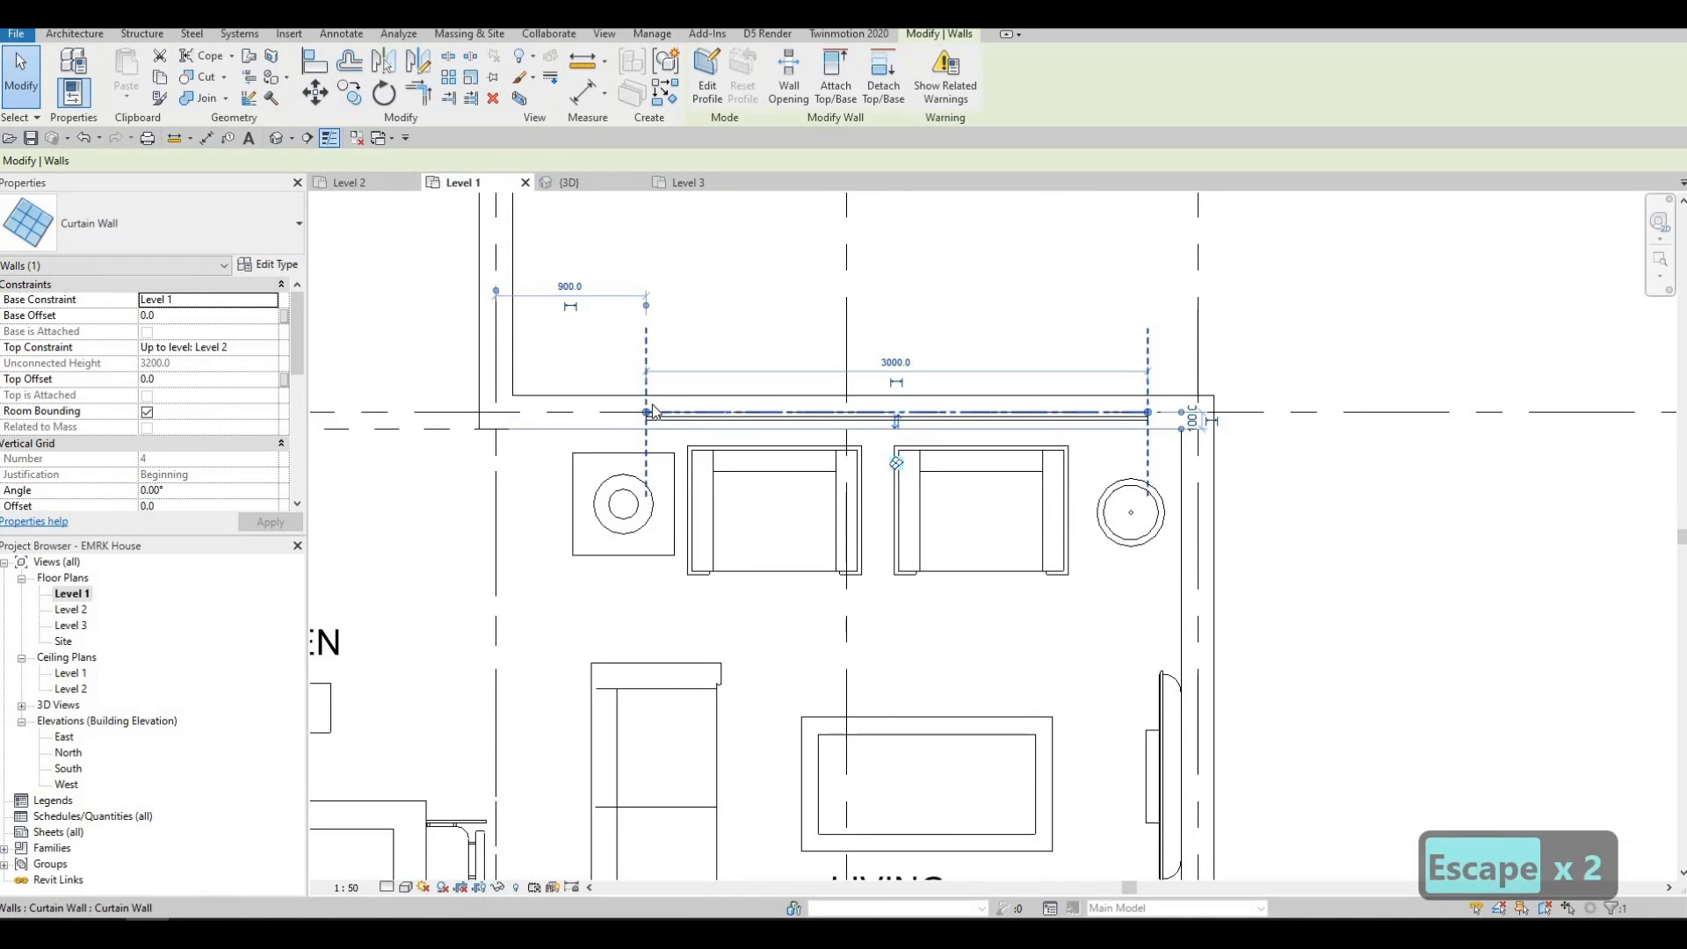
pyautogui.scroll(3, 650, 412)
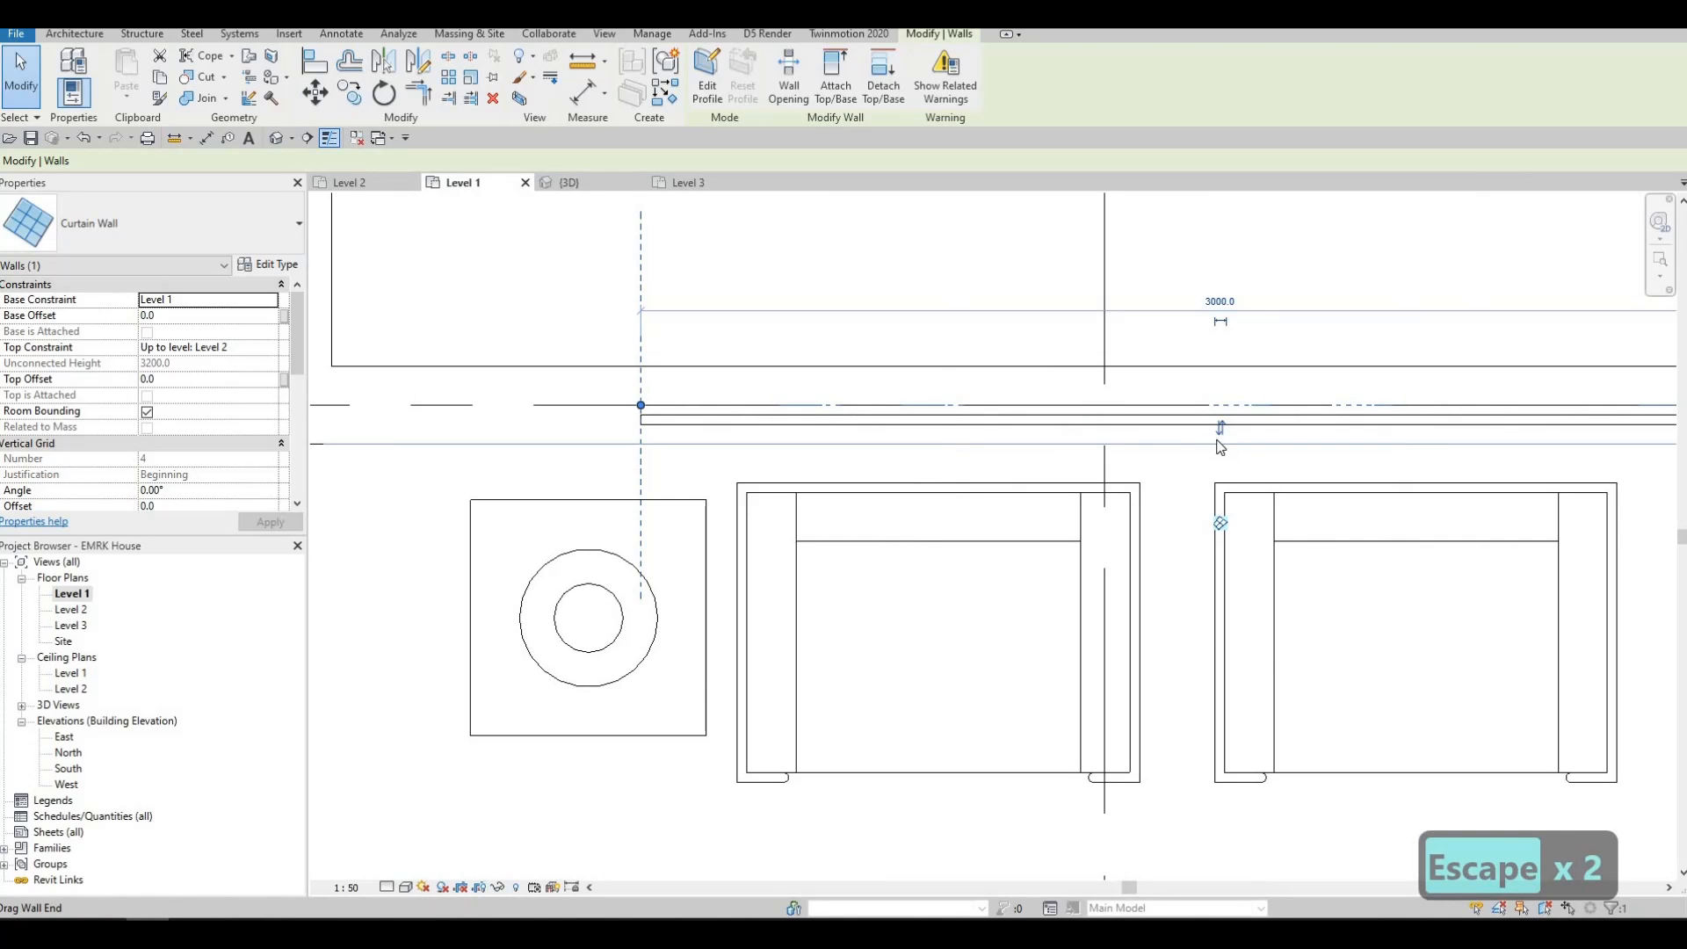
pyautogui.scroll(-4, 892, 301)
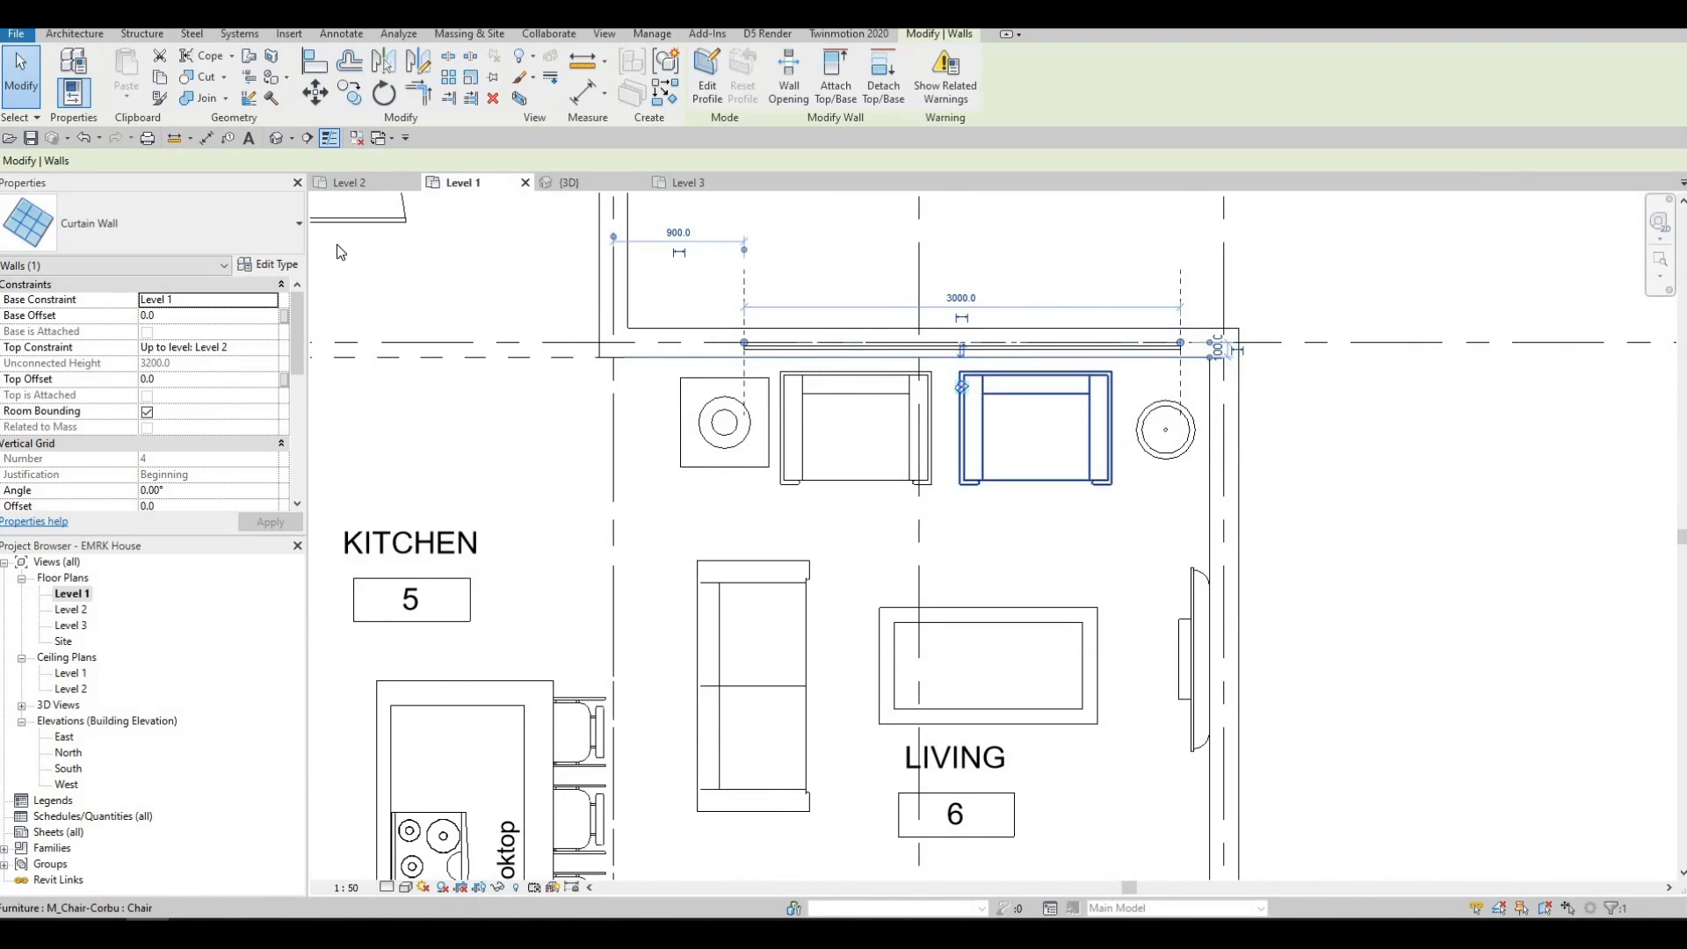
pyautogui.scroll(-1, 341, 252)
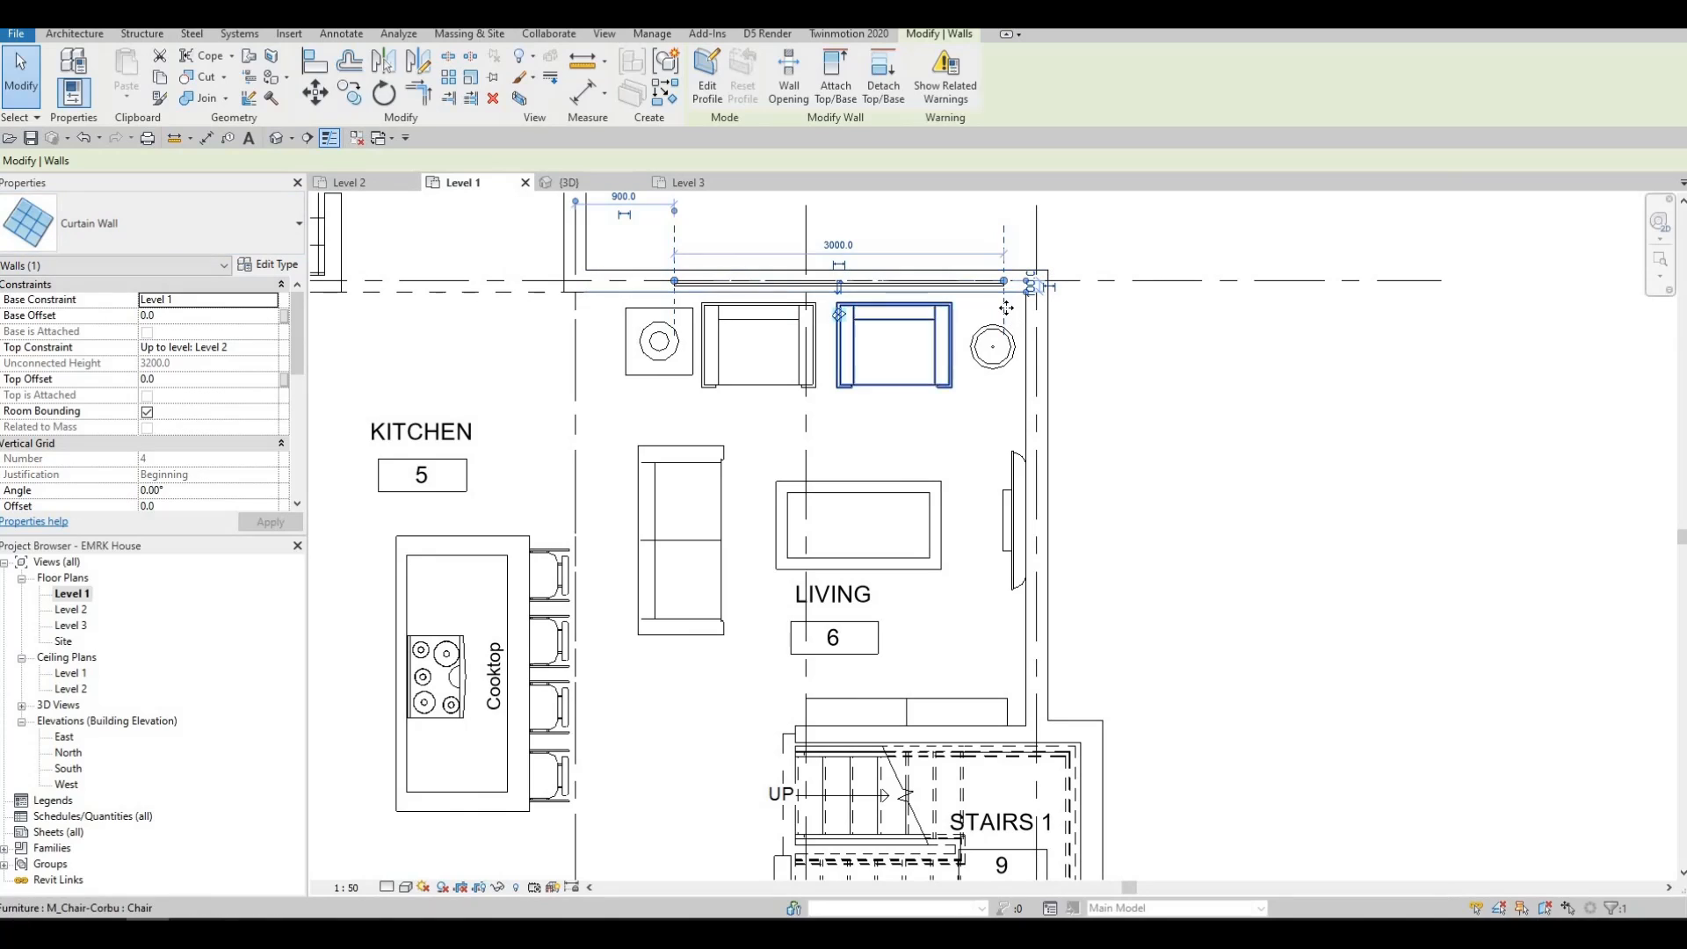
# Step: Create a similar curtain wall 800 mm long in the Living room's side exterior wall, beside the round table near grid C
pyautogui.press('c')
pyautogui.press('s')
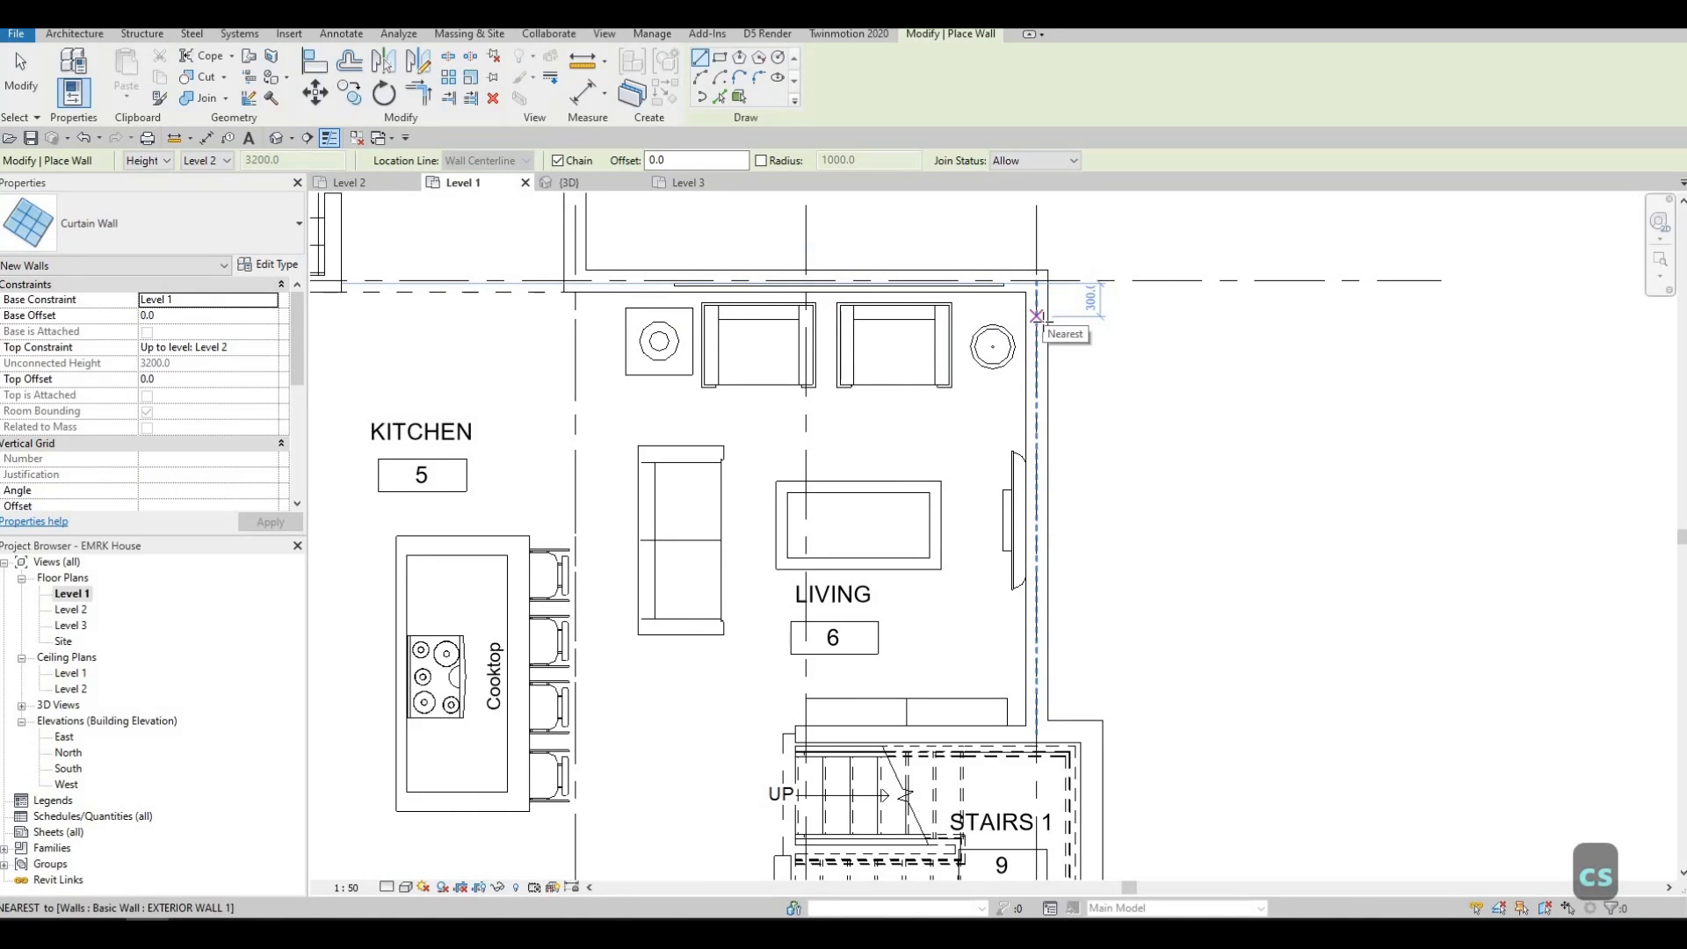
pyautogui.click(1037, 317)
pyautogui.click(1036, 404)
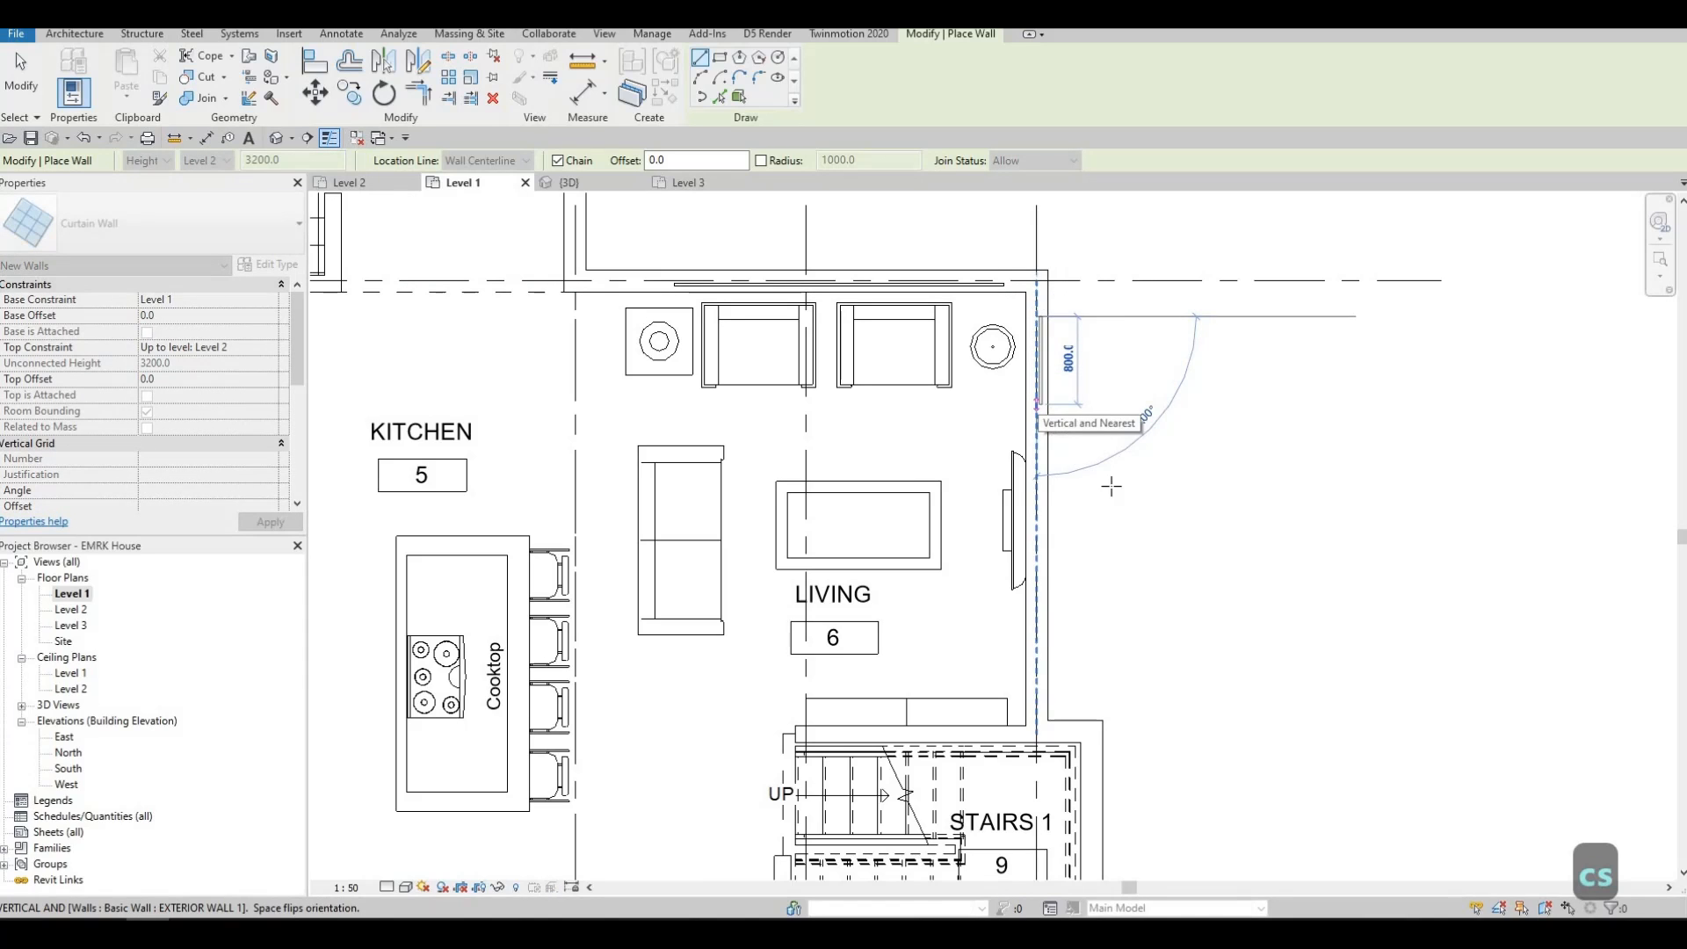
pyautogui.press('Escape')
# Step: Draw another 800 mm curtain wall in the same exterior wall, at the Living room's end near Stairs 1
pyautogui.moveTo(1042, 609); pyautogui.dragTo(1043, 465, button='middle')
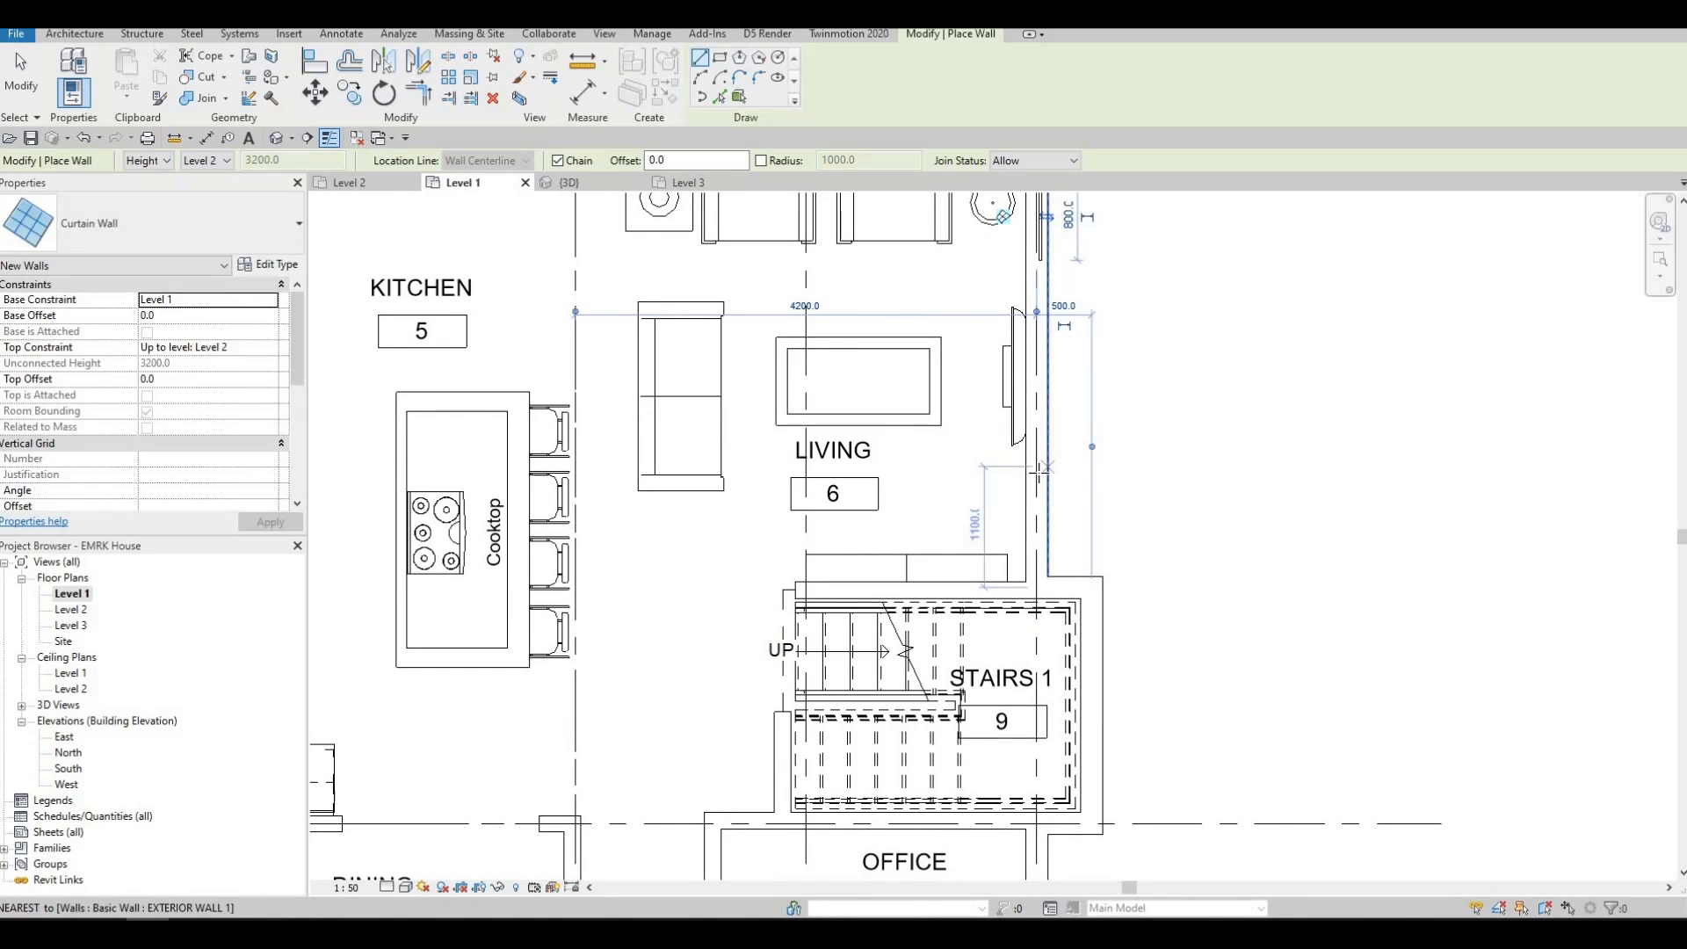
pyautogui.click(1037, 464)
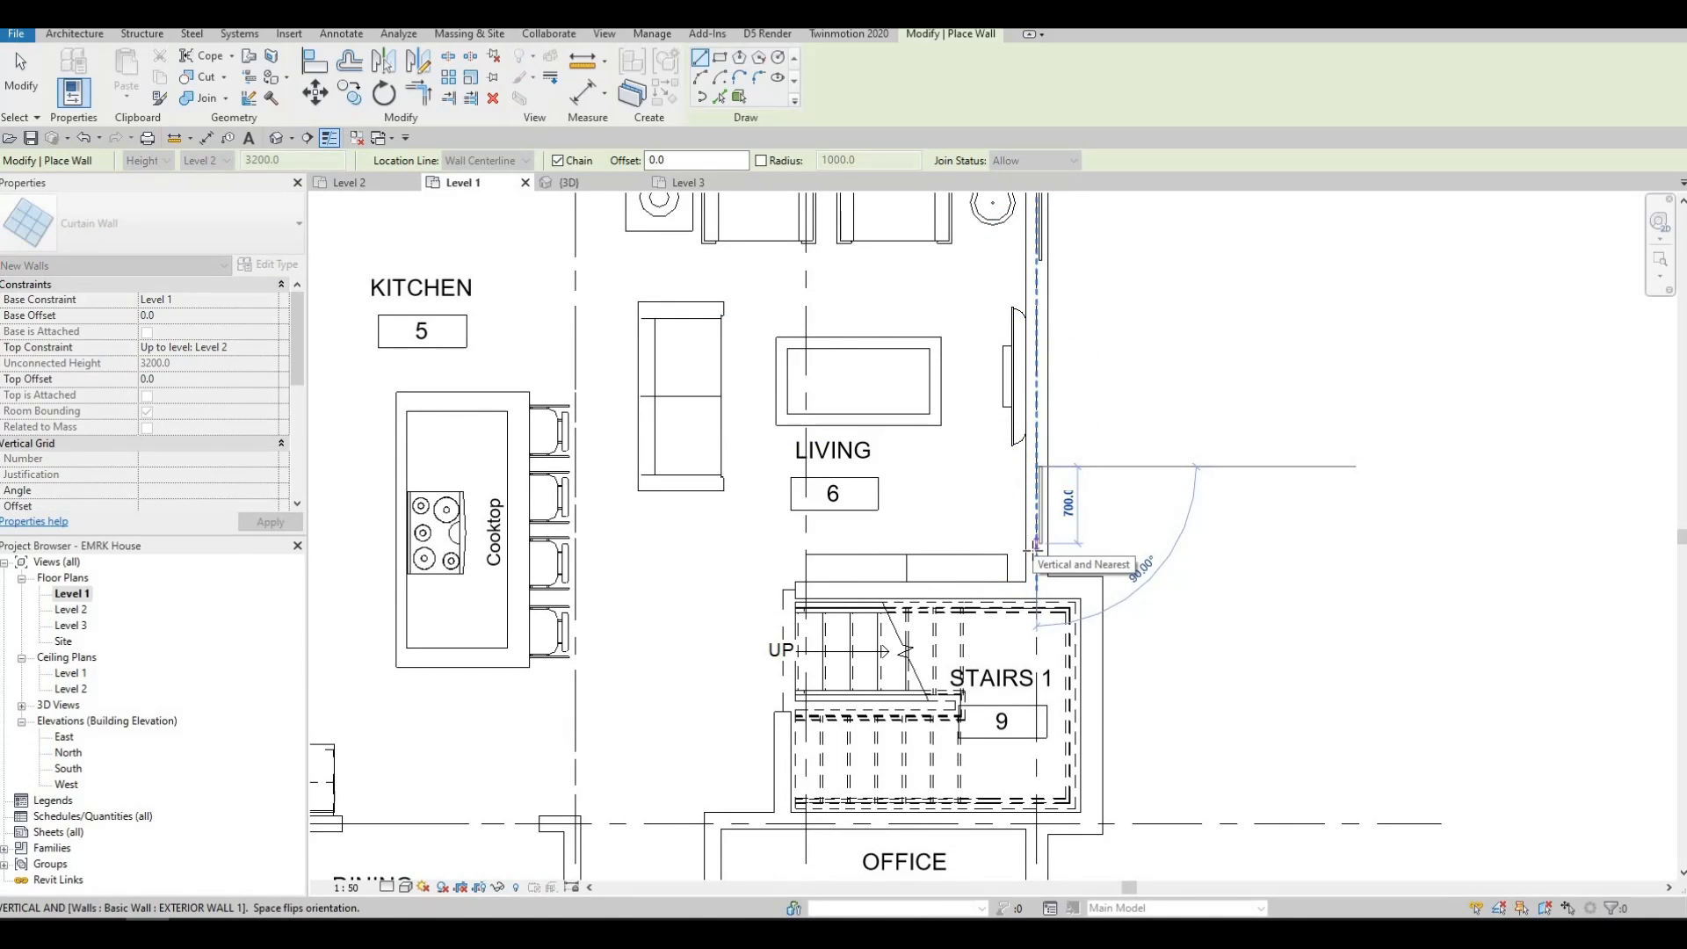
pyautogui.click(1037, 553)
pyautogui.press('Escape')
pyautogui.scroll(-2, 1122, 410)
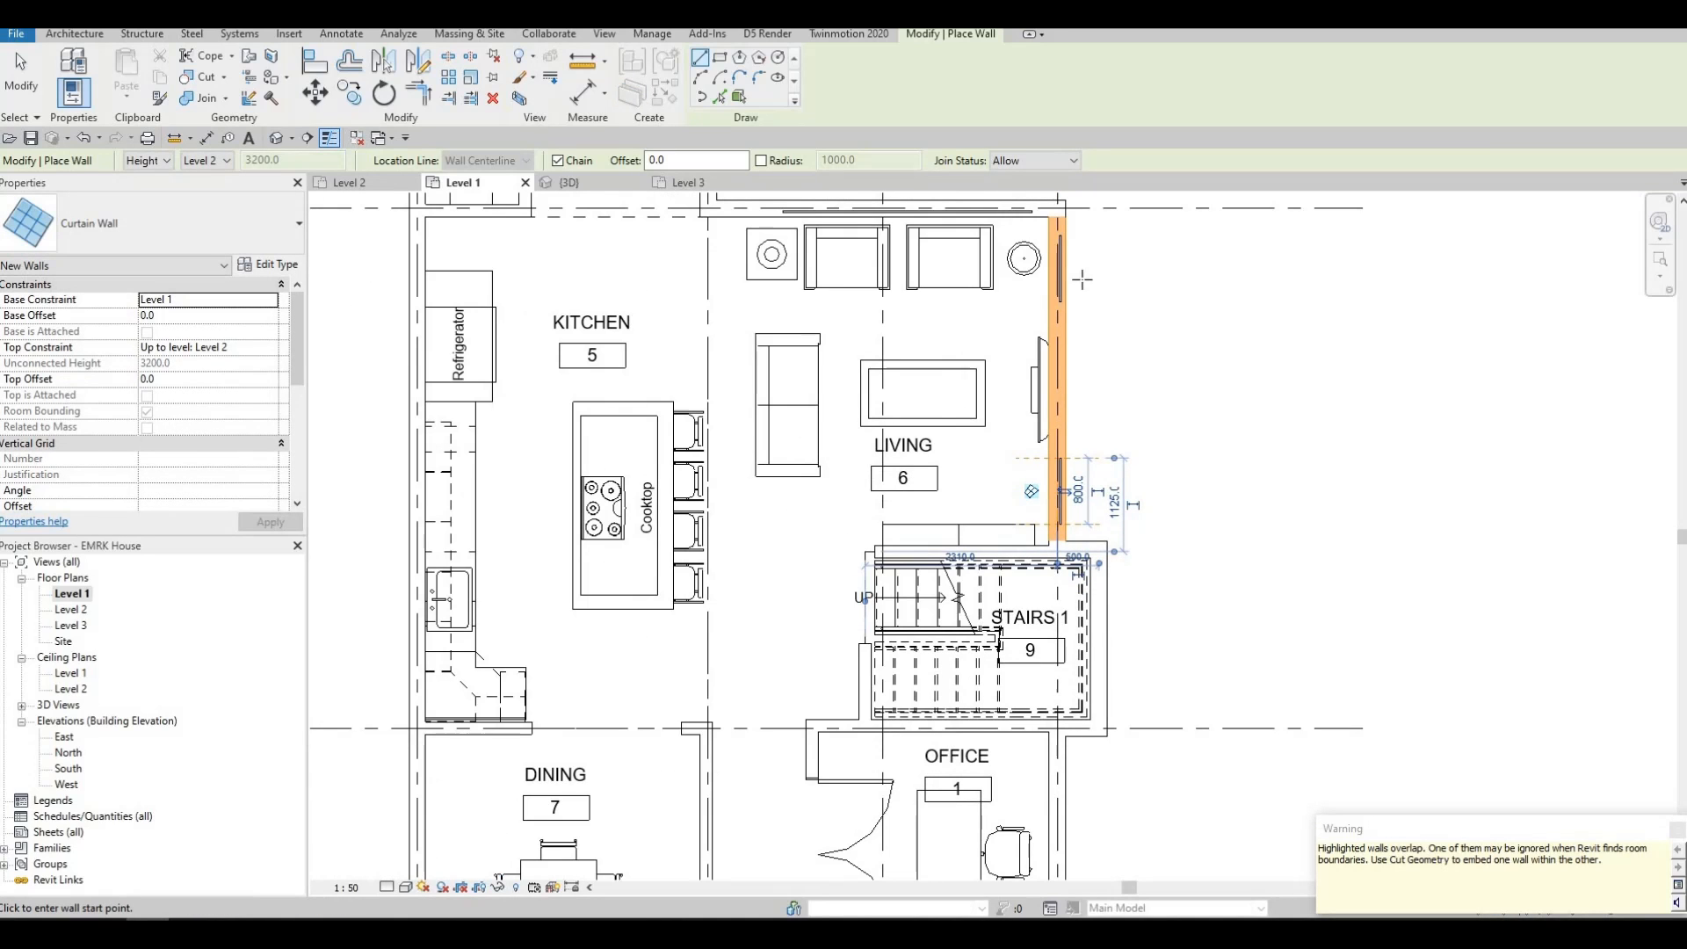
pyautogui.scroll(1, 1063, 289)
pyautogui.press('Escape')
pyautogui.press('Escape')
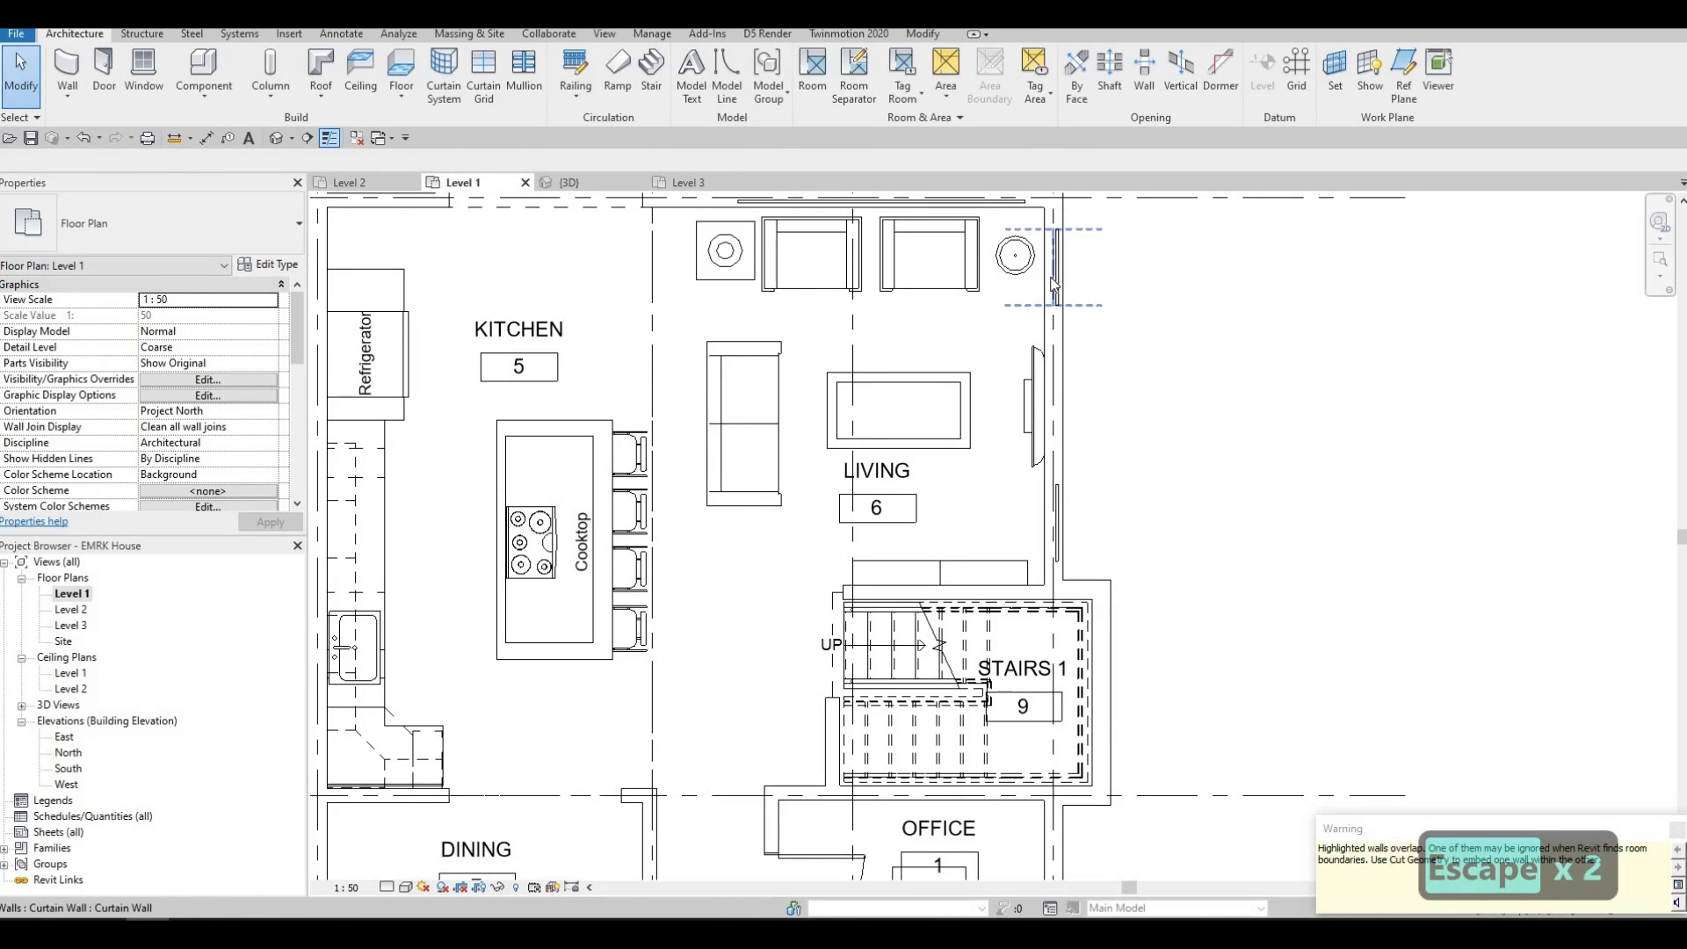
# Step: Flip both 800 mm curtain walls in the Living room's side wall toward the room's interior
pyautogui.click(1057, 274)
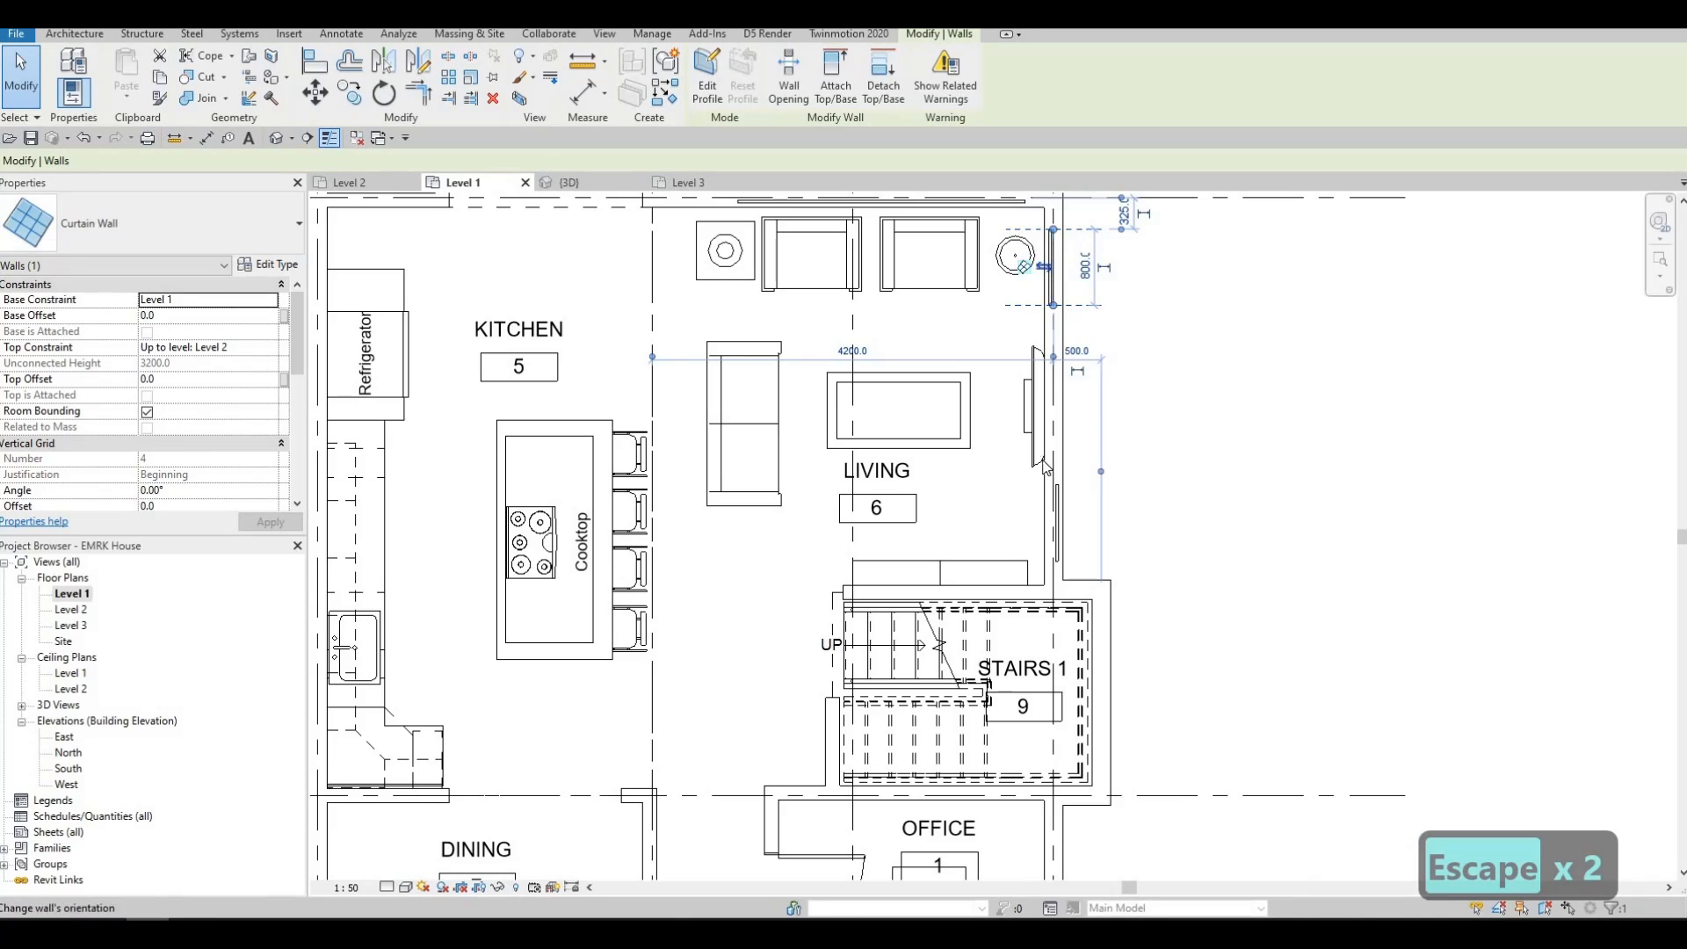
pyautogui.moveTo(1043, 460); pyautogui.dragTo(1043, 402, button='middle')
pyautogui.scroll(1, 1041, 406)
pyautogui.click(1065, 473)
pyautogui.scroll(1, 1061, 450)
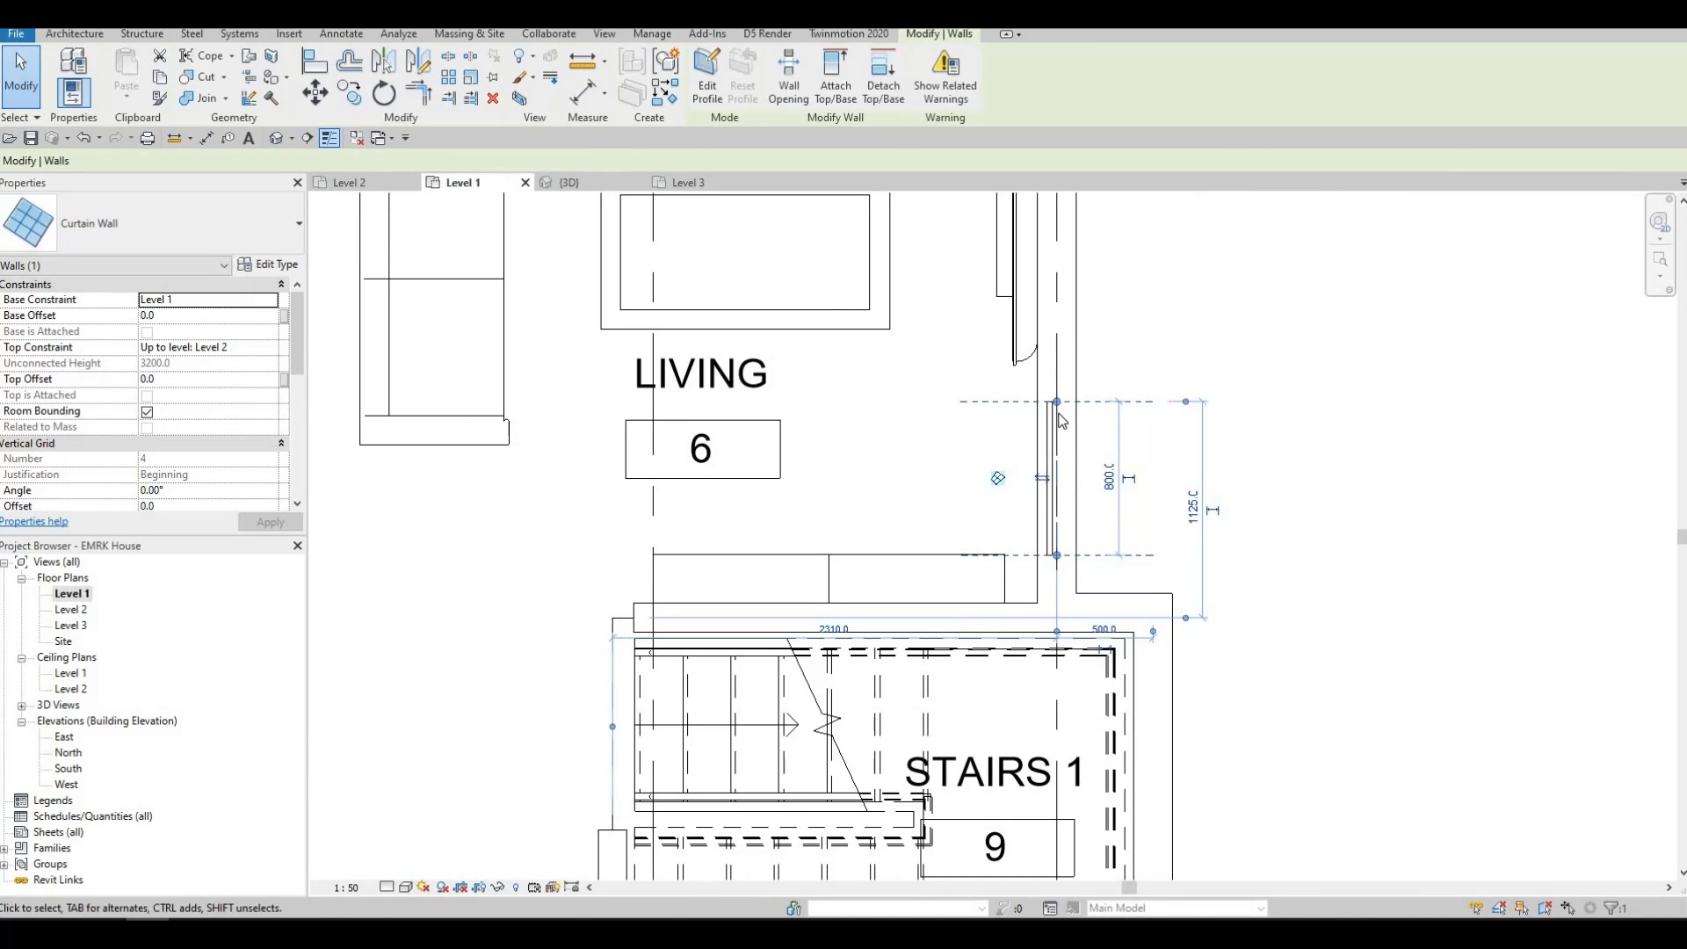
pyautogui.scroll(-5, 1046, 455)
pyautogui.press('Escape')
pyautogui.moveTo(1001, 462); pyautogui.dragTo(1008, 488, button='middle')
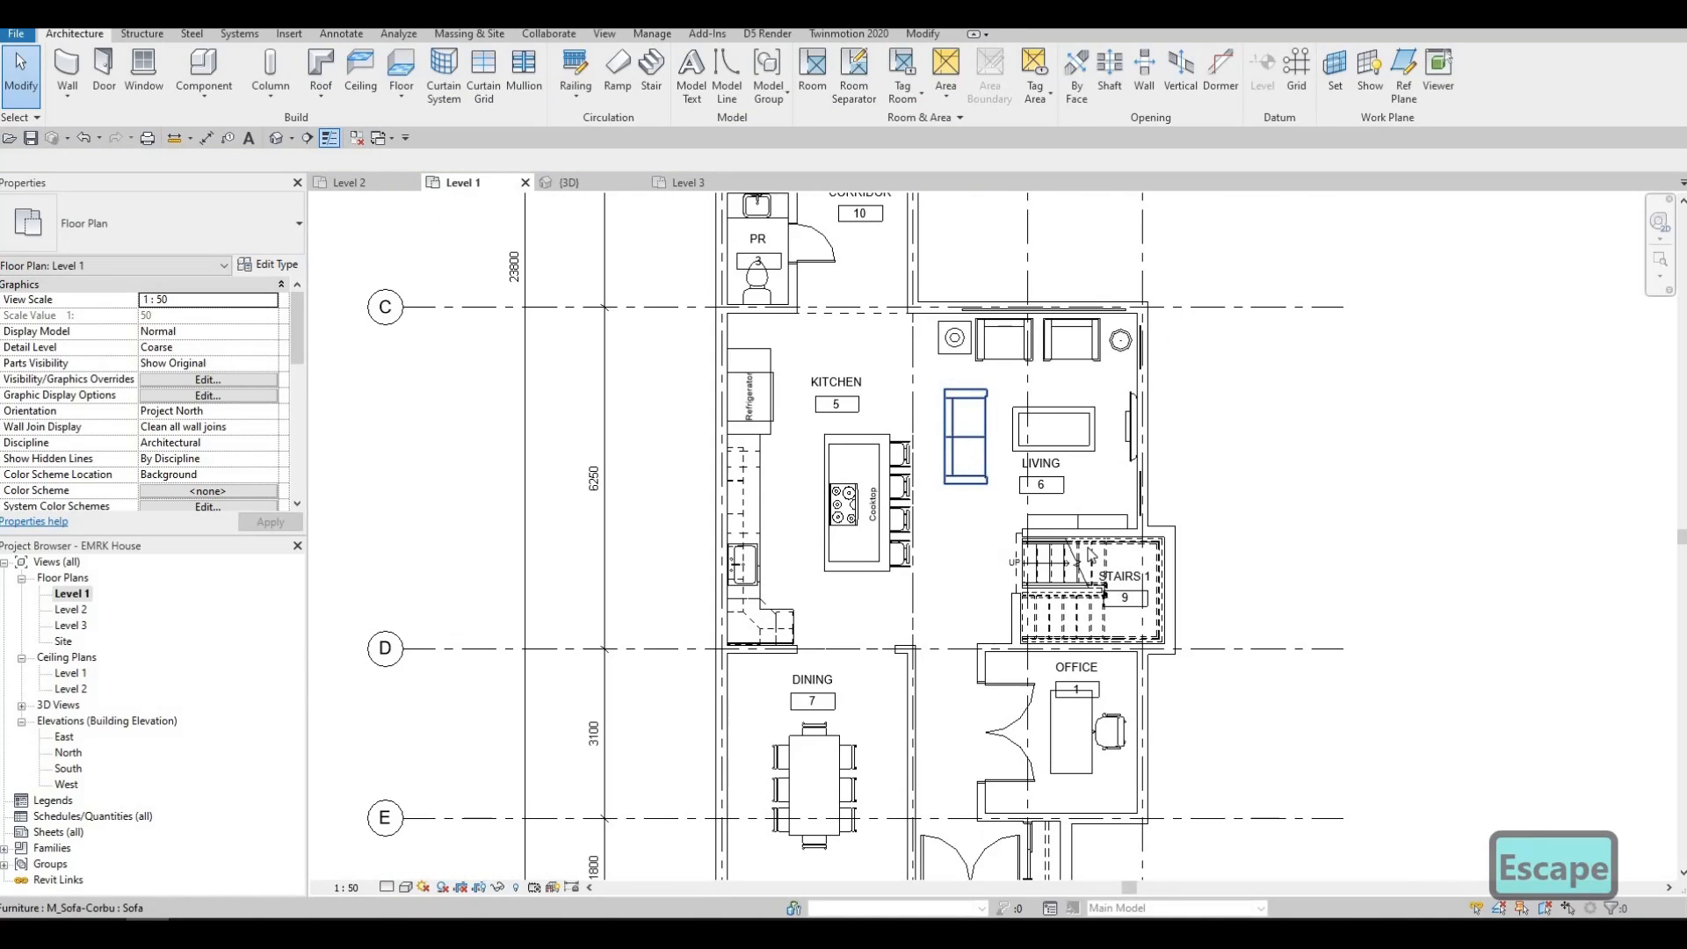
# Step: Create a similar curtain wall 3000 mm long in the Corridor's exterior wall, just short of grid C
pyautogui.scroll(3, 1153, 385)
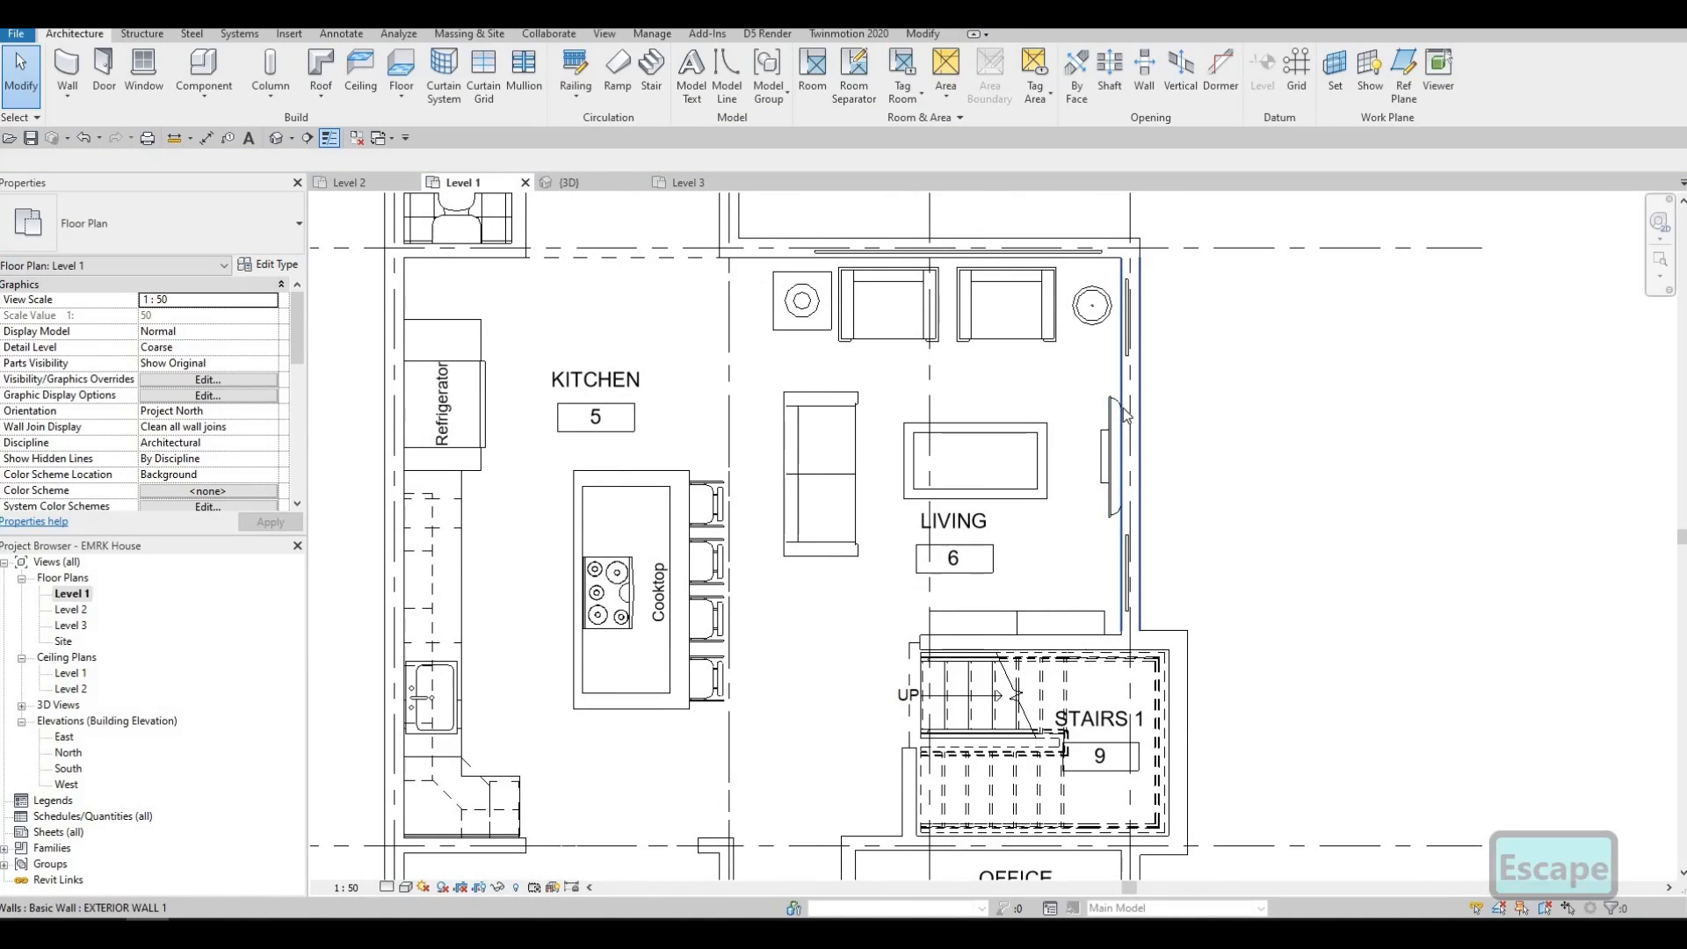
pyautogui.moveTo(1129, 494); pyautogui.dragTo(1129, 552, button='middle')
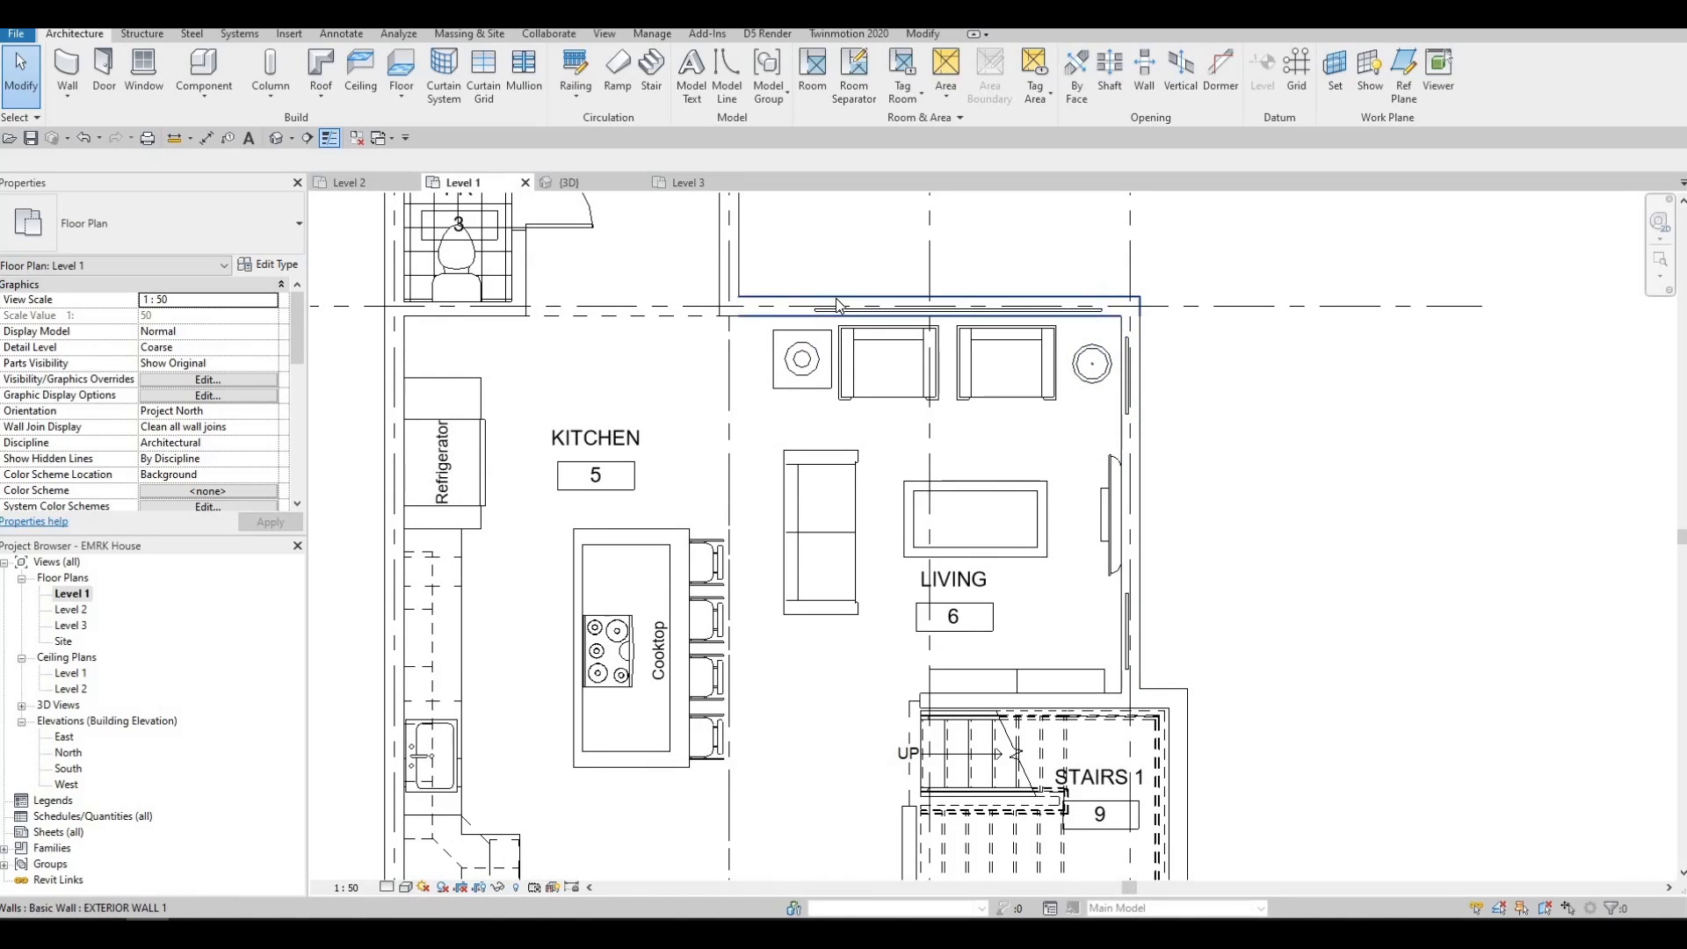
pyautogui.scroll(-2, 912, 441)
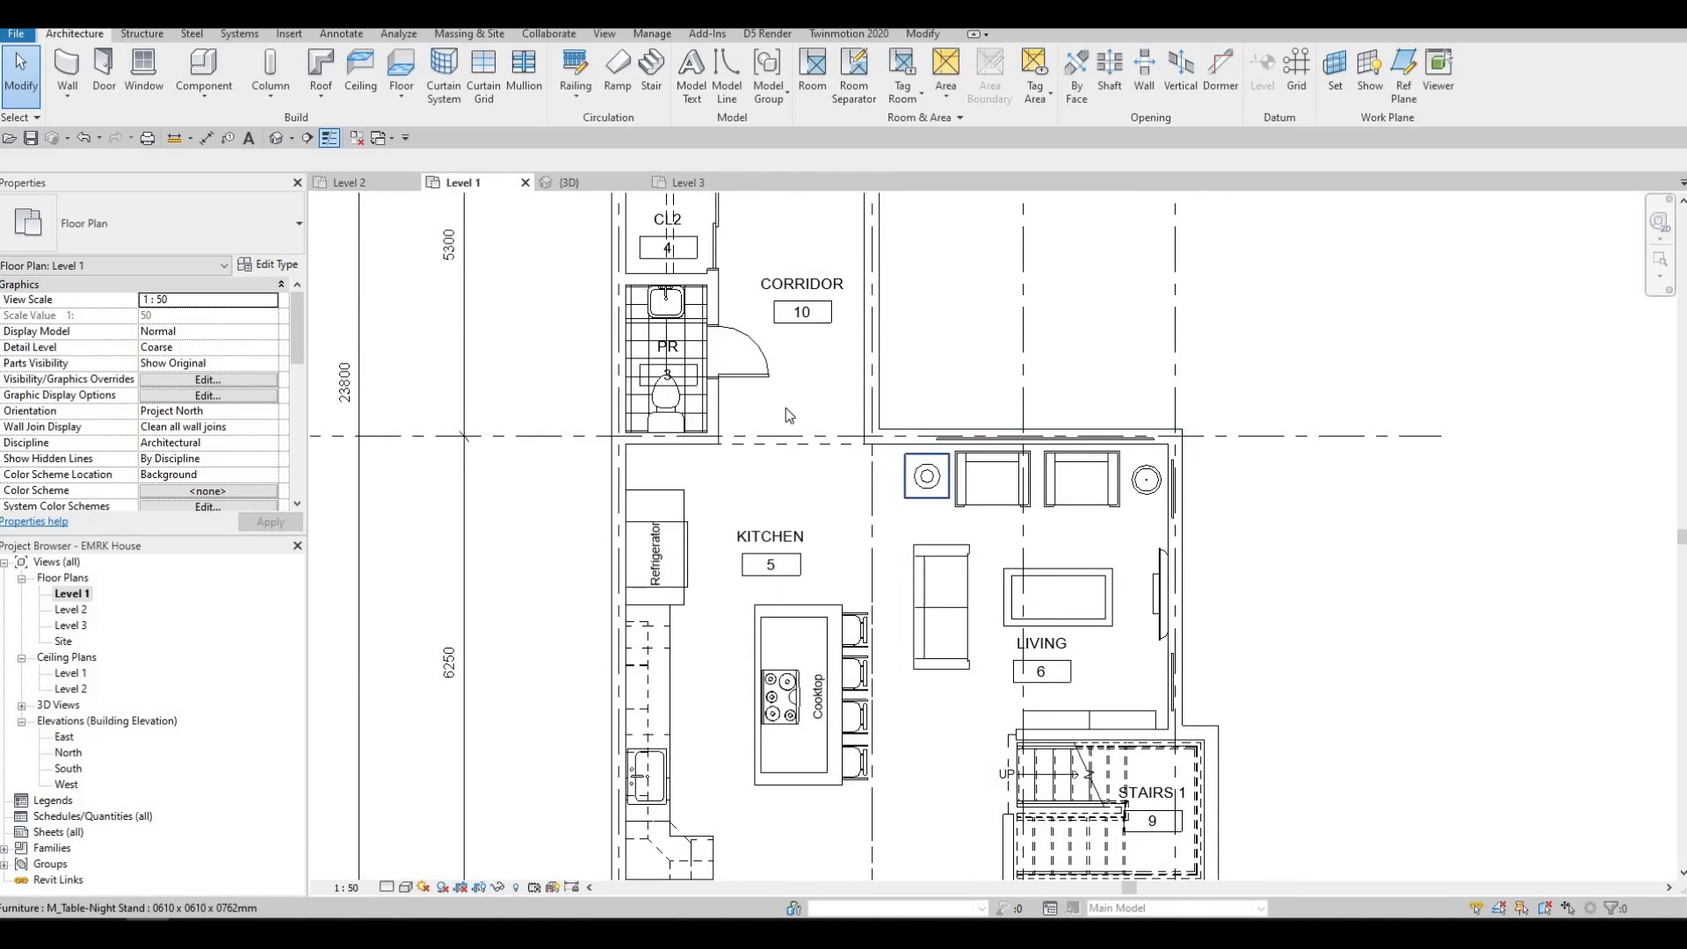
pyautogui.moveTo(785, 408); pyautogui.dragTo(913, 458, button='middle')
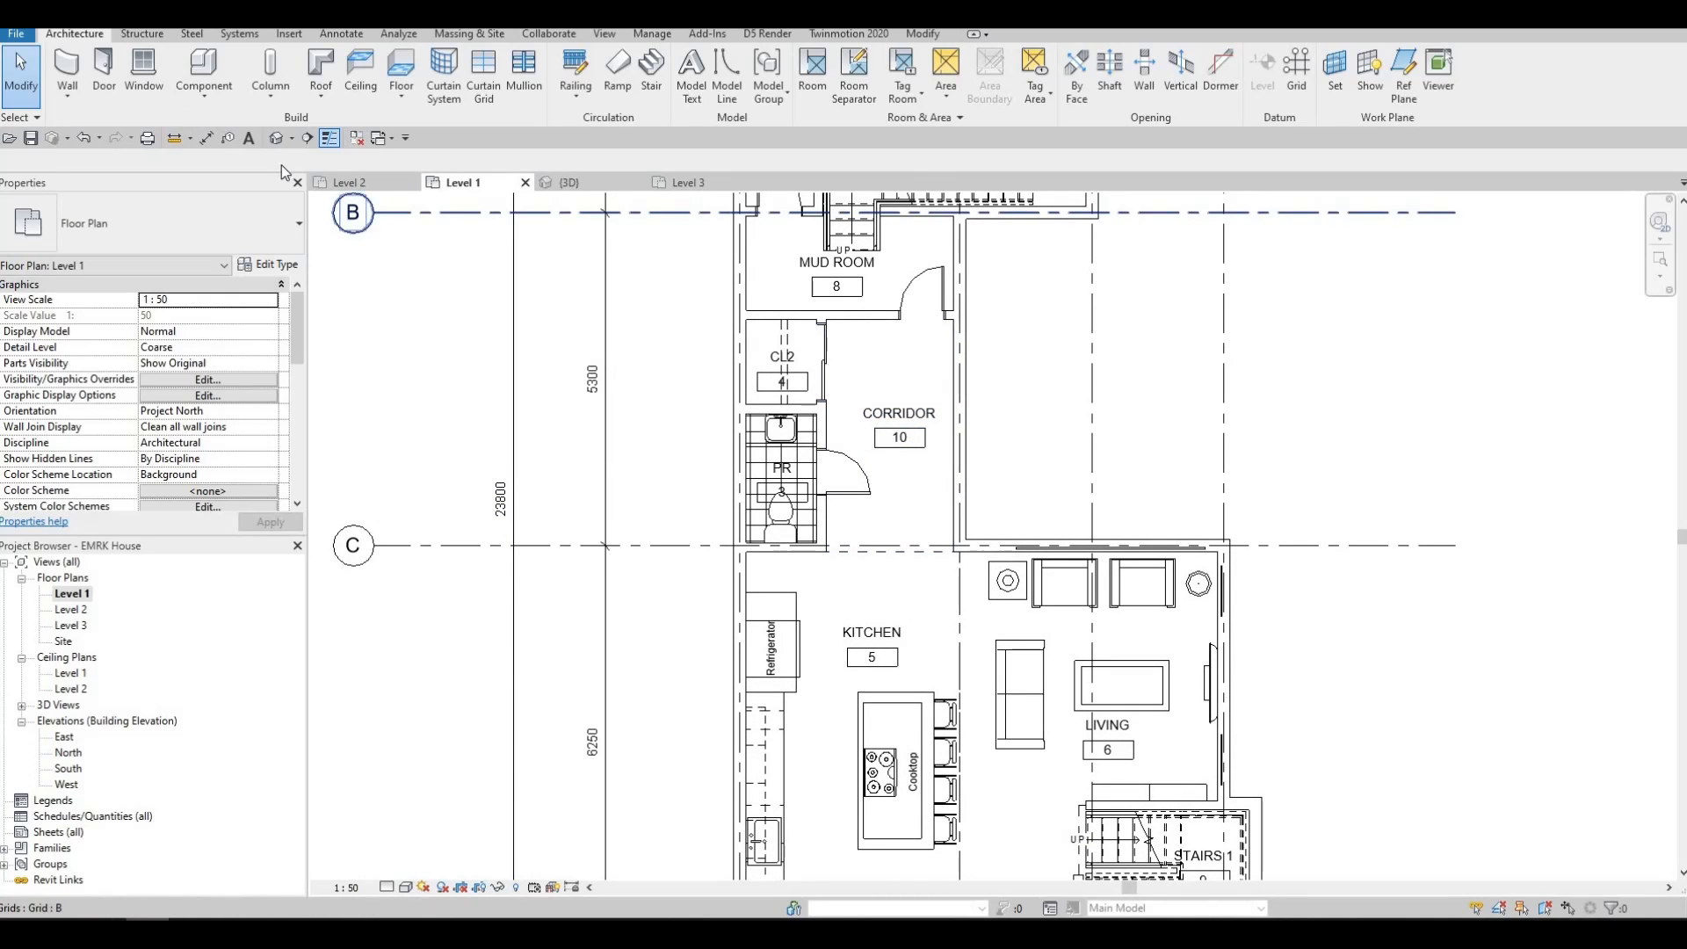
pyautogui.click(1021, 549)
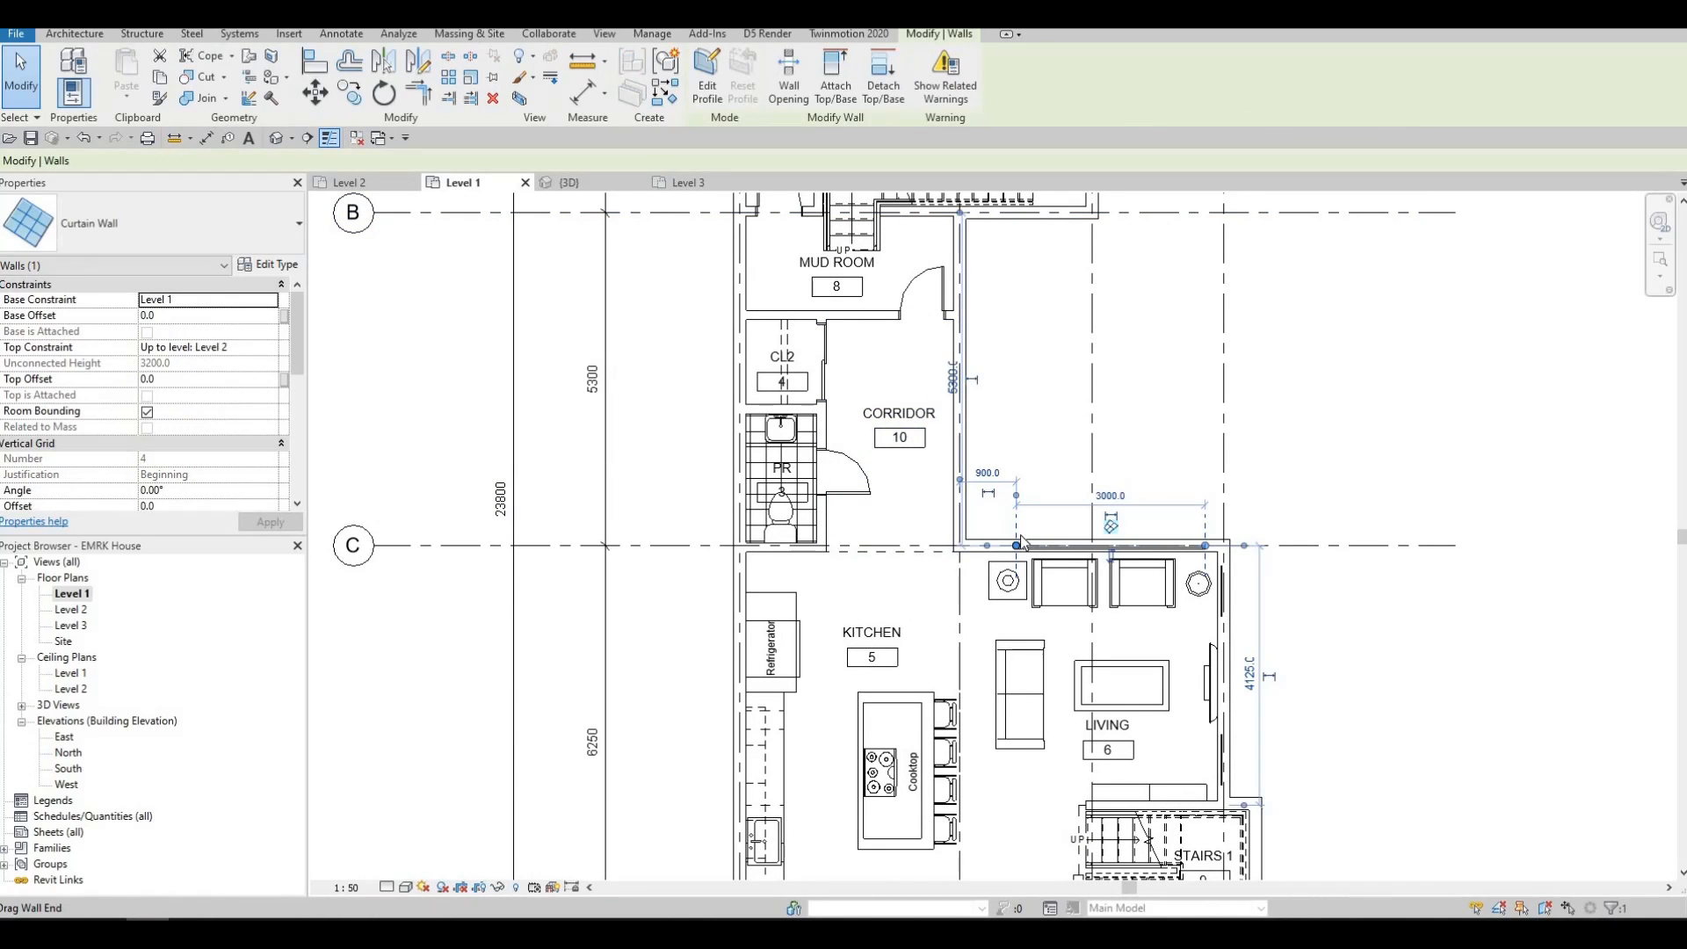
pyautogui.press('c')
pyautogui.press('s')
pyautogui.scroll(2, 962, 333)
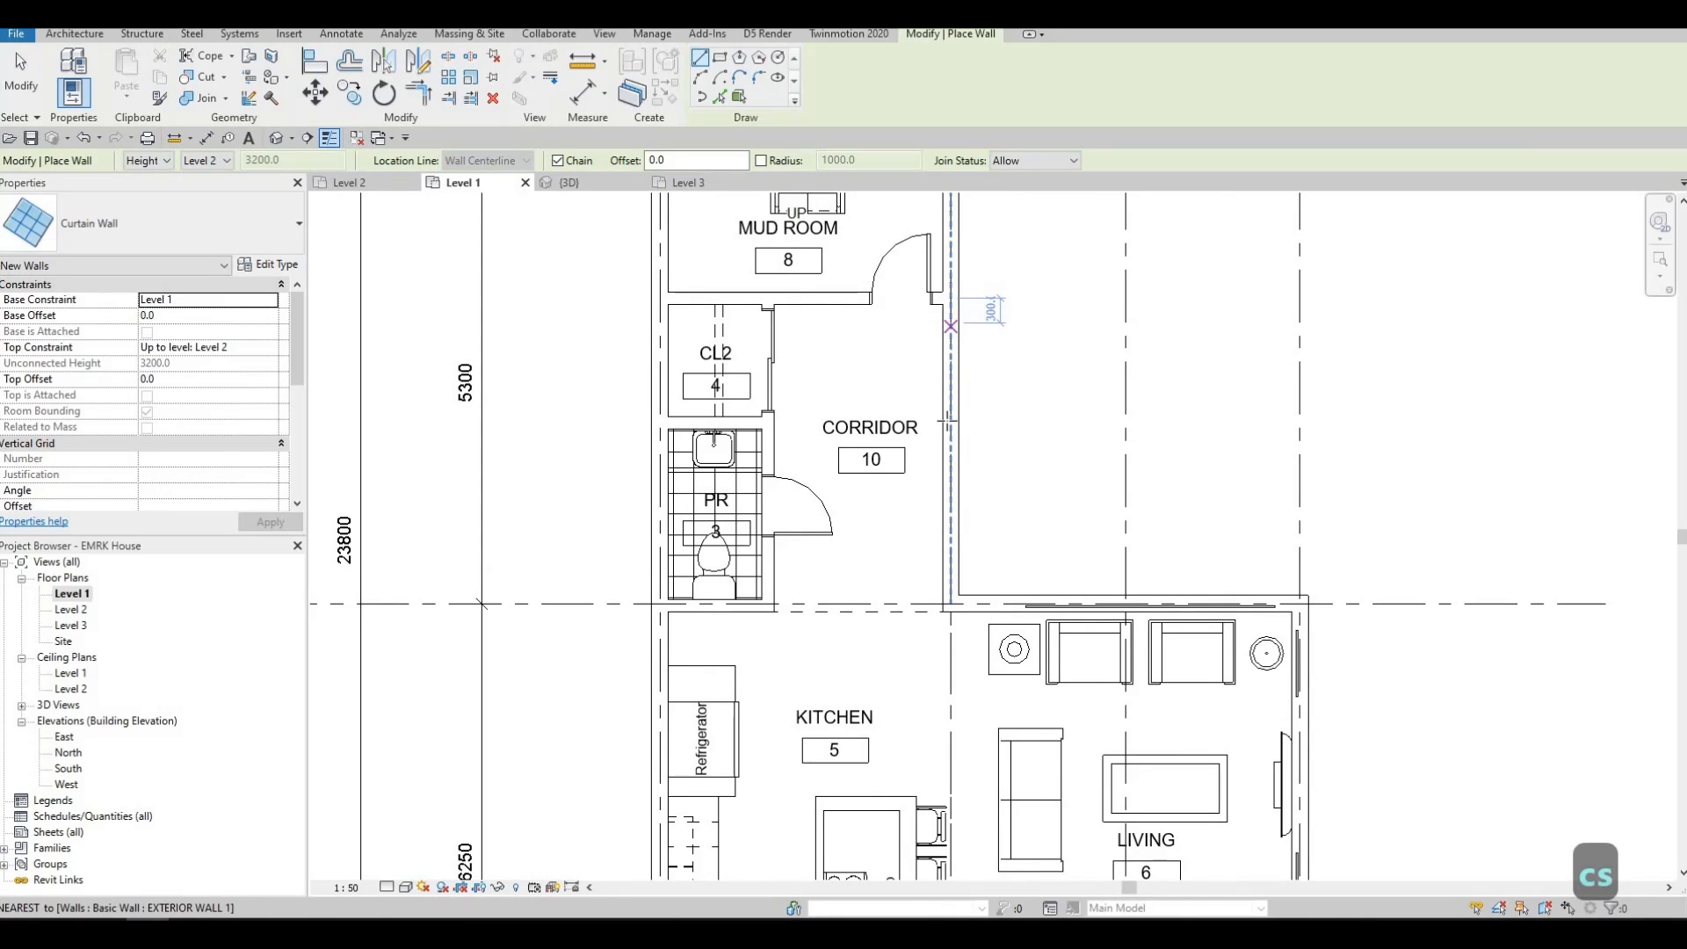
pyautogui.click(960, 340)
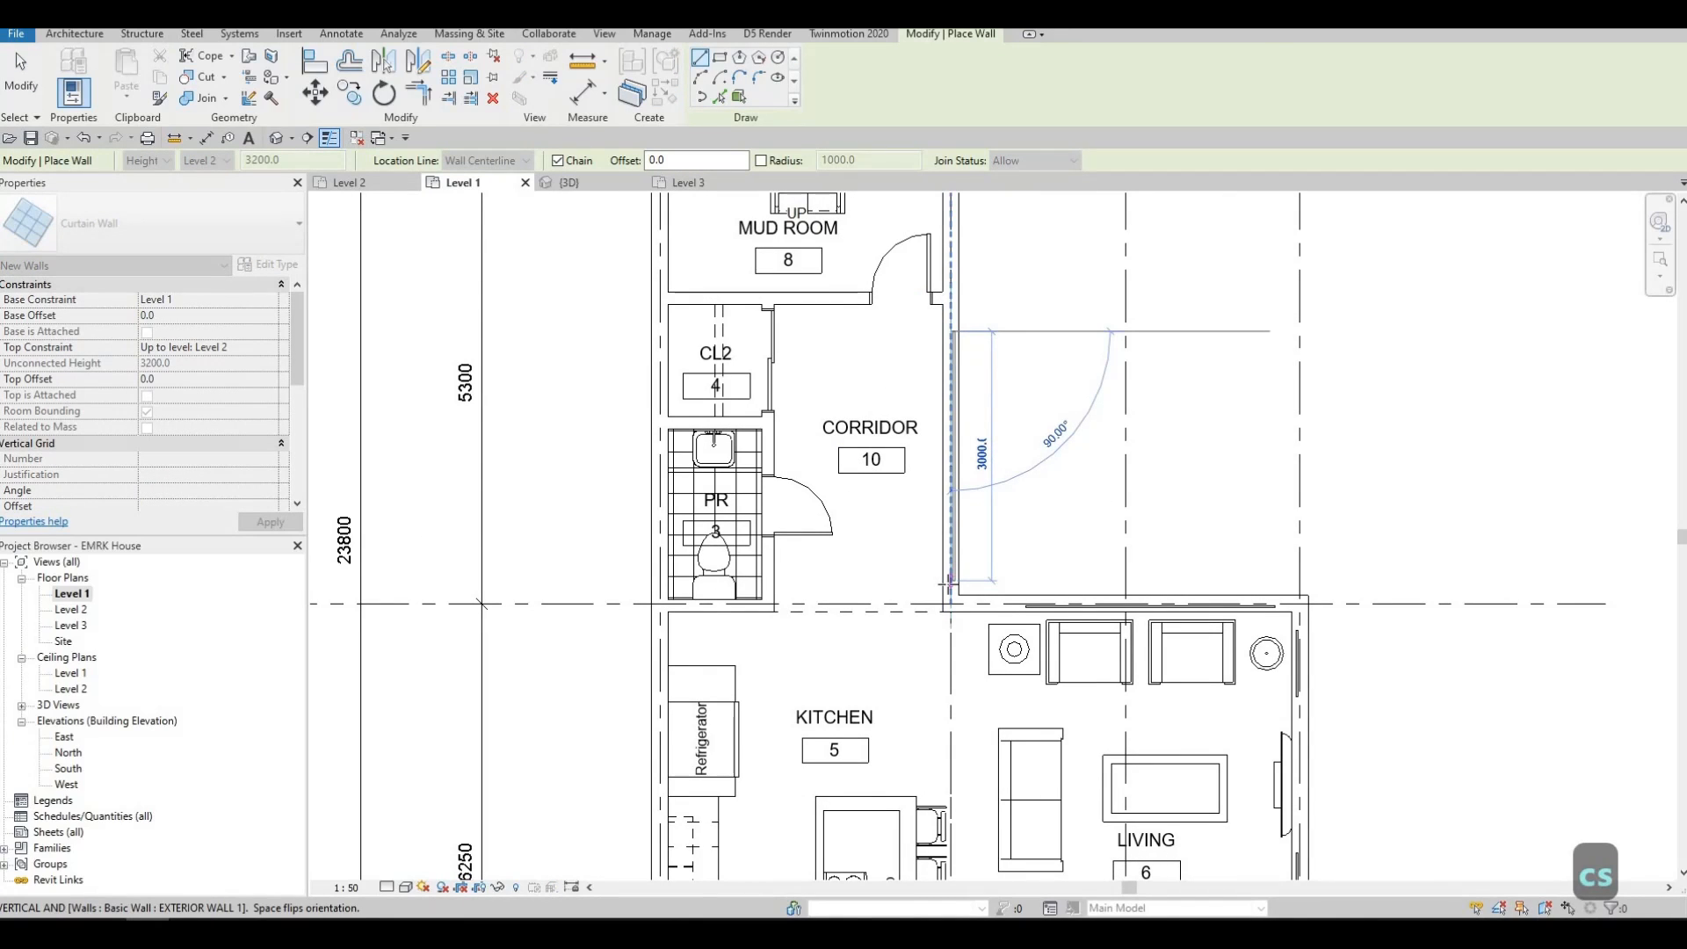
pyautogui.click(949, 581)
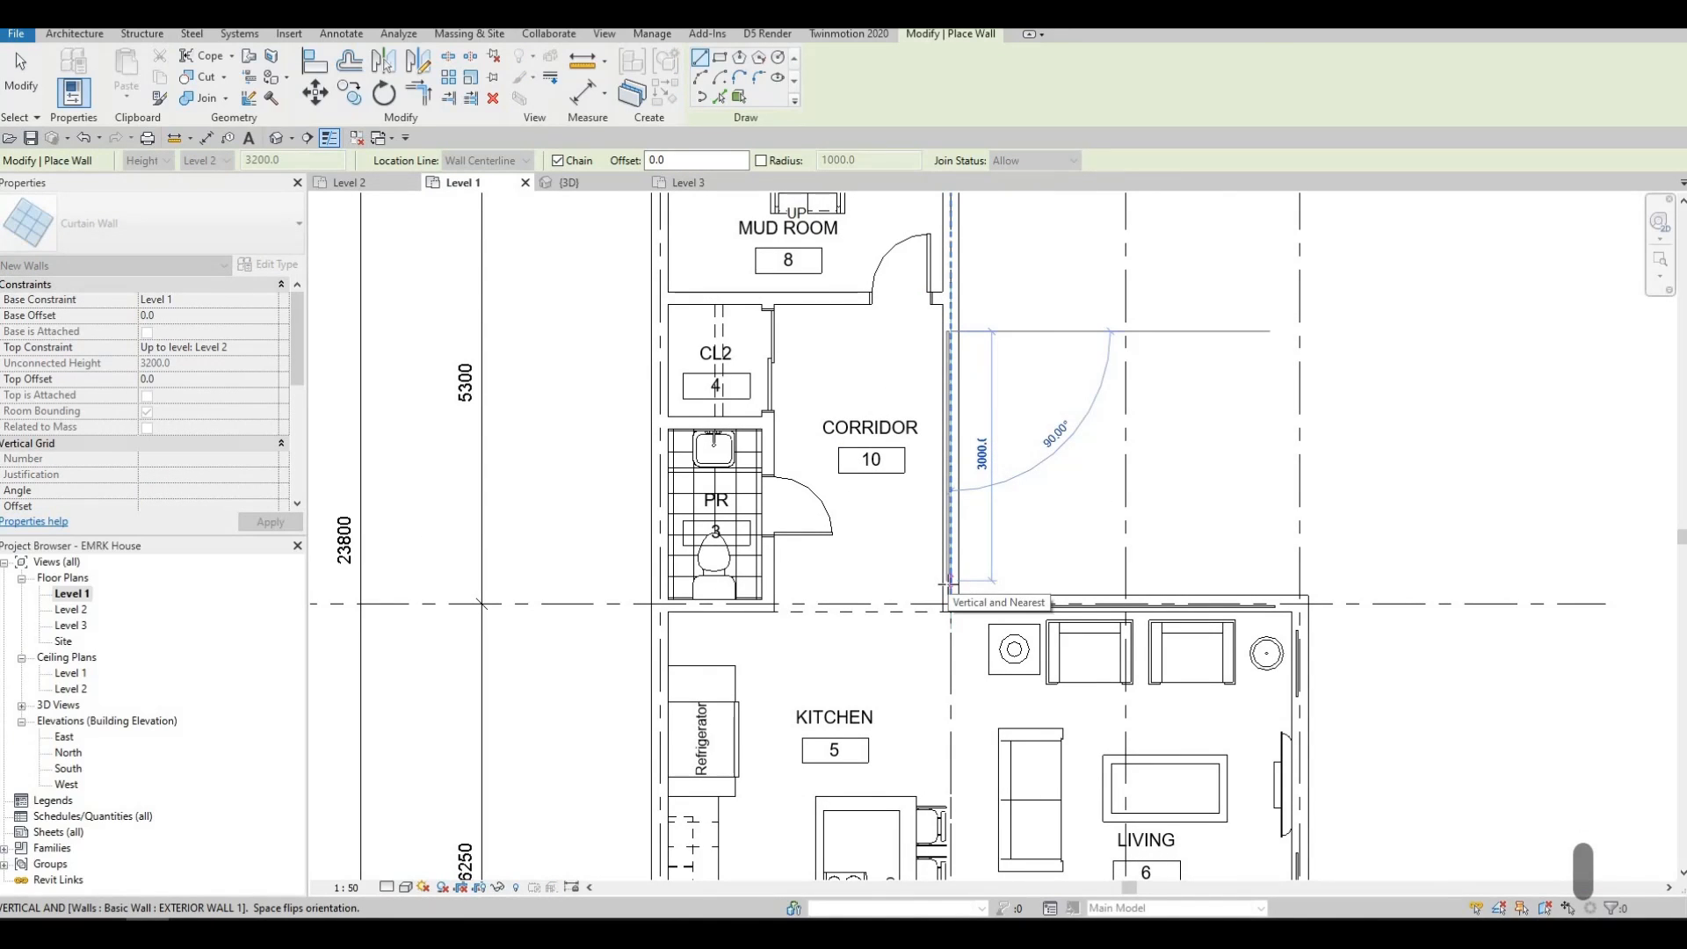
pyautogui.press('Escape')
# Step: Draw a 1200 mm curtain wall in the Mud Room's exterior wall, starting just below grid B
pyautogui.moveTo(896, 406); pyautogui.dragTo(970, 469, button='middle')
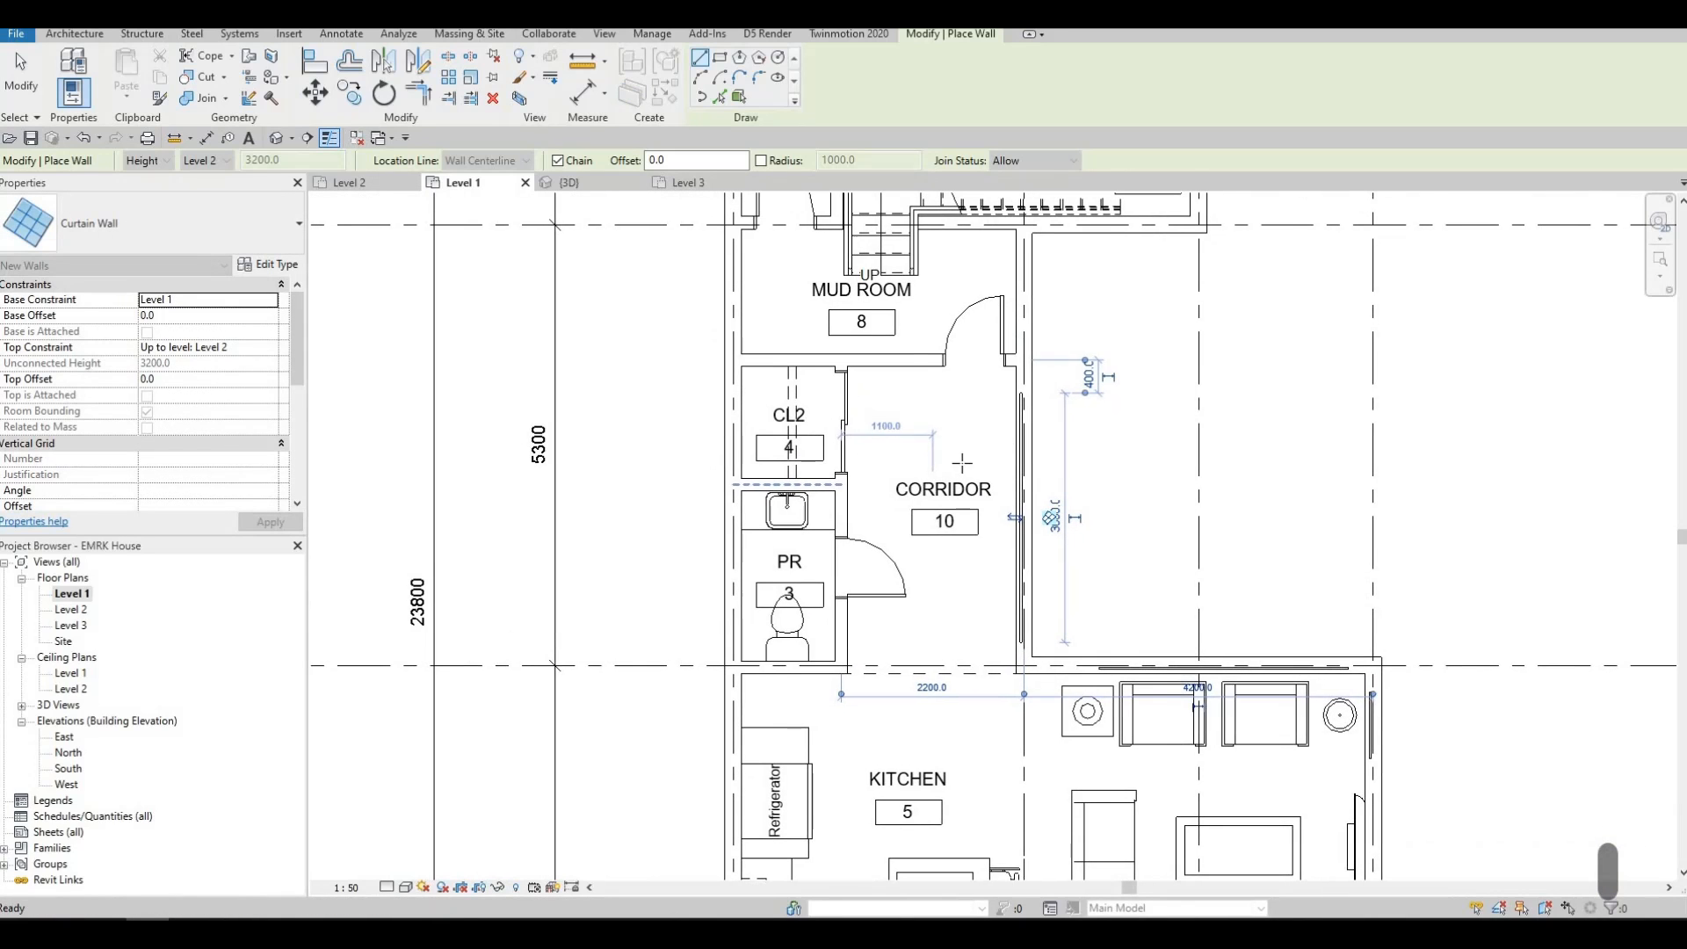
pyautogui.moveTo(933, 561); pyautogui.dragTo(943, 641, button='middle')
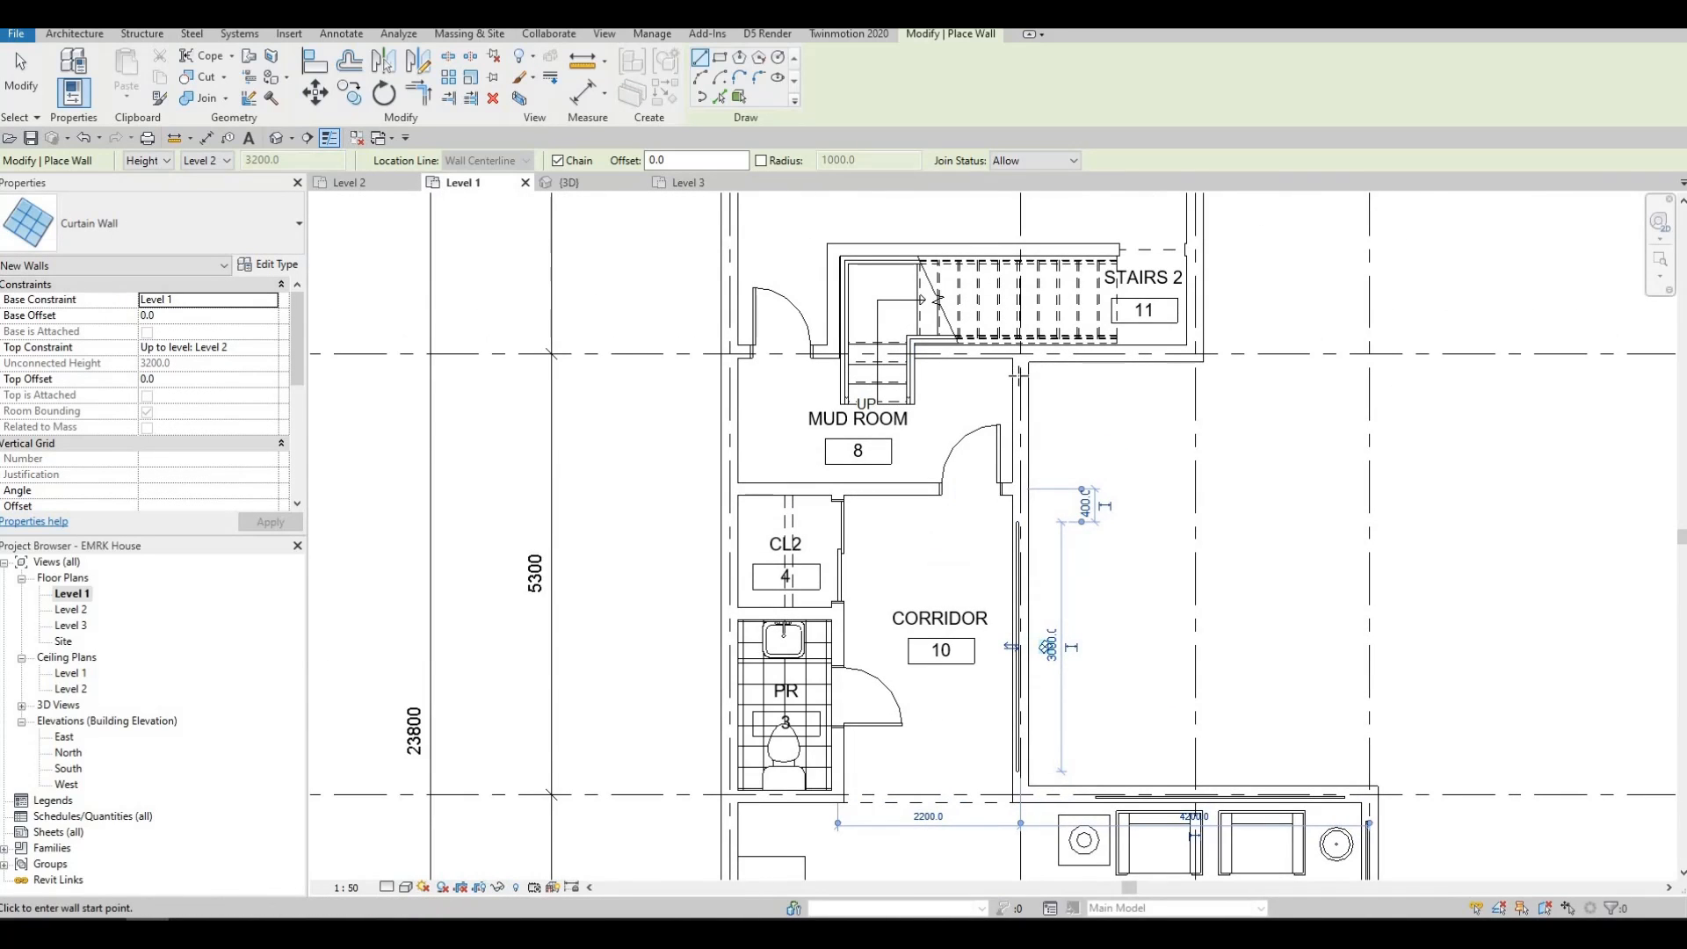
pyautogui.scroll(2, 1001, 363)
pyautogui.click(1026, 374)
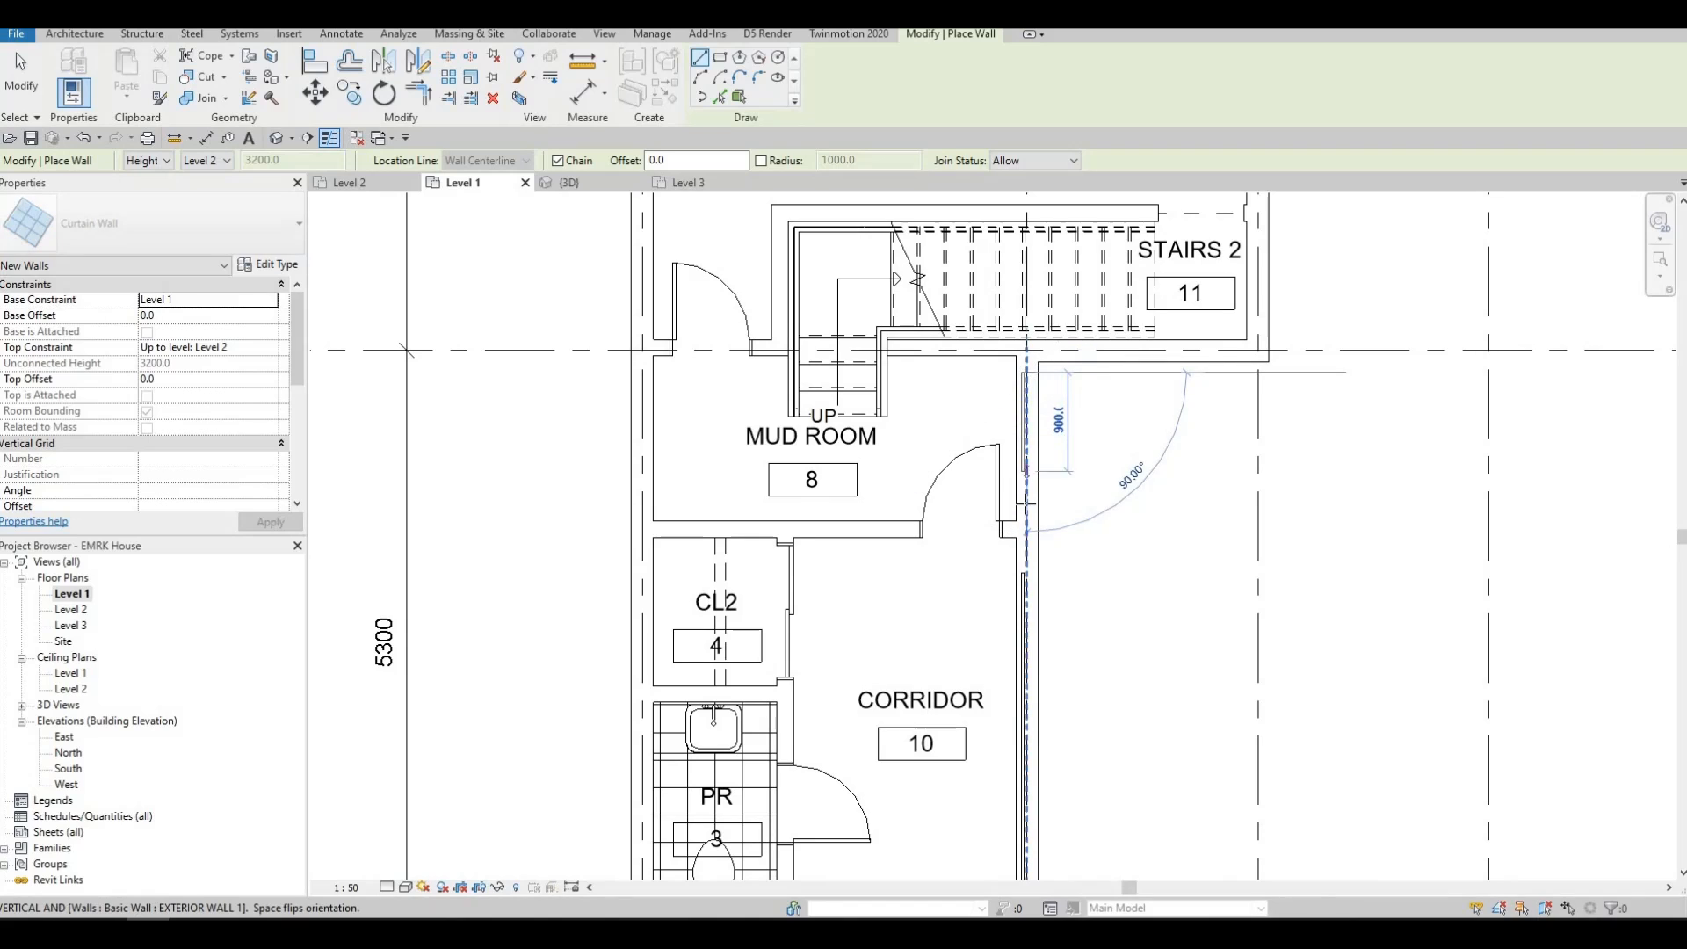
pyautogui.click(1096, 480)
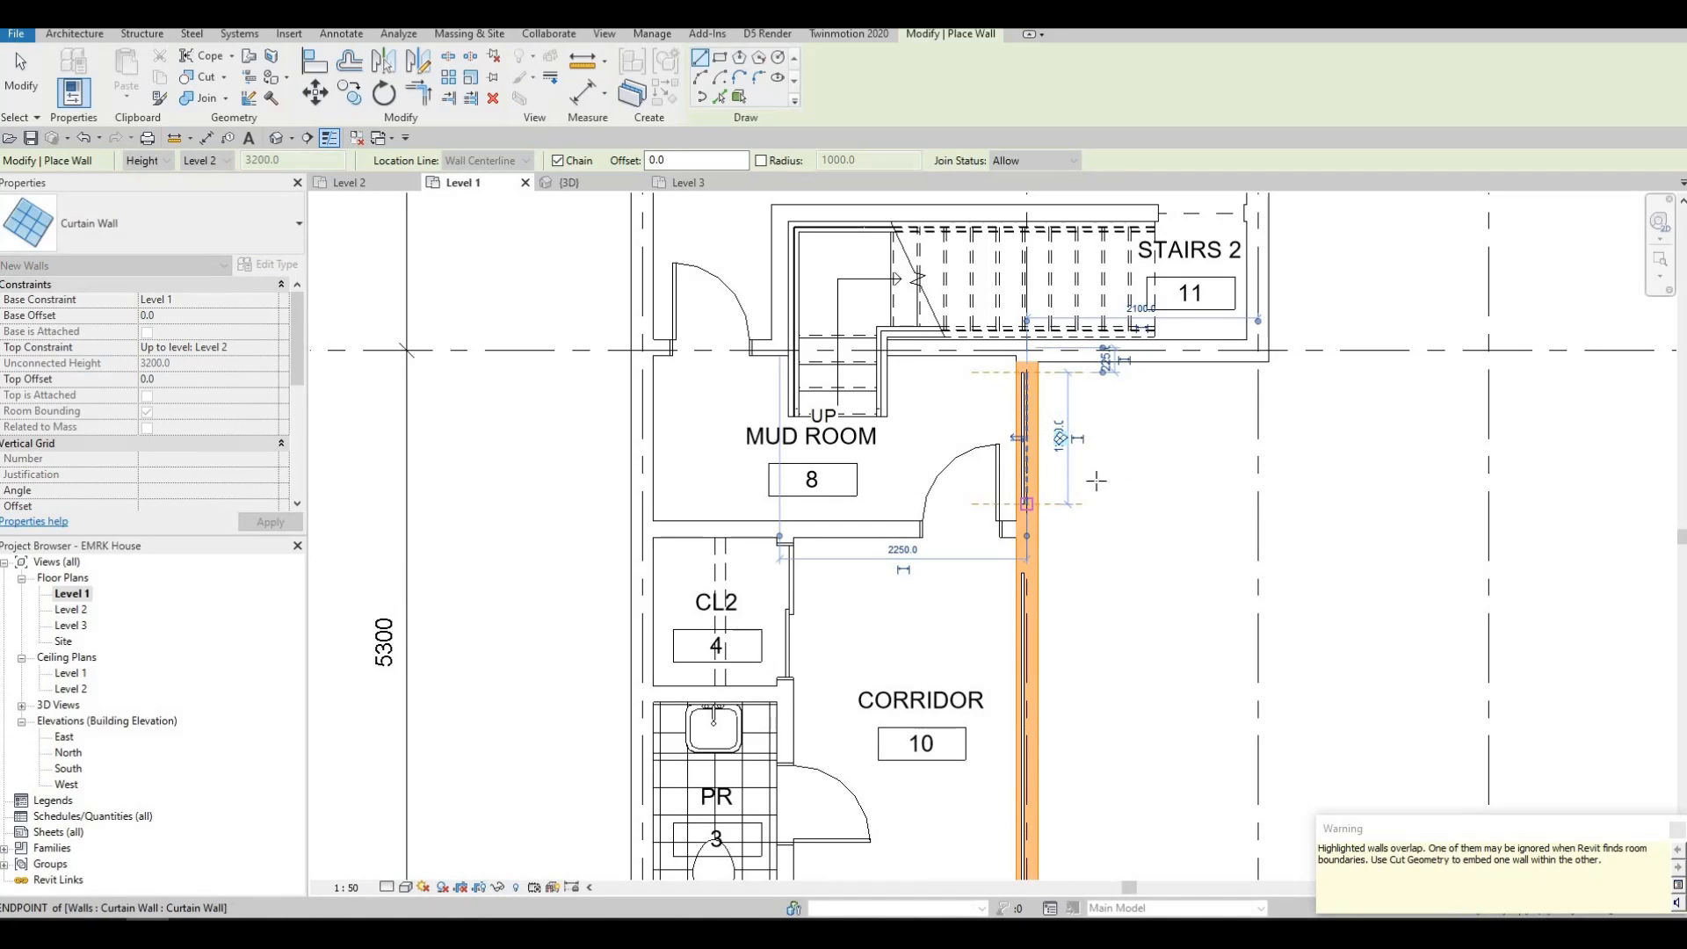
pyautogui.scroll(-5, 1035, 459)
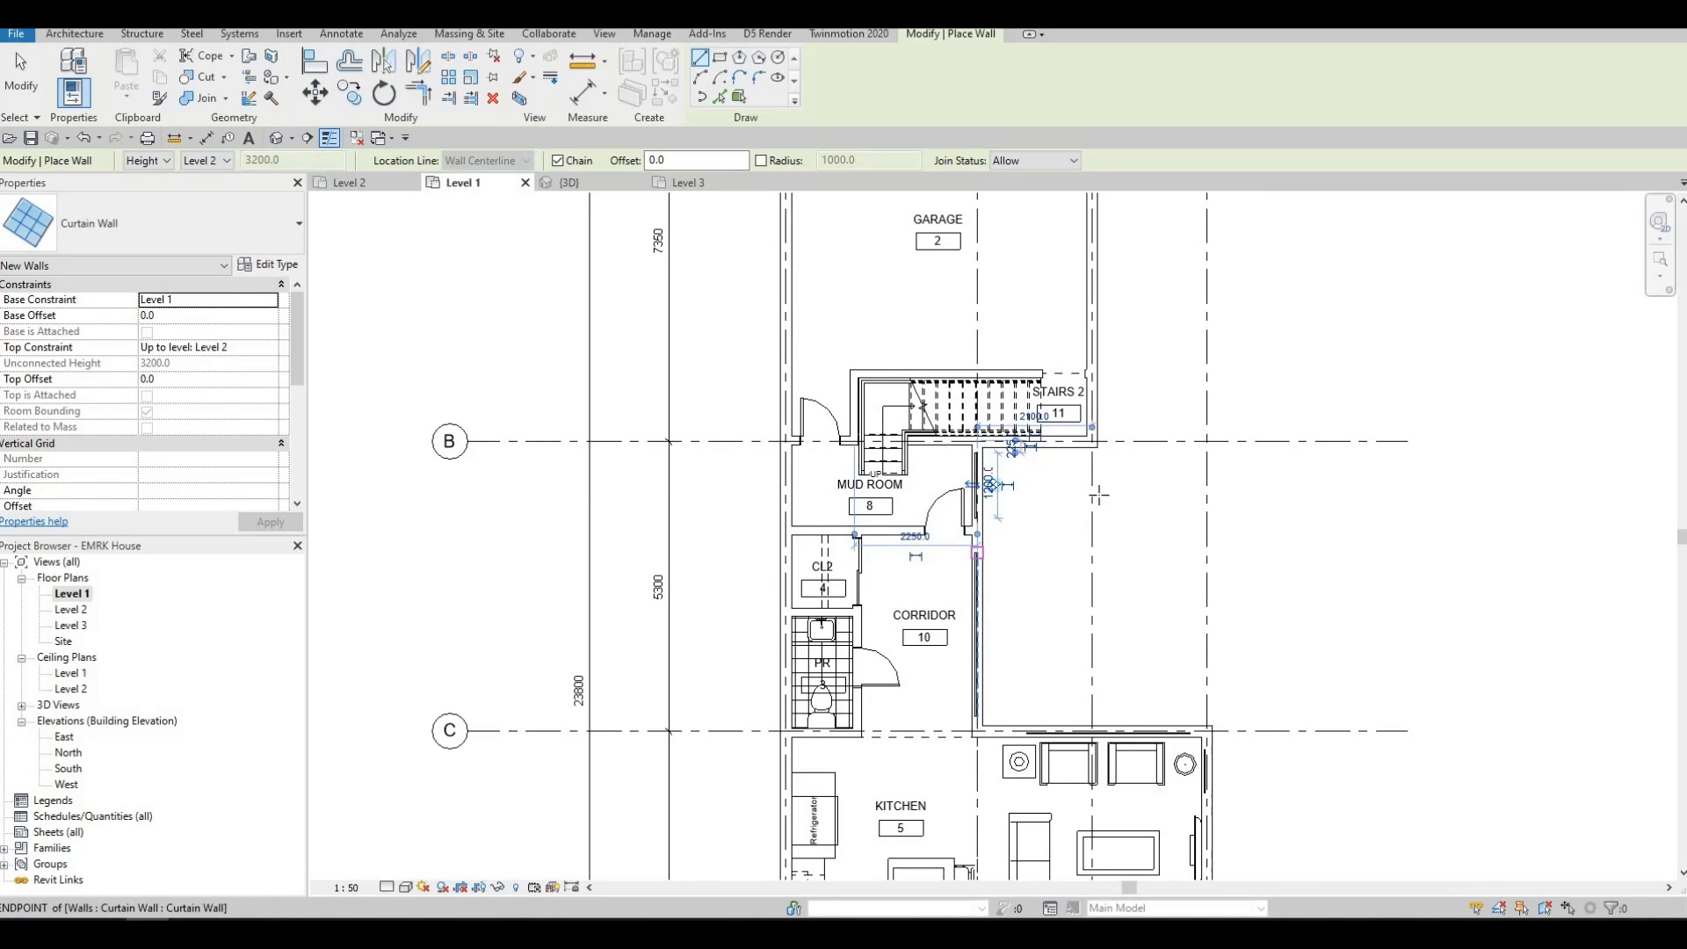
pyautogui.scroll(4, 1059, 492)
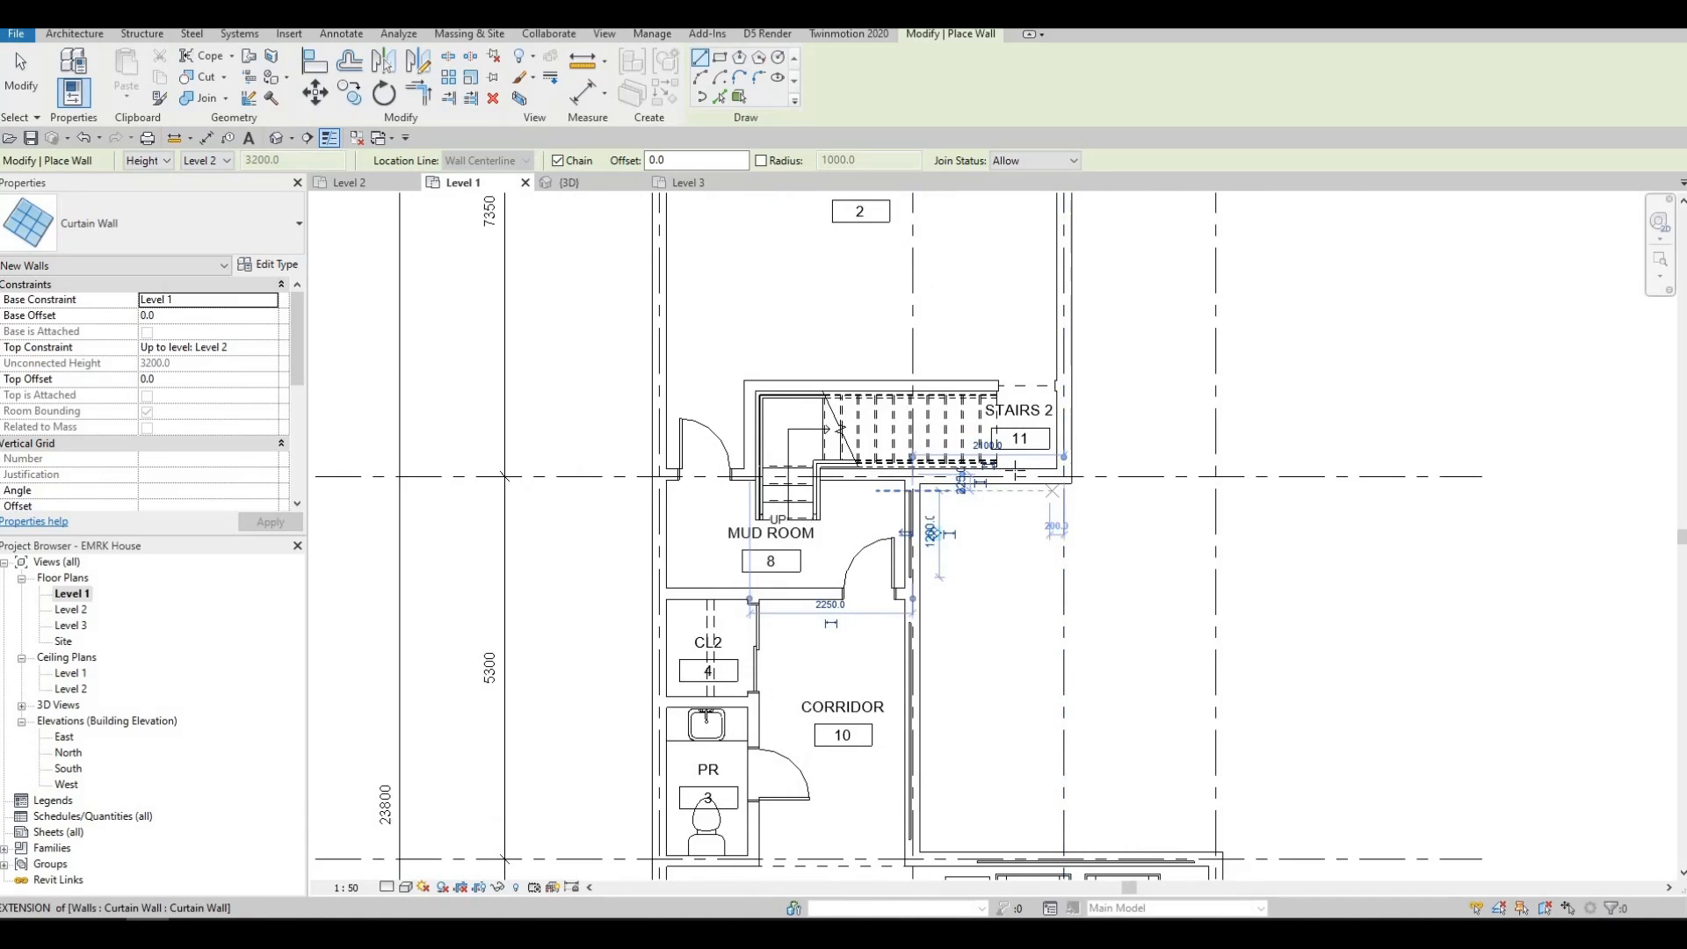
# Step: Draw a 2600 mm curtain wall in the Dining room's exterior wall along grid F
pyautogui.scroll(2, 954, 466)
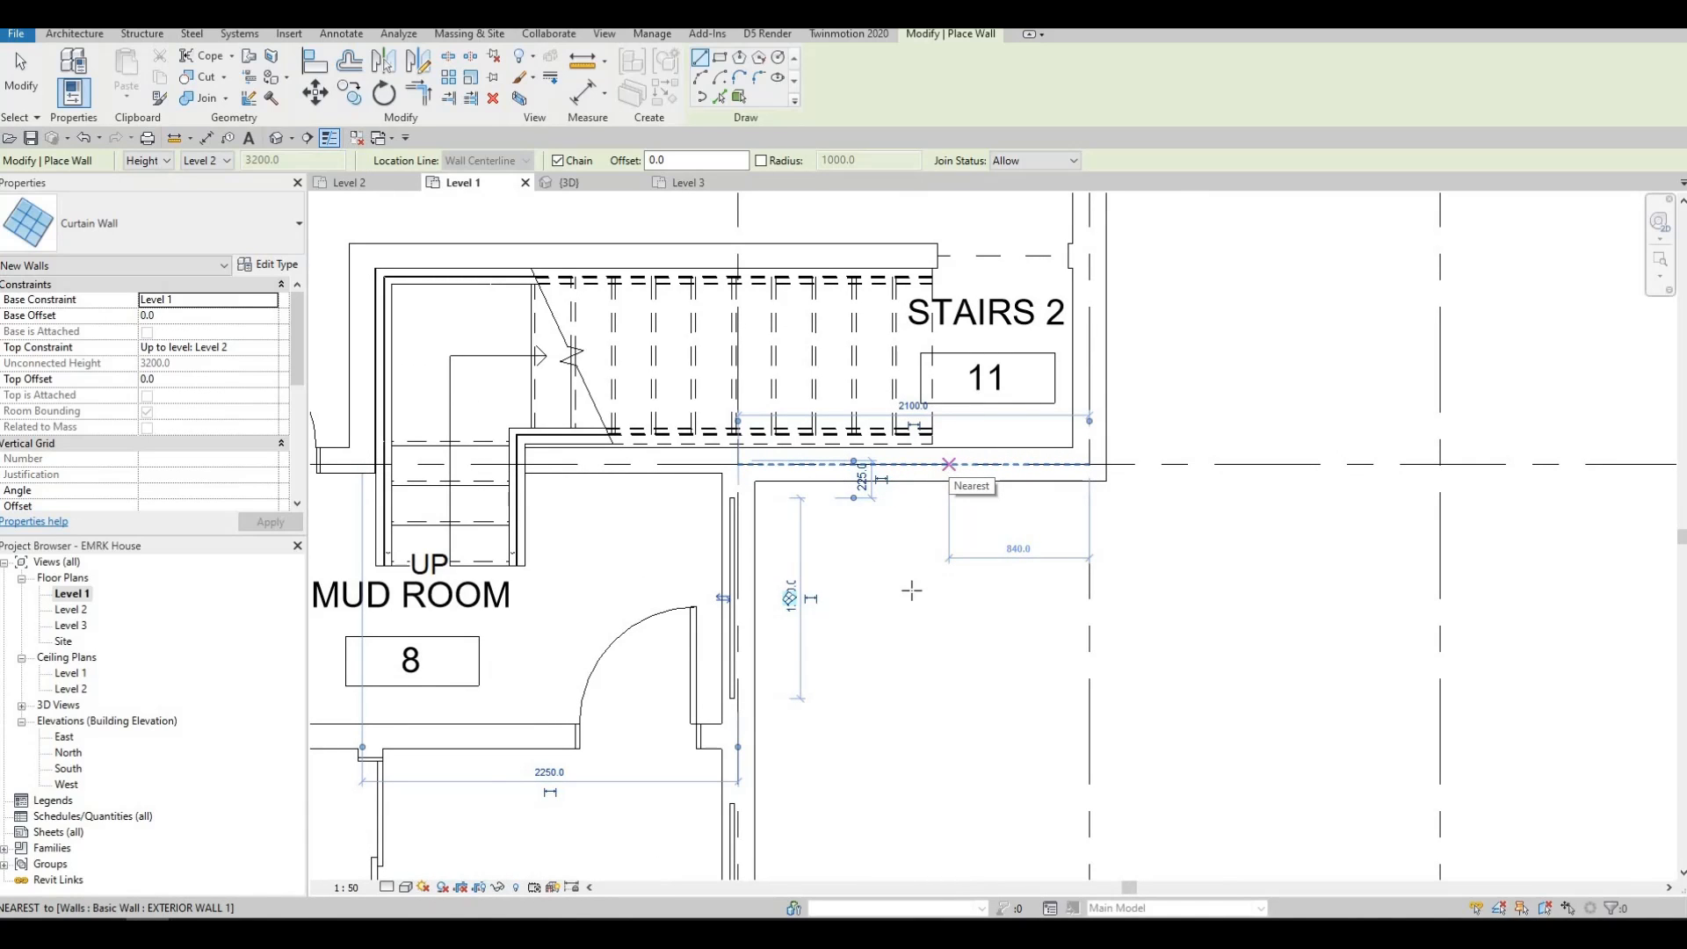
pyautogui.press('Escape')
pyautogui.scroll(-4, 892, 425)
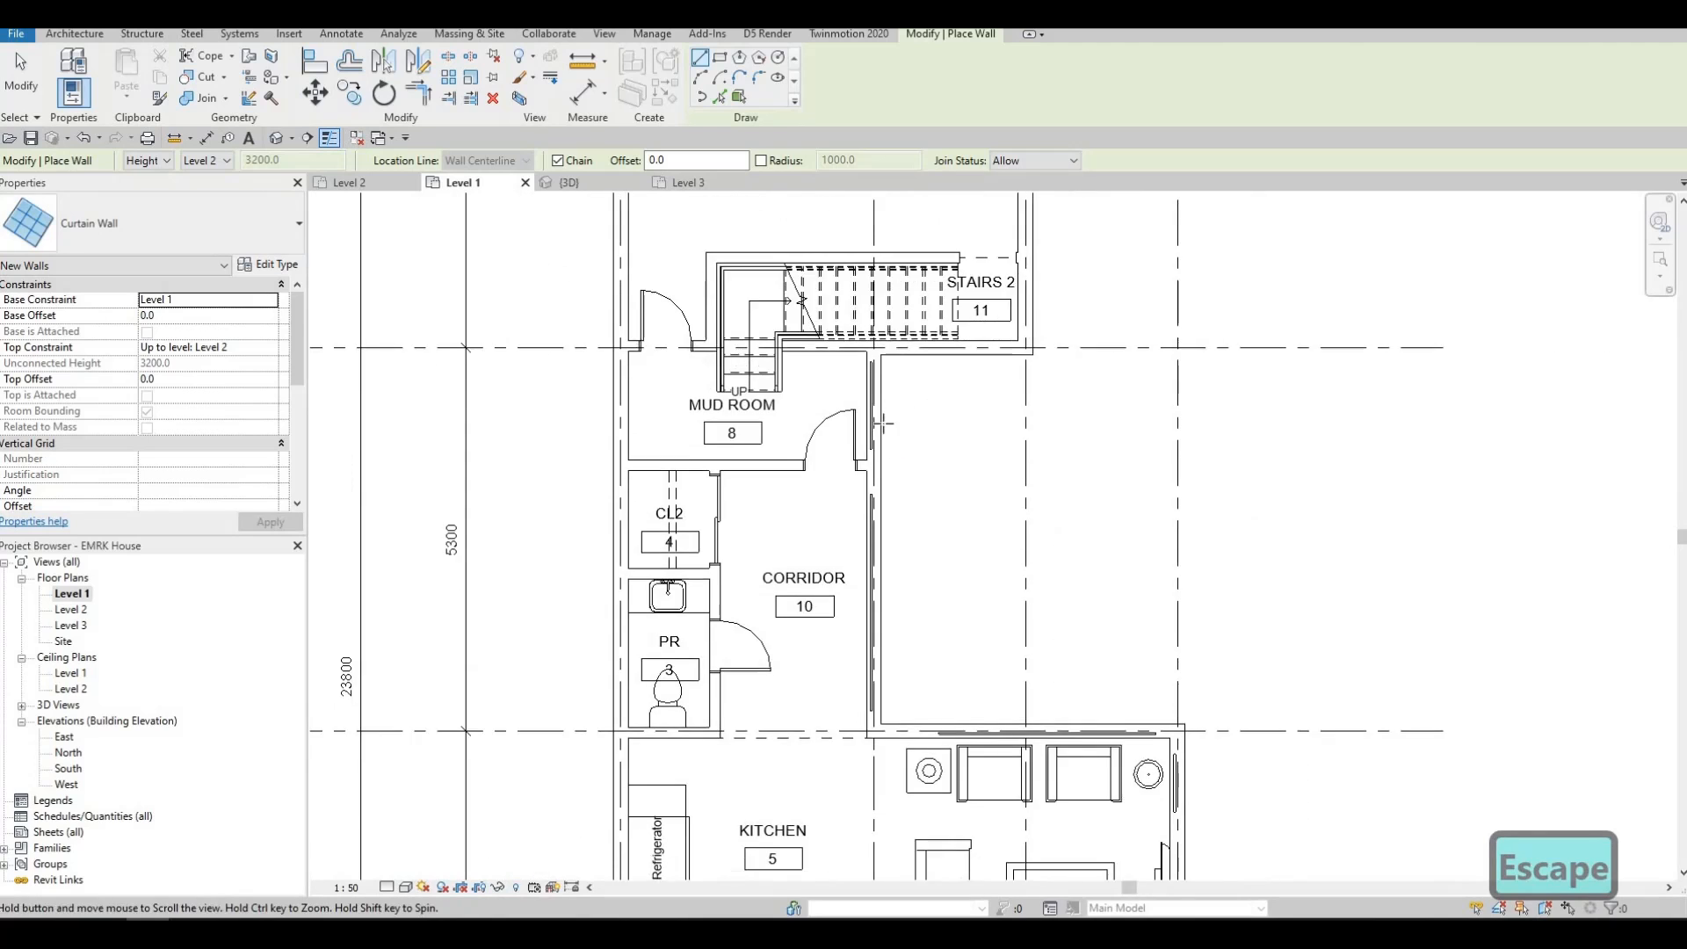
pyautogui.scroll(-1, 884, 425)
pyautogui.moveTo(894, 761); pyautogui.dragTo(916, 395, button='middle')
pyautogui.scroll(-1, 917, 395)
pyautogui.scroll(-2, 887, 483)
pyautogui.moveTo(896, 759); pyautogui.dragTo(893, 601, button='middle')
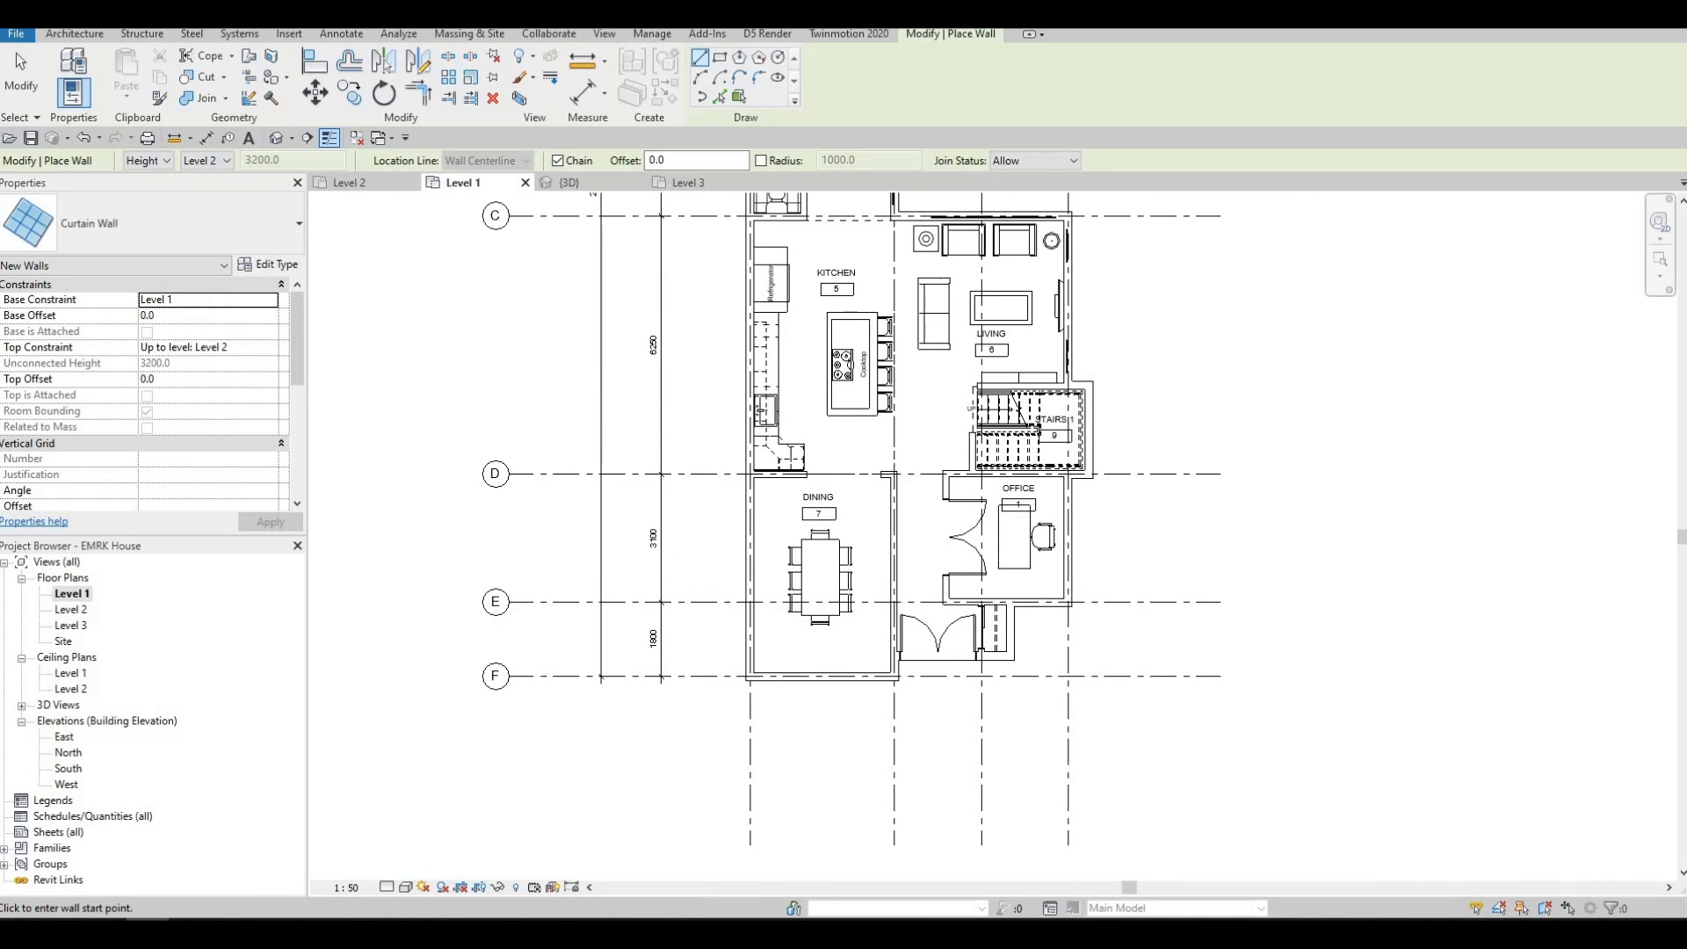
pyautogui.scroll(2, 802, 685)
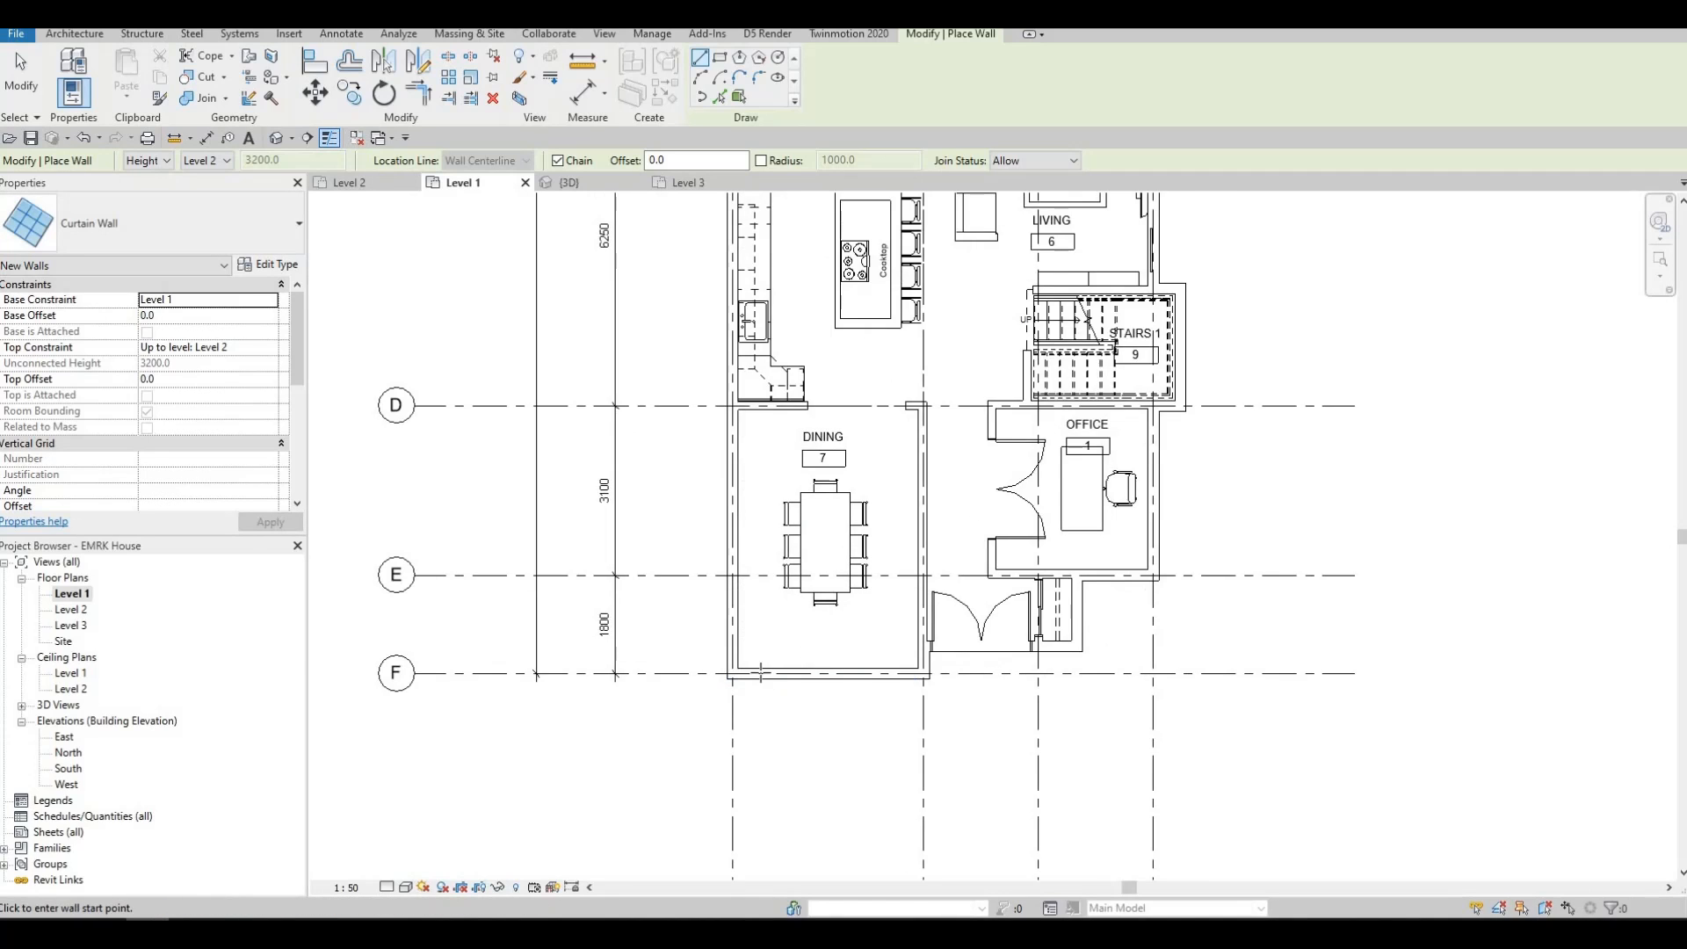
pyautogui.click(749, 672)
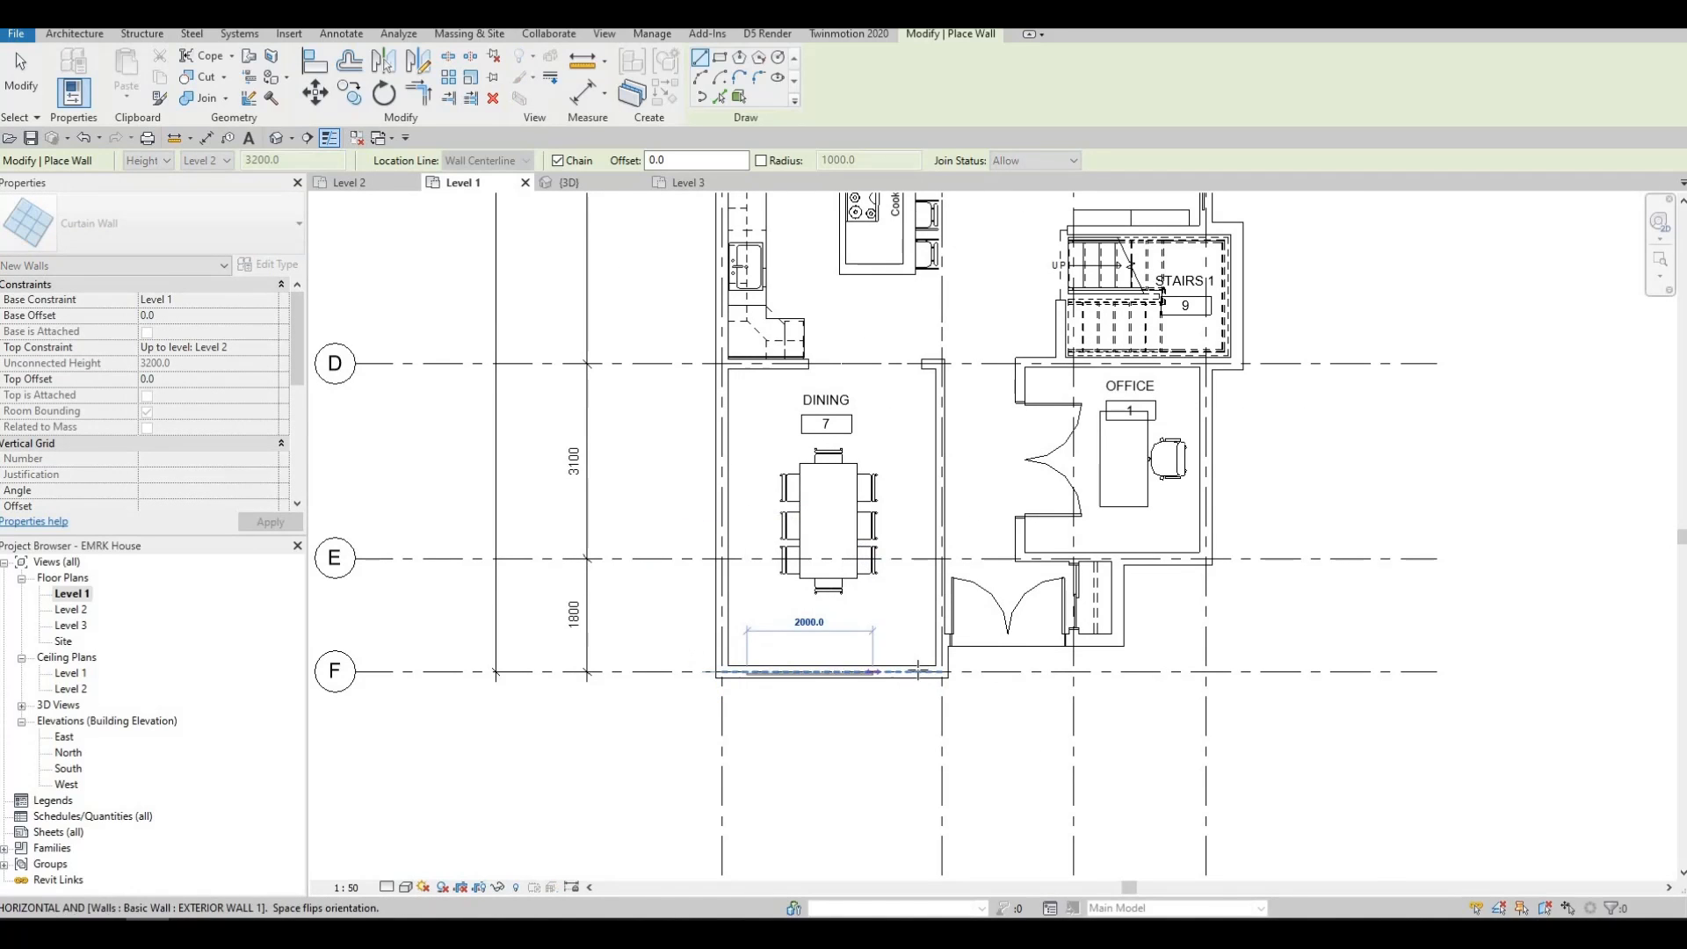
pyautogui.scroll(2, 880, 673)
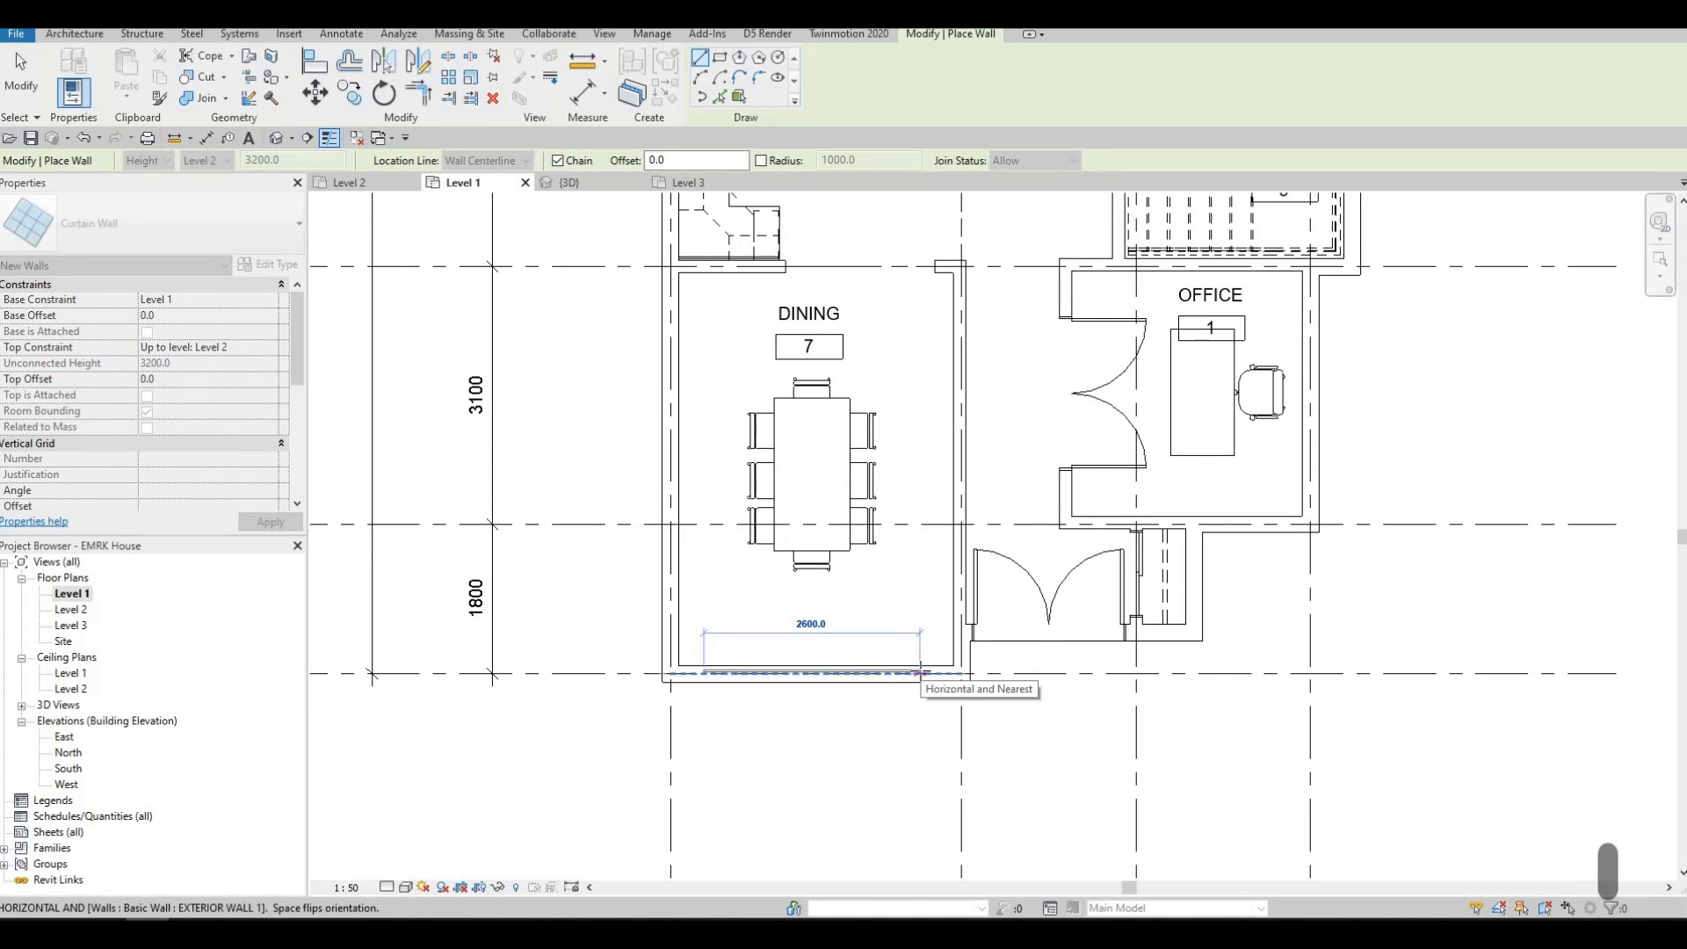
pyautogui.click(920, 669)
pyautogui.press('Escape')
# Step: Draw a short curtain wall in the PR room's exterior wall, starting 1100 mm above grid C
pyautogui.moveTo(1147, 579)
pyautogui.mouseDown(button='middle')
pyautogui.moveTo(1041, 648)
pyautogui.moveTo(1009, 647)
pyautogui.mouseUp(button='middle')
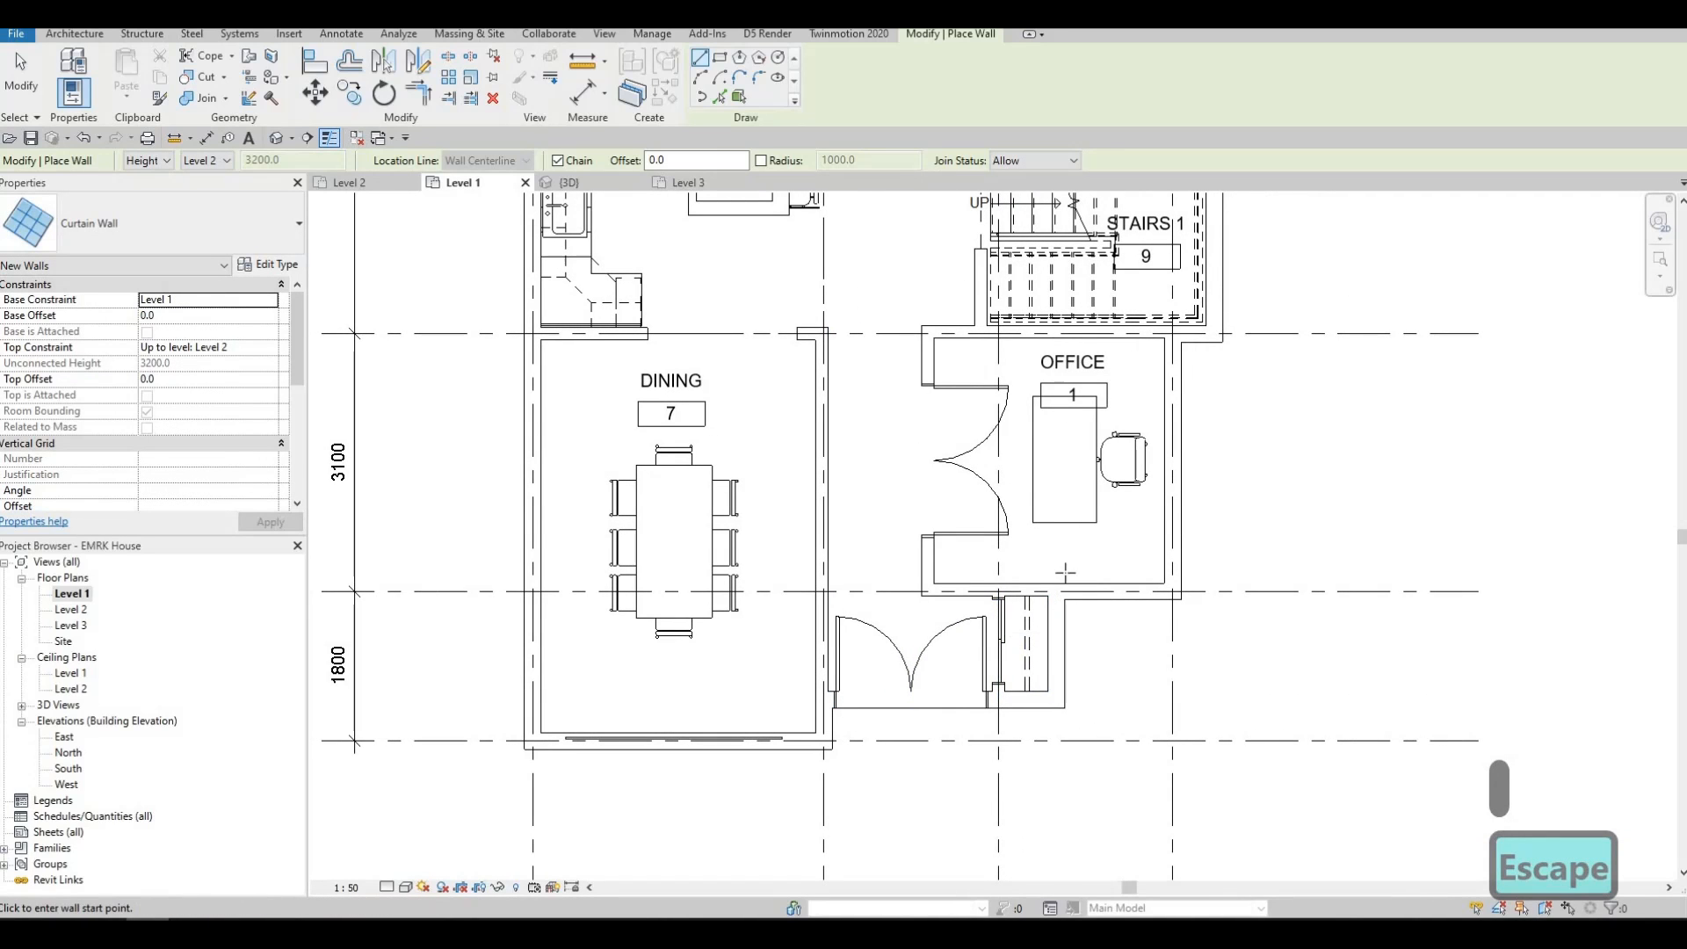
pyautogui.scroll(-2, 1016, 568)
pyautogui.moveTo(852, 472); pyautogui.dragTo(877, 782, button='middle')
pyautogui.moveTo(720, 246); pyautogui.dragTo(762, 468, button='middle')
pyautogui.scroll(2, 741, 443)
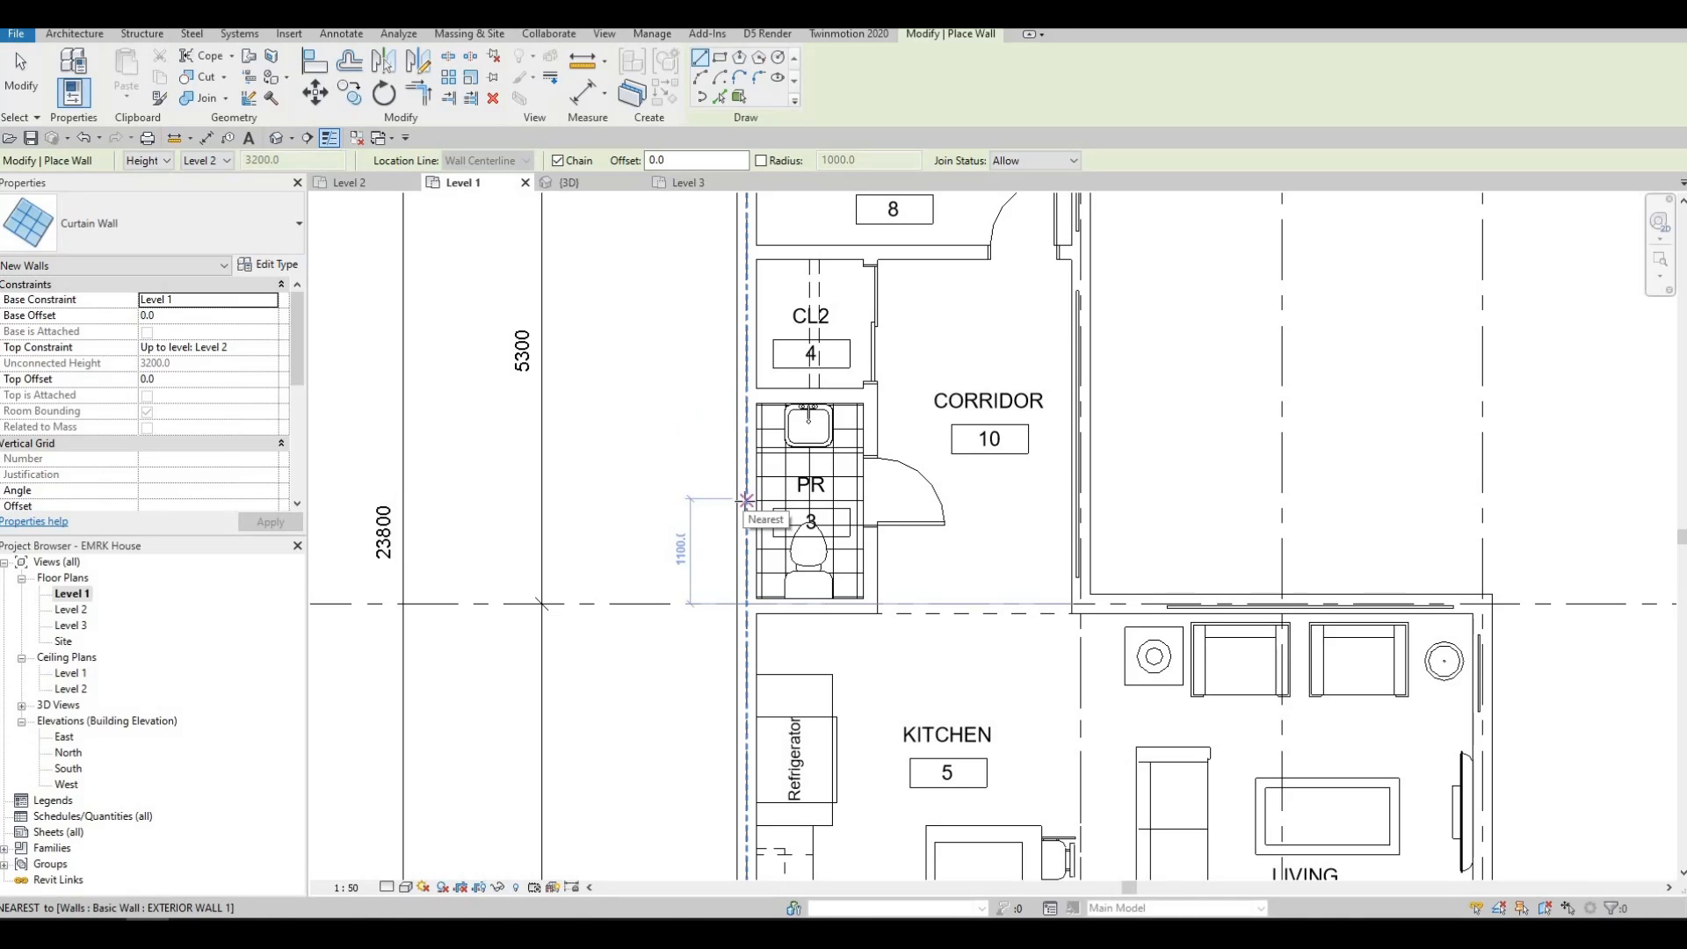
pyautogui.click(746, 501)
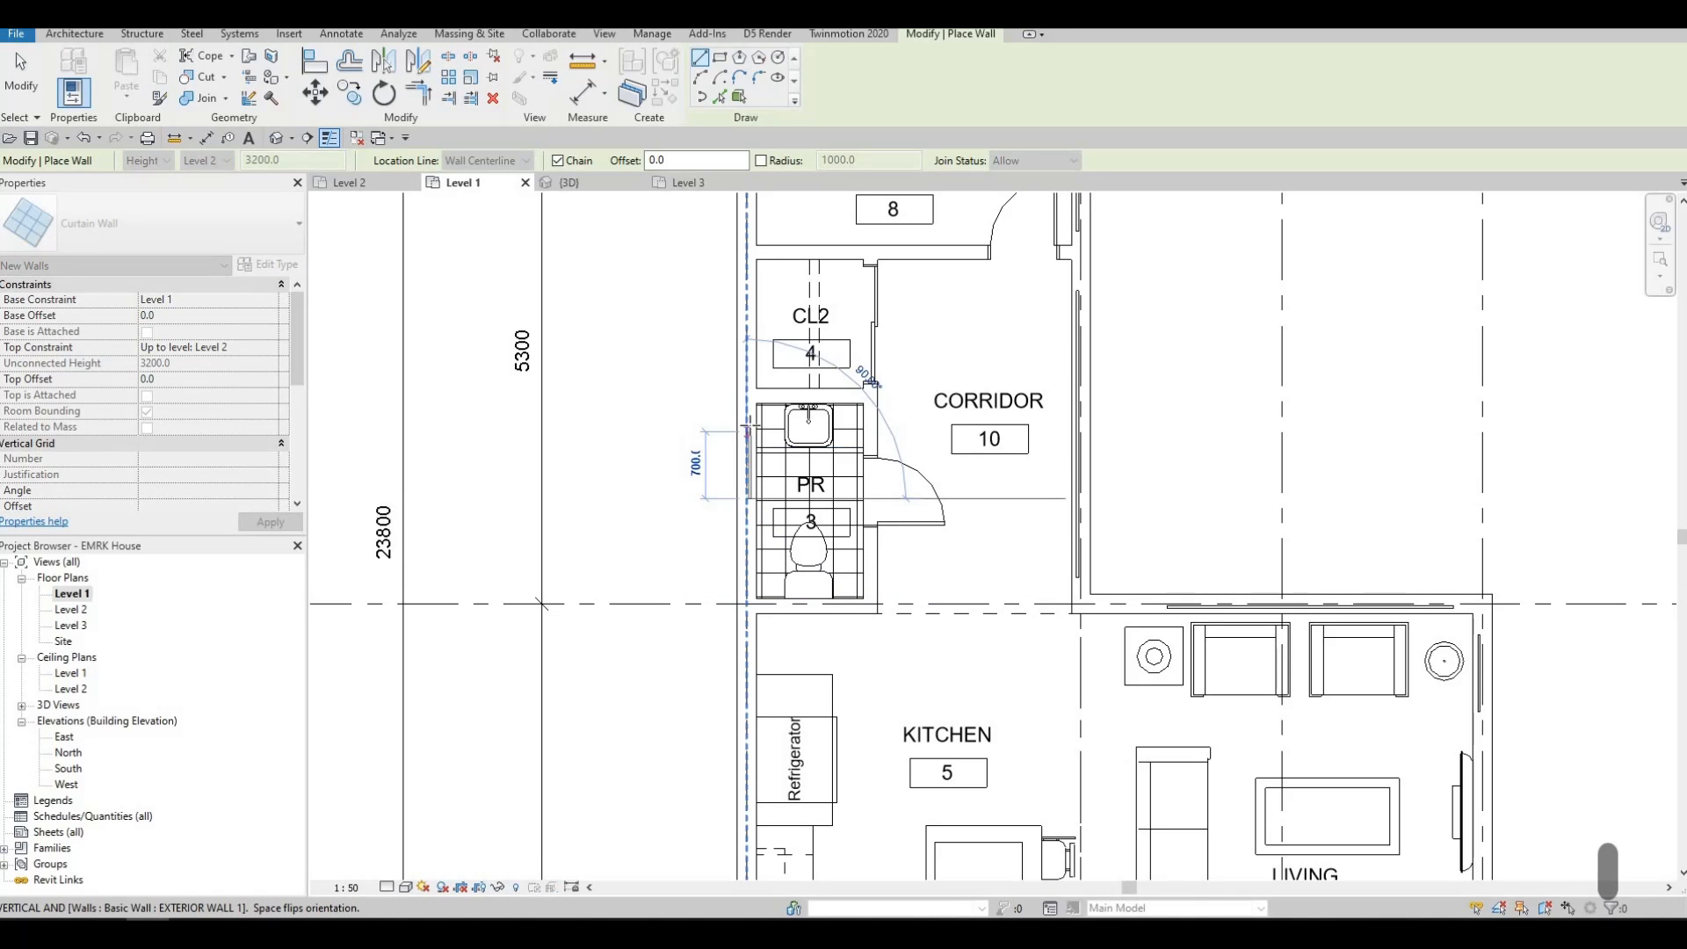
pyautogui.click(745, 423)
pyautogui.press('Escape')
# Step: Draw an 800 mm curtain wall in the Office's exterior wall along grid E
pyautogui.scroll(-3, 975, 399)
pyautogui.moveTo(1020, 509); pyautogui.dragTo(940, 326, button='middle')
pyautogui.moveTo(1135, 693); pyautogui.dragTo(1087, 590, button='middle')
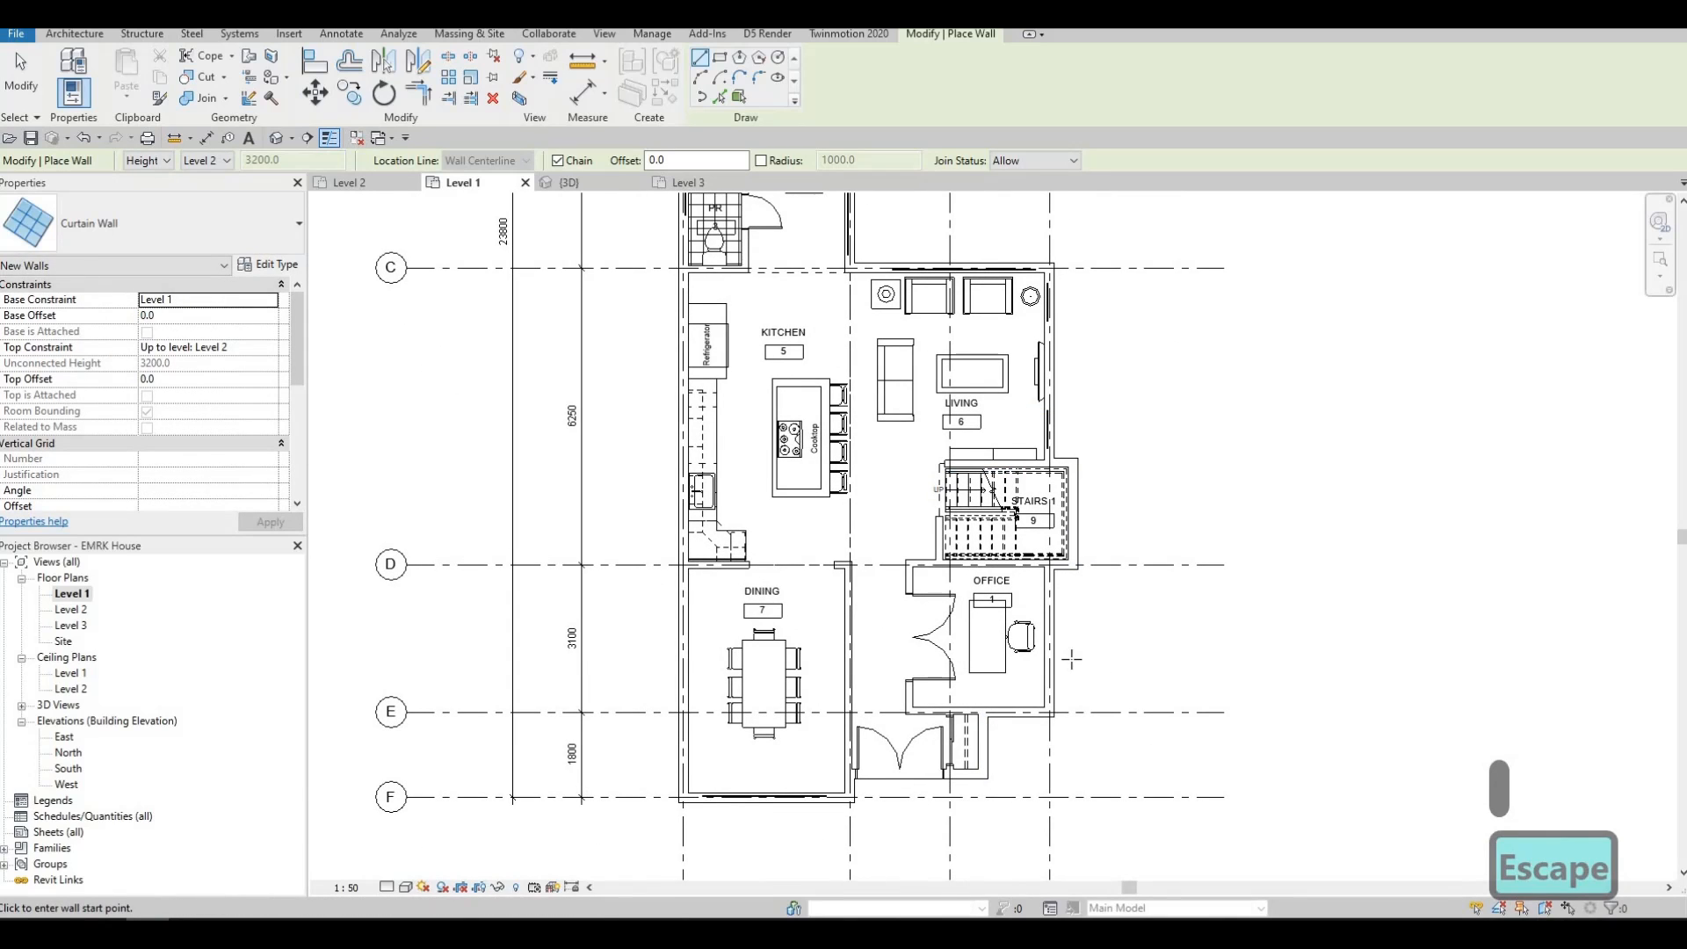
pyautogui.moveTo(1071, 659); pyautogui.dragTo(991, 545, button='middle')
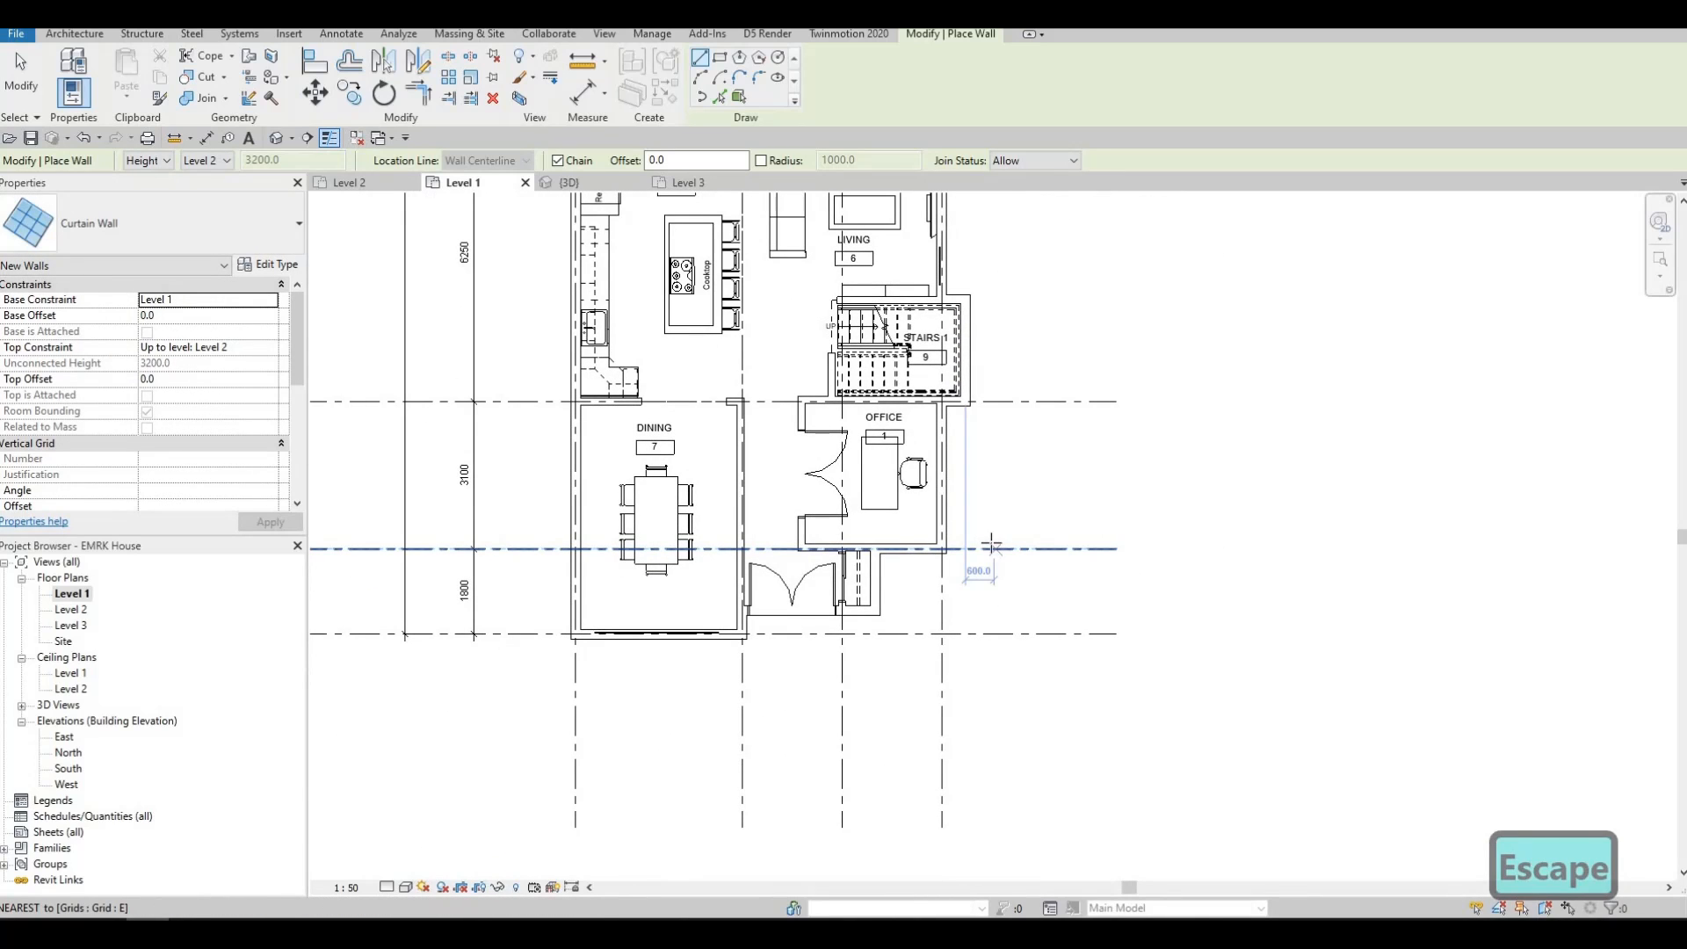
pyautogui.scroll(5, 889, 555)
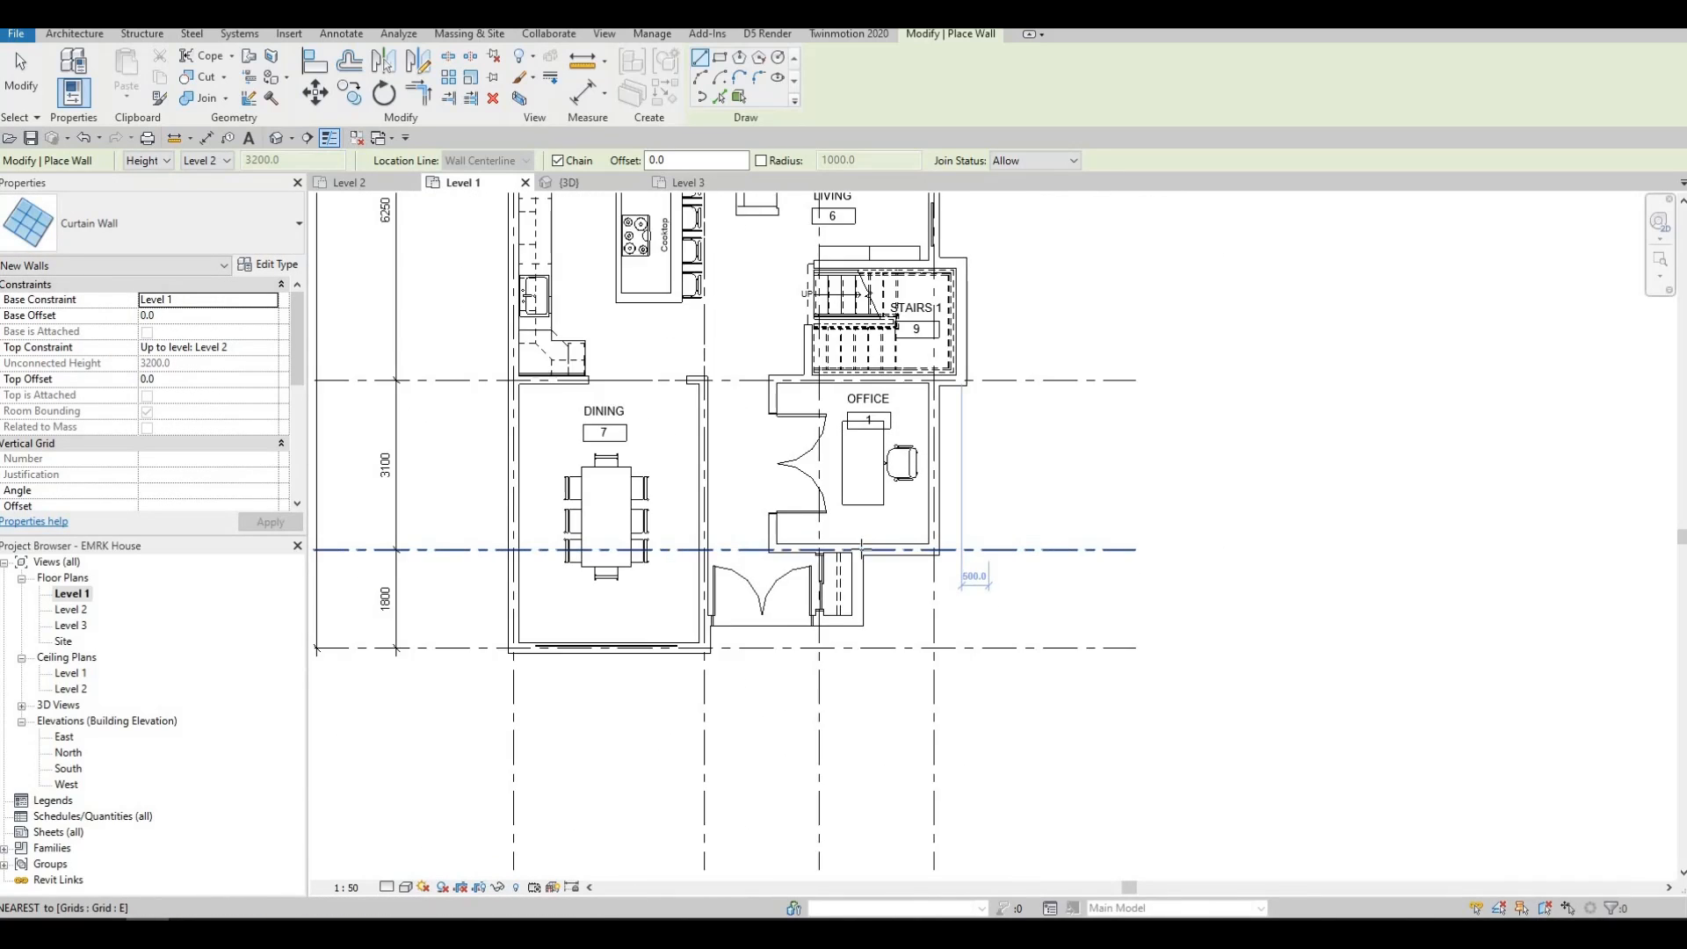
pyautogui.click(840, 547)
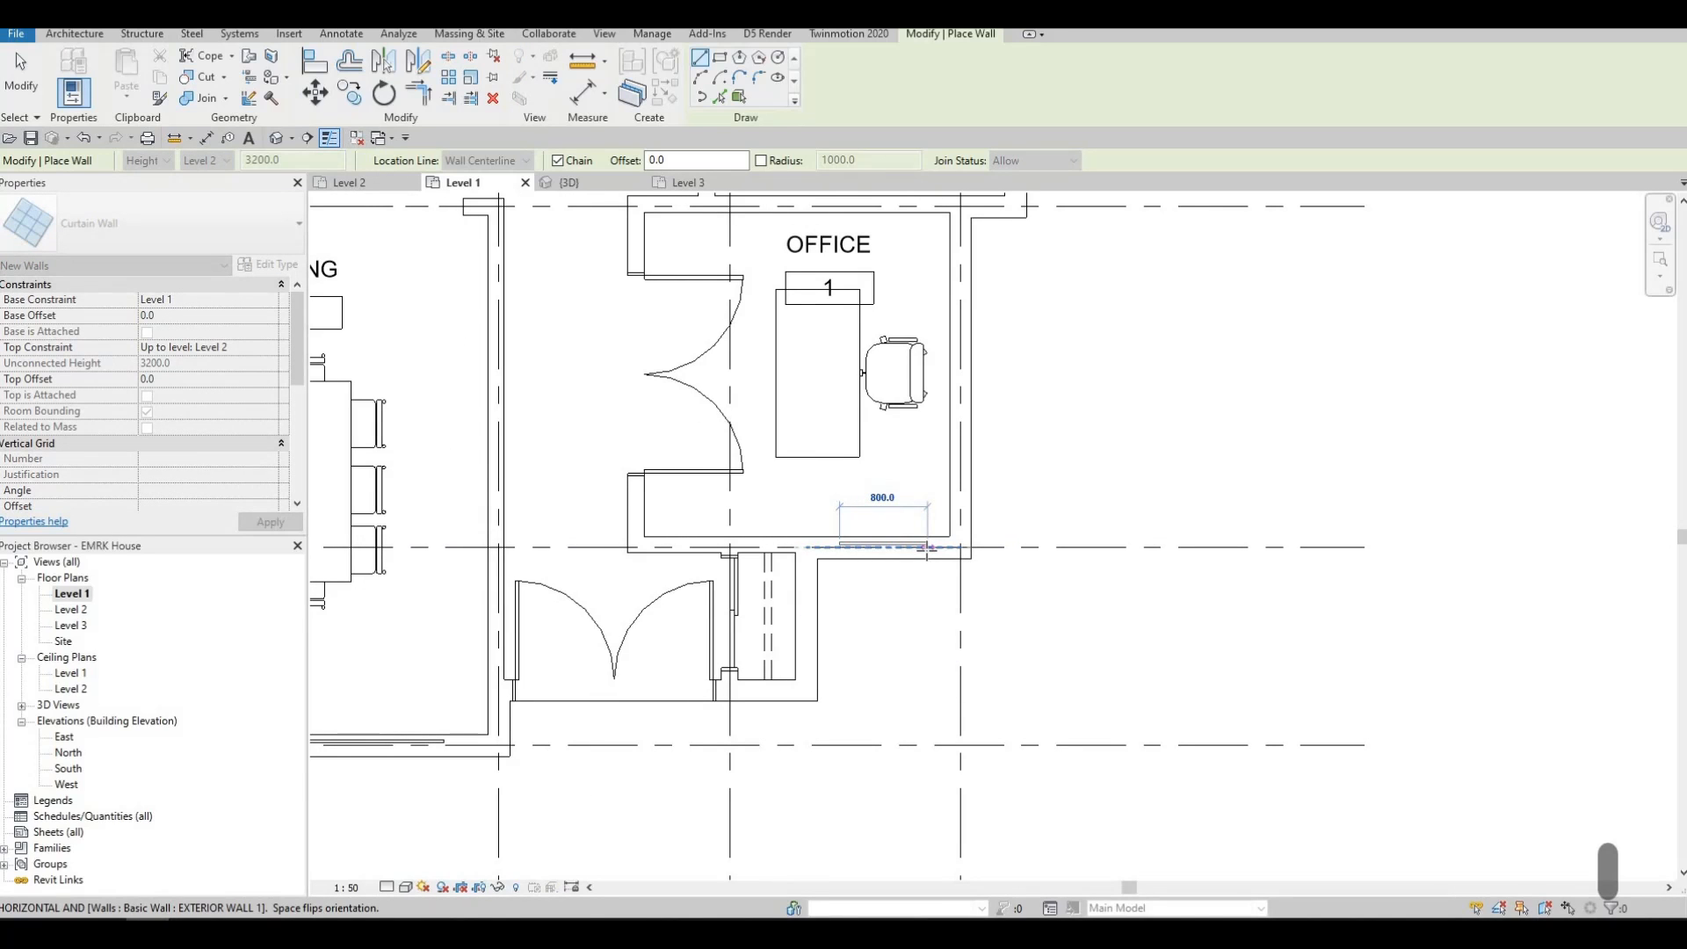
pyautogui.click(936, 570)
pyautogui.press('Escape')
# Step: Draw a 5100 mm curtain wall in the Garage's long exterior wall, from near grid A to just short of Stairs 2
pyautogui.scroll(-4, 882, 575)
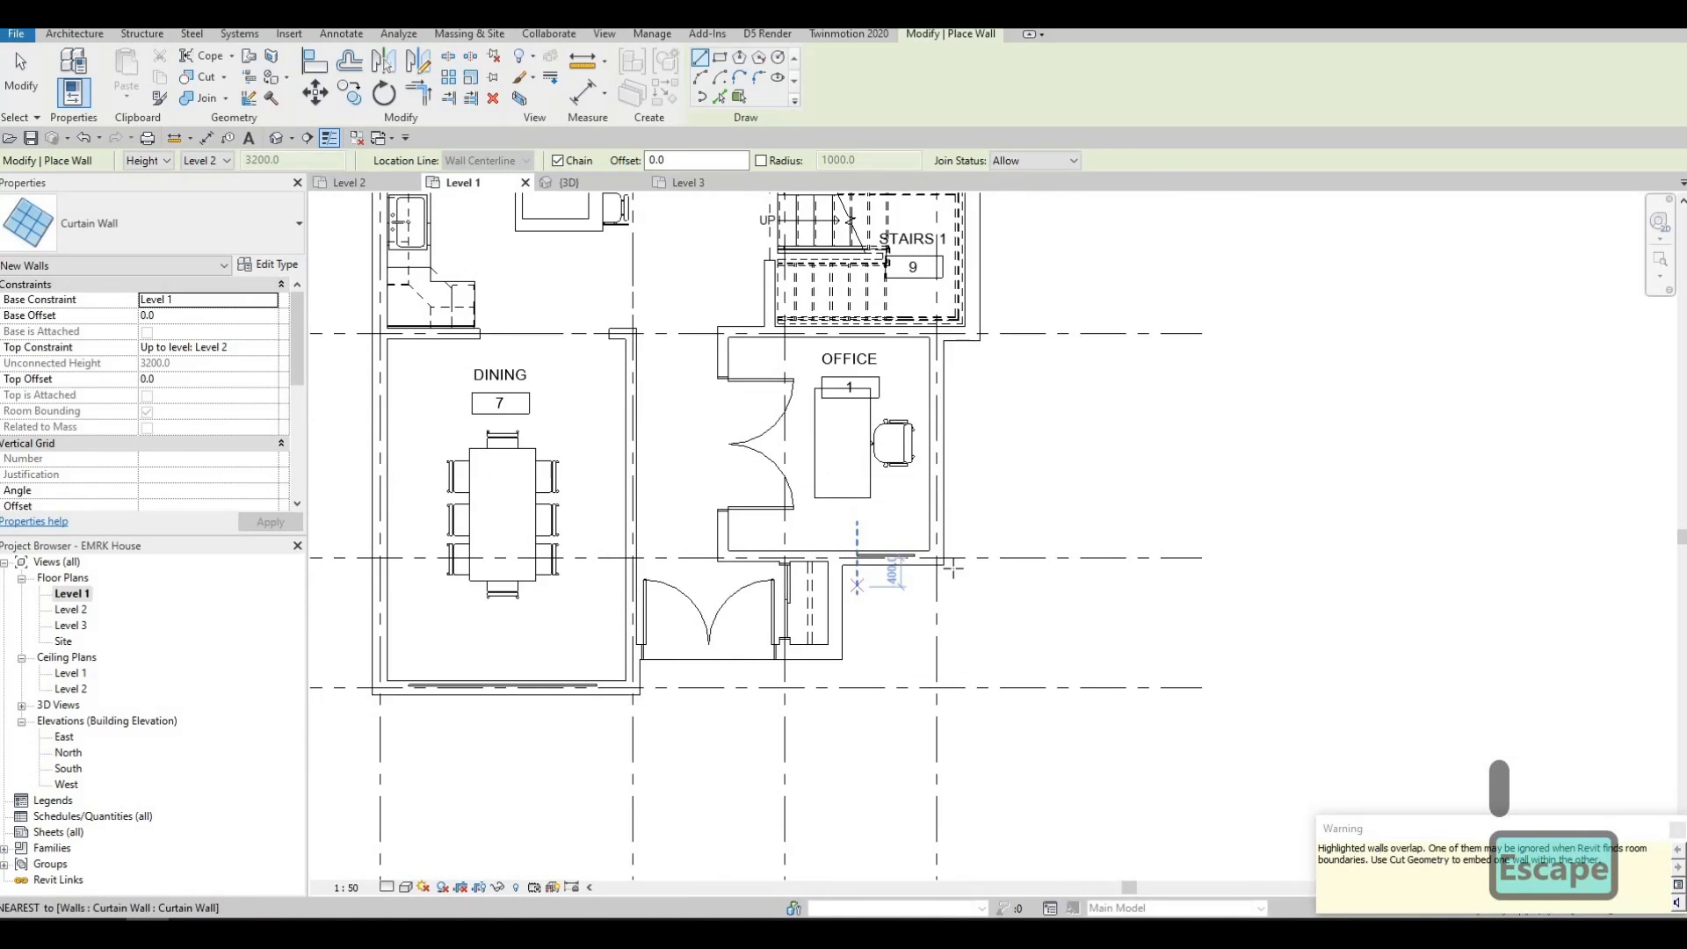
pyautogui.moveTo(803, 709)
pyautogui.mouseDown(button='middle')
pyautogui.moveTo(917, 660)
pyautogui.moveTo(904, 849)
pyautogui.mouseUp(button='middle')
pyautogui.moveTo(869, 546)
pyautogui.mouseDown(button='middle')
pyautogui.moveTo(866, 704)
pyautogui.moveTo(828, 711)
pyautogui.mouseUp(button='middle')
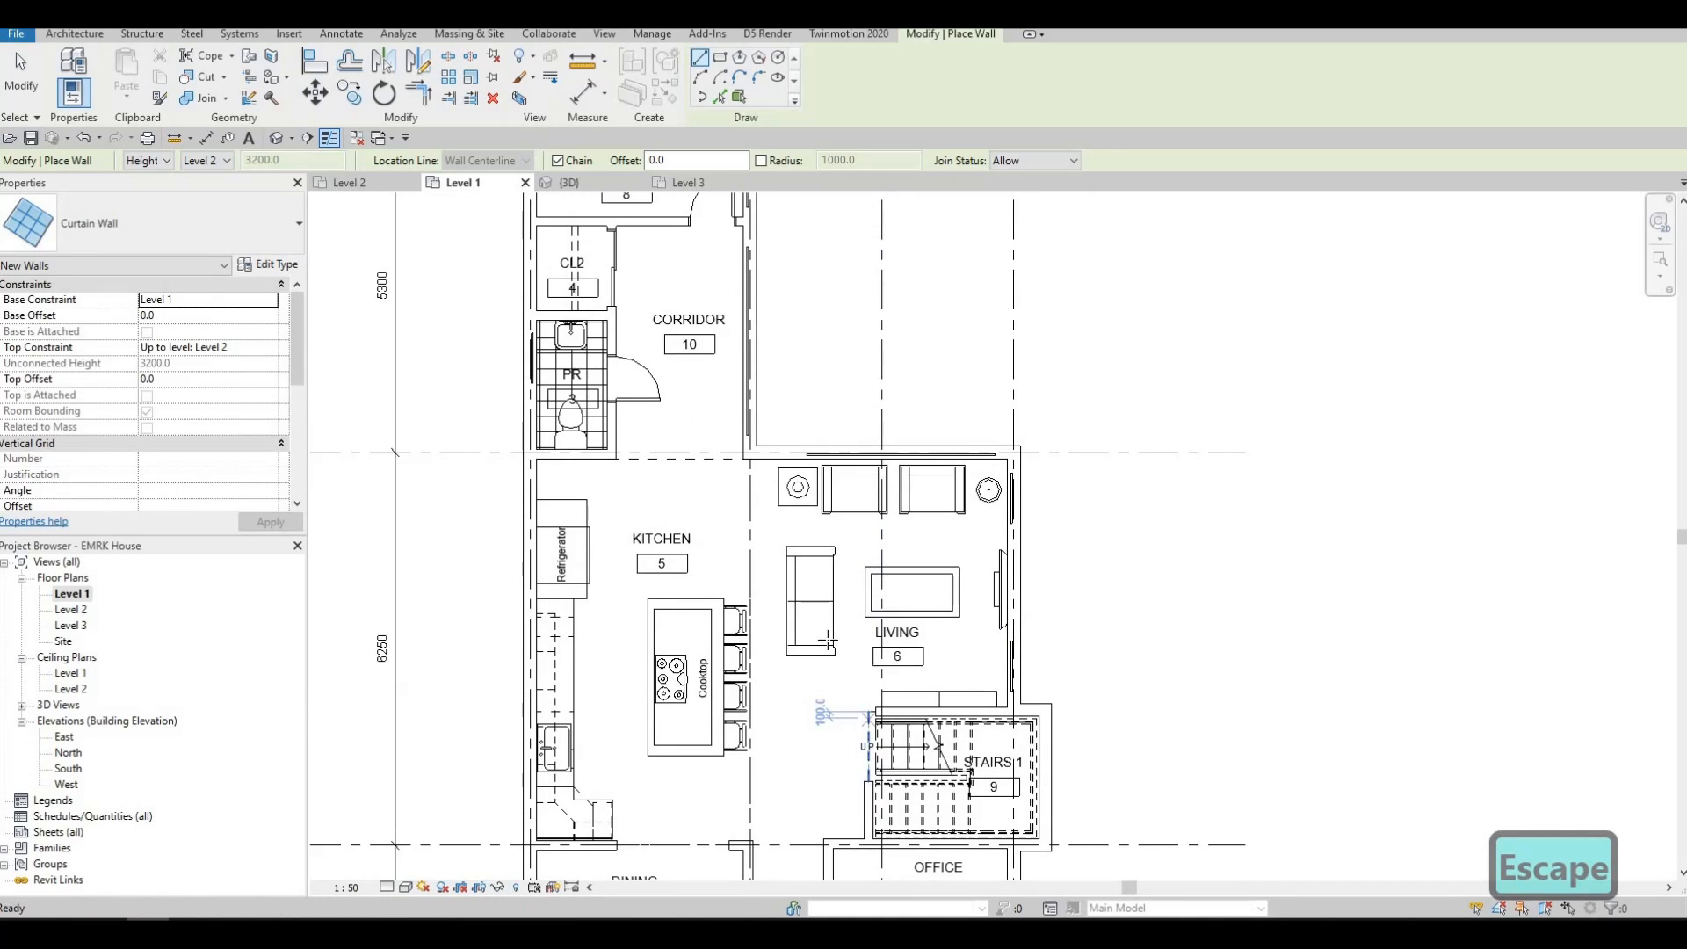
pyautogui.moveTo(793, 557); pyautogui.dragTo(787, 750, button='middle')
pyautogui.moveTo(824, 586); pyautogui.dragTo(807, 714, button='middle')
pyautogui.moveTo(822, 448); pyautogui.dragTo(798, 578, button='middle')
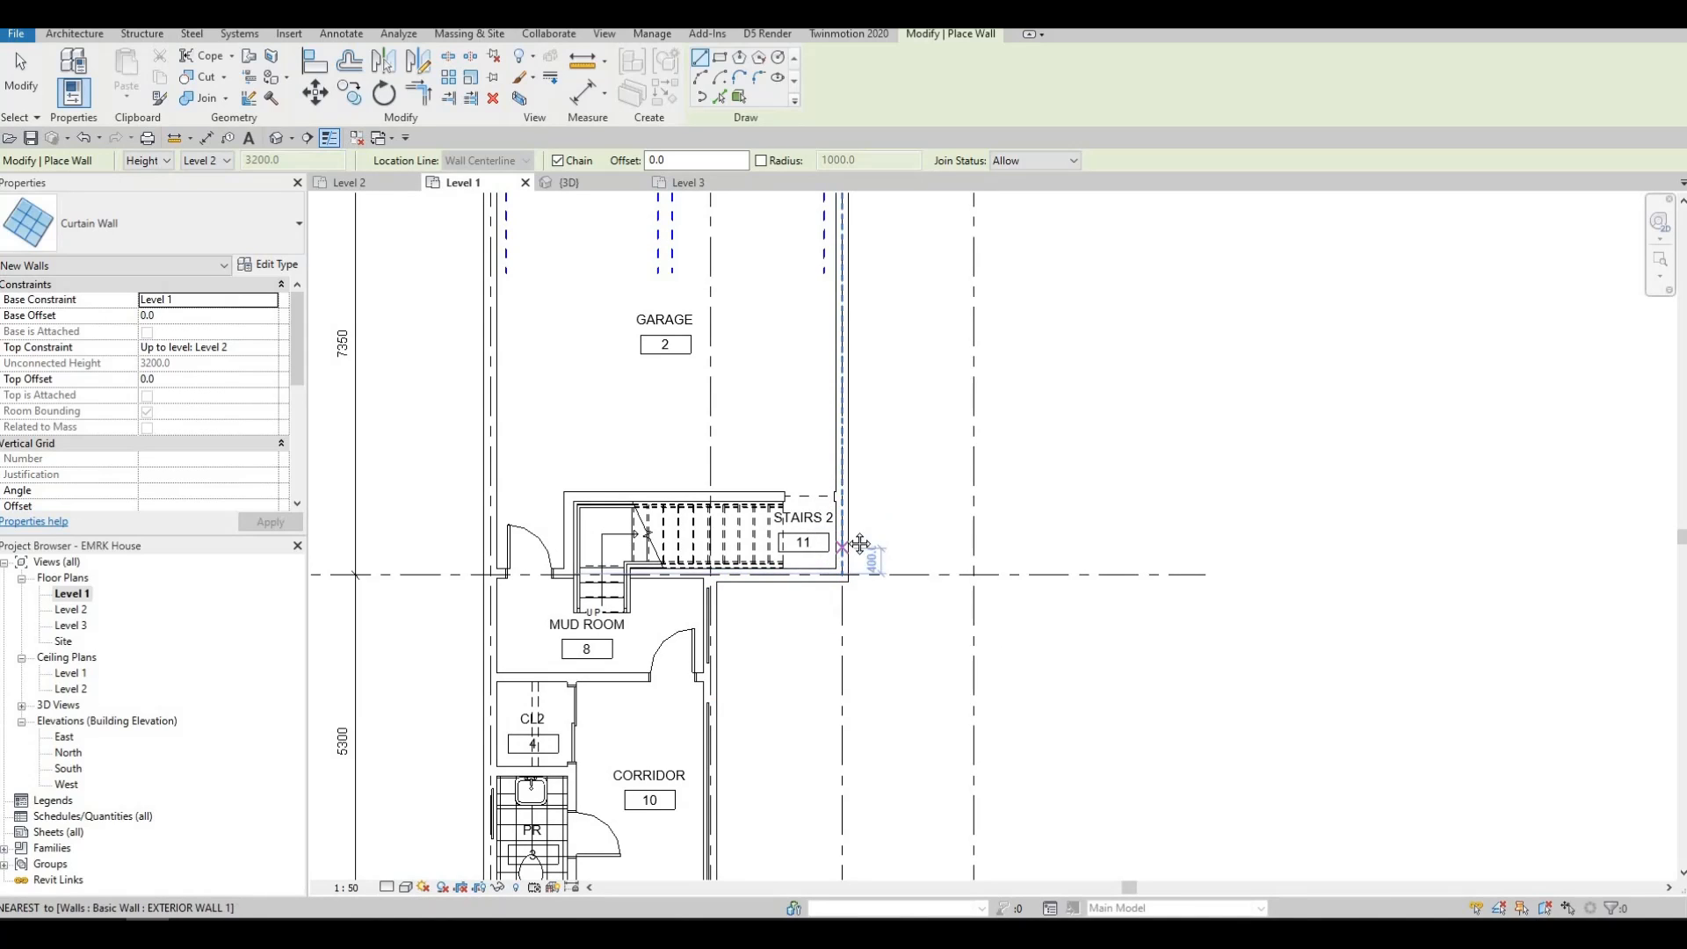
pyautogui.moveTo(873, 493); pyautogui.dragTo(873, 591, button='middle')
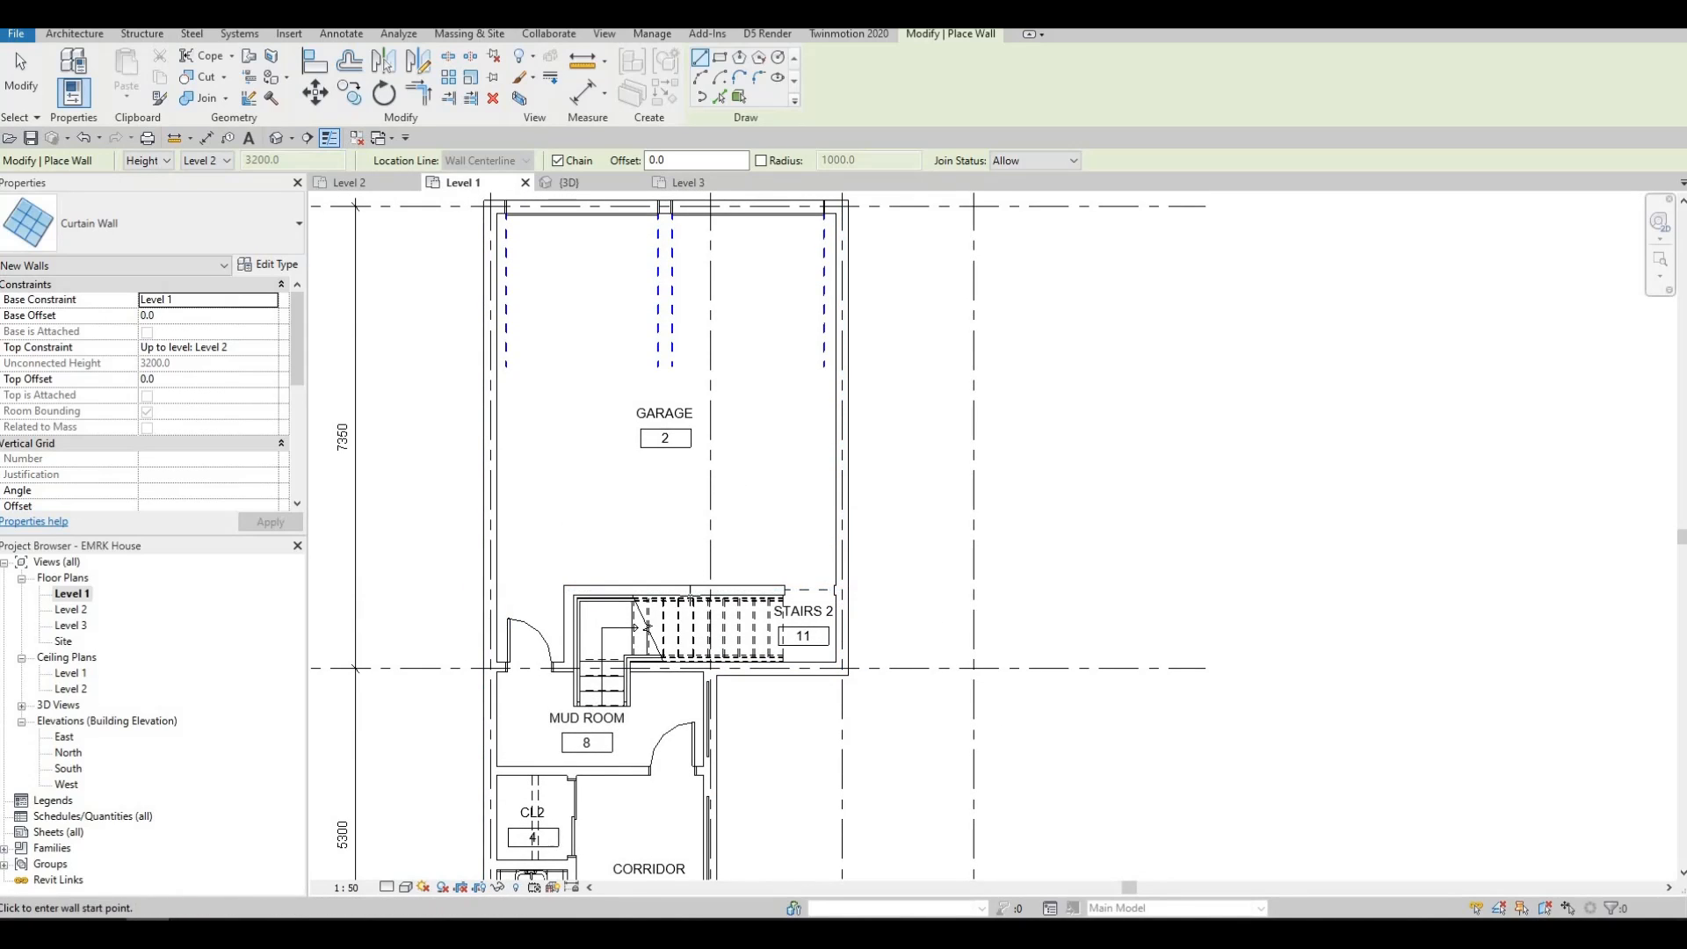
pyautogui.moveTo(732, 458); pyautogui.dragTo(722, 511, button='middle')
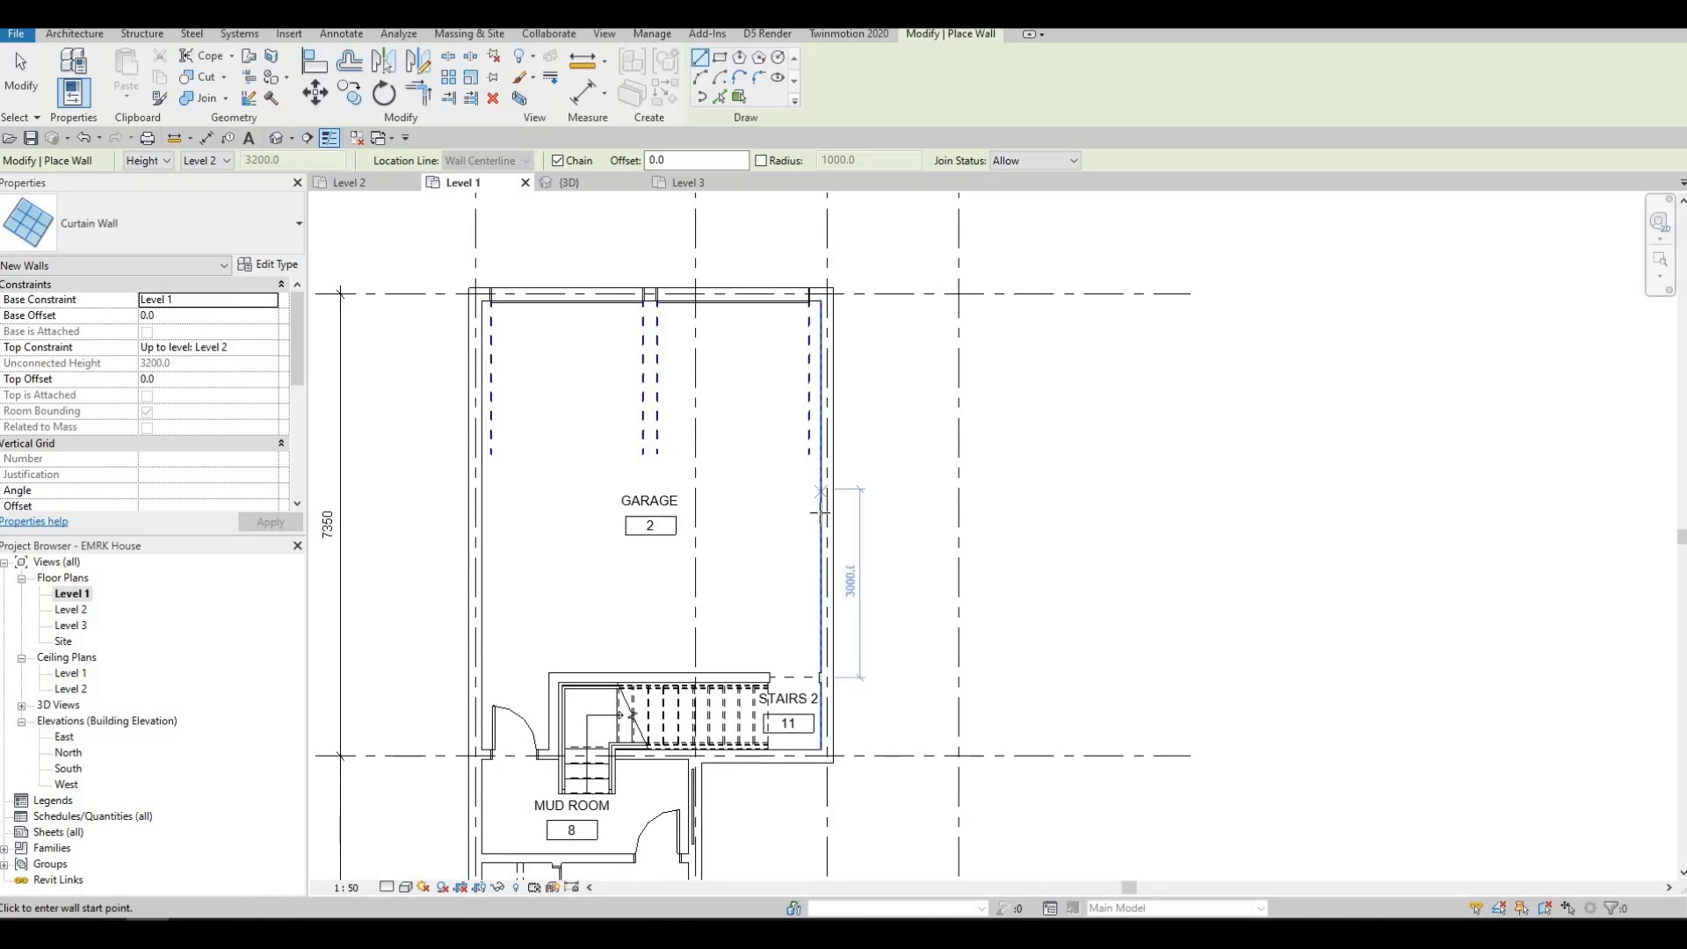
pyautogui.click(827, 320)
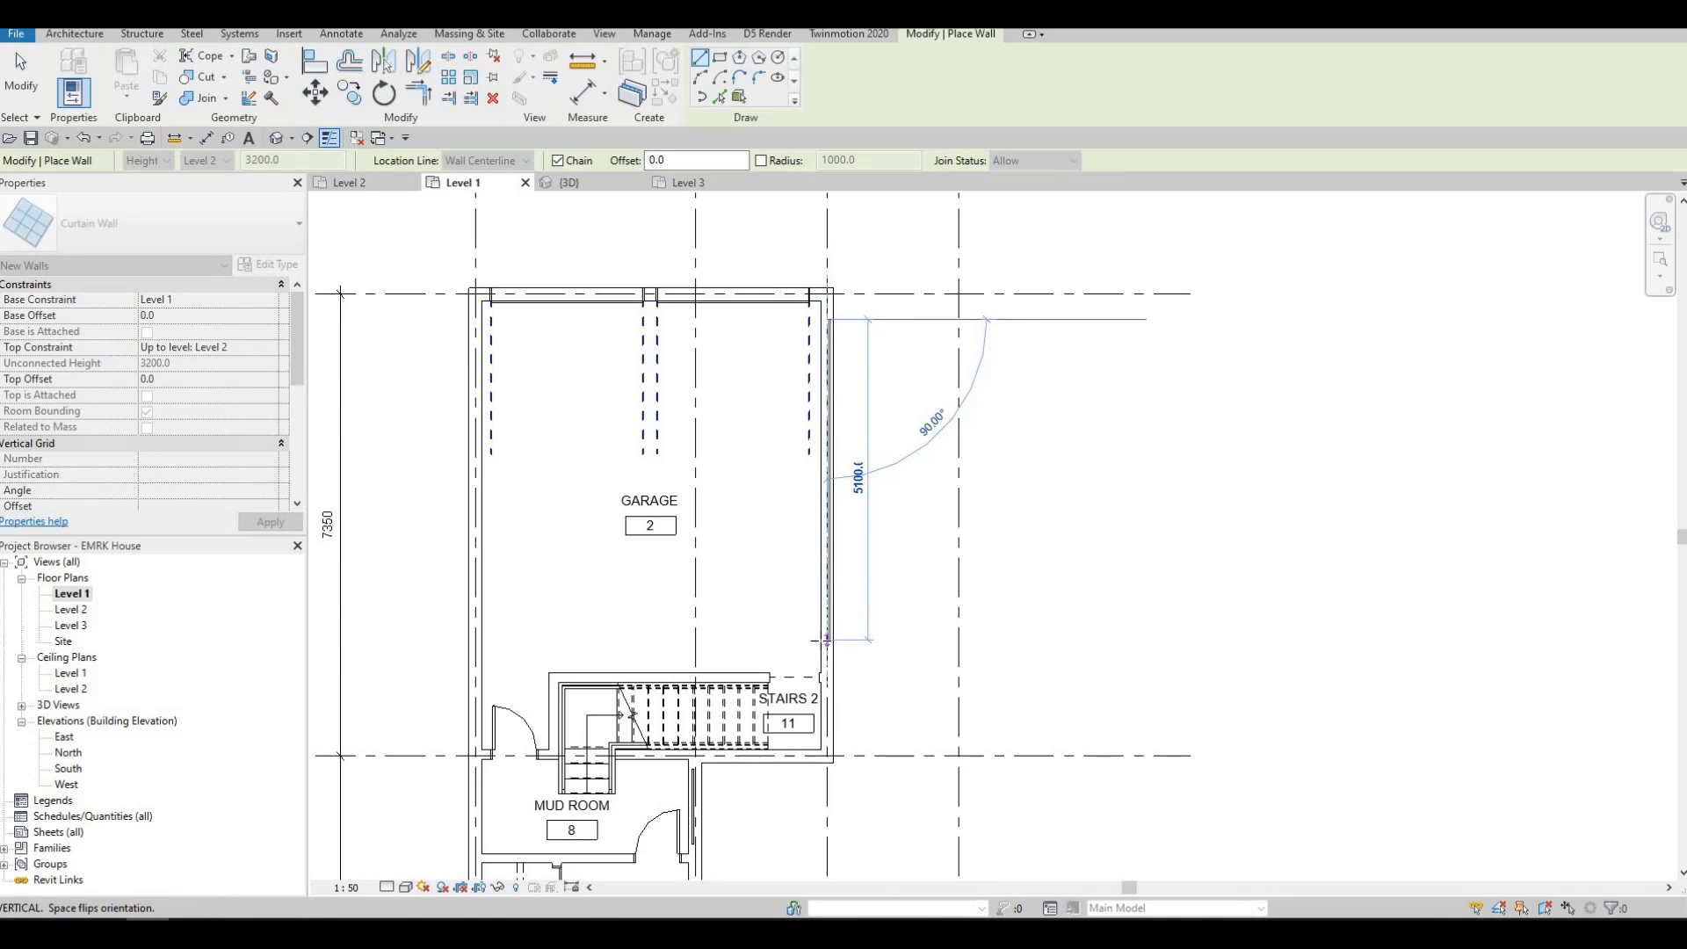
pyautogui.scroll(3, 826, 641)
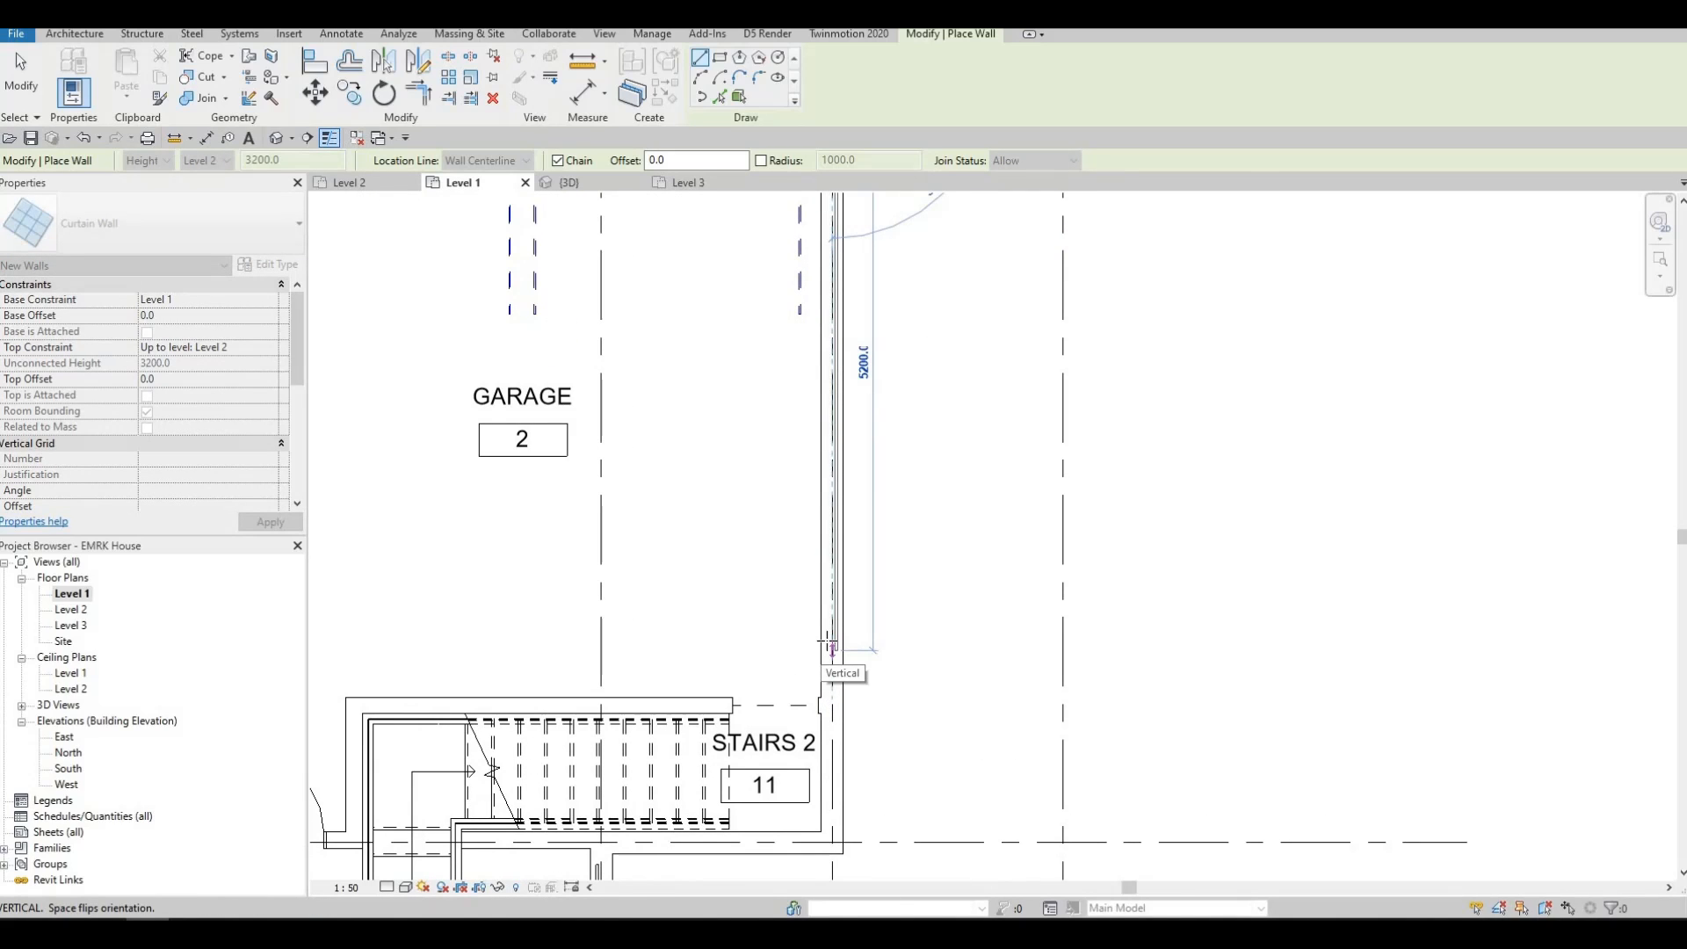
pyautogui.click(828, 641)
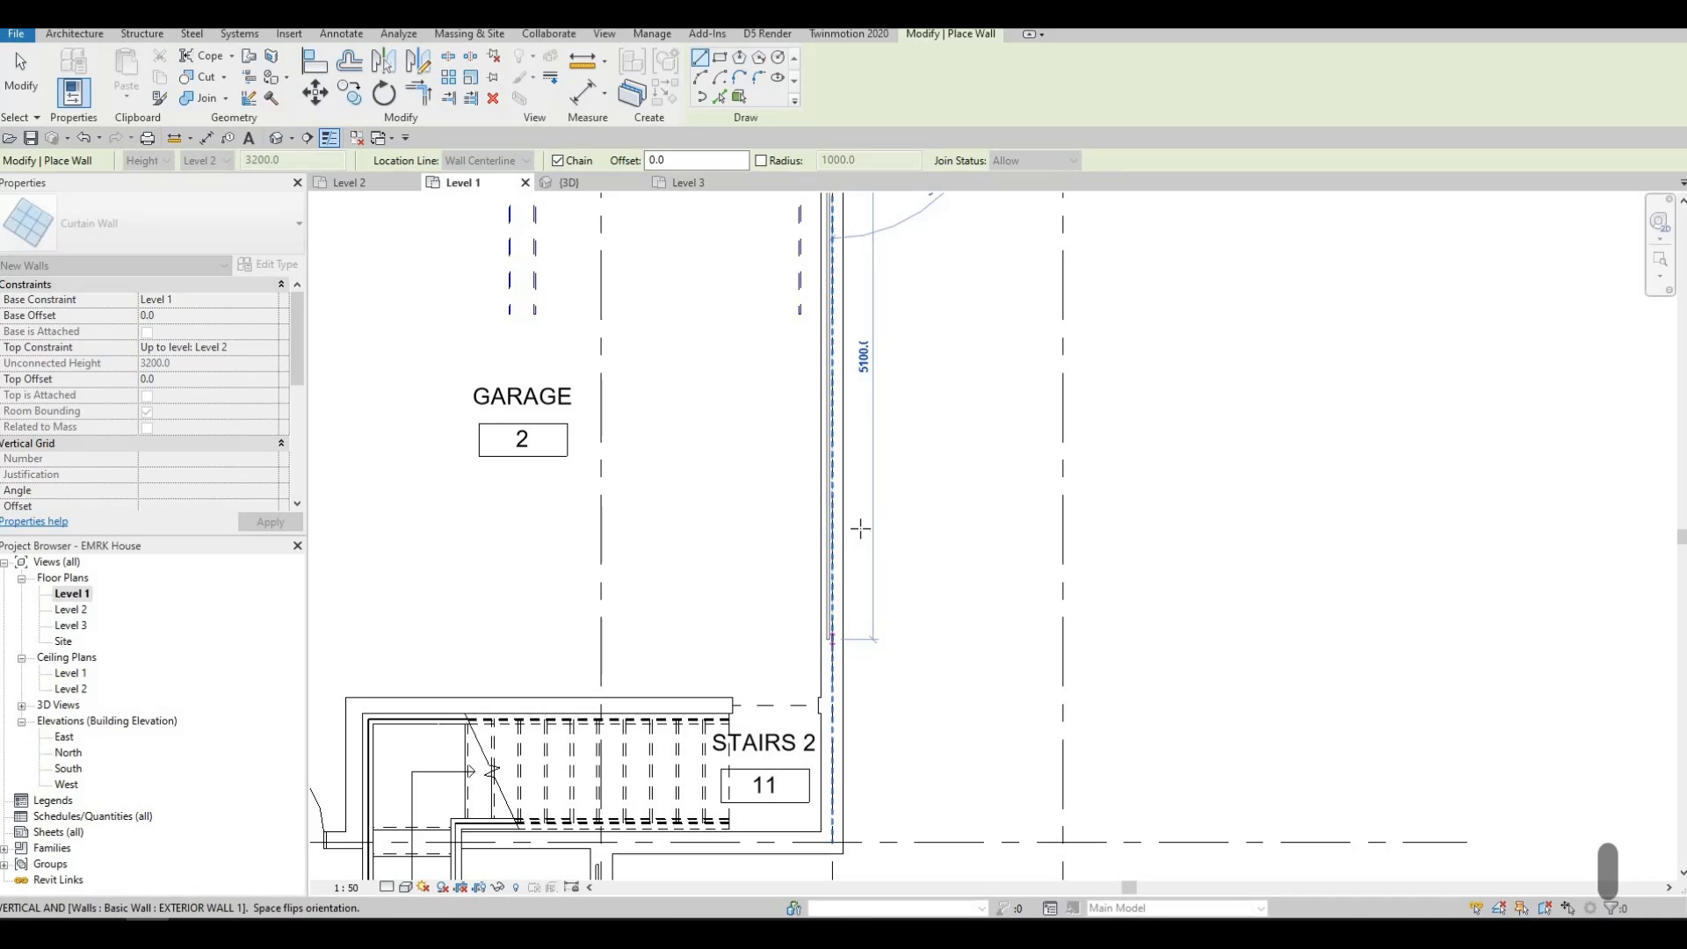
pyautogui.press('Escape')
# Step: Use Cut Geometry to cut the Garage's exterior wall with its curtain wall
pyautogui.scroll(-2, 940, 490)
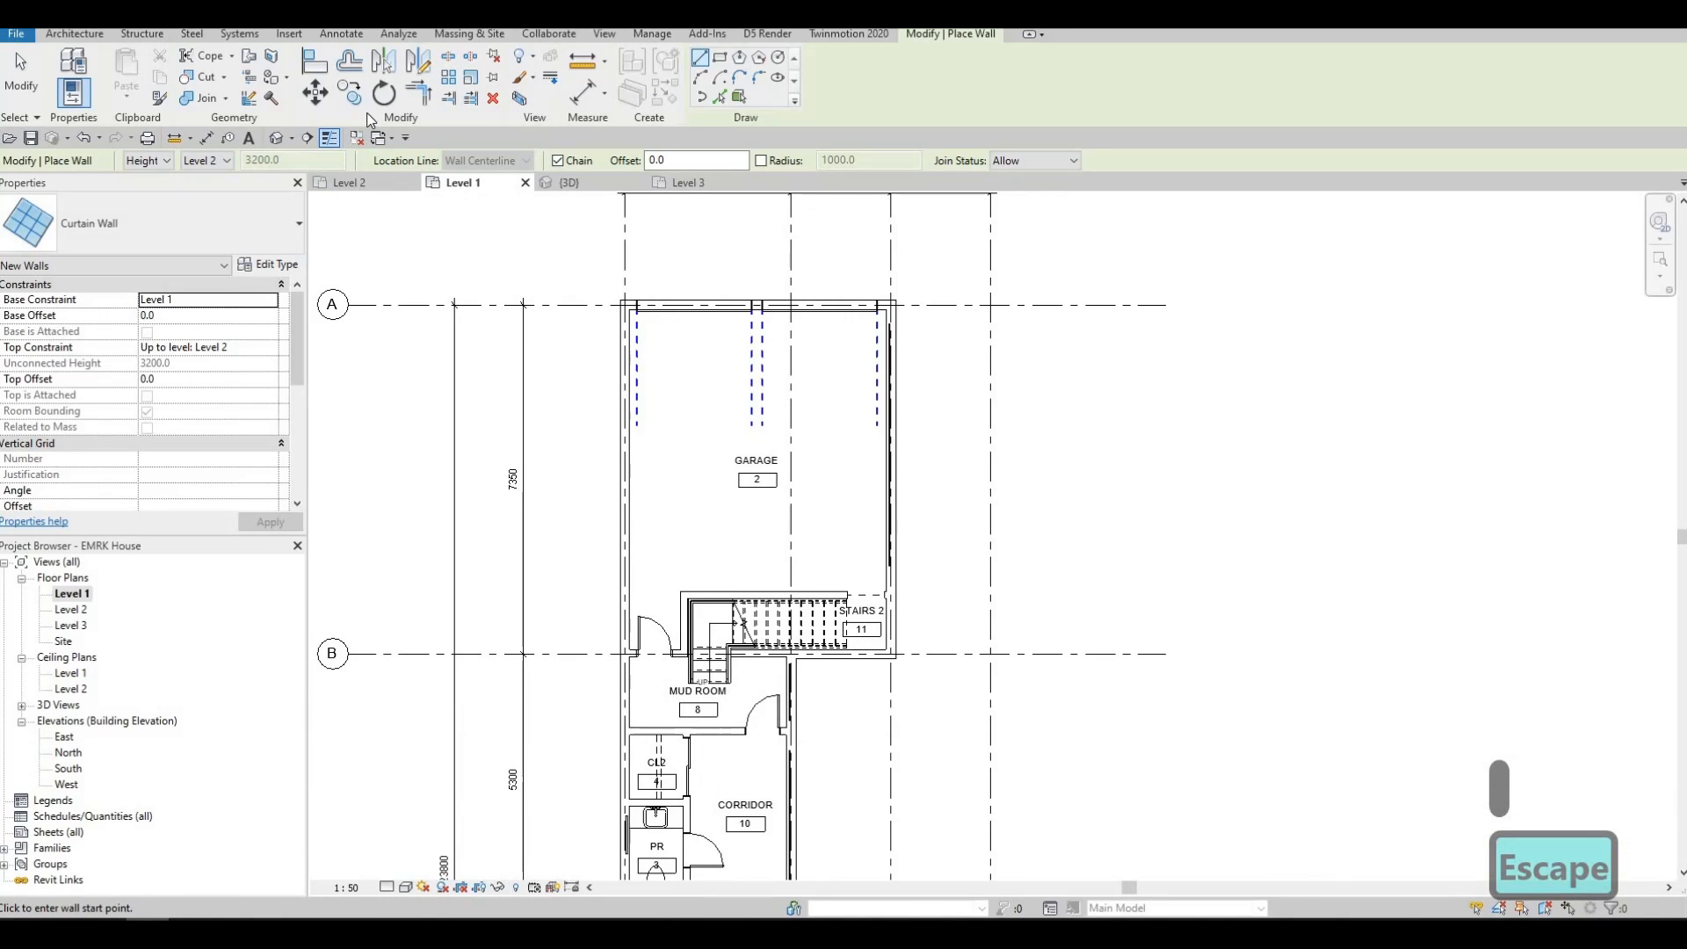
pyautogui.click(202, 76)
pyautogui.scroll(1, 894, 333)
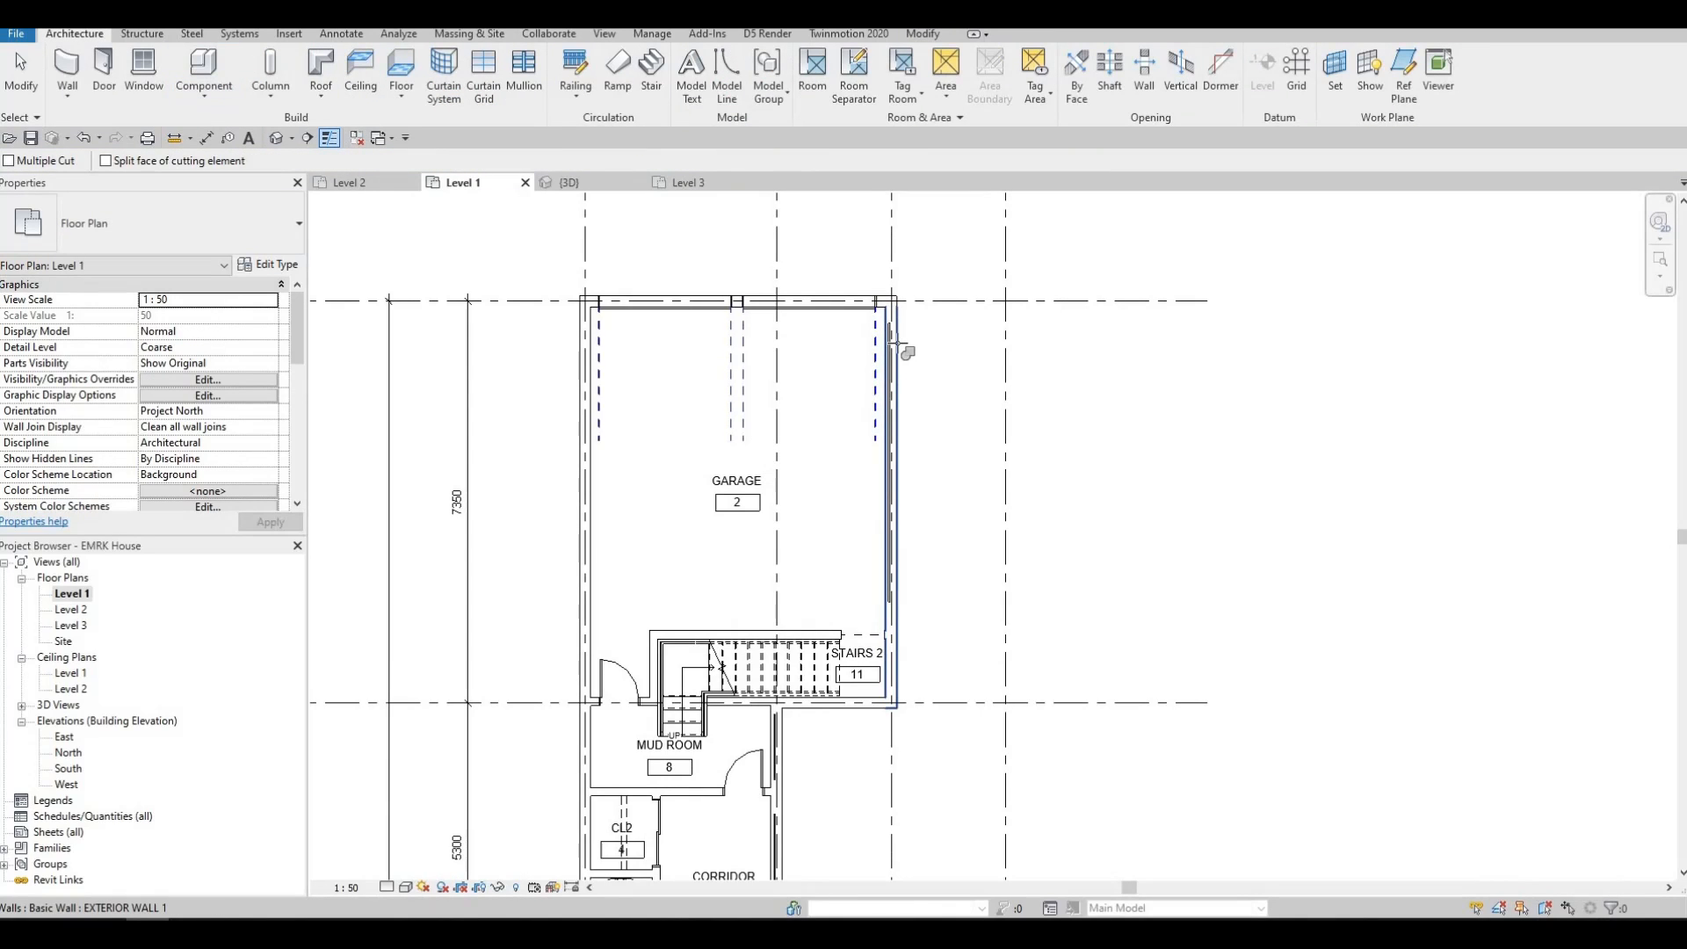
pyautogui.click(903, 484)
# Step: Cut the exterior wall beside the Mud Room and Corridor with the two curtain walls drawn in it
pyautogui.moveTo(914, 635); pyautogui.dragTo(948, 387, button='middle')
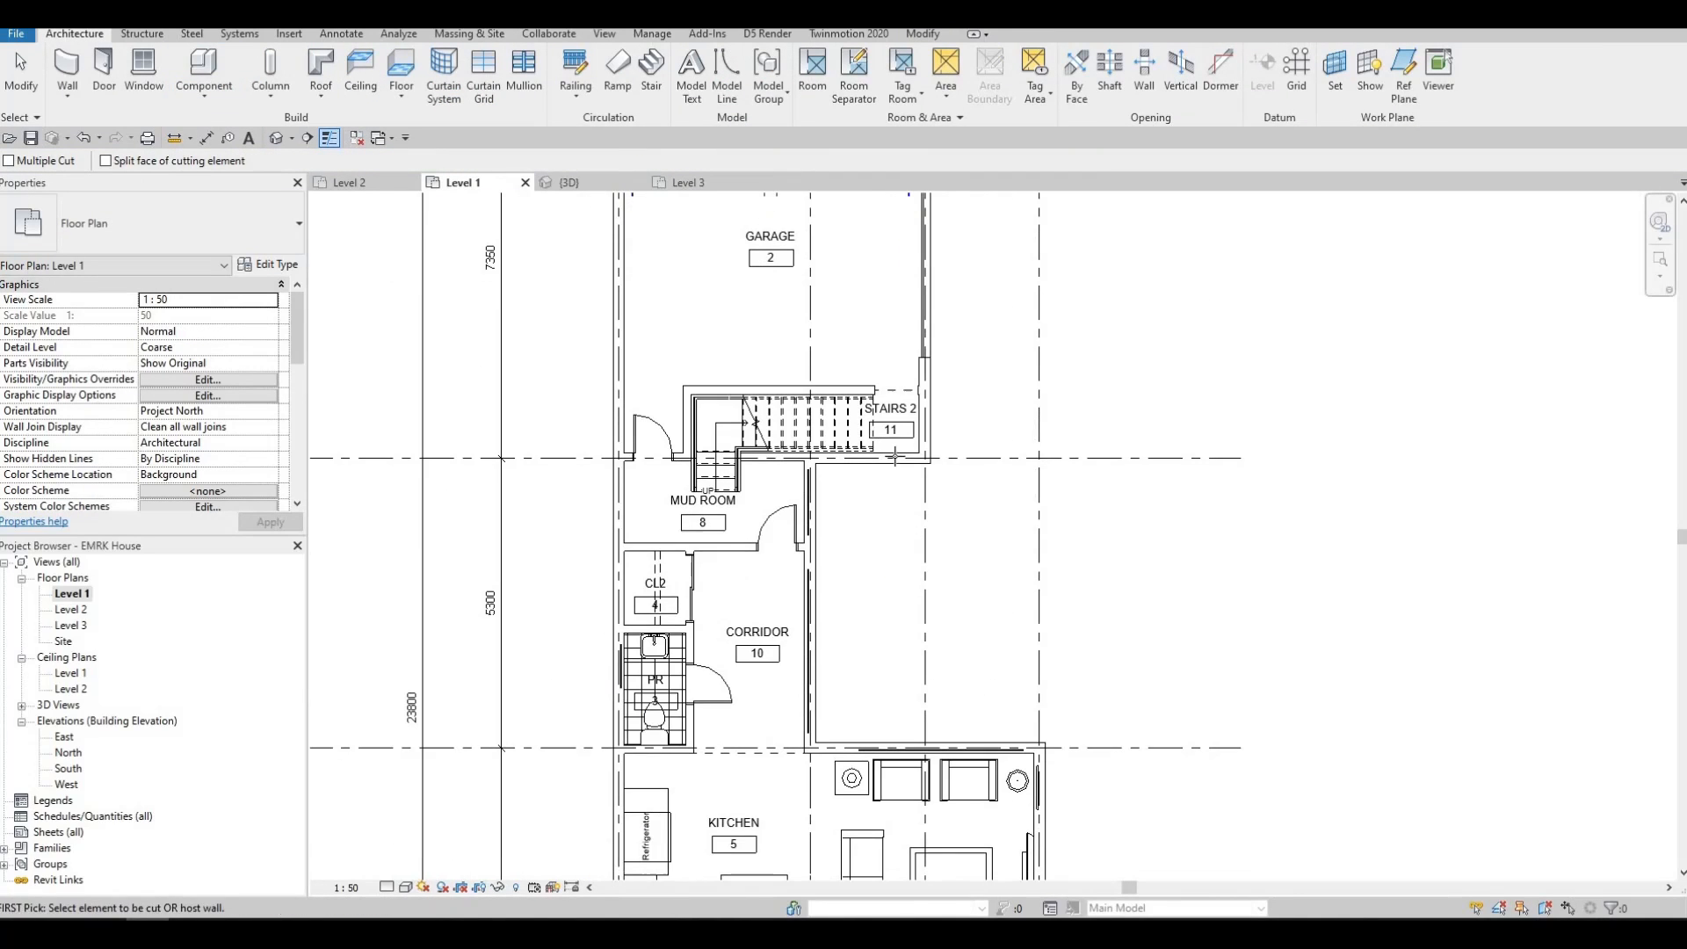
pyautogui.scroll(1, 856, 453)
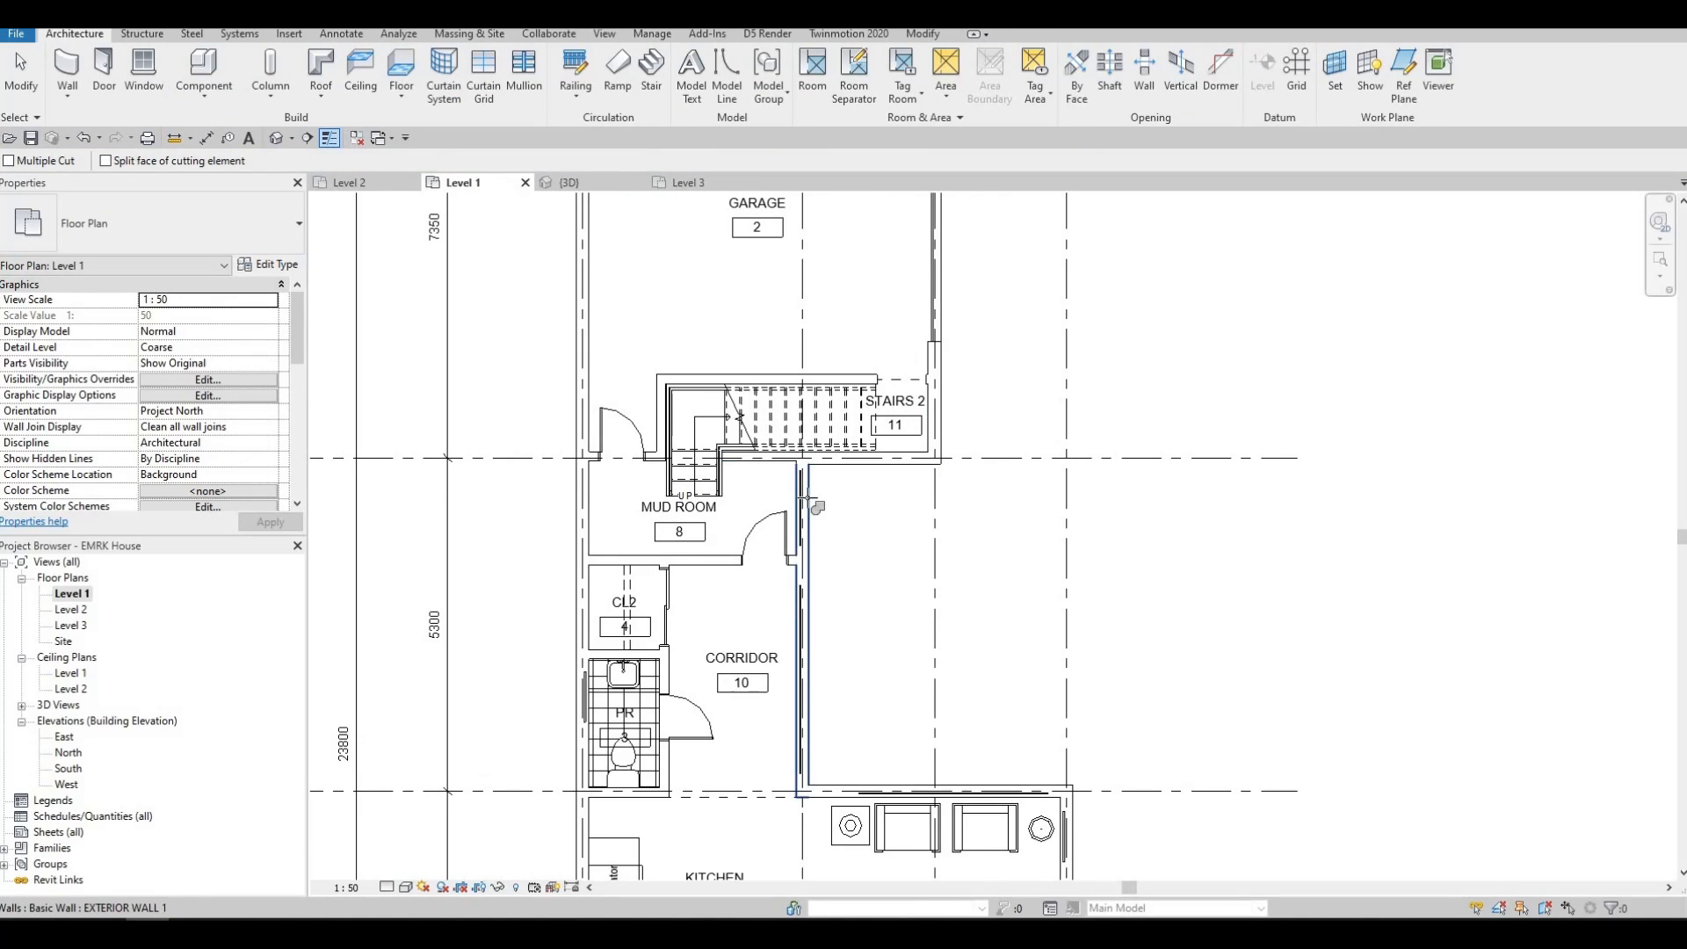
pyautogui.moveTo(806, 654); pyautogui.dragTo(825, 525, button='middle')
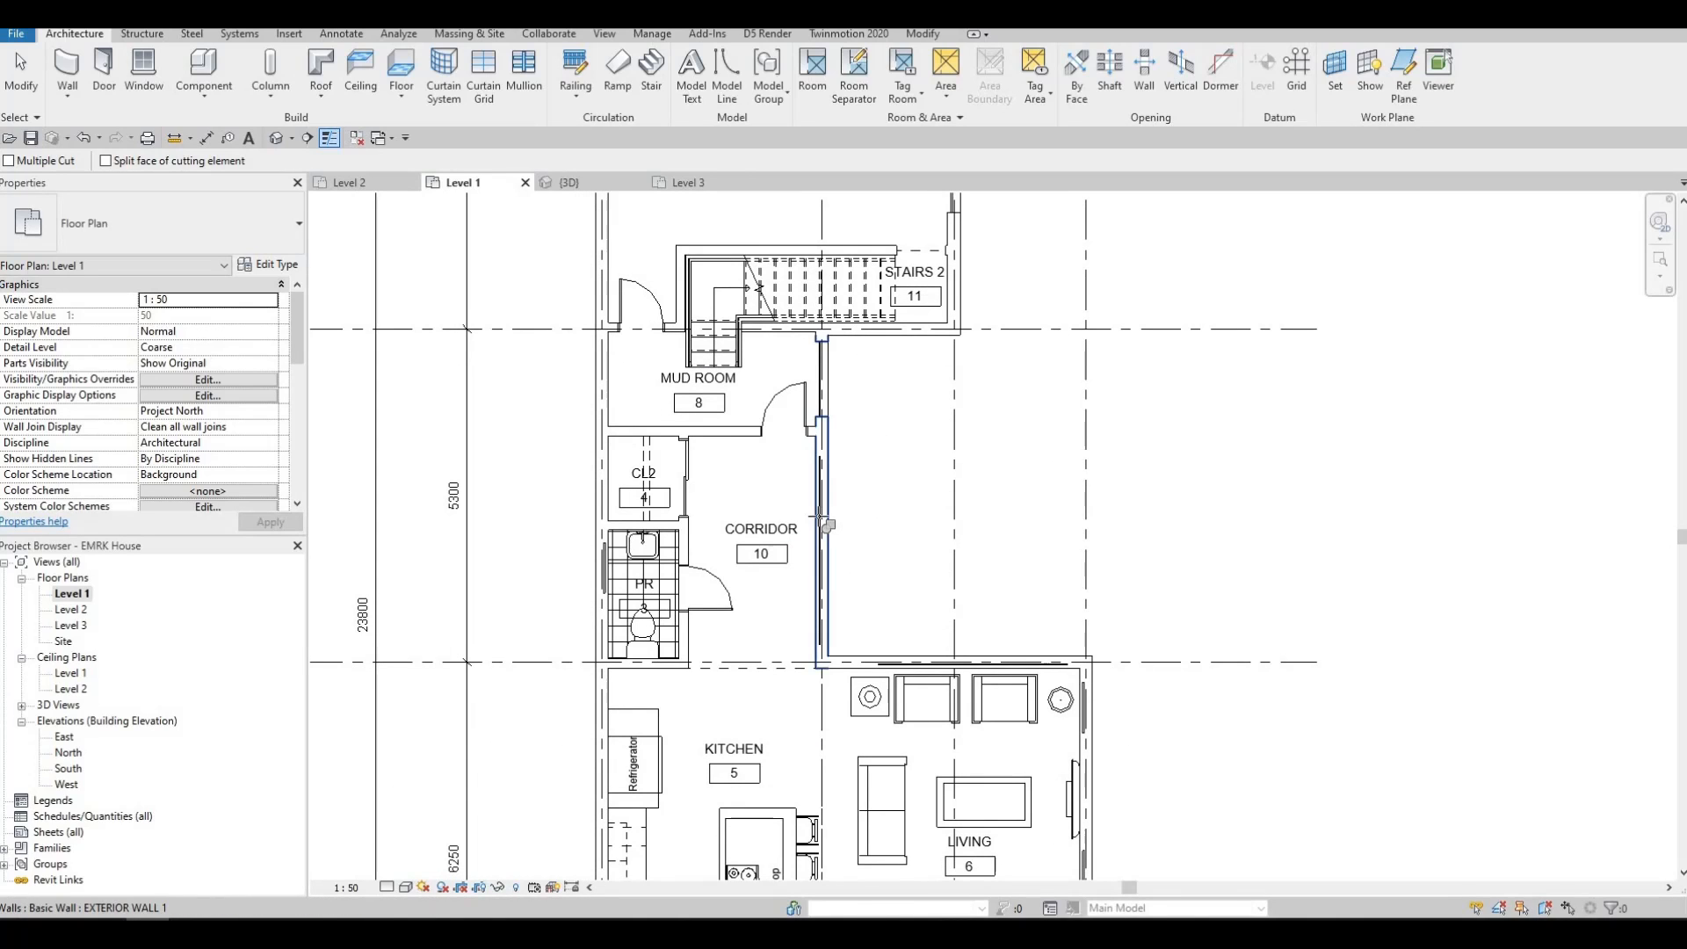
pyautogui.click(818, 516)
pyautogui.click(819, 525)
# Step: Cut the Living room's exterior wall on grid C and its side wall with their curtain walls
pyautogui.scroll(1, 1061, 370)
pyautogui.moveTo(1022, 652); pyautogui.dragTo(1053, 355, button='middle')
pyautogui.click(1084, 360)
pyautogui.click(1084, 366)
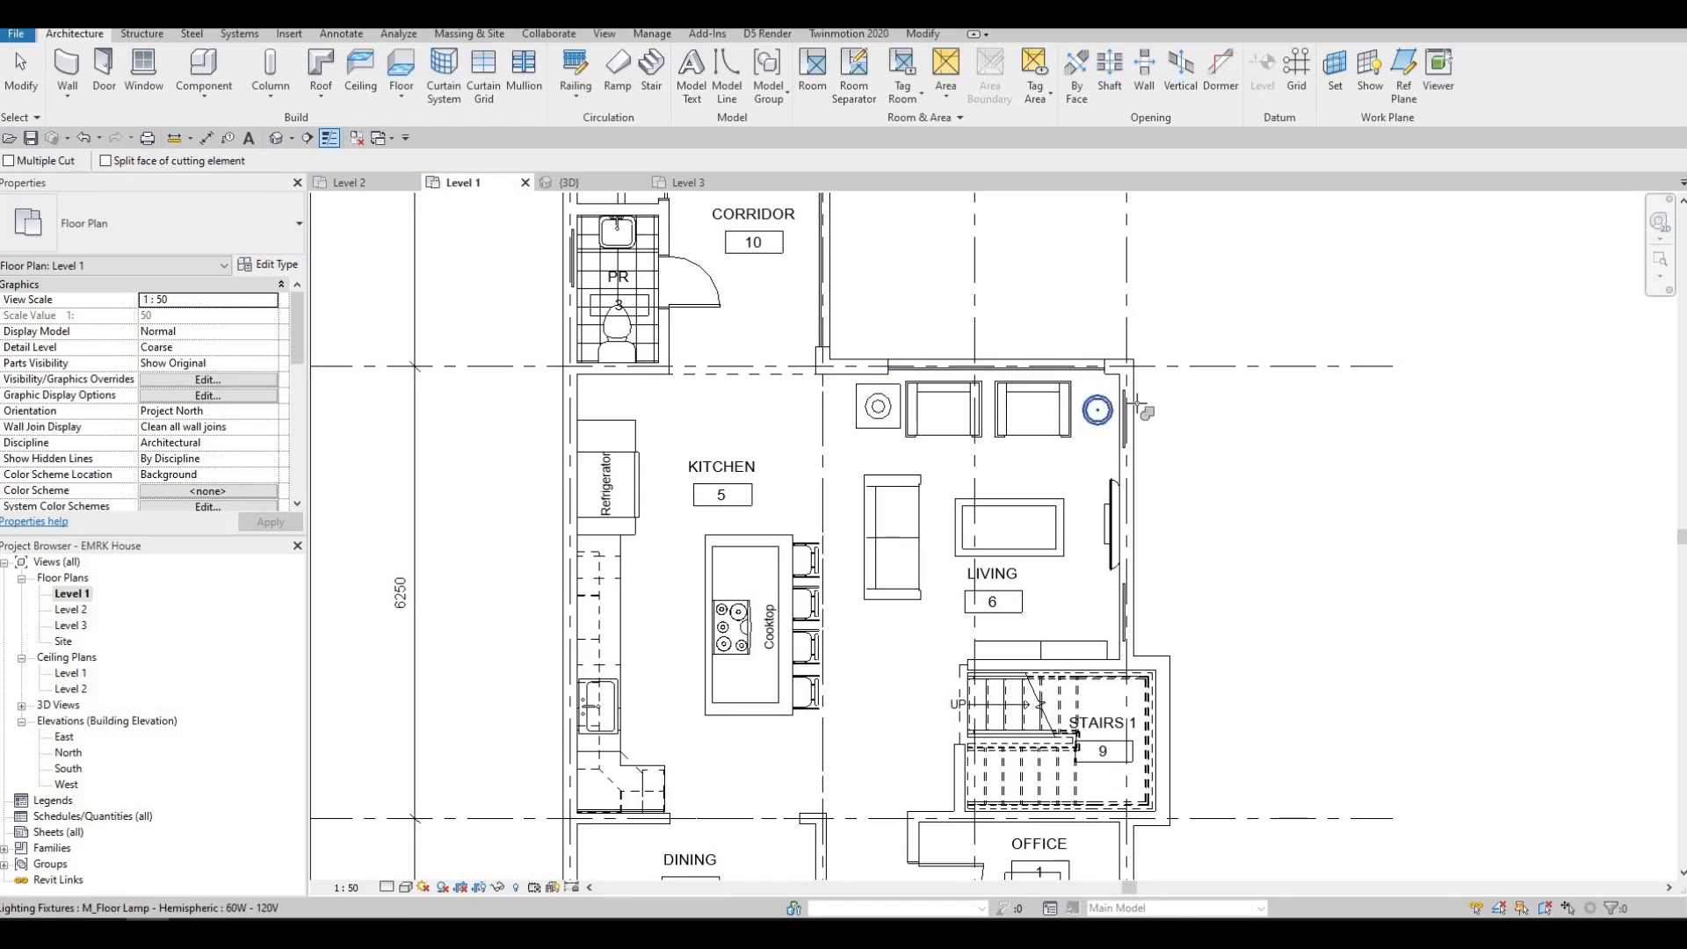
pyautogui.click(1133, 588)
pyautogui.click(1124, 590)
# Step: Cut the long exterior wall beside the PR room with its short curtain wall
pyautogui.moveTo(746, 542); pyautogui.dragTo(737, 460, button='middle')
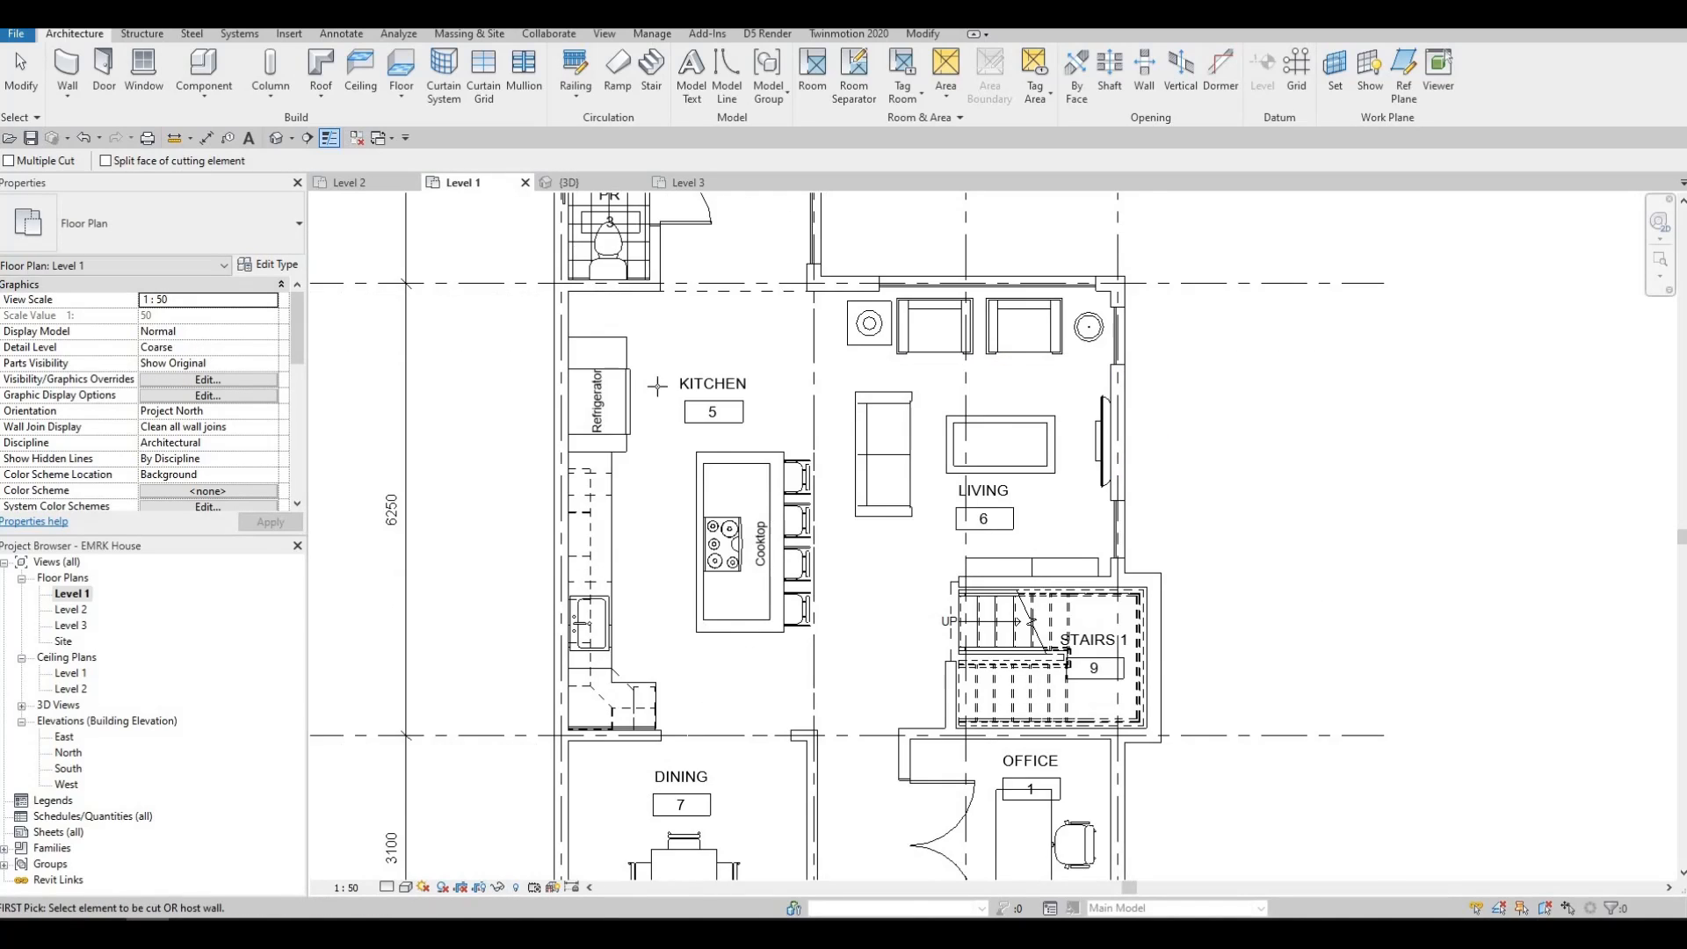
pyautogui.moveTo(657, 386); pyautogui.dragTo(771, 586, button='middle')
pyautogui.scroll(1, 672, 377)
pyautogui.click(687, 368)
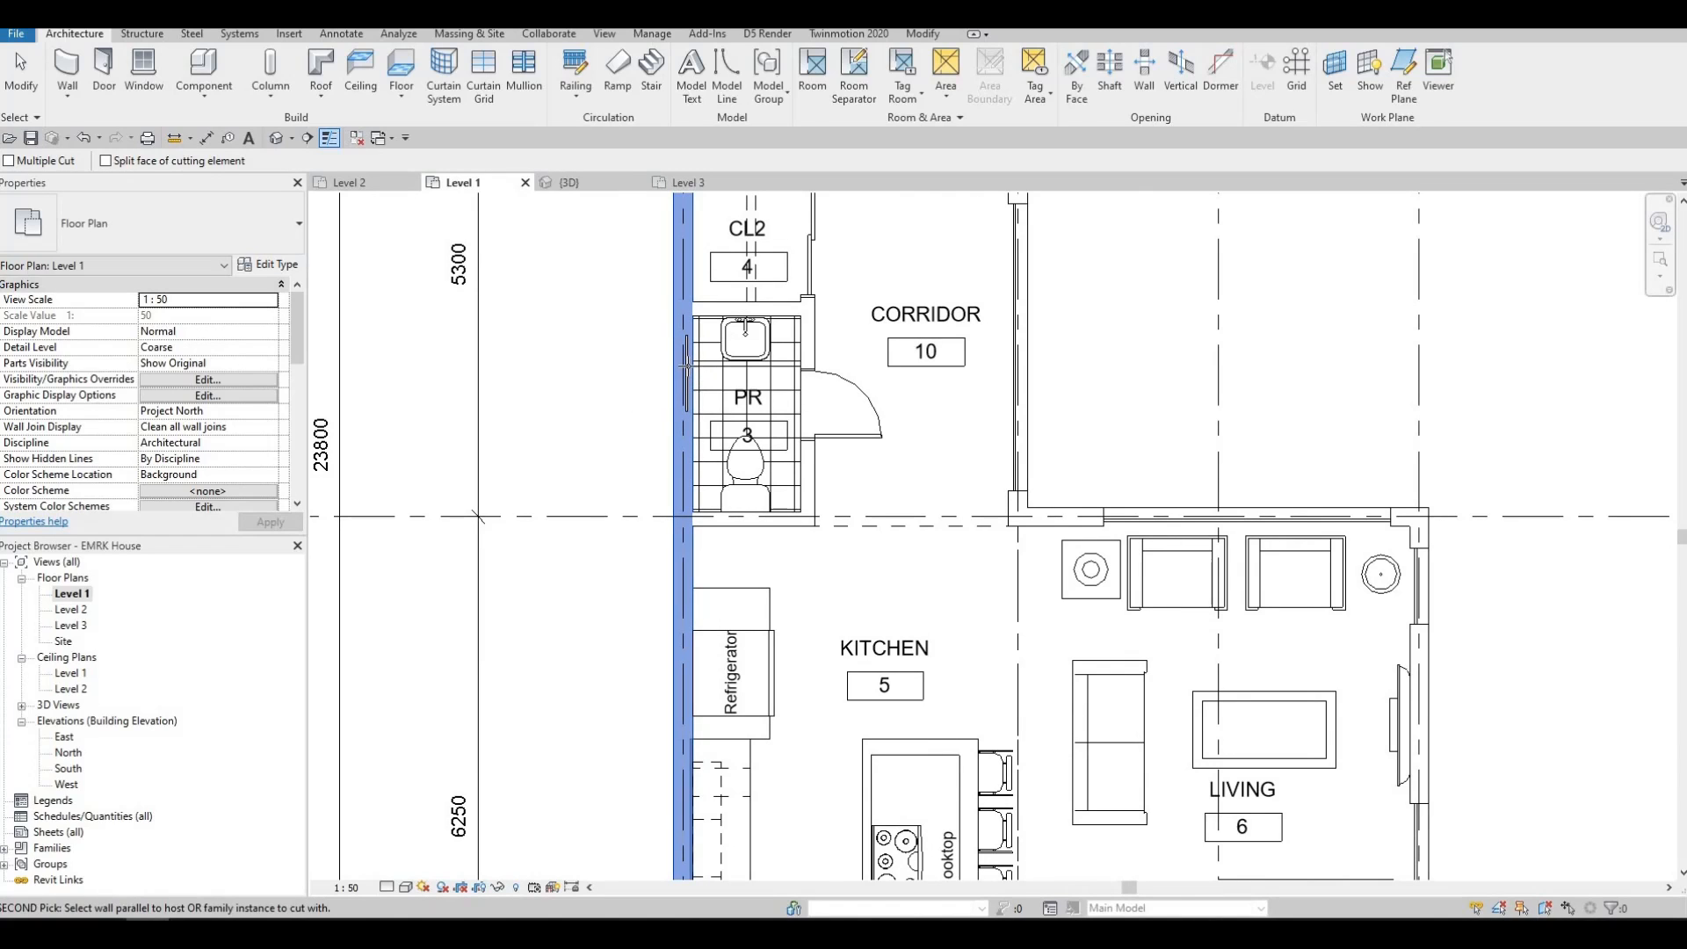
pyautogui.scroll(-2, 875, 459)
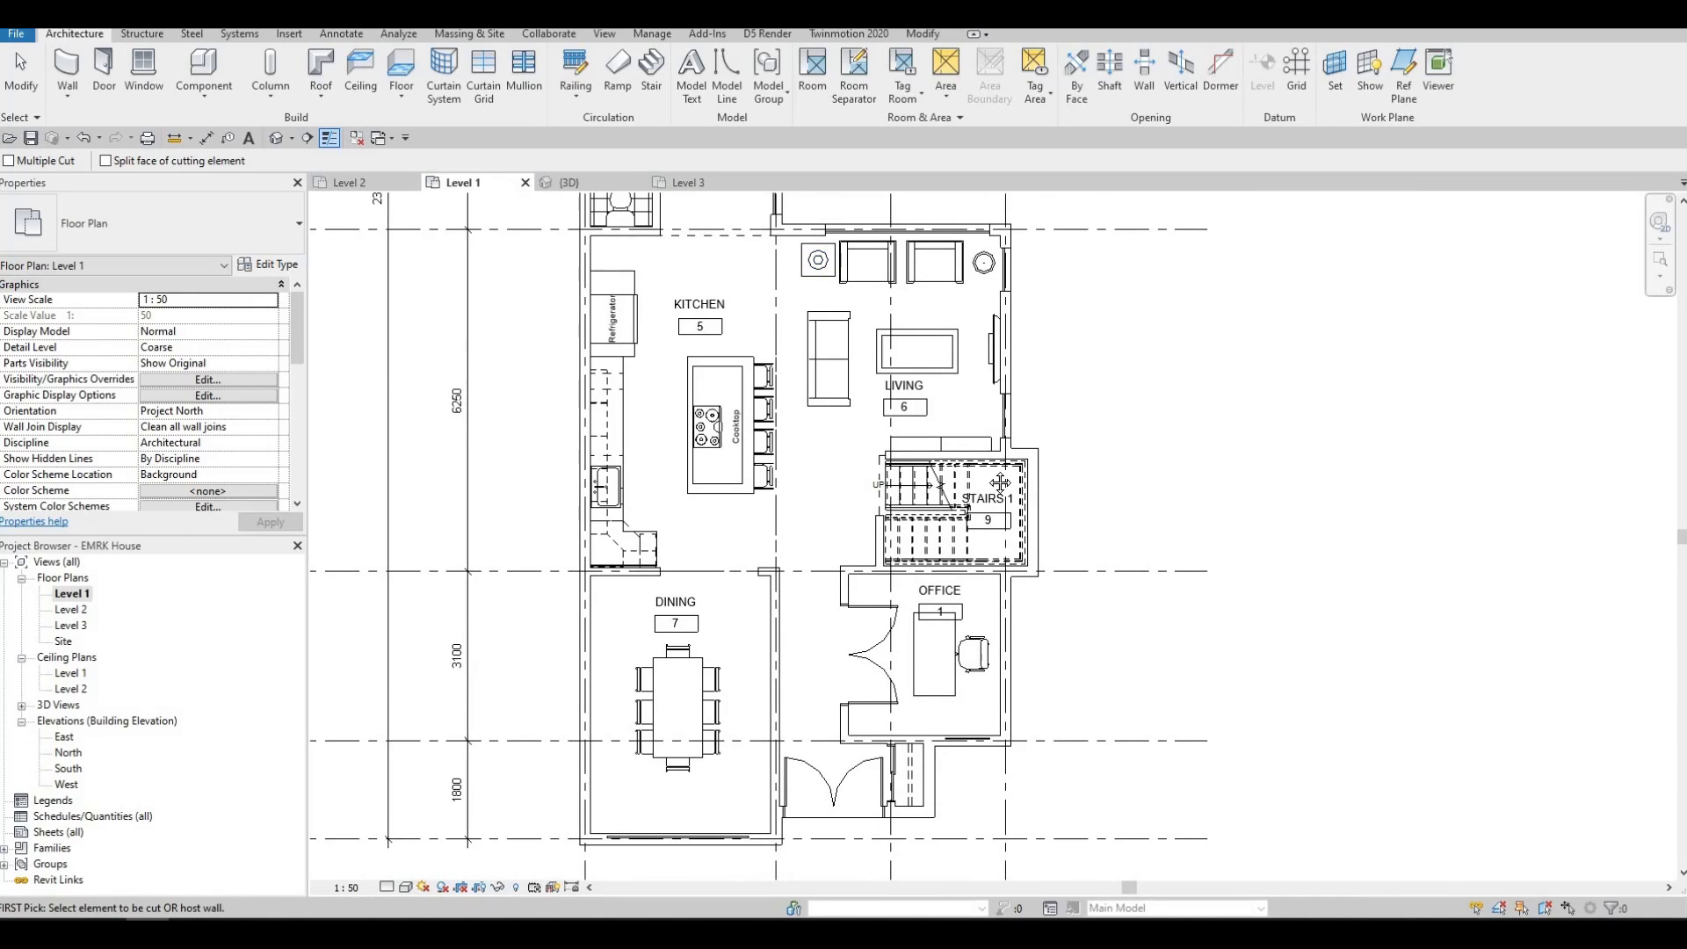
pyautogui.scroll(1, 1019, 492)
pyautogui.moveTo(1013, 721); pyautogui.dragTo(997, 542, button='middle')
pyautogui.click(964, 599)
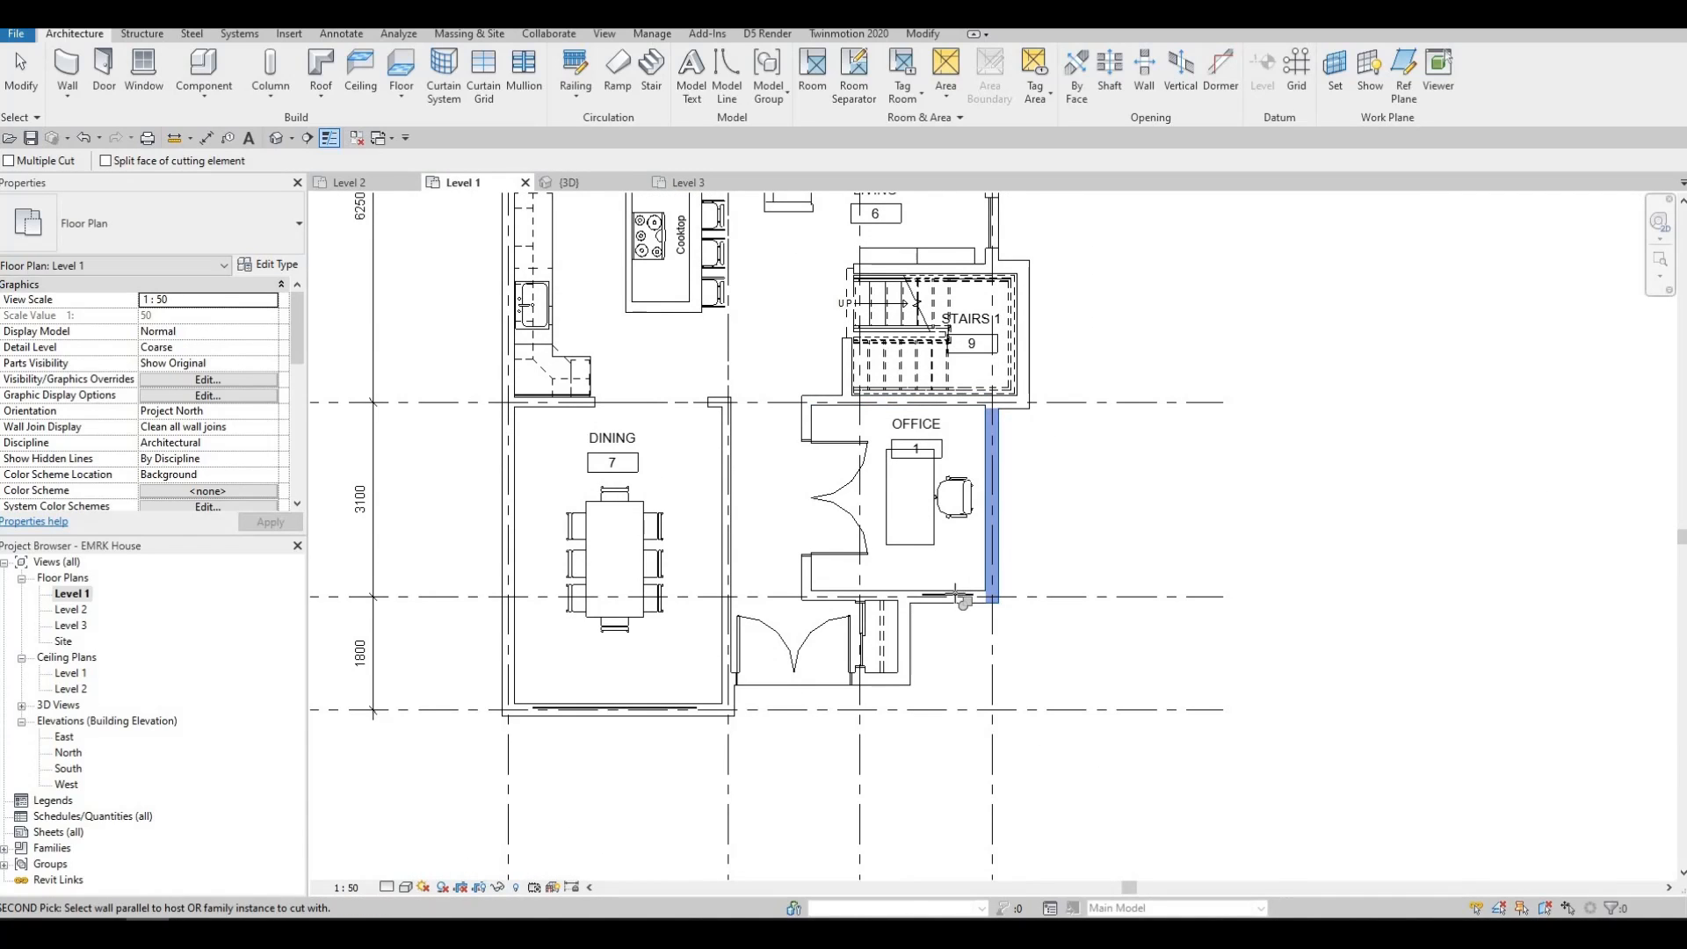
pyautogui.press('Escape')
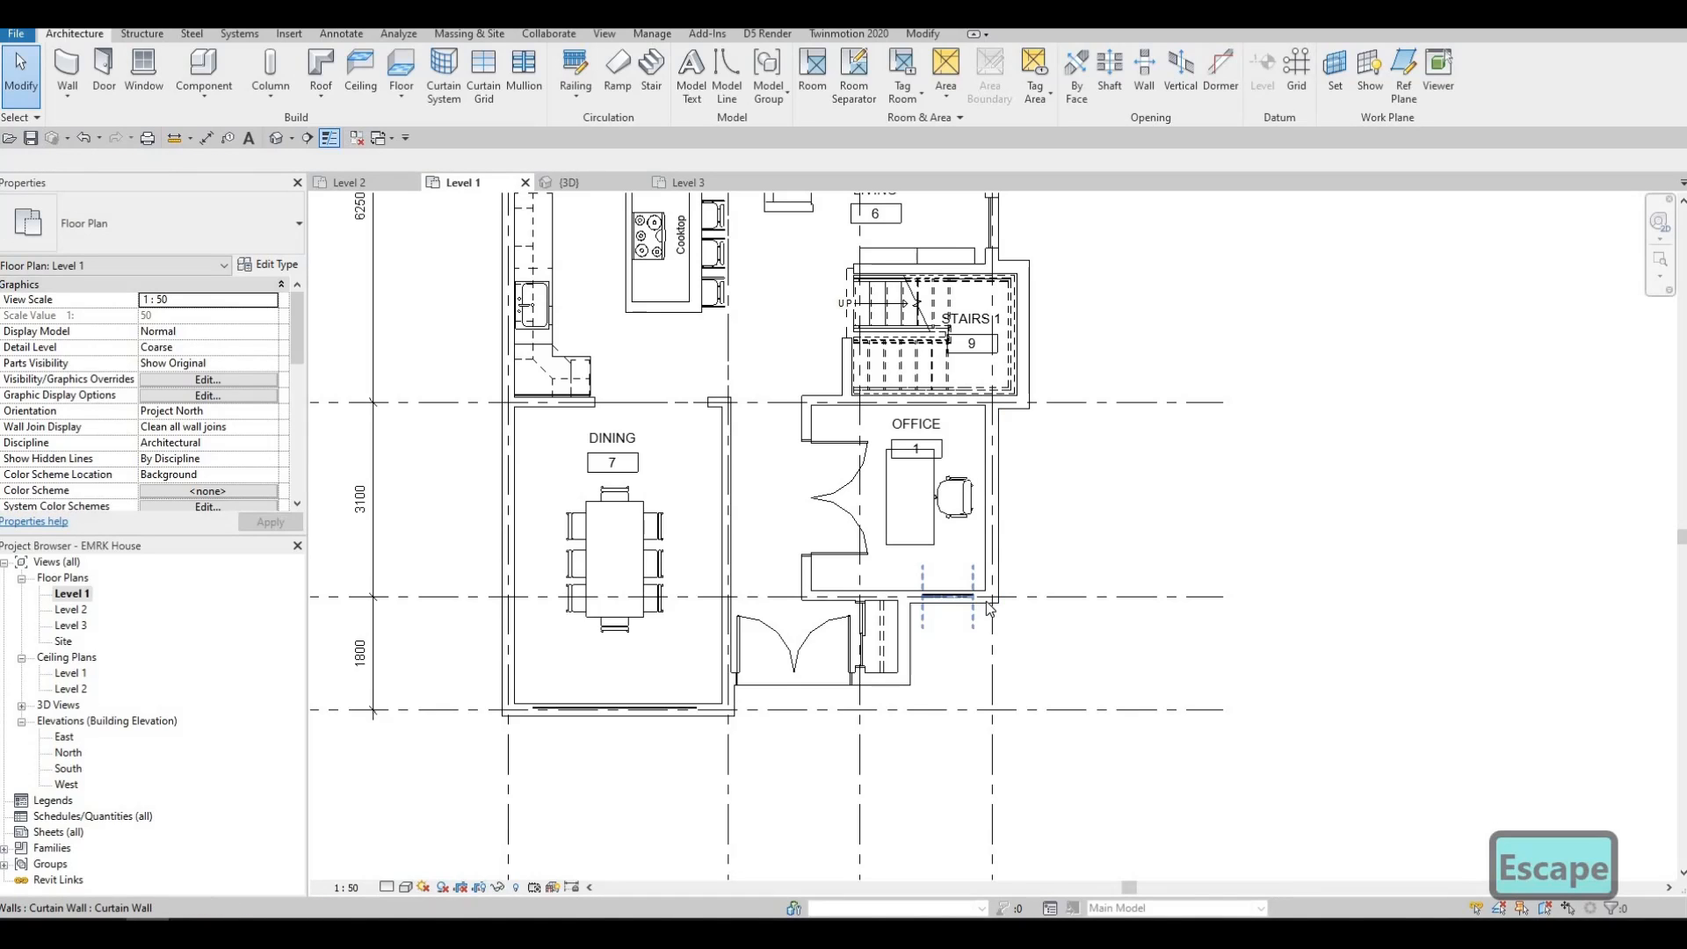
pyautogui.click(965, 600)
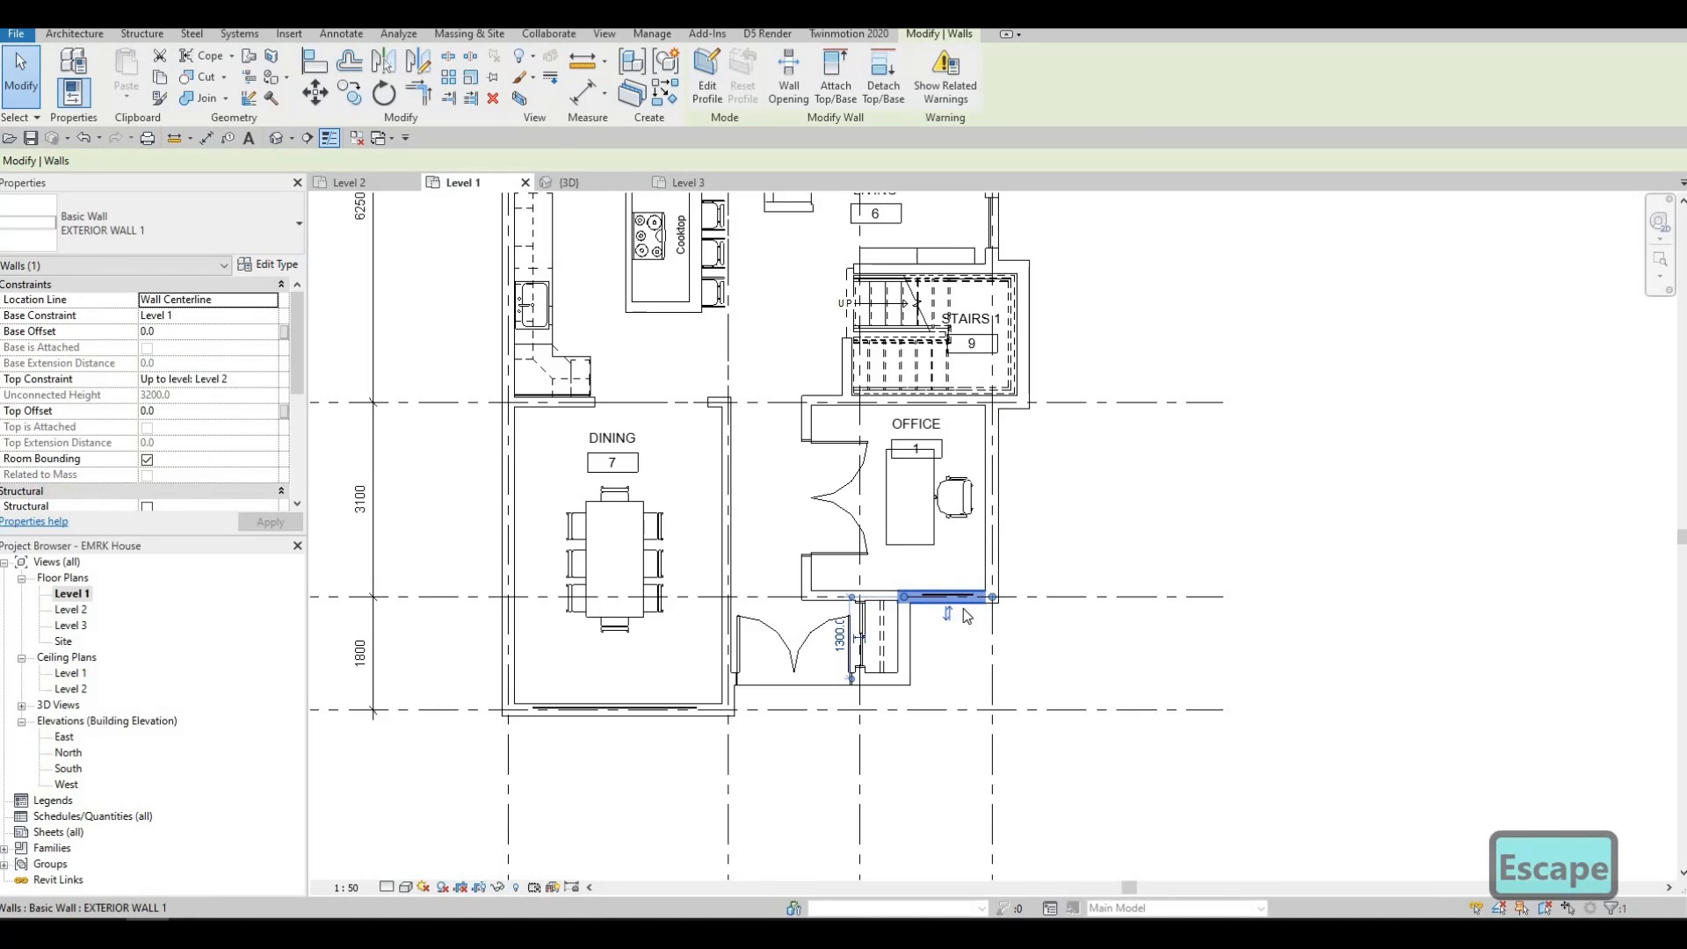
pyautogui.press('Escape')
pyautogui.press('Escape')
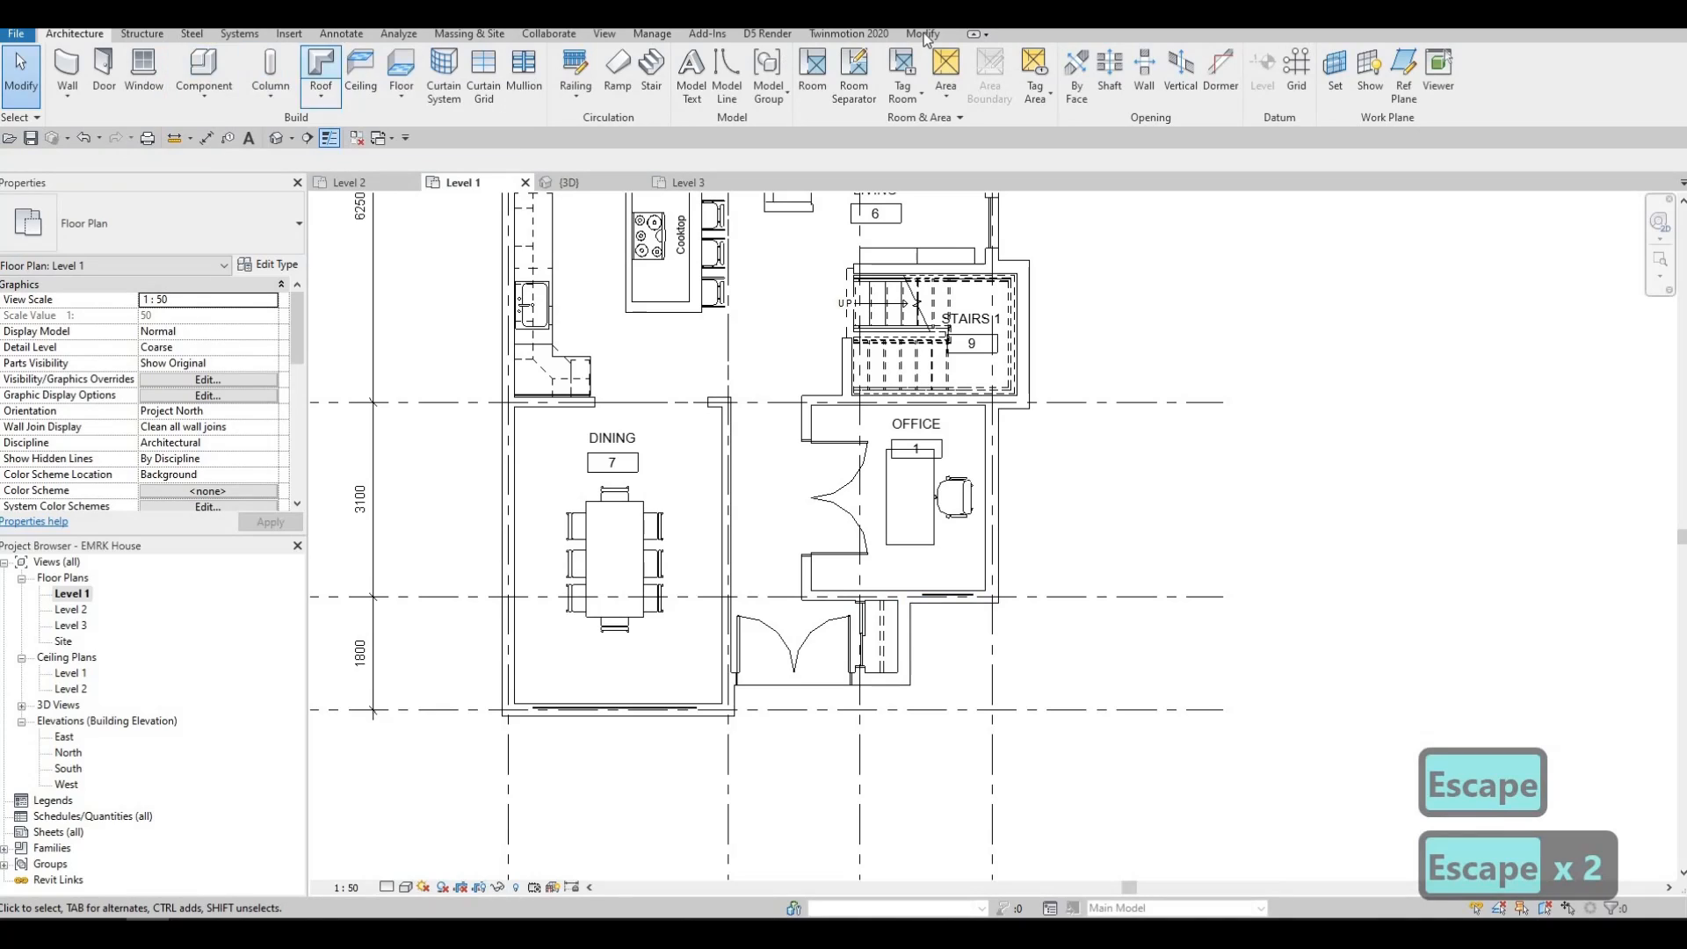
# Step: Use Cut Geometry to cut the front exterior walls of the Office and Dining room with their curtain walls
pyautogui.click(922, 33)
pyautogui.click(202, 77)
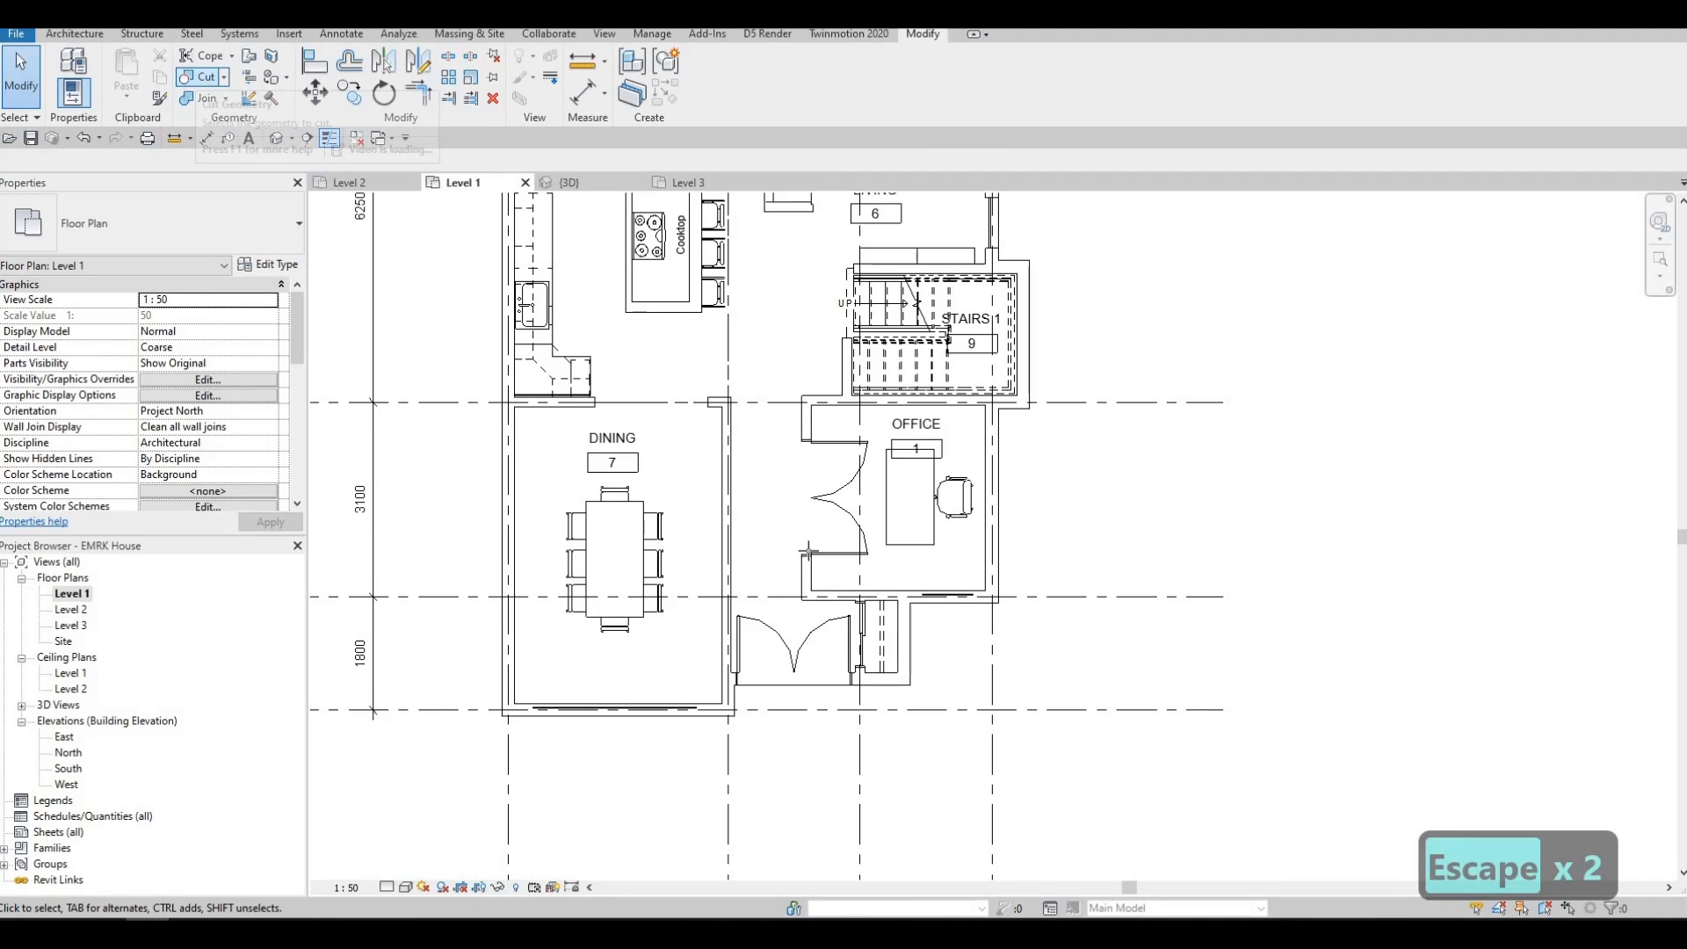
pyautogui.scroll(4, 967, 604)
pyautogui.click(1000, 593)
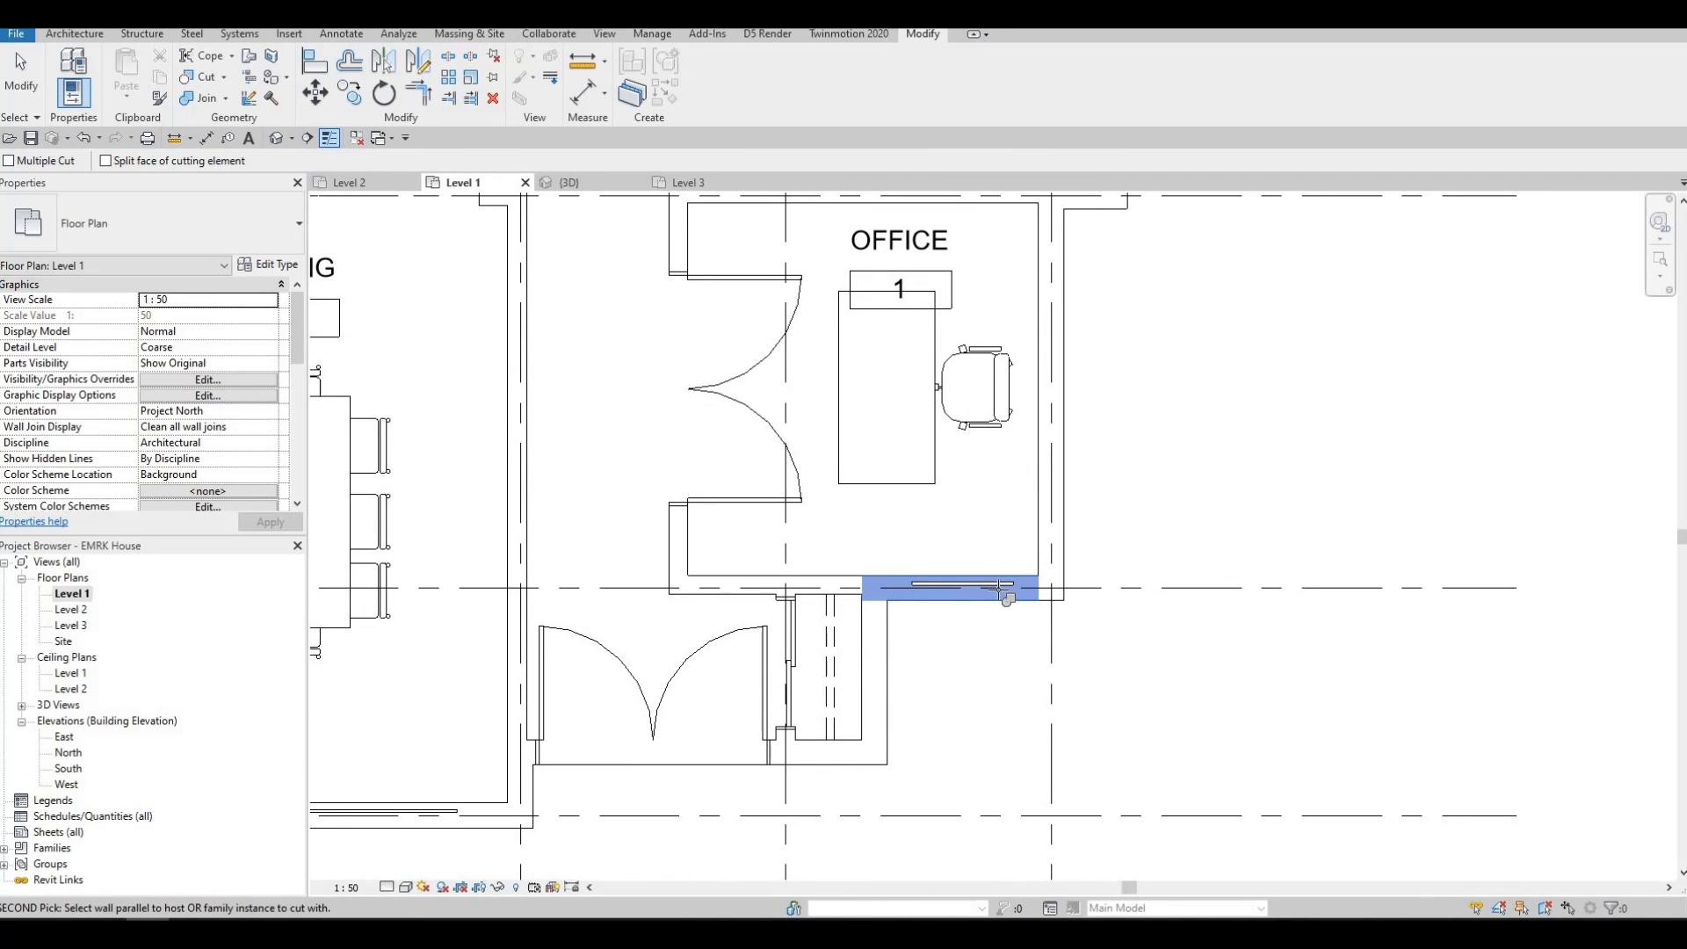
pyautogui.click(948, 581)
pyautogui.scroll(-2, 1142, 527)
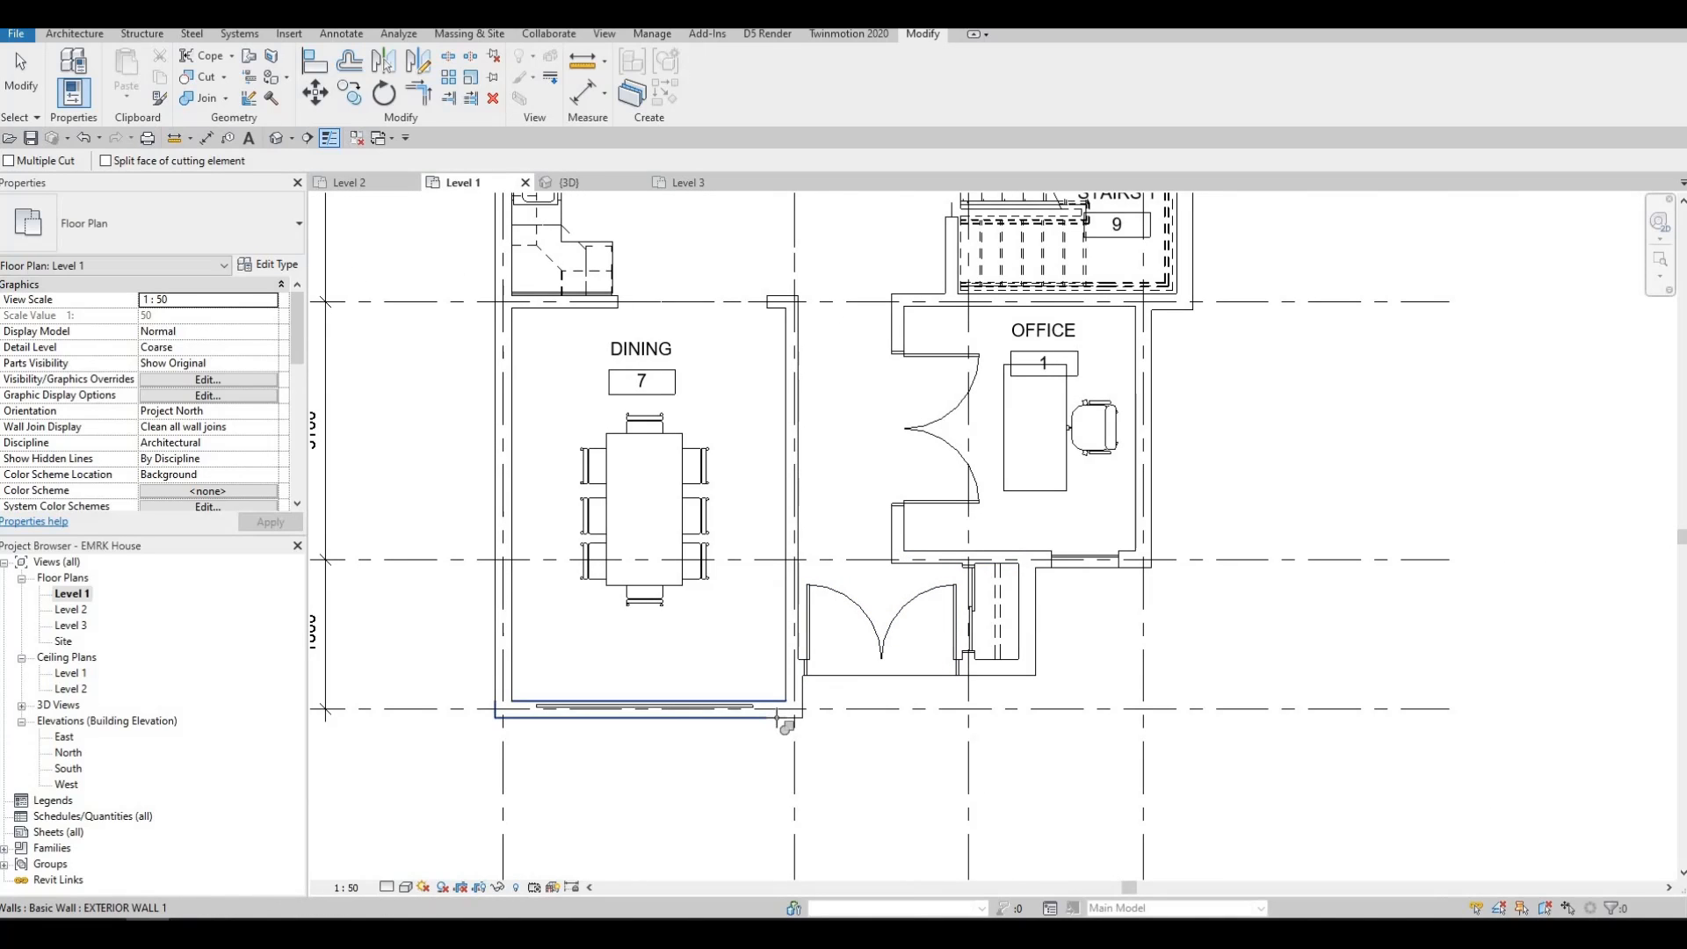
pyautogui.click(757, 719)
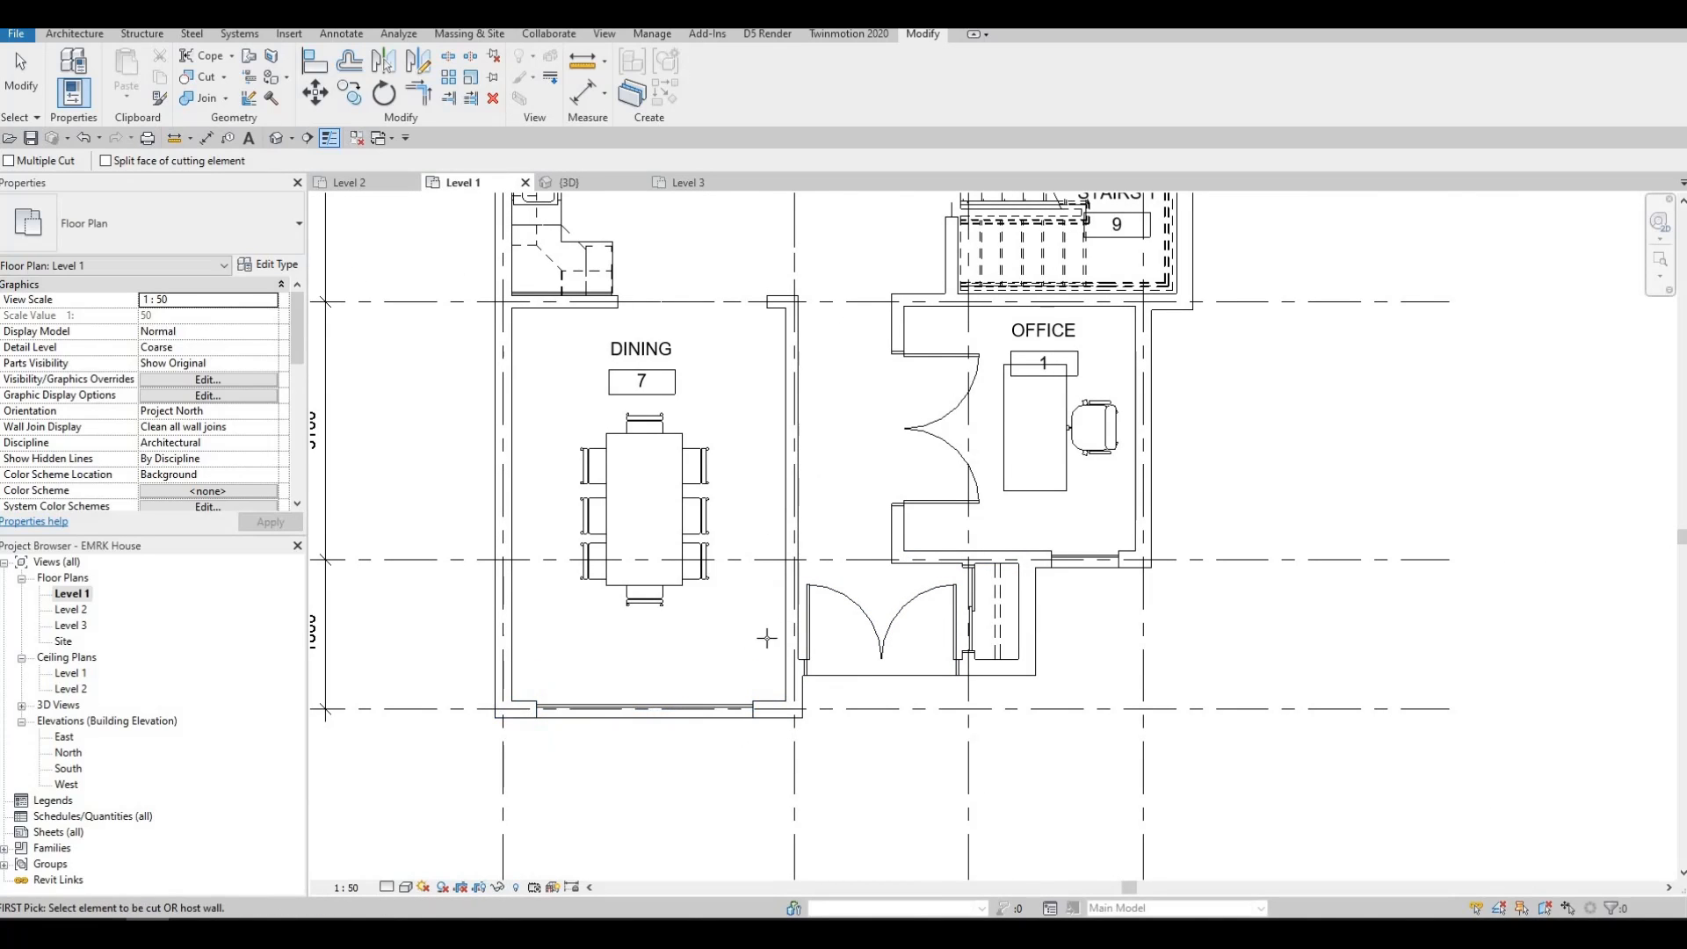
# Step: Look over the Level 1 plan from the Dining room to the Garage for walls not yet cut, and leave the Cut command
pyautogui.scroll(-2, 767, 638)
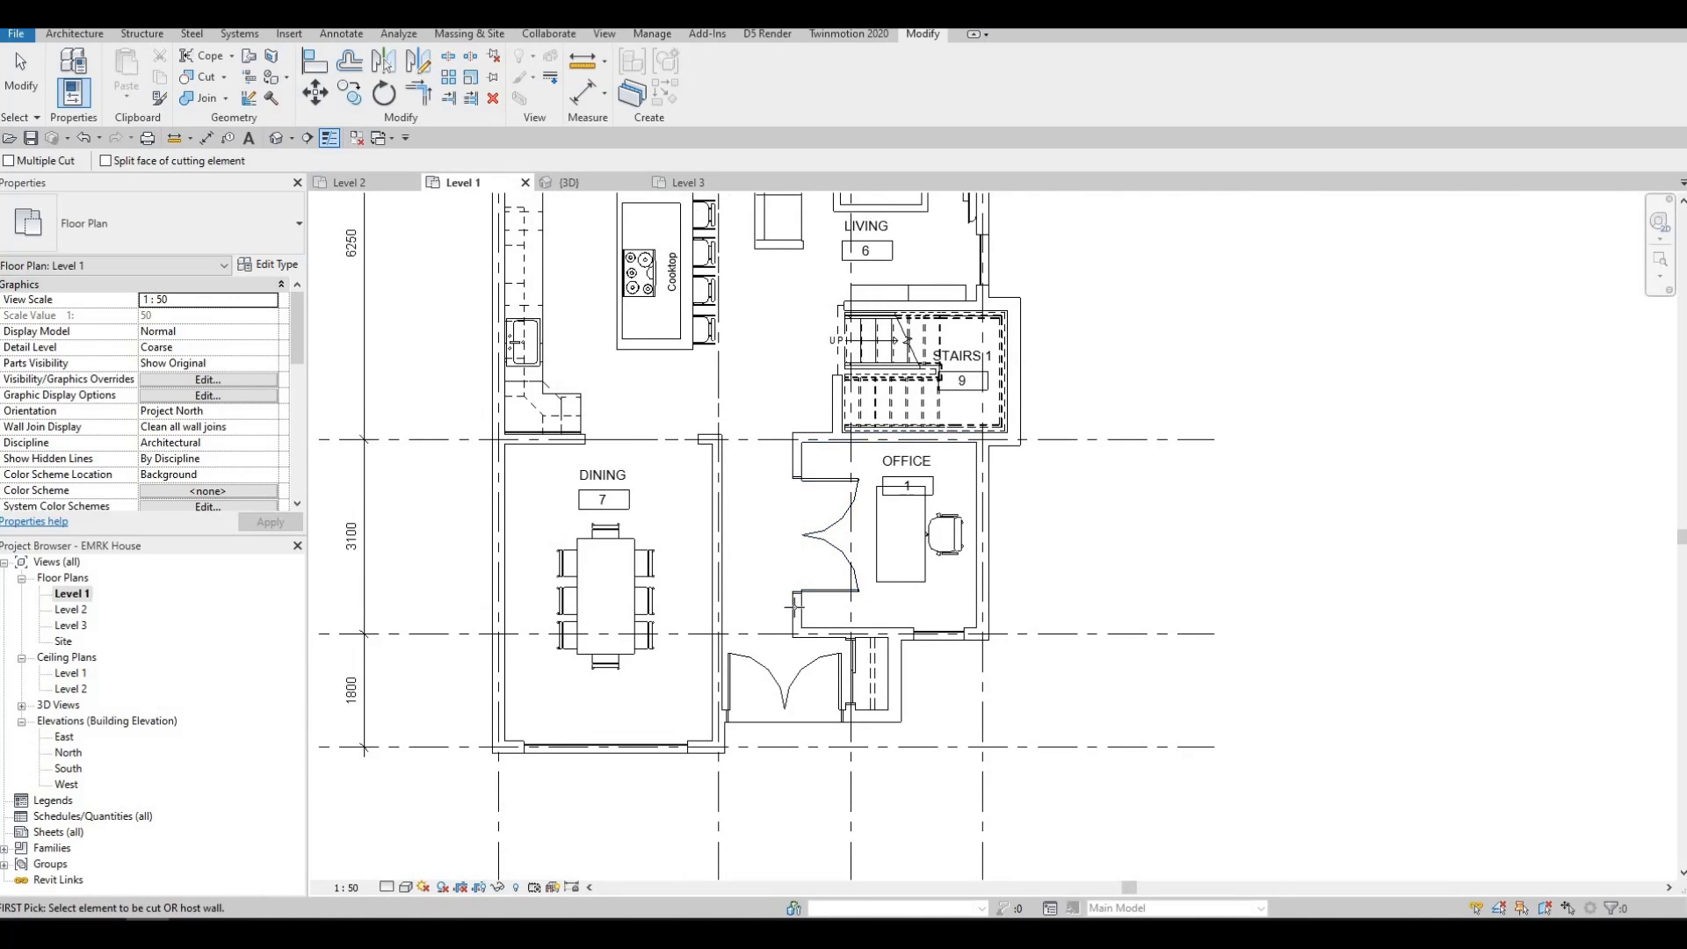
pyautogui.moveTo(803, 364); pyautogui.dragTo(772, 715, button='middle')
pyautogui.moveTo(765, 471); pyautogui.dragTo(742, 591, button='middle')
pyautogui.scroll(-1, 744, 597)
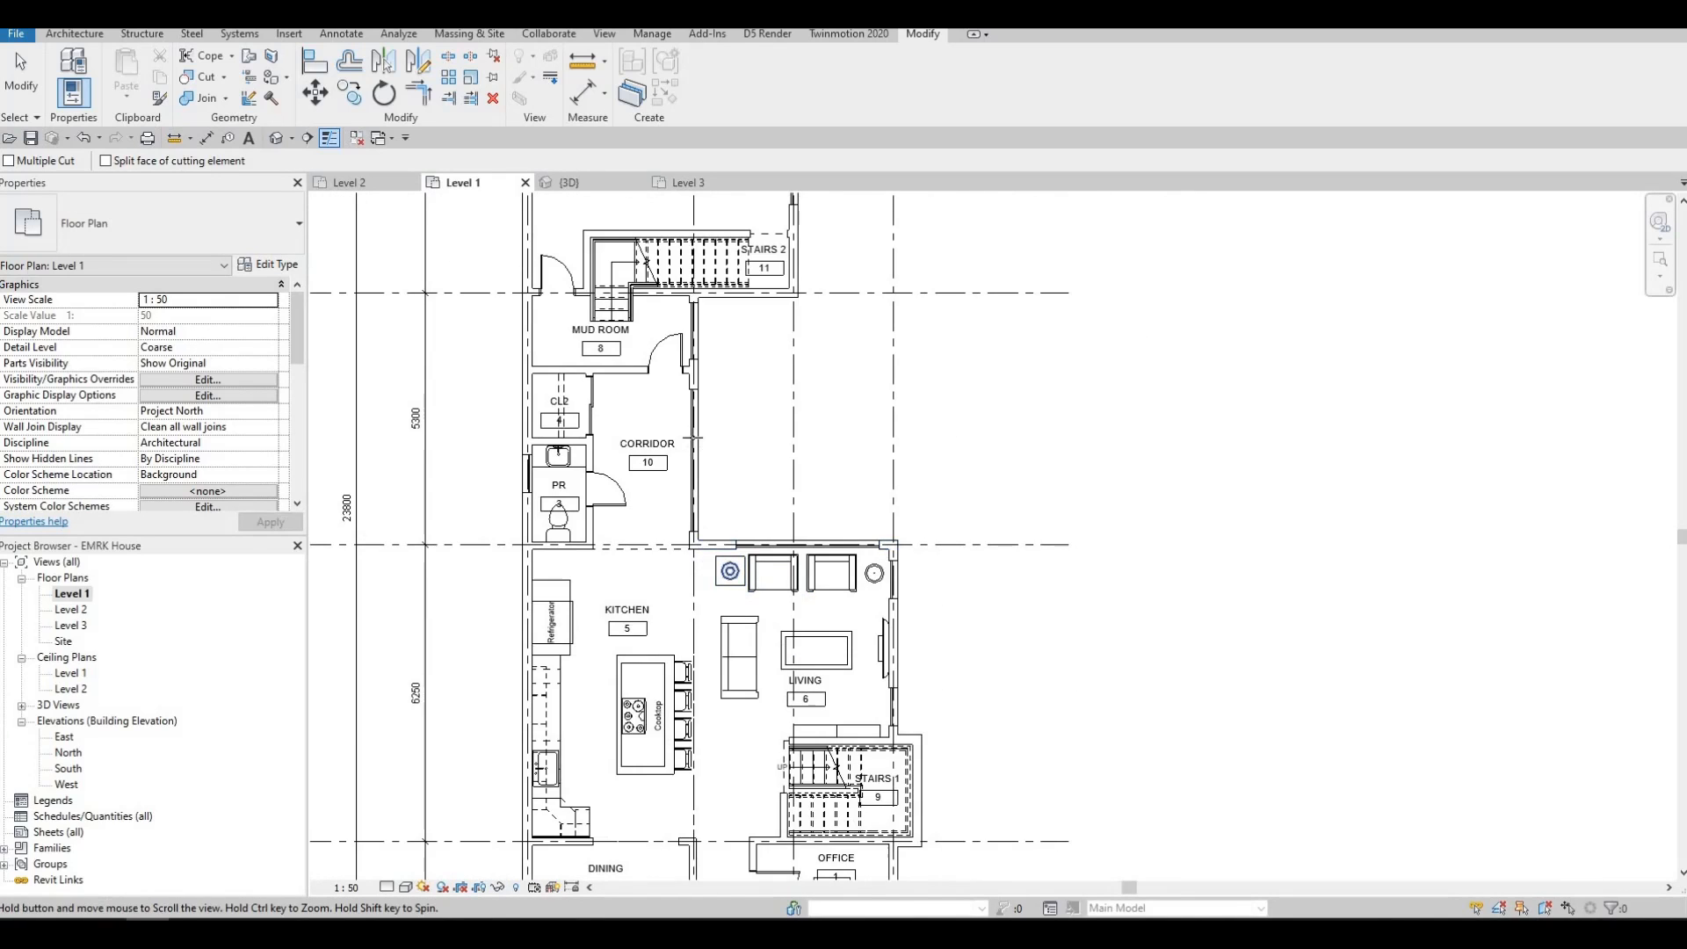
pyautogui.moveTo(661, 364); pyautogui.dragTo(693, 438, button='middle')
pyautogui.scroll(2, 693, 436)
pyautogui.moveTo(746, 557); pyautogui.dragTo(745, 659, button='middle')
pyautogui.moveTo(821, 421); pyautogui.dragTo(784, 573, button='middle')
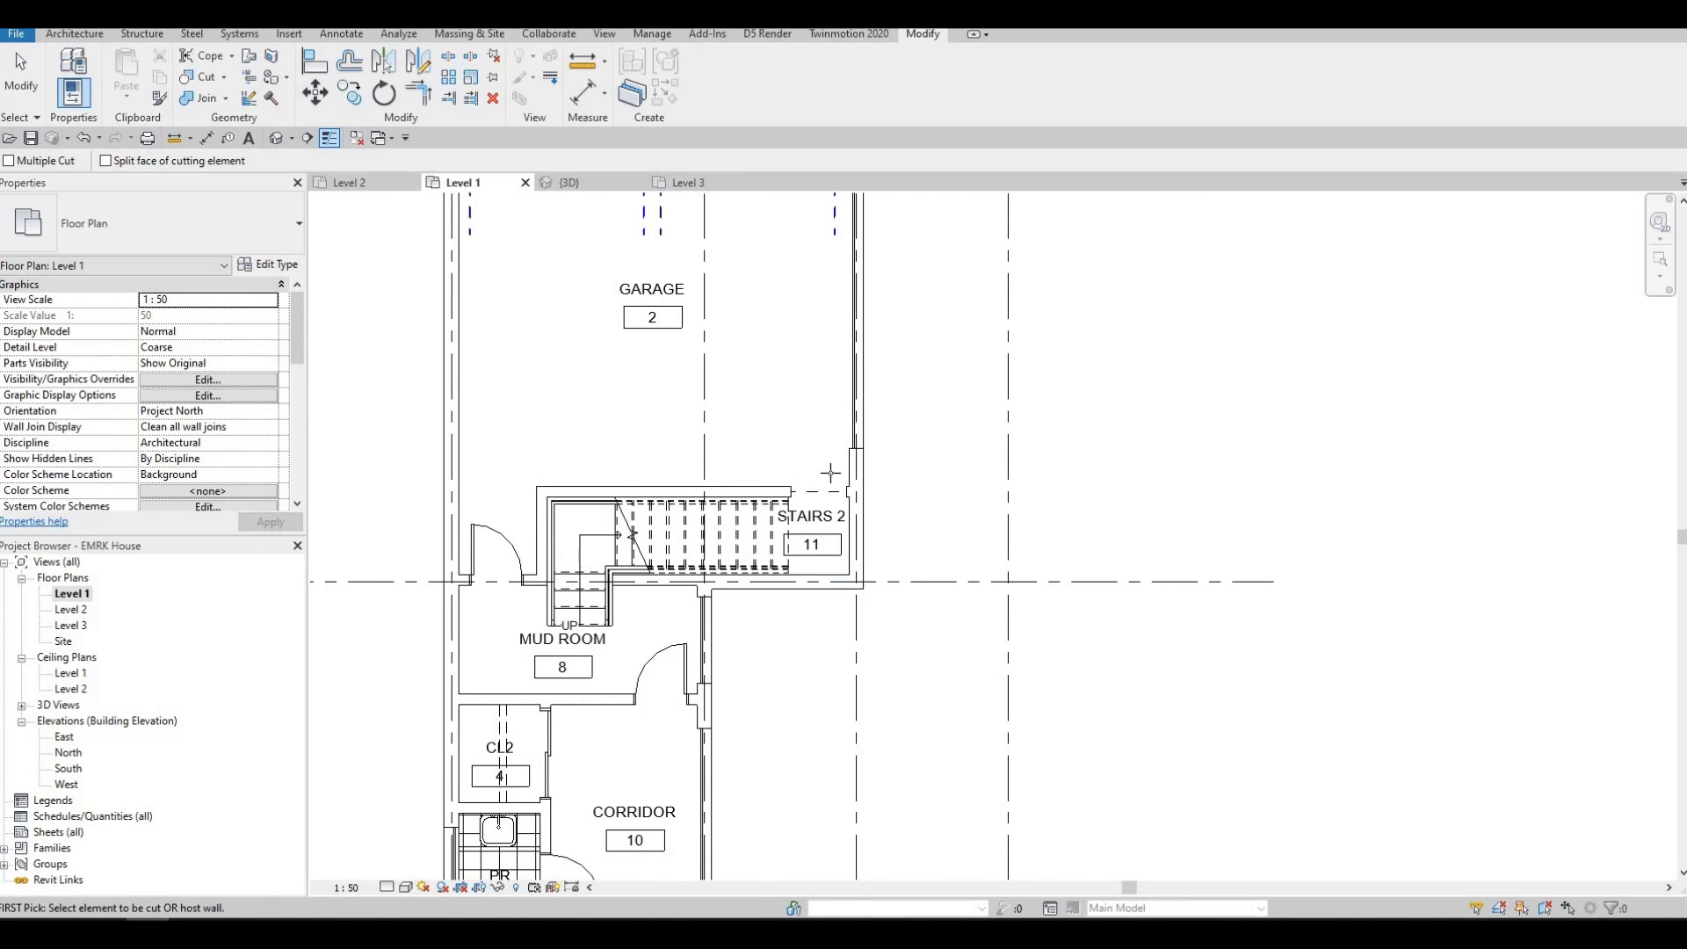
pyautogui.scroll(-5, 829, 473)
pyautogui.press('Escape')
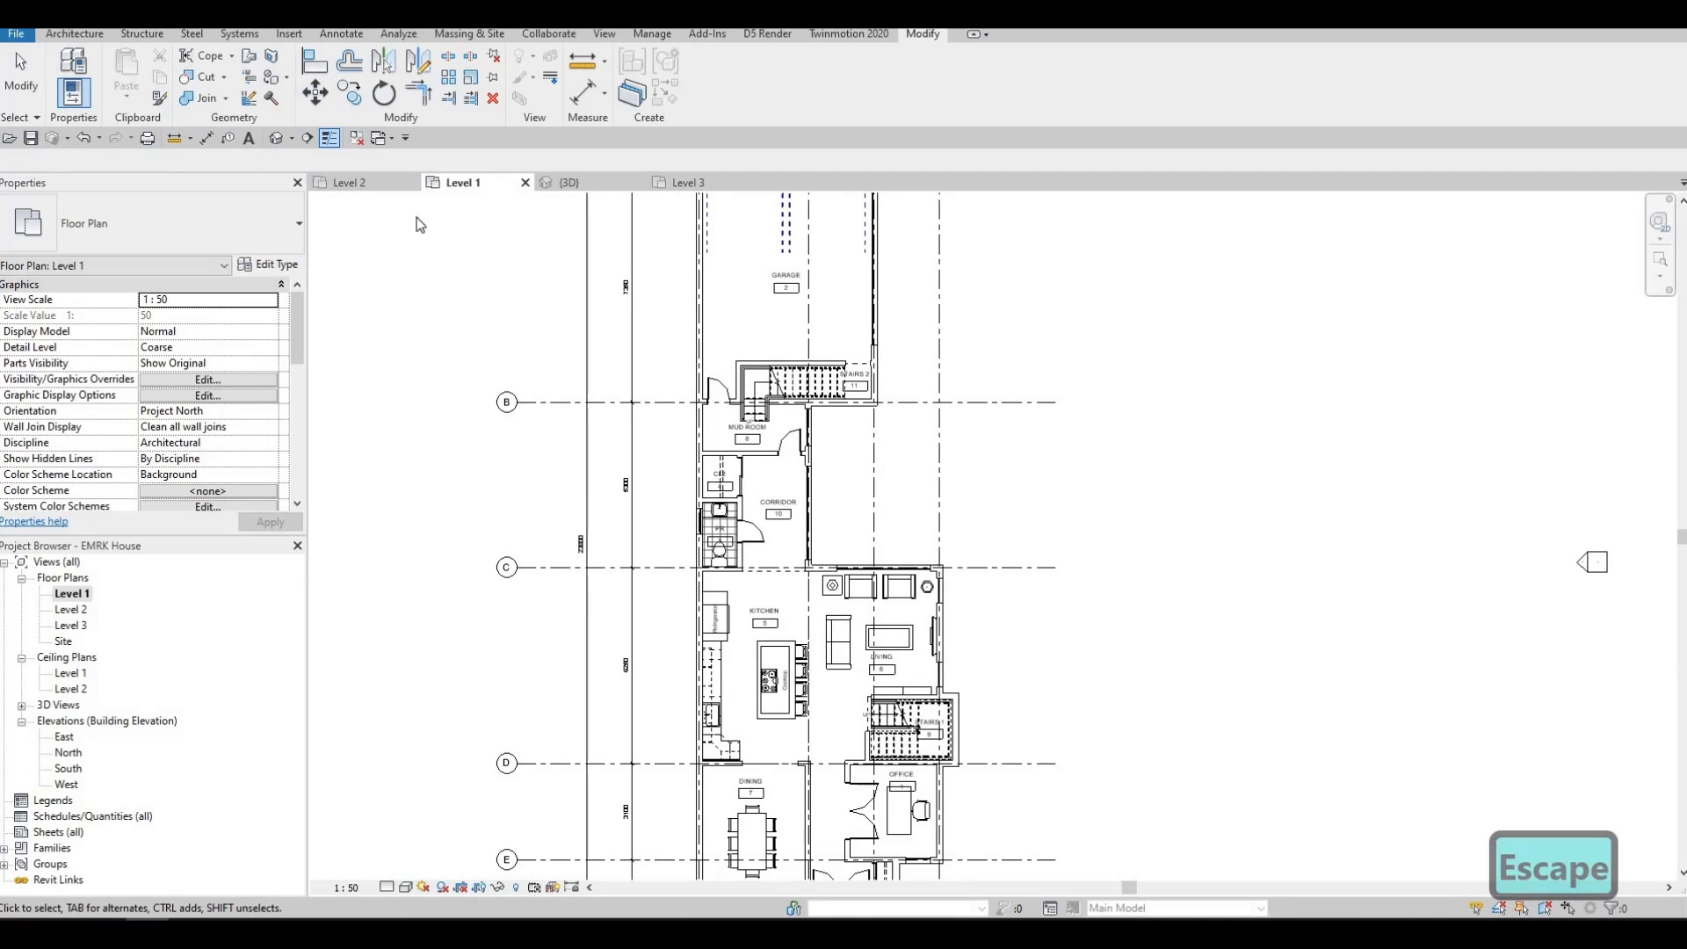
pyautogui.press('Escape')
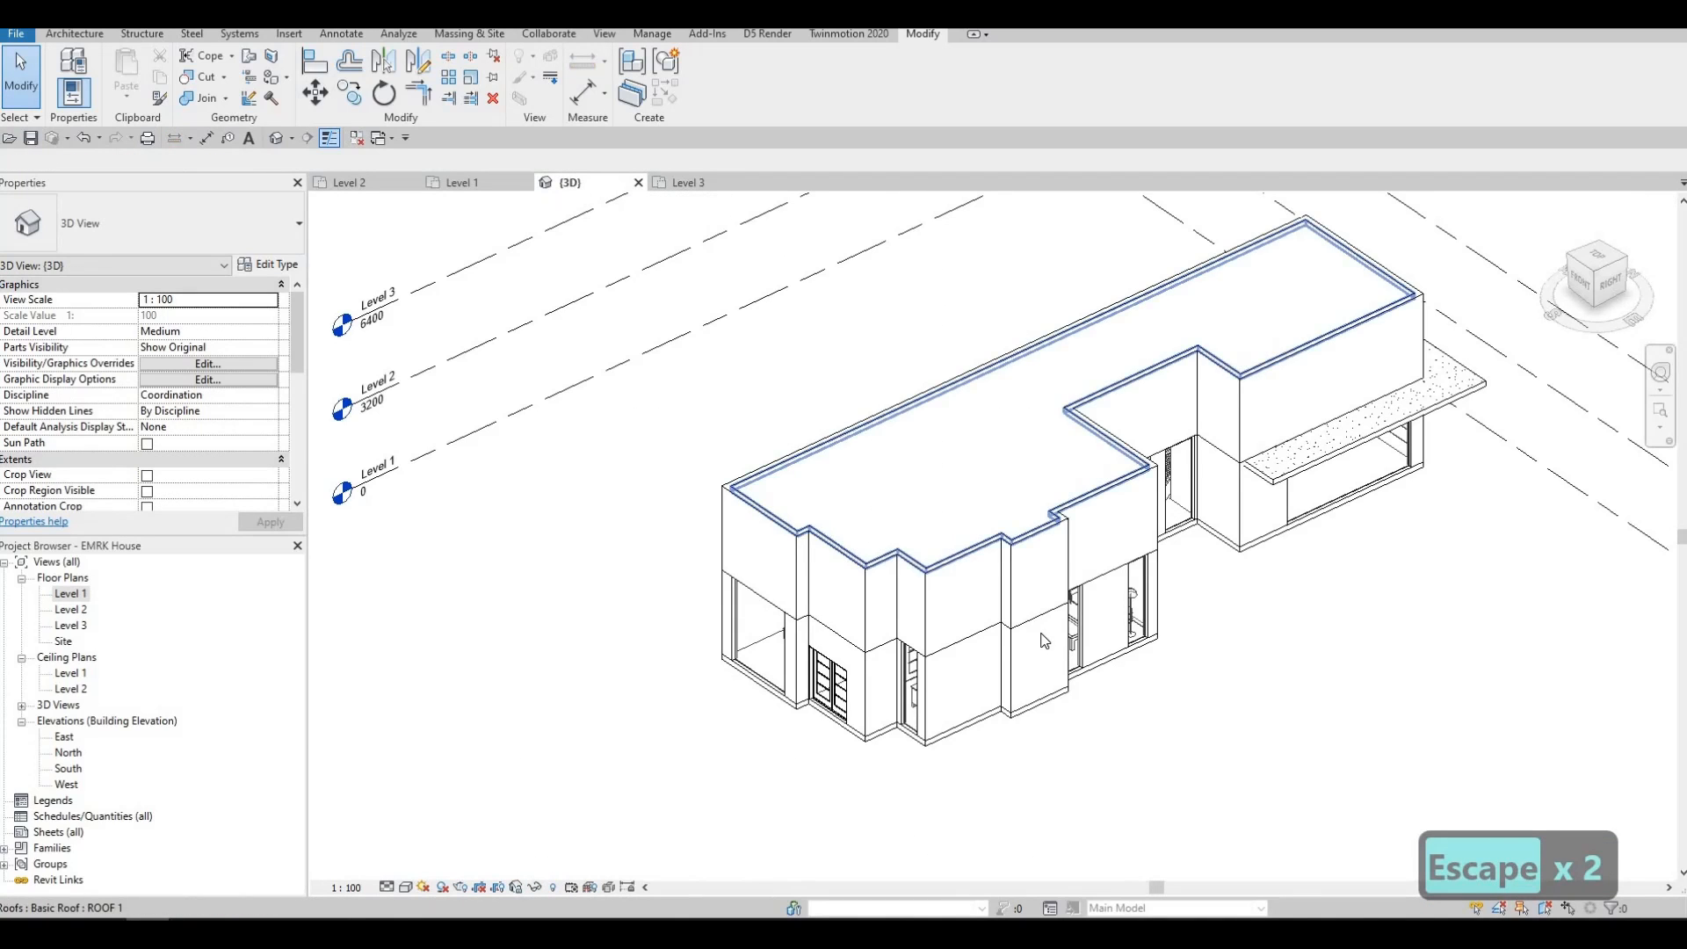
# Step: In the 3D view, lower the top of the Dining room's front curtain wall to a top offset of about -440 from Level 2
pyautogui.moveTo(953, 585); pyautogui.dragTo(1071, 441, button='middle')
pyautogui.keyDown('shift'); pyautogui.moveTo(956, 520); pyautogui.dragTo(1082, 463, button='middle'); pyautogui.keyUp('shift')
pyautogui.scroll(3, 1079, 463)
pyautogui.click(962, 458)
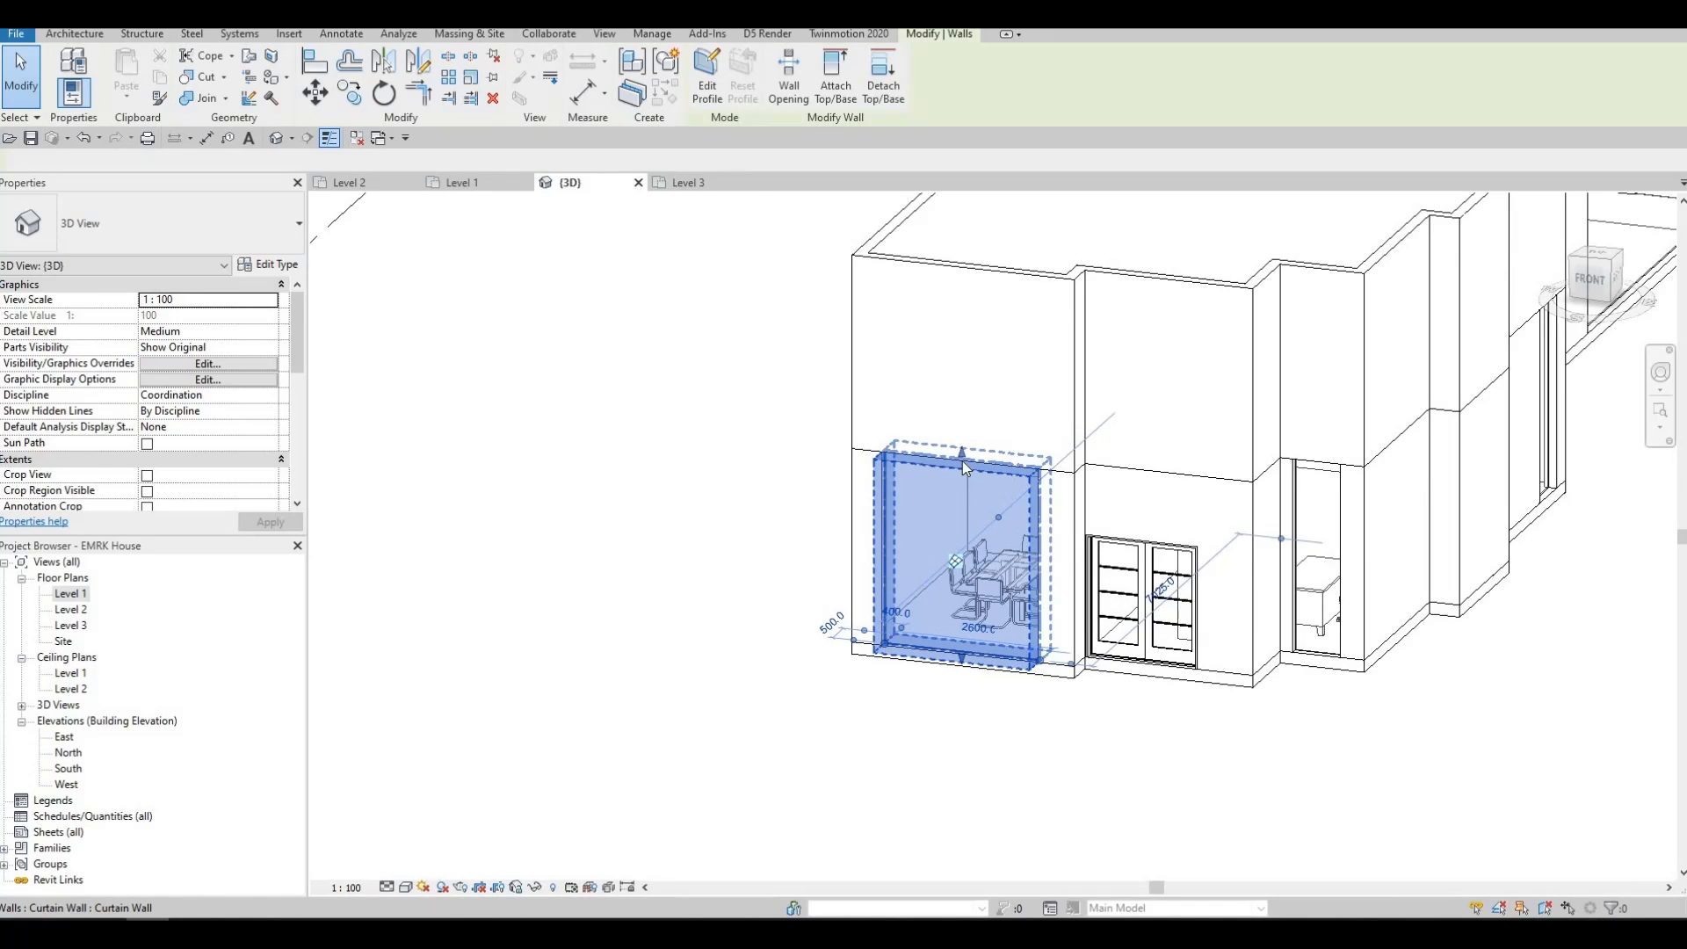
pyautogui.moveTo(963, 488); pyautogui.dragTo(965, 493)
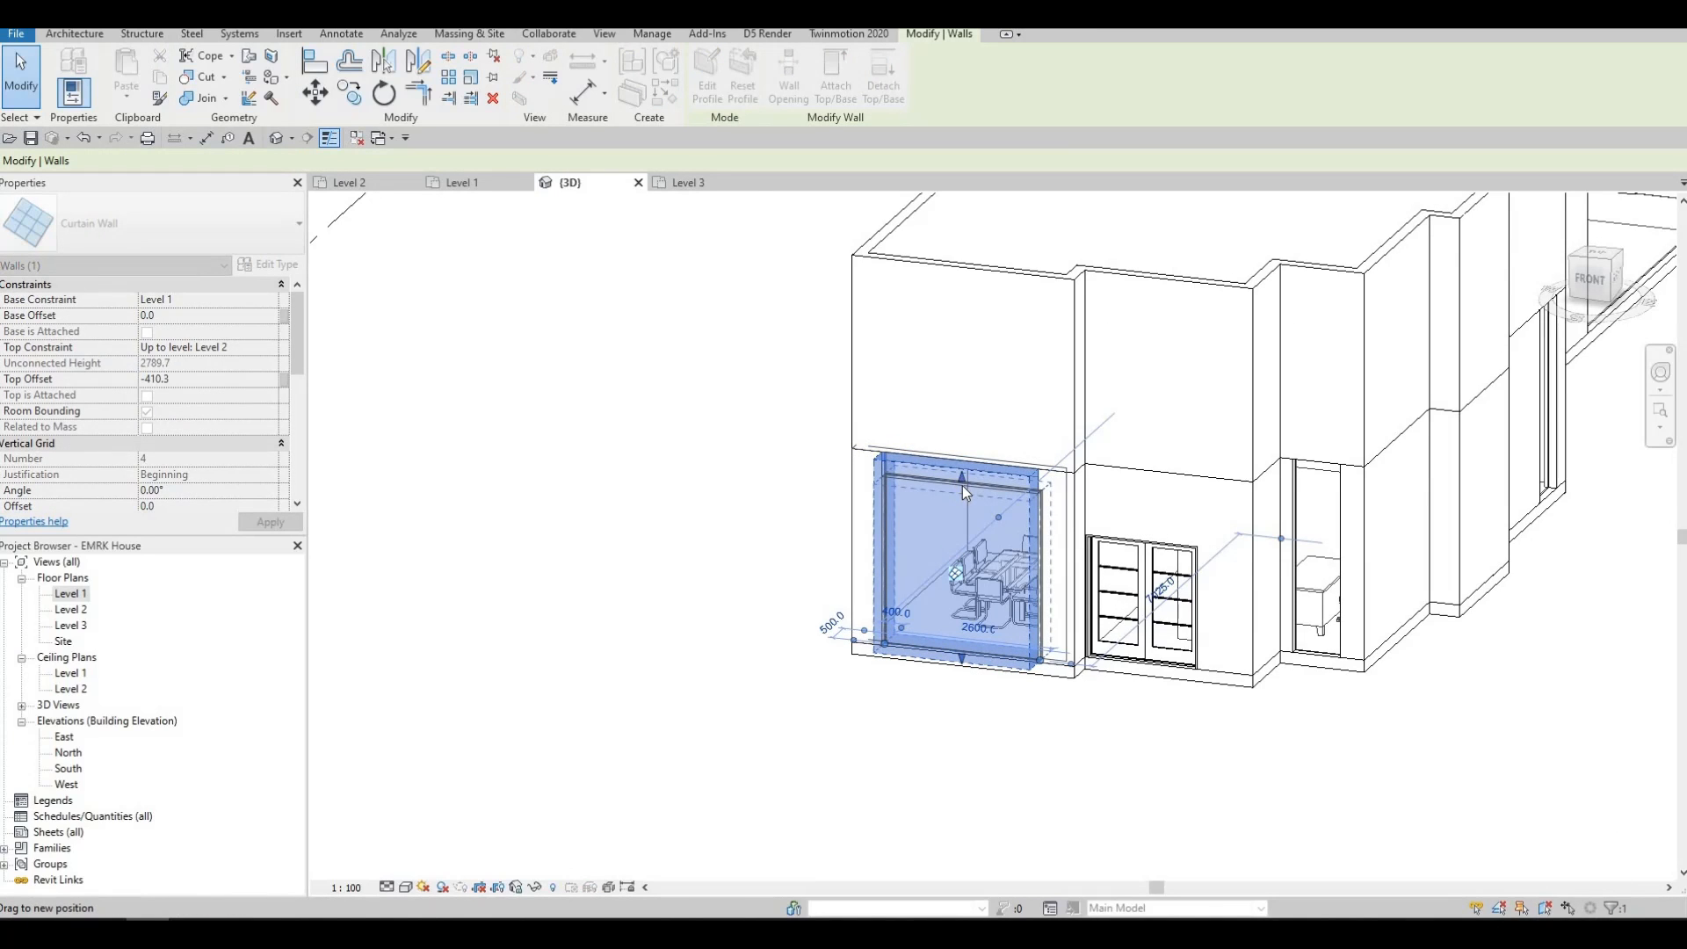
pyautogui.moveTo(1070, 631); pyautogui.dragTo(1072, 633)
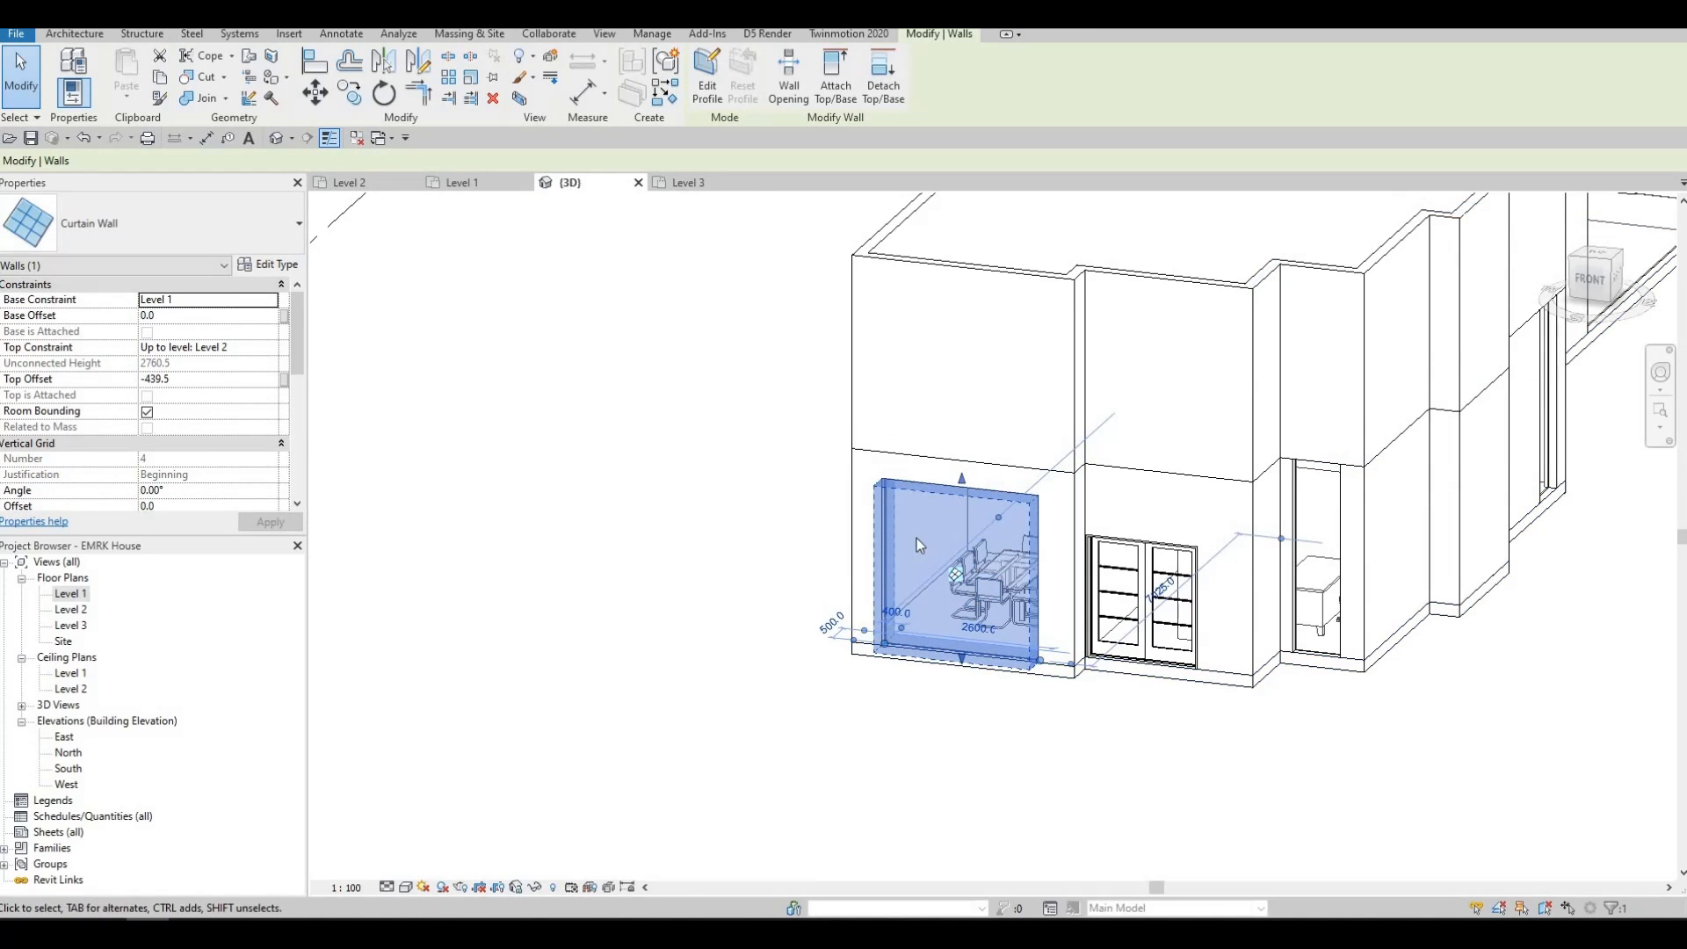
# Step: Set the 3D view's detail level to Fine and inspect the entrance double door
pyautogui.moveTo(1133, 626); pyautogui.dragTo(872, 542, button='middle')
pyautogui.scroll(2, 874, 531)
pyautogui.scroll(4, 880, 529)
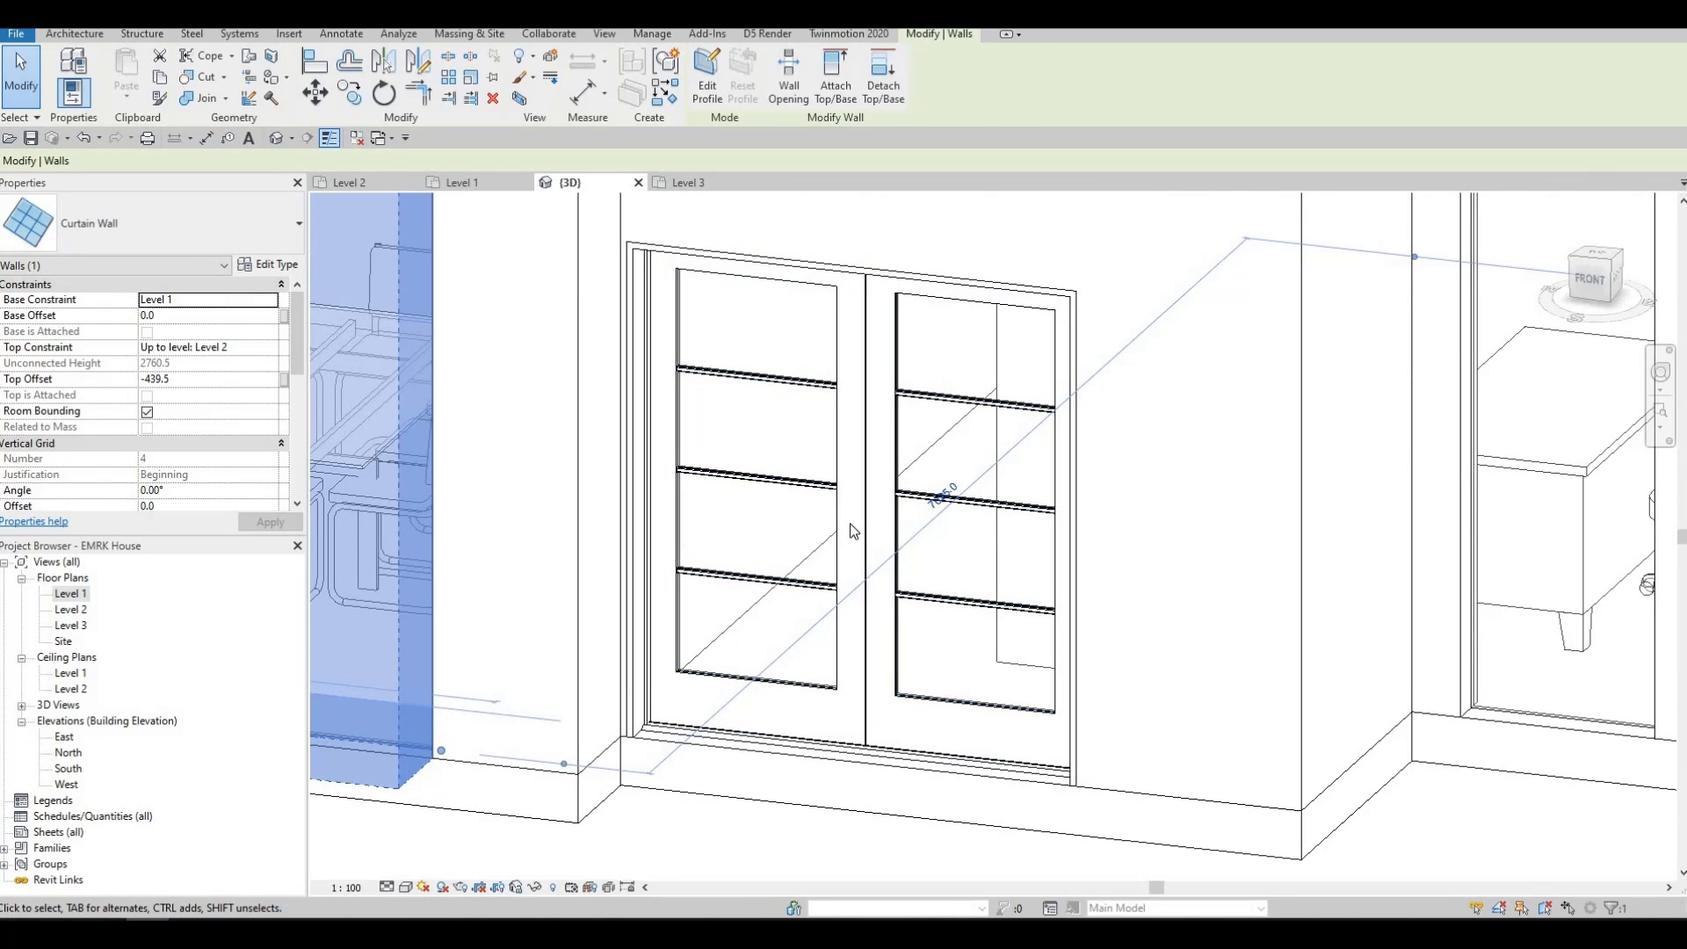
pyautogui.click(387, 889)
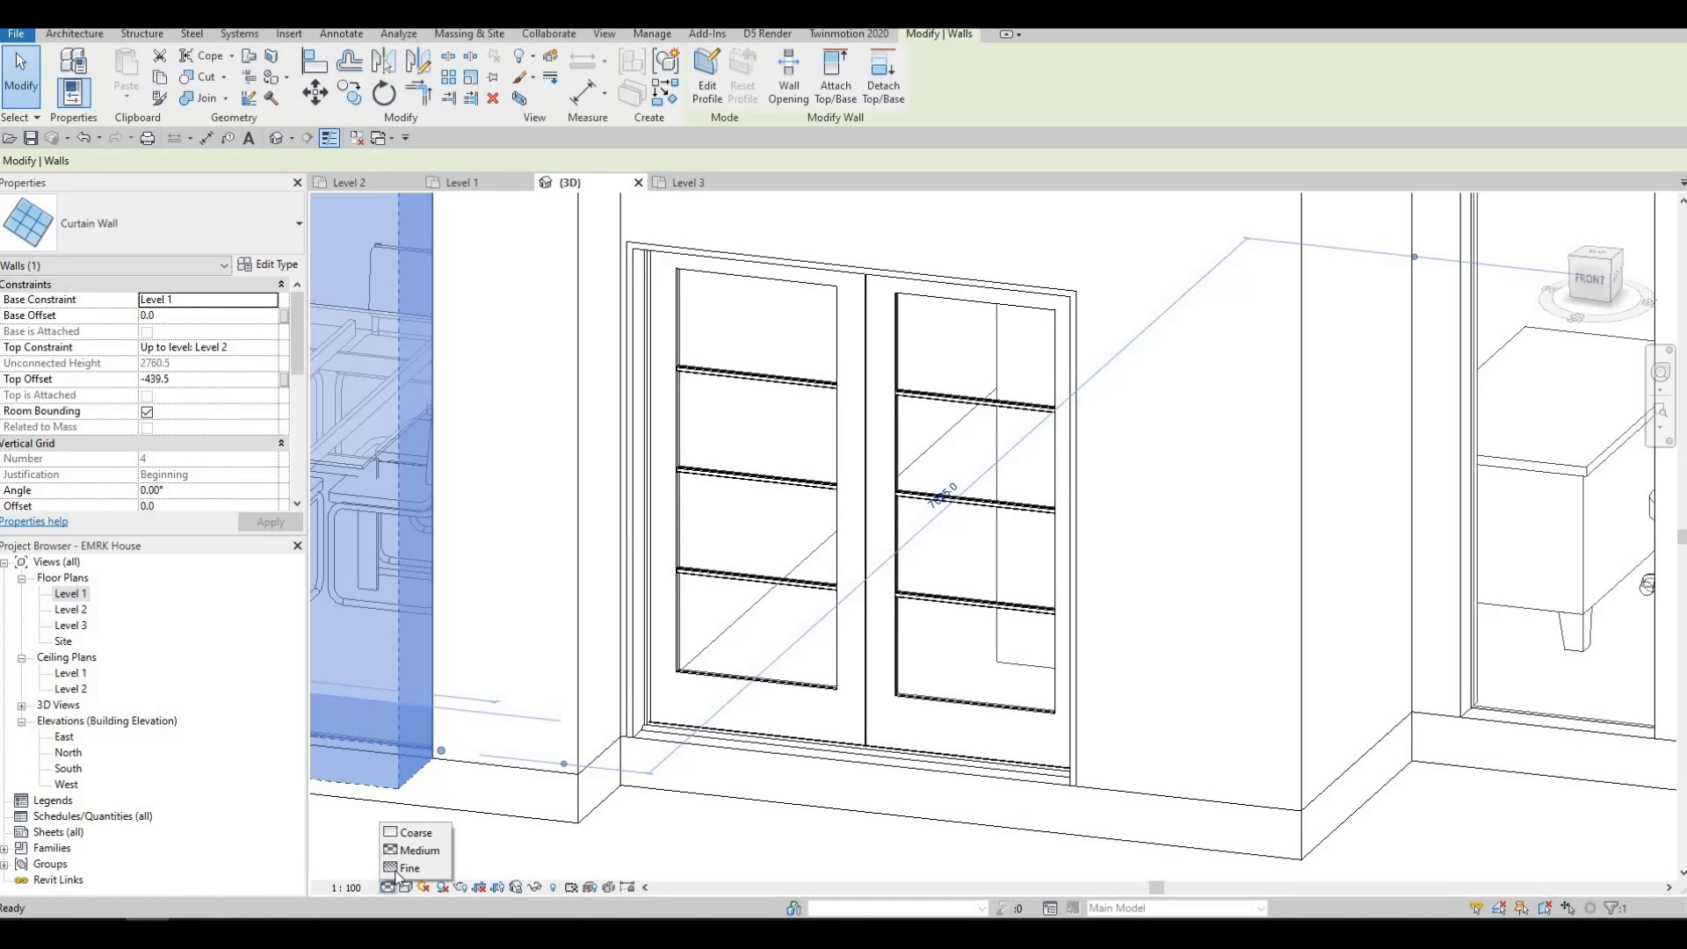
pyautogui.scroll(-3, 695, 684)
pyautogui.press('Escape')
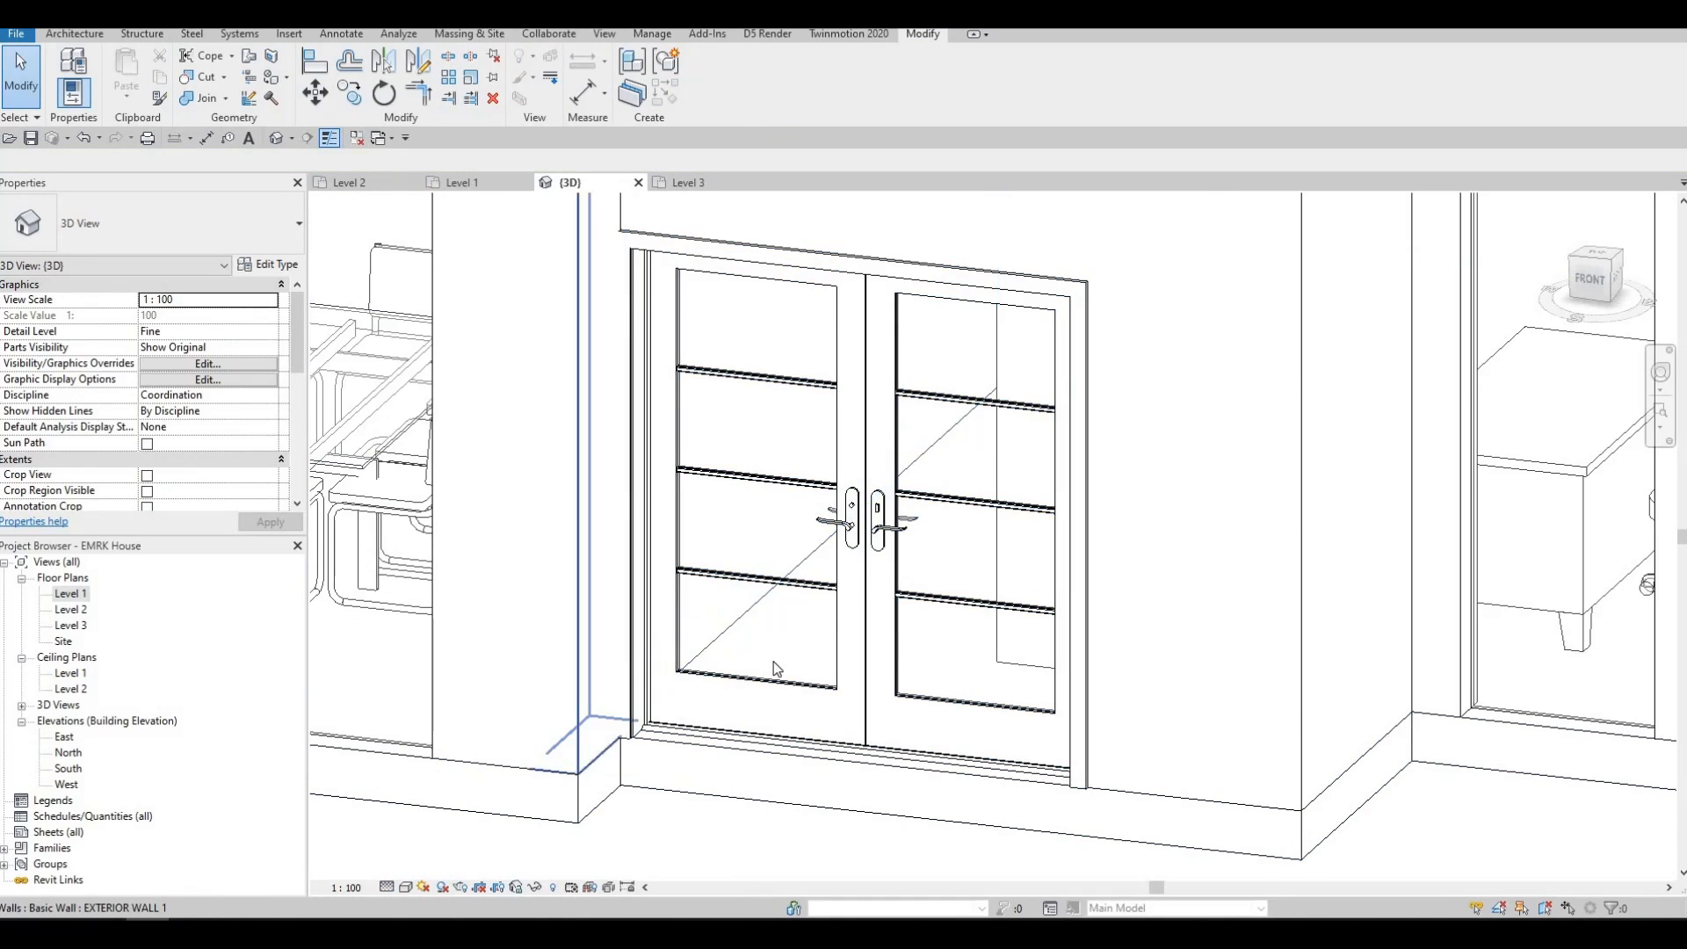
pyautogui.scroll(-2, 790, 694)
pyautogui.scroll(-3, 761, 652)
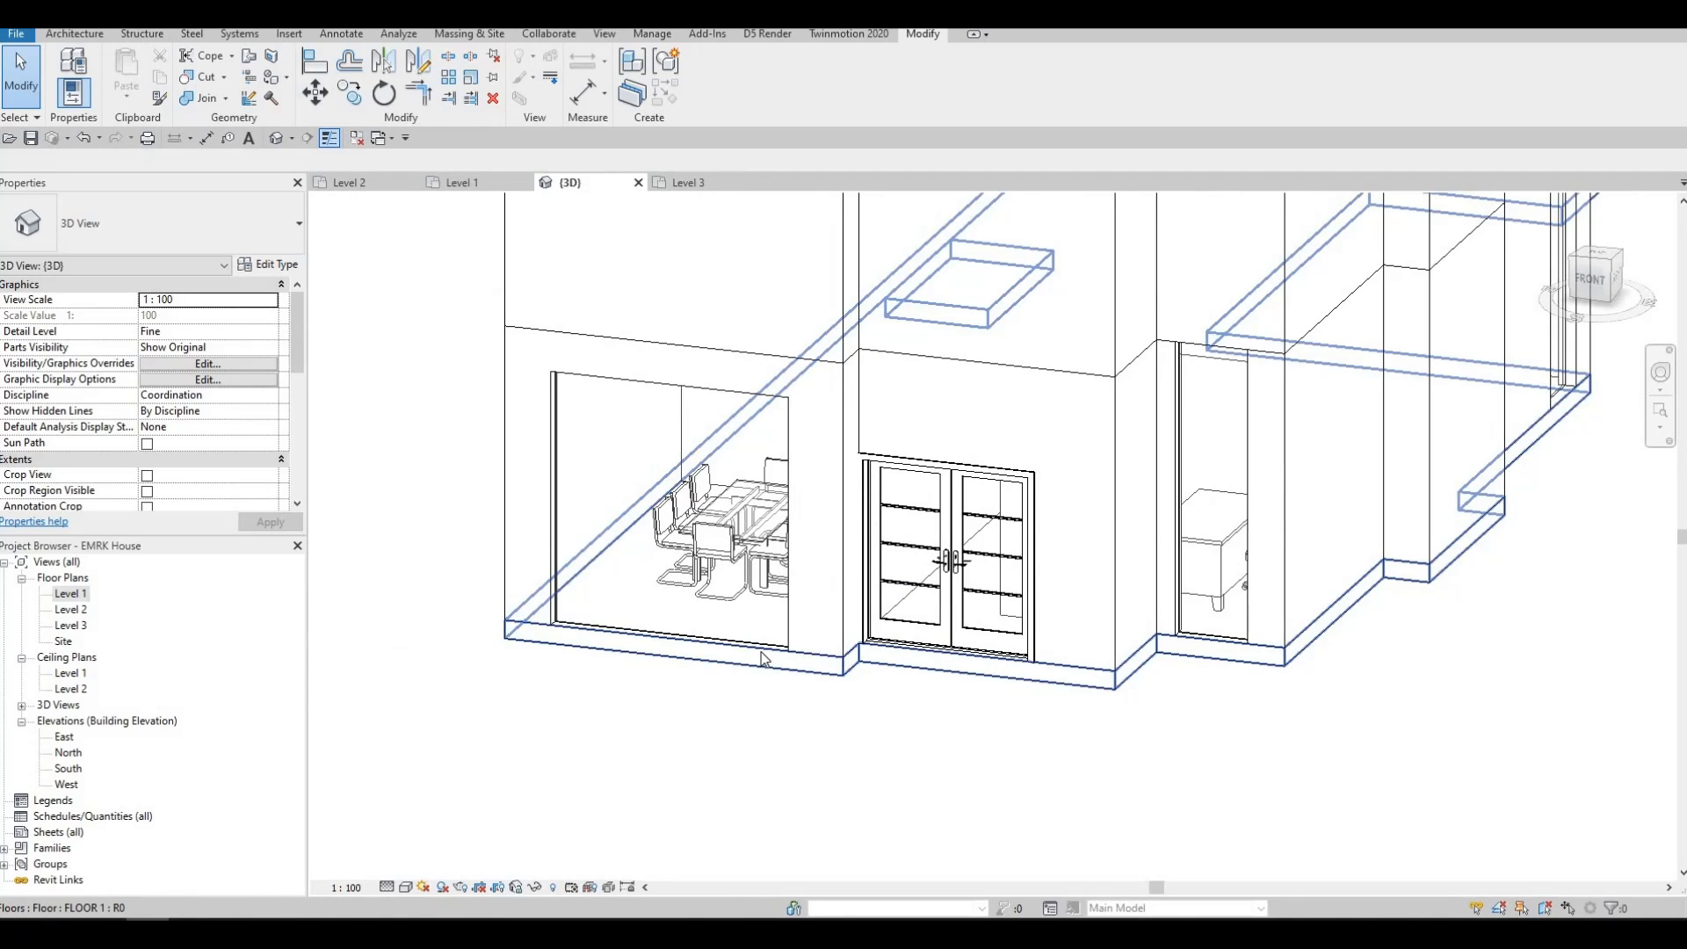
pyautogui.press('Escape')
pyautogui.press('Escape')
# Step: Lower the Dining room curtain wall's top to a top offset of about -551 and raise its base above the floor
pyautogui.scroll(3, 630, 342)
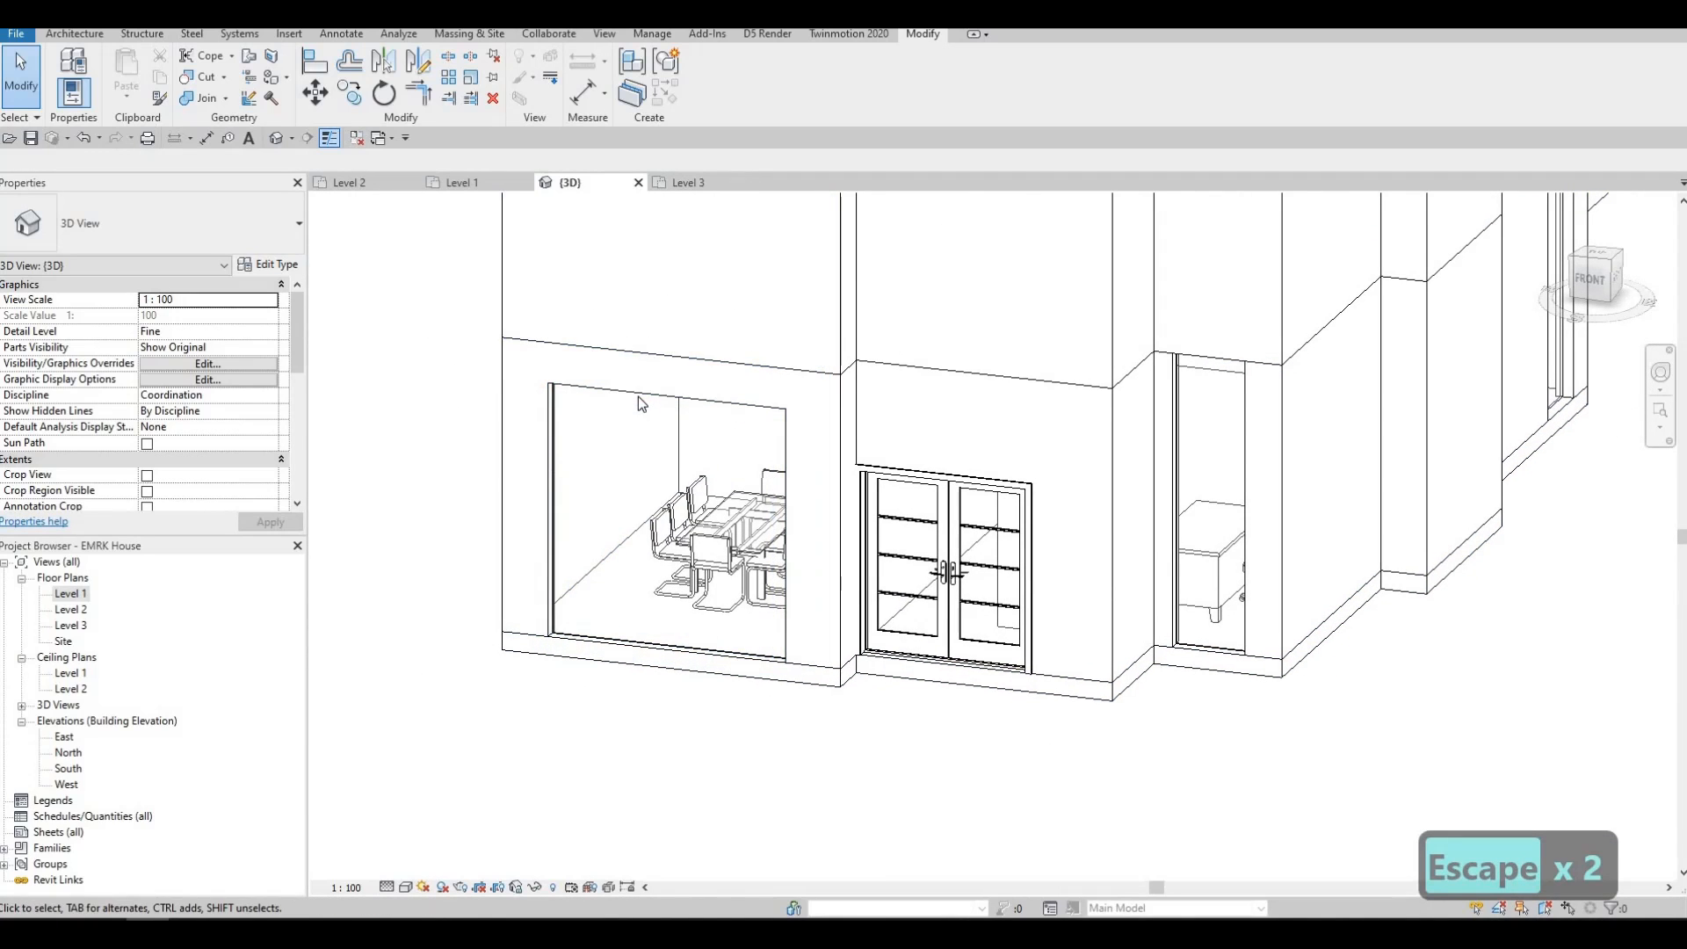
pyautogui.click(680, 397)
pyautogui.scroll(2, 678, 393)
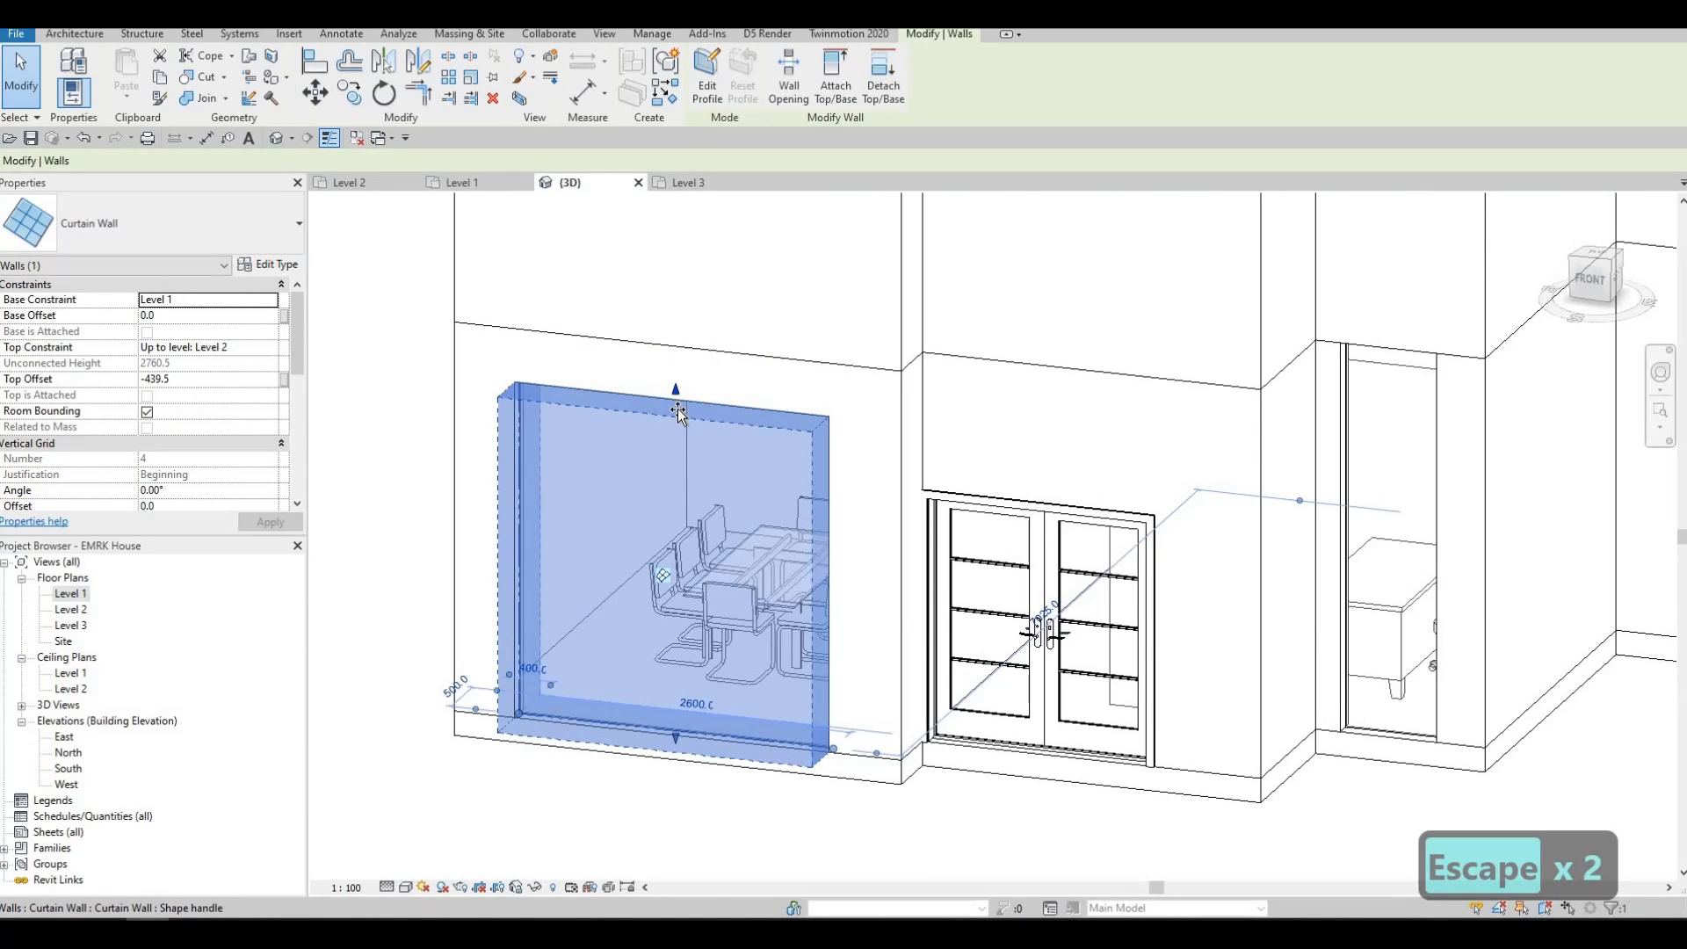
pyautogui.moveTo(678, 394); pyautogui.dragTo(676, 407)
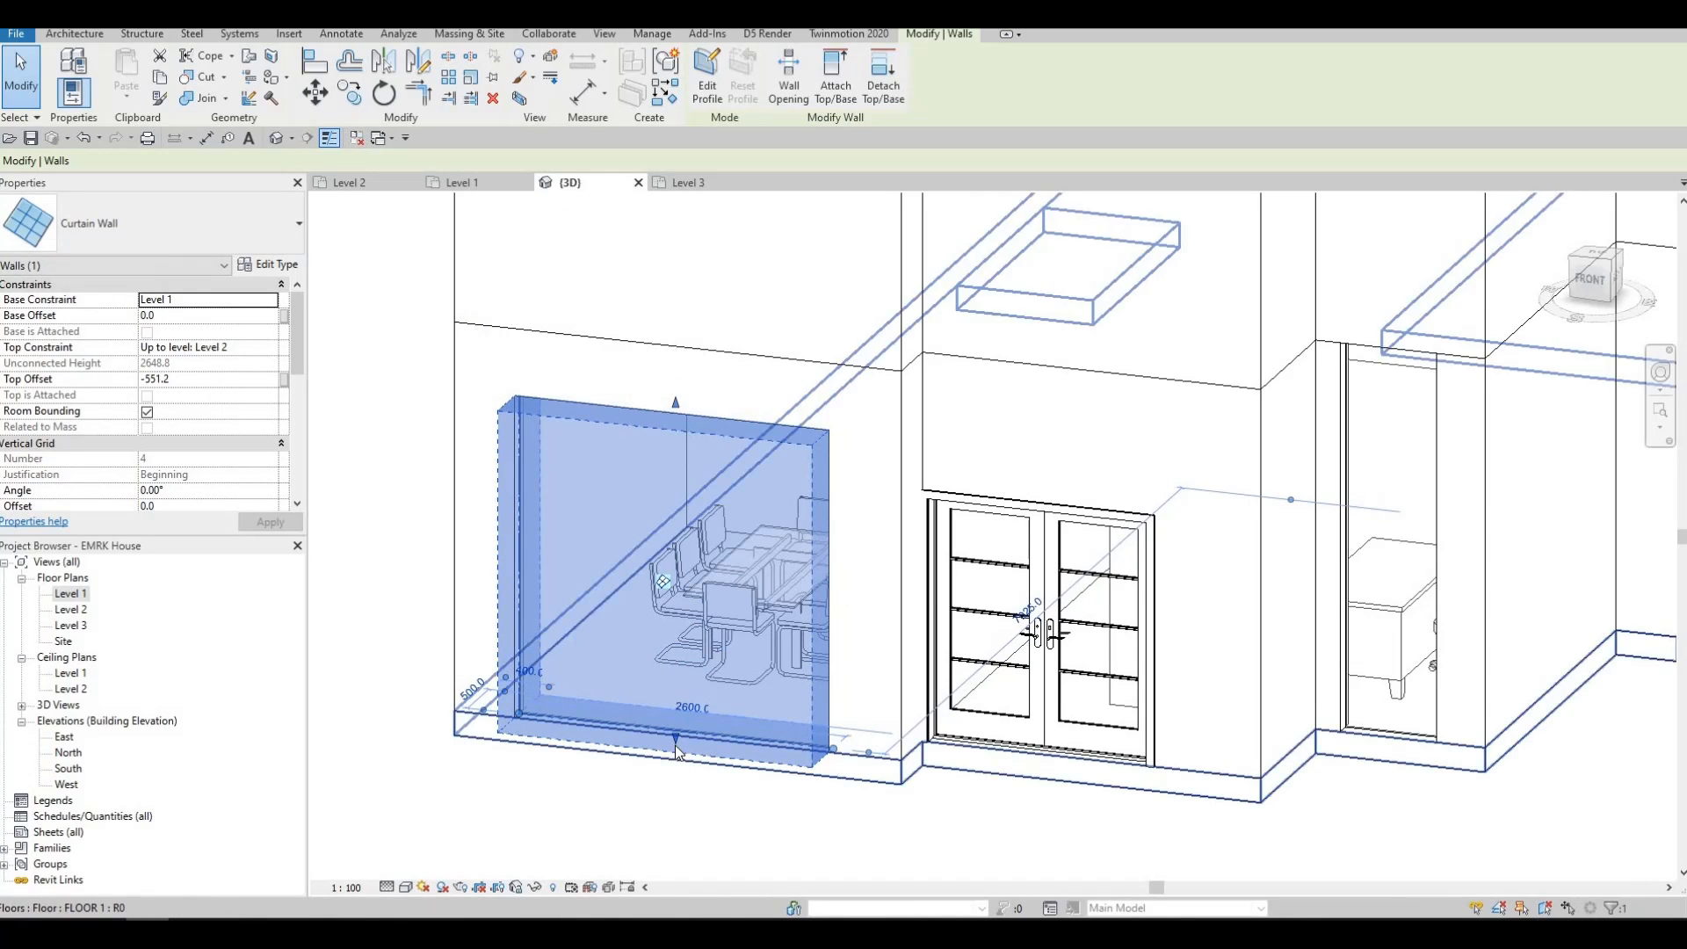
pyautogui.moveTo(683, 724); pyautogui.dragTo(702, 729)
pyautogui.press('Escape')
pyautogui.keyDown('shift'); pyautogui.moveTo(775, 653); pyautogui.dragTo(585, 551, button='middle'); pyautogui.keyUp('shift')
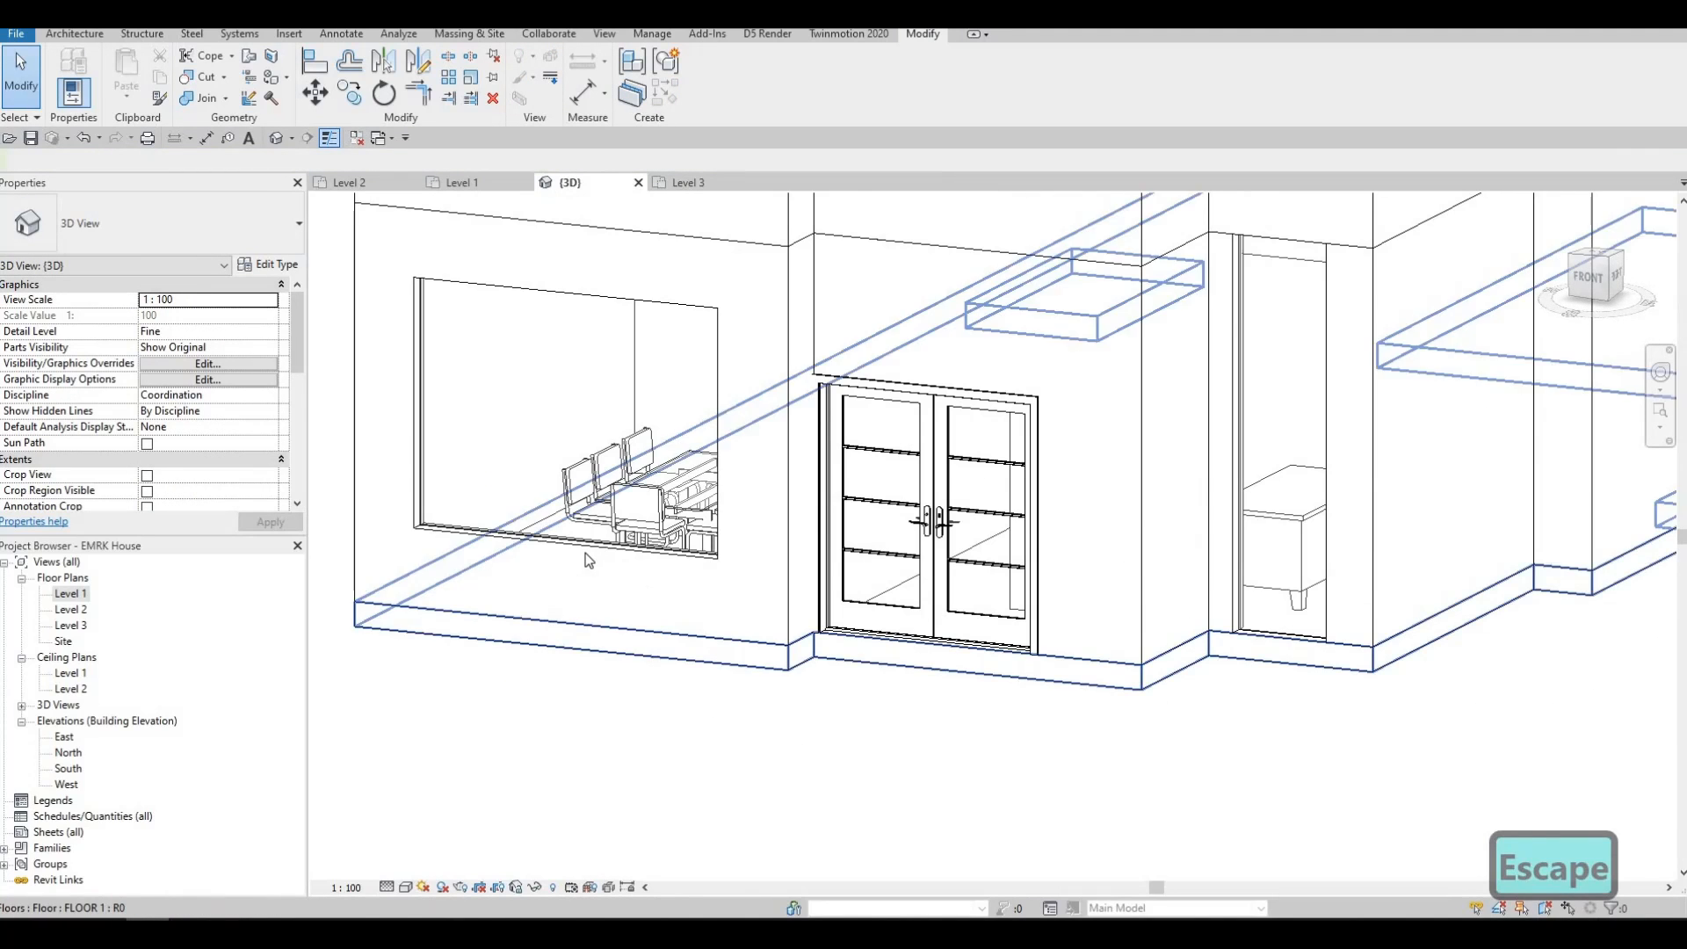
pyautogui.click(572, 545)
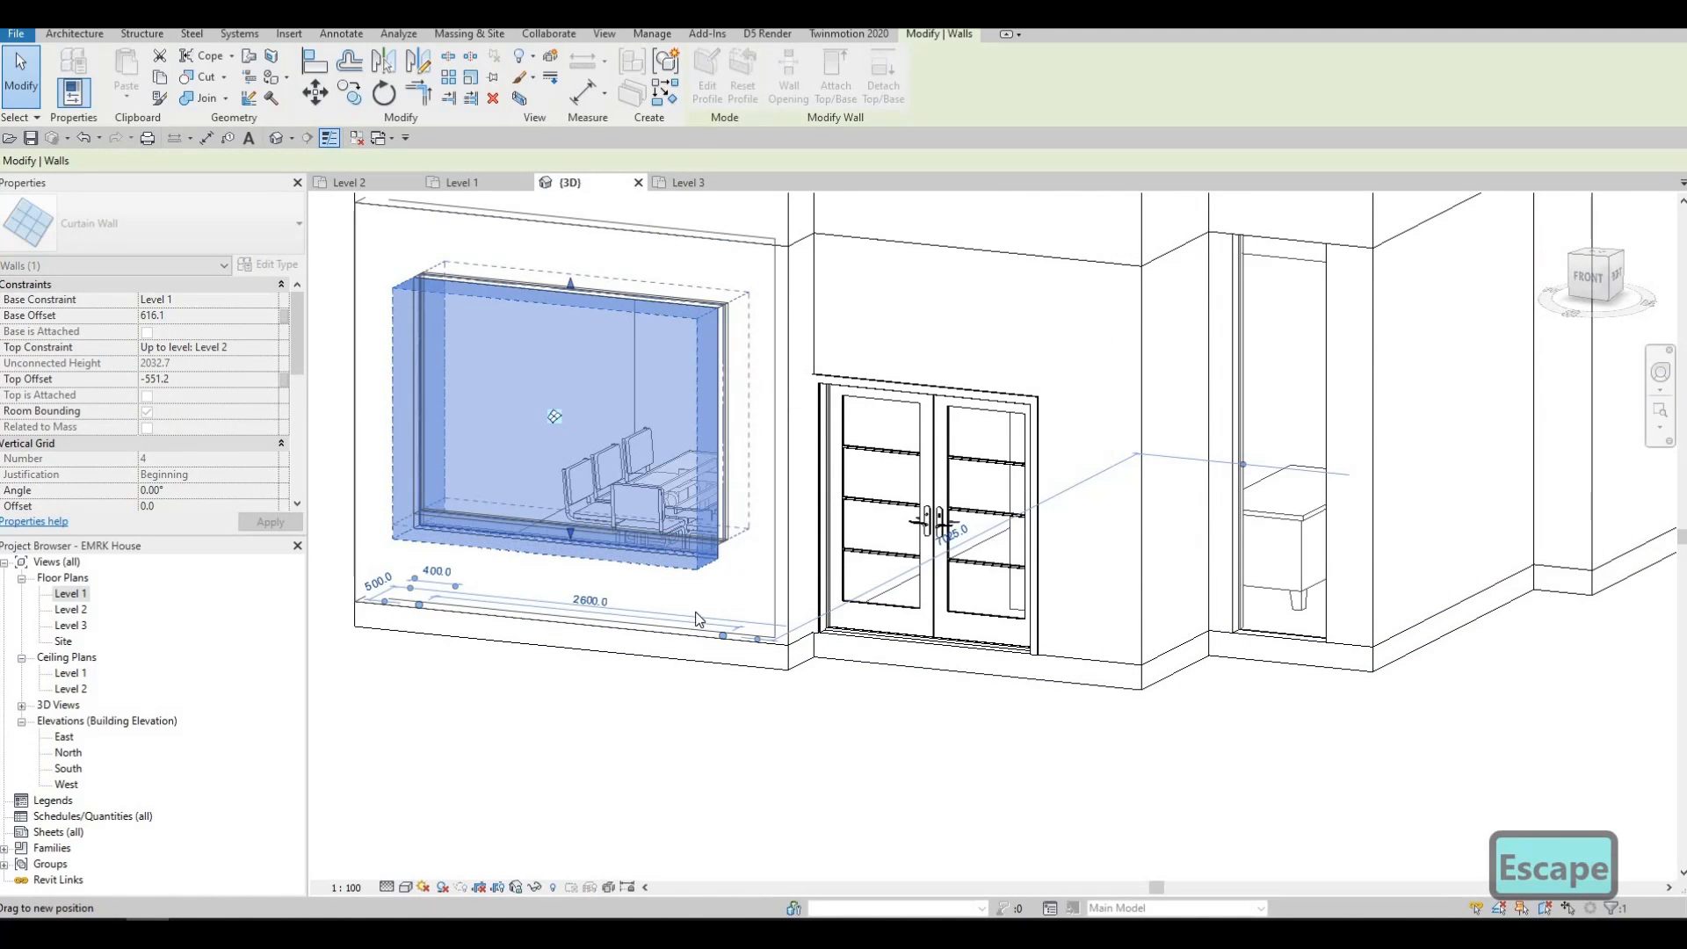
pyautogui.press('Escape')
# Step: Align the top and base of the Office's front curtain wall with those of the Dining room curtain wall
pyautogui.keyDown('shift'); pyautogui.moveTo(771, 664); pyautogui.dragTo(1054, 505, button='middle'); pyautogui.keyUp('shift')
pyautogui.scroll(-2, 790, 694)
pyautogui.click(1057, 511)
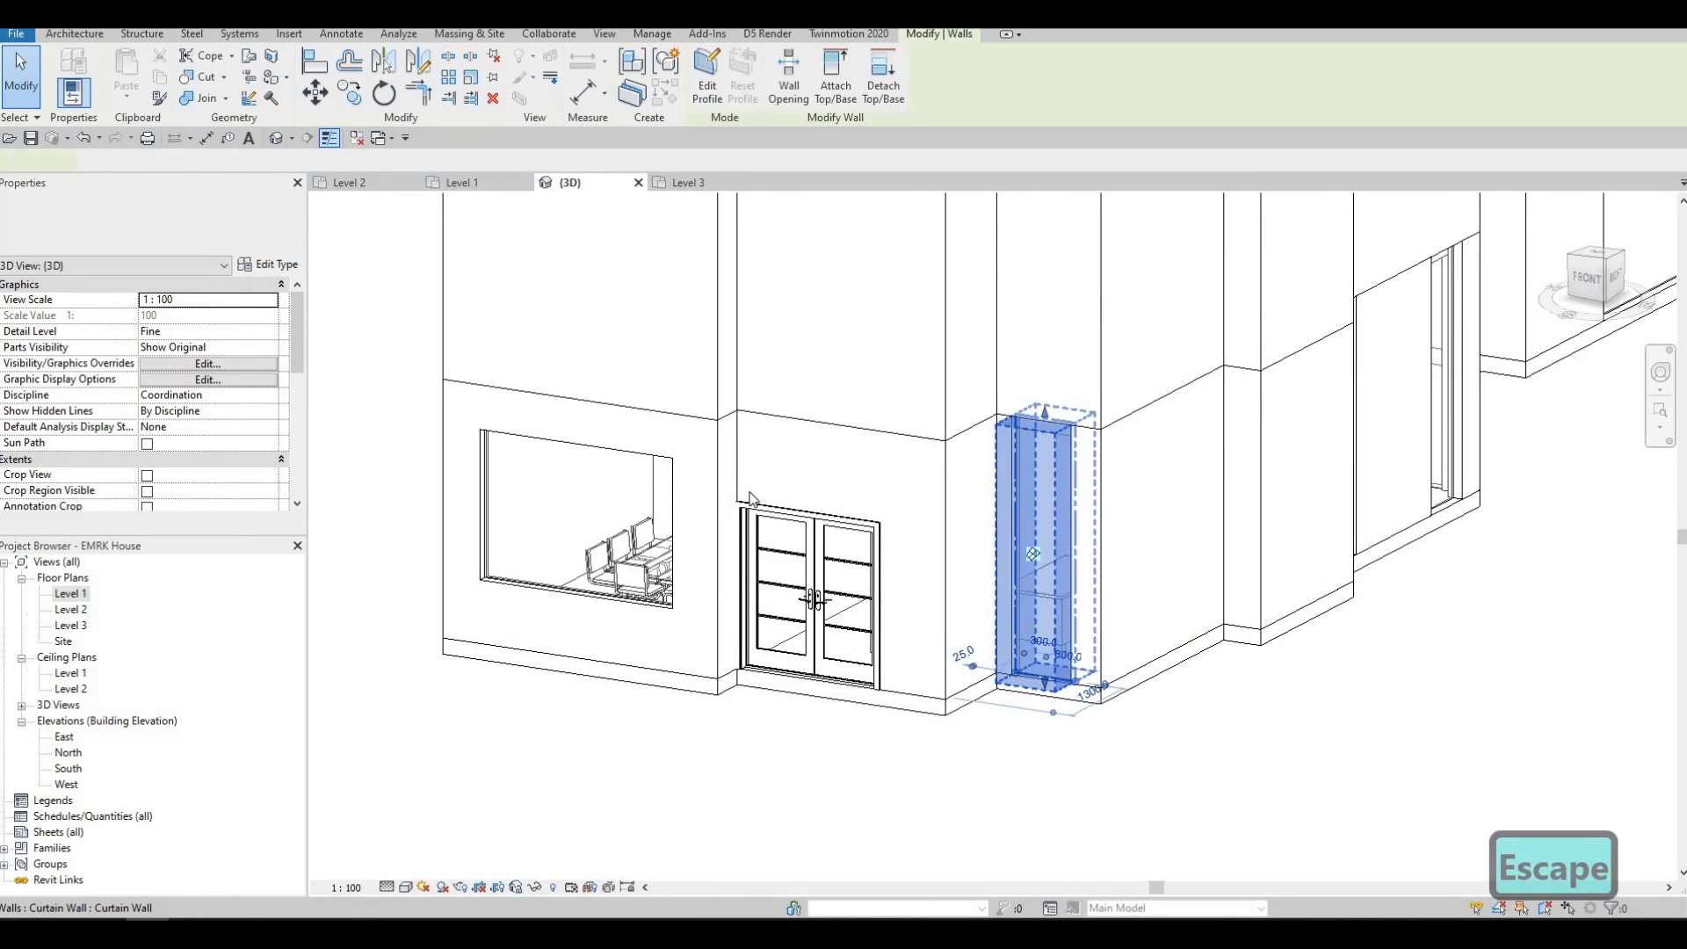
pyautogui.press('Escape')
pyautogui.press('Escape')
pyautogui.press('a')
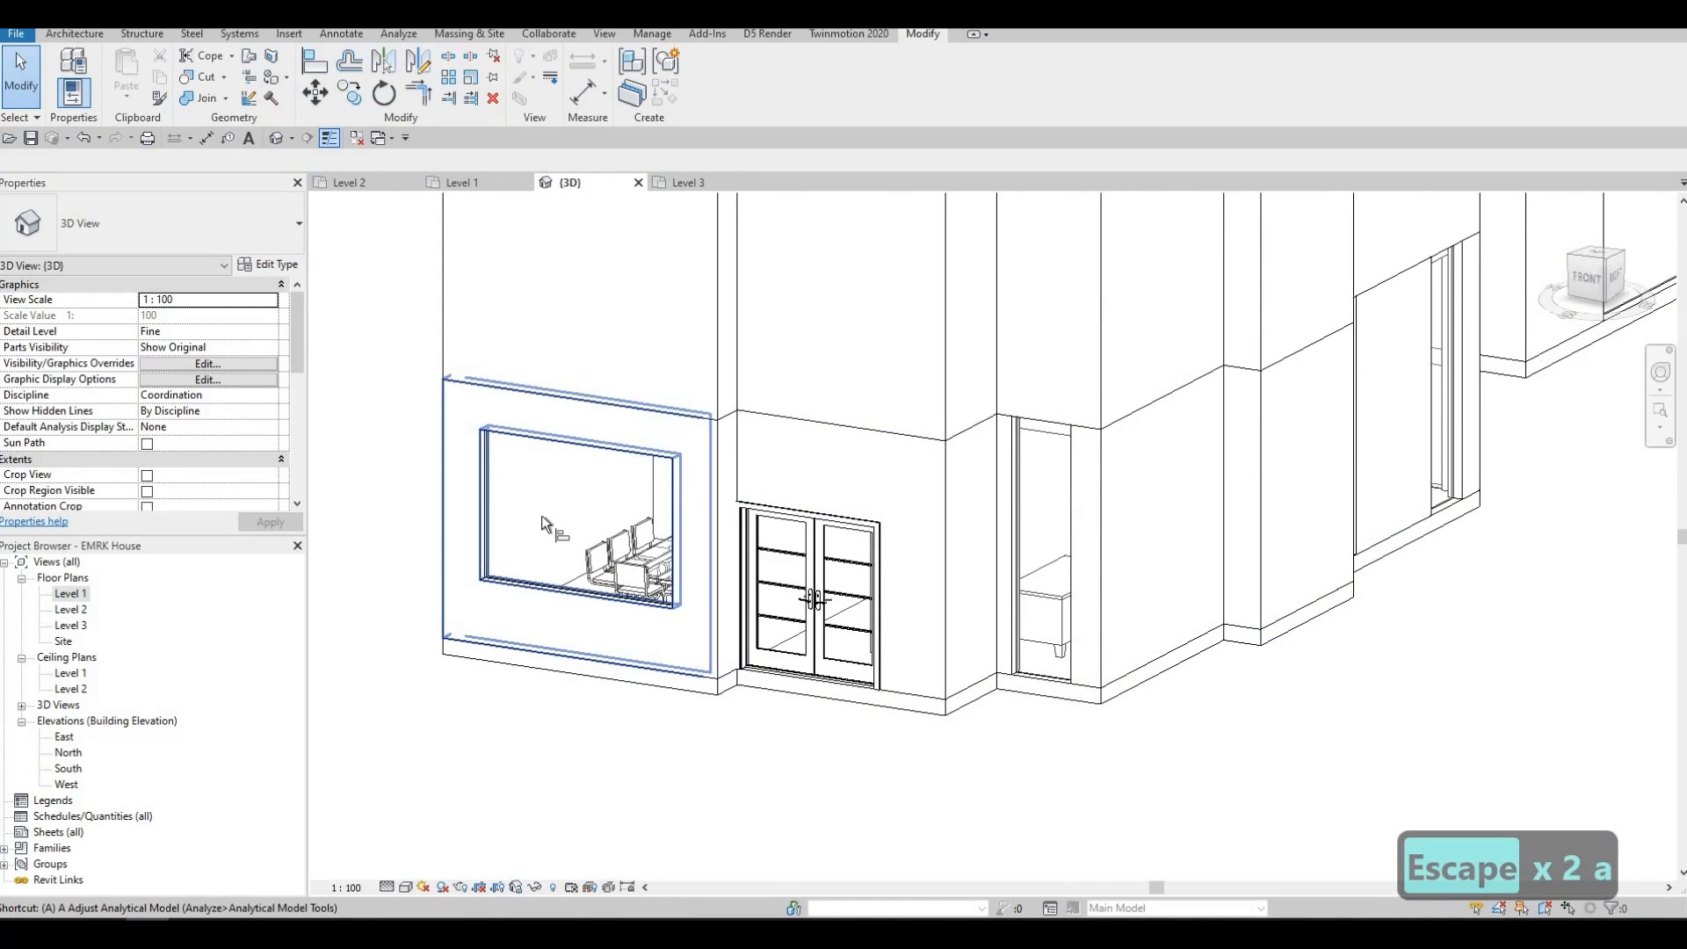
pyautogui.press('l')
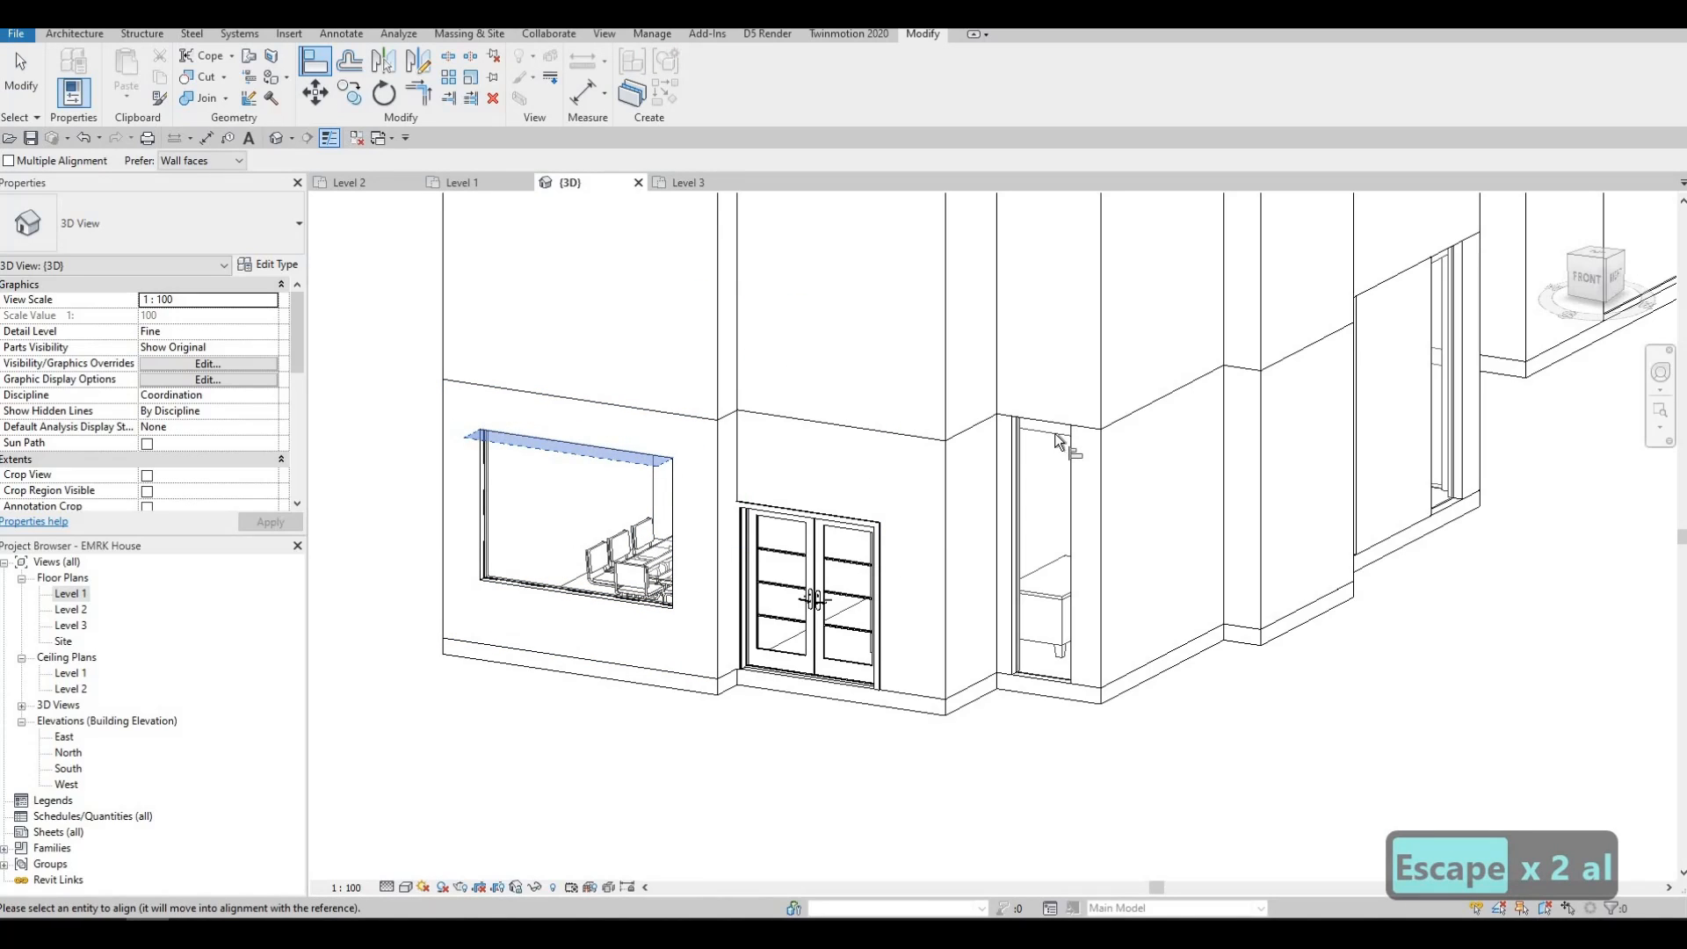
pyautogui.click(1054, 435)
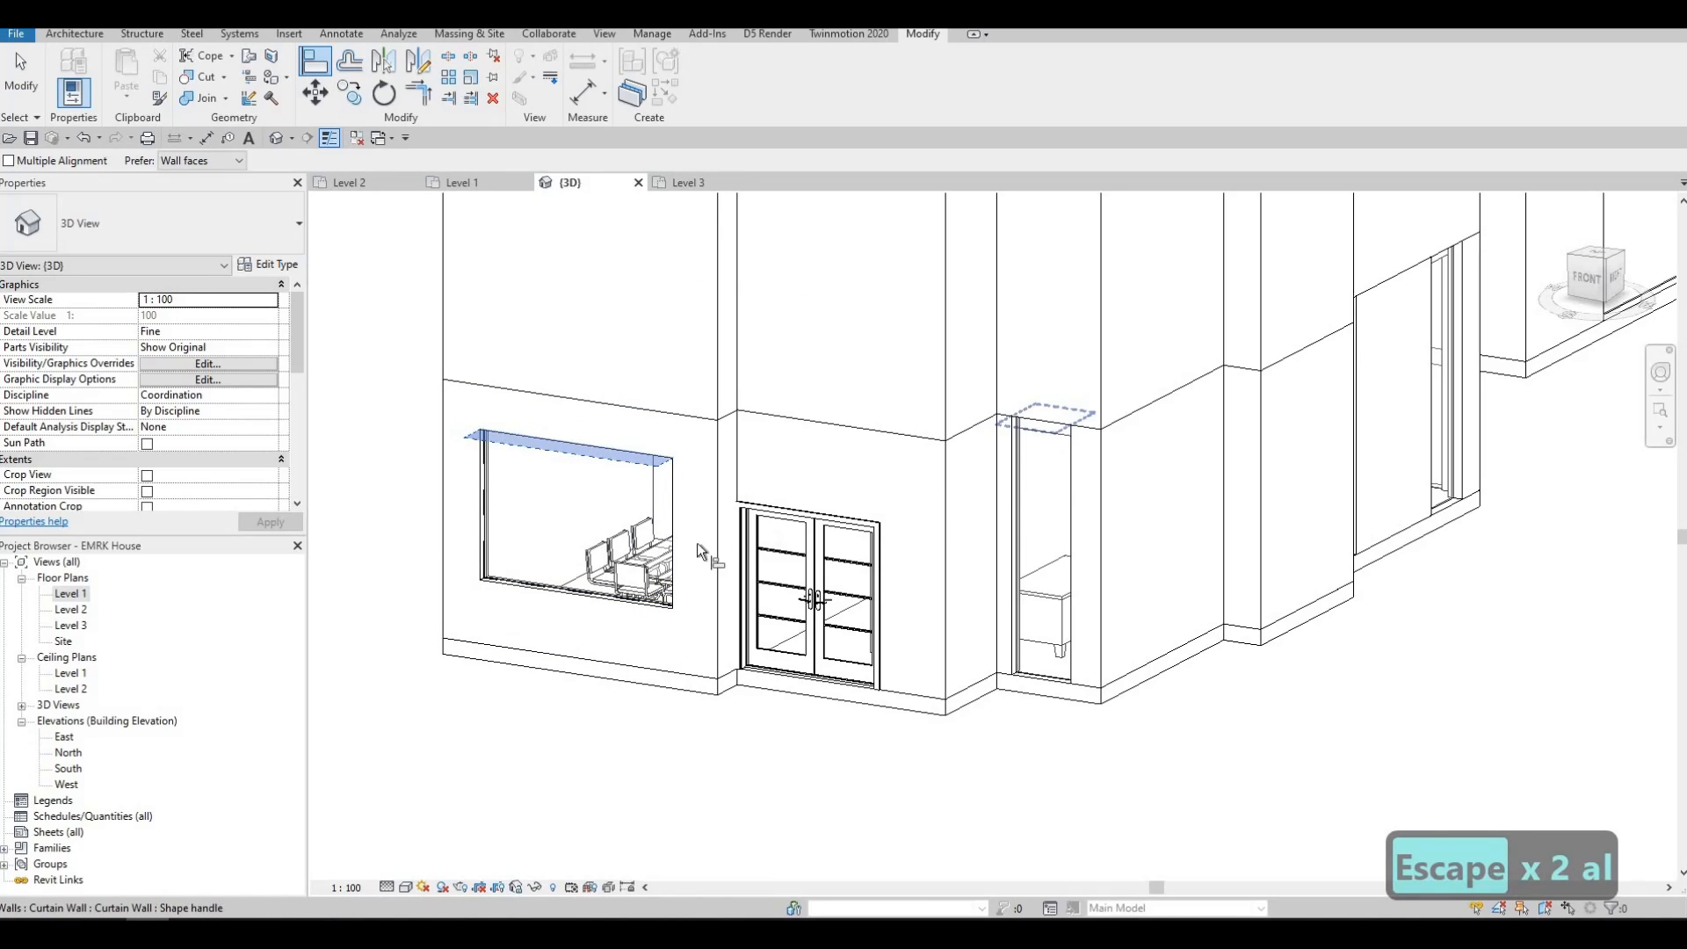
pyautogui.click(1061, 679)
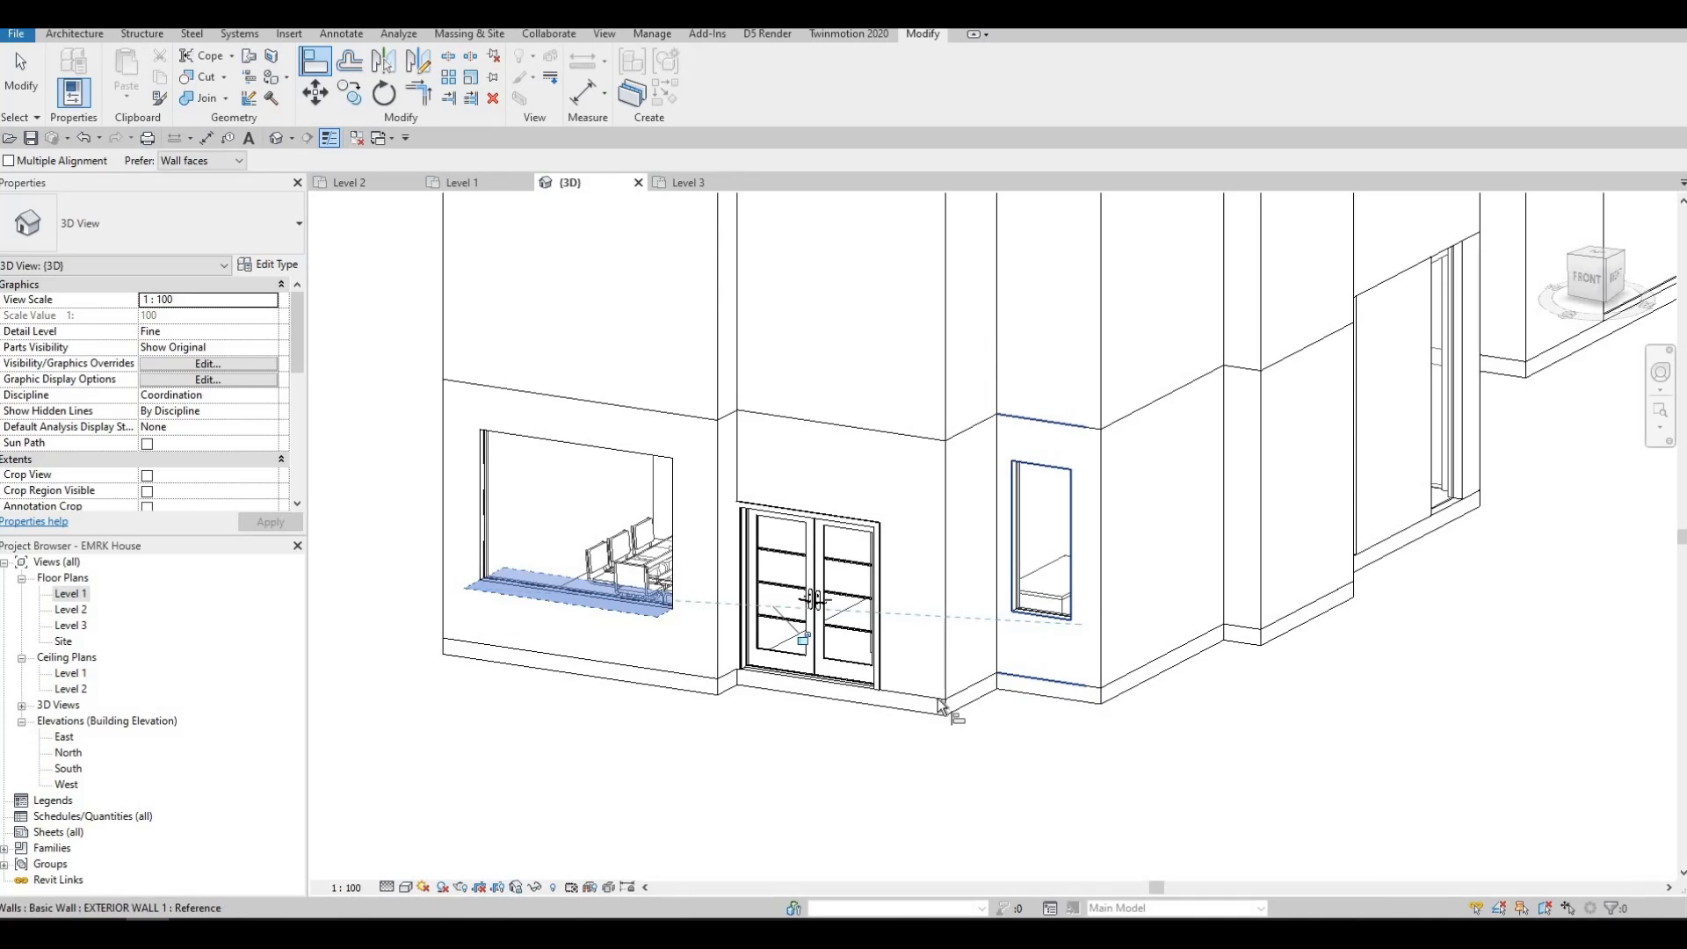
# Step: Align the top and base of the two narrow curtain walls in the Living room's side wall to match the Office curtain wall
pyautogui.keyDown('shift'); pyautogui.moveTo(951, 711); pyautogui.dragTo(1294, 708, button='middle'); pyautogui.keyUp('shift')
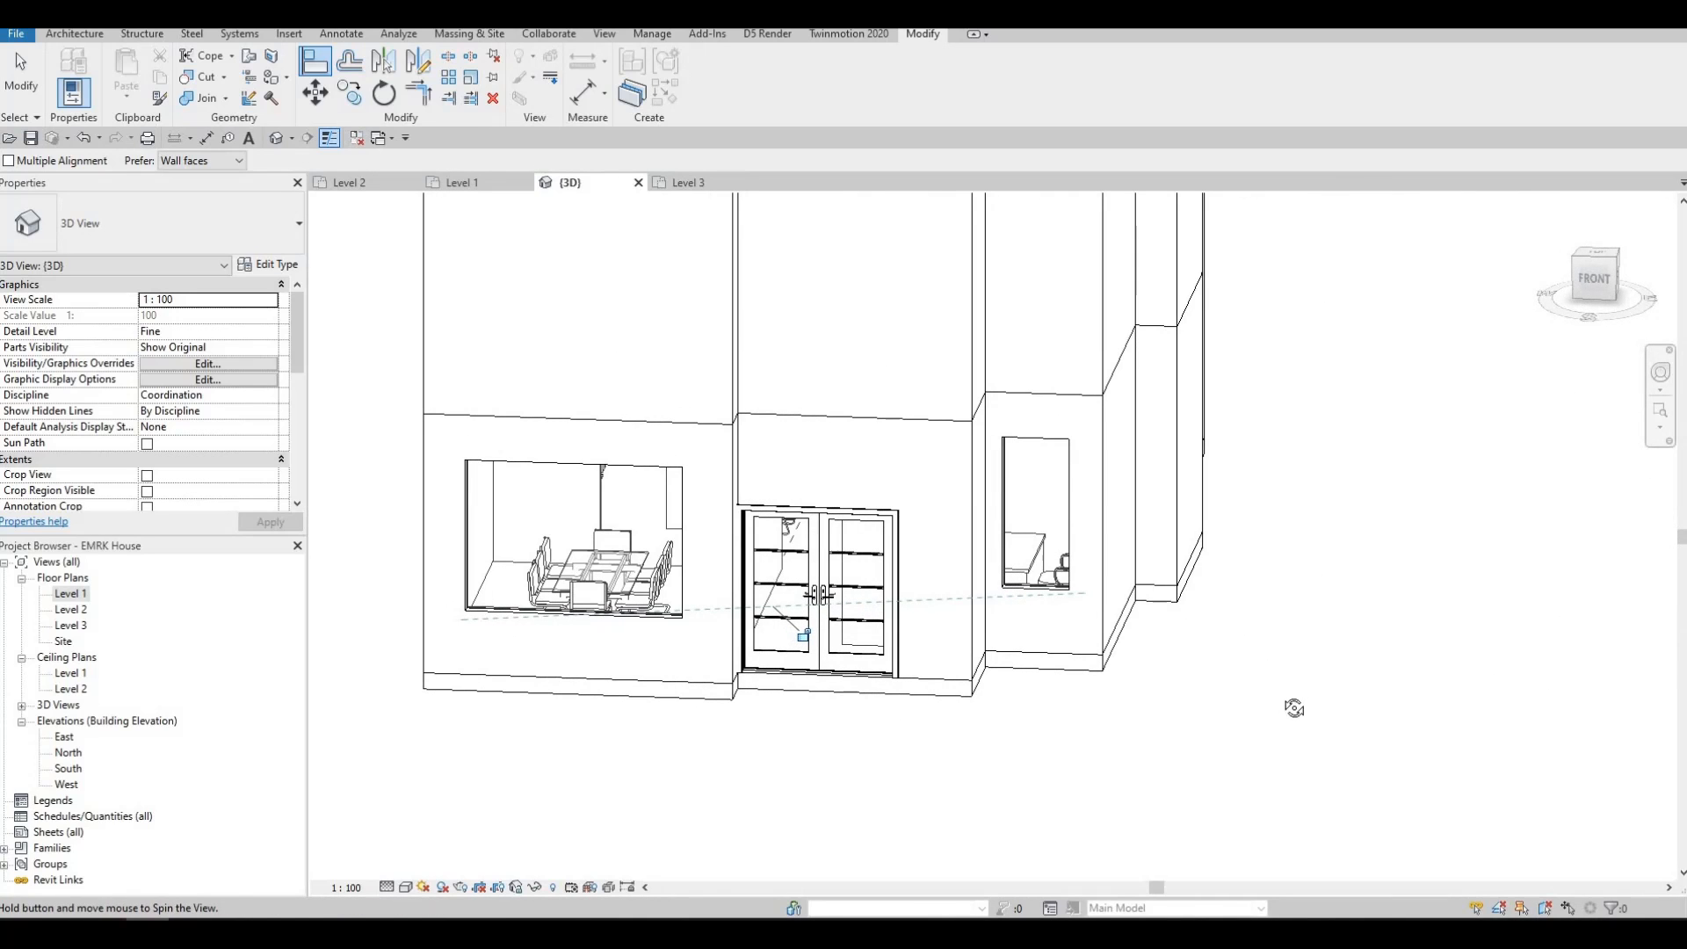
pyautogui.keyDown('shift'); pyautogui.moveTo(1128, 690); pyautogui.dragTo(643, 515, button='middle'); pyautogui.keyUp('shift')
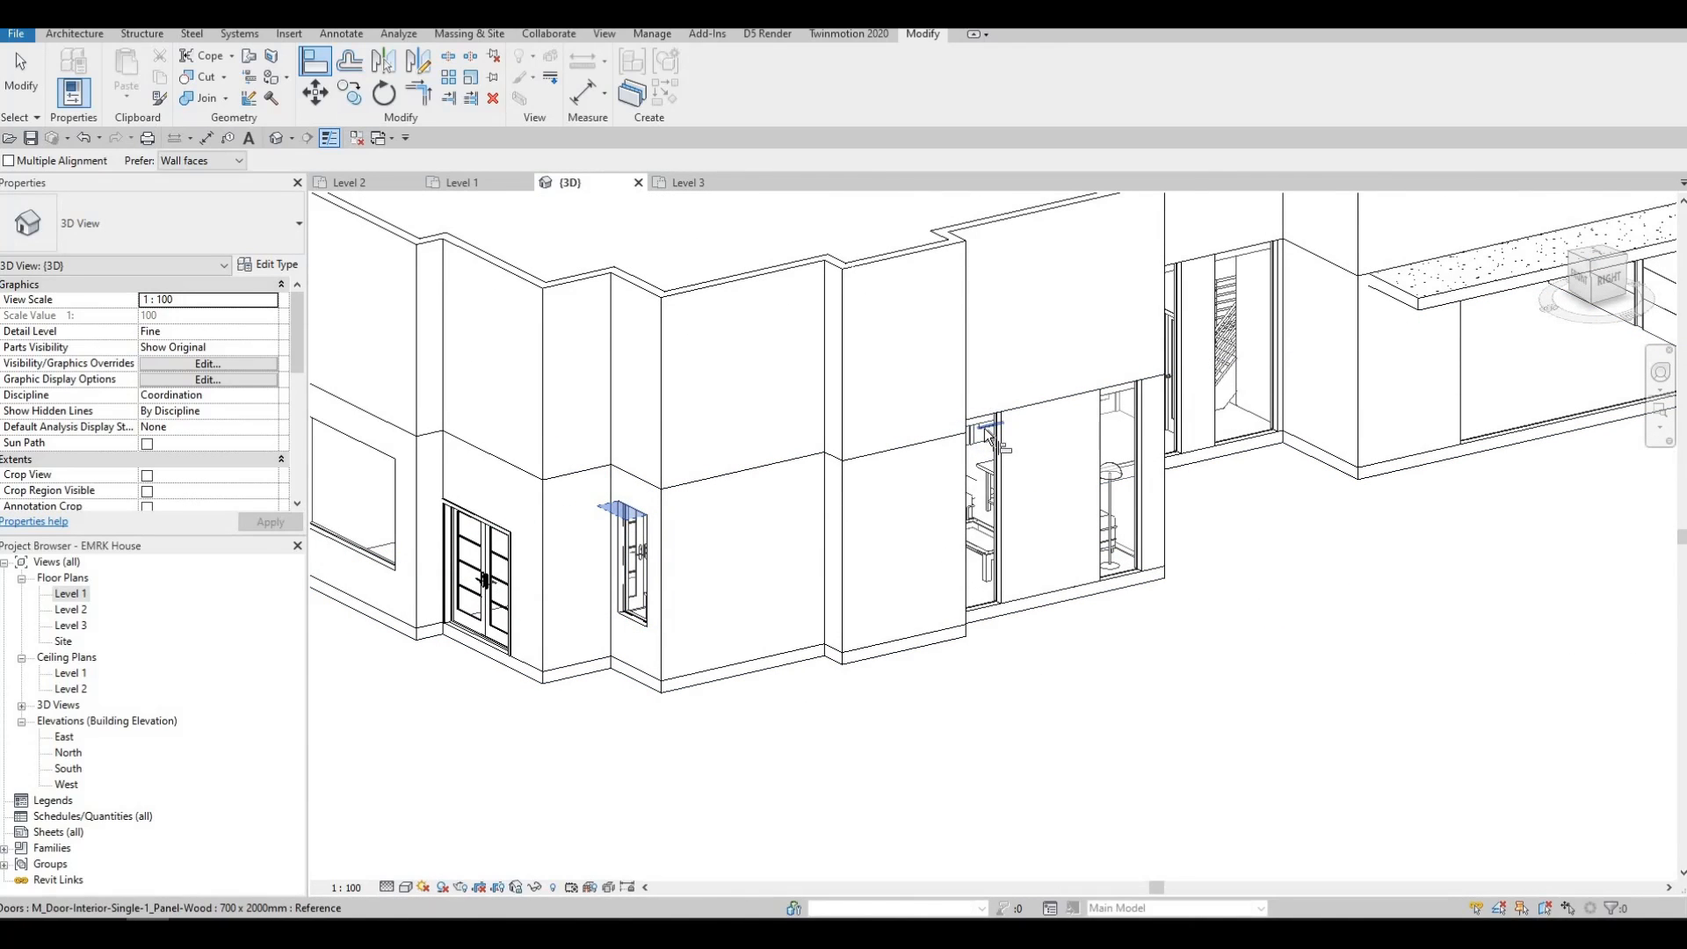
pyautogui.press('Escape')
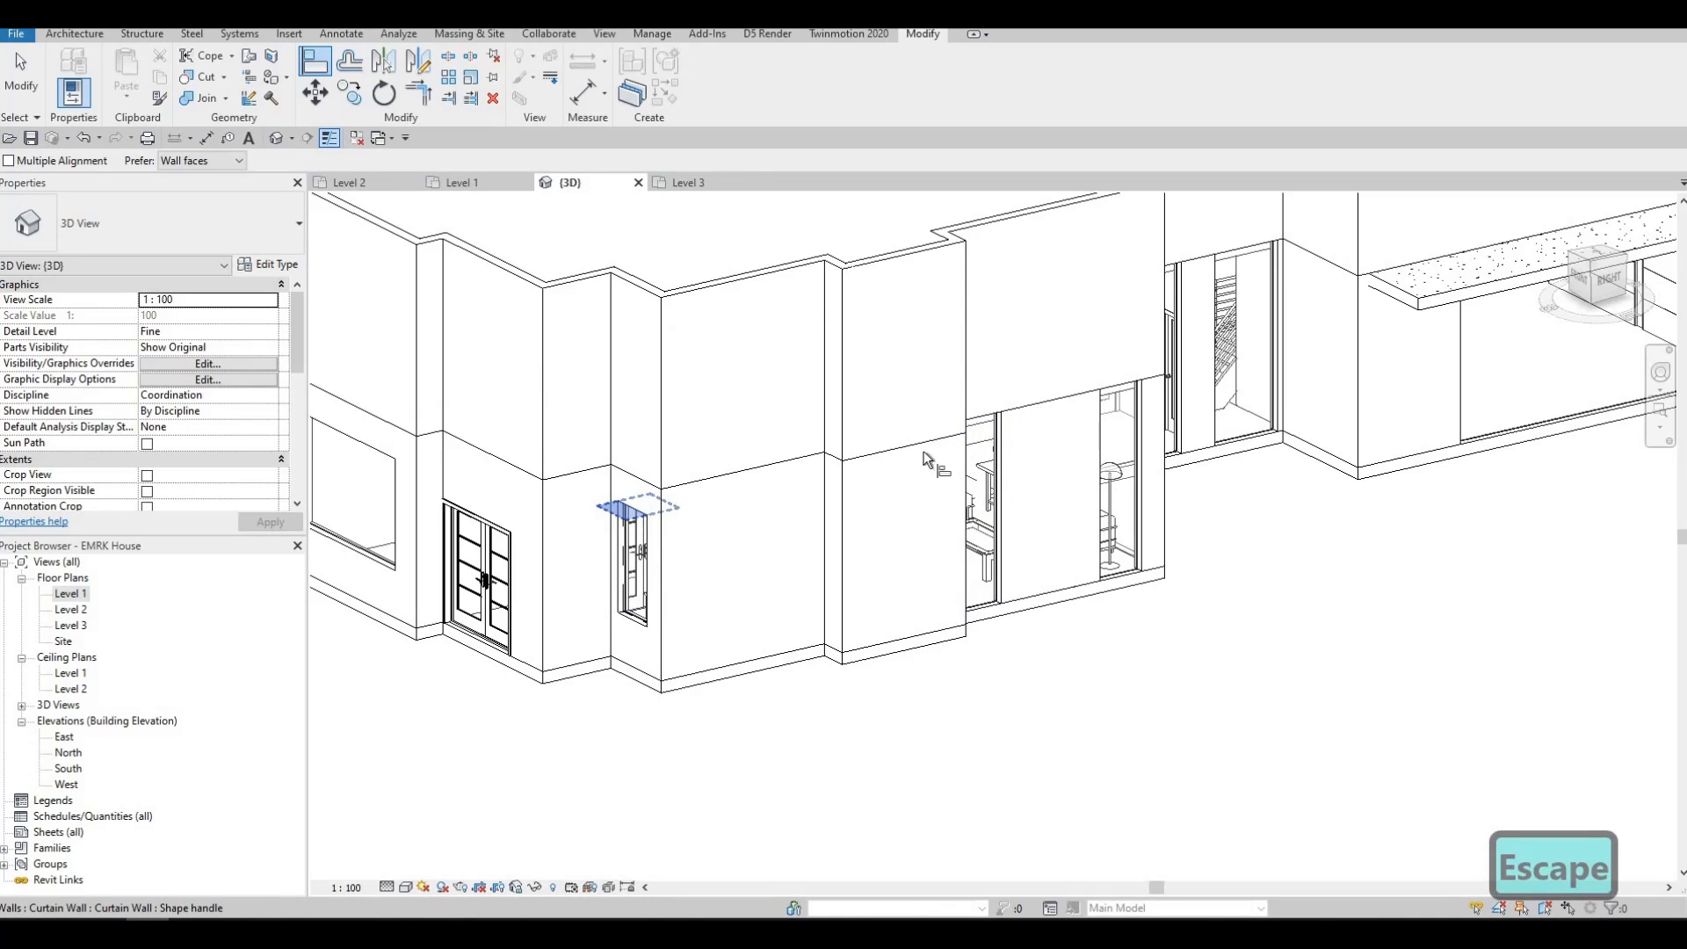
pyautogui.click(981, 418)
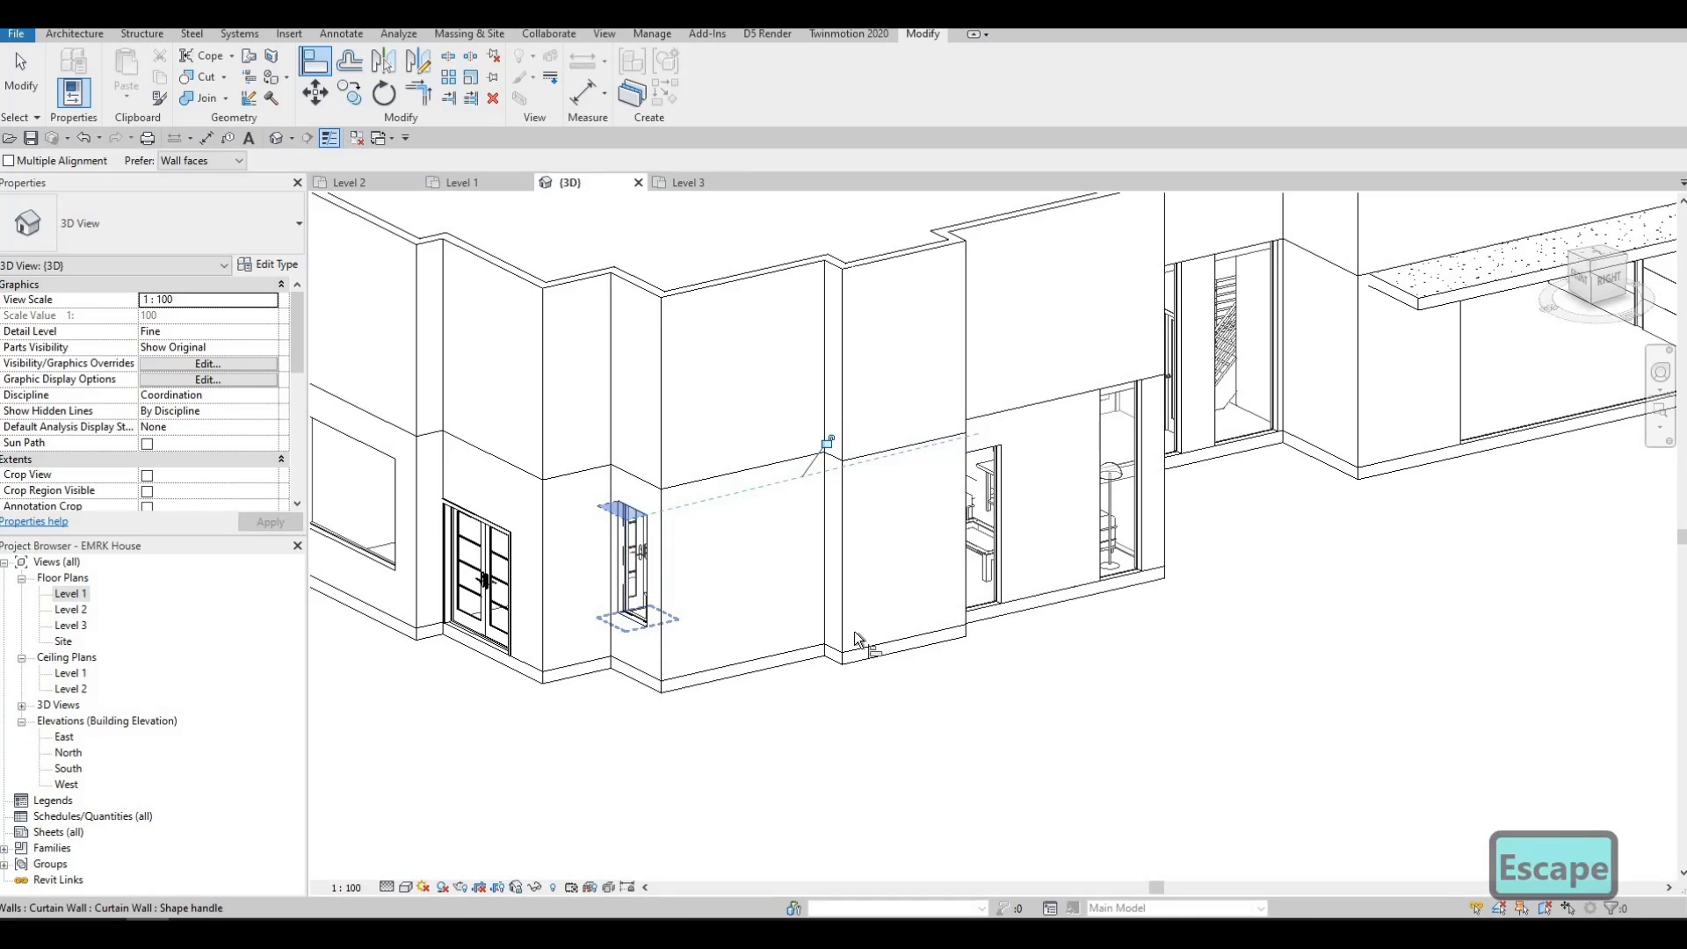
pyautogui.click(1002, 610)
pyautogui.keyDown('shift'); pyautogui.moveTo(918, 648); pyautogui.dragTo(979, 602, button='middle'); pyautogui.keyUp('shift')
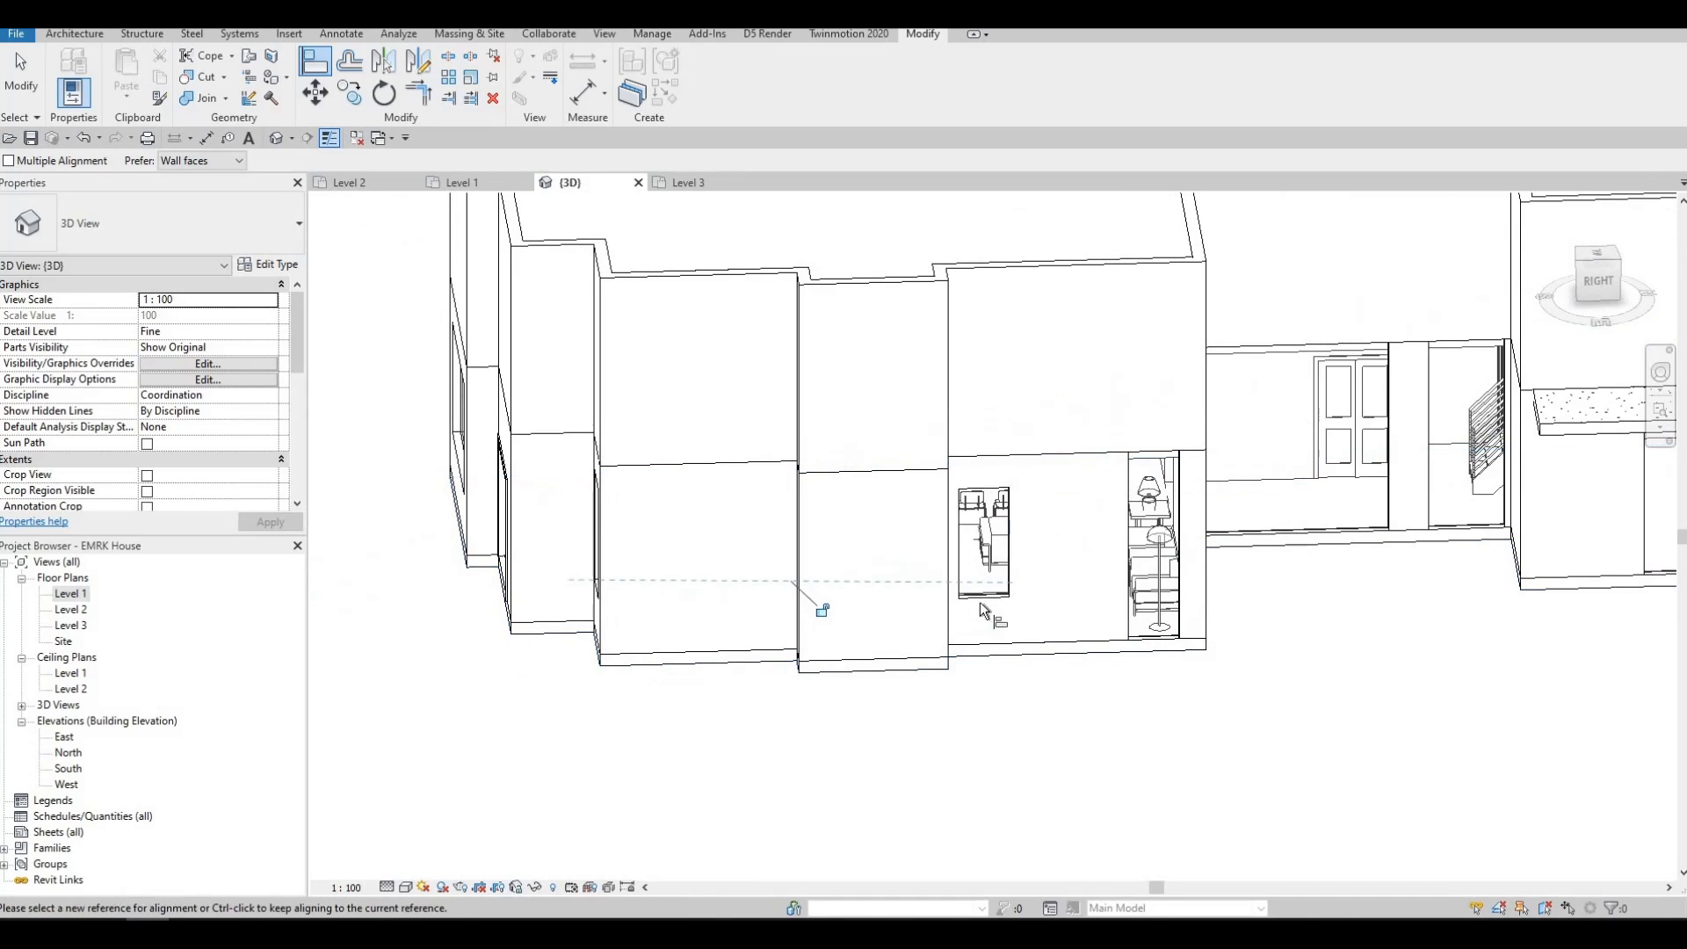
pyautogui.click(996, 514)
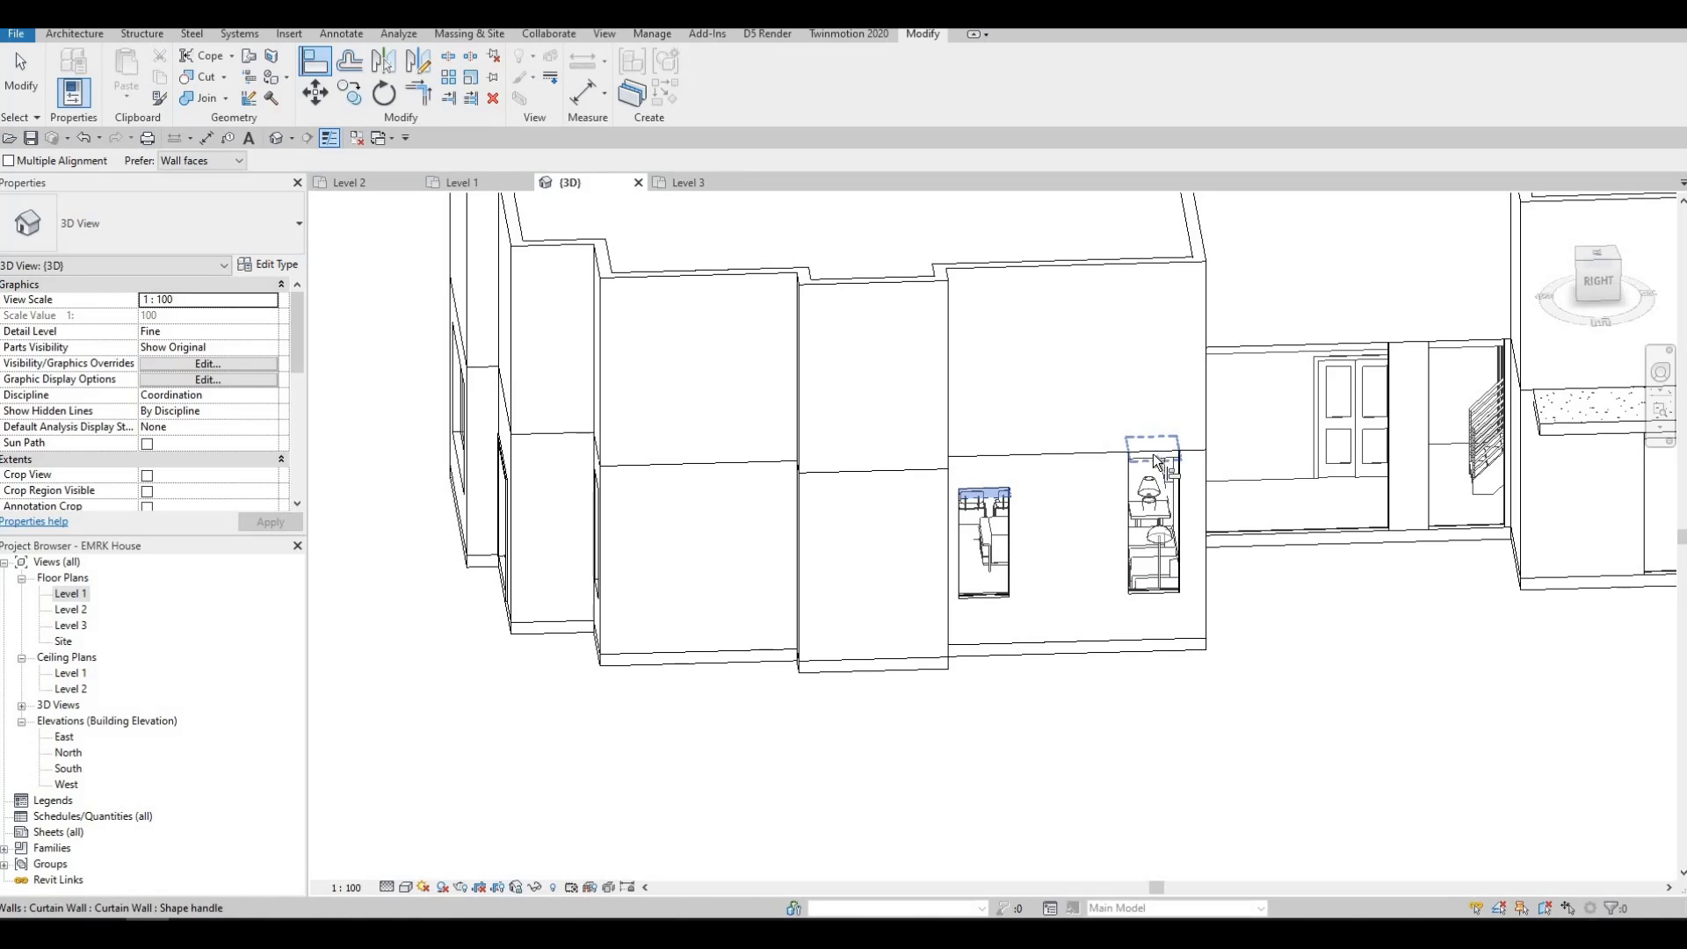
# Step: Align the top and base of the Living room's curtain wall on grid C with the adjacent narrow curtain wall
pyautogui.keyDown('shift'); pyautogui.moveTo(1106, 610); pyautogui.dragTo(817, 527, button='middle'); pyautogui.keyUp('shift')
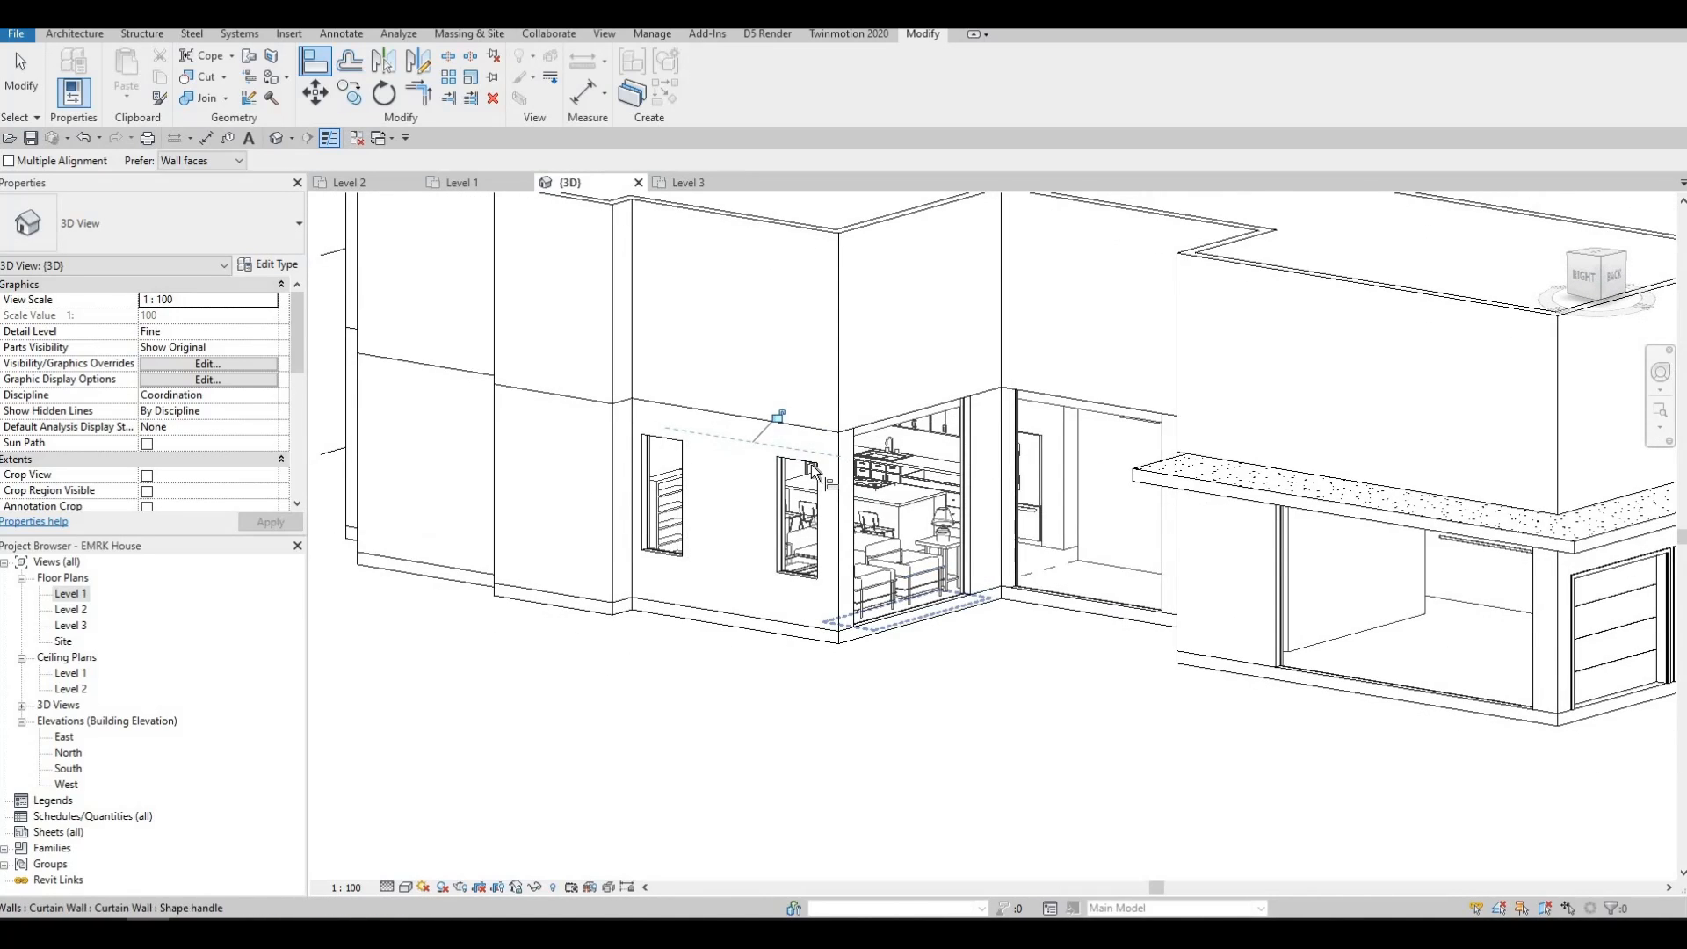
pyautogui.click(907, 425)
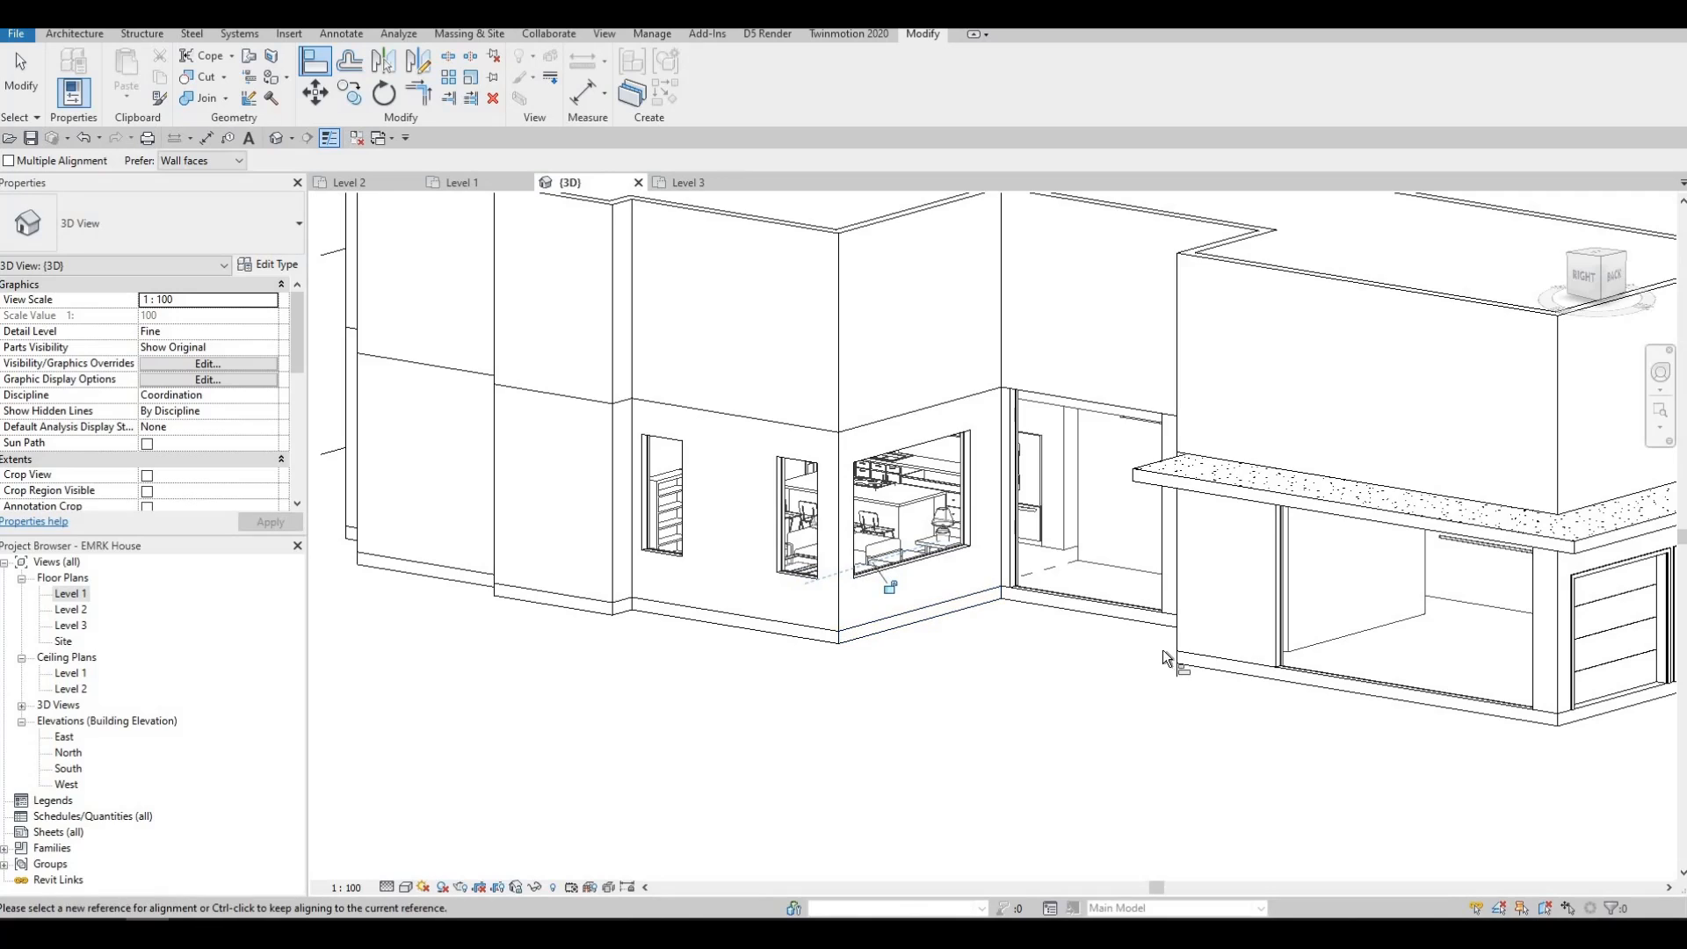
pyautogui.keyDown('shift'); pyautogui.moveTo(1162, 650); pyautogui.dragTo(879, 492, button='middle'); pyautogui.keyUp('shift')
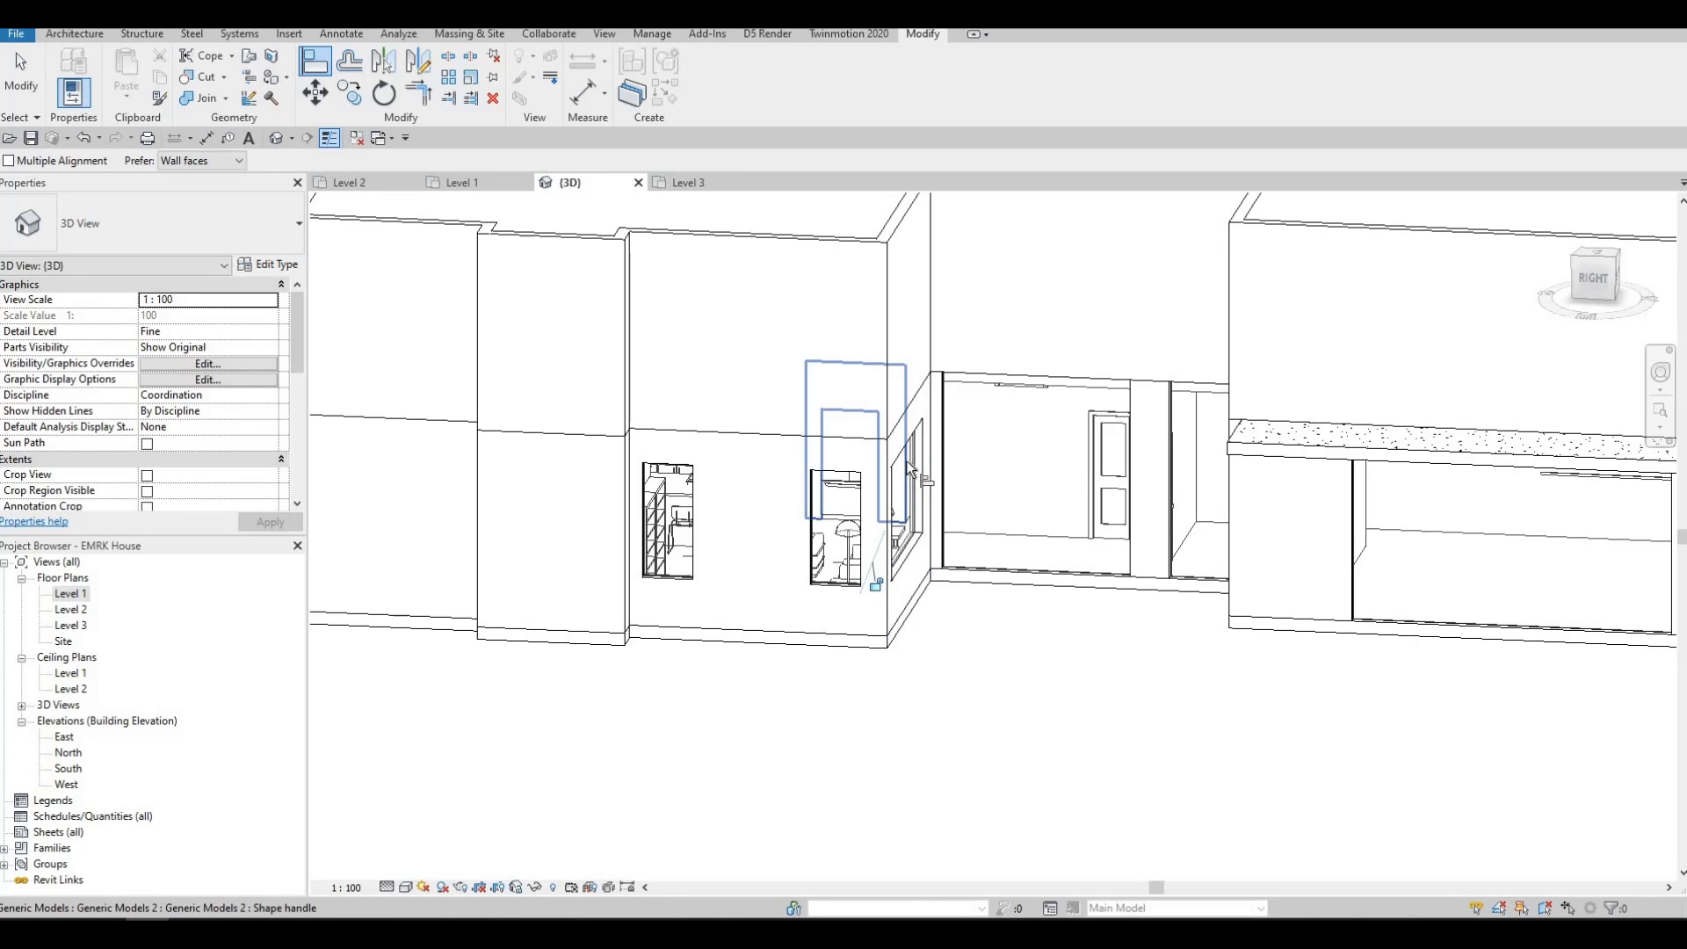
# Step: Align the entrance glazing's top and the adjacent stair curtain wall's top and base with the neighbouring Level 1 curtain walls
pyautogui.keyDown('shift'); pyautogui.moveTo(882, 482); pyautogui.dragTo(882, 475, button='middle'); pyautogui.keyUp('shift')
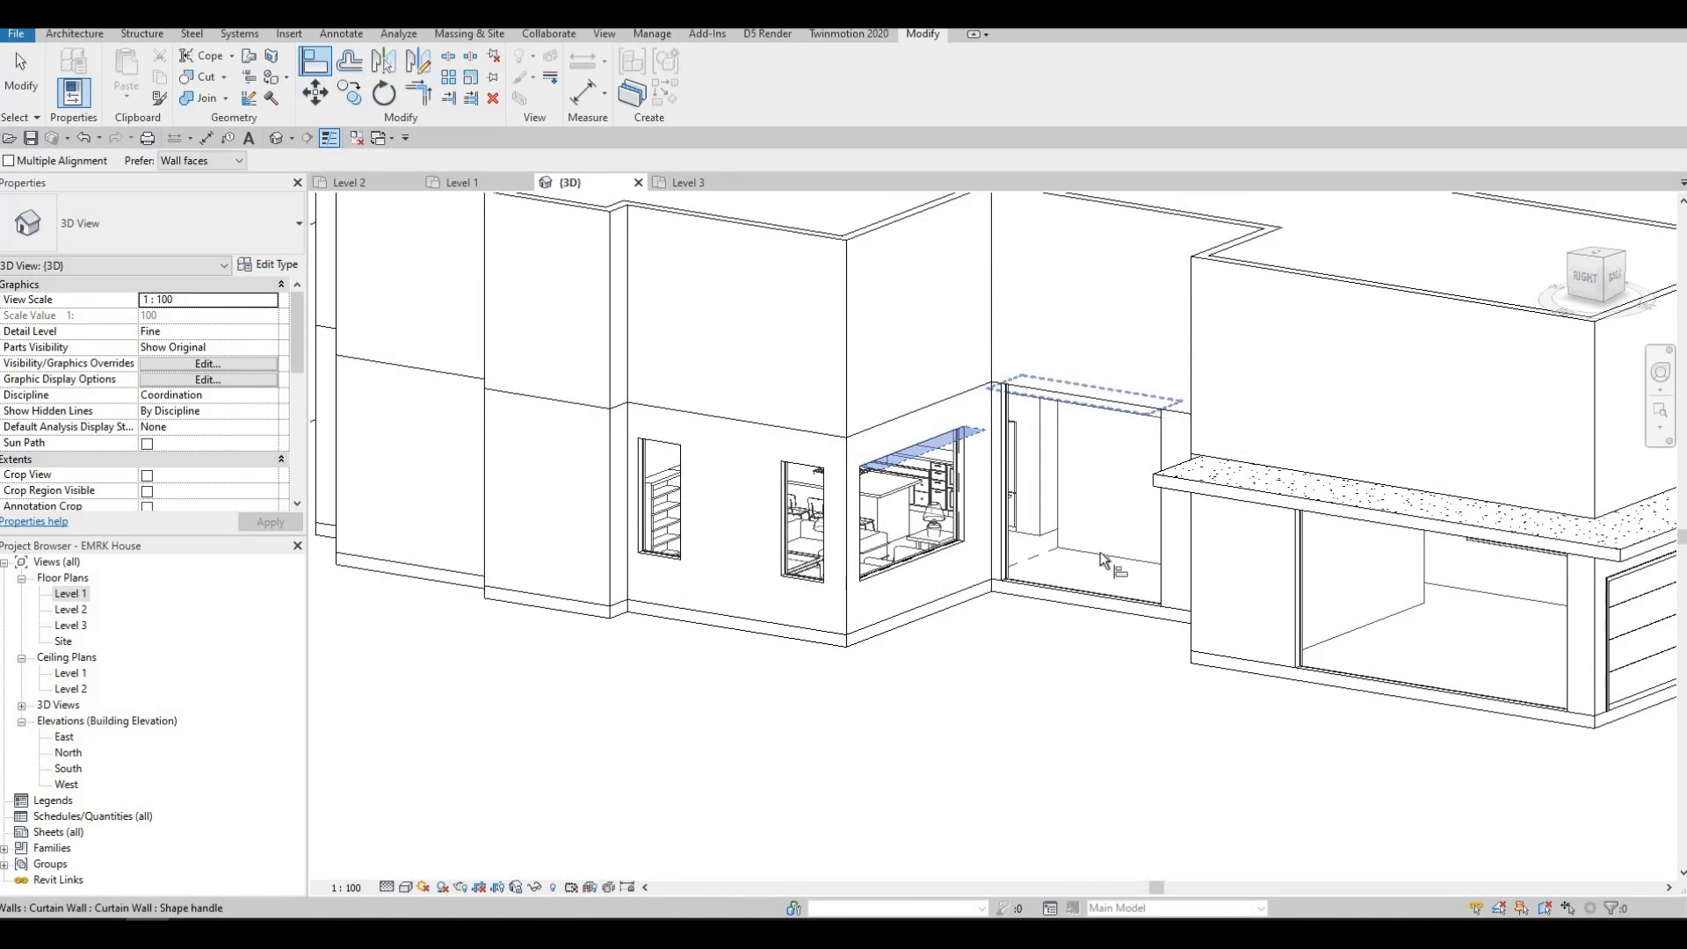
pyautogui.keyDown('shift'); pyautogui.moveTo(1204, 502); pyautogui.dragTo(1078, 429, button='middle'); pyautogui.keyUp('shift')
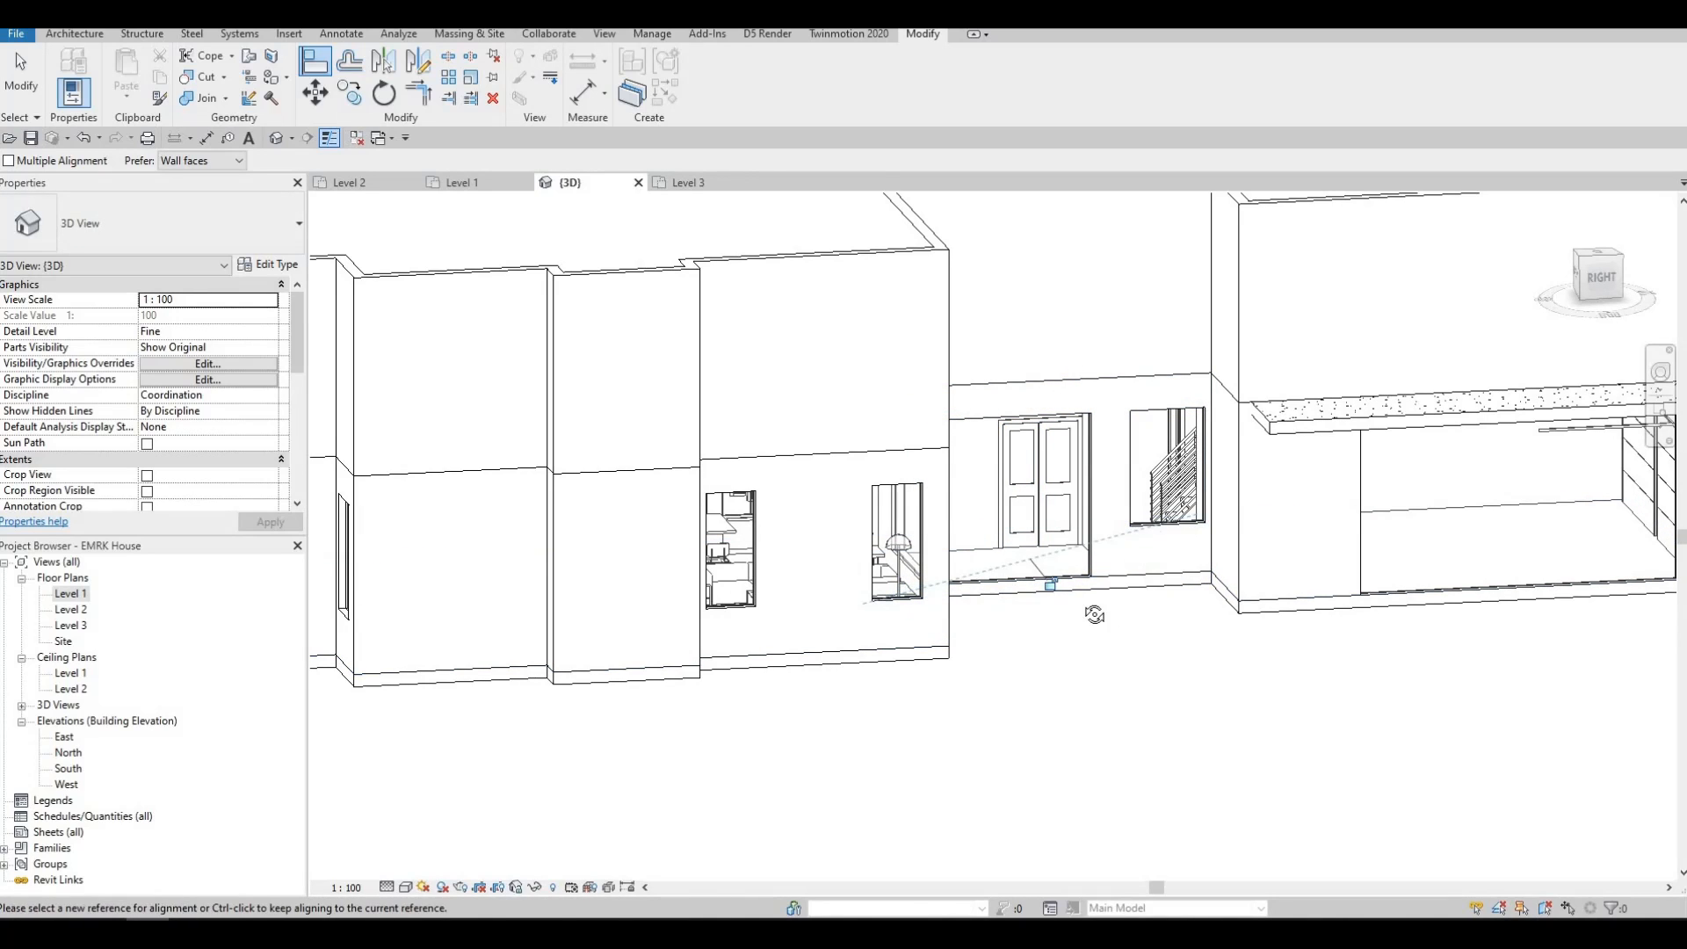
pyautogui.keyDown('shift'); pyautogui.moveTo(1092, 606); pyautogui.dragTo(865, 421, button='middle'); pyautogui.keyUp('shift')
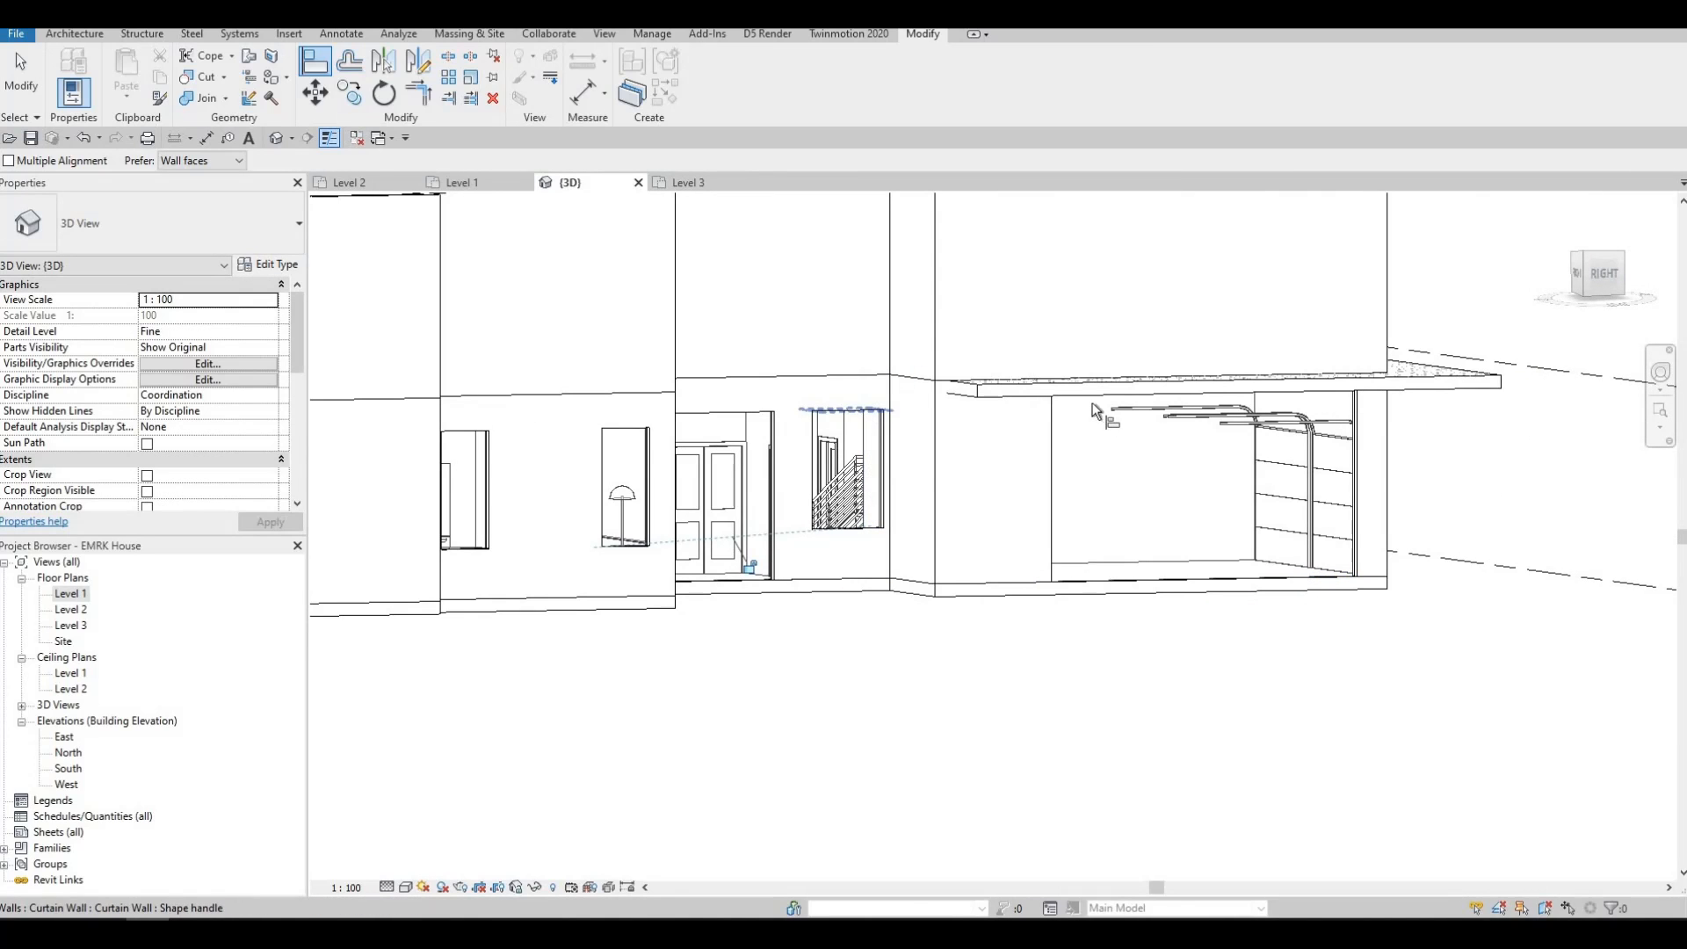
# Step: Align the top of the wide curtain wall beneath the overhanging floor with the stair curtain wall's top
pyautogui.keyDown('shift'); pyautogui.moveTo(1095, 424); pyautogui.dragTo(1057, 423, button='middle'); pyautogui.keyUp('shift')
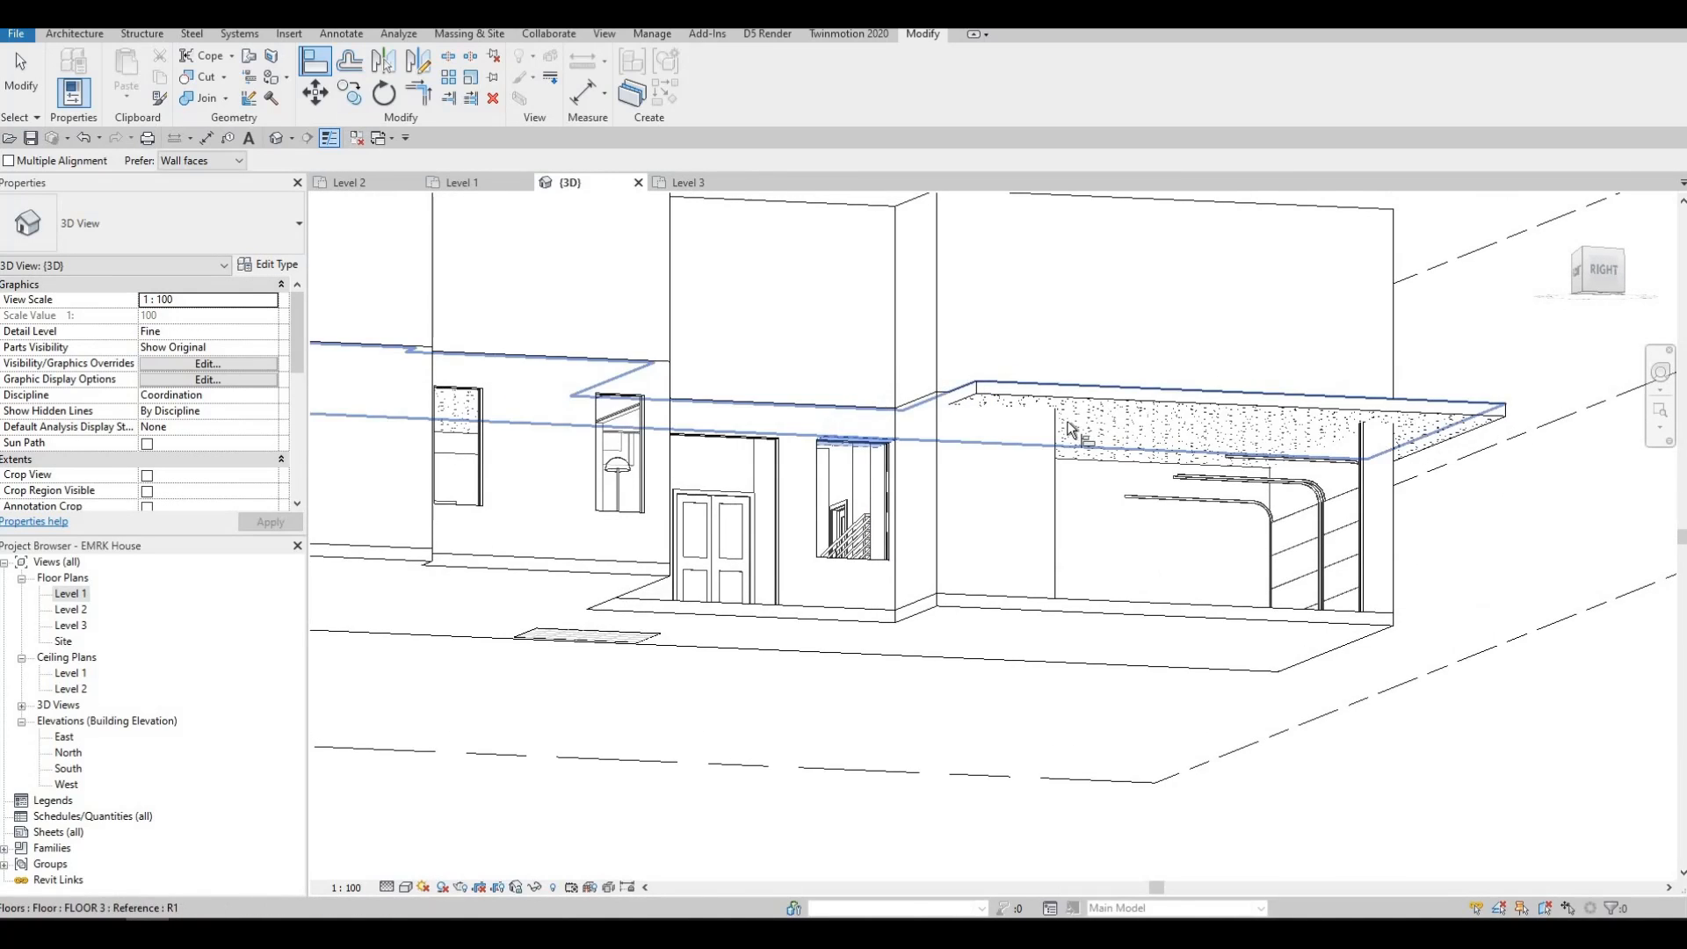
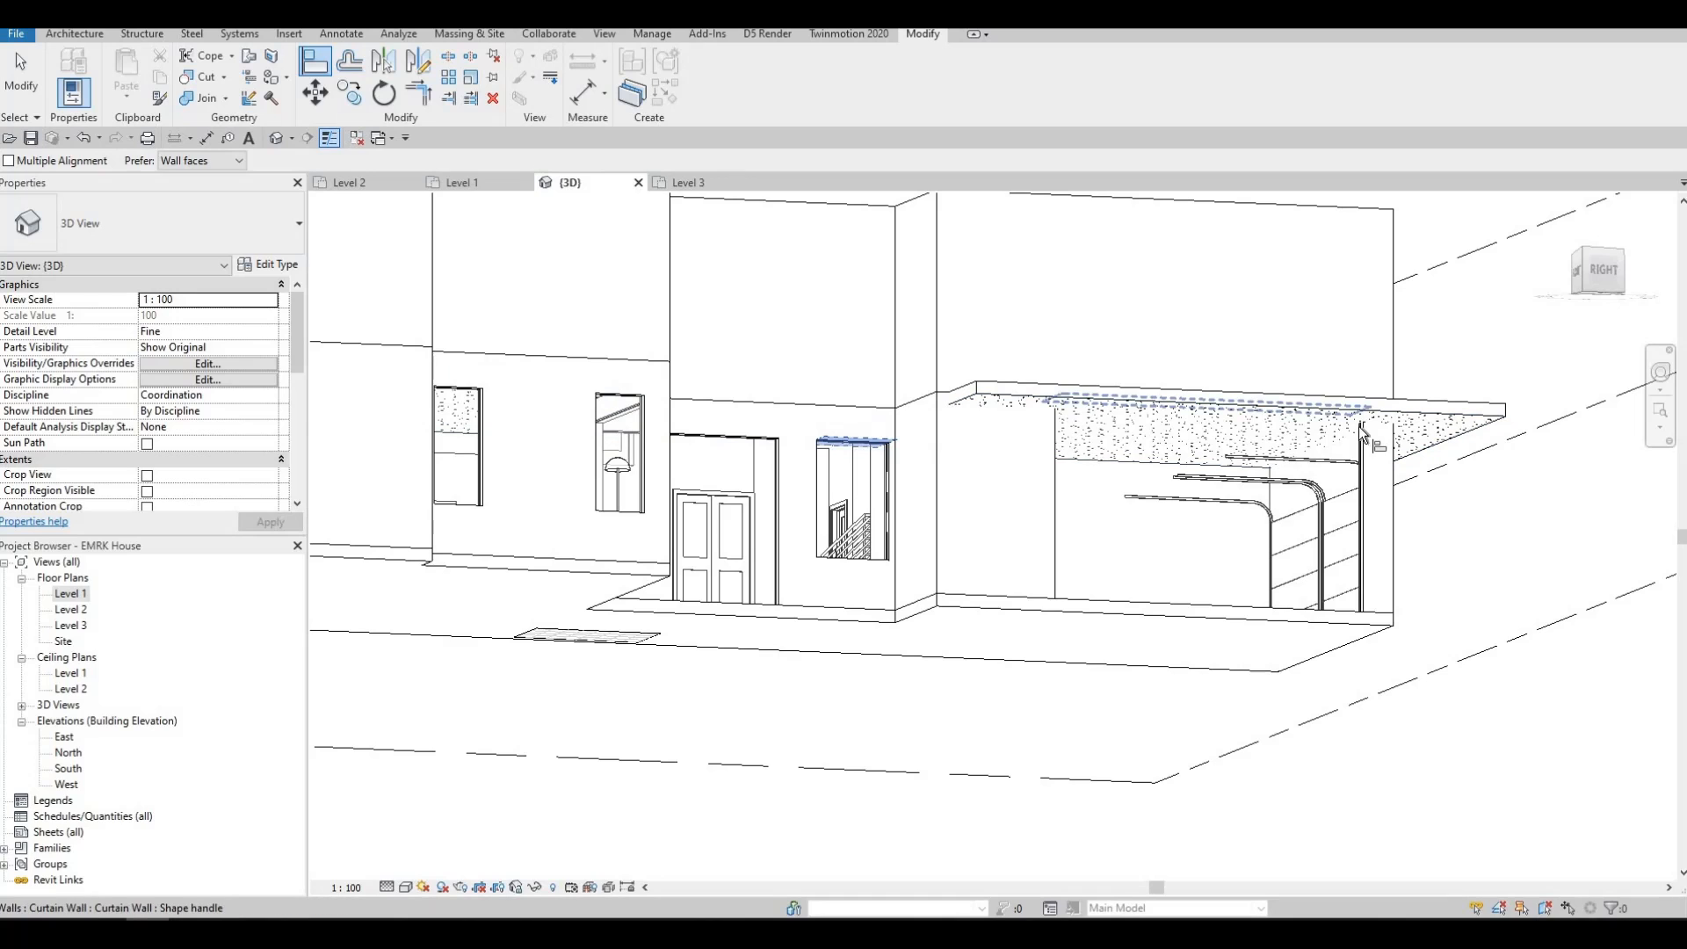
pyautogui.keyDown('shift'); pyautogui.moveTo(1280, 689); pyautogui.dragTo(1156, 608, button='middle'); pyautogui.keyUp('shift')
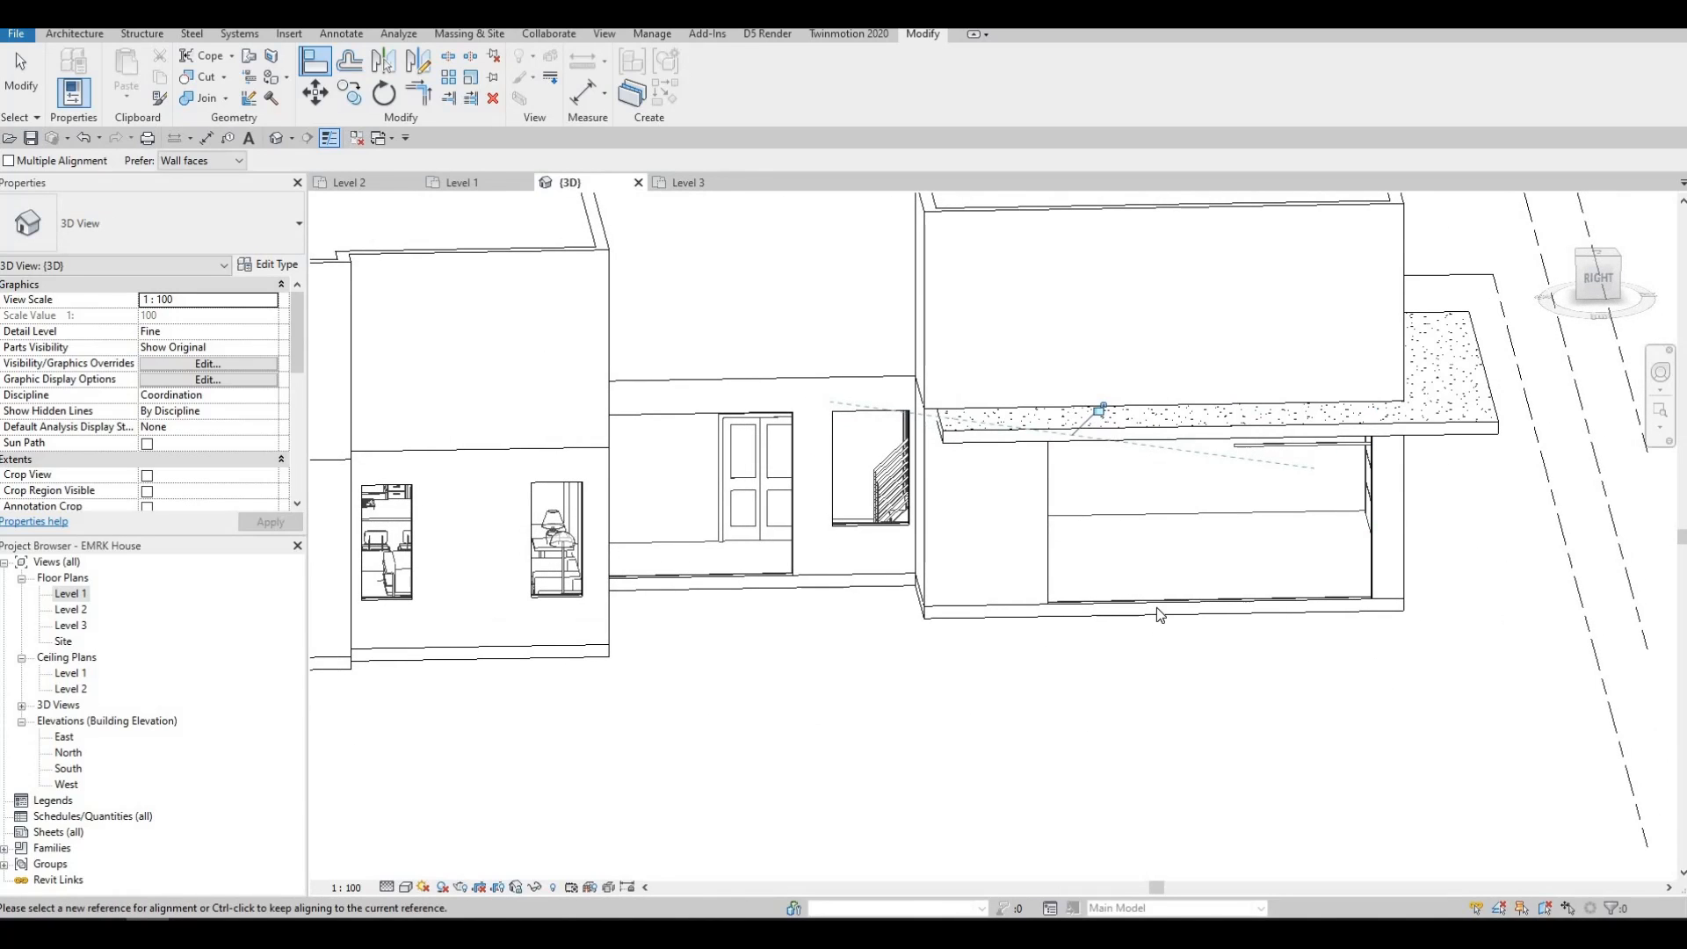
pyautogui.press('Escape')
pyautogui.press('Escape')
# Step: Raise the base of the curtain wall beneath the overhang past a base offset of 1570 to form a shallow high-level strip
pyautogui.click(1207, 601)
pyautogui.click(1208, 600)
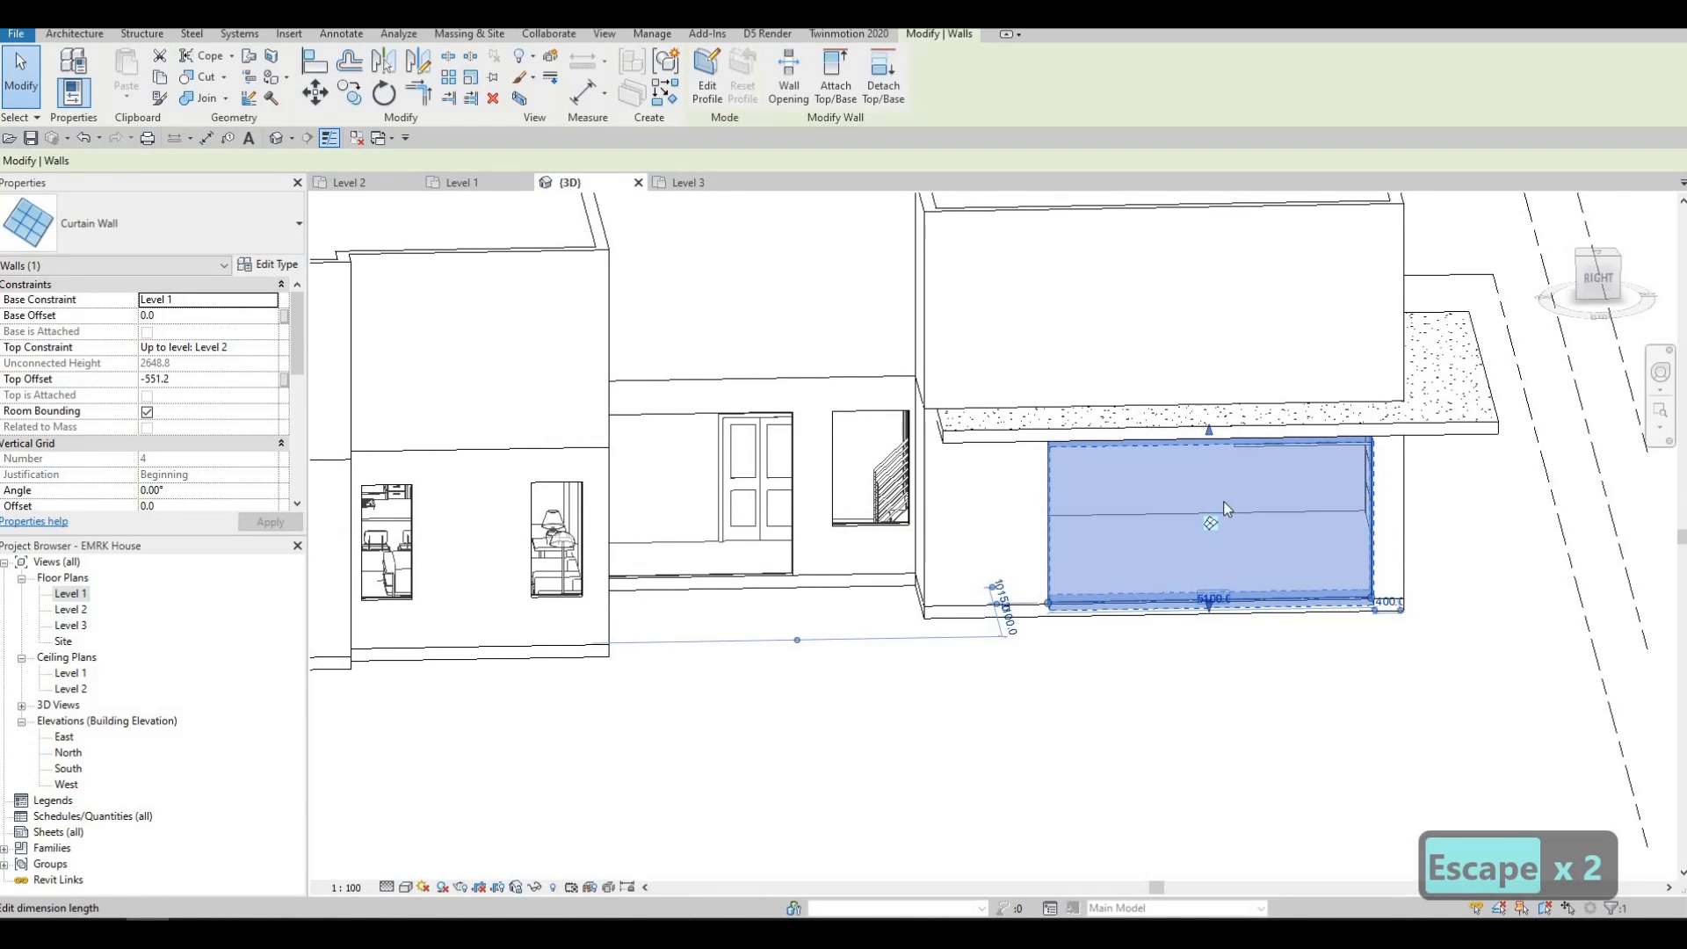
pyautogui.press('Escape')
pyautogui.keyDown('shift'); pyautogui.moveTo(1218, 541); pyautogui.dragTo(1215, 631, button='middle'); pyautogui.keyUp('shift')
pyautogui.scroll(4, 1212, 615)
pyautogui.moveTo(1195, 670); pyautogui.dragTo(1182, 405)
pyautogui.moveTo(1182, 404); pyautogui.dragTo(1151, 583, button='middle')
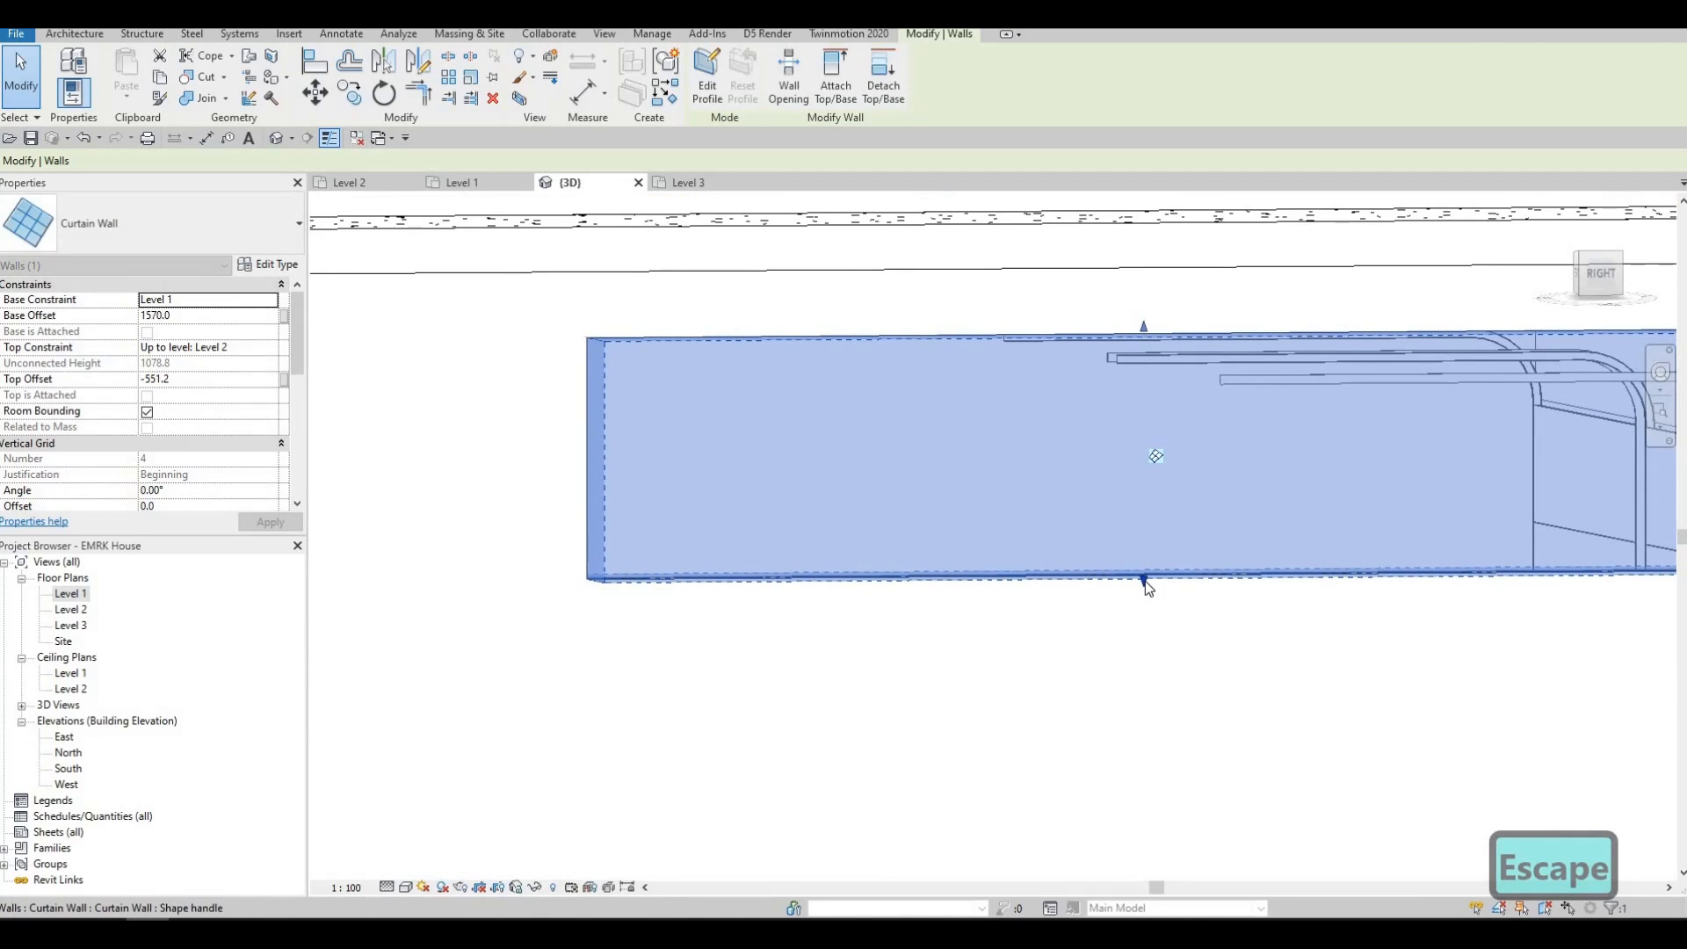
pyautogui.moveTo(1146, 582); pyautogui.dragTo(1139, 416)
pyautogui.press('Escape')
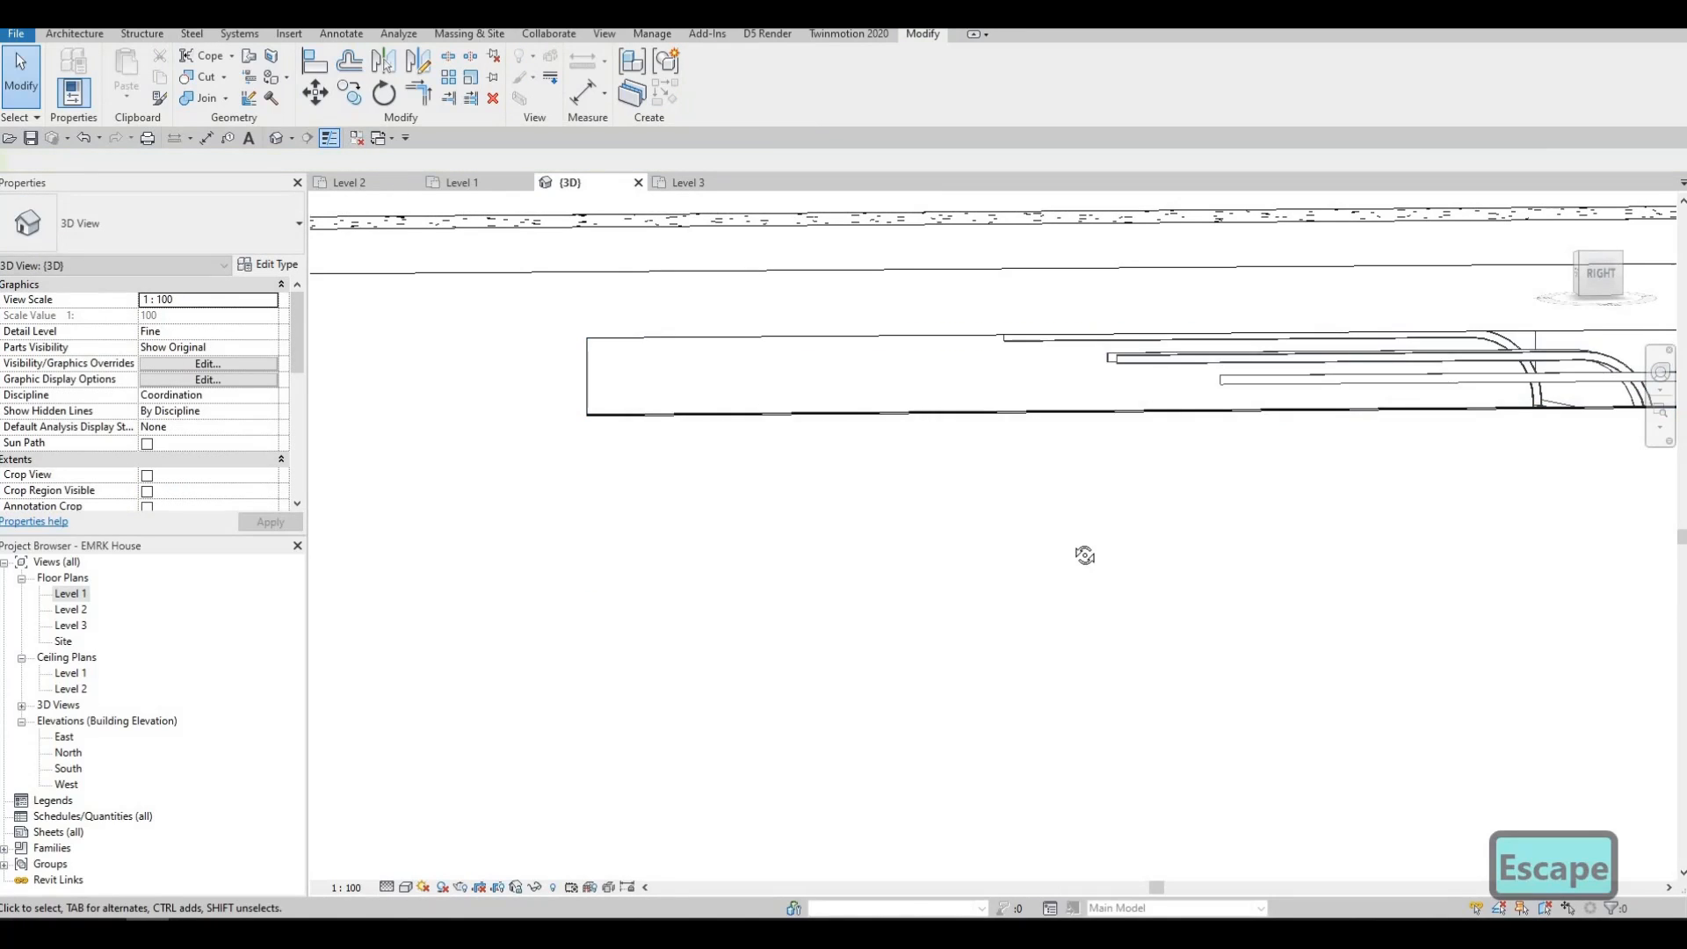
pyautogui.keyDown('shift'); pyautogui.moveTo(1084, 554); pyautogui.dragTo(1161, 605, button='middle'); pyautogui.keyUp('shift')
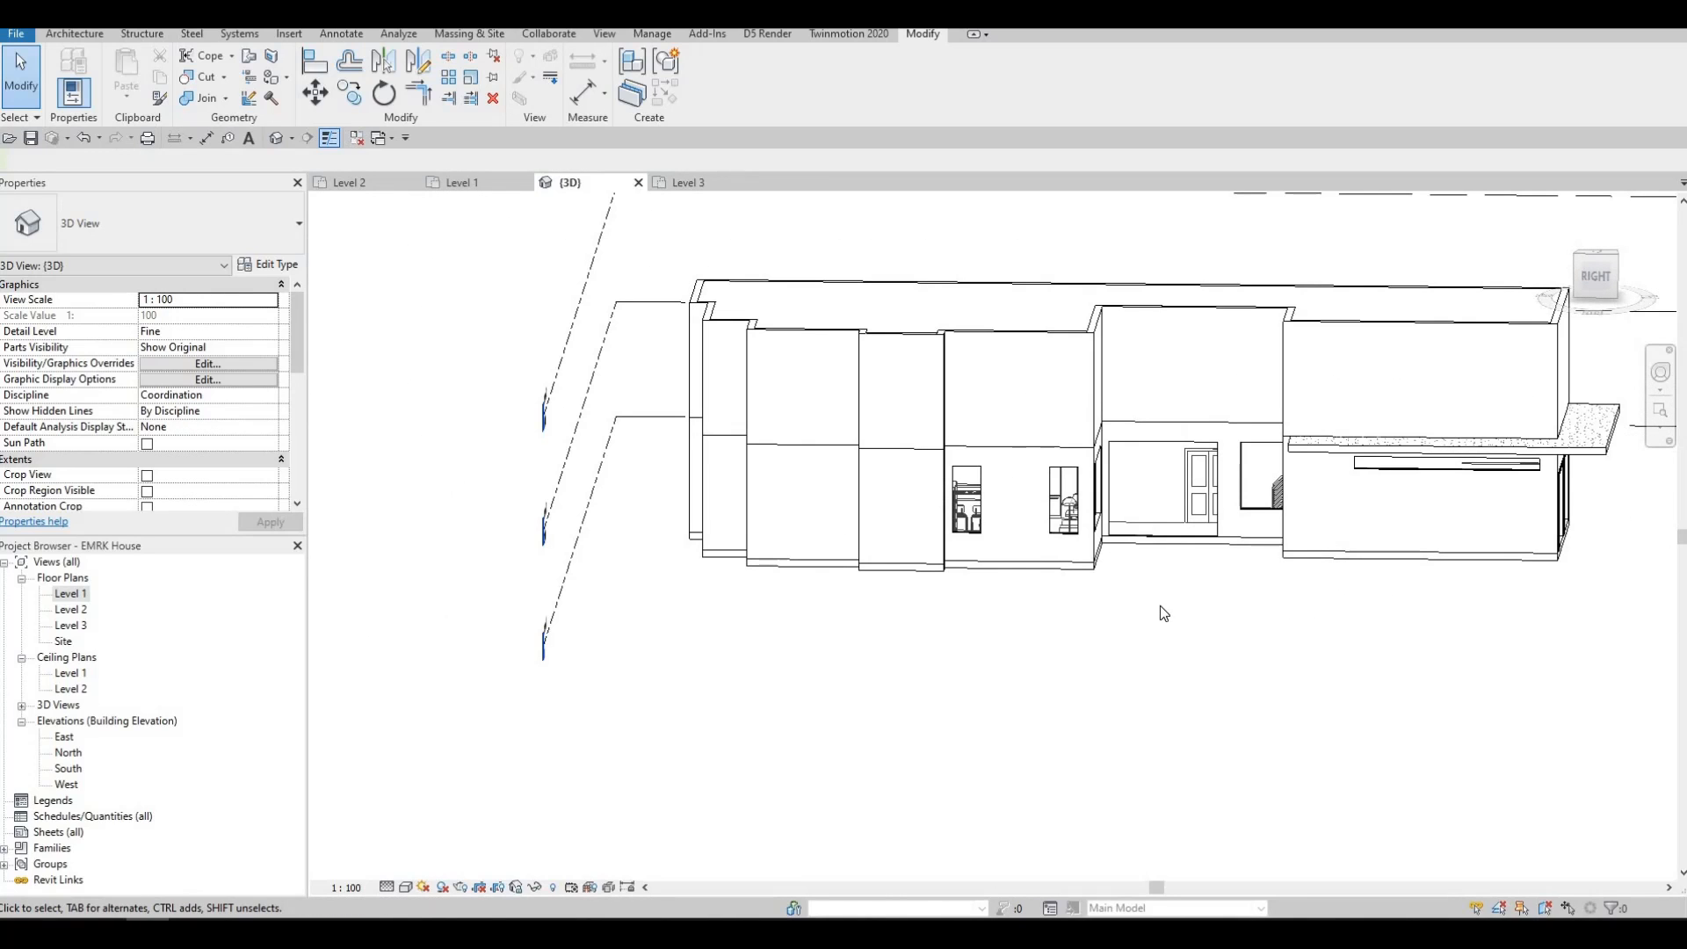
# Step: Collapse the ceiling plans list in the project browser and open the Level 2 floor plan
pyautogui.keyDown('shift'); pyautogui.moveTo(1230, 659); pyautogui.dragTo(773, 594, button='middle'); pyautogui.keyUp('shift')
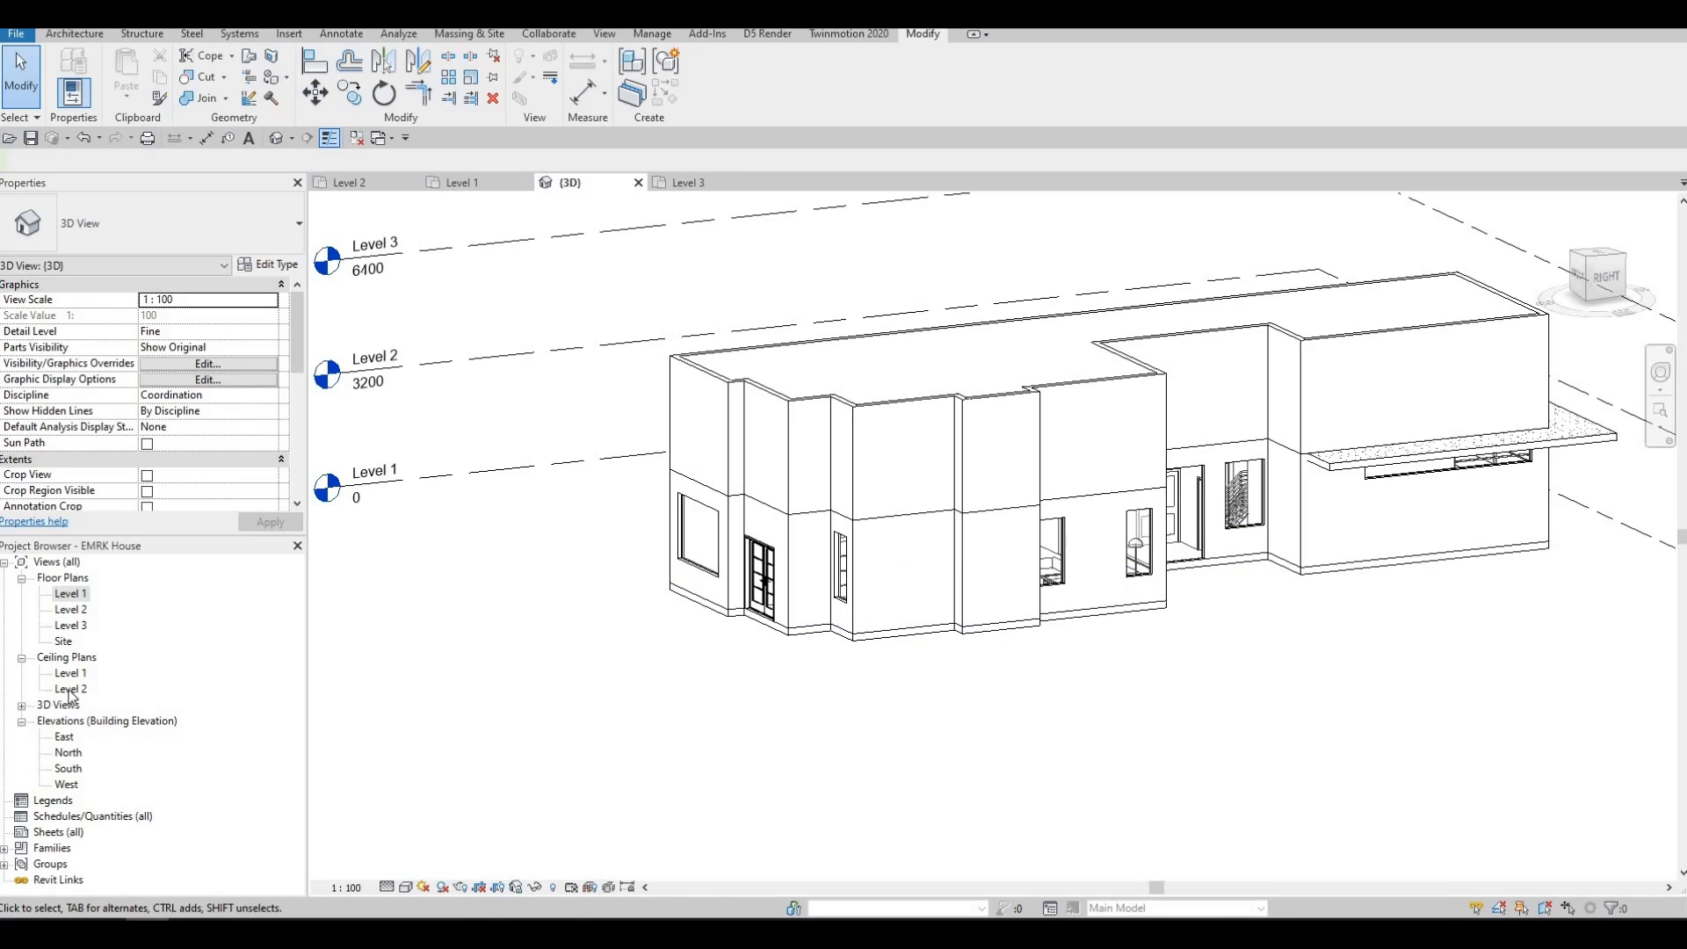
pyautogui.click(22, 658)
pyautogui.click(22, 658)
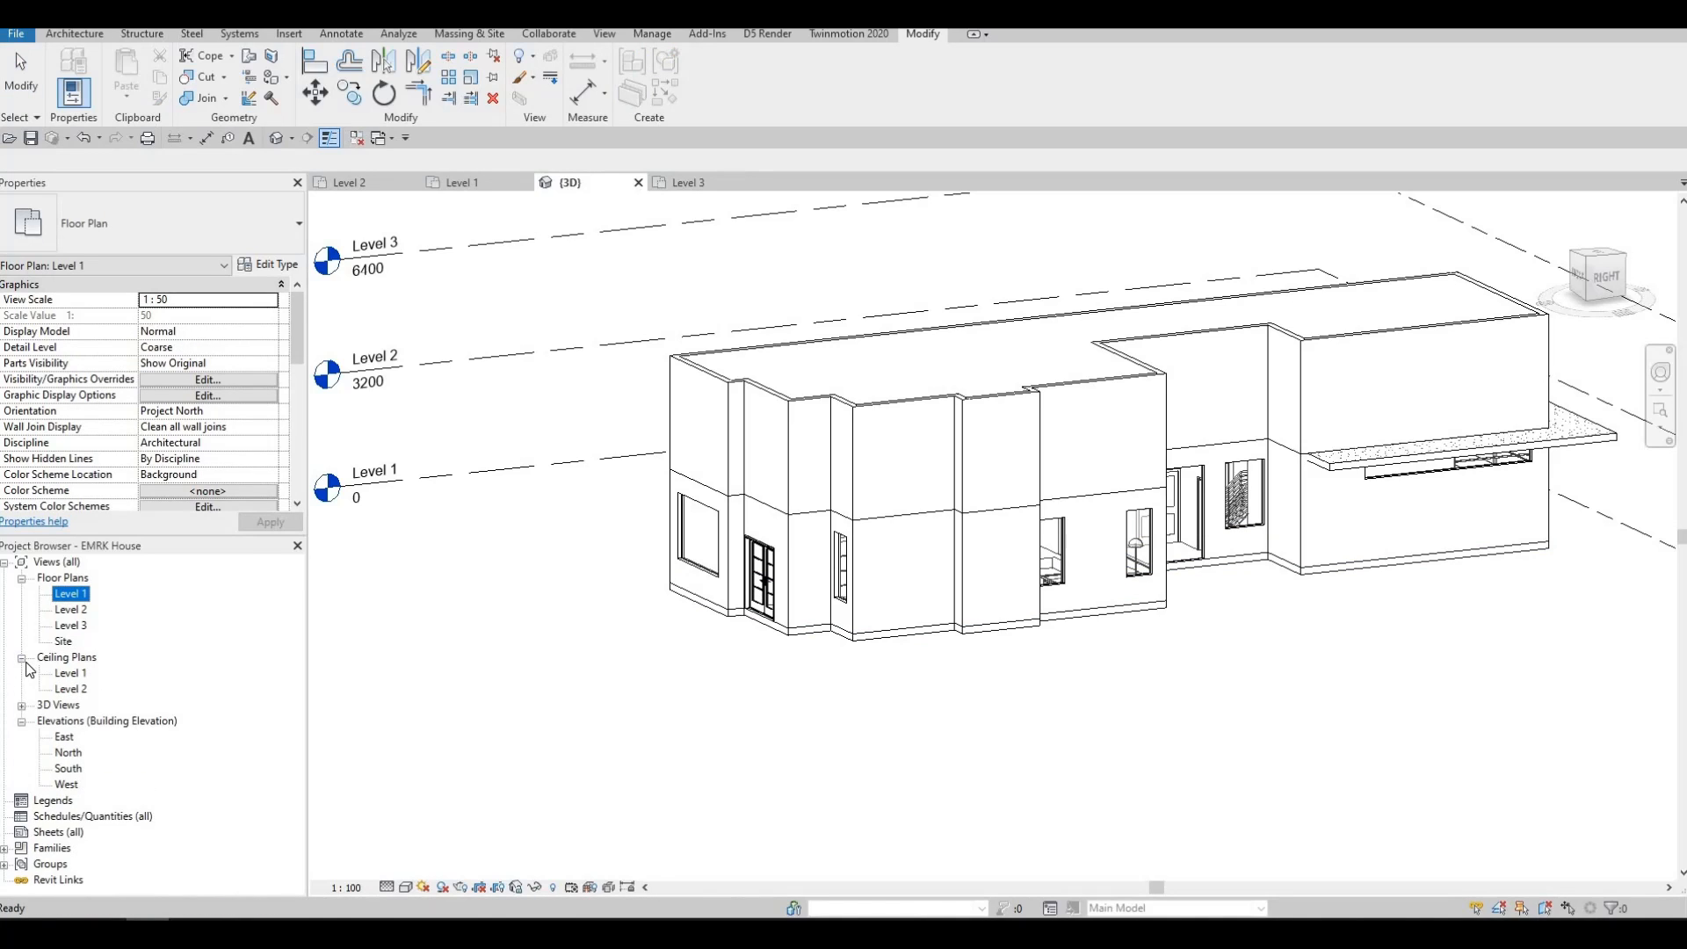
pyautogui.click(22, 658)
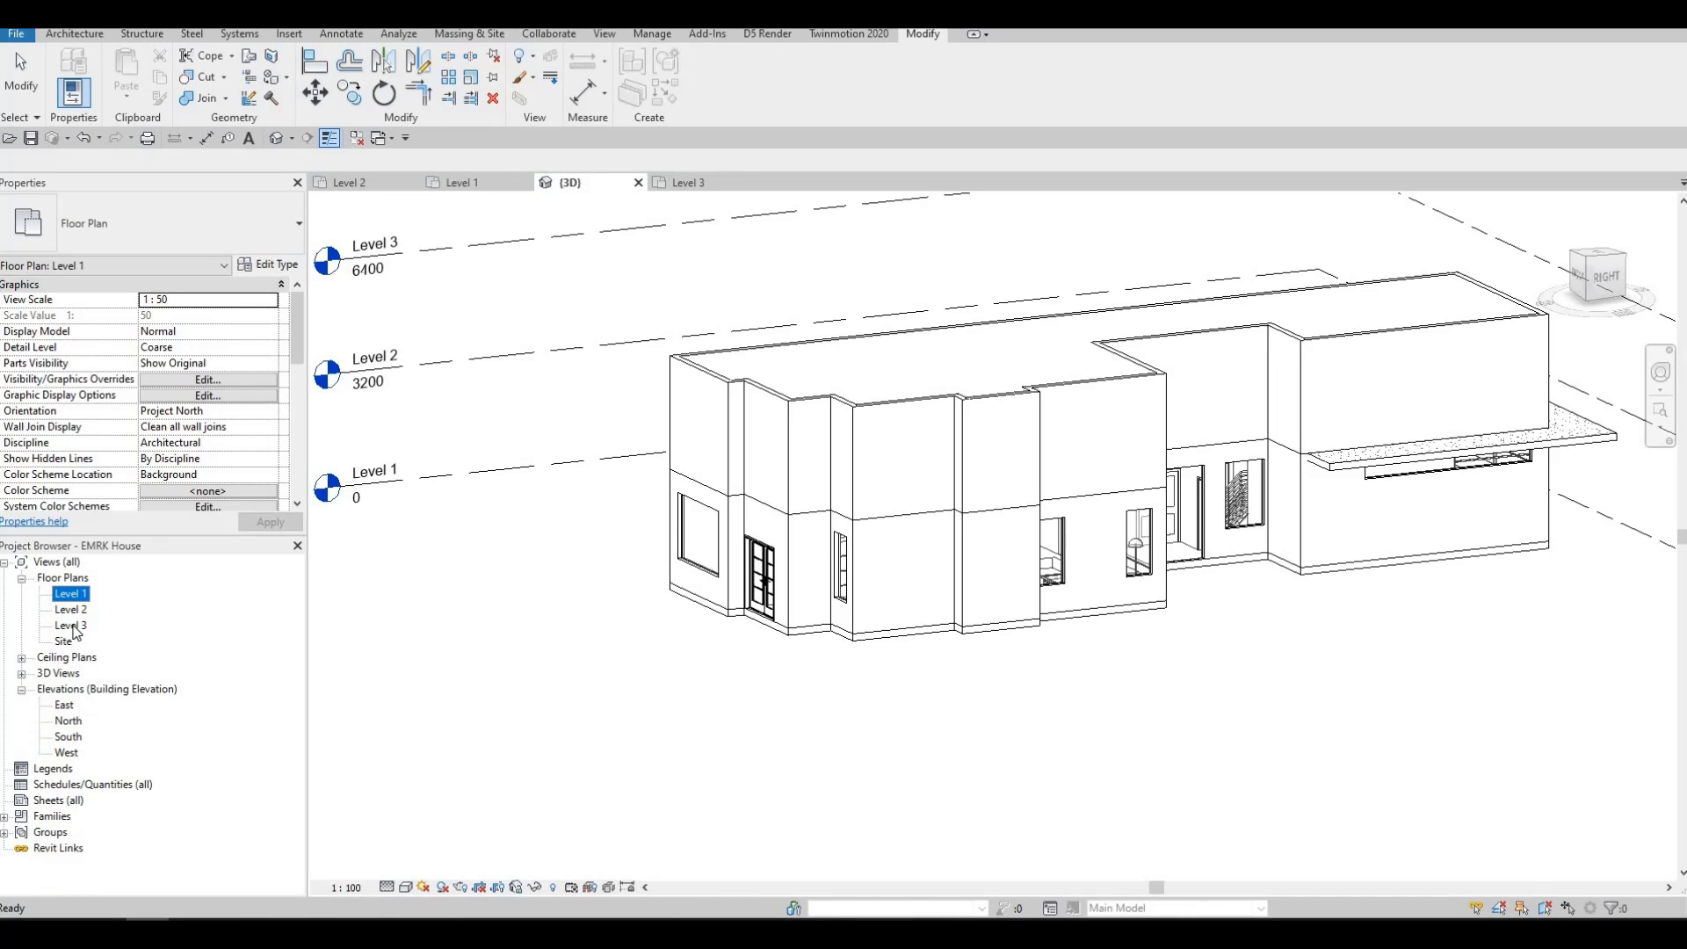
pyautogui.doubleClick(85, 609)
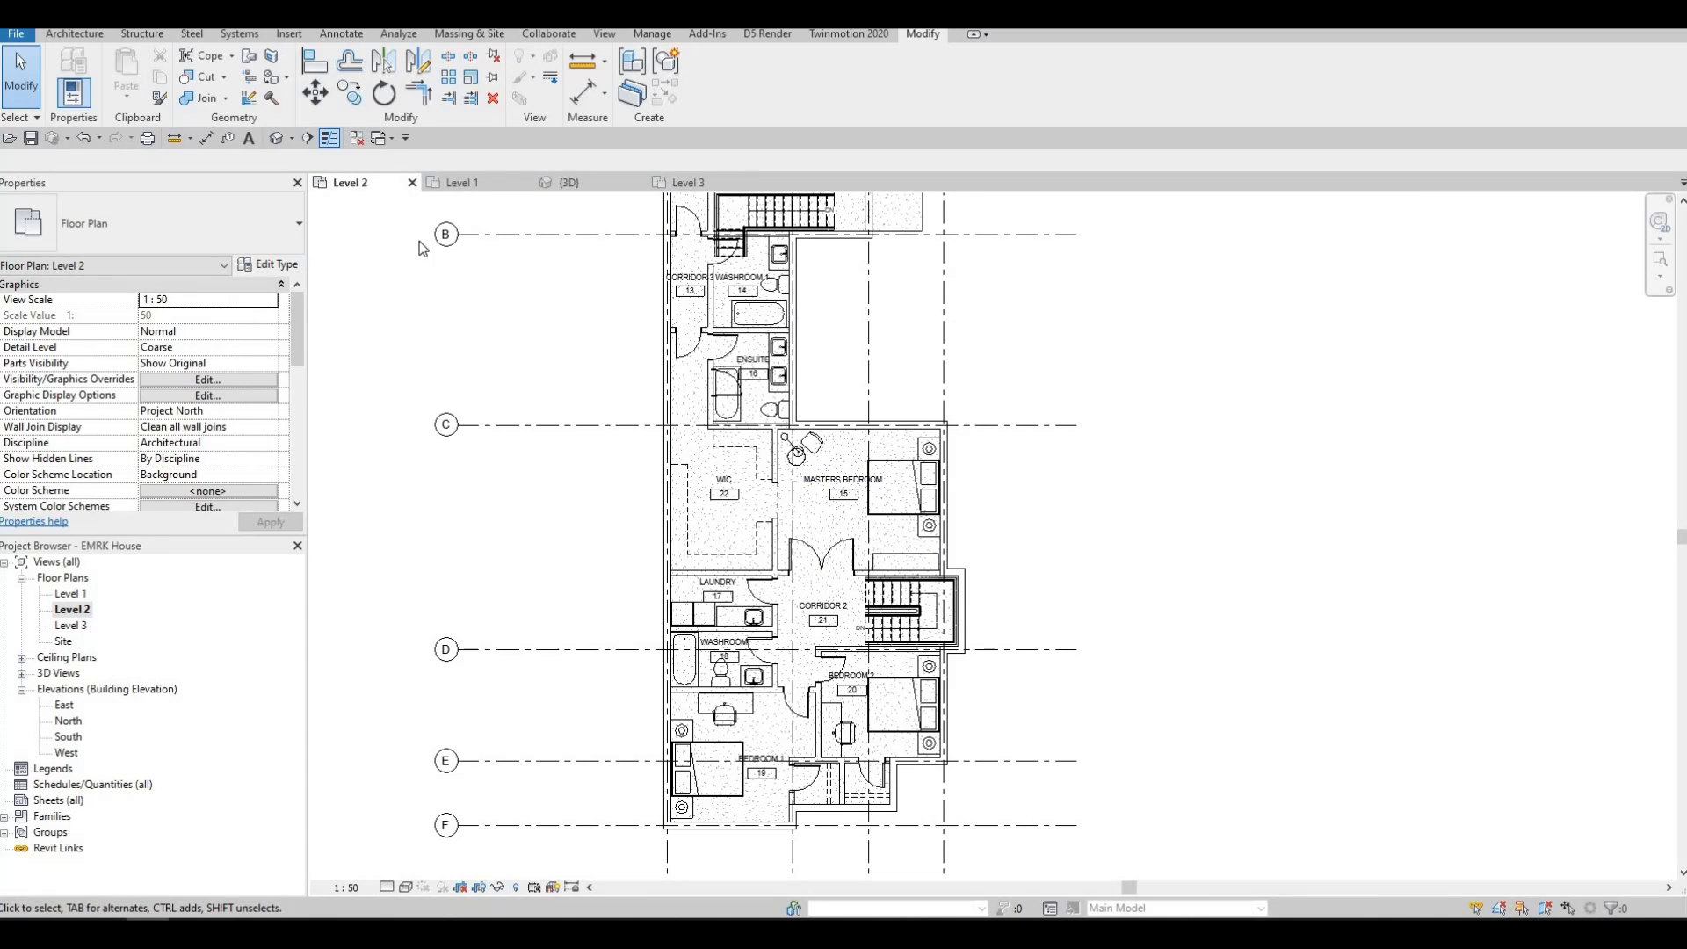
# Step: Draw a 4700 mm curtain wall from Level 2 up to Level 3 within the Recreation Room's exterior wall on grid A
pyautogui.click(68, 37)
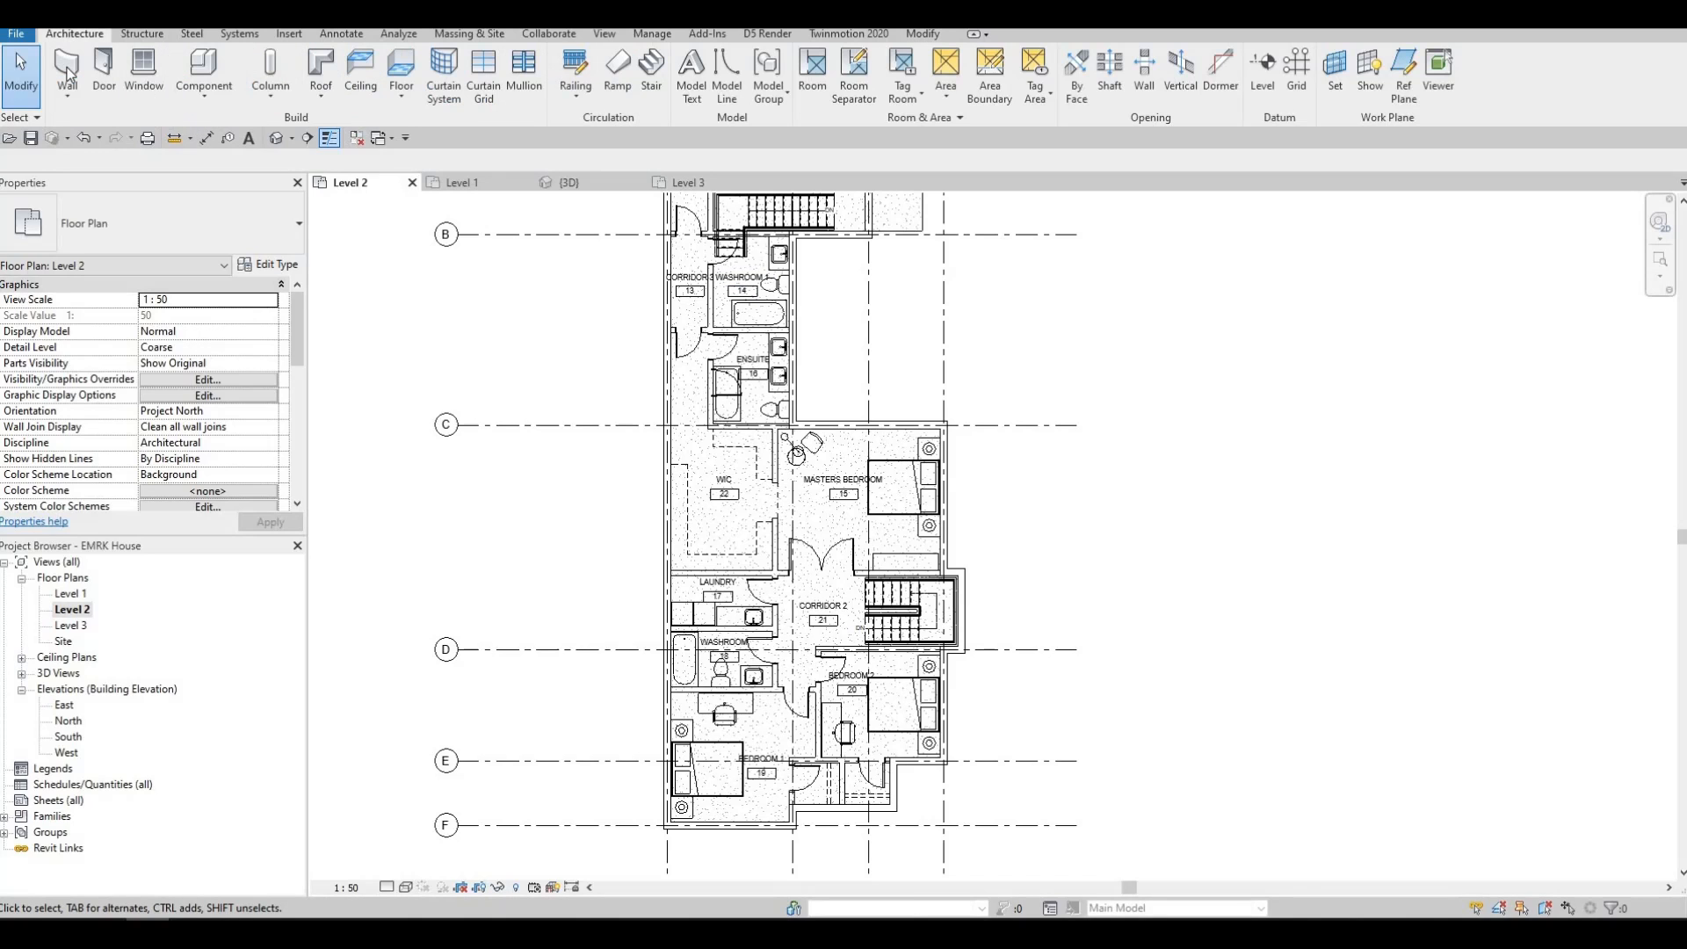
pyautogui.click(68, 70)
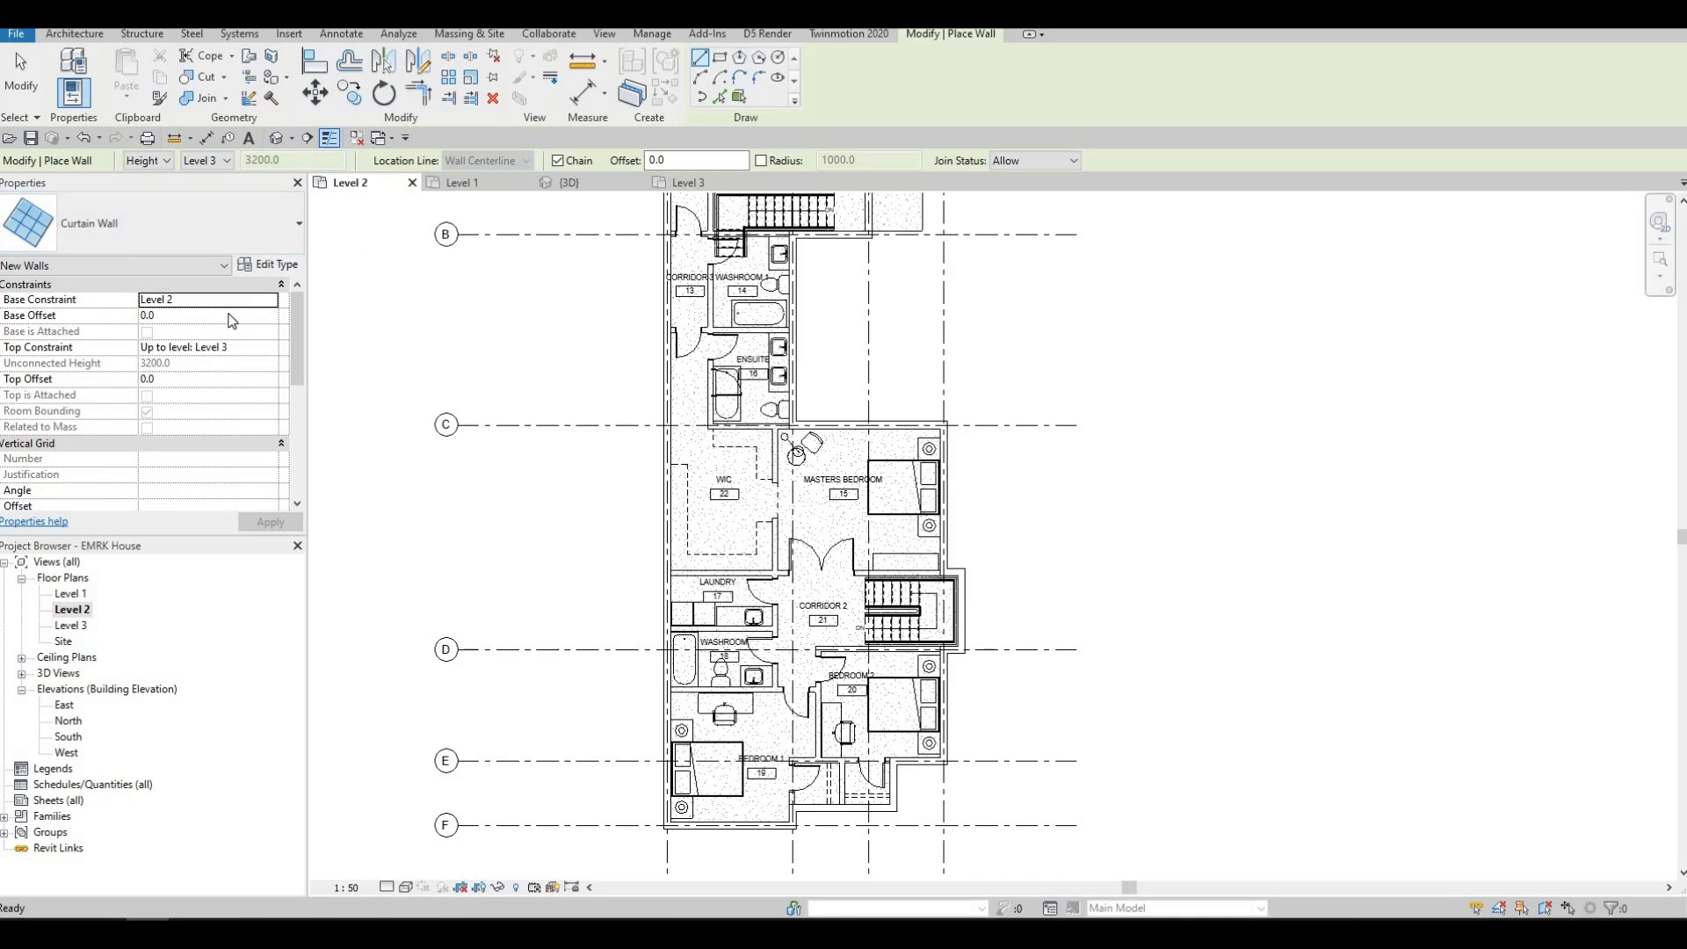
pyautogui.moveTo(640, 454)
pyautogui.mouseDown(button='middle')
pyautogui.moveTo(614, 530)
pyautogui.moveTo(640, 507)
pyautogui.moveTo(627, 635)
pyautogui.moveTo(603, 516)
pyautogui.mouseUp(button='middle')
pyautogui.click(634, 501)
pyautogui.scroll(2, 621, 467)
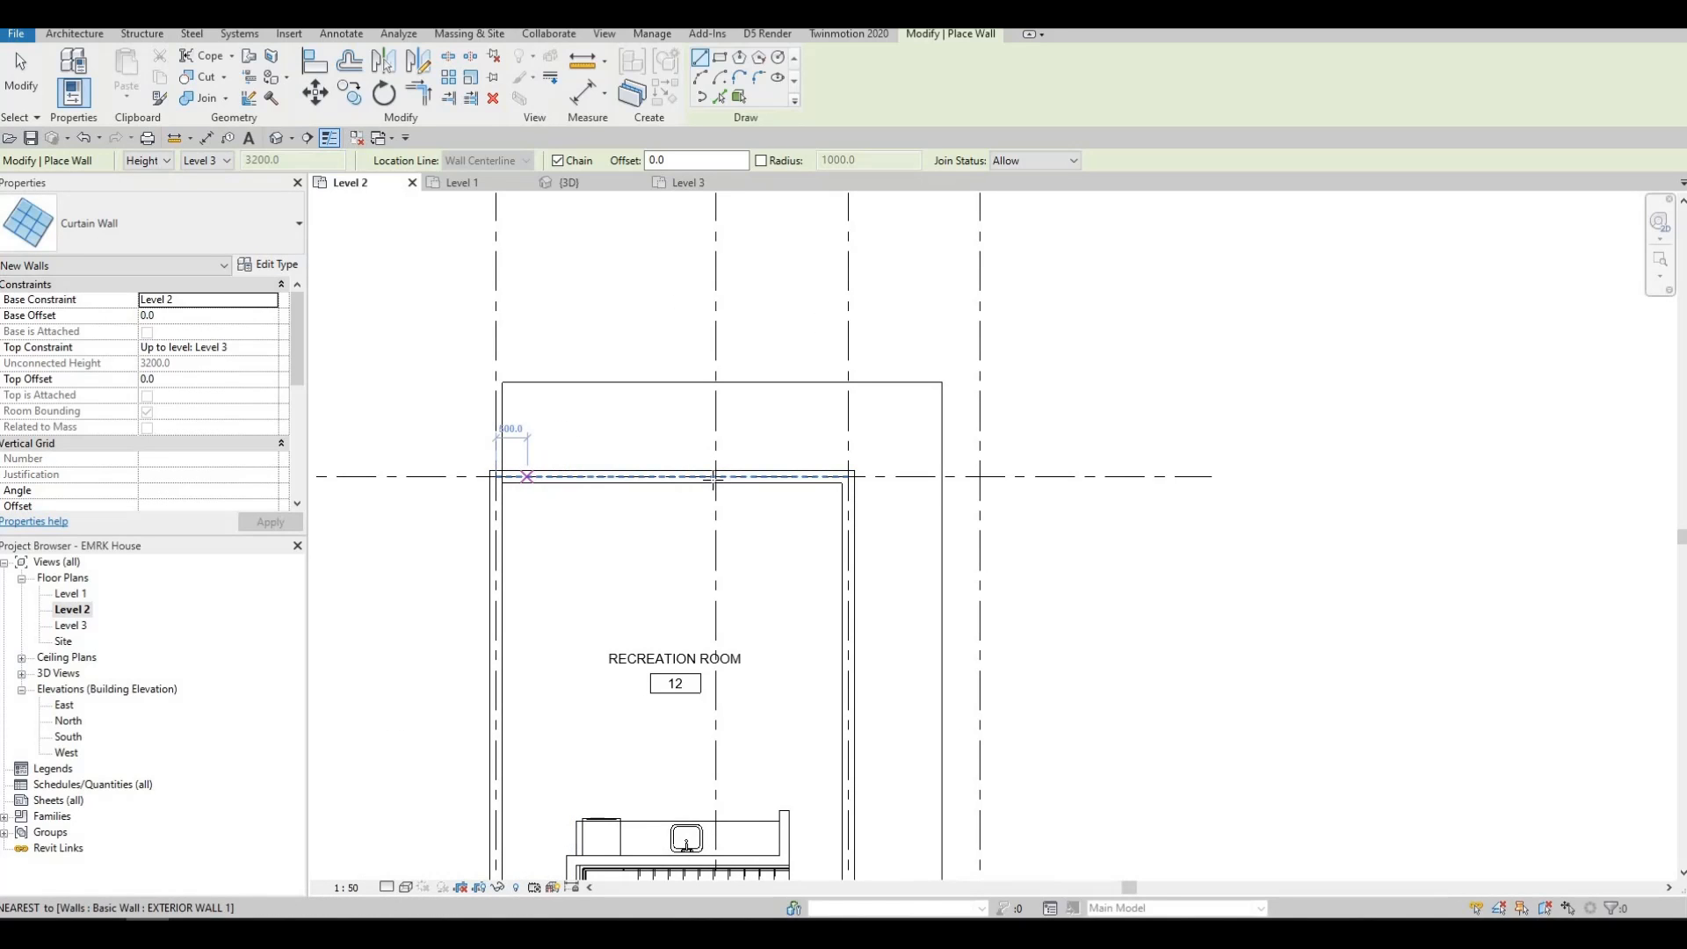
pyautogui.click(527, 476)
pyautogui.scroll(1, 776, 475)
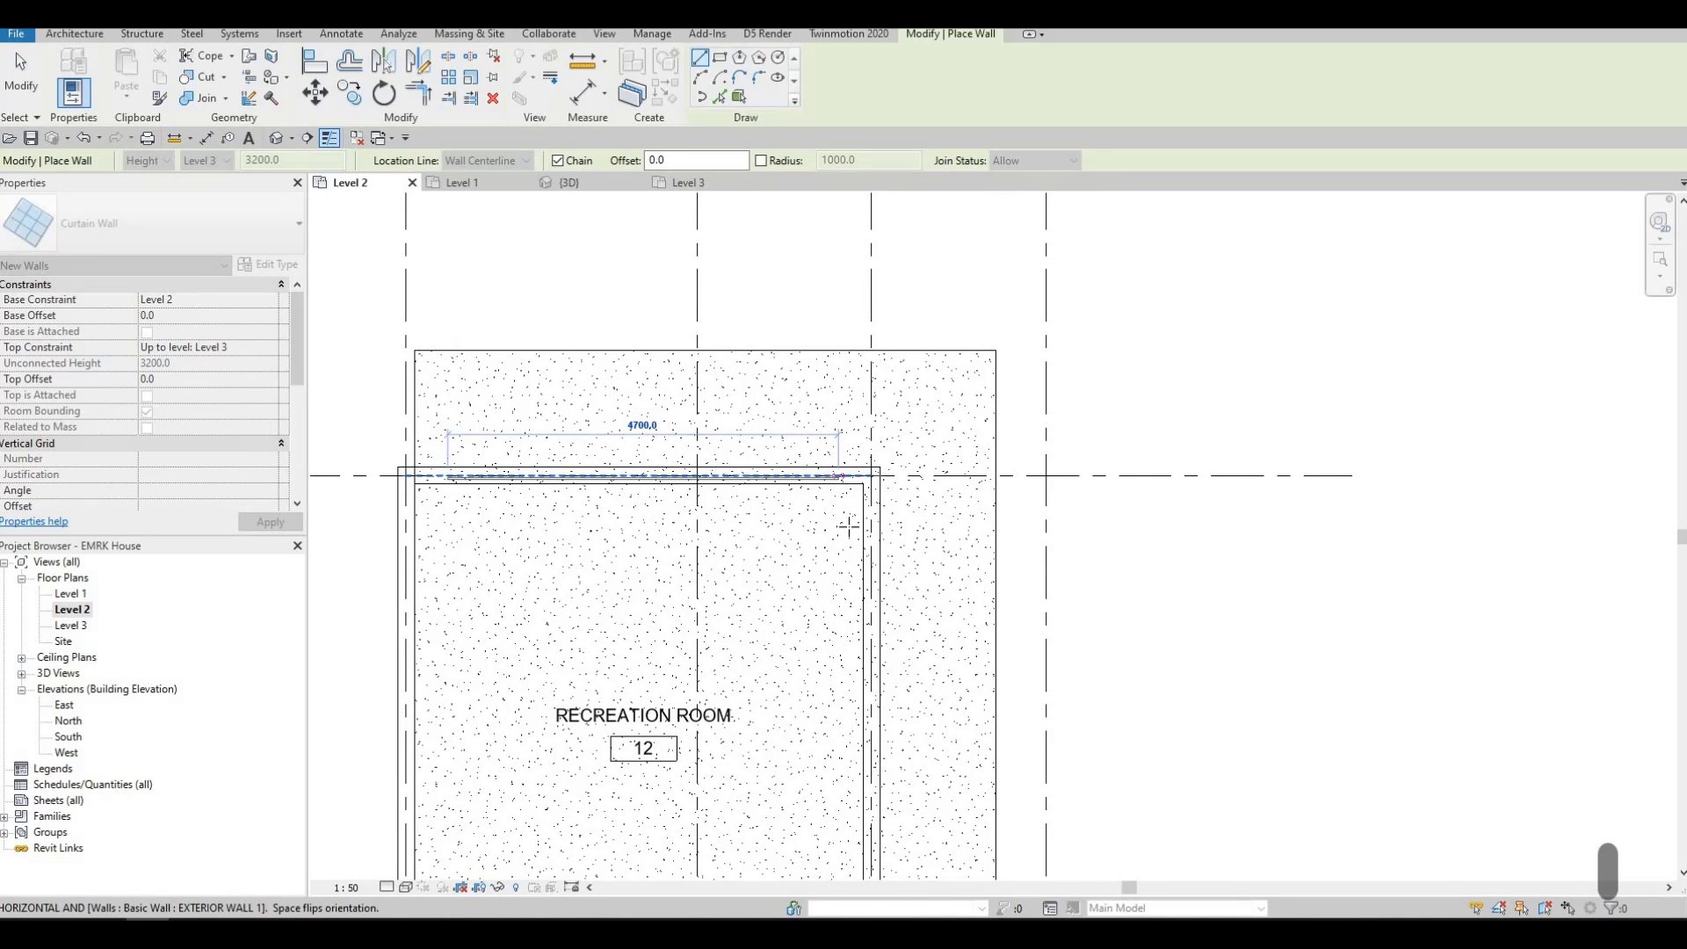
pyautogui.click(840, 477)
pyautogui.press('Escape')
# Step: Draw a curtain wall within the Recreation Room's side wall beside the overhang, starting about 400 mm from grid A and ending before the stairs
pyautogui.moveTo(887, 362); pyautogui.dragTo(898, 173, button='middle')
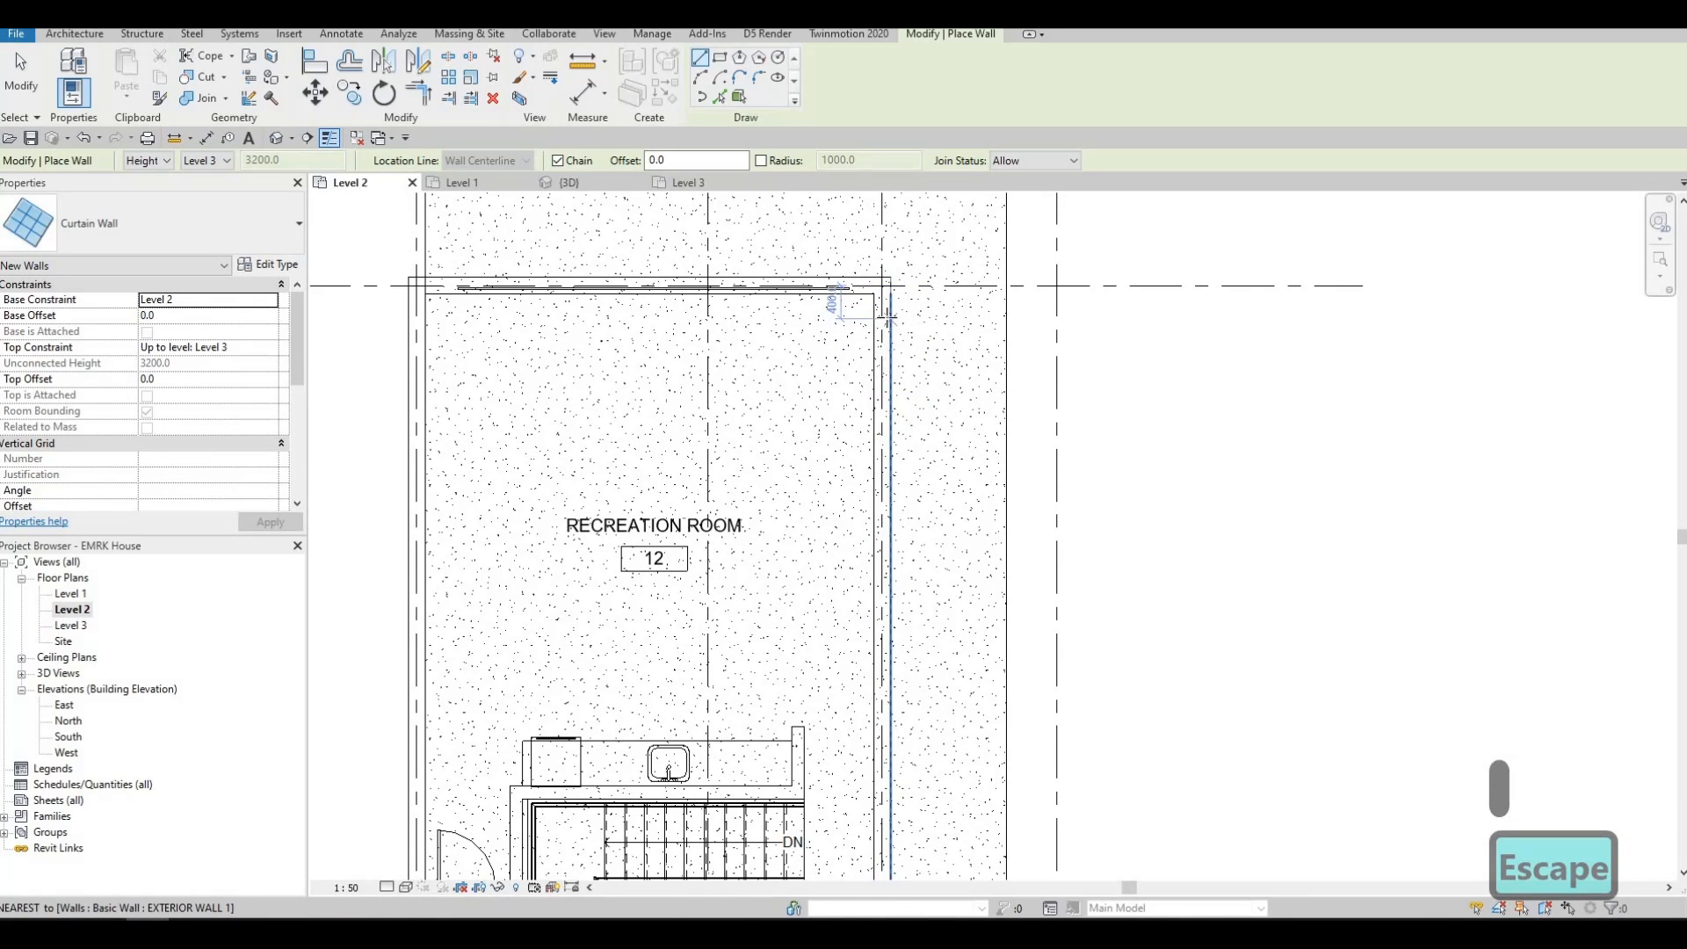
pyautogui.click(885, 315)
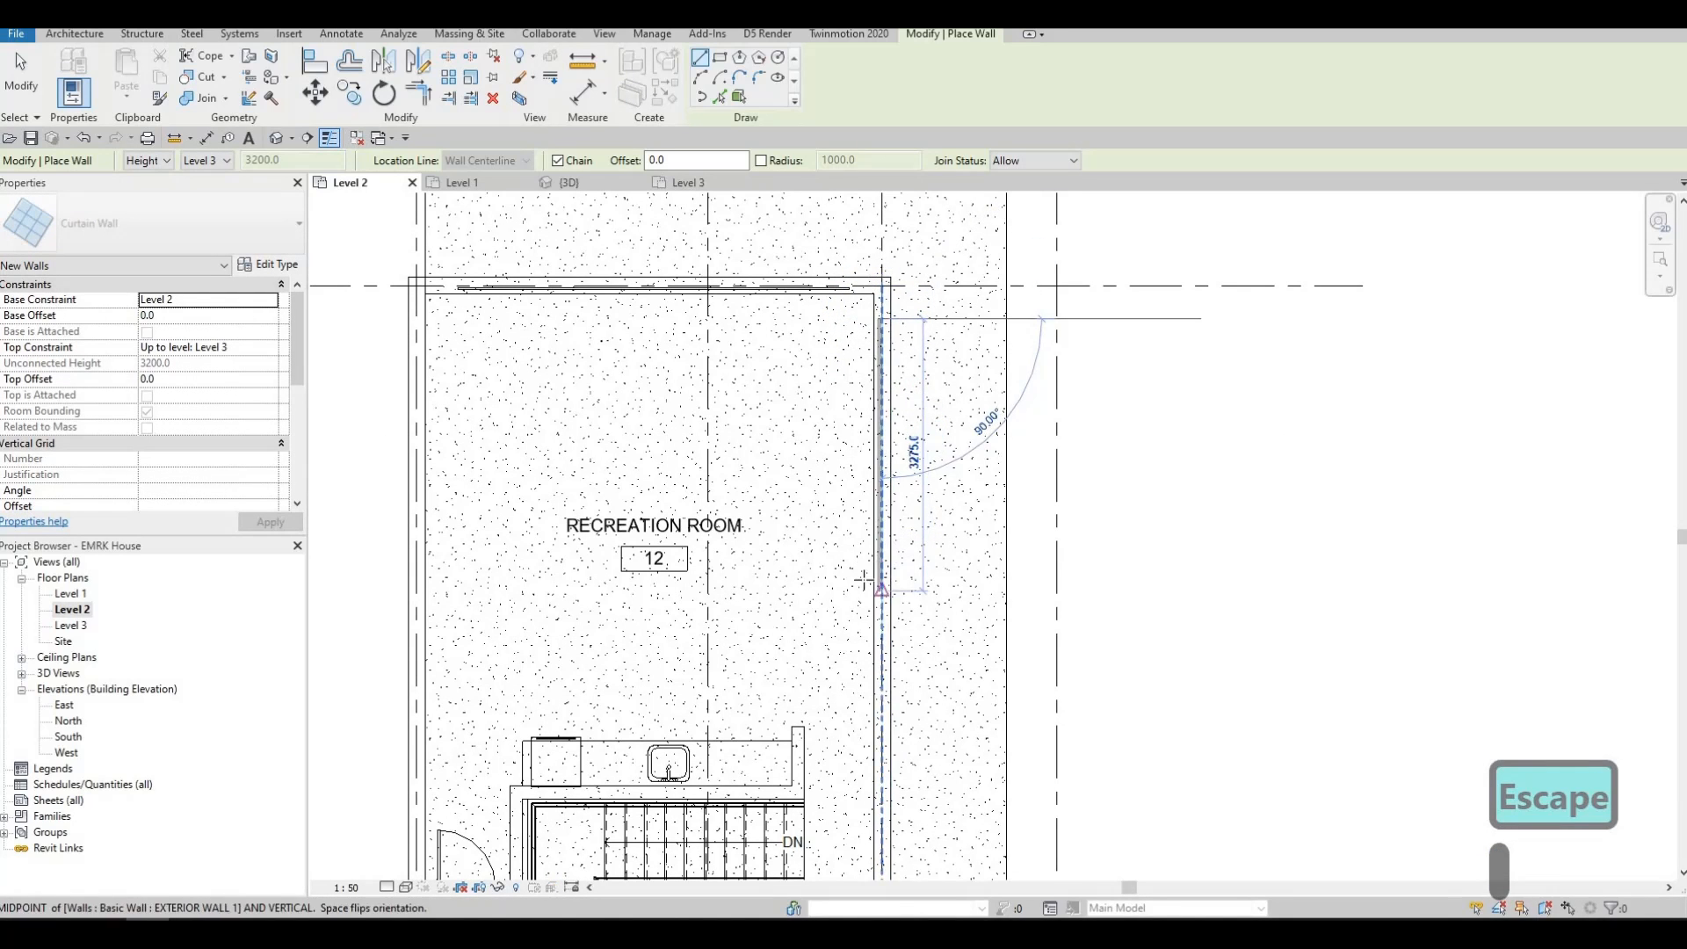
pyautogui.moveTo(875, 870); pyautogui.dragTo(862, 512, button='middle')
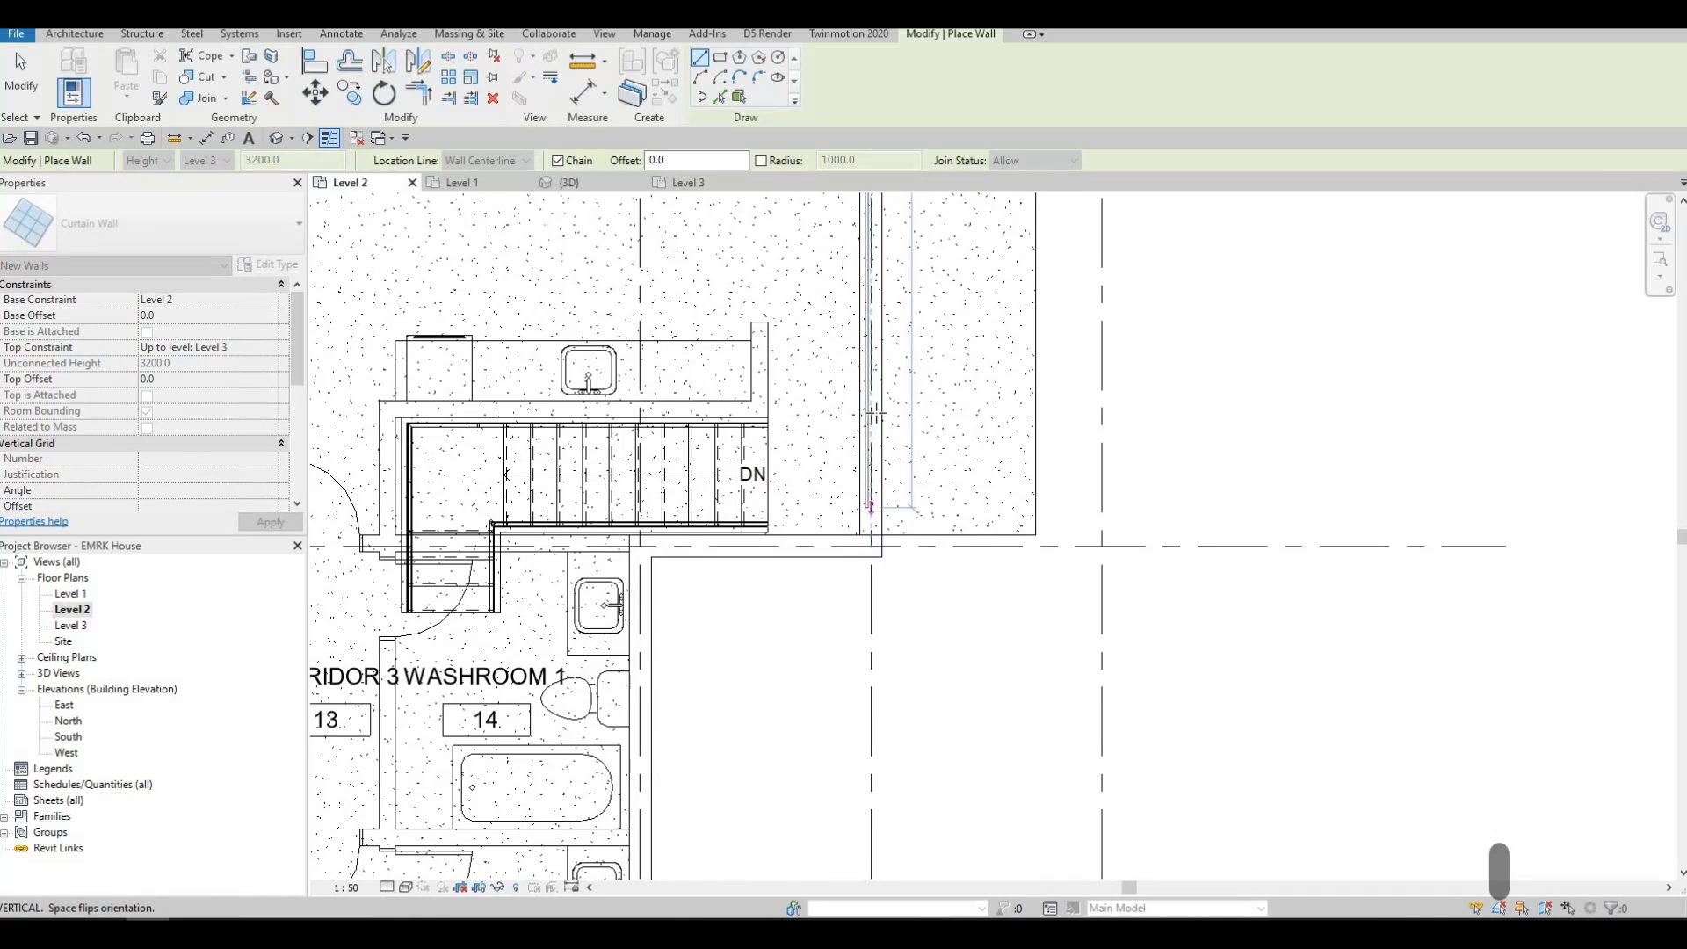
pyautogui.moveTo(872, 334); pyautogui.dragTo(855, 438, button='middle')
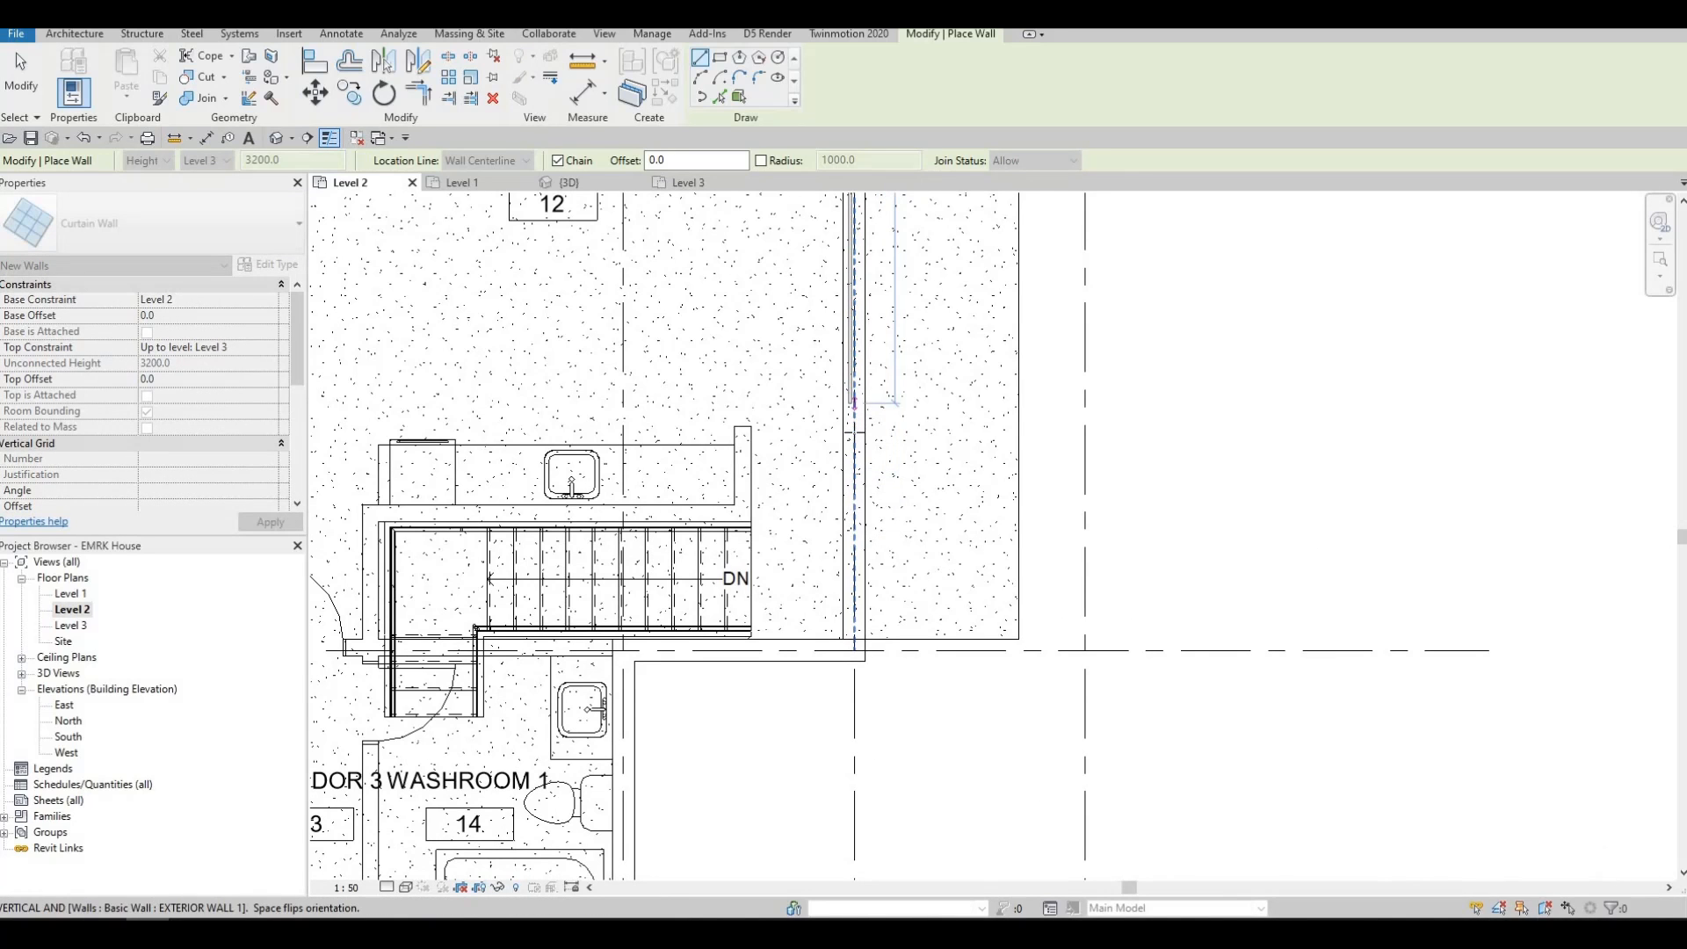
pyautogui.scroll(-1, 854, 428)
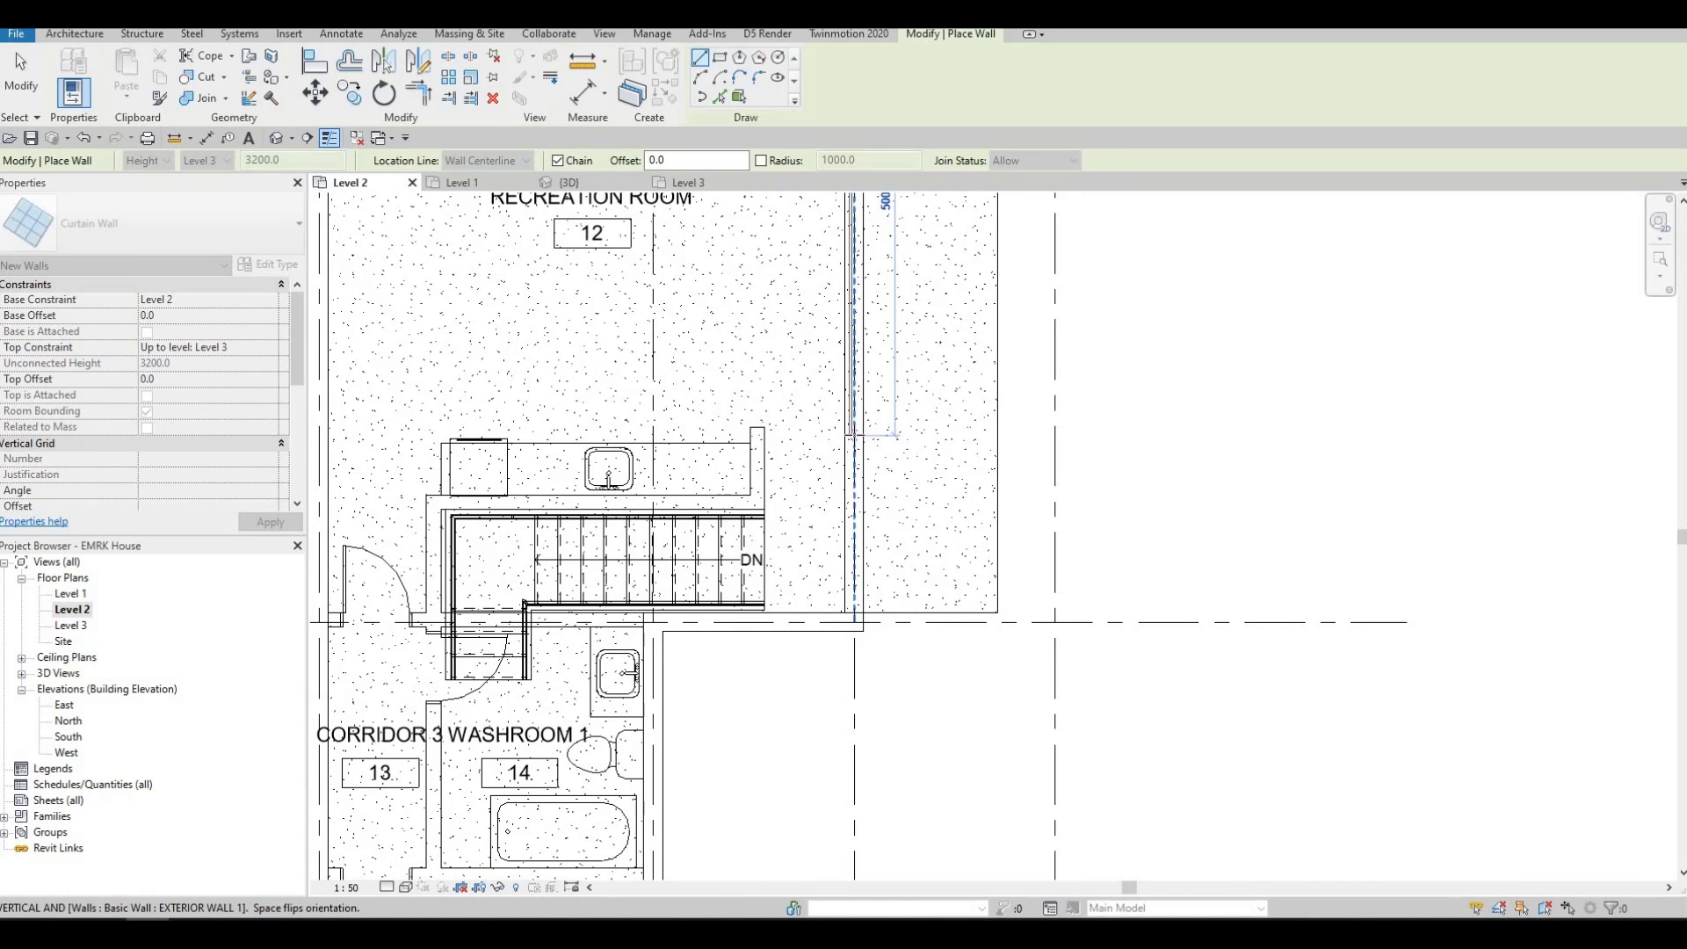
pyautogui.scroll(-1, 853, 435)
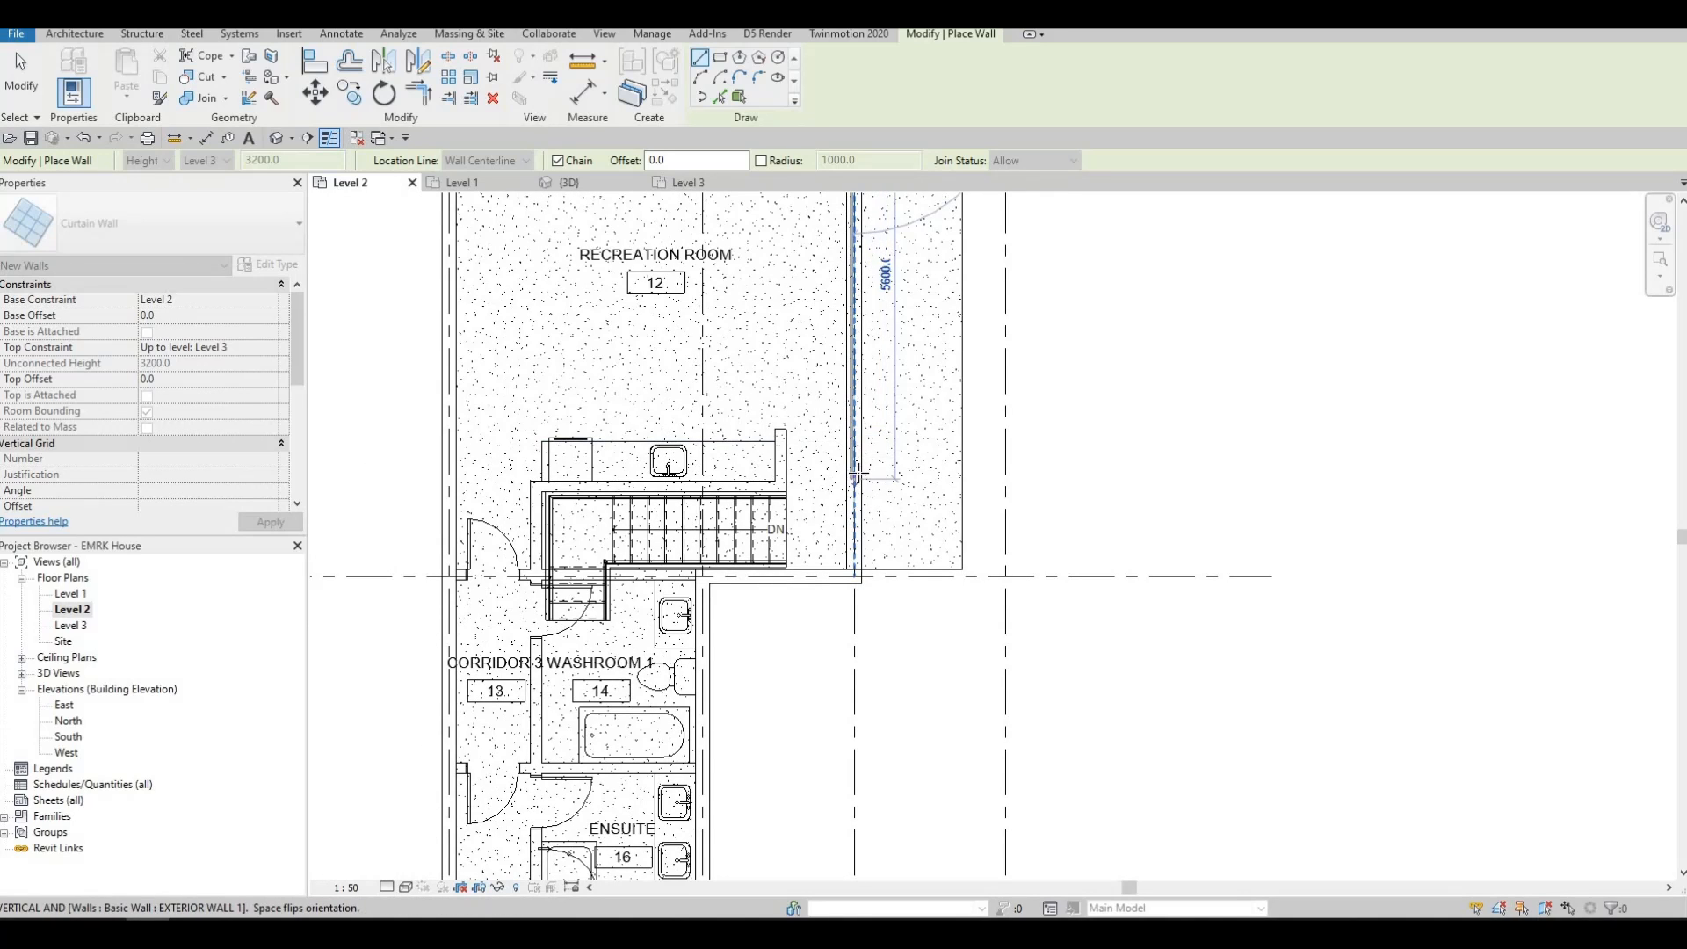
pyautogui.scroll(1, 866, 437)
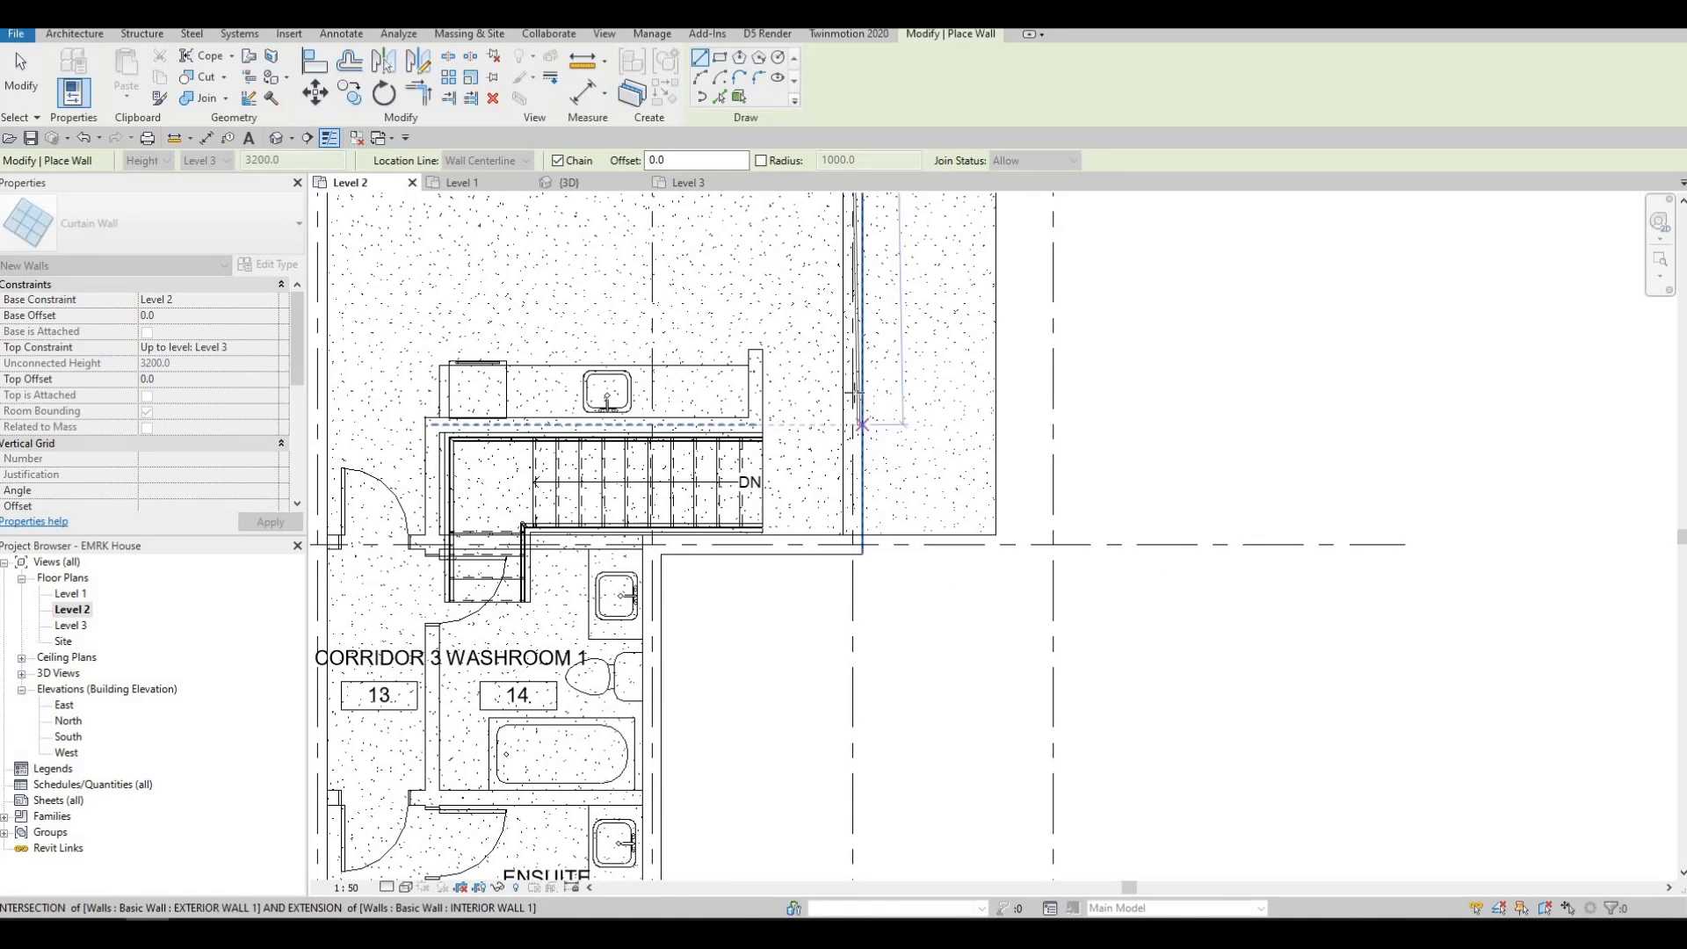
pyautogui.scroll(-2, 940, 550)
pyautogui.press('Escape')
pyautogui.press('Escape')
pyautogui.press('Escape')
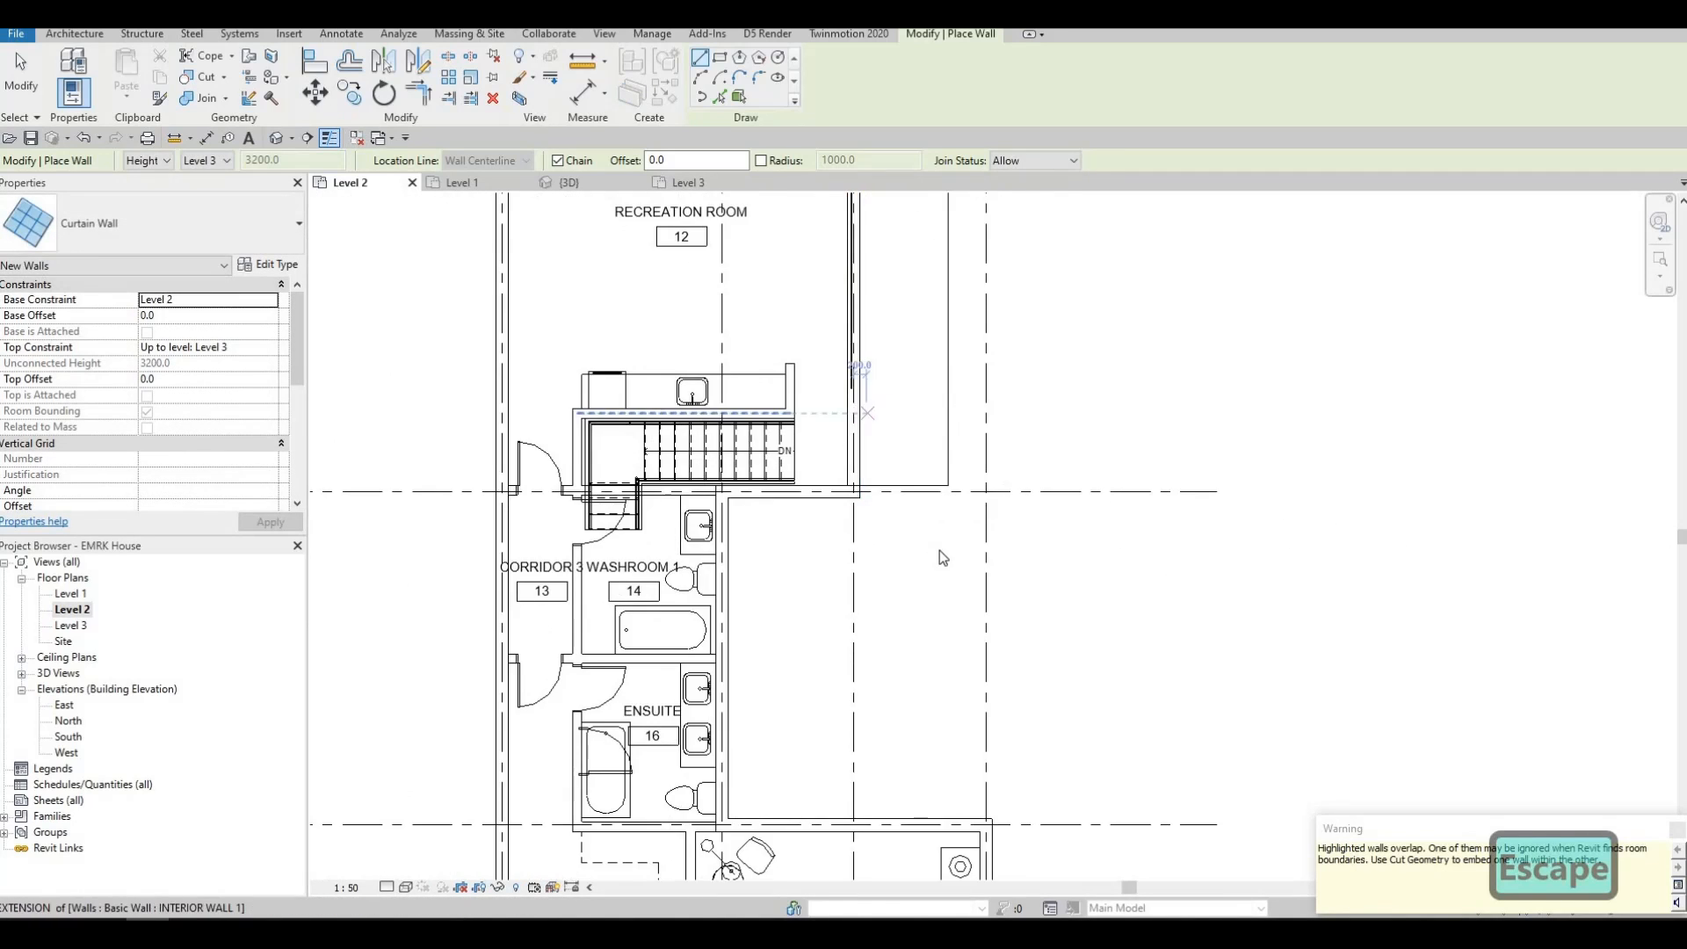
# Step: Edit the Level 2 floor's boundary and add a boundary line along the inner face of the Recreation Room's side wall
pyautogui.scroll(1, 940, 550)
pyautogui.click(854, 633)
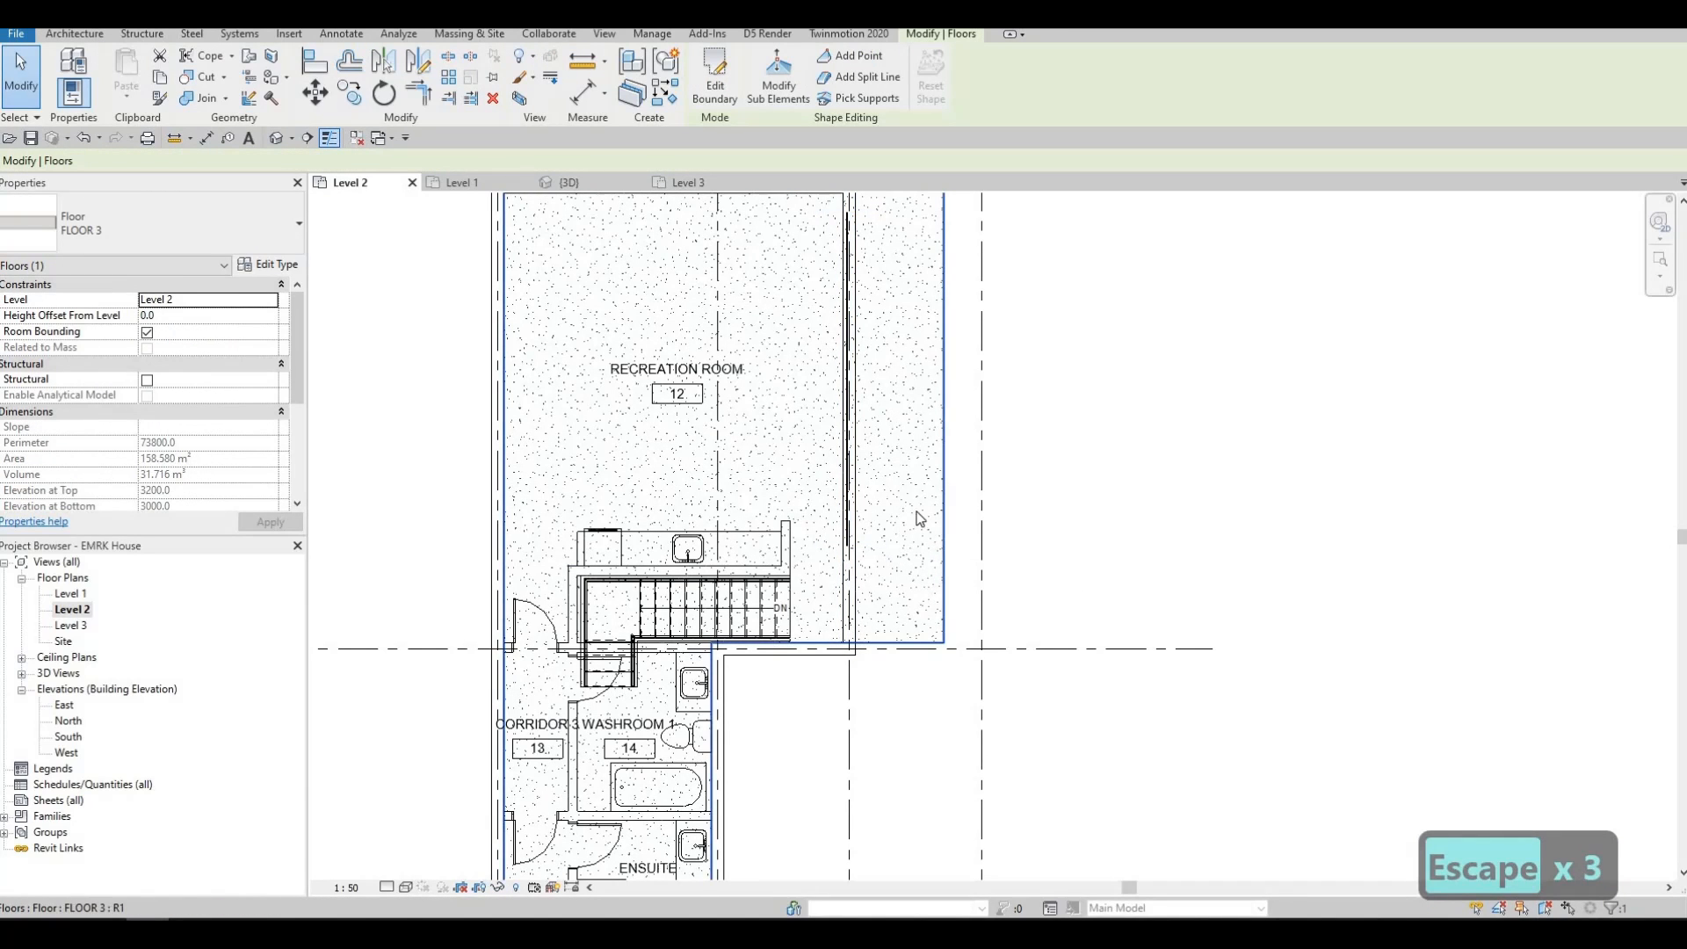
pyautogui.moveTo(919, 519); pyautogui.dragTo(916, 451, button='middle')
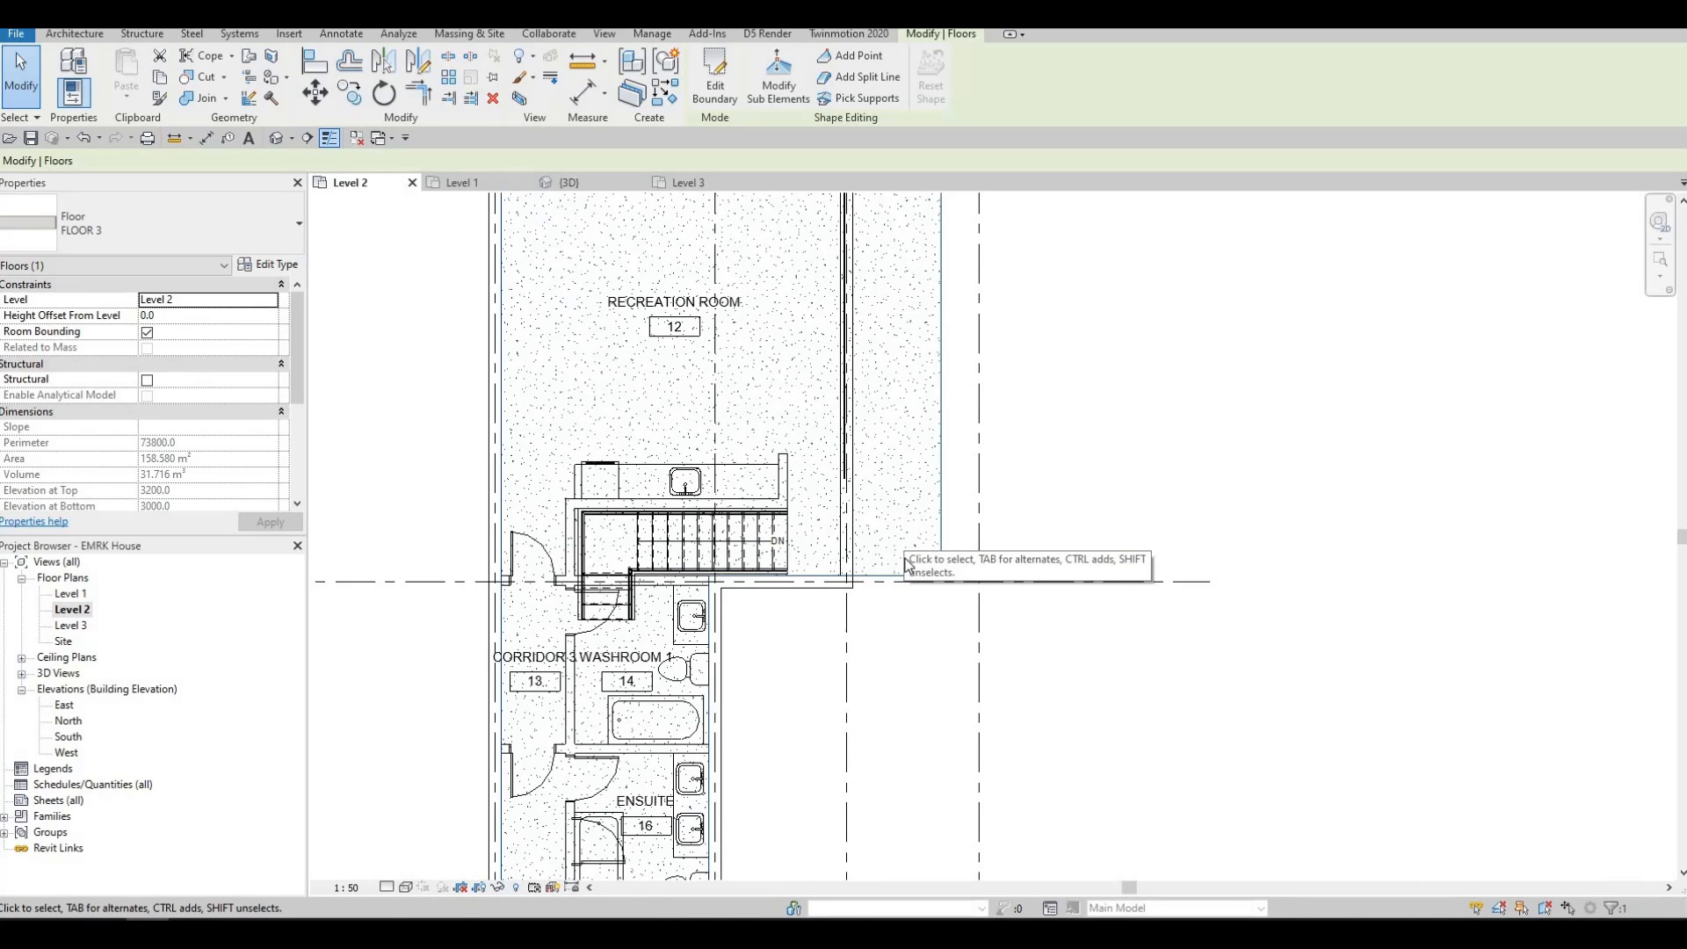
pyautogui.scroll(-2, 913, 527)
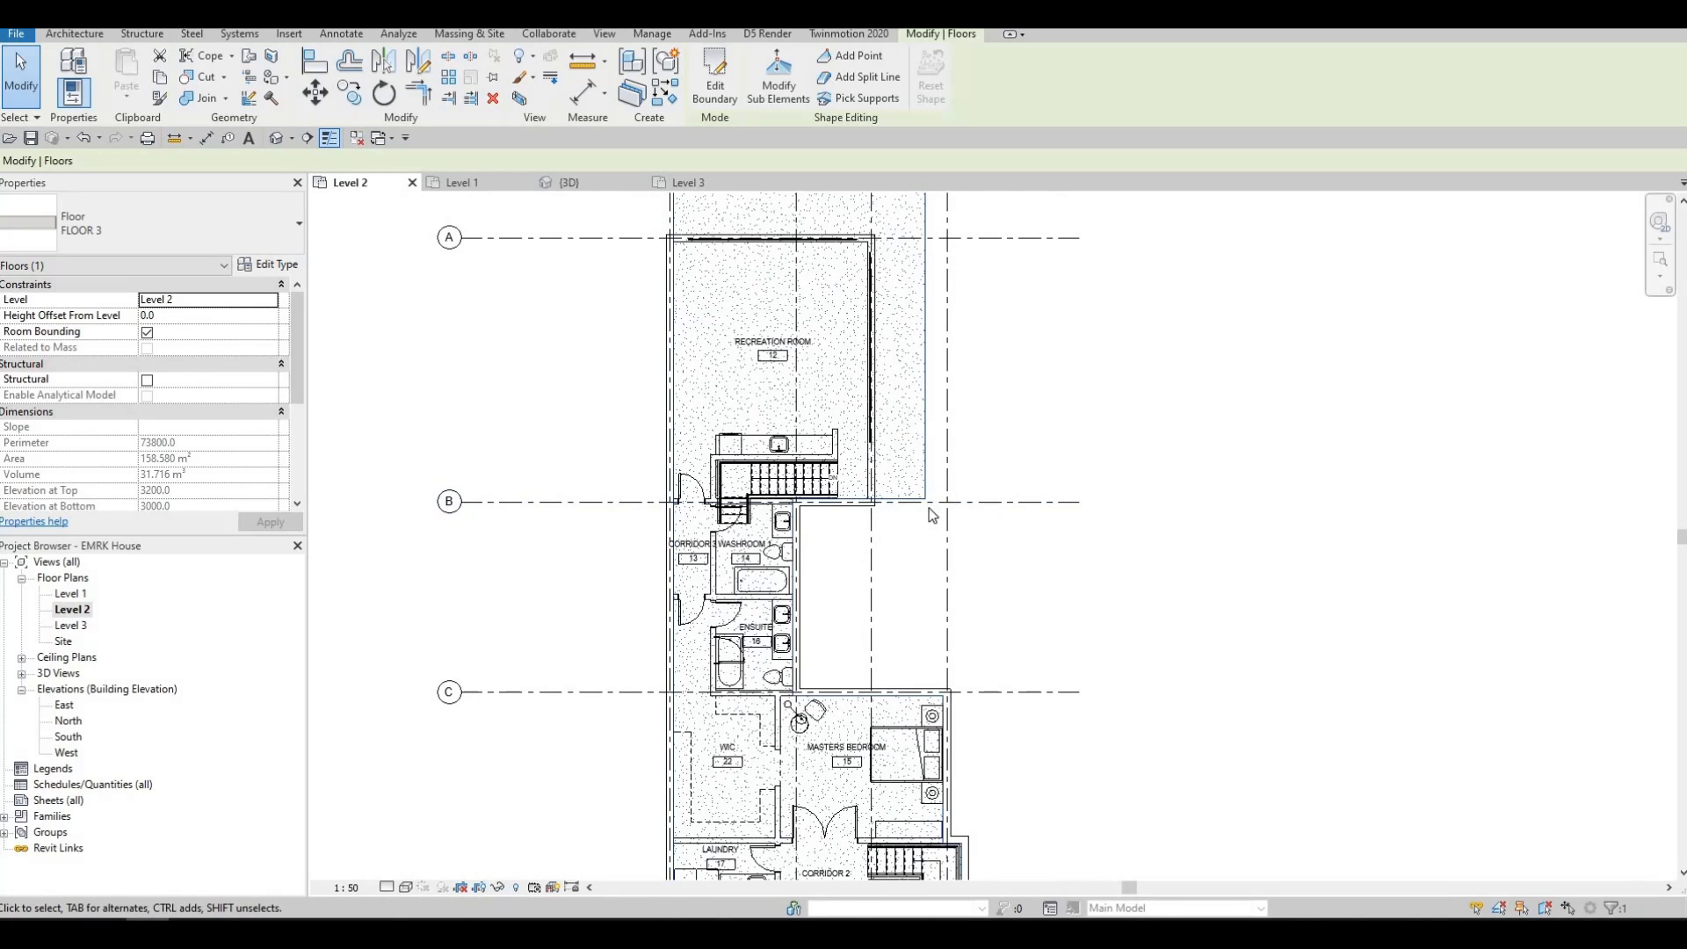
pyautogui.moveTo(913, 569); pyautogui.dragTo(903, 599, button='middle')
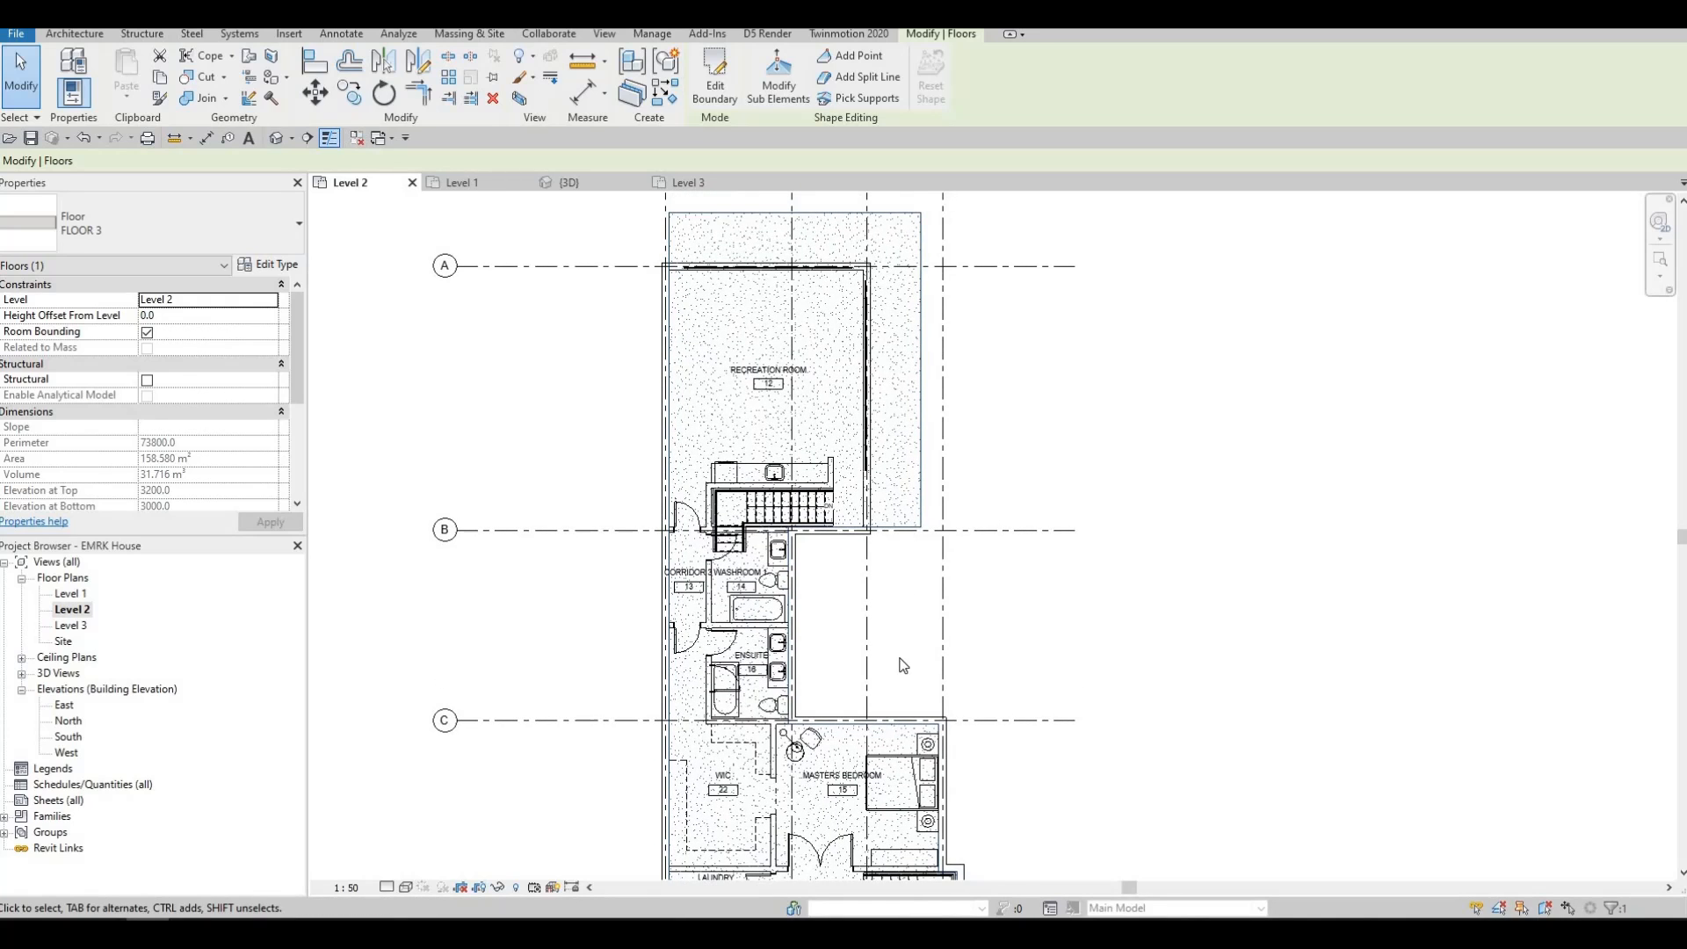
pyautogui.scroll(3, 882, 545)
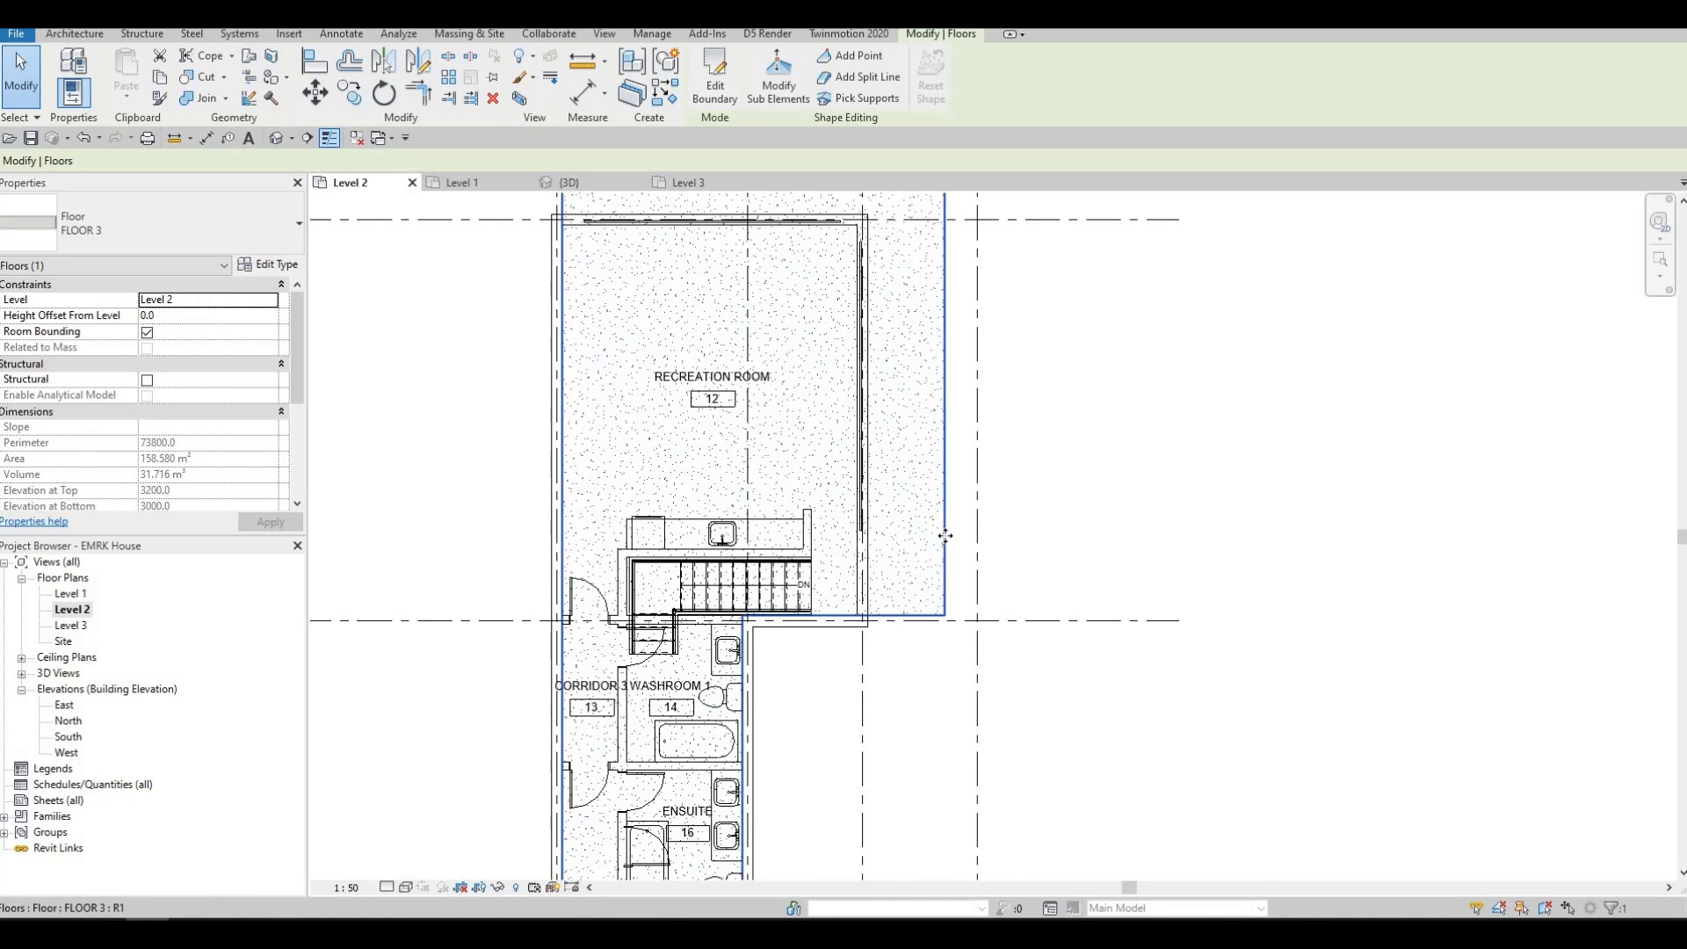
pyautogui.click(735, 101)
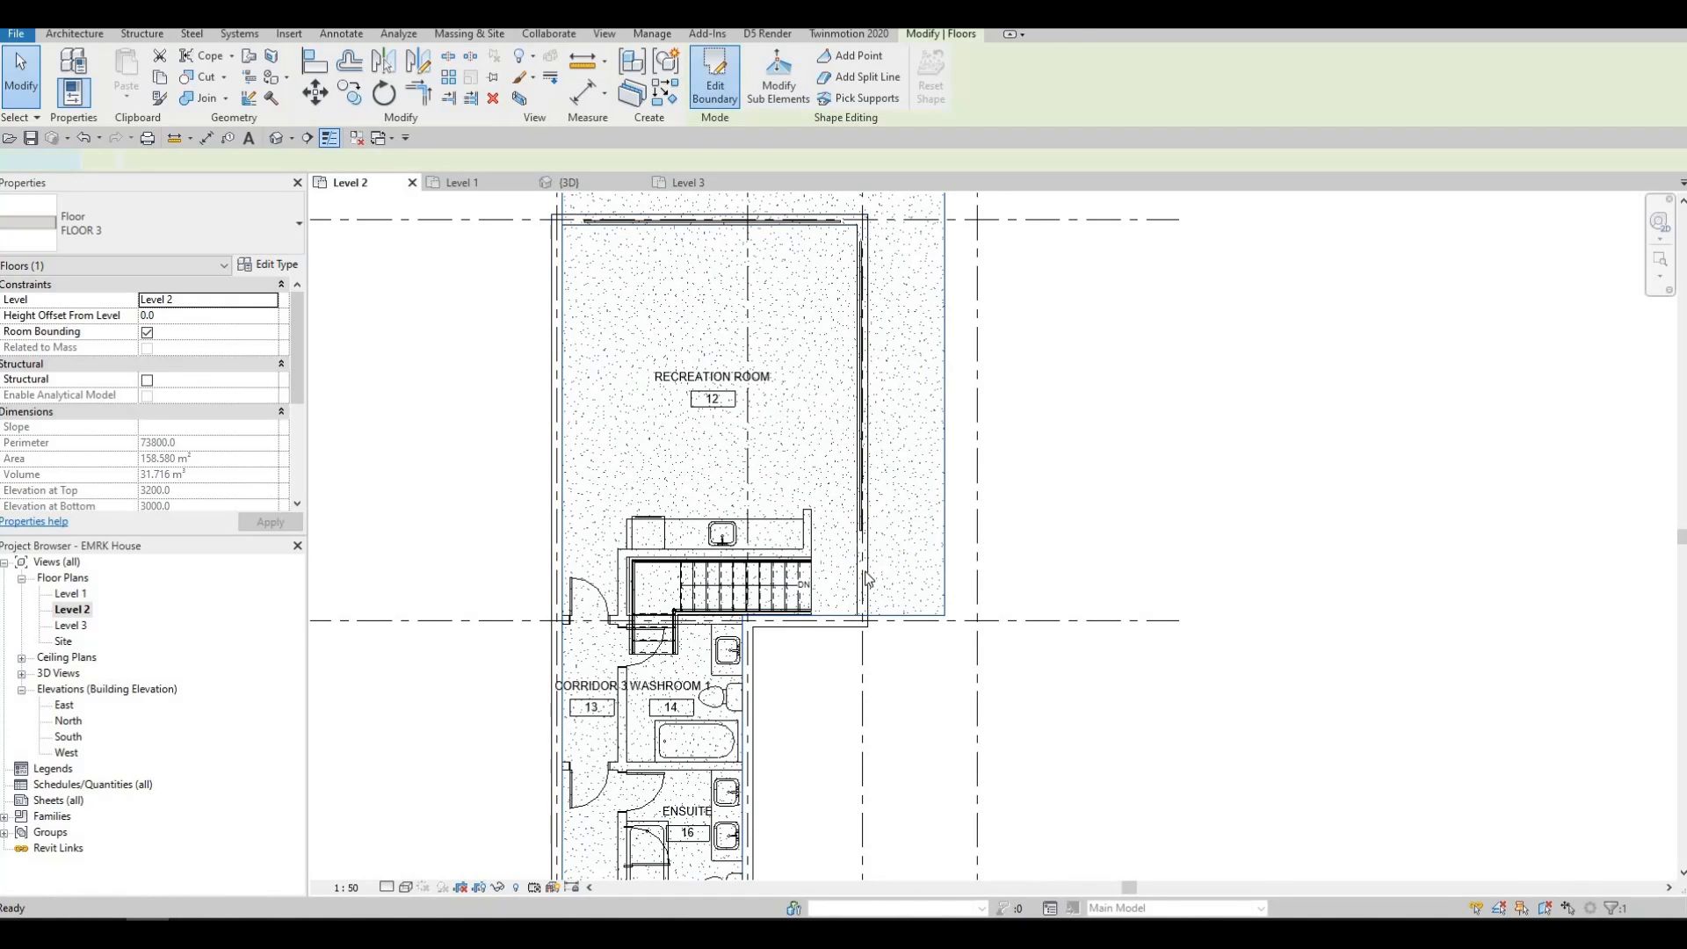
pyautogui.scroll(2, 815, 475)
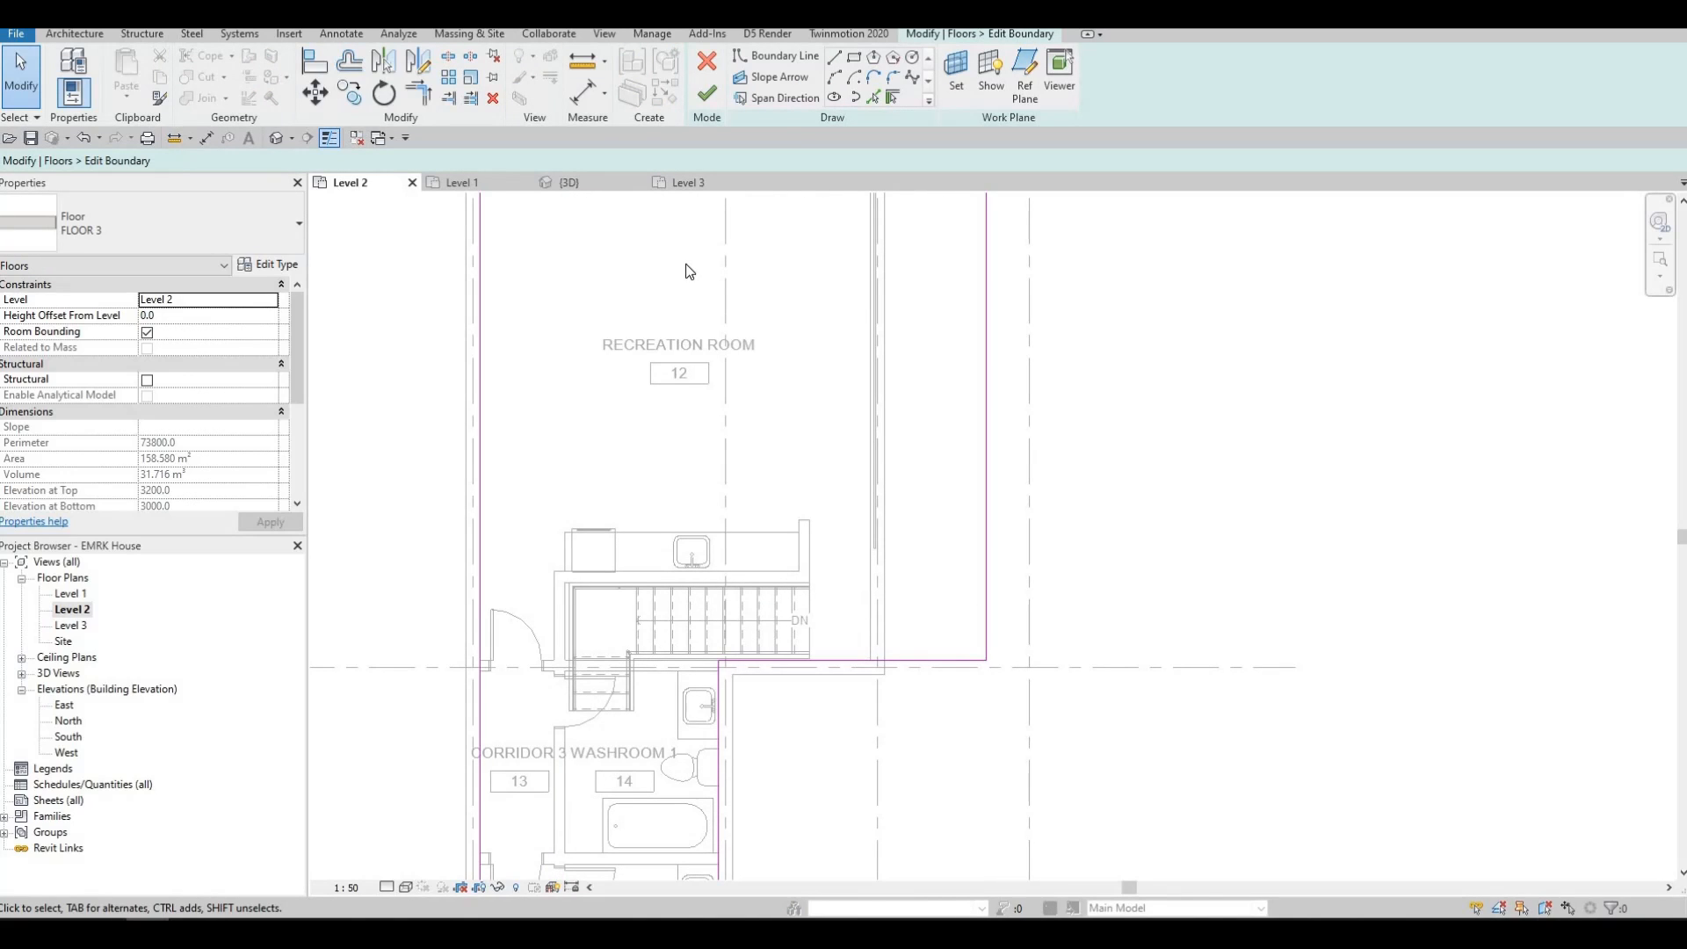
pyautogui.click(868, 628)
pyautogui.press('Escape')
pyautogui.press('Escape')
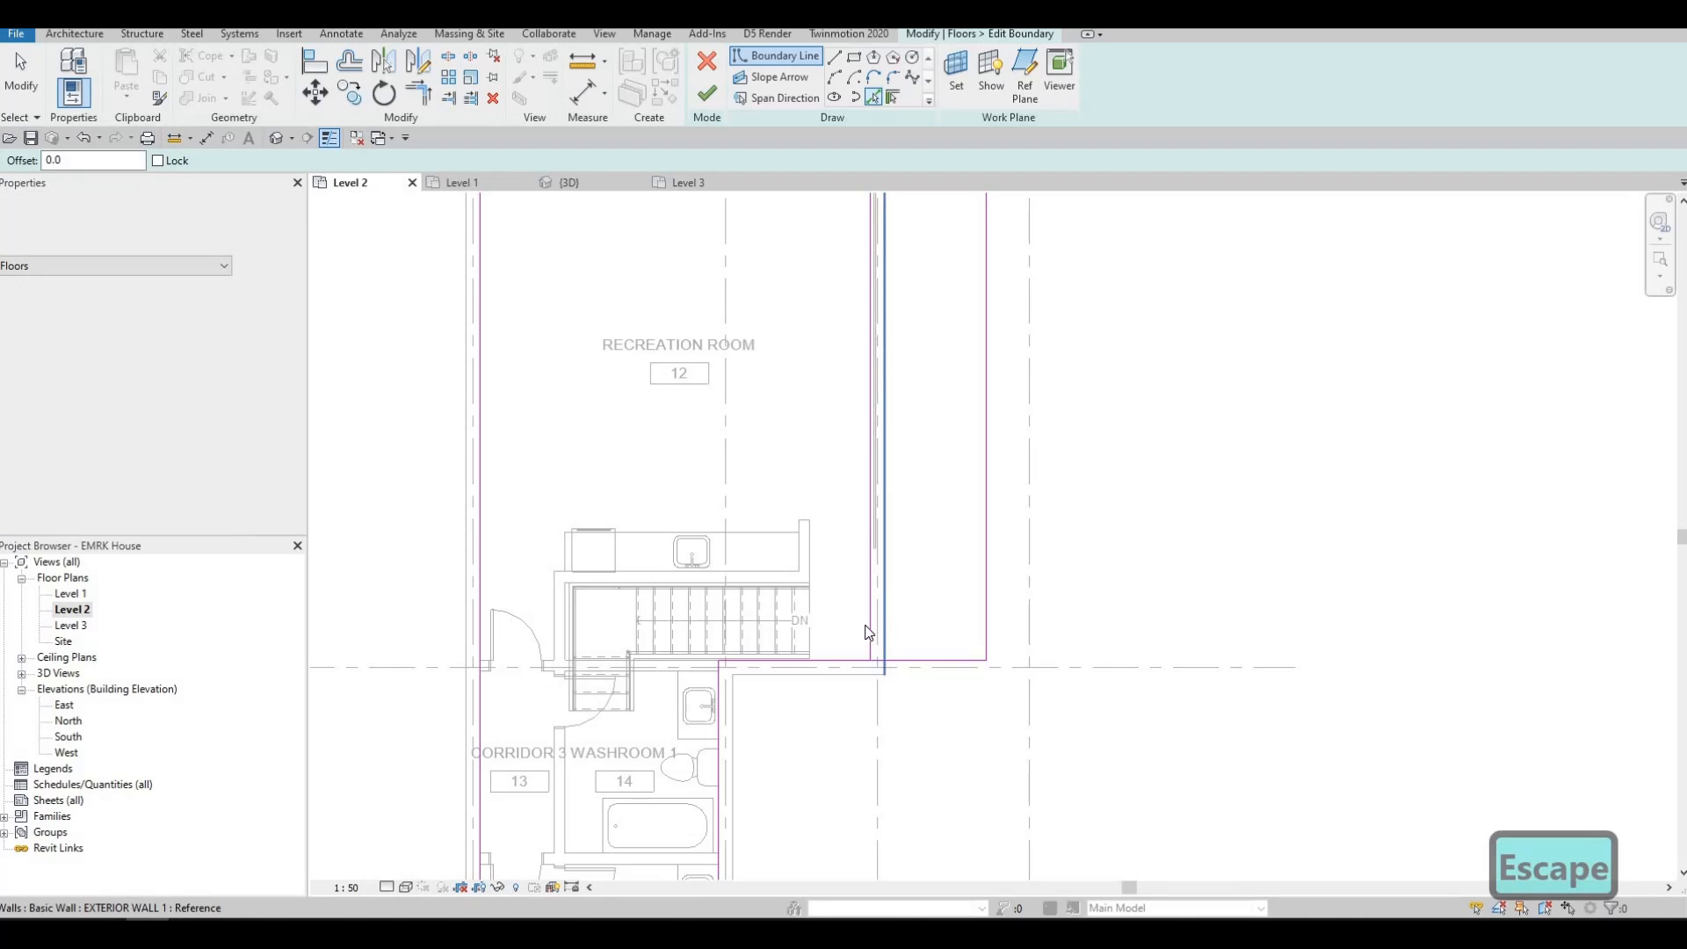
# Step: Draw a boundary line about 1600 mm long across the overhang, from the curtain wall's end near the stairs to the outer floor edge
pyautogui.click(835, 58)
pyautogui.click(869, 552)
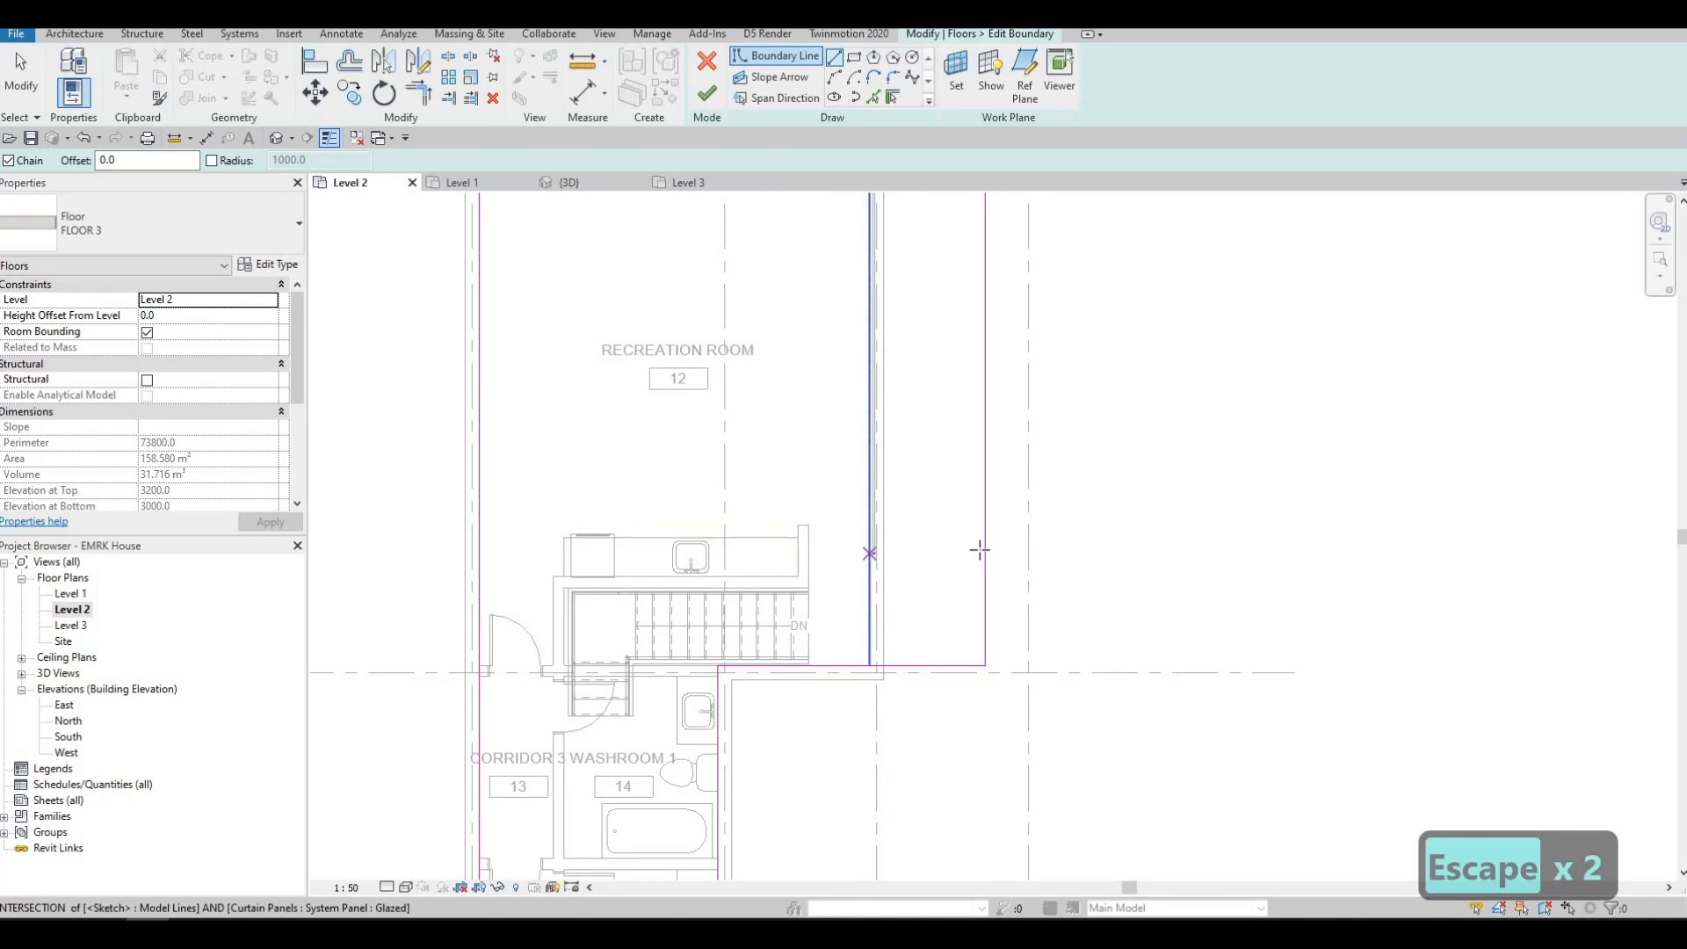
pyautogui.click(984, 553)
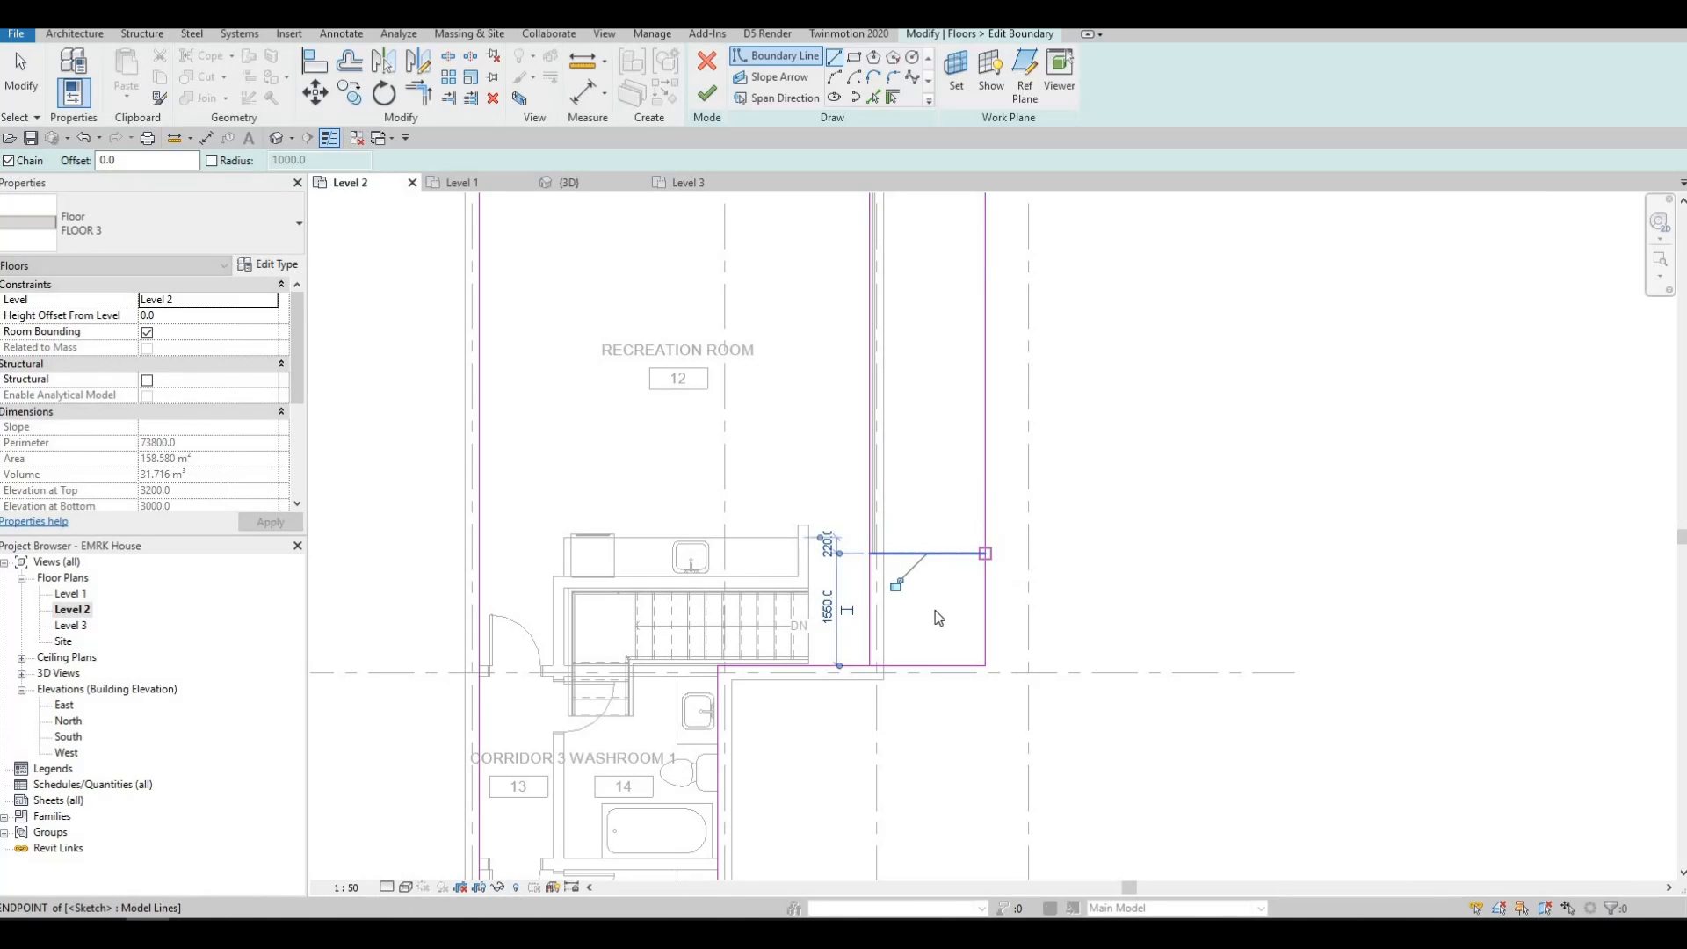
pyautogui.press('Escape')
pyautogui.press('Escape')
pyautogui.press('Escape')
# Step: Trim the floor boundary lines into corners so the outline steps in along the new overhang edge and the inner wall line beside the stairs
pyautogui.press('t')
pyautogui.press('r')
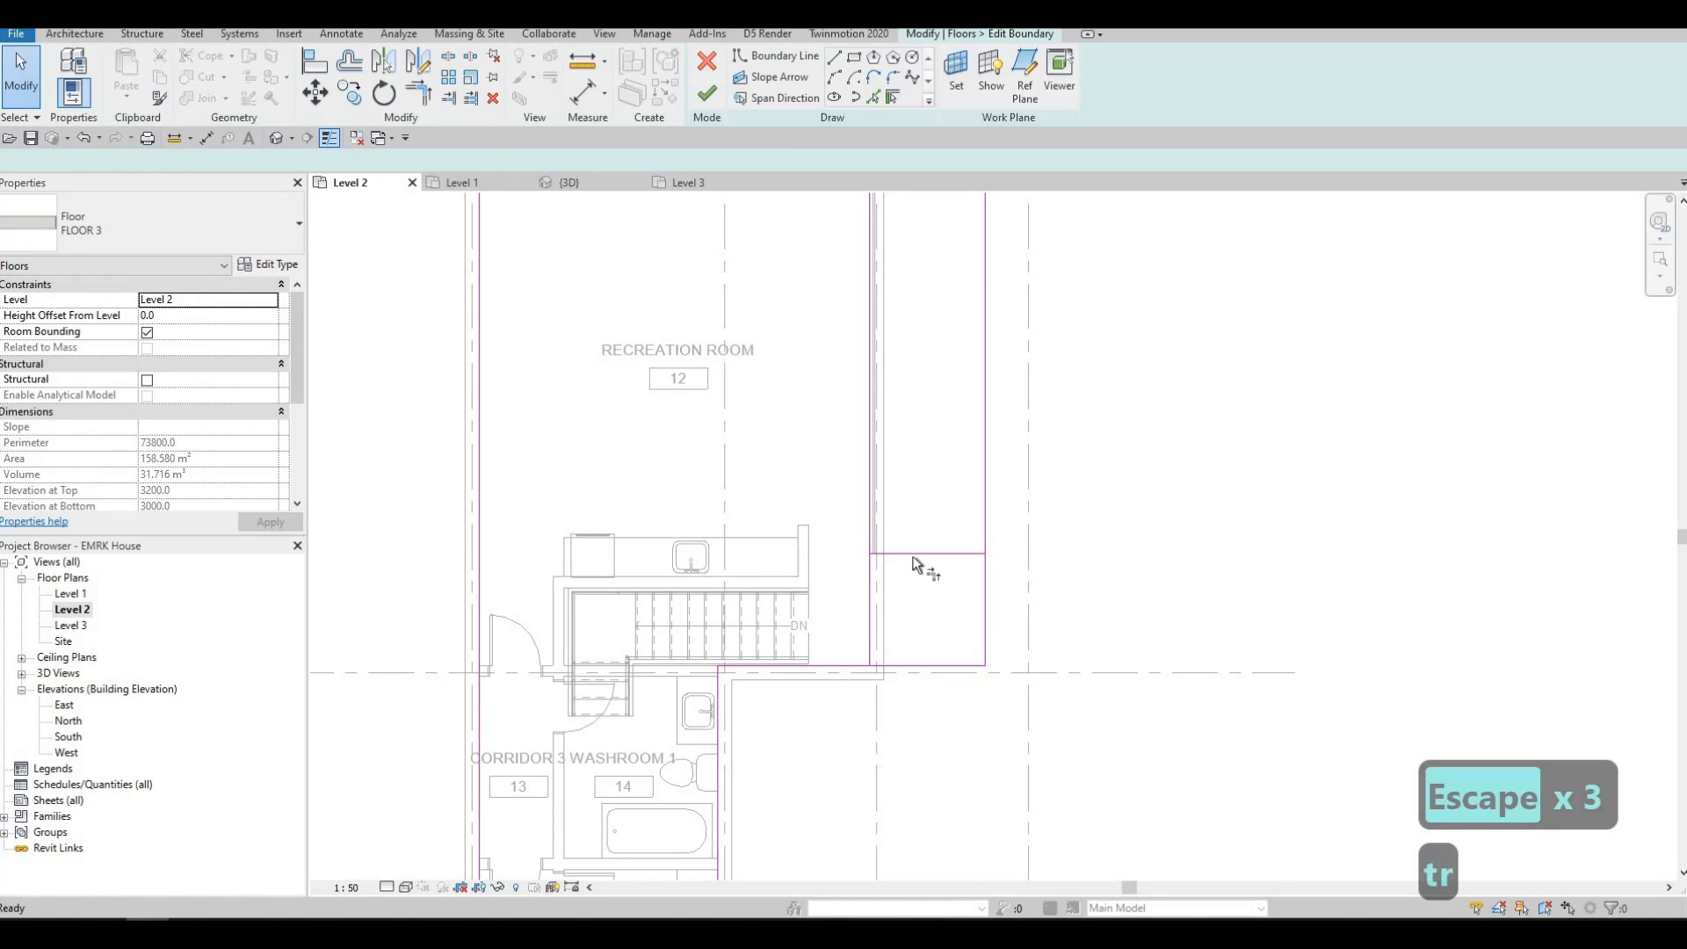
pyautogui.click(870, 583)
pyautogui.click(958, 553)
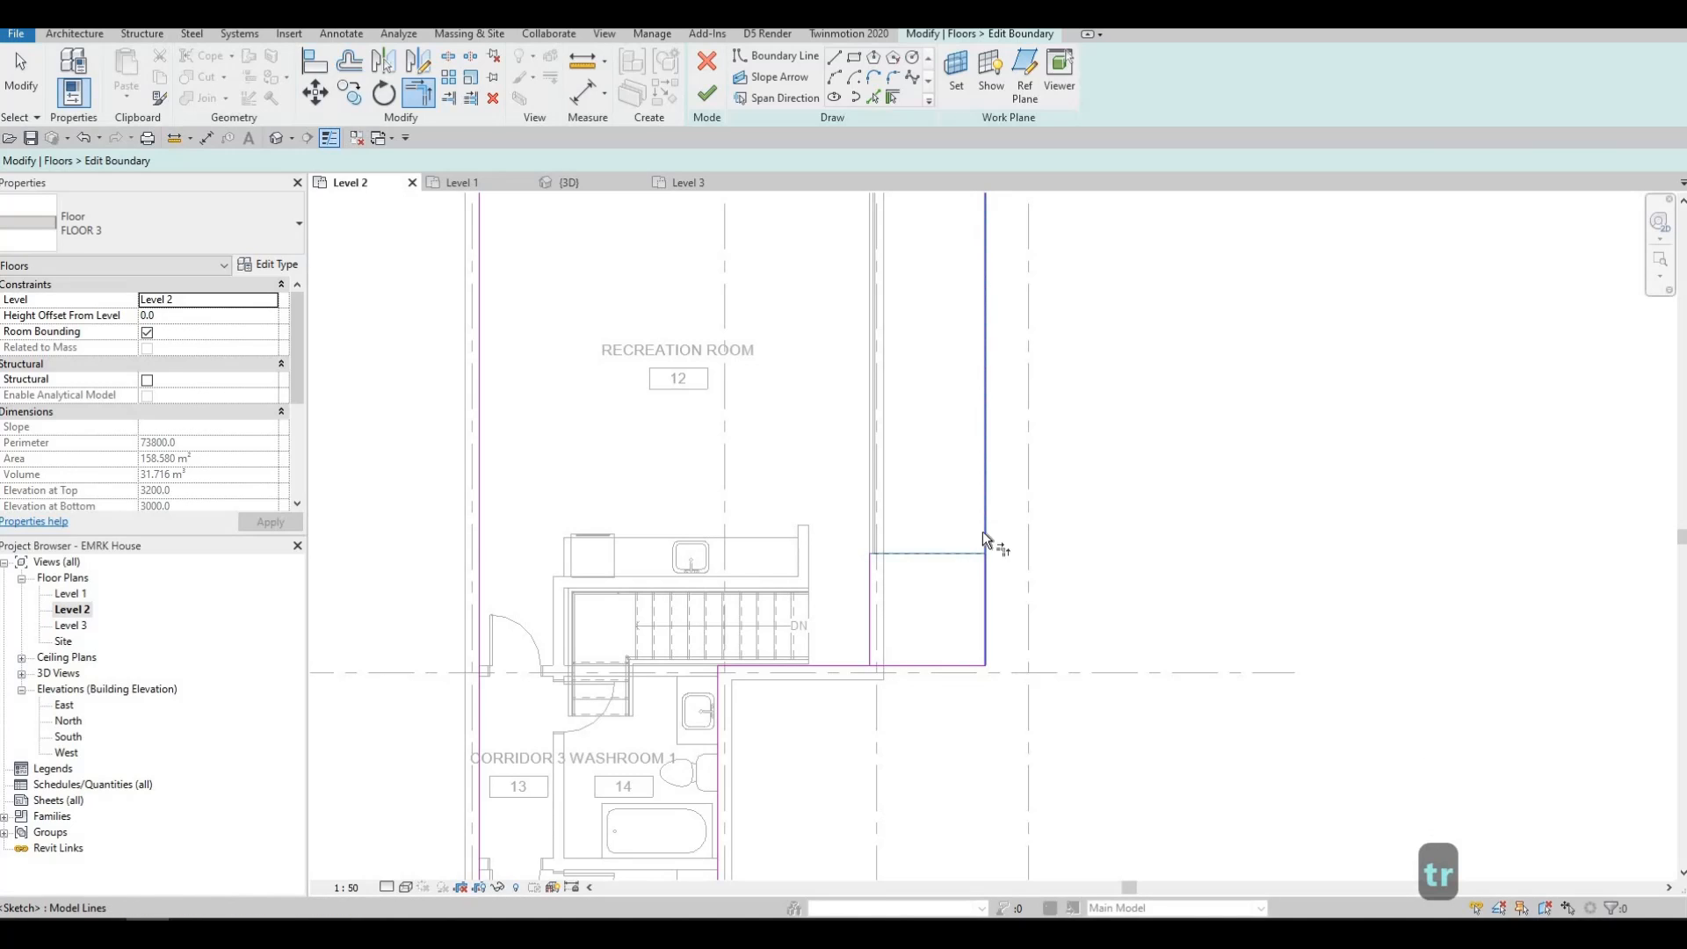
pyautogui.click(871, 641)
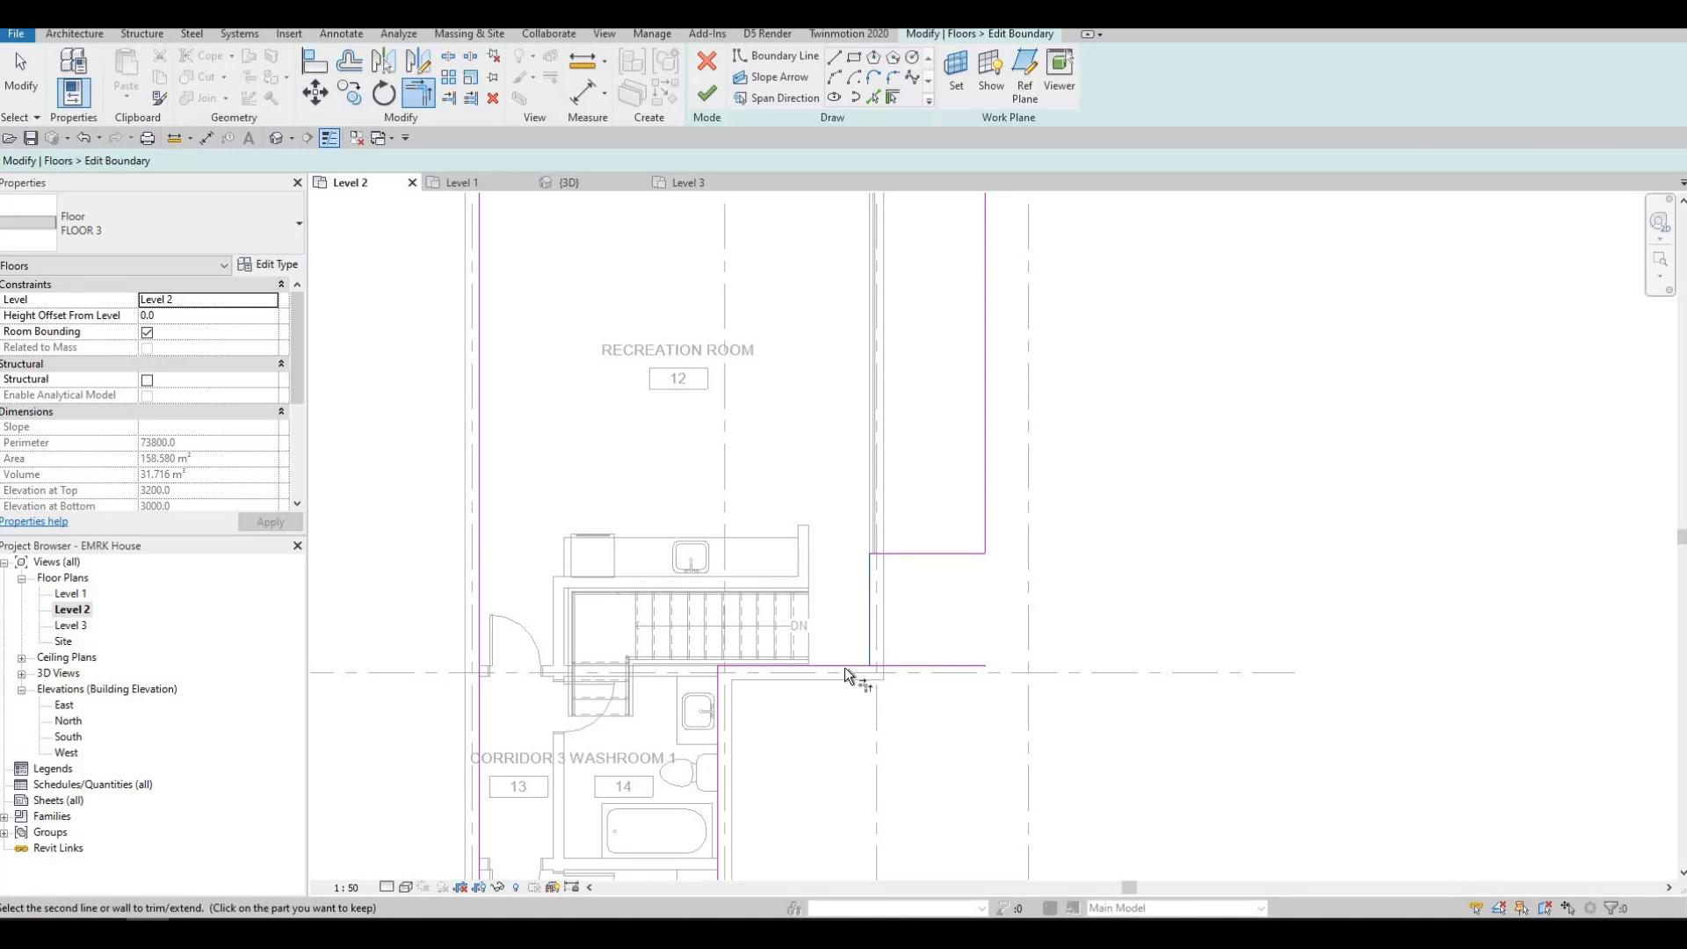
pyautogui.click(845, 667)
pyautogui.press('Escape')
pyautogui.press('Escape')
# Step: Move the overhang's short end edge toward the grid line below the stairs, to about 1400 mm from it
pyautogui.scroll(2, 887, 658)
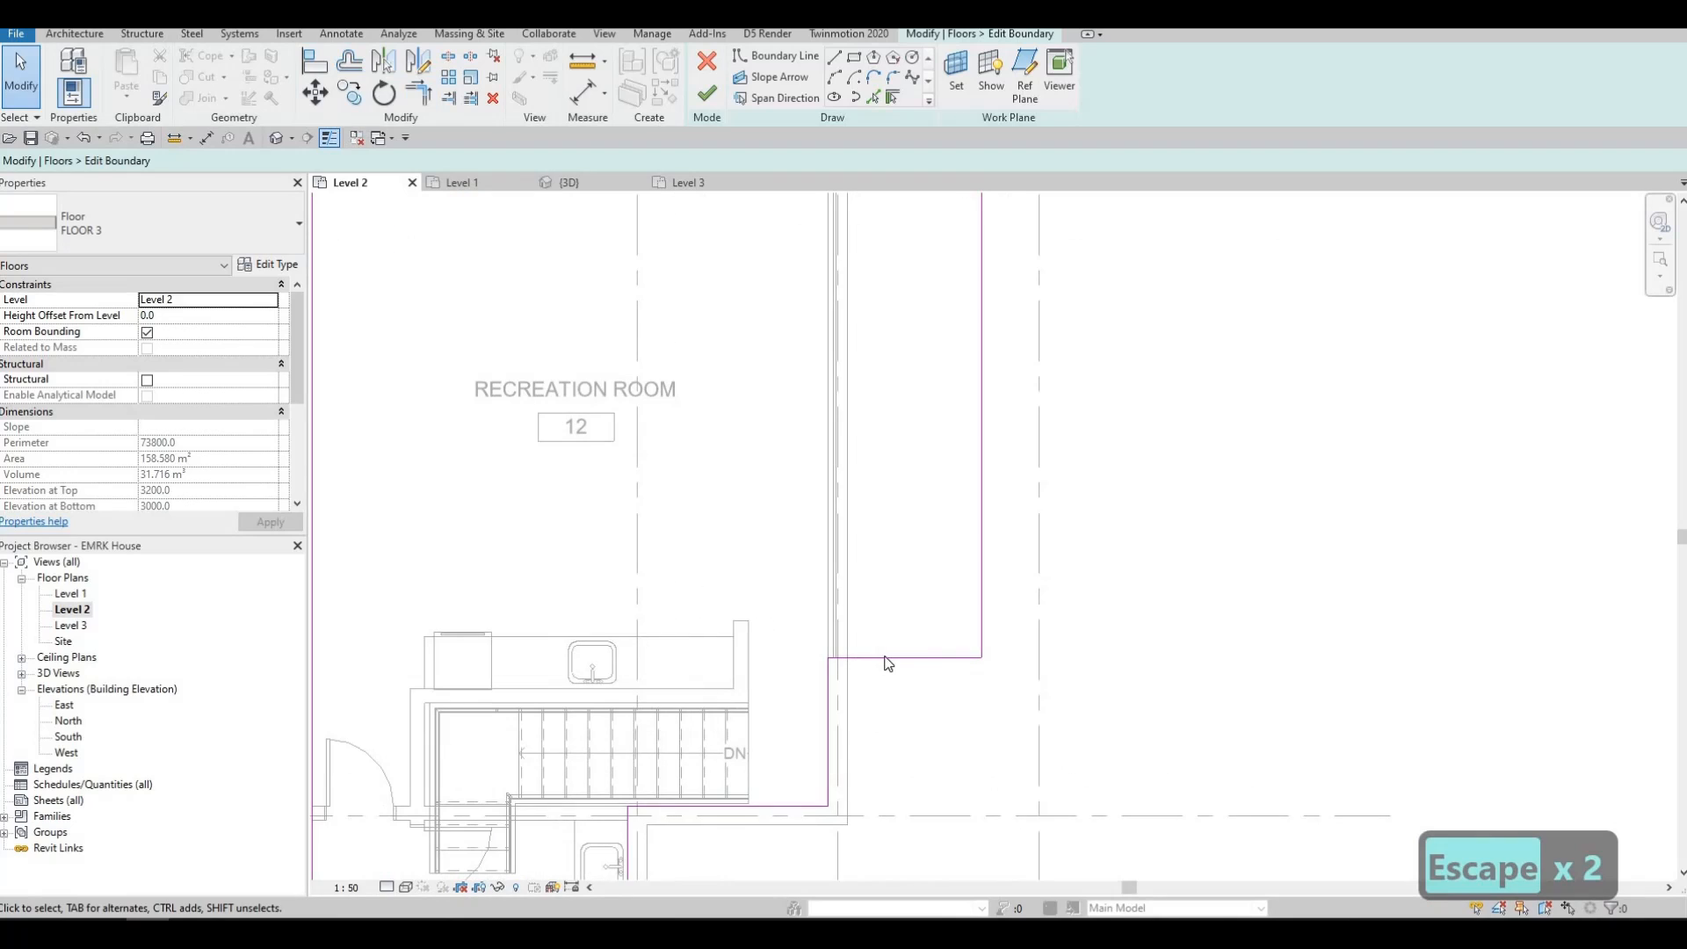
pyautogui.click(886, 658)
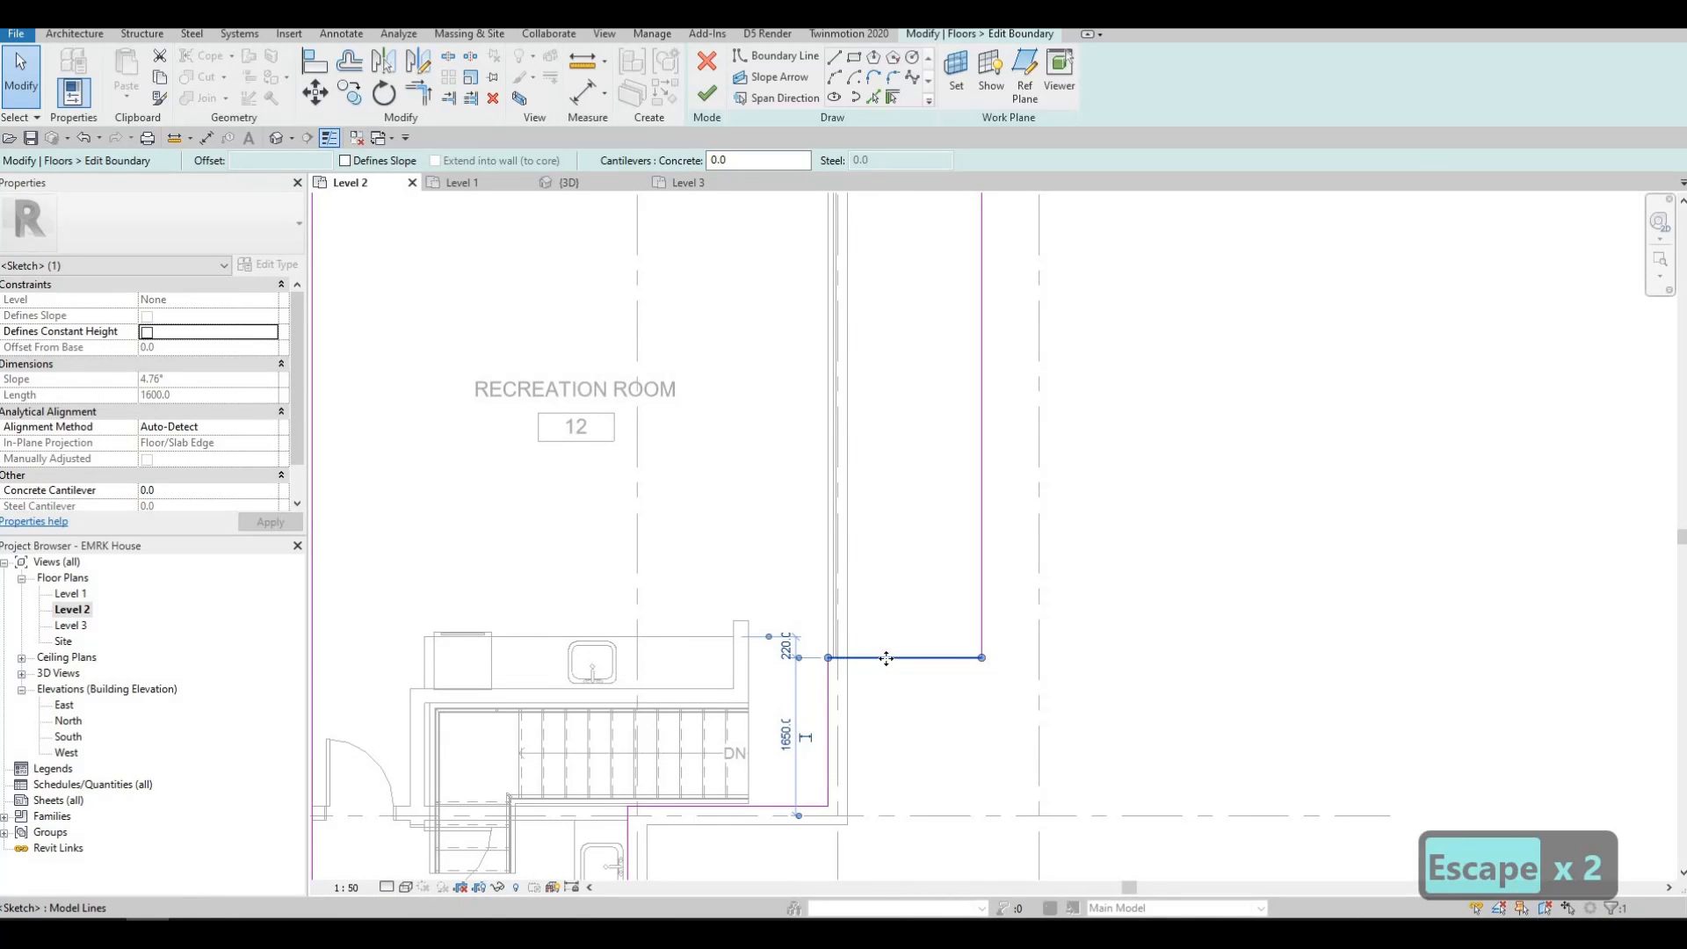
pyautogui.moveTo(886, 683); pyautogui.dragTo(887, 682)
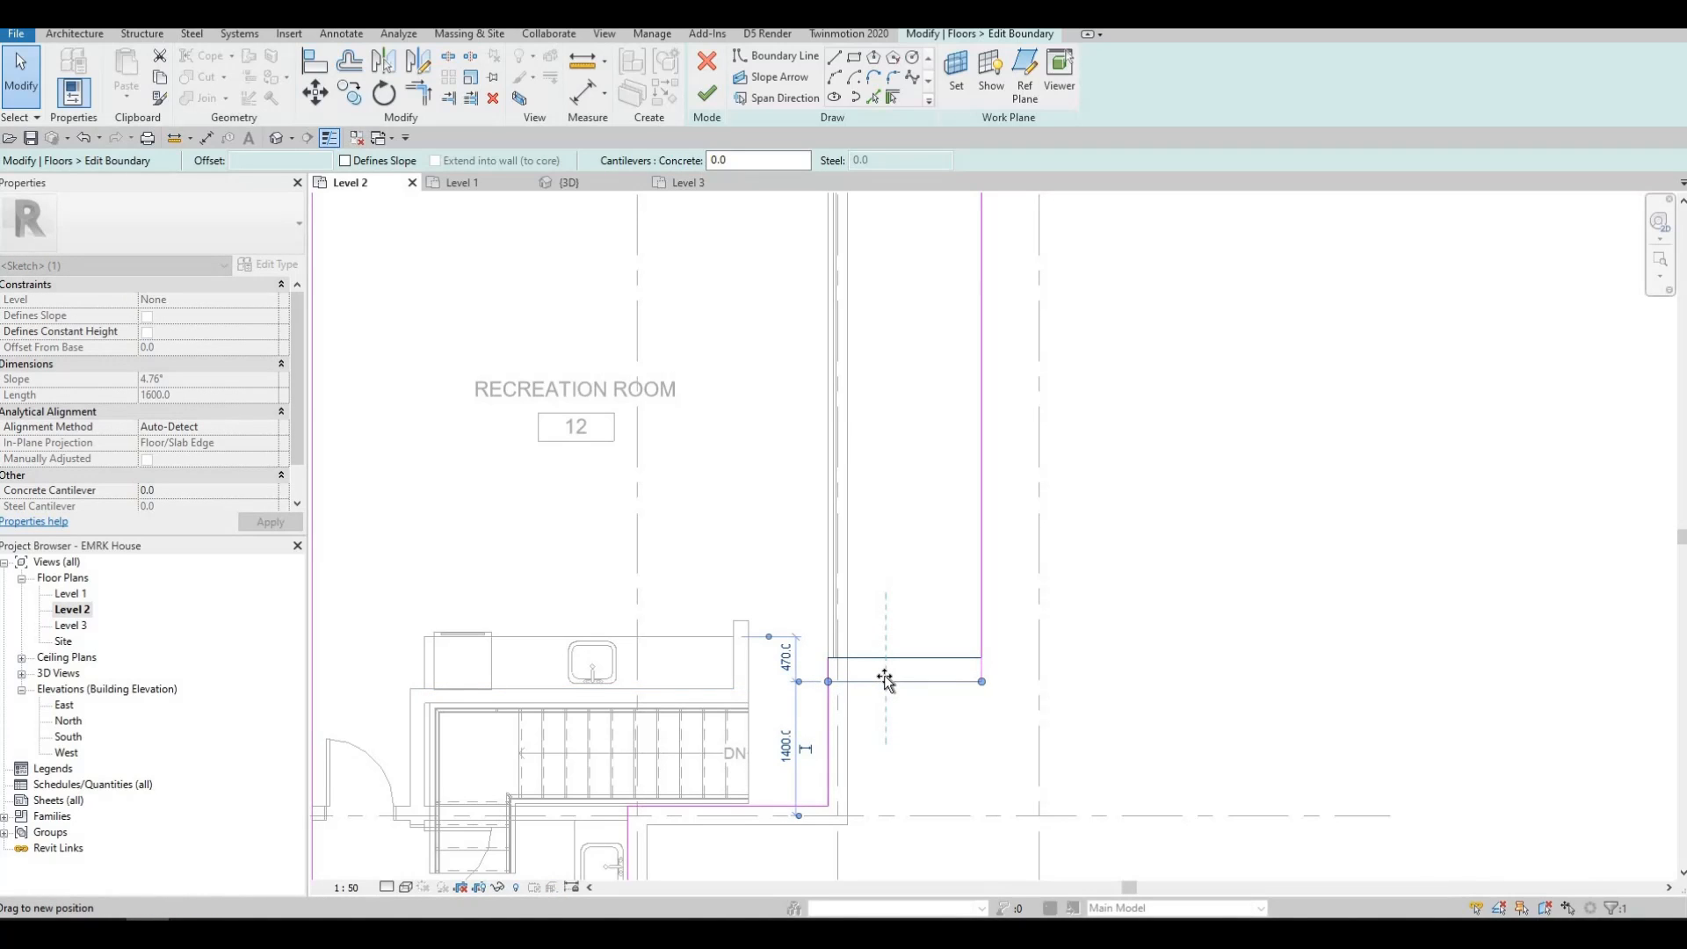
# Step: Finish the Level 2 floor's boundary edit and decline attaching the walls to the floor's bottom
pyautogui.press('Escape')
pyautogui.press('Escape')
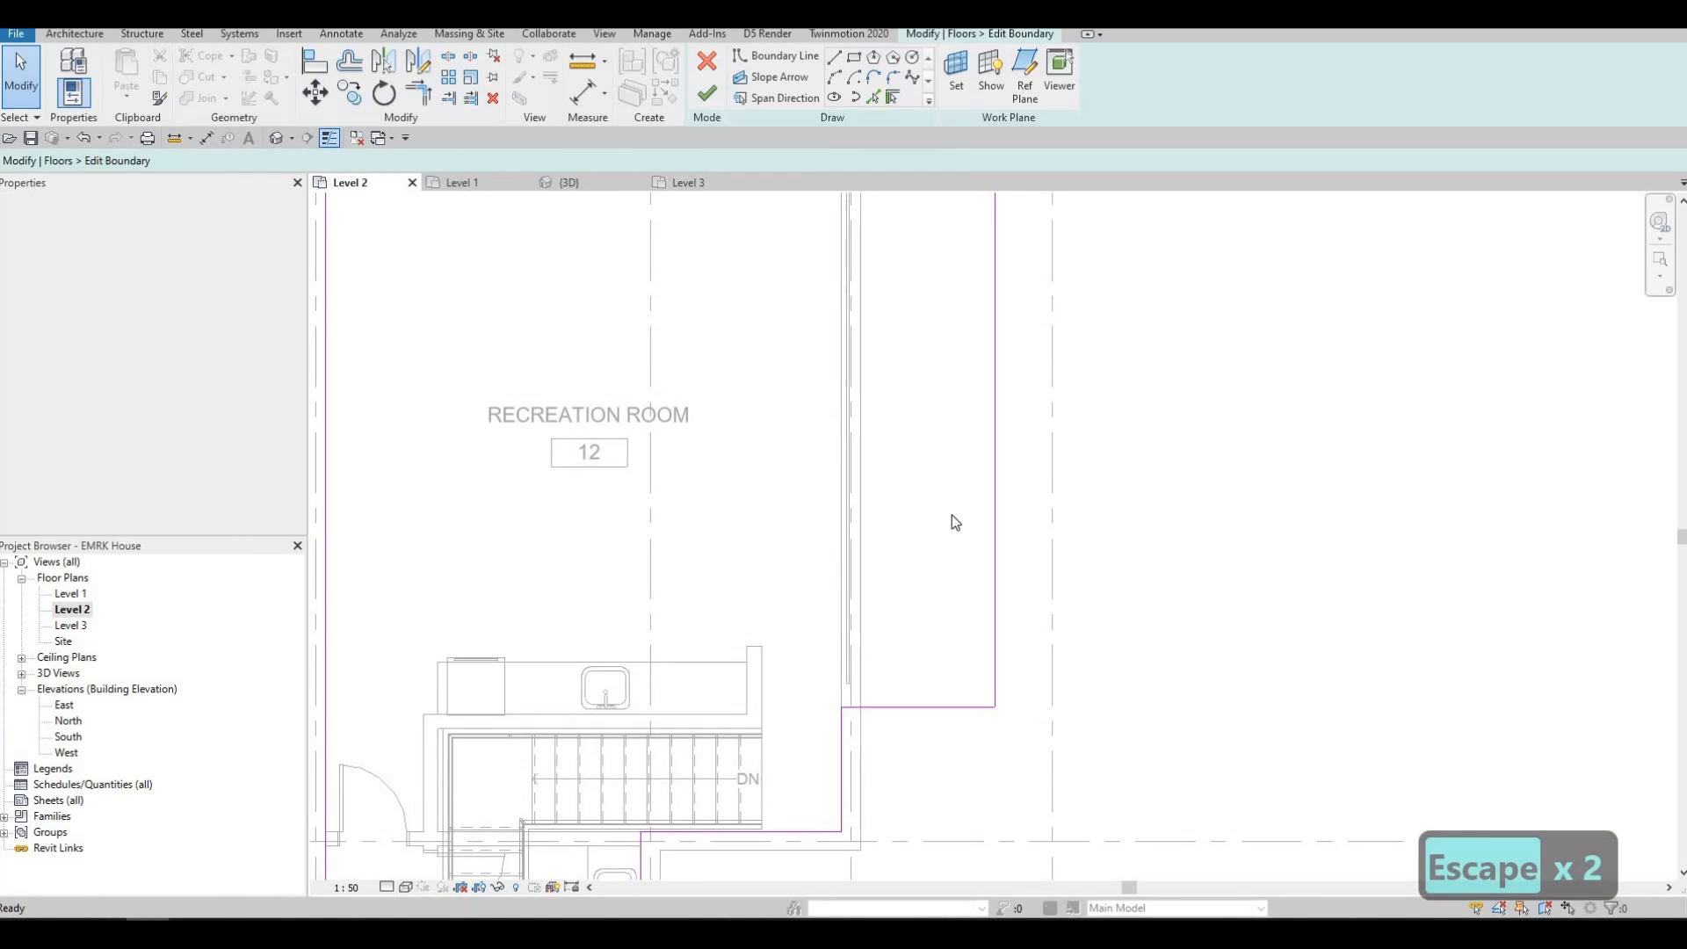
pyautogui.scroll(-1, 988, 624)
pyautogui.scroll(-1, 968, 636)
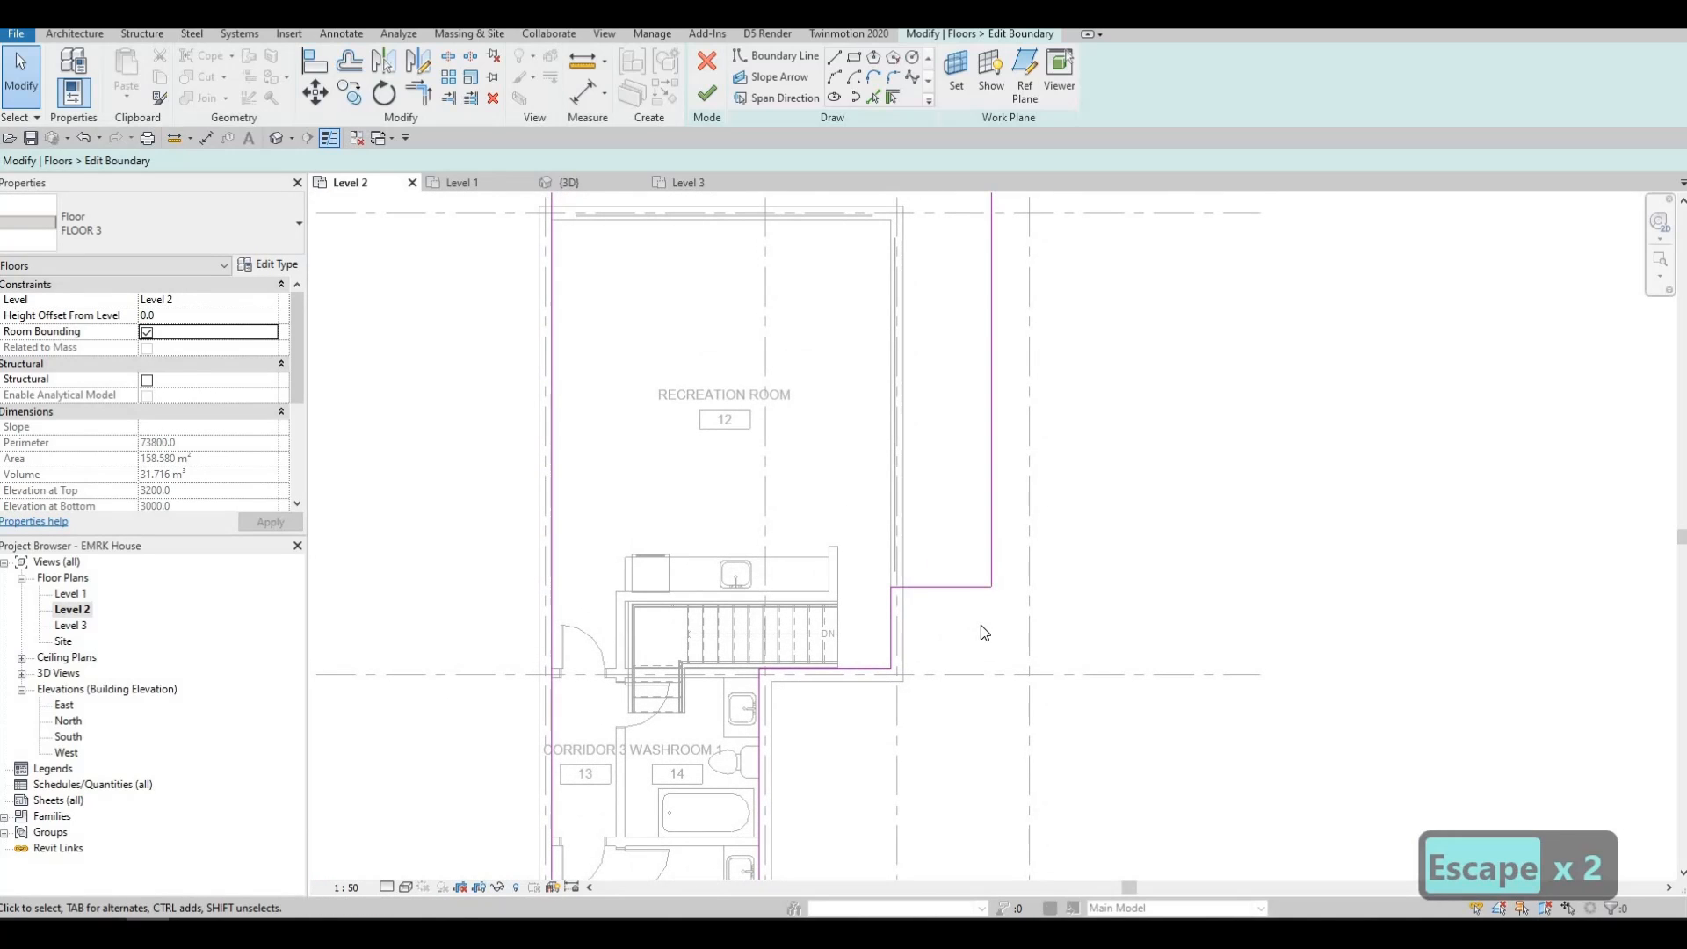
pyautogui.click(707, 93)
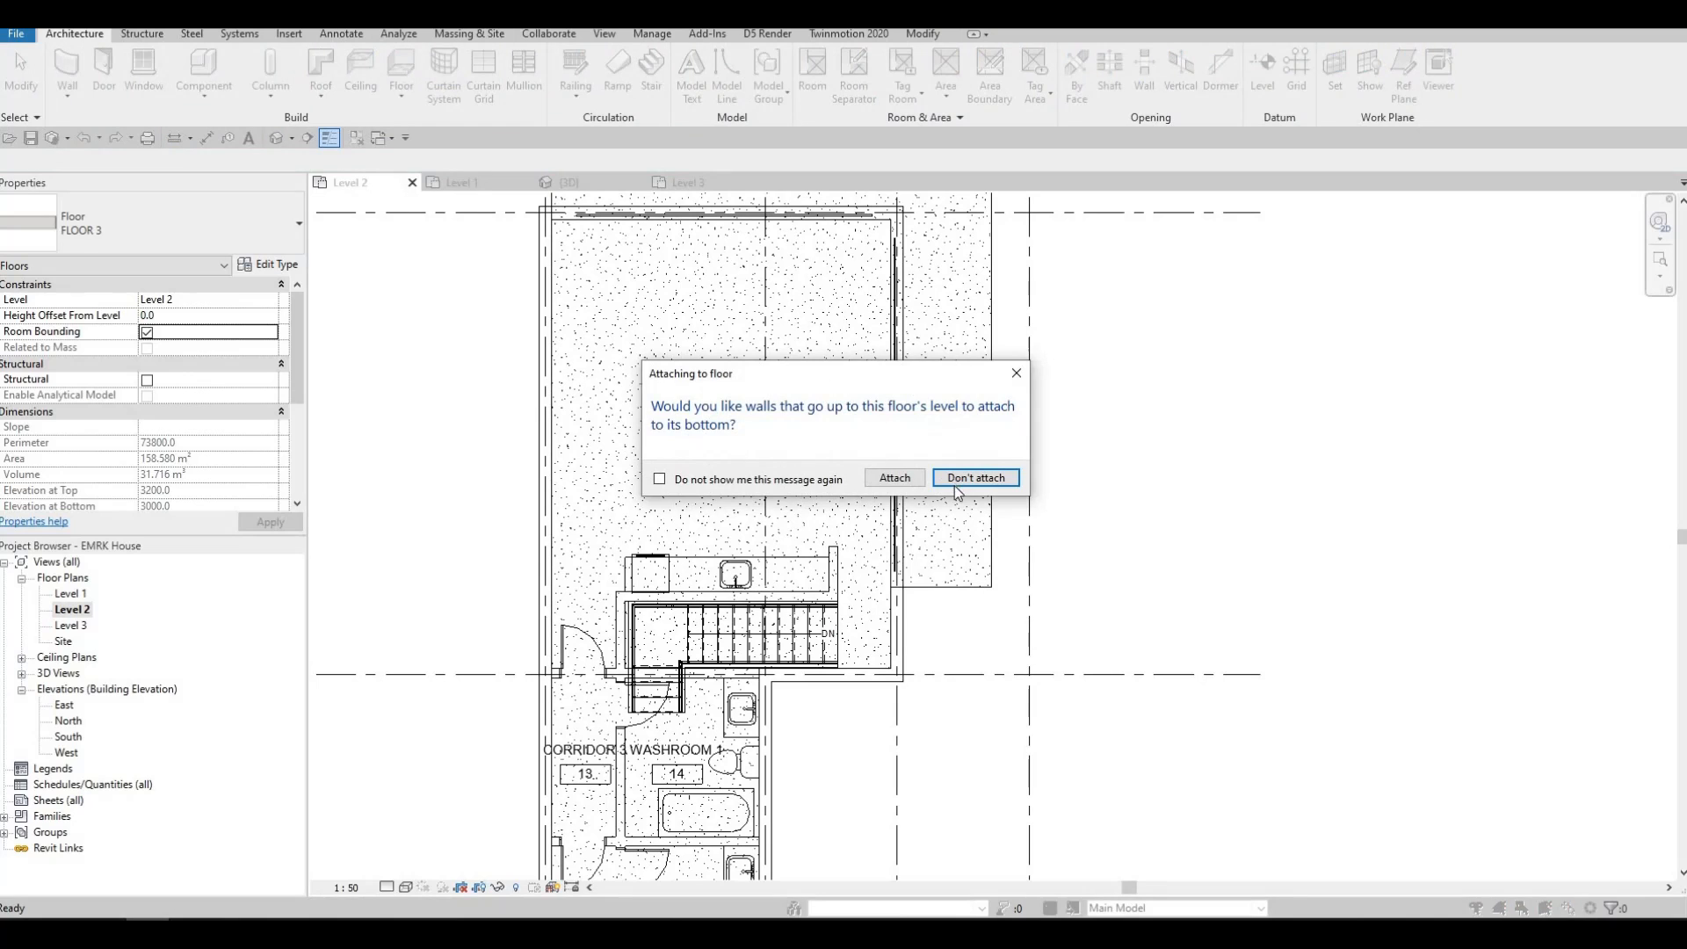
pyautogui.click(975, 478)
pyautogui.press('Escape')
pyautogui.press('Escape')
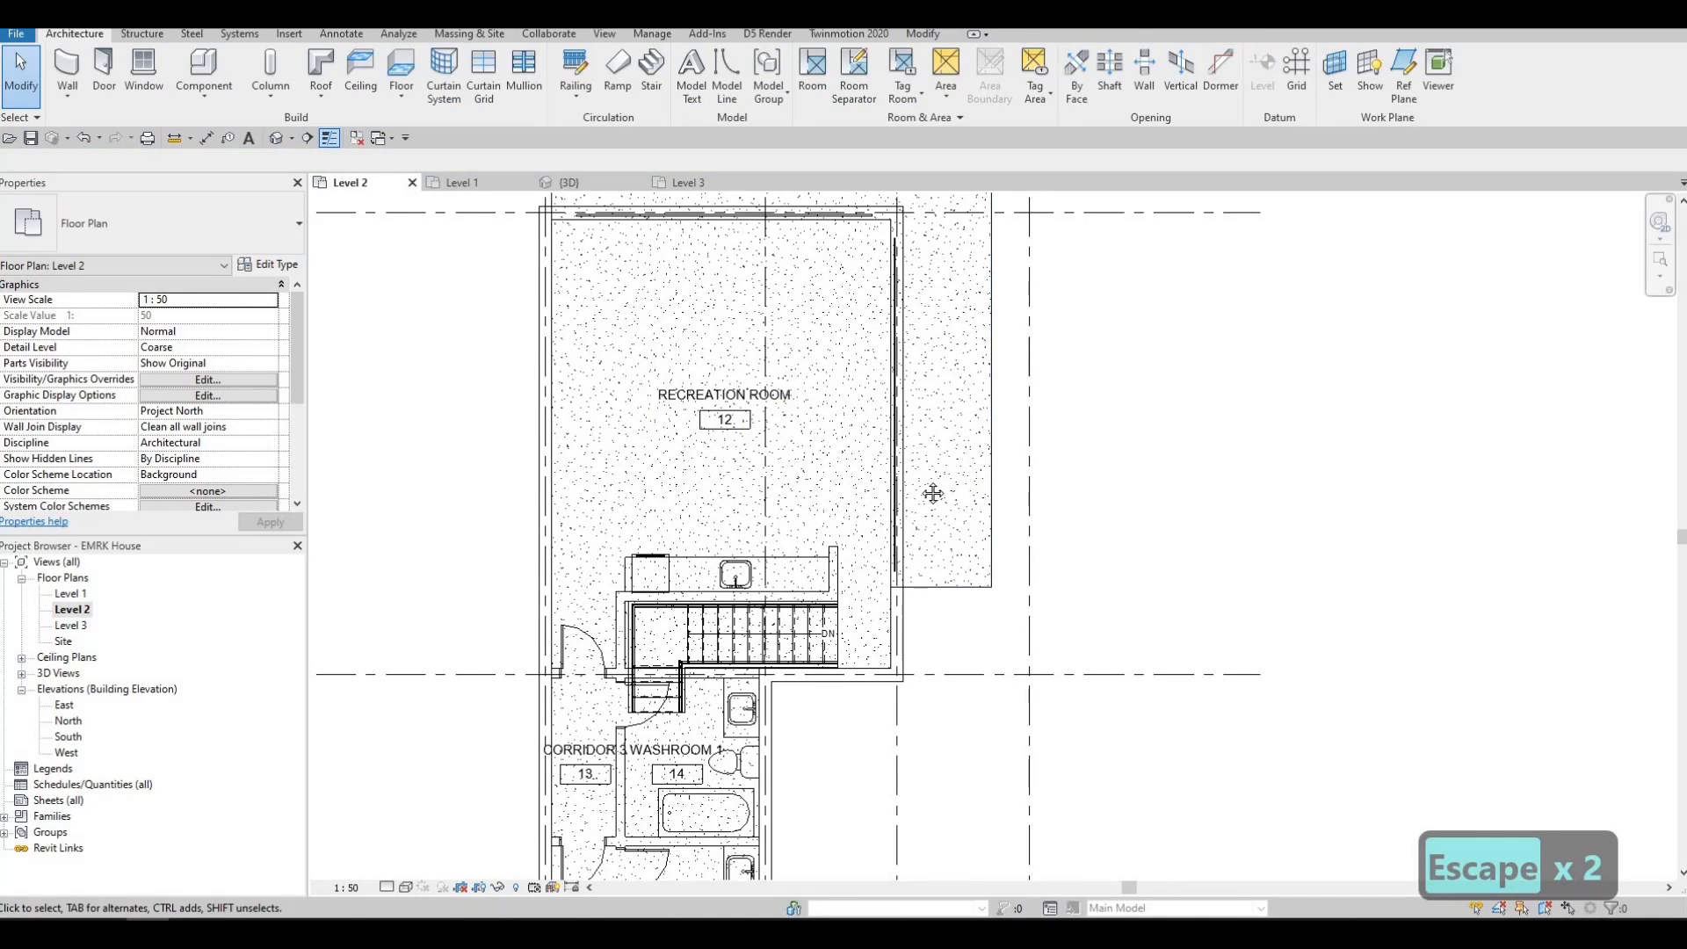
# Step: Reuse the Recreation Room's curtain wall type to draw a curtain wall about 2900 mm long in the Masters Bedroom exterior wall on grid C
pyautogui.scroll(-1, 921, 436)
pyautogui.moveTo(911, 641); pyautogui.dragTo(877, 719, button='middle')
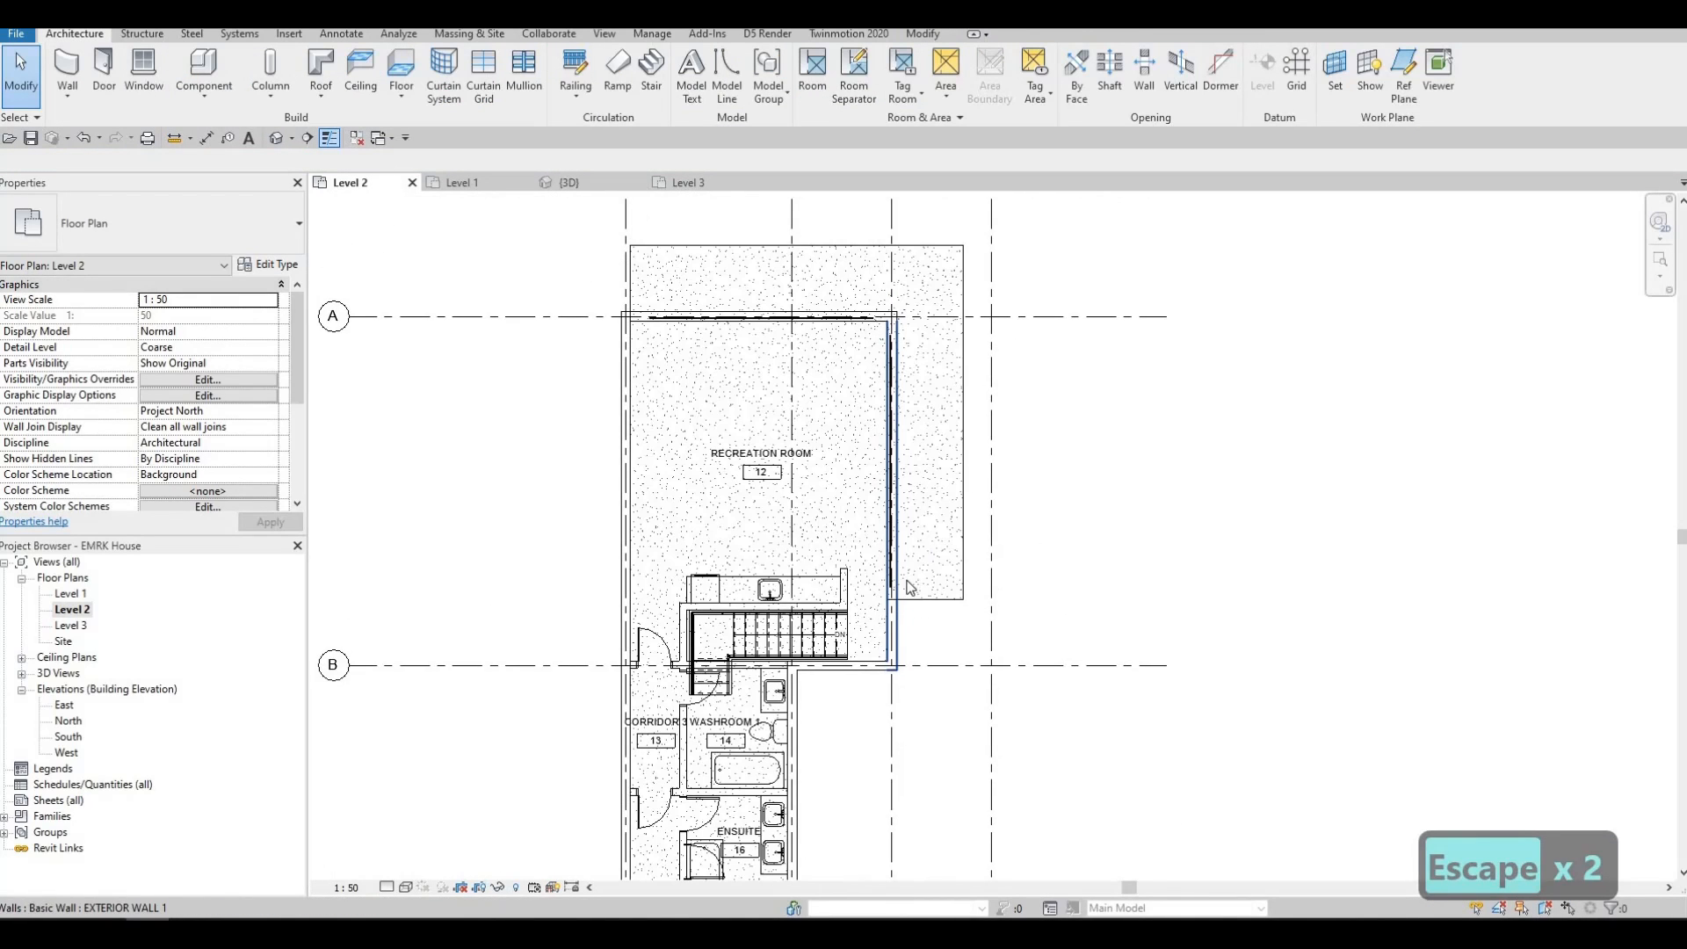
pyautogui.moveTo(901, 604); pyautogui.dragTo(886, 502, button='middle')
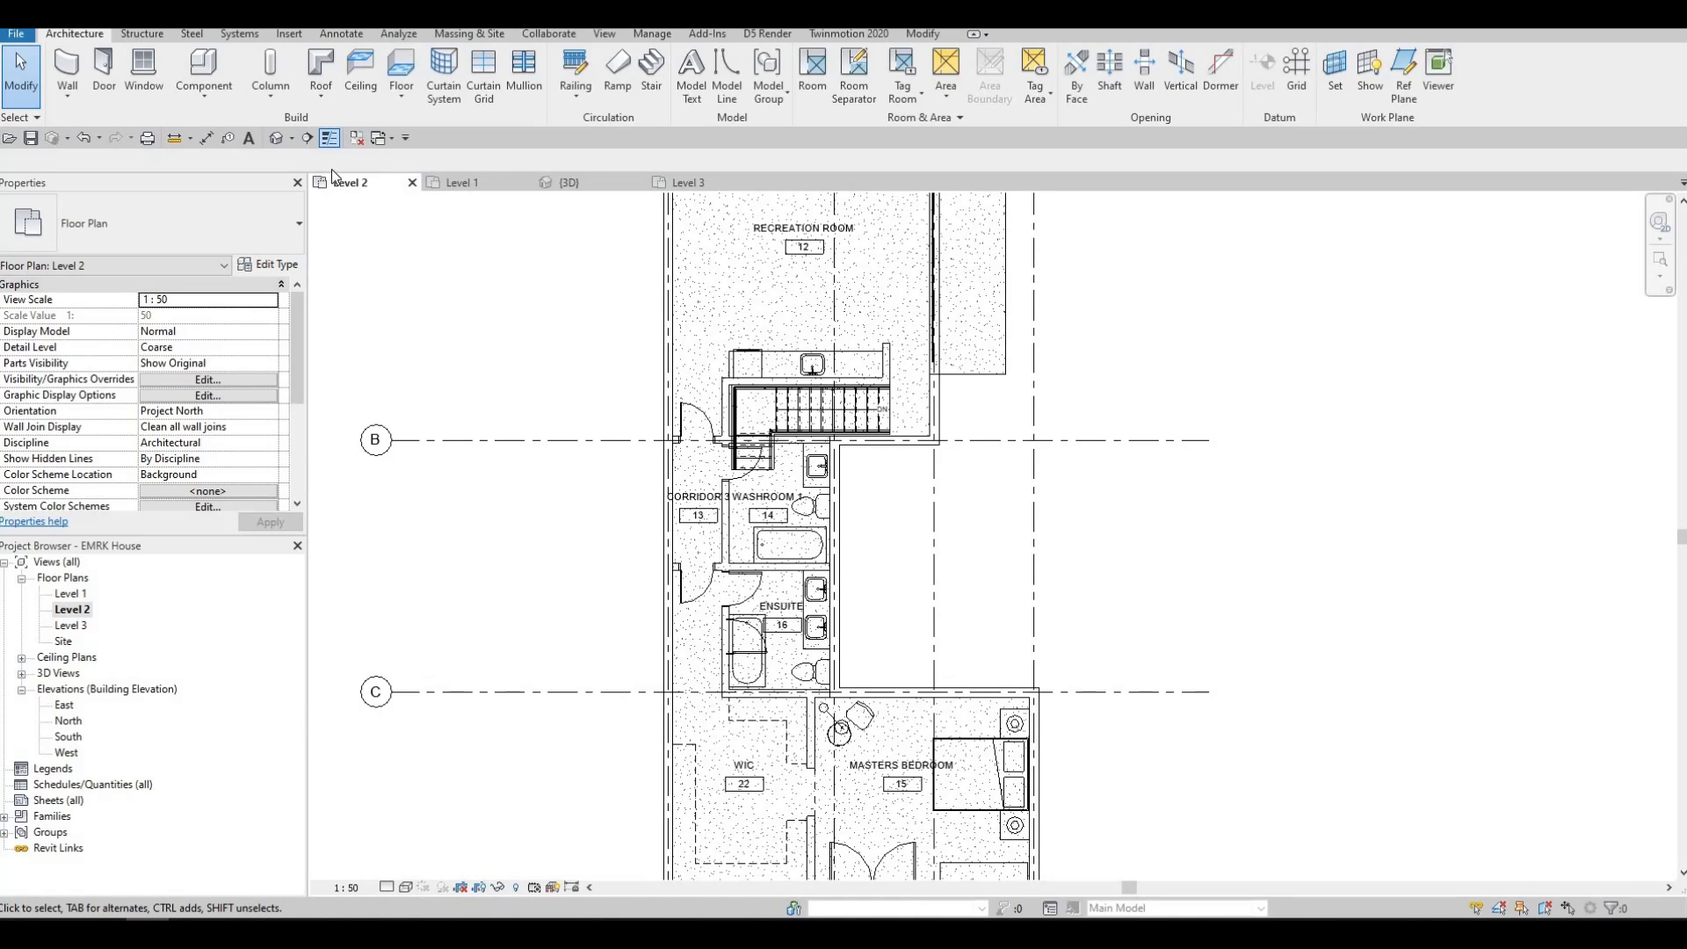
pyautogui.click(935, 288)
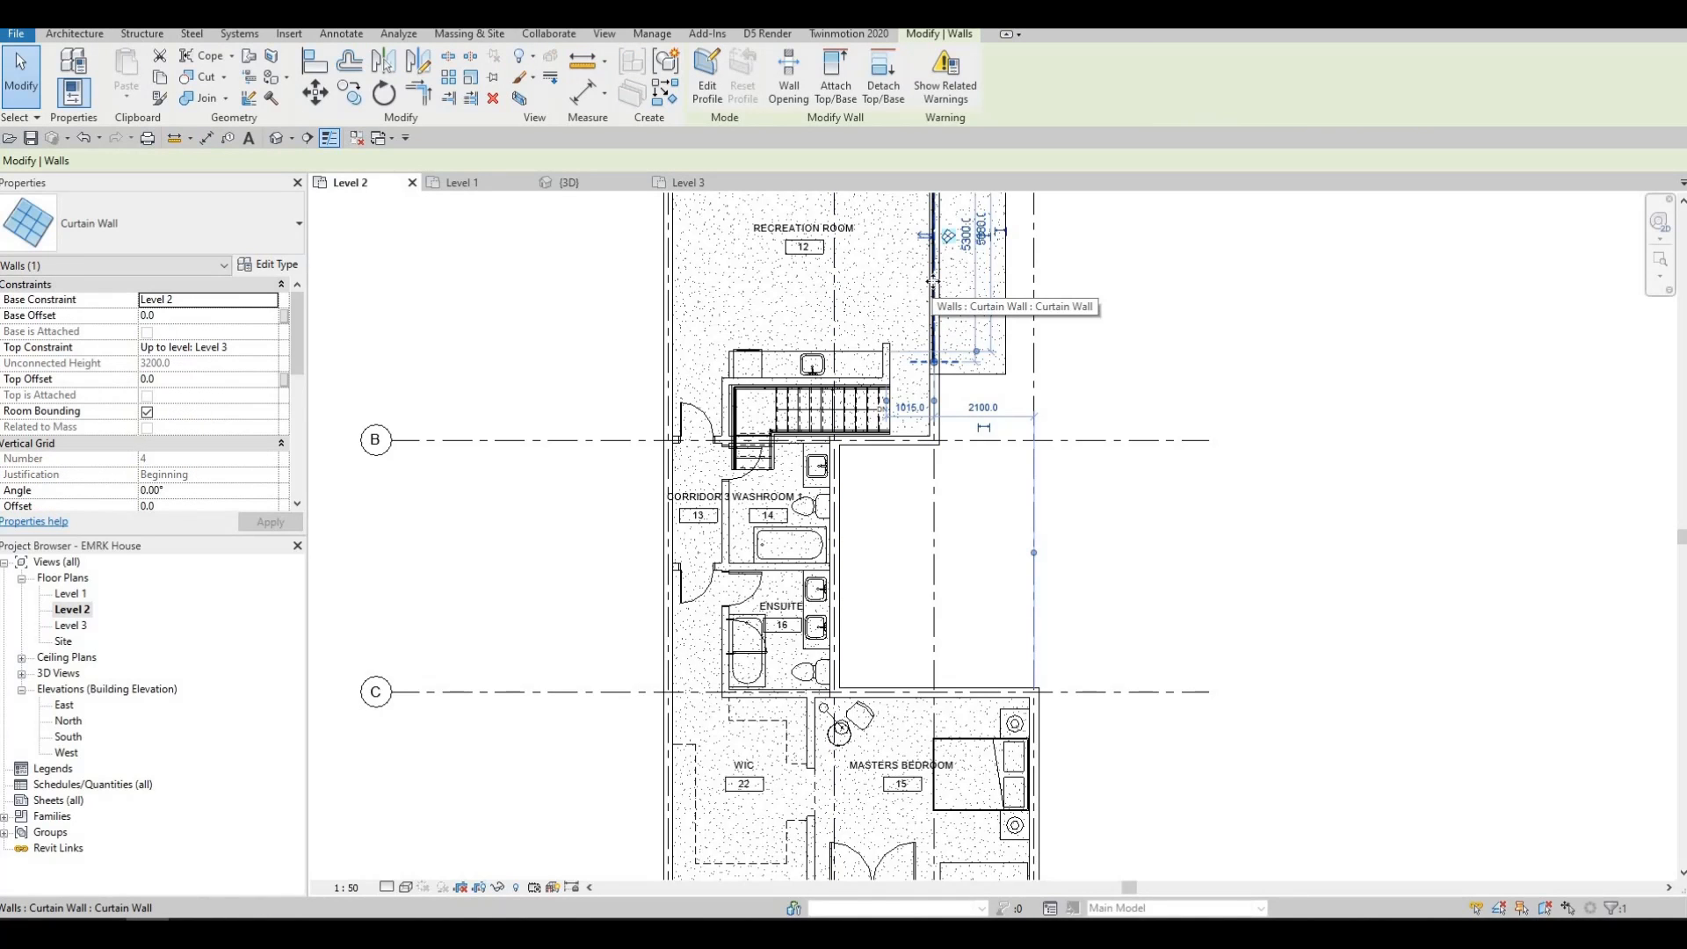
pyautogui.press('c')
pyautogui.press('s')
pyautogui.keyDown('ctrl'); pyautogui.scroll(-5, 913, 404); pyautogui.keyUp('ctrl')
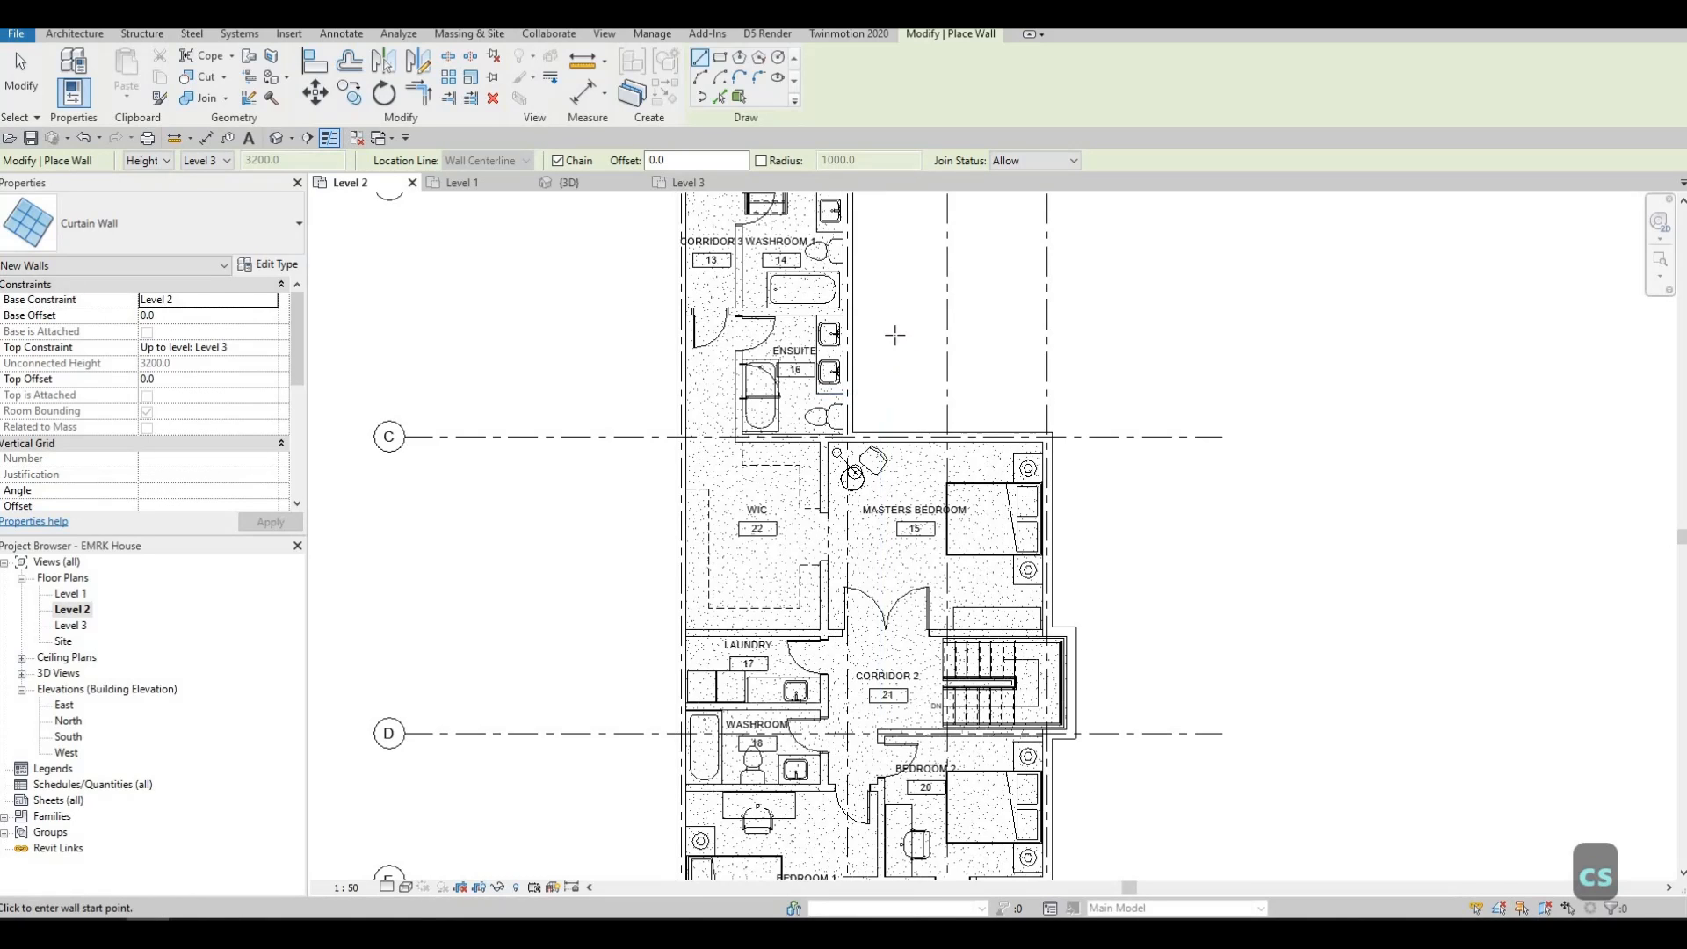
pyautogui.scroll(3, 907, 351)
pyautogui.scroll(1, 905, 334)
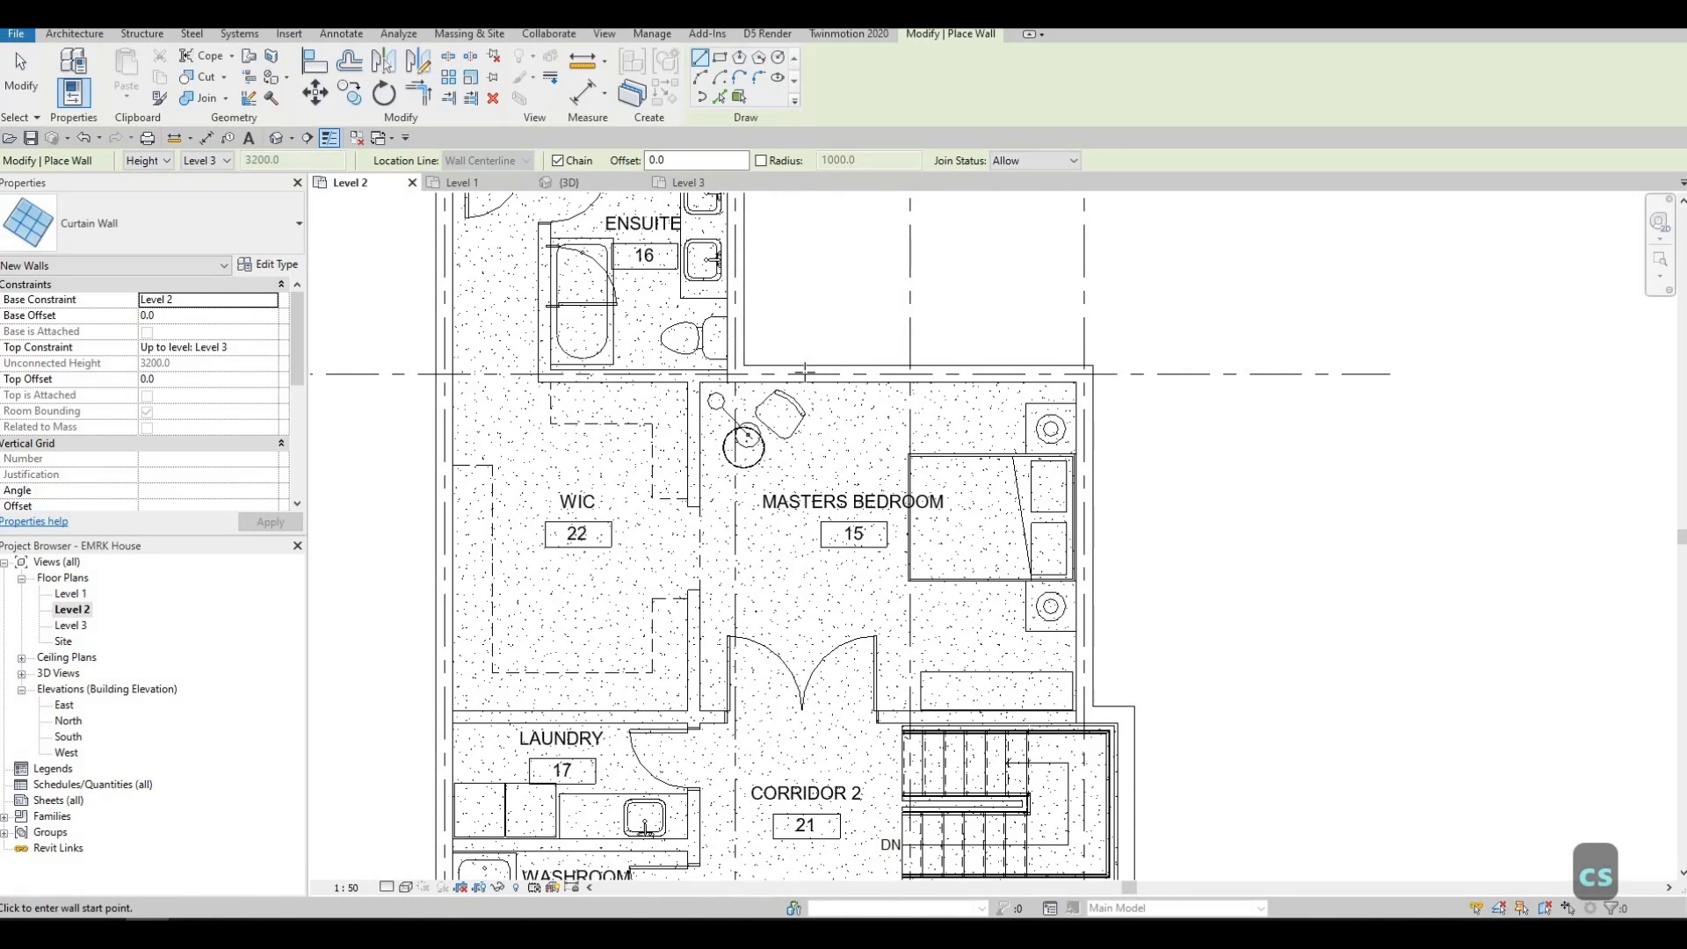
pyautogui.click(802, 373)
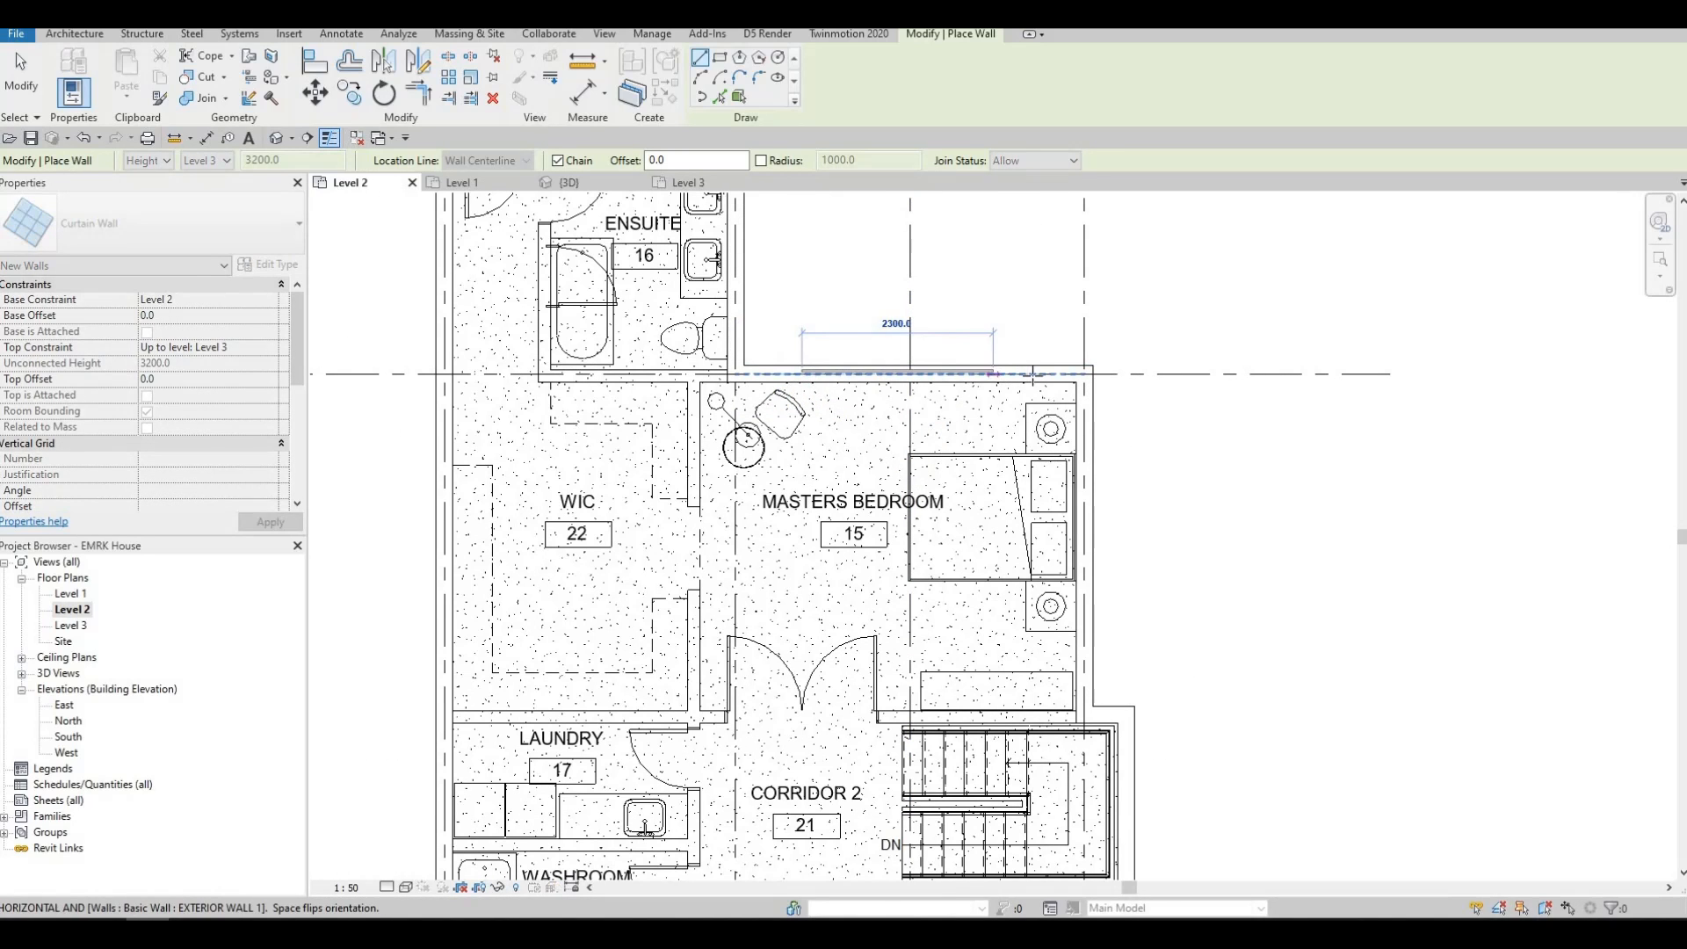
pyautogui.click(1043, 374)
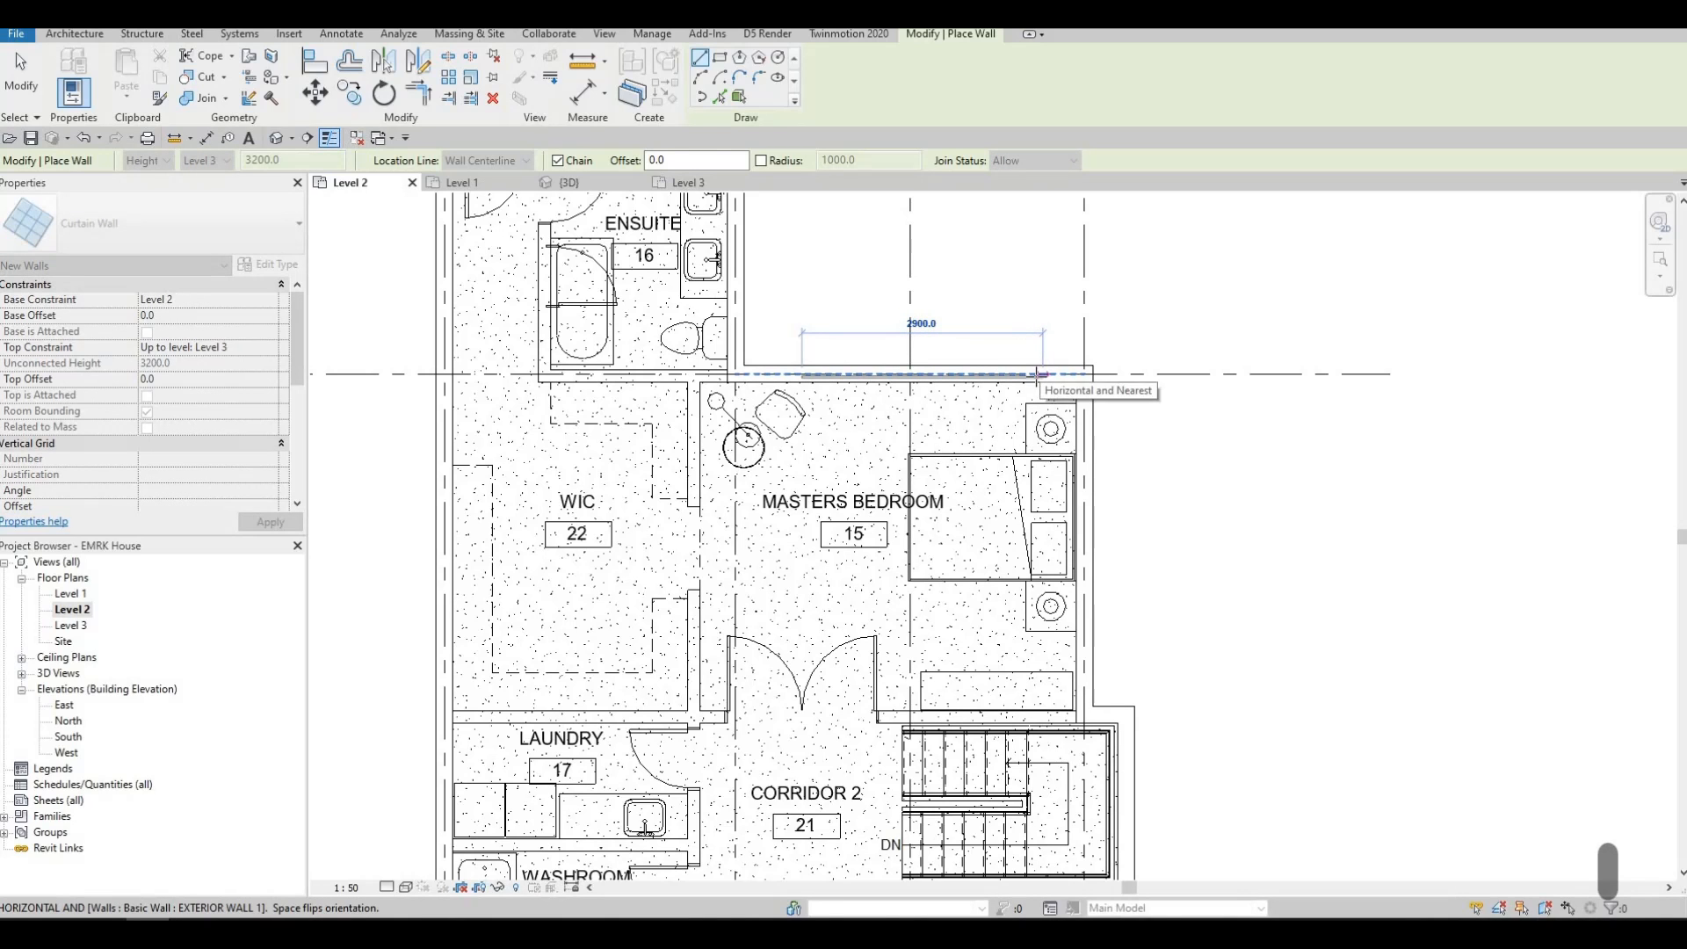
pyautogui.press('Escape')
# Step: Draw a curtain wall spanning most of the exterior wall behind the stair off Corridor 2
pyautogui.scroll(-3, 1017, 408)
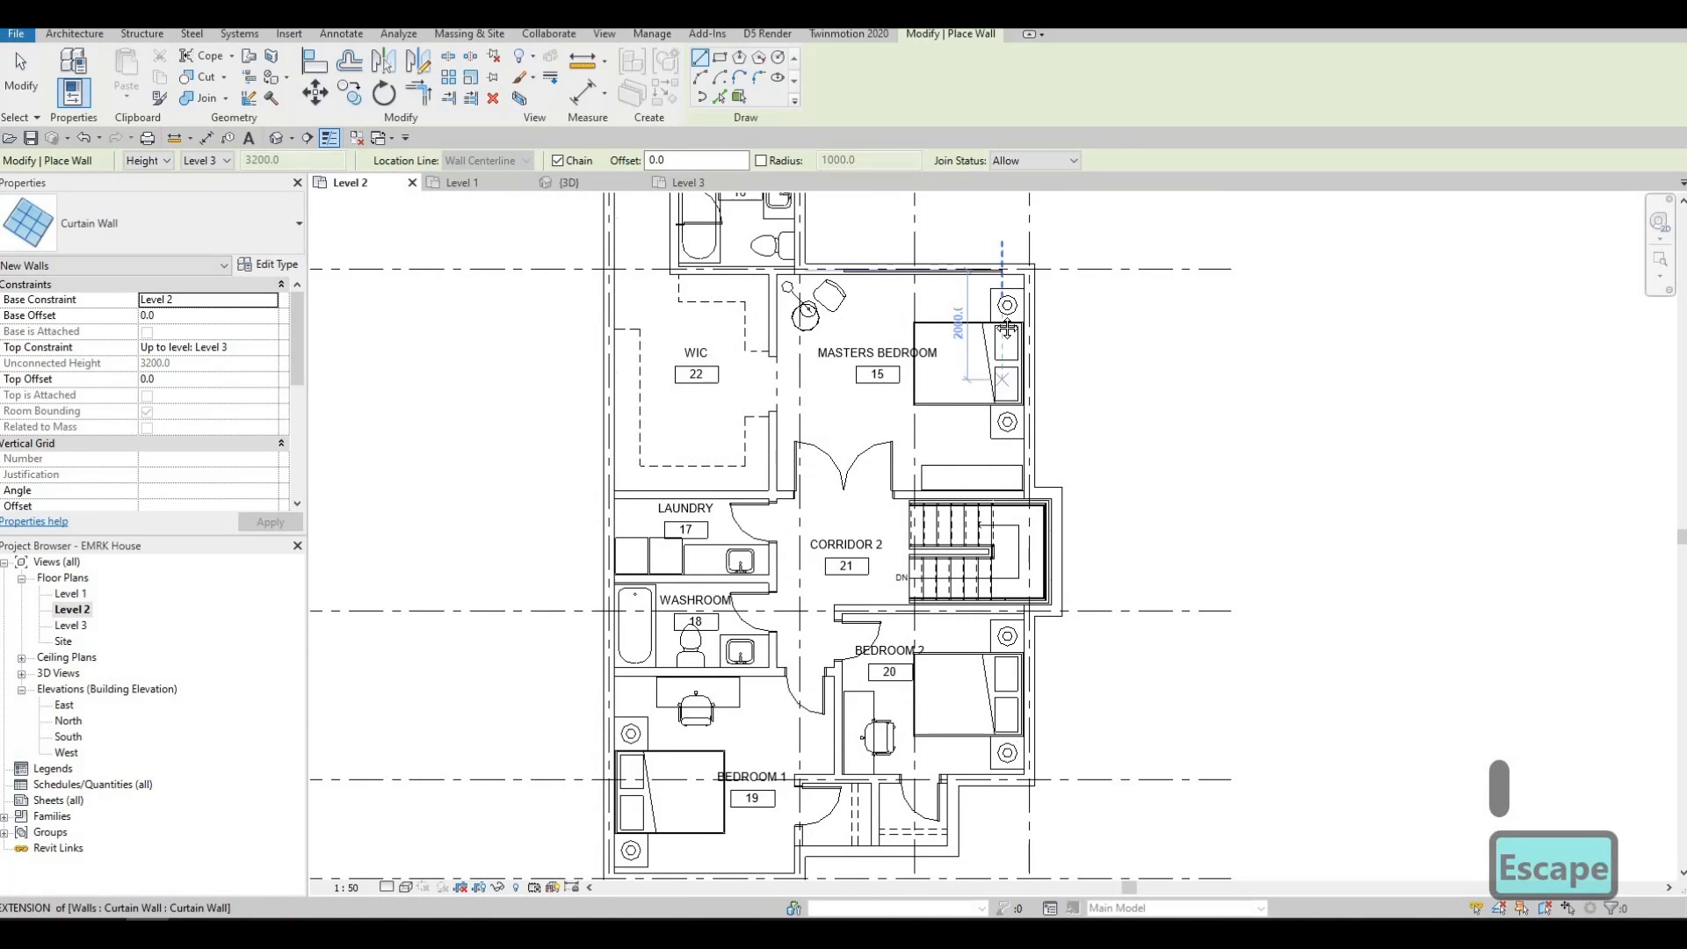
pyautogui.moveTo(1010, 385); pyautogui.dragTo(986, 302, button='middle')
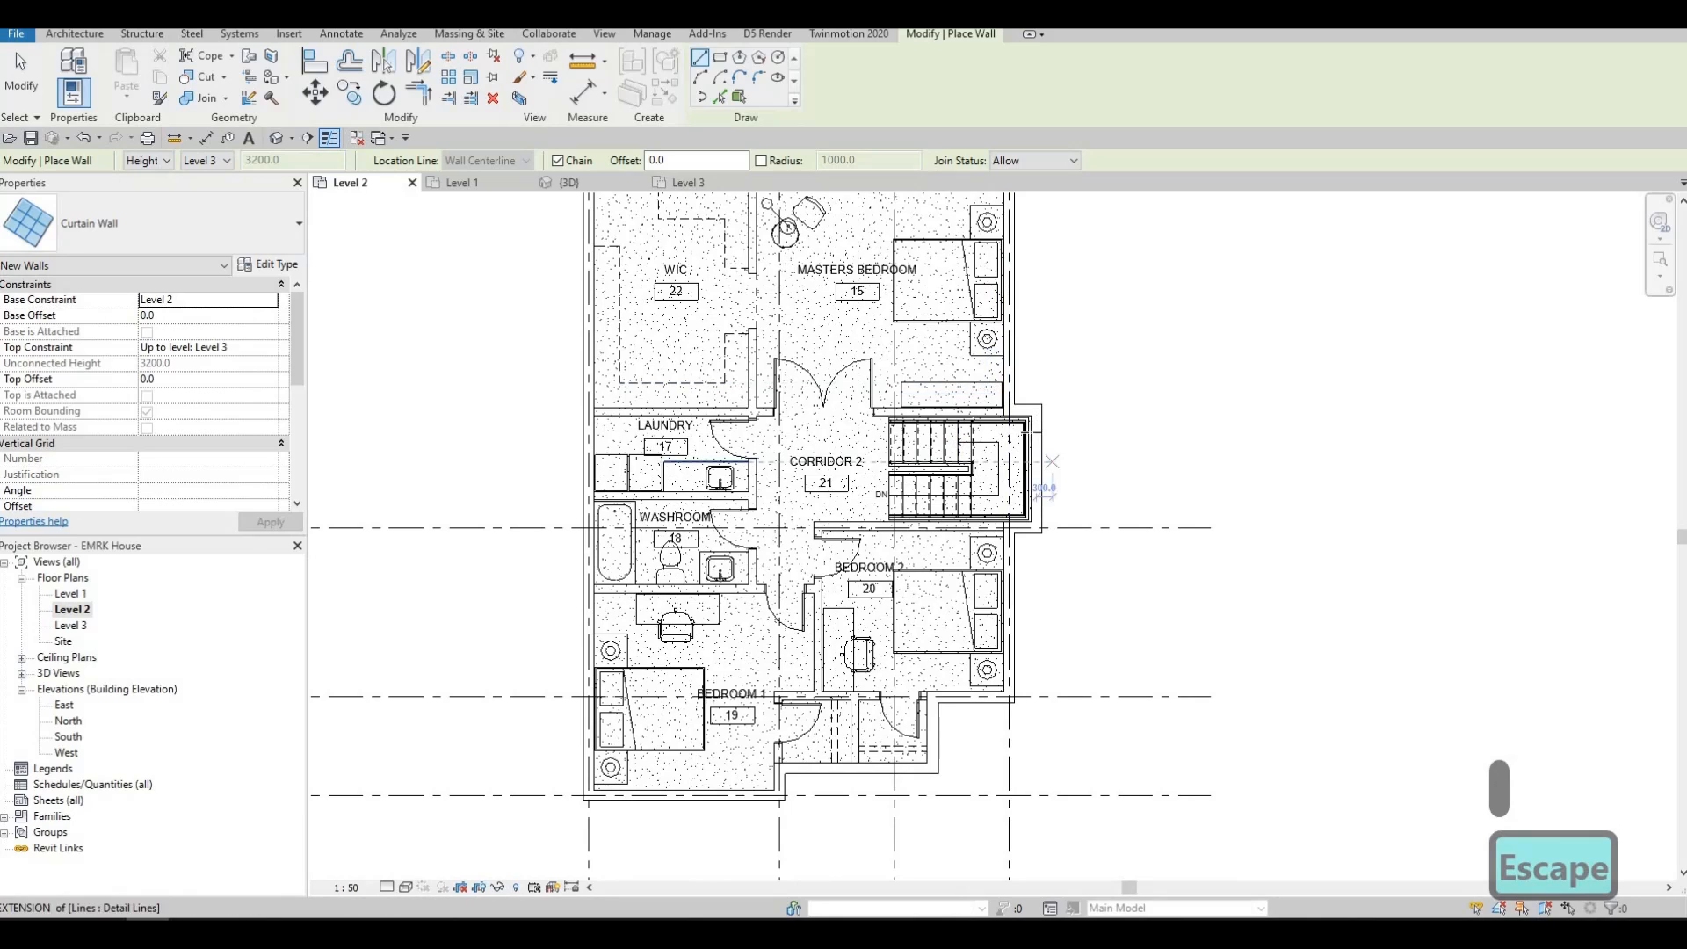
pyautogui.scroll(1, 1036, 421)
pyautogui.click(1037, 420)
pyautogui.scroll(2, 1037, 421)
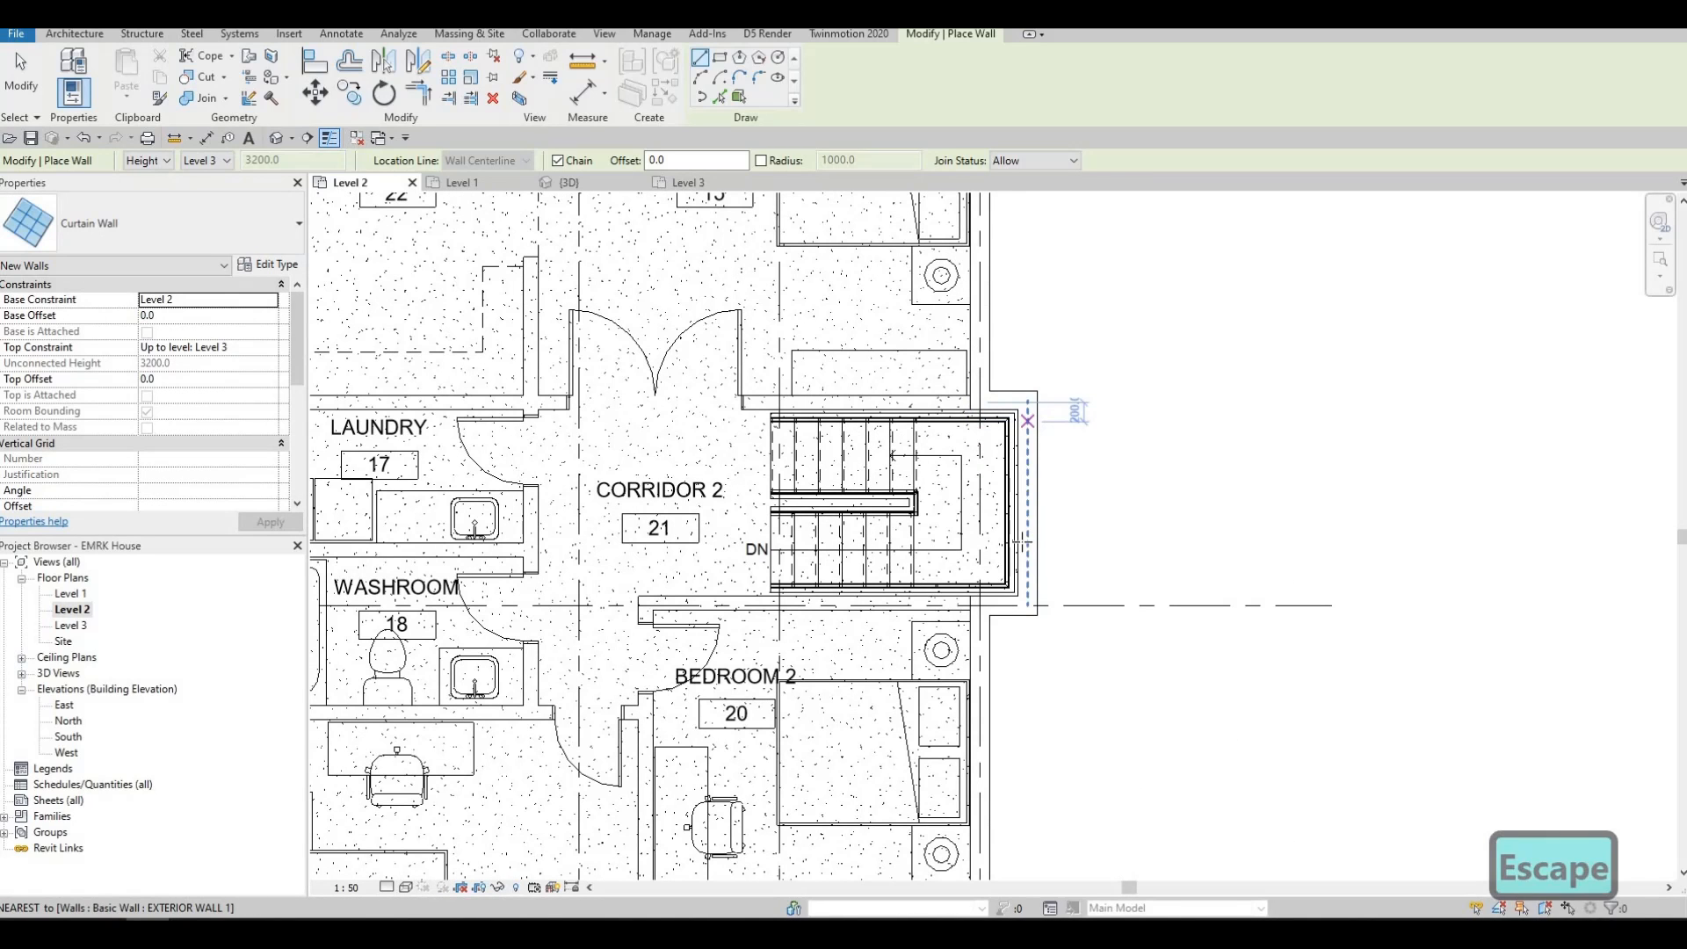
pyautogui.click(1028, 420)
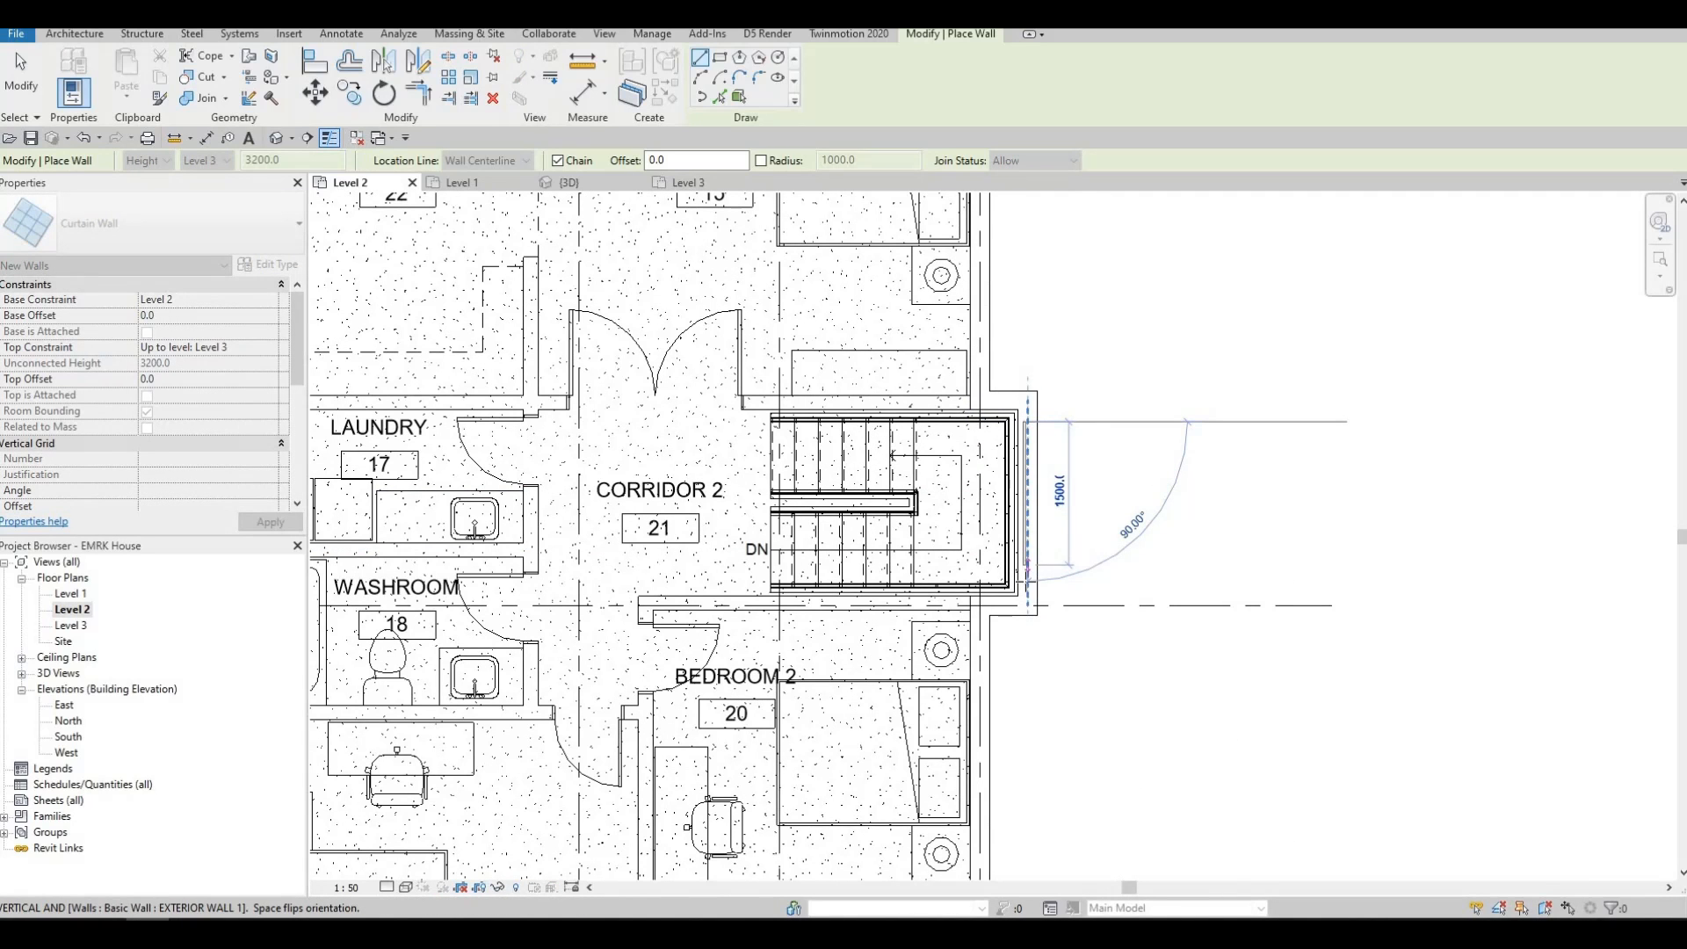
pyautogui.press('Escape')
# Step: Draw a curtain wall about 800 mm long in the Bedroom 2 exterior wall on grid E, beside the closet
pyautogui.scroll(-1, 1070, 449)
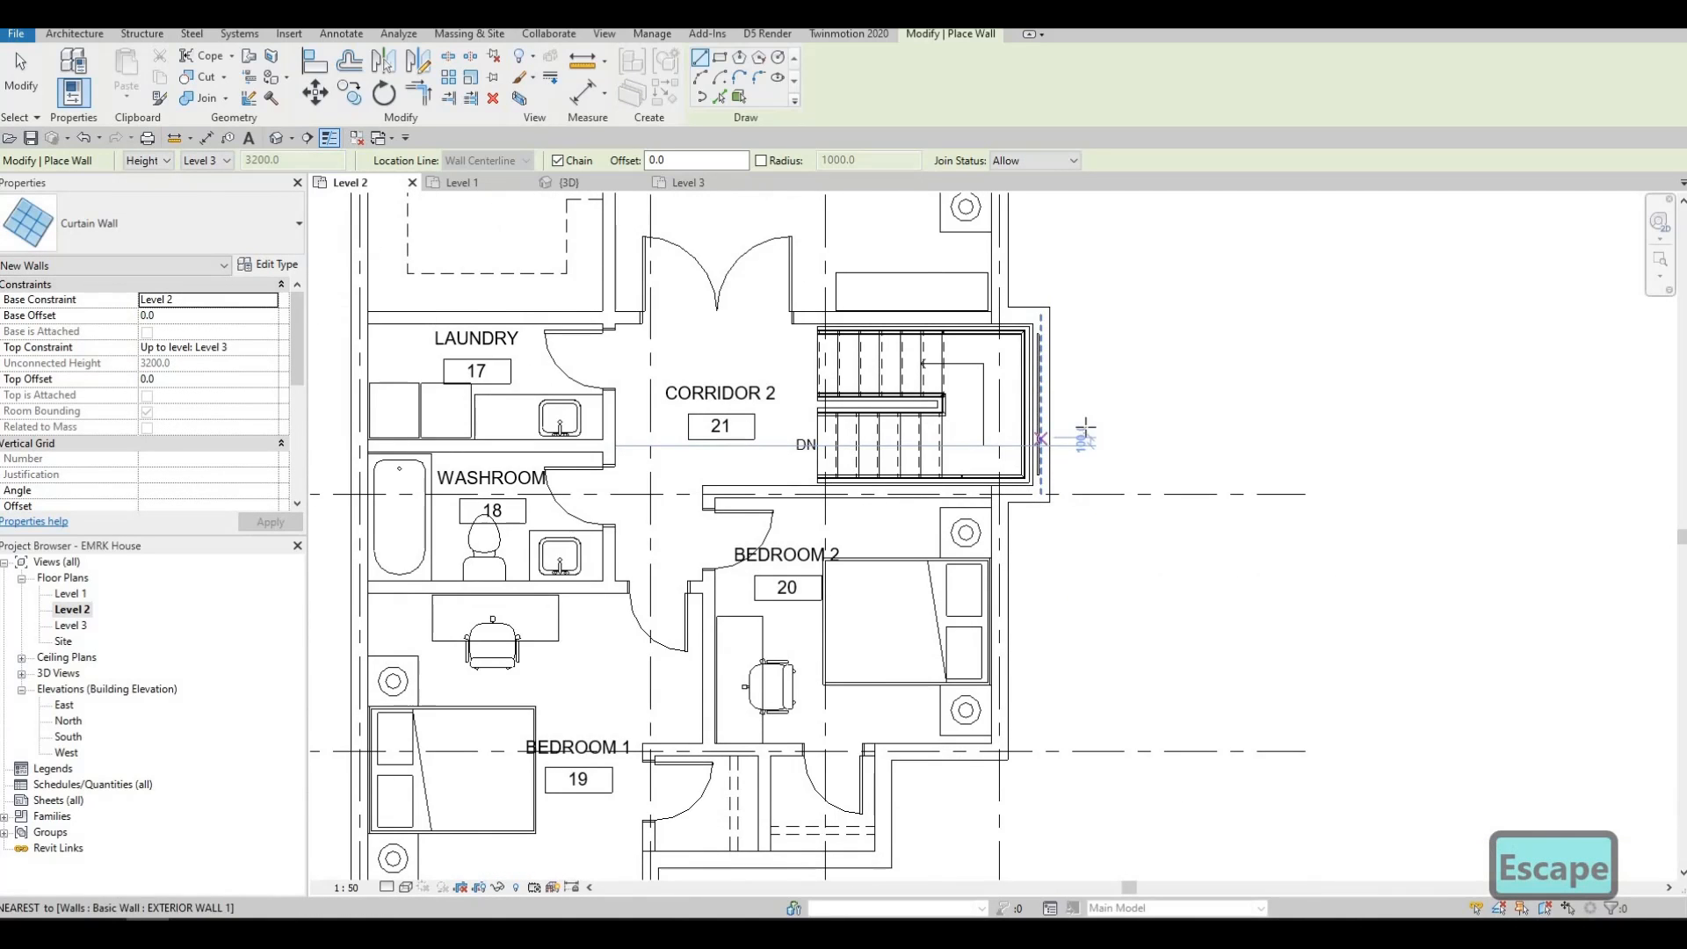
pyautogui.scroll(-1, 1082, 460)
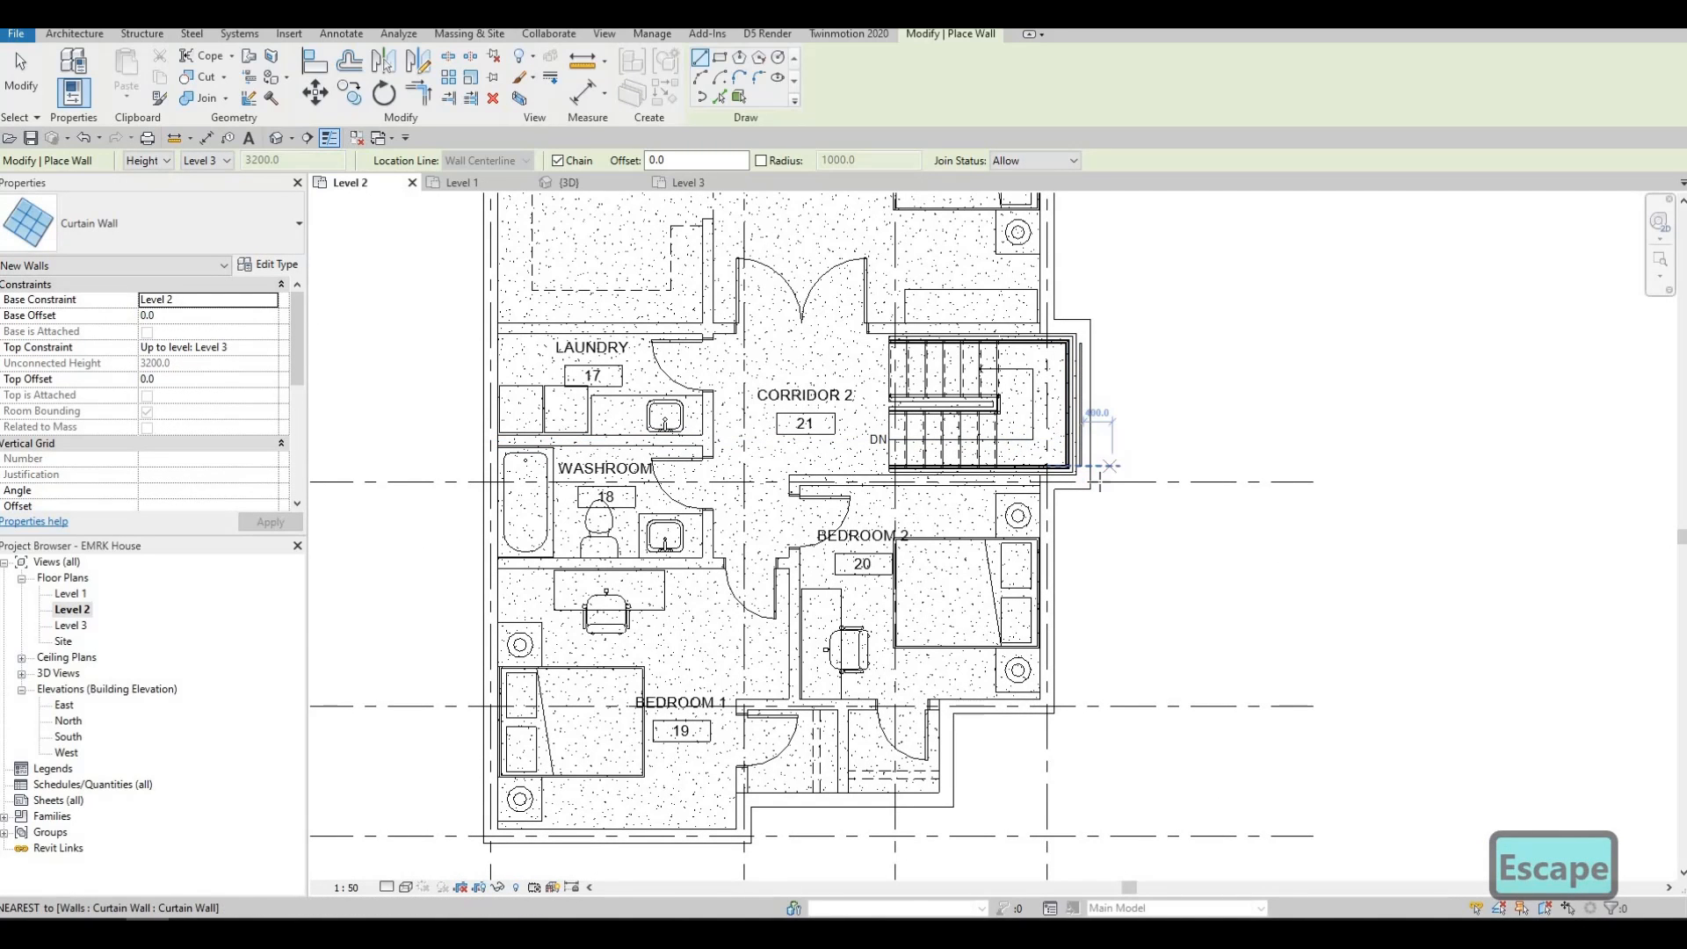
pyautogui.scroll(-3, 1109, 466)
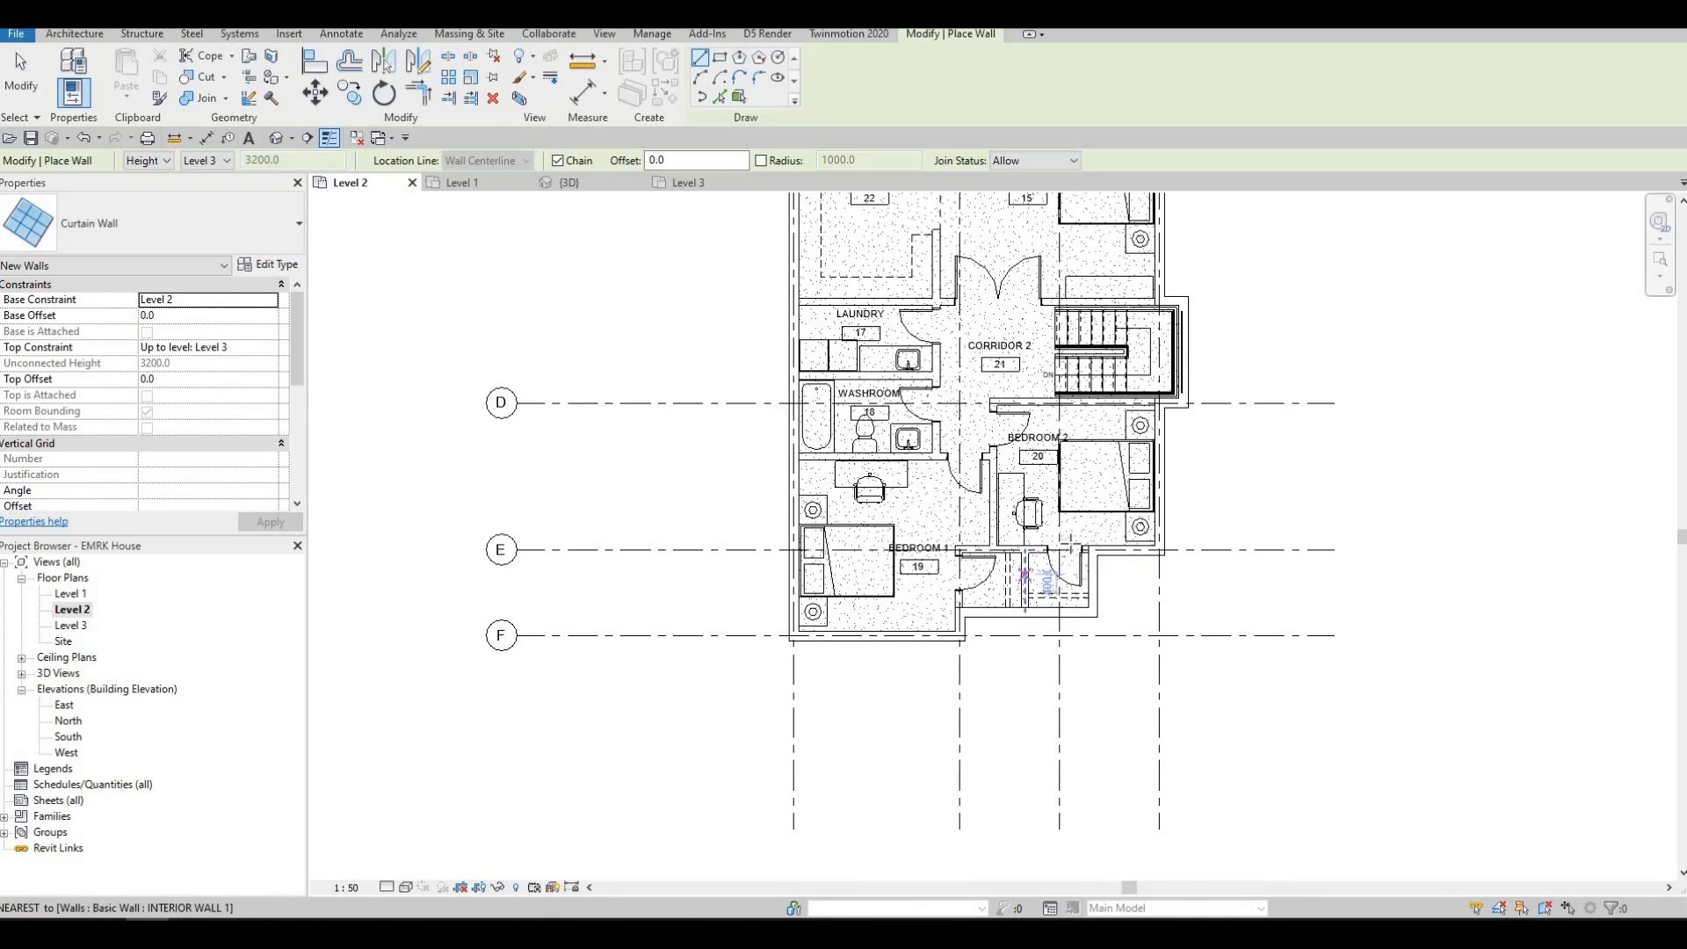
pyautogui.scroll(2, 1124, 545)
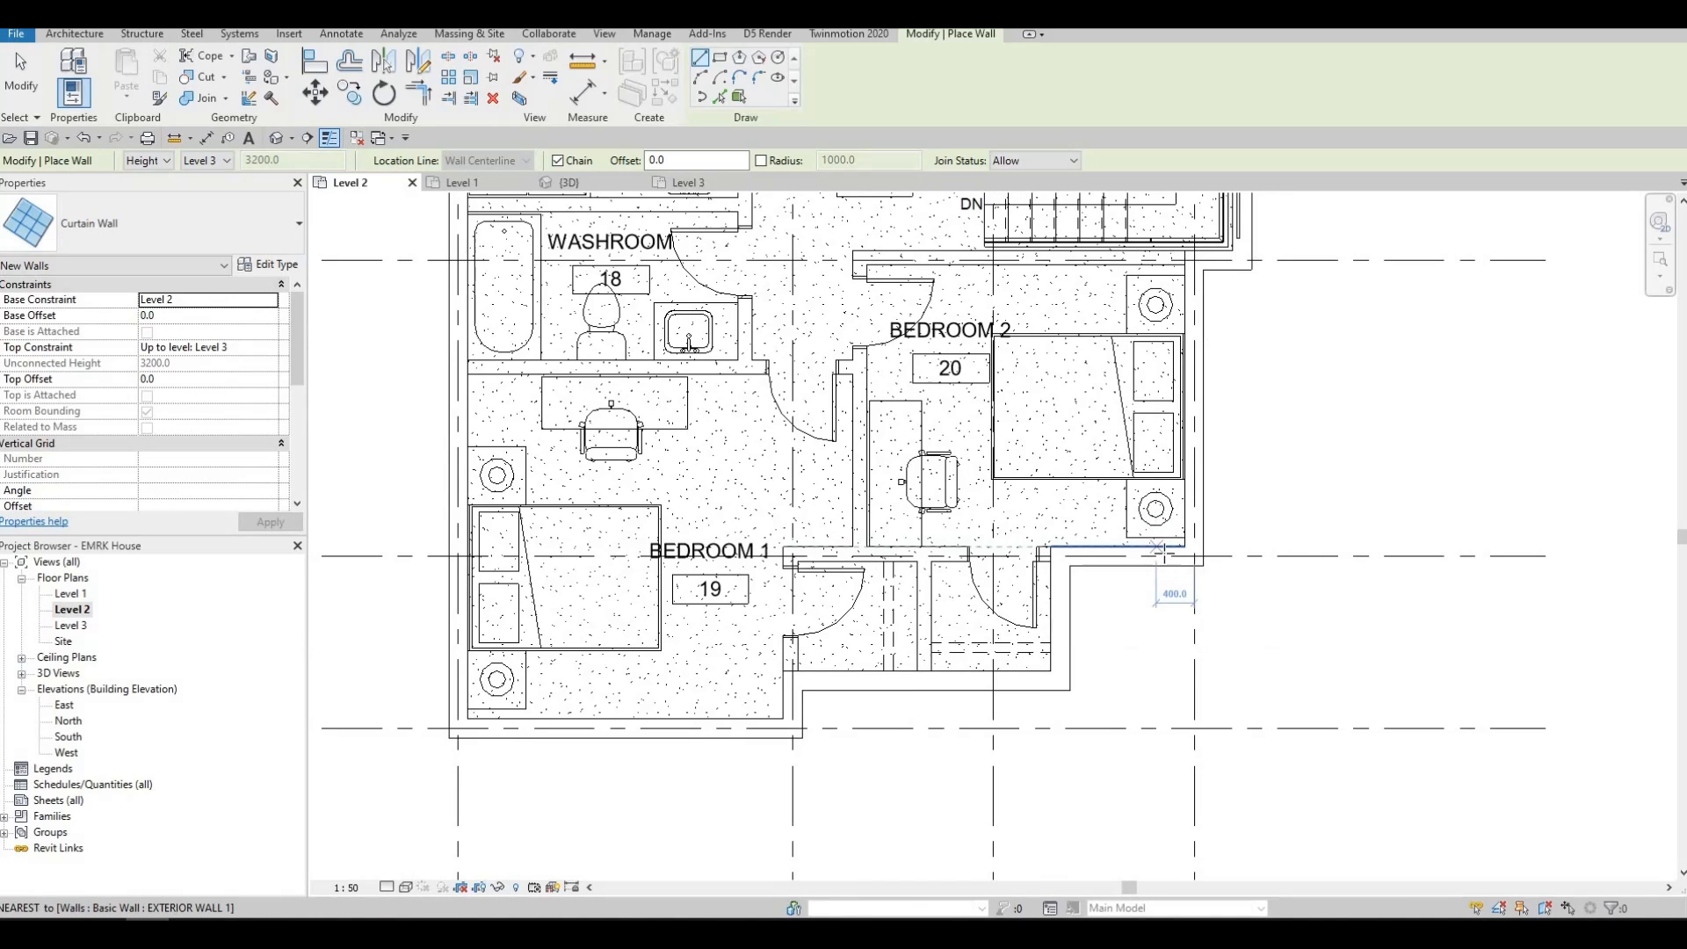
pyautogui.click(1165, 556)
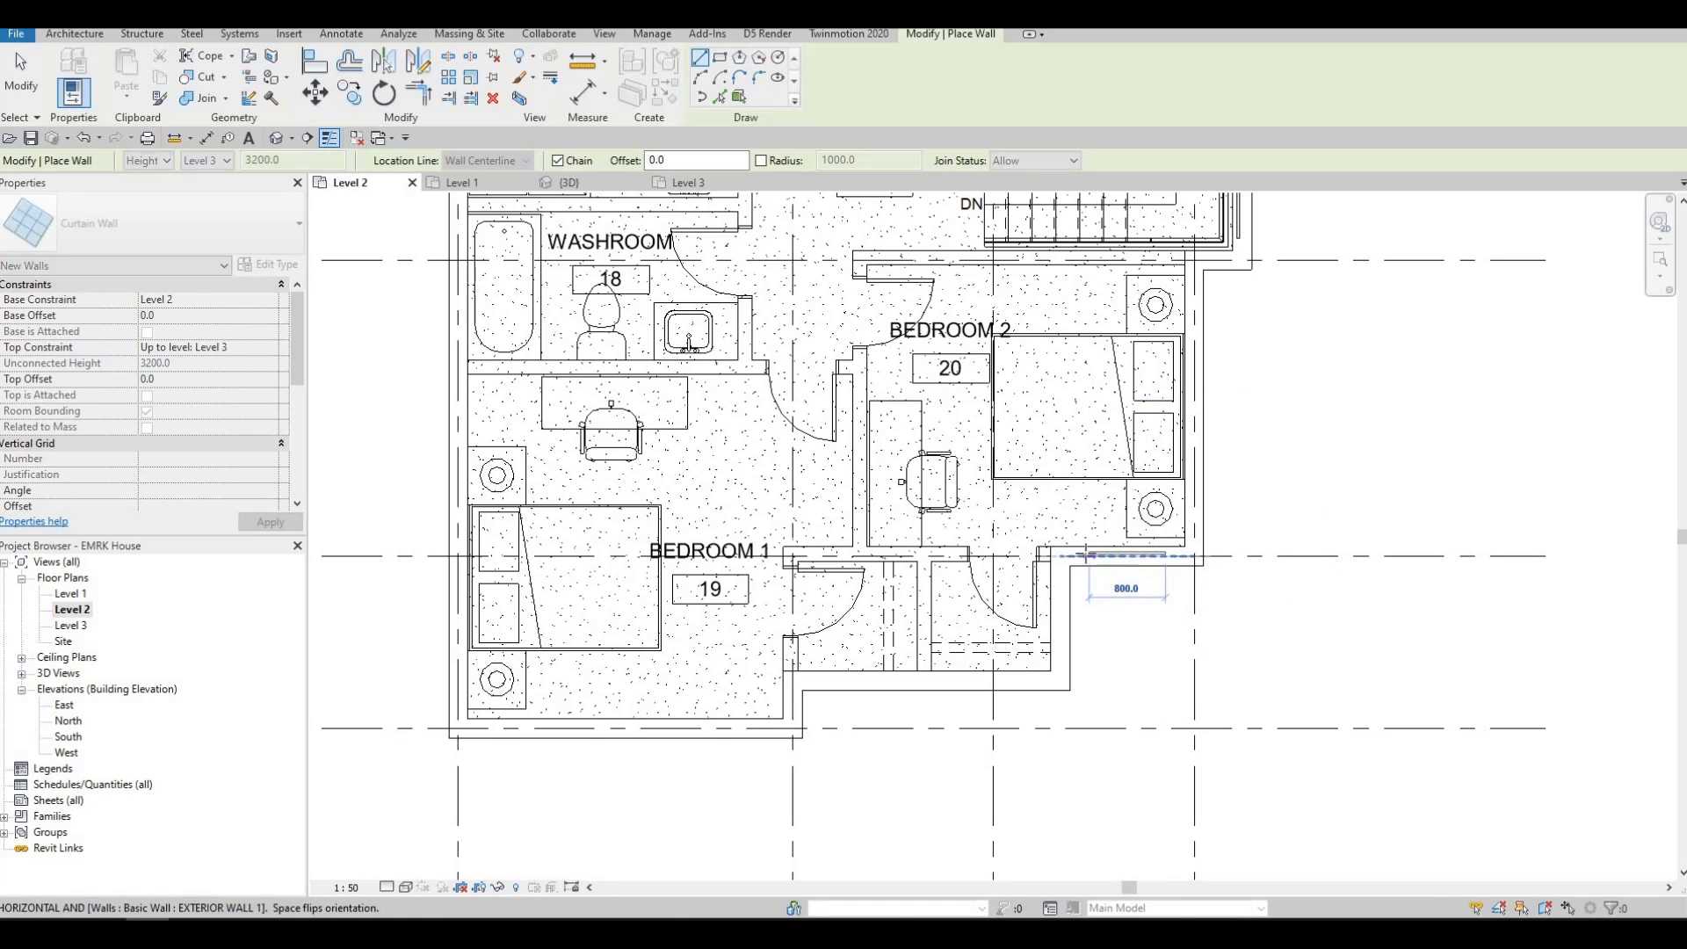
pyautogui.click(1090, 556)
pyautogui.press('Escape')
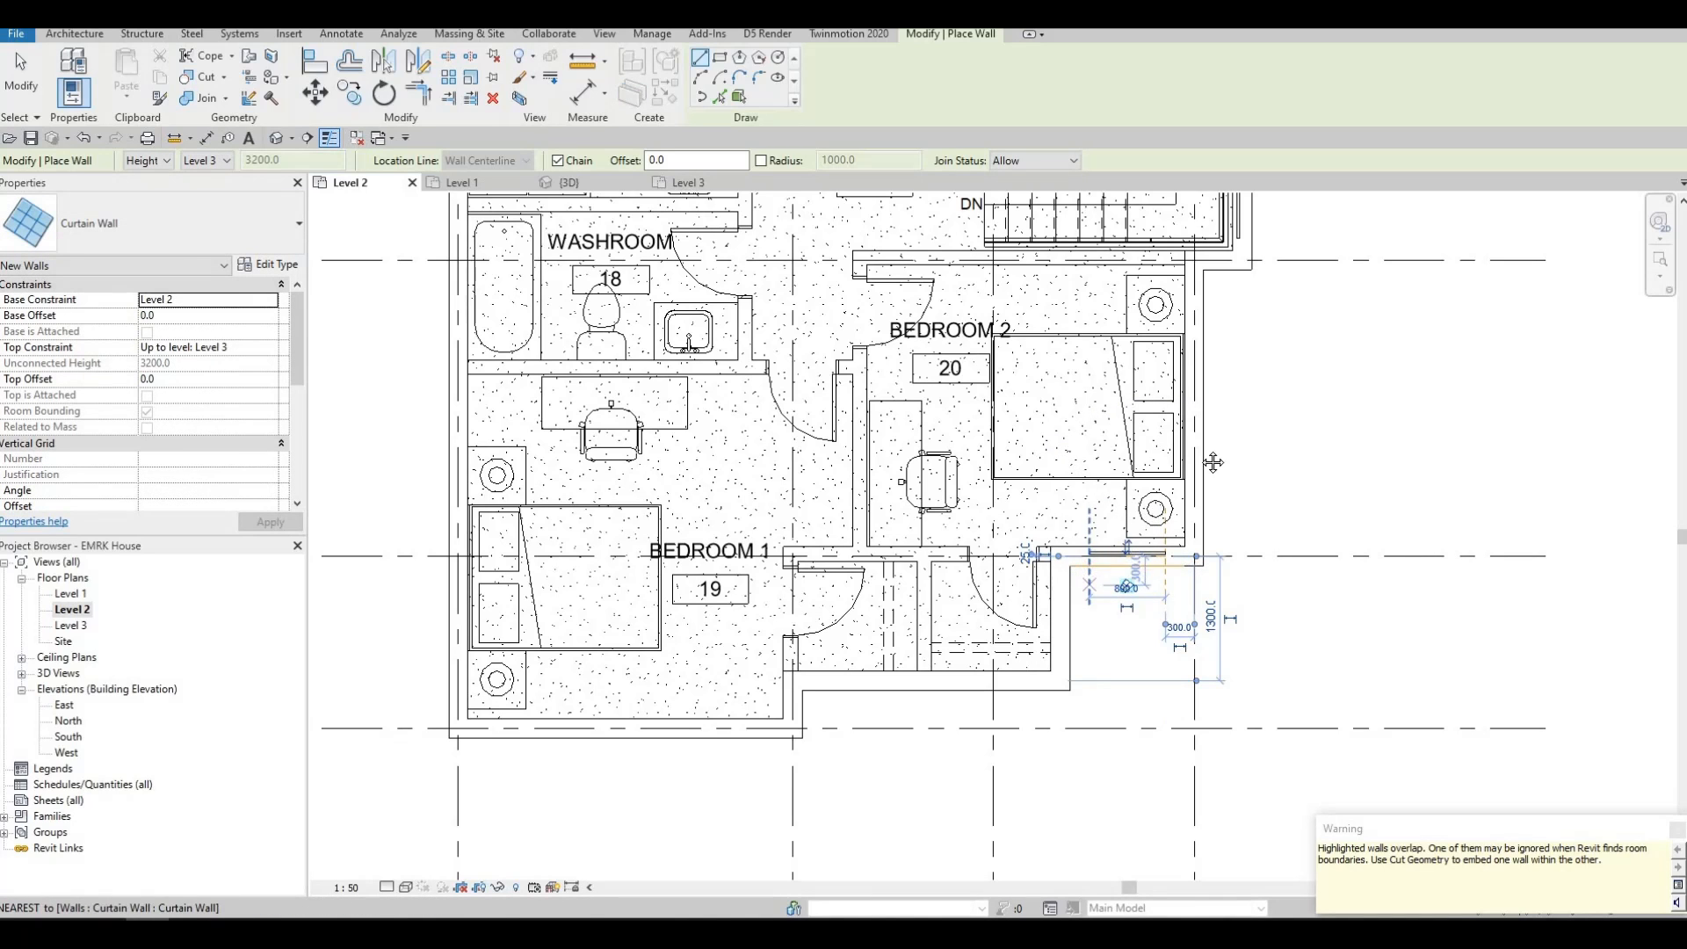
pyautogui.press('Escape')
# Step: Draw a curtain wall across most of the Bedroom 1 exterior wall on grid F
pyautogui.moveTo(965, 607); pyautogui.dragTo(1115, 557, button='middle')
pyautogui.moveTo(1053, 706); pyautogui.dragTo(1146, 606, button='middle')
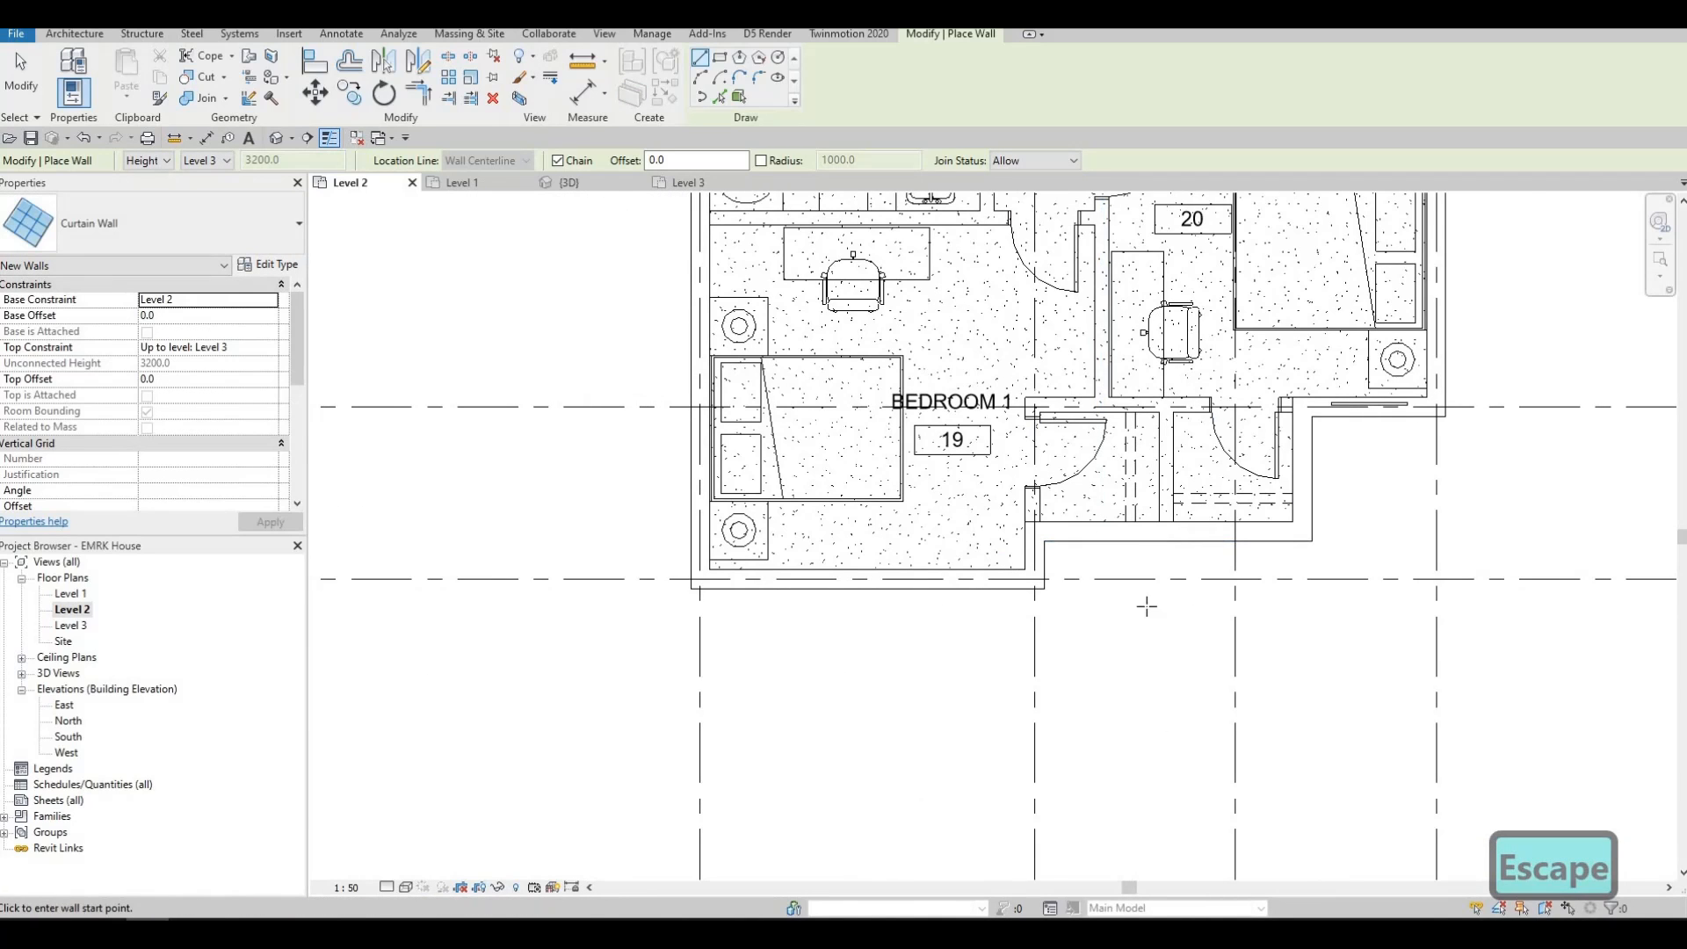
pyautogui.moveTo(1095, 457); pyautogui.dragTo(1246, 482, button='middle')
pyautogui.moveTo(1121, 613); pyautogui.dragTo(1140, 458, button='middle')
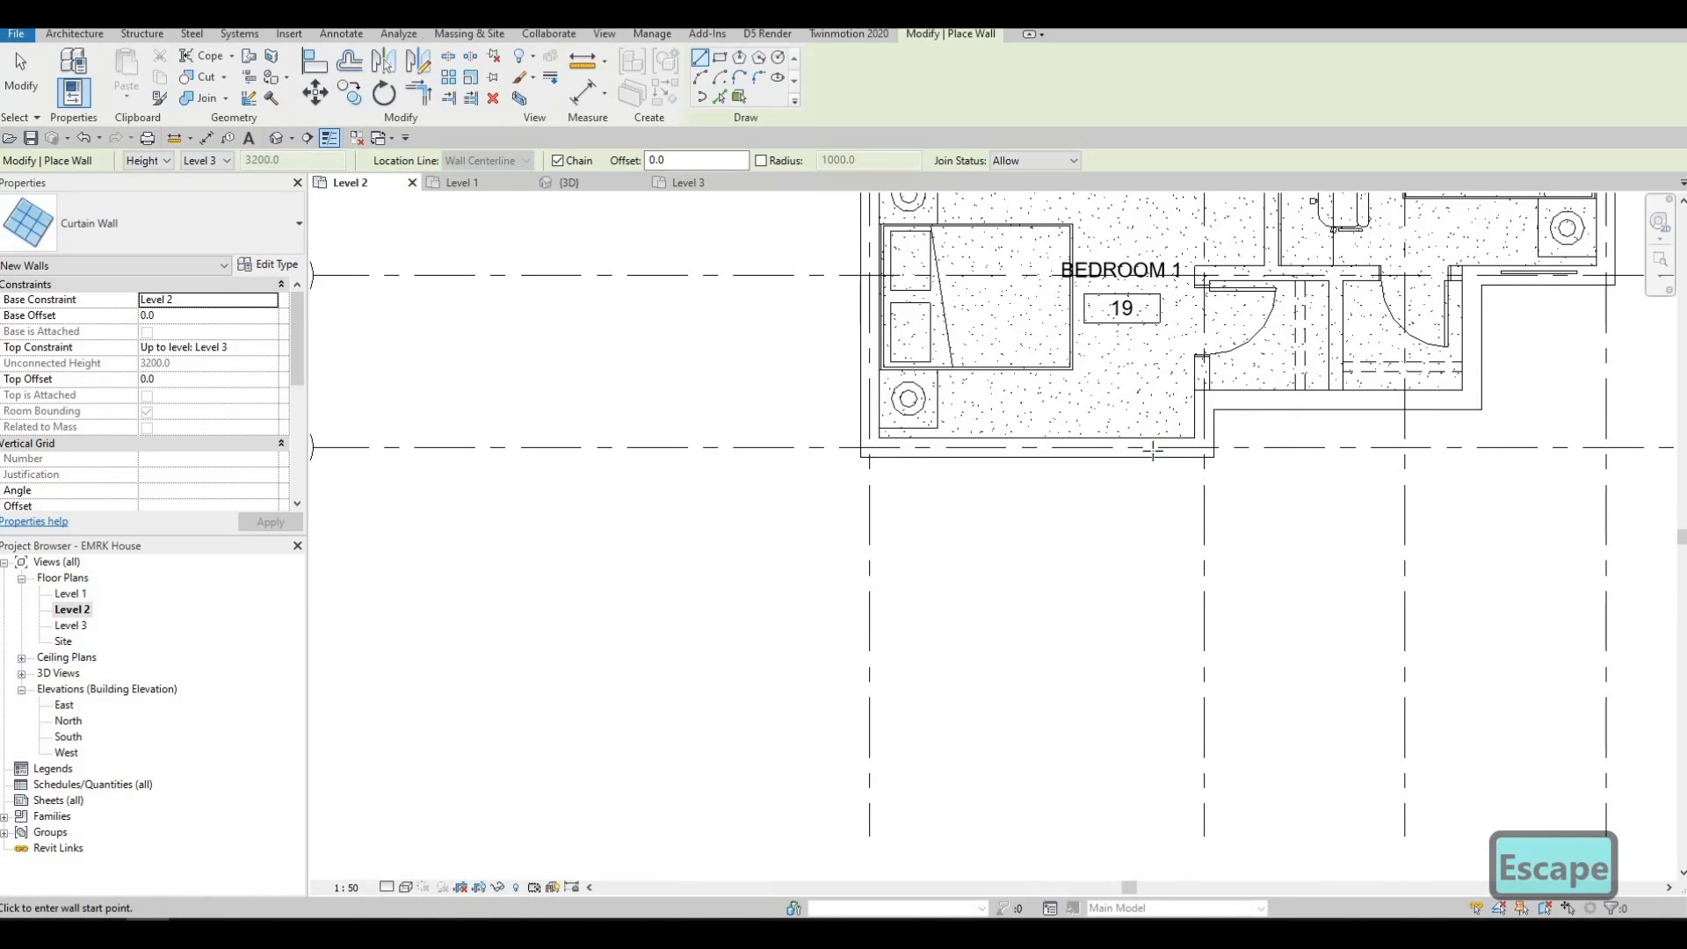
pyautogui.click(1155, 447)
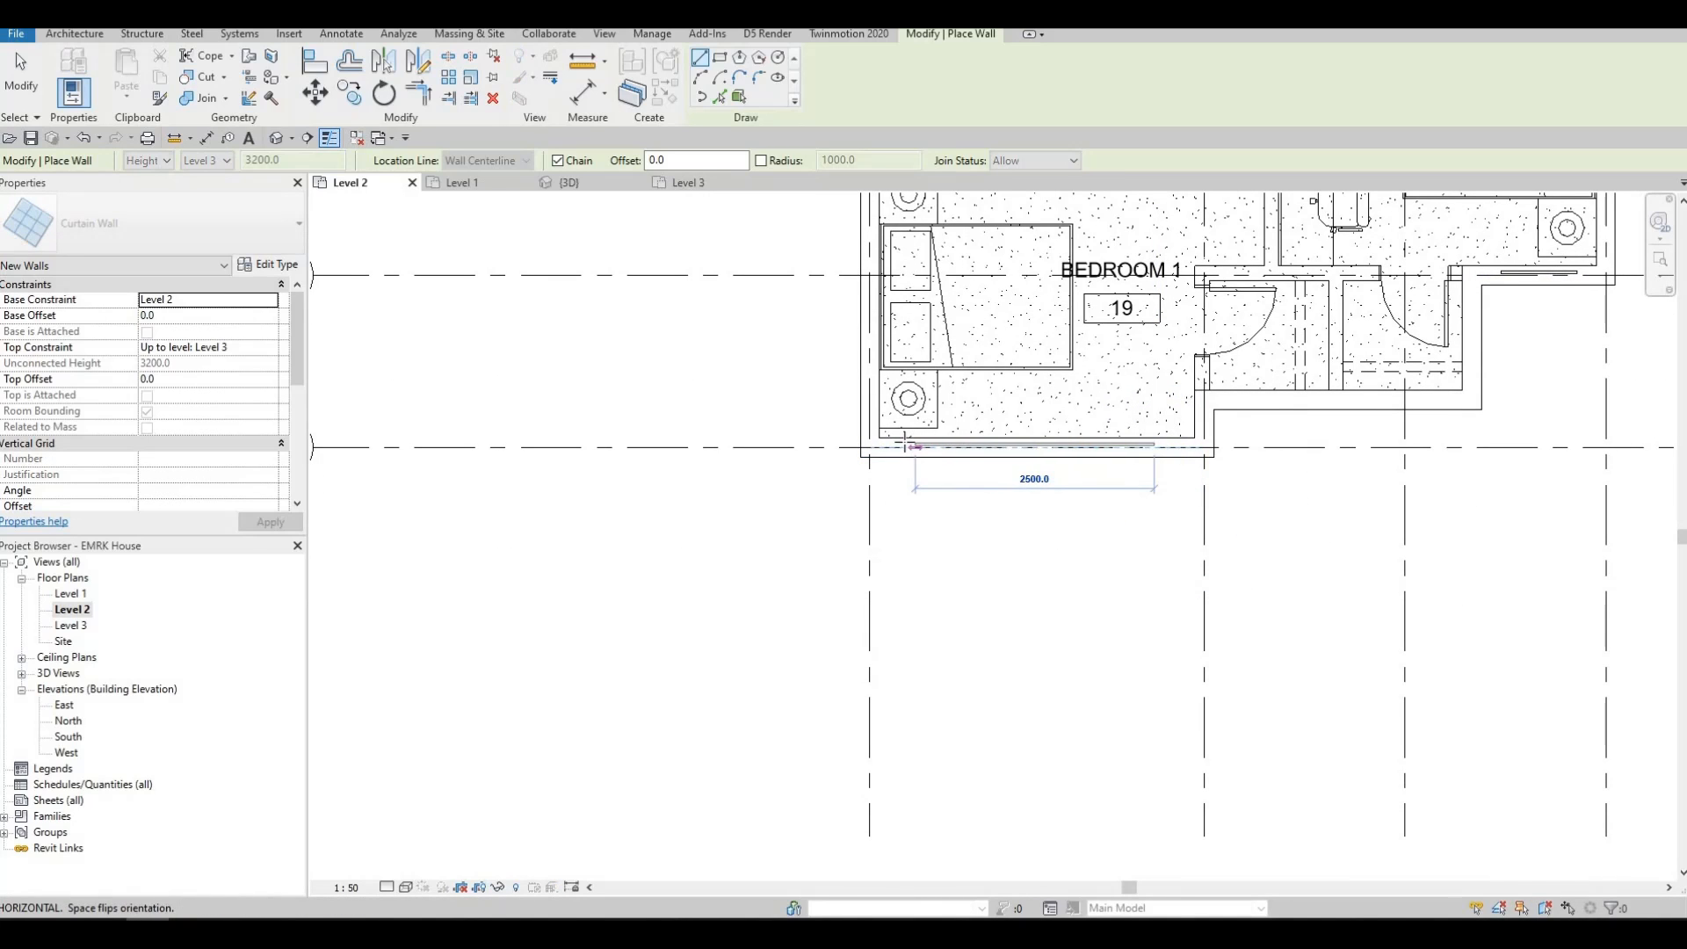
pyautogui.press('Escape')
# Step: Draw a curtain wall in the exterior wall alongside the bathtub in Washroom 18
pyautogui.scroll(-5, 1001, 589)
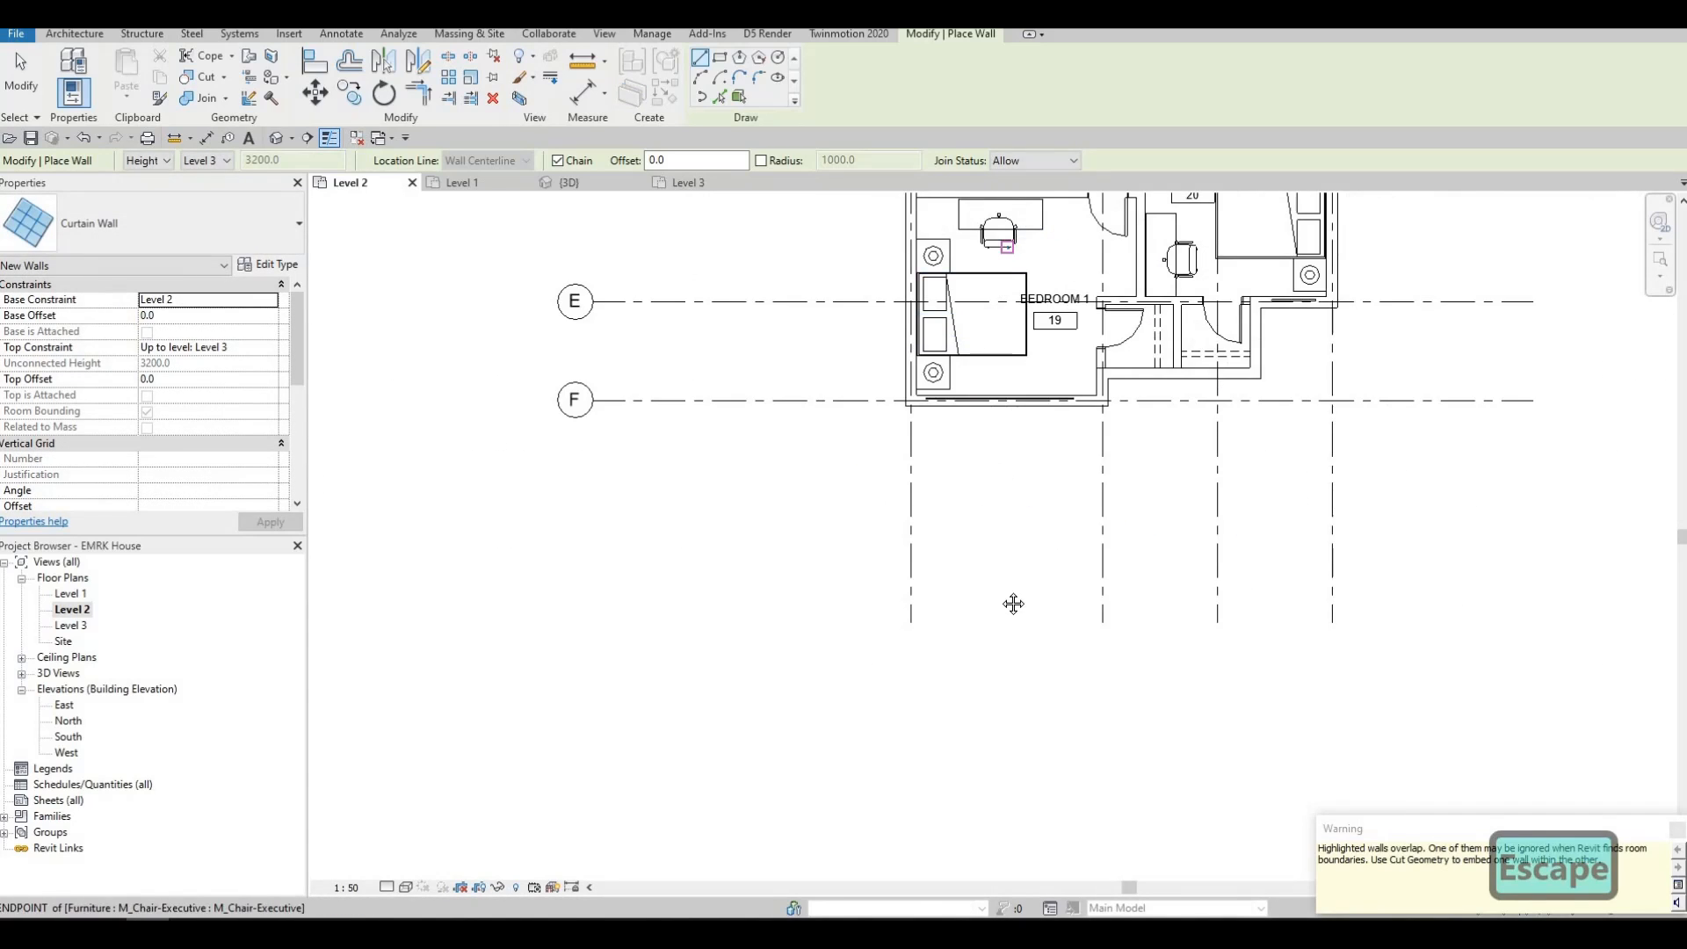
pyautogui.scroll(5, 903, 351)
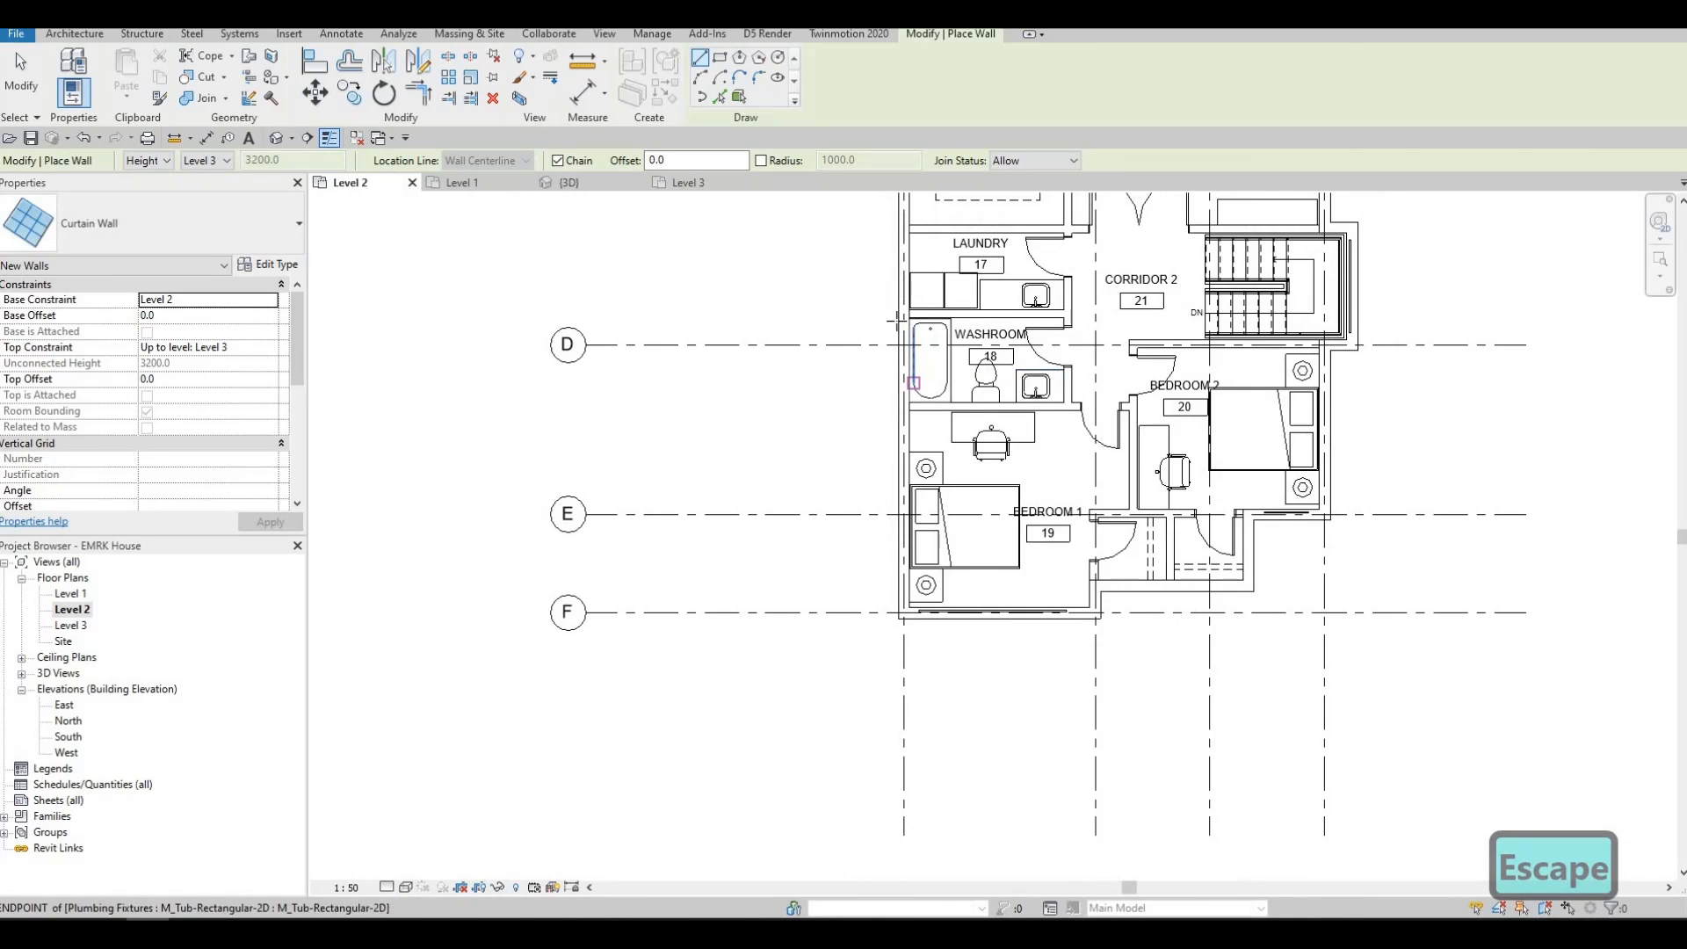
pyautogui.click(903, 325)
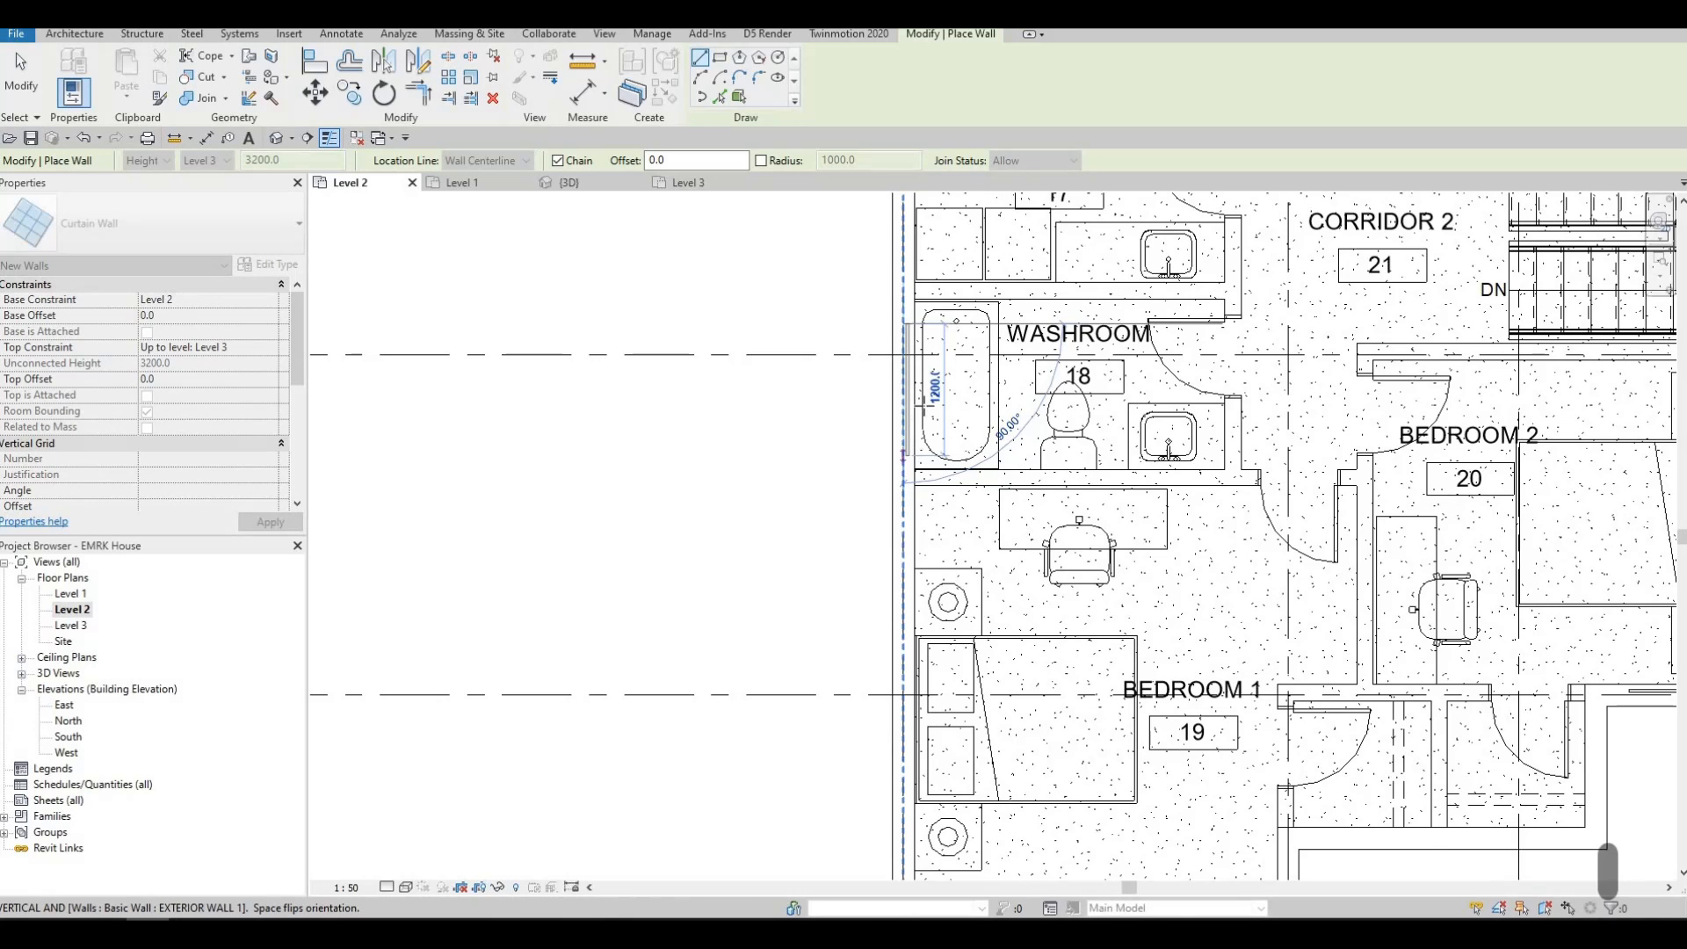
pyautogui.press('Escape')
# Step: Draw a curtain wall about 600 mm long in the exterior wall behind the toilet of Washroom 1 (room 14)
pyautogui.scroll(-2, 924, 401)
pyautogui.moveTo(997, 197); pyautogui.dragTo(953, 683, button='middle')
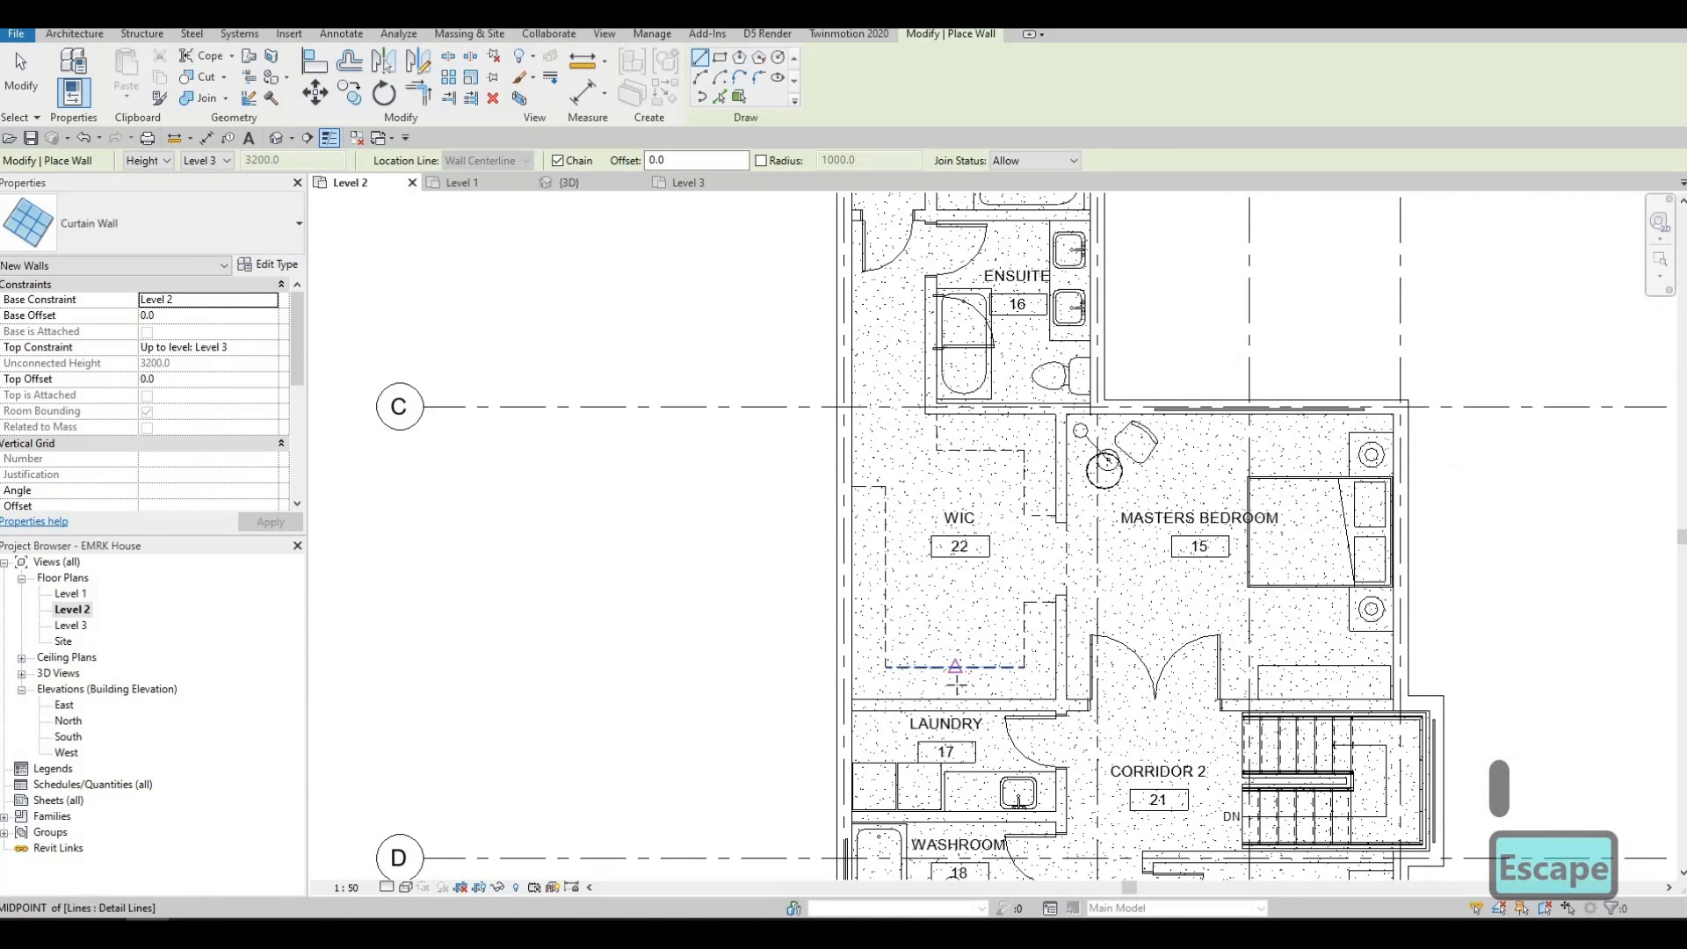
pyautogui.moveTo(974, 385); pyautogui.dragTo(975, 682, button='middle')
pyautogui.moveTo(1098, 466); pyautogui.dragTo(1062, 591, button='middle')
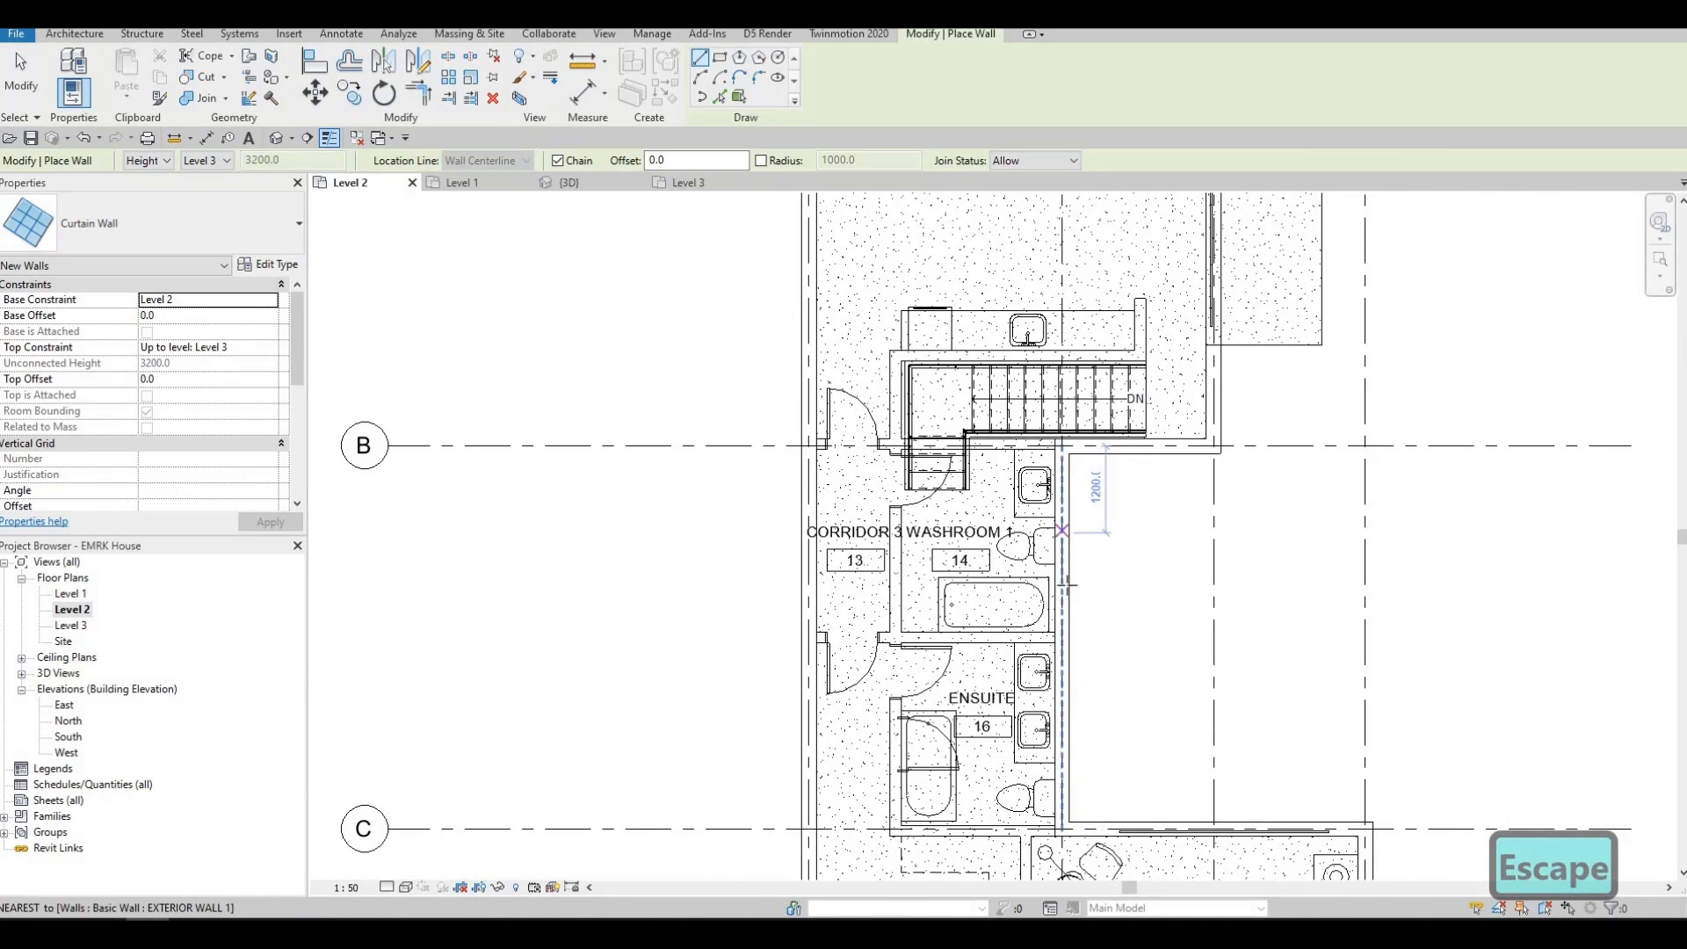
pyautogui.scroll(2, 1065, 582)
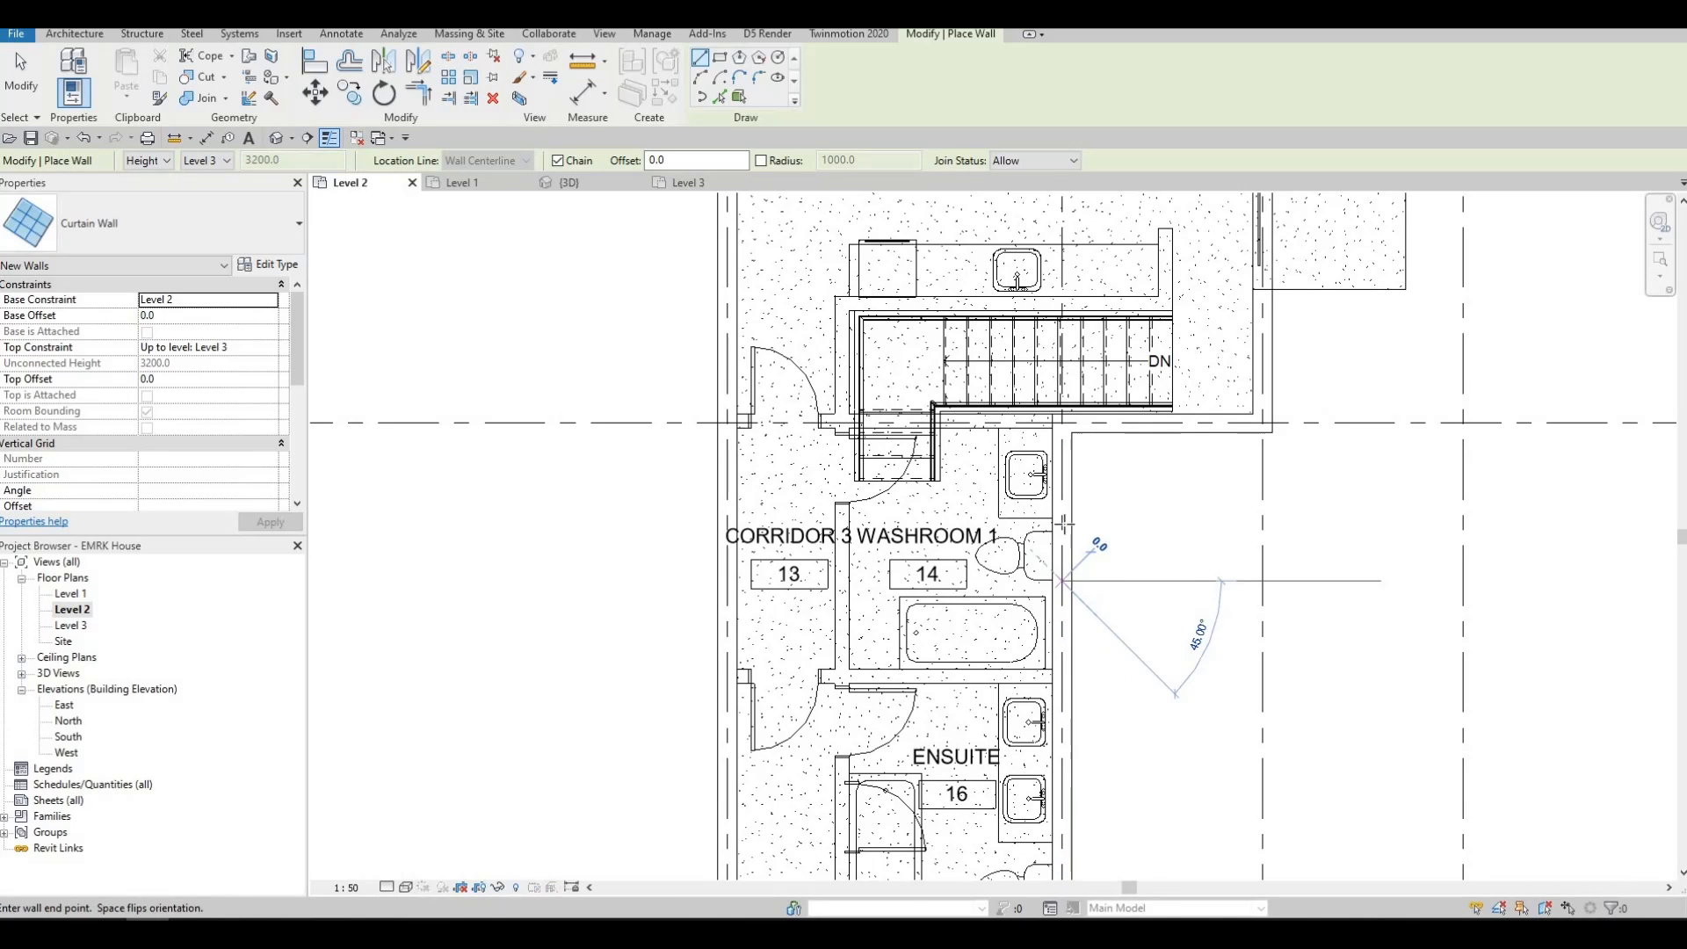
pyautogui.click(1062, 577)
pyautogui.scroll(1, 1067, 595)
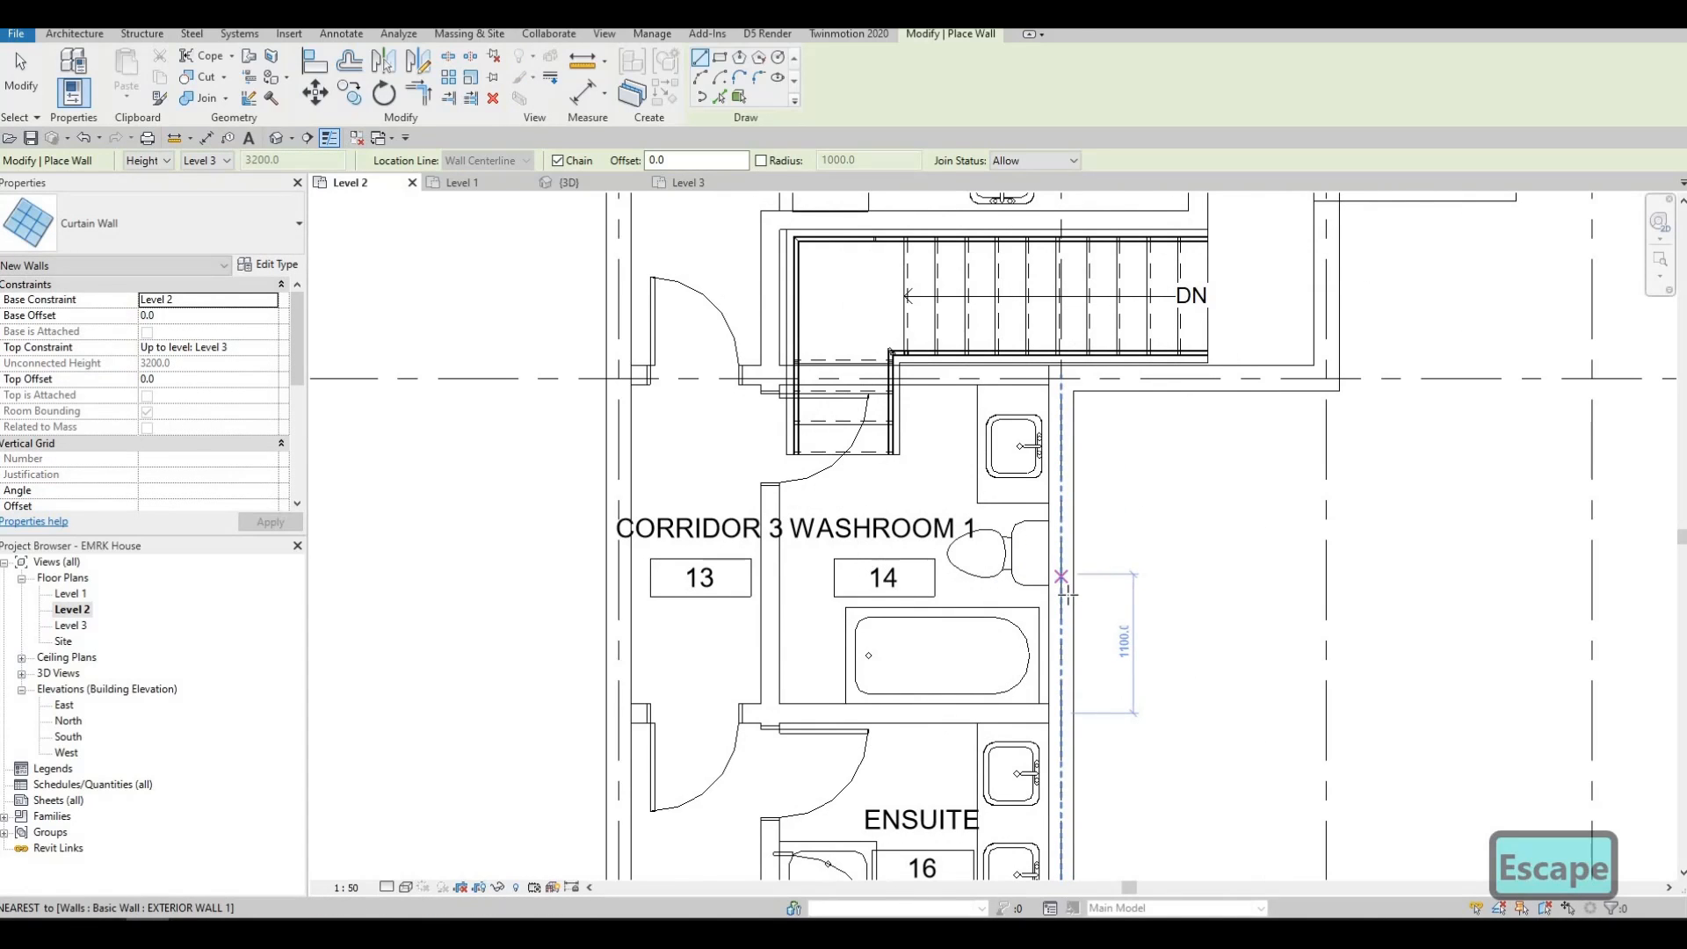
pyautogui.click(1074, 597)
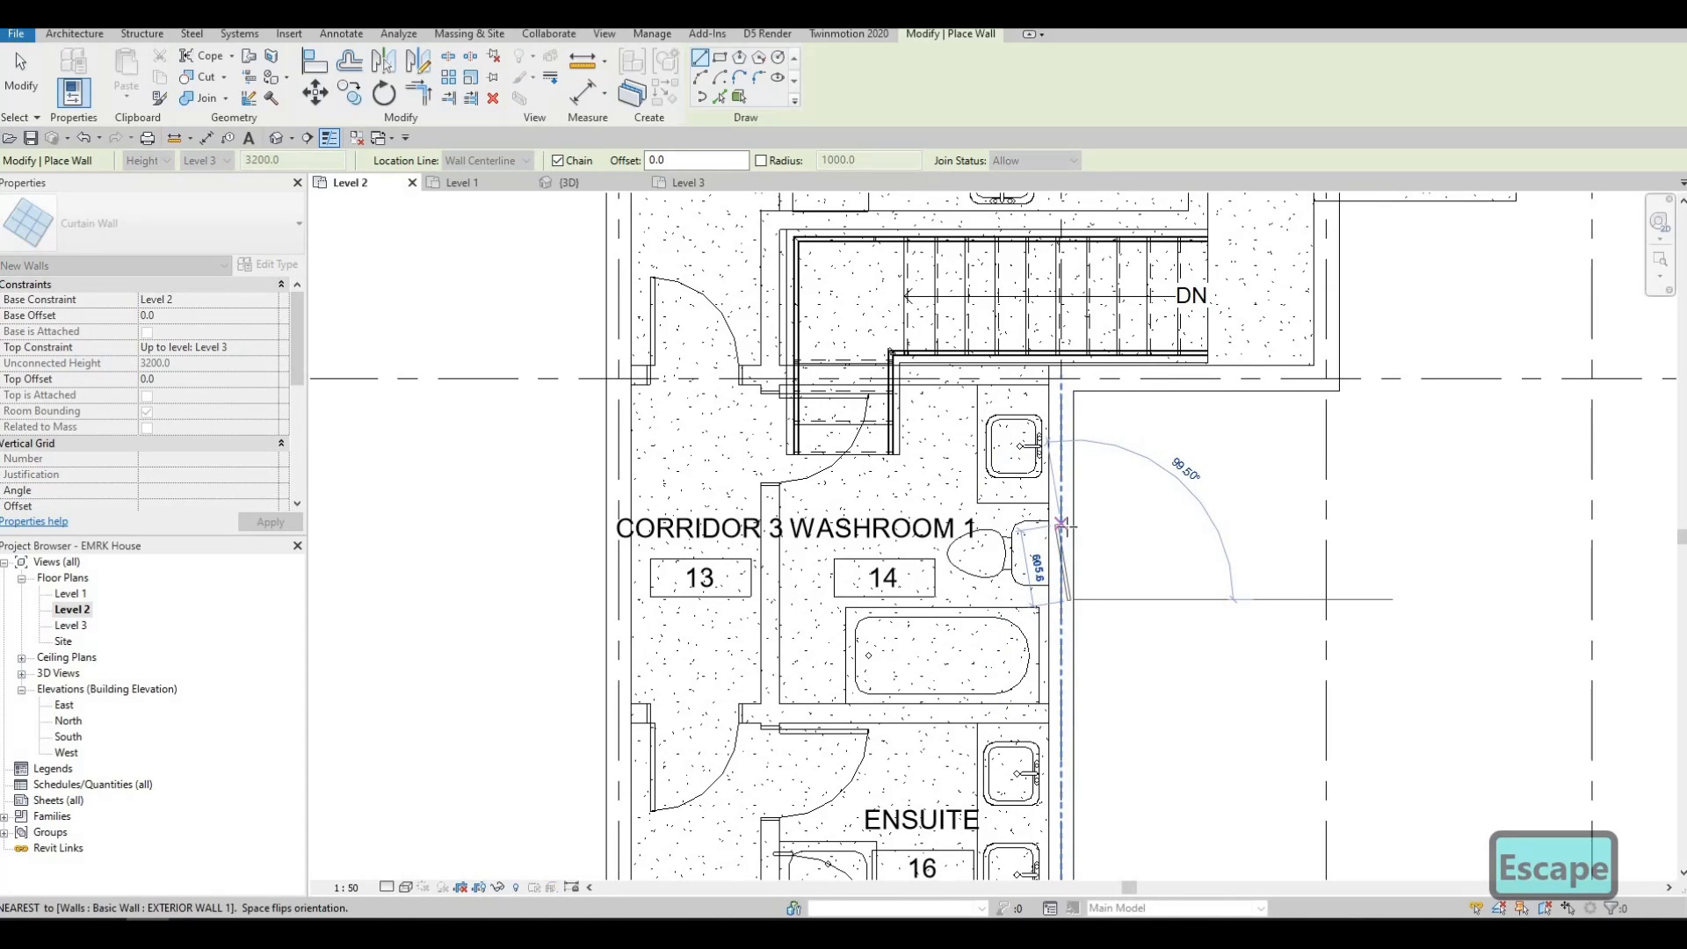
pyautogui.press('Escape')
pyautogui.click(1061, 517)
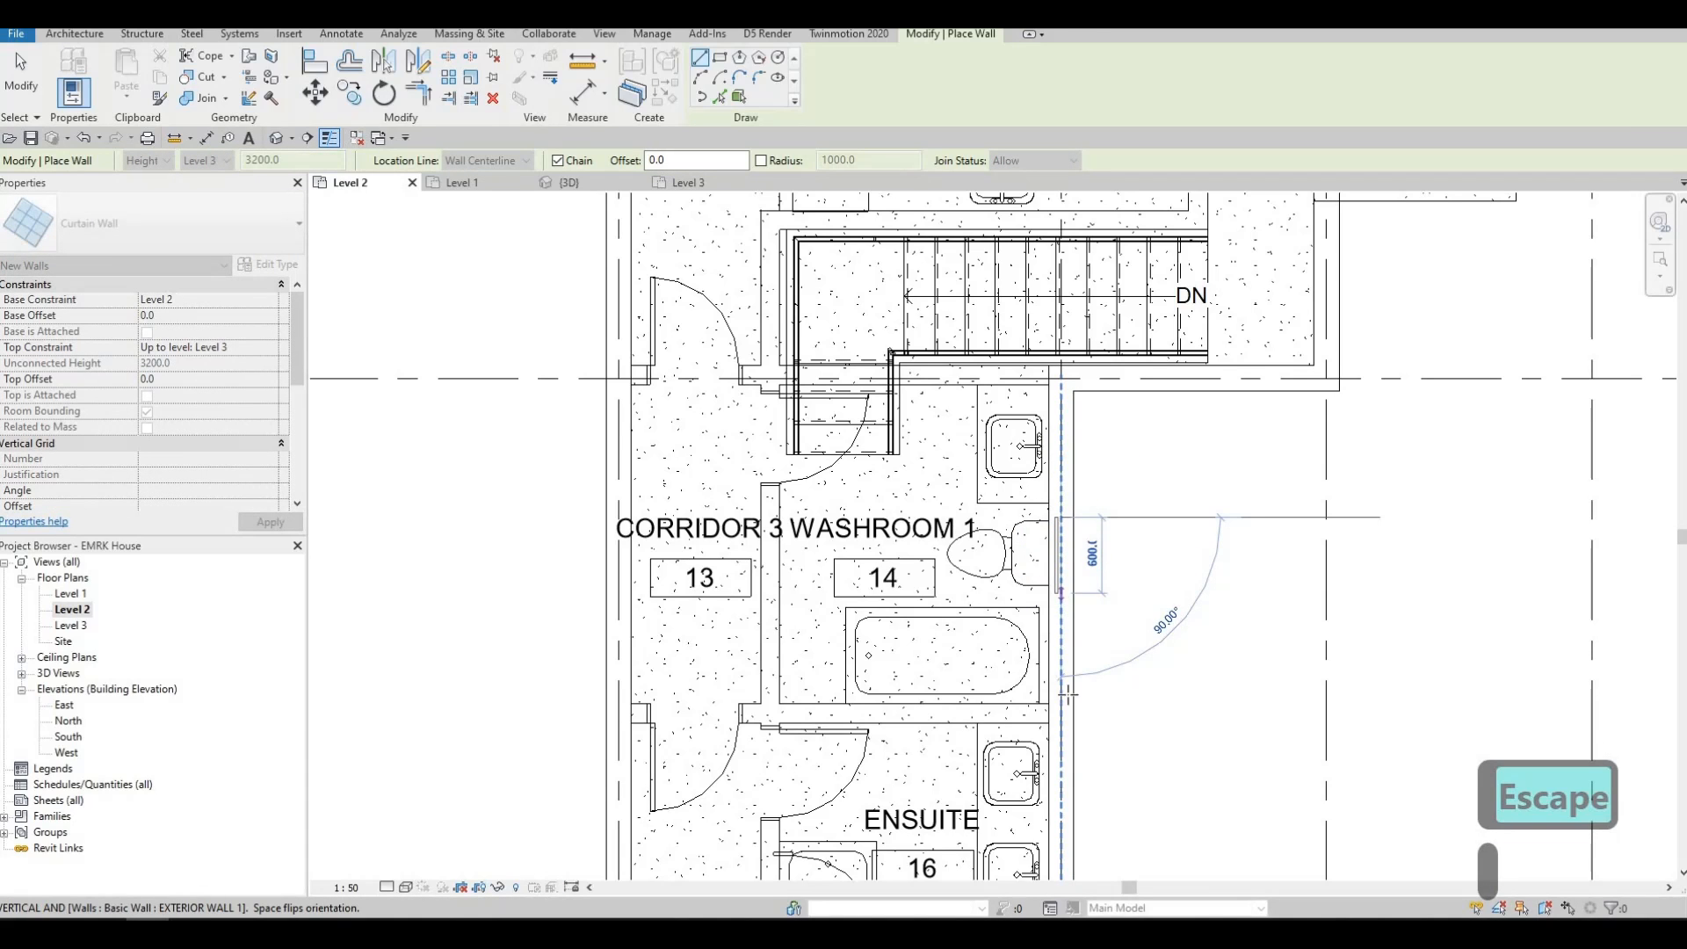
pyautogui.press('Escape')
# Step: Draw a curtain wall about 600 mm long in the exterior wall behind the toilet of Ensuite 16
pyautogui.moveTo(1068, 694); pyautogui.dragTo(1065, 332, button='middle')
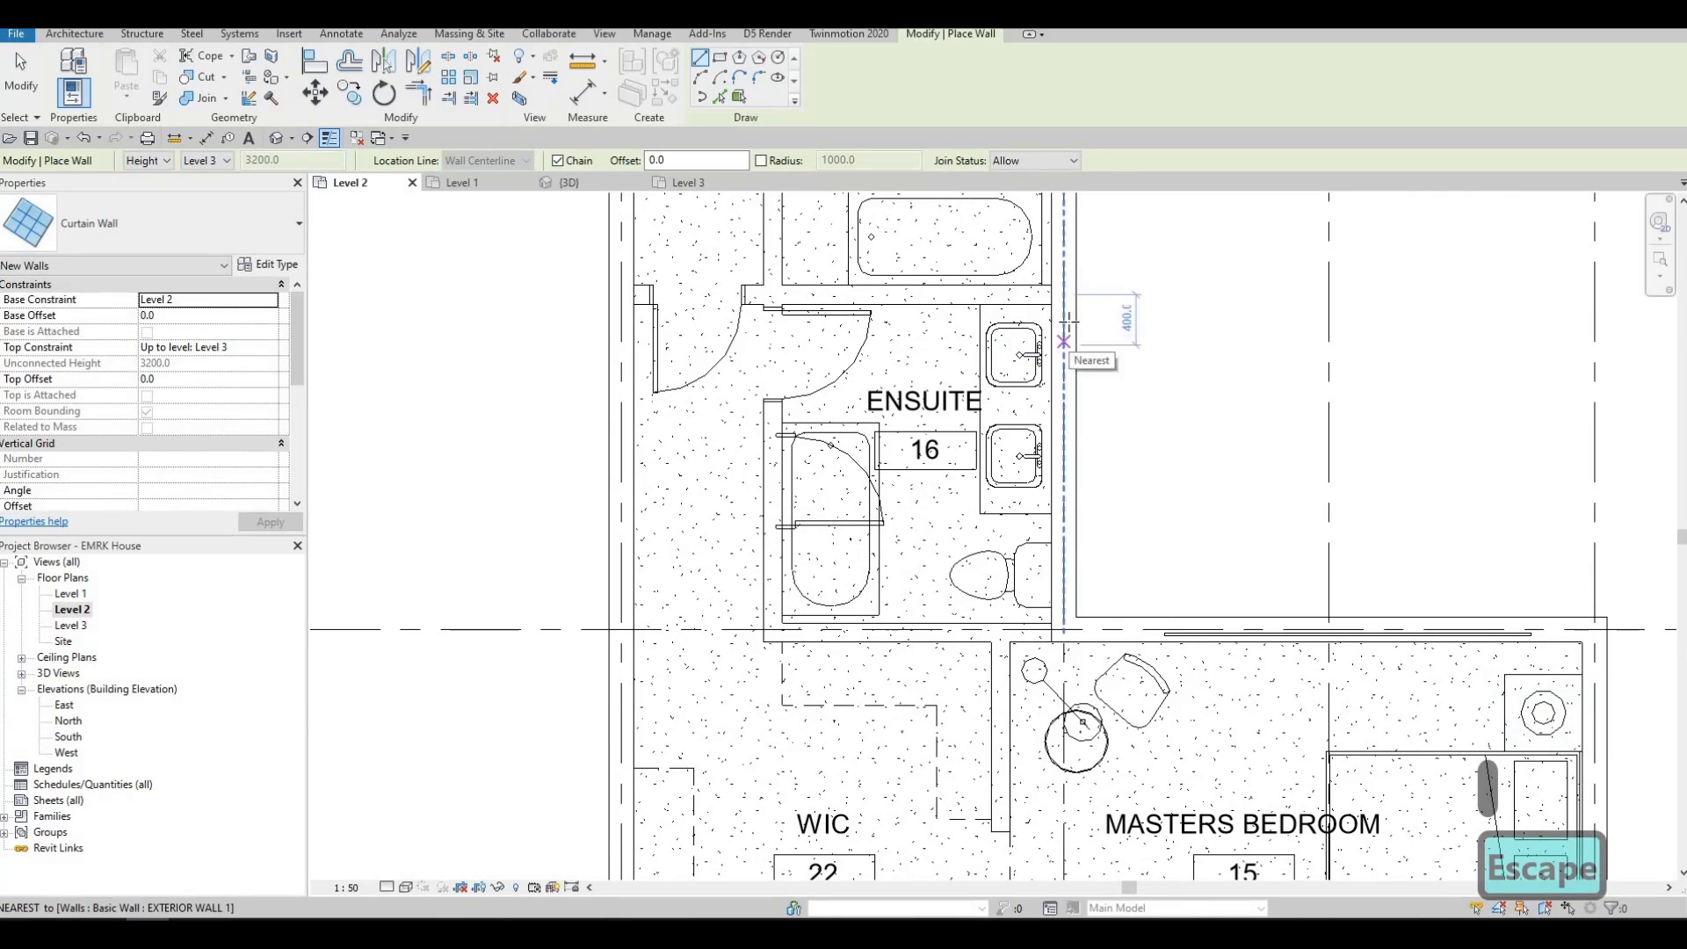
pyautogui.click(1063, 528)
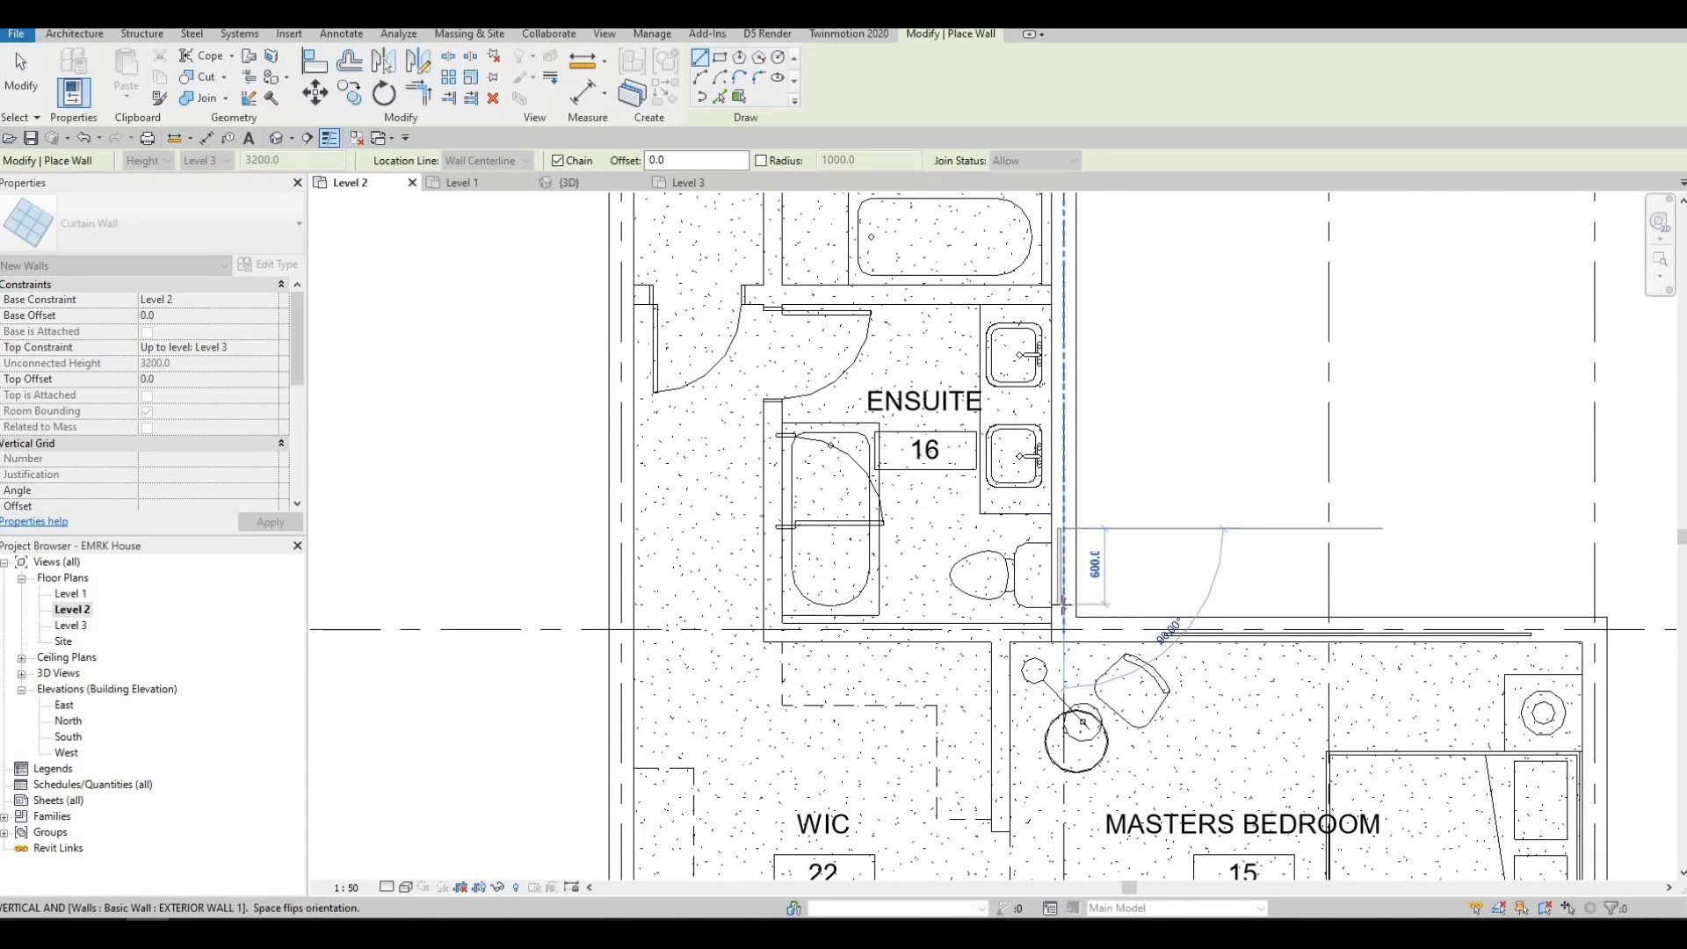
pyautogui.press('Escape')
pyautogui.scroll(-4, 1082, 448)
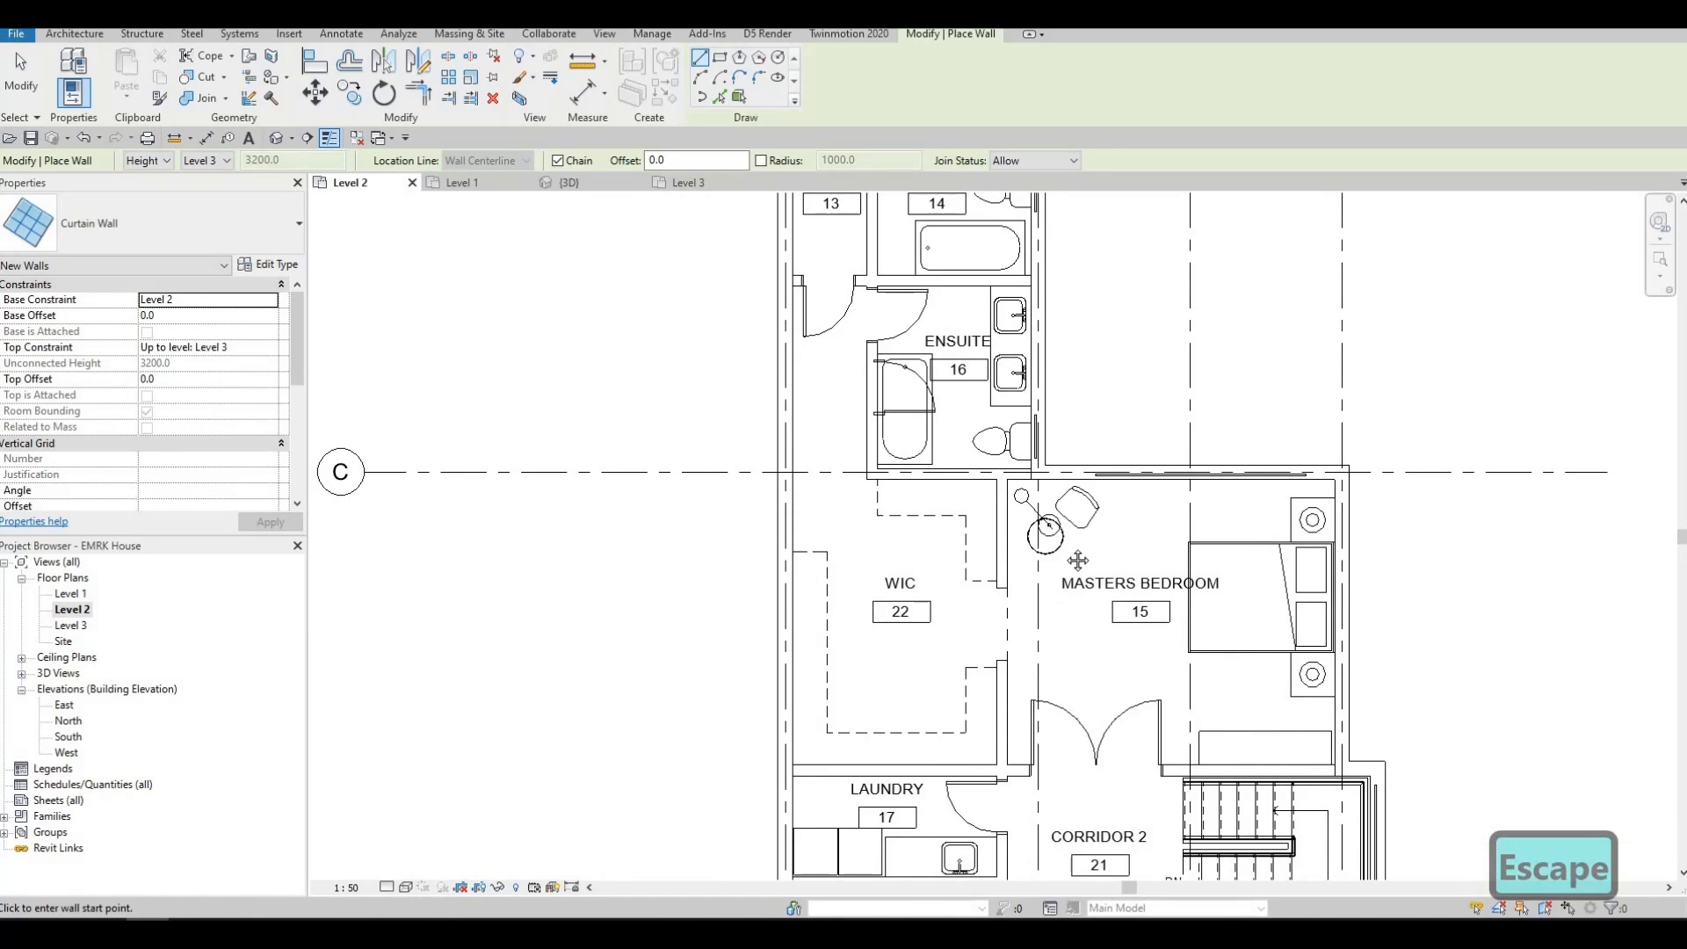
# Step: Cut the two Recreation Room exterior walls with the curtain walls placed in them
pyautogui.moveTo(1085, 450); pyautogui.dragTo(1056, 544, button='middle')
pyautogui.moveTo(1036, 474)
pyautogui.mouseDown(button='middle')
pyautogui.moveTo(1028, 503)
pyautogui.moveTo(1098, 539)
pyautogui.moveTo(1001, 539)
pyautogui.moveTo(1009, 564)
pyautogui.moveTo(1062, 585)
pyautogui.moveTo(1039, 601)
pyautogui.mouseUp(button='middle')
pyautogui.press('Escape')
pyautogui.press('Escape')
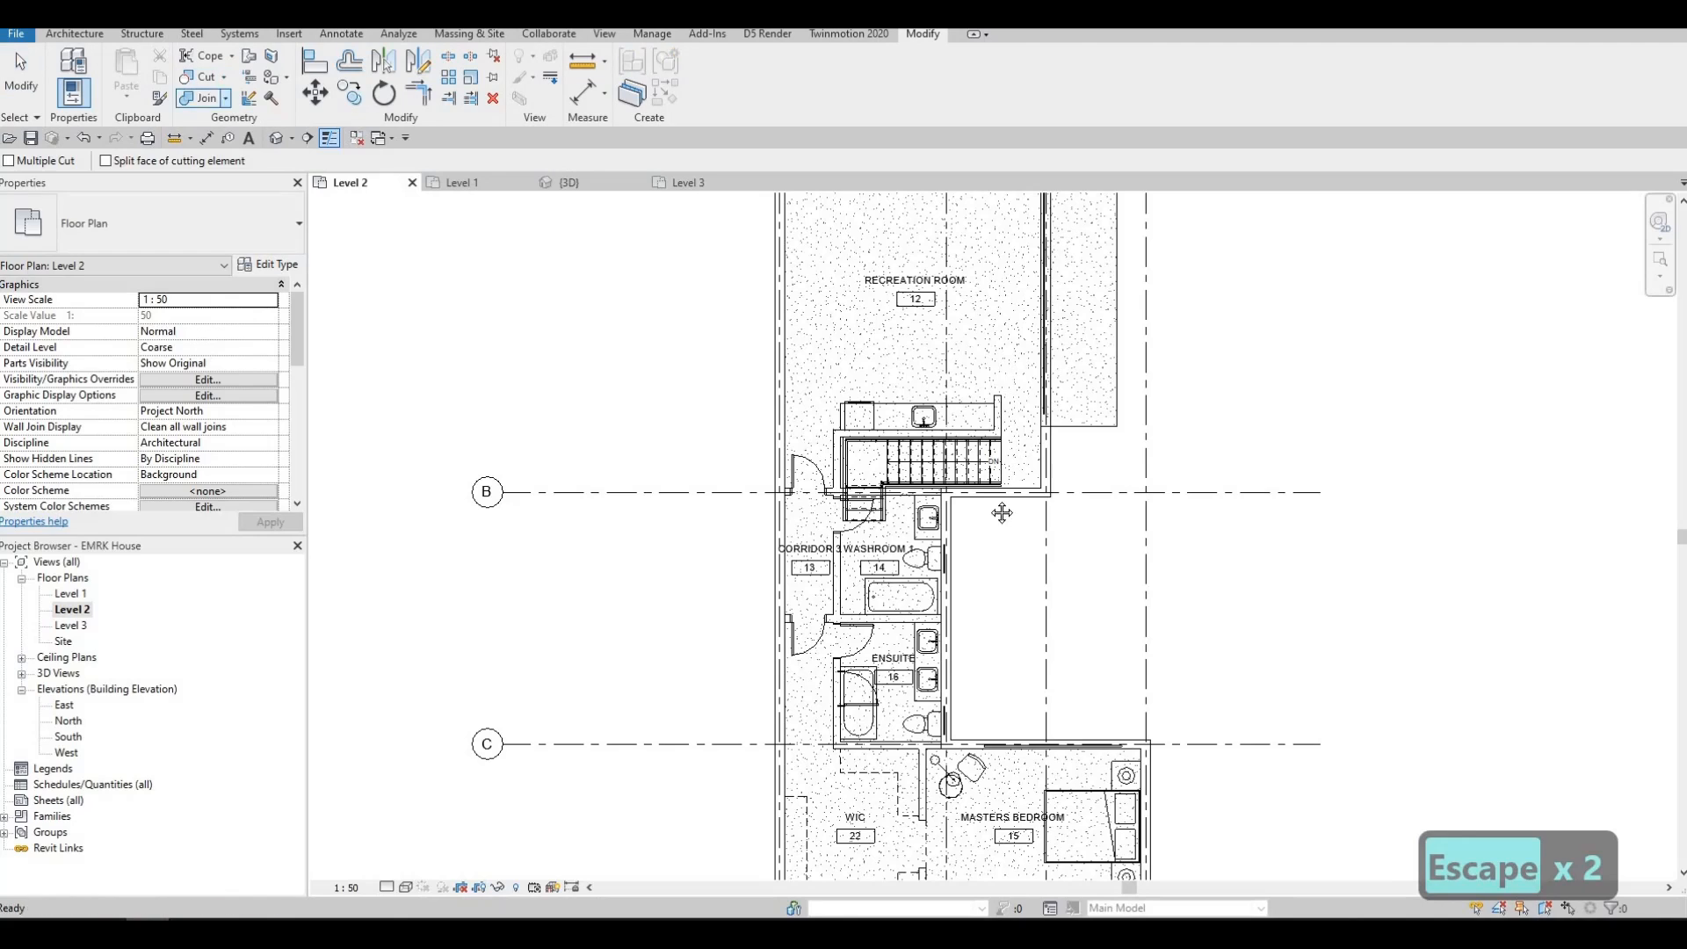
pyautogui.moveTo(1013, 304); pyautogui.dragTo(992, 464, button='middle')
pyautogui.scroll(3, 1019, 289)
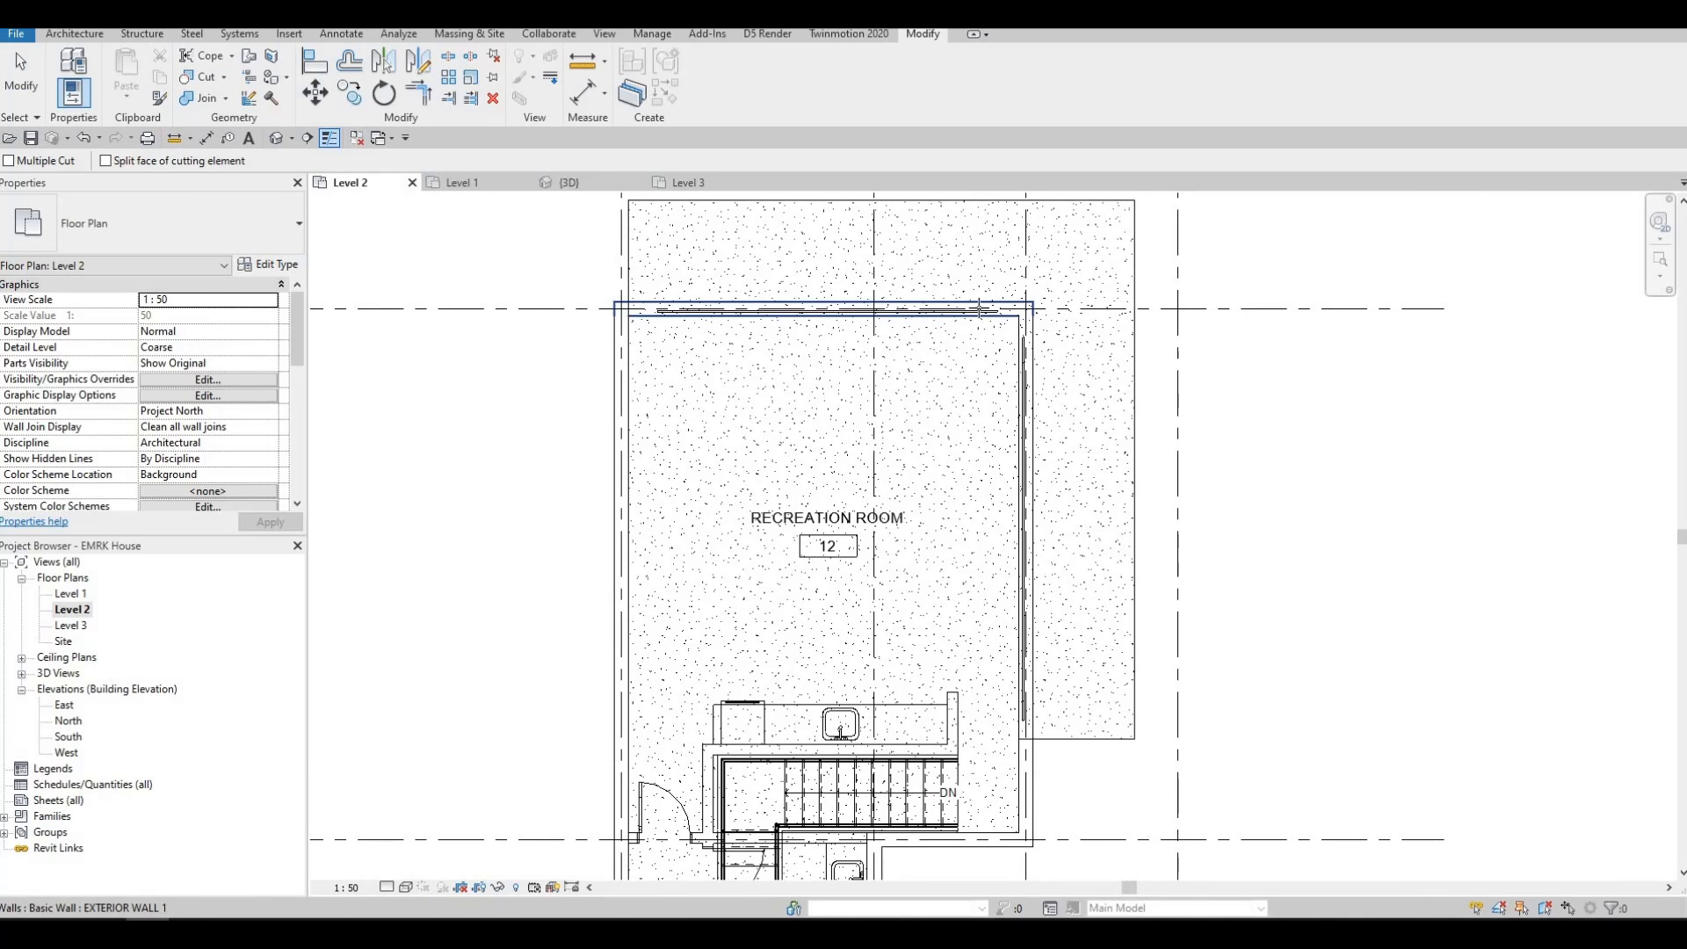
pyautogui.click(1014, 309)
pyautogui.click(1025, 338)
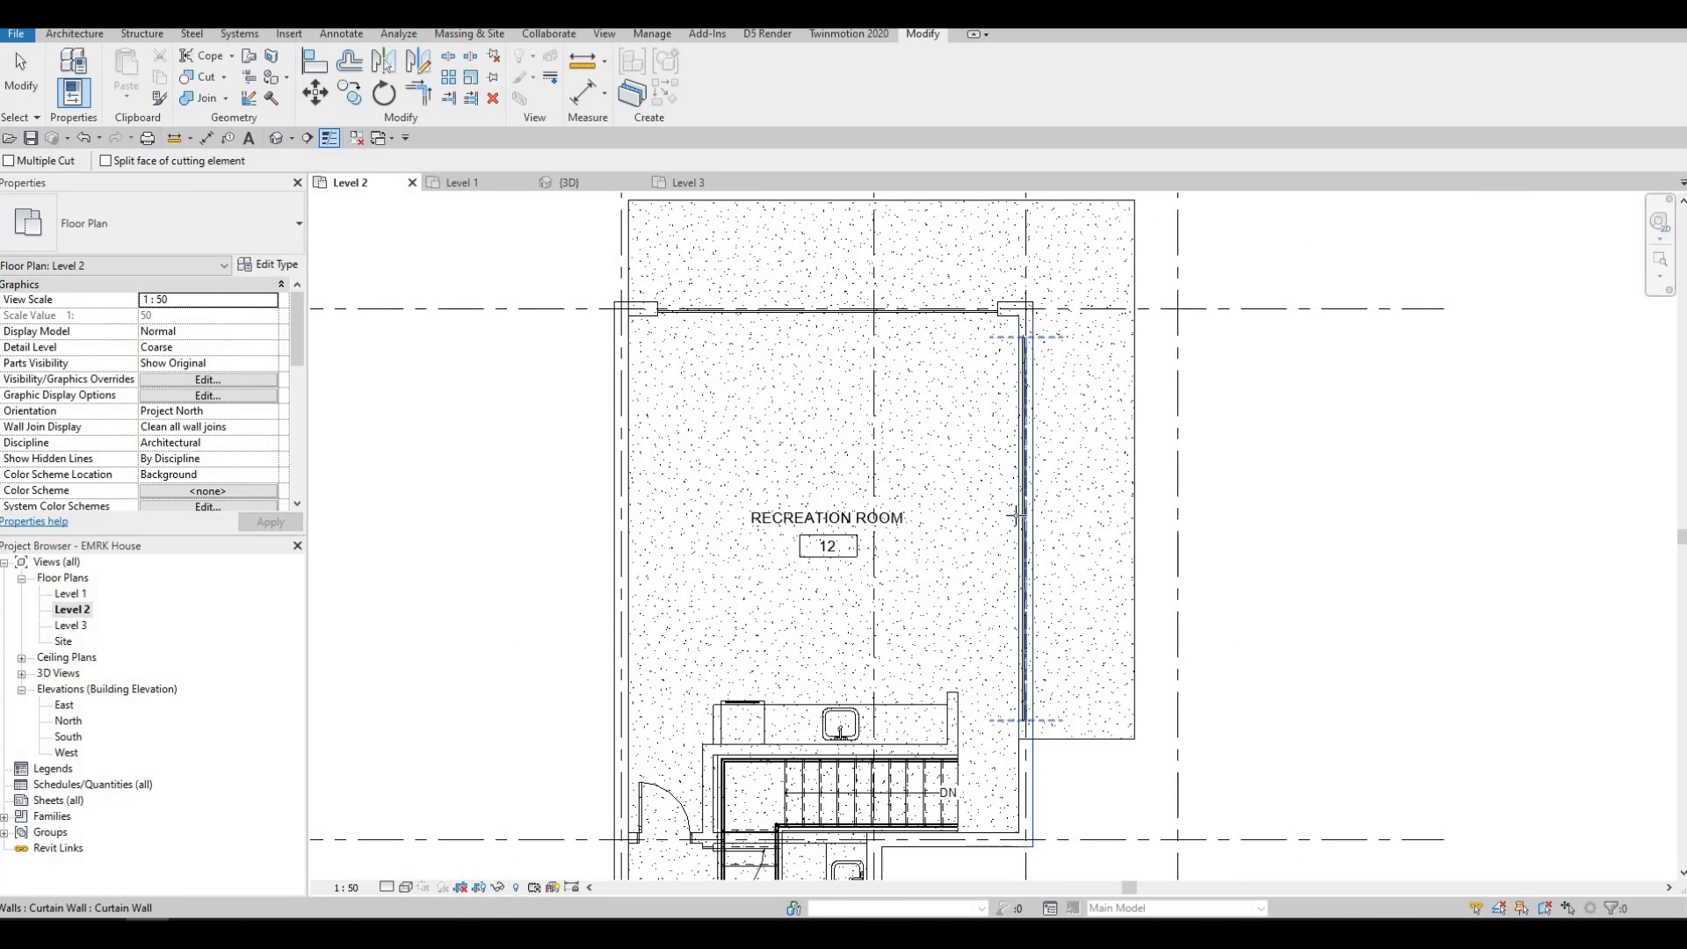
# Step: Cut the exterior wall of Washroom 1 and the Ensuite with the two curtain walls behind their toilets
pyautogui.scroll(-4, 990, 539)
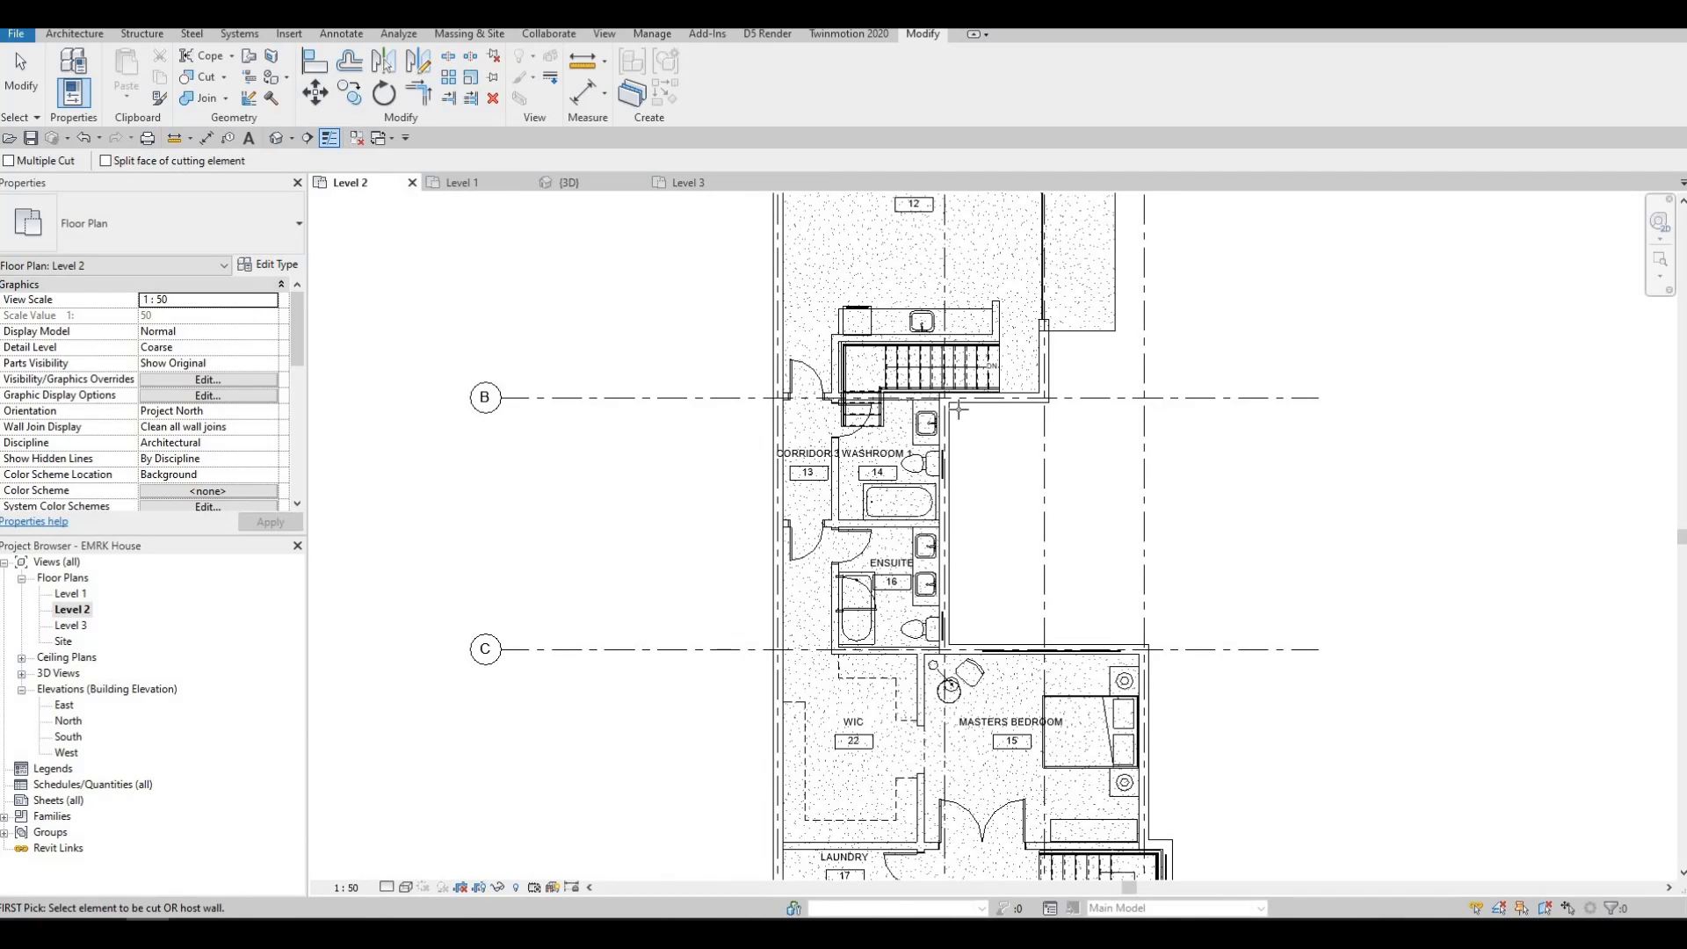
pyautogui.scroll(2, 938, 395)
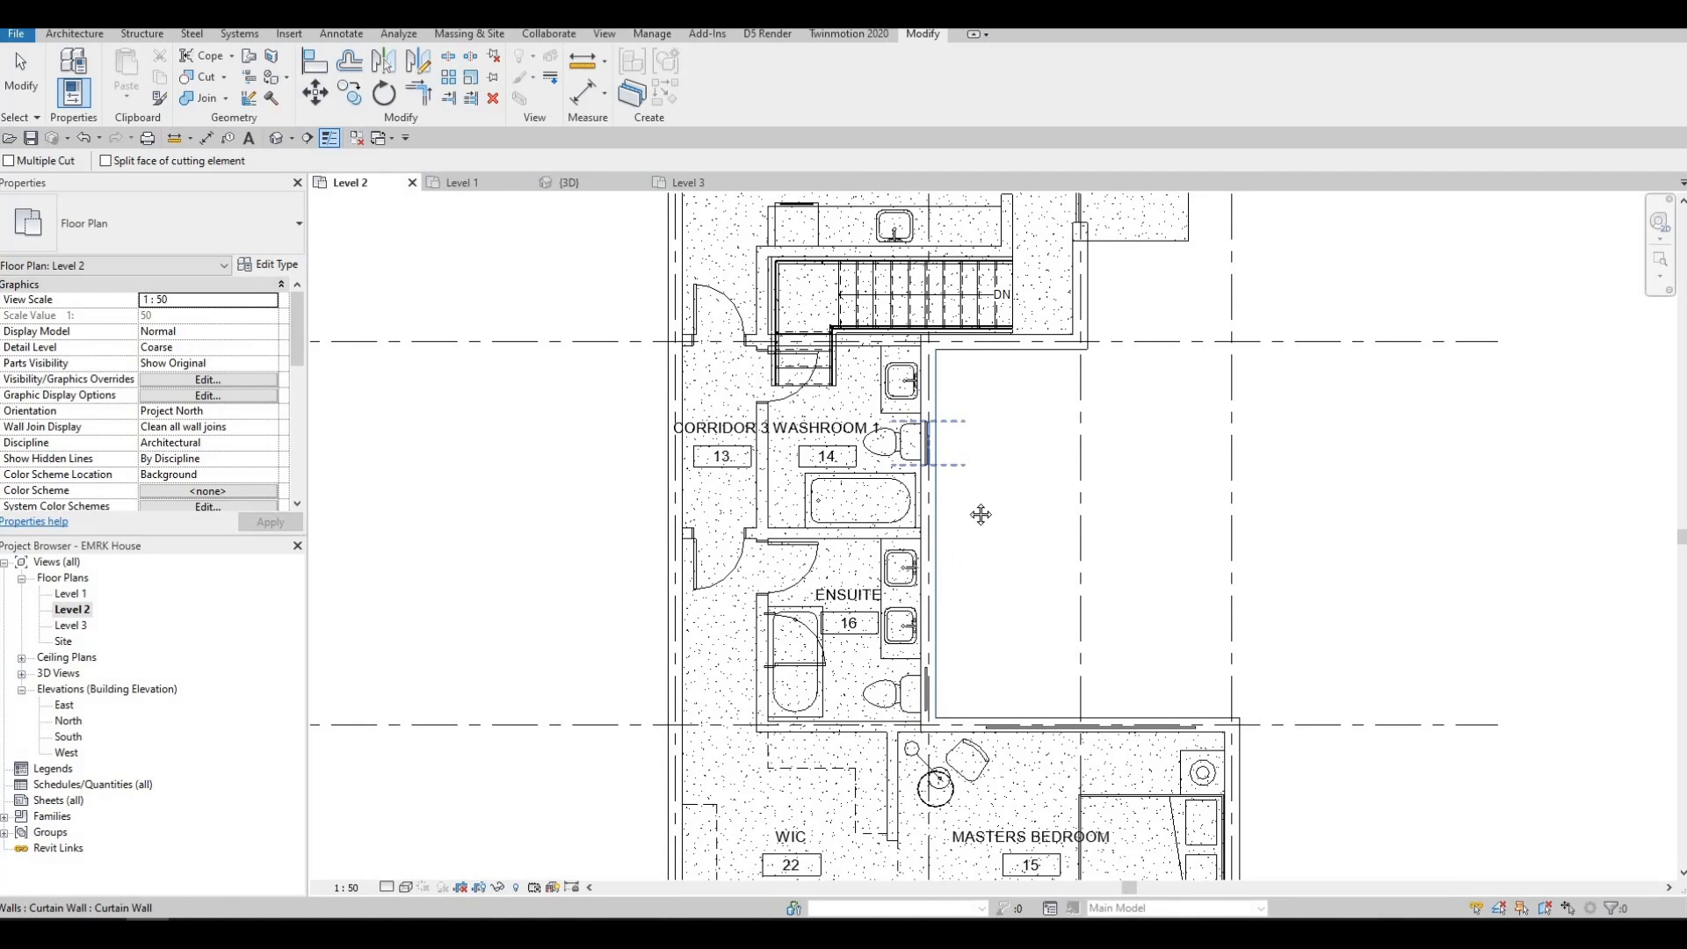
pyautogui.moveTo(933, 605); pyautogui.dragTo(985, 419, button='middle')
pyautogui.click(987, 472)
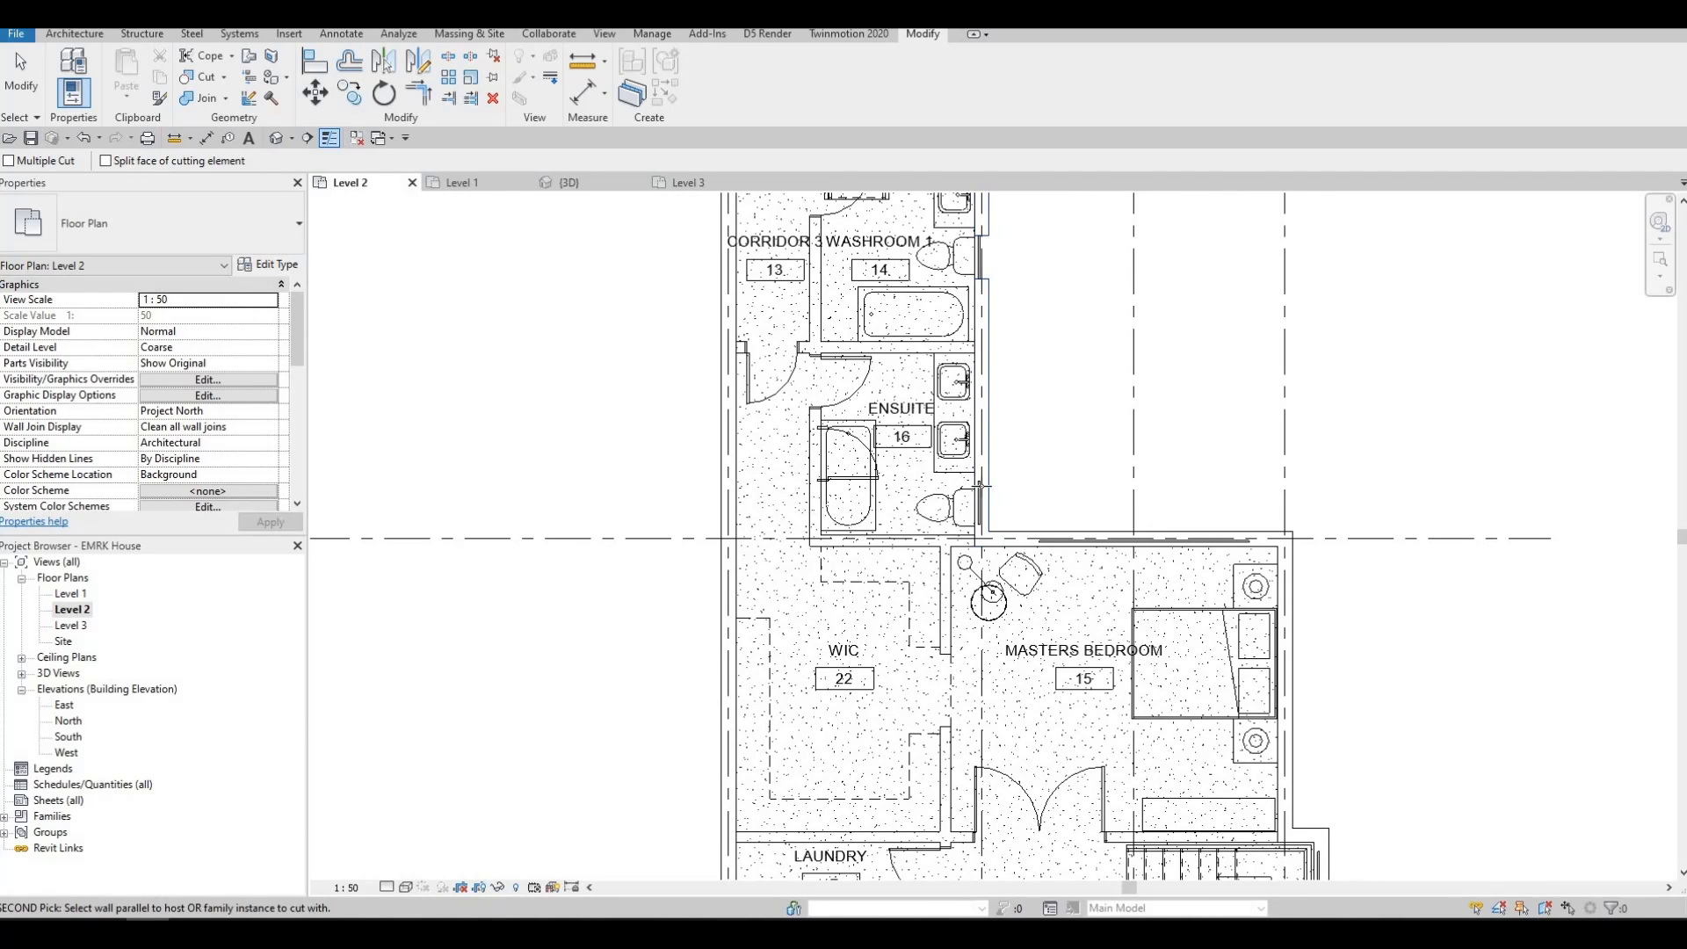
pyautogui.click(980, 494)
# Step: Cut the Masters Bedroom wall on grid C and the stairwell's outer wall with their curtain walls
pyautogui.moveTo(1081, 465); pyautogui.dragTo(1017, 403, button='middle')
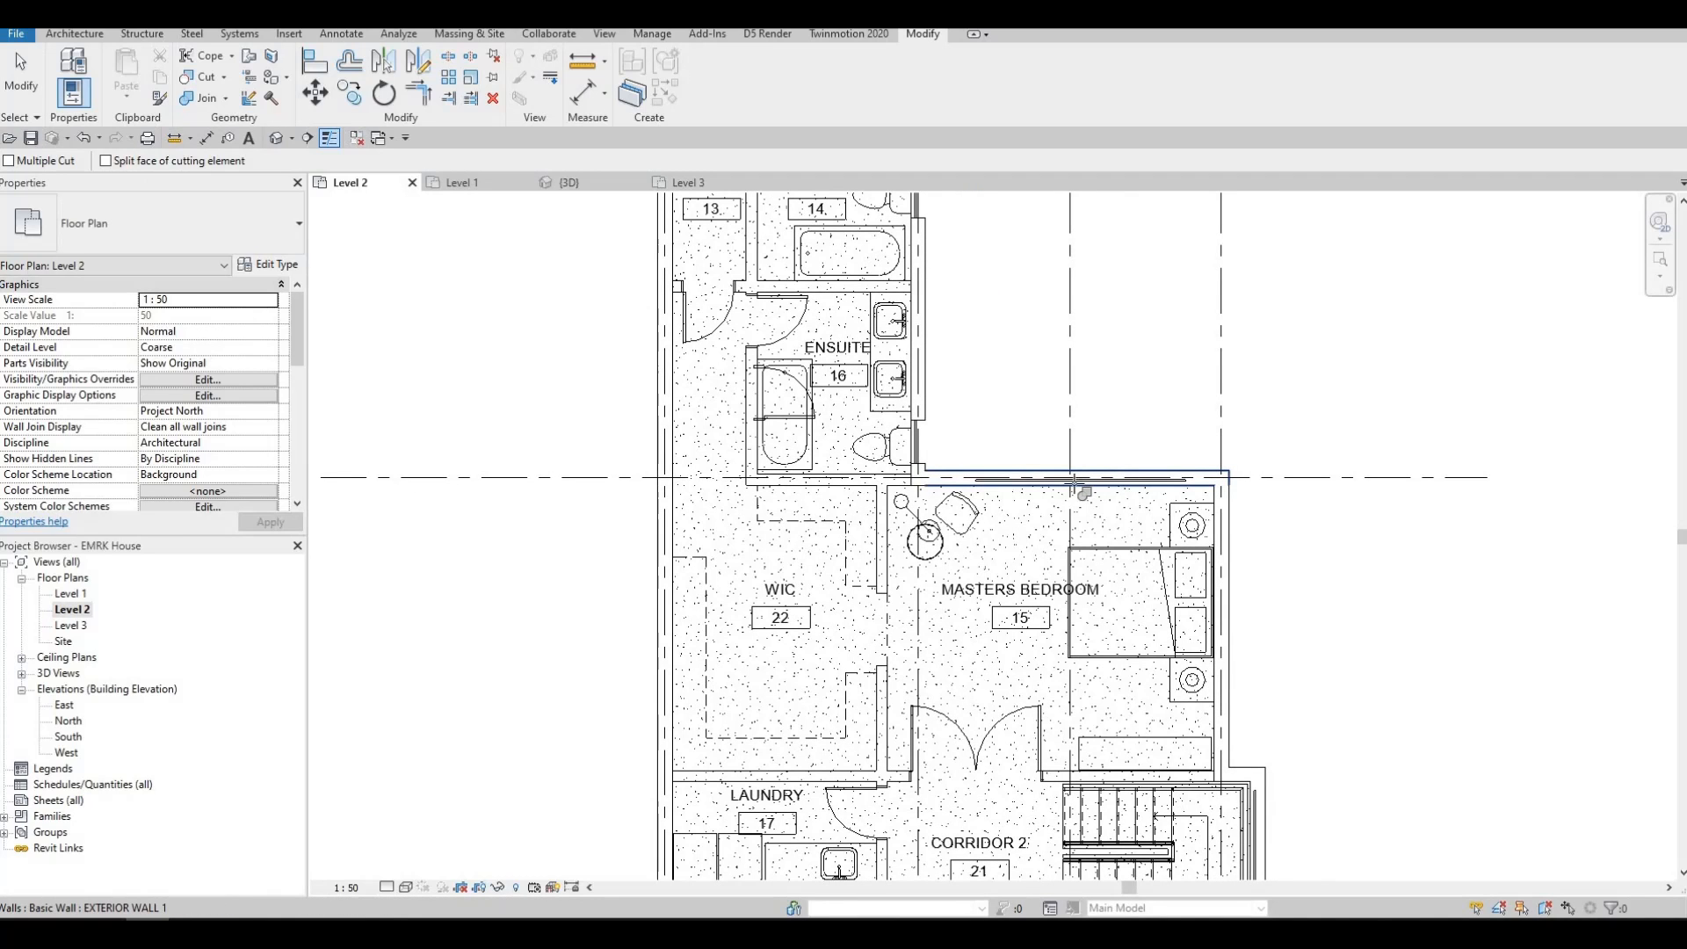
pyautogui.moveTo(1259, 775); pyautogui.dragTo(1053, 499, button='middle')
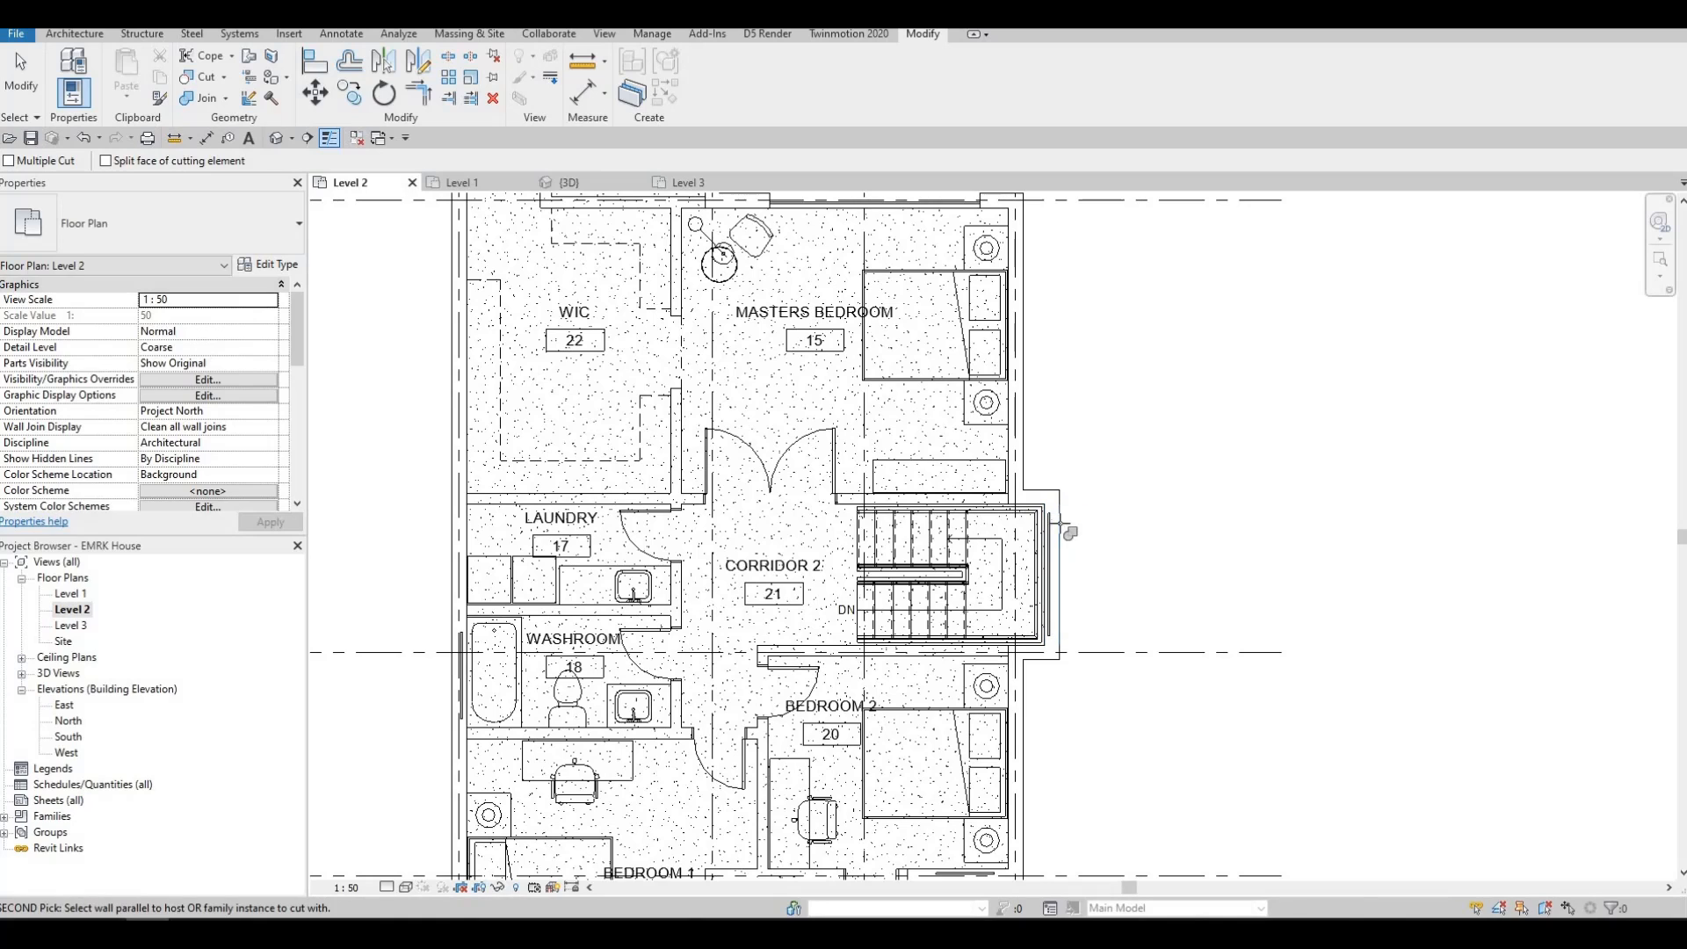
pyautogui.moveTo(1039, 416); pyautogui.dragTo(1017, 512, button='middle')
# Step: Cut the Bedroom 2 and Bedroom 1 exterior walls with the curtain walls drawn in them
pyautogui.scroll(-1, 1023, 488)
pyautogui.scroll(-1, 986, 505)
pyautogui.moveTo(985, 809); pyautogui.dragTo(993, 531, button='middle')
pyautogui.scroll(2, 980, 584)
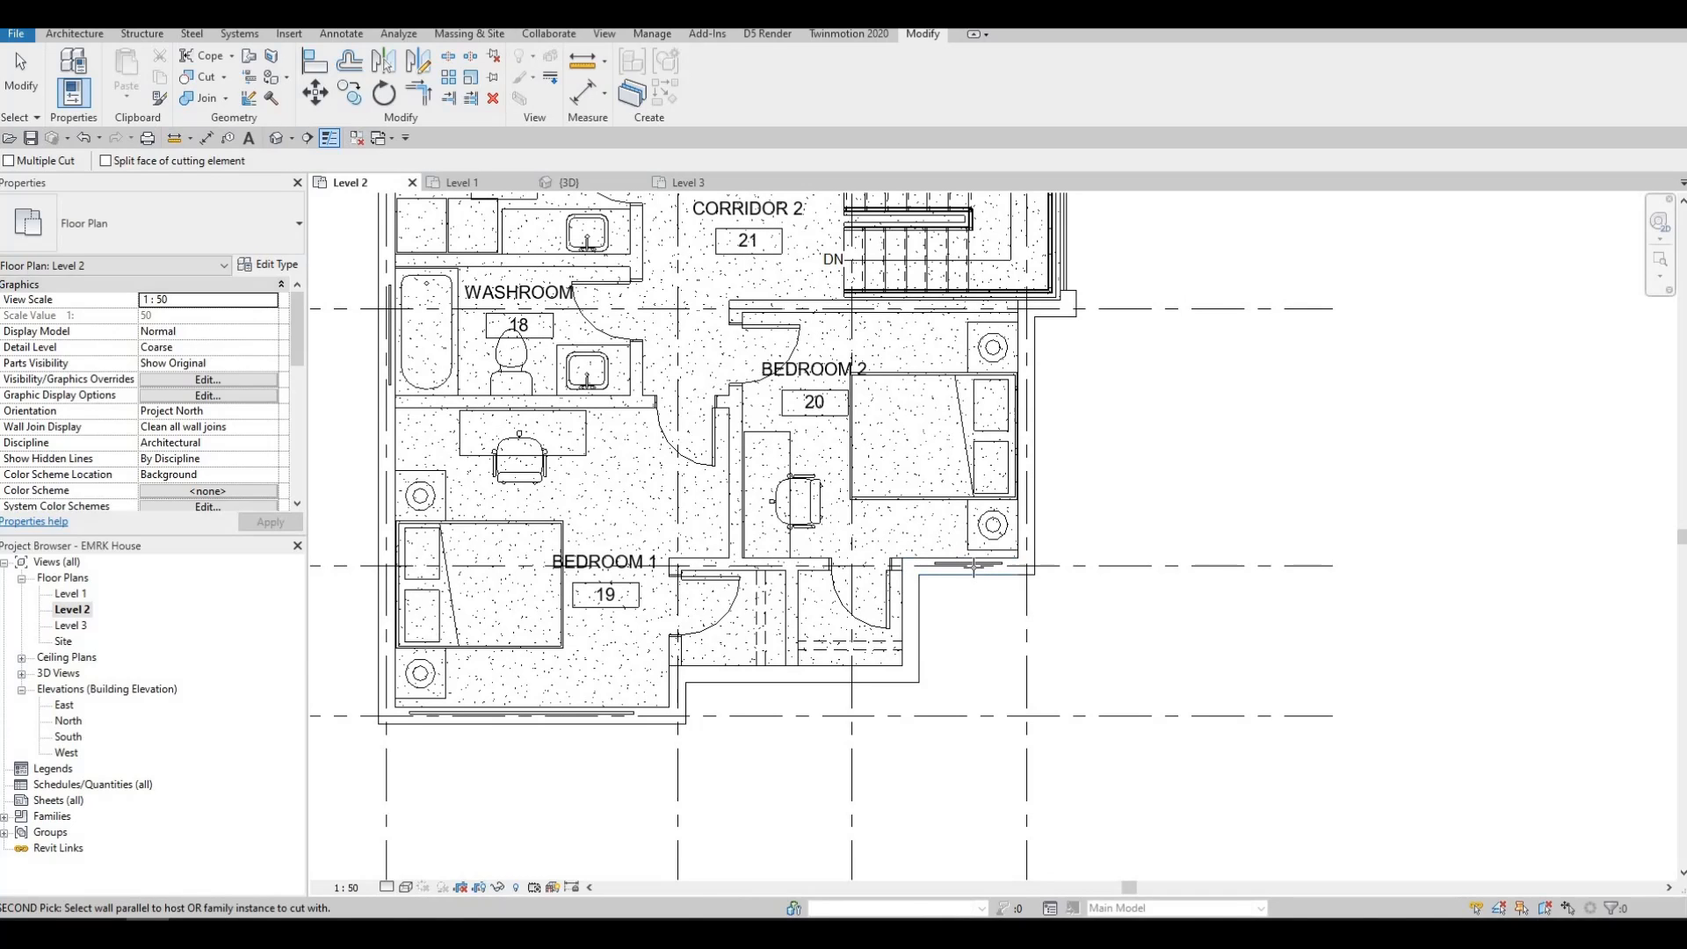
pyautogui.moveTo(946, 612); pyautogui.dragTo(1194, 550, button='middle')
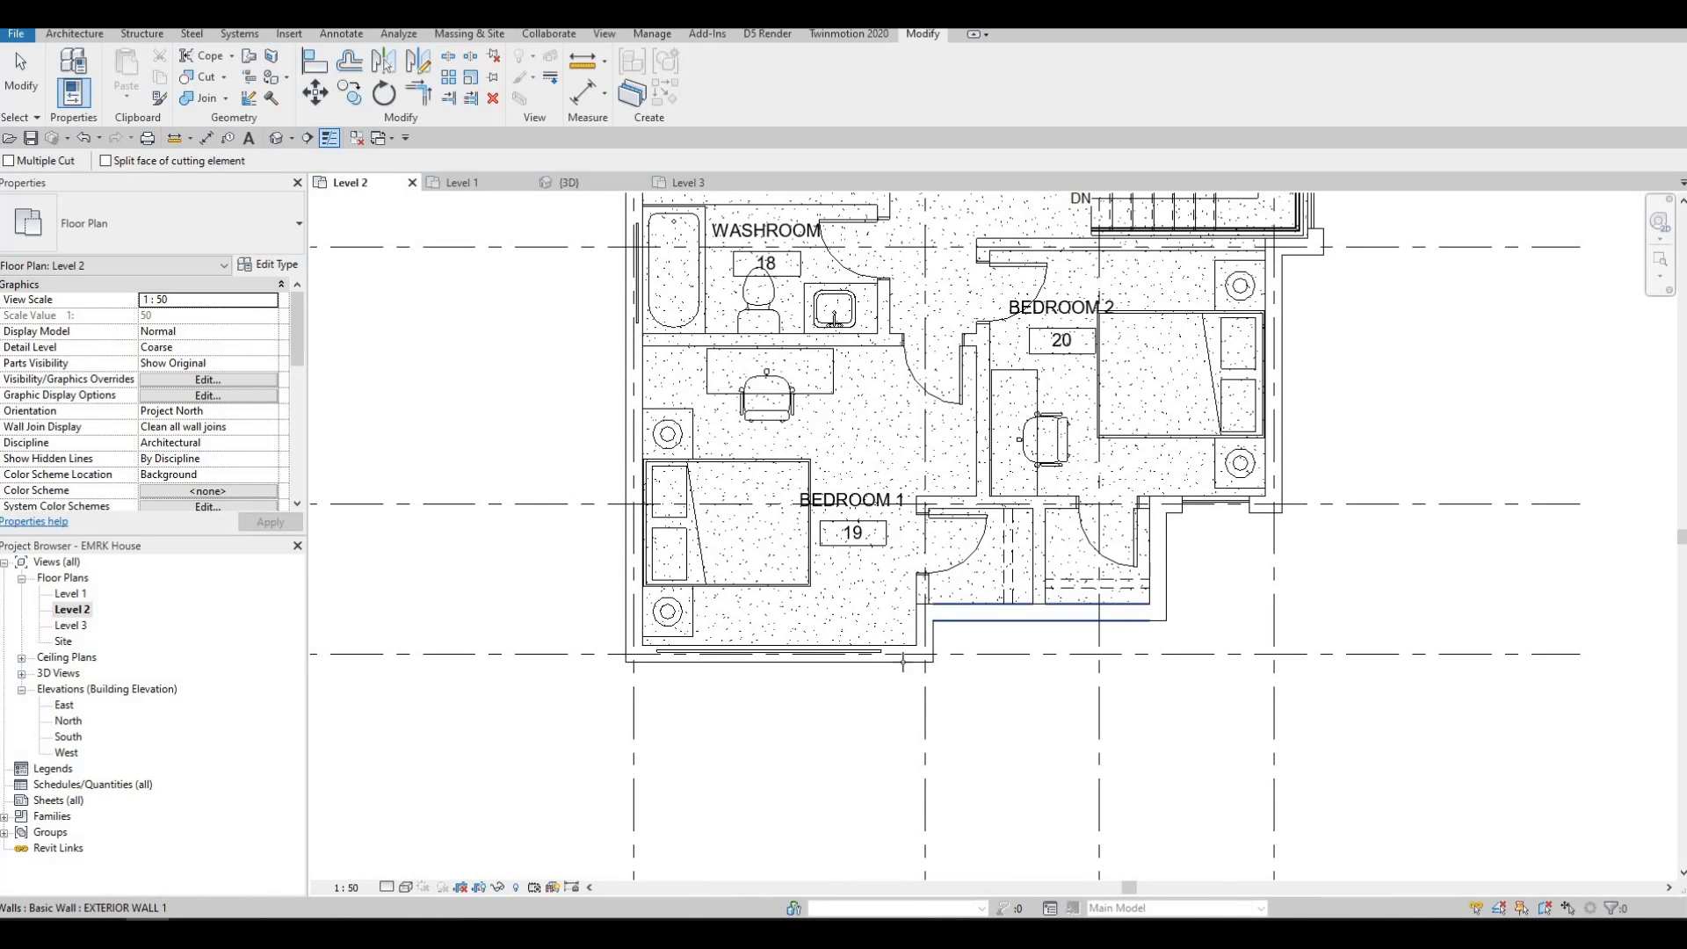
pyautogui.click(886, 657)
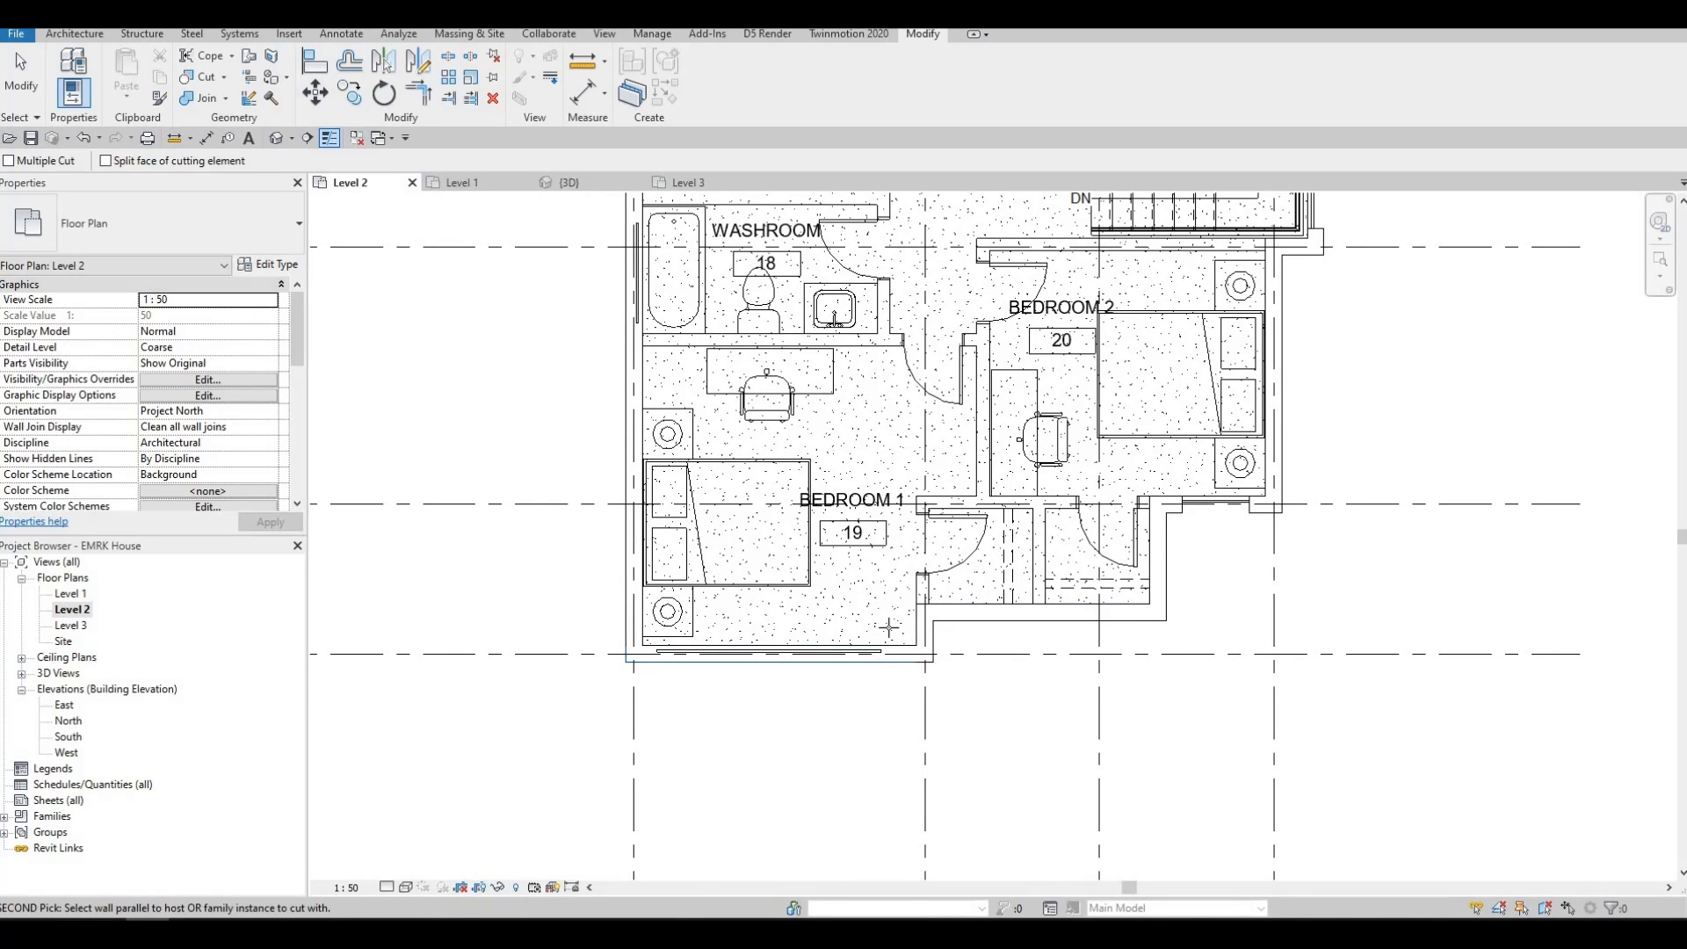
pyautogui.click(876, 652)
# Step: Cut the exterior wall beside the Washroom 18 bathtub with its curtain wall
pyautogui.moveTo(973, 526); pyautogui.dragTo(877, 741, button='middle')
pyautogui.scroll(-1, 877, 741)
pyautogui.moveTo(948, 700); pyautogui.dragTo(934, 756, button='middle')
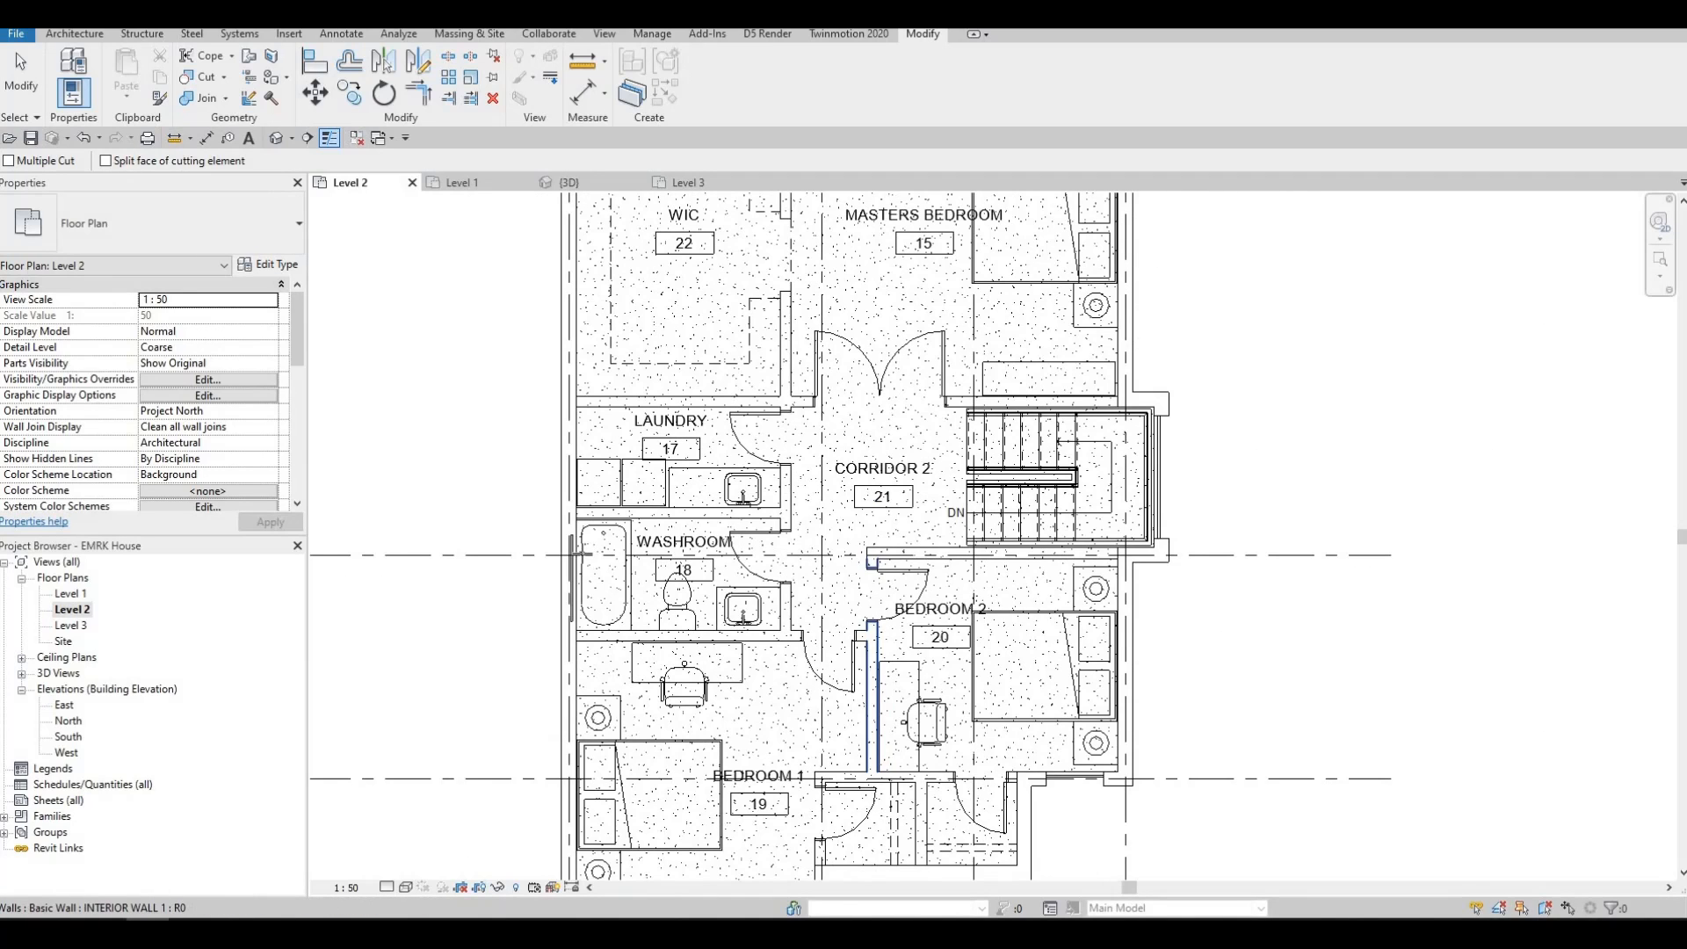
pyautogui.moveTo(869, 681); pyautogui.dragTo(960, 697, button='middle')
pyautogui.scroll(1, 638, 542)
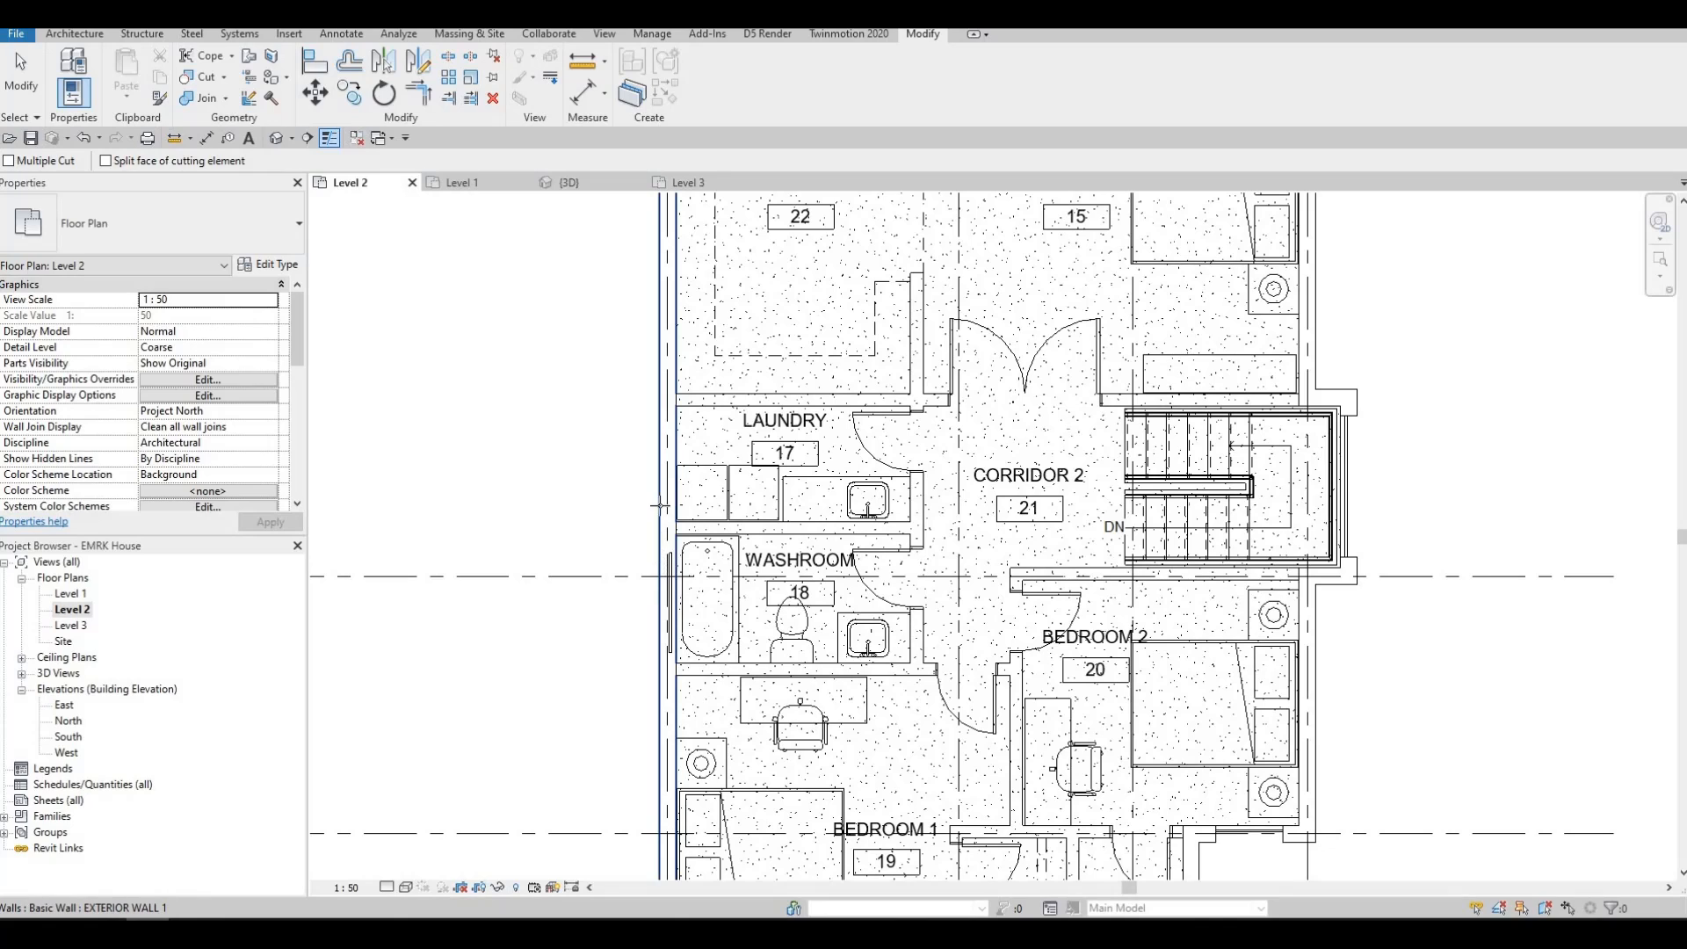
pyautogui.press('Escape')
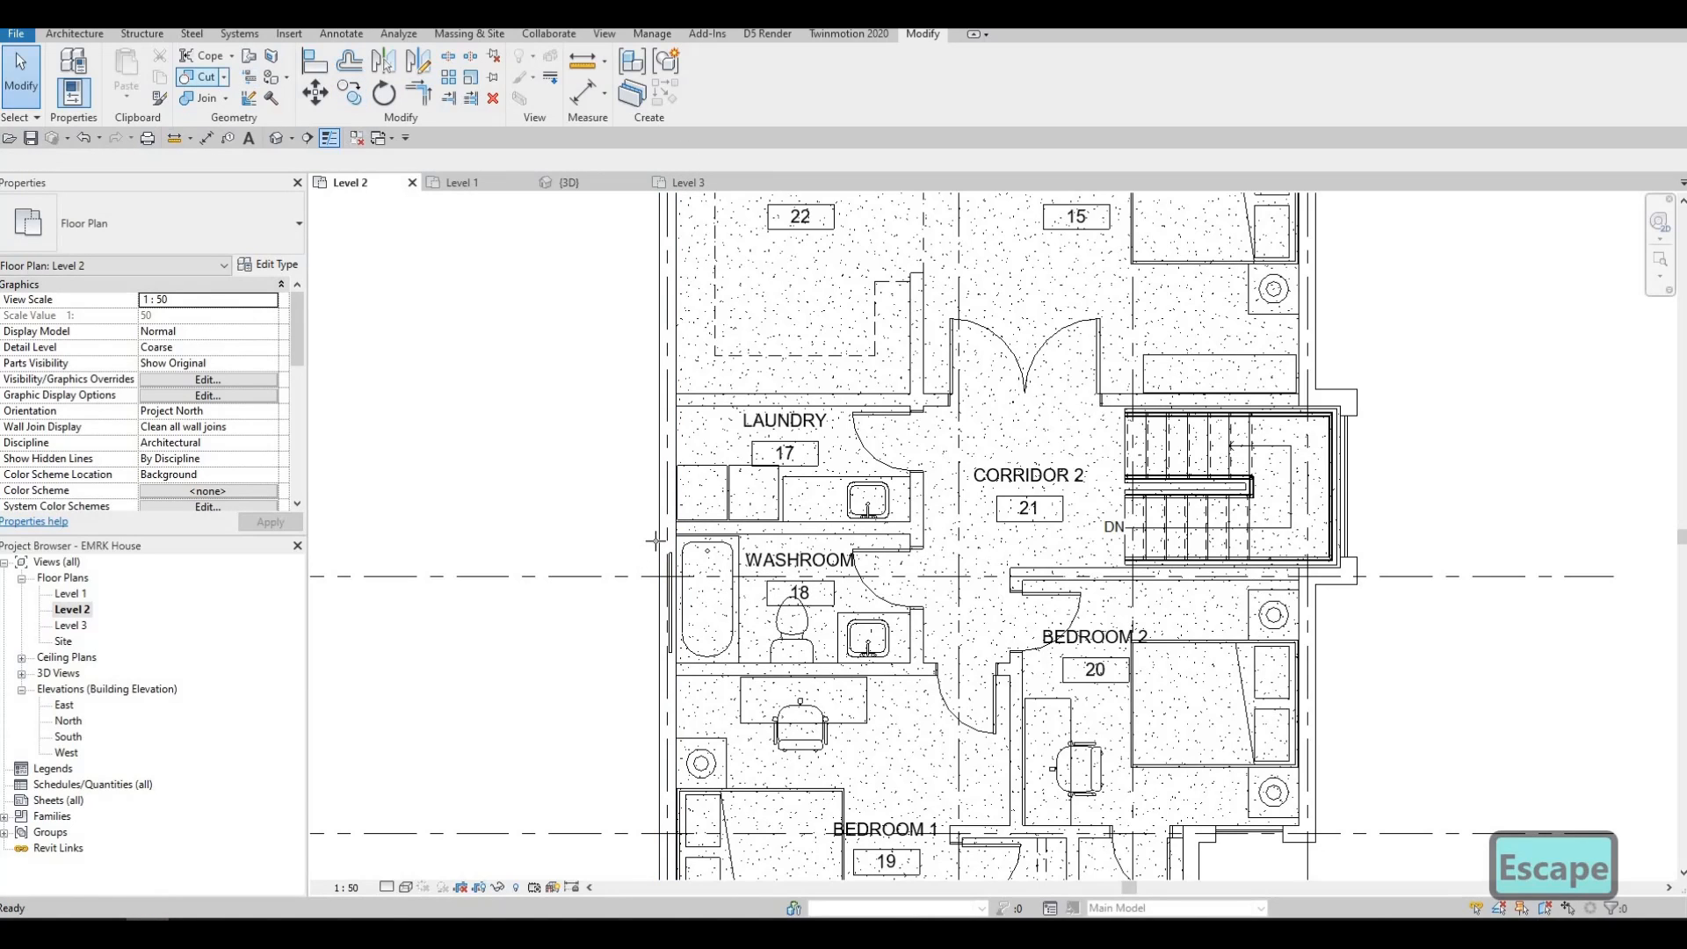
pyautogui.click(658, 542)
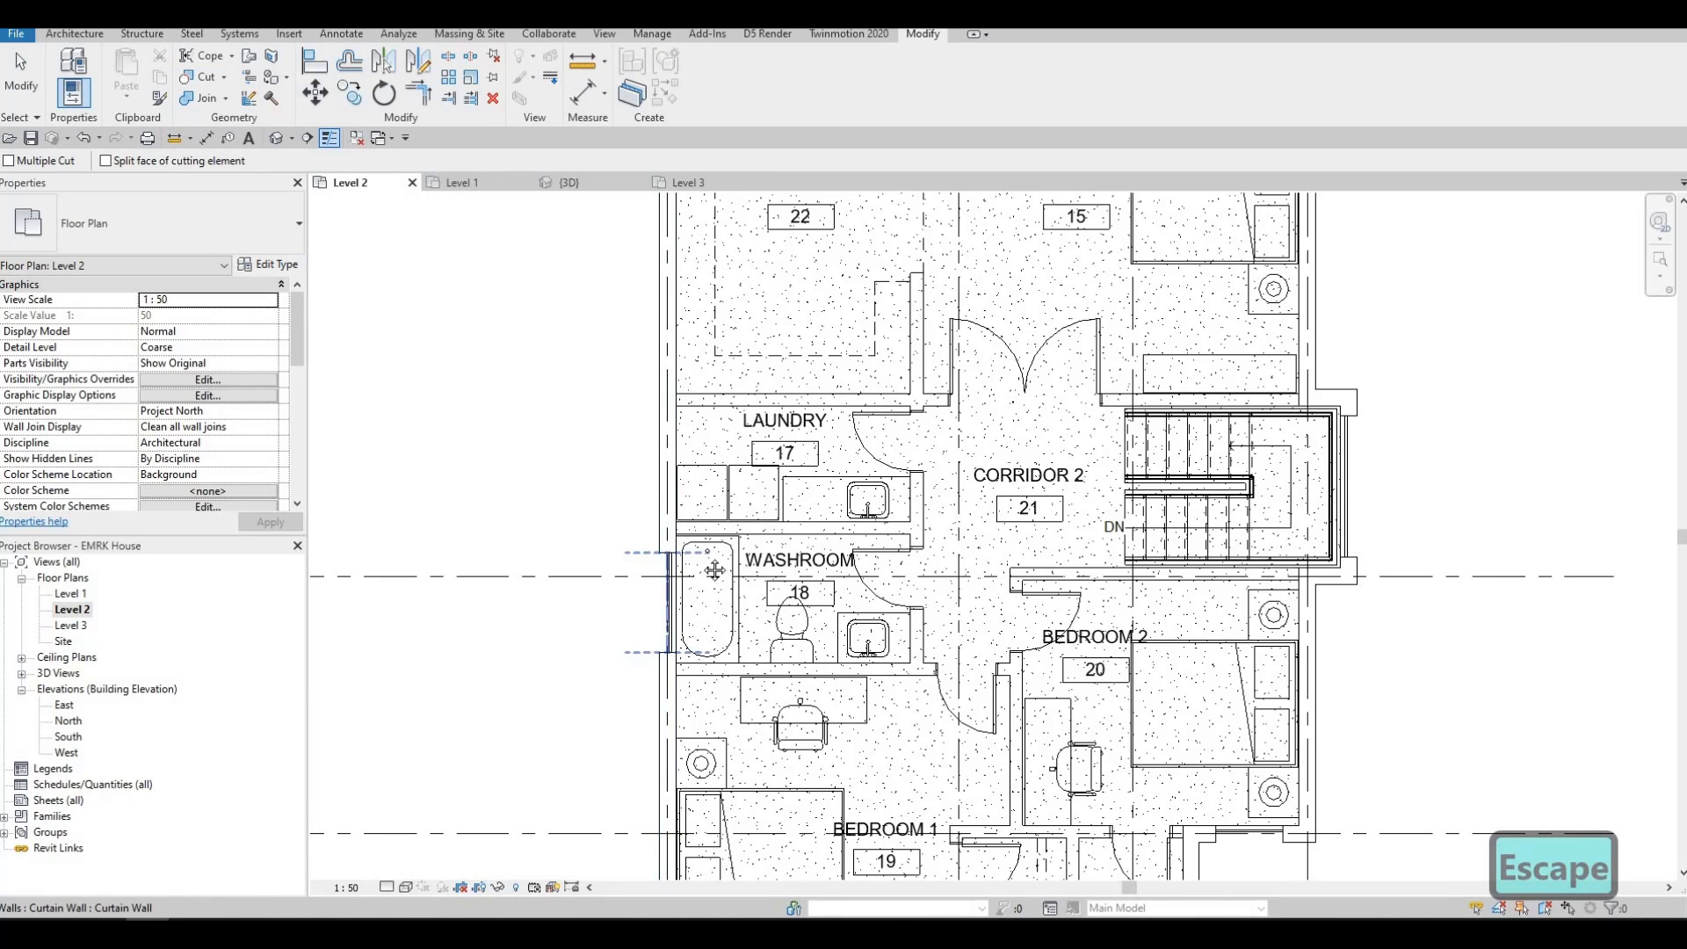
pyautogui.press('Escape')
pyautogui.press('Escape')
# Step: In the 3D view, extend the stairwell curtain wall down over Level 1 to a base offset of about -2926 mm
pyautogui.scroll(-5, 615, 492)
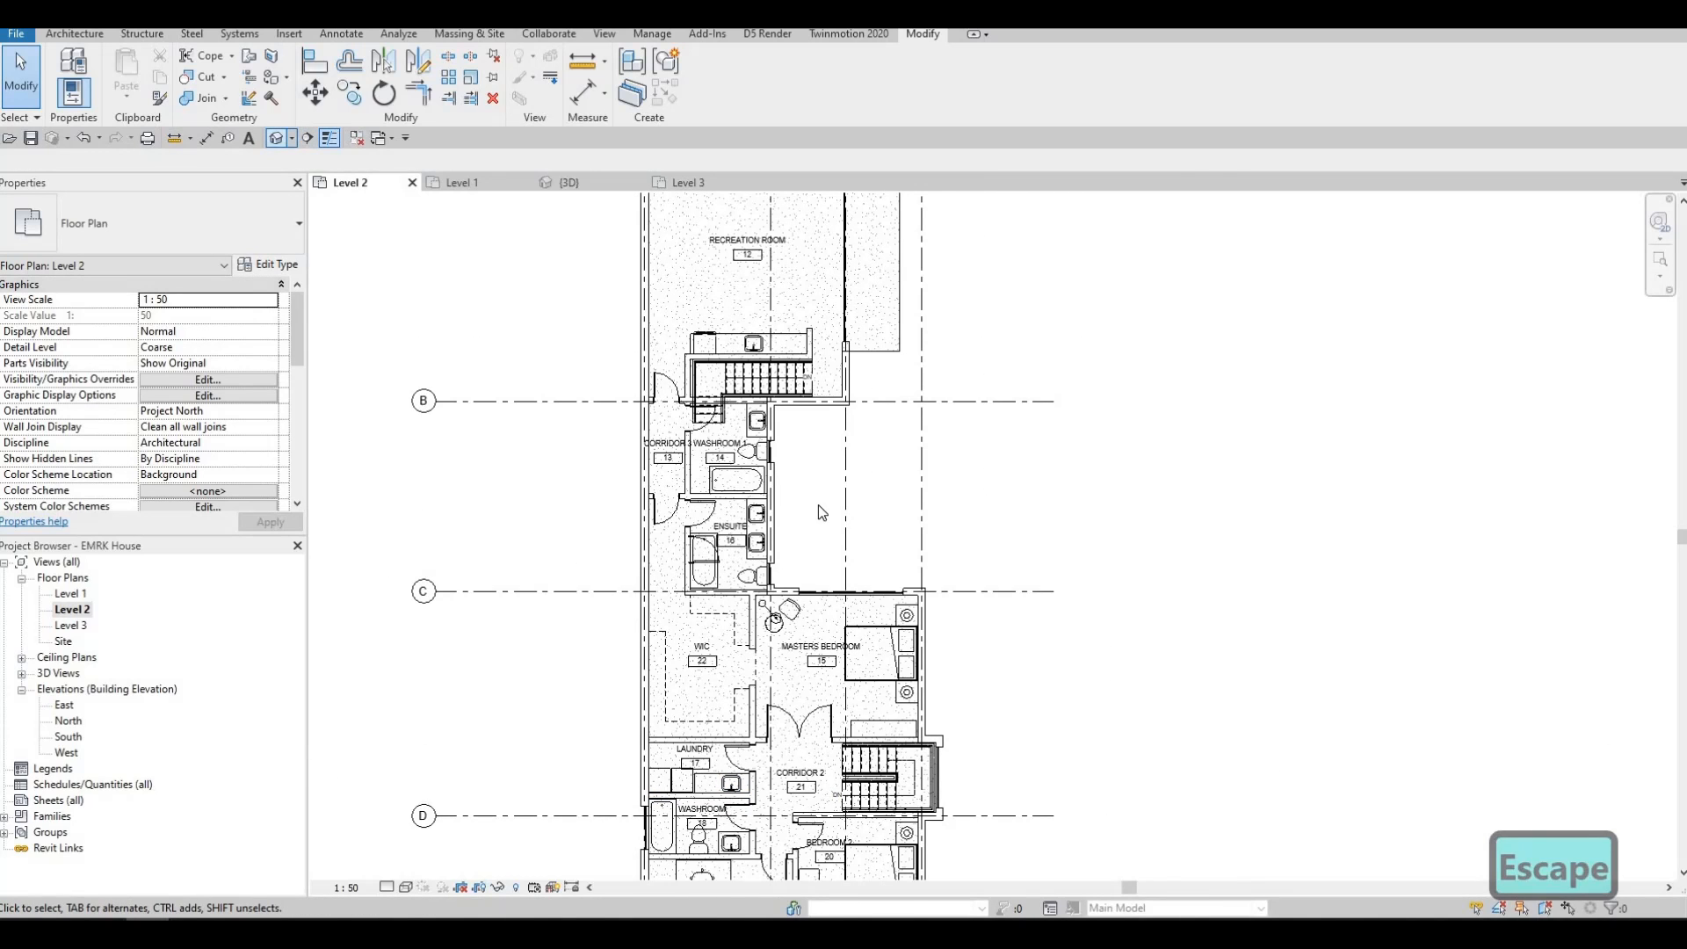
pyautogui.keyDown('shift'); pyautogui.moveTo(819, 512); pyautogui.dragTo(883, 505, button='middle'); pyautogui.keyUp('shift')
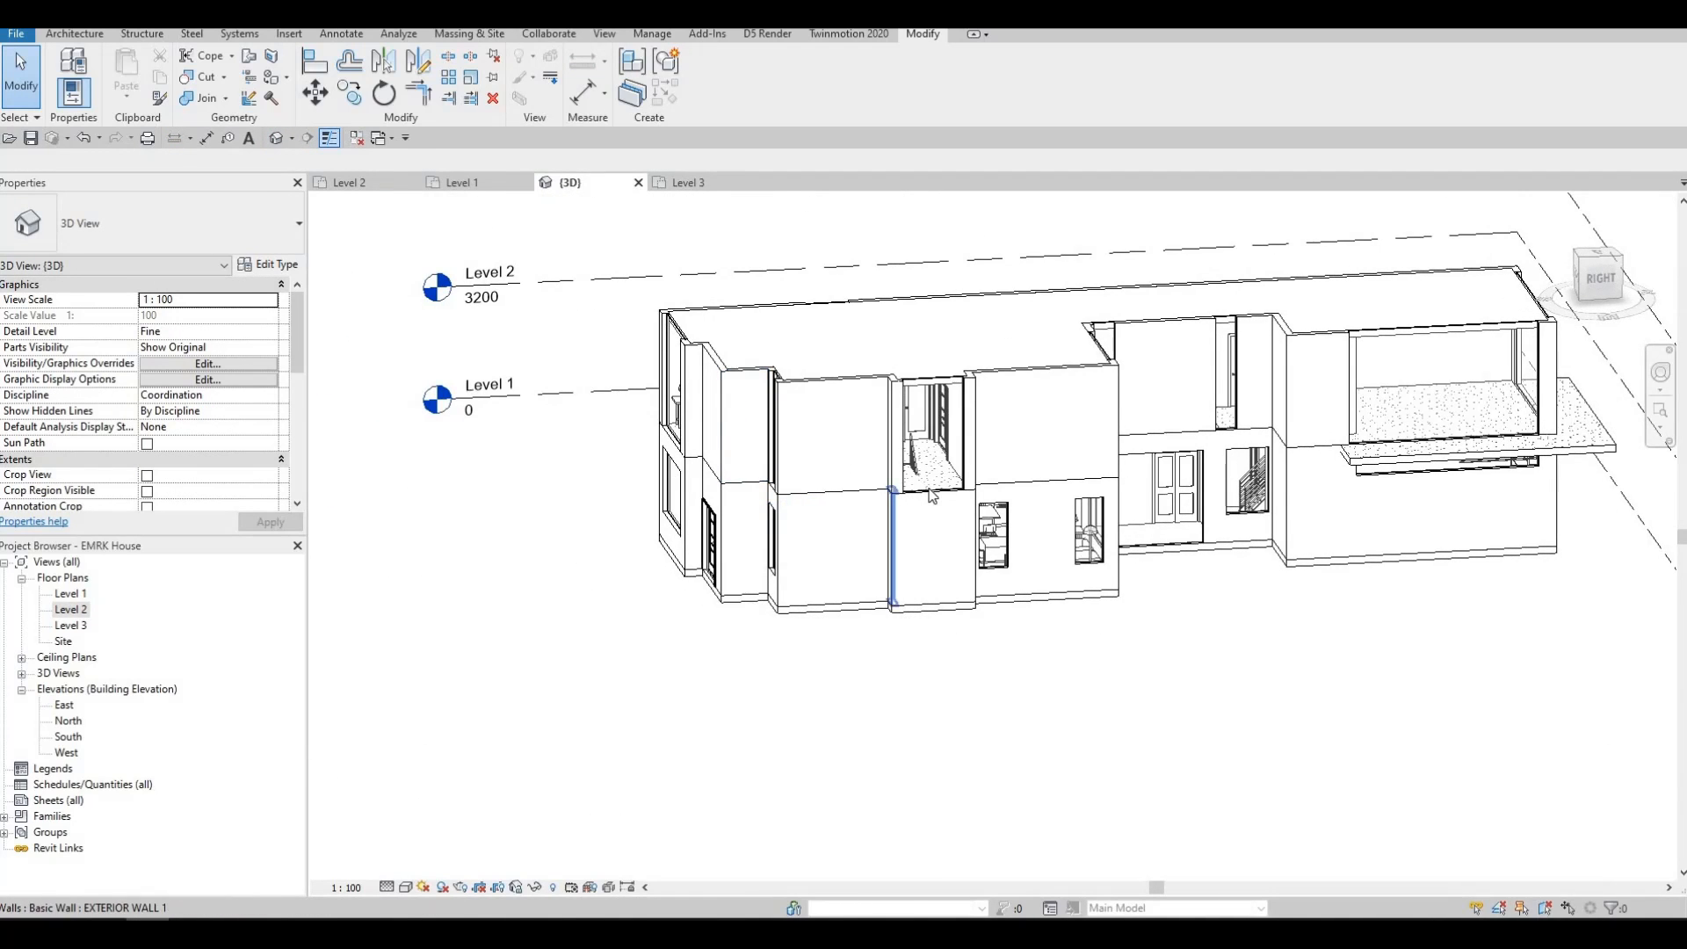
pyautogui.scroll(2, 928, 494)
pyautogui.click(944, 500)
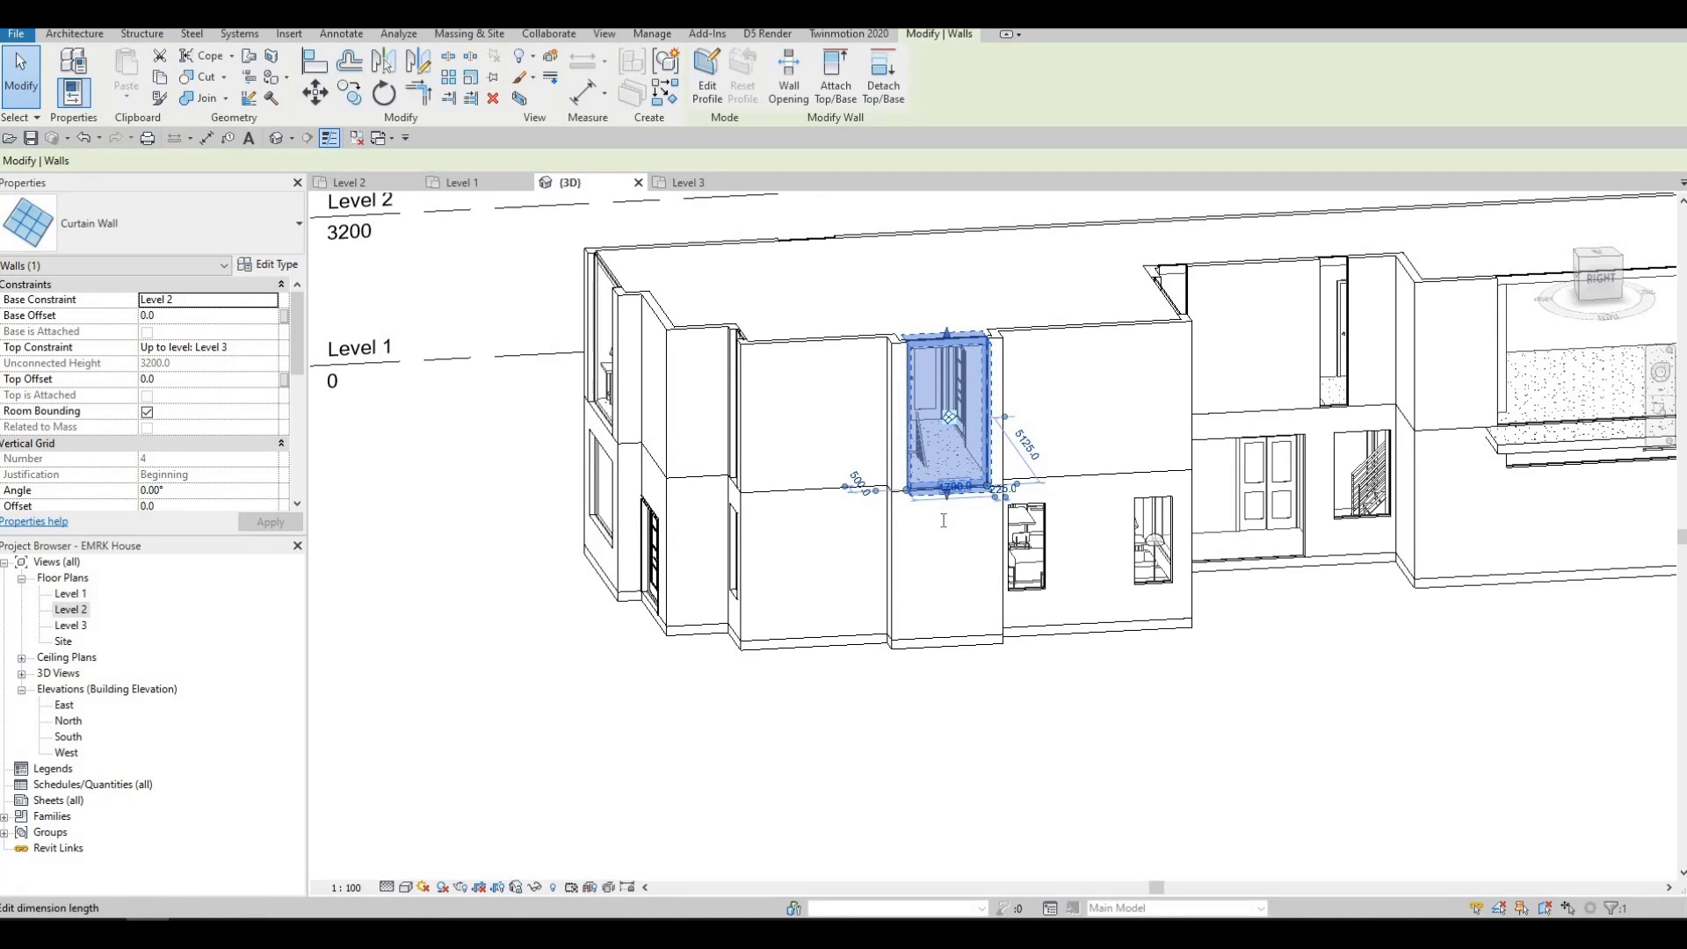
pyautogui.click(944, 520)
pyautogui.press('Escape')
pyautogui.scroll(2, 947, 510)
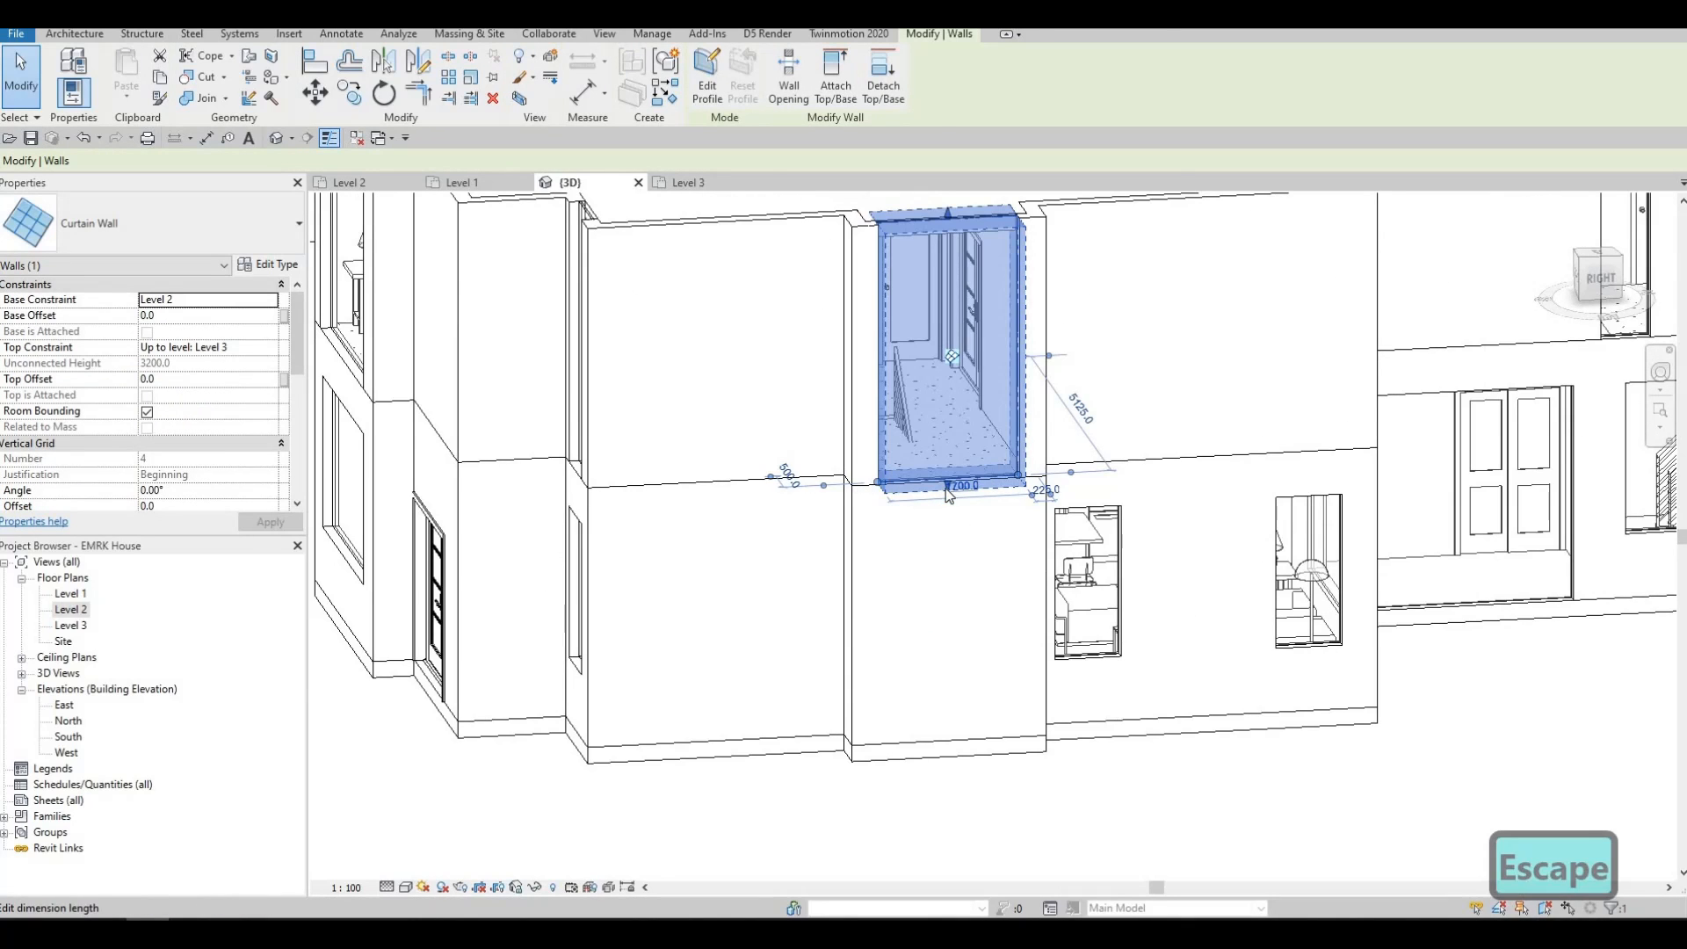
pyautogui.press('Escape')
pyautogui.scroll(3, 953, 484)
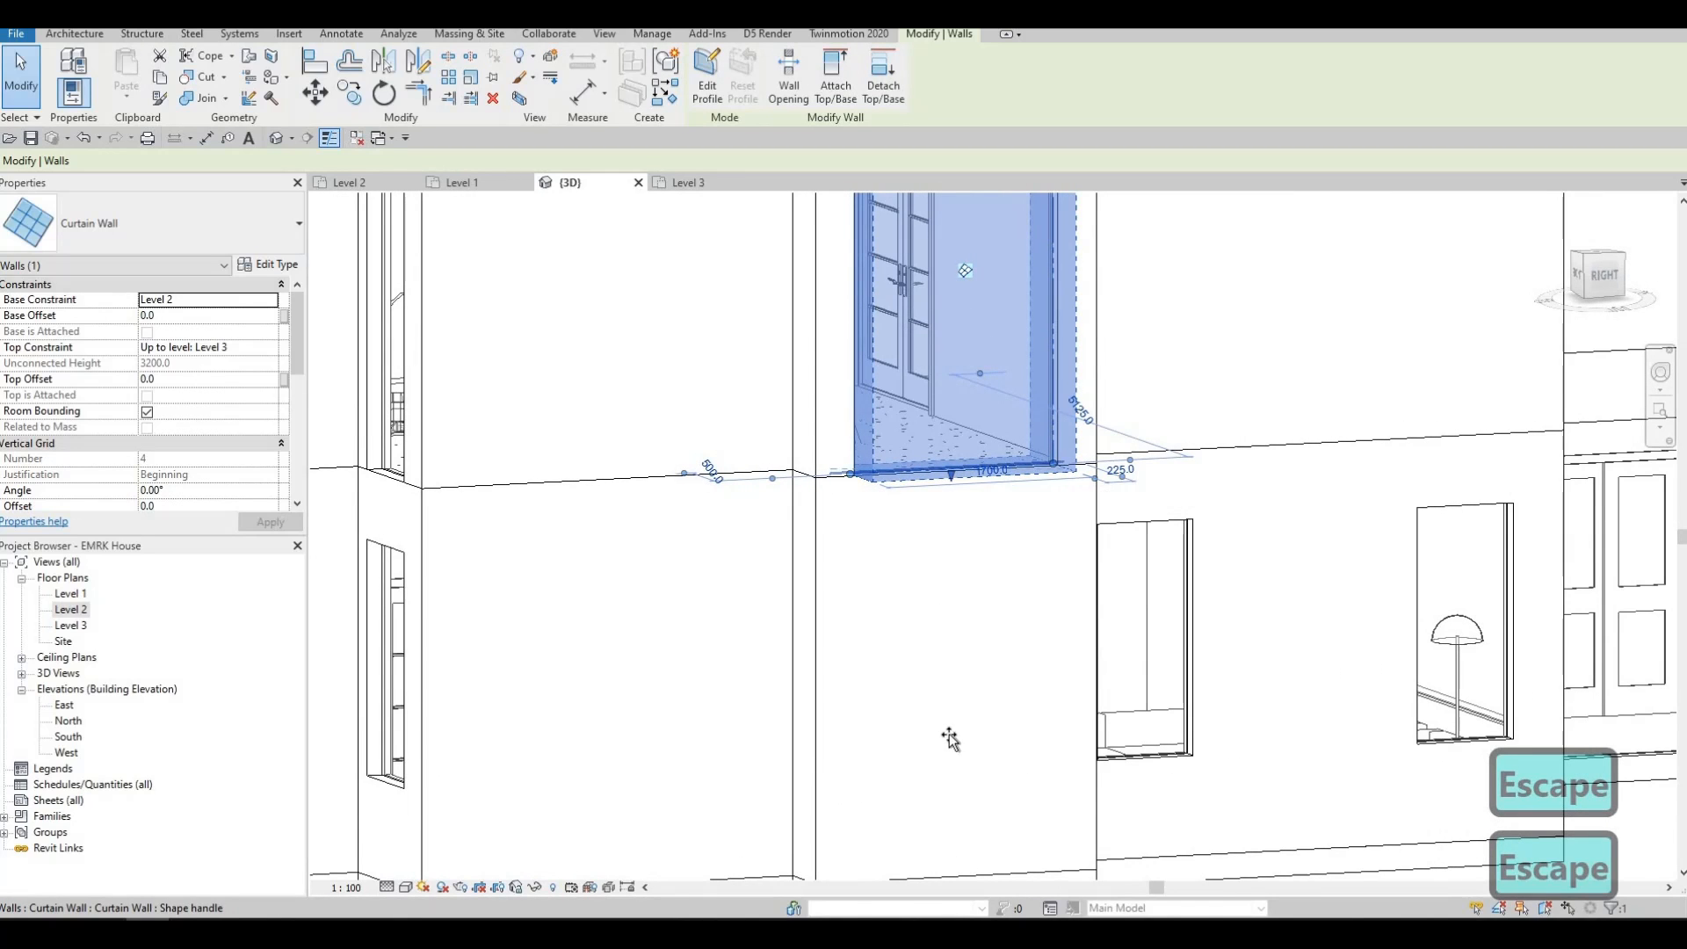
pyautogui.moveTo(949, 740); pyautogui.dragTo(950, 845)
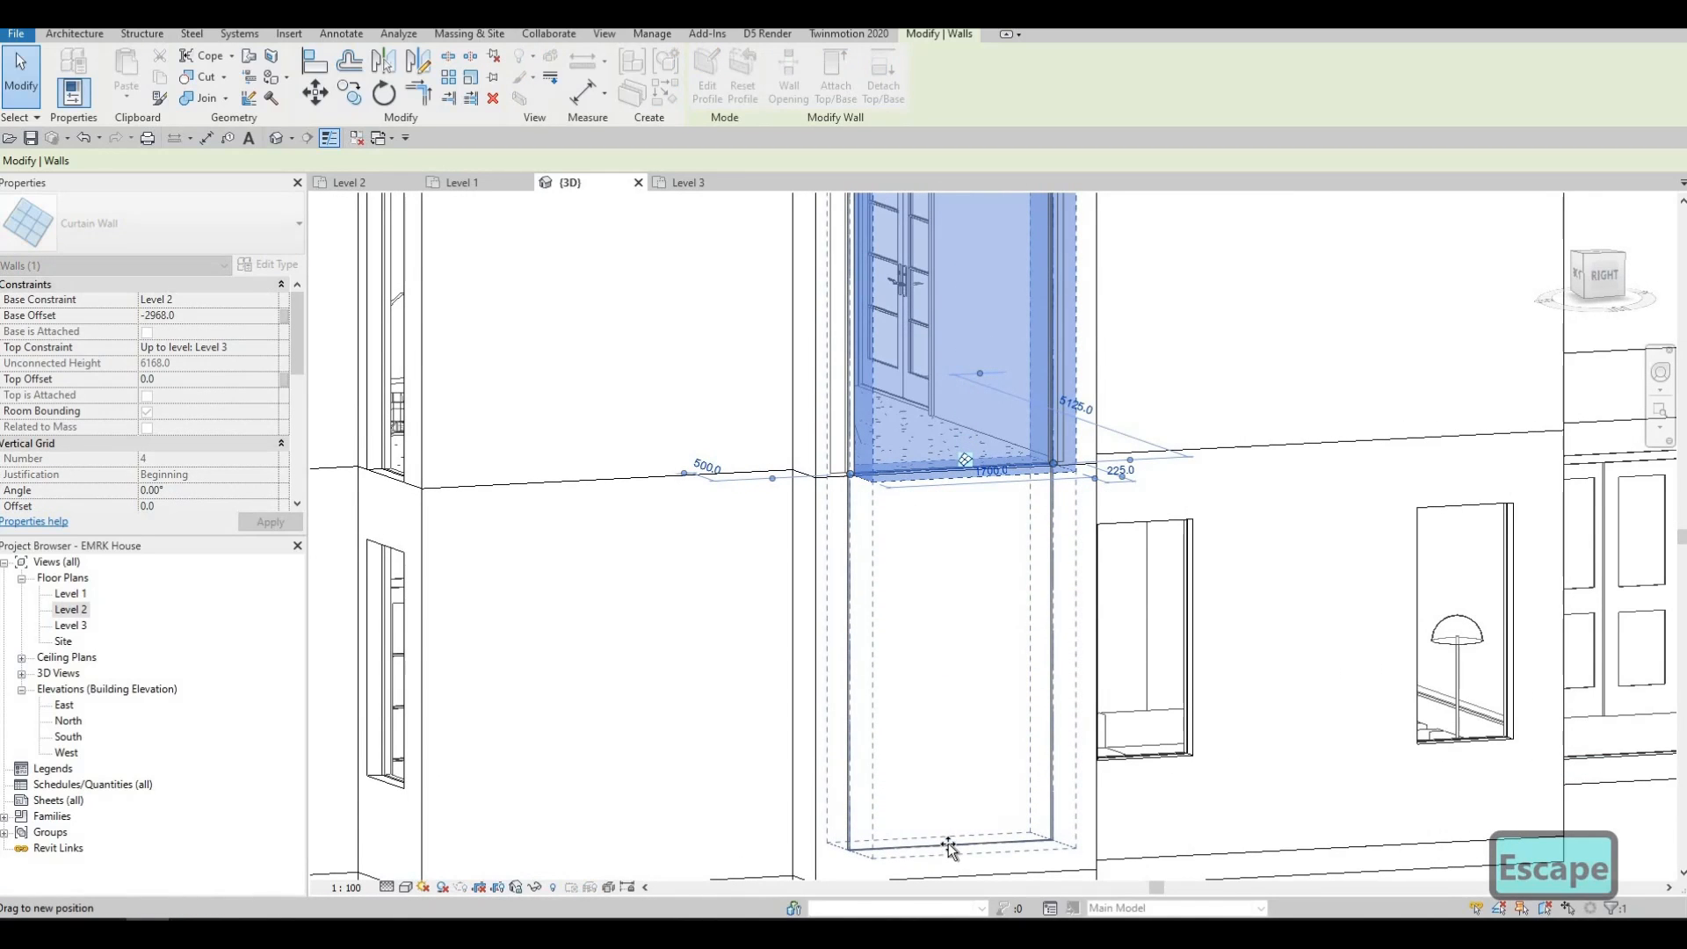
pyautogui.moveTo(962, 763); pyautogui.dragTo(961, 761)
pyautogui.scroll(-1, 923, 538)
pyautogui.press('Escape')
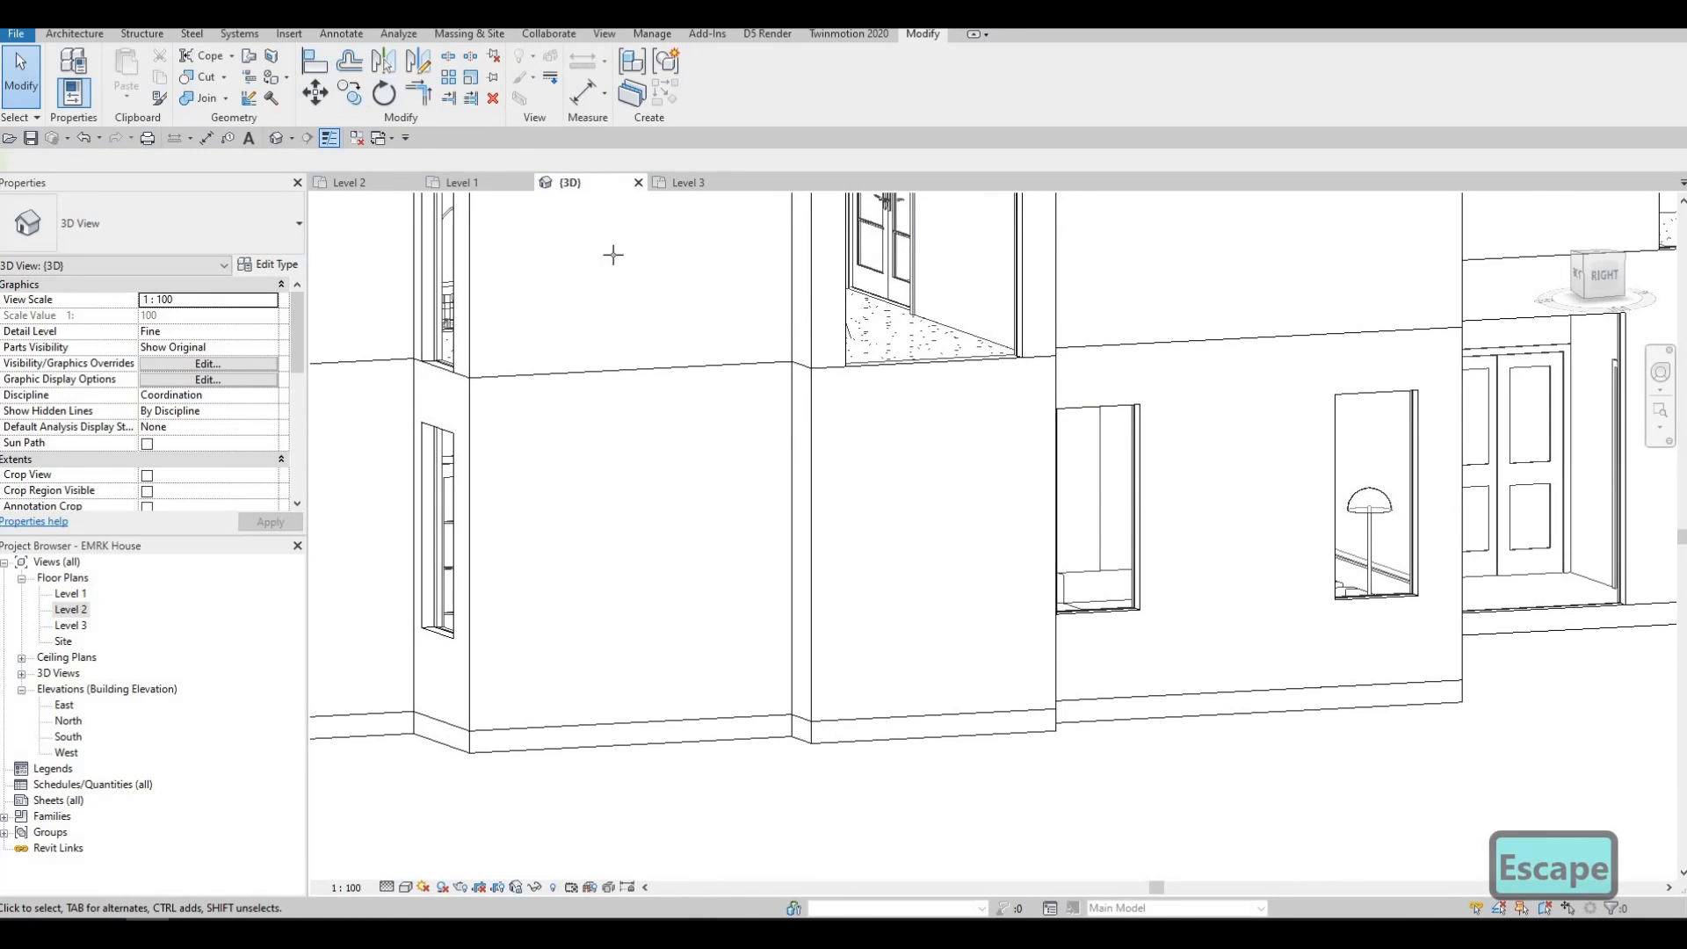
# Step: Cut the Level 1 exterior wall at the stairwell with the extended curtain wall
pyautogui.click(846, 415)
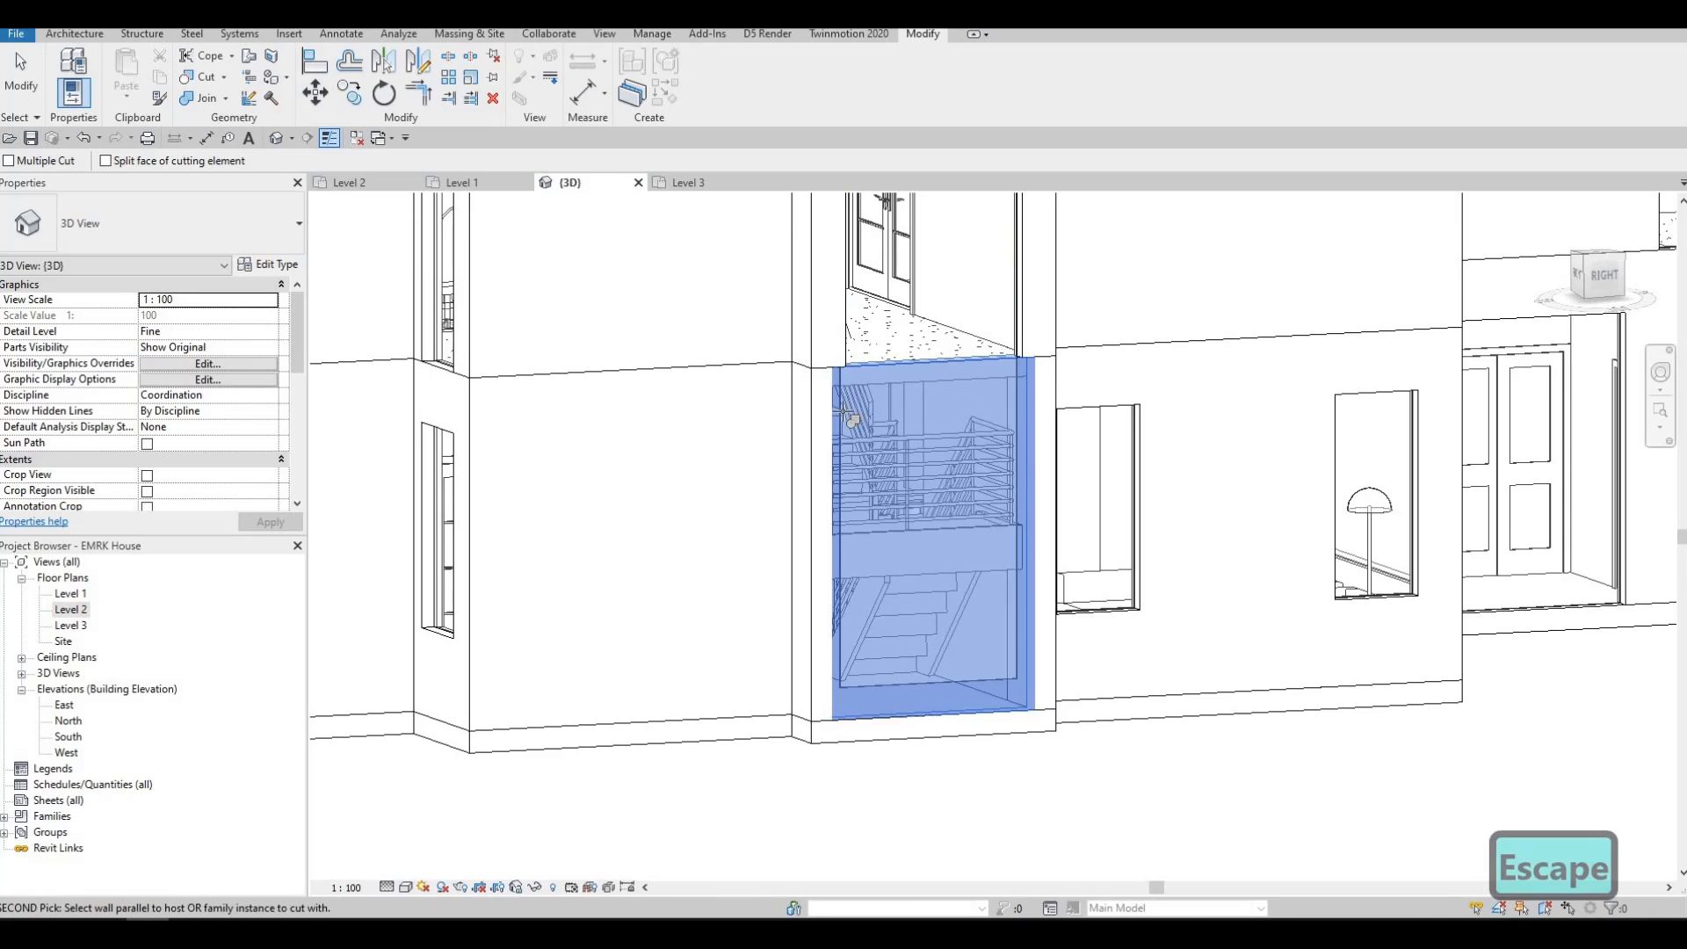
pyautogui.click(857, 355)
pyautogui.press('Escape')
pyautogui.press('Escape')
# Step: Lower the top edge of the two-storey stairwell curtain wall to leave solid wall above it
pyautogui.keyDown('shift'); pyautogui.moveTo(797, 582); pyautogui.dragTo(757, 479, button='middle'); pyautogui.keyUp('shift')
pyautogui.keyDown('shift'); pyautogui.moveTo(864, 444); pyautogui.dragTo(924, 475, button='middle'); pyautogui.keyUp('shift')
pyautogui.scroll(-1, 924, 470)
pyautogui.moveTo(973, 330); pyautogui.dragTo(848, 390, button='middle')
pyautogui.click(874, 378)
pyautogui.press('Escape')
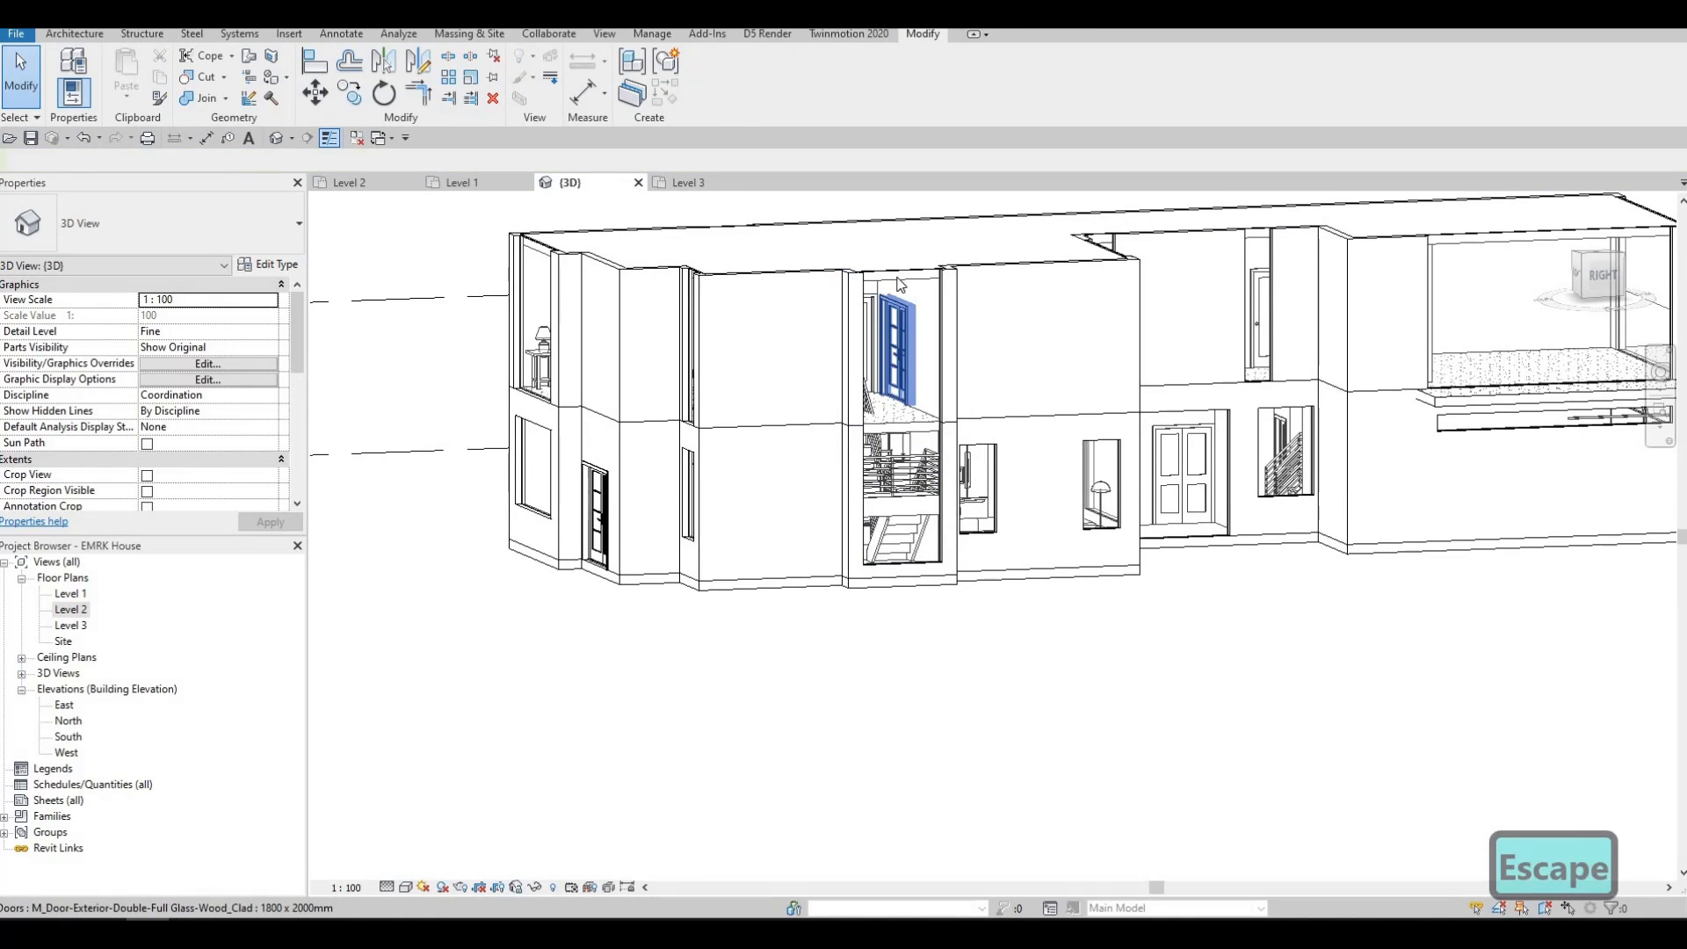
pyautogui.click(897, 272)
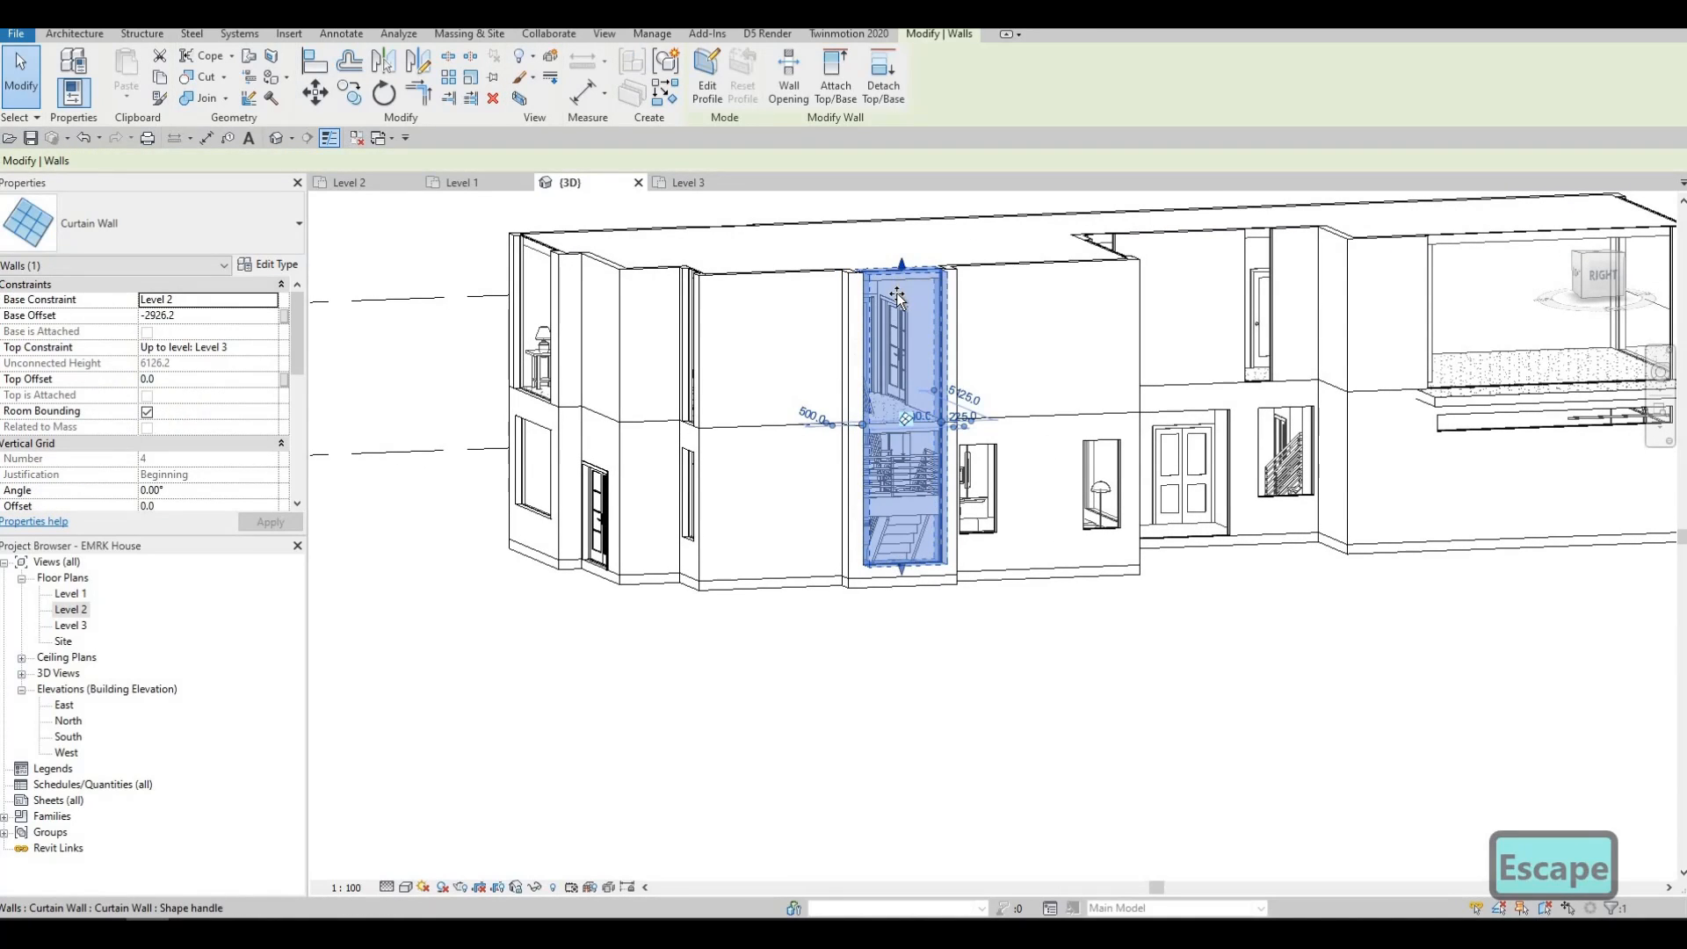
pyautogui.press('Escape')
pyautogui.moveTo(915, 423); pyautogui.dragTo(830, 438, button='middle')
pyautogui.press('Escape')
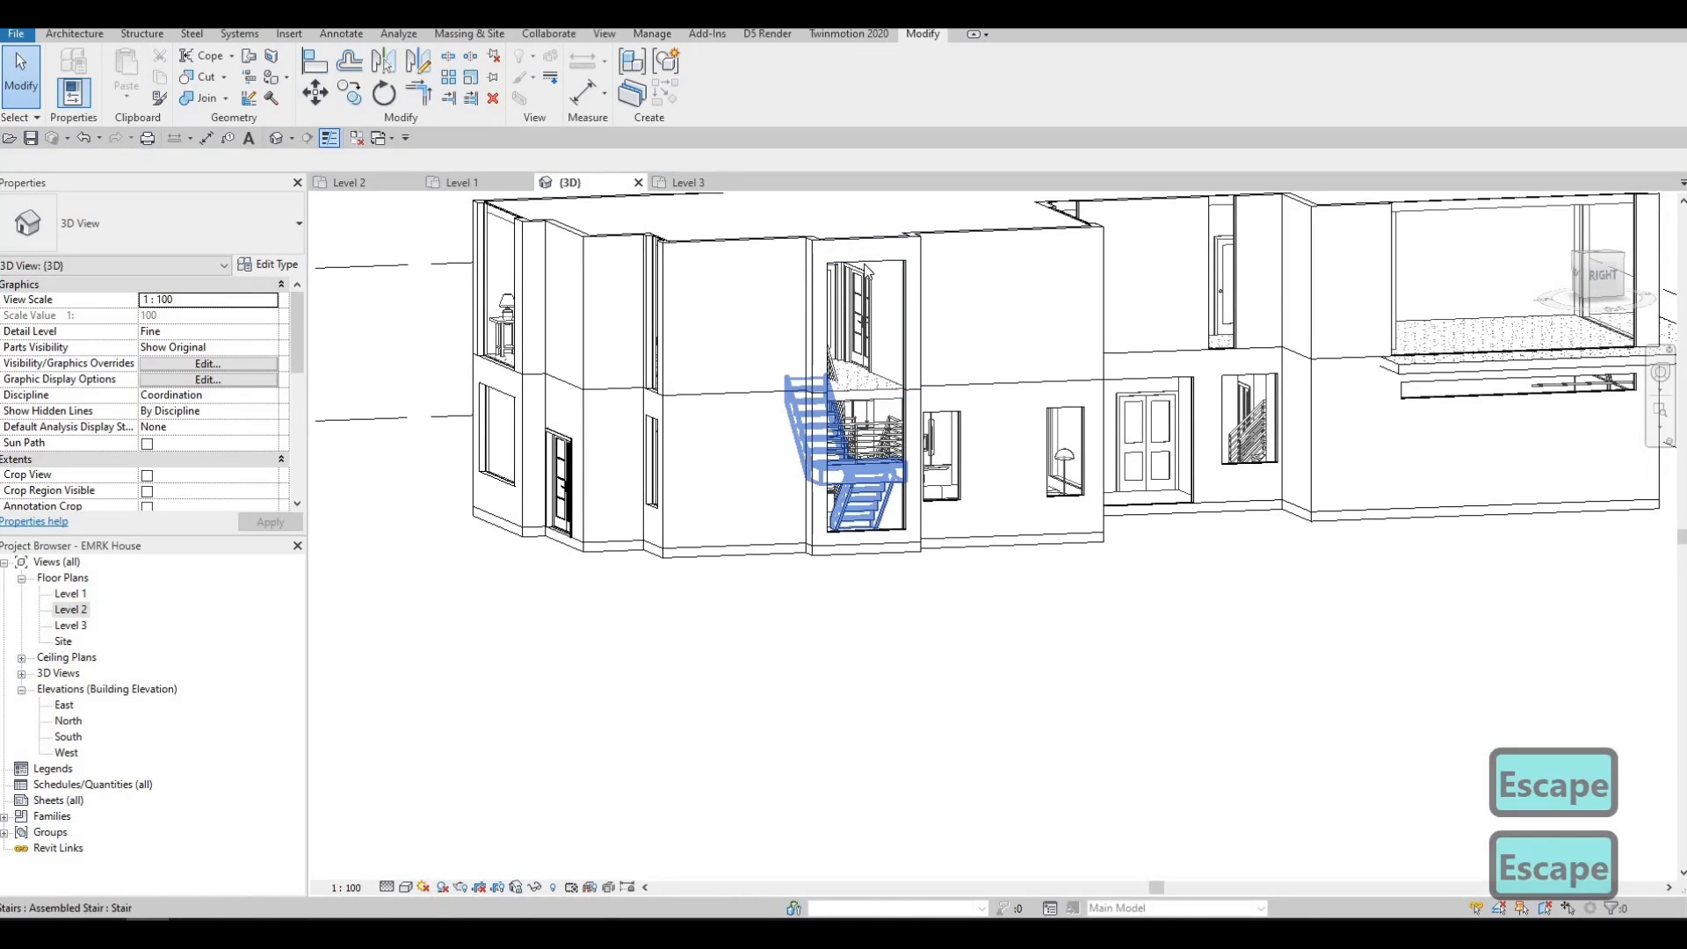
# Step: Readjust the head height of the stairwell curtain wall while viewing the facade from the right side
pyautogui.click(866, 265)
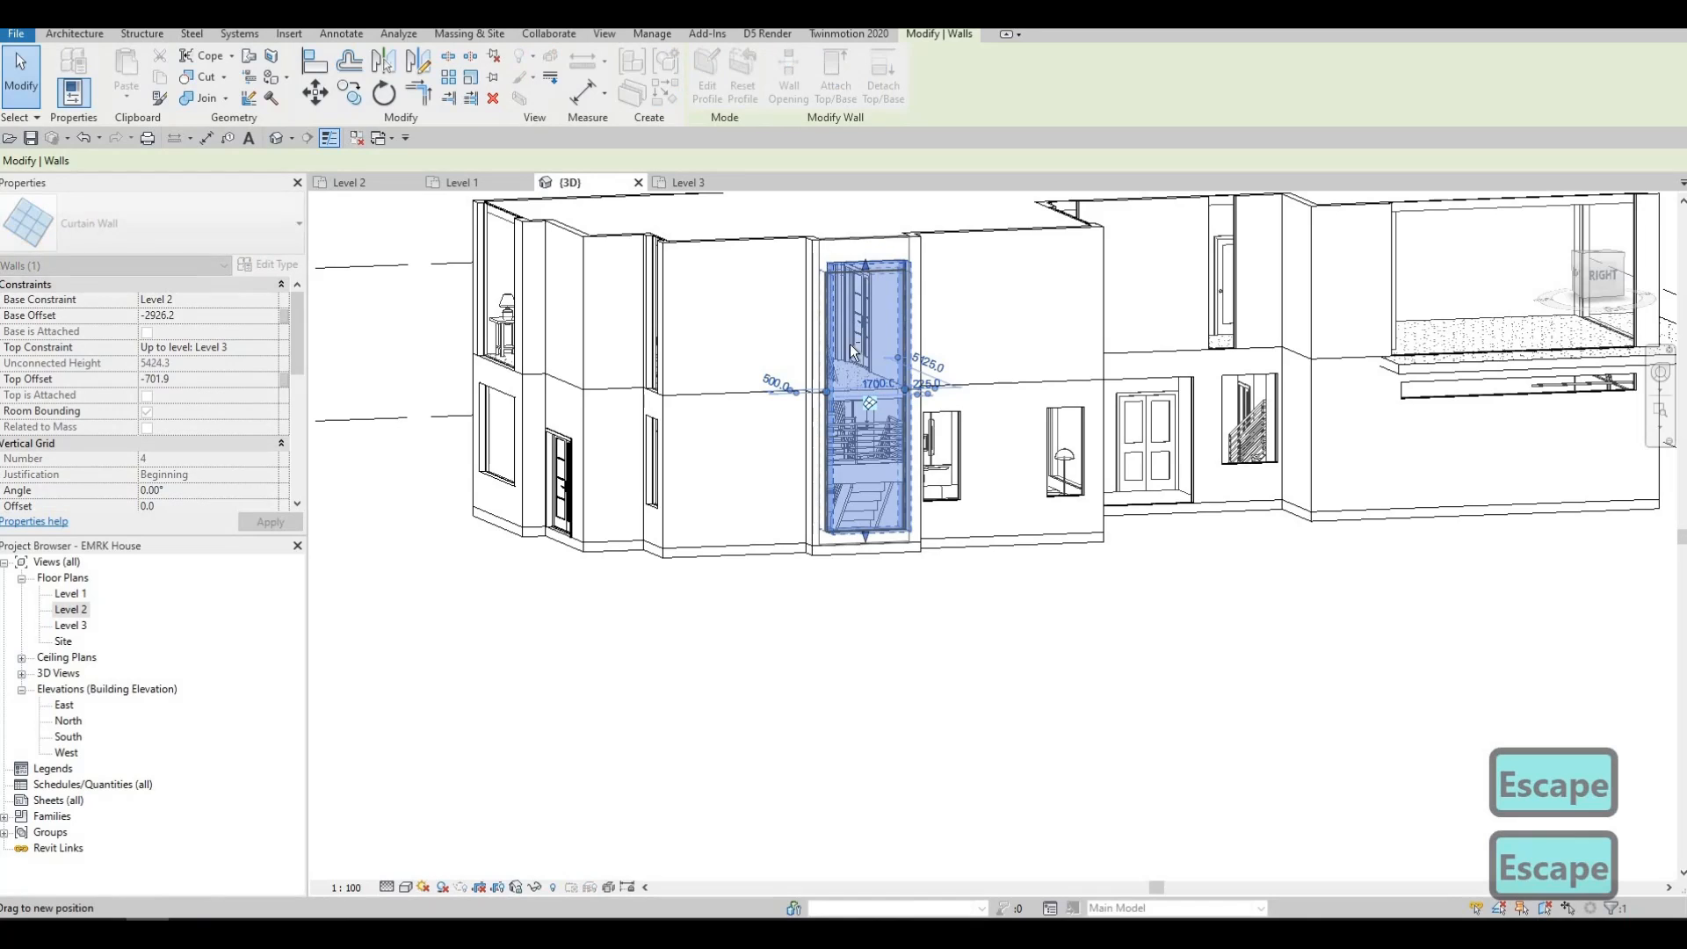
pyautogui.press('Escape')
pyautogui.keyDown('shift'); pyautogui.moveTo(865, 255); pyautogui.dragTo(874, 294, button='middle'); pyautogui.keyUp('shift')
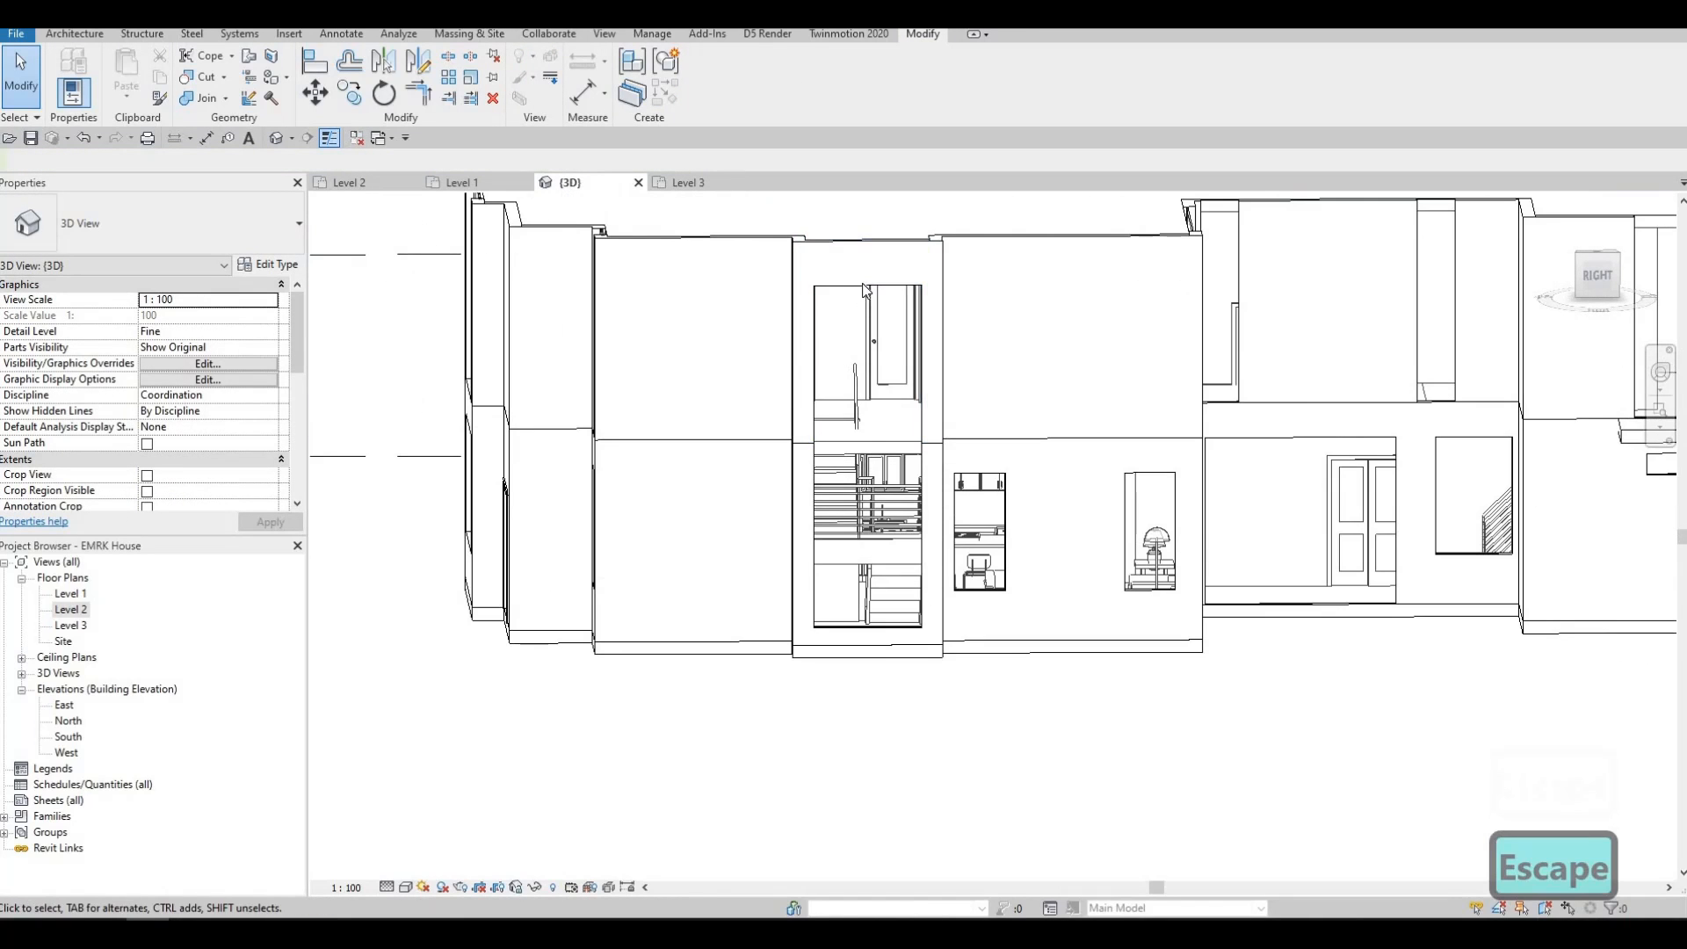
pyautogui.click(875, 299)
pyautogui.press('Escape')
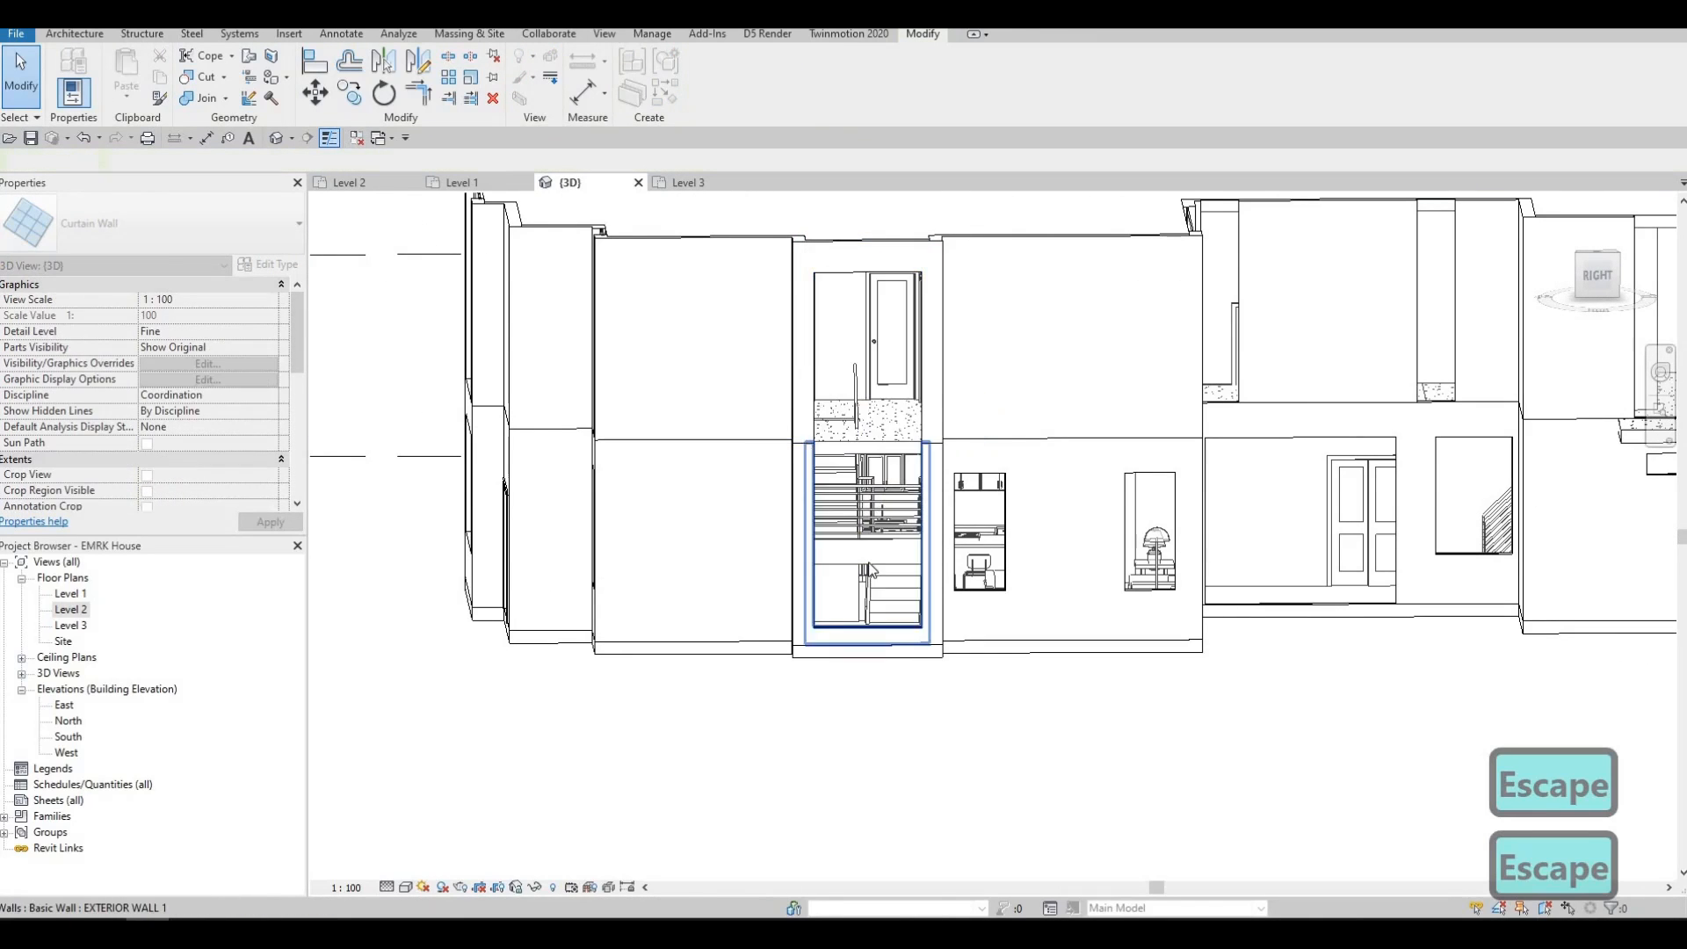
# Step: Align the bottom edge of the stairwell curtain wall with the sill of the adjacent Level 1 window
pyautogui.scroll(2, 892, 765)
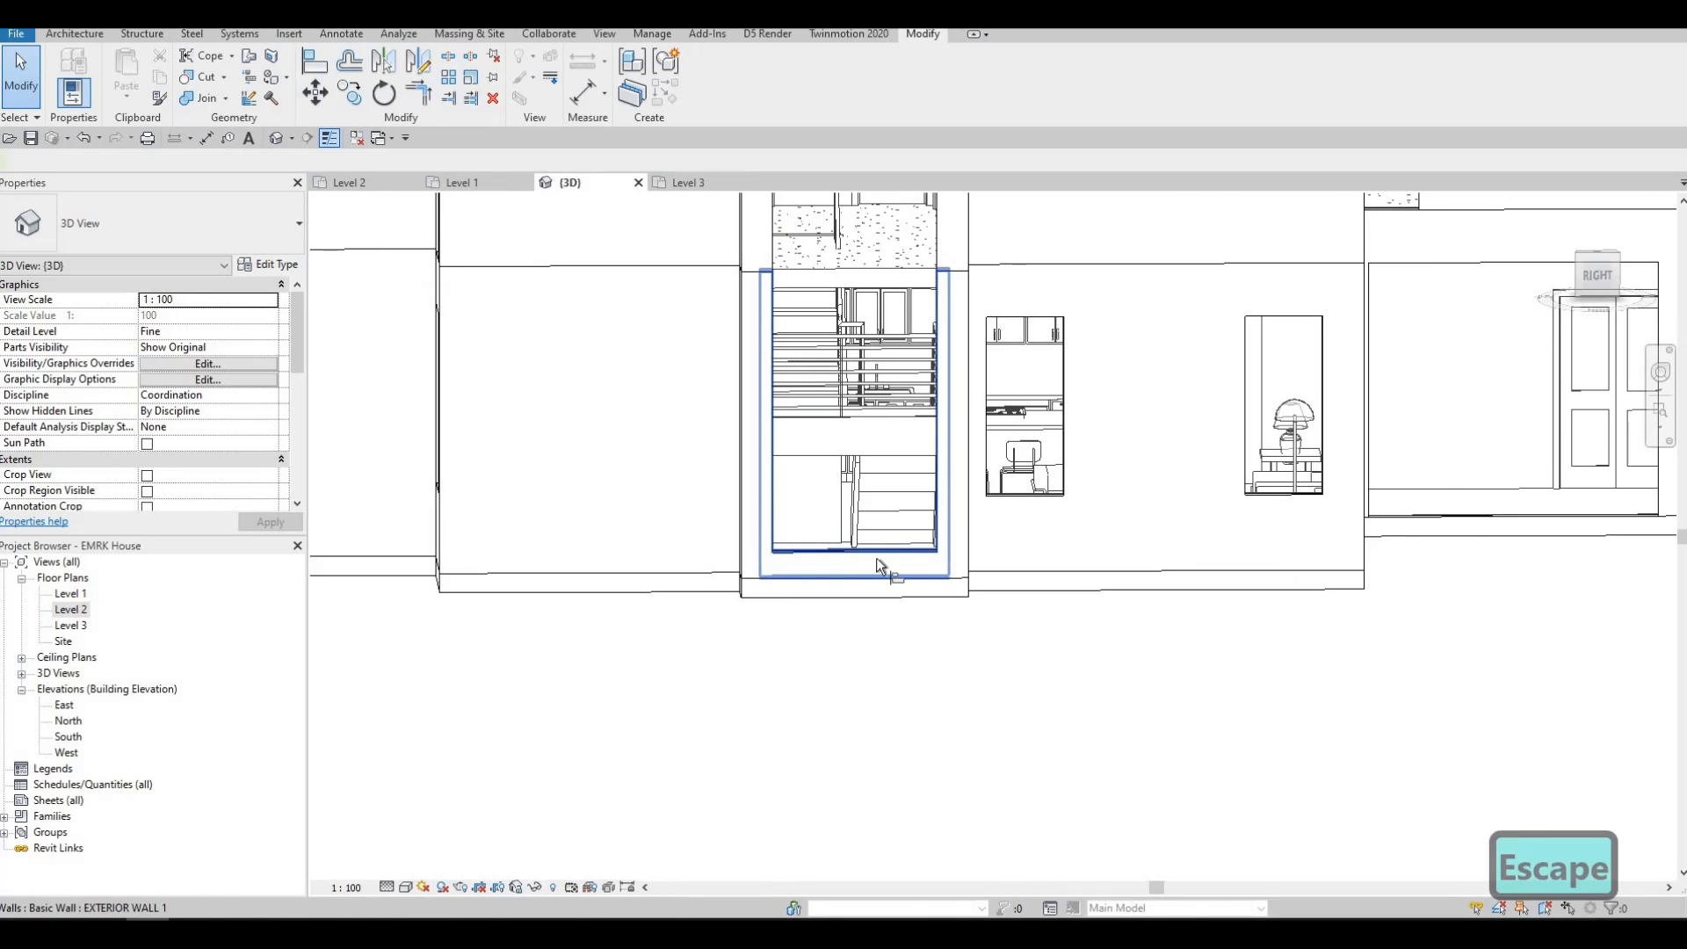
pyautogui.press('a')
pyautogui.press('l')
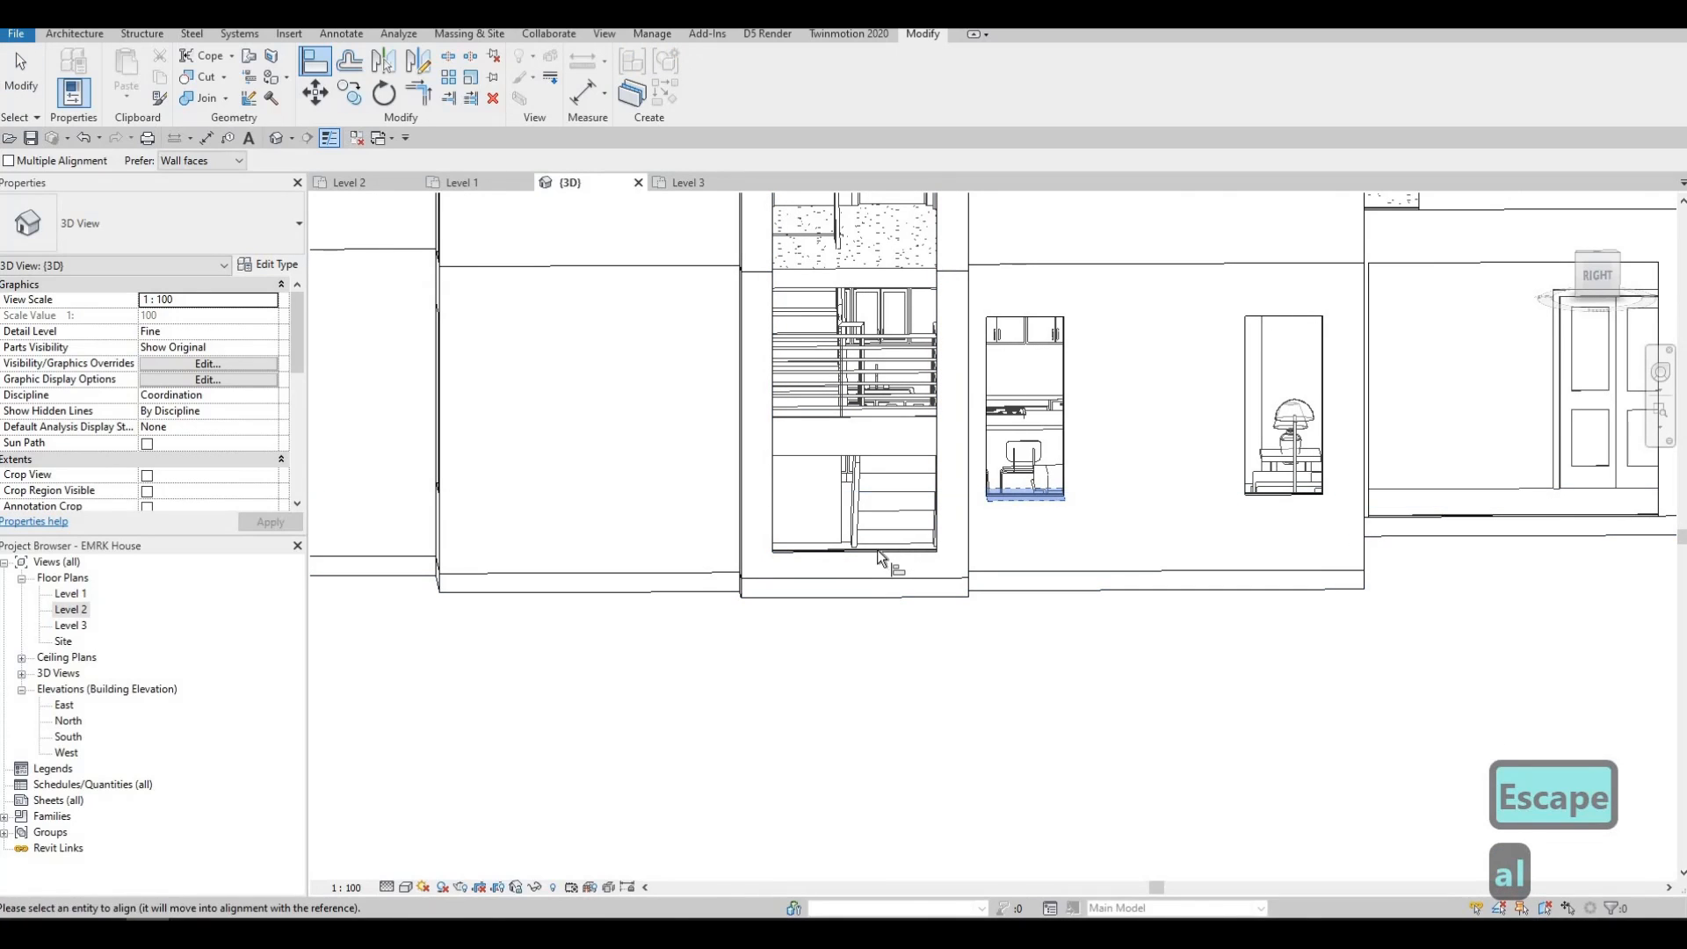
pyautogui.press('Escape')
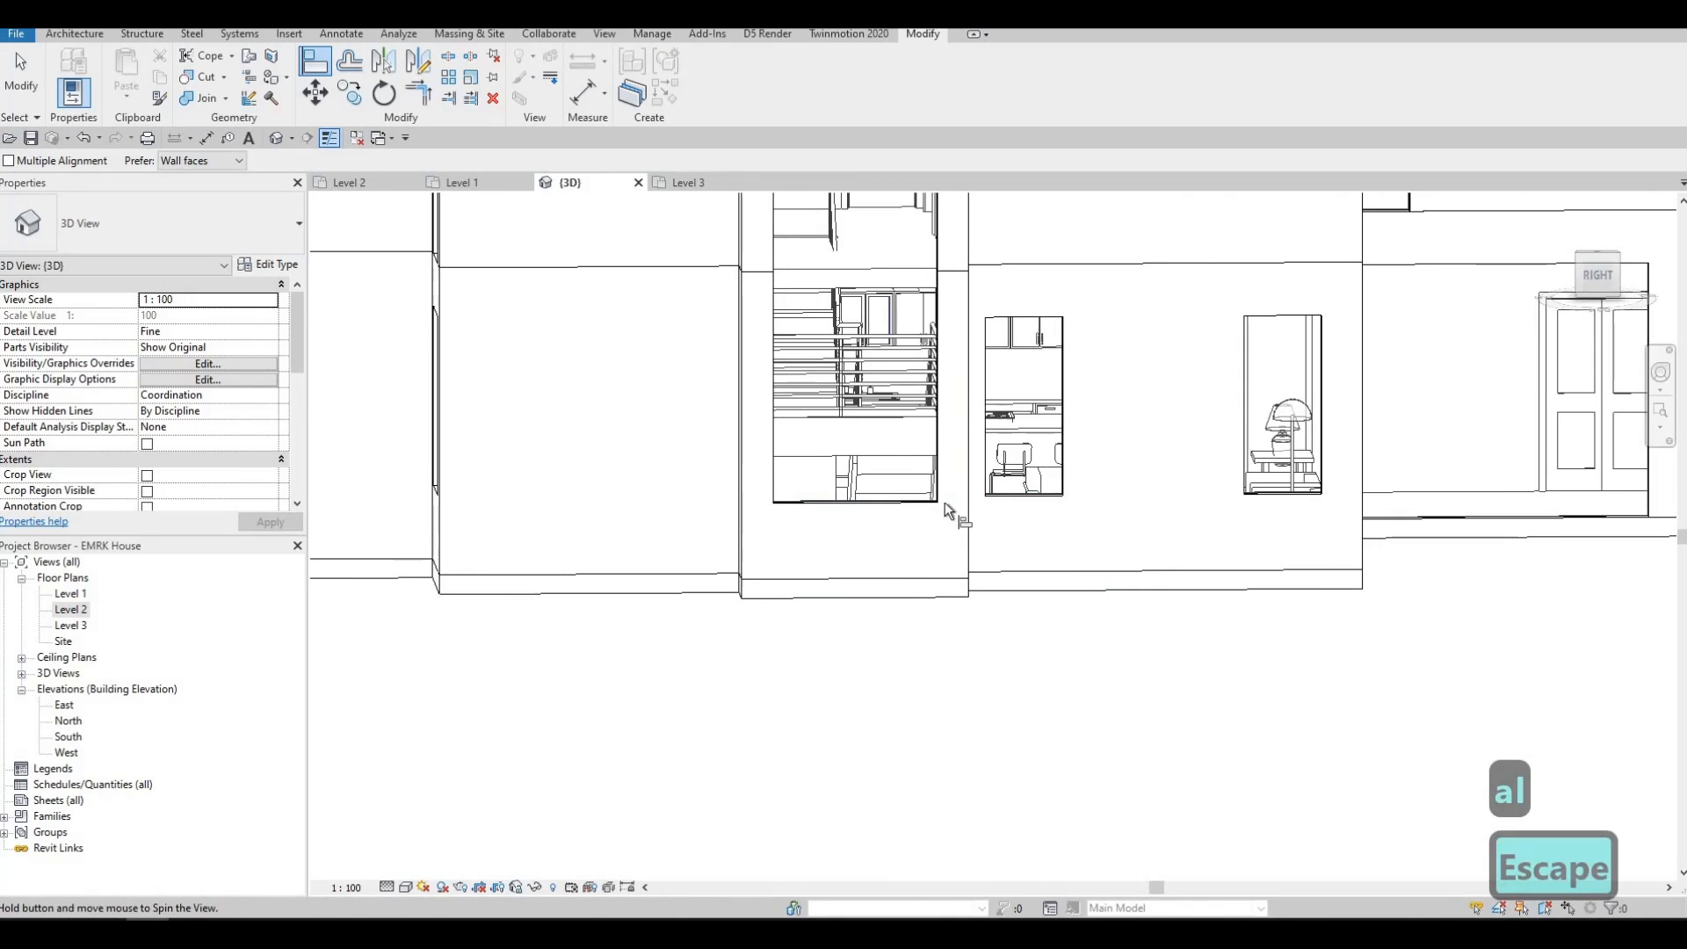
# Step: Raise the bottom edge of the narrow Level 2 curtain wall on the front facade to a base offset of about 454
pyautogui.keyDown('shift'); pyautogui.moveTo(945, 502); pyautogui.dragTo(876, 332, button='middle'); pyautogui.keyUp('shift')
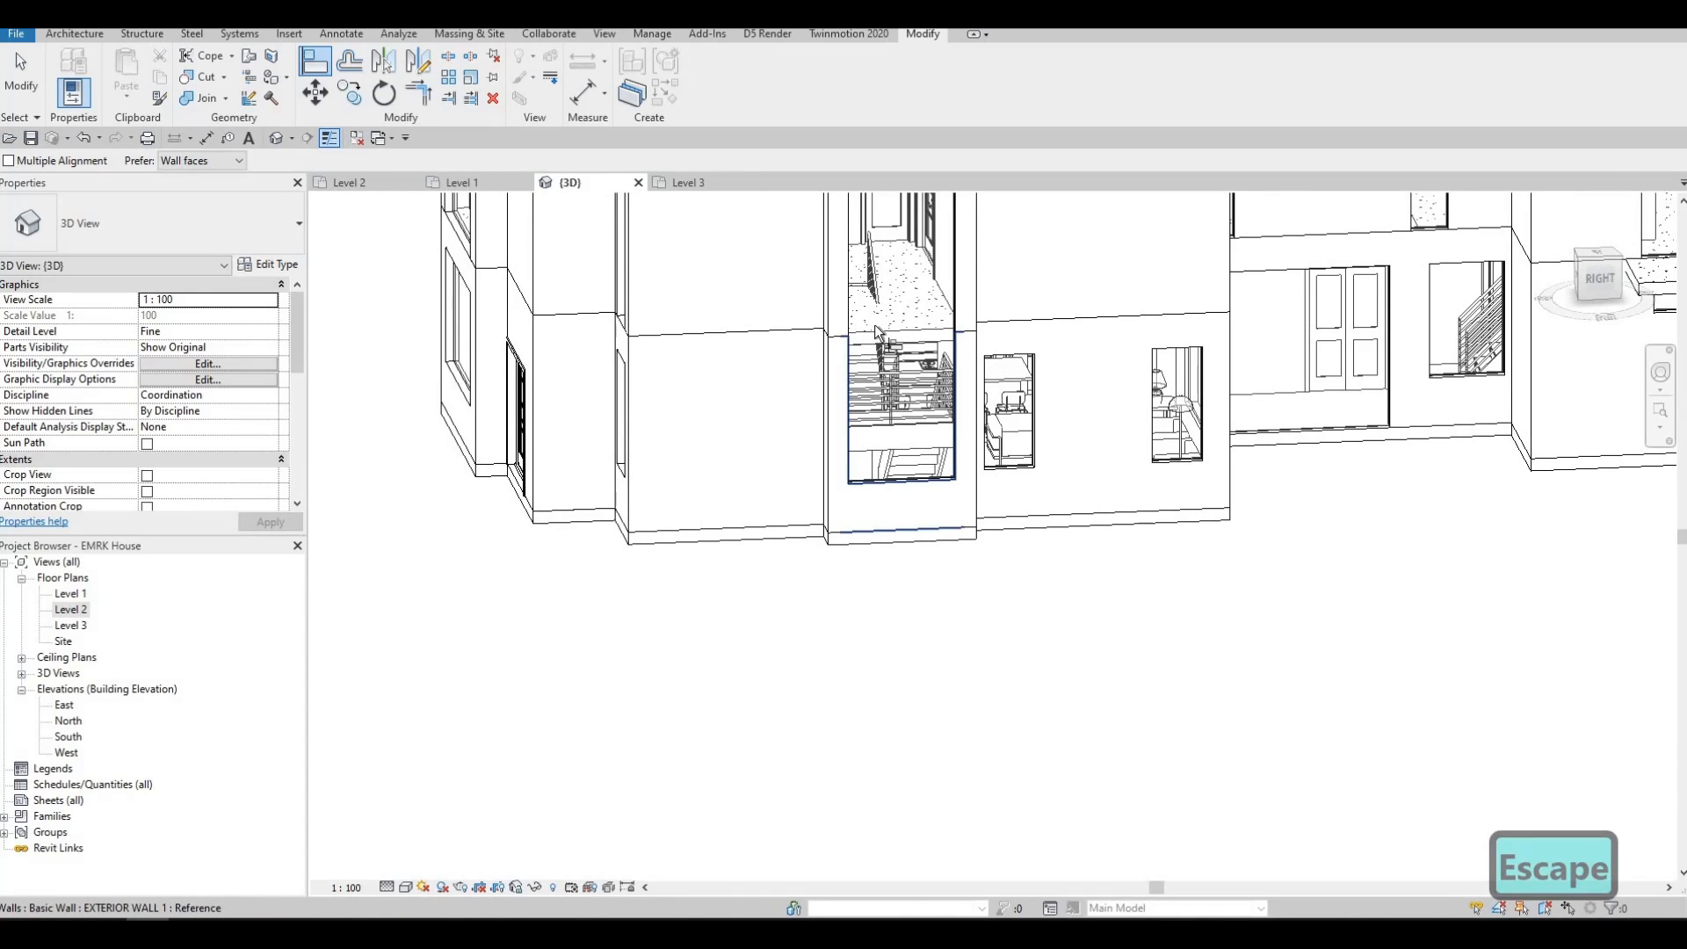
pyautogui.press('Escape')
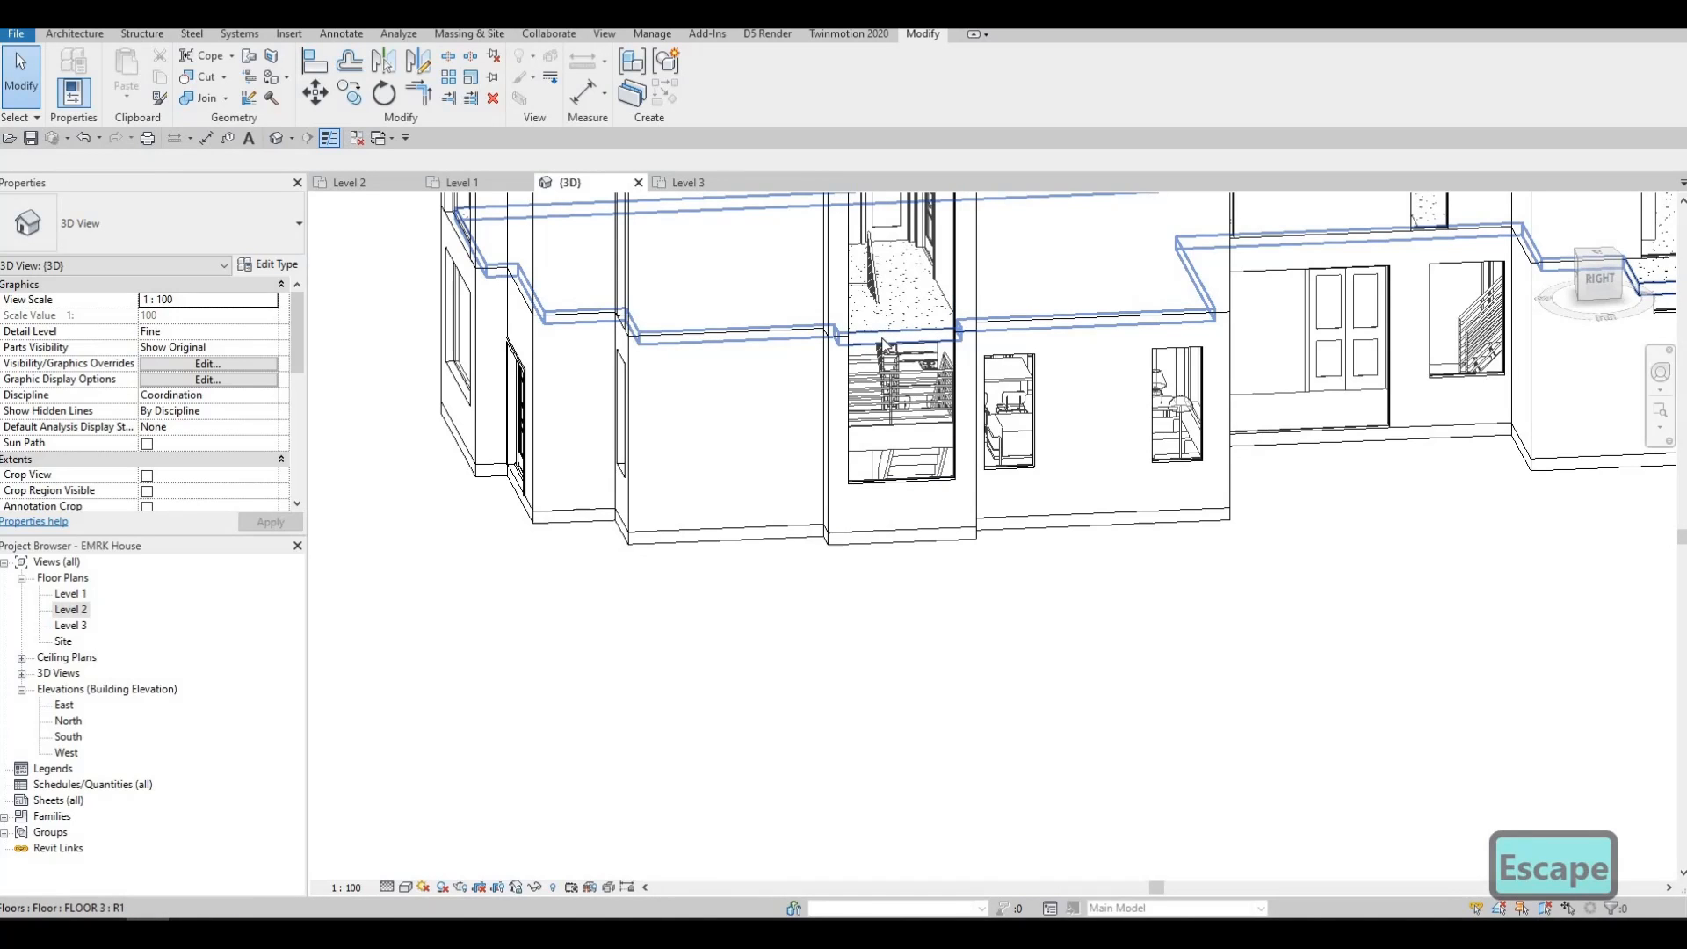
pyautogui.moveTo(882, 343)
pyautogui.keyDown('shift'); pyautogui.mouseDown(button='middle')
pyautogui.moveTo(825, 380)
pyautogui.moveTo(865, 433)
pyautogui.moveTo(846, 448)
pyautogui.moveTo(909, 342)
pyautogui.mouseUp(button='middle'); pyautogui.keyUp('shift')
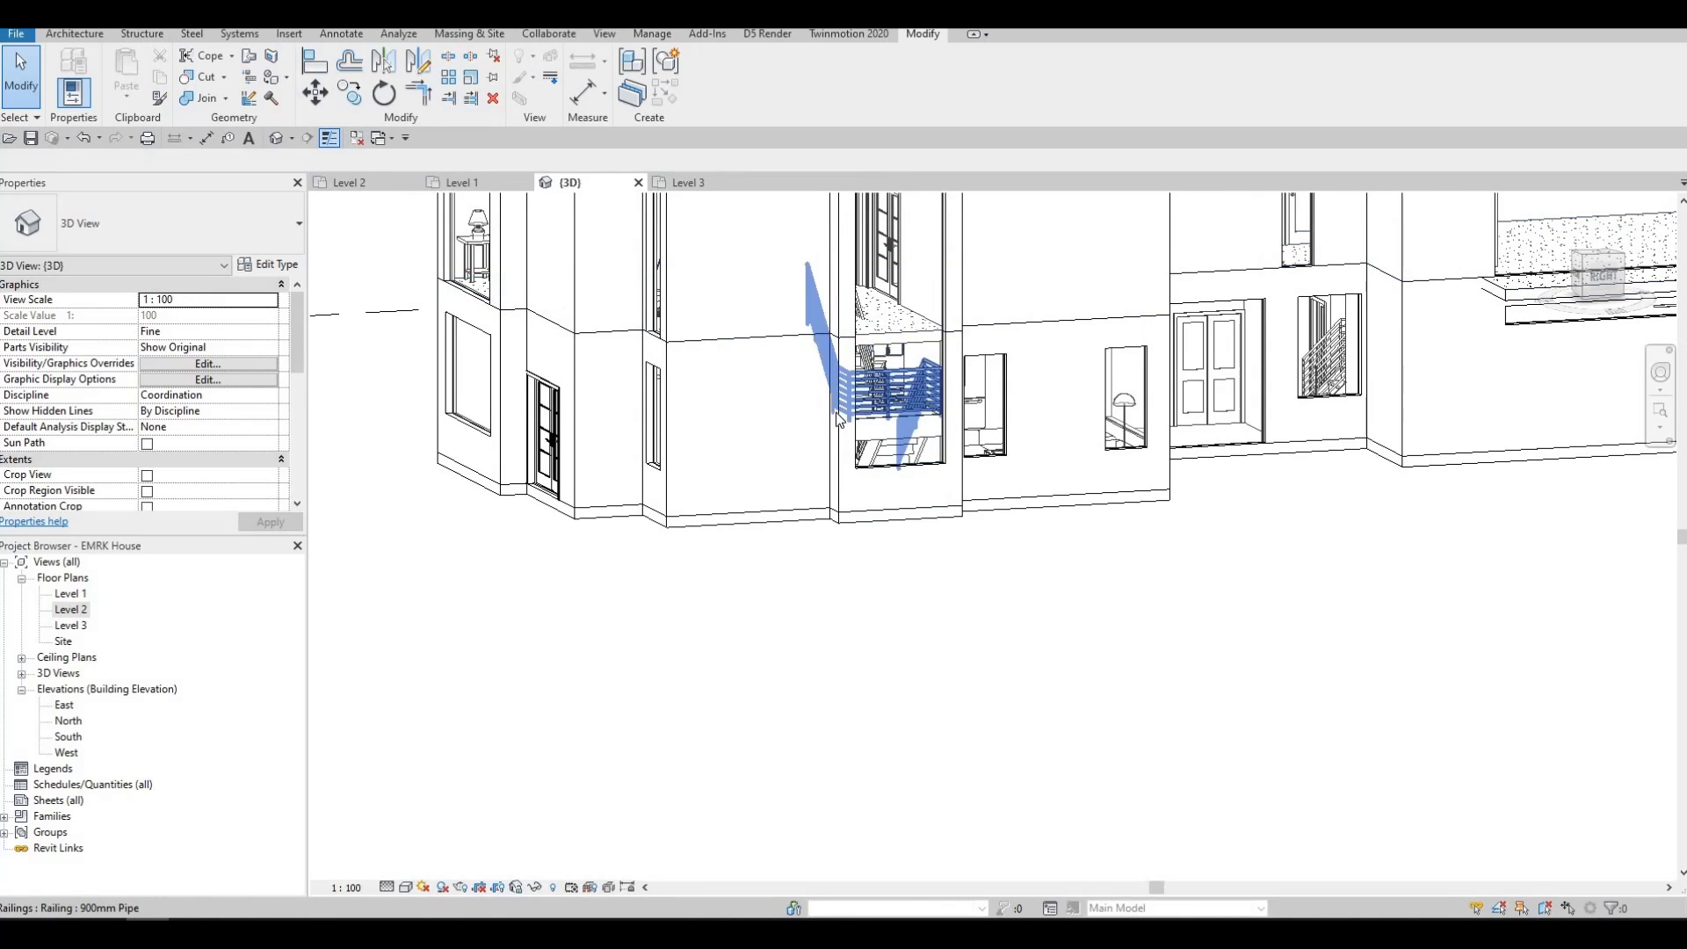
pyautogui.keyDown('shift'); pyautogui.moveTo(812, 386); pyautogui.dragTo(738, 433, button='middle'); pyautogui.keyUp('shift')
pyautogui.moveTo(849, 527)
pyautogui.keyDown('shift'); pyautogui.mouseDown(button='middle')
pyautogui.moveTo(878, 497)
pyautogui.moveTo(864, 489)
pyautogui.moveTo(935, 441)
pyautogui.mouseUp(button='middle'); pyautogui.keyUp('shift')
pyautogui.keyDown('shift'); pyautogui.moveTo(999, 330); pyautogui.dragTo(951, 380, button='middle'); pyautogui.keyUp('shift')
pyautogui.scroll(5, 951, 379)
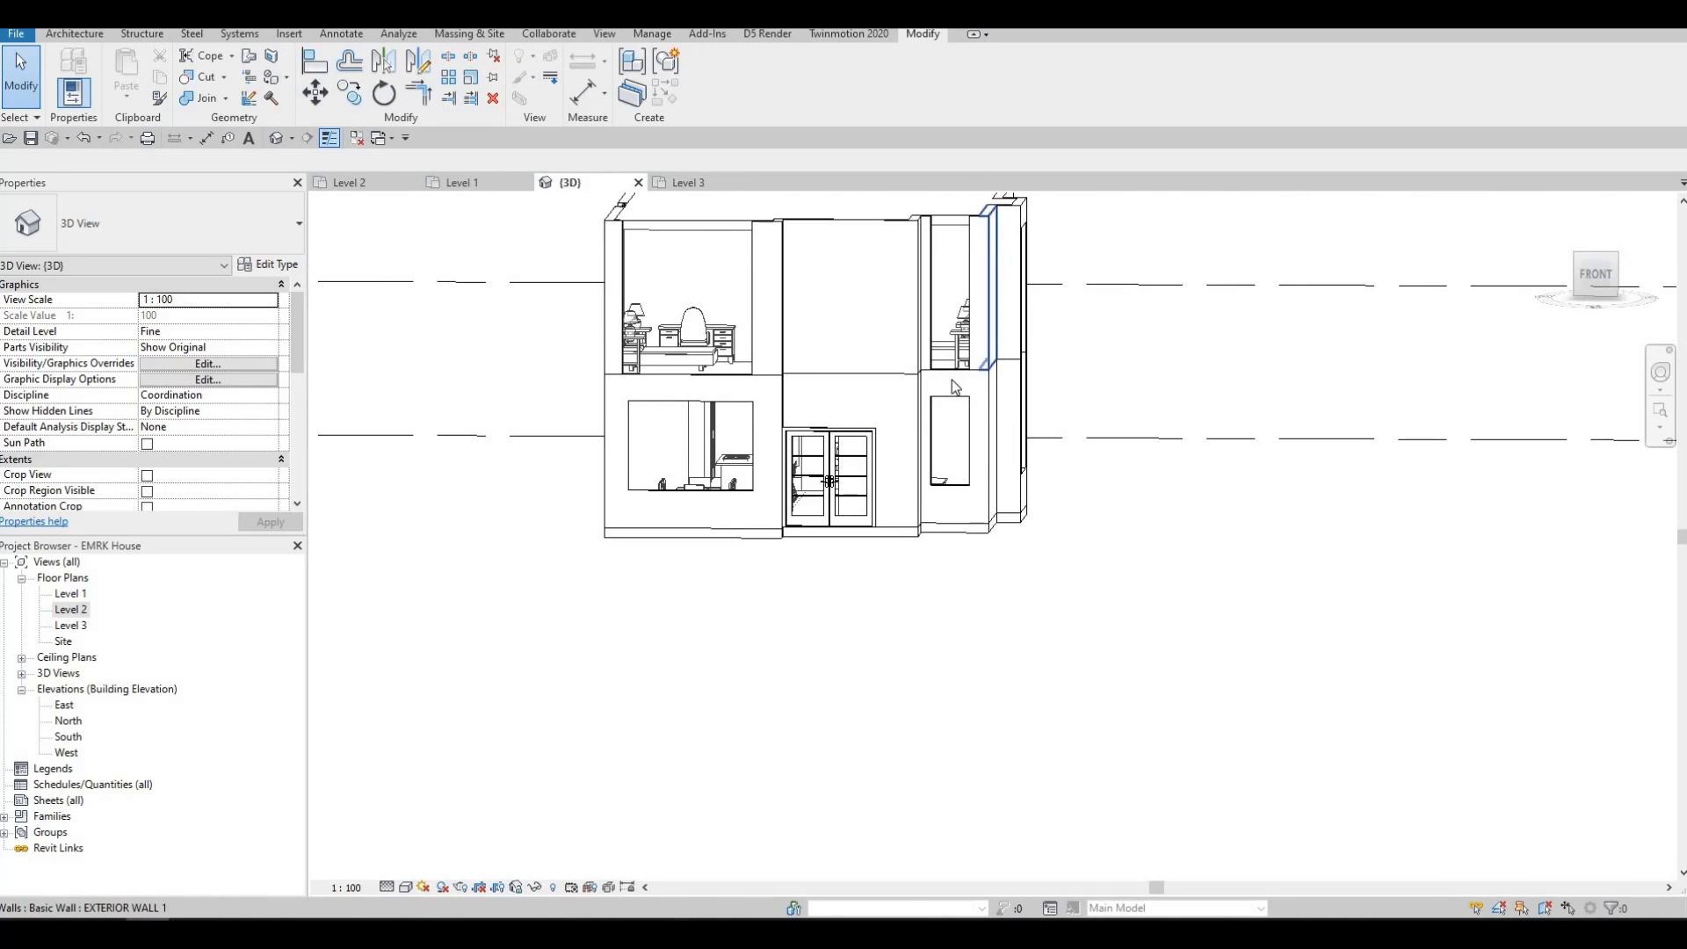
pyautogui.click(945, 380)
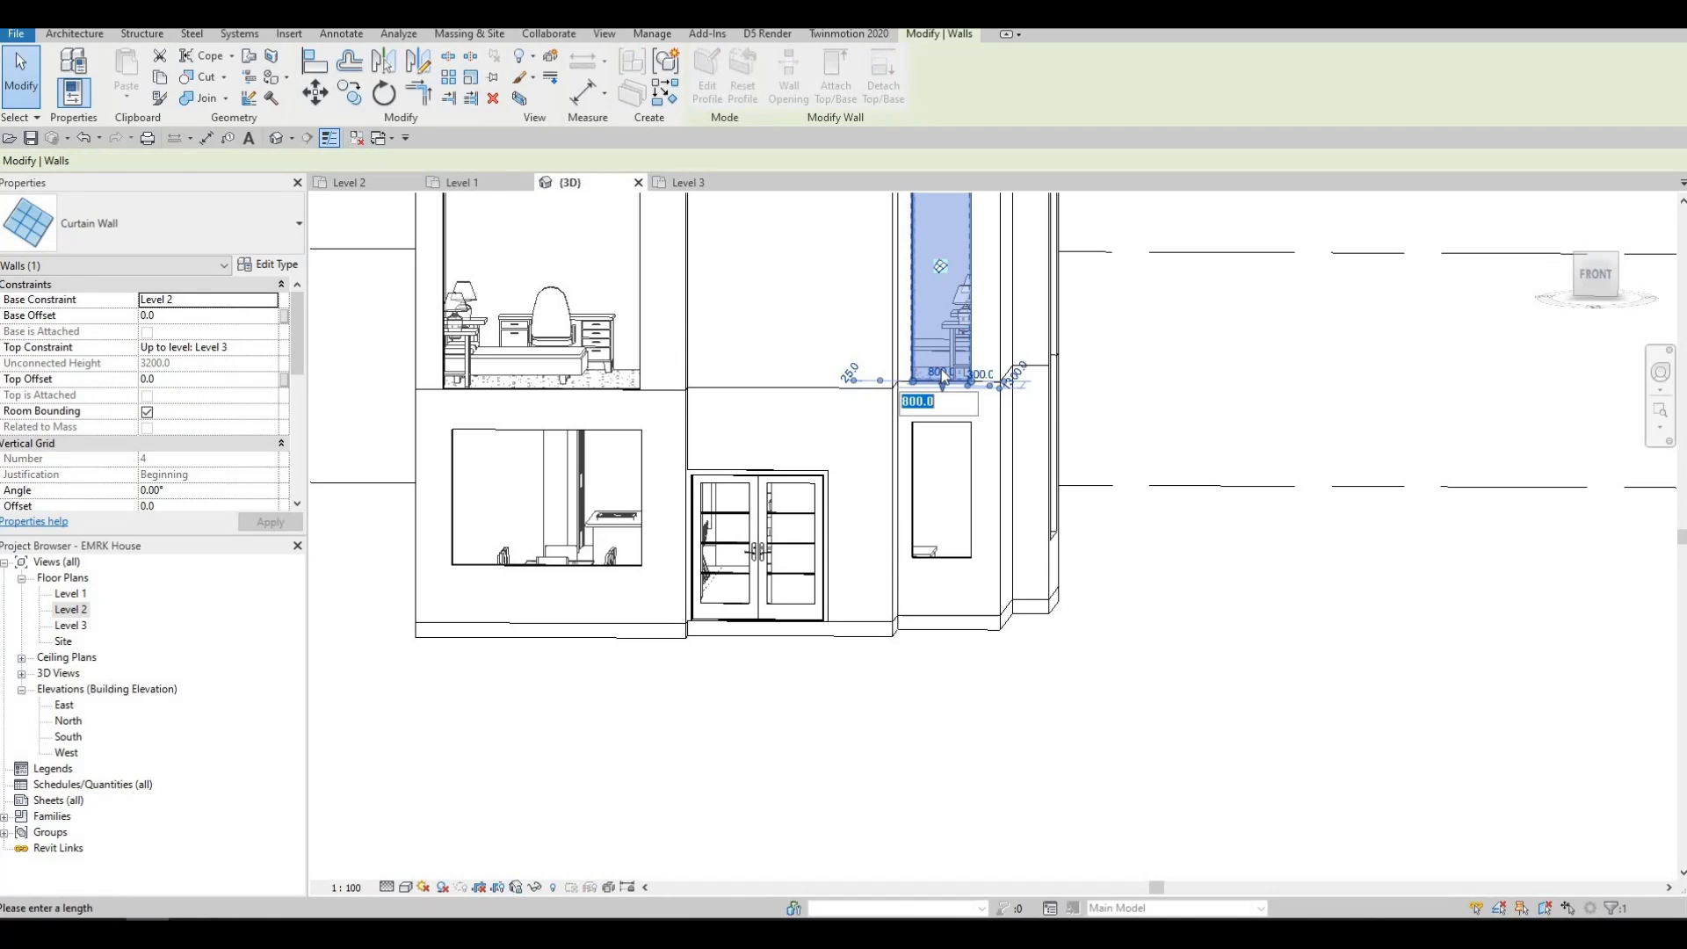
pyautogui.scroll(2, 942, 393)
pyautogui.press('Escape')
pyautogui.press('Escape')
pyautogui.scroll(1, 942, 386)
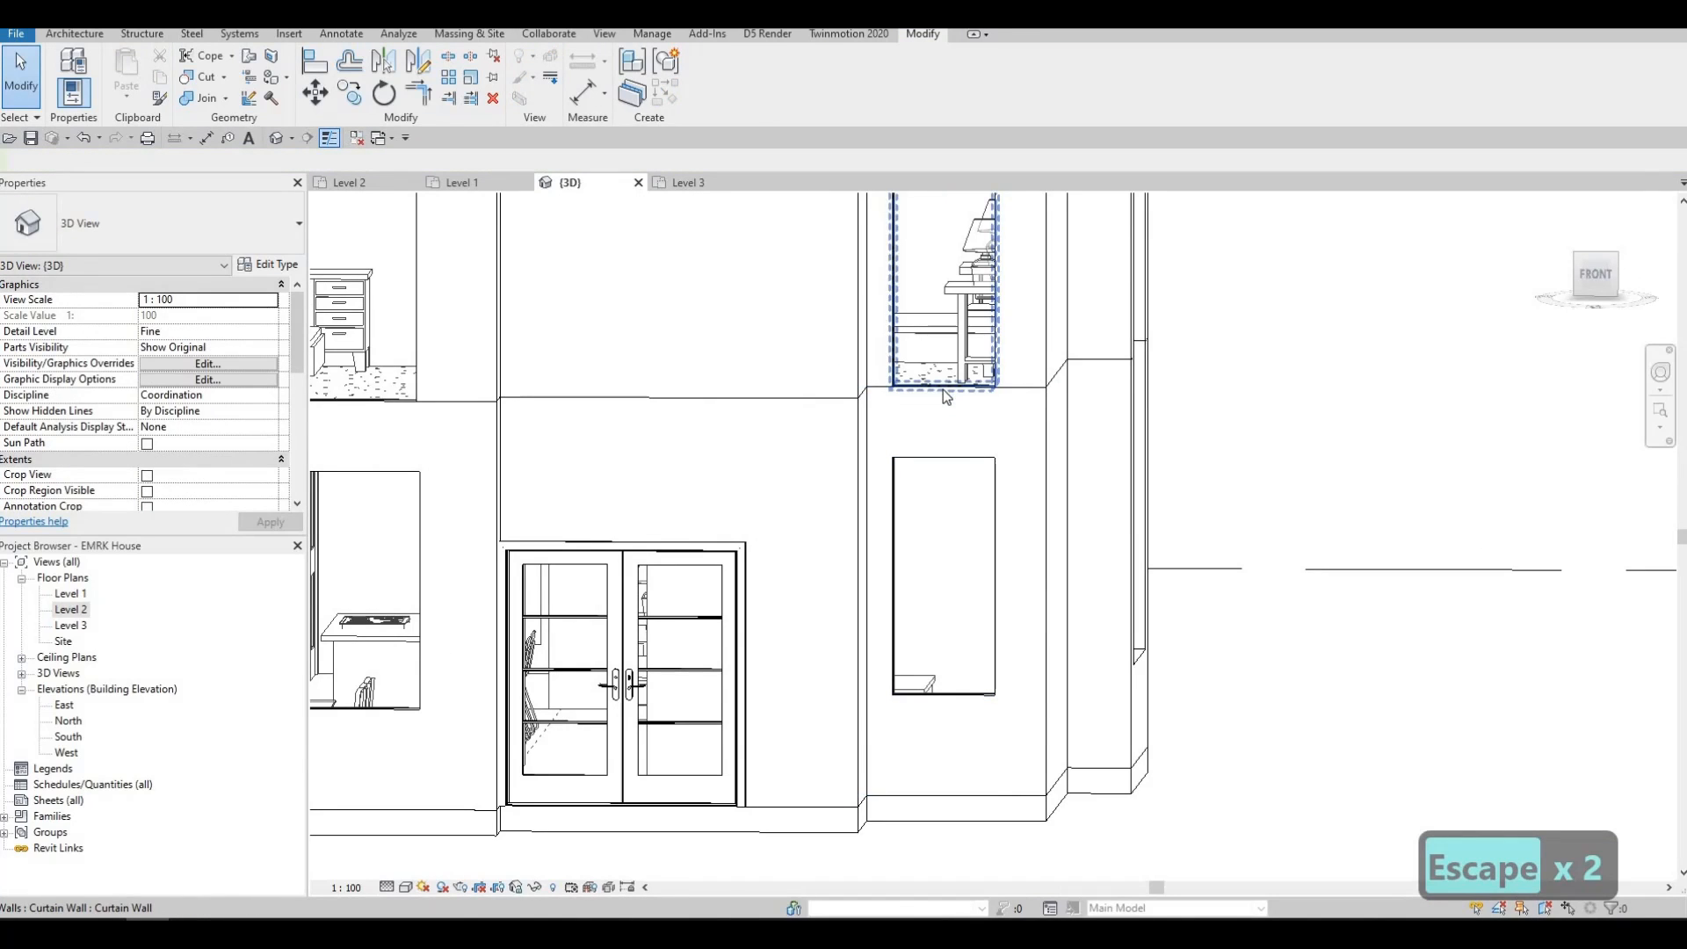
pyautogui.click(942, 388)
pyautogui.scroll(1, 941, 399)
pyautogui.moveTo(945, 397); pyautogui.dragTo(946, 307)
pyautogui.scroll(-4, 957, 486)
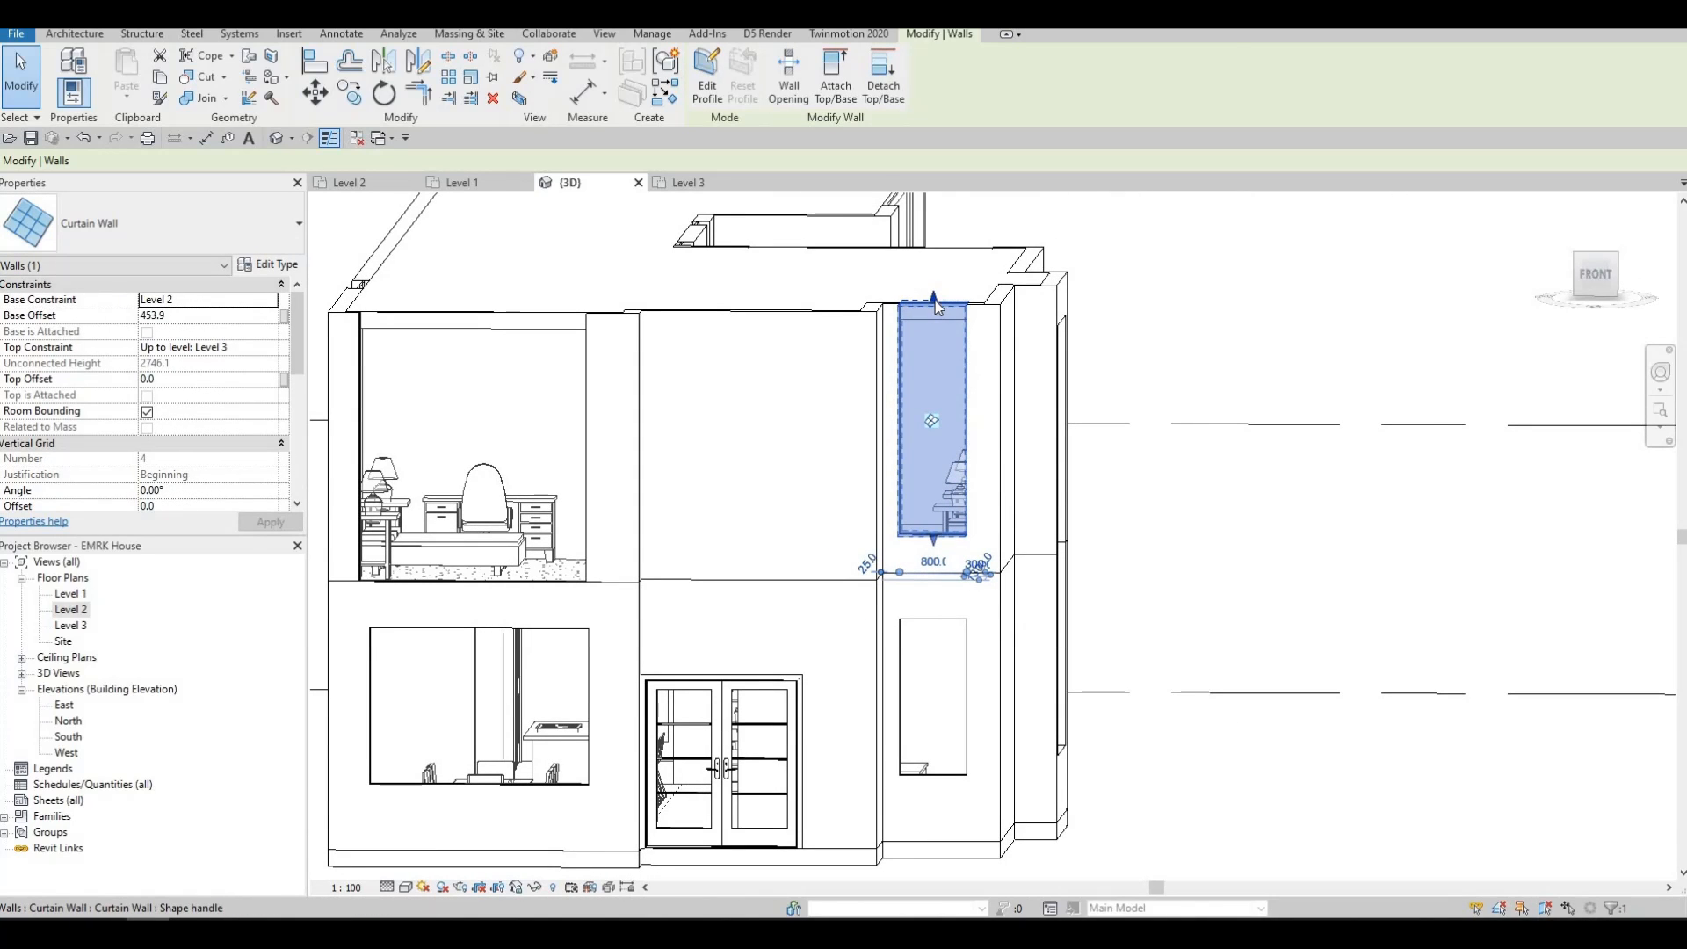
pyautogui.press('Escape')
# Step: Align the top edge of the narrow Level 2 front curtain wall with the head of the stairwell curtain wall
pyautogui.keyDown('shift'); pyautogui.moveTo(916, 419); pyautogui.dragTo(918, 428, button='middle'); pyautogui.keyUp('shift')
pyautogui.press('a')
pyautogui.press('l')
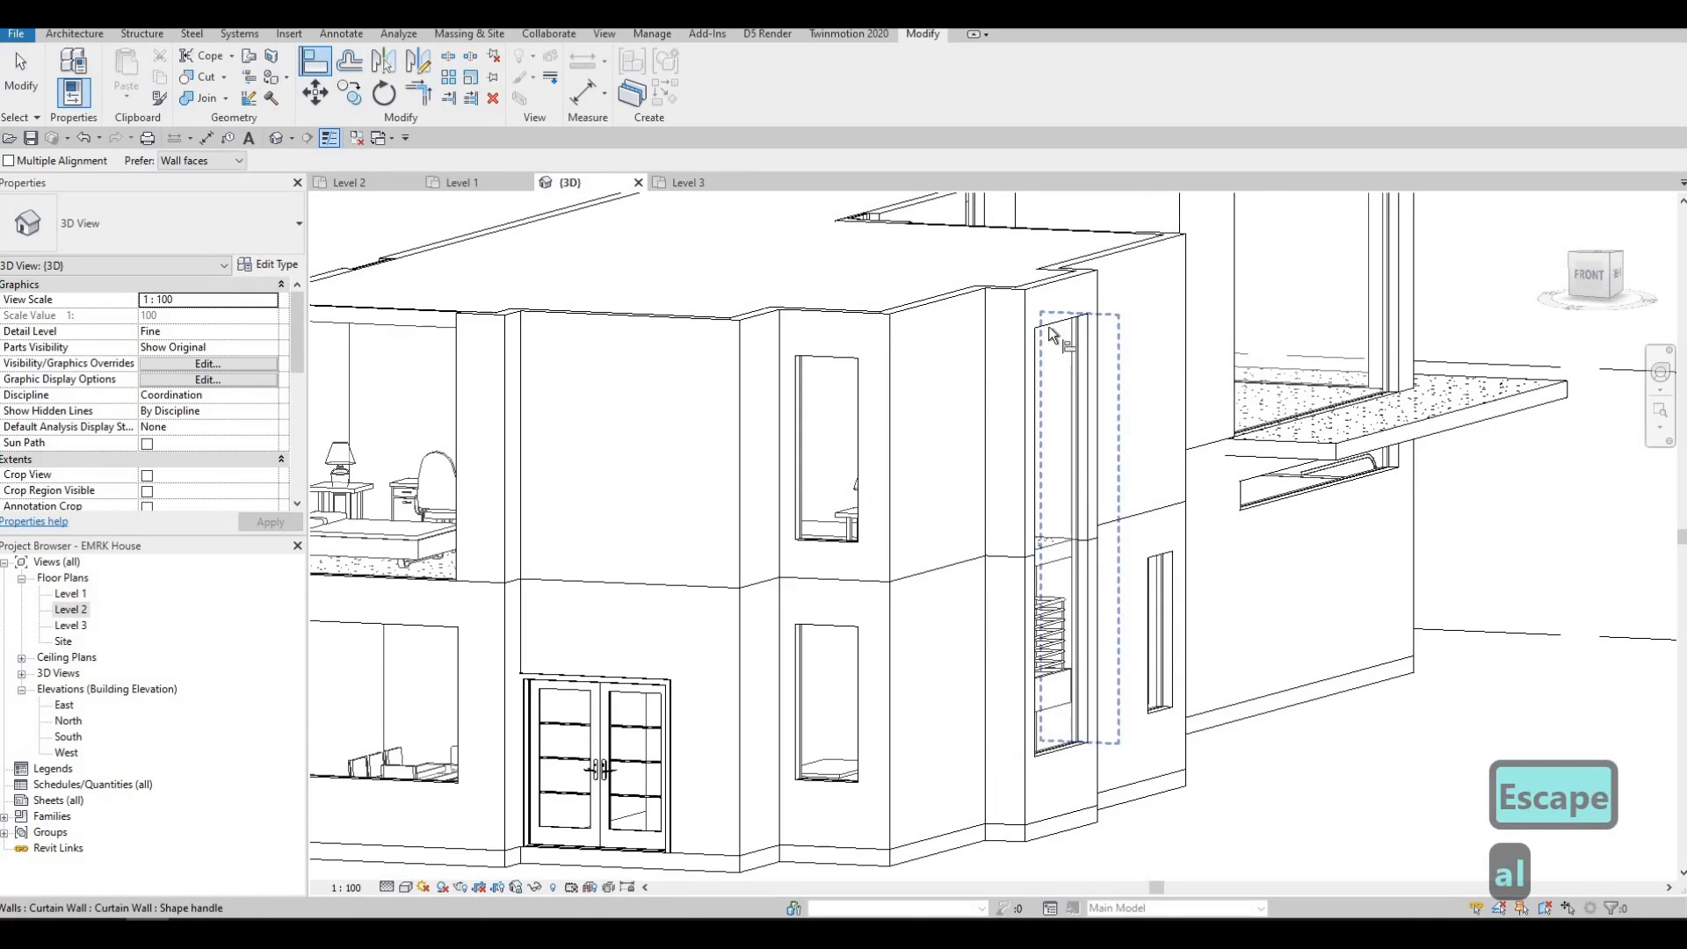
pyautogui.click(1047, 324)
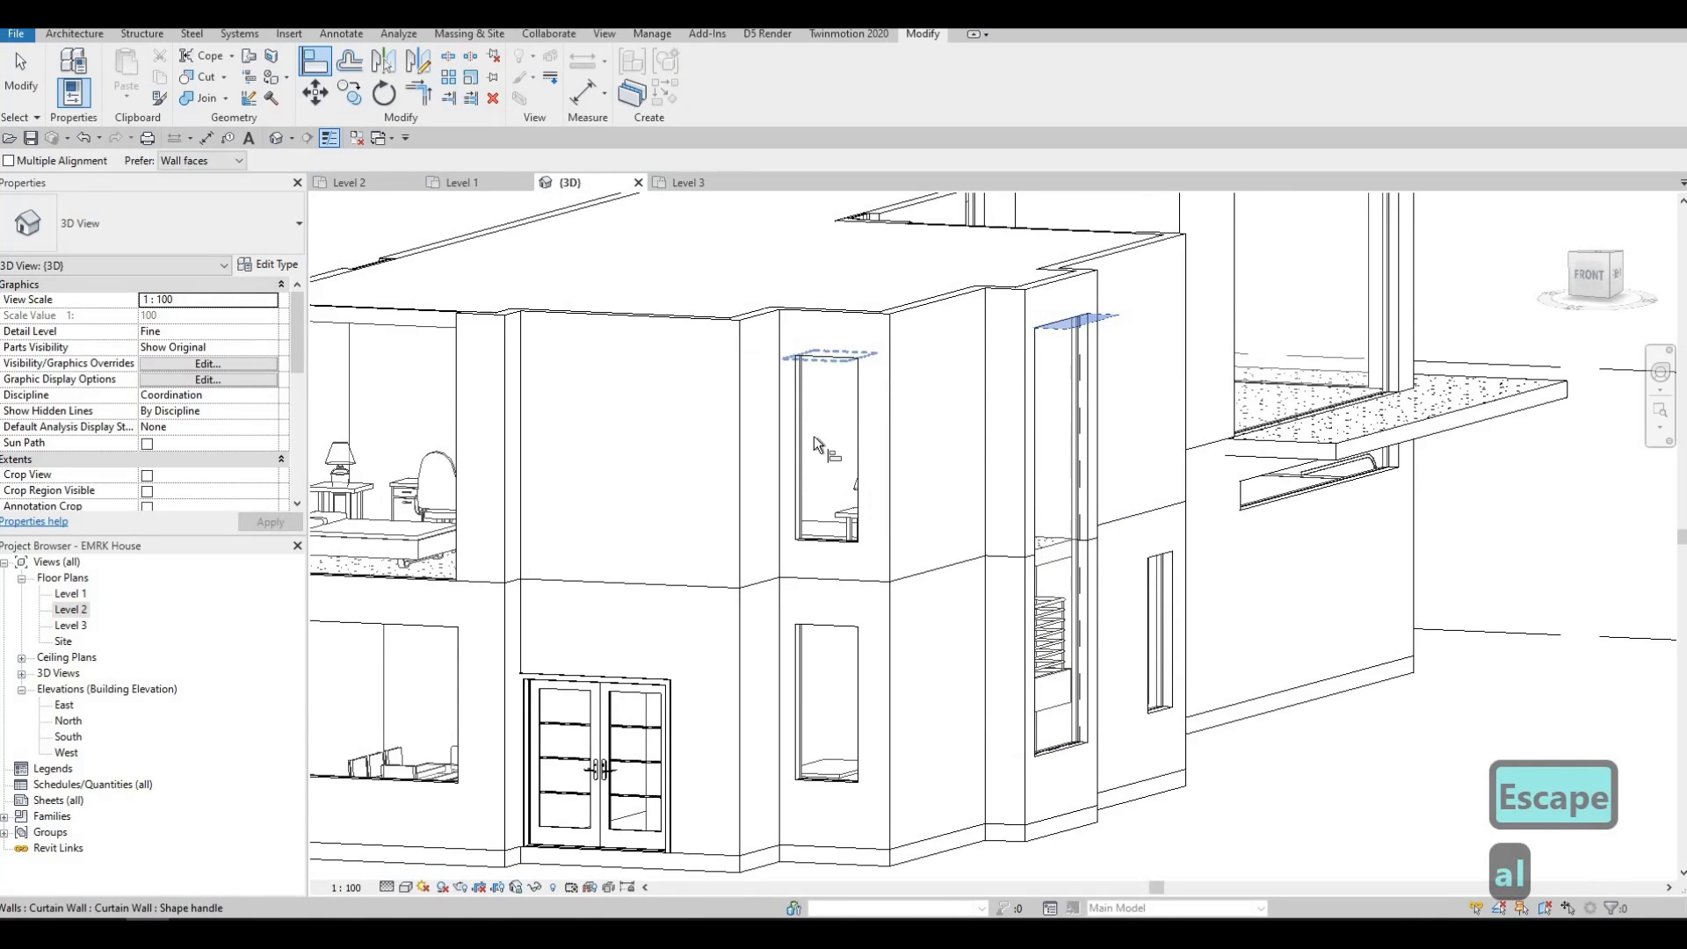
pyautogui.keyDown('shift'); pyautogui.moveTo(882, 506); pyautogui.dragTo(1012, 488, button='middle'); pyautogui.keyUp('shift')
pyautogui.press('Escape')
pyautogui.press('Escape')
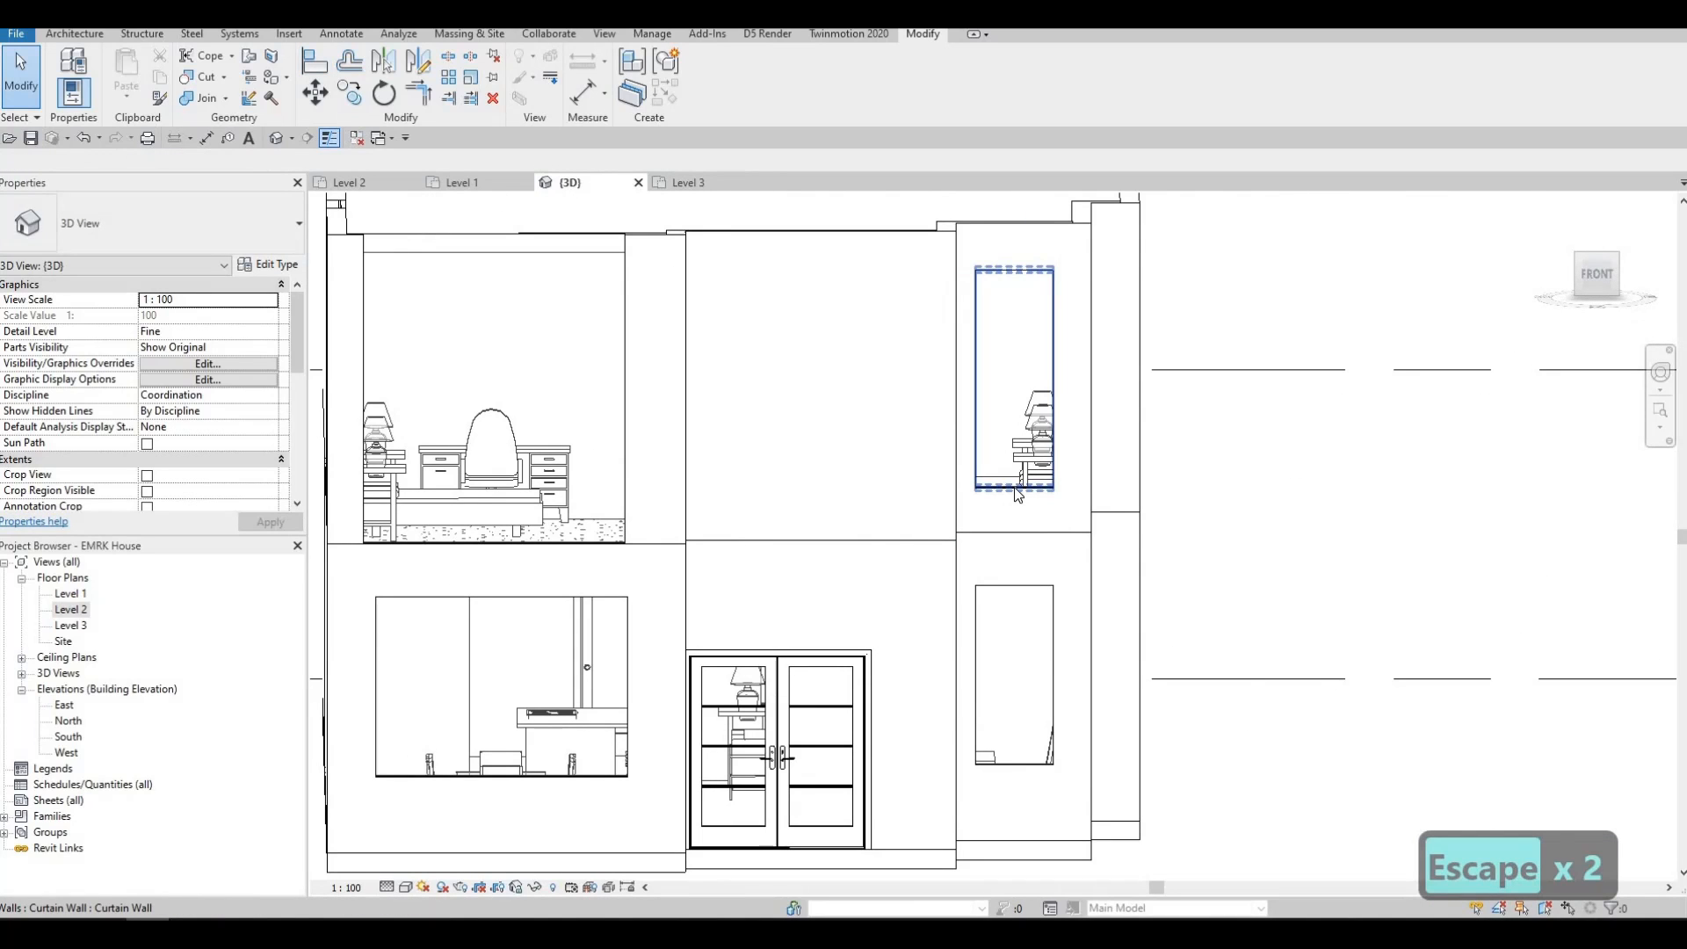
# Step: Raise the sill of the narrow Level 2 front curtain wall to a base offset of about 908.6
pyautogui.click(1019, 495)
pyautogui.press('Escape')
pyautogui.click(1010, 483)
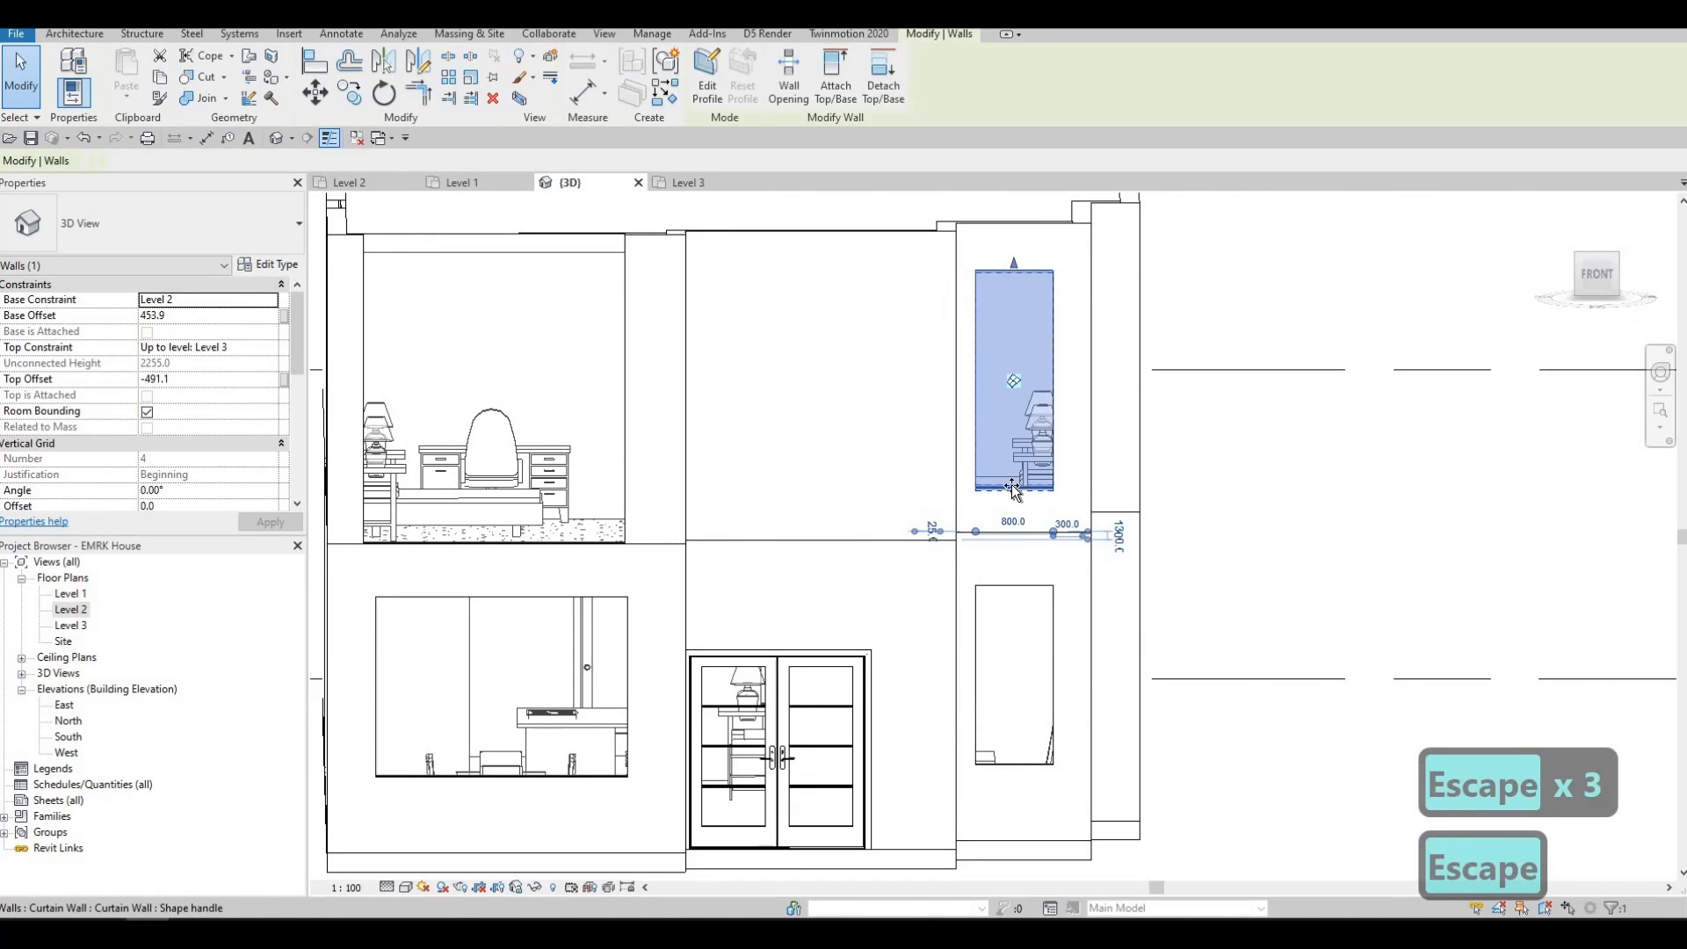
pyautogui.press('Escape')
pyautogui.keyDown('shift'); pyautogui.moveTo(1010, 460); pyautogui.dragTo(1050, 546, button='middle'); pyautogui.keyUp('shift')
pyautogui.scroll(-1, 881, 518)
pyautogui.click(1107, 475)
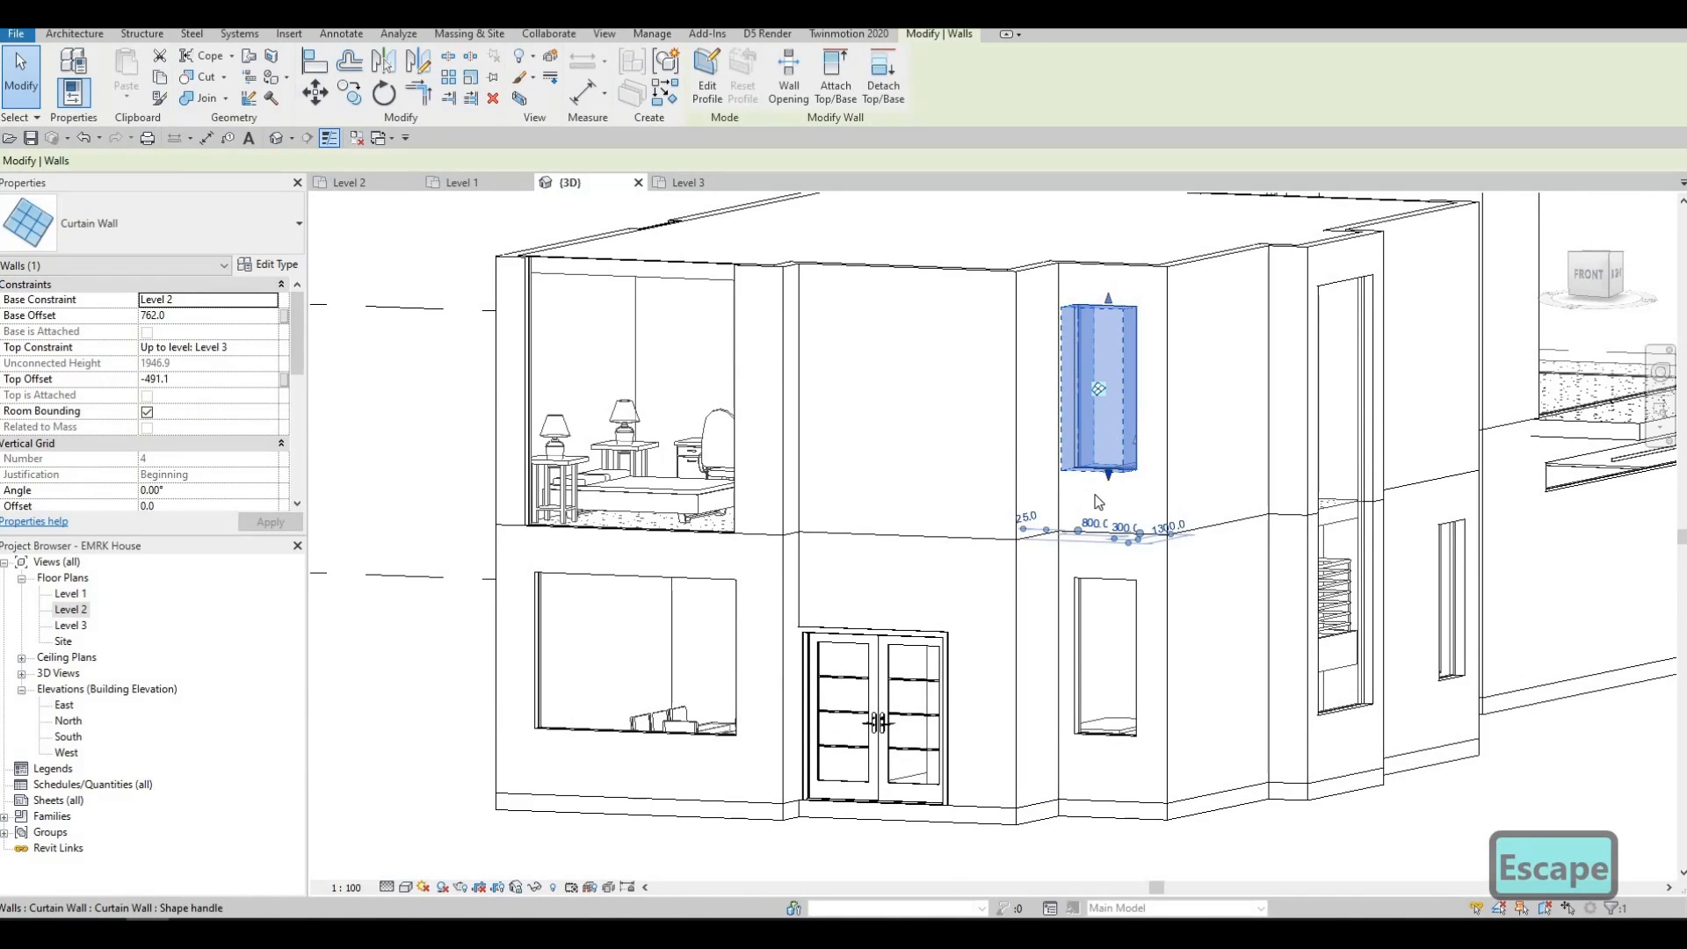
pyautogui.keyDown('shift'); pyautogui.moveTo(1109, 479); pyautogui.dragTo(1109, 478, button='middle'); pyautogui.keyUp('shift')
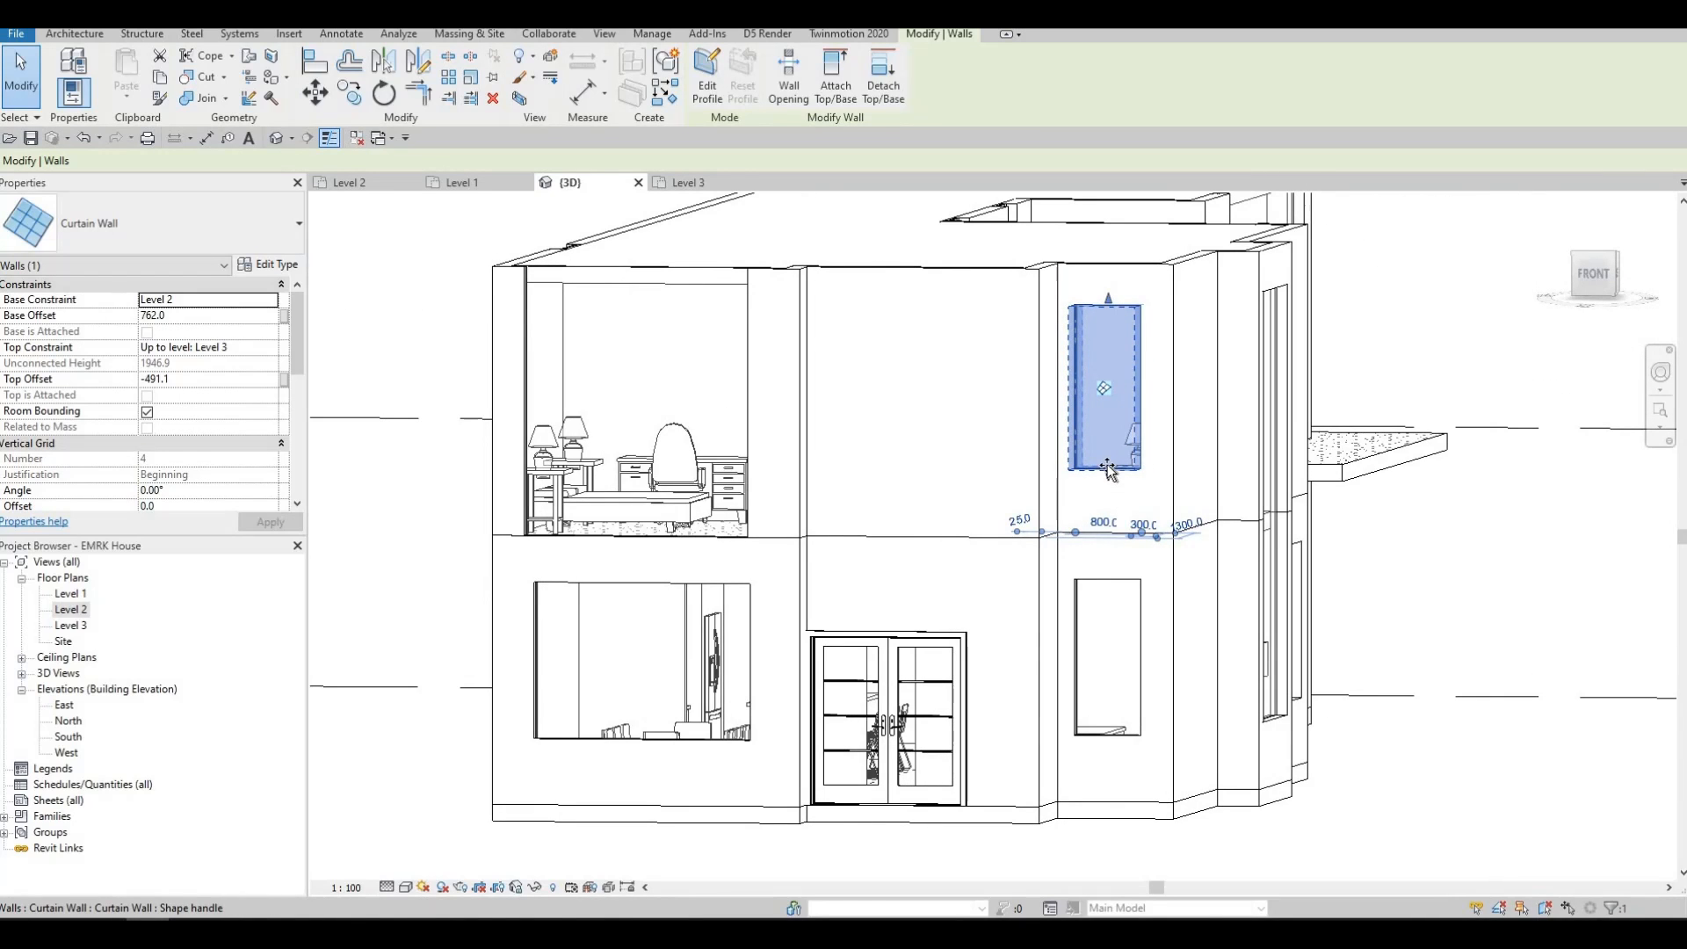
pyautogui.moveTo(1107, 463); pyautogui.dragTo(1102, 463)
pyautogui.press('Escape')
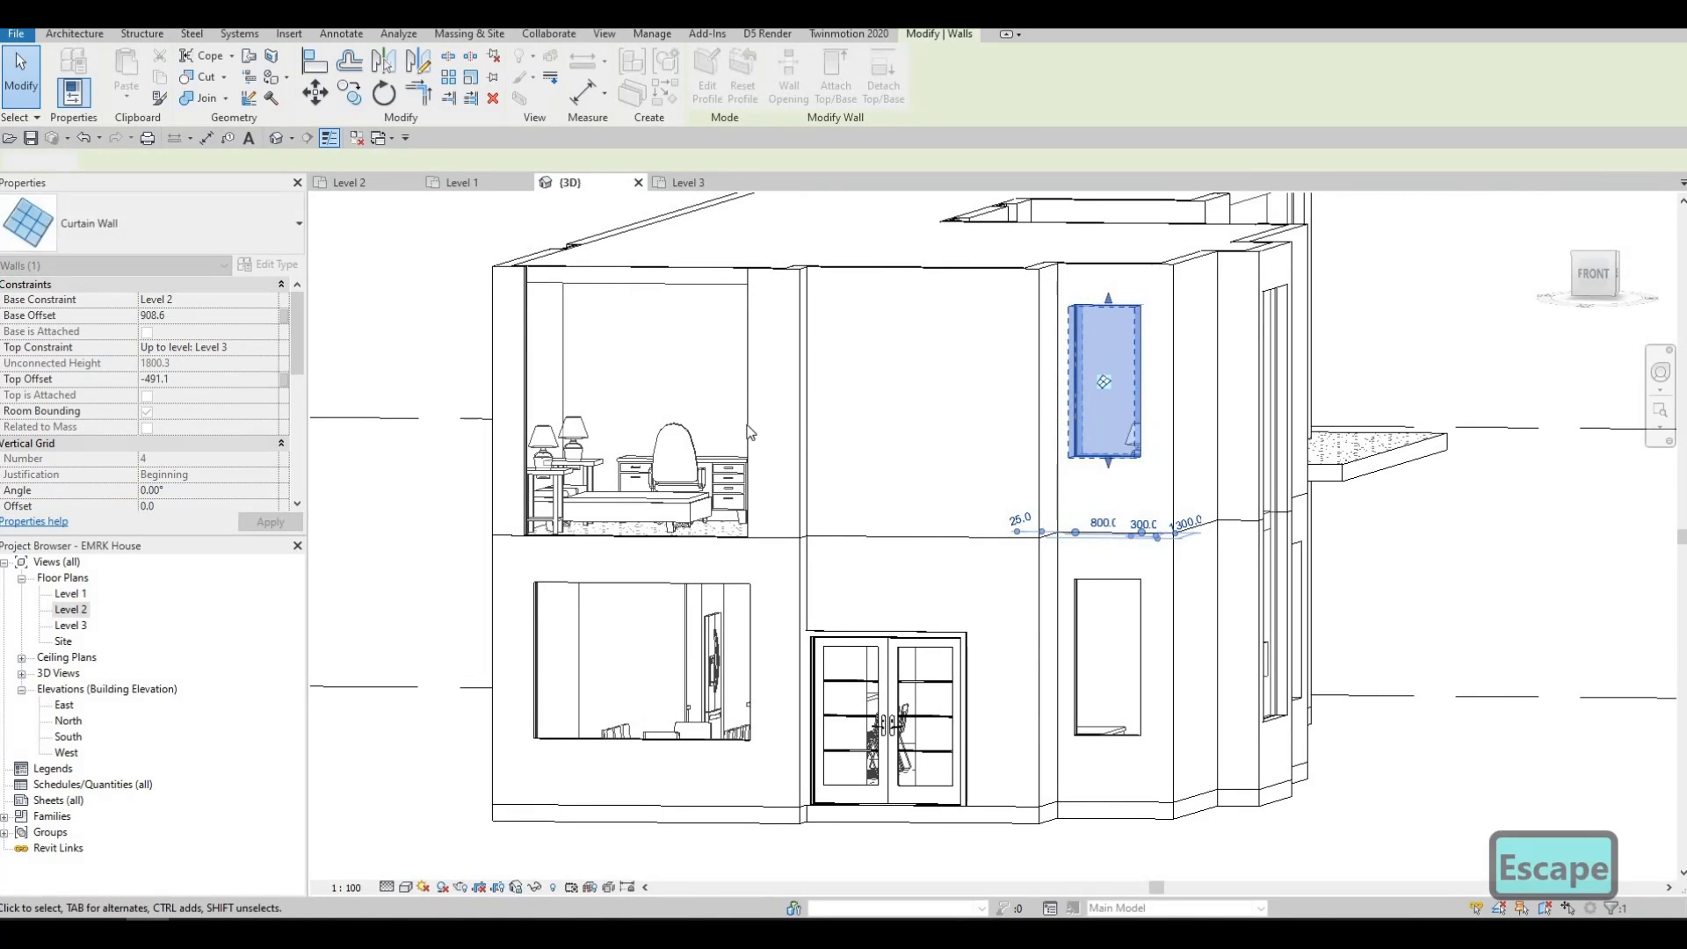
pyautogui.press('Escape')
# Step: Align the head and sill of the wide Level 2 front curtain wall with those of the narrow front curtain wall
pyautogui.press('a')
pyautogui.press('l')
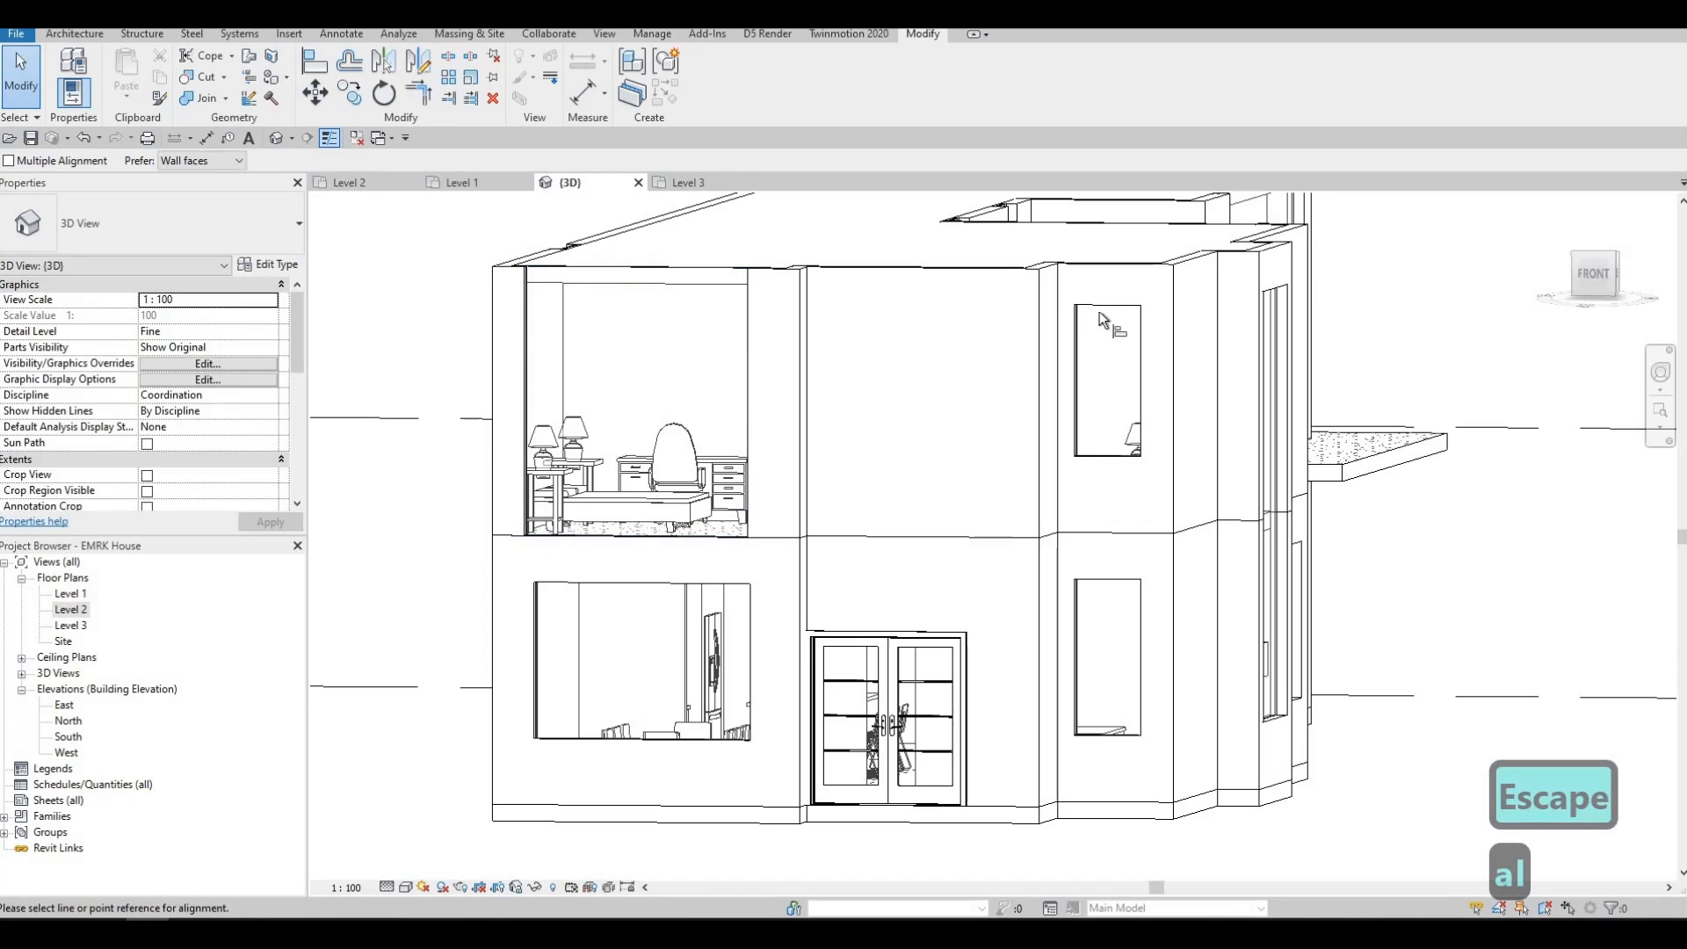
pyautogui.click(1105, 305)
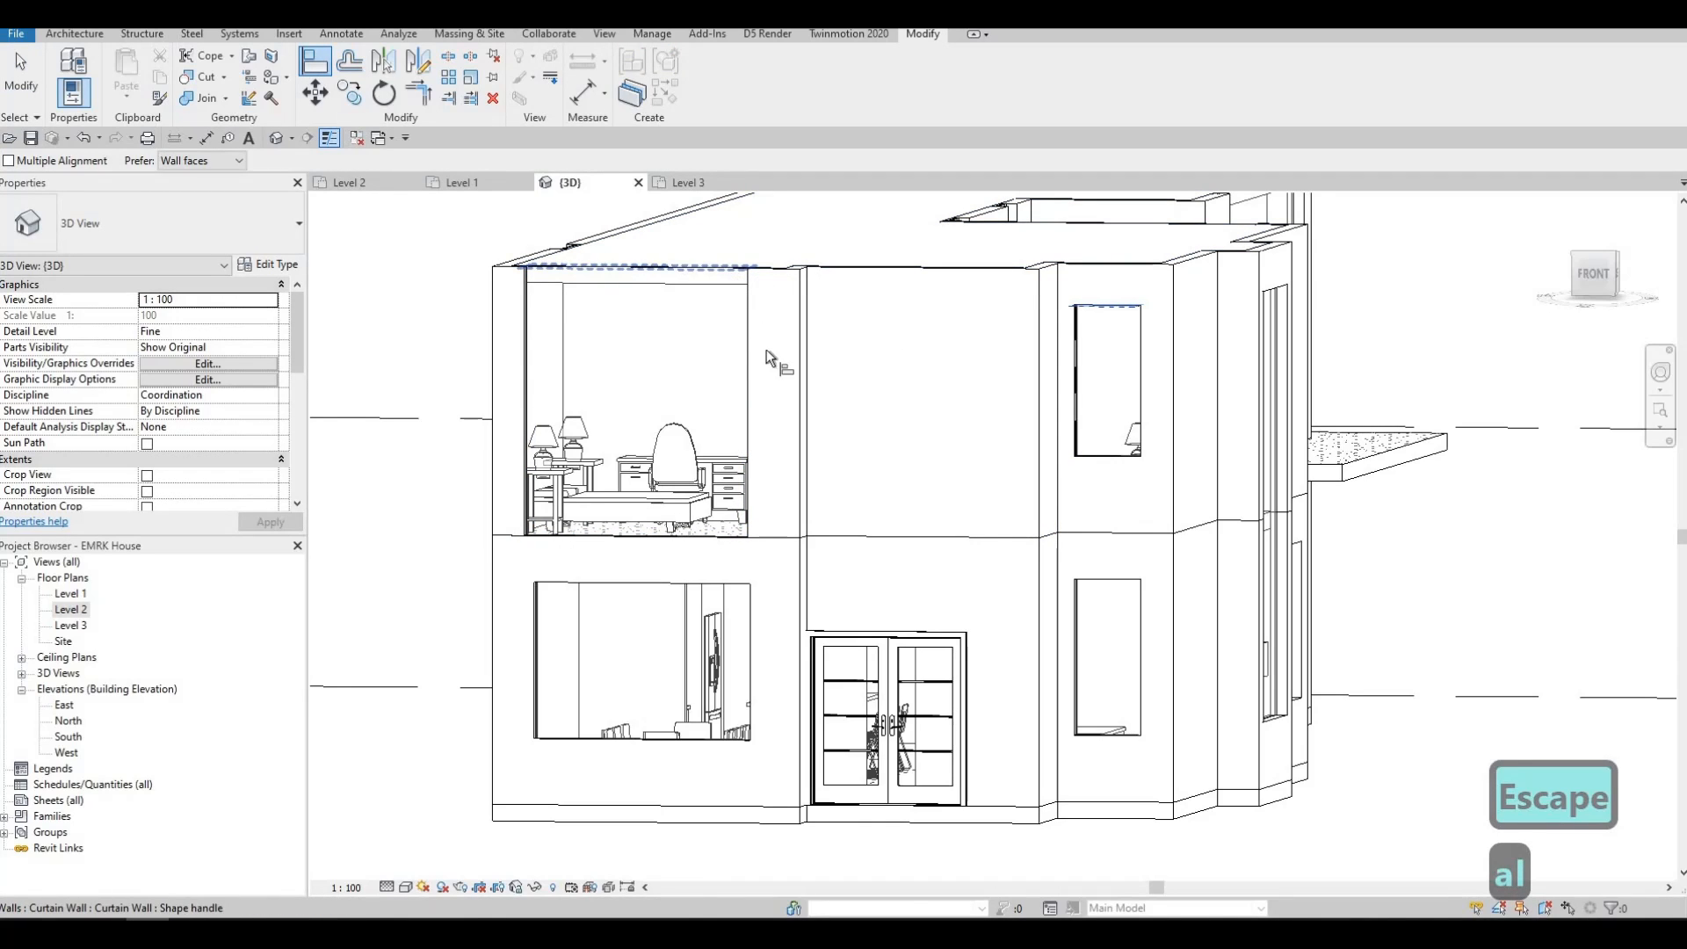
pyautogui.click(762, 281)
pyautogui.click(1094, 454)
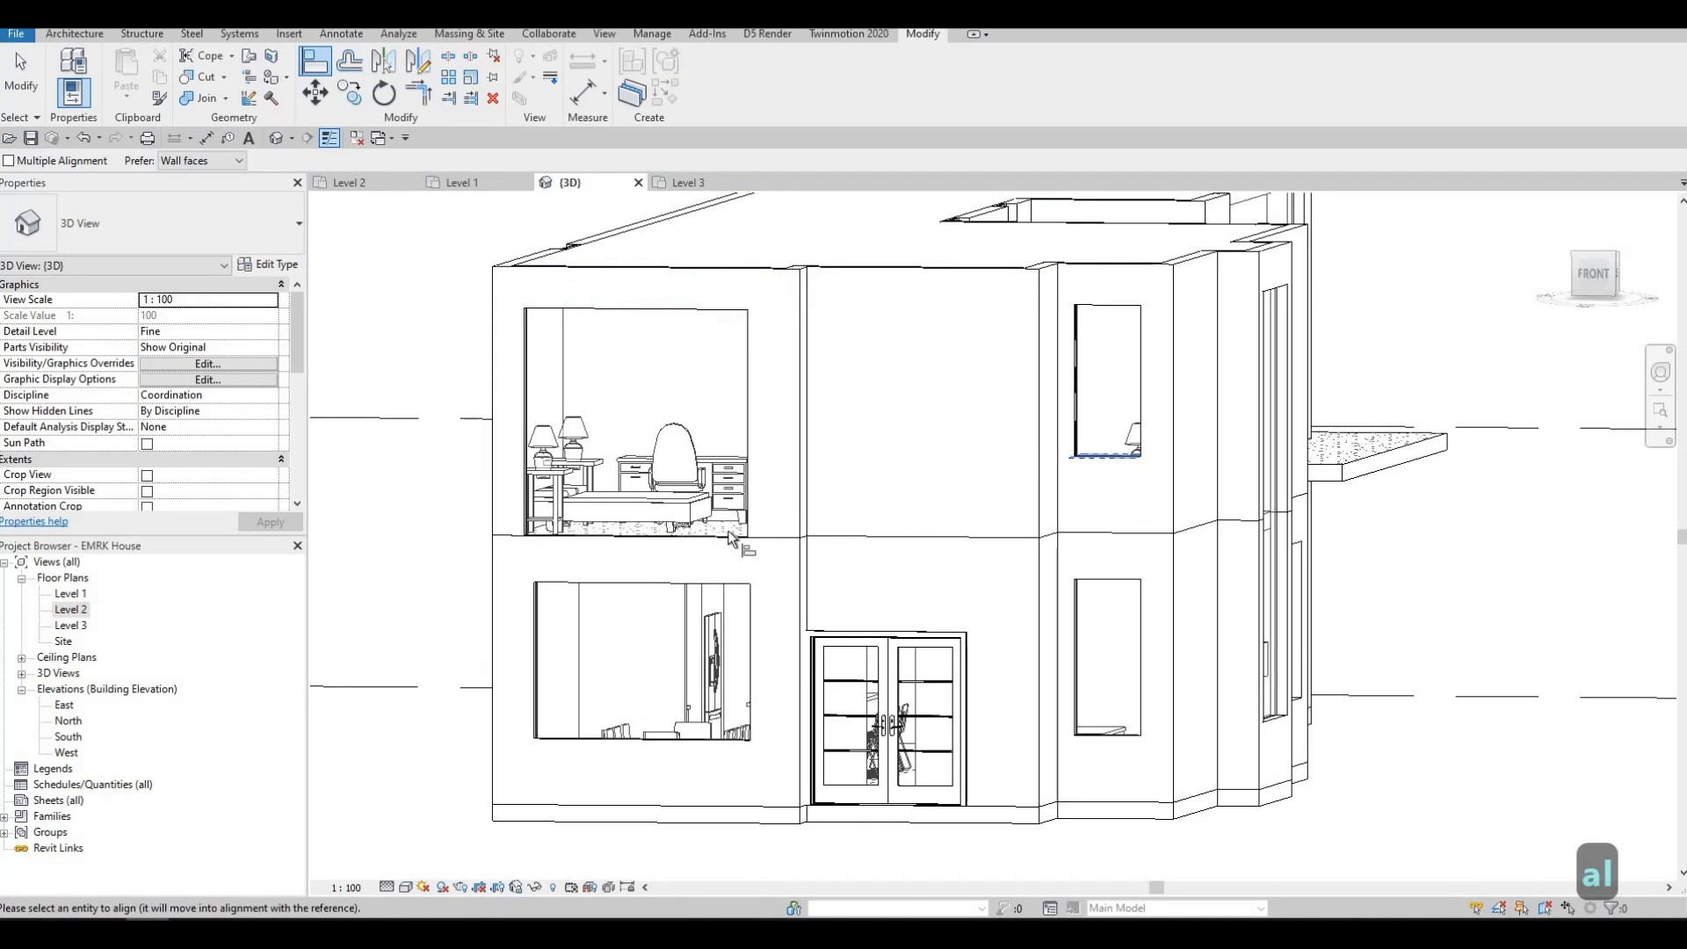
pyautogui.click(672, 539)
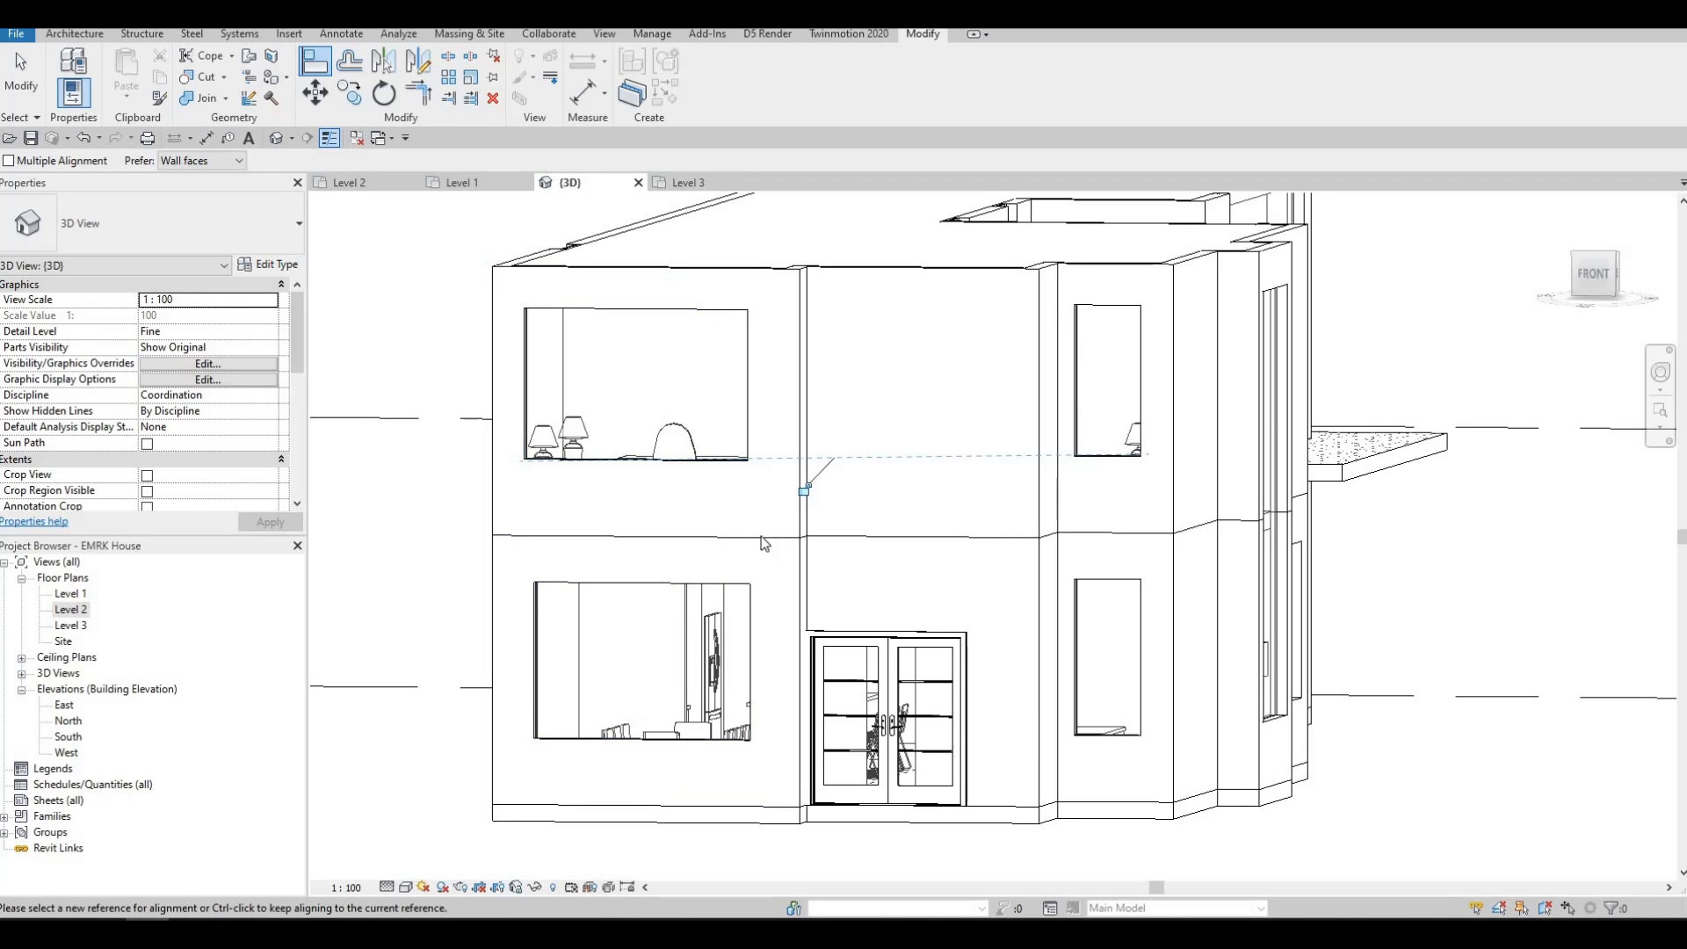
# Step: Align the side edges of both Level 2 front curtain walls with the Level 1 windows directly below them
pyautogui.moveTo(650, 641)
pyautogui.keyDown('shift'); pyautogui.mouseDown(button='middle')
pyautogui.moveTo(700, 633)
pyautogui.moveTo(666, 615)
pyautogui.mouseUp(button='middle'); pyautogui.keyUp('shift')
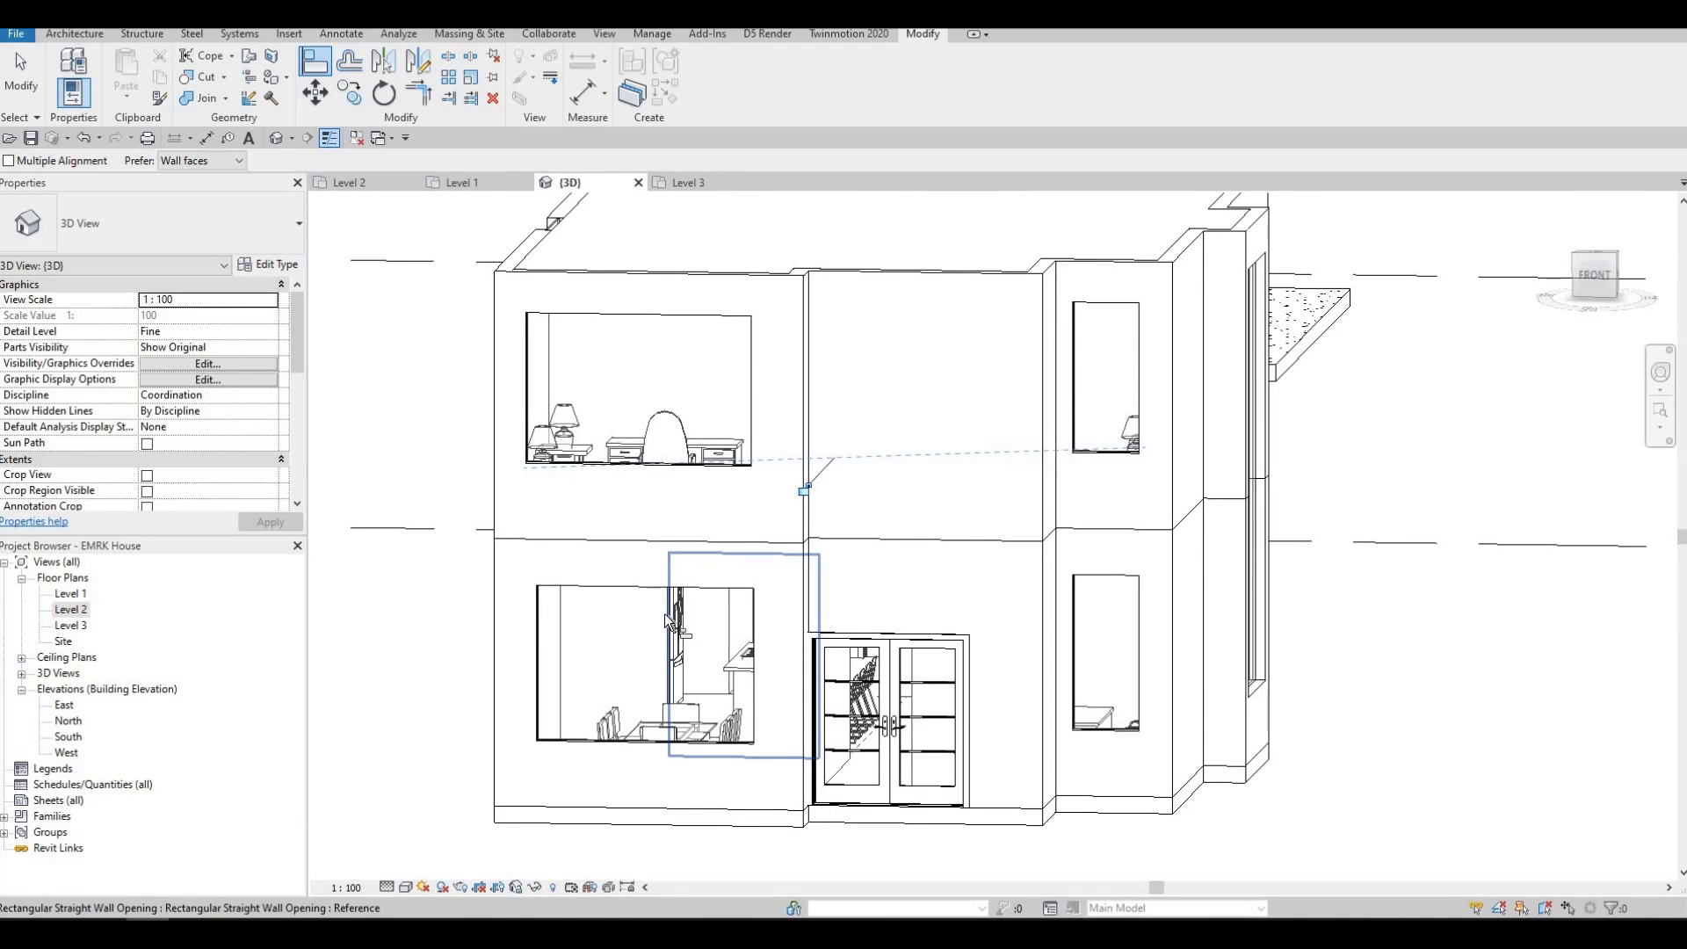
pyautogui.click(536, 622)
pyautogui.click(526, 412)
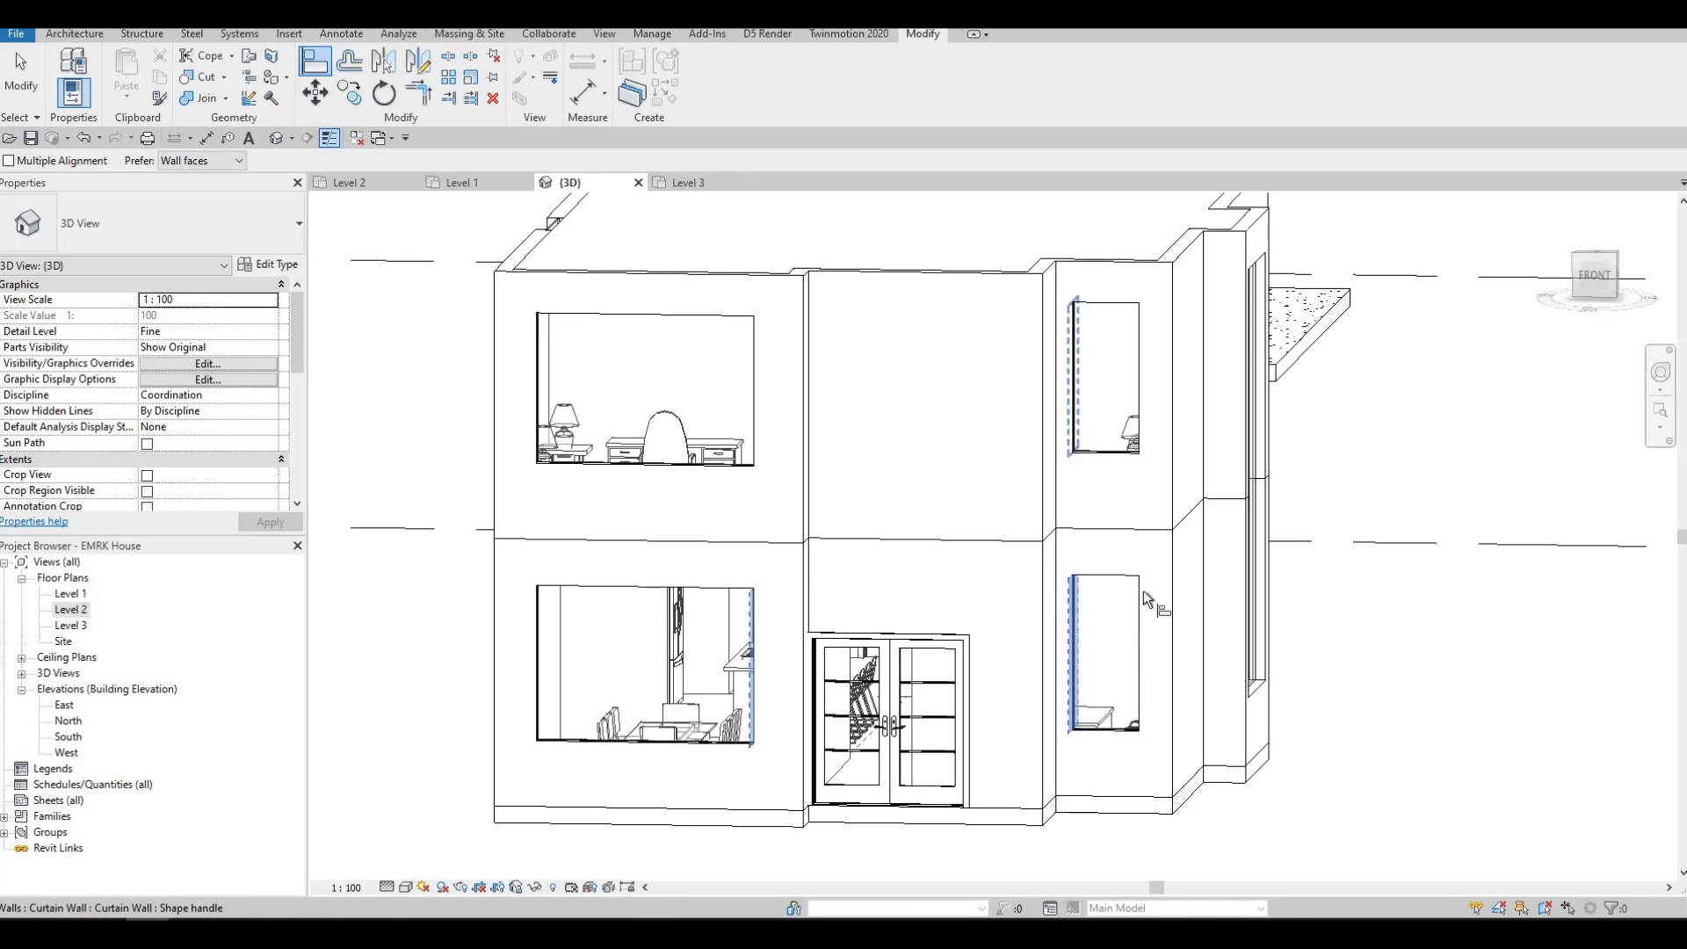
pyautogui.click(1137, 652)
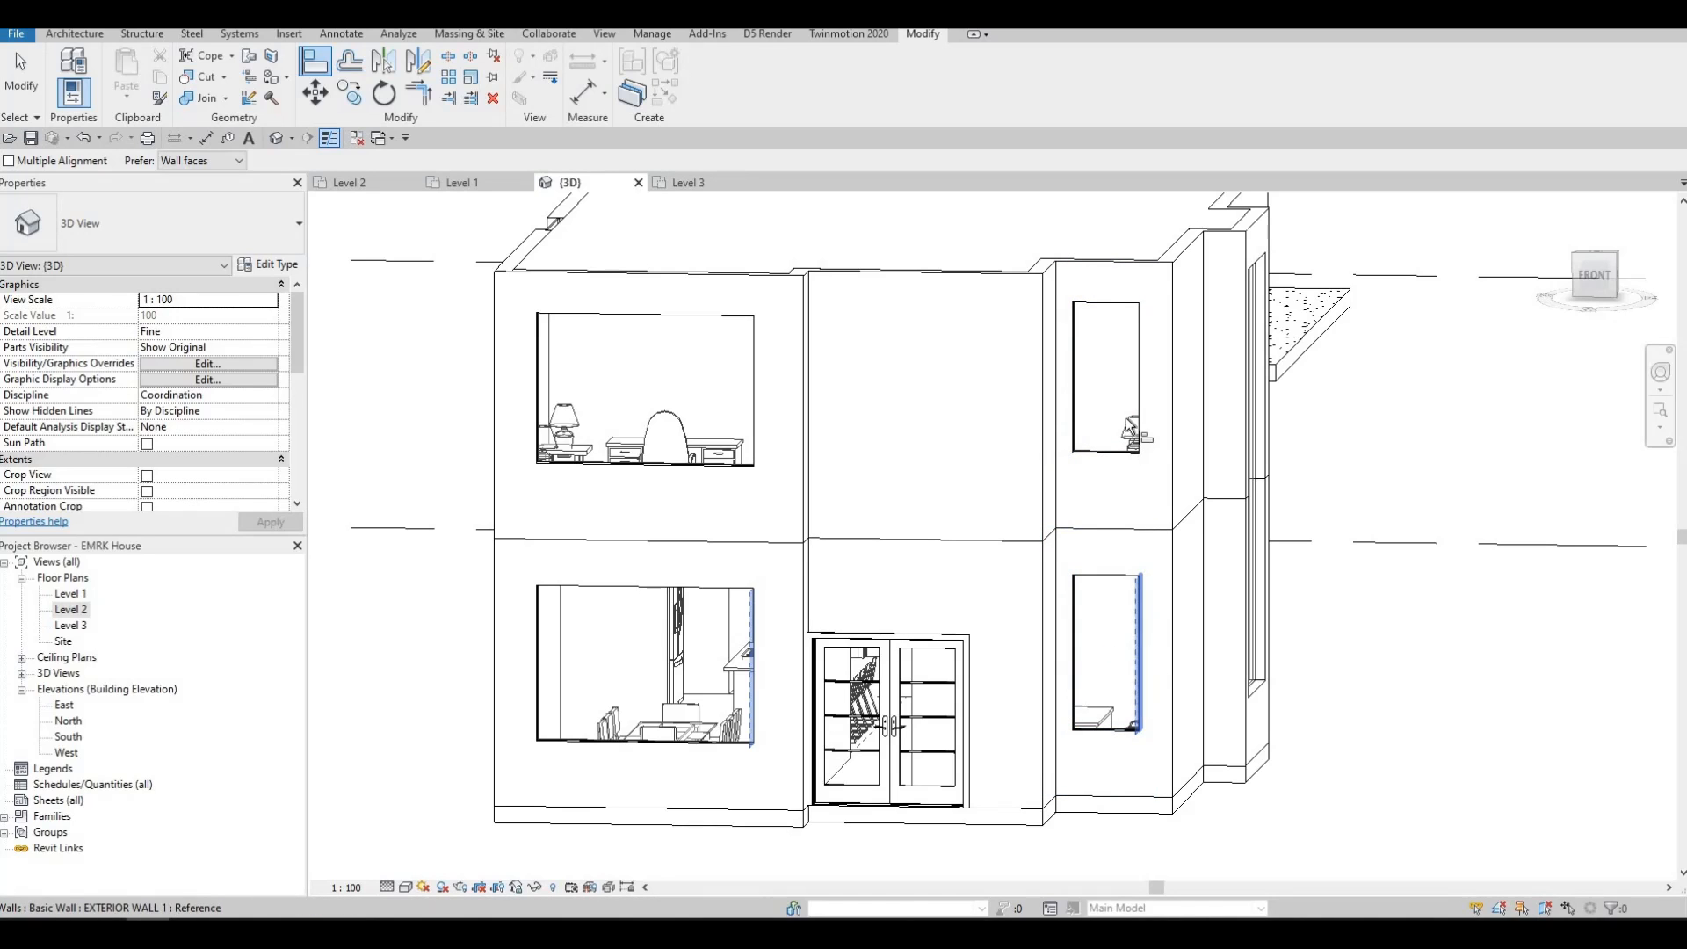
pyautogui.click(1132, 409)
# Step: Align the rear-facing Level 2 curtain wall's head with the stairwell glazing, its sill with the narrow front window, and its sides with the Level 1 window below
pyautogui.keyDown('shift'); pyautogui.moveTo(913, 585); pyautogui.dragTo(887, 655, button='middle'); pyautogui.keyUp('shift')
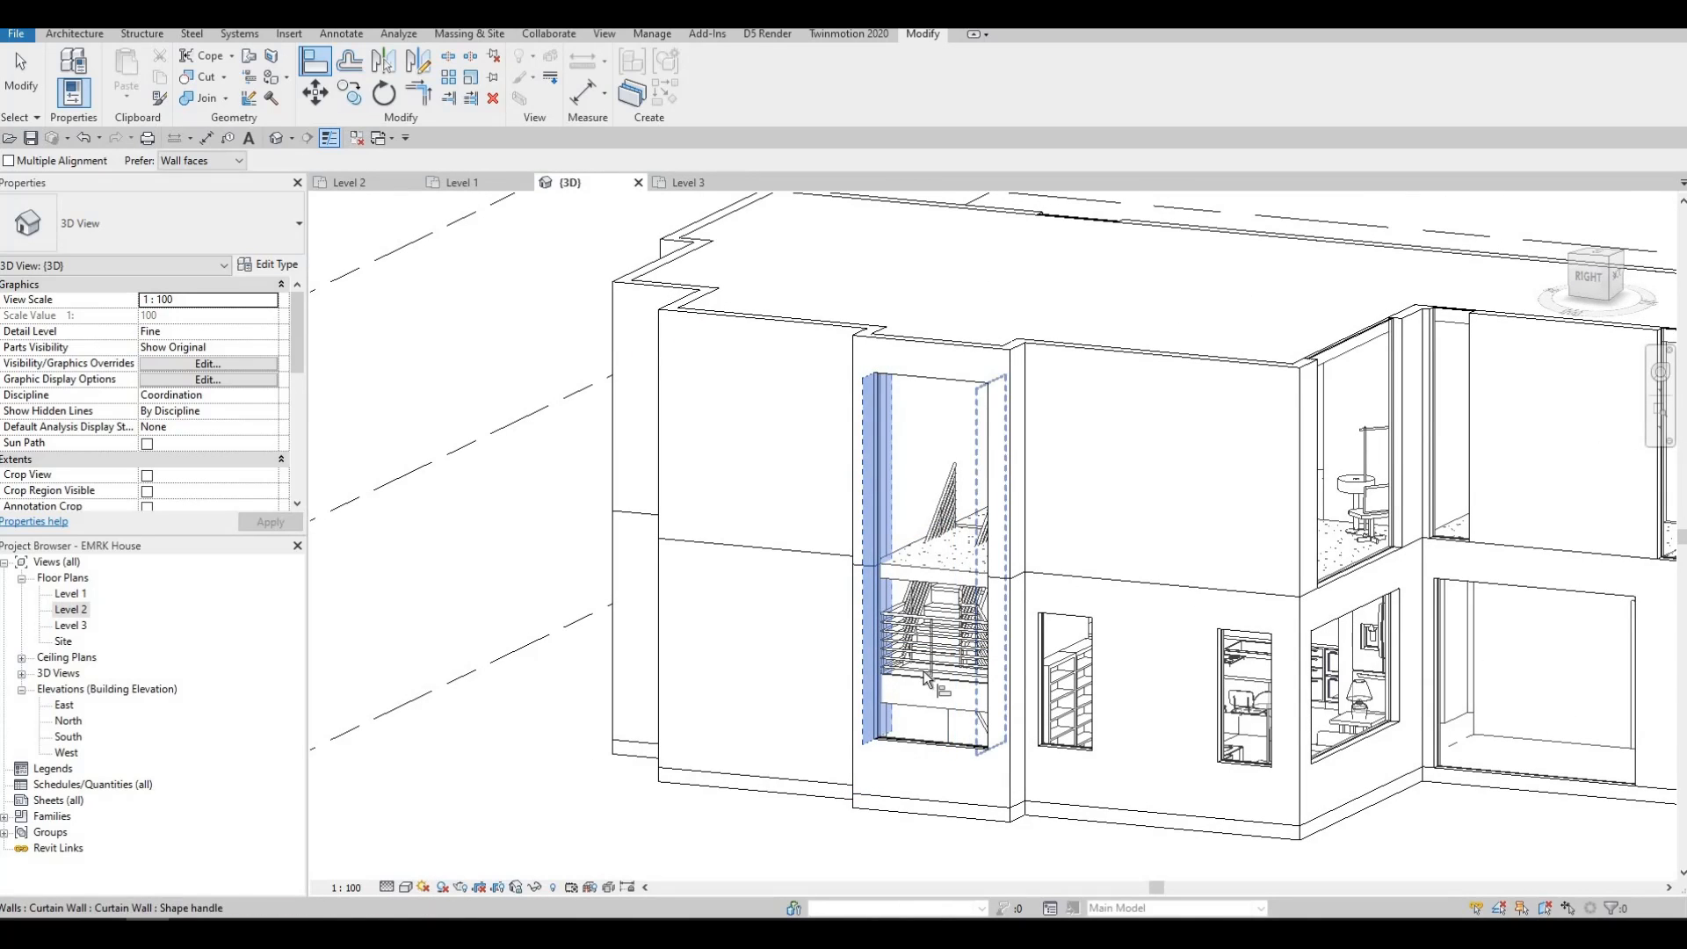
pyautogui.press('Escape')
pyautogui.keyDown('shift'); pyautogui.moveTo(1007, 662); pyautogui.dragTo(839, 641, button='middle'); pyautogui.keyUp('shift')
pyautogui.press('l')
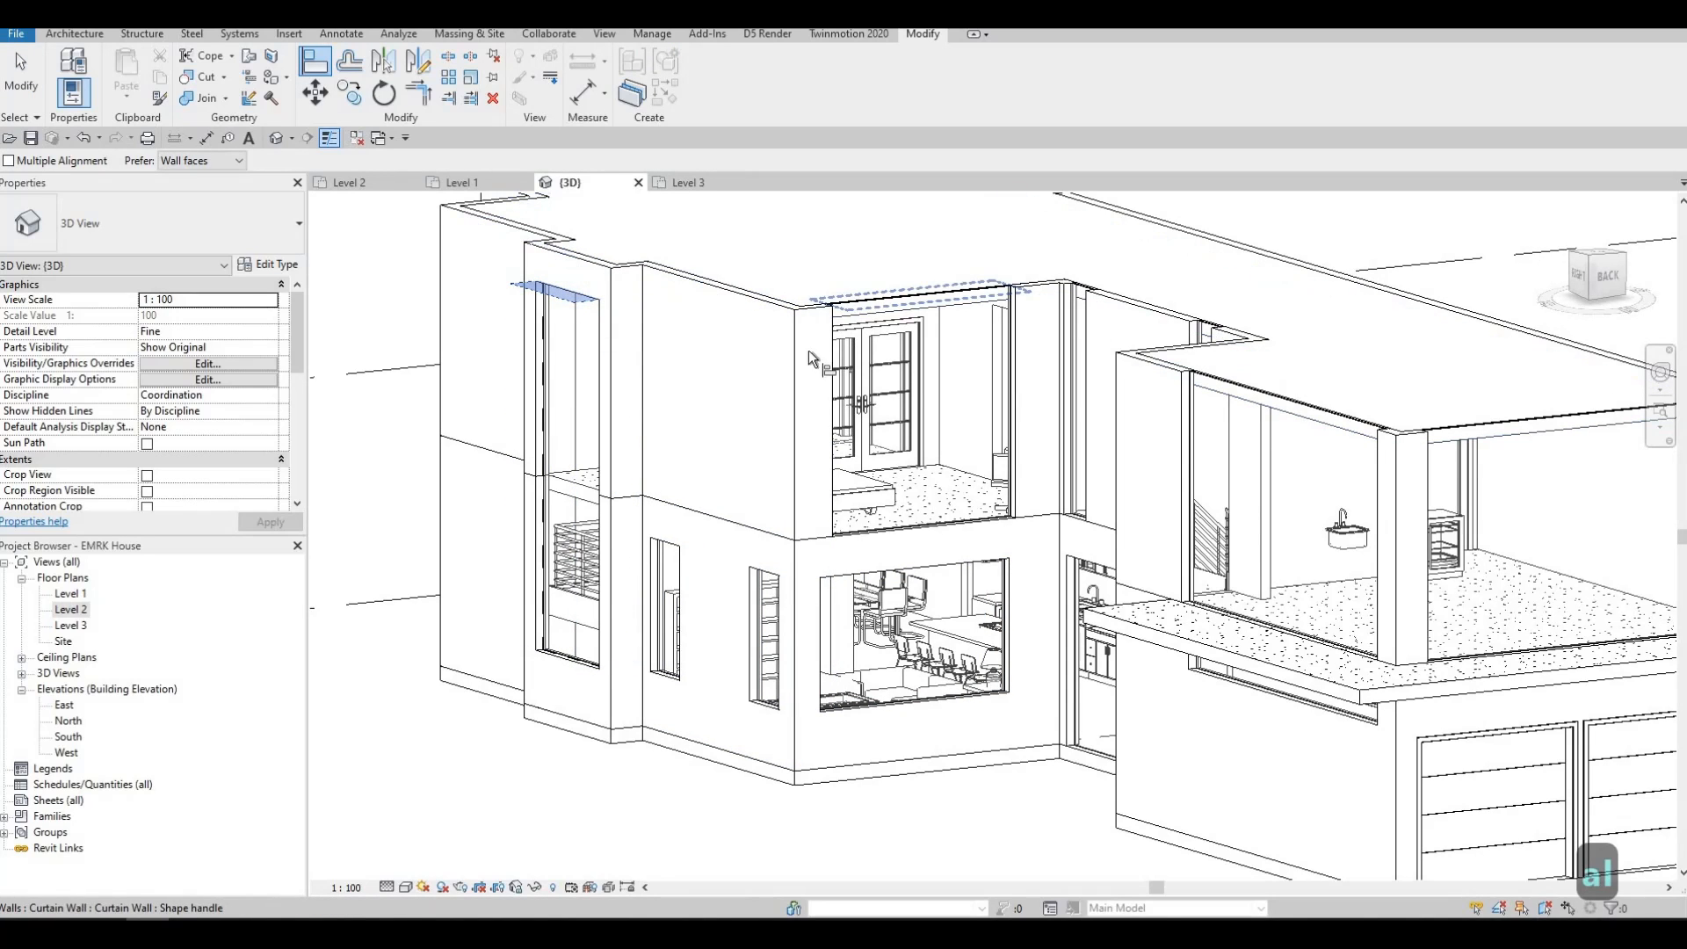
pyautogui.keyDown('shift'); pyautogui.moveTo(1054, 457); pyautogui.dragTo(620, 495, button='middle'); pyautogui.keyUp('shift')
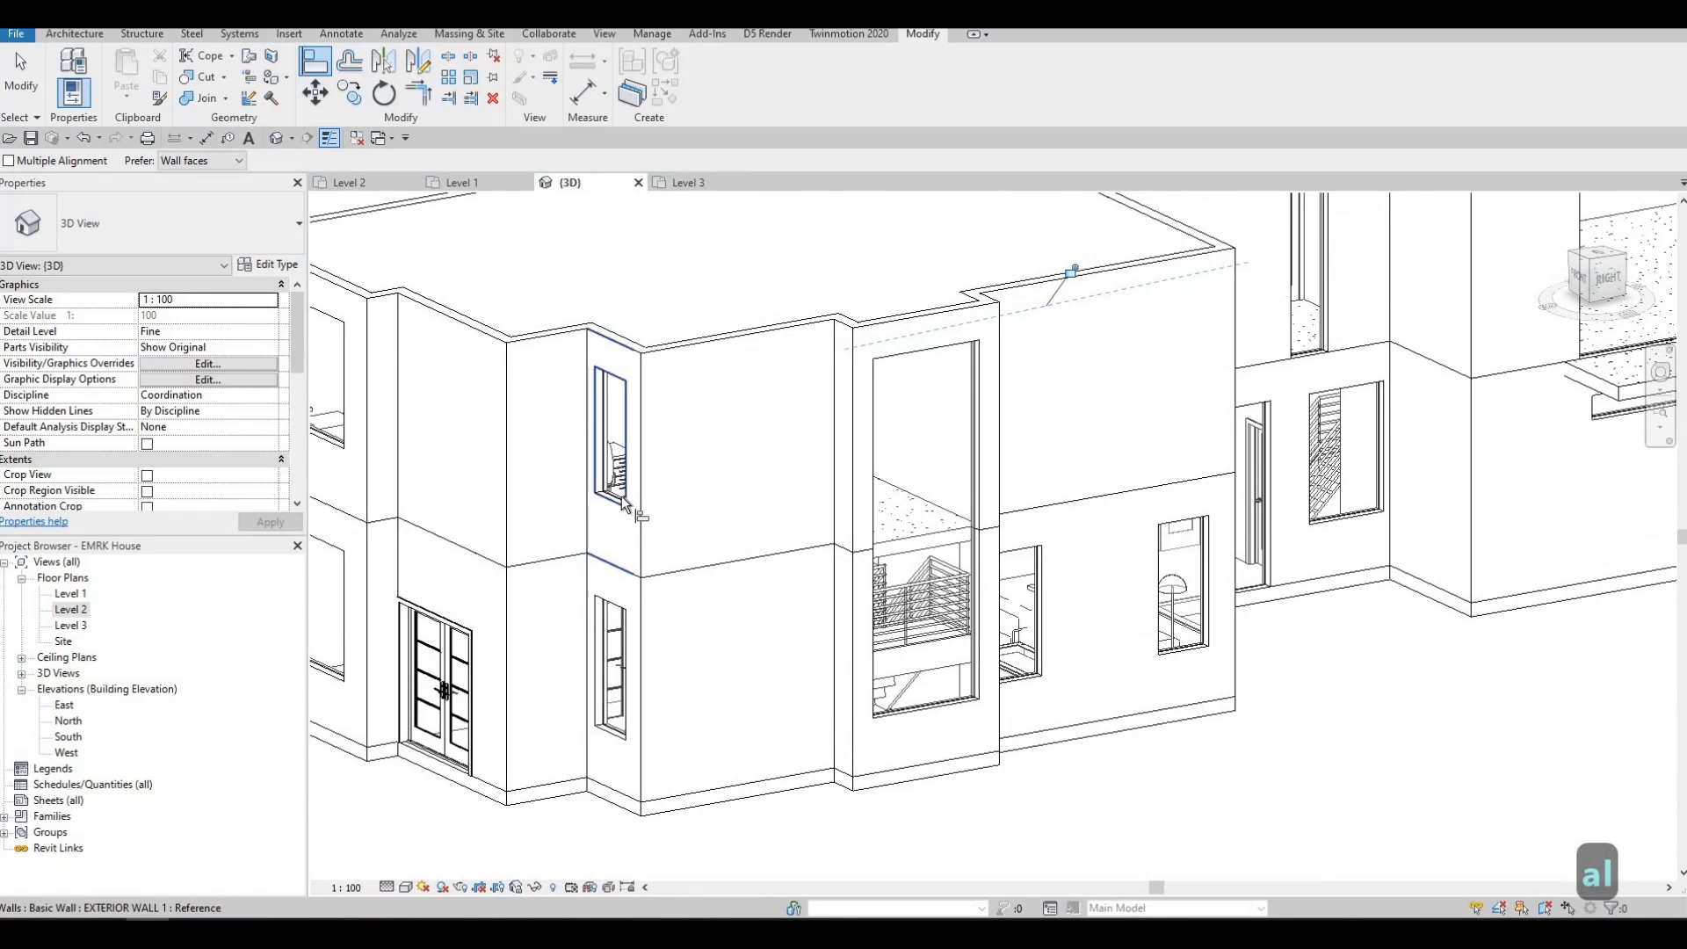
pyautogui.keyDown('shift'); pyautogui.moveTo(764, 517); pyautogui.dragTo(1234, 620, button='middle'); pyautogui.keyUp('shift')
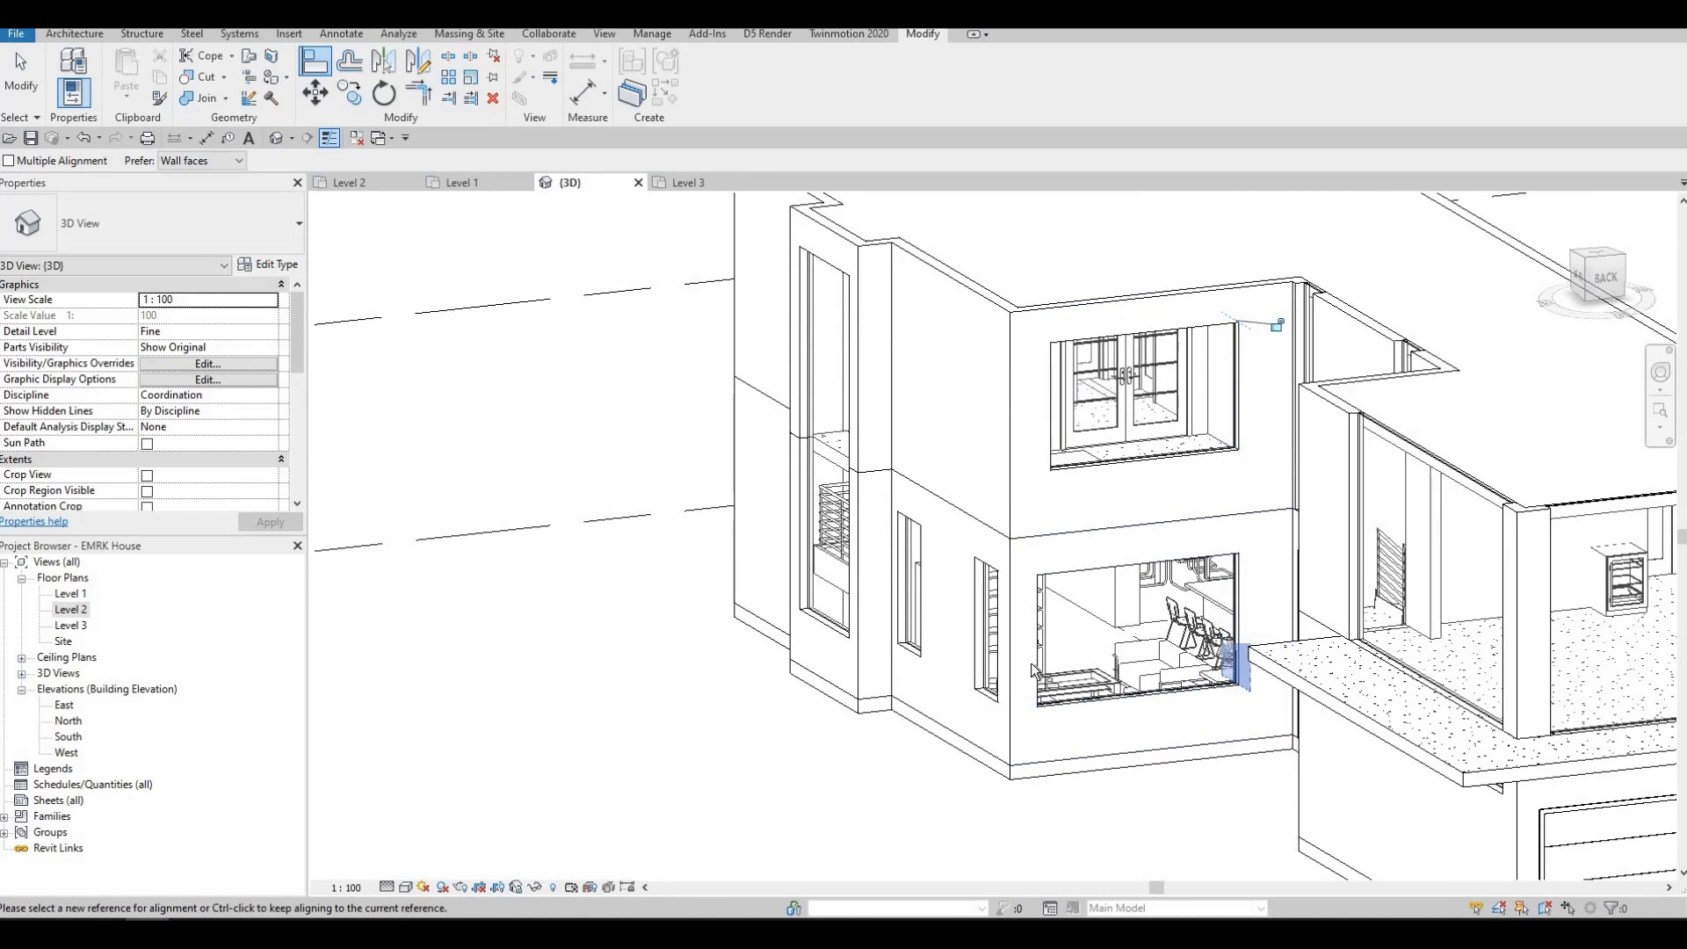
pyautogui.click(1035, 471)
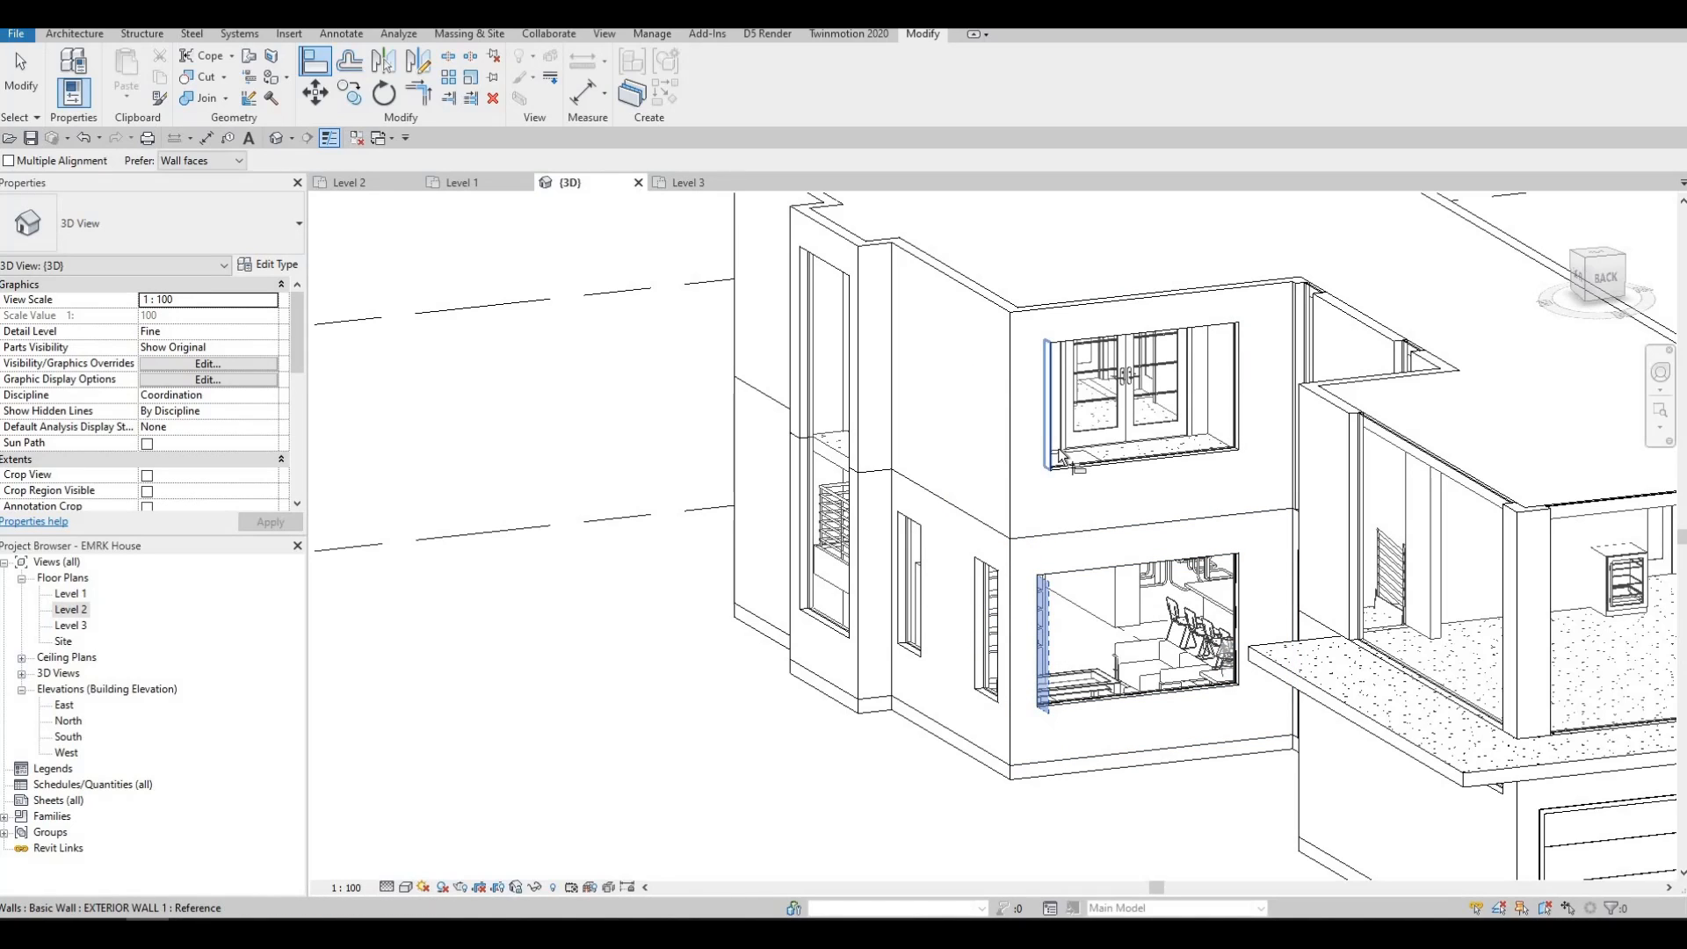
# Step: Align the sills of the two narrow Level 2 curtain walls on the recessed right facade with the adjacent rear-facing window's sill
pyautogui.keyDown('shift'); pyautogui.moveTo(1295, 599); pyautogui.dragTo(966, 395, button='middle'); pyautogui.keyUp('shift')
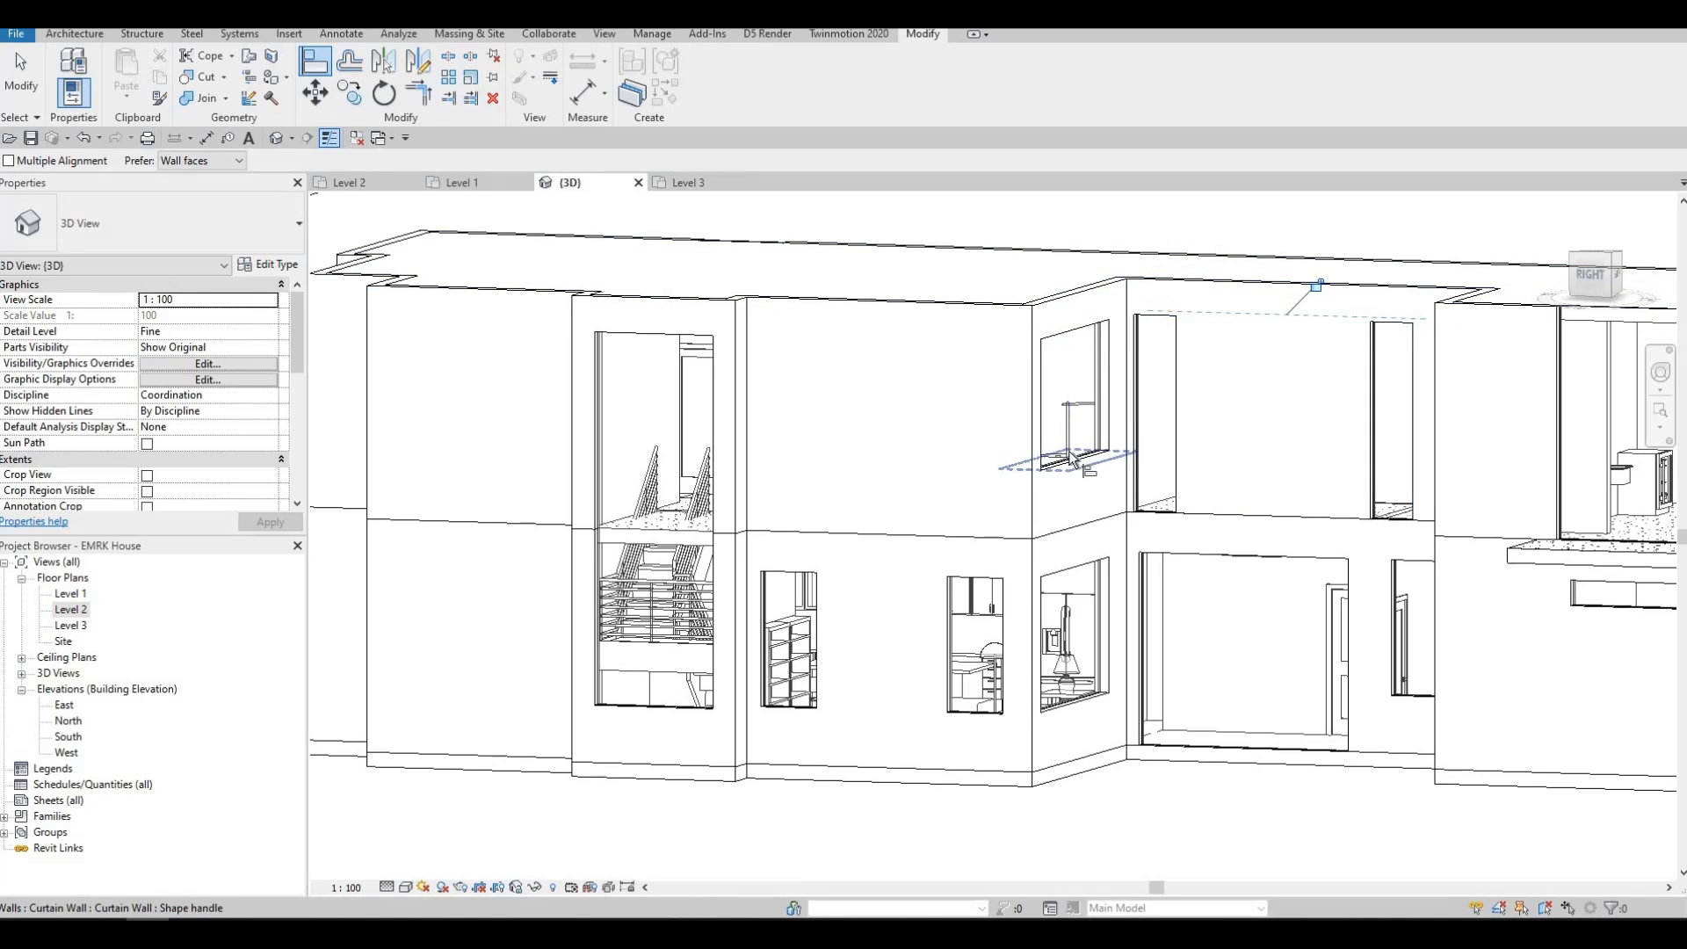
pyautogui.click(1140, 480)
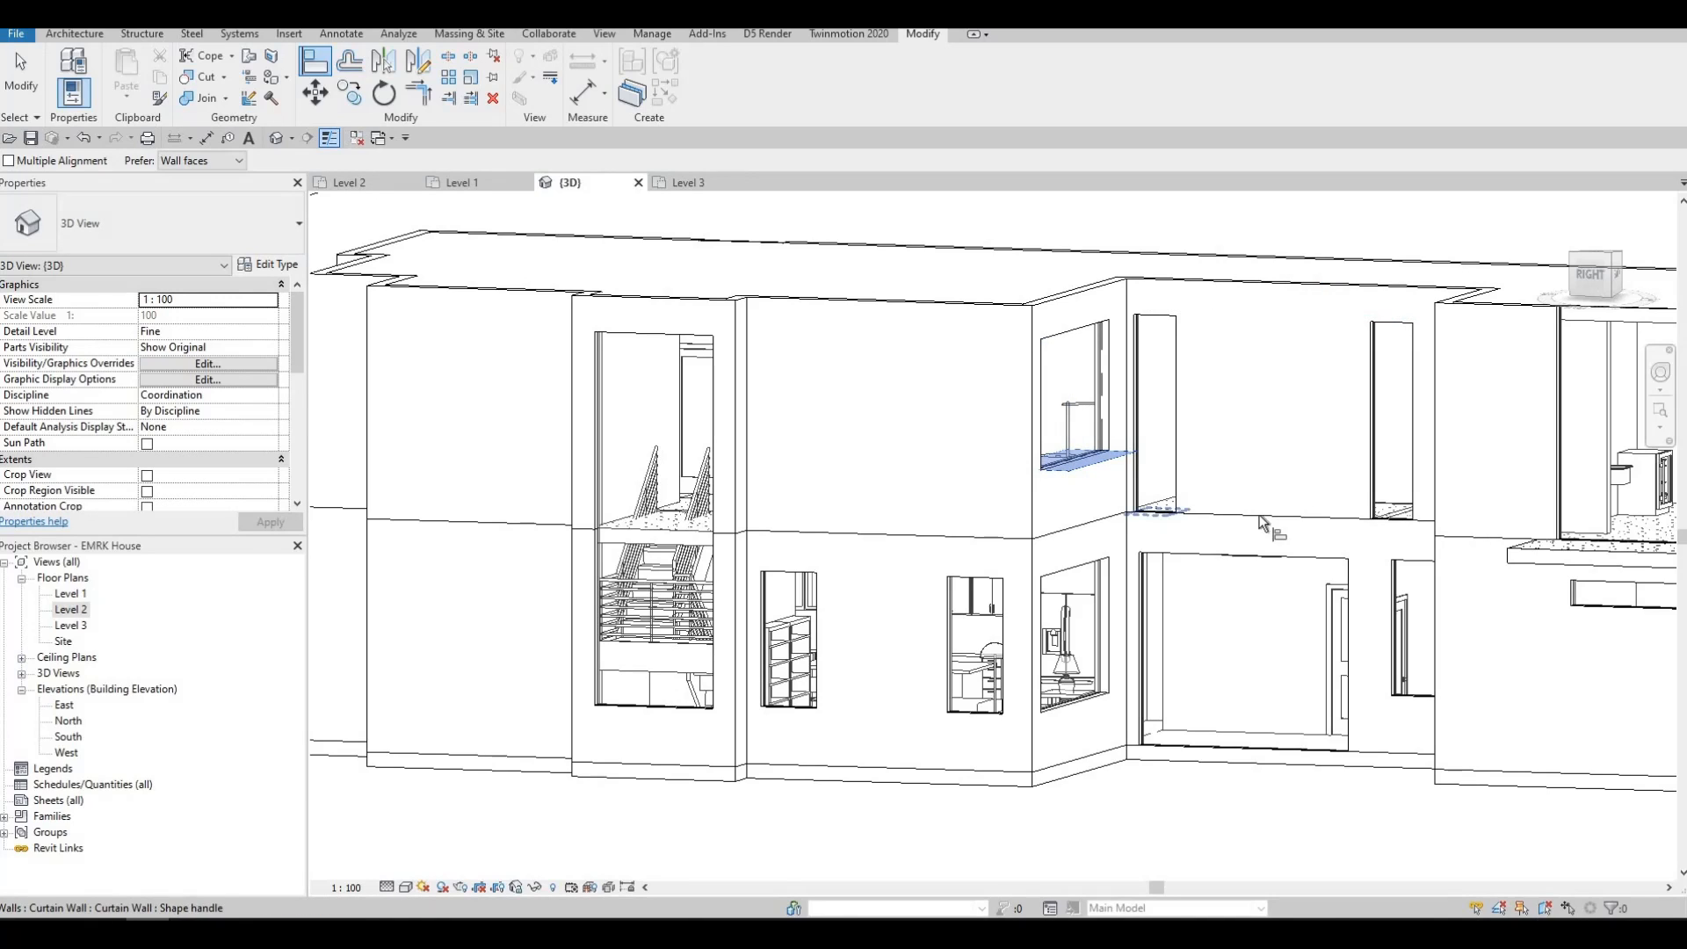
pyautogui.click(1155, 514)
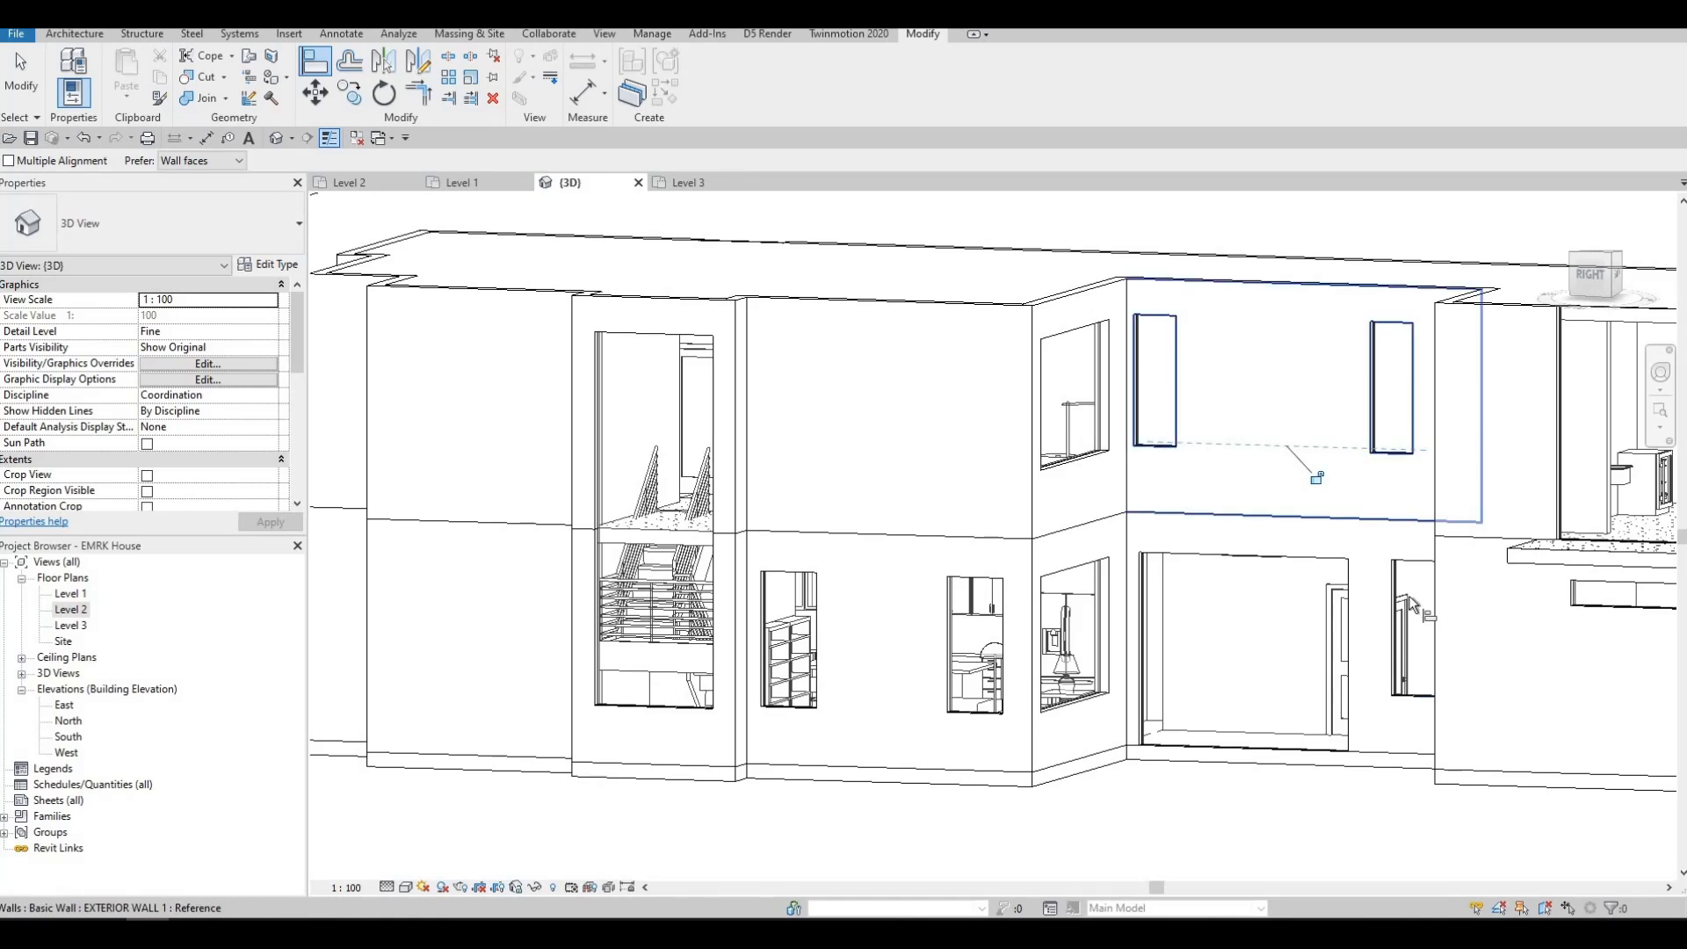
# Step: Try to align the side of the narrow Level 2 curtain wall on the recessed right facade with the Level 1 window below
pyautogui.keyDown('shift'); pyautogui.moveTo(1309, 474); pyautogui.dragTo(1385, 571, button='middle'); pyautogui.keyUp('shift')
pyautogui.keyDown('shift'); pyautogui.moveTo(1168, 544); pyautogui.dragTo(1291, 538, button='middle'); pyautogui.keyUp('shift')
pyautogui.moveTo(1419, 587); pyautogui.dragTo(1009, 524, button='middle')
pyautogui.press('Tab')
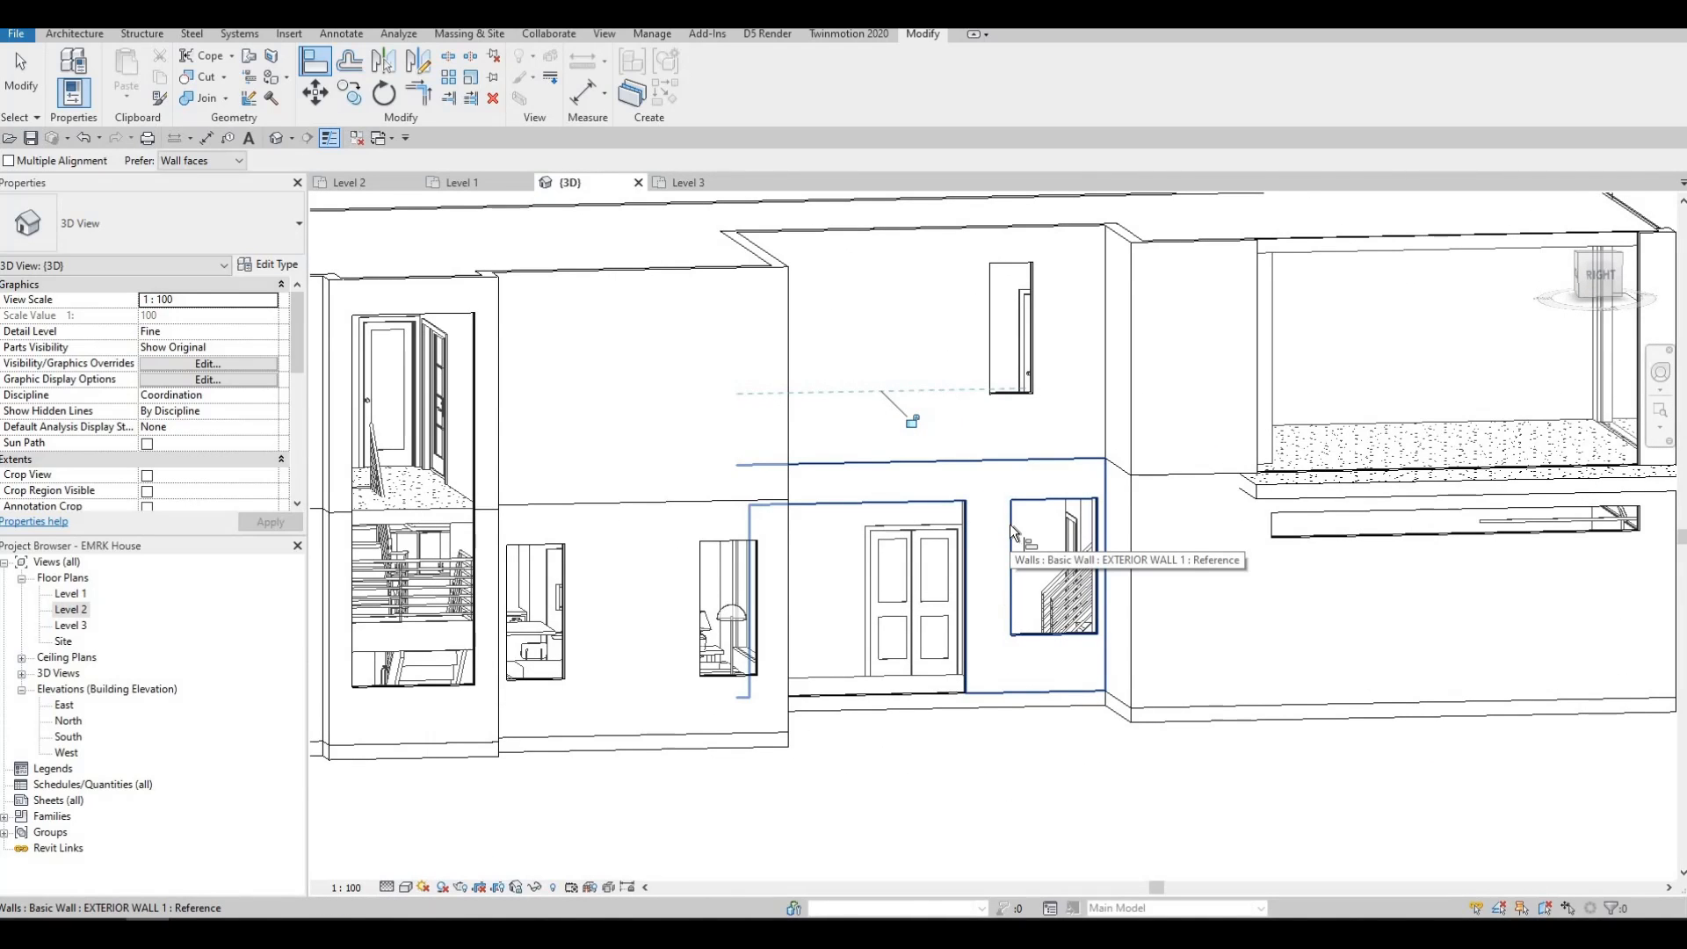
pyautogui.click(1009, 523)
# Step: Align the heads of the large Level 2 curtain walls above the garage with the head of the narrow curtain wall on the right facade
pyautogui.keyDown('shift'); pyautogui.moveTo(1009, 523); pyautogui.dragTo(1130, 578, button='middle'); pyautogui.keyUp('shift')
pyautogui.moveTo(1377, 605); pyautogui.dragTo(1104, 605, button='middle')
pyautogui.keyDown('shift'); pyautogui.moveTo(754, 432); pyautogui.dragTo(744, 425, button='middle'); pyautogui.keyUp('shift')
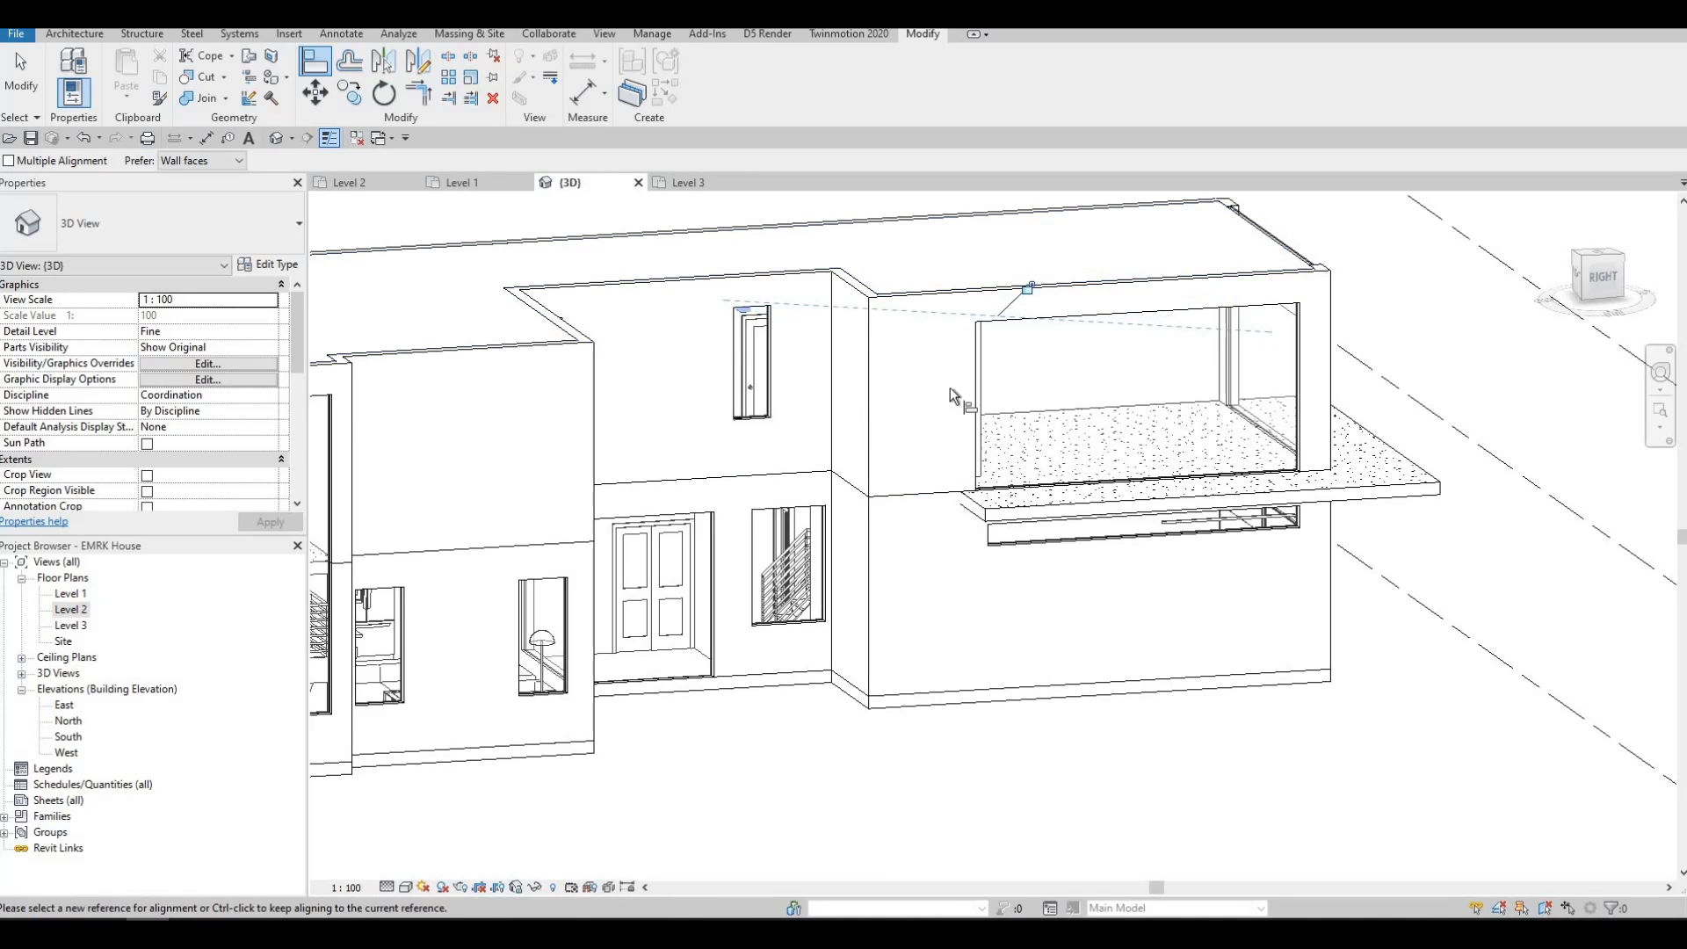
pyautogui.keyDown('shift'); pyautogui.moveTo(950, 387); pyautogui.dragTo(1082, 359, button='middle'); pyautogui.keyUp('shift')
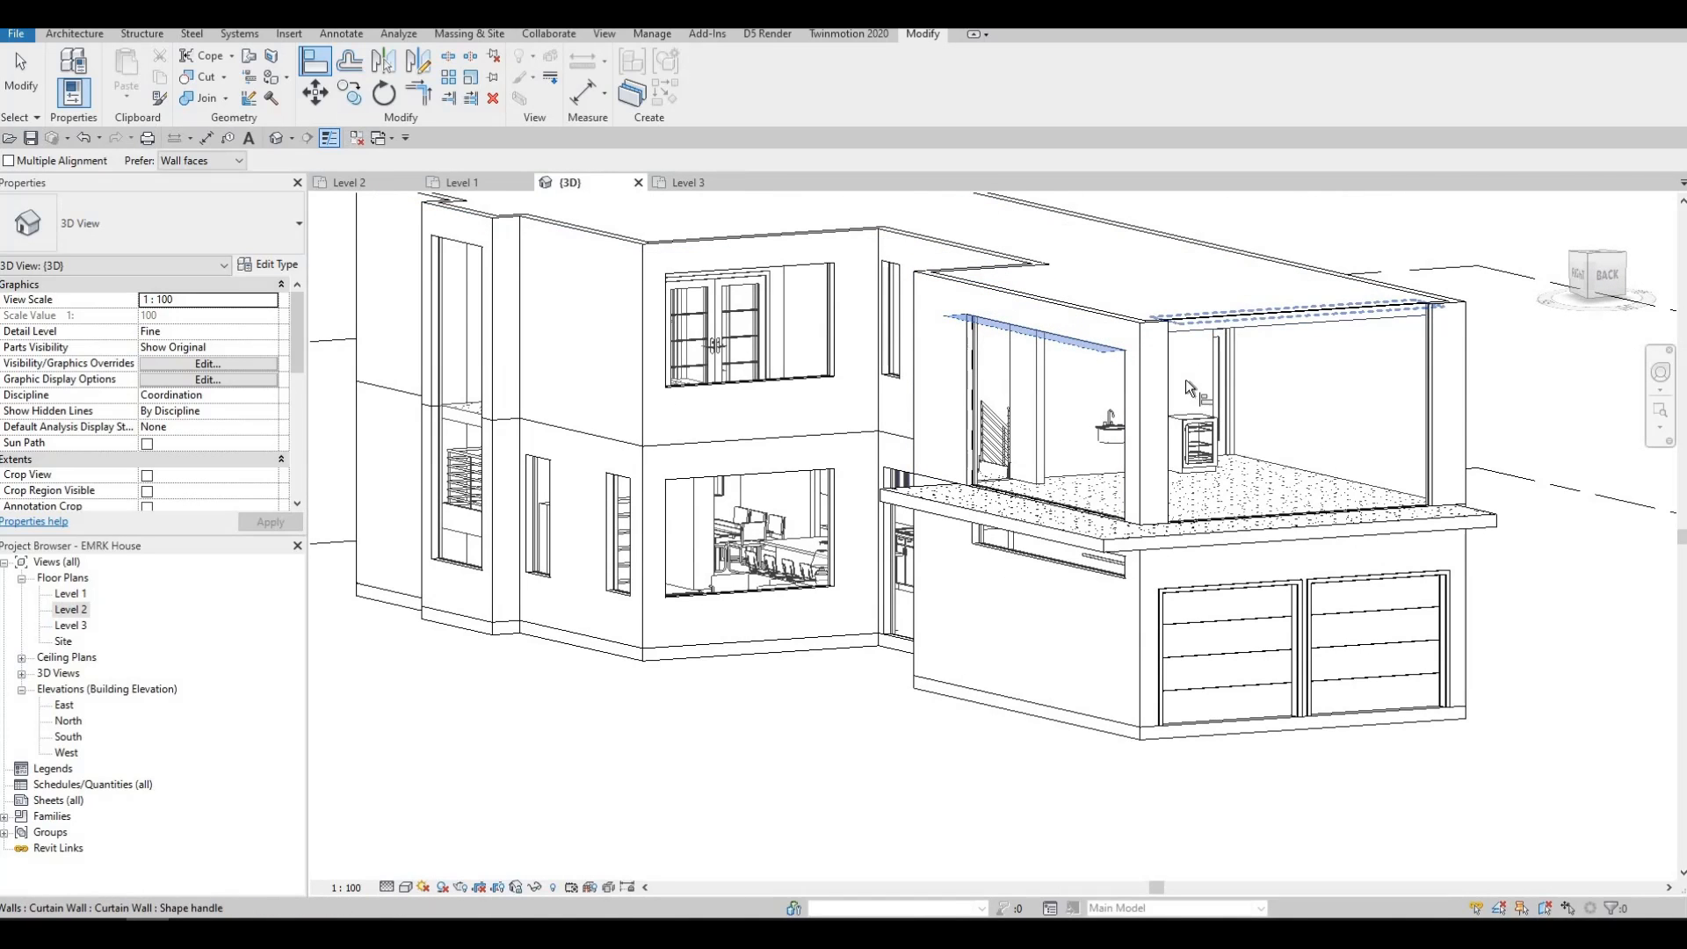
pyautogui.keyDown('shift'); pyautogui.moveTo(1184, 378); pyautogui.dragTo(1370, 475, button='middle'); pyautogui.keyUp('shift')
# Step: Align the head and sill of the Level 2 curtain wall on the left facade with the wide front curtain wall
pyautogui.keyDown('shift'); pyautogui.moveTo(1572, 492); pyautogui.dragTo(829, 534, button='middle'); pyautogui.keyUp('shift')
pyautogui.moveTo(1511, 484); pyautogui.dragTo(941, 561, button='middle')
pyautogui.click(651, 509)
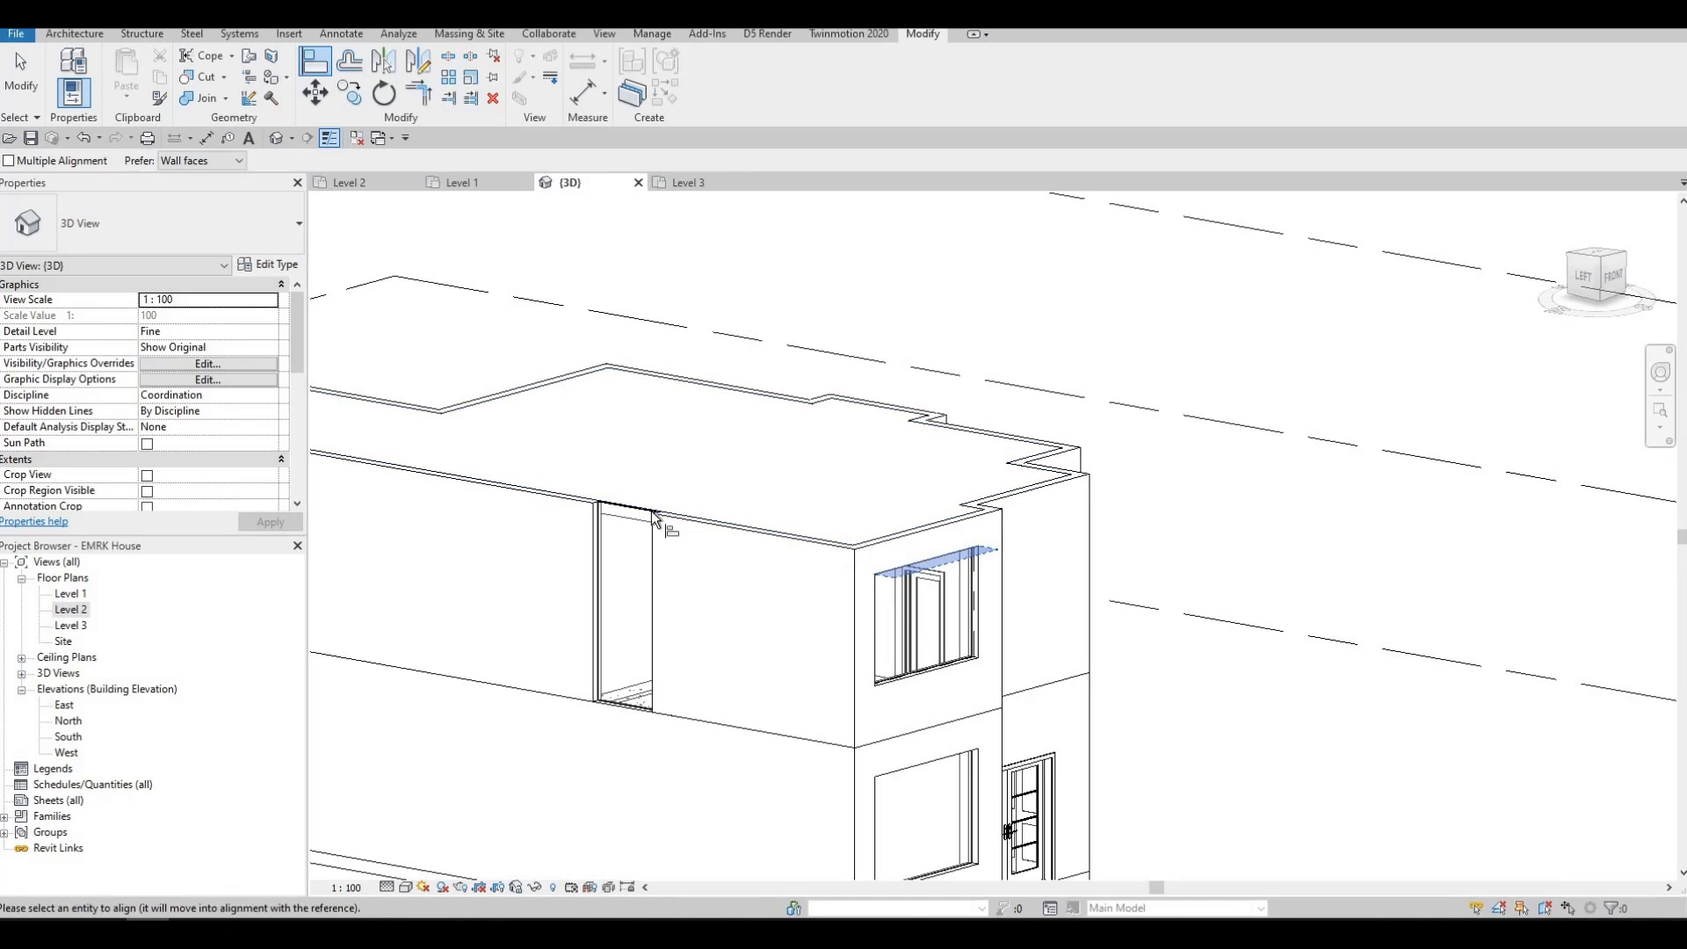
pyautogui.click(614, 696)
pyautogui.moveTo(909, 775); pyautogui.dragTo(1087, 602, button='middle')
pyautogui.scroll(-1, 1087, 601)
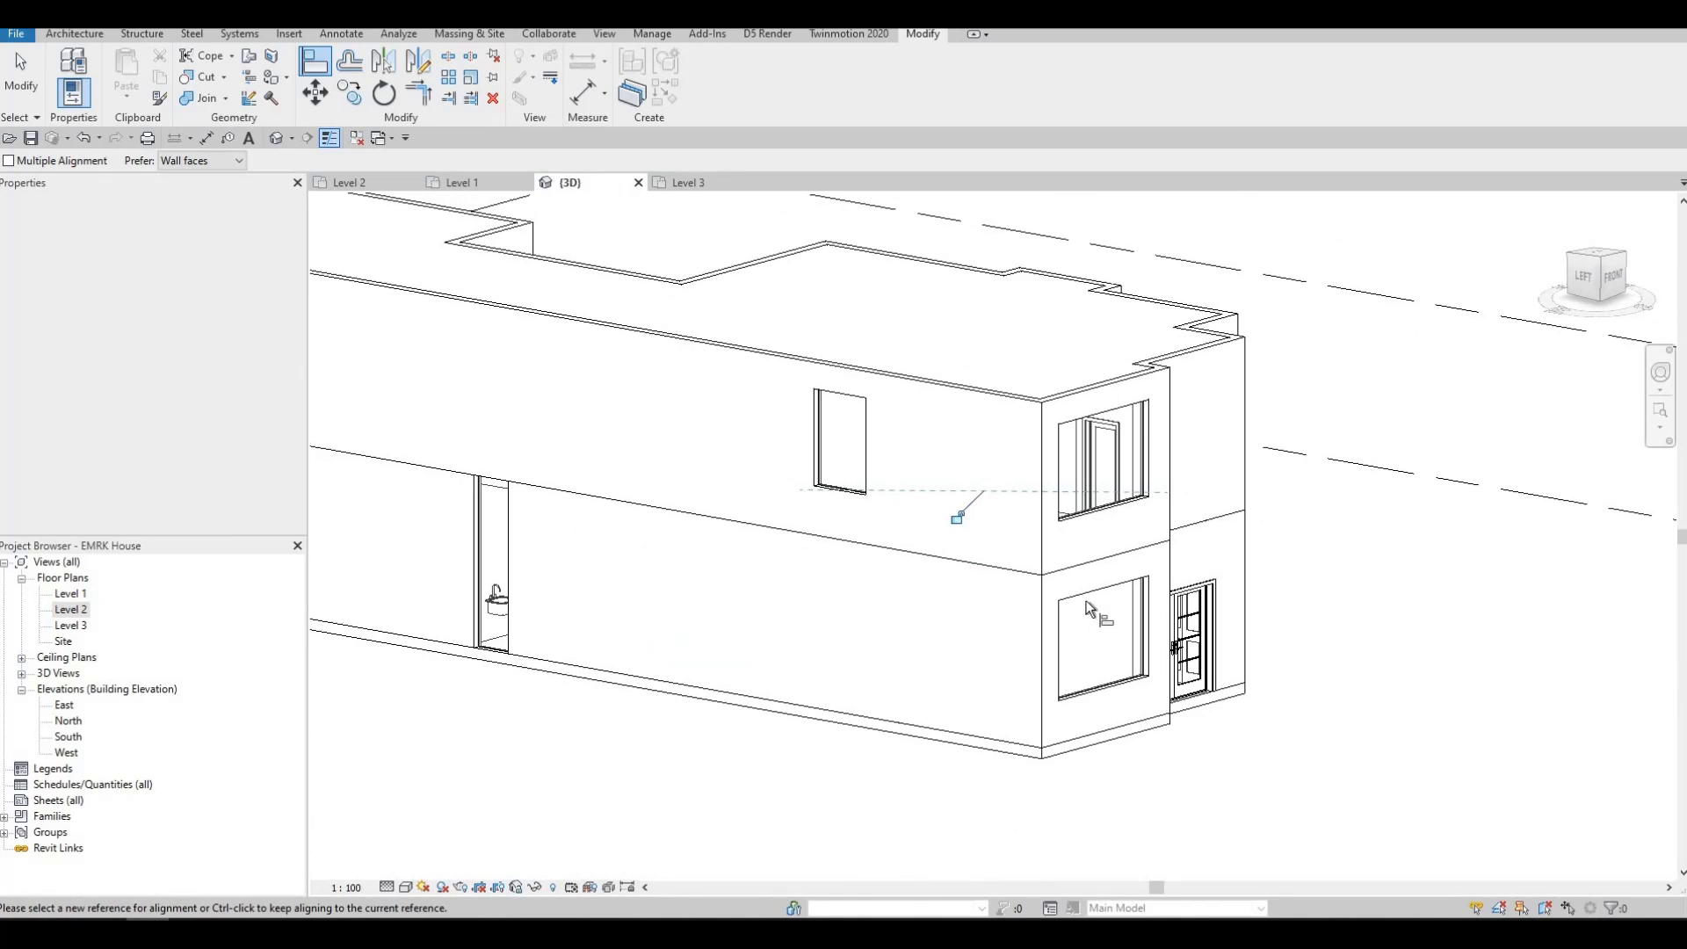
pyautogui.press('Escape')
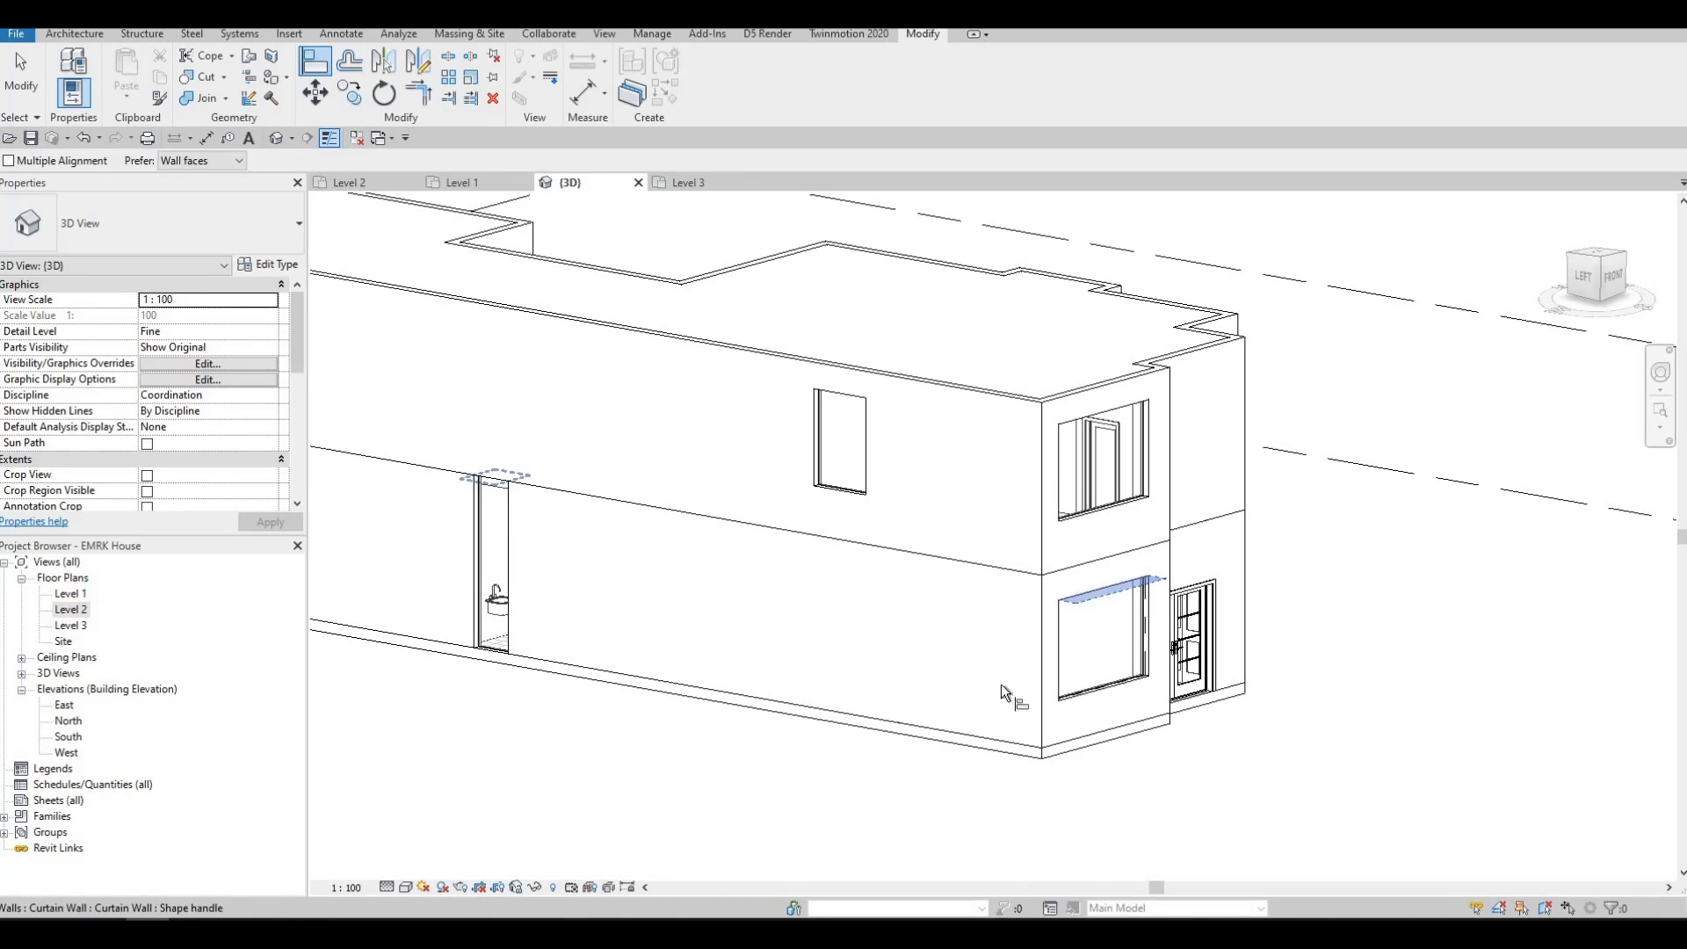
# Step: Align the narrow Level 1 curtain wall on the left facade with the Level 1 front window
pyautogui.click(513, 653)
pyautogui.keyDown('shift'); pyautogui.moveTo(690, 600); pyautogui.dragTo(1008, 520, button='middle'); pyautogui.keyUp('shift')
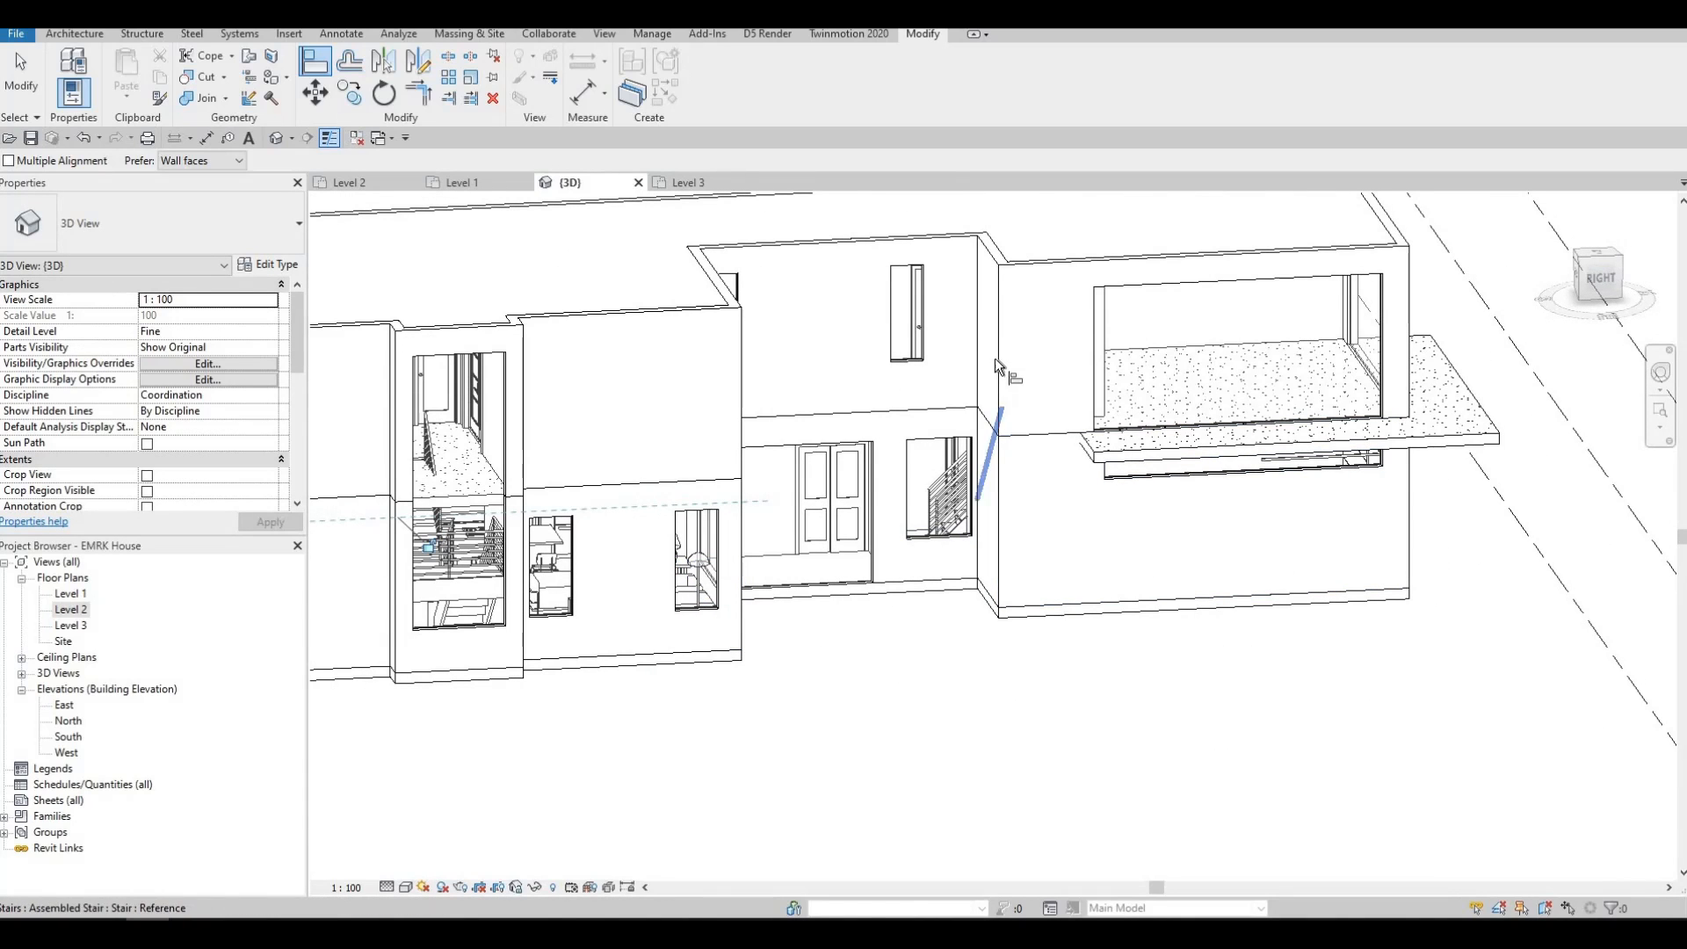
pyautogui.click(519, 539)
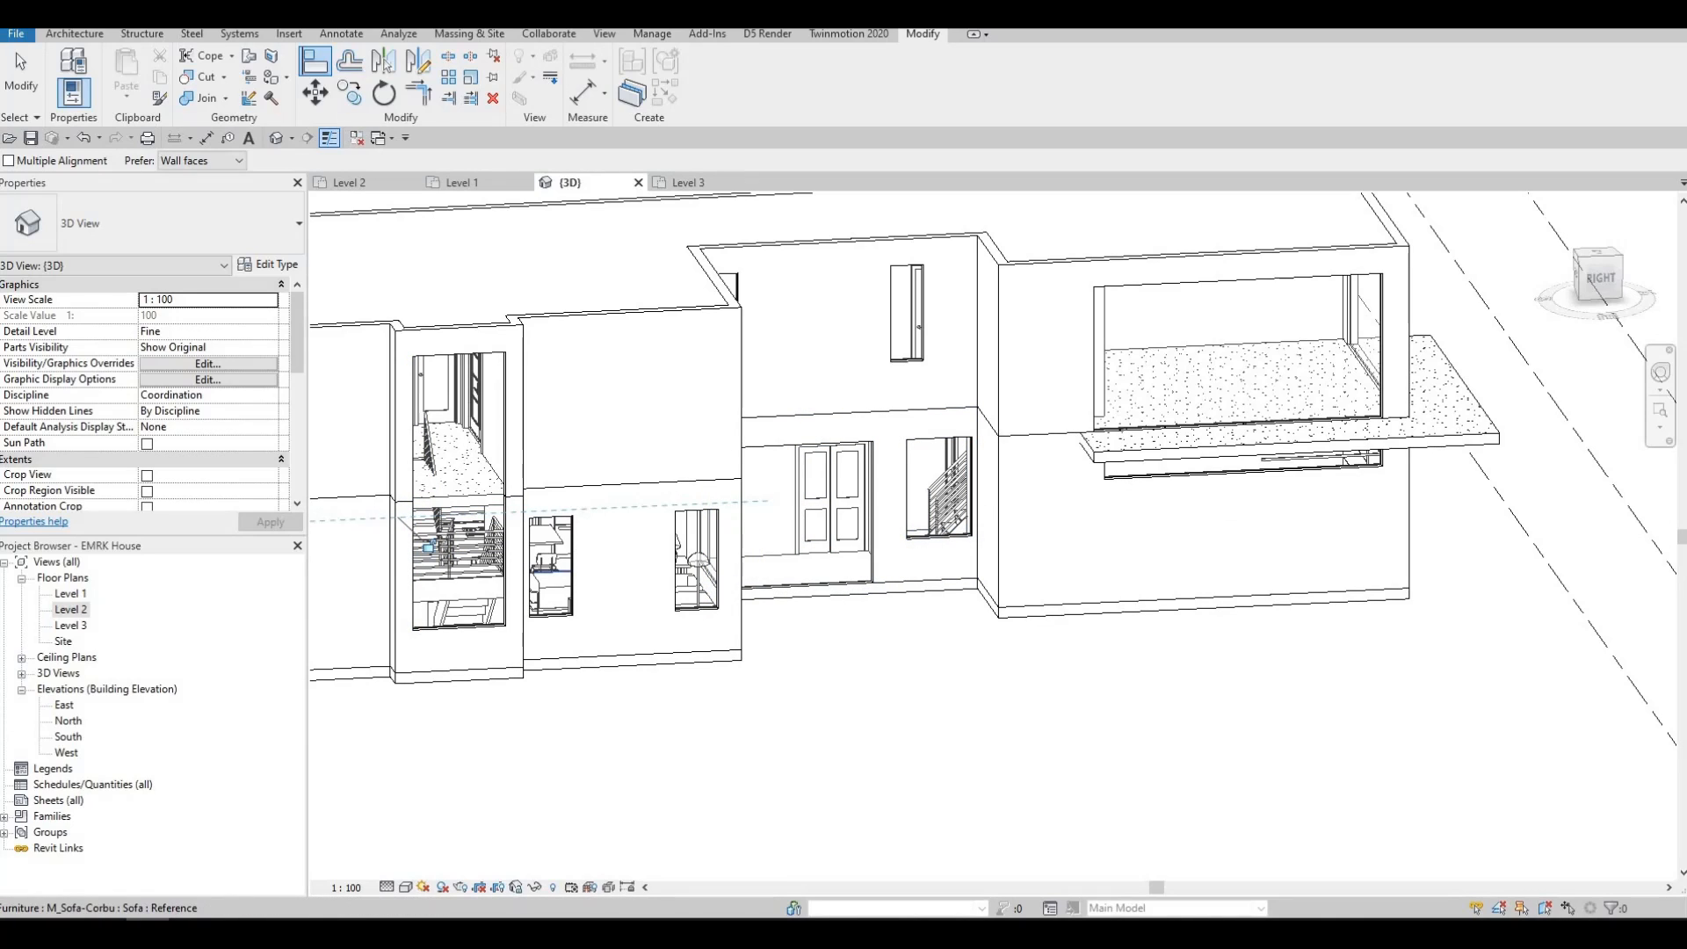
# Step: In the Level 1 floor plan, create a curtain wall like the mud room's, about 930 mm long, in the right exterior wall beside Stairs 2
pyautogui.doubleClick(71, 594)
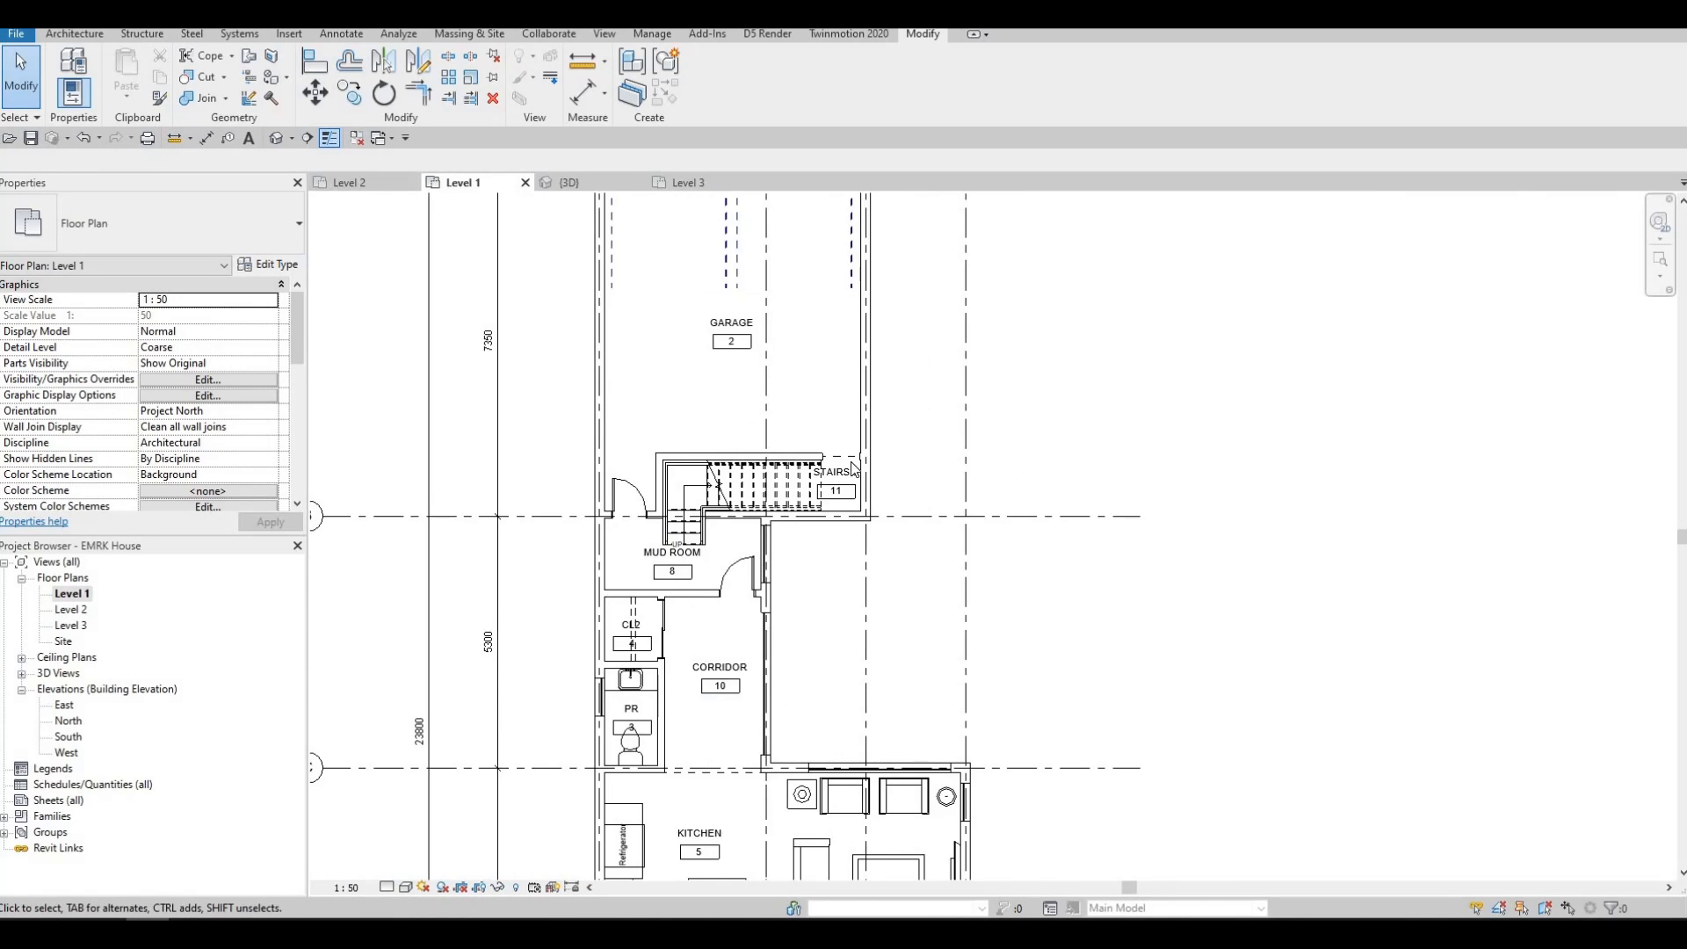
pyautogui.scroll(4, 847, 466)
pyautogui.moveTo(802, 457); pyautogui.dragTo(801, 534, button='middle')
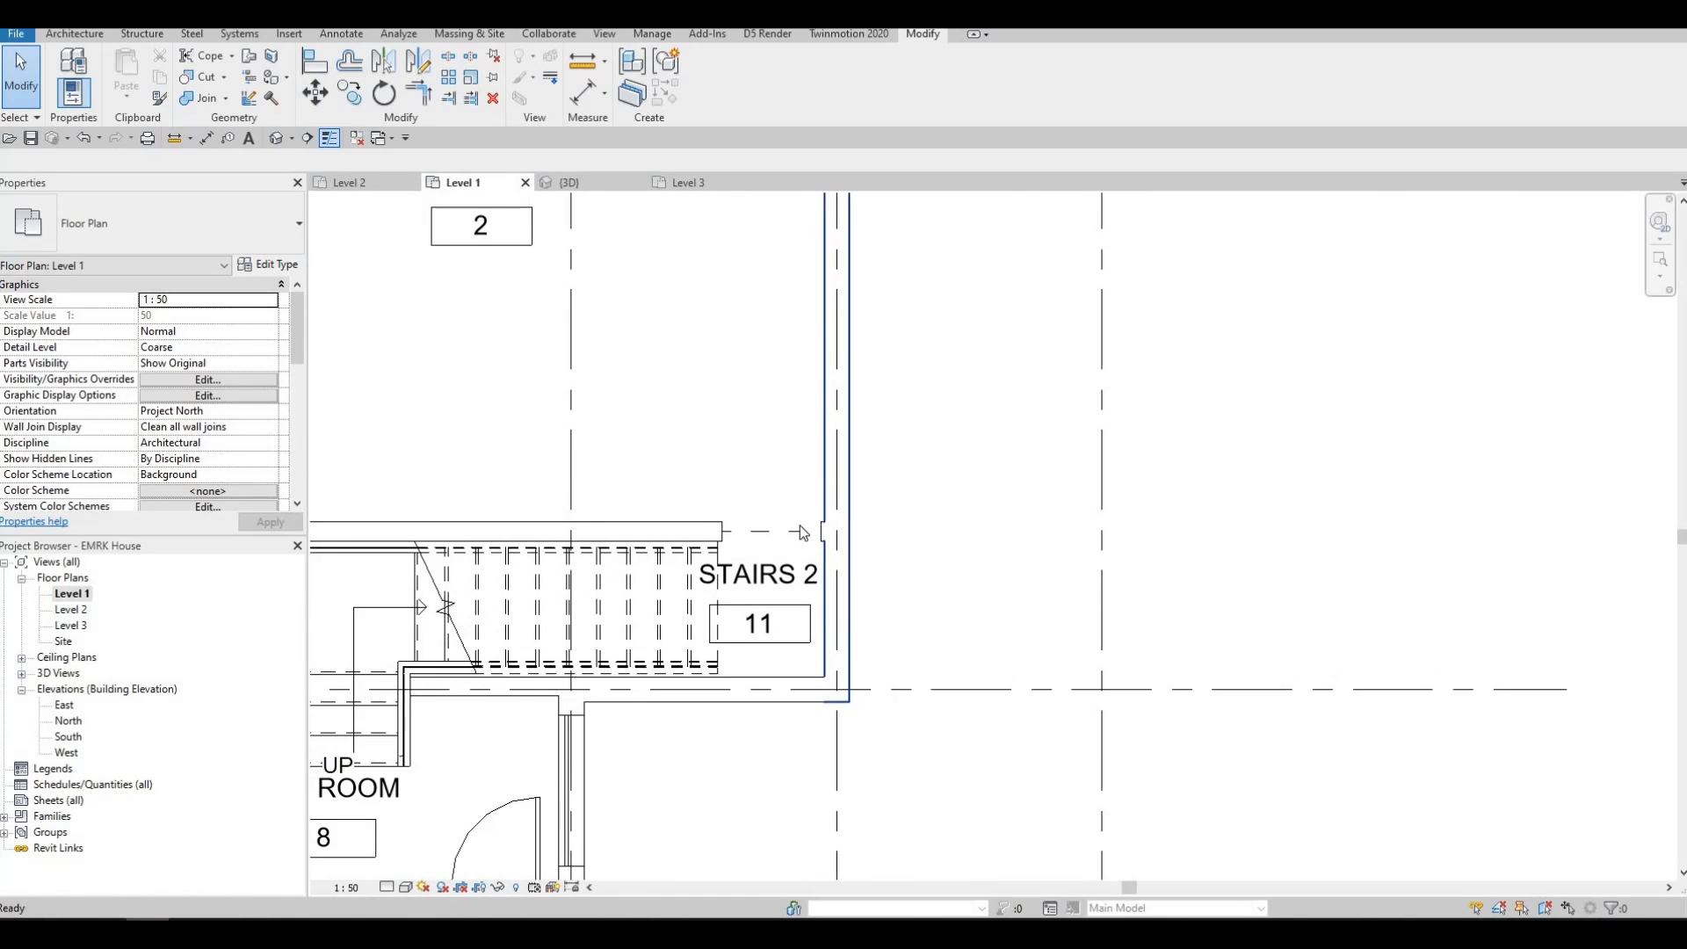
pyautogui.scroll(-3, 801, 533)
pyautogui.press('Escape')
pyautogui.scroll(-2, 793, 559)
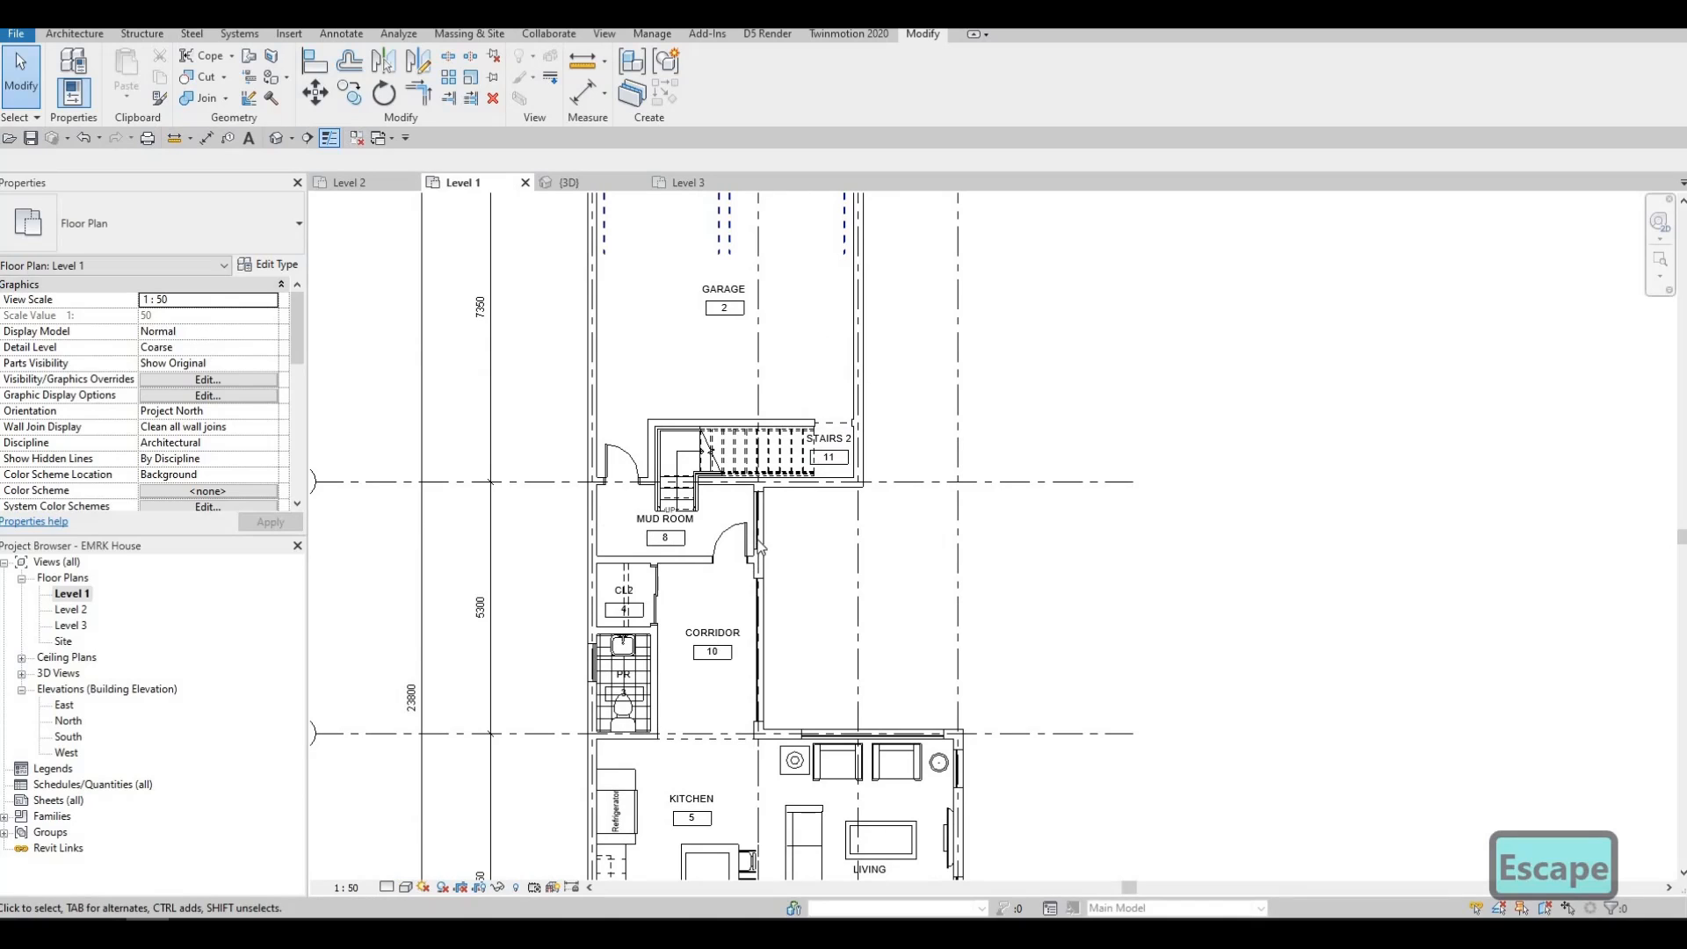
pyautogui.click(760, 546)
pyautogui.press('c')
pyautogui.press('s')
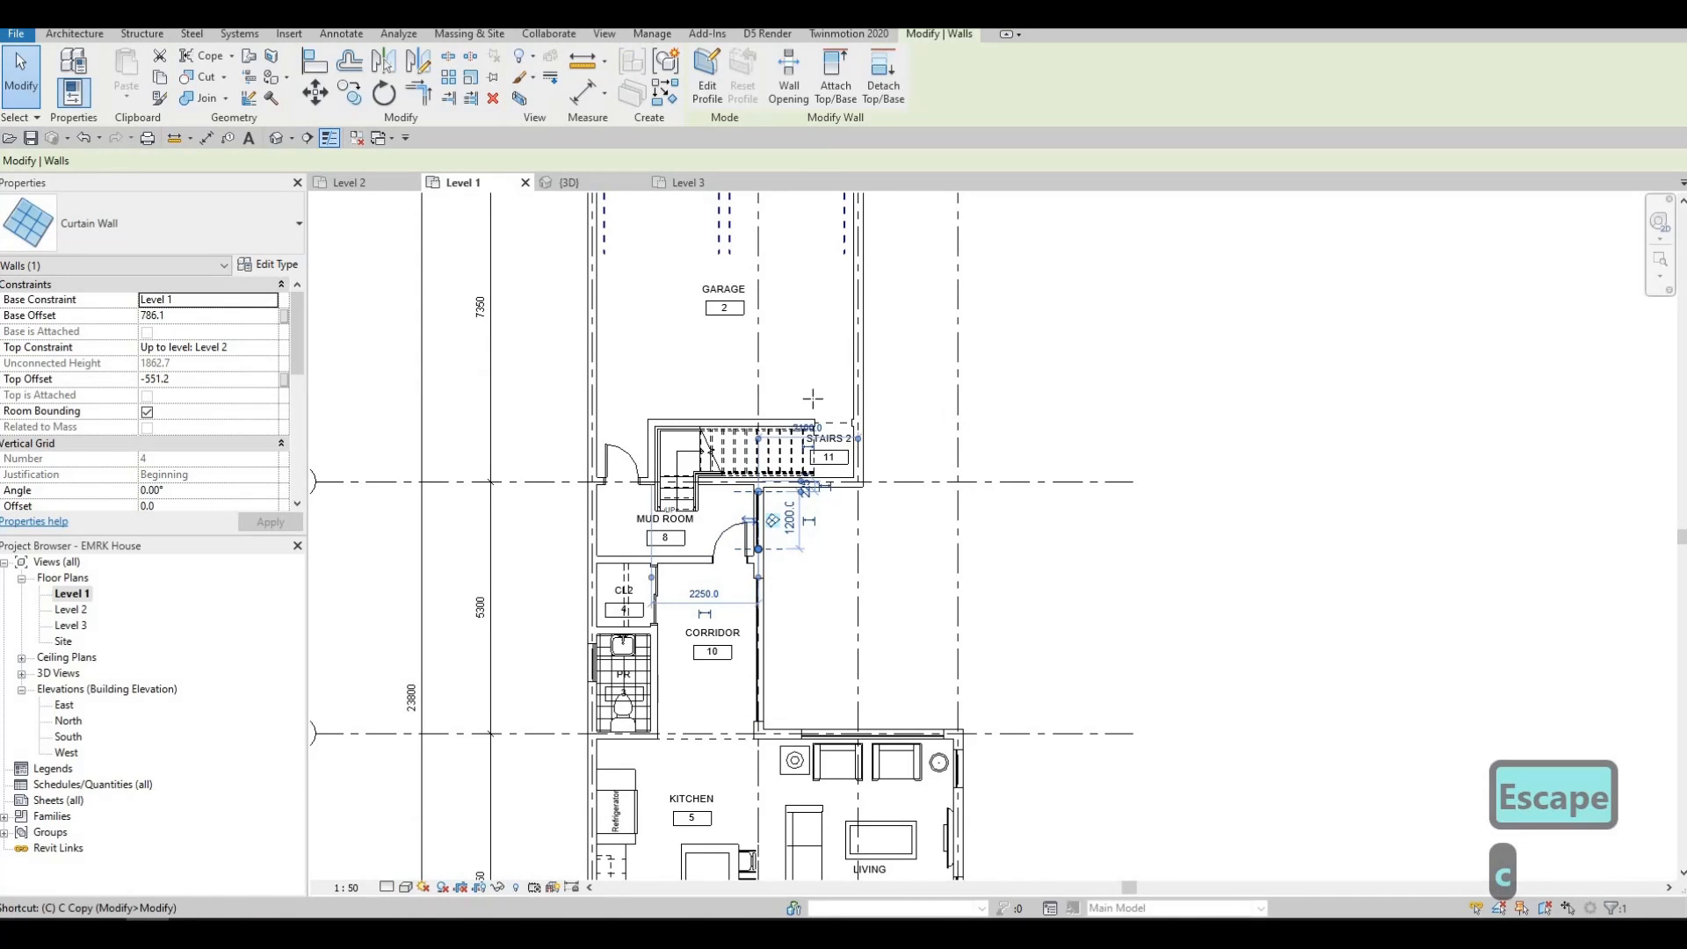
pyautogui.scroll(5, 883, 441)
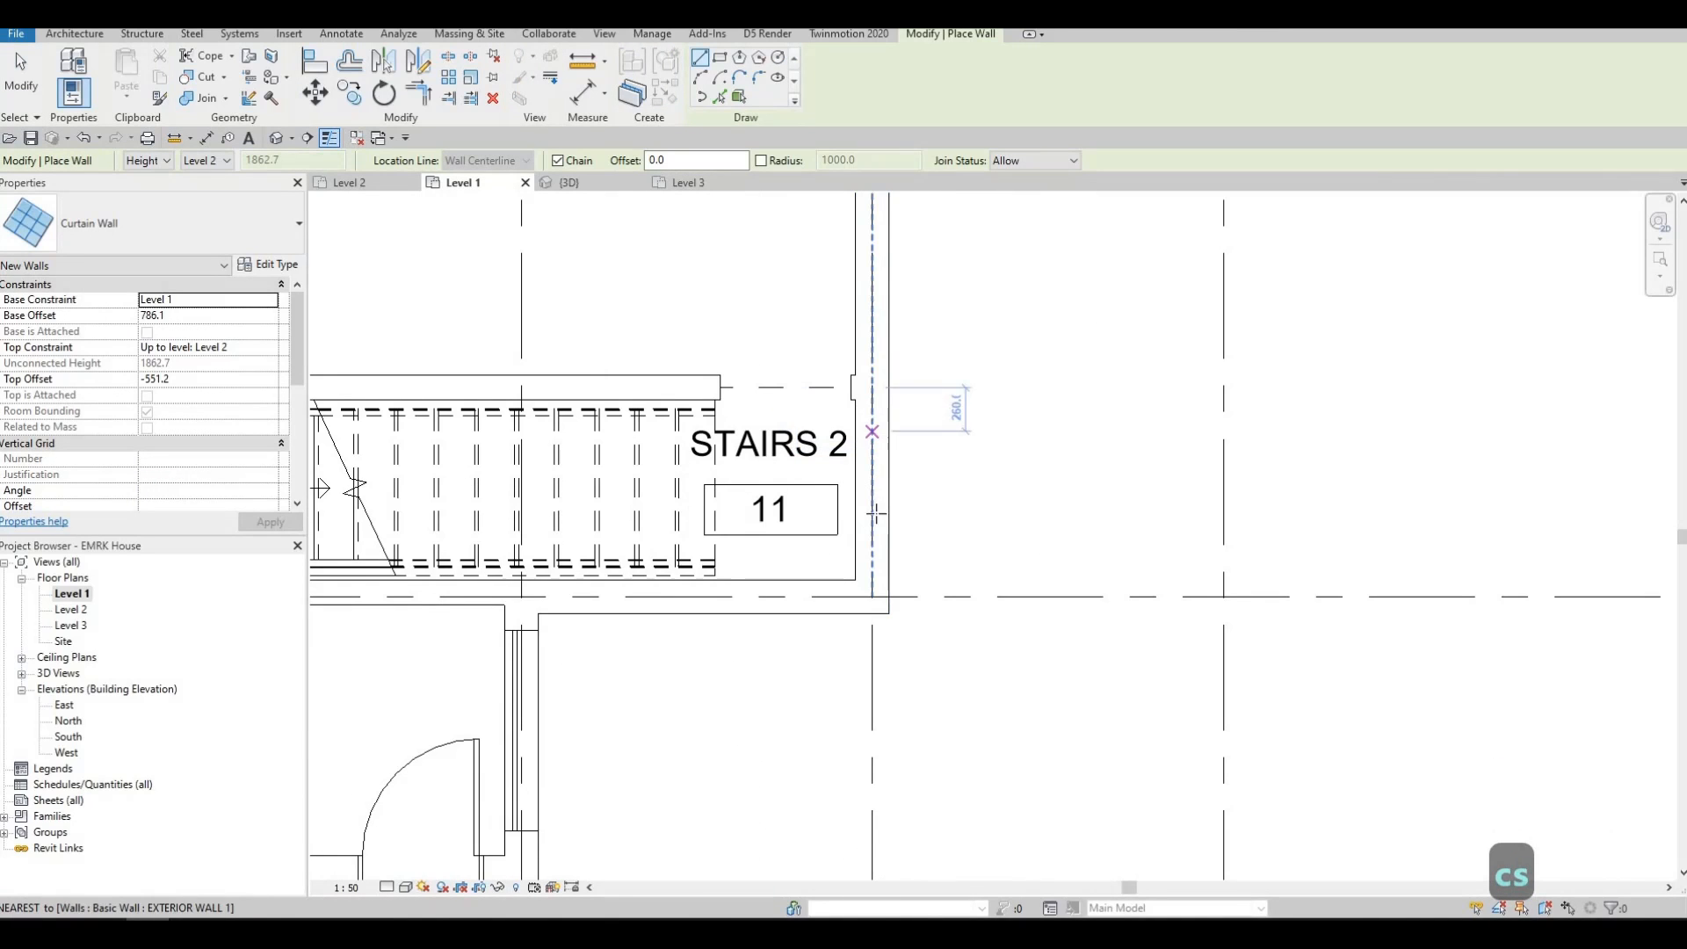
pyautogui.click(872, 426)
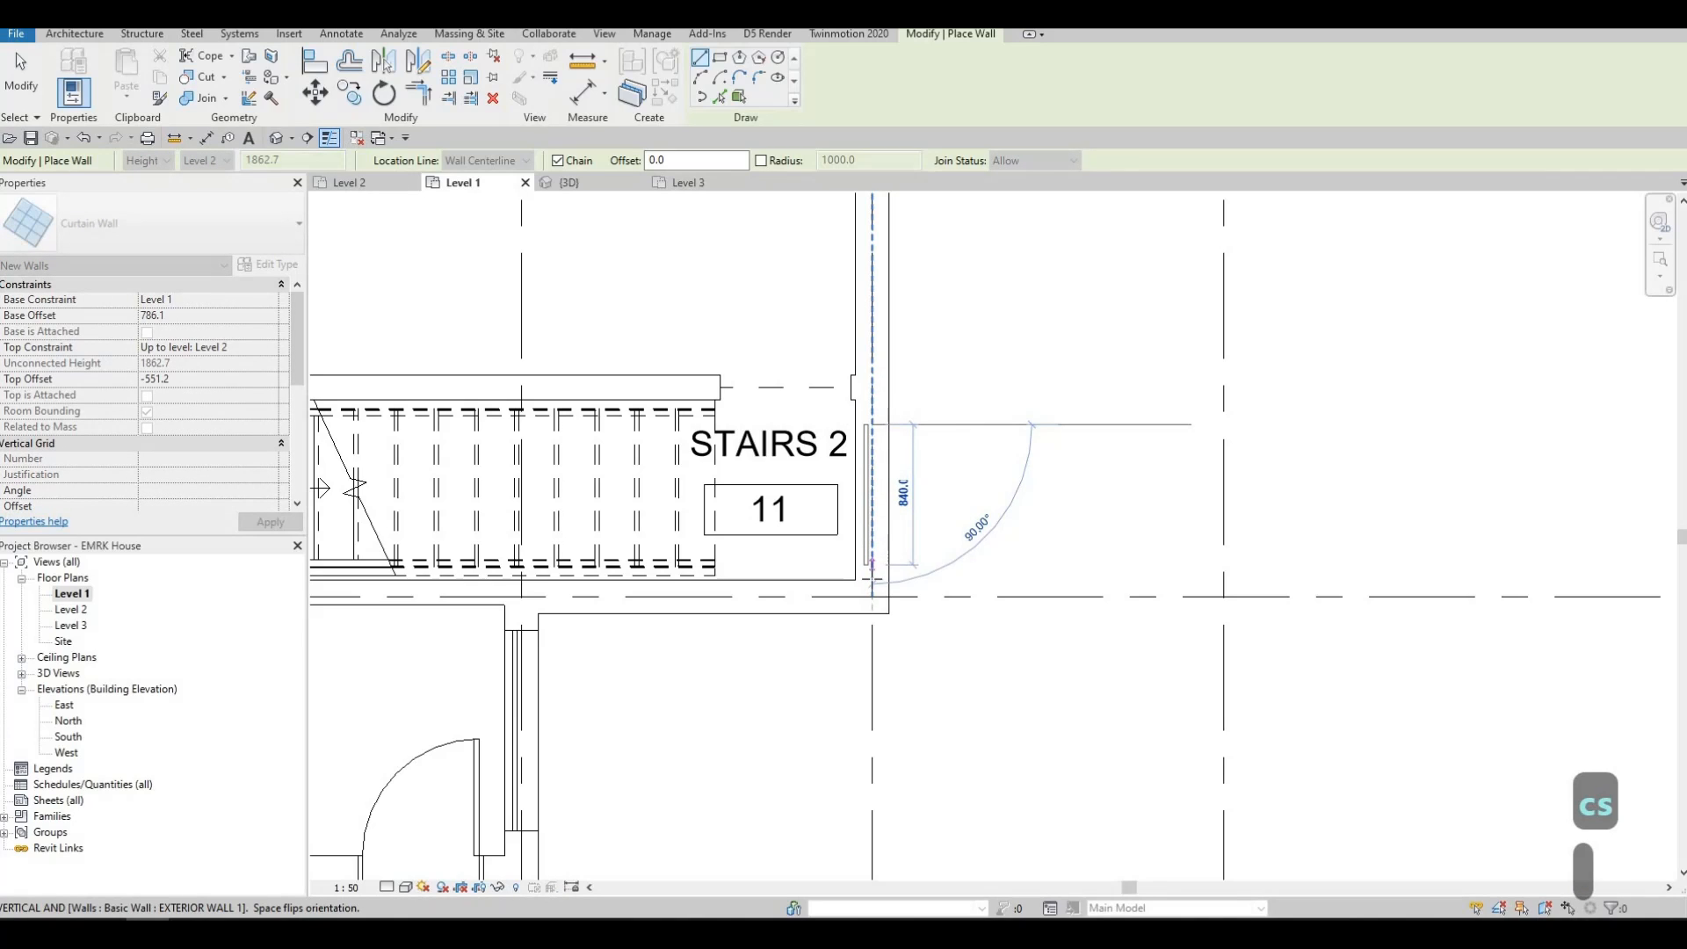
pyautogui.click(871, 580)
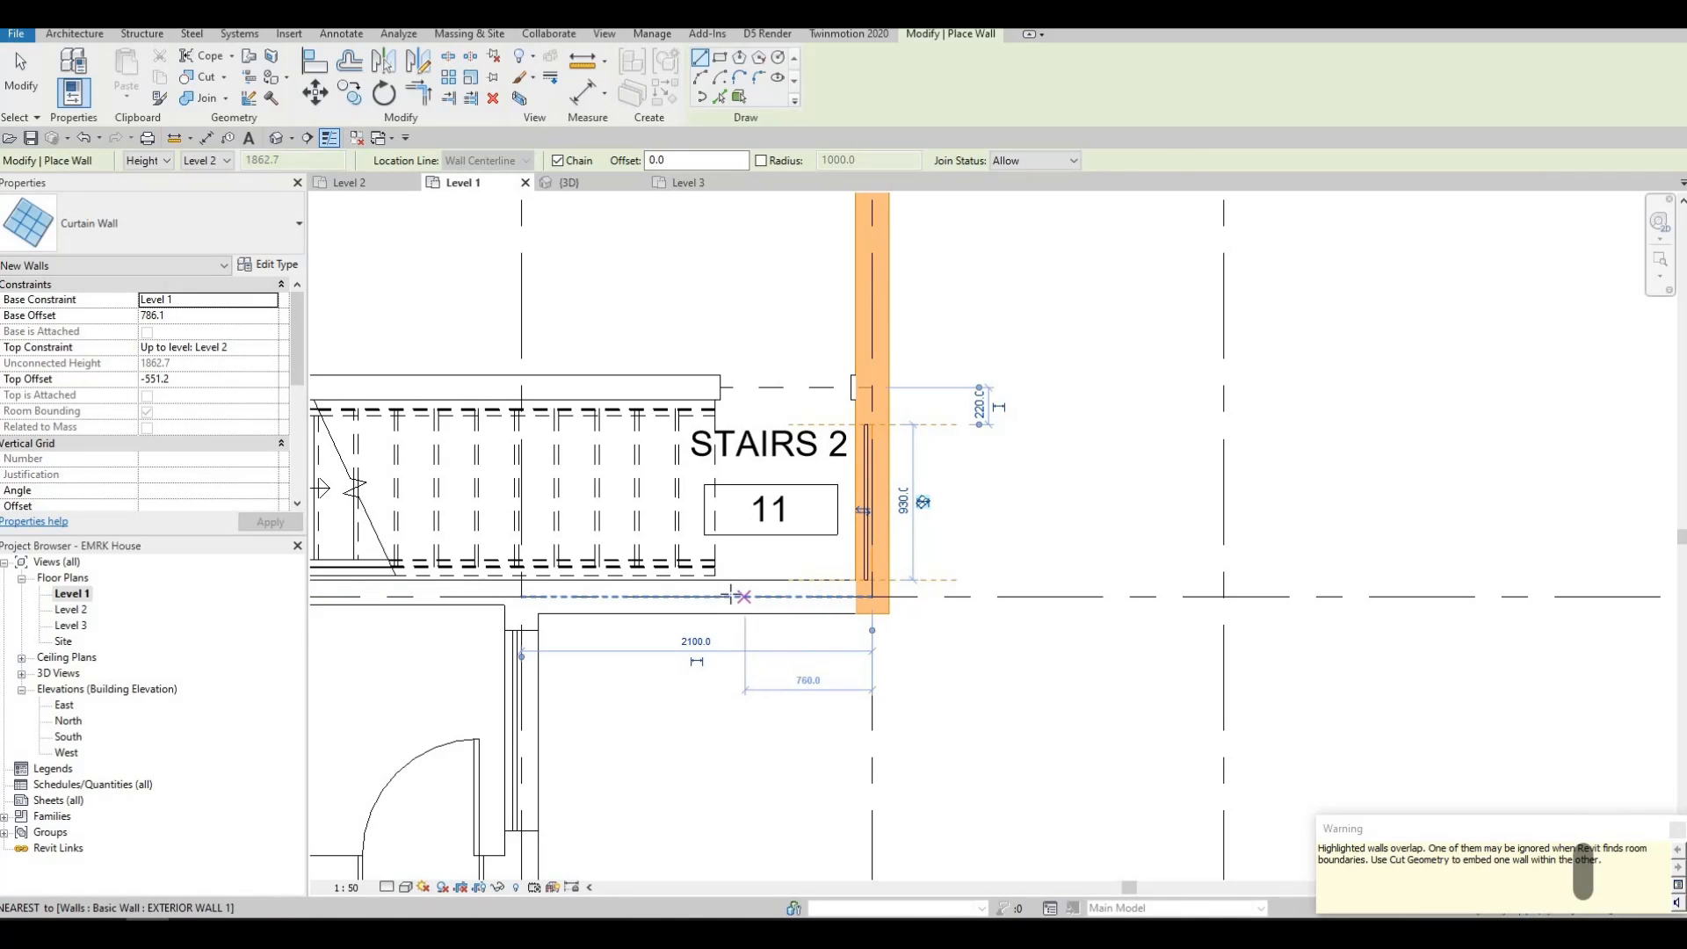
# Step: Draw a second curtain wall about 940 mm long in the adjoining exterior wall along the grid line below Stairs 2
pyautogui.click(824, 593)
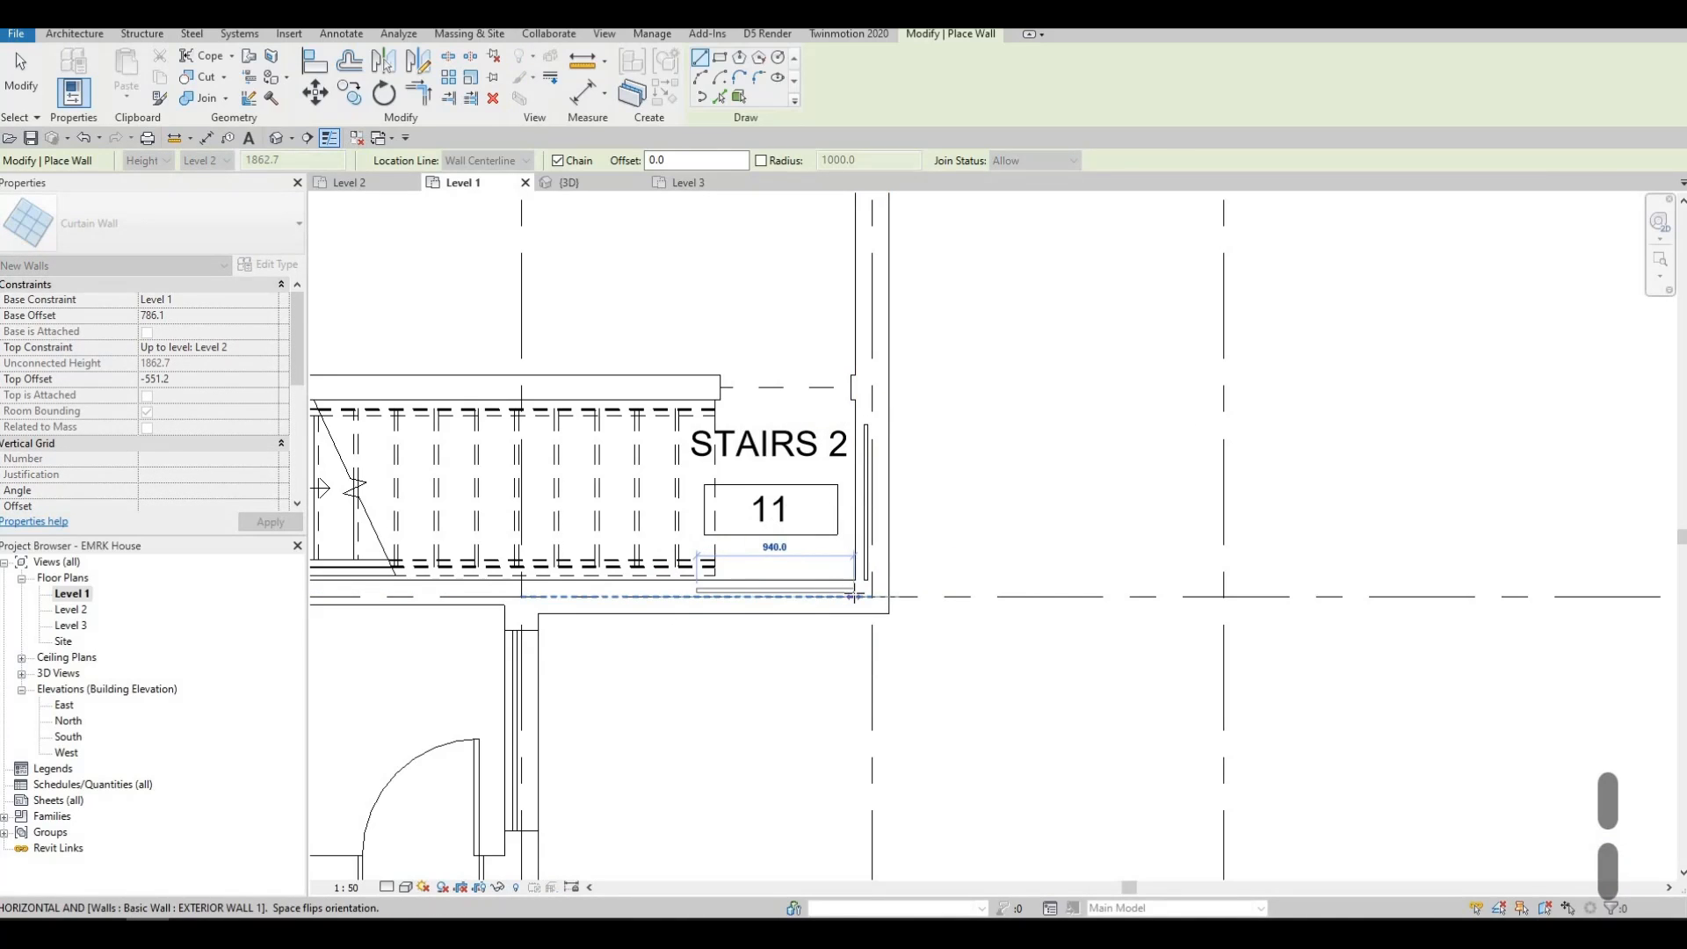
pyautogui.click(855, 595)
pyautogui.press('Escape')
pyautogui.press('Escape')
pyautogui.scroll(2, 869, 589)
pyautogui.press('Escape')
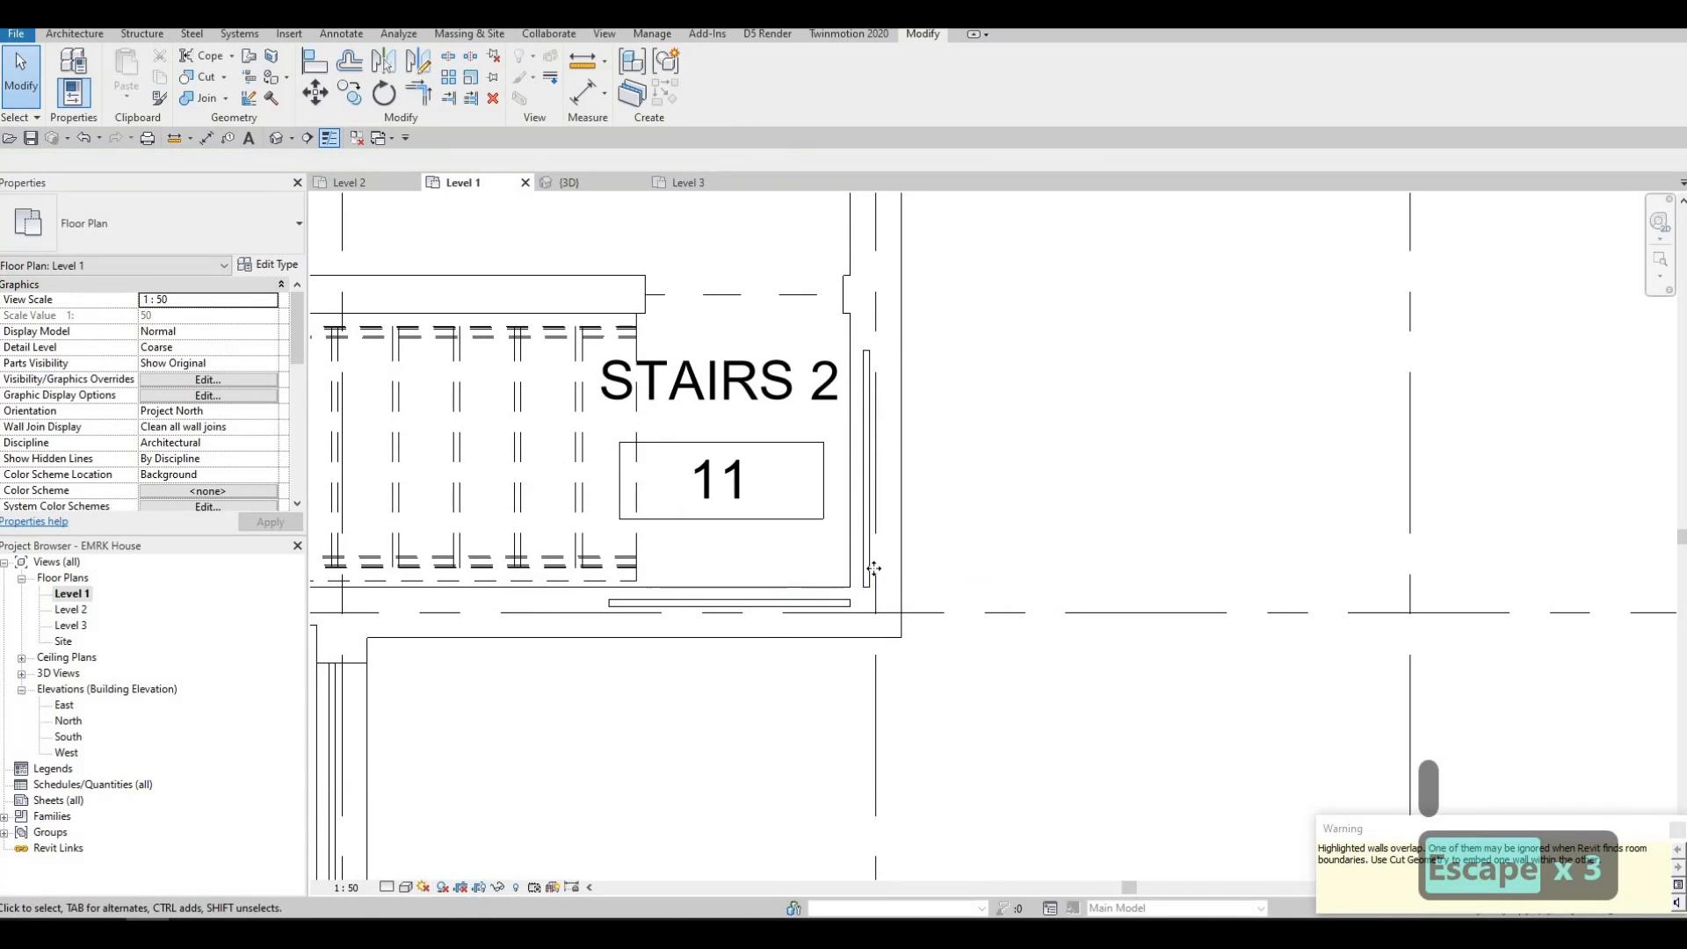
# Step: Shorten the curtain wall in the right exterior wall beside Stairs 2 to about 860 mm at its corner end
pyautogui.click(878, 606)
pyautogui.moveTo(879, 570); pyautogui.dragTo(886, 585)
pyautogui.press('Escape')
pyautogui.scroll(-2, 904, 580)
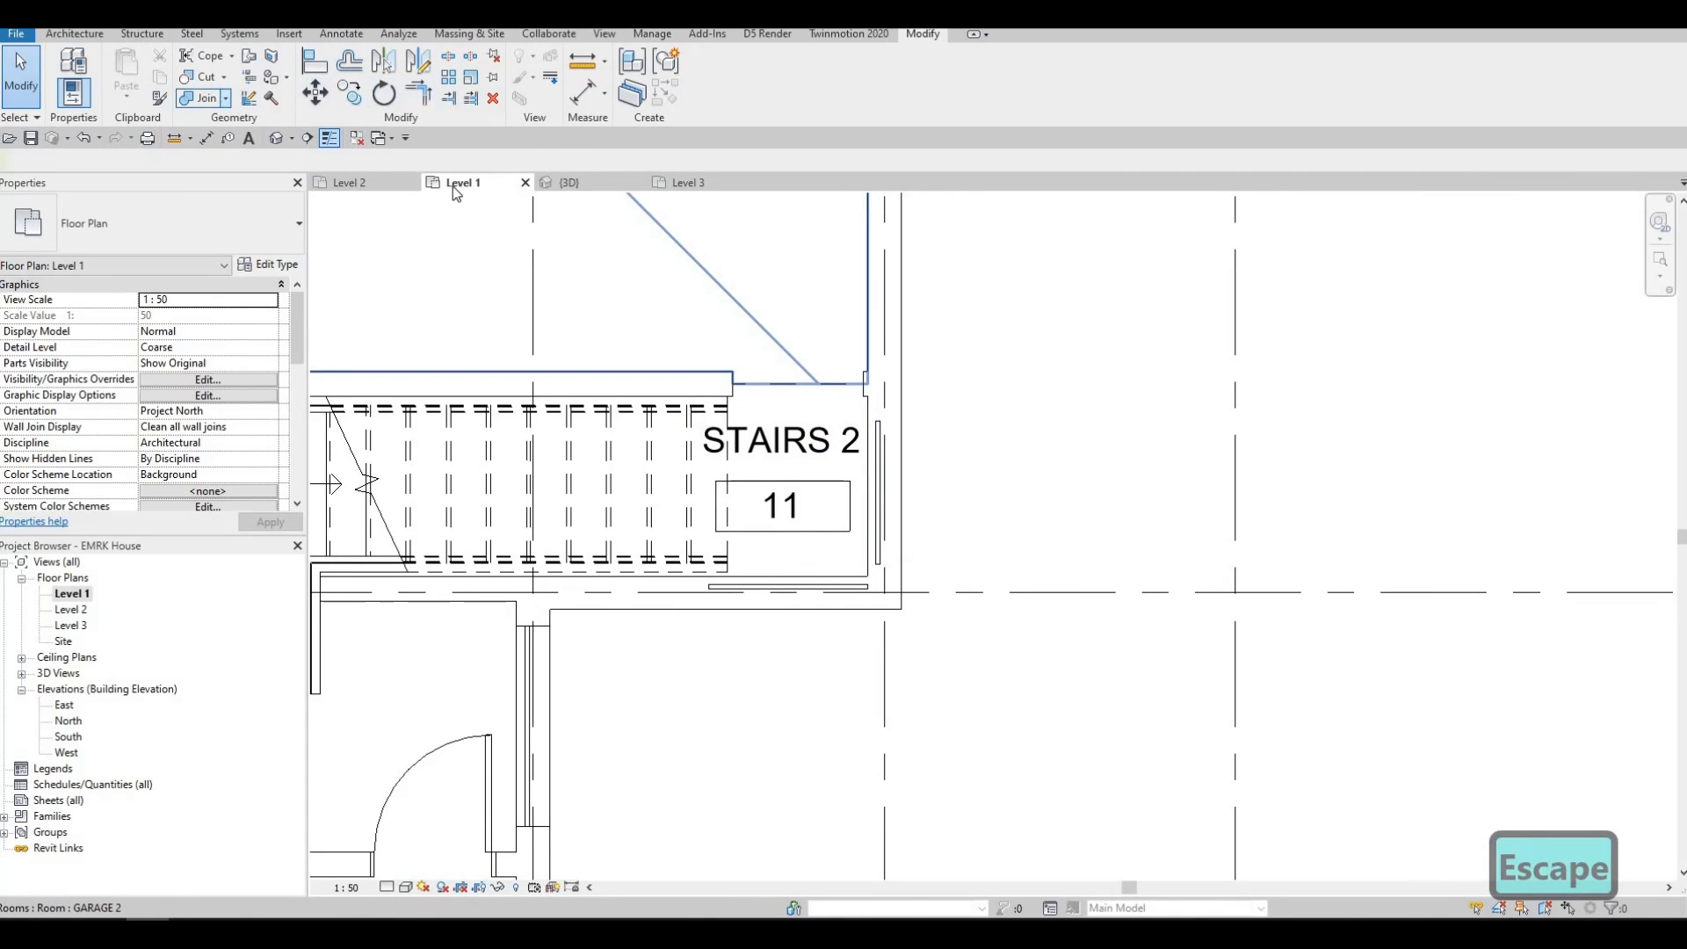
# Step: Cut both exterior walls at the Stairs 2 corner with their new curtain walls using Cut Geometry
pyautogui.click(203, 77)
pyautogui.click(900, 489)
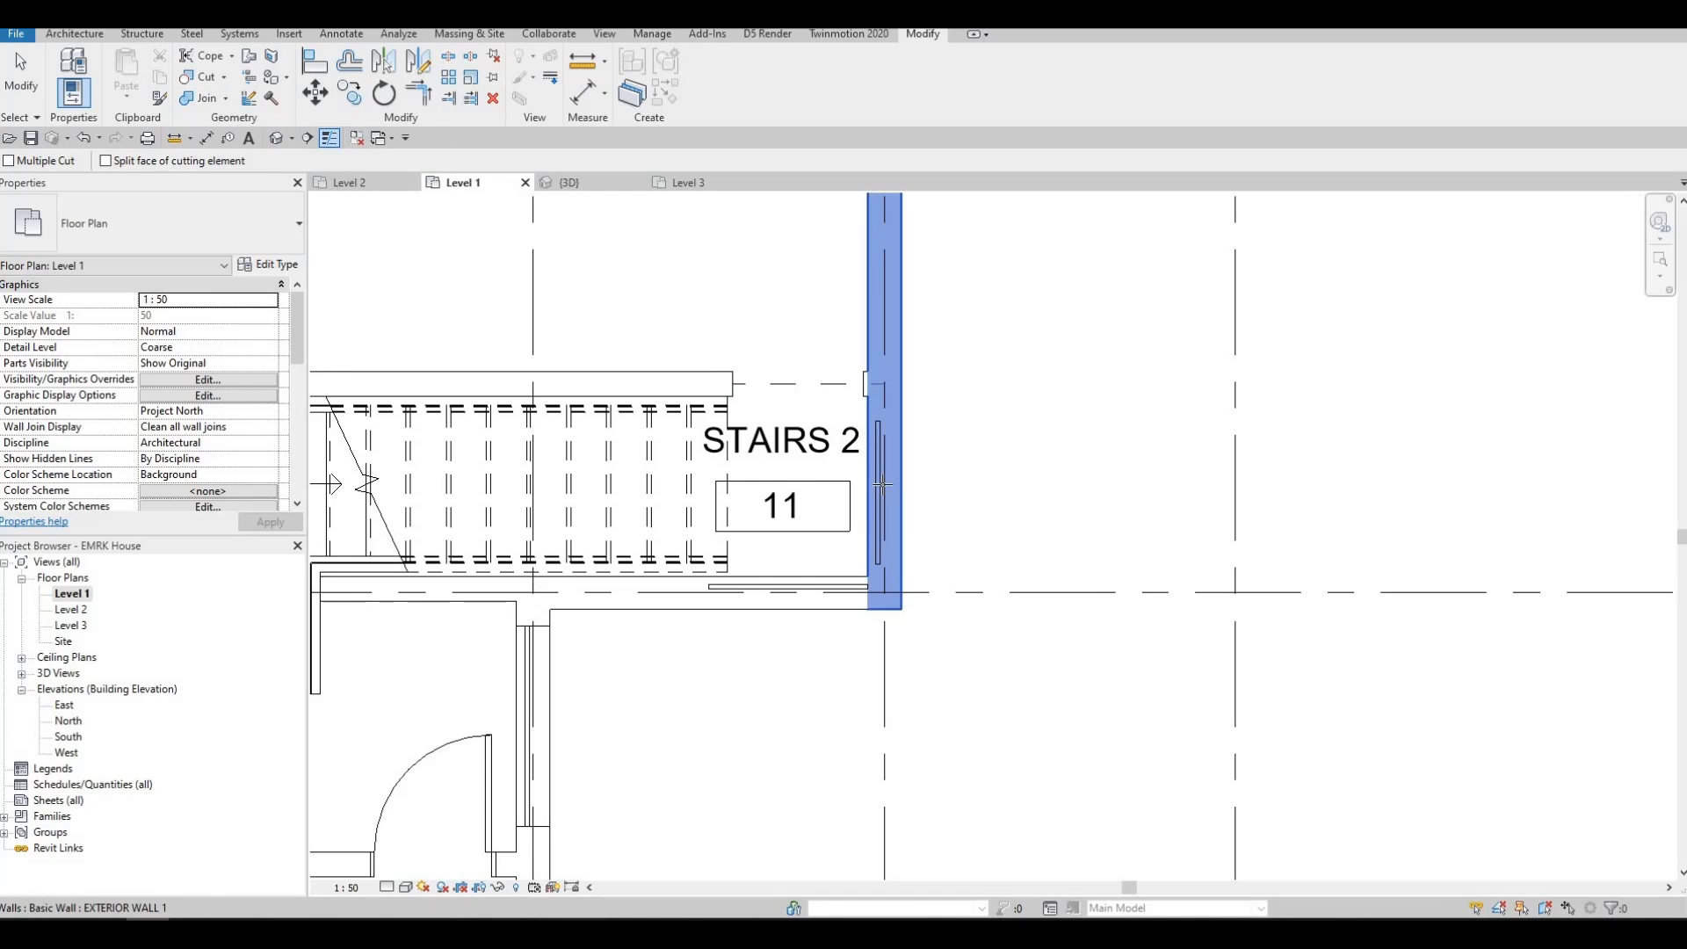
pyautogui.click(878, 503)
pyautogui.click(826, 609)
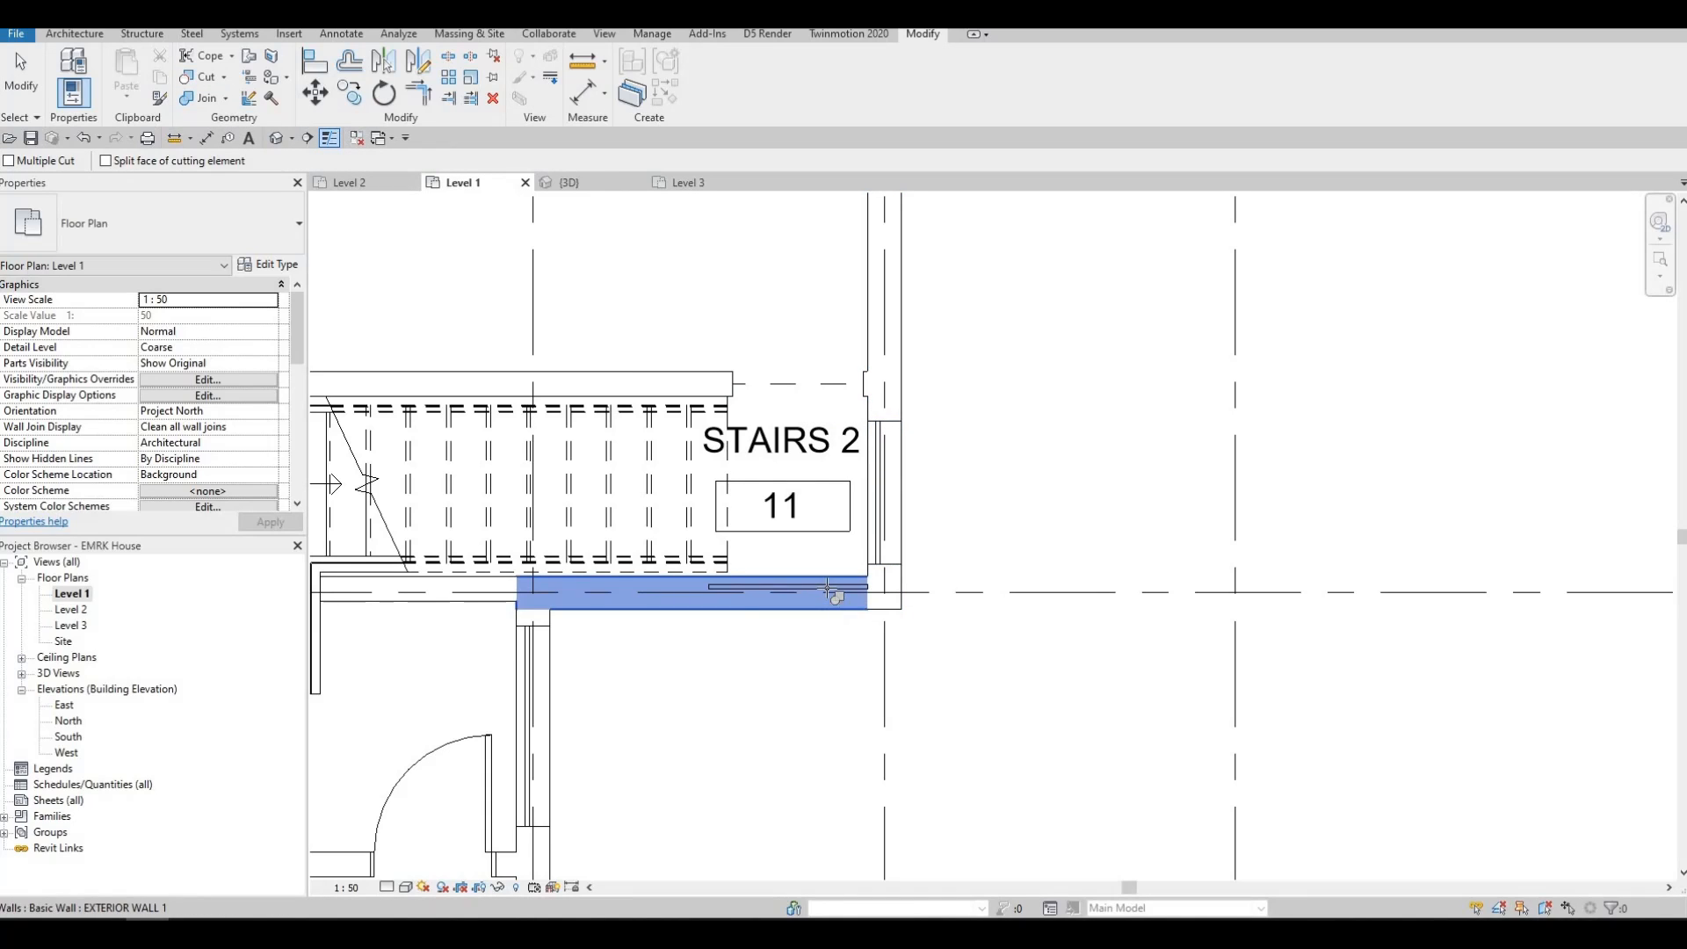
pyautogui.click(830, 585)
pyautogui.press('Escape')
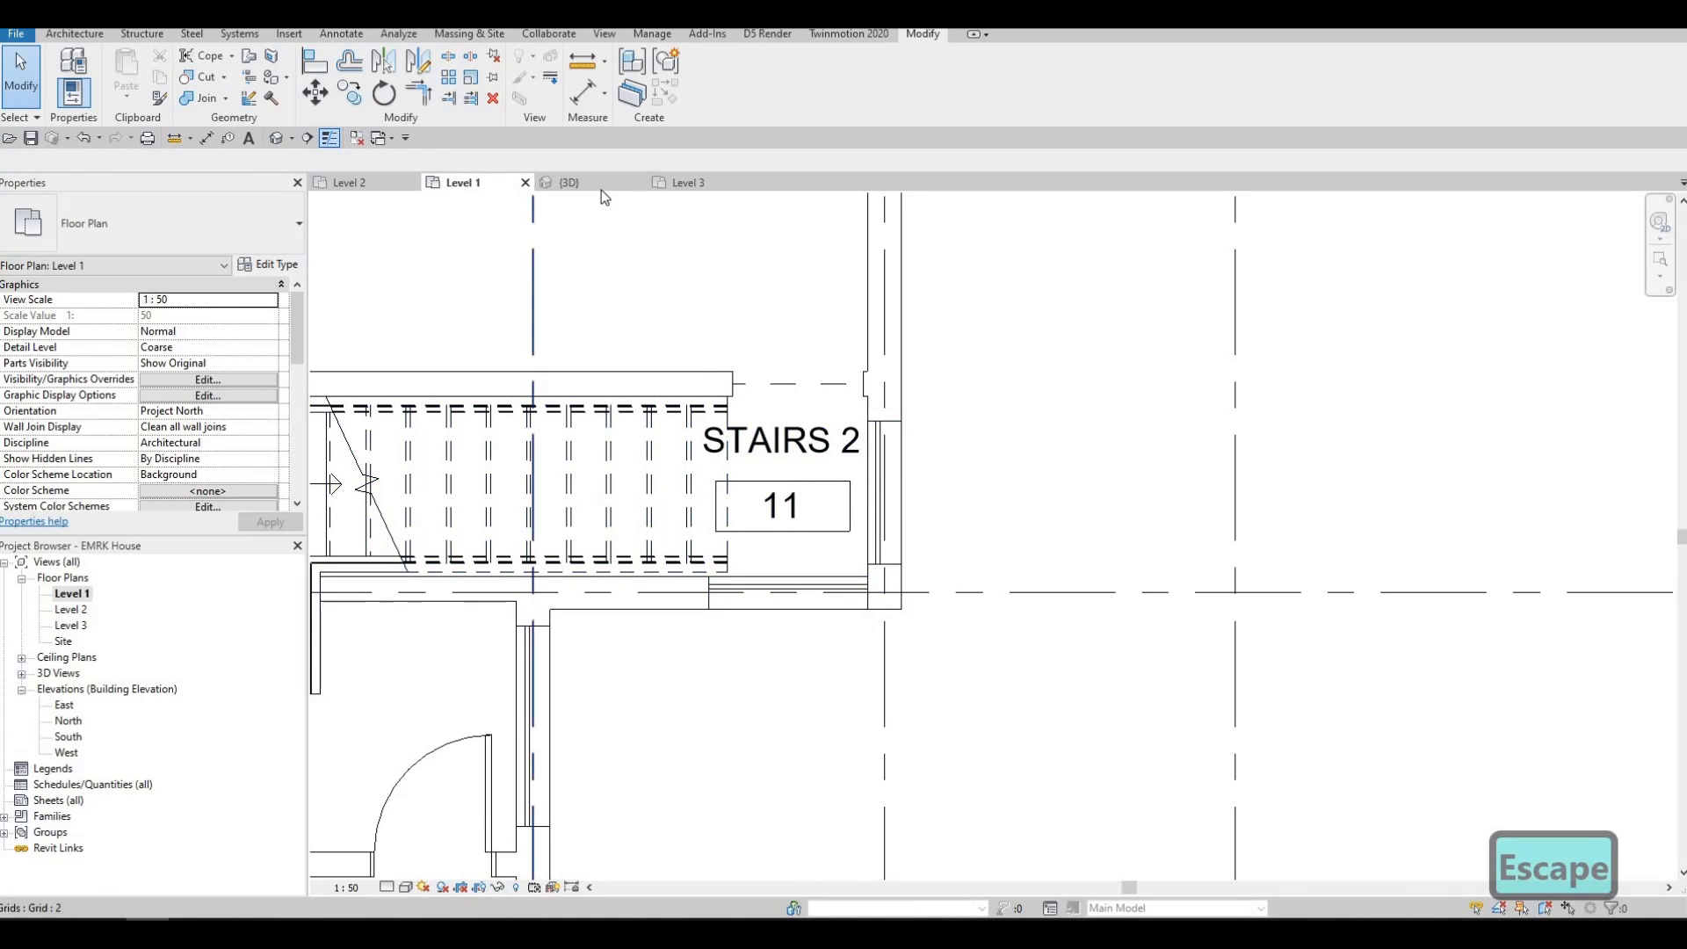
# Step: In the 3D view, stretch the top of the right facade's Stairs 2 curtain wall into Level 2, to a top offset of about 2452.9
pyautogui.click(599, 184)
pyautogui.scroll(2, 1029, 478)
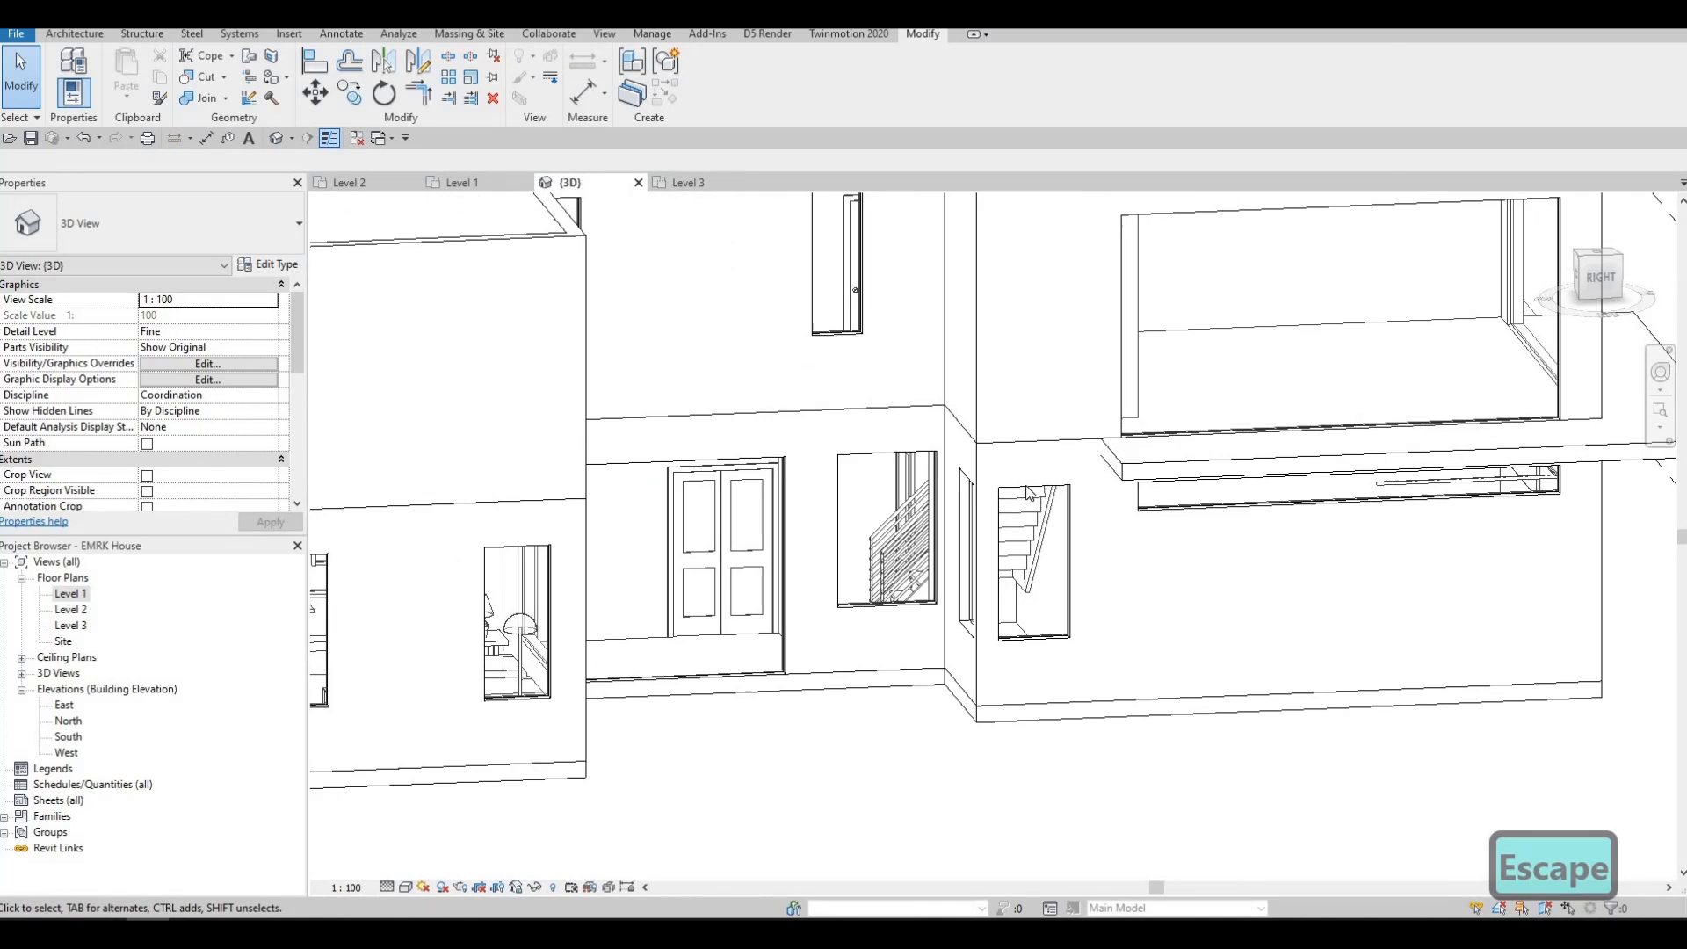
pyautogui.click(1032, 495)
pyautogui.press('Escape')
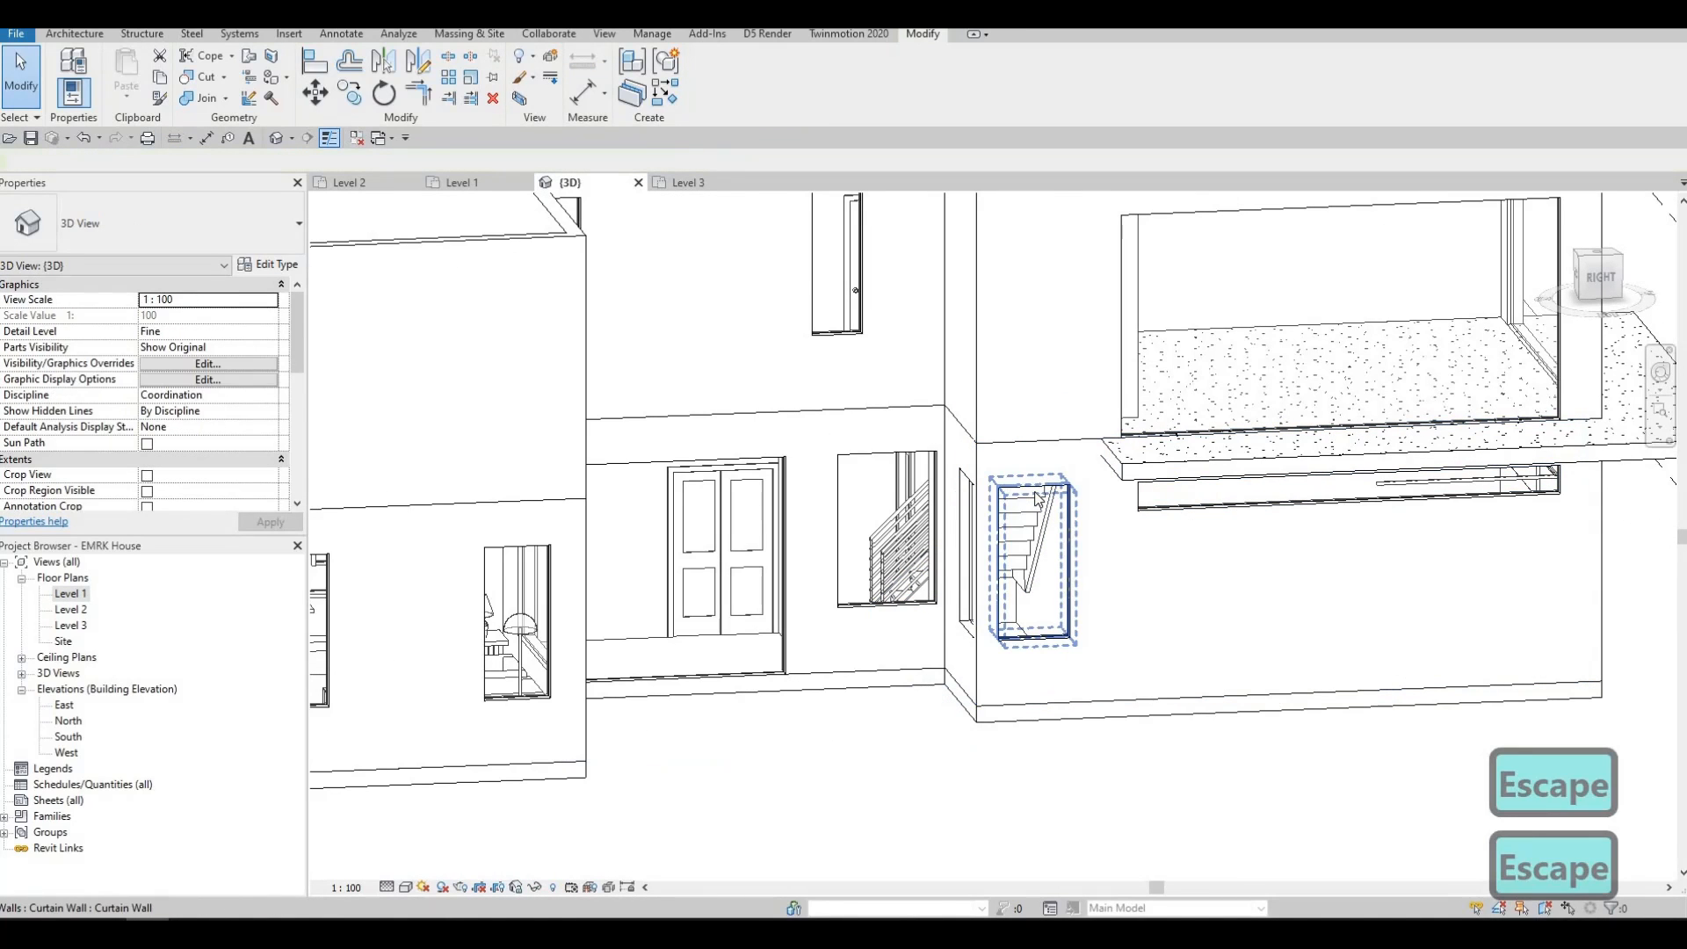
pyautogui.click(1039, 489)
pyautogui.moveTo(1034, 481); pyautogui.dragTo(1048, 242)
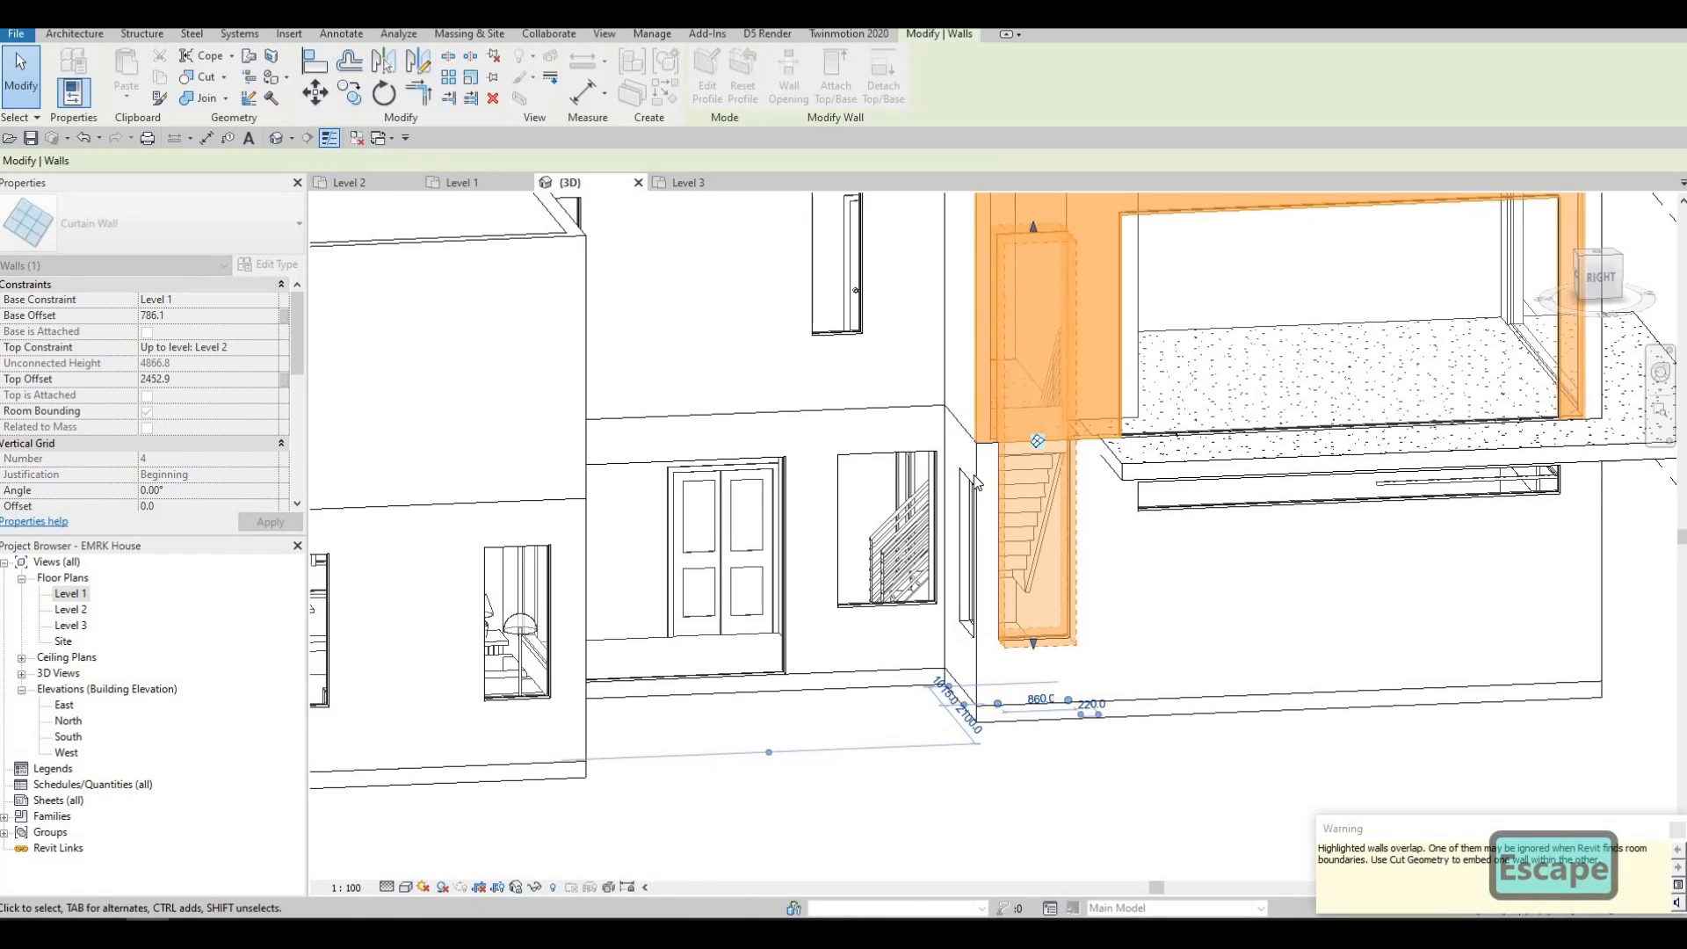
pyautogui.press('Escape')
# Step: Stretch the top of the adjacent Stairs 2 curtain wall around the corner up into Level 2
pyautogui.keyDown('shift'); pyautogui.moveTo(966, 526); pyautogui.dragTo(1003, 476, button='middle'); pyautogui.keyUp('shift')
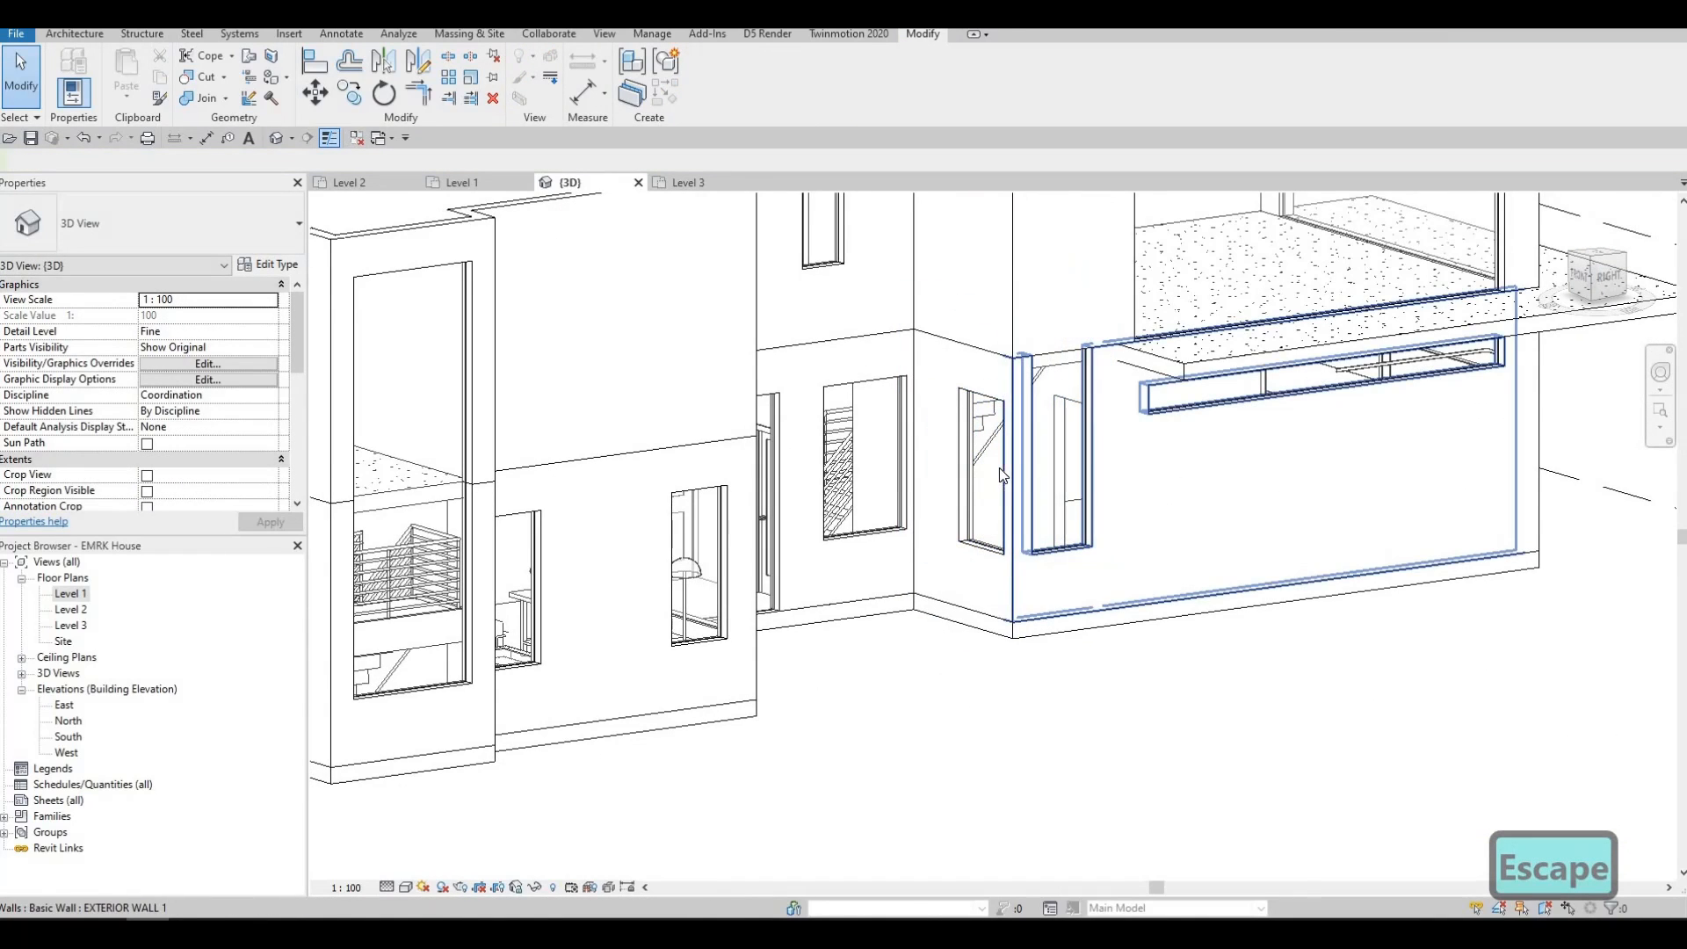
pyautogui.click(1002, 475)
pyautogui.moveTo(988, 386); pyautogui.dragTo(998, 199)
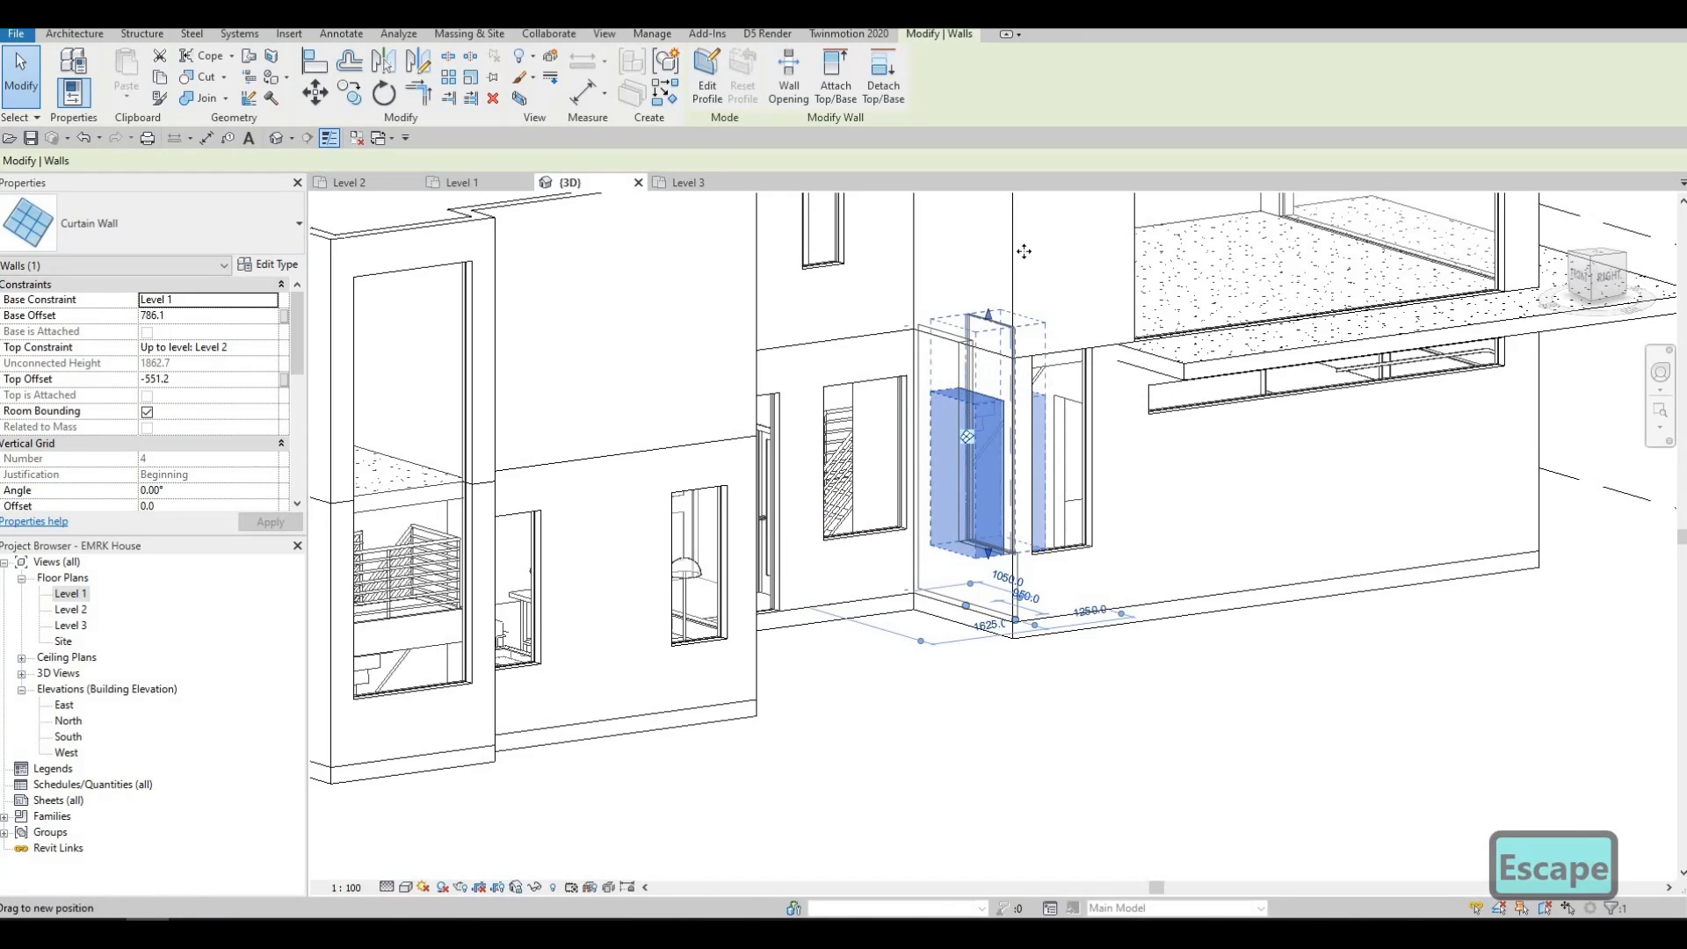
pyautogui.moveTo(1023, 303); pyautogui.dragTo(966, 508, button='middle')
pyautogui.press('Escape')
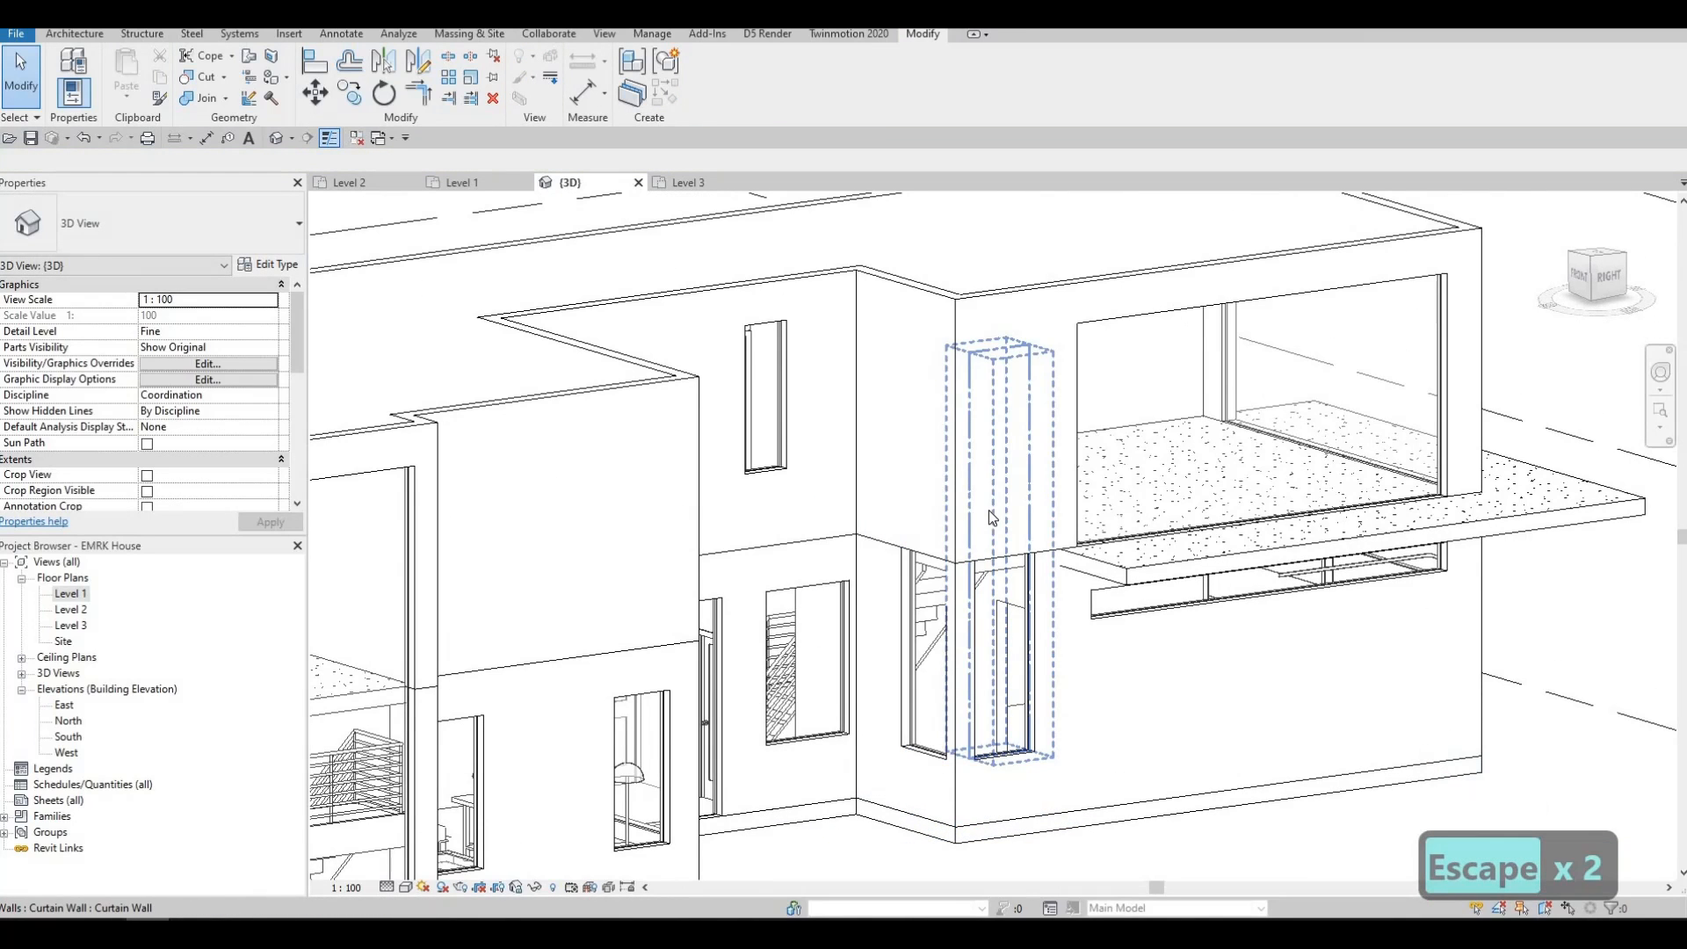
# Step: Cut the two Level 2 exterior walls at the stair corner with the tall curtain walls that pass through them
pyautogui.press('a')
pyautogui.press('Escape')
pyautogui.press('Escape')
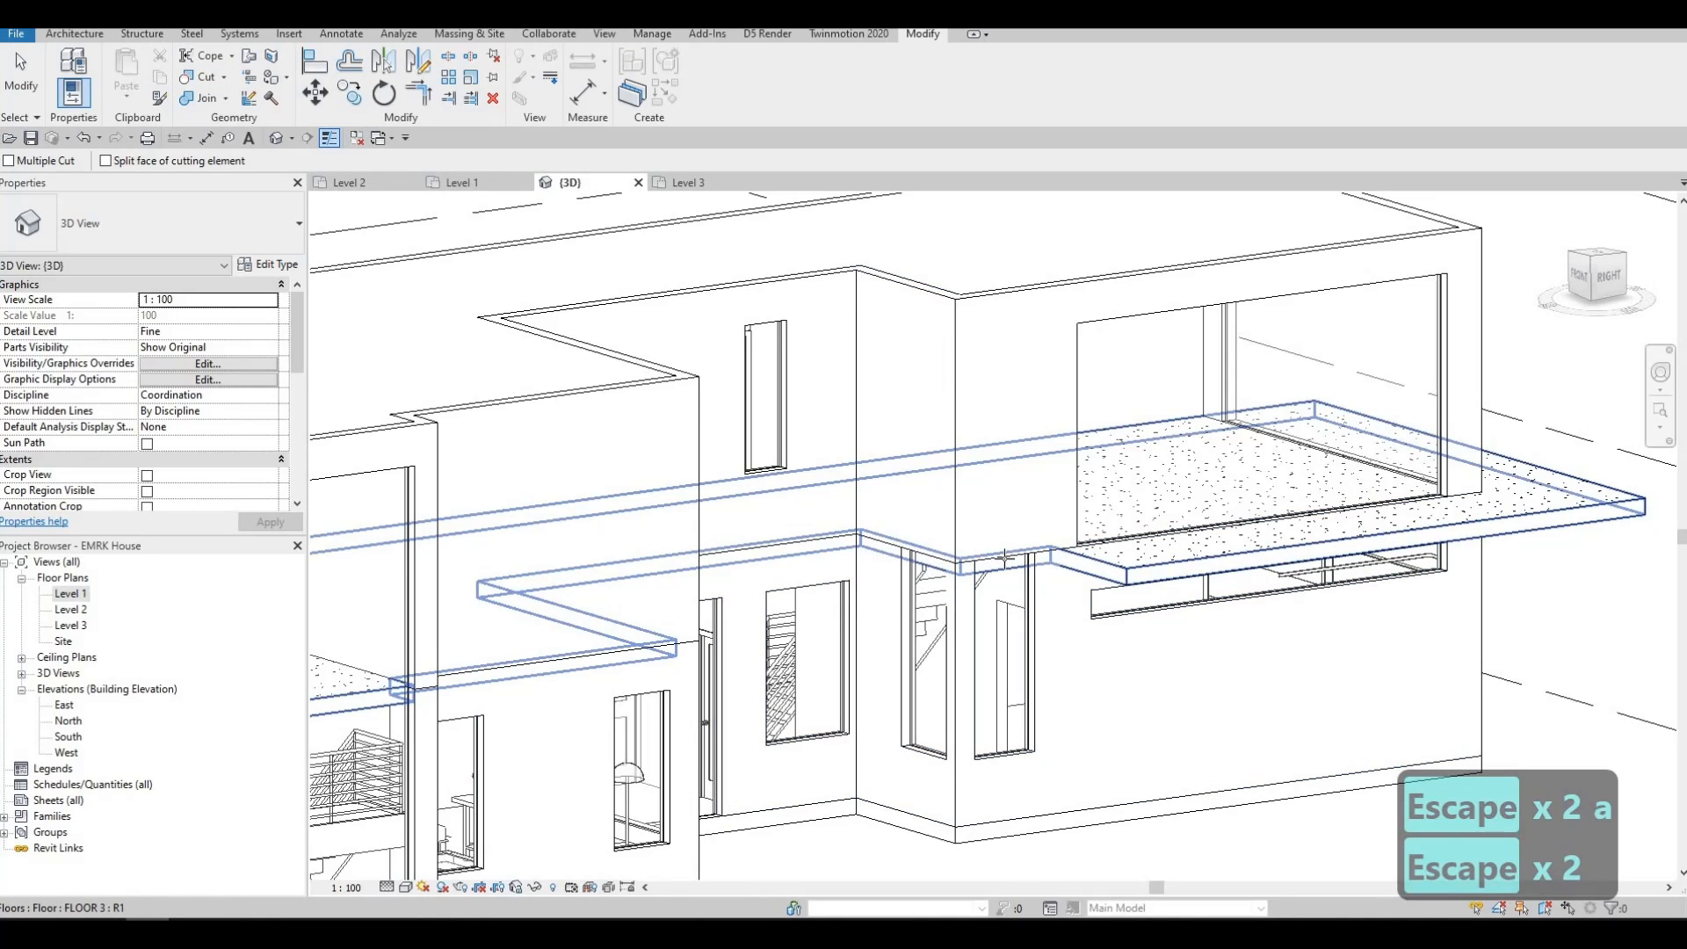
pyautogui.click(1034, 470)
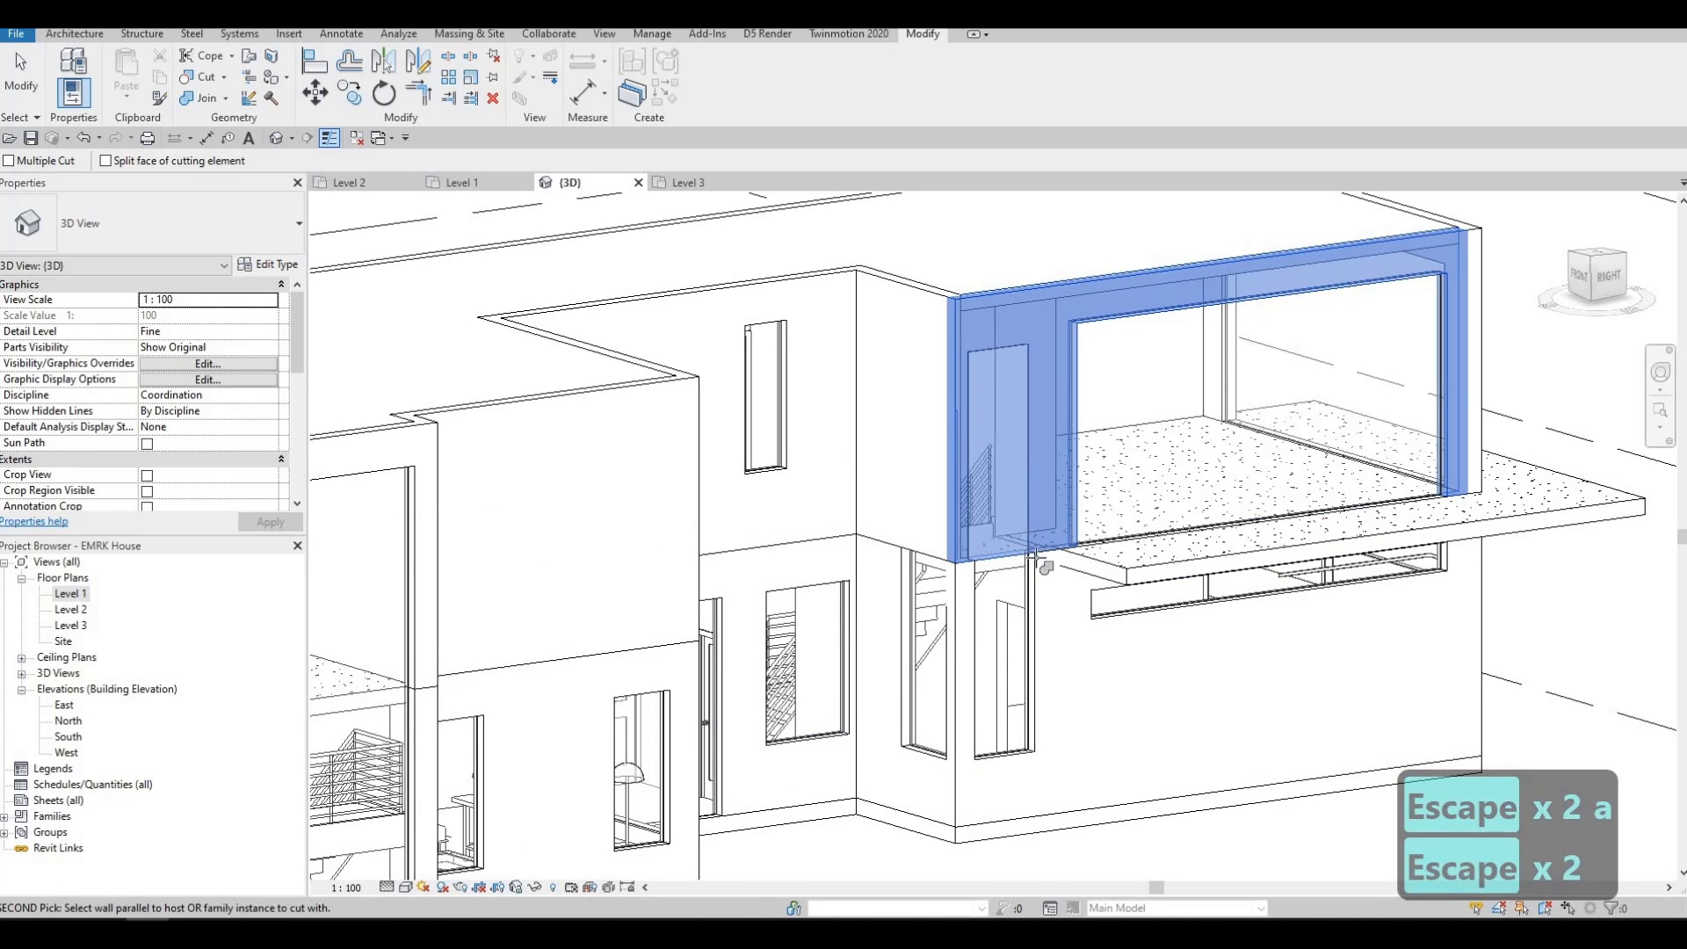
pyautogui.click(971, 551)
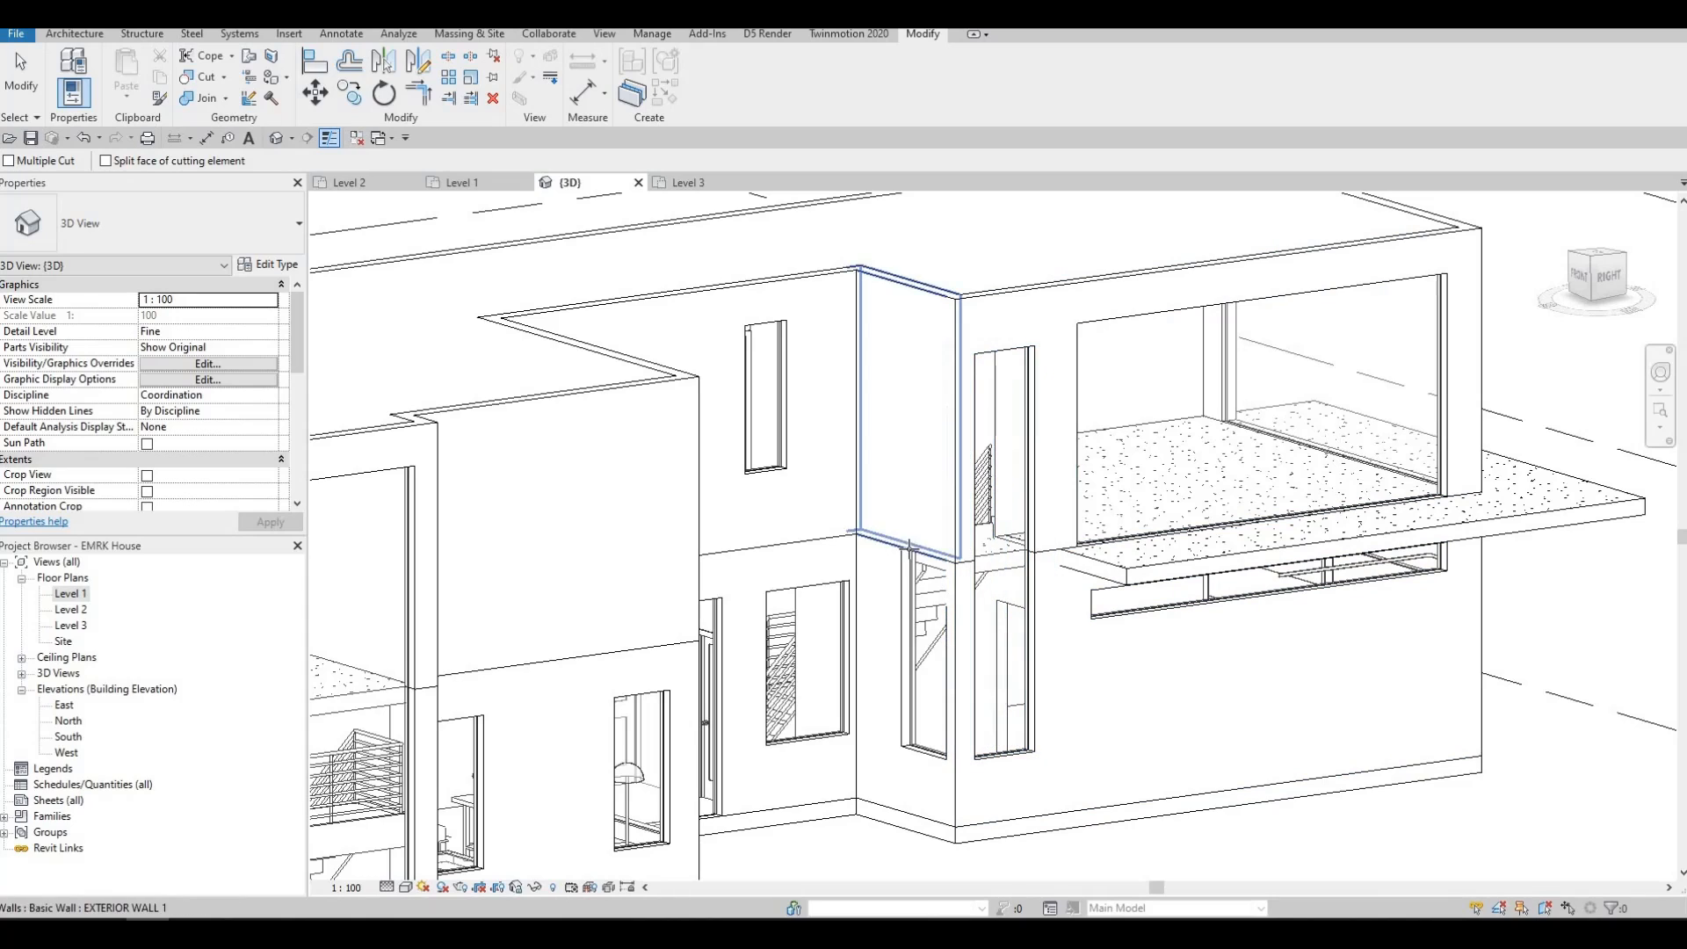
pyautogui.click(914, 538)
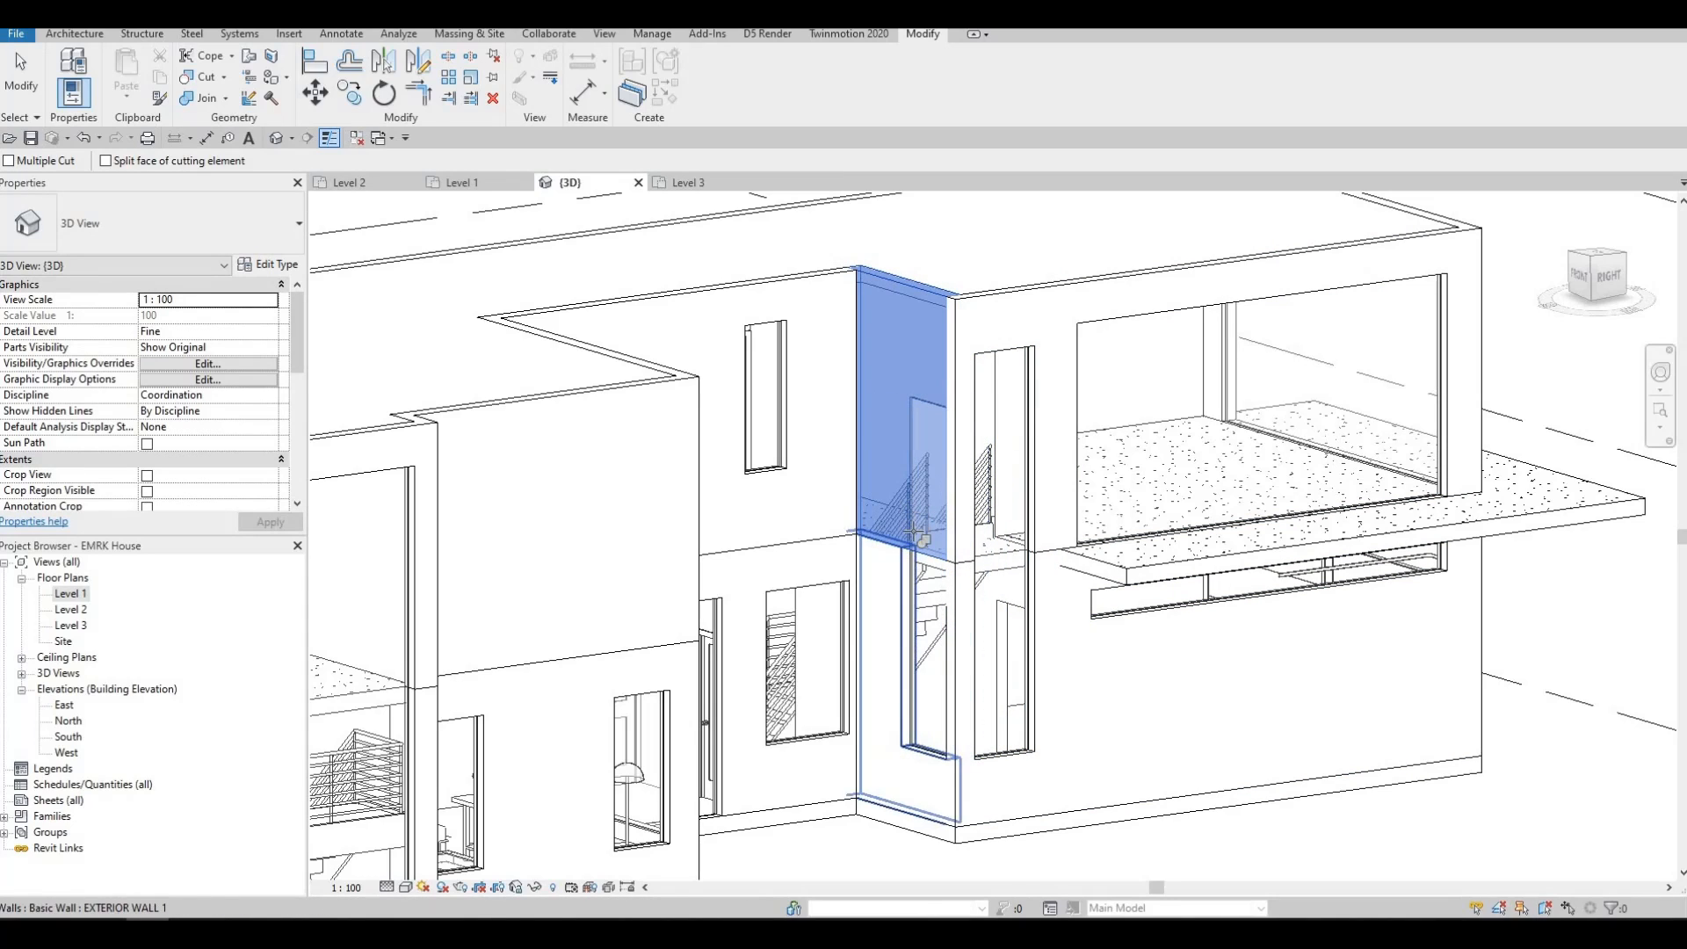
pyautogui.click(923, 574)
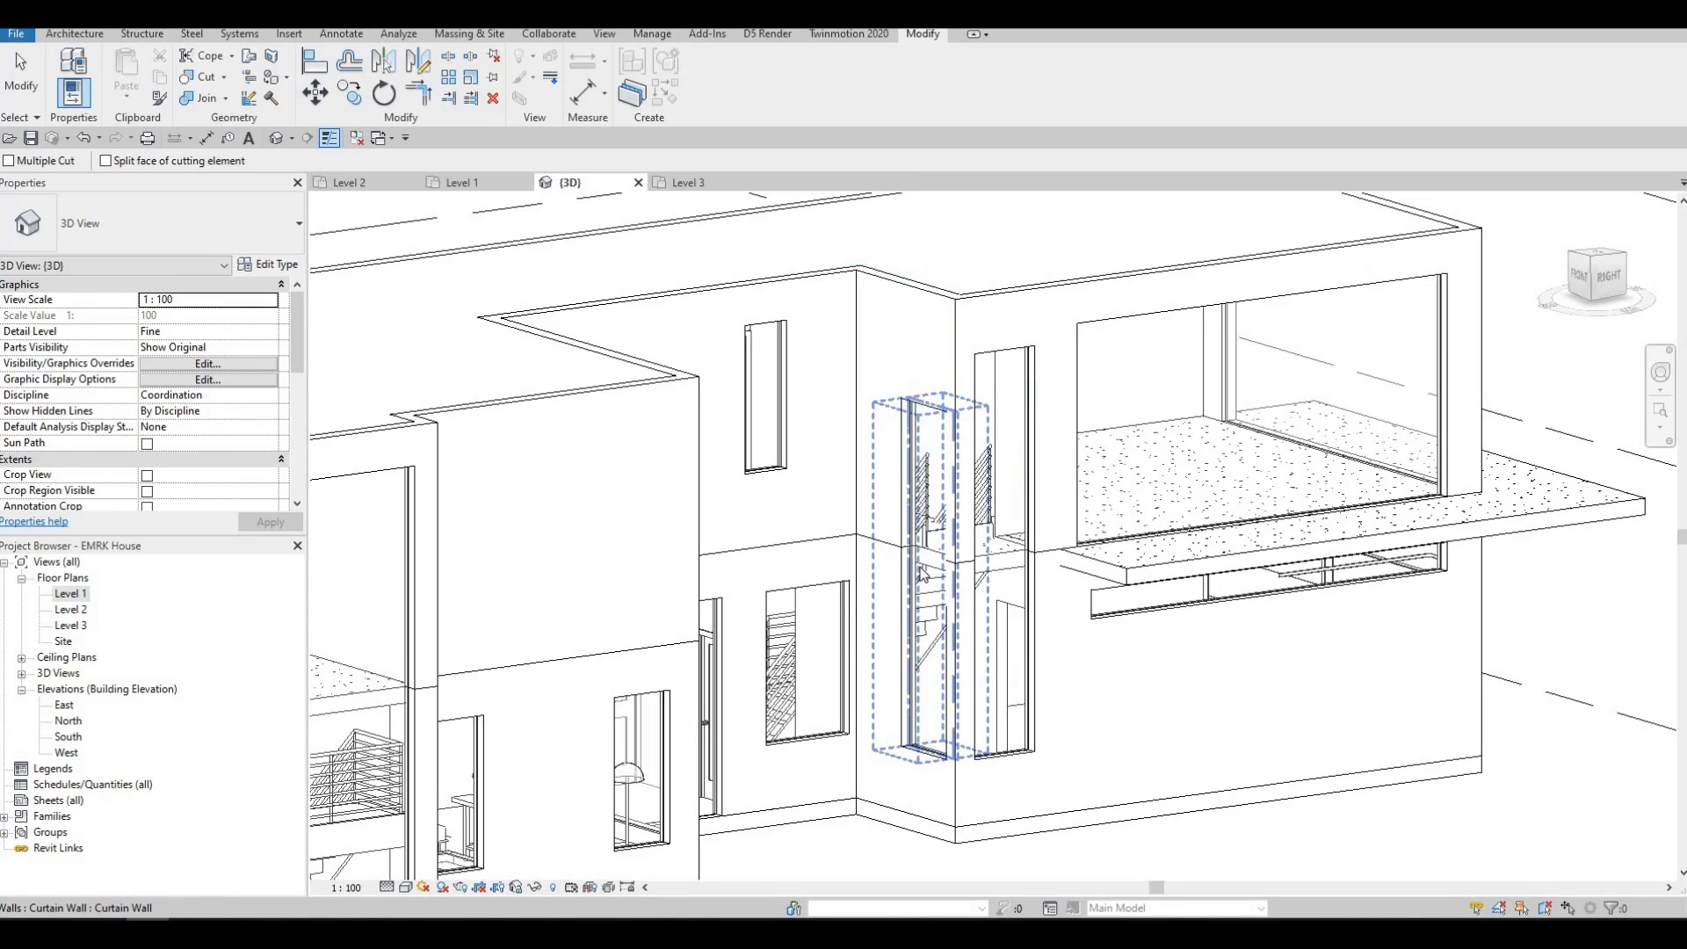
pyautogui.press('Escape')
pyautogui.press('Escape')
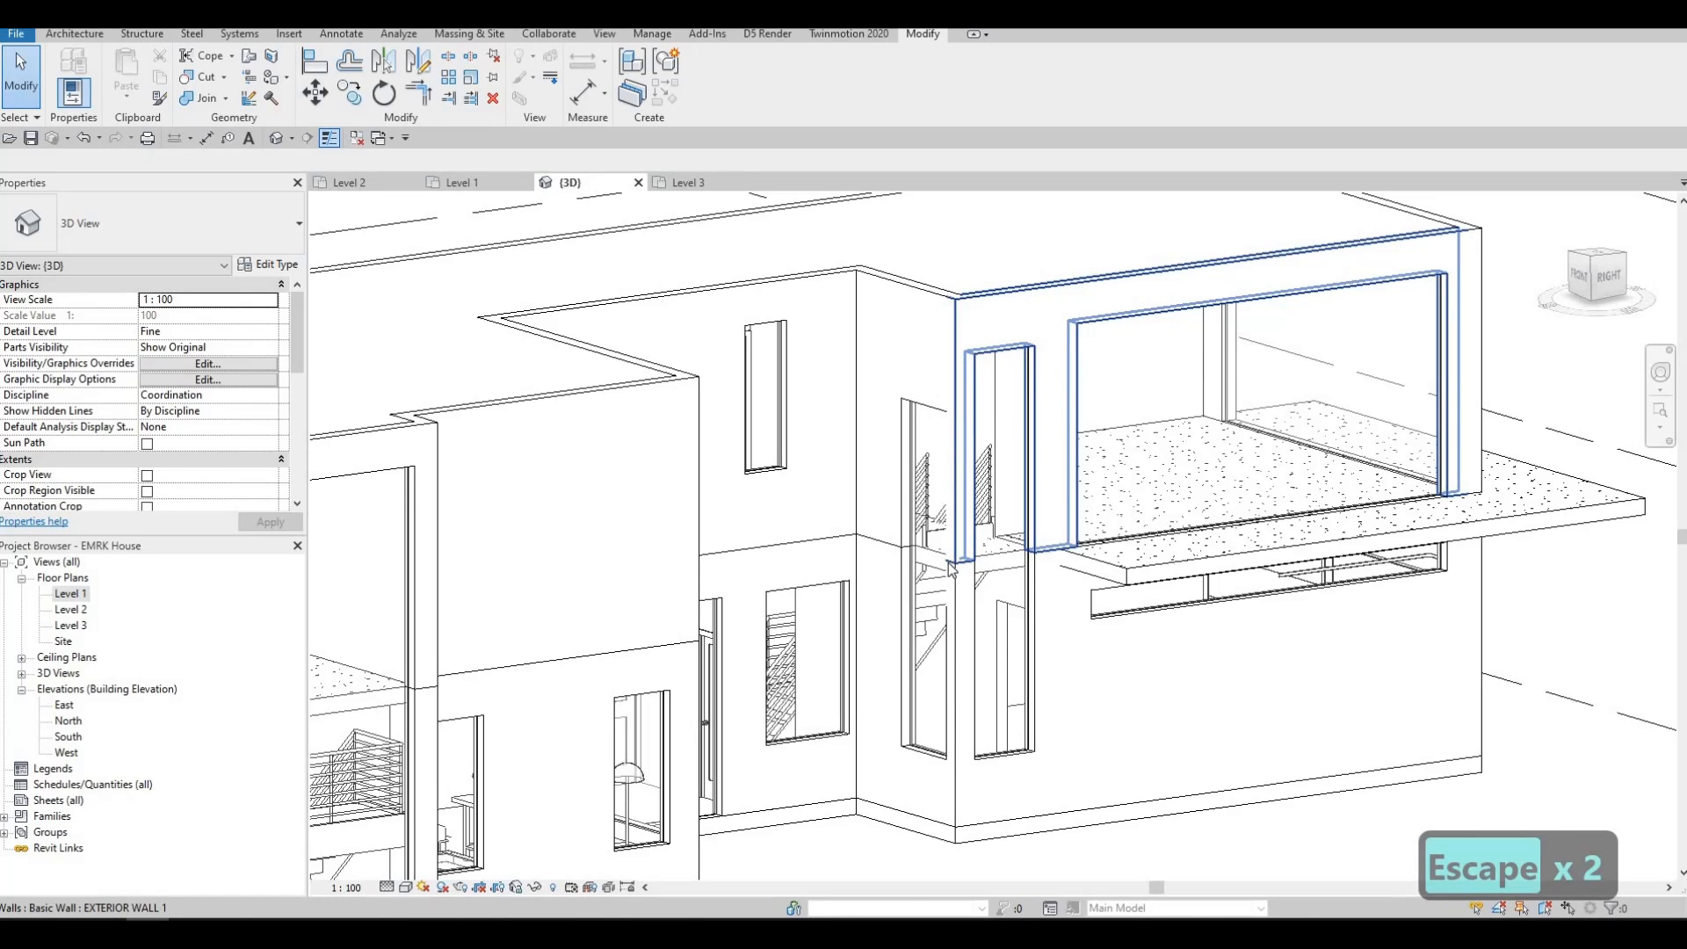
# Step: Align the heads of the two tall stair-corner curtain walls with the head of the large Level 2 curtain wall
pyautogui.press('a')
pyautogui.press('l')
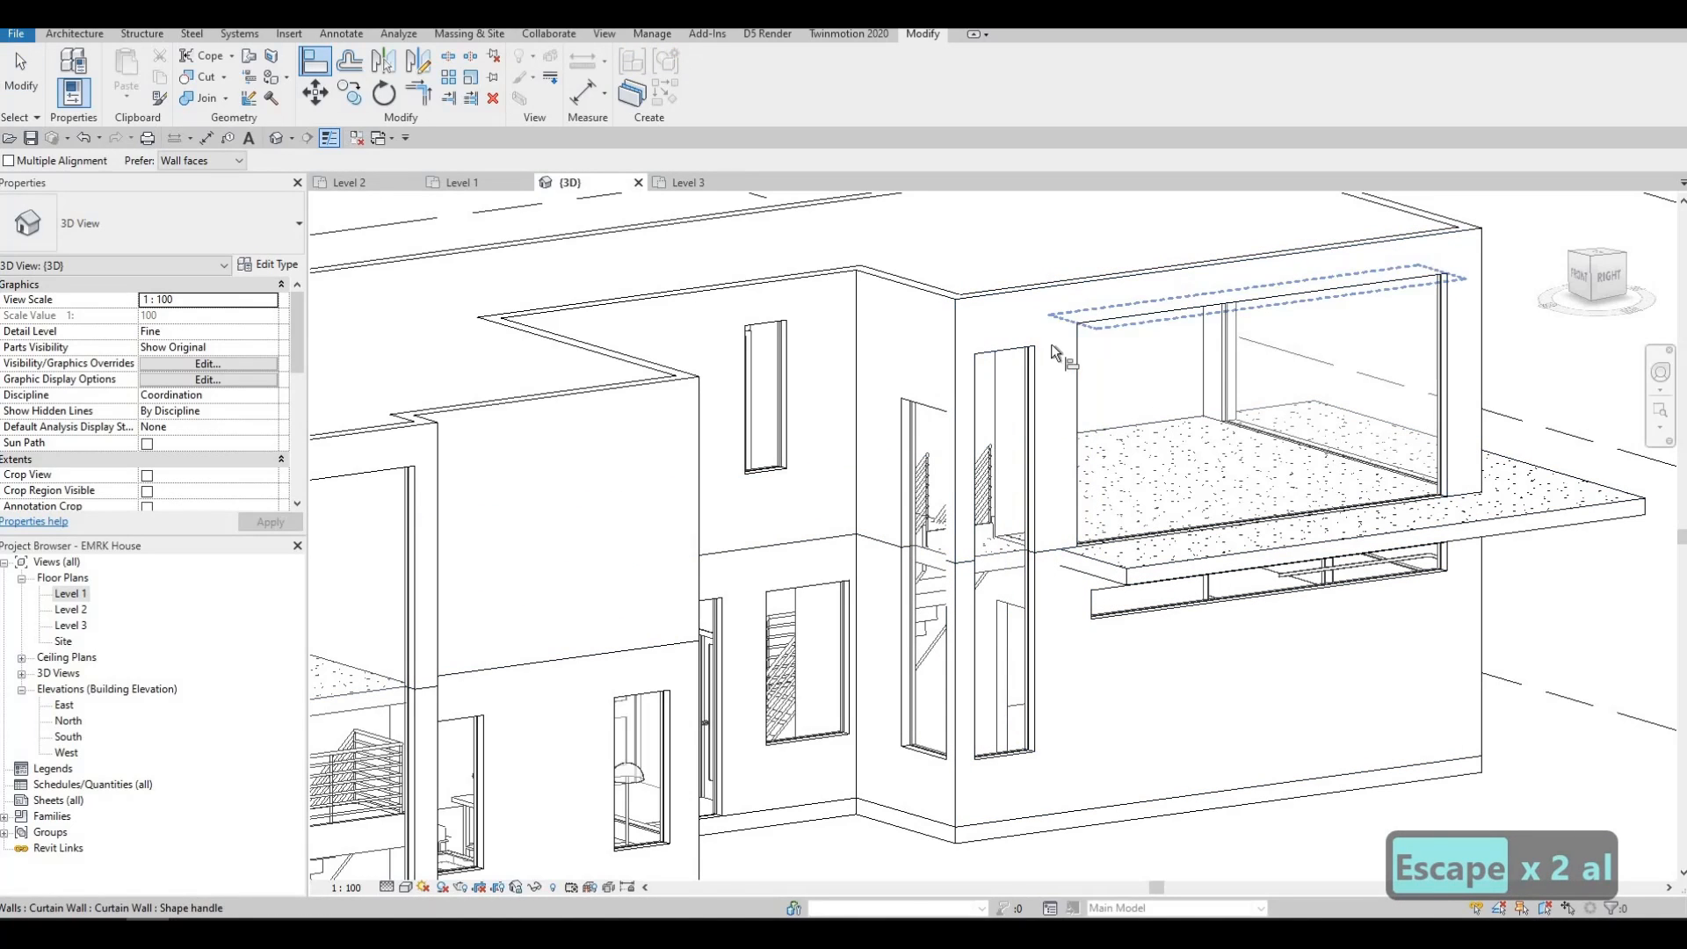
pyautogui.click(1052, 346)
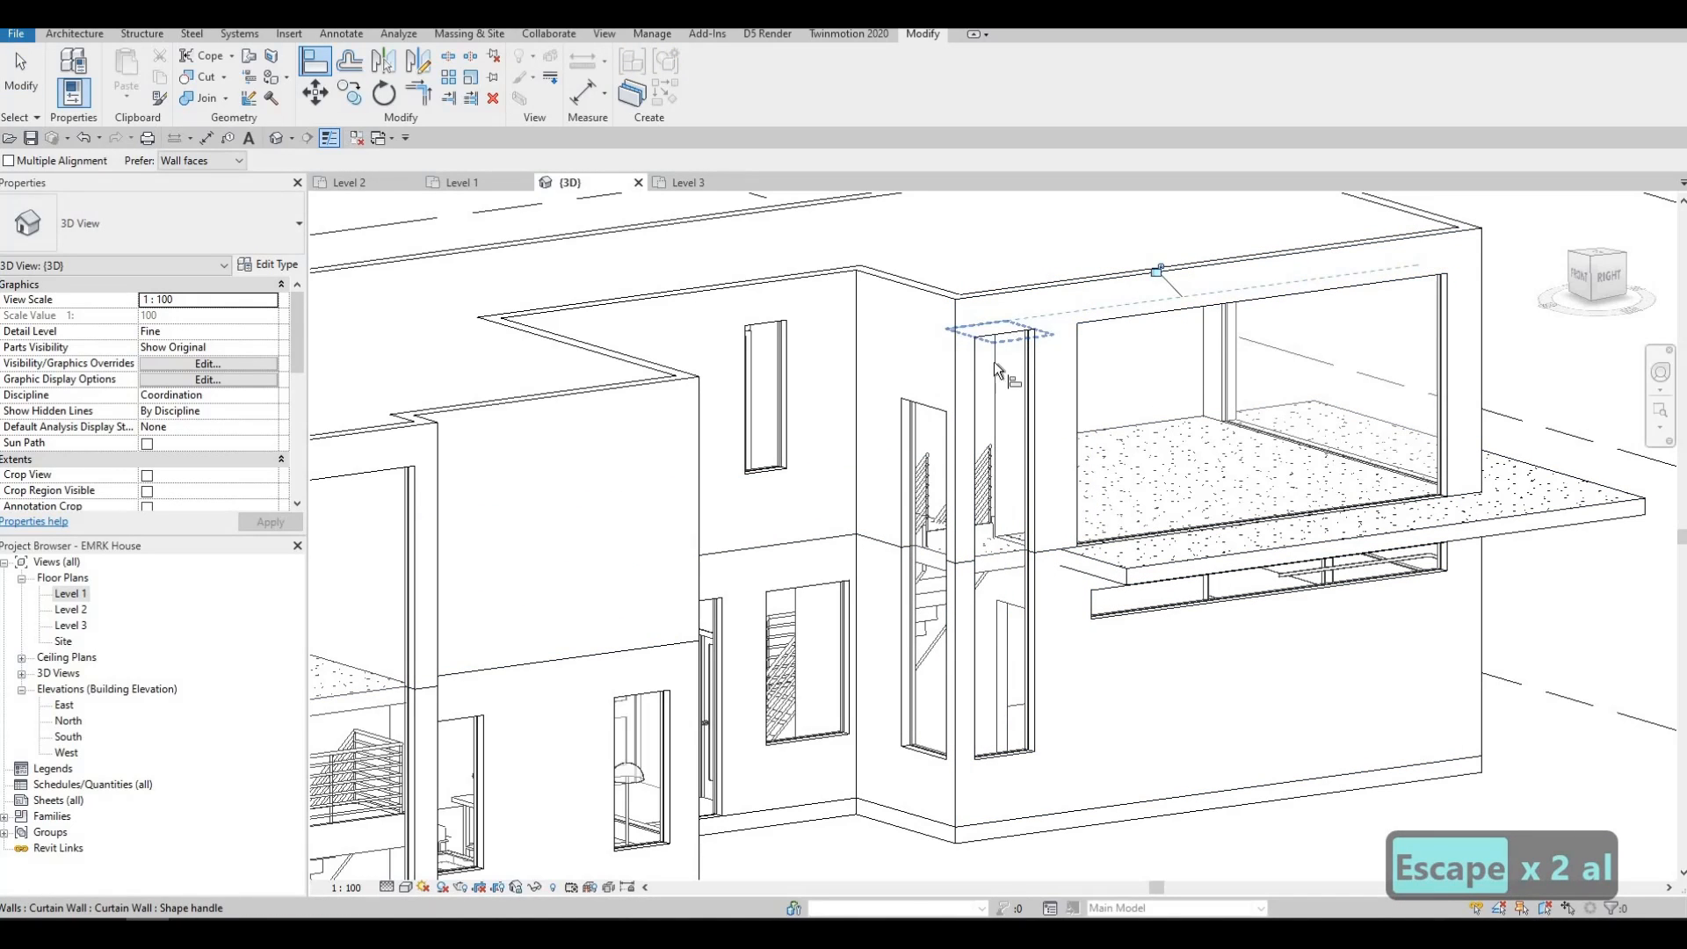
pyautogui.click(995, 339)
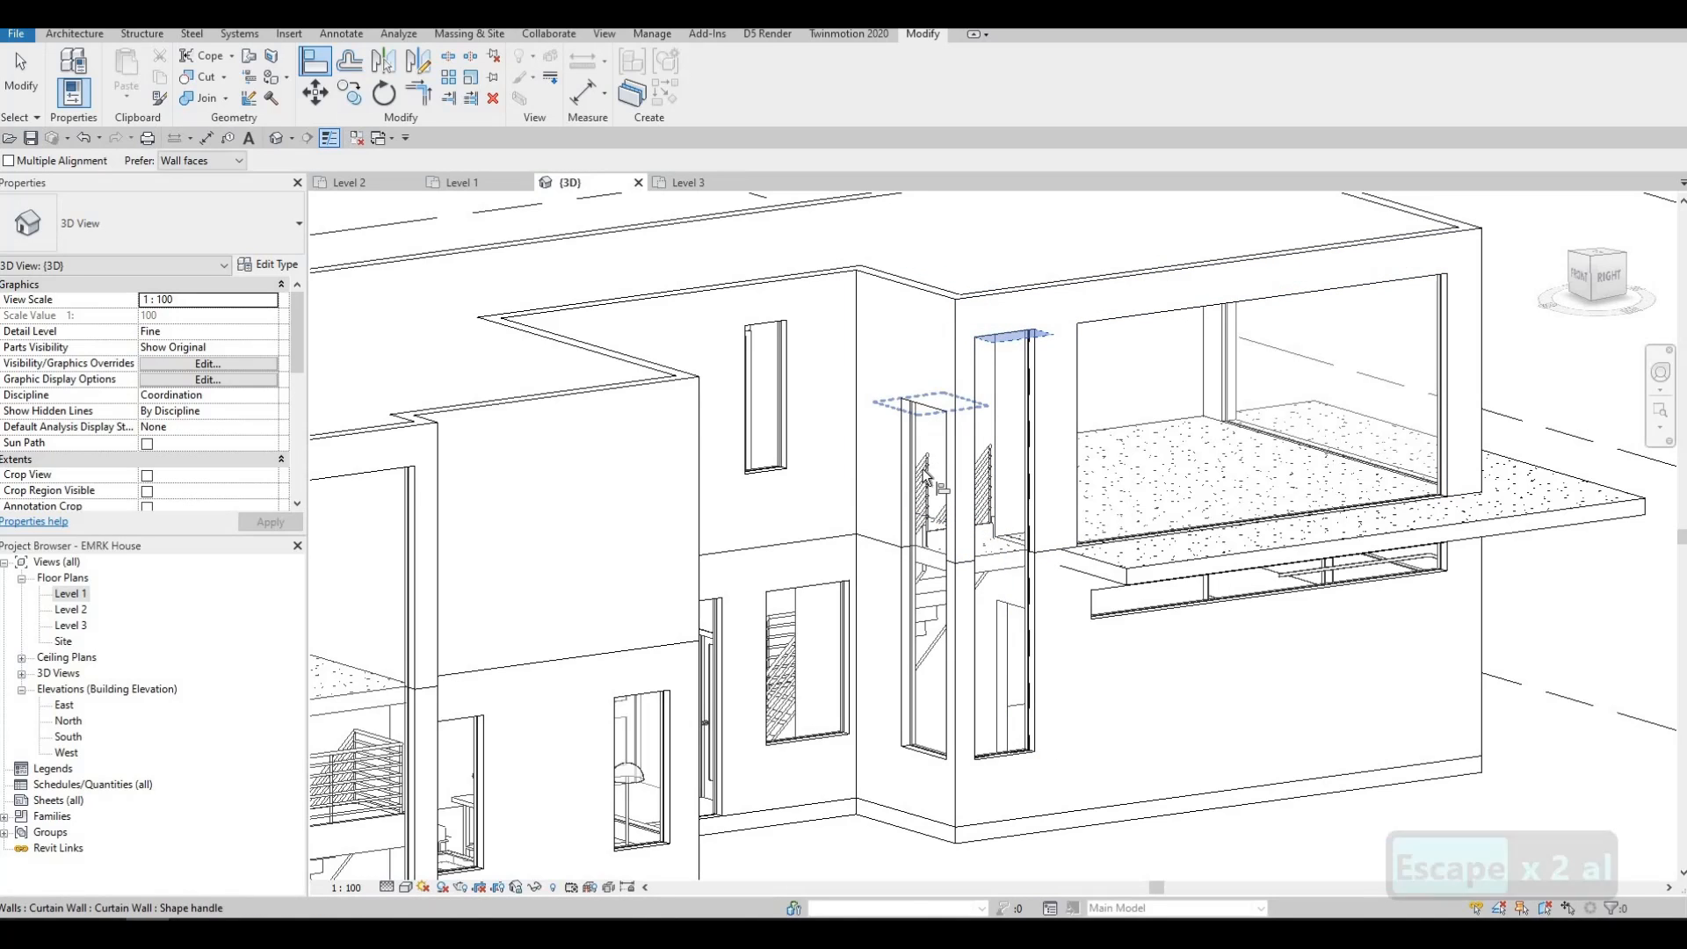
pyautogui.press('Escape')
# Step: In the Level 2 floor plan, extend the corner end of the right wall's stair curtain wall to grid B
pyautogui.keyDown('shift'); pyautogui.moveTo(987, 397); pyautogui.dragTo(1108, 527, button='middle'); pyautogui.keyUp('shift')
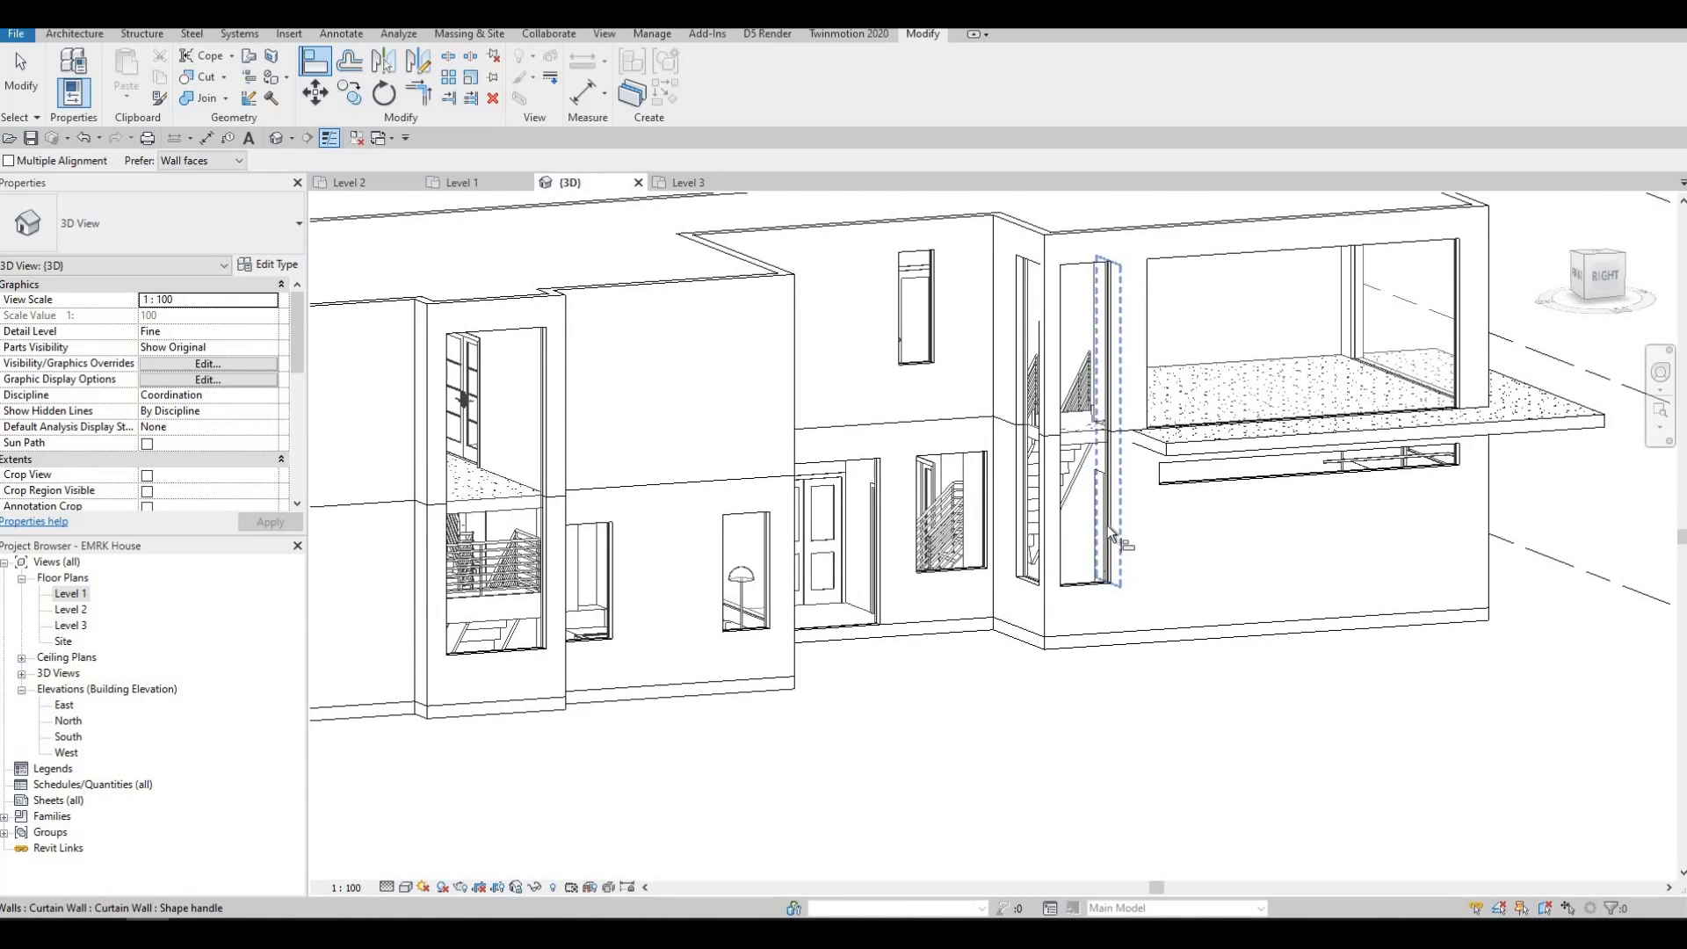
pyautogui.scroll(2, 1054, 491)
pyautogui.keyDown('shift'); pyautogui.moveTo(1070, 513); pyautogui.dragTo(992, 498, button='middle'); pyautogui.keyUp('shift')
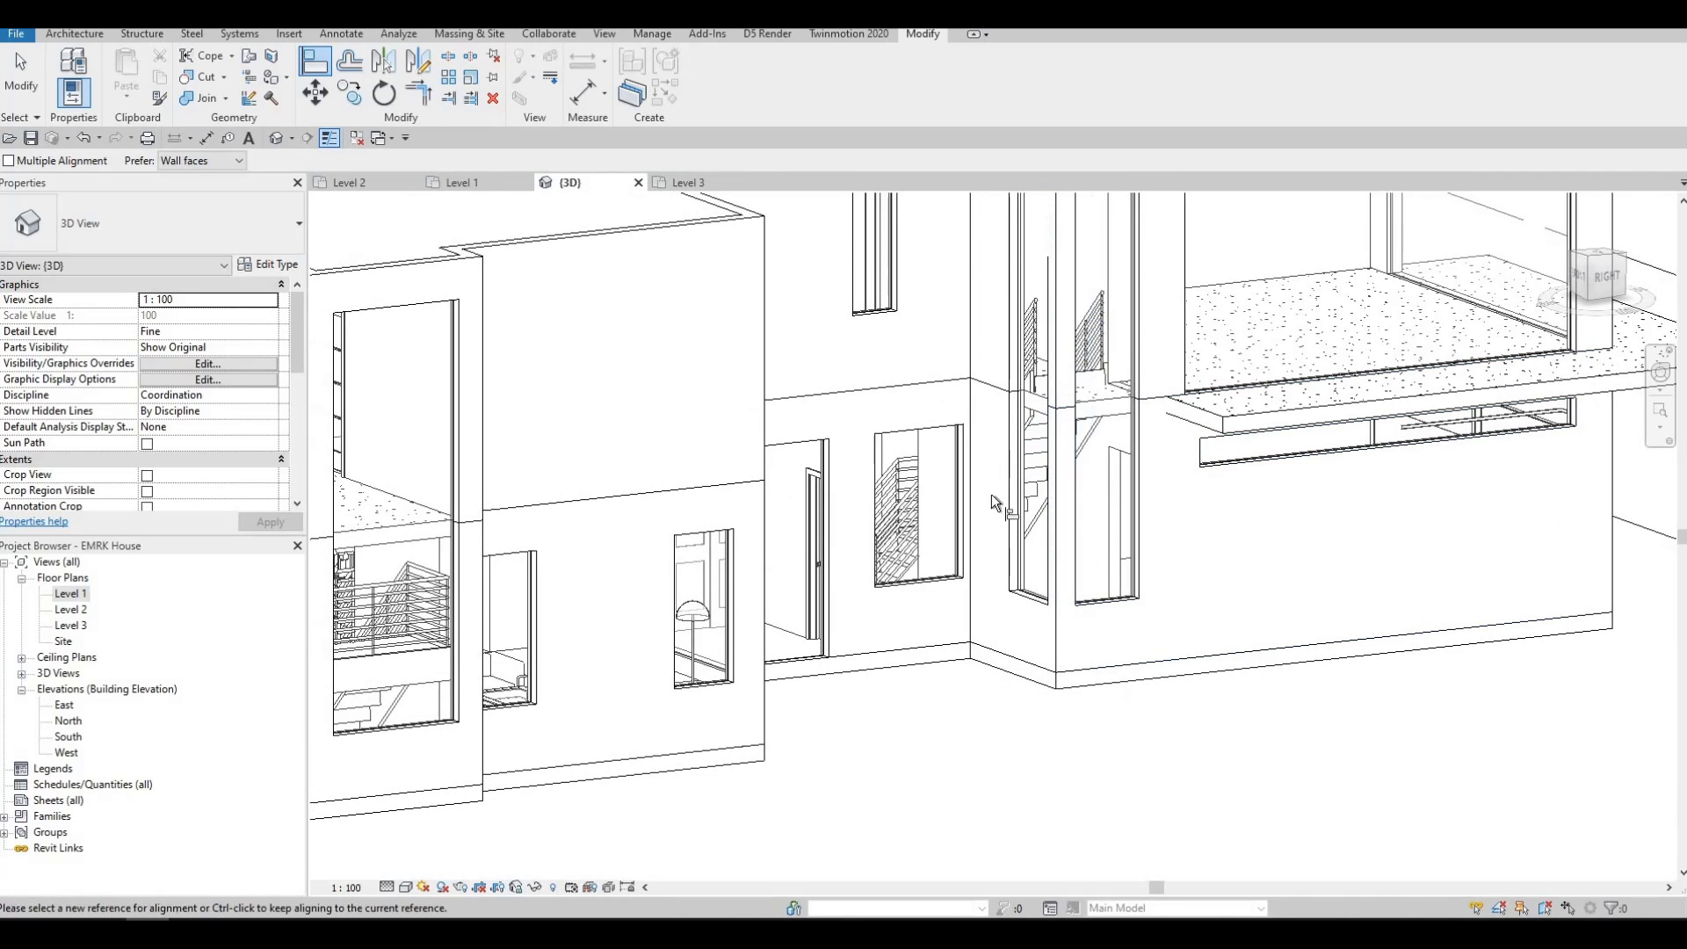
pyautogui.doubleClick(71, 609)
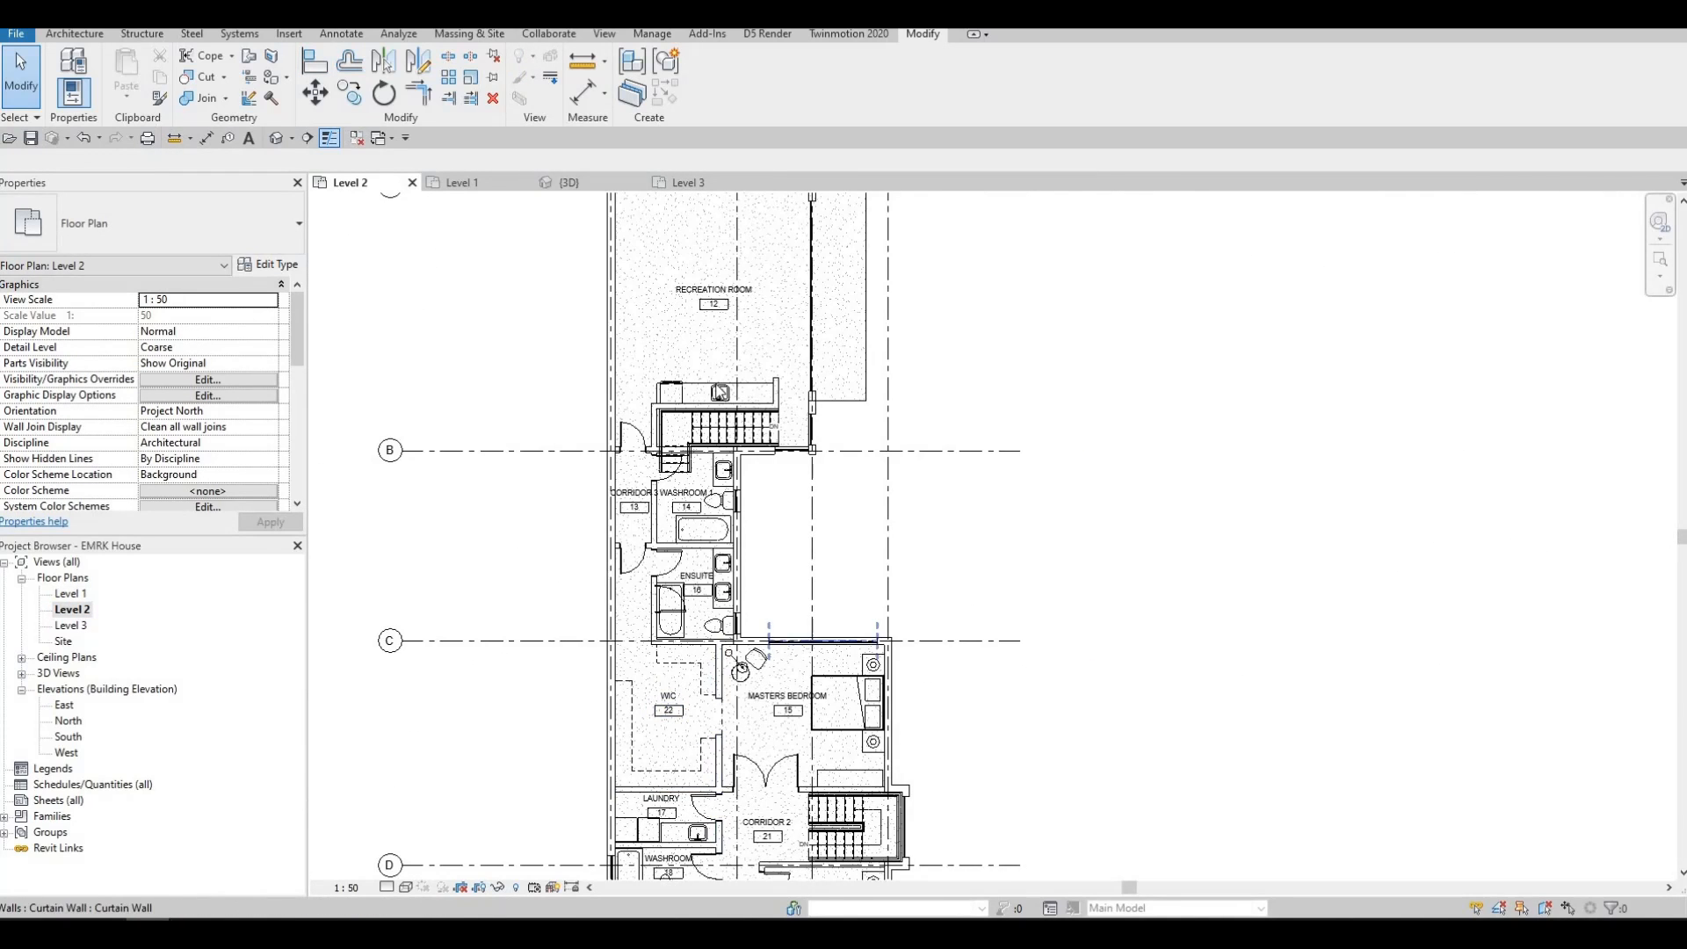
pyautogui.scroll(6, 806, 491)
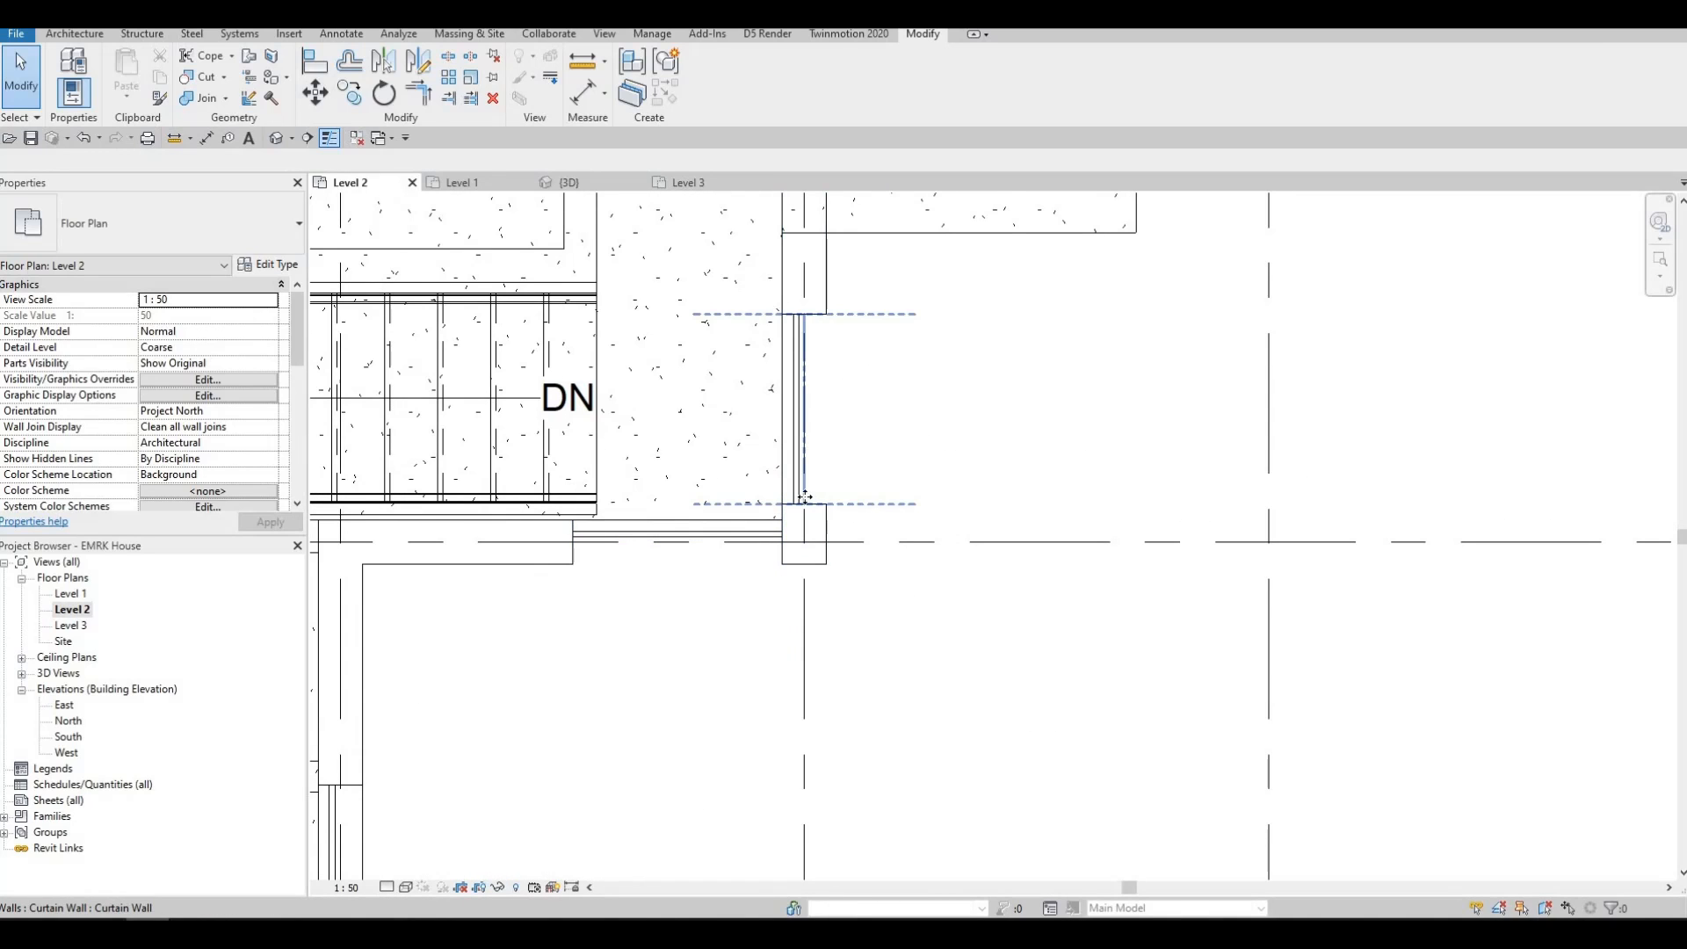
pyautogui.click(806, 508)
pyautogui.moveTo(804, 518); pyautogui.dragTo(805, 538)
pyautogui.scroll(-1, 762, 538)
pyautogui.press('Escape')
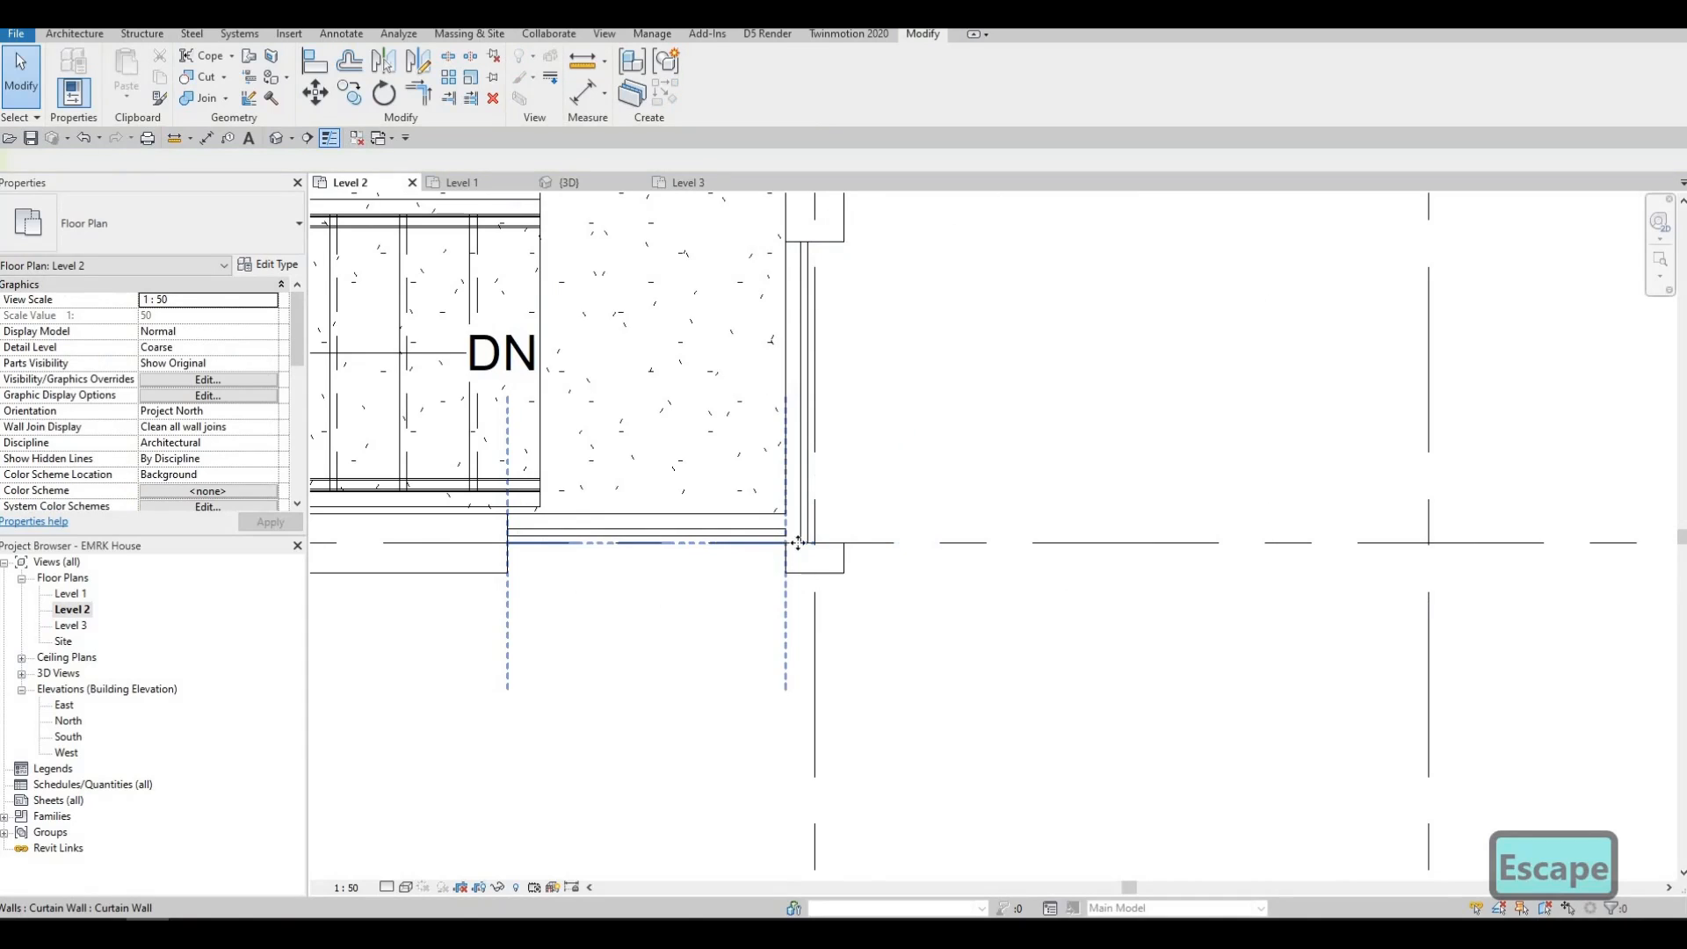
# Step: Adjust the lower stair curtain wall's corner end and extend the right stair curtain wall to the lower exterior wall's outer face
pyautogui.click(797, 543)
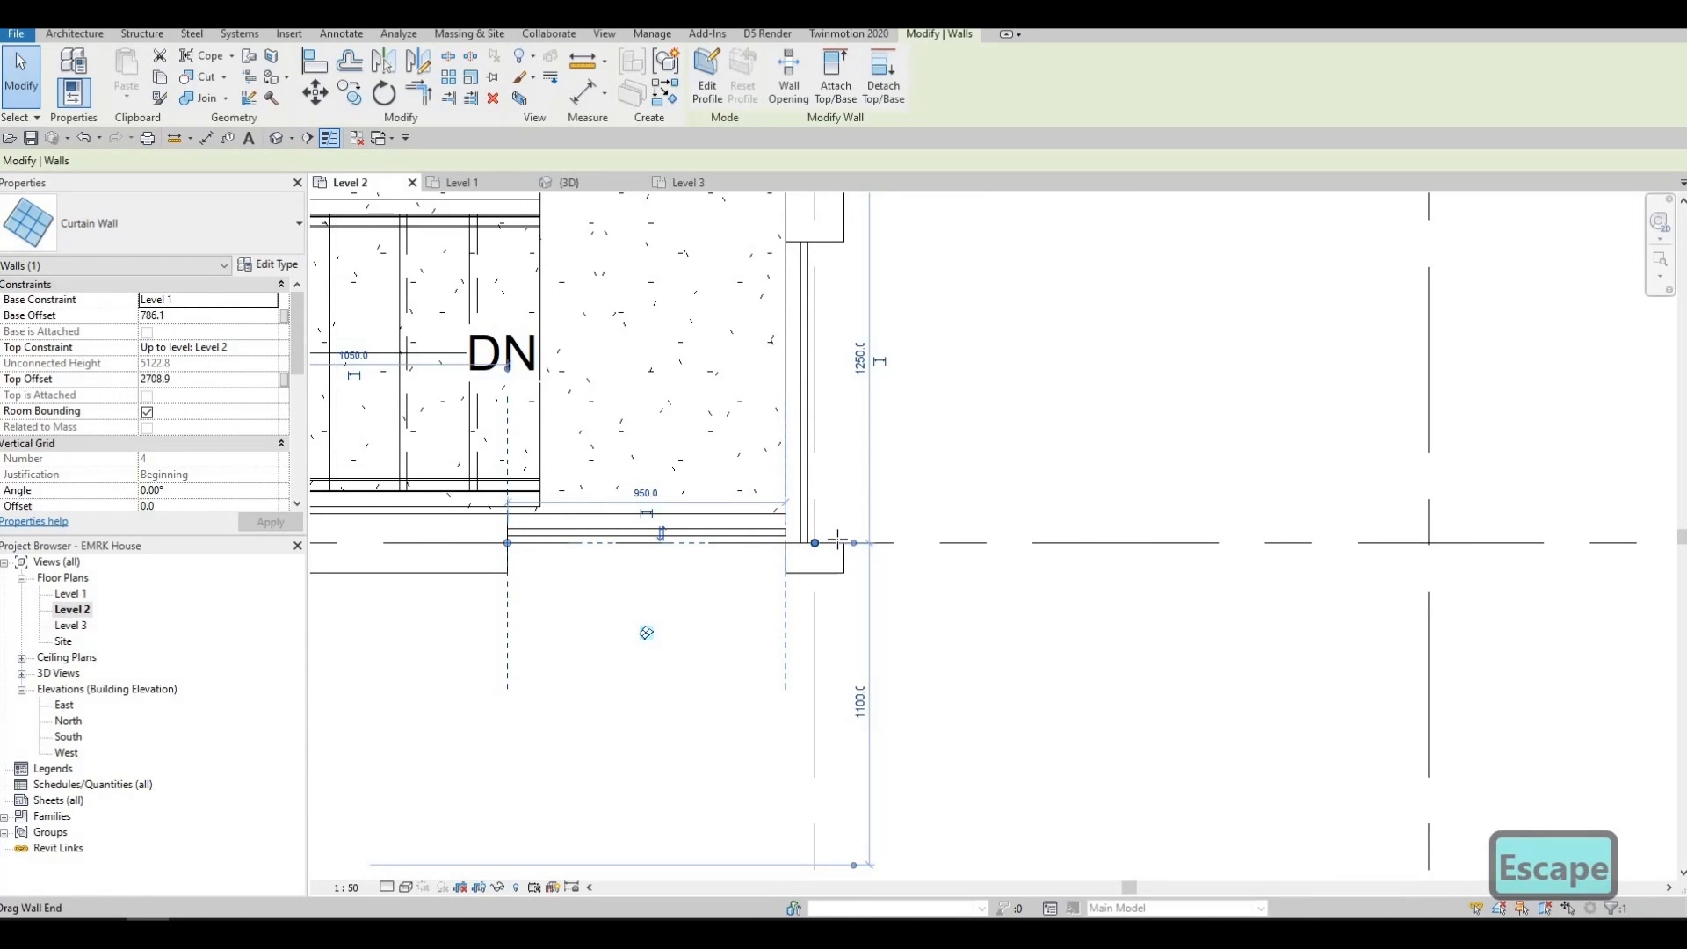
pyautogui.moveTo(837, 538)
pyautogui.mouseDown()
pyautogui.moveTo(816, 545)
pyautogui.moveTo(835, 552)
pyautogui.mouseUp()
pyautogui.press('Escape')
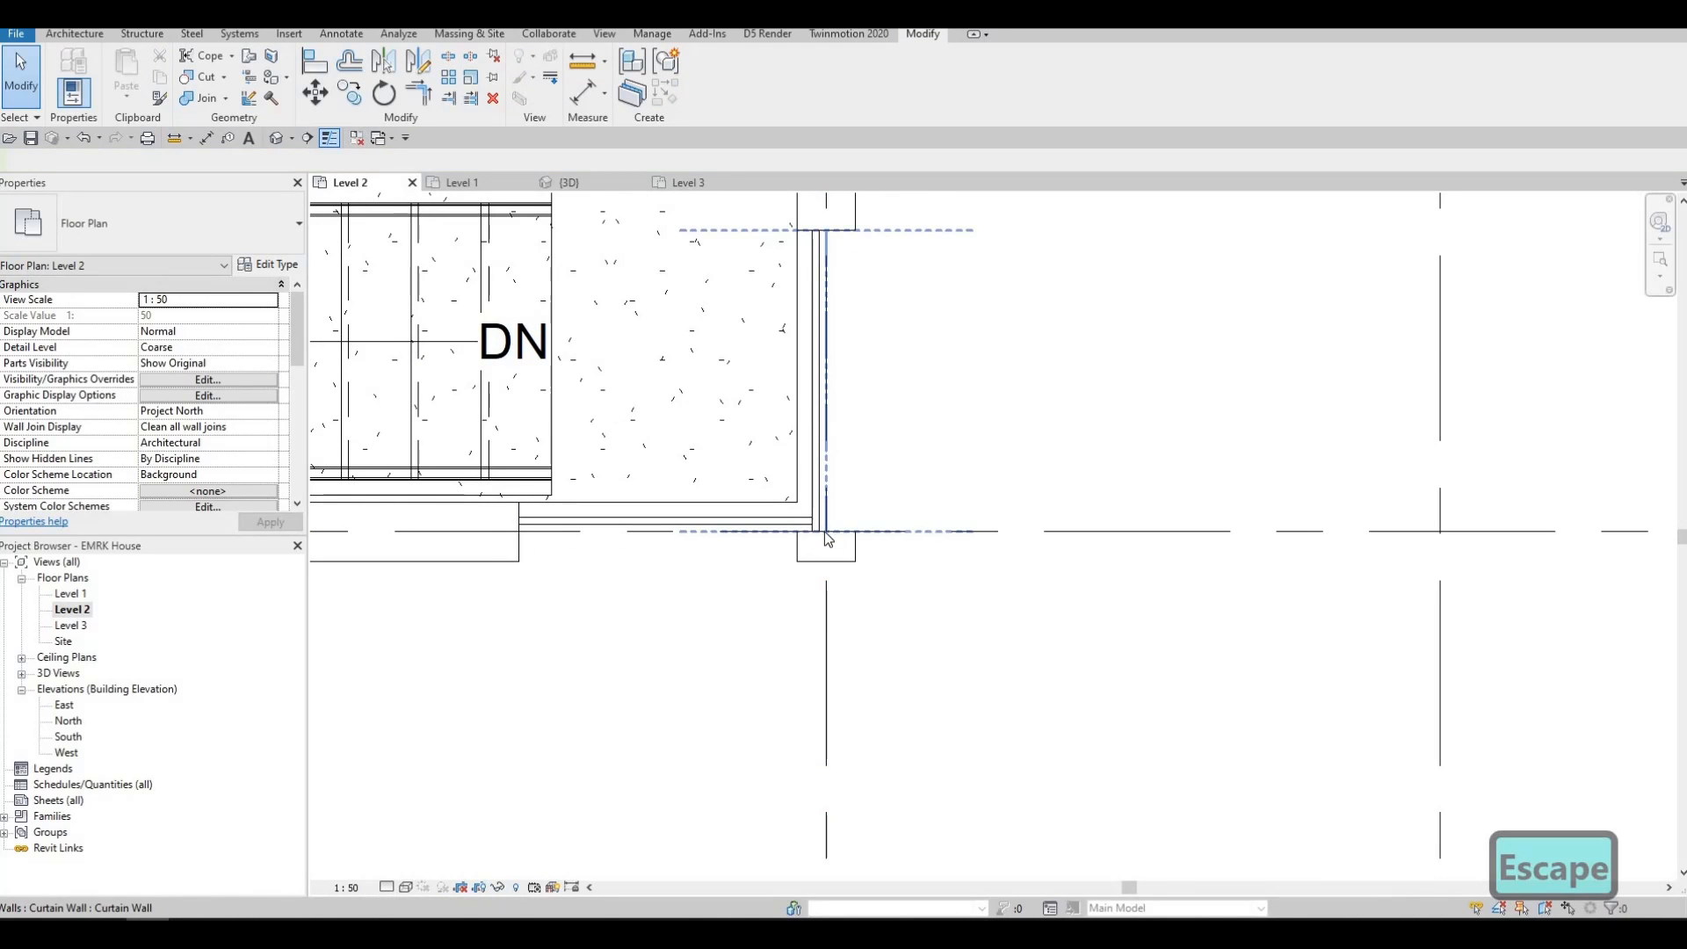
pyautogui.click(824, 531)
pyautogui.moveTo(825, 538); pyautogui.dragTo(825, 561)
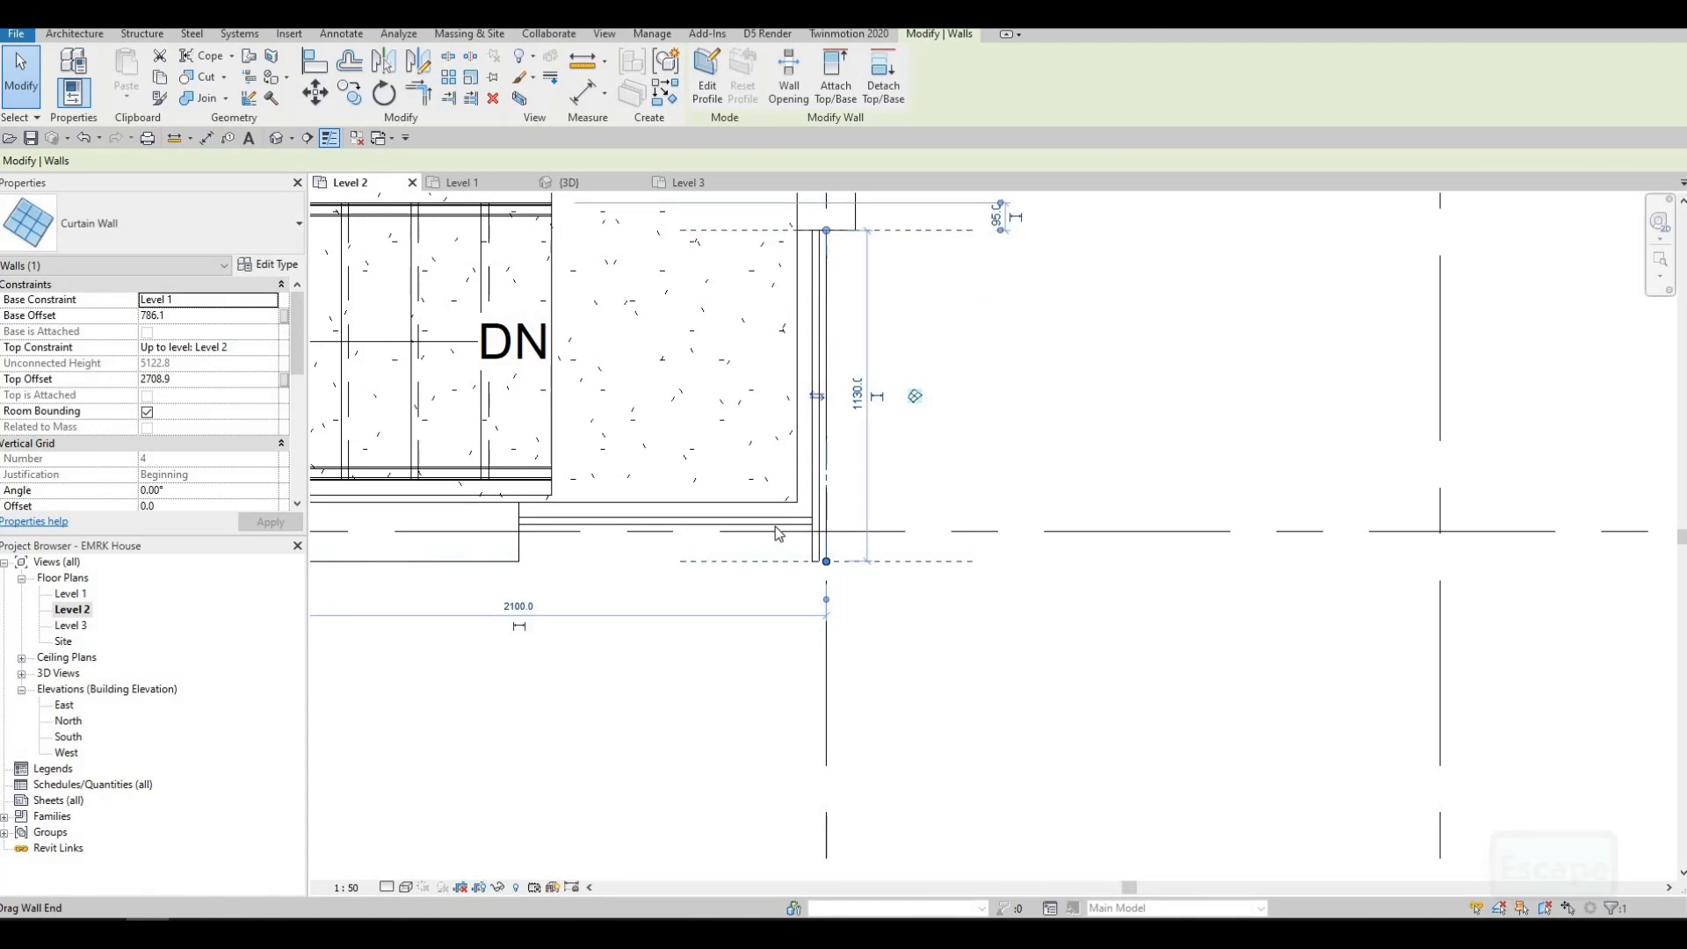
pyautogui.press('Escape')
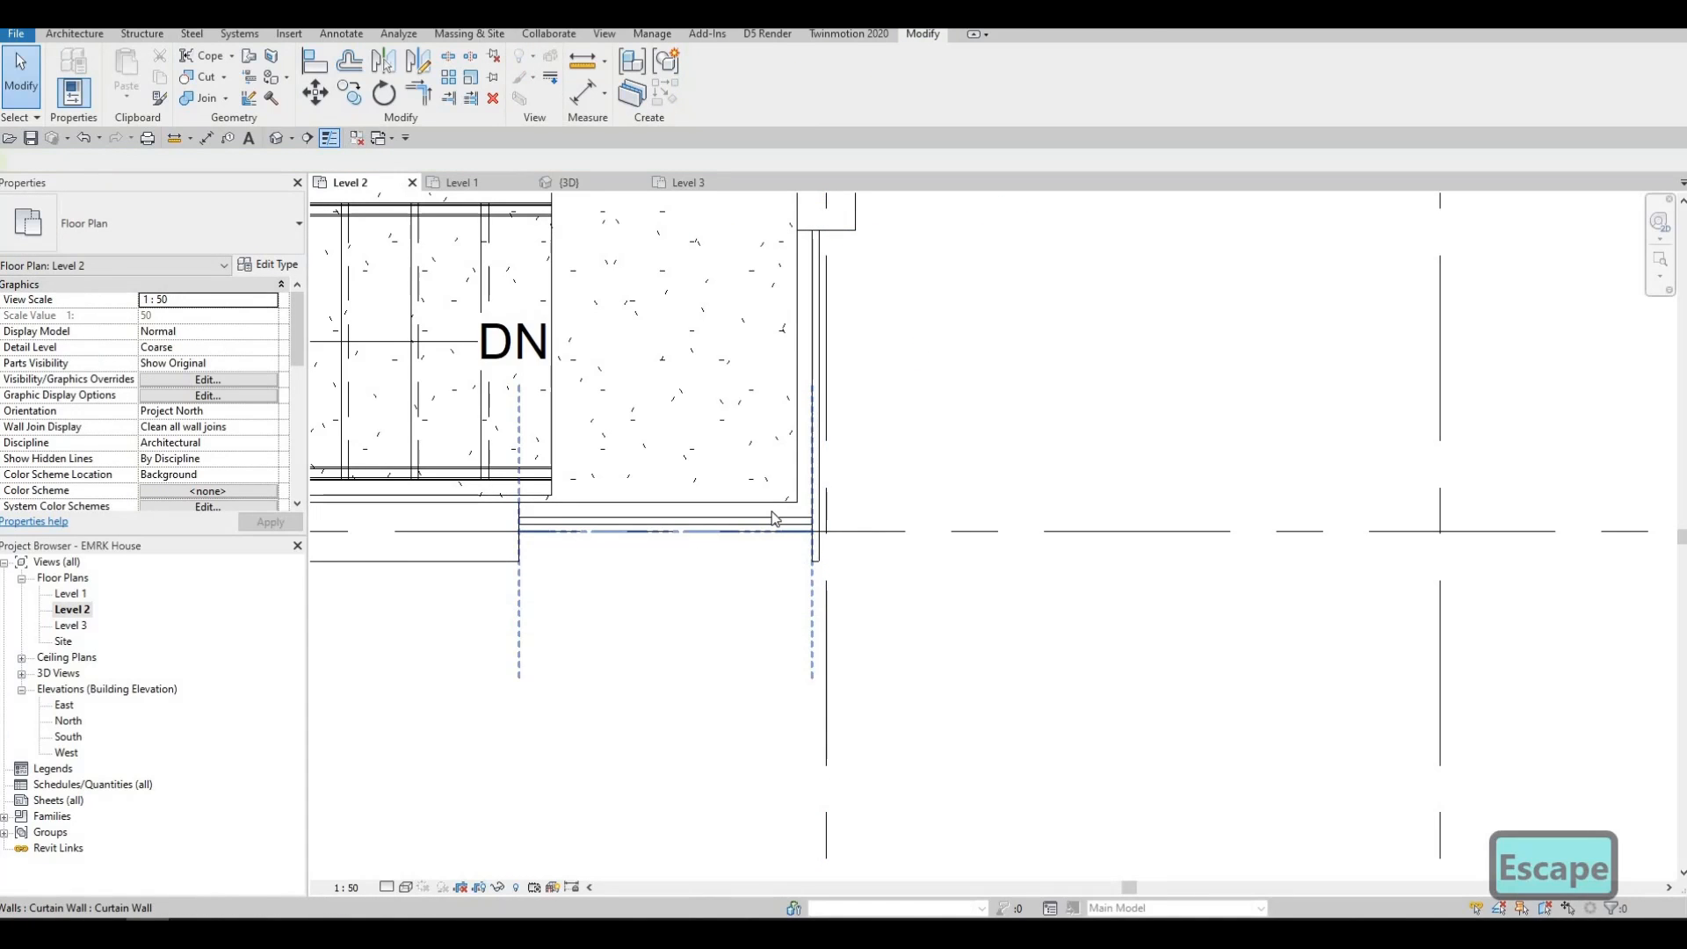
# Step: Flip the orientation of the lower stair curtain wall so its glazing sits on the exterior side
pyautogui.click(703, 527)
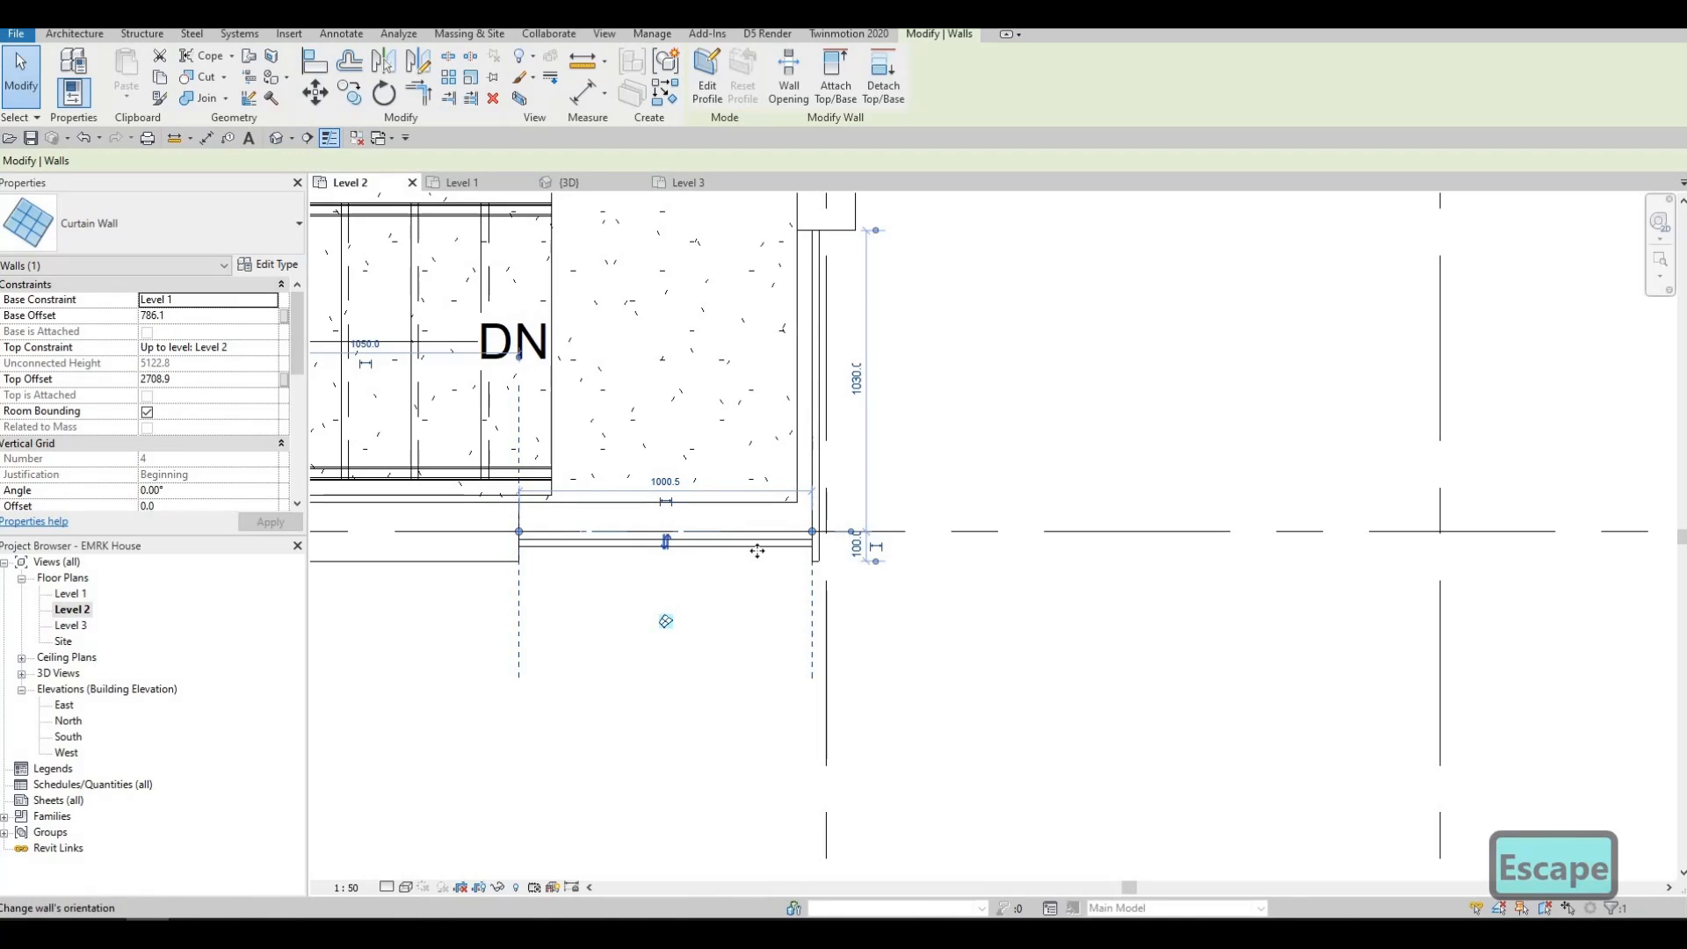
pyautogui.moveTo(756, 542); pyautogui.dragTo(765, 516, button='middle')
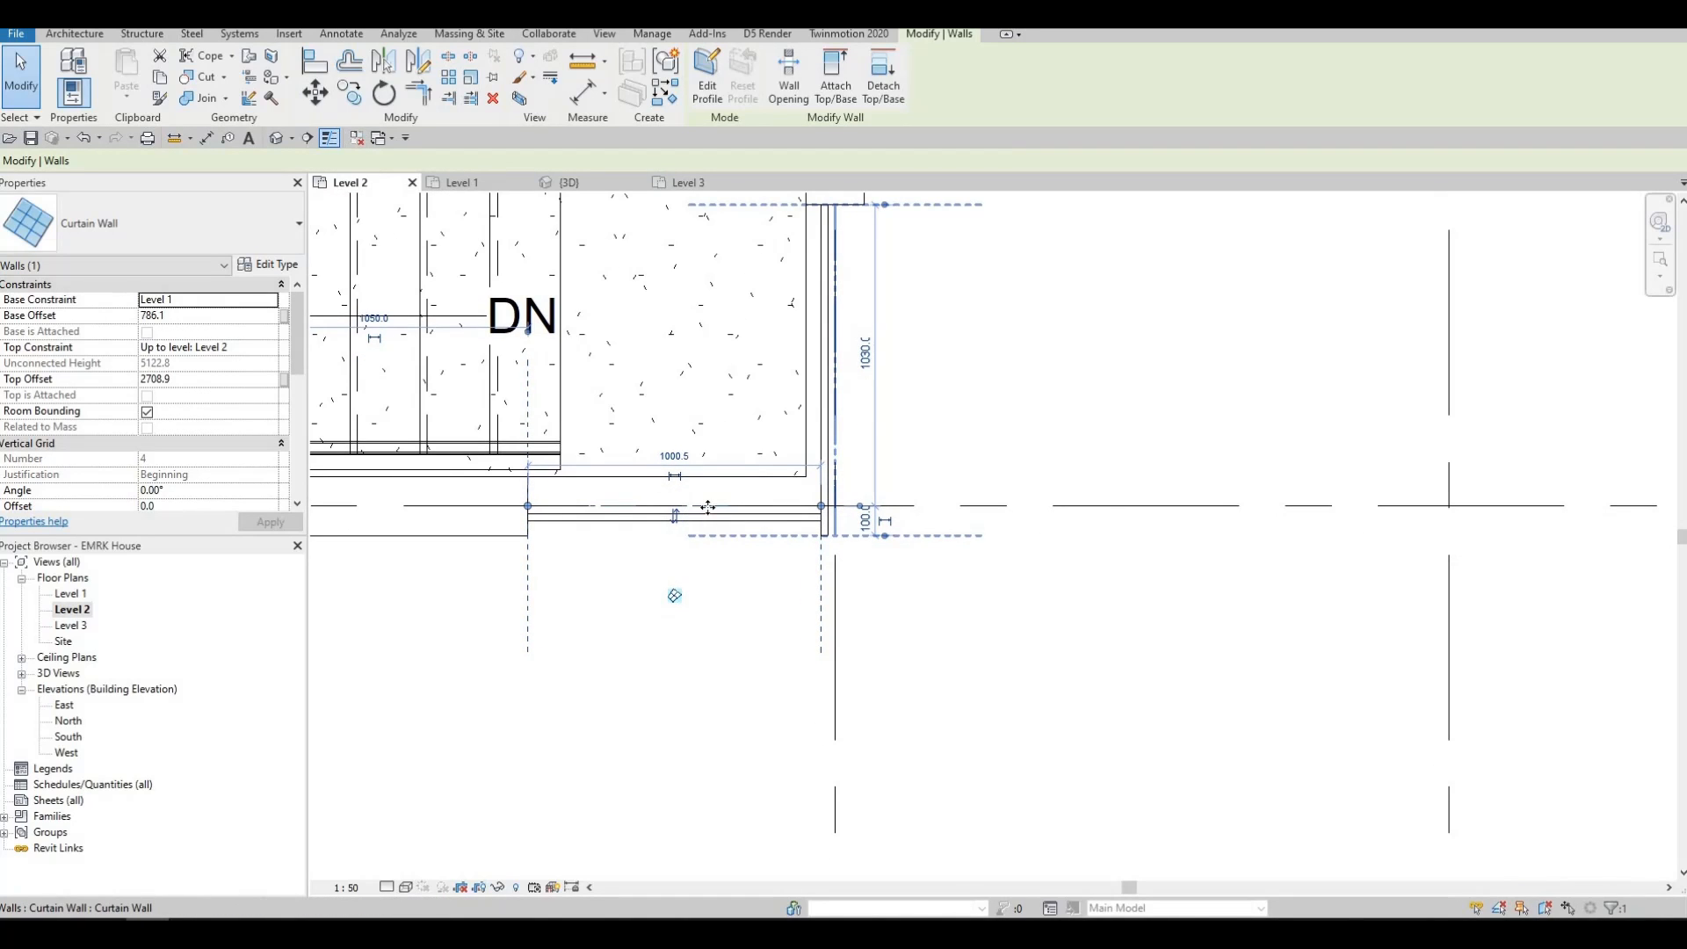
pyautogui.scroll(2, 773, 563)
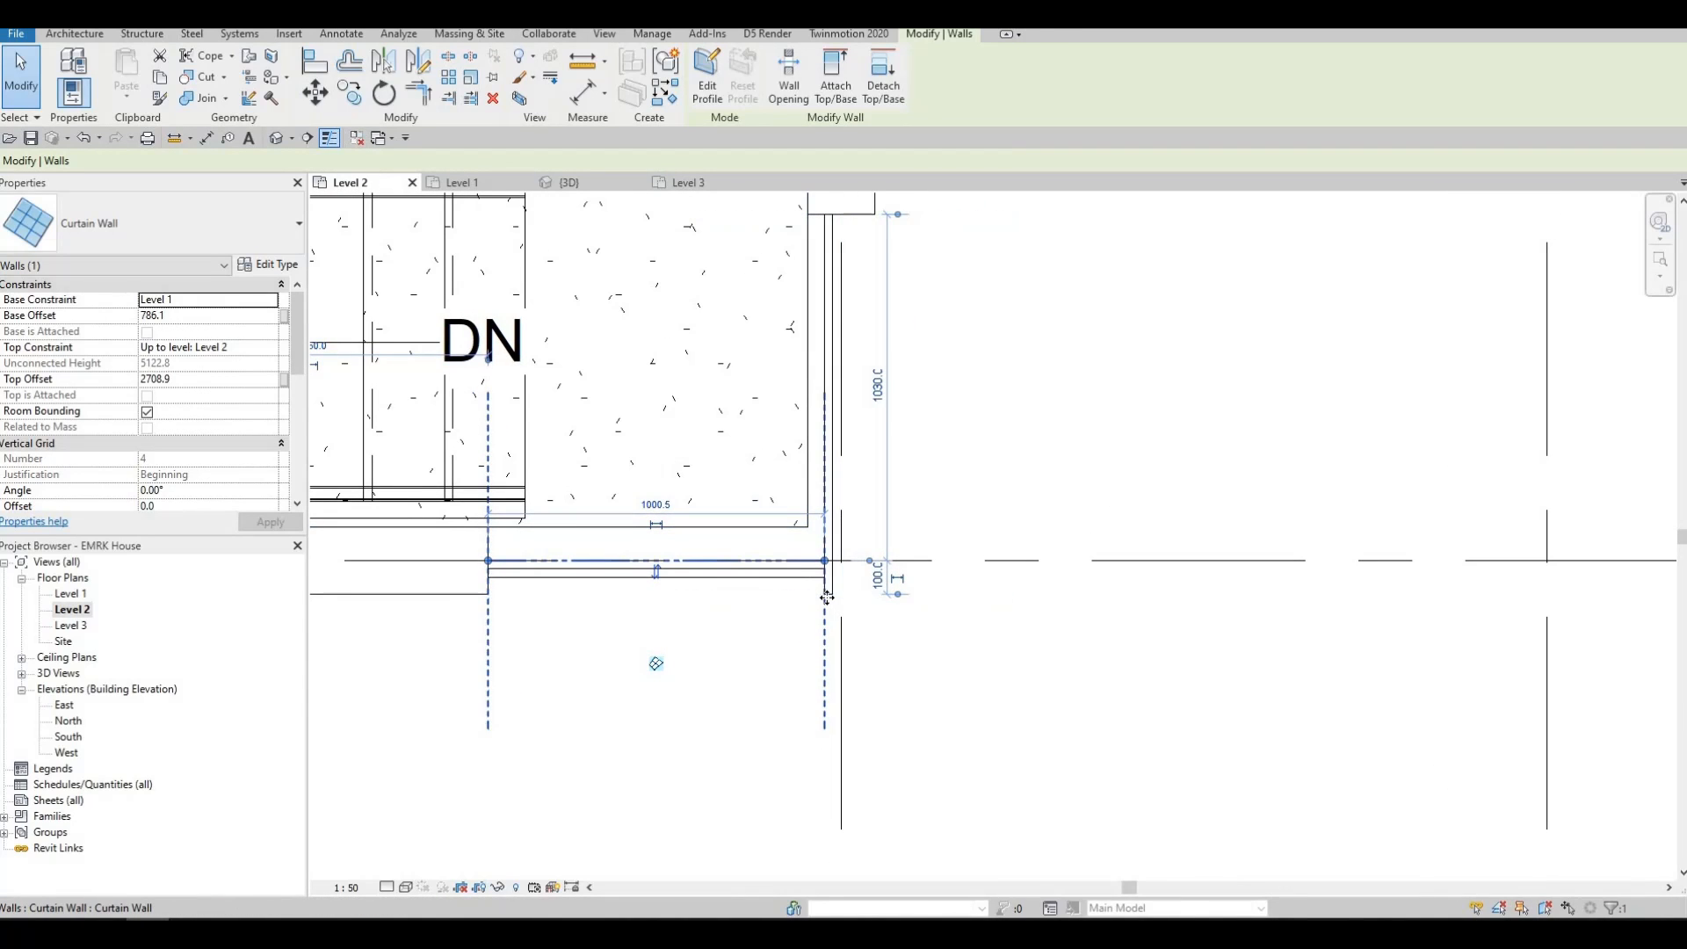
pyautogui.click(837, 490)
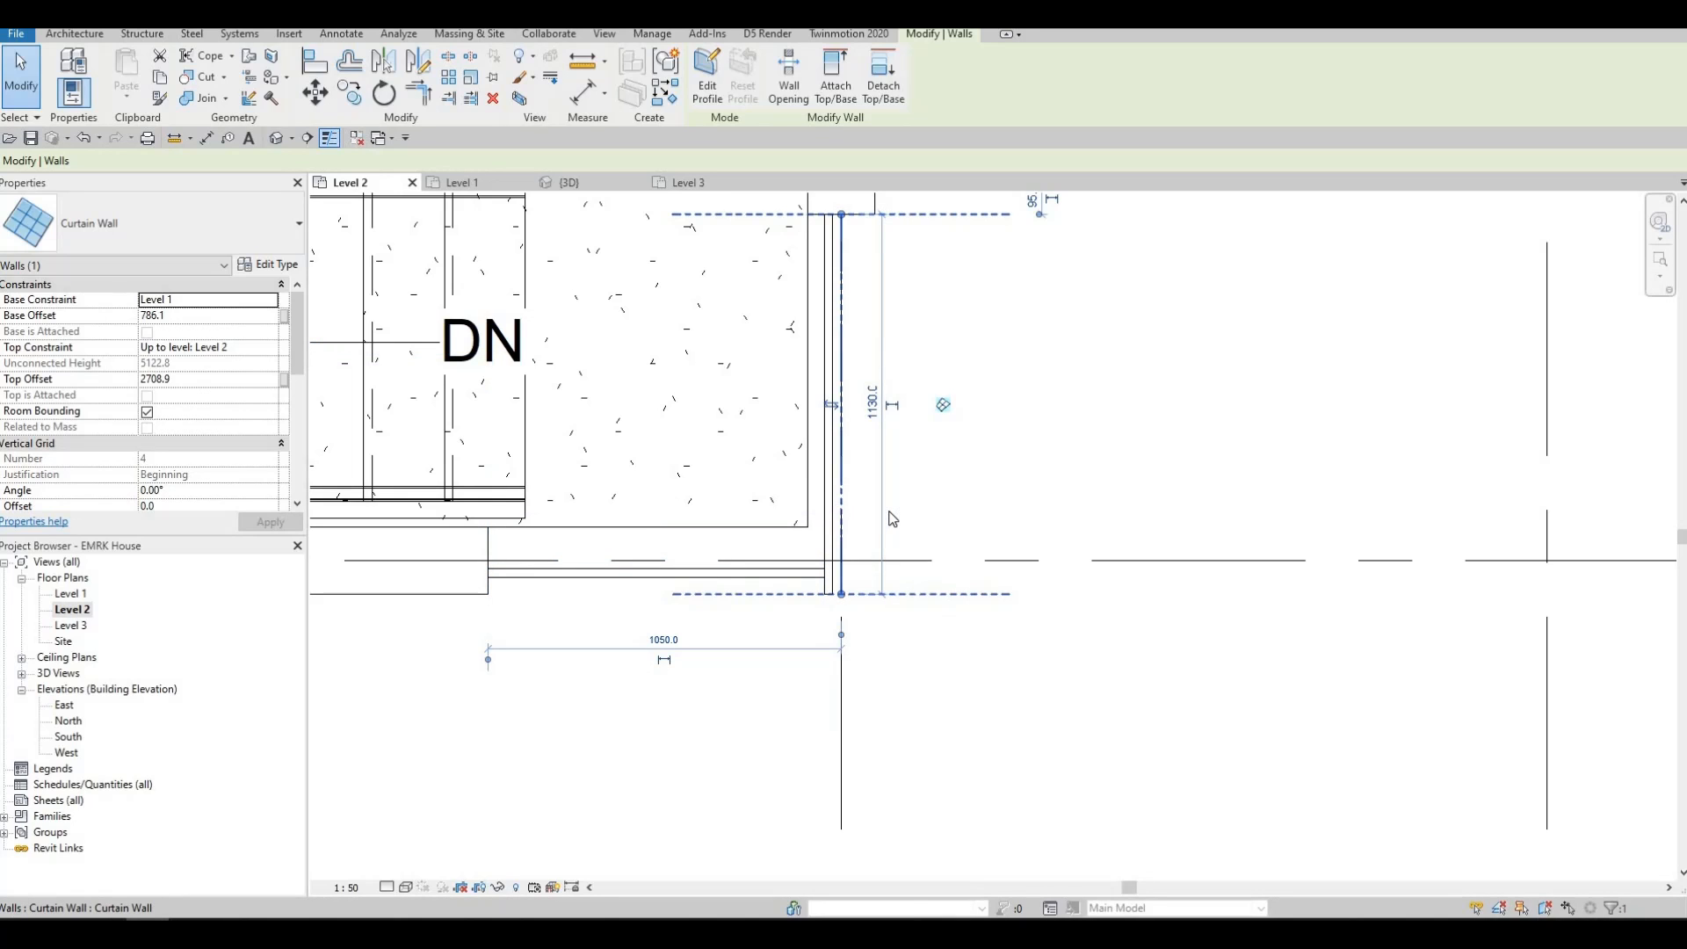
pyautogui.press('Escape')
# Step: Nudge the lower stair curtain wall outward toward the exterior wall's outer face
pyautogui.click(619, 580)
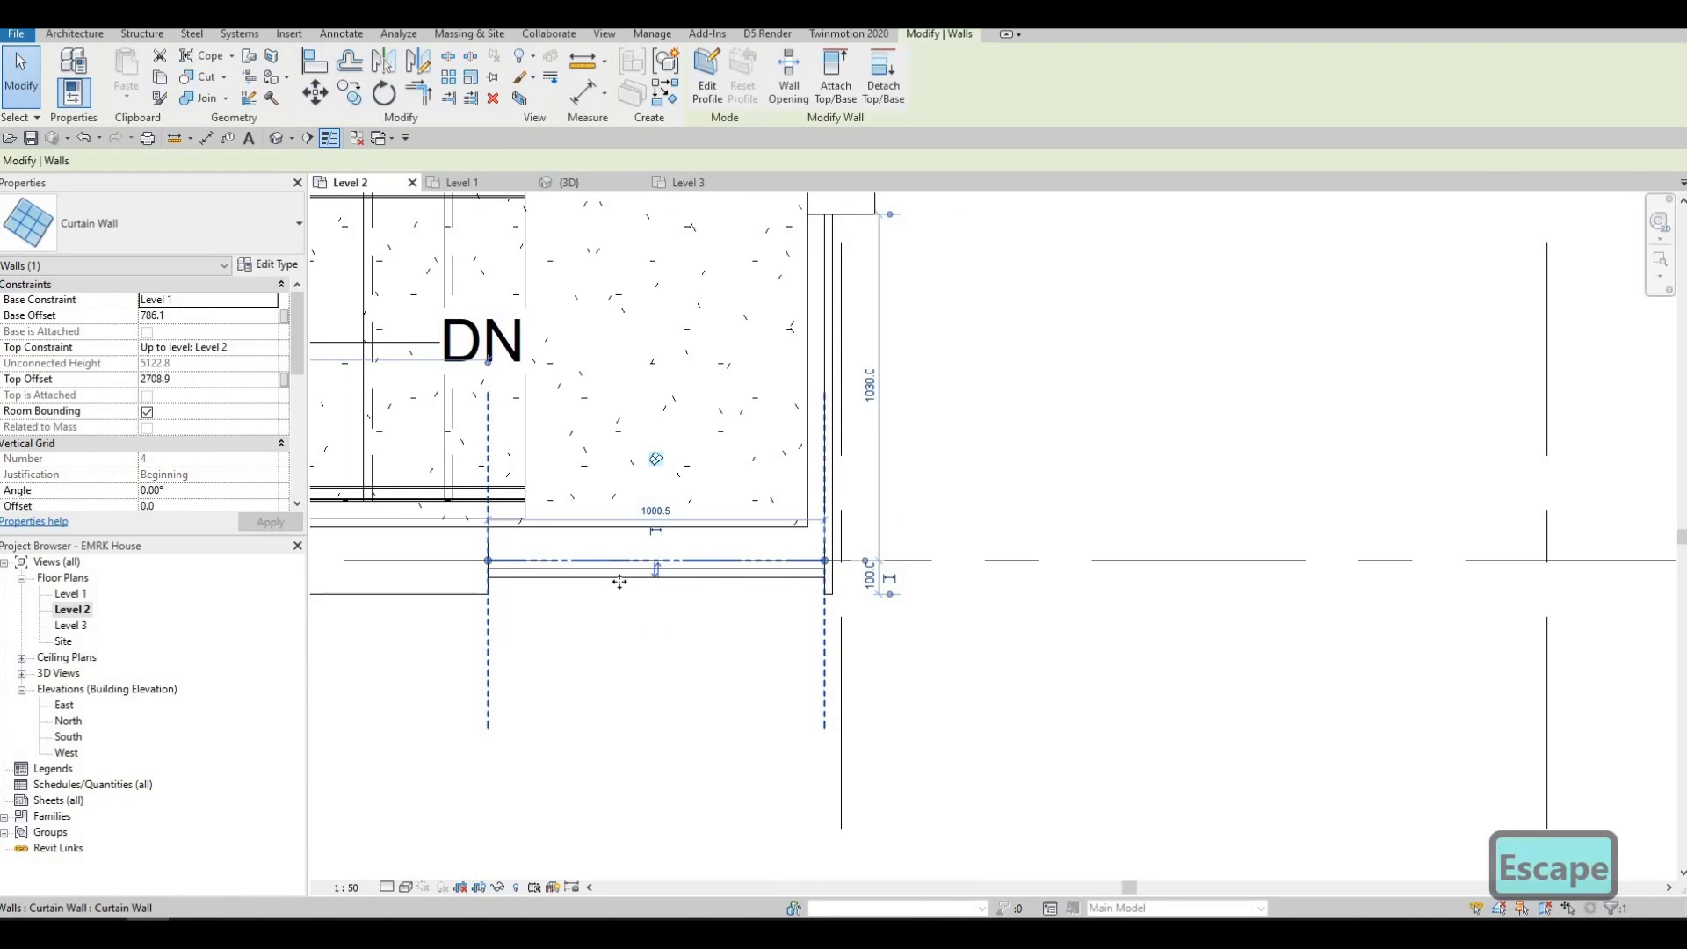
pyautogui.press('Down')
pyautogui.press('Down')
pyautogui.press('Down')
pyautogui.press('Down')
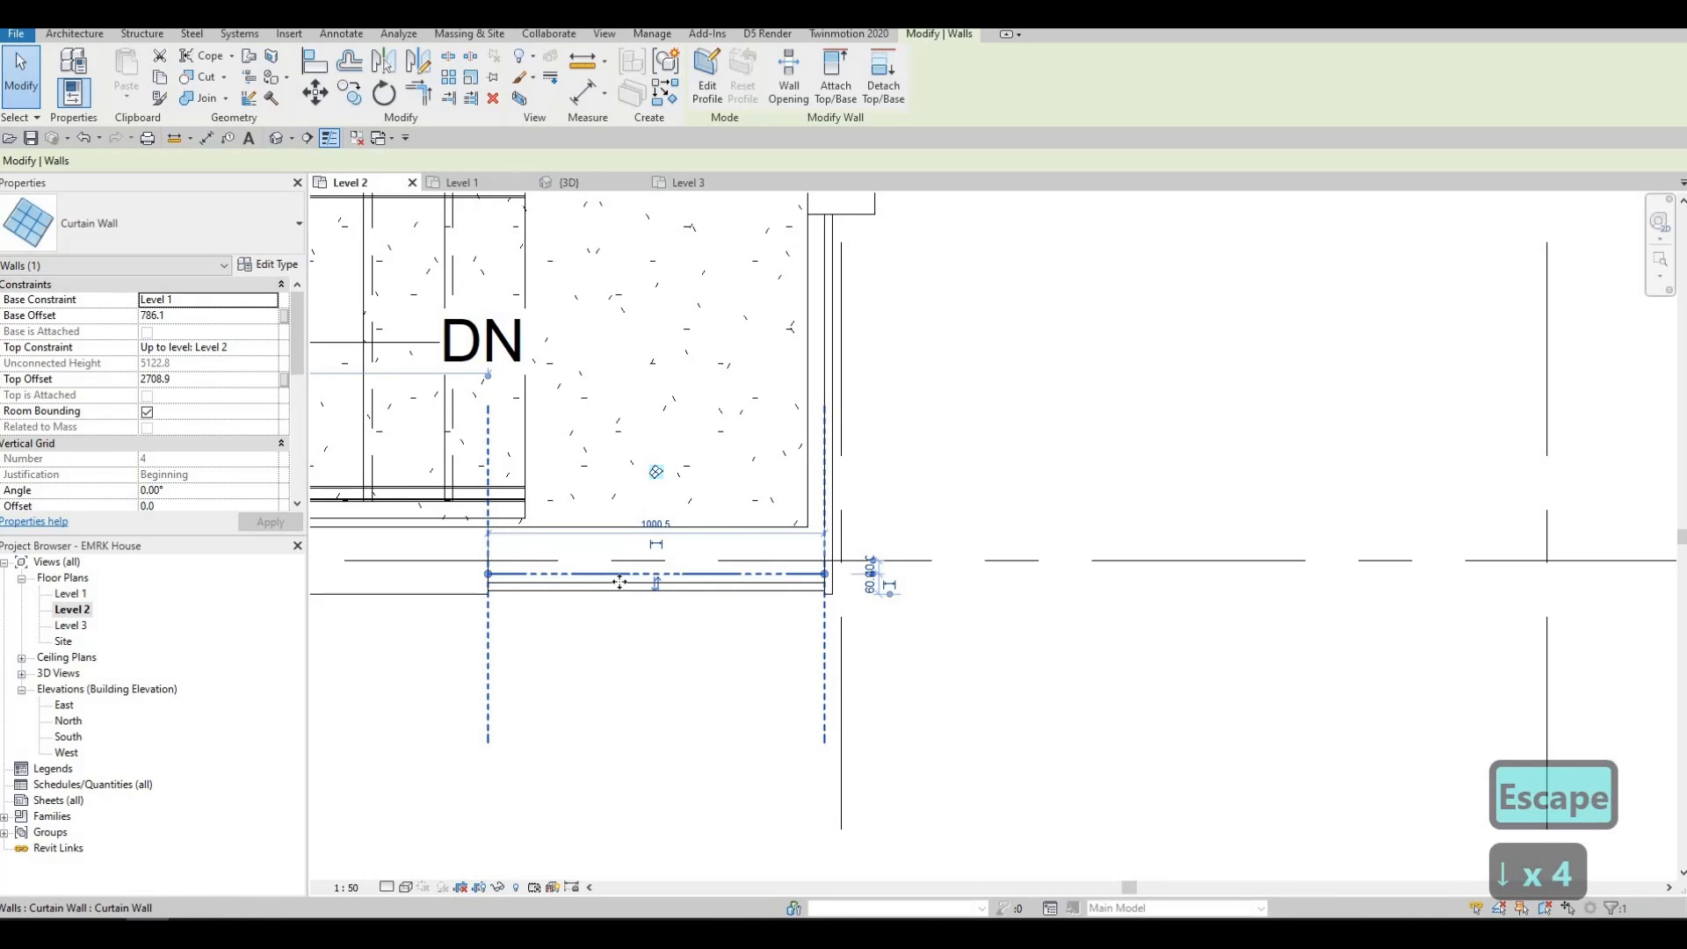
pyautogui.scroll(3, 468, 604)
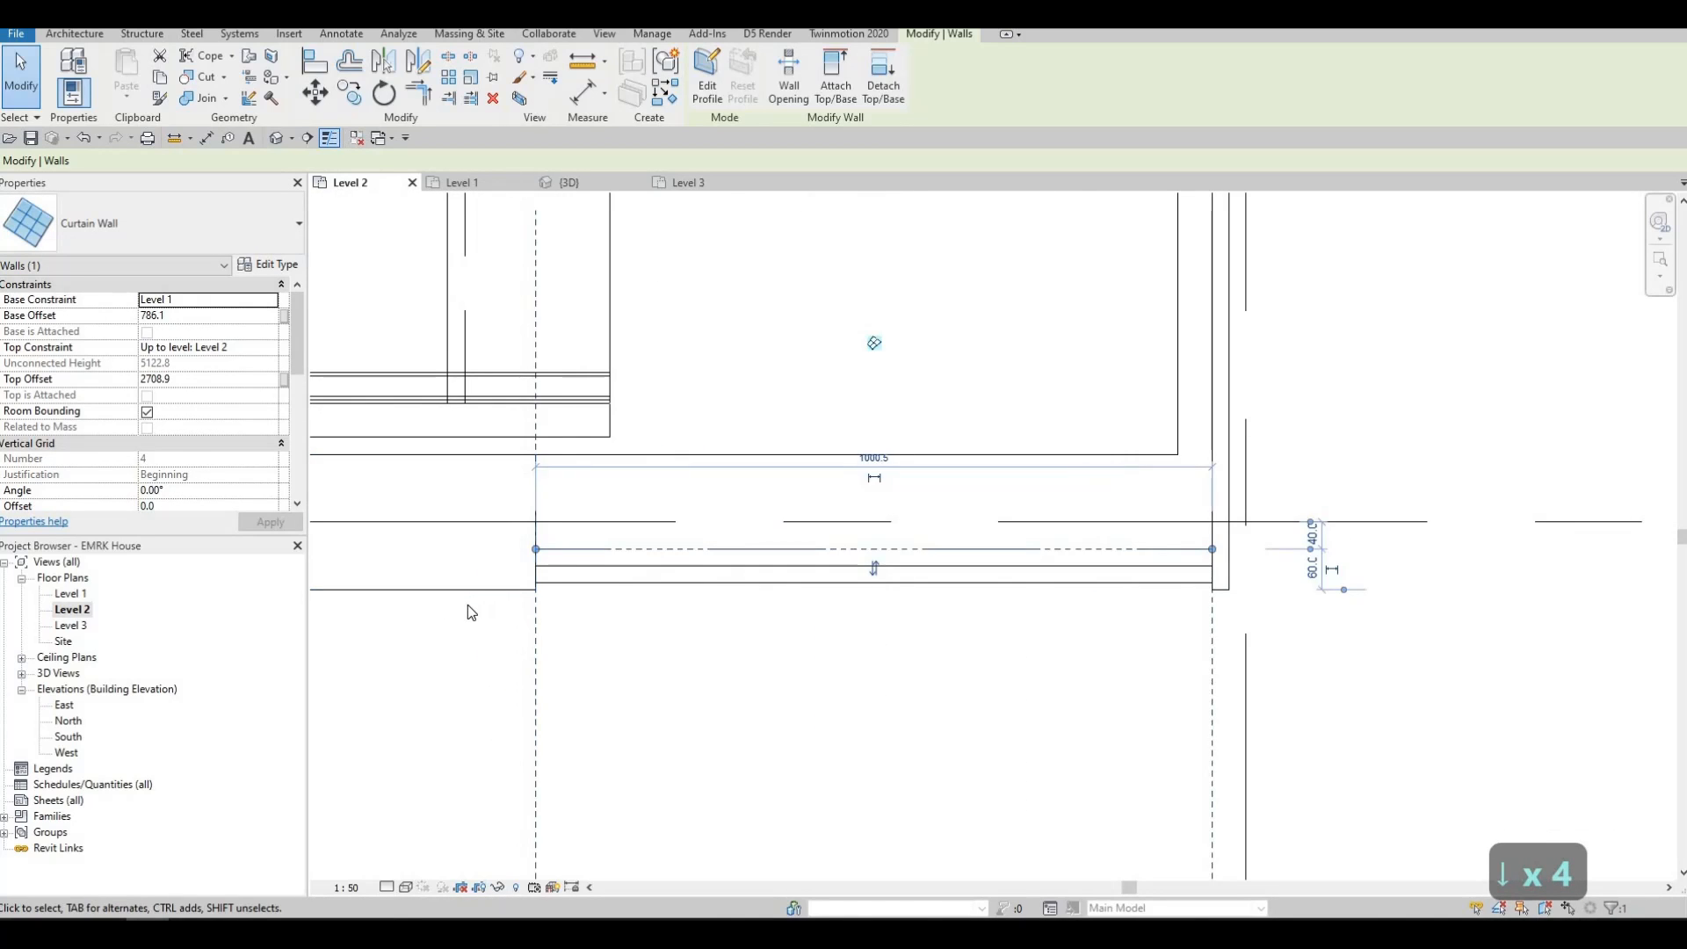
pyautogui.press('Escape')
pyautogui.press('a')
pyautogui.press('l')
pyautogui.click(465, 590)
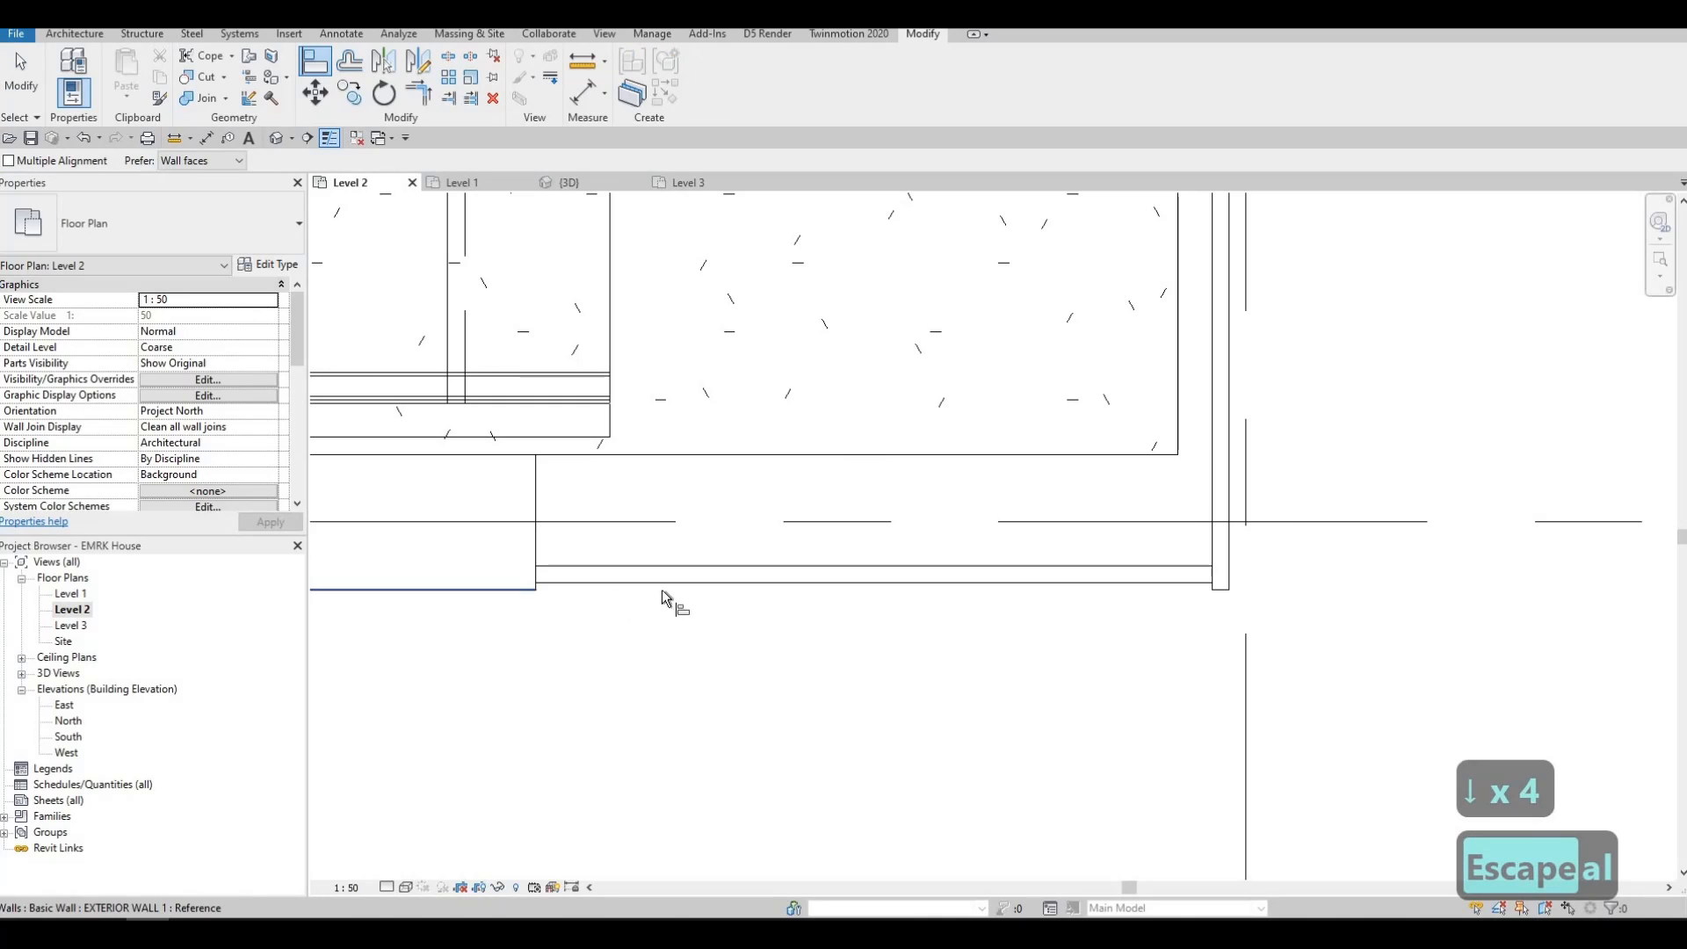
pyautogui.press('Escape')
# Step: Nudge the lower stair curtain wall further outward until its glazing is flush with the exterior wall's outer face
pyautogui.click(777, 582)
pyautogui.scroll(2, 545, 615)
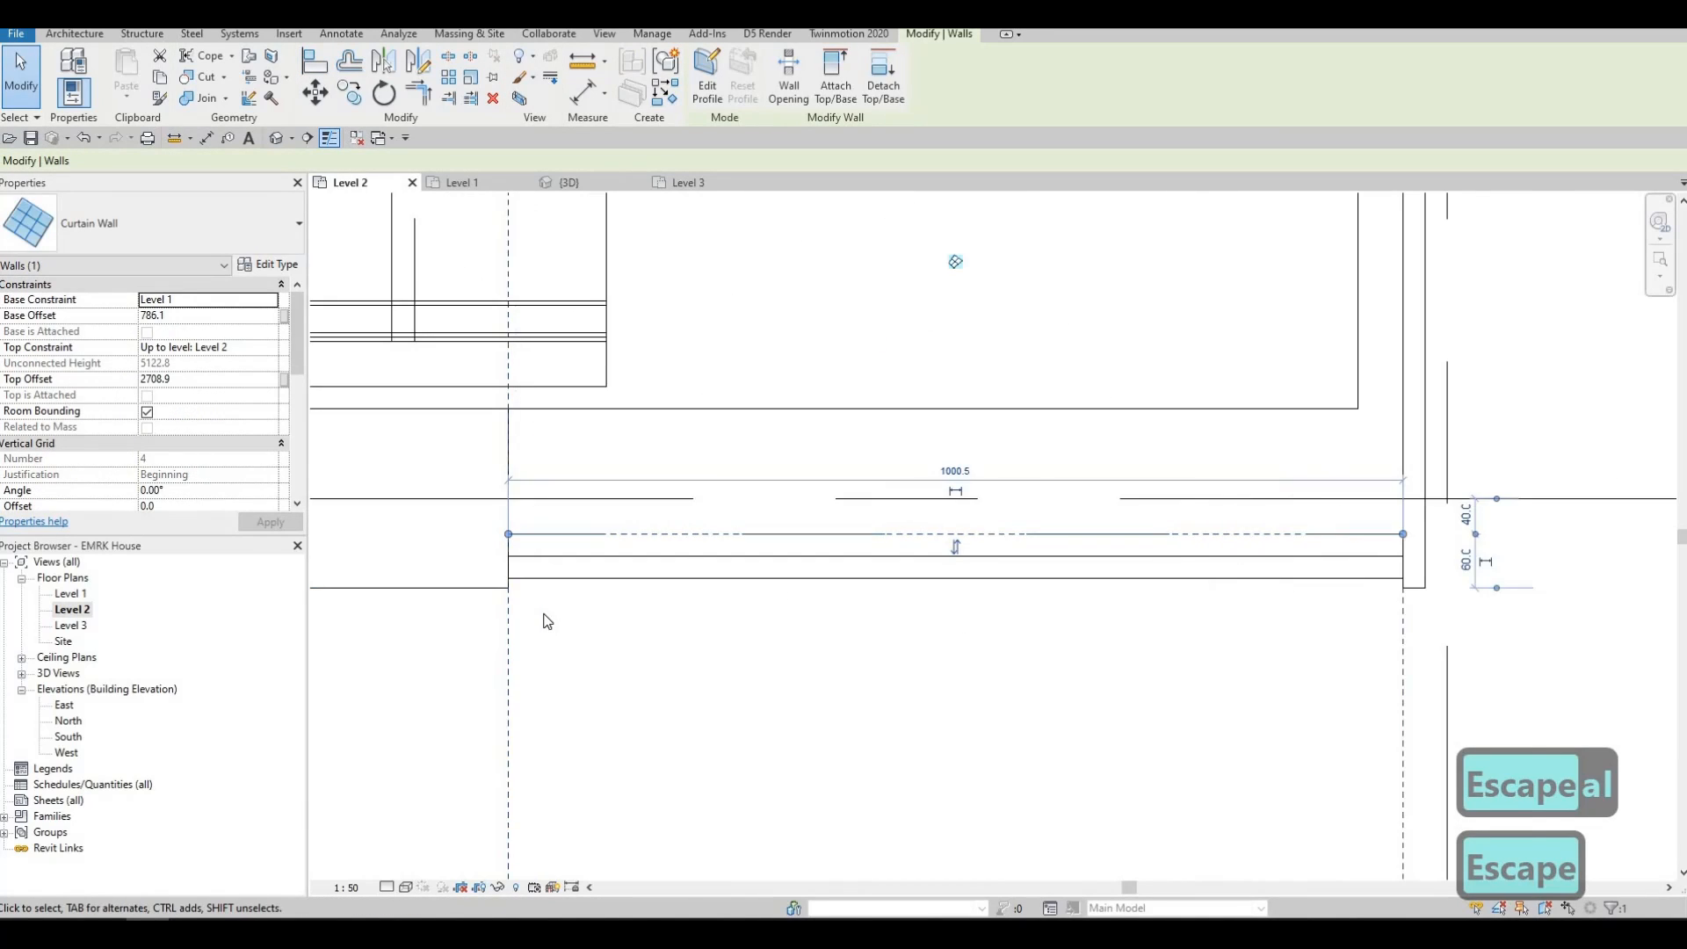
pyautogui.press('Down')
pyautogui.press('Down')
pyautogui.press('Down')
pyautogui.press('Down')
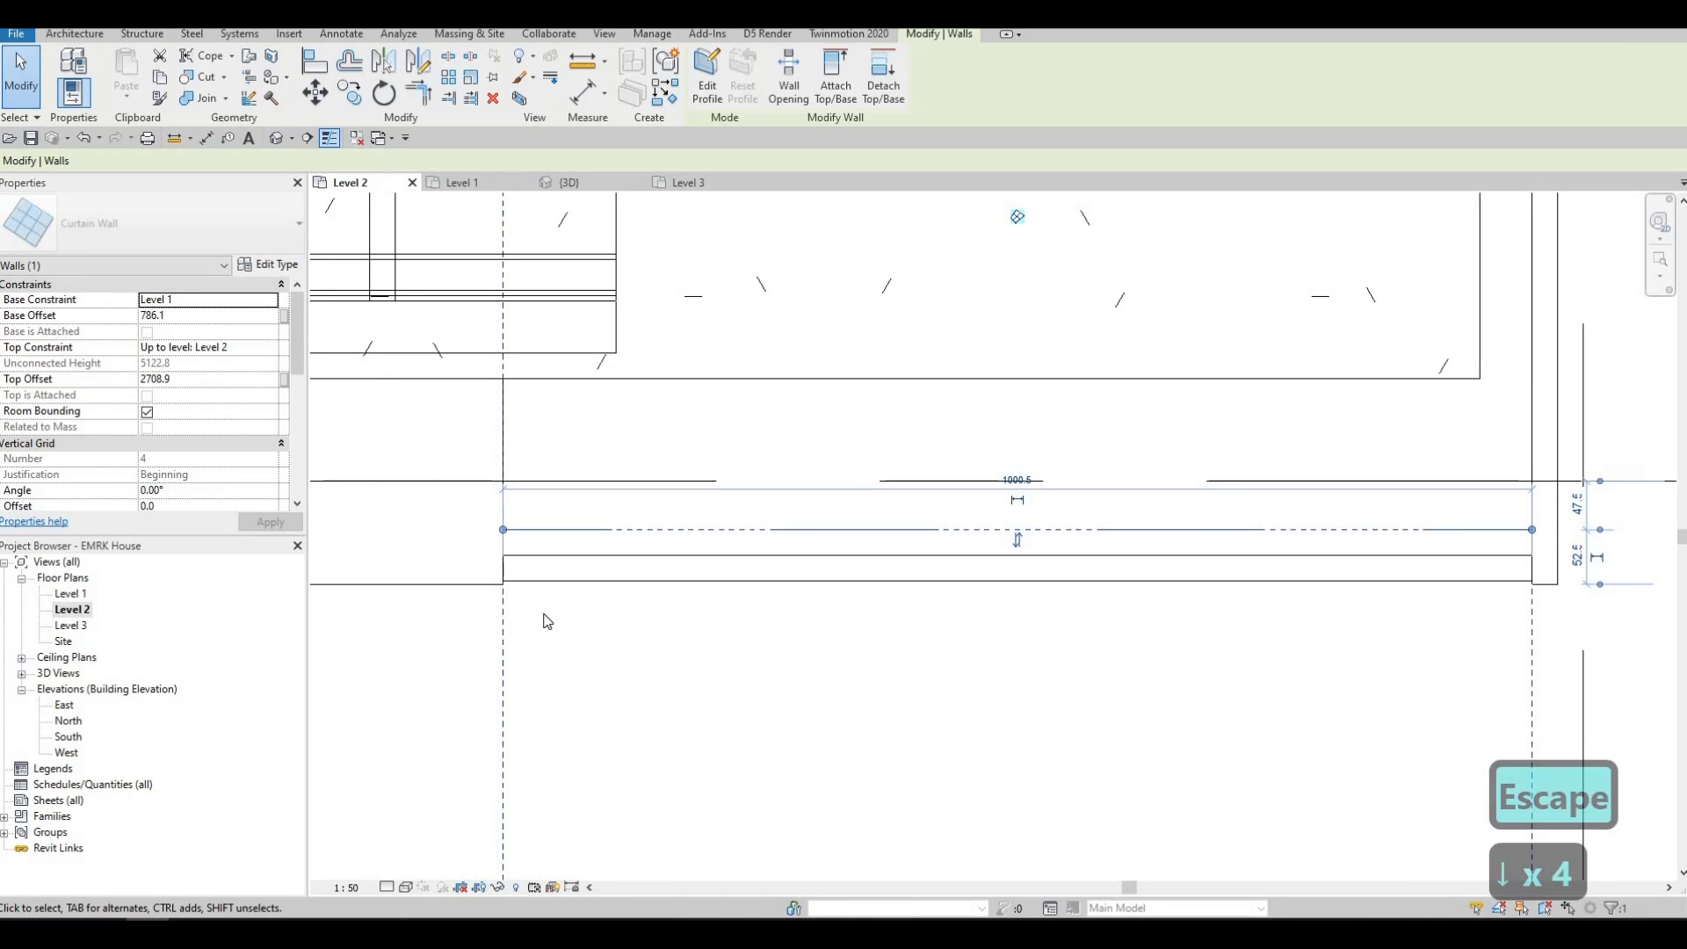
pyautogui.press('Escape')
pyautogui.scroll(3, 935, 731)
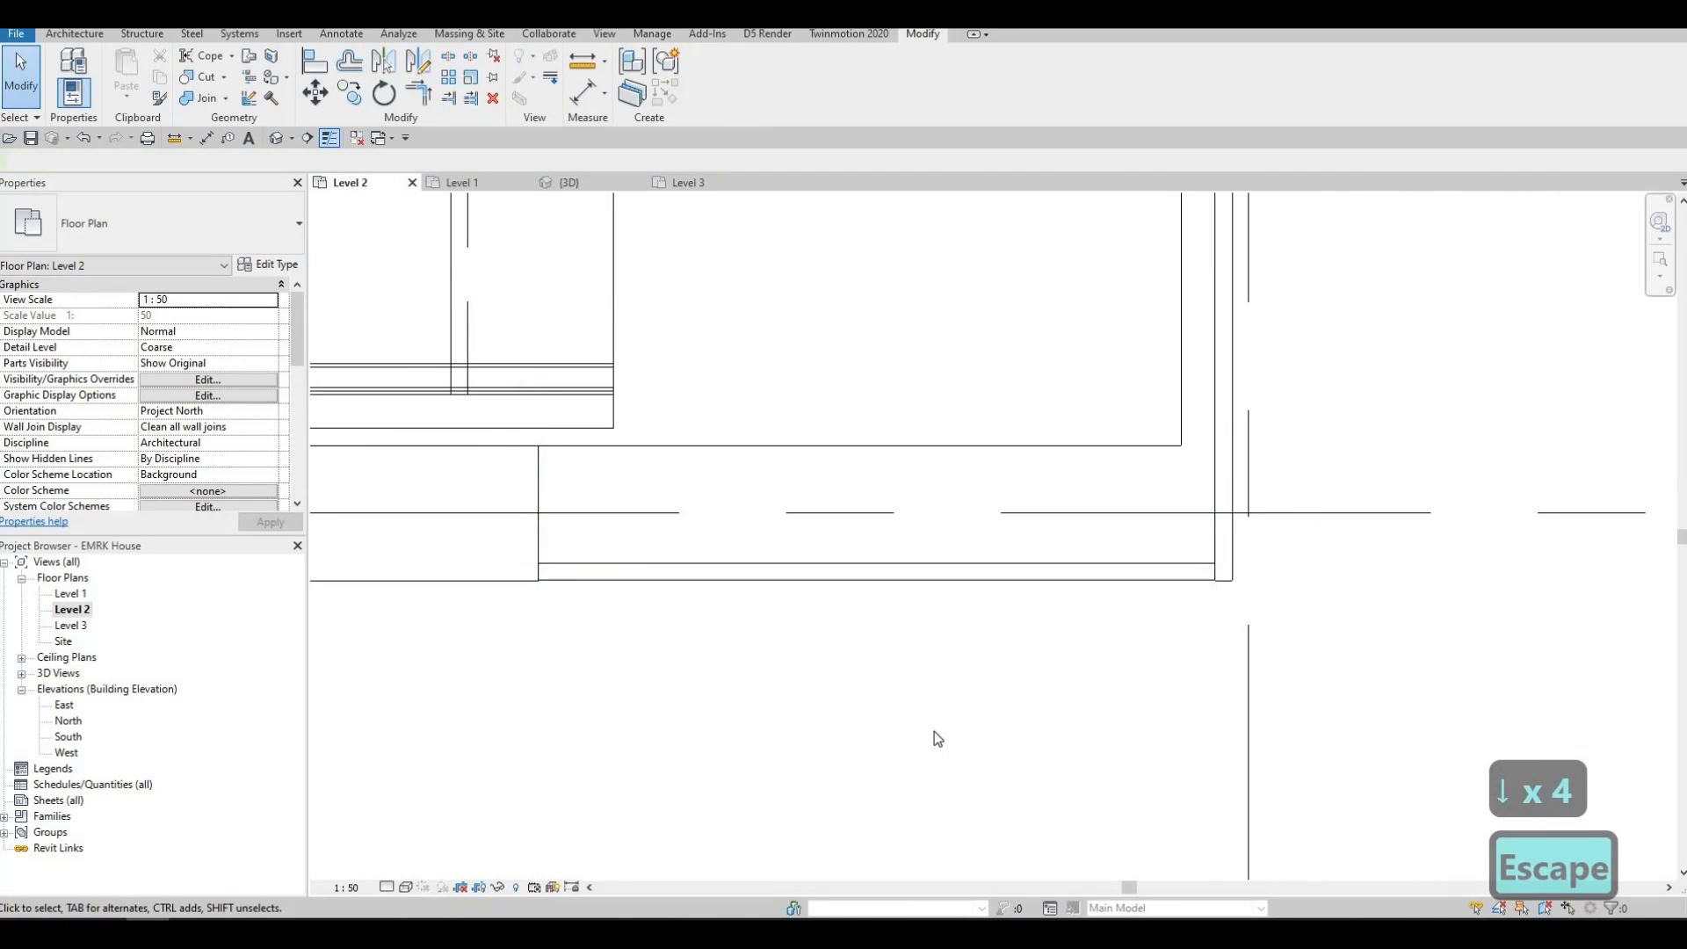
# Step: Nudge the right stair curtain wall outward toward the outer face of the right exterior wall
pyautogui.scroll(-1, 967, 564)
pyautogui.moveTo(994, 493); pyautogui.dragTo(962, 557, button='middle')
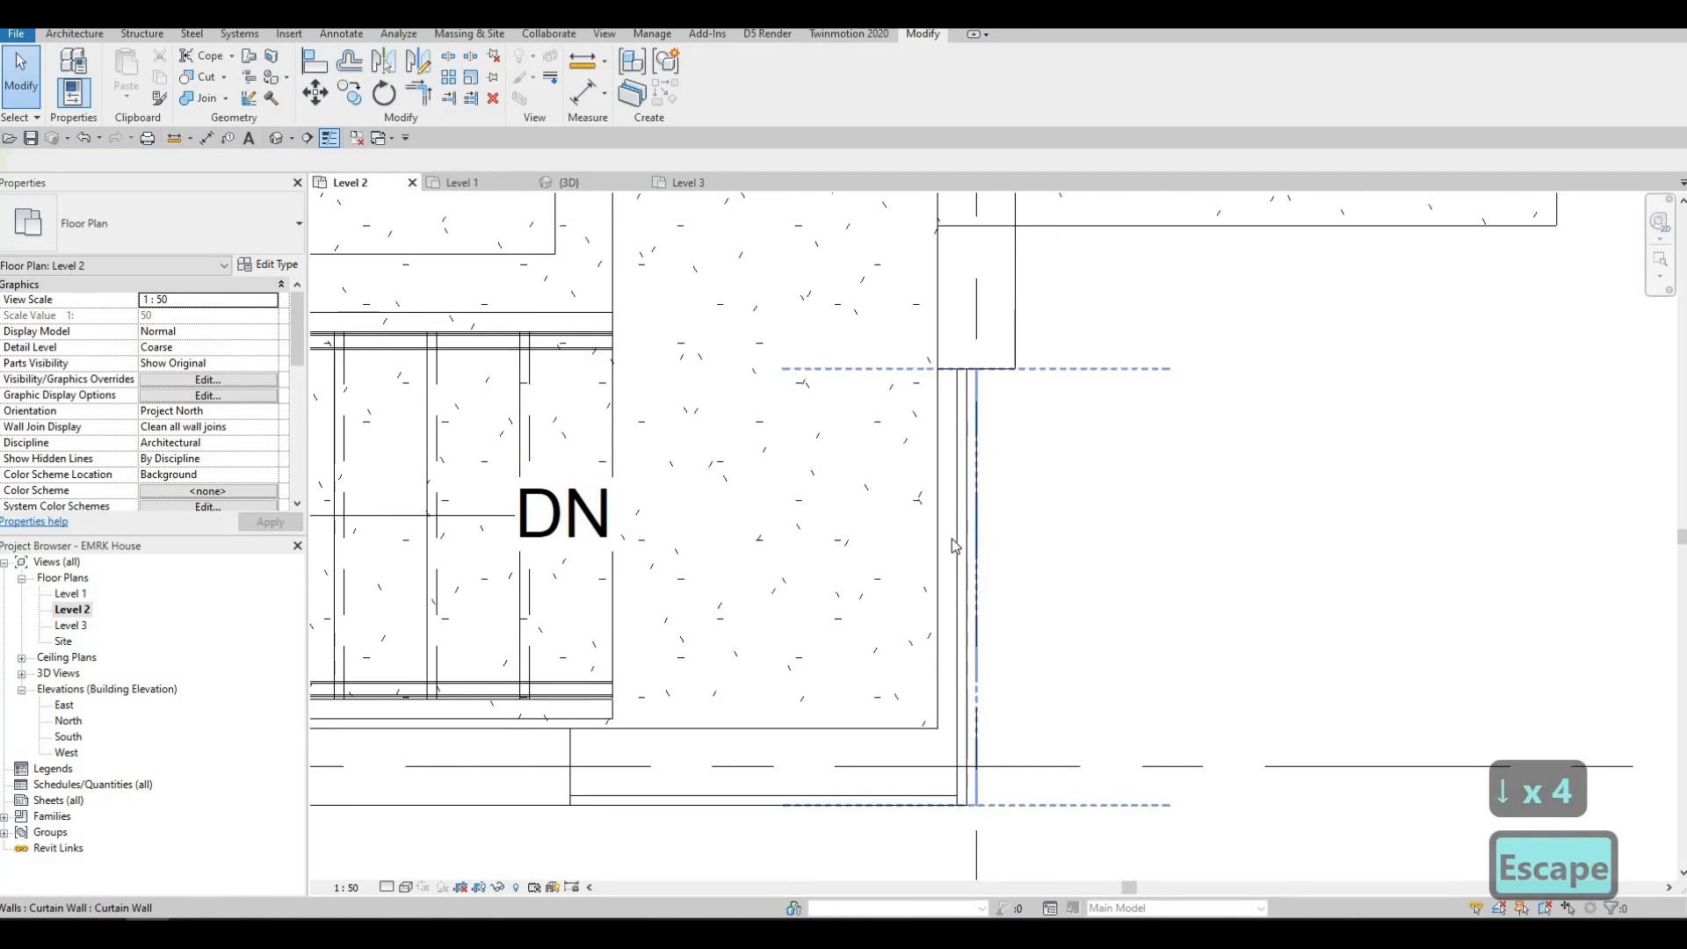
pyautogui.click(961, 531)
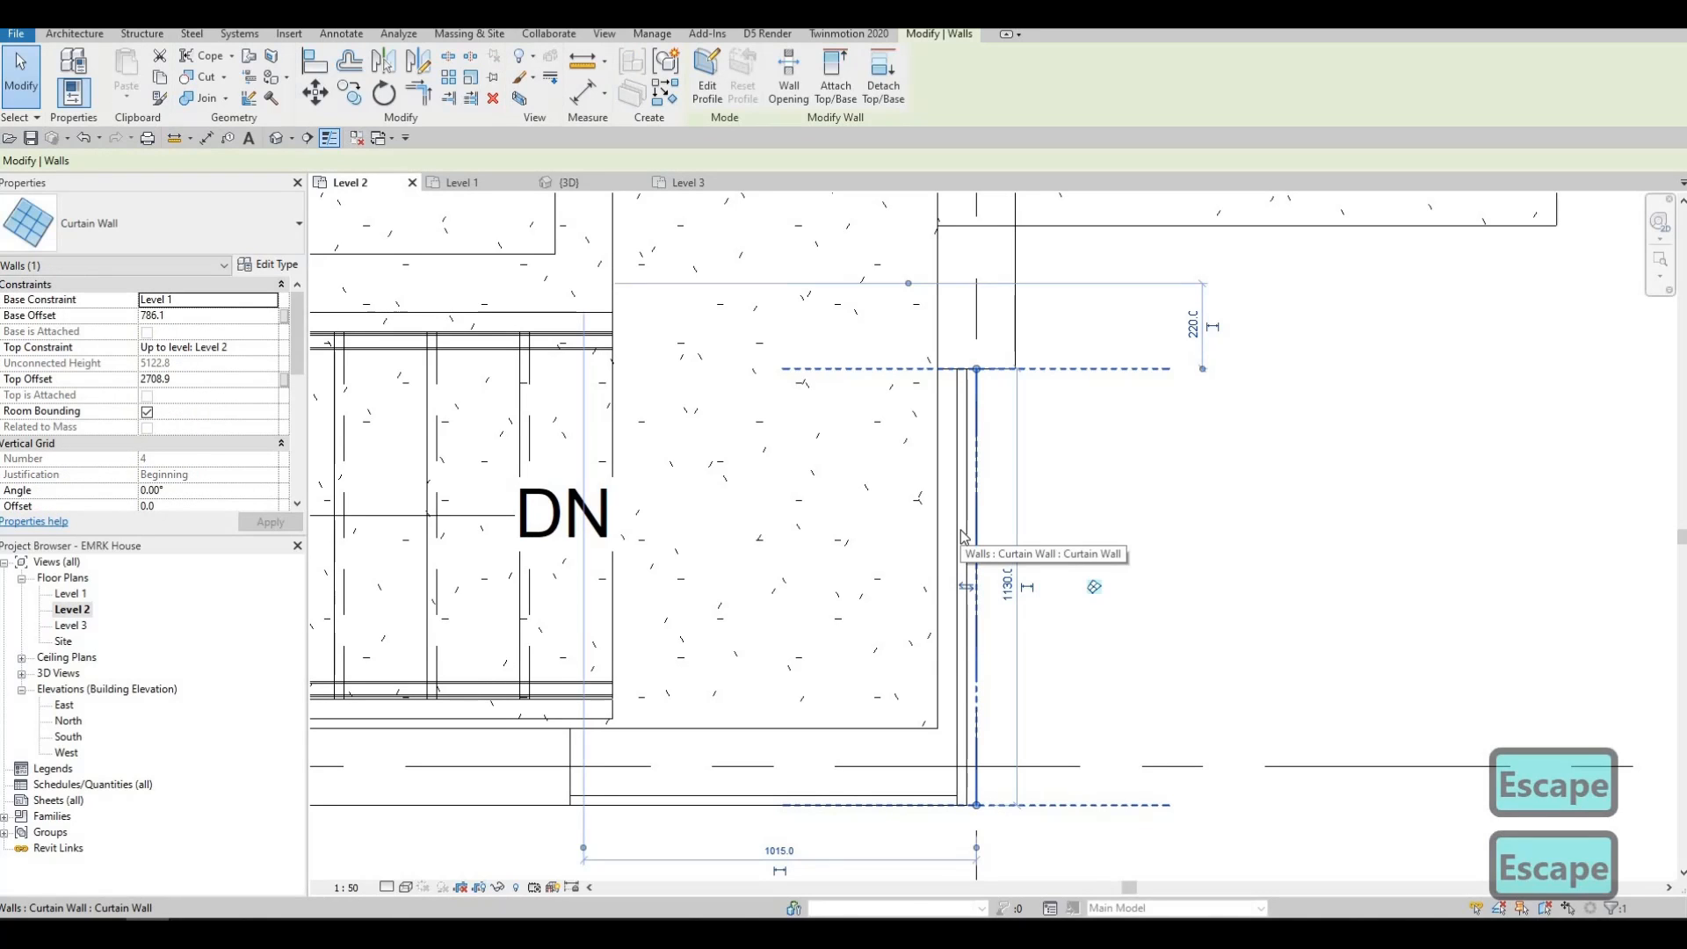
pyautogui.press('Right')
pyautogui.press('Right')
pyautogui.press('Right')
pyautogui.press('Right')
pyautogui.press('Right')
pyautogui.press('Right')
pyautogui.press('Right')
pyautogui.press('Right')
pyautogui.press('Right')
pyautogui.press('Right')
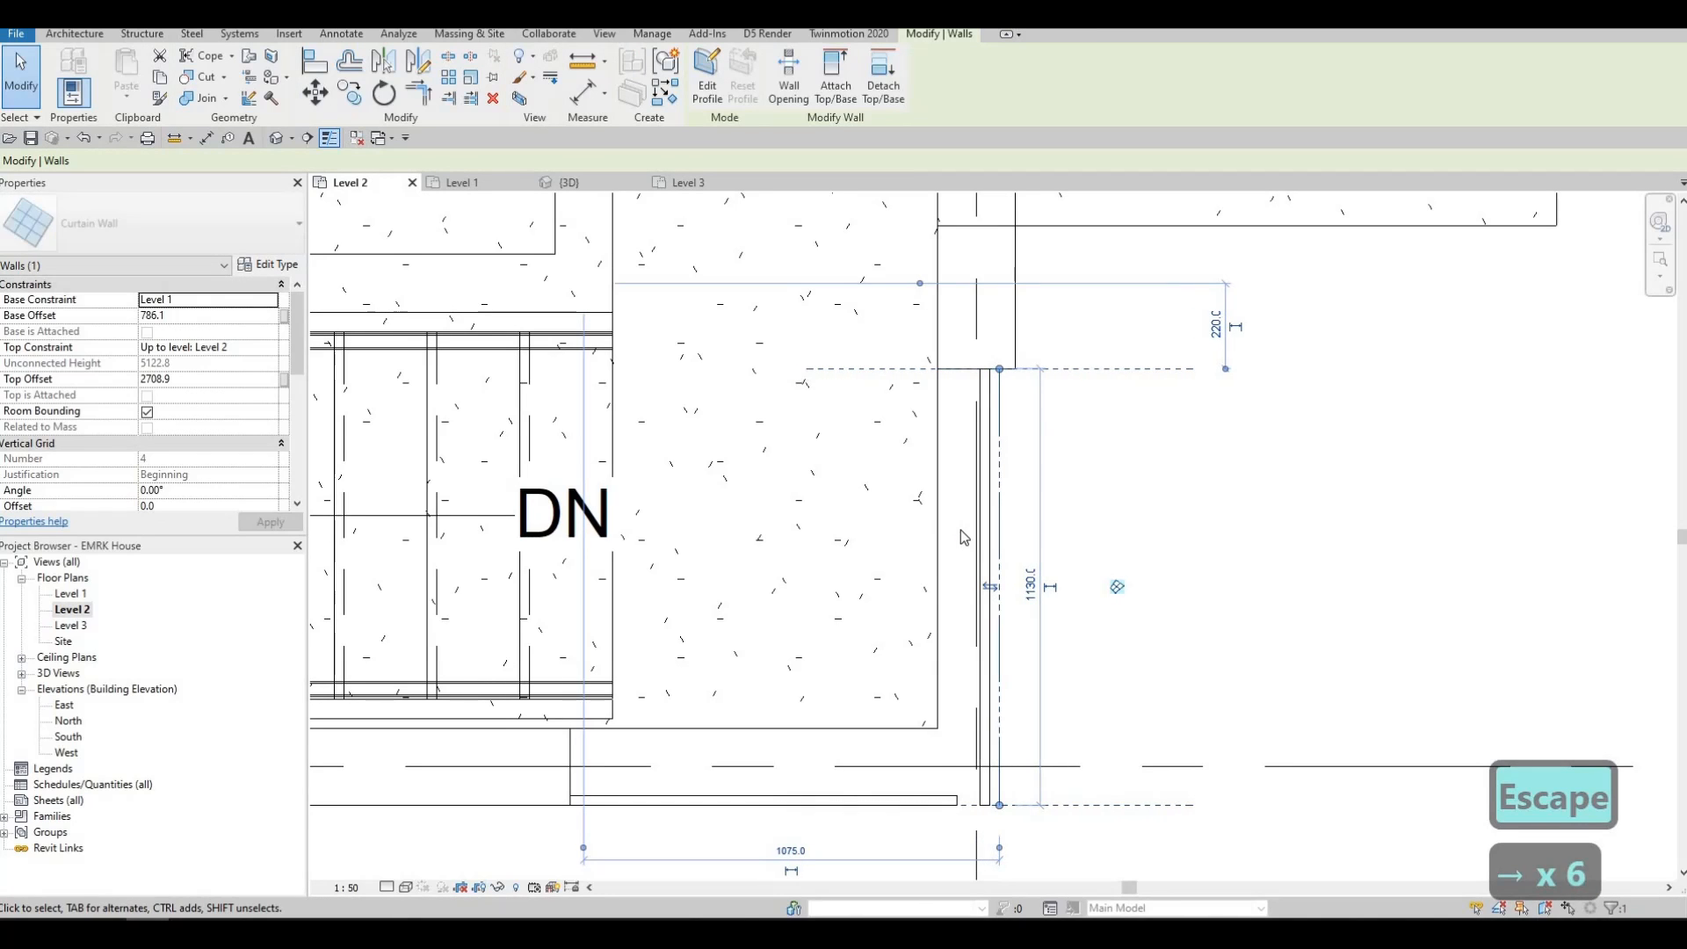
pyautogui.press('Right')
pyautogui.press('Right')
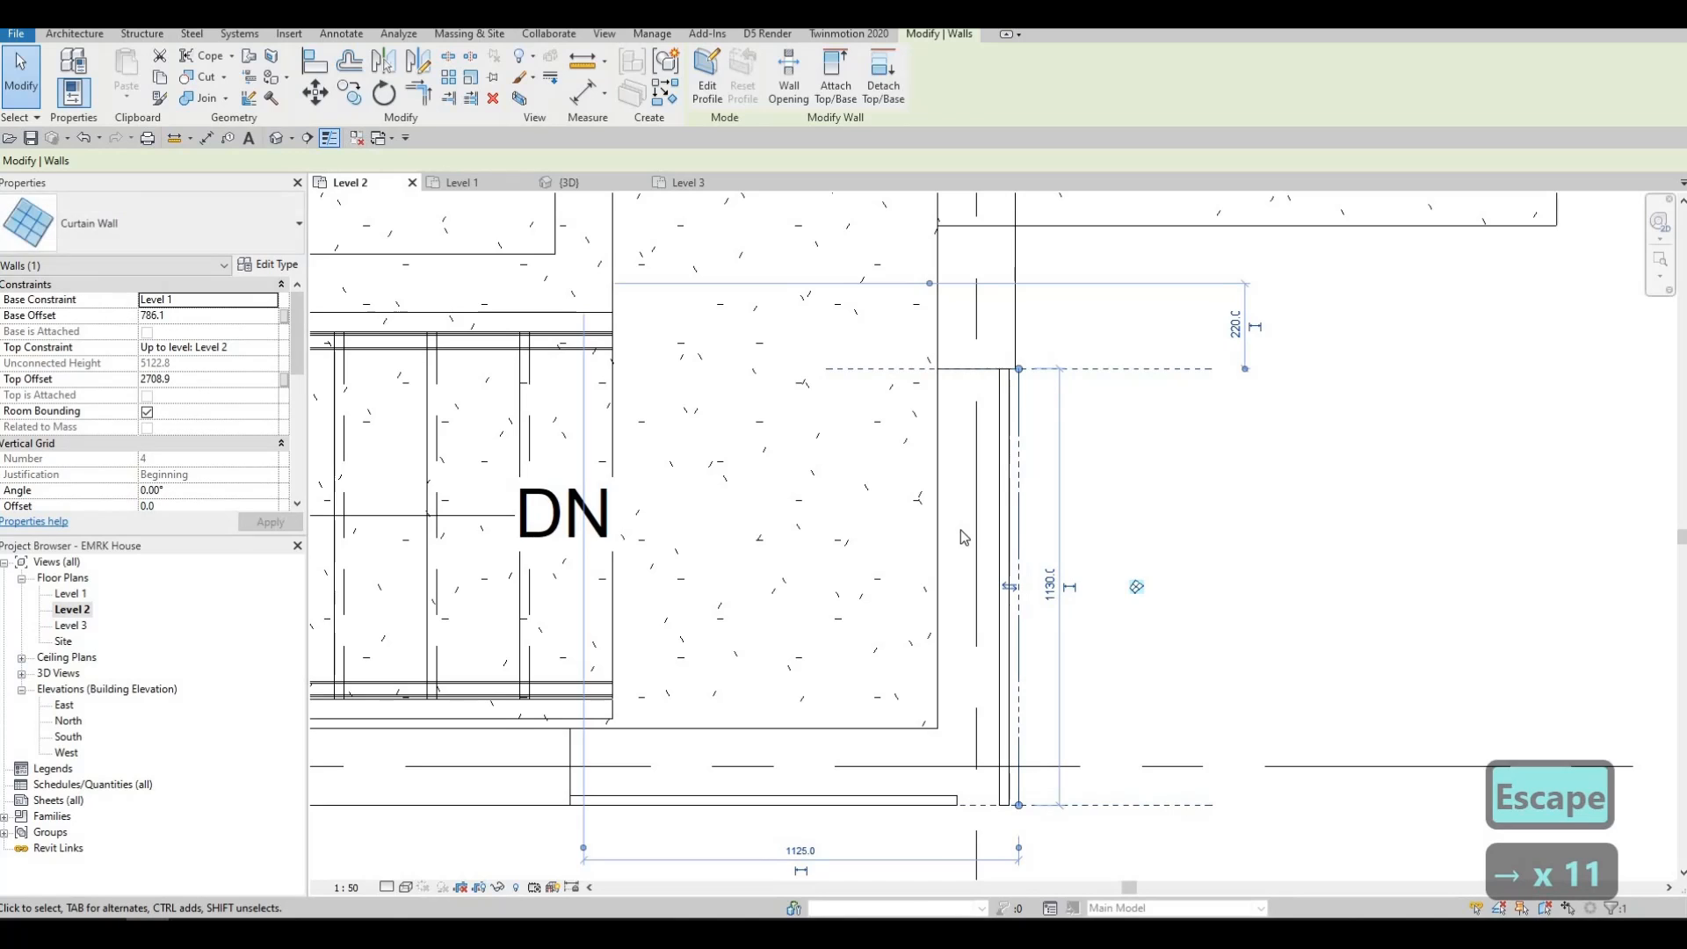
pyautogui.press('Escape')
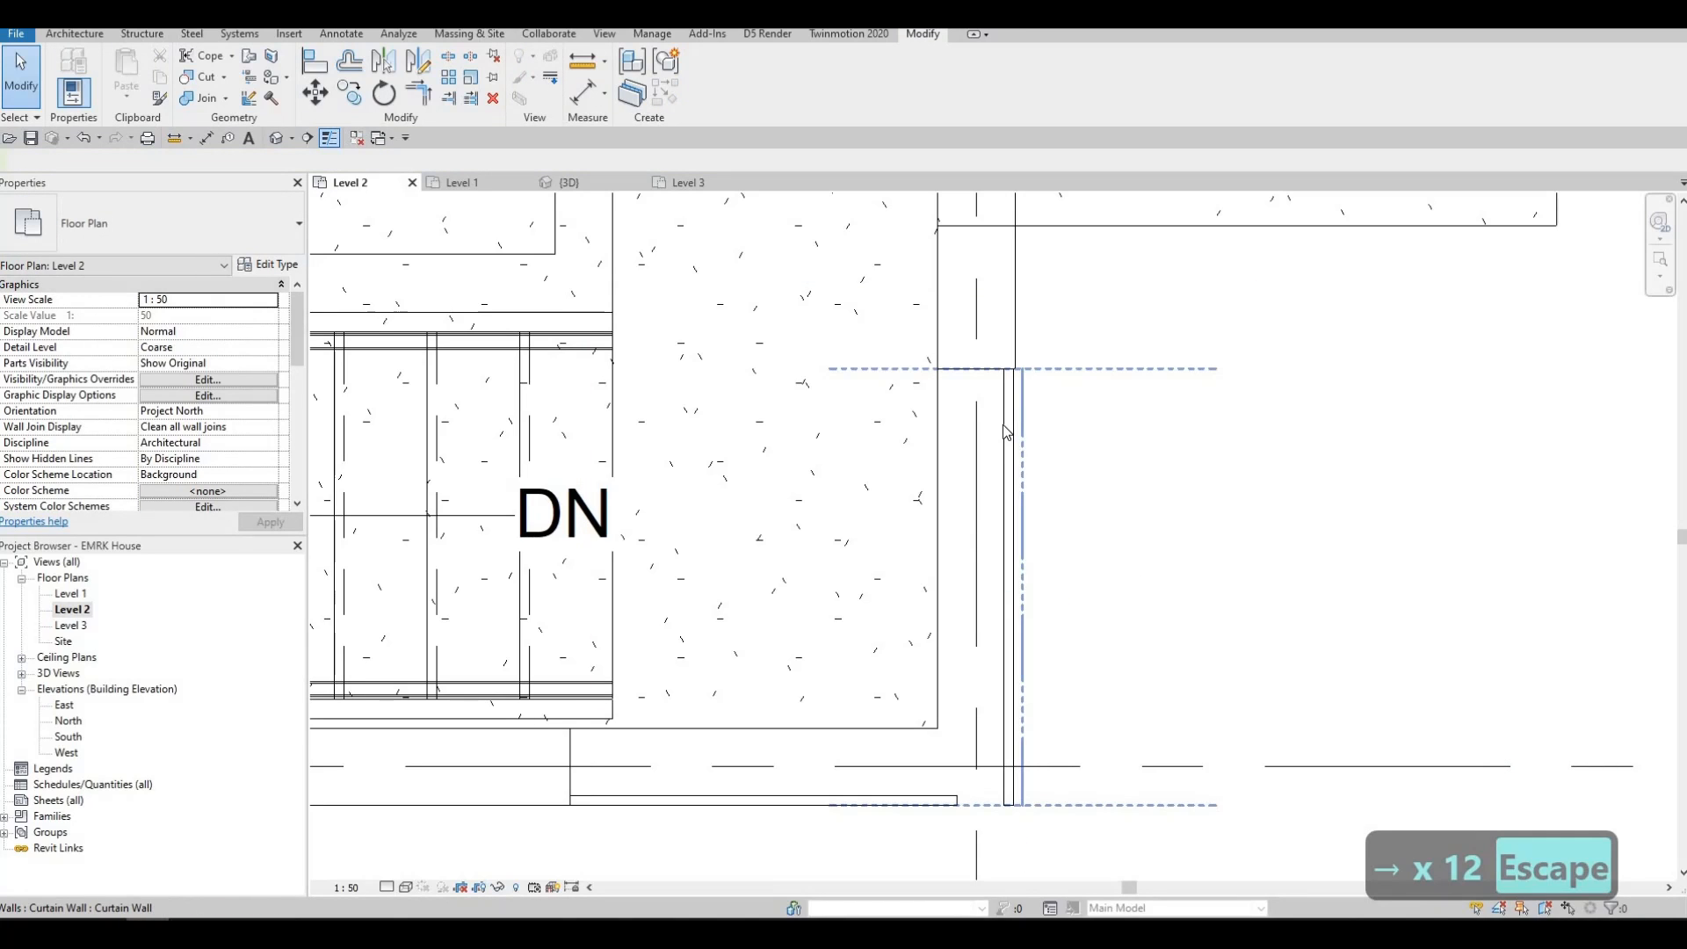
# Step: Fine-tune the right stair curtain wall's position so its glazing is flush with the right exterior wall's outer face
pyautogui.click(1004, 428)
pyautogui.press('Right')
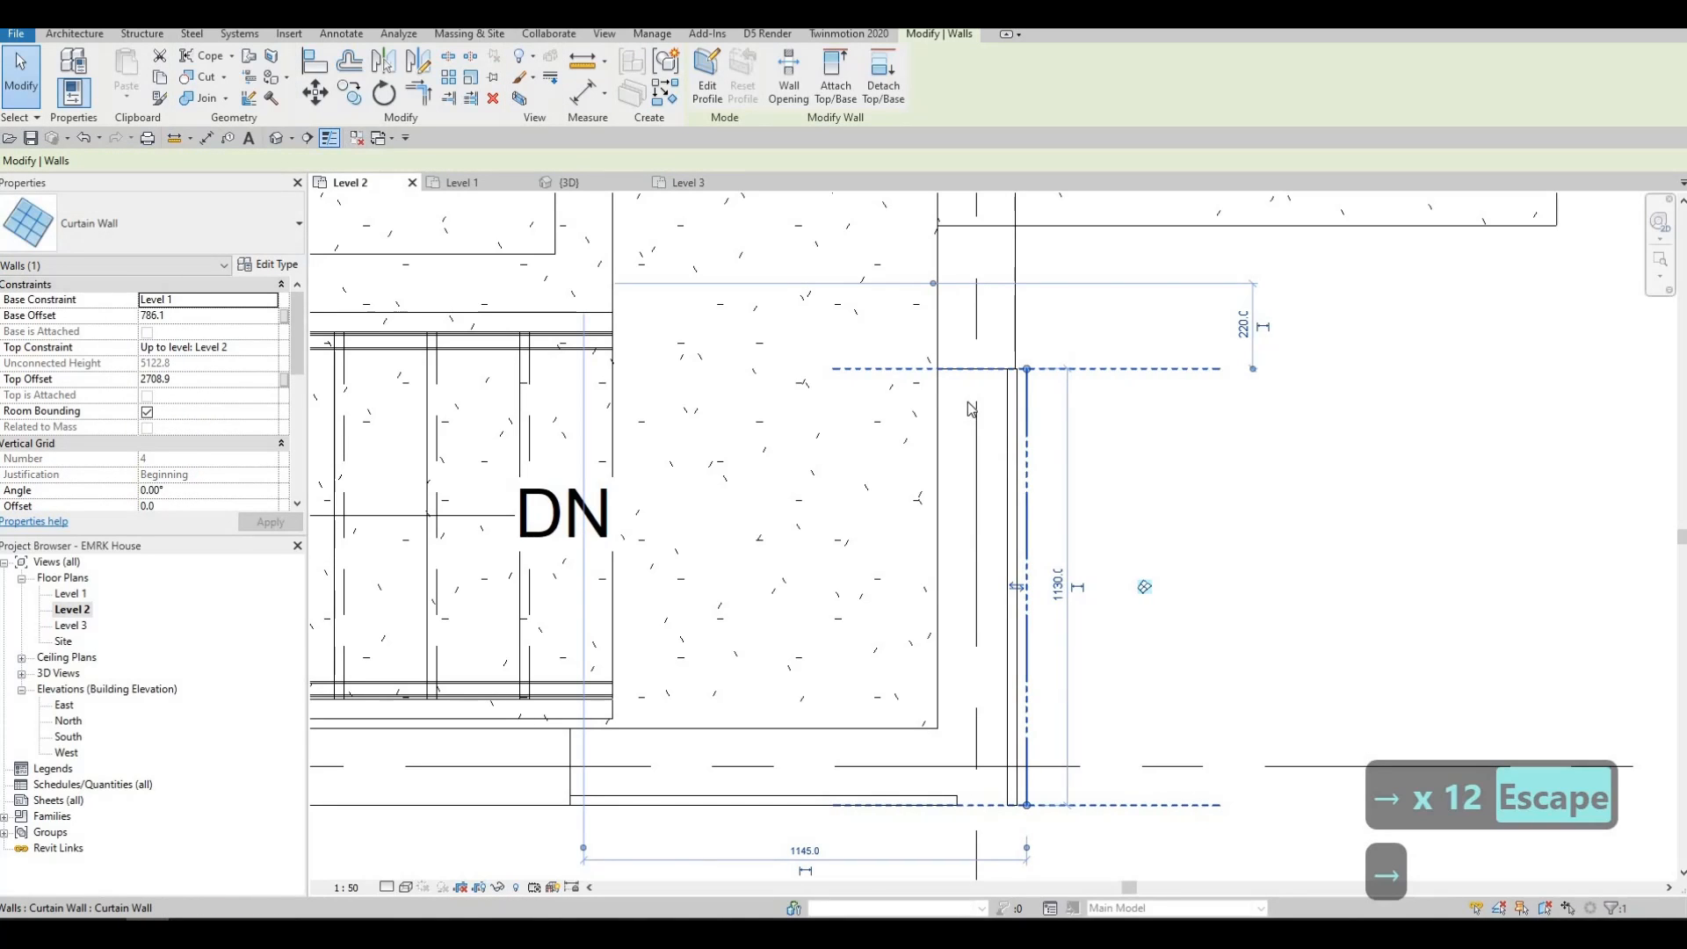
pyautogui.scroll(4, 1033, 376)
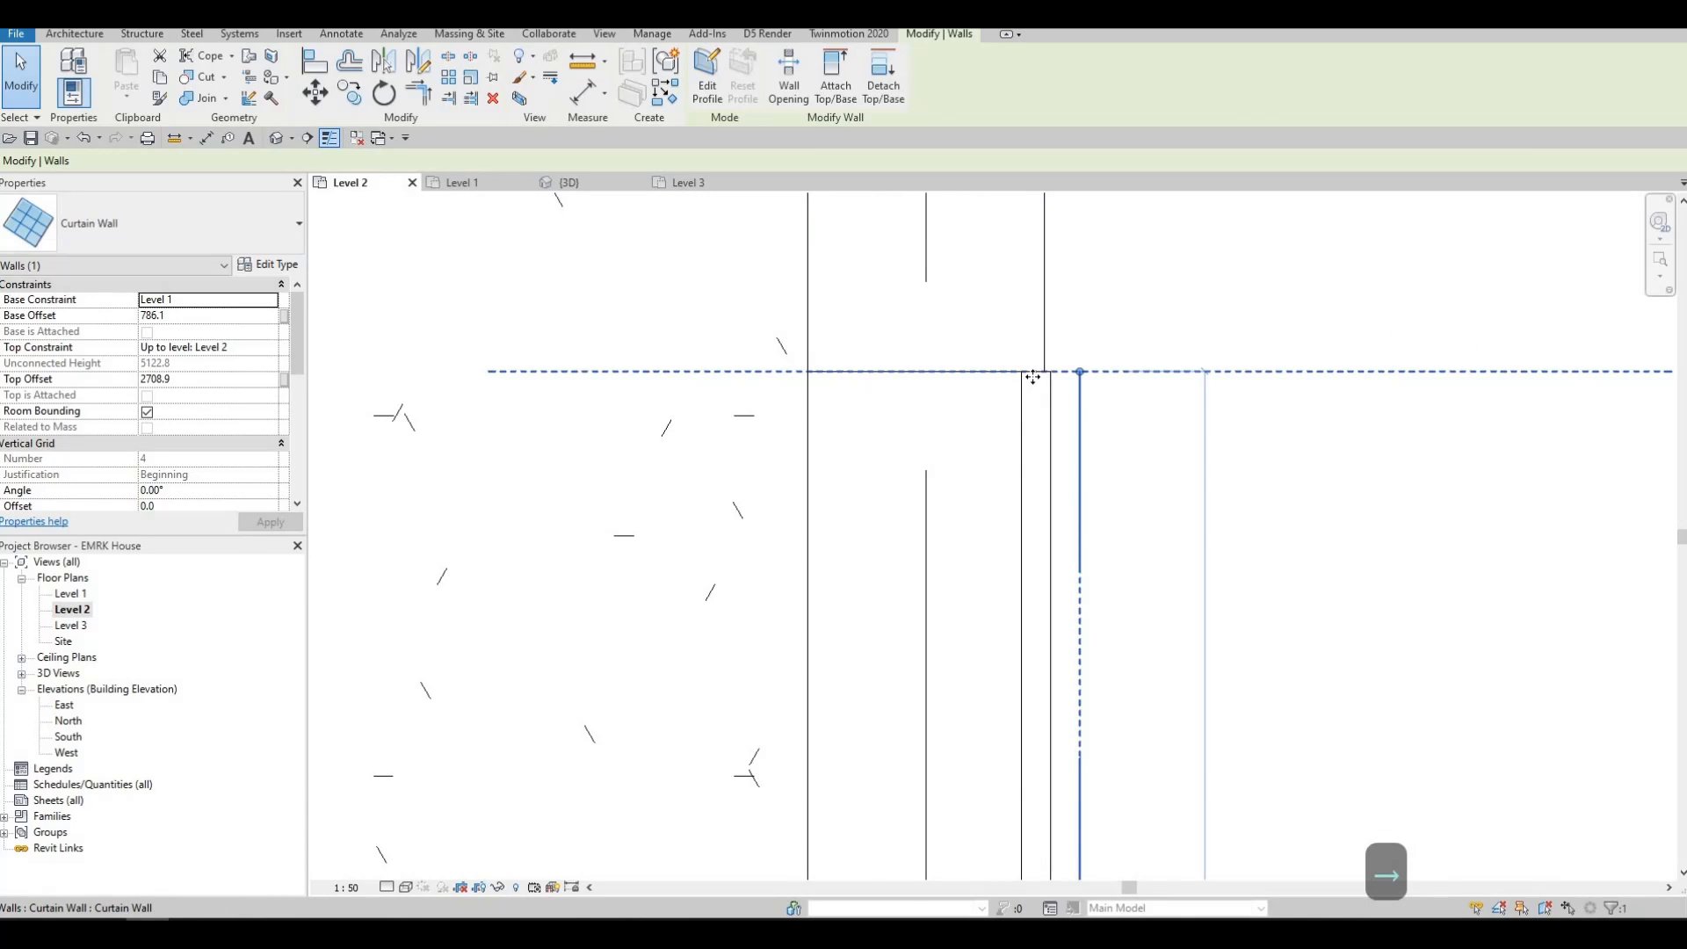
pyautogui.press('Left')
pyautogui.press('Left')
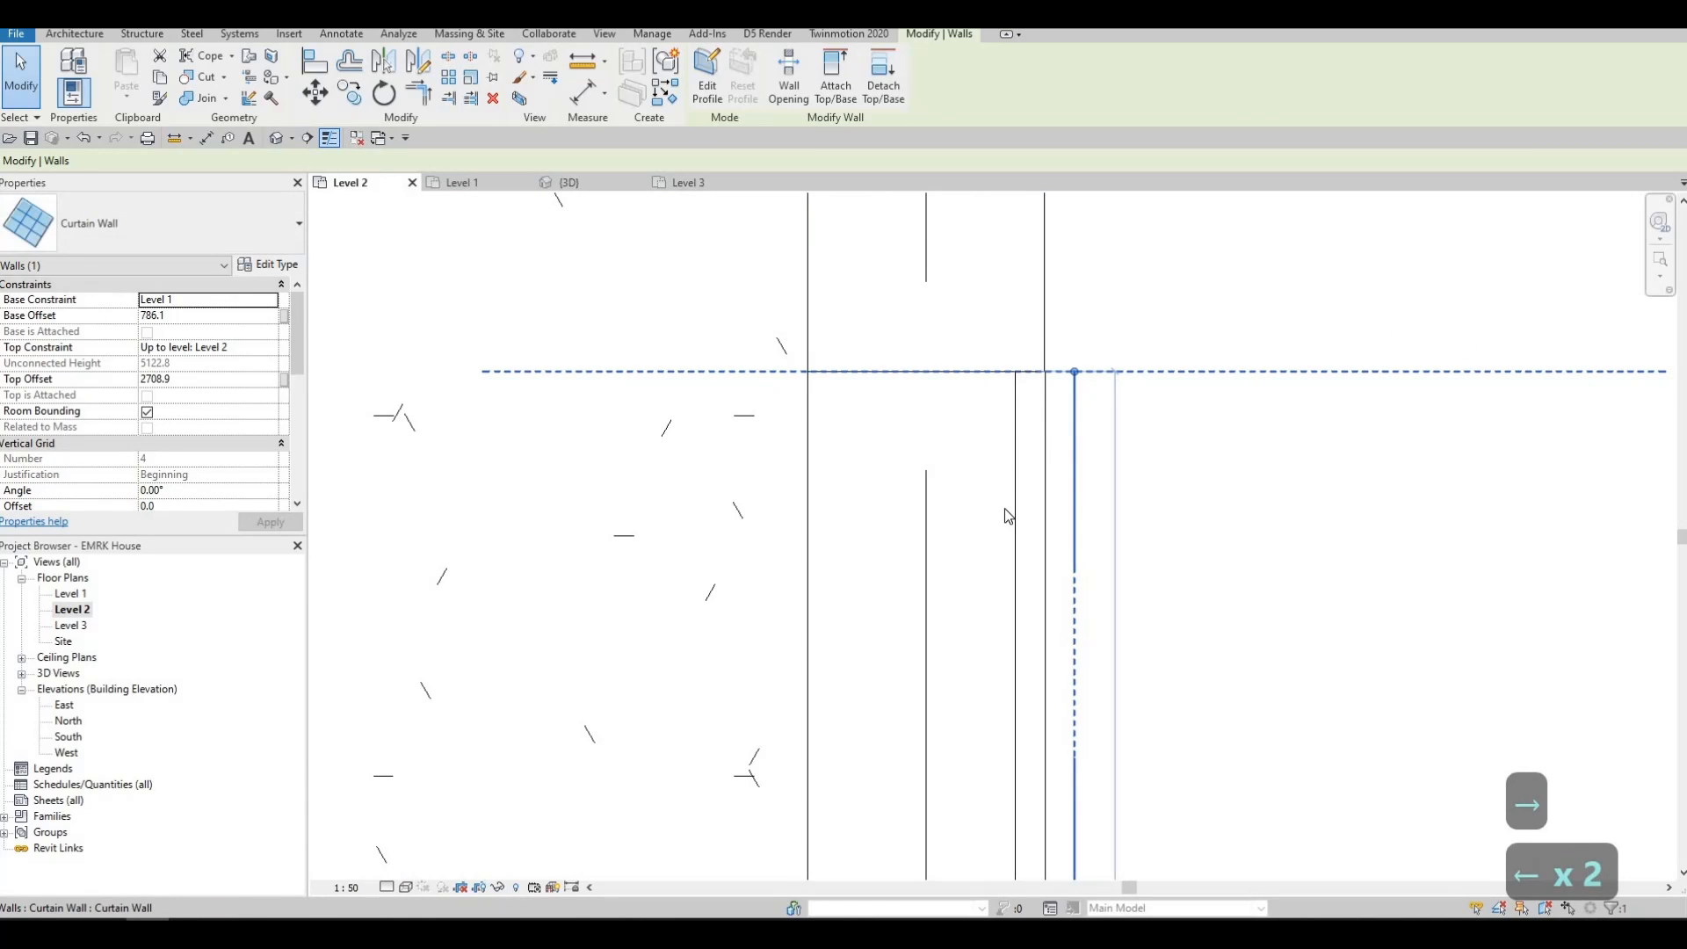
pyautogui.press('Escape')
# Step: Extend the lower stair curtain wall's corner end to meet the right curtain wall, and review the glazed corner in 3D
pyautogui.scroll(-3, 1010, 457)
pyautogui.scroll(-2, 1023, 606)
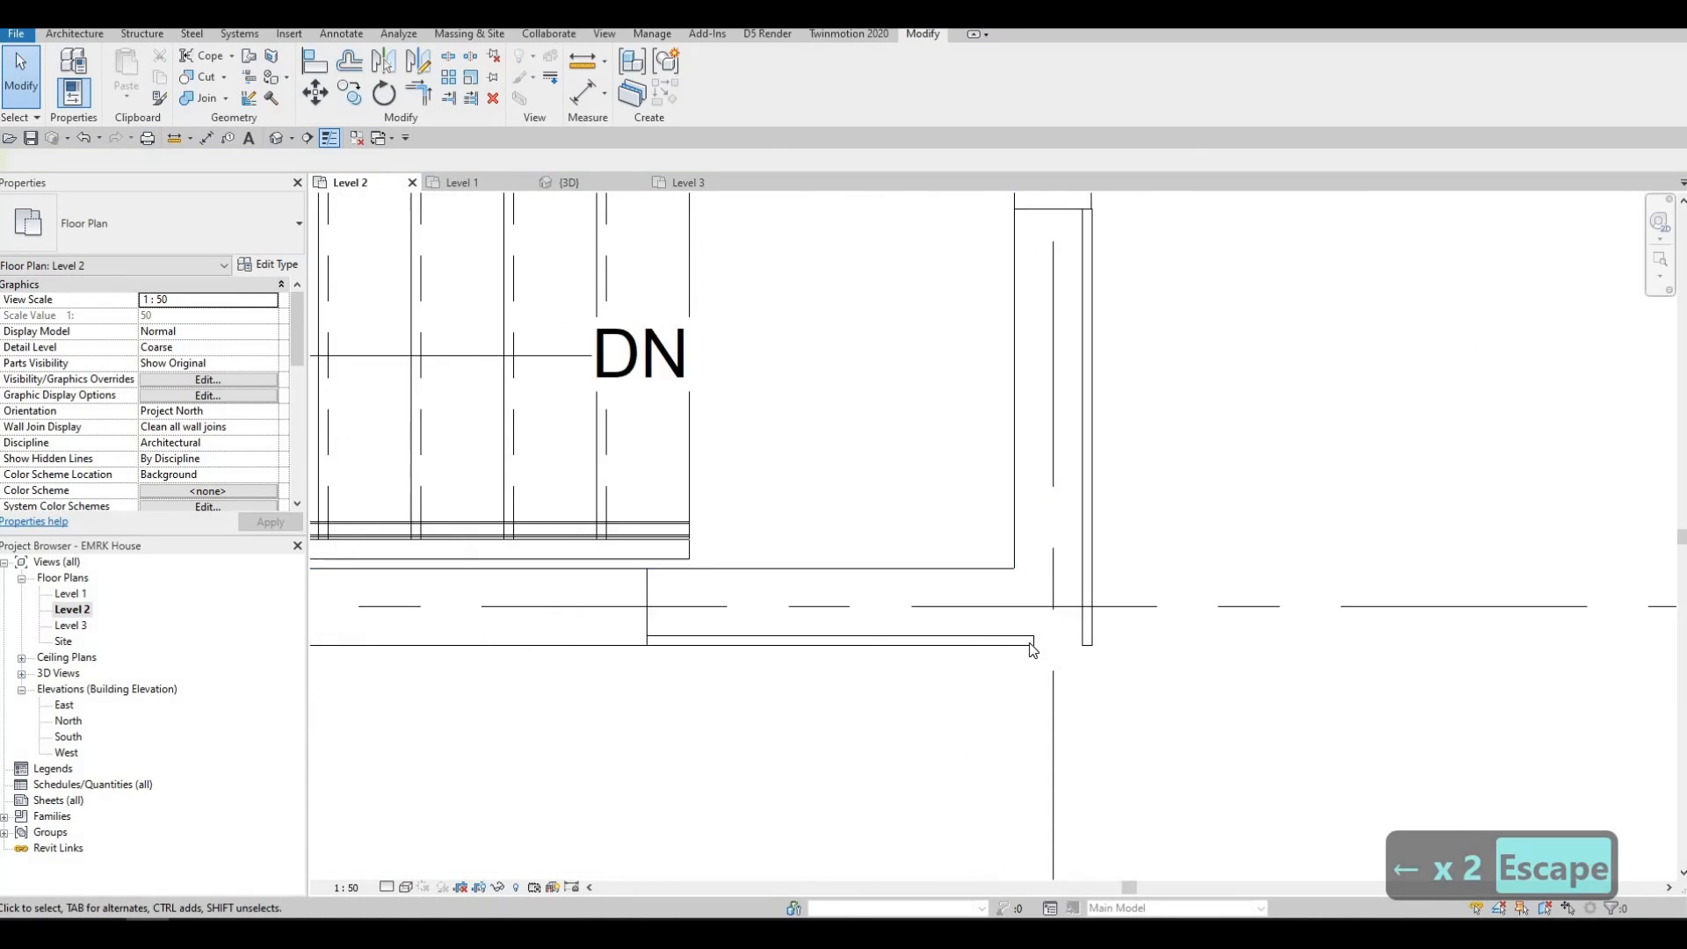
pyautogui.click(911, 643)
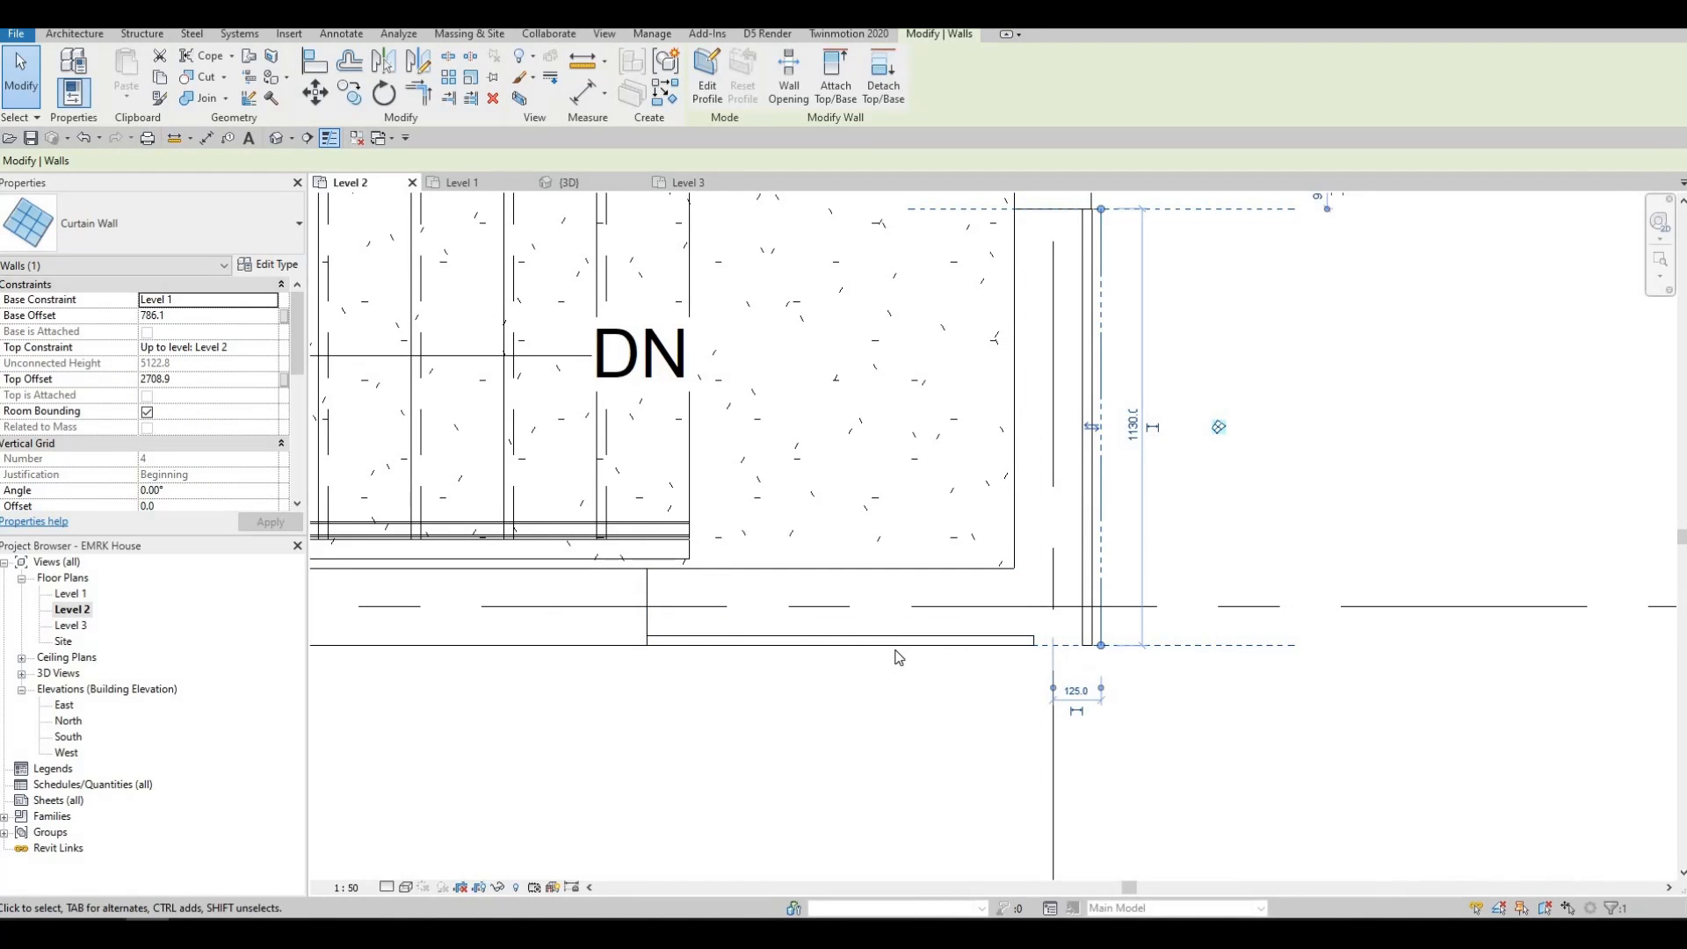
pyautogui.click(1029, 640)
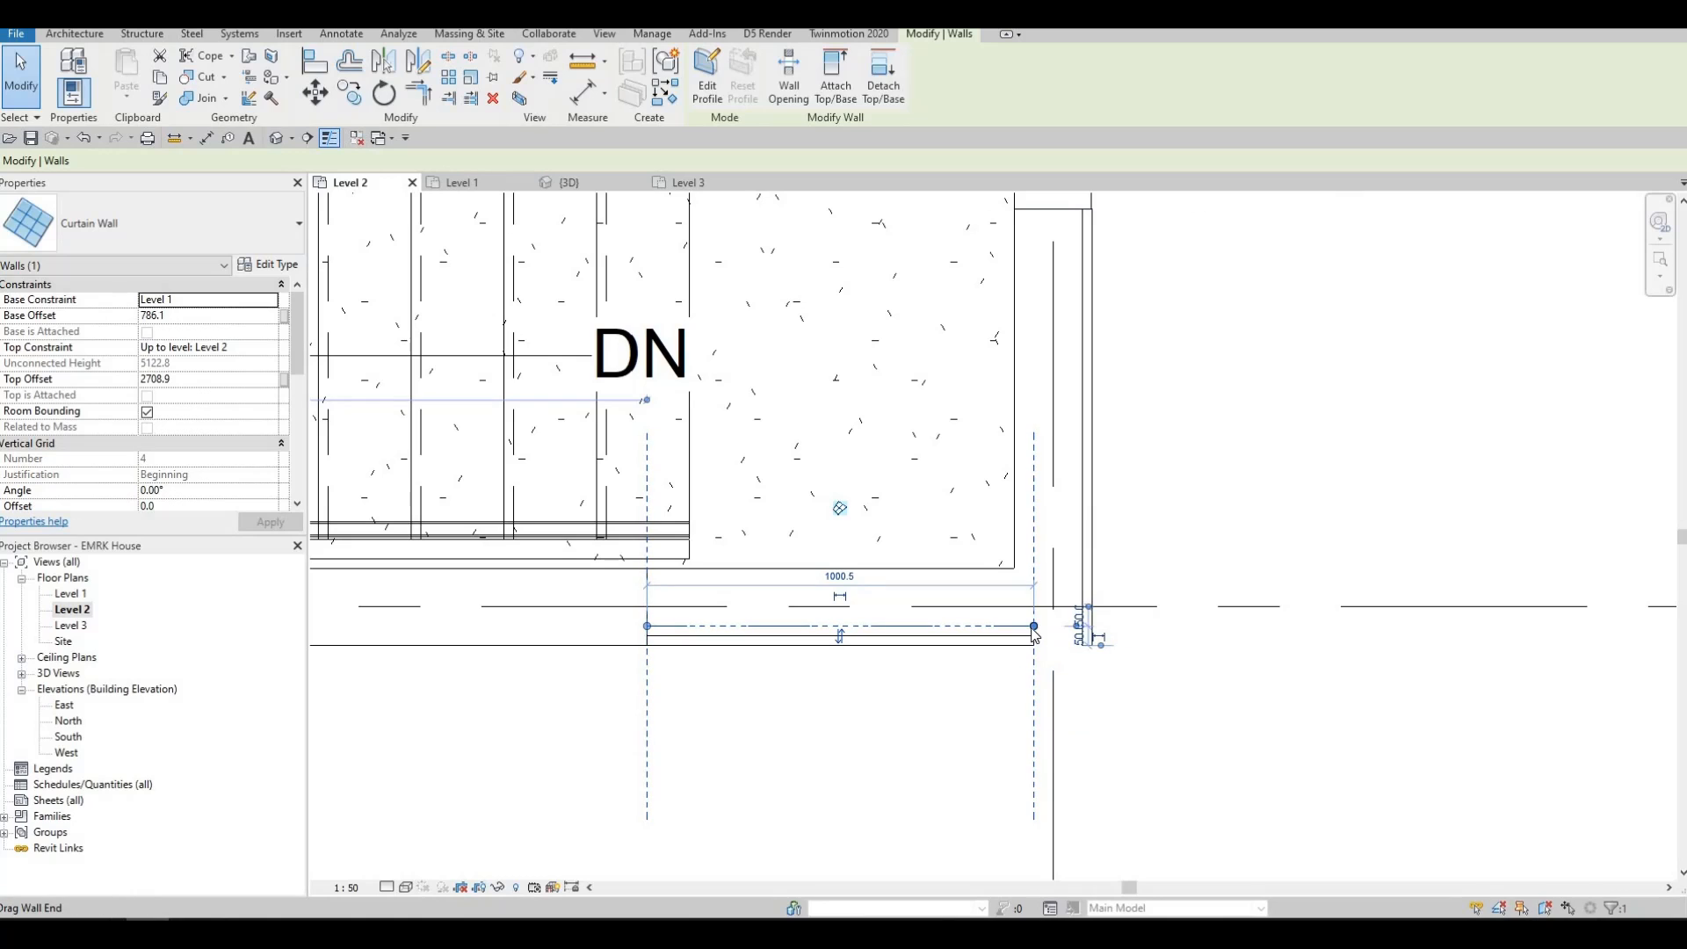
pyautogui.moveTo(1053, 625); pyautogui.dragTo(1092, 625)
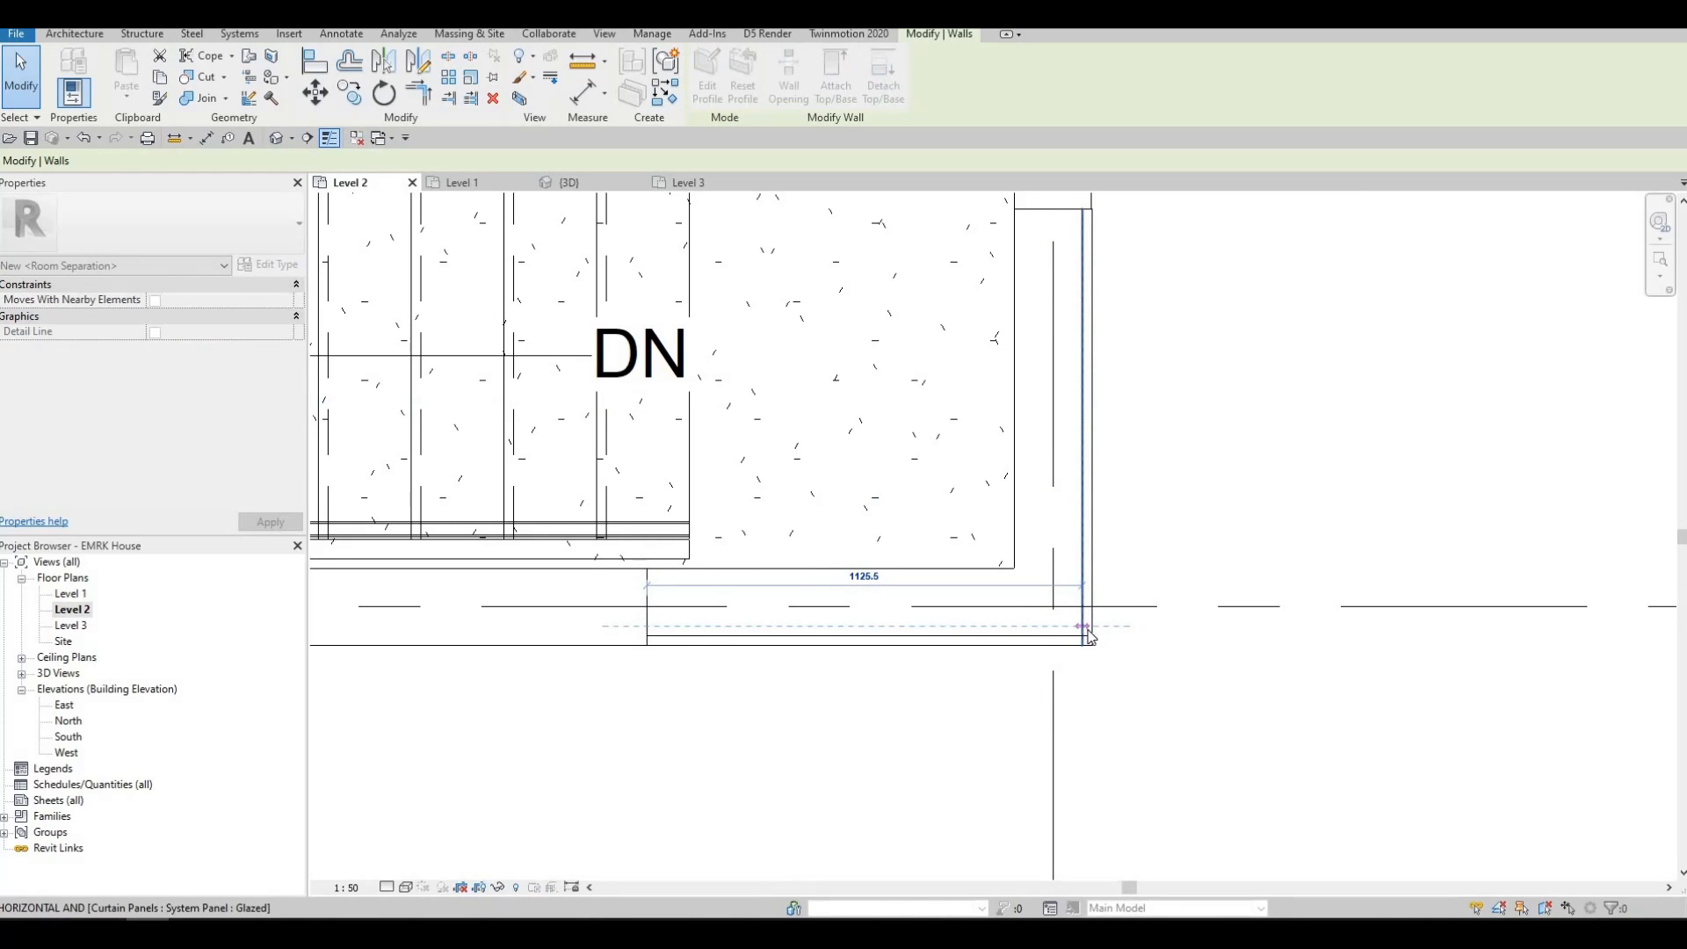
pyautogui.press('Escape')
pyautogui.scroll(-3, 1060, 621)
pyautogui.scroll(-3, 1060, 621)
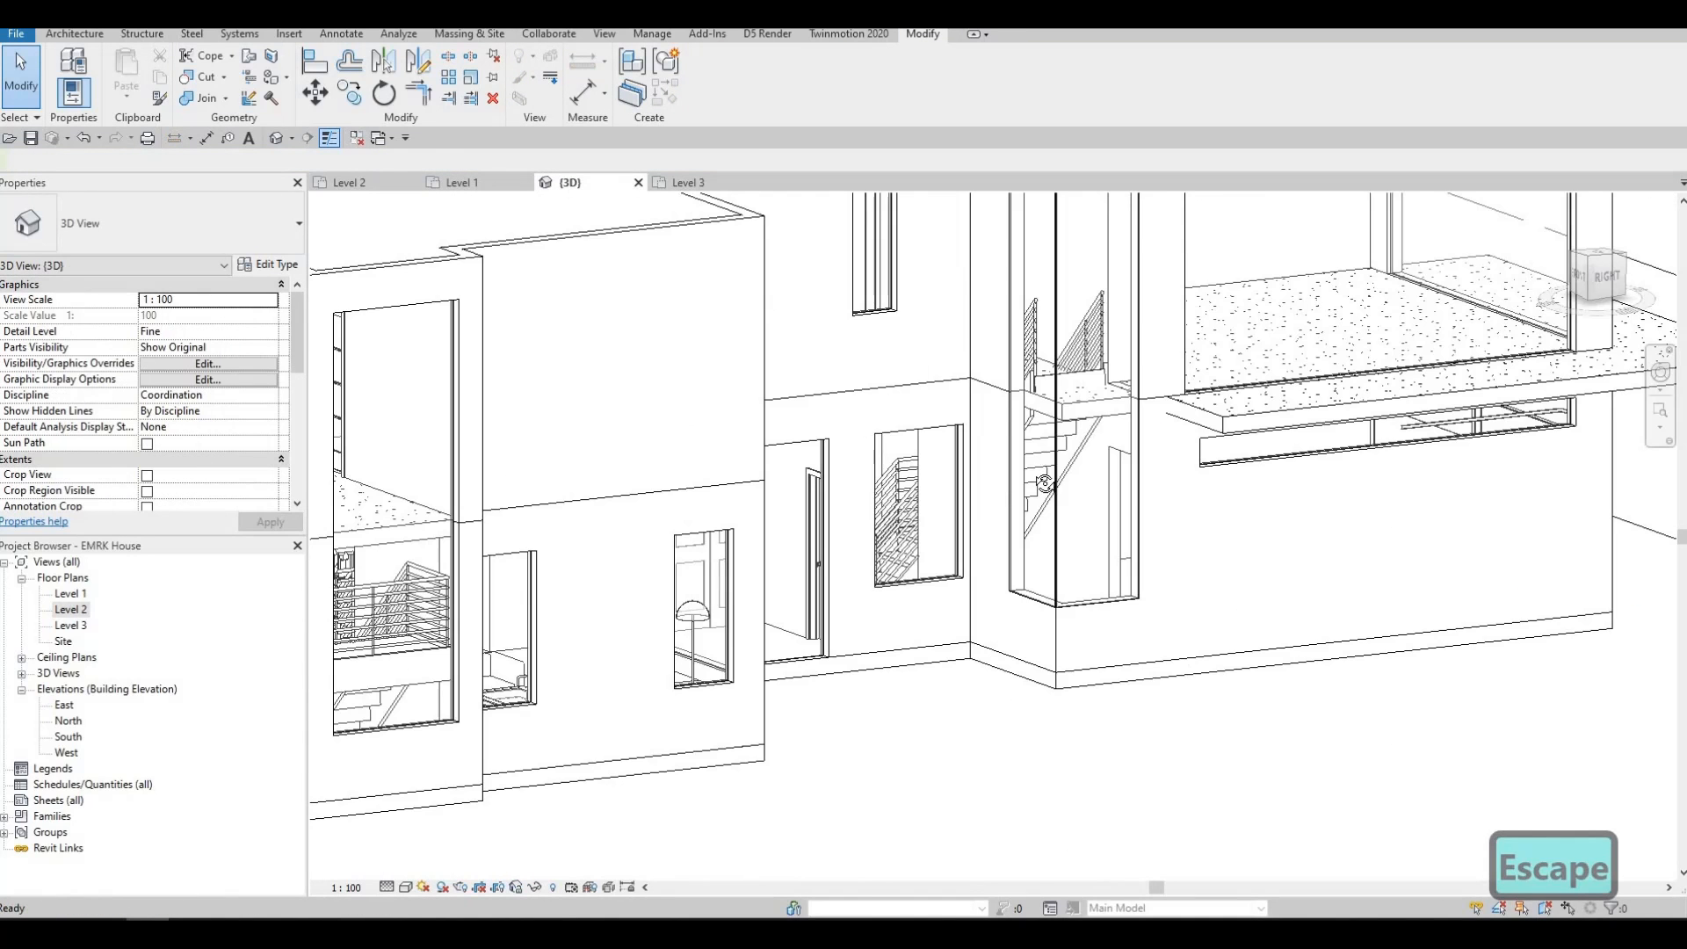
pyautogui.keyDown('shift'); pyautogui.moveTo(1055, 527); pyautogui.dragTo(1032, 594, button='middle'); pyautogui.keyUp('shift')
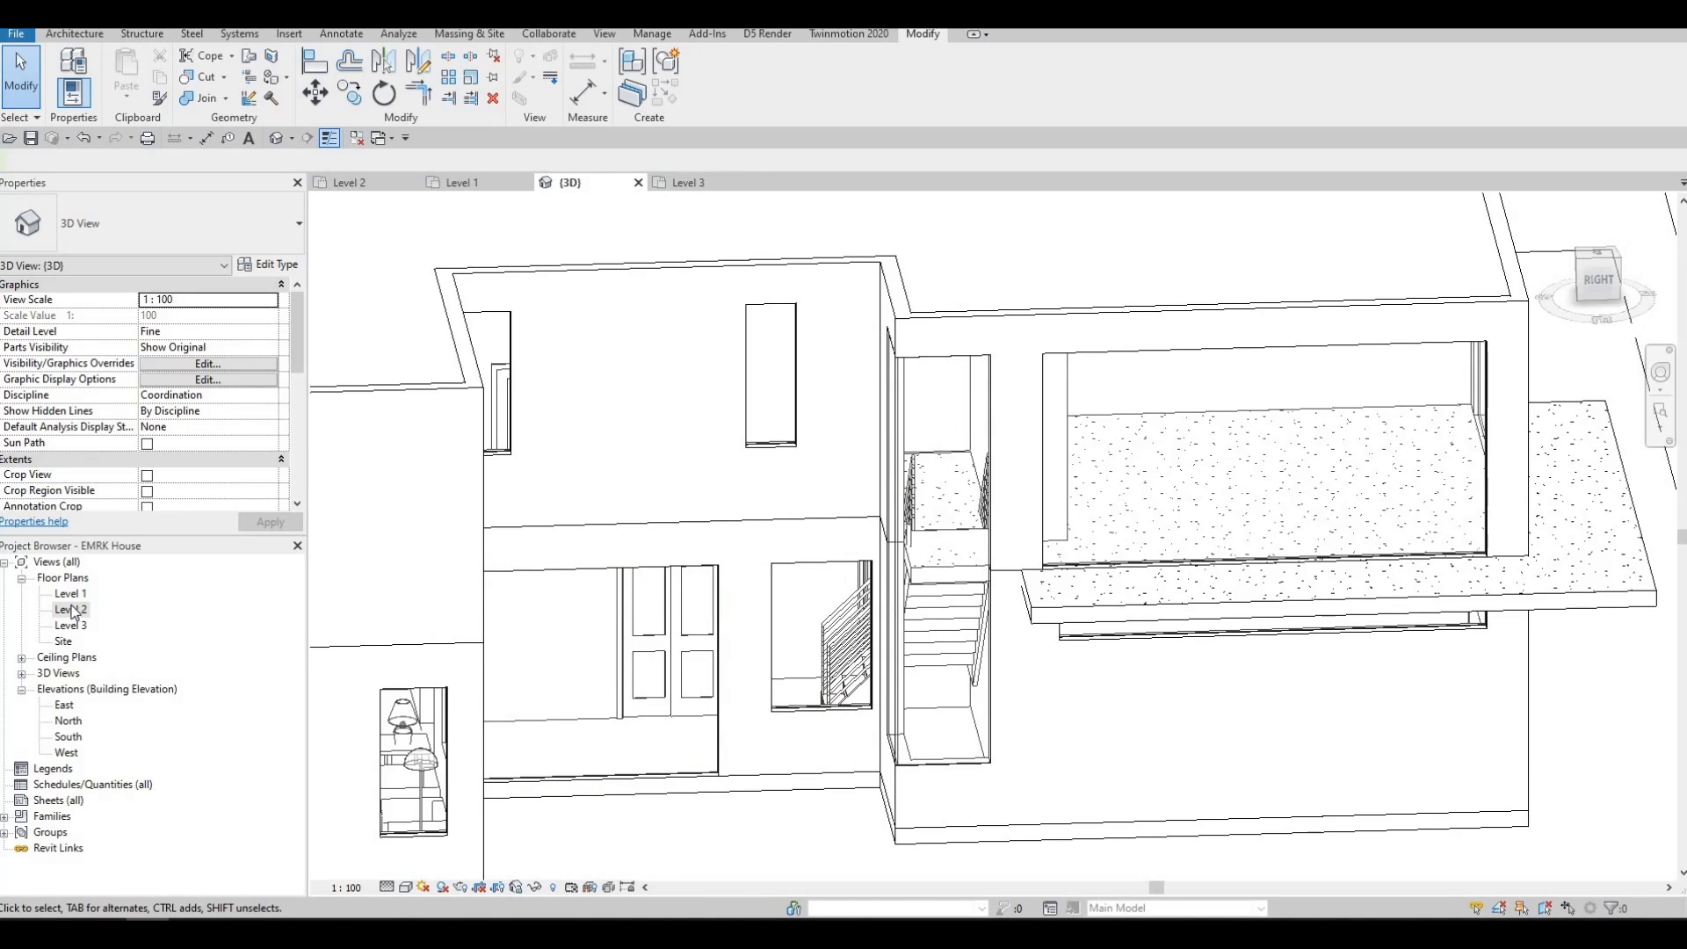
# Step: In the Level 2 floor plan, open the boundary of the FLOOR 3 slab beside the Recreation Room for editing
pyautogui.moveTo(964, 746); pyautogui.dragTo(960, 760, button='middle')
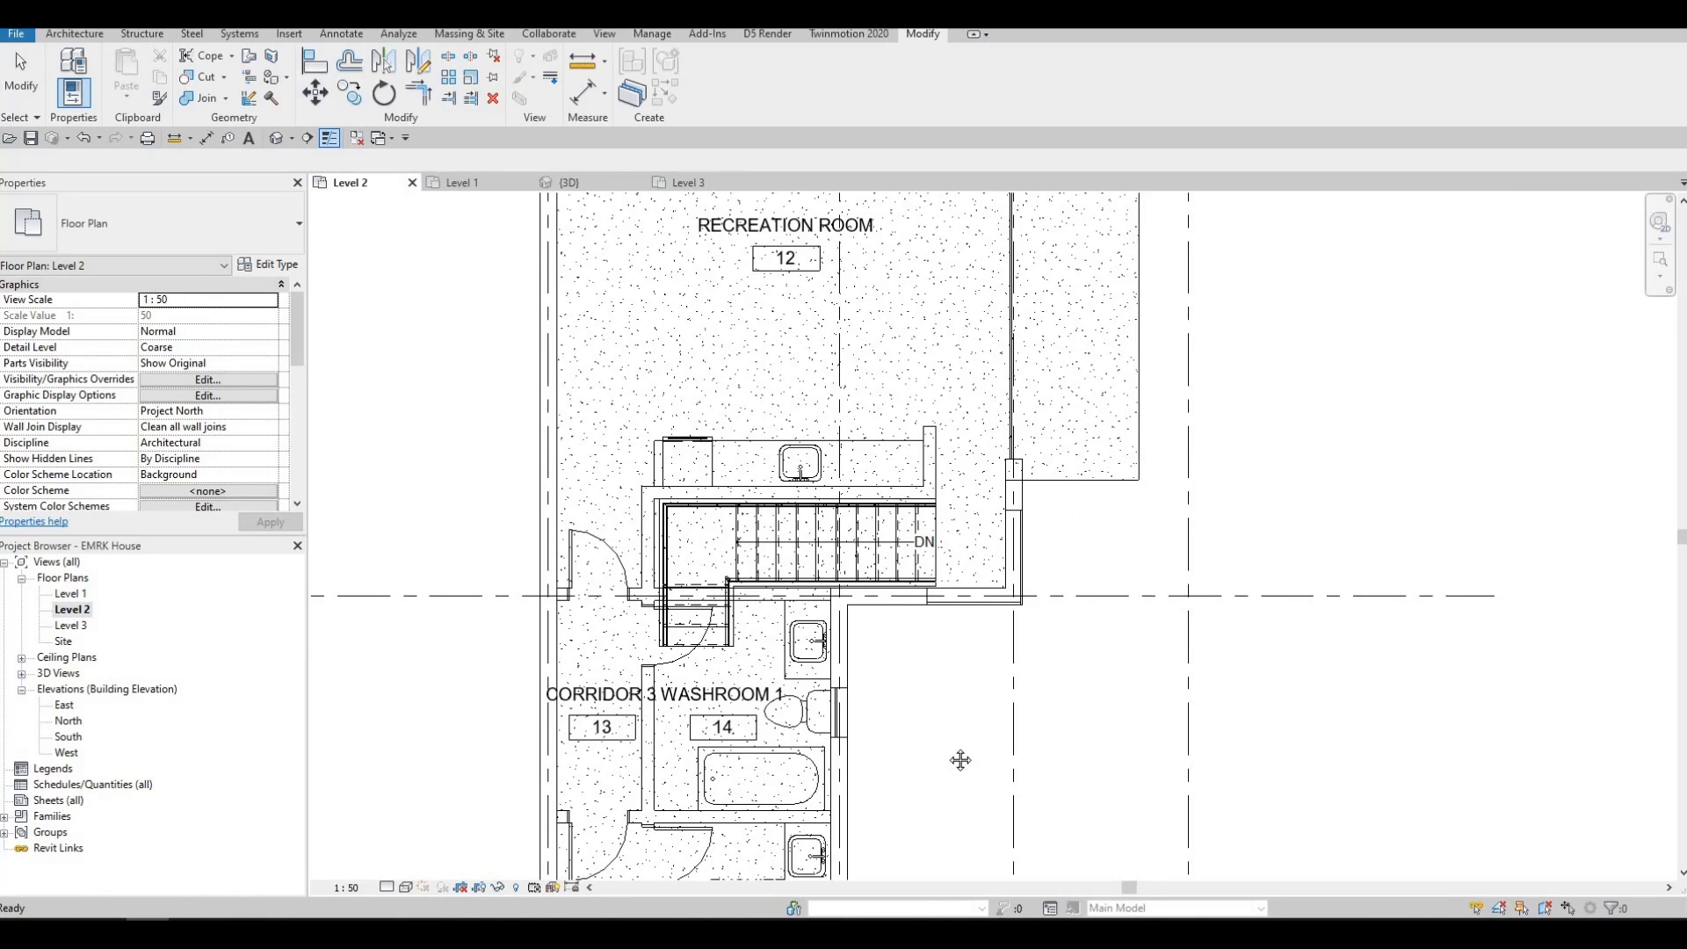
pyautogui.moveTo(1050, 503); pyautogui.dragTo(951, 629, button='middle')
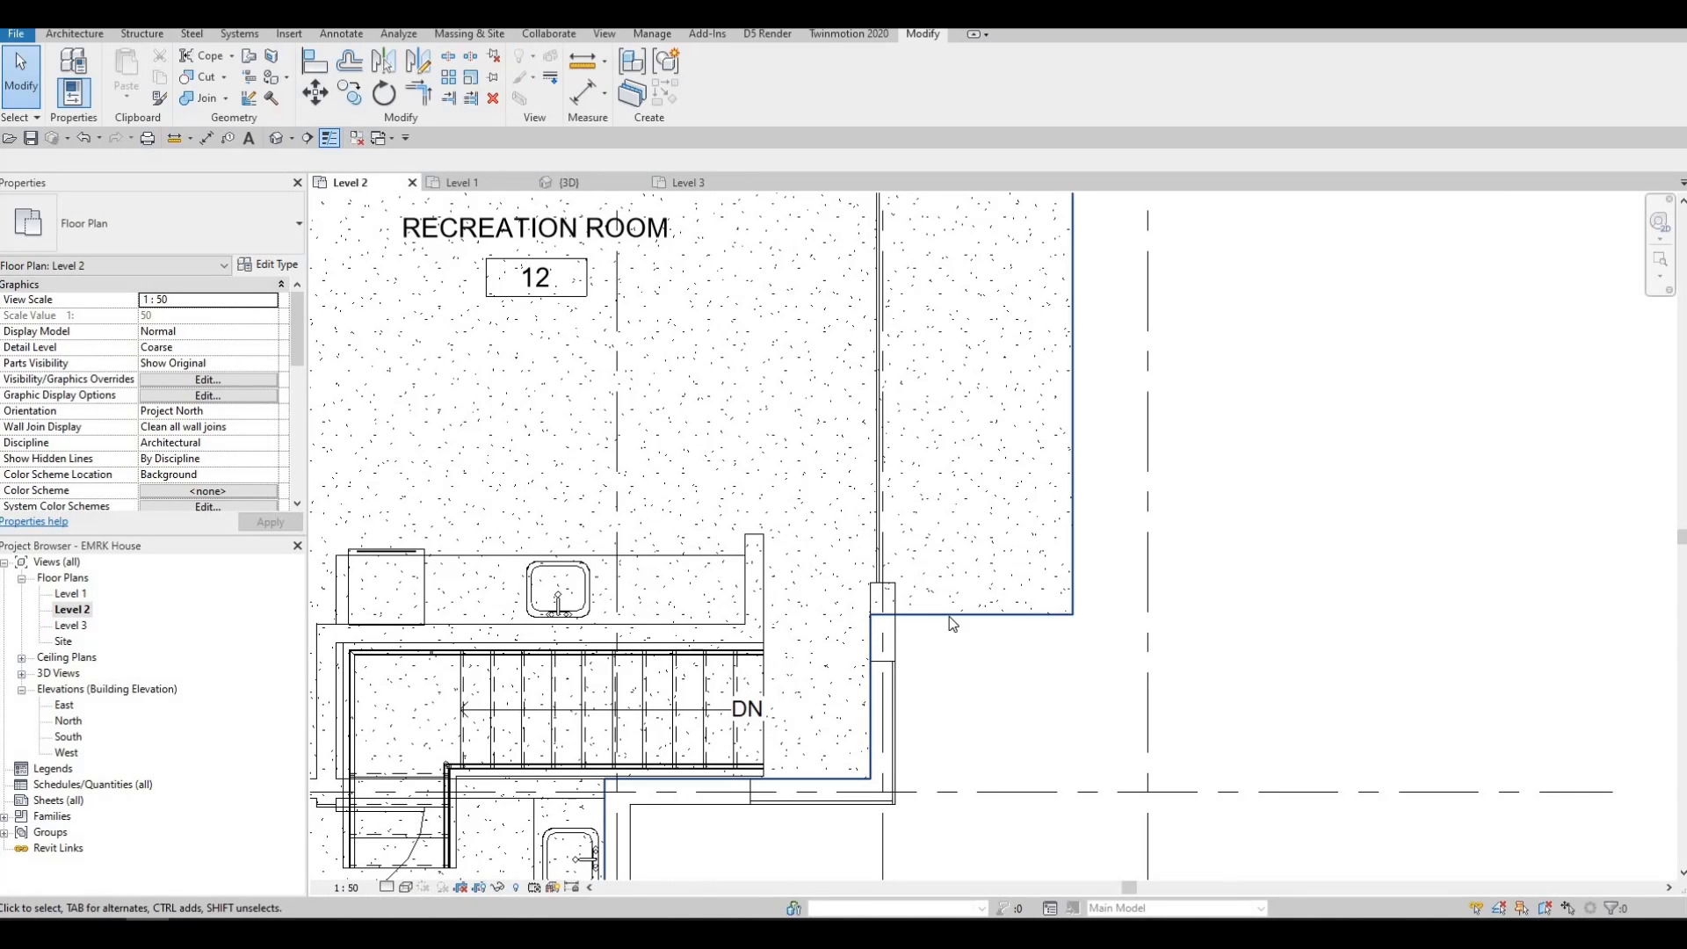
pyautogui.click(803, 326)
pyautogui.doubleClick(935, 613)
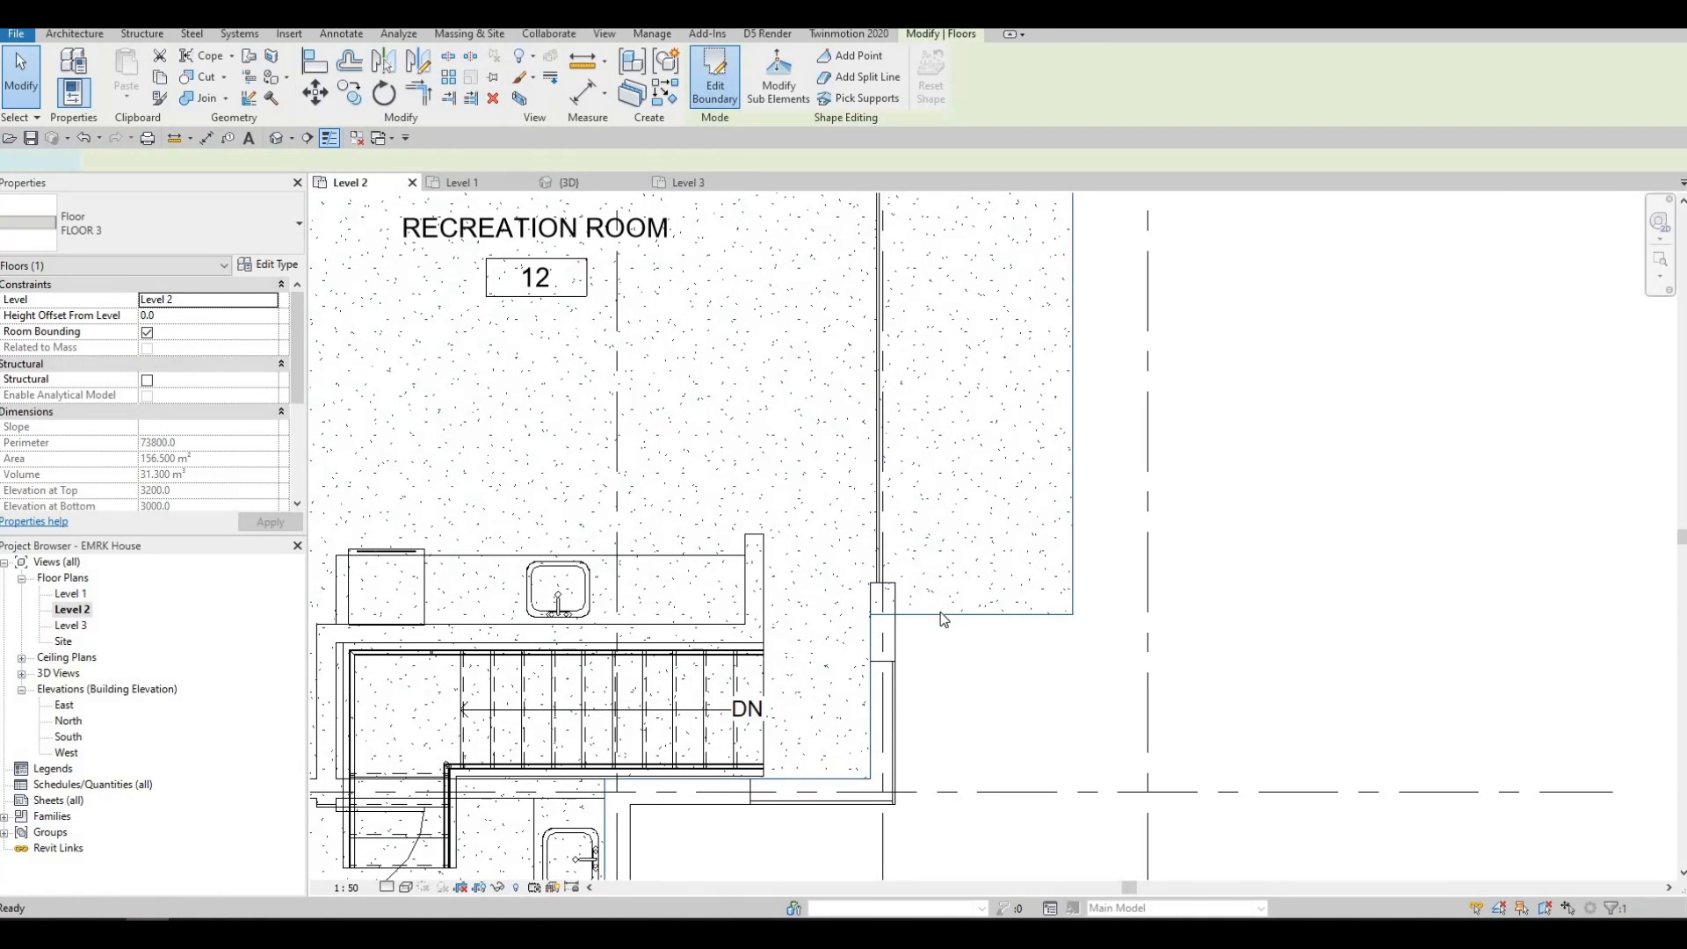
# Step: Nudge the short lower boundary line of the balcony slab up toward the wall end beside the Recreation Room glazing
pyautogui.click(940, 614)
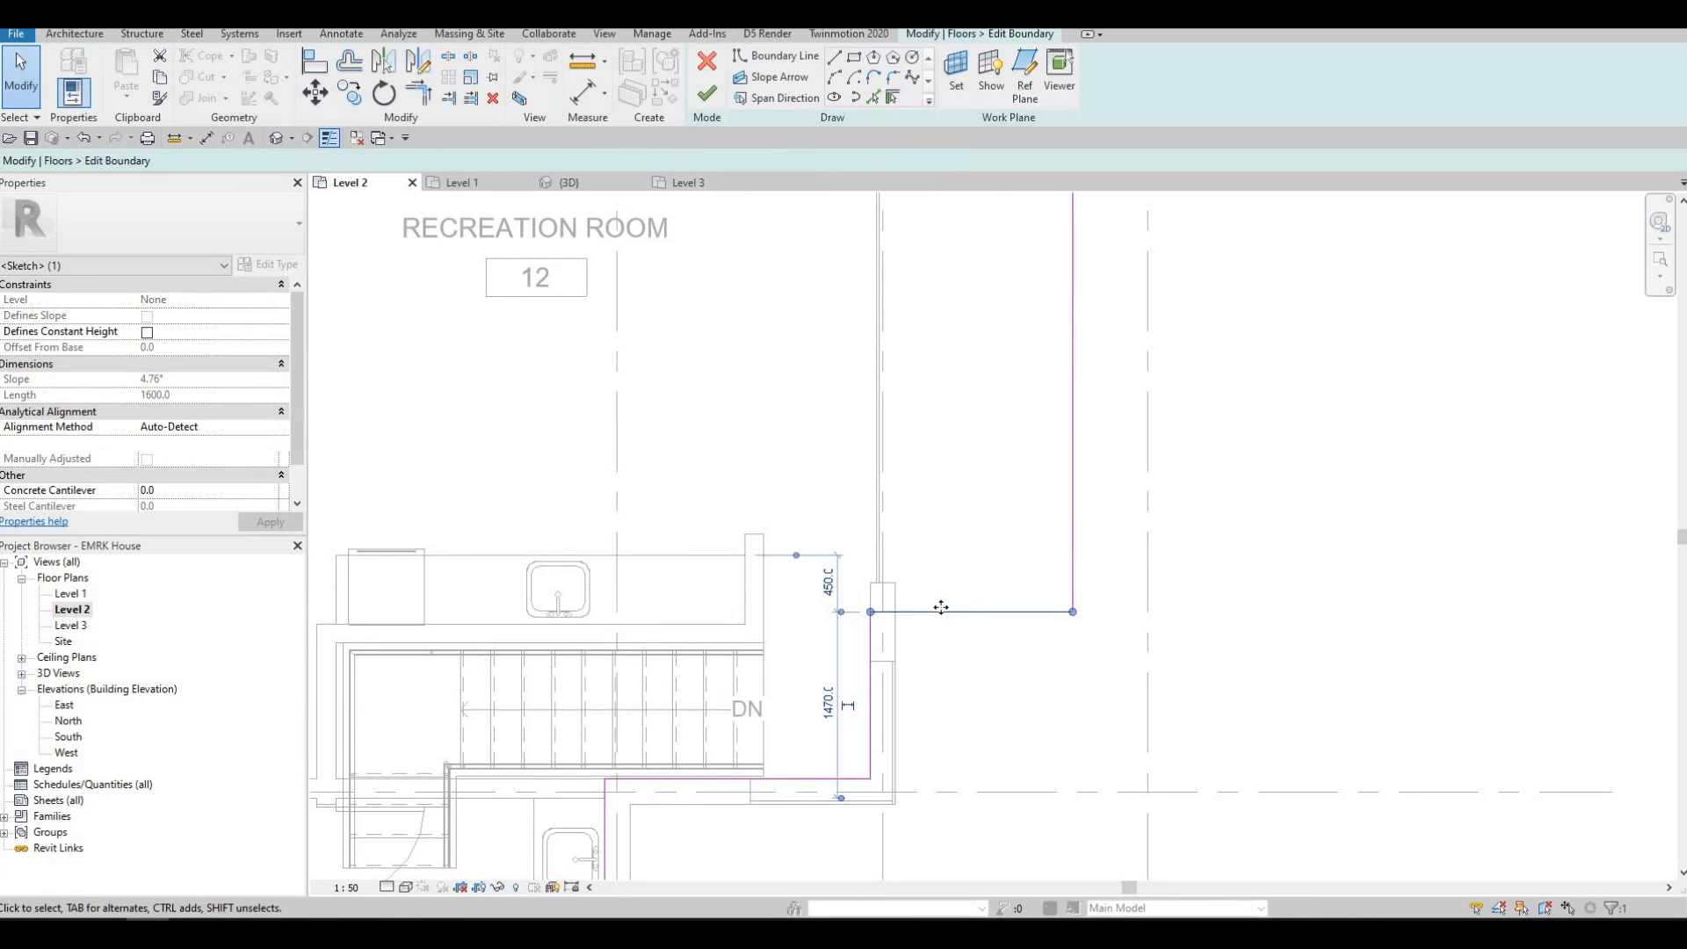
pyautogui.press('Up')
pyautogui.press('Up')
pyautogui.press('Up')
pyautogui.press('Up')
pyautogui.press('Up')
pyautogui.press('Up')
pyautogui.press('Up')
pyautogui.press('Up')
pyautogui.press('Up')
pyautogui.press('Up')
pyautogui.press('Up')
pyautogui.press('Up')
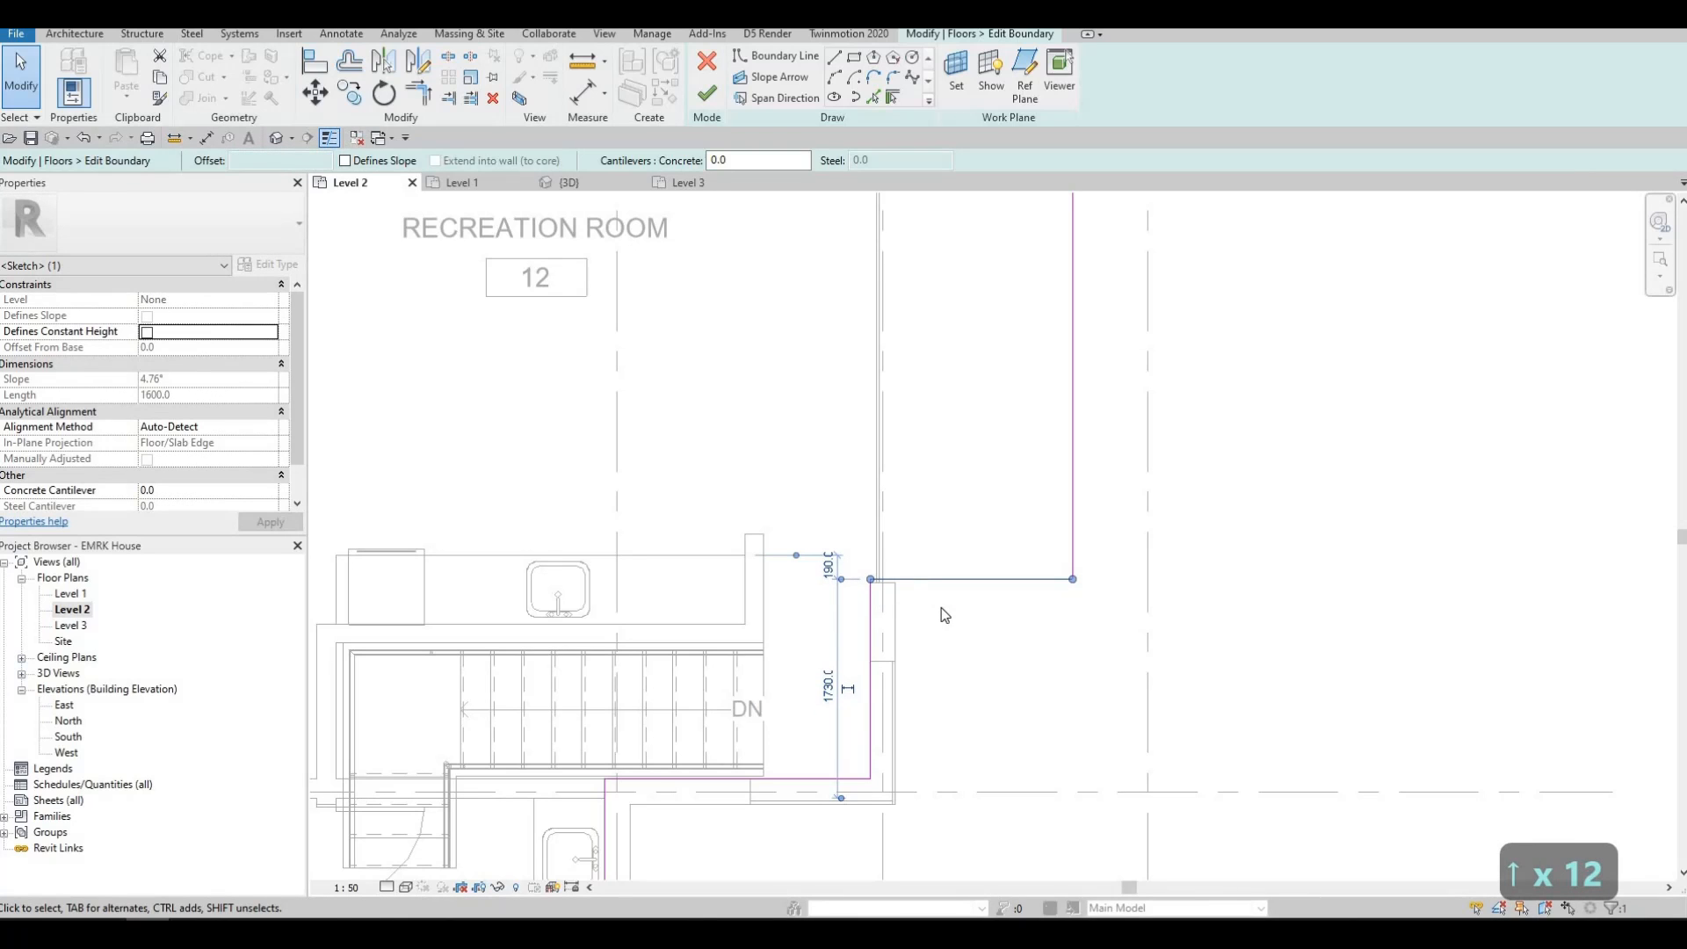
pyautogui.press('Up')
pyautogui.press('Up')
# Step: Align the balcony's lower boundary line with the end of the right exterior wall, and finish the boundary without attaching walls
pyautogui.write('al')
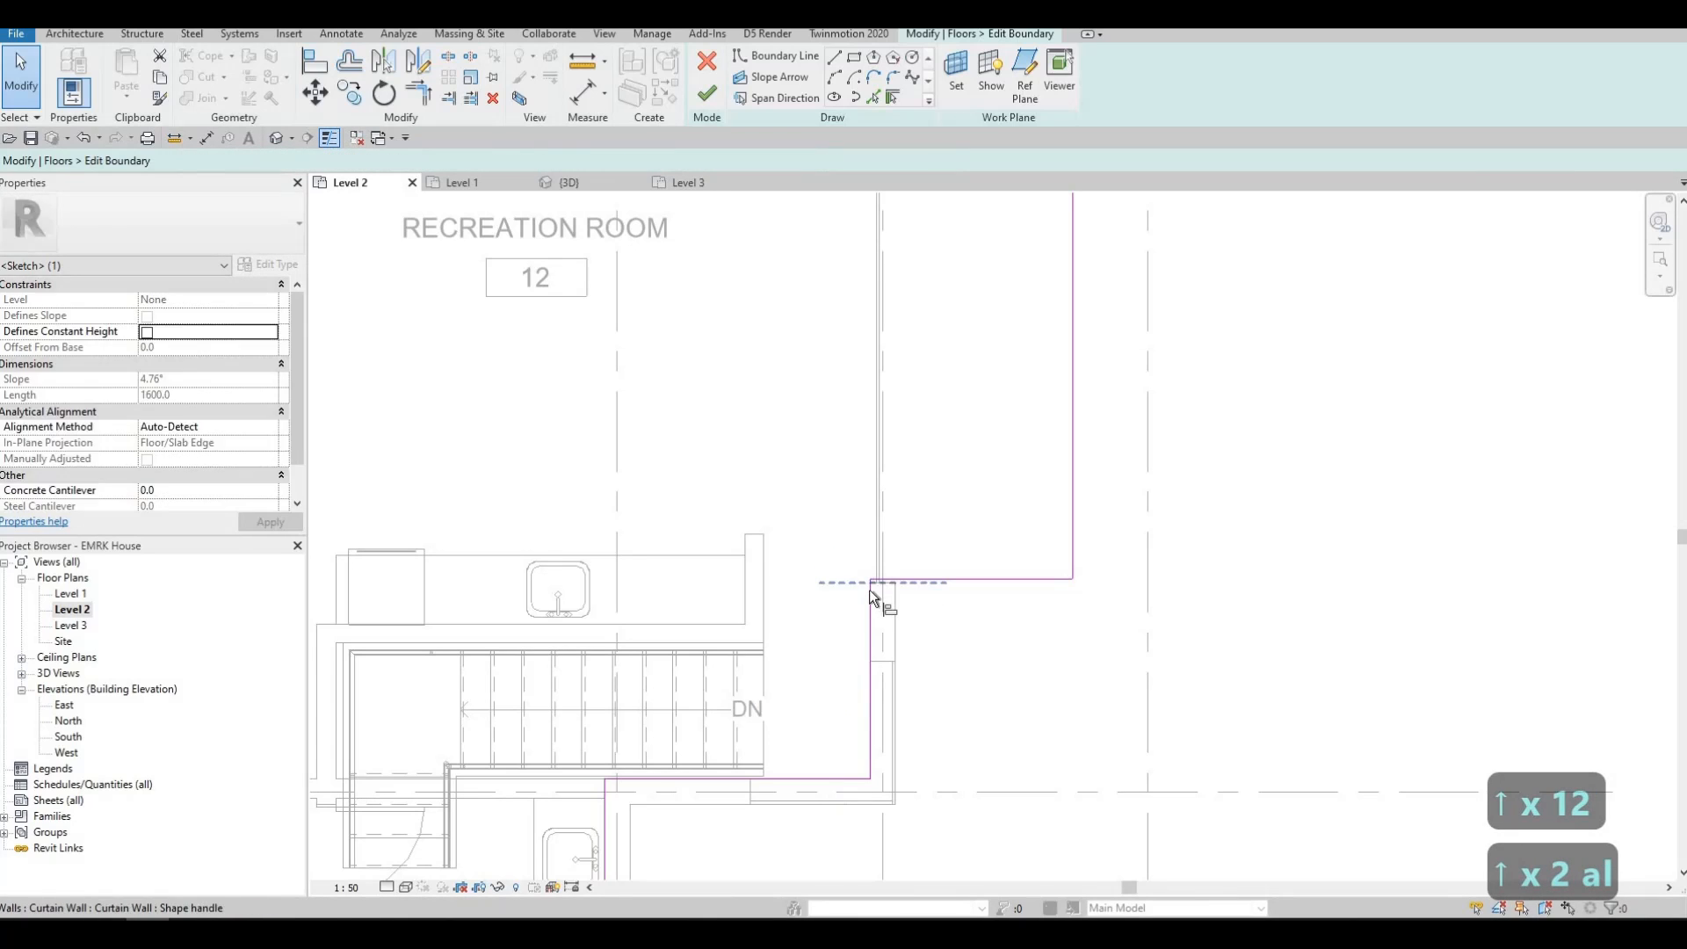
pyautogui.scroll(2, 868, 589)
pyautogui.click(873, 582)
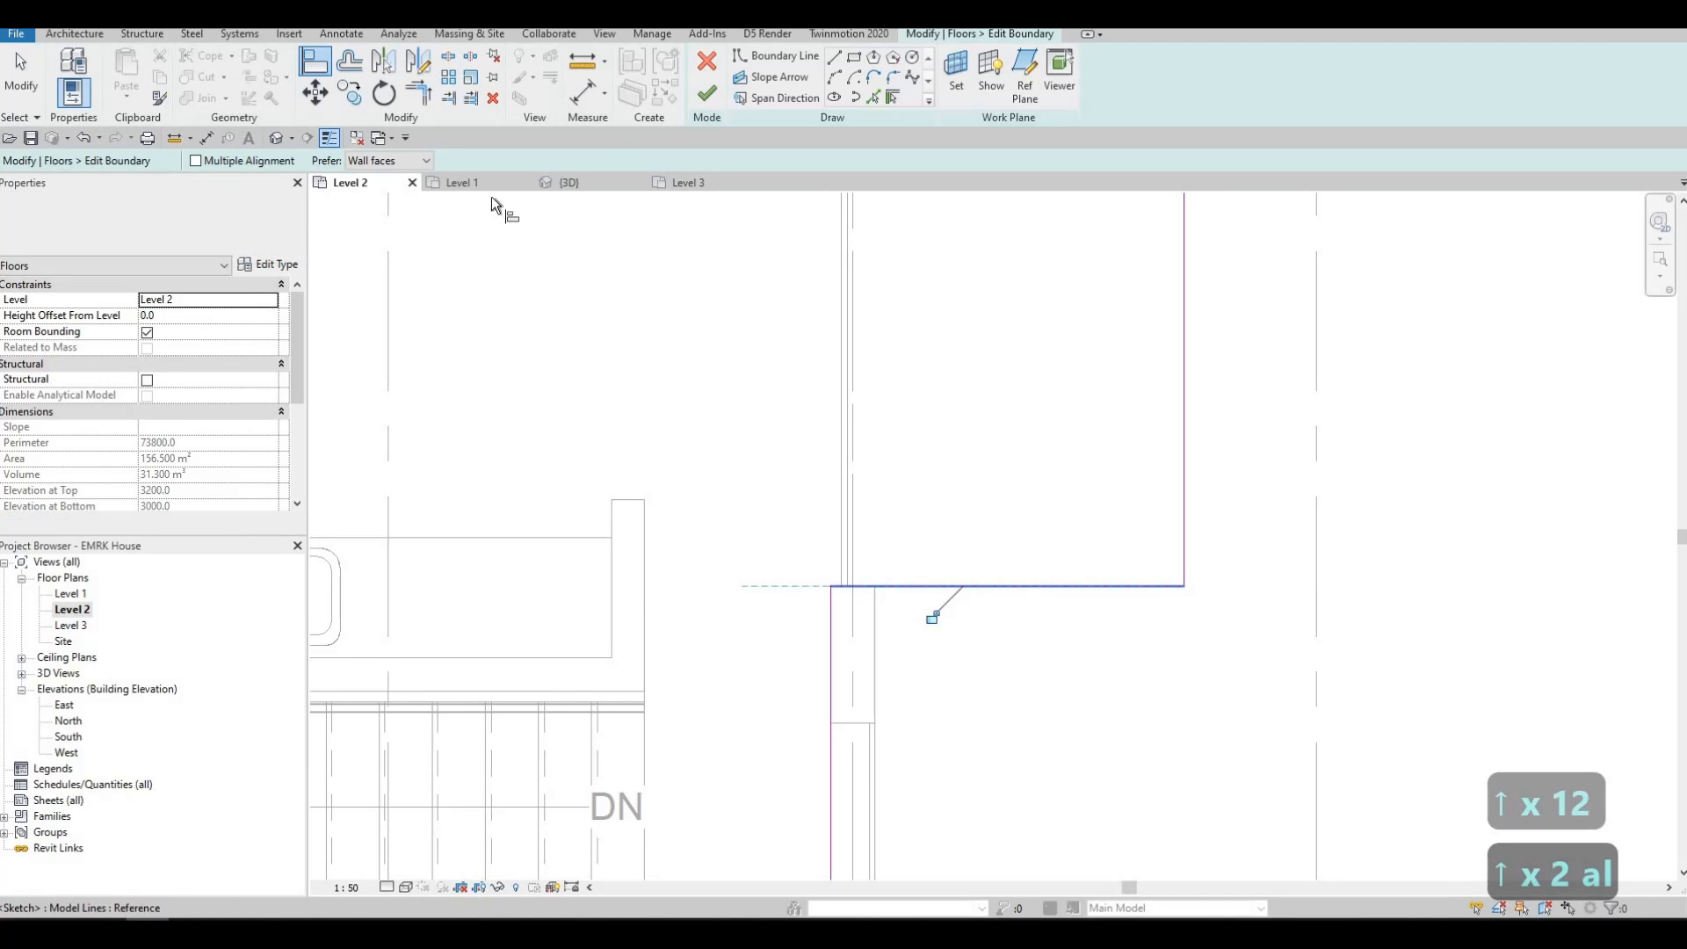
pyautogui.press('Escape')
pyautogui.click(704, 95)
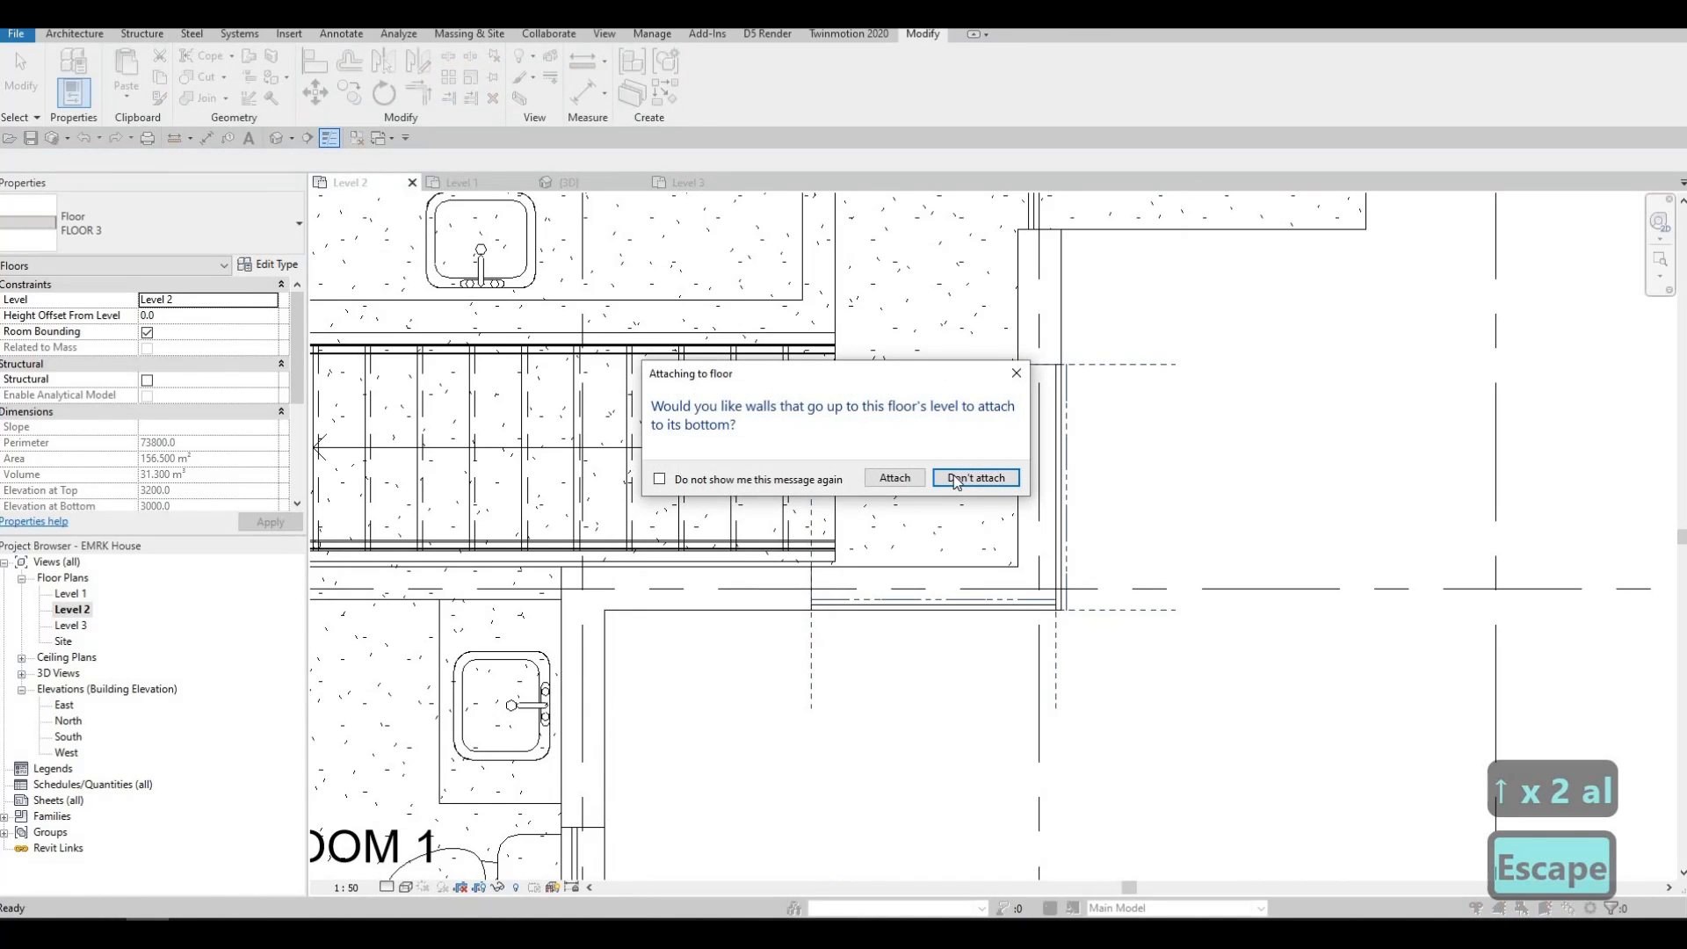
pyautogui.click(952, 483)
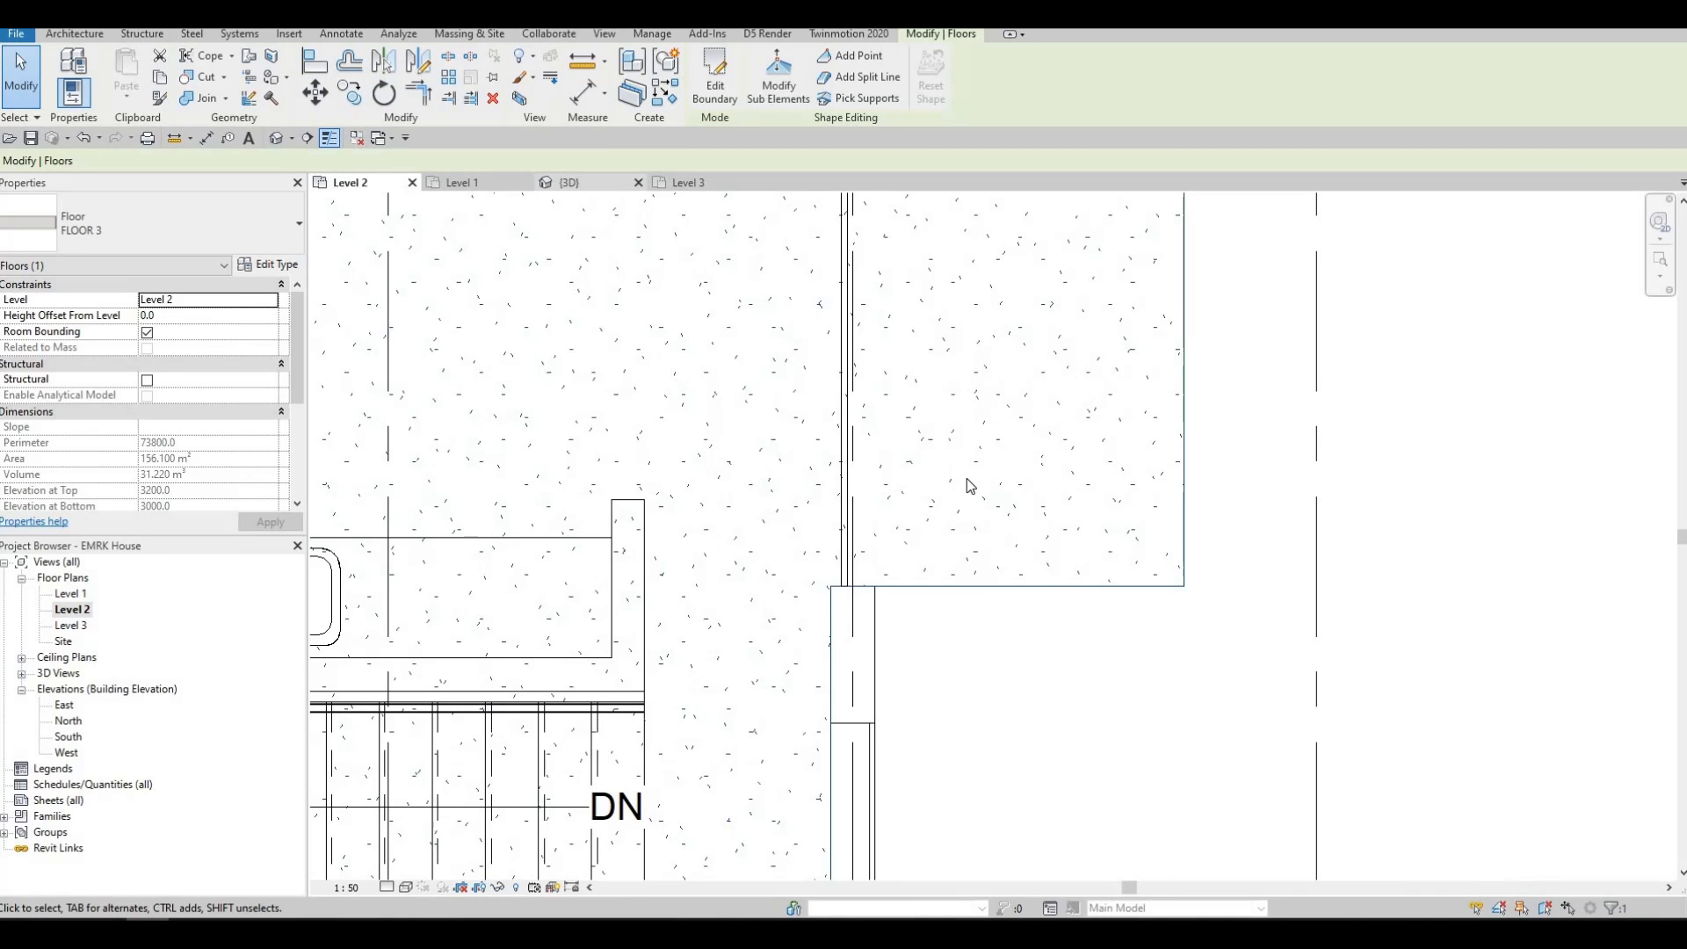
# Step: In 3D, align the ends of the narrow lower curtain wall under the balcony with the sides of the Recreation Room opening above
pyautogui.hotkey('ctrl', 'Tab')
pyautogui.press('Escape')
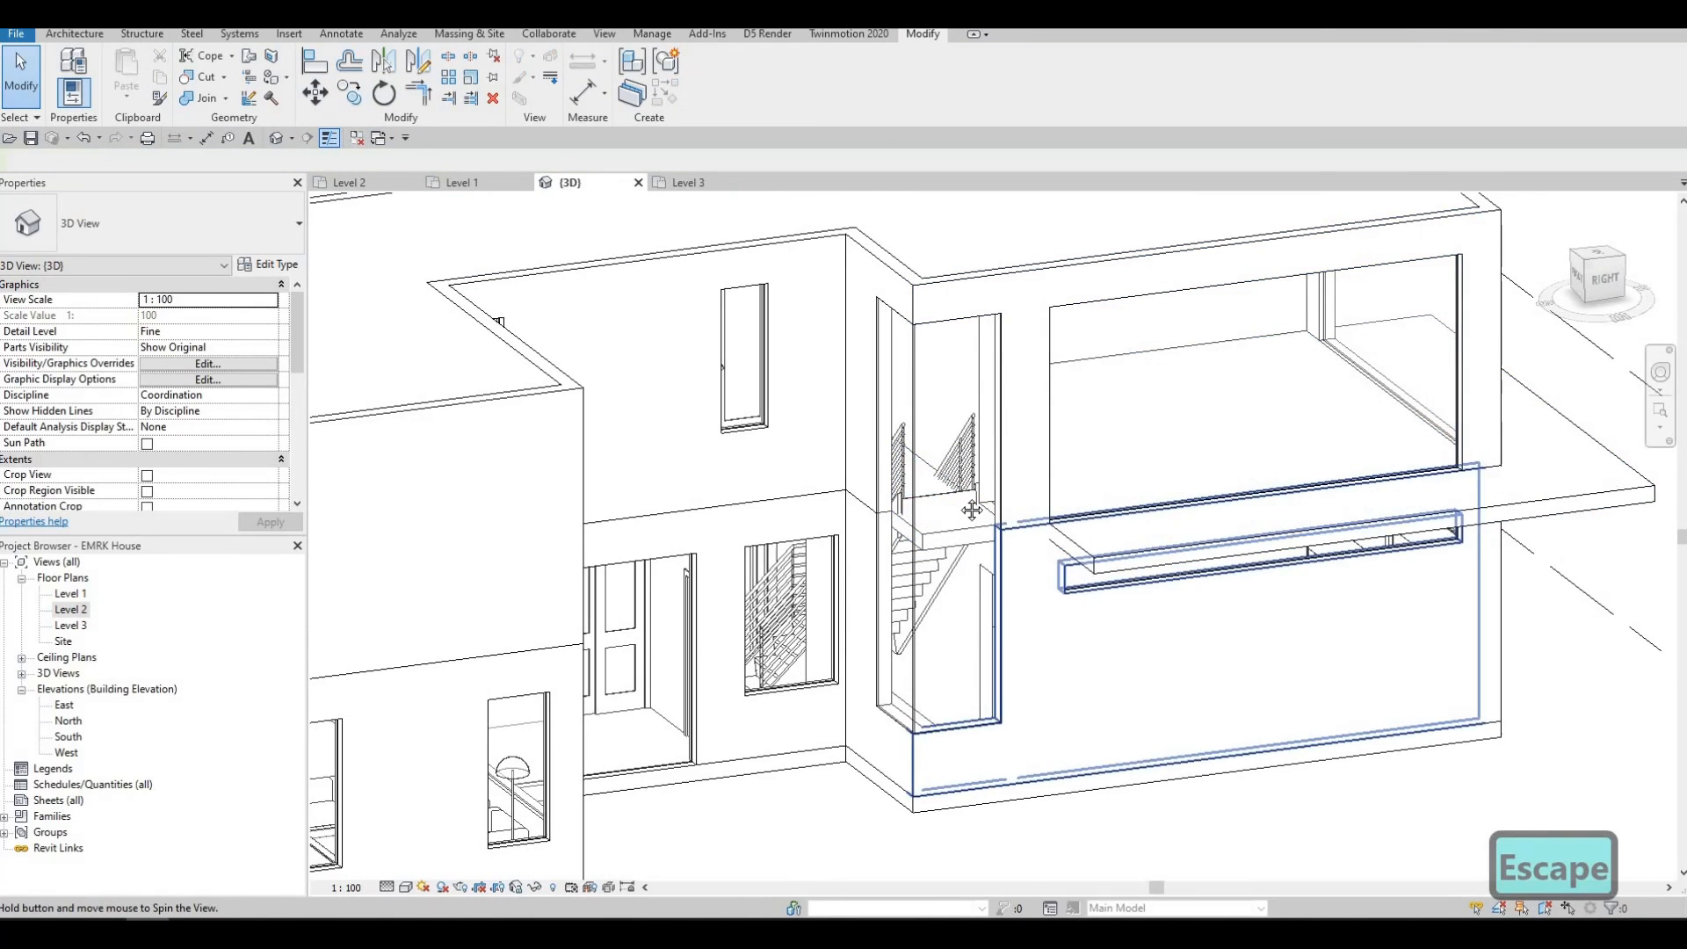
pyautogui.keyDown('shift'); pyautogui.moveTo(971, 510); pyautogui.dragTo(1325, 547, button='middle'); pyautogui.keyUp('shift')
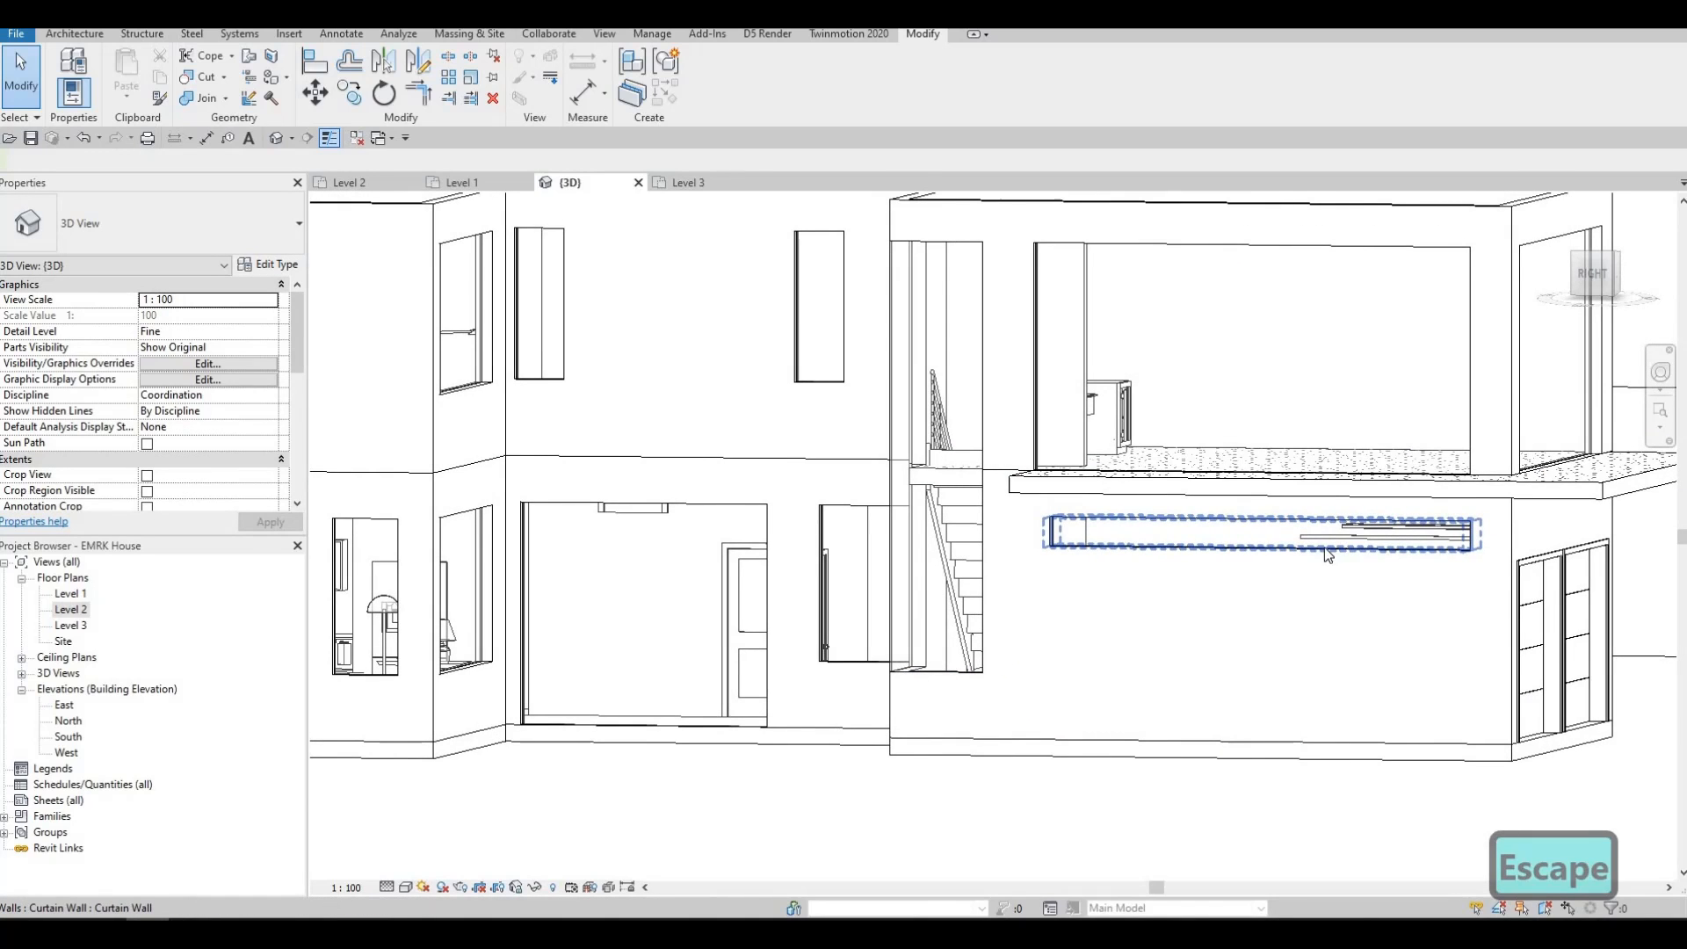
pyautogui.press('a')
pyautogui.press('l')
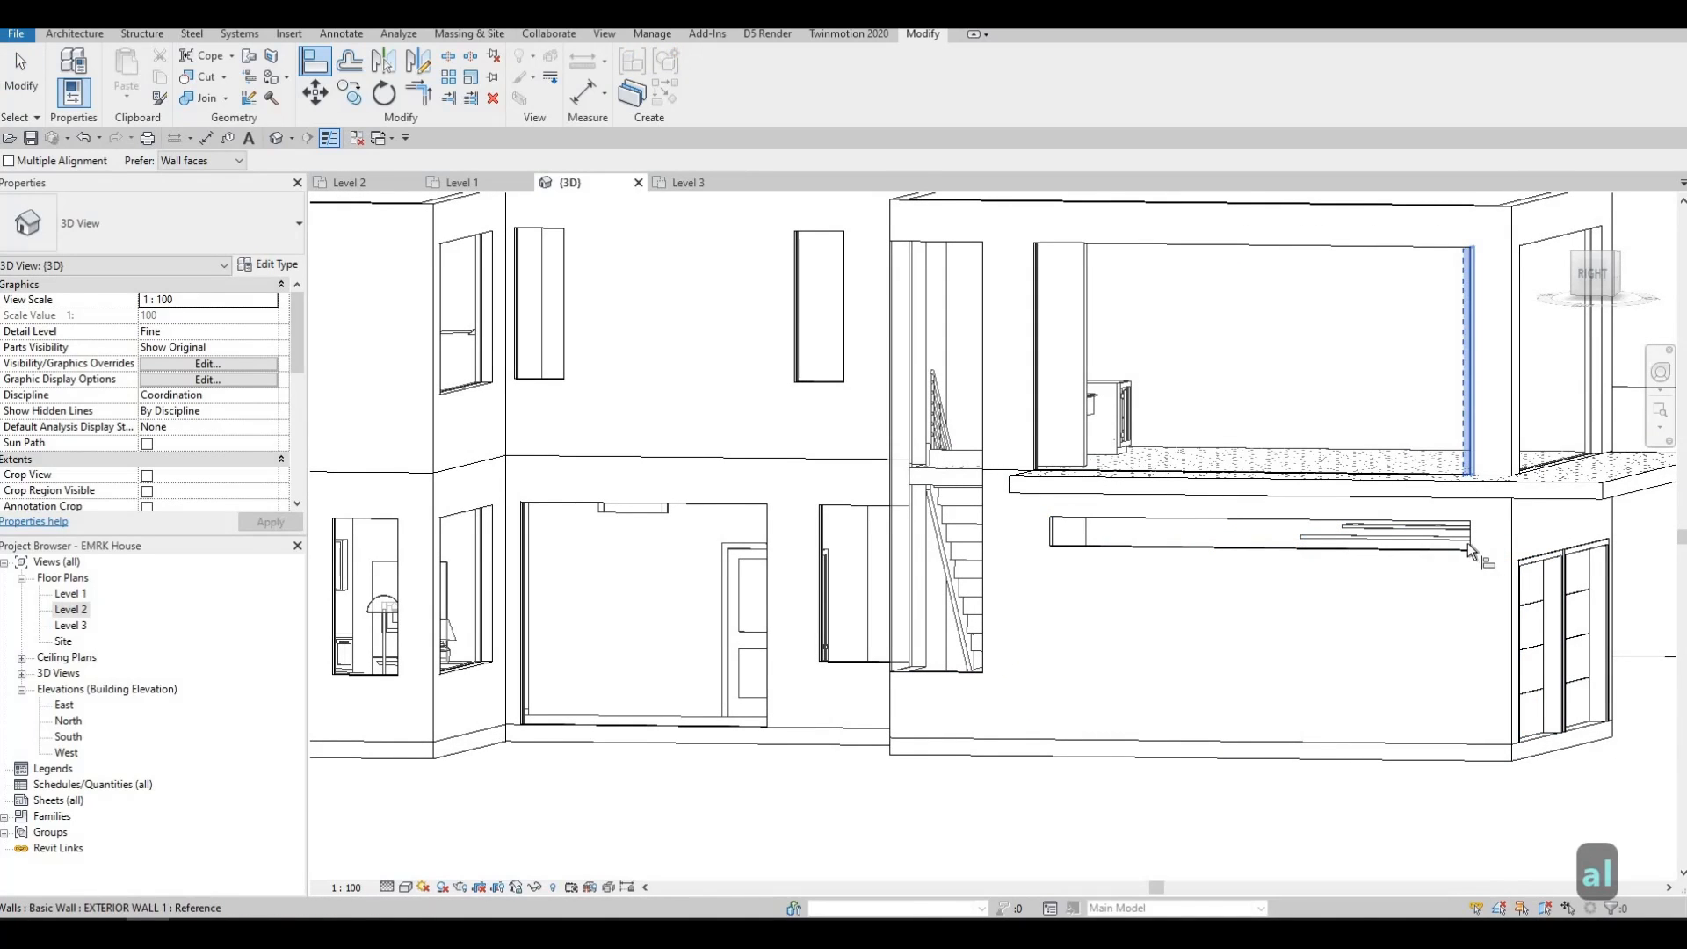
pyautogui.click(1467, 541)
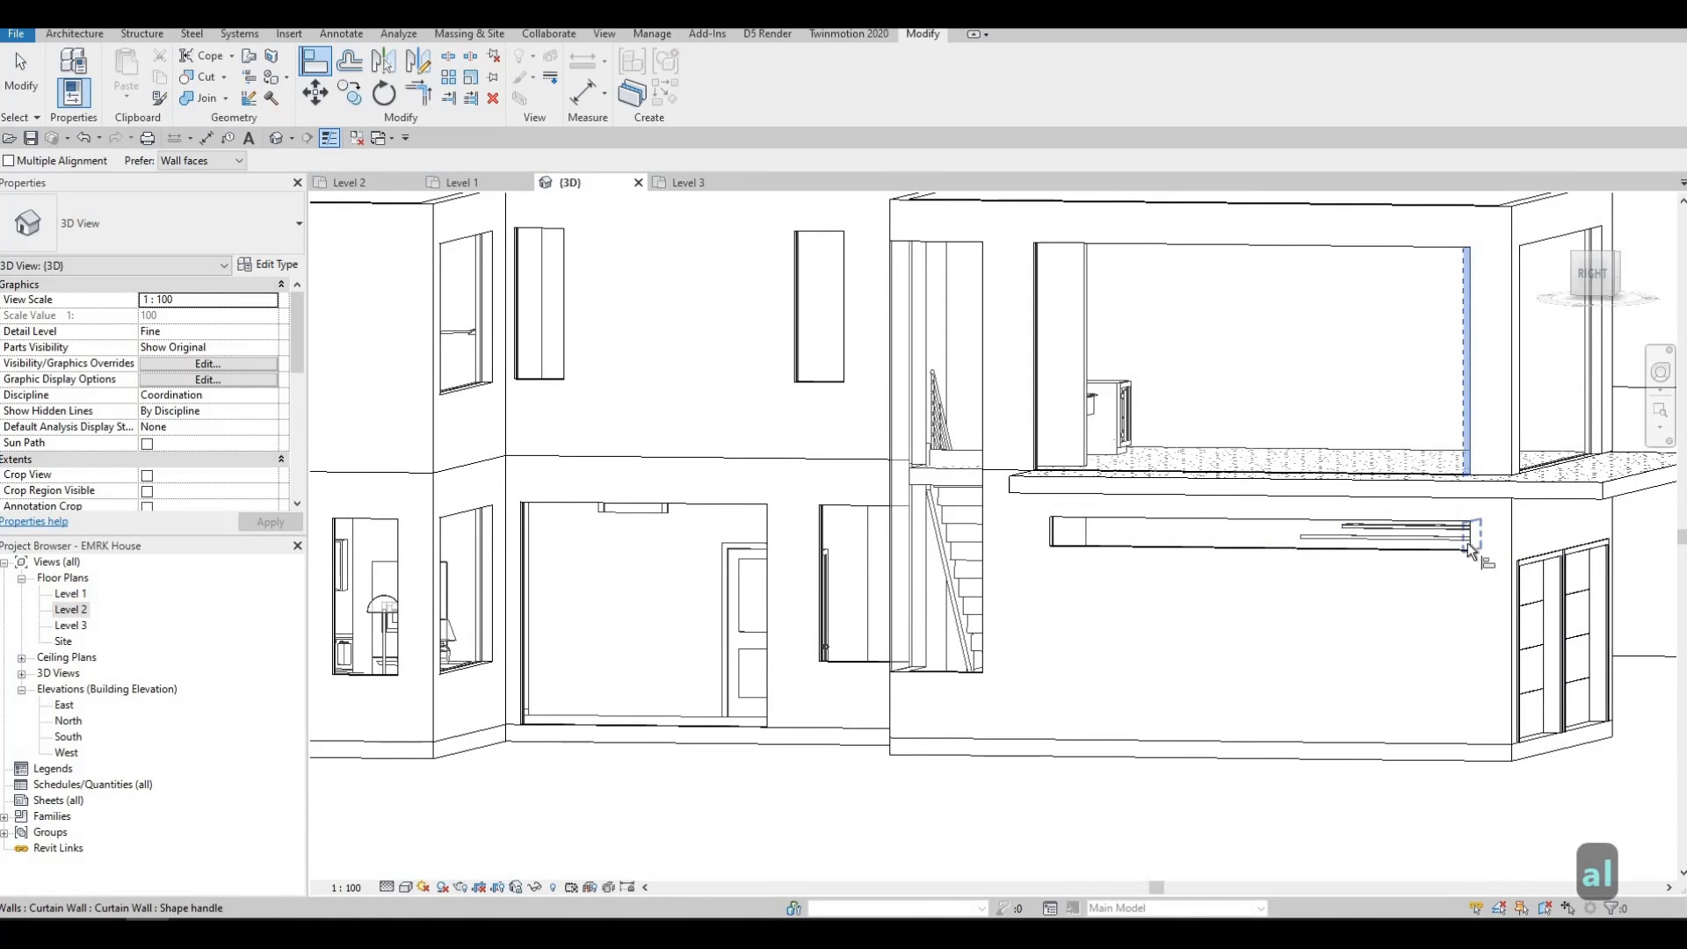
pyautogui.click(1046, 414)
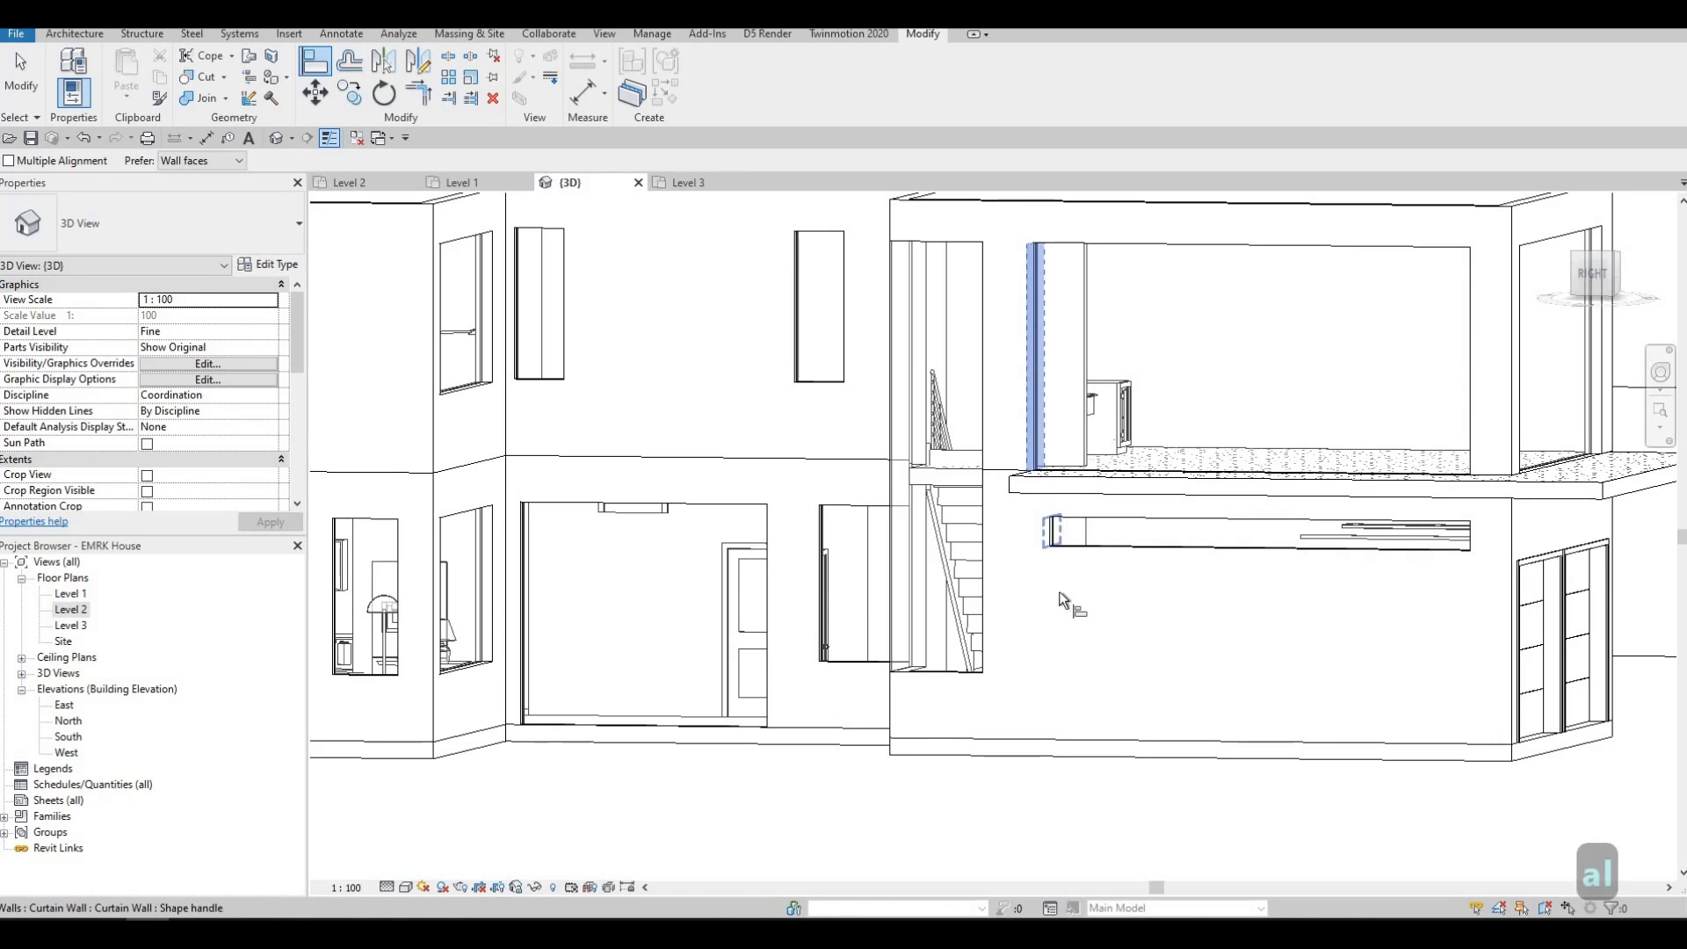
pyautogui.press('Escape')
pyautogui.keyDown('shift'); pyautogui.moveTo(1150, 615); pyautogui.dragTo(1188, 605, button='middle'); pyautogui.keyUp('shift')
pyautogui.press('Escape')
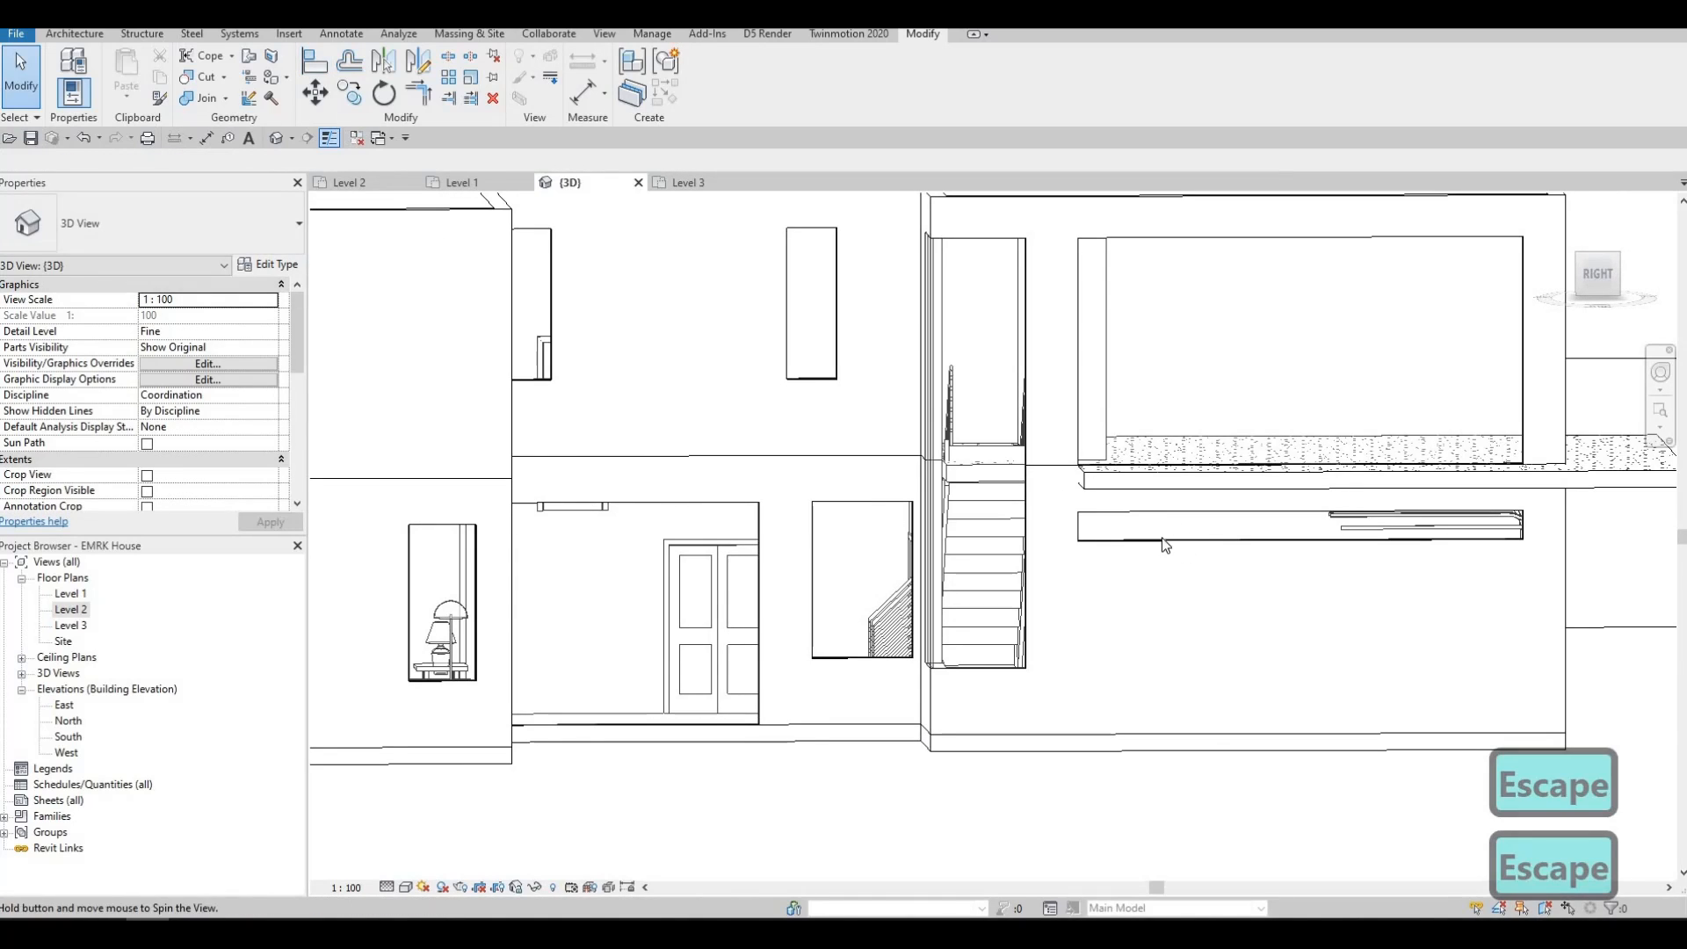
pyautogui.keyDown('shift'); pyautogui.moveTo(1165, 544); pyautogui.dragTo(1186, 755, button='middle'); pyautogui.keyUp('shift')
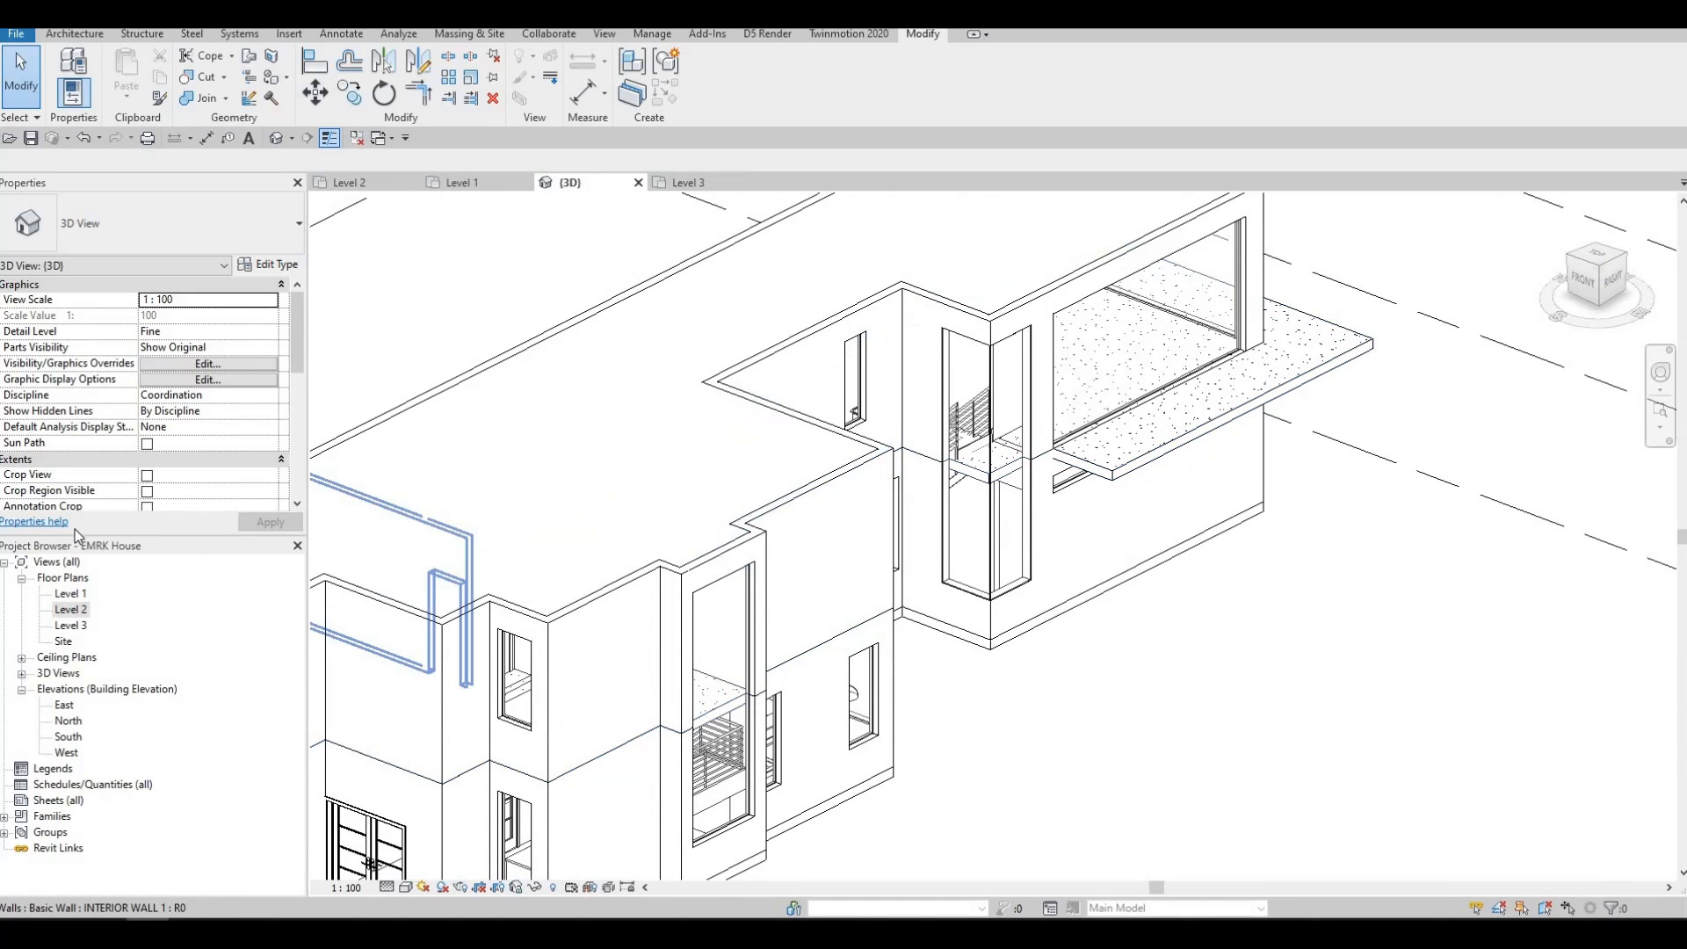
# Step: In the Level 2 plan, reopen the FLOOR 3 boundary and set the balcony's right edge 1000 mm from grid 3
pyautogui.doubleClick(70, 608)
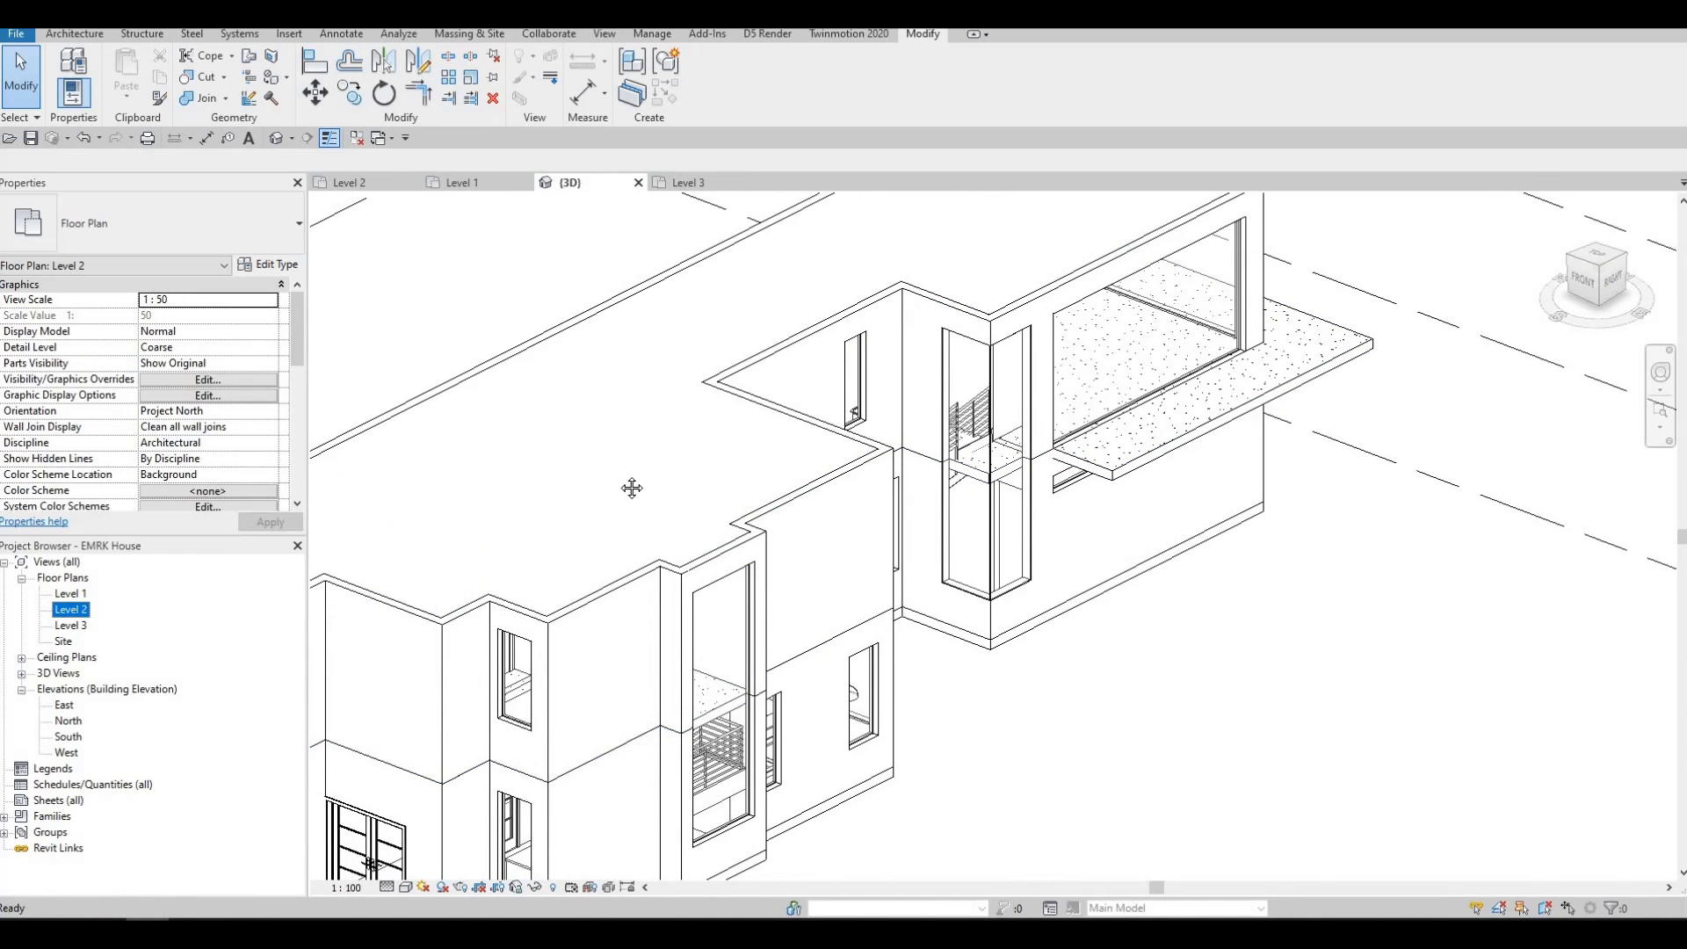
pyautogui.scroll(-2, 946, 506)
pyautogui.doubleClick(947, 477)
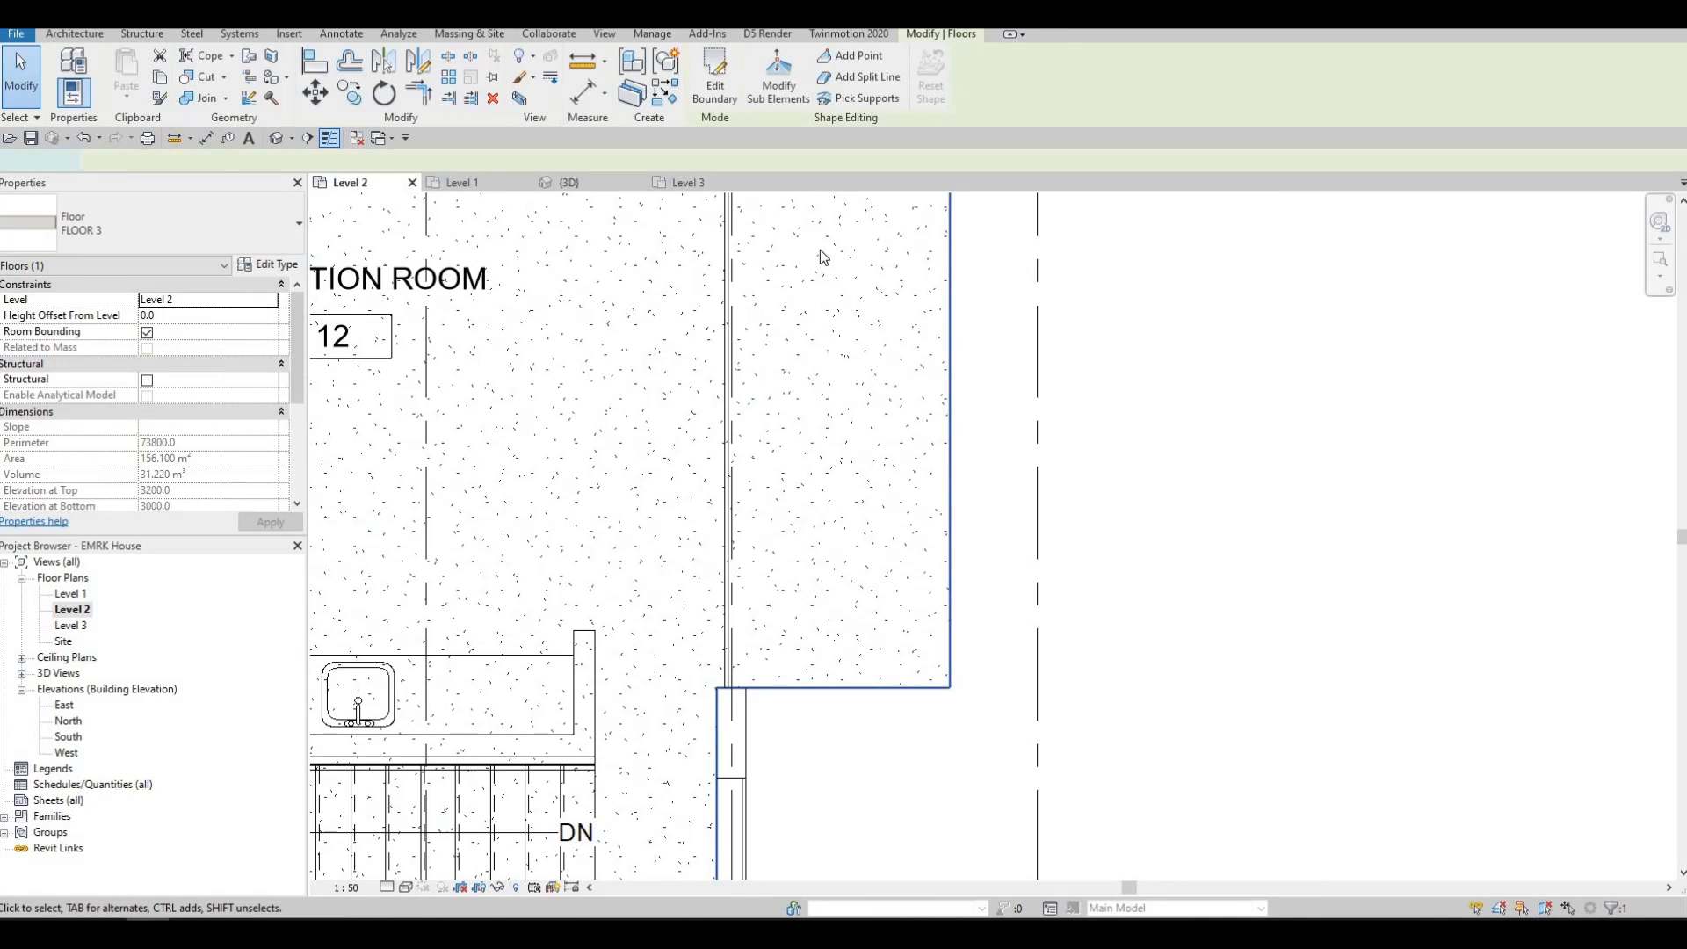
pyautogui.scroll(-2, 801, 682)
pyautogui.moveTo(863, 471); pyautogui.dragTo(858, 534, button='middle')
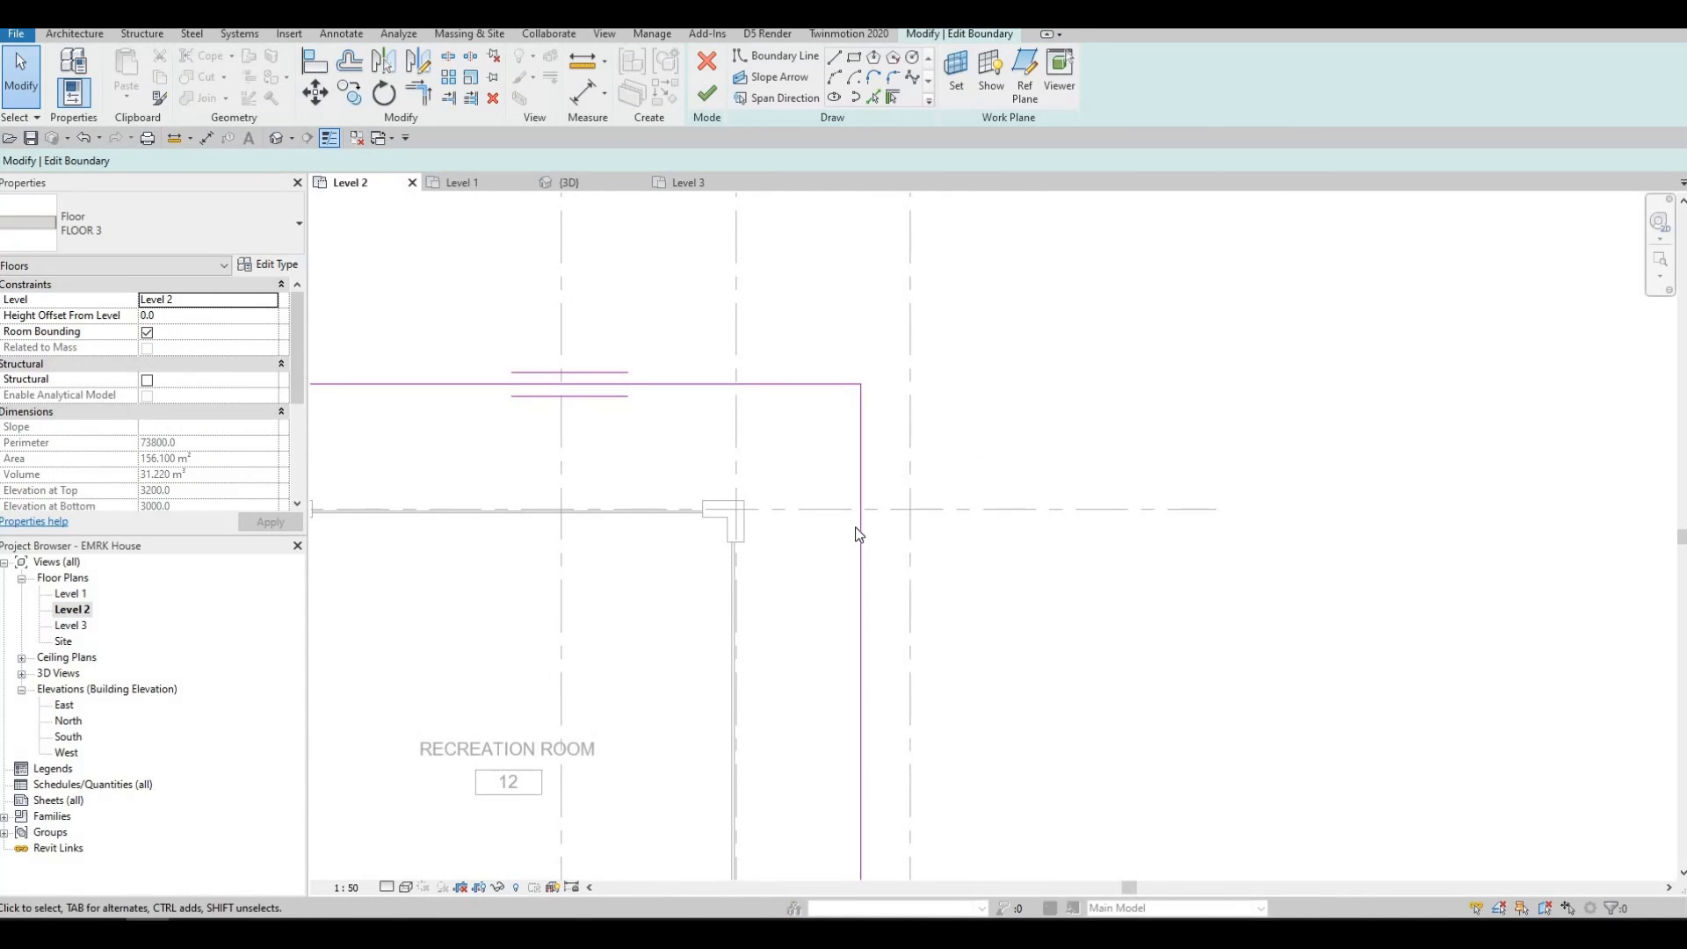
pyautogui.click(860, 408)
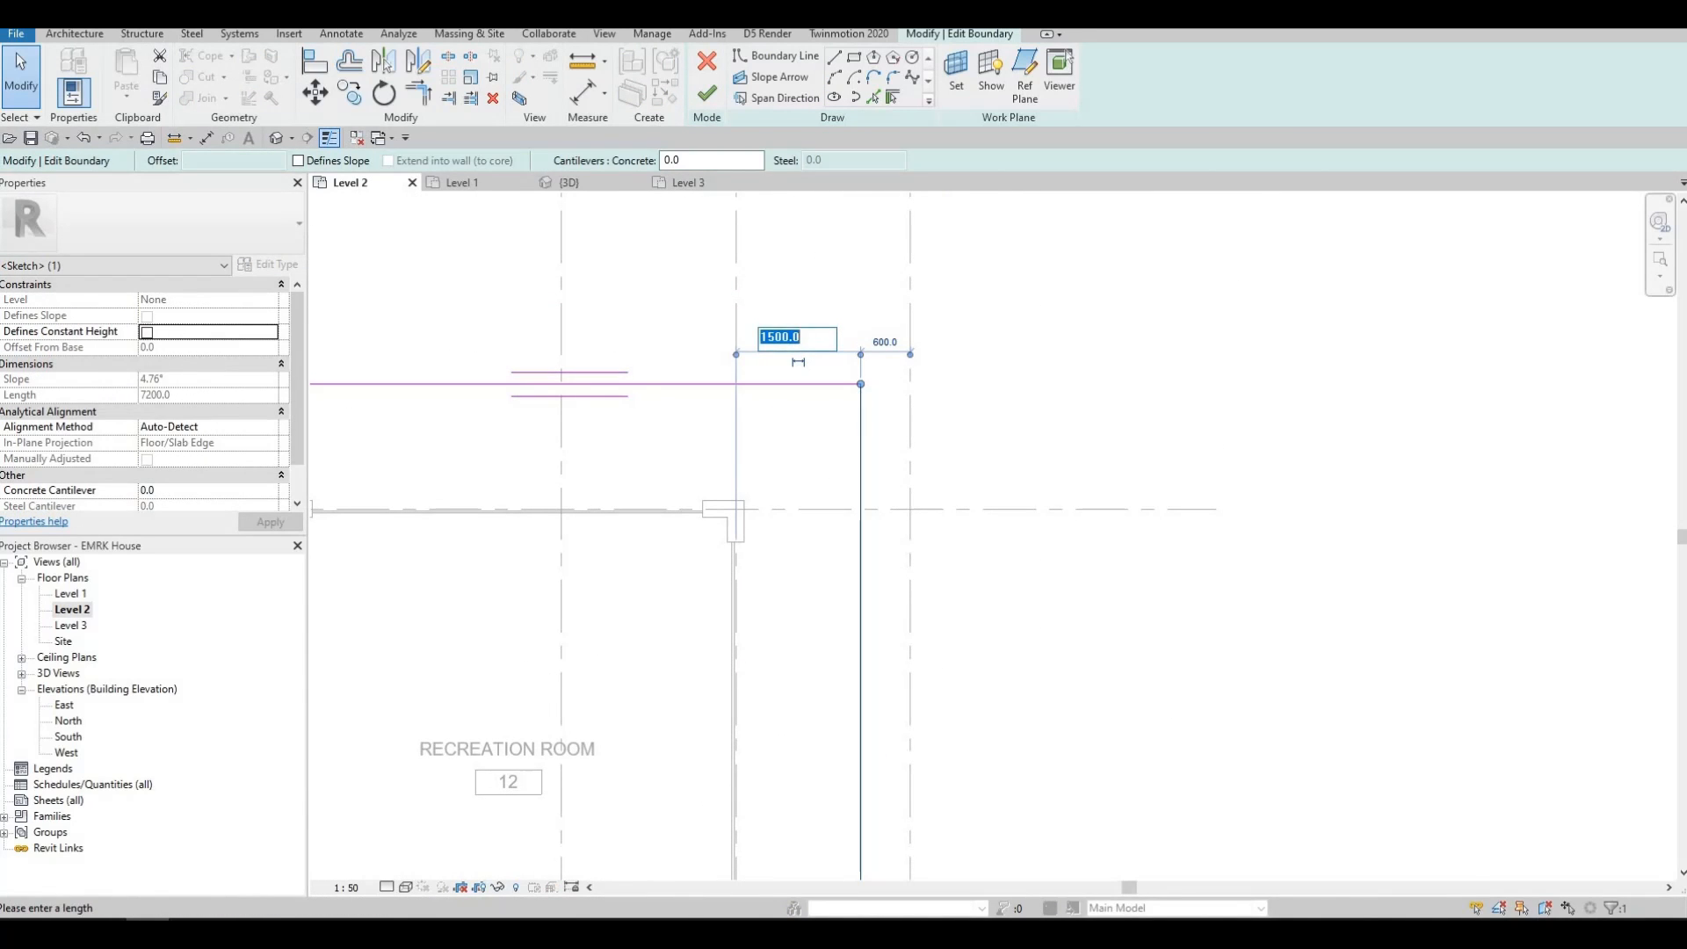
pyautogui.write('1000')
pyautogui.press('Return')
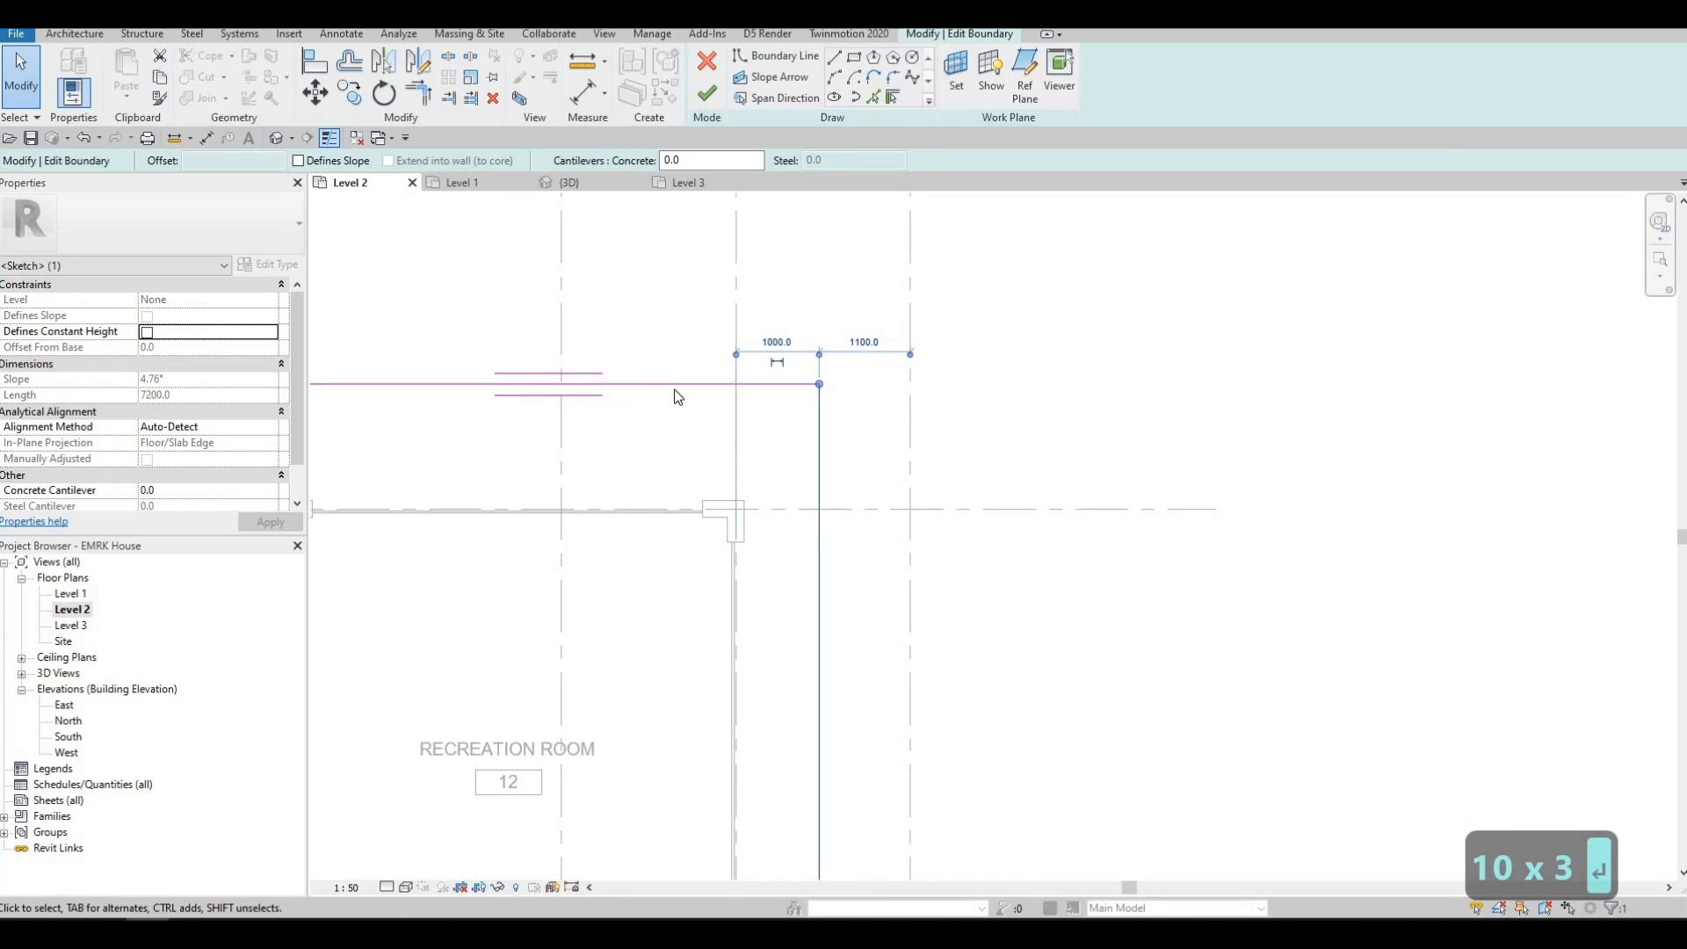
# Step: Set the balcony's upper edge 1000 mm from the gridline along the Recreation Room's upper wall, and finish without attaching walls
pyautogui.click(681, 387)
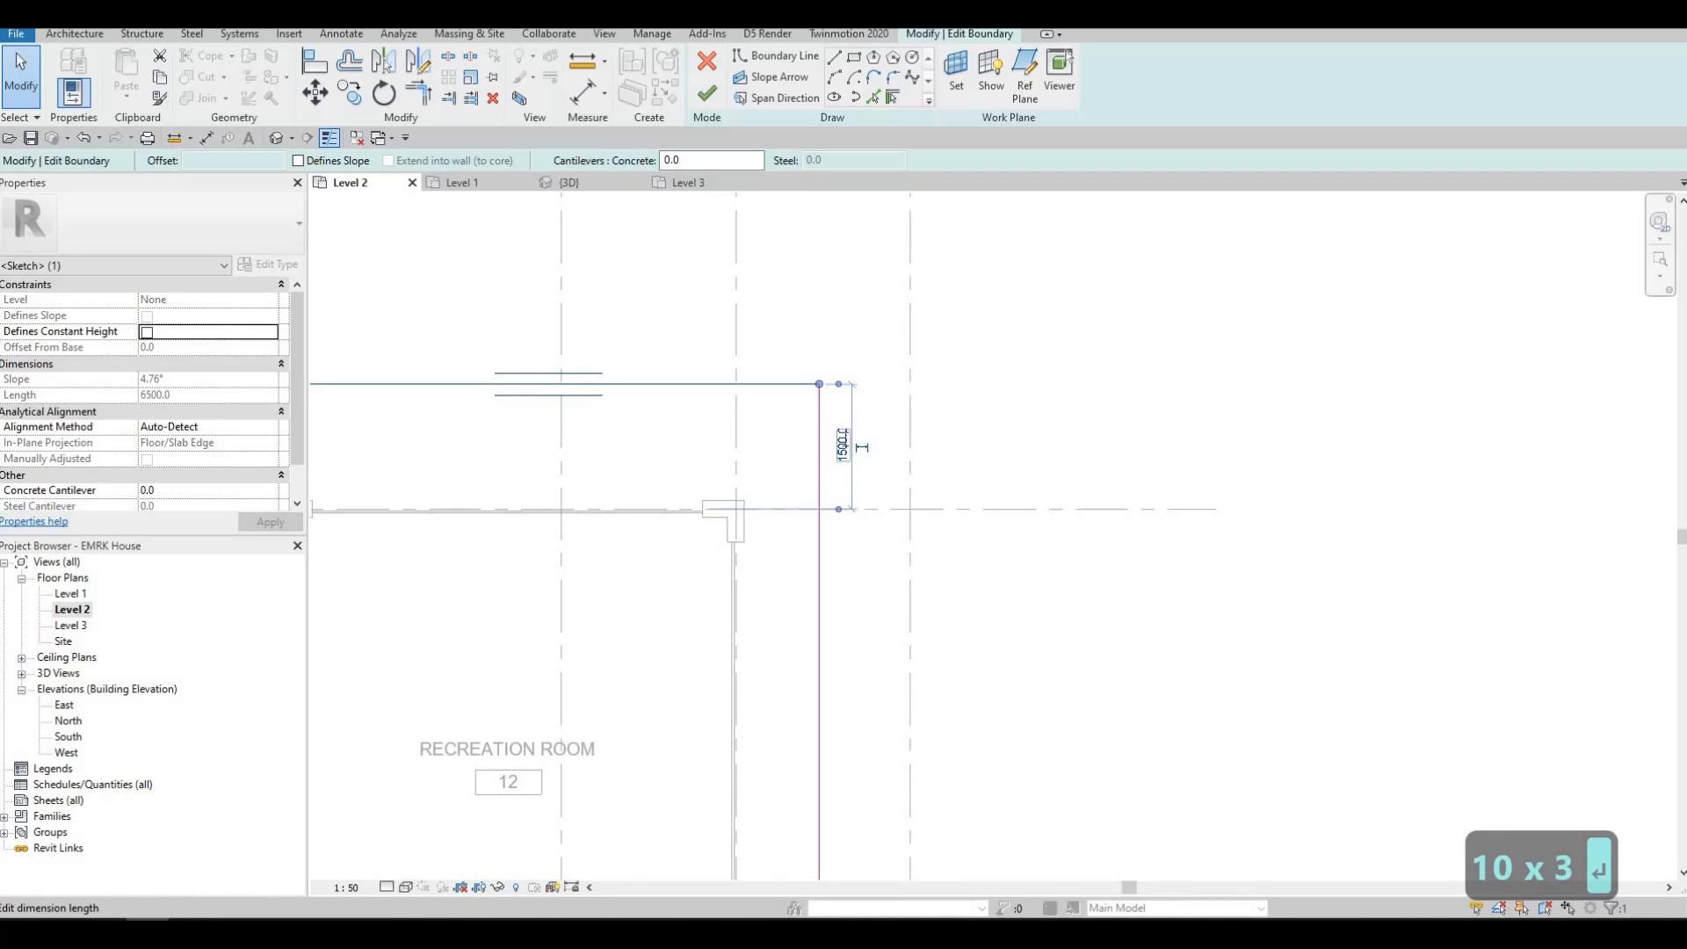
pyautogui.write('1000')
pyautogui.press('Return')
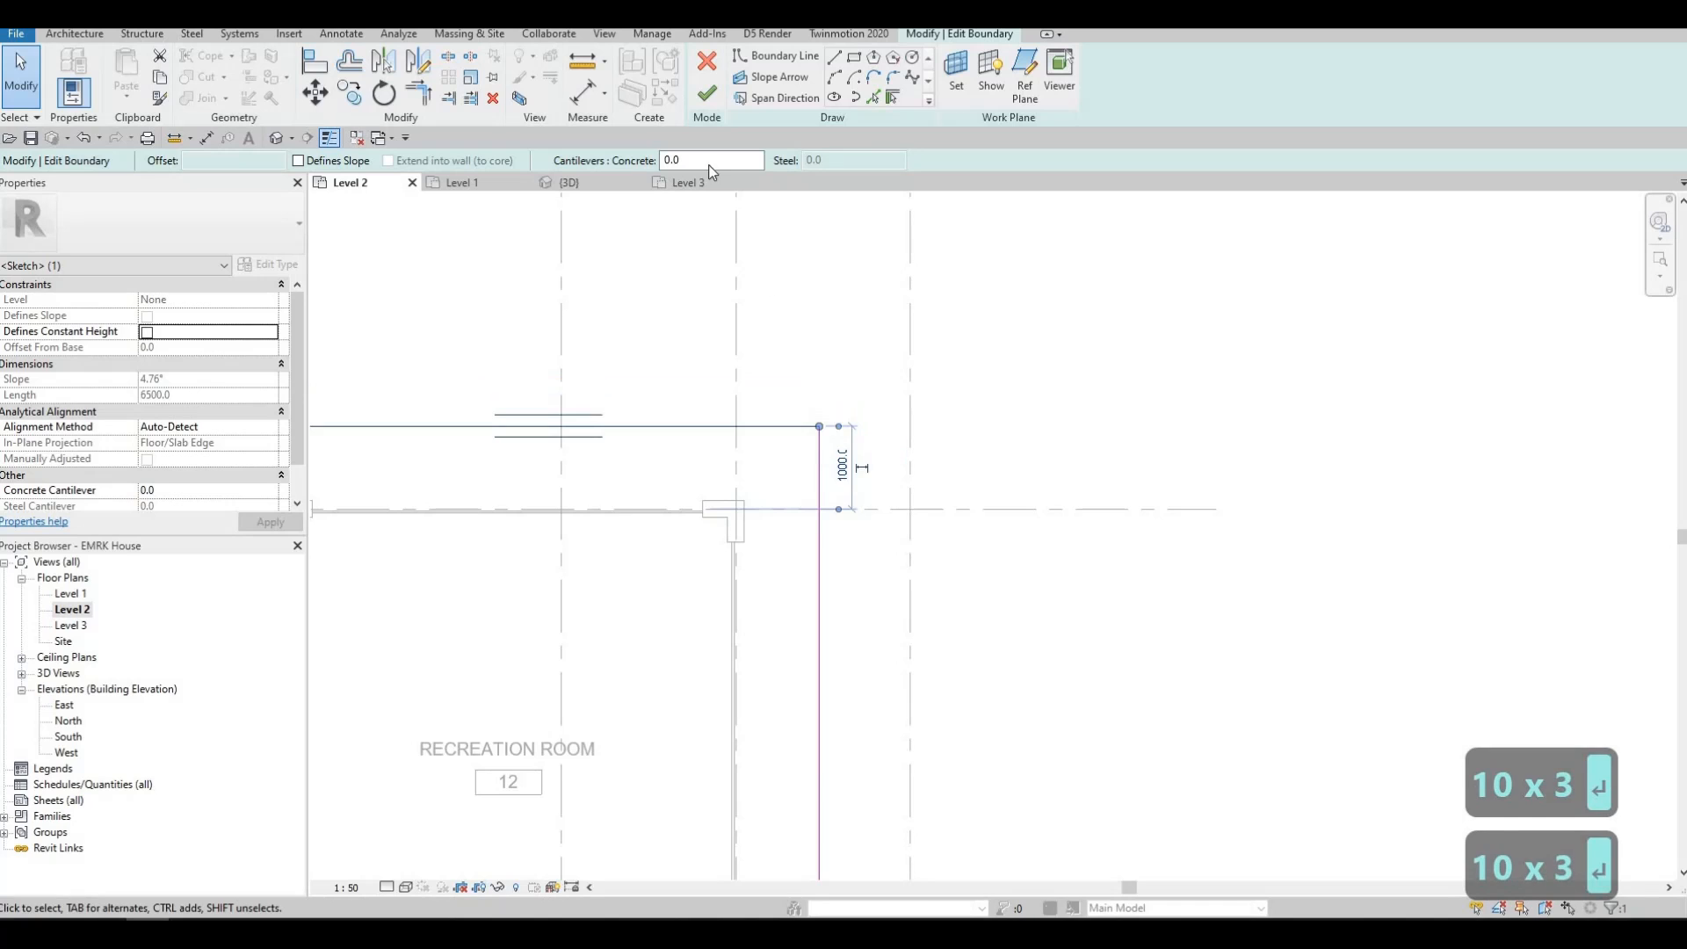
pyautogui.click(703, 95)
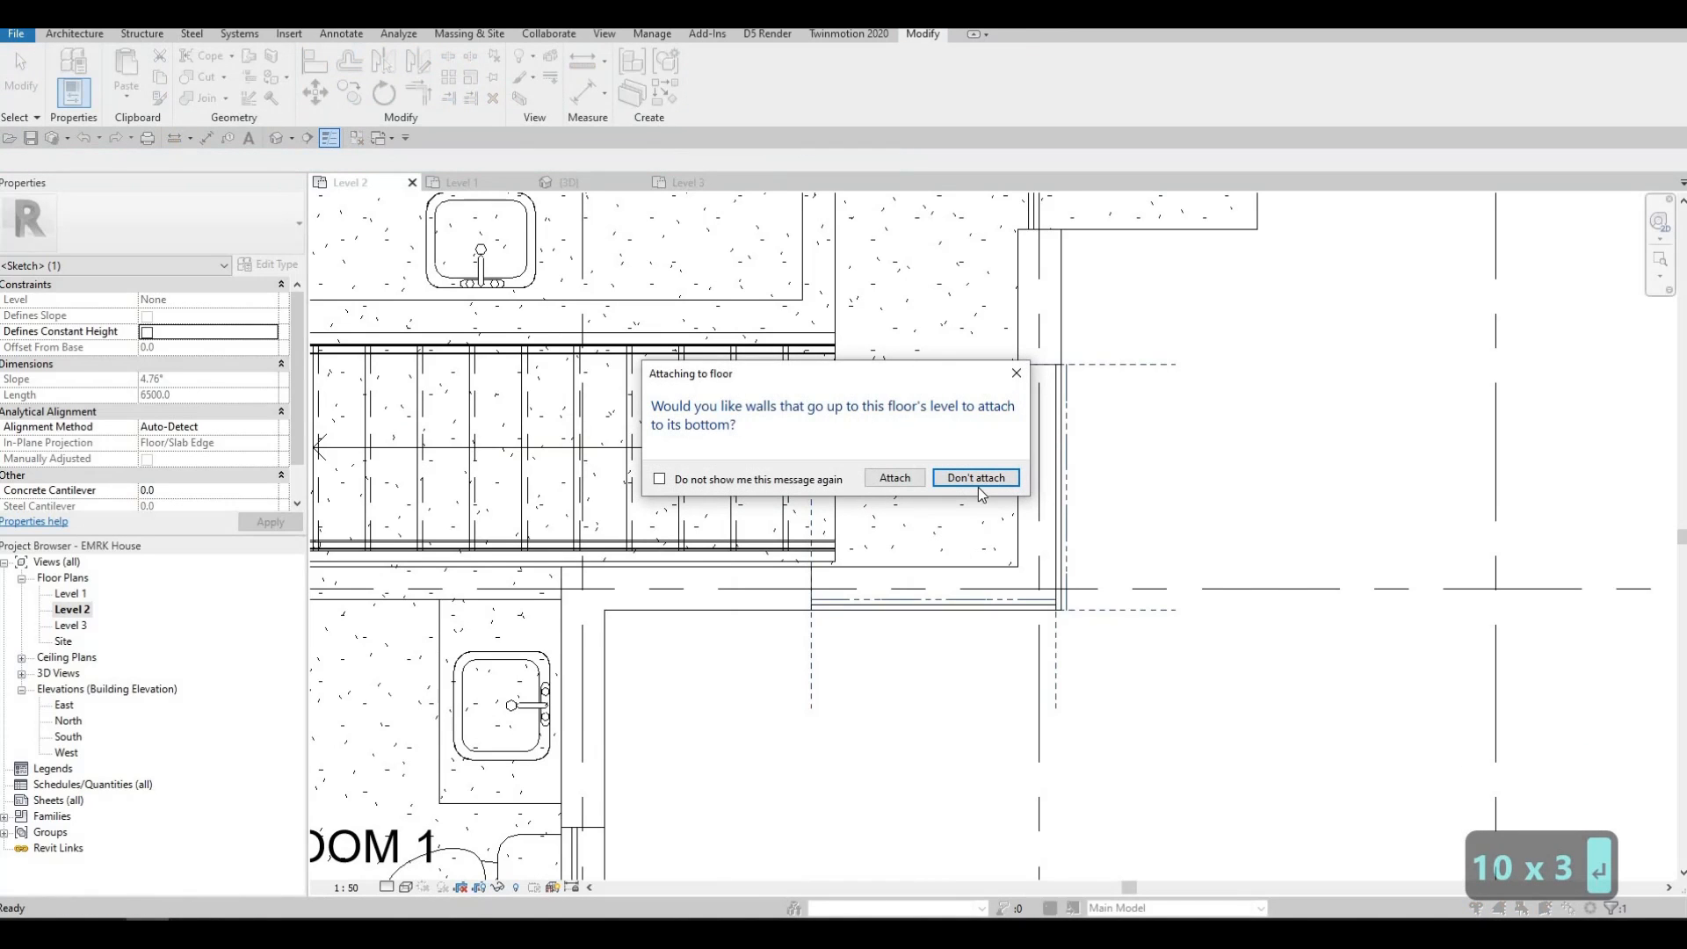
pyautogui.click(975, 477)
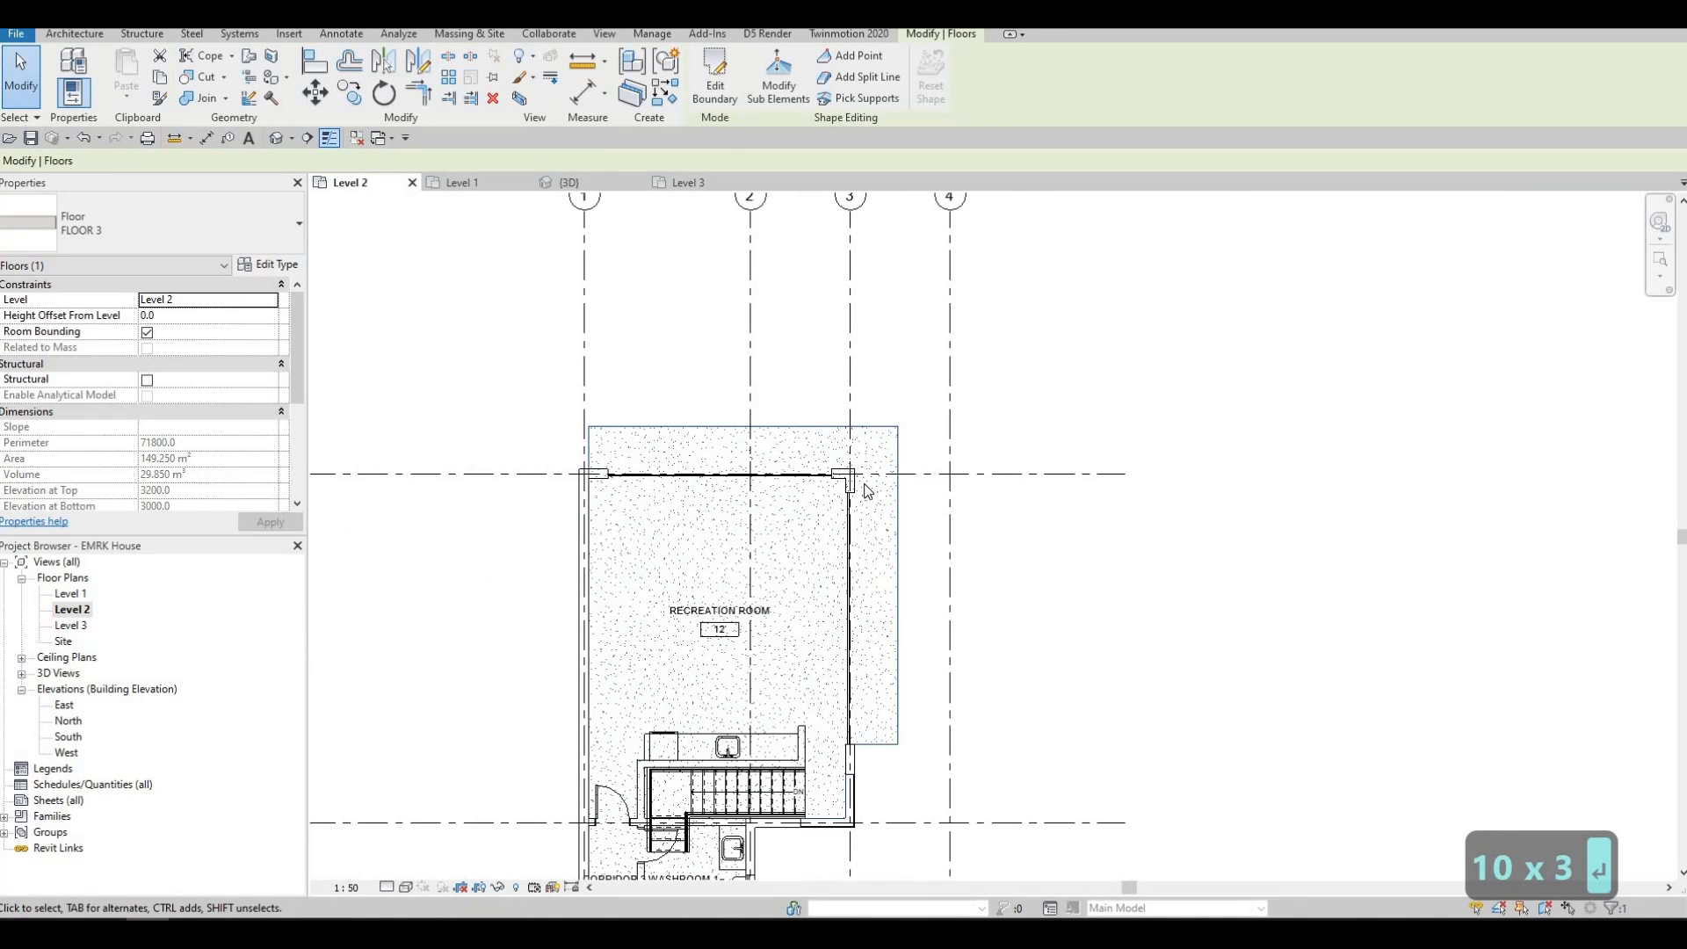
pyautogui.press('Escape')
pyautogui.scroll(3, 396, 352)
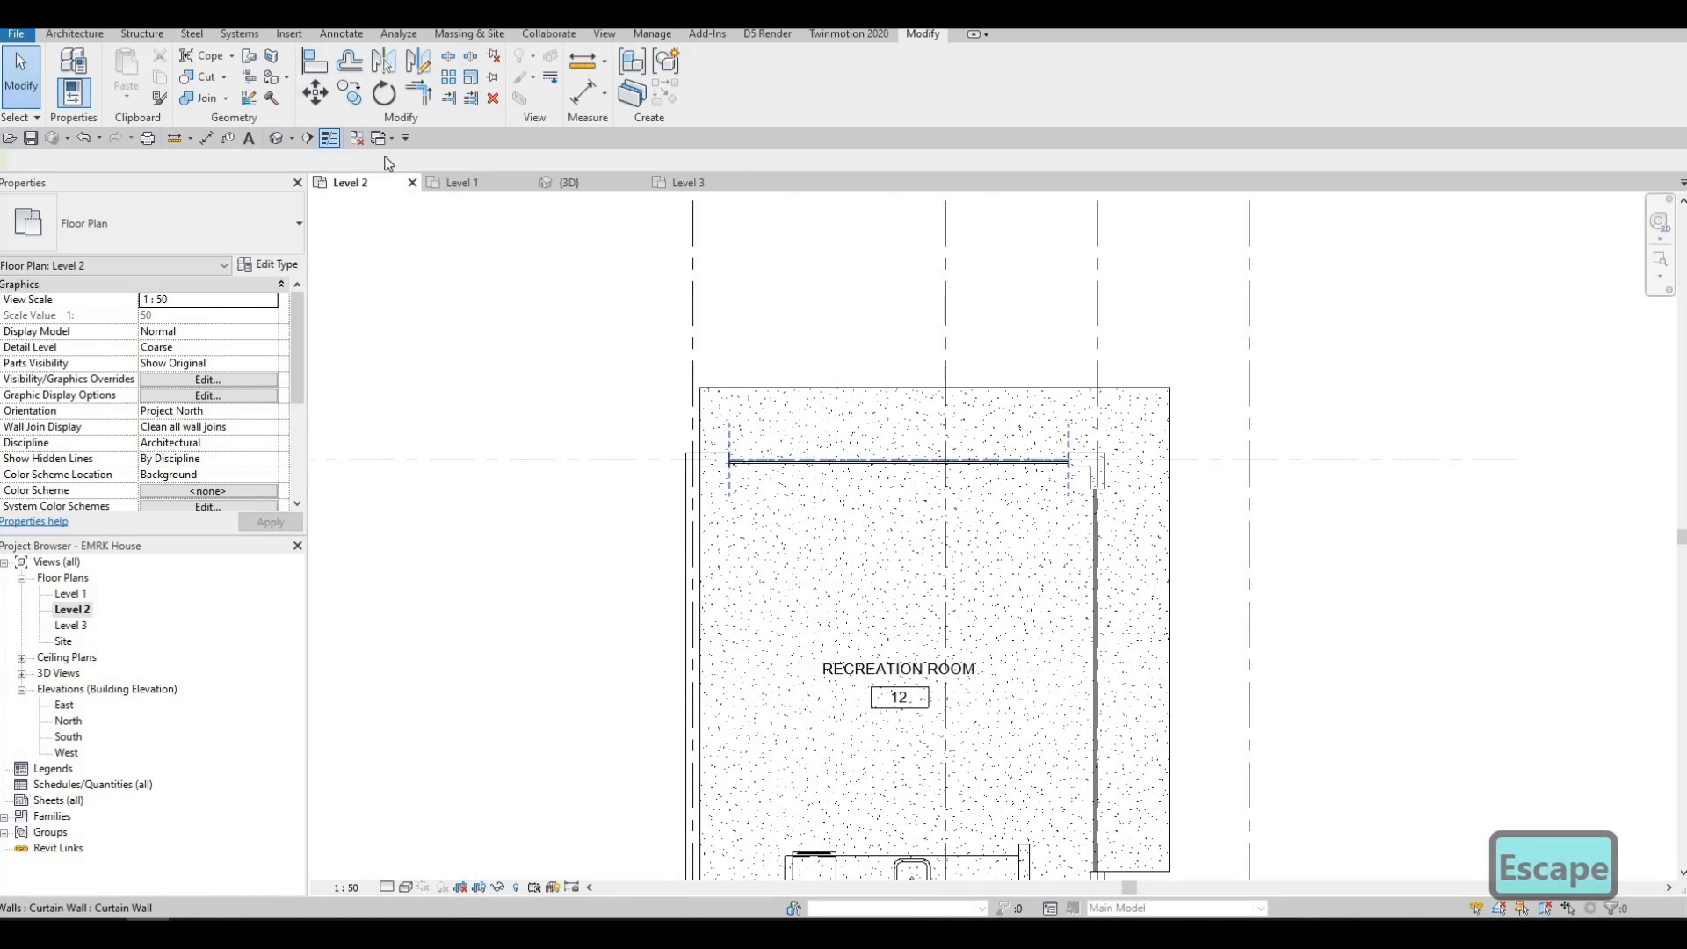
# Step: Review the narrowed balcony and the window layout of the right facade in 3D
pyautogui.click(278, 138)
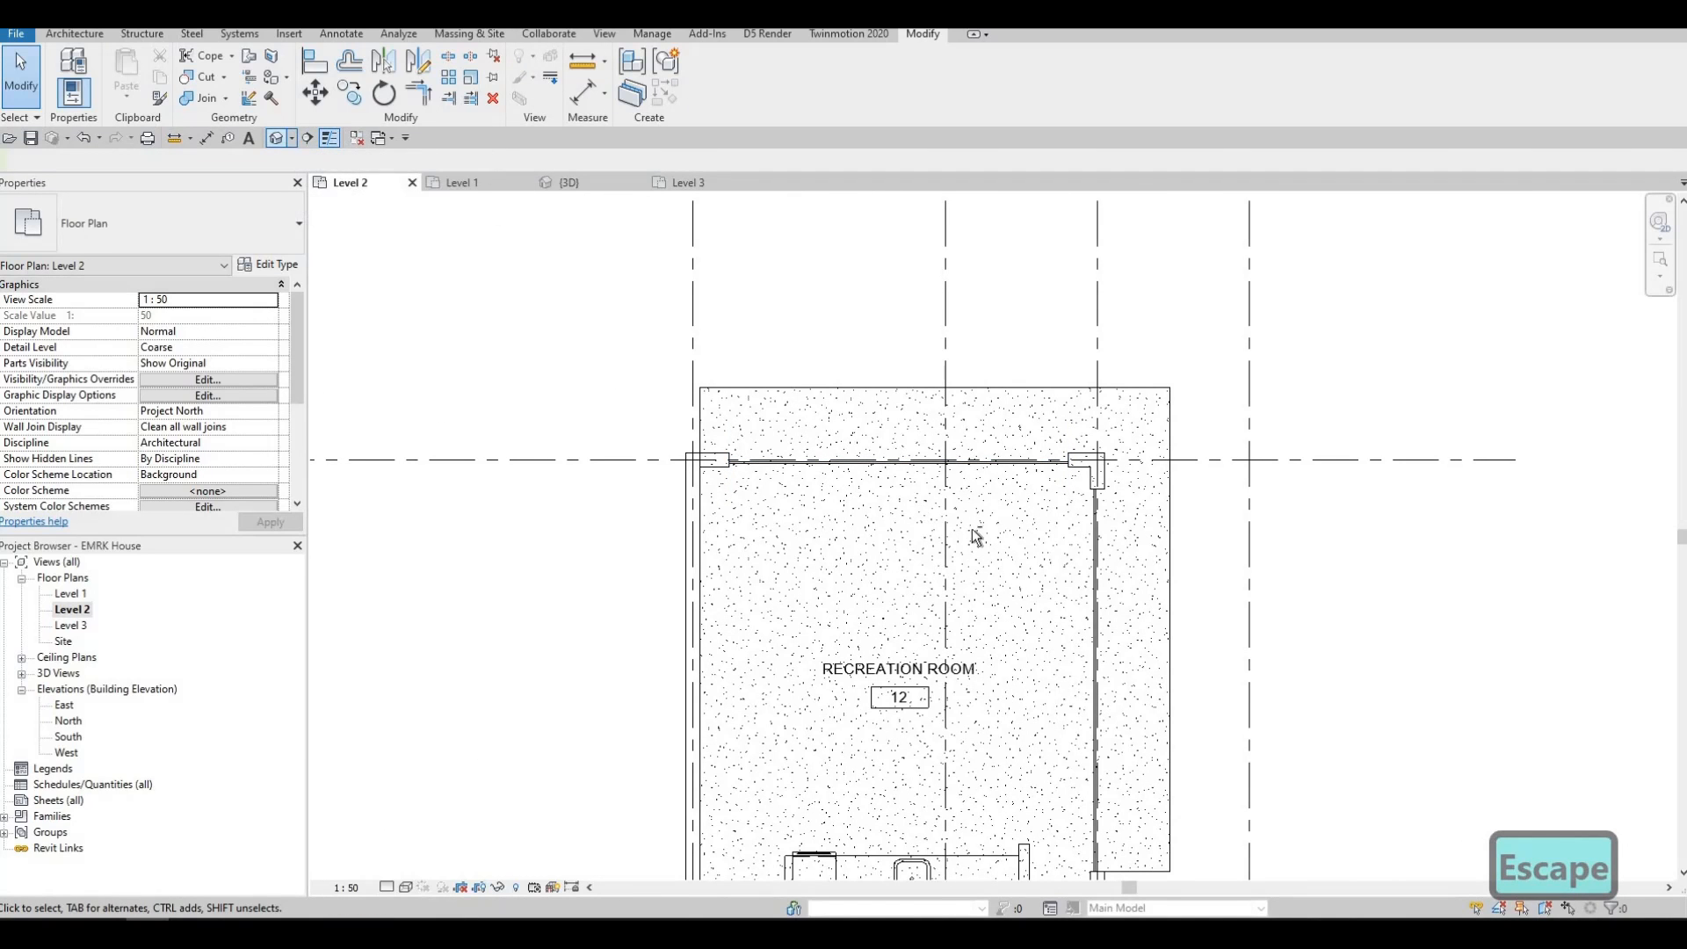
pyautogui.scroll(-3, 837, 426)
pyautogui.keyDown('shift'); pyautogui.moveTo(1085, 562); pyautogui.dragTo(843, 496, button='middle'); pyautogui.keyUp('shift')
pyautogui.moveTo(844, 496); pyautogui.dragTo(1010, 549, button='middle')
pyautogui.keyDown('shift'); pyautogui.moveTo(1010, 549); pyautogui.dragTo(944, 608, button='middle'); pyautogui.keyUp('shift')
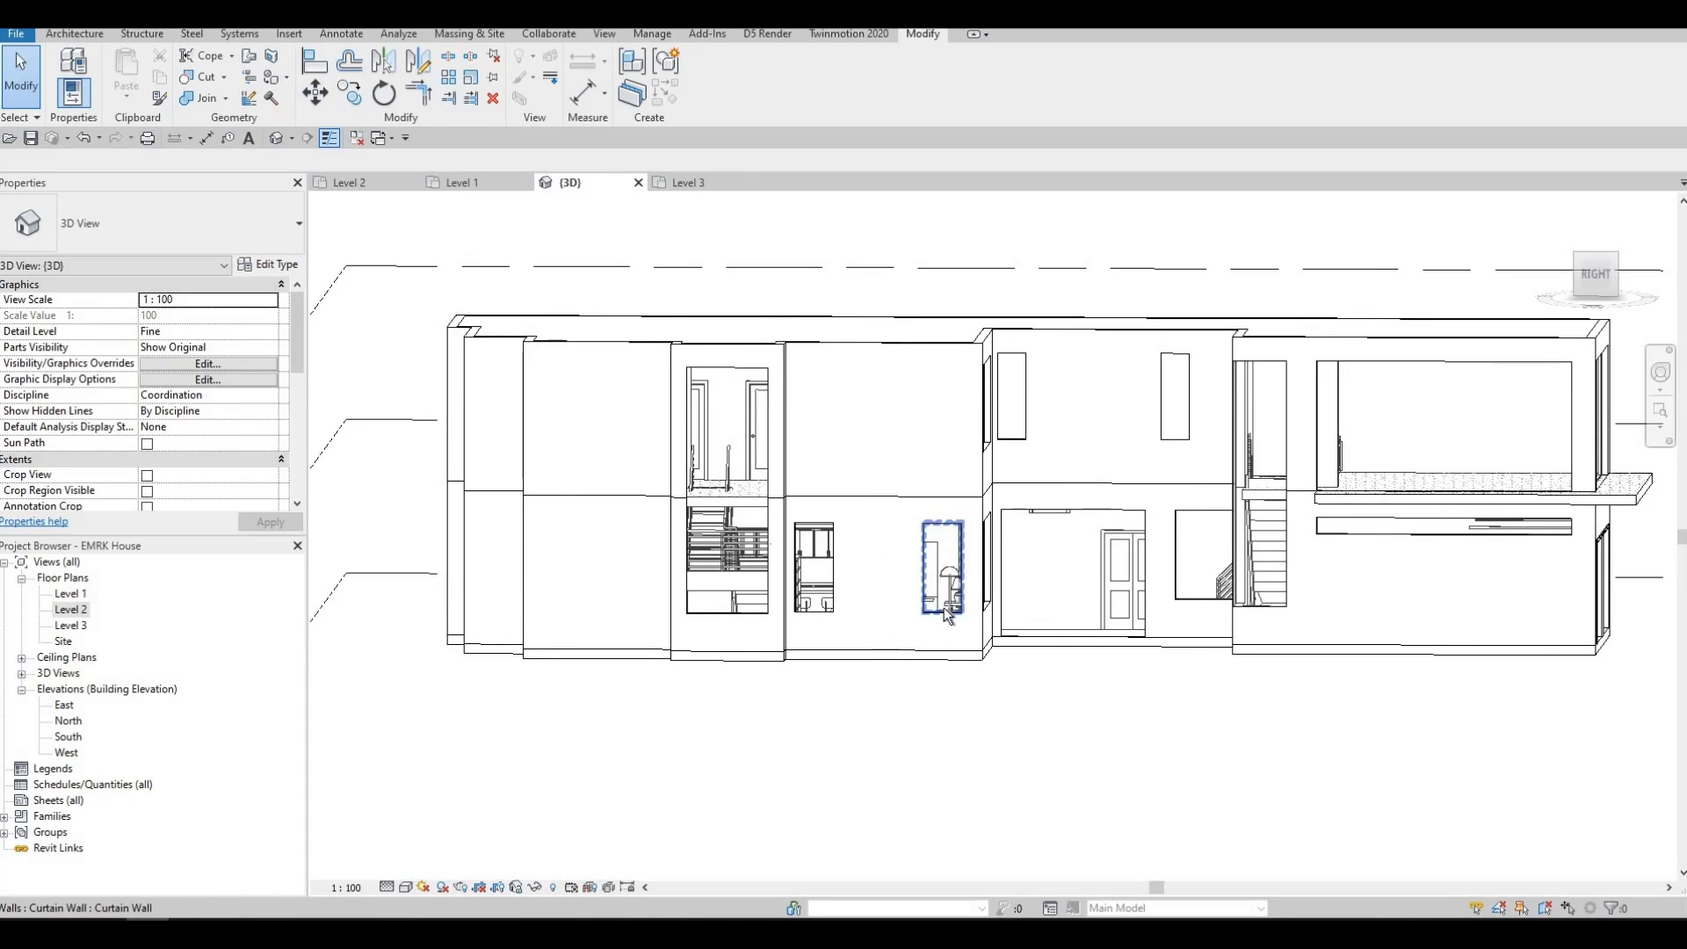
pyautogui.keyDown('shift'); pyautogui.moveTo(997, 666); pyautogui.dragTo(720, 580, button='middle'); pyautogui.keyUp('shift')
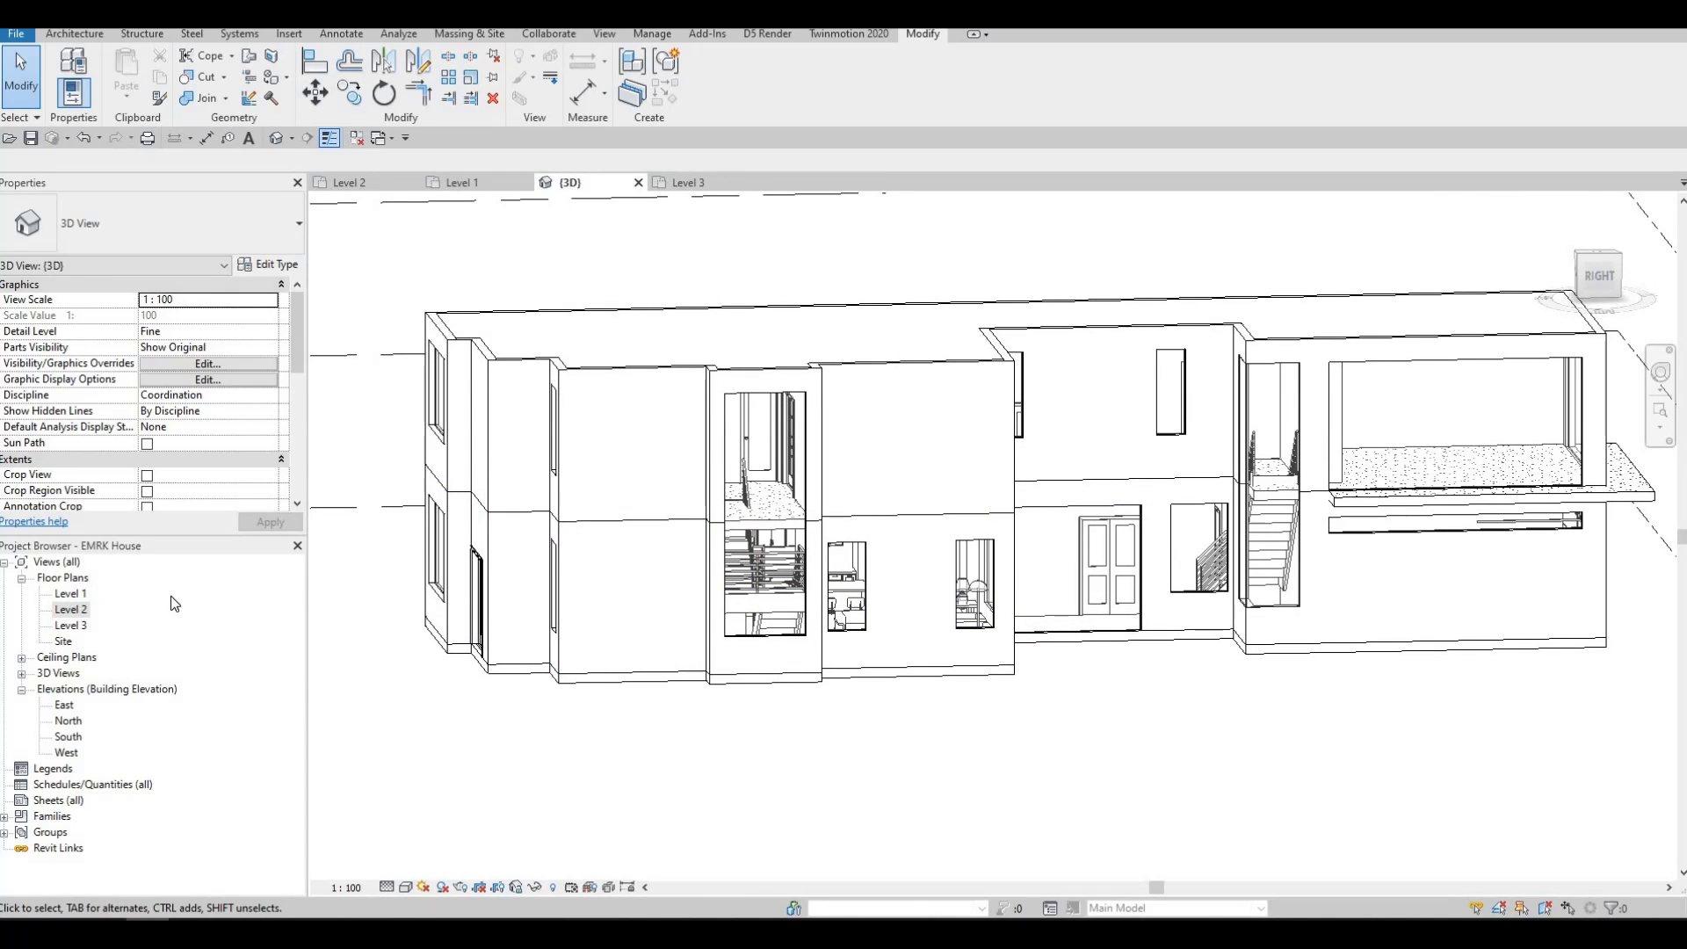
# Step: In the Level 1 floor plan, nudge the Living room curtain wall nearest Stairs 1 slightly up along the right exterior wall
pyautogui.doubleClick(70, 594)
pyautogui.scroll(-1, 697, 631)
pyautogui.moveTo(716, 492); pyautogui.dragTo(718, 642, button='middle')
pyautogui.scroll(-2, 794, 575)
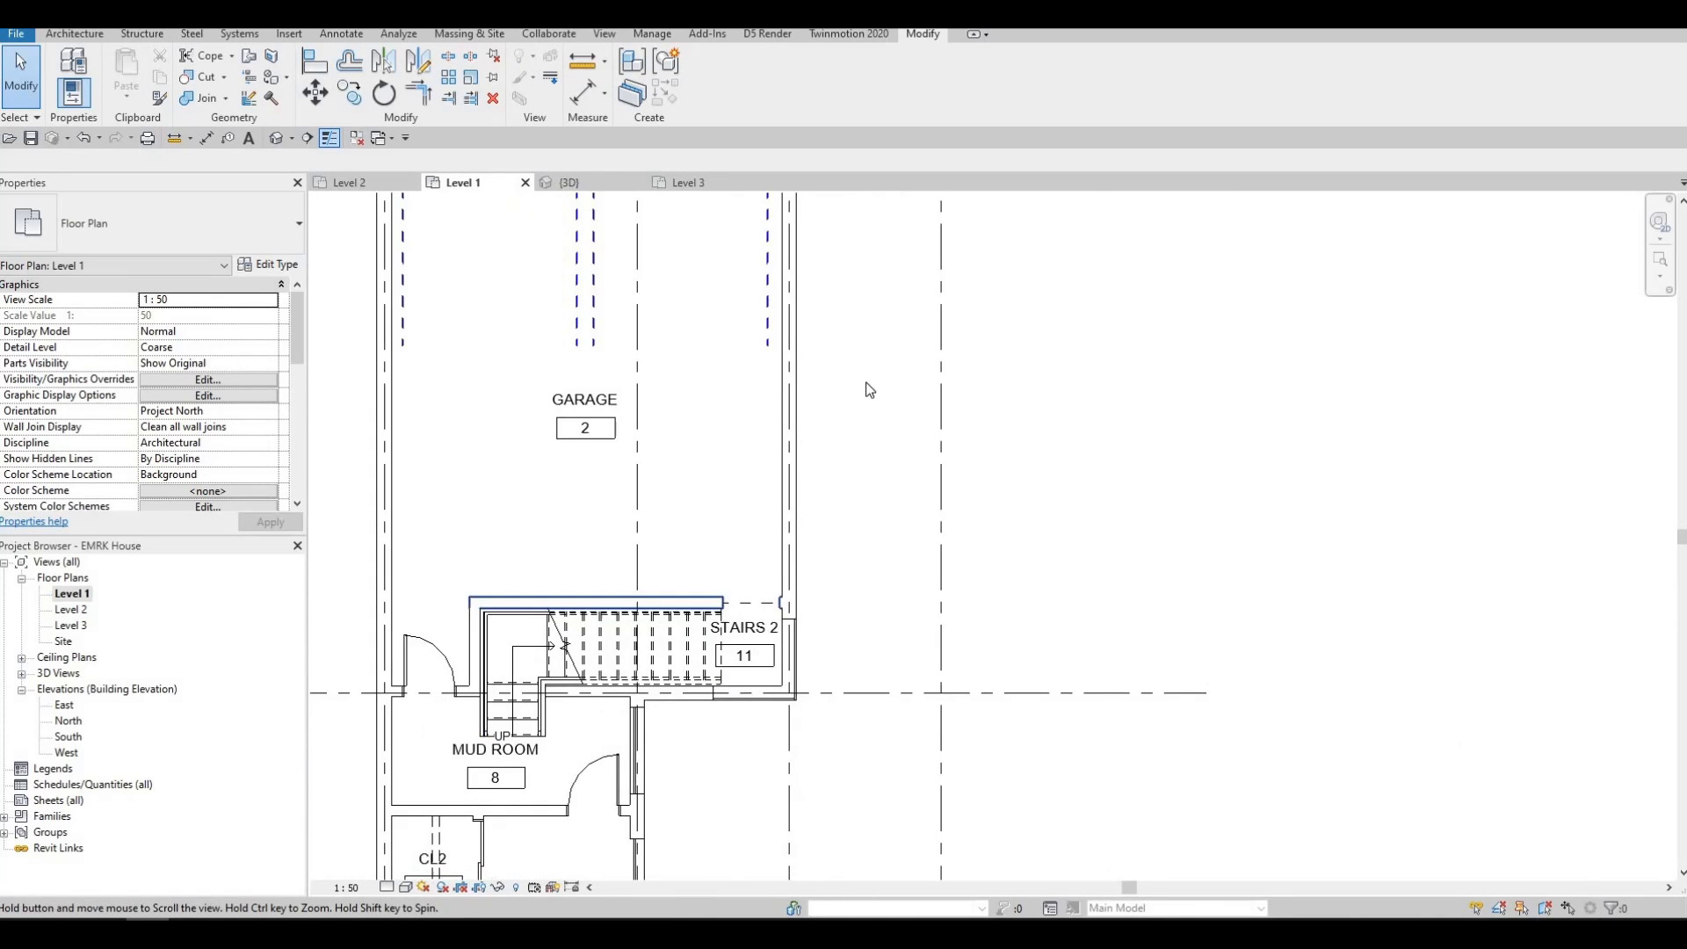
pyautogui.moveTo(870, 389); pyautogui.dragTo(864, 477, button='middle')
pyautogui.scroll(-3, 723, 659)
pyautogui.moveTo(723, 659); pyautogui.dragTo(843, 365, button='middle')
pyautogui.scroll(2, 981, 567)
pyautogui.moveTo(981, 567); pyautogui.dragTo(782, 242, button='middle')
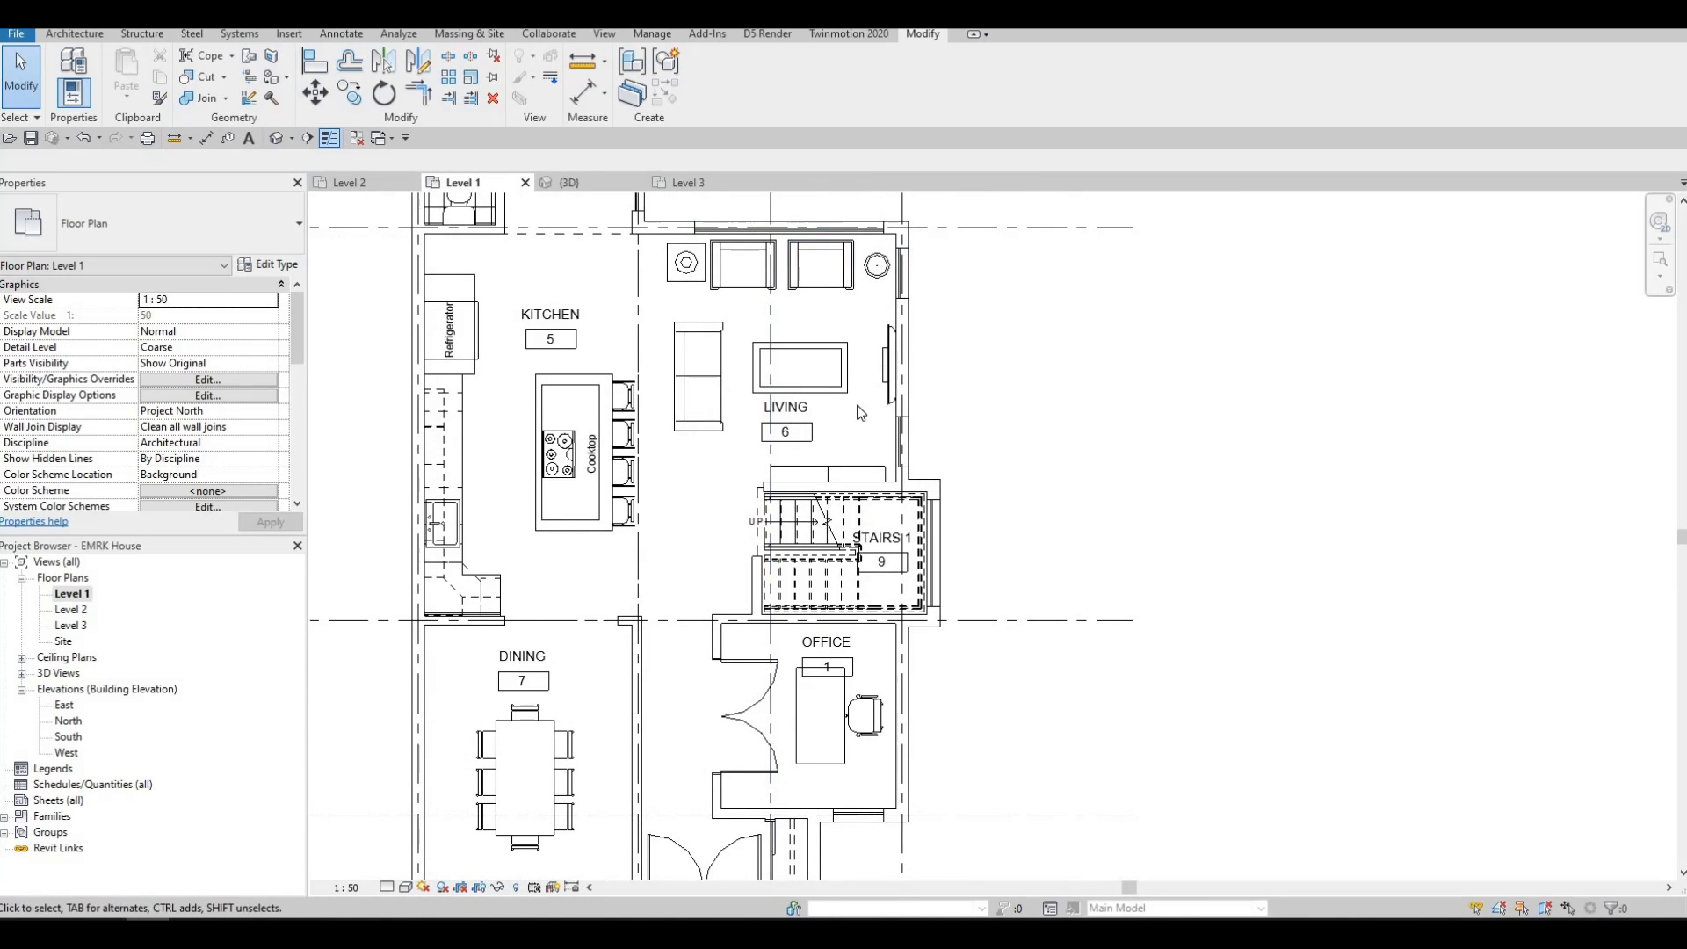
pyautogui.scroll(1, 861, 413)
pyautogui.moveTo(877, 511); pyautogui.dragTo(878, 527, button='middle')
pyautogui.click(878, 525)
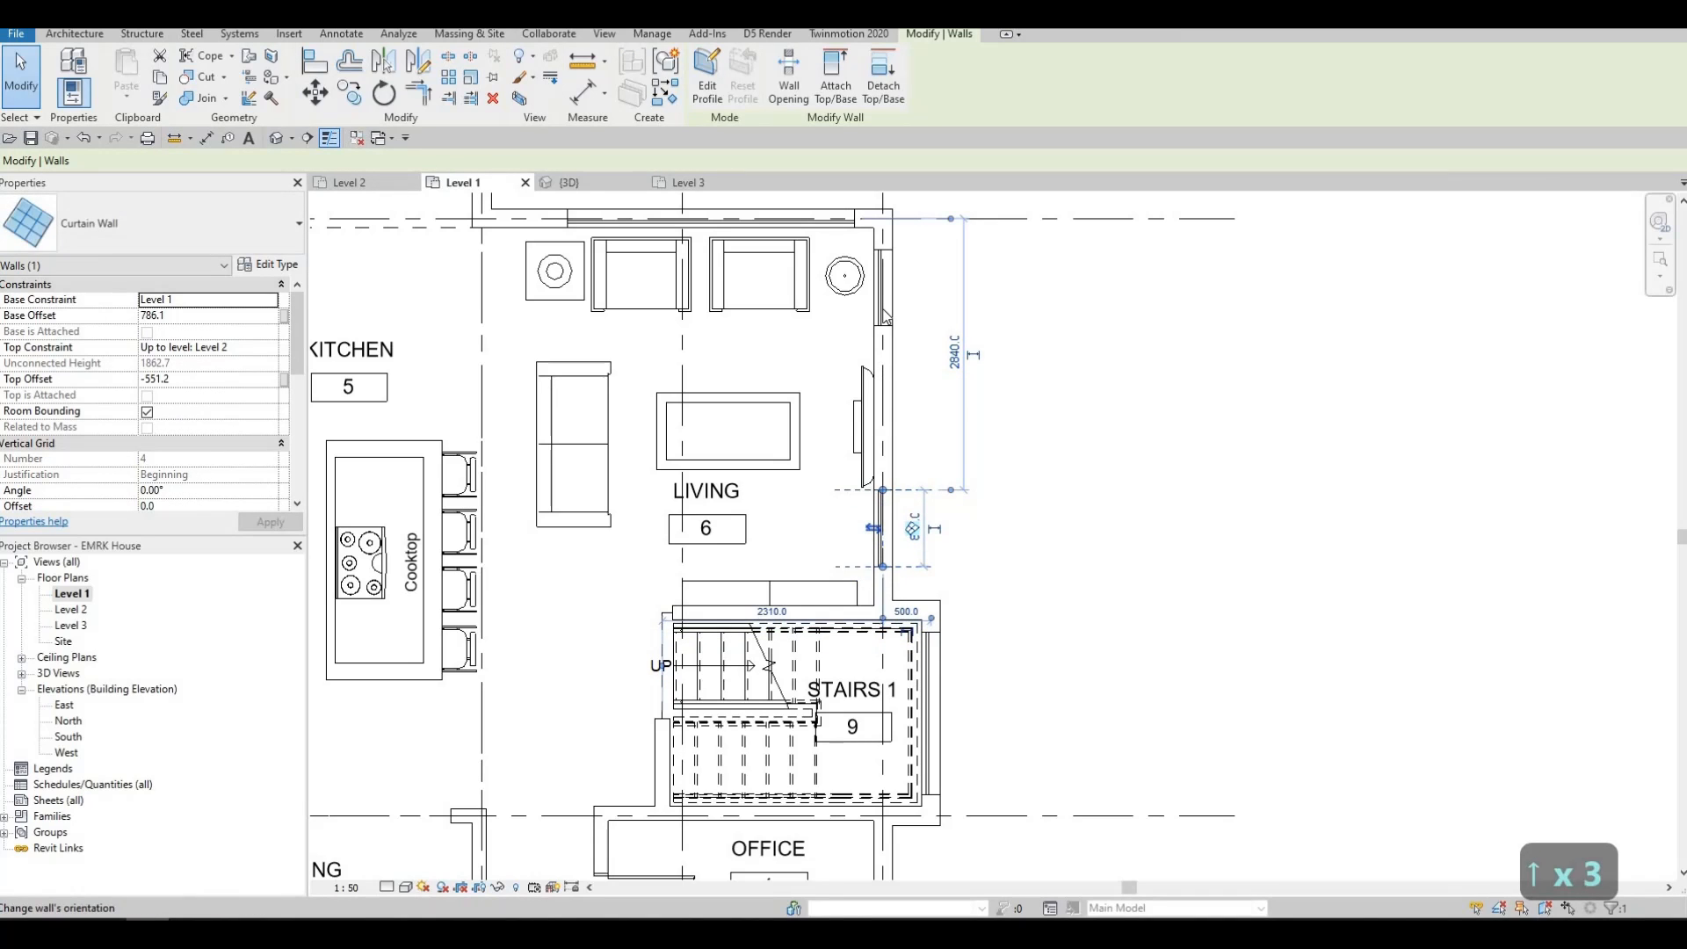
pyautogui.press('Escape')
# Step: Nudge the flat-screen TV slightly up along the Living room's right wall, and check the right facade in 3D
pyautogui.moveTo(866, 428); pyautogui.dragTo(866, 462, button='middle')
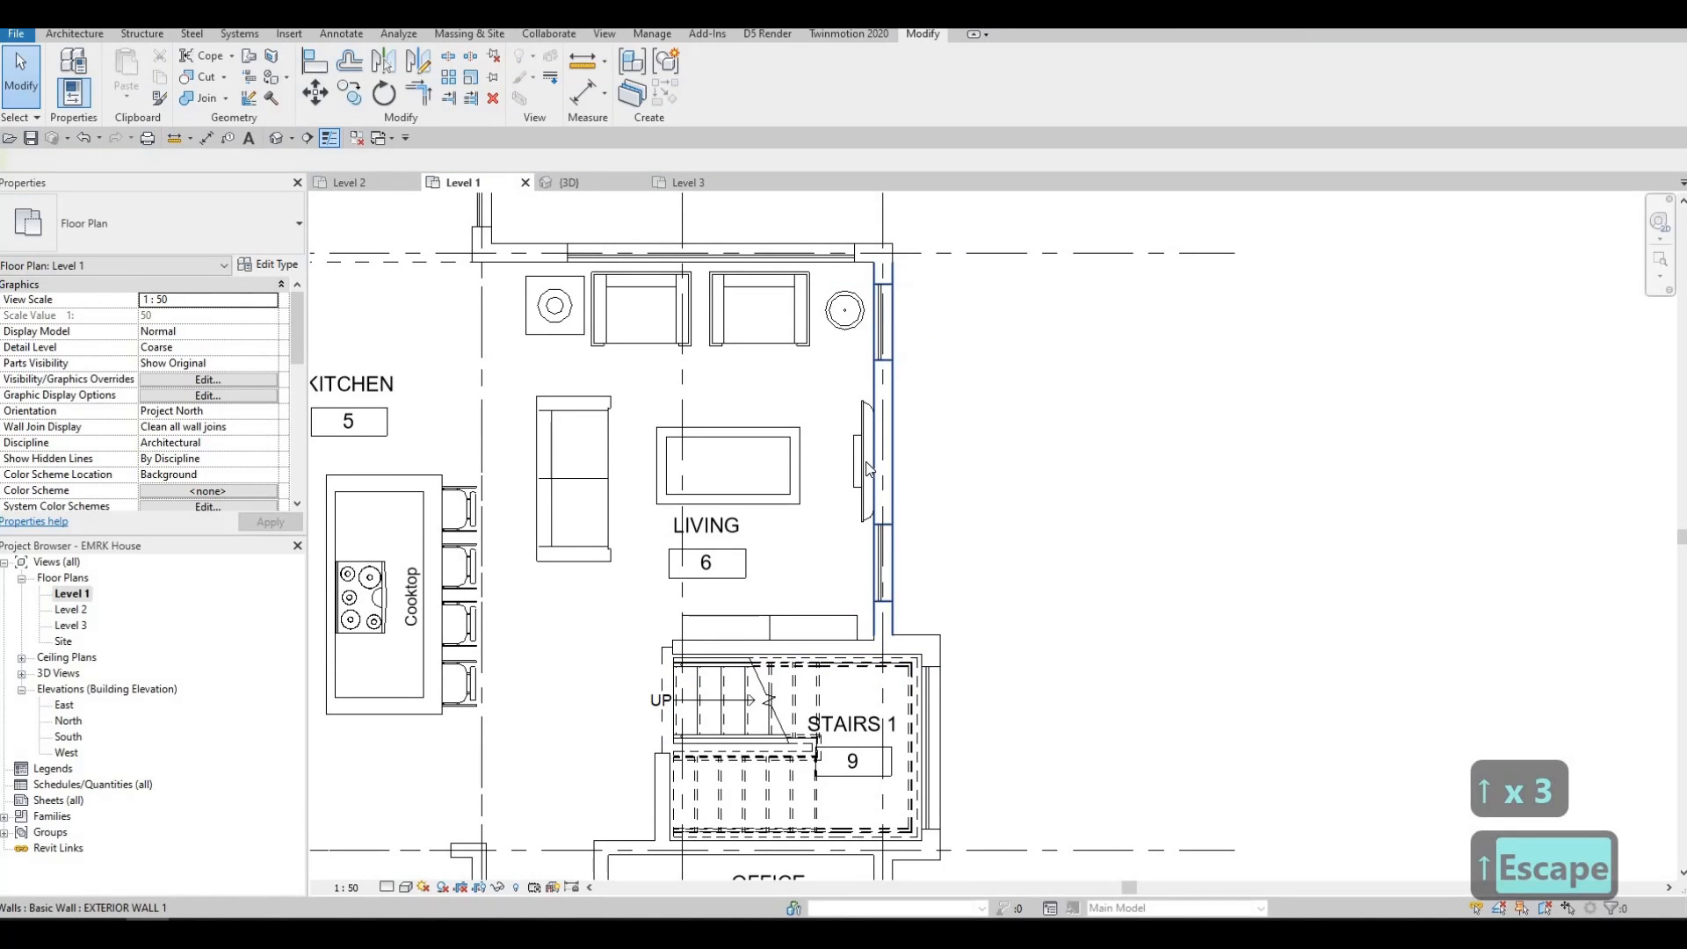
pyautogui.click(865, 463)
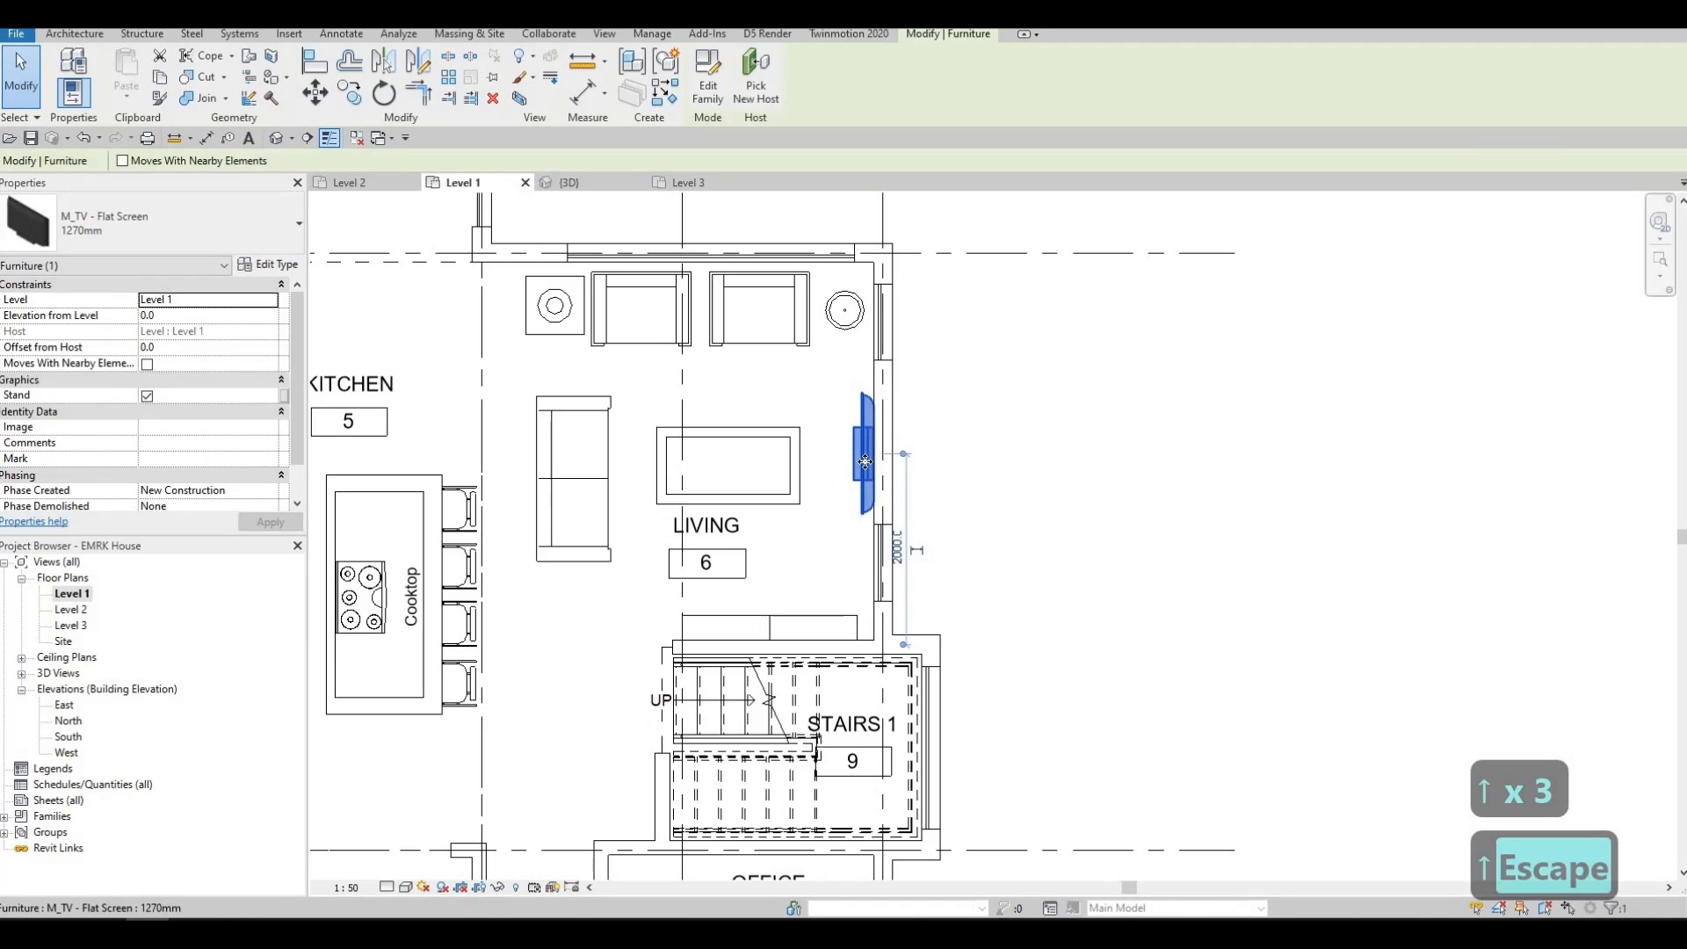
pyautogui.press('Escape')
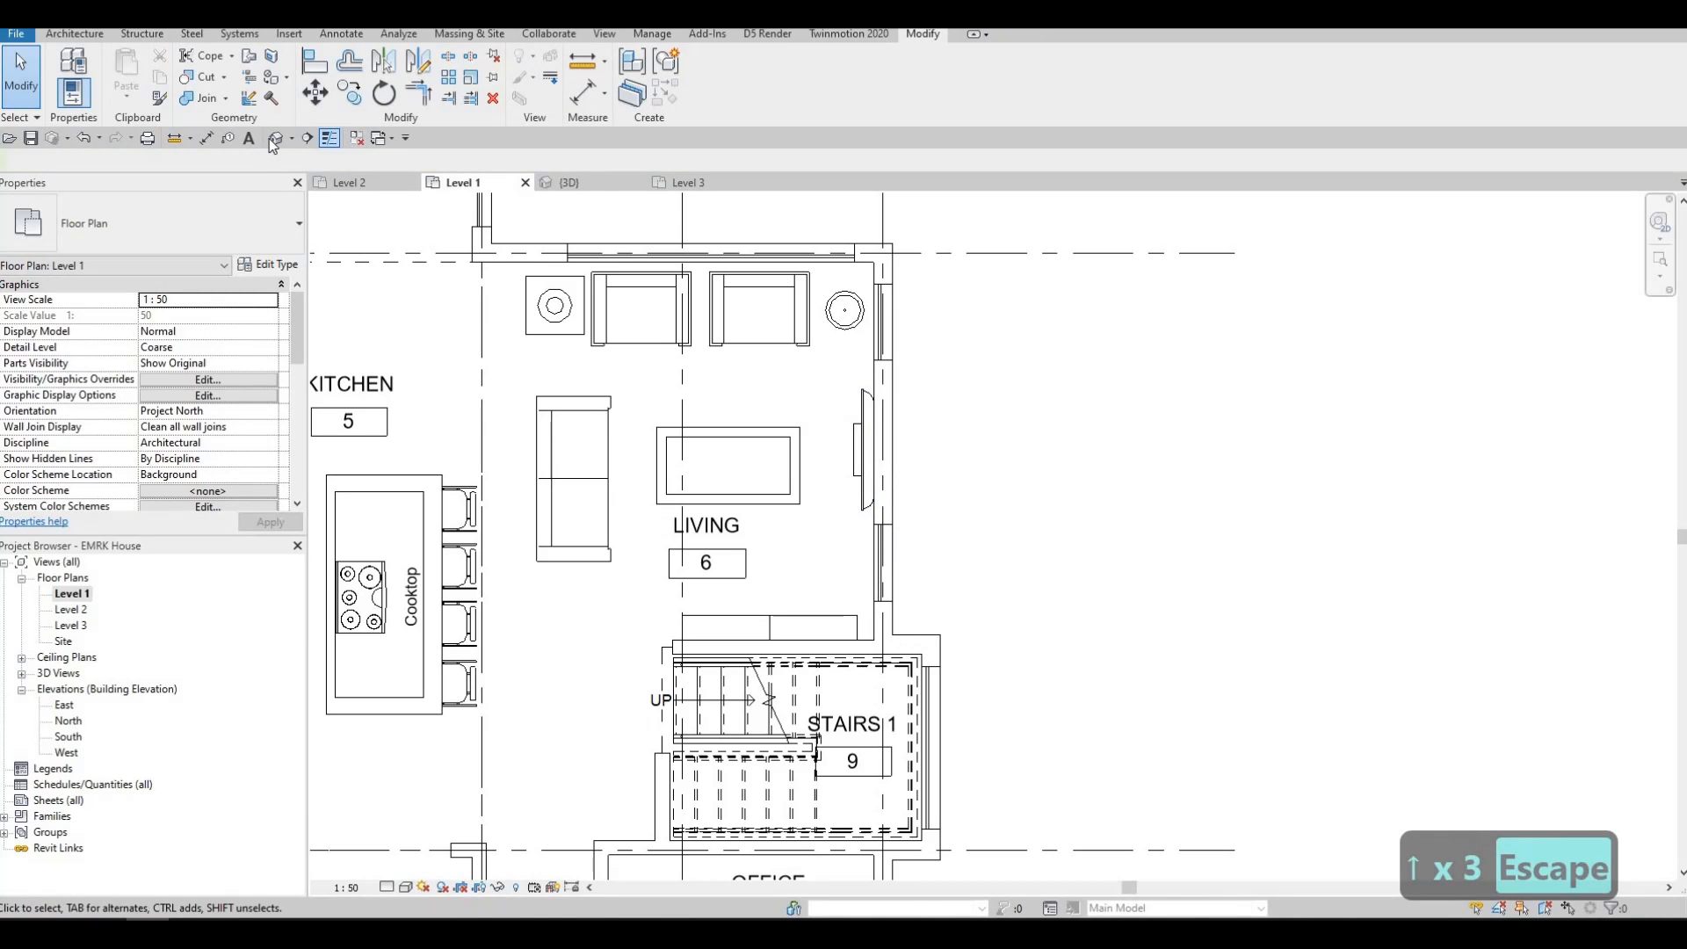
pyautogui.keyDown('shift'); pyautogui.moveTo(1054, 532); pyautogui.dragTo(1002, 559, button='middle'); pyautogui.keyUp('shift')
pyautogui.keyDown('shift'); pyautogui.moveTo(1001, 557); pyautogui.dragTo(847, 544); pyautogui.keyUp('shift')
pyautogui.press('F1')
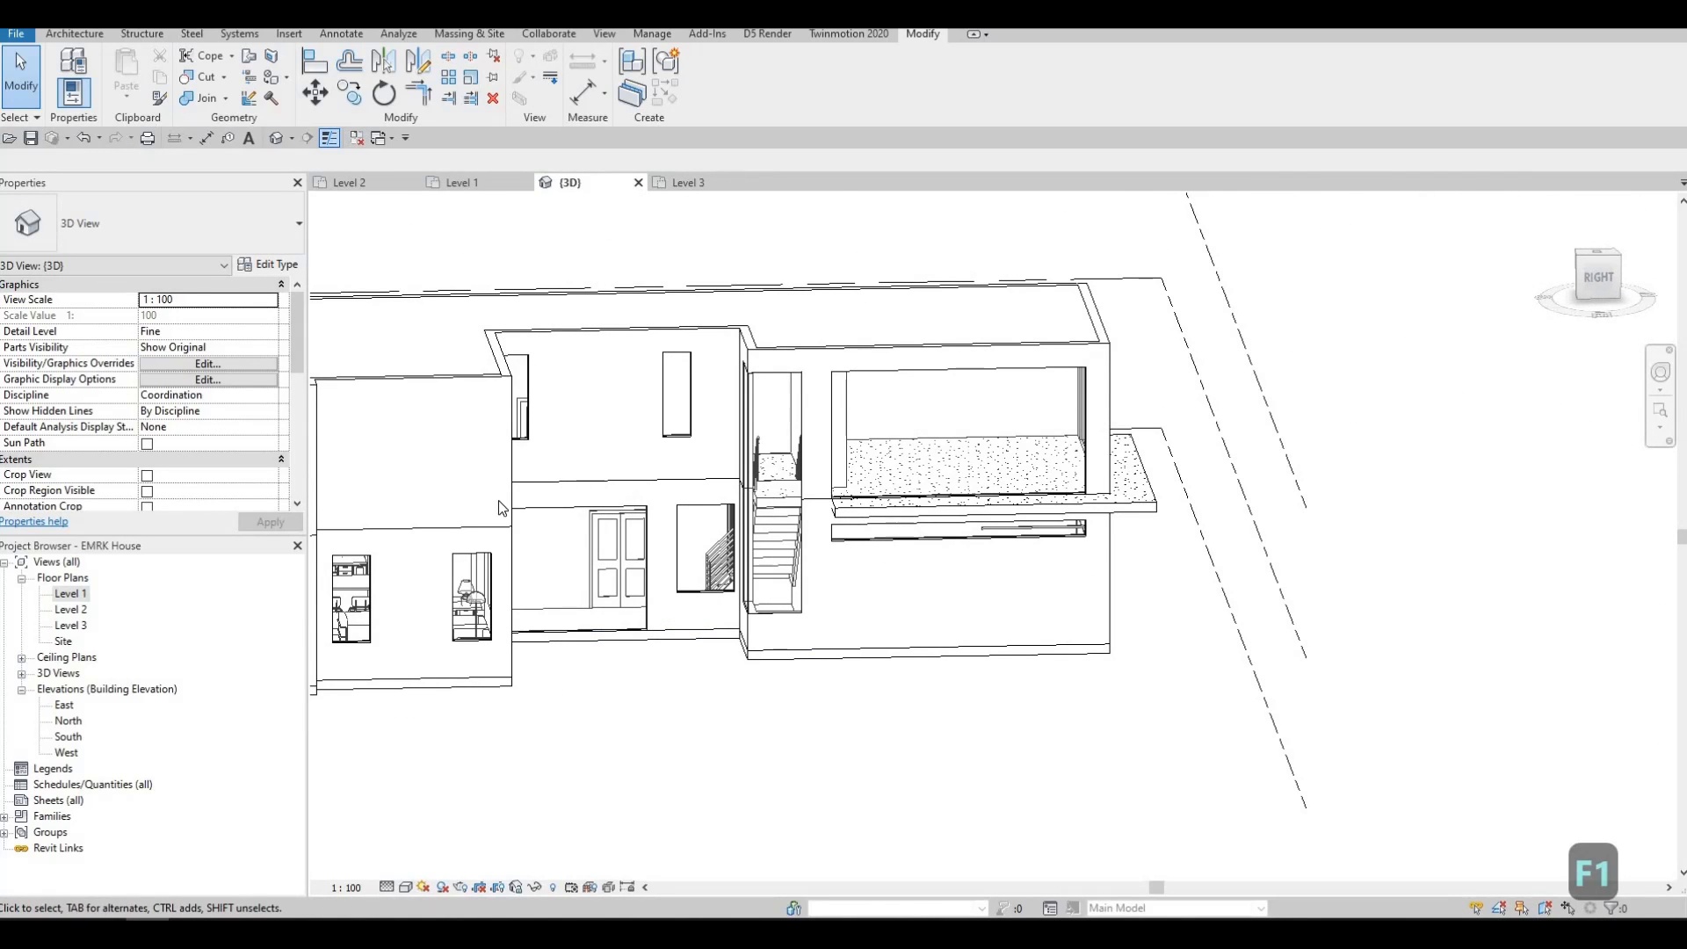
# Step: Open the Level 2 floor plan and start editing the boundary of the FLOOR 3 slab
pyautogui.doubleClick(70, 609)
pyautogui.scroll(-3, 988, 587)
pyautogui.scroll(3, 1118, 505)
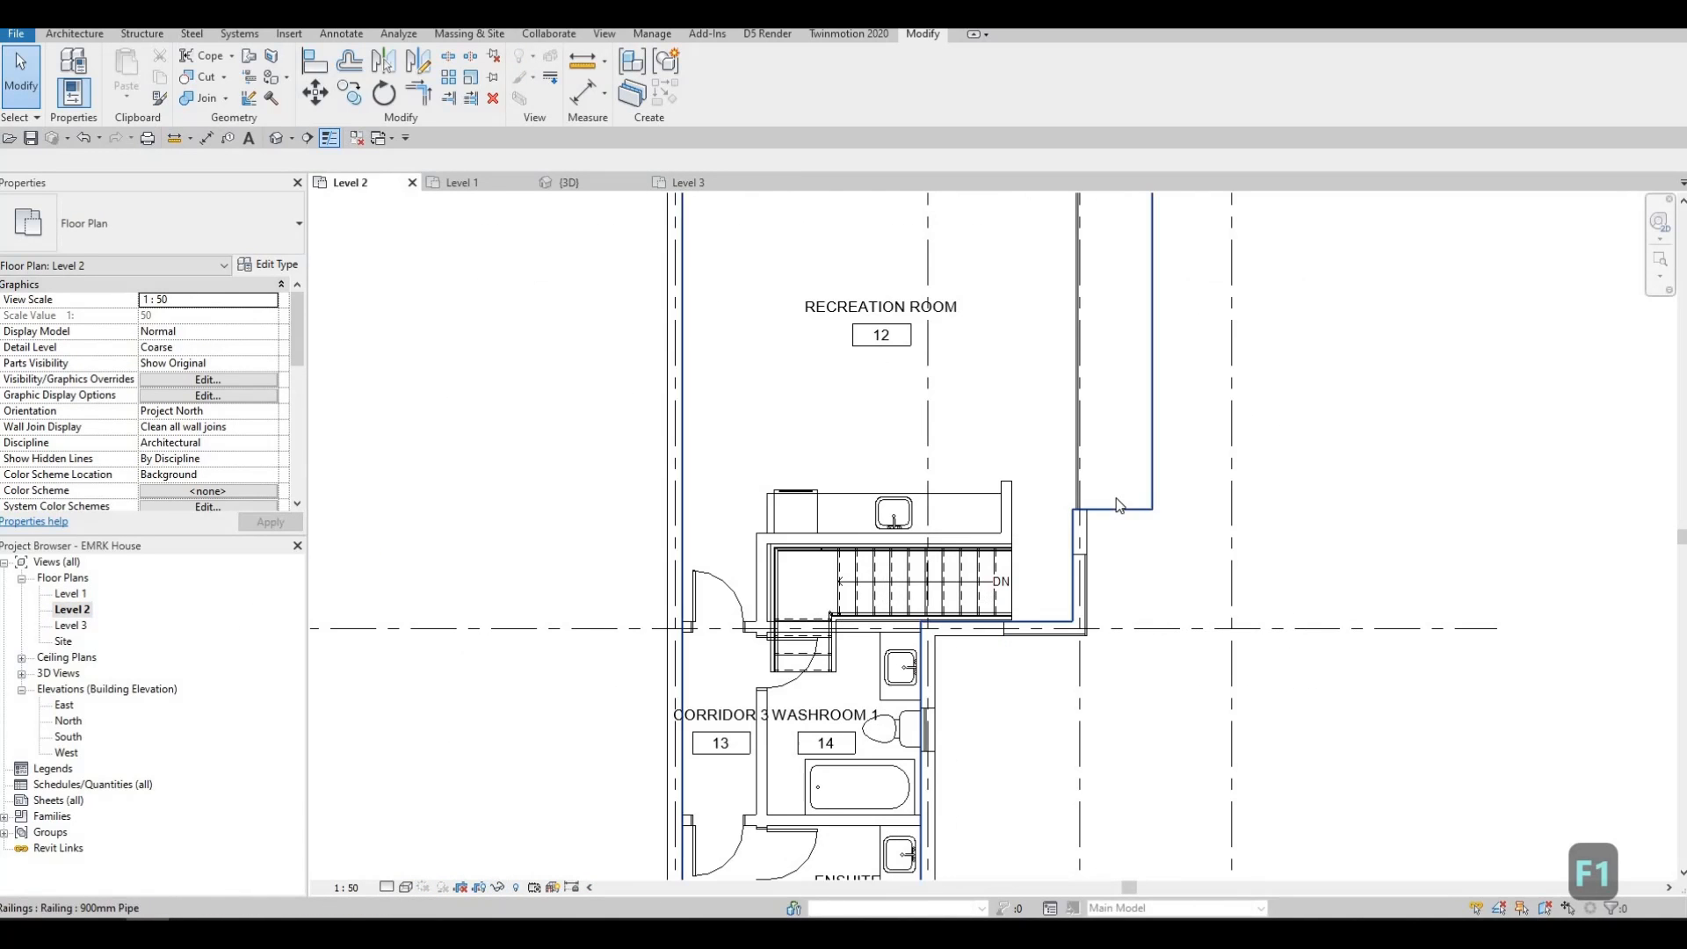
pyautogui.click(1004, 536)
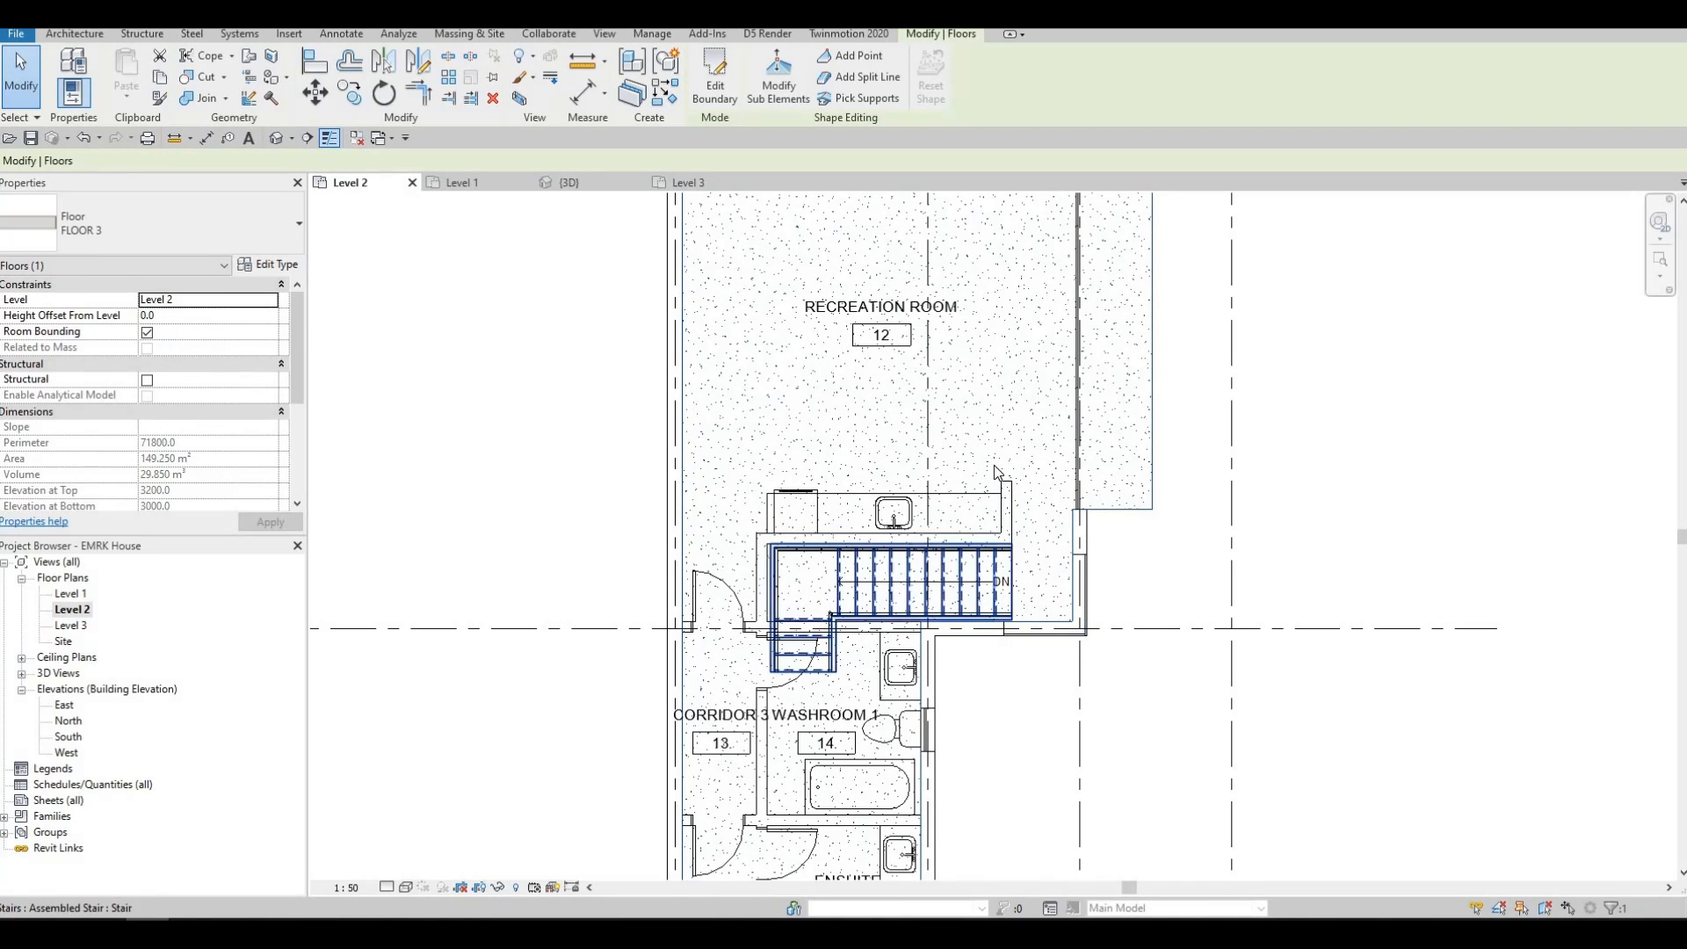
pyautogui.doubleClick(849, 444)
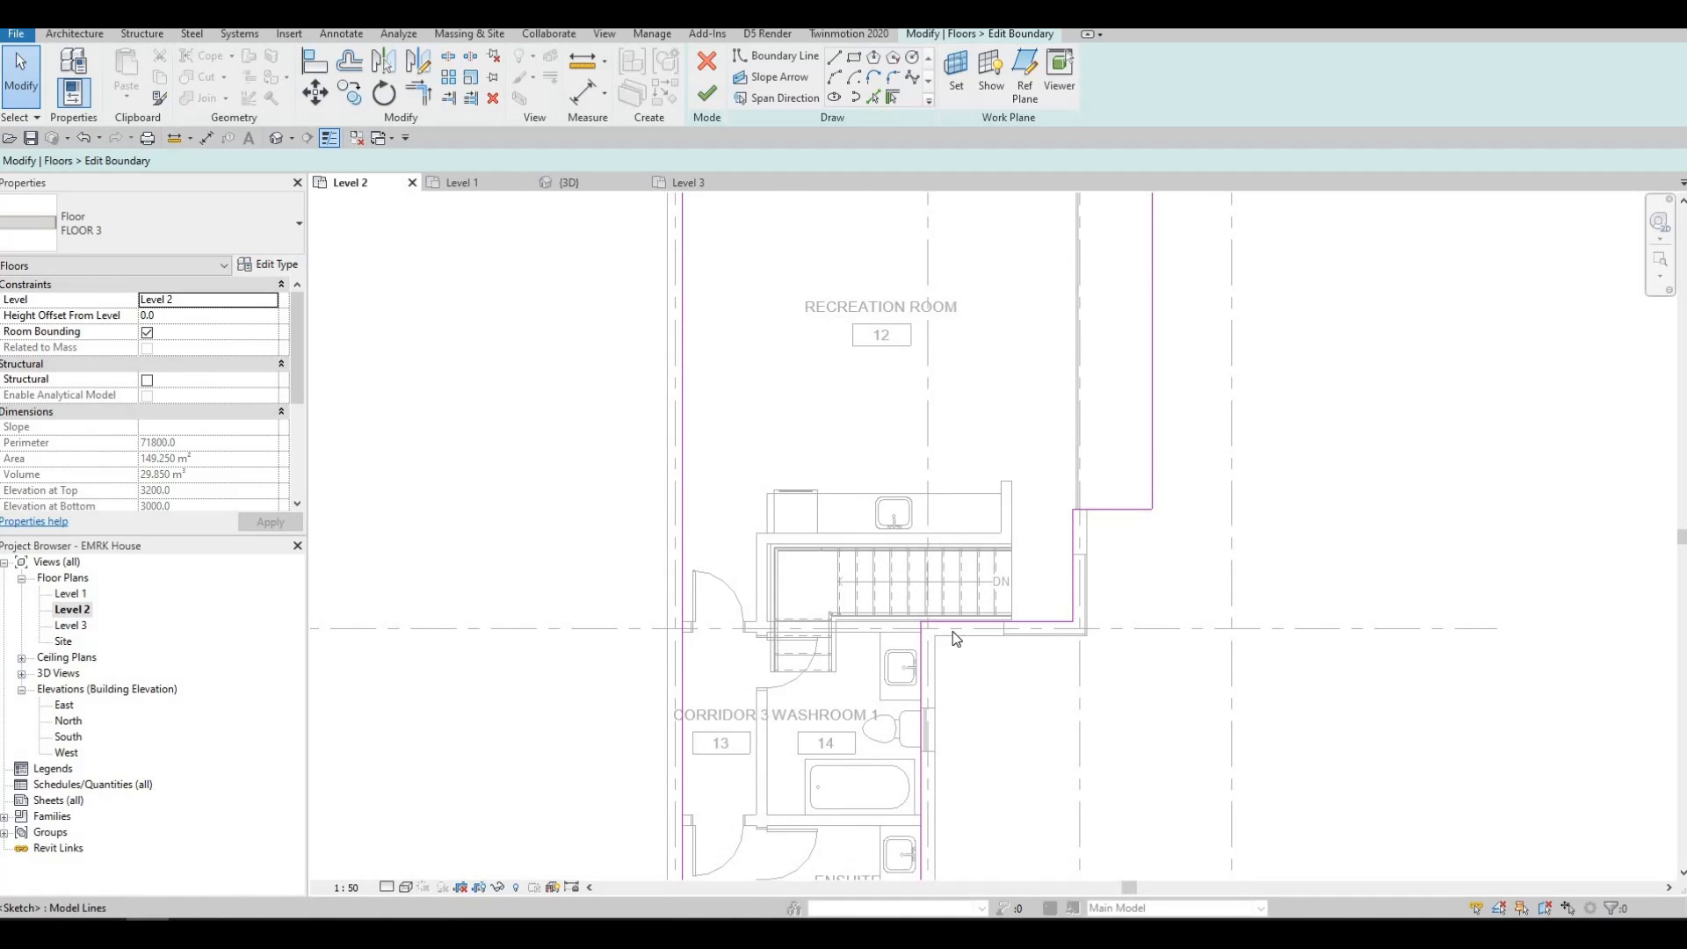
# Step: Sketch boundary lines around the stairs above Washroom 1: across the open end, about 3330 mm along the upper side, 1010 mm down, and back underneath
pyautogui.scroll(2, 949, 634)
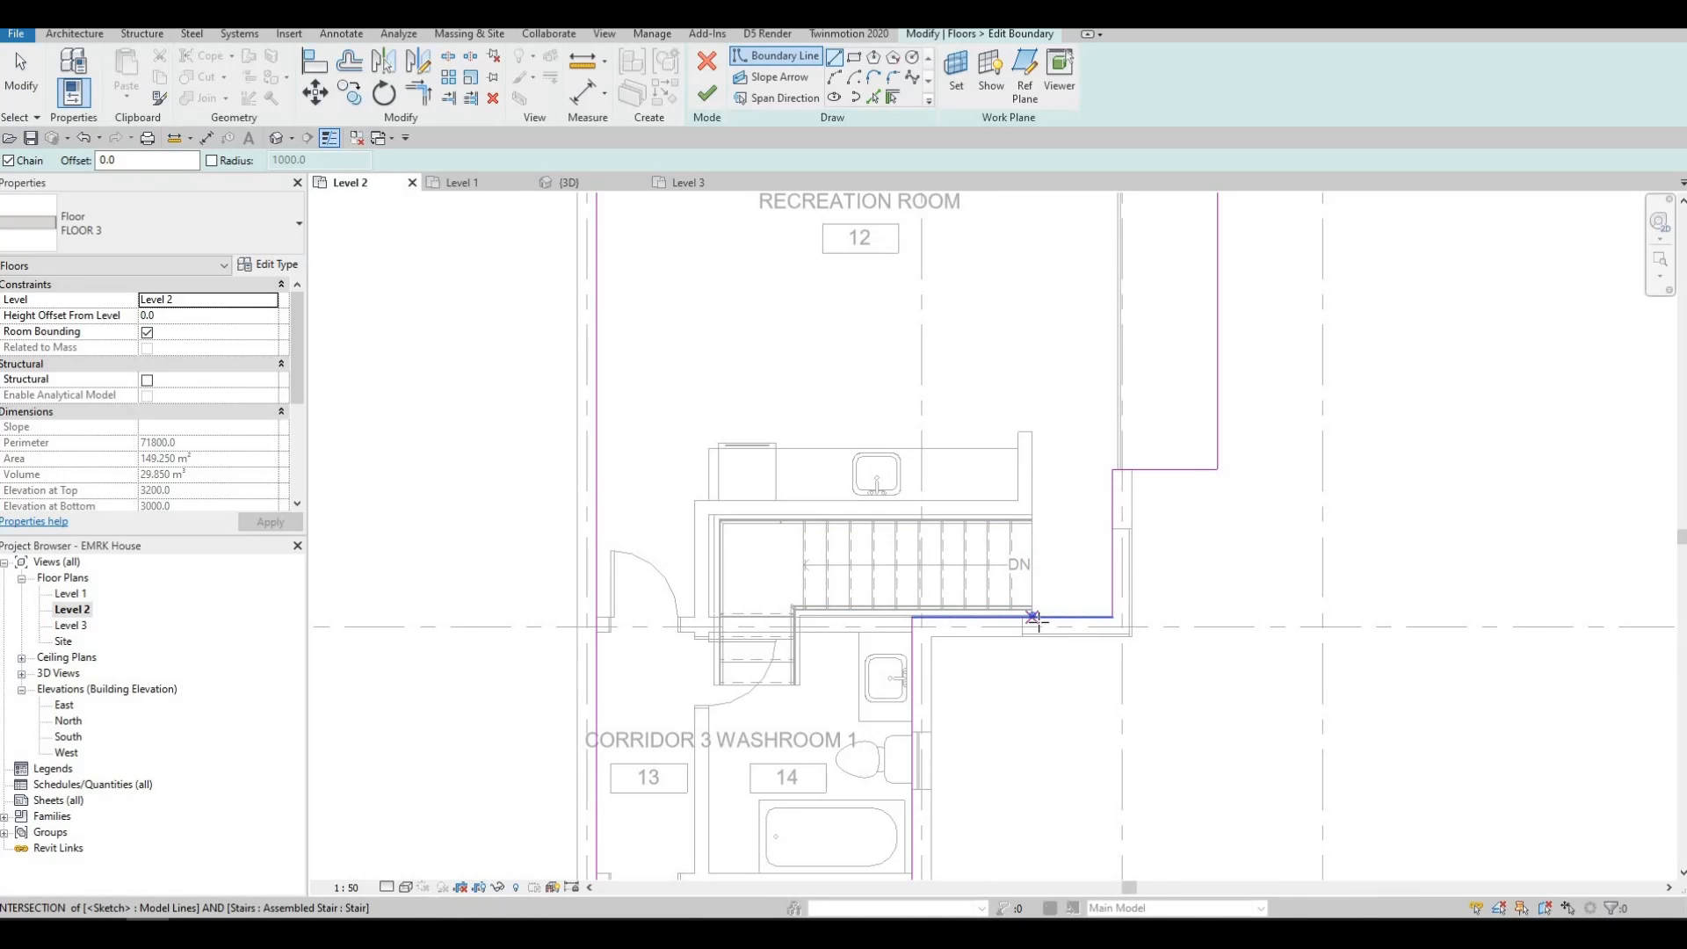
pyautogui.scroll(2, 1035, 620)
pyautogui.click(1030, 646)
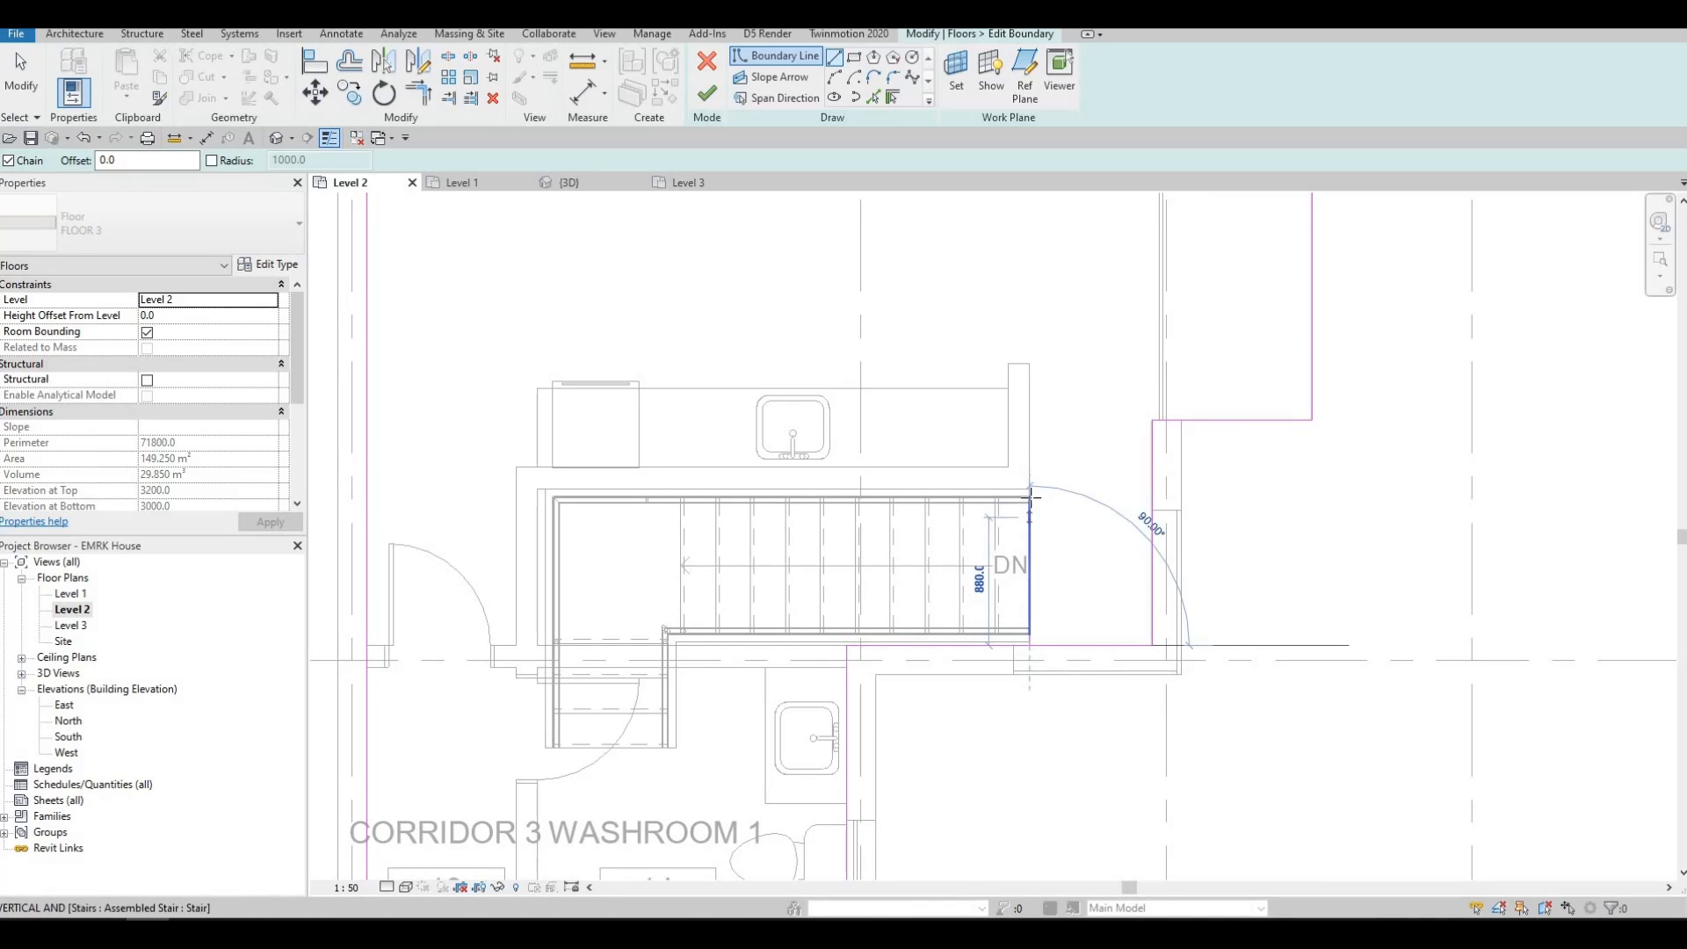
pyautogui.click(998, 490)
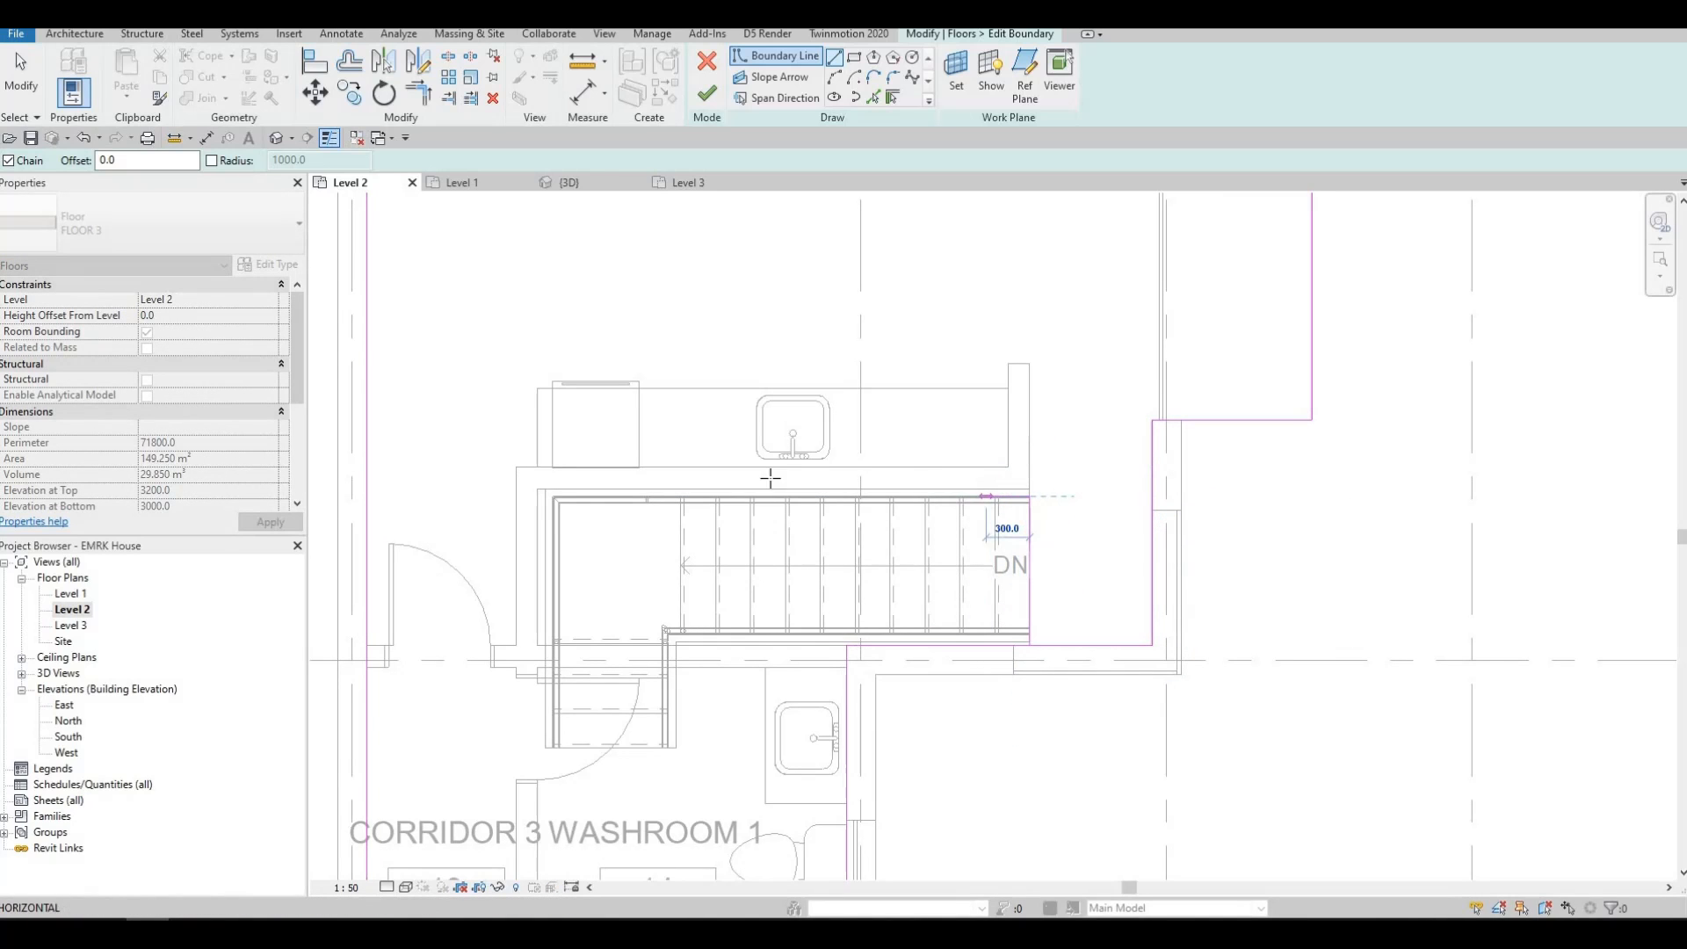
pyautogui.scroll(2, 545, 501)
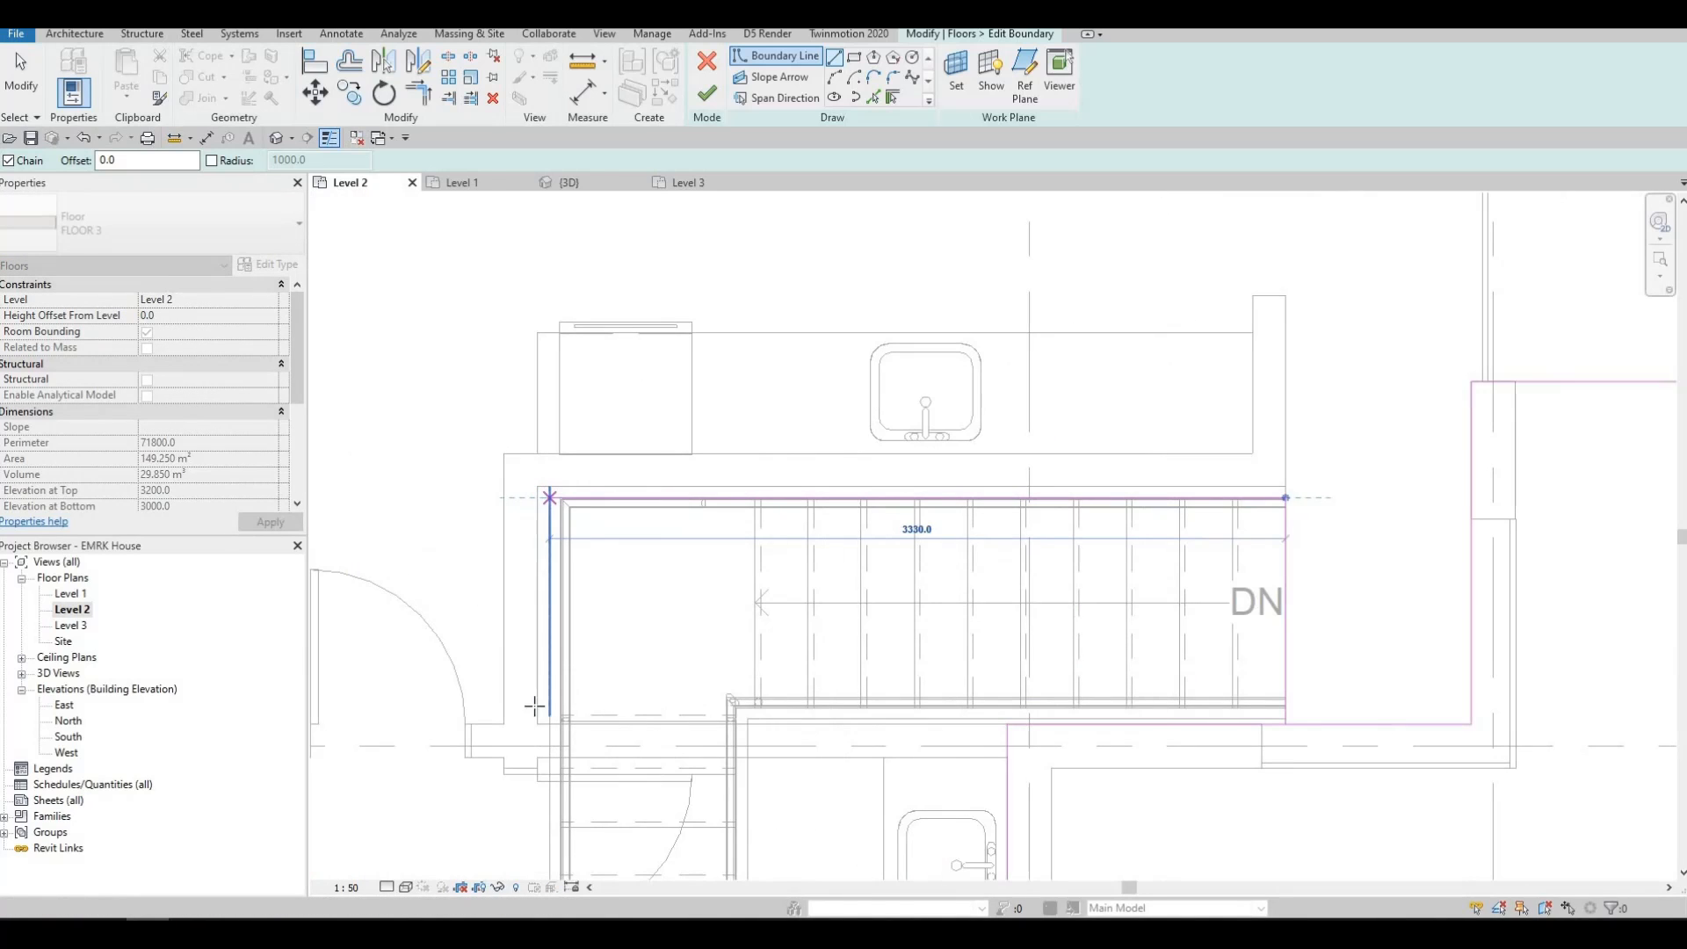
pyautogui.click(546, 497)
pyautogui.moveTo(547, 793); pyautogui.dragTo(597, 543, button='middle')
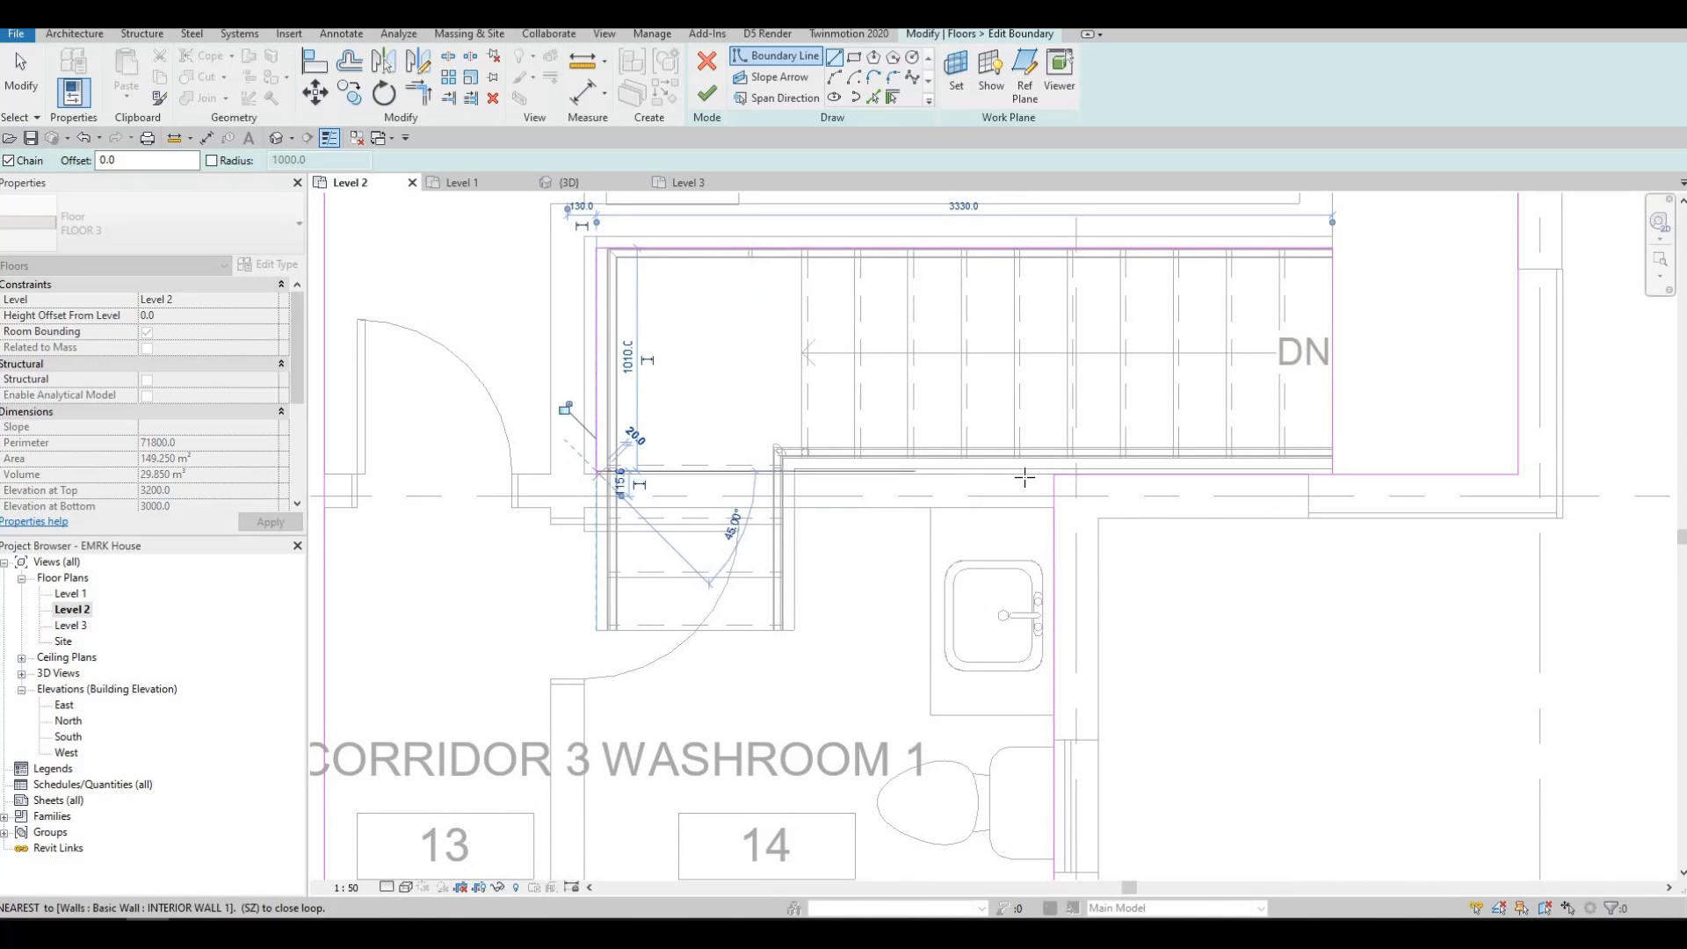
pyautogui.click(984, 472)
pyautogui.click(993, 477)
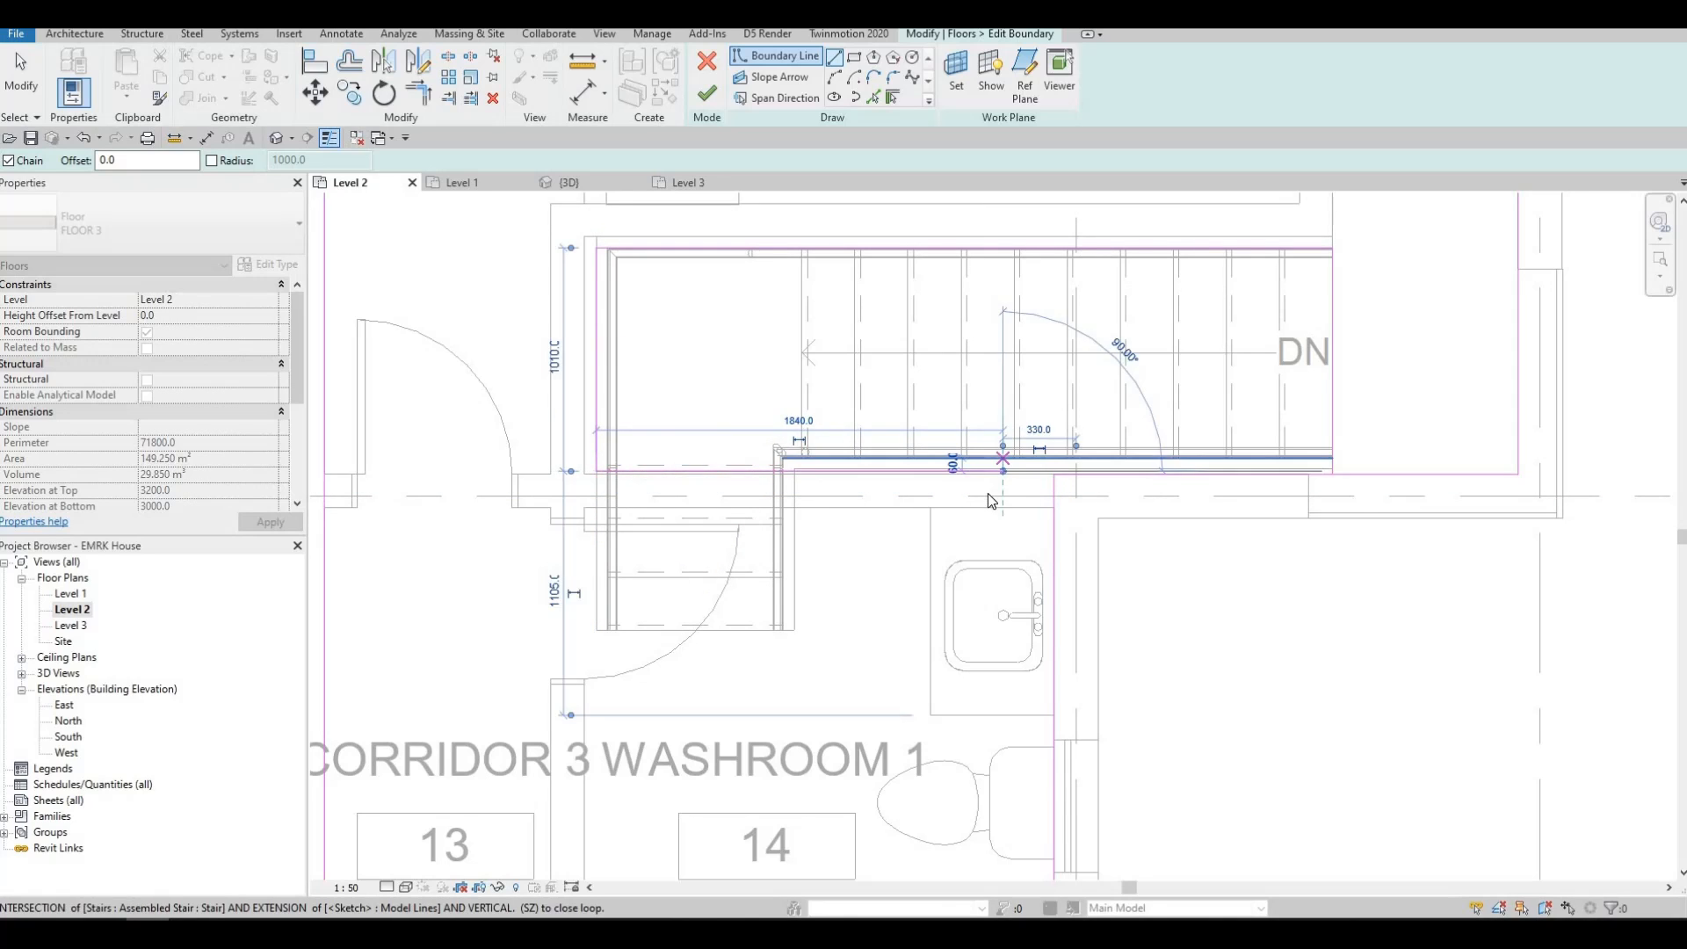
pyautogui.press('Escape')
pyautogui.press('Escape')
# Step: Align the stair opening's lower line with the existing slab edge, and its left and upper lines with the surrounding interior wall faces
pyautogui.press('a')
pyautogui.press('l')
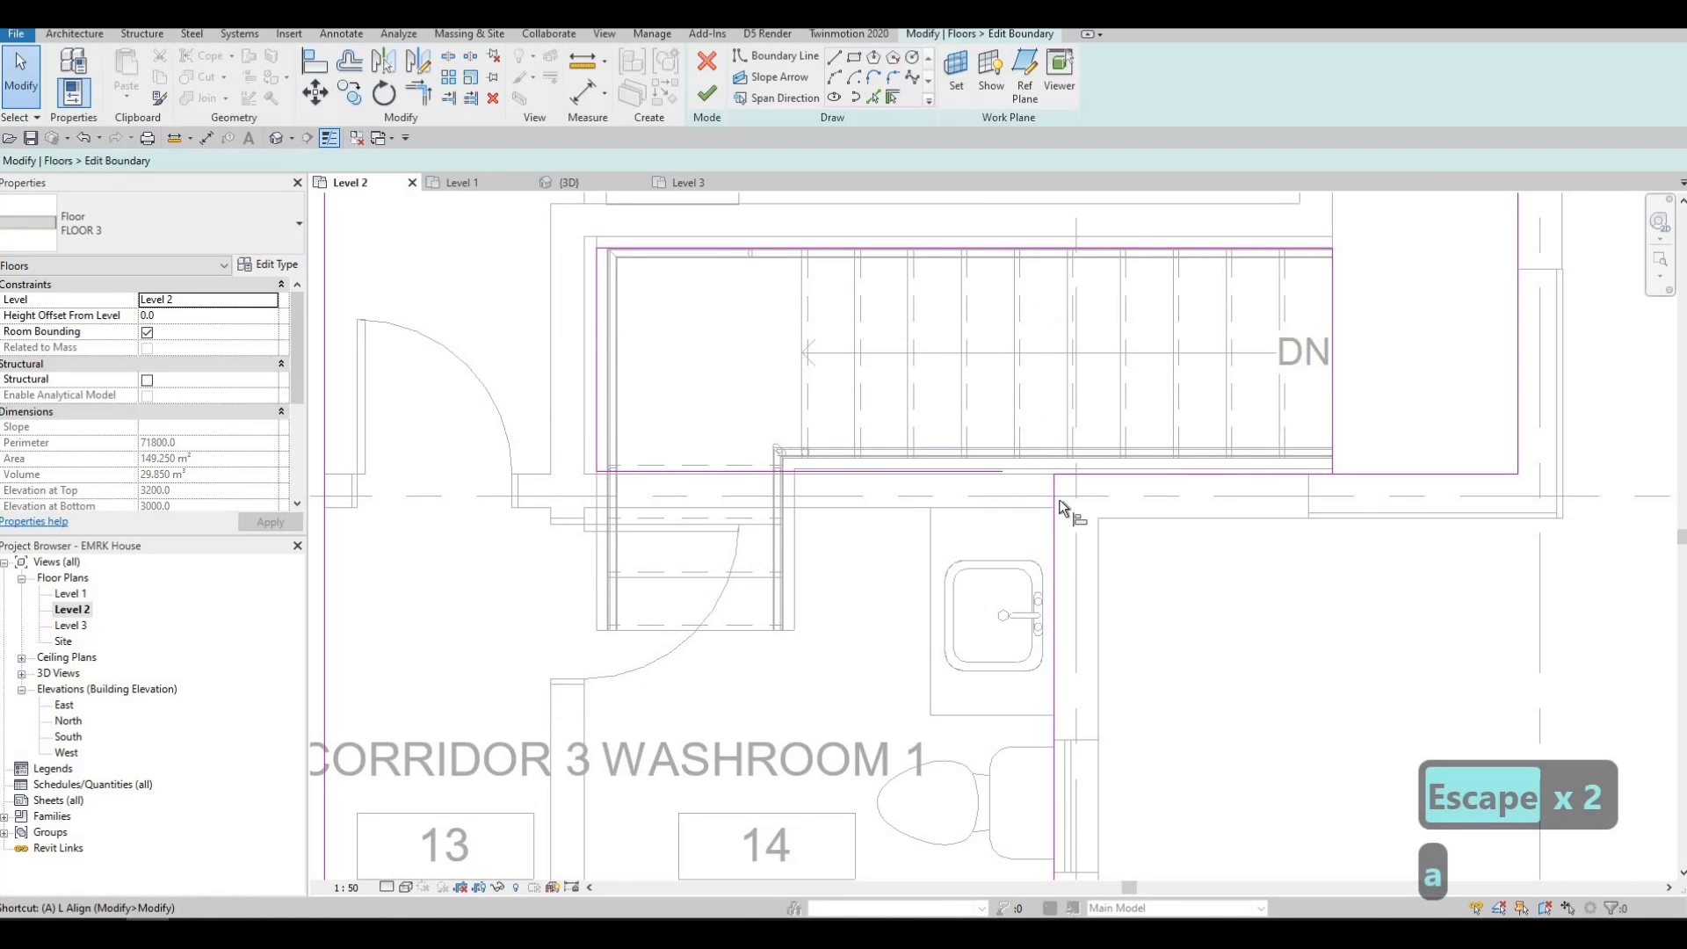
pyautogui.click(977, 471)
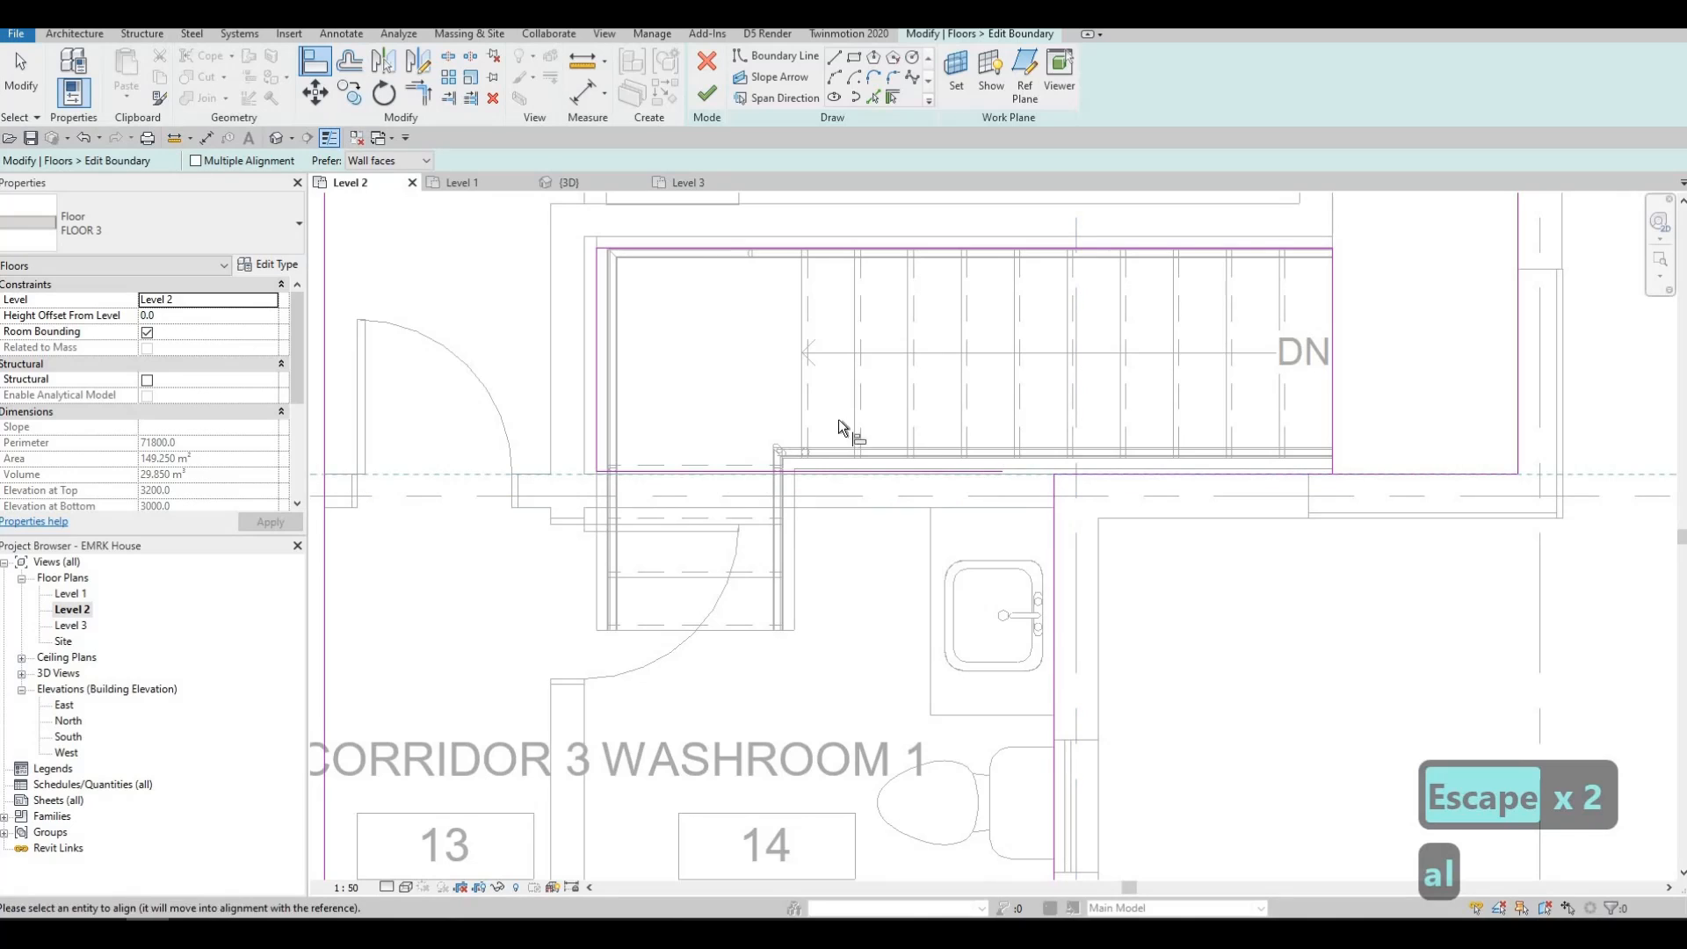
pyautogui.click(594, 329)
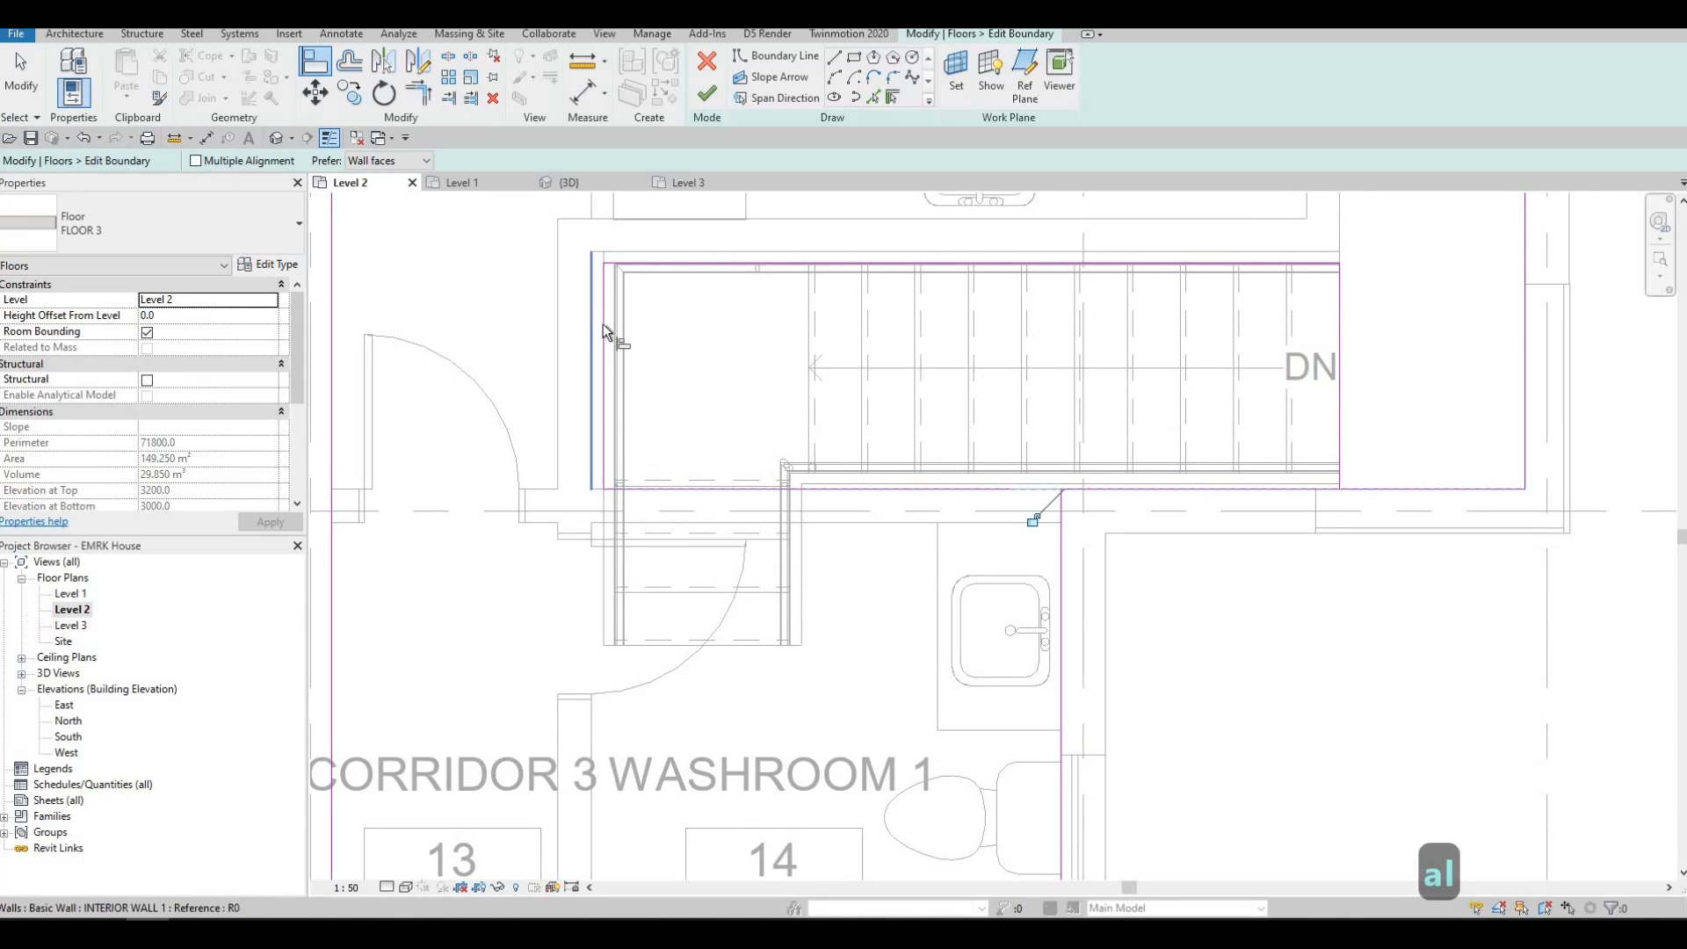
pyautogui.click(613, 327)
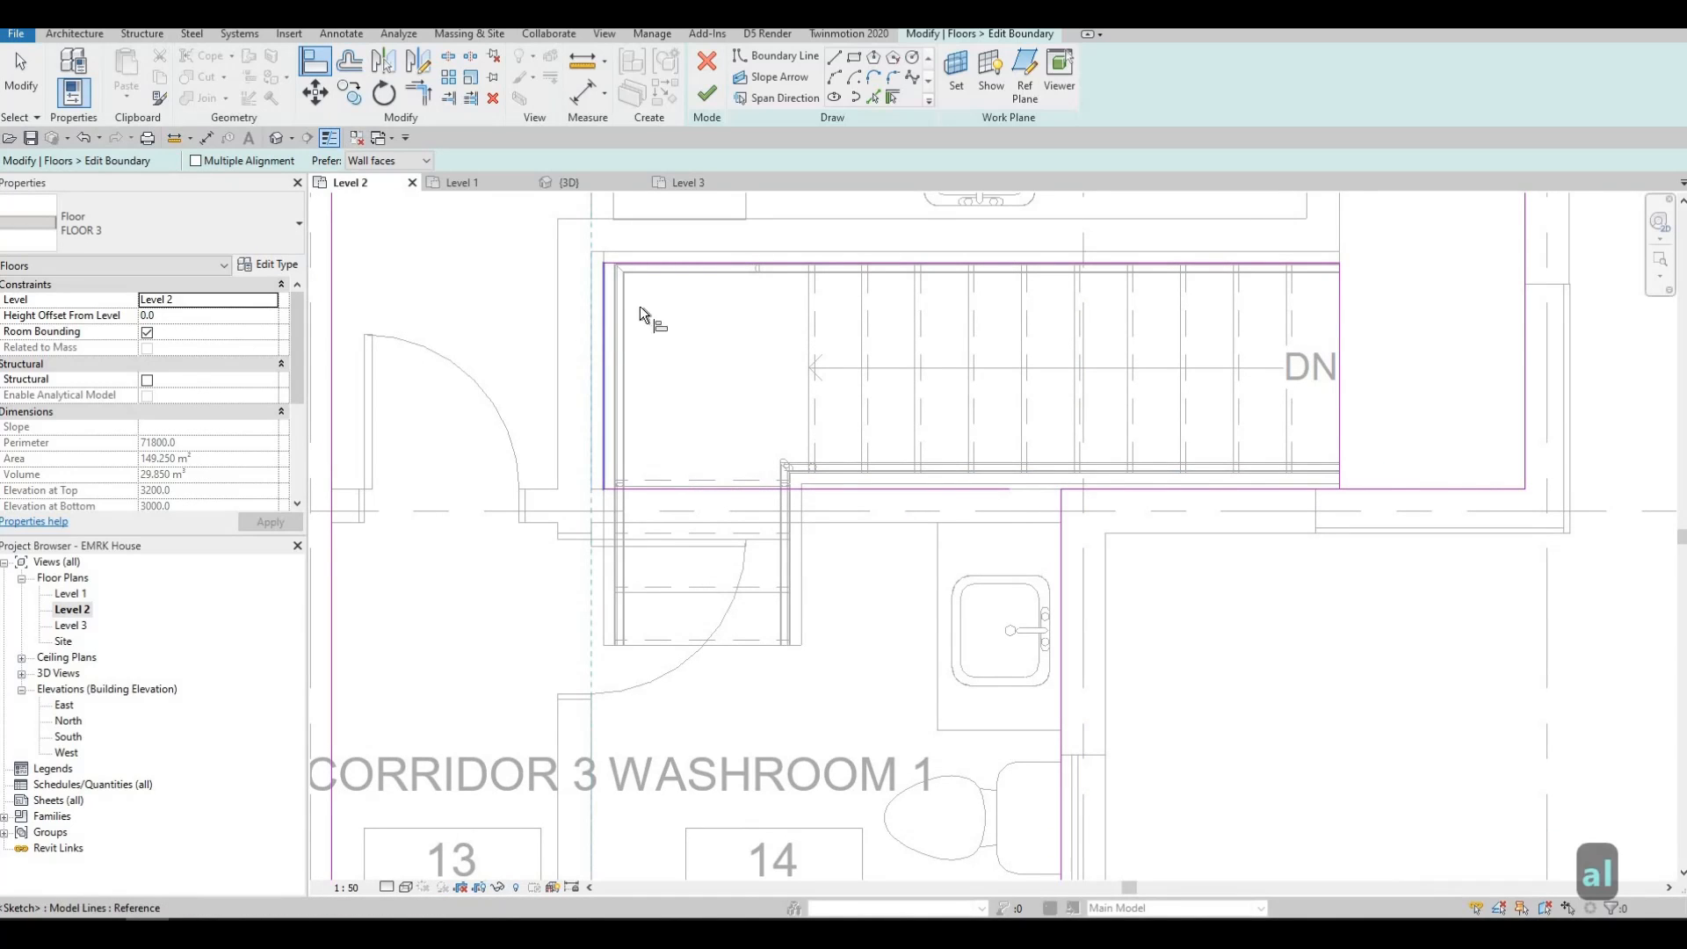
pyautogui.click(748, 252)
pyautogui.click(742, 263)
pyautogui.moveTo(1188, 425); pyautogui.dragTo(1023, 410, button='middle')
pyautogui.scroll(-1, 1103, 438)
pyautogui.moveTo(1149, 384); pyautogui.dragTo(1104, 430, button='middle')
pyautogui.press('Escape')
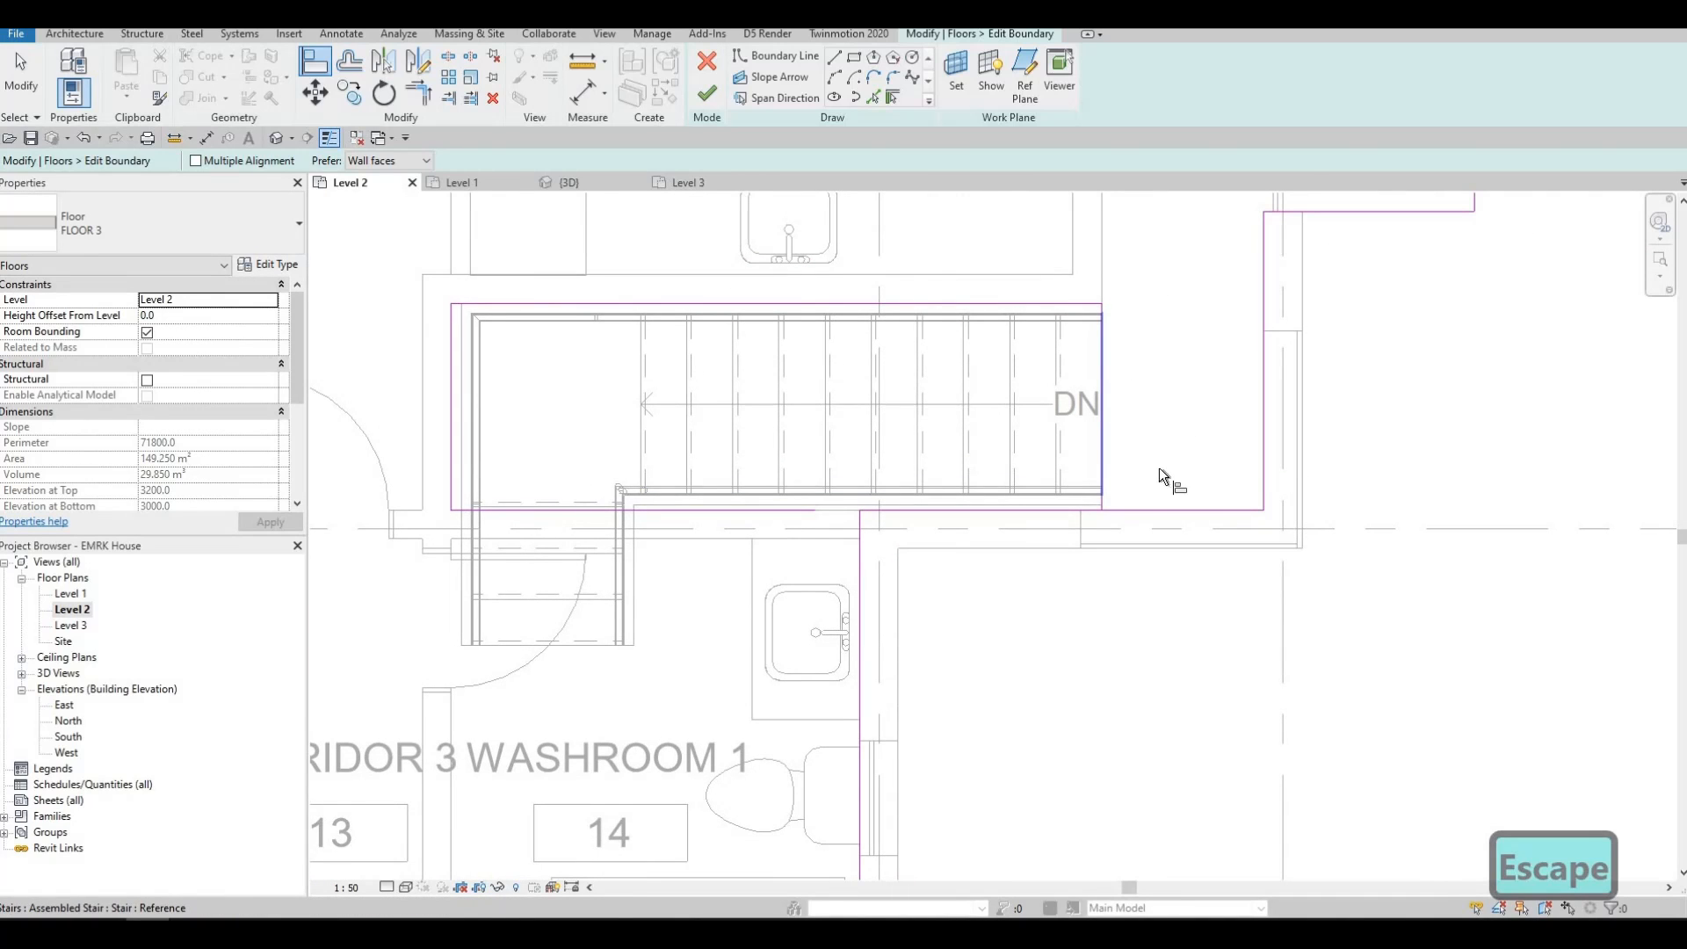
# Step: Try to align the free end of the stair opening's lower line with the slab boundary corner at Washroom 1
pyautogui.moveTo(1202, 489); pyautogui.dragTo(1292, 470, button='middle')
pyautogui.moveTo(1142, 497); pyautogui.dragTo(1218, 504, button='middle')
pyautogui.moveTo(988, 493); pyautogui.dragTo(1009, 487, button='middle')
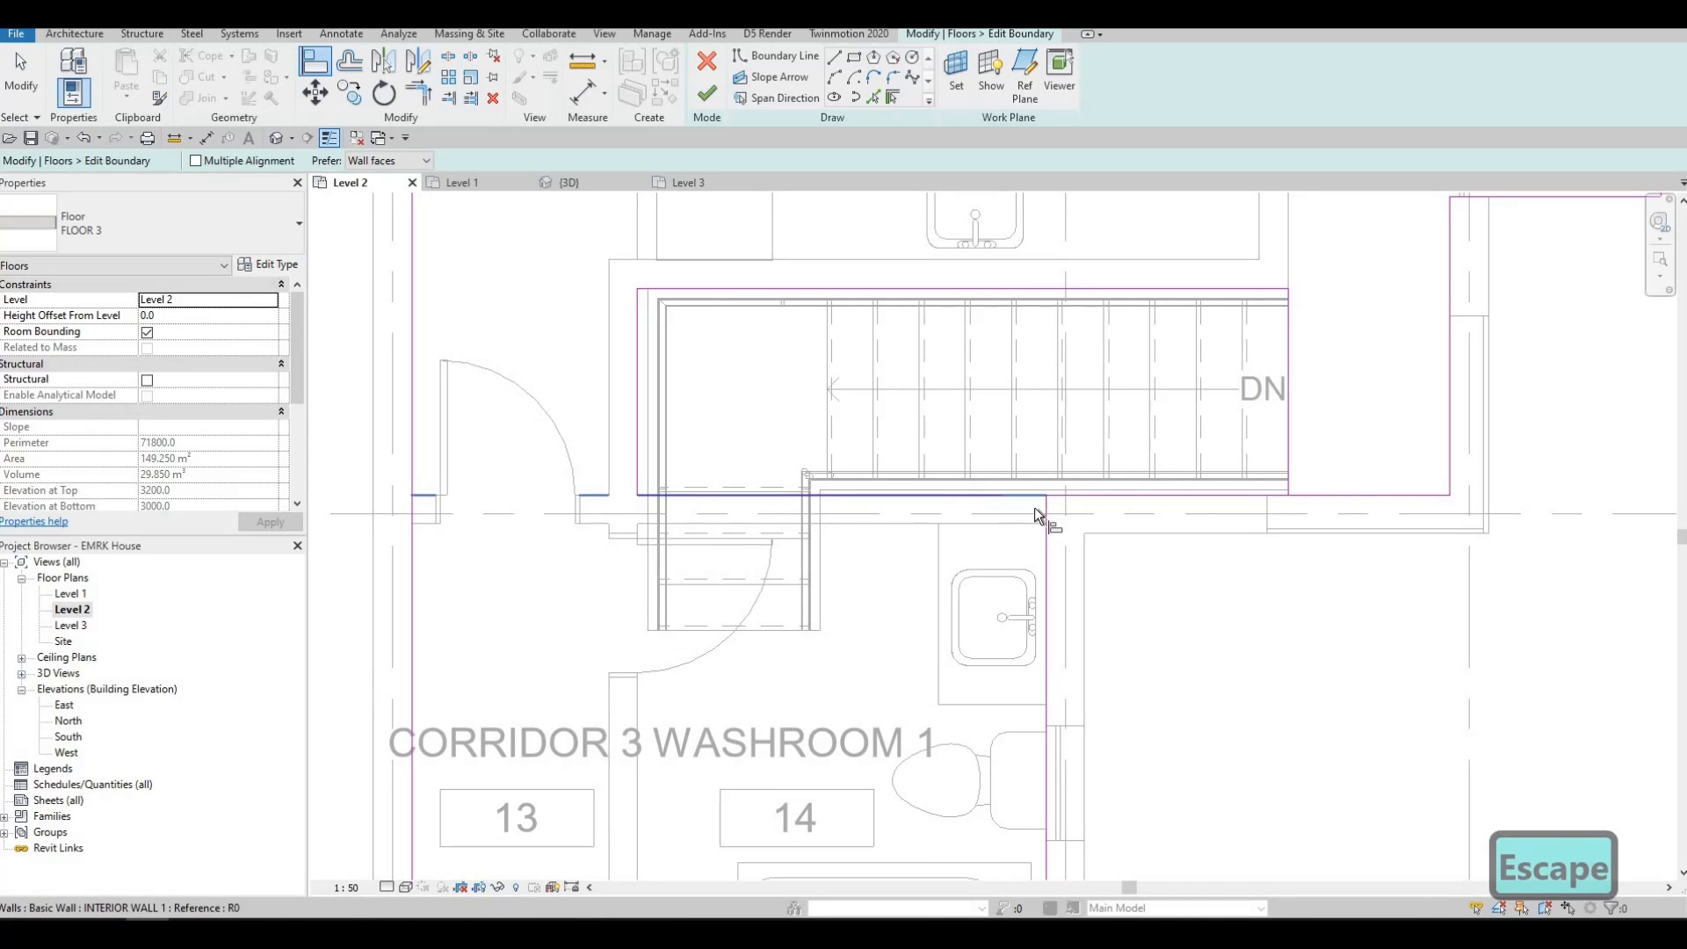
pyautogui.click(1004, 494)
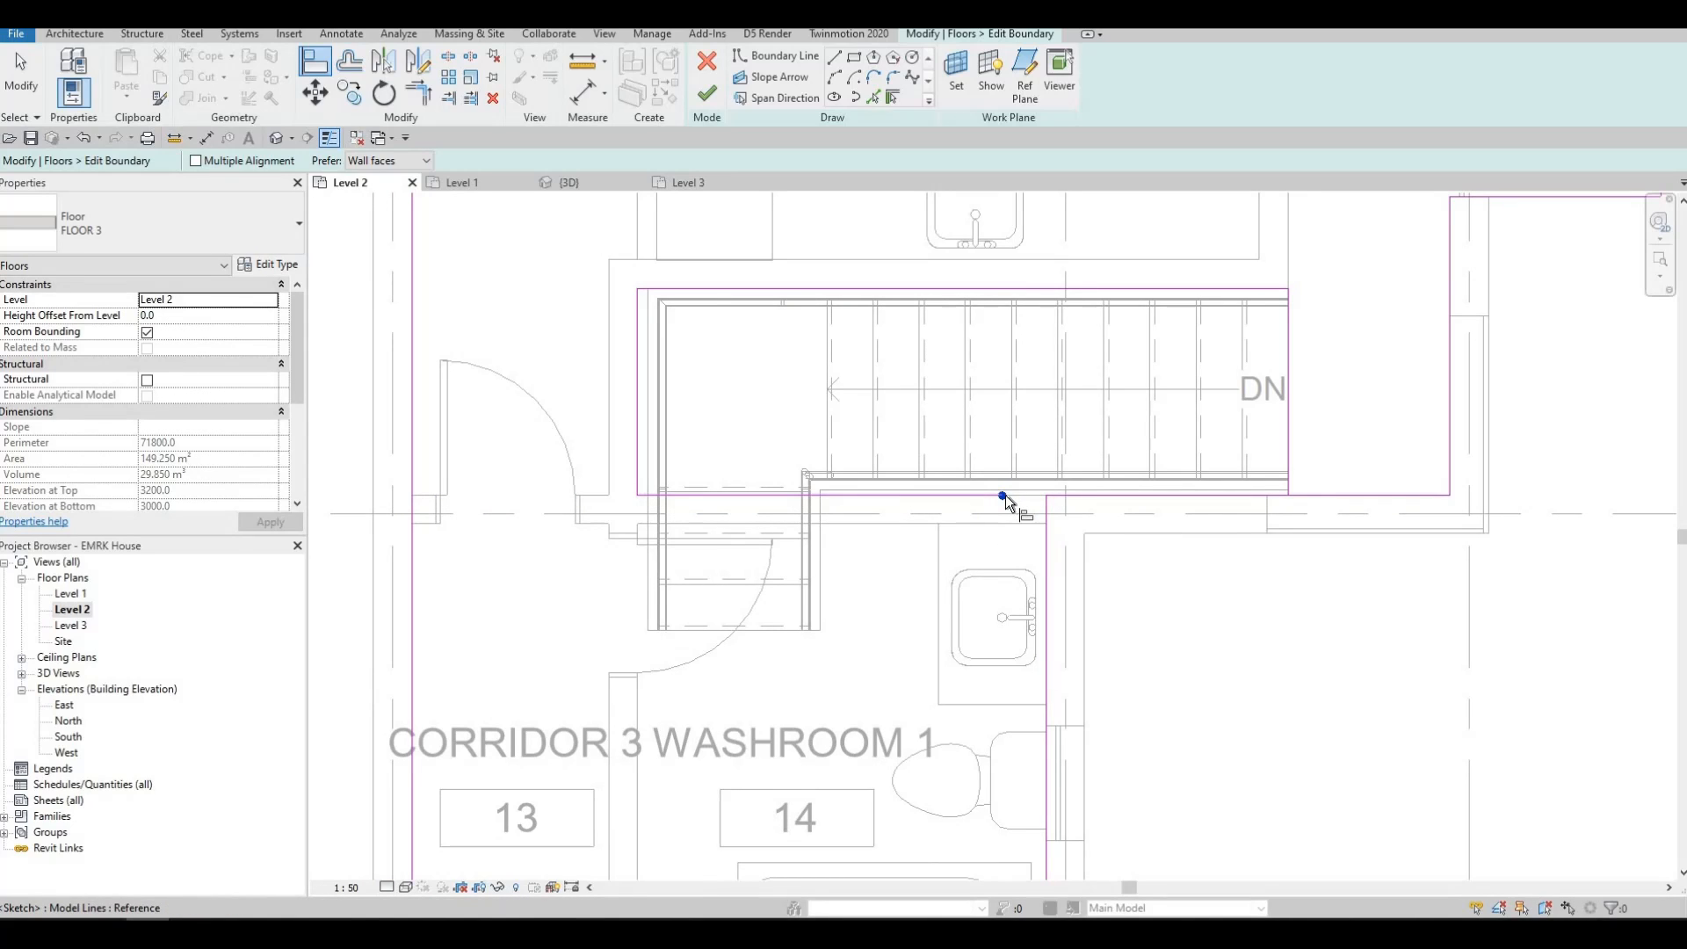
pyautogui.click(1046, 494)
pyautogui.press('Escape')
pyautogui.scroll(-2, 1130, 494)
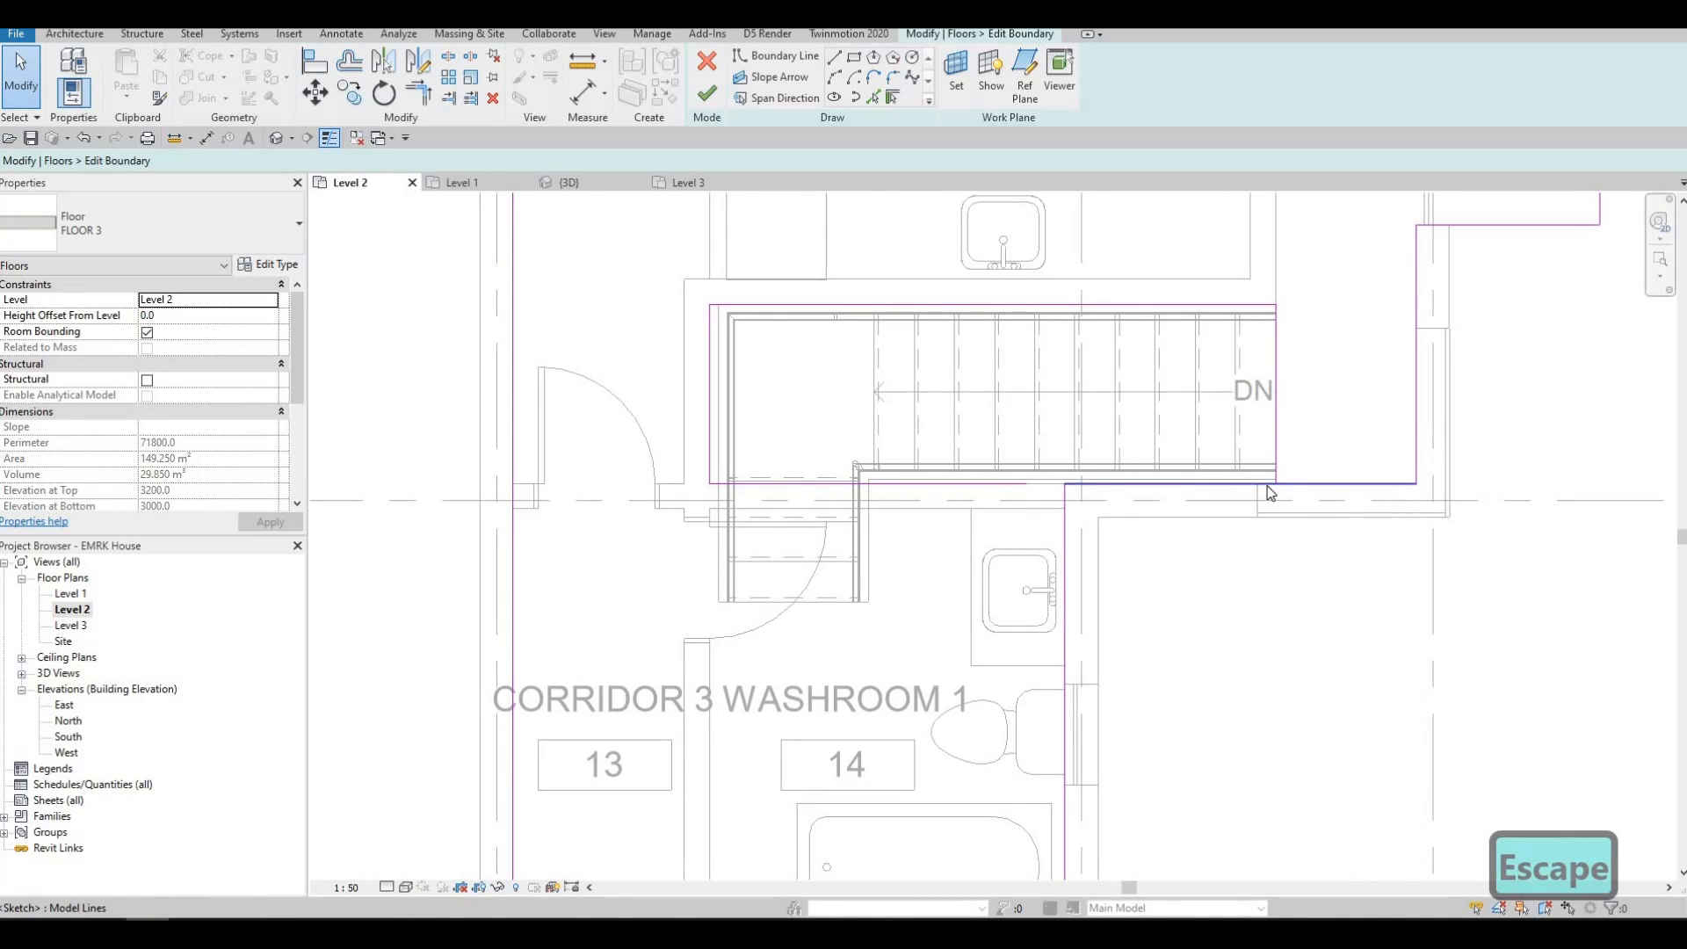
# Step: Trim the stair opening lines to the existing boundary at the stair's open end and the Washroom 1 corner, and finish the slab edit
pyautogui.press('t')
pyautogui.press('r')
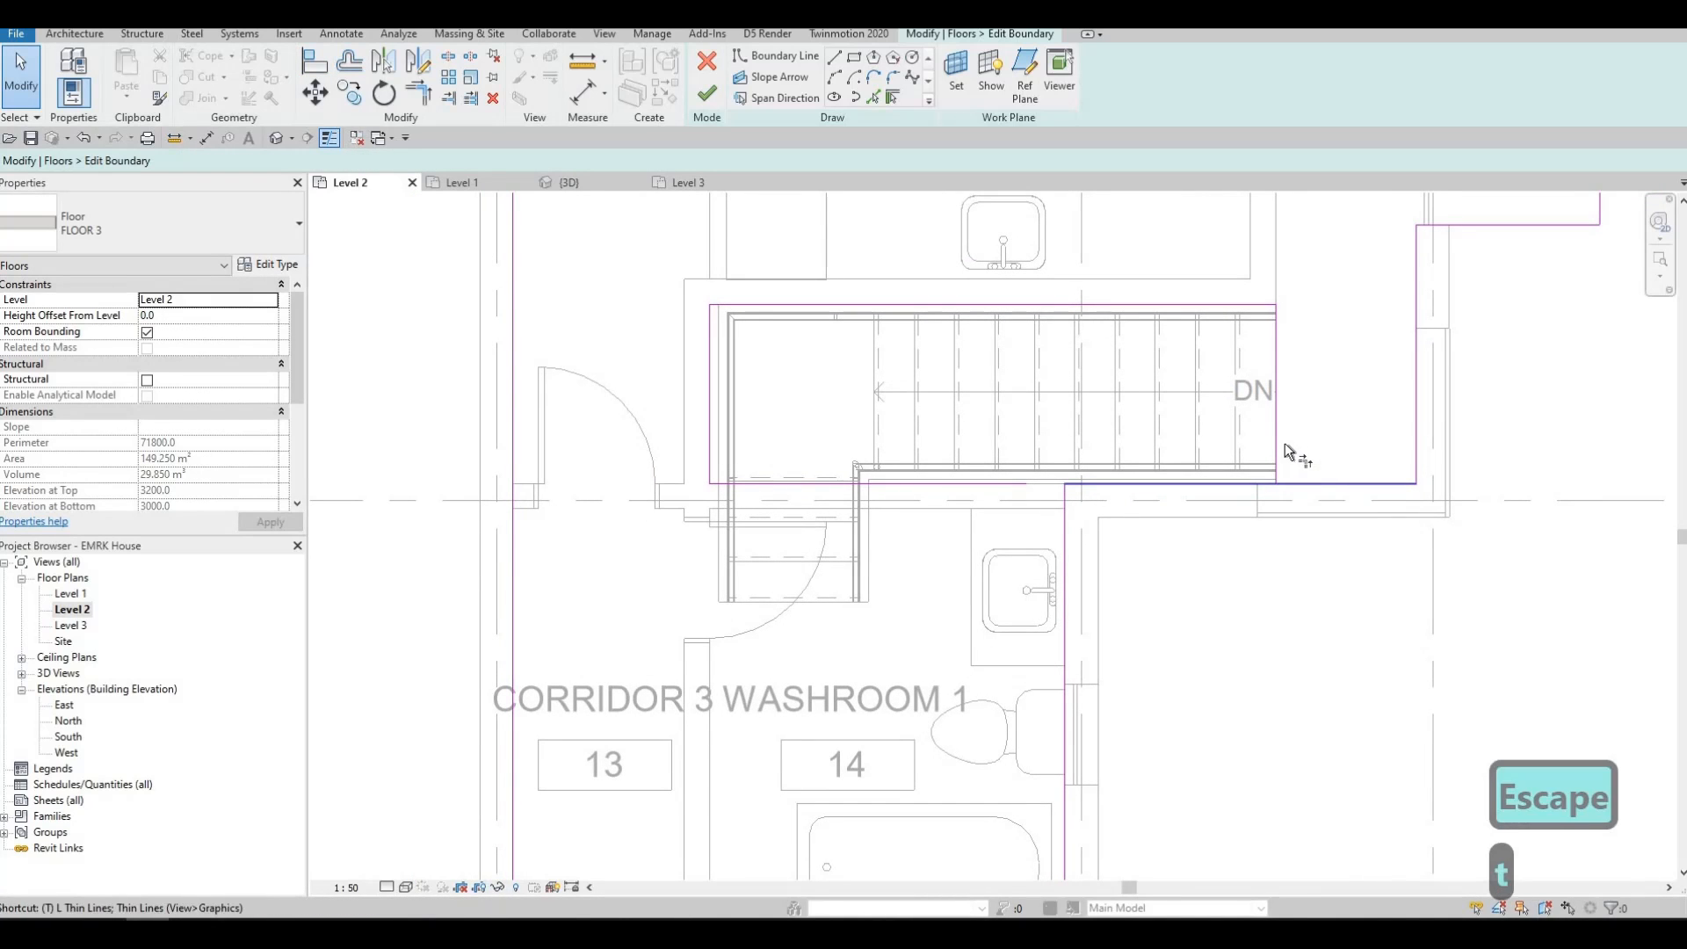
pyautogui.click(1279, 439)
pyautogui.click(1300, 481)
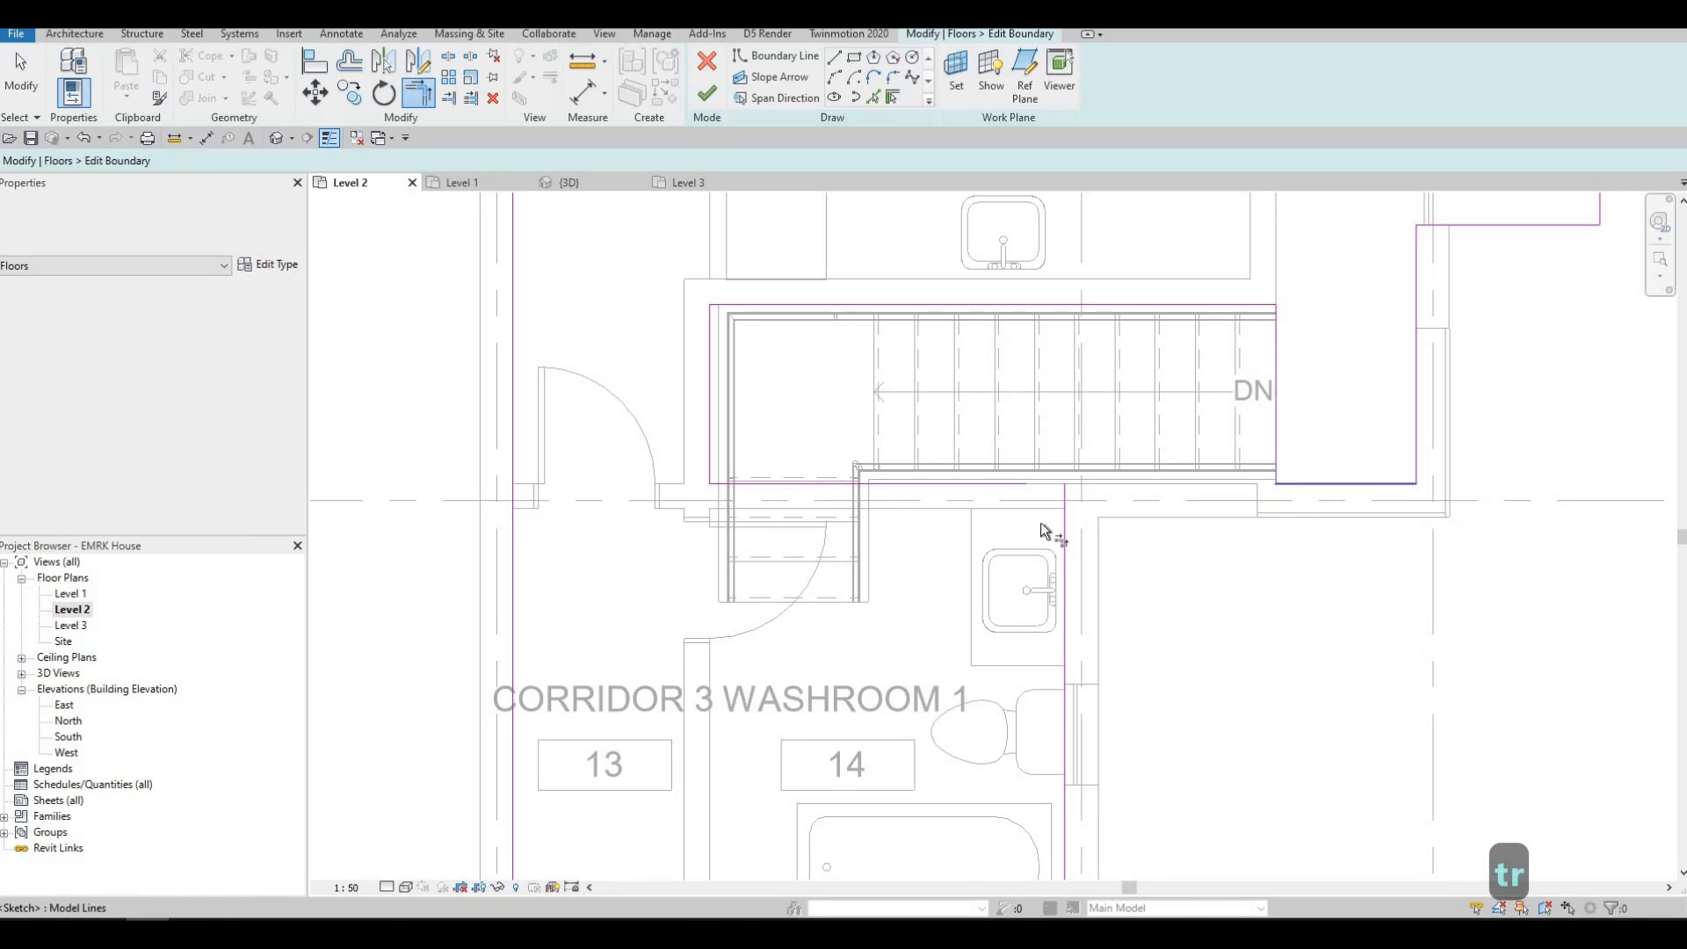
pyautogui.click(993, 480)
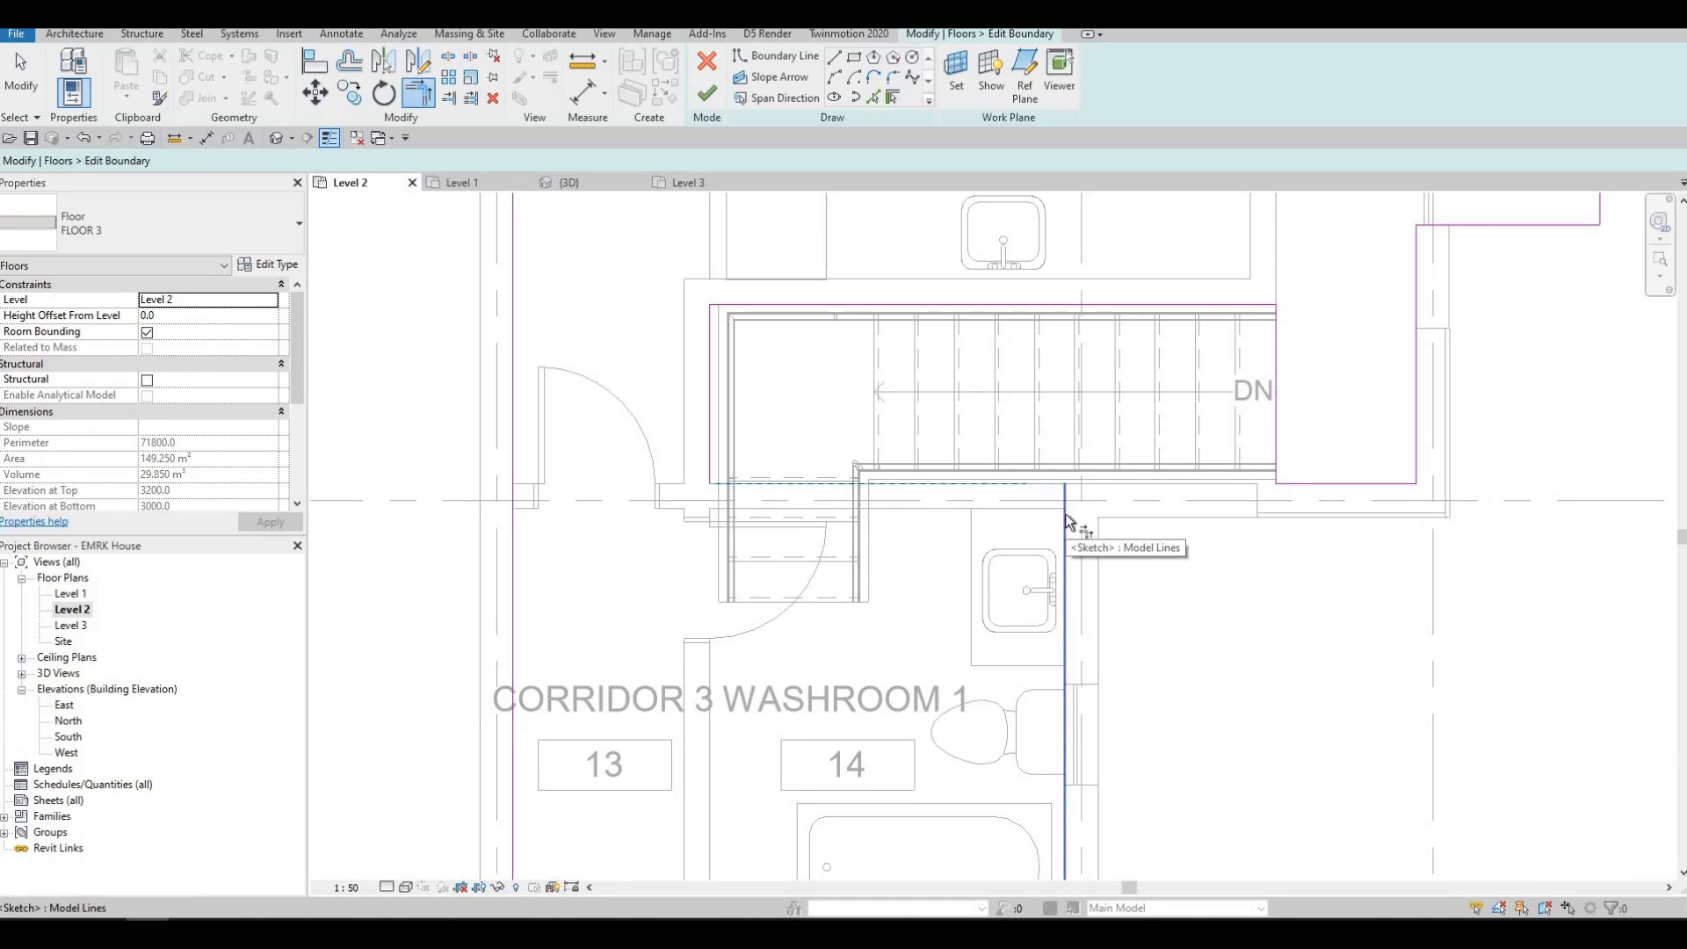
pyautogui.moveTo(1052, 554); pyautogui.dragTo(1093, 475, button='middle')
pyautogui.scroll(-1, 1103, 475)
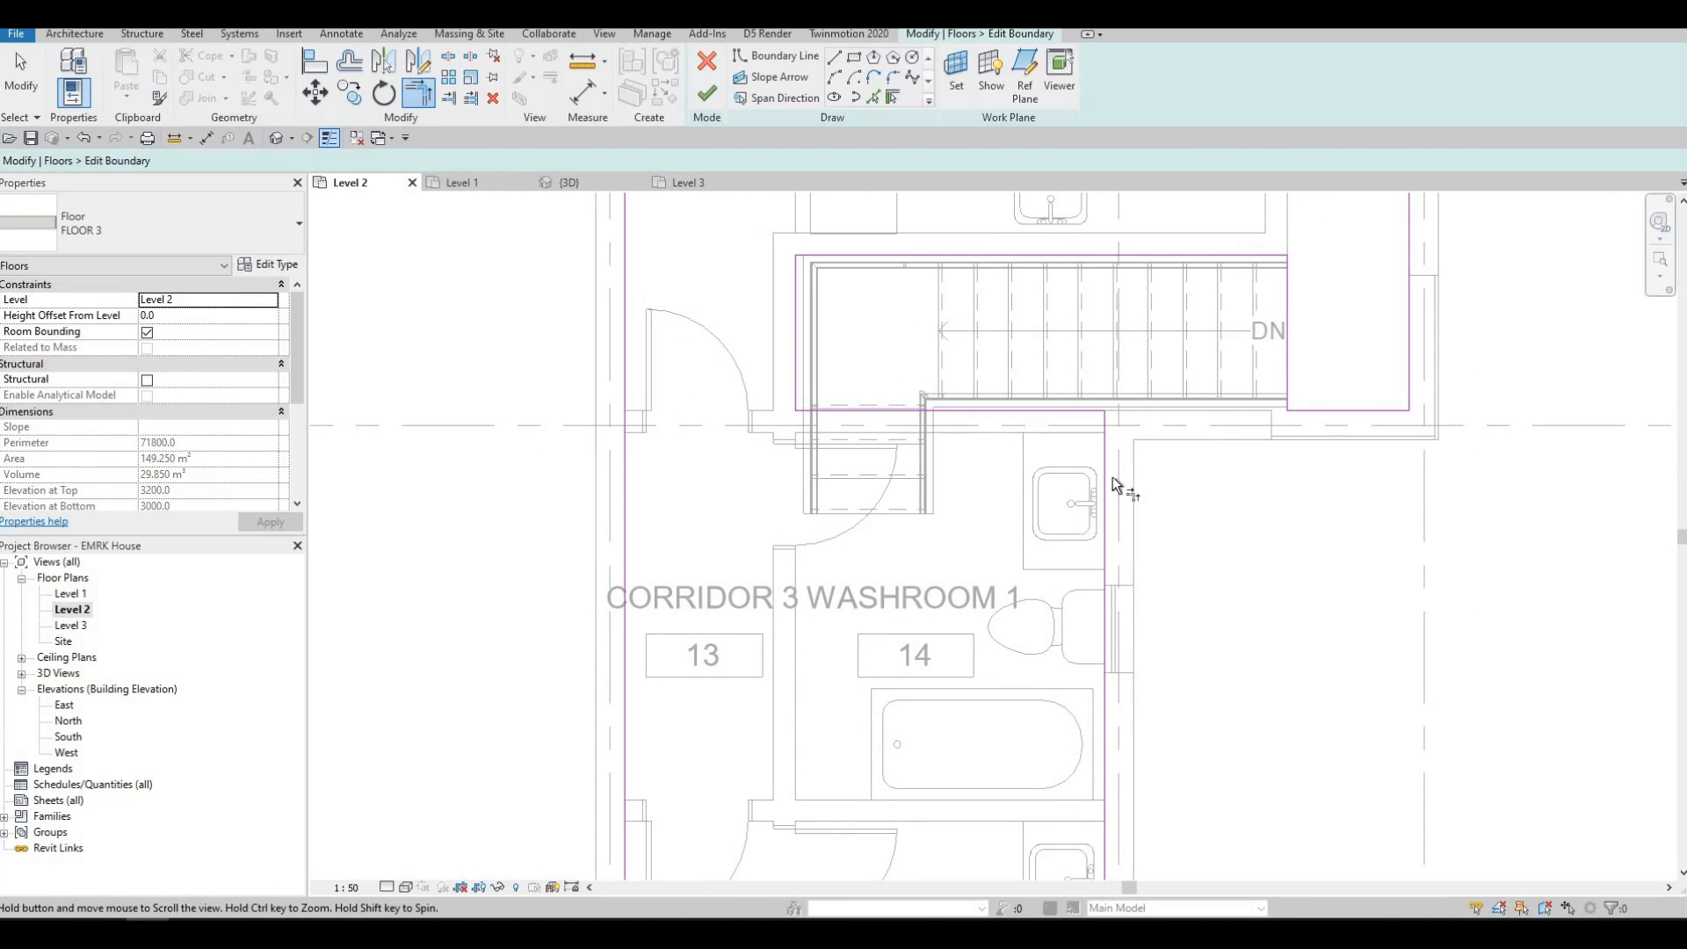
pyautogui.moveTo(963, 465); pyautogui.dragTo(909, 484, button='middle')
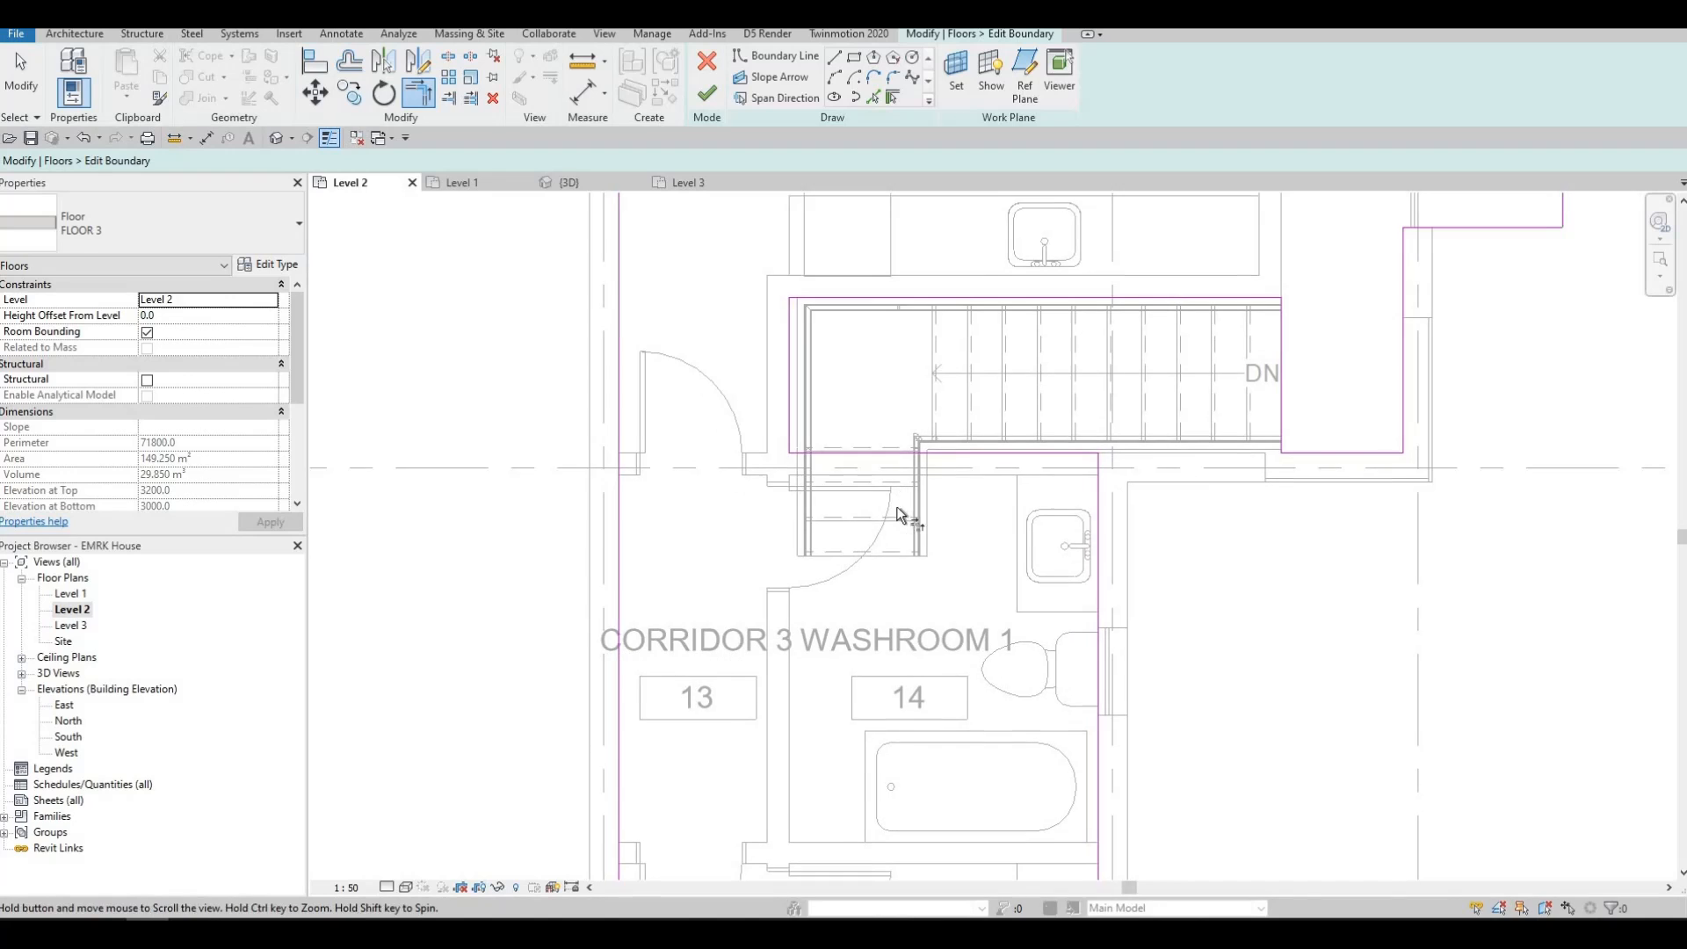
pyautogui.moveTo(1046, 453); pyautogui.dragTo(991, 455, button='middle')
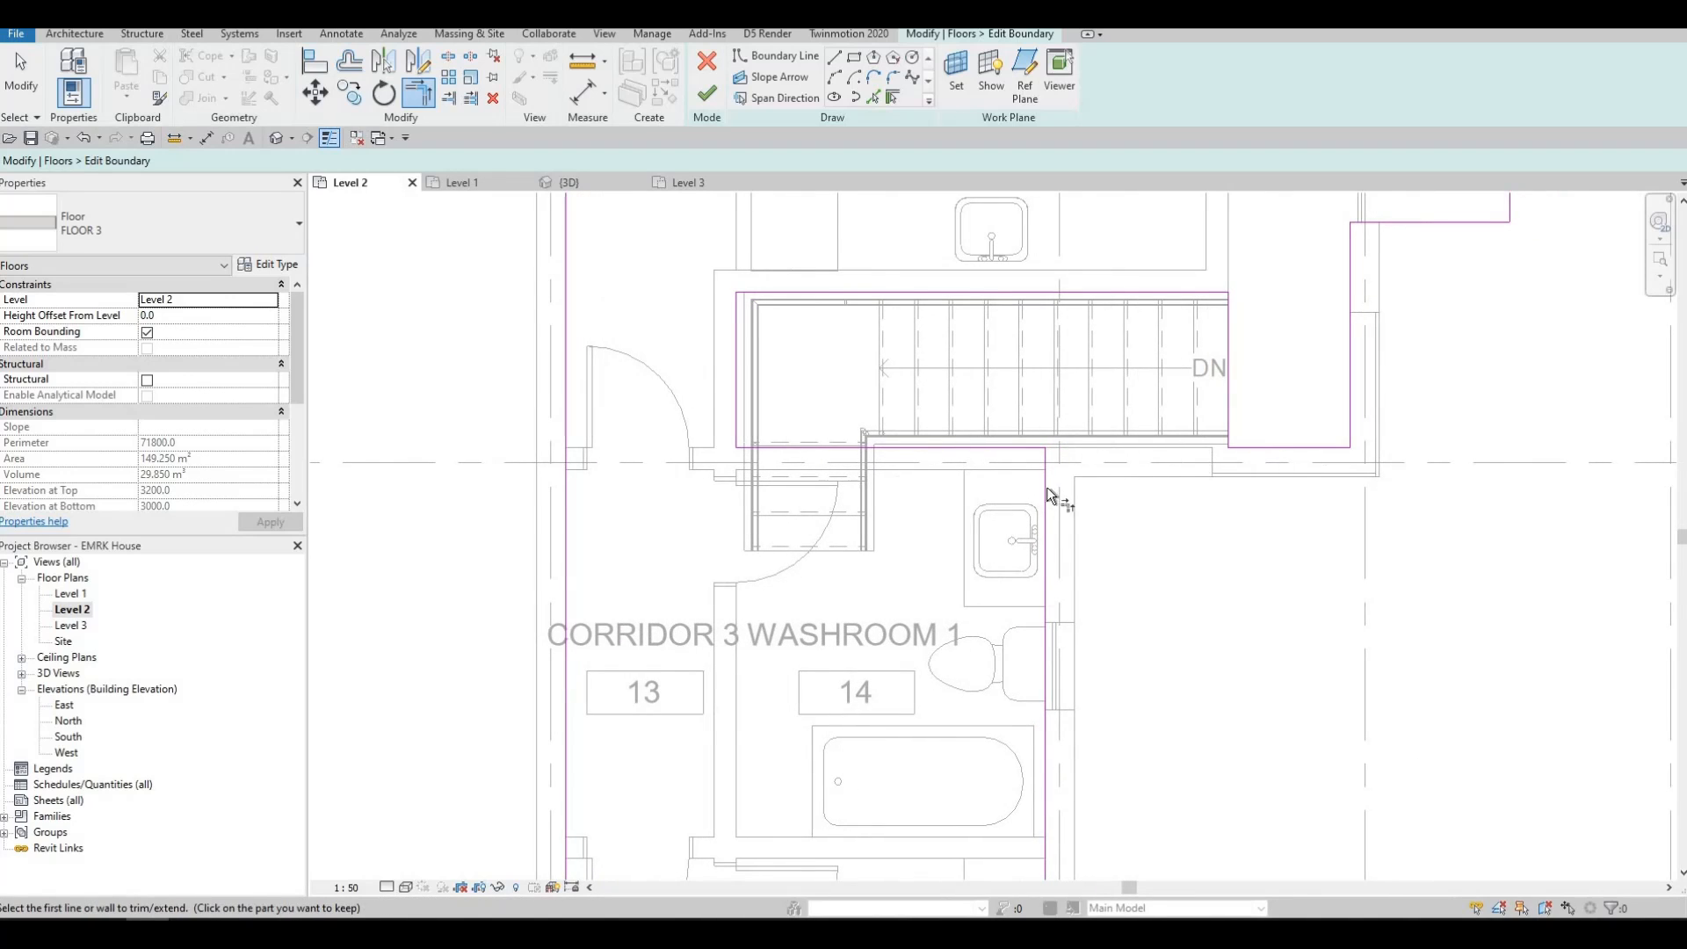
pyautogui.moveTo(669, 323); pyautogui.dragTo(637, 364, button='middle')
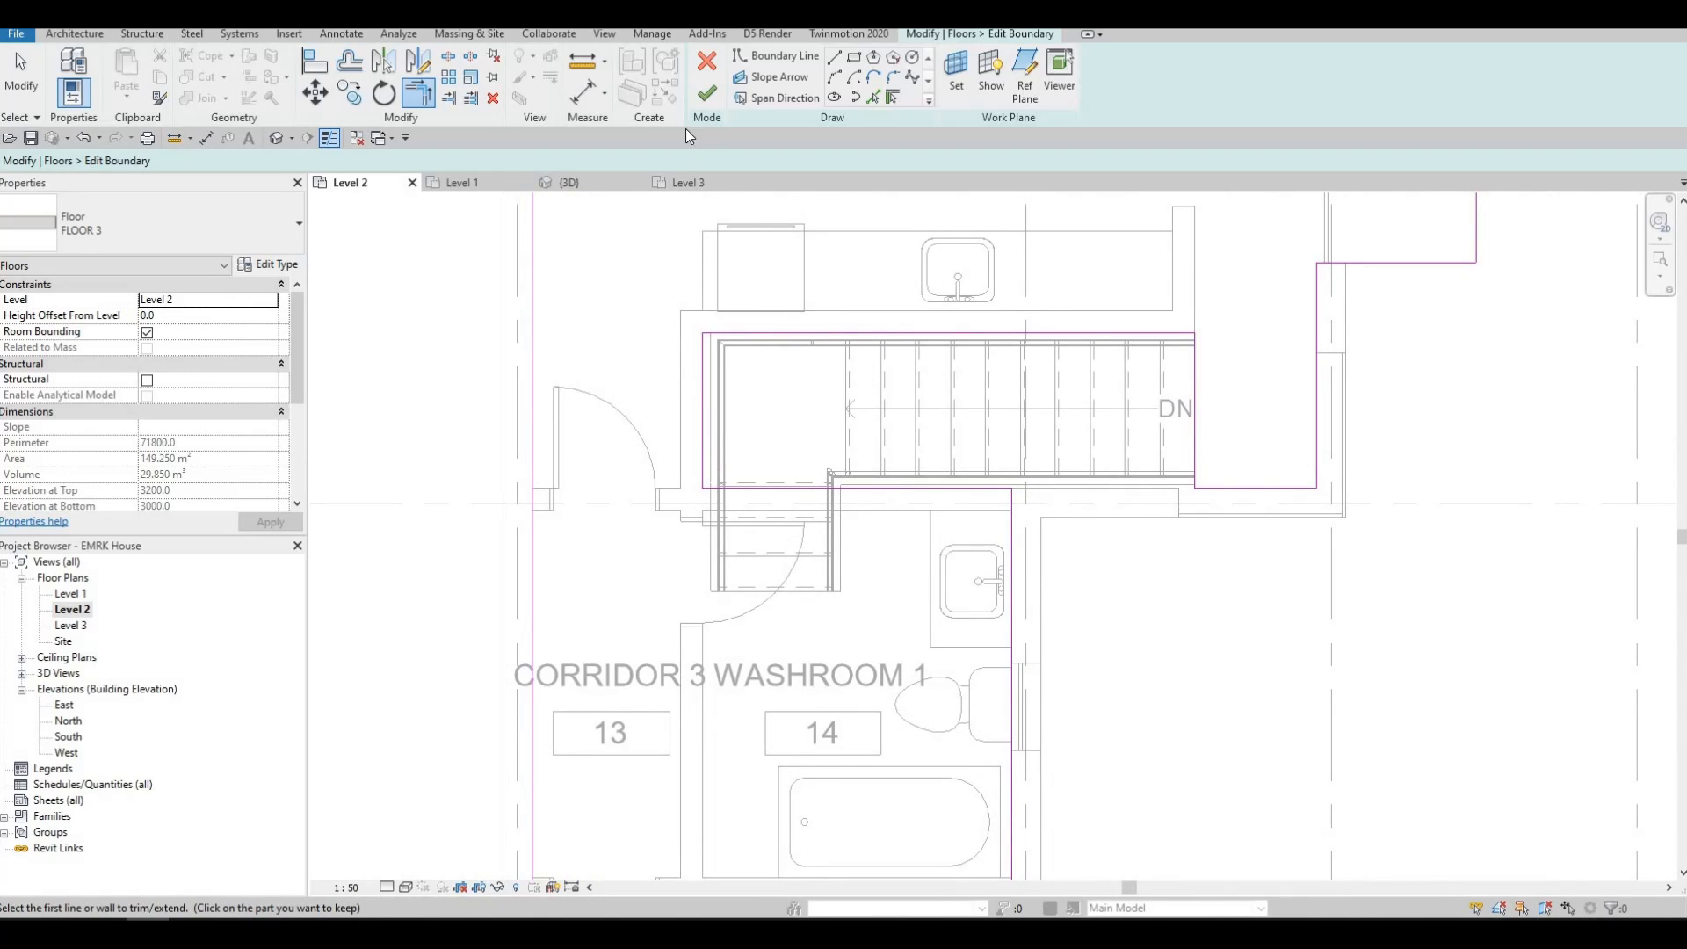
pyautogui.click(705, 95)
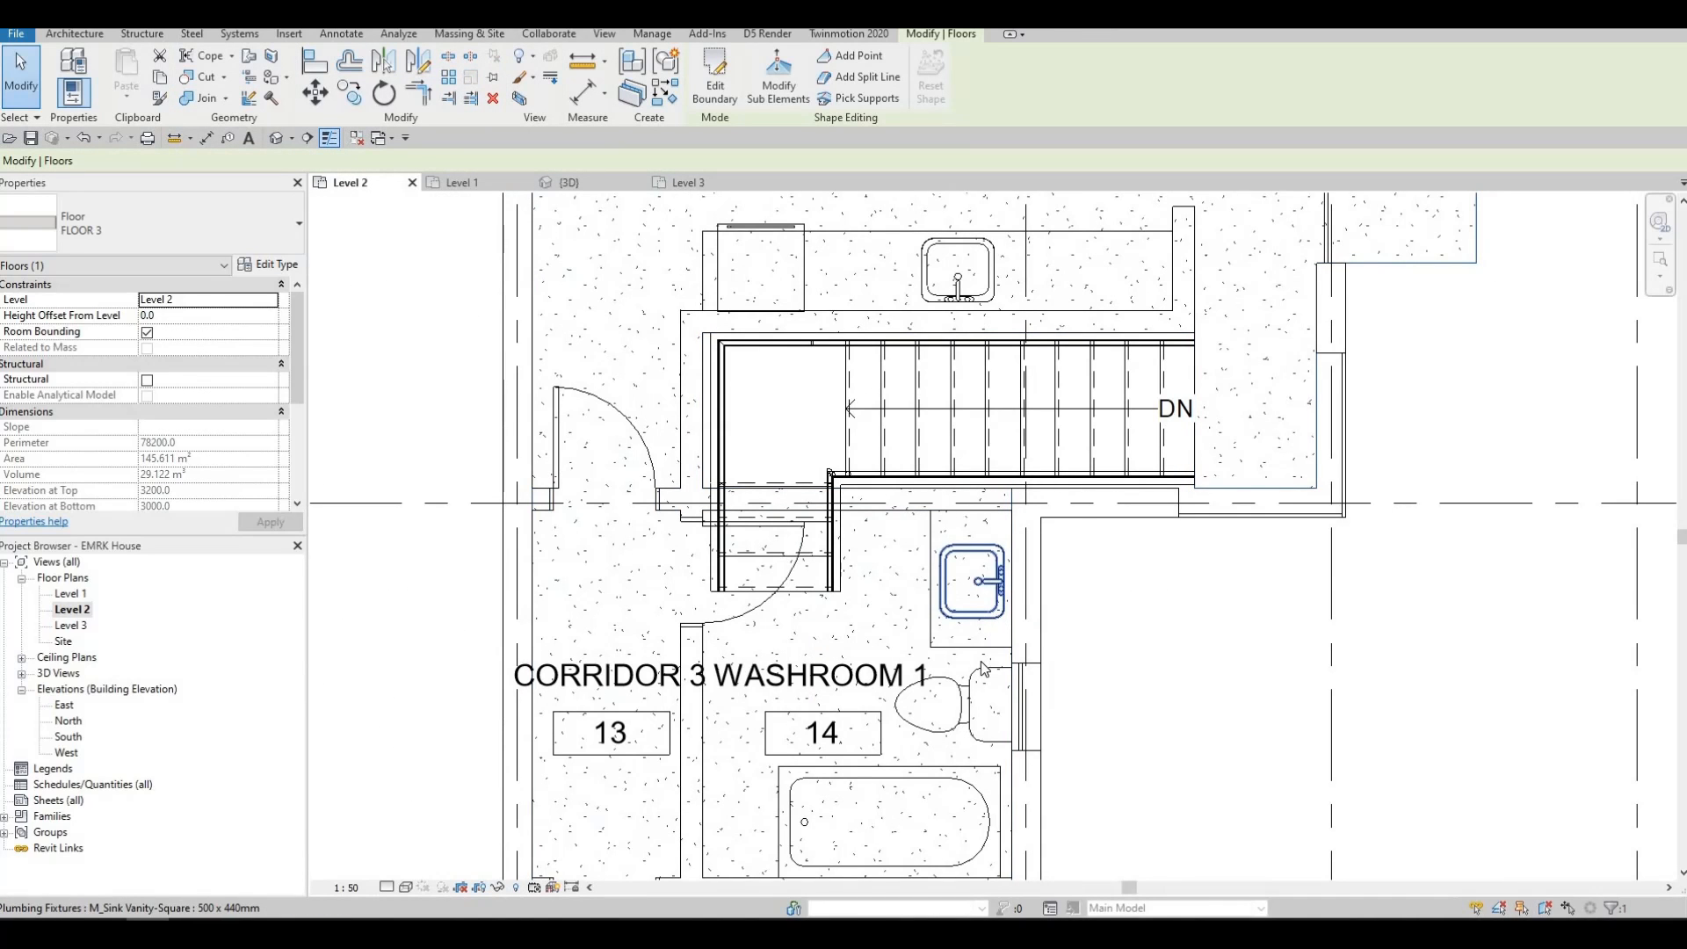
# Step: Examine the Level 2 slab from Washroom 1 down to the Corridor 2 stairs
pyautogui.moveTo(977, 526); pyautogui.dragTo(980, 436, button='middle')
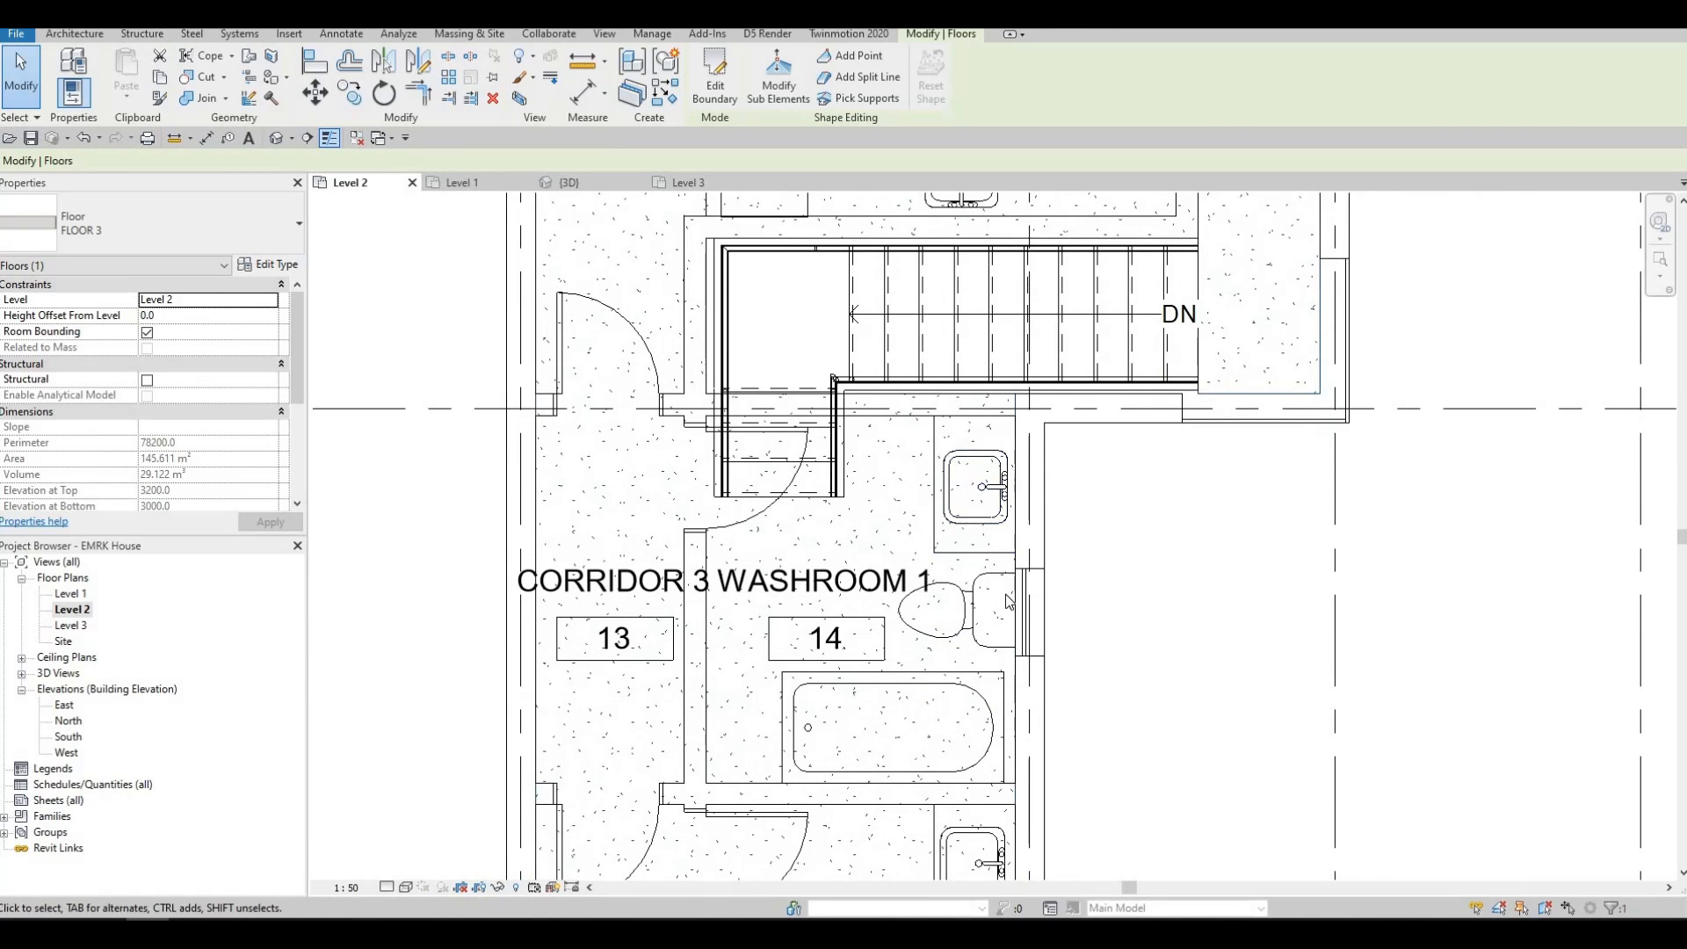
pyautogui.scroll(-2, 1009, 602)
pyautogui.moveTo(1057, 723); pyautogui.dragTo(1016, 588, button='middle')
pyautogui.moveTo(996, 425); pyautogui.dragTo(986, 375, button='middle')
pyautogui.scroll(-2, 1002, 448)
pyautogui.moveTo(1115, 748); pyautogui.dragTo(992, 279, button='middle')
pyautogui.scroll(-1, 1071, 524)
pyautogui.moveTo(1080, 612); pyautogui.dragTo(1028, 431, button='middle')
pyautogui.scroll(2, 1028, 431)
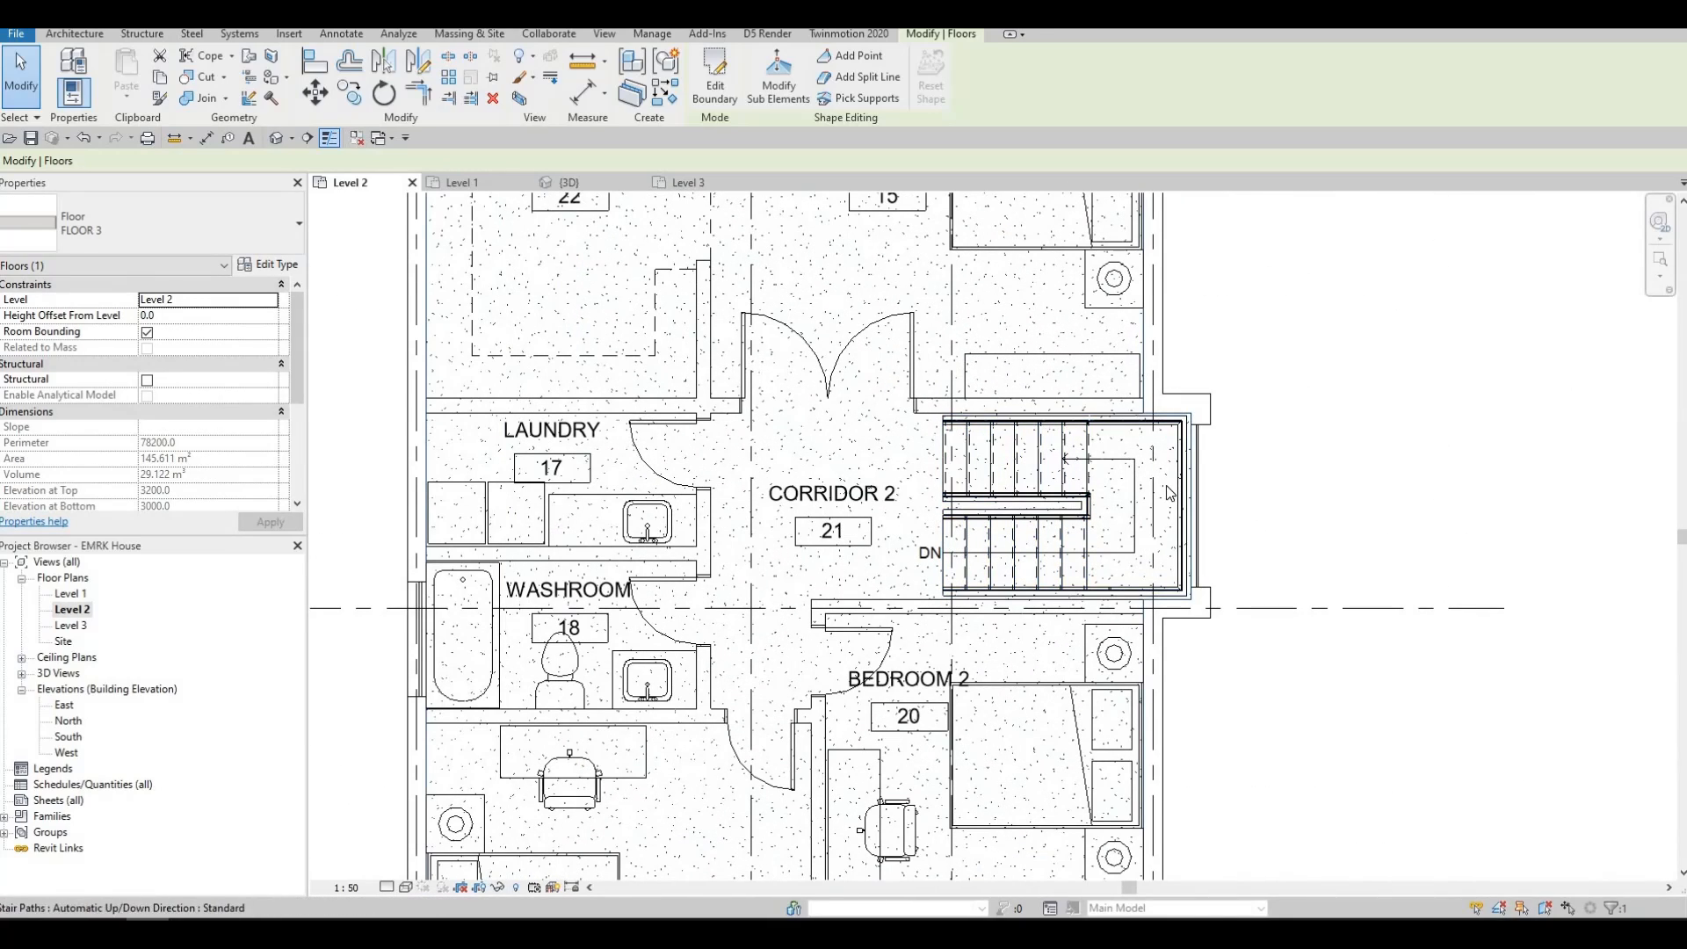
pyautogui.moveTo(997, 541); pyautogui.dragTo(1014, 728, button='middle')
pyautogui.scroll(-2, 1013, 728)
pyautogui.moveTo(1037, 421); pyautogui.dragTo(1014, 761, button='middle')
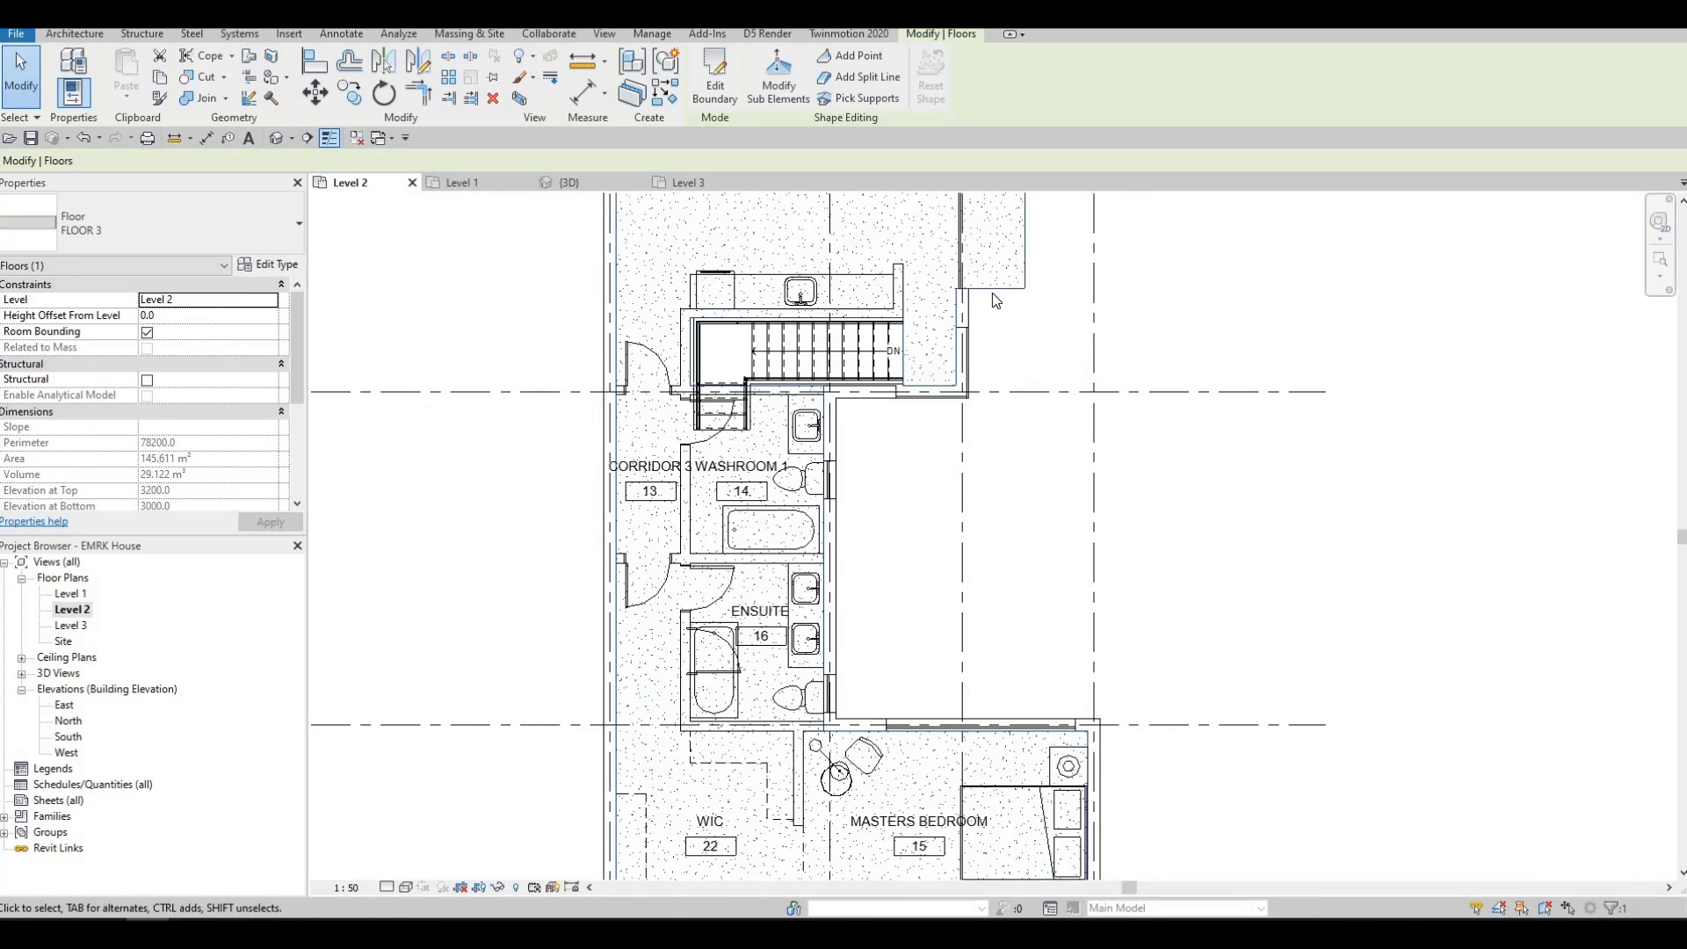
# Step: Reopen the FLOOR 3 slab's boundary for editing at the Corridor 2 stairs
pyautogui.press('Escape')
pyautogui.click(965, 284)
pyautogui.press('Escape')
pyautogui.click(1013, 288)
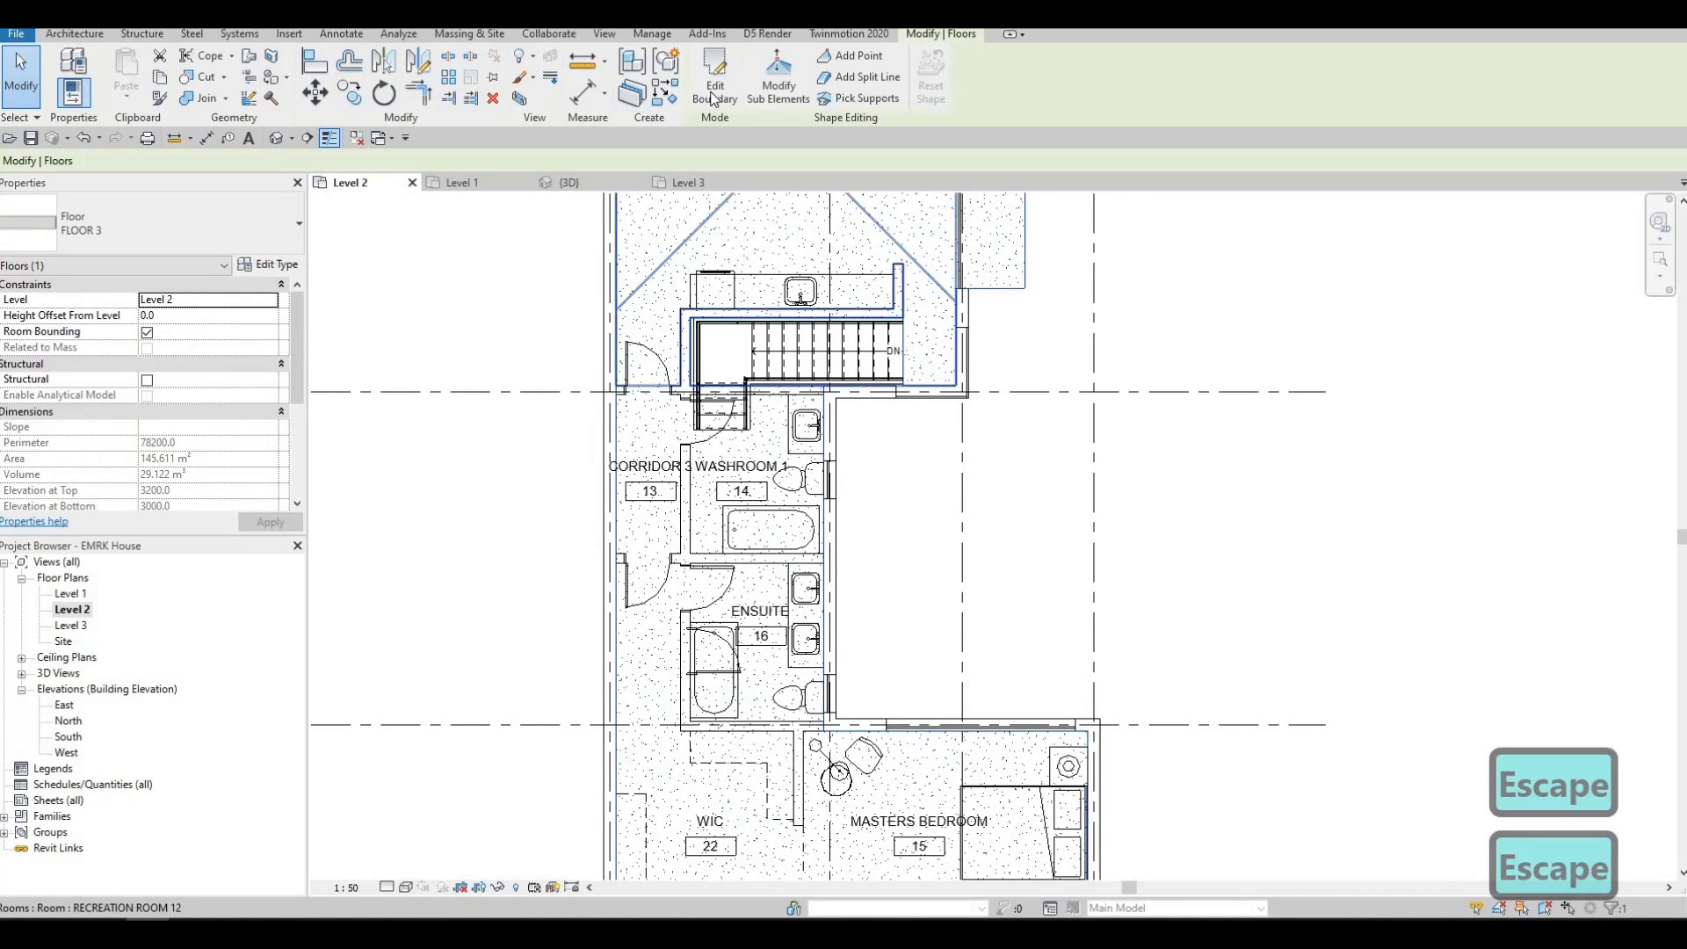
pyautogui.click(713, 91)
pyautogui.moveTo(1053, 852); pyautogui.dragTo(995, 519, button='middle')
pyautogui.moveTo(927, 632); pyautogui.dragTo(977, 406, button='middle')
pyautogui.scroll(1, 1062, 475)
pyautogui.scroll(2, 1058, 502)
pyautogui.moveTo(1061, 460); pyautogui.dragTo(1051, 513, button='middle')
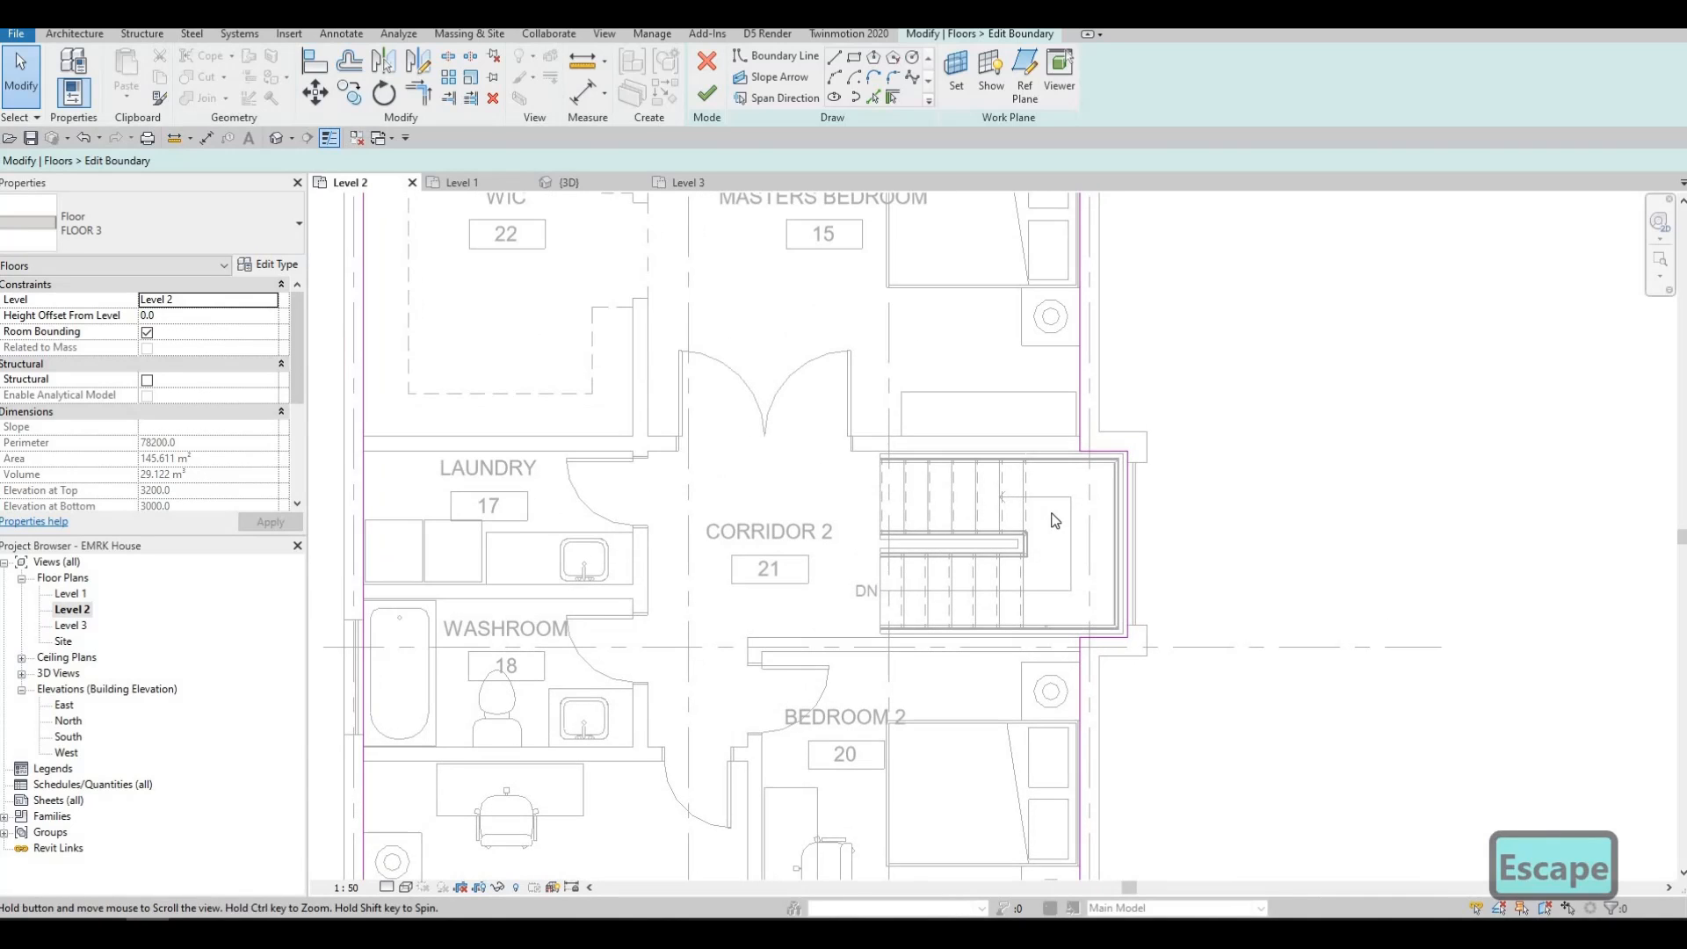
pyautogui.scroll(1, 1043, 513)
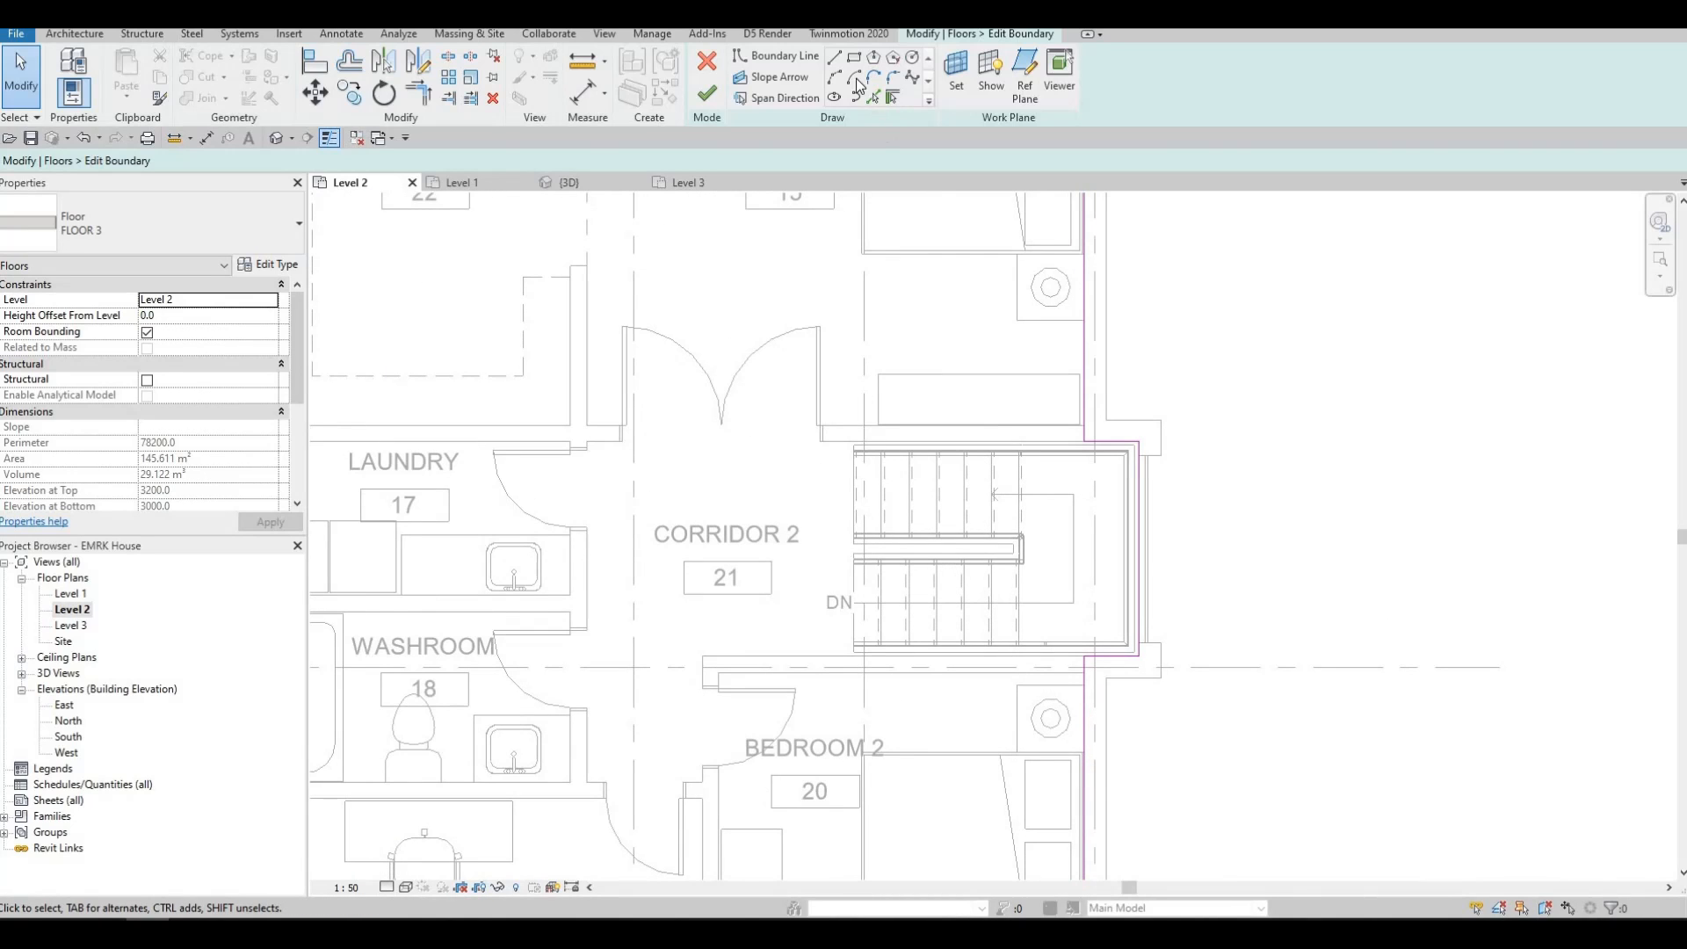
# Step: Sketch a boundary rectangle about 1657 mm wide over the Corridor 2 stair flights and delete its right edge
pyautogui.click(855, 446)
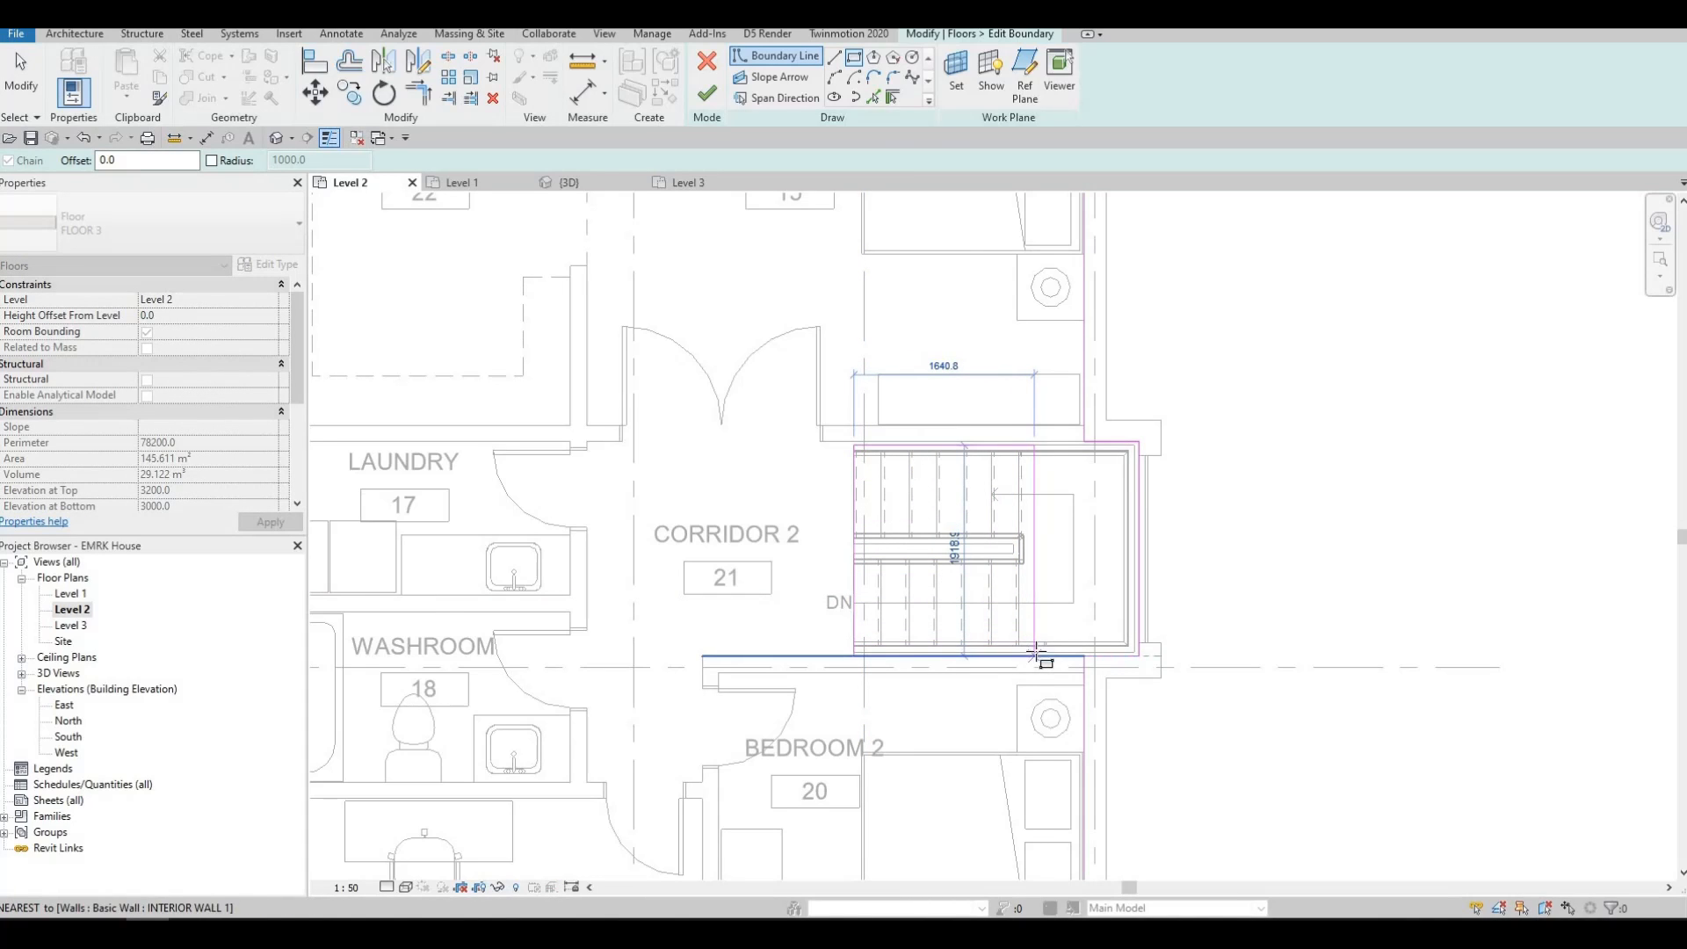
pyautogui.press('Escape')
pyautogui.press('Escape')
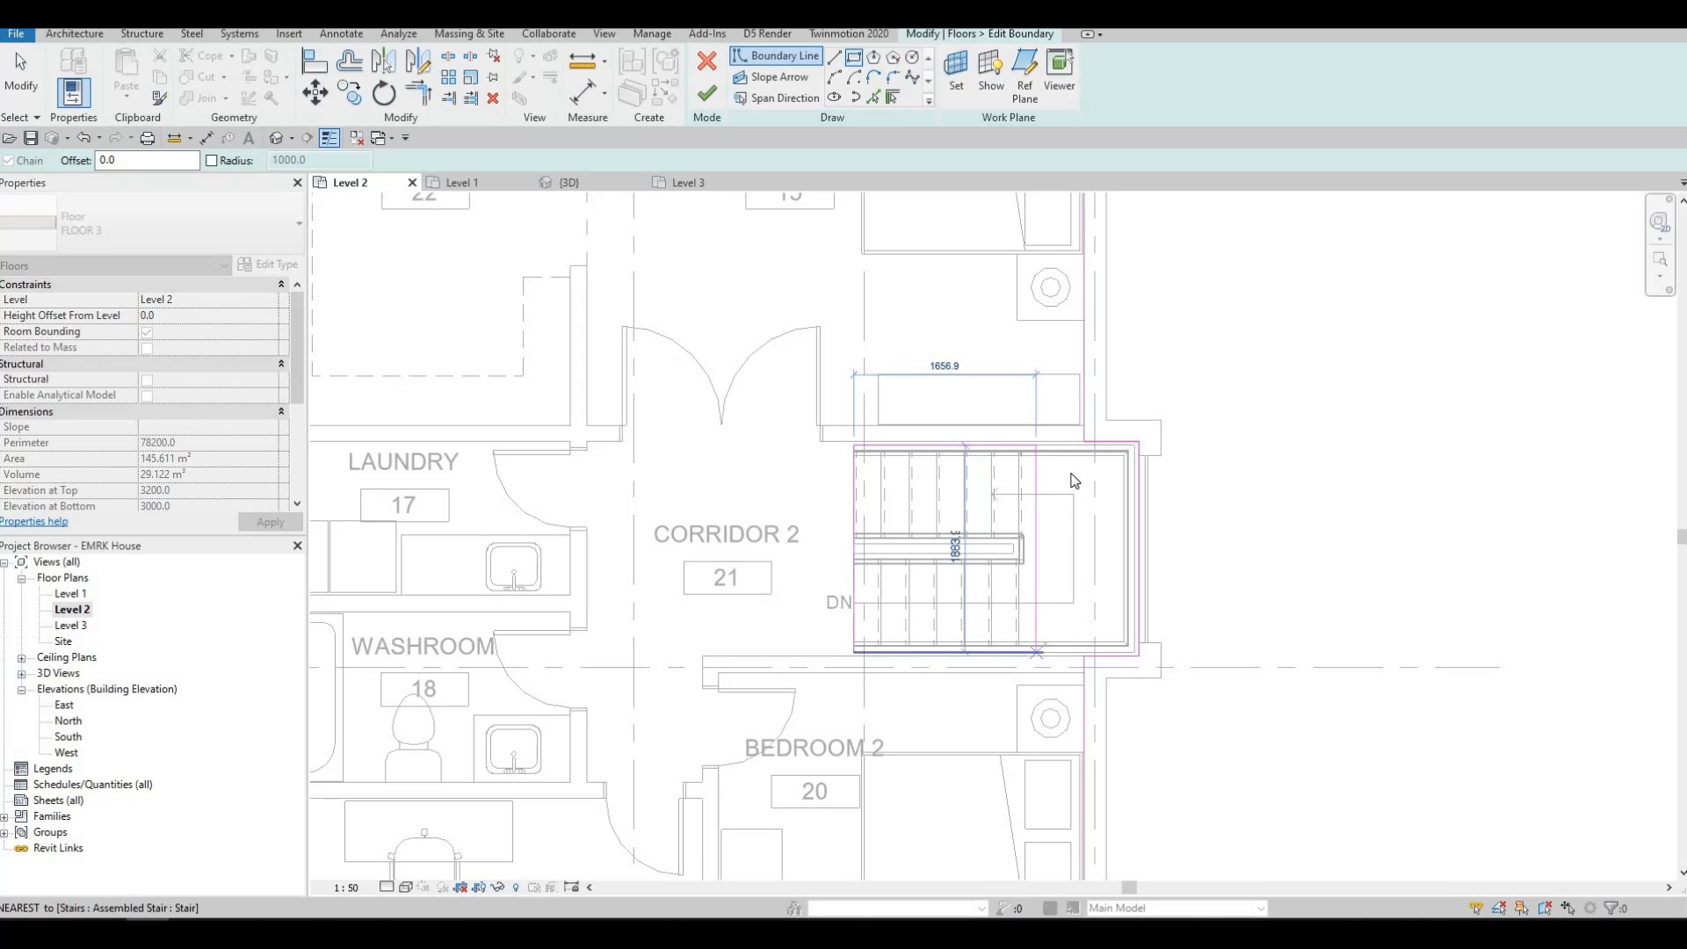
pyautogui.scroll(1, 1033, 504)
pyautogui.click(1024, 503)
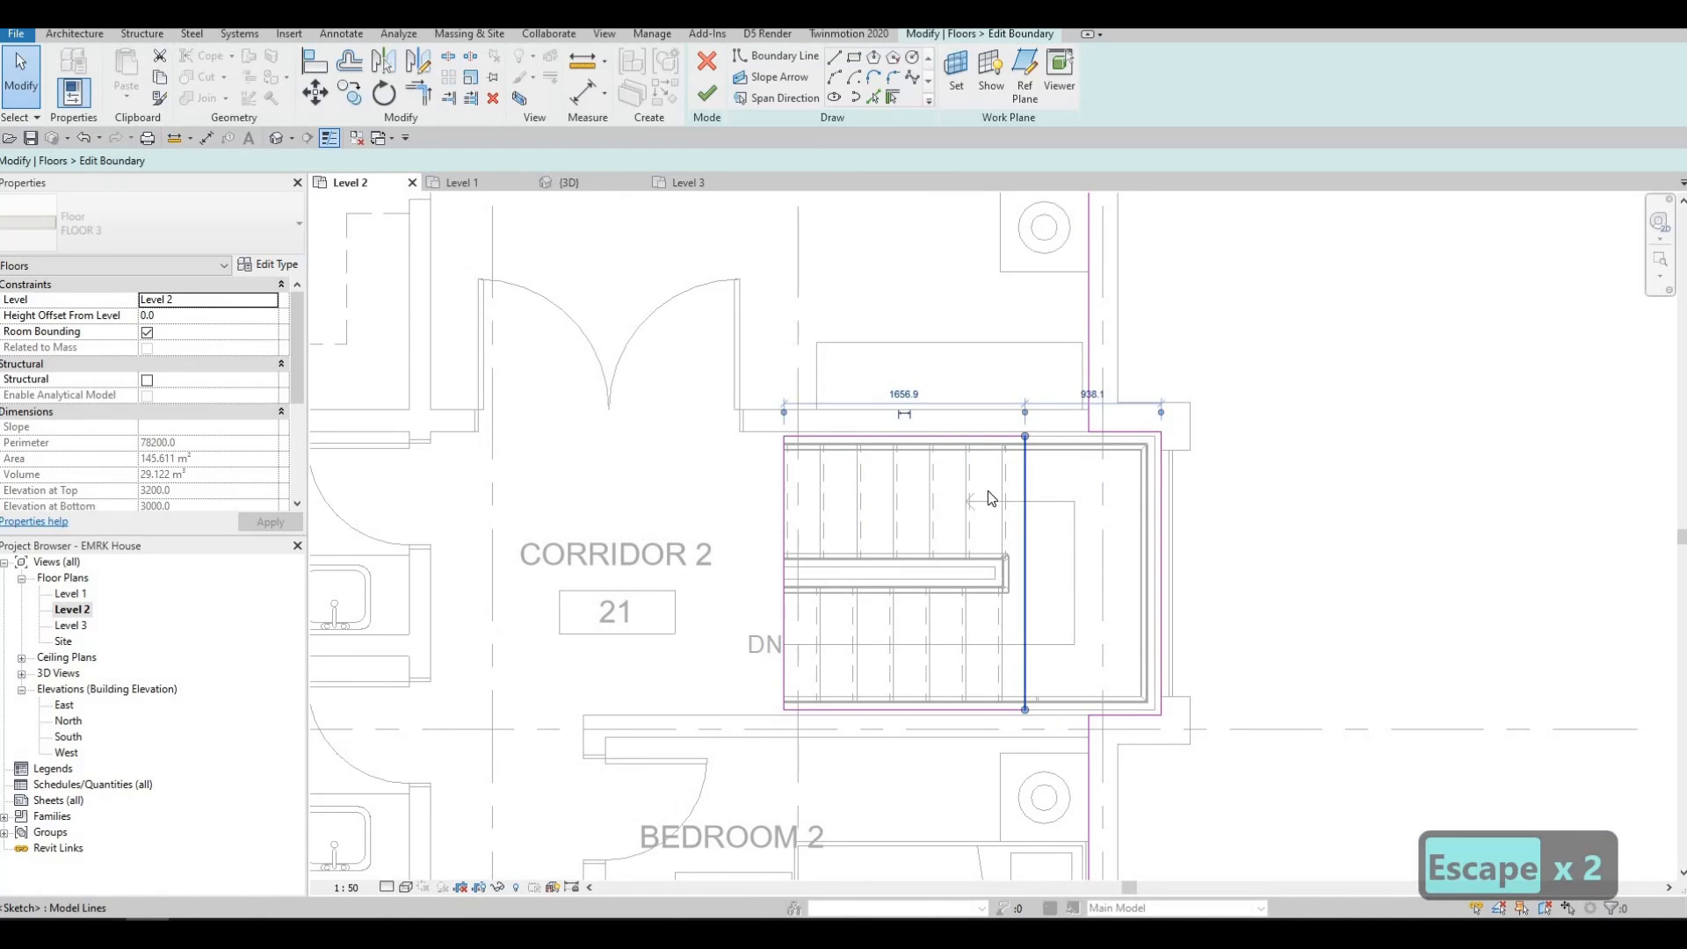
pyautogui.press('Delete')
pyautogui.scroll(1, 861, 476)
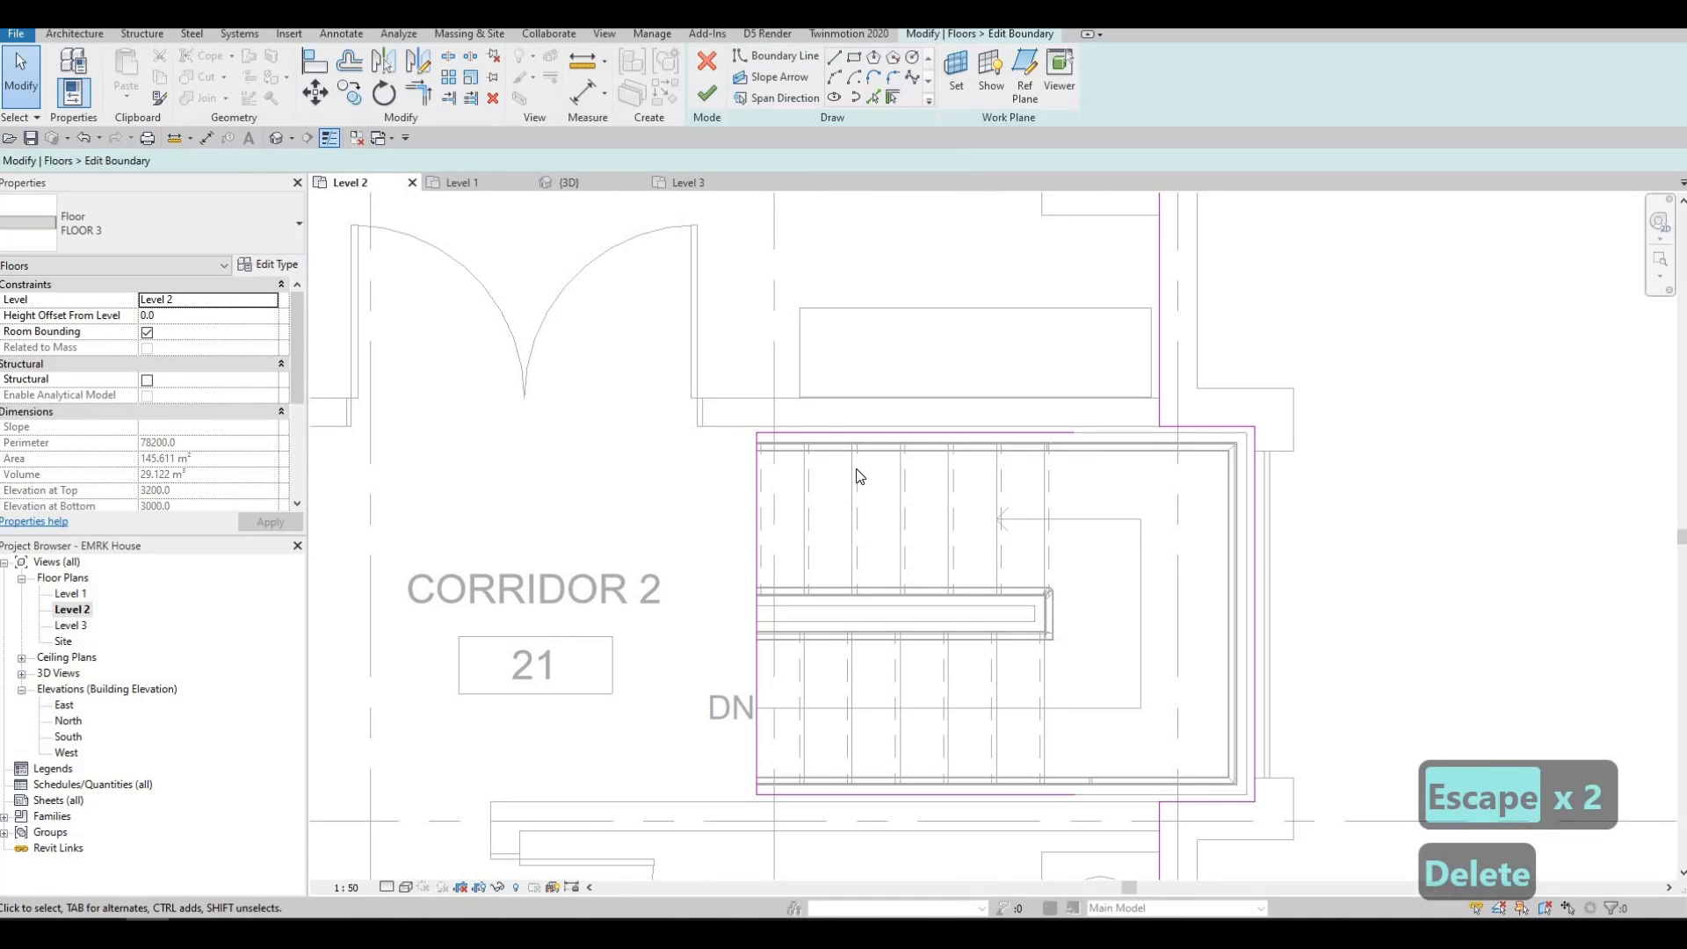
# Step: Align the sketched rectangle's upper and lower edges with the wall faces on either side of the Corridor 2 stairs
pyautogui.press('a')
pyautogui.press('l')
pyautogui.scroll(1, 821, 435)
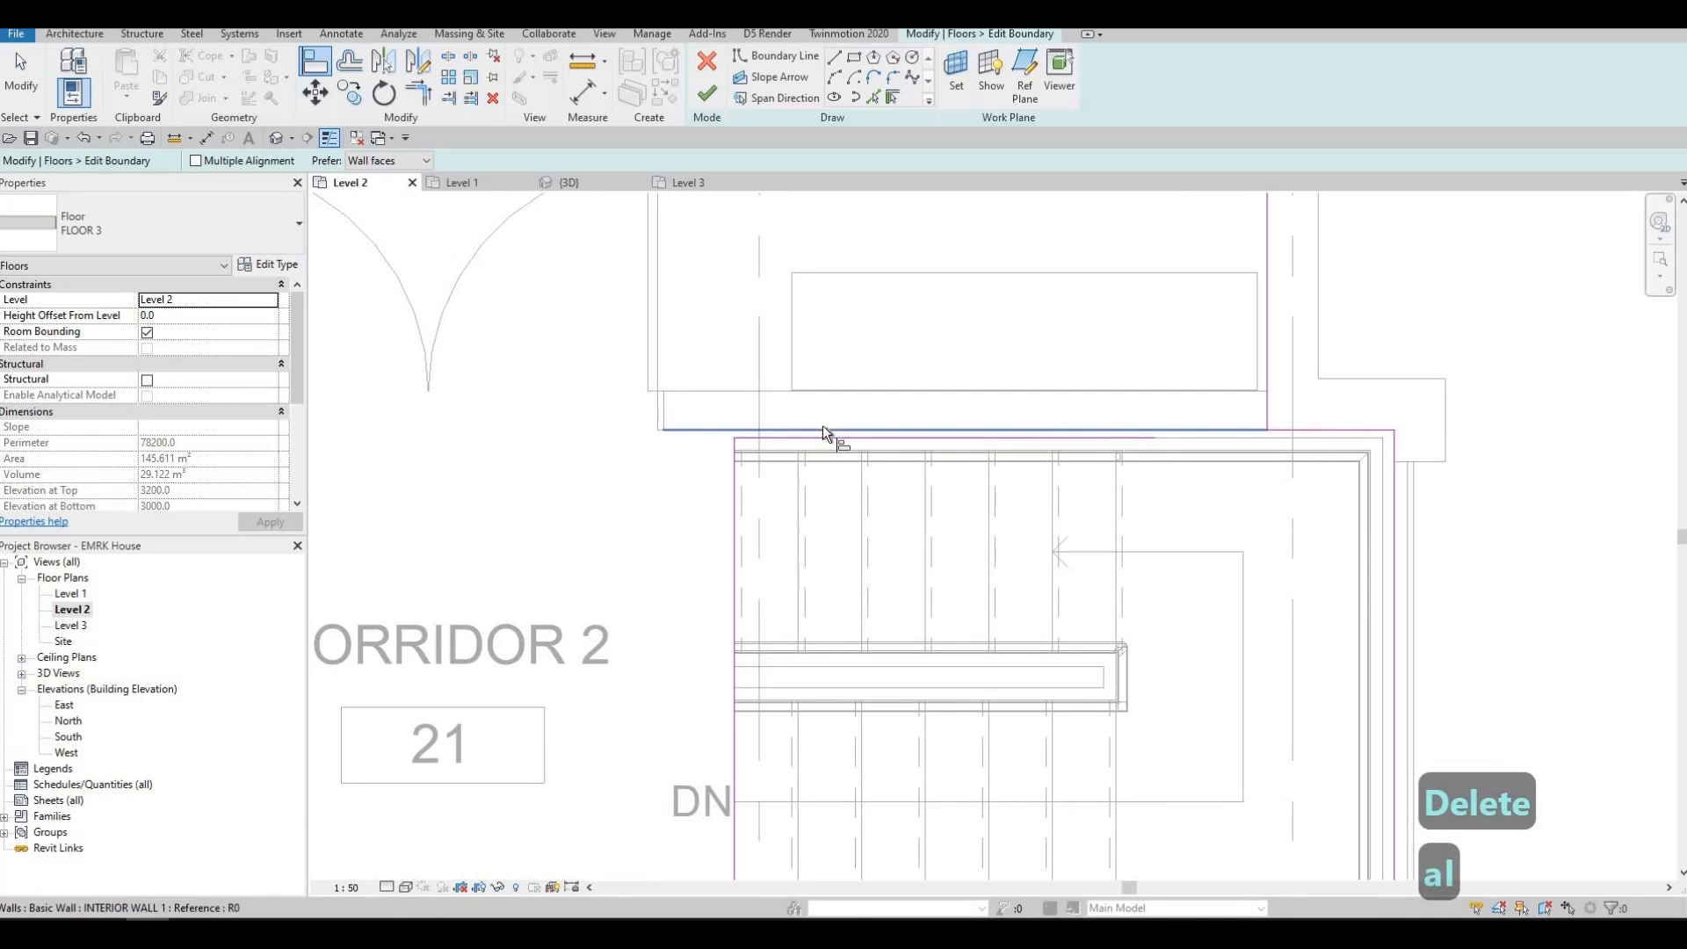
pyautogui.click(820, 436)
pyautogui.moveTo(888, 726); pyautogui.dragTo(898, 670, button='middle')
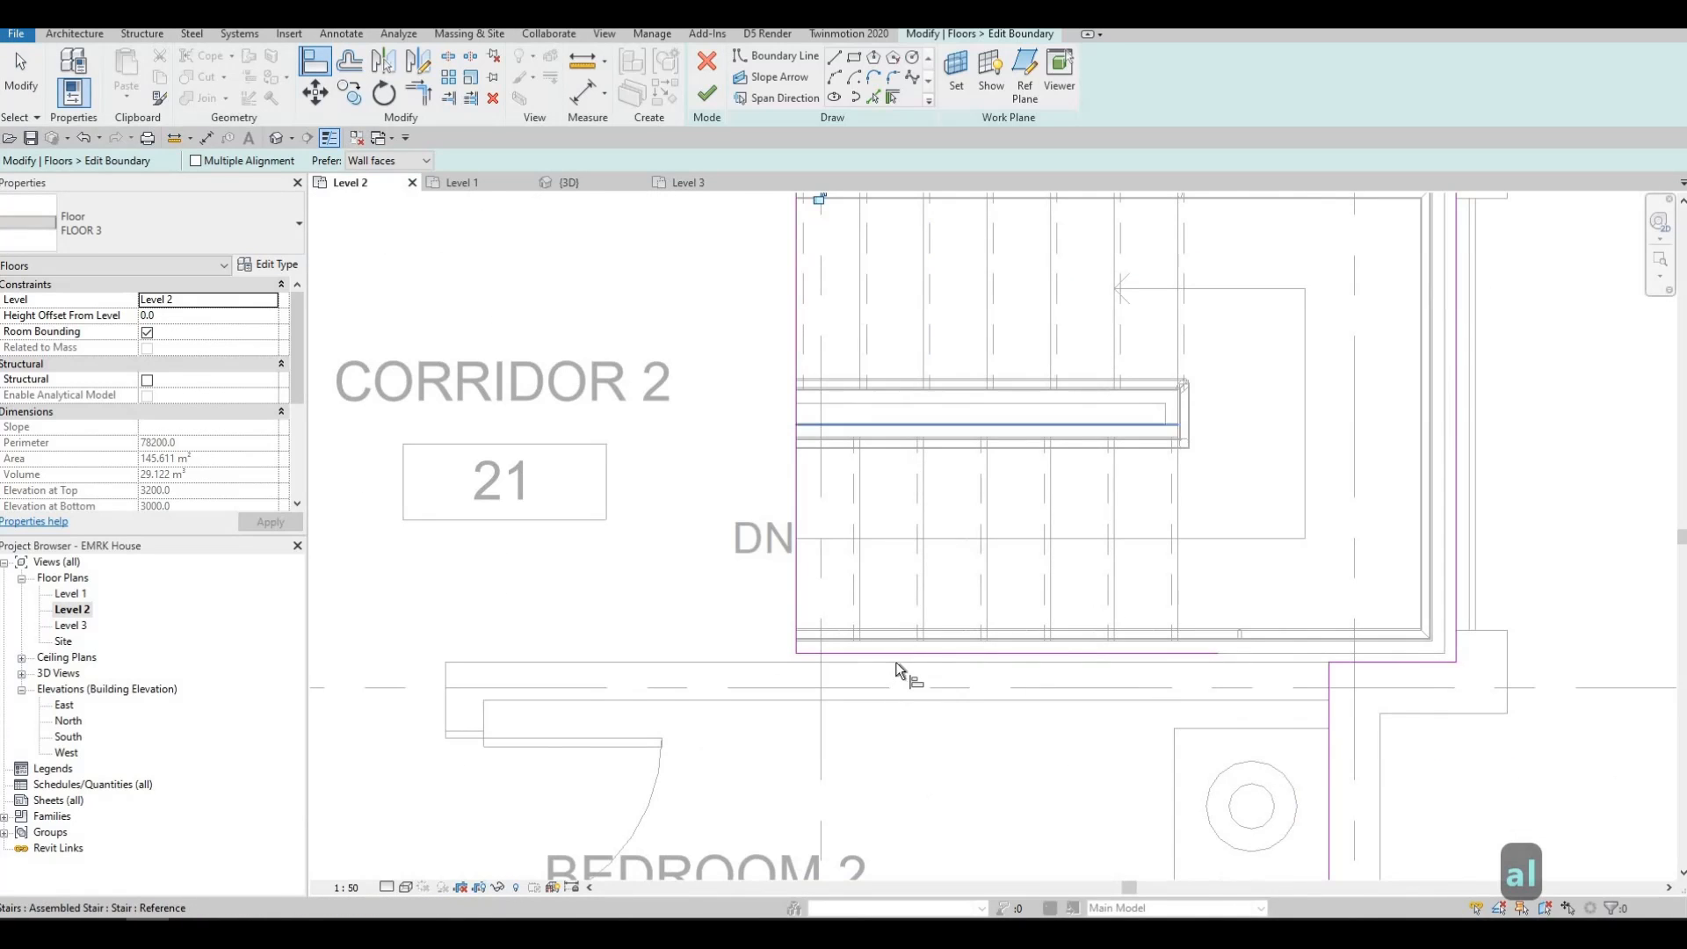
pyautogui.click(895, 651)
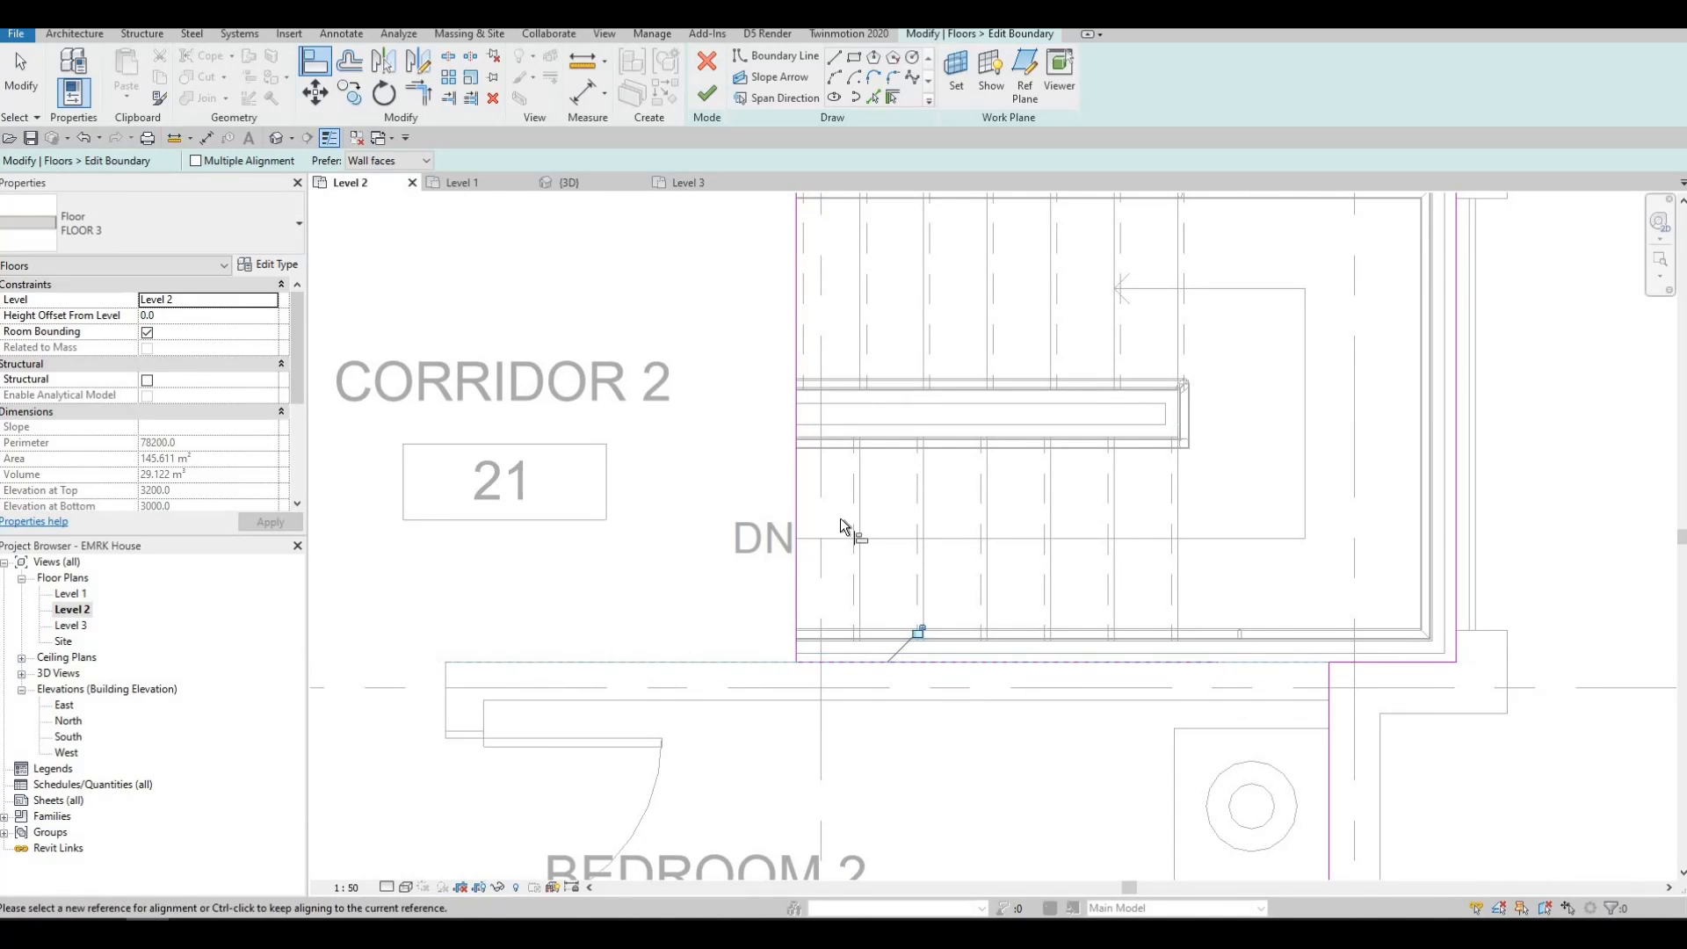
pyautogui.scroll(-2, 825, 518)
pyautogui.moveTo(914, 591); pyautogui.dragTo(994, 592, button='middle')
pyautogui.press('Escape')
# Step: Trim the upper and lower stair opening lines to the slab's outer vertical edges above and below the stairwell
pyautogui.press('t')
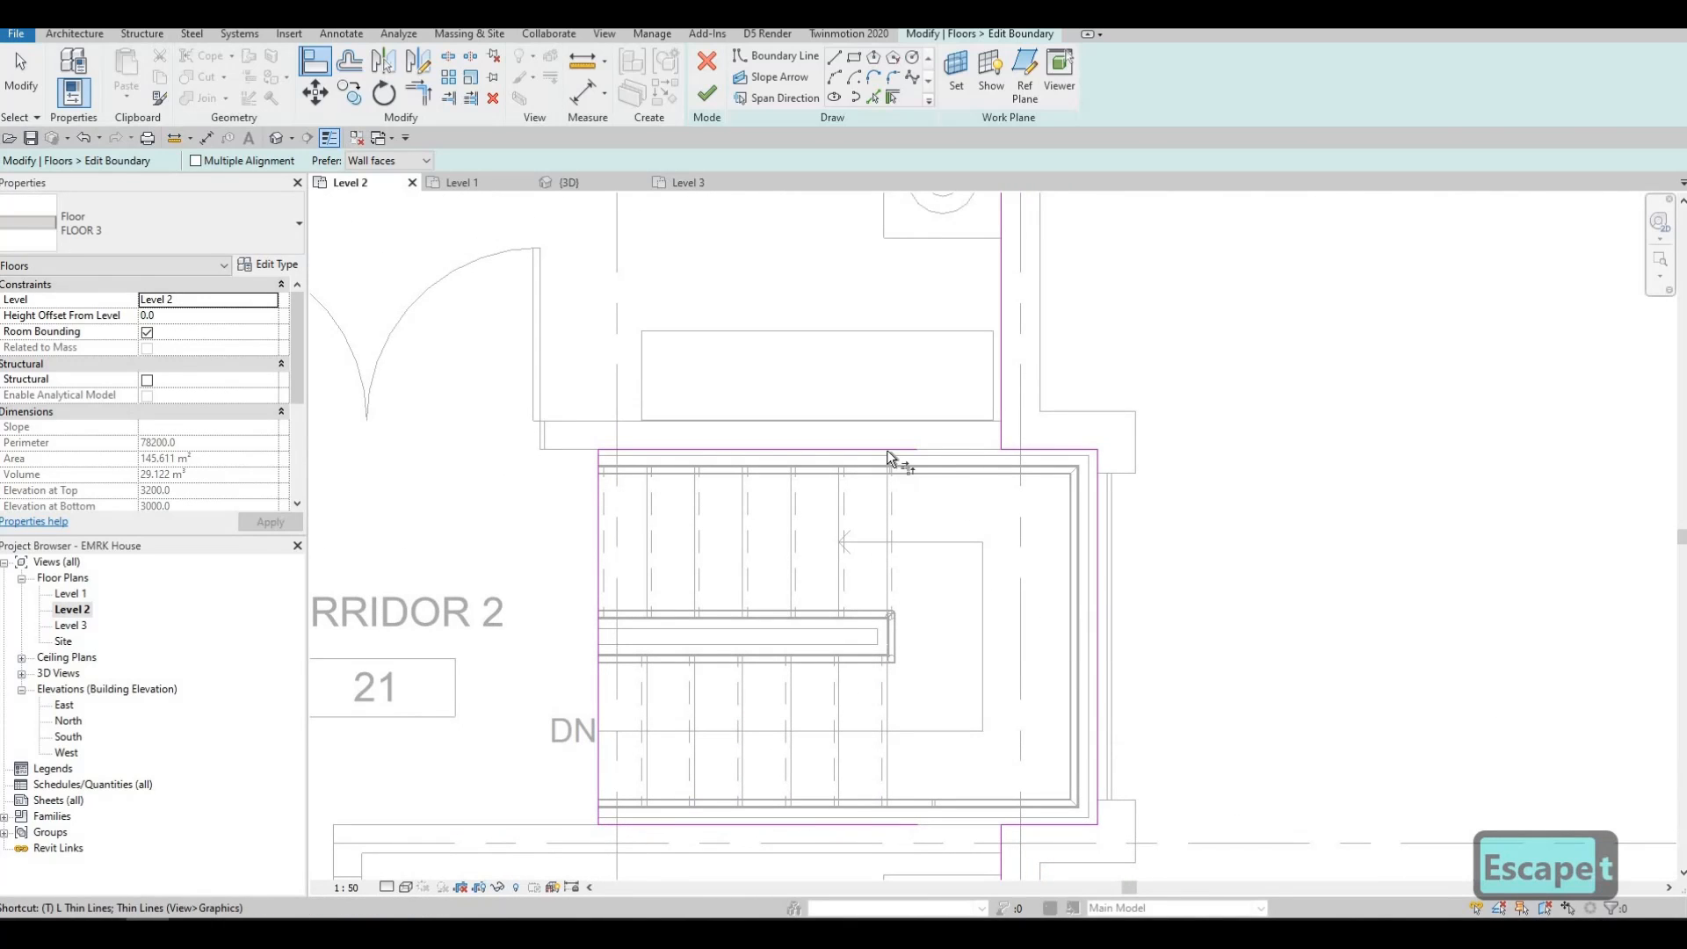
pyautogui.press('r')
pyautogui.click(888, 450)
pyautogui.click(1008, 378)
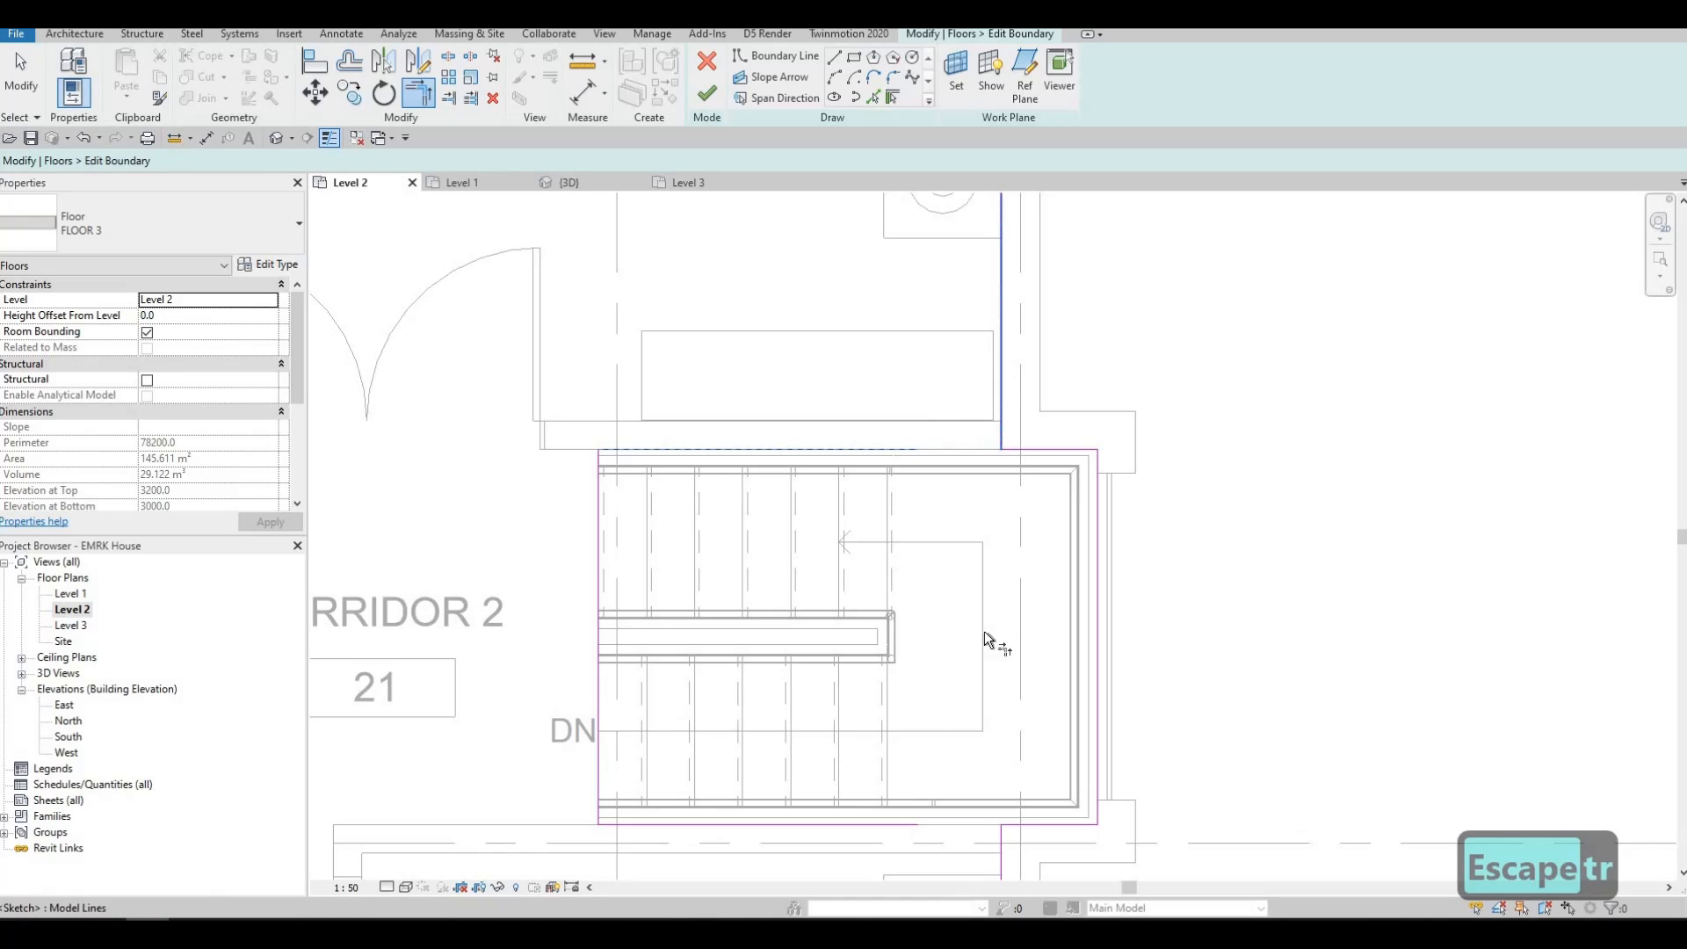
pyautogui.moveTo(984, 630); pyautogui.dragTo(1022, 502, button='middle')
pyautogui.click(930, 694)
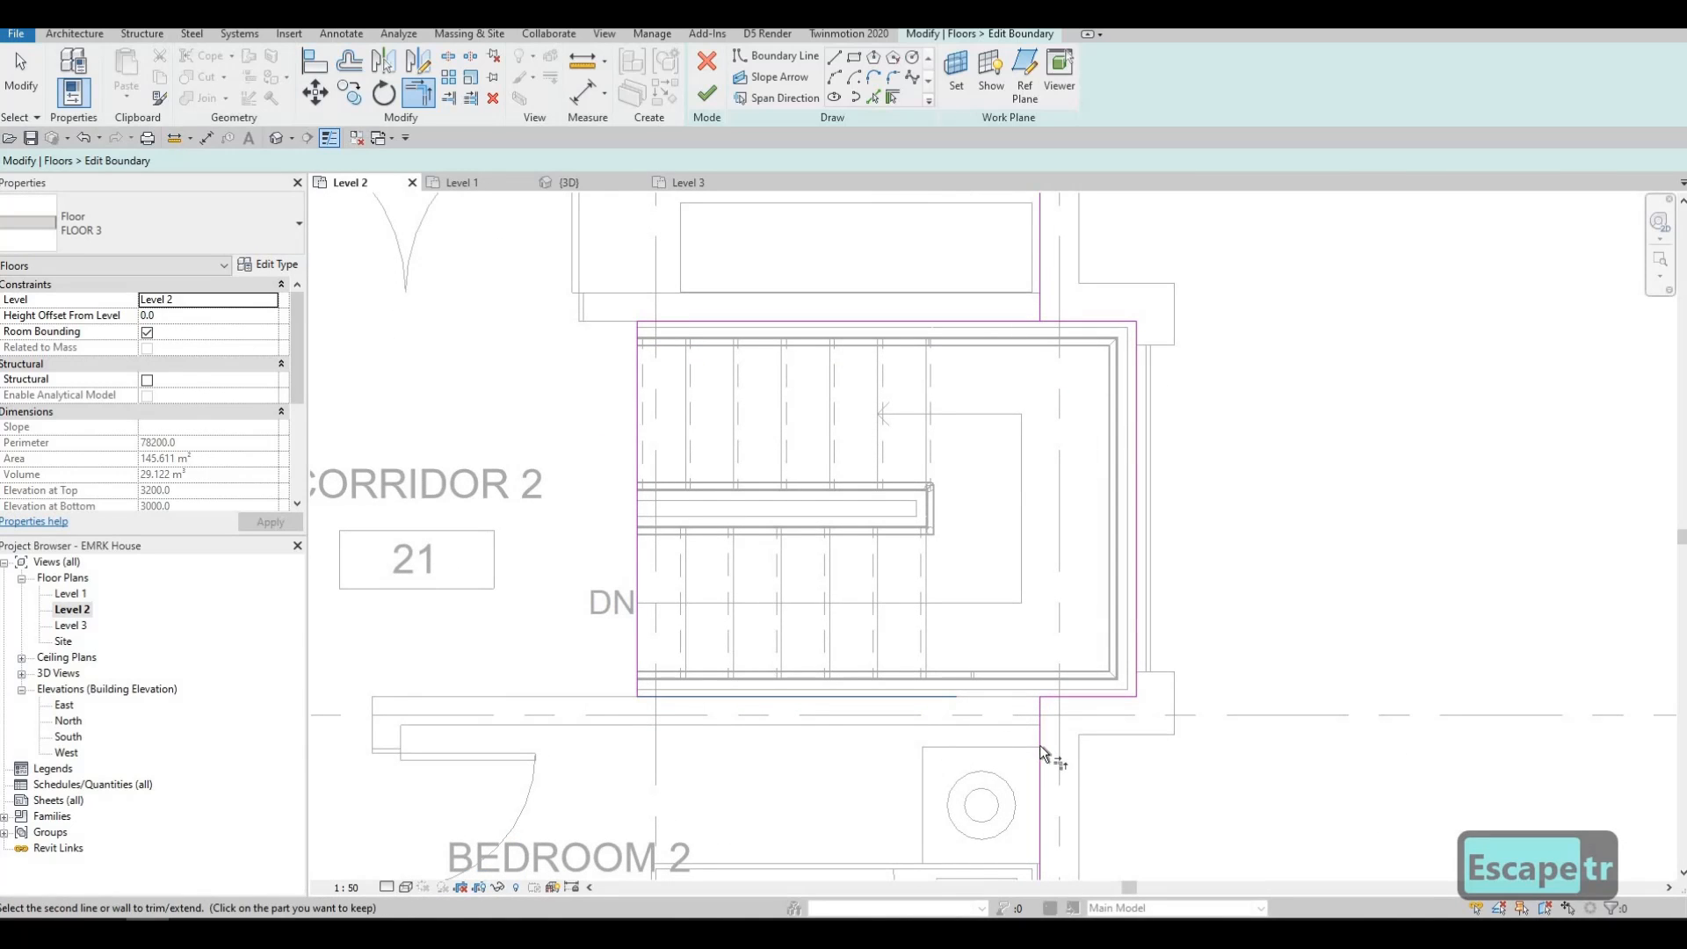
pyautogui.click(1040, 745)
pyautogui.press('Escape')
pyautogui.press('Escape')
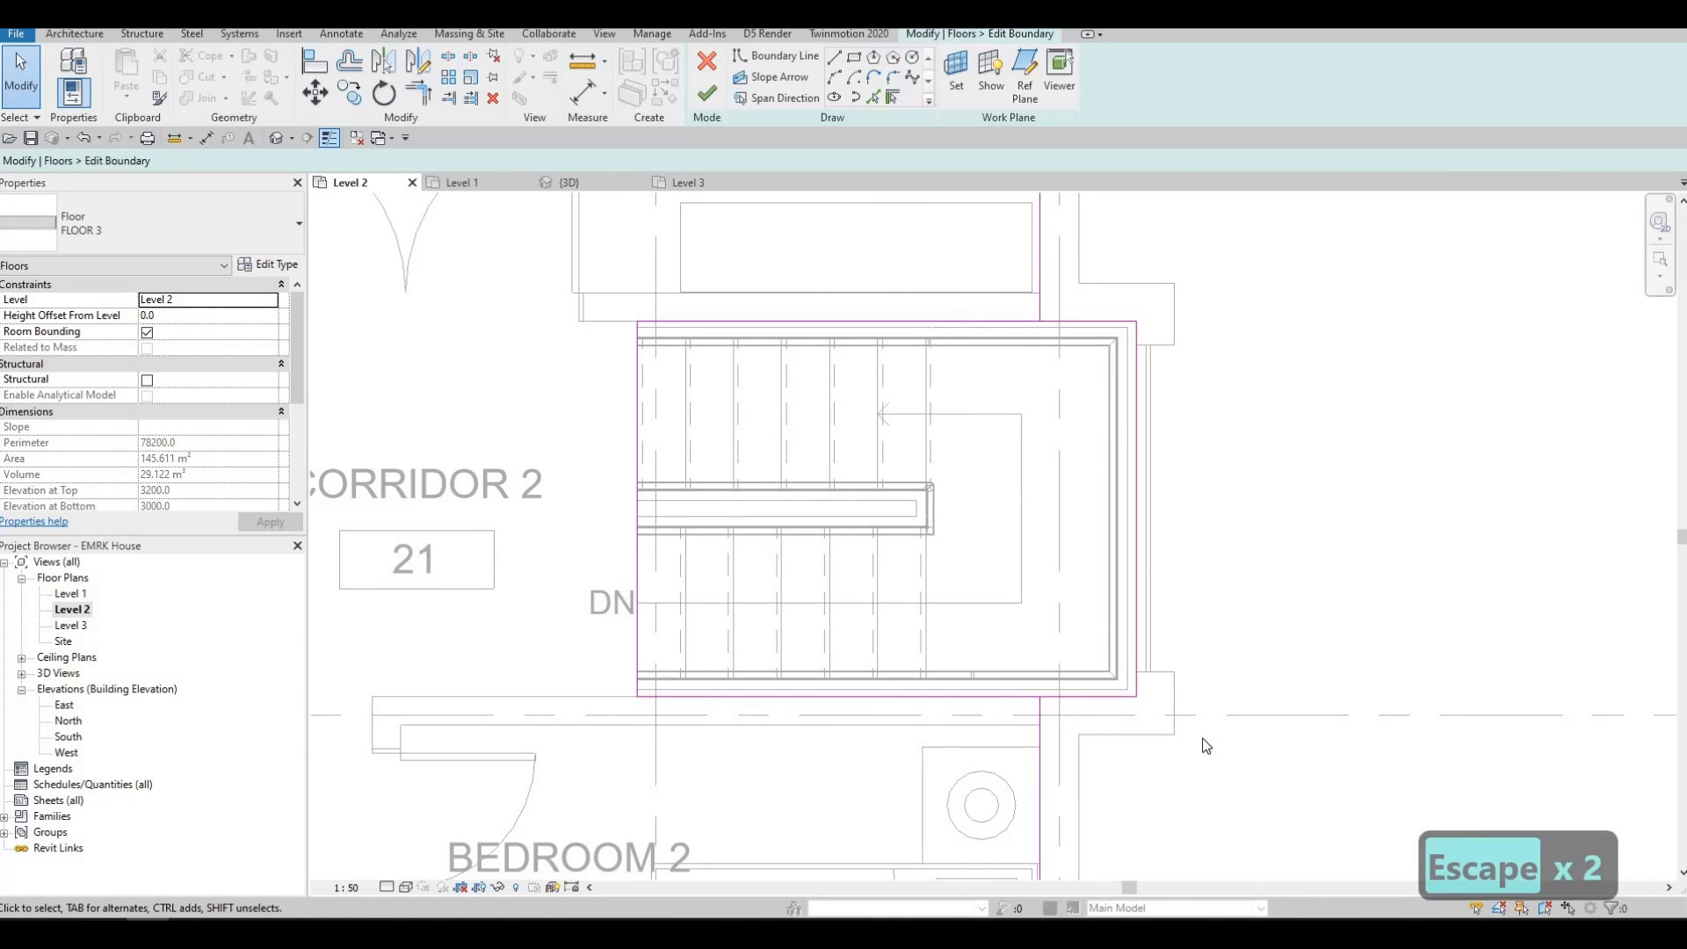
# Step: Delete the three slab boundary segments around the stairwell projection, finish the boundary edit and attach the walls to the floor's bottom
pyautogui.moveTo(943, 237); pyautogui.dragTo(1204, 741)
pyautogui.press('Delete')
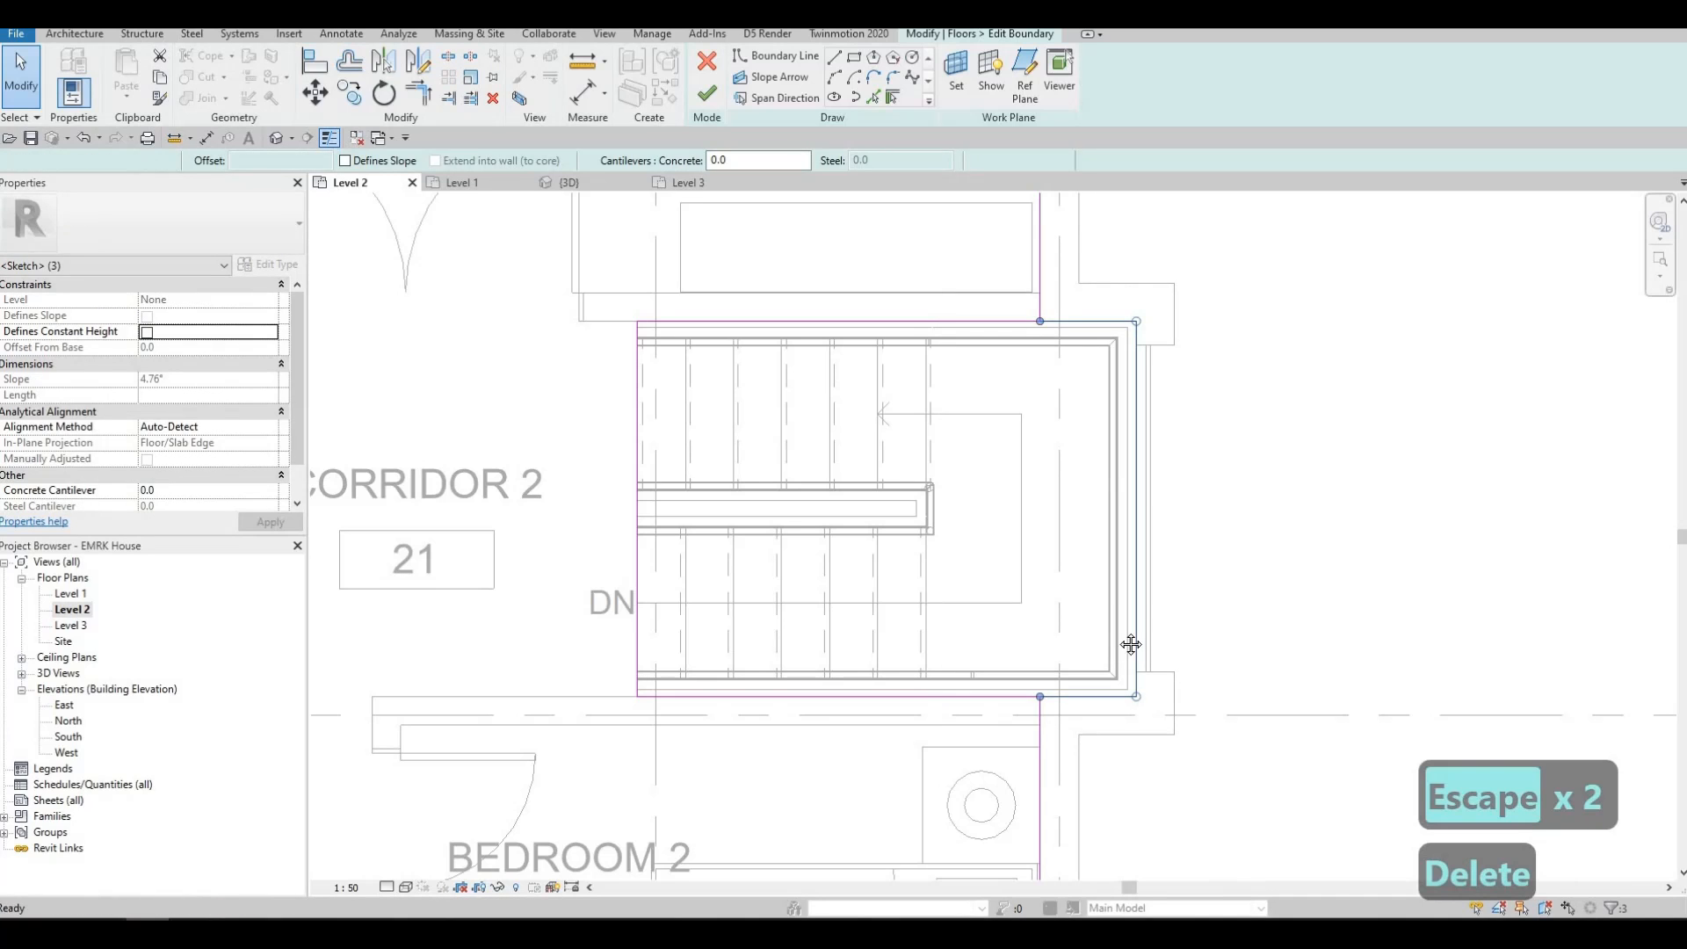
pyautogui.scroll(-3, 1009, 552)
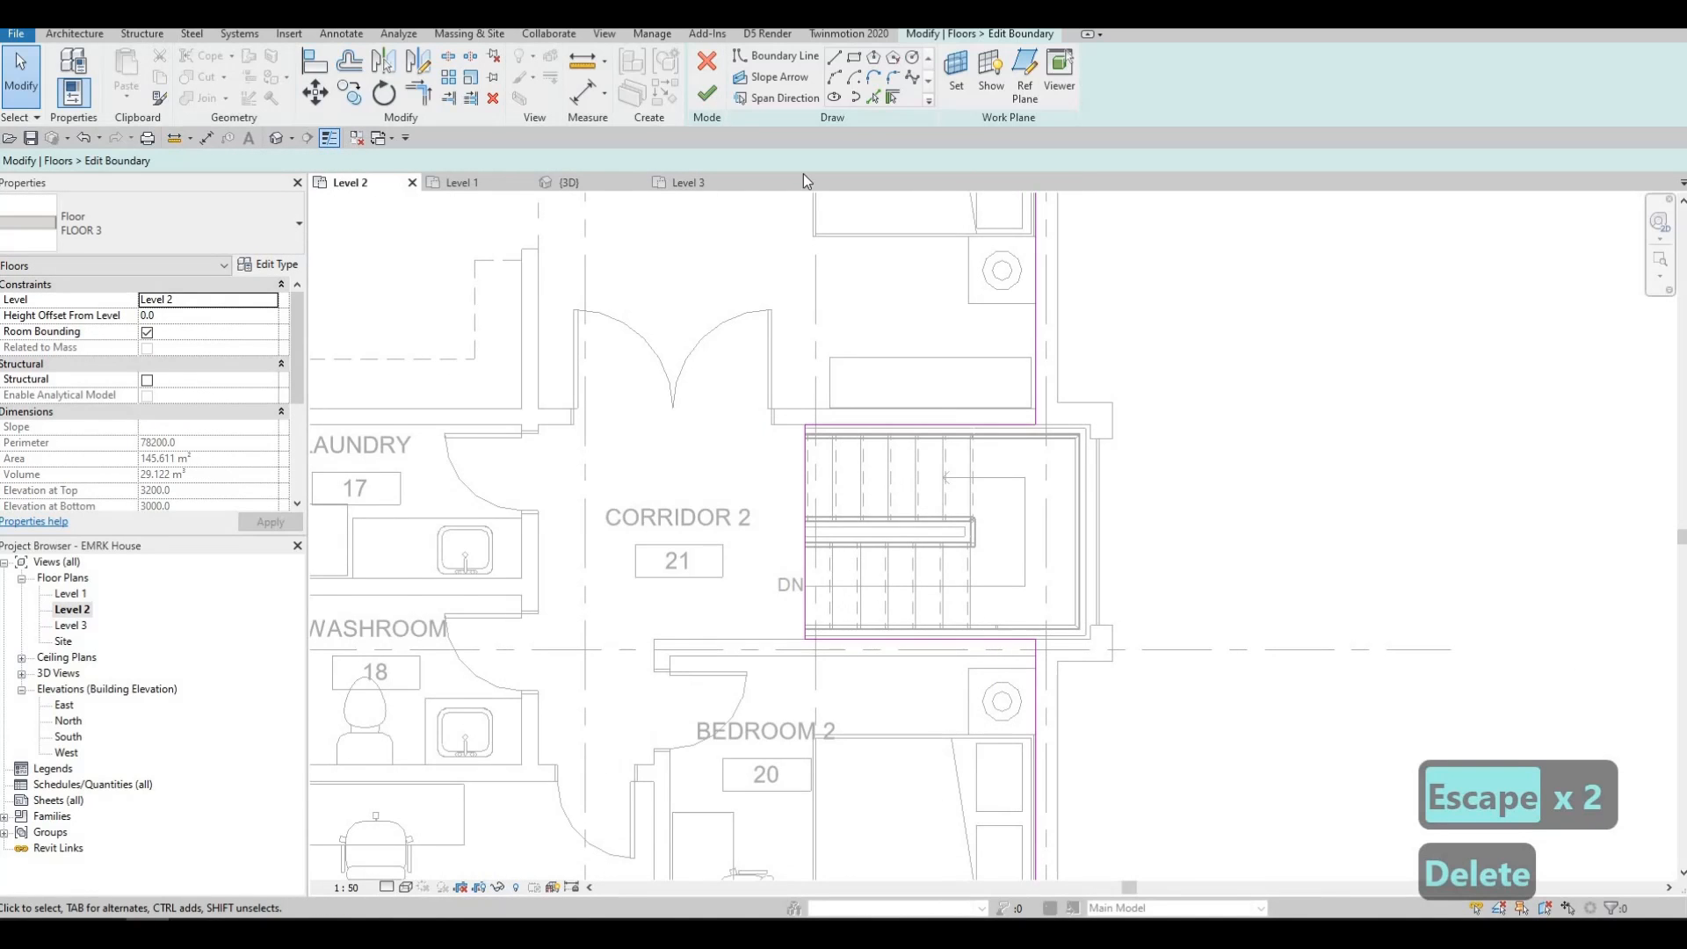
pyautogui.click(707, 92)
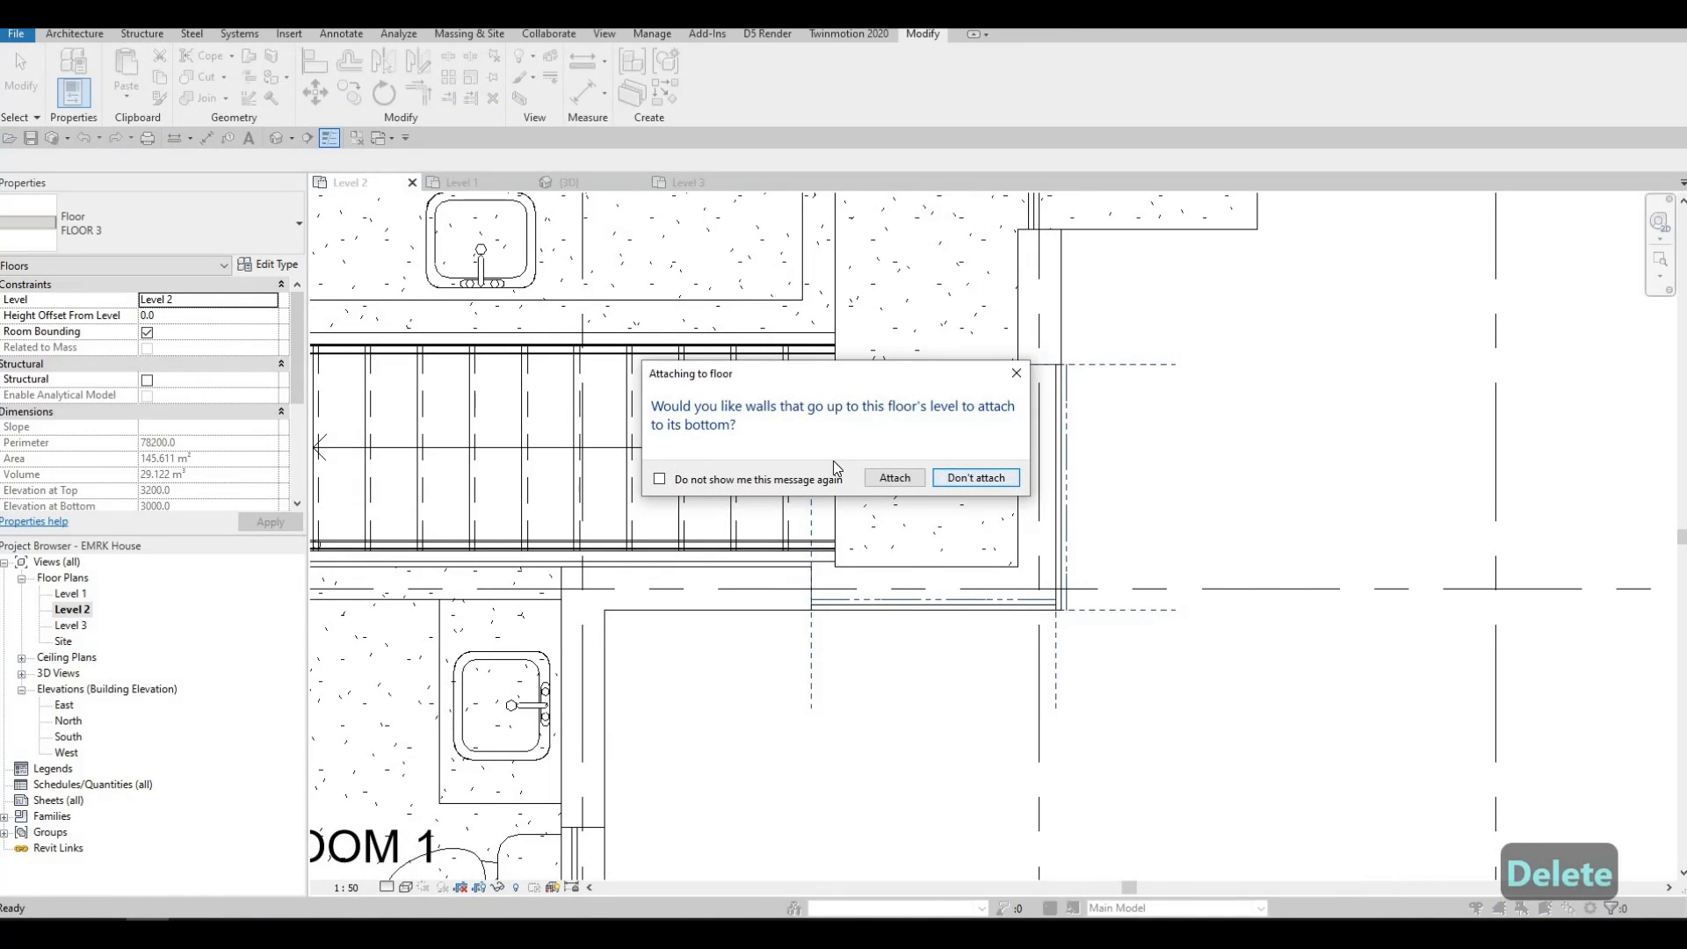
pyautogui.click(894, 477)
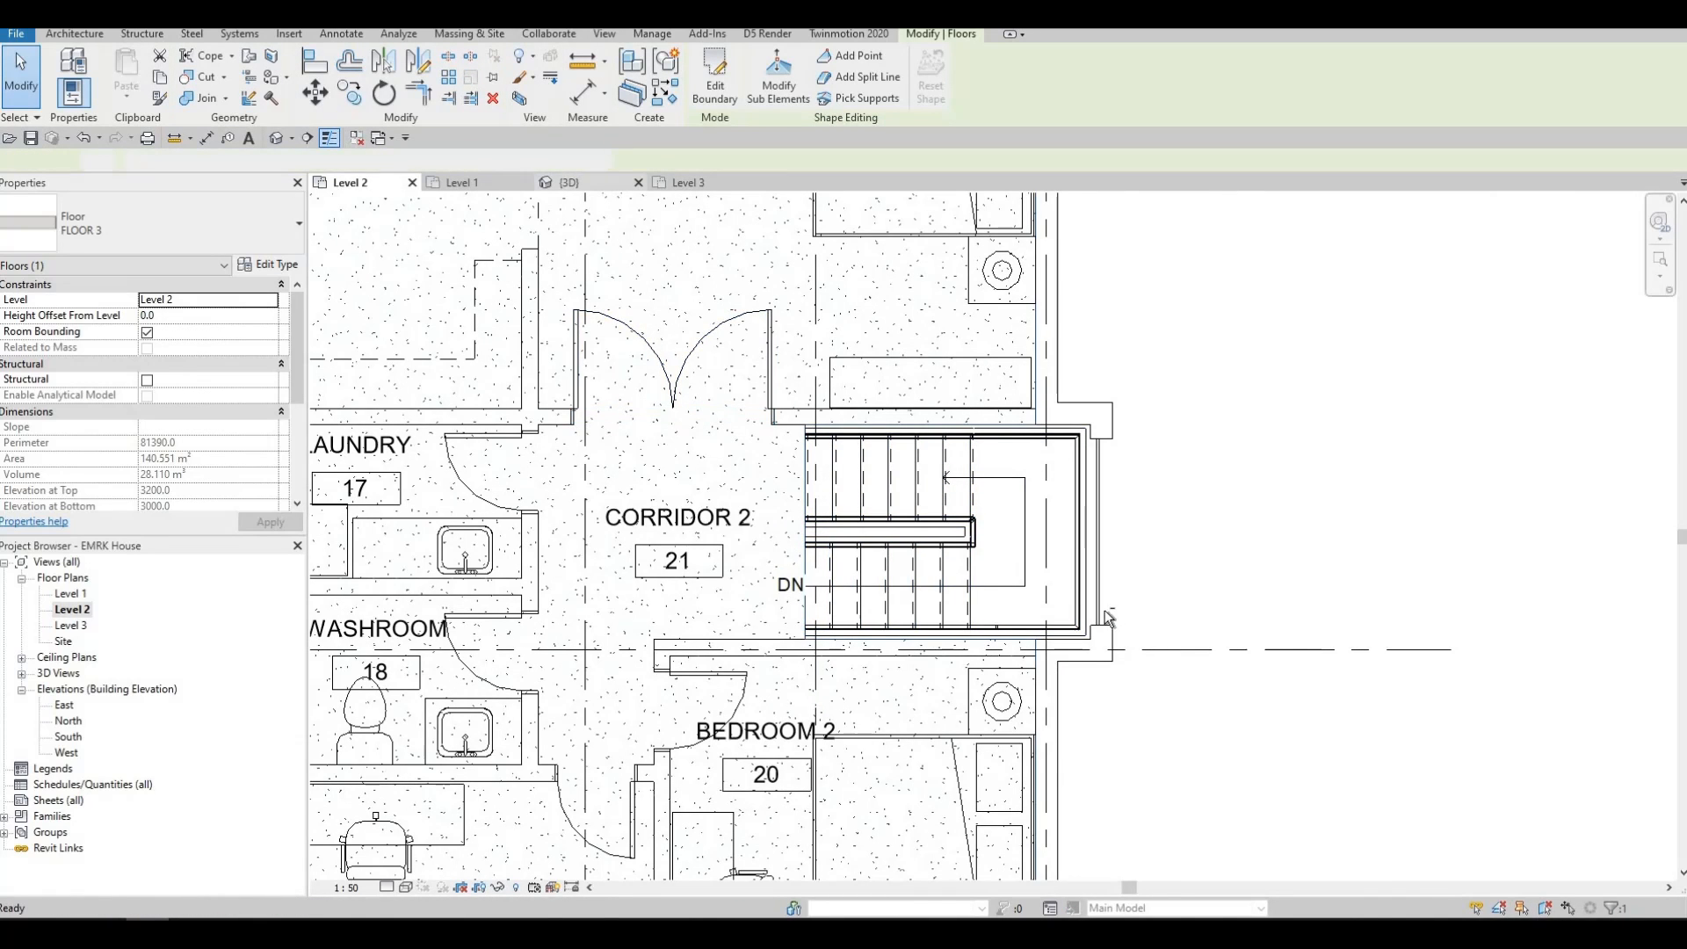
# Step: In the 3D view, set the Top Offset of the stair behind the corner curtain wall to -200
pyautogui.keyDown('shift'); pyautogui.moveTo(1104, 610); pyautogui.dragTo(768, 483, button='middle'); pyautogui.keyUp('shift')
pyautogui.press('Escape')
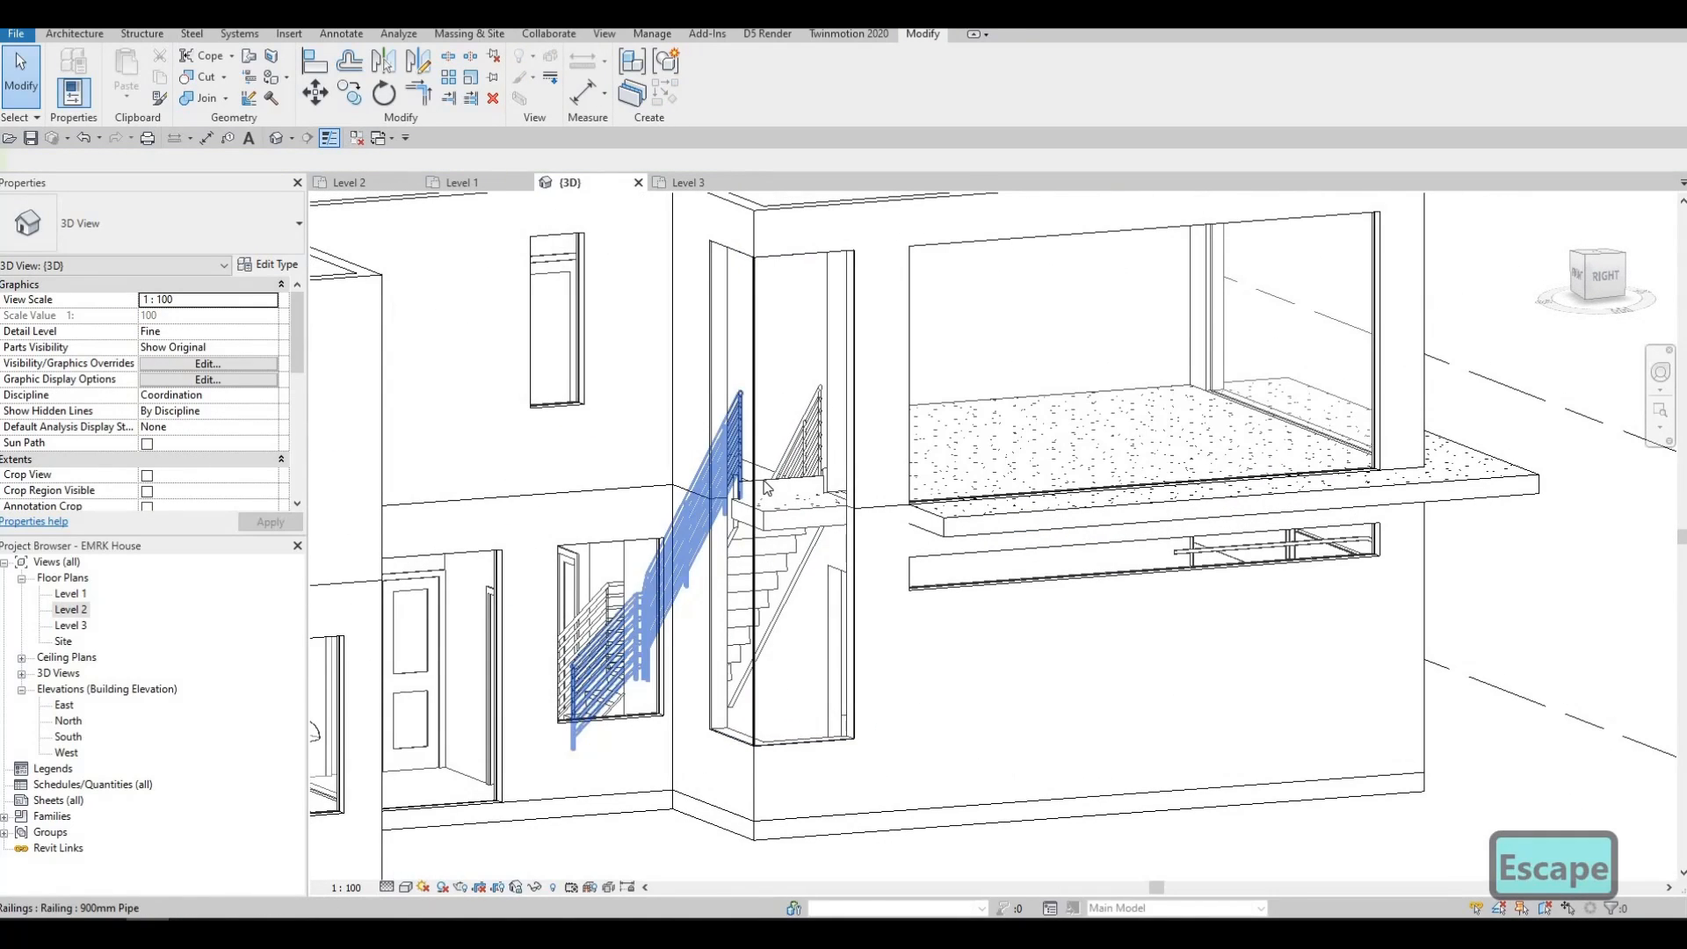
pyautogui.click(772, 510)
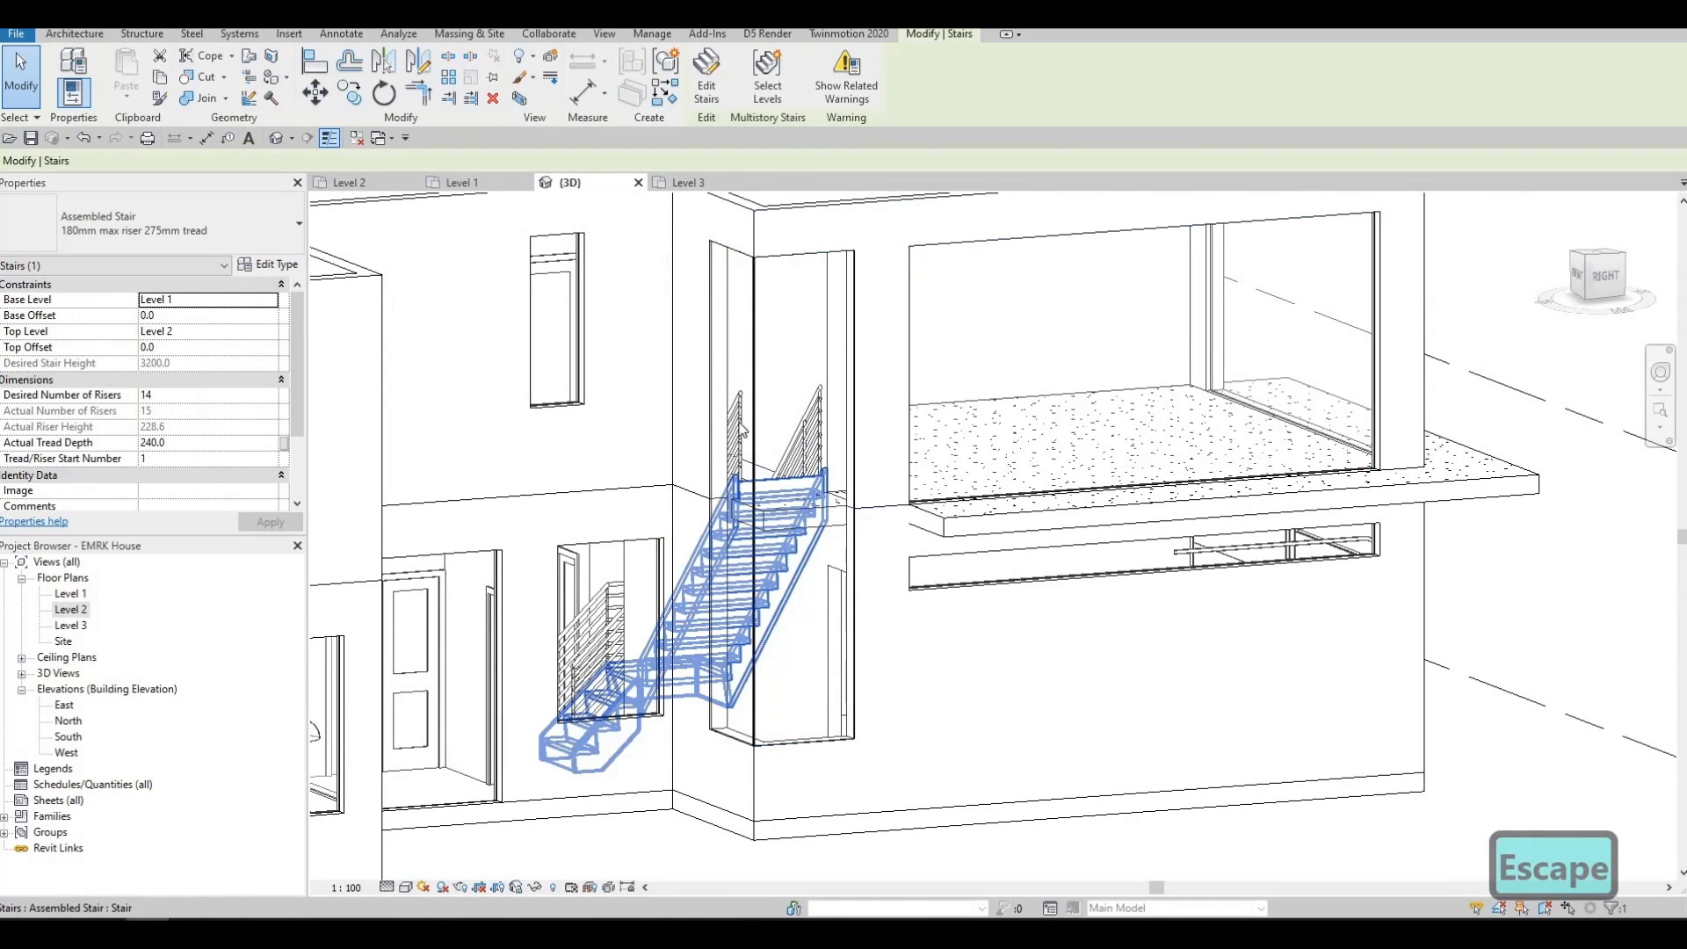
pyautogui.moveTo(741, 430); pyautogui.dragTo(1122, 411, button='middle')
pyautogui.scroll(-1, 1122, 411)
pyautogui.keyDown('shift'); pyautogui.moveTo(795, 598); pyautogui.dragTo(707, 606, button='middle'); pyautogui.keyUp('shift')
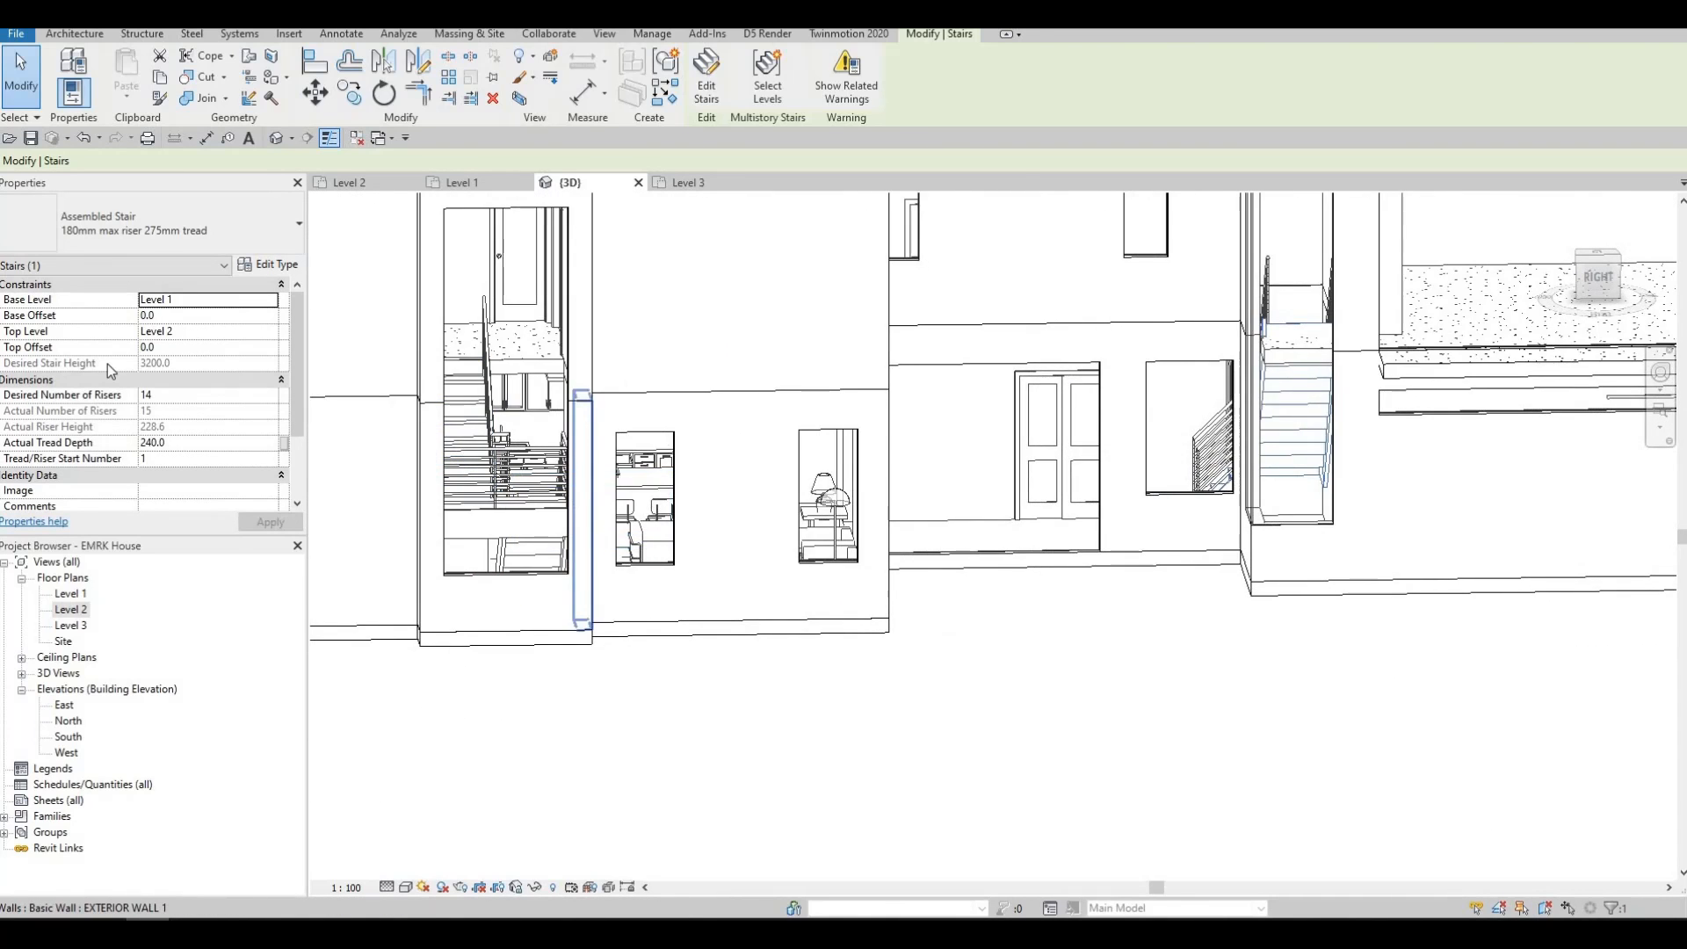
pyautogui.click(172, 348)
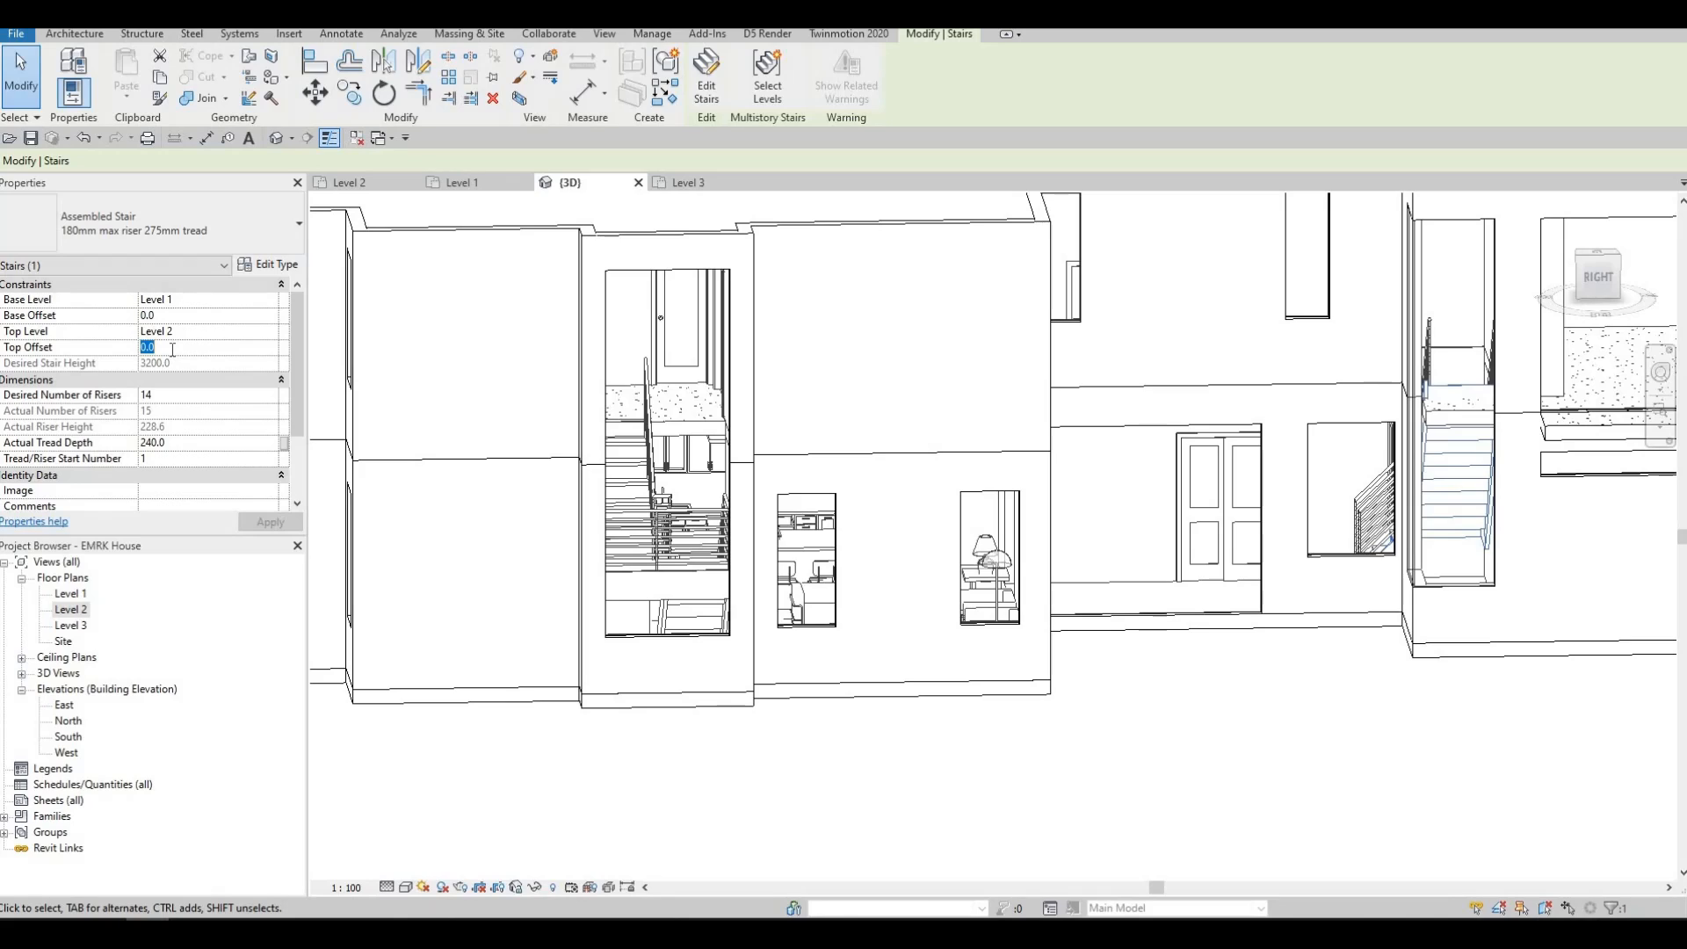
pyautogui.write('-200')
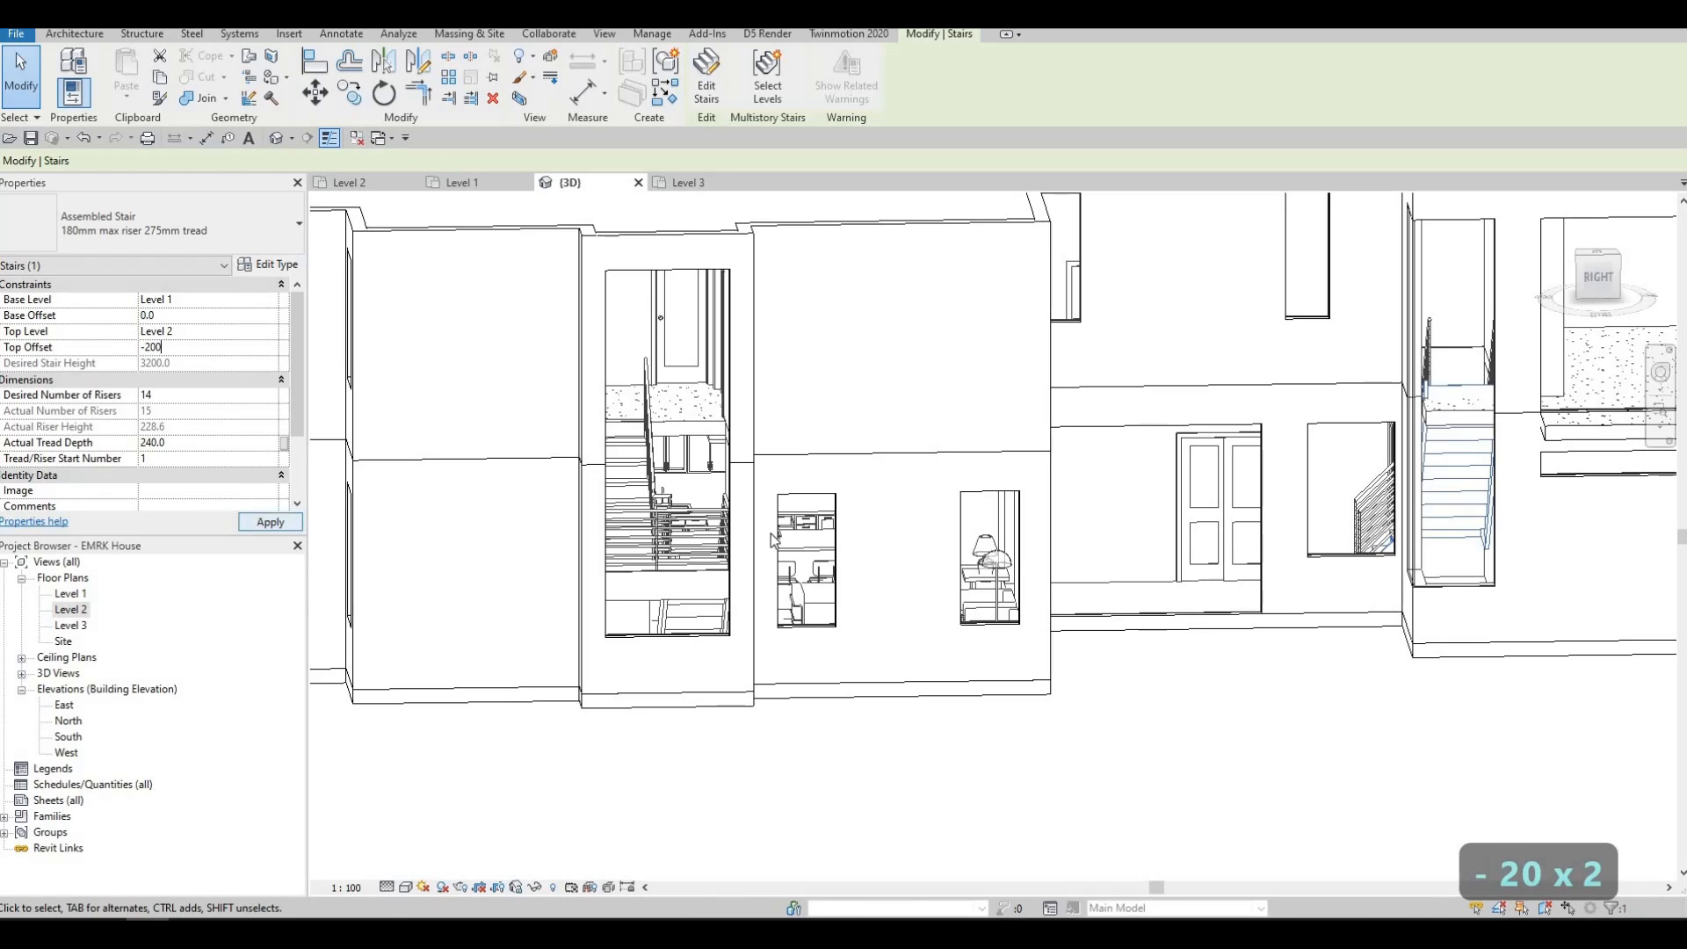
pyautogui.press('Escape')
pyautogui.keyDown('shift'); pyautogui.moveTo(1221, 527); pyautogui.dragTo(1490, 395, button='middle'); pyautogui.keyUp('shift')
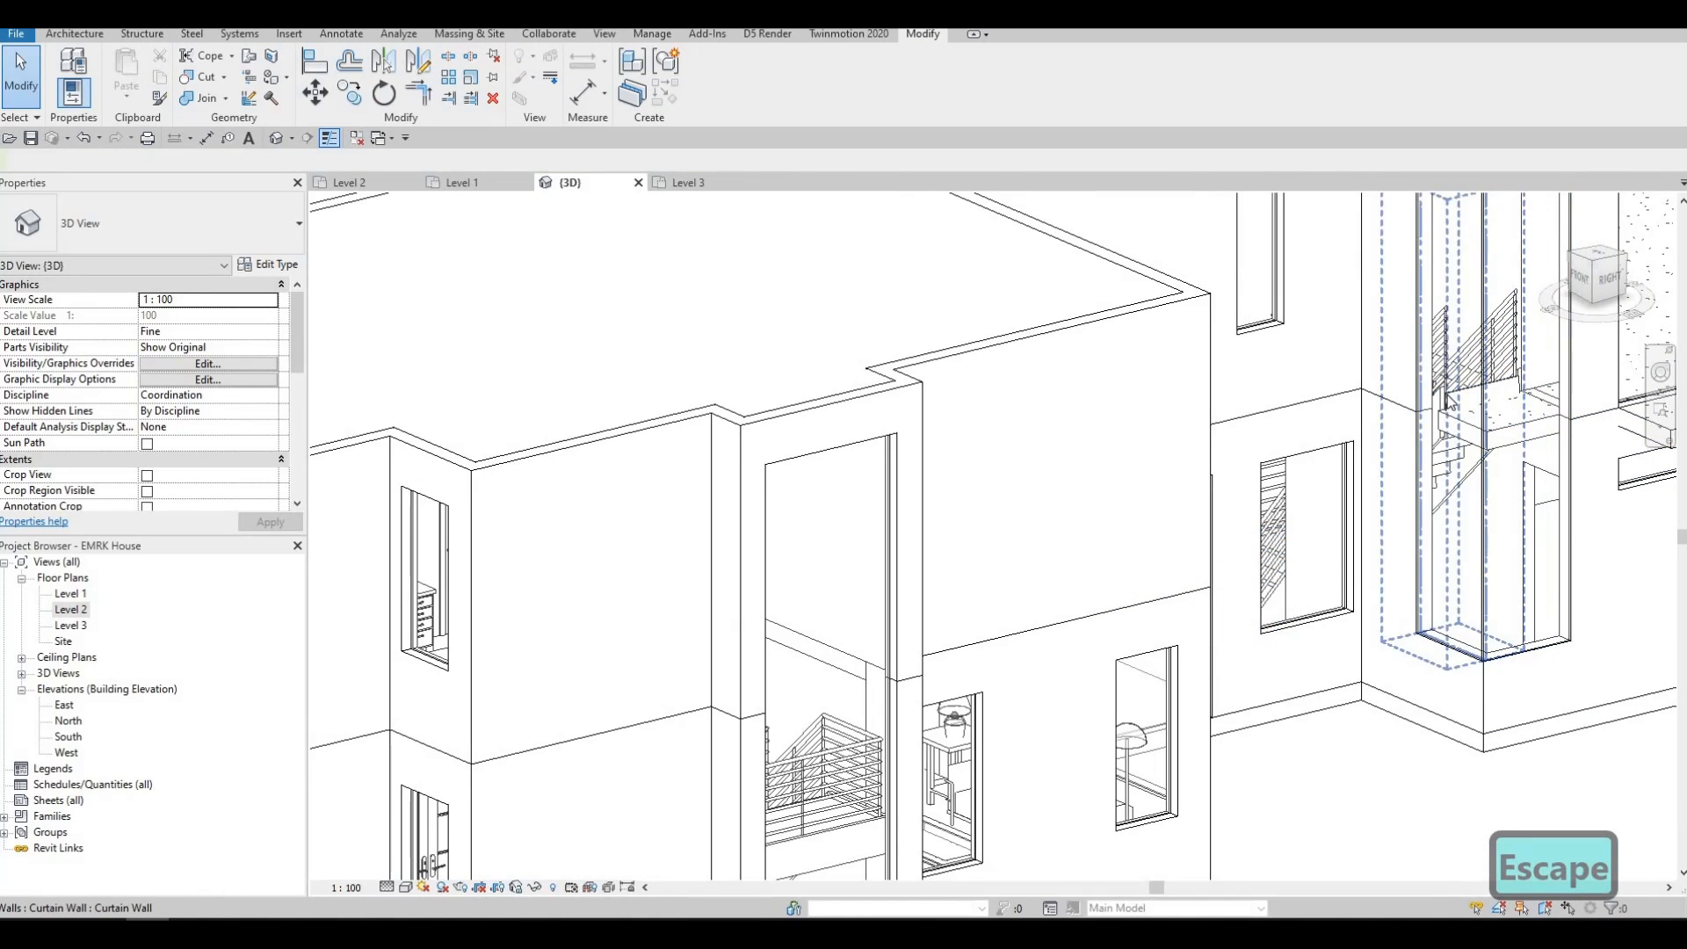
# Step: Try Top Offset values of 200 and then 100 on the stair behind the corner curtain wall
pyautogui.click(658, 453)
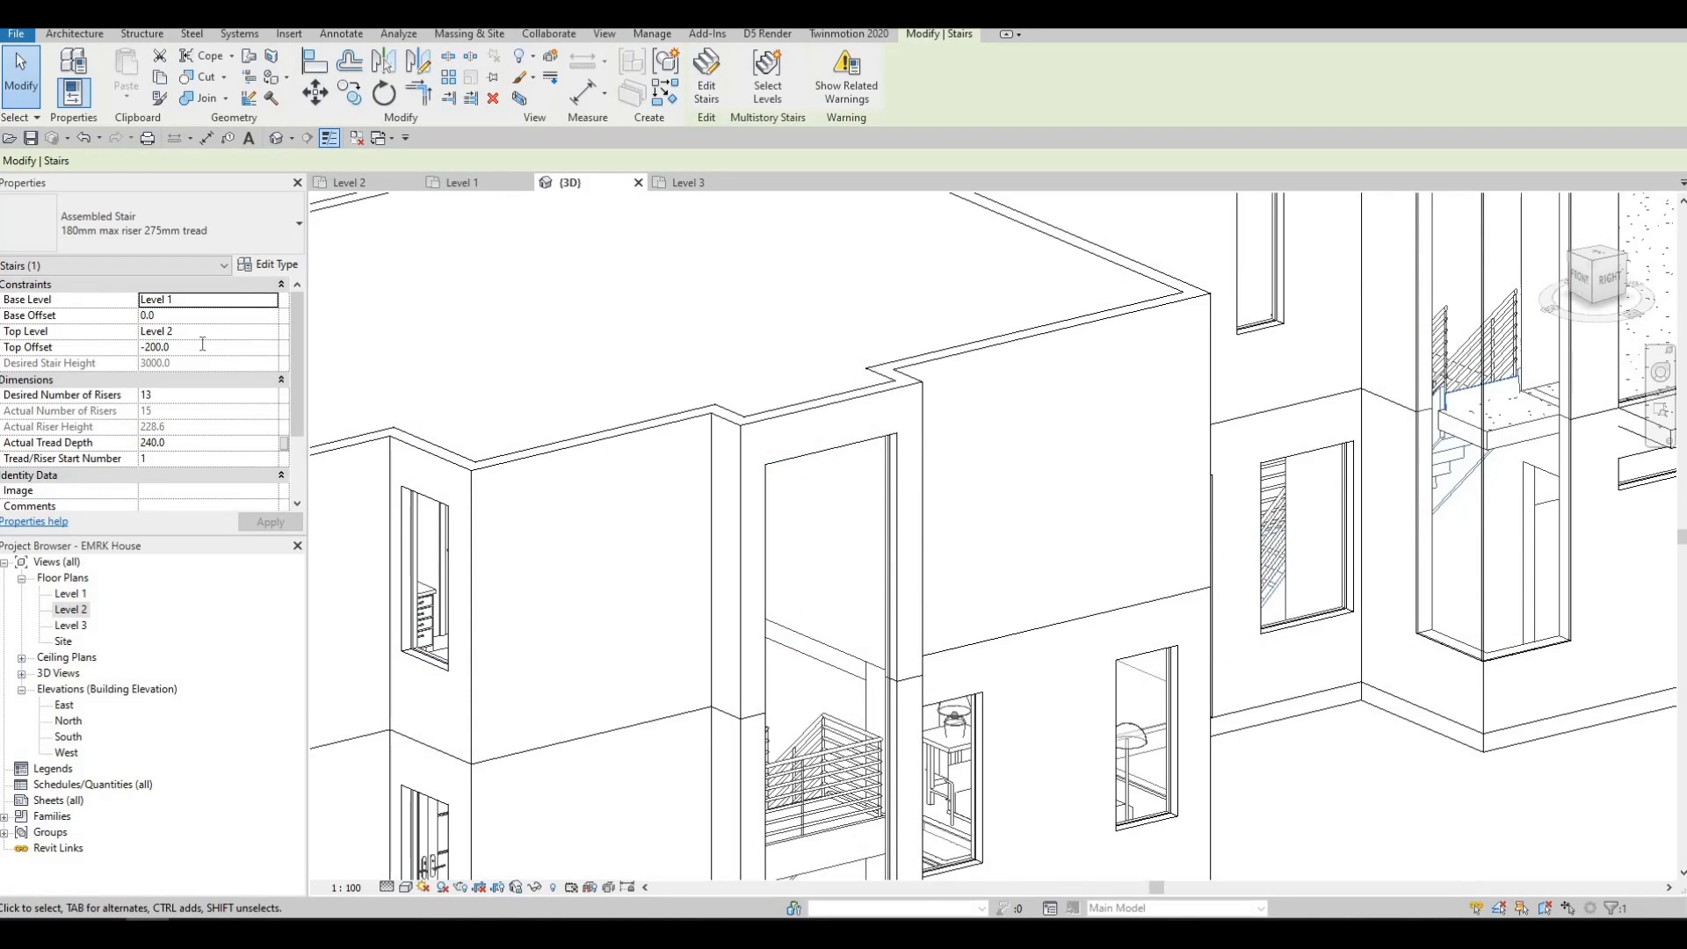
pyautogui.click(202, 346)
pyautogui.write('200')
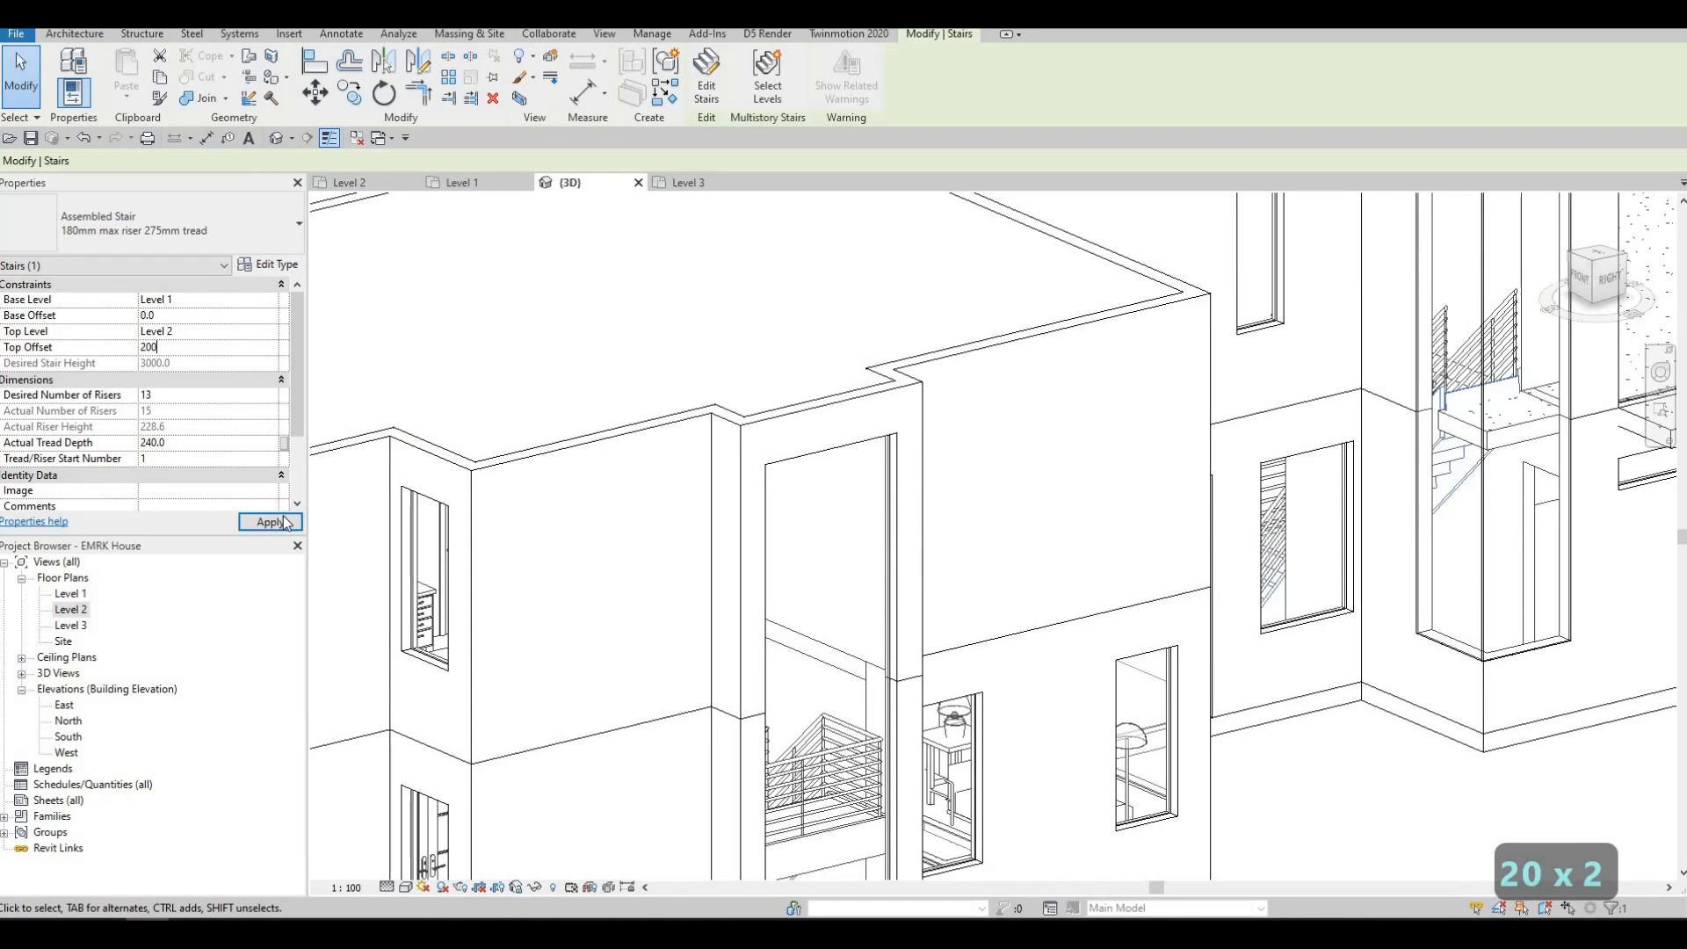
pyautogui.click(269, 522)
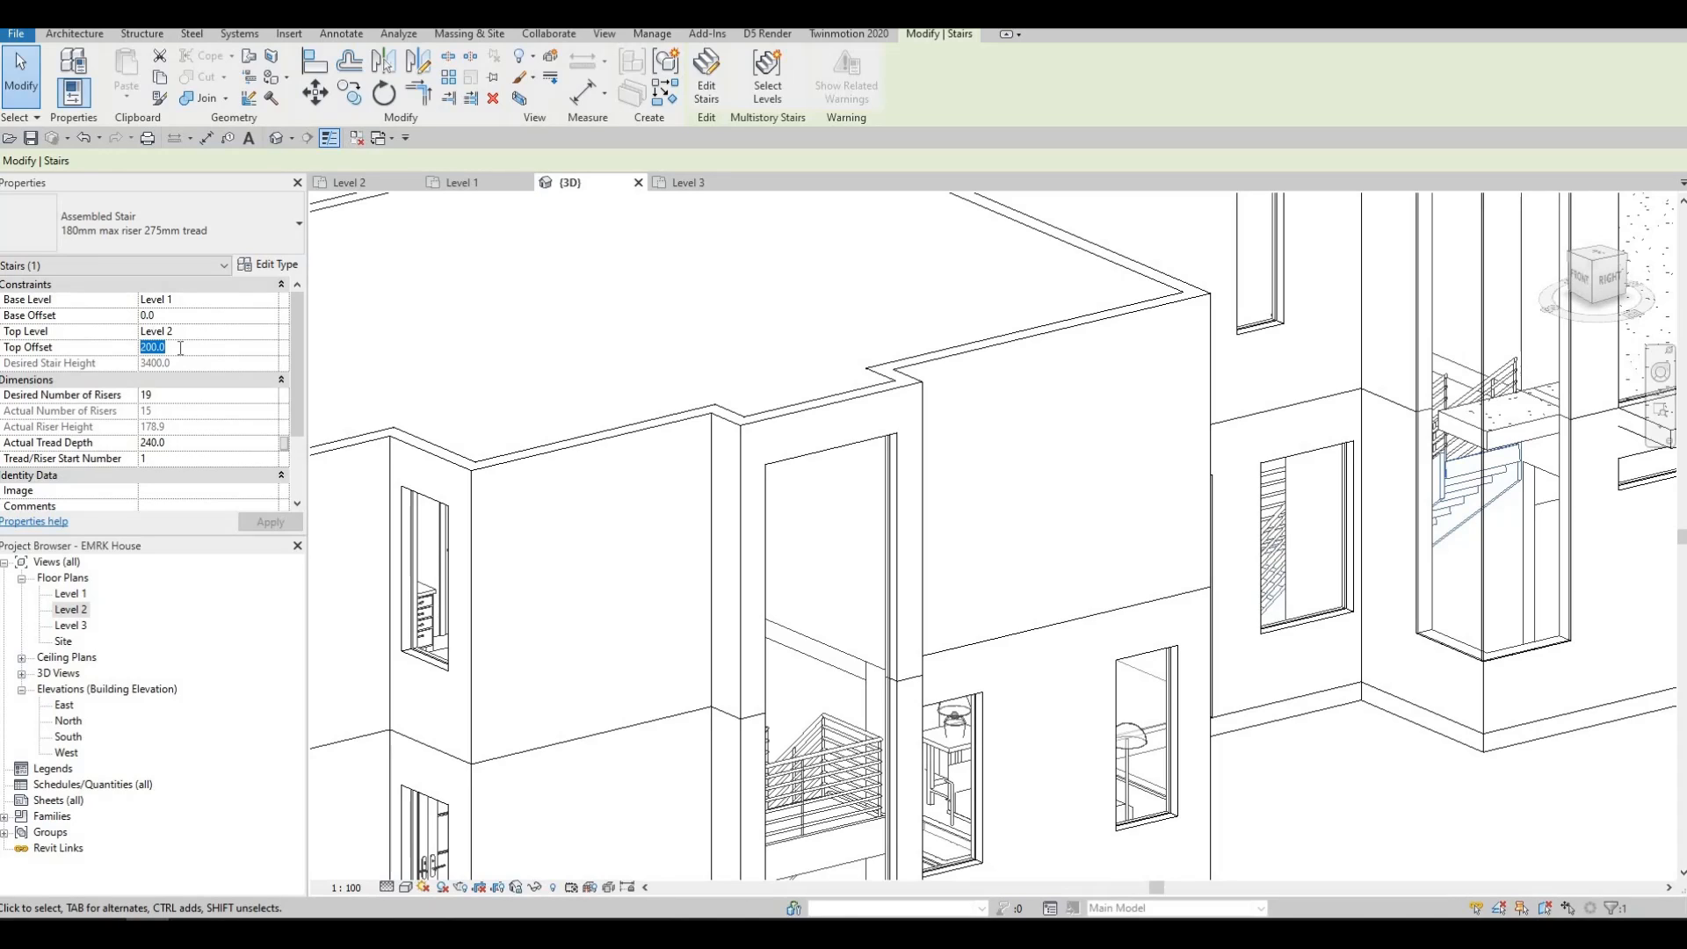
pyautogui.write('100')
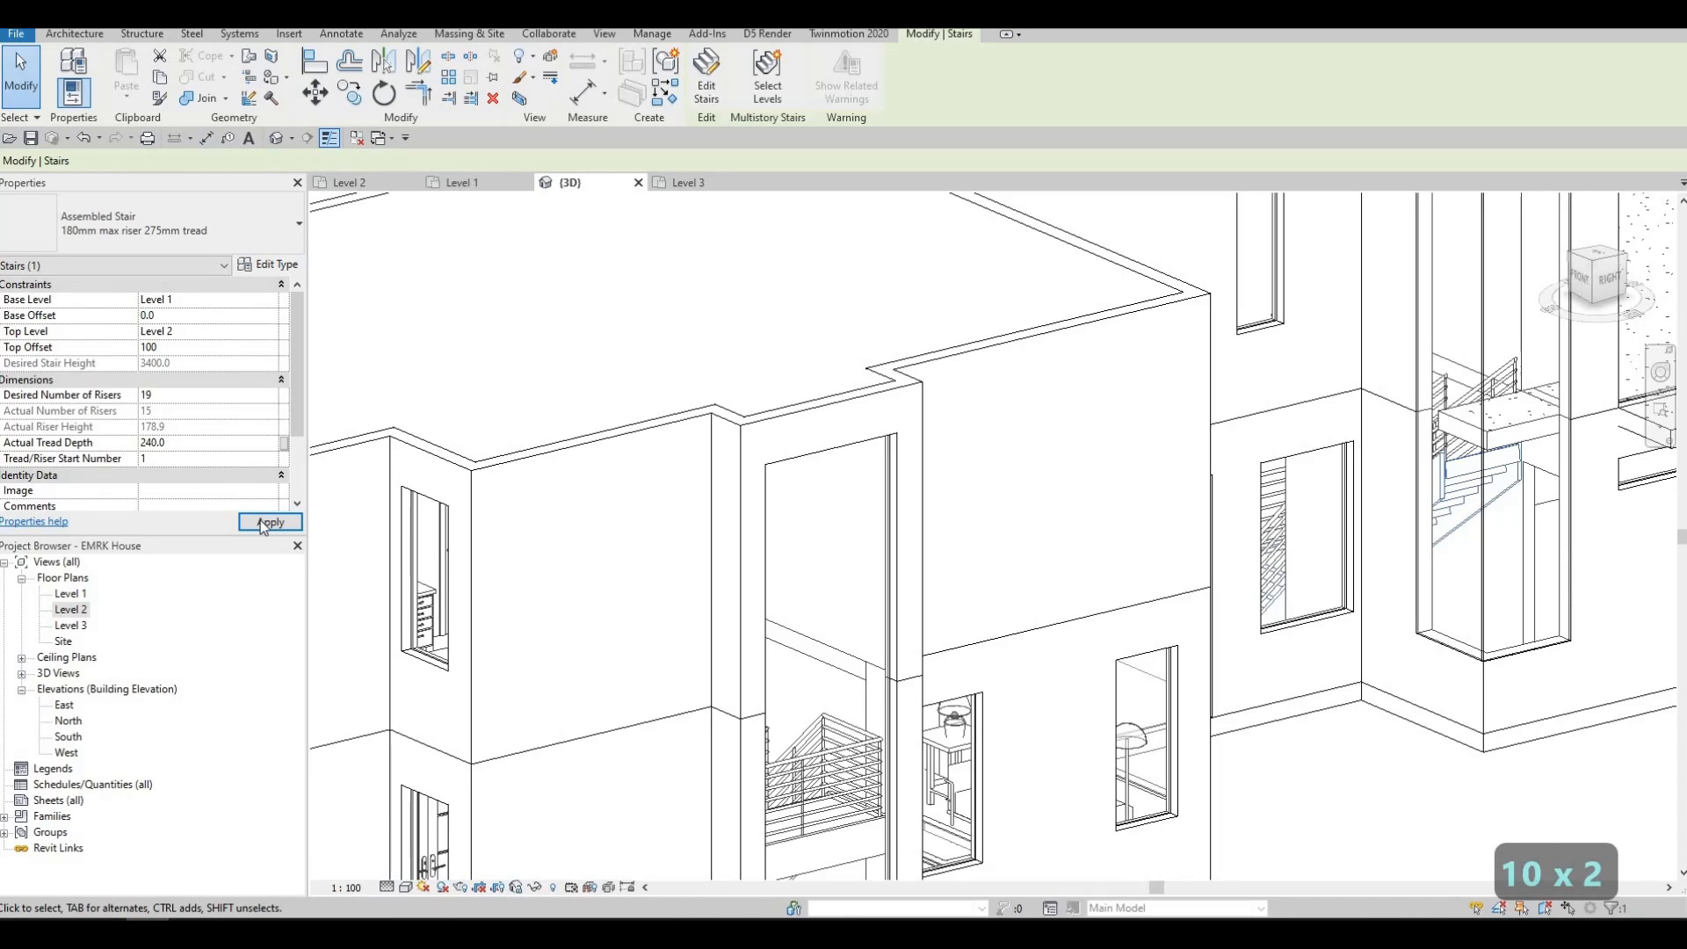
pyautogui.click(261, 525)
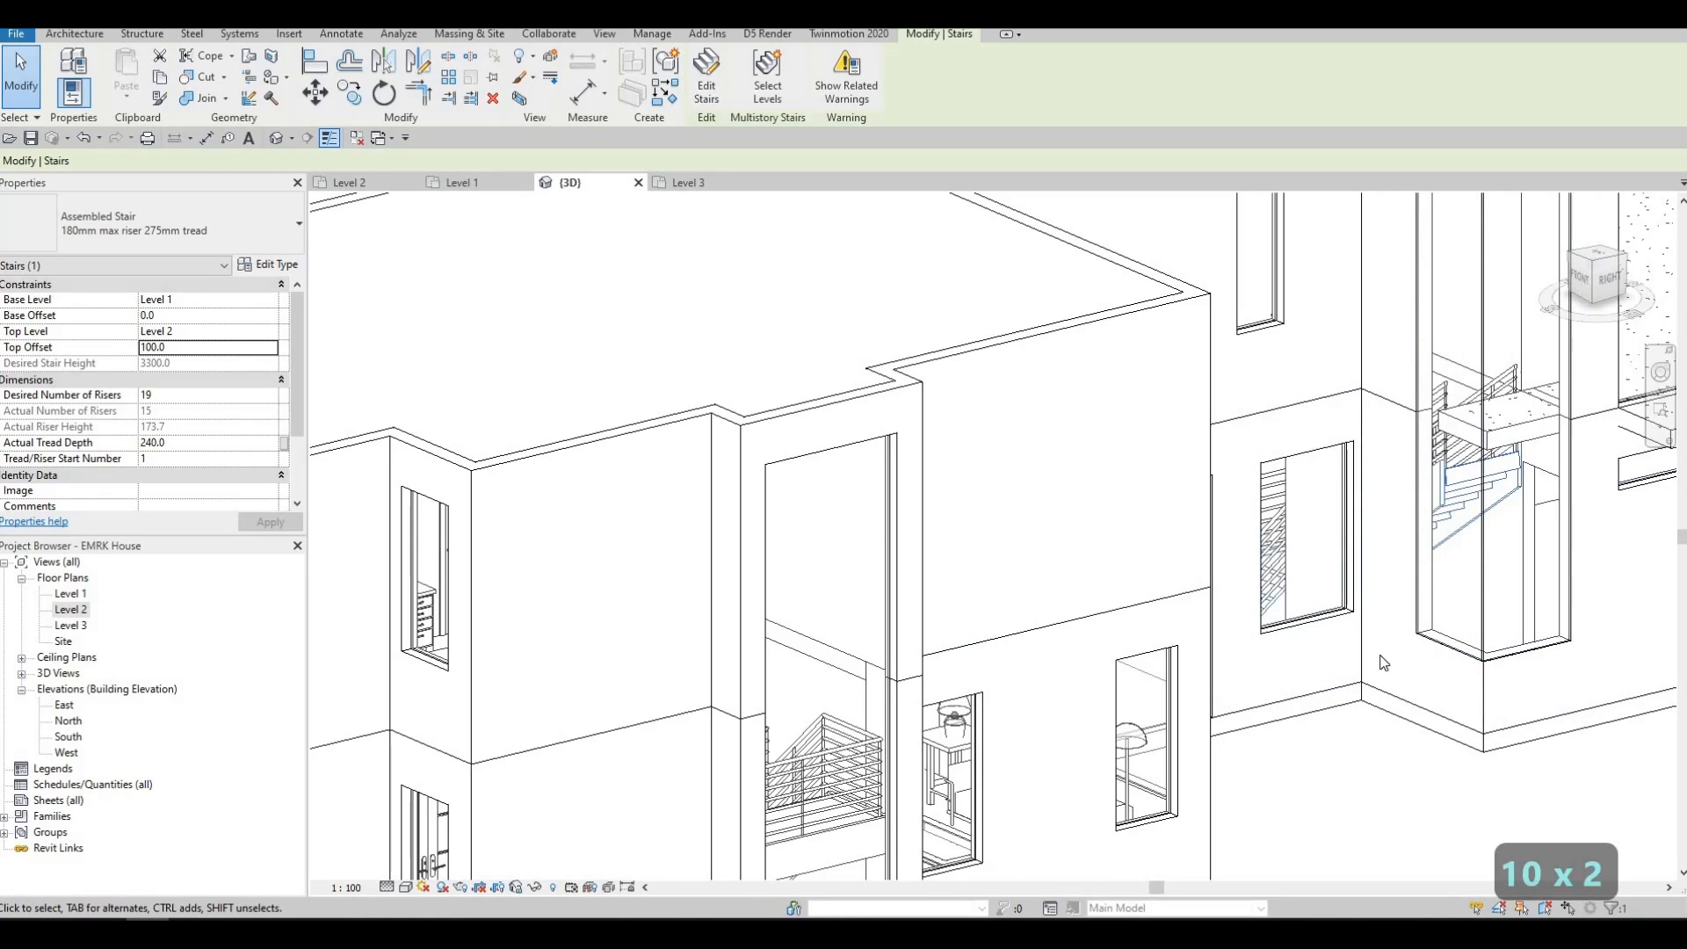
pyautogui.moveTo(1477, 678); pyautogui.dragTo(1452, 662, button='middle')
pyautogui.press('Escape')
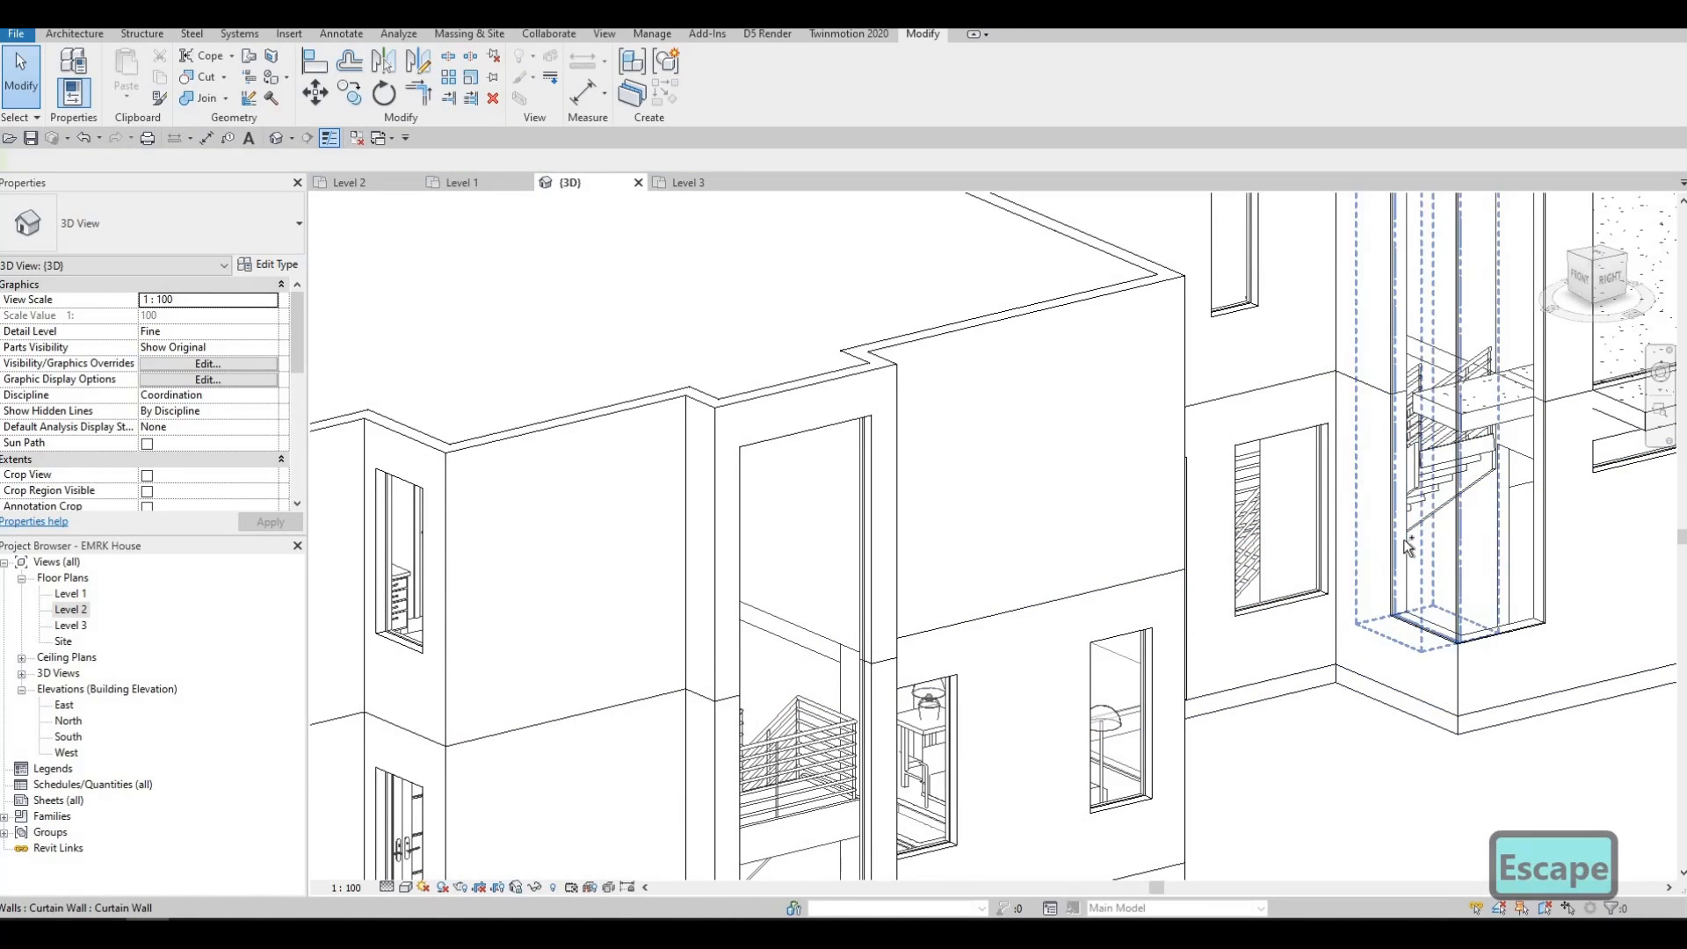
# Step: Undo the last two Top Offset changes and set the corner stair's Top Offset to 0
pyautogui.hotkey('ctrl', 'z')
pyautogui.hotkey('ctrl', 'z')
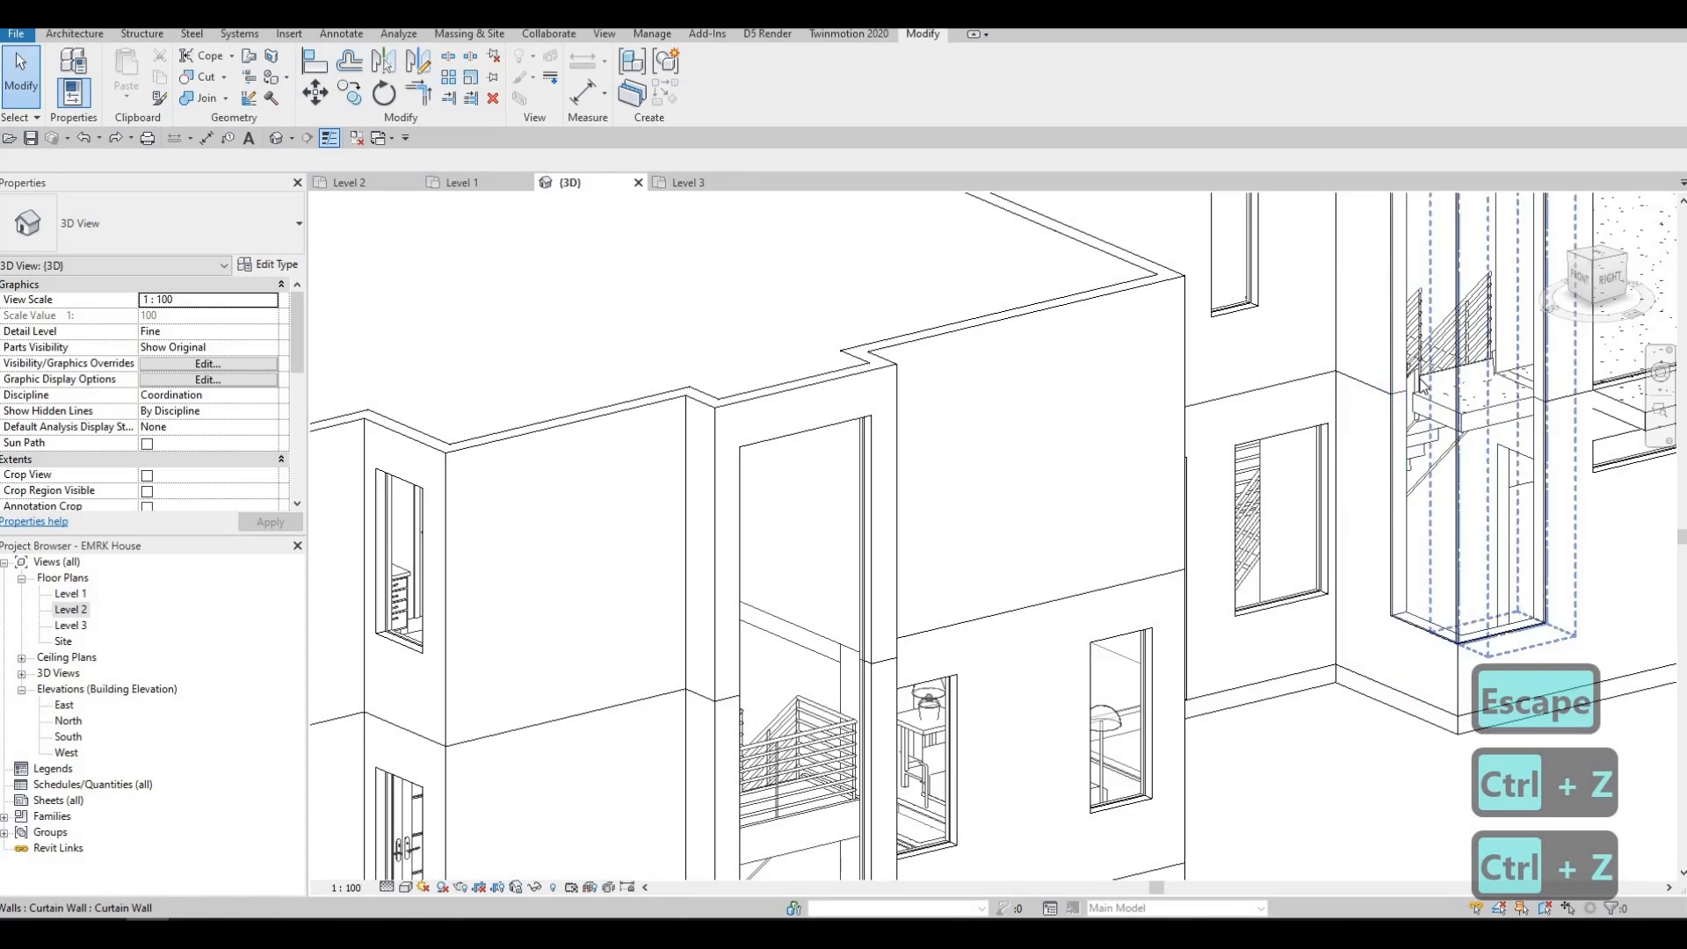
pyautogui.click(1420, 383)
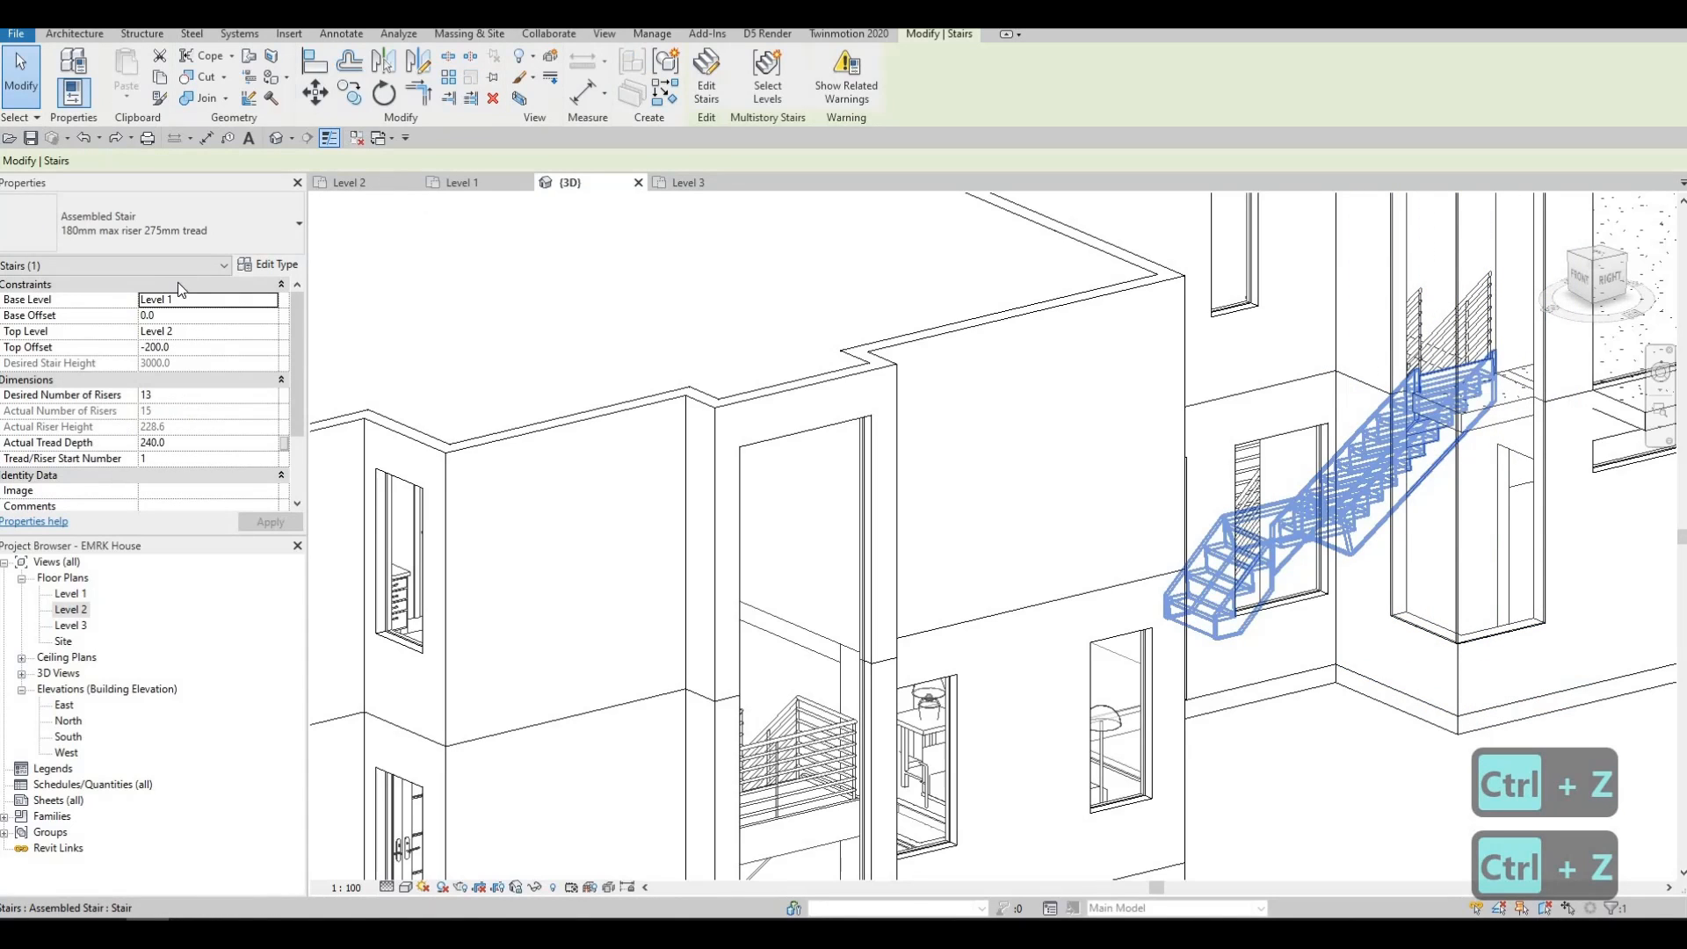
pyautogui.click(182, 348)
pyautogui.write('0')
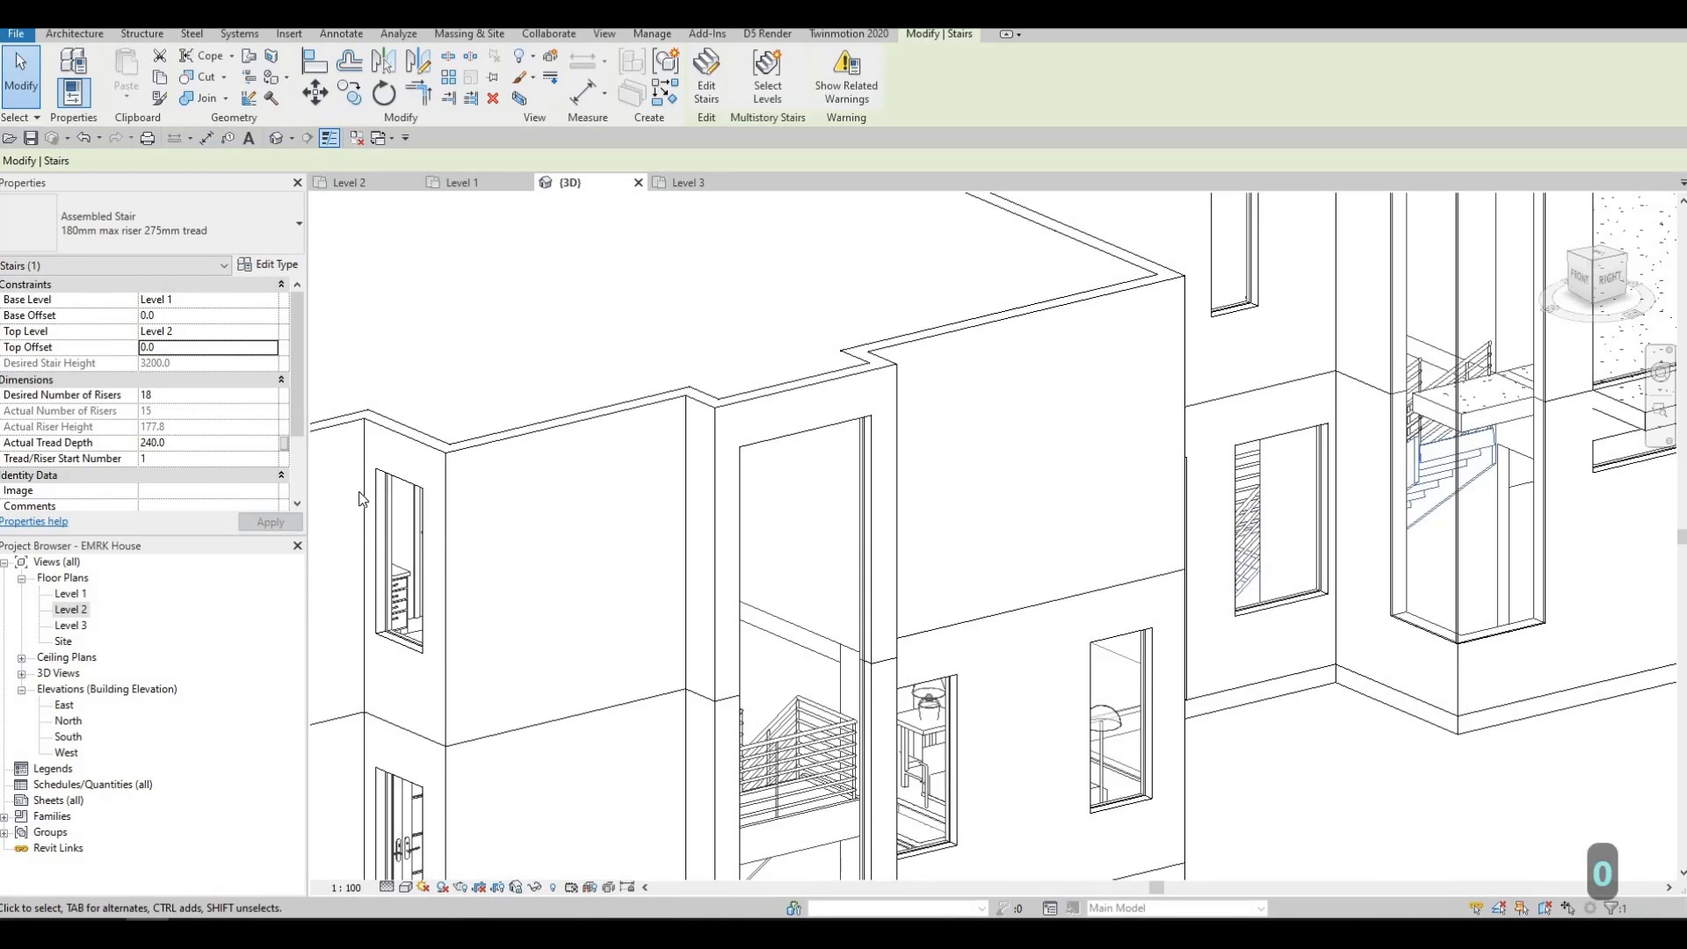
pyautogui.keyDown('shift'); pyautogui.moveTo(1090, 614); pyautogui.dragTo(1126, 420, button='middle'); pyautogui.keyUp('shift')
pyautogui.press('Escape')
pyautogui.press('Escape')
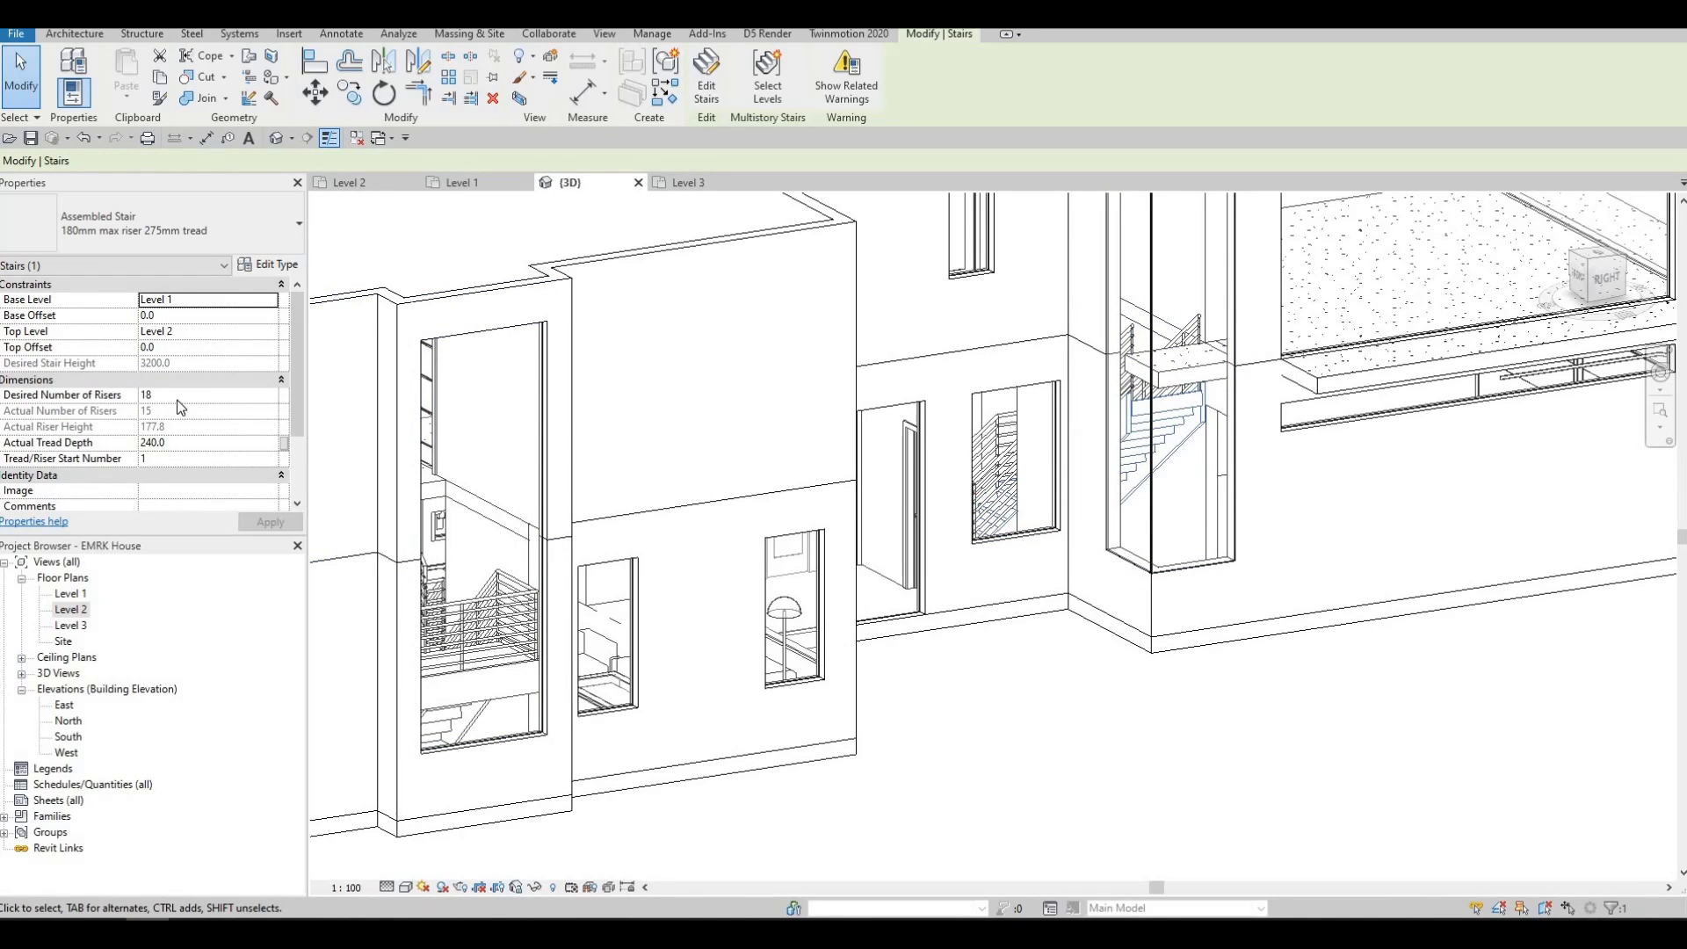
# Step: Set the corner stair's Top Offset to -150 and view it from another angle
pyautogui.click(166, 345)
pyautogui.doubleClick(166, 346)
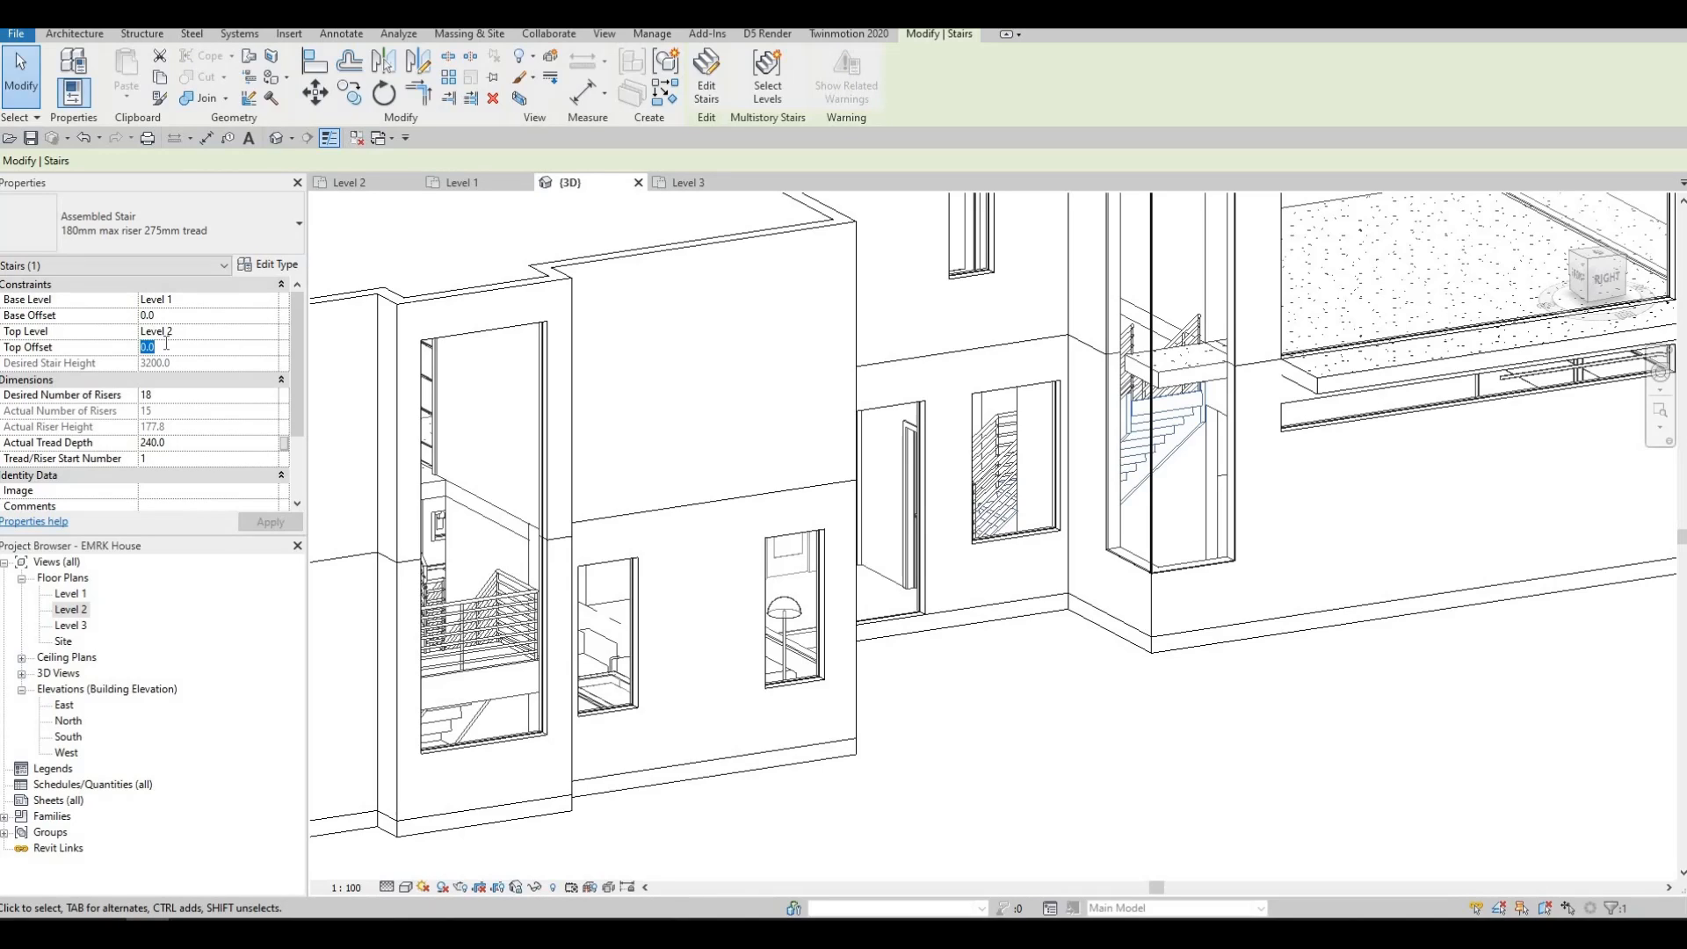
pyautogui.write('-150')
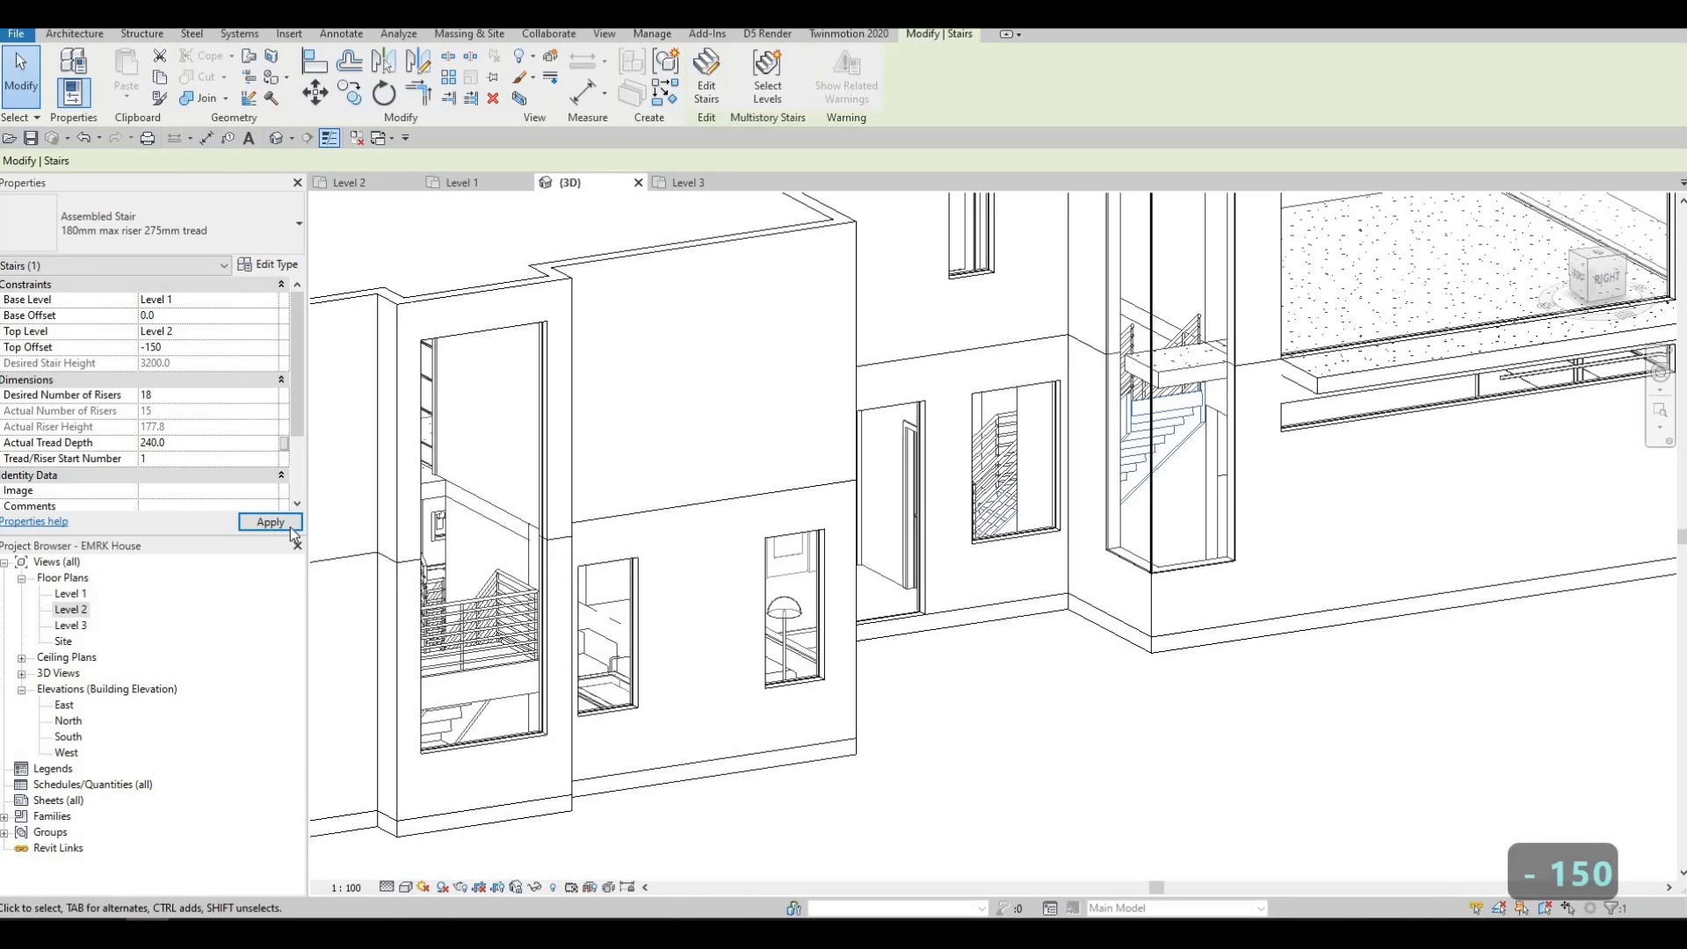
pyautogui.click(287, 525)
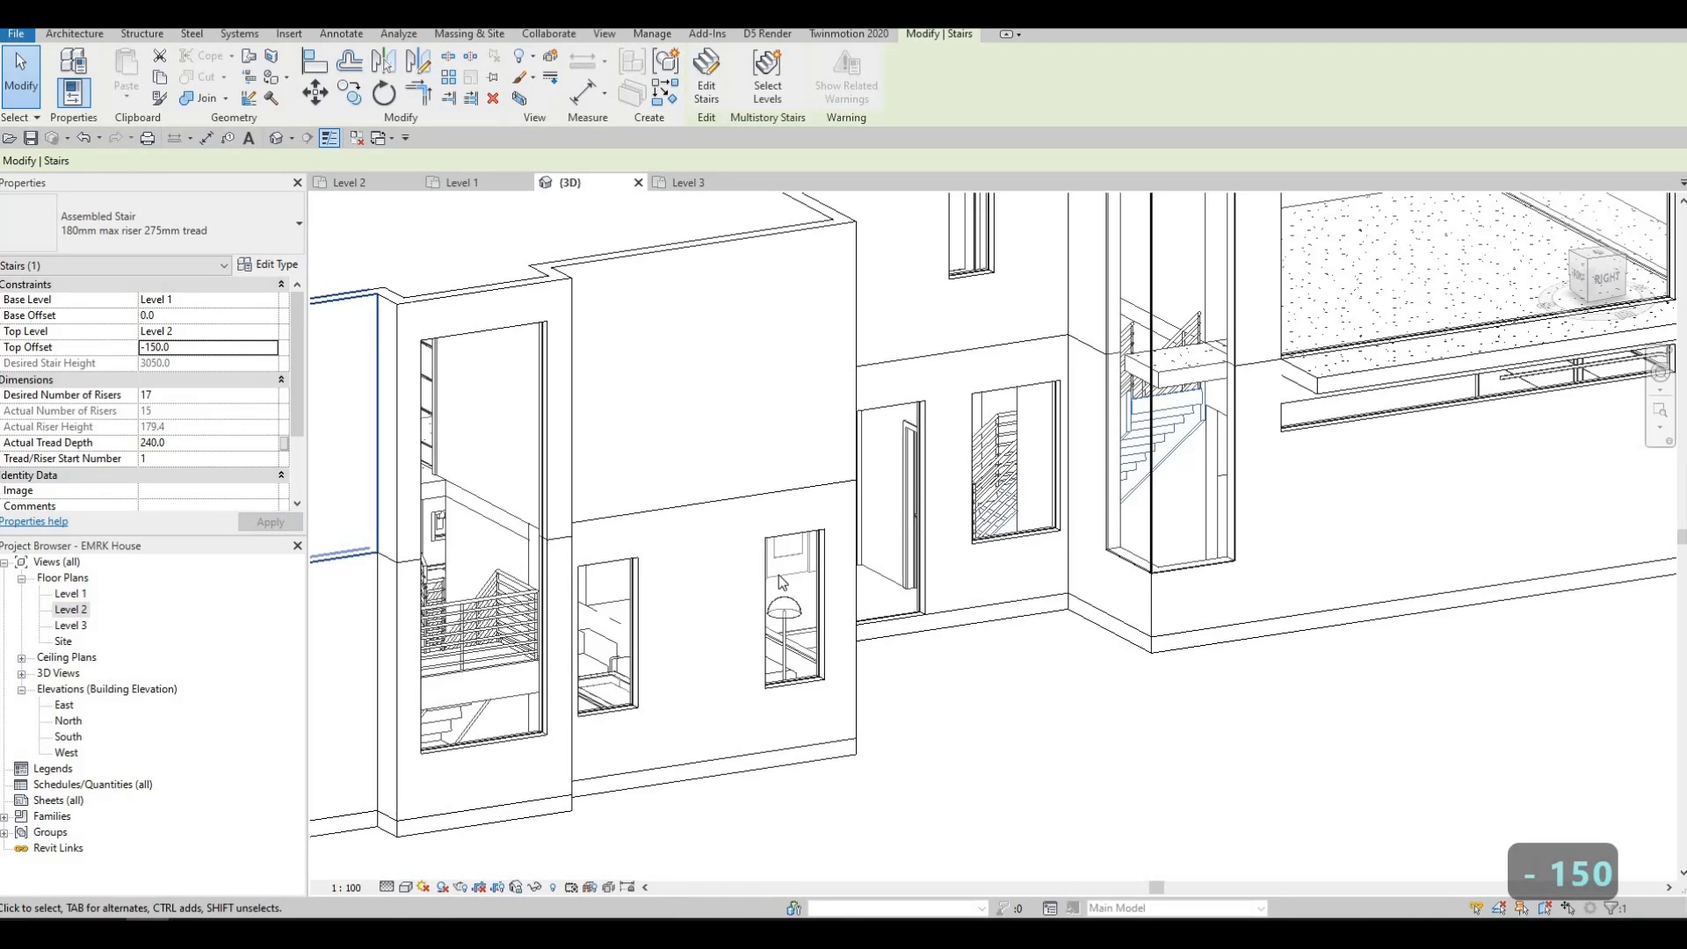
pyautogui.keyDown('shift'); pyautogui.moveTo(636, 615); pyautogui.dragTo(1126, 605, button='middle'); pyautogui.keyUp('shift')
pyautogui.press('Escape')
pyautogui.press('Escape')
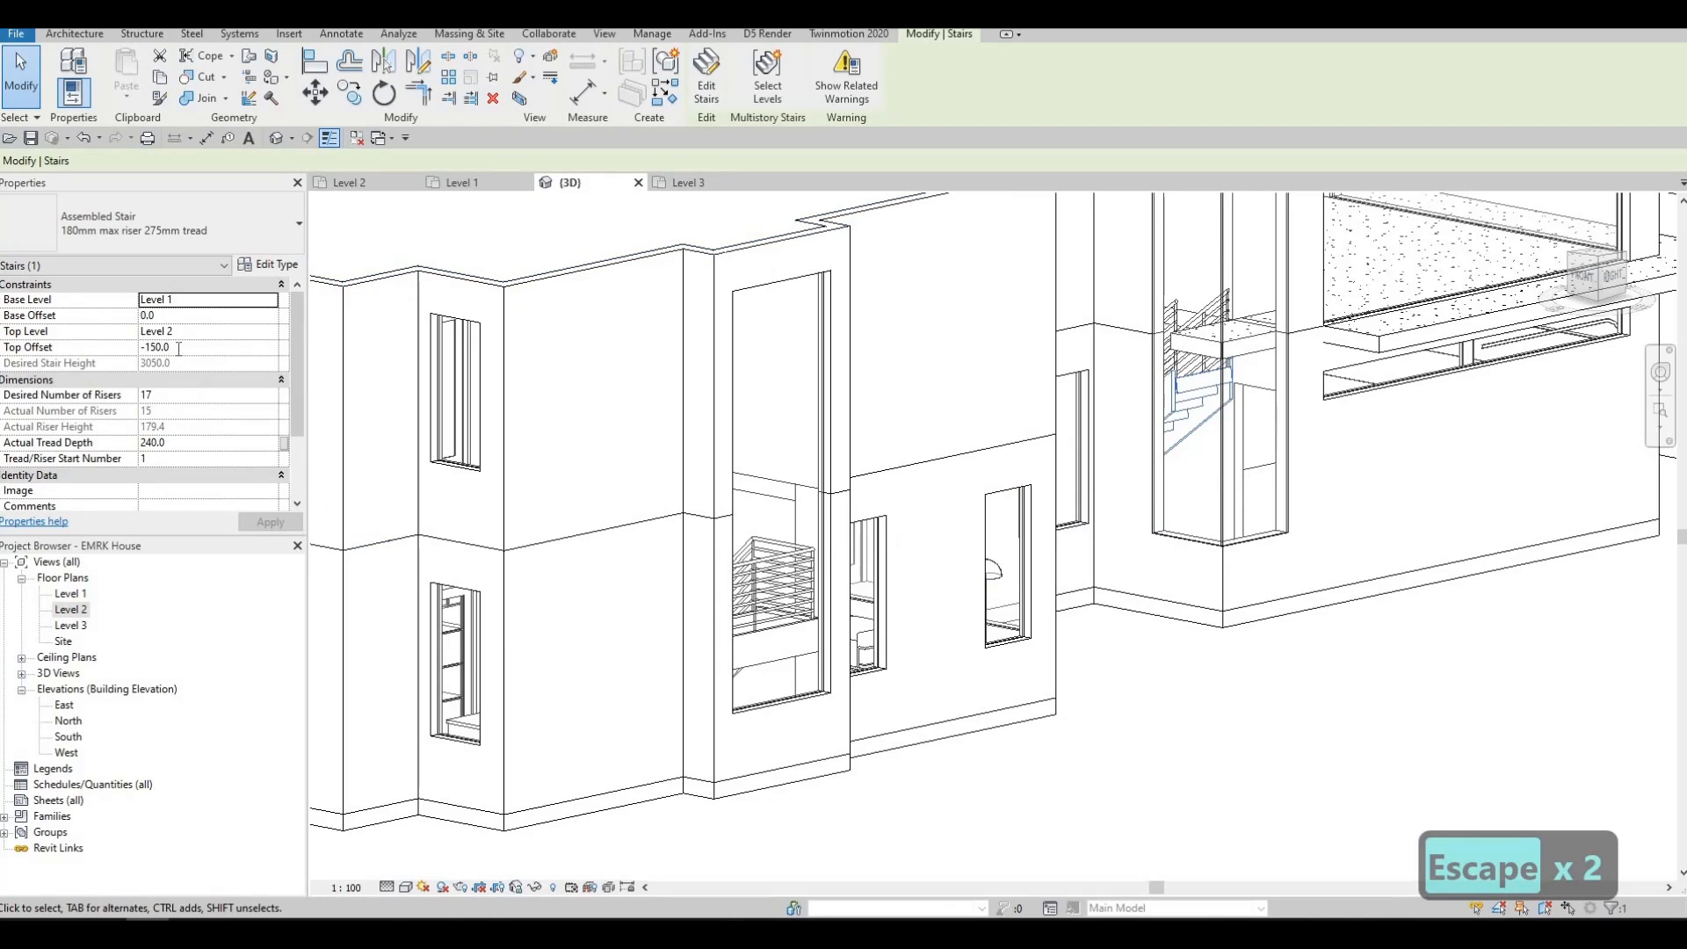
# Step: Change the corner stair's Top Offset to -200
pyautogui.click(179, 348)
pyautogui.write('-200')
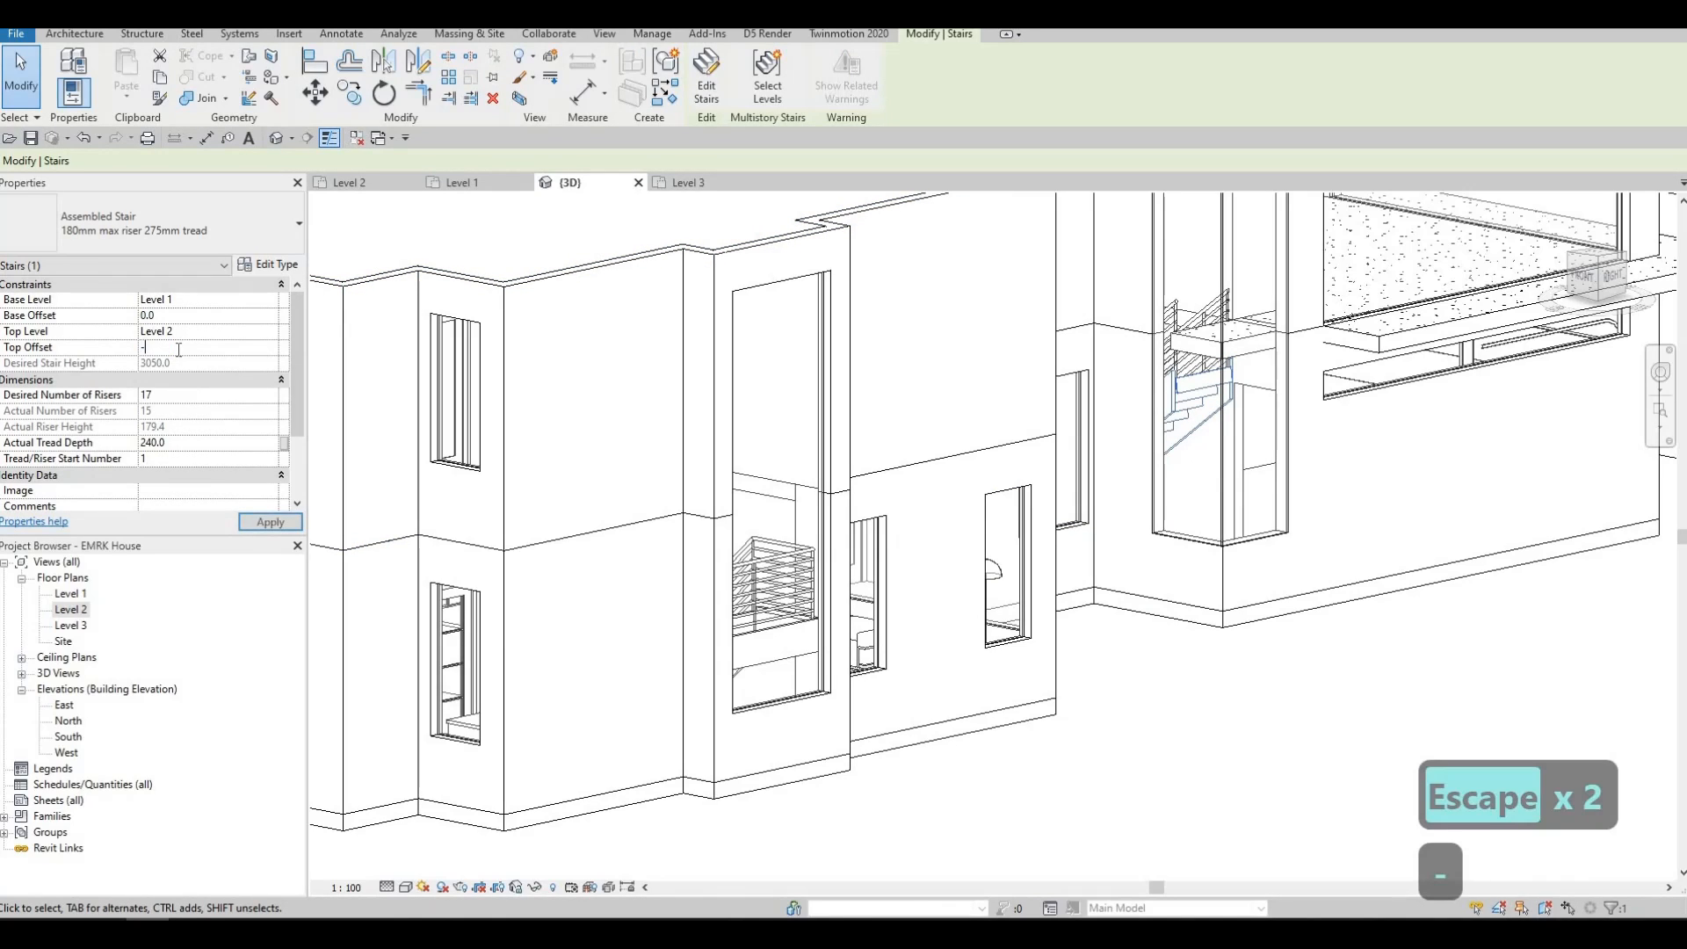
pyautogui.click(1210, 716)
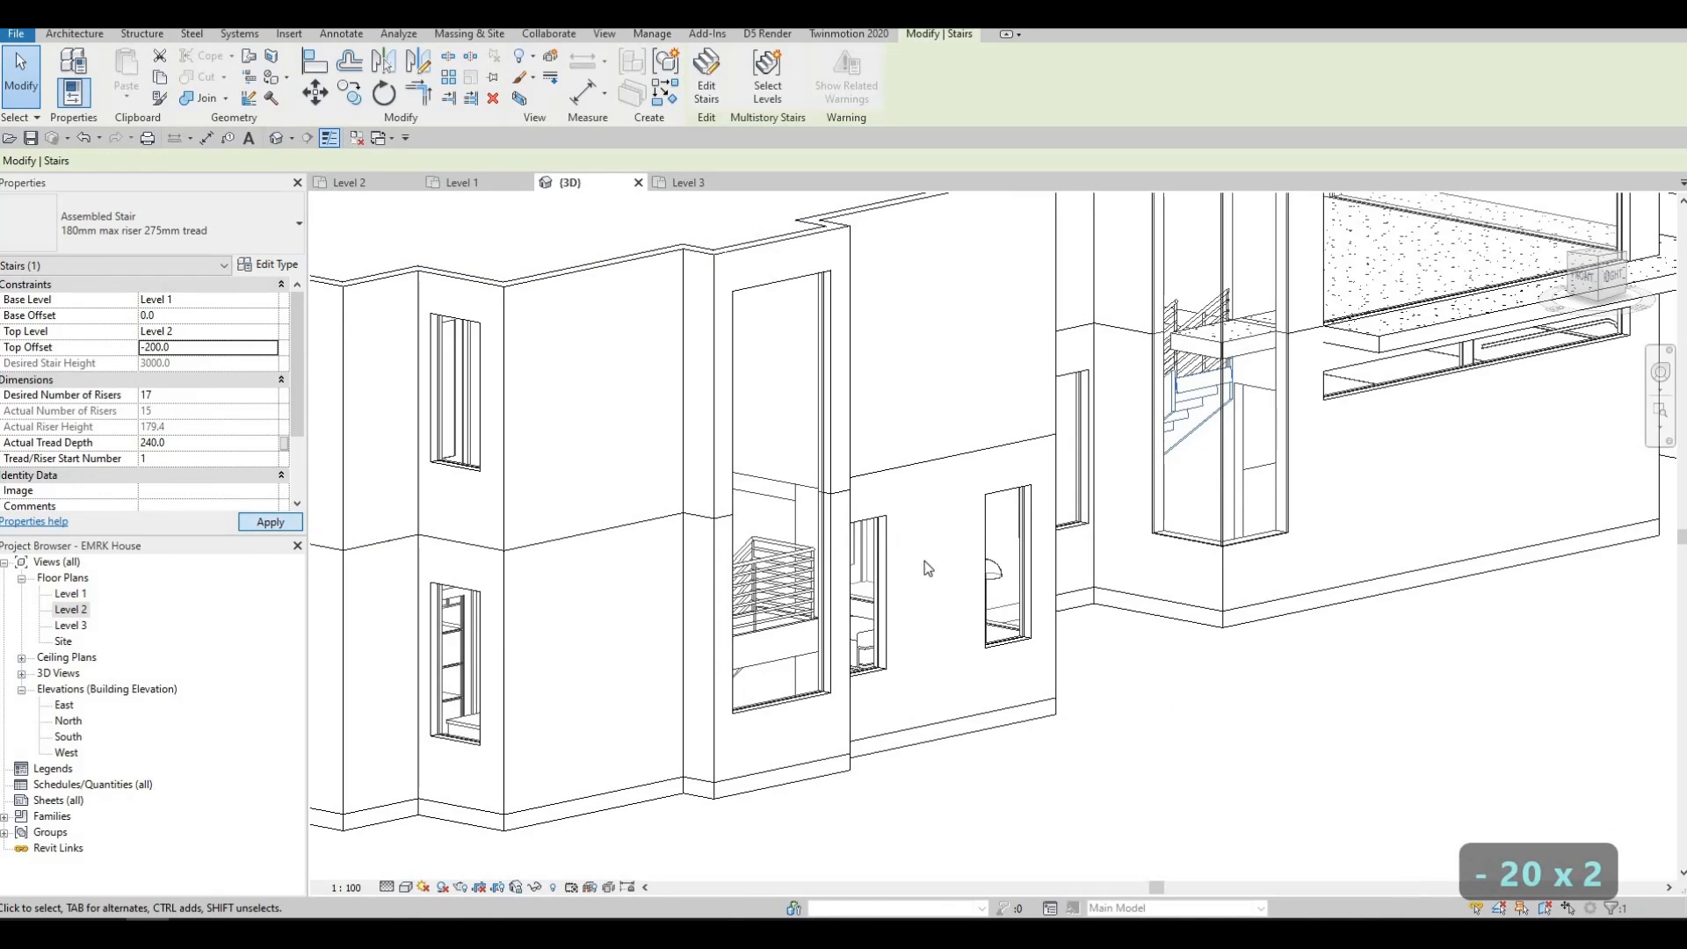
# Step: Set the corner stair's Top Offset to 200 and check the stair from outside the house
pyautogui.click(1195, 391)
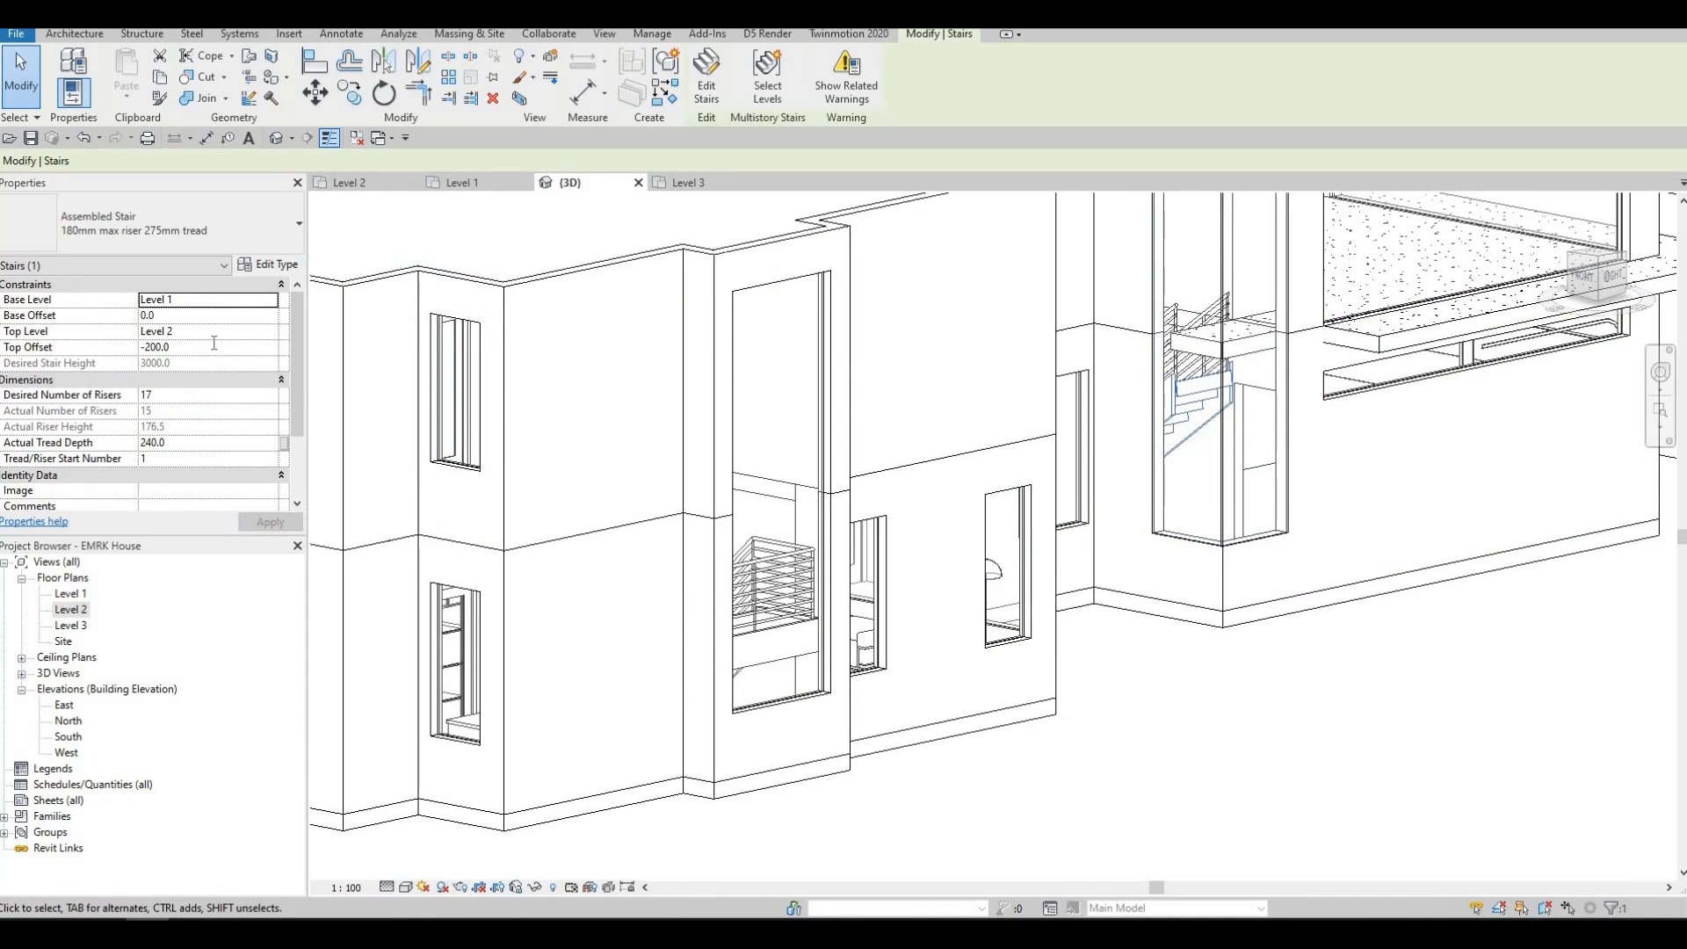
pyautogui.click(214, 347)
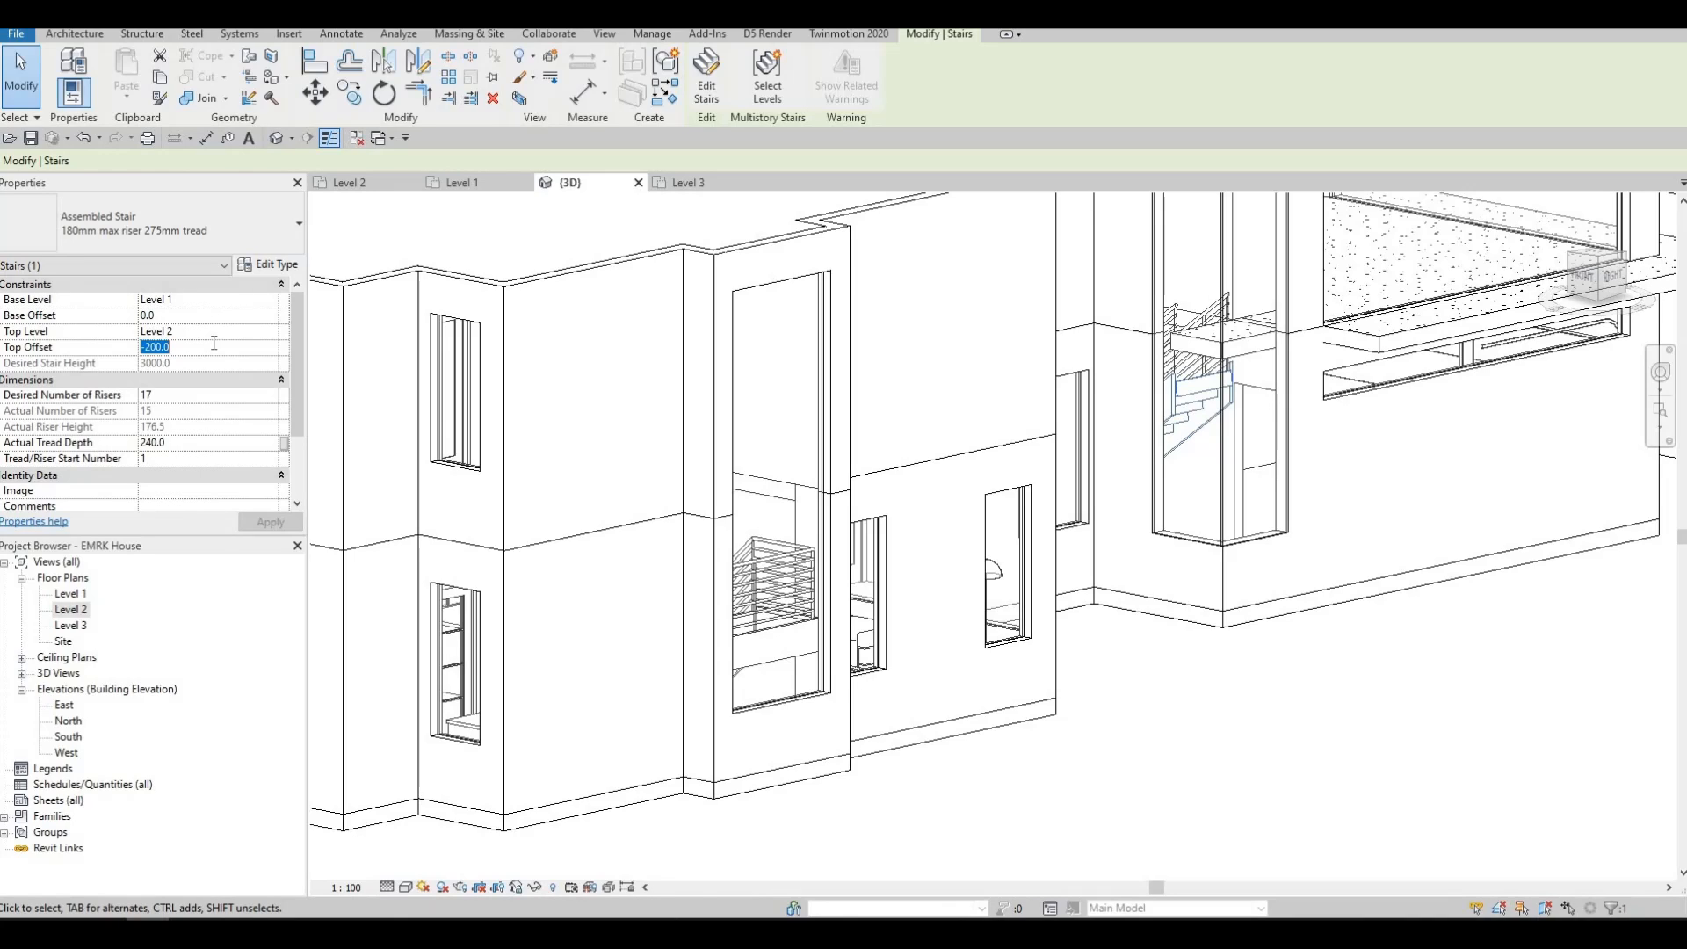
pyautogui.write('200')
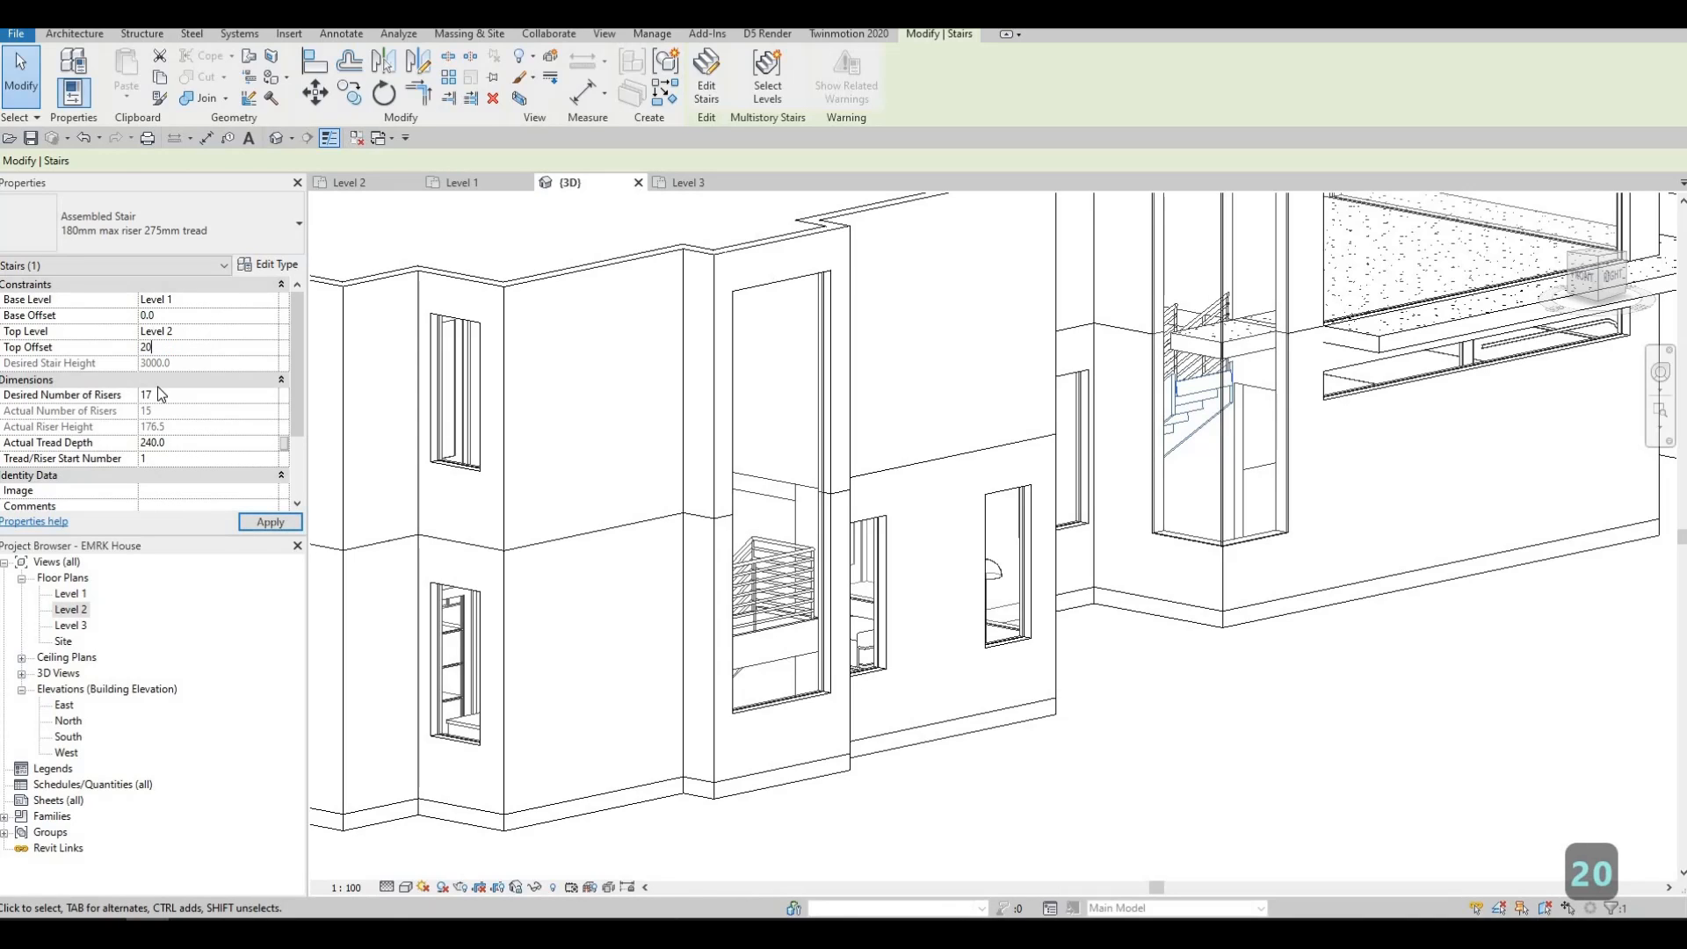
pyautogui.click(258, 523)
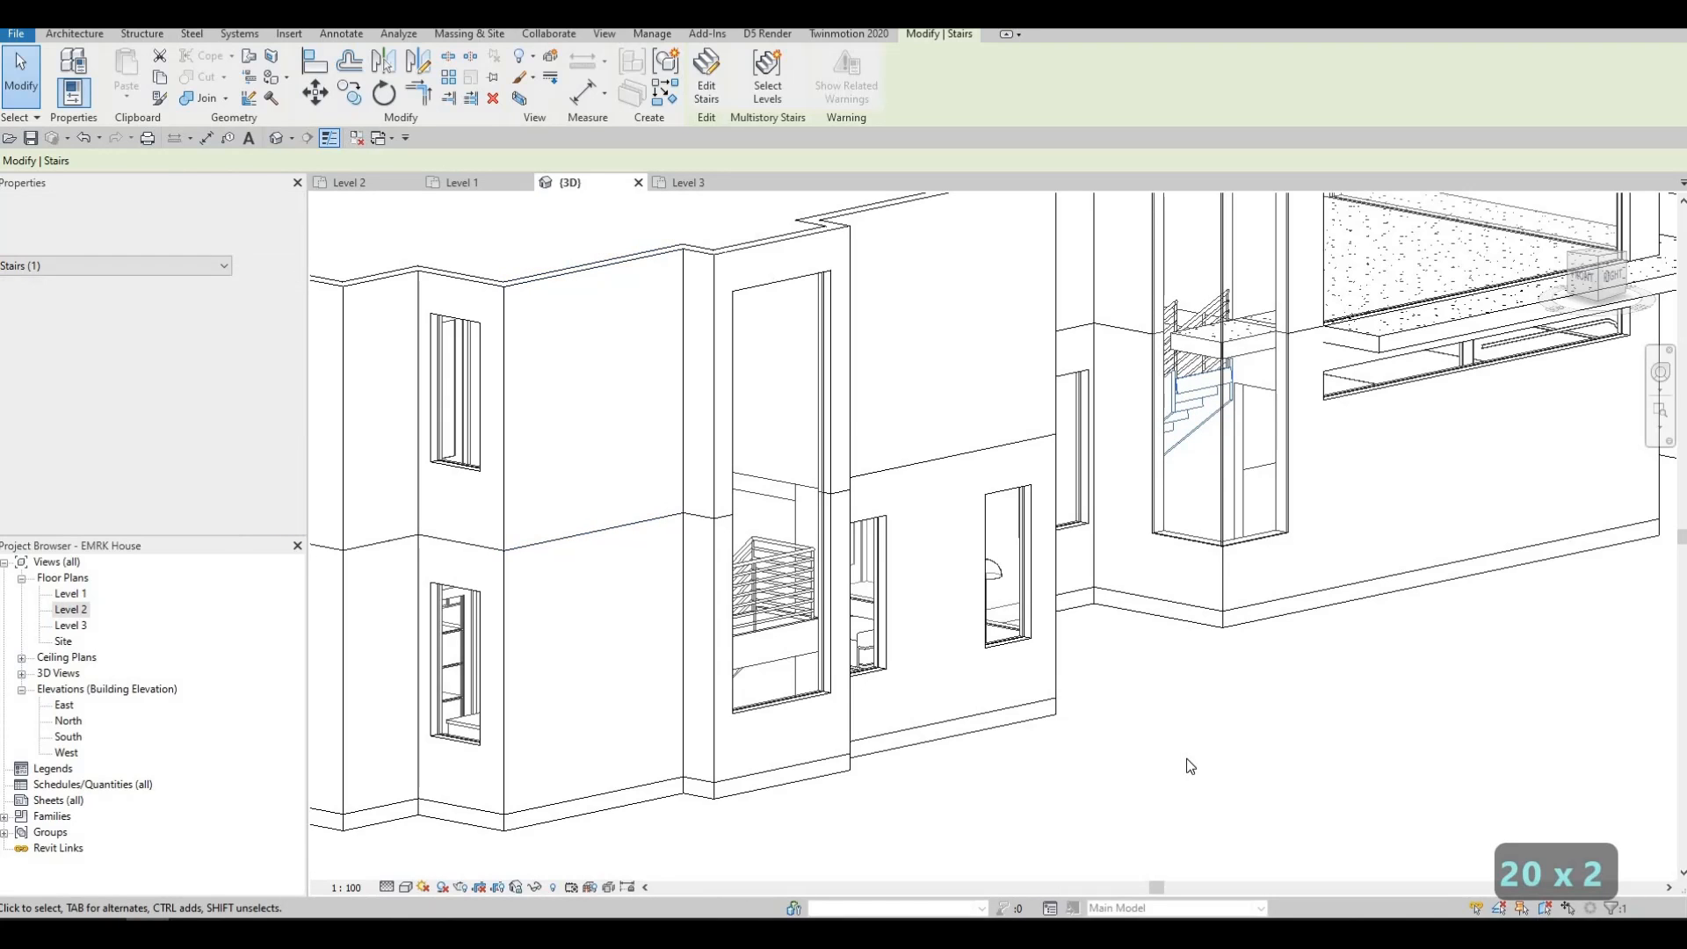
pyautogui.press('Escape')
pyautogui.keyDown('shift'); pyautogui.moveTo(1134, 803); pyautogui.dragTo(1083, 702, button='middle'); pyautogui.keyUp('shift')
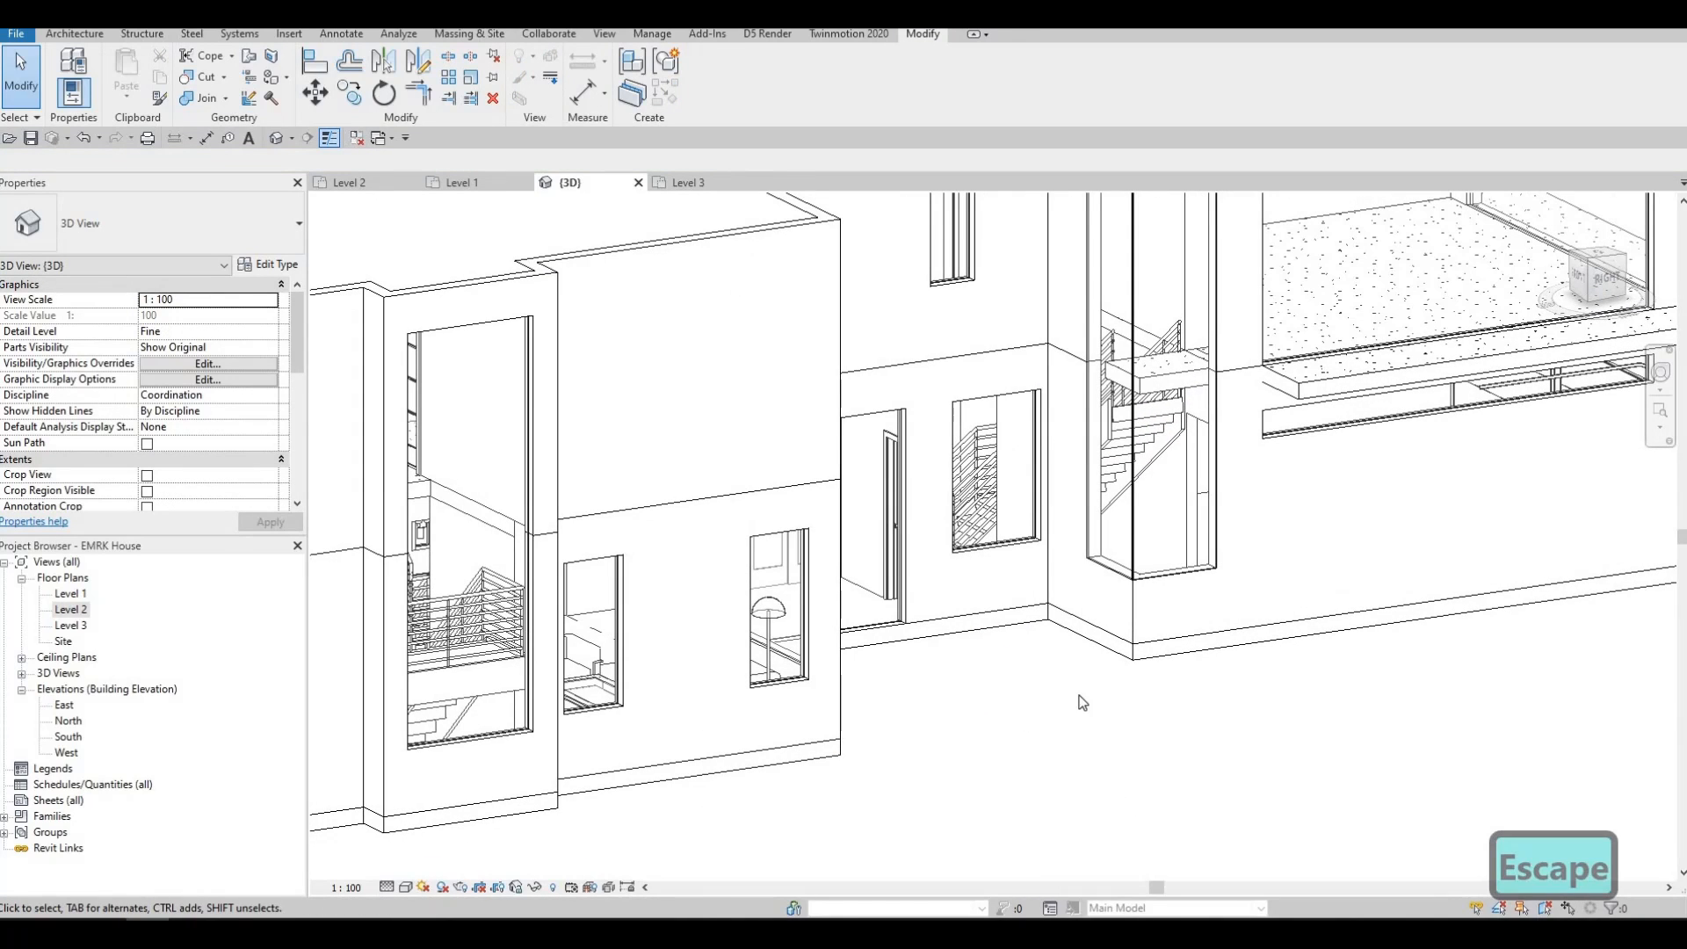
pyautogui.scroll(-2, 1081, 689)
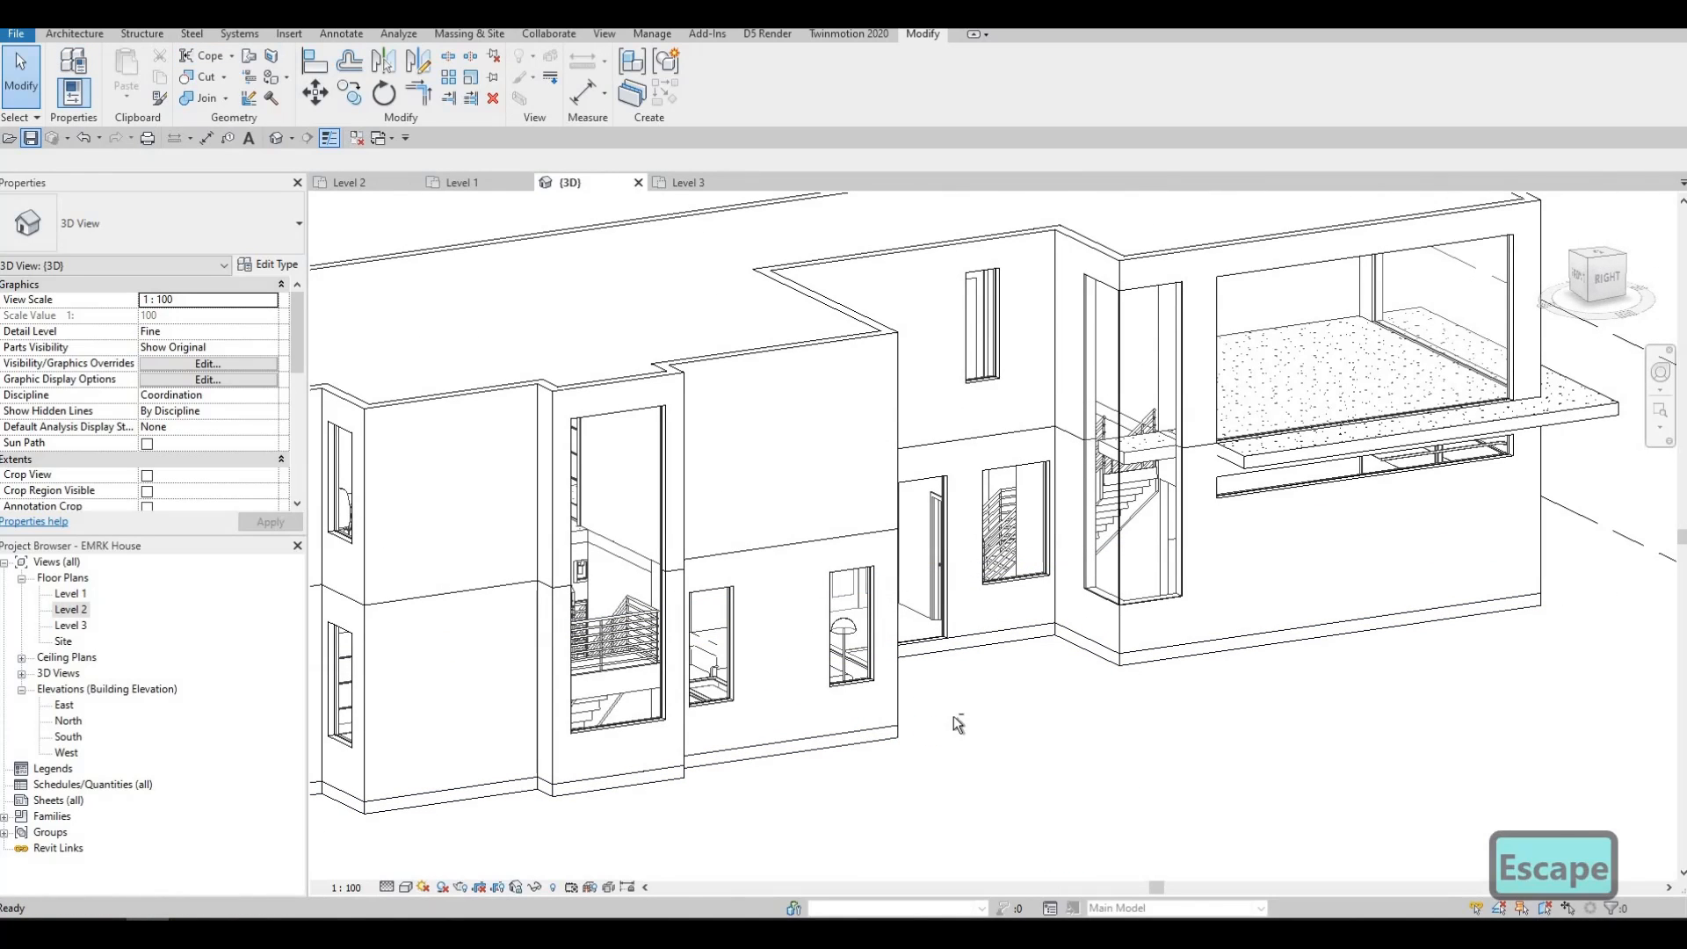
pyautogui.keyDown('shift'); pyautogui.moveTo(988, 719); pyautogui.dragTo(931, 448, button='middle'); pyautogui.keyUp('shift')
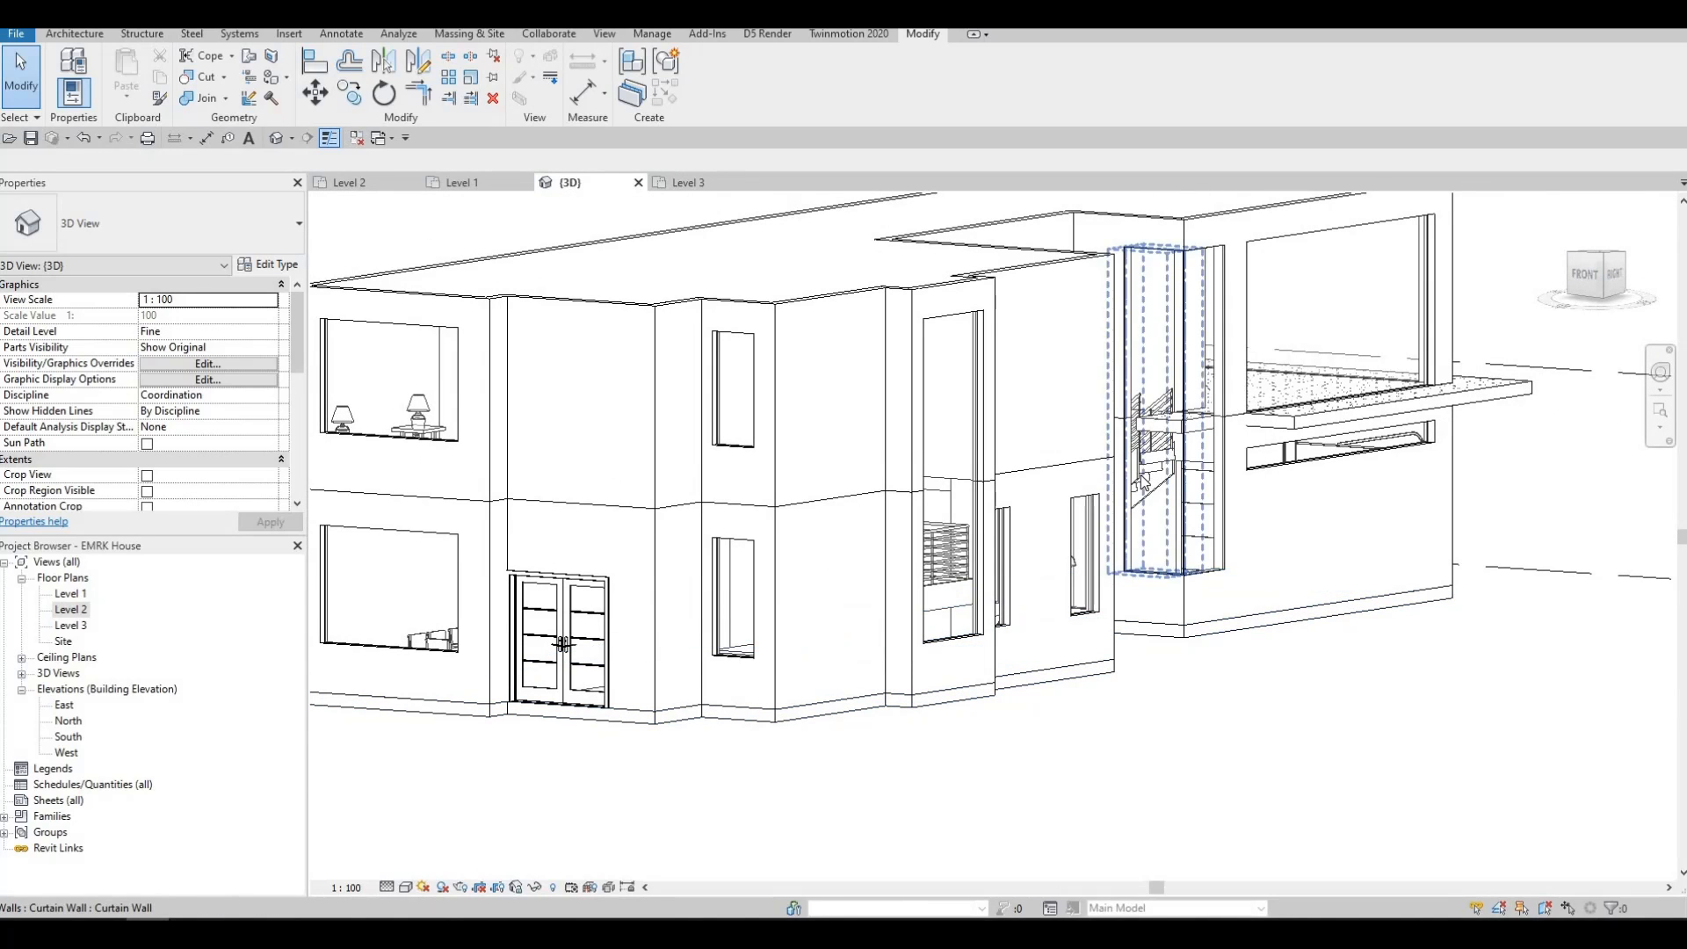
# Step: Set the top offset of the stair beside the corner curtain wall to 500
pyautogui.click(924, 446)
pyautogui.click(220, 348)
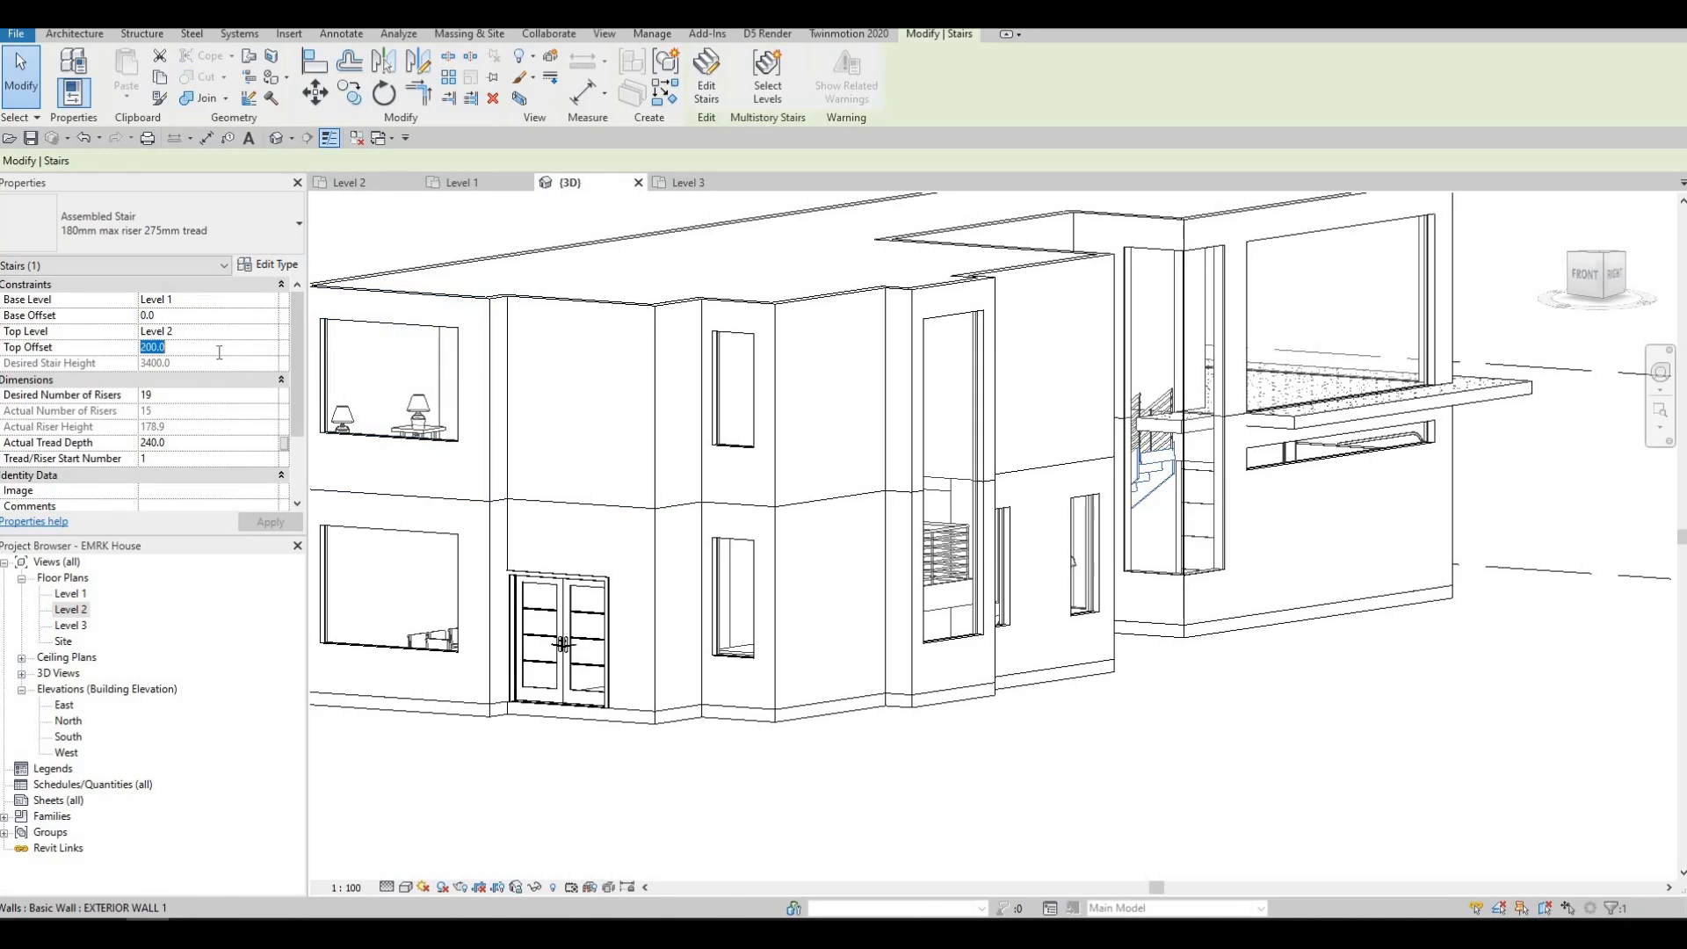
pyautogui.write('500')
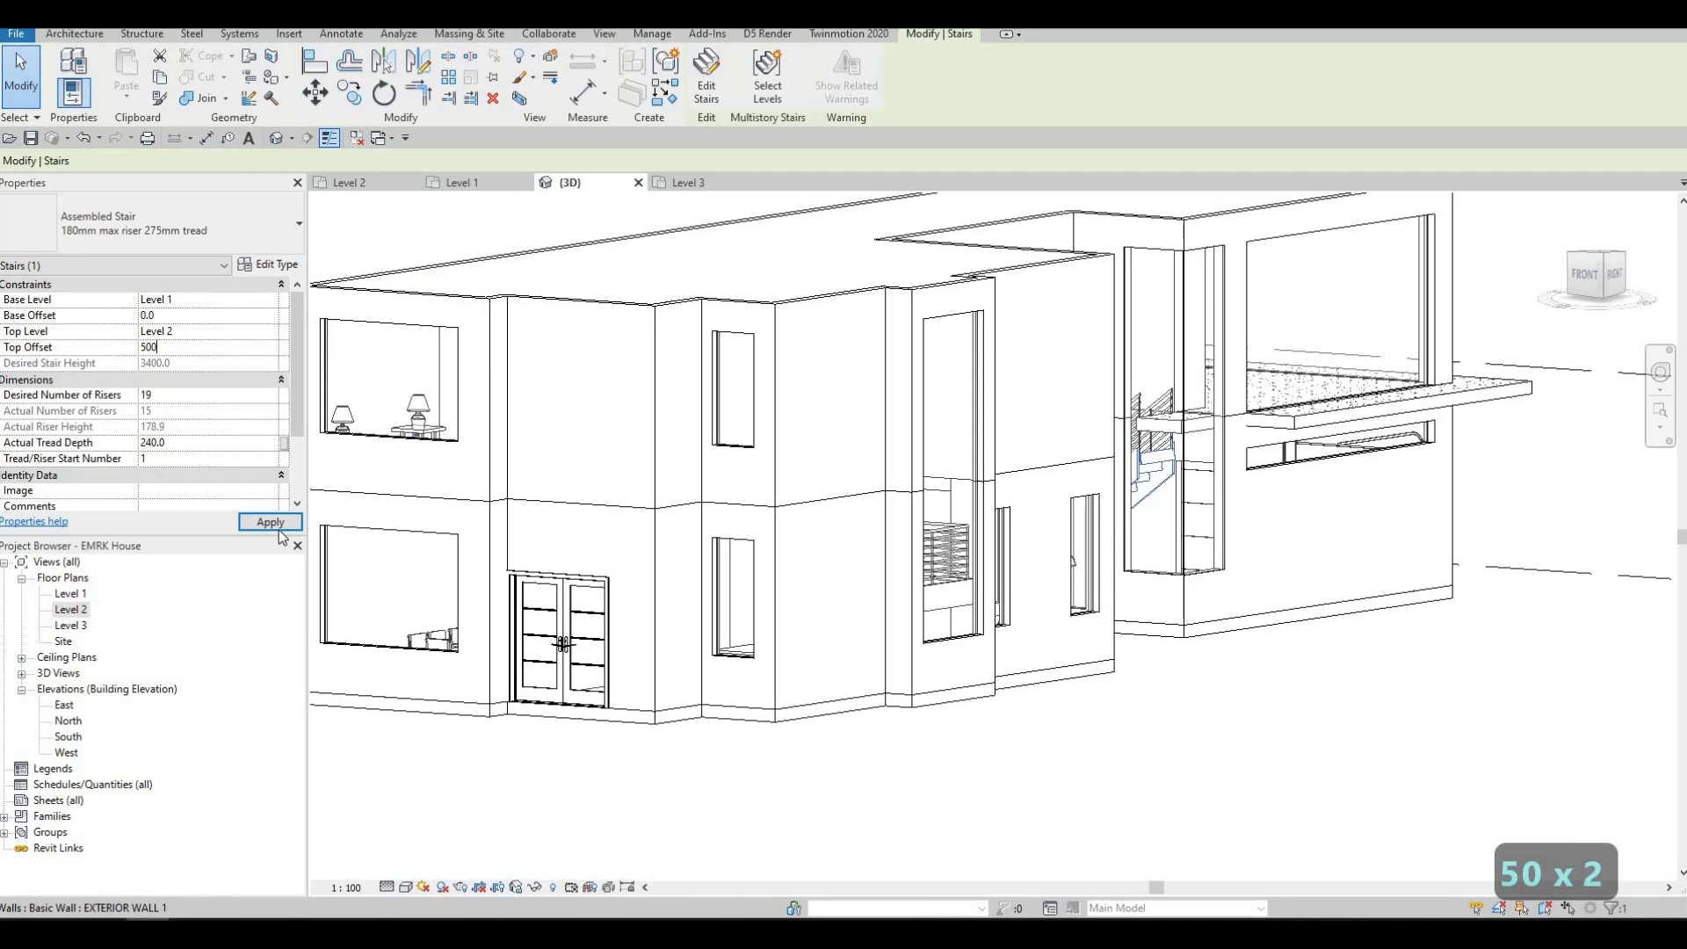
pyautogui.click(271, 523)
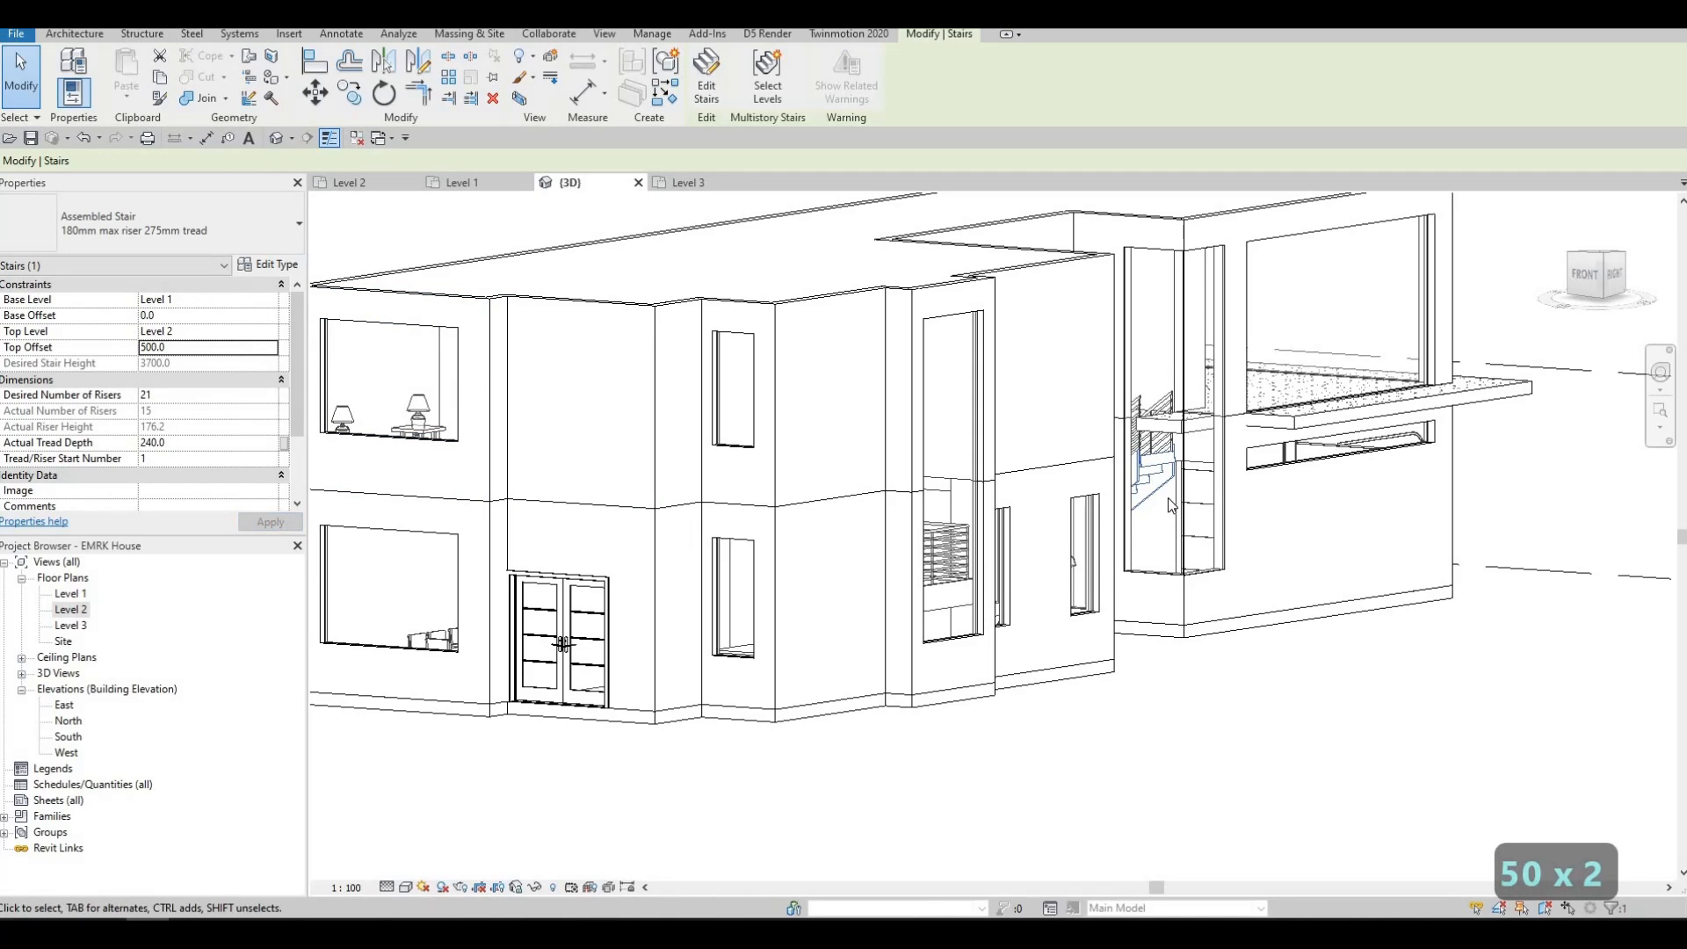
pyautogui.scroll(3, 1142, 527)
pyautogui.keyDown('shift'); pyautogui.moveTo(1101, 538); pyautogui.dragTo(1141, 525, button='middle'); pyautogui.keyUp('shift')
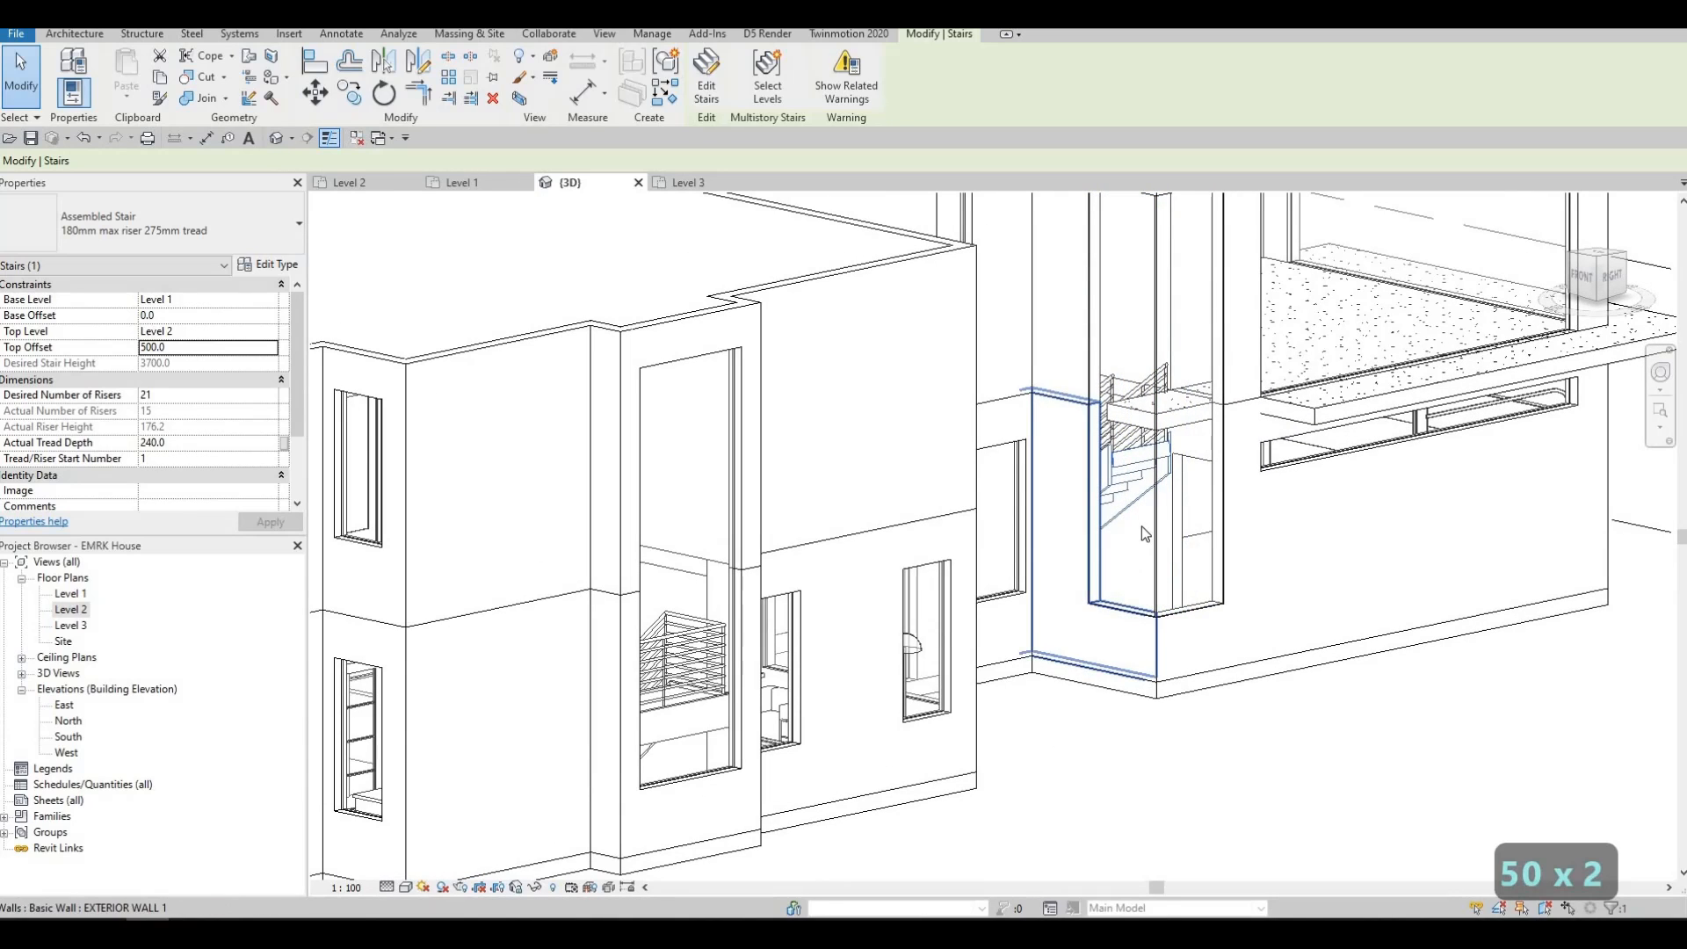
pyautogui.press('Escape')
pyautogui.press('Escape')
pyautogui.click(1124, 466)
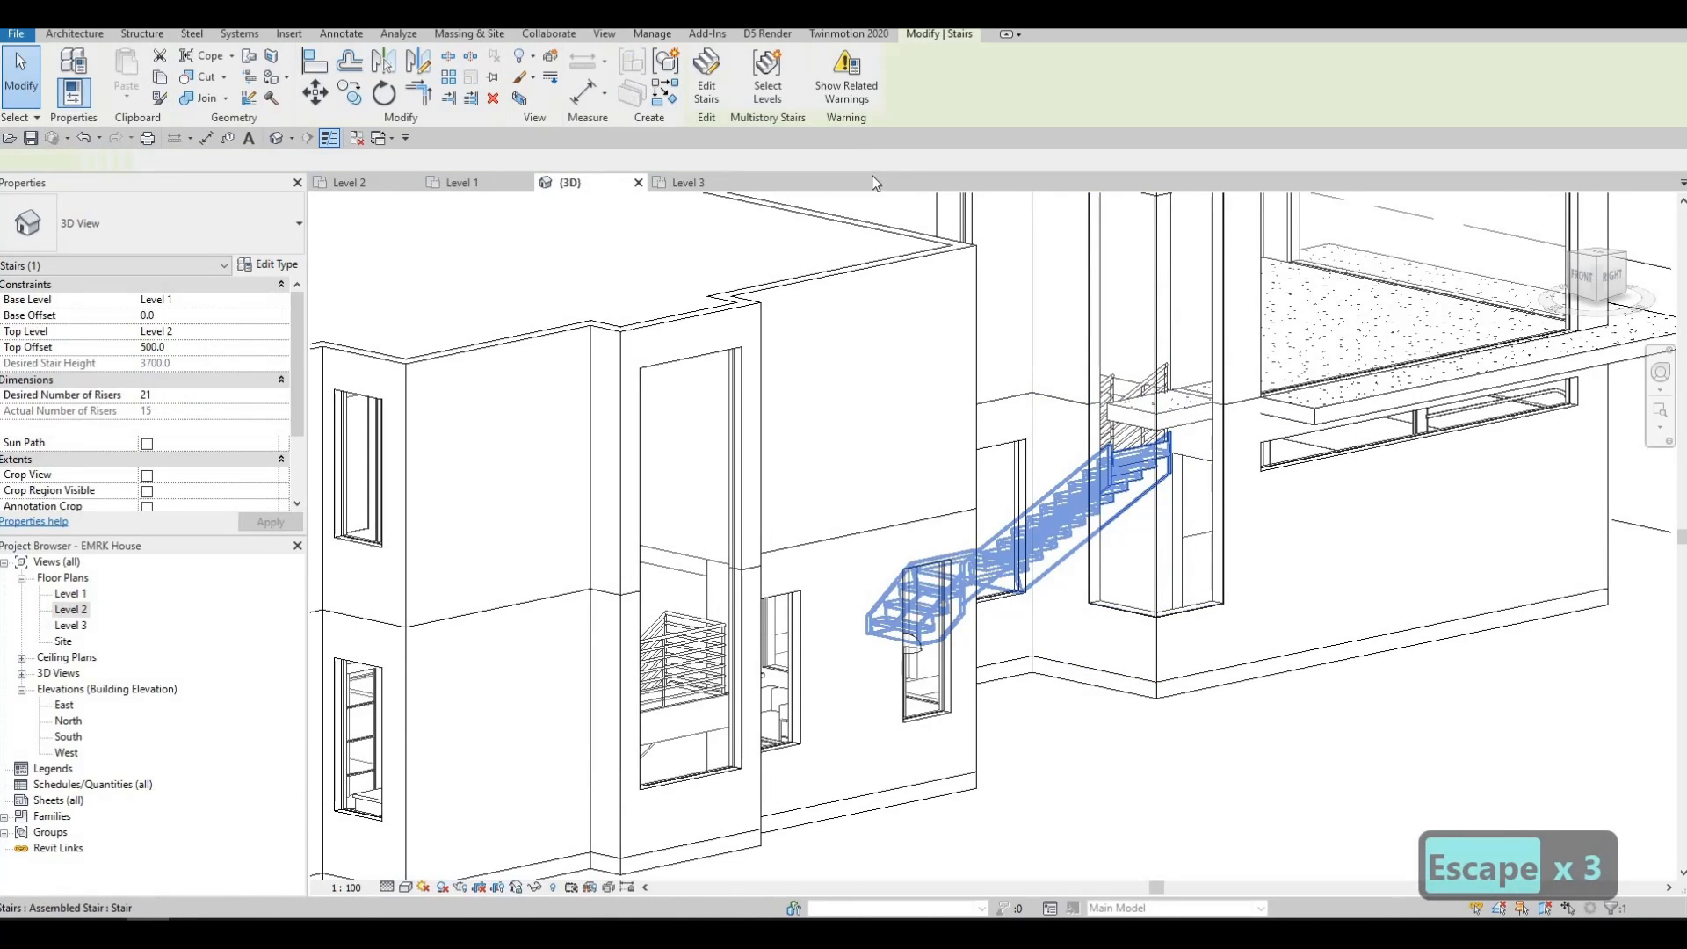
pyautogui.click(767, 74)
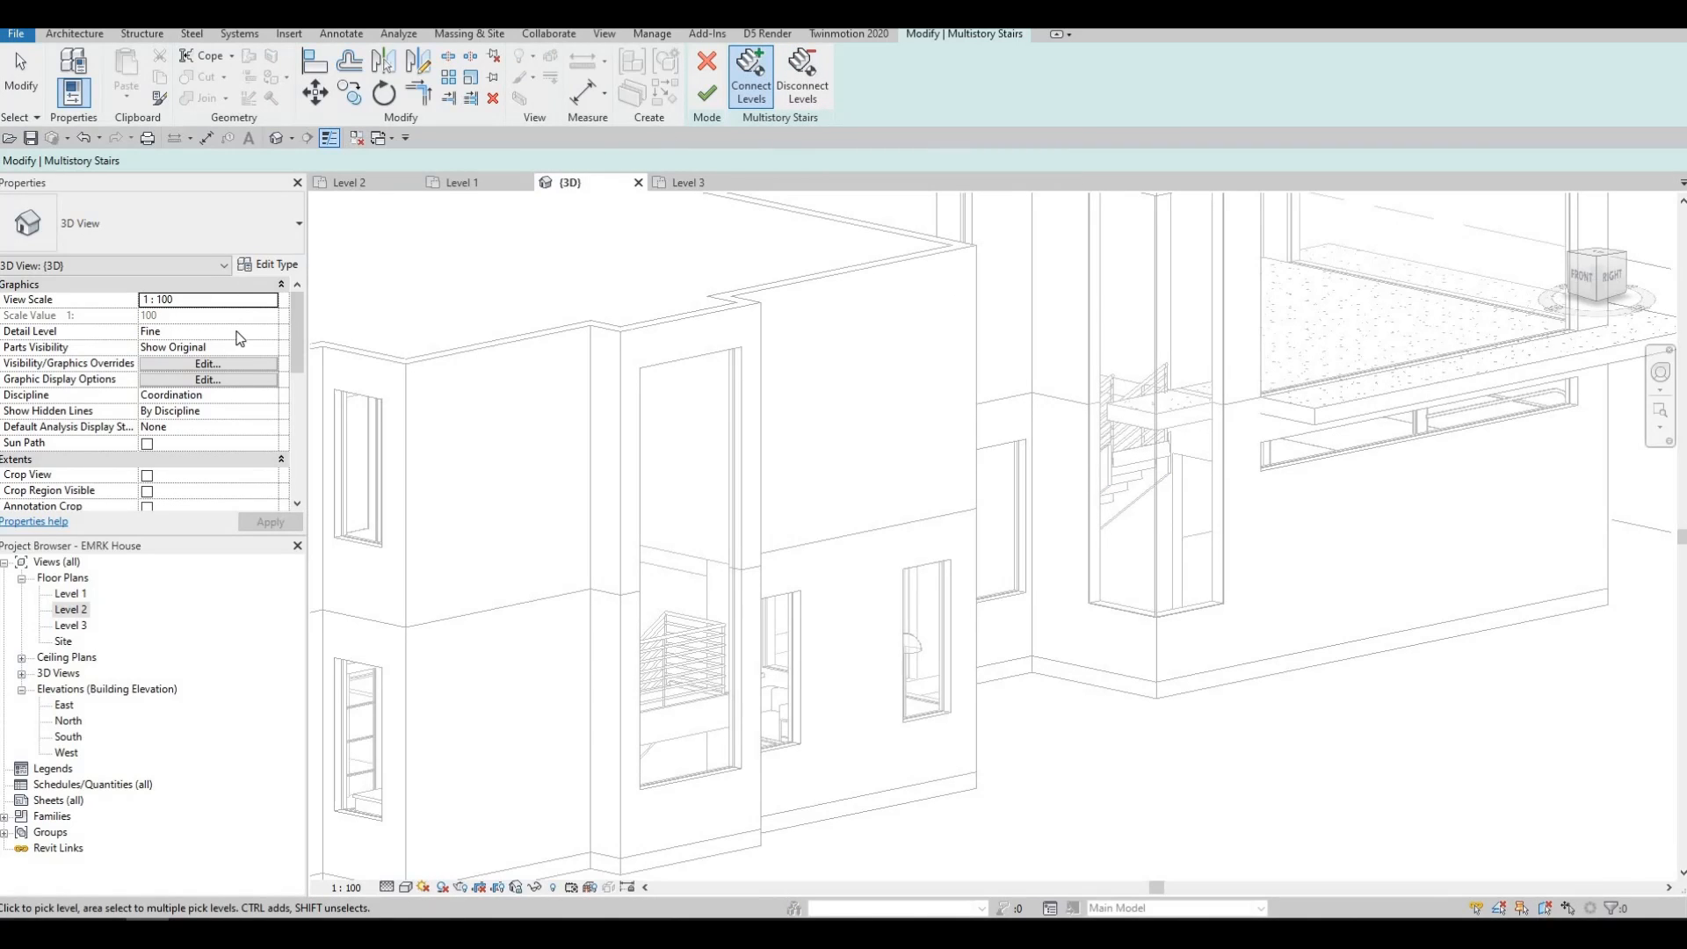
pyautogui.press('Escape')
pyautogui.press('Escape')
pyautogui.press('Escape')
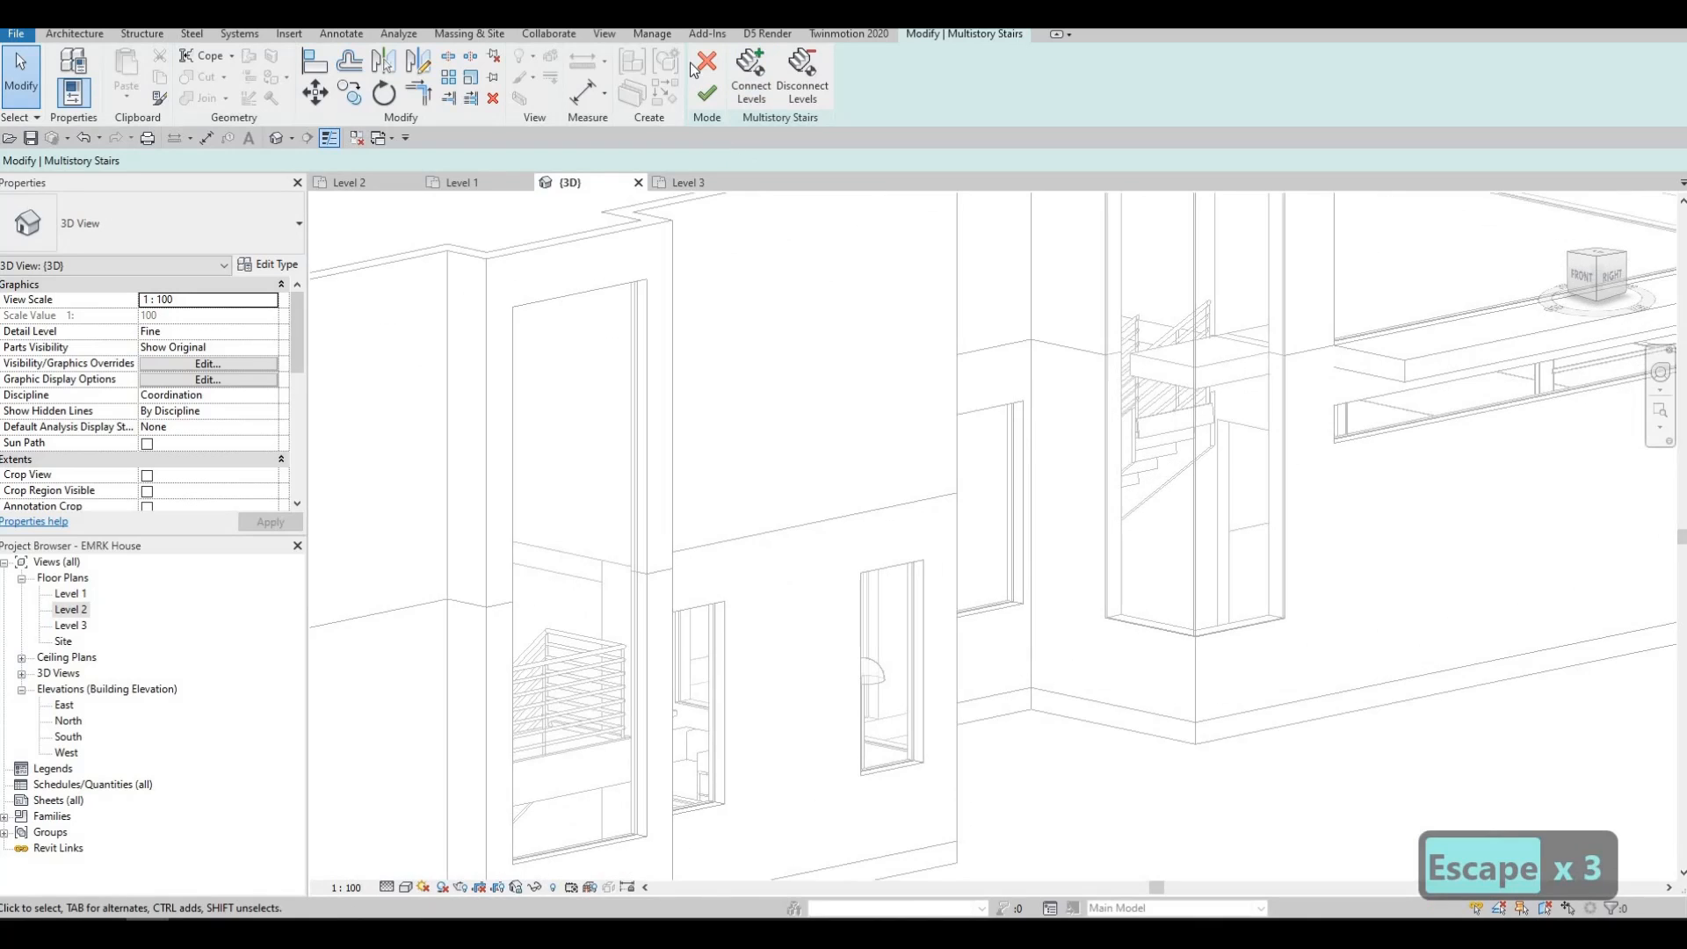
pyautogui.click(697, 63)
pyautogui.scroll(-1, 1288, 587)
pyautogui.moveTo(1288, 588); pyautogui.dragTo(1175, 580, button='middle')
pyautogui.press('Escape')
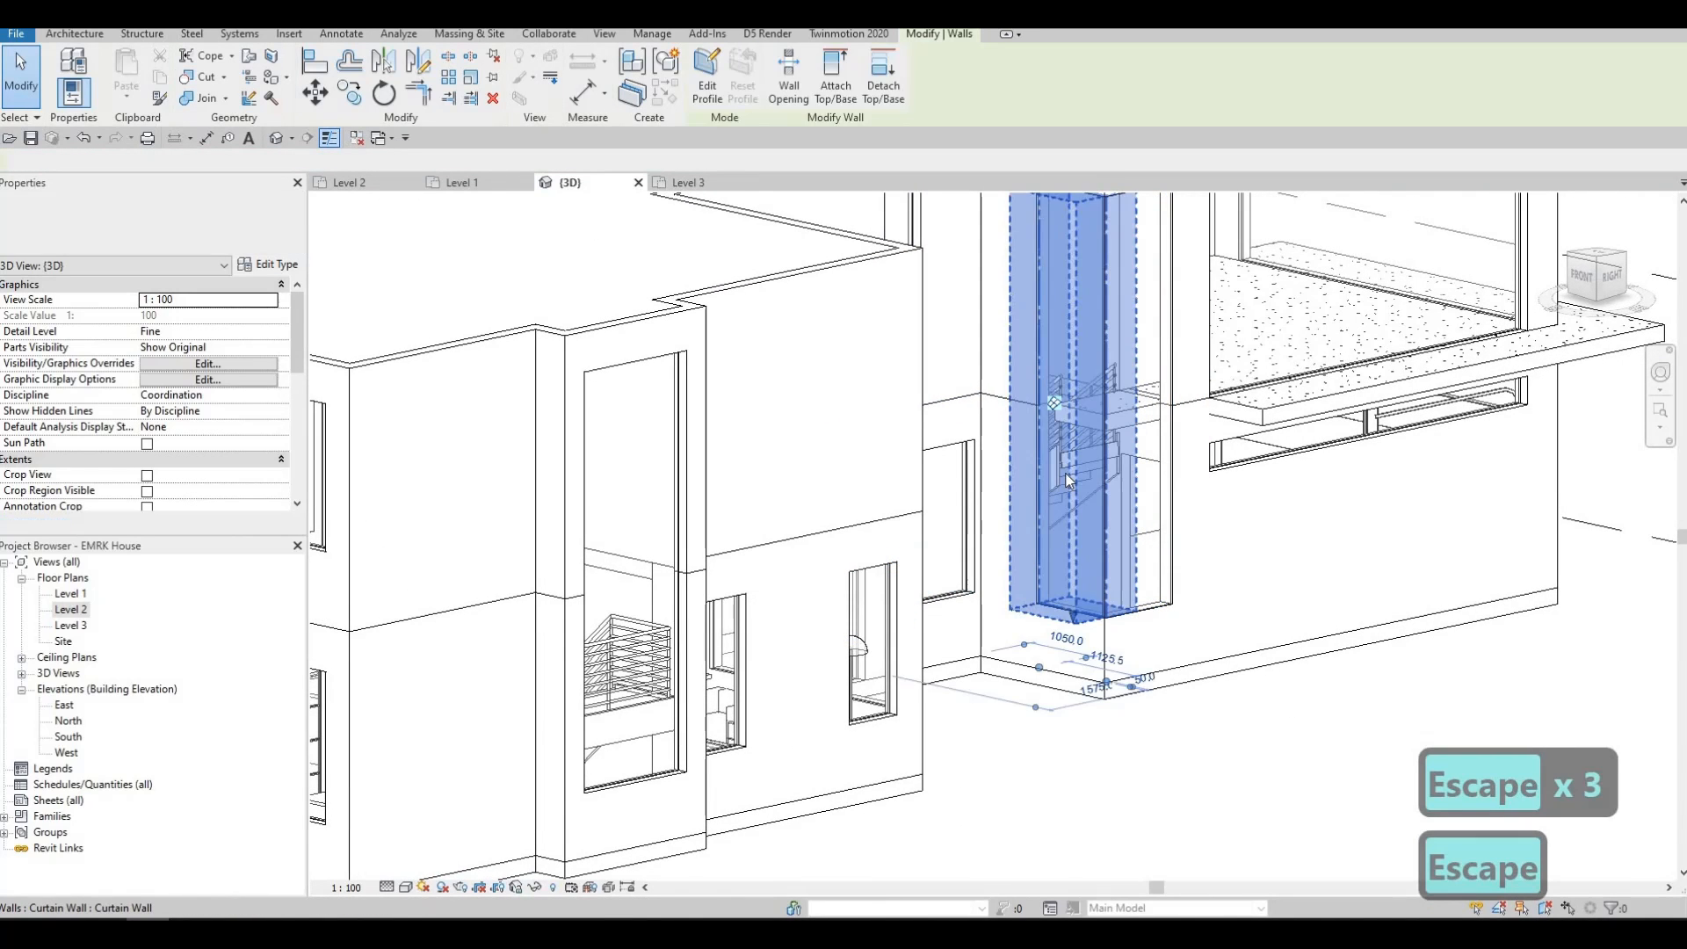
# Step: Set the top offset of the stair behind the corner curtain wall to 0
pyautogui.click(1054, 492)
pyautogui.press('Escape')
pyautogui.click(1076, 457)
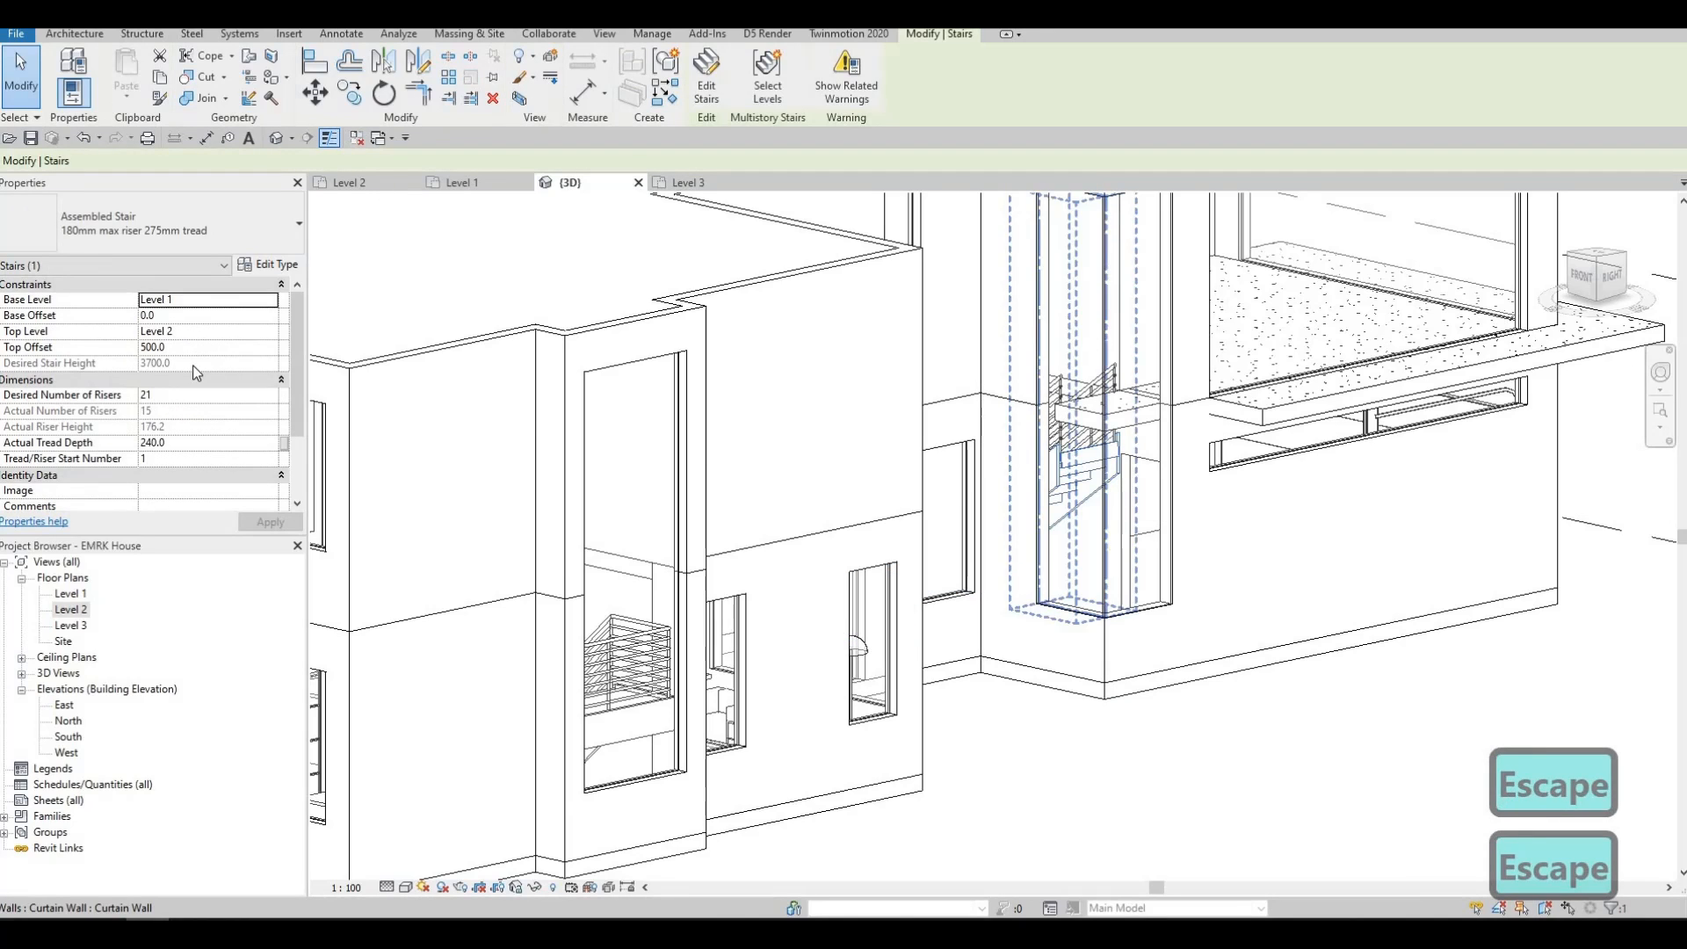
pyautogui.click(193, 347)
pyautogui.write('0')
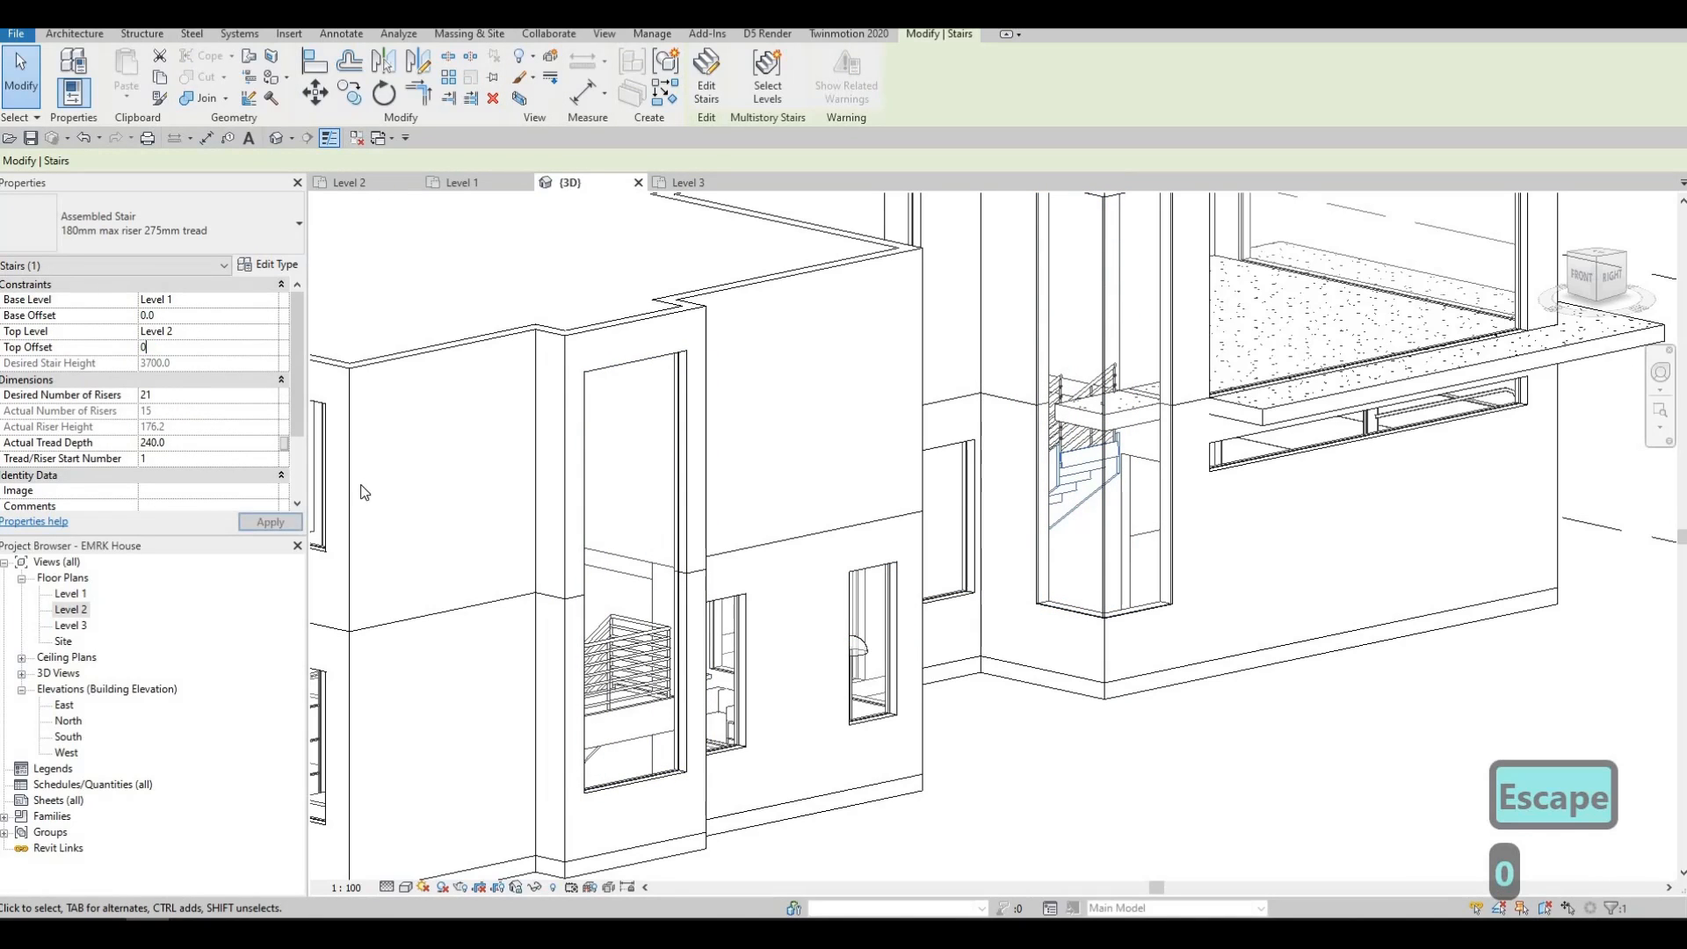
pyautogui.click(301, 523)
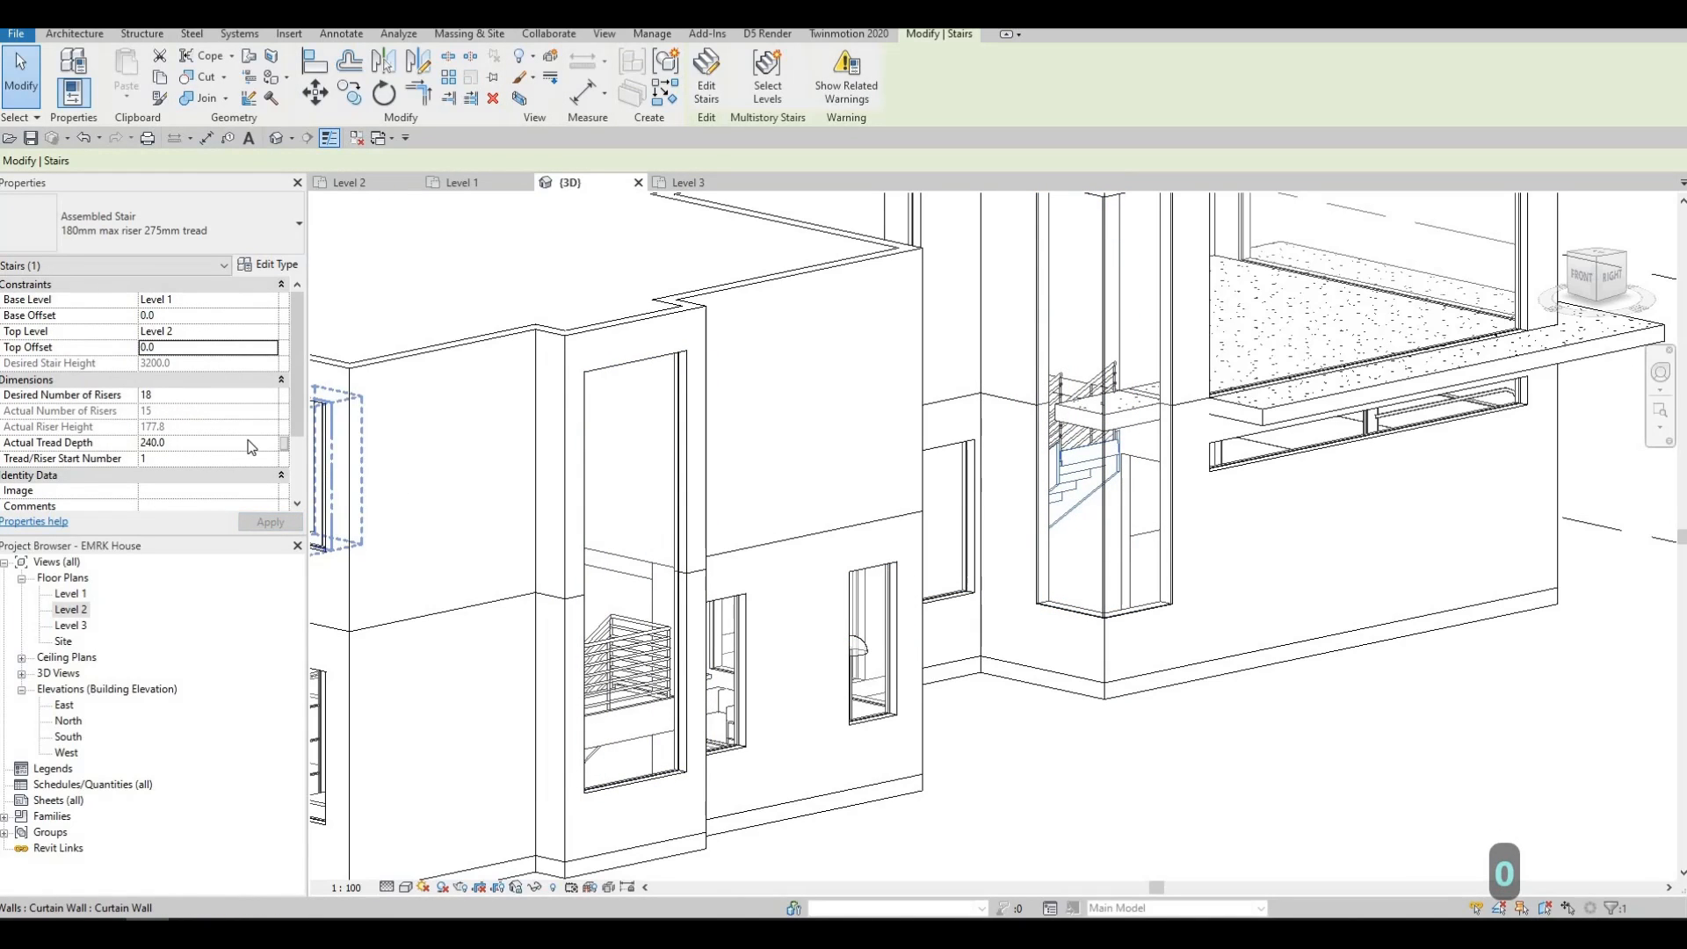
pyautogui.click(172, 396)
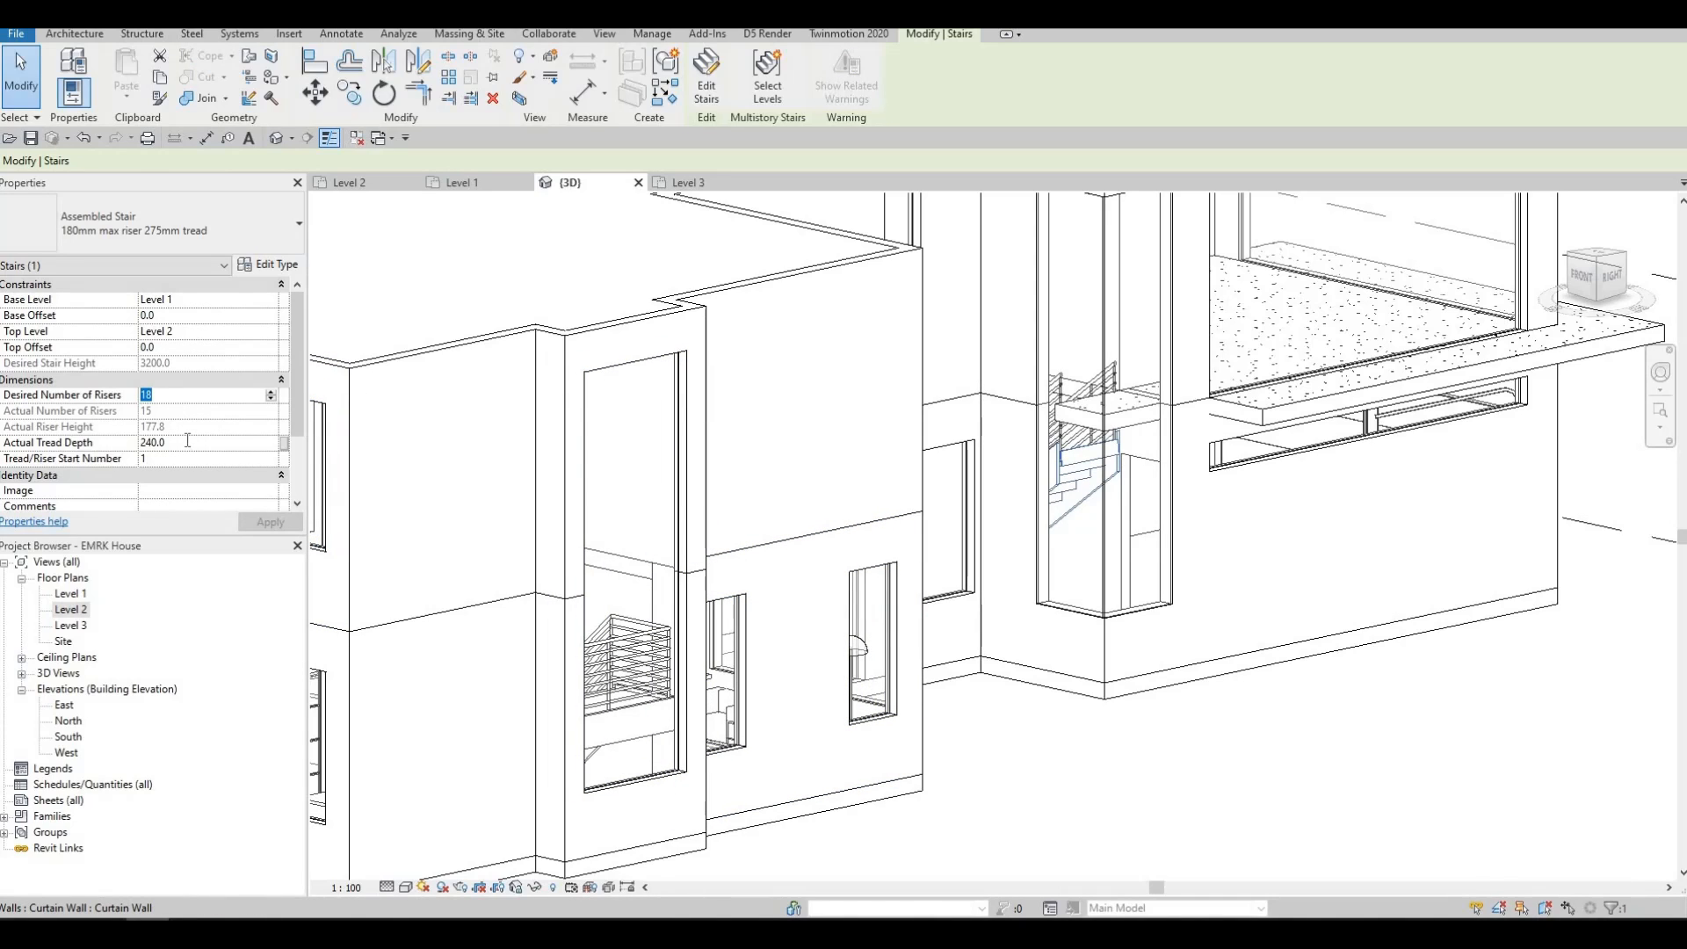
pyautogui.press('Escape')
pyautogui.press('Escape')
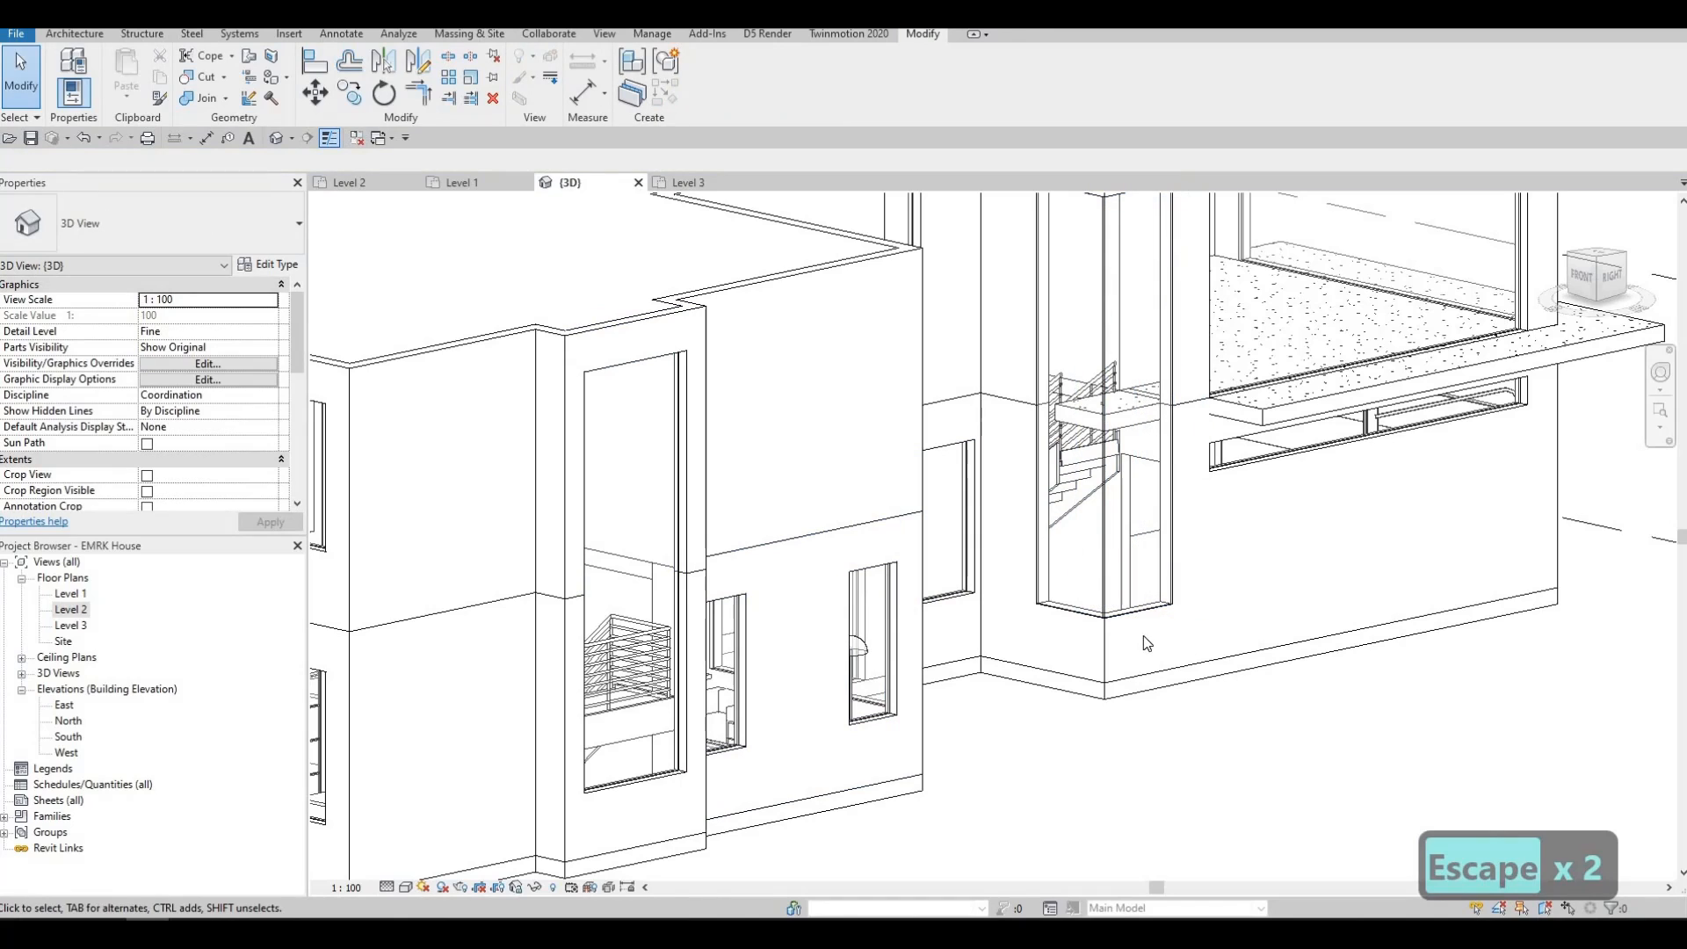
# Step: Undo the recent changes to the stair's height and riser settings
pyautogui.hotkey('ctrl', 'z')
pyautogui.hotkey('ctrl', 'z')
pyautogui.hotkey('ctrl', 'z')
pyautogui.hotkey('ctrl', 'z')
pyautogui.hotkey('ctrl', 'z')
pyautogui.hotkey('ctrl', 'z')
pyautogui.hotkey('ctrl', 'z')
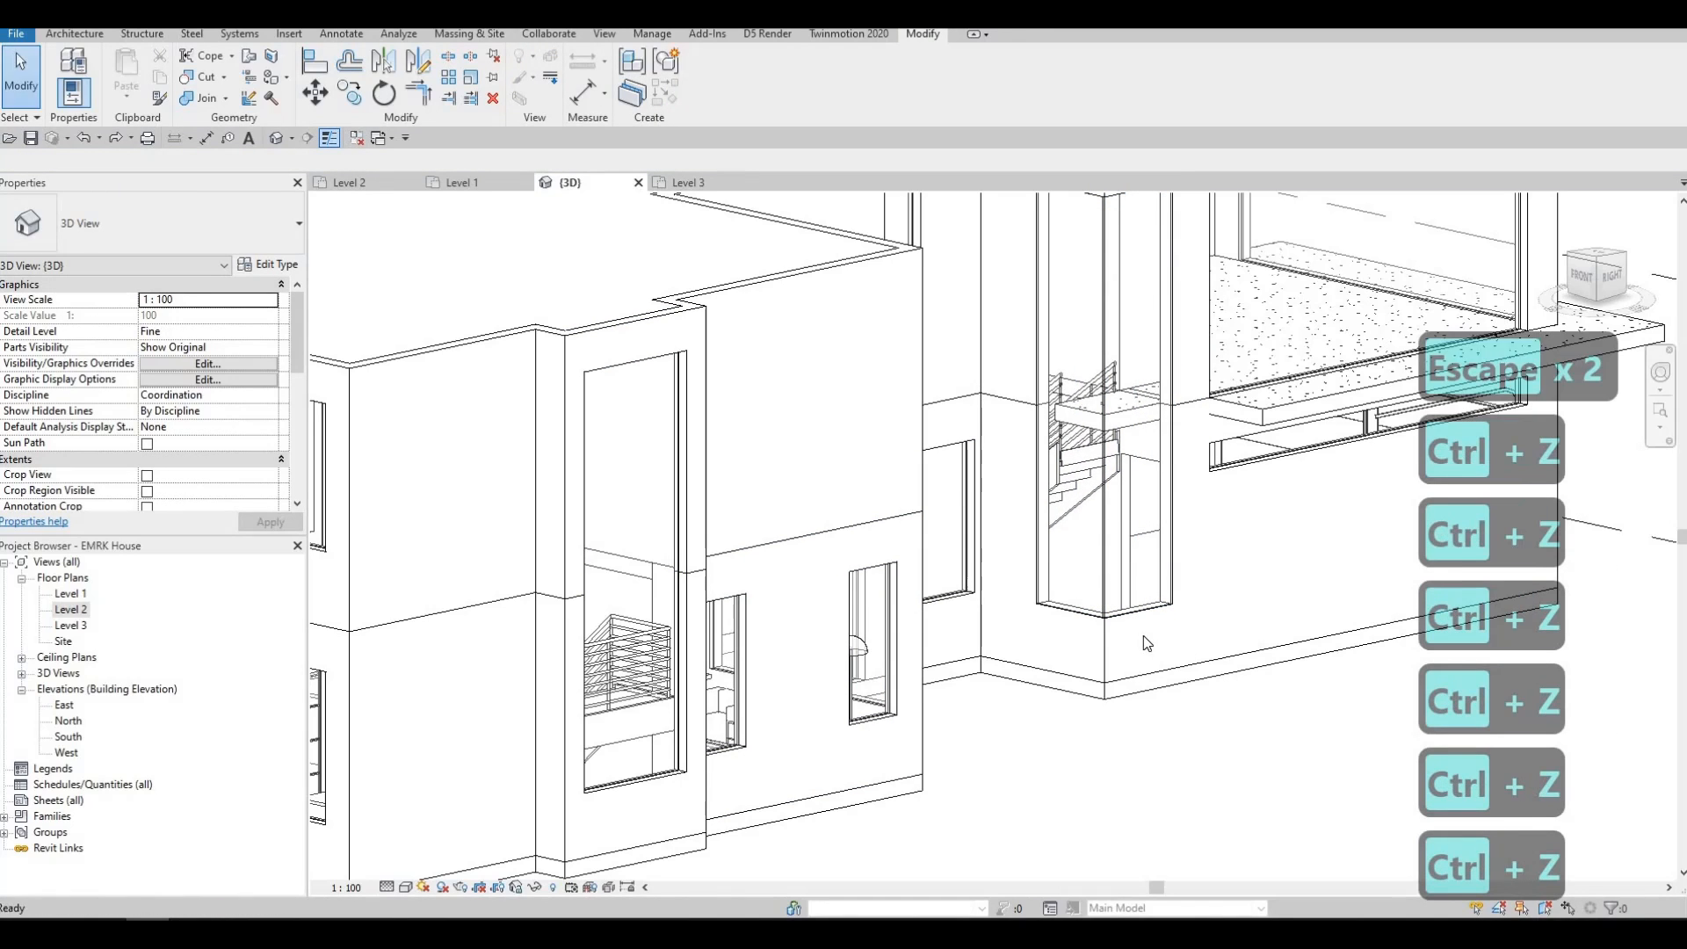
pyautogui.press('Escape')
pyautogui.press('Escape')
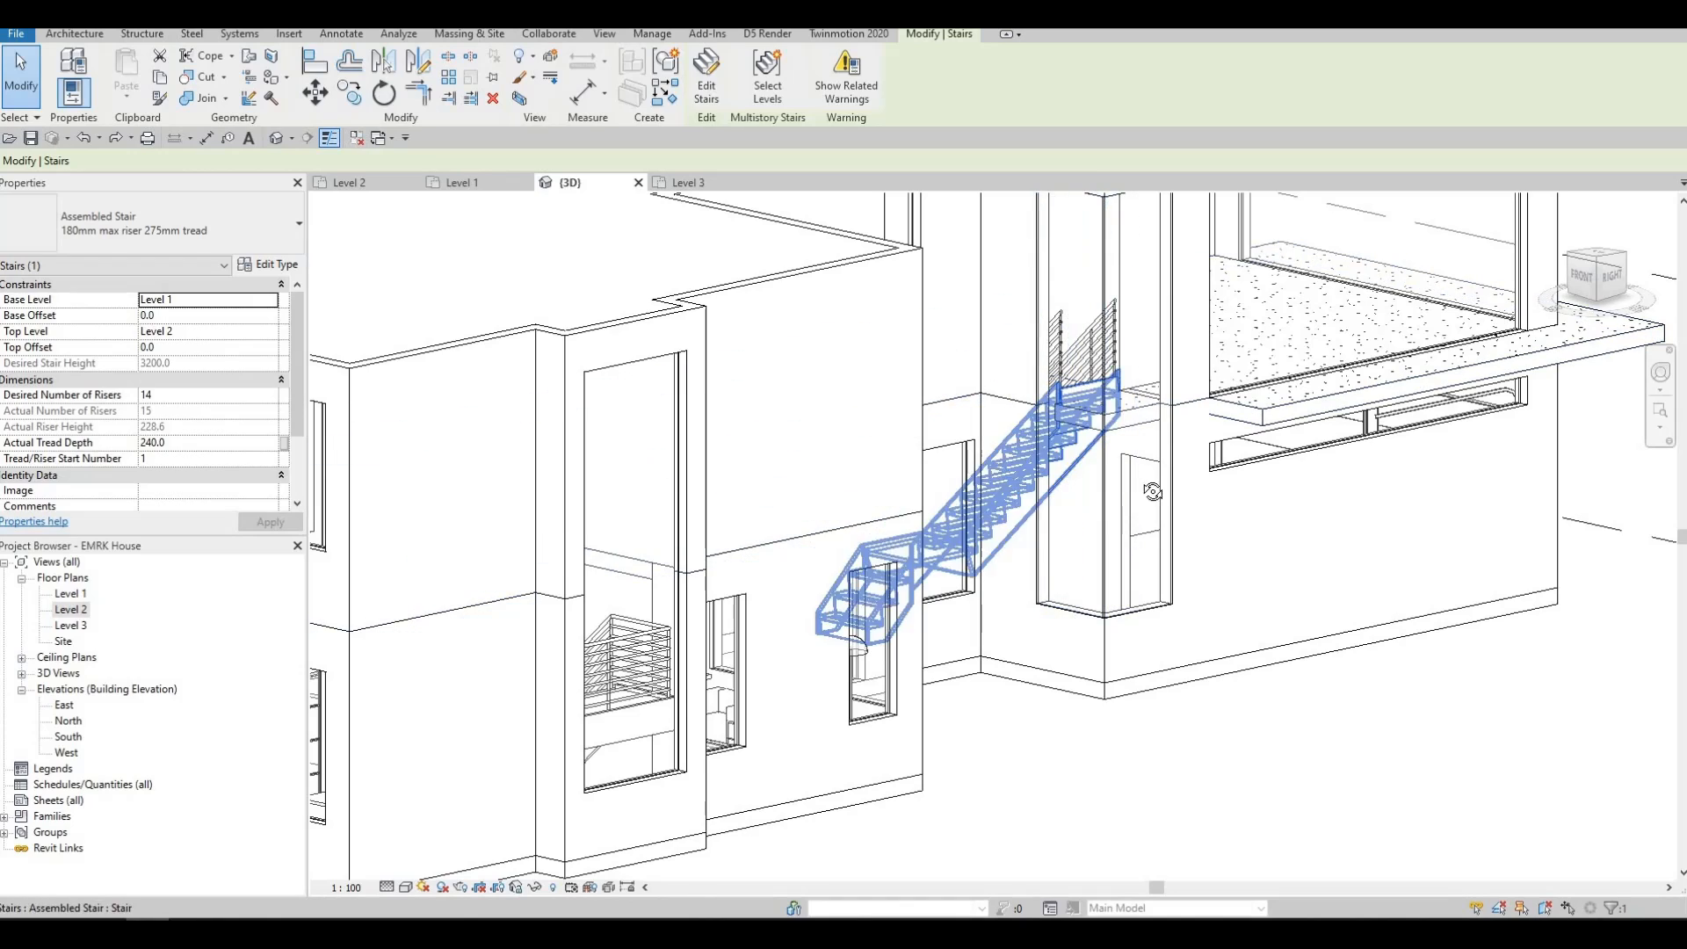
# Step: Set the stair's top offset to -100, keeping Level 2 as its top level
pyautogui.press('Escape')
pyautogui.keyDown('shift'); pyautogui.moveTo(1152, 491); pyautogui.dragTo(1058, 425, button='middle'); pyautogui.keyUp('shift')
pyautogui.click(1061, 432)
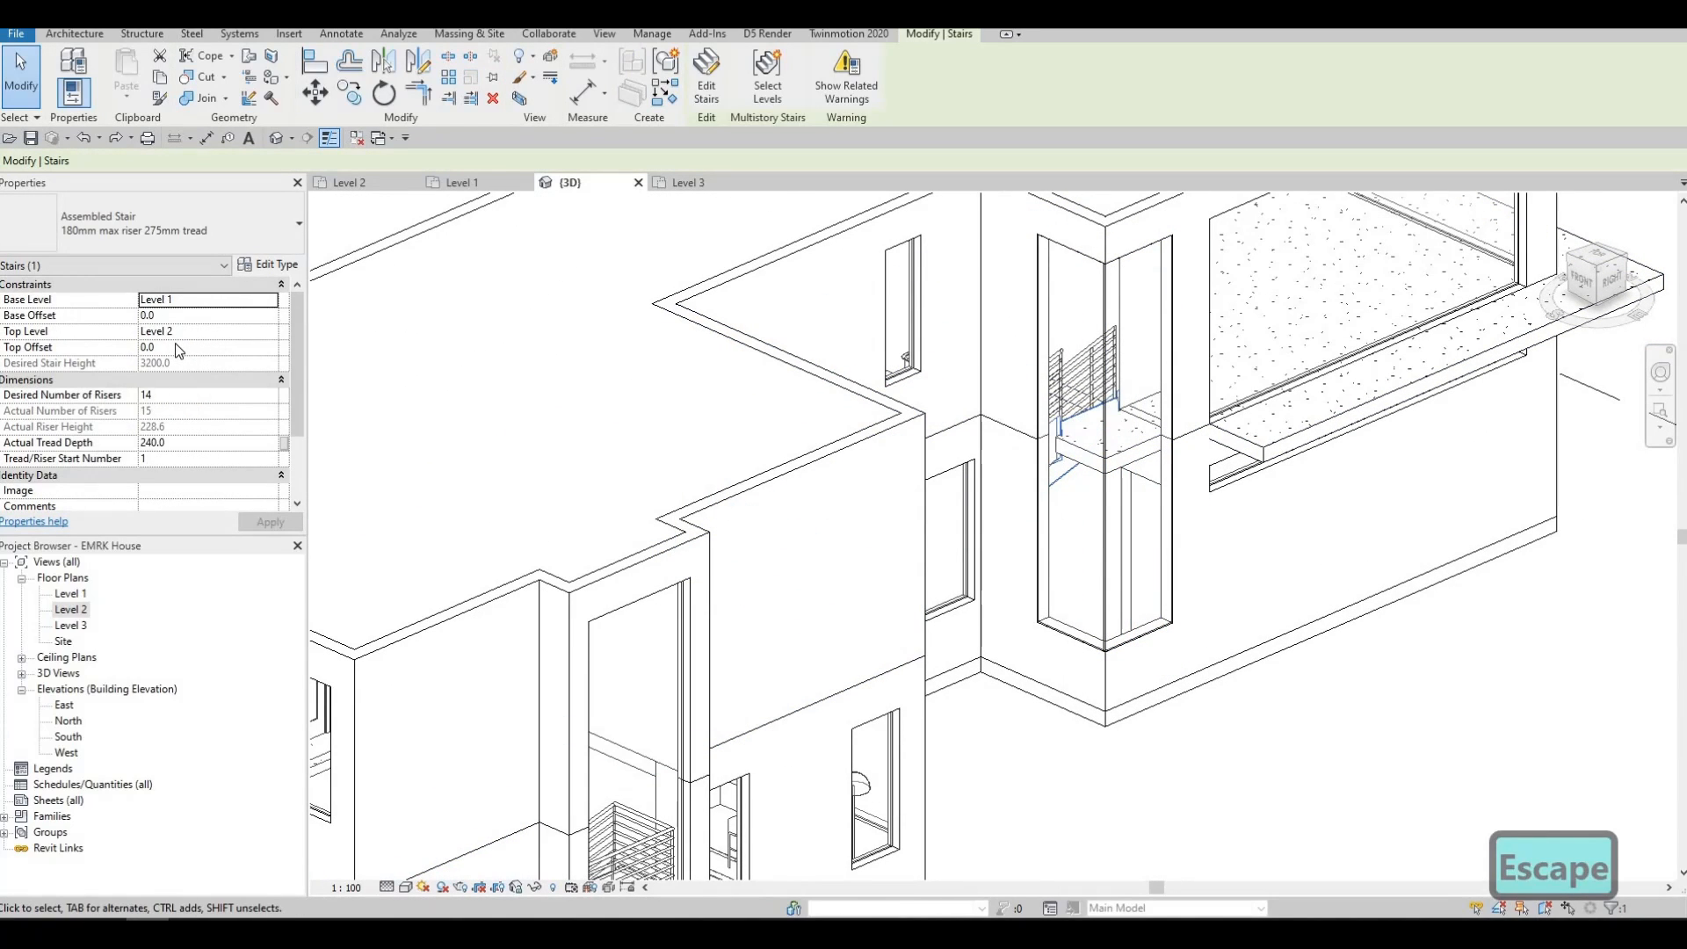
pyautogui.click(179, 347)
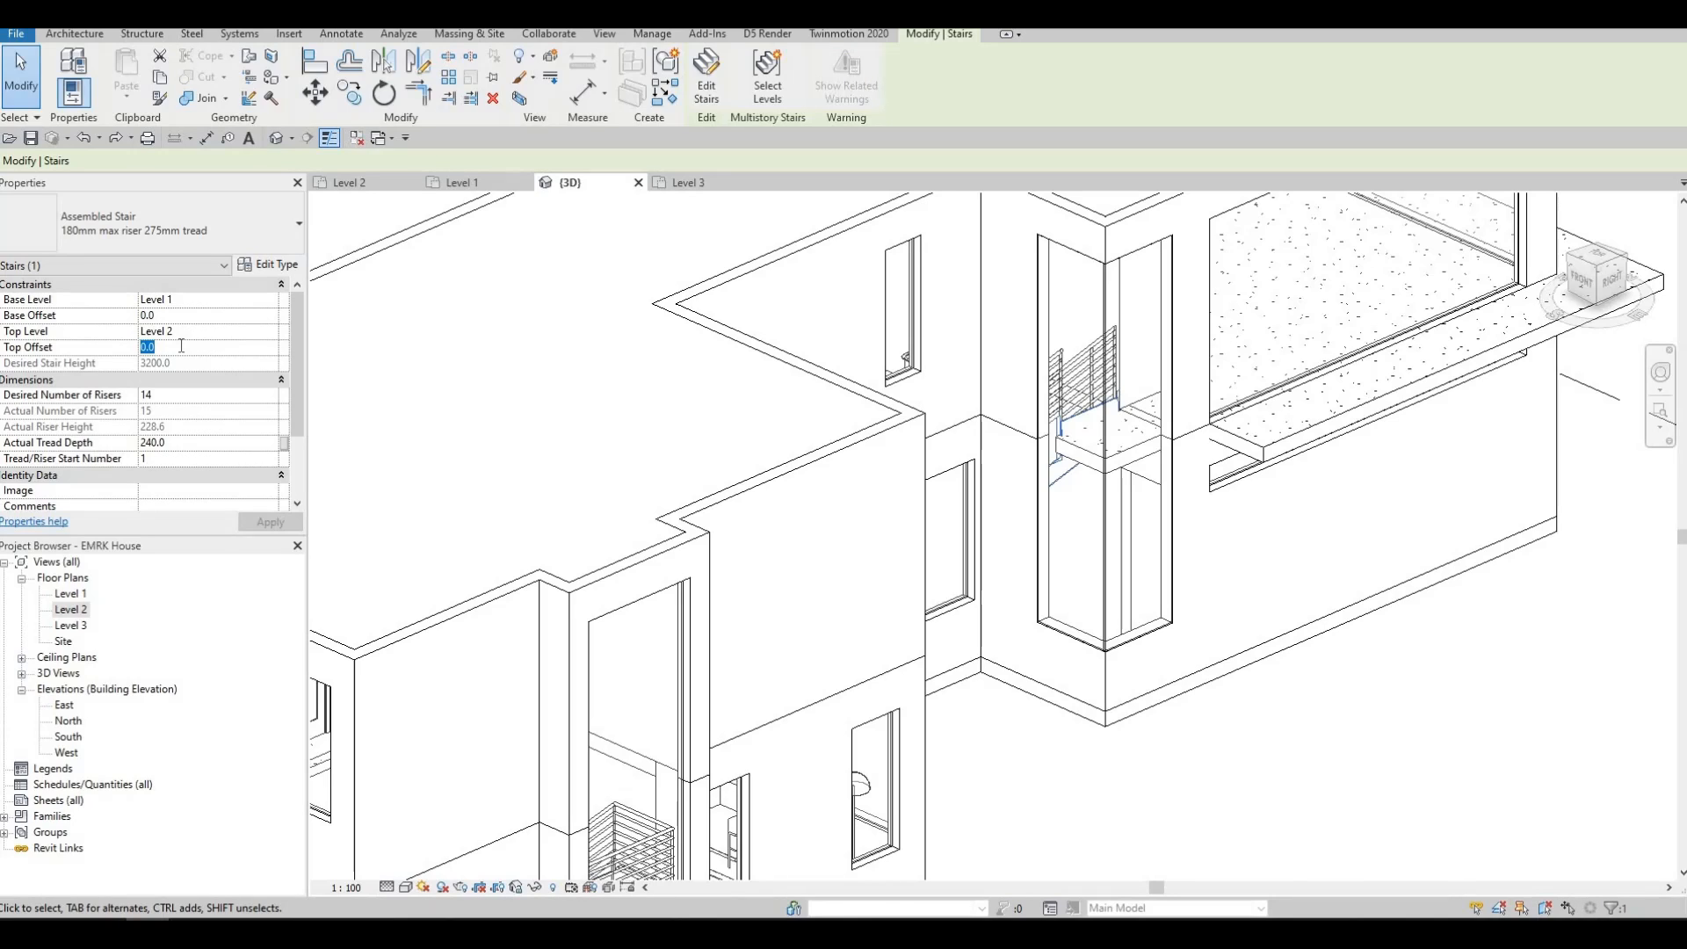
pyautogui.write('-10')
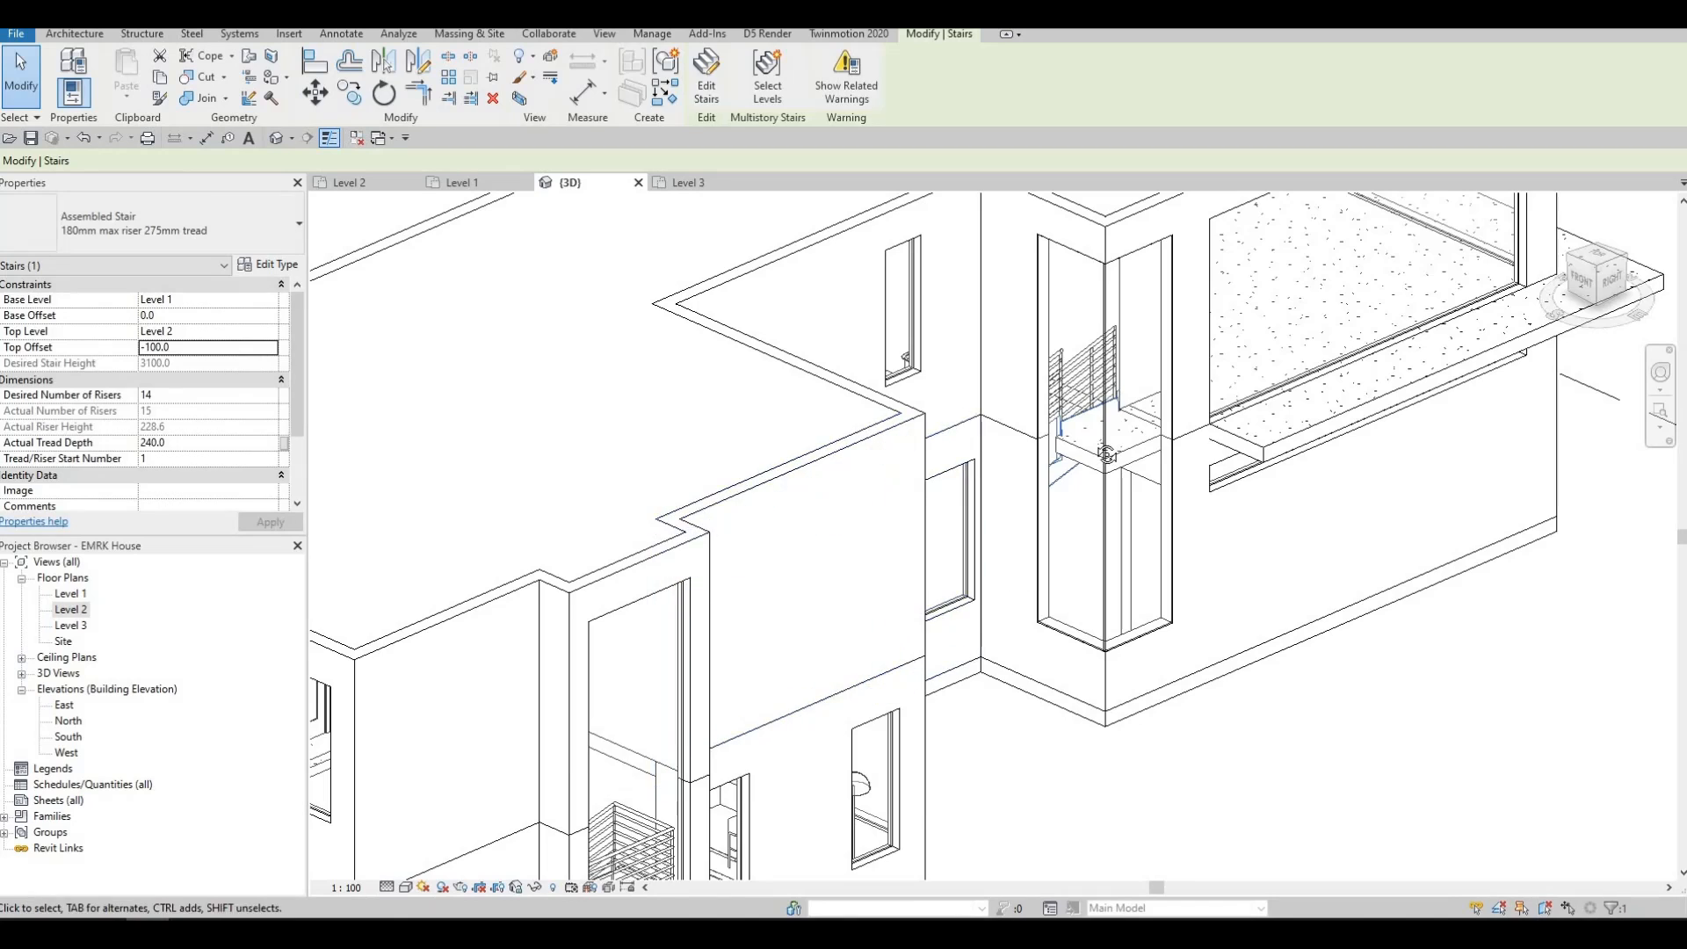
pyautogui.press('Escape')
pyautogui.keyDown('shift'); pyautogui.moveTo(1080, 514); pyautogui.dragTo(913, 409, button='middle'); pyautogui.keyUp('shift')
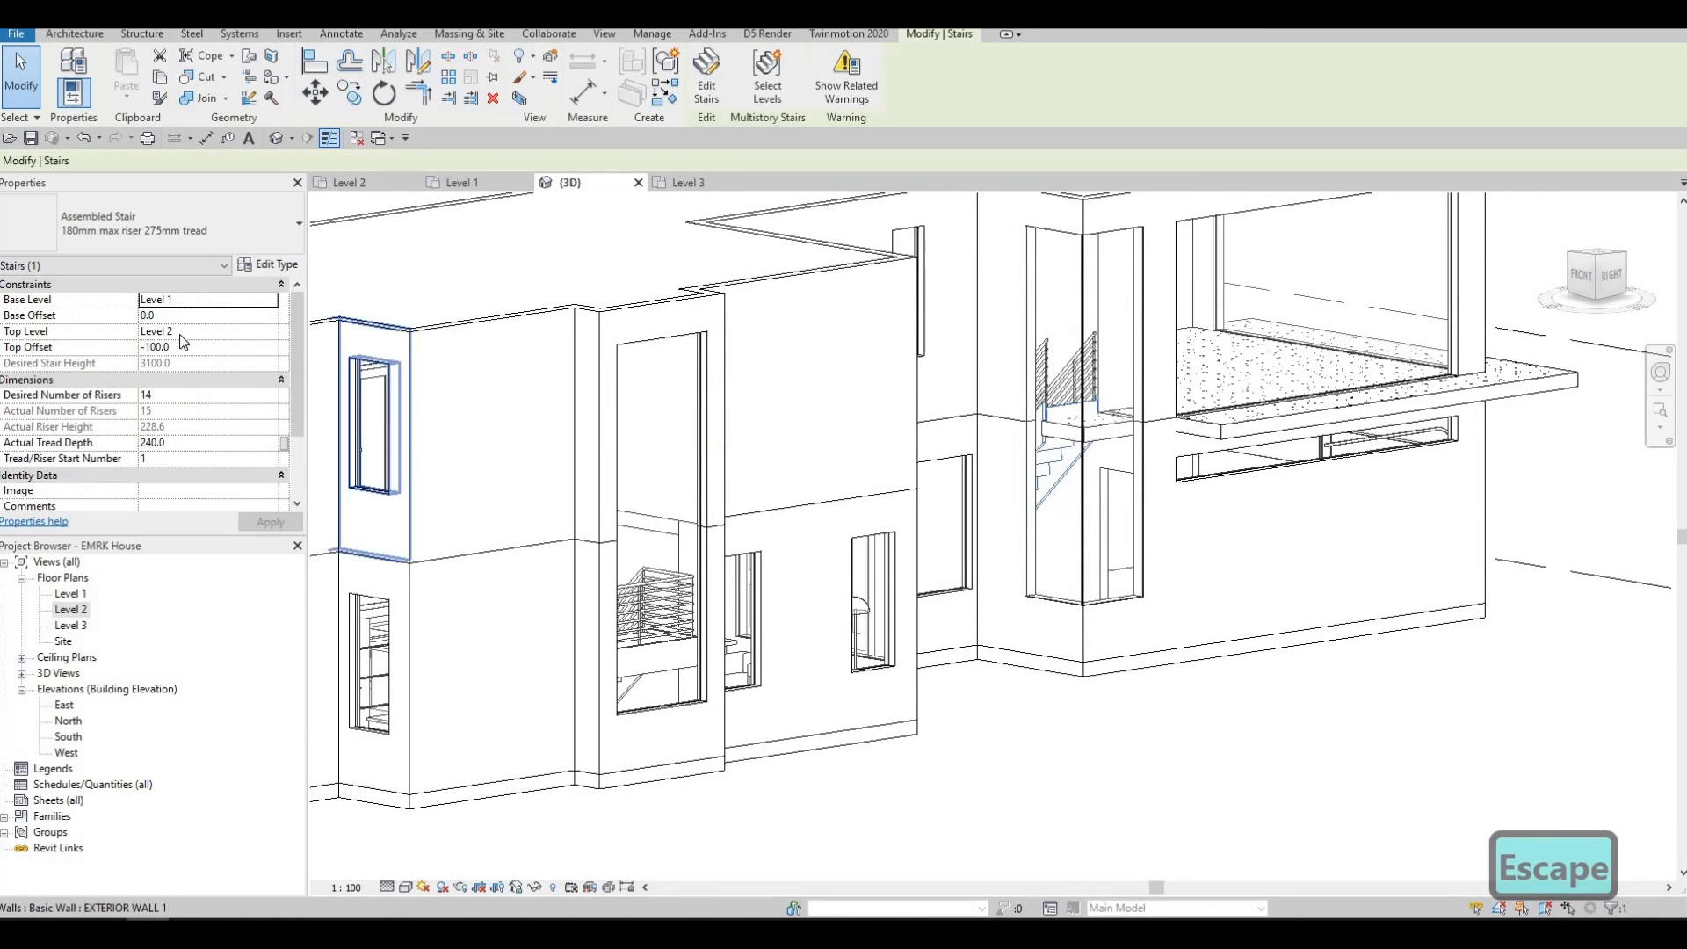
# Step: Reset the stair's top offset to 0 so it ends exactly at Level 2
pyautogui.click(179, 346)
pyautogui.write('0')
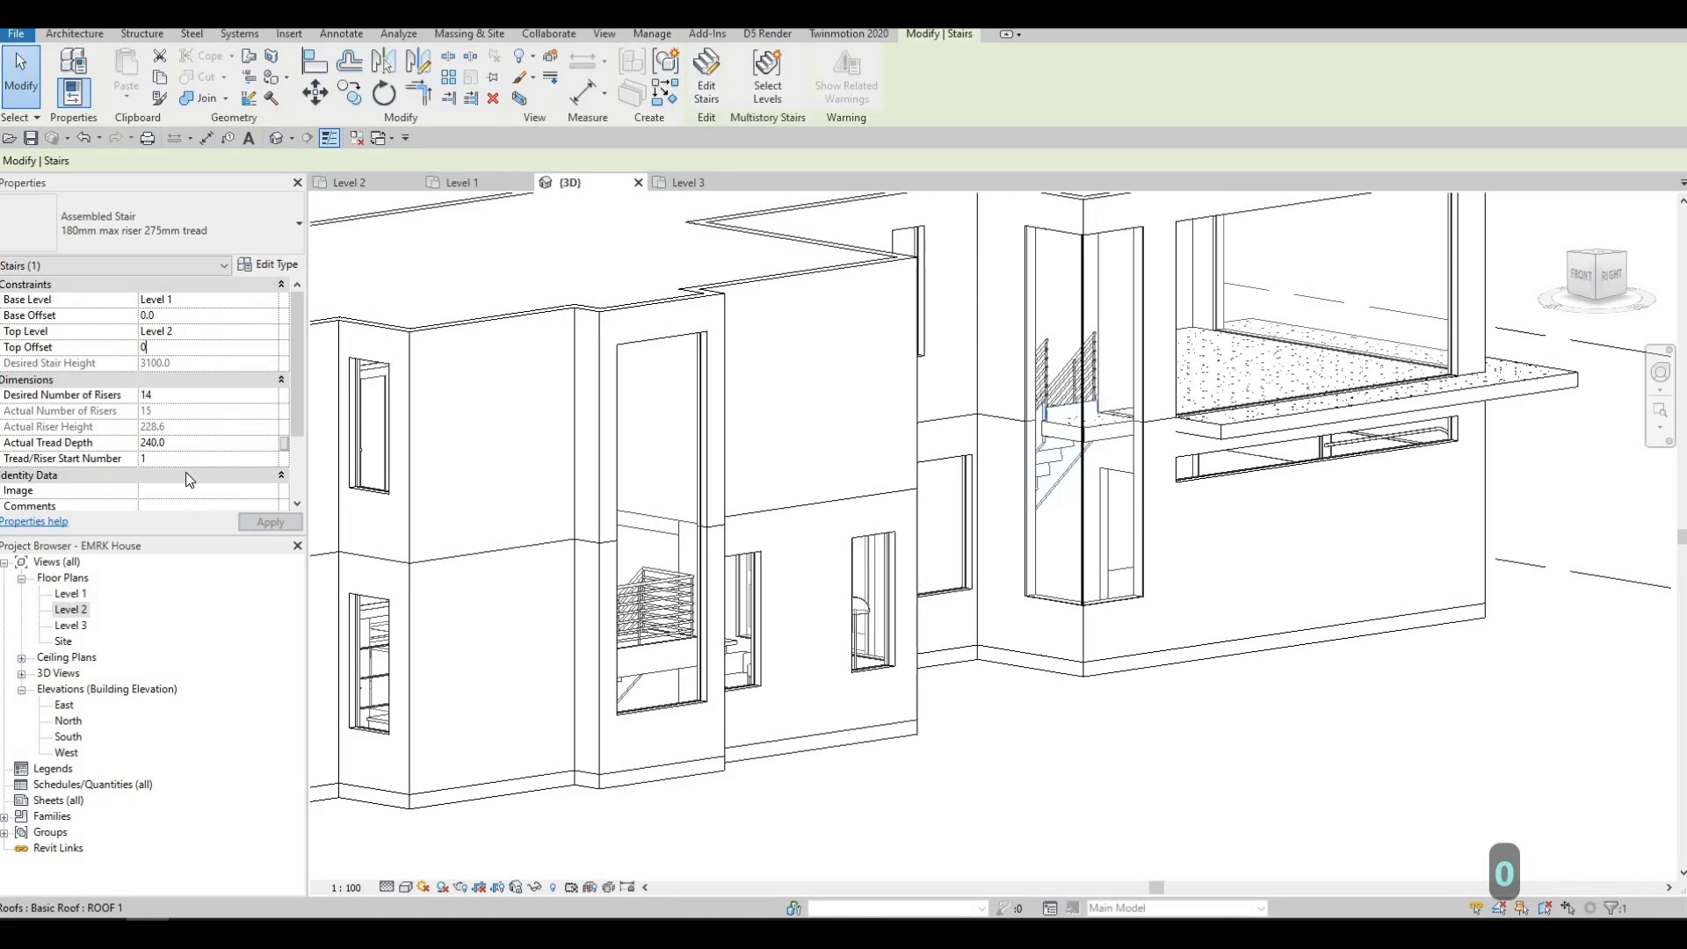
pyautogui.press('Escape')
pyautogui.press('Escape')
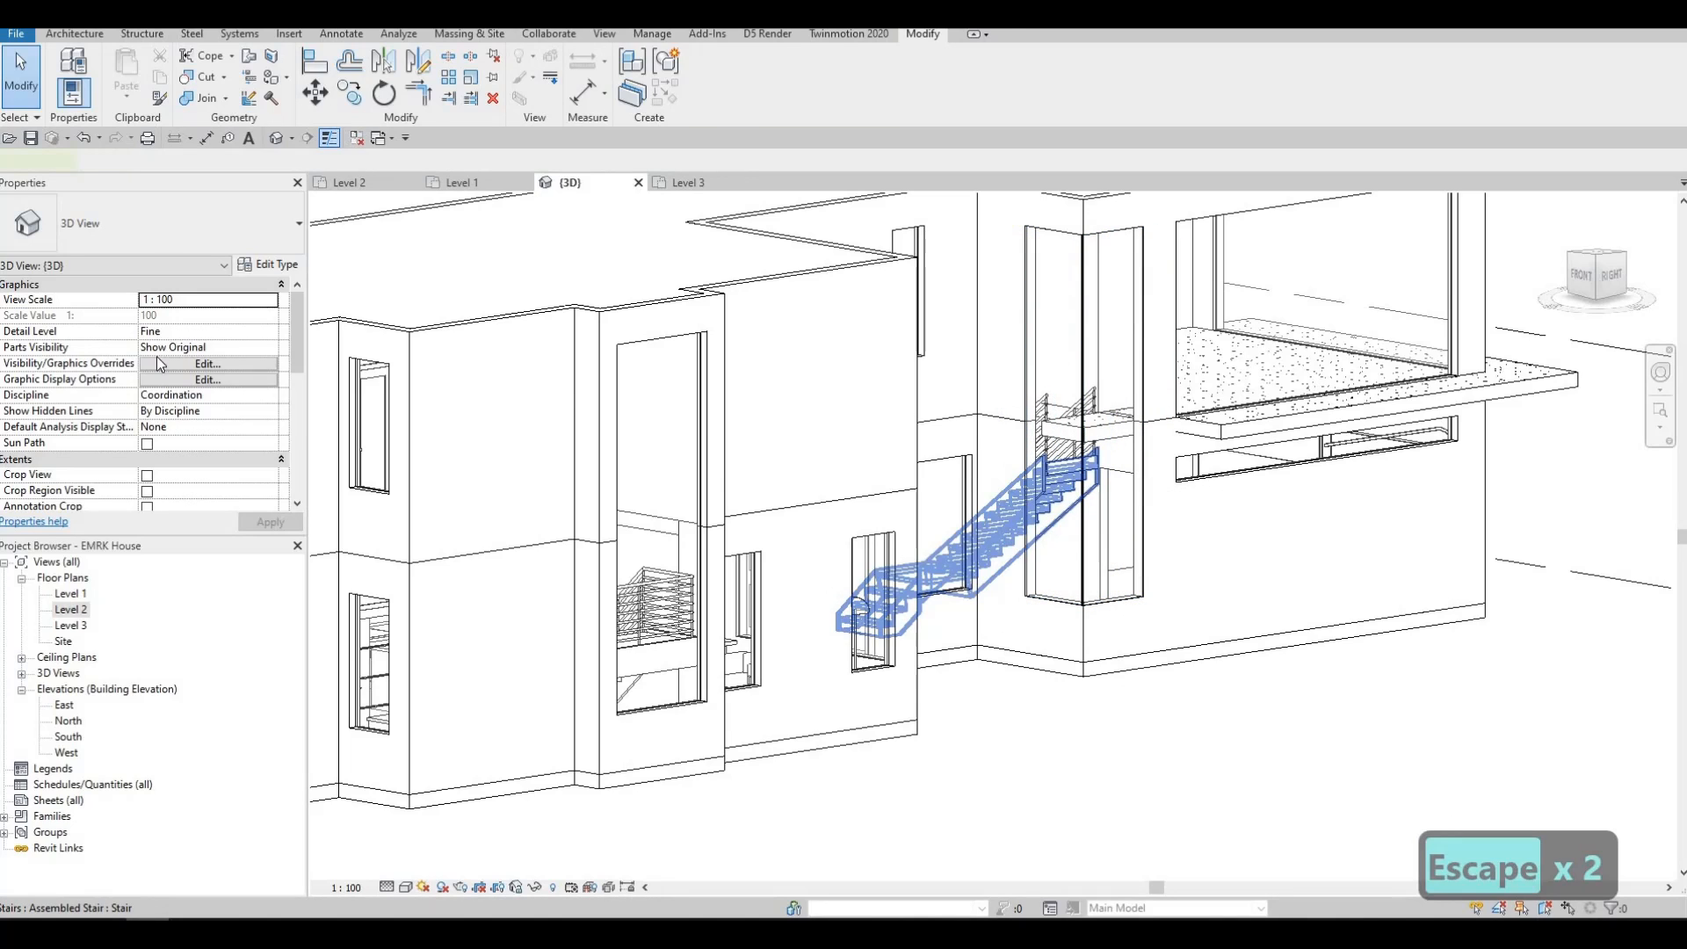
# Step: Set the stair's desired number of risers to 14 and accept the change
pyautogui.click(176, 396)
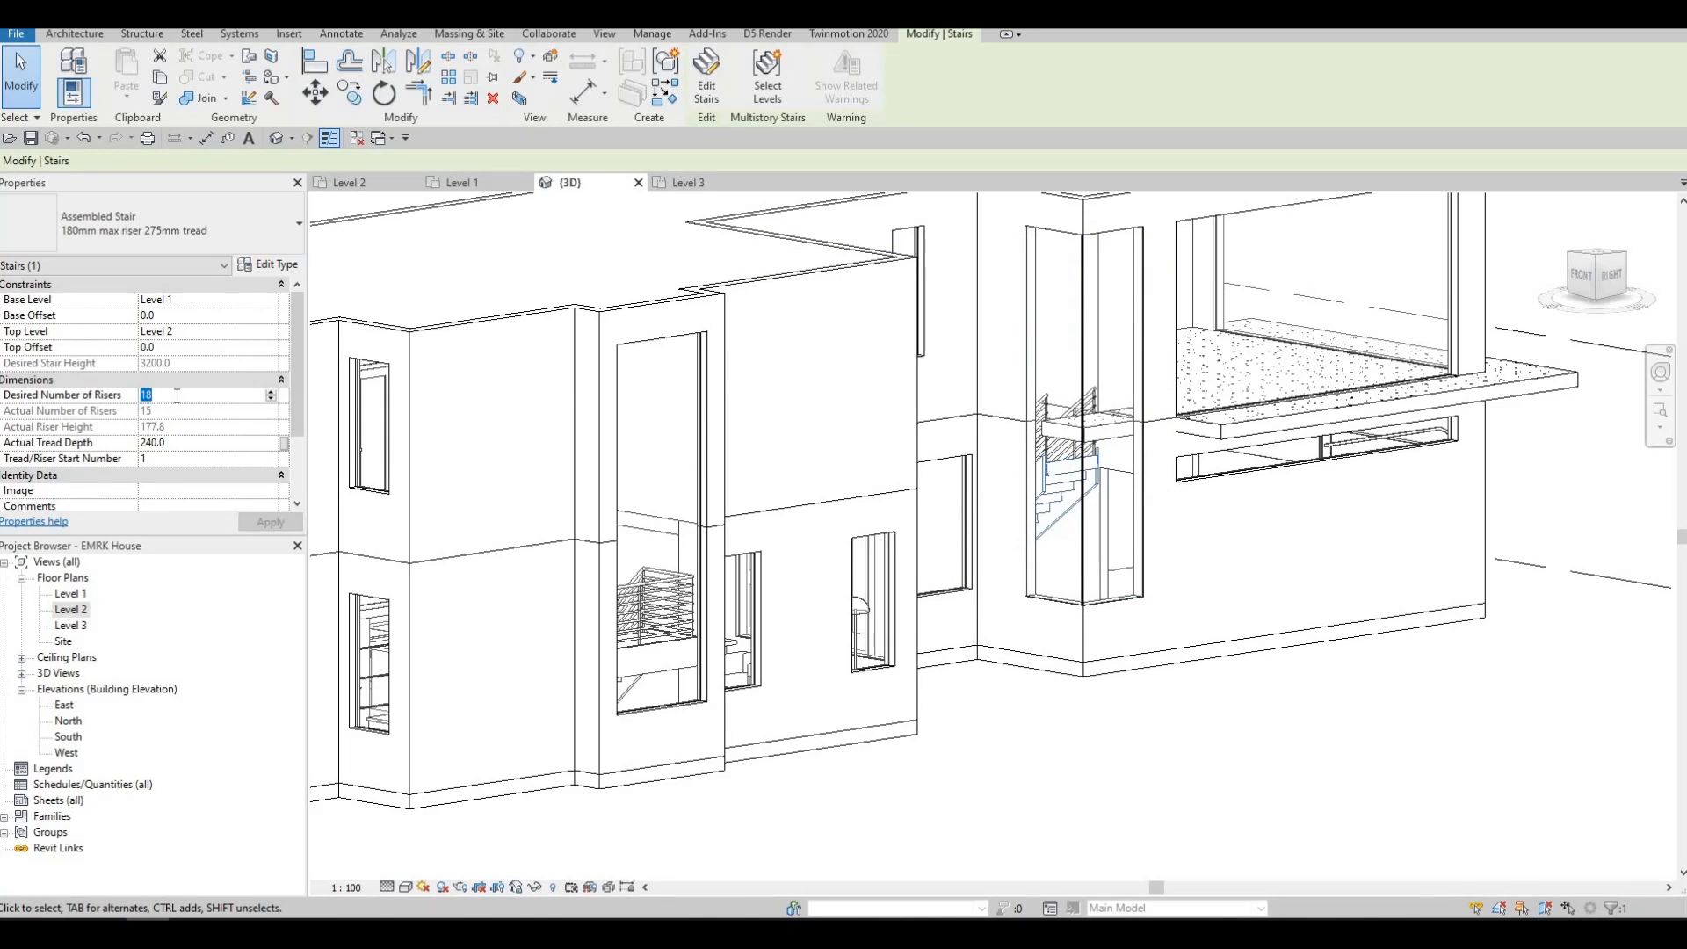
pyautogui.write('14')
pyautogui.click(264, 522)
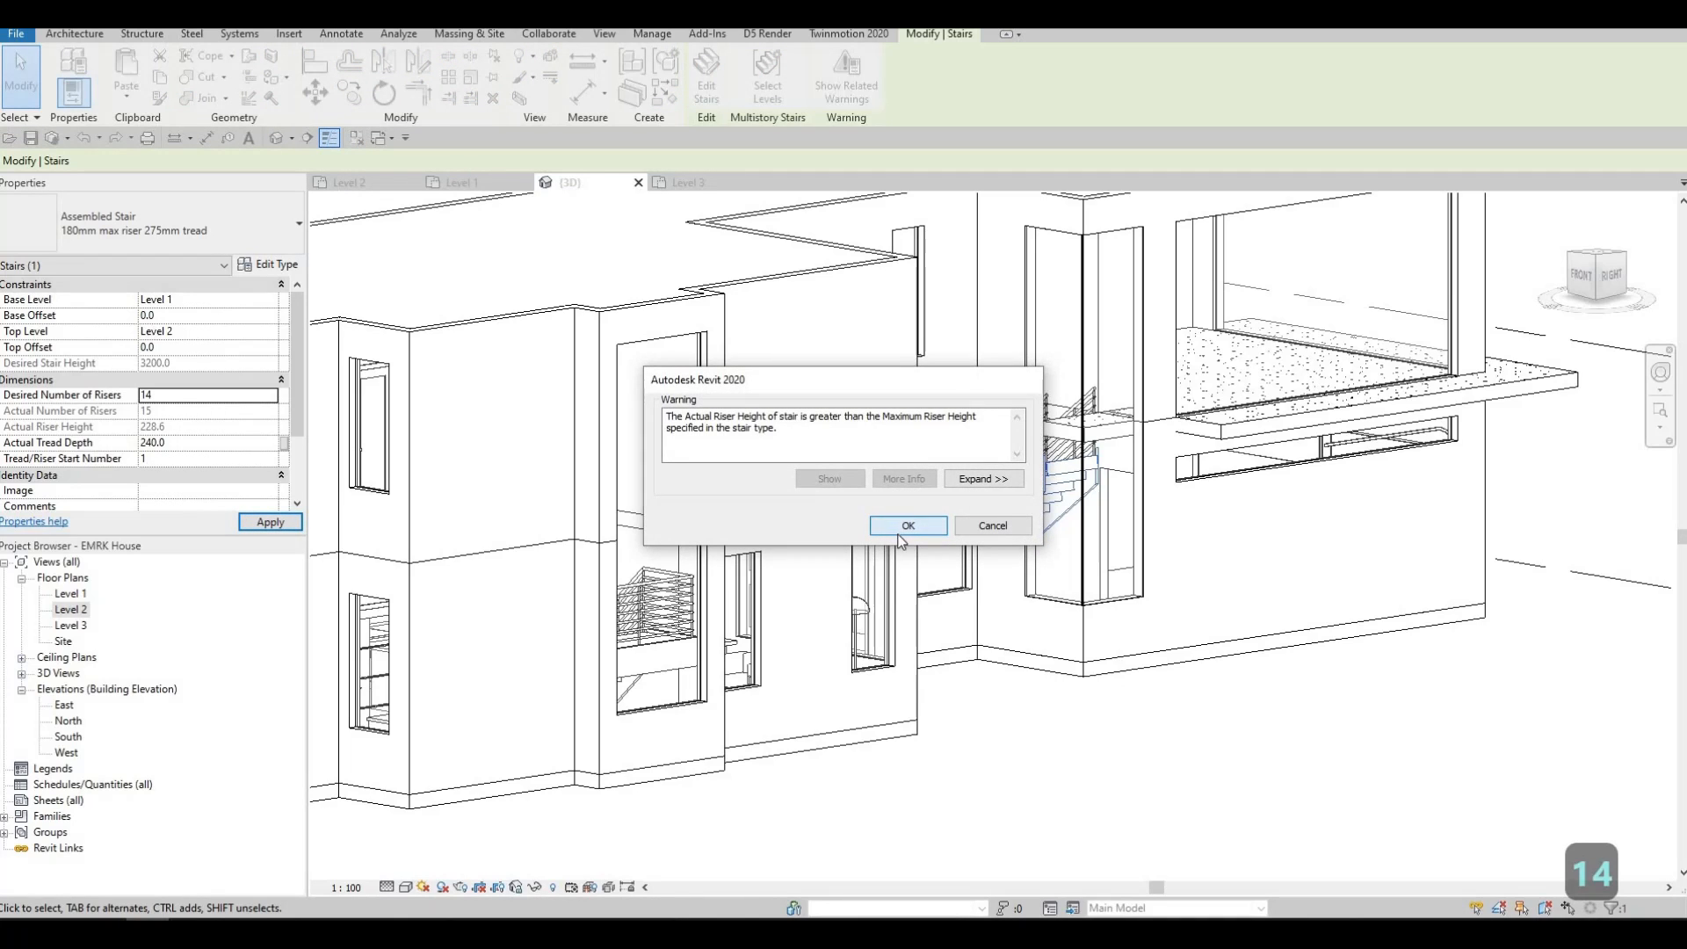
pyautogui.click(901, 529)
pyautogui.press('Escape')
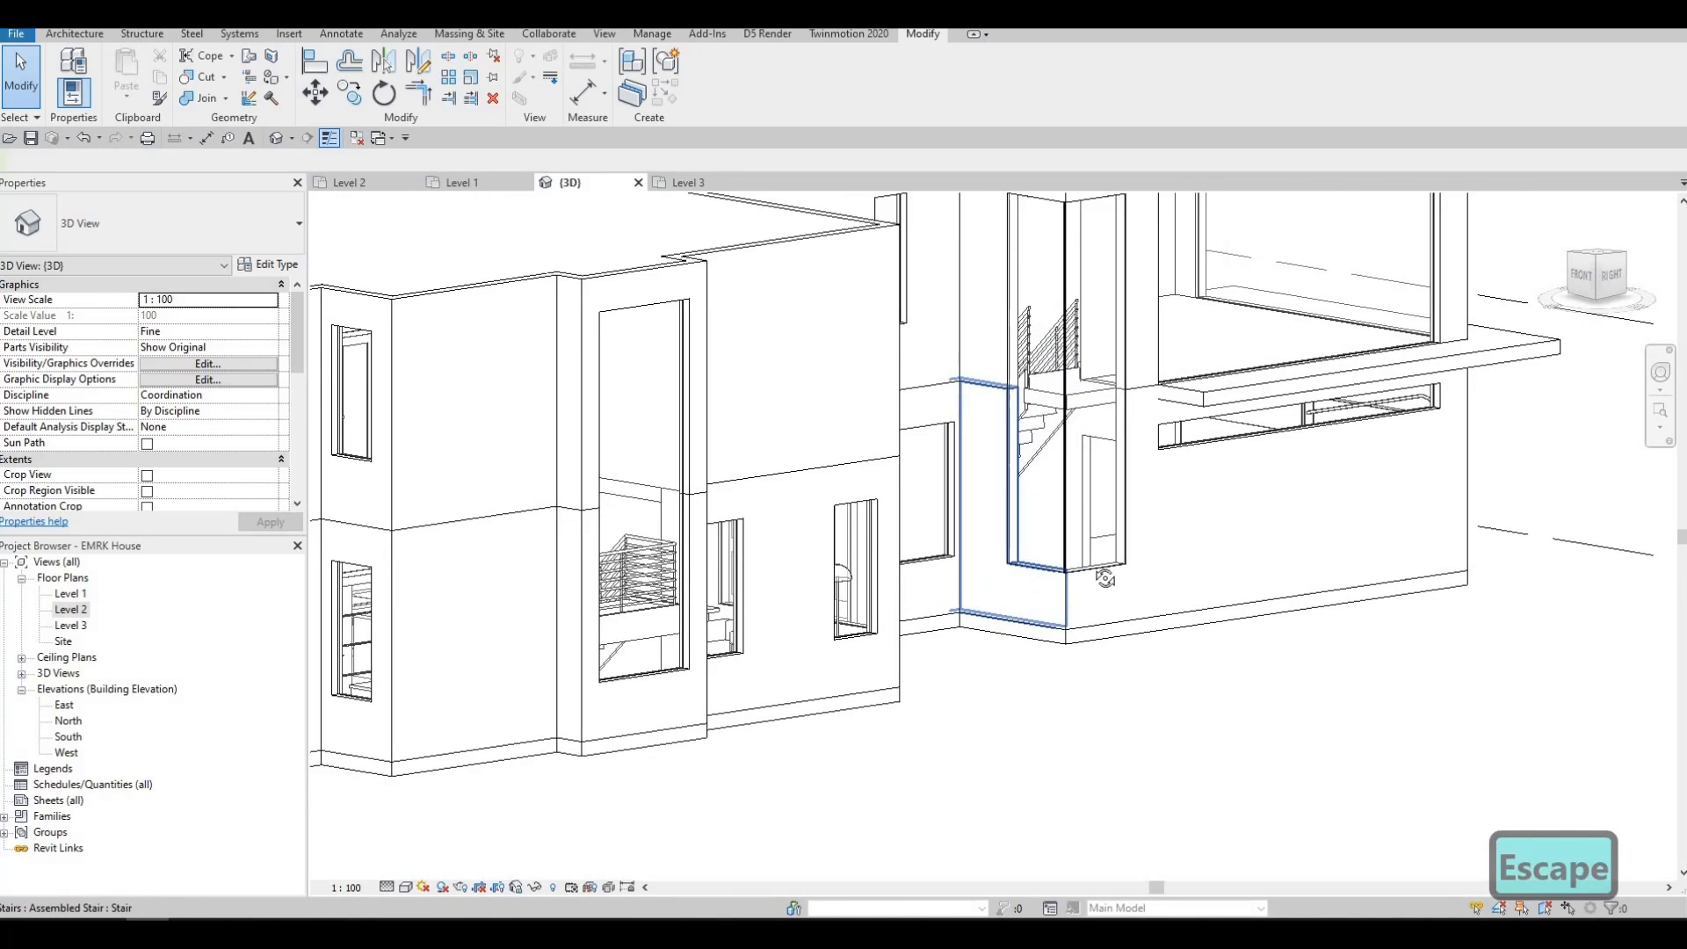
pyautogui.press('Escape')
# Step: Examine the stair and its landing through the corner curtain wall from several sides of the house
pyautogui.scroll(-3, 1031, 604)
pyautogui.keyDown('shift'); pyautogui.moveTo(1032, 604); pyautogui.dragTo(913, 516, button='middle'); pyautogui.keyUp('shift')
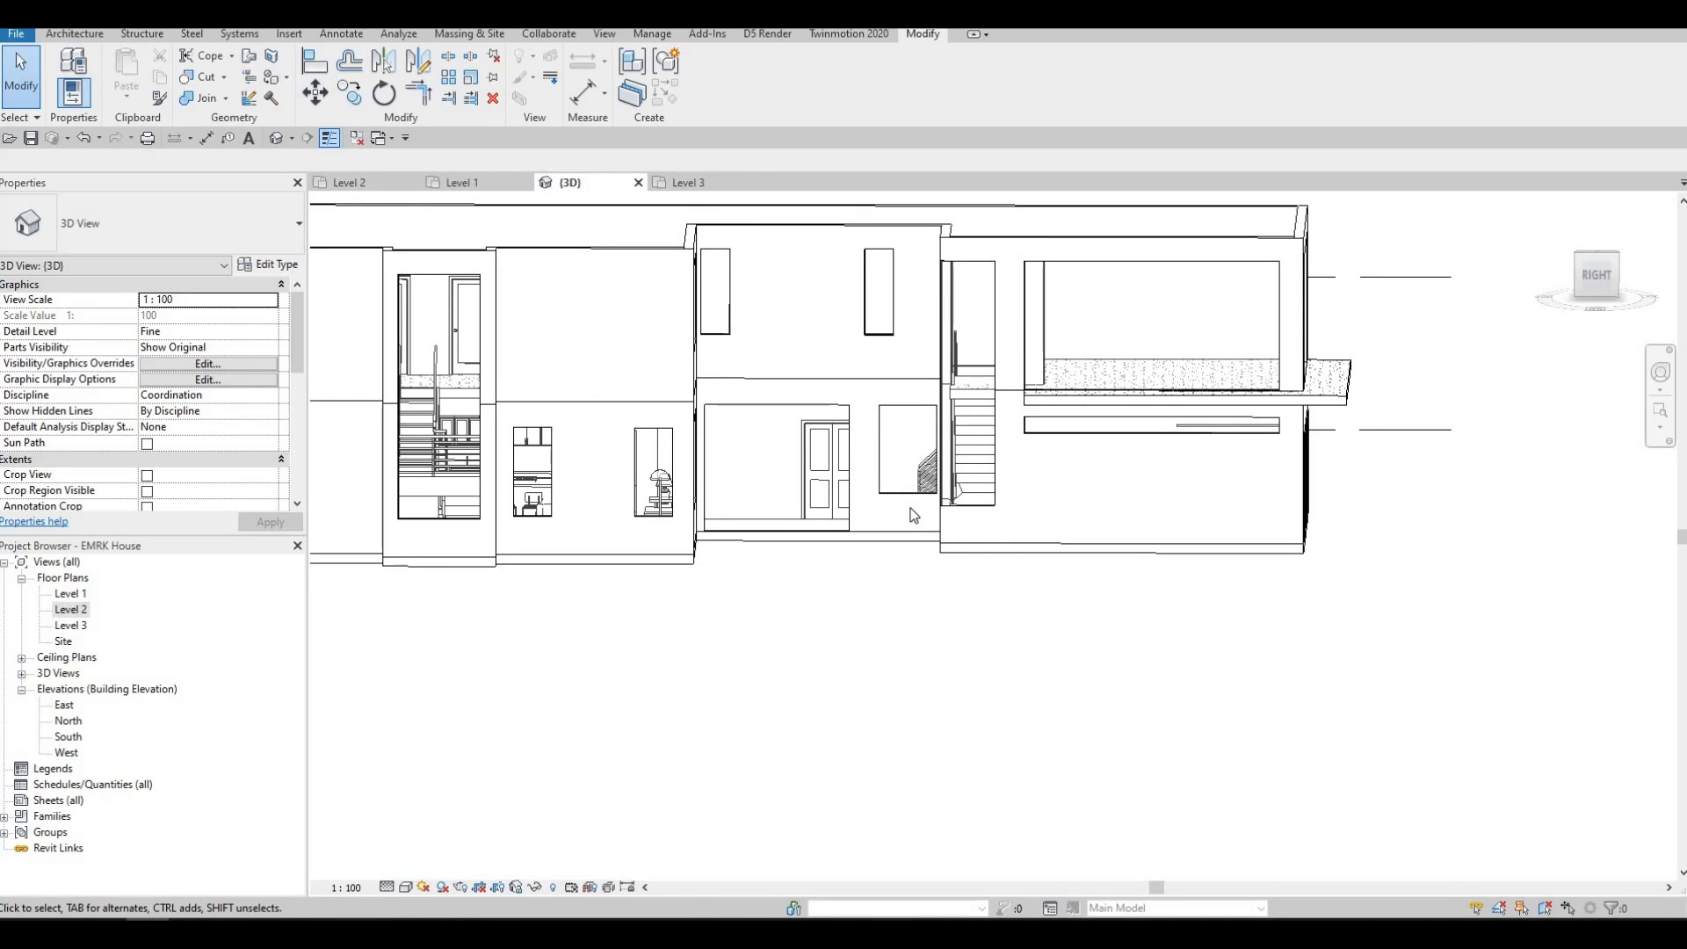
pyautogui.keyDown('shift'); pyautogui.moveTo(1017, 626); pyautogui.dragTo(977, 452, button='middle'); pyautogui.keyUp('shift')
pyautogui.scroll(5, 978, 453)
pyautogui.scroll(-4, 993, 492)
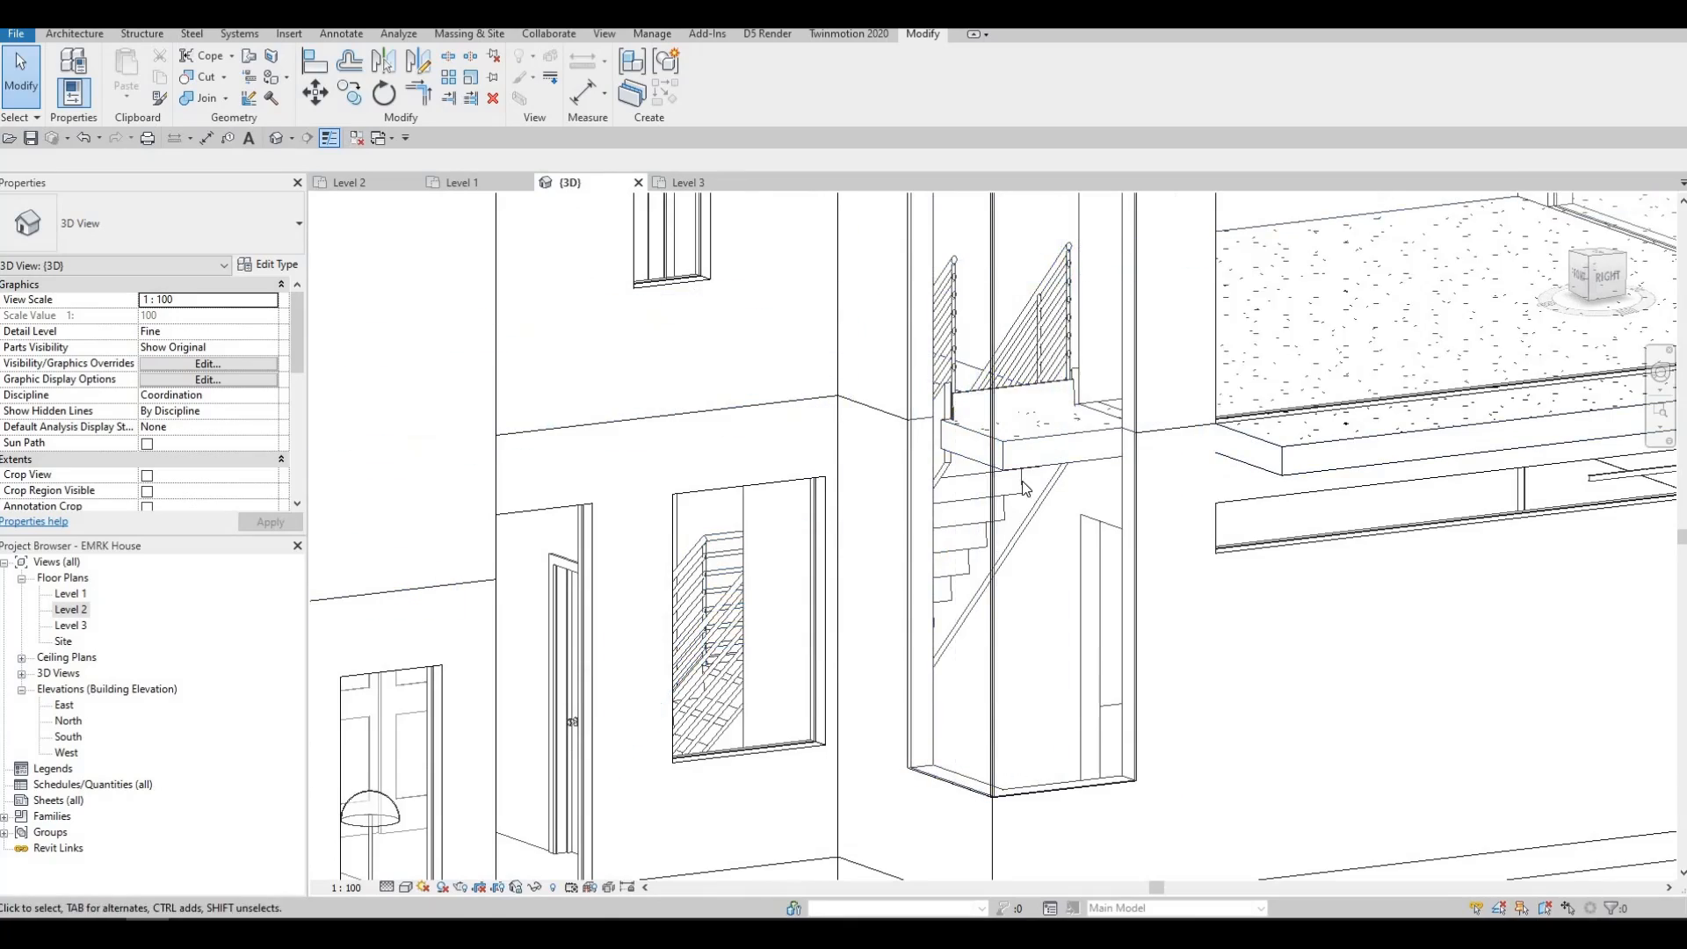
pyautogui.moveTo(1000, 527); pyautogui.dragTo(1010, 562, button='middle')
pyautogui.scroll(-5, 1007, 542)
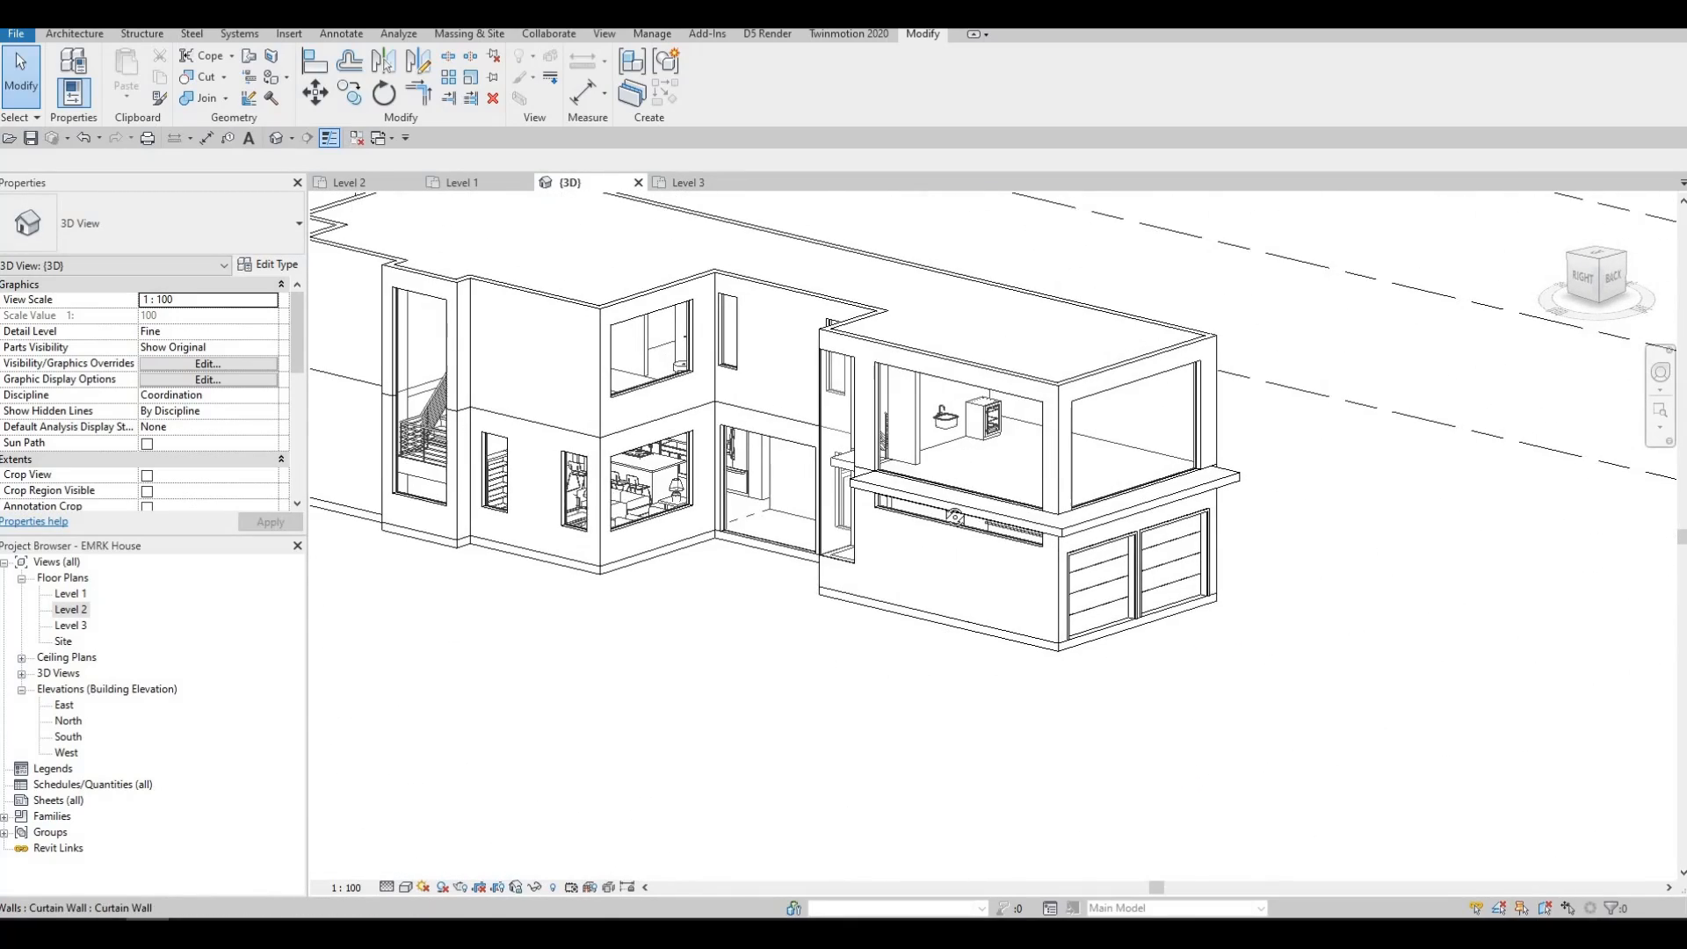
# Step: Inspect the projecting Level 2 slab, the large curtain walls above it and the strip window below
pyautogui.scroll(4, 1054, 562)
pyautogui.scroll(2, 1010, 554)
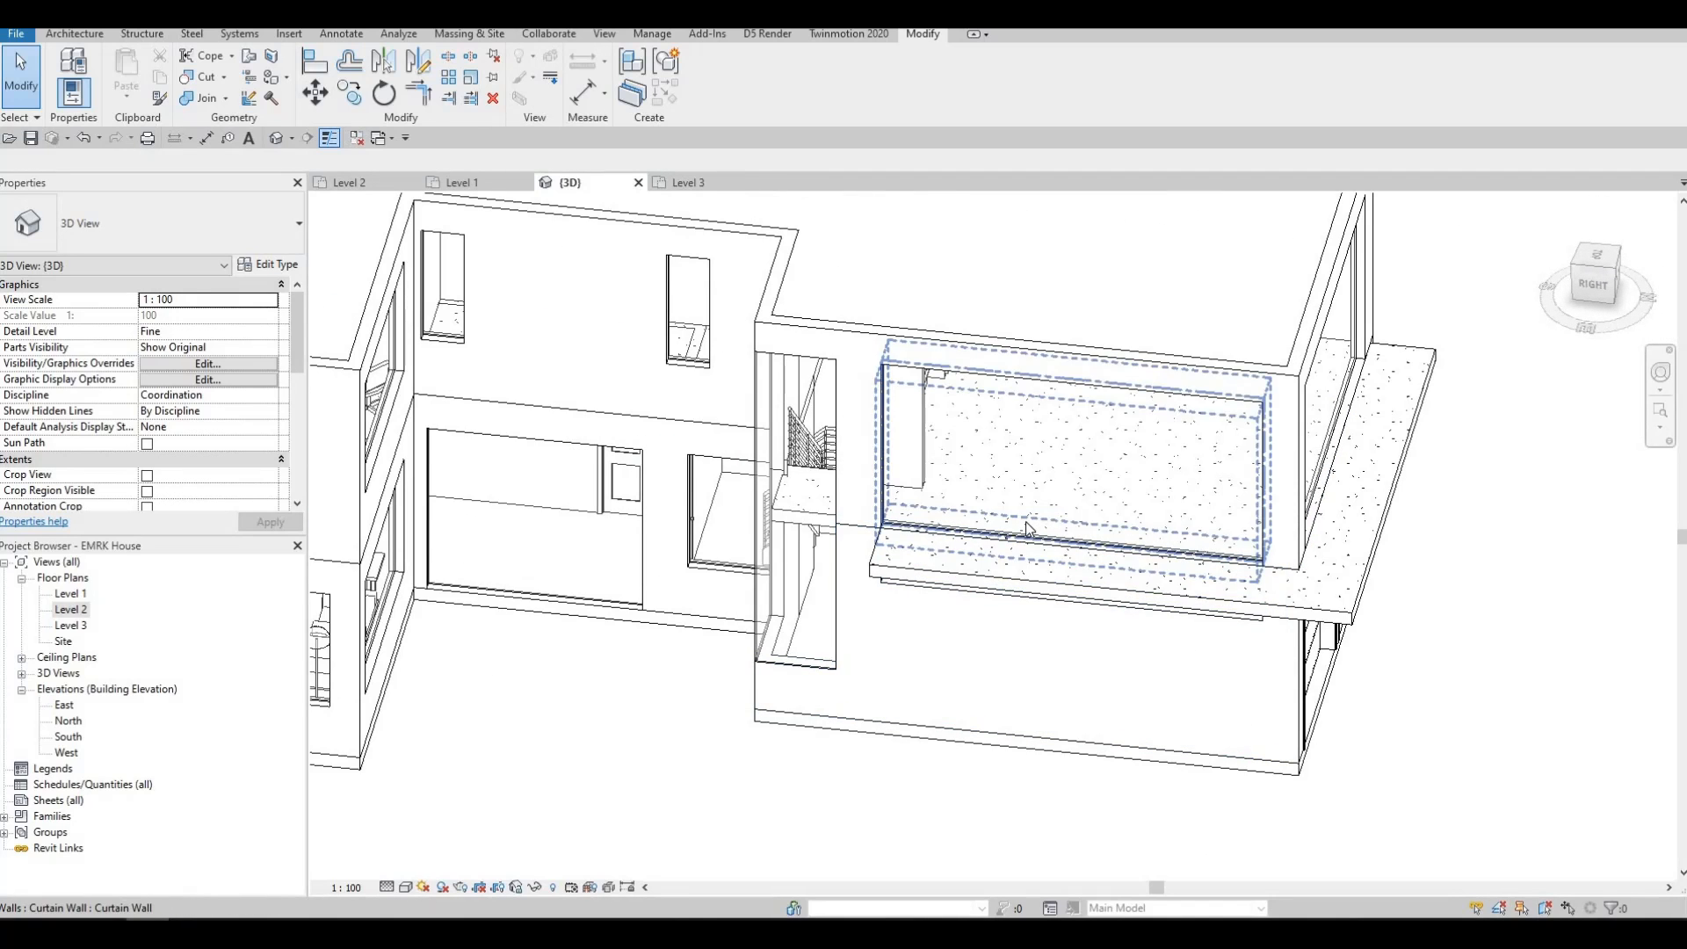
pyautogui.scroll(-3, 998, 432)
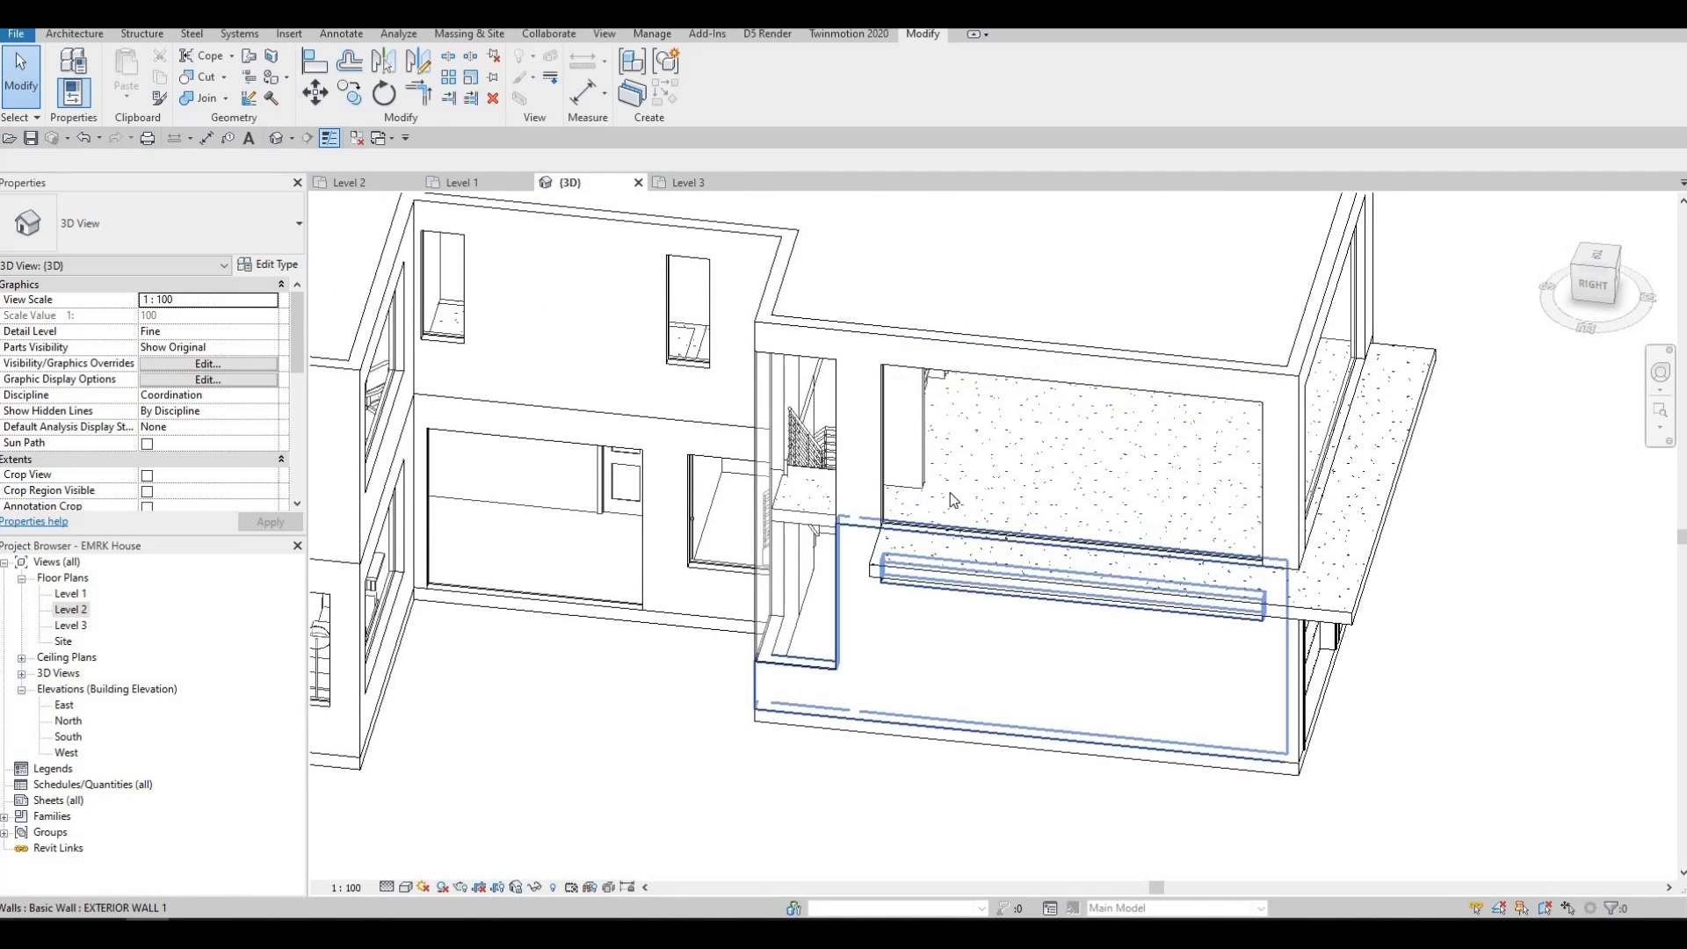
pyautogui.scroll(8, 1008, 476)
pyautogui.scroll(-6, 1008, 475)
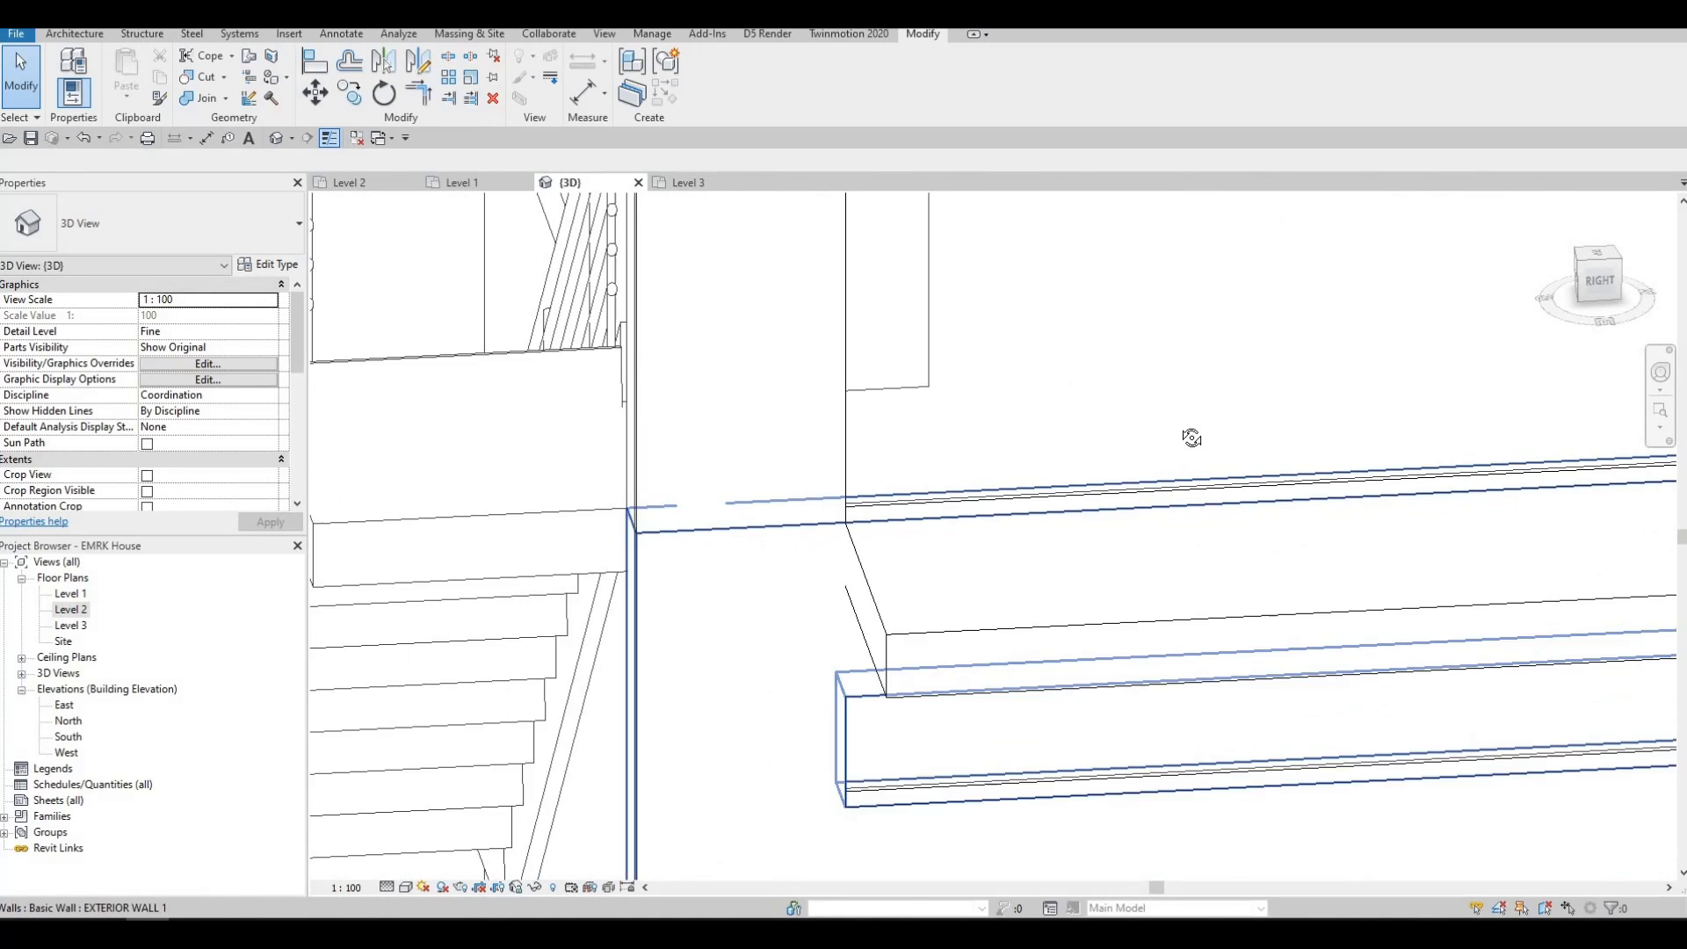
pyautogui.moveTo(1041, 559); pyautogui.dragTo(1174, 579, button='middle')
pyautogui.scroll(-5, 1173, 578)
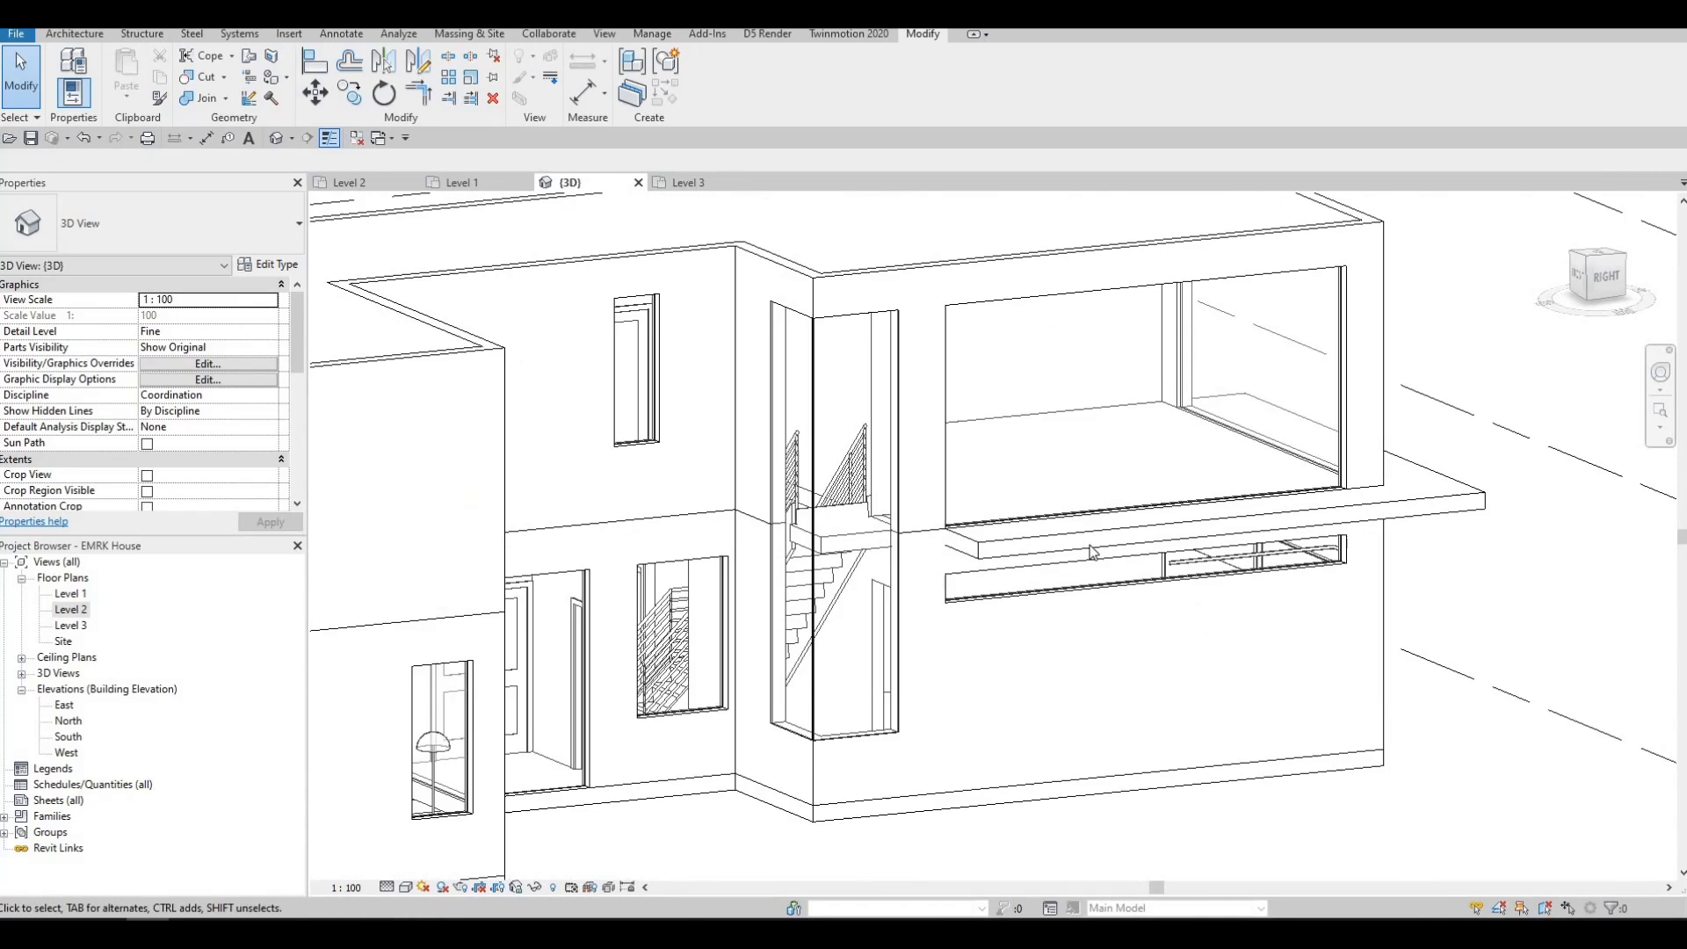
pyautogui.scroll(1, 1227, 514)
pyautogui.scroll(4, 1151, 540)
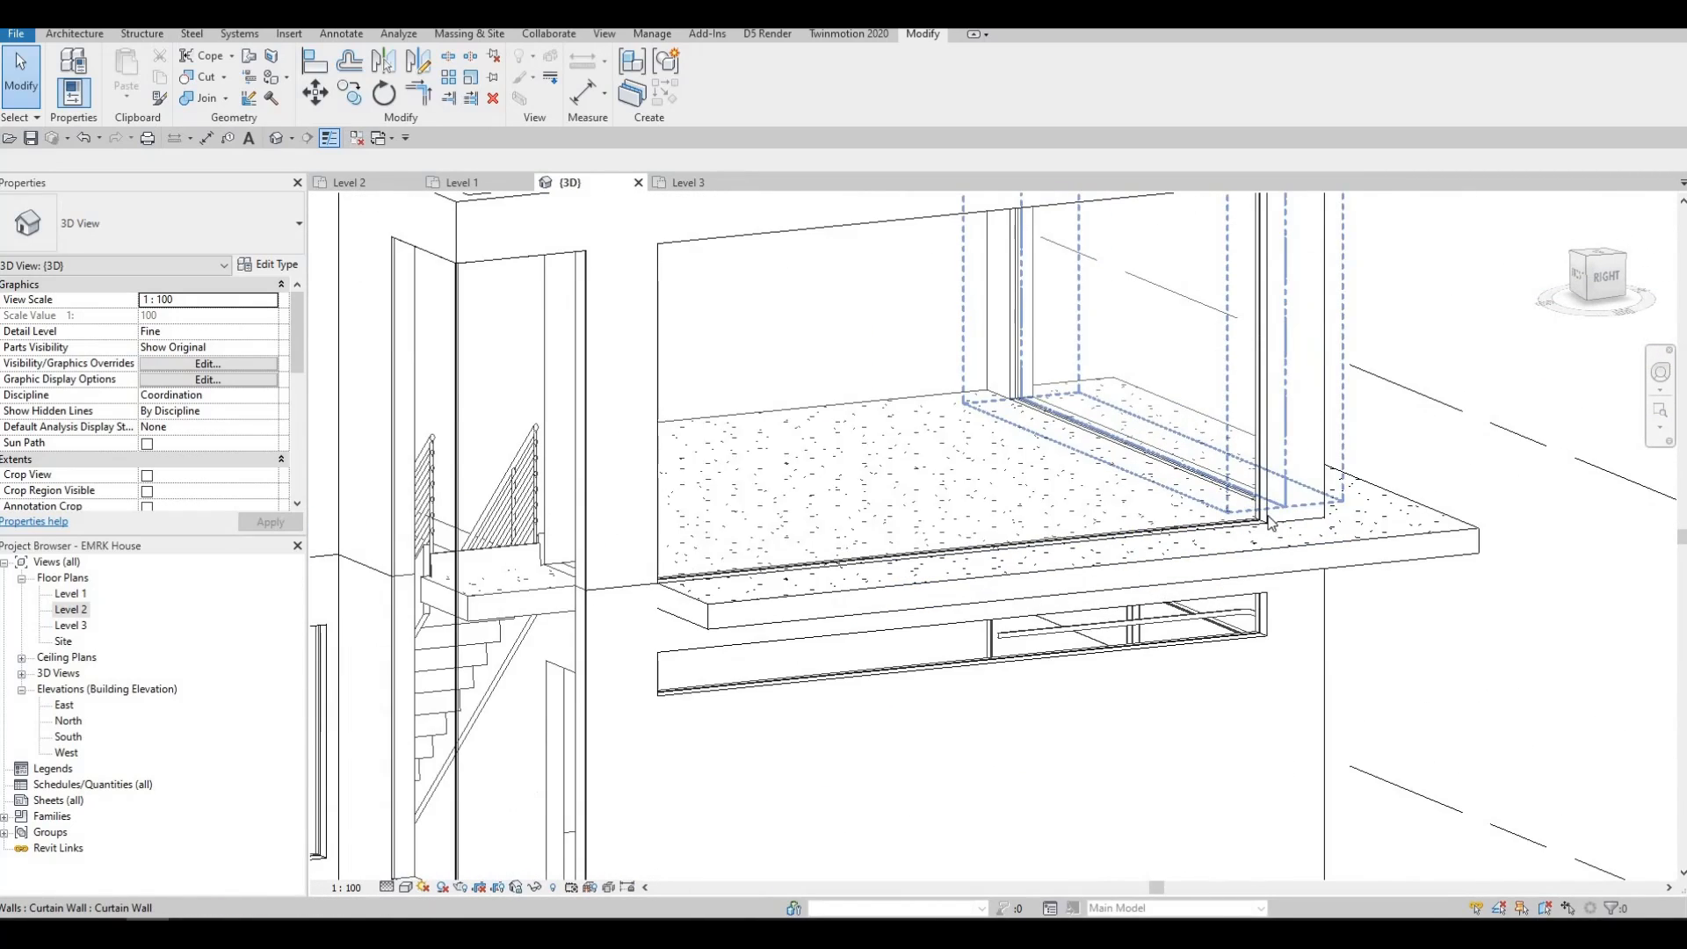
pyautogui.scroll(-4, 1124, 541)
pyautogui.moveTo(1124, 541); pyautogui.dragTo(1084, 552, button='middle')
# Step: Divide the tall curtain wall in front of the stair into three equal columns with two vertical curtain grid lines
pyautogui.click(76, 34)
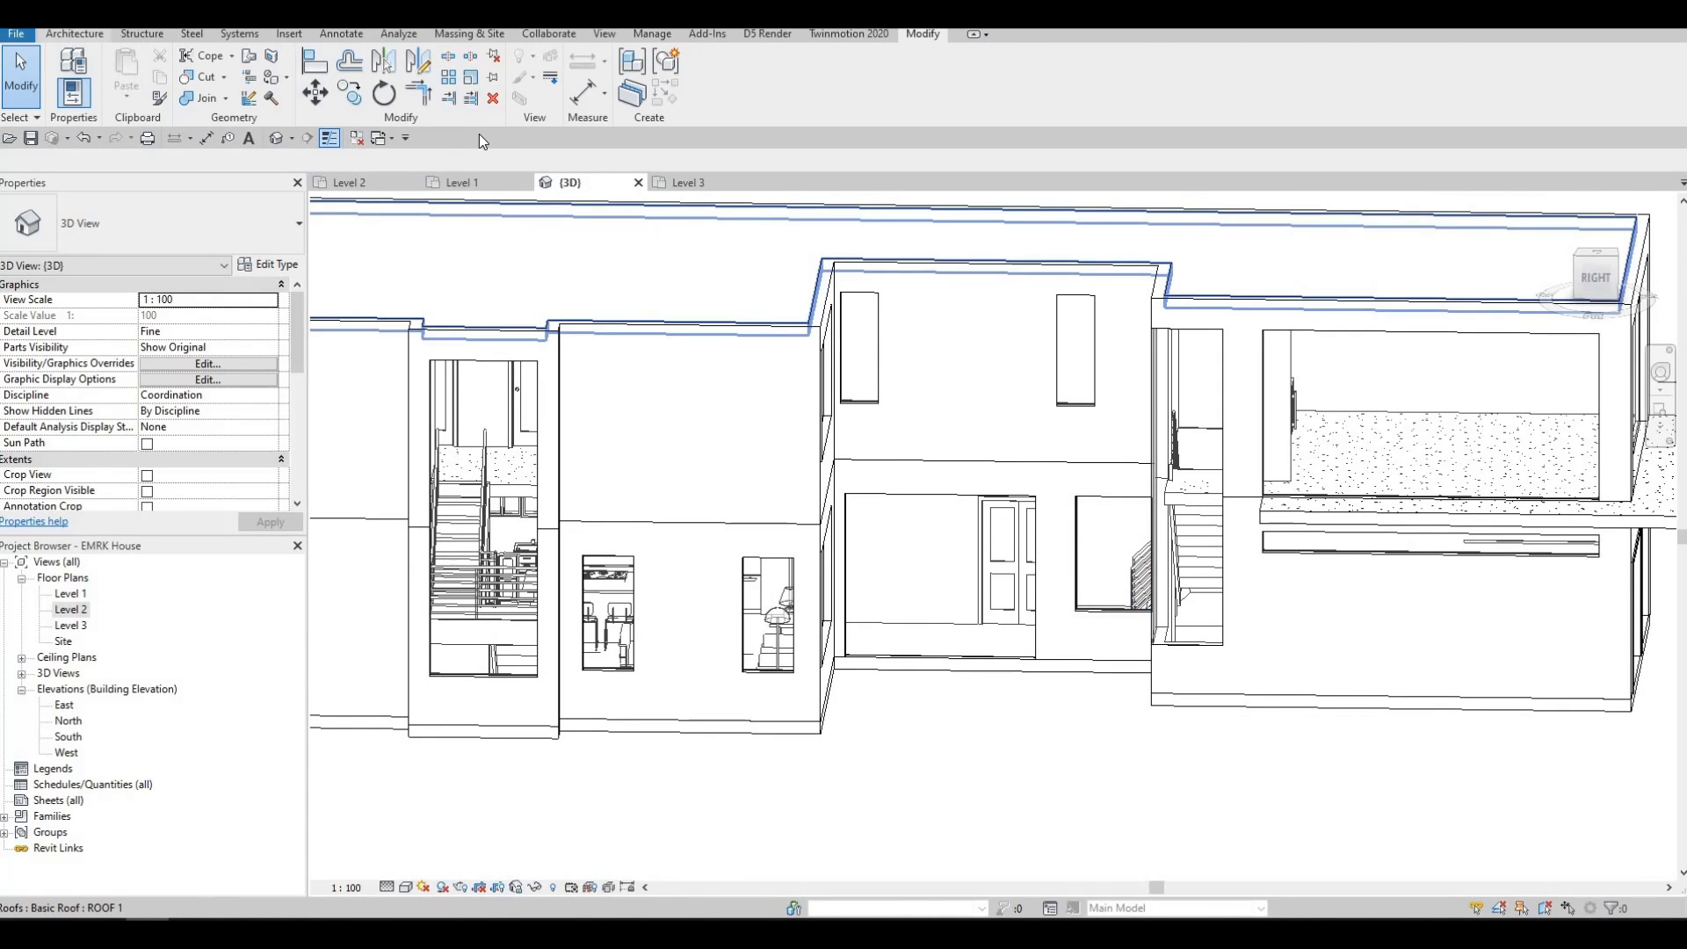
pyautogui.click(488, 88)
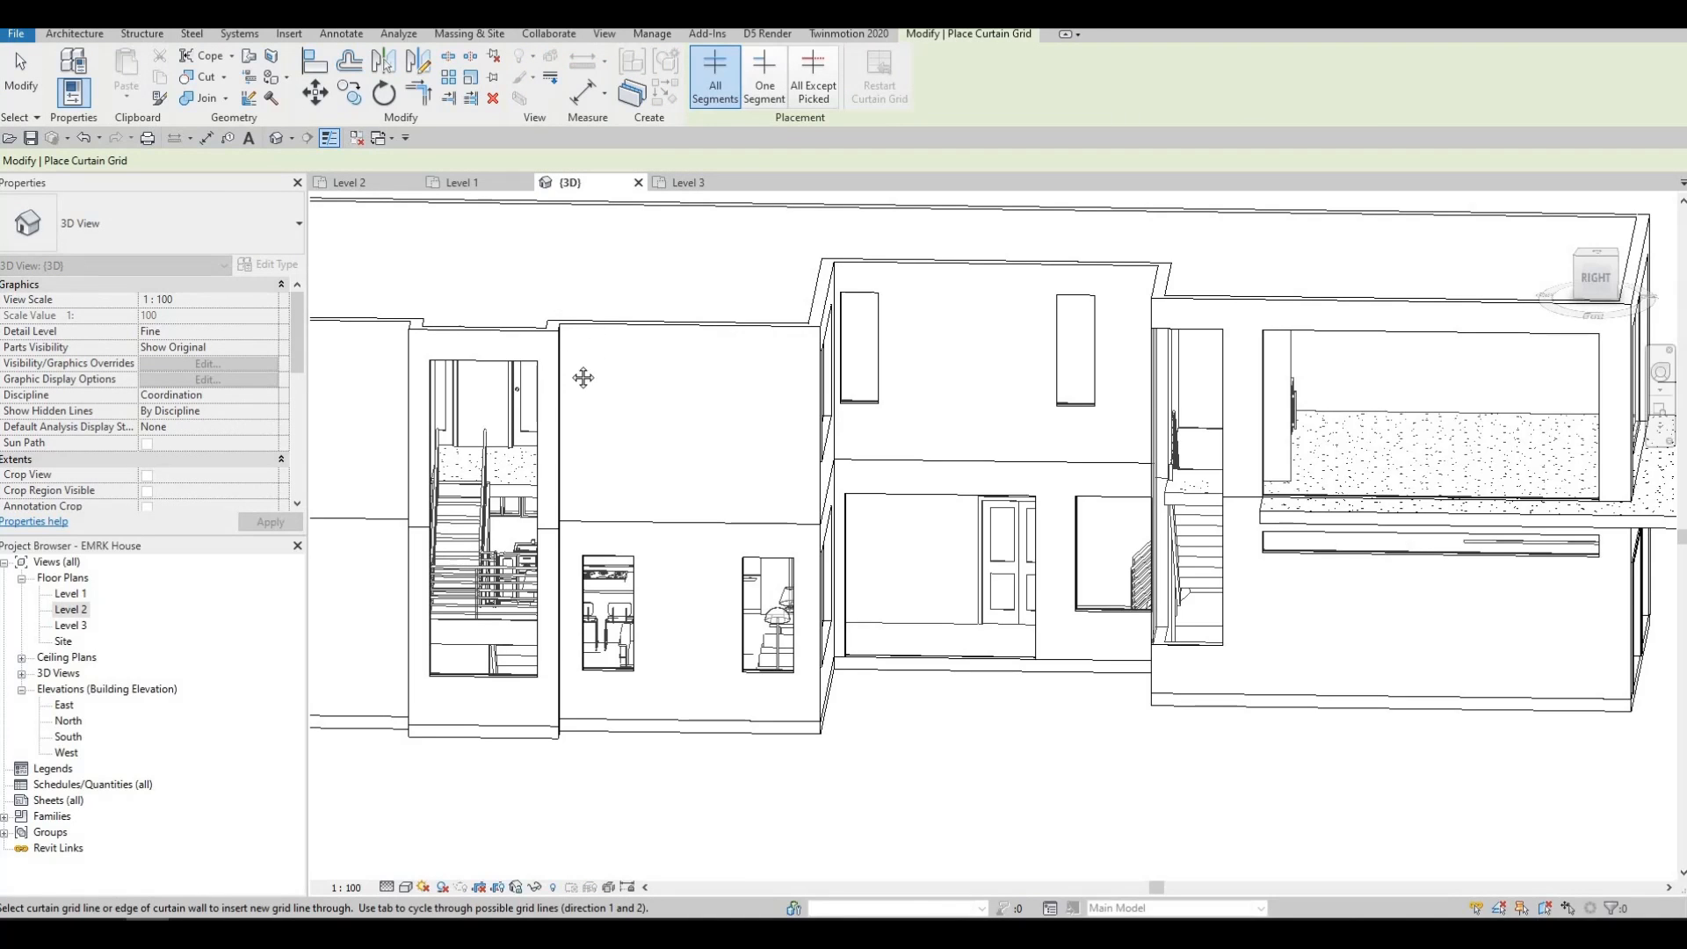
pyautogui.moveTo(476, 362); pyautogui.dragTo(848, 309, button='middle')
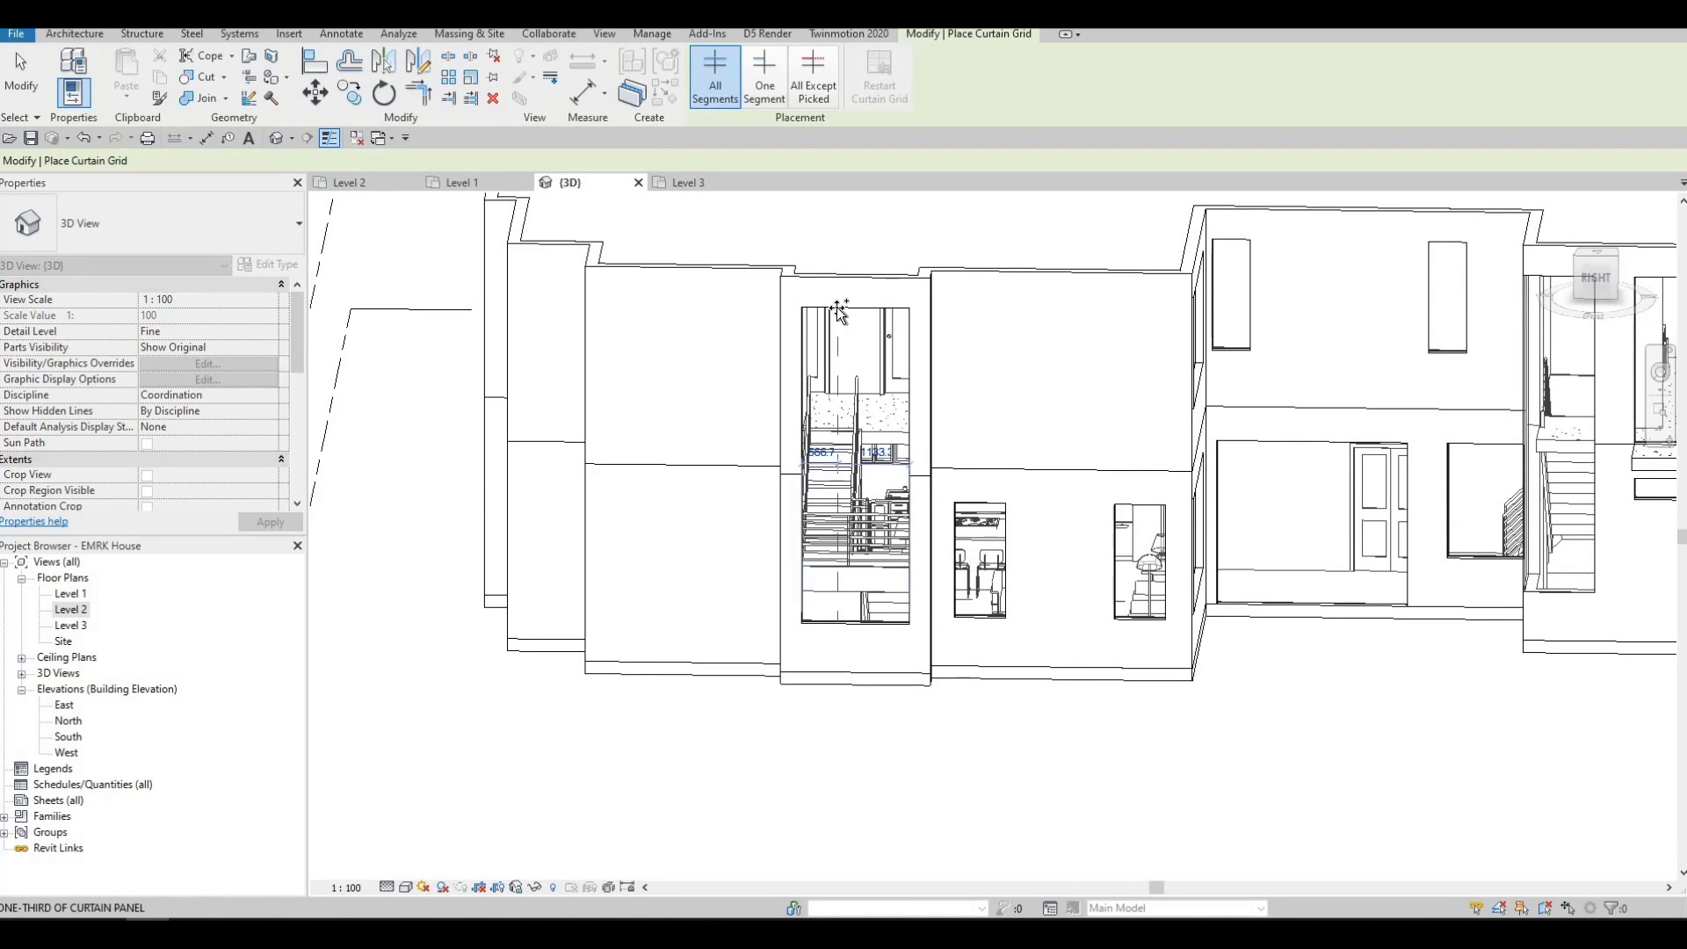
pyautogui.click(876, 313)
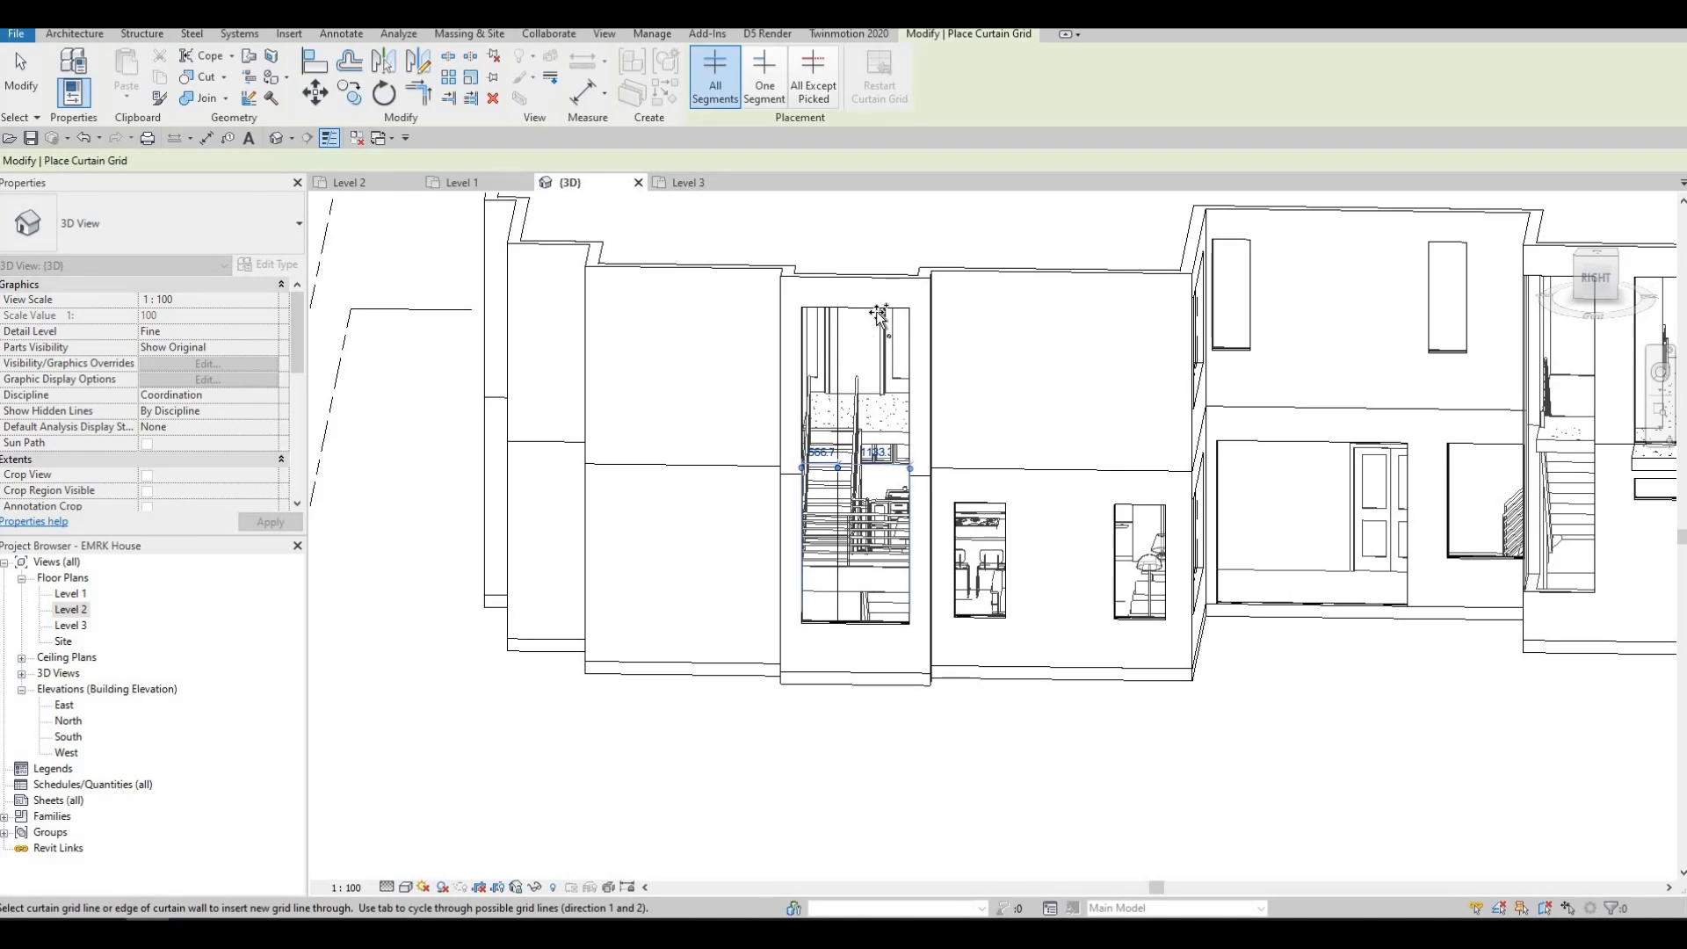
pyautogui.click(879, 314)
# Step: Divide the ground-floor entrance curtain wall beside the double door into three 1000 mm bays with two vertical grid lines
pyautogui.moveTo(1137, 444); pyautogui.dragTo(798, 394, button='middle')
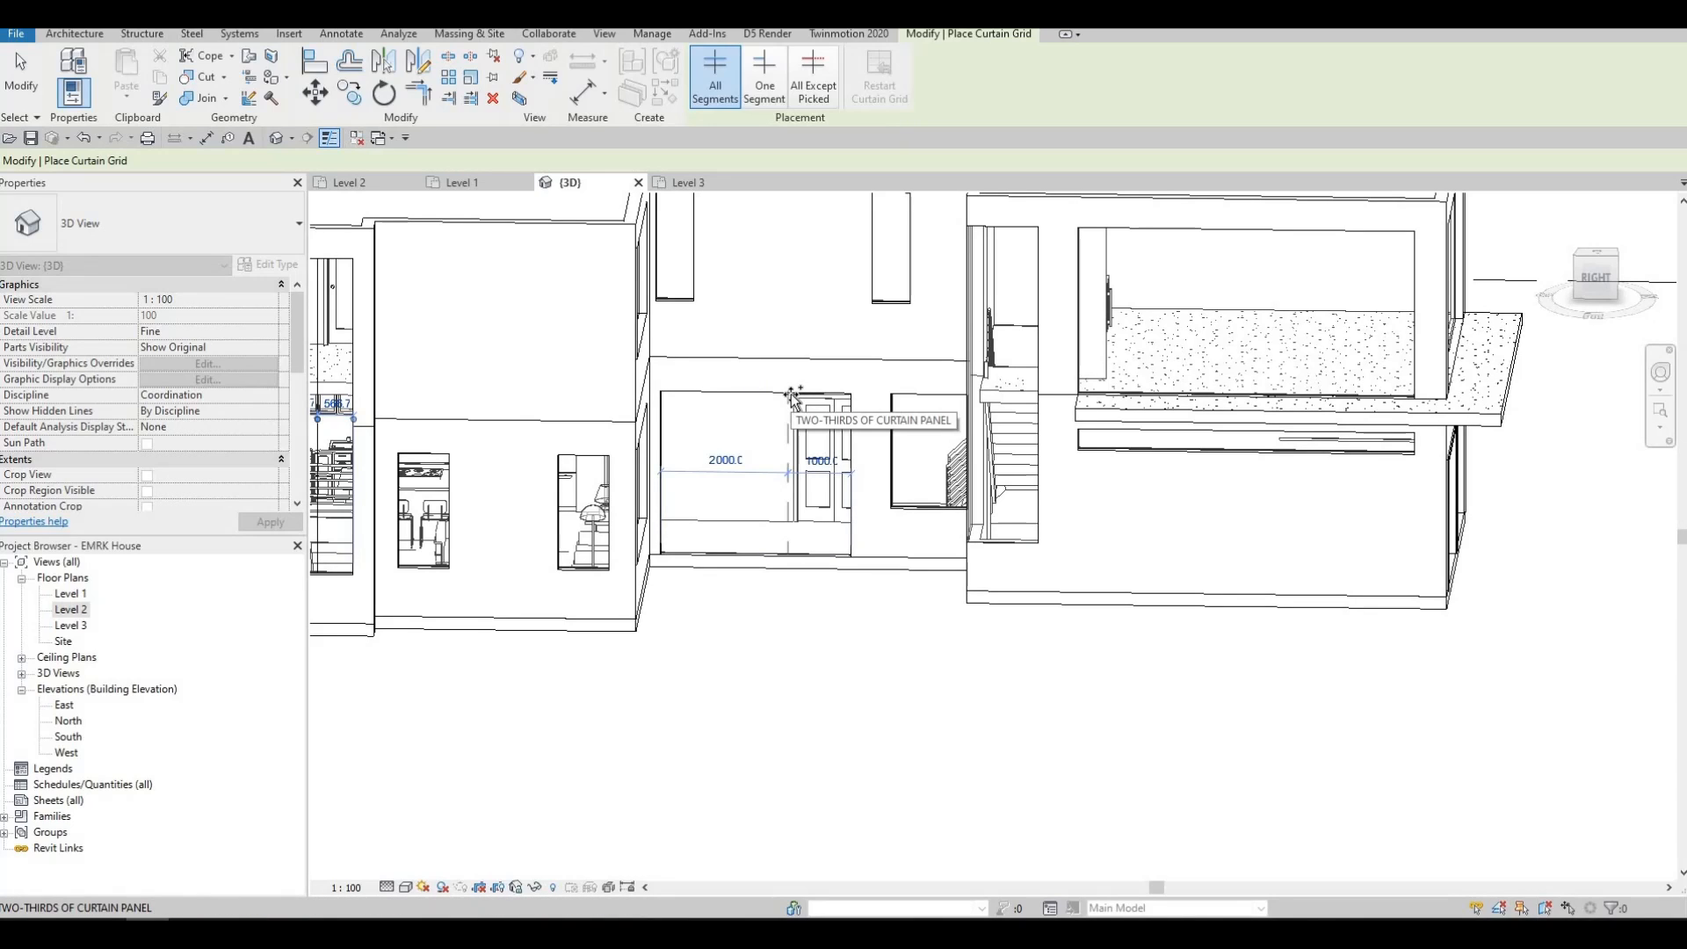
pyautogui.click(788, 397)
pyautogui.click(723, 397)
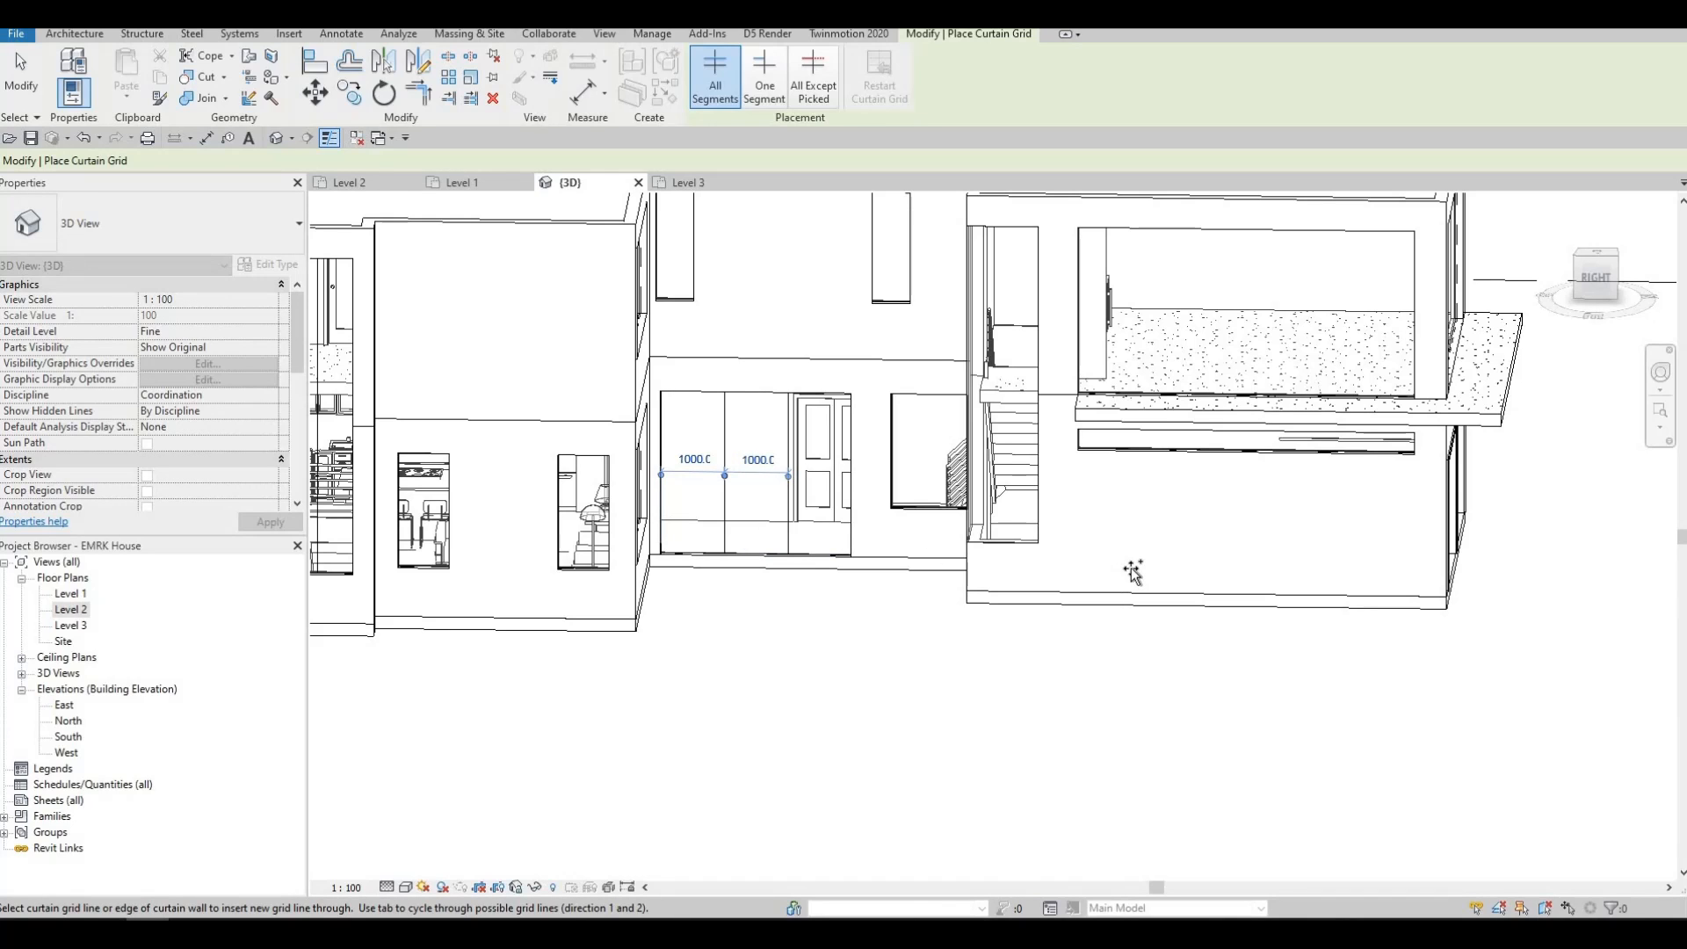
pyautogui.moveTo(1164, 446); pyautogui.dragTo(1138, 485, button='middle')
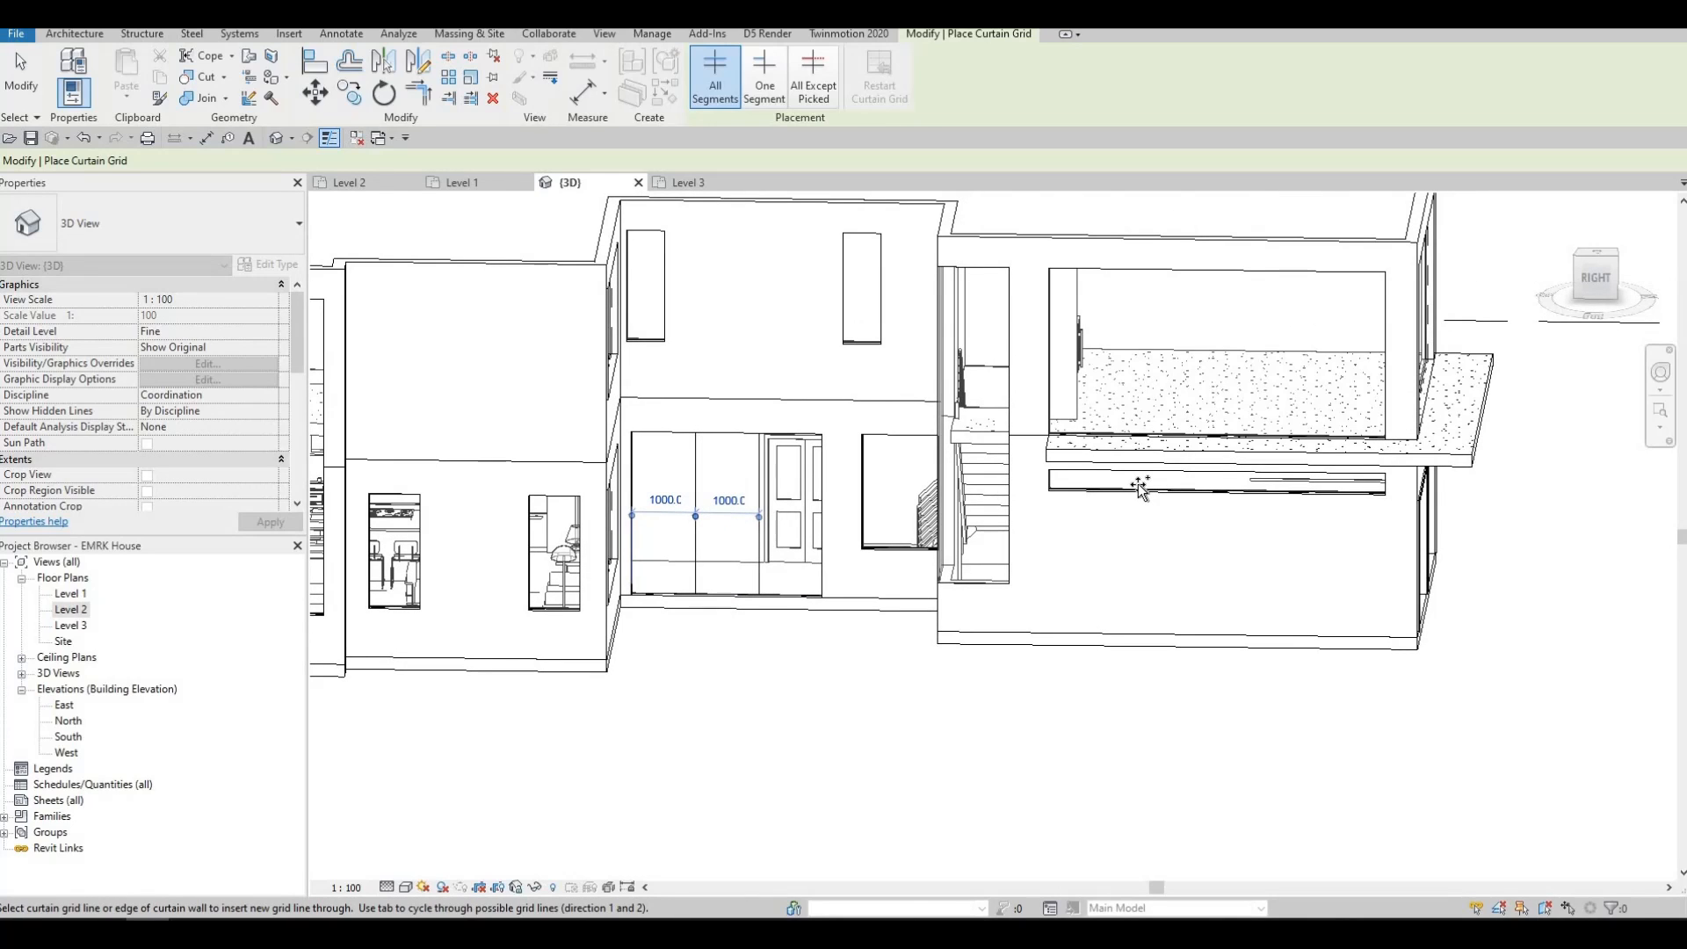
pyautogui.click(1265, 485)
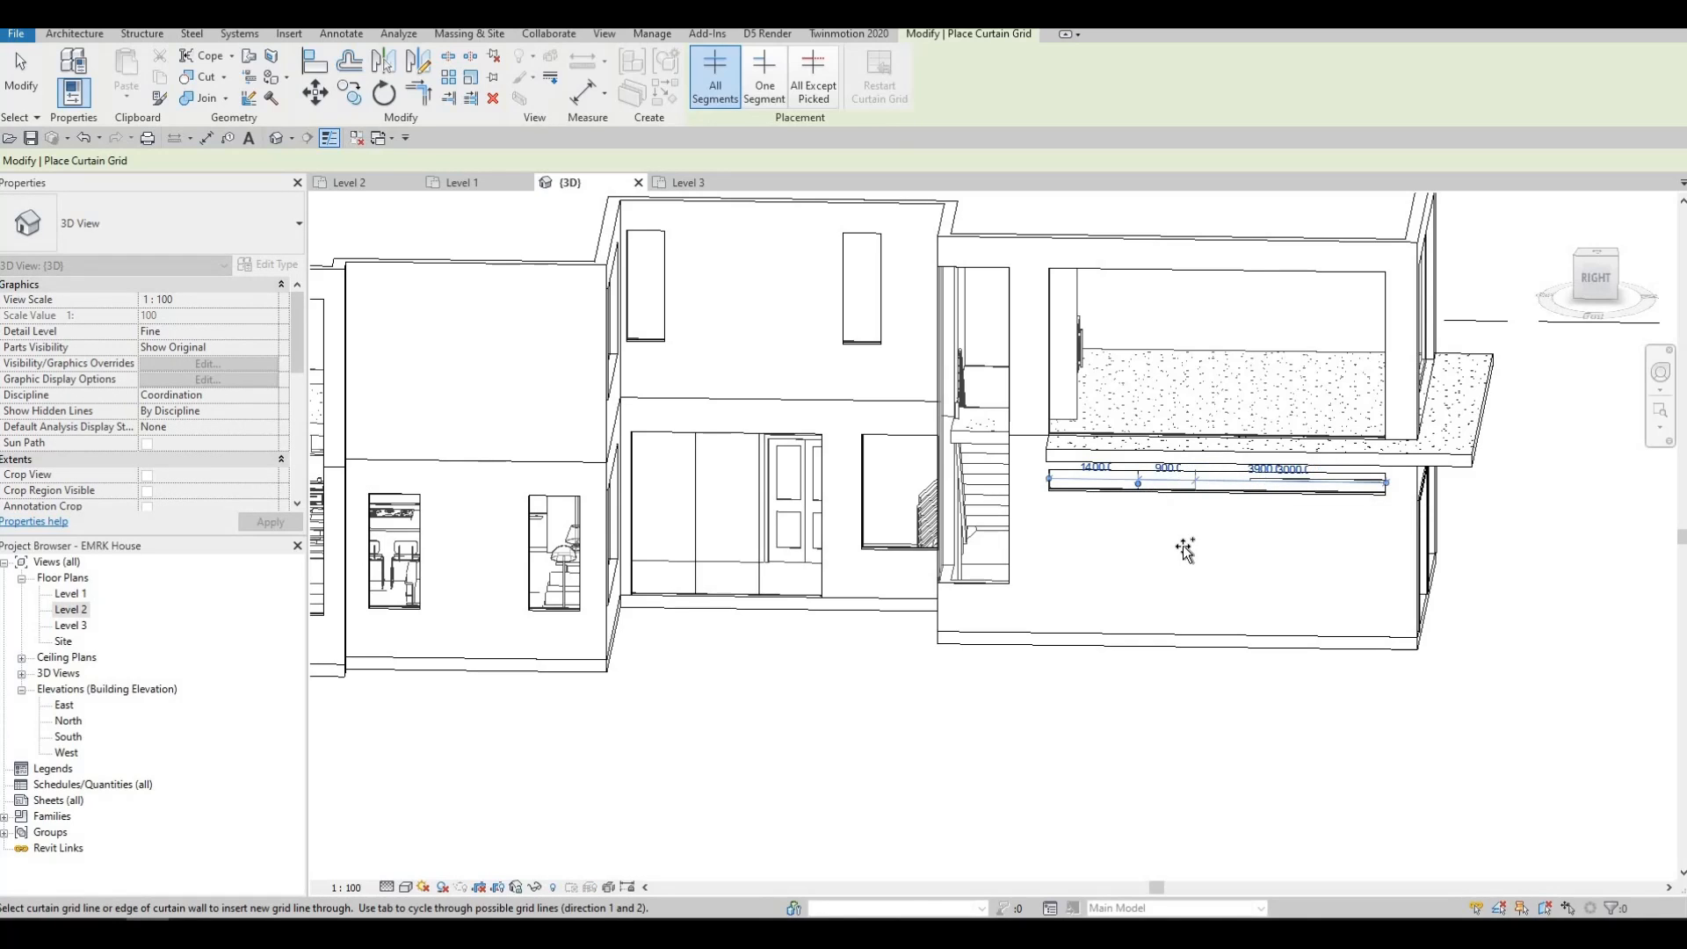
pyautogui.press('Escape')
pyautogui.hotkey('ctrl', 'z')
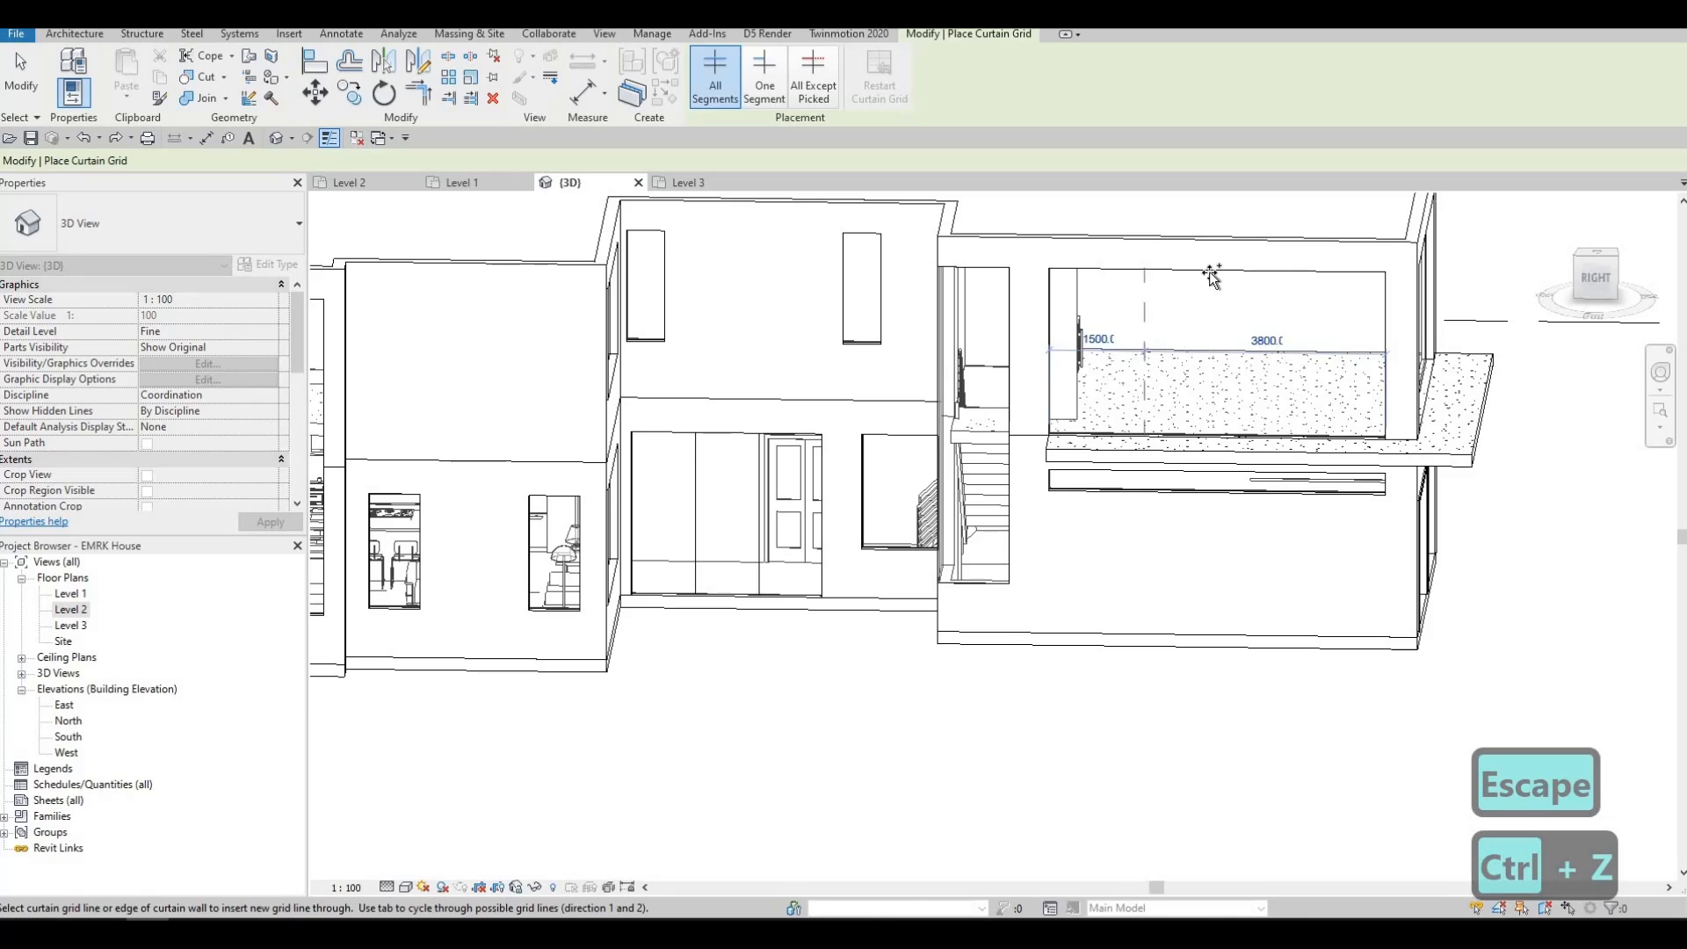
# Step: Divide the large Level 2 curtain wall above the slab into four 1325 mm panels with three vertical grid lines
pyautogui.click(1180, 271)
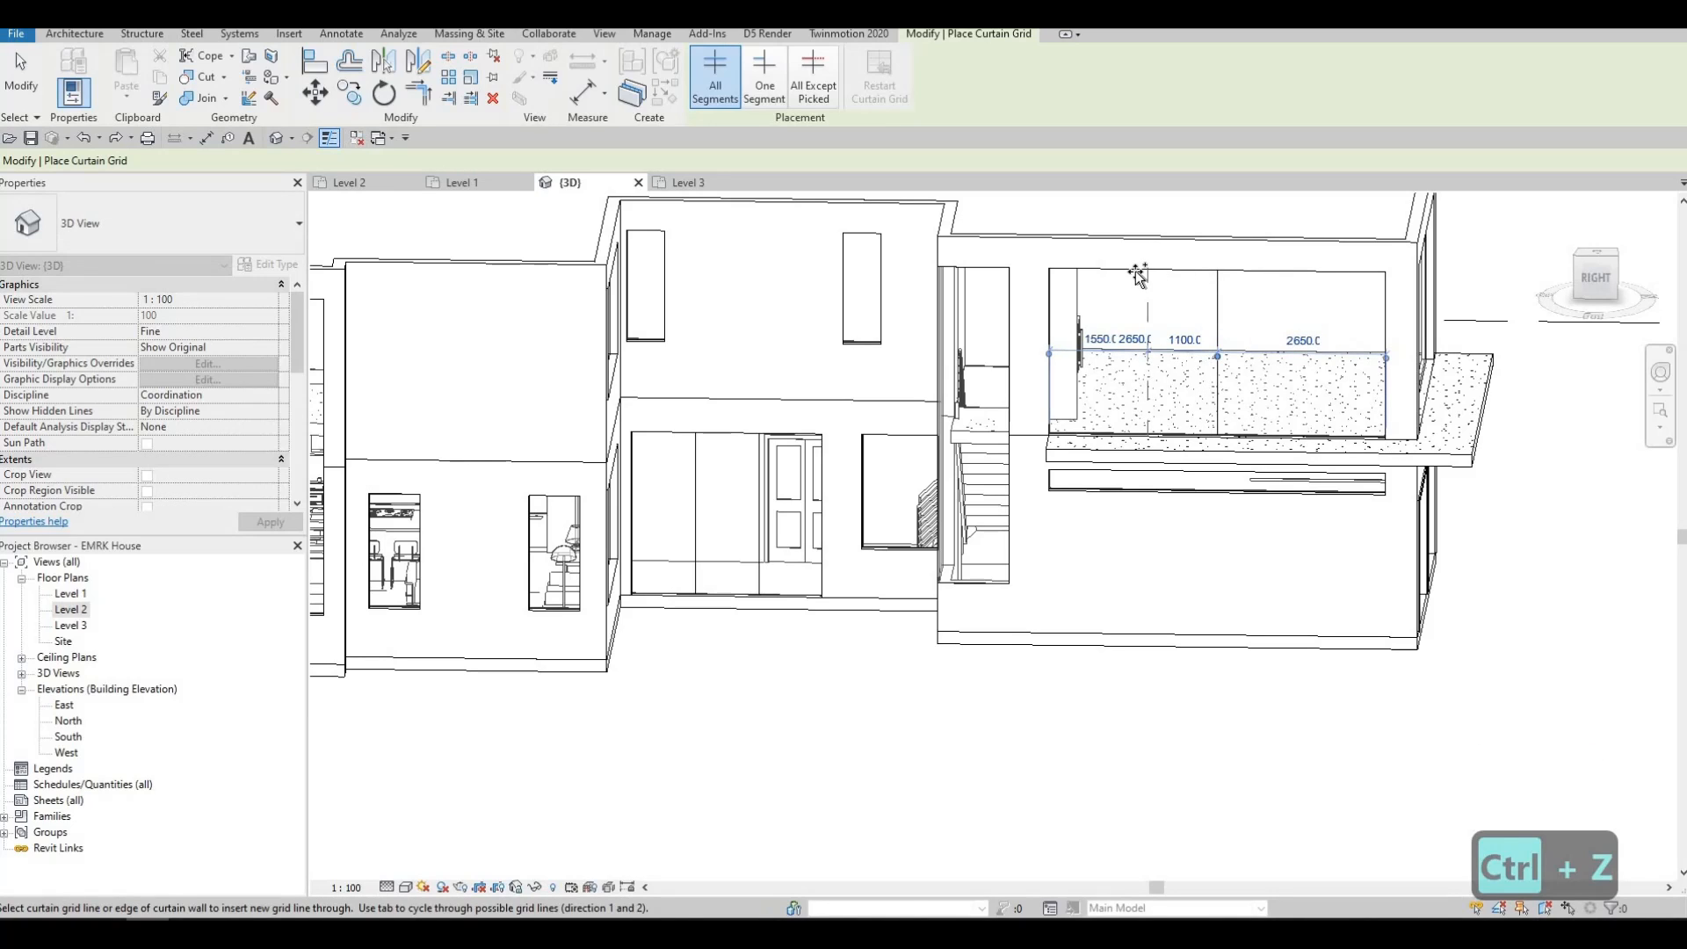
pyautogui.click(1138, 272)
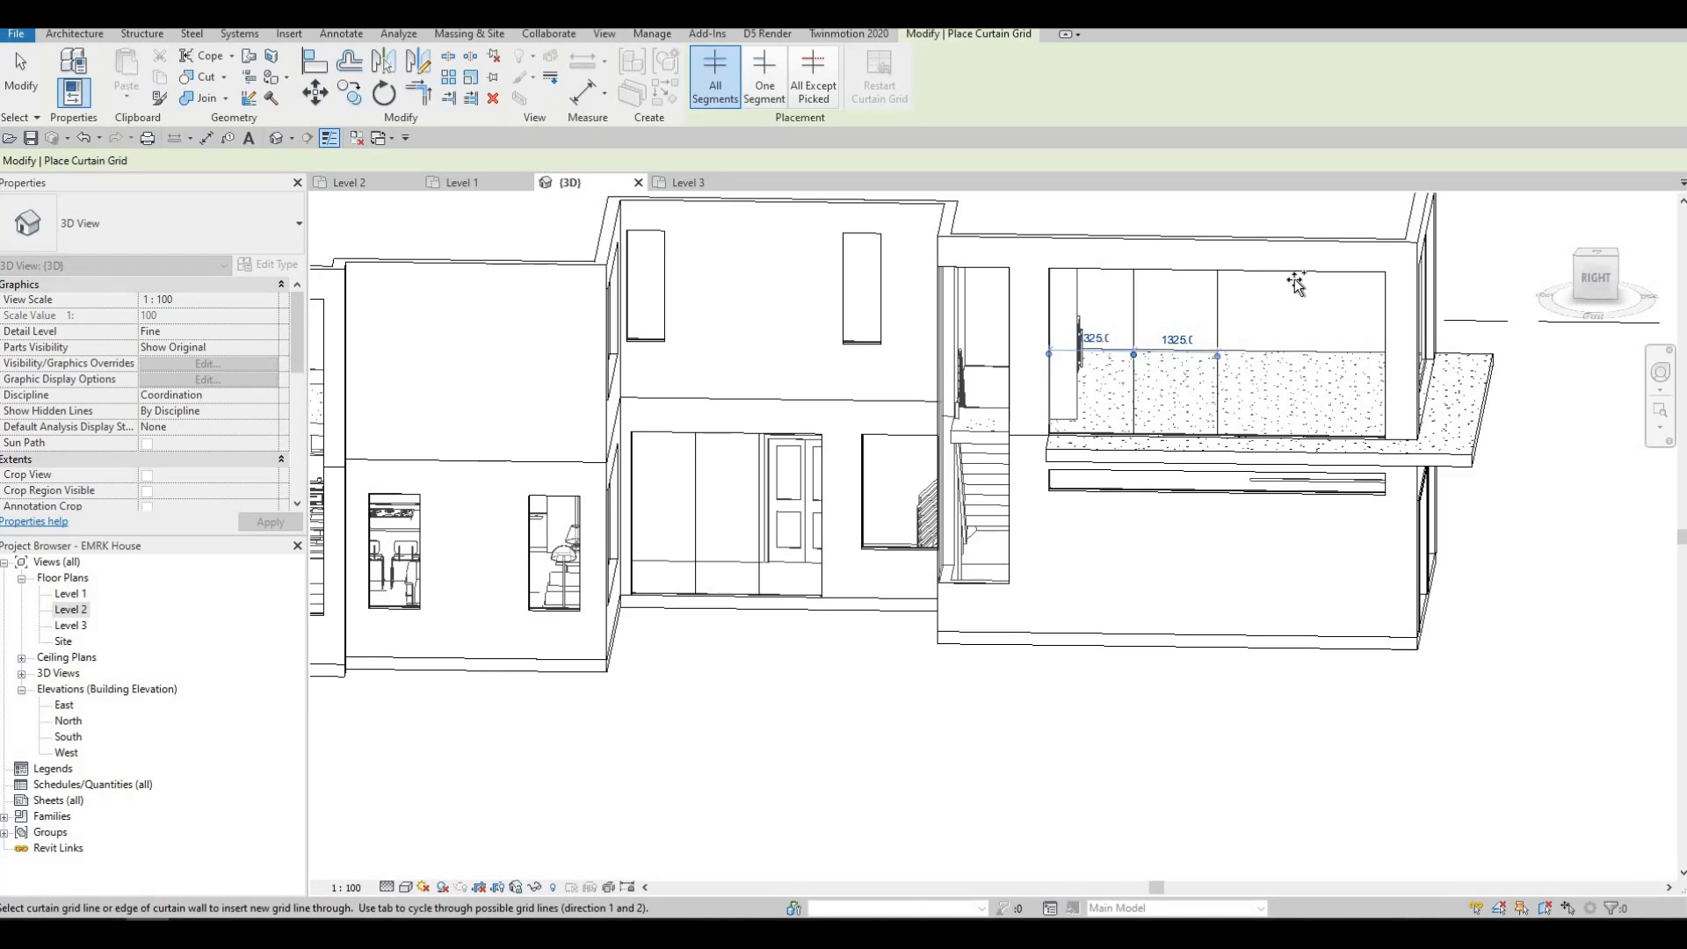
pyautogui.click(1295, 283)
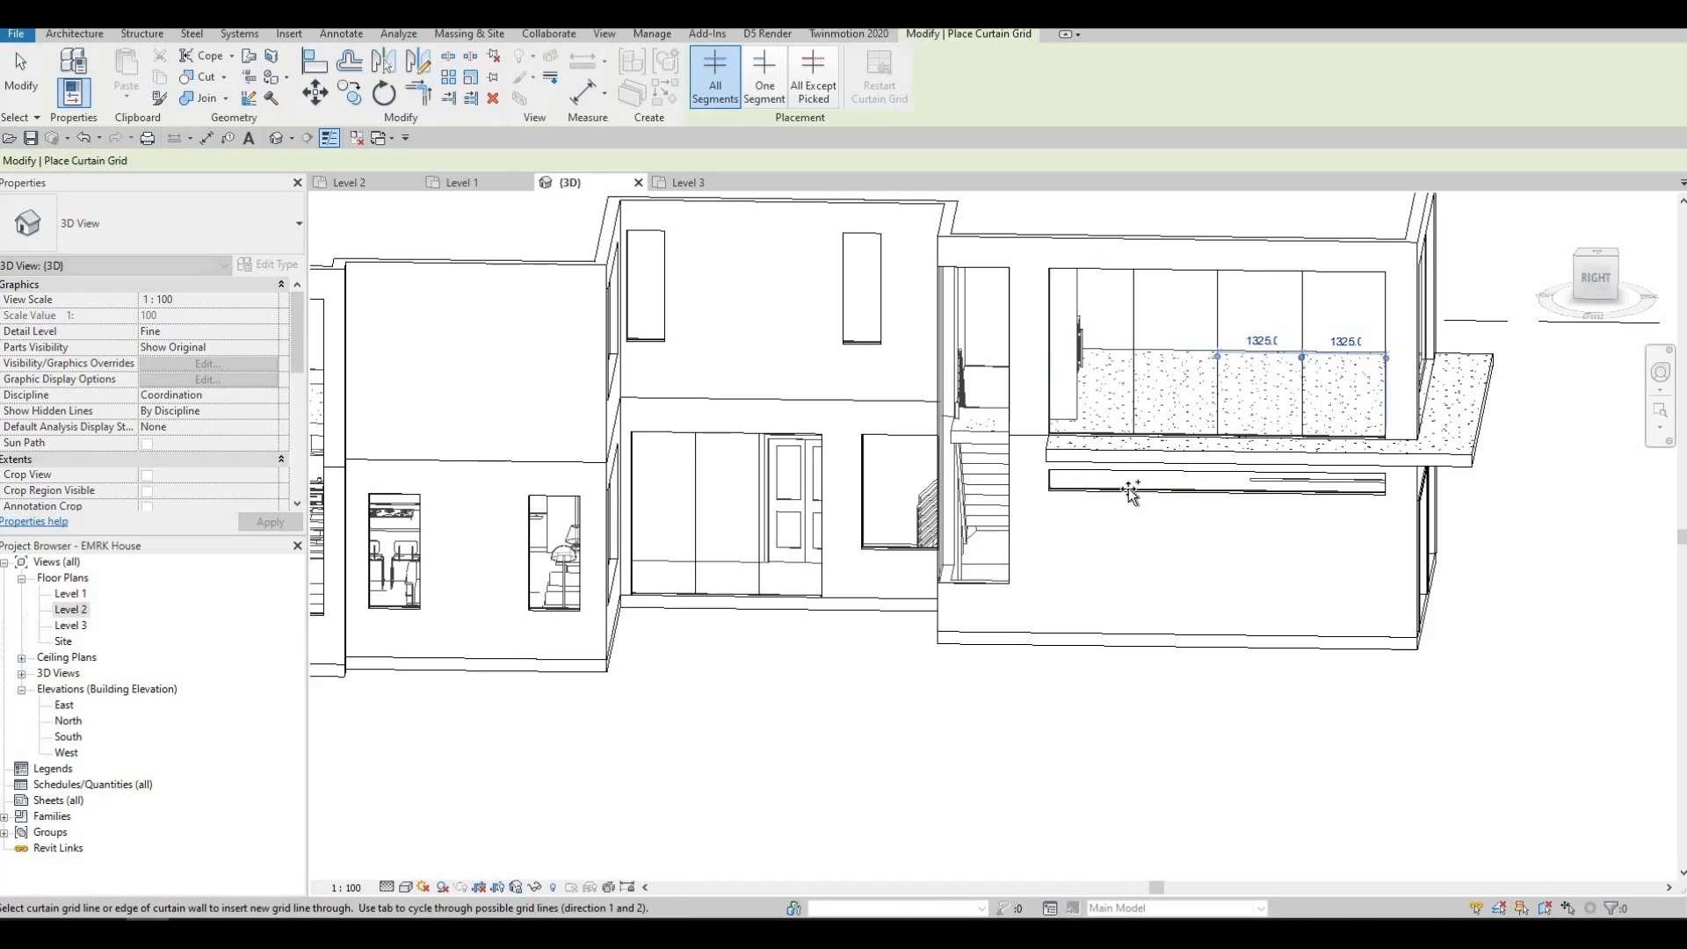
# Step: Divide the strip window below the slab into four nearly equal panels with three vertical grid lines
pyautogui.click(1214, 498)
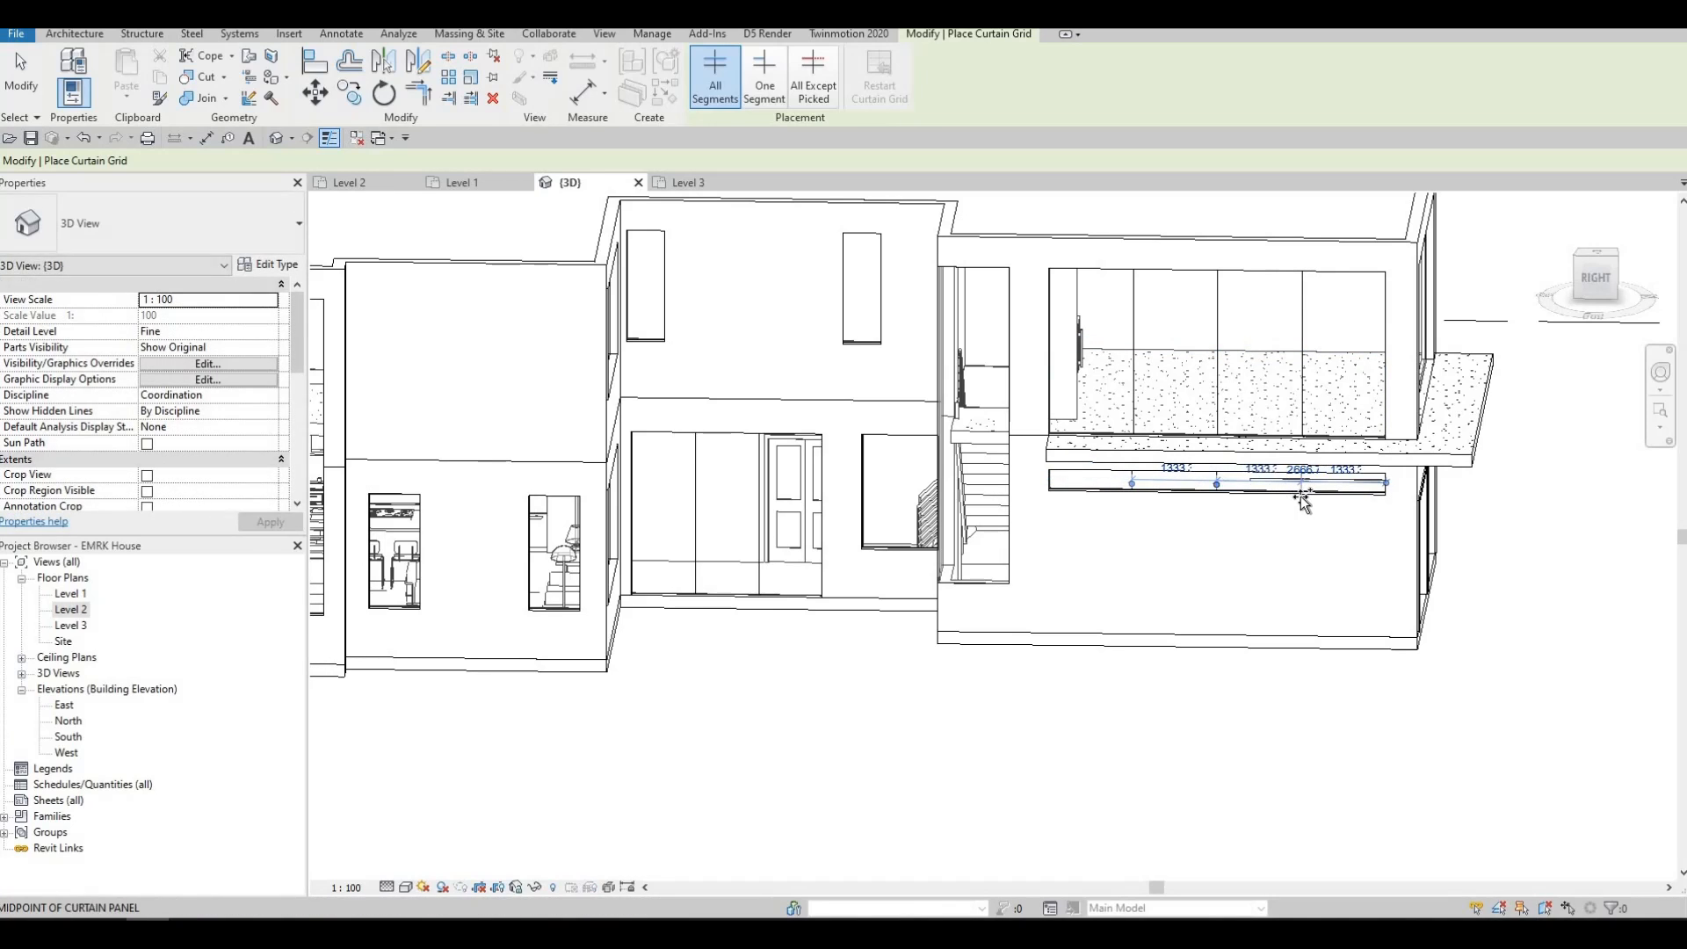
pyautogui.click(1301, 494)
pyautogui.press('Escape')
pyautogui.press('Escape')
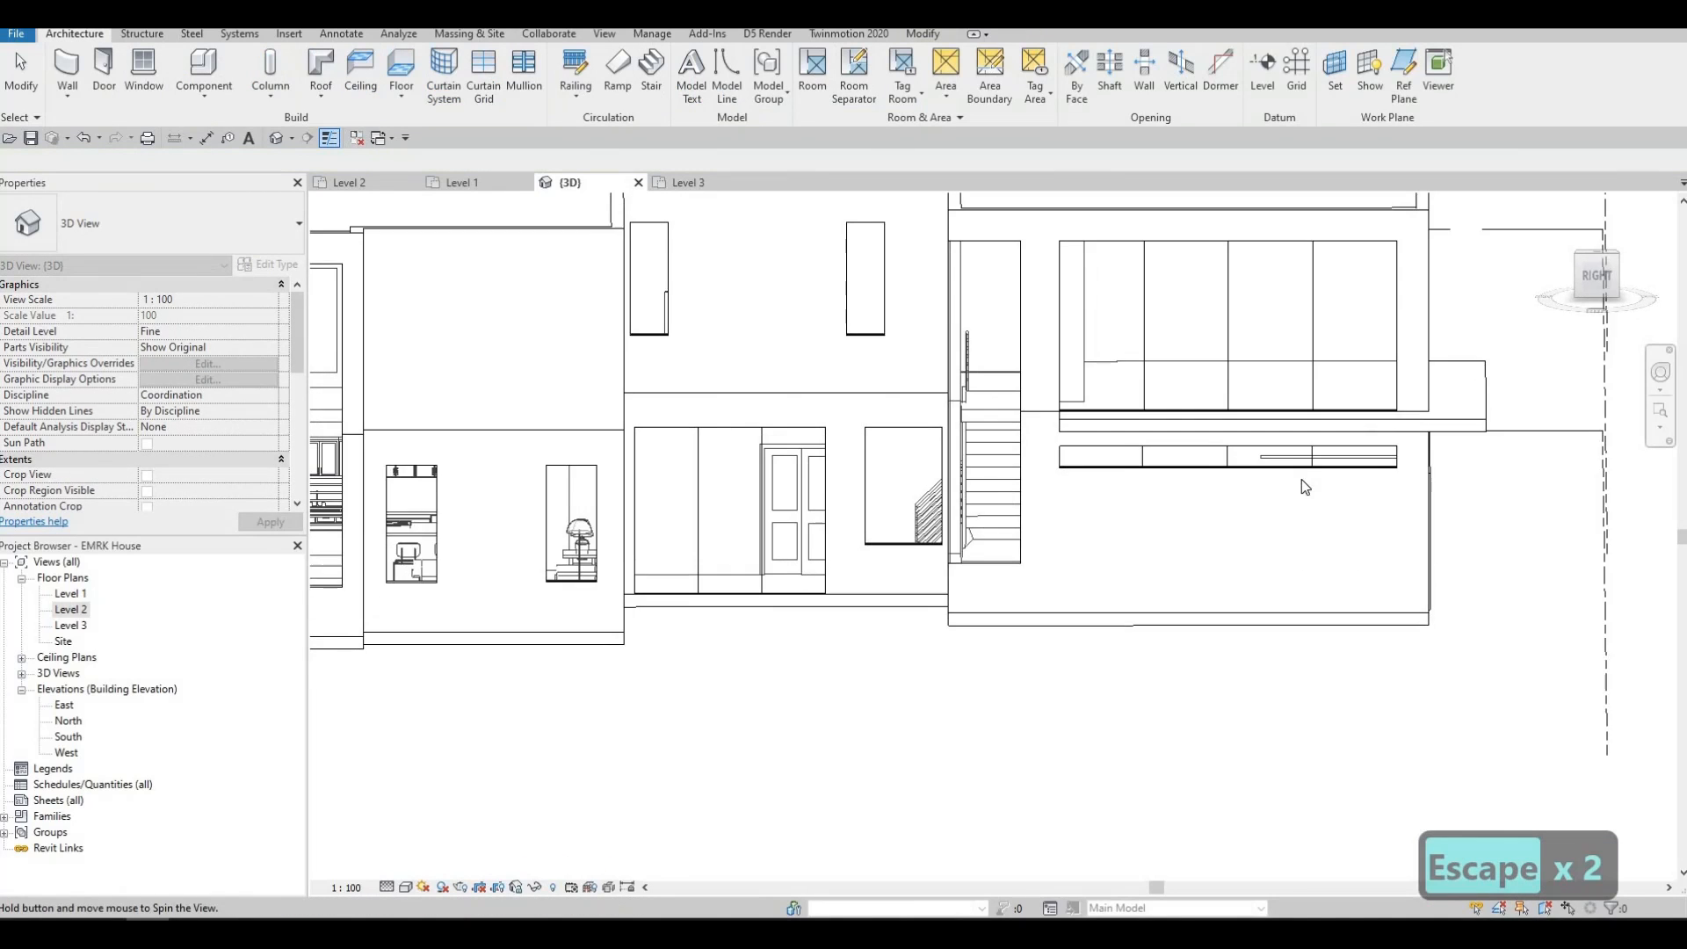
# Step: Align the strip window's vertical grid lines with the grid lines of the curtain wall above it
pyautogui.press('a')
pyautogui.press('l')
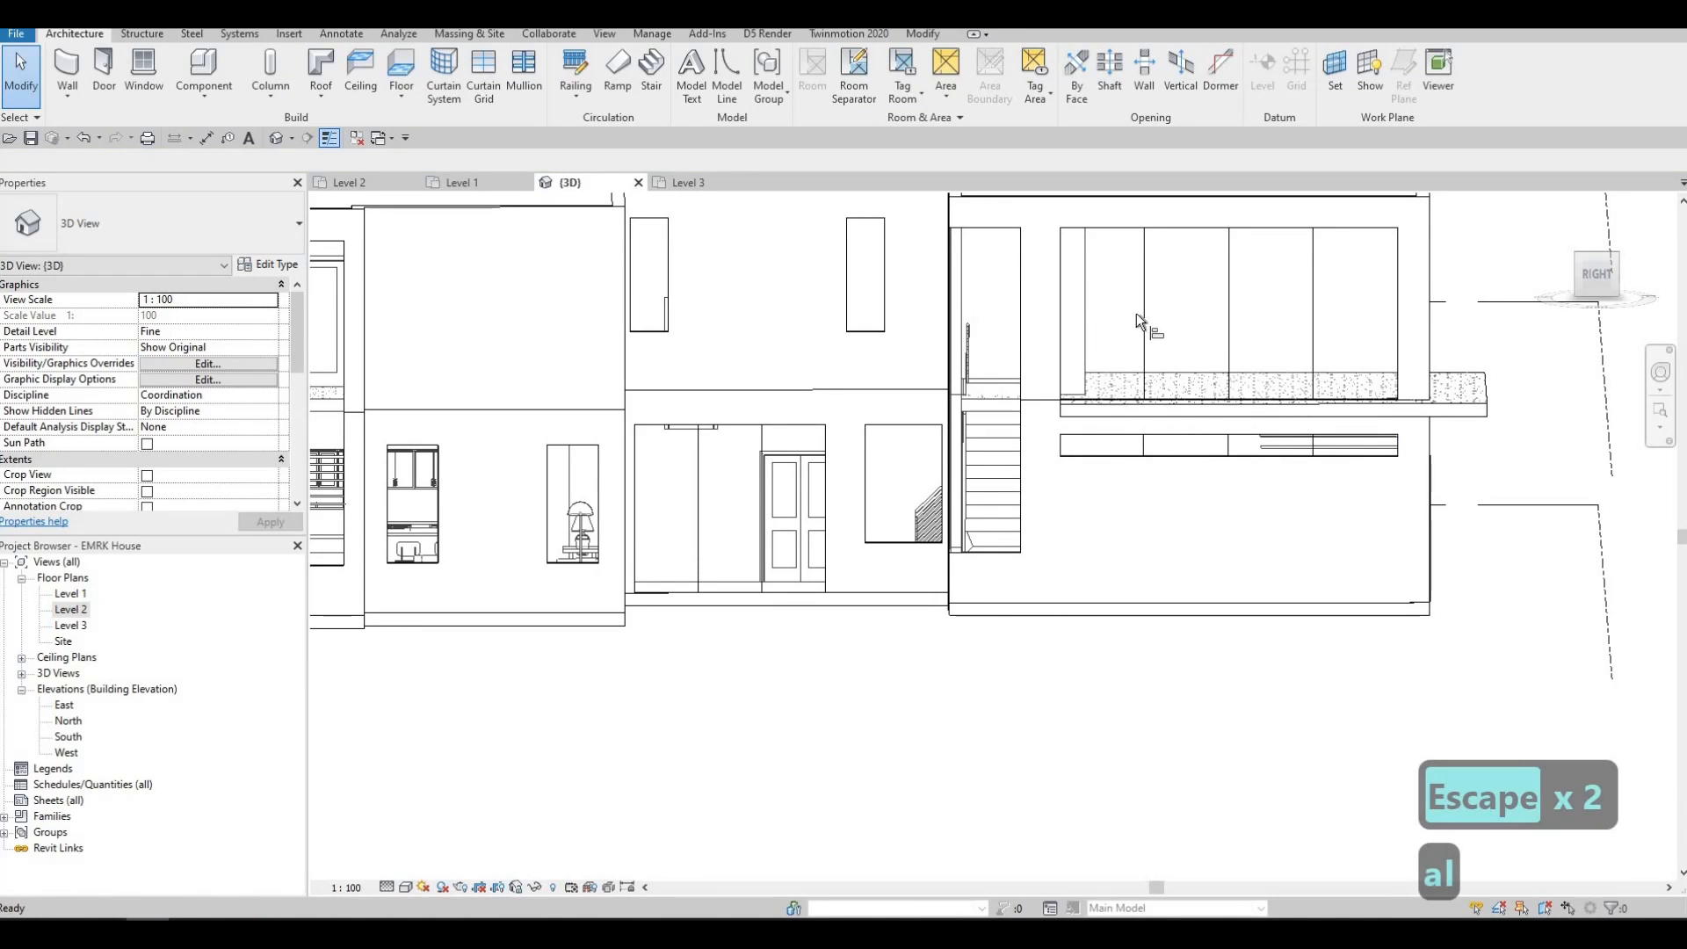
pyautogui.click(1144, 443)
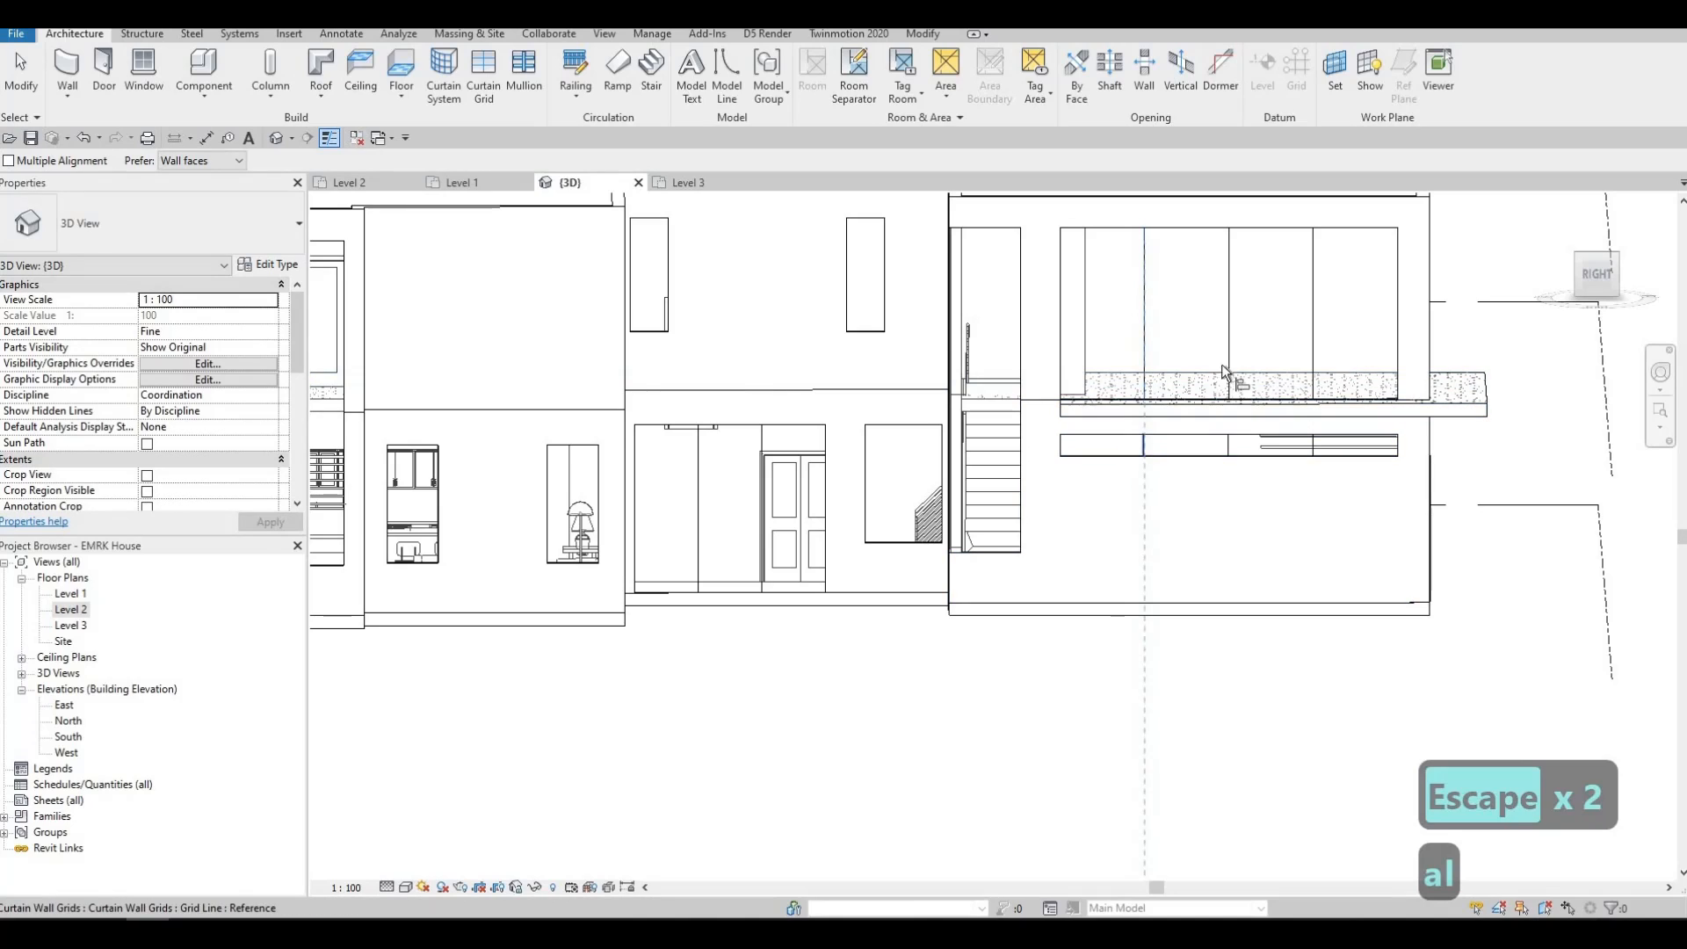
pyautogui.click(1230, 342)
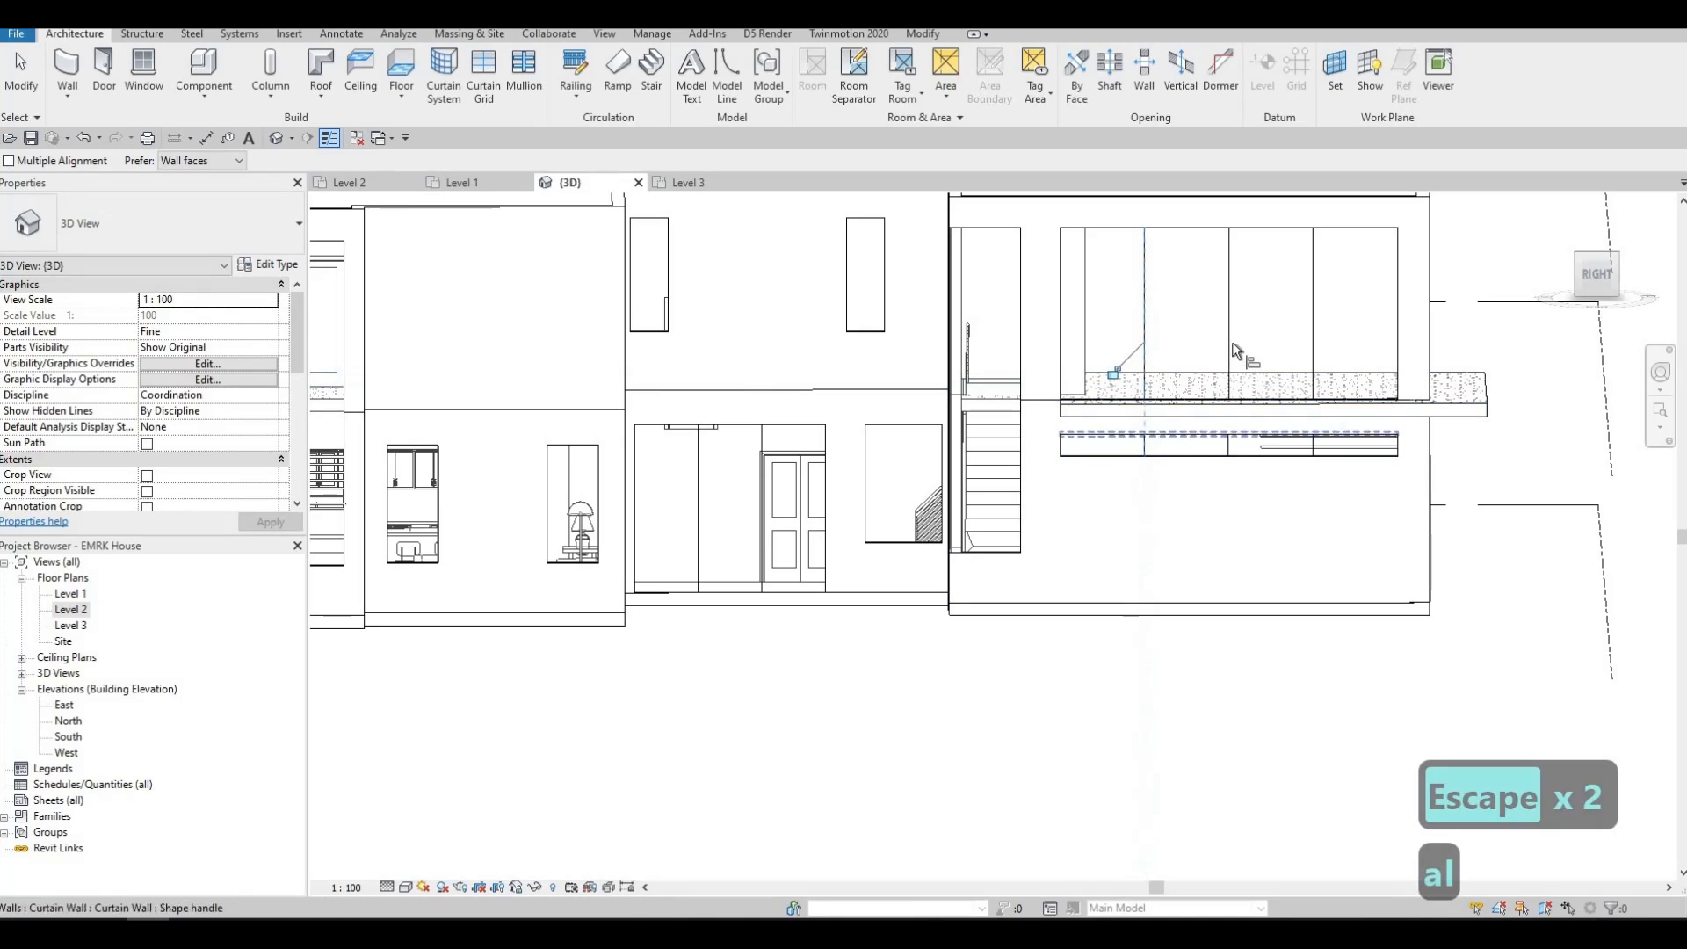
pyautogui.click(1310, 329)
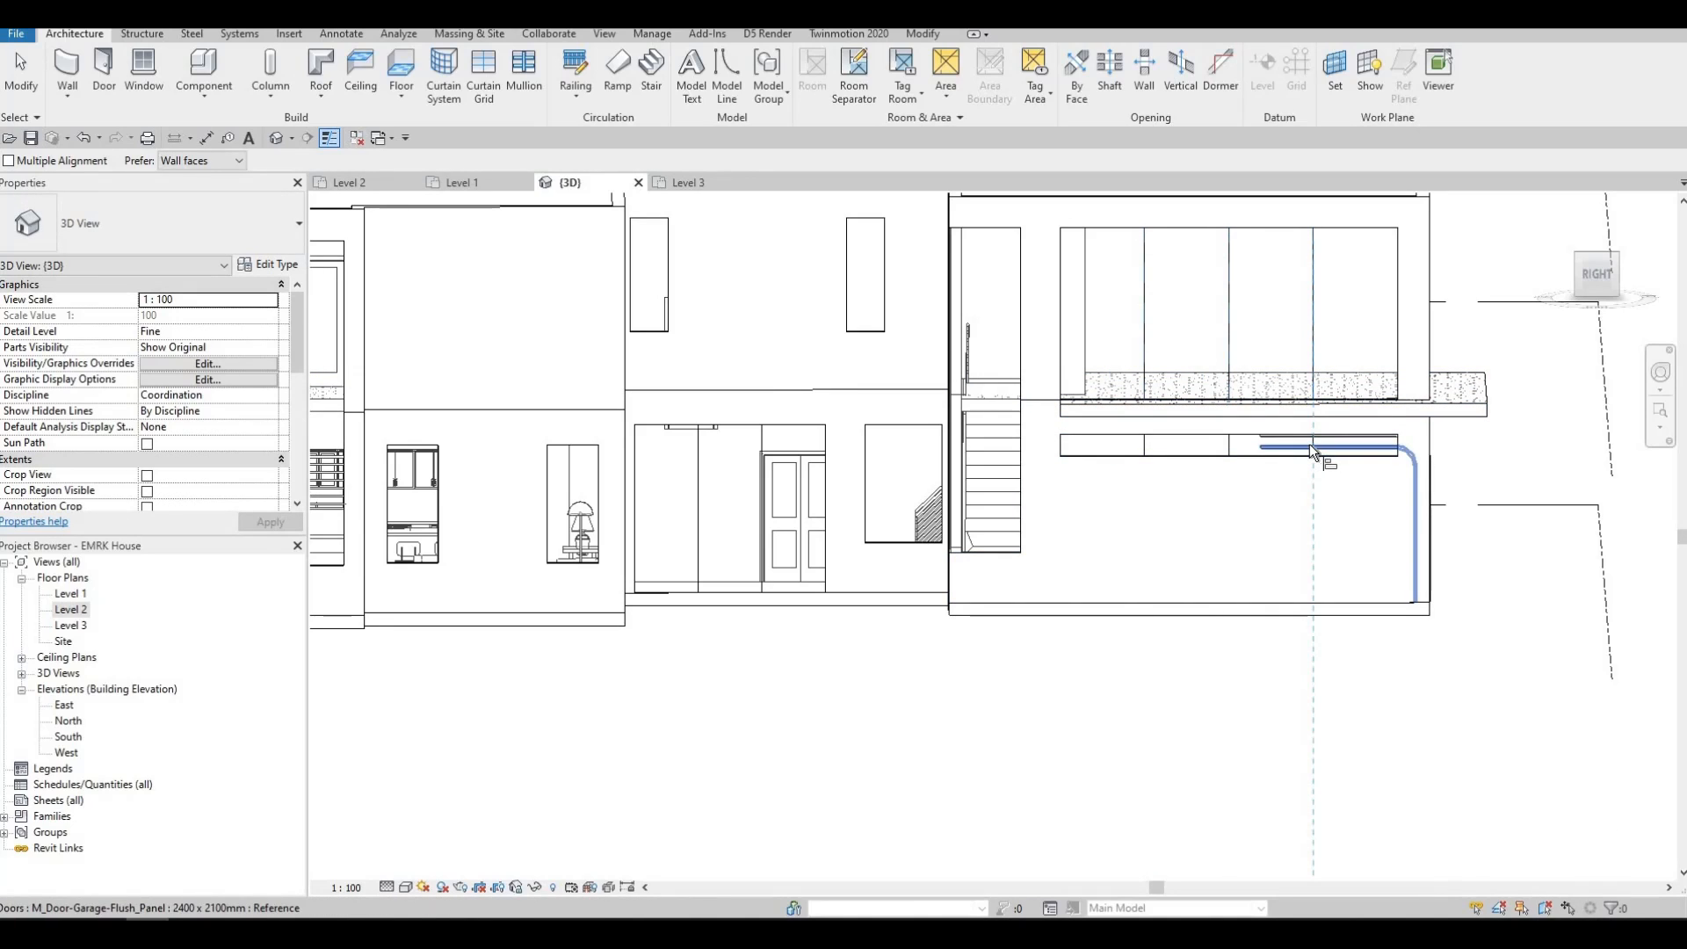
pyautogui.click(1309, 445)
pyautogui.press('Escape')
# Step: Divide the Level 2 curtain wall above the garage doors into four 1175 mm panels with three vertical grid lines
pyautogui.keyDown('shift'); pyautogui.moveTo(1165, 571); pyautogui.dragTo(856, 313, button='middle'); pyautogui.keyUp('shift')
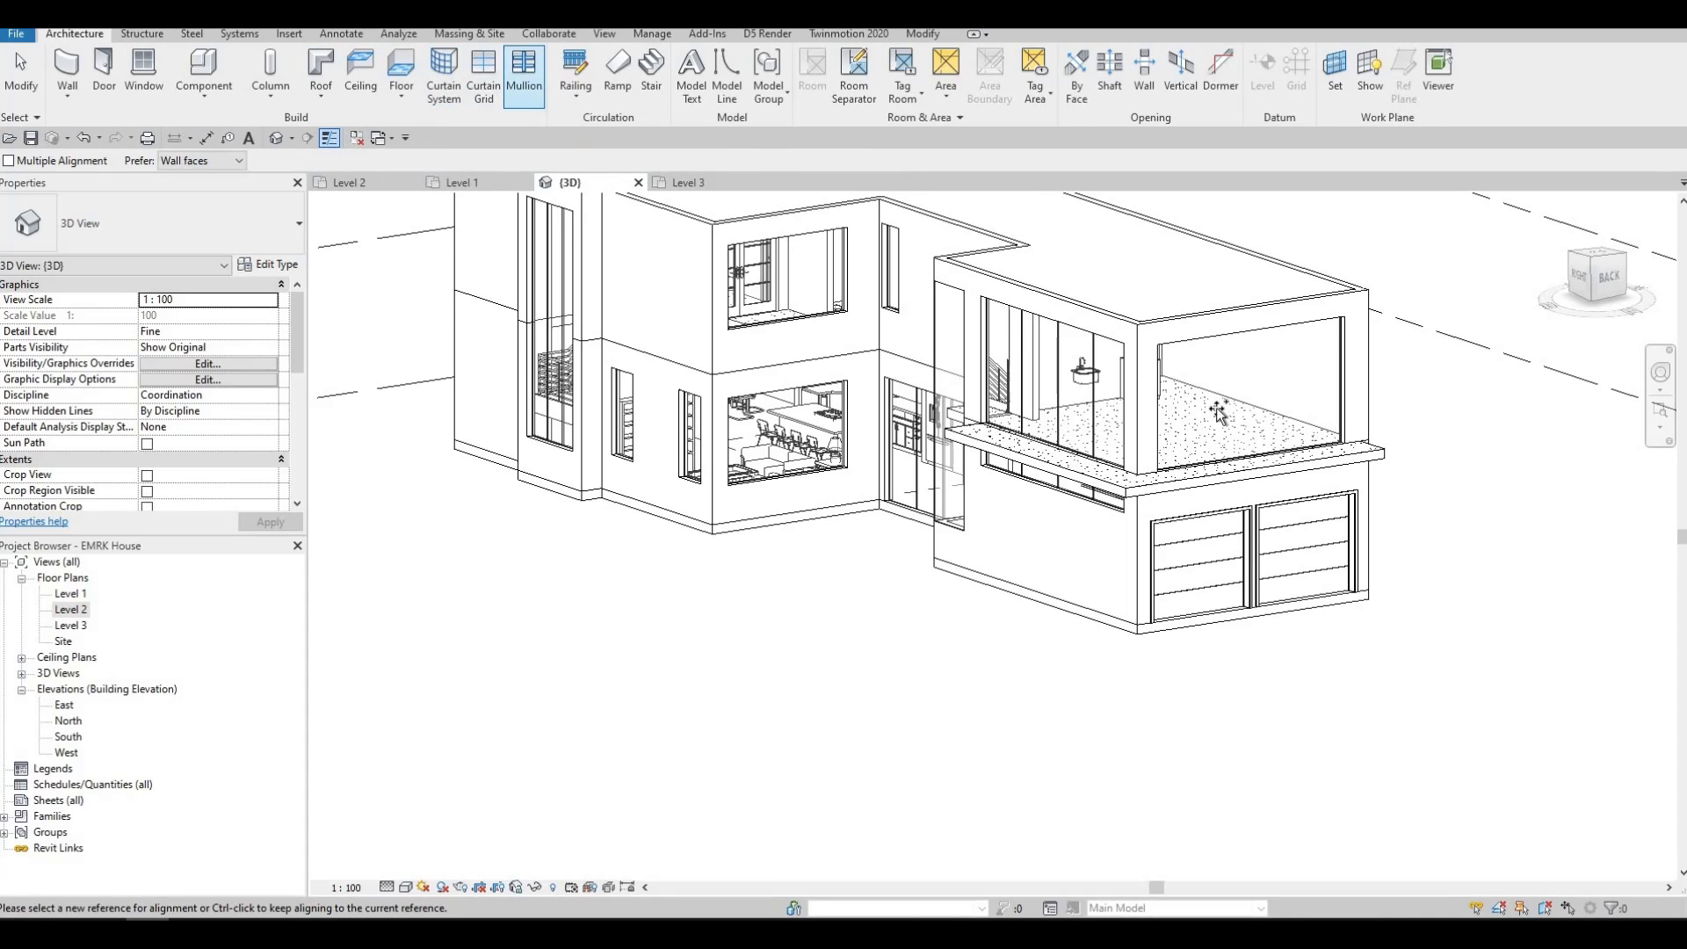
pyautogui.click(1249, 332)
pyautogui.click(1201, 338)
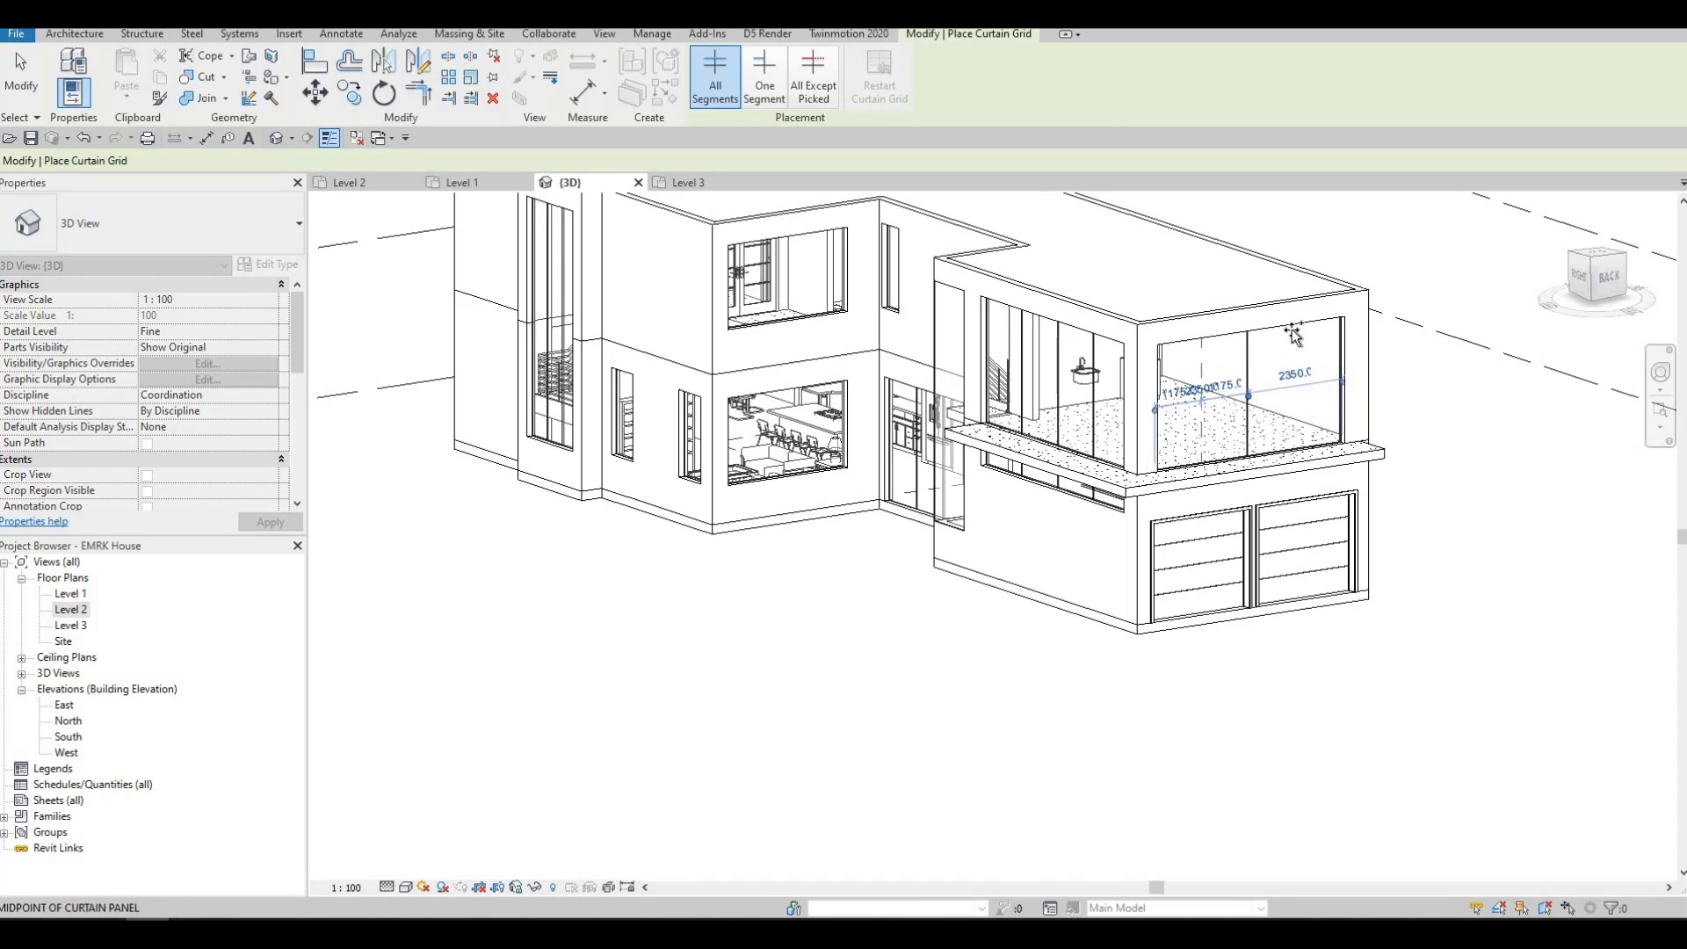
pyautogui.click(1293, 331)
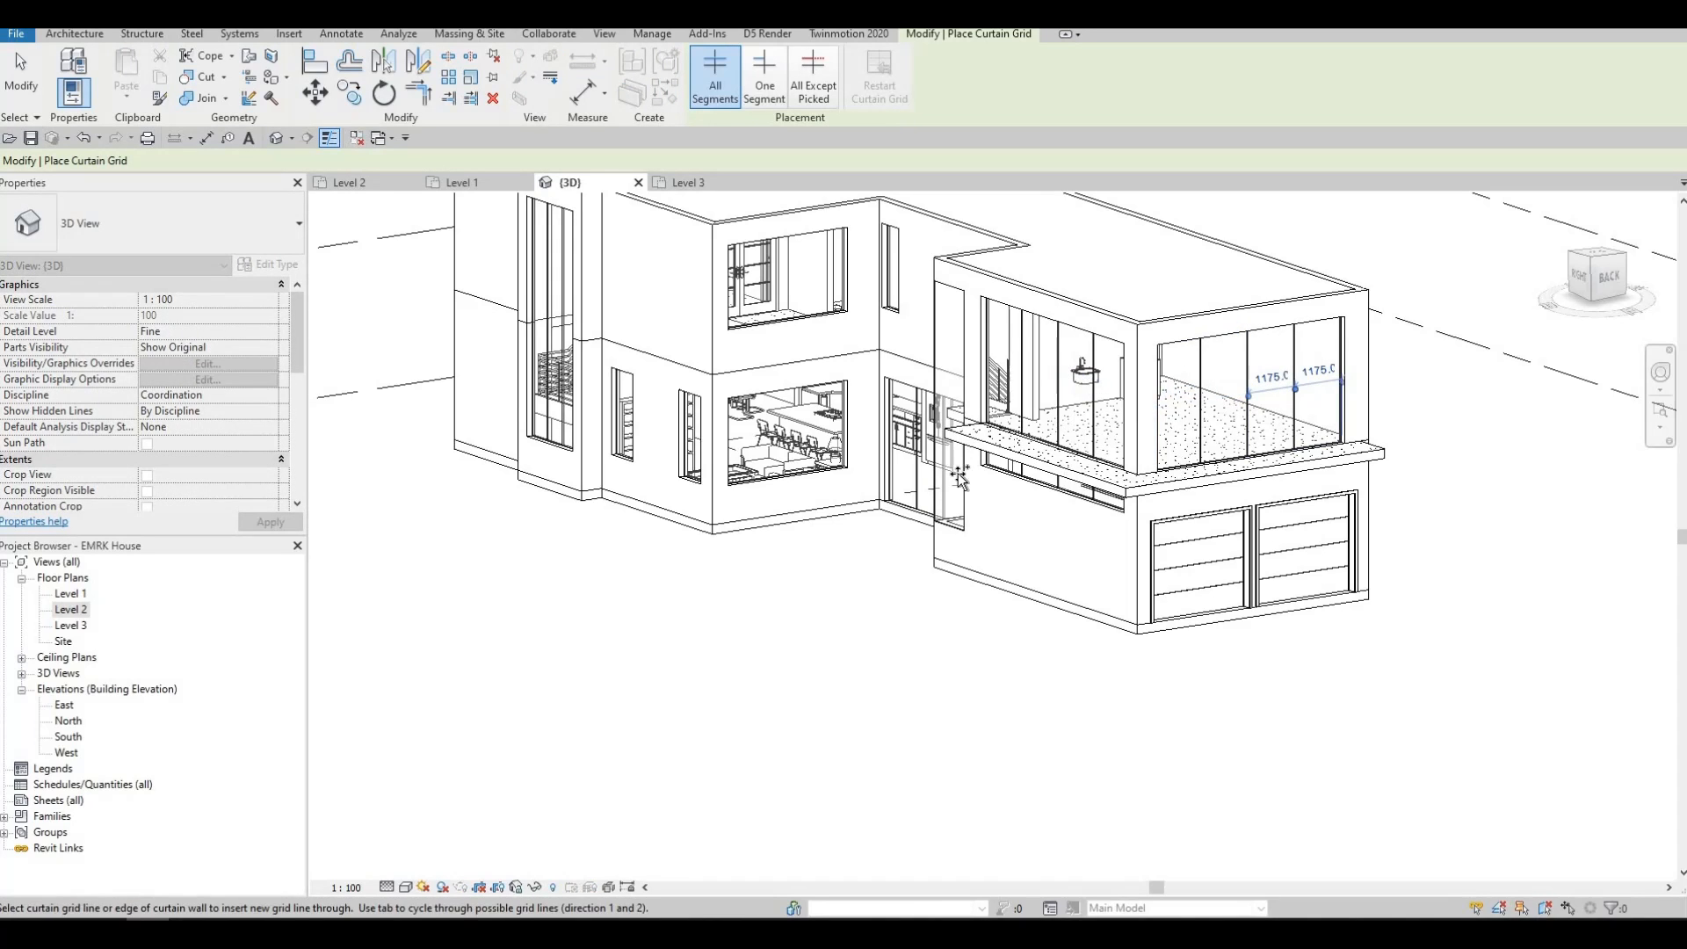
# Step: Place a horizontal grid line one third below the top of both large front windows, 600 mm down on the upper one
pyautogui.keyDown('shift'); pyautogui.moveTo(955, 465); pyautogui.dragTo(1031, 439, button='middle'); pyautogui.keyUp('shift')
pyautogui.moveTo(809, 547); pyautogui.dragTo(1109, 431, button='middle')
pyautogui.moveTo(1006, 532); pyautogui.dragTo(1129, 429, button='middle')
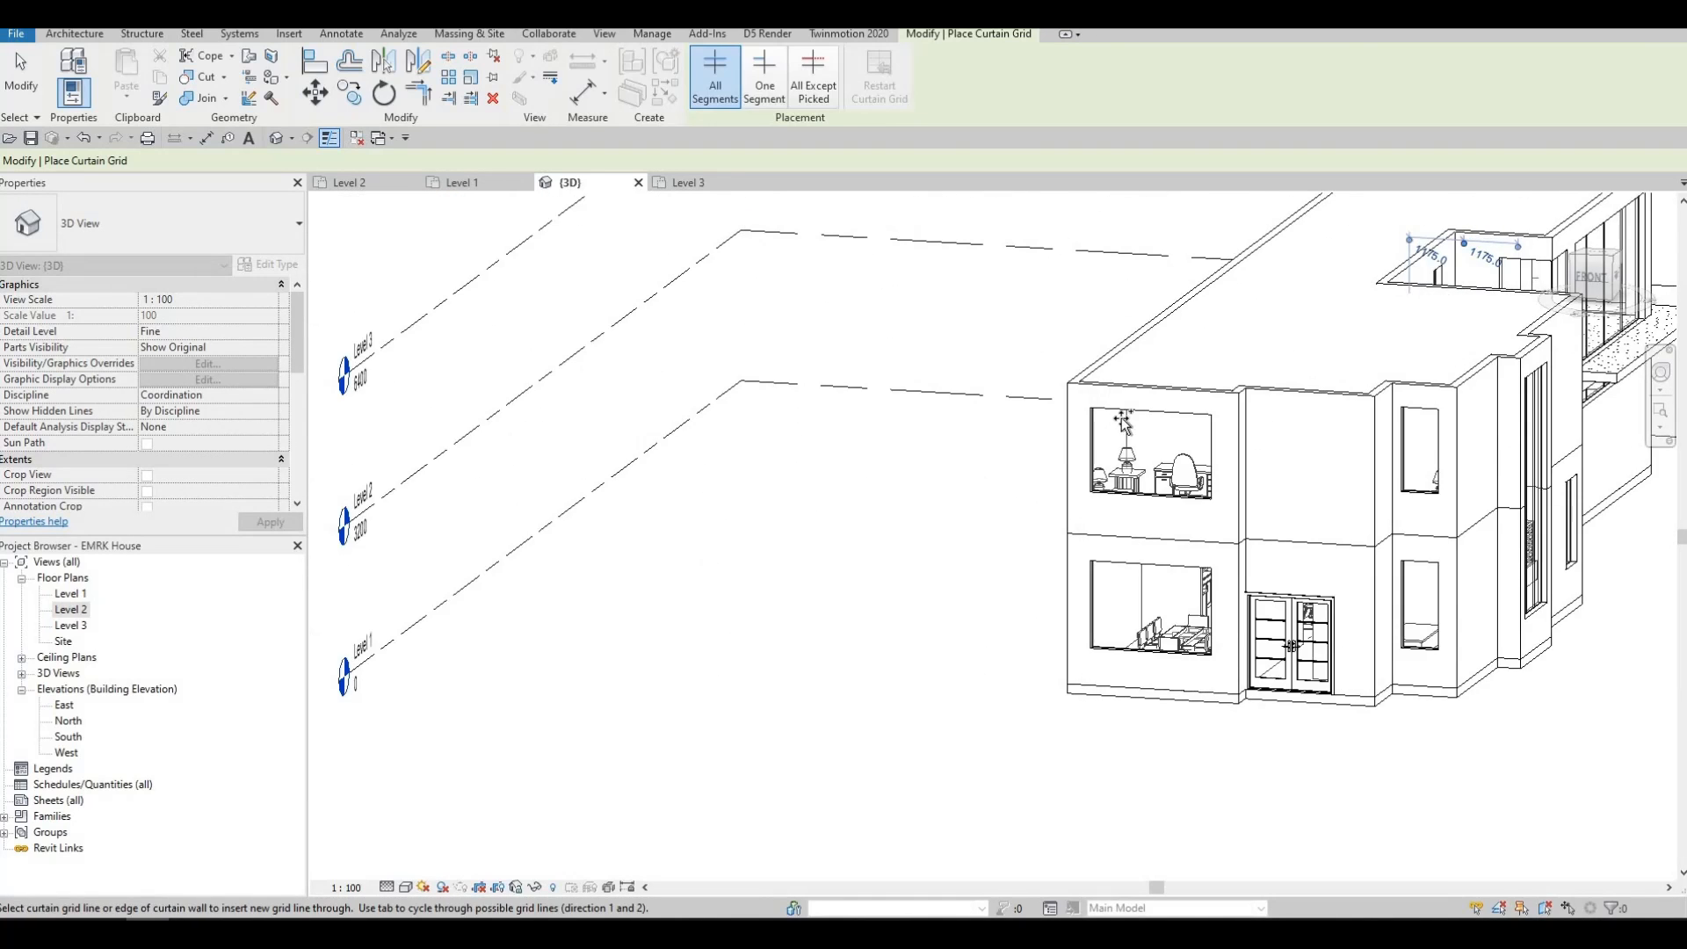
pyautogui.click(1096, 456)
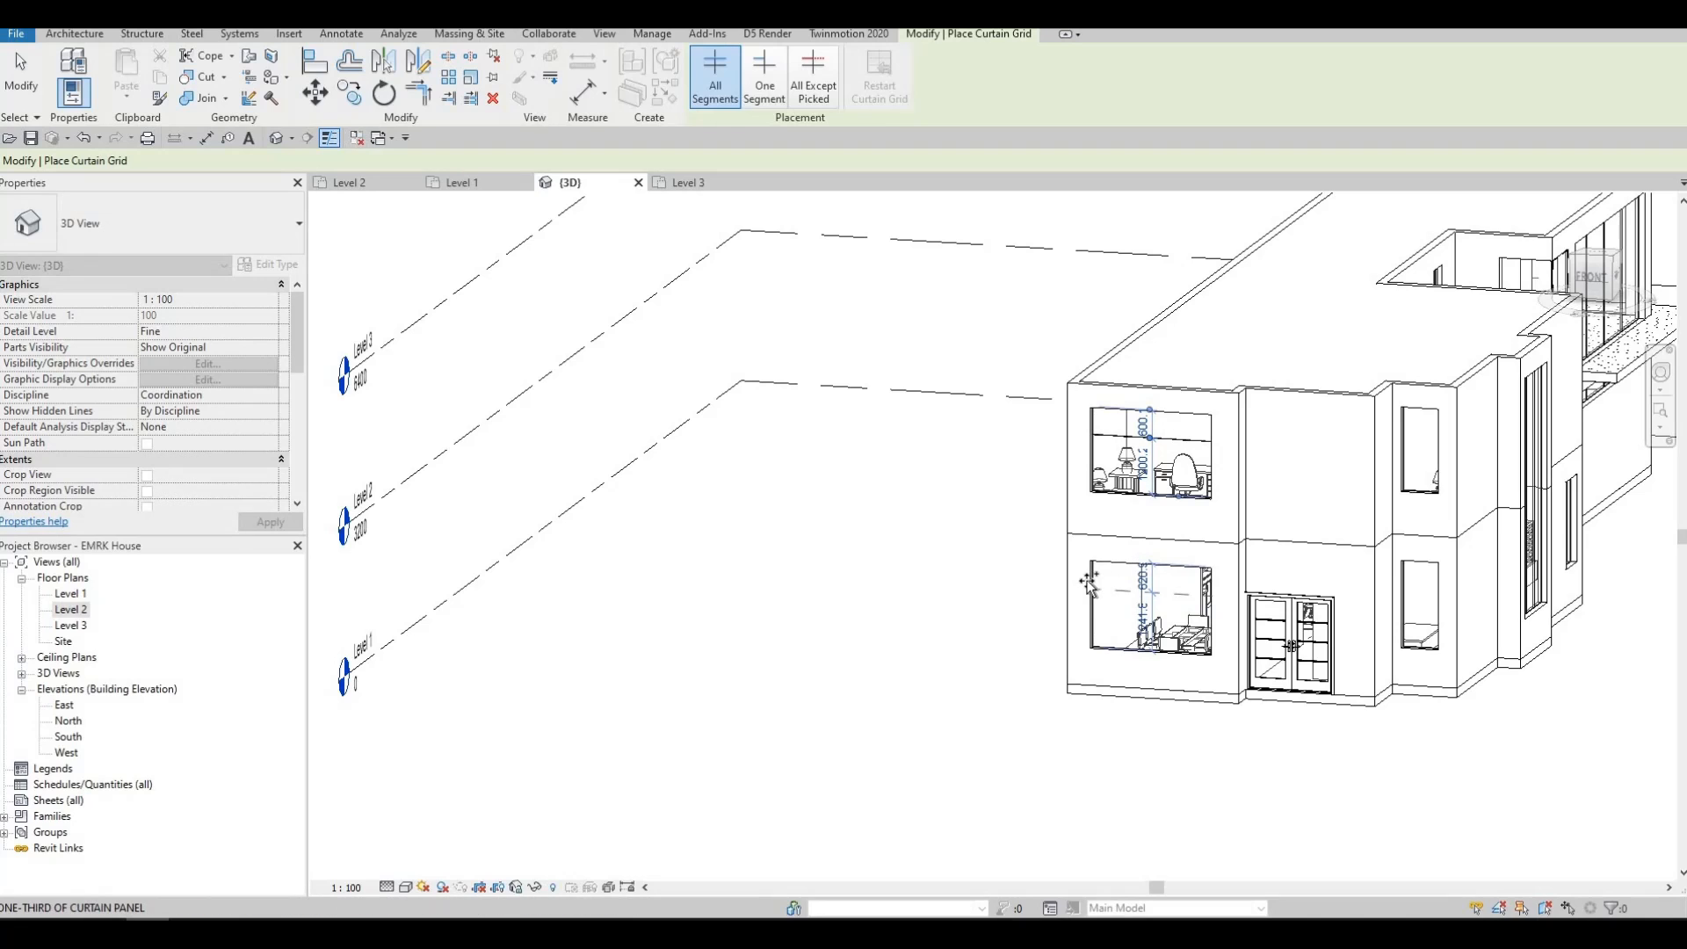
pyautogui.click(1199, 625)
pyautogui.scroll(3, 1142, 615)
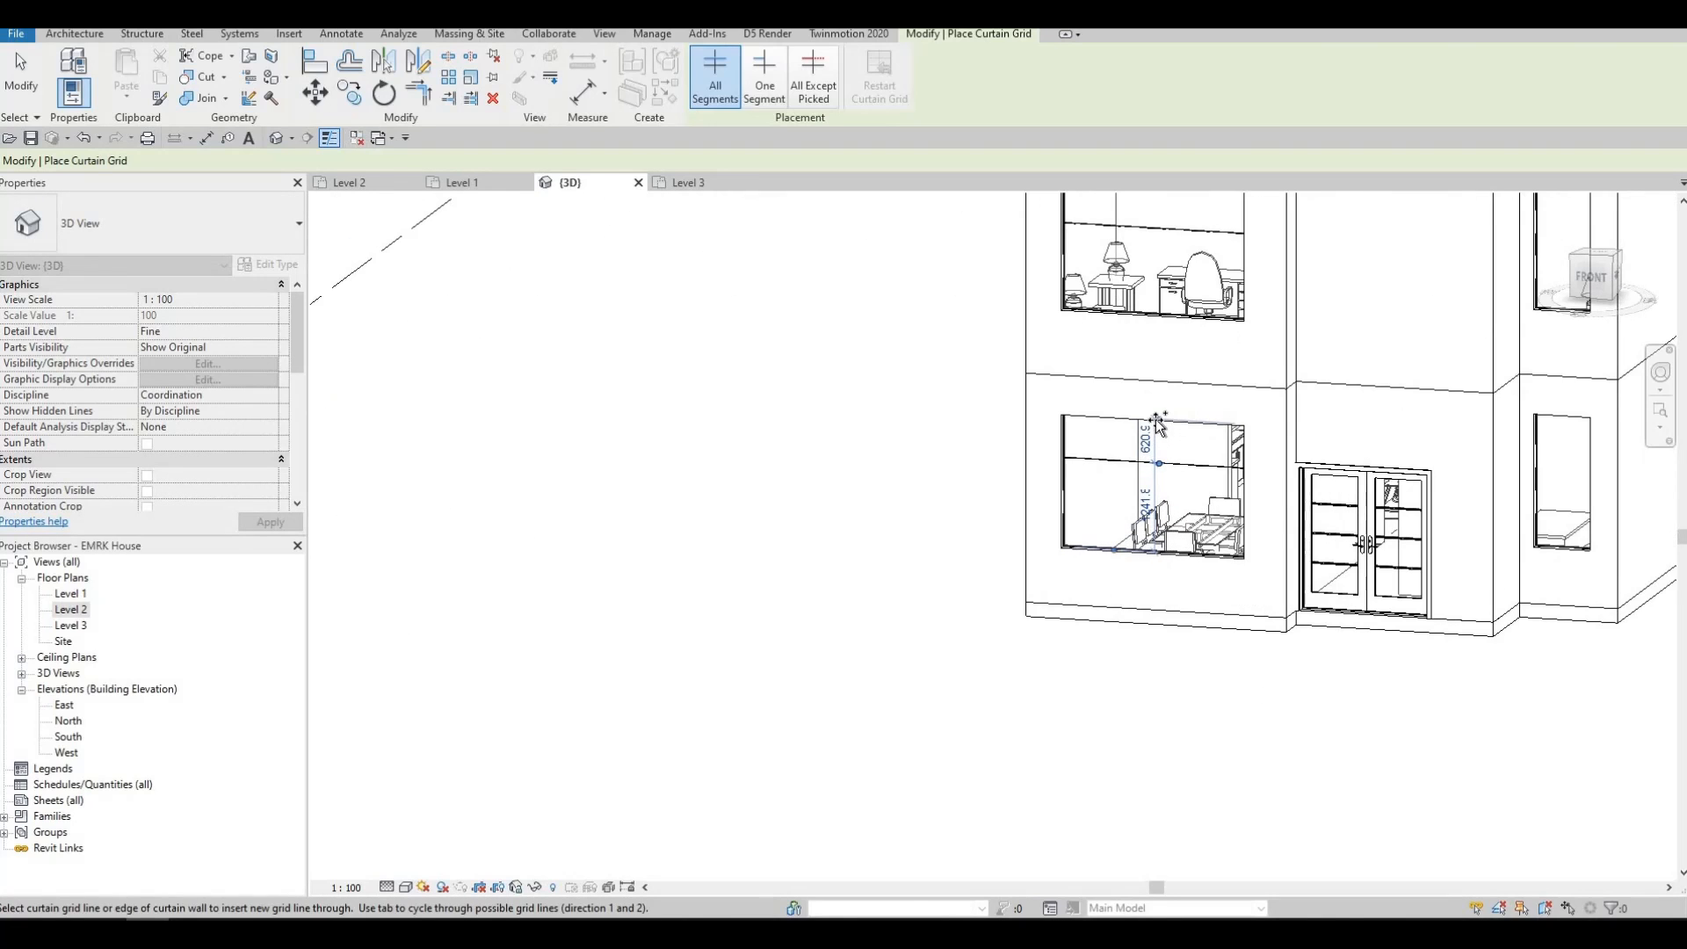
pyautogui.press('Escape')
# Step: Split both large front windows into two 1300 mm halves with a vertical grid line at their midpoints
pyautogui.moveTo(1129, 378); pyautogui.dragTo(1165, 466, button='middle')
pyautogui.click(1174, 434)
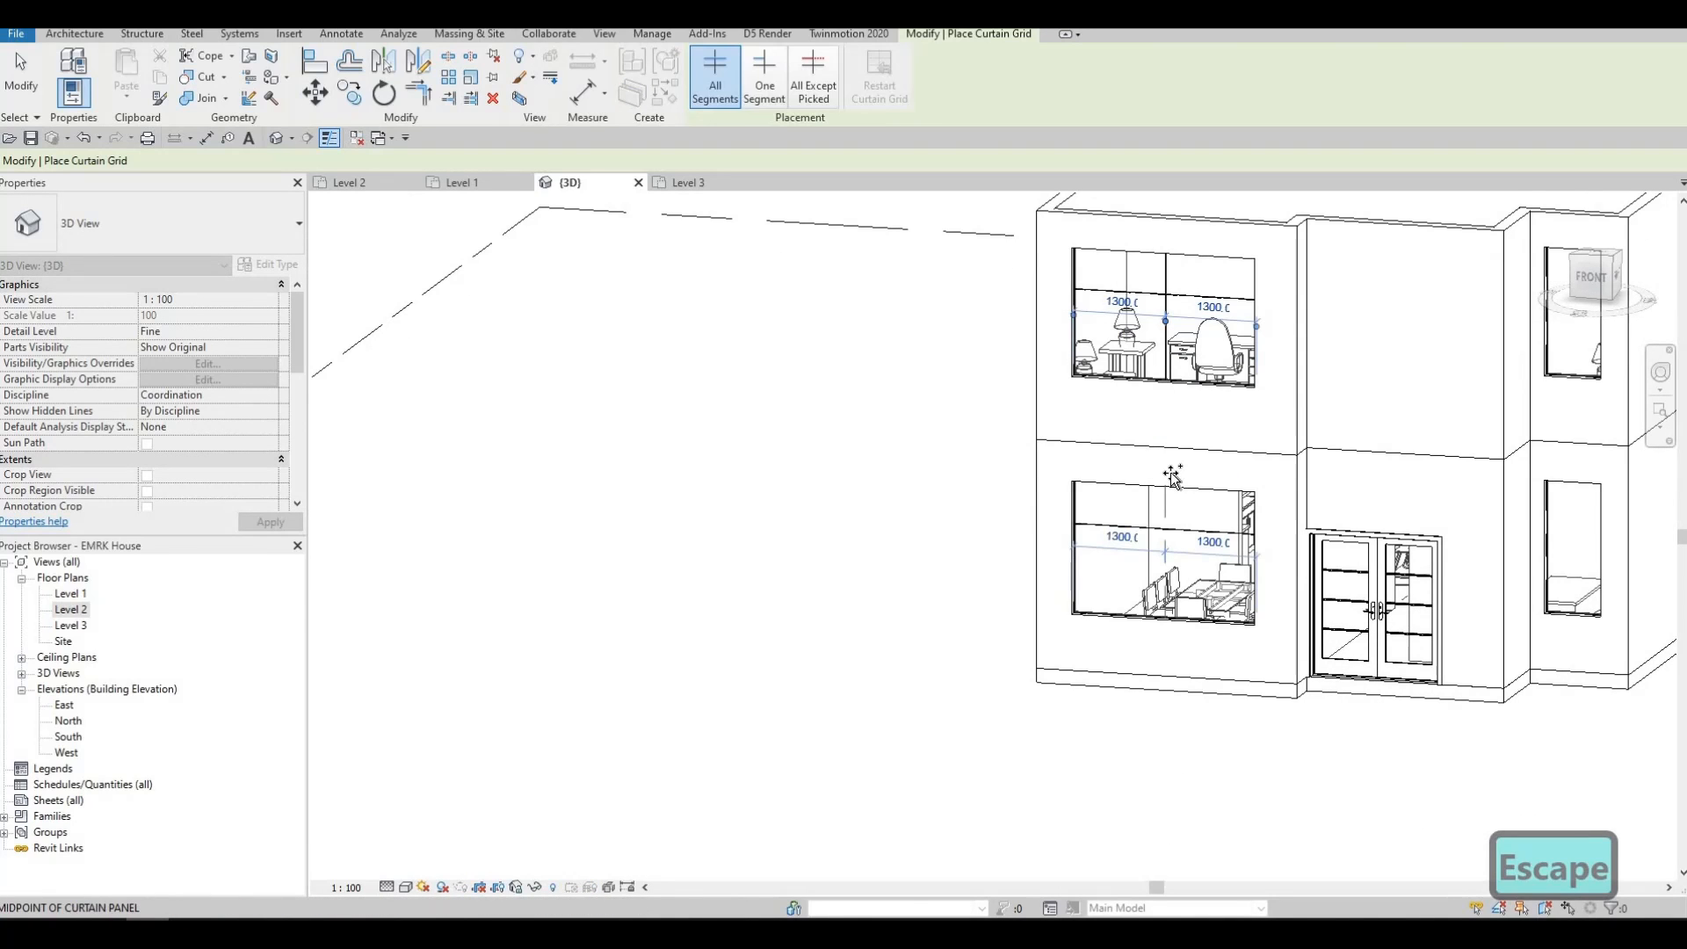
pyautogui.click(1172, 478)
# Step: Place single-segment horizontal grid lines at staggered heights across the three columns of the tall stair curtain wall
pyautogui.scroll(-2, 1158, 529)
pyautogui.keyDown('shift'); pyautogui.moveTo(1123, 527); pyautogui.dragTo(1125, 342, button='middle'); pyautogui.keyUp('shift')
pyautogui.scroll(4, 990, 407)
pyautogui.scroll(1, 1125, 343)
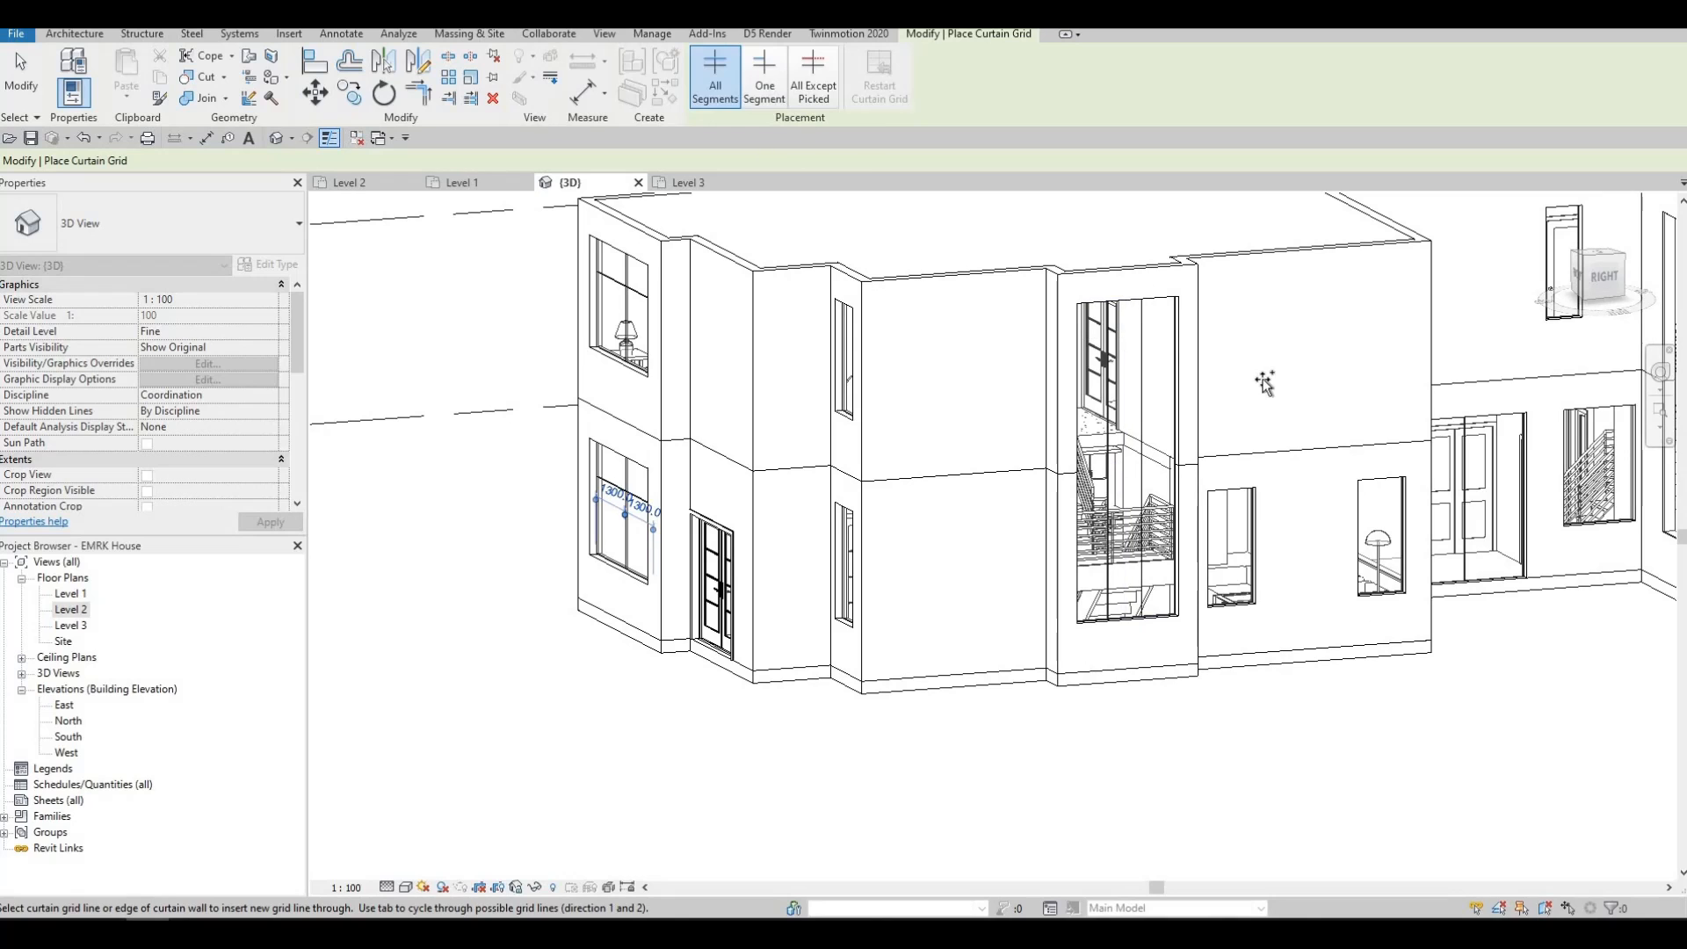
pyautogui.click(766, 79)
pyautogui.scroll(1, 1135, 395)
pyautogui.keyDown('shift'); pyautogui.moveTo(1129, 352); pyautogui.dragTo(728, 274, button='middle'); pyautogui.keyUp('shift')
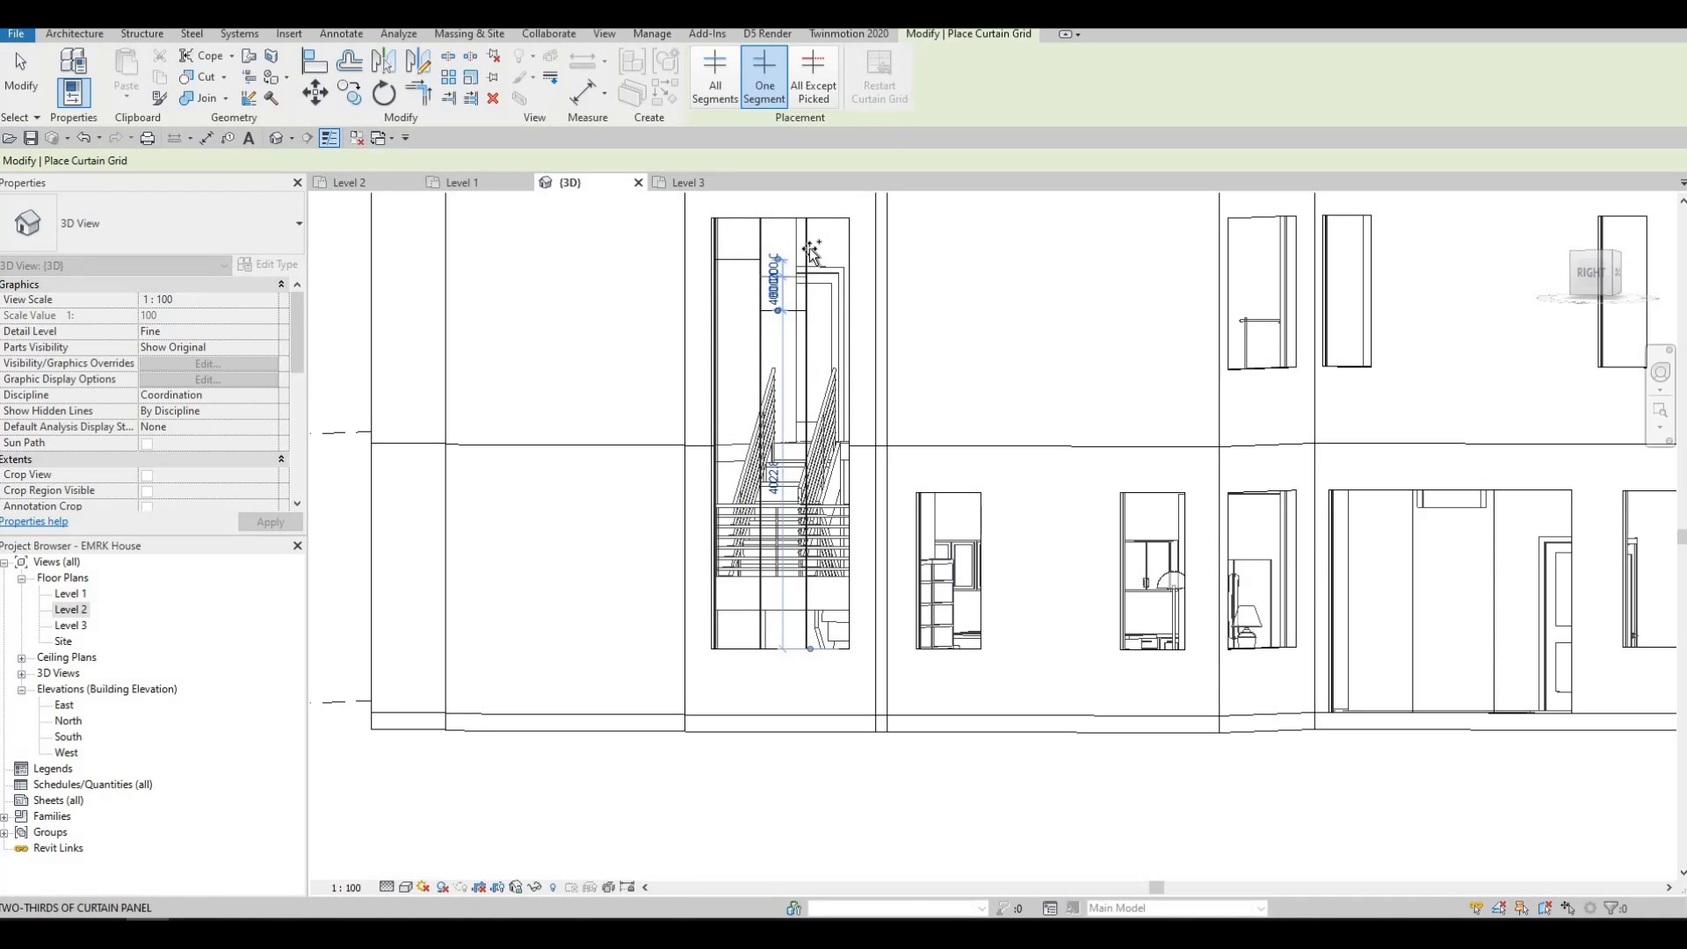
pyautogui.click(813, 339)
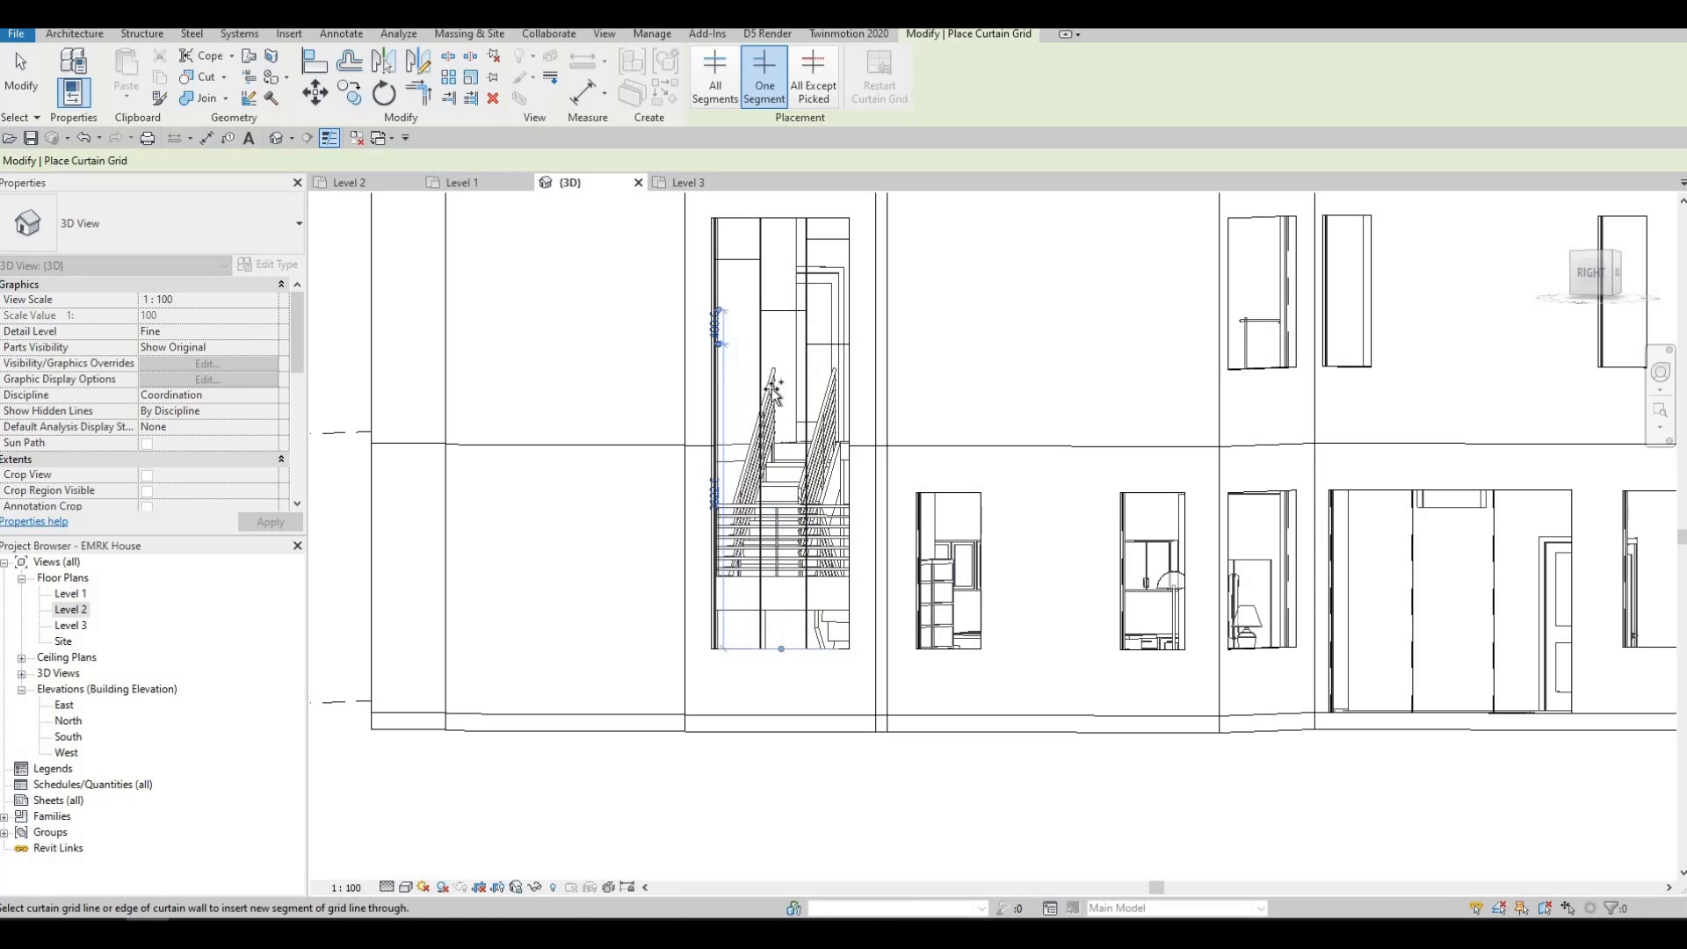
pyautogui.click(761, 490)
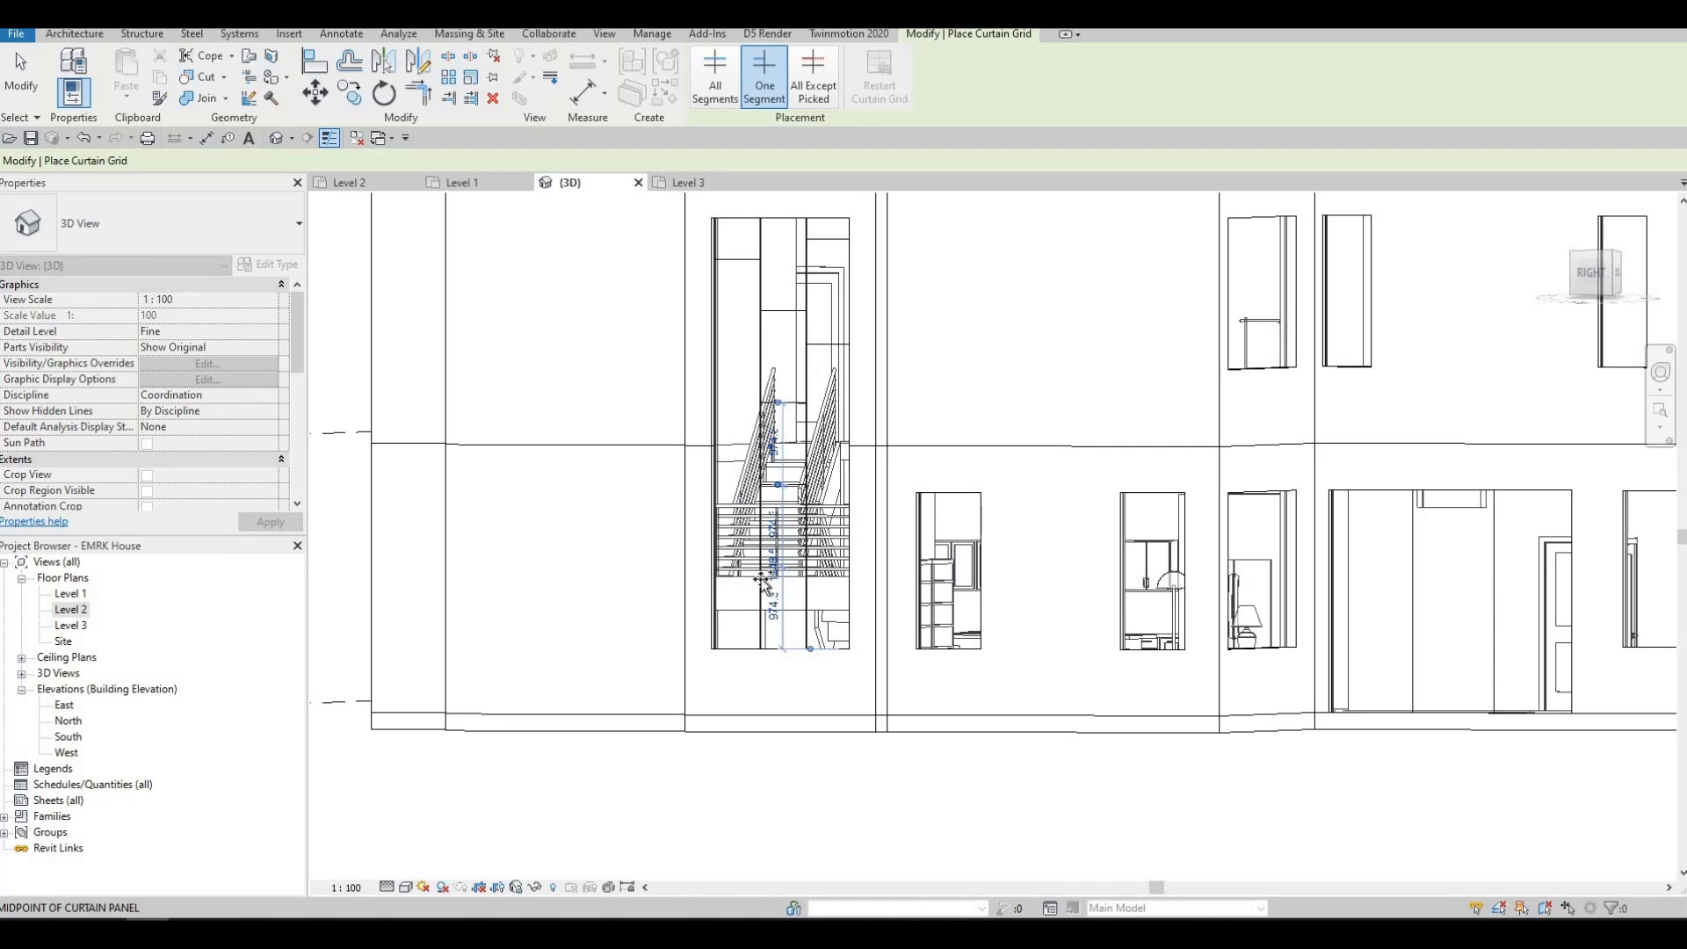
# Step: Add single-segment horizontal grid lines down the right-hand column and at the foot of the stair curtain wall
pyautogui.keyDown('shift'); pyautogui.moveTo(875, 575); pyautogui.dragTo(835, 437, button='middle'); pyautogui.keyUp('shift')
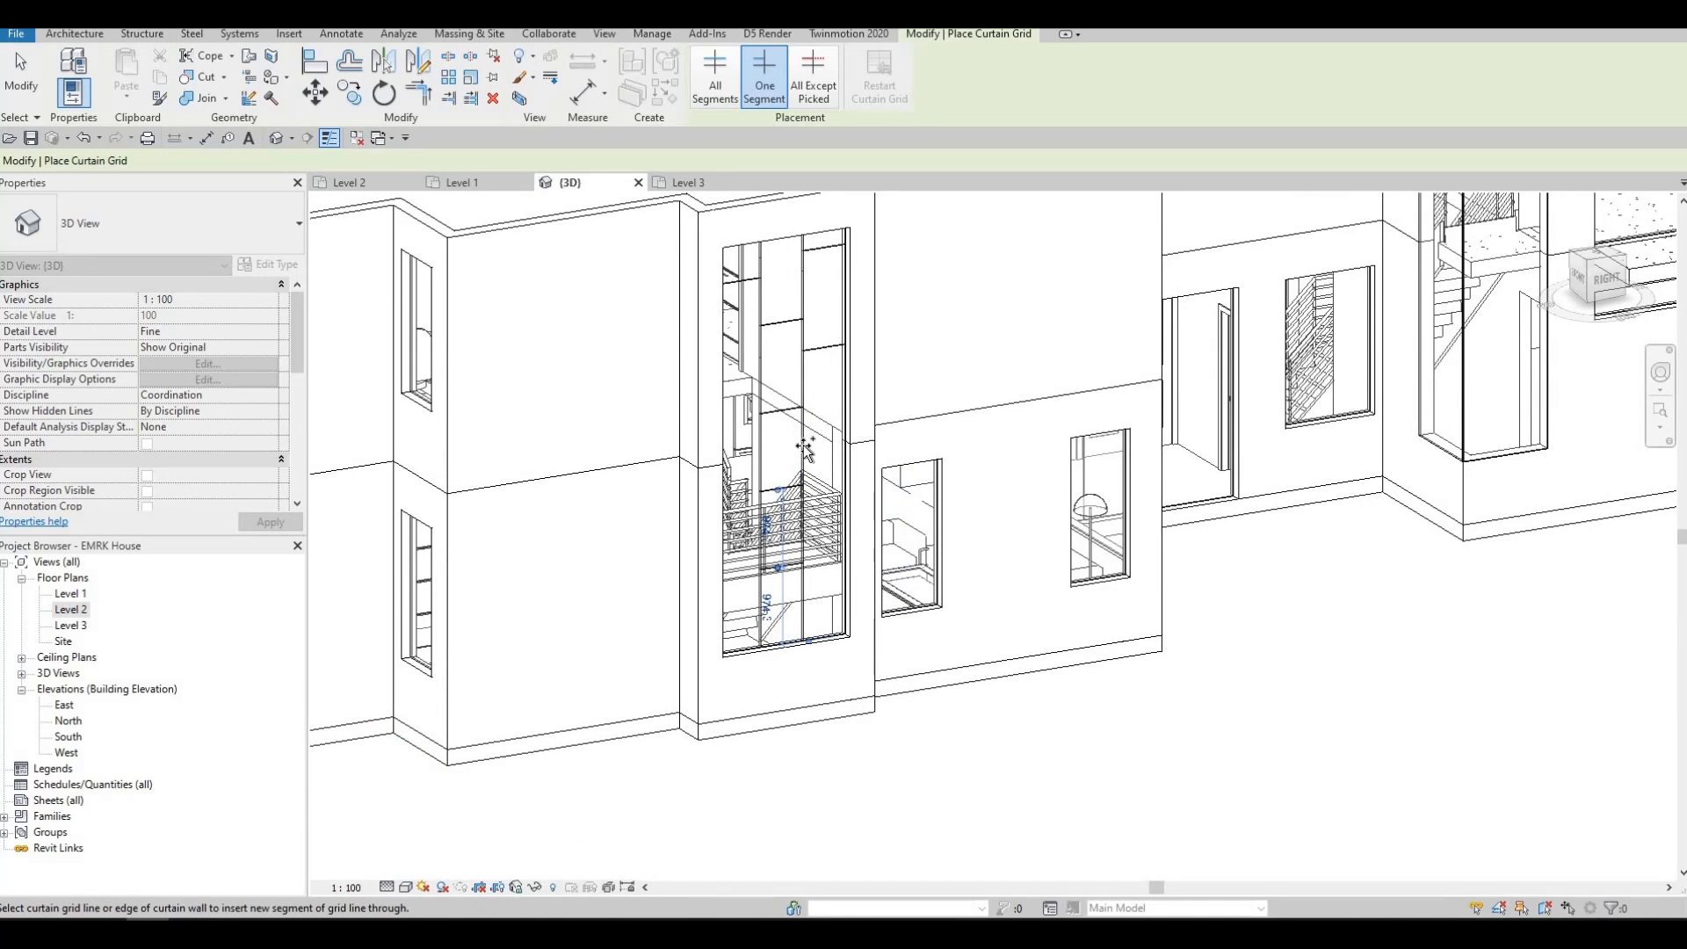
pyautogui.click(848, 517)
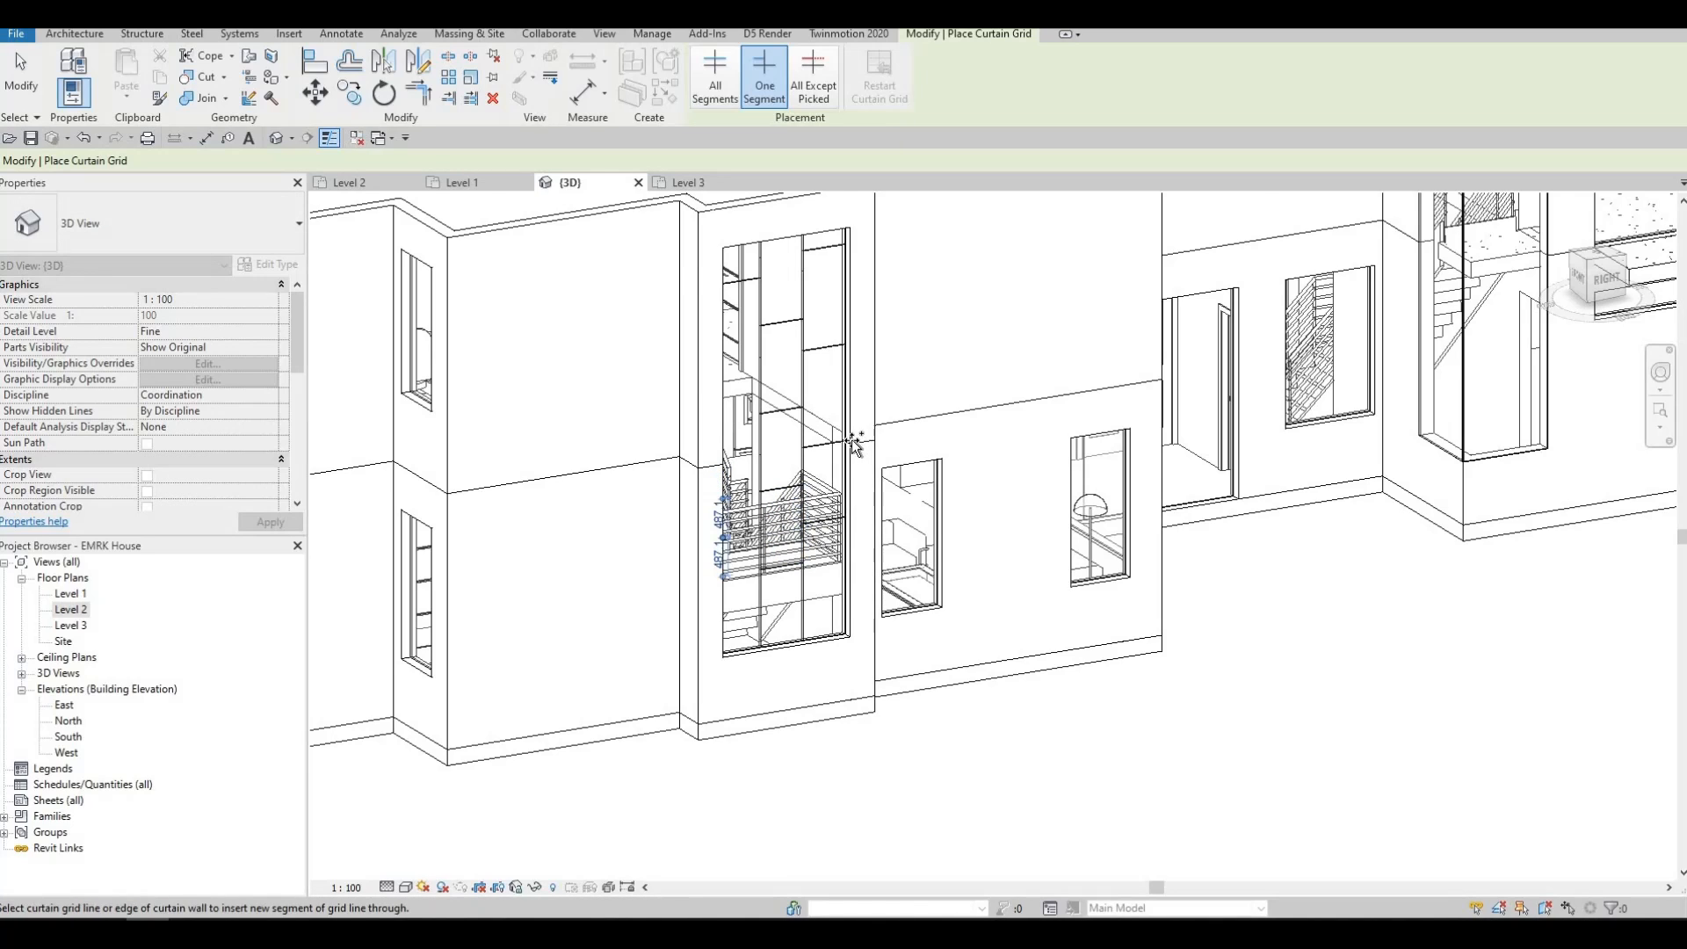
pyautogui.moveTo(836, 603); pyautogui.dragTo(867, 427, button='middle')
pyautogui.scroll(2, 869, 425)
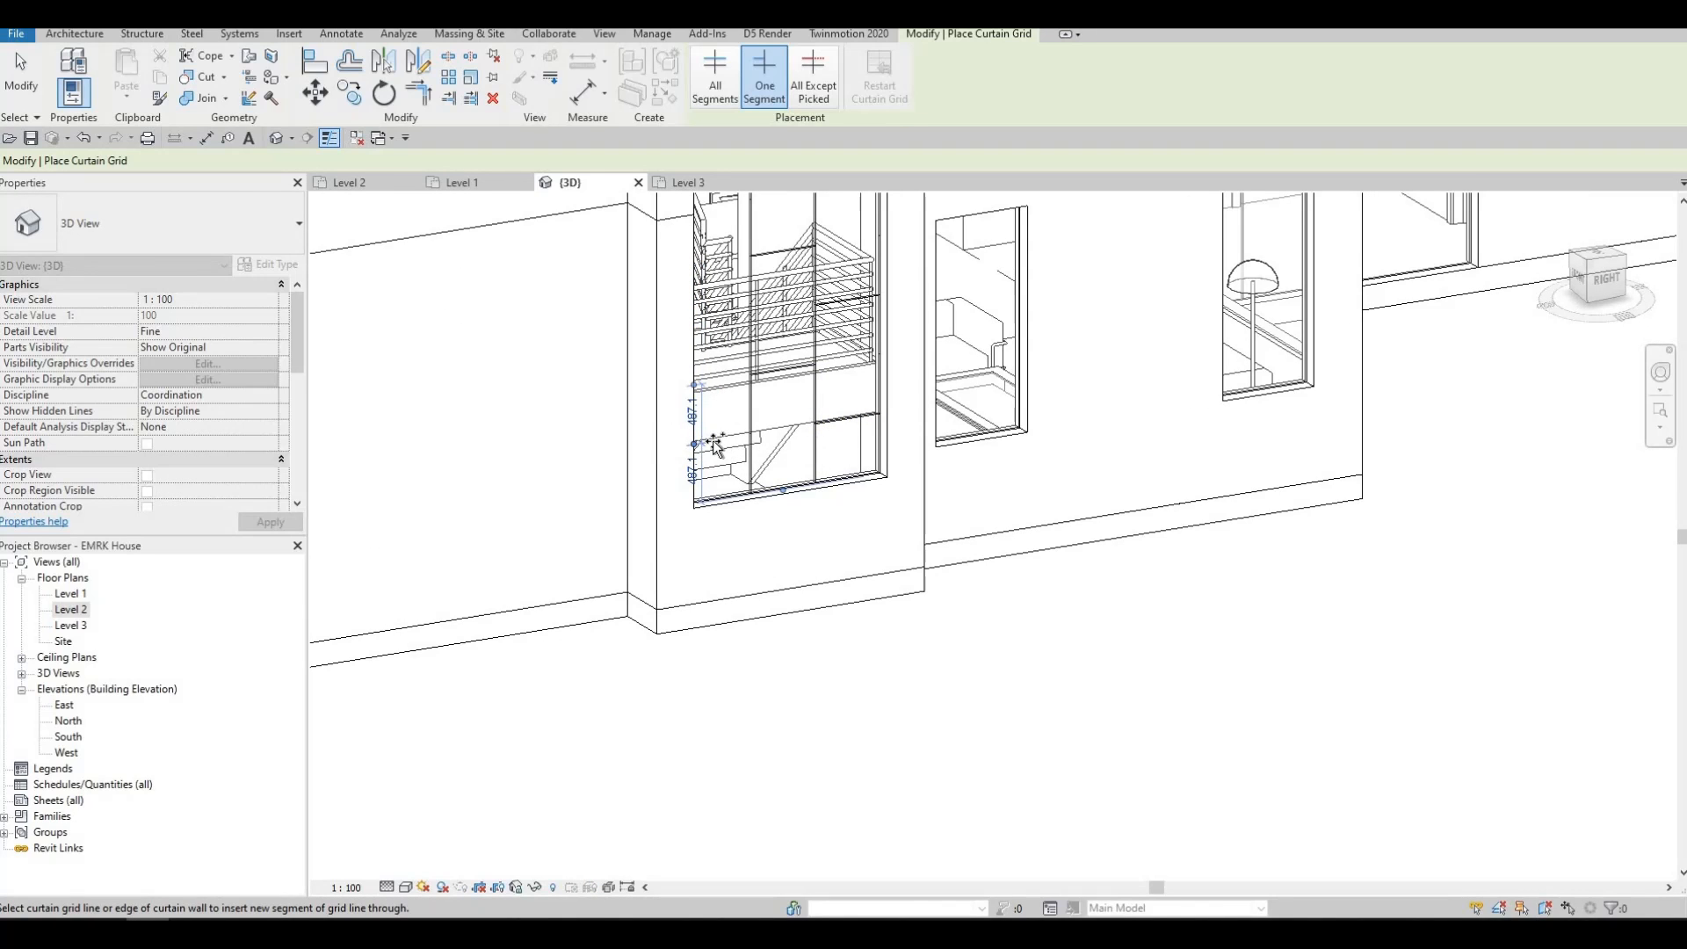
# Step: Select the second horizontal grid line from the top in the stair curtain wall's right column and nudge it down five increments
pyautogui.keyDown('shift'); pyautogui.moveTo(638, 442); pyautogui.dragTo(704, 521, button='middle'); pyautogui.keyUp('shift')
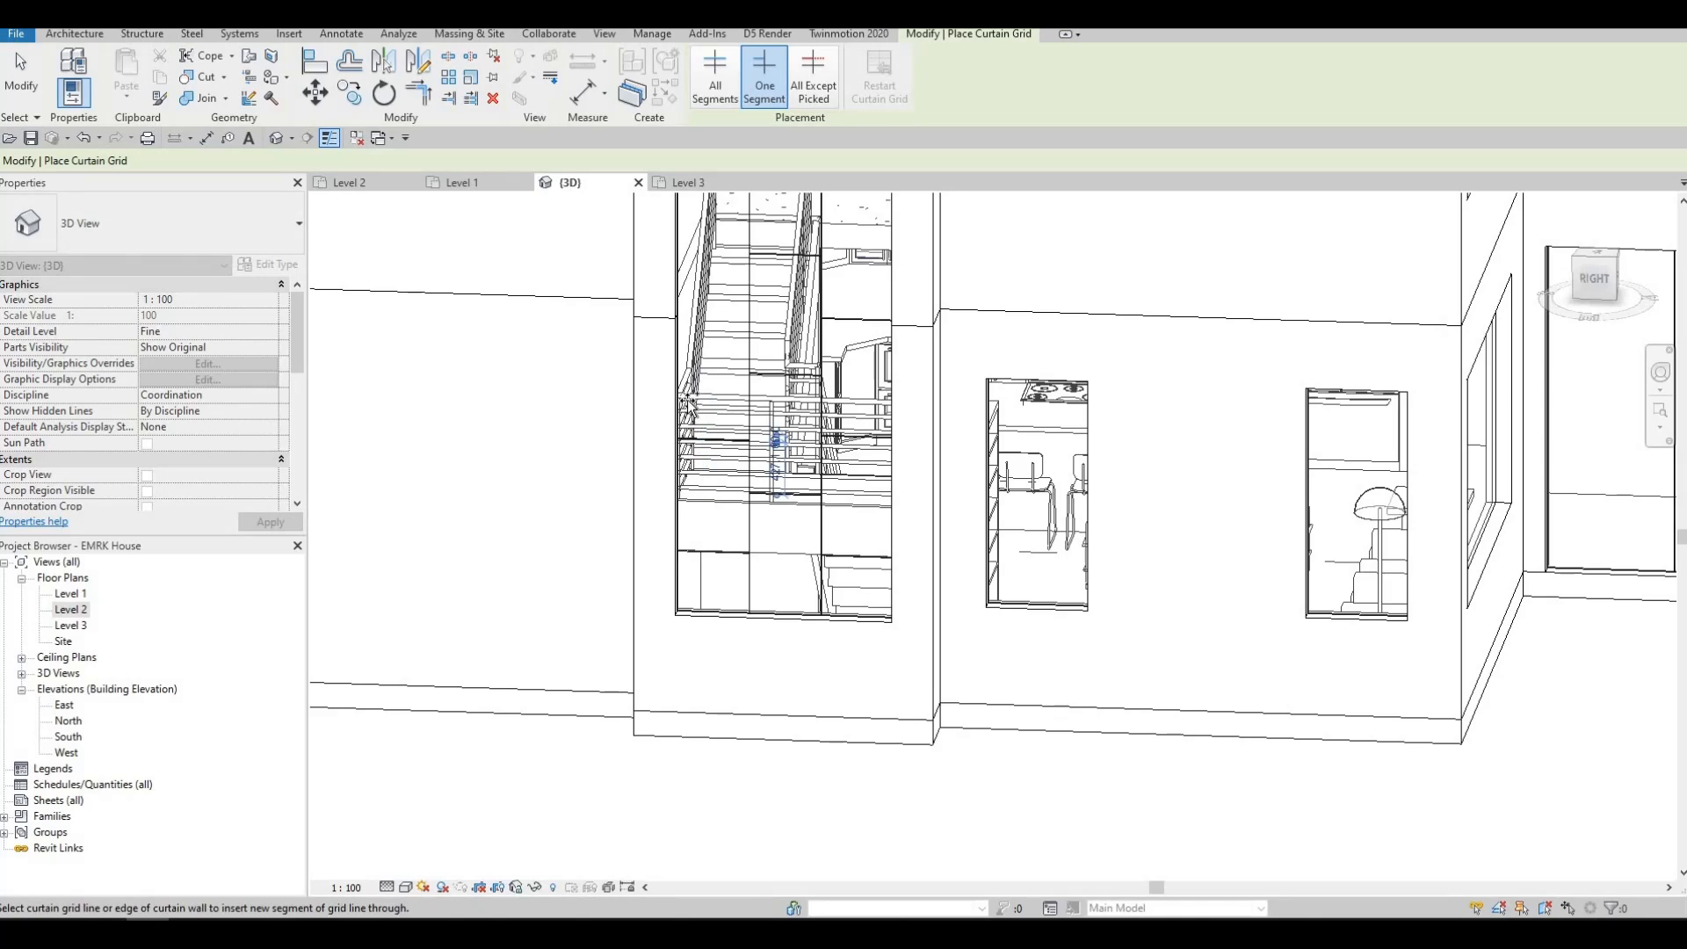
pyautogui.moveTo(688, 402); pyautogui.dragTo(694, 486, button='middle')
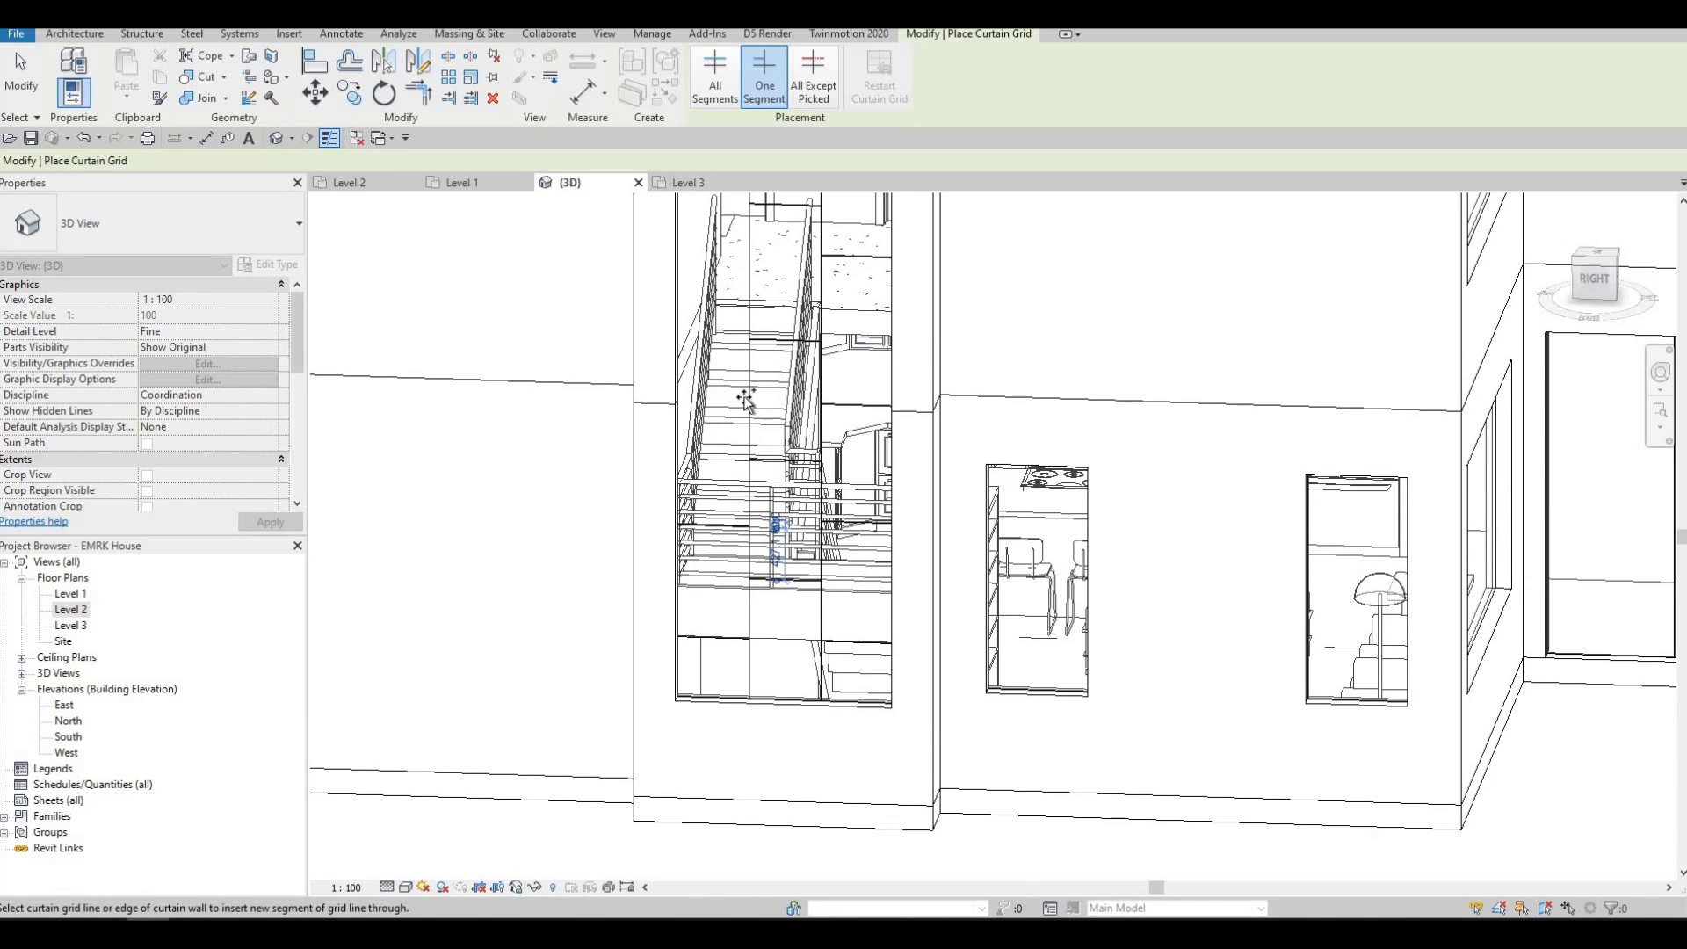
pyautogui.moveTo(765, 418); pyautogui.dragTo(765, 594, button='middle')
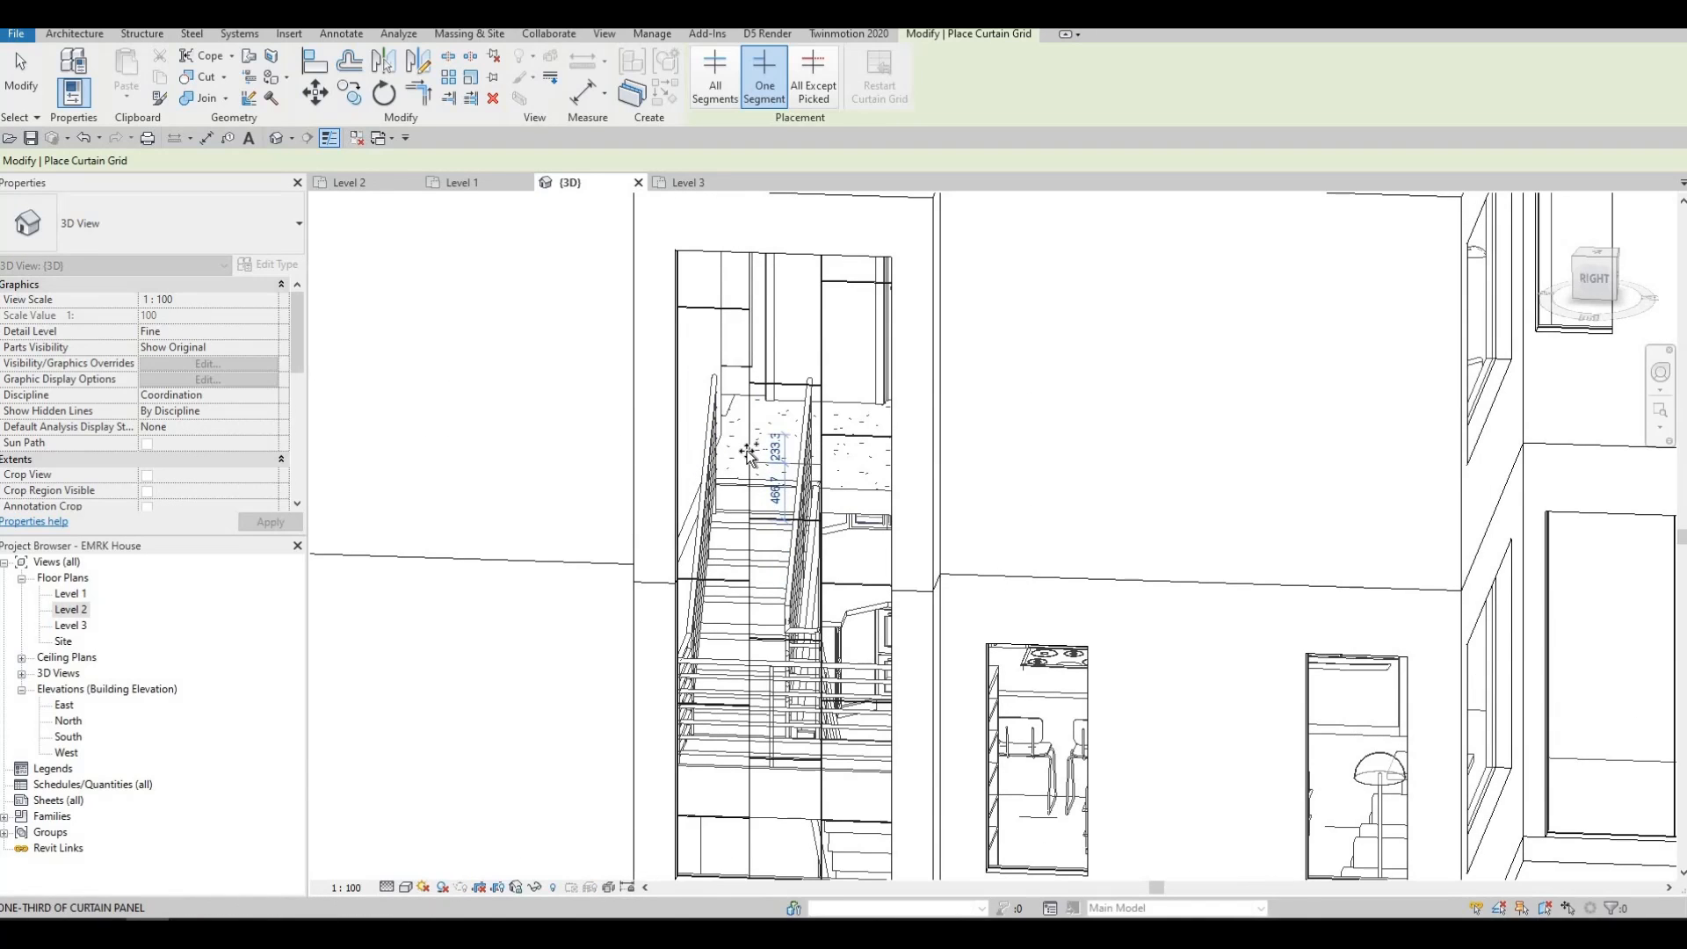
pyautogui.keyDown('shift'); pyautogui.moveTo(903, 467); pyautogui.dragTo(846, 442, button='middle'); pyautogui.keyUp('shift')
pyautogui.press('Escape')
pyautogui.press('Escape')
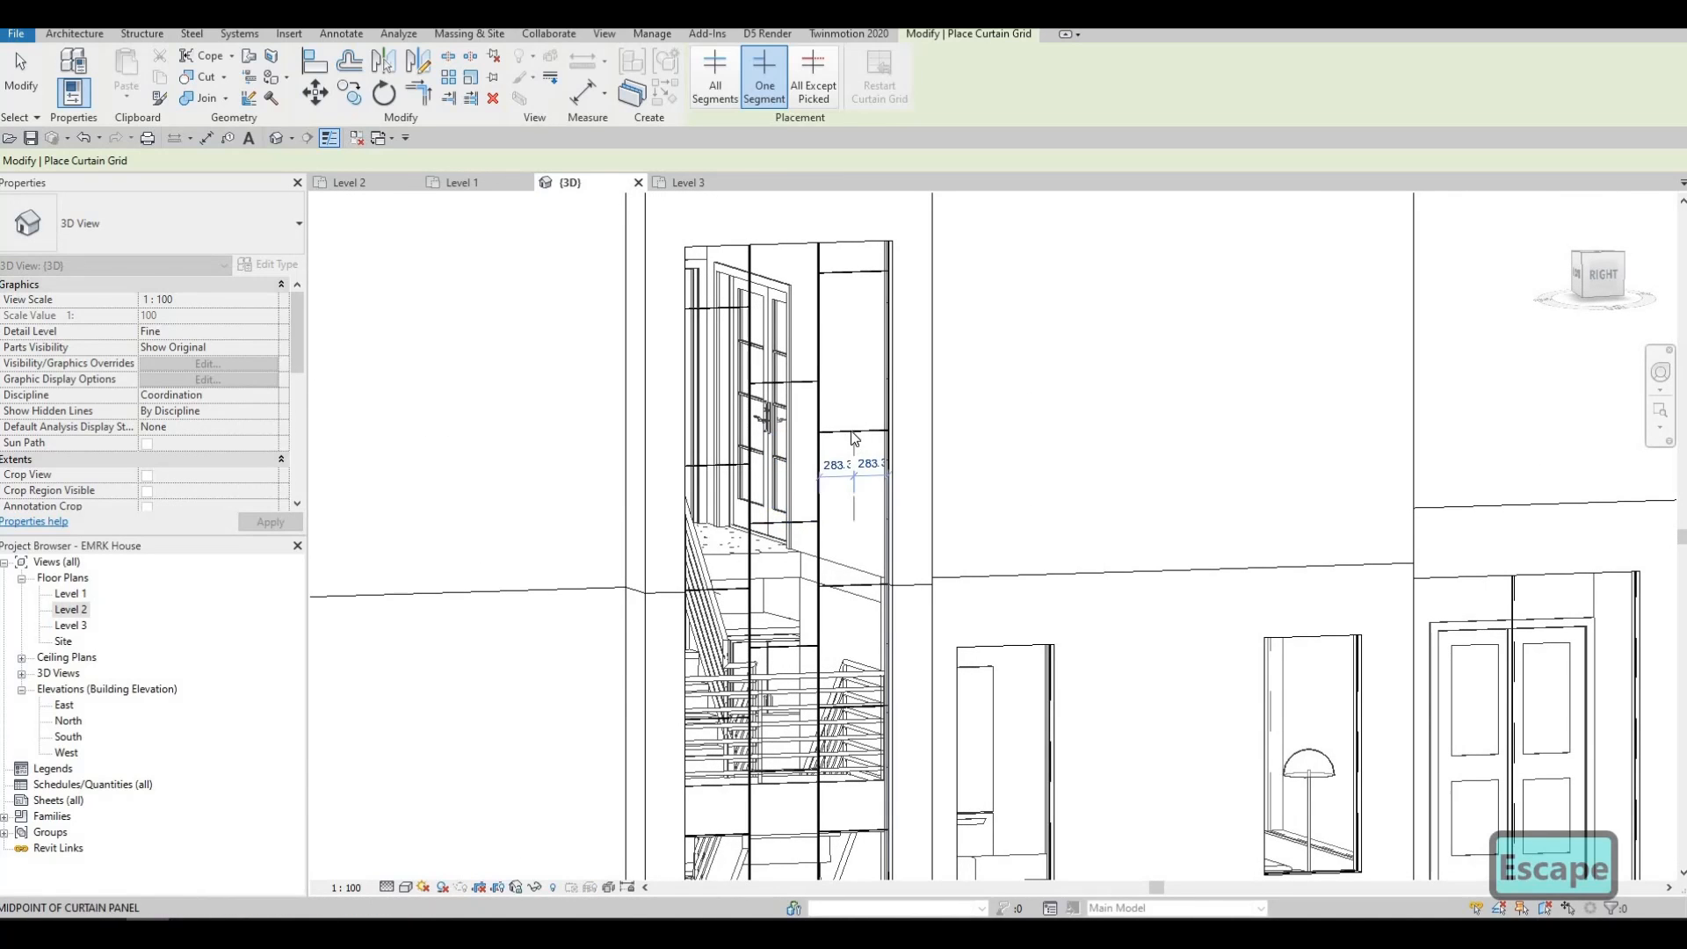
pyautogui.click(850, 432)
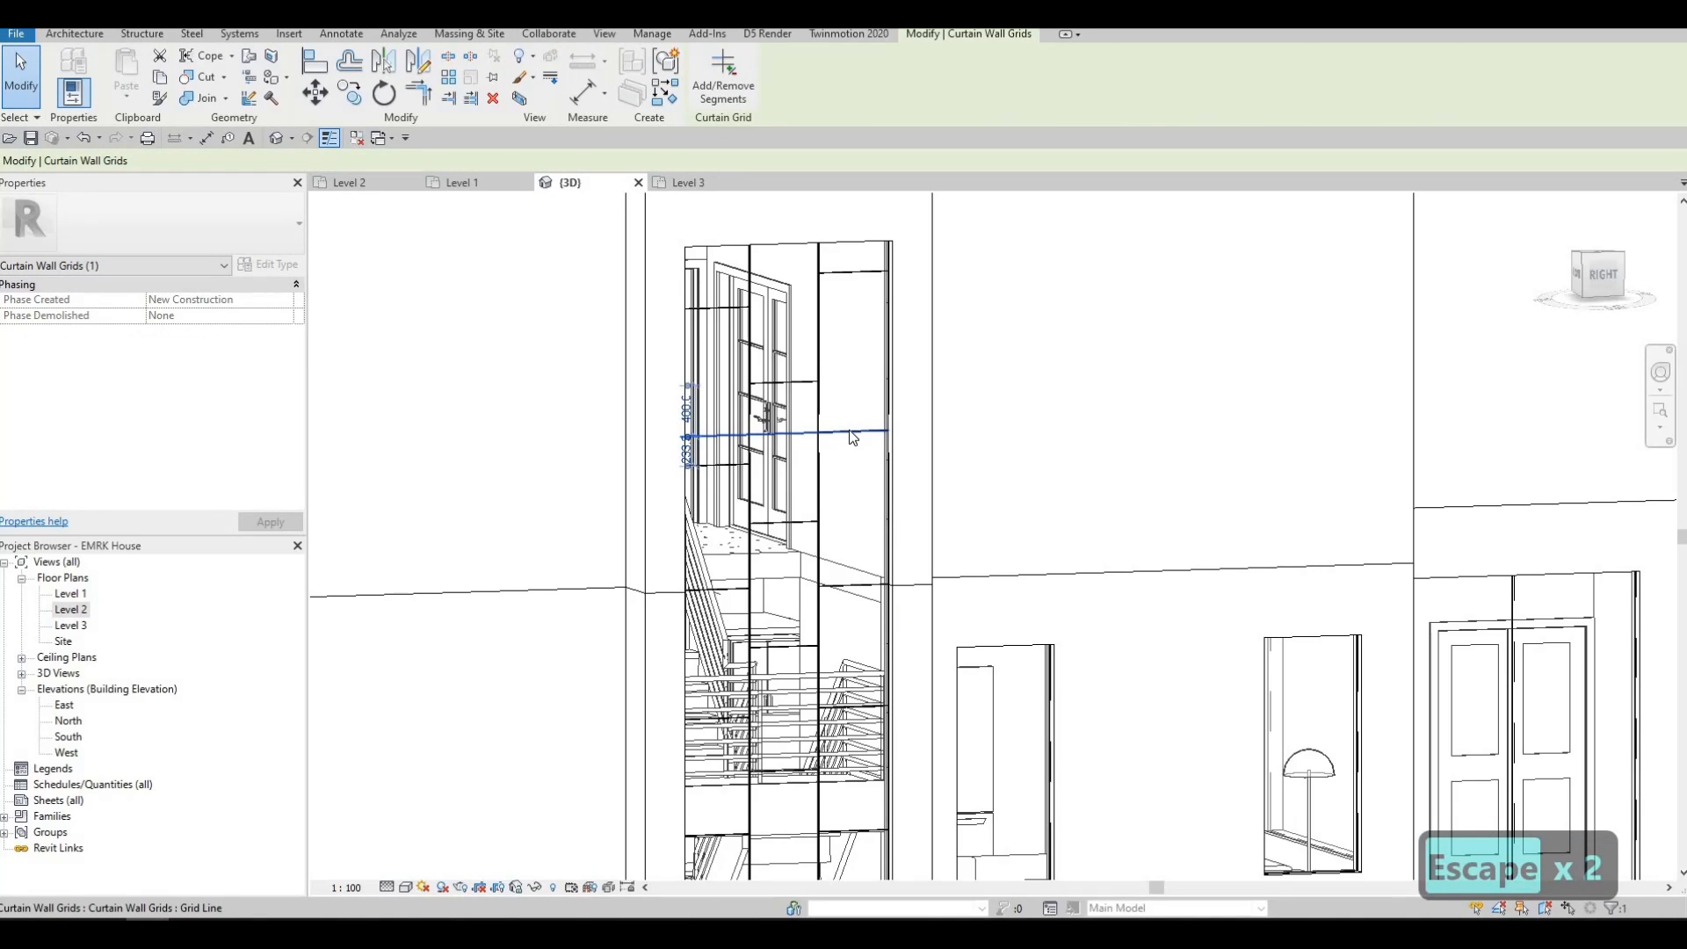
pyautogui.press('Down')
pyautogui.press('Down')
pyautogui.press('Down')
pyautogui.press('Down')
pyautogui.press('Down')
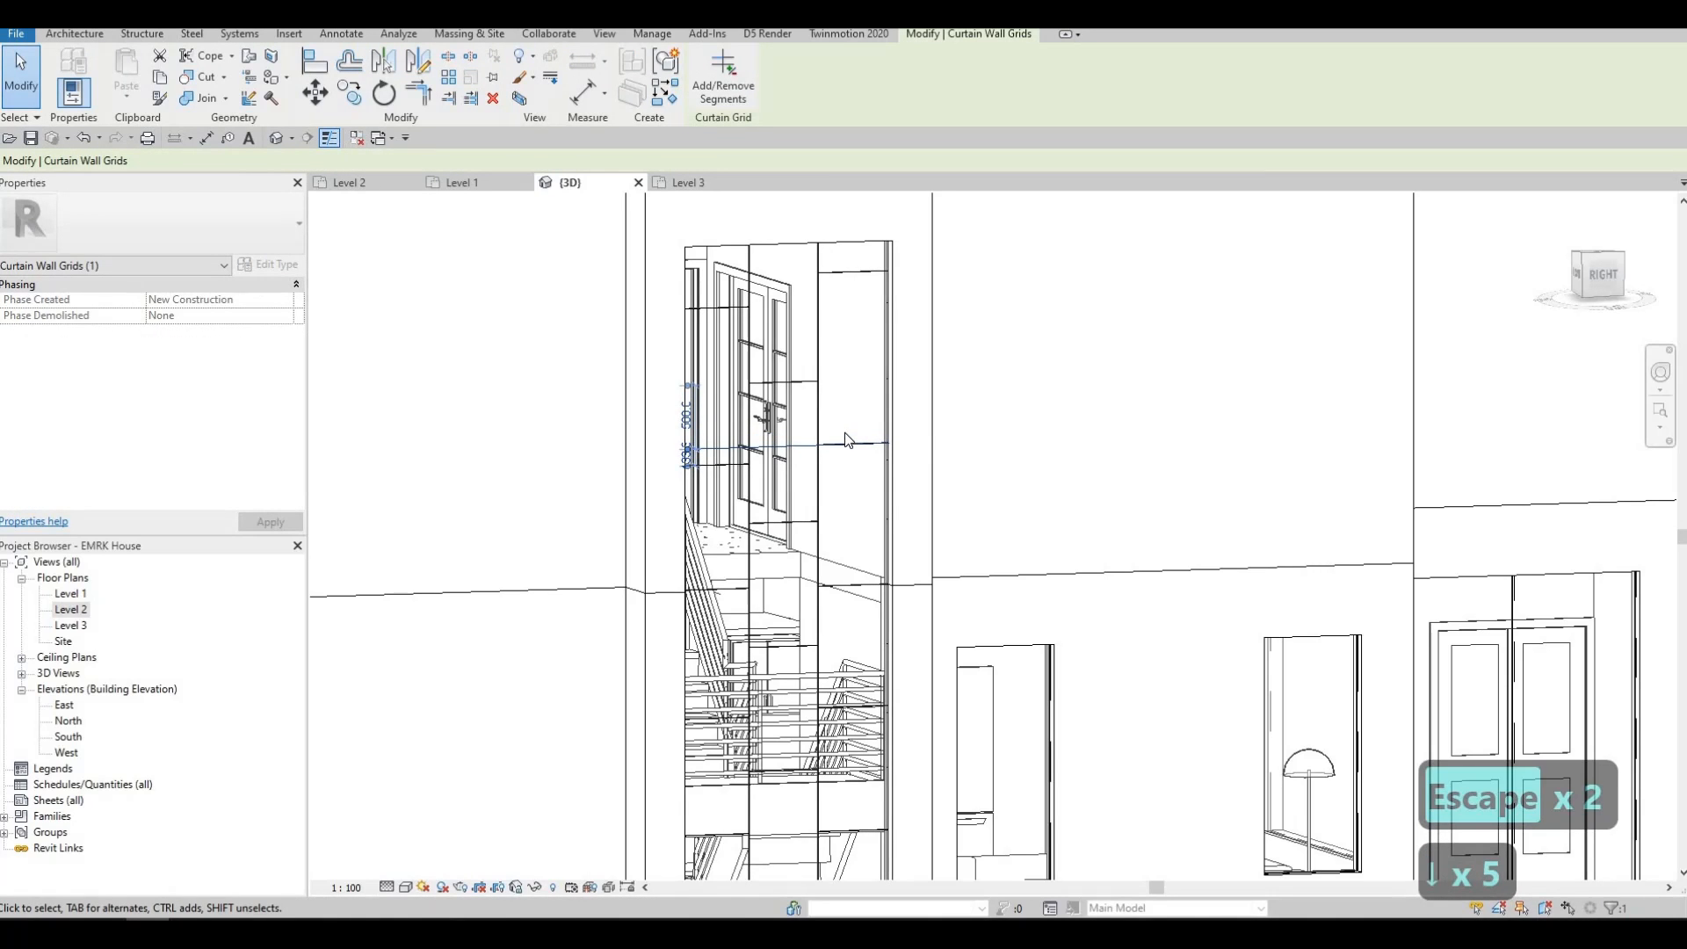
# Step: Try to align the right column's second grid line with the left column's second grid line on the stair curtain wall
pyautogui.press('a')
pyautogui.press('l')
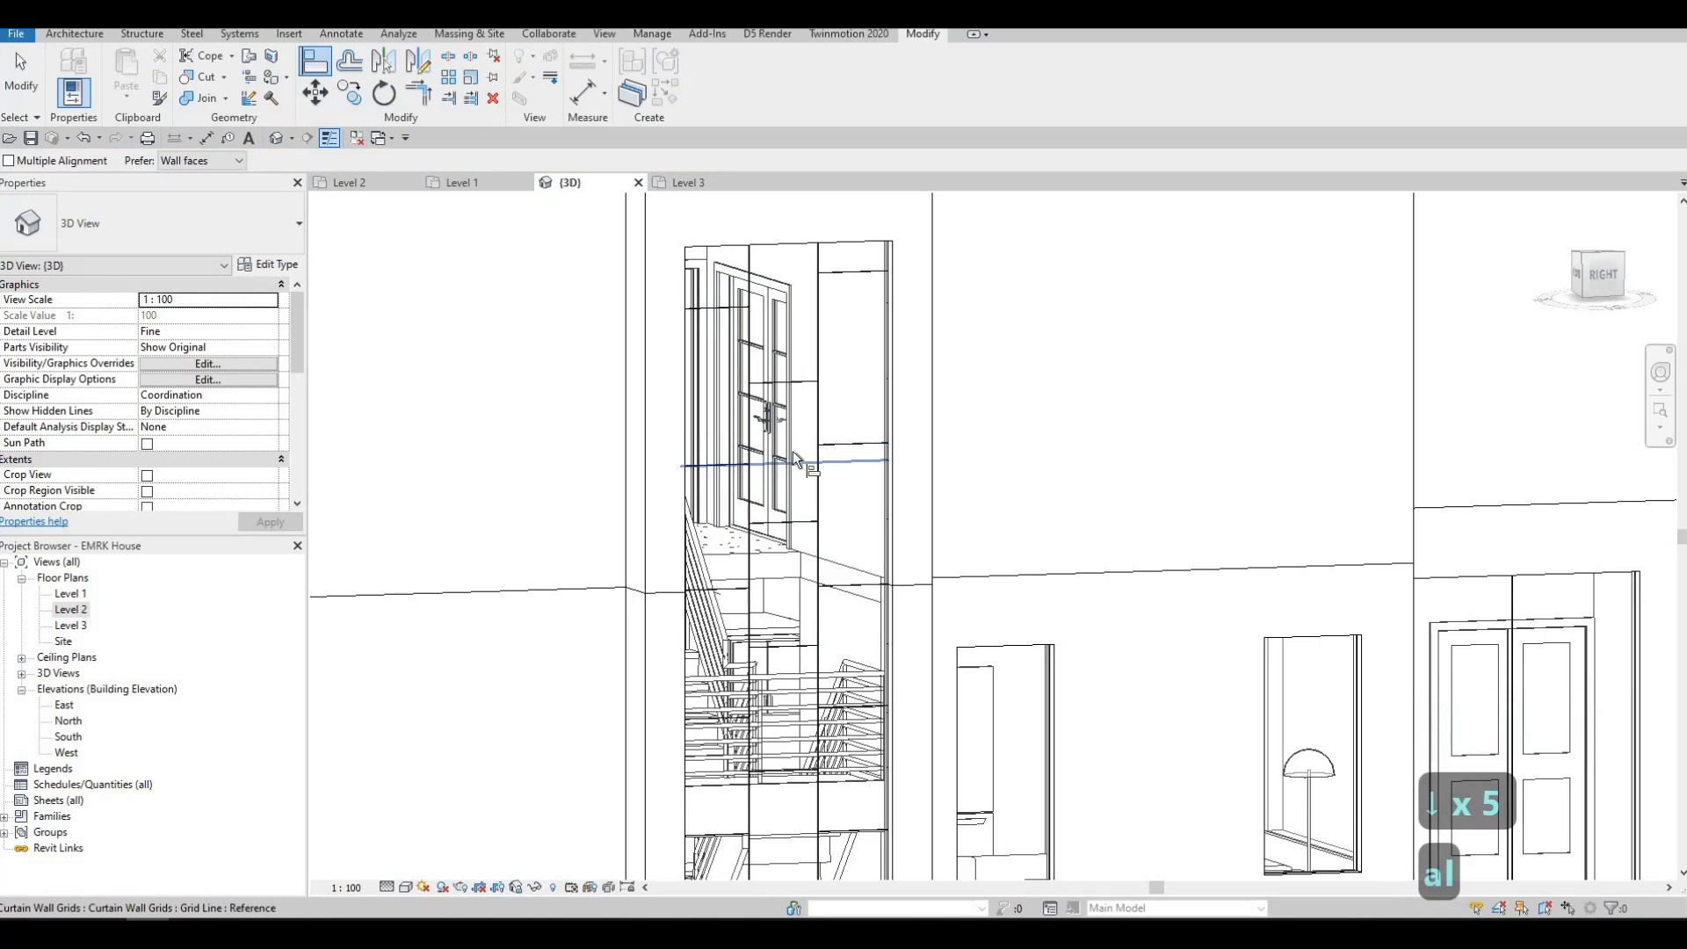
pyautogui.click(794, 458)
pyautogui.press('Escape')
pyautogui.press('Escape')
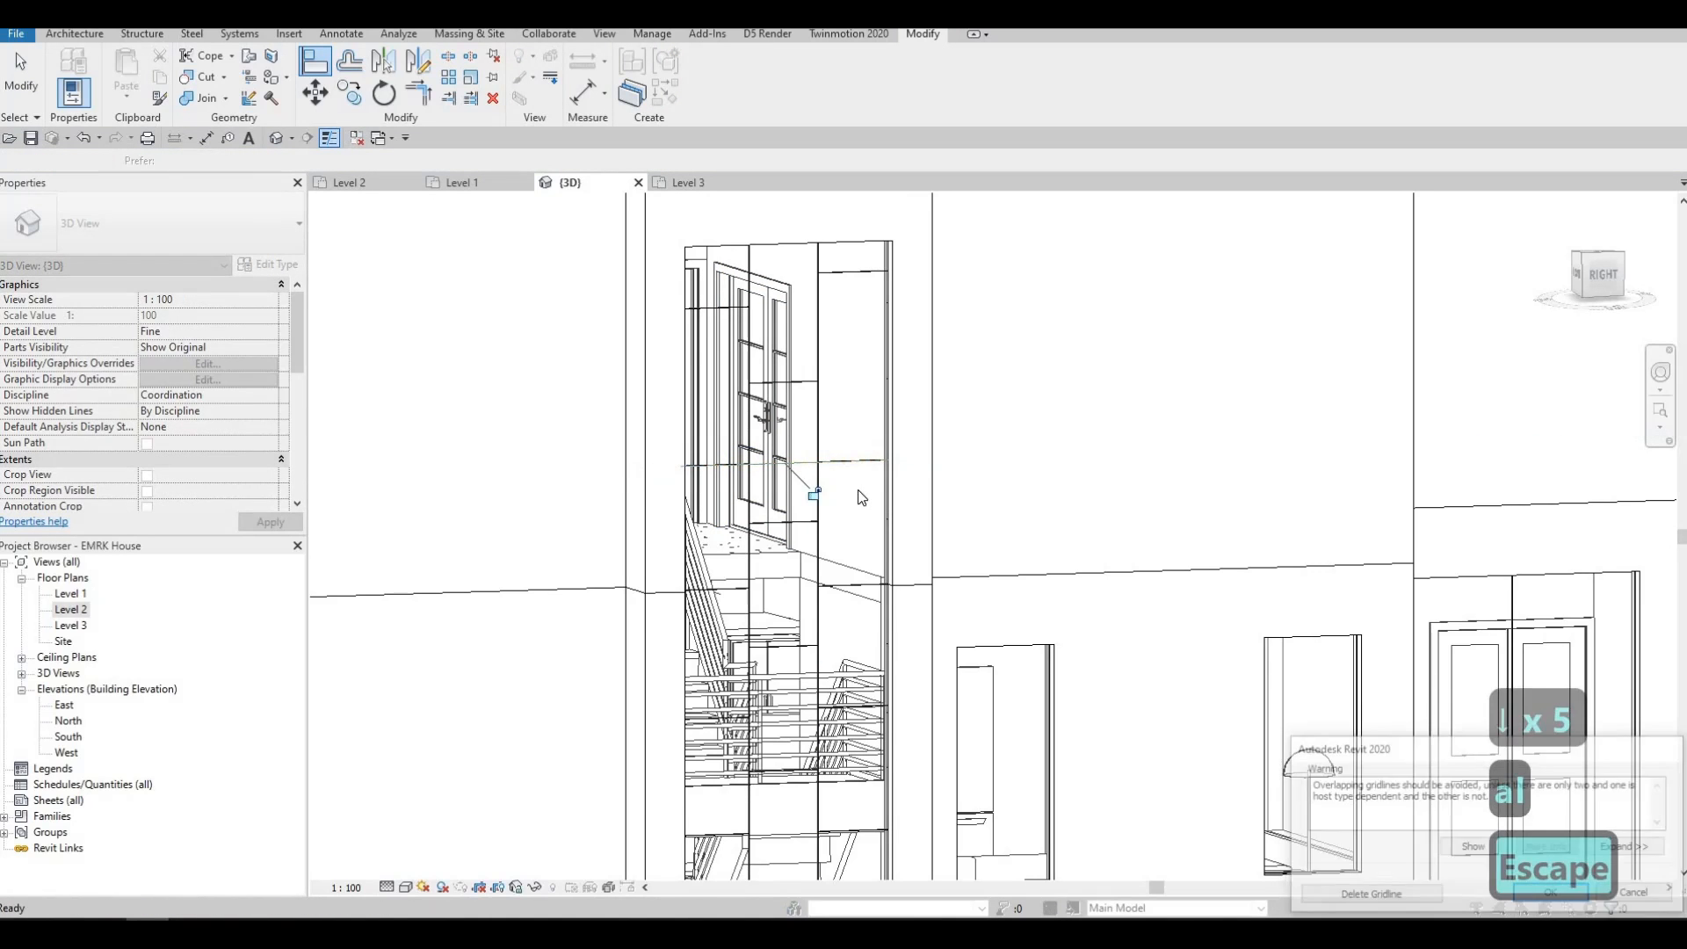
# Step: Nudge the right column's third grid line, near the upper-floor level of the stair curtain wall, down two increments
pyautogui.scroll(-5, 782, 427)
pyautogui.keyDown('shift'); pyautogui.moveTo(773, 431); pyautogui.dragTo(776, 546, button='middle'); pyautogui.keyUp('shift')
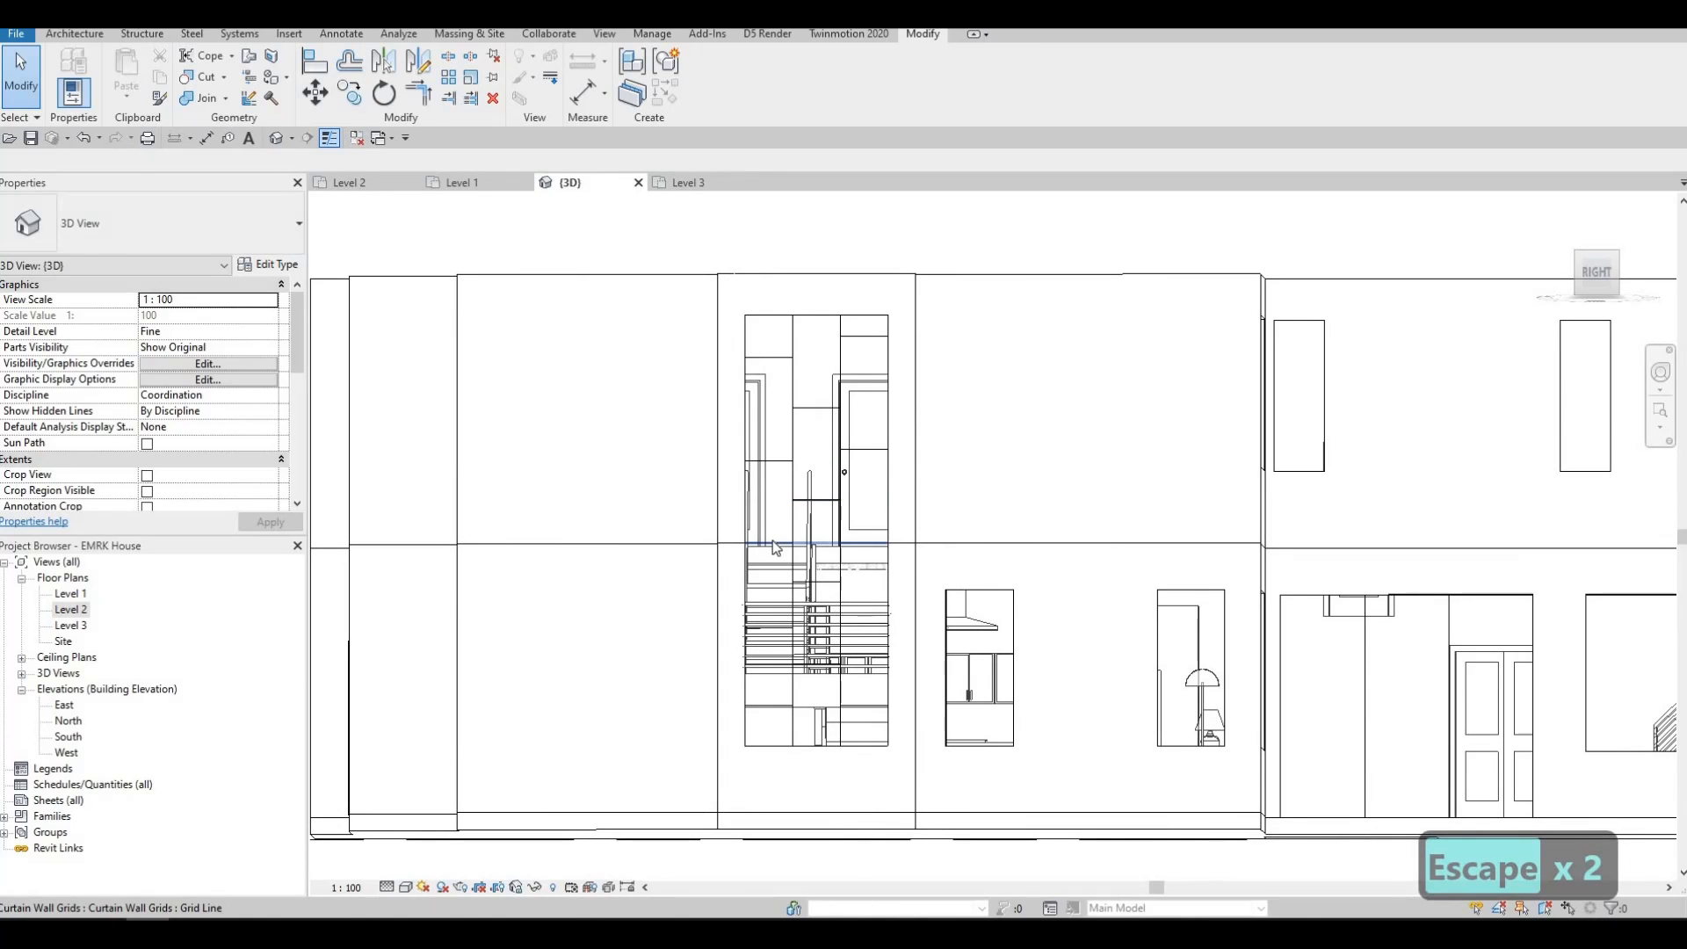
pyautogui.click(775, 547)
pyautogui.press('Down')
pyautogui.press('Down')
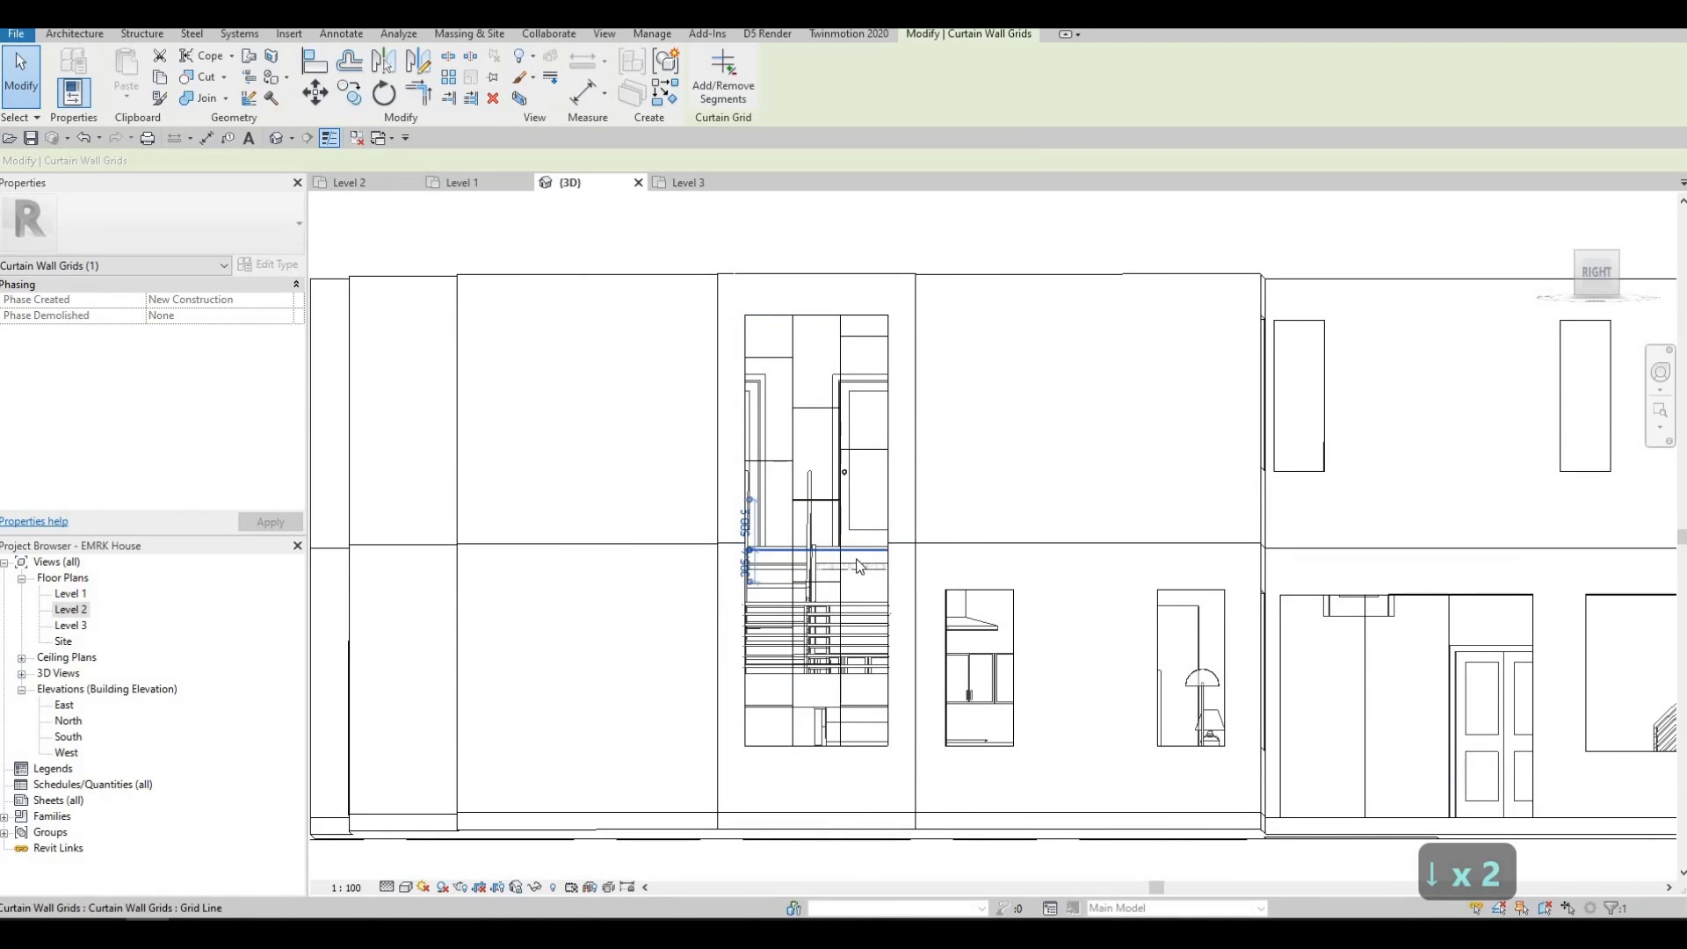
pyautogui.scroll(3, 840, 586)
pyautogui.keyDown('shift'); pyautogui.moveTo(872, 584); pyautogui.dragTo(870, 542, button='middle'); pyautogui.keyUp('shift')
pyautogui.press('Escape')
pyautogui.press('Escape')
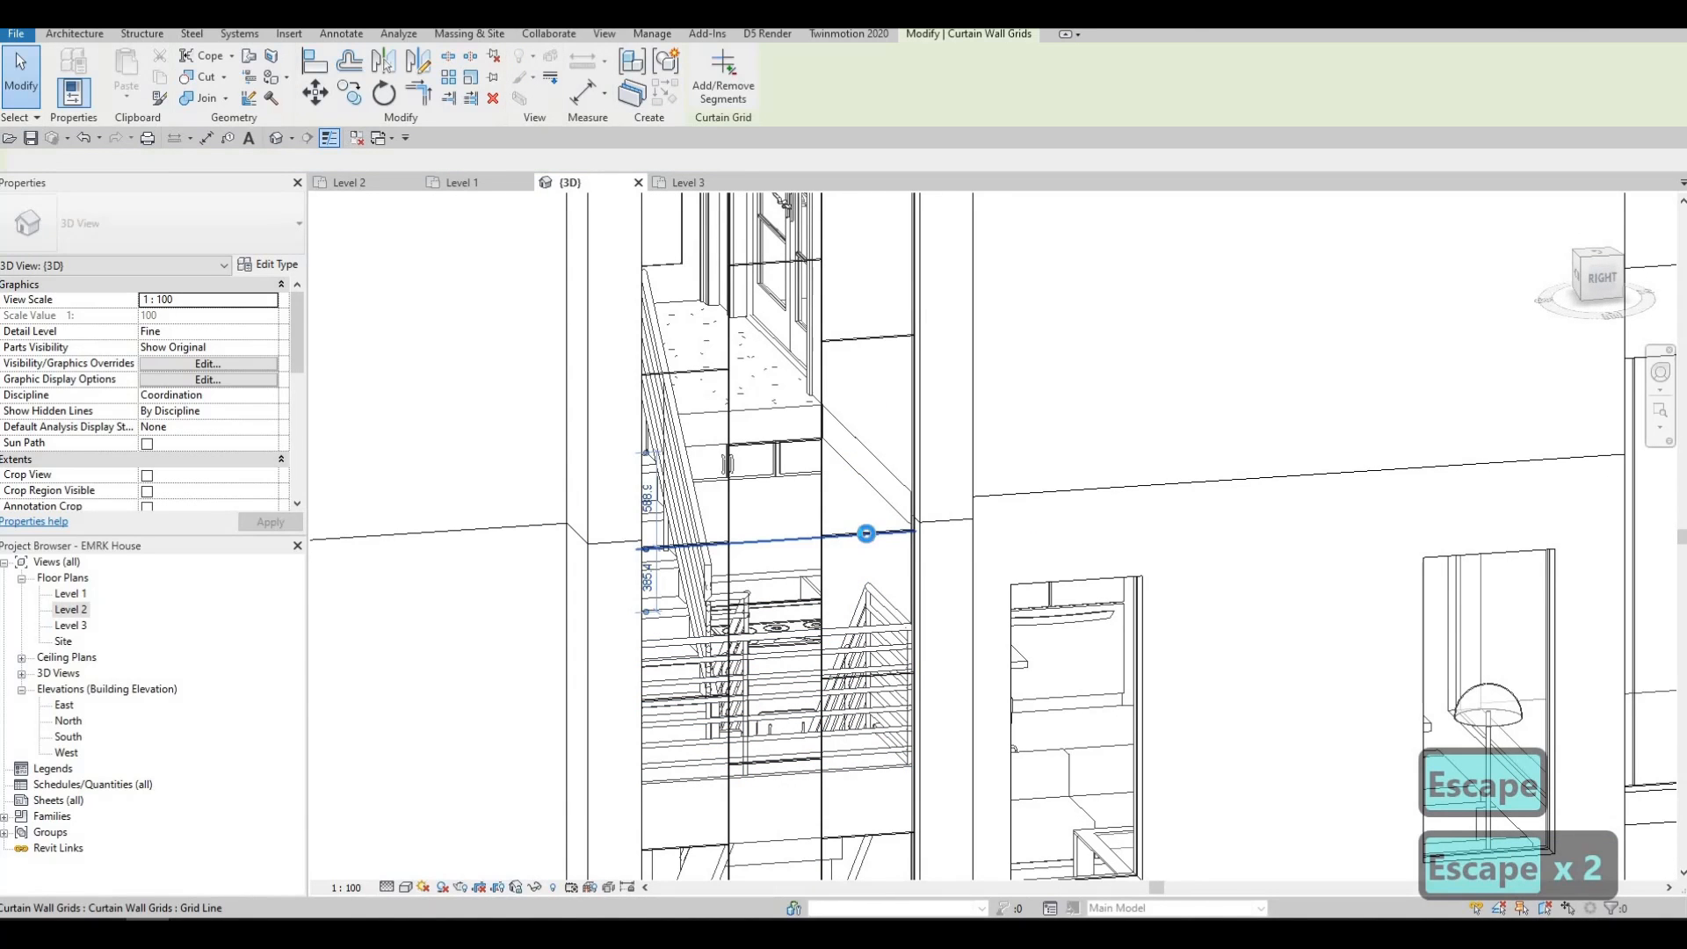
# Step: Nudge the right column's third grid line up three increments to level it with the left column's line
pyautogui.click(868, 540)
pyautogui.press('Up')
pyautogui.press('Up')
pyautogui.press('Up')
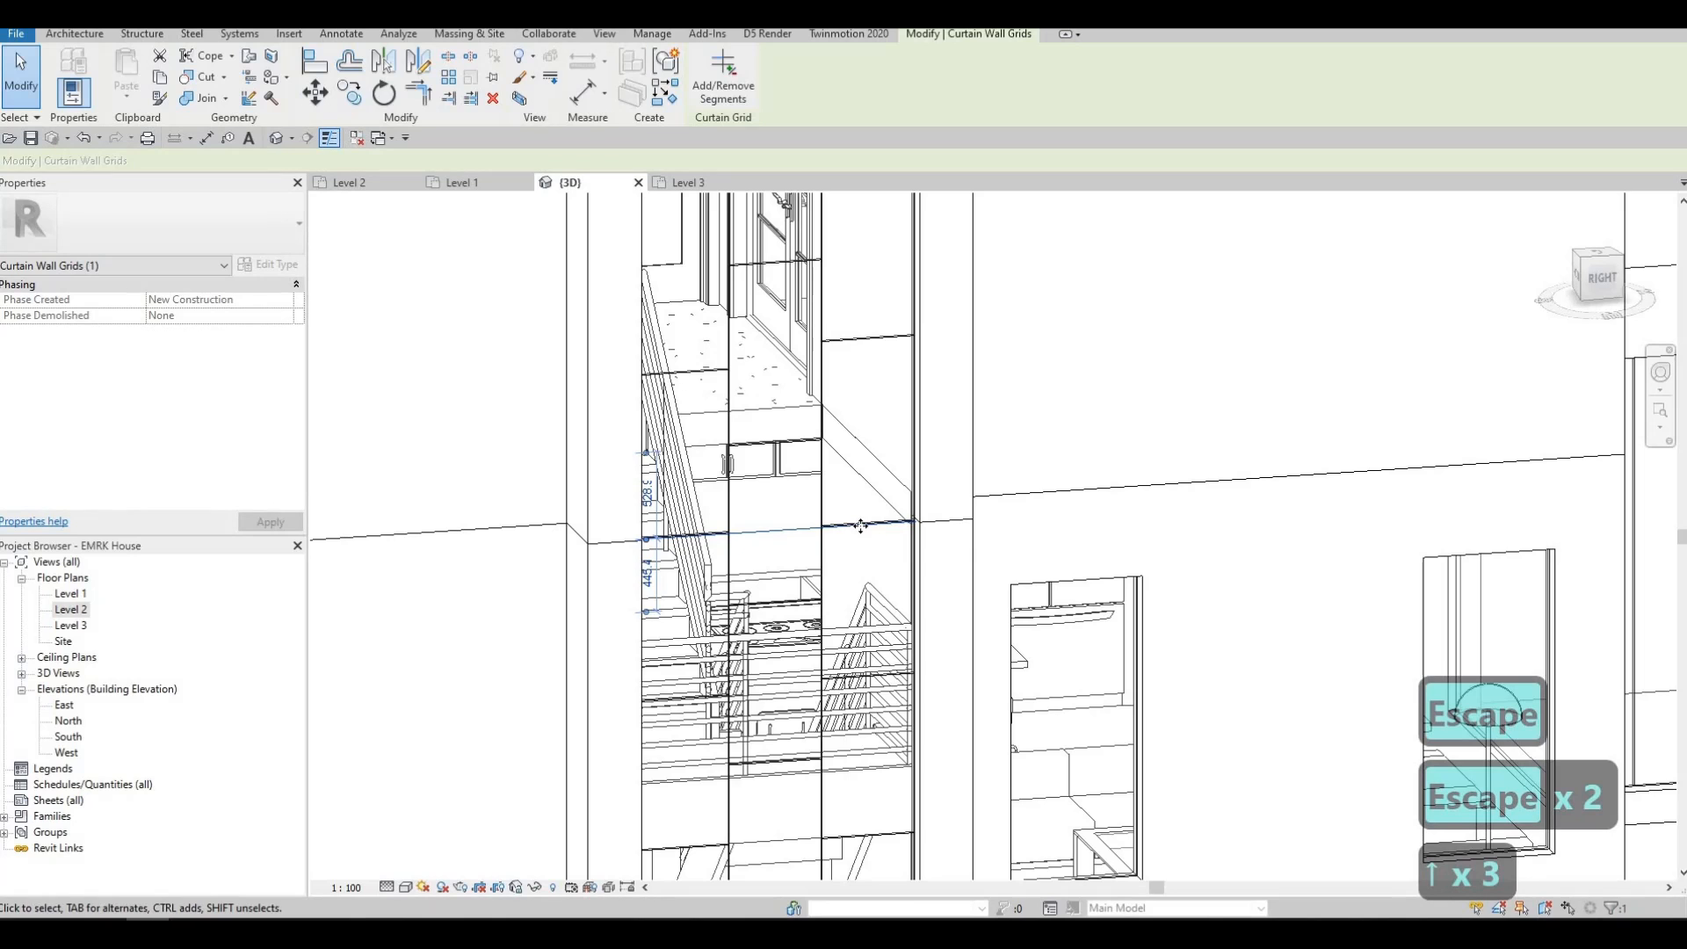
pyautogui.press('Escape')
# Step: Nudge the right column's second grid line down four more increments to level it with the left column's line
pyautogui.keyDown('shift'); pyautogui.moveTo(892, 554); pyautogui.dragTo(703, 462, button='middle'); pyautogui.keyUp('shift')
pyautogui.scroll(-5, 703, 462)
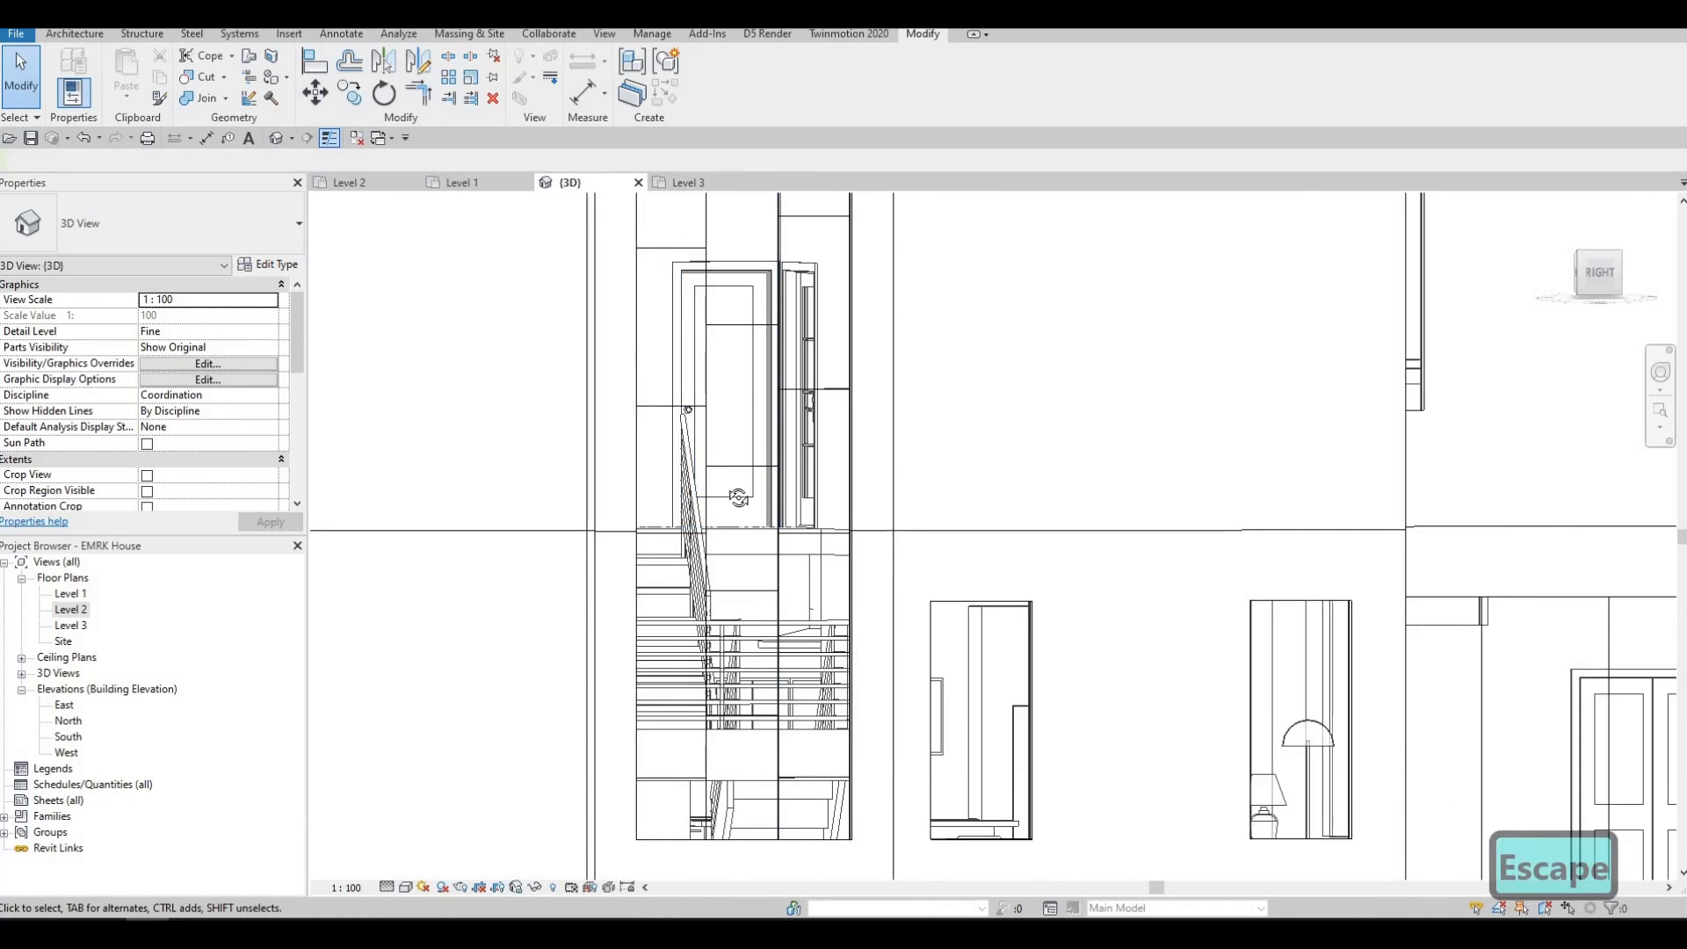
pyautogui.click(765, 412)
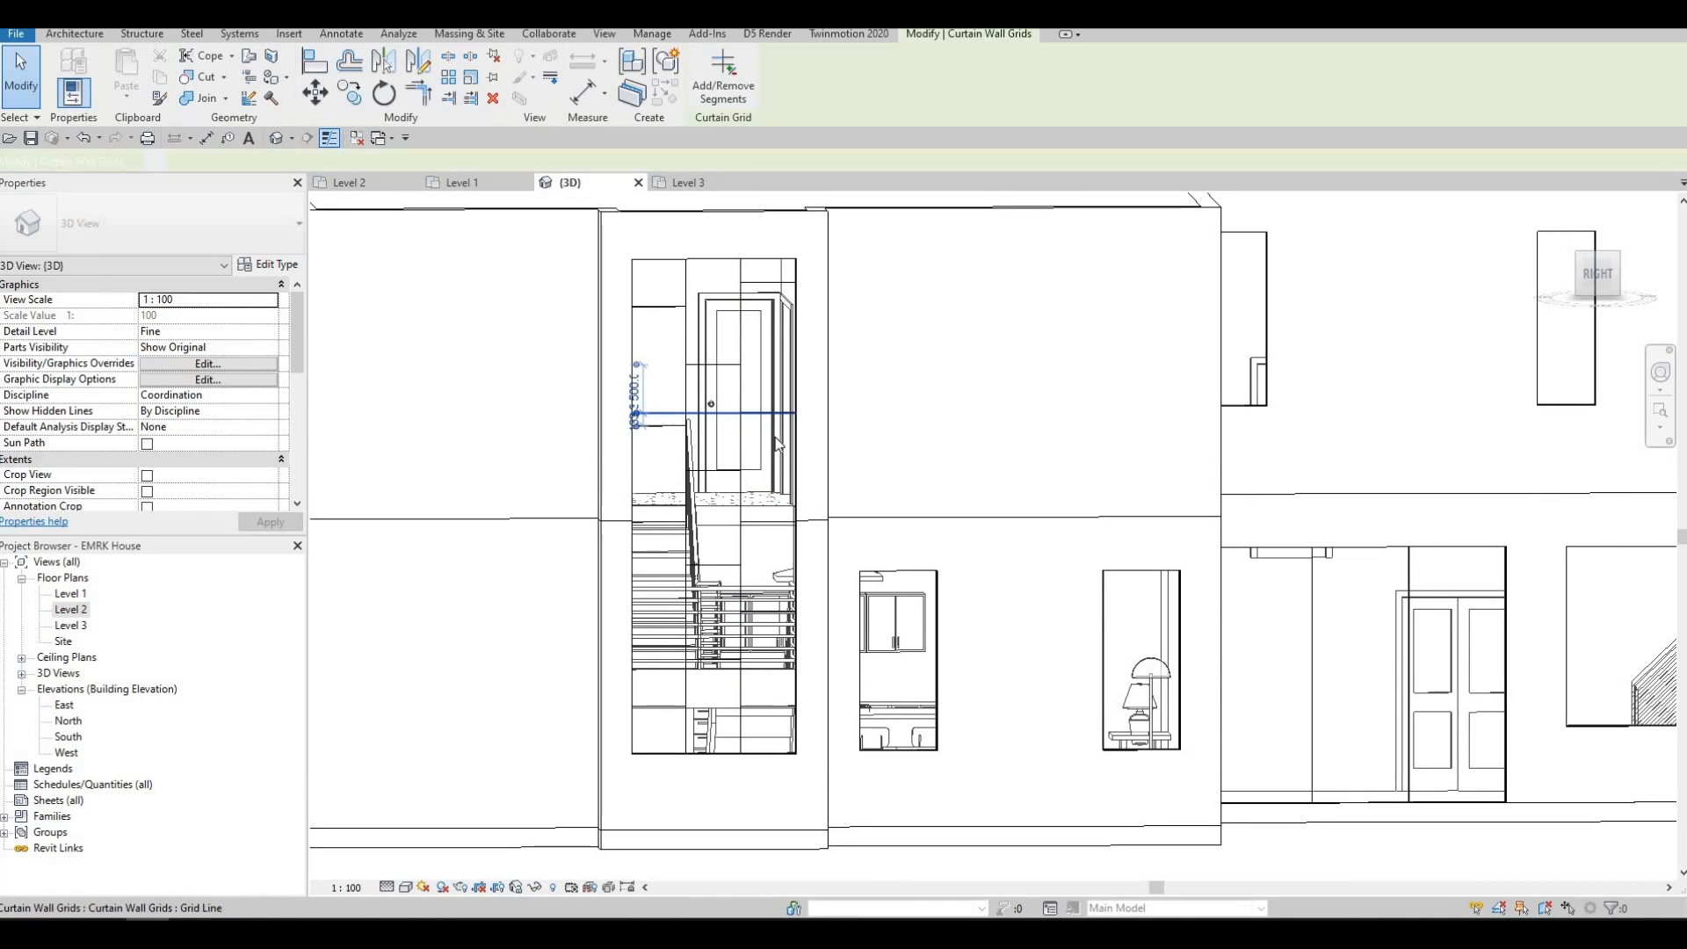
pyautogui.press('Down')
pyautogui.press('Down')
pyautogui.press('Down')
pyautogui.press('Down')
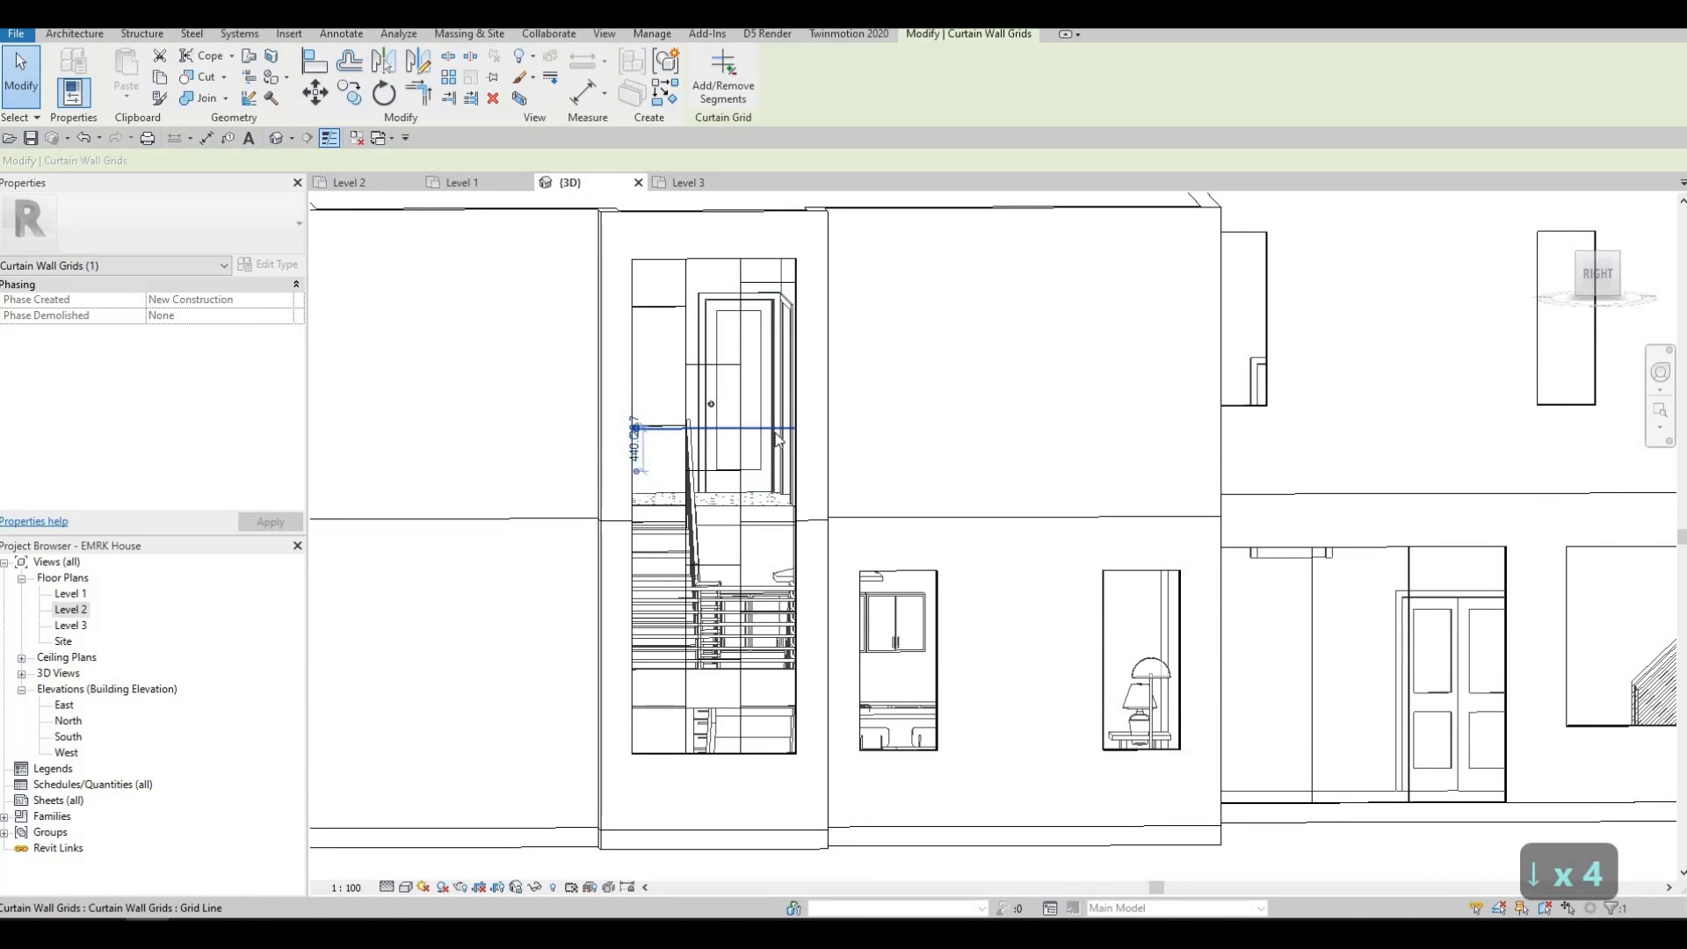
pyautogui.press('Escape')
# Step: Nudge the topmost grid line of the stair curtain wall's right column down seven increments to the height of the left column's top line
pyautogui.keyDown('shift'); pyautogui.moveTo(737, 507); pyautogui.dragTo(764, 301, button='middle'); pyautogui.keyUp('shift')
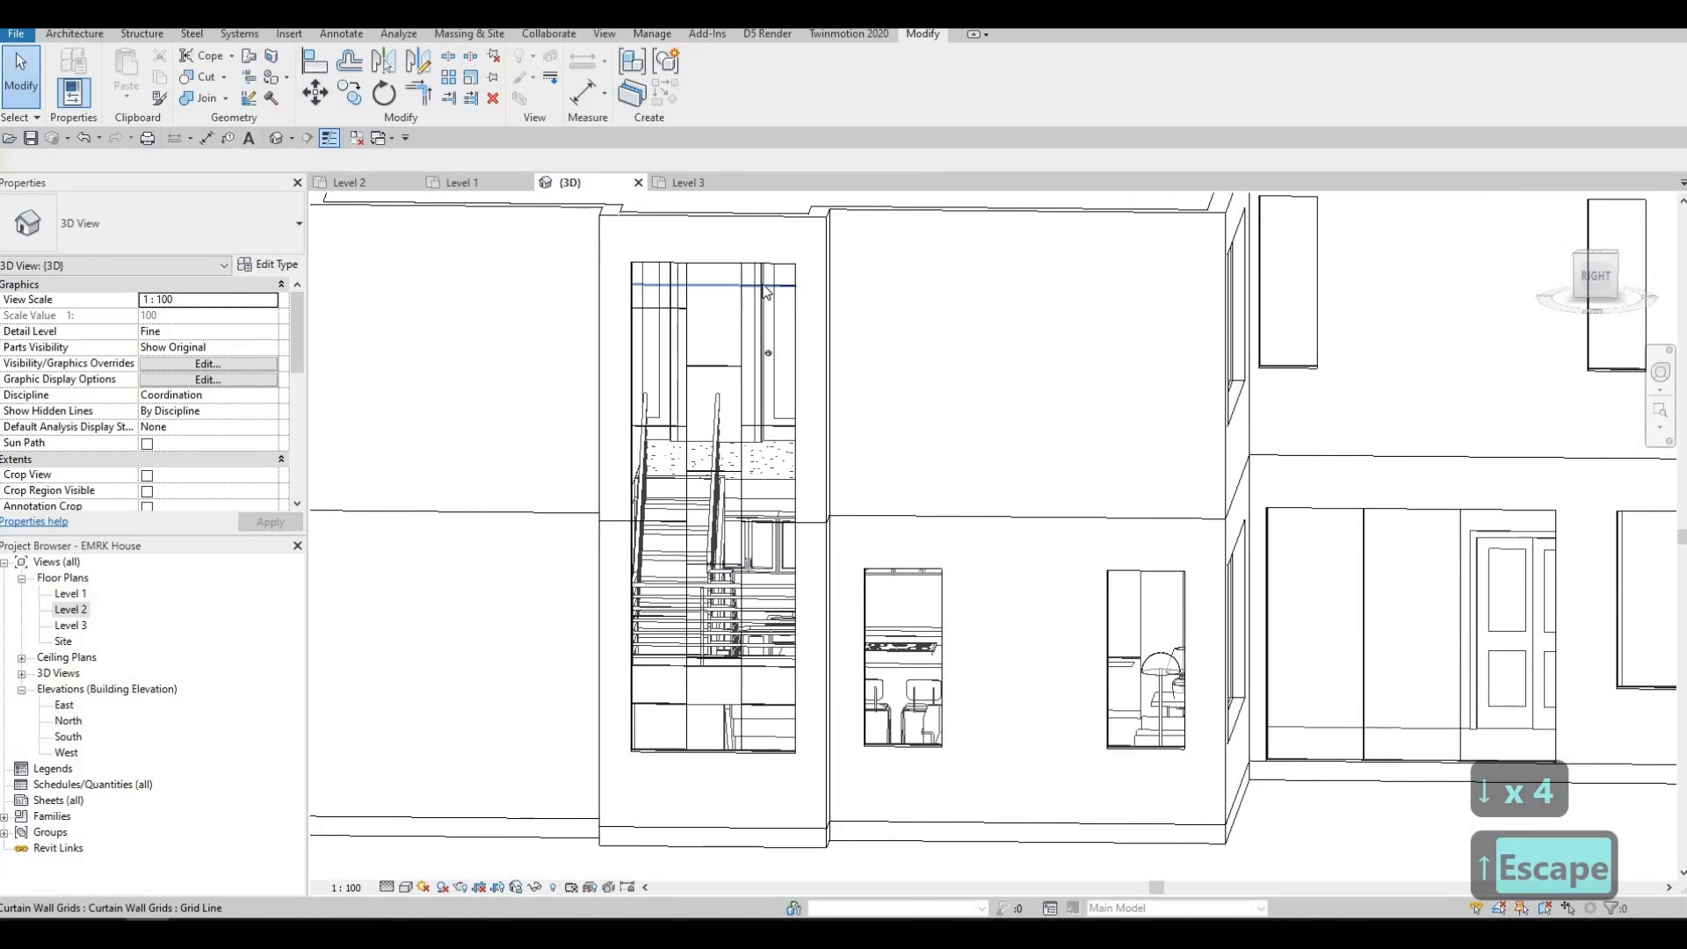
pyautogui.click(765, 293)
pyautogui.press('Down')
pyautogui.press('Down')
pyautogui.press('Down')
pyautogui.press('Down')
pyautogui.press('Down')
pyautogui.press('Down')
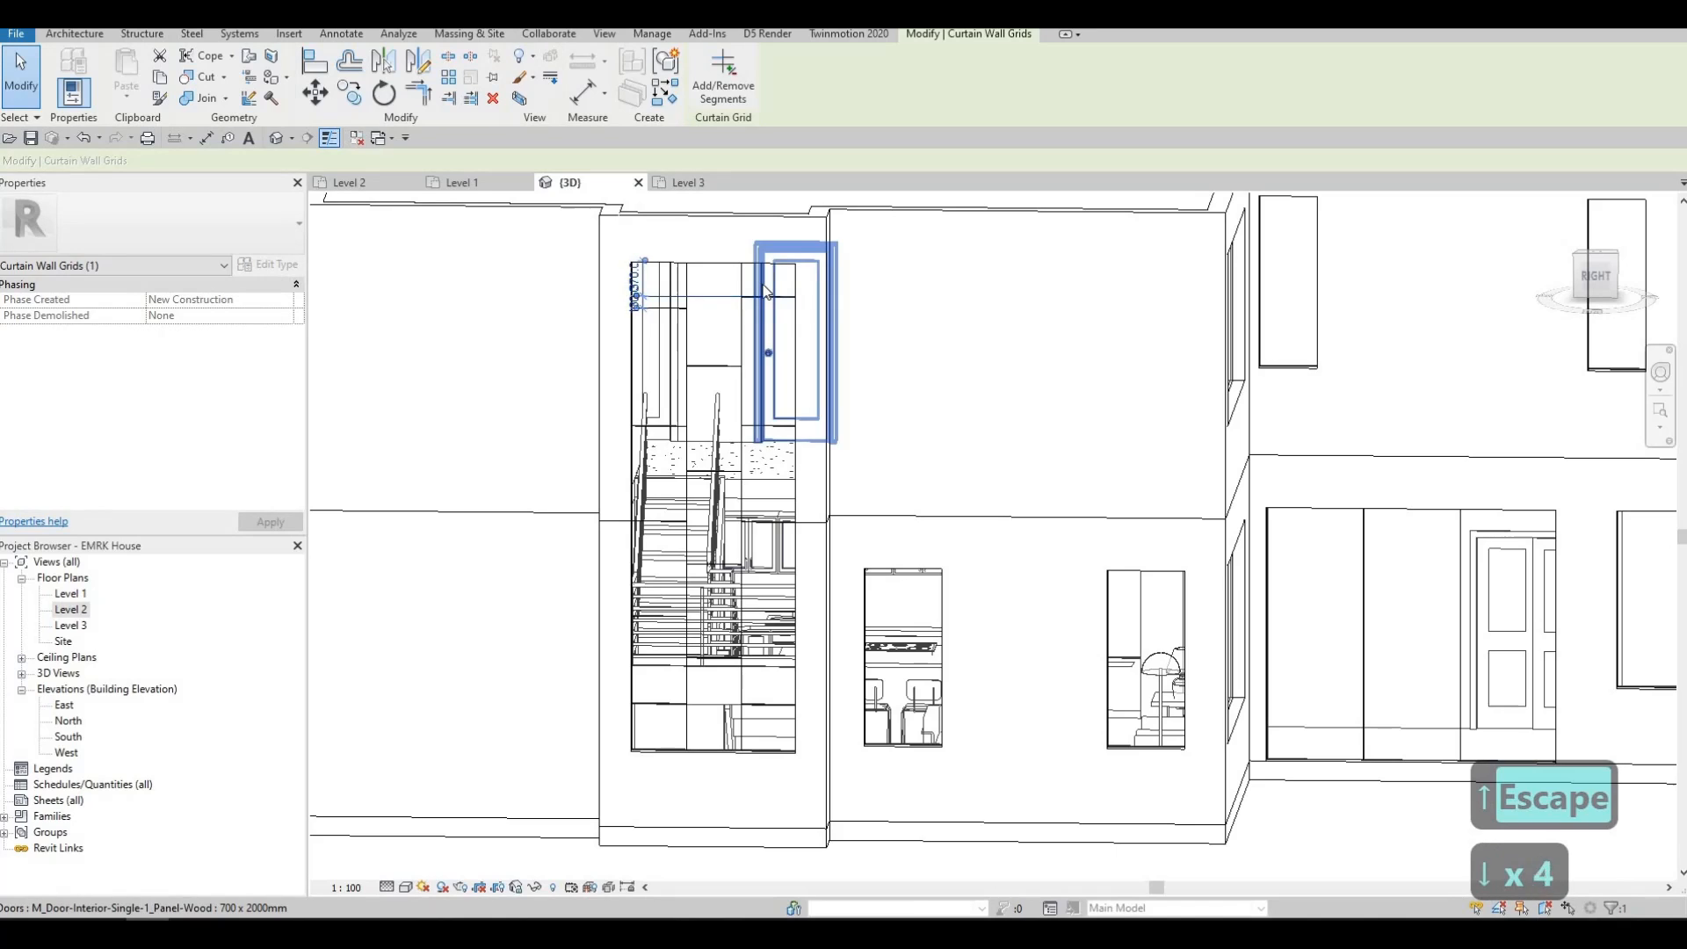
pyautogui.press('Down')
pyautogui.press('Escape')
pyautogui.press('Escape')
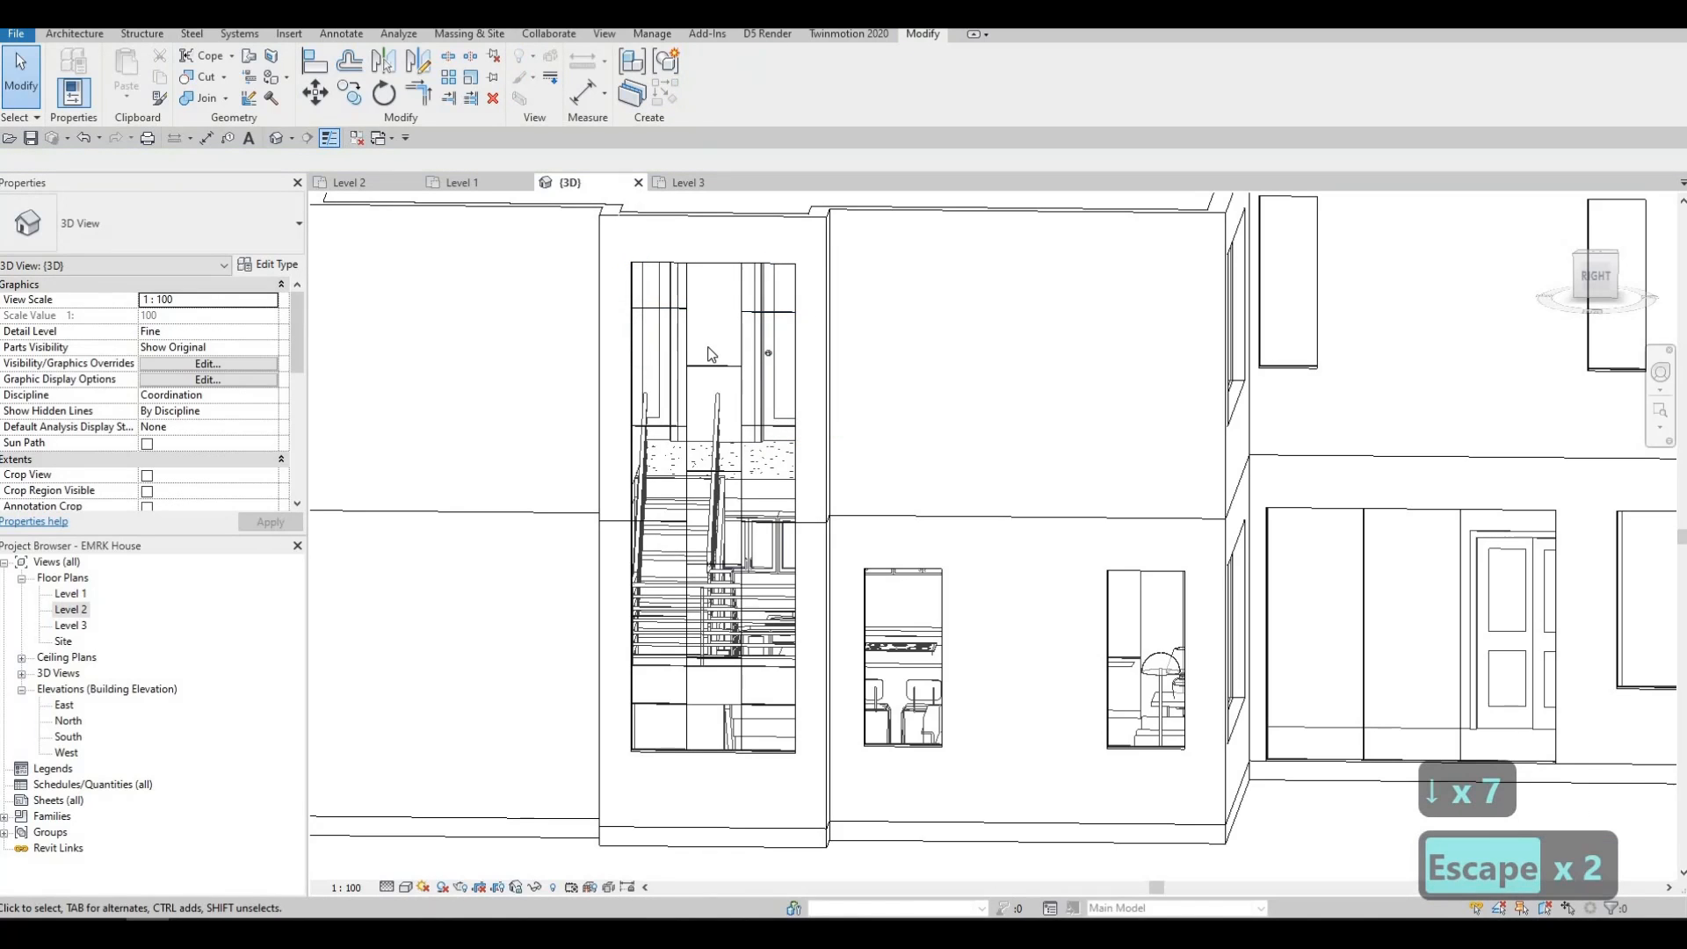
# Step: Try to align the top grid lines of the stair curtain wall's left and right columns with each other
pyautogui.press('a')
pyautogui.press('l')
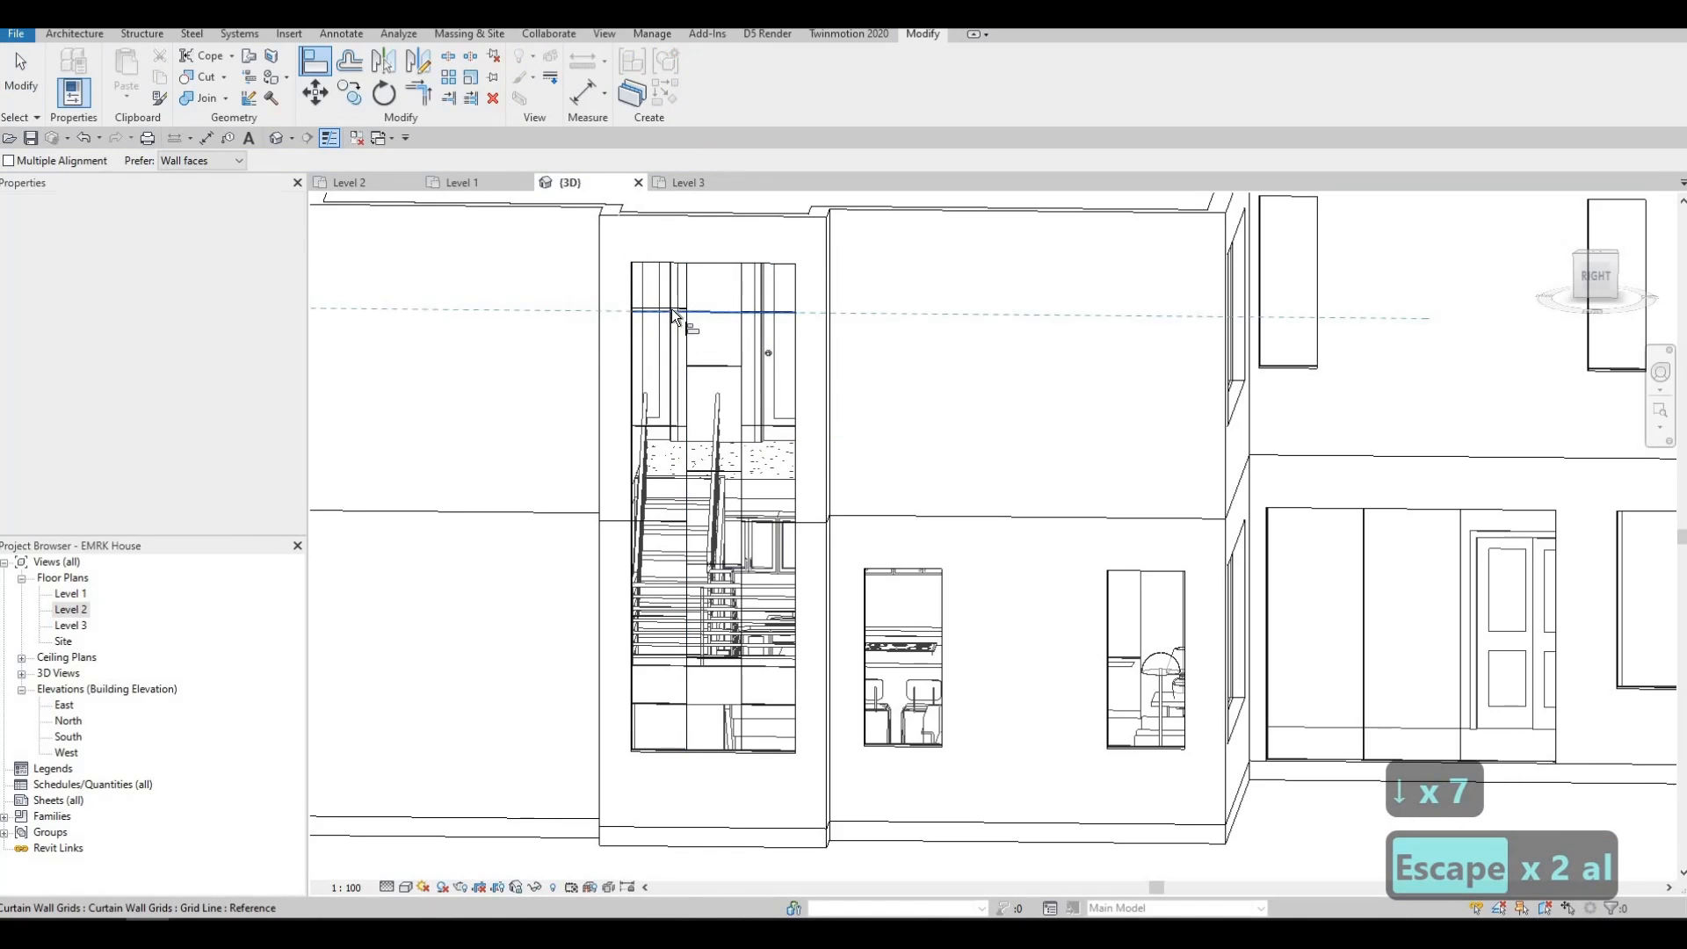
pyautogui.press('Escape')
pyautogui.press('Escape')
pyautogui.press('a')
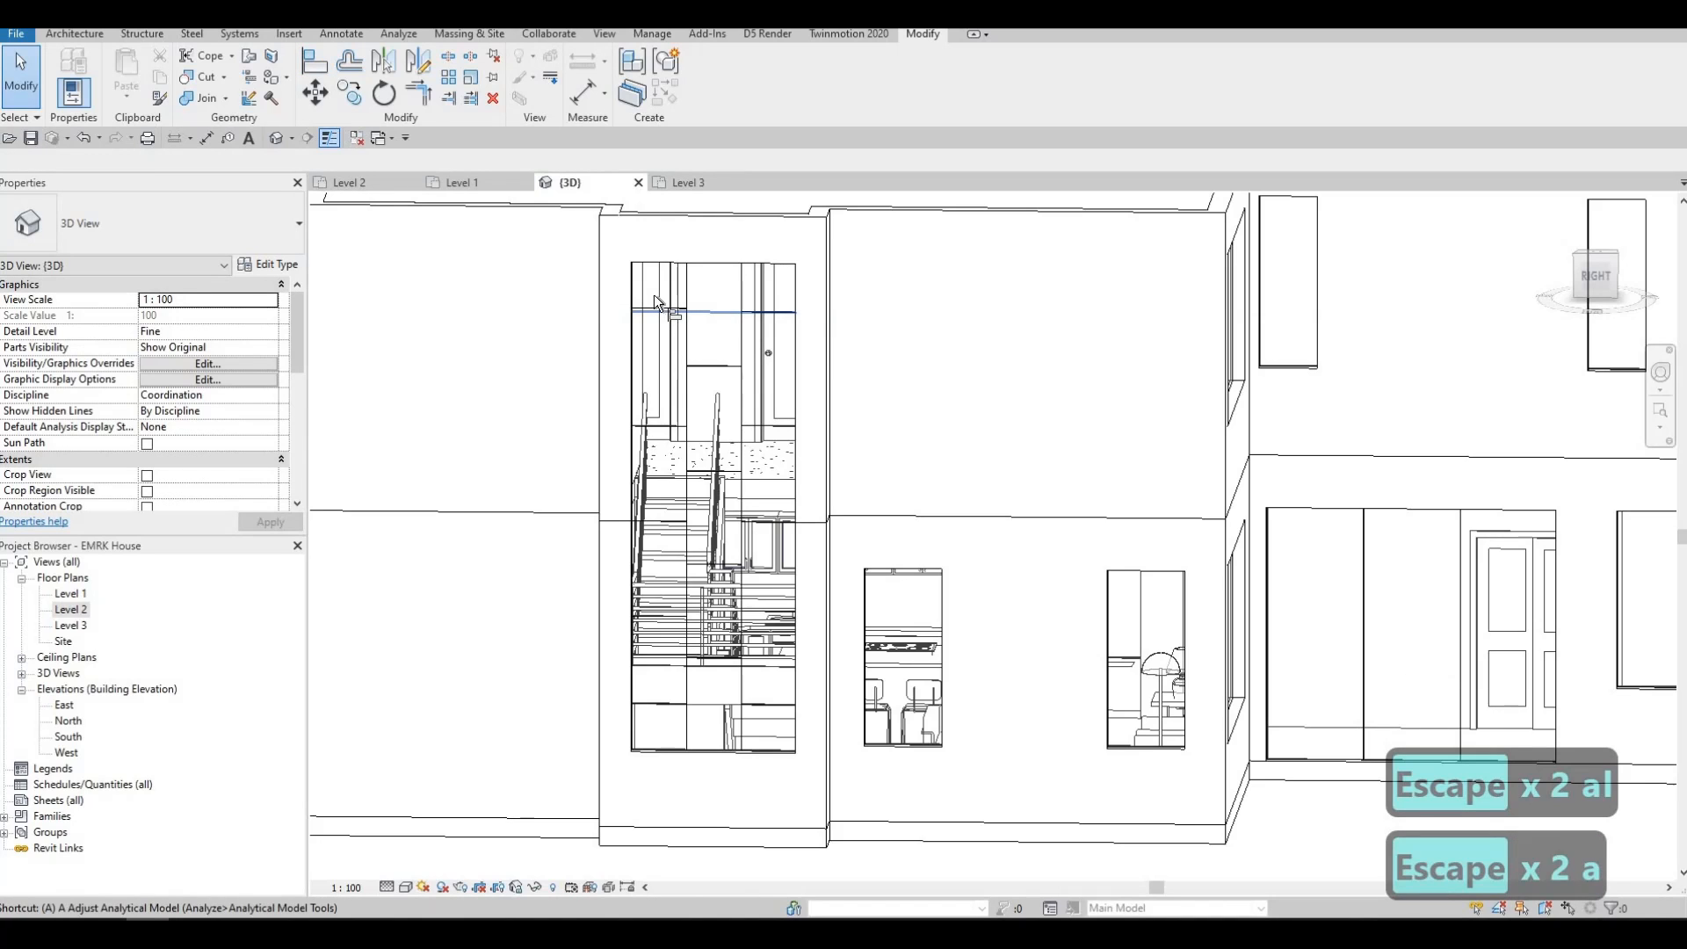
pyautogui.press('l')
pyautogui.scroll(2, 666, 303)
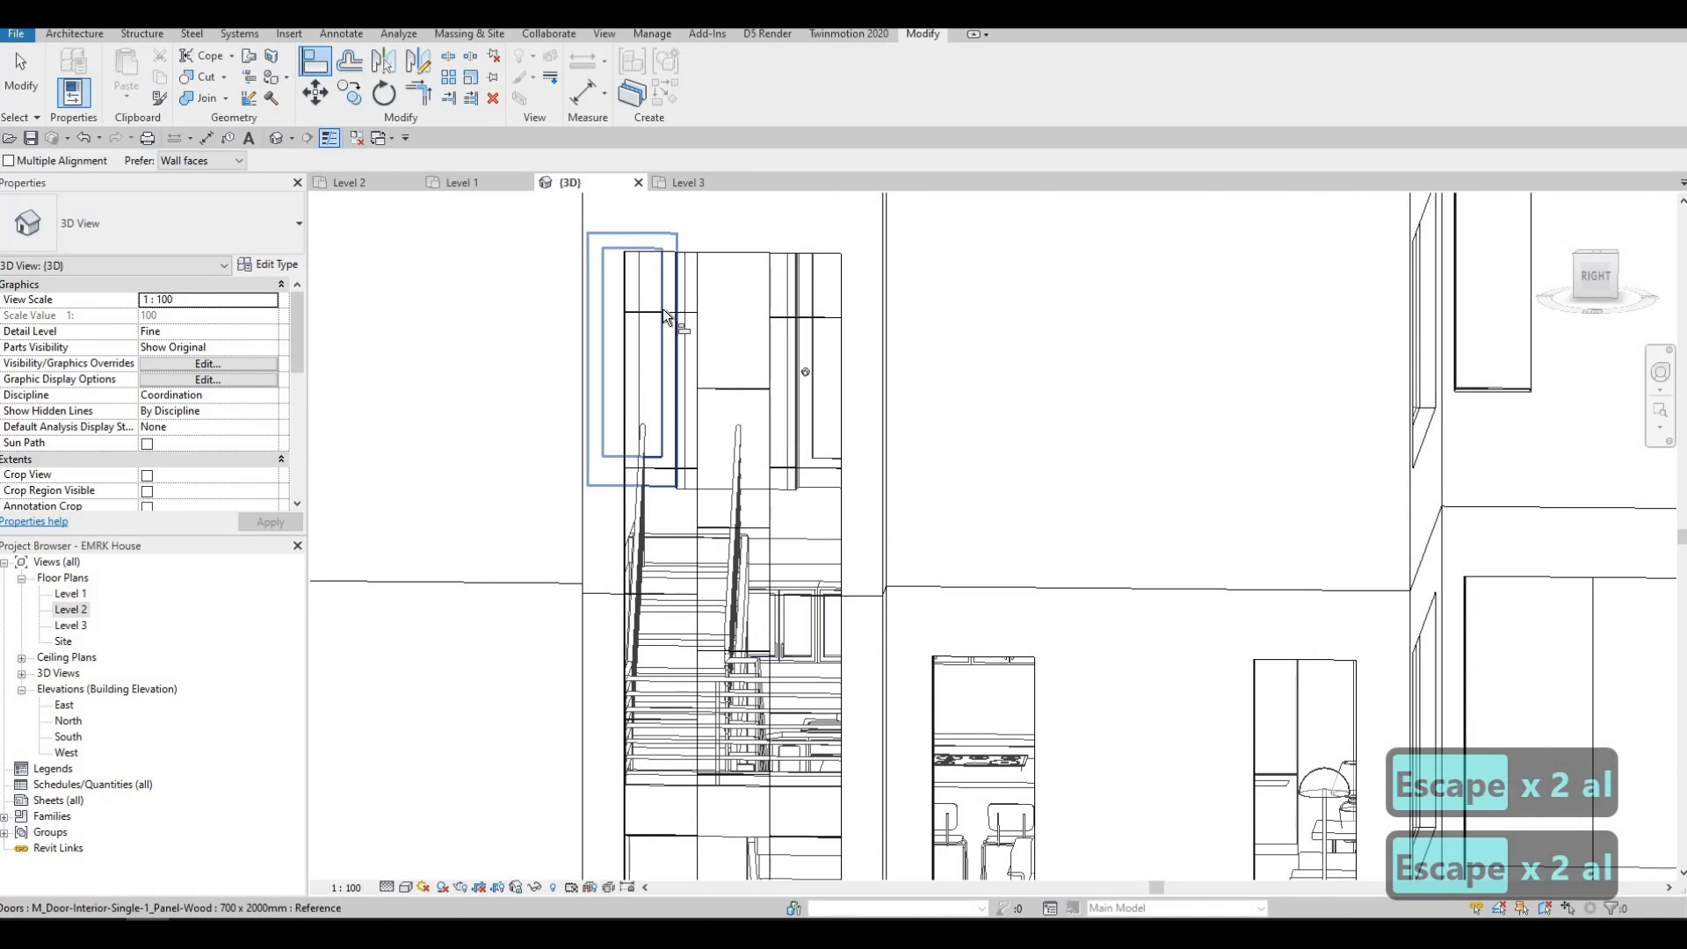
pyautogui.click(813, 322)
pyautogui.click(808, 319)
pyautogui.moveTo(884, 446); pyautogui.dragTo(938, 349, button='middle')
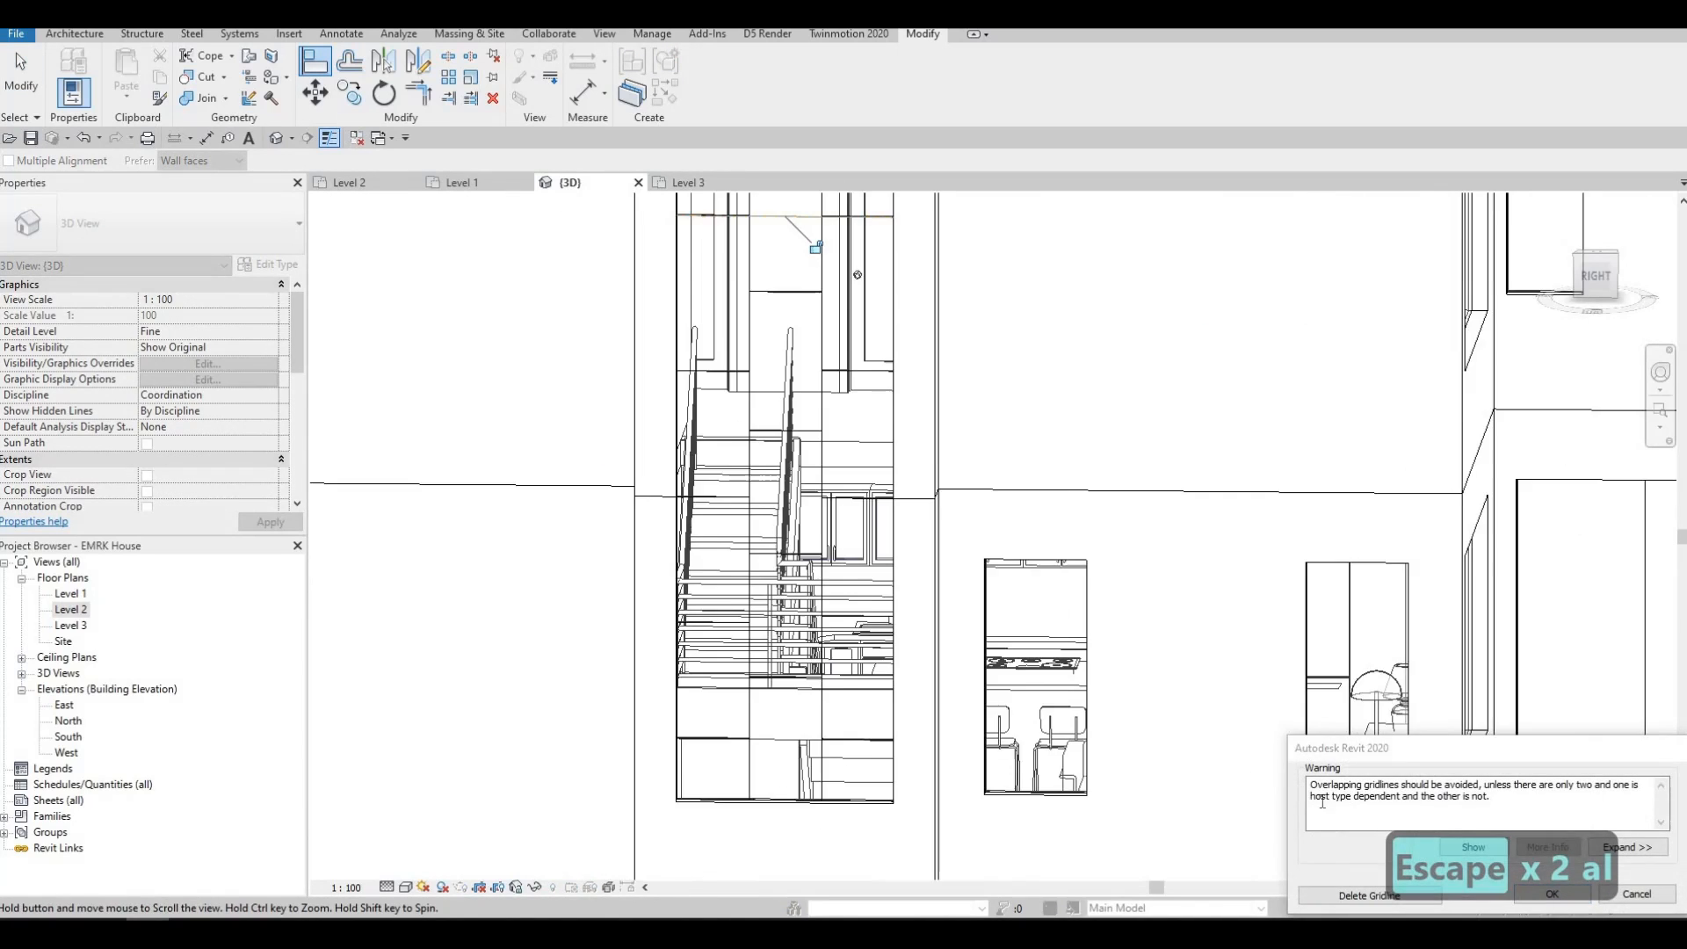
pyautogui.click(1552, 893)
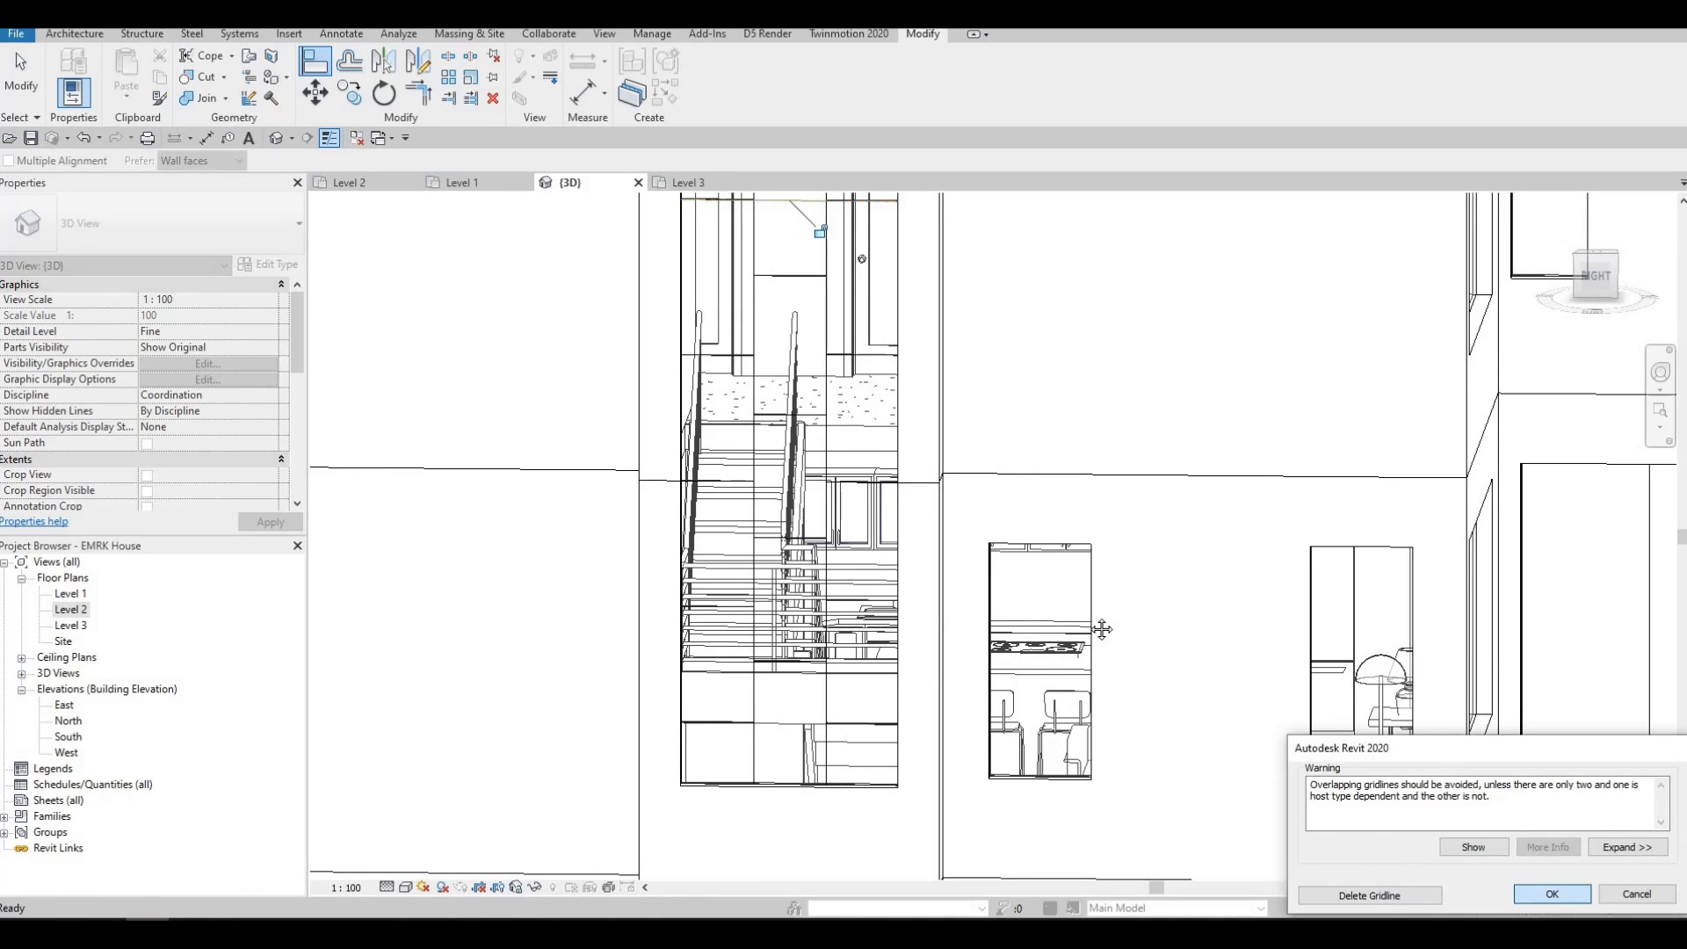
pyautogui.press('Escape')
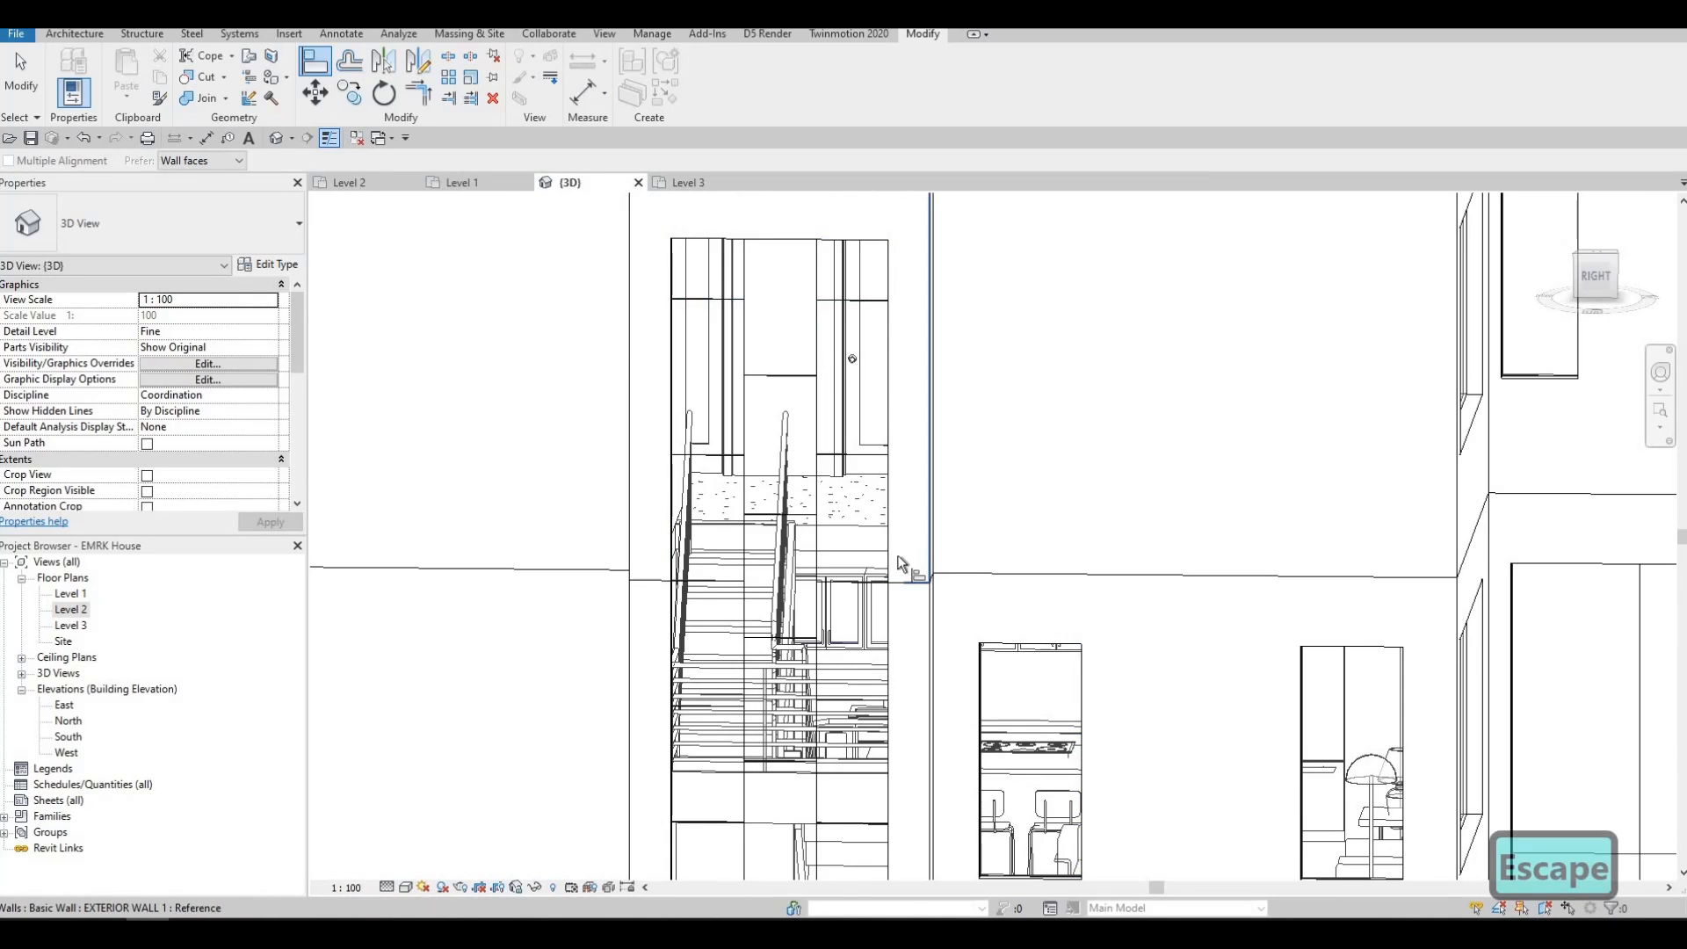
# Step: Examine the stair curtain wall's grid pattern and the remaining undivided windows along the facade
pyautogui.keyDown('shift'); pyautogui.moveTo(918, 527); pyautogui.dragTo(972, 567, button='middle'); pyautogui.keyUp('shift')
pyautogui.scroll(-2, 976, 497)
pyautogui.scroll(-1, 973, 568)
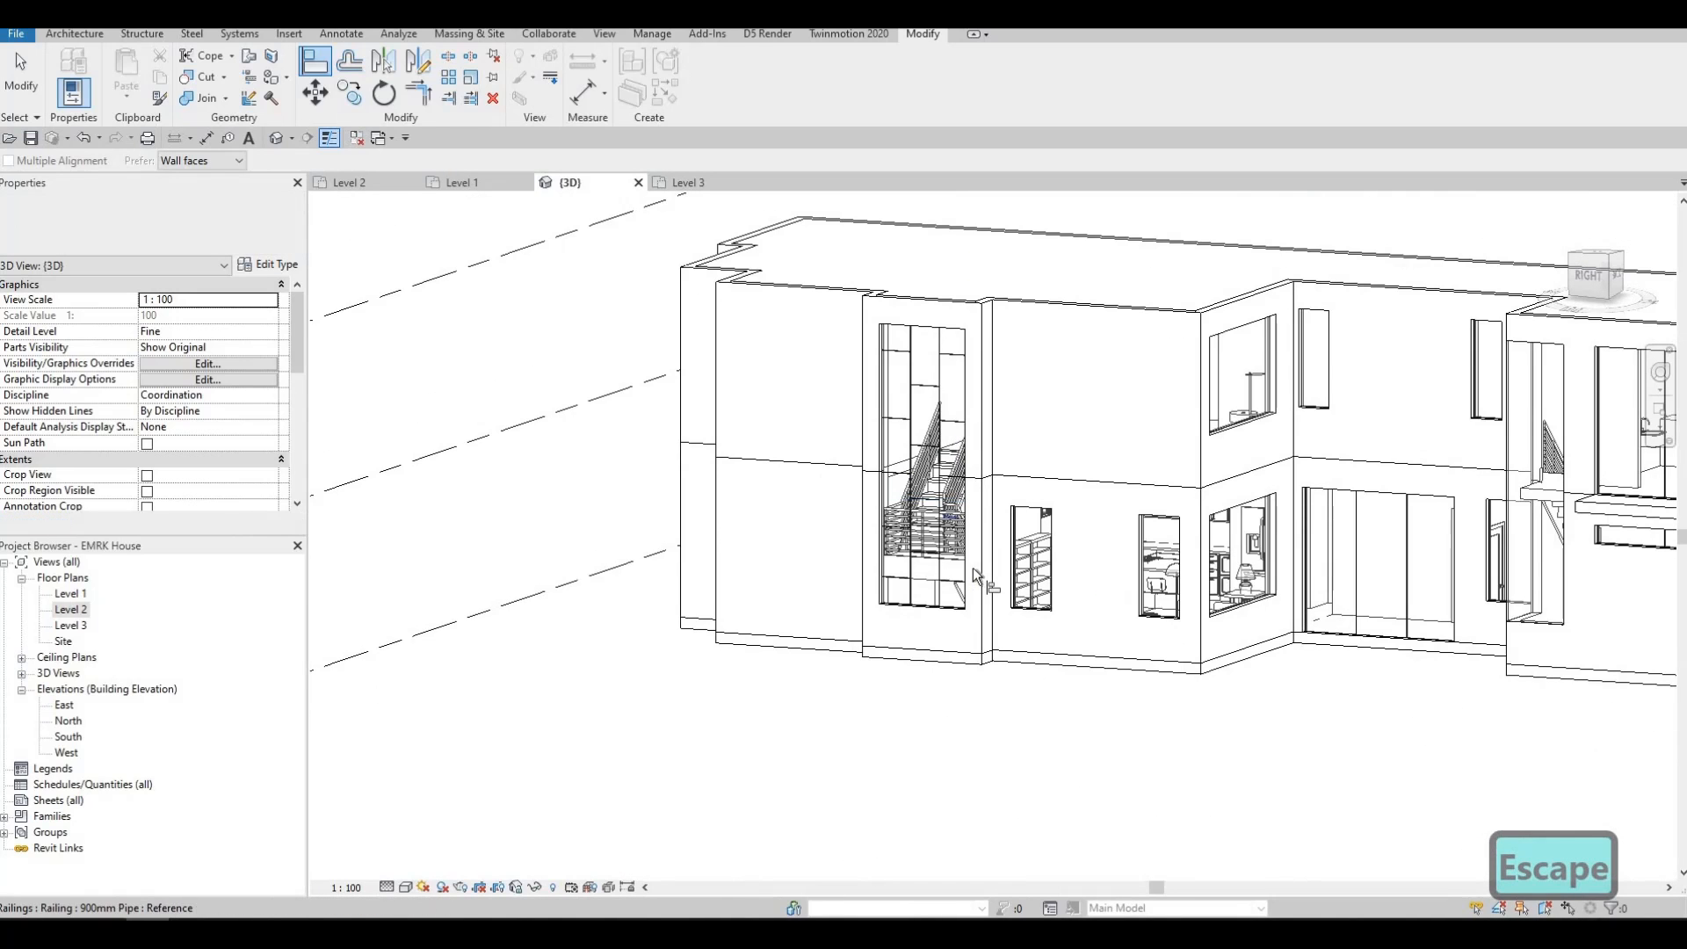
pyautogui.keyDown('shift'); pyautogui.moveTo(1113, 607); pyautogui.dragTo(822, 622, button='middle'); pyautogui.keyUp('shift')
pyautogui.scroll(1, 914, 624)
pyautogui.scroll(-1, 822, 622)
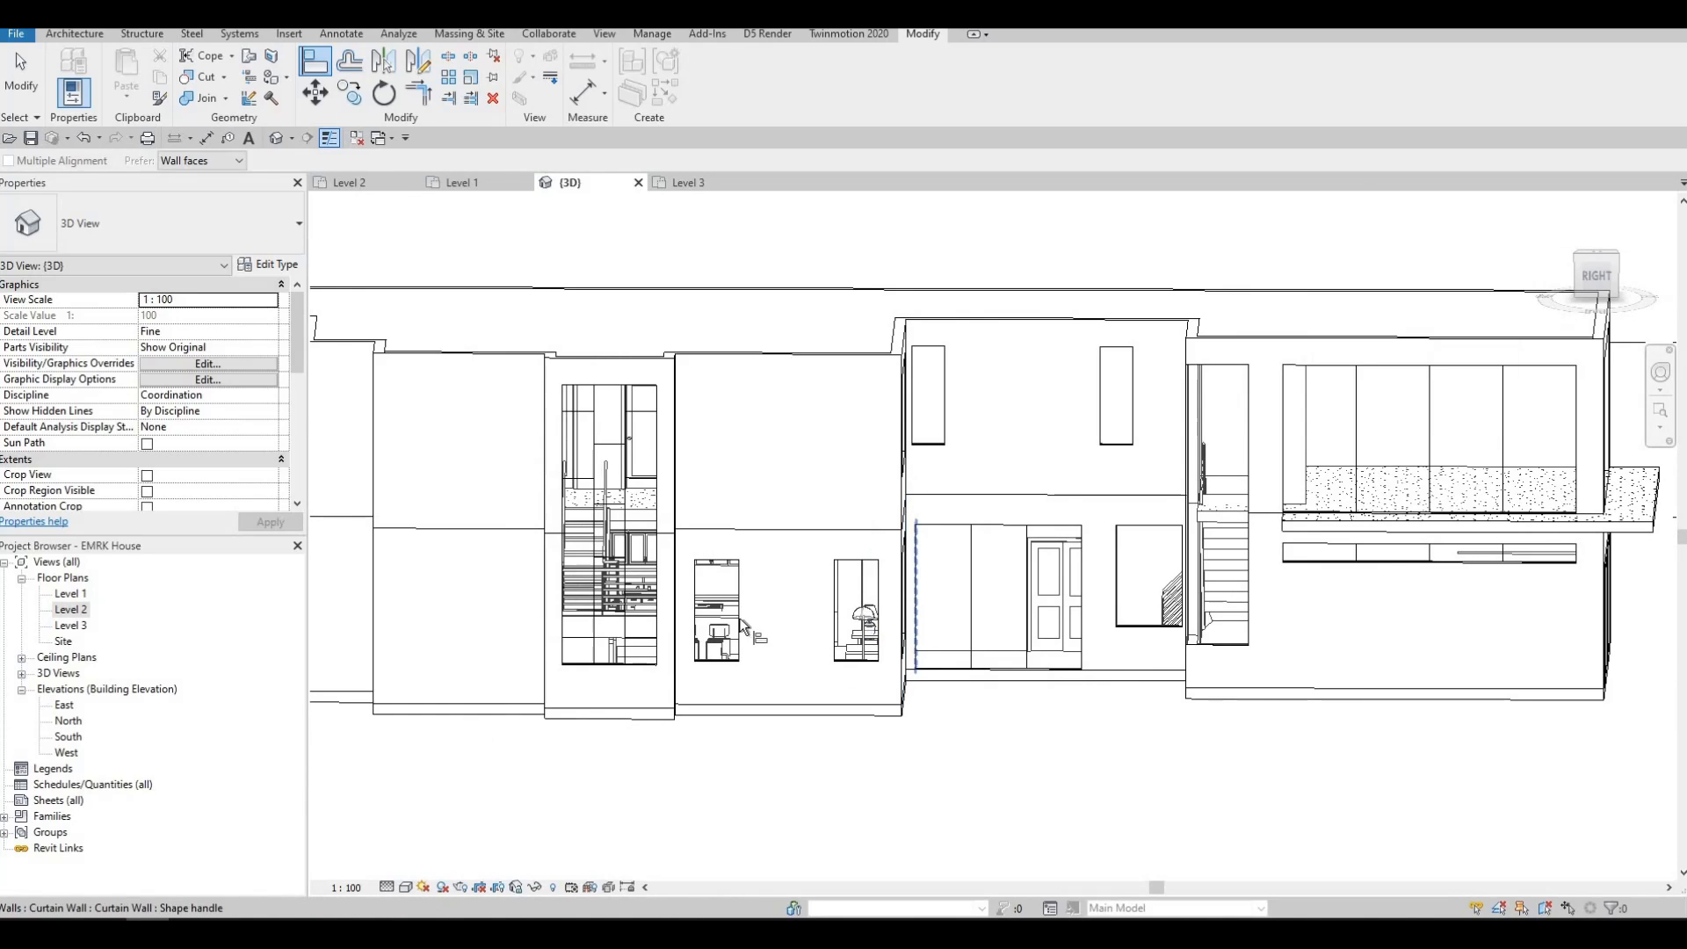
pyautogui.scroll(4, 739, 619)
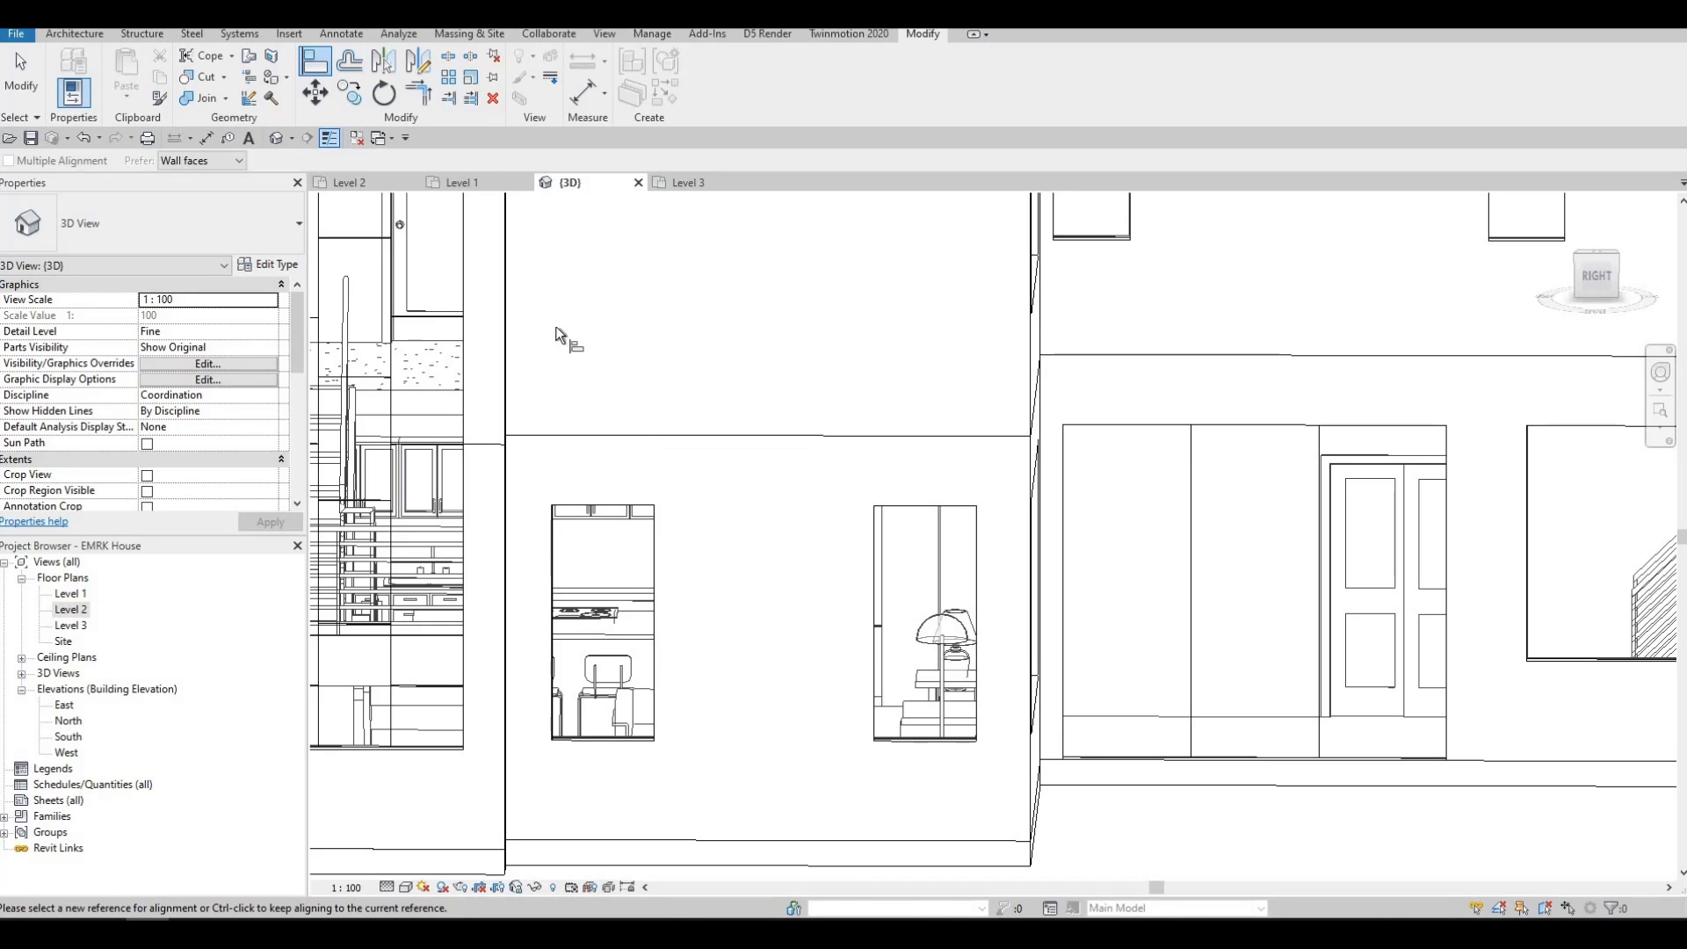
pyautogui.moveTo(628, 431); pyautogui.dragTo(772, 507, button='middle')
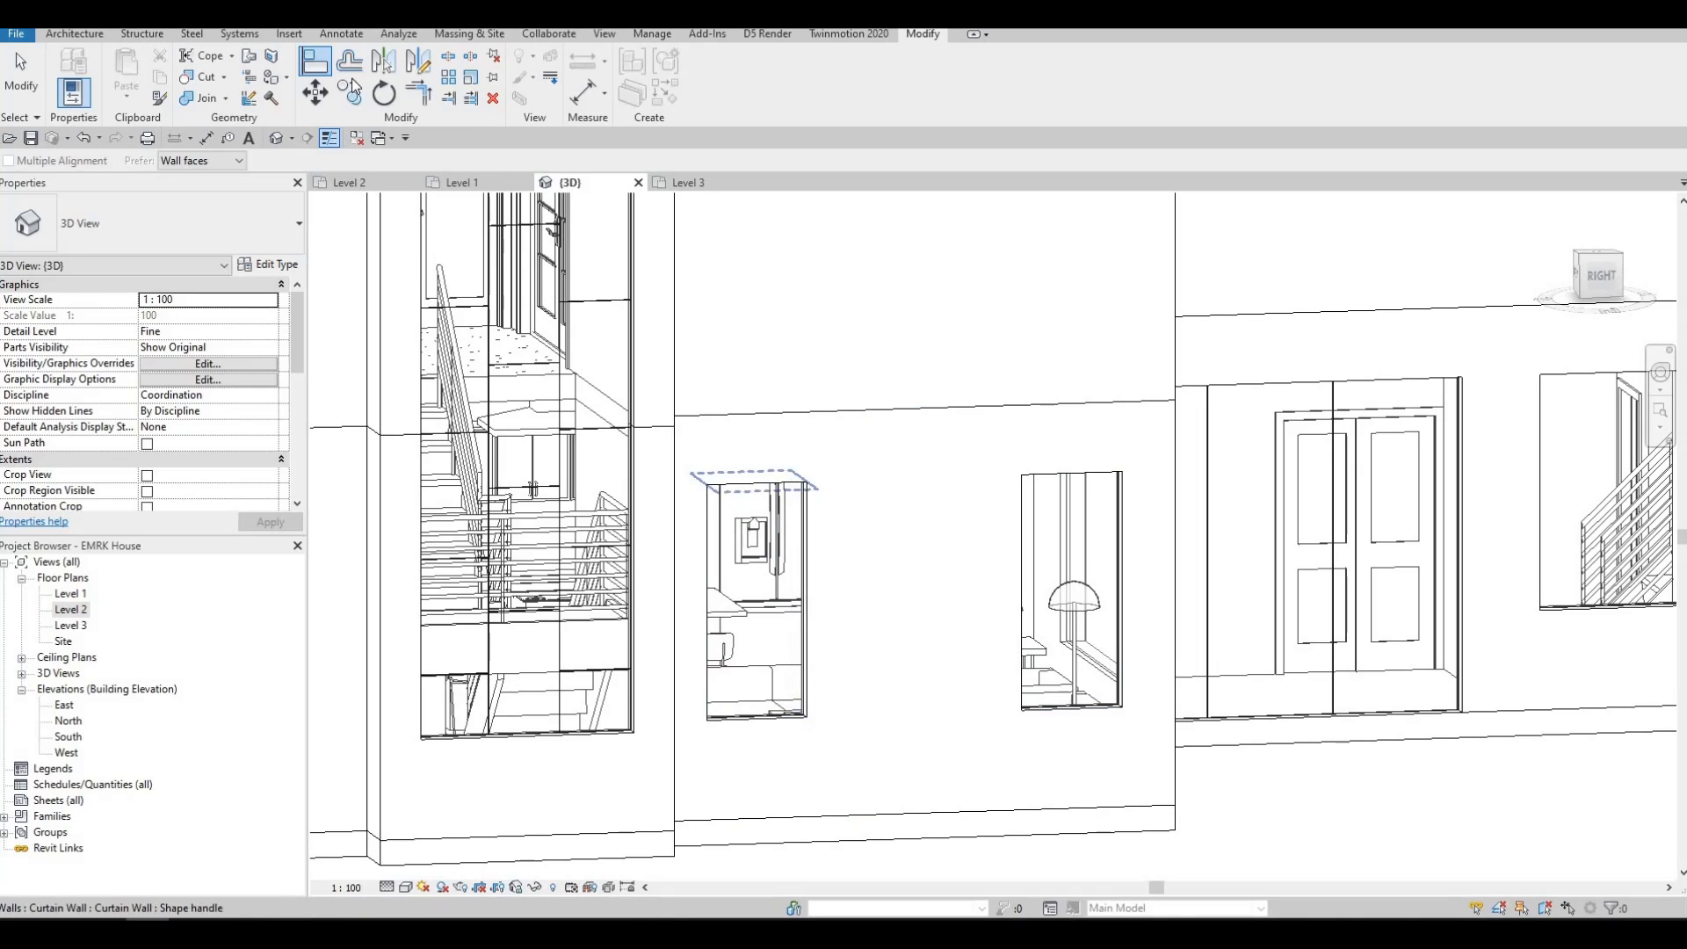
pyautogui.press('Escape')
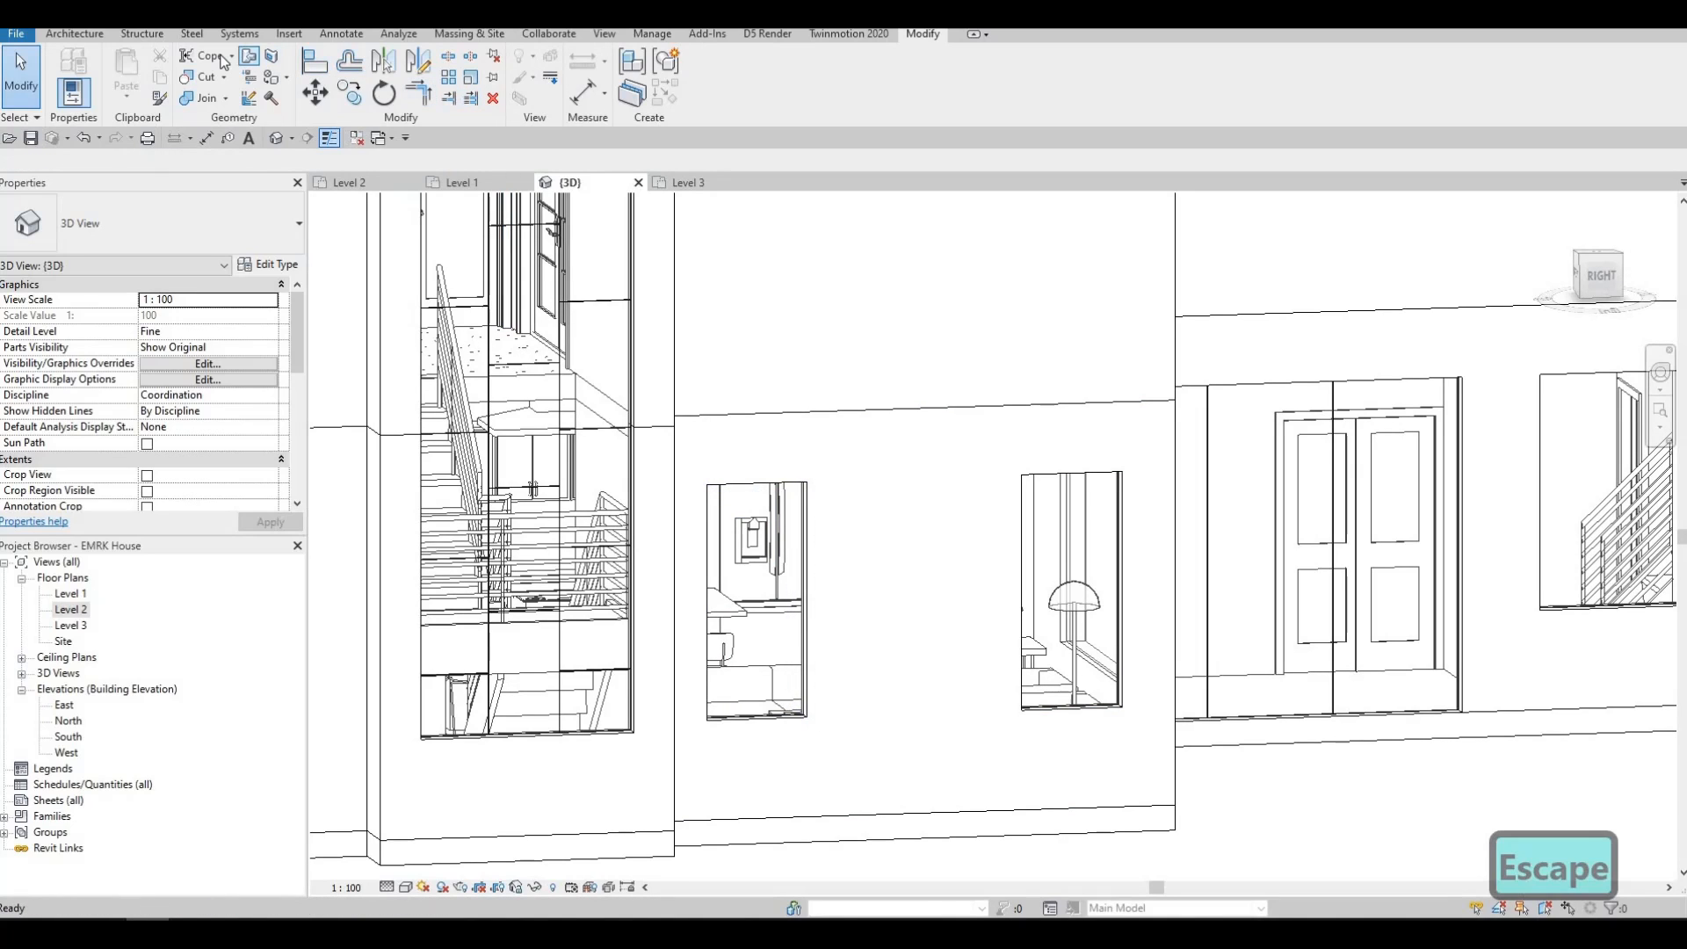
# Step: Place horizontal curtain grid lines 300 mm from the top and bottom of the two narrow ground-floor windows beside the stair wall
pyautogui.click(79, 35)
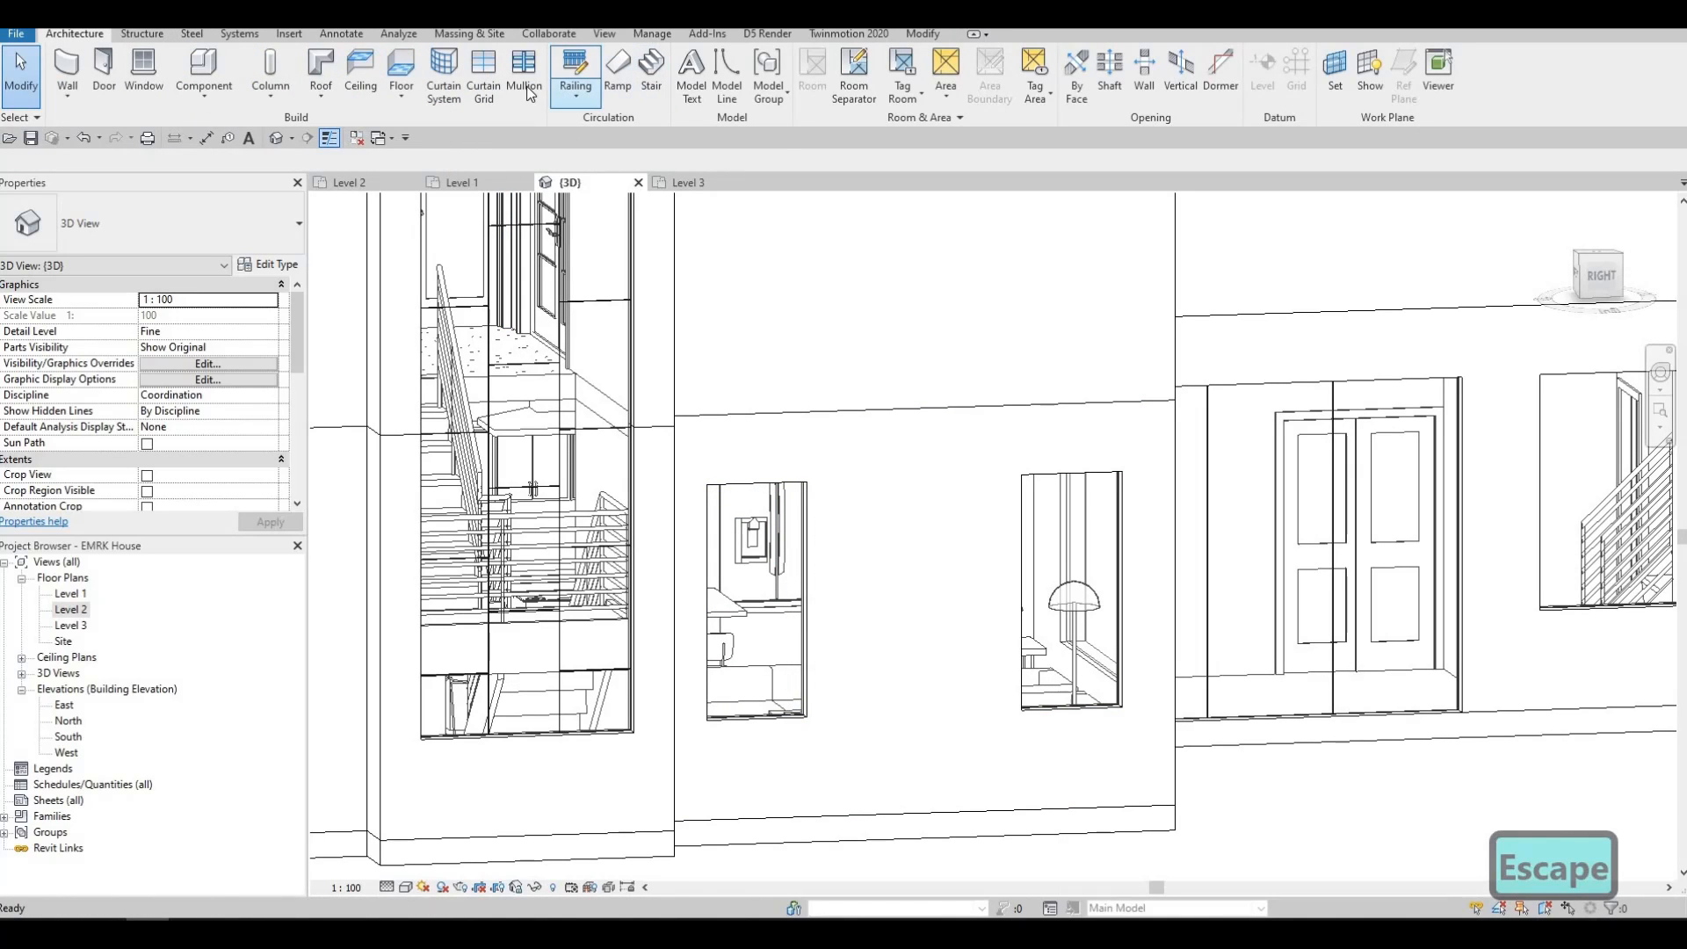
pyautogui.click(480, 83)
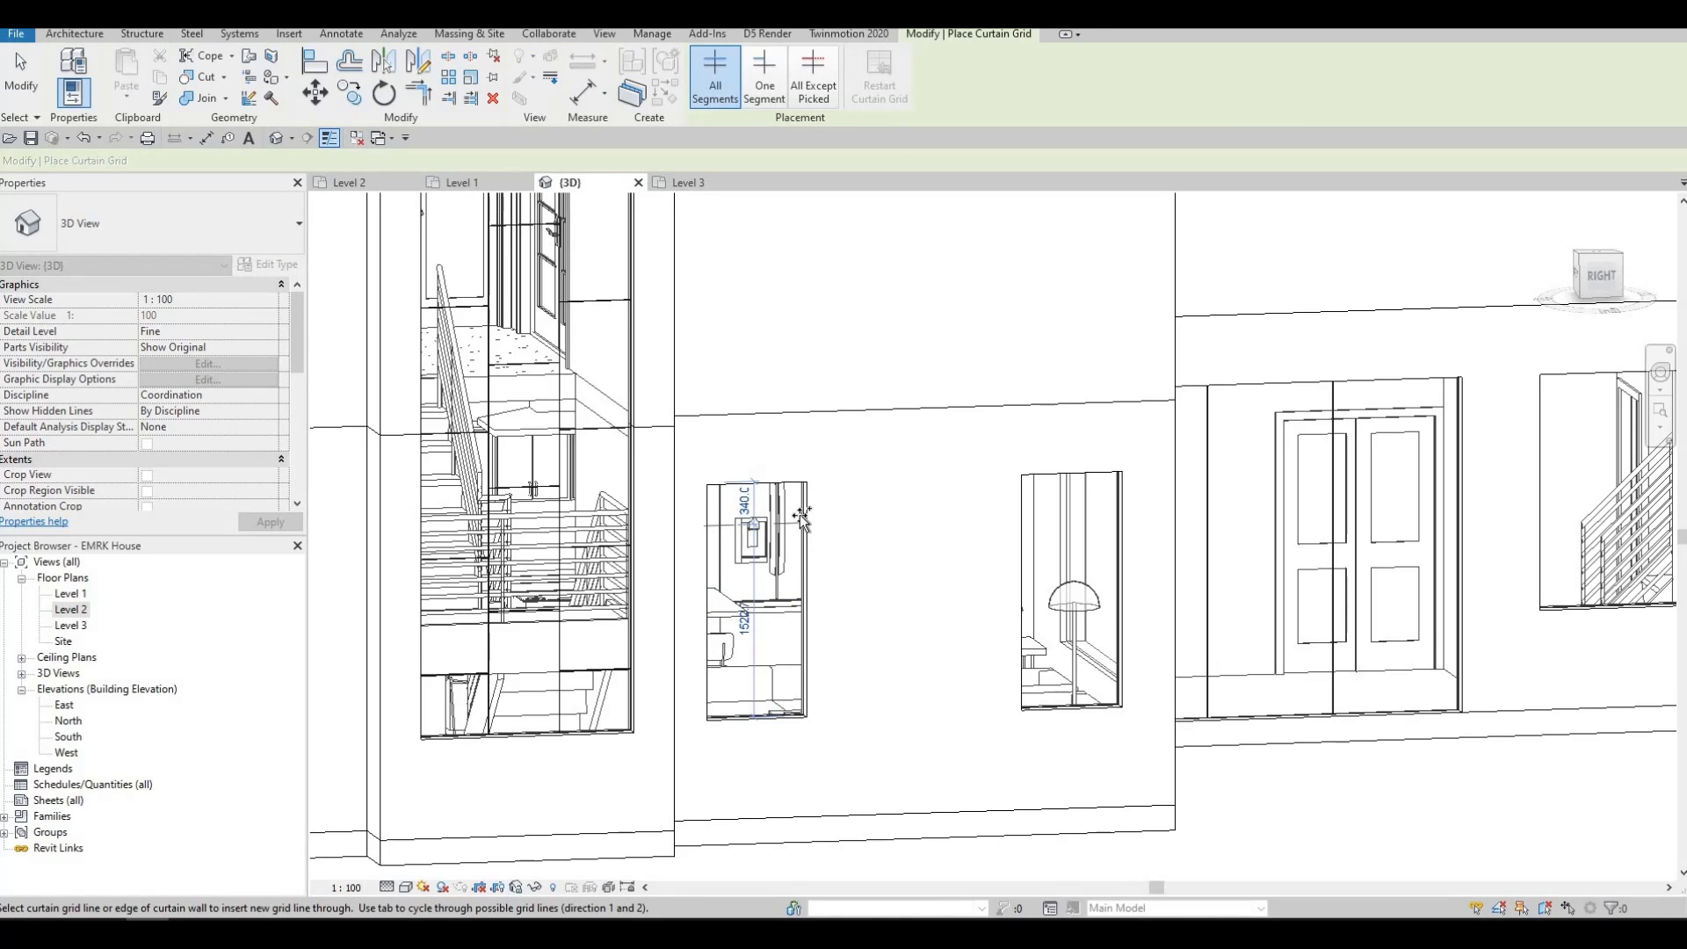
pyautogui.click(807, 676)
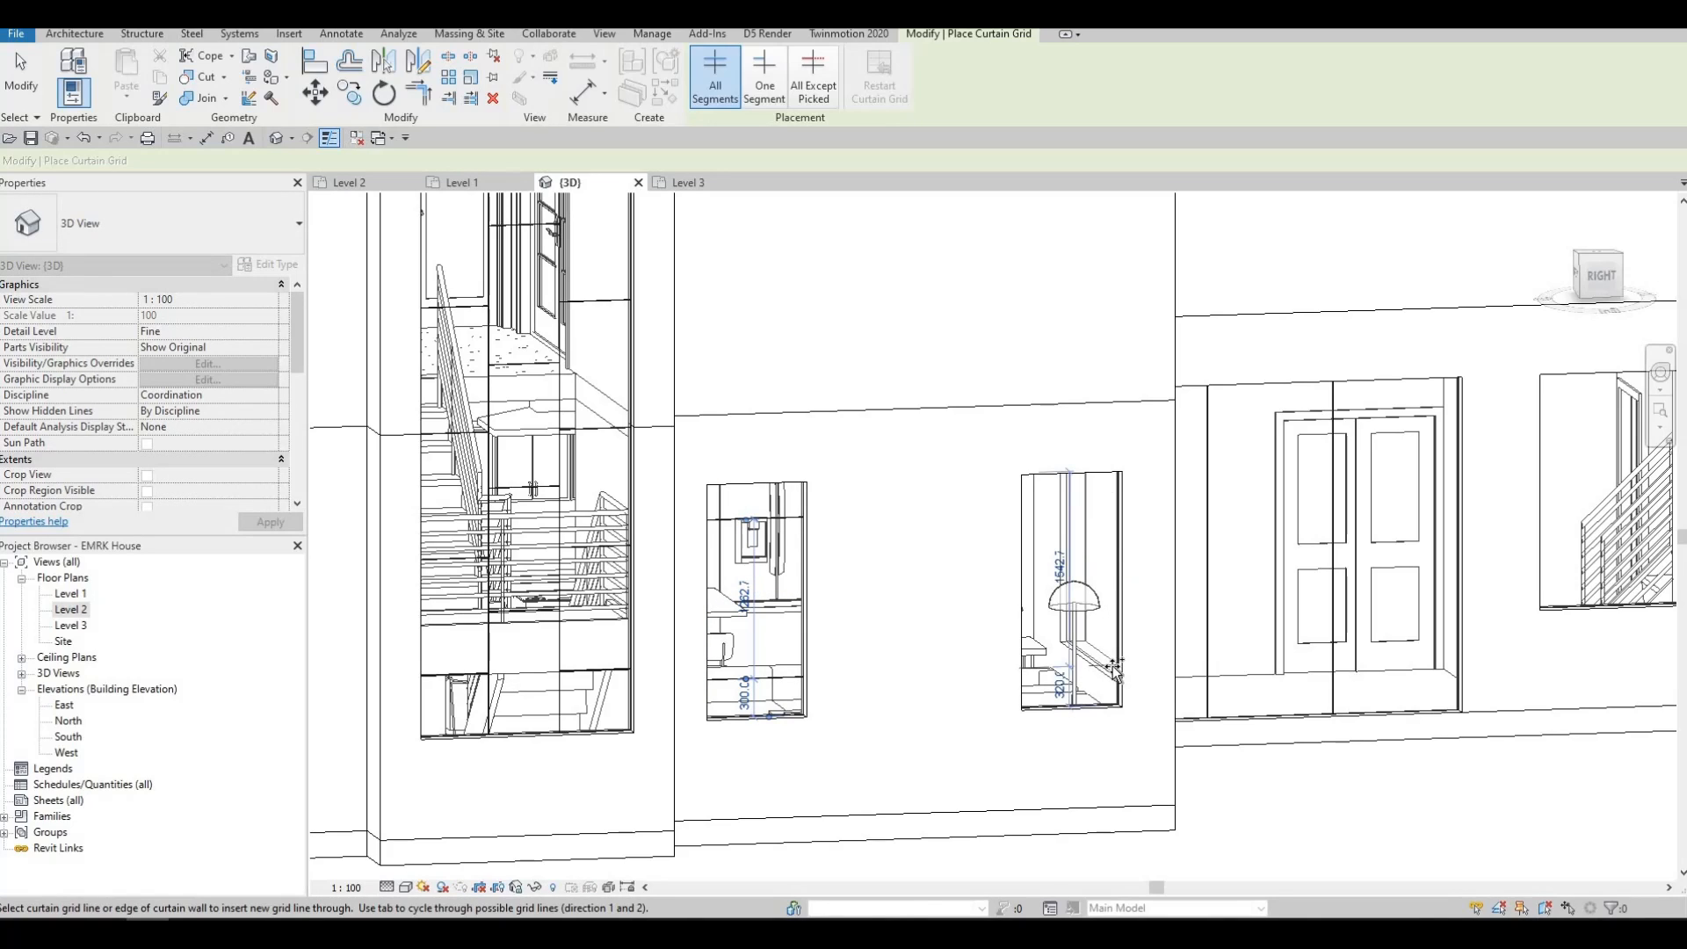
pyautogui.click(1115, 555)
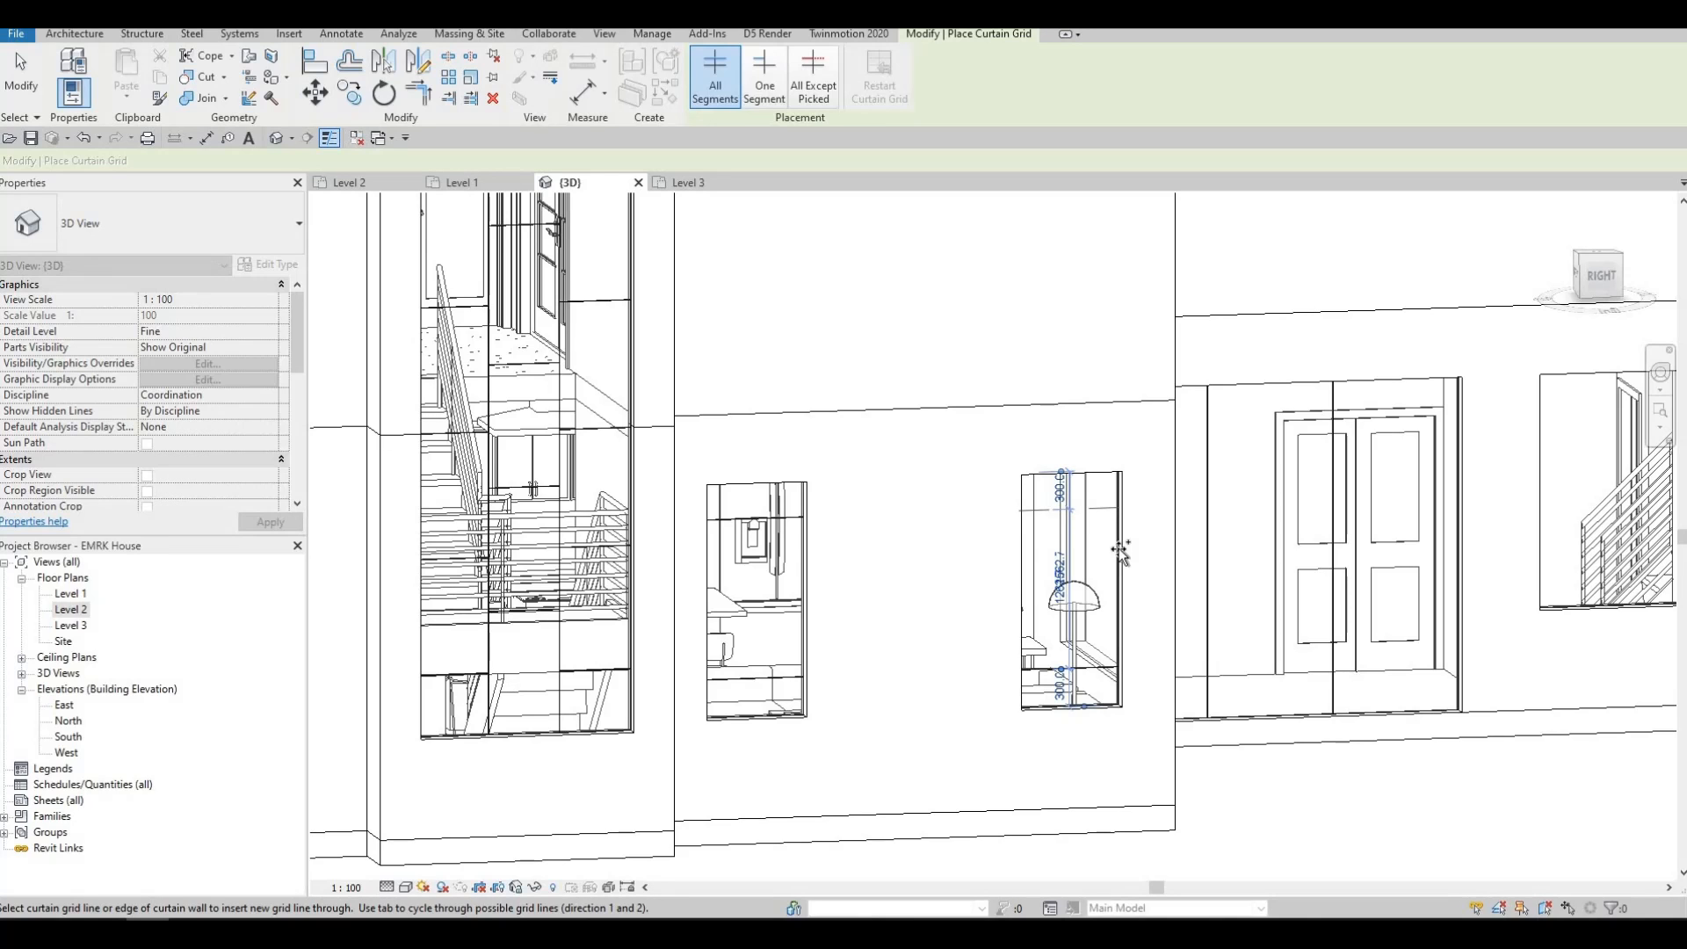
# Step: Place horizontal curtain grid lines 300 mm from the top and bottom of the two narrow upper-floor windows above the ground-floor entrance glazing
pyautogui.scroll(-3, 1058, 582)
pyautogui.keyDown('shift'); pyautogui.moveTo(1031, 614); pyautogui.dragTo(984, 620, button='middle'); pyautogui.keyUp('shift')
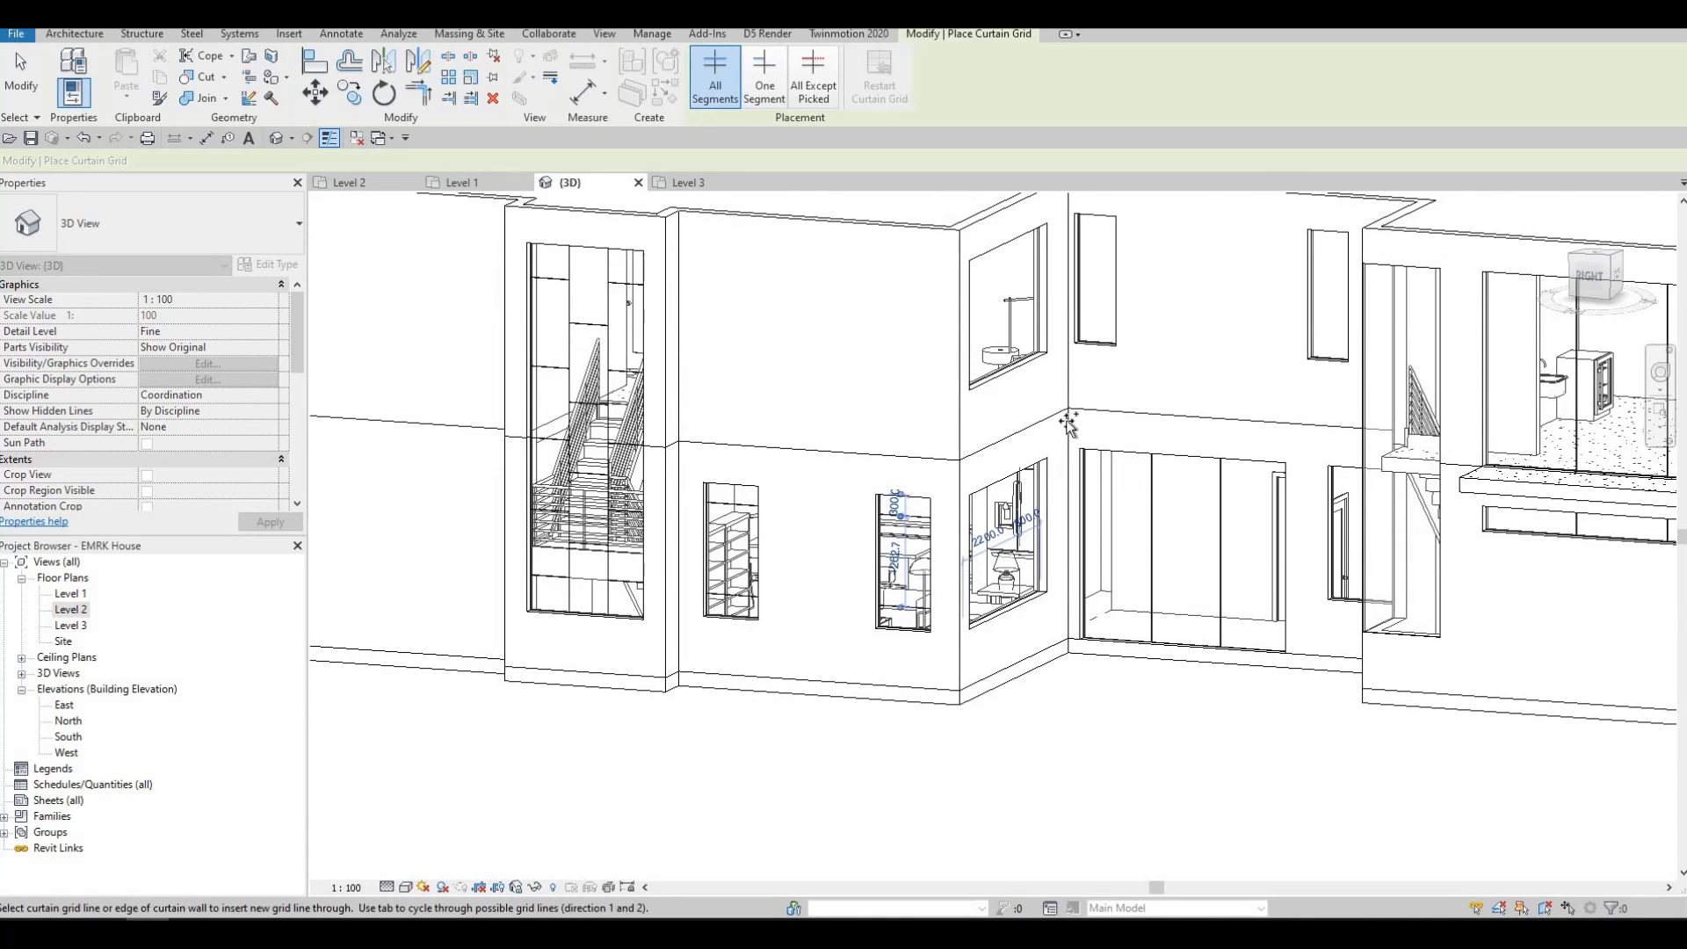
pyautogui.moveTo(1101, 453); pyautogui.dragTo(1053, 512, button='middle')
pyautogui.scroll(2, 1063, 364)
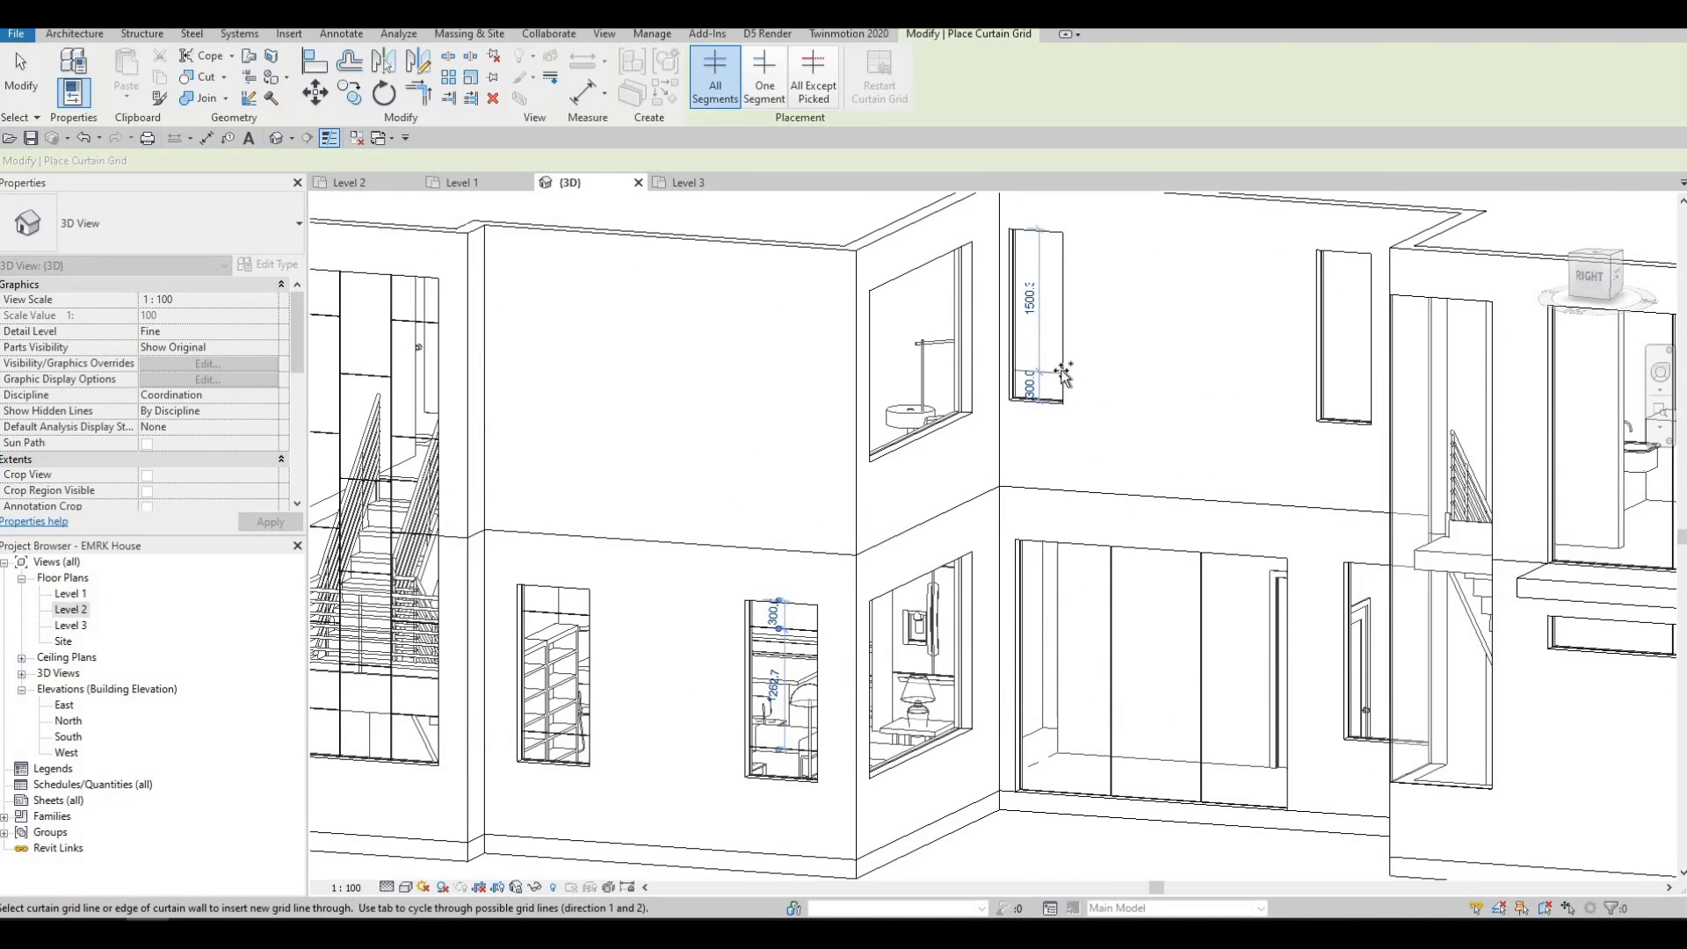
pyautogui.click(1062, 260)
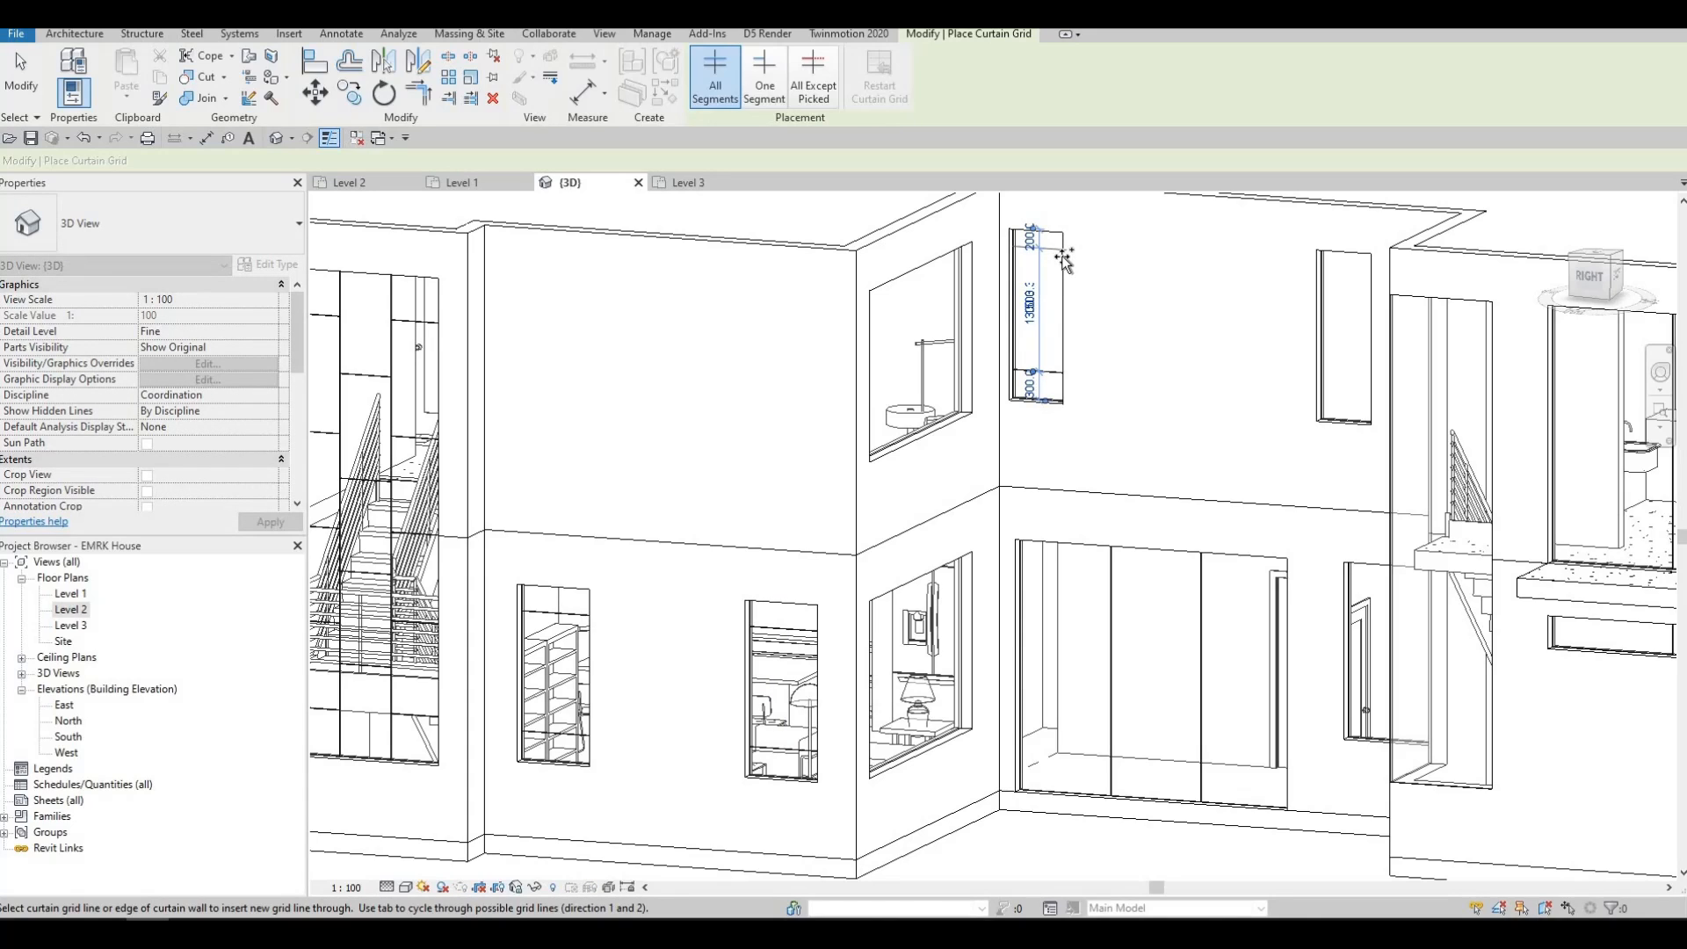
pyautogui.keyDown('shift'); pyautogui.moveTo(1324, 299); pyautogui.dragTo(1336, 251, button='middle'); pyautogui.keyUp('shift')
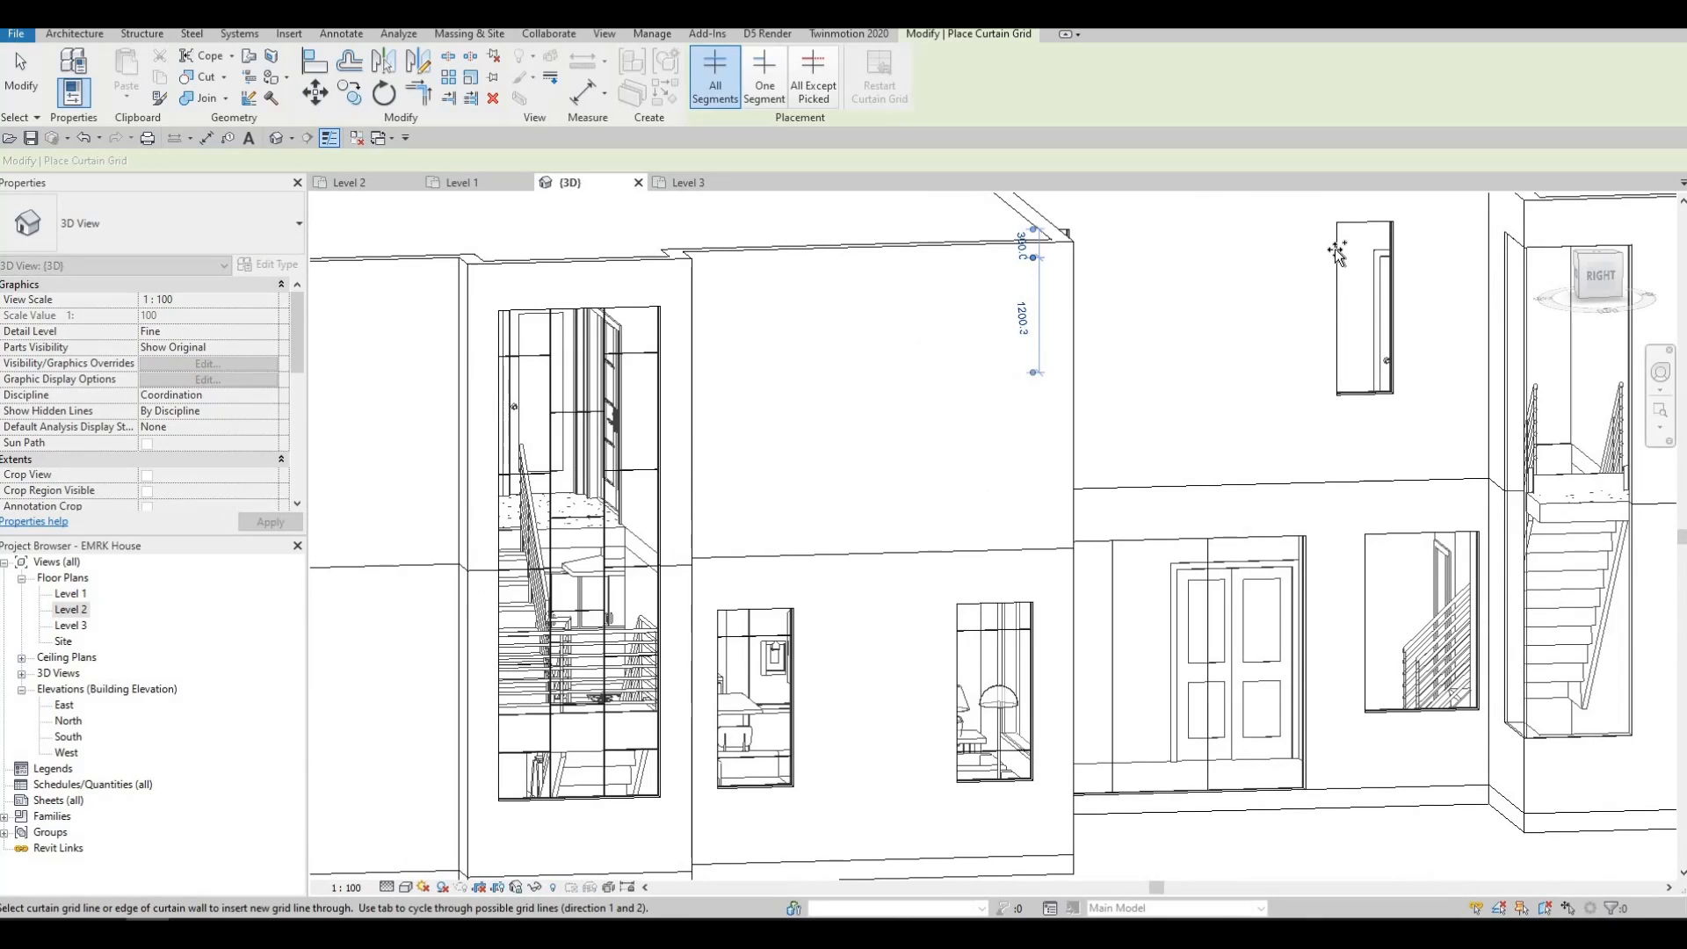
pyautogui.click(1336, 255)
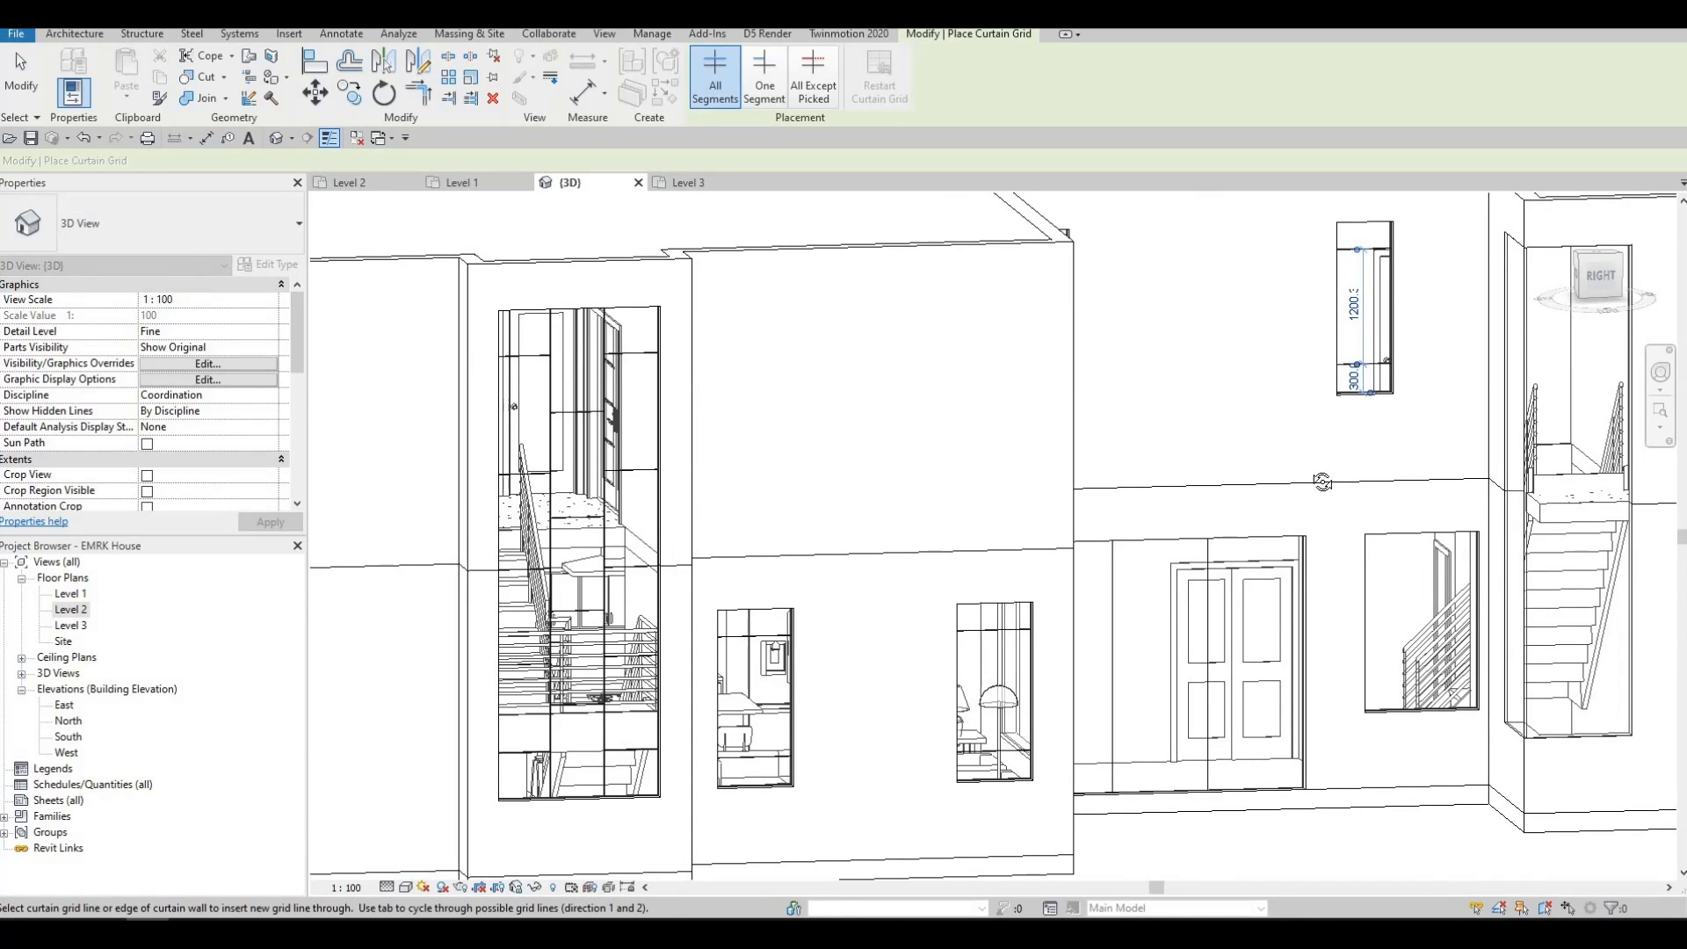
# Step: Place horizontal curtain grid lines 300 mm from the top and bottom of the two stacked wide windows on the rear-facing wall
pyautogui.keyDown('shift'); pyautogui.moveTo(1145, 515); pyautogui.dragTo(984, 565, button='middle'); pyautogui.keyUp('shift')
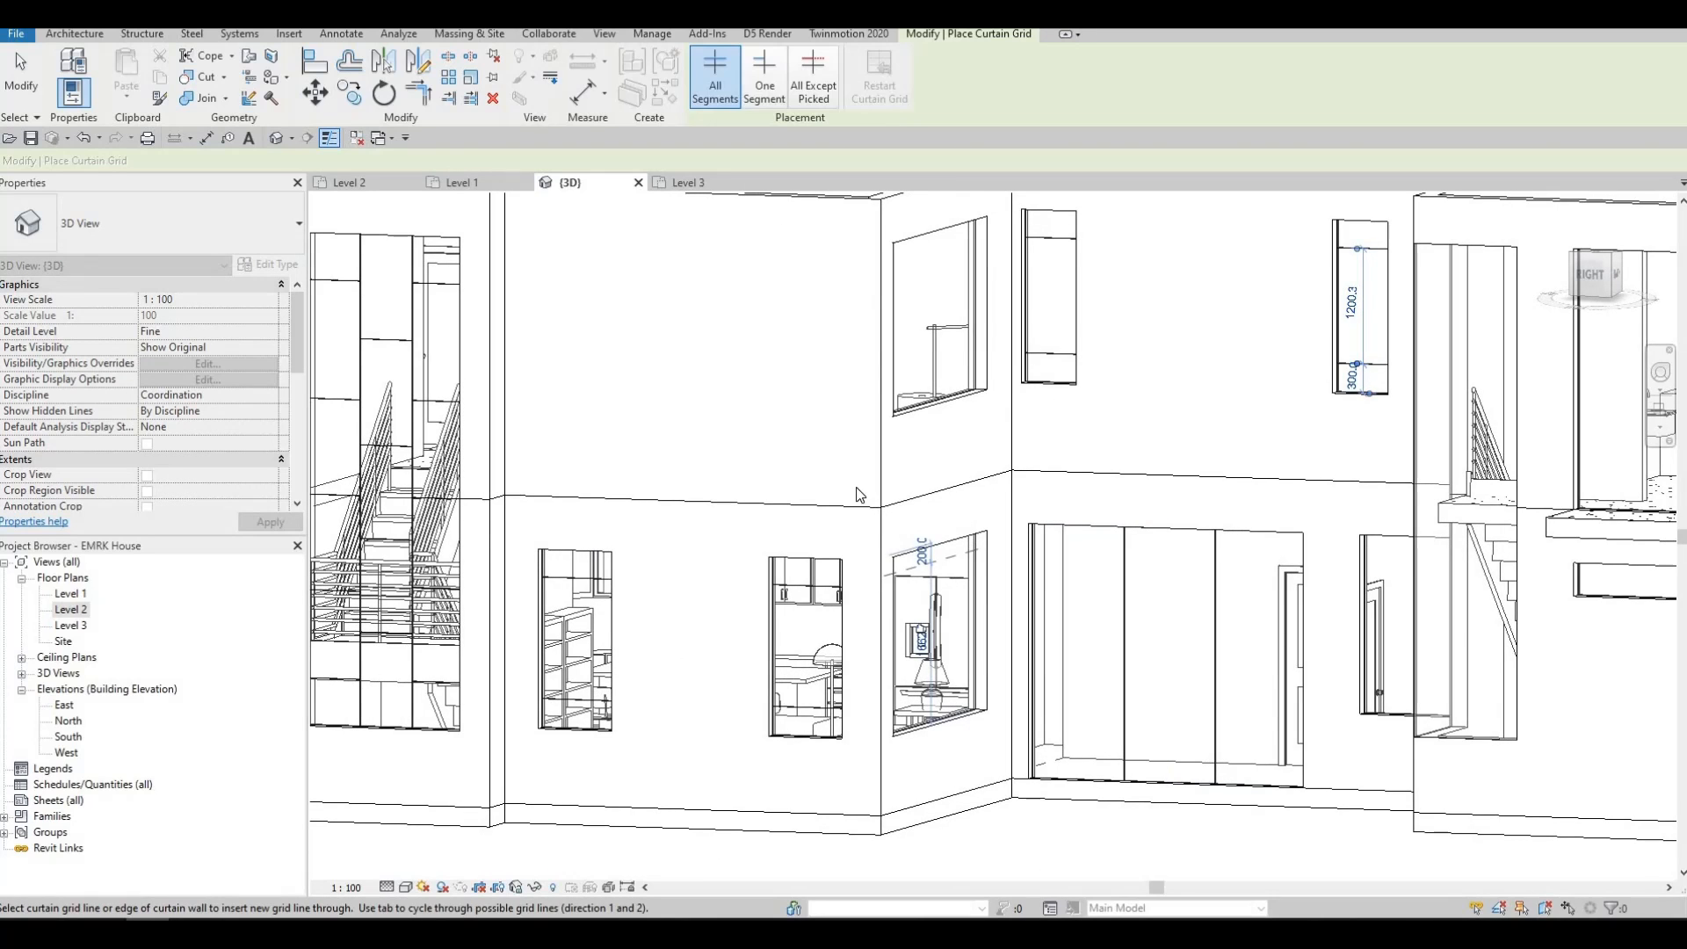
pyautogui.keyDown('shift'); pyautogui.moveTo(868, 499); pyautogui.dragTo(1031, 487, button='middle'); pyautogui.keyUp('shift')
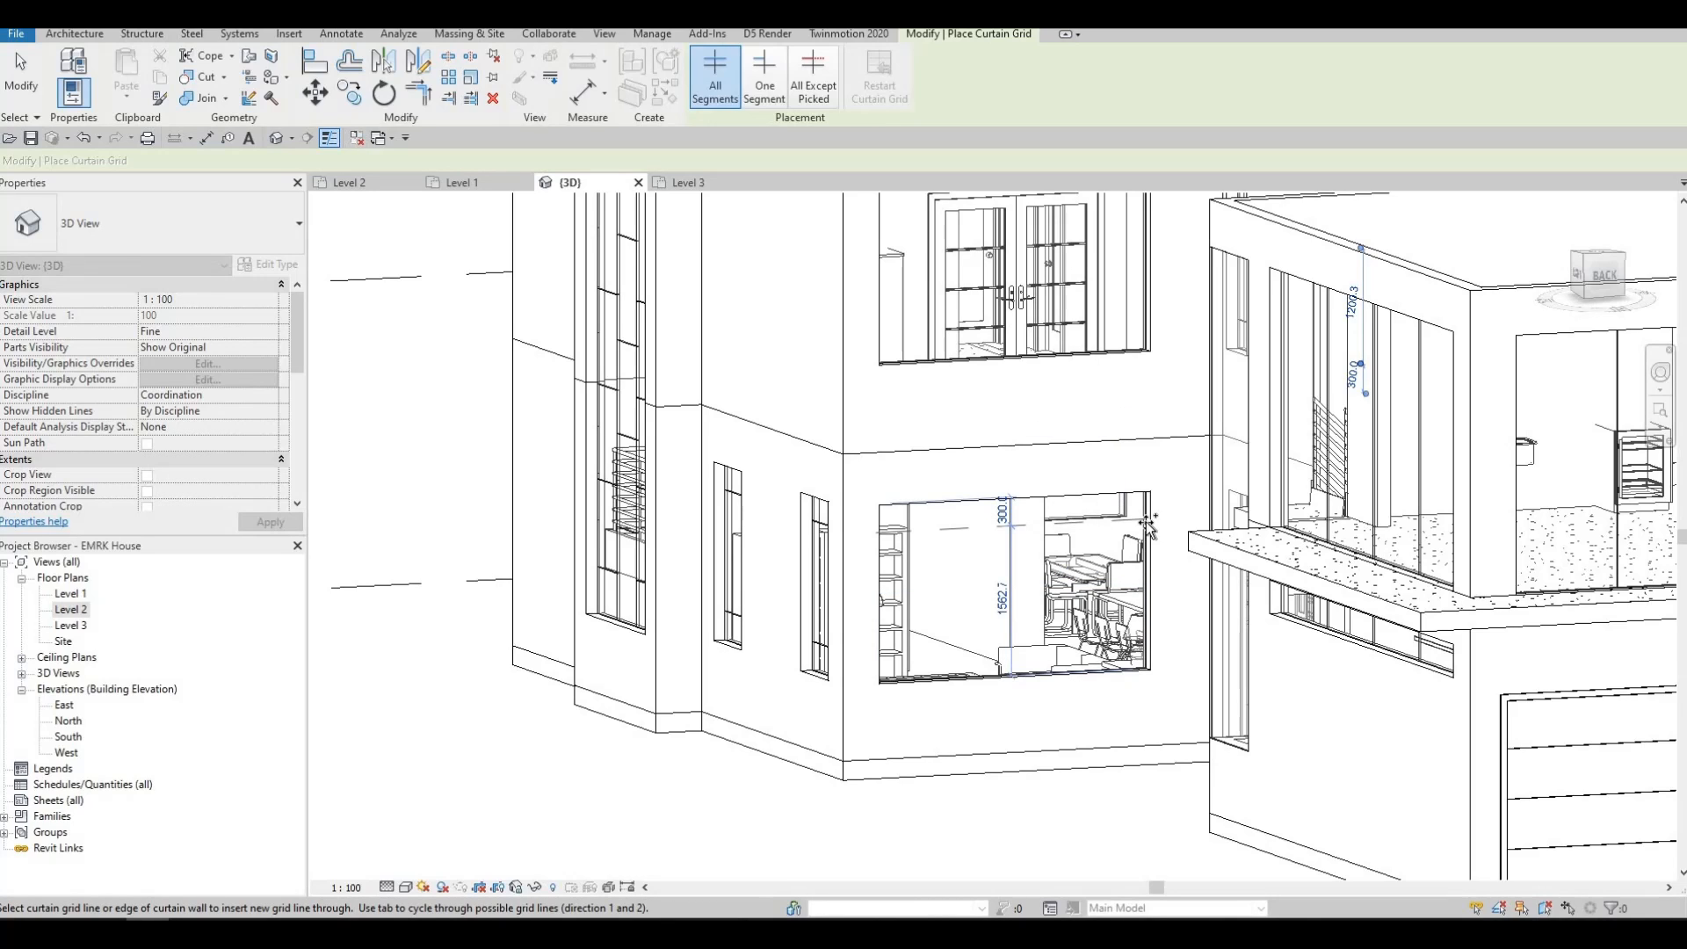
pyautogui.click(1156, 603)
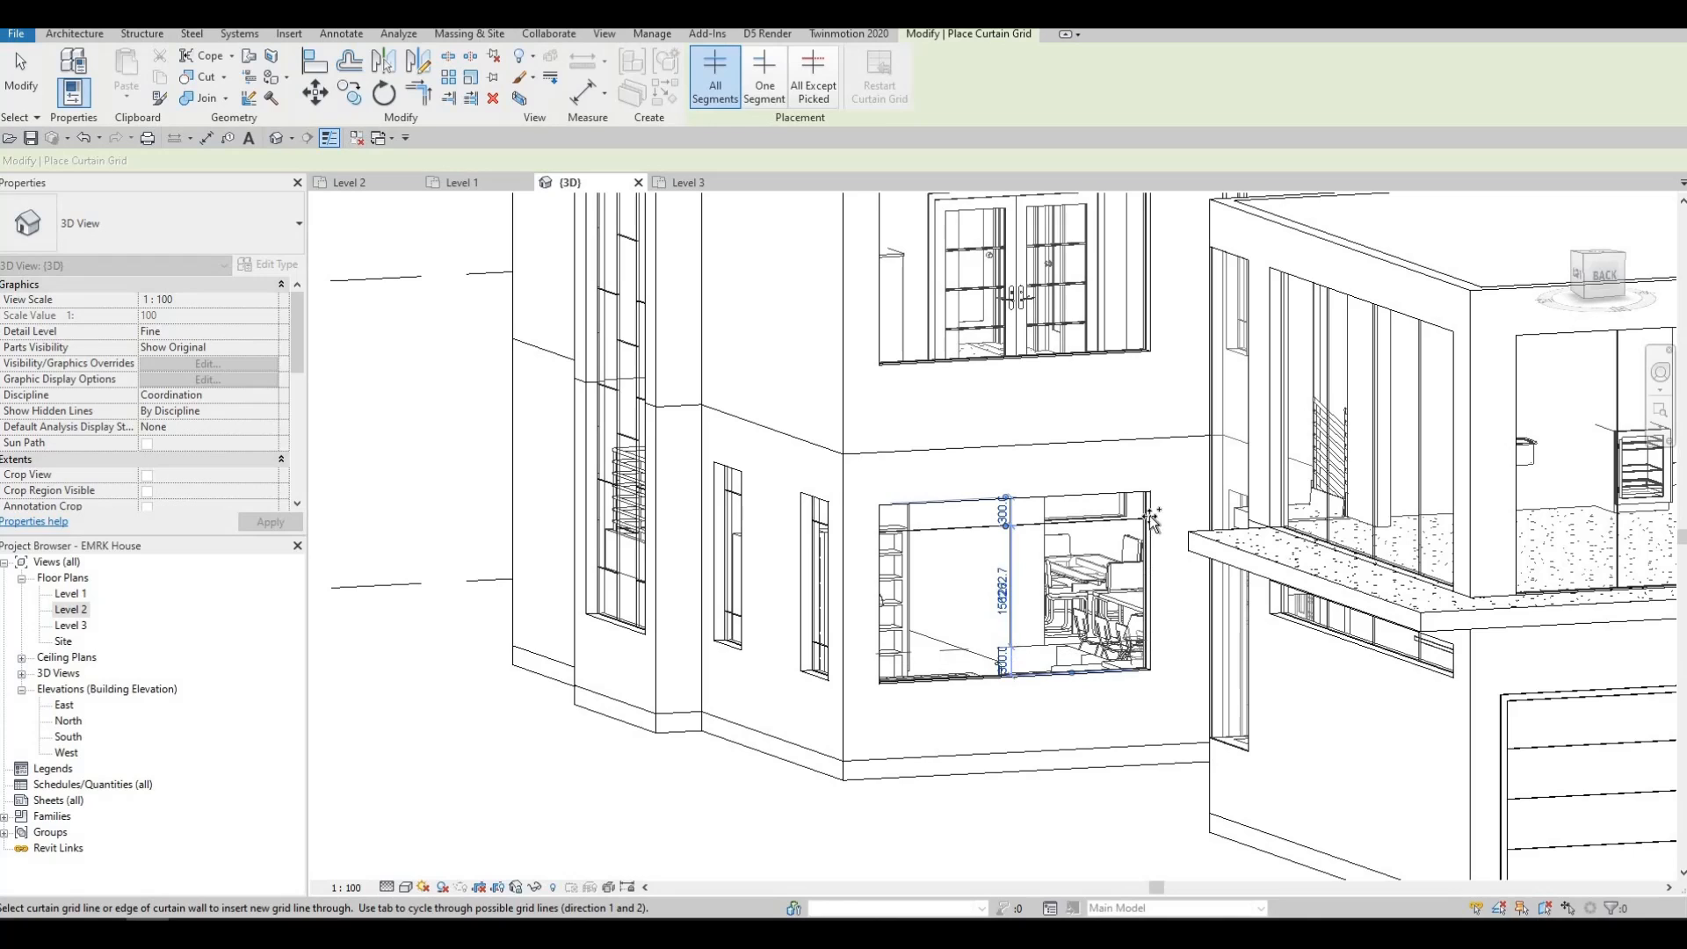
pyautogui.click(1152, 644)
pyautogui.moveTo(1149, 336); pyautogui.dragTo(1143, 393, button='middle')
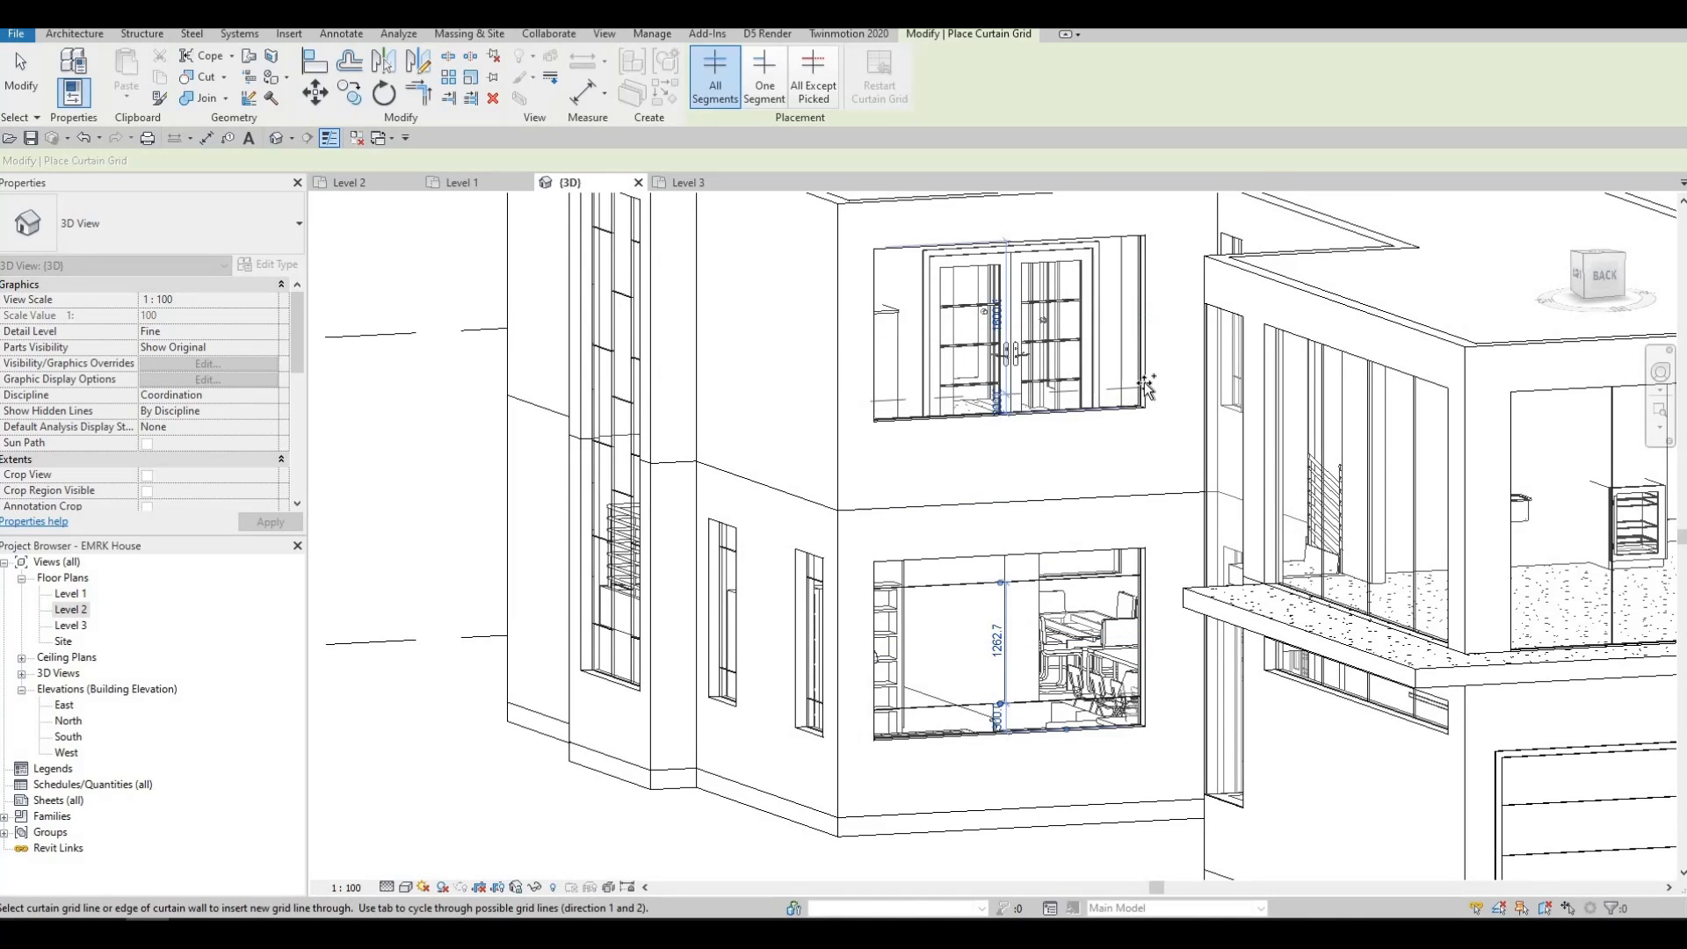
pyautogui.click(1144, 381)
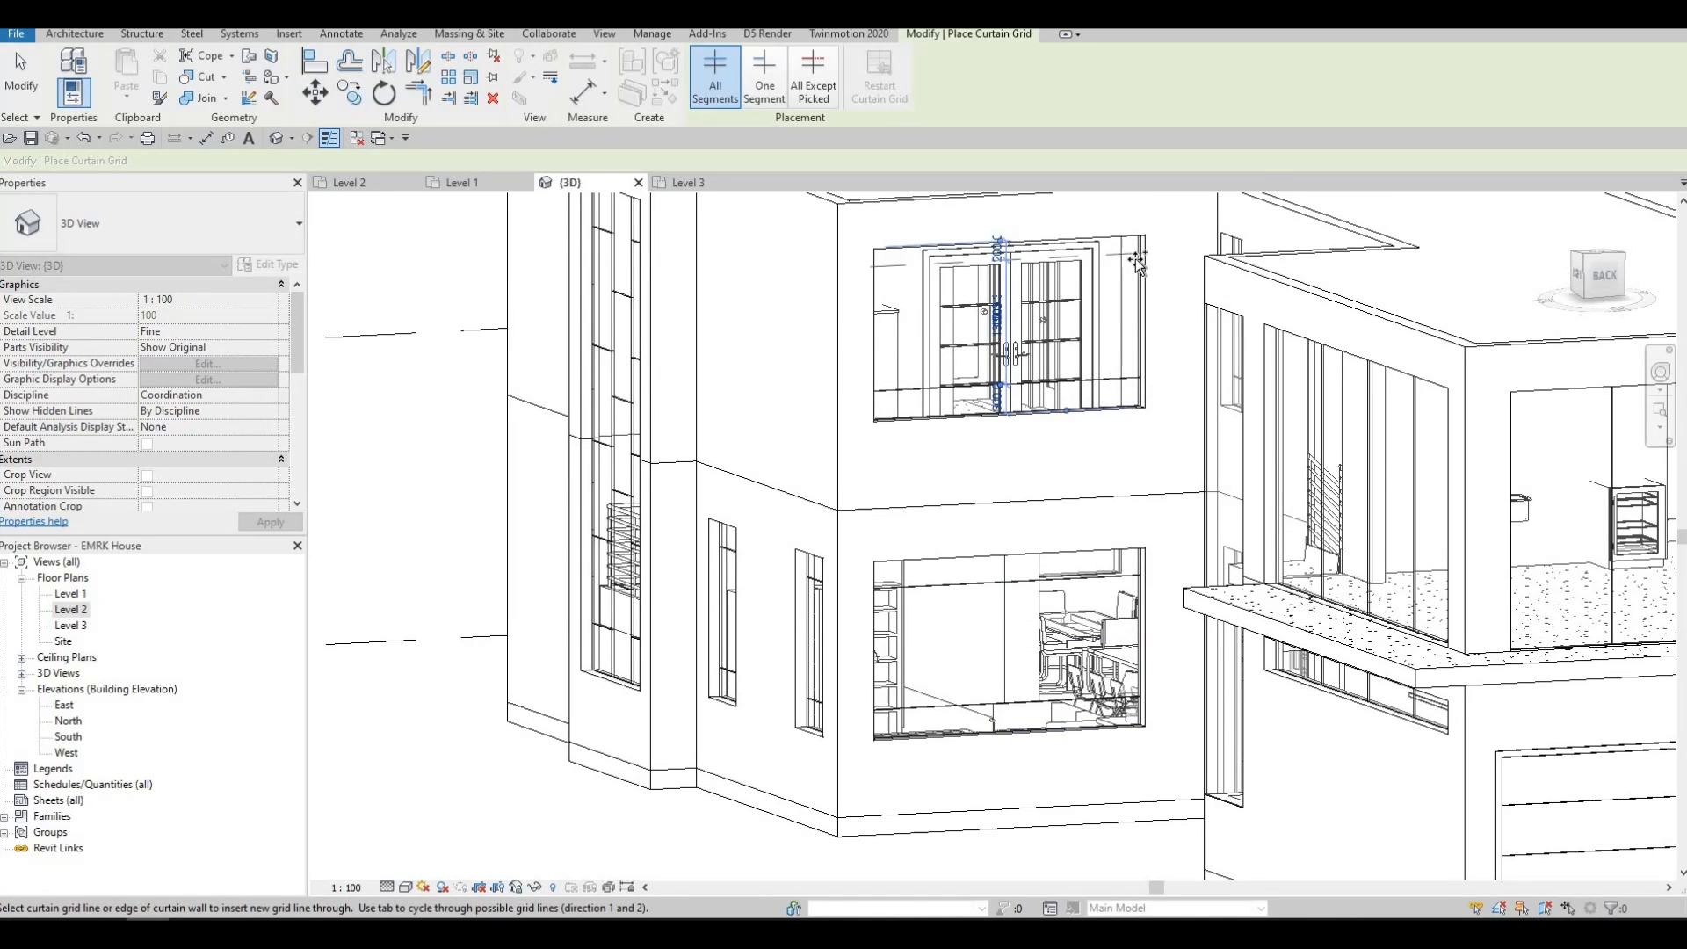
pyautogui.click(1135, 259)
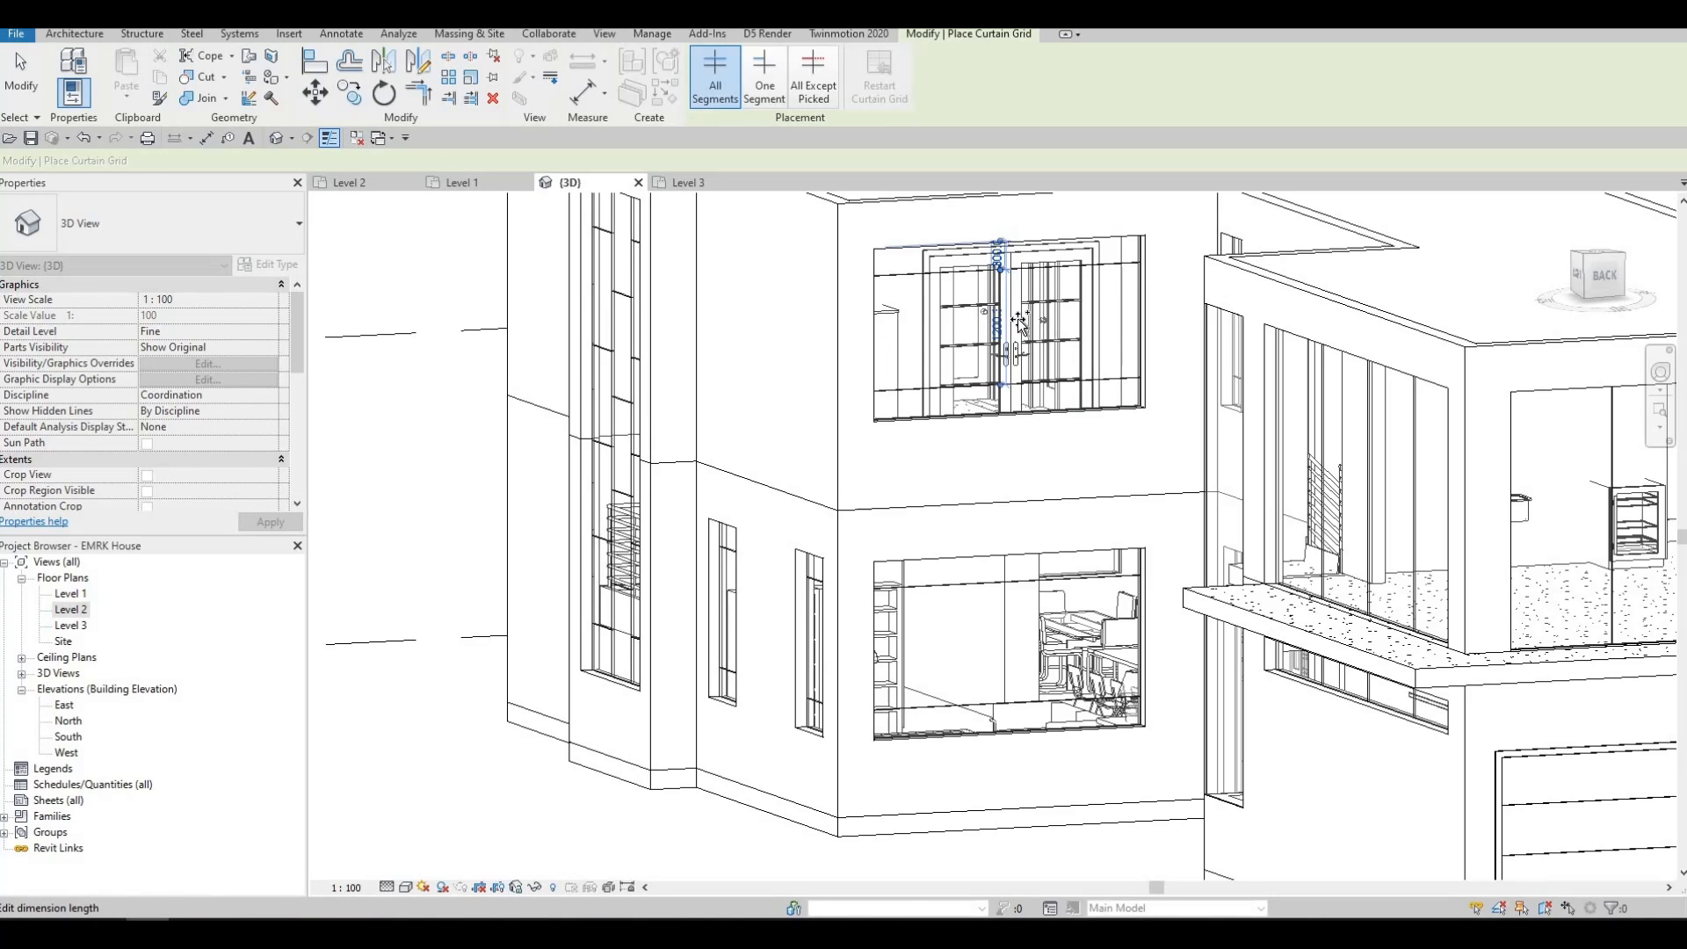
# Step: Split both stacked wide rear windows with a vertical curtain grid line at the midpoint, 1500 mm from each side
pyautogui.keyDown('shift'); pyautogui.moveTo(953, 334); pyautogui.dragTo(1010, 250, button='middle'); pyautogui.keyUp('shift')
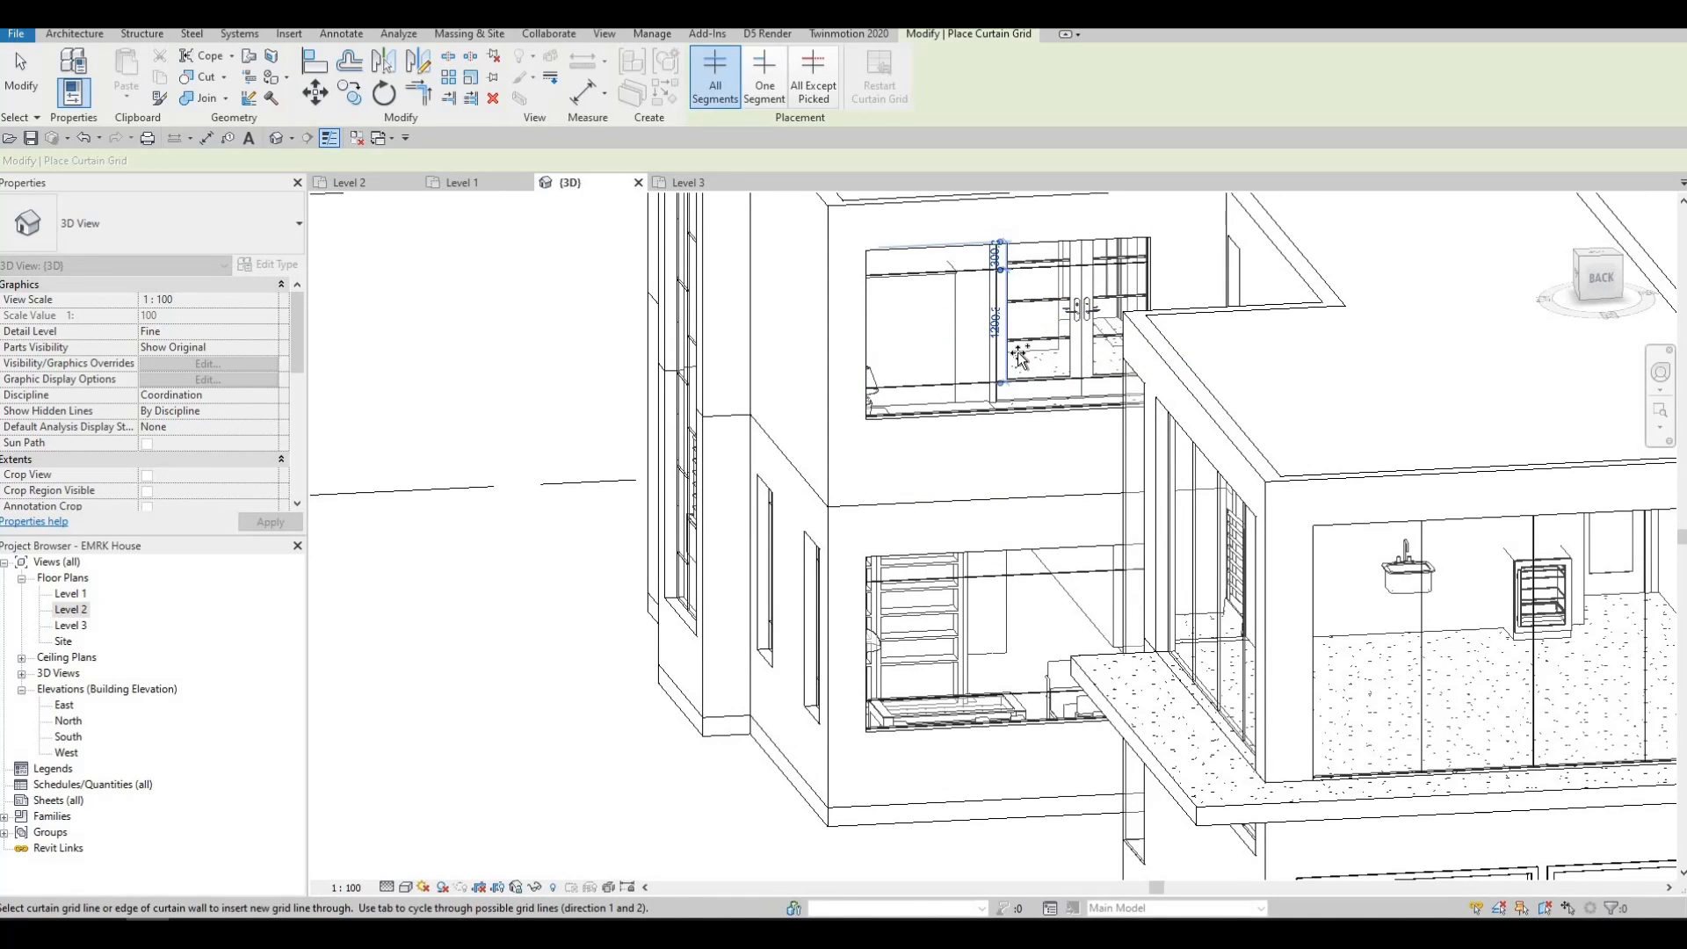
pyautogui.press('Escape')
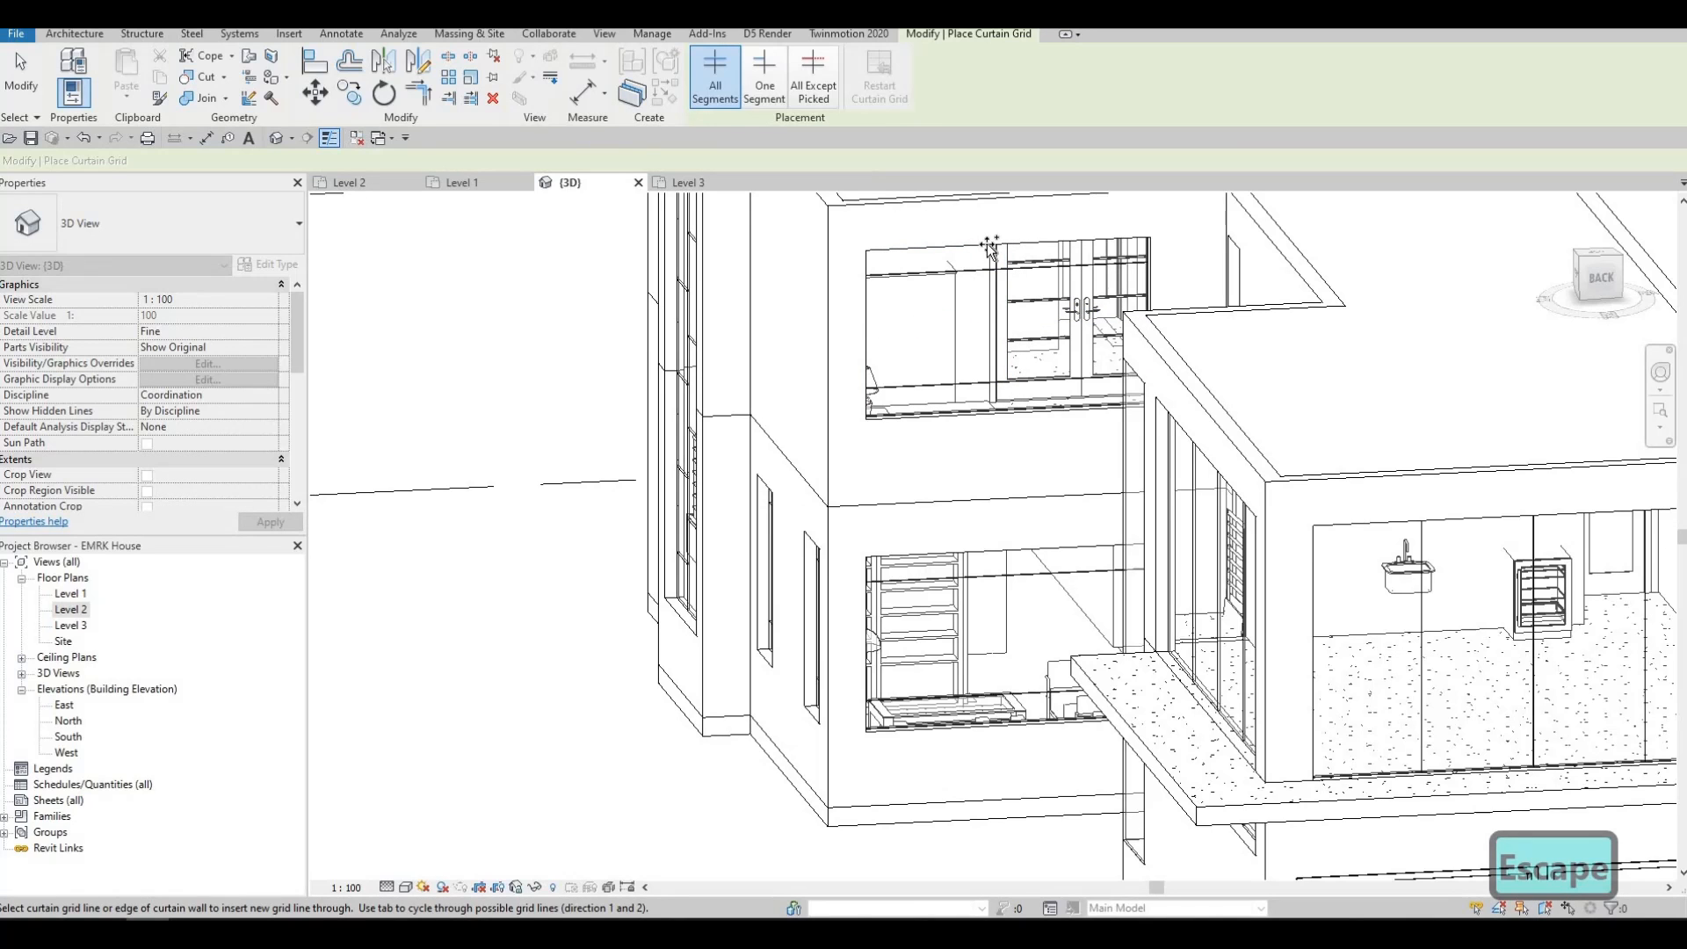
pyautogui.moveTo(1000, 252)
pyautogui.keyDown('shift'); pyautogui.mouseDown(button='middle')
pyautogui.moveTo(1042, 257)
pyautogui.moveTo(1008, 251)
pyautogui.mouseUp(button='middle'); pyautogui.keyUp('shift')
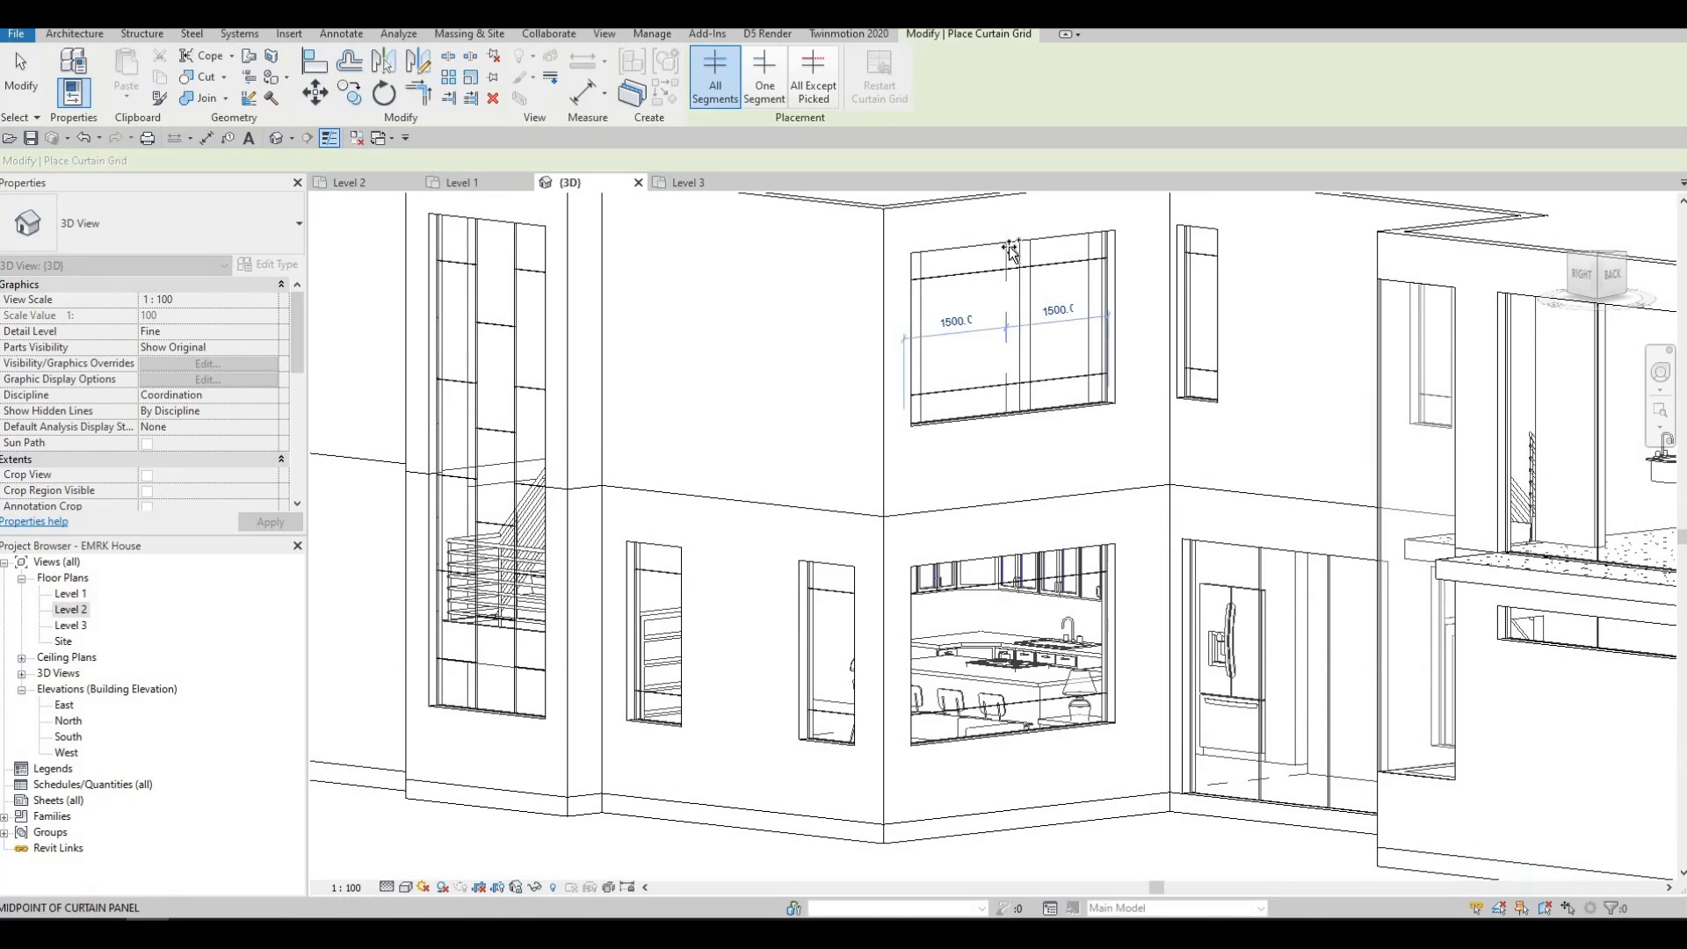
pyautogui.click(1009, 249)
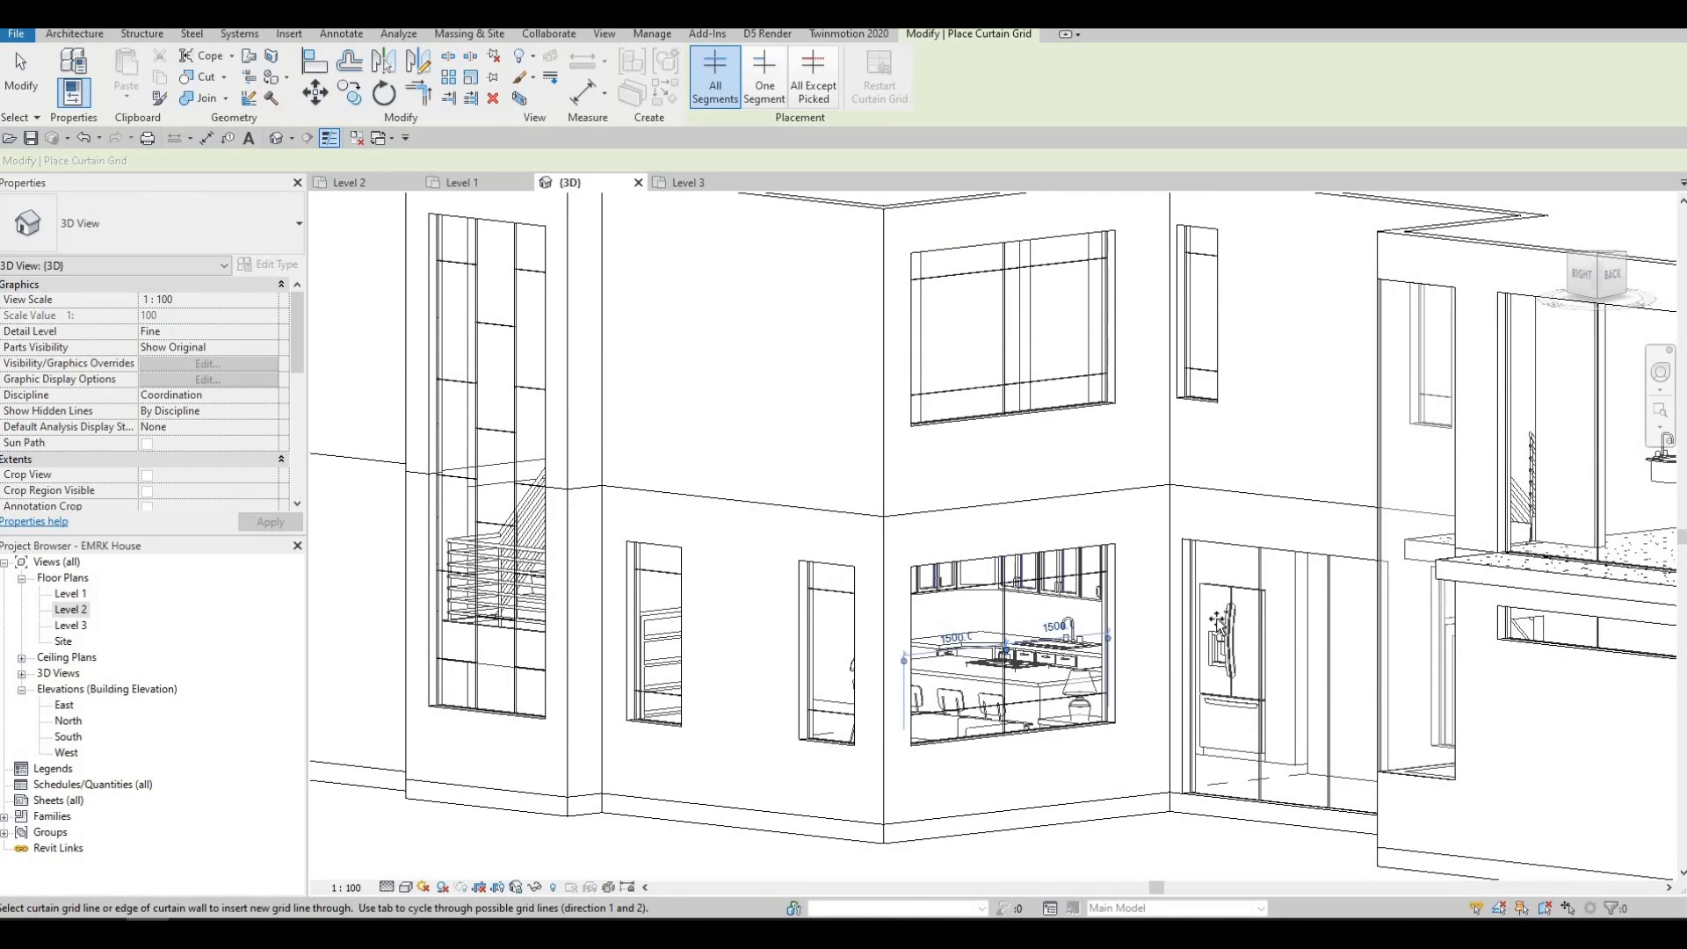
# Step: Add a grid line 300 mm below the top of the entrance curtain wall and 300 mm bands at the adjacent ground-floor window's top and bottom
pyautogui.keyDown('shift'); pyautogui.moveTo(1147, 638); pyautogui.dragTo(1151, 449, button='middle'); pyautogui.keyUp('shift')
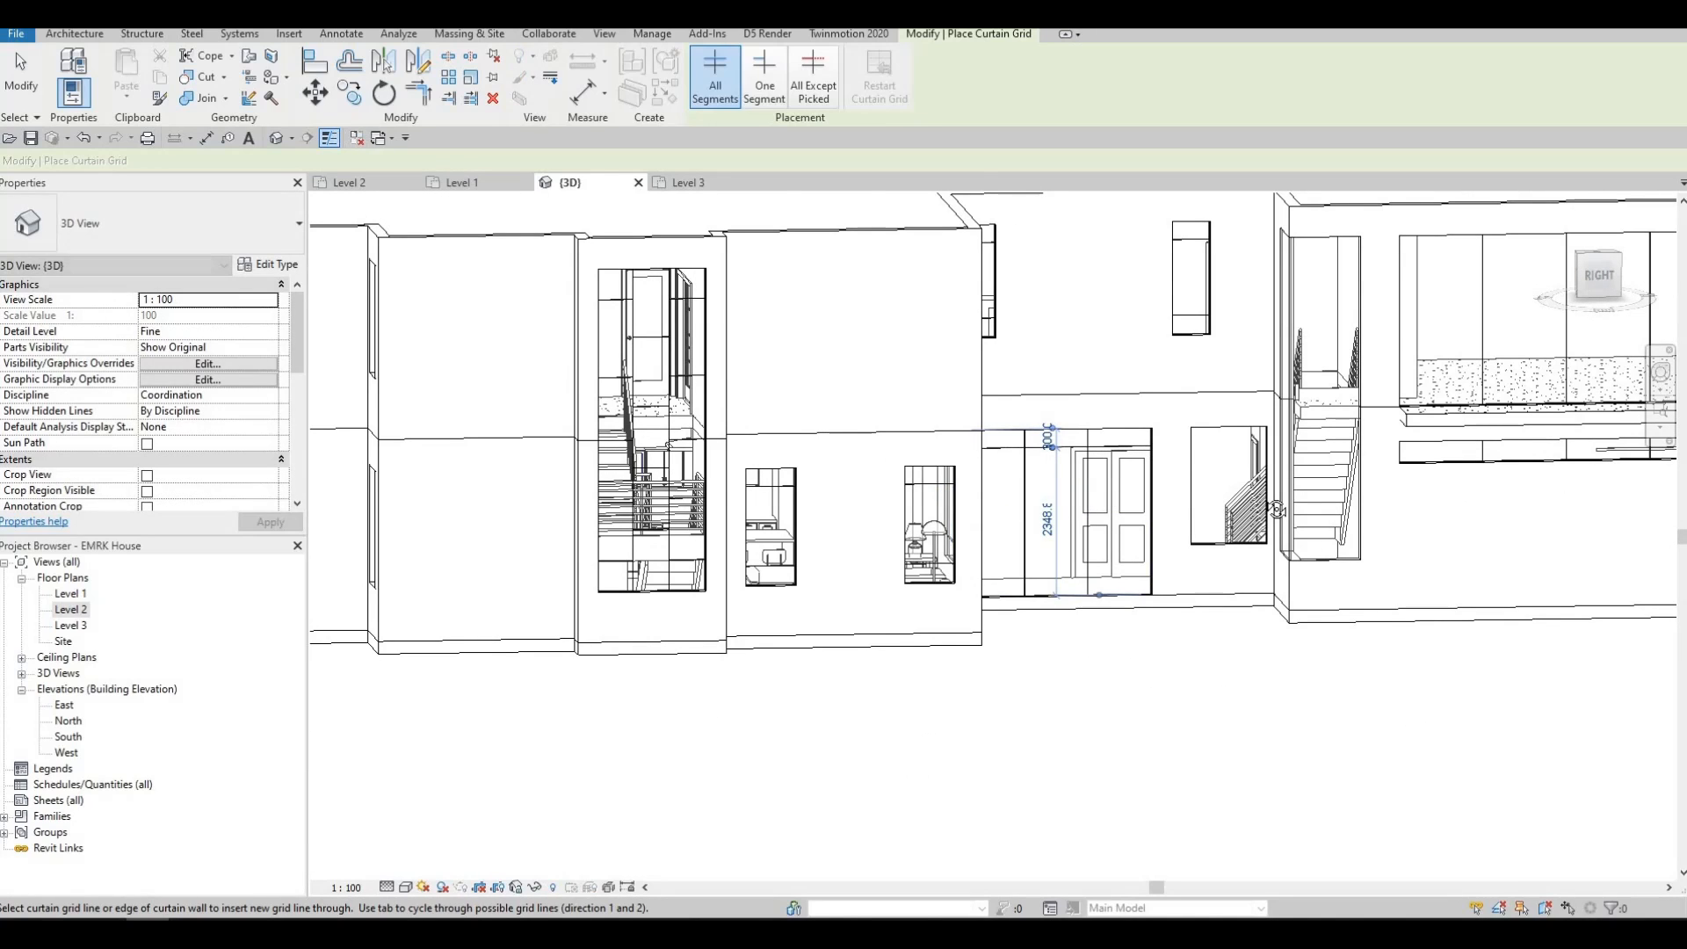
pyautogui.keyDown('shift'); pyautogui.moveTo(1157, 449); pyautogui.dragTo(1262, 458, button='middle'); pyautogui.keyUp('shift')
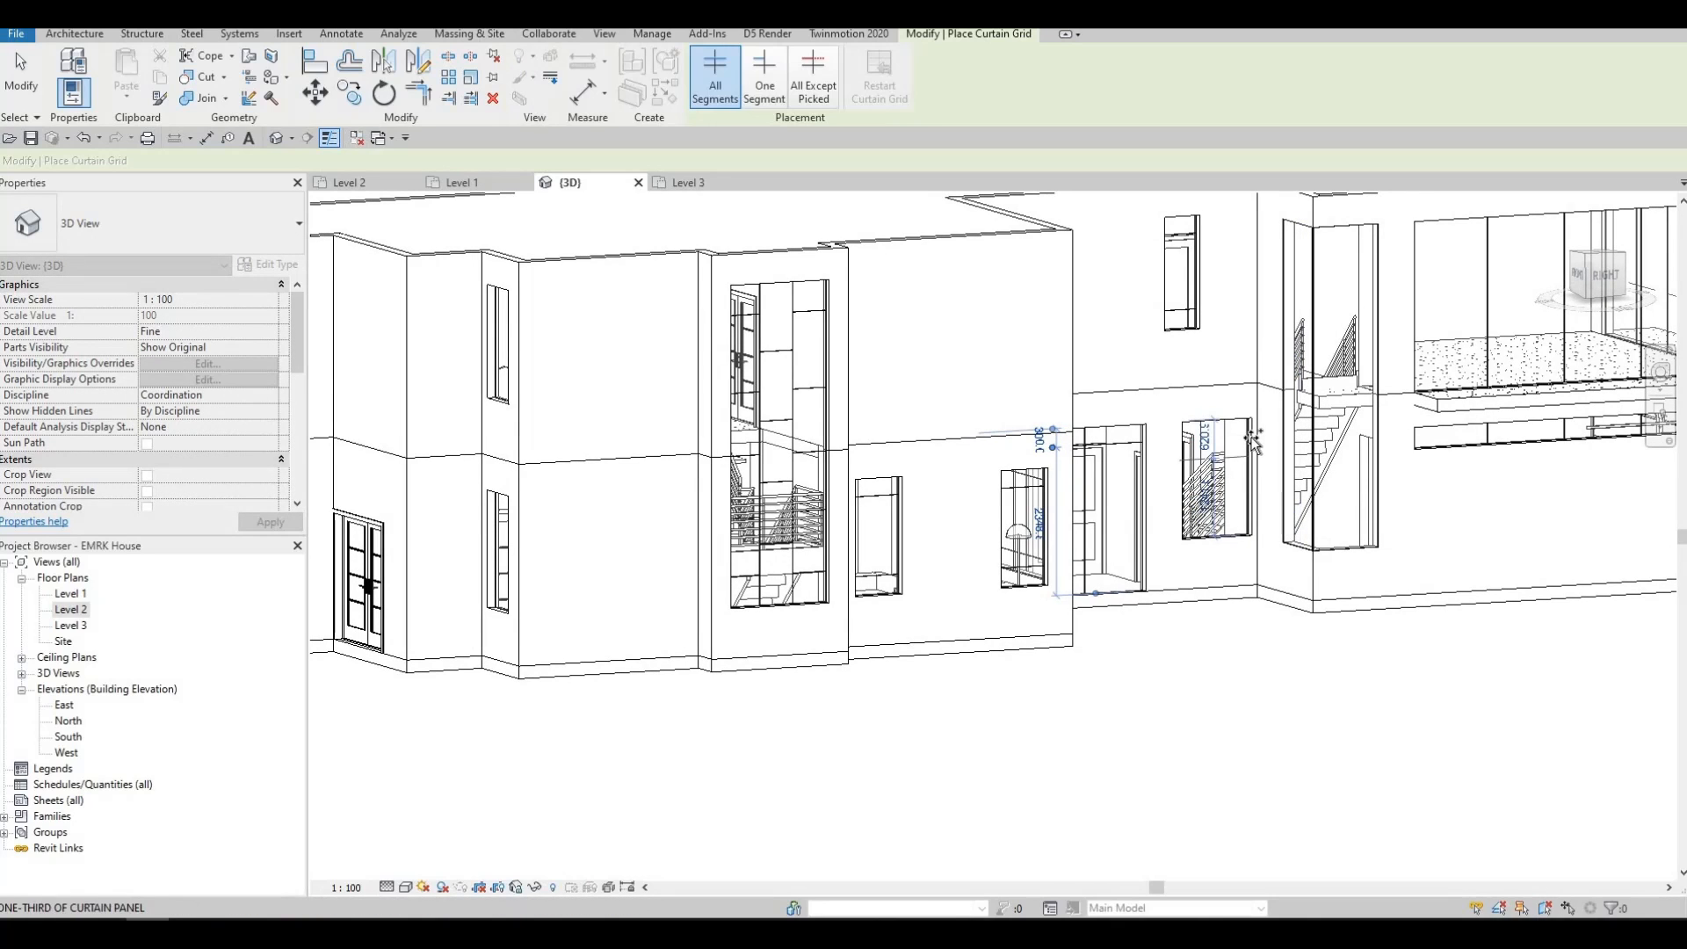
pyautogui.click(1248, 519)
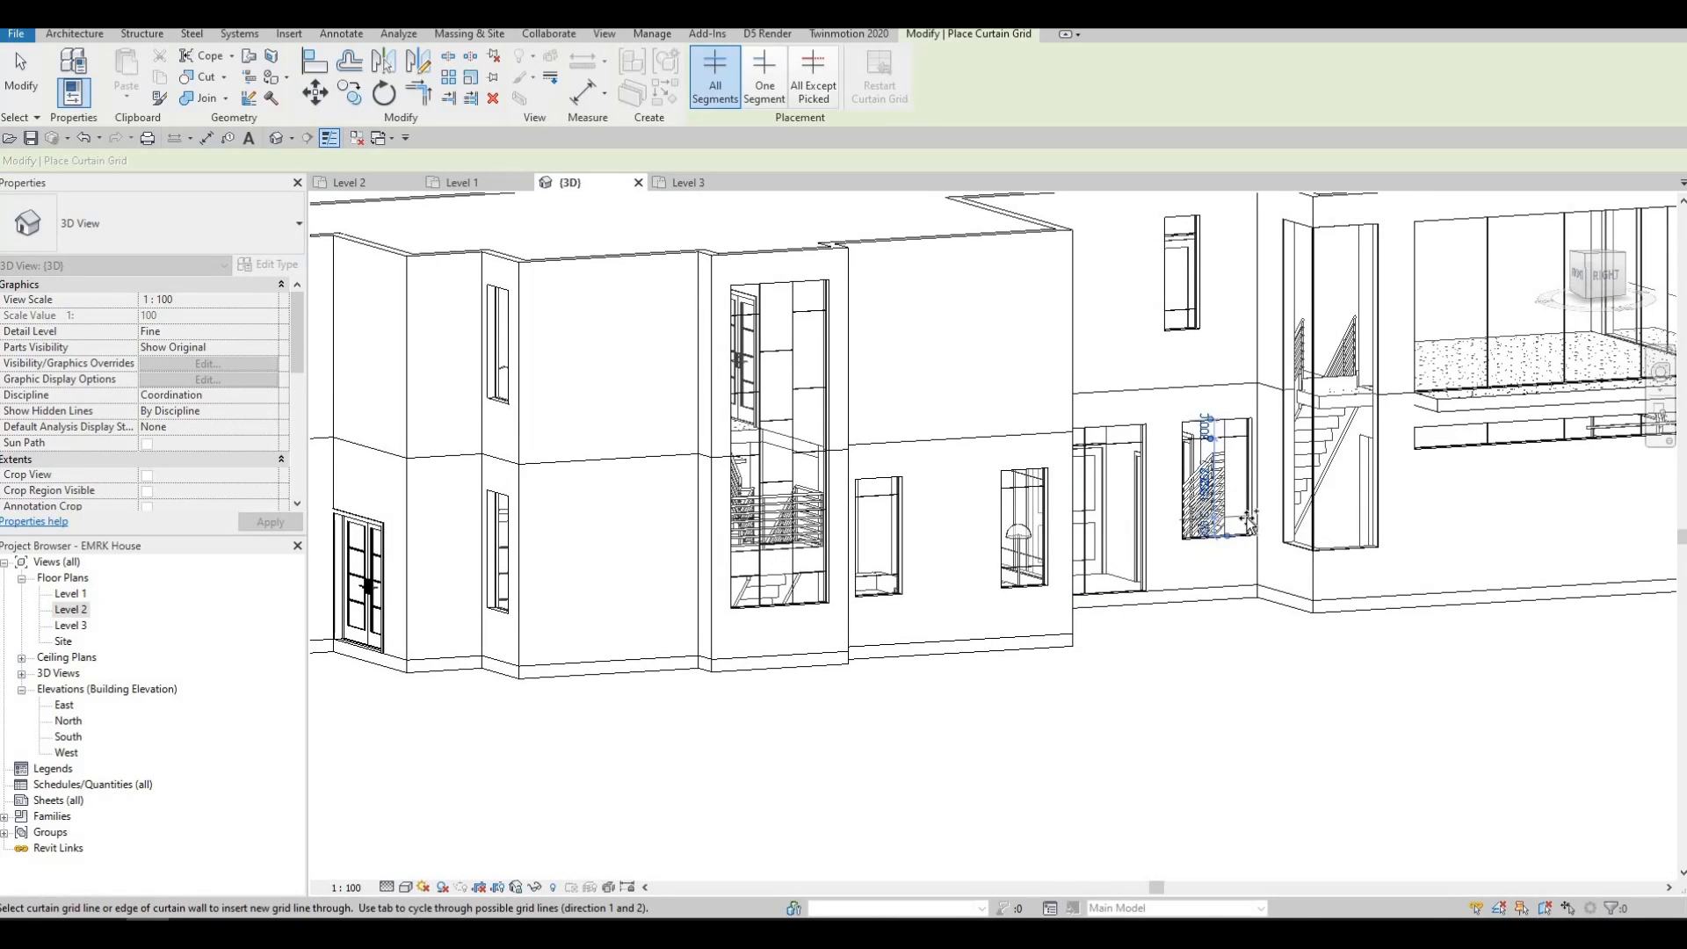
pyautogui.keyDown('shift'); pyautogui.moveTo(1219, 540); pyautogui.dragTo(1246, 522, button='middle'); pyautogui.keyUp('shift')
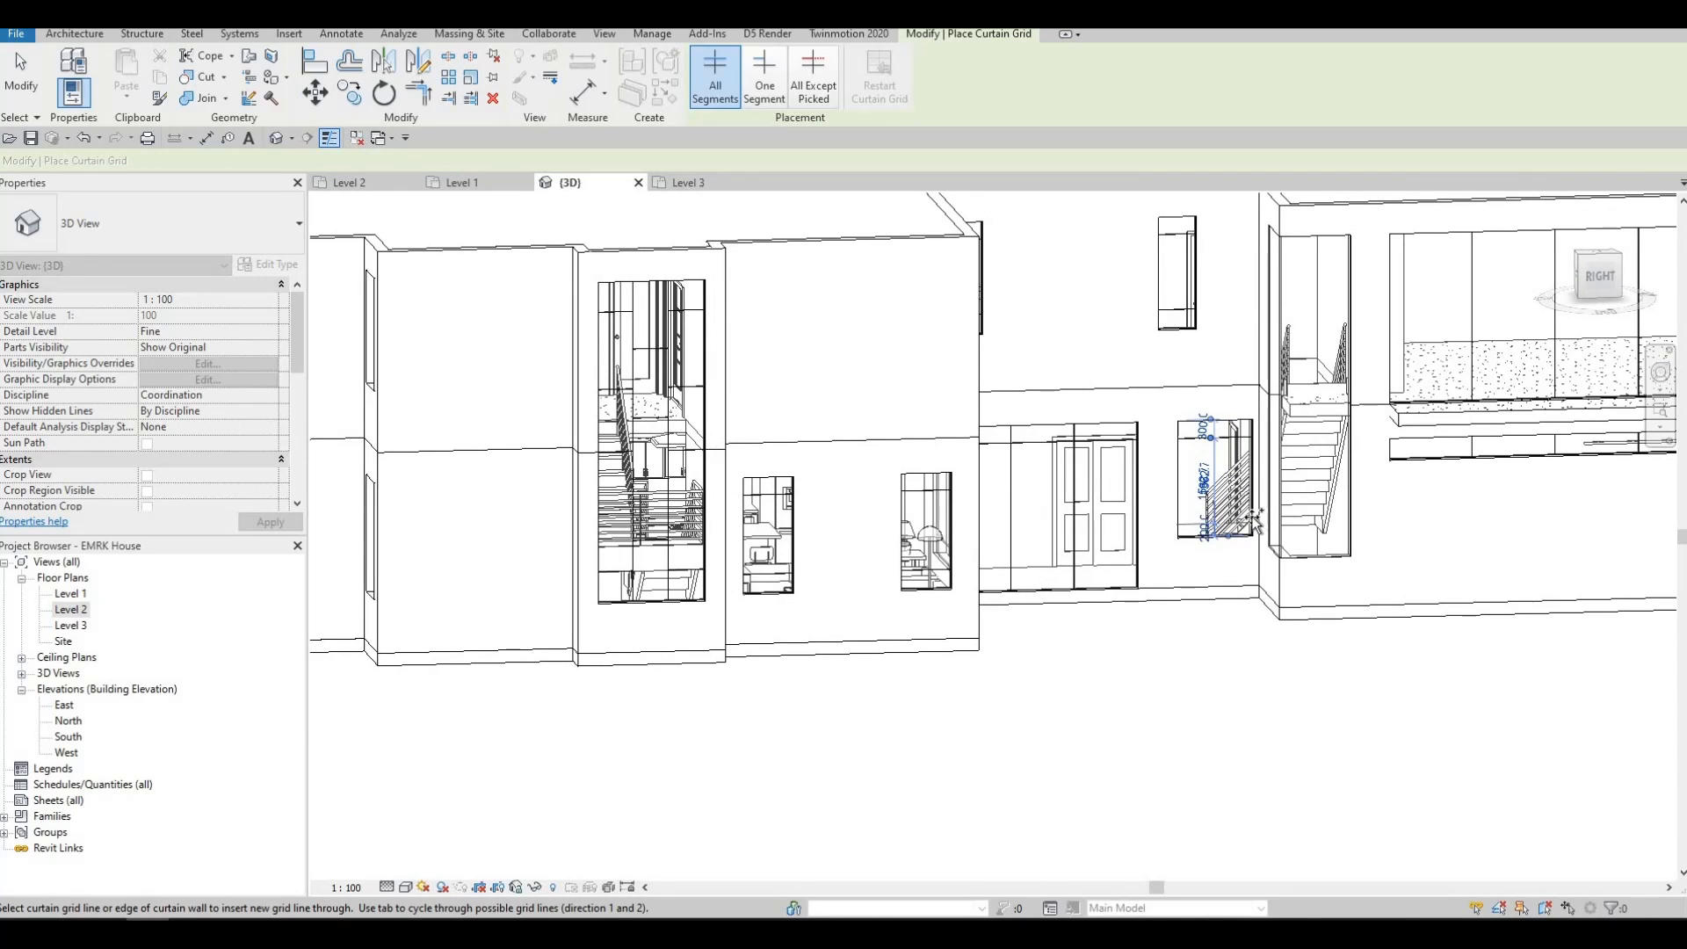
# Step: Place horizontal curtain grid lines for 300 mm bands at the top and bottom of the two stacked narrow windows on the front facade
pyautogui.keyDown('shift'); pyautogui.moveTo(1170, 558); pyautogui.dragTo(1318, 533, button='middle'); pyautogui.keyUp('shift')
pyautogui.scroll(-5, 1177, 546)
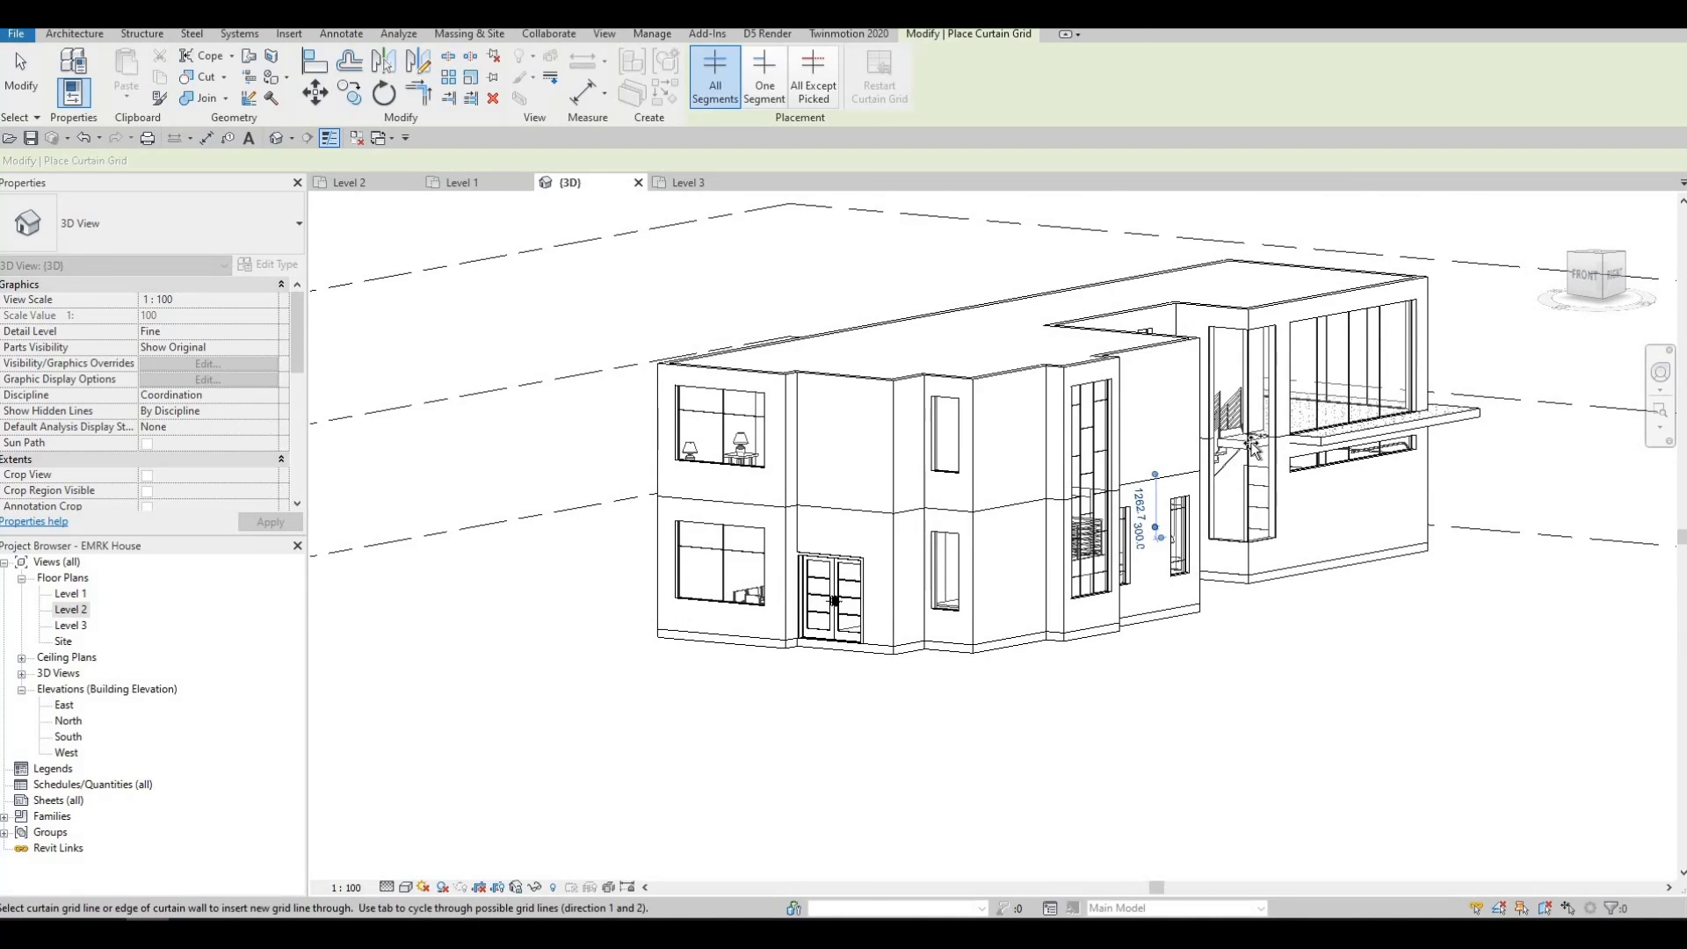
pyautogui.keyDown('shift'); pyautogui.moveTo(1252, 447); pyautogui.dragTo(1337, 407, button='middle'); pyautogui.keyUp('shift')
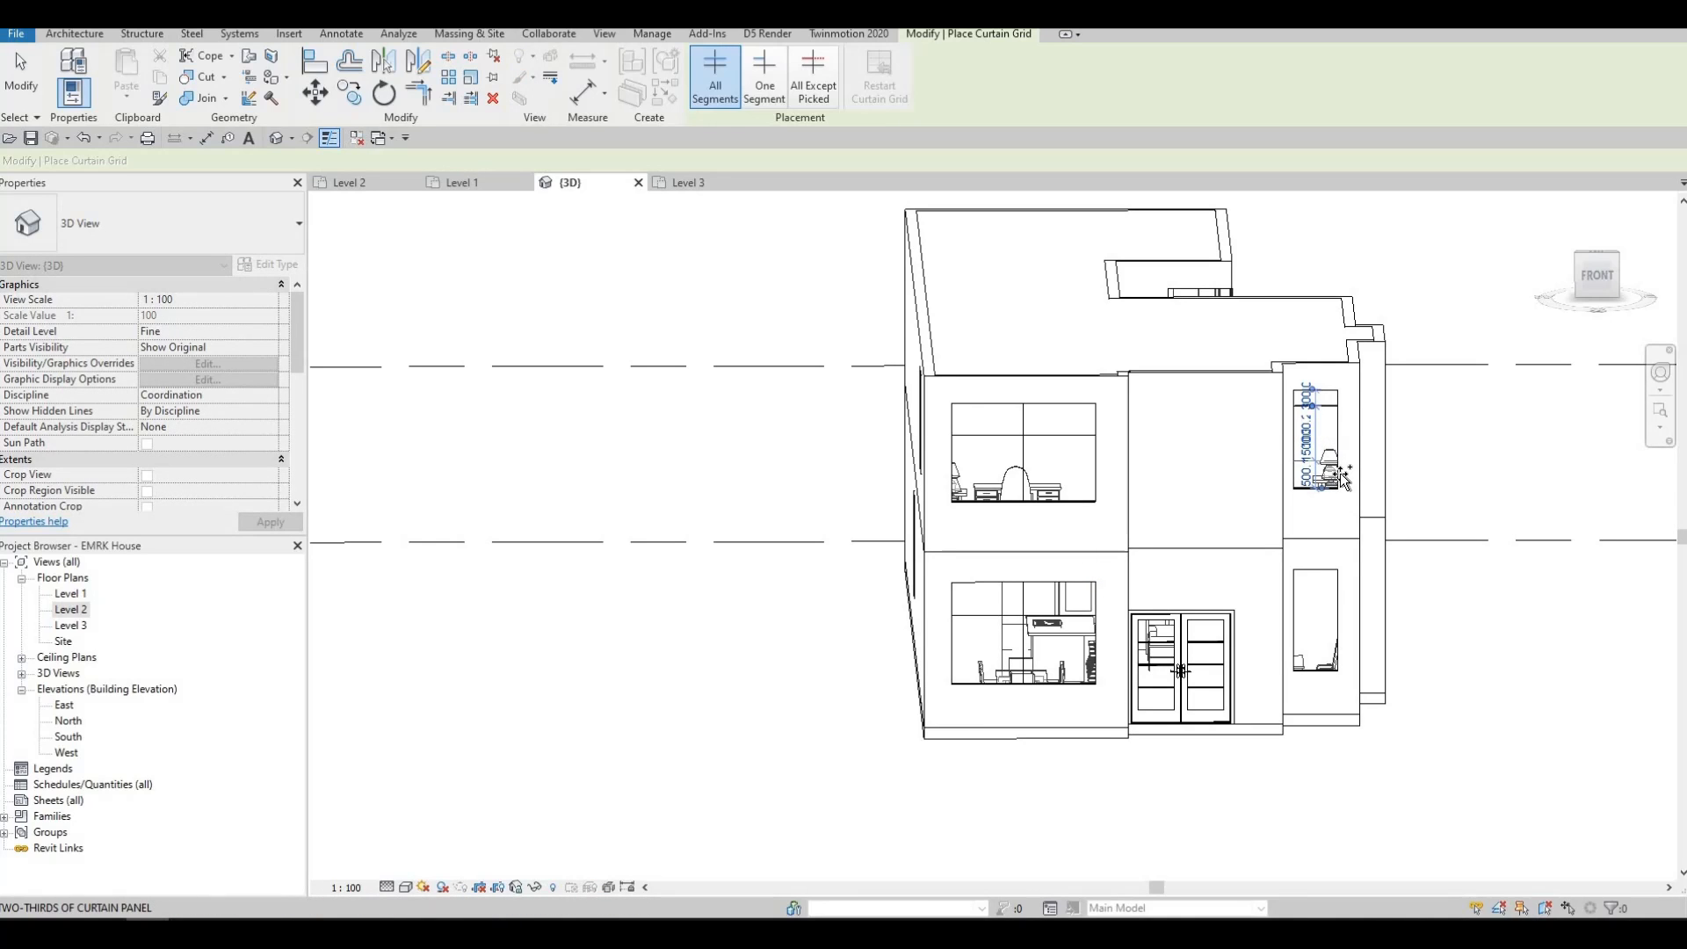
pyautogui.scroll(2, 1340, 473)
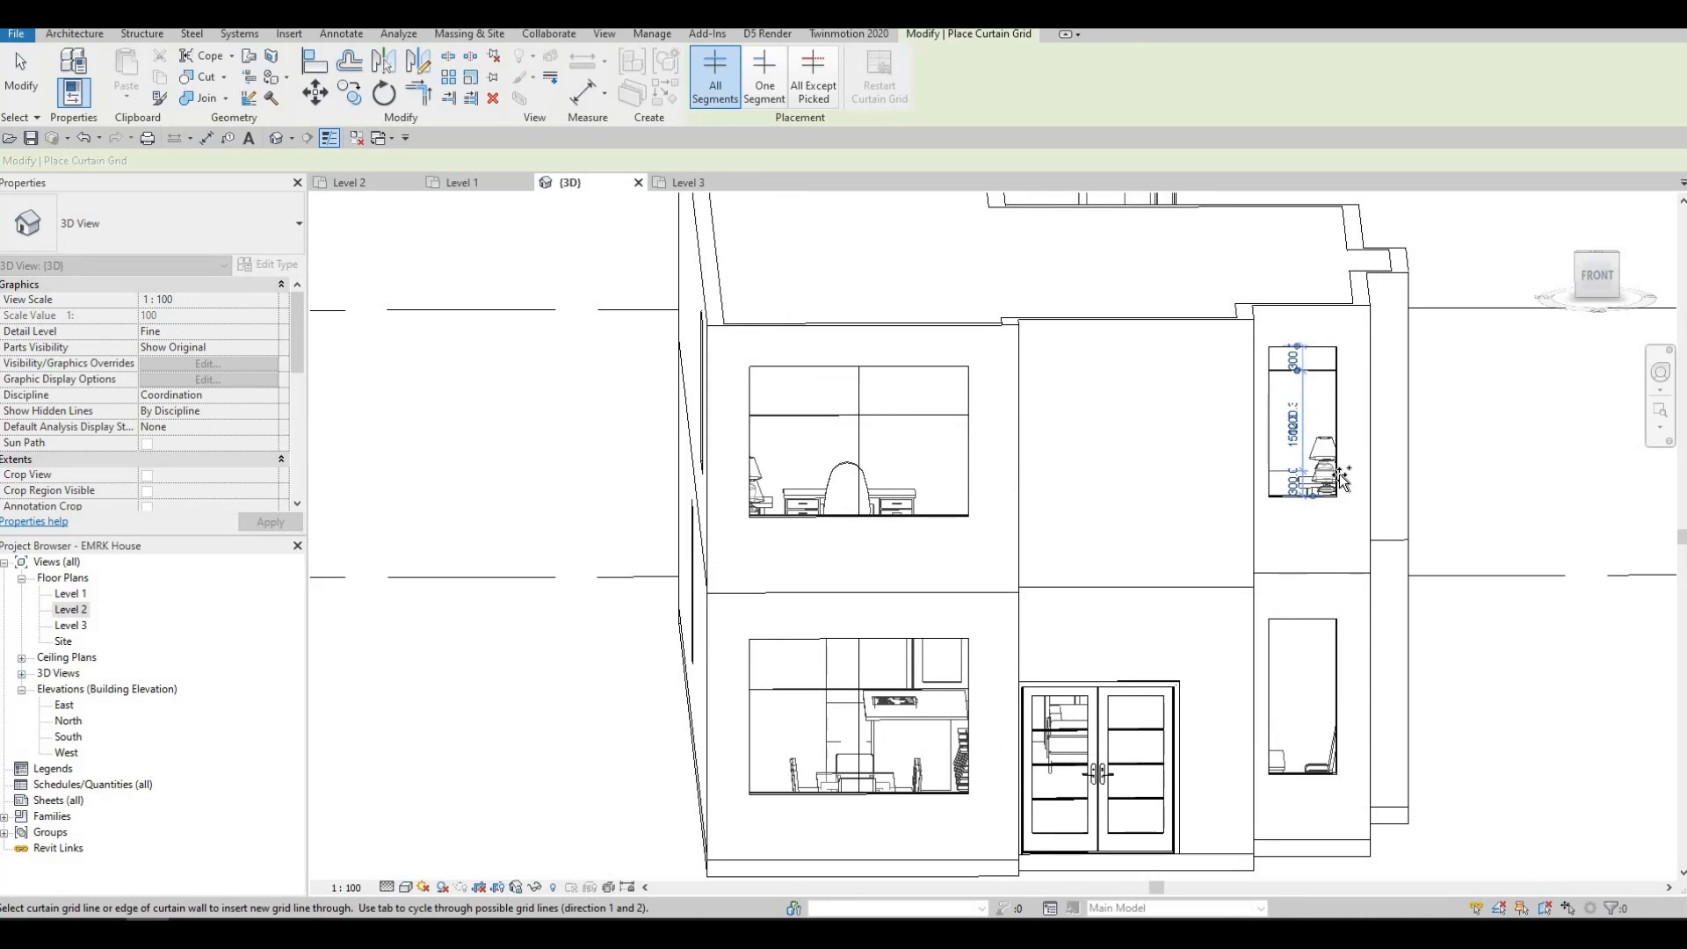
pyautogui.click(1339, 643)
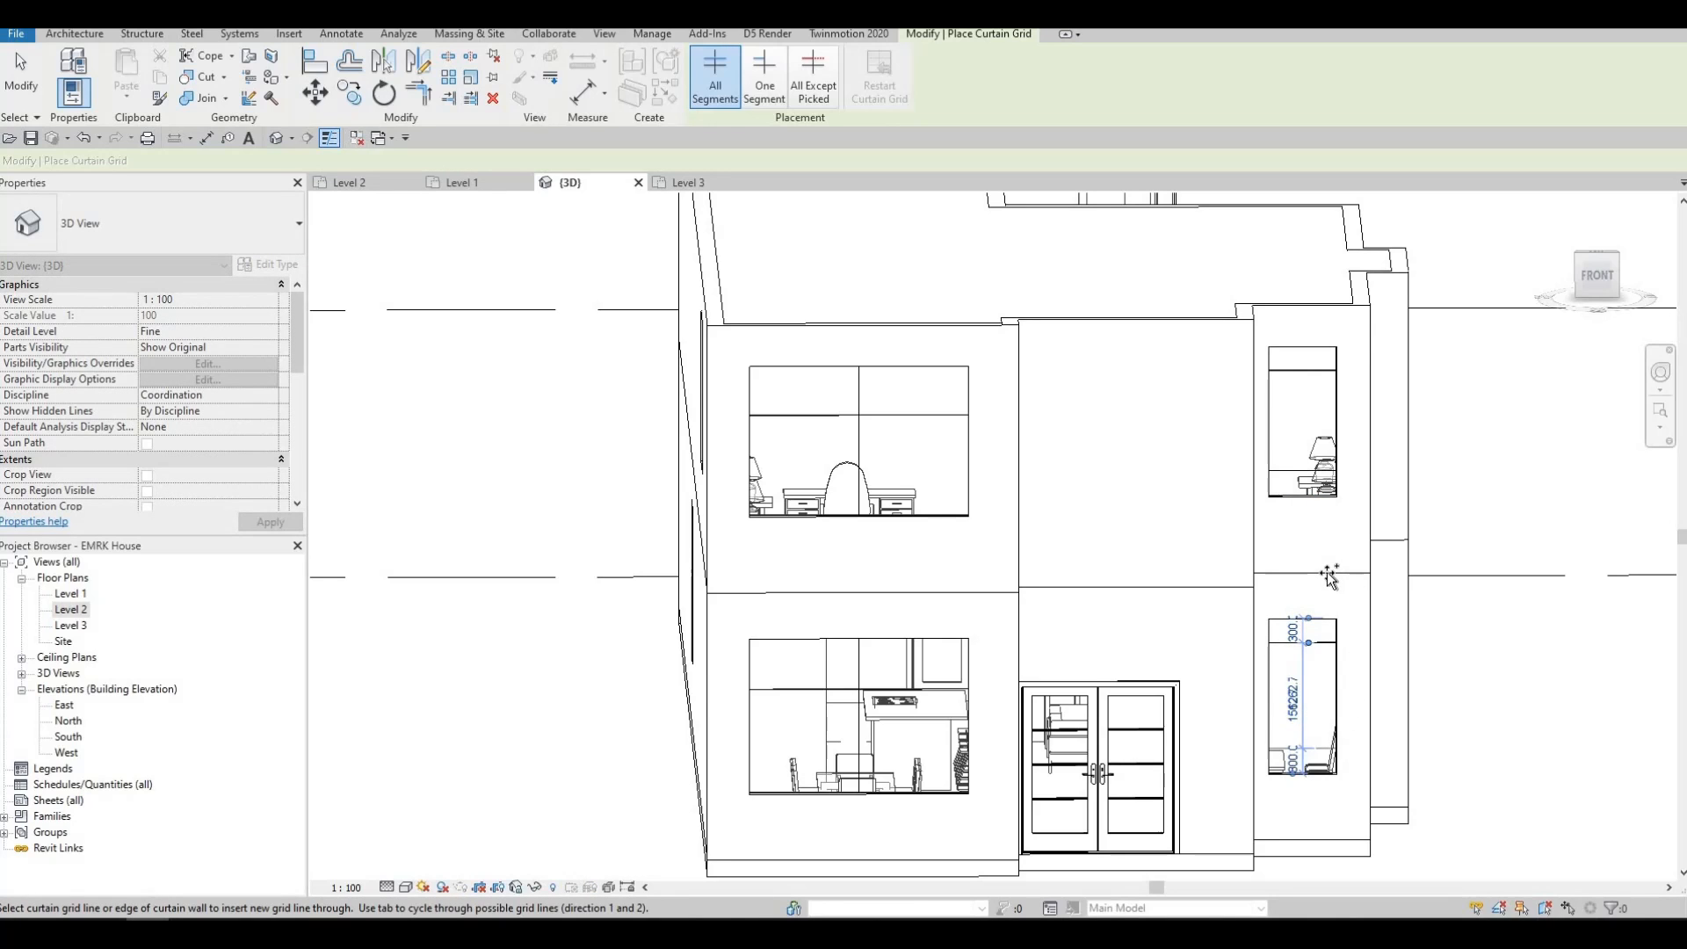
pyautogui.scroll(2, 1328, 576)
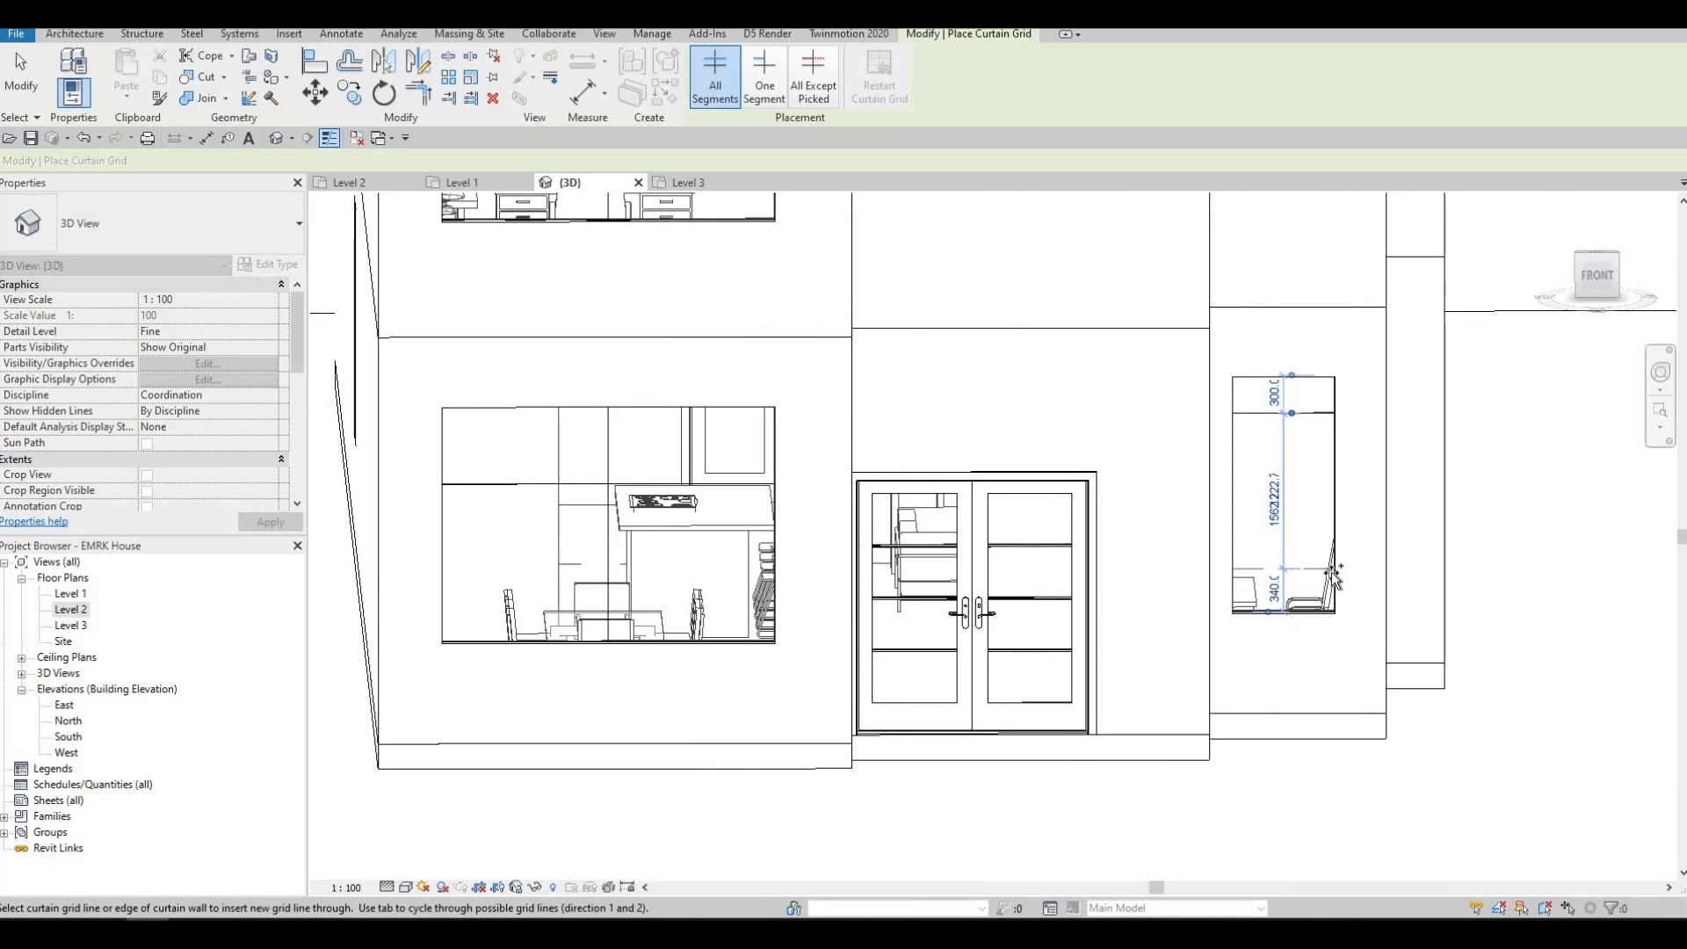
pyautogui.click(1331, 572)
# Step: Set the horizontal grid line of the wide ground-floor front window to 300 mm below its top edge
pyautogui.moveTo(776, 498); pyautogui.dragTo(1188, 562, button='middle')
pyautogui.scroll(-2, 1071, 507)
pyautogui.press('Escape')
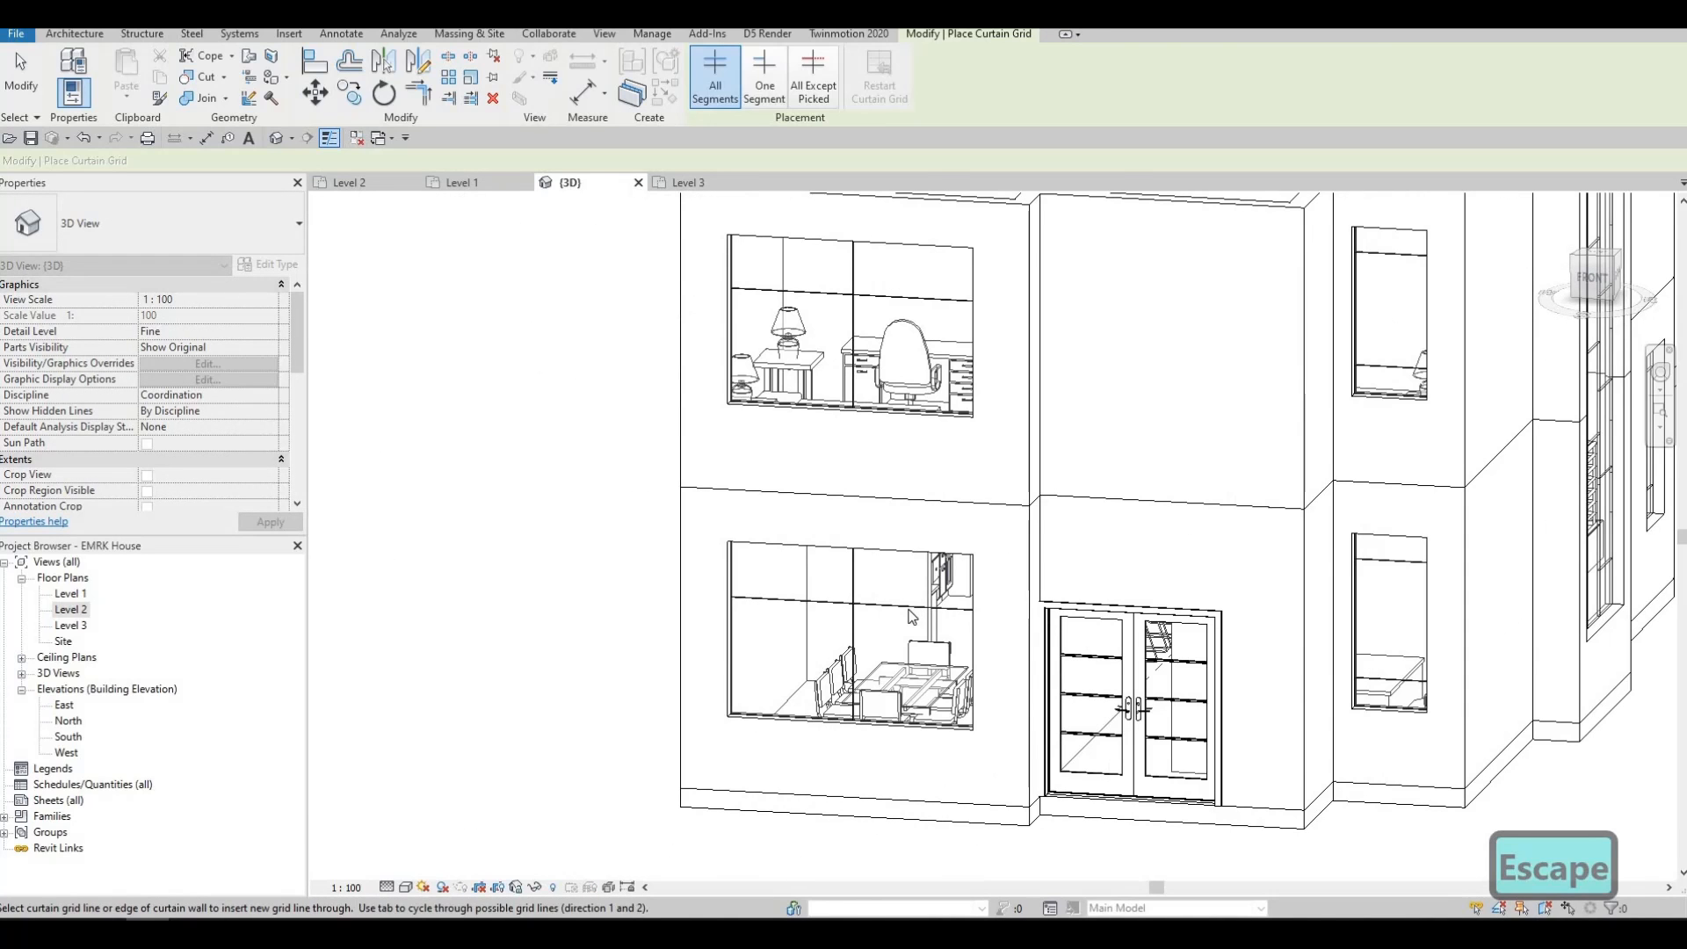
pyautogui.click(857, 606)
pyautogui.press('Escape')
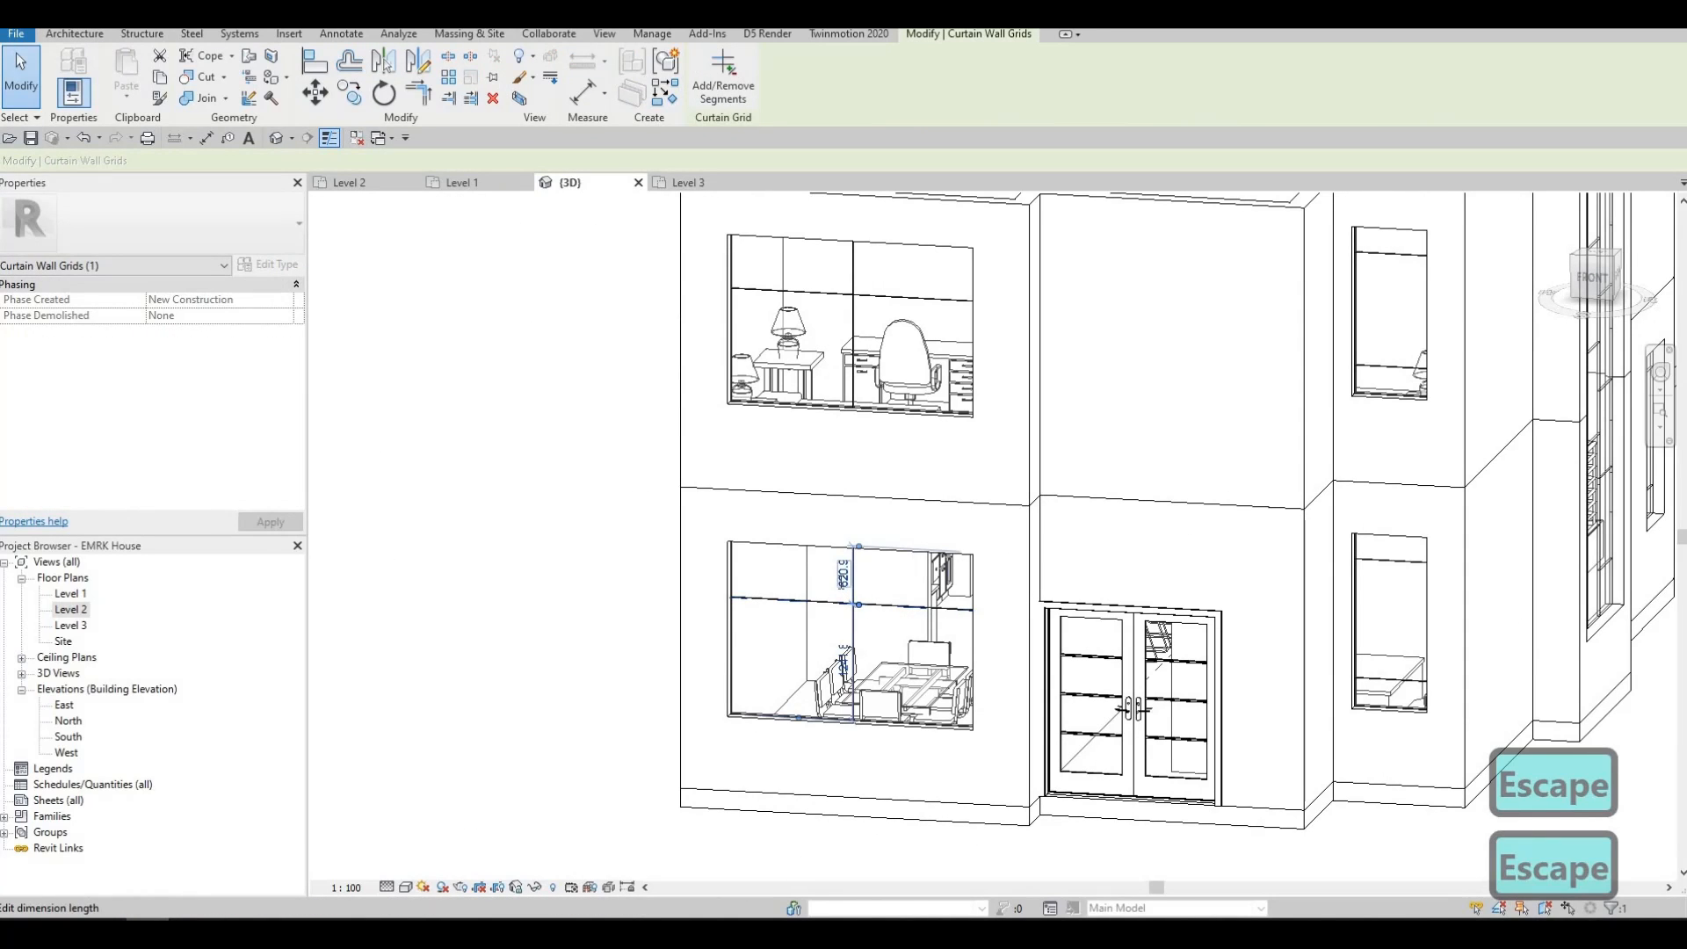
pyautogui.click(843, 575)
pyautogui.write('300')
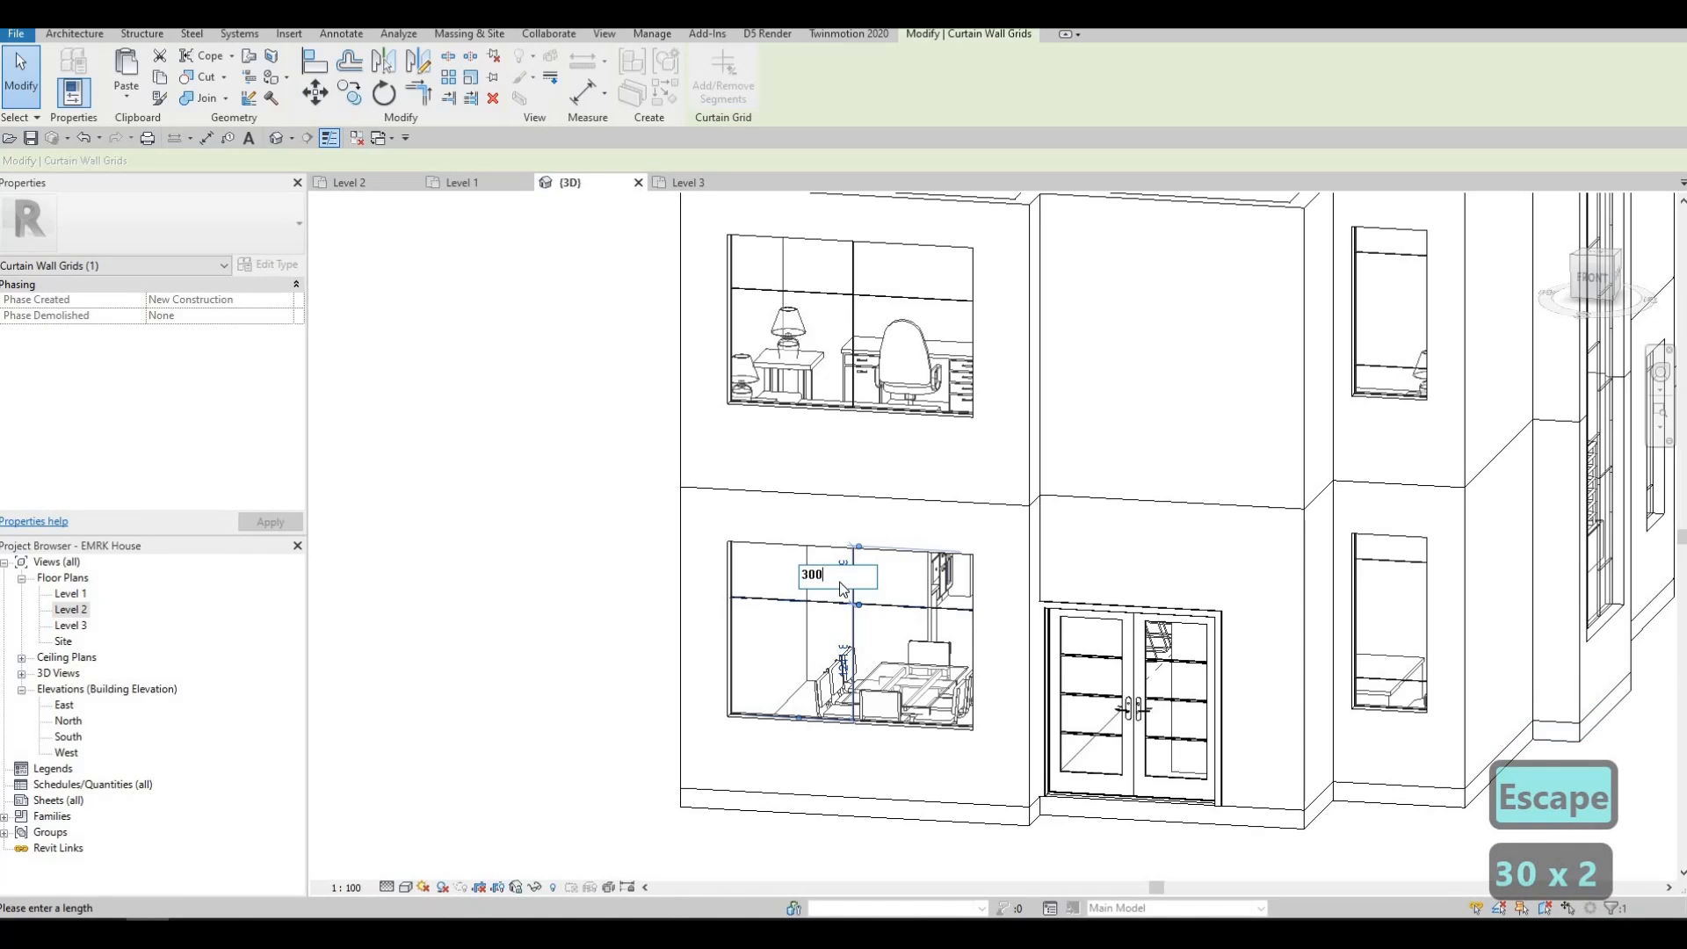
pyautogui.press('Return')
pyautogui.moveTo(906, 346); pyautogui.dragTo(902, 434, button='middle')
pyautogui.press('Escape')
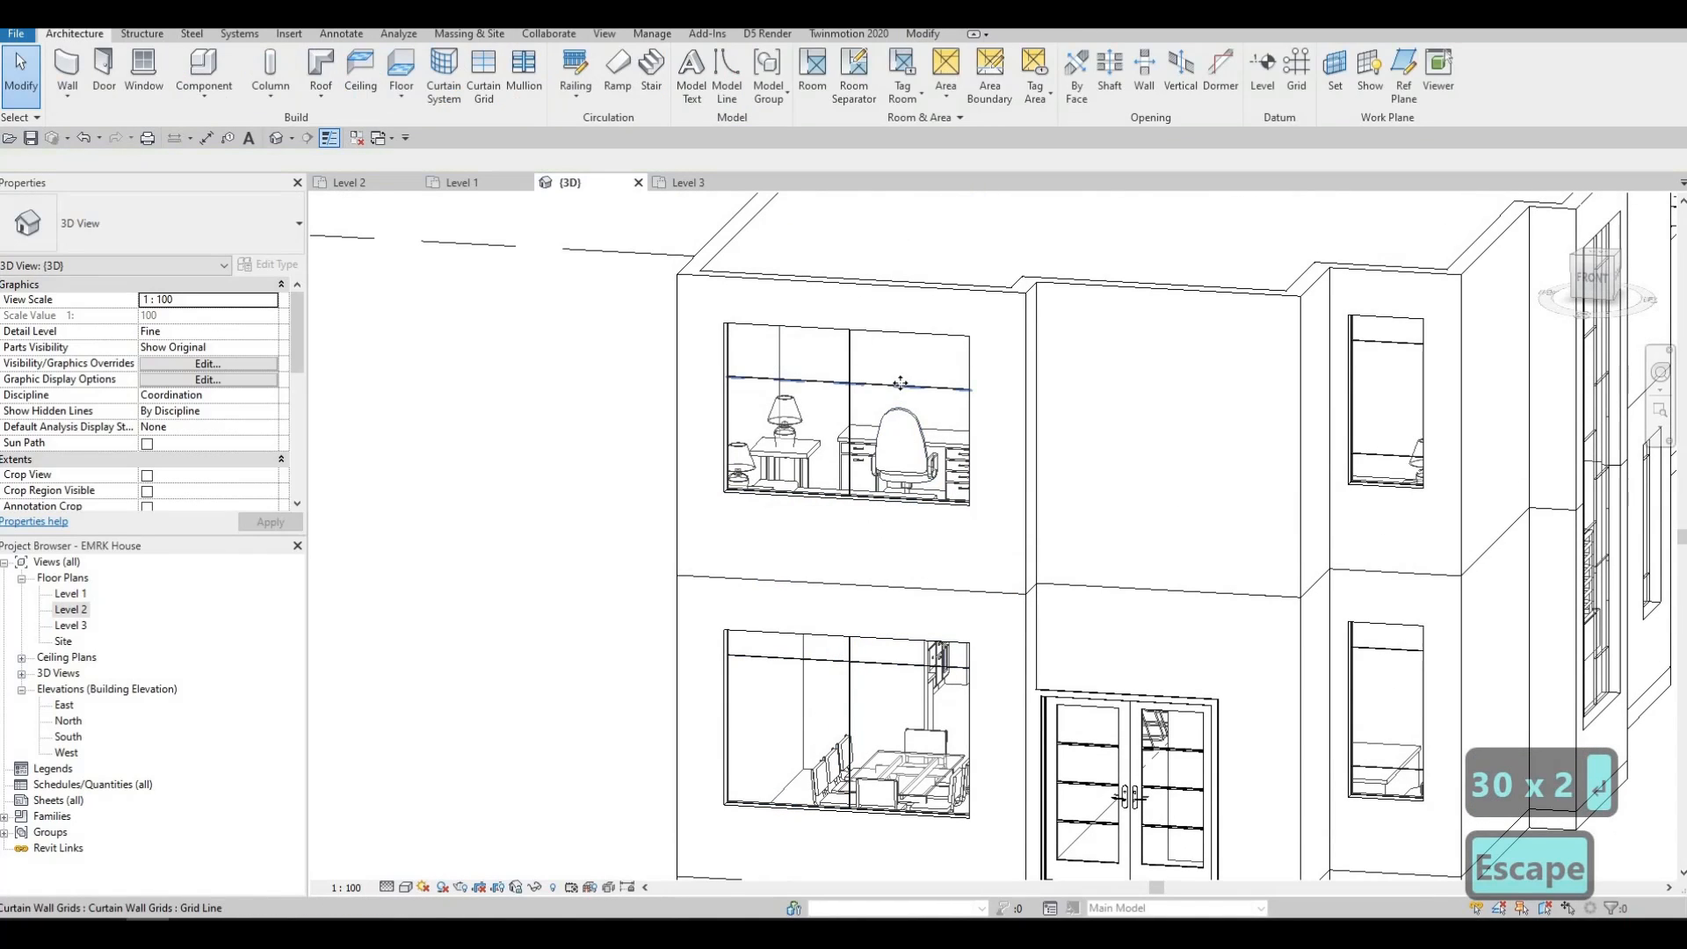
# Step: Set the wide upper front window's horizontal grid line 300 mm below its top, and add lines 300 mm above both wide windows' bottom edges
pyautogui.click(898, 385)
pyautogui.click(845, 353)
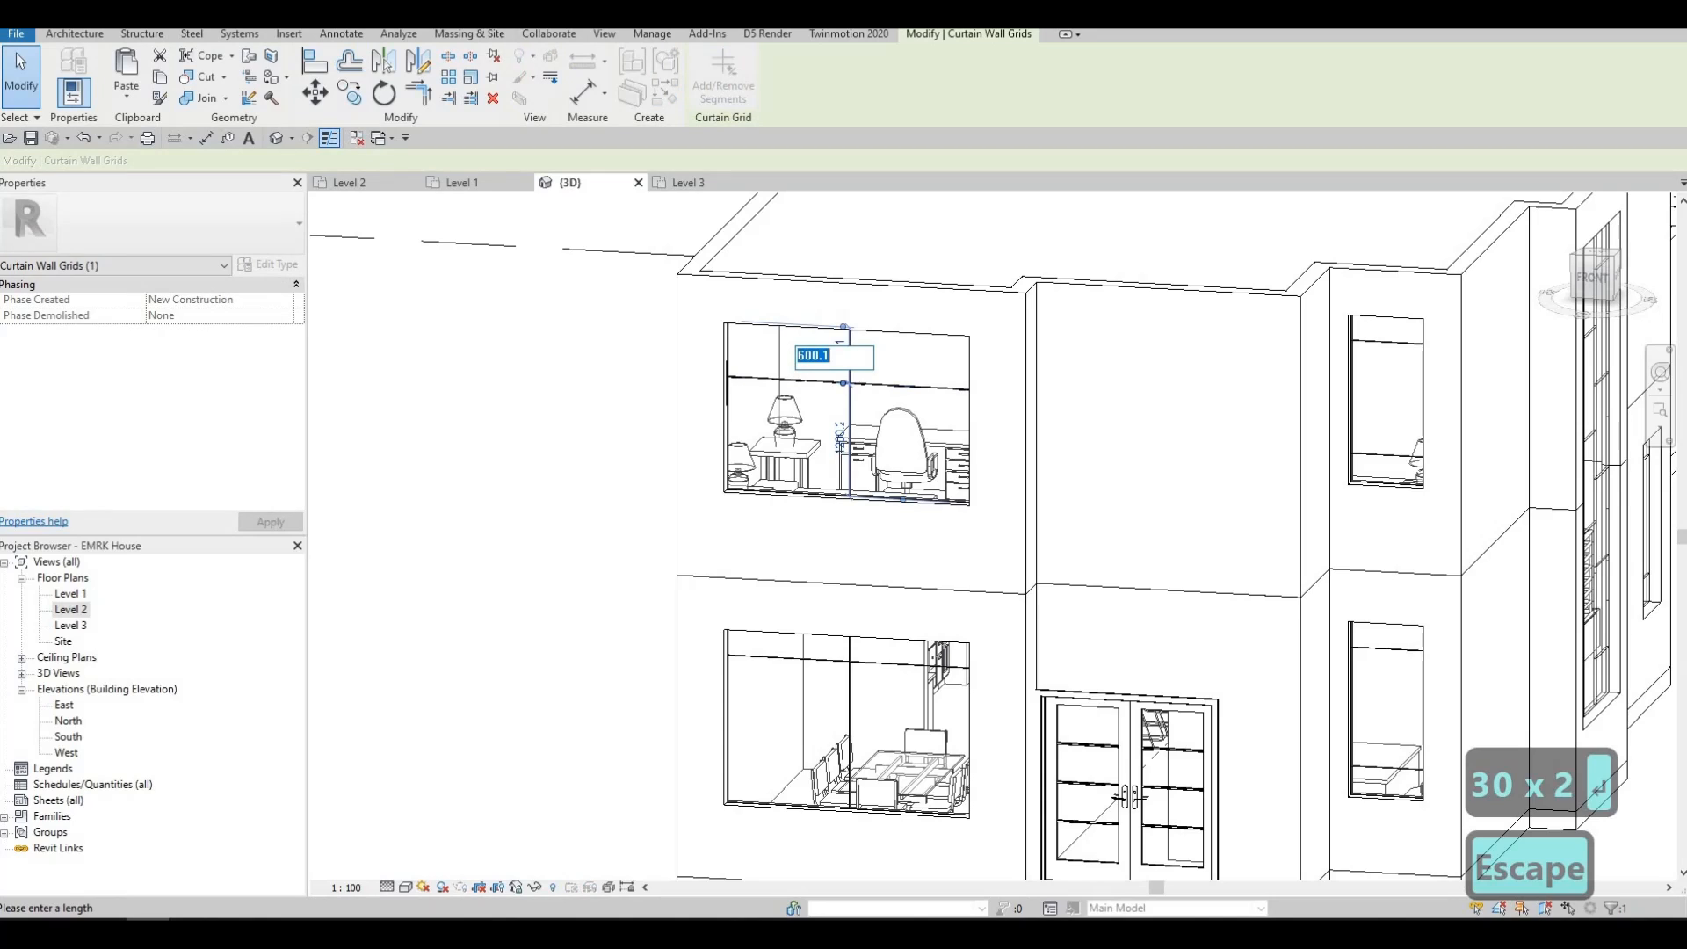
pyautogui.write('300')
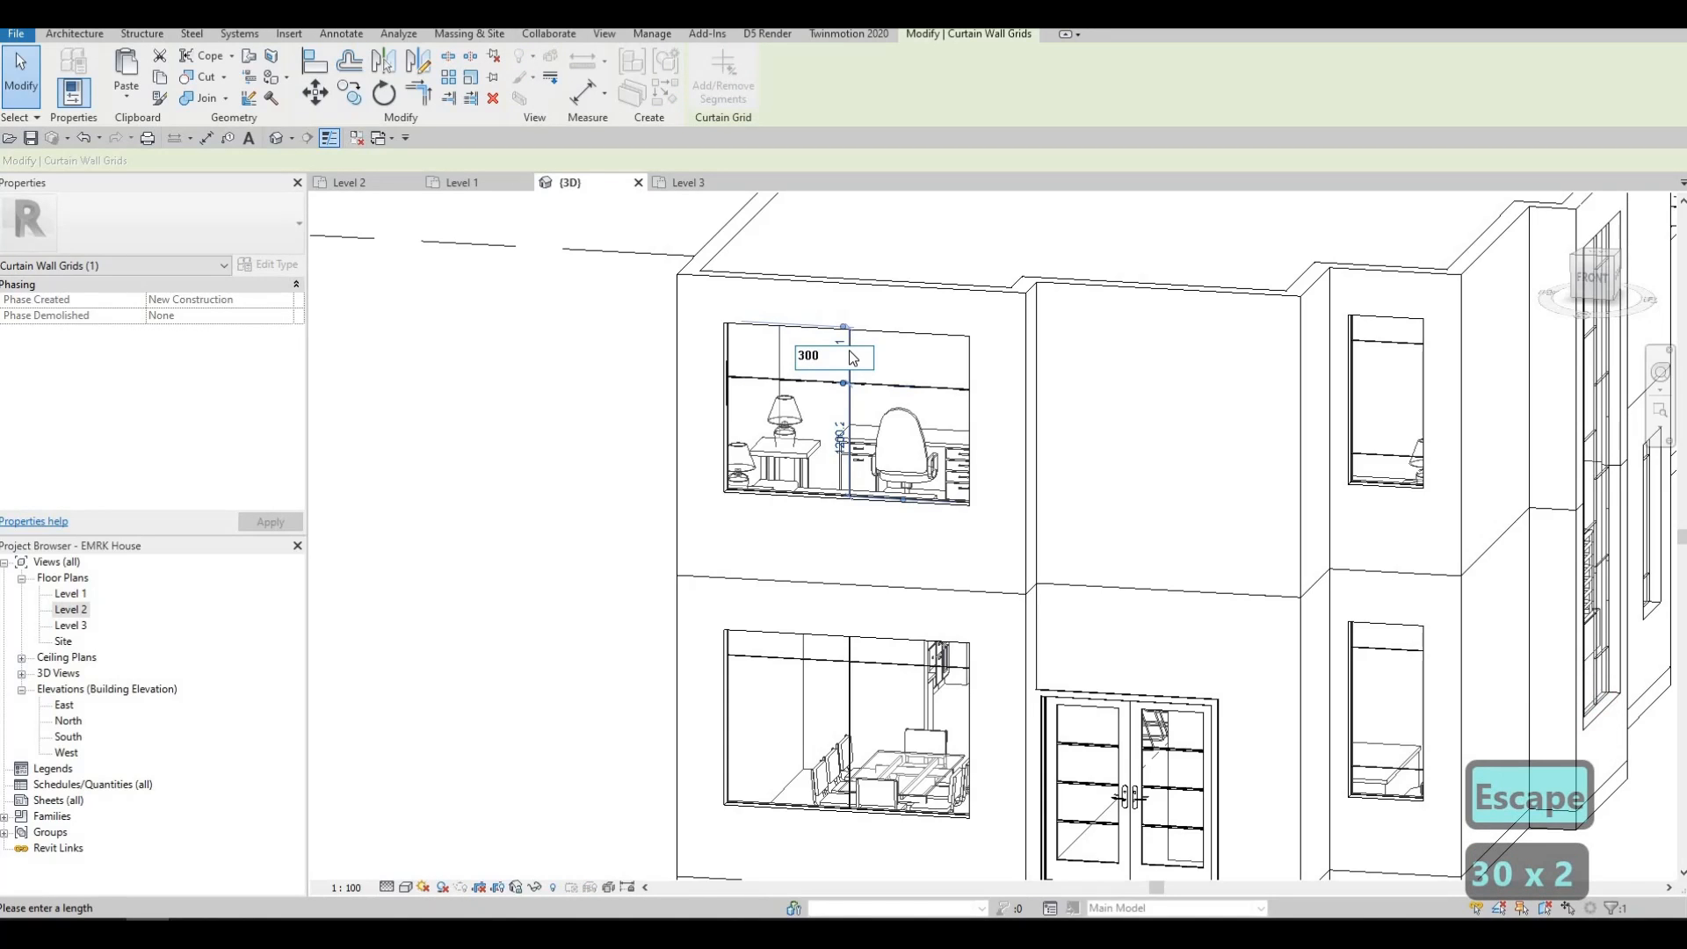
pyautogui.press('Return')
pyautogui.press('Escape')
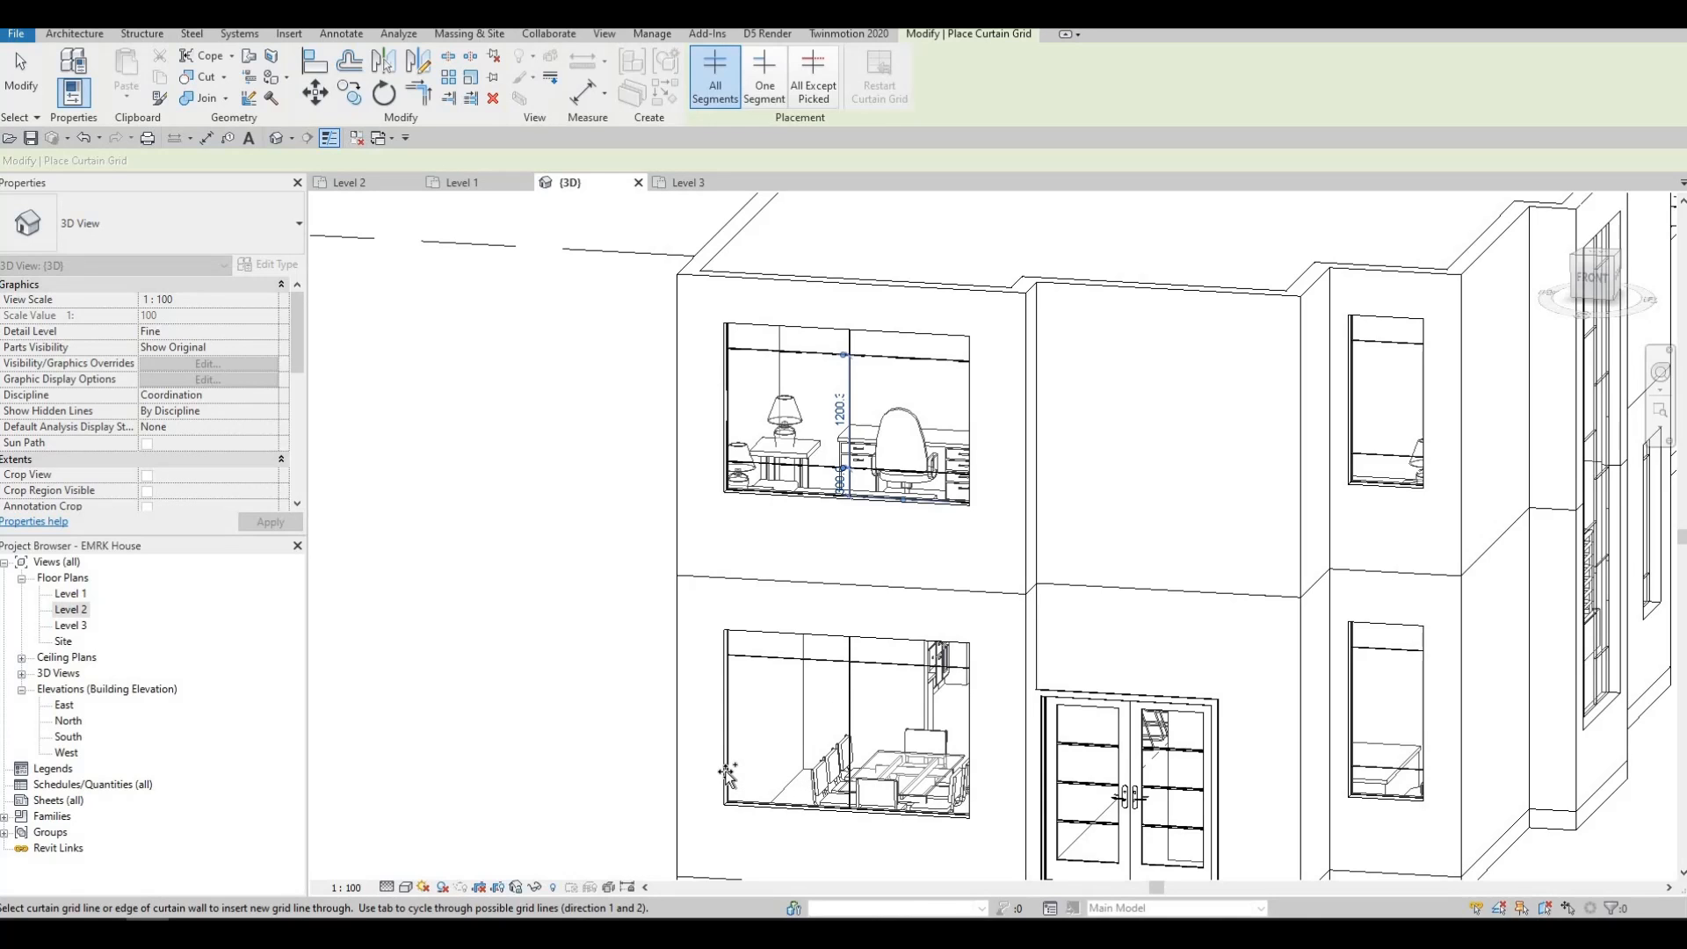
pyautogui.scroll(-3, 719, 674)
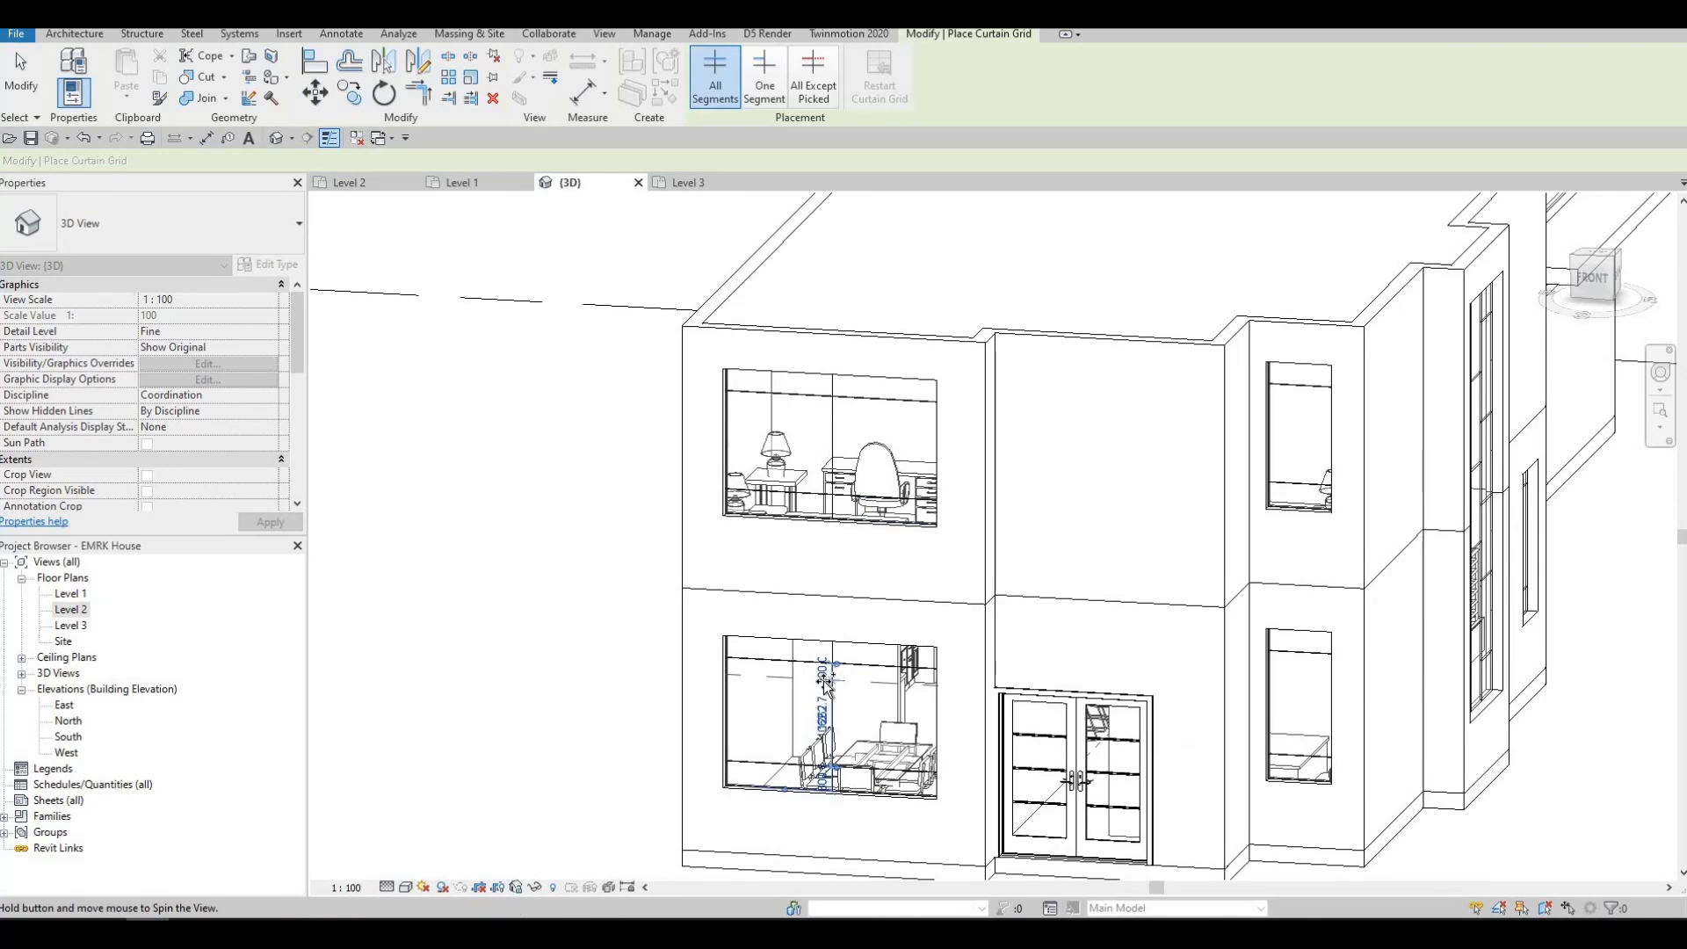
# Step: Place horizontal curtain grid lines 300 mm from the top and bottom of the upper-floor window on the house's left side wall
pyautogui.keyDown('shift'); pyautogui.moveTo(718, 675); pyautogui.dragTo(878, 659, button='middle'); pyautogui.keyUp('shift')
pyautogui.scroll(5, 1284, 643)
pyautogui.keyDown('shift'); pyautogui.moveTo(1284, 643); pyautogui.dragTo(1035, 549, button='middle'); pyautogui.keyUp('shift')
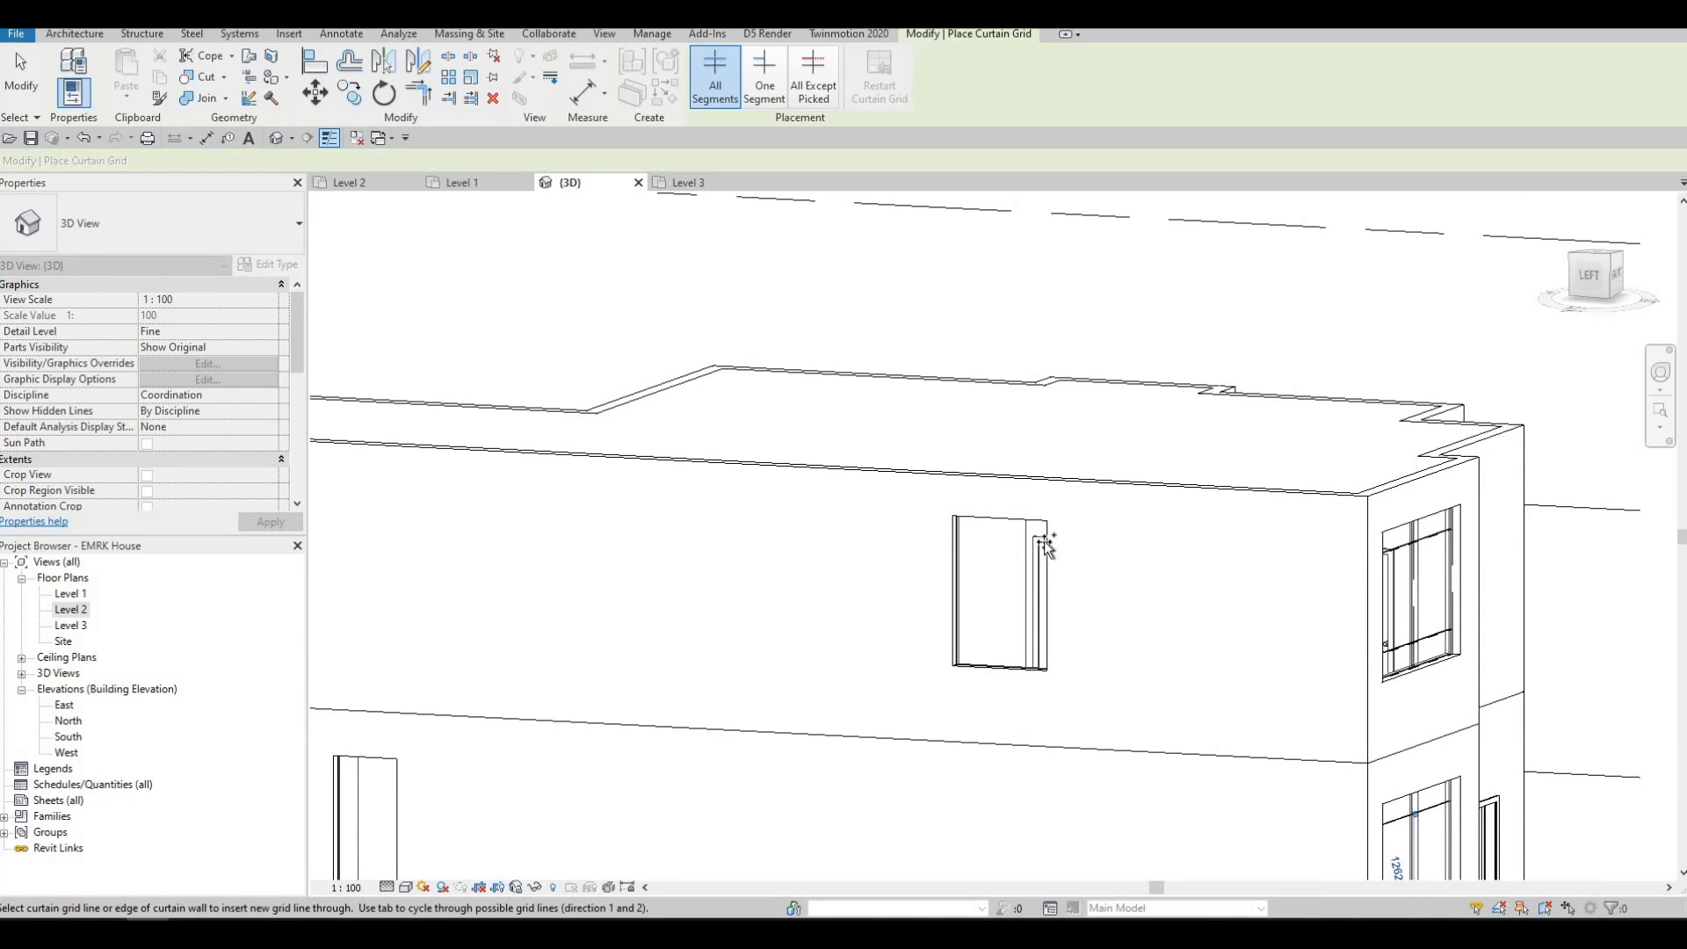
pyautogui.click(1045, 543)
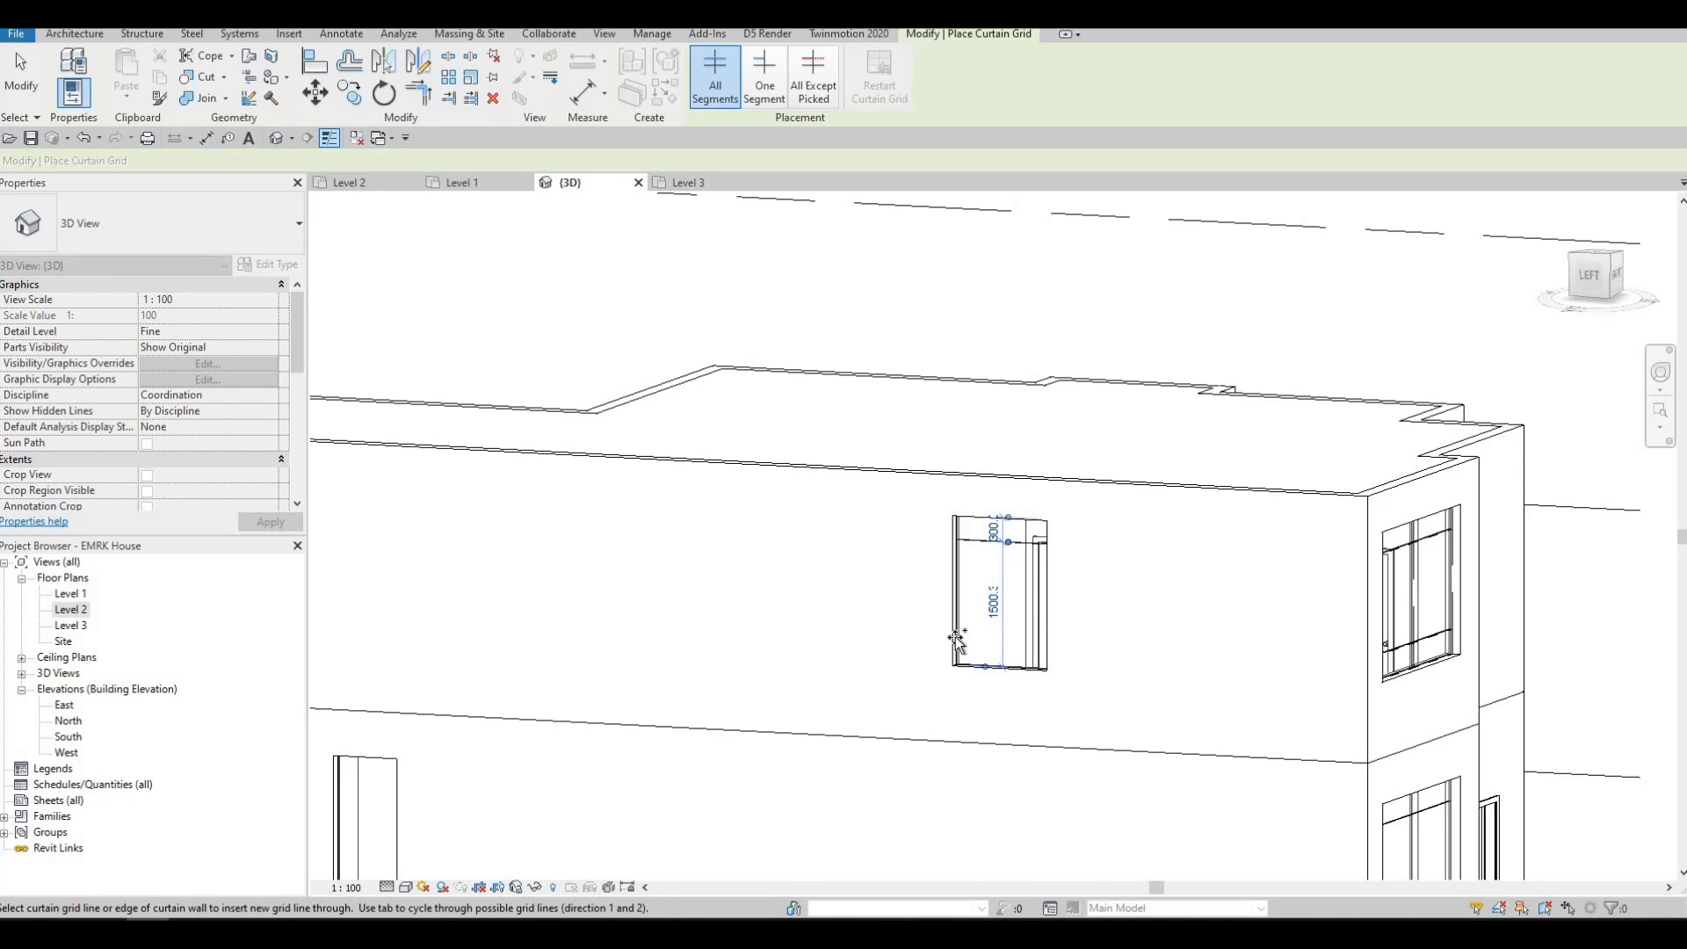
pyautogui.click(1013, 629)
pyautogui.moveTo(915, 591); pyautogui.dragTo(1331, 420, button='middle')
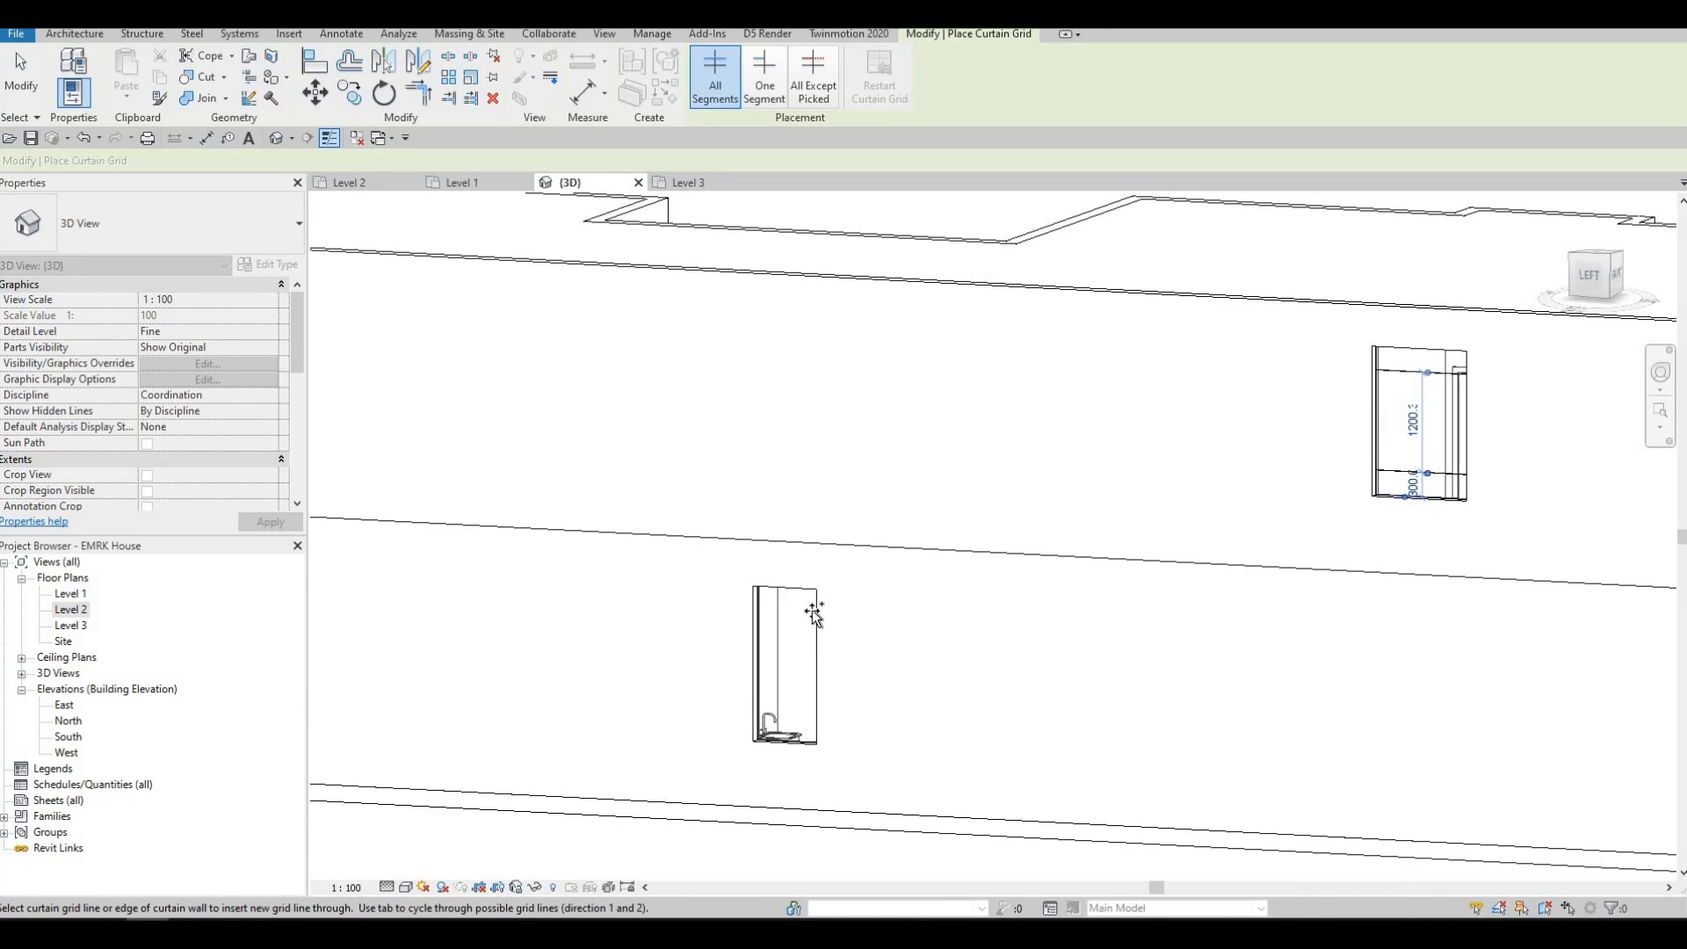
# Step: Place horizontal curtain grid lines 300 mm from the top and bottom of the ground-floor window on the house's left side wall
pyautogui.click(815, 613)
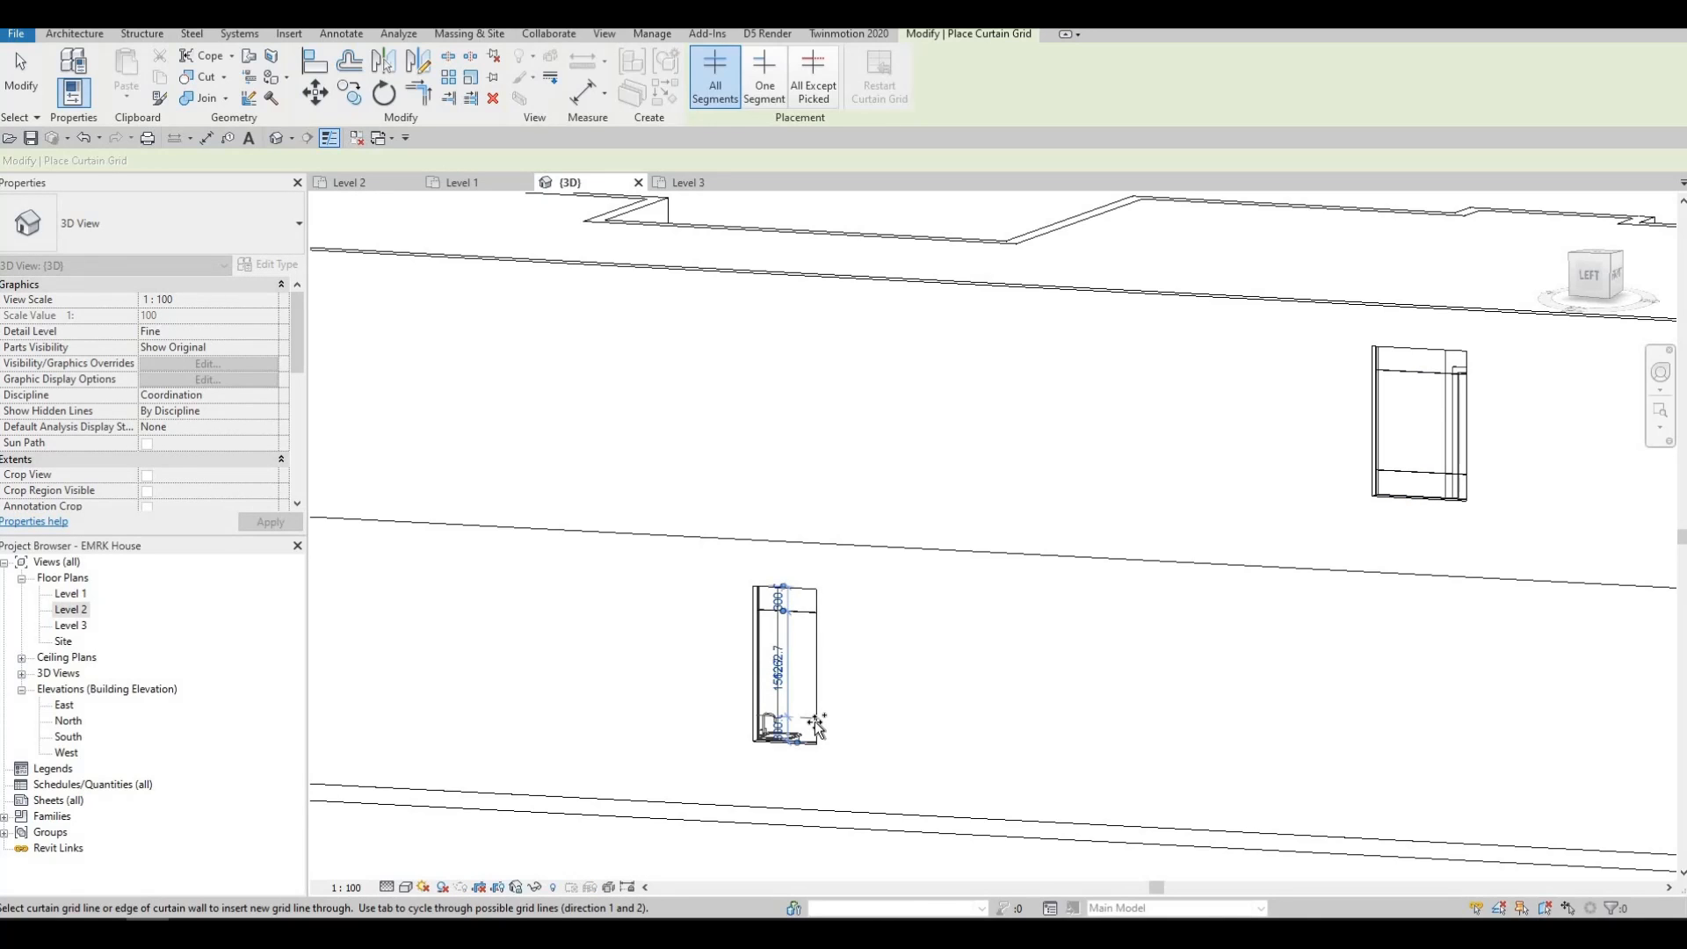
pyautogui.scroll(-5, 945, 677)
pyautogui.keyDown('shift'); pyautogui.moveTo(1310, 621); pyautogui.dragTo(924, 502, button='middle'); pyautogui.keyUp('shift')
pyautogui.scroll(-2, 986, 418)
pyautogui.moveTo(987, 418); pyautogui.dragTo(694, 331, button='middle')
pyautogui.press('Escape')
pyautogui.press('Escape')
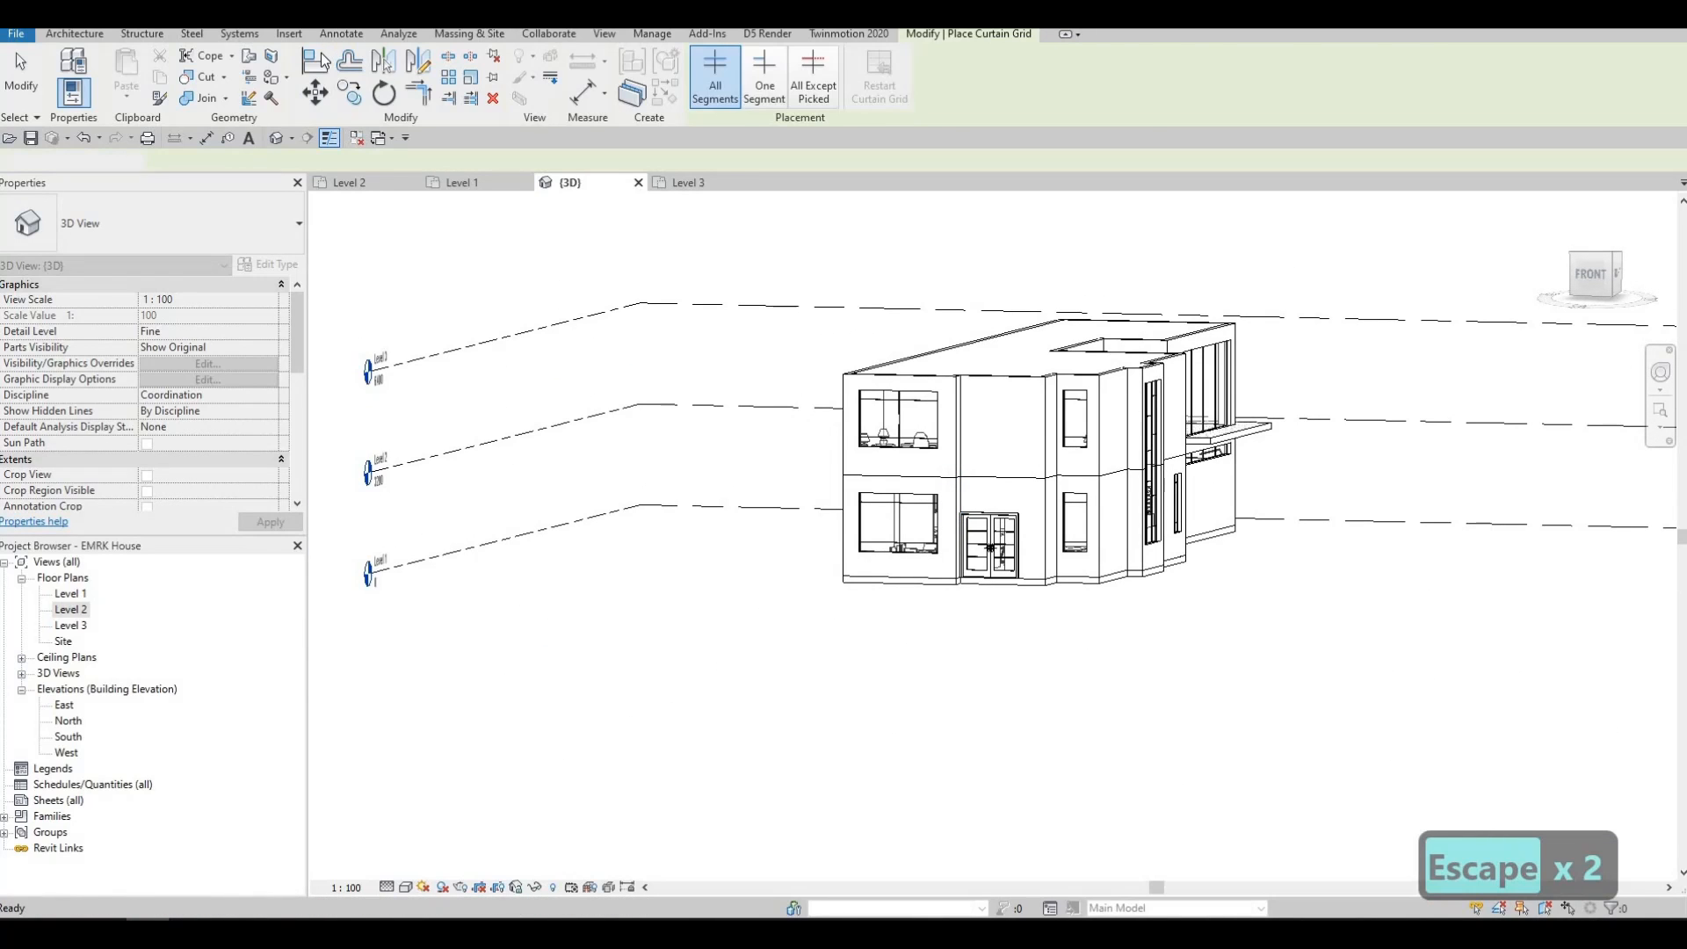
# Step: Place Rectangular Mullion 30mm Square mullions on all grid lines of the wide and narrow windows on the front facade
pyautogui.click(523, 71)
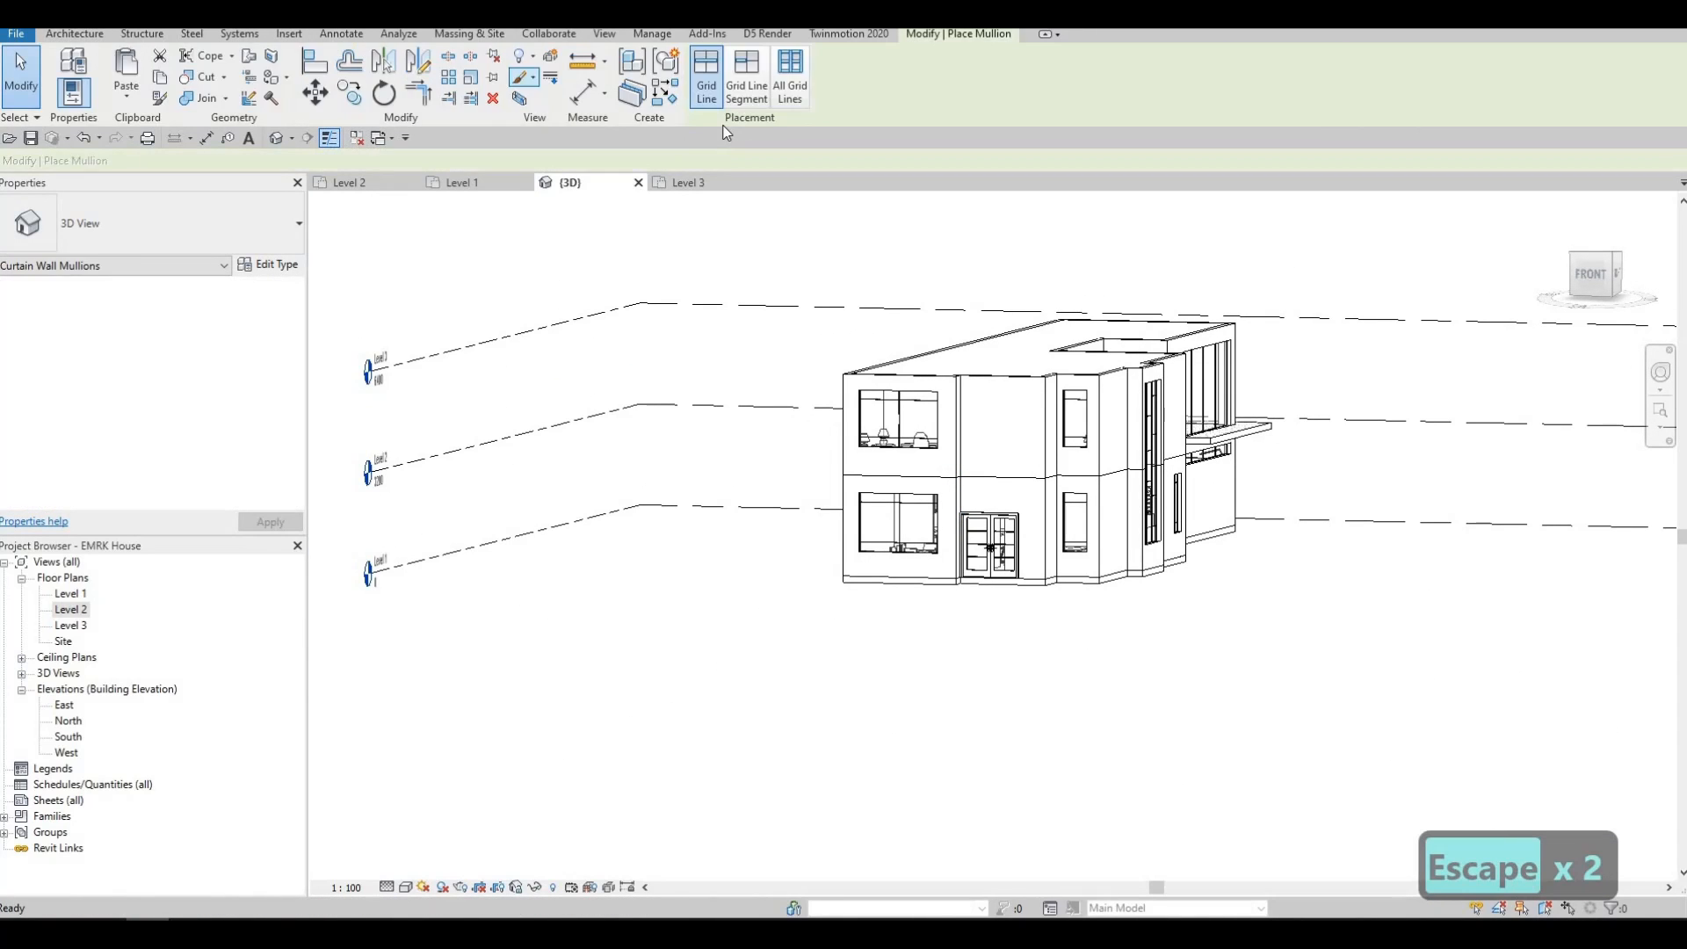
pyautogui.click(789, 91)
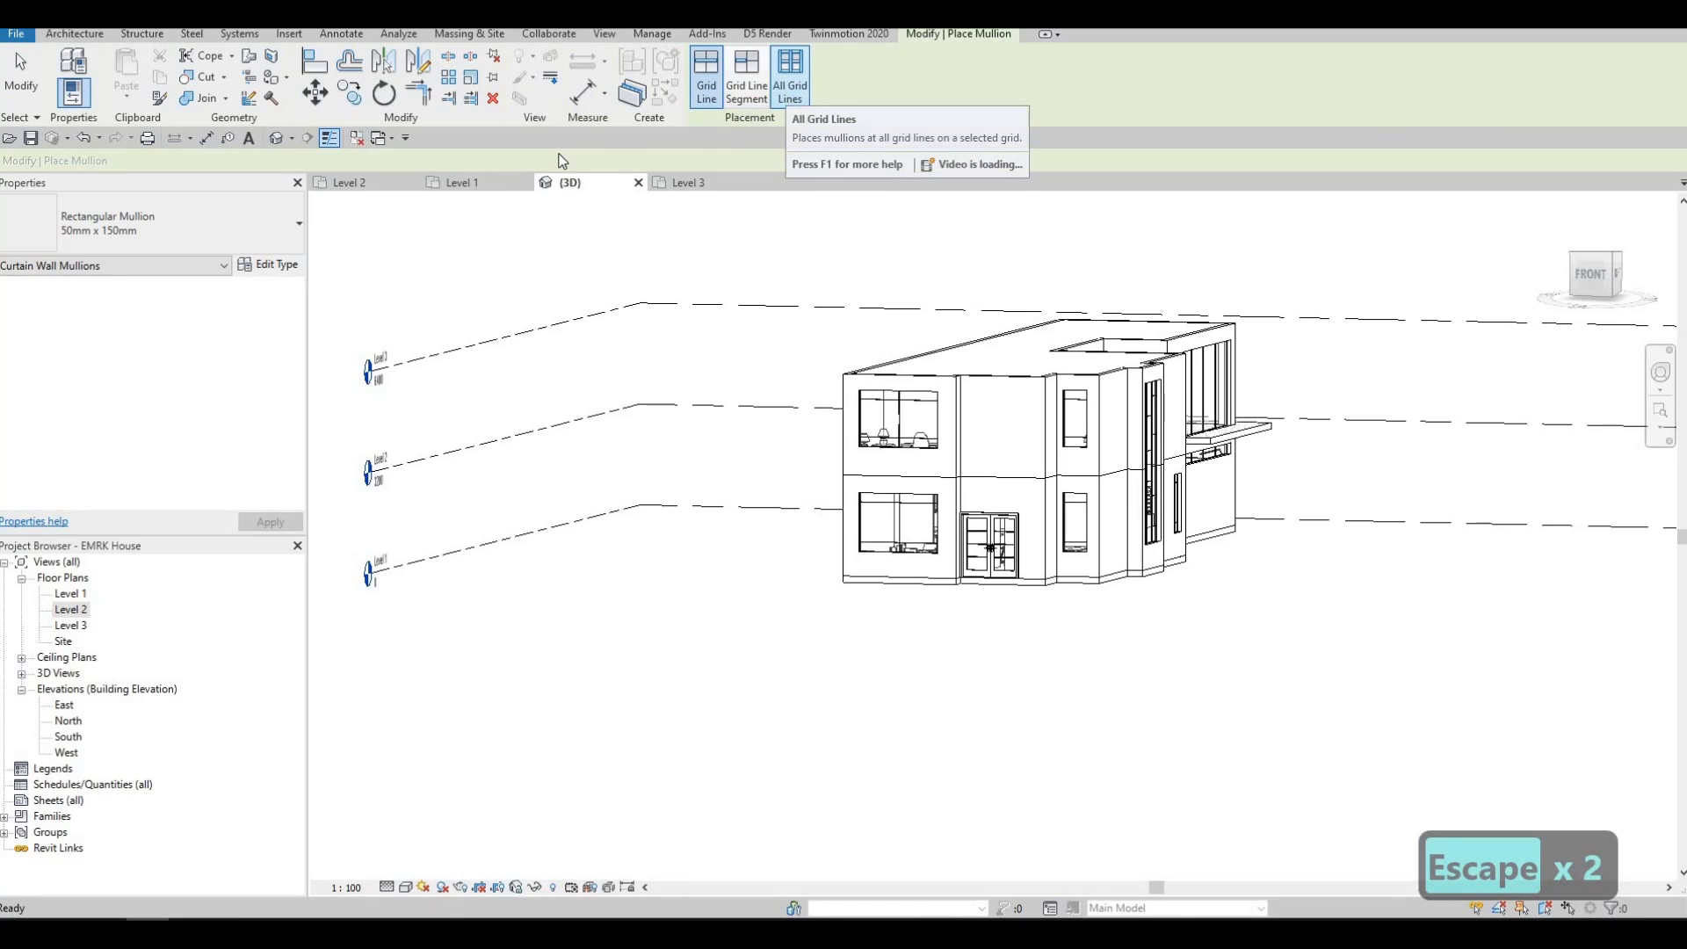
pyautogui.click(219, 237)
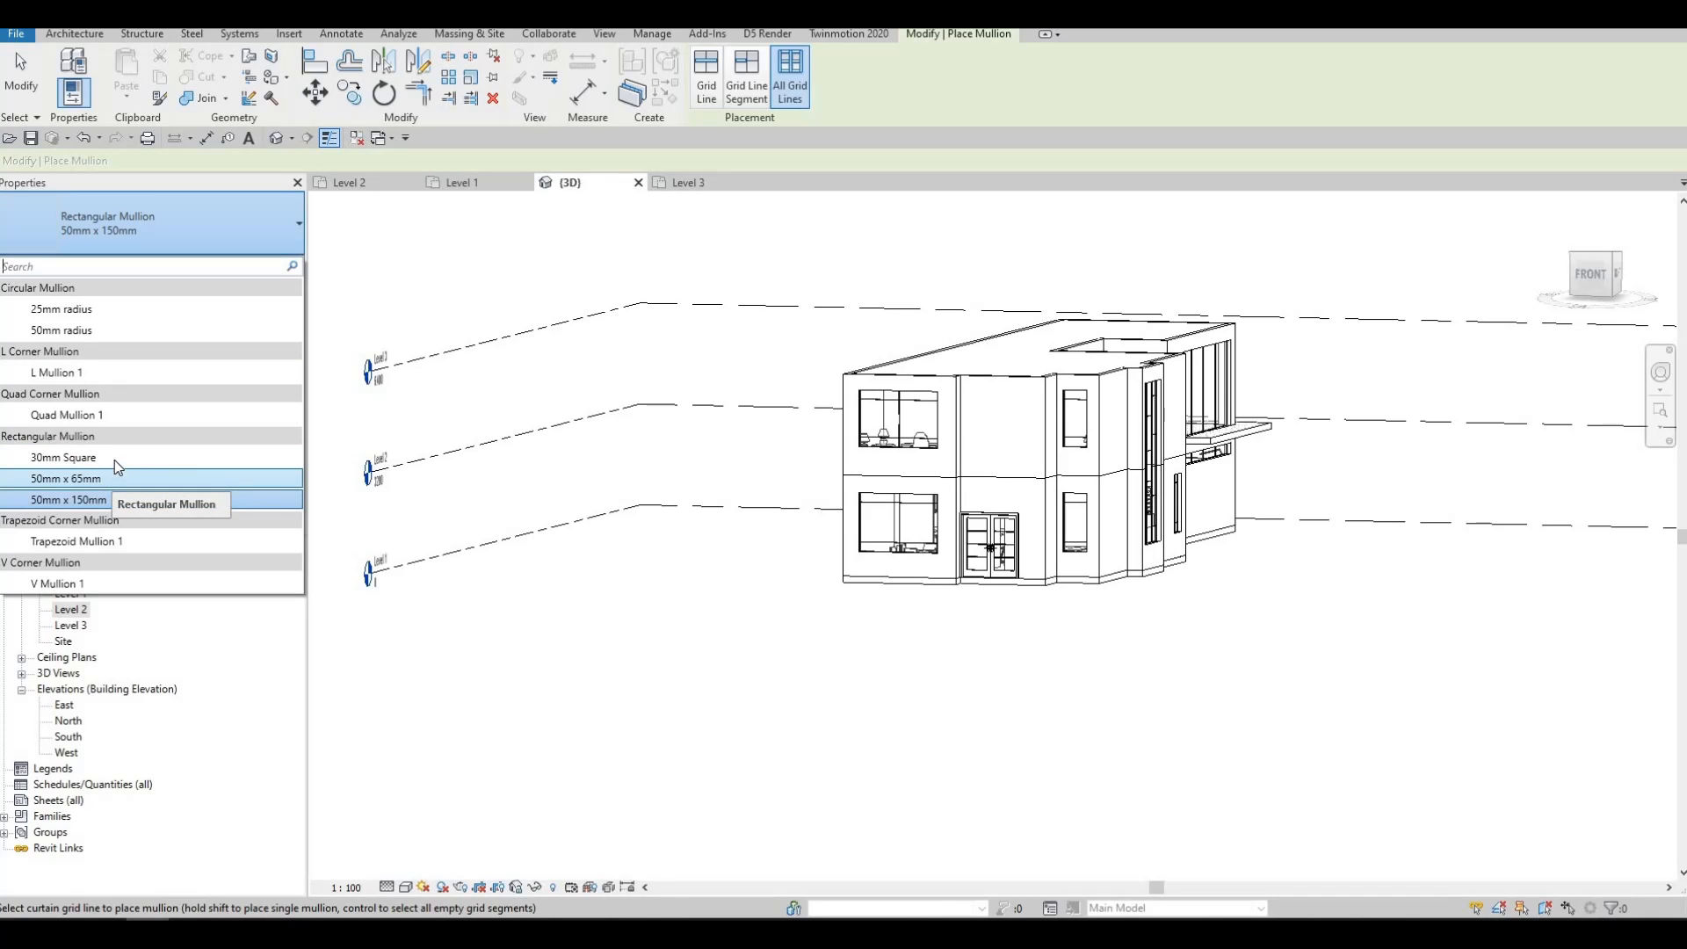
pyautogui.click(193, 459)
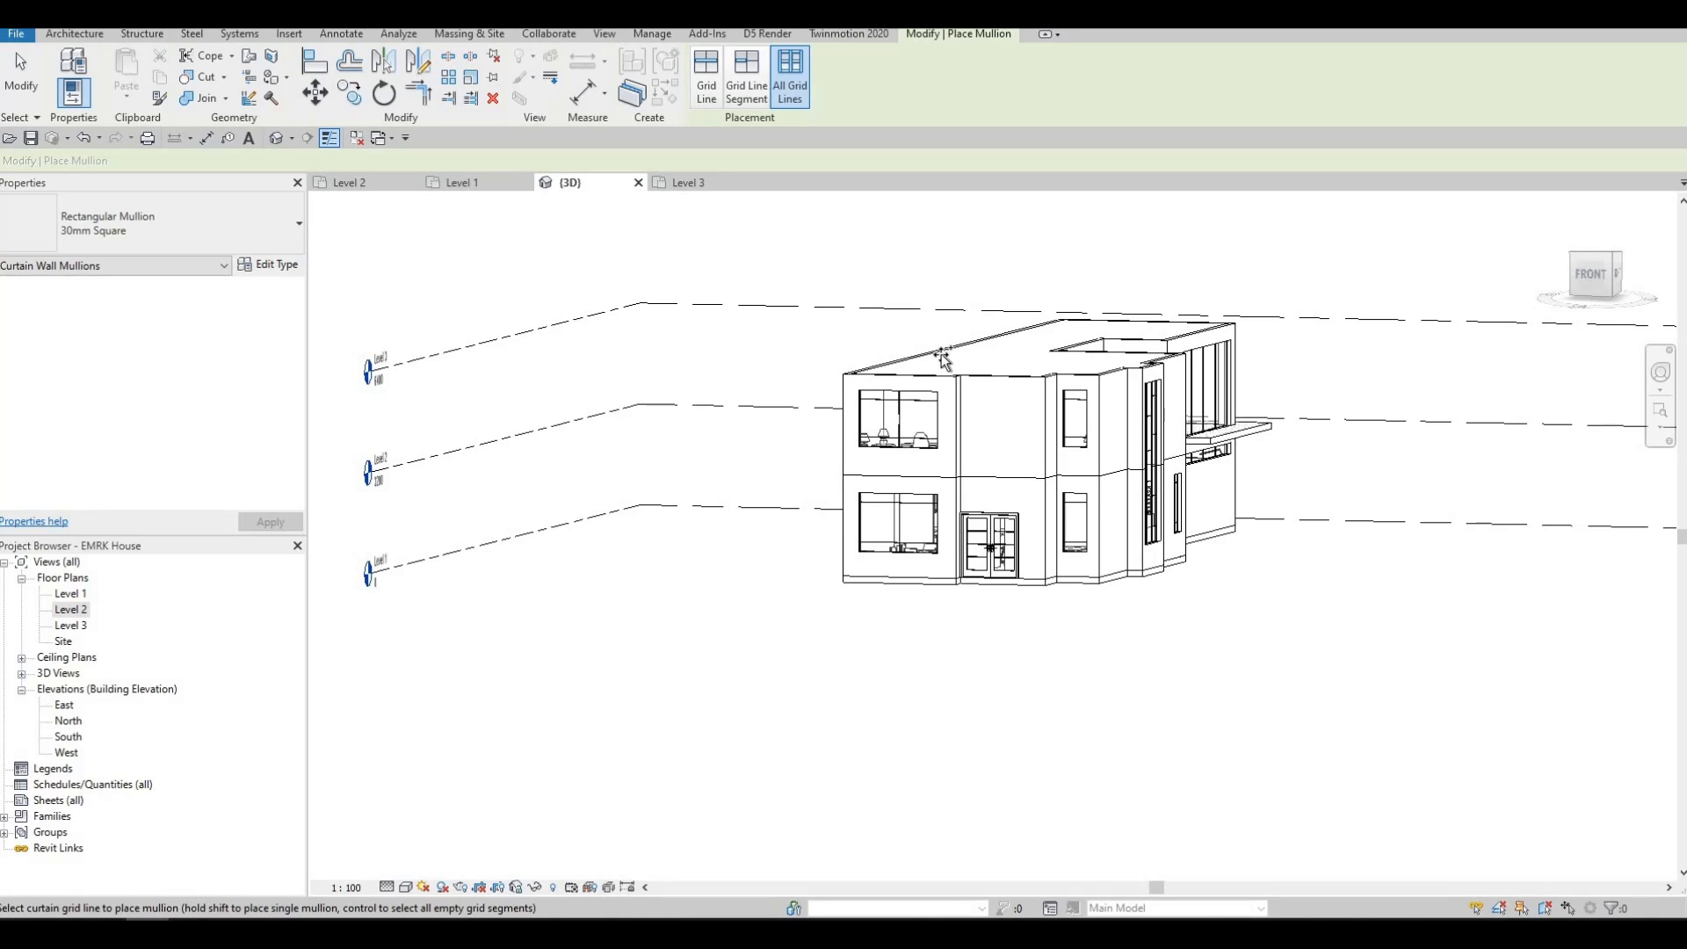
pyautogui.scroll(3, 916, 428)
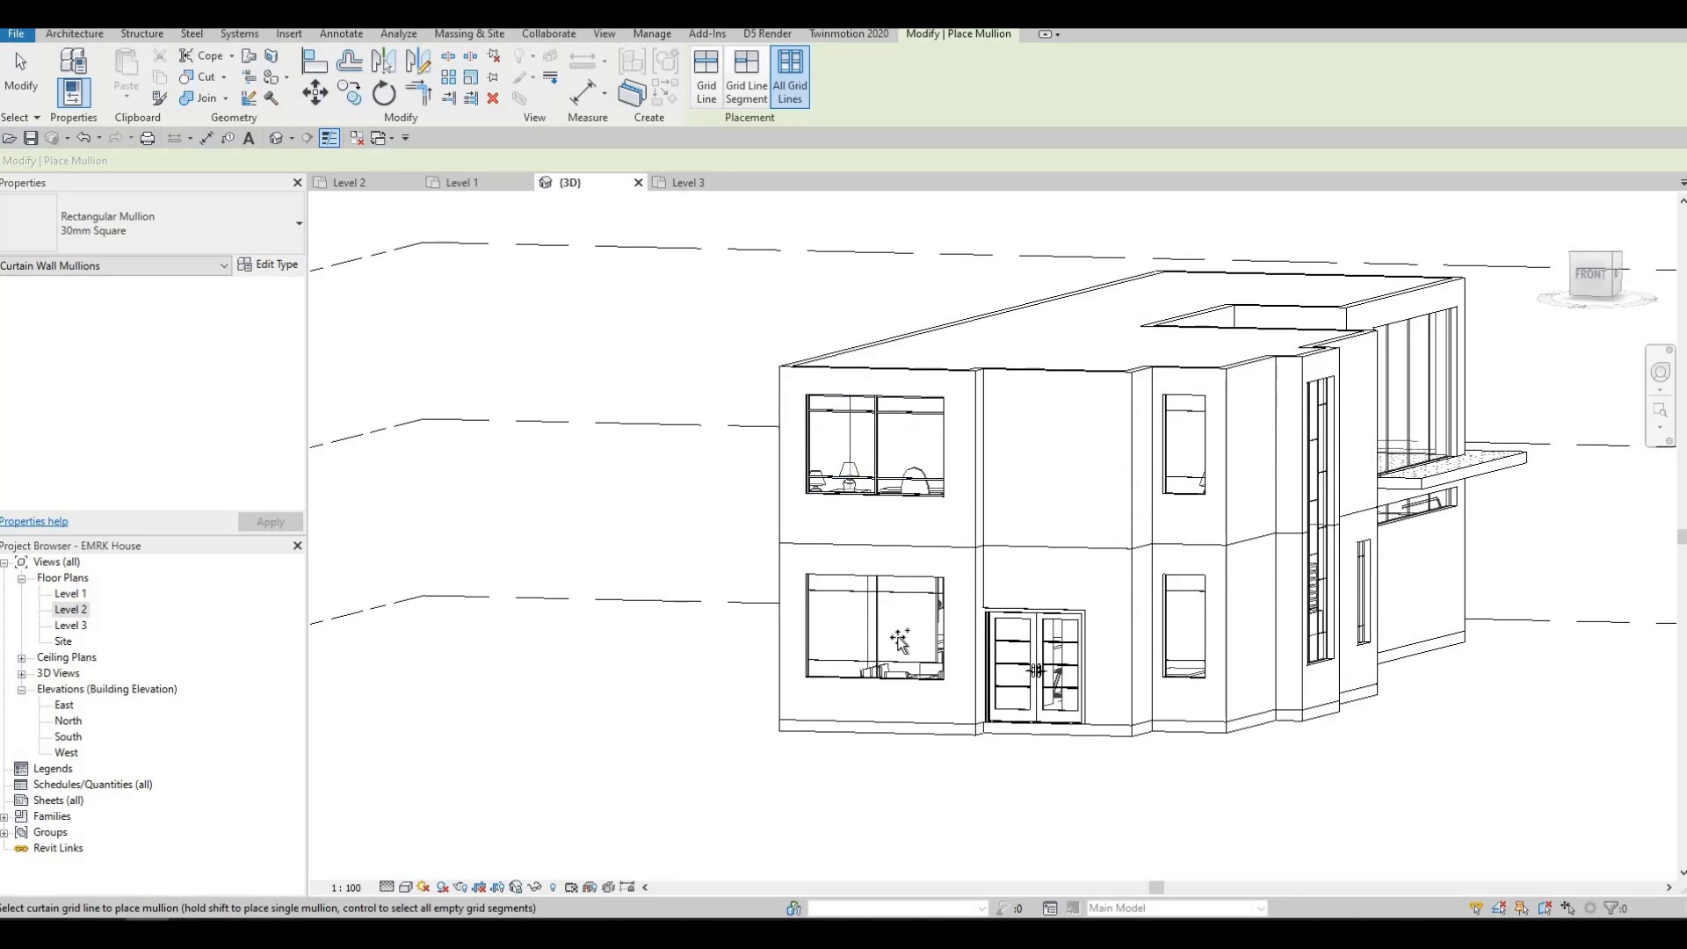
pyautogui.click(882, 625)
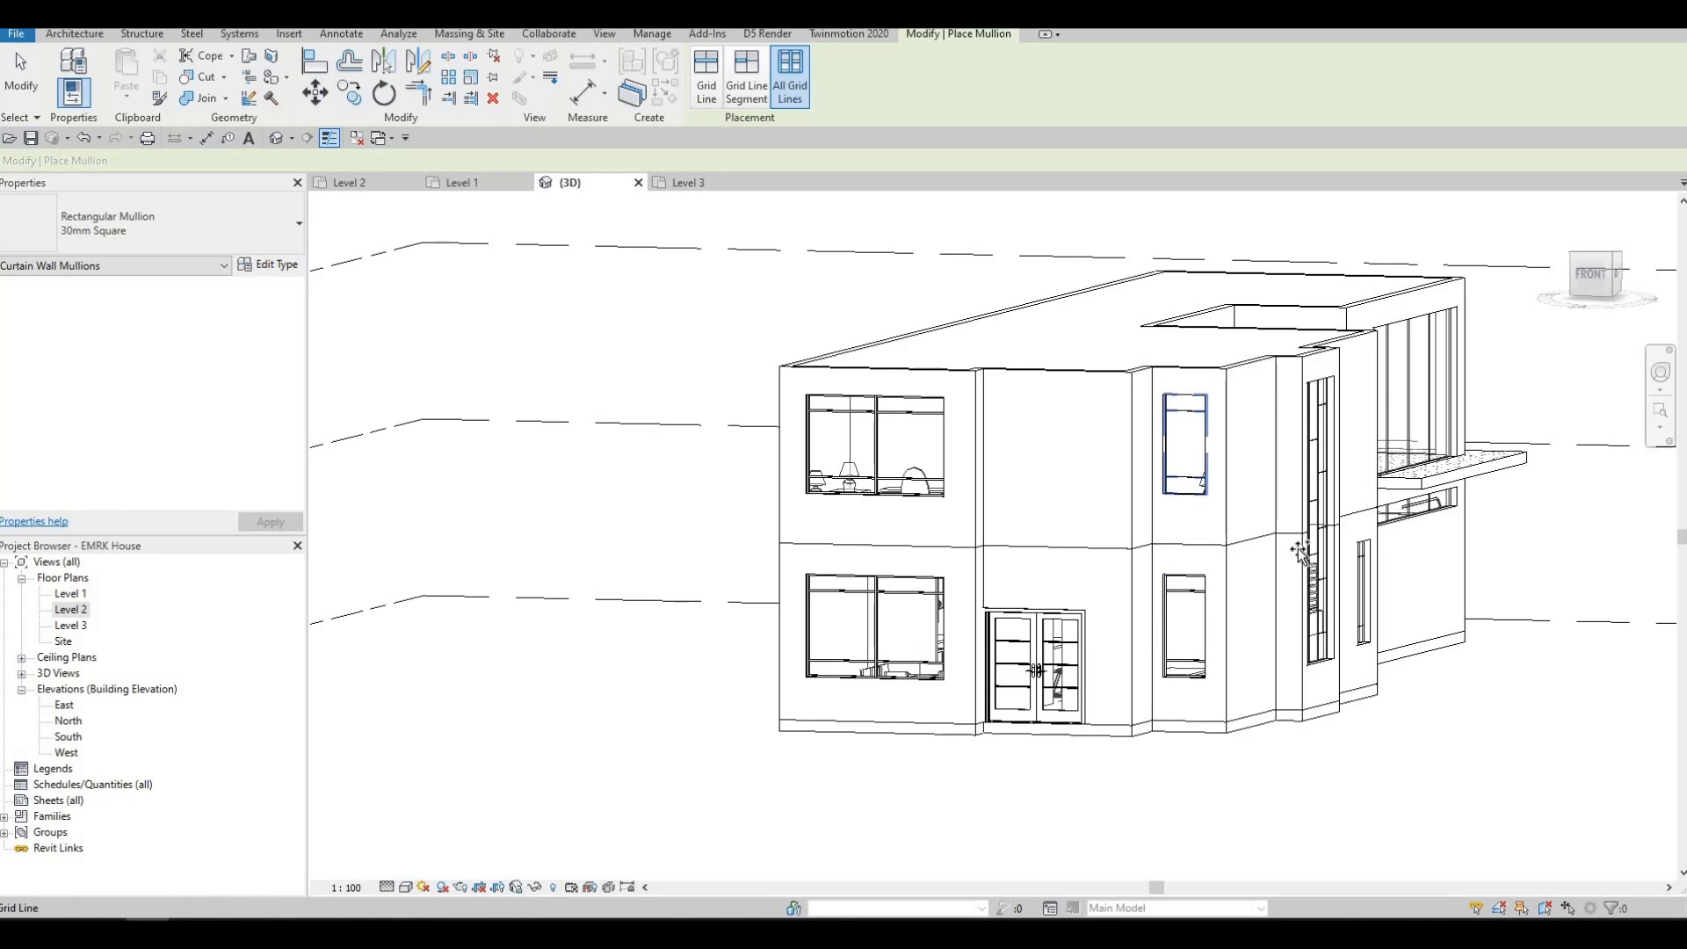
# Step: Place 30mm Square mullions on all grid lines of the right side's tall stair curtain wall, its windows and the glazed door wall
pyautogui.keyDown('shift'); pyautogui.moveTo(991, 603); pyautogui.dragTo(949, 549, button='middle'); pyautogui.keyUp('shift')
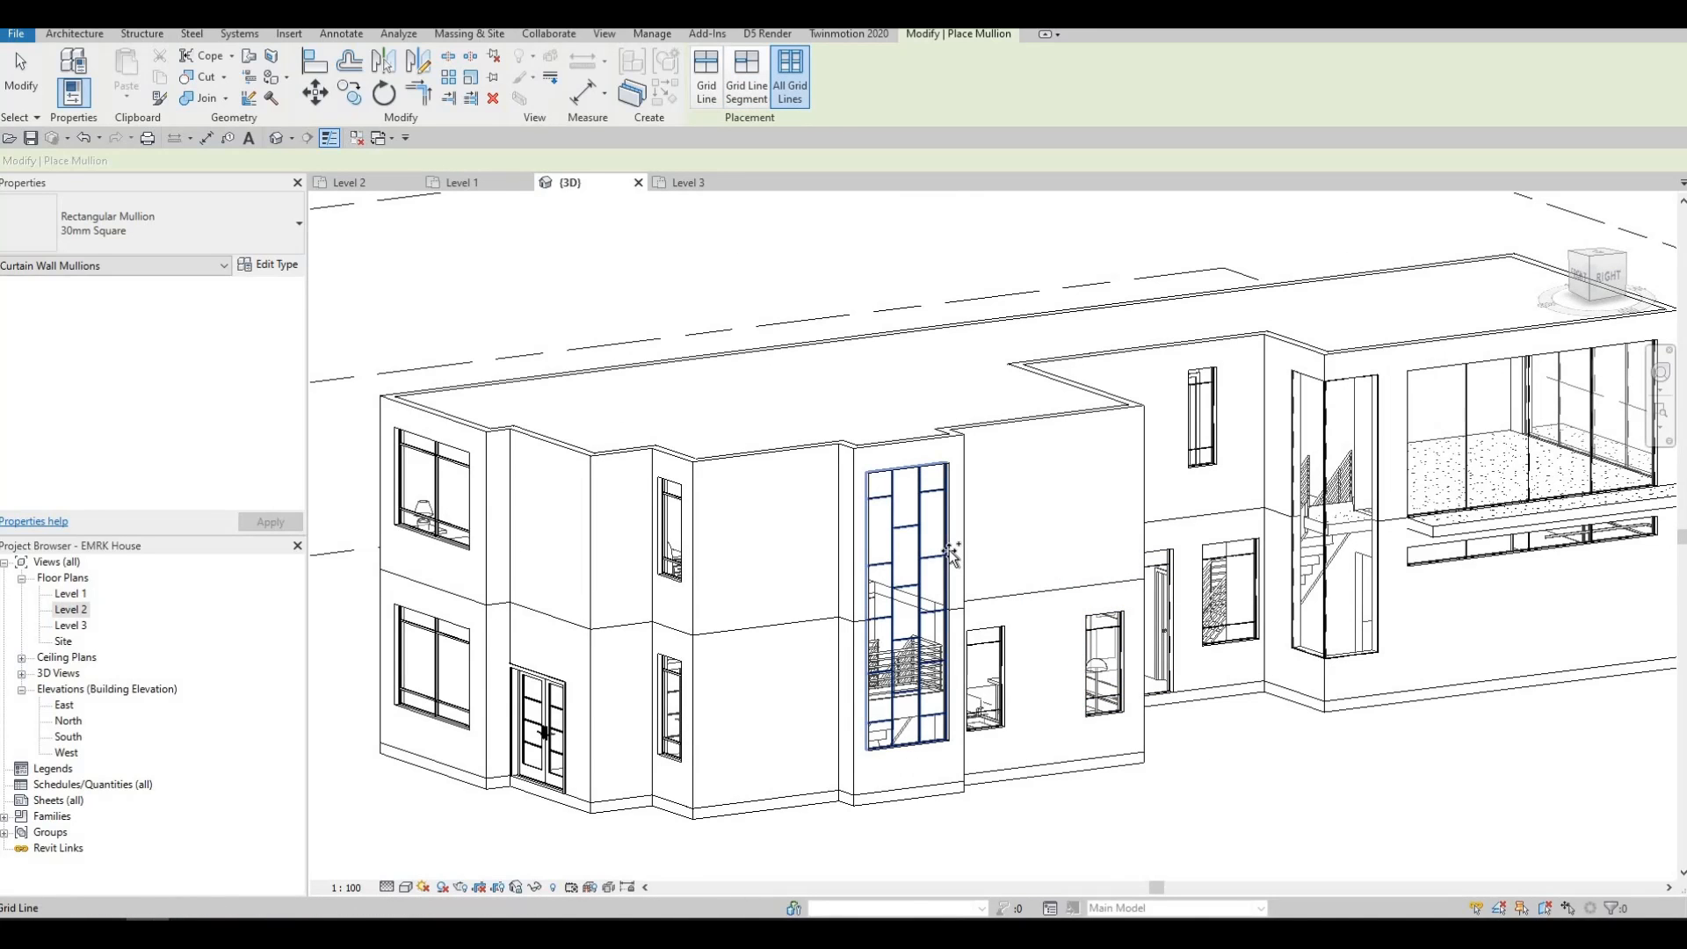
pyautogui.click(1006, 689)
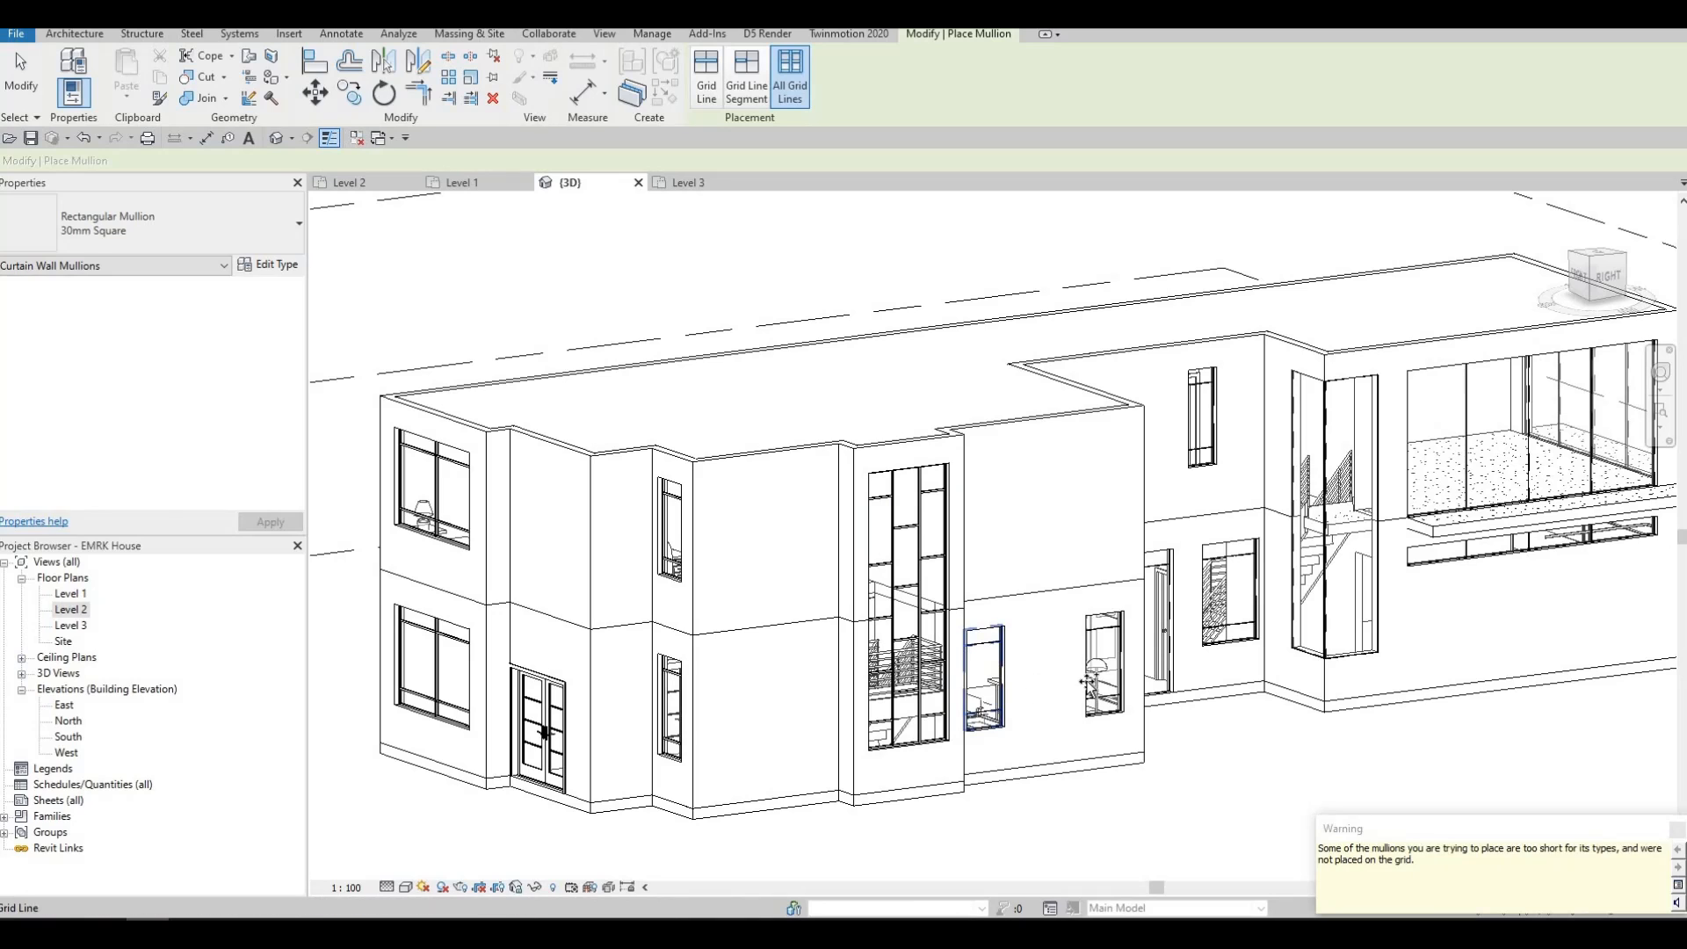
pyautogui.keyDown('shift'); pyautogui.moveTo(952, 602); pyautogui.dragTo(926, 471, button='middle'); pyautogui.keyUp('shift')
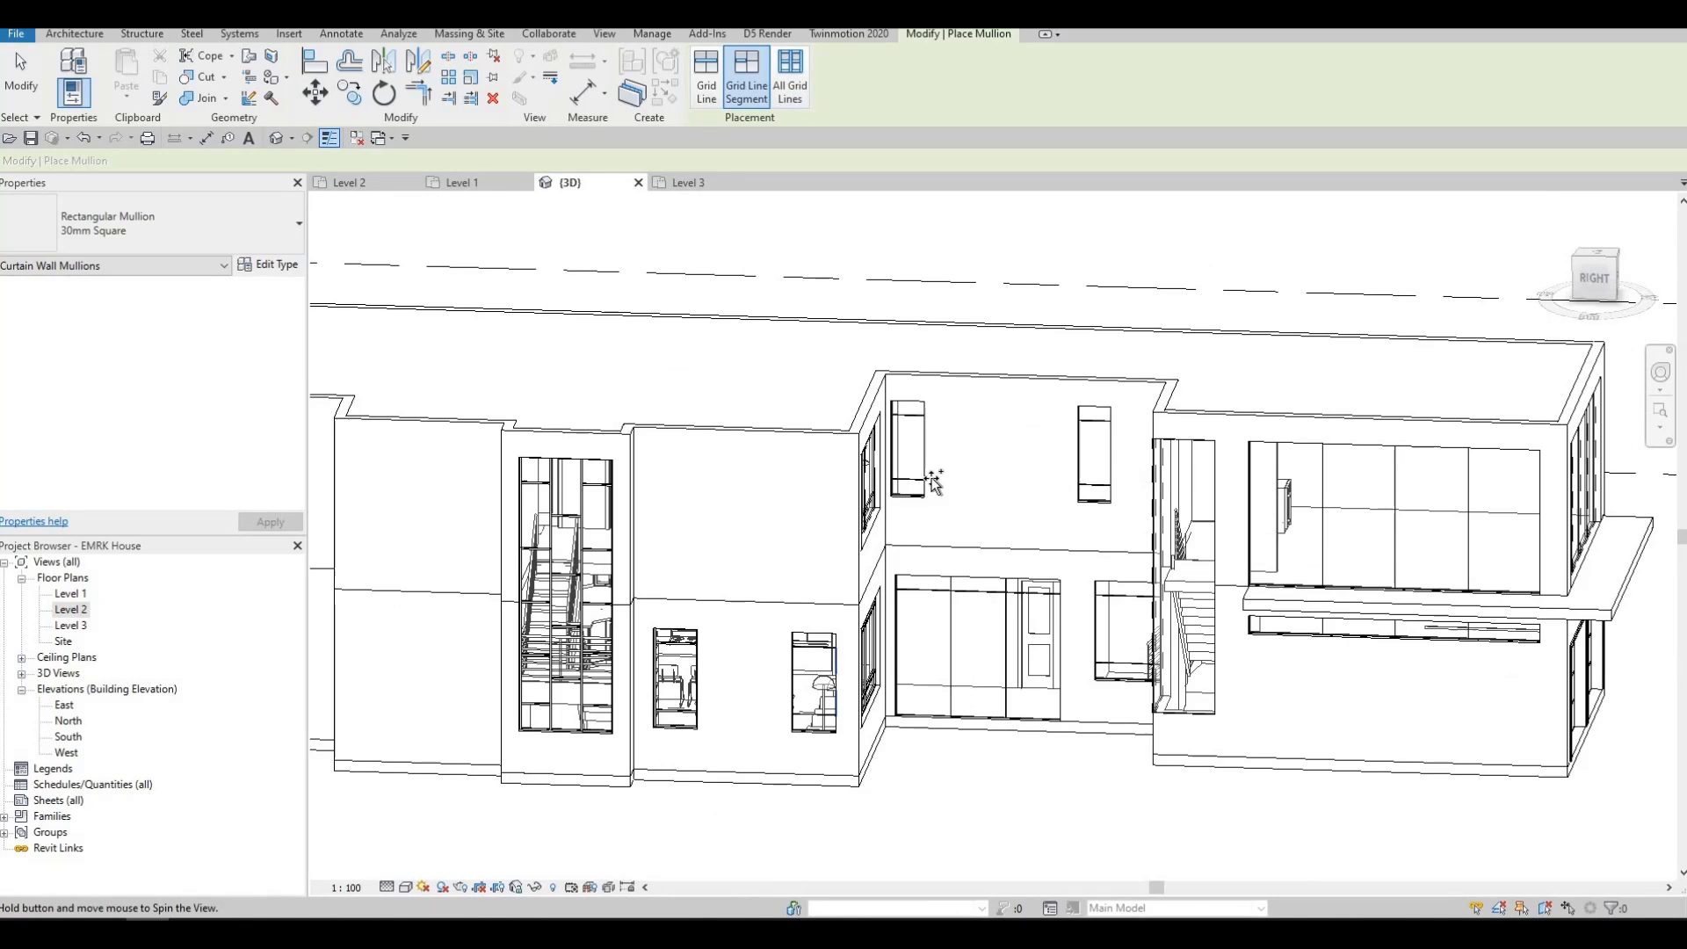
pyautogui.scroll(2, 843, 507)
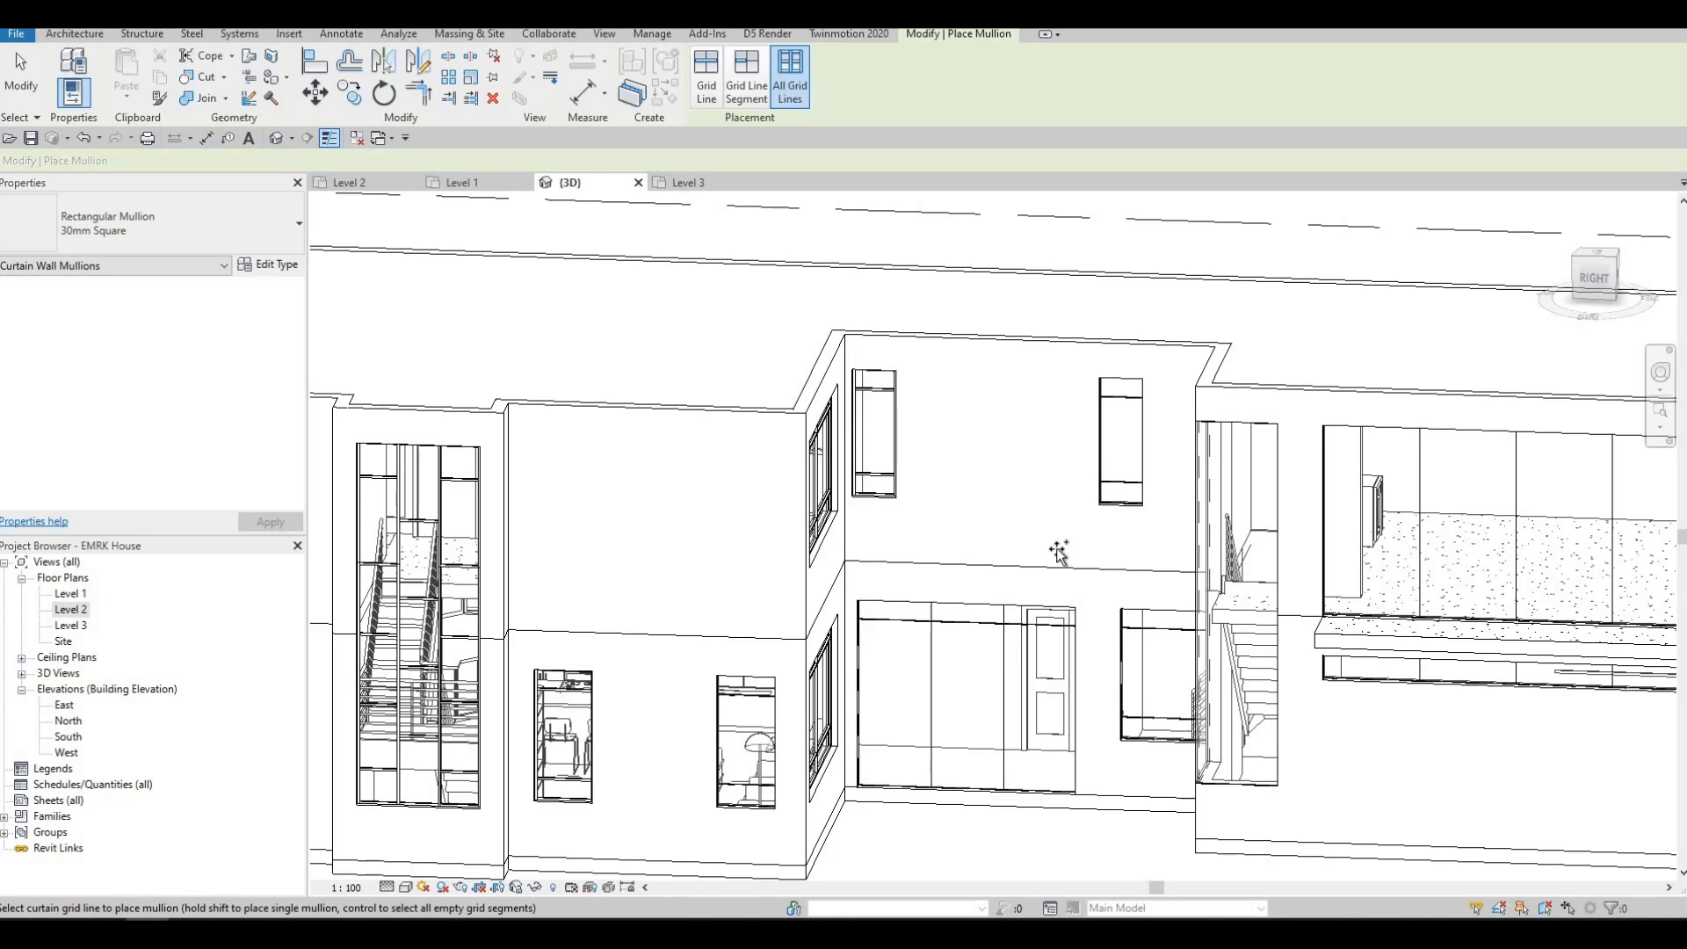
pyautogui.click(973, 646)
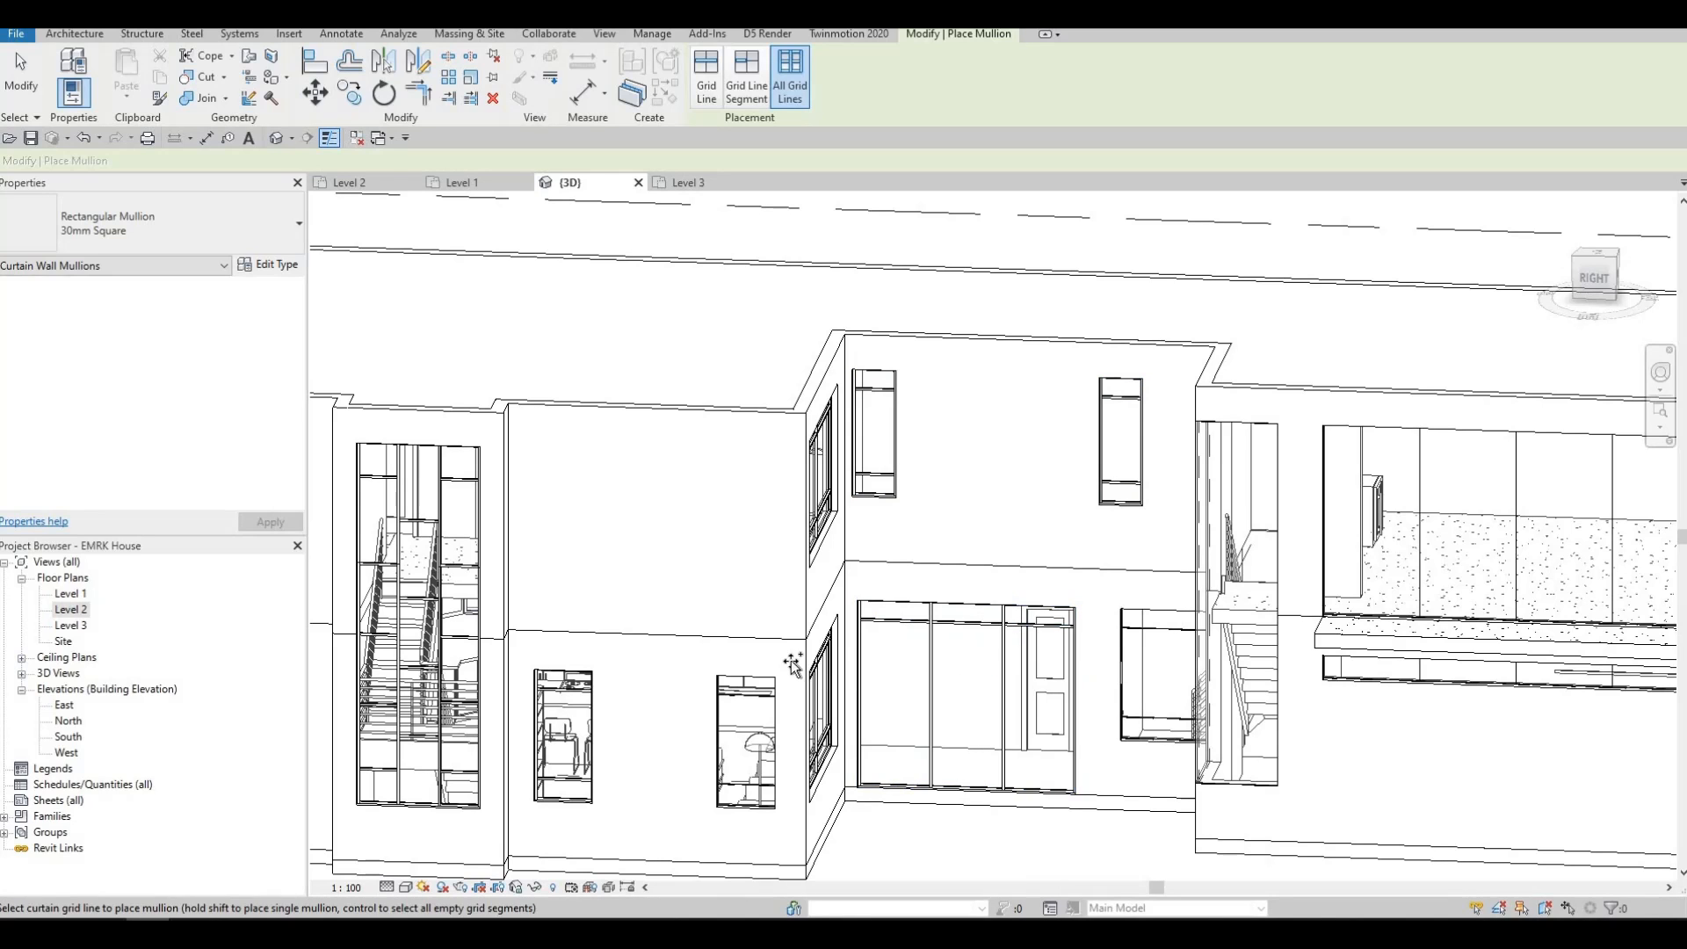
# Step: Place 30mm Square mullions on all grid lines of the upper-floor corner curtain walls and the strip window below them
pyautogui.keyDown('shift'); pyautogui.moveTo(793, 665); pyautogui.dragTo(608, 634, button='middle'); pyautogui.keyUp('shift')
pyautogui.scroll(4, 587, 652)
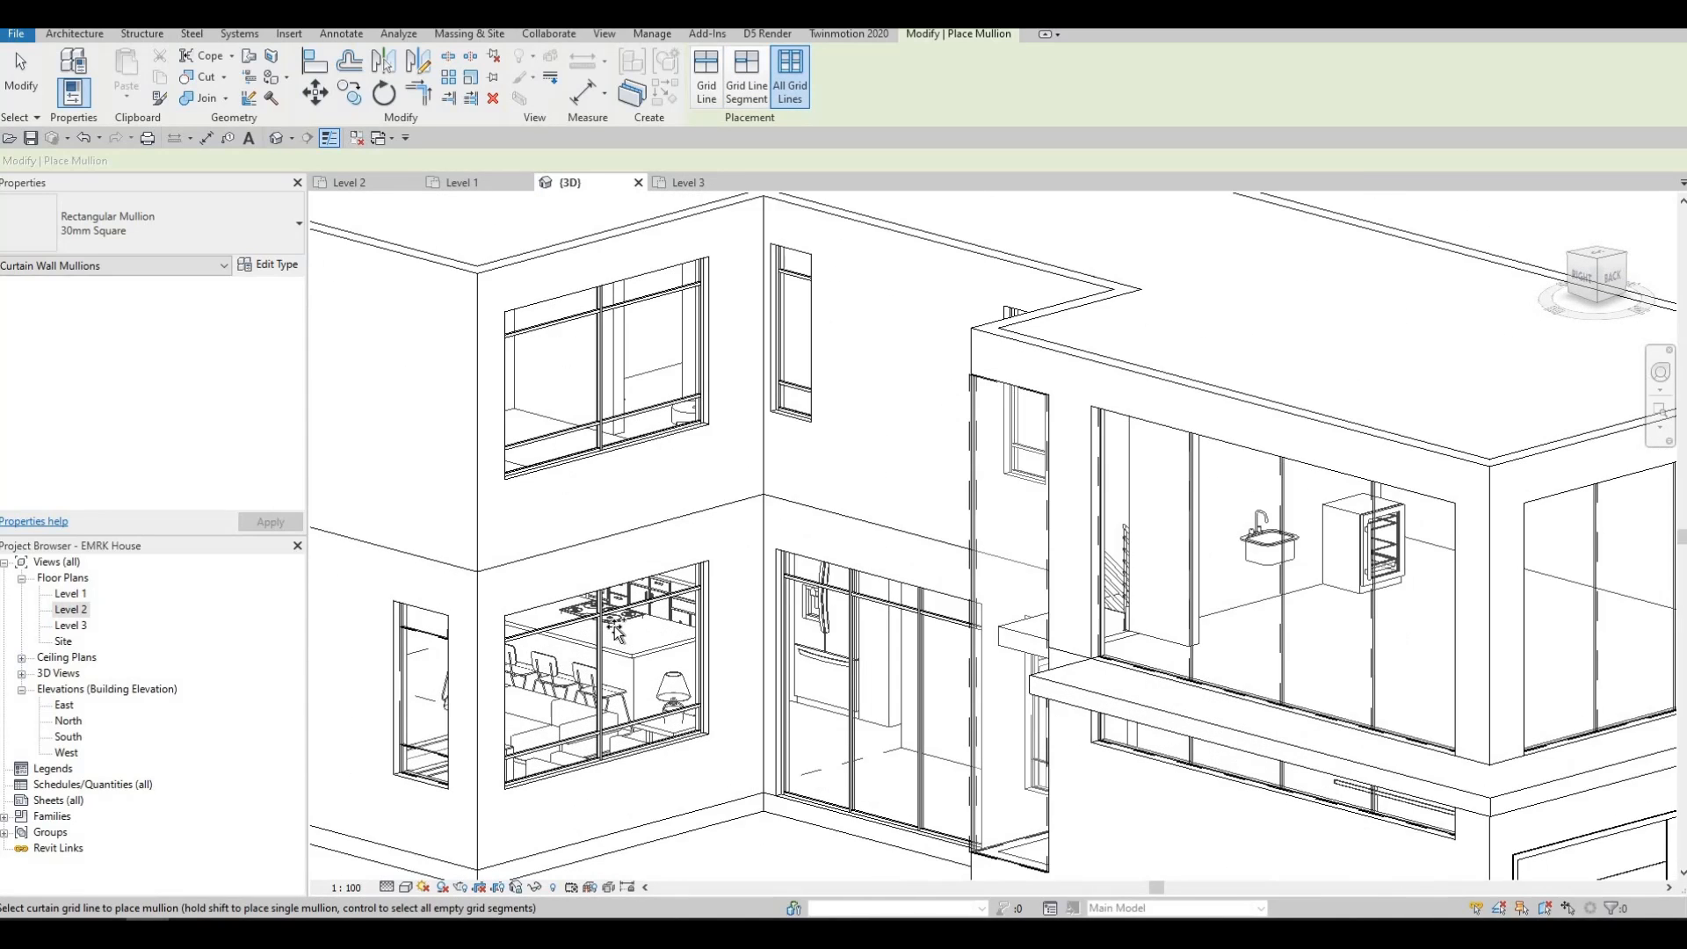
pyautogui.moveTo(882, 576); pyautogui.dragTo(930, 568, button='middle')
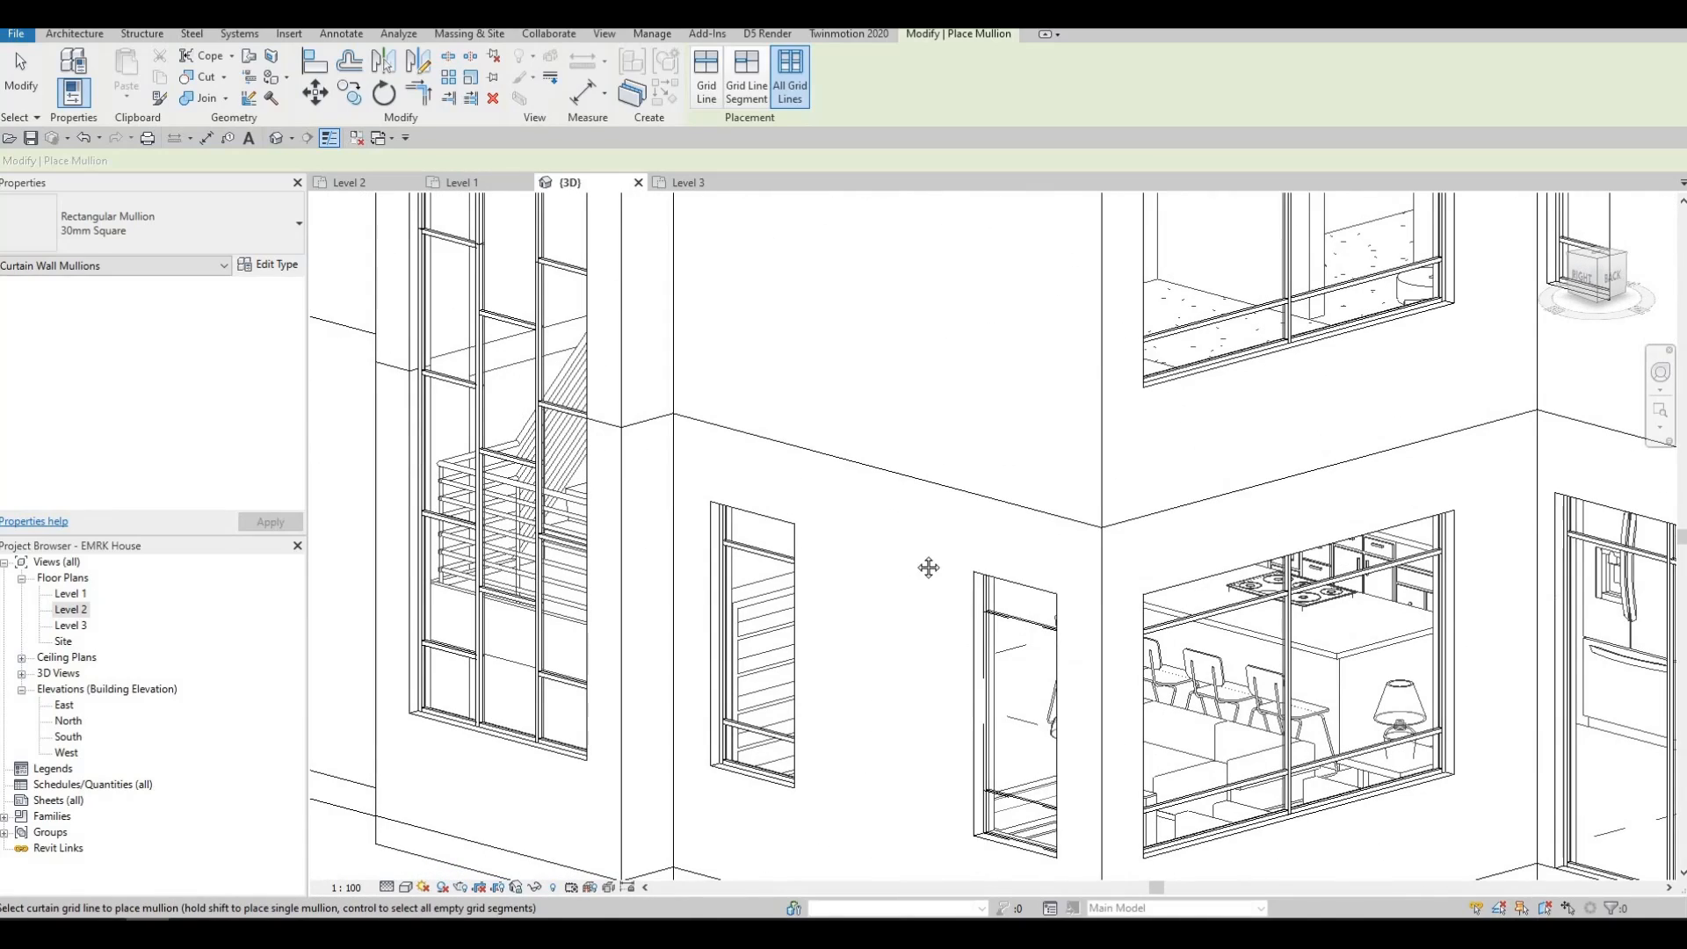
pyautogui.moveTo(1019, 626); pyautogui.dragTo(772, 517, button='middle')
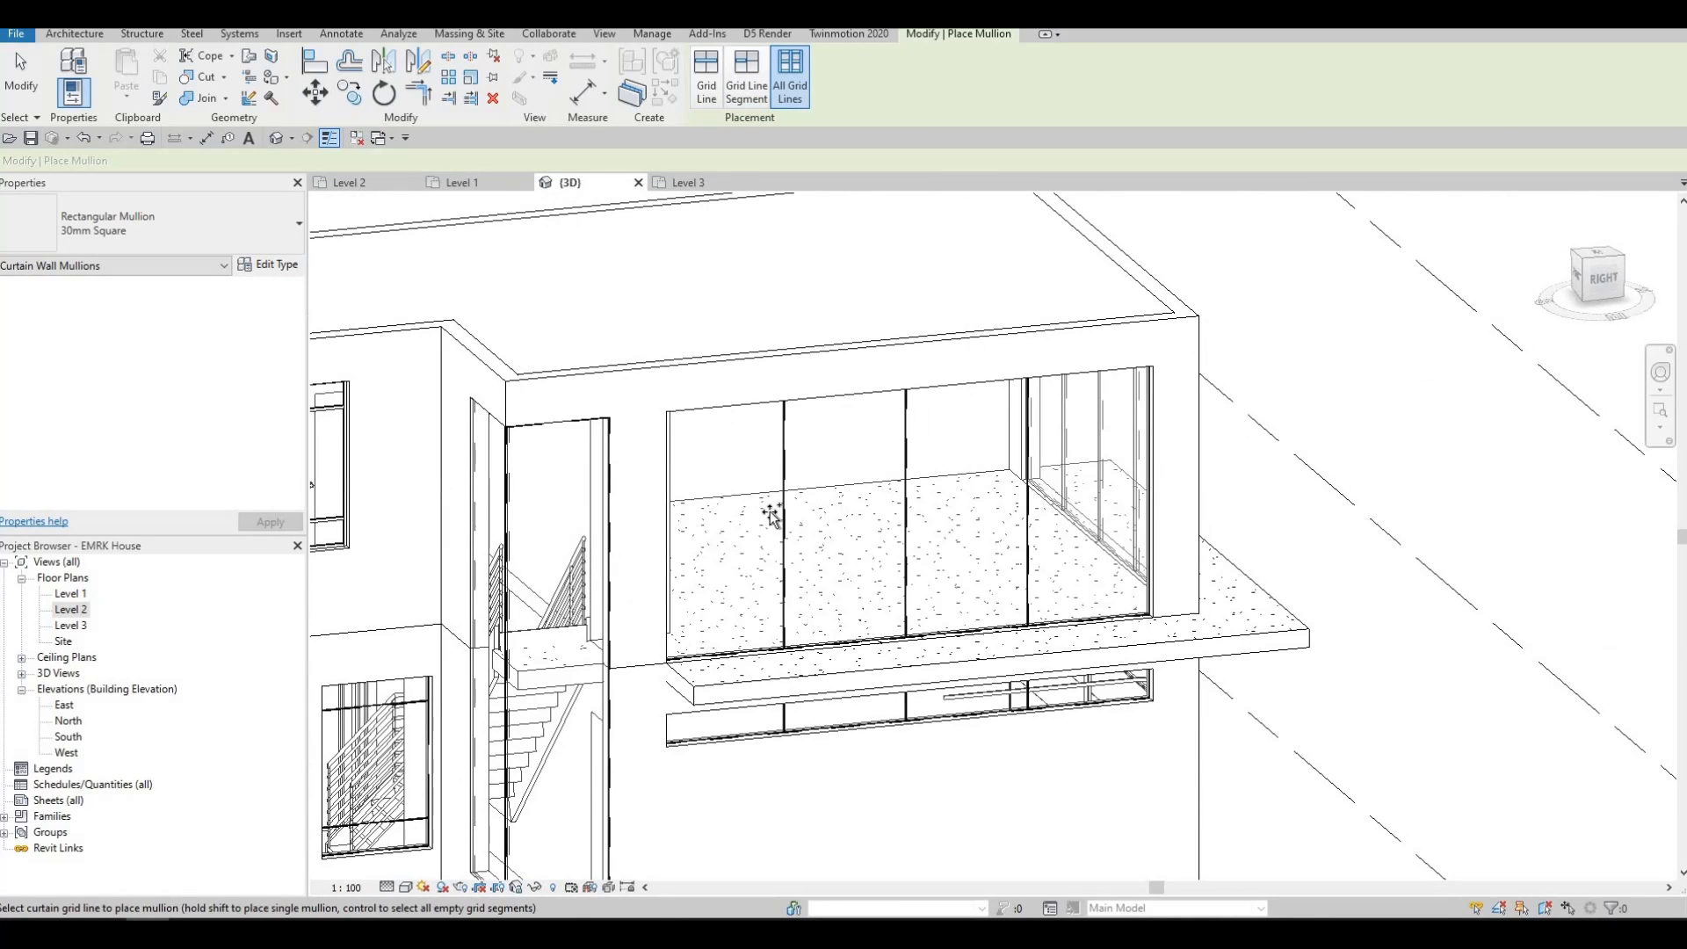
pyautogui.click(852, 660)
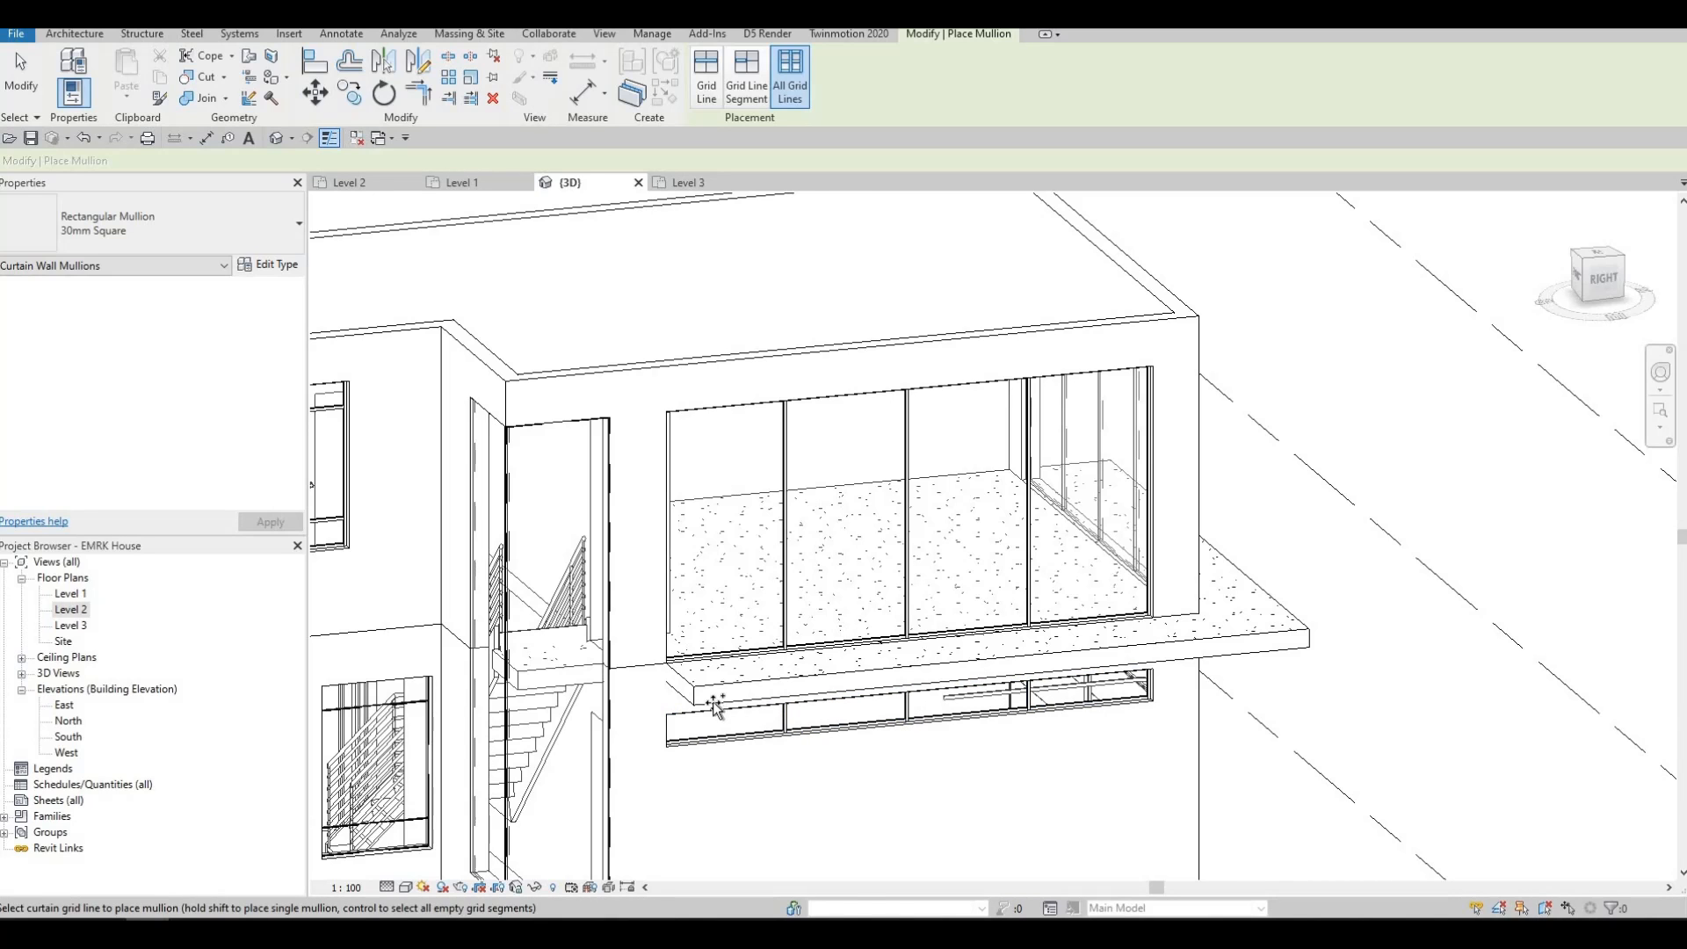
# Step: Place 30mm Square mullions on all grid lines of the upper and ground-floor windows on the house's left side wall
pyautogui.keyDown('shift'); pyautogui.moveTo(713, 701); pyautogui.dragTo(1162, 624, button='middle'); pyautogui.keyUp('shift')
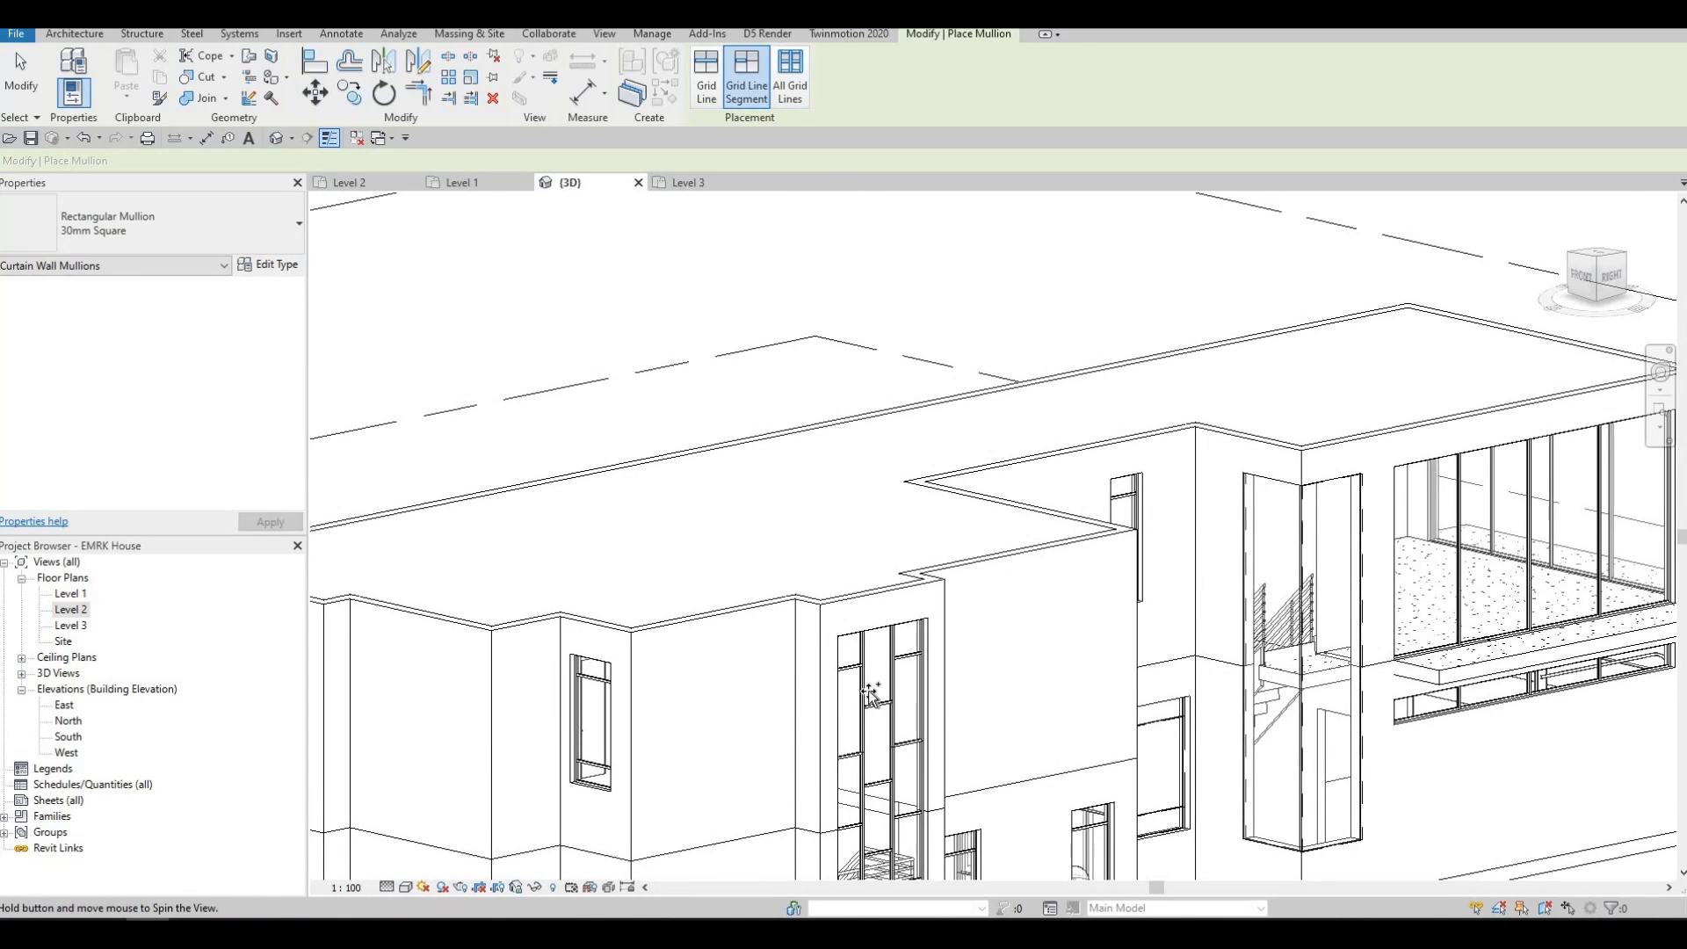
pyautogui.keyDown('shift'); pyautogui.moveTo(873, 689); pyautogui.dragTo(1381, 543, button='middle'); pyautogui.keyUp('shift')
pyautogui.moveTo(1311, 592); pyautogui.dragTo(1346, 508, button='middle')
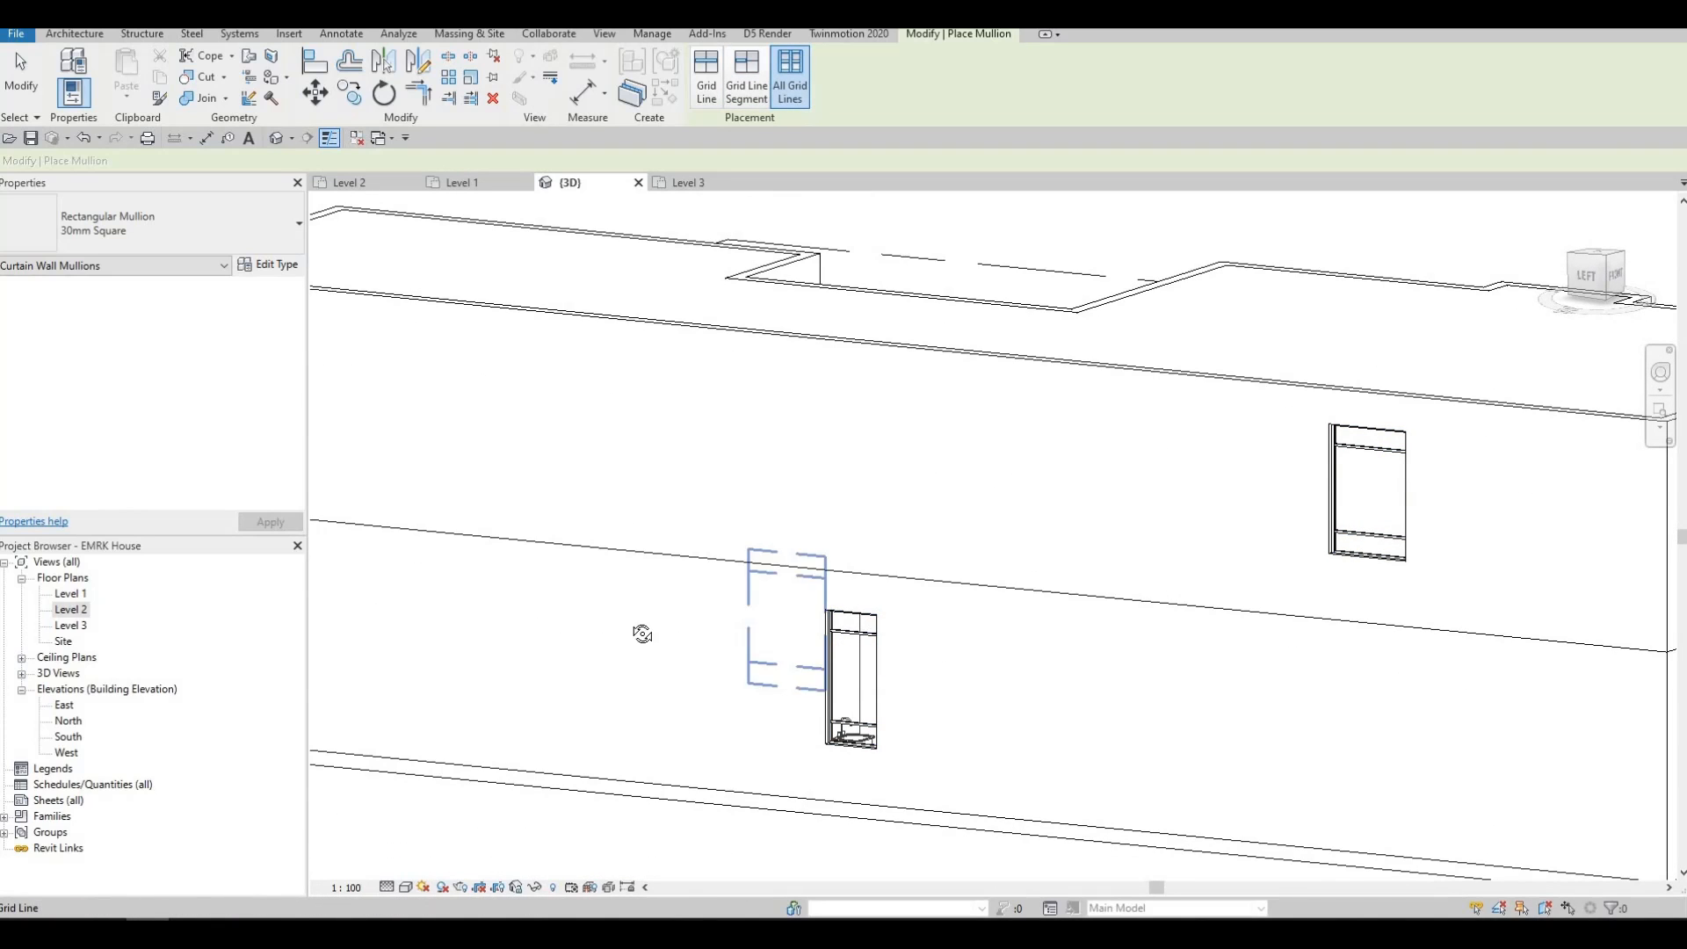
pyautogui.keyDown('shift'); pyautogui.moveTo(1039, 726); pyautogui.dragTo(705, 243, button='middle'); pyautogui.keyUp('shift')
pyautogui.press('Escape')
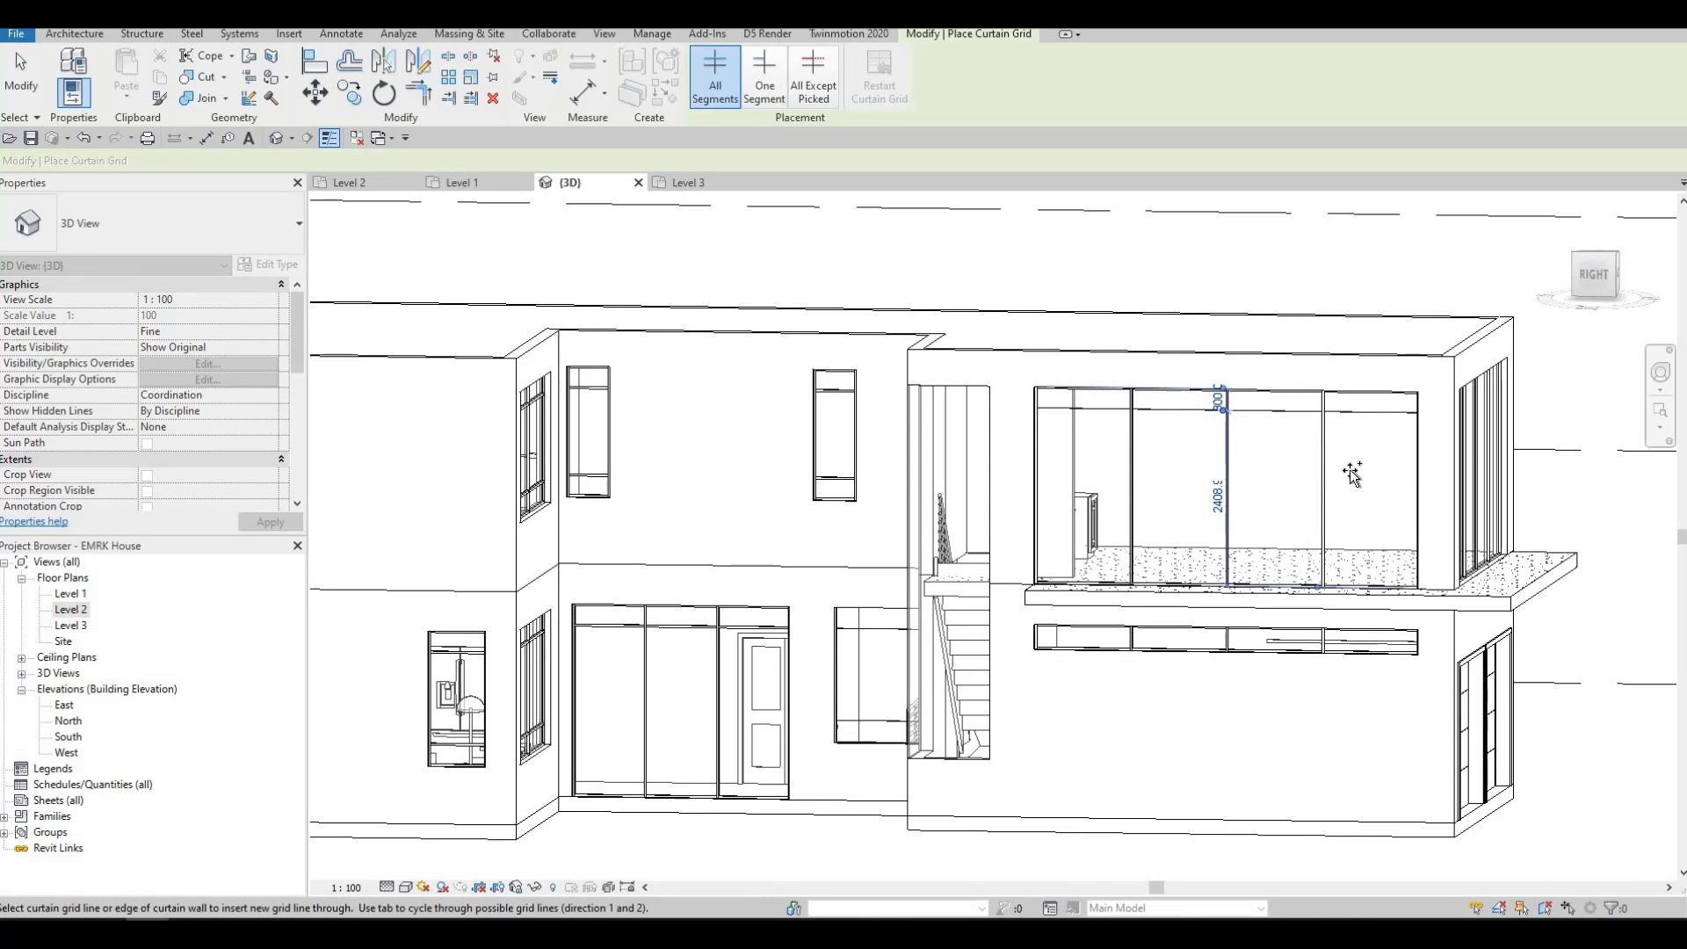
# Step: Place a horizontal curtain grid line 300 mm below the top of both upper-floor corner curtain walls
pyautogui.keyDown('shift'); pyautogui.moveTo(1333, 481); pyautogui.dragTo(1599, 420, button='middle'); pyautogui.keyUp('shift')
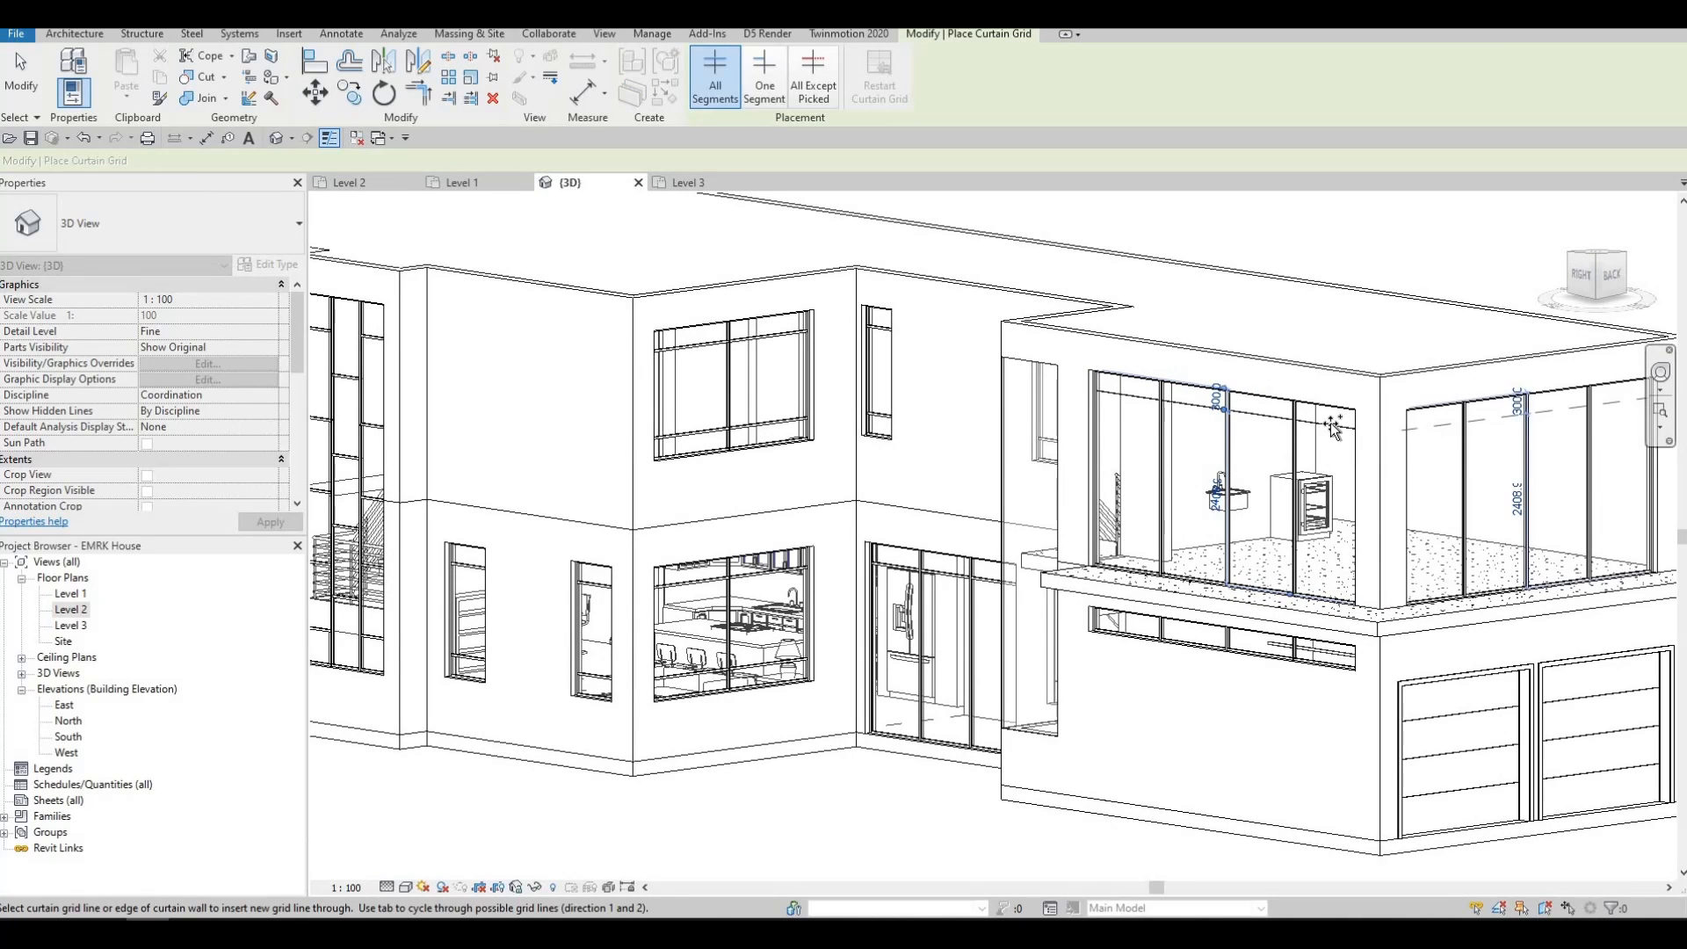
pyautogui.press('Escape')
pyautogui.press('Escape')
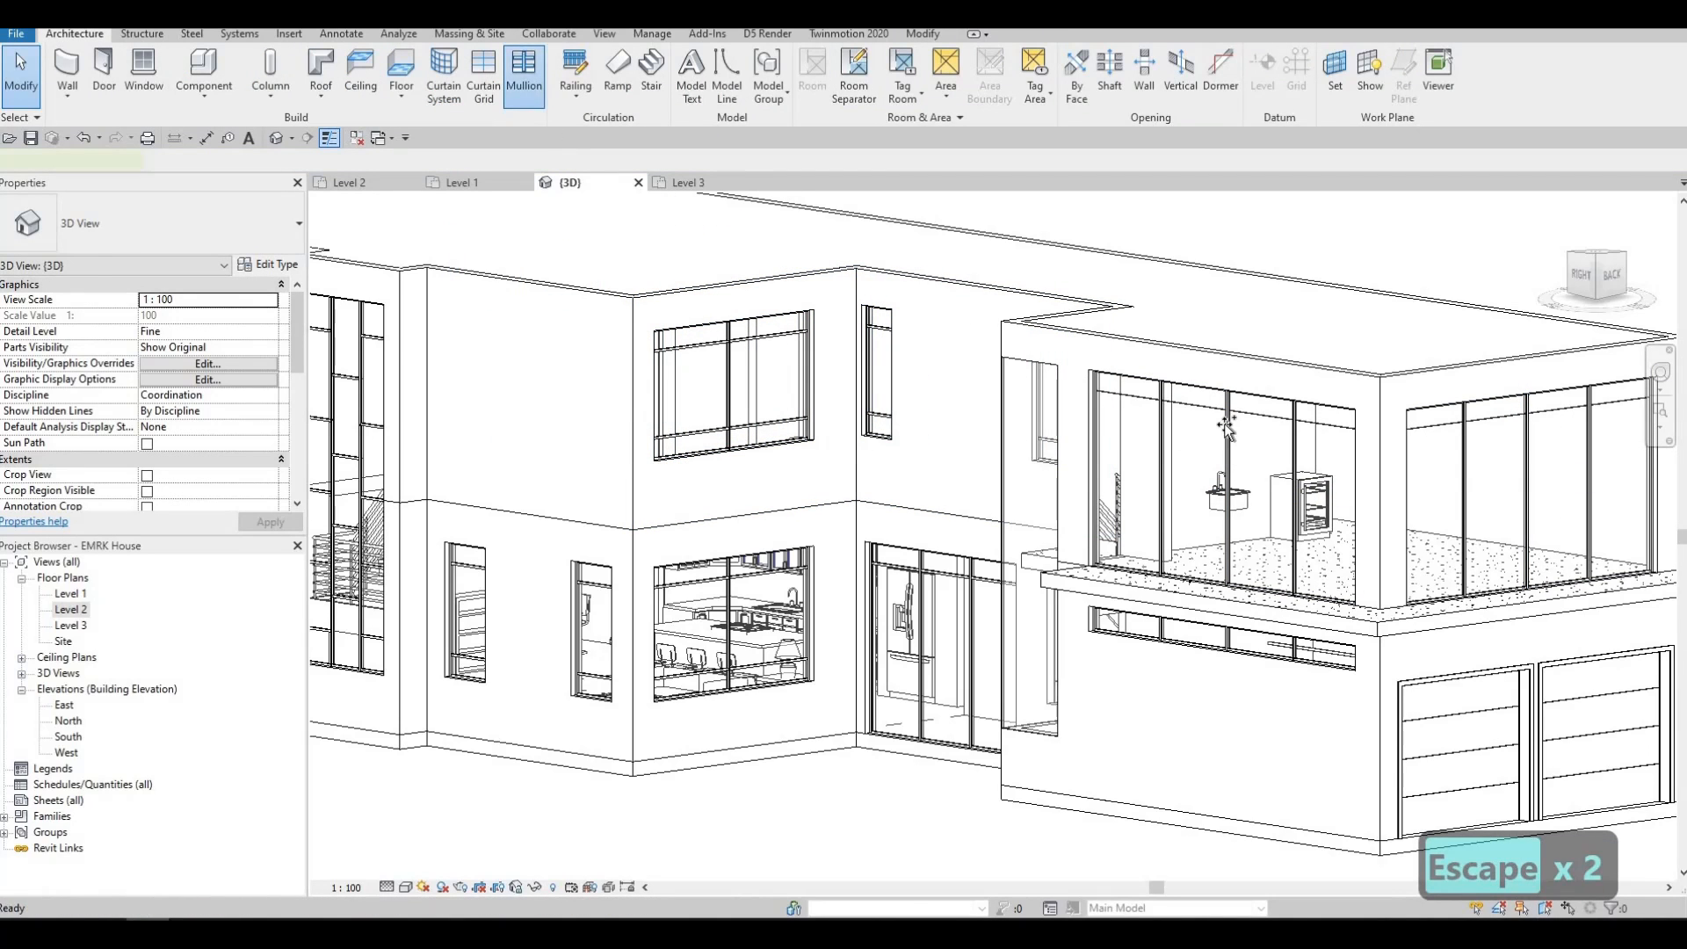
# Step: Place 30mm Square mullions along the 300 mm top grid lines of the two upper-floor corner curtain walls
pyautogui.scroll(1, 1224, 424)
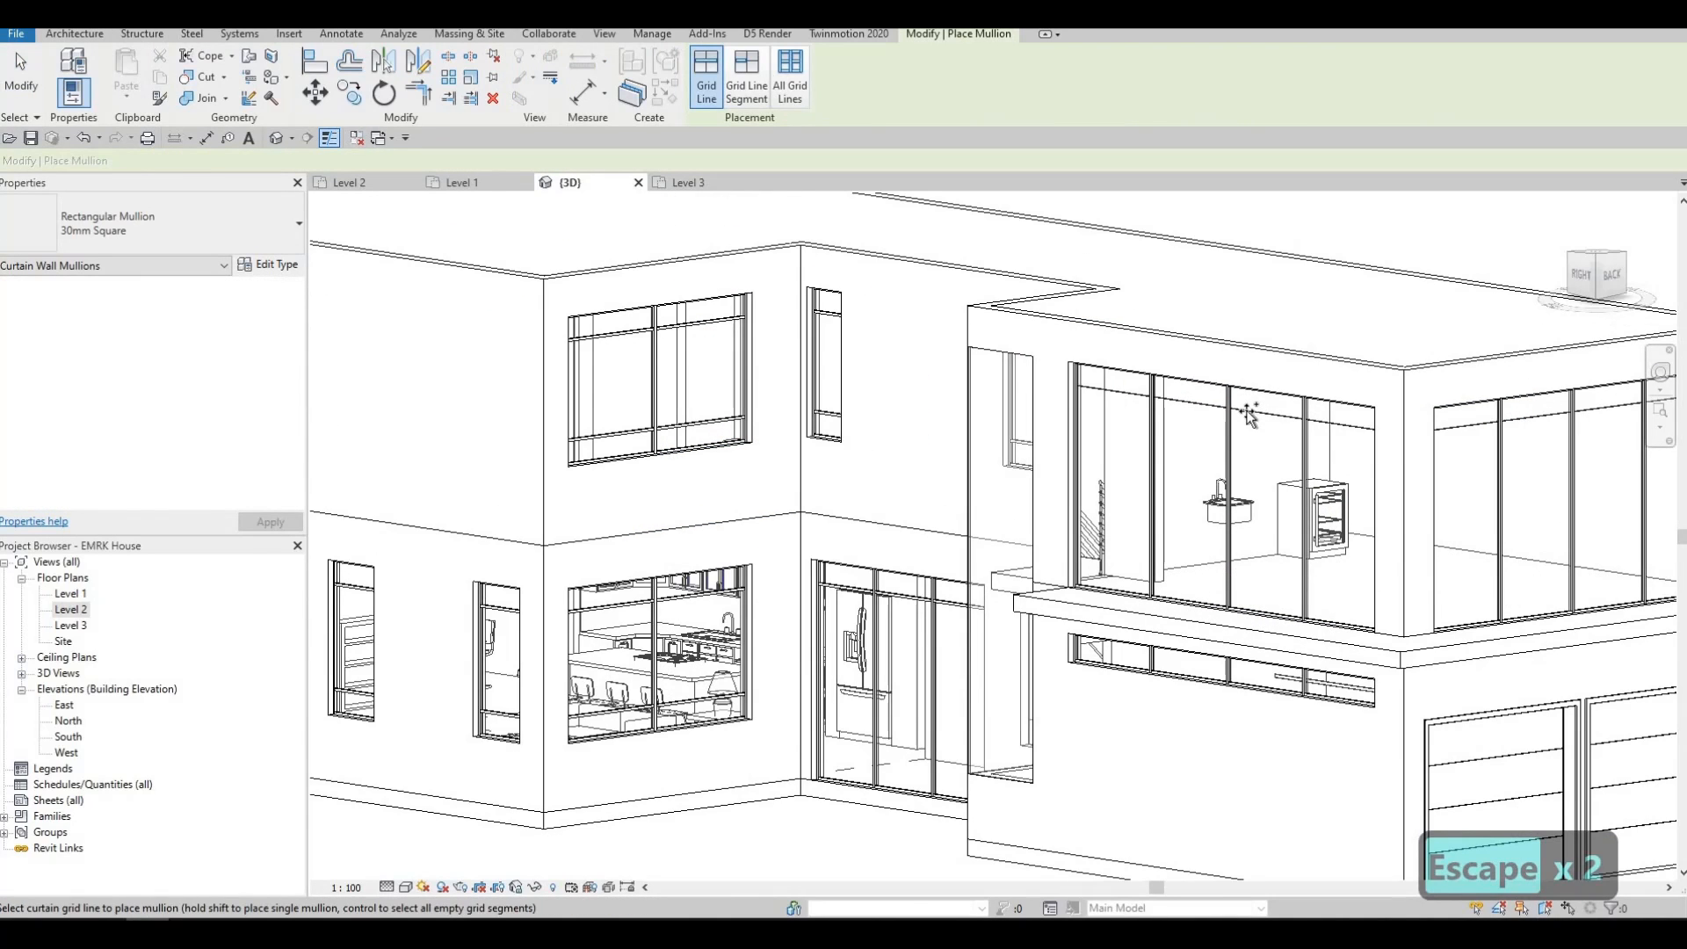
pyautogui.click(1488, 423)
pyautogui.keyDown('shift'); pyautogui.moveTo(1282, 521); pyautogui.dragTo(1099, 493, button='middle'); pyautogui.keyUp('shift')
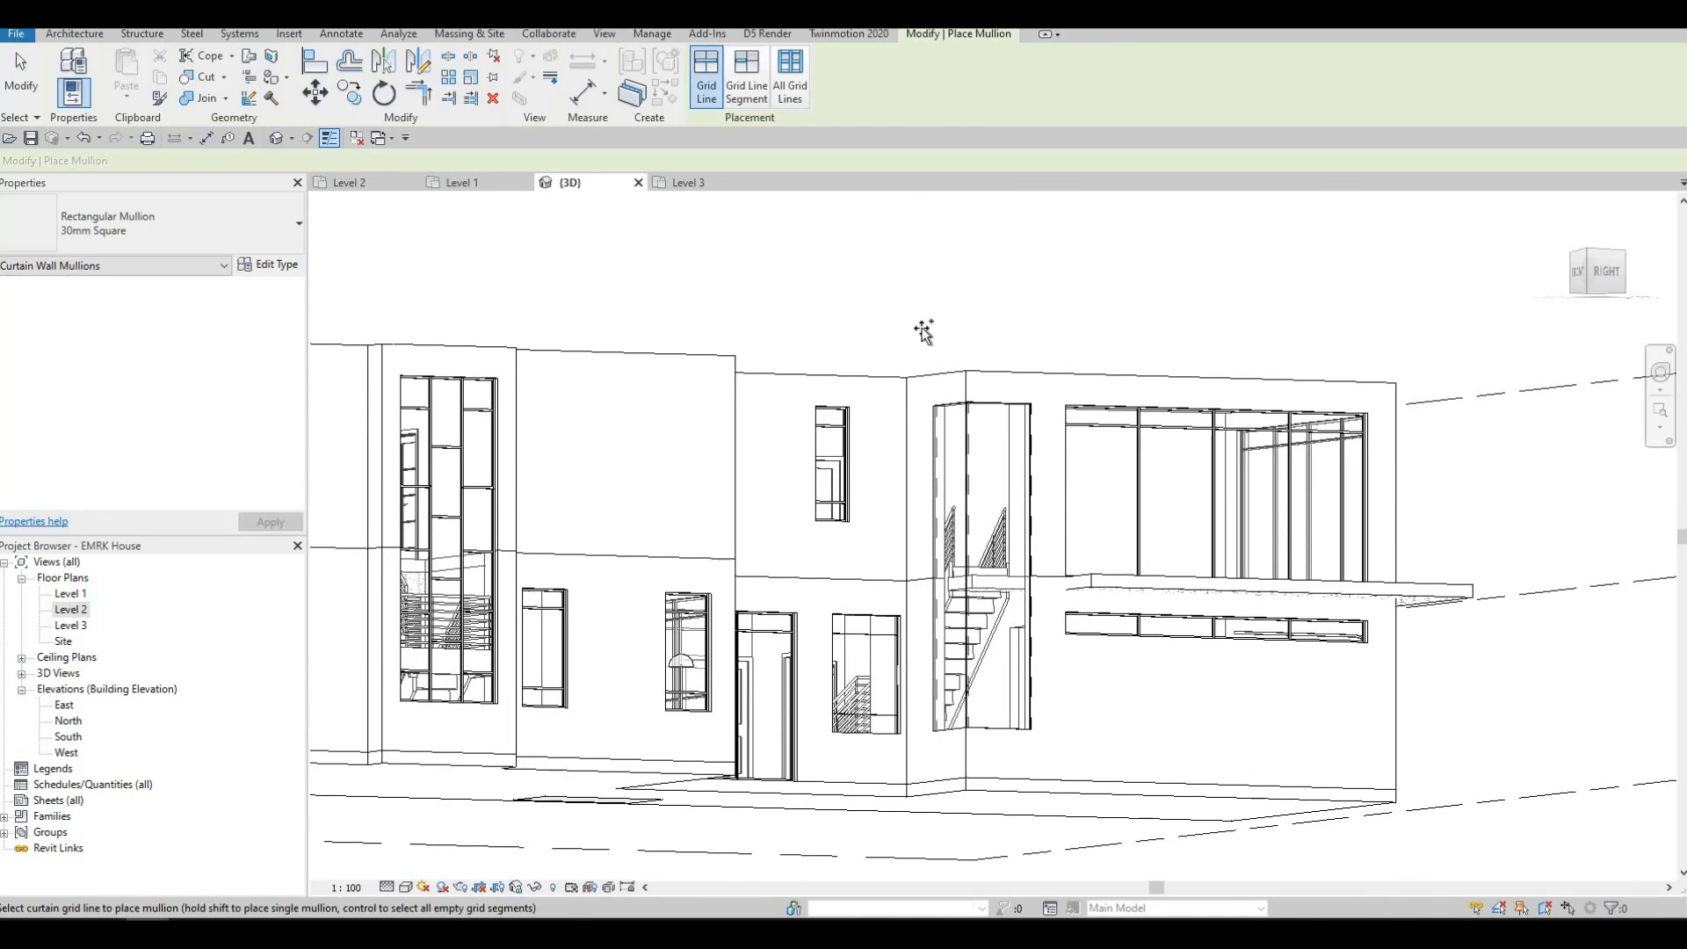
pyautogui.scroll(1, 1071, 476)
pyautogui.press('Escape')
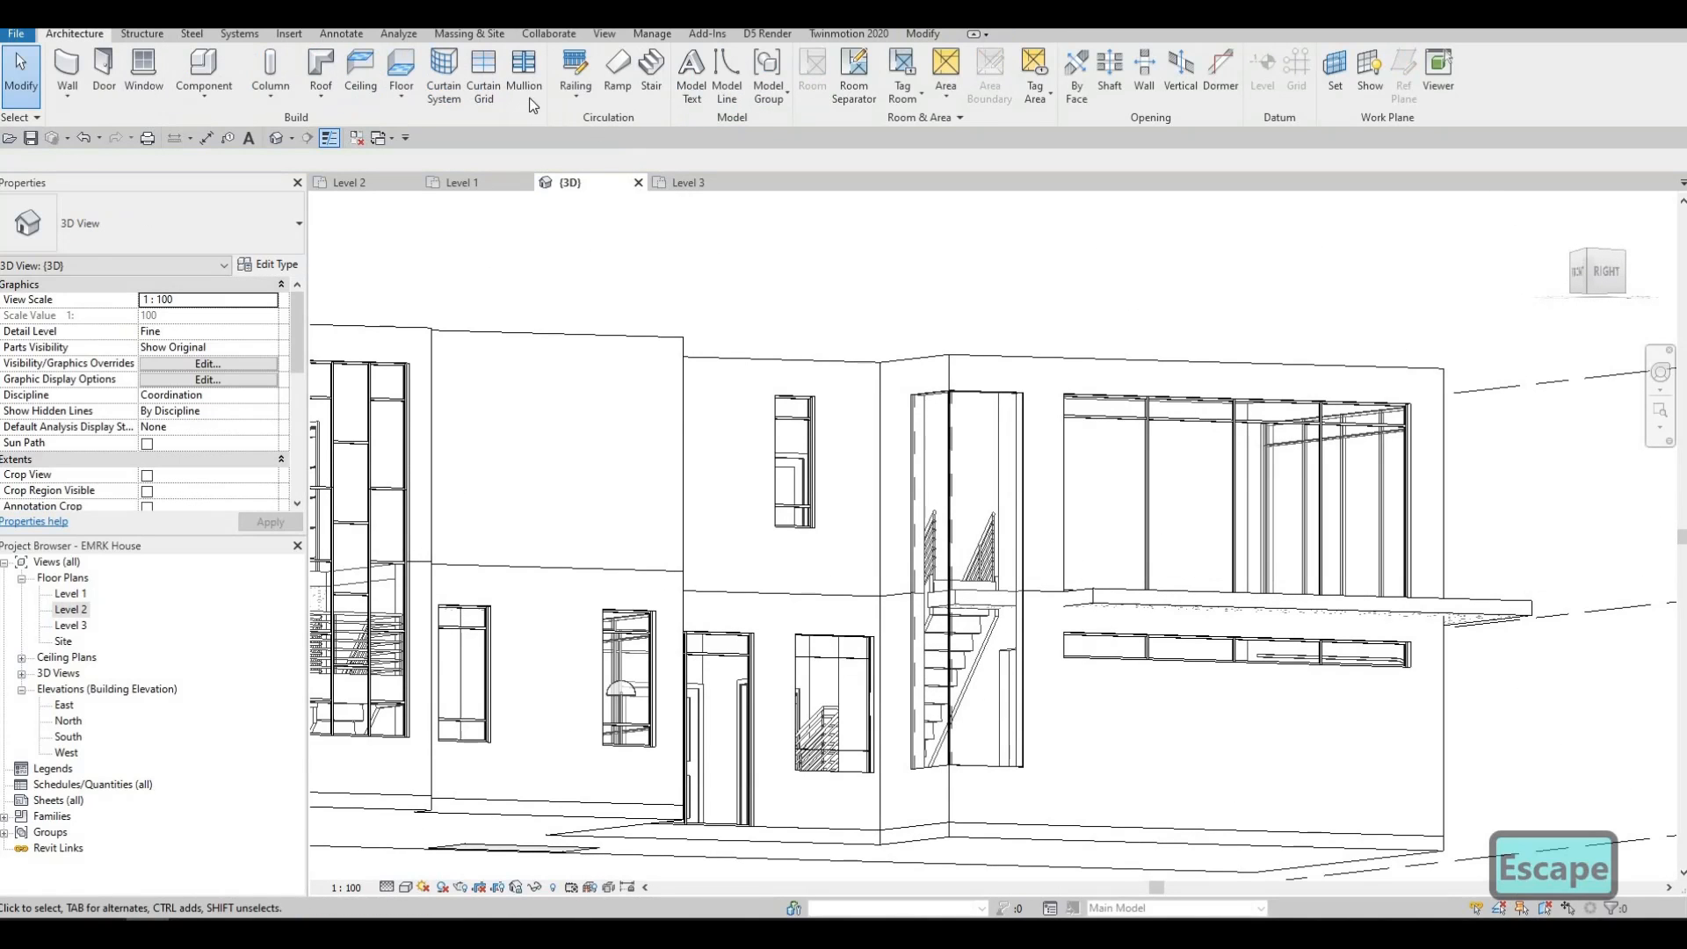
# Step: Divide the right-side face of the corner stair curtain wall with horizontal grid lines, spaced about 640 mm in its upper half
pyautogui.click(478, 94)
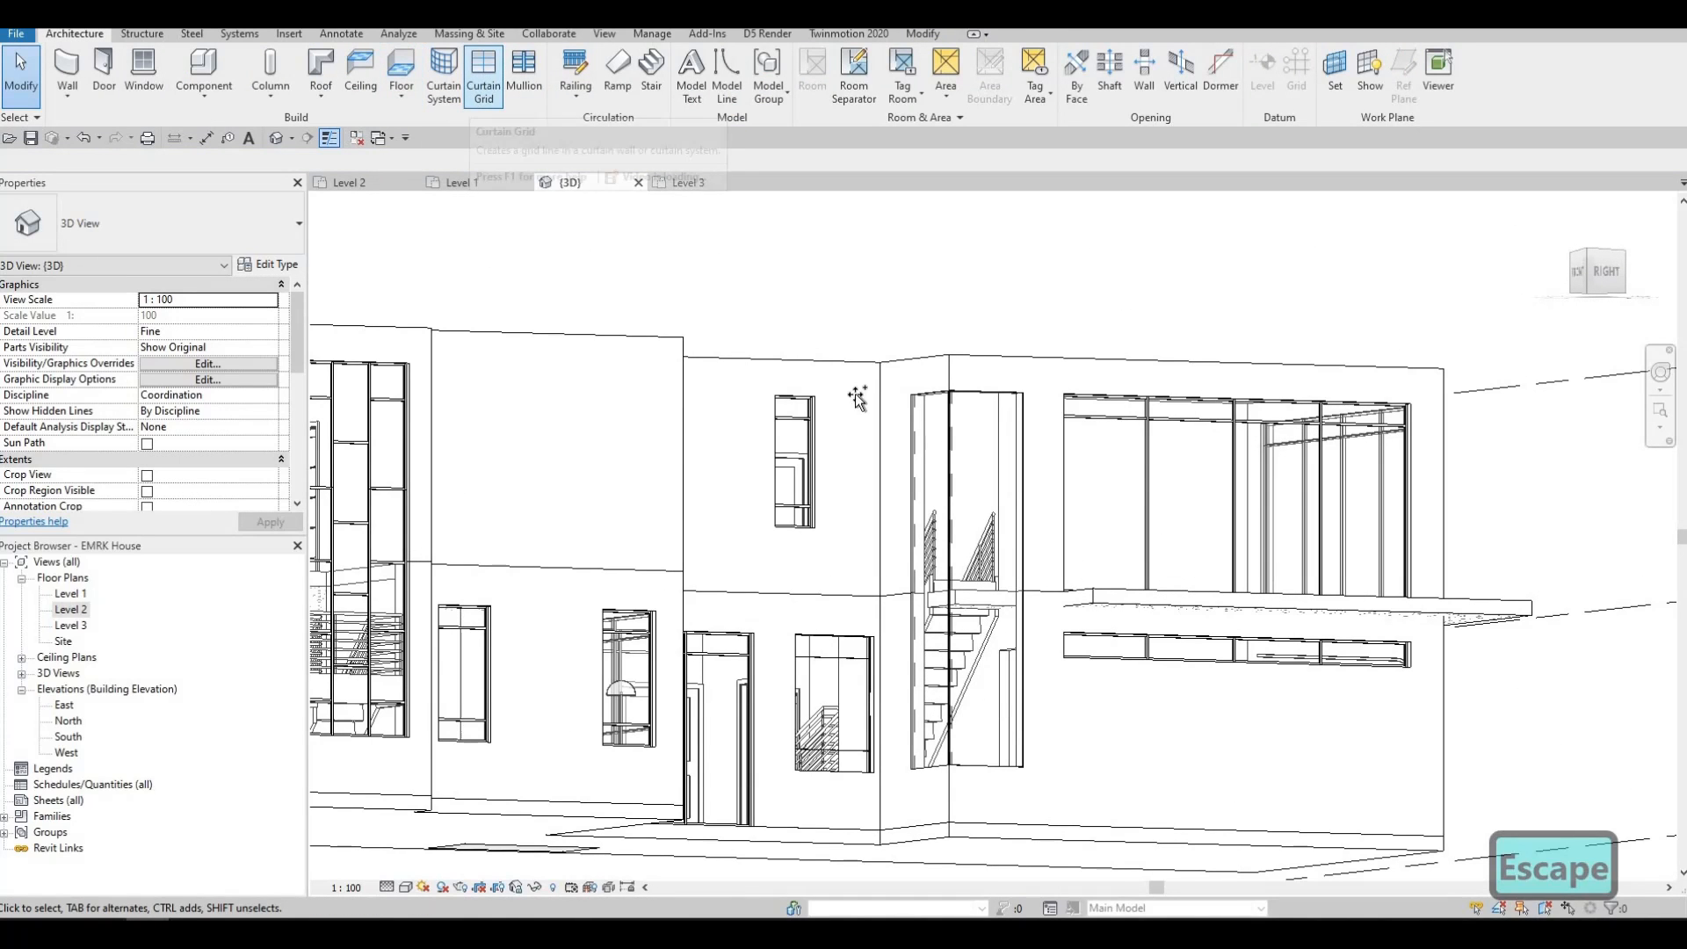
pyautogui.keyDown('shift'); pyautogui.moveTo(977, 477); pyautogui.dragTo(1021, 452, button='middle'); pyautogui.keyUp('shift')
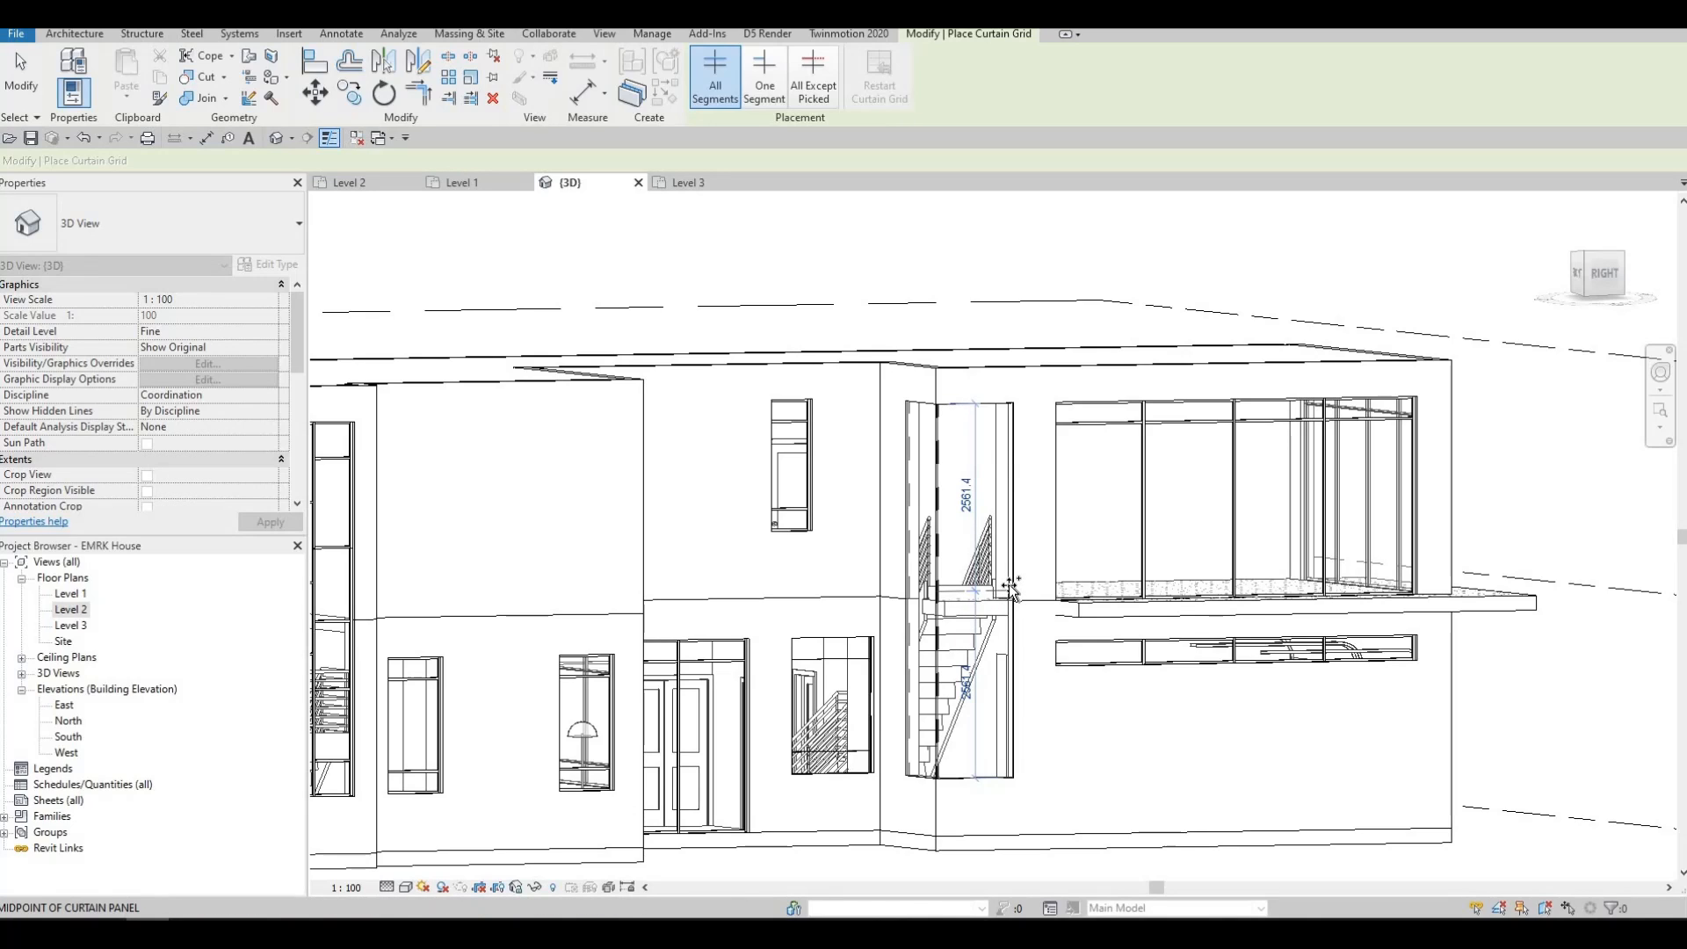
pyautogui.click(1015, 531)
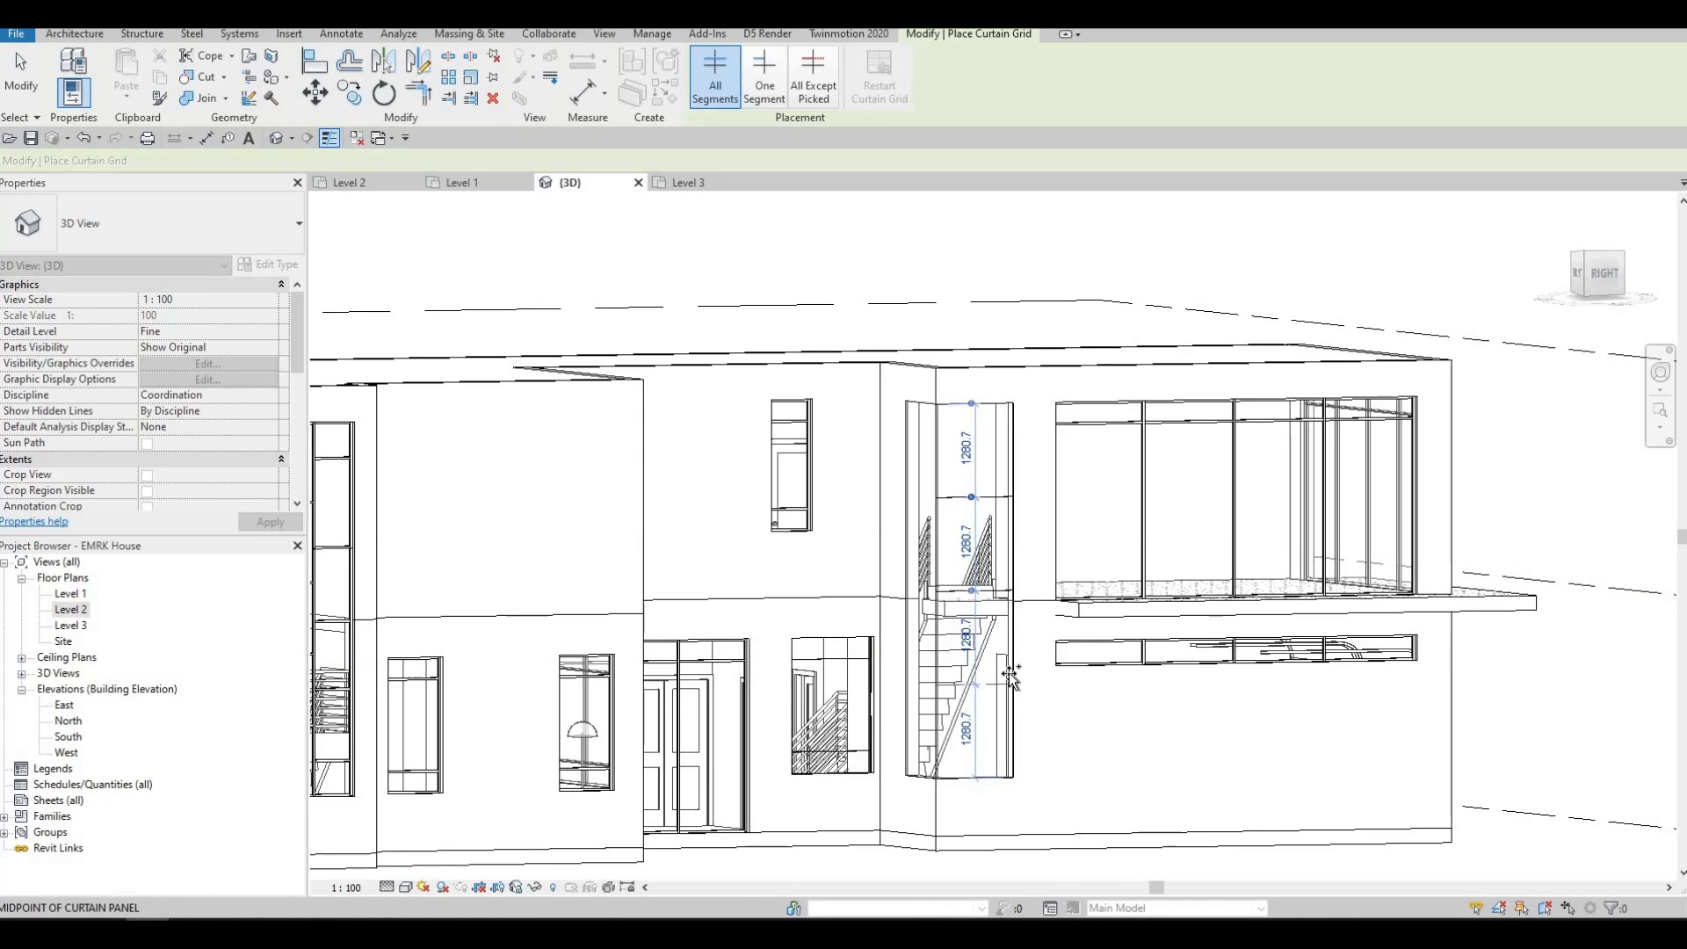
pyautogui.moveTo(1011, 674); pyautogui.dragTo(1045, 609, button='middle')
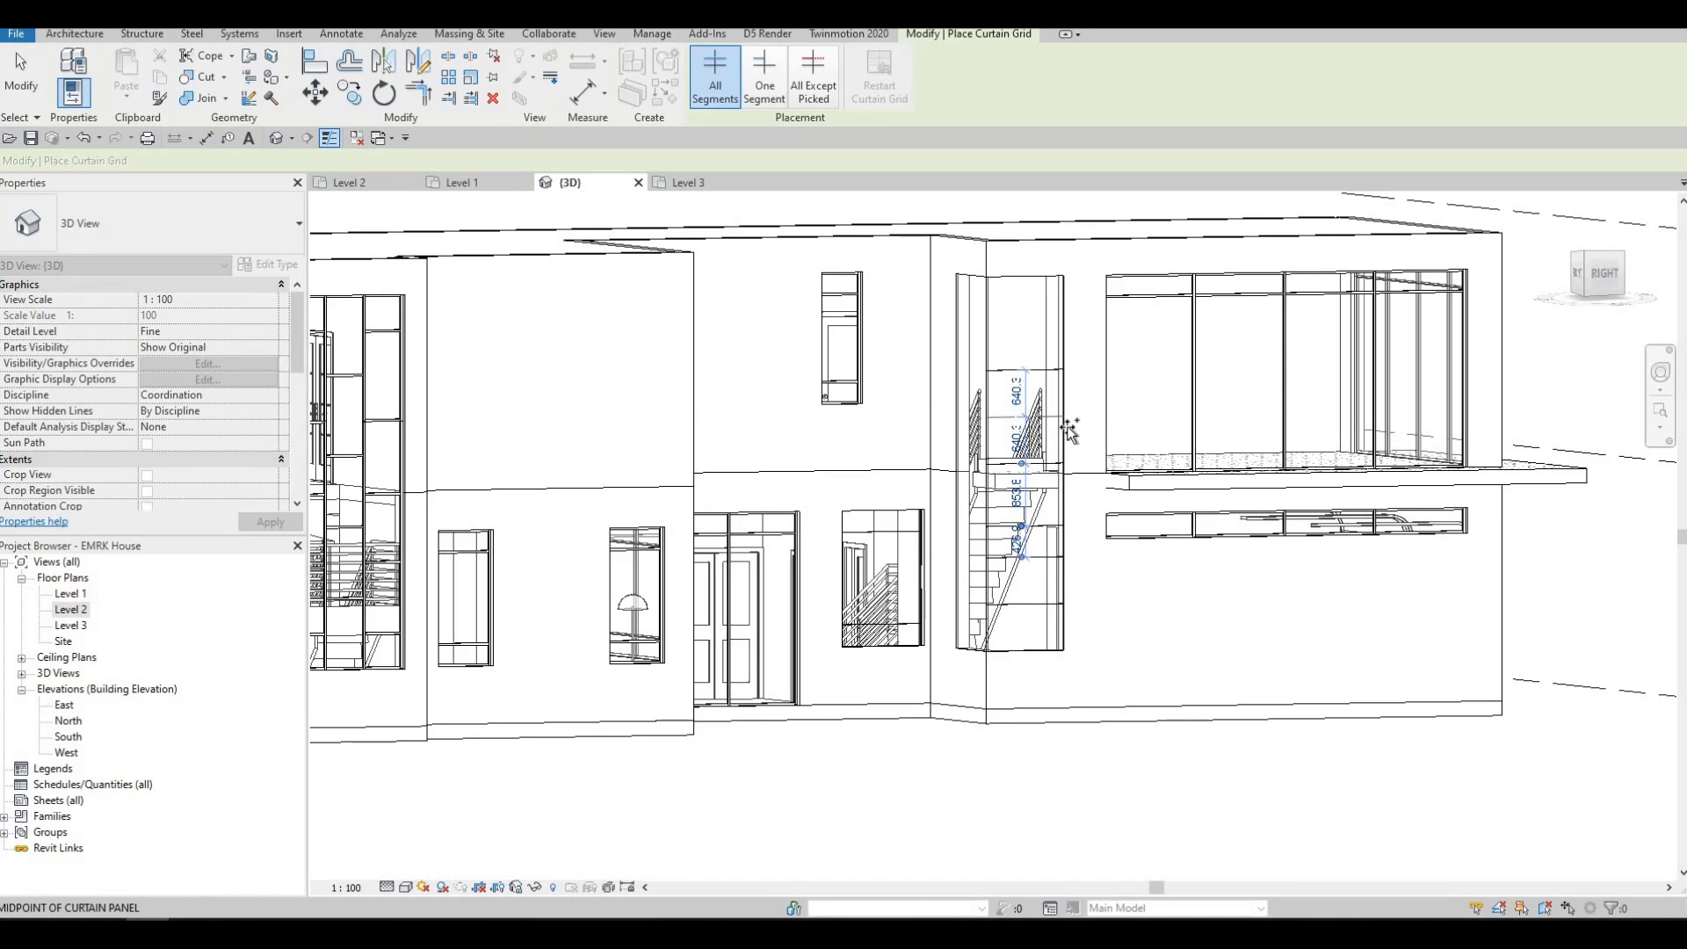
pyautogui.click(1070, 323)
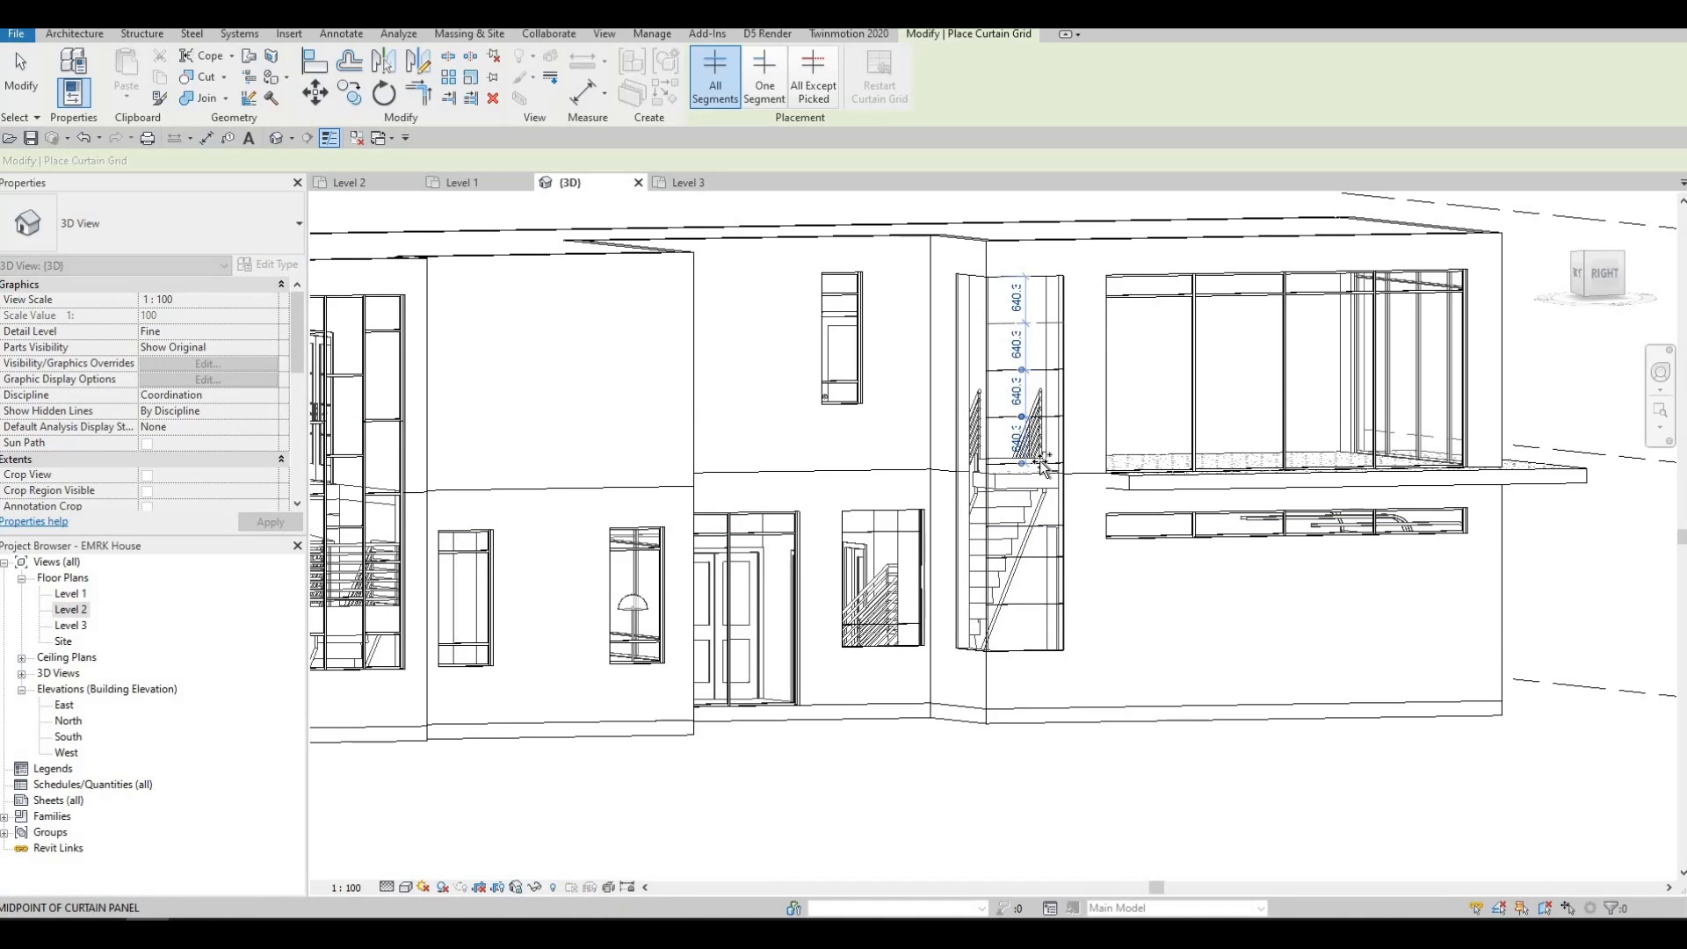
# Step: Place horizontal grid lines down the front face of the corner stair curtain wall, about 600 mm apart above and the lowest about 372 mm from the bottom
pyautogui.keyDown('shift'); pyautogui.moveTo(1186, 468); pyautogui.dragTo(958, 339, button='middle'); pyautogui.keyUp('shift')
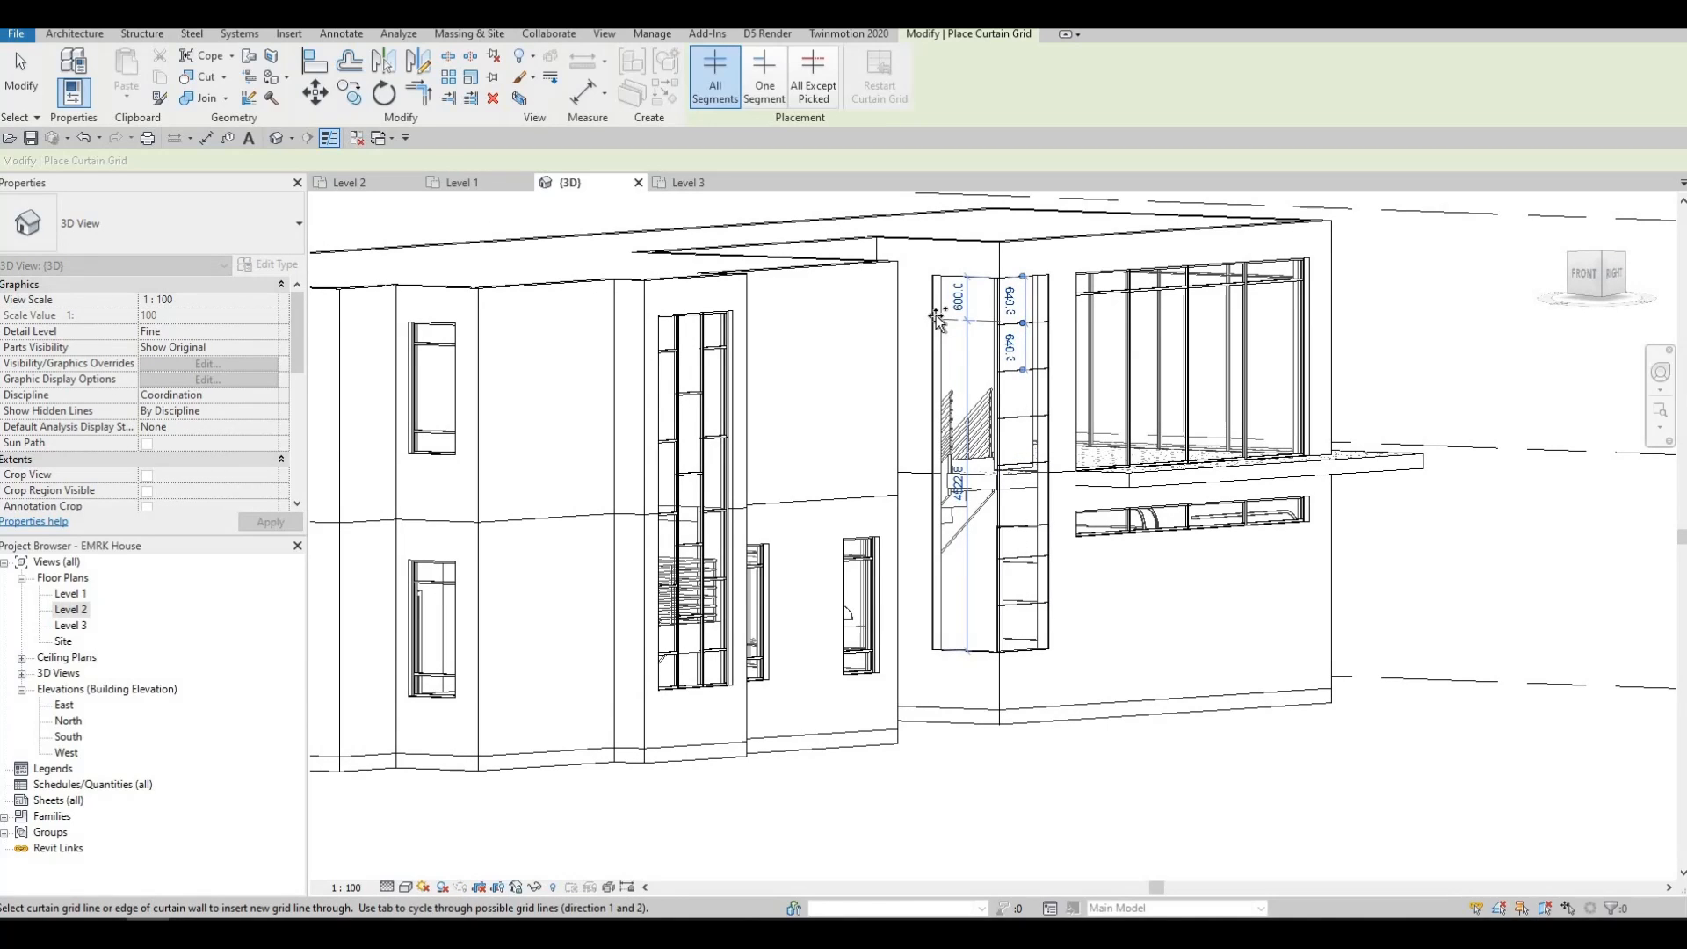
pyautogui.scroll(3, 937, 316)
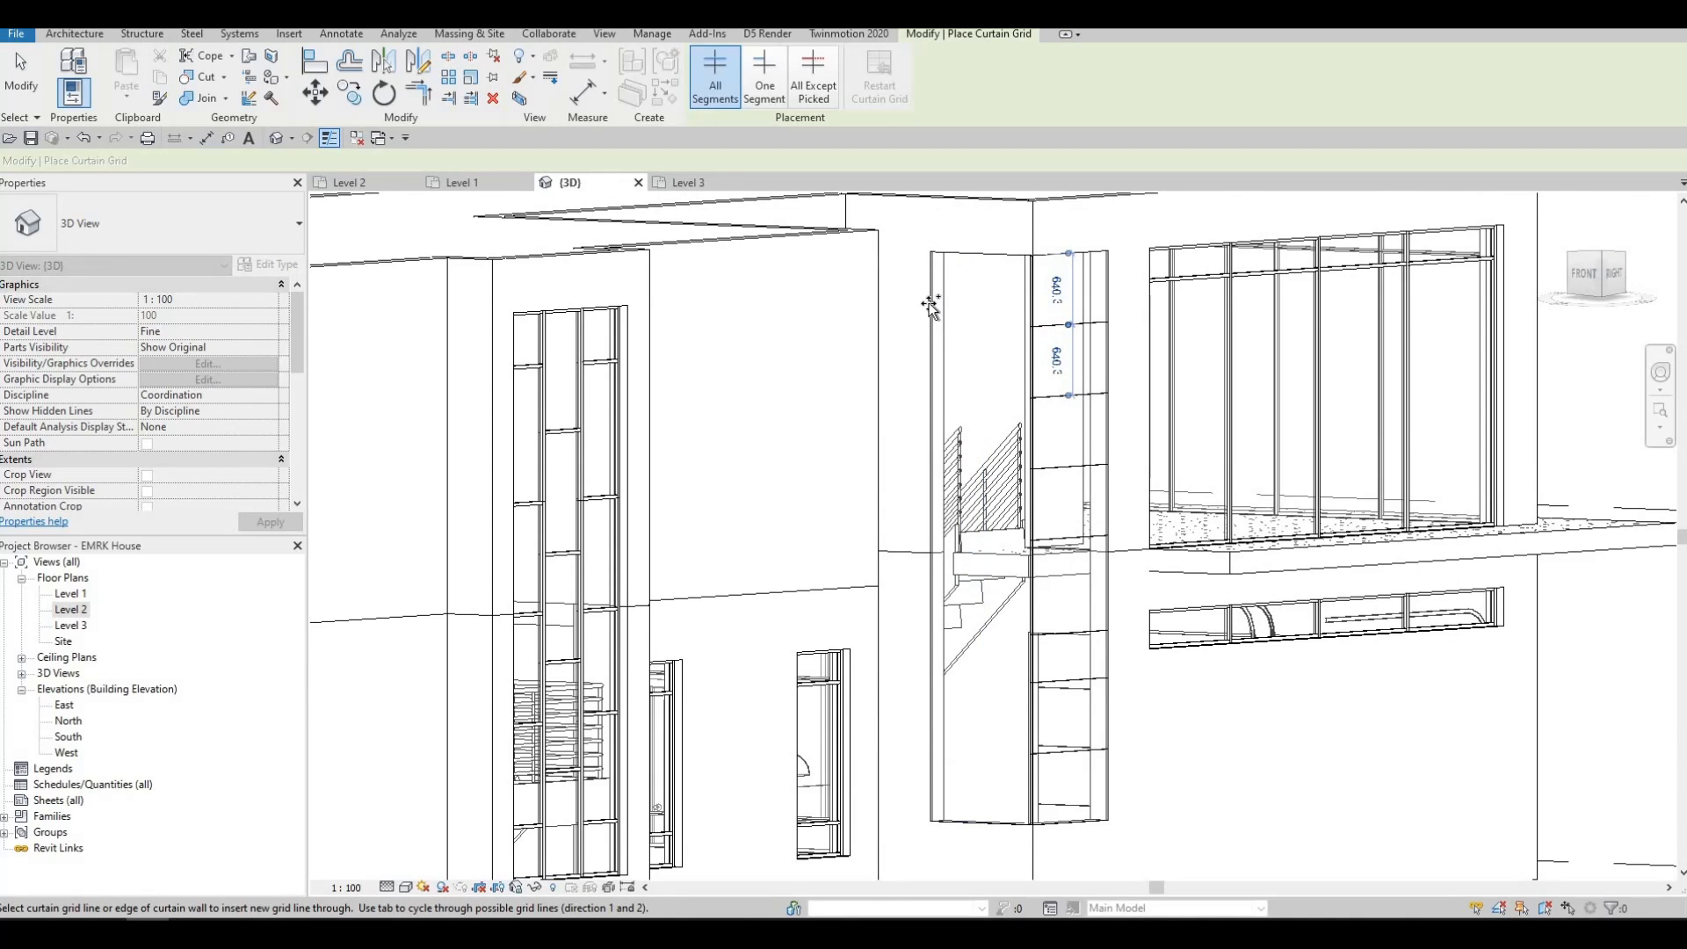
pyautogui.click(935, 361)
pyautogui.click(935, 431)
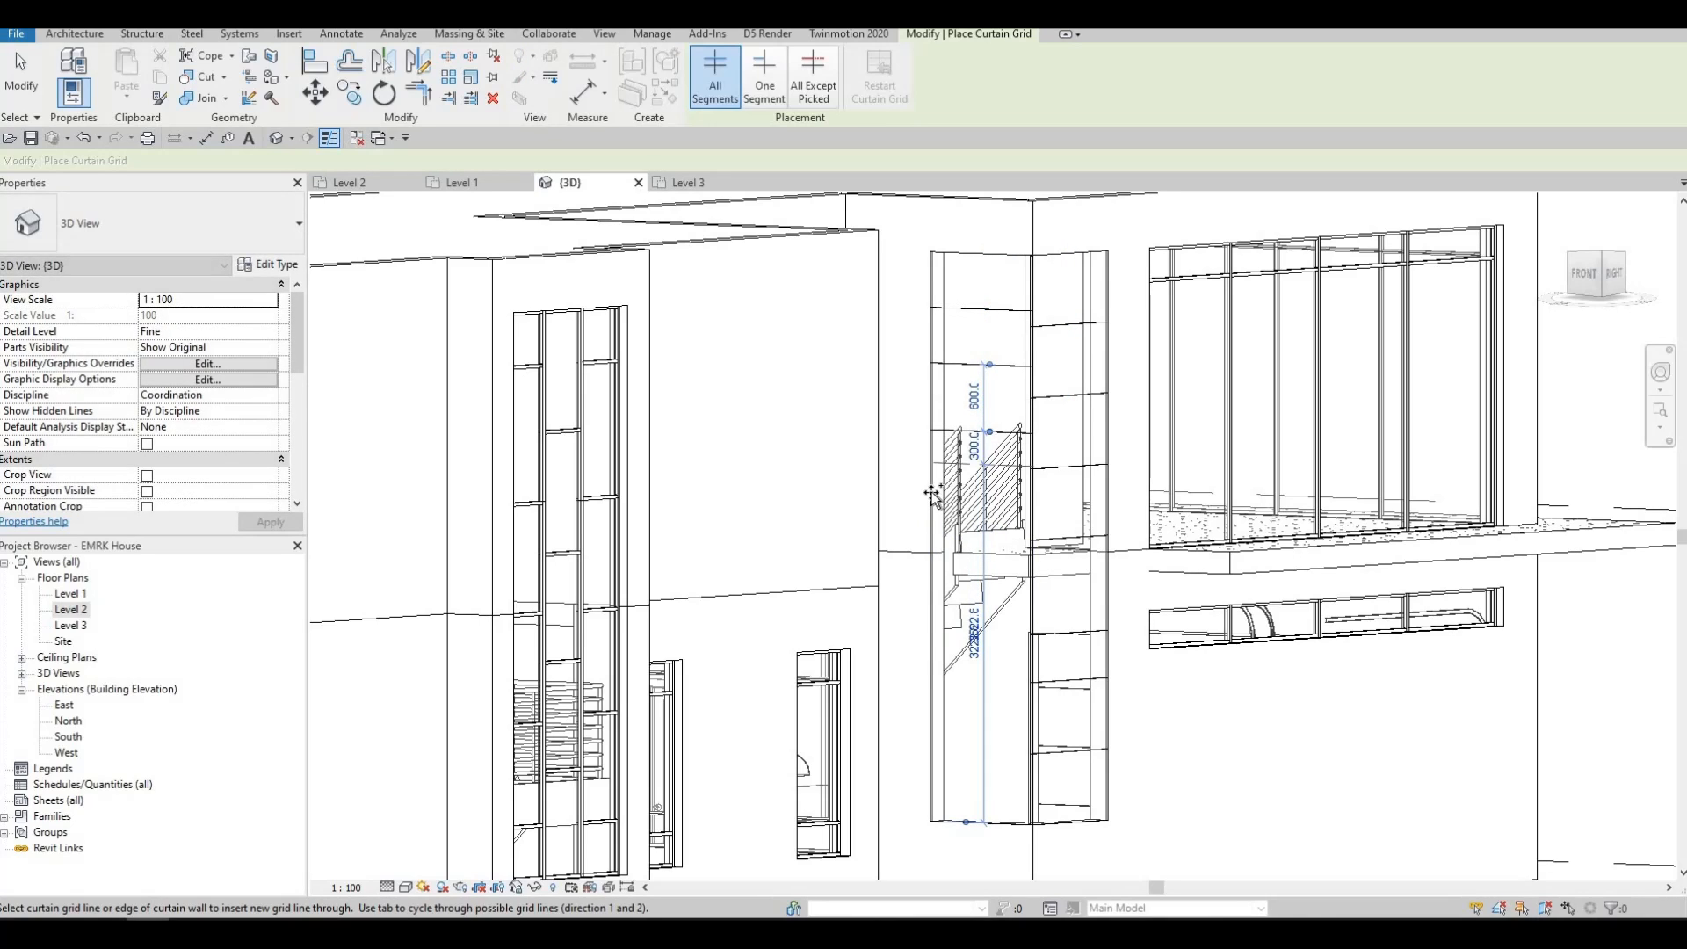
pyautogui.click(935, 497)
pyautogui.click(937, 575)
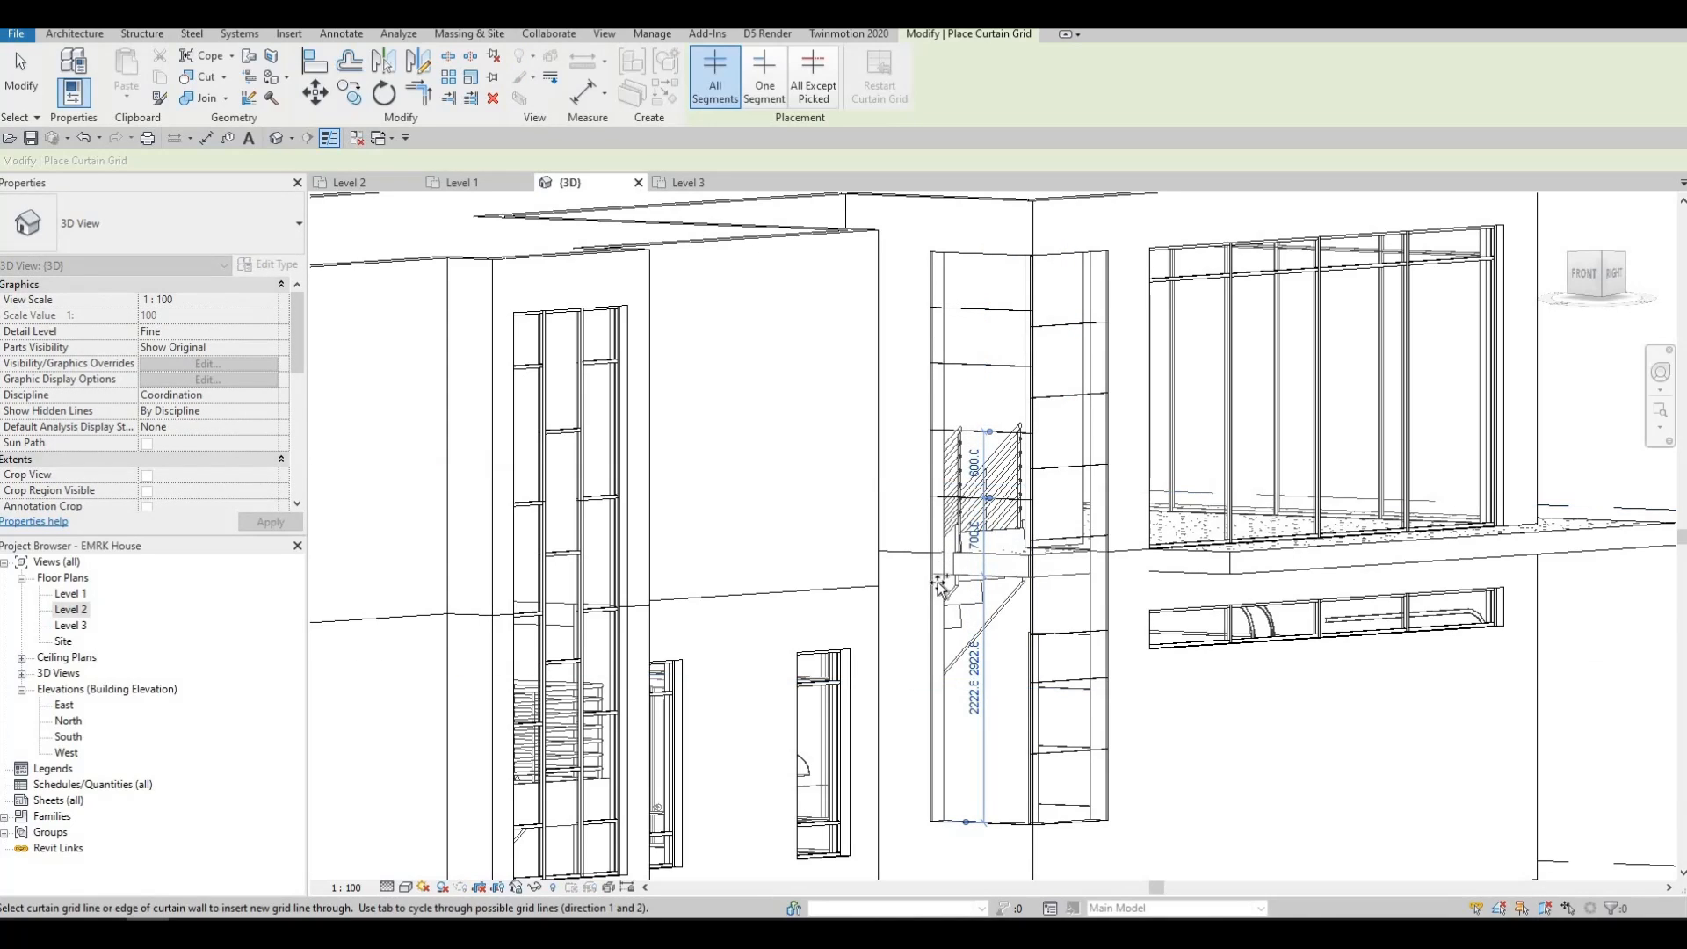
pyautogui.click(938, 700)
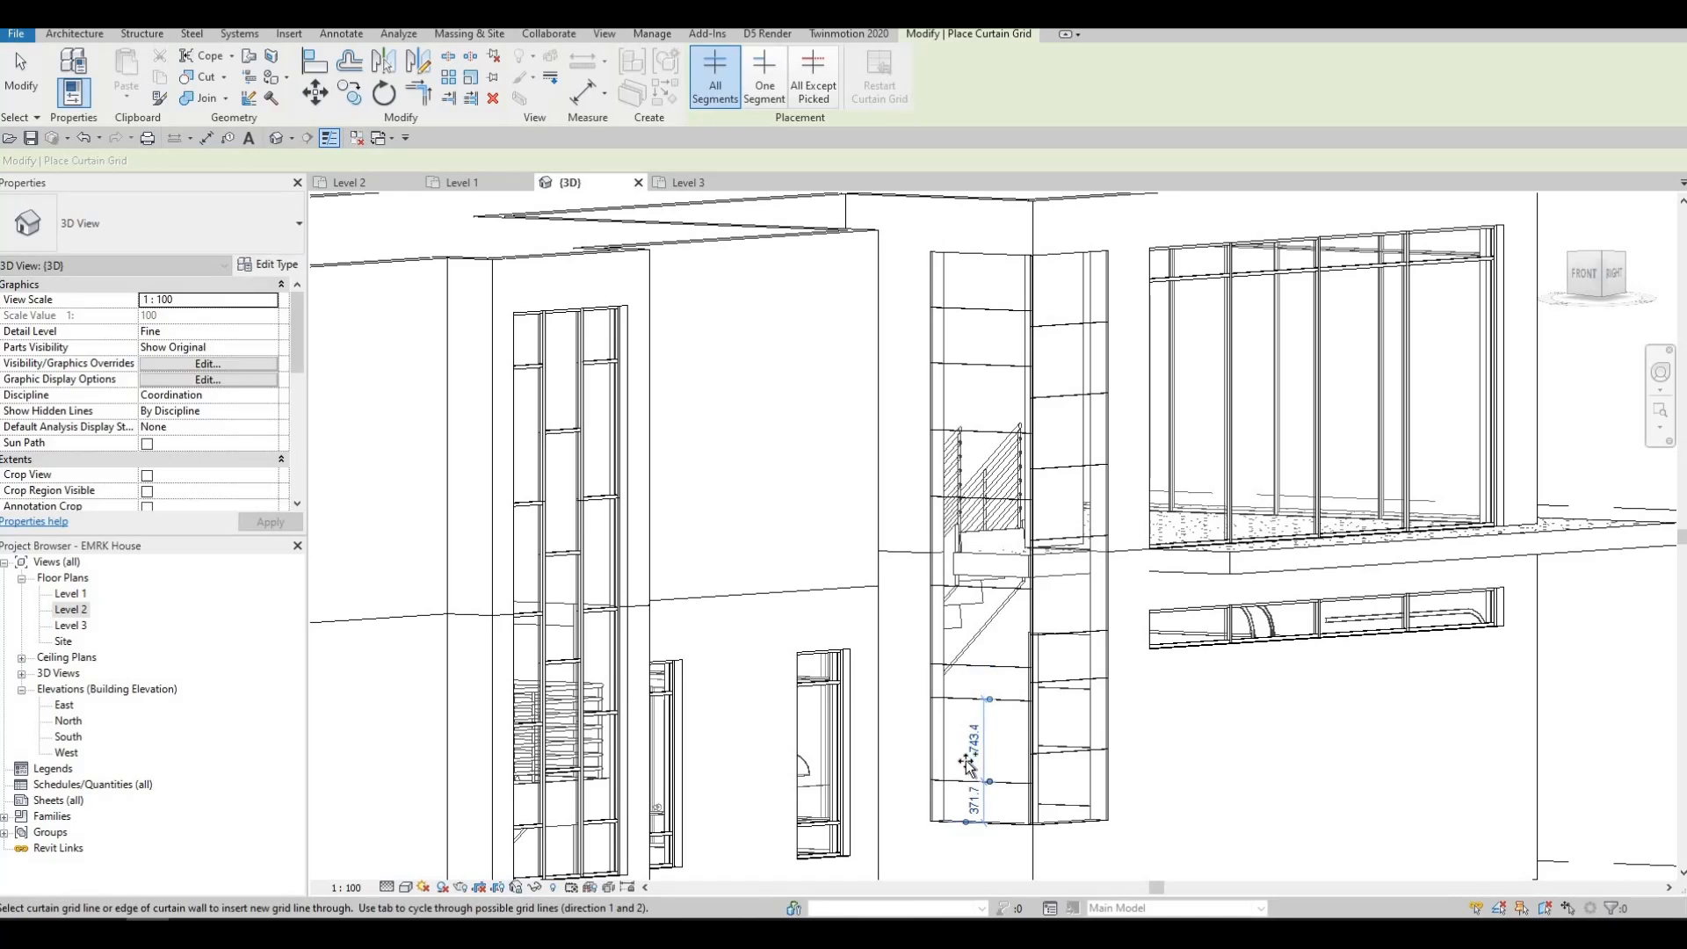
# Step: Align the three lowest horizontal grid lines on the stair curtain wall's front face with the matching lines on its right-side face
pyautogui.press('Escape')
pyautogui.moveTo(966, 764); pyautogui.dragTo(889, 604, button='middle')
pyautogui.press('a')
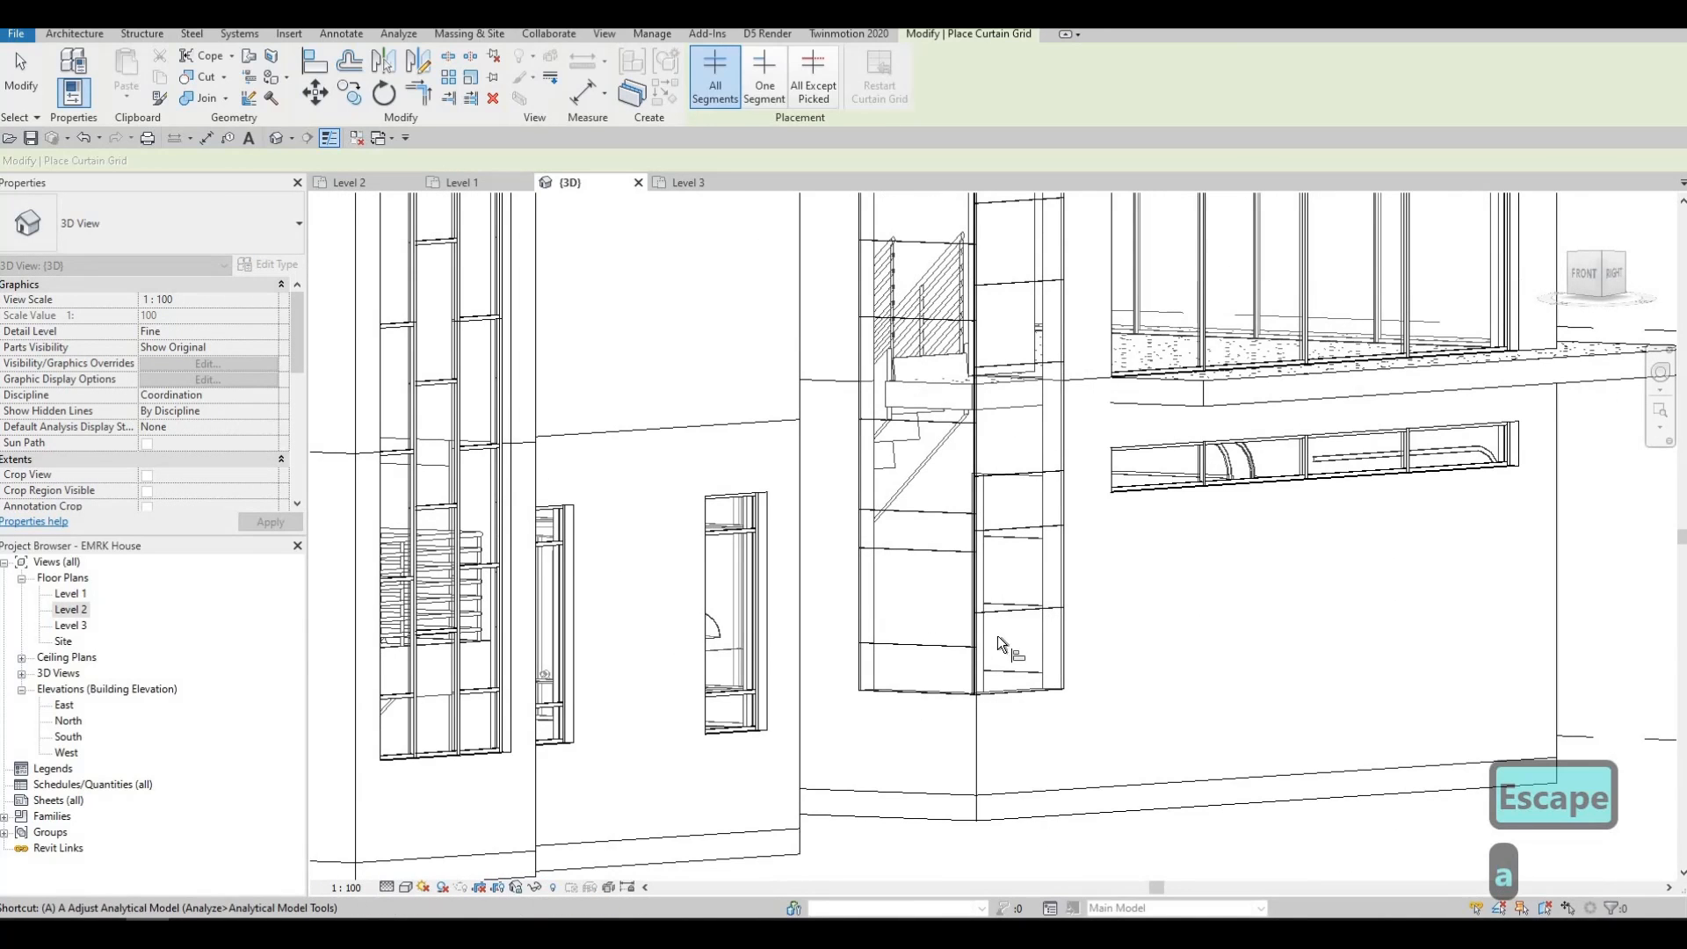
pyautogui.press('l')
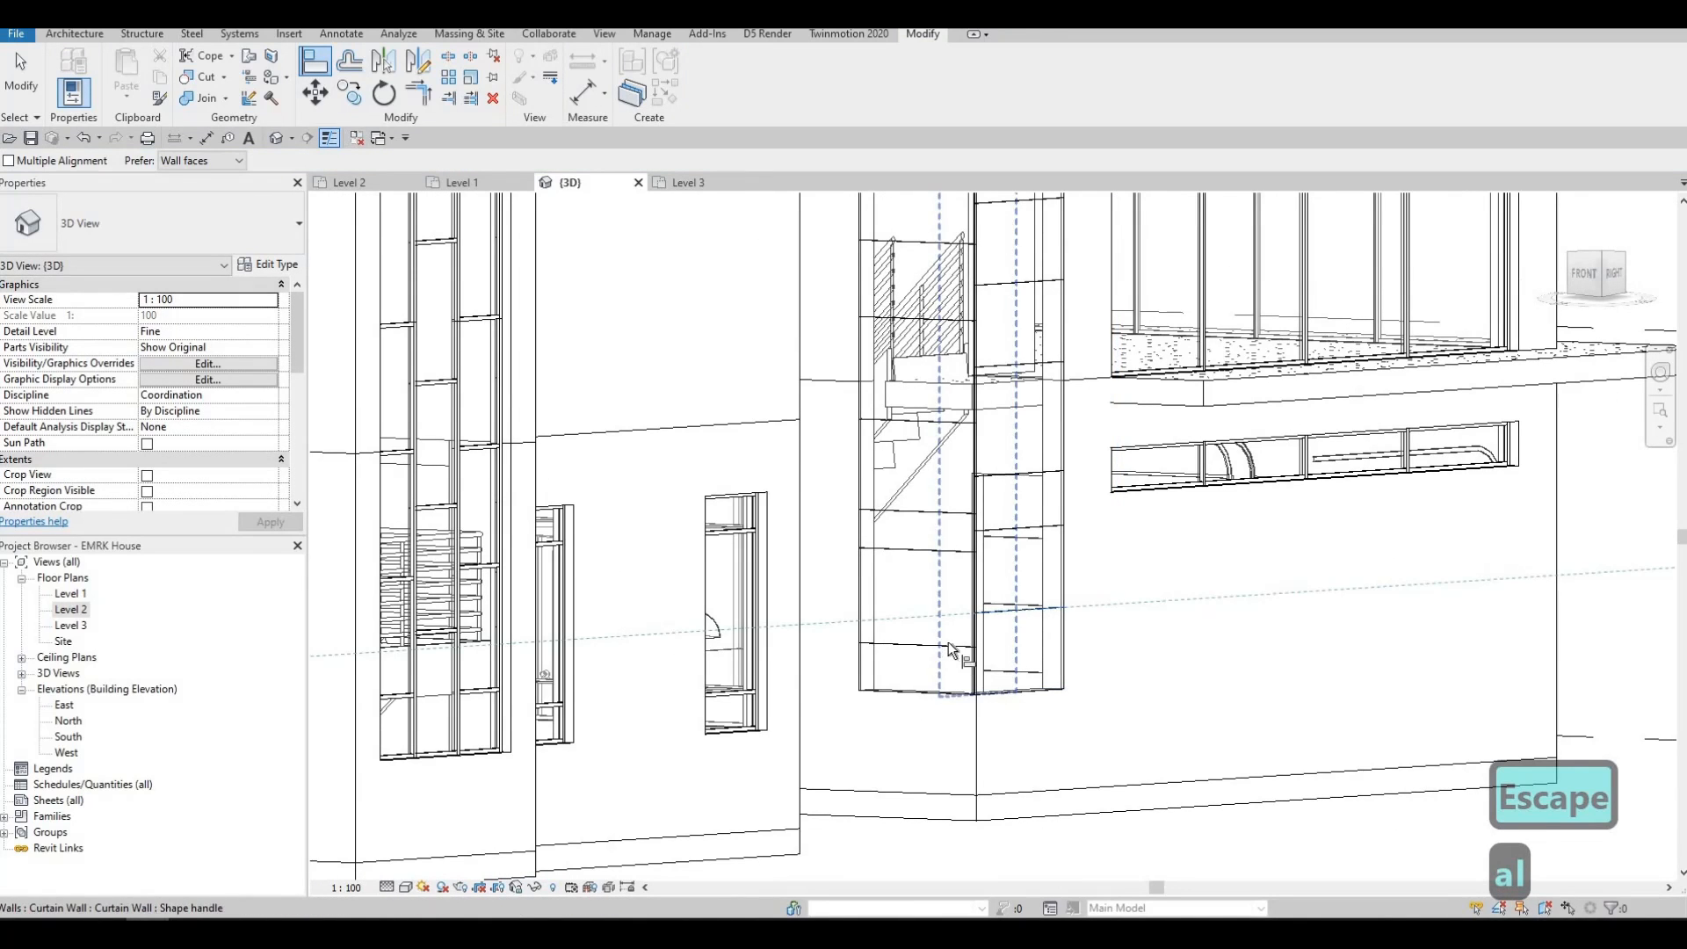
pyautogui.click(962, 645)
pyautogui.click(1005, 529)
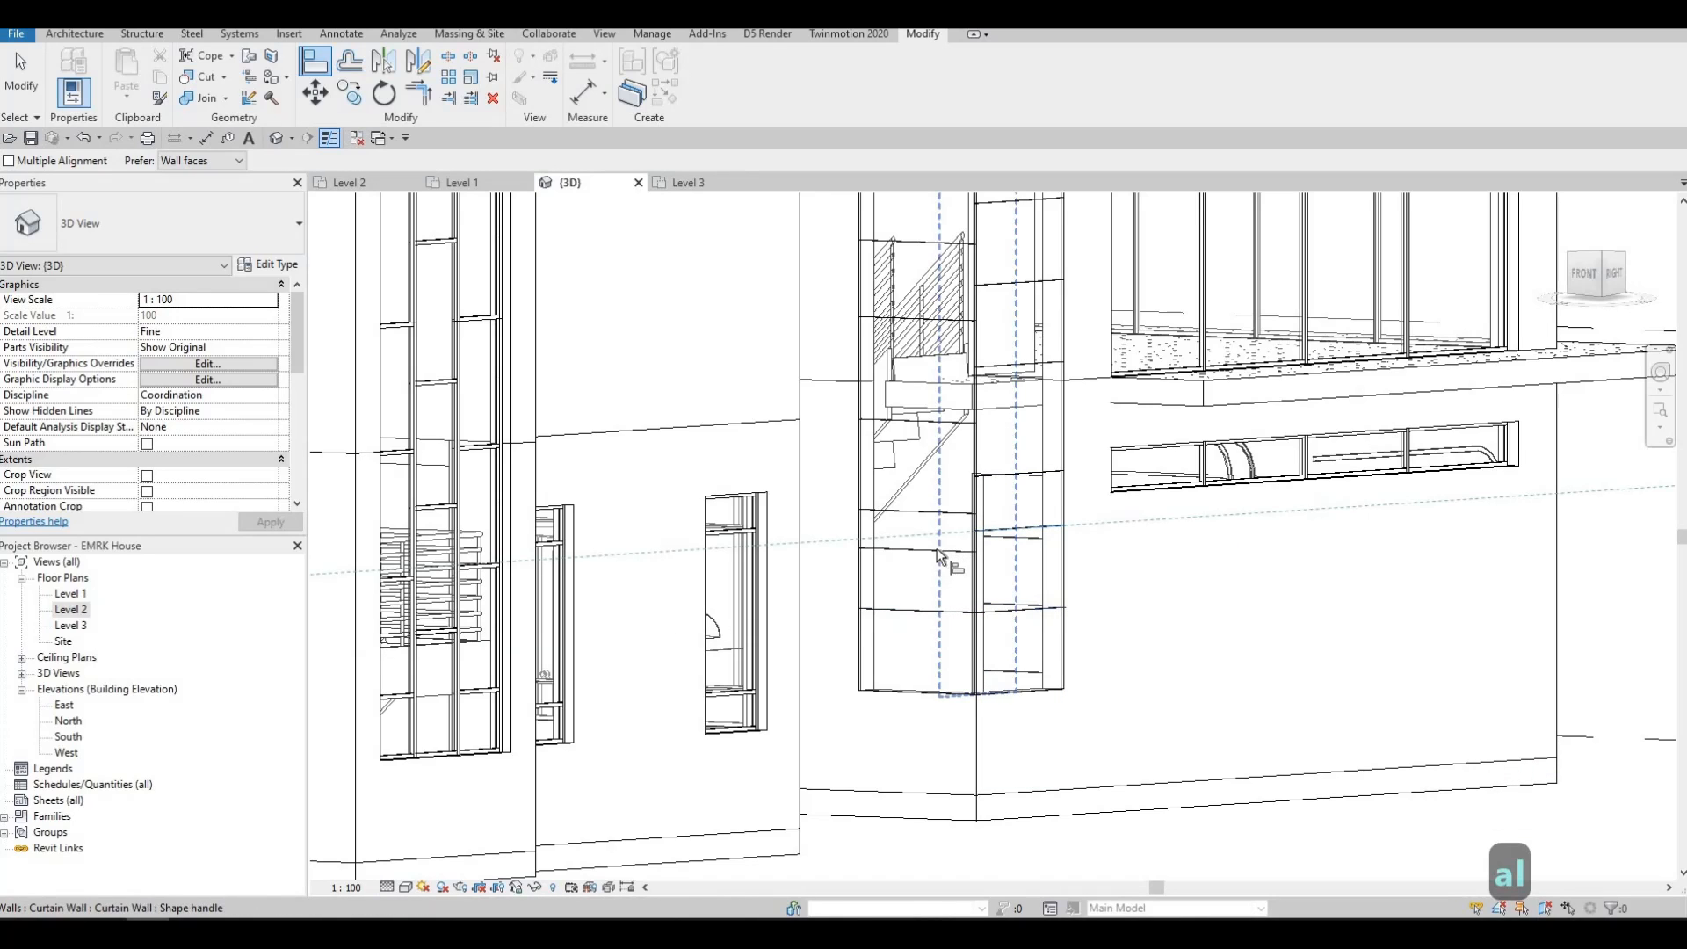
pyautogui.click(939, 550)
pyautogui.click(1014, 476)
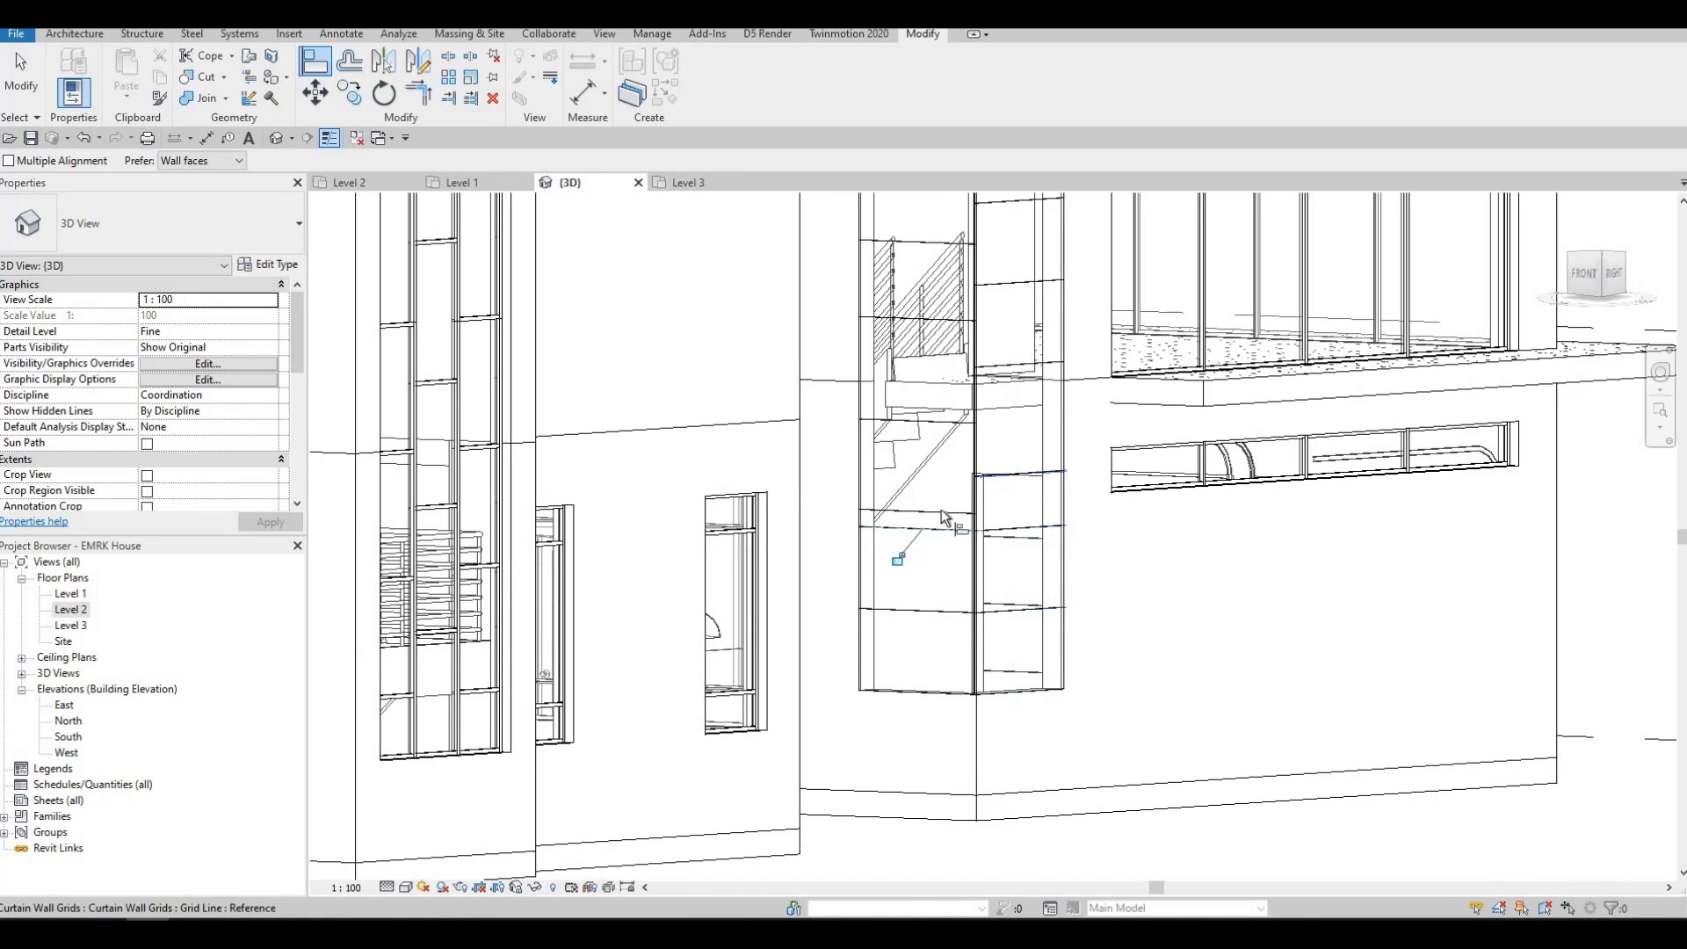
pyautogui.click(941, 511)
# Step: Align the front-face grid lines near the stair landing and its railing with the adjoining lines on the right-side face
pyautogui.scroll(3, 982, 469)
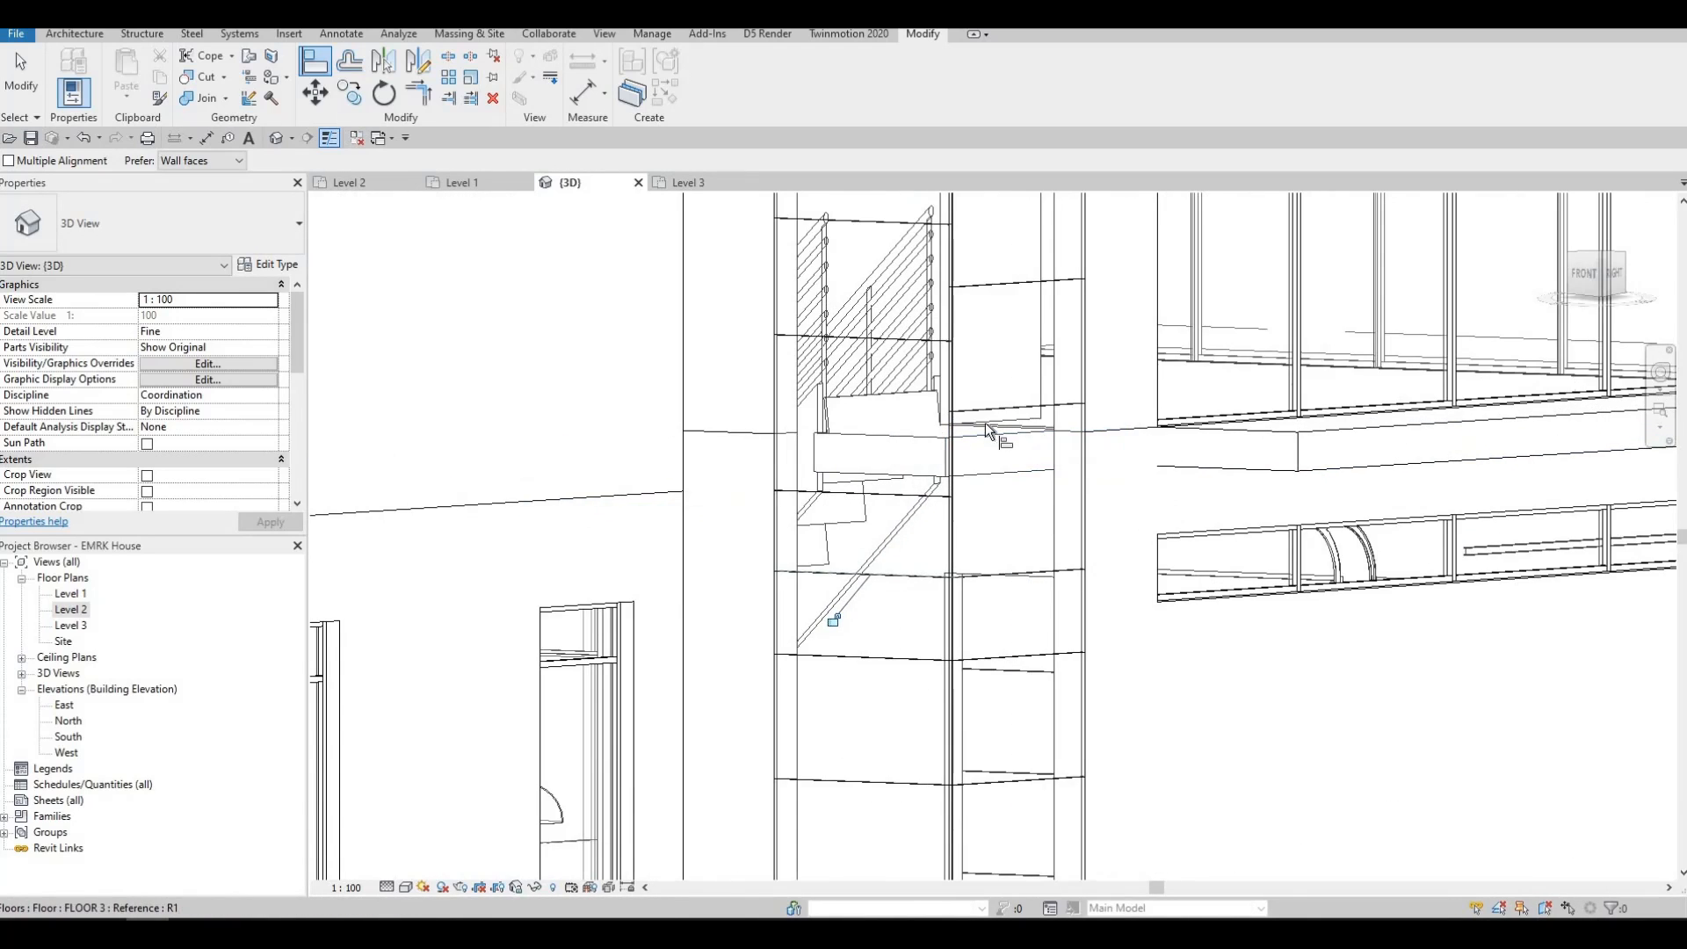
pyautogui.click(1000, 405)
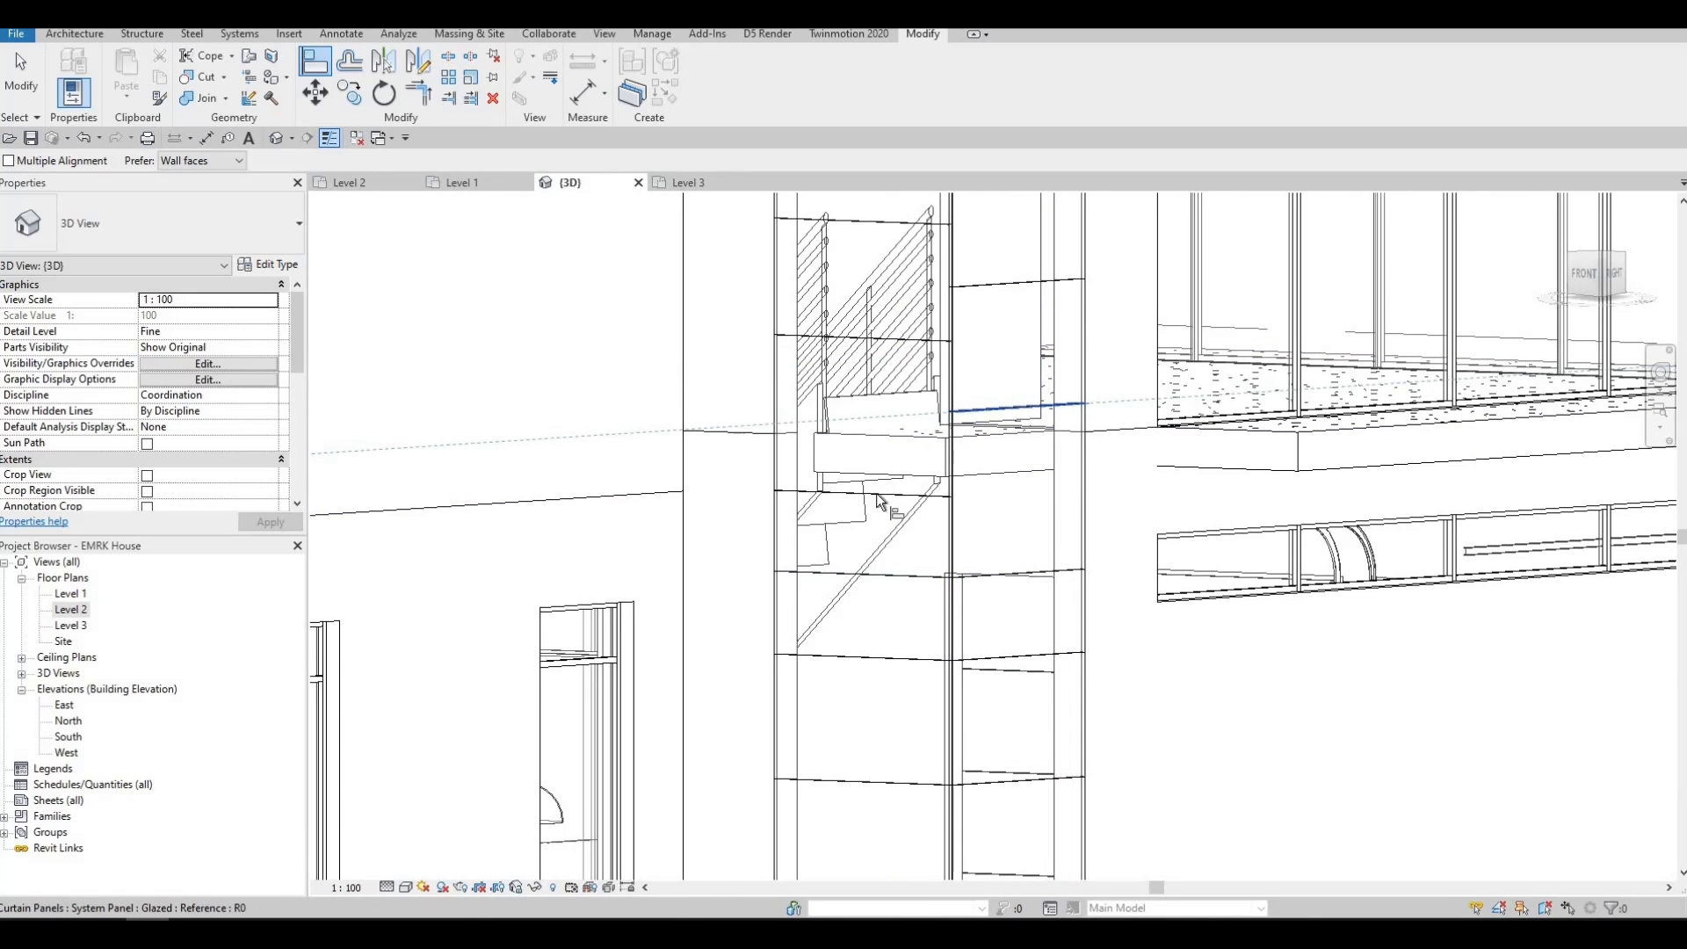
pyautogui.click(904, 483)
pyautogui.moveTo(1001, 305); pyautogui.dragTo(1004, 432, button='middle')
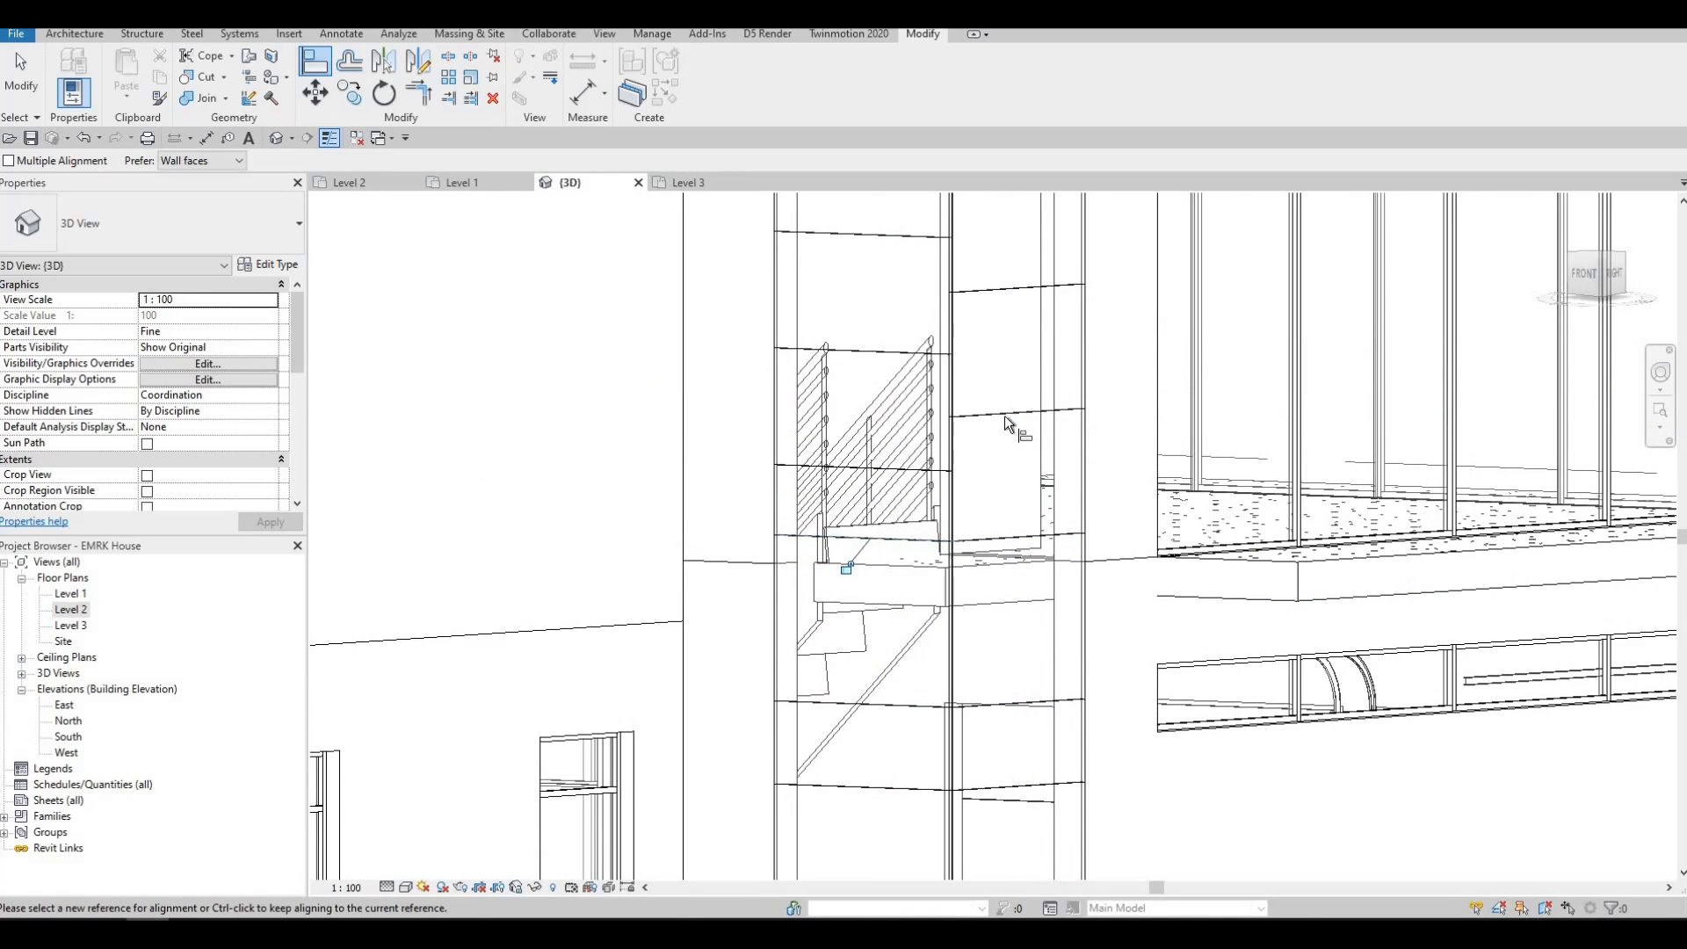
pyautogui.click(1004, 414)
pyautogui.click(905, 469)
# Step: Align the upper front-face grid lines of the stair curtain wall with the two topmost lines on the right-side face
pyautogui.moveTo(1015, 299); pyautogui.dragTo(1015, 435, button='middle')
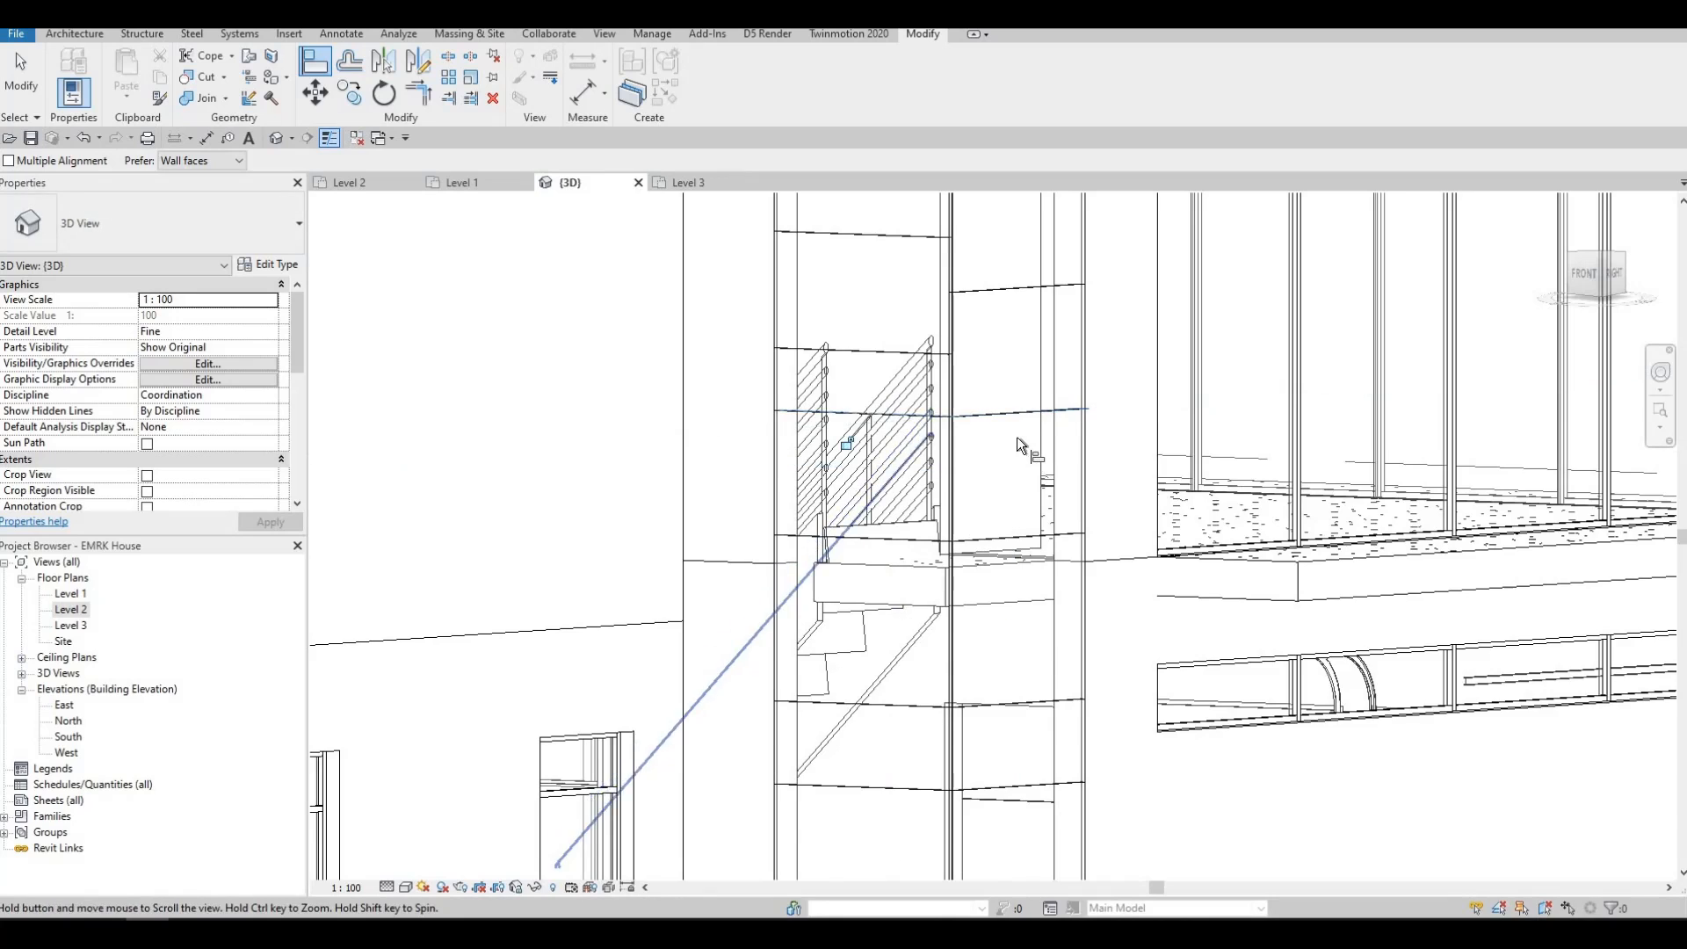
pyautogui.click(1013, 425)
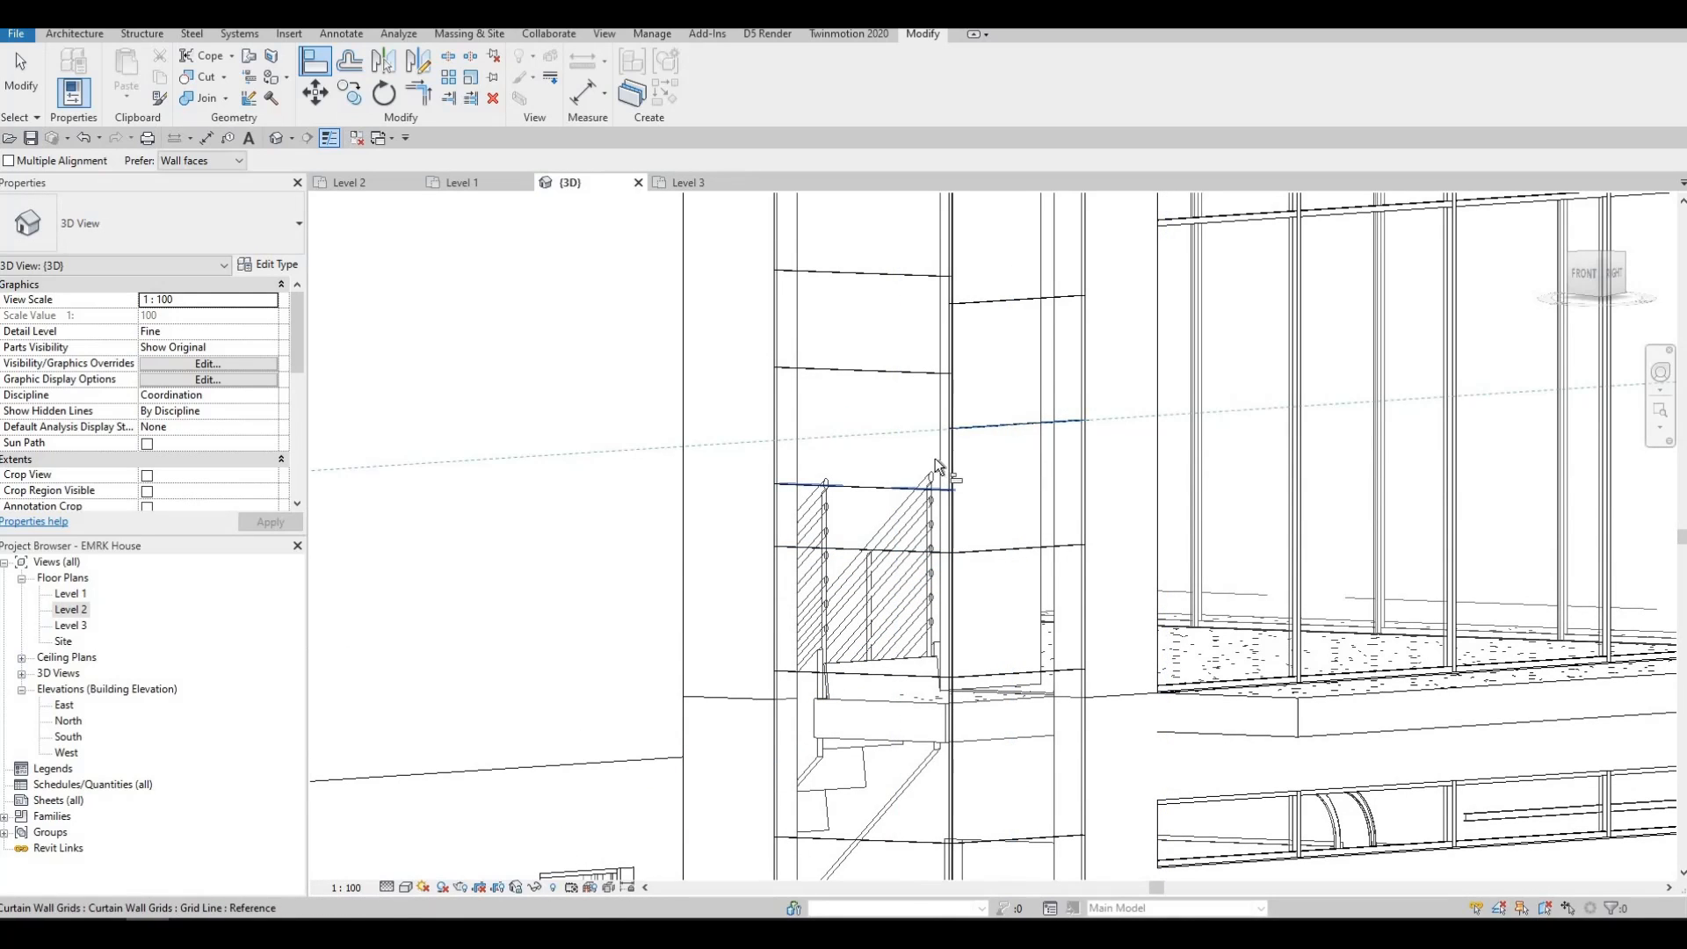
pyautogui.click(932, 486)
pyautogui.moveTo(1010, 312); pyautogui.dragTo(1008, 419, button='middle')
pyautogui.click(1009, 412)
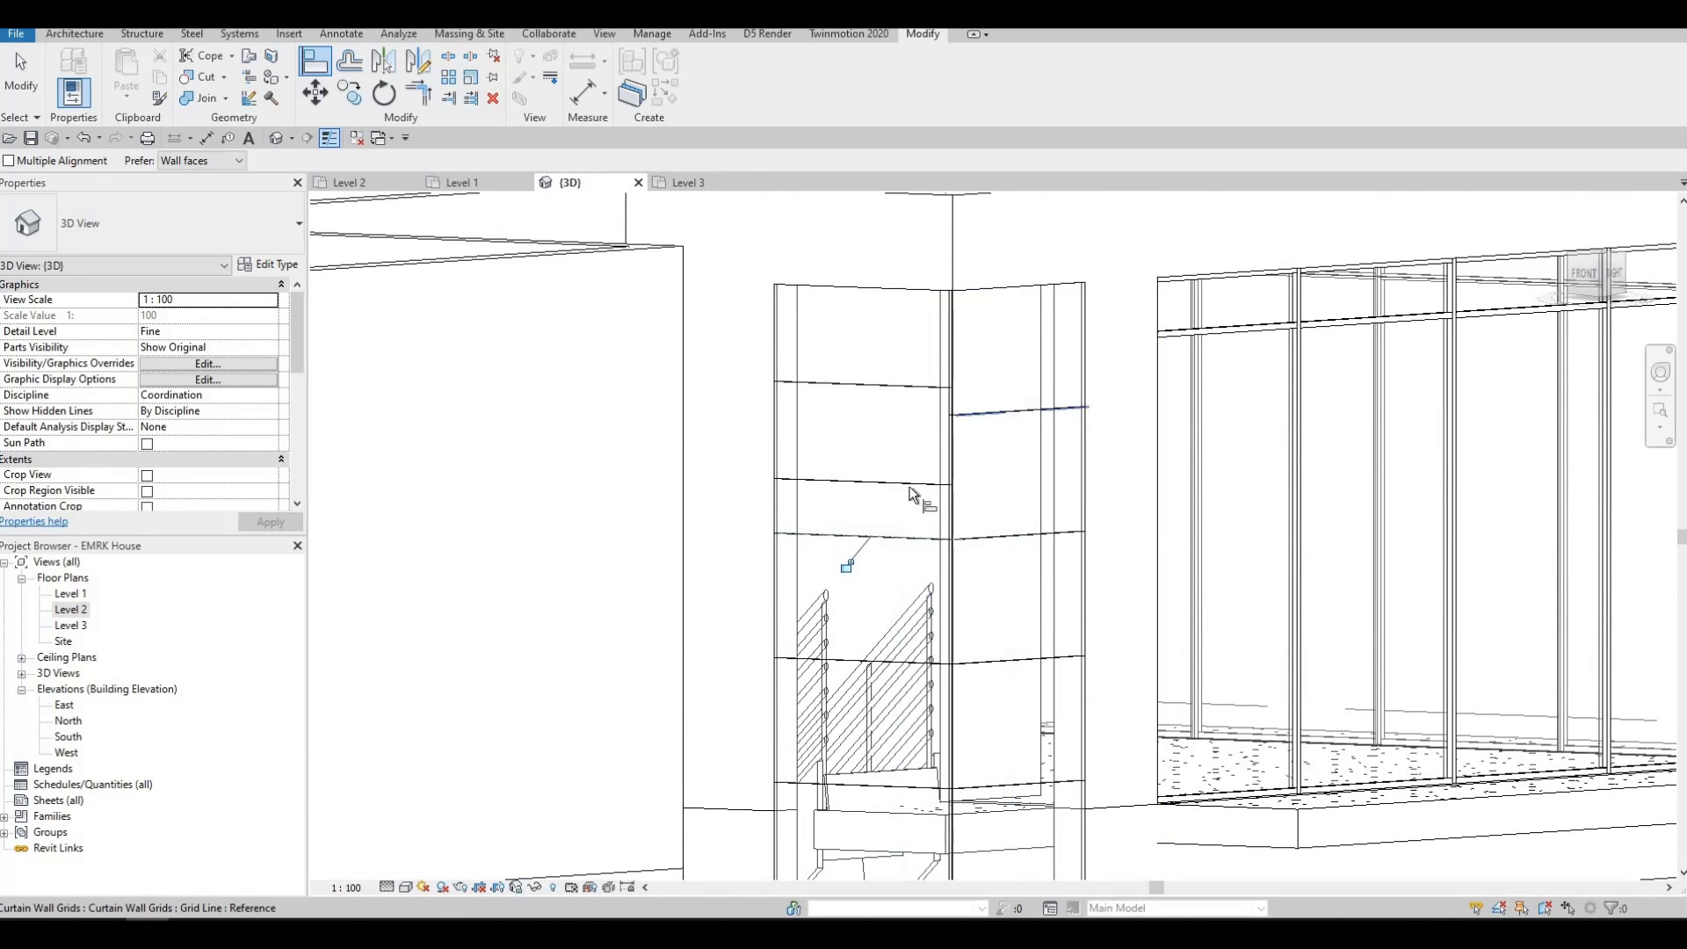
pyautogui.scroll(-2, 937, 483)
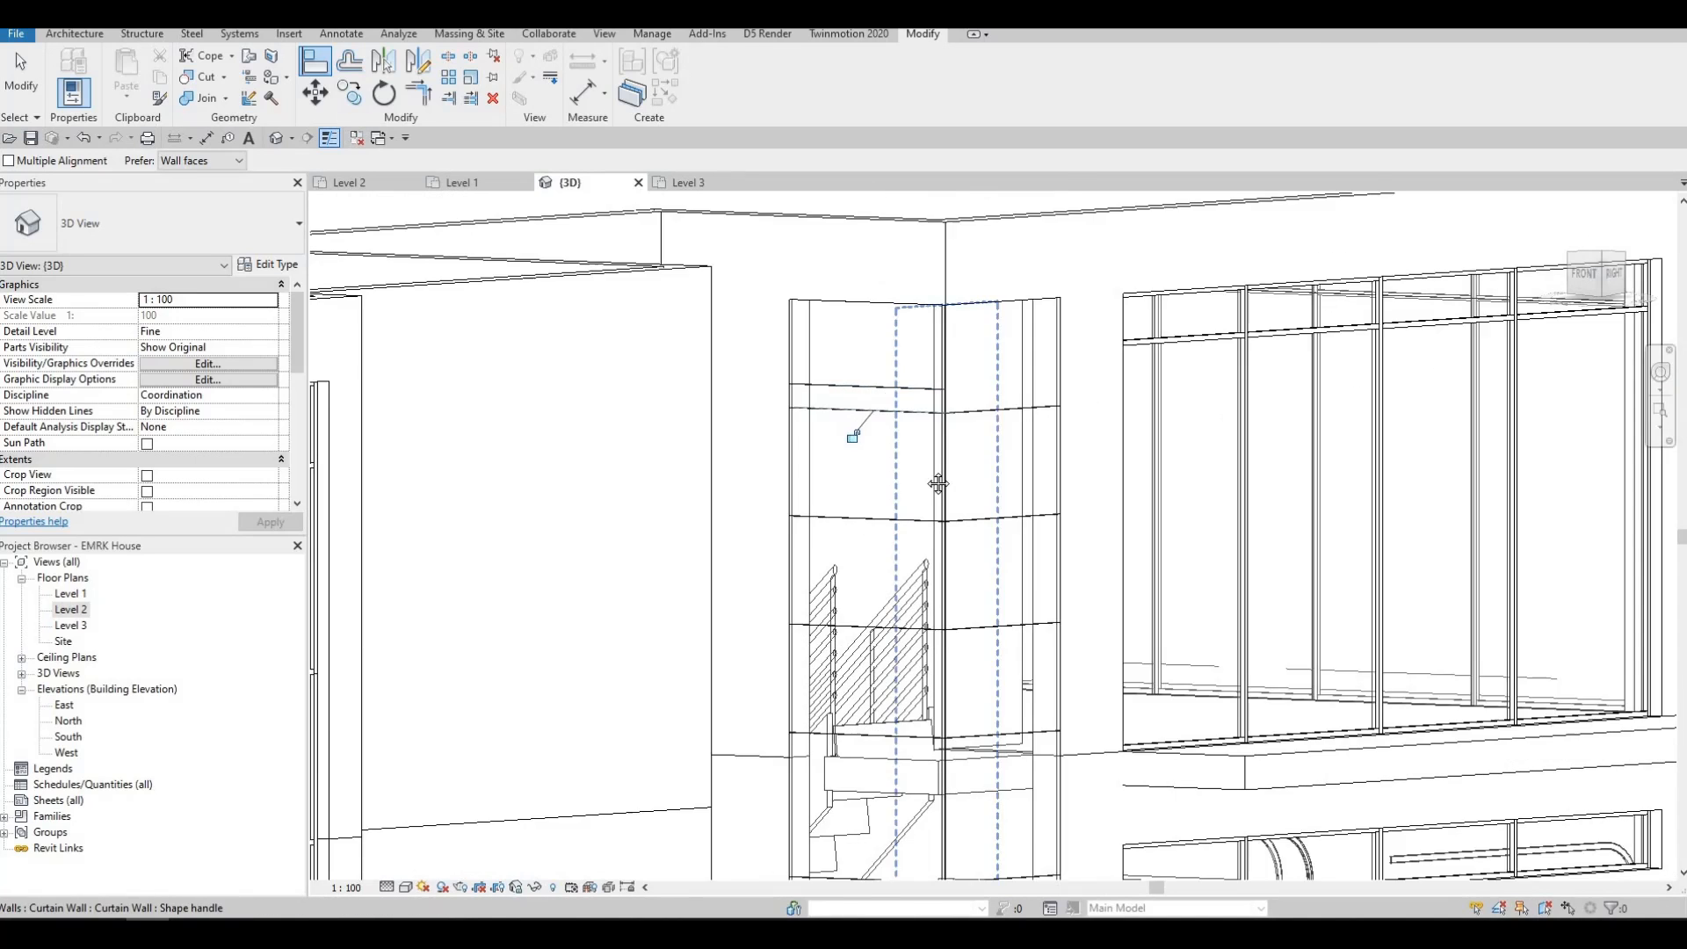
pyautogui.scroll(-2, 979, 505)
# Step: Delete the surplus horizontal grid line near the top of the stair curtain wall's front face
pyautogui.moveTo(979, 589); pyautogui.dragTo(943, 650, button='middle')
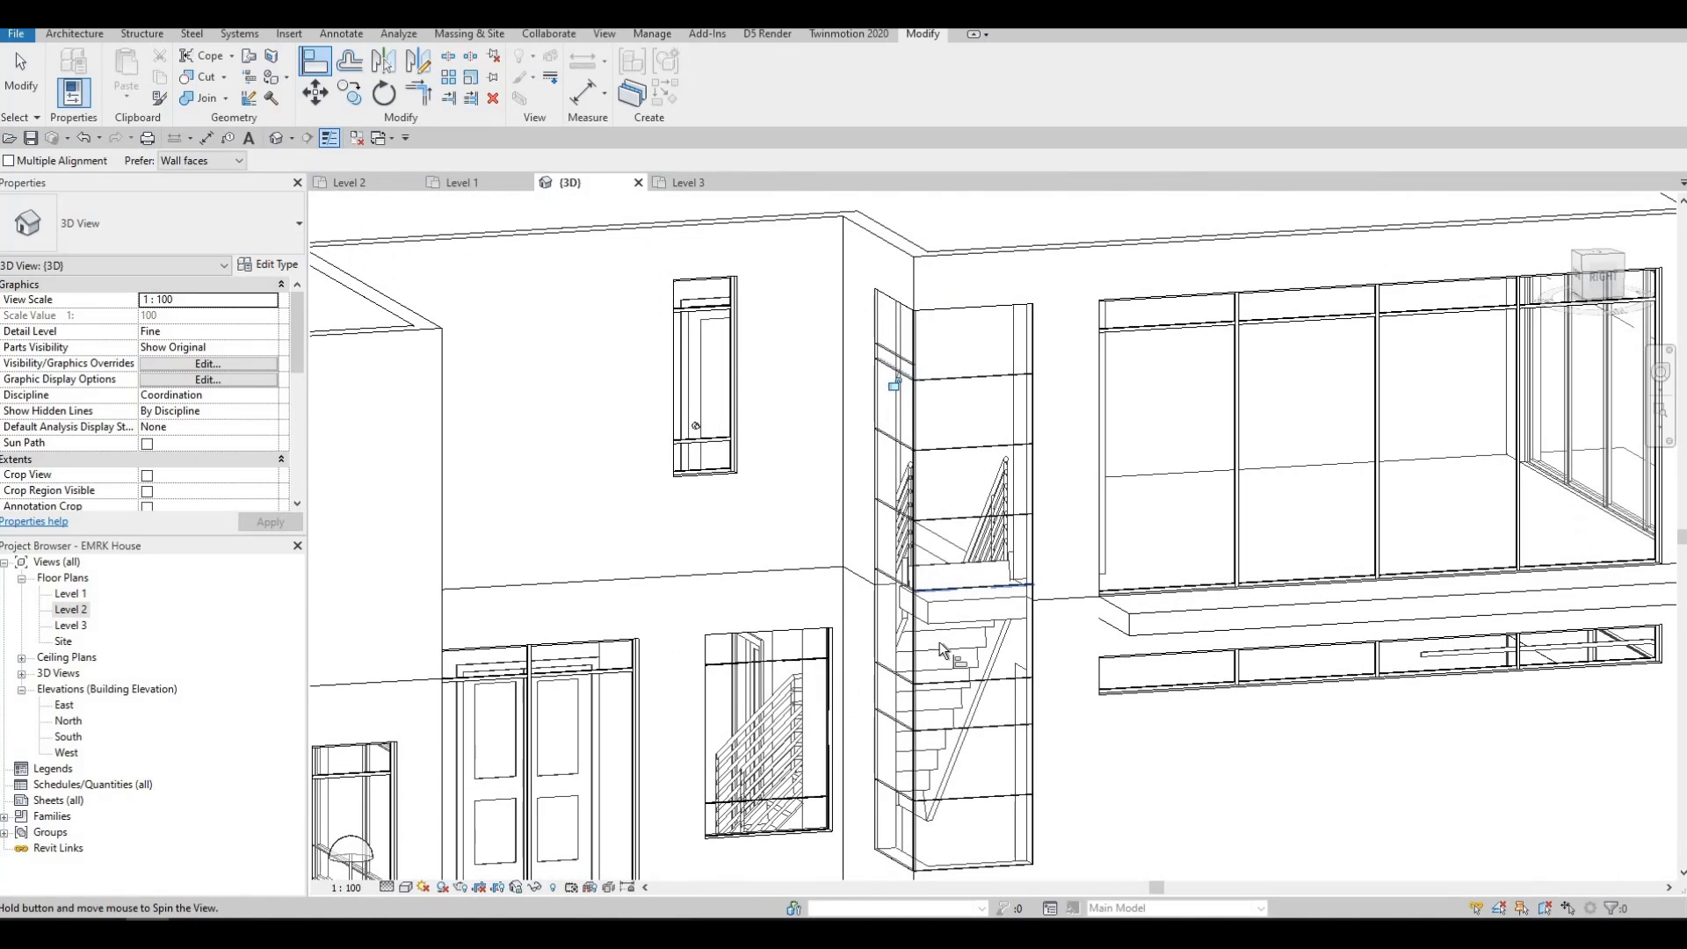
pyautogui.click(1016, 640)
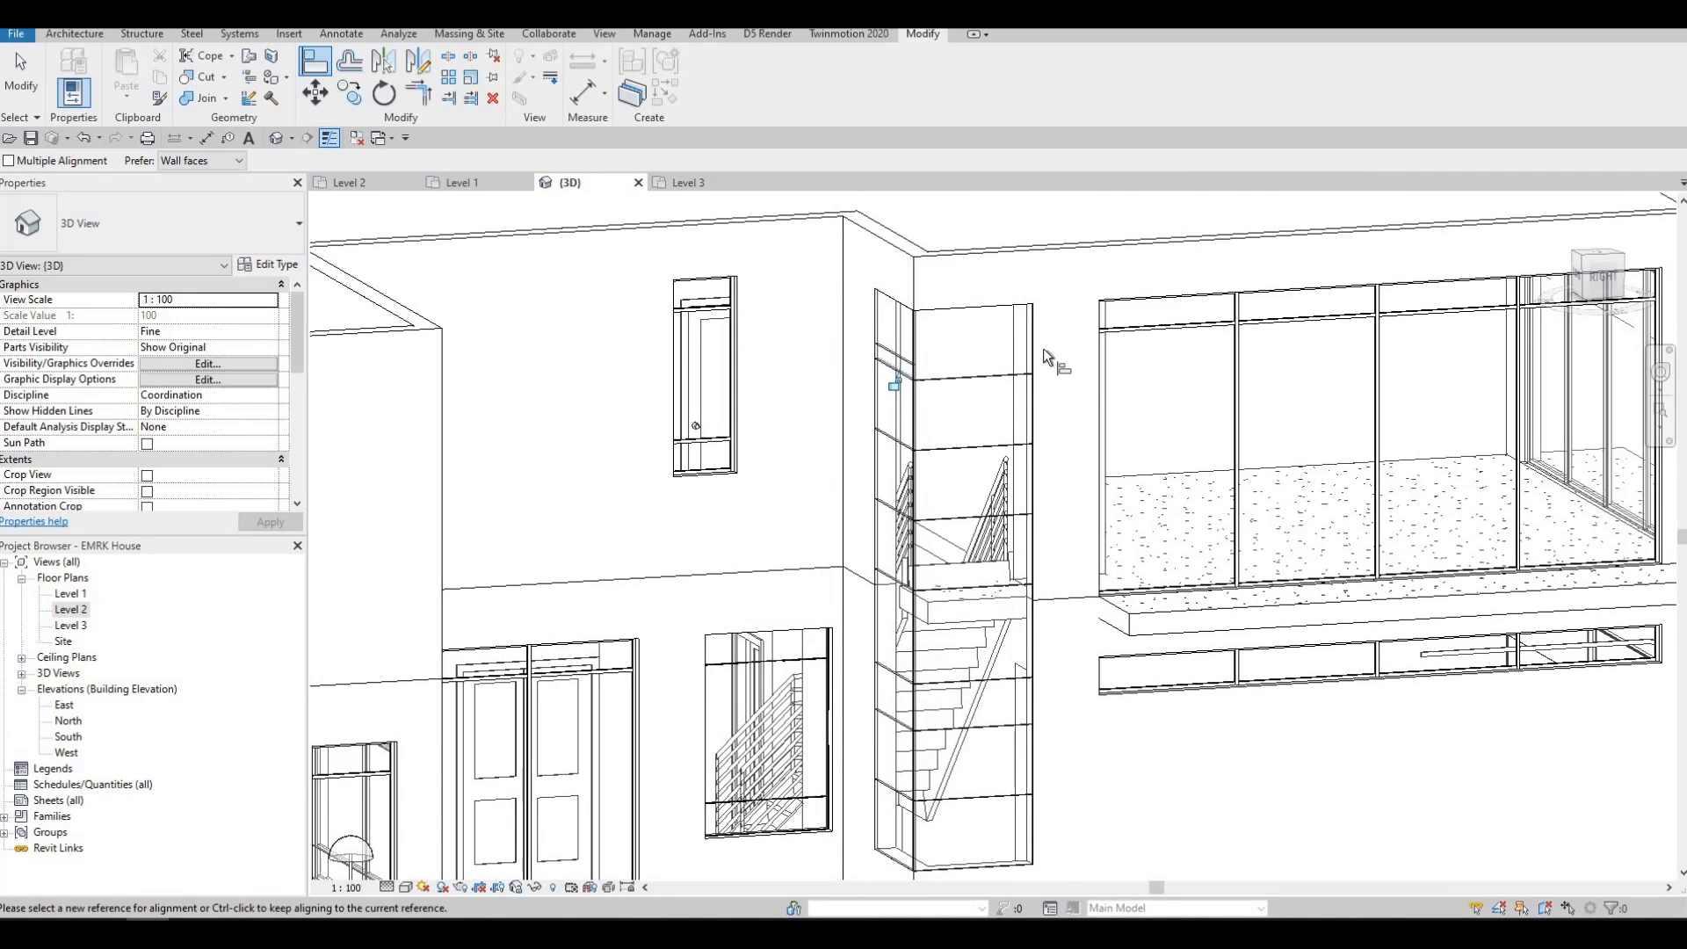
pyautogui.keyDown('shift'); pyautogui.moveTo(839, 365); pyautogui.dragTo(910, 362, button='middle'); pyautogui.keyUp('shift')
pyautogui.press('Escape')
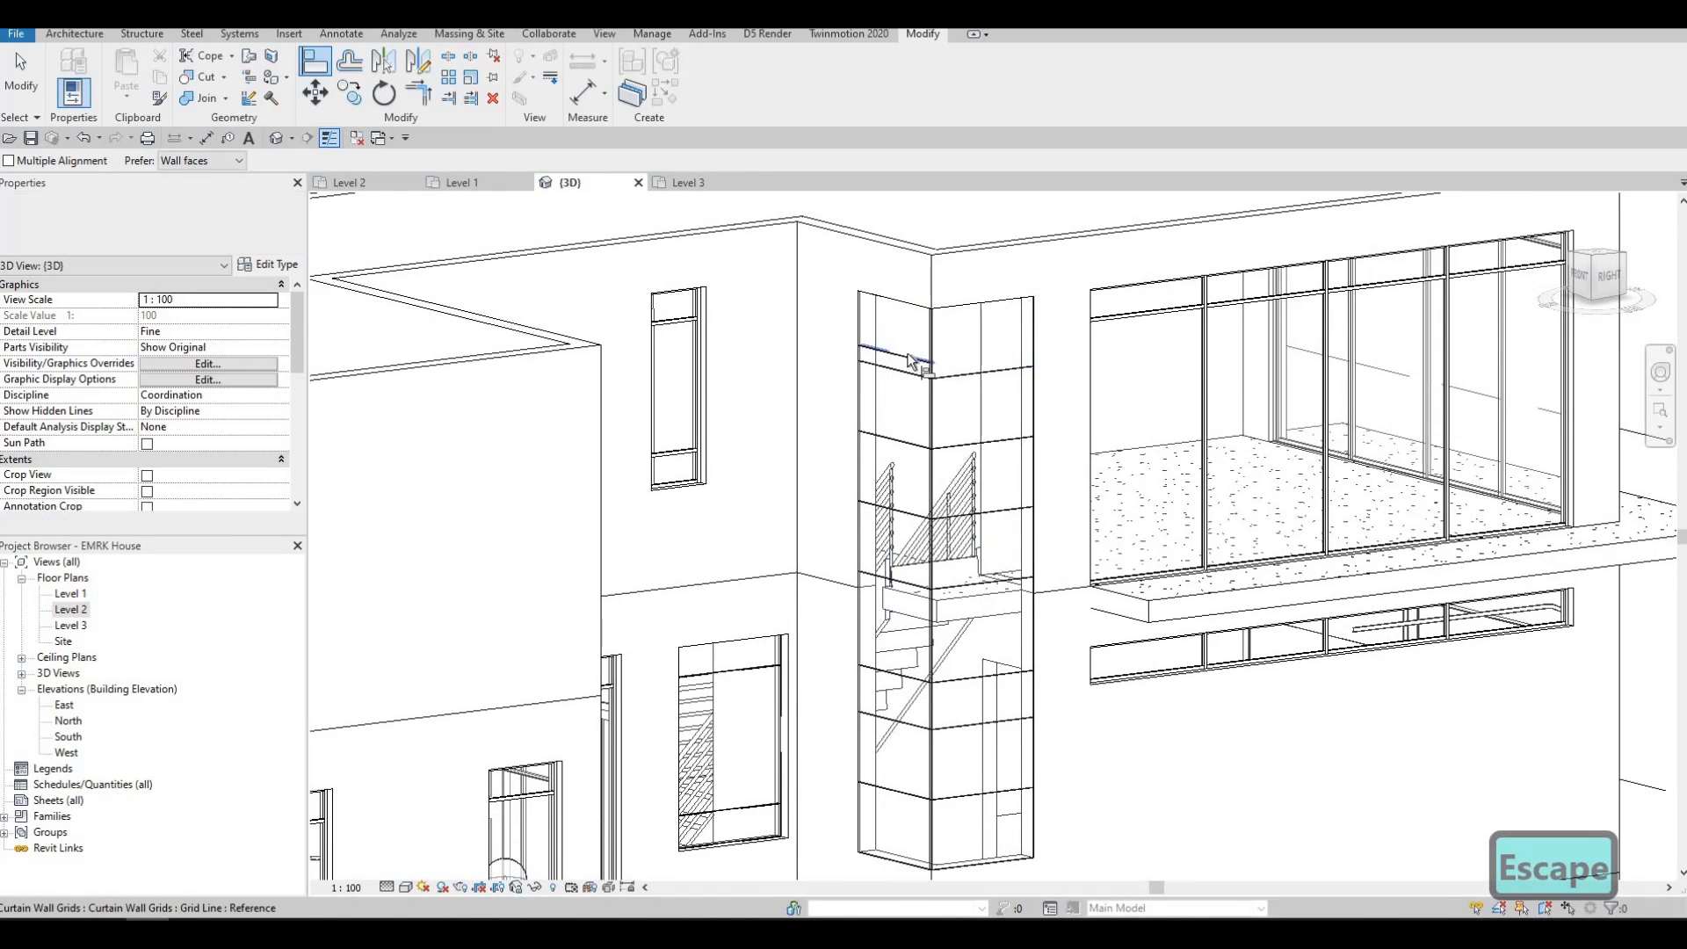
pyautogui.click(907, 361)
pyautogui.press('Delete')
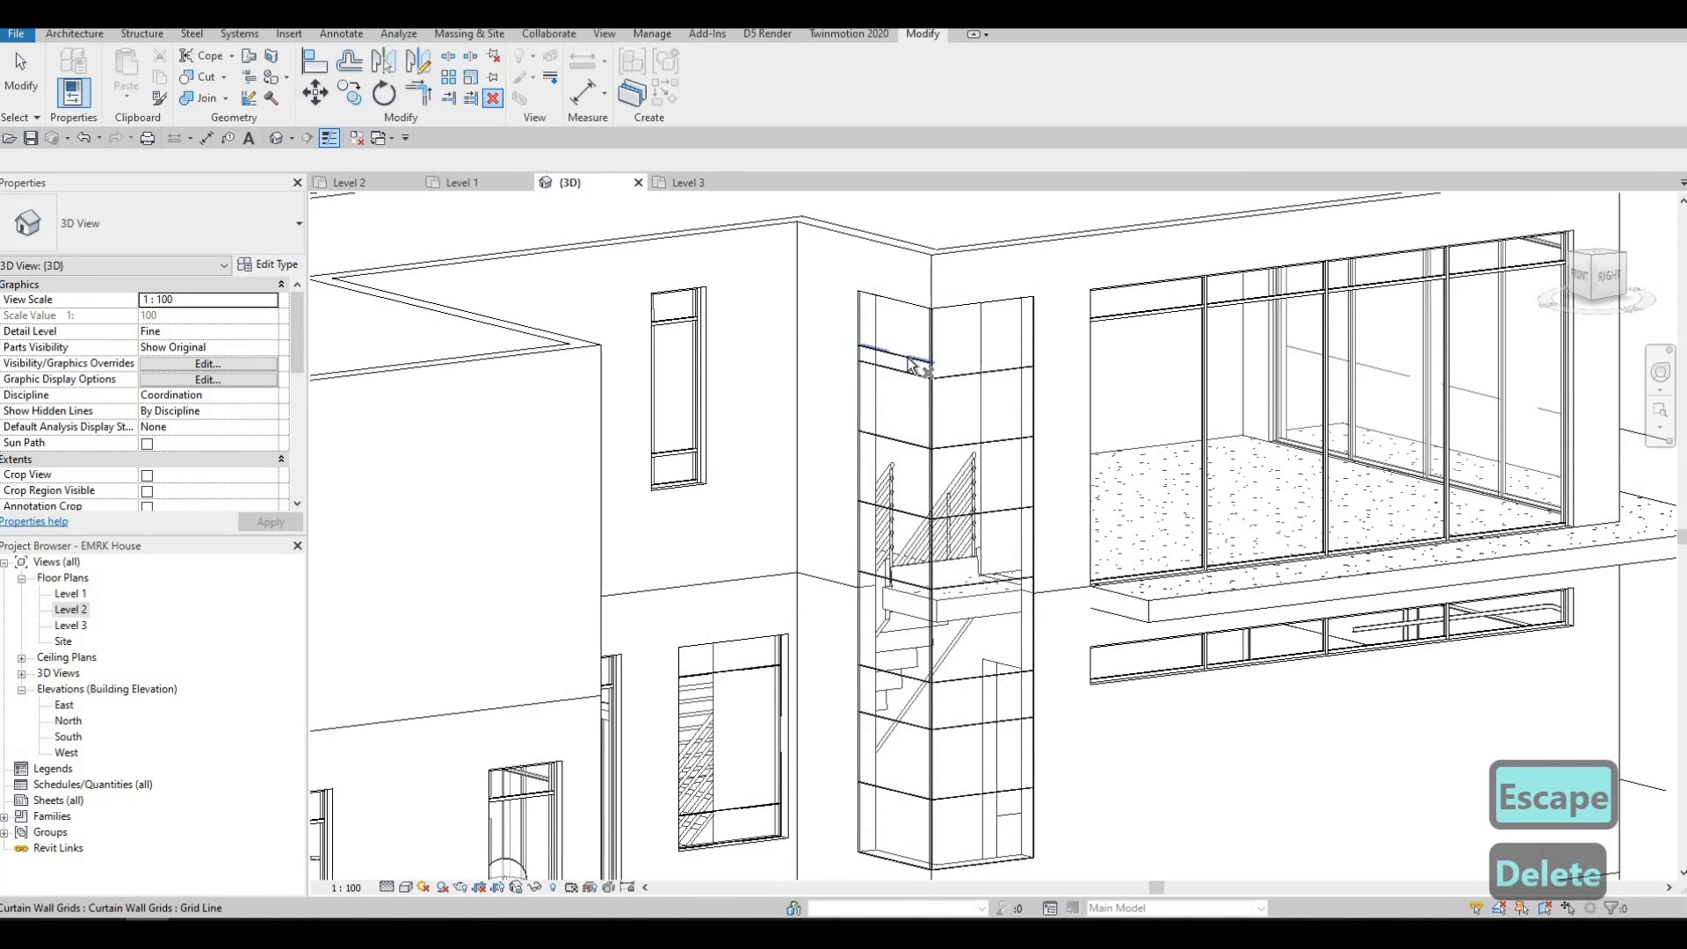
pyautogui.press('Delete')
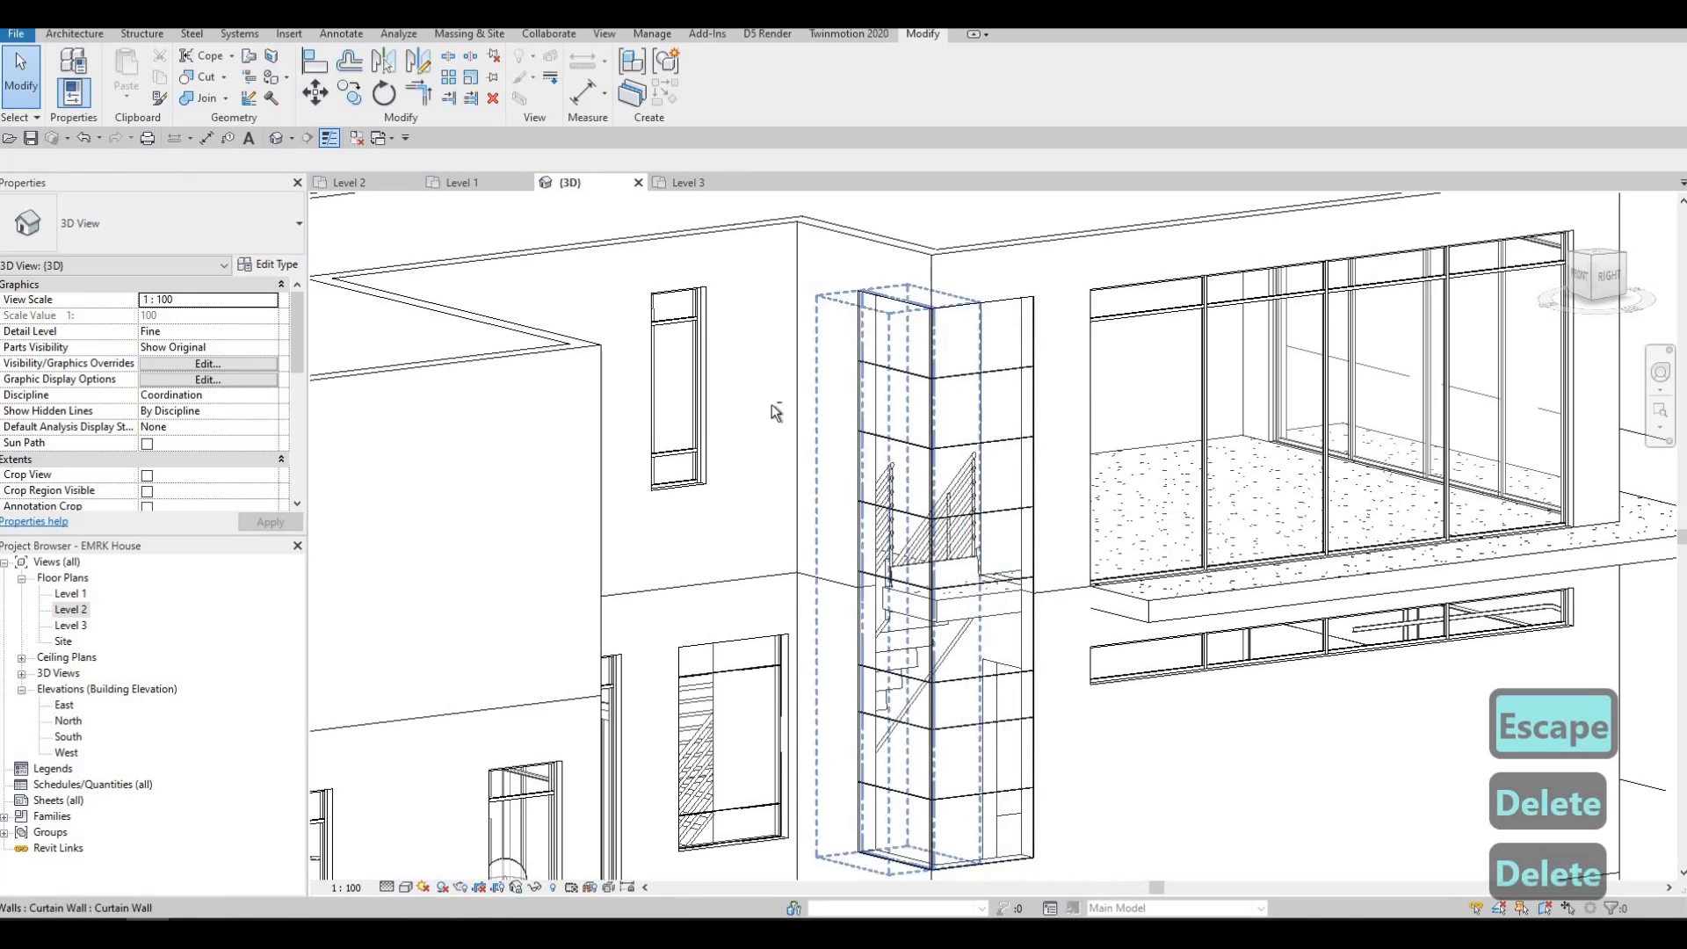
# Step: Examine the spacing of the lower horizontal grid lines on both faces of the corner stair curtain wall
pyautogui.keyDown('shift'); pyautogui.moveTo(724, 384); pyautogui.dragTo(951, 402, button='middle'); pyautogui.keyUp('shift')
pyautogui.moveTo(1017, 622); pyautogui.dragTo(577, 257, button='middle')
pyautogui.scroll(2, 975, 431)
pyautogui.click(95, 33)
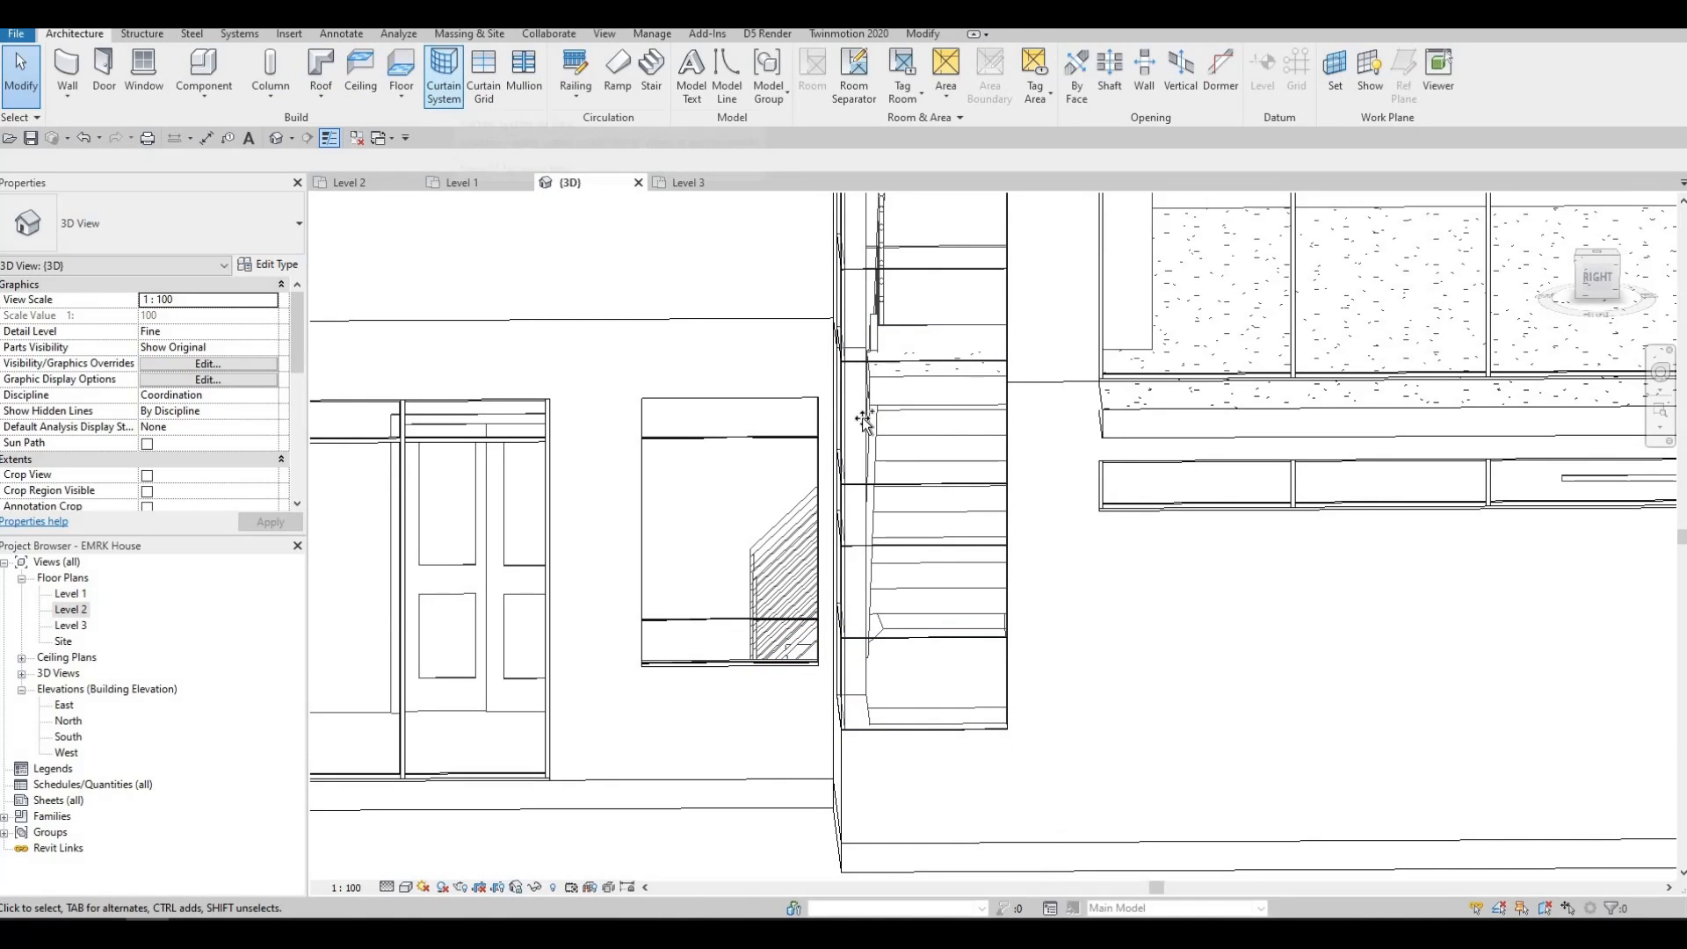
pyautogui.keyDown('shift'); pyautogui.moveTo(1008, 420); pyautogui.dragTo(1076, 388, button='middle'); pyautogui.keyUp('shift')
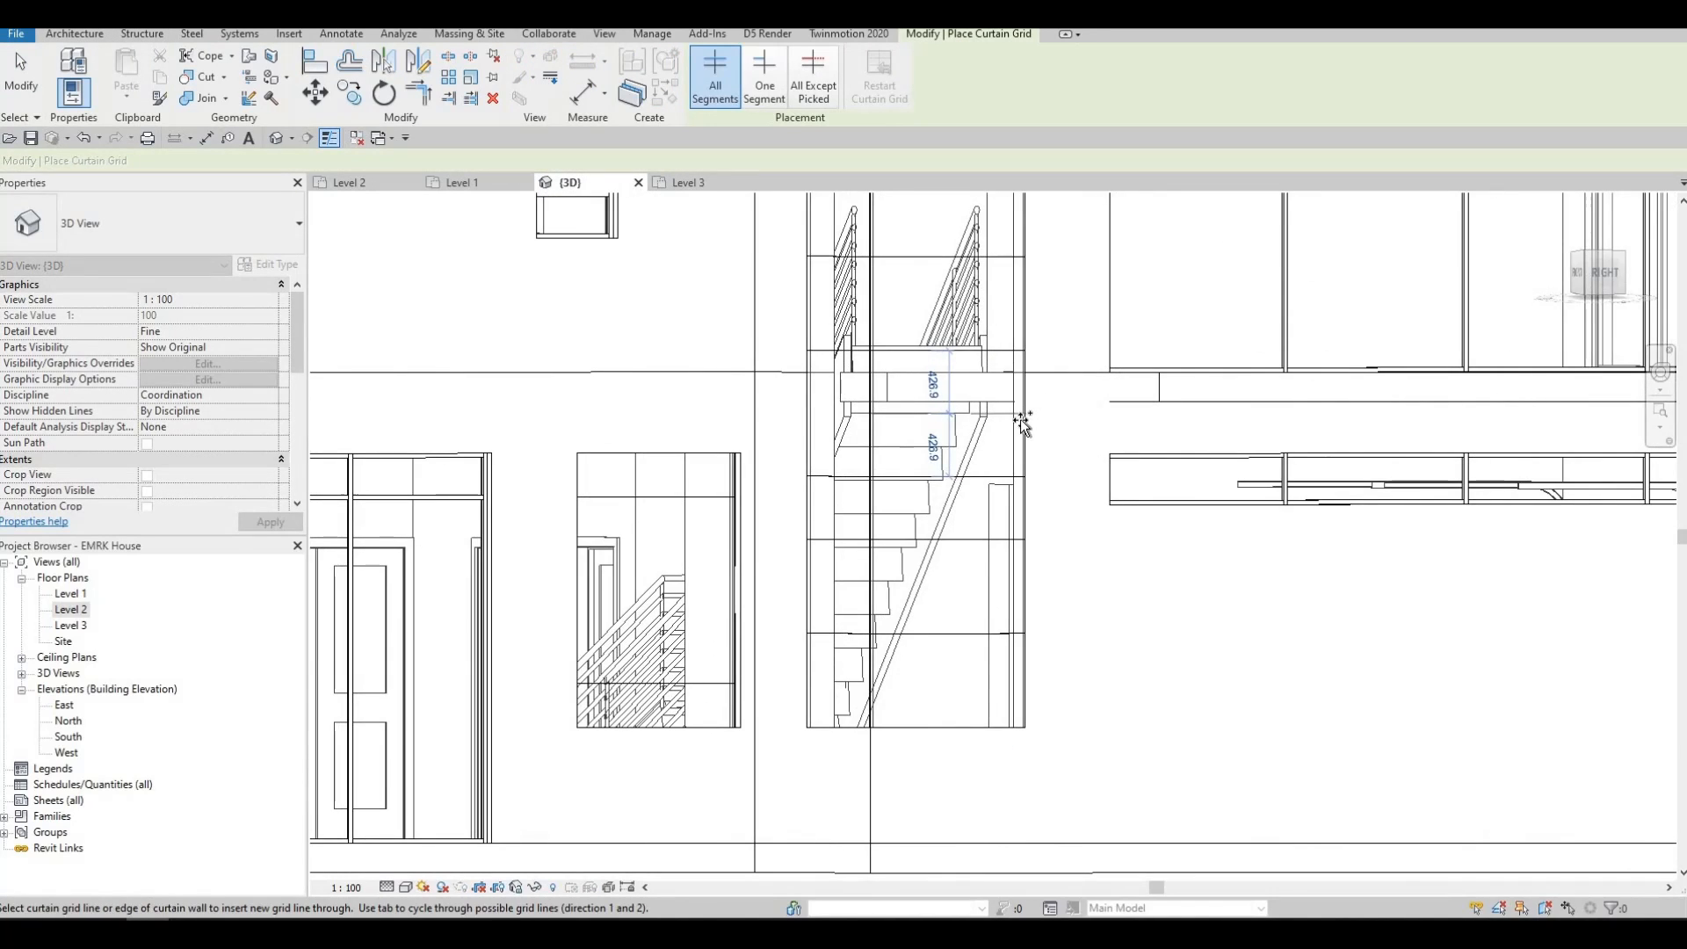
pyautogui.moveTo(1016, 483)
pyautogui.keyDown('shift'); pyautogui.mouseDown(button='middle')
pyautogui.moveTo(1003, 501)
pyautogui.moveTo(1006, 487)
pyautogui.mouseUp(button='middle'); pyautogui.keyUp('shift')
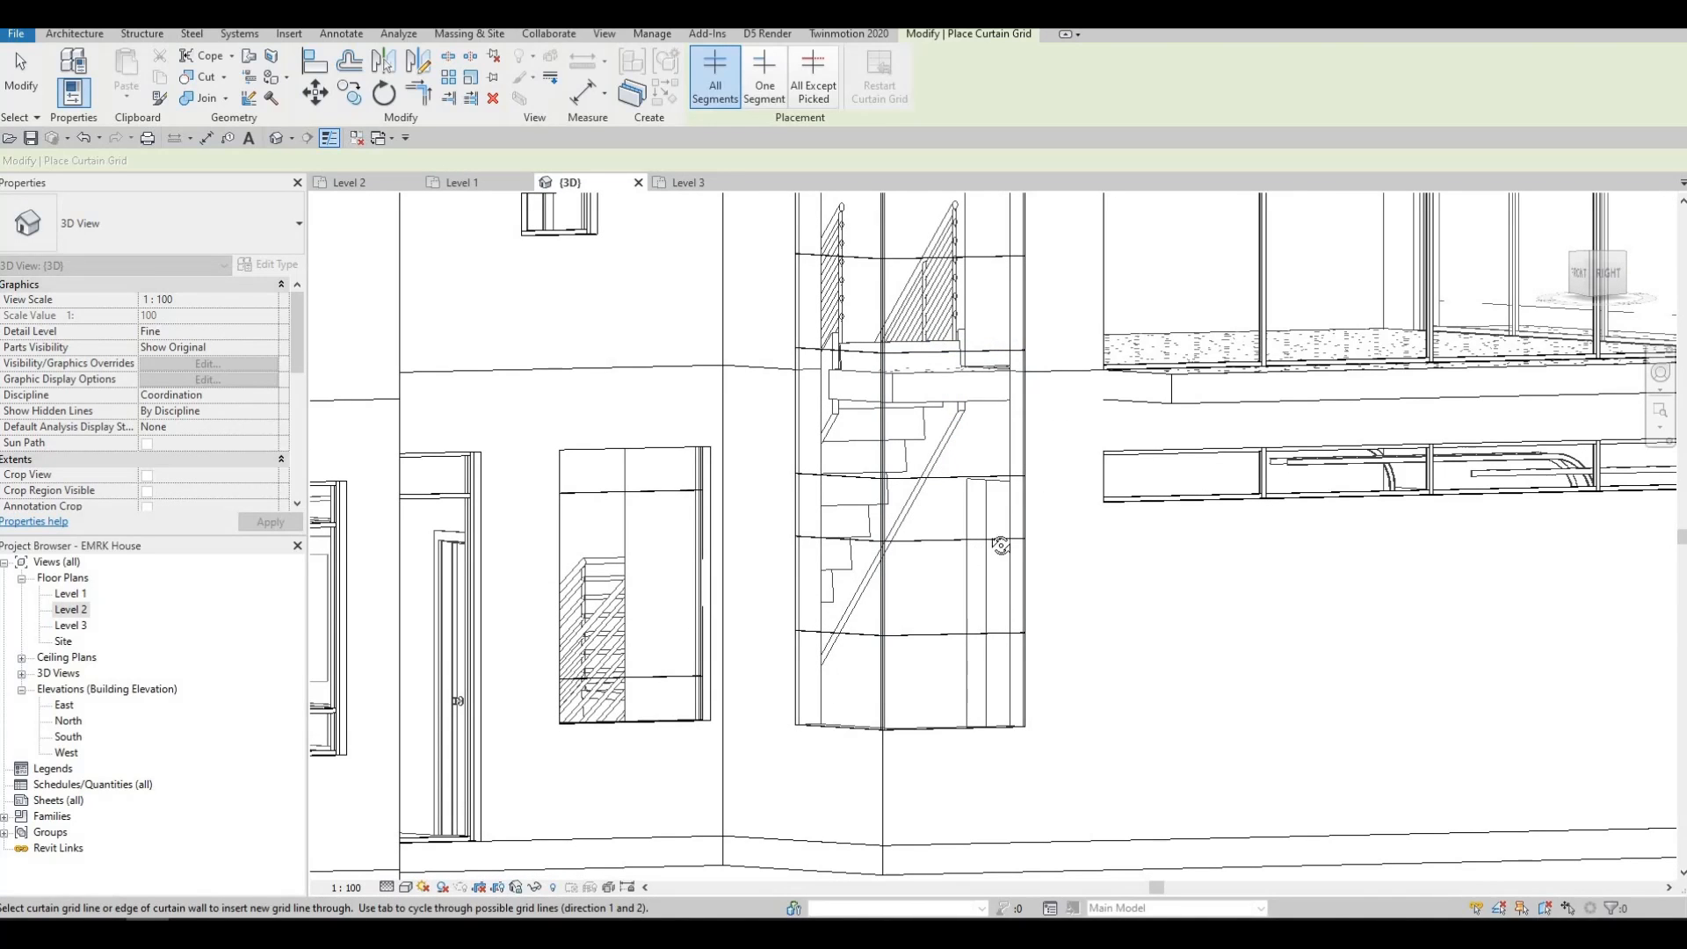
pyautogui.keyDown('shift'); pyautogui.moveTo(1020, 614); pyautogui.dragTo(1019, 446, button='middle'); pyautogui.keyUp('shift')
pyautogui.keyDown('shift'); pyautogui.moveTo(994, 475); pyautogui.dragTo(967, 554, button='middle'); pyautogui.keyUp('shift')
pyautogui.moveTo(972, 411); pyautogui.dragTo(923, 485, button='middle')
pyautogui.scroll(-1, 967, 535)
pyautogui.moveTo(902, 551); pyautogui.dragTo(897, 449, button='middle')
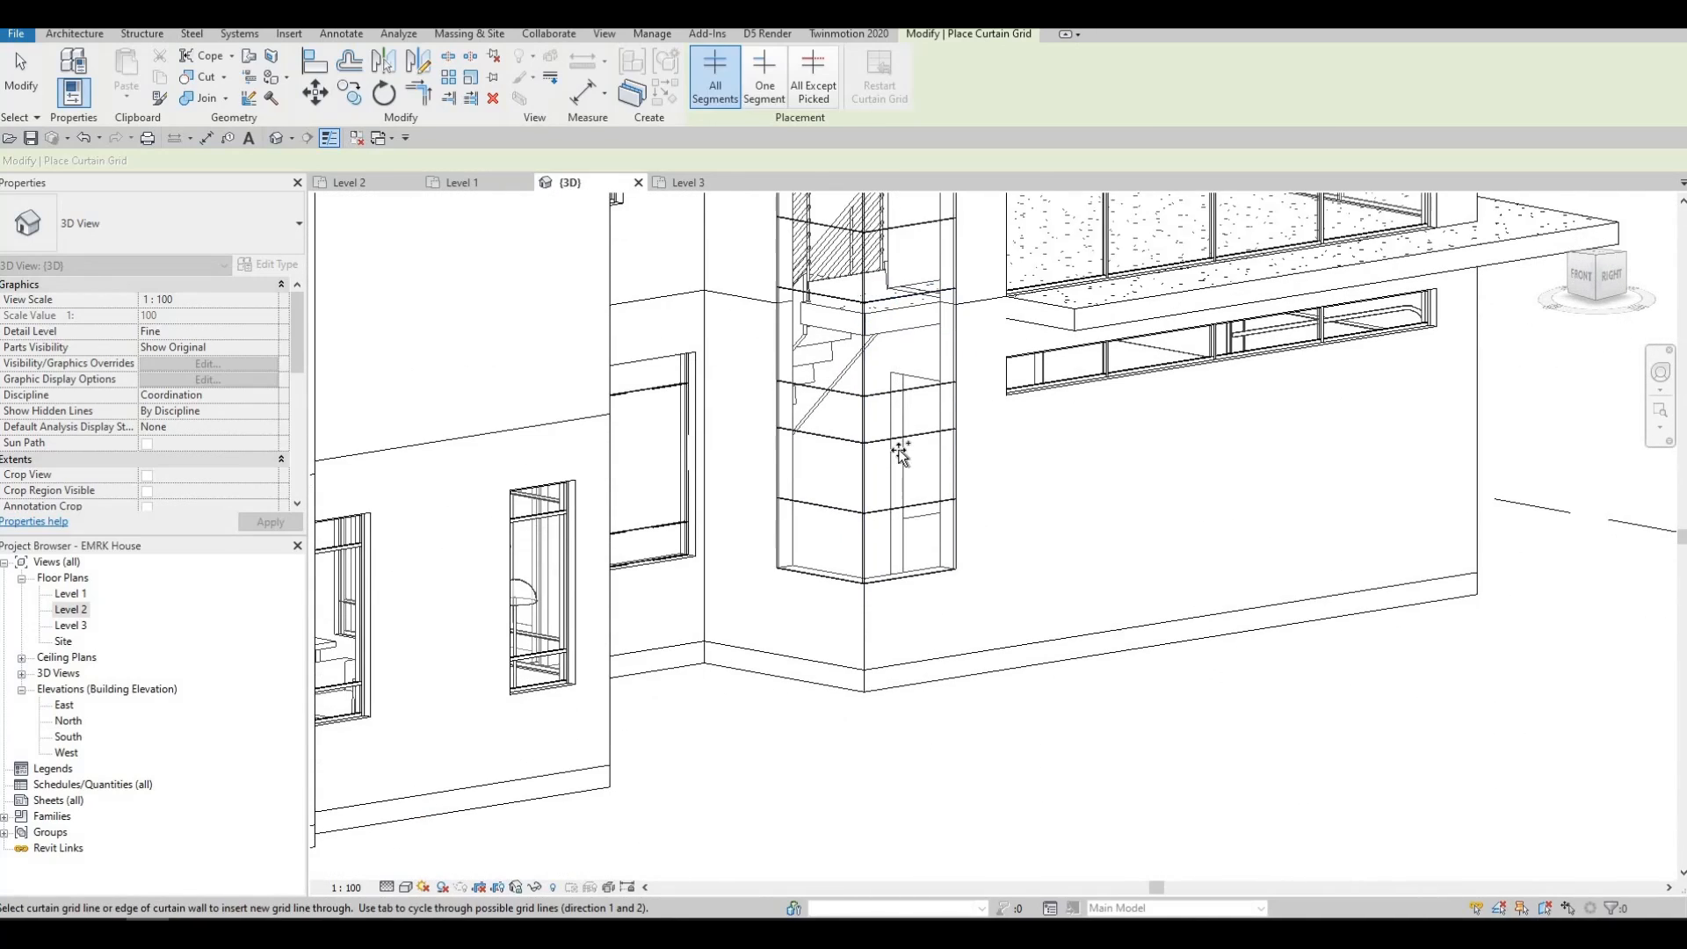
pyautogui.scroll(3, 897, 450)
pyautogui.press('Escape')
pyautogui.press('Escape')
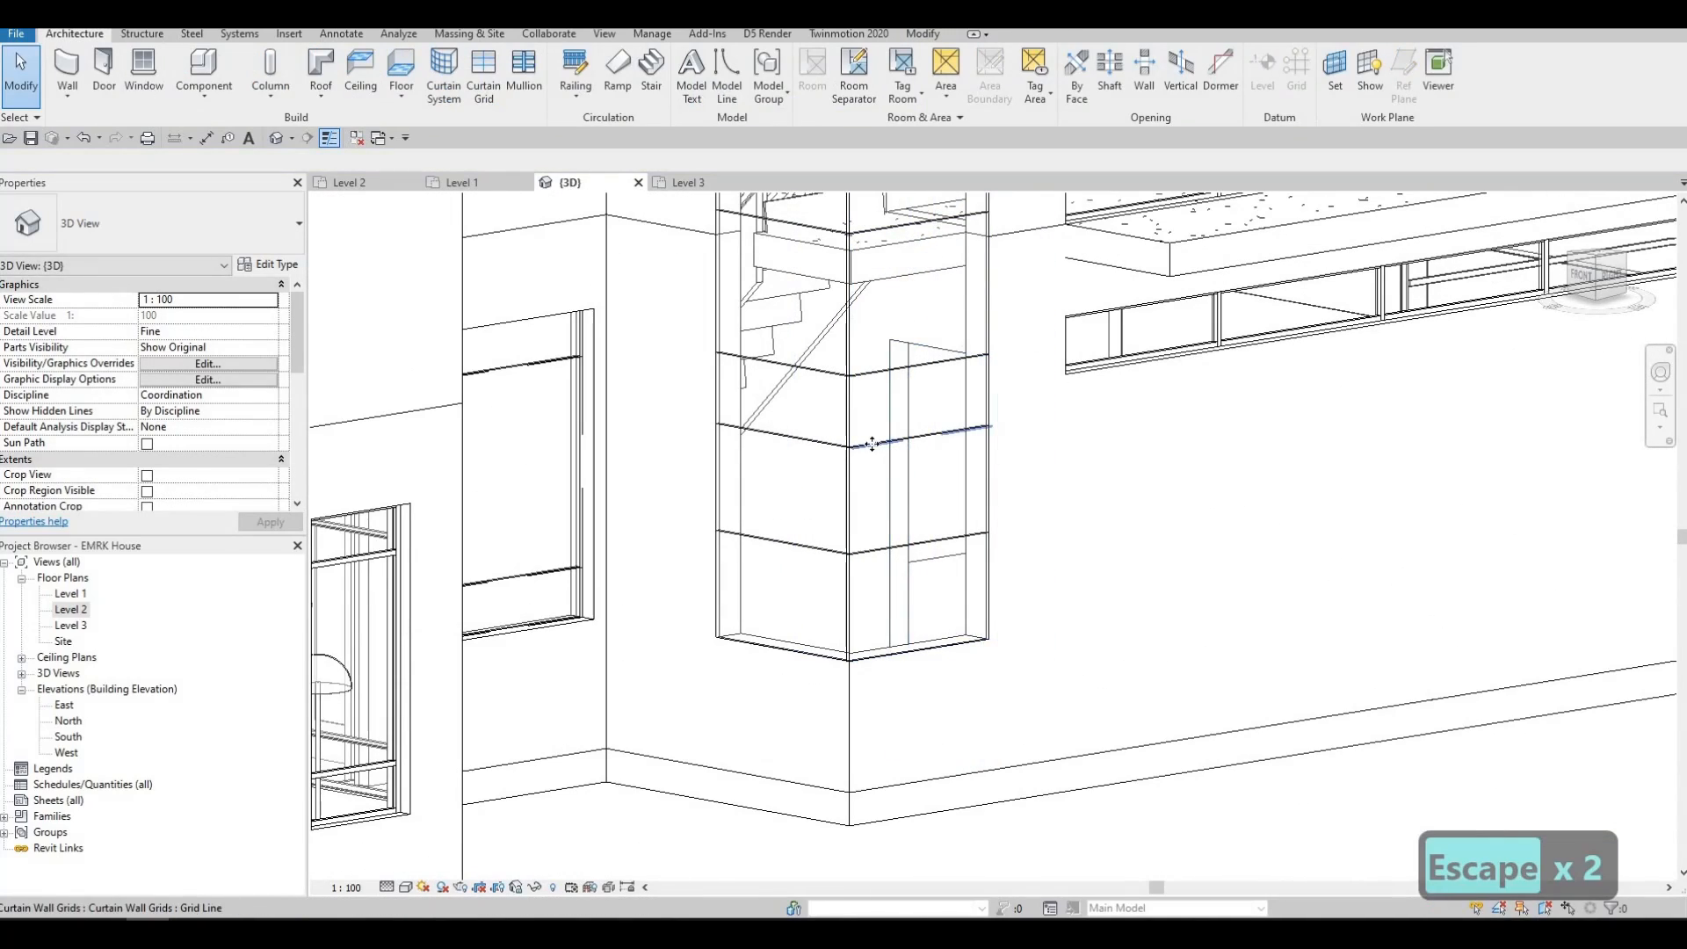
# Step: Delete the two horizontal grid lines directly below the stair landing on both faces of the corner stair curtain wall
pyautogui.click(871, 443)
pyautogui.press('Delete')
pyautogui.press('Delete')
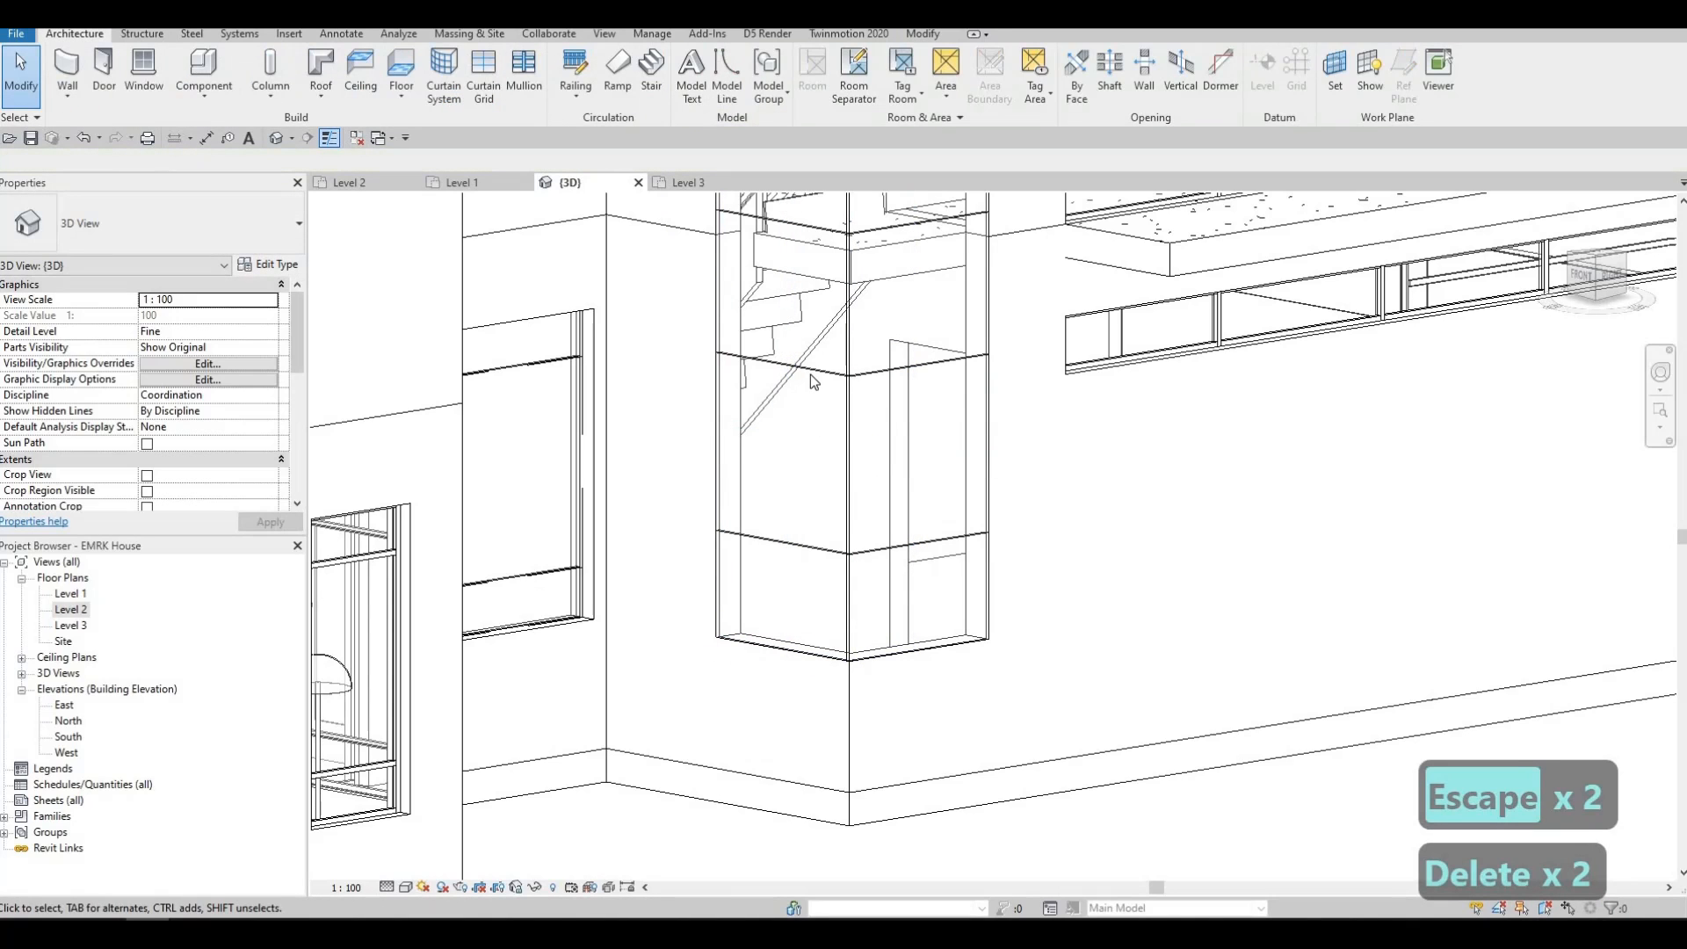
pyautogui.click(810, 370)
pyautogui.press('Delete')
pyautogui.click(880, 531)
pyautogui.press('Delete')
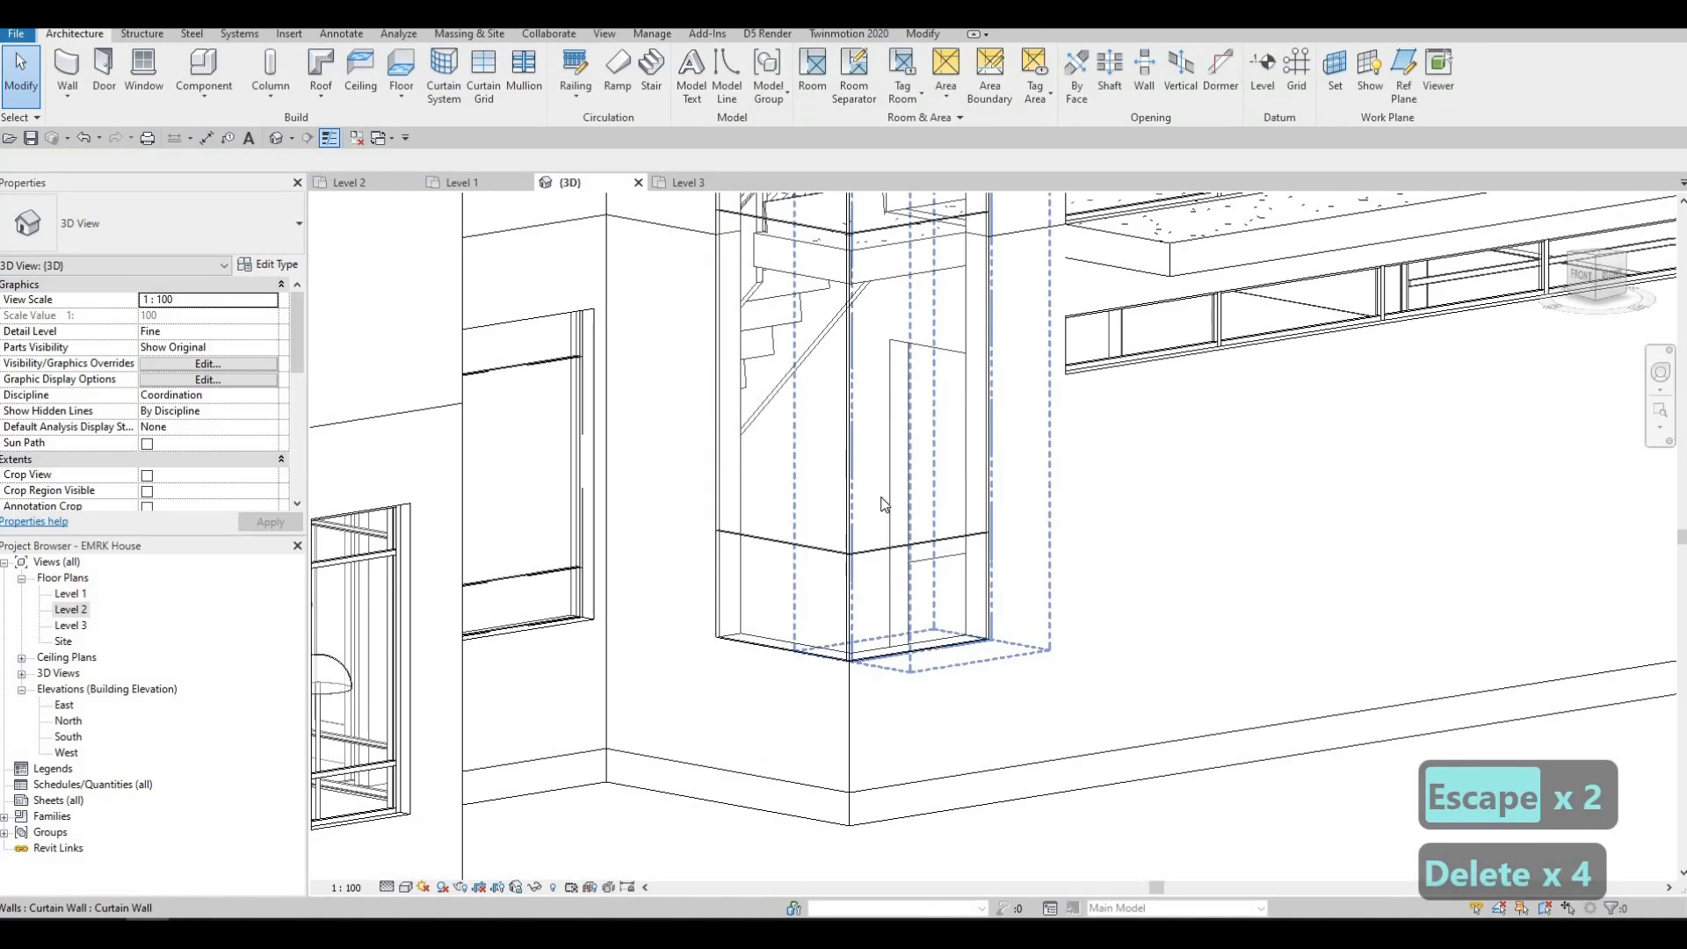
# Step: Delete the lowest horizontal grid line on both faces of the corner stair curtain wall
pyautogui.keyDown('shift'); pyautogui.moveTo(881, 532); pyautogui.dragTo(831, 482, button='middle'); pyautogui.keyUp('shift')
pyautogui.scroll(-2, 830, 481)
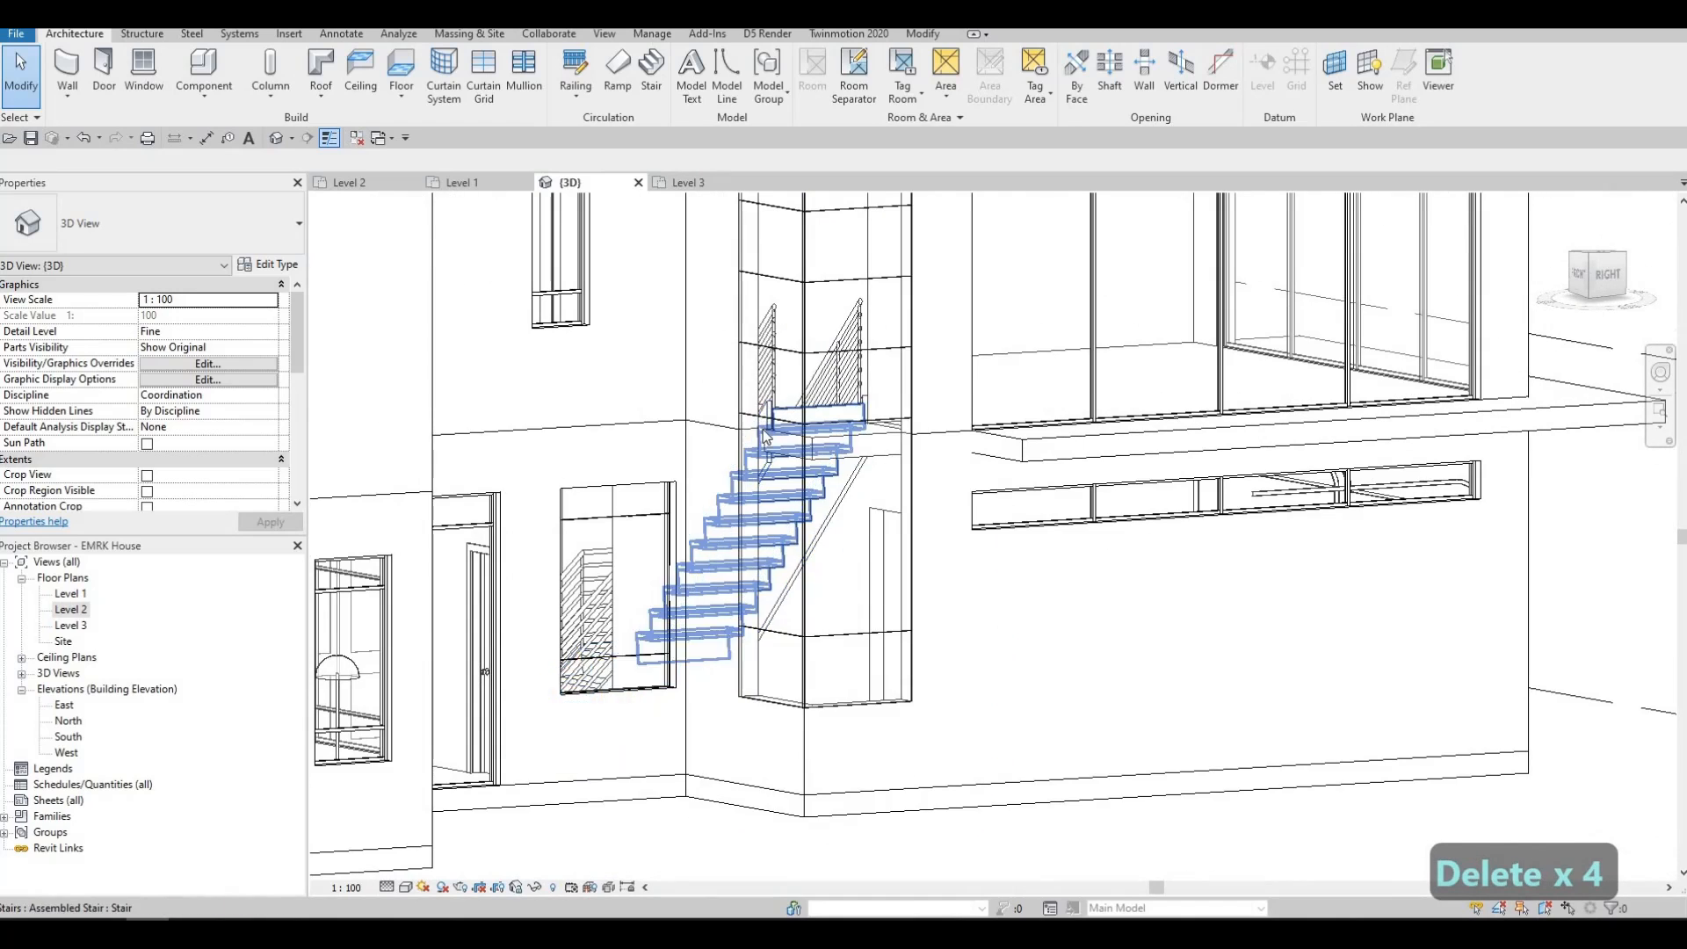
pyautogui.click(481, 77)
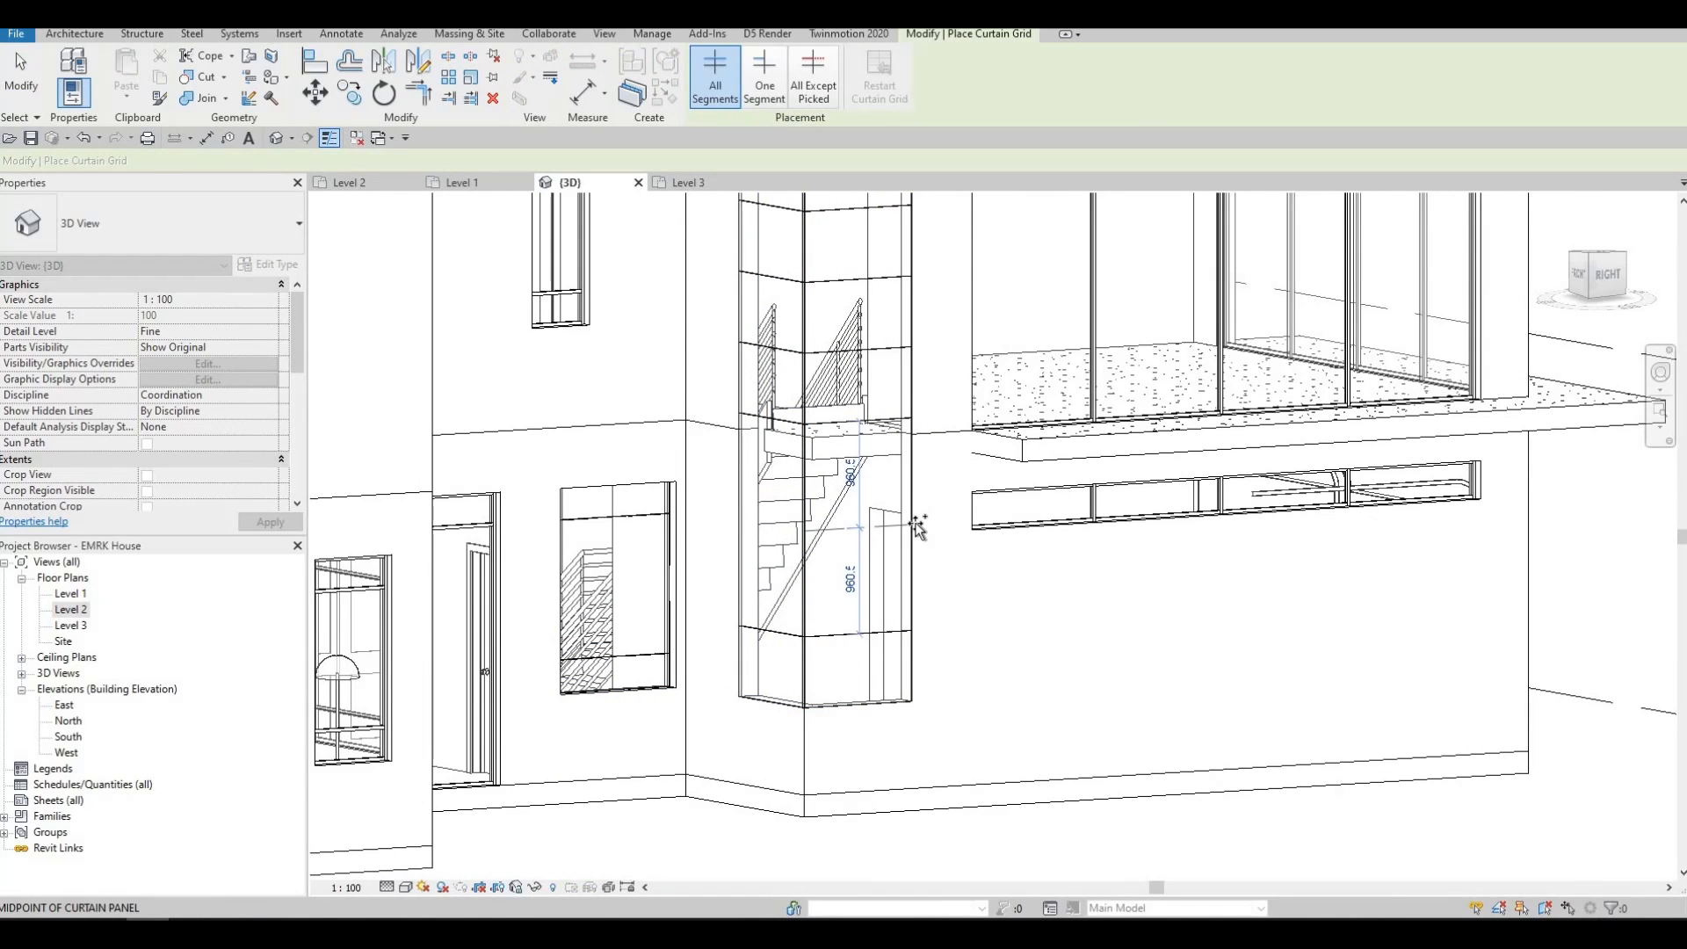
pyautogui.click(859, 632)
pyautogui.press('Escape')
pyautogui.press('Escape')
pyautogui.click(781, 638)
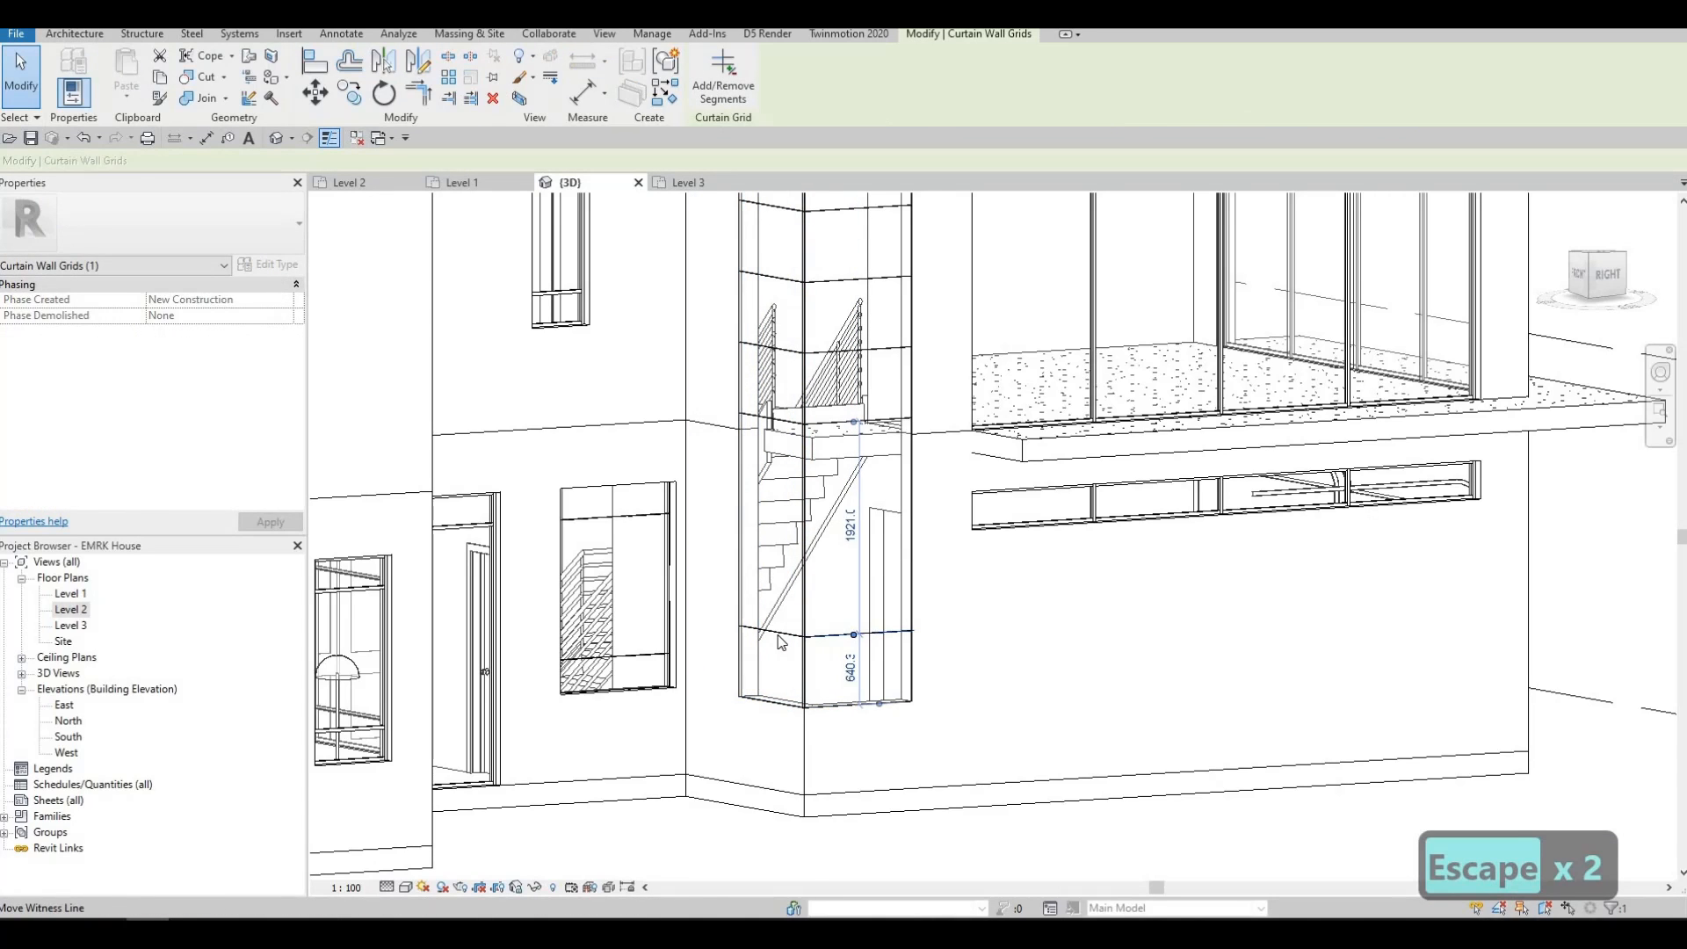
pyautogui.press('Delete')
pyautogui.click(784, 314)
pyautogui.press('Delete')
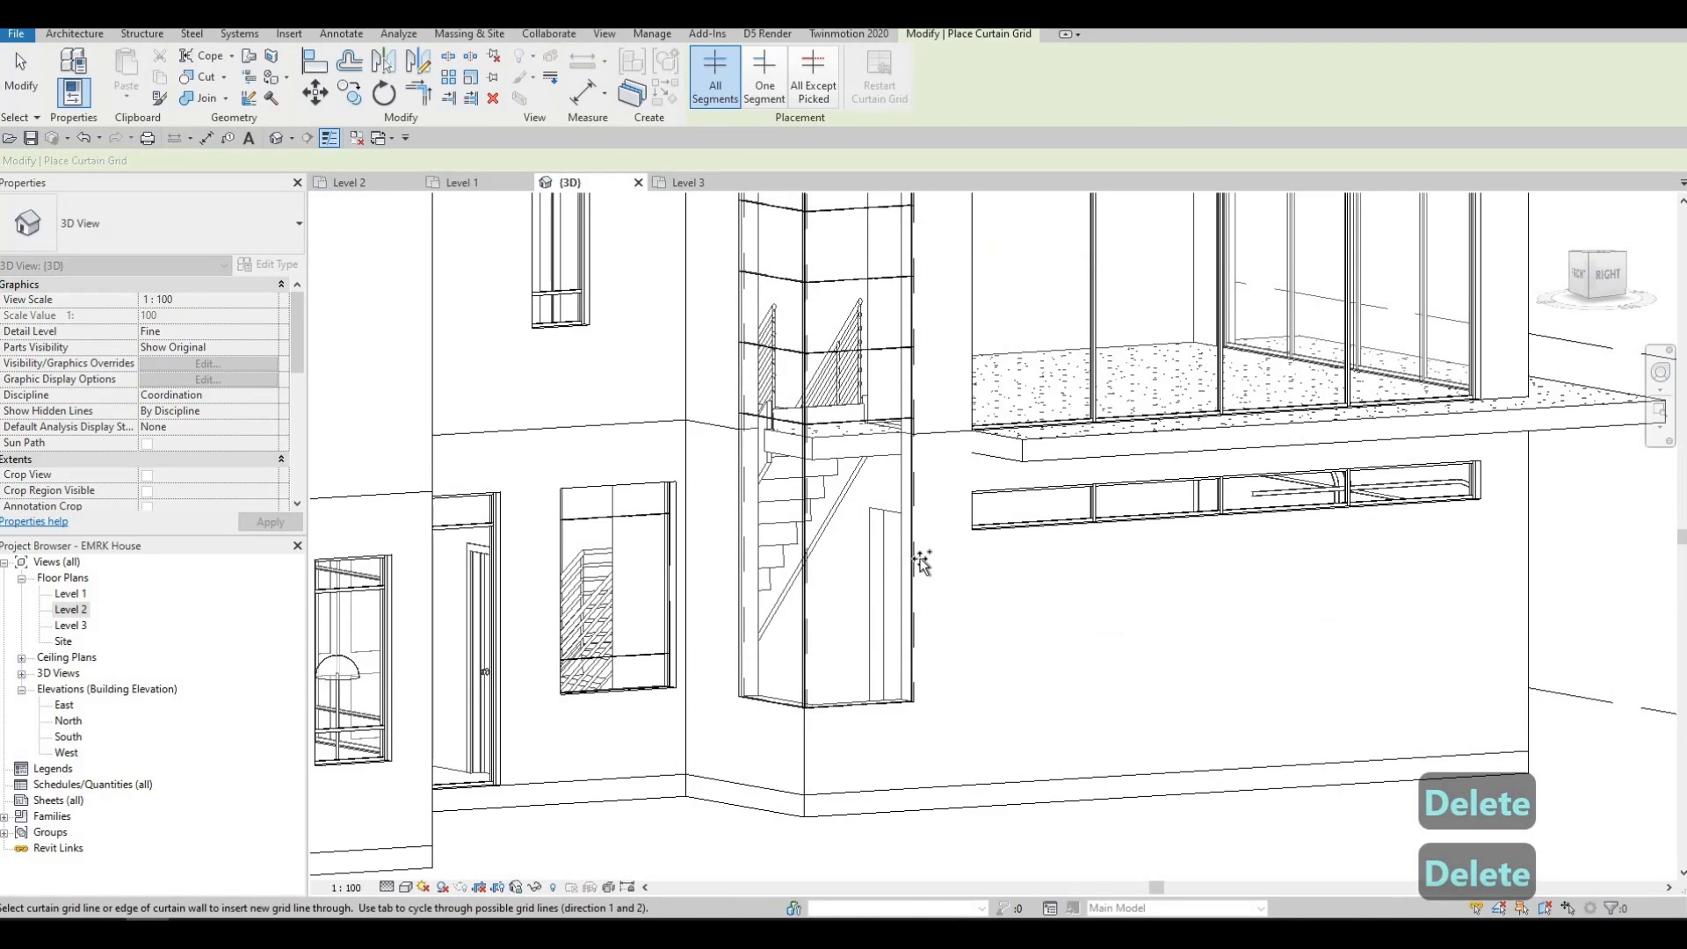
# Step: Divide the right-side face below the stair landing into four equal bays of about 640 mm with three horizontal grid lines
pyautogui.click(922, 514)
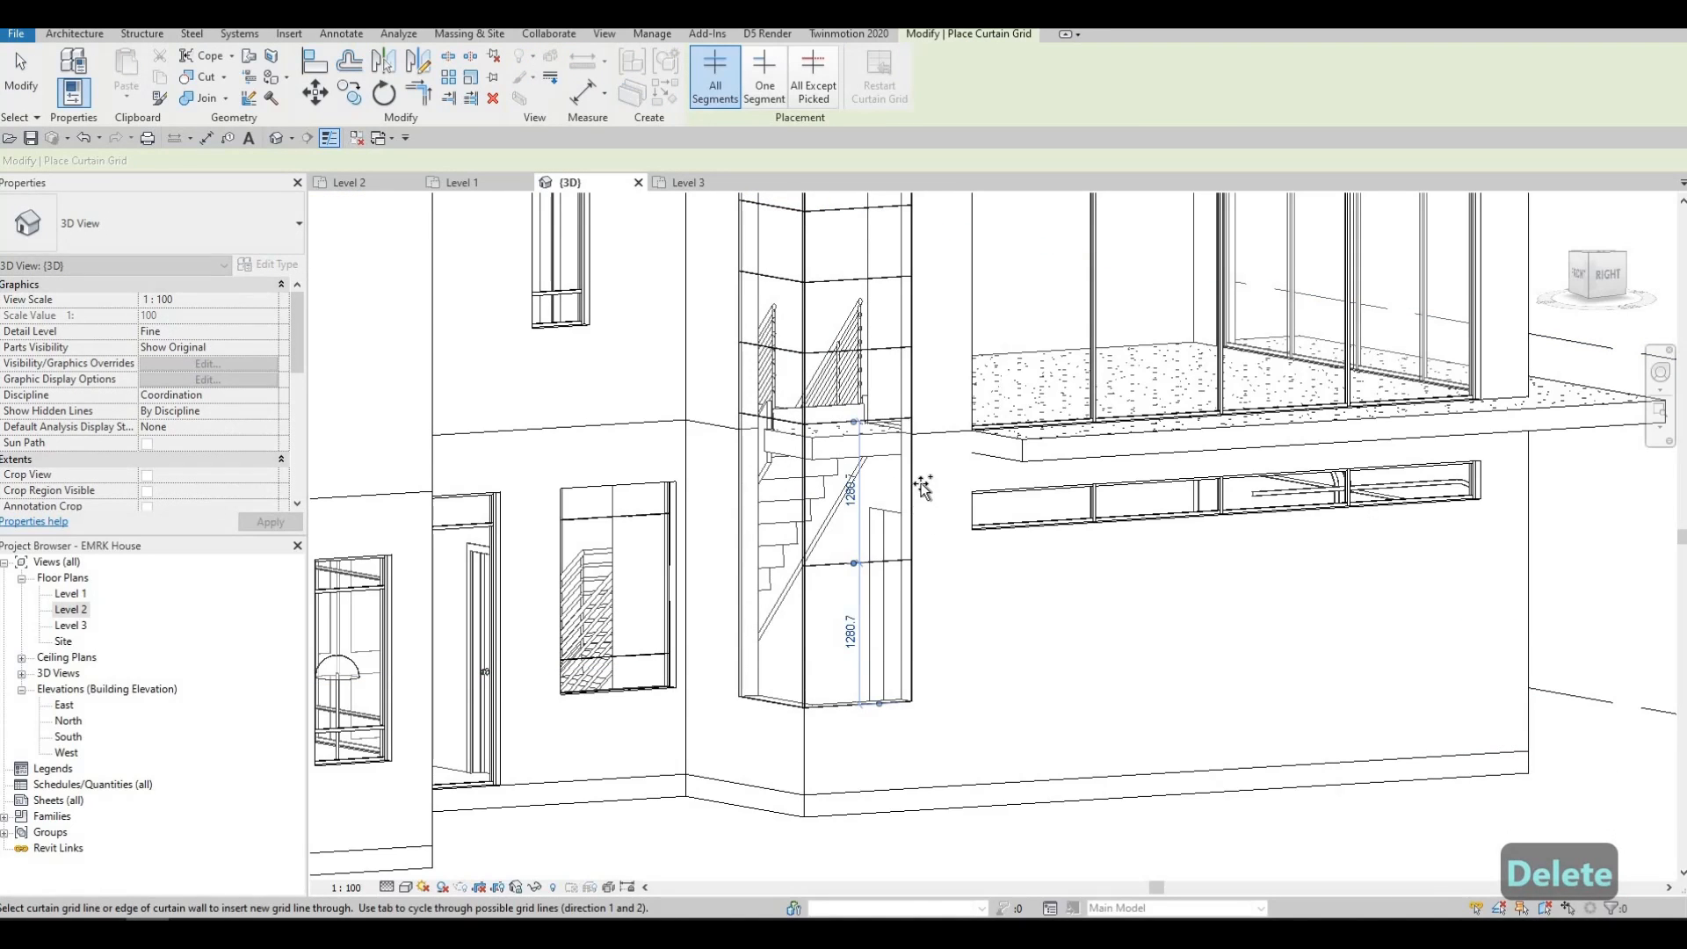
pyautogui.click(903, 548)
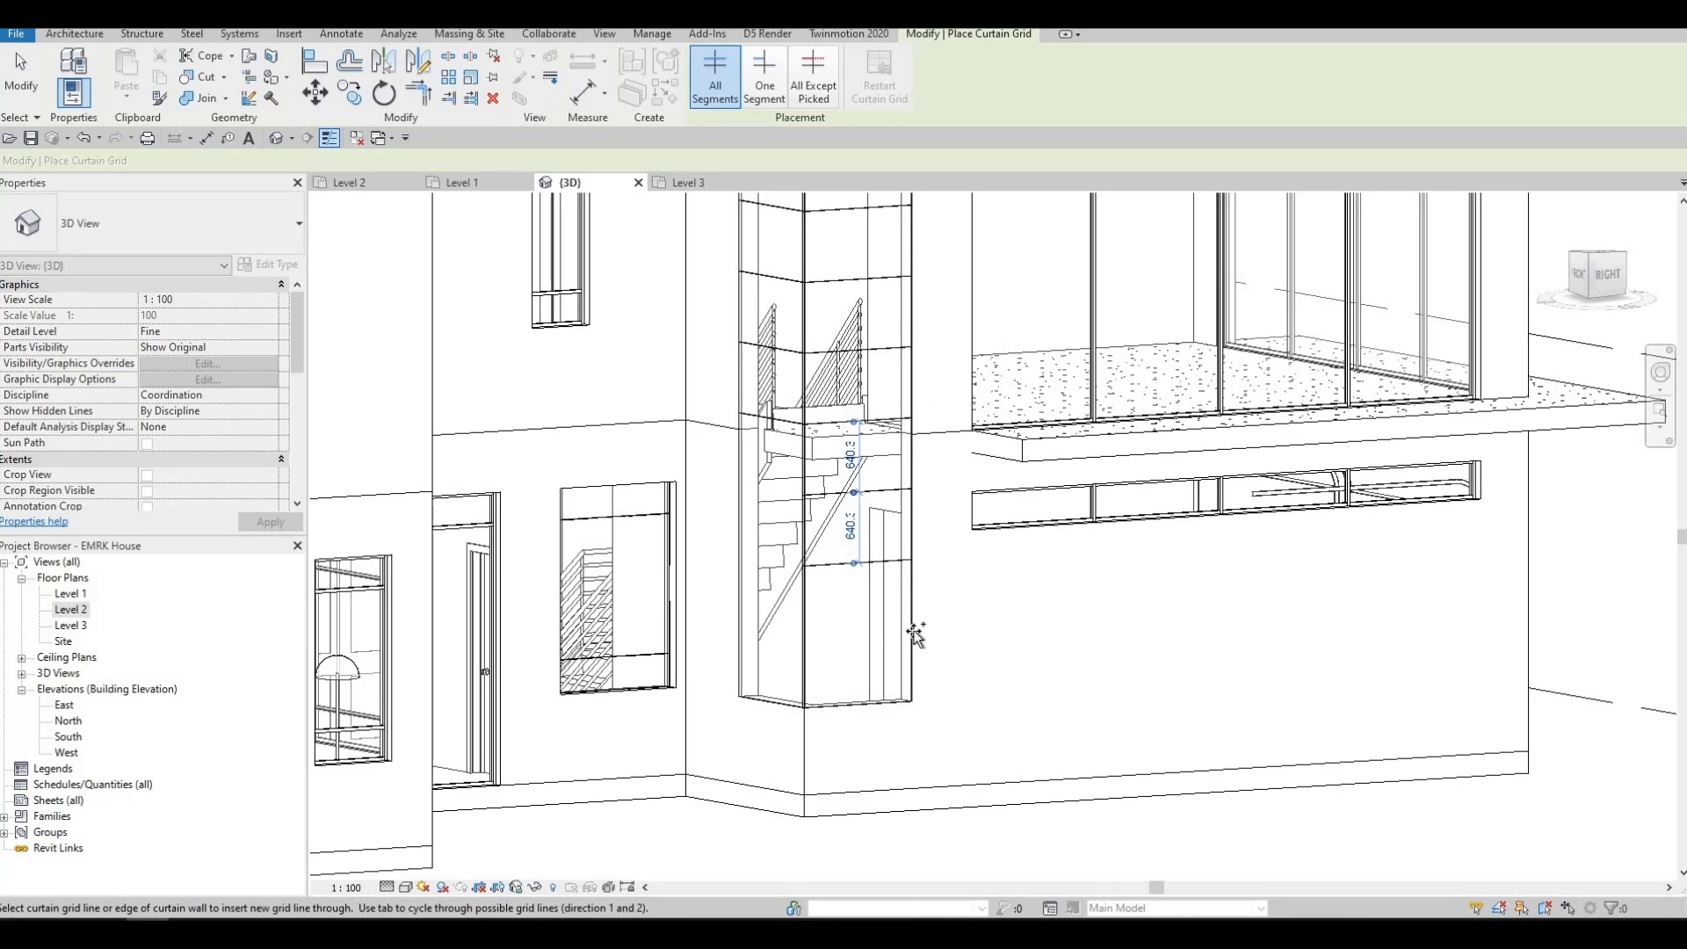
pyautogui.click(747, 665)
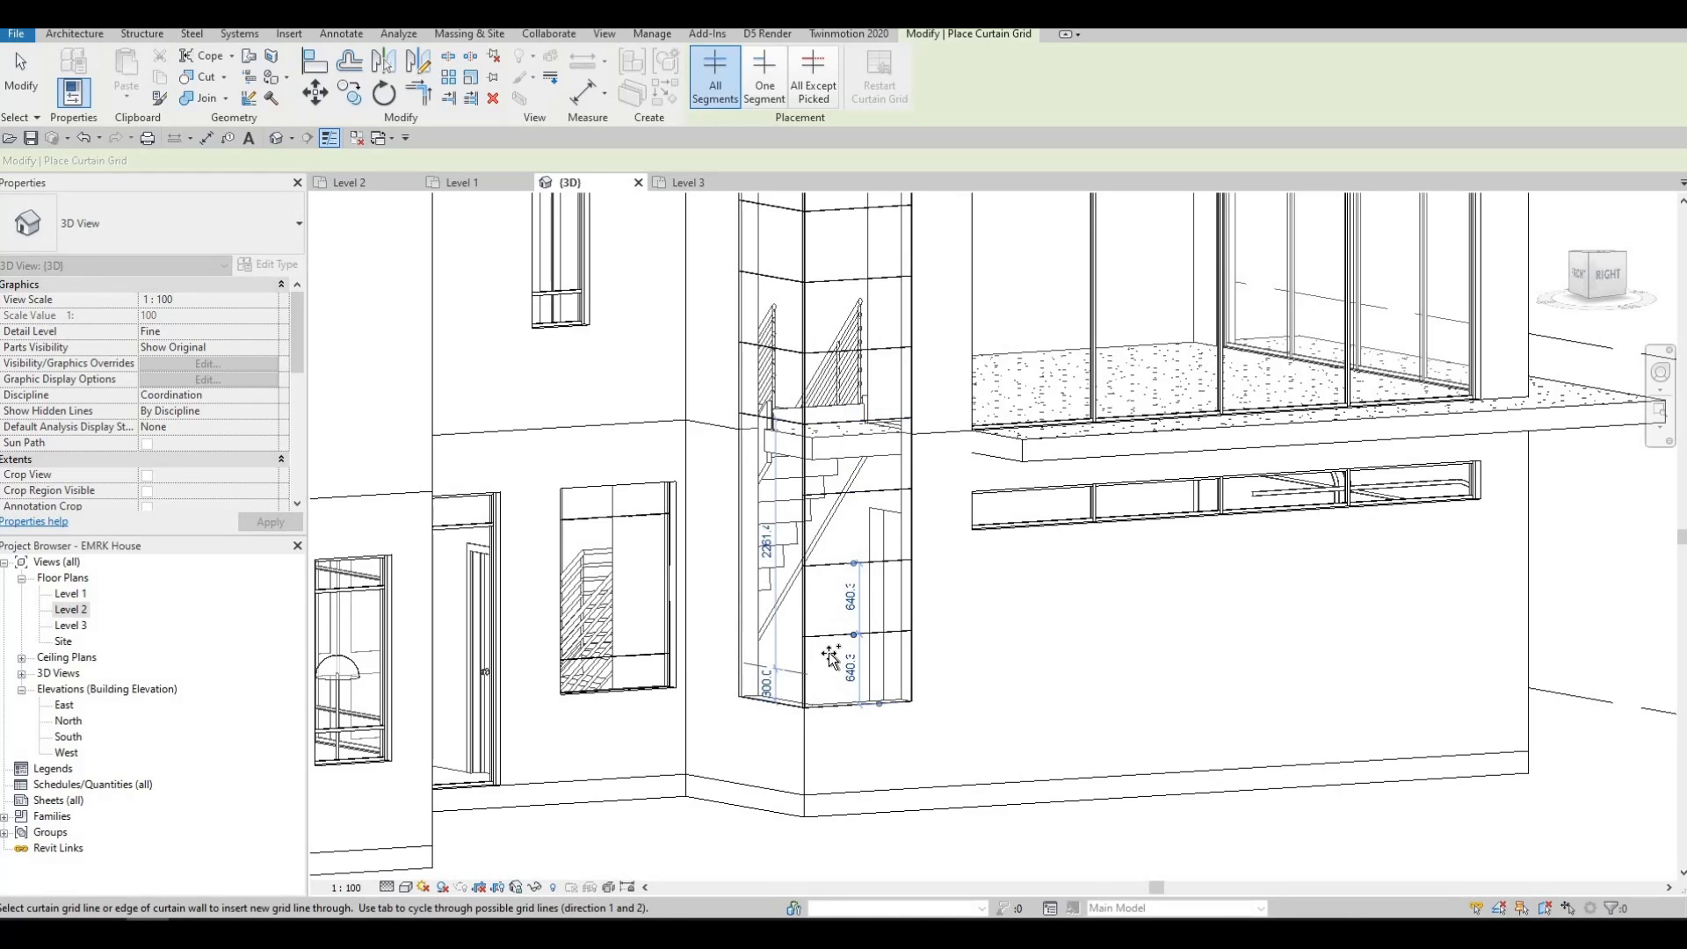
# Step: Place three horizontal grid lines on the front face below the stair landing, spaced equally at about 640 mm
pyautogui.keyDown('shift'); pyautogui.moveTo(815, 598); pyautogui.dragTo(808, 572, button='middle'); pyautogui.keyUp('shift')
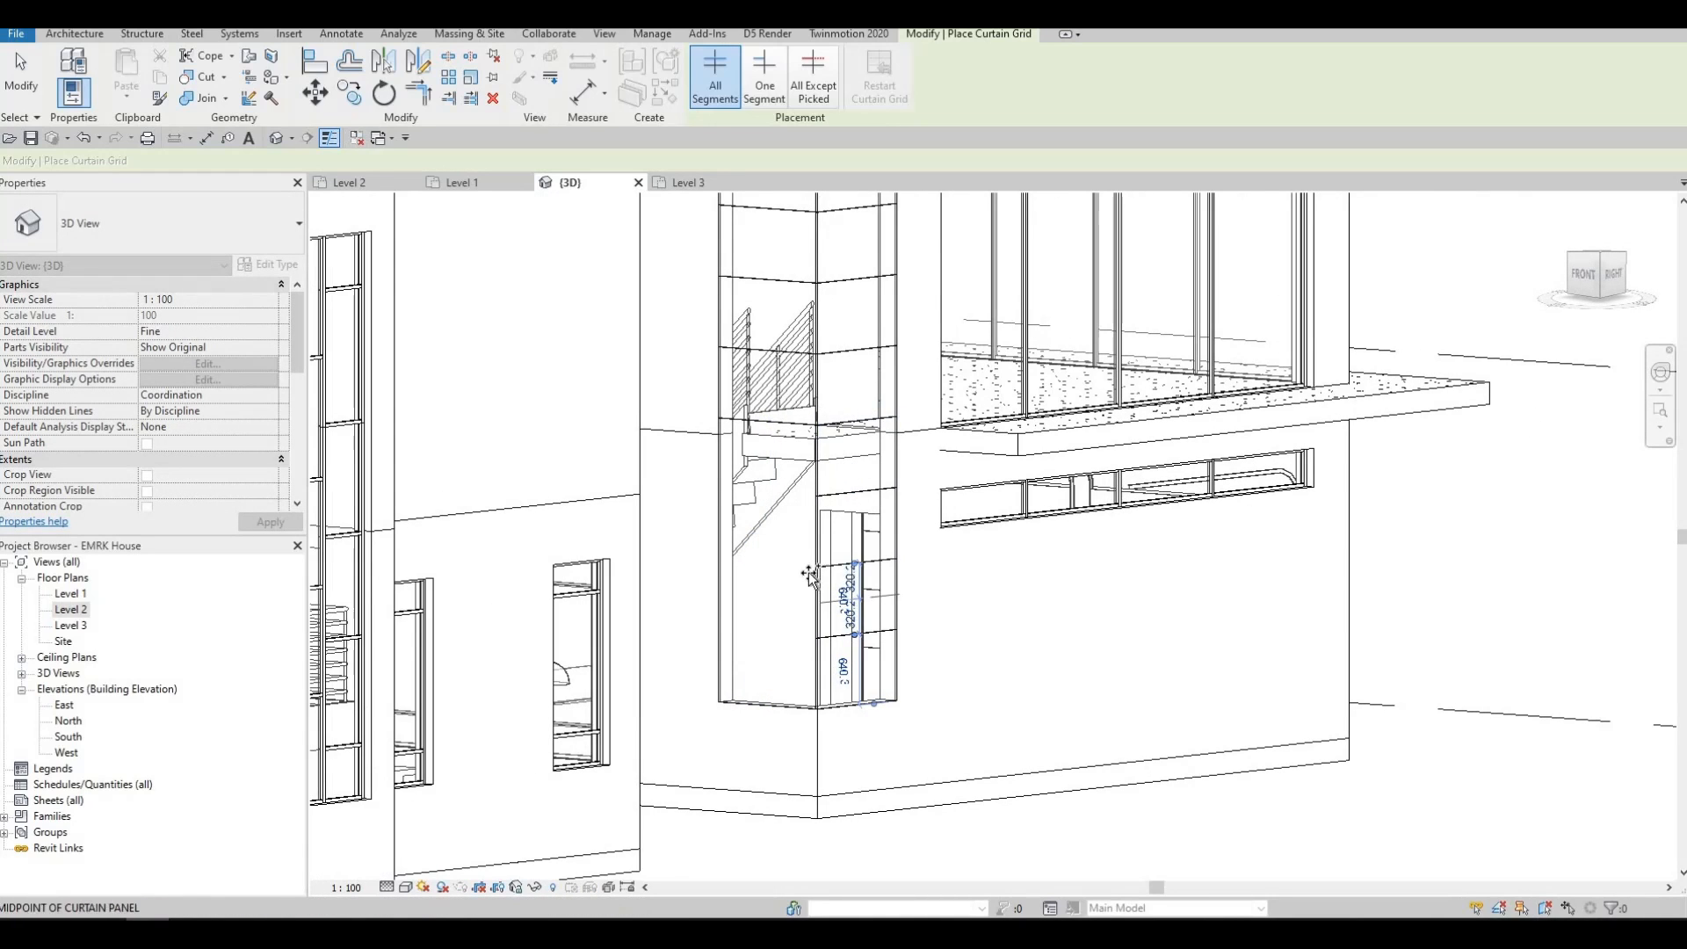
pyautogui.click(719, 559)
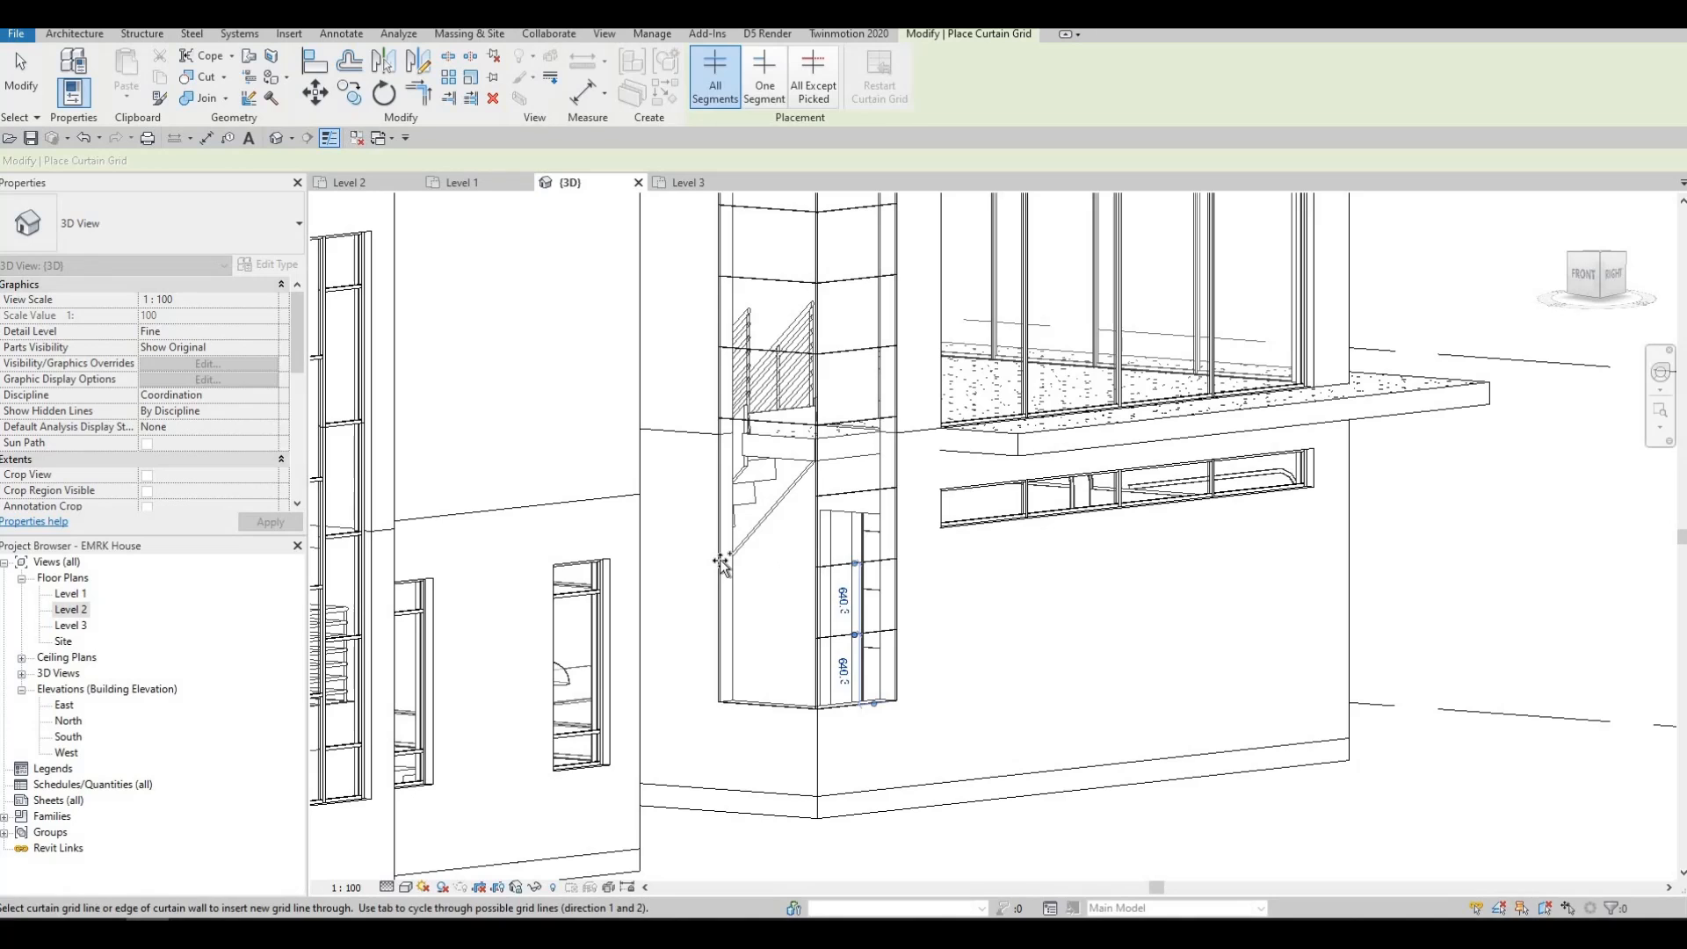
pyautogui.click(717, 482)
pyautogui.click(724, 622)
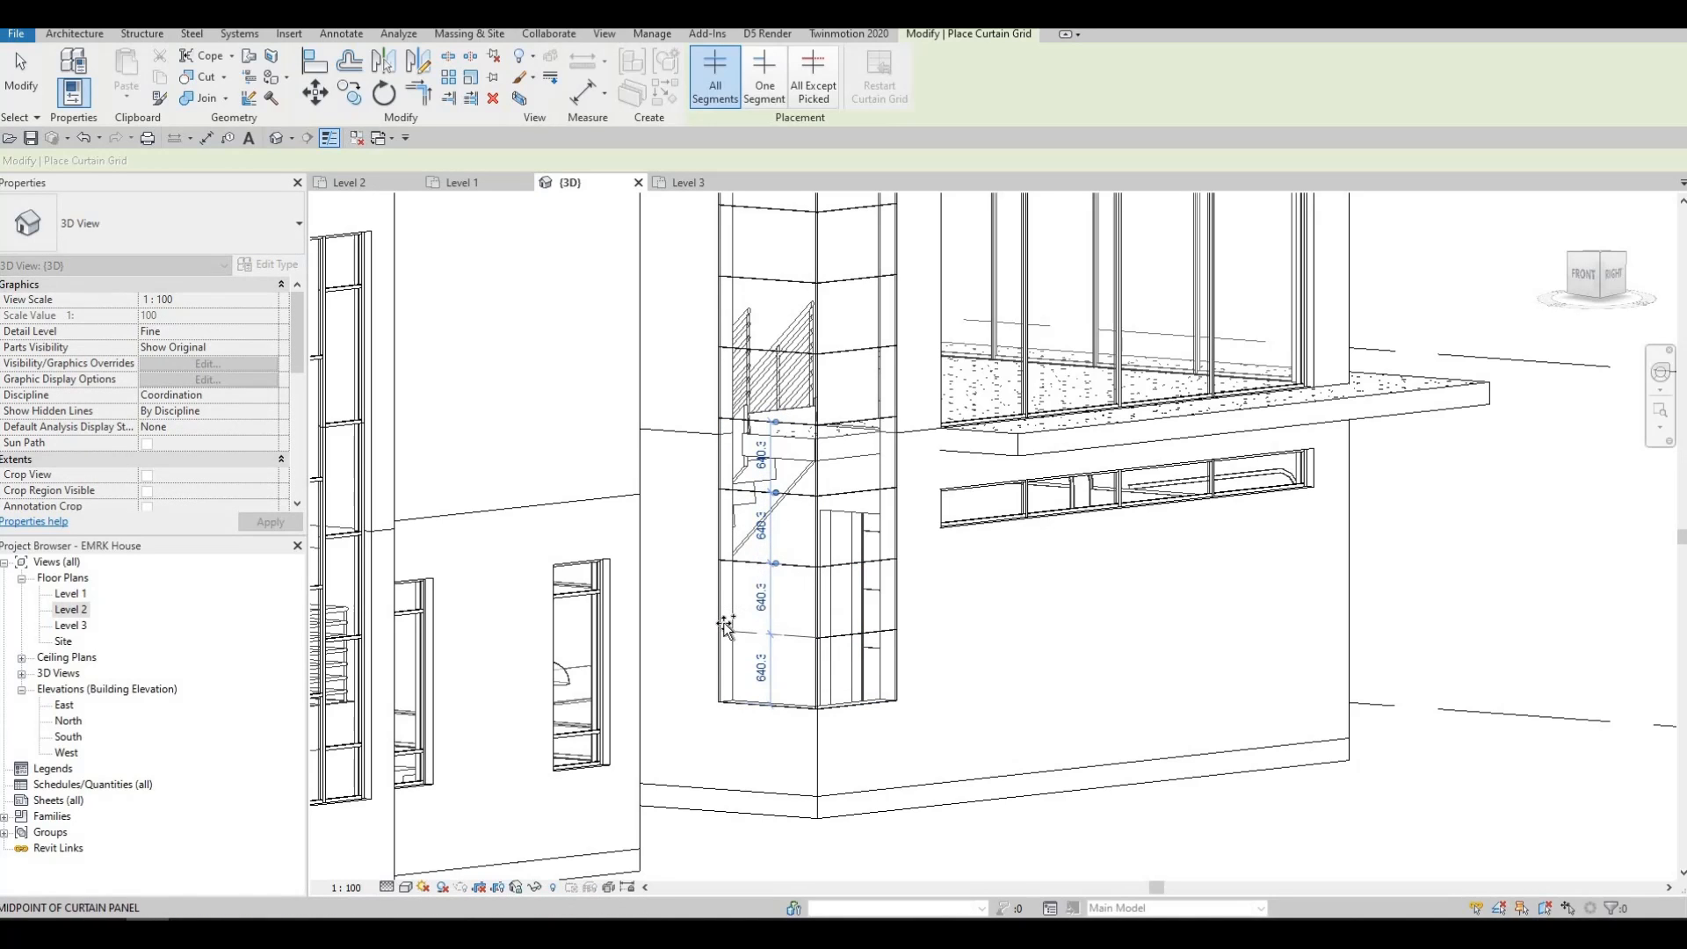
pyautogui.press('Escape')
# Step: Place 30mm Square mullions one grid line at a time on the right-side face of the corner stair curtain wall
pyautogui.keyDown('shift'); pyautogui.moveTo(772, 471); pyautogui.dragTo(722, 290, button='middle'); pyautogui.keyUp('shift')
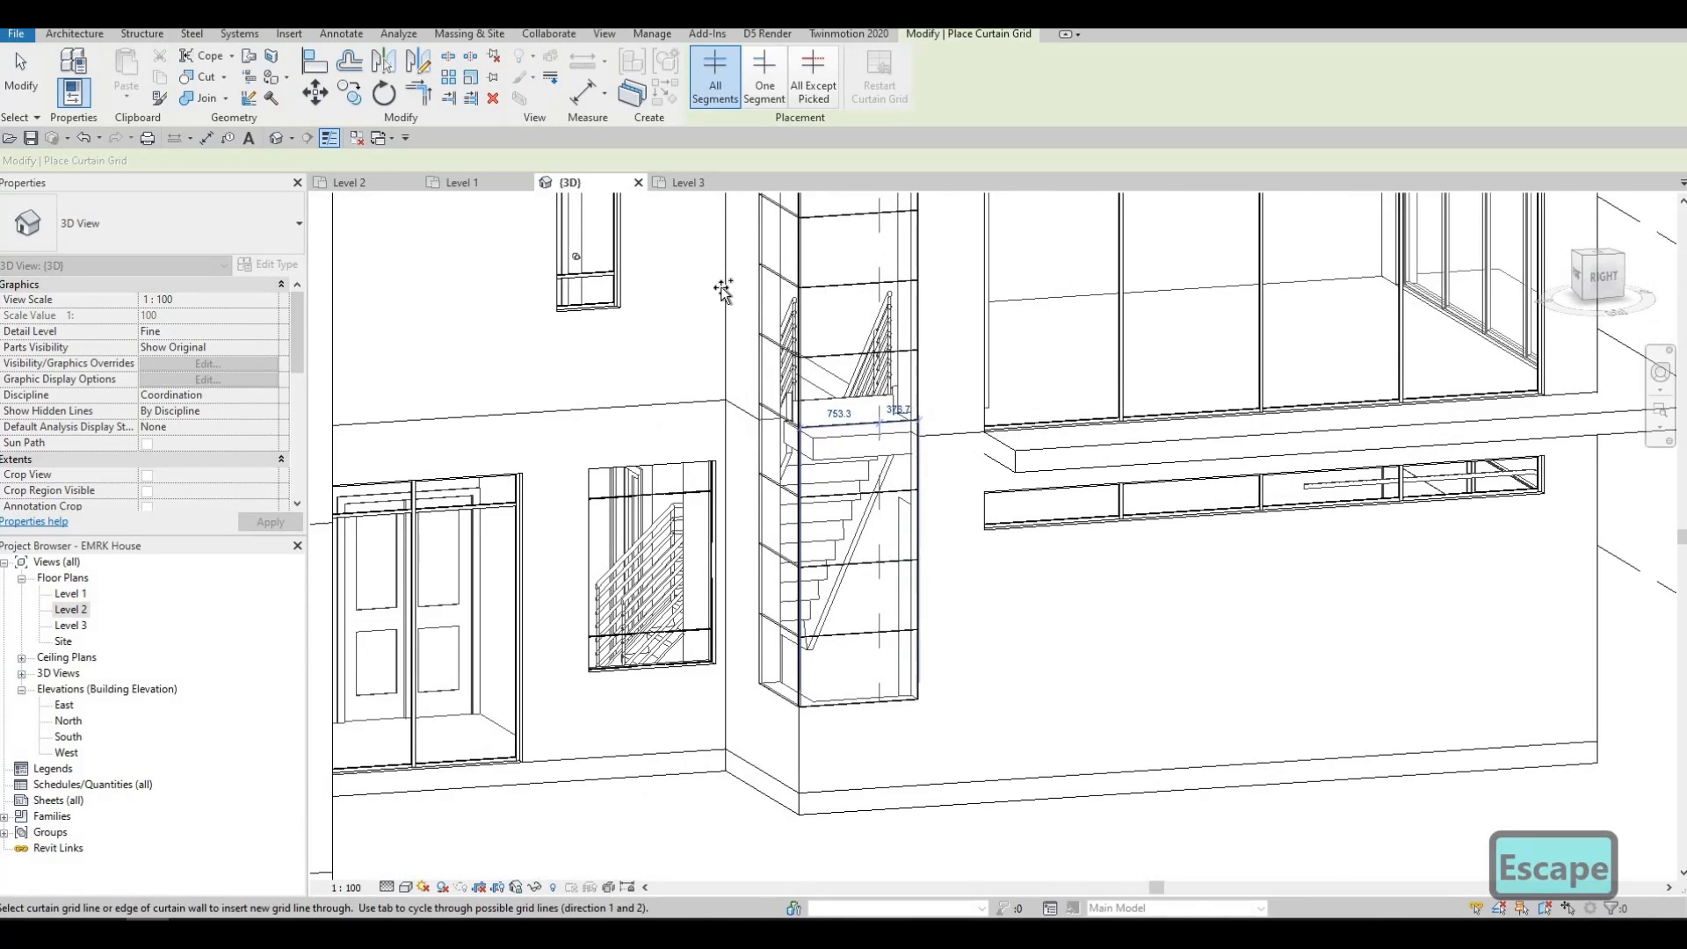
pyautogui.click(84, 34)
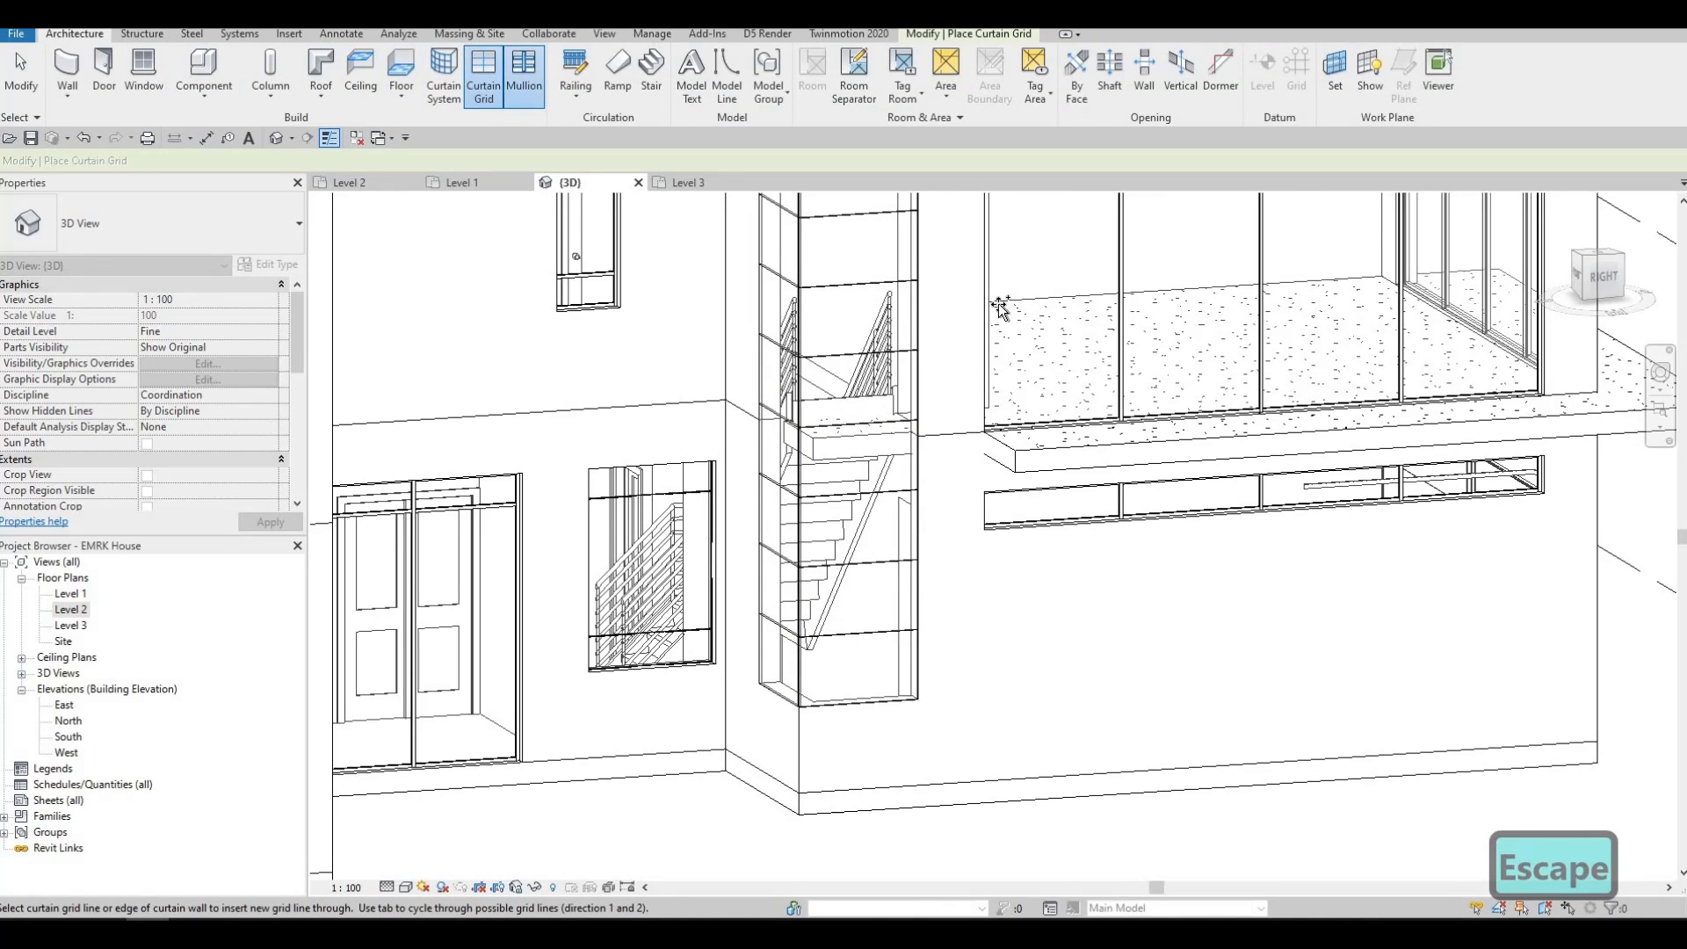
pyautogui.moveTo(876, 273); pyautogui.dragTo(879, 362, button='middle')
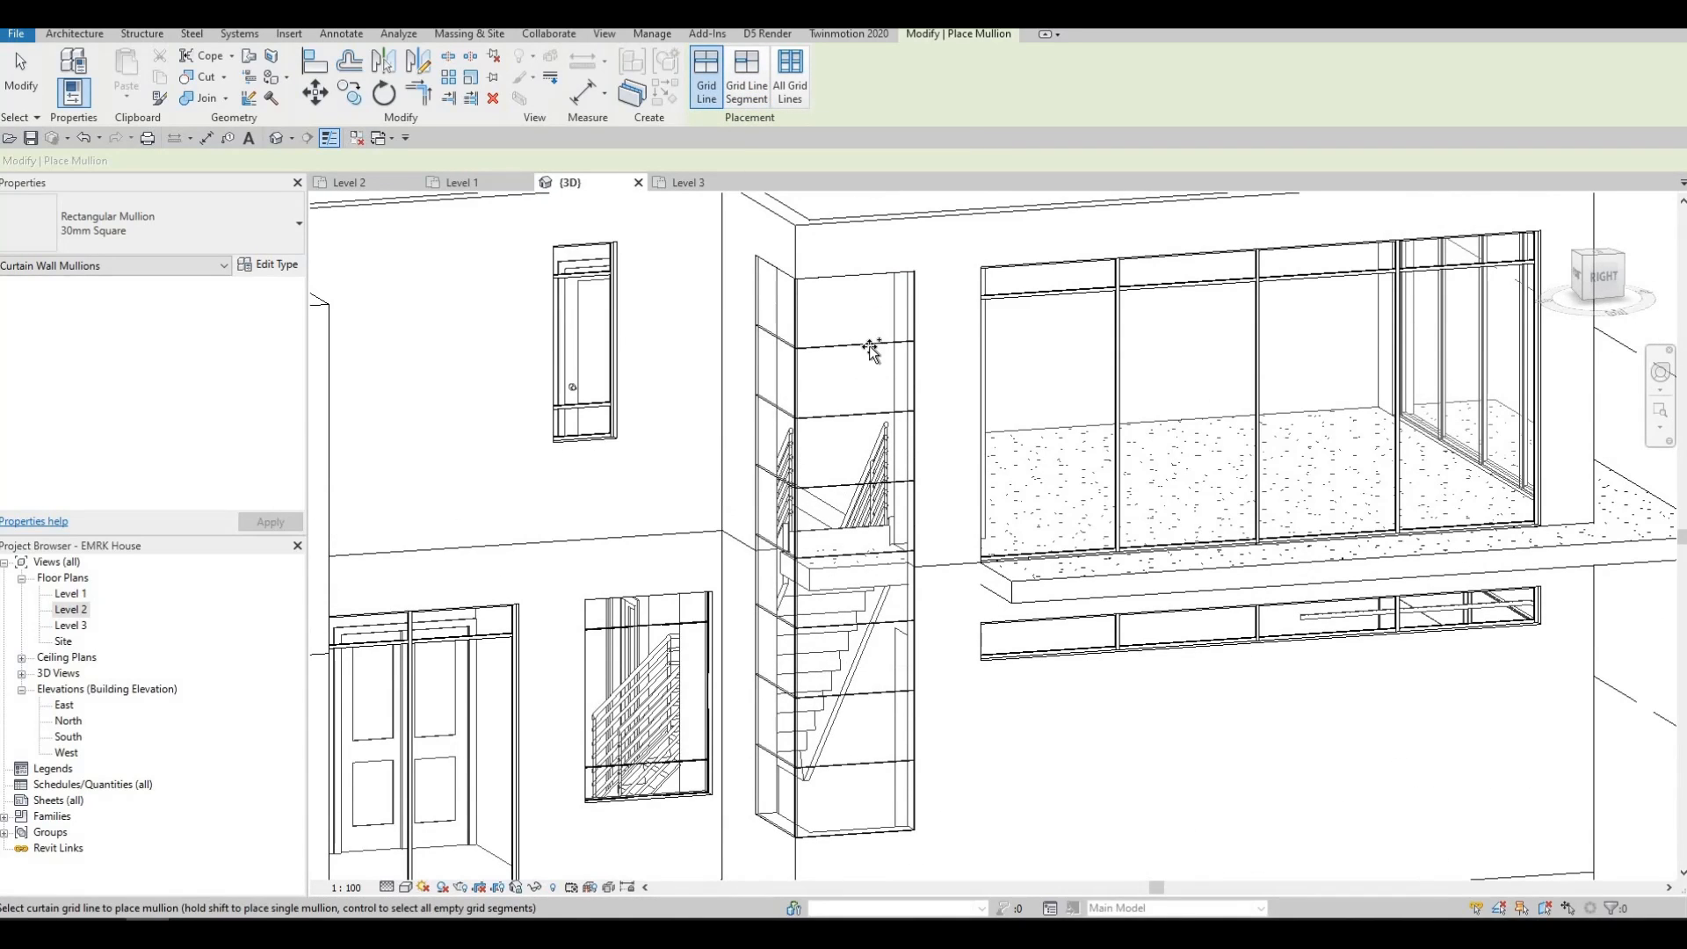
pyautogui.click(877, 425)
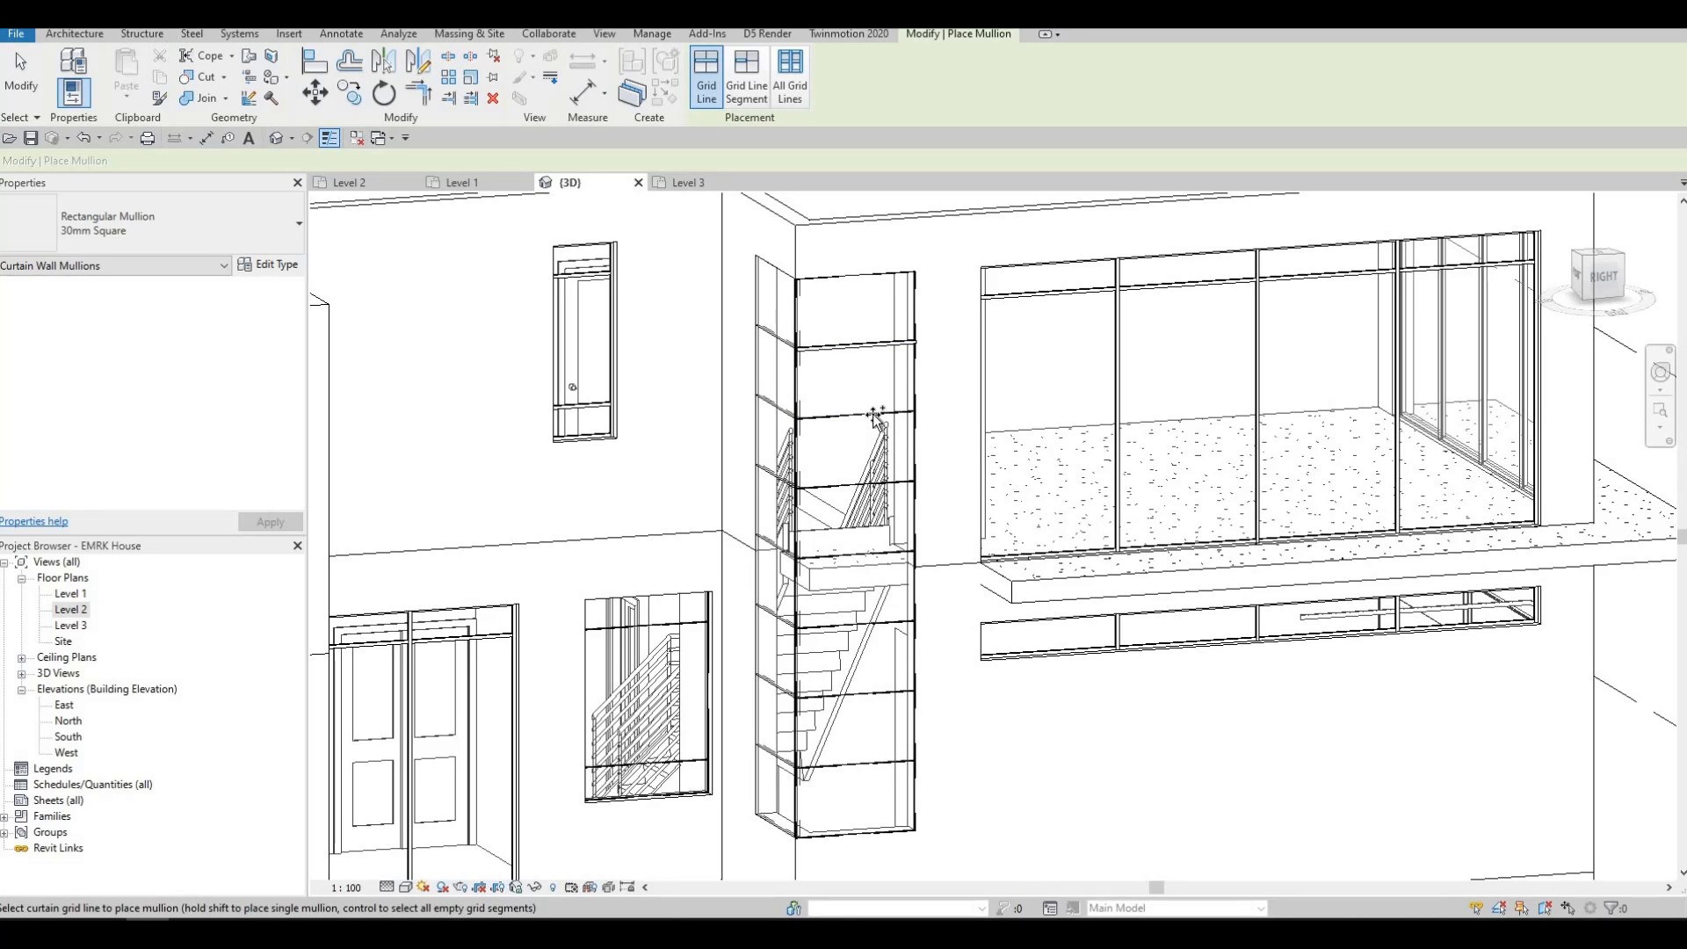
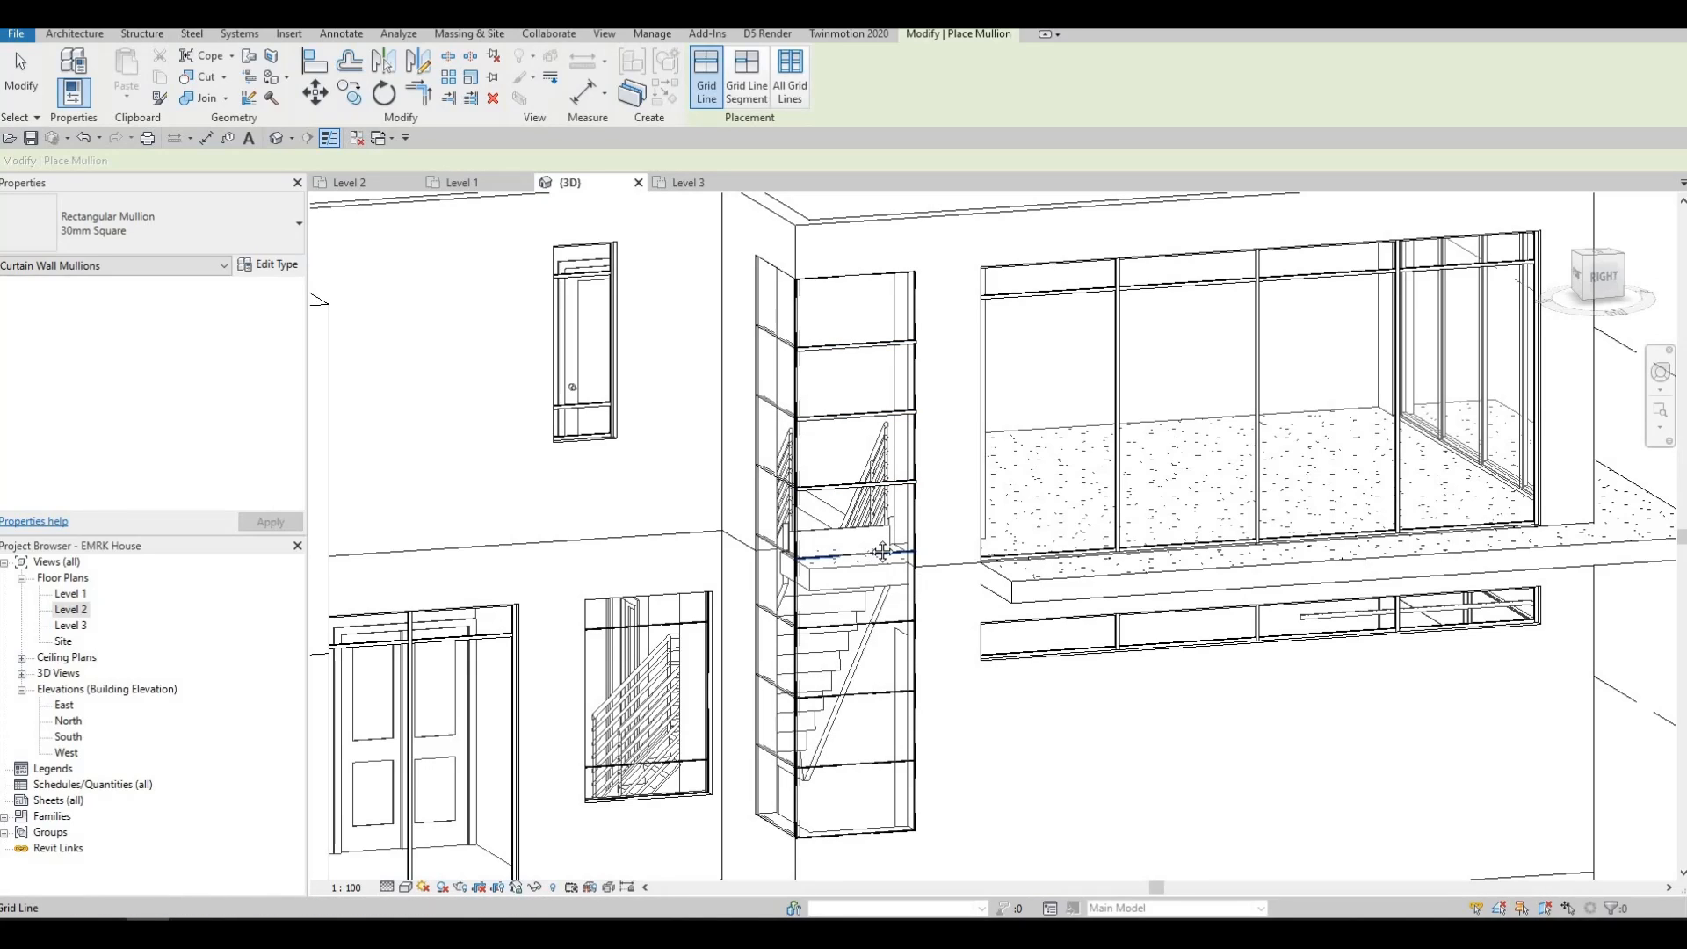
pyautogui.keyDown('ctrl'); pyautogui.scroll(-1, 875, 481); pyautogui.keyUp('ctrl')
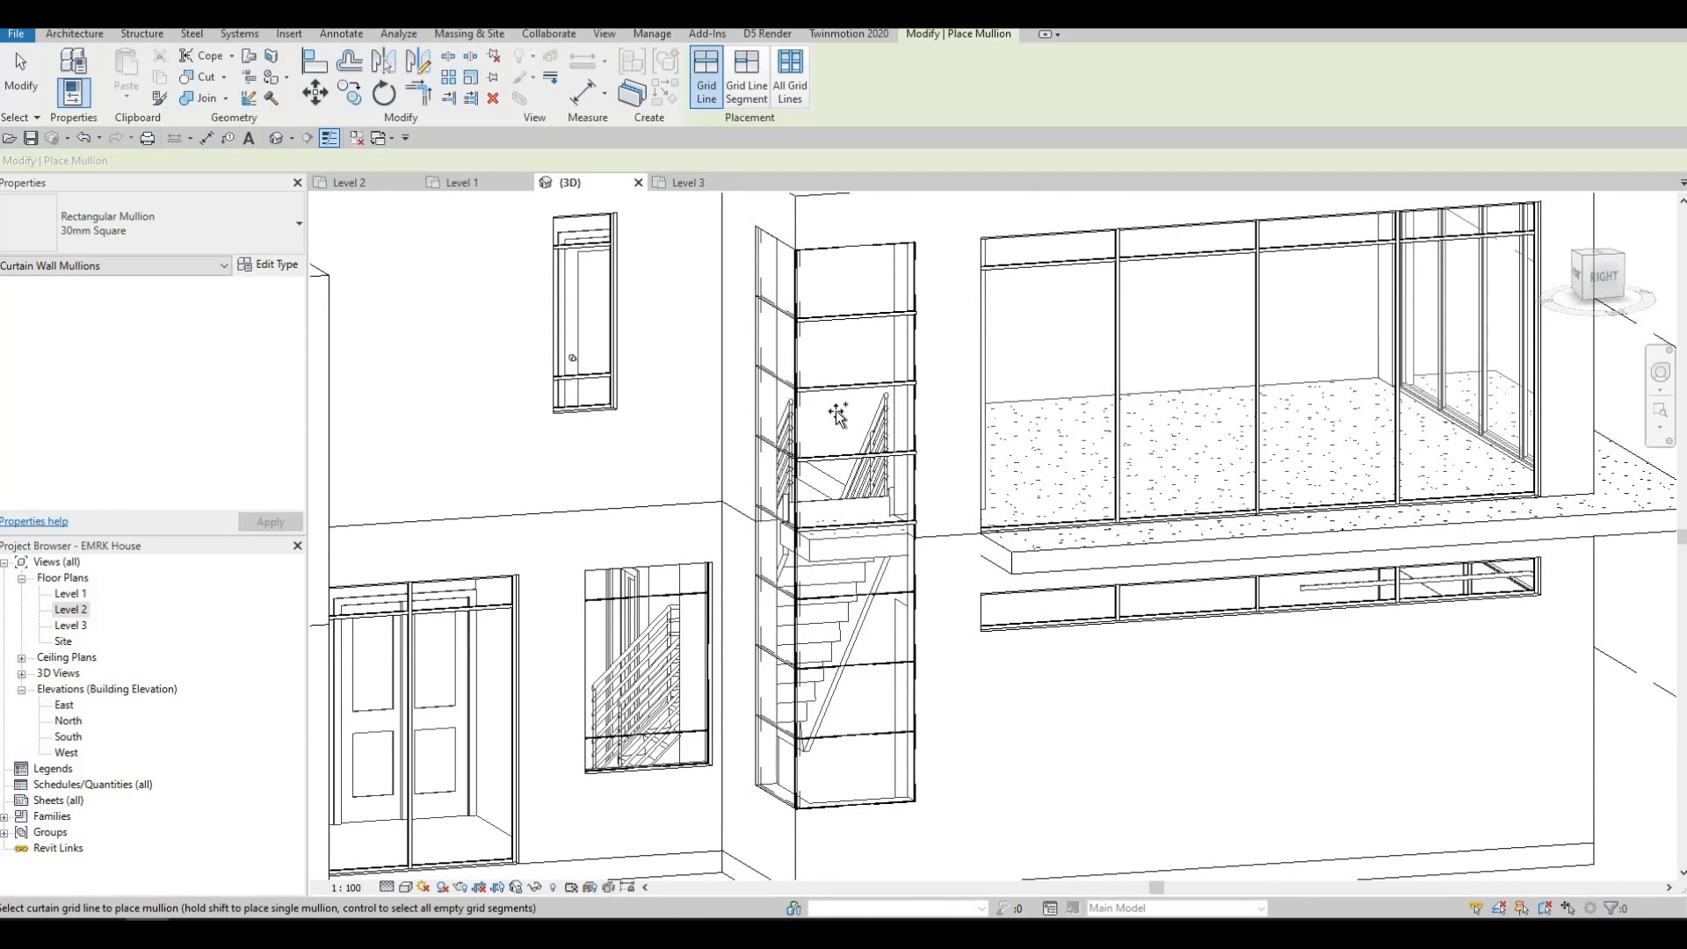
# Step: Undo the individually placed mullions on the right-side face of the stair curtain wall
pyautogui.hotkey('ctrl', 'z')
pyautogui.hotkey('ctrl', 'z')
pyautogui.hotkey('ctrl', 'z')
pyautogui.hotkey('ctrl', 'z')
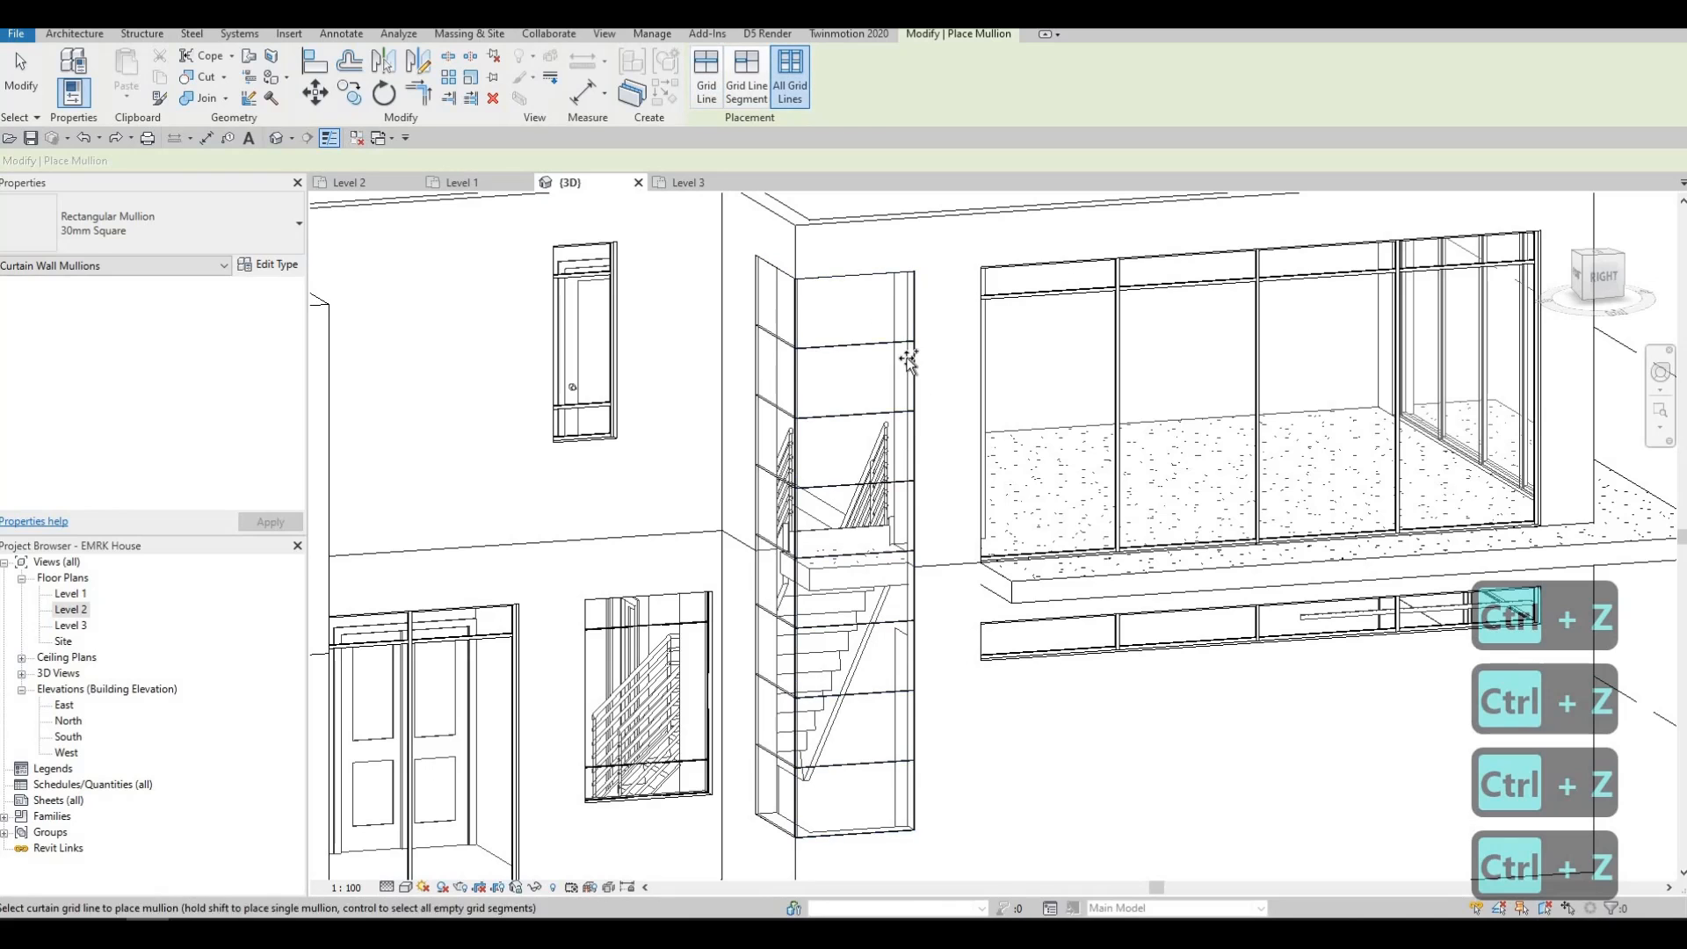
# Step: Fit 30mm Square mullions on all grid lines of both faces of the corner stair curtain wall
pyautogui.click(851, 420)
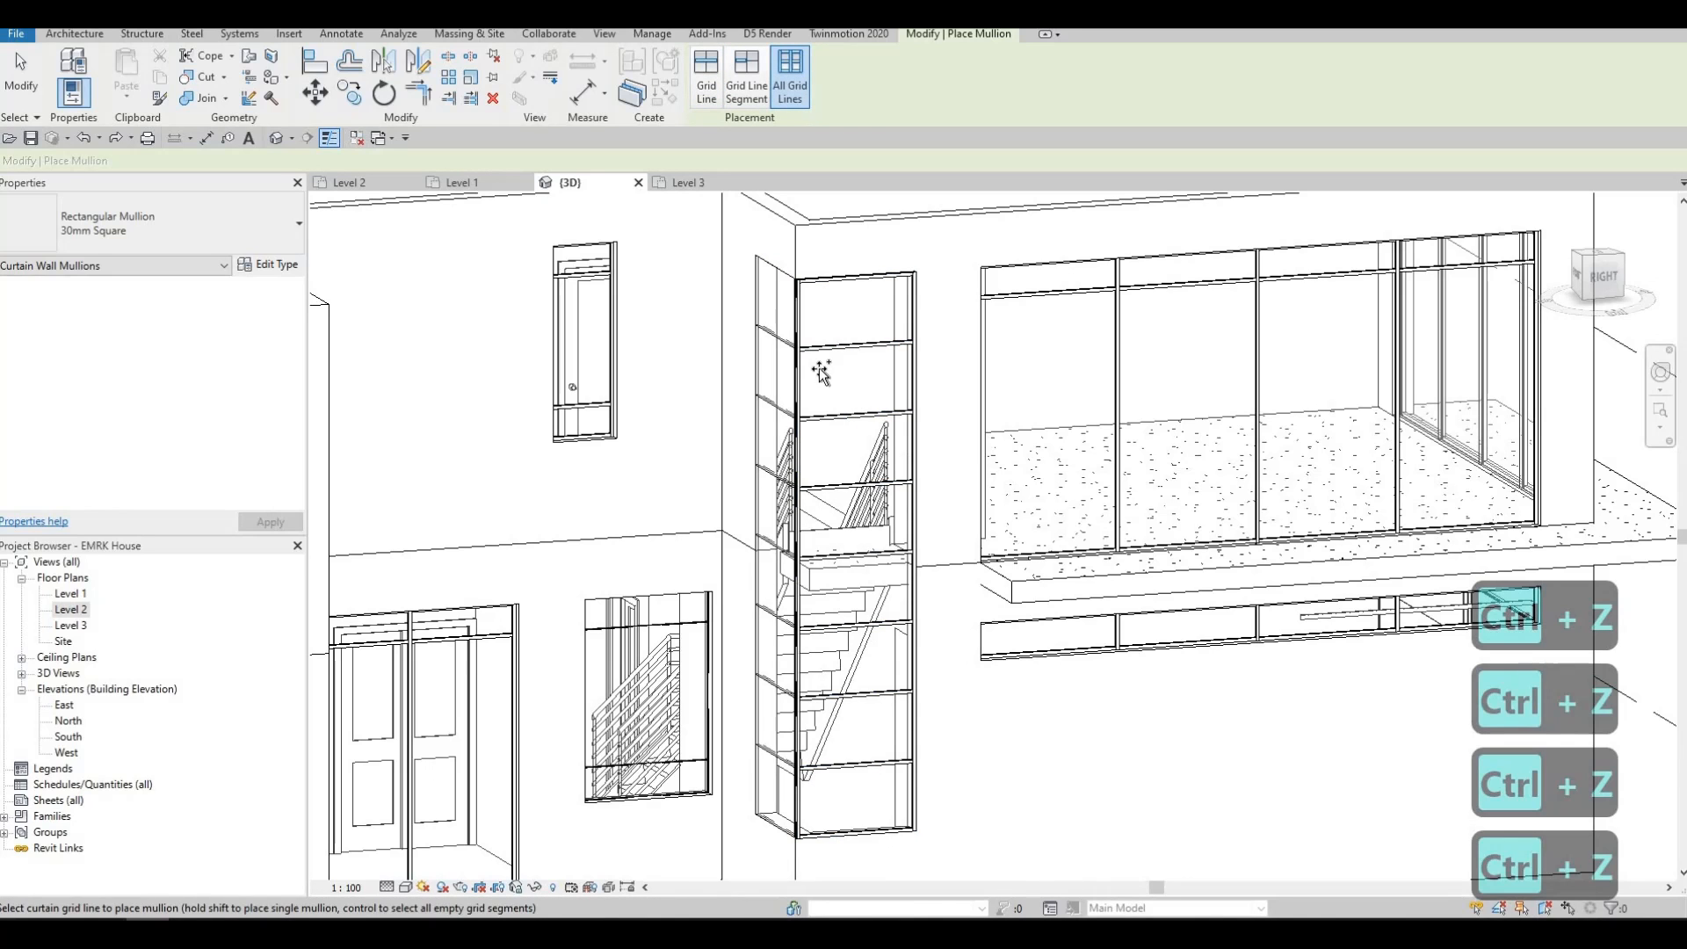
pyautogui.keyDown('shift'); pyautogui.moveTo(820, 370); pyautogui.dragTo(764, 350, button='middle'); pyautogui.keyUp('shift')
pyautogui.press('Escape')
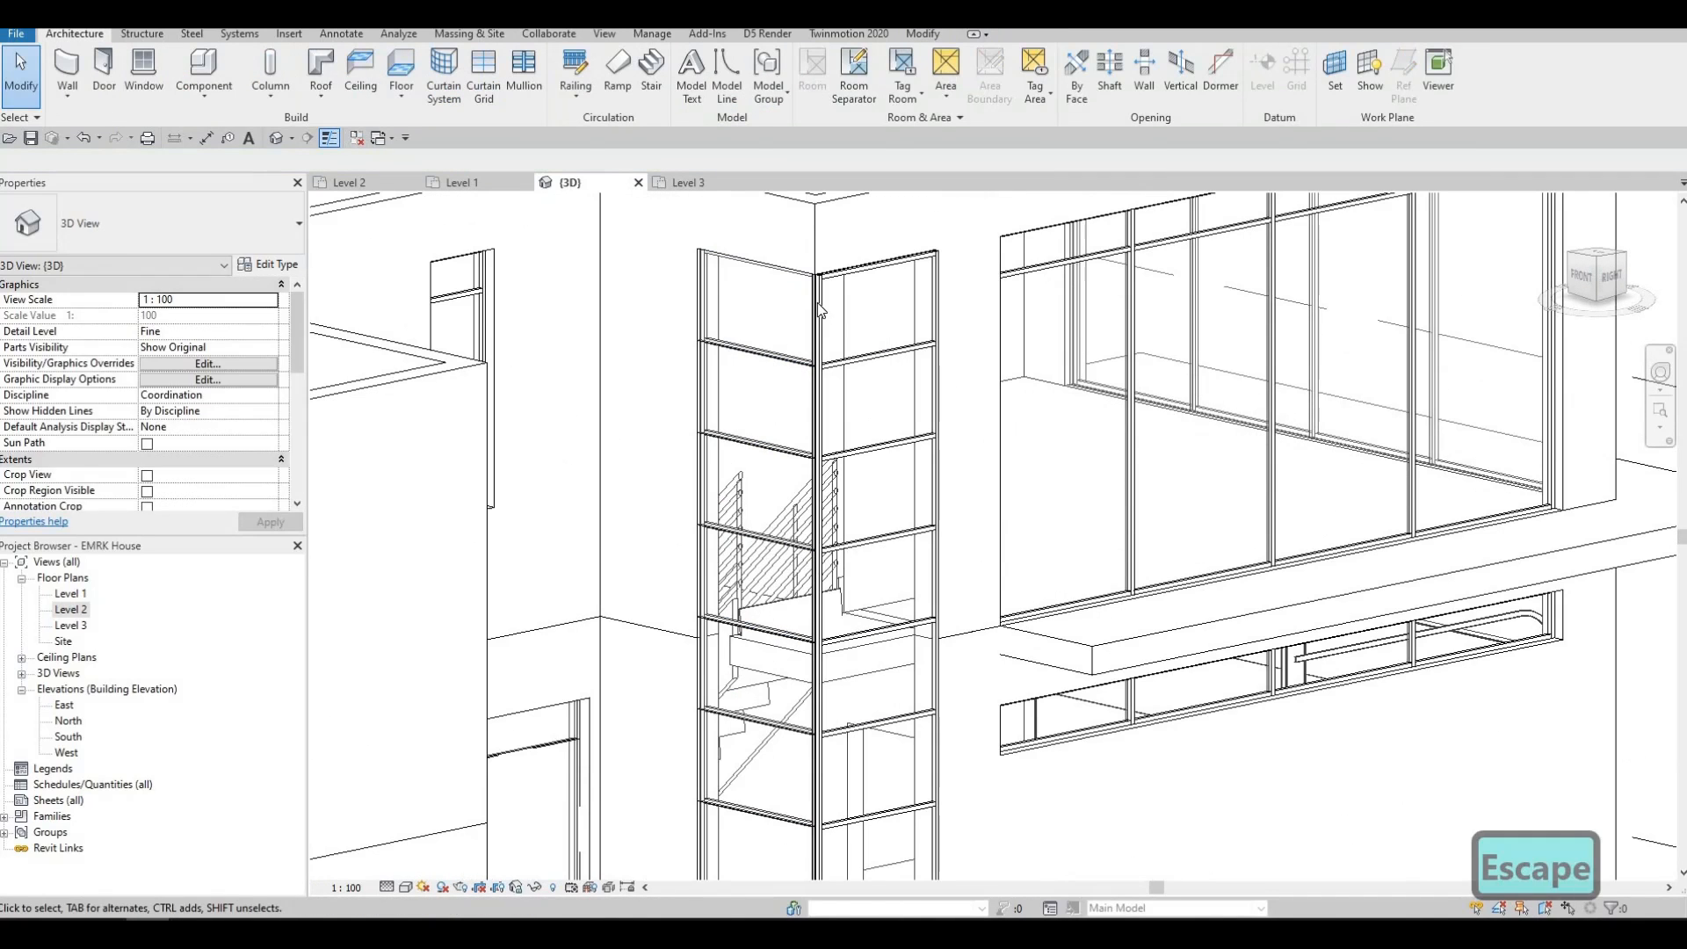
pyautogui.press('Escape')
# Step: Delete the right-side face's vertical corner mullion in the top bay of the stair curtain wall
pyautogui.scroll(4, 817, 309)
pyautogui.press('Tab')
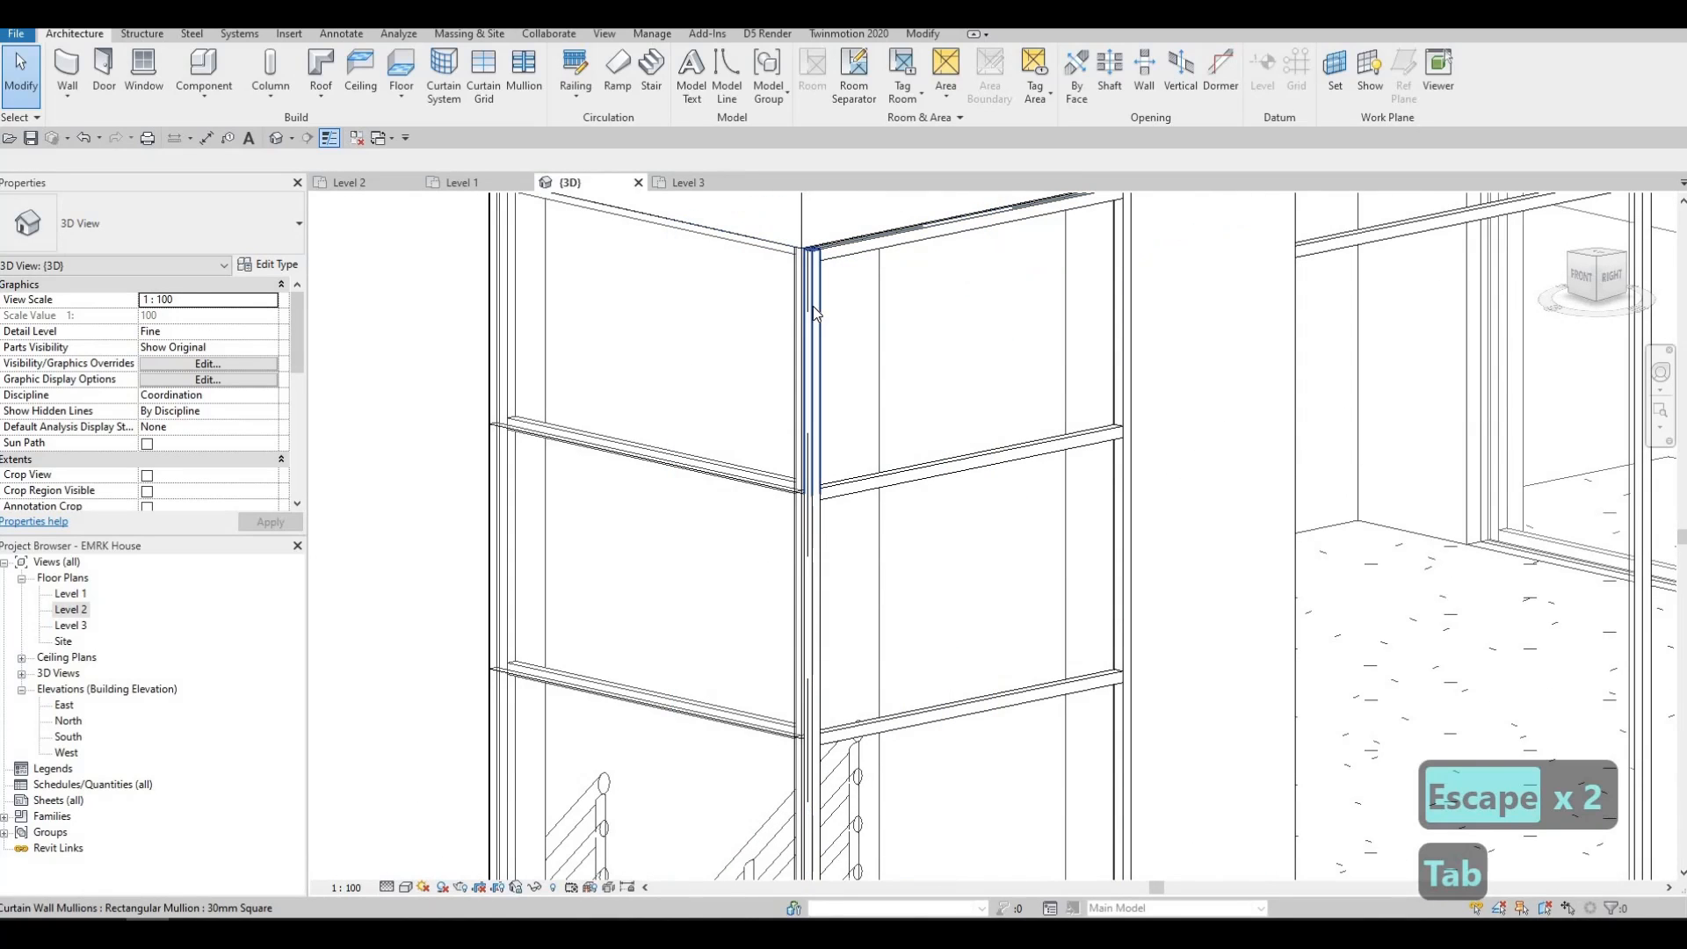
pyautogui.press('Tab')
pyautogui.press('Tab')
pyautogui.press('Tab')
pyautogui.click(809, 316)
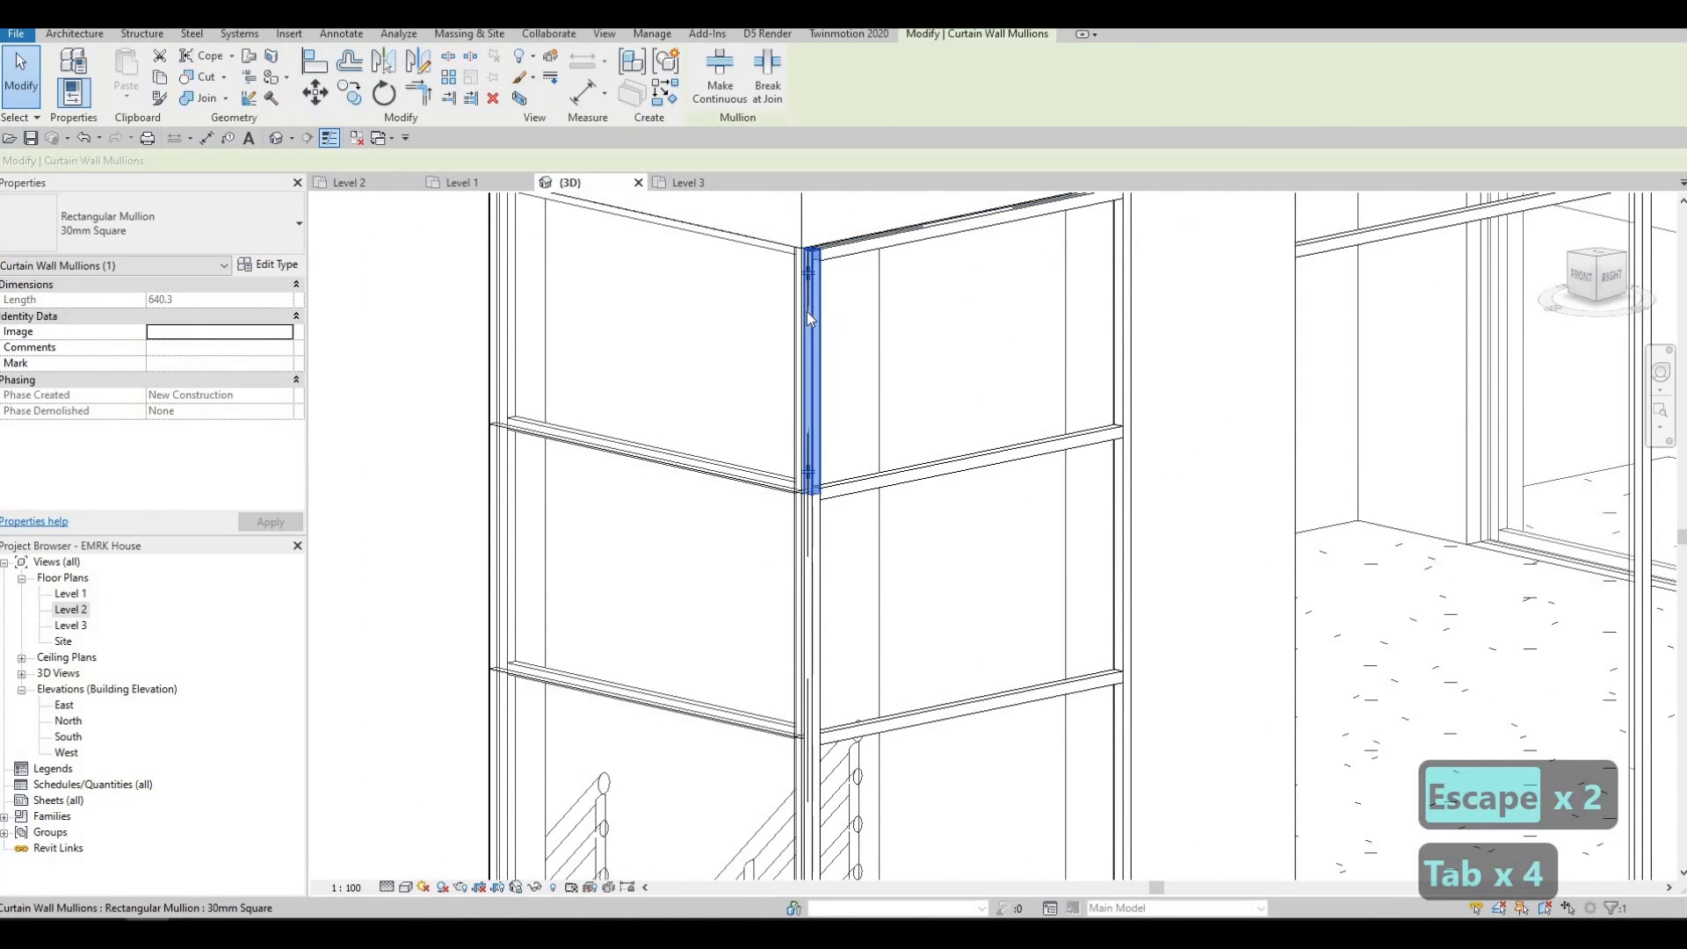
pyautogui.press('Delete')
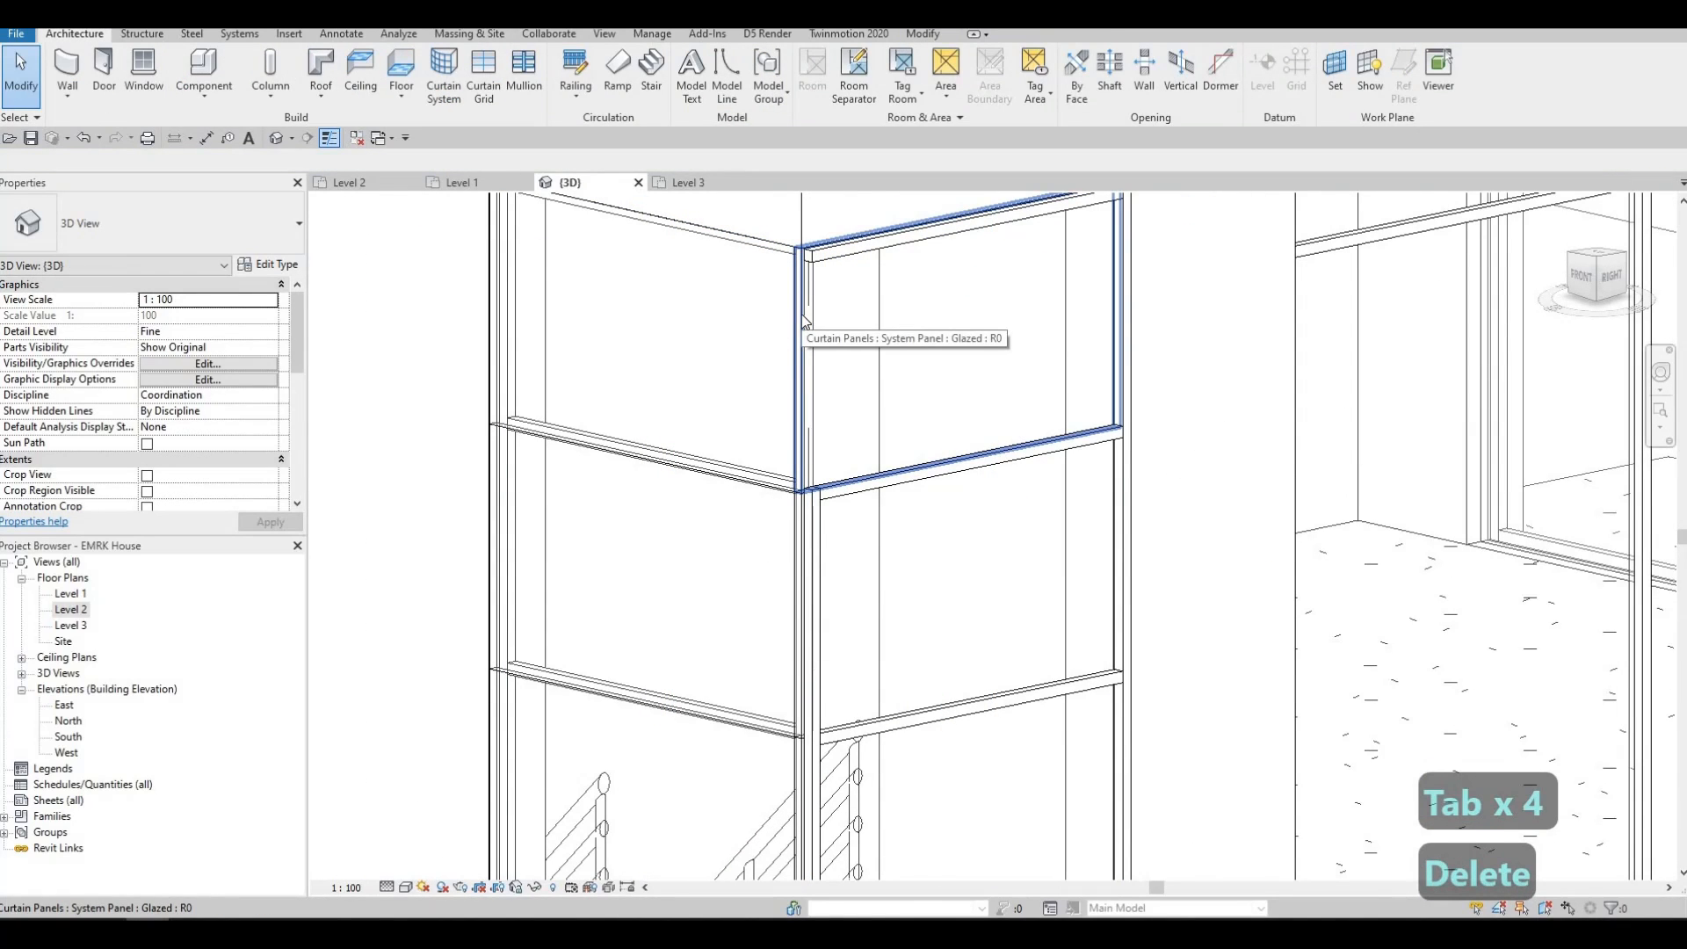
# Step: Delete the front face's vertical corner mullion in the top bay of the stair curtain wall
pyautogui.press('Tab')
pyautogui.press('Tab')
pyautogui.press('Tab')
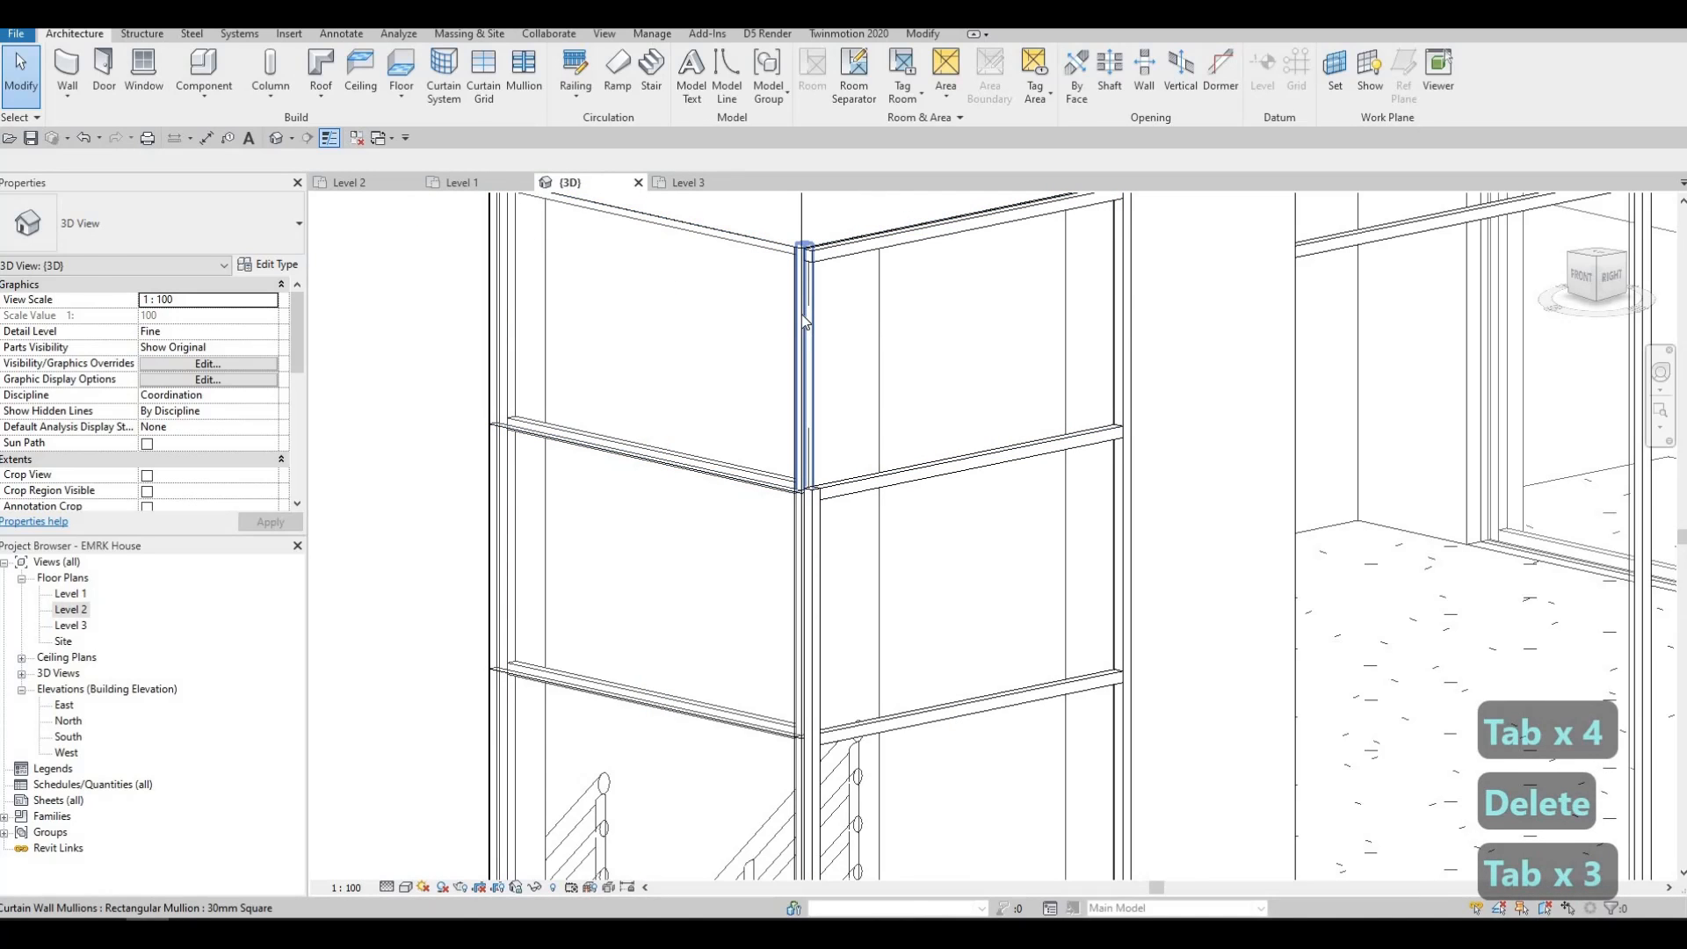
pyautogui.click(806, 320)
pyautogui.press('Delete')
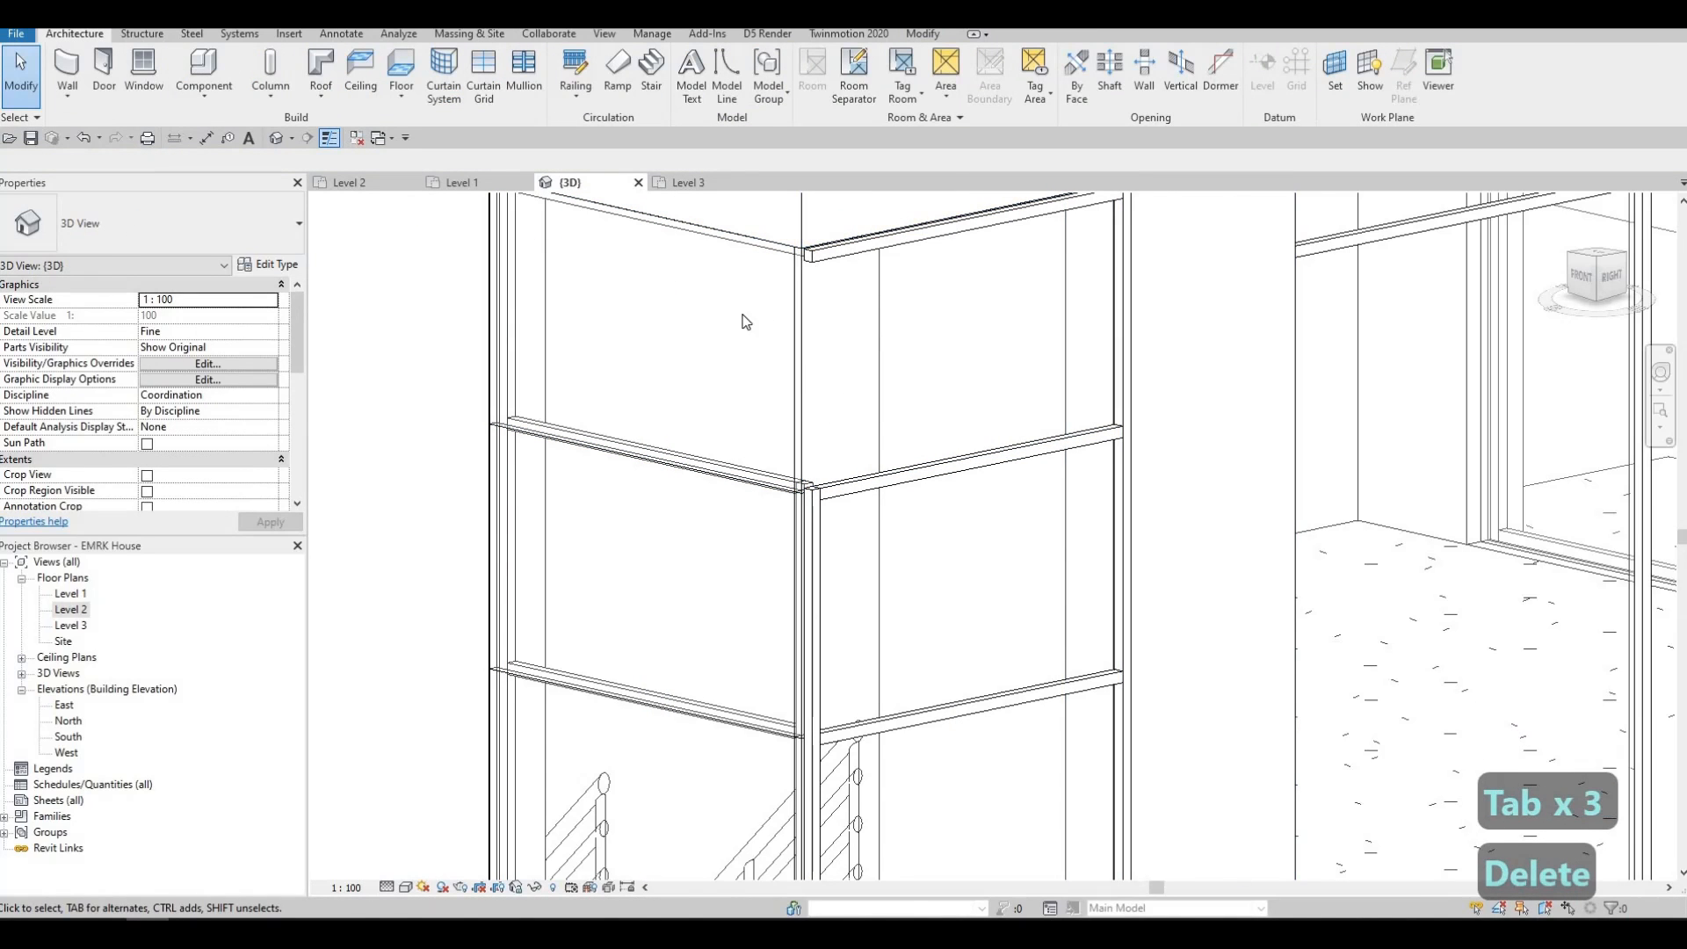
# Step: Delete both overlapping vertical corner mullions in the second bay from the top of the stair curtain wall
pyautogui.keyDown('shift'); pyautogui.moveTo(745, 322); pyautogui.dragTo(869, 437, button='middle'); pyautogui.keyUp('shift')
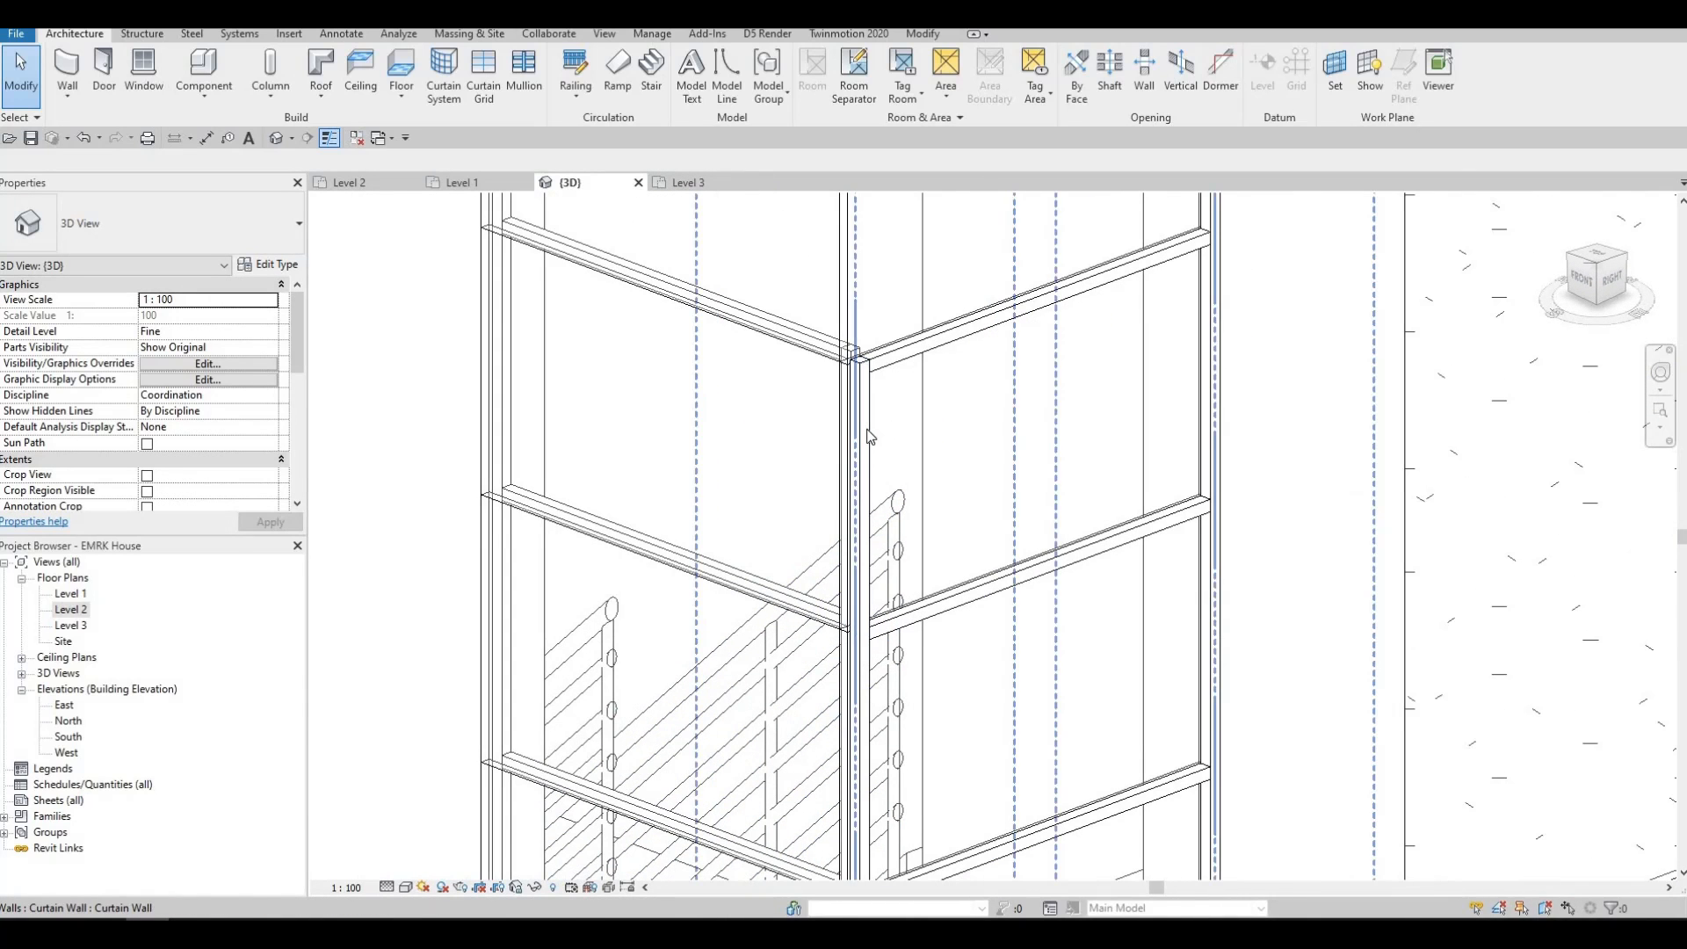
pyautogui.click(870, 436)
pyautogui.press('Delete')
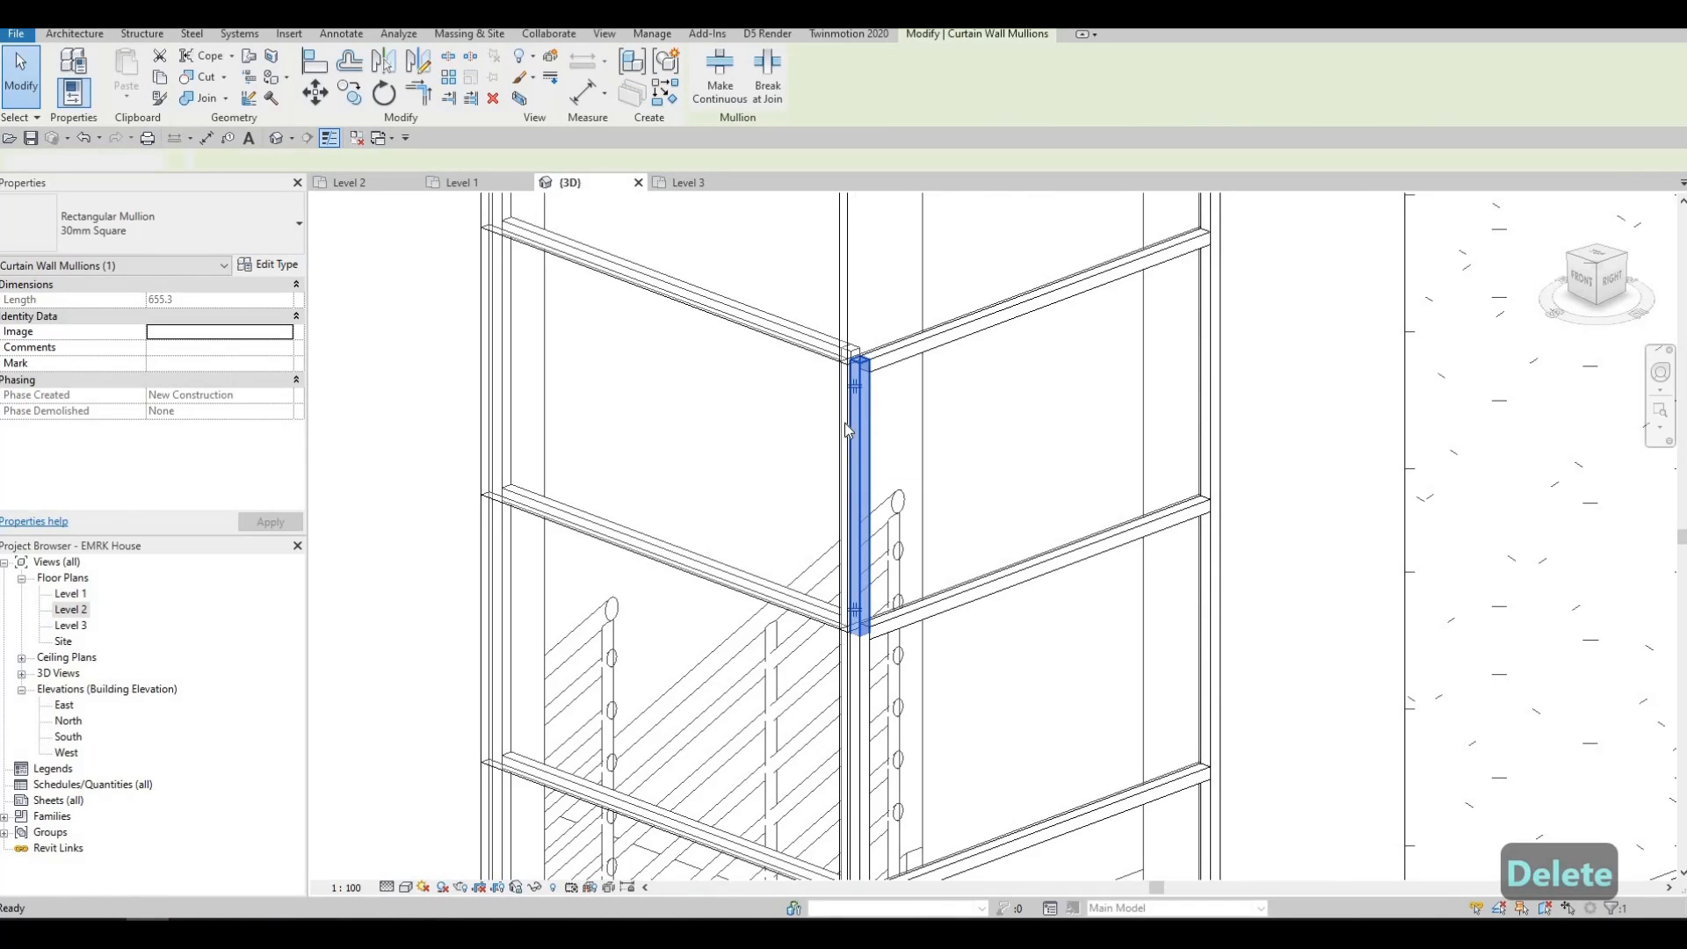
pyautogui.press('Tab')
pyautogui.press('Tab')
pyautogui.press('Tab')
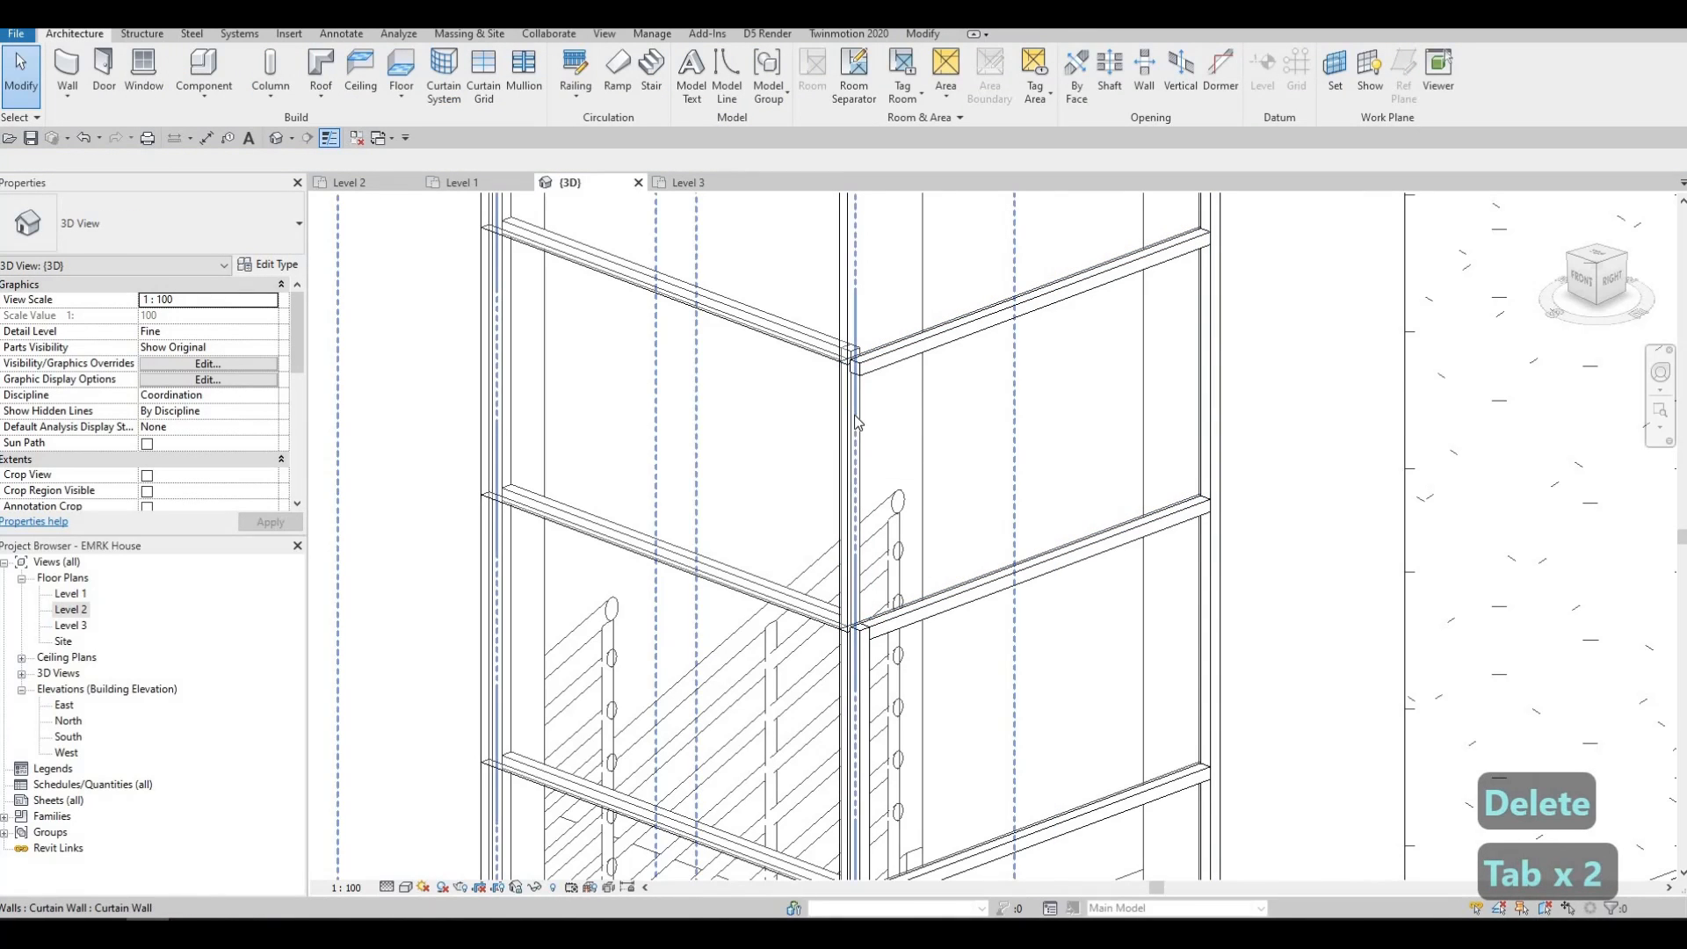
pyautogui.click(854, 422)
pyautogui.press('Delete')
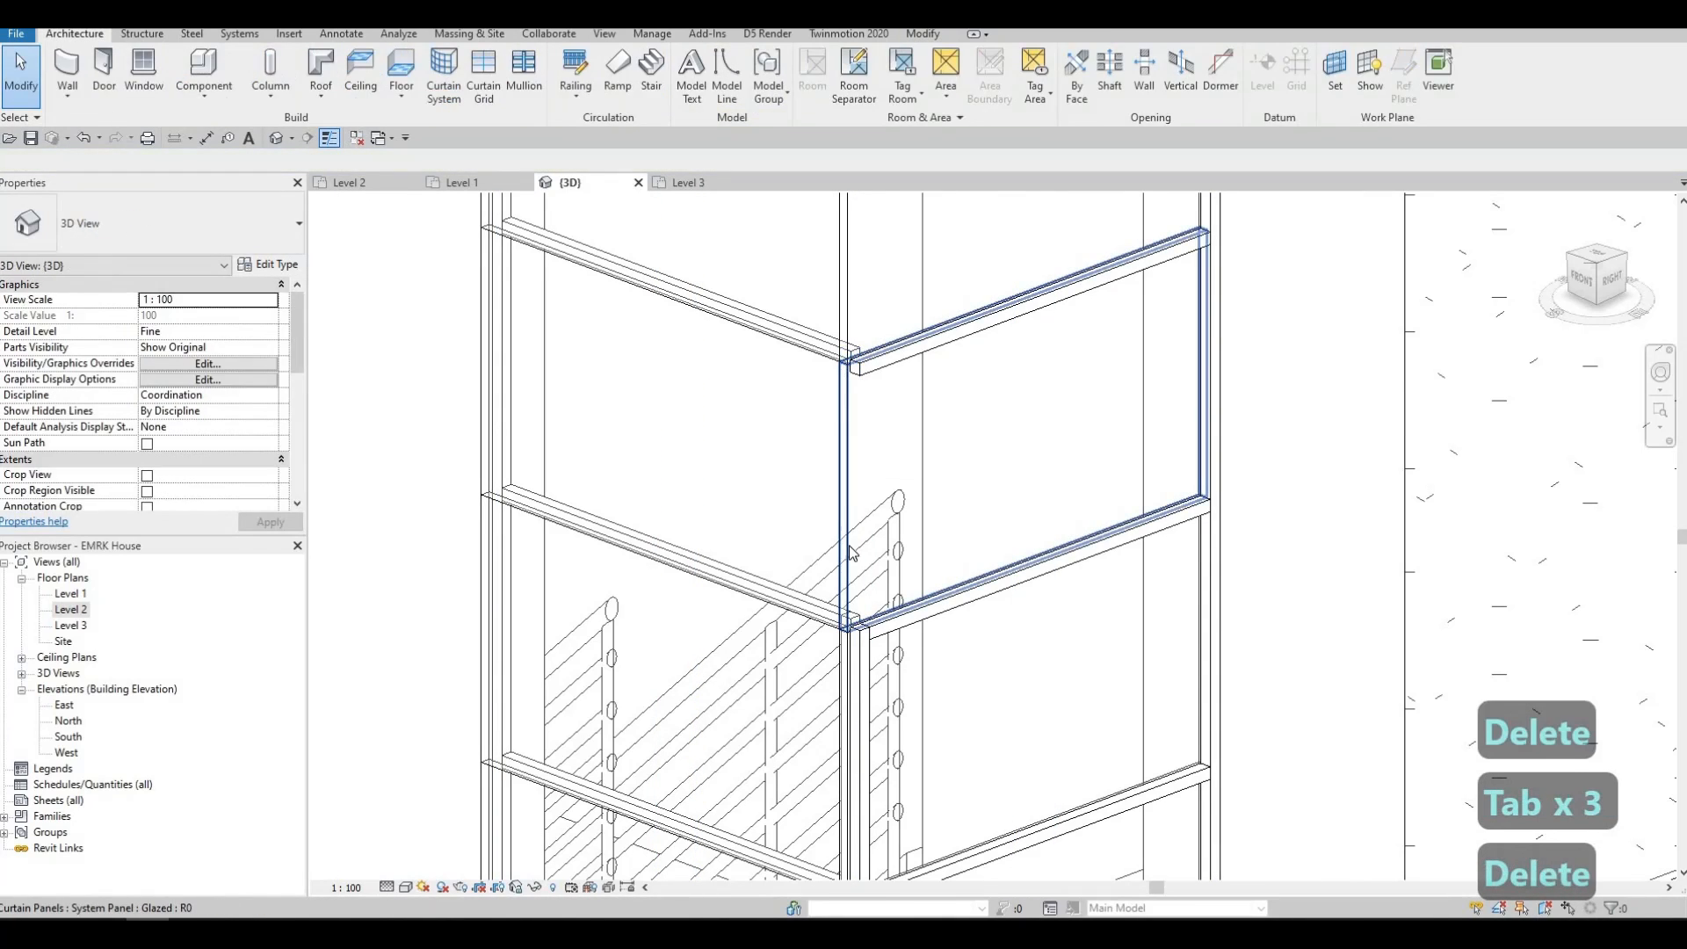
# Step: Delete the right-side face's vertical corner mullion in the third bay from the top
pyautogui.moveTo(867, 418); pyautogui.dragTo(866, 570, button='middle')
pyautogui.click(866, 571)
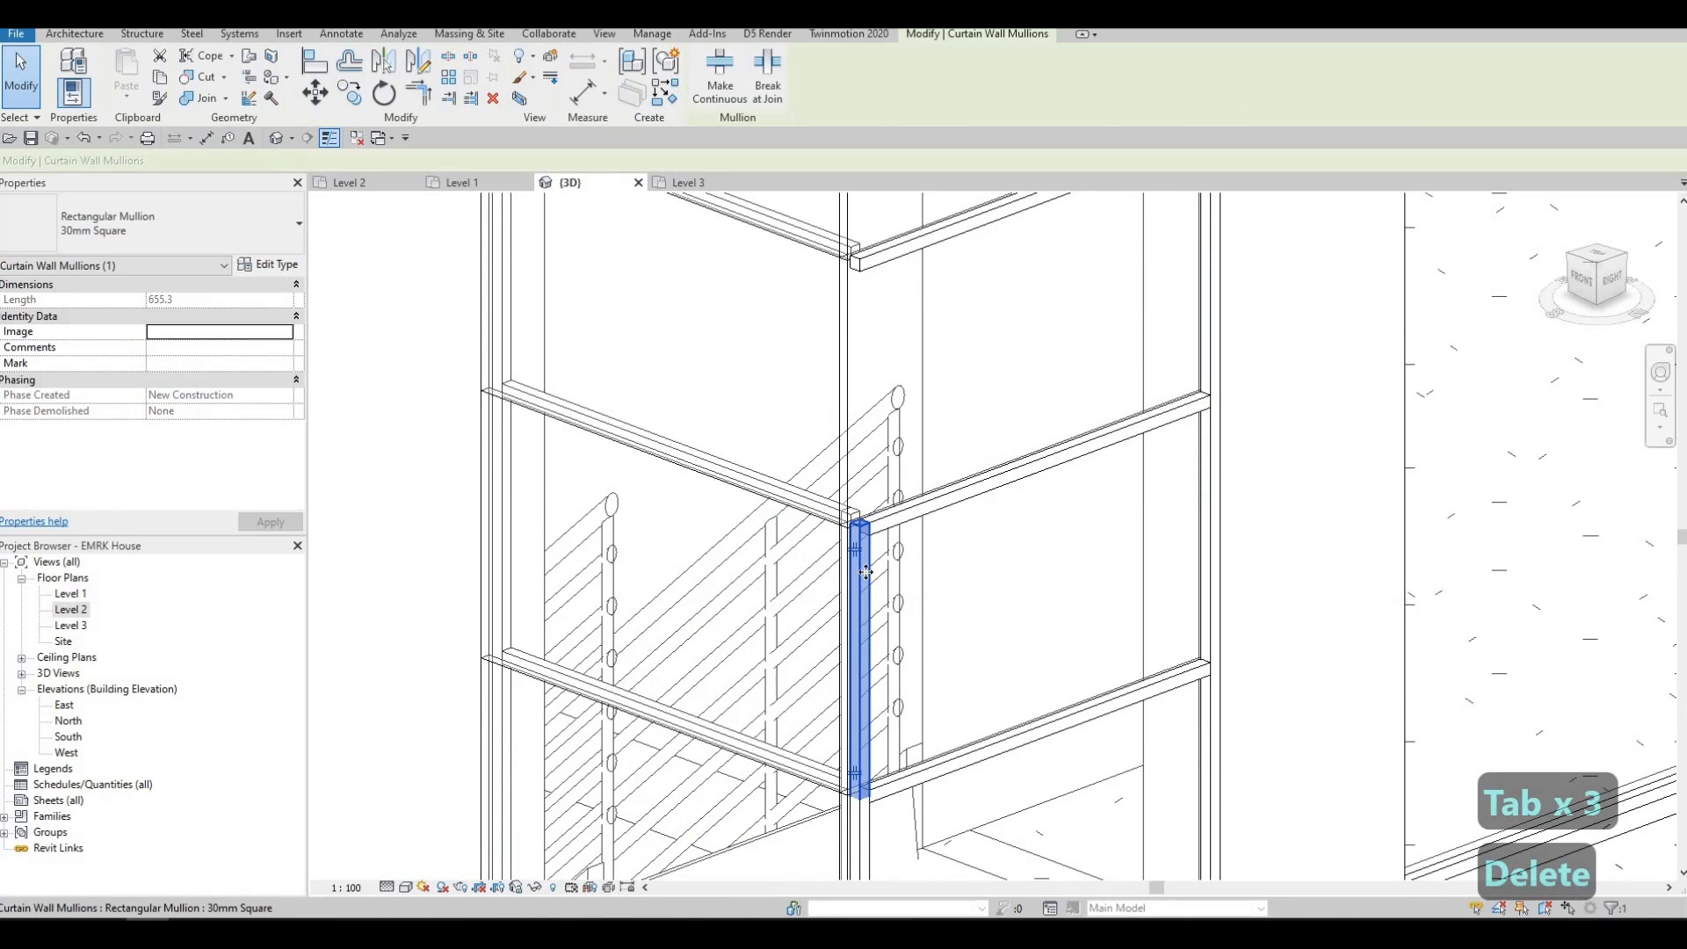
pyautogui.press('Delete')
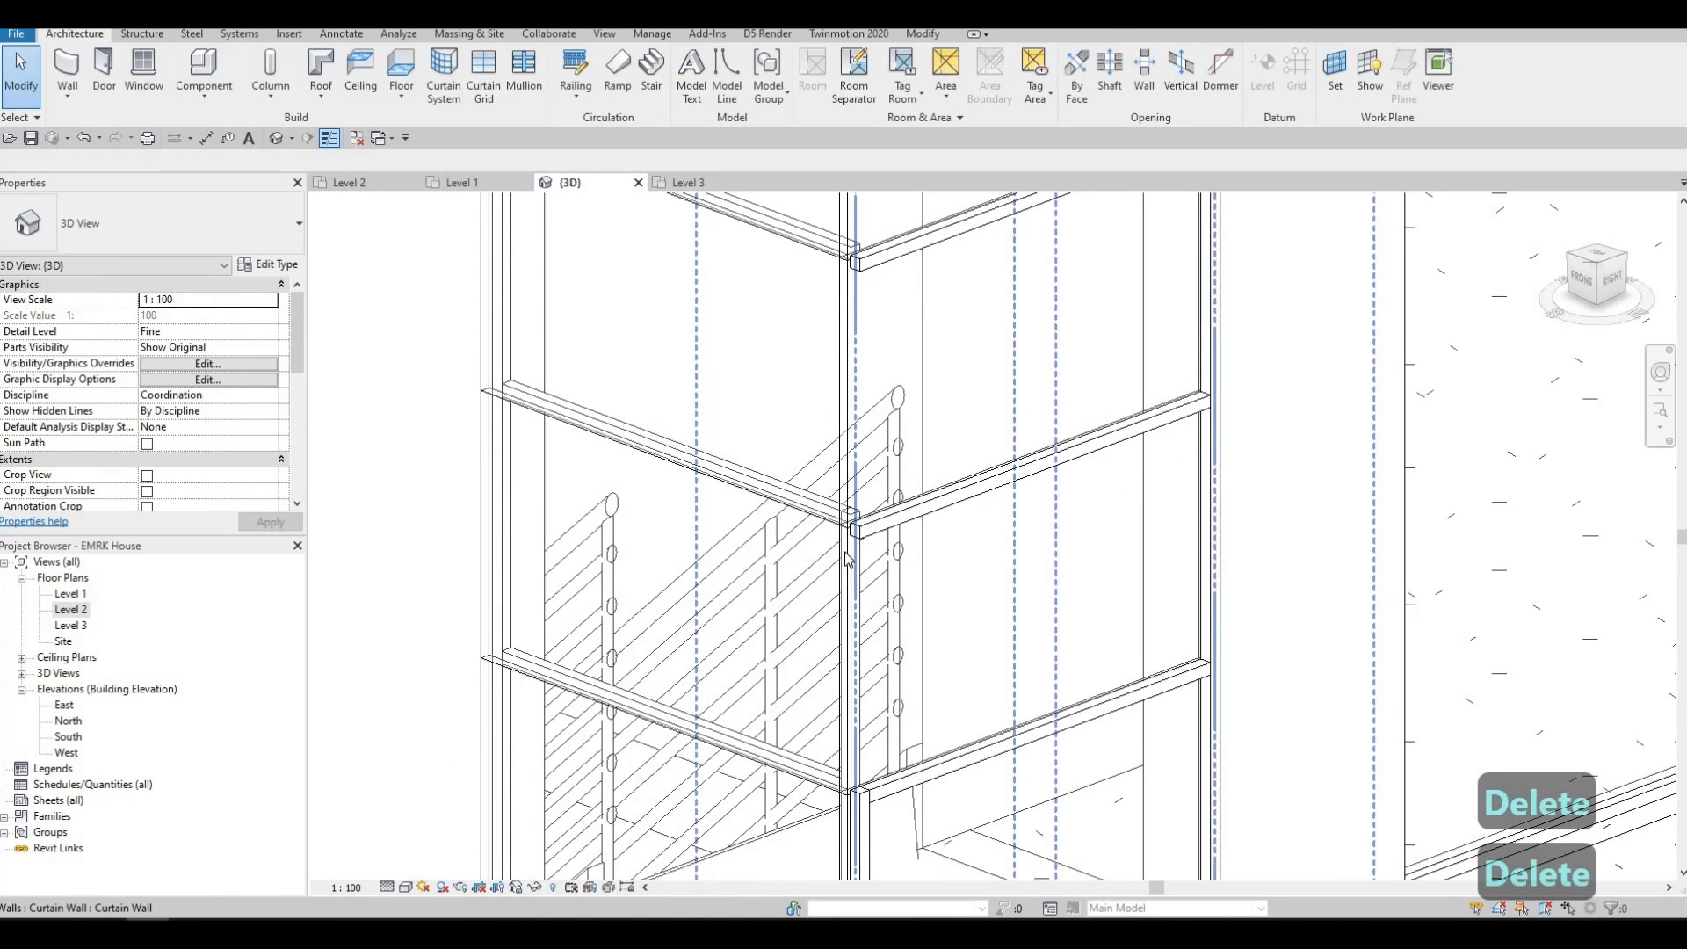
# Step: Delete the front face's vertical corner mullion in the third bay from the top
pyautogui.press('Tab')
pyautogui.press('Tab')
pyautogui.press('Tab')
pyautogui.press('Tab')
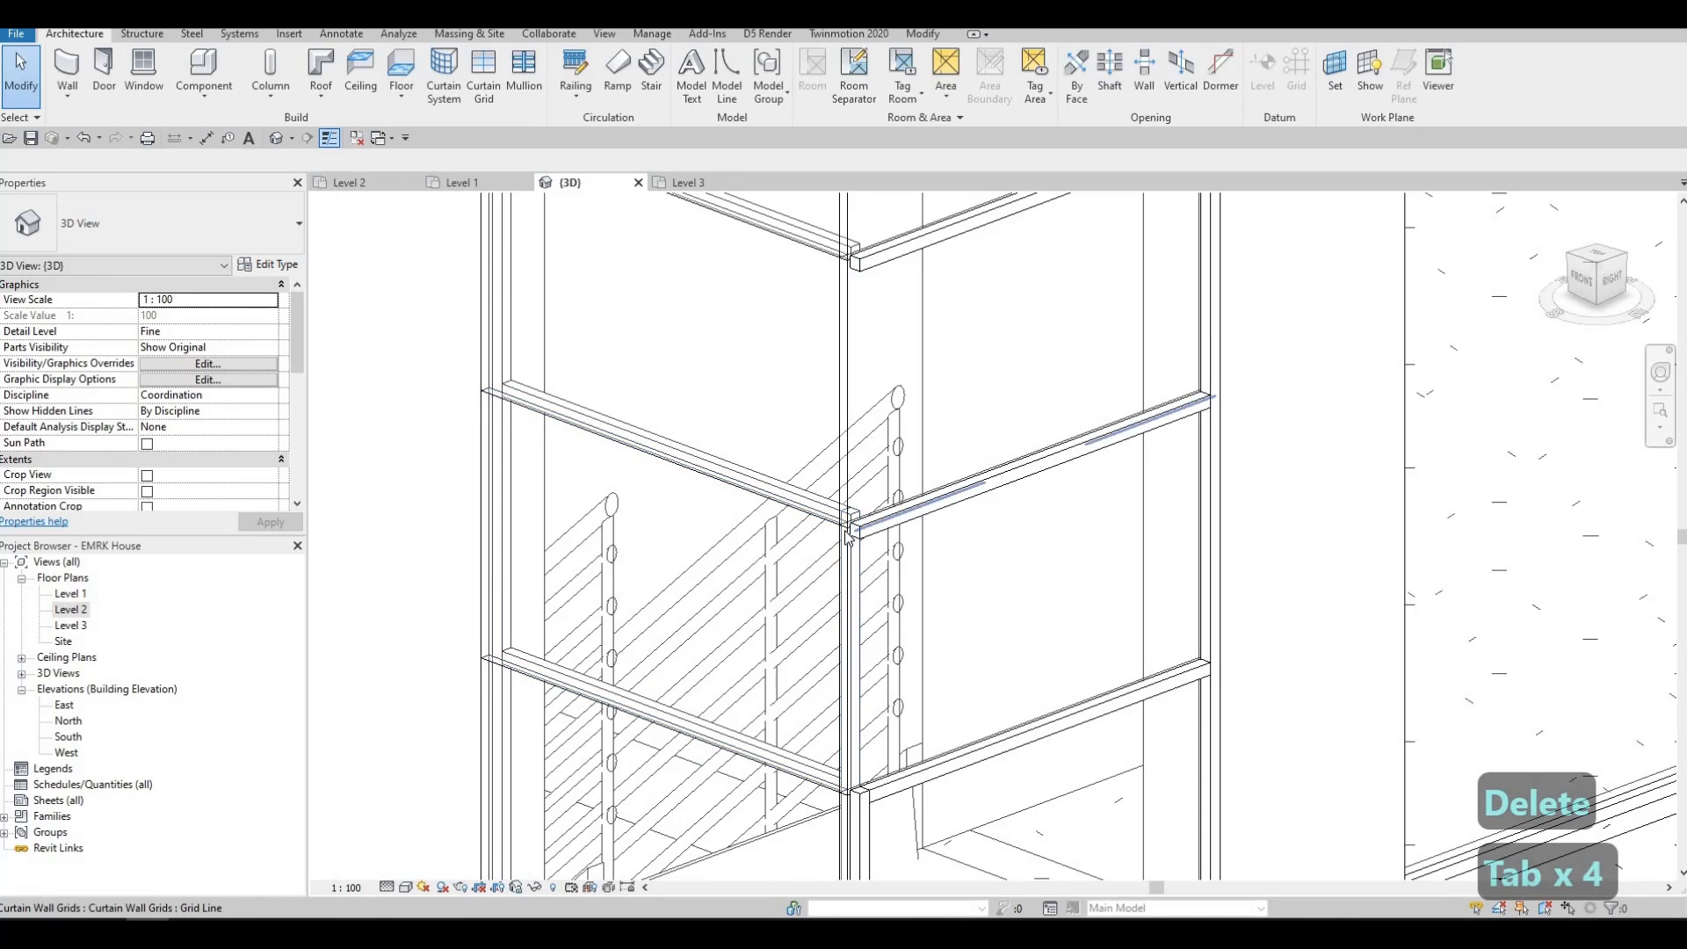
pyautogui.click(848, 536)
pyautogui.press('Escape')
pyautogui.press('Tab')
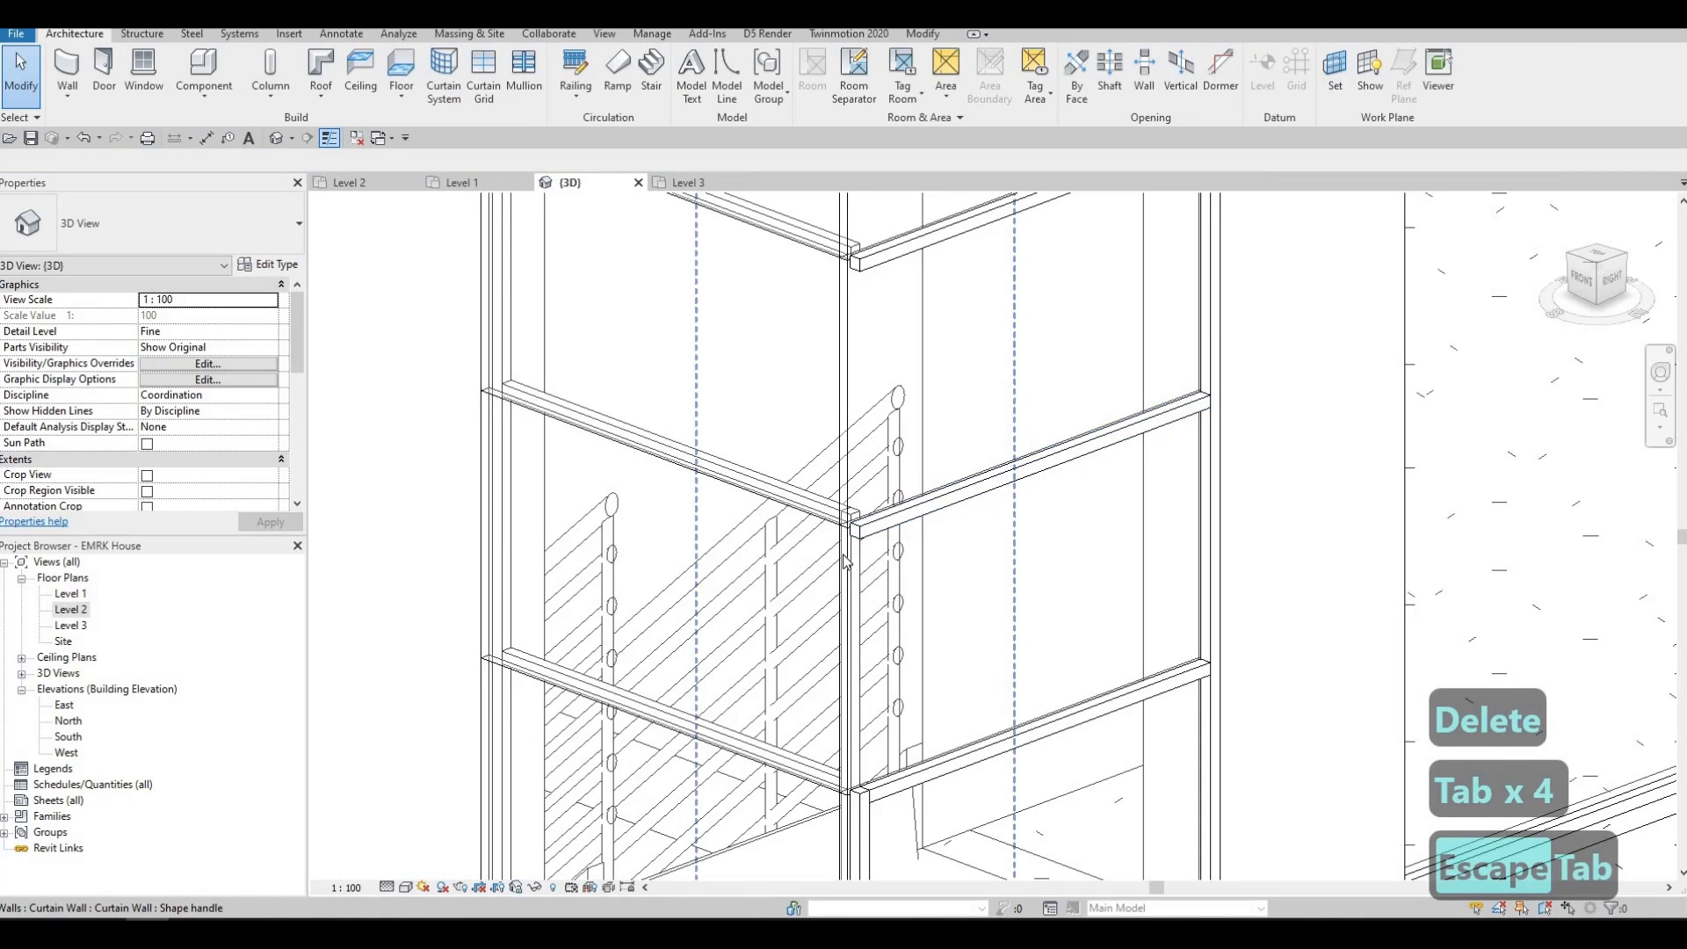
pyautogui.press('capslock')
pyautogui.press('Tab')
pyautogui.press('Tab')
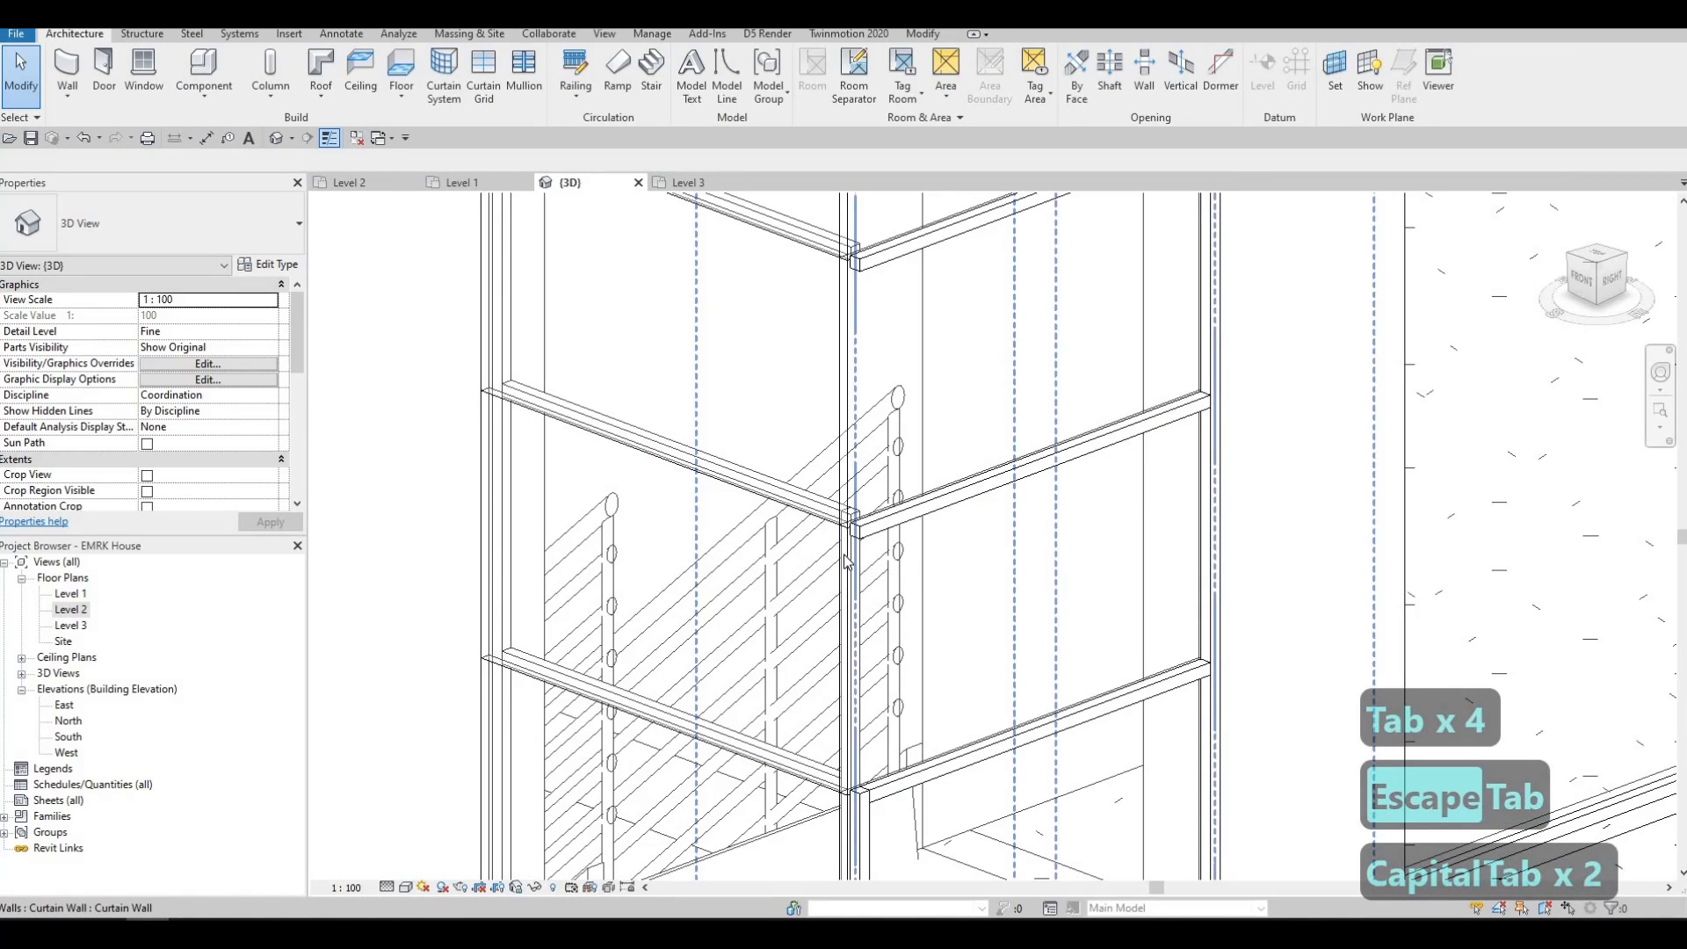
pyautogui.press('Tab')
pyautogui.press('Tab')
pyautogui.press('Tab')
pyautogui.press('Tab')
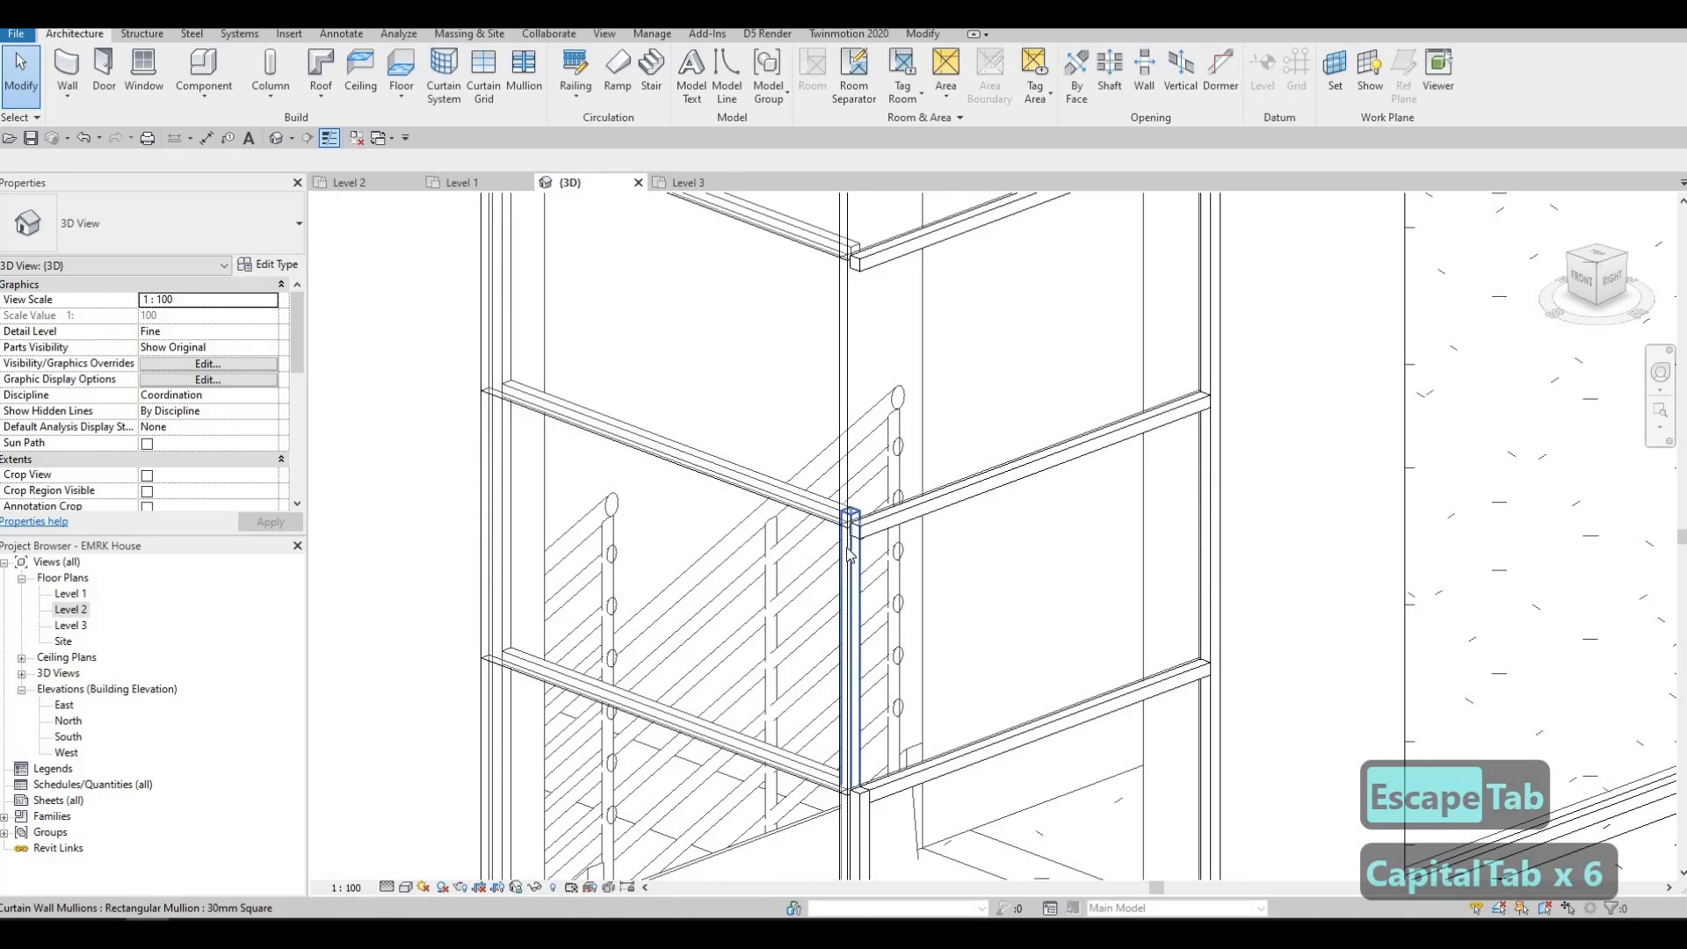
pyautogui.click(849, 554)
pyautogui.press('Delete')
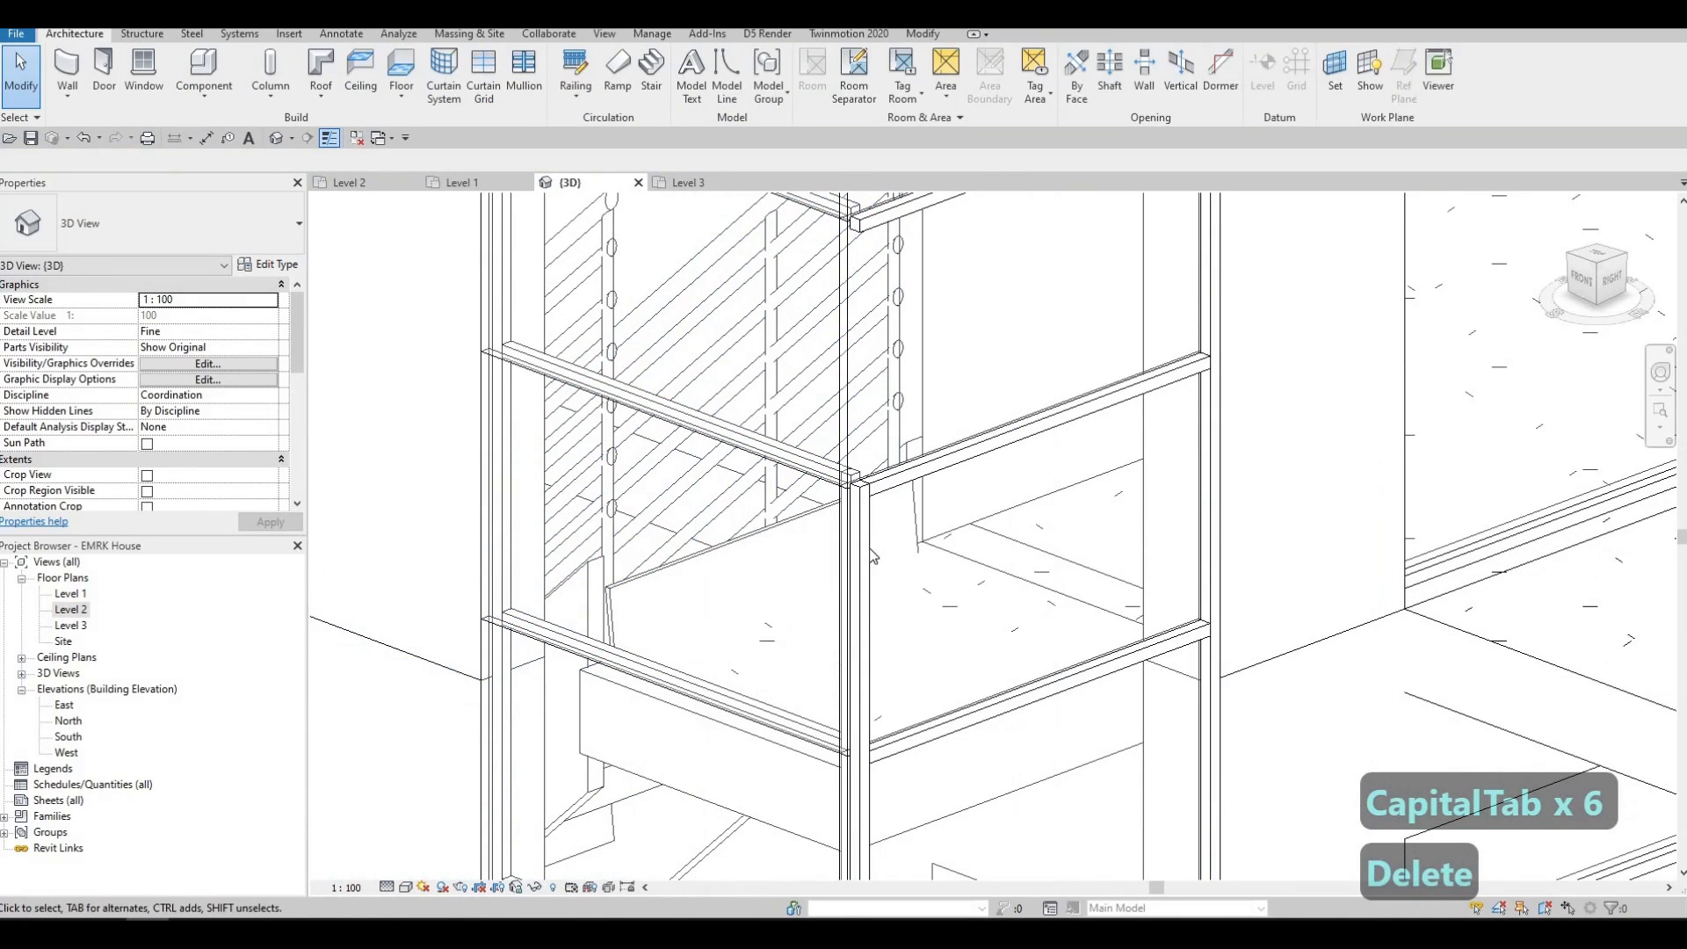
# Step: Delete both vertical corner mullions in the fourth bay from the top, at the stair landing floor
pyautogui.click(860, 567)
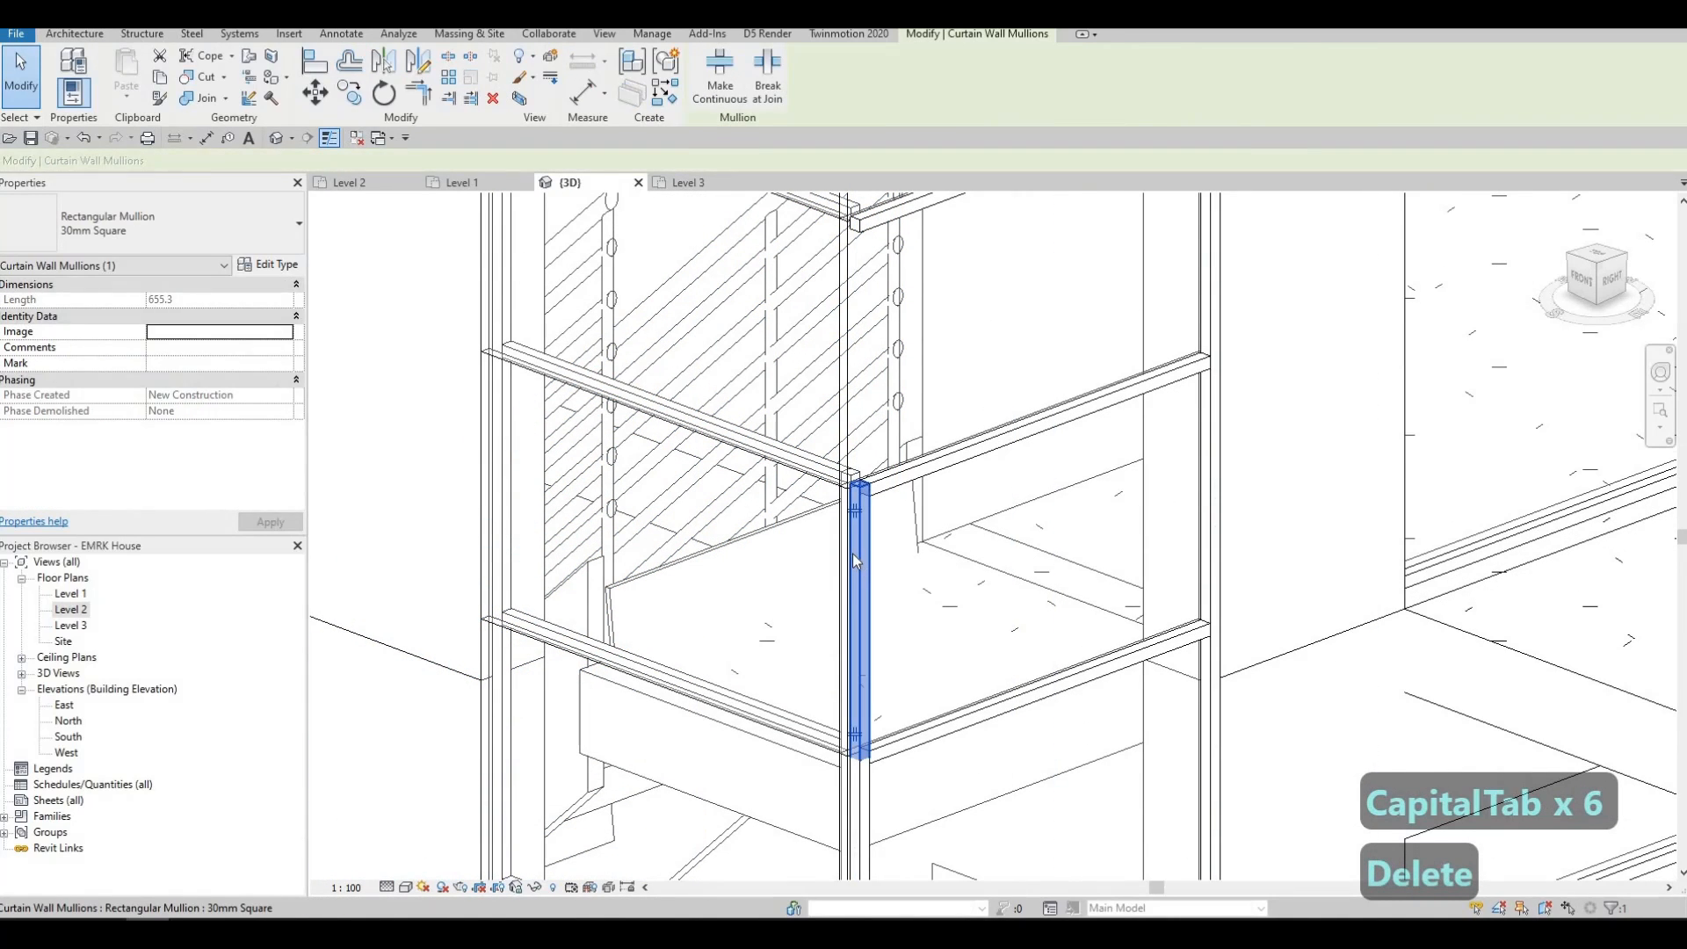
pyautogui.press('Delete')
pyautogui.press('Tab')
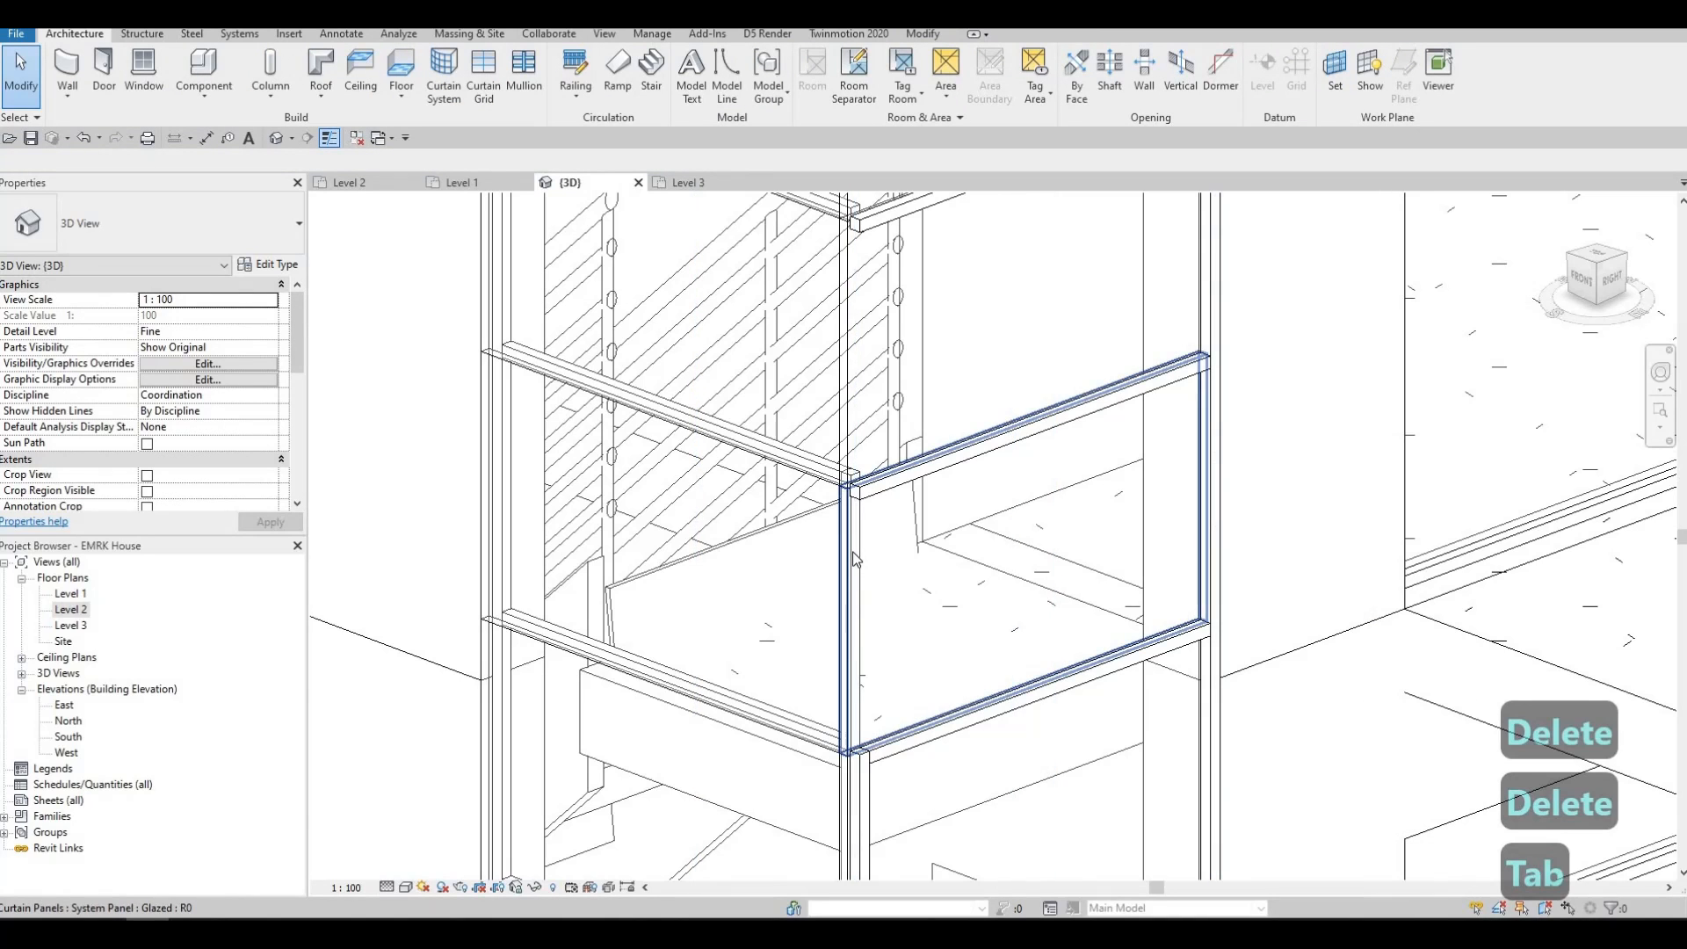
pyautogui.press('Tab')
pyautogui.press('Tab')
pyautogui.click(866, 489)
pyautogui.moveTo(889, 566); pyautogui.dragTo(907, 459, button='middle')
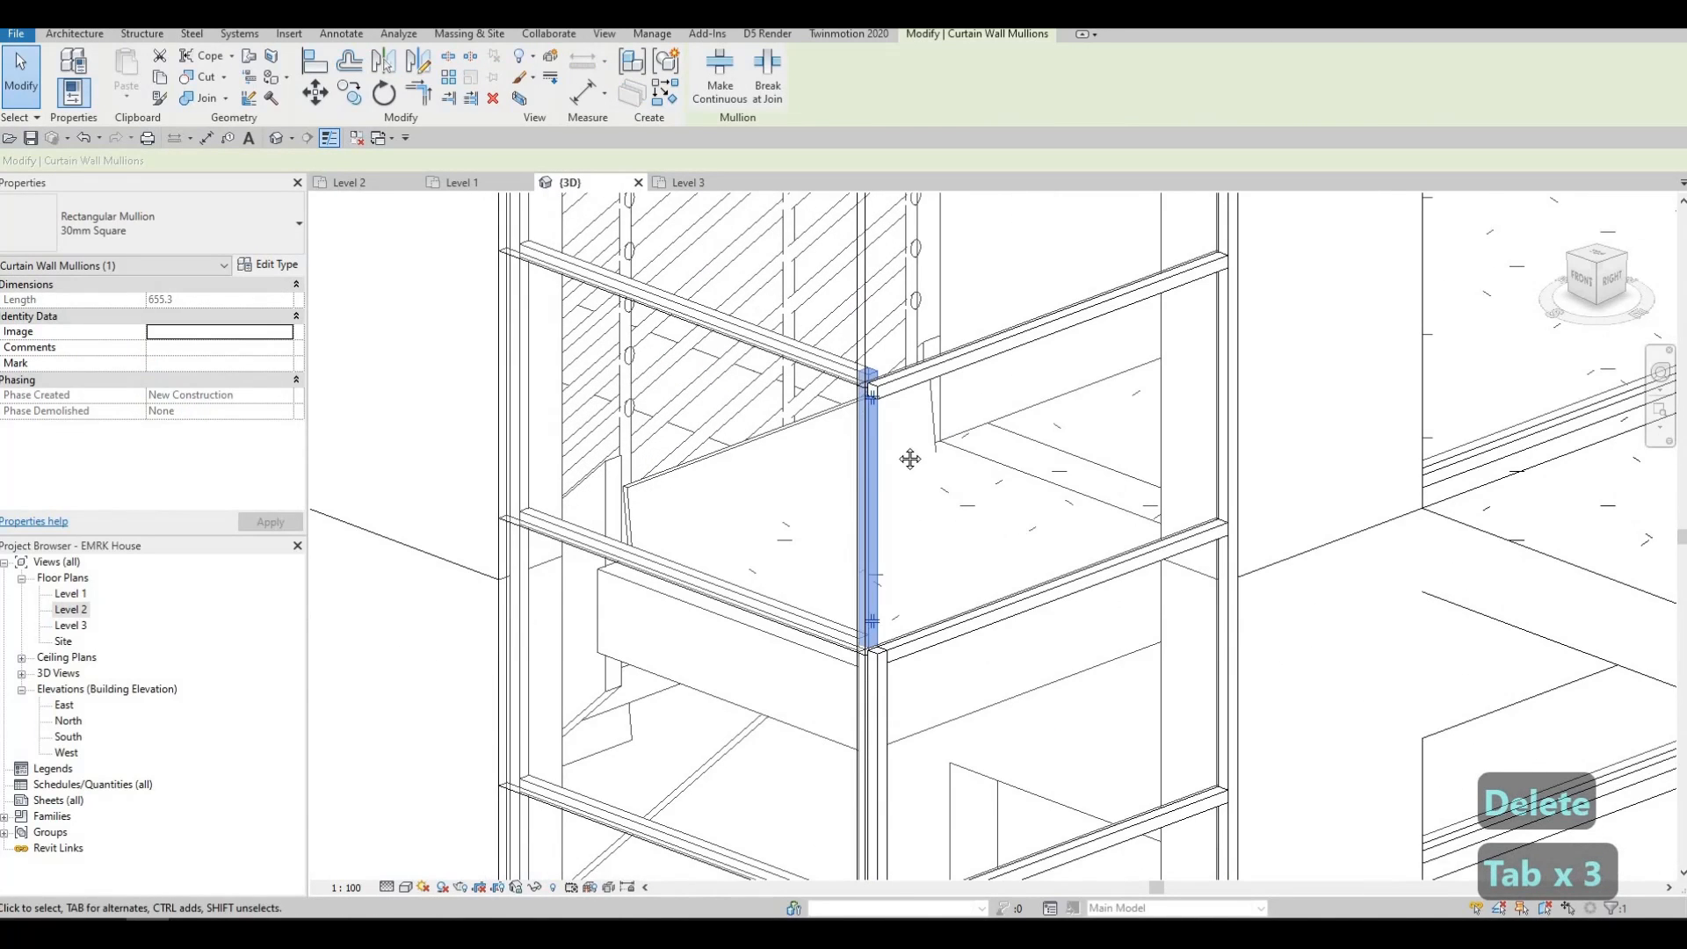
pyautogui.press('Delete')
# Step: Delete both vertical corner mullions in the fifth bay from the top, beside the landing slab's edge
pyautogui.moveTo(882, 692); pyautogui.dragTo(881, 586, button='middle')
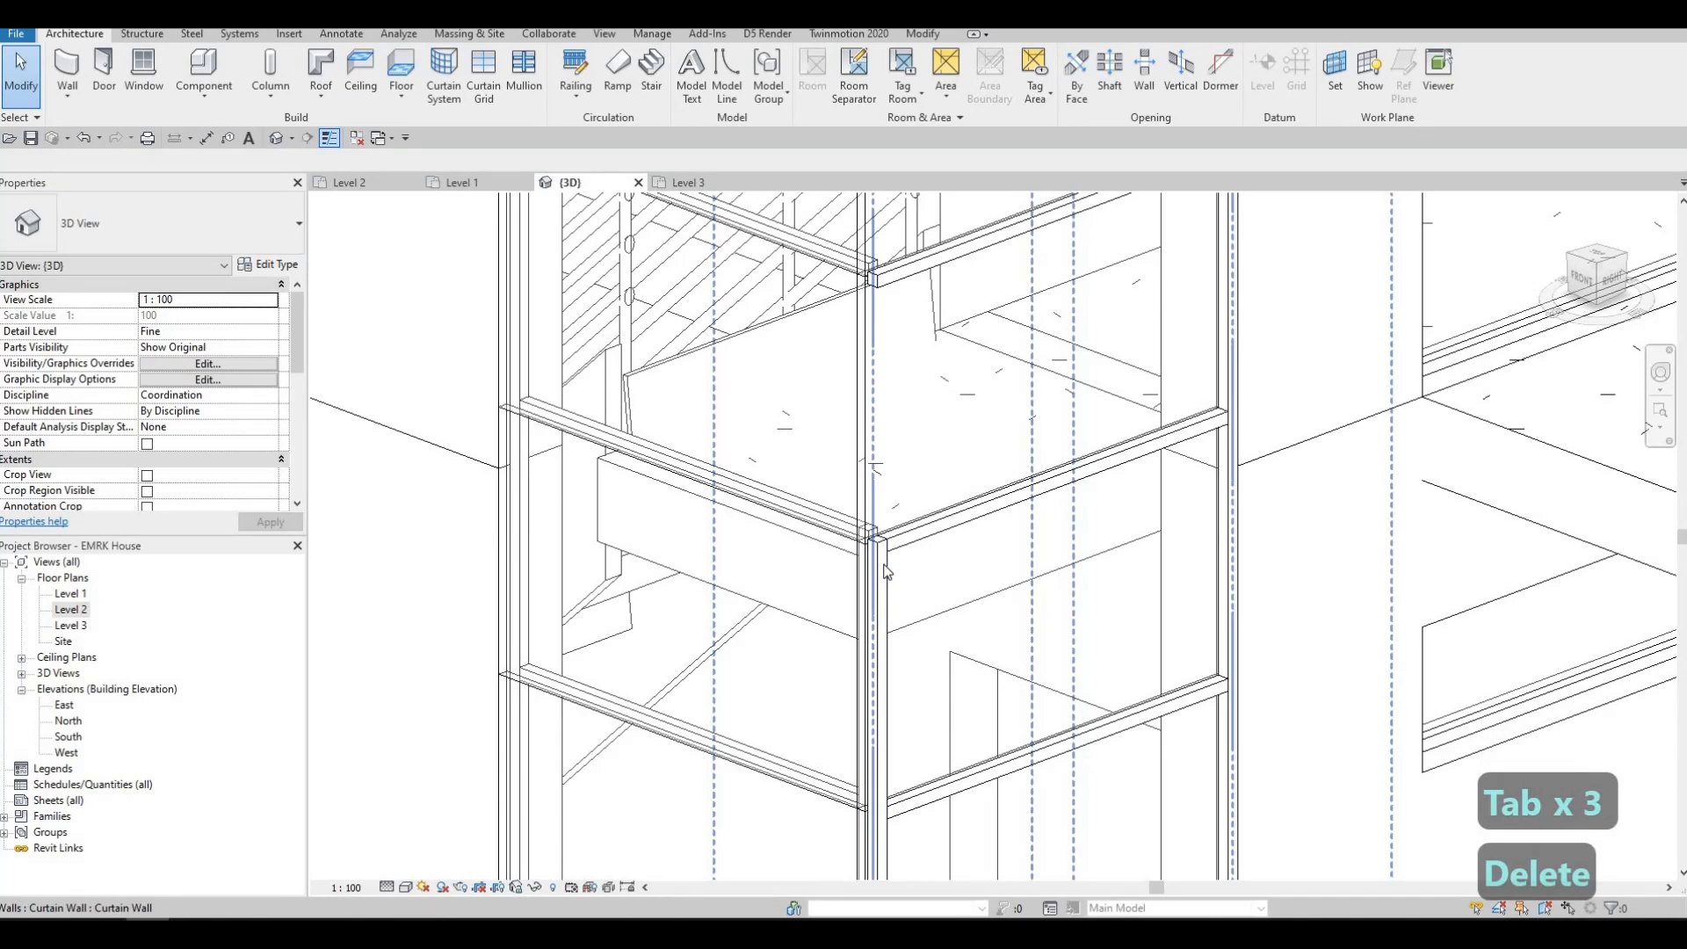
pyautogui.press('Tab')
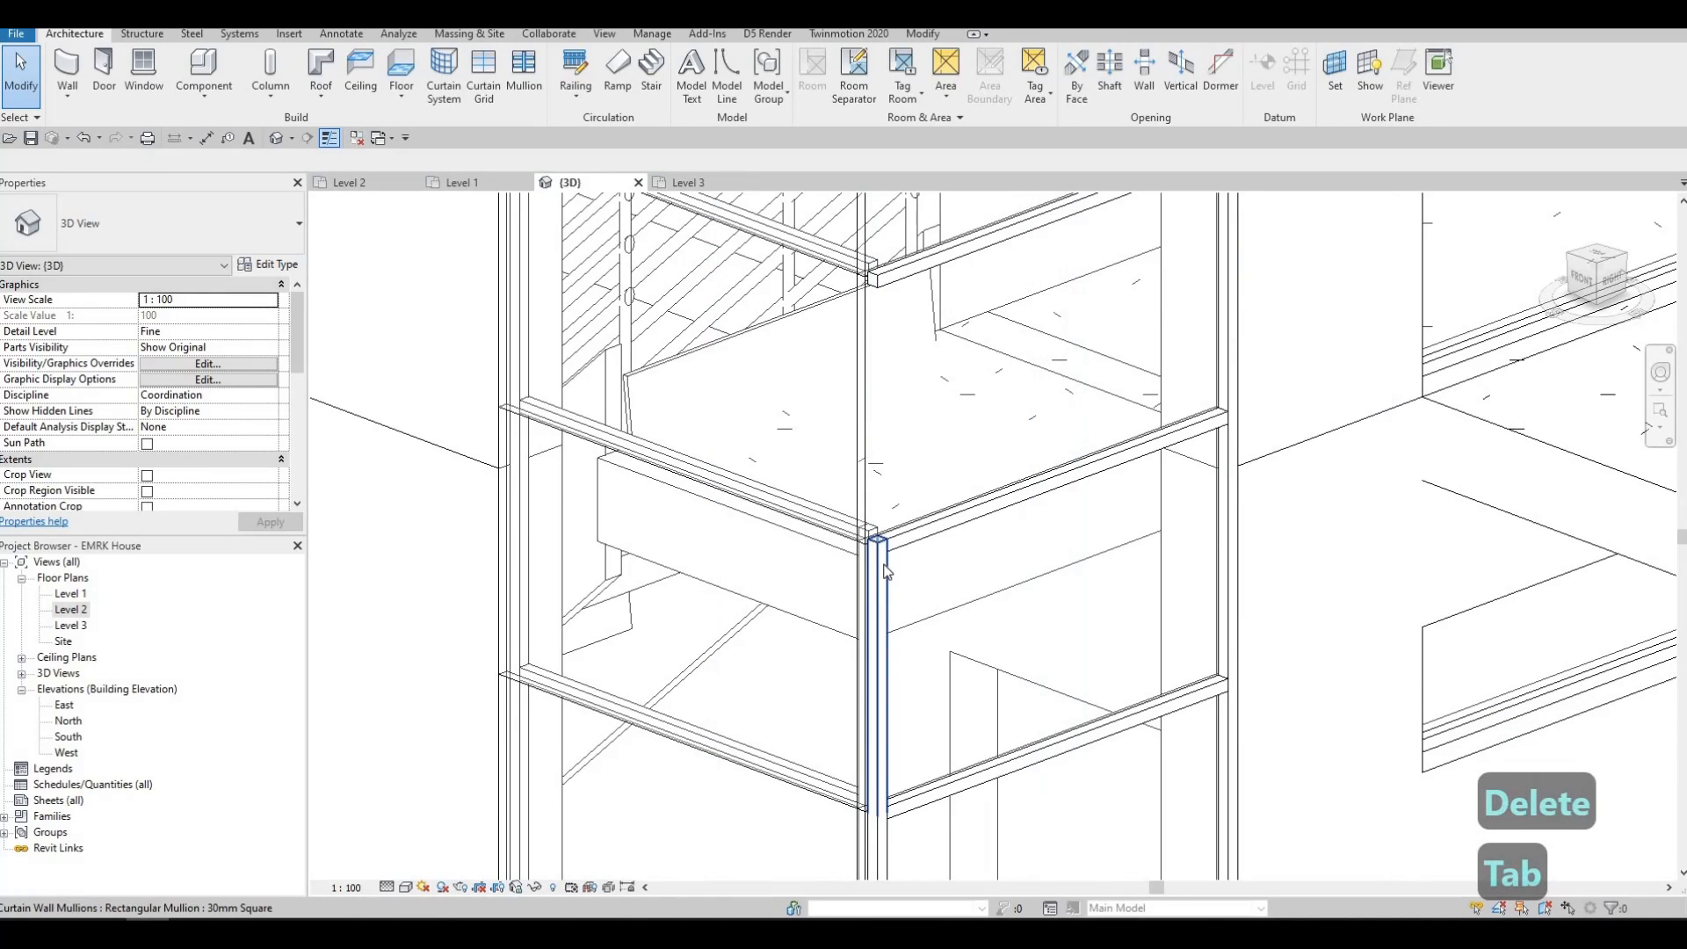
pyautogui.click(885, 567)
pyautogui.press('Delete')
pyautogui.moveTo(878, 634); pyautogui.dragTo(912, 553, button='middle')
pyautogui.press('Tab')
pyautogui.press('Tab')
pyautogui.click(901, 494)
pyautogui.press('Delete')
# Step: Delete the right-side face's vertical corner mullions in the sixth and seventh bays from the top
pyautogui.click(912, 552)
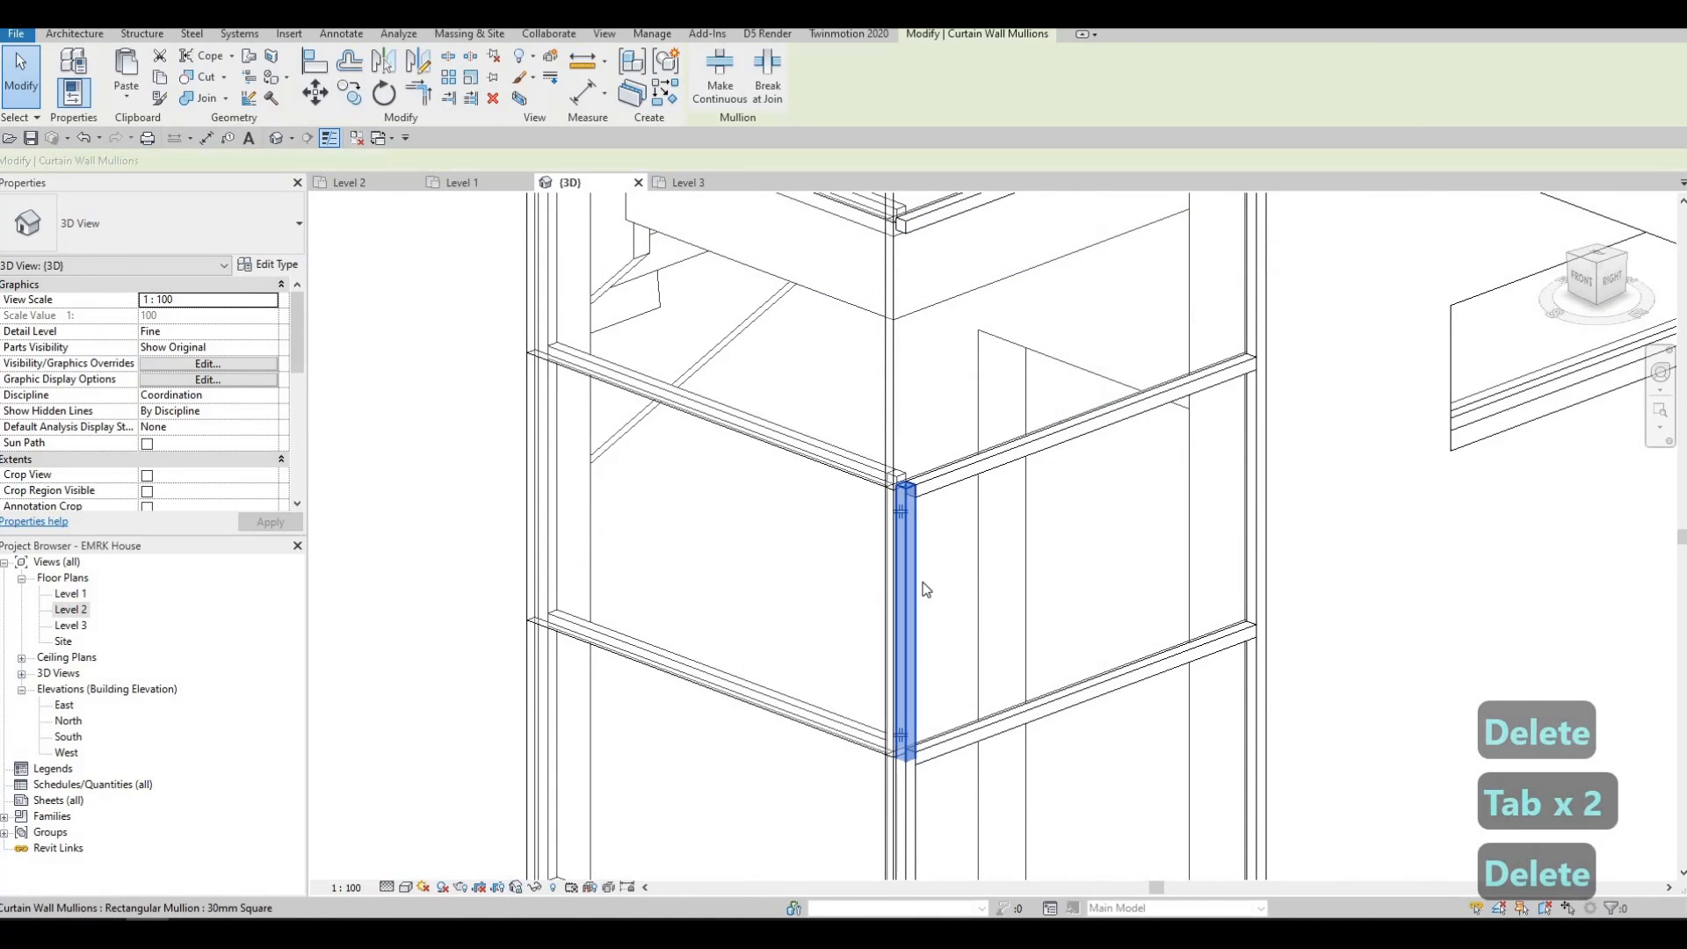
pyautogui.press('Delete')
pyautogui.moveTo(941, 485)
pyautogui.mouseDown(button='middle')
pyautogui.moveTo(936, 566)
pyautogui.moveTo(945, 483)
pyautogui.mouseUp(button='middle')
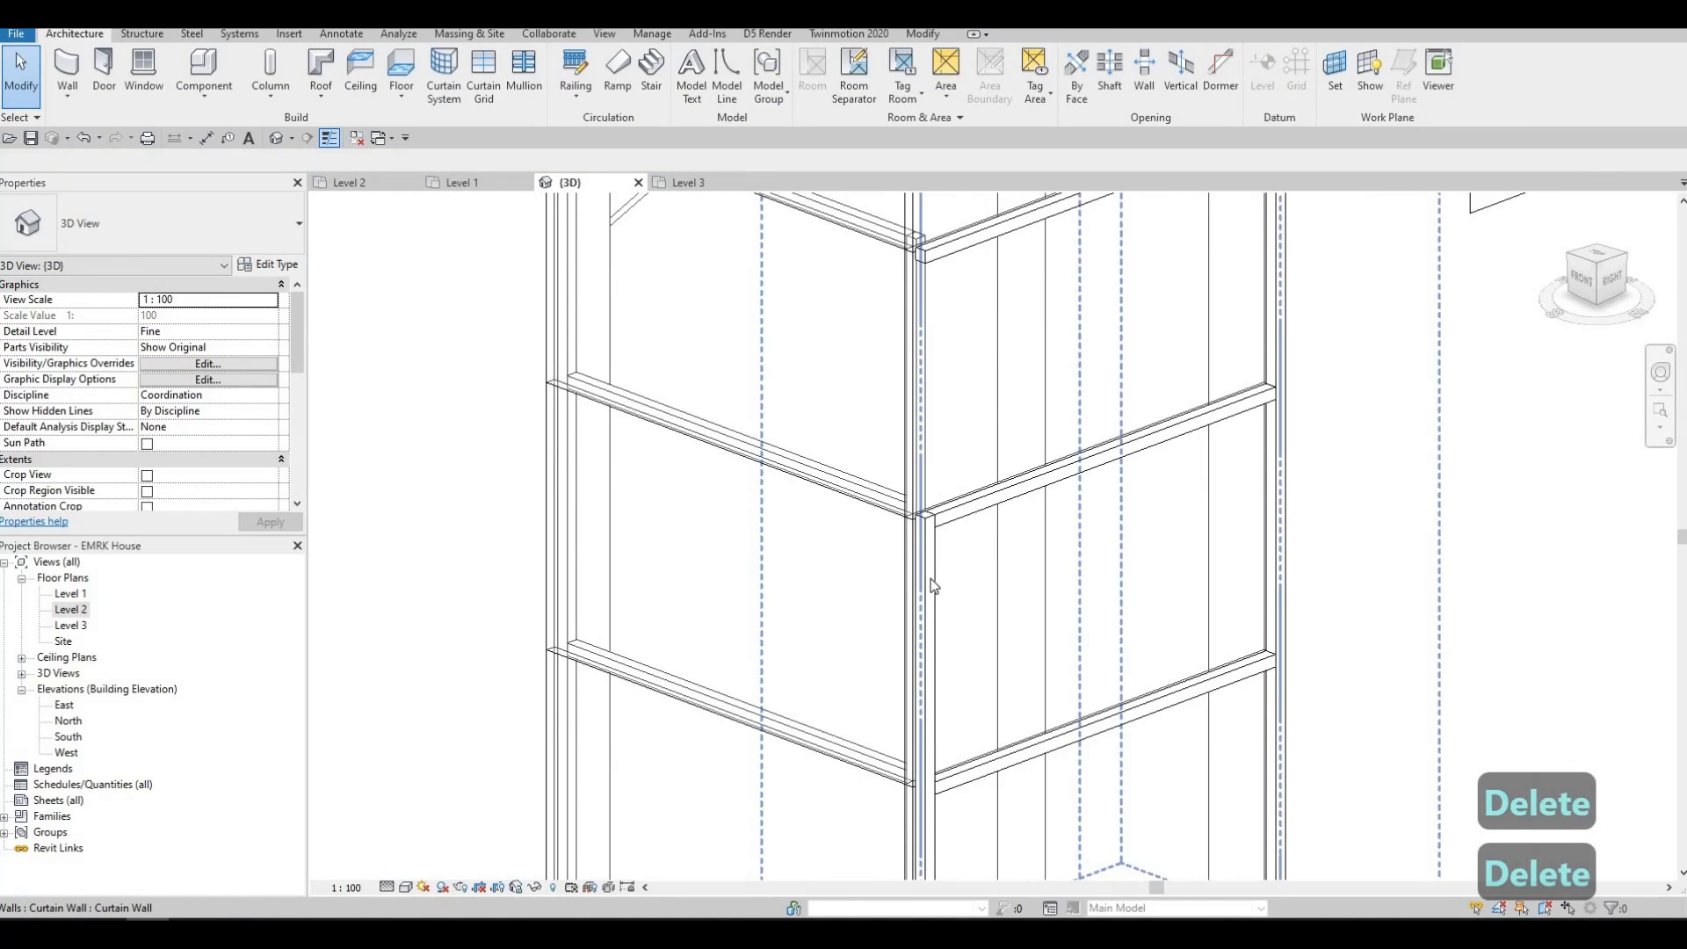
pyautogui.press('Tab')
pyautogui.click(929, 579)
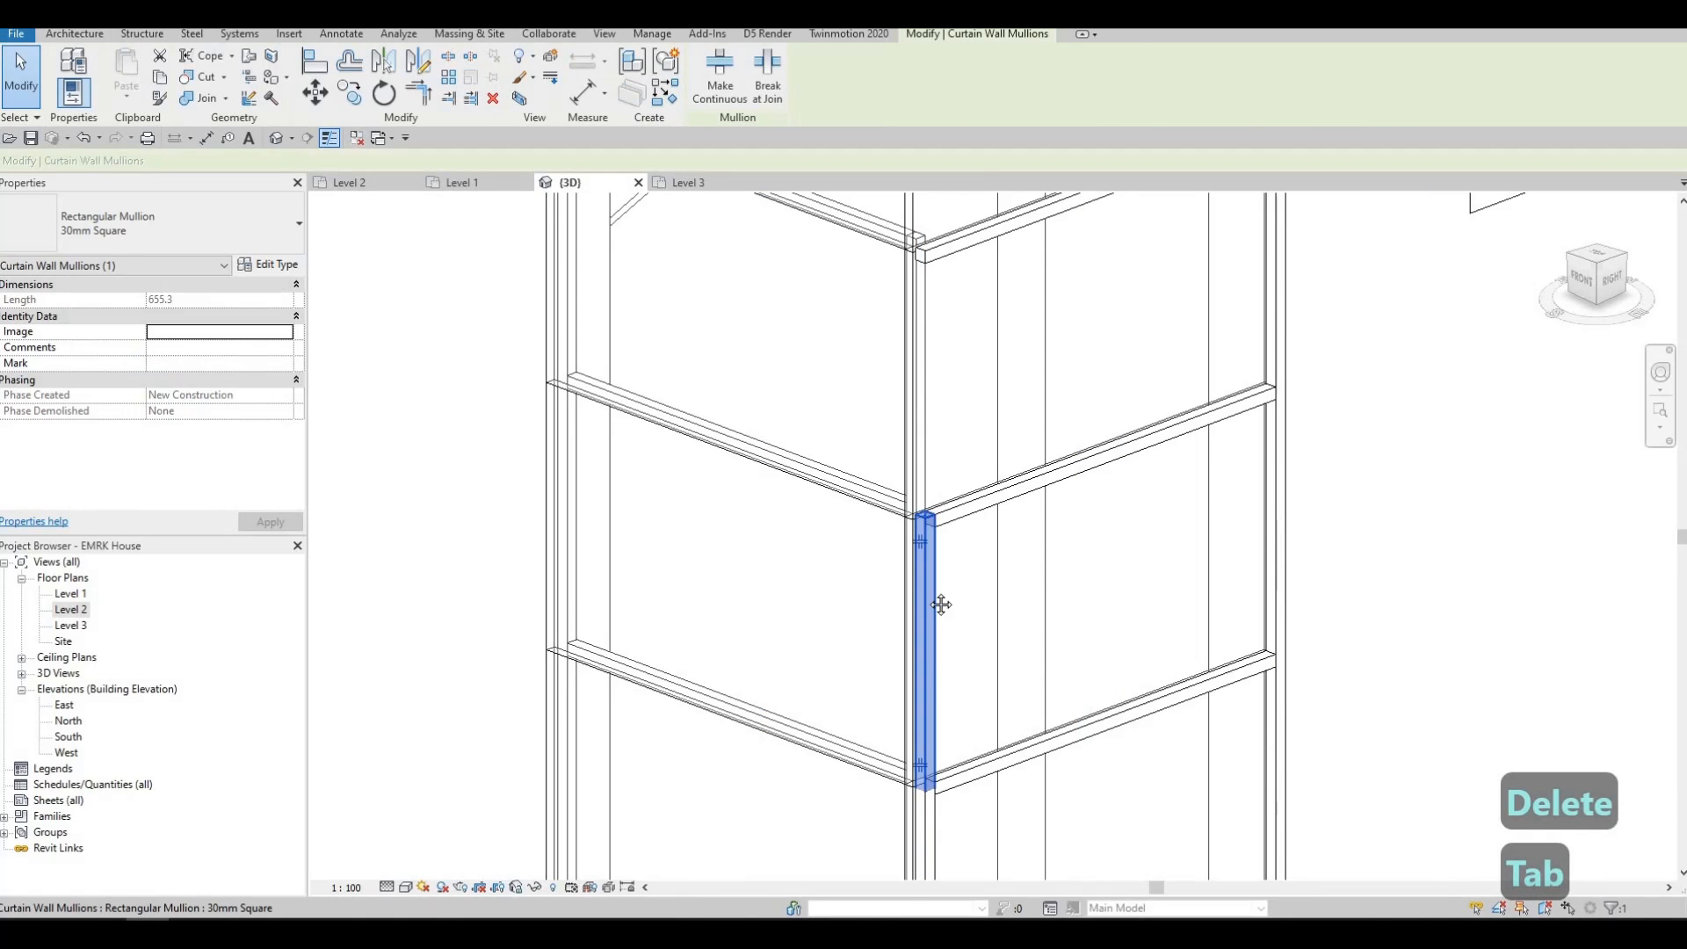
pyautogui.press('Delete')
# Step: Delete both vertical corner mullions in the bottom bay of the stair curtain walls
pyautogui.moveTo(943, 537); pyautogui.dragTo(991, 331, button='middle')
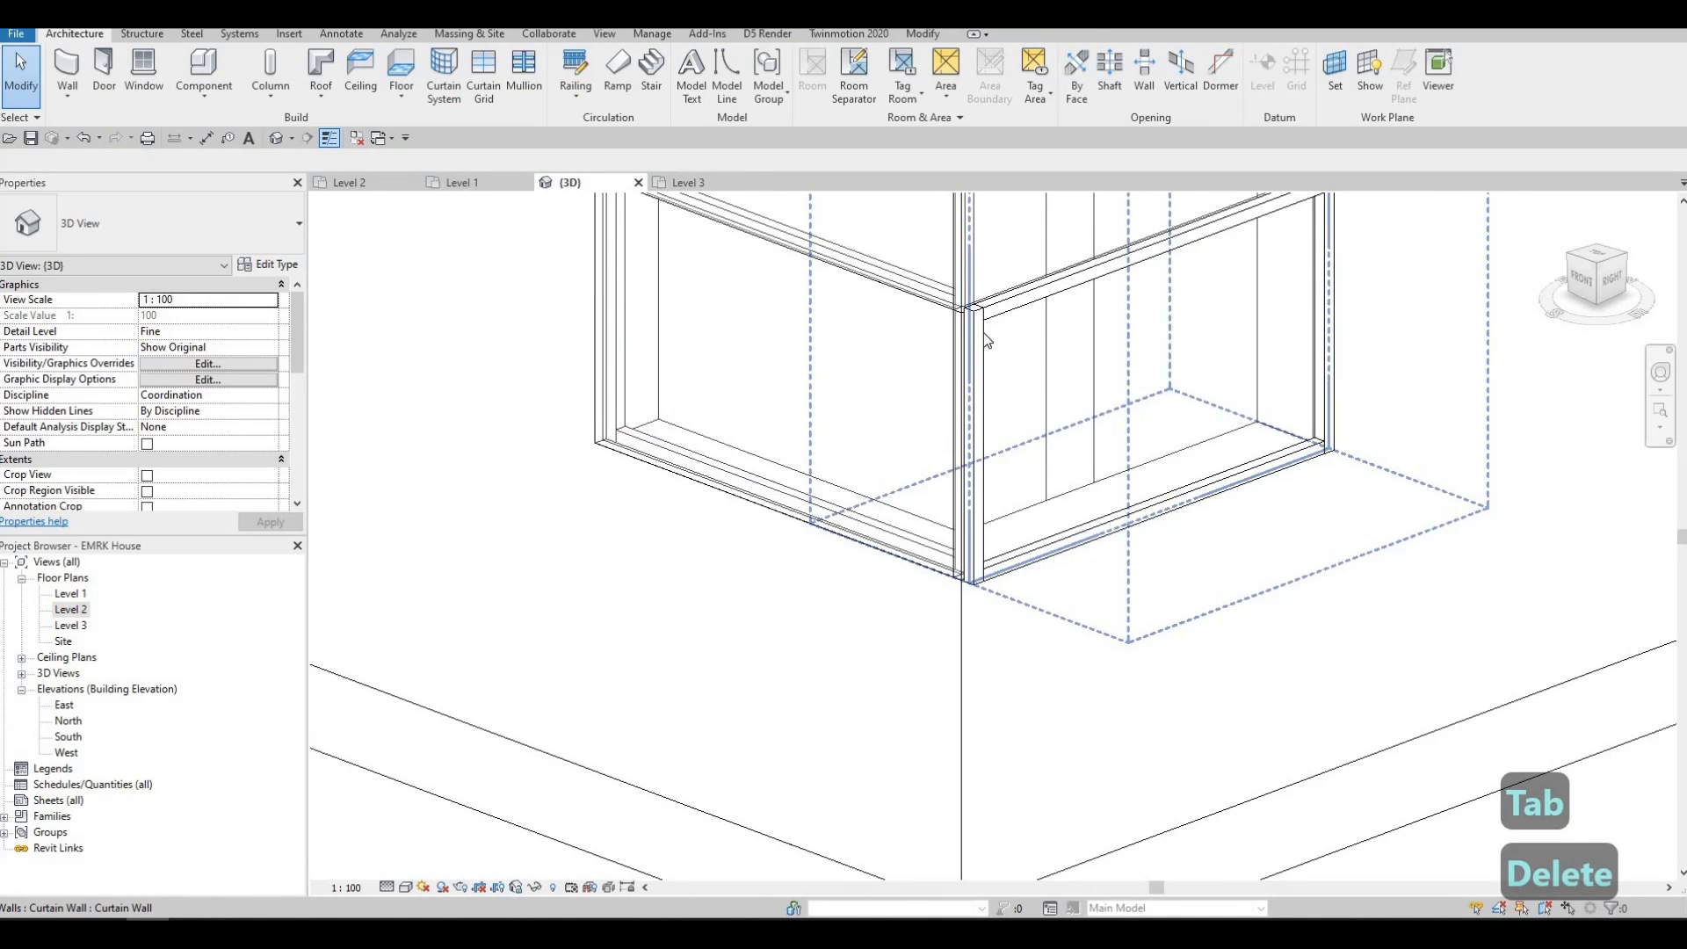
pyautogui.press('Tab')
pyautogui.press('Tab')
pyautogui.press('Tab')
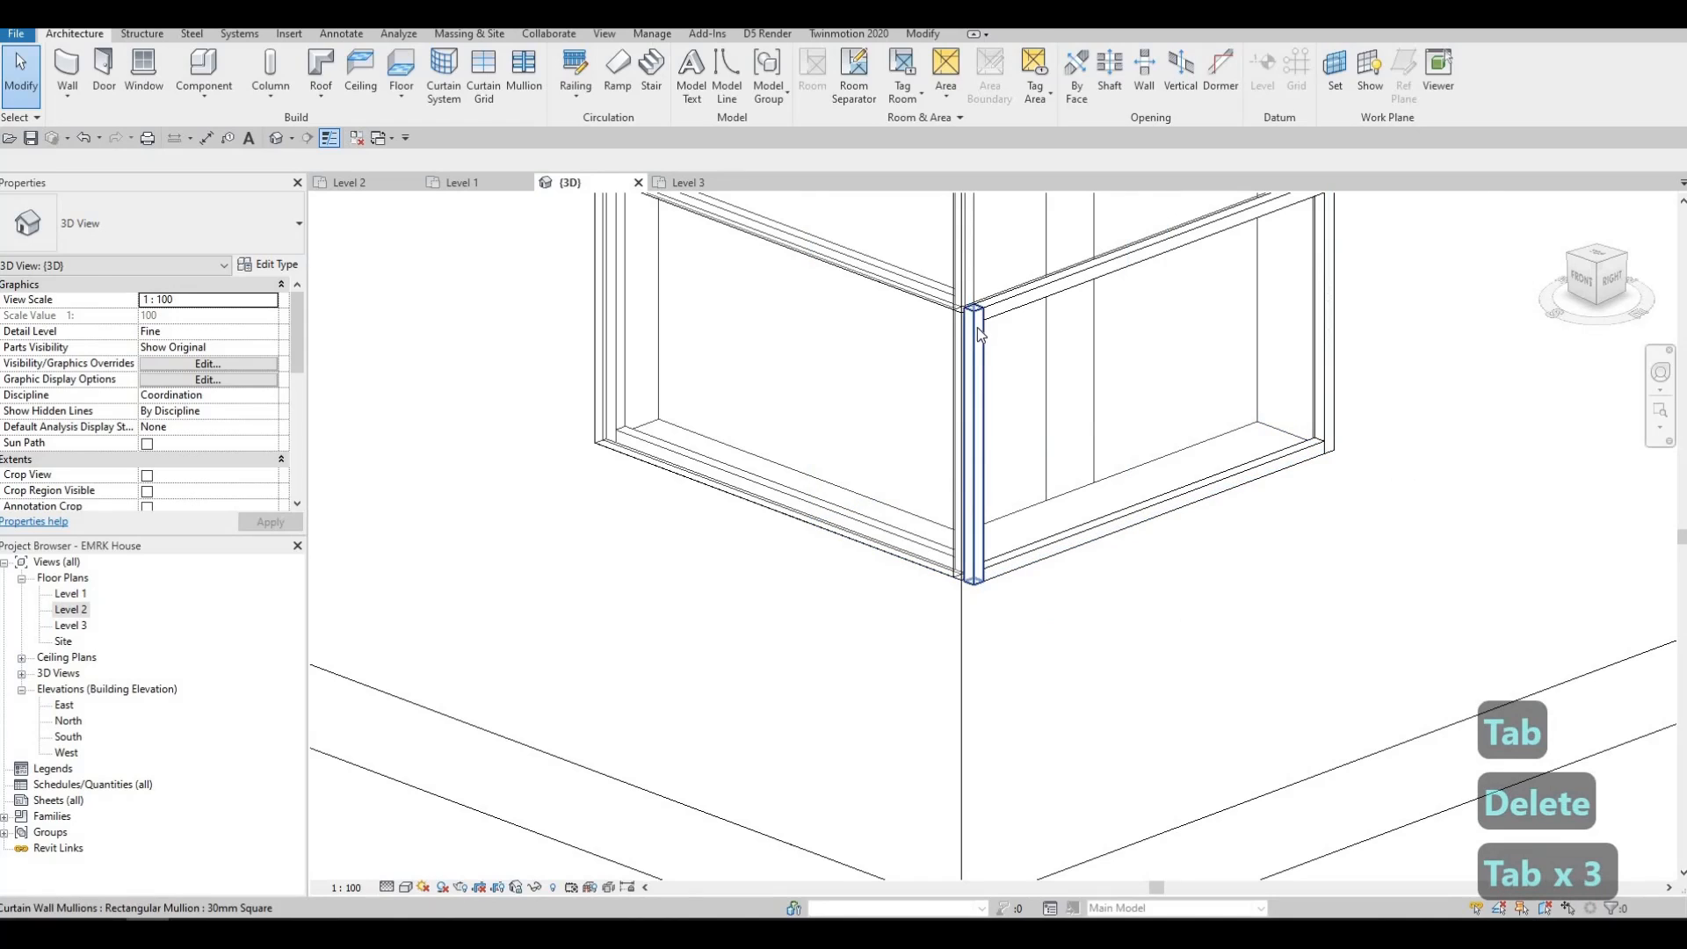
pyautogui.click(980, 338)
pyautogui.press('Delete')
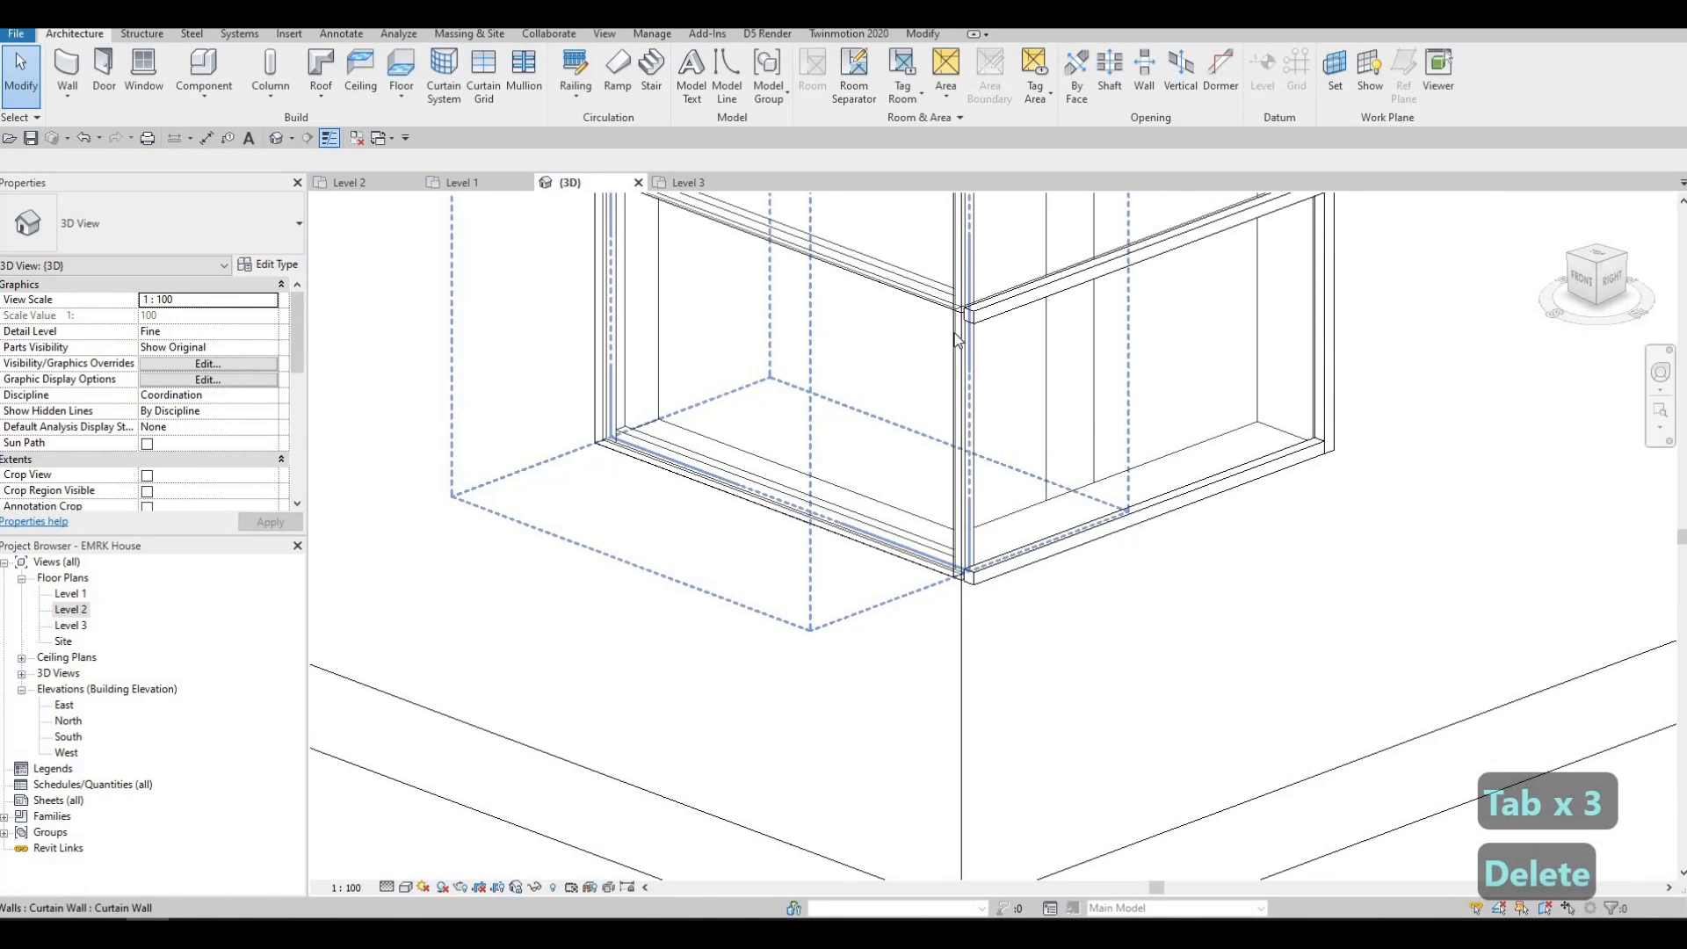
pyautogui.press('Tab')
pyautogui.press('Tab')
pyautogui.press('Tab')
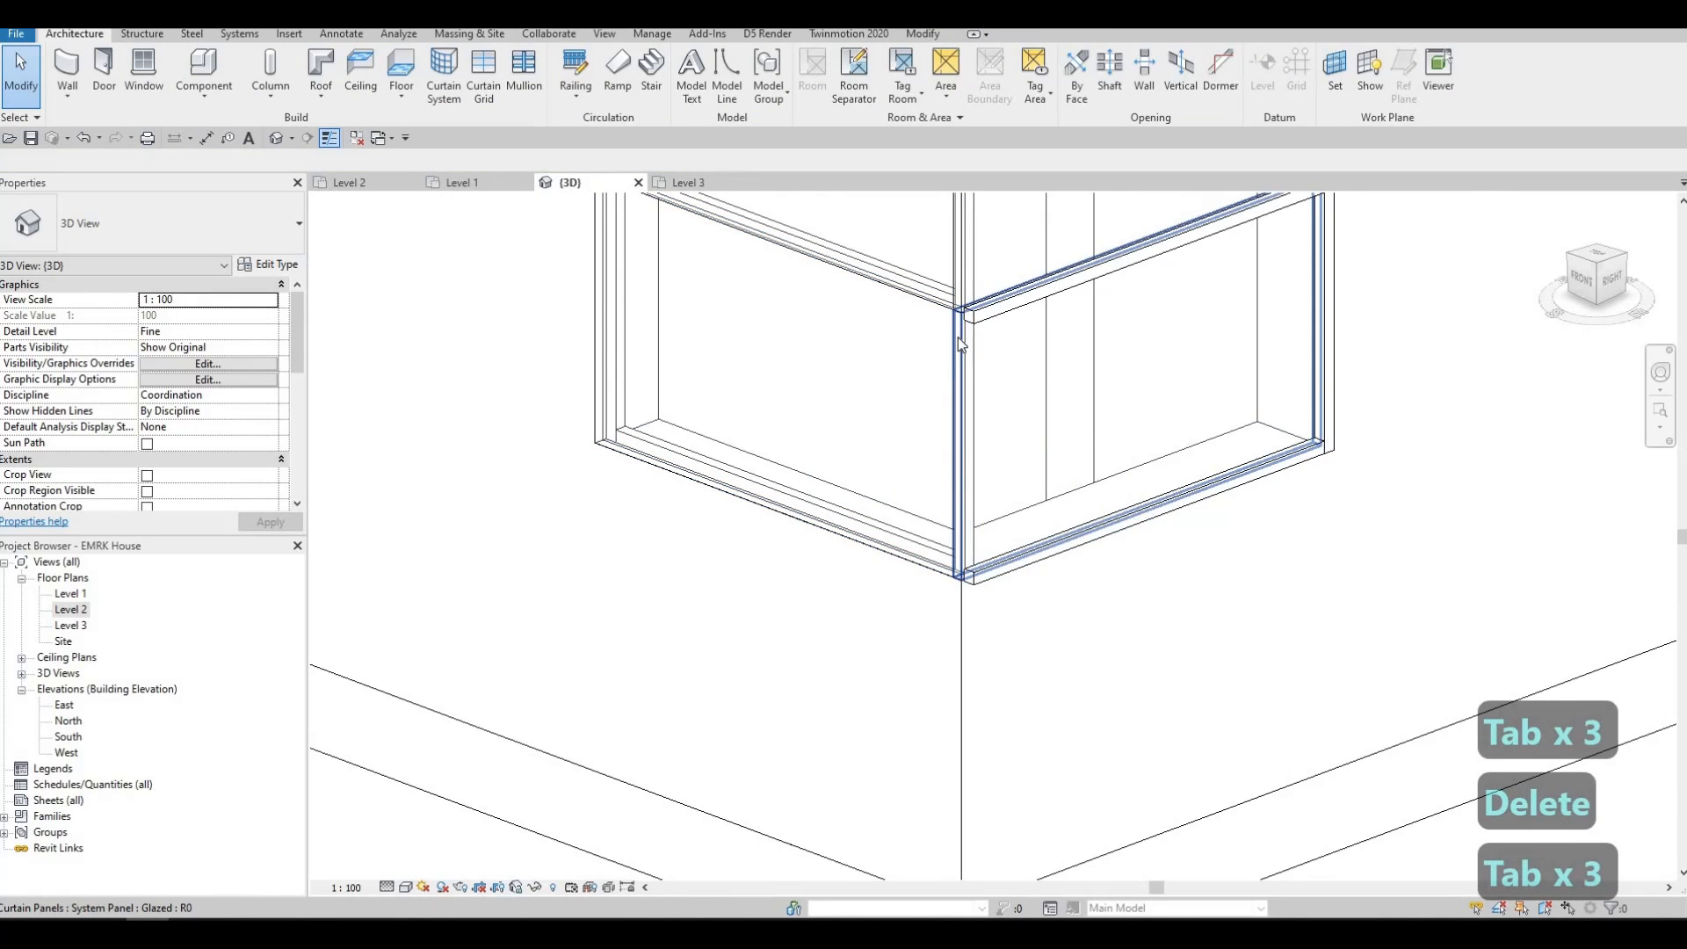
pyautogui.press('Tab')
pyautogui.click(957, 338)
pyautogui.press('Delete')
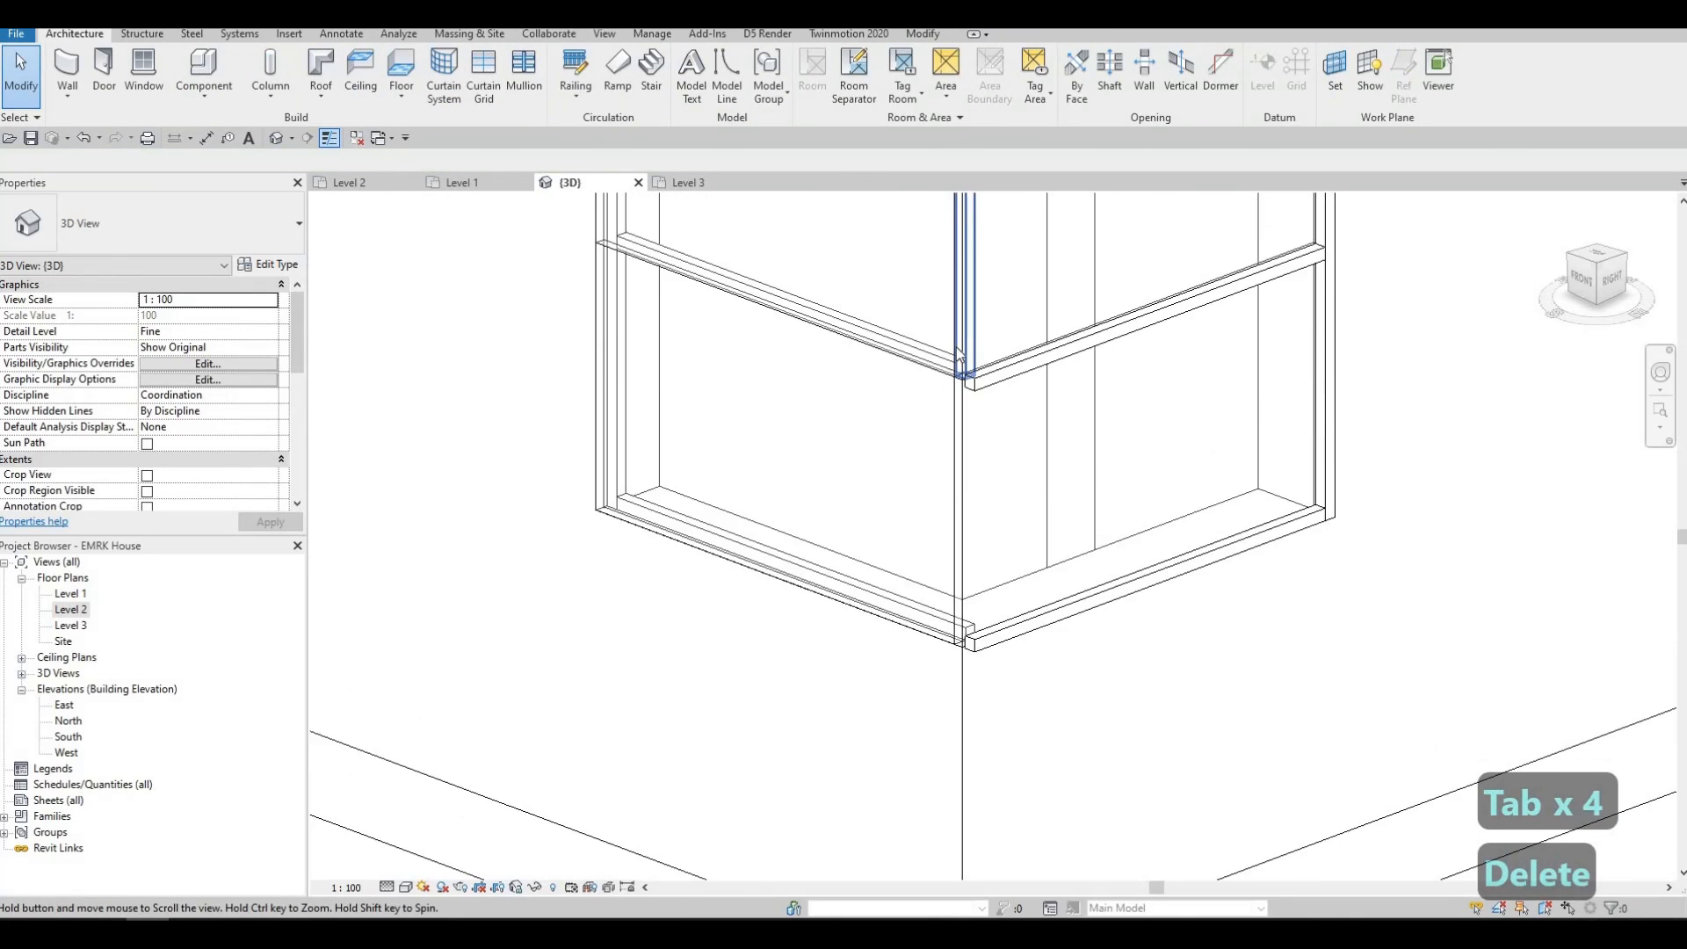
# Step: Delete the front face's vertical corner mullion in the second bay from the bottom
pyautogui.press('Tab')
pyautogui.press('Tab')
pyautogui.press('Tab')
pyautogui.press('Tab')
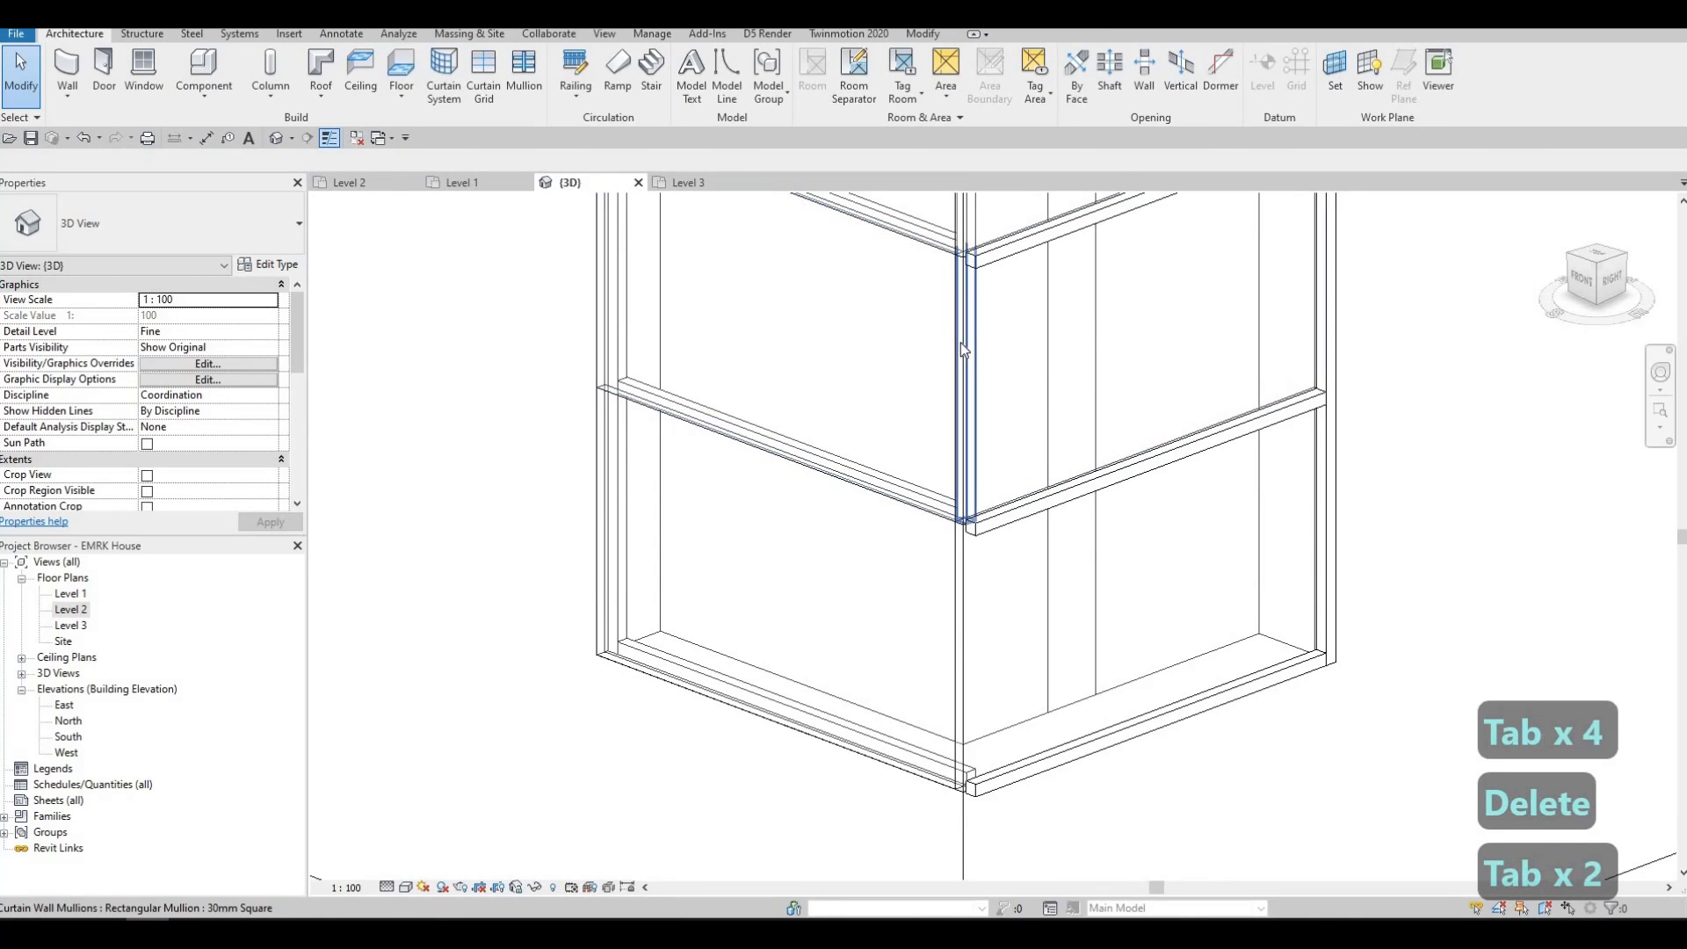
pyautogui.press('Tab')
pyautogui.press('Tab')
pyautogui.press('Tab')
pyautogui.press('Tab')
pyautogui.press('Tab')
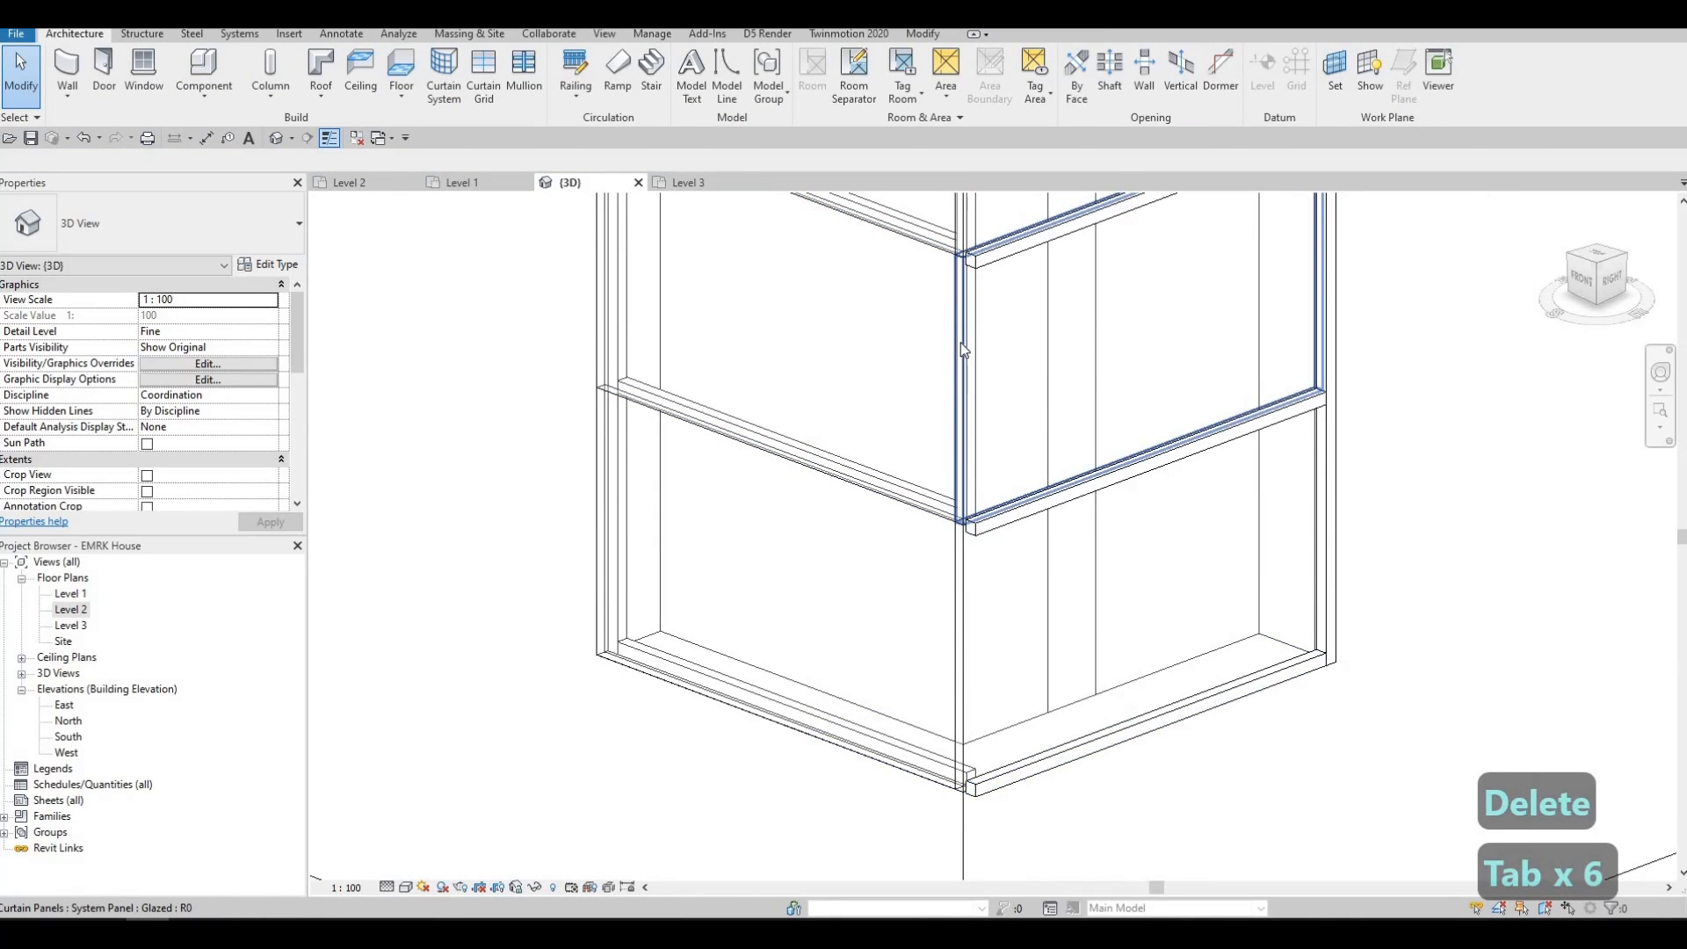
pyautogui.click(961, 345)
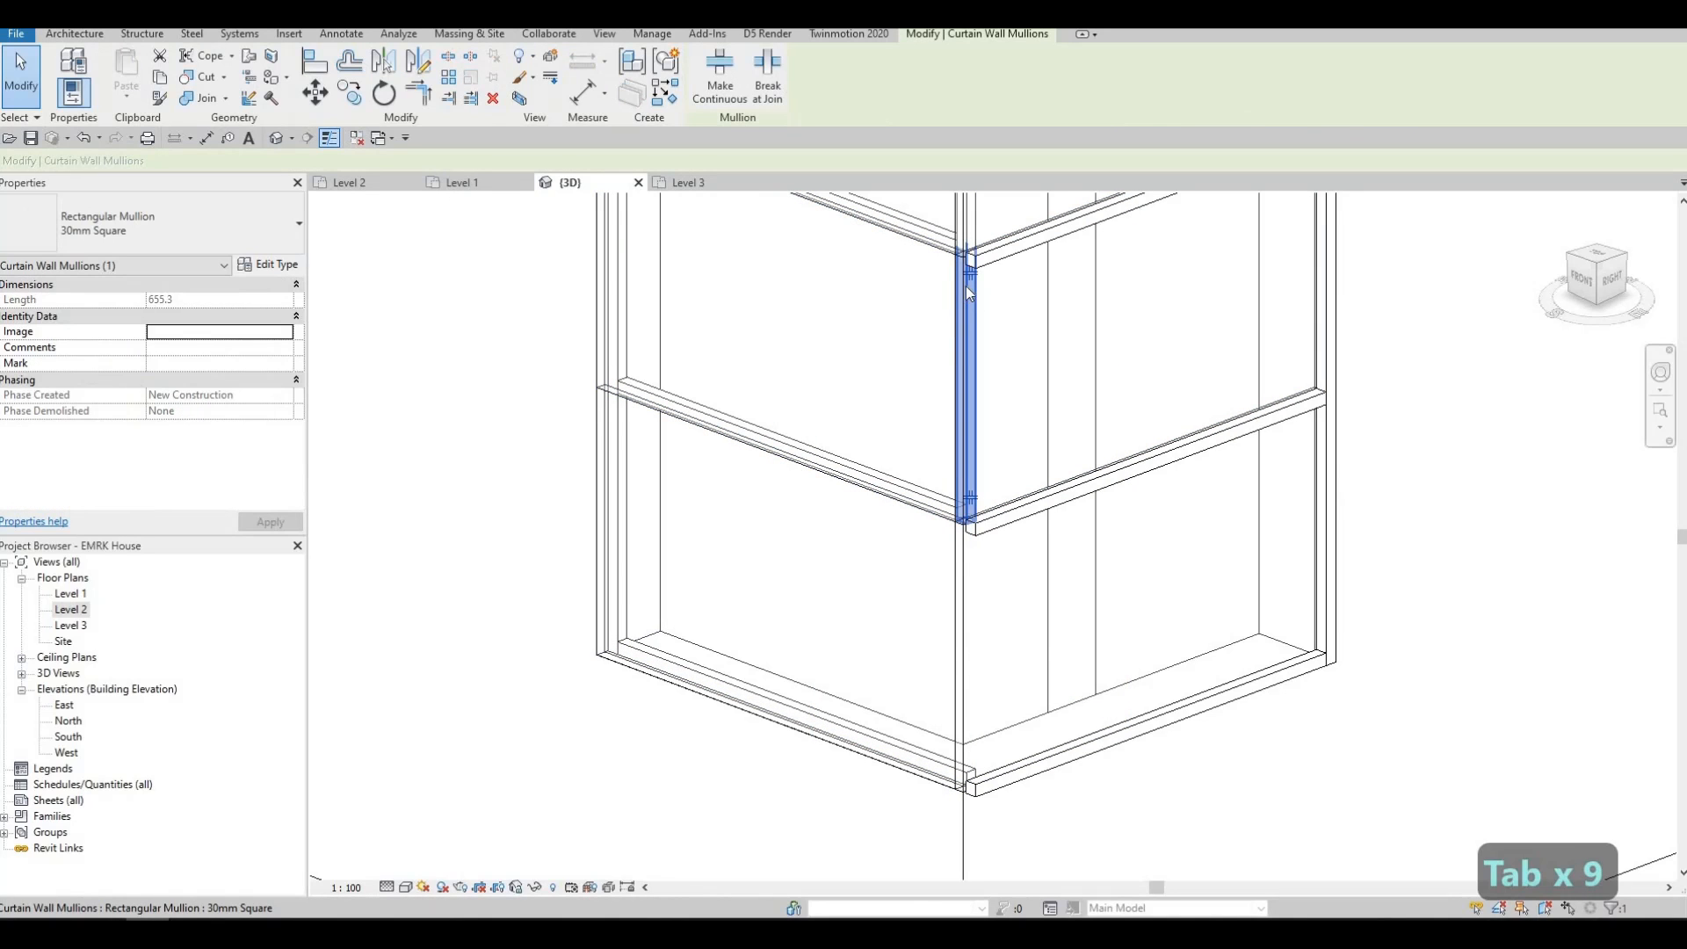
pyautogui.press('Delete')
# Step: Delete the front face's vertical corner mullion in the third bay from the bottom
pyautogui.moveTo(944, 558); pyautogui.dragTo(955, 394, button='middle')
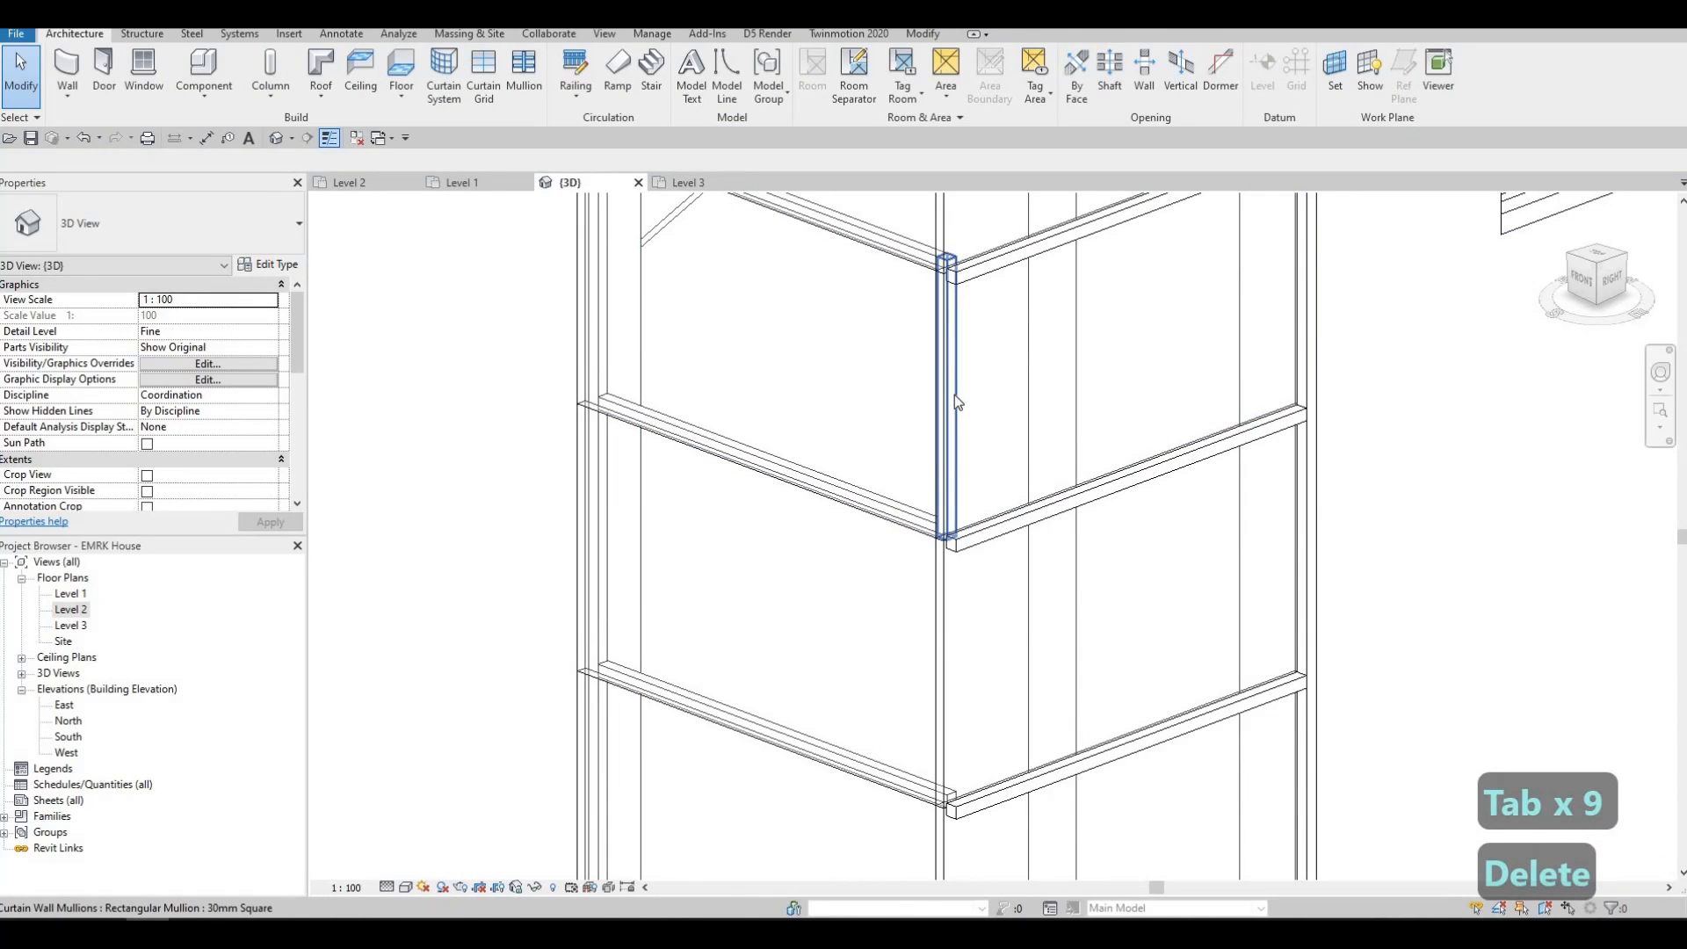
pyautogui.click(954, 394)
pyautogui.press('Delete')
# Step: Flip the orientation of the stair's front curtain wall in the Level 2 floor plan
pyautogui.scroll(-3, 966, 499)
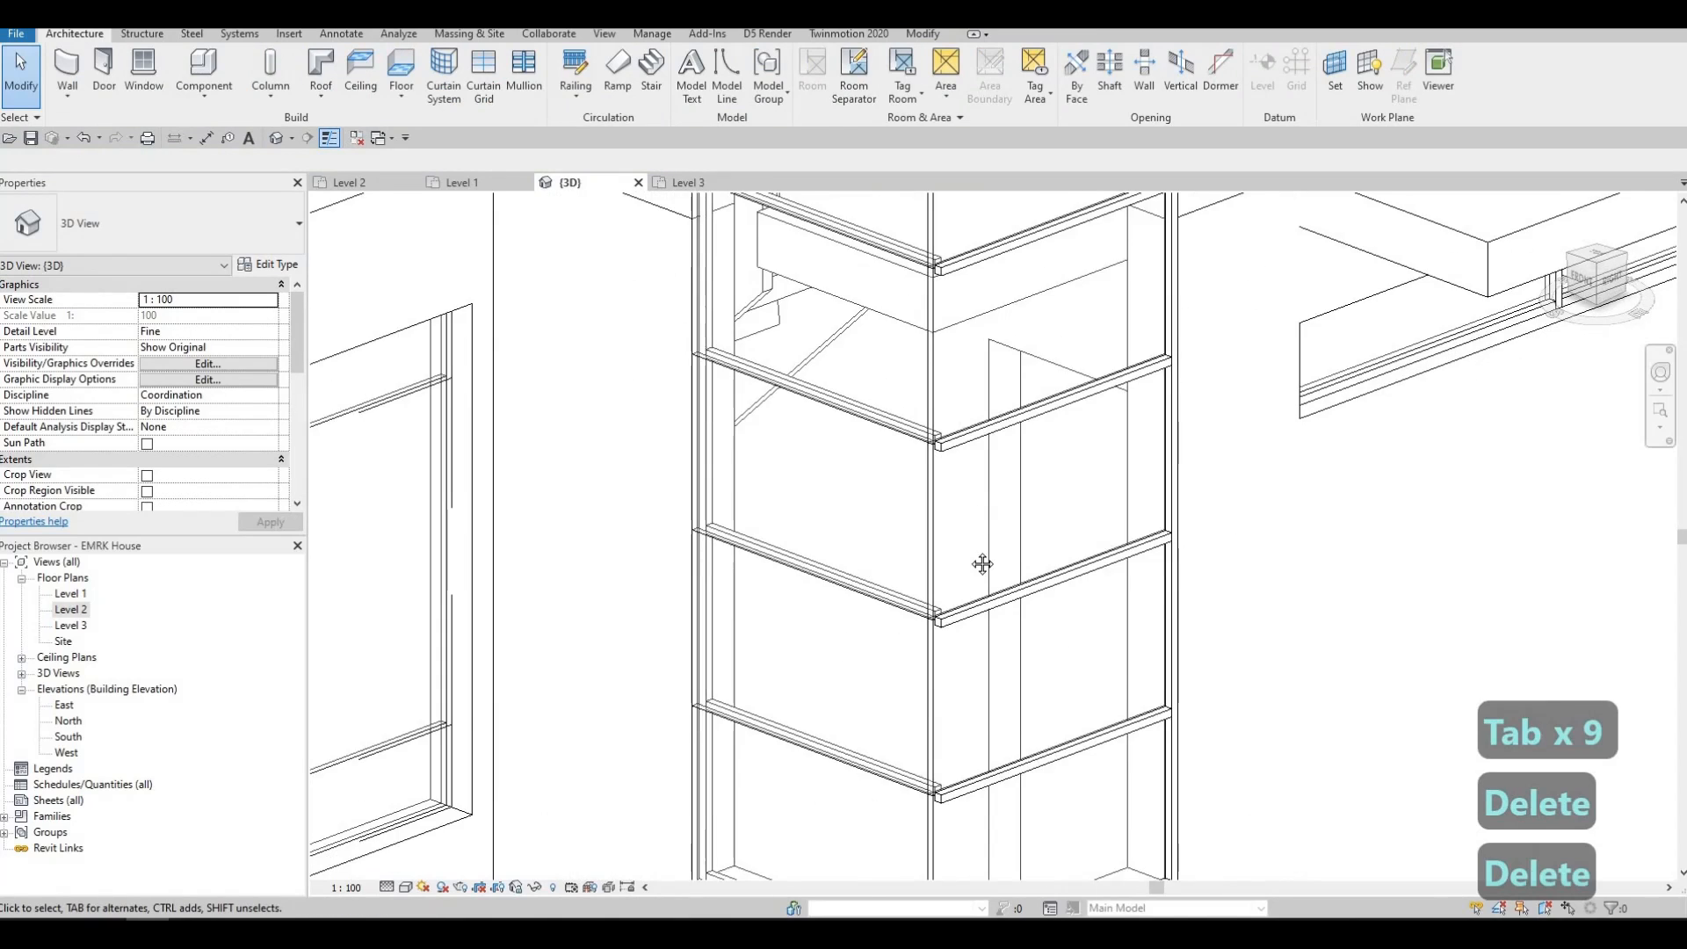
pyautogui.moveTo(923, 454); pyautogui.dragTo(916, 485, button='middle')
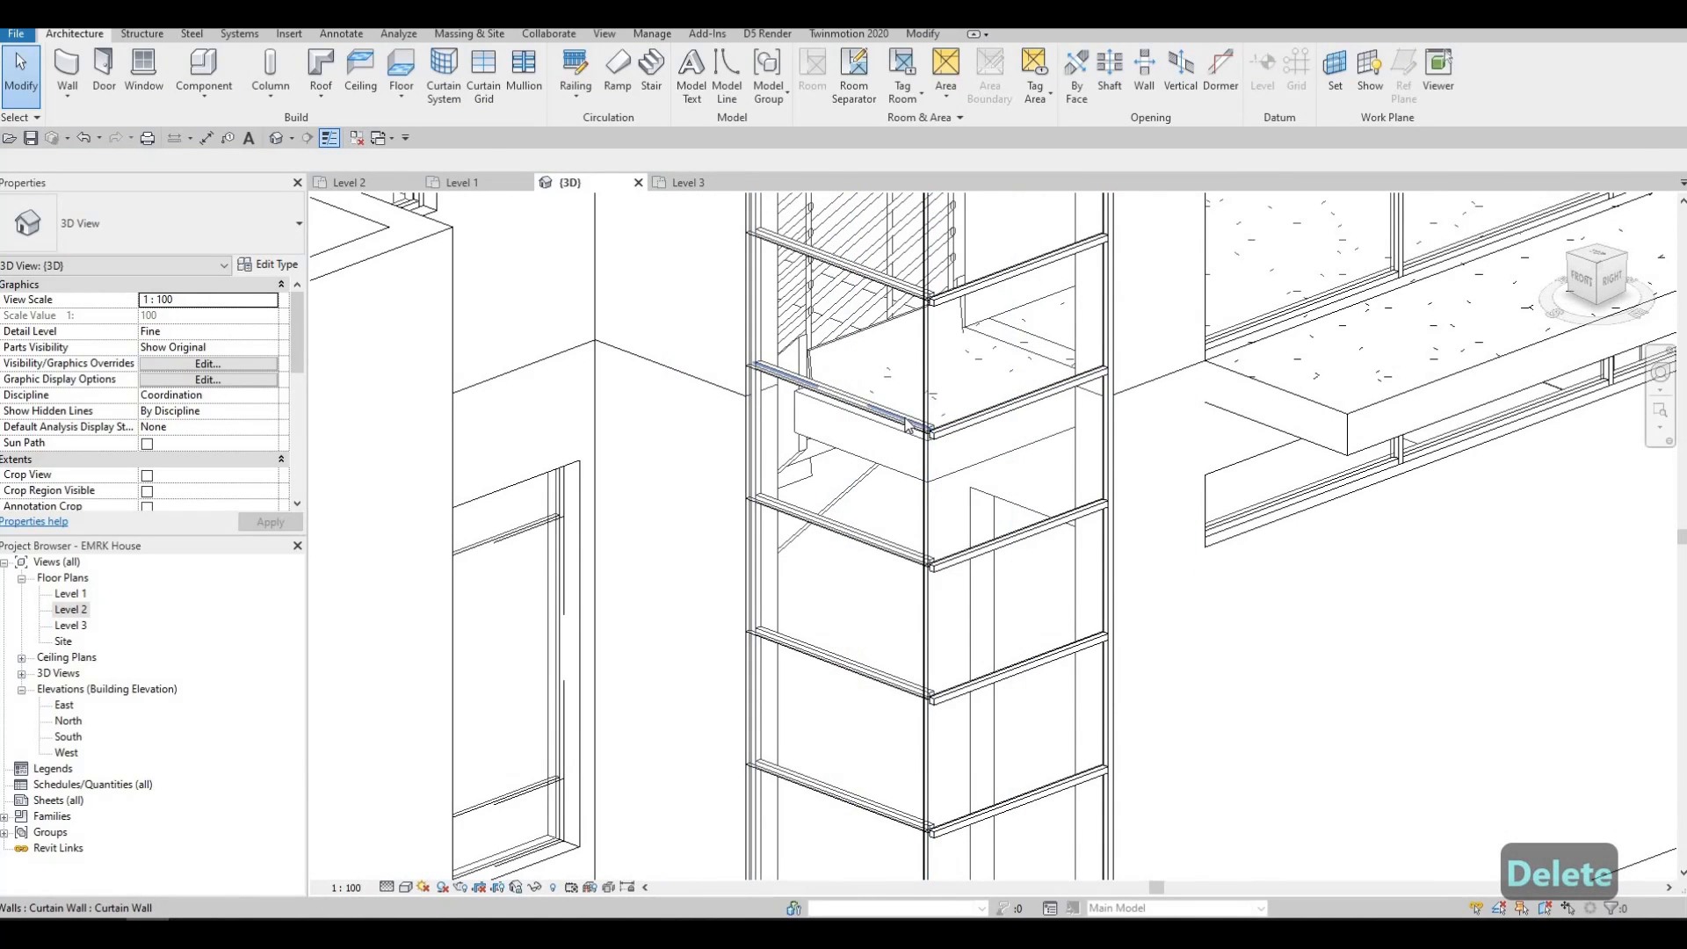
pyautogui.click(588, 498)
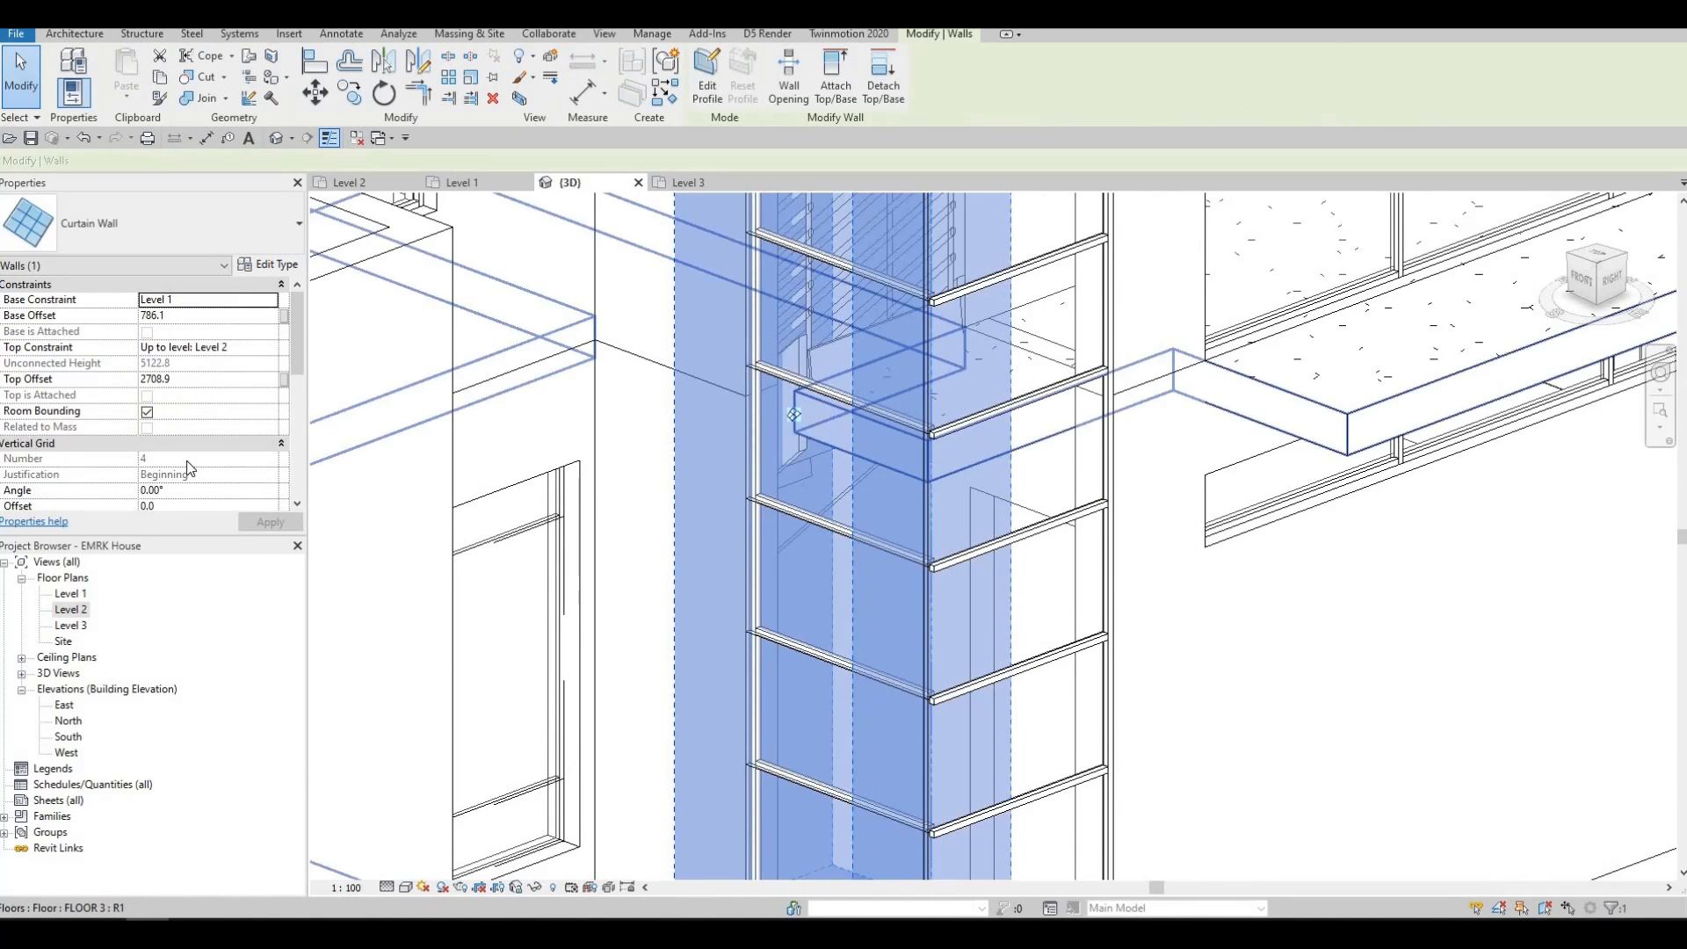
pyautogui.doubleClick(70, 609)
pyautogui.moveTo(856, 733); pyautogui.dragTo(817, 771, button='middle')
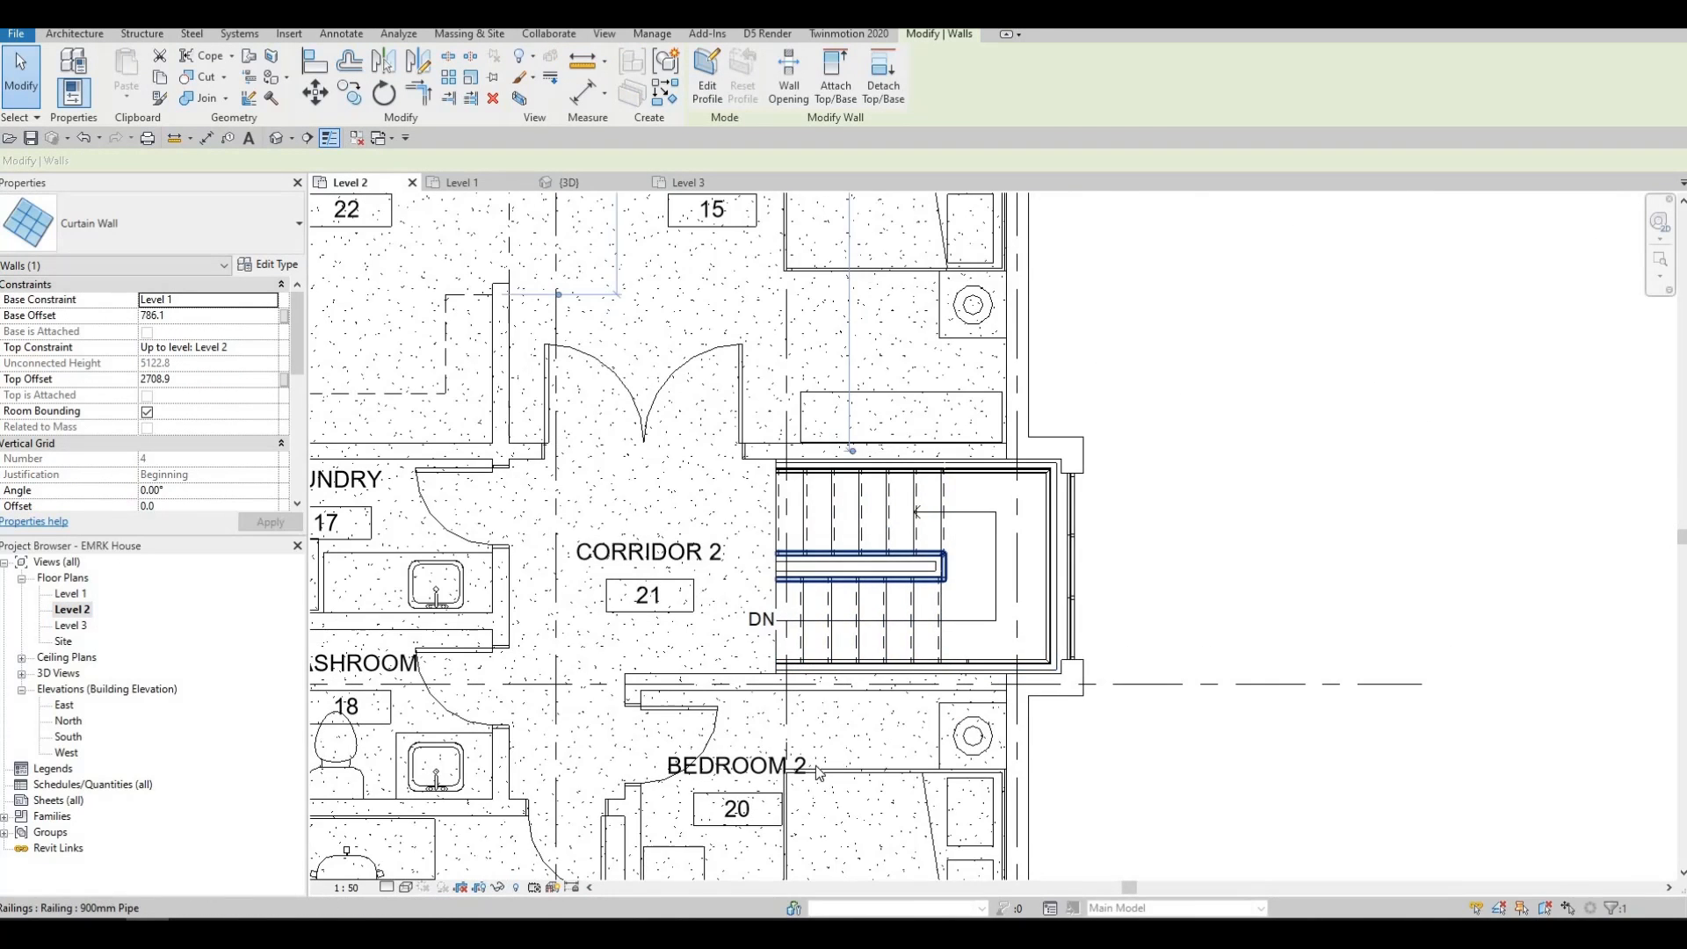
pyautogui.scroll(-2, 864, 584)
pyautogui.moveTo(865, 470); pyautogui.dragTo(809, 786, button='middle')
pyautogui.moveTo(736, 527); pyautogui.dragTo(710, 829, button='middle')
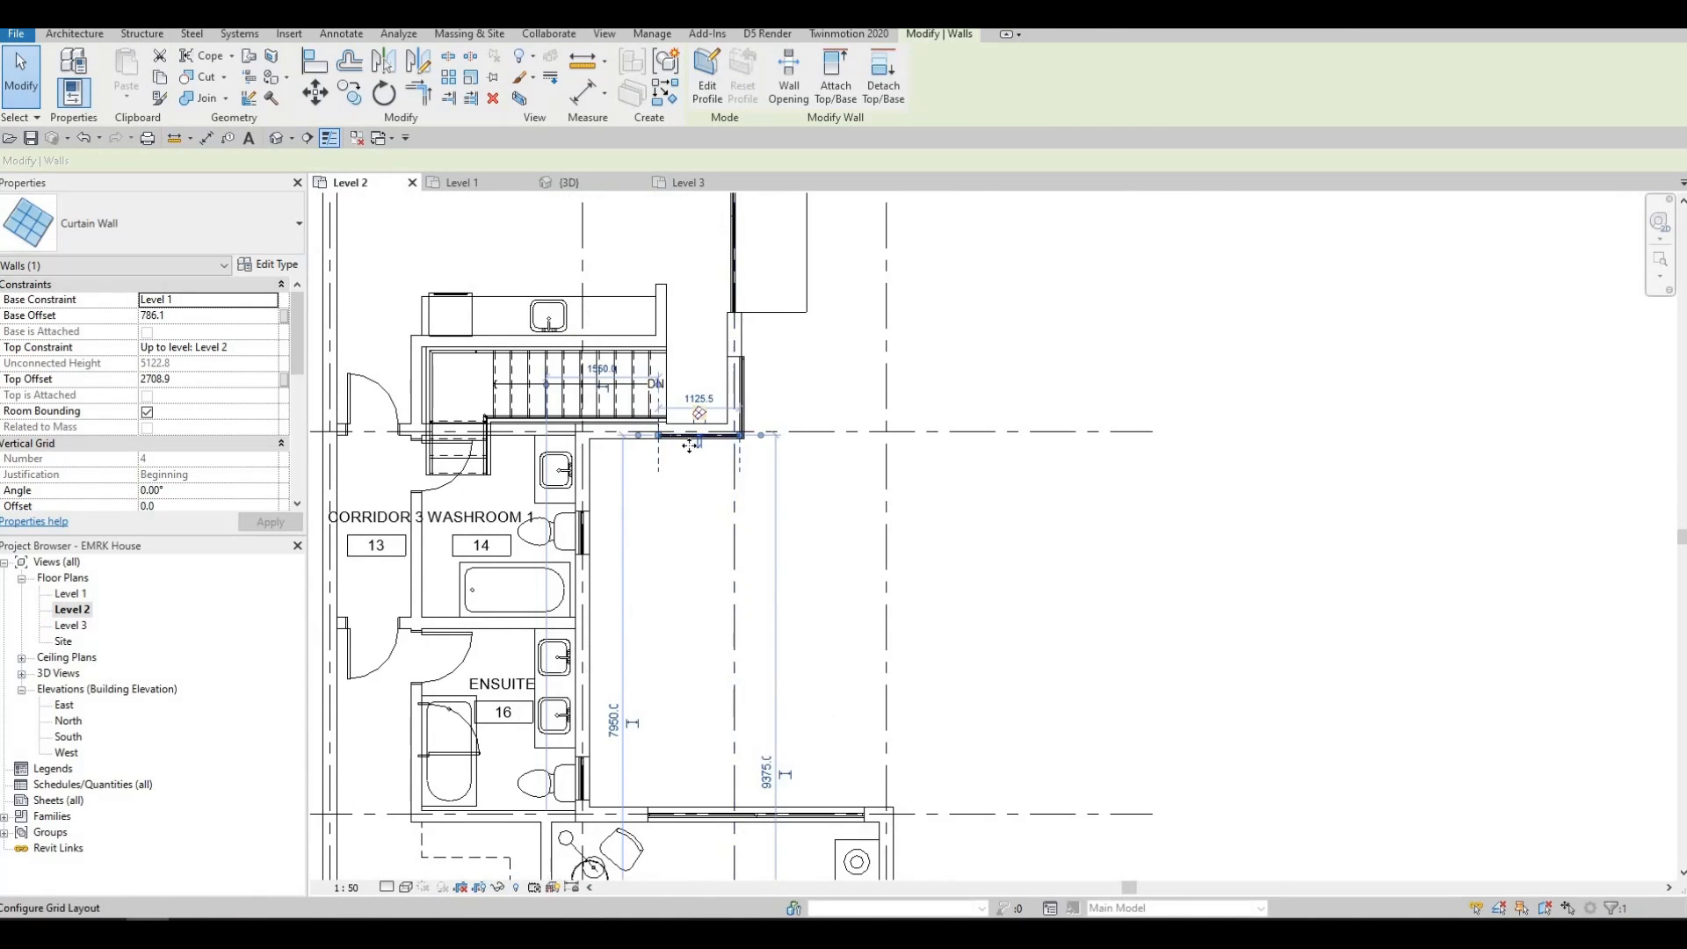
pyautogui.scroll(5, 690, 446)
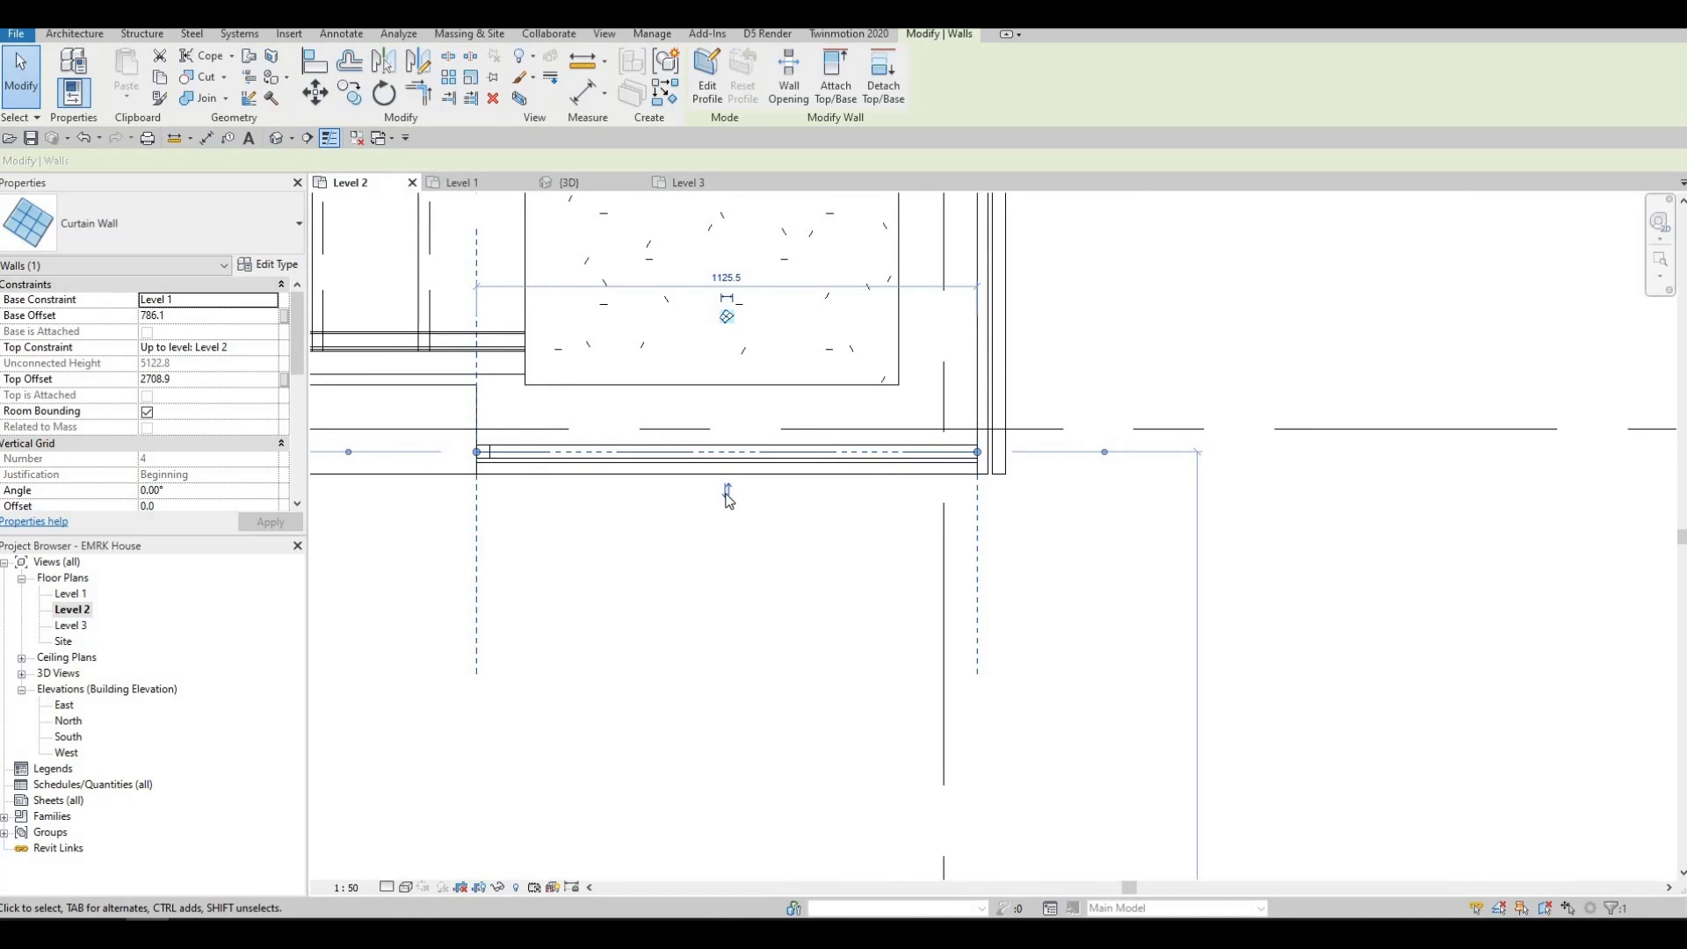
pyautogui.click(727, 492)
pyautogui.scroll(3, 957, 453)
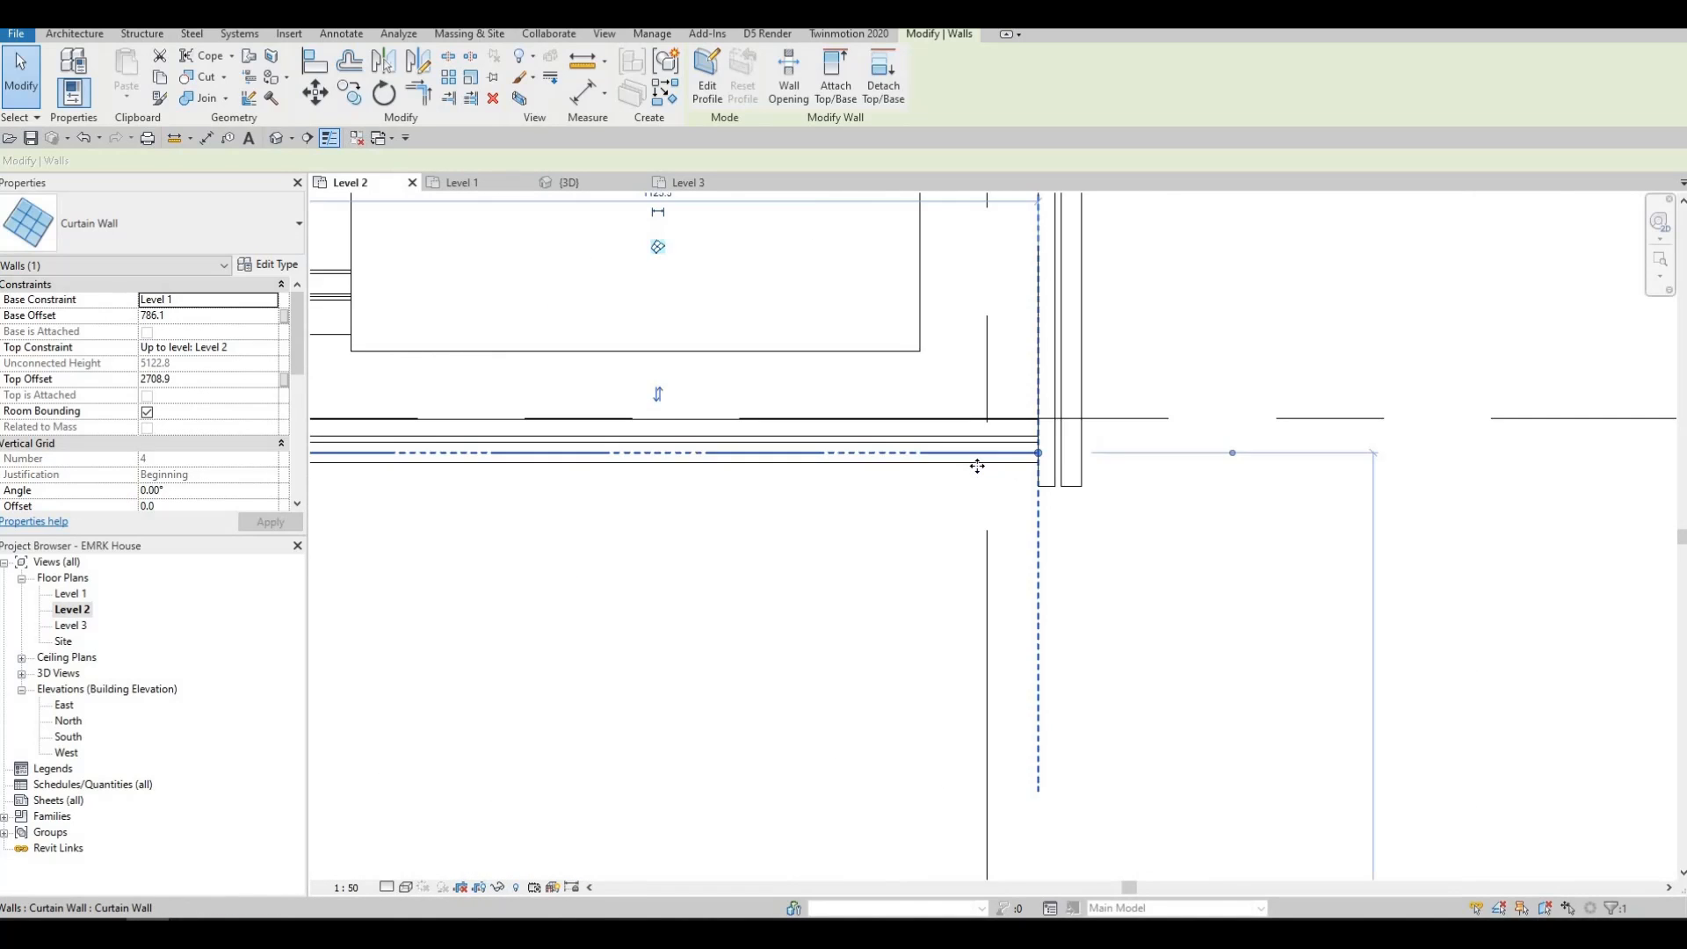
pyautogui.scroll(-1, 661, 288)
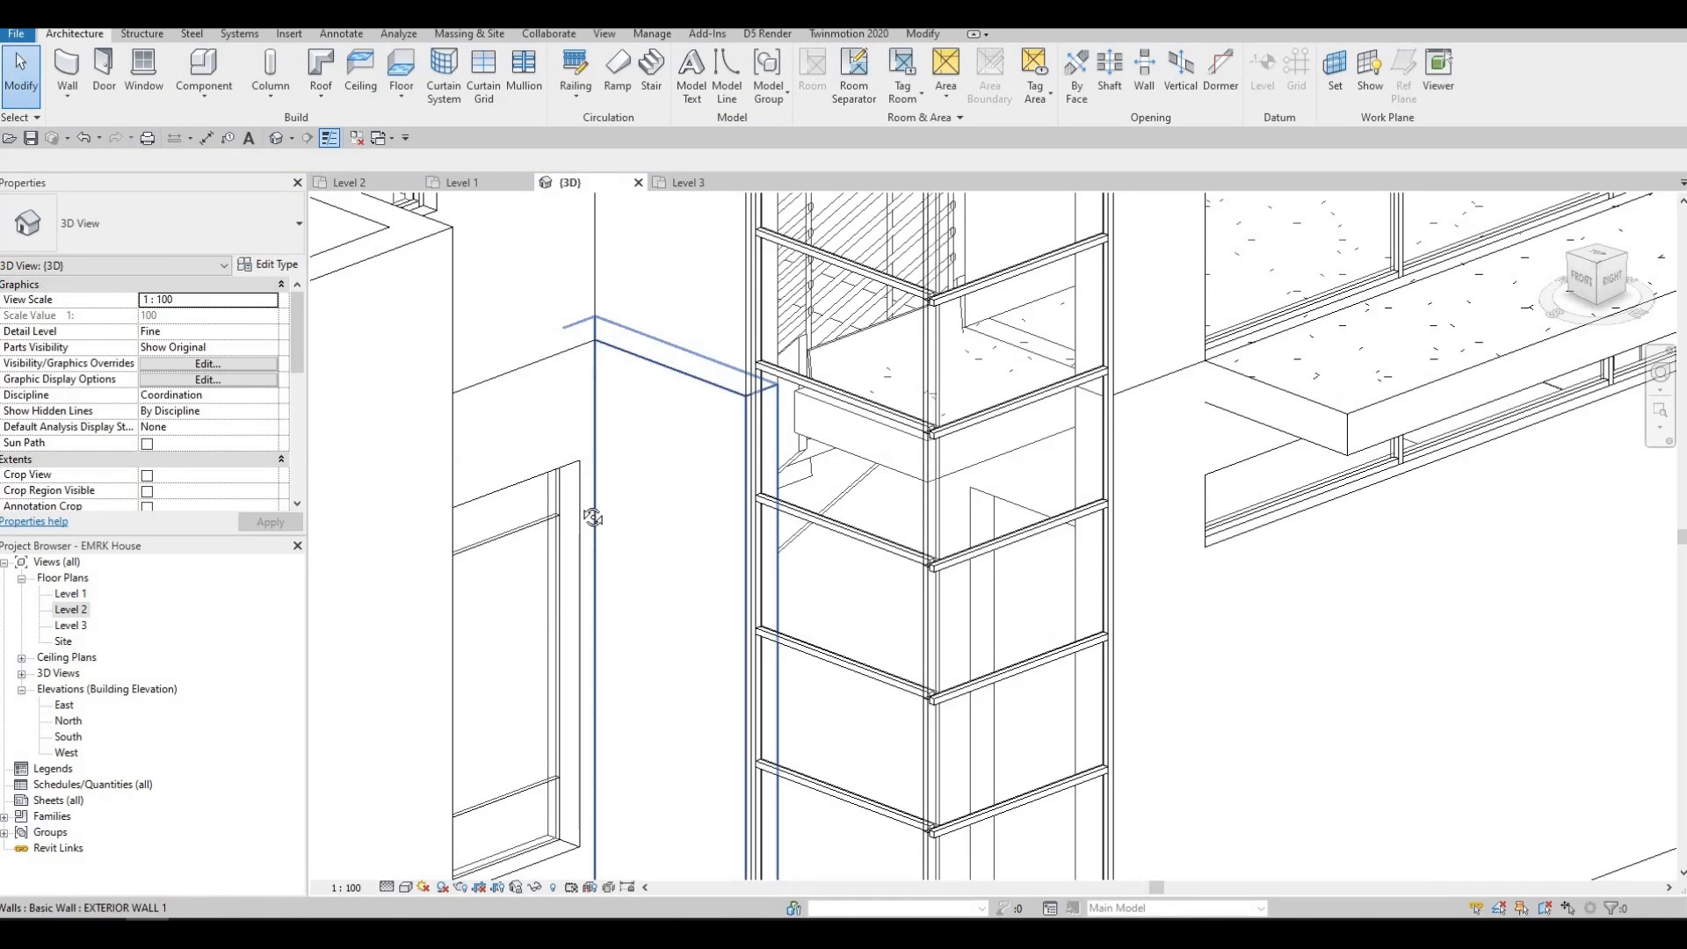
# Step: Examine in the 3D view how the horizontal mullions of the two stair curtain walls meet at the corner
pyautogui.keyDown('shift'); pyautogui.moveTo(591, 517); pyautogui.dragTo(703, 661, button='middle'); pyautogui.keyUp('shift')
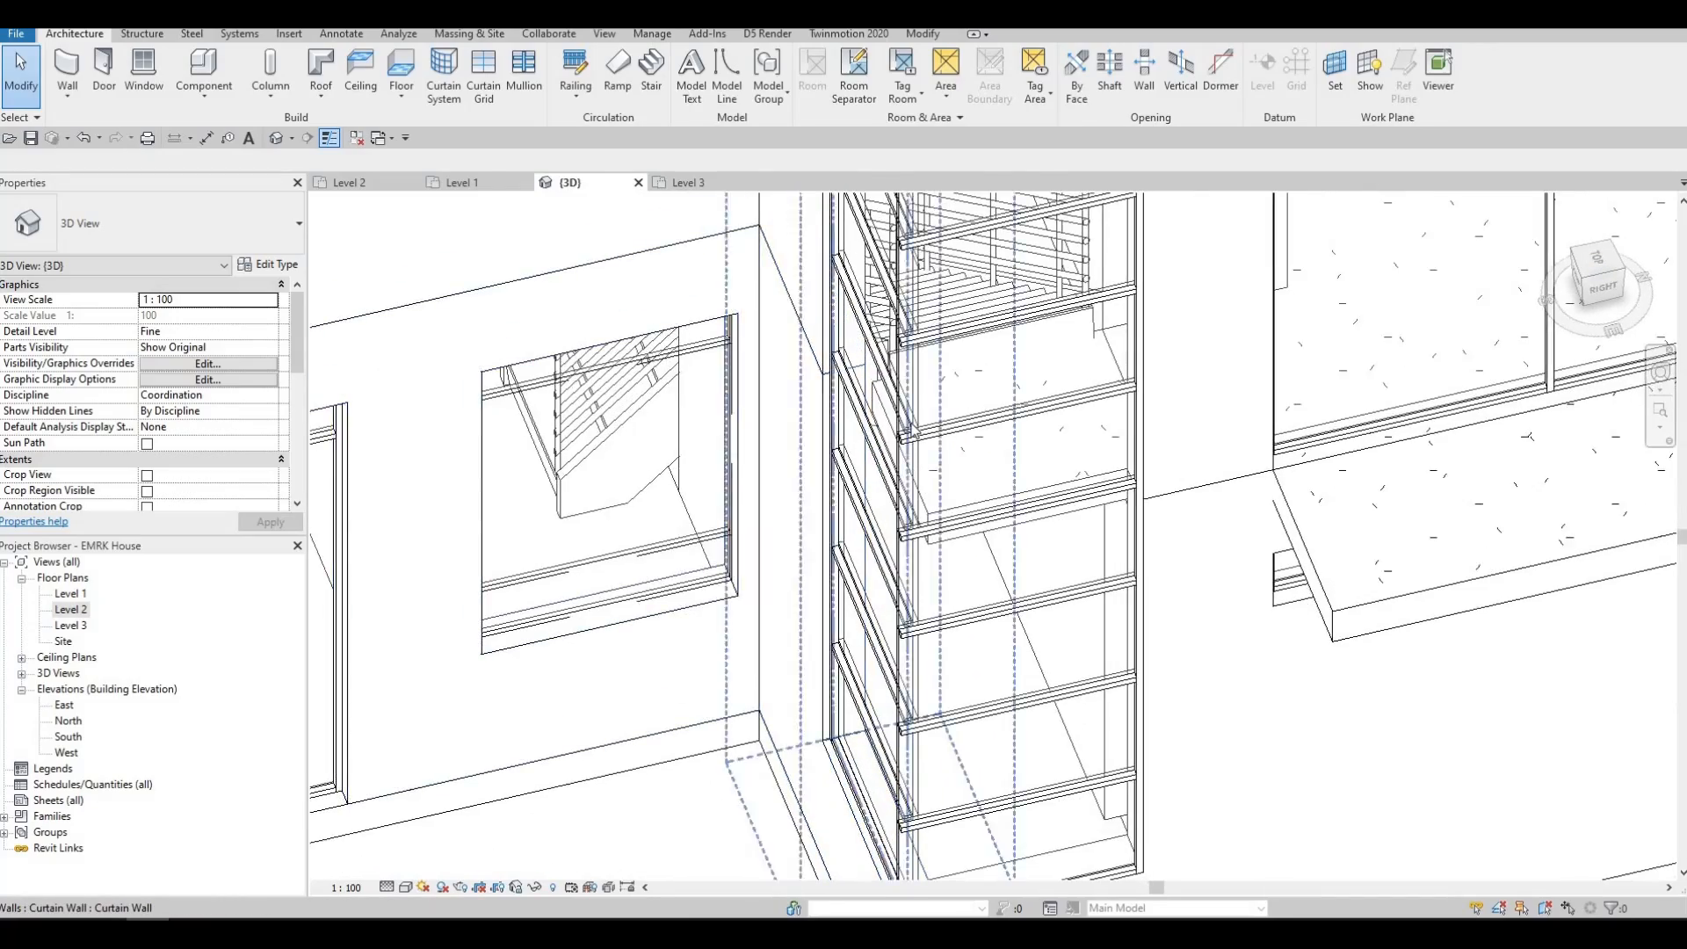
pyautogui.scroll(5, 909, 433)
pyautogui.scroll(1, 892, 432)
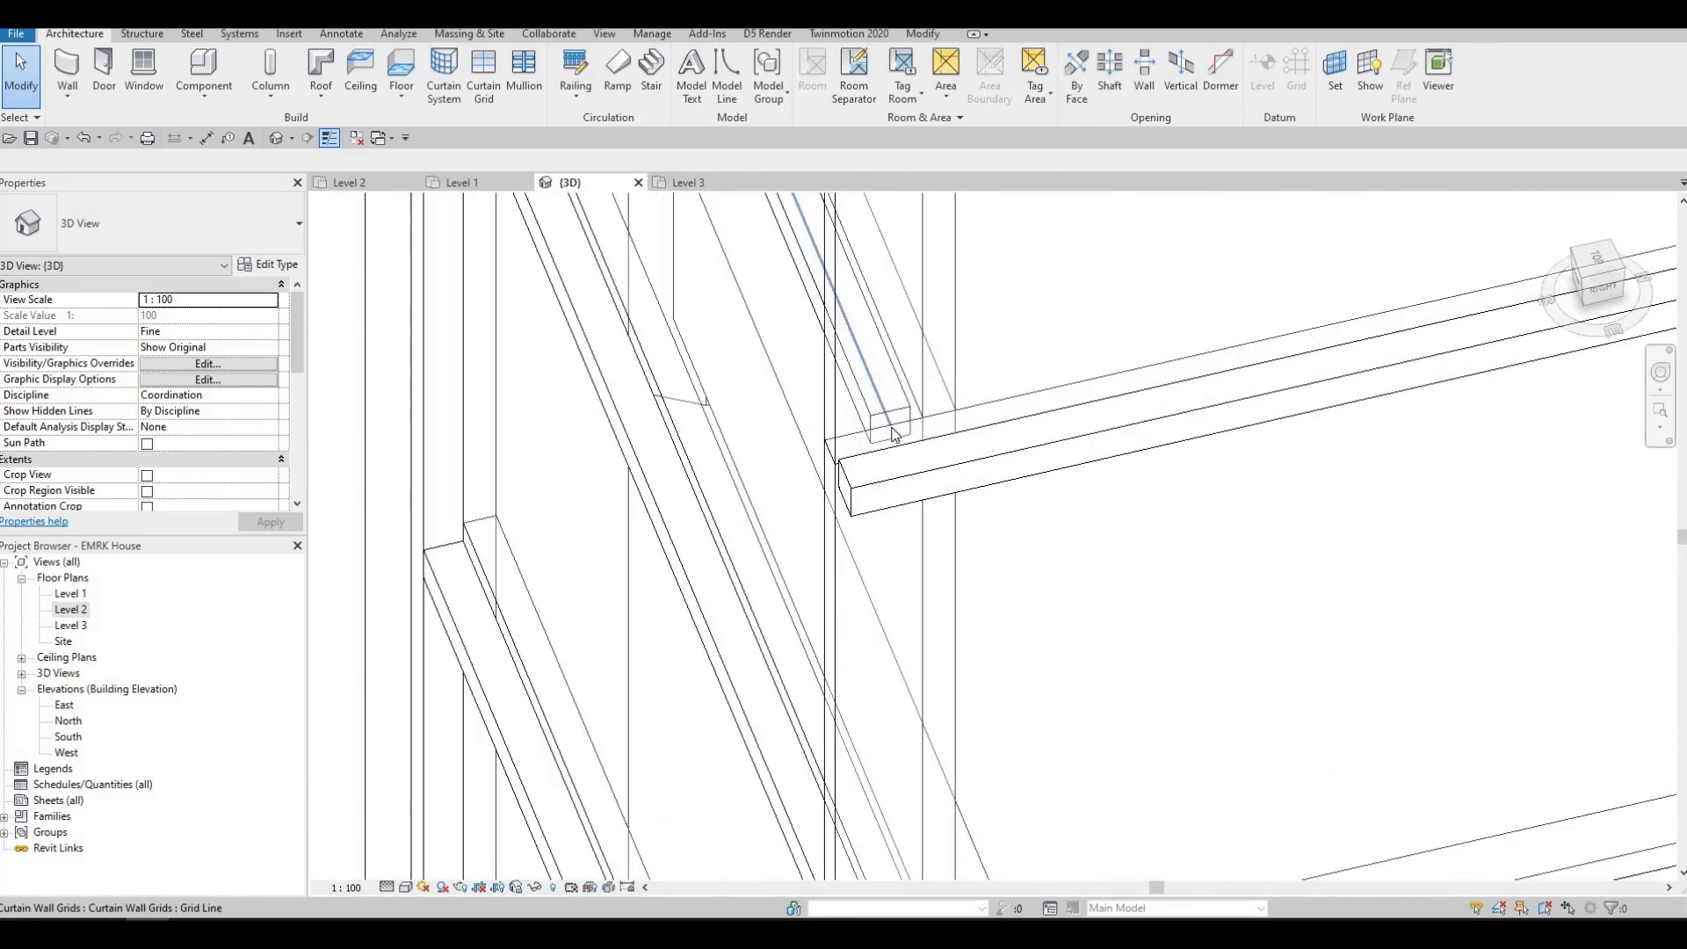
pyautogui.scroll(-4, 893, 433)
pyautogui.keyDown('shift'); pyautogui.moveTo(993, 439); pyautogui.dragTo(1249, 545, button='middle'); pyautogui.keyUp('shift')
pyautogui.scroll(2, 751, 356)
pyautogui.keyDown('shift'); pyautogui.moveTo(716, 384); pyautogui.dragTo(684, 360, button='middle'); pyautogui.keyUp('shift')
pyautogui.scroll(-3, 683, 360)
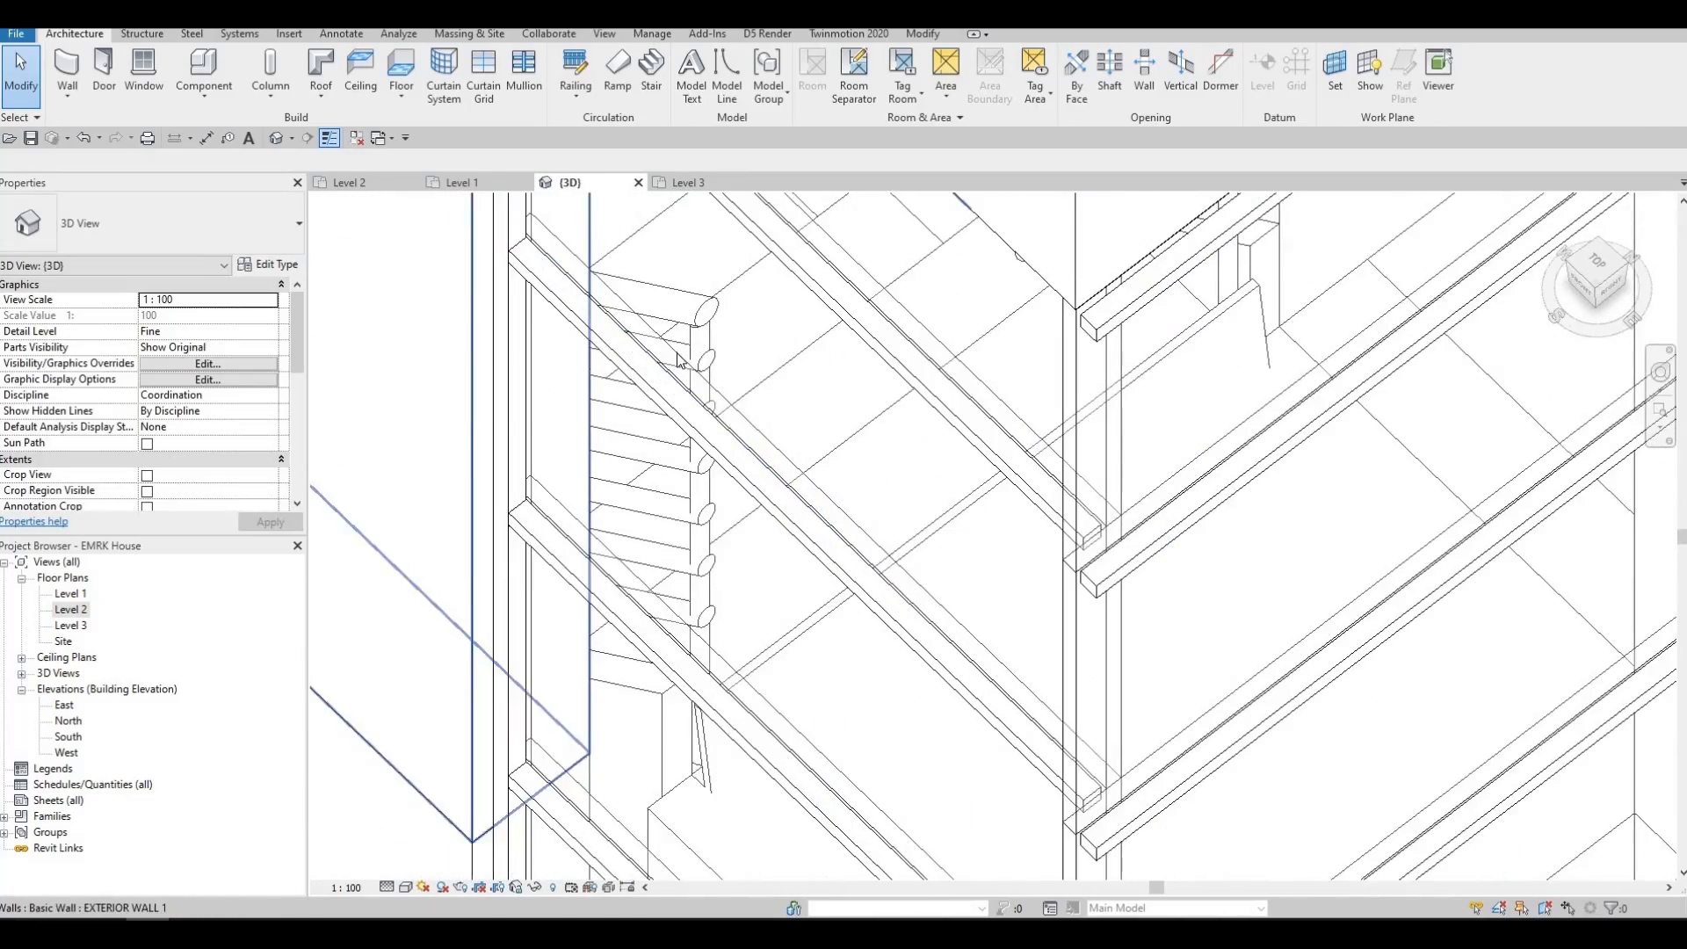
# Step: In the Level 2 plan, nudge the stair's front curtain wall outward until it sits 125 from the parallel gridline, beyond the exterior wall face
pyautogui.doubleClick(156, 604)
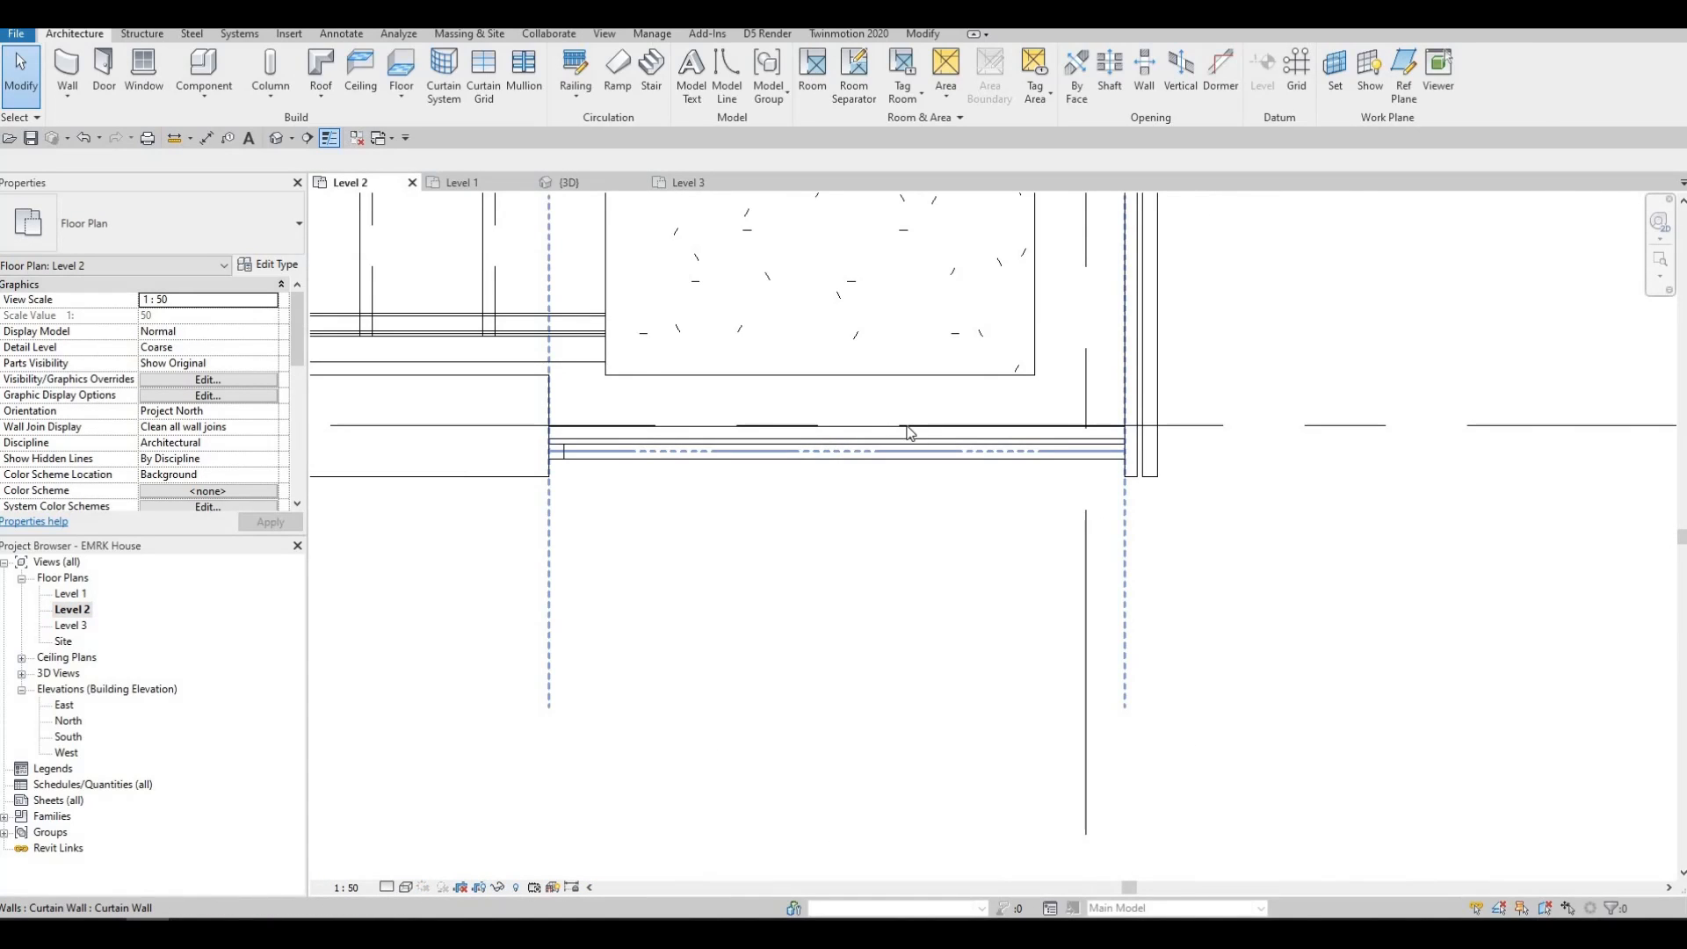
pyautogui.scroll(1, 1102, 430)
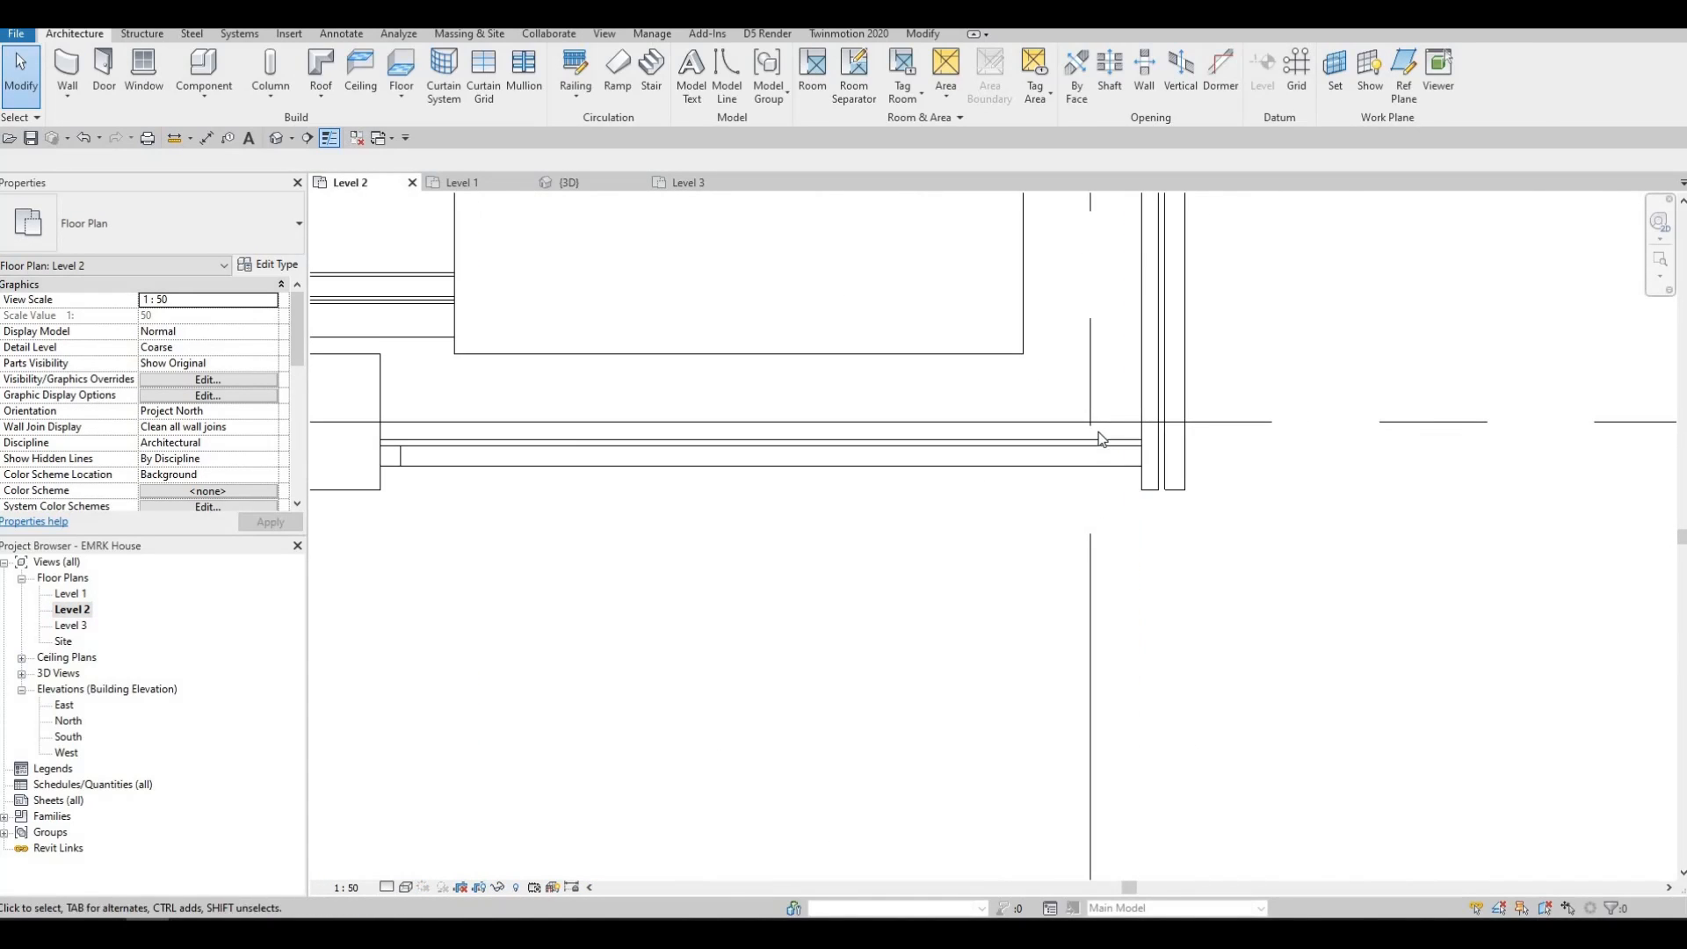
pyautogui.click(1084, 436)
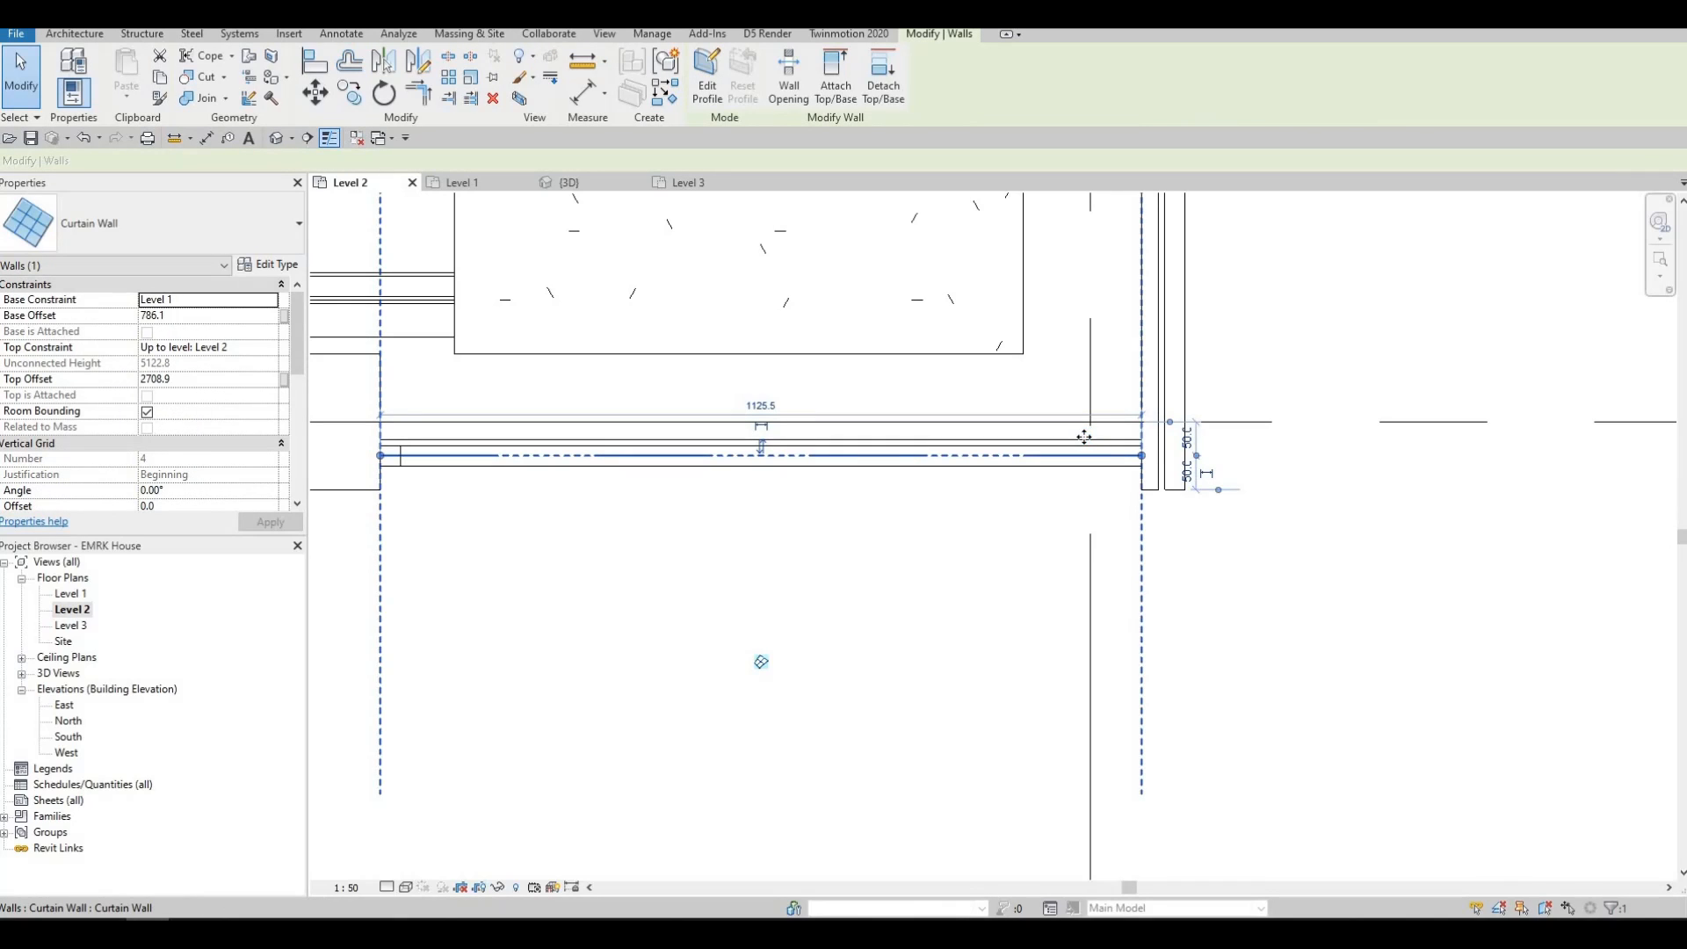
pyautogui.press('Down')
pyautogui.press('Down')
pyautogui.press('Down')
pyautogui.press('Down')
pyautogui.press('Down')
pyautogui.press('Down')
pyautogui.press('Down')
pyautogui.press('Down')
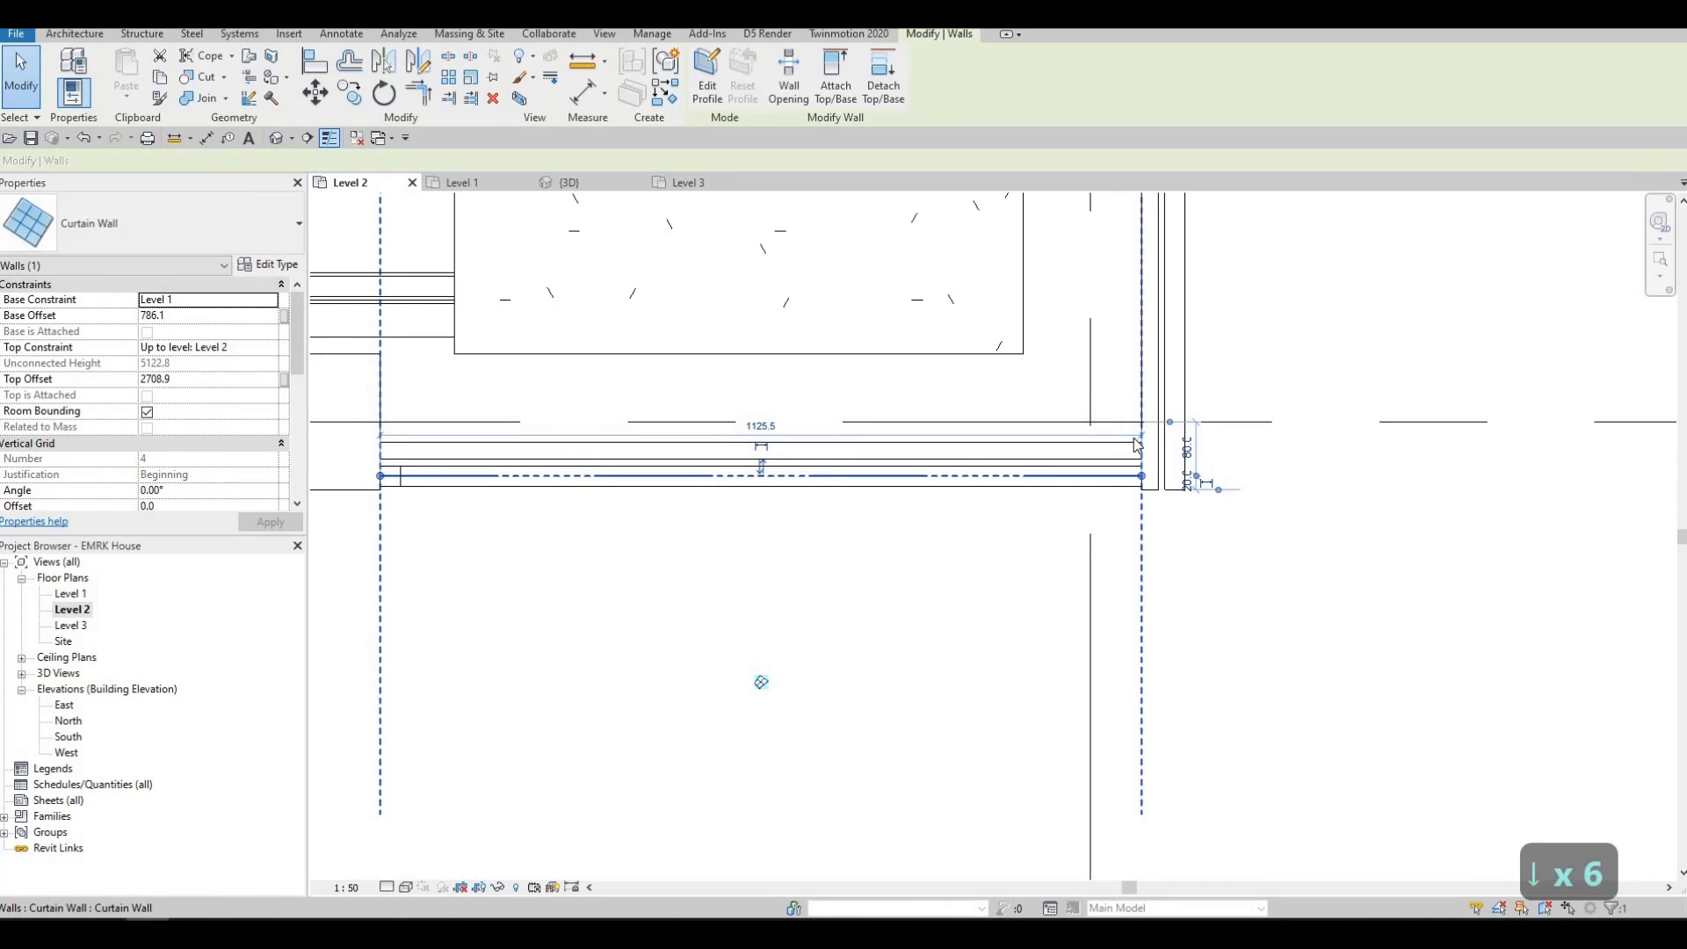
pyautogui.press('Down')
pyautogui.press('Down')
pyautogui.press('Down')
pyautogui.press('Down')
pyautogui.press('Down')
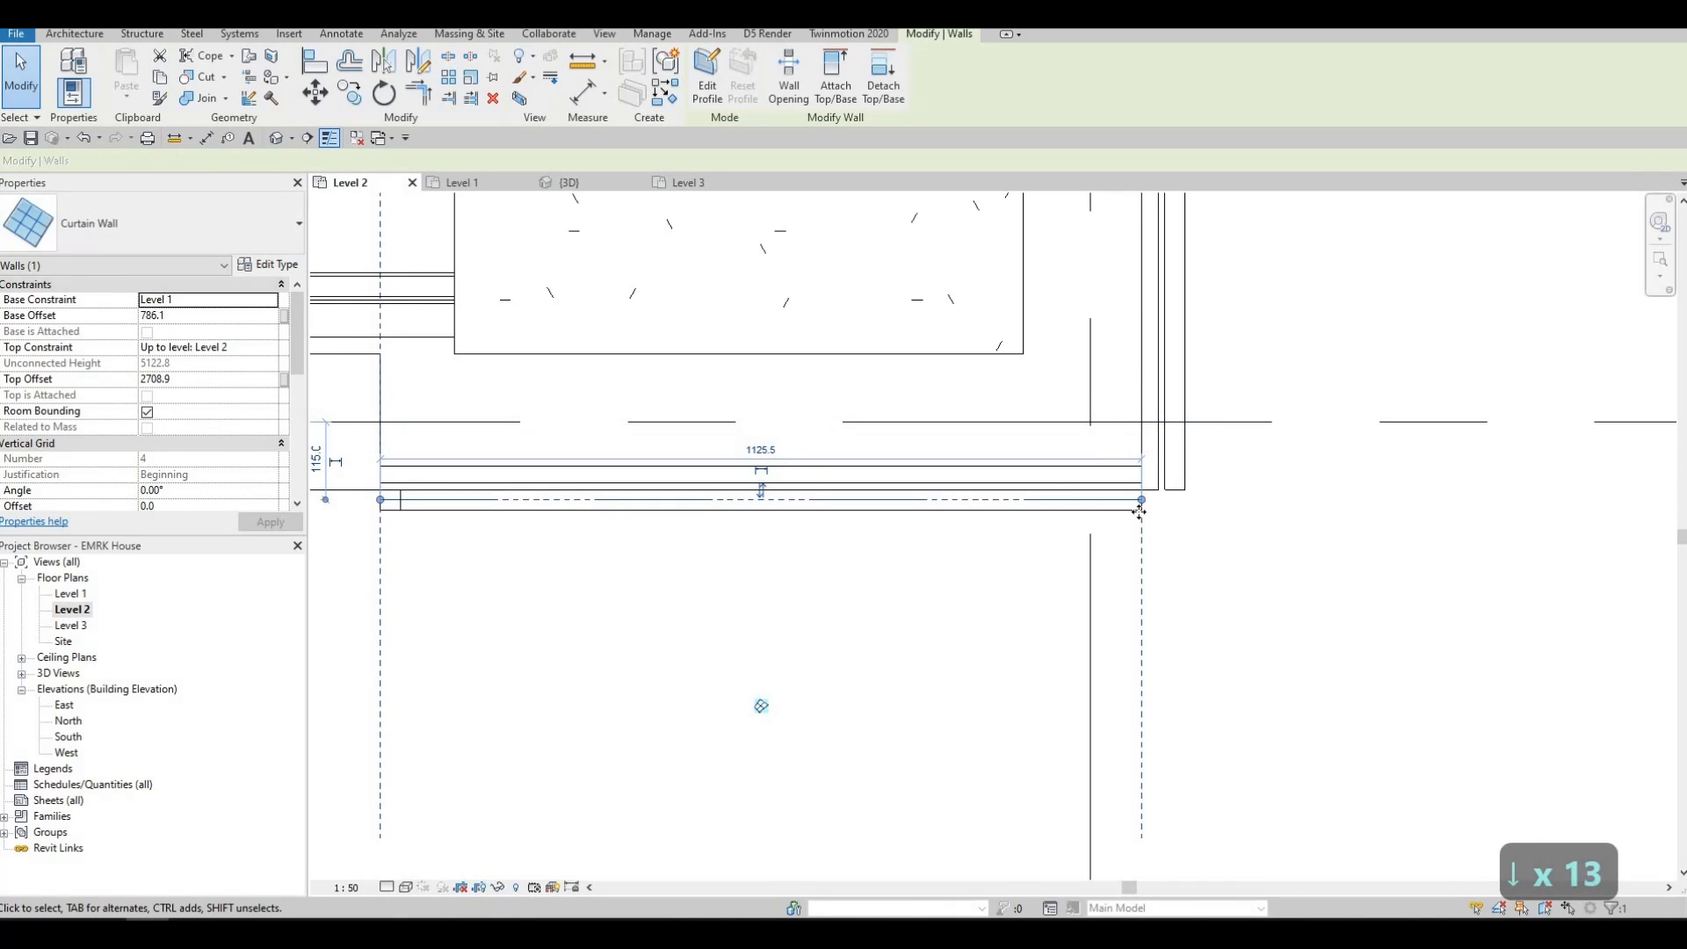
pyautogui.scroll(1, 1258, 533)
pyautogui.press('Down')
pyautogui.press('Down')
pyautogui.press('Down')
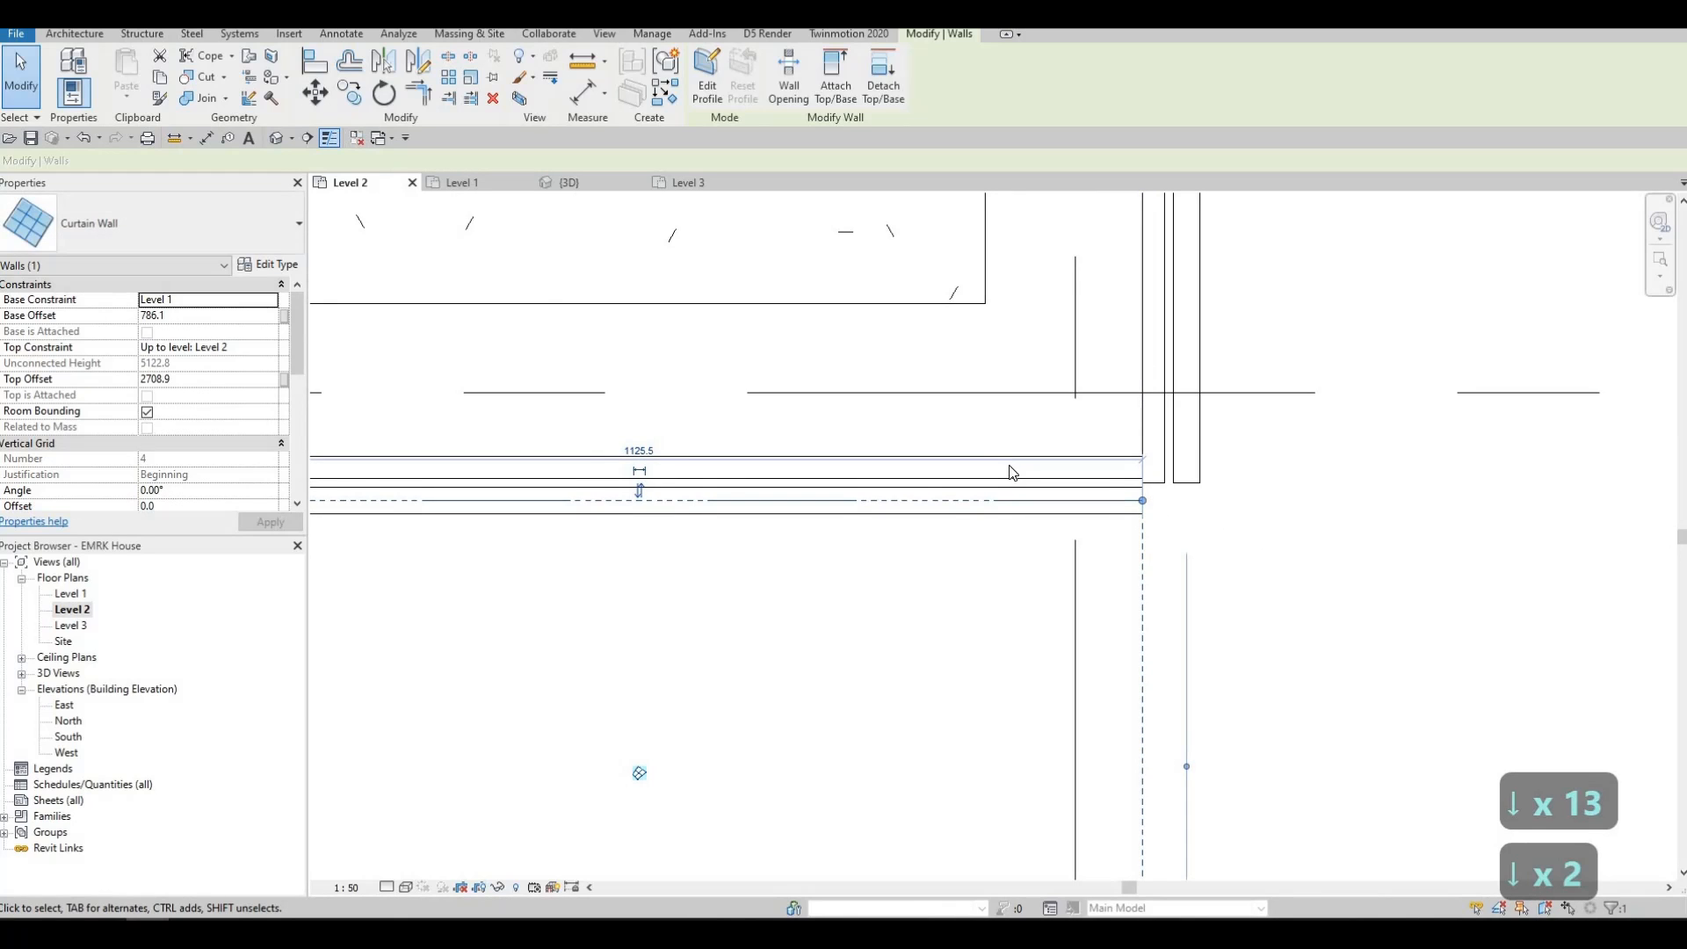
pyautogui.press('Down')
pyautogui.scroll(-2, 954, 562)
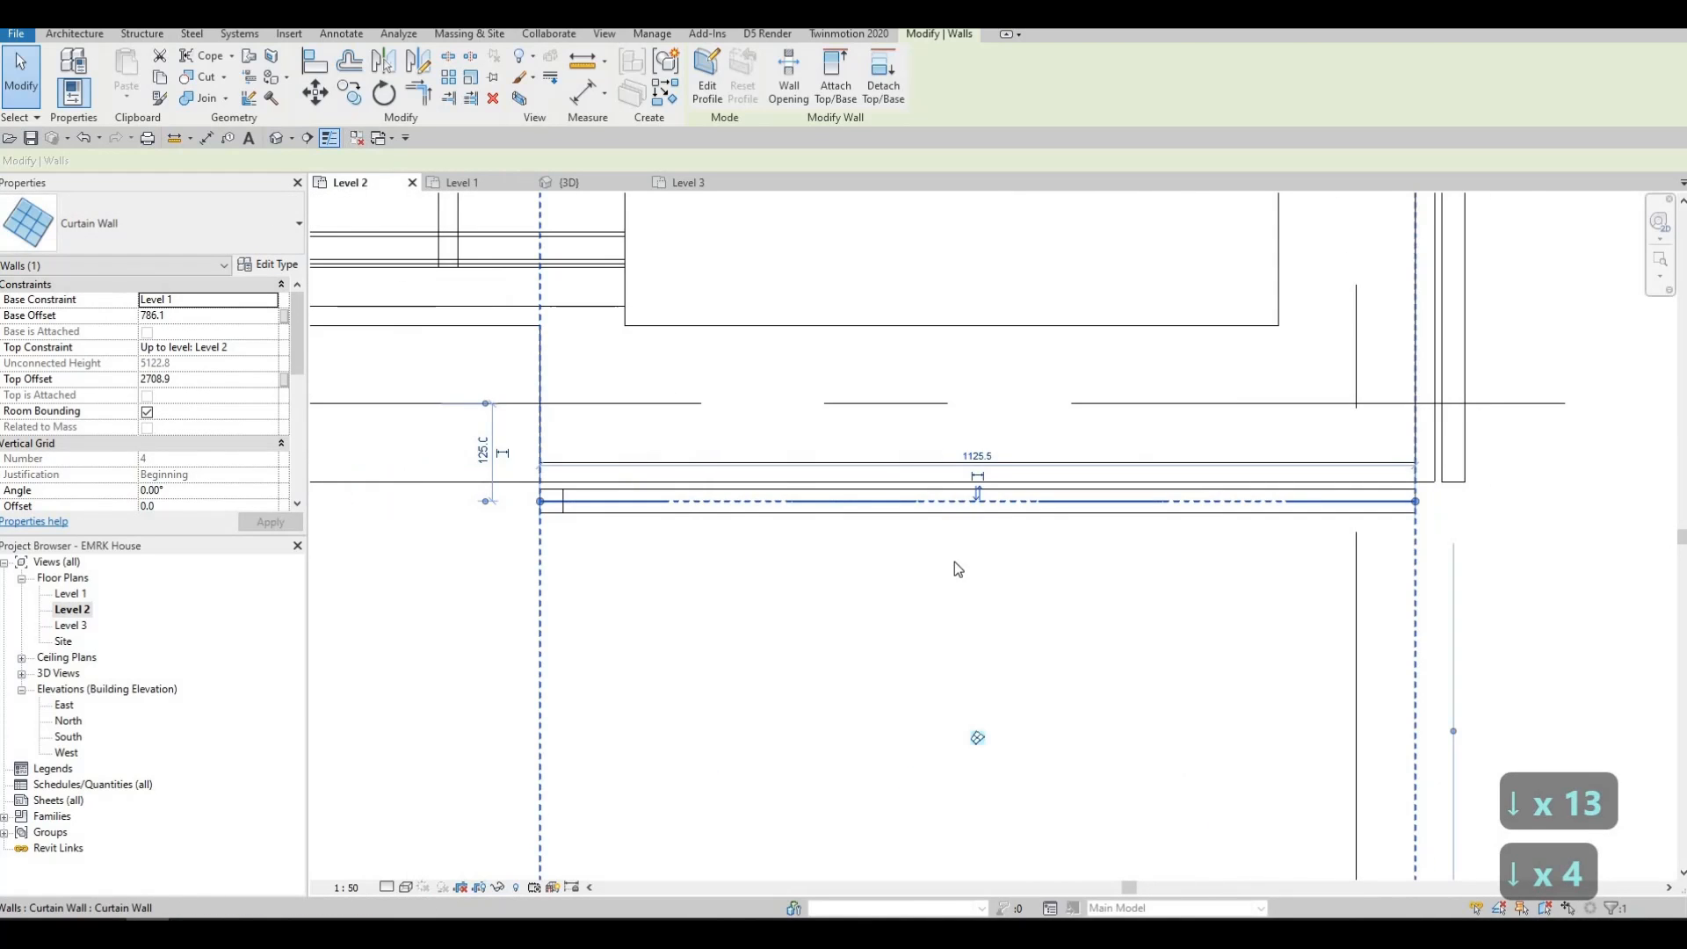
pyautogui.press('Escape')
pyautogui.press('Escape')
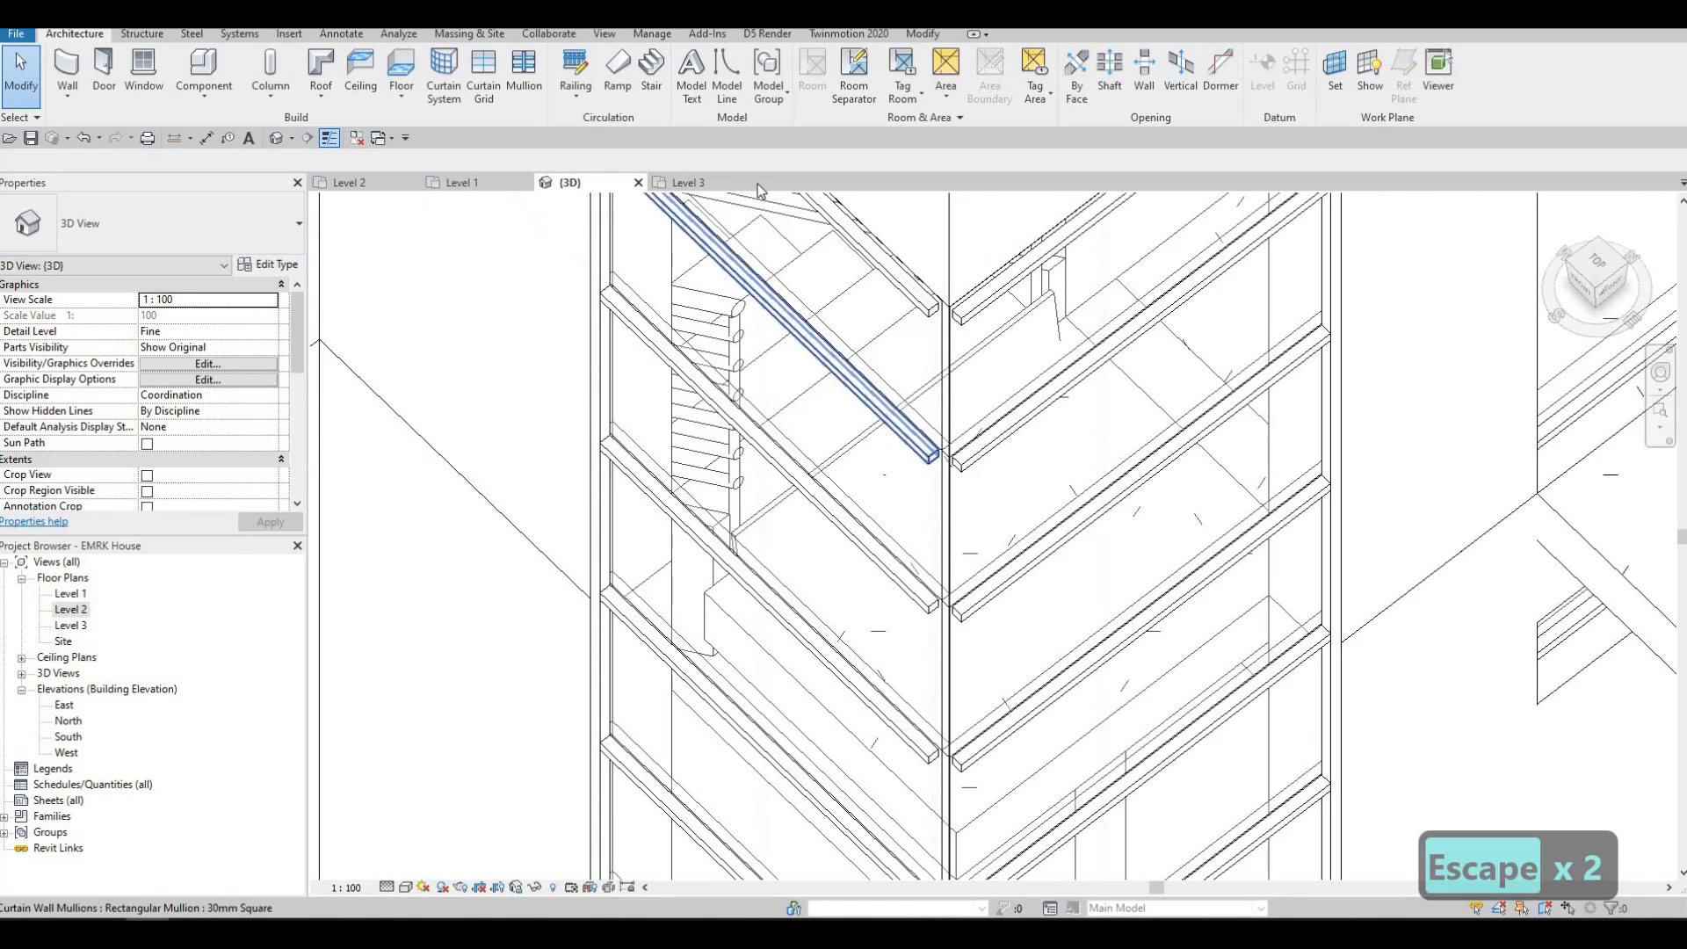
# Step: Examine the stair corner in the 3D view, checking the ends of the front and side horizontal mullions from several angles
pyautogui.keyDown('shift'); pyautogui.moveTo(871, 396); pyautogui.dragTo(850, 474, button='middle'); pyautogui.keyUp('shift')
pyautogui.press('Tab')
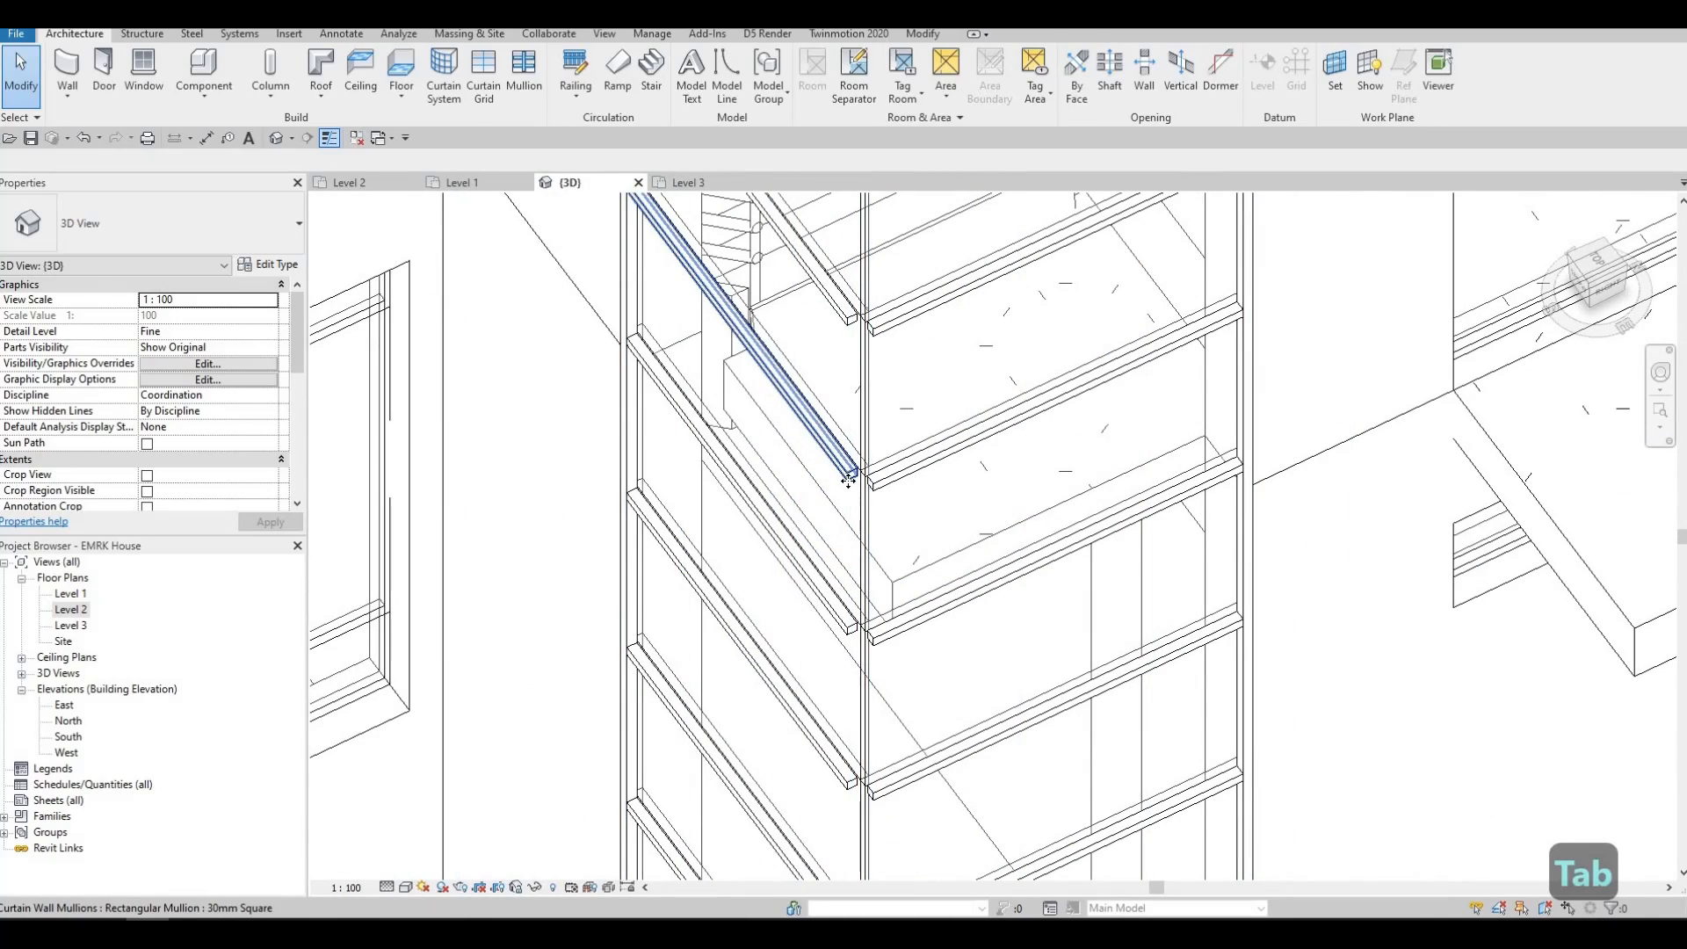
pyautogui.click(850, 479)
pyautogui.keyDown('shift'); pyautogui.moveTo(732, 471); pyautogui.dragTo(819, 356, button='middle'); pyautogui.keyUp('shift')
pyautogui.press('Escape')
pyautogui.scroll(-3, 846, 342)
pyautogui.scroll(3, 819, 357)
pyautogui.scroll(5, 819, 357)
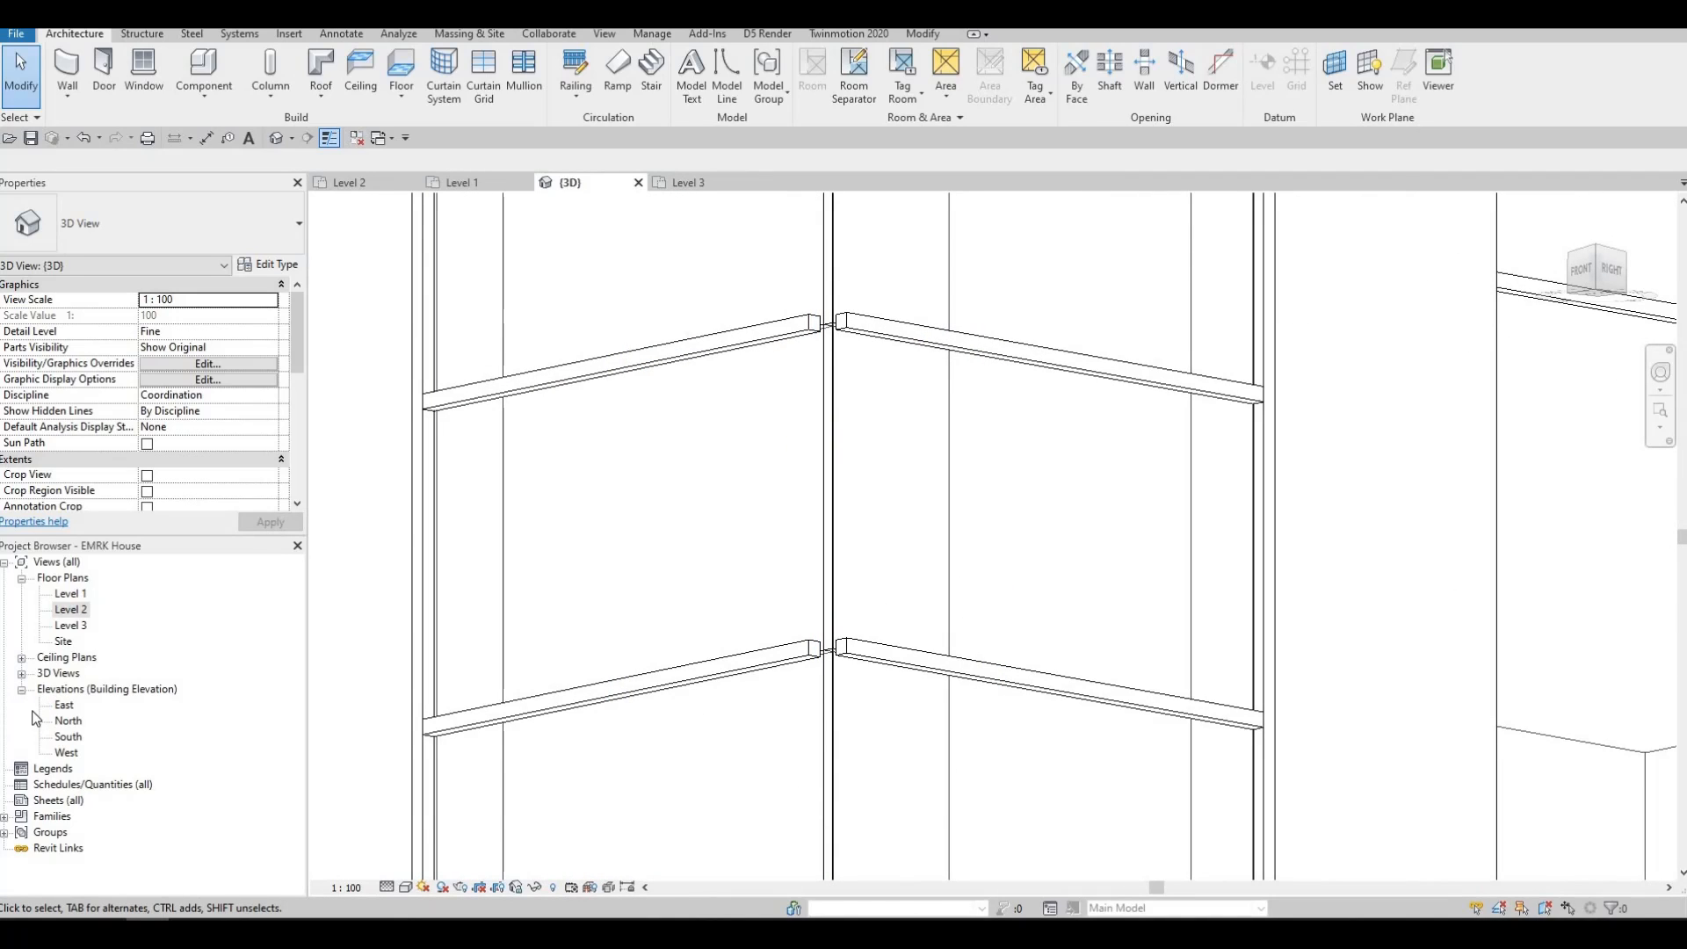
# Step: Try to shorten the side curtain wall at the stair corner in the Level 2 plan, and undo both end adjustments
pyautogui.hotkey('ctrl', 'Tab')
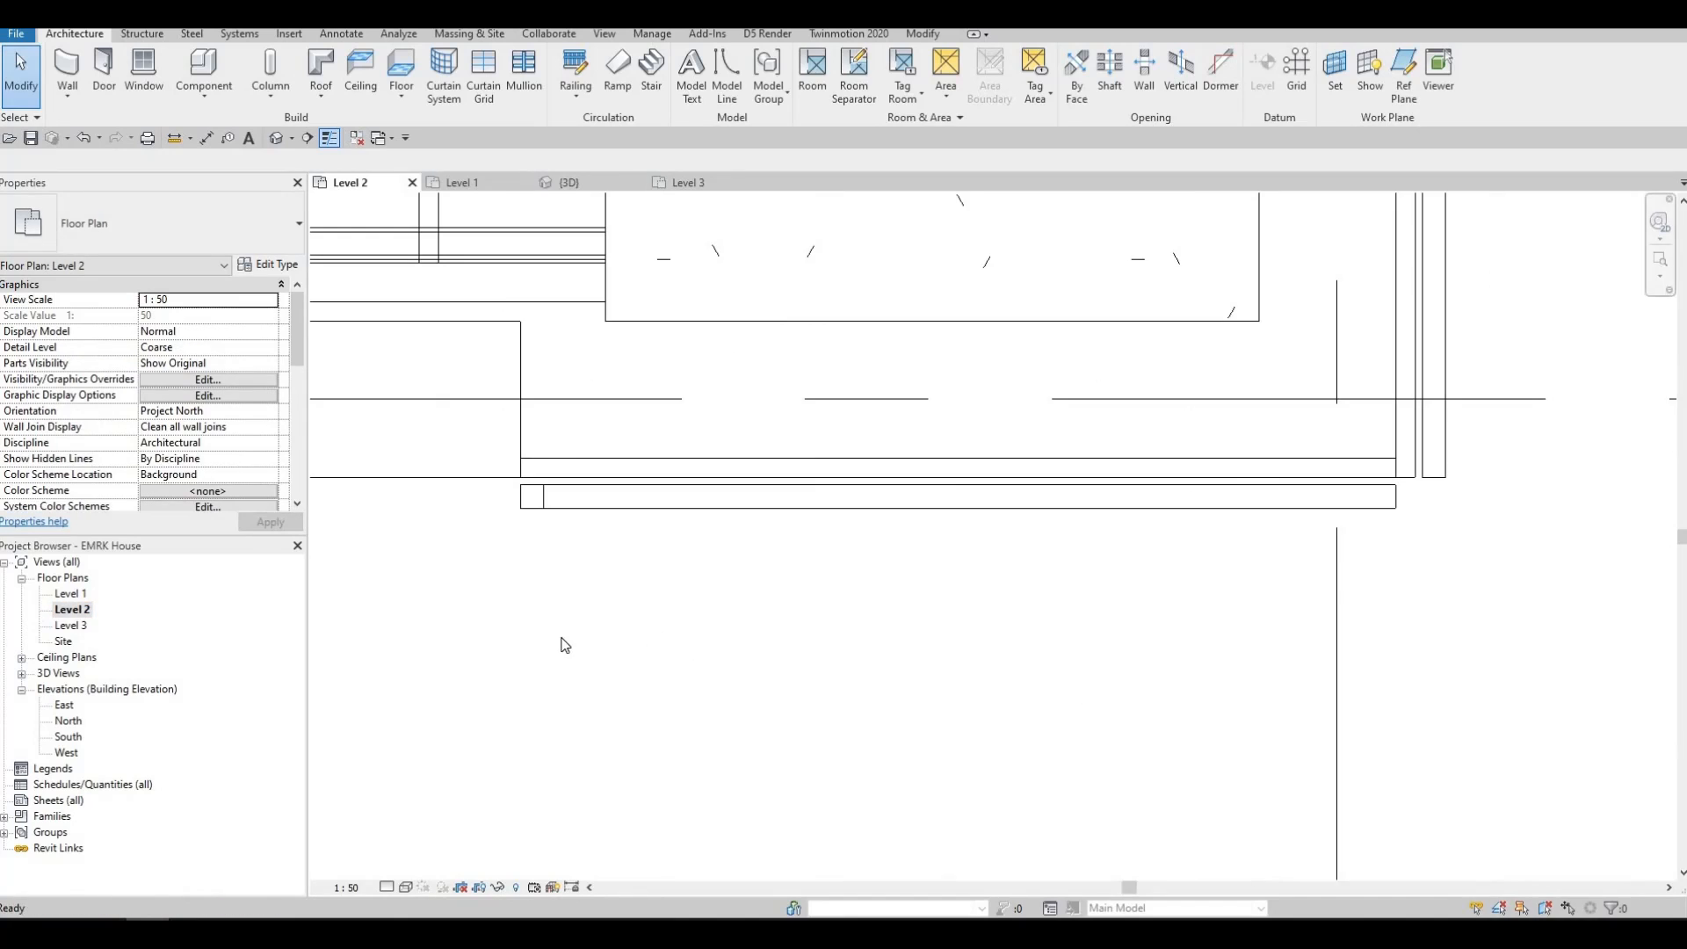
pyautogui.moveTo(927, 632); pyautogui.dragTo(720, 667, button='middle')
pyautogui.scroll(-1, 719, 666)
pyautogui.moveTo(1035, 573); pyautogui.dragTo(987, 626, button='middle')
pyautogui.scroll(1, 1018, 586)
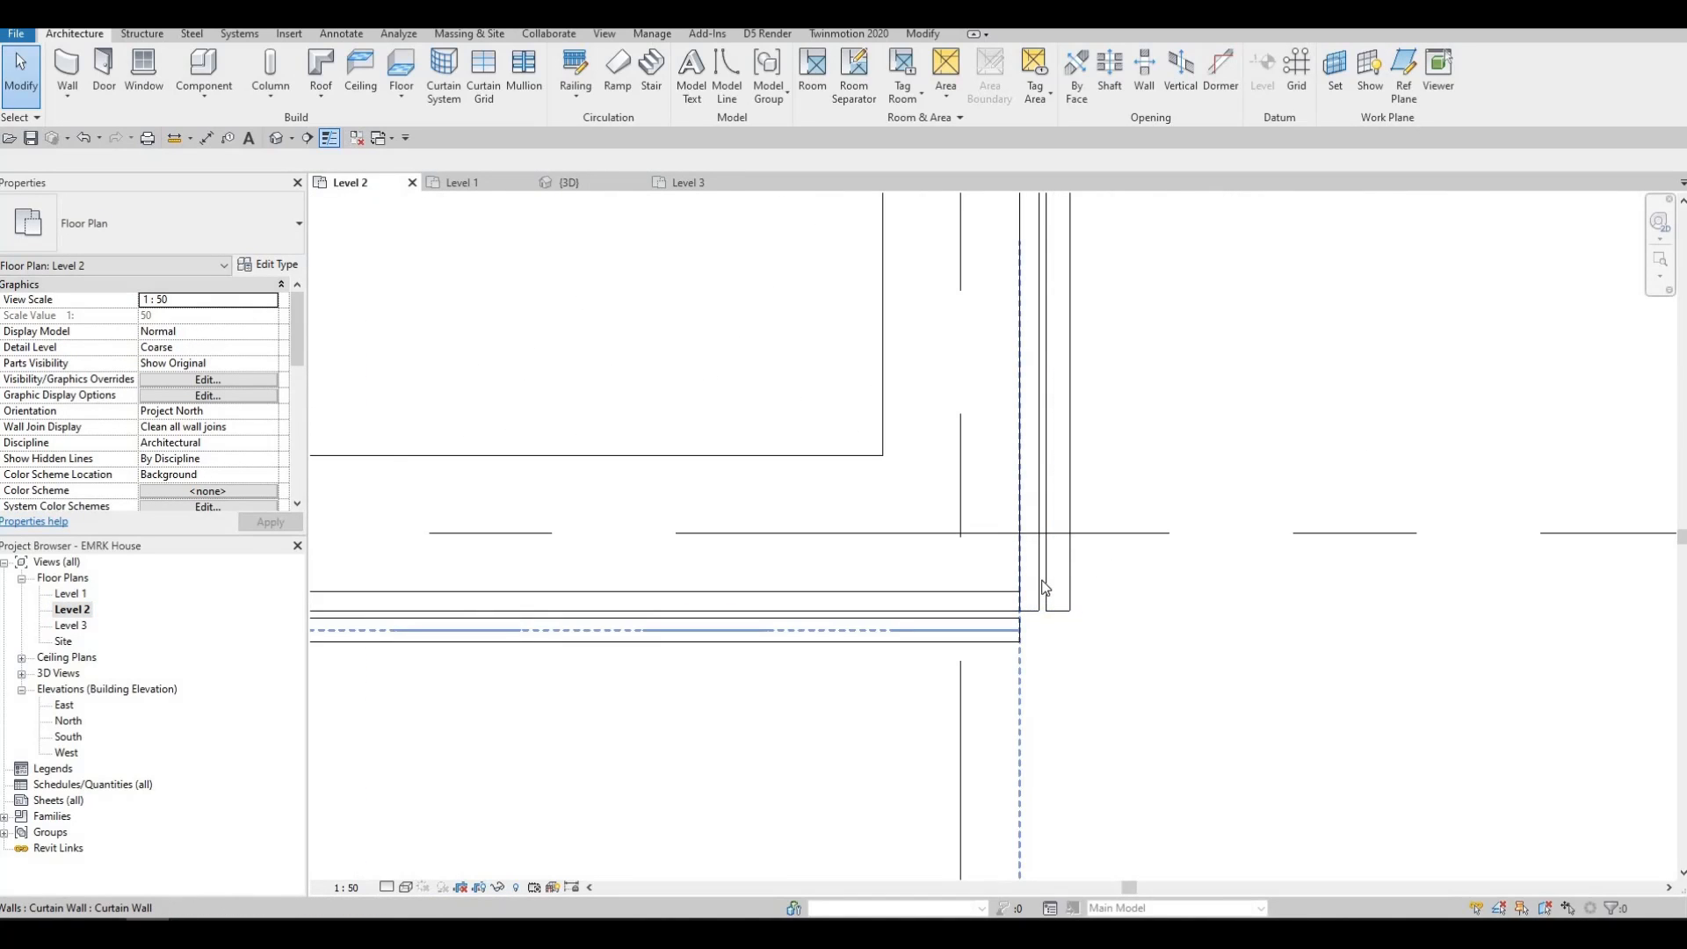
pyautogui.click(1053, 612)
pyautogui.moveTo(1057, 610); pyautogui.dragTo(1053, 606)
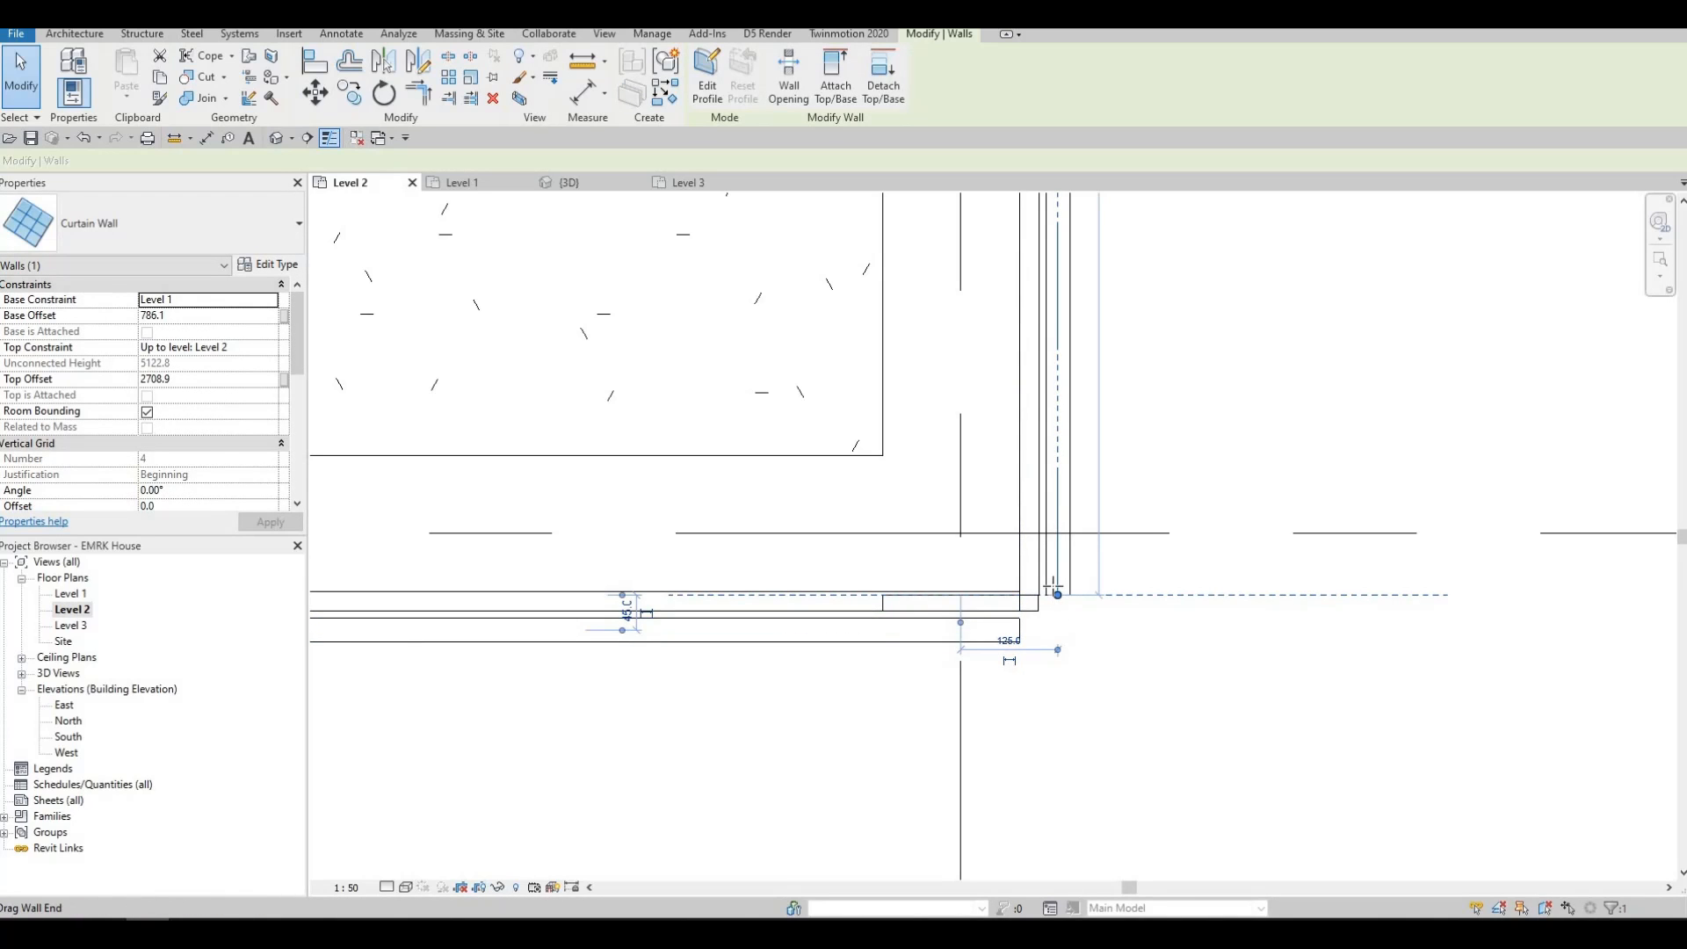
pyautogui.moveTo(1054, 586); pyautogui.dragTo(1056, 586)
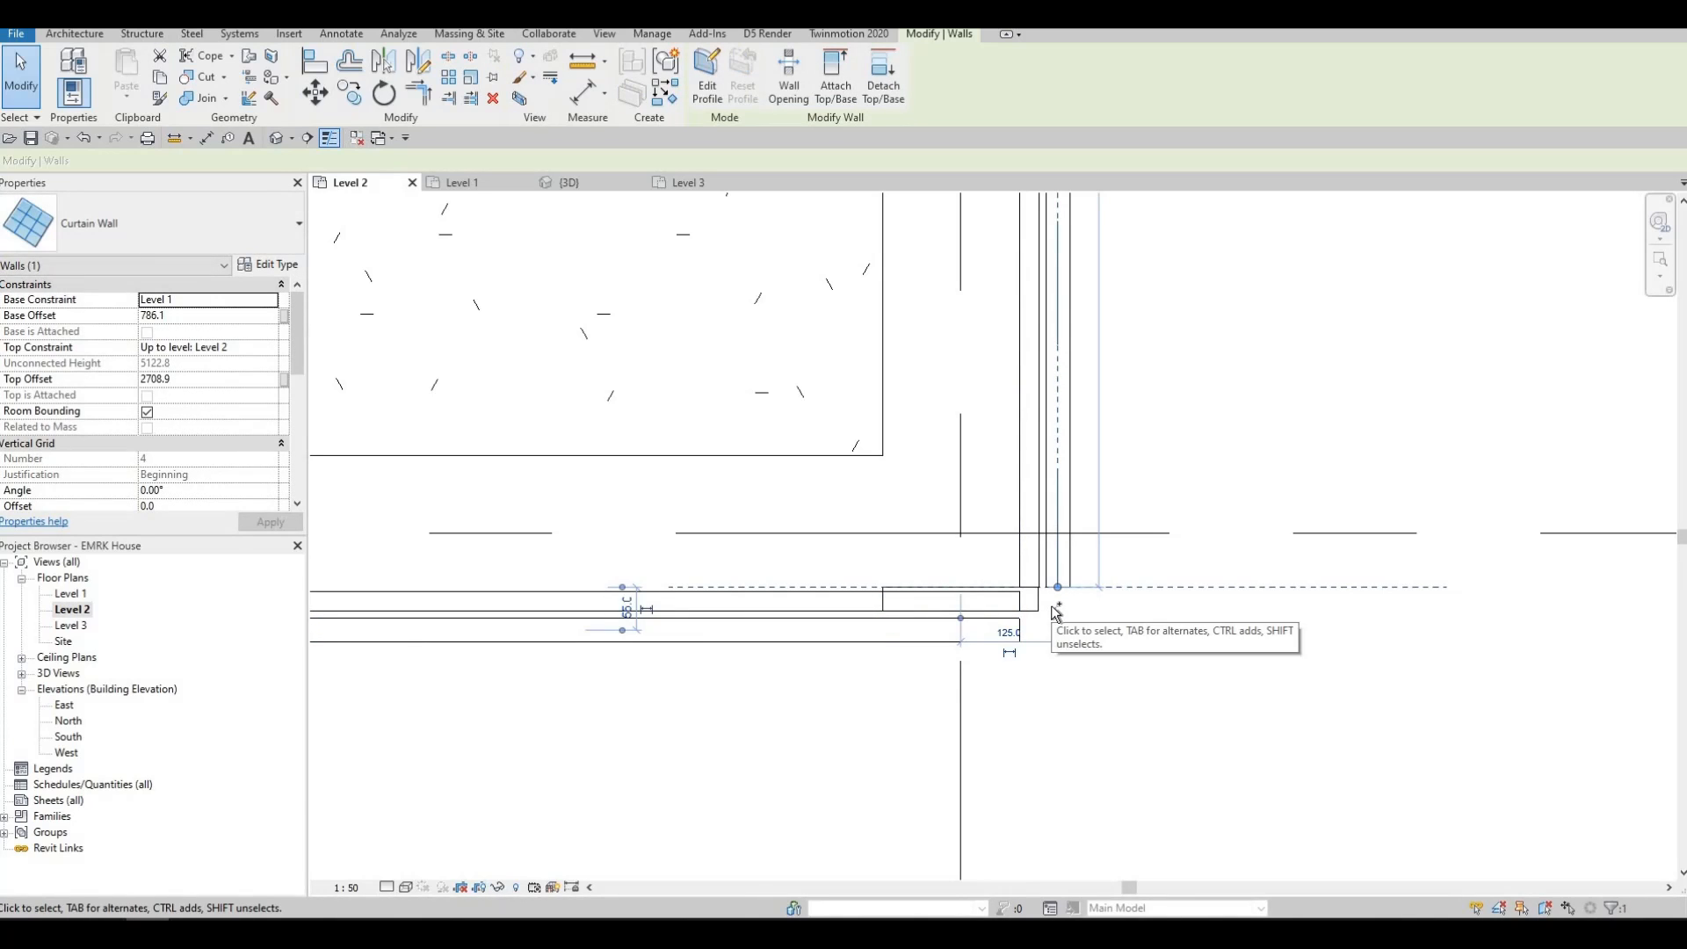
pyautogui.hotkey('ctrl', 'z')
pyautogui.hotkey('ctrl', 'z')
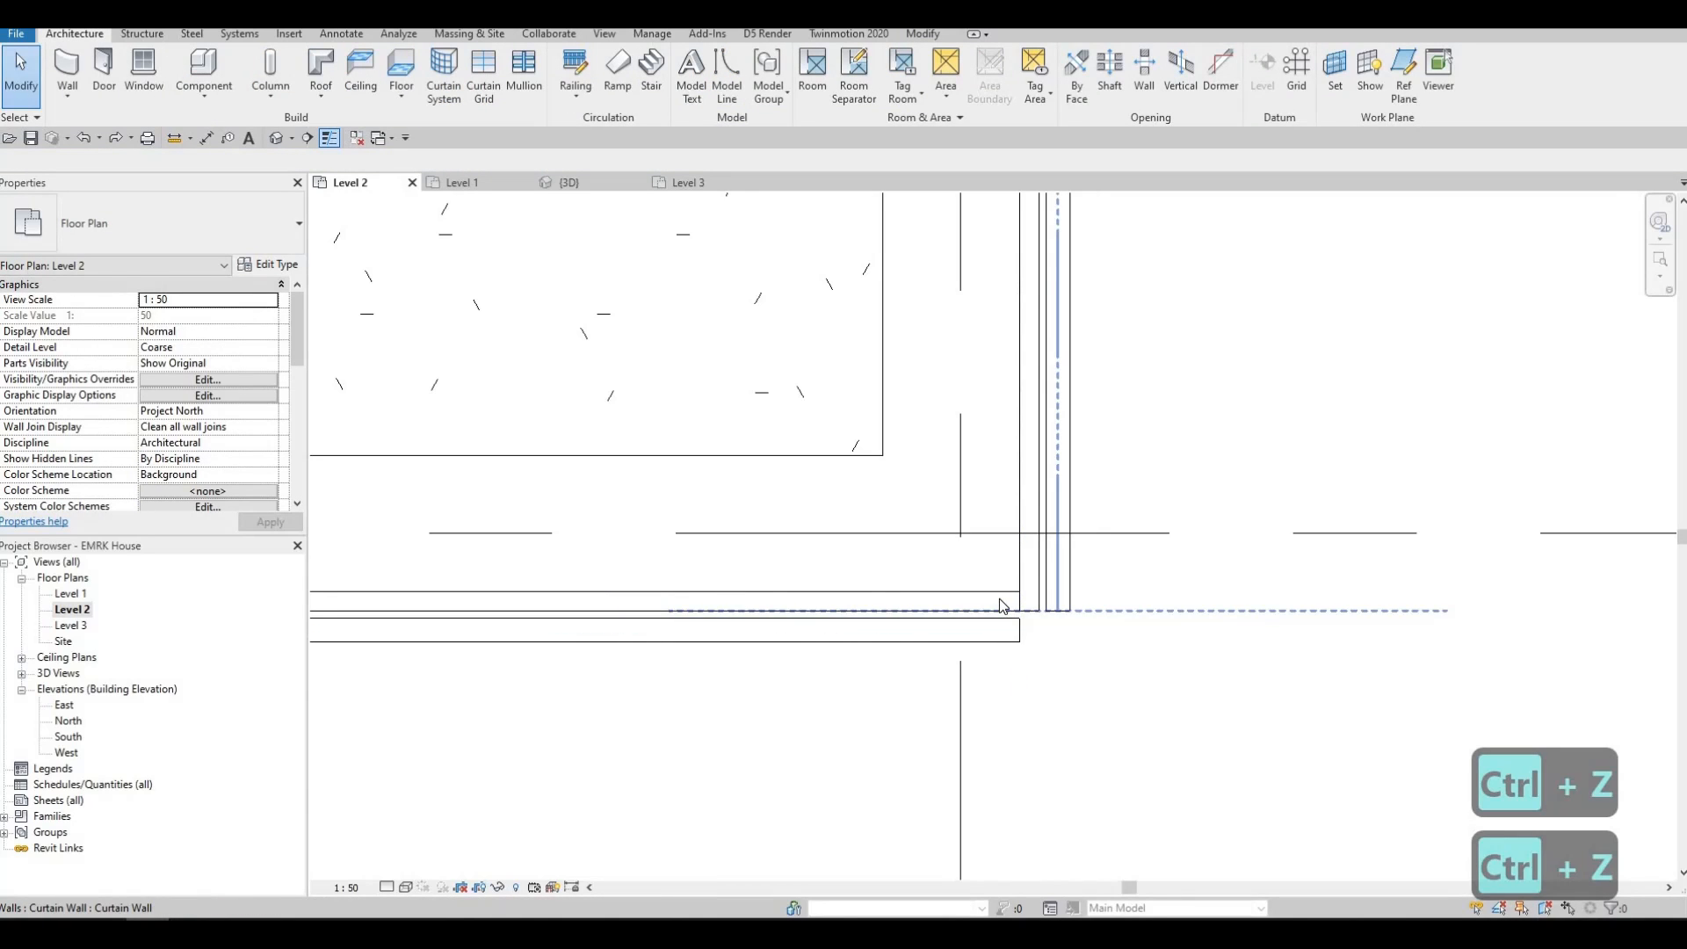
# Step: In the Level 2 plan, extend the front and side stair curtain walls so their ends meet at a shared corner on their centrelines
pyautogui.click(1040, 615)
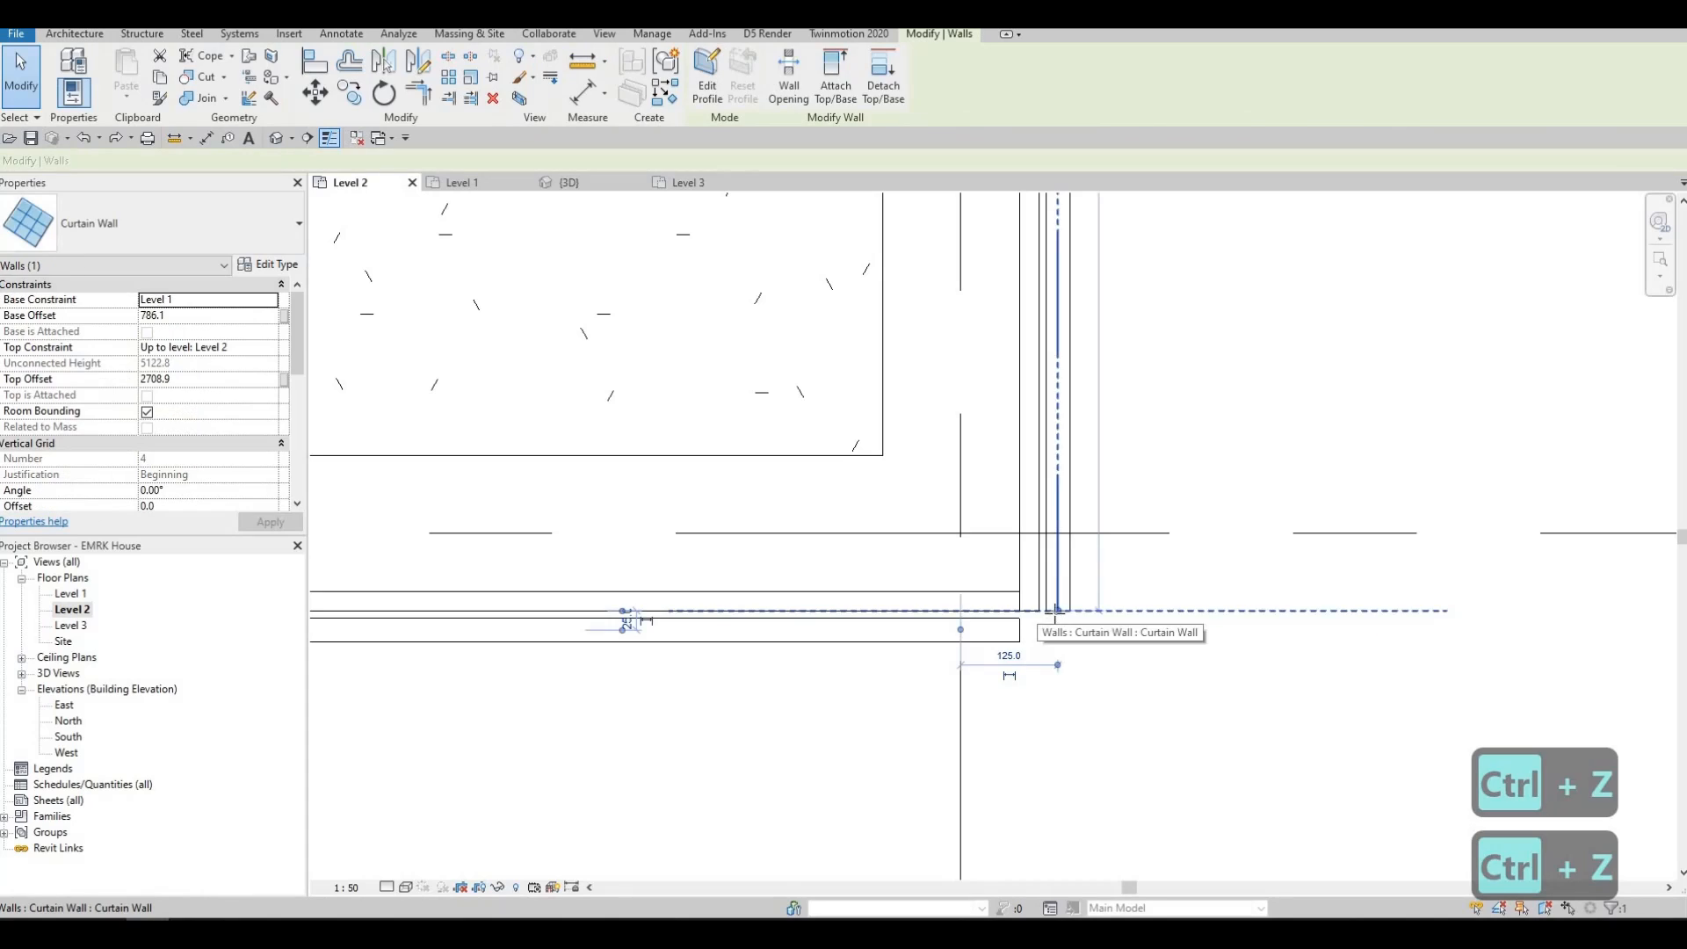
pyautogui.moveTo(1055, 626); pyautogui.dragTo(1056, 630)
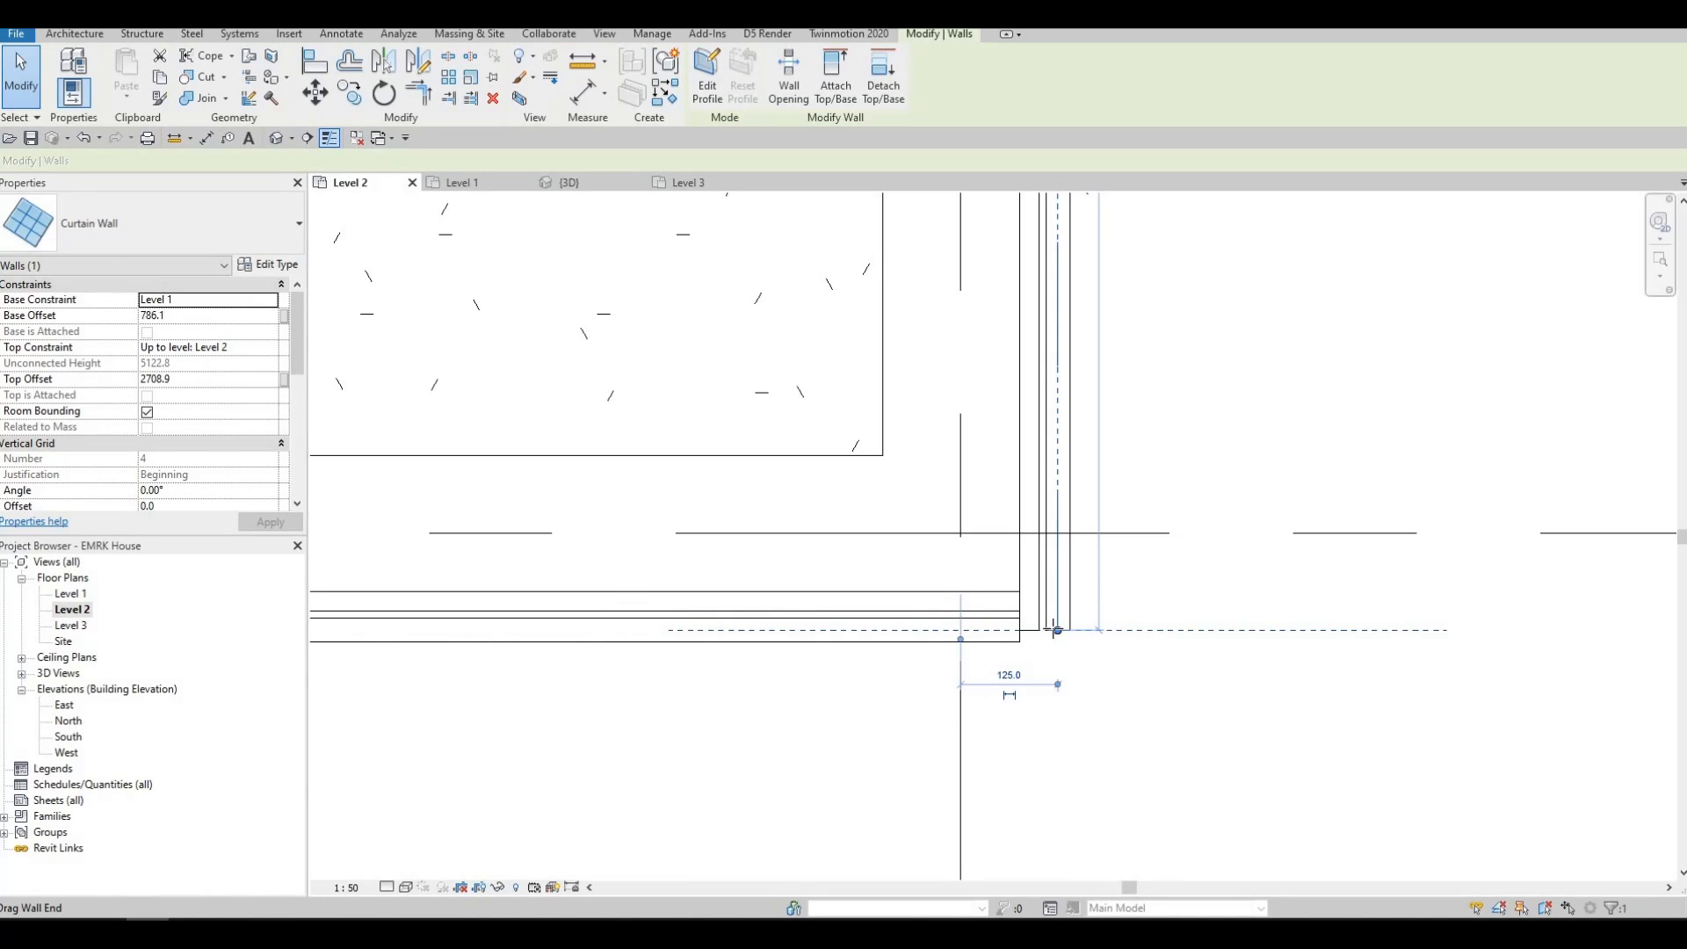
pyautogui.moveTo(1056, 629); pyautogui.dragTo(1053, 627)
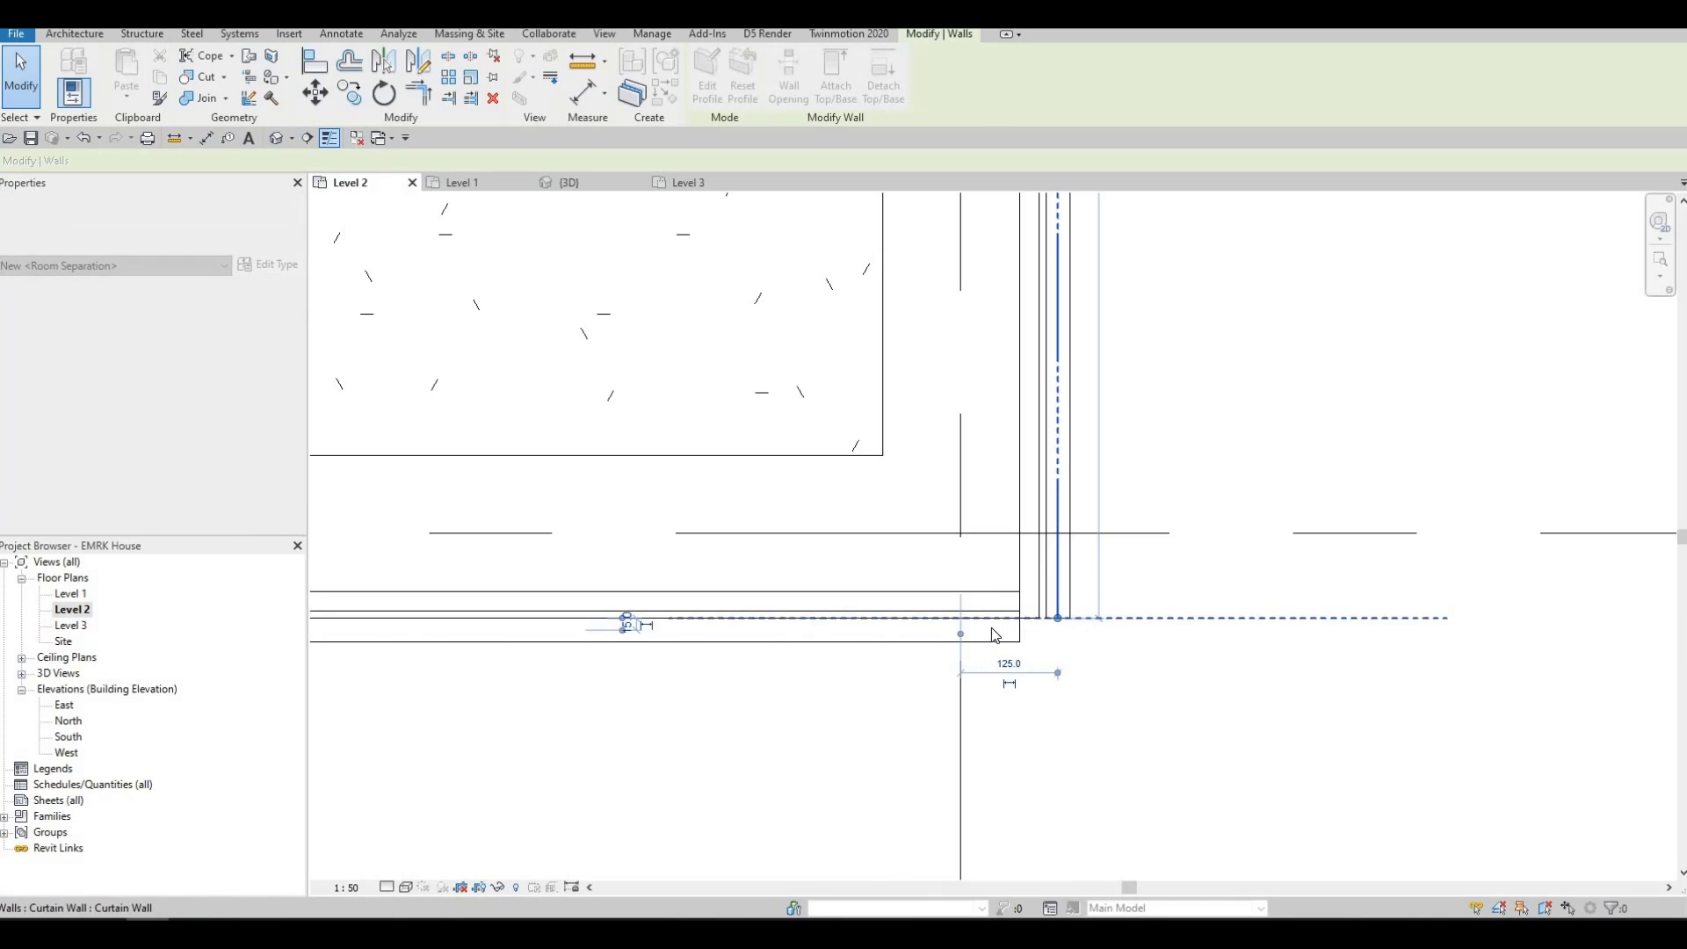
pyautogui.click(988, 633)
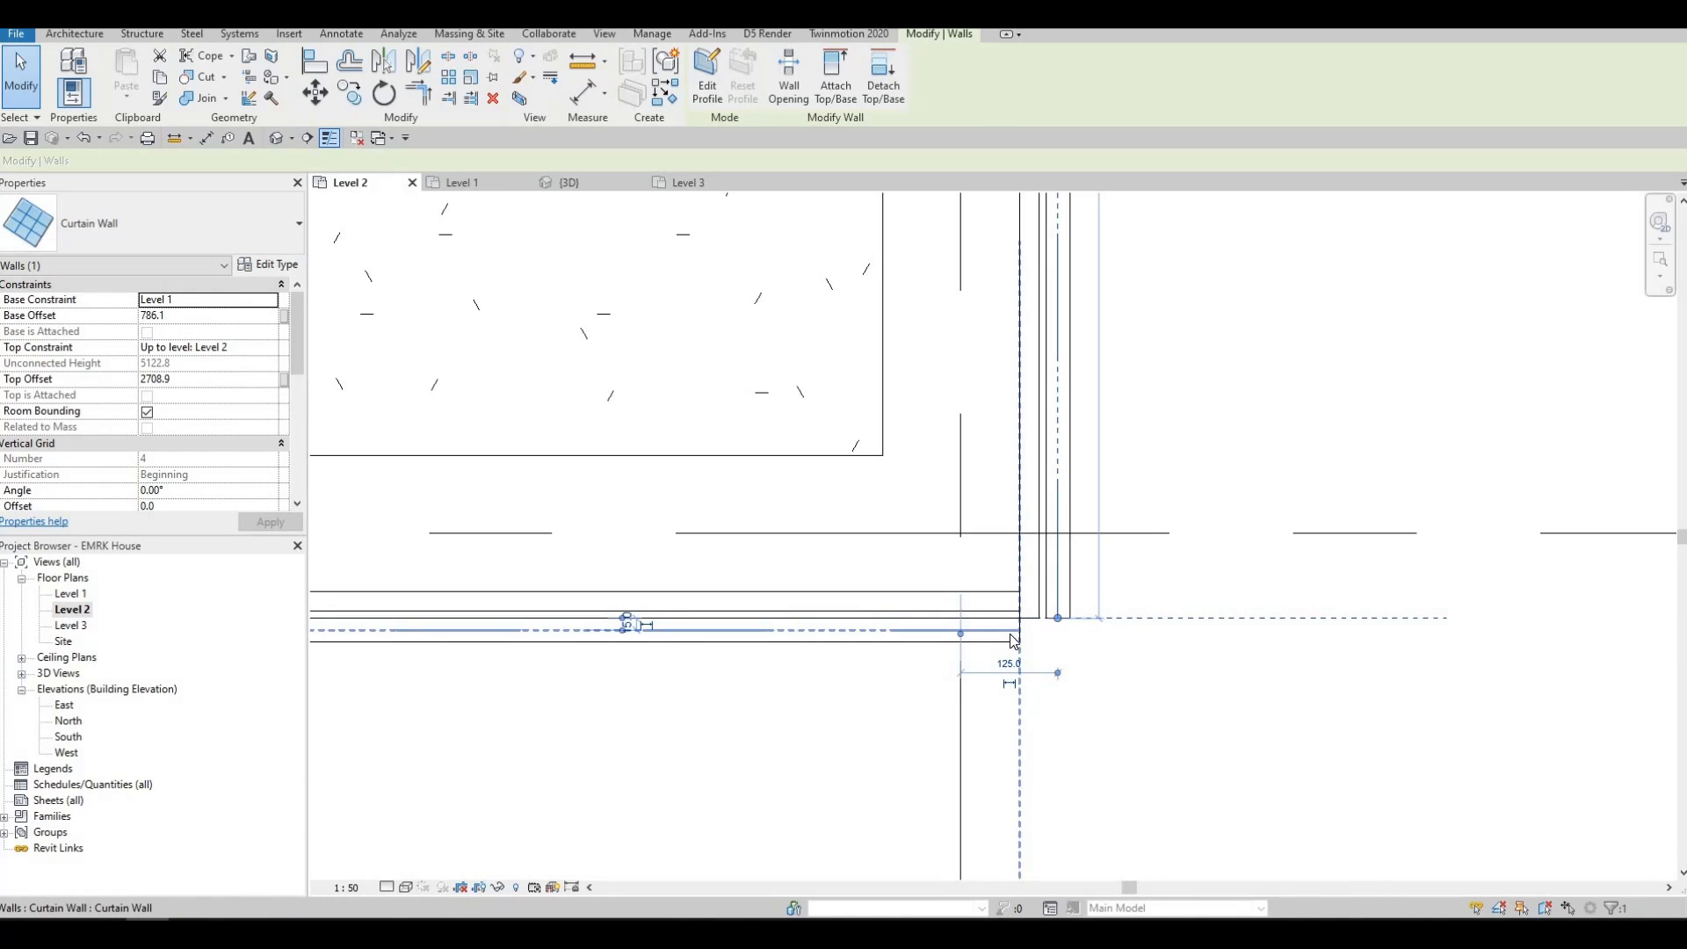
pyautogui.click(1012, 633)
pyautogui.moveTo(1020, 630); pyautogui.dragTo(1058, 631)
pyautogui.press('Escape')
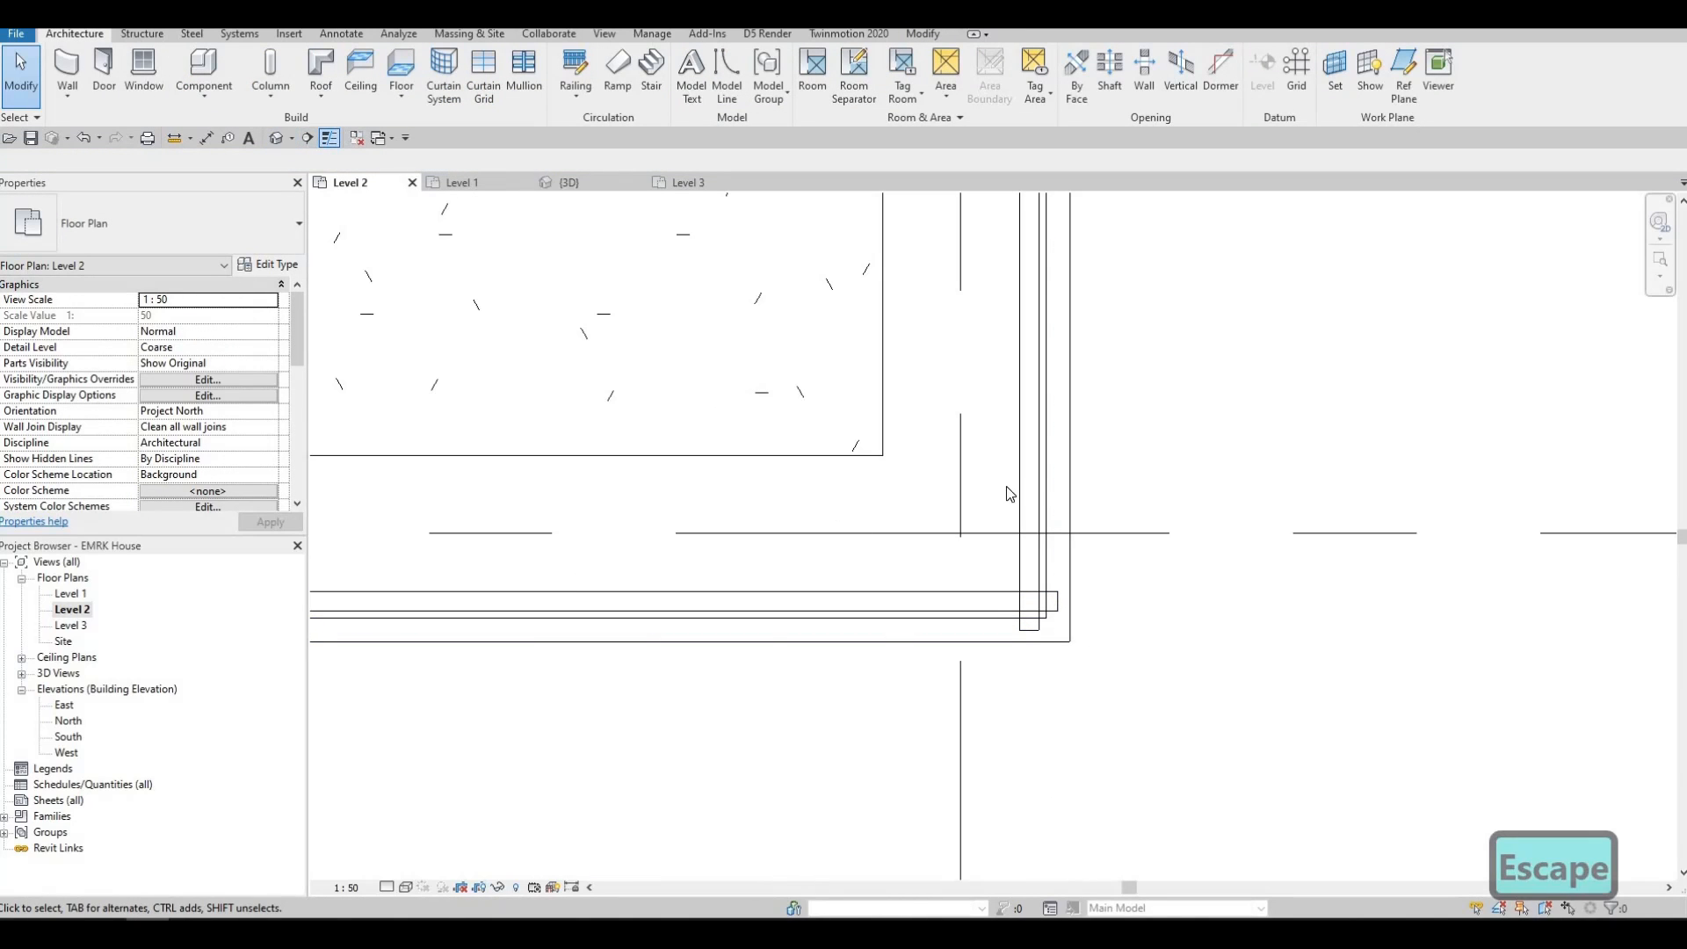
# Step: Examine the stair curtain walls' corner mullions in the 3D view from several angles, and review the whole facade from further out
pyautogui.keyDown('shift'); pyautogui.moveTo(963, 812); pyautogui.dragTo(680, 448, button='middle'); pyautogui.keyUp('shift')
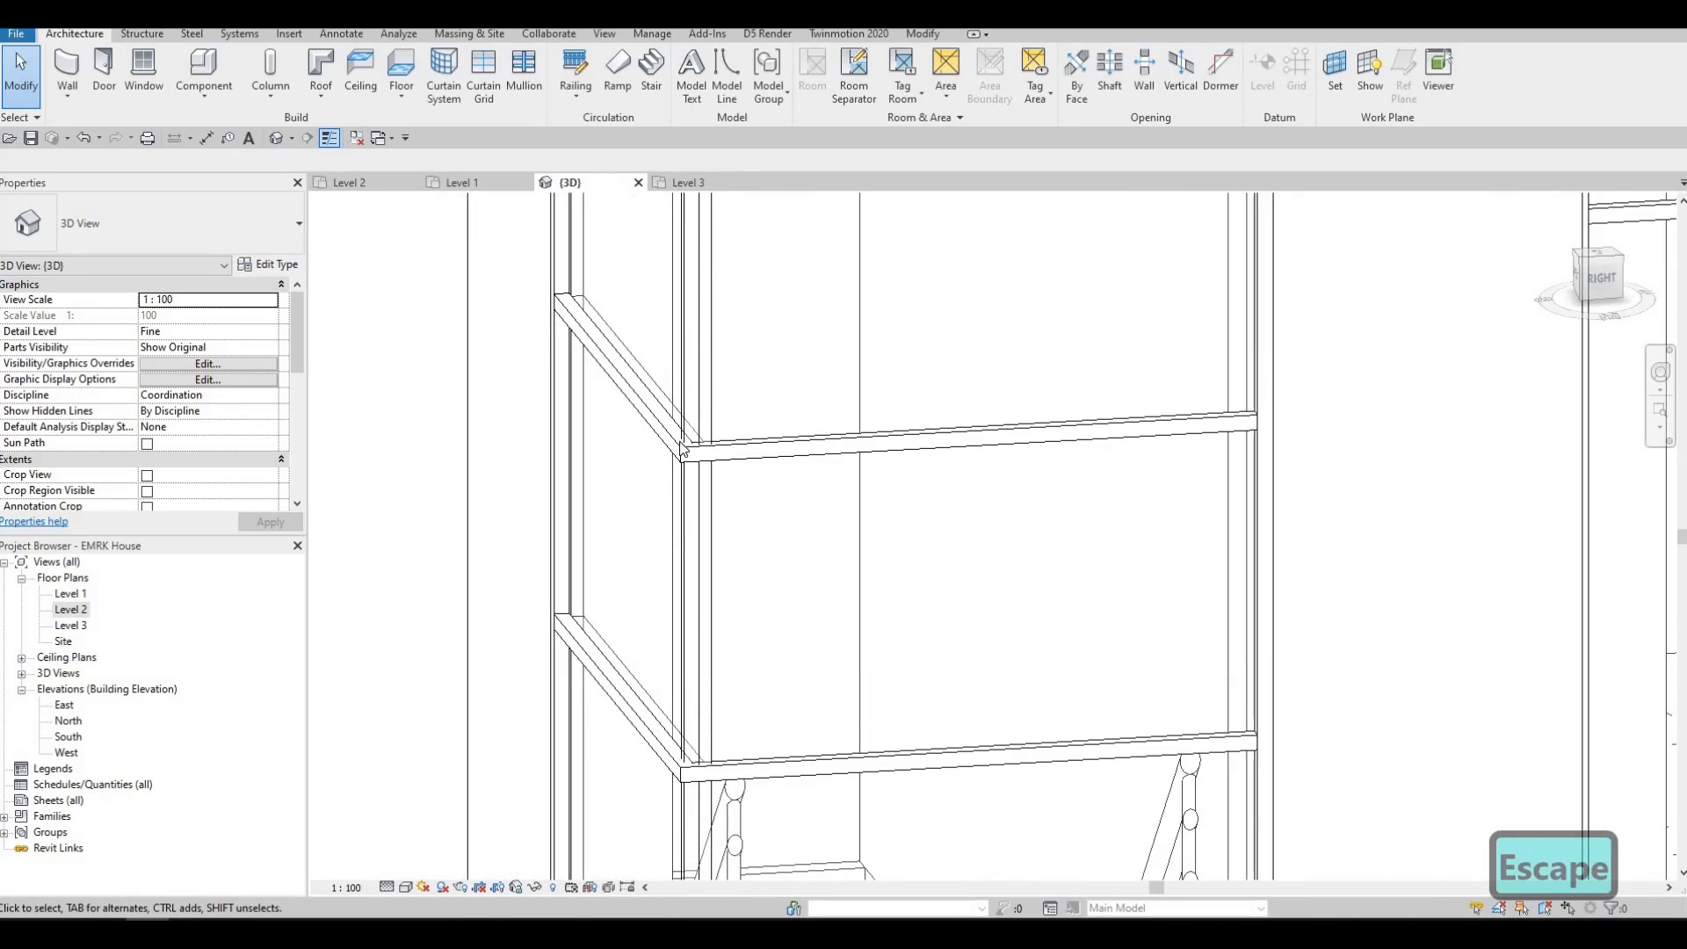
pyautogui.scroll(3, 685, 449)
pyautogui.keyDown('shift'); pyautogui.moveTo(870, 497); pyautogui.dragTo(826, 395, button='middle'); pyautogui.keyUp('shift')
pyautogui.scroll(-3, 826, 395)
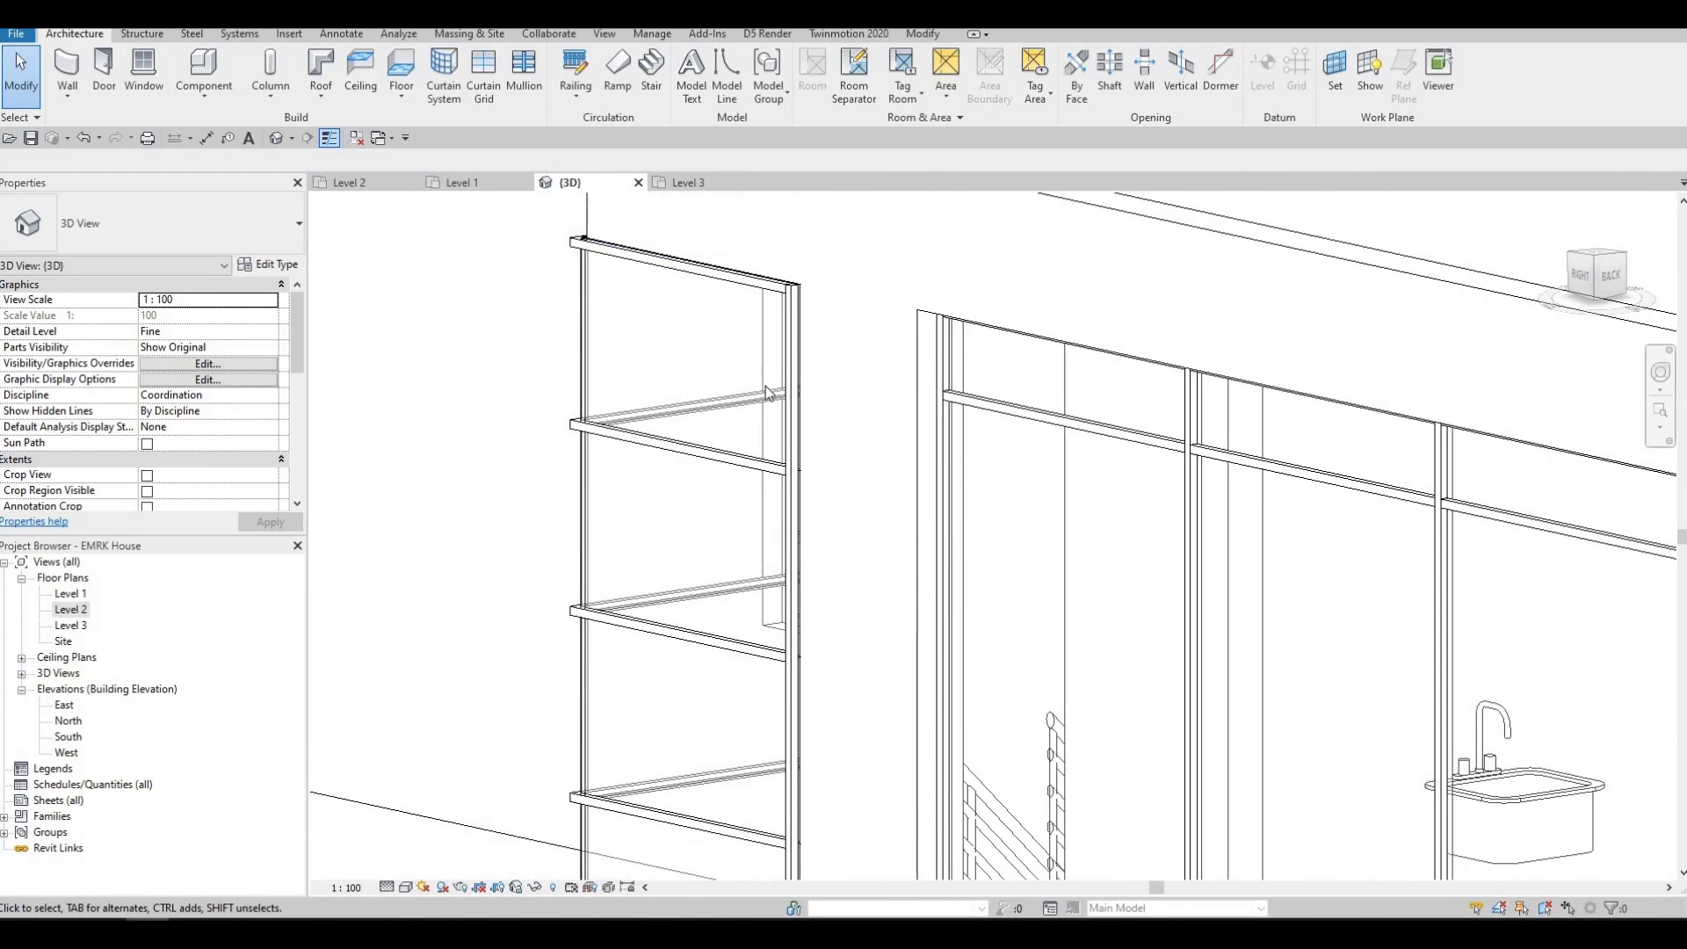
pyautogui.keyDown('shift'); pyautogui.moveTo(867, 495); pyautogui.dragTo(1022, 743, button='middle'); pyautogui.keyUp('shift')
pyautogui.keyDown('shift'); pyautogui.moveTo(1141, 766); pyautogui.dragTo(931, 331, button='middle'); pyautogui.keyUp('shift')
pyautogui.scroll(-2, 931, 332)
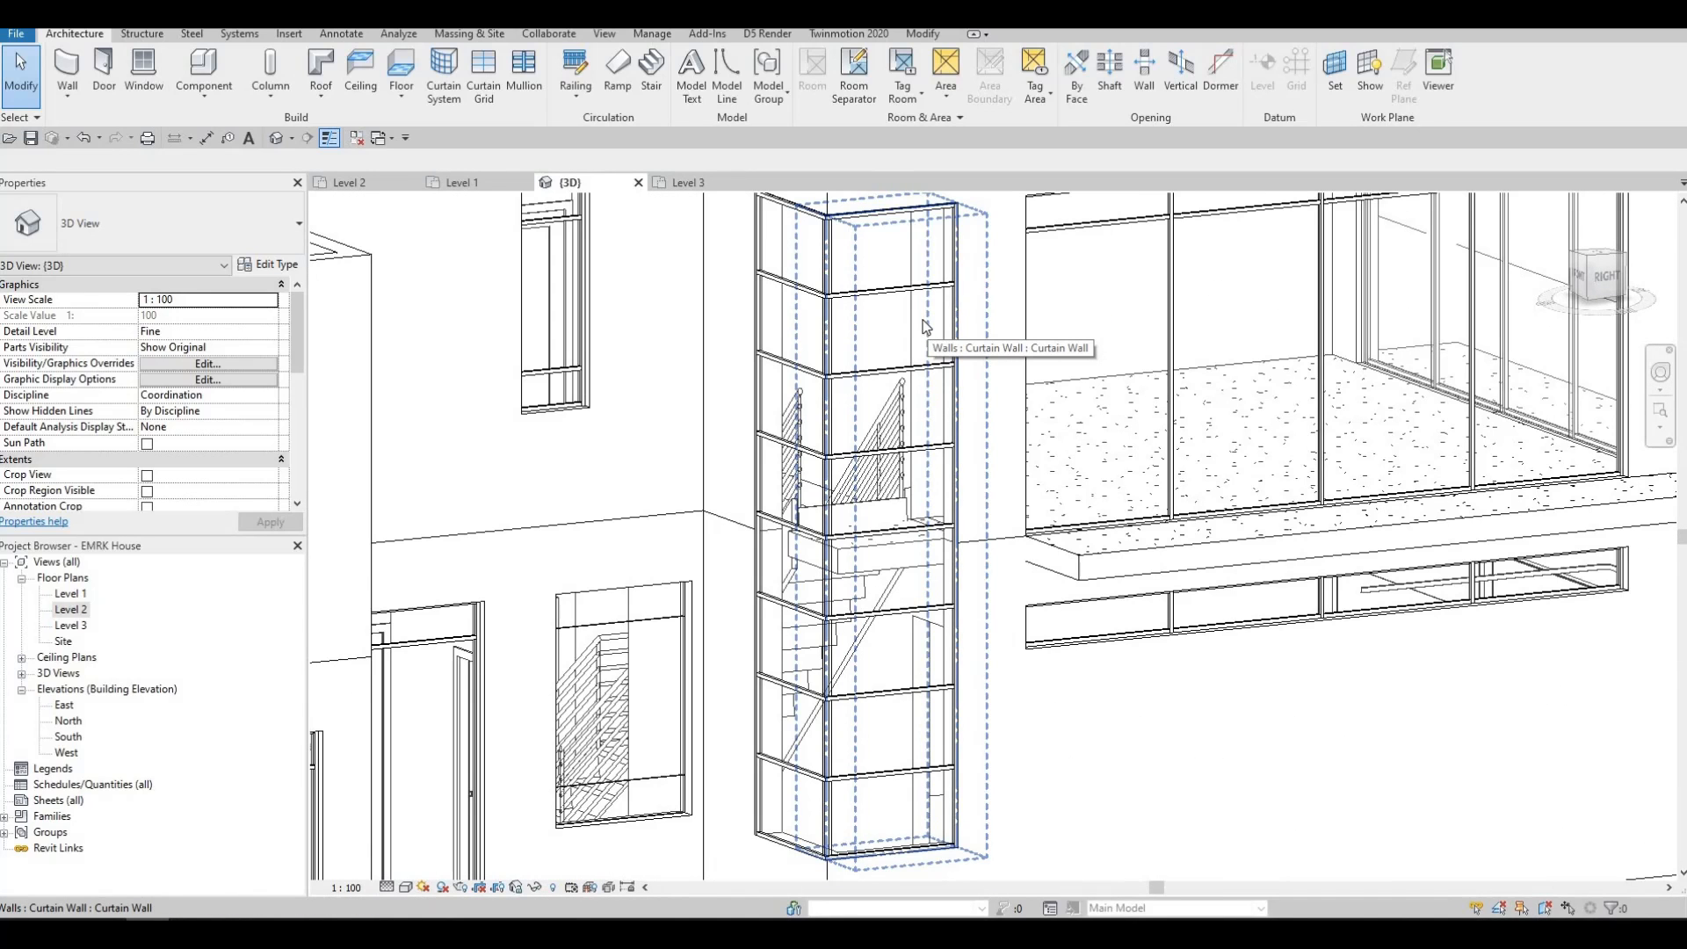
pyautogui.scroll(-5, 986, 444)
pyautogui.keyDown('shift'); pyautogui.moveTo(986, 444); pyautogui.dragTo(1084, 490, button='middle'); pyautogui.keyUp('shift')
pyautogui.scroll(-1, 1120, 453)
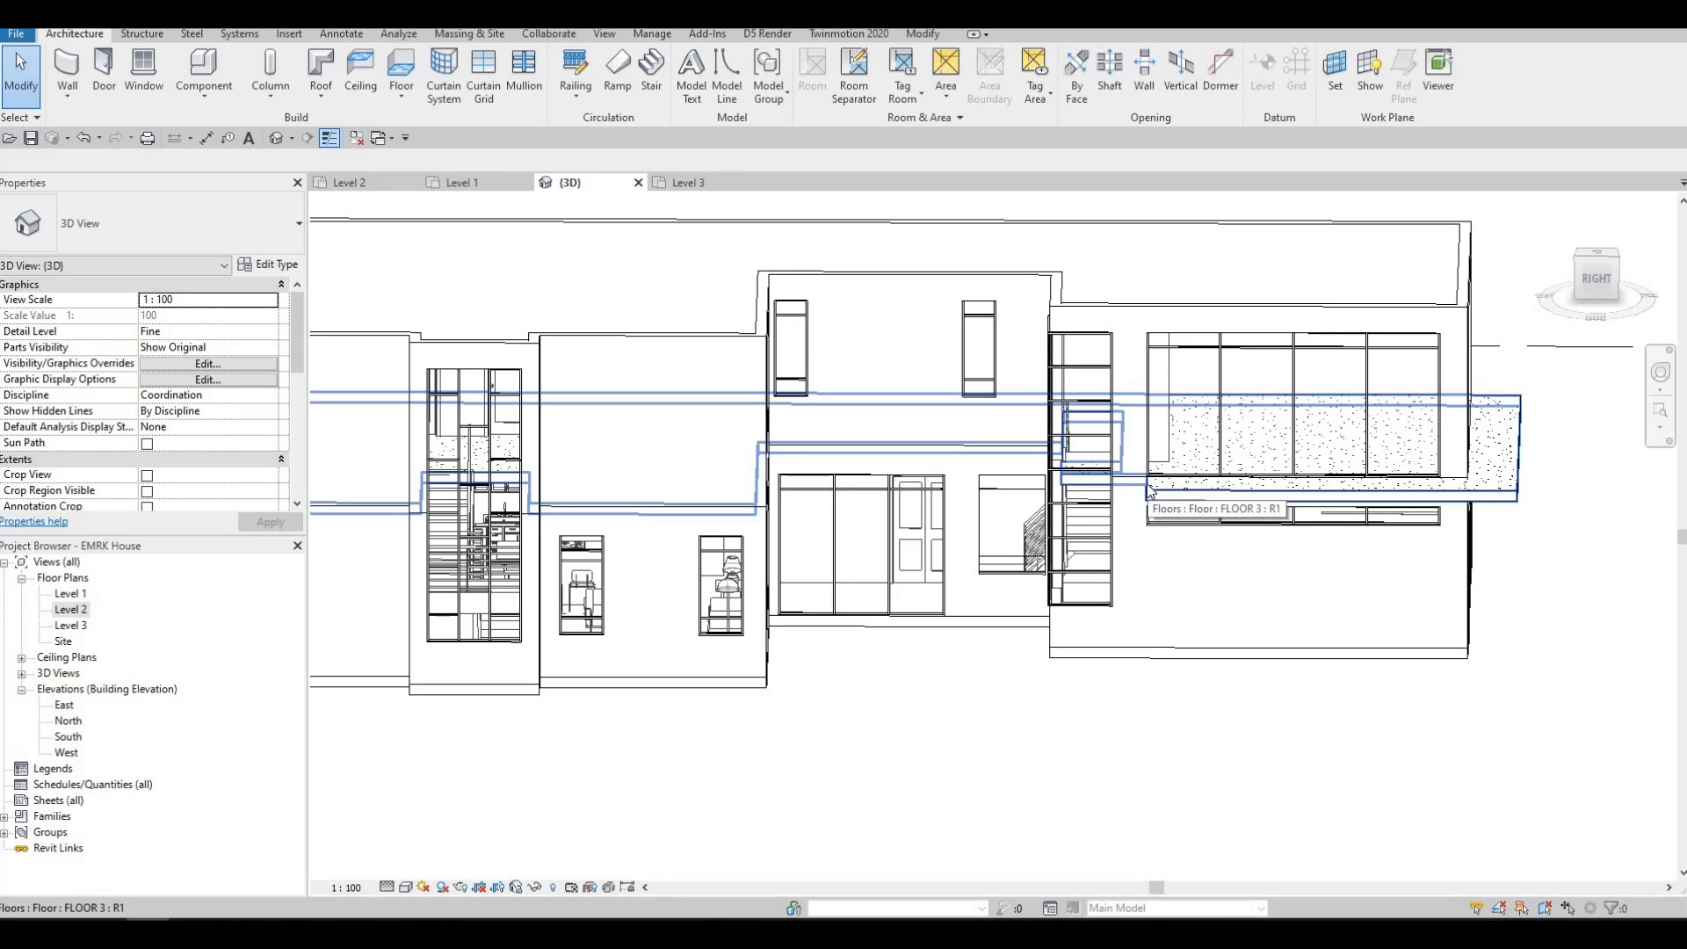
pyautogui.moveTo(1112, 545); pyautogui.dragTo(1169, 536, button='middle')
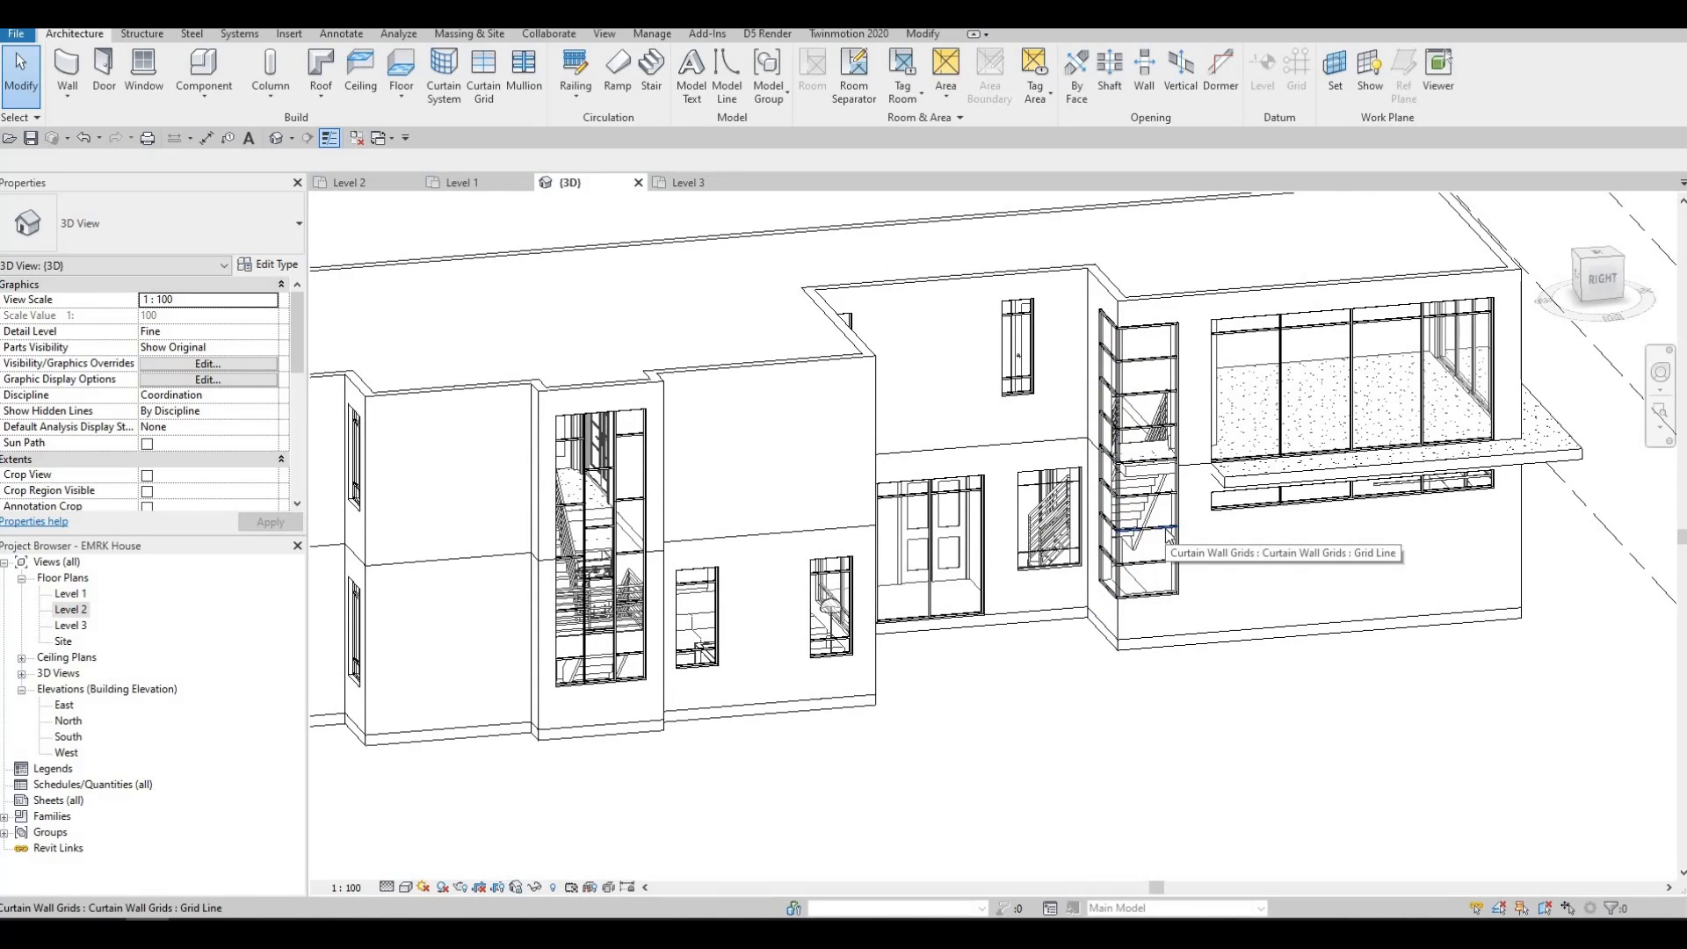